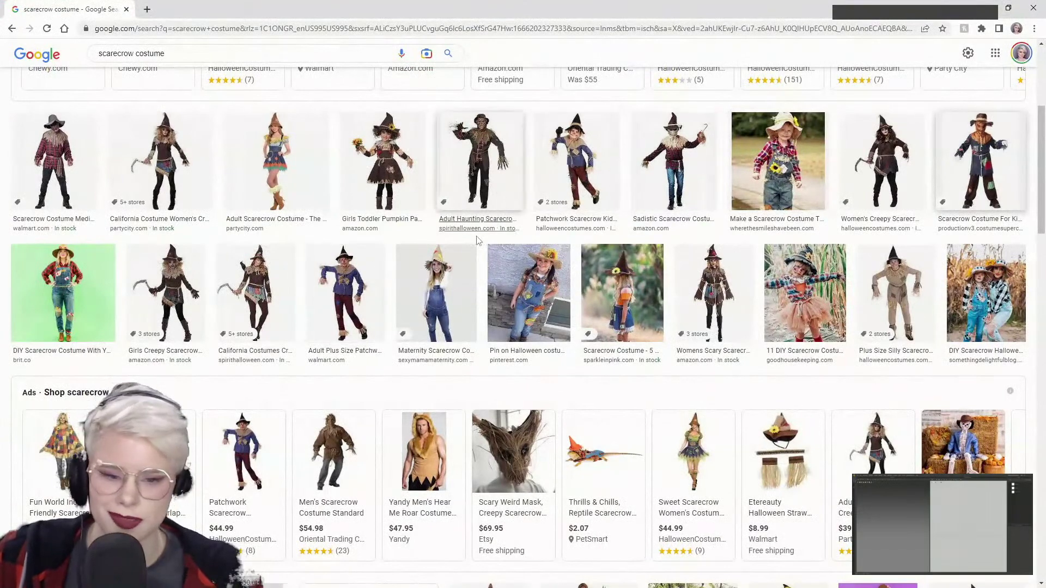
# - Browse the scarecrow costume image results for outfit reference
pyautogui.scroll(-3, 334, 303)
pyautogui.scroll(-1, 493, 313)
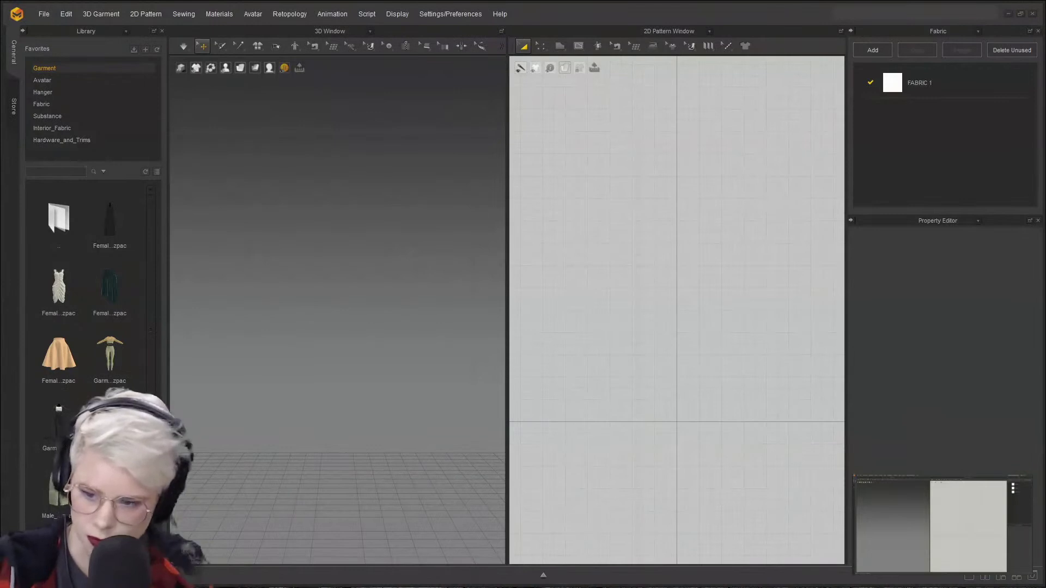
# - Switch to Marvelous Designer and open the Male_V2 folder in the avatar library
pyautogui.click(191, 209)
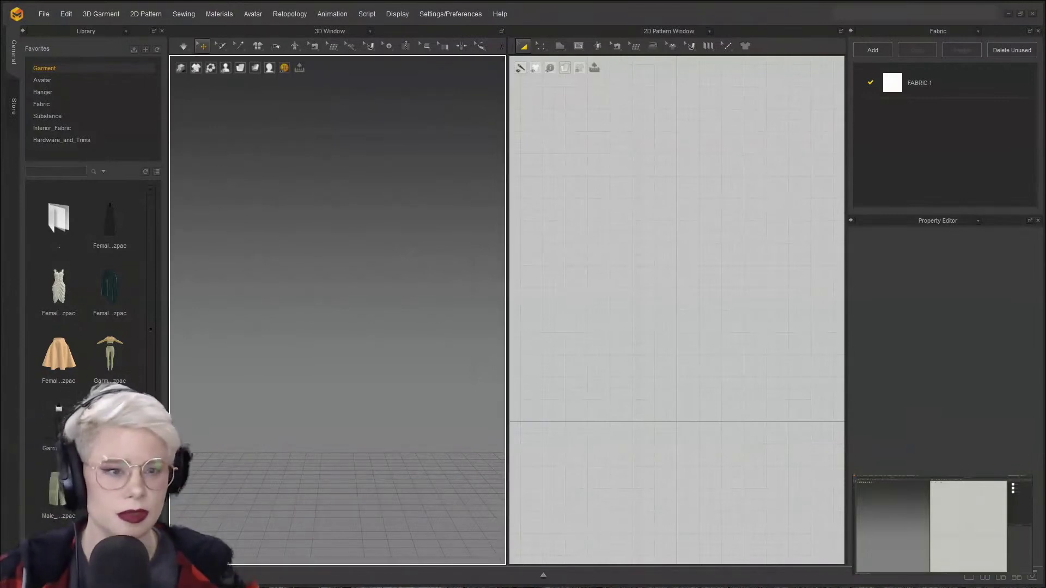
pyautogui.click(81, 79)
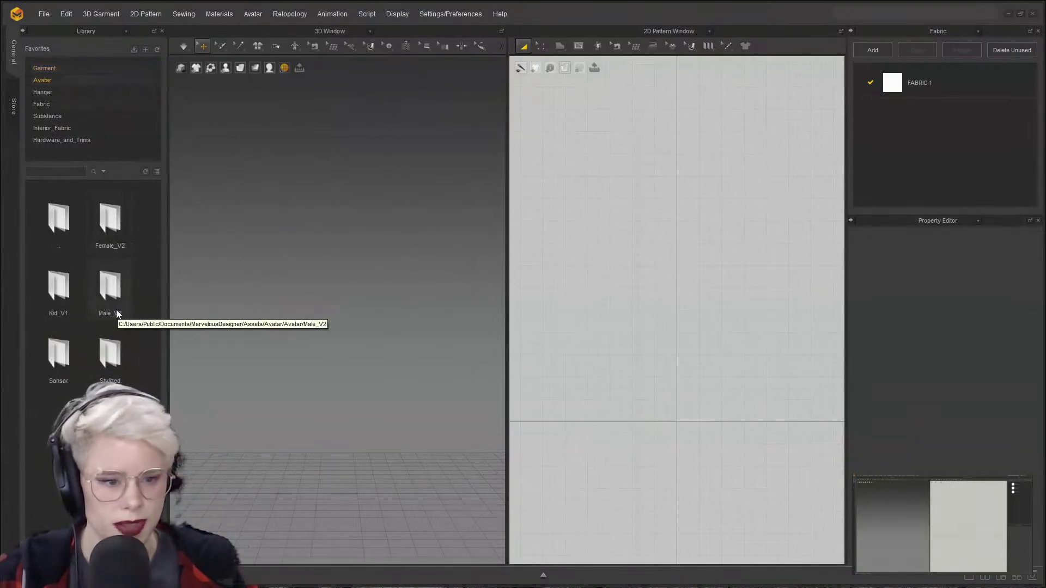
pyautogui.doubleClick(112, 288)
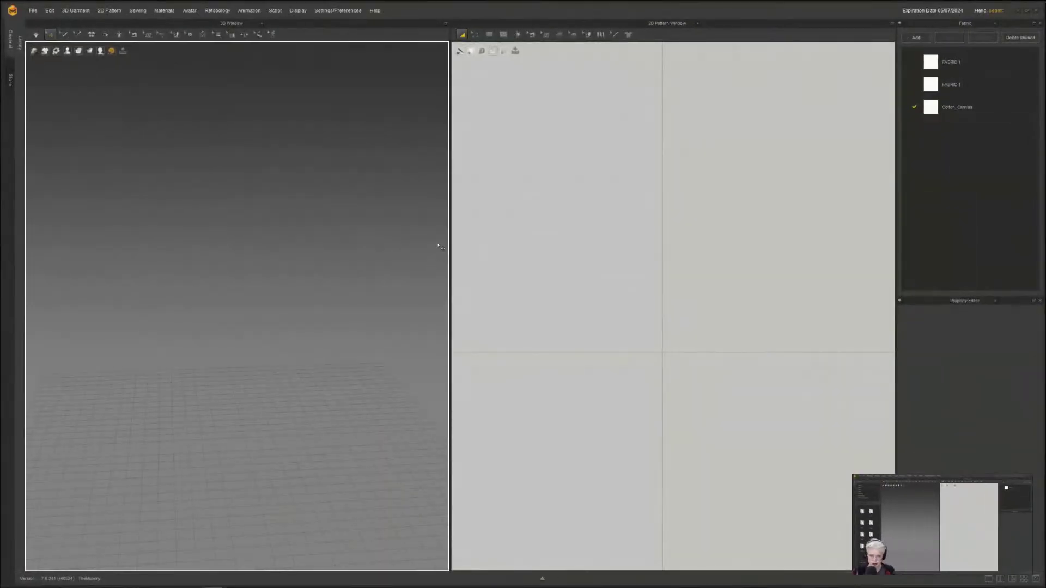
# - Show the Male_V2 avatar library as thumbnails, load the first male avatar into the scene, and collapse the library
pyautogui.scroll(-3, 173, 357)
pyautogui.click(21, 42)
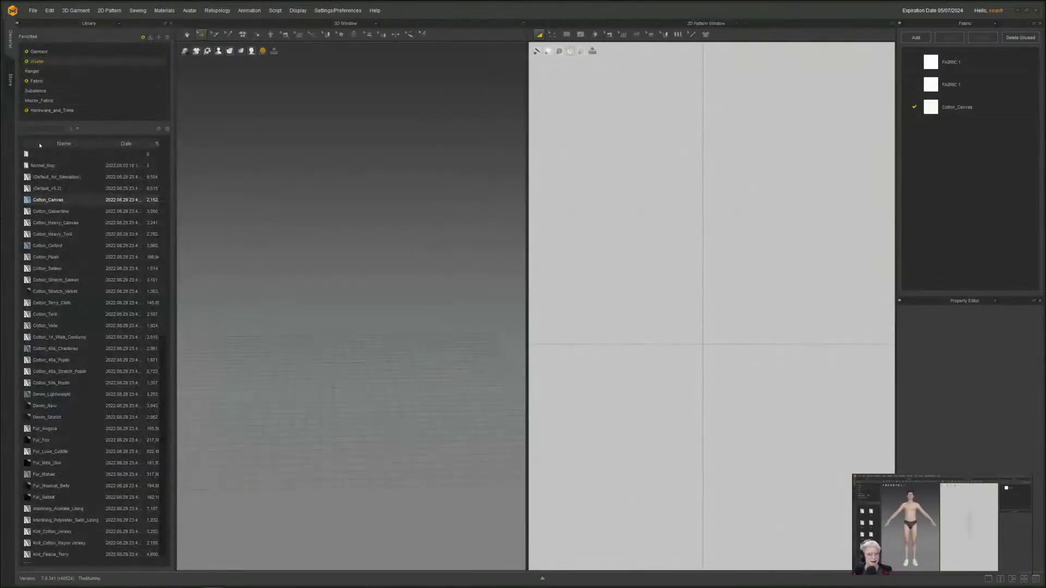
pyautogui.click(38, 62)
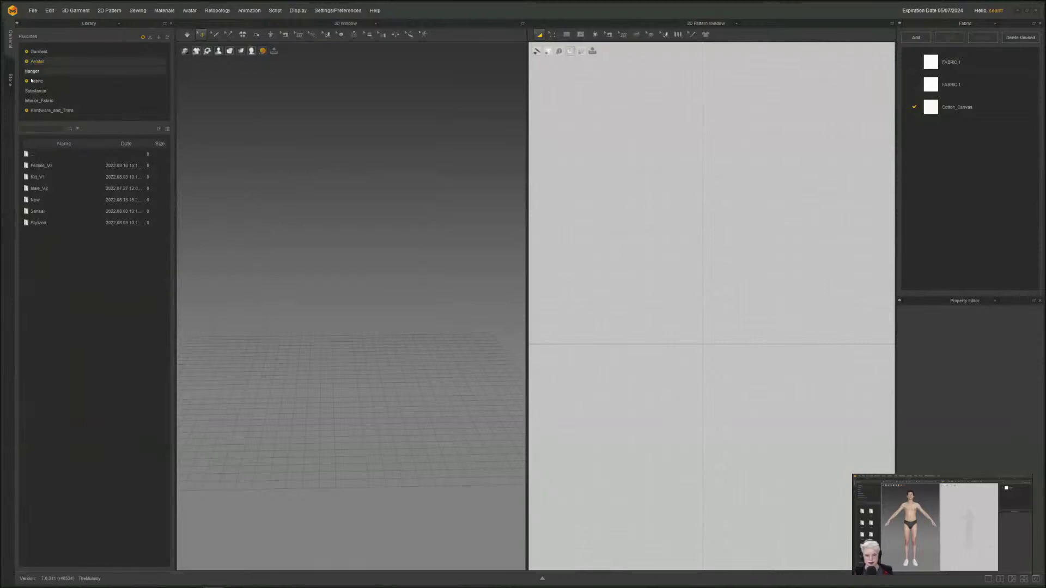
pyautogui.doubleClick(36, 189)
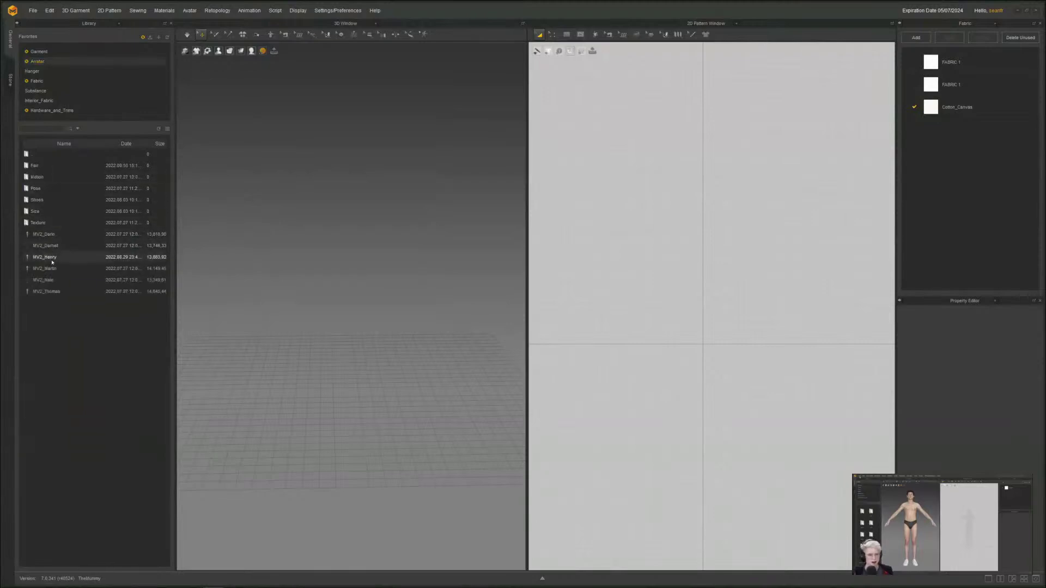
pyautogui.click(167, 129)
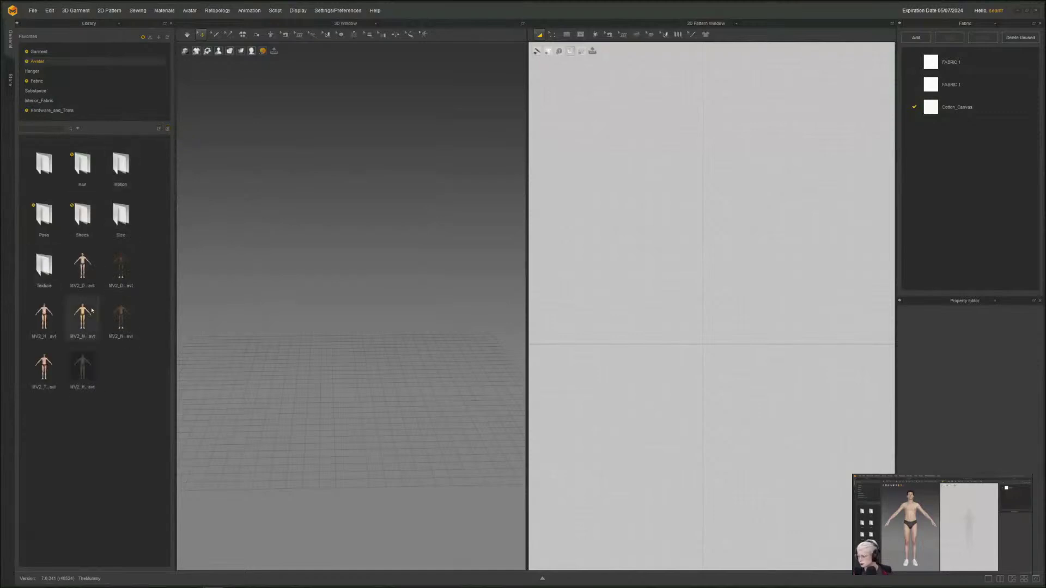
pyautogui.doubleClick(85, 274)
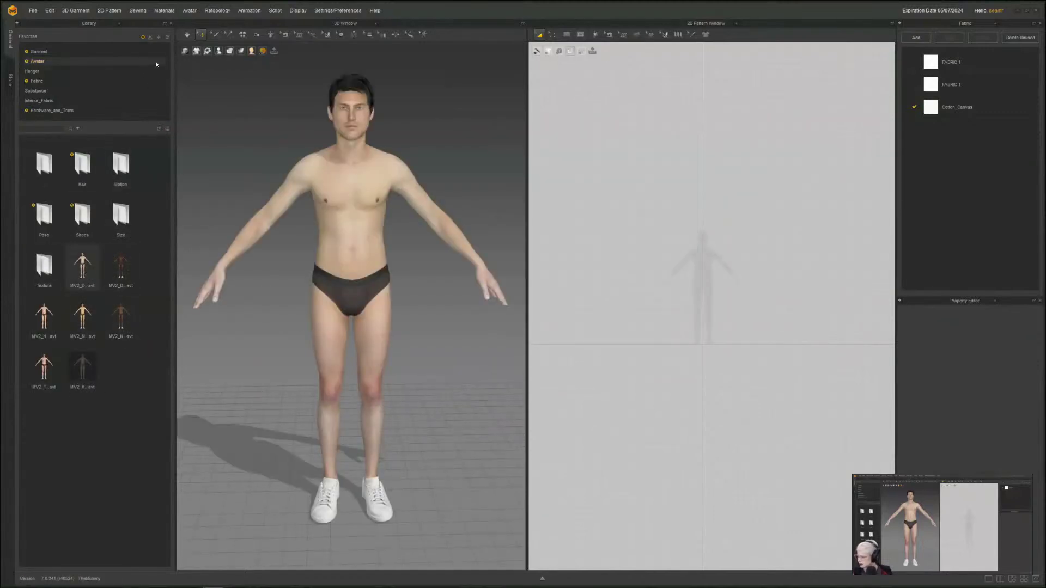
pyautogui.click(17, 23)
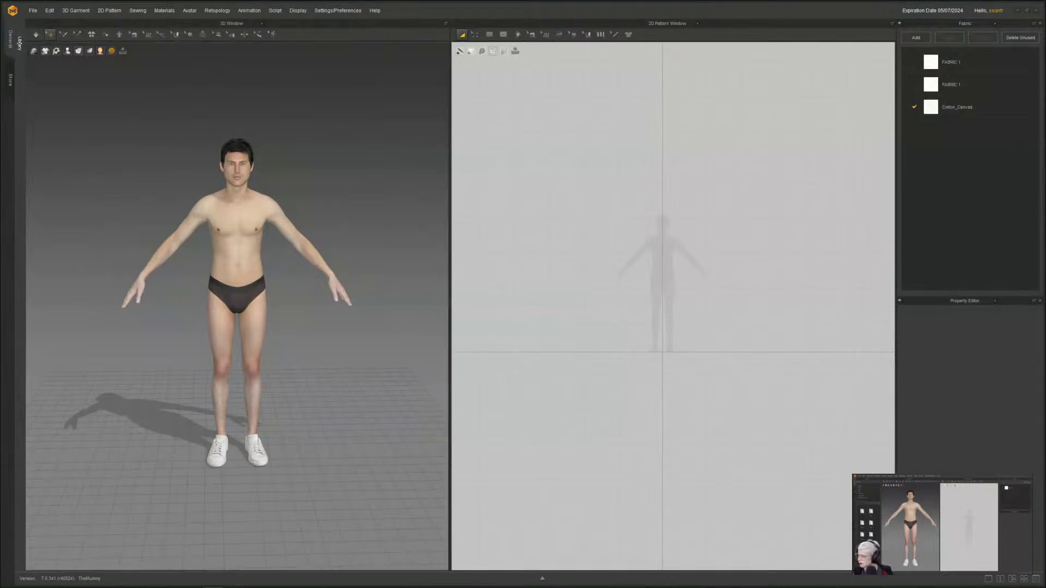
# - Open the white Pants garment from the library without saving the current file or loading the avatar pose and size
pyautogui.click(21, 42)
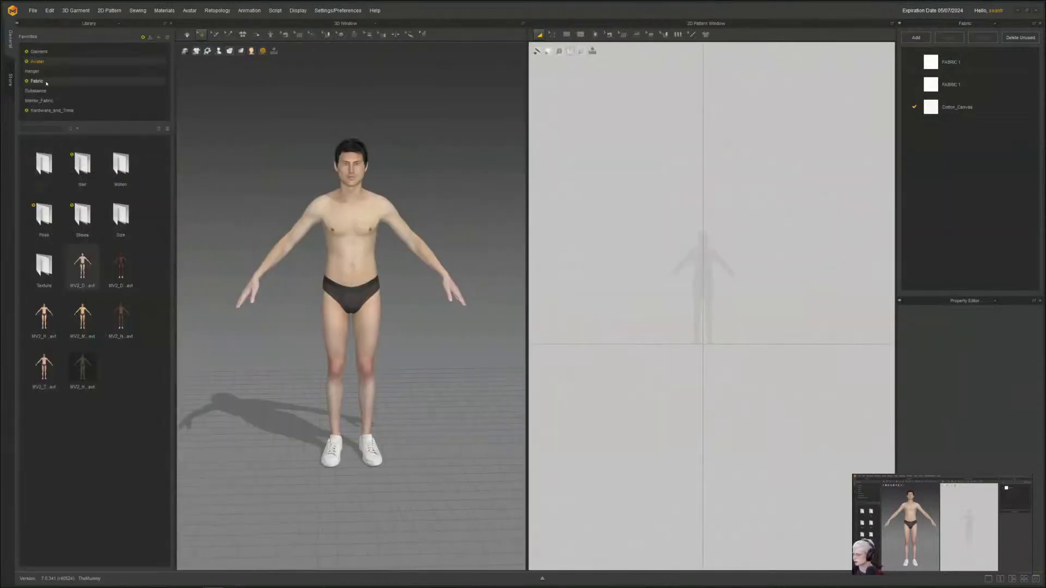
pyautogui.click(38, 51)
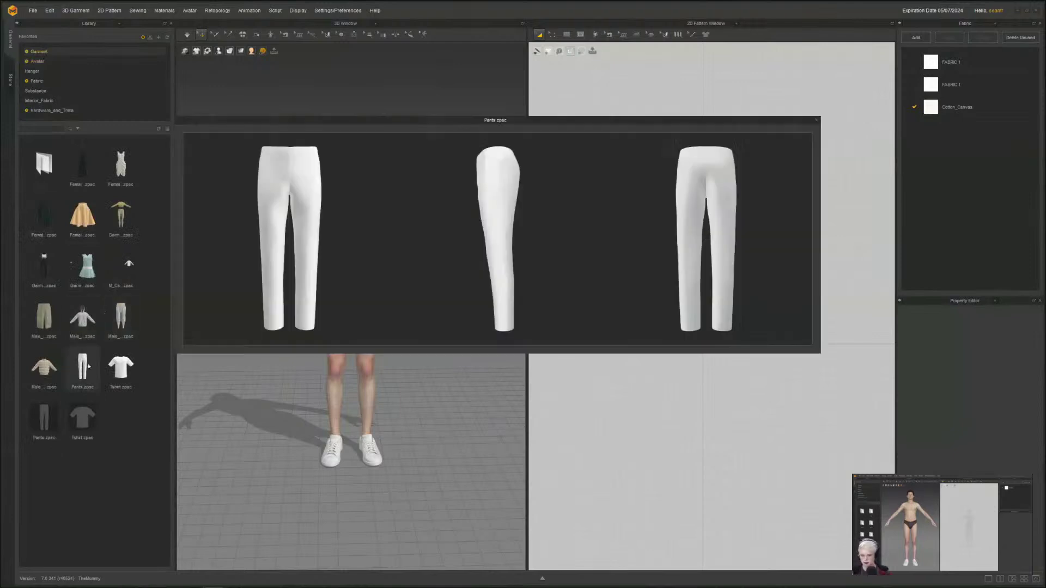
pyautogui.doubleClick(89, 366)
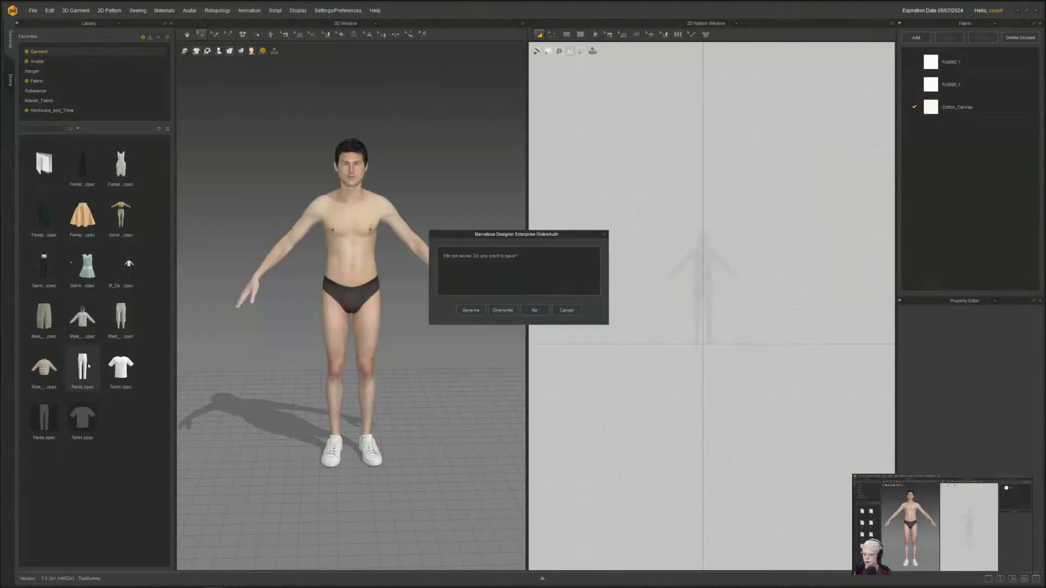
pyautogui.click(536, 311)
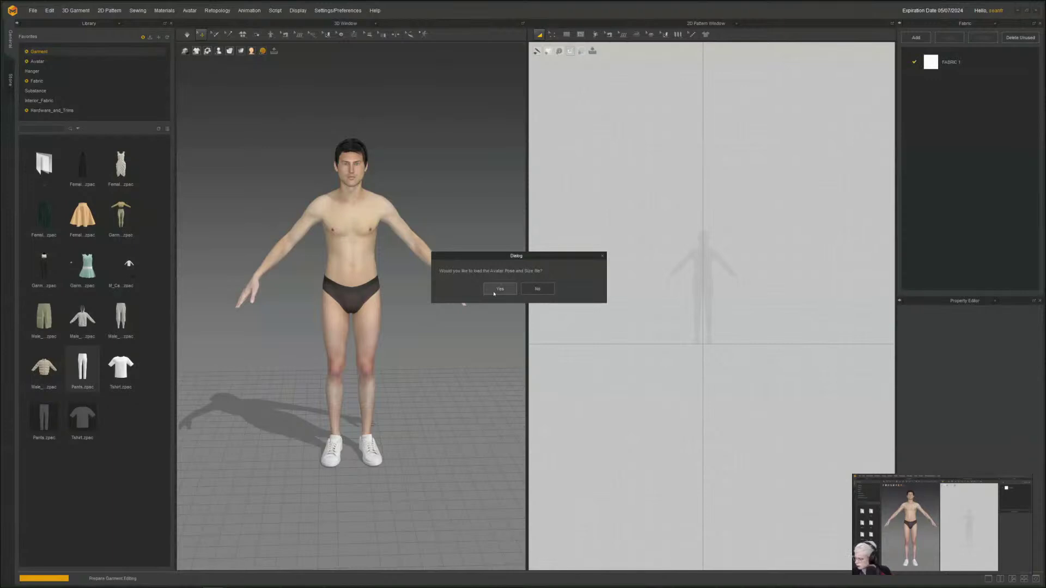
pyautogui.click(527, 289)
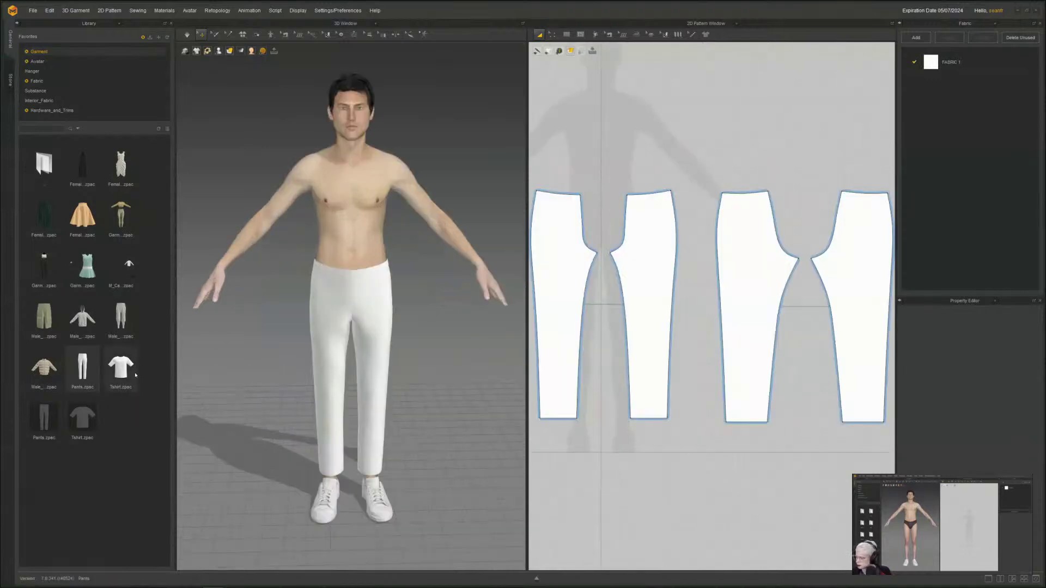
# - Add the white Tshirt garment to the scene without loading its avatar pose and size, then collapse the library
pyautogui.doubleClick(124, 370)
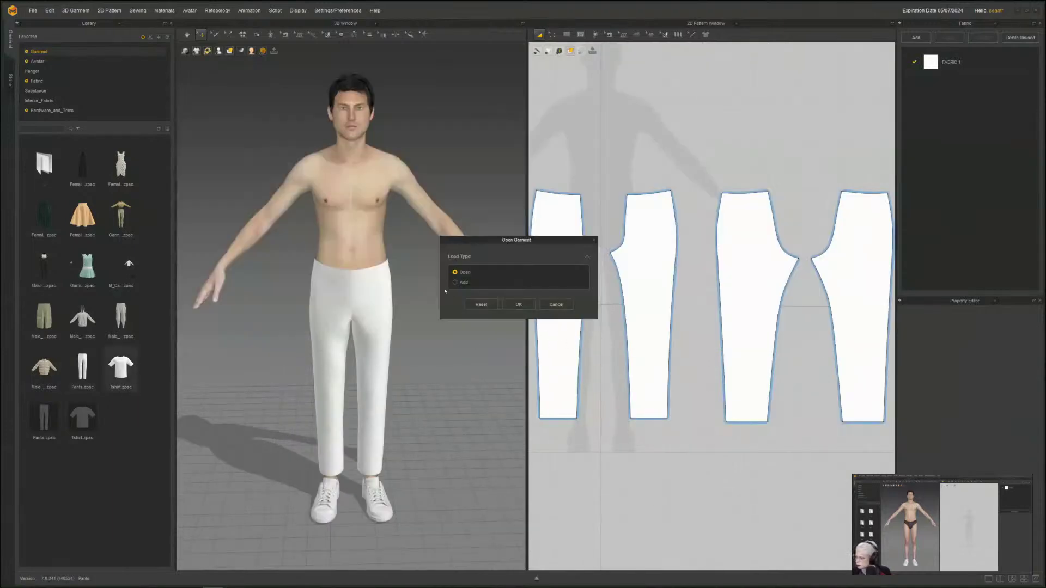
pyautogui.click(456, 283)
pyautogui.click(520, 379)
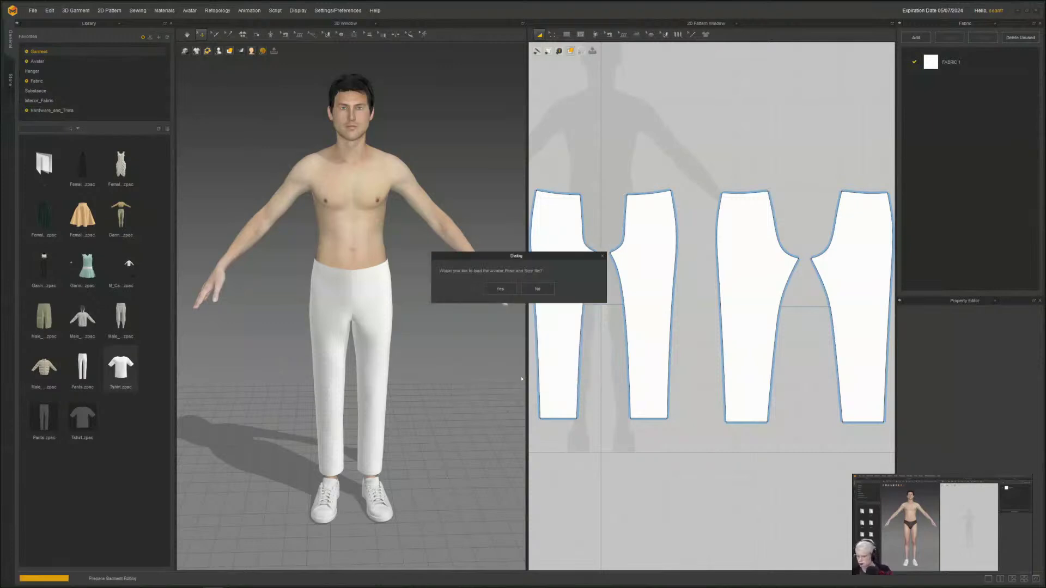
pyautogui.click(537, 289)
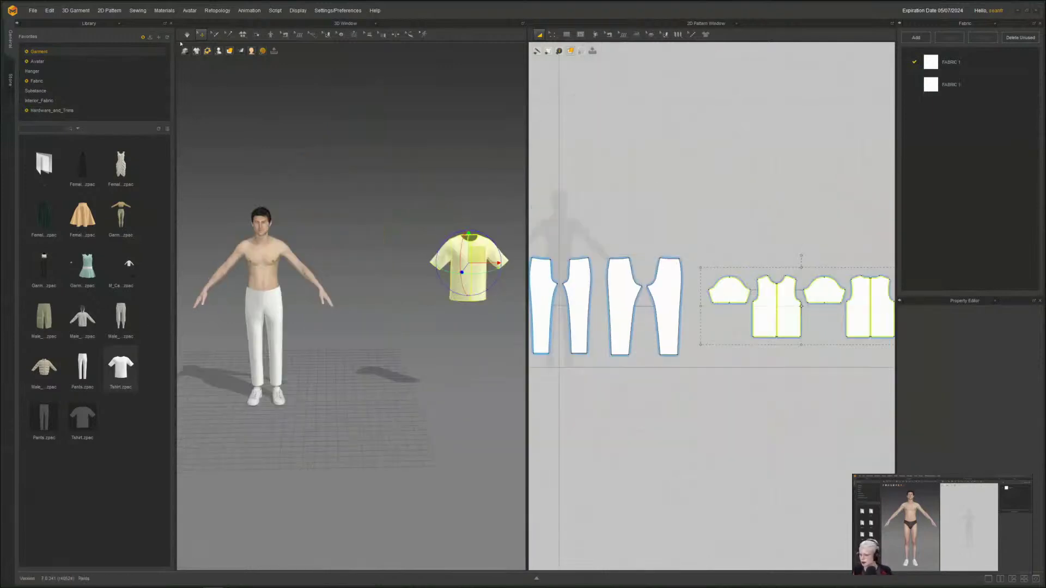
pyautogui.click(17, 23)
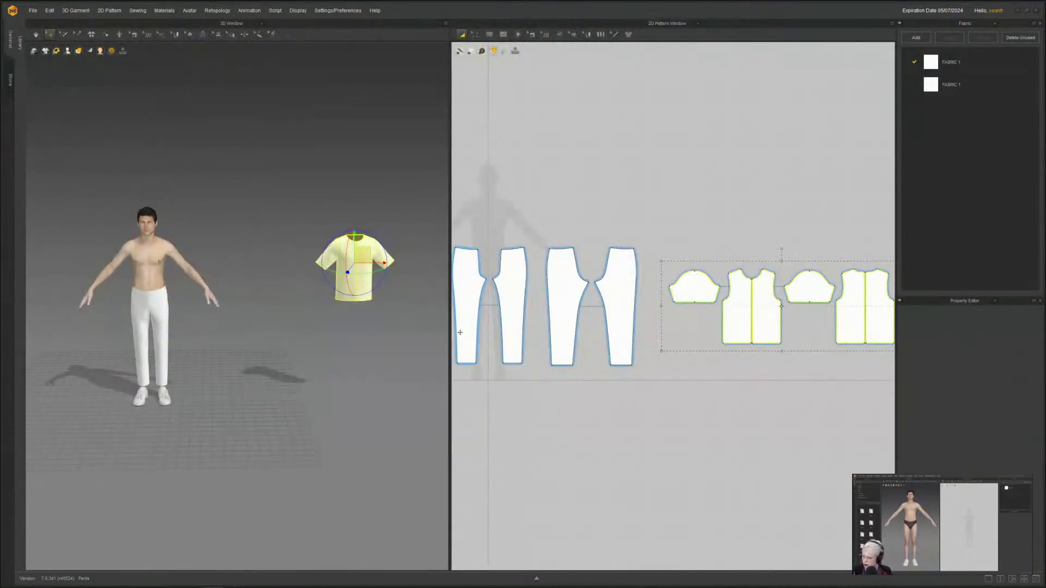
# - Move the T-shirt sideways and forward until it fits over the avatar's torso
pyautogui.moveTo(383, 263); pyautogui.dragTo(177, 264)
pyautogui.moveTo(140, 293); pyautogui.dragTo(178, 299, button='right')
pyautogui.scroll(5, 179, 298)
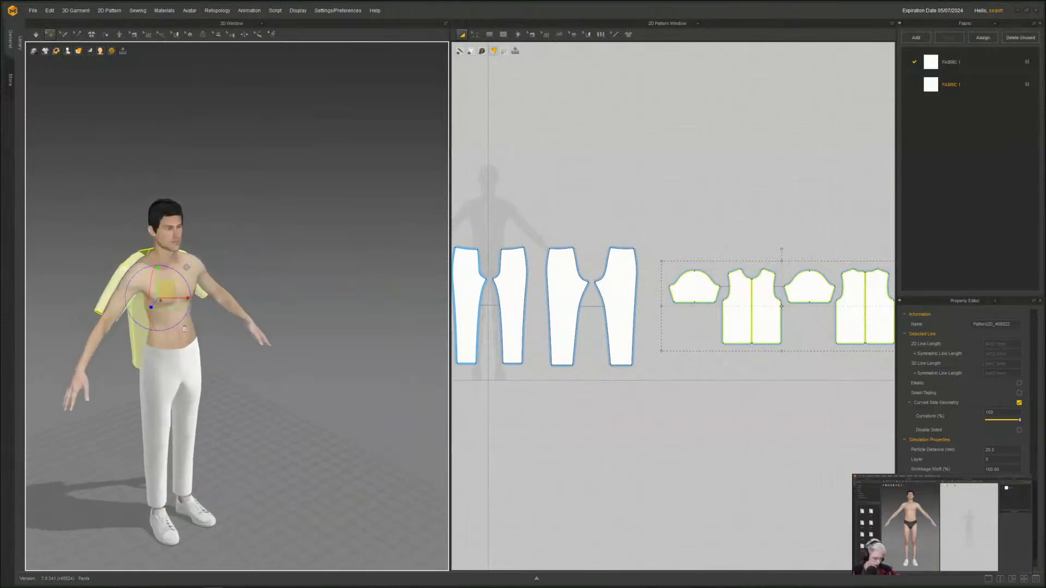
pyautogui.moveTo(178, 298); pyautogui.dragTo(393, 267, button='middle')
pyautogui.moveTo(393, 267); pyautogui.dragTo(436, 249, button='right')
pyautogui.press('2')
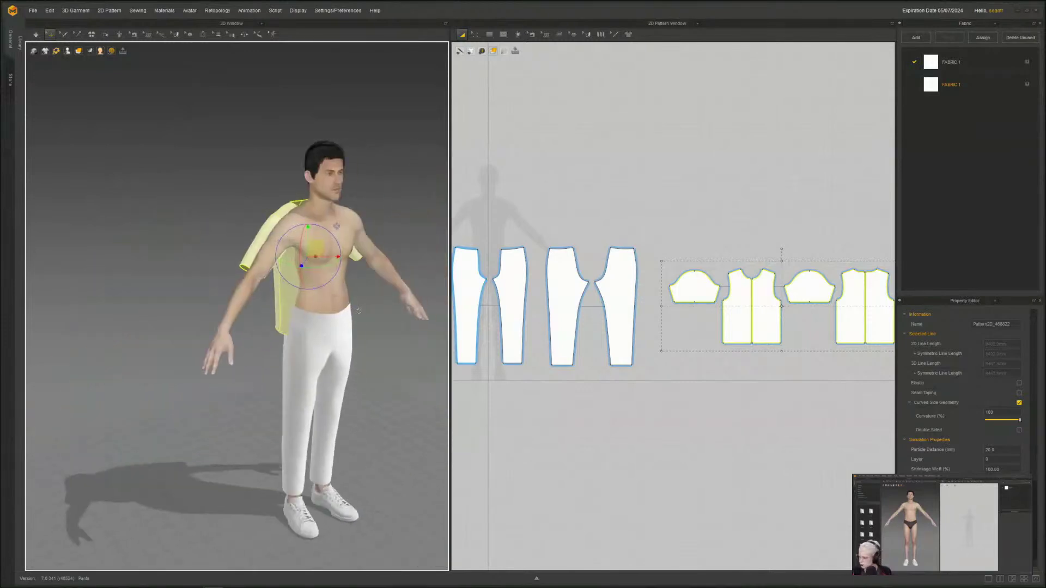
pyautogui.scroll(5, 342, 376)
pyautogui.moveTo(280, 272); pyautogui.dragTo(207, 324, button='middle')
pyautogui.scroll(4, 207, 324)
pyautogui.moveTo(207, 324); pyautogui.dragTo(292, 299, button='right')
pyautogui.scroll(-4, 317, 292)
pyautogui.moveTo(276, 283); pyautogui.dragTo(328, 283)
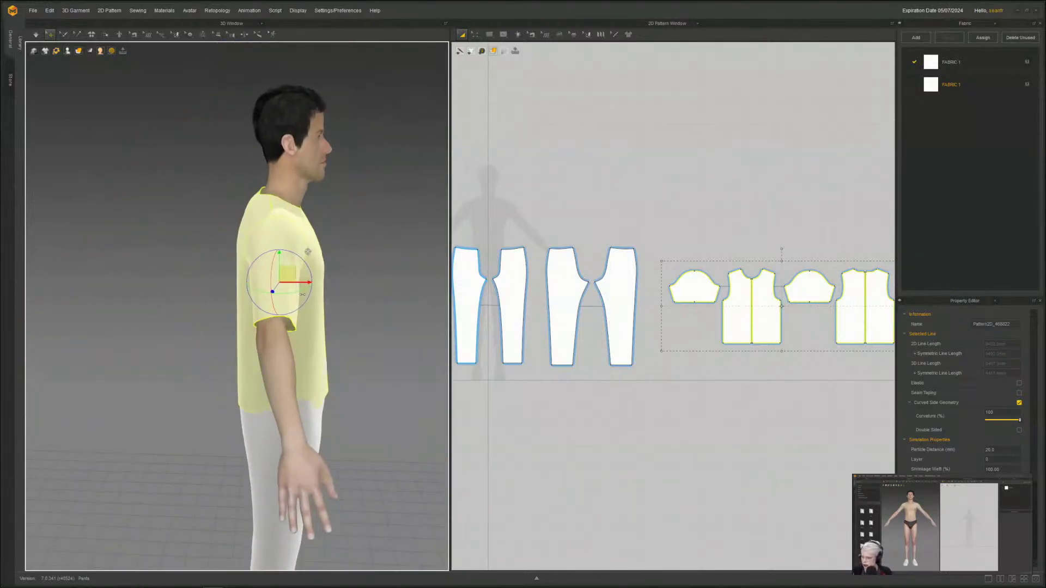
pyautogui.press('2')
pyautogui.moveTo(264, 375); pyautogui.dragTo(243, 353, button='right')
pyautogui.scroll(-4, 243, 353)
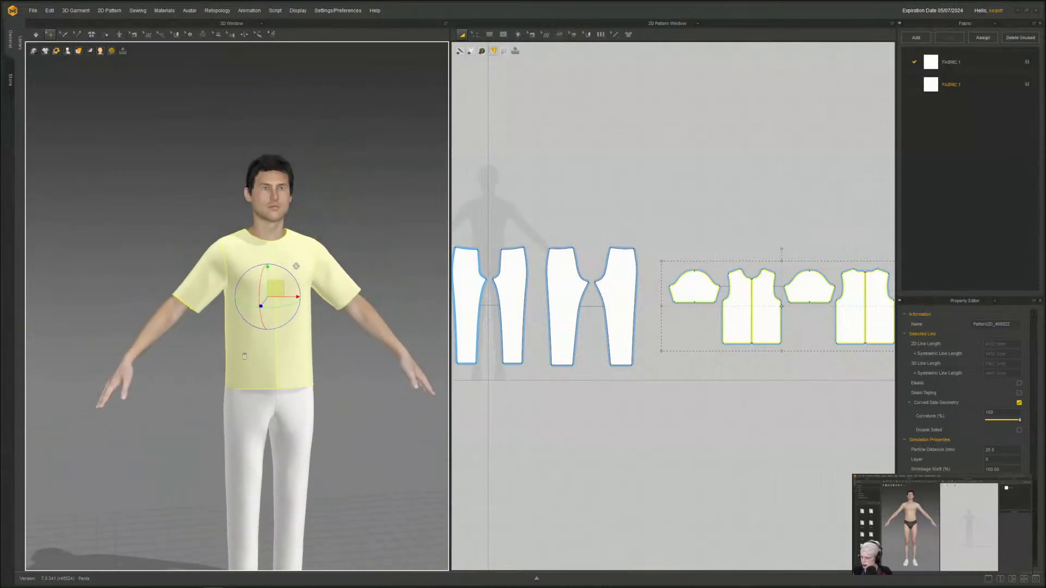
# - Start the simulation to drape the T-shirt and pants on the avatar and check the fit from several sides
pyautogui.press('2')
pyautogui.press('space')
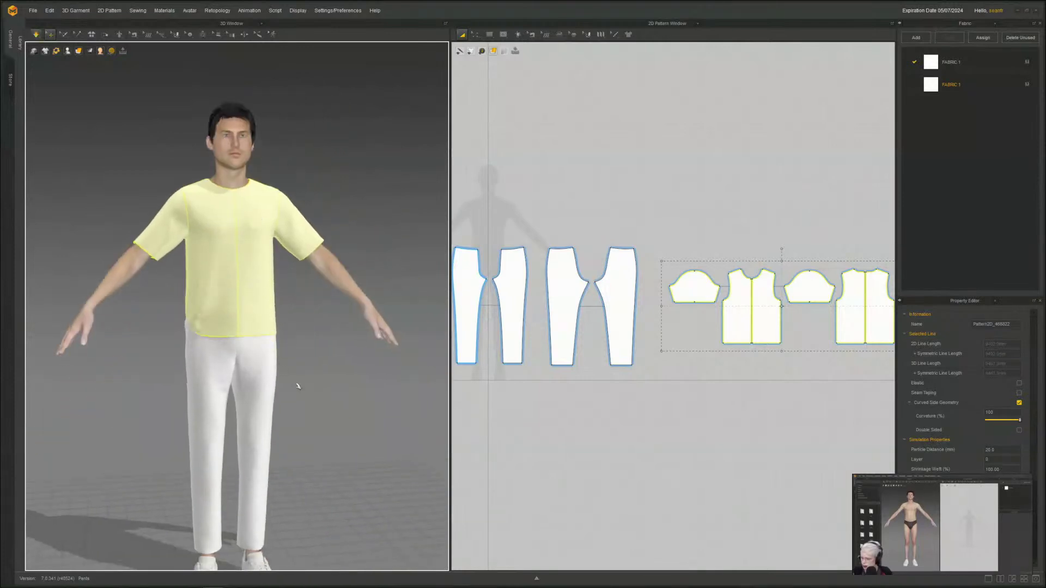
pyautogui.moveTo(215, 360); pyautogui.dragTo(252, 315, button='right')
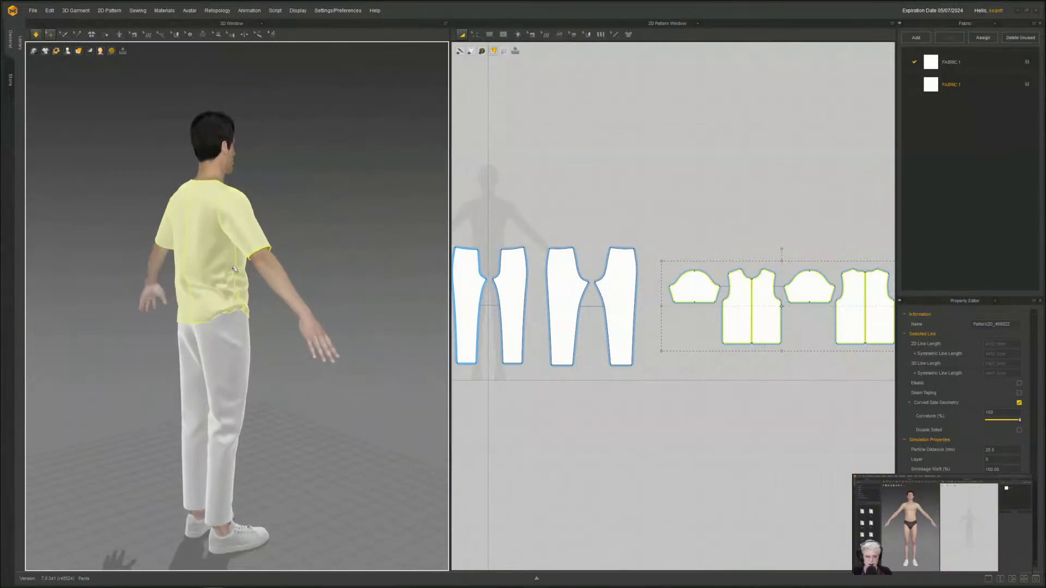
pyautogui.press('2')
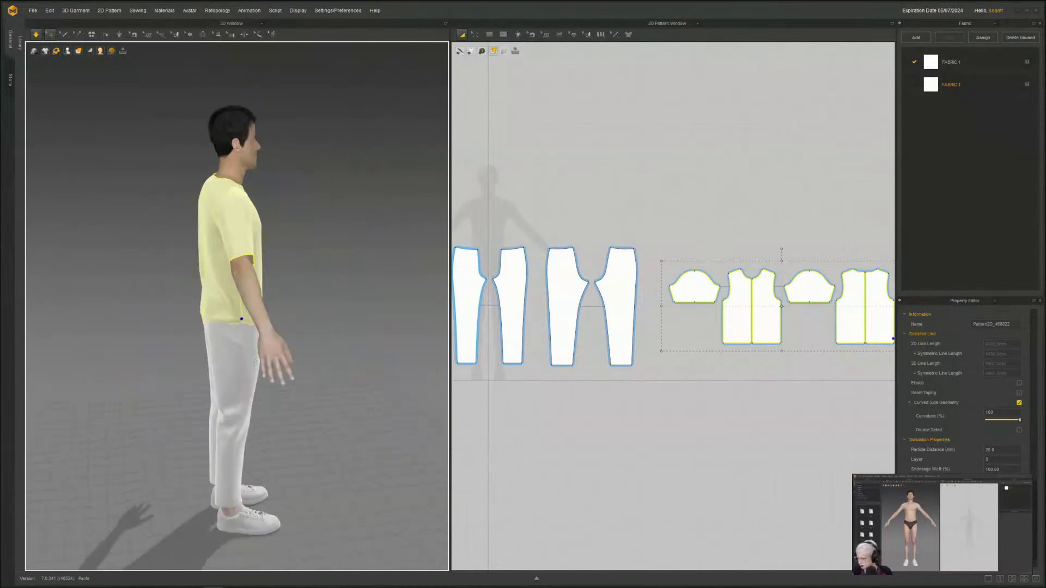
pyautogui.scroll(3, 362, 327)
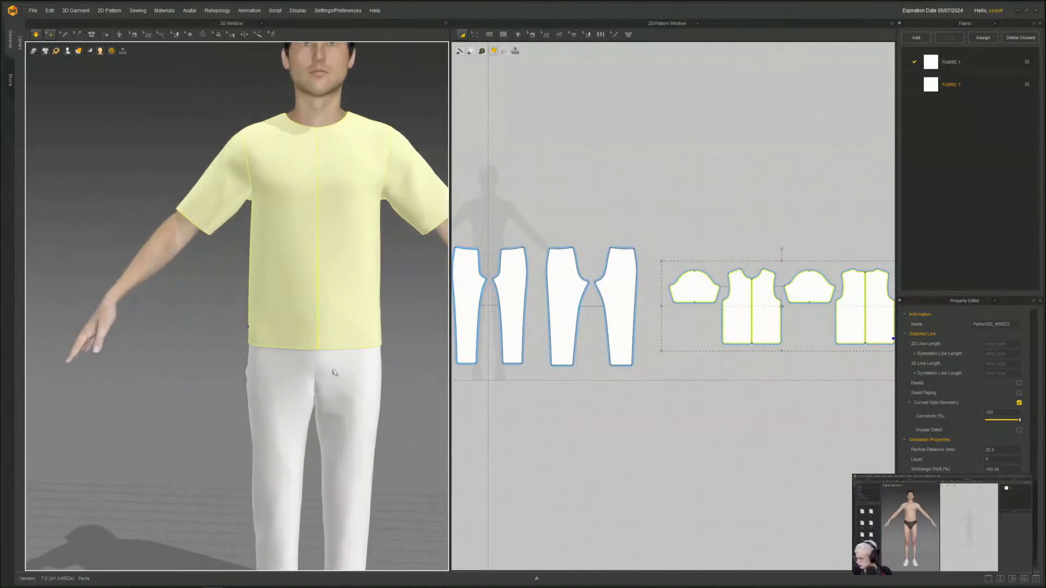
pyautogui.moveTo(334, 374); pyautogui.dragTo(326, 304, button='middle')
pyautogui.scroll(-2, 325, 304)
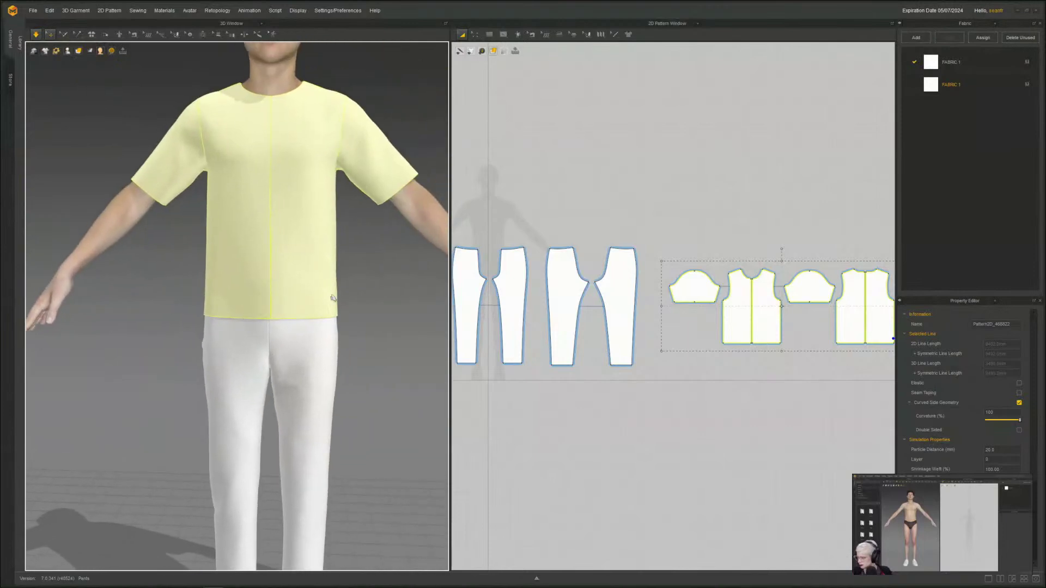
# - Select one of the T-shirt's front panels and examine the draped shirt and pants on the avatar
pyautogui.click(306, 286)
pyautogui.moveTo(276, 310); pyautogui.dragTo(352, 316, button='right')
pyautogui.moveTo(352, 360); pyautogui.dragTo(290, 222, button='middle')
pyautogui.scroll(-6, 289, 222)
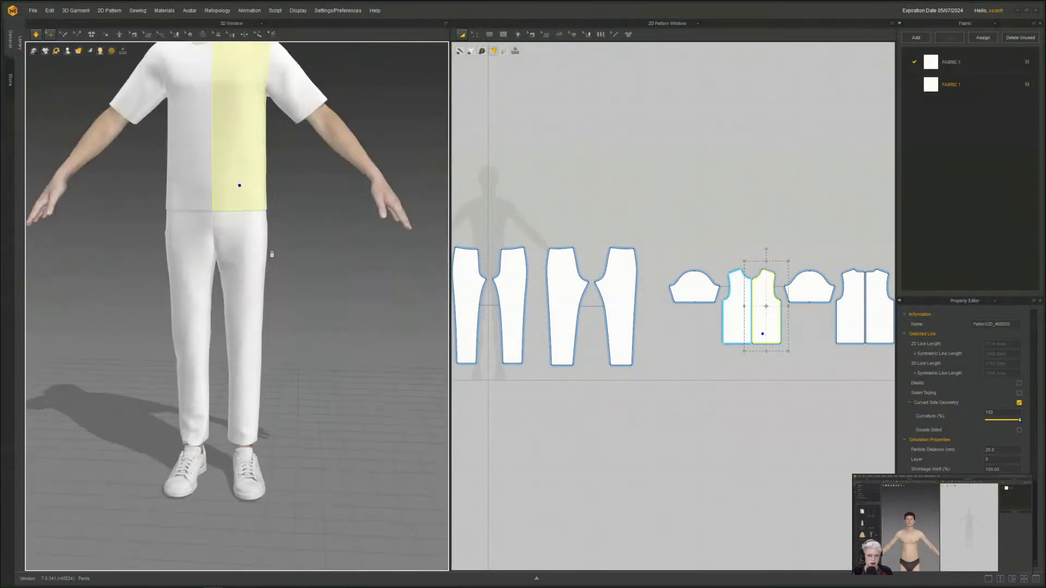
pyautogui.moveTo(233, 217)
pyautogui.mouseDown(button='right')
pyautogui.moveTo(393, 244)
pyautogui.moveTo(236, 202)
pyautogui.mouseUp(button='right')
pyautogui.scroll(2, 236, 188)
pyautogui.moveTo(236, 180); pyautogui.dragTo(265, 298, button='middle')
pyautogui.scroll(4, 264, 294)
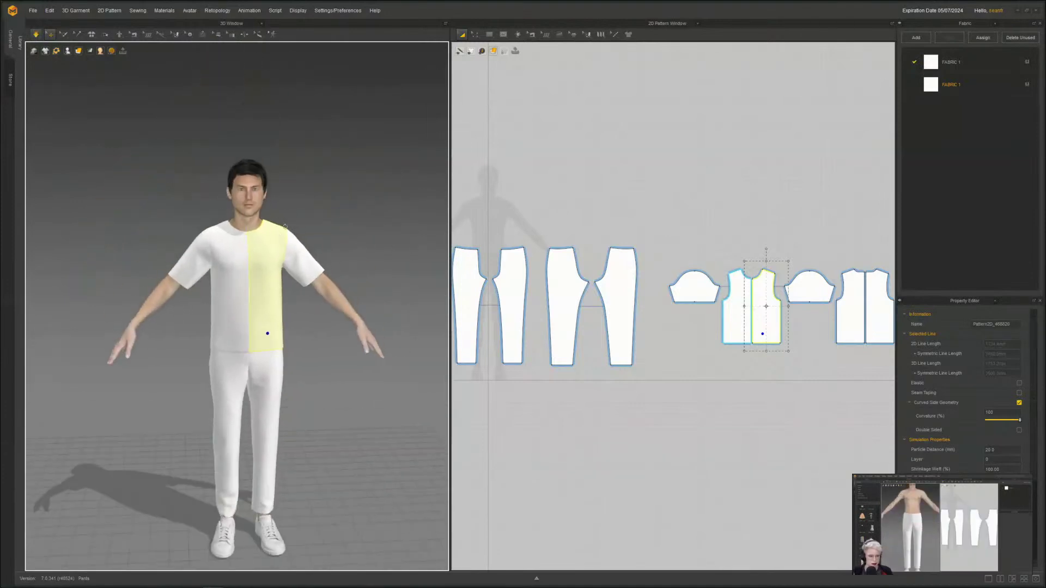
pyautogui.moveTo(257, 249); pyautogui.dragTo(262, 342, button='middle')
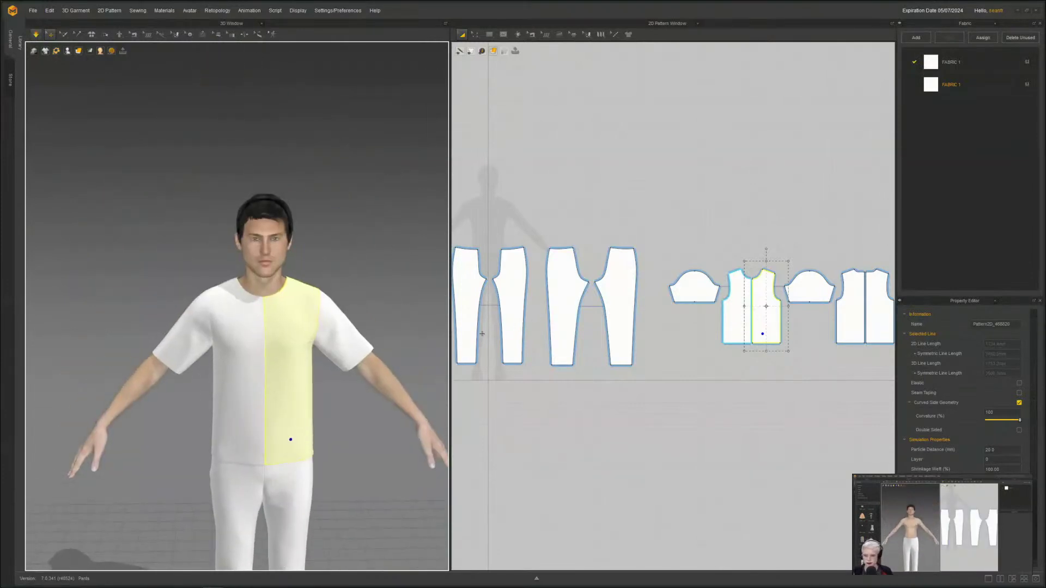
# - Enlarge the 2D pattern area and select all the pants and T-shirt pattern pieces
pyautogui.moveTo(450, 368); pyautogui.dragTo(388, 368)
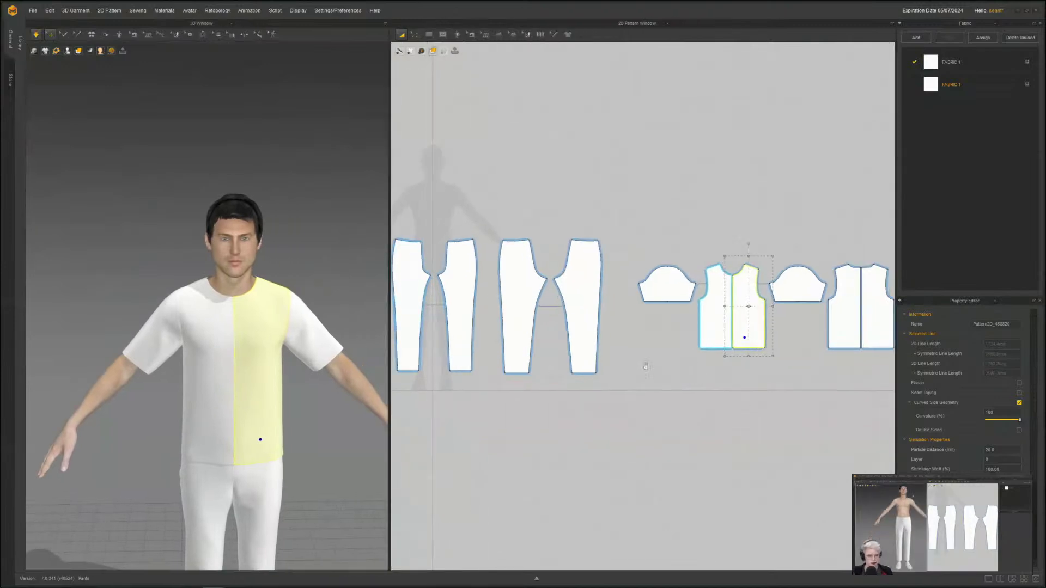
pyautogui.scroll(-3, 647, 365)
pyautogui.scroll(5, 627, 372)
pyautogui.scroll(2, 628, 371)
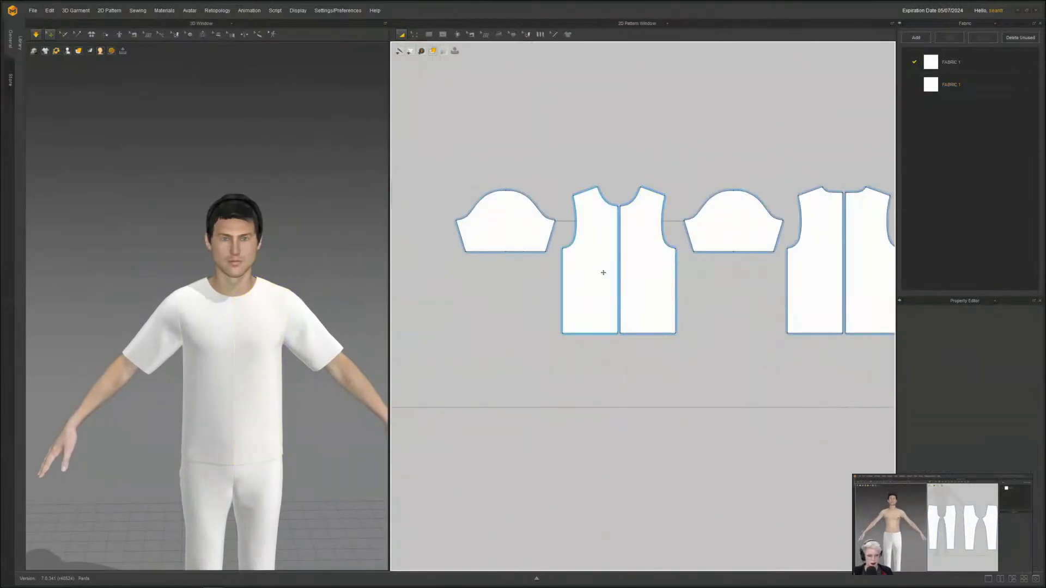
pyautogui.click(603, 270)
pyautogui.click(588, 406)
pyautogui.scroll(-6, 588, 408)
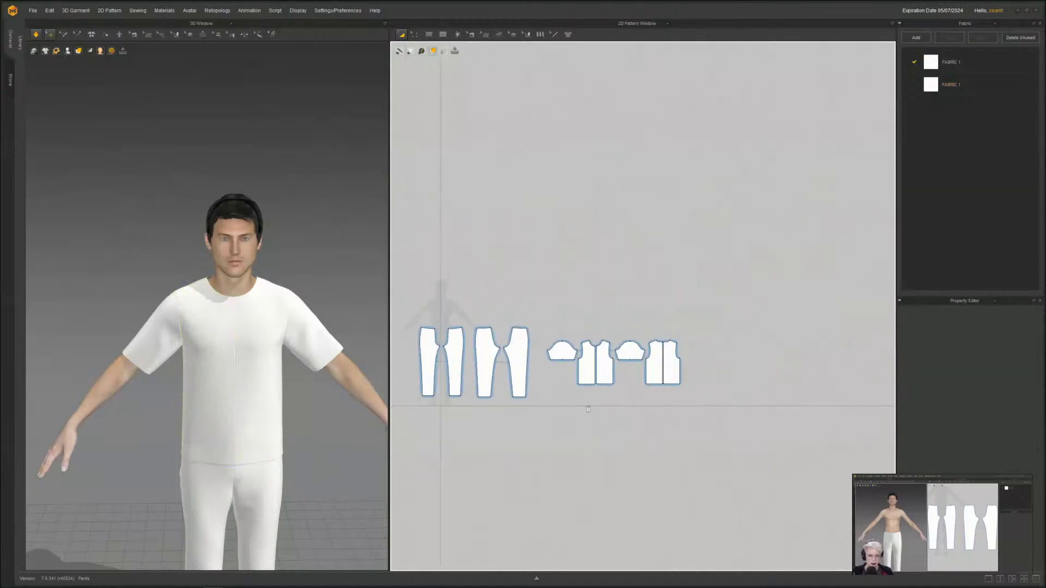
pyautogui.moveTo(589, 407); pyautogui.dragTo(643, 373, button='middle')
pyautogui.moveTo(441, 432); pyautogui.dragTo(418, 440)
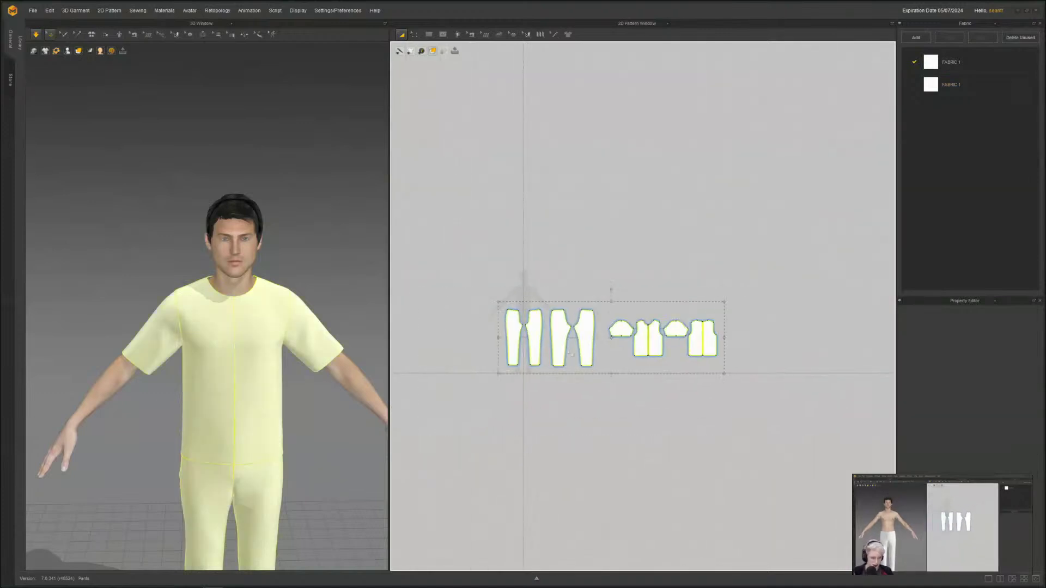
# - Move all the pants and T-shirt pattern pieces down below the avatar silhouette and check the draped shirt on the avatar
pyautogui.moveTo(584, 333); pyautogui.dragTo(584, 403)
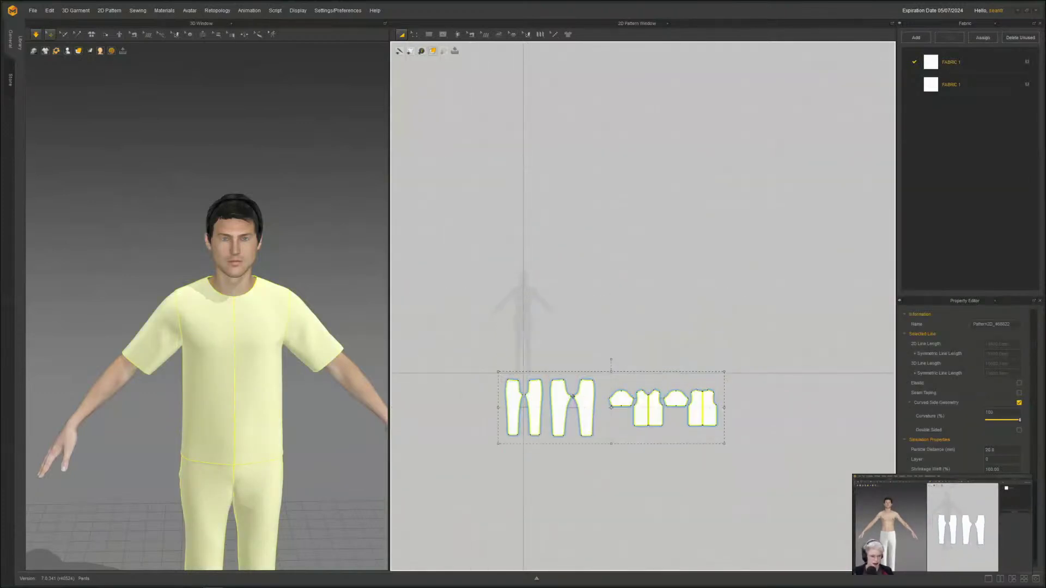
pyautogui.moveTo(343, 371); pyautogui.dragTo(329, 291, button='middle')
pyautogui.click(287, 407)
pyautogui.moveTo(287, 407); pyautogui.dragTo(239, 407, button='right')
pyautogui.scroll(3, 325, 415)
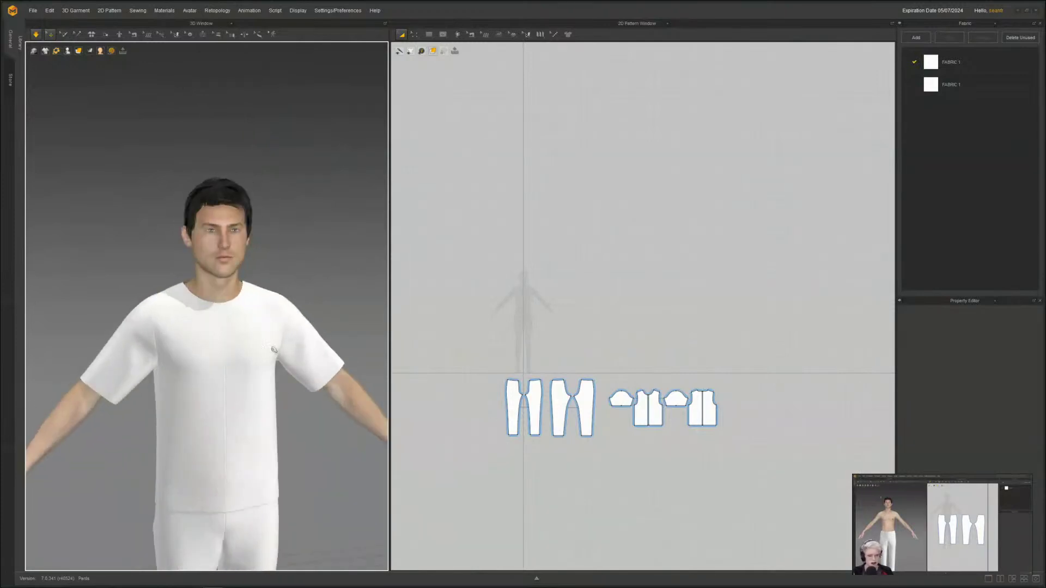
pyautogui.scroll(2, 194, 298)
pyautogui.moveTo(214, 298); pyautogui.dragTo(174, 291, button='right')
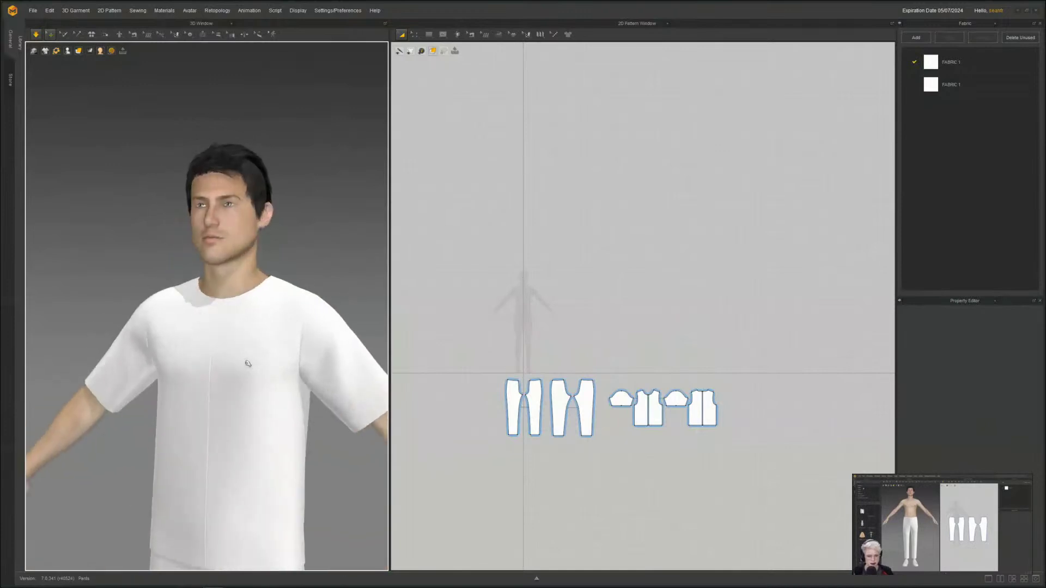
pyautogui.moveTo(248, 362); pyautogui.dragTo(273, 265, button='middle')
# - Extend the hem line of the T-shirt sleeve pattern downward to turn both short sleeves into long ones
pyautogui.moveTo(680, 349); pyautogui.dragTo(567, 293, button='middle')
pyautogui.scroll(2, 635, 356)
pyautogui.moveTo(409, 331); pyautogui.dragTo(600, 312, button='middle')
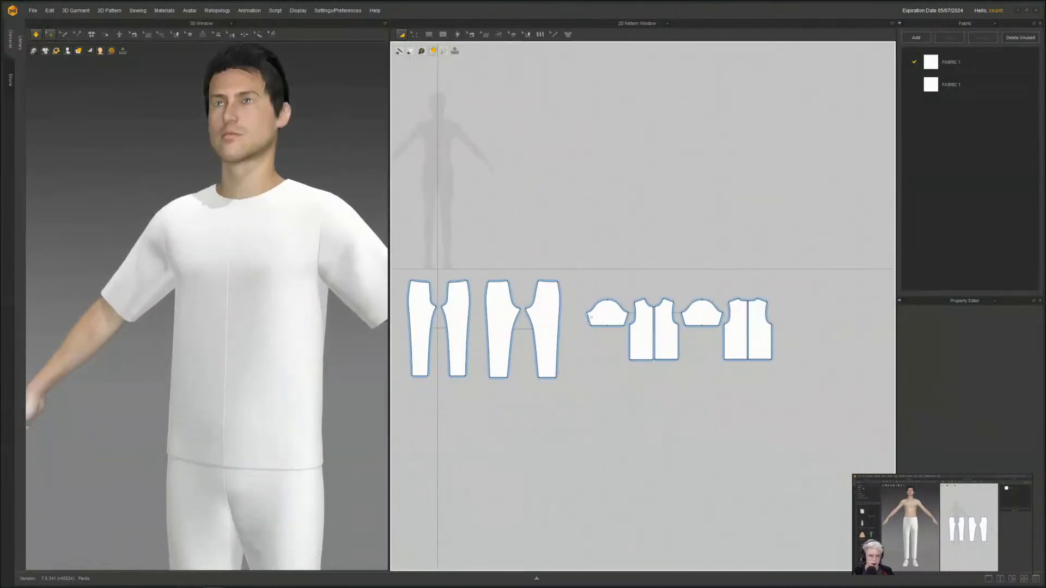
pyautogui.scroll(2, 600, 311)
pyautogui.moveTo(616, 354); pyautogui.dragTo(578, 349, button='middle')
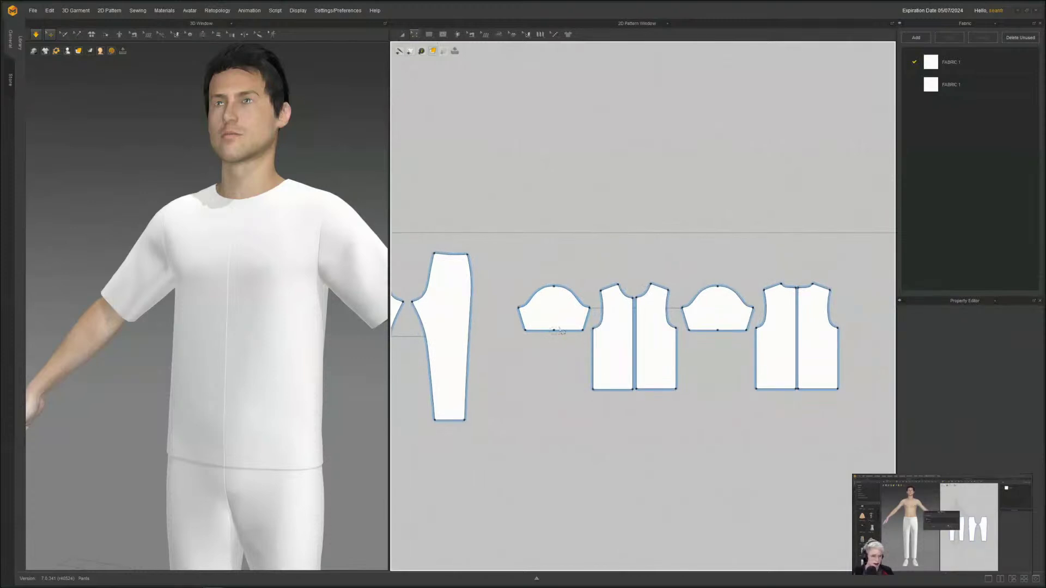
pyautogui.click(554, 330)
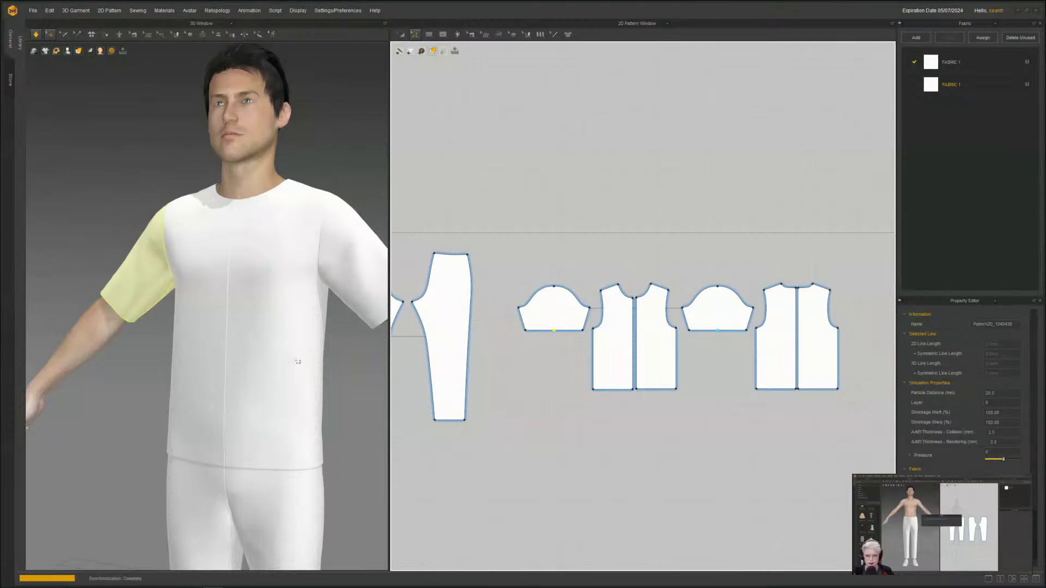
pyautogui.press('space')
pyautogui.scroll(-3, 297, 361)
pyautogui.click(295, 359)
pyautogui.scroll(-1, 296, 360)
pyautogui.moveTo(296, 359); pyautogui.dragTo(260, 320, button='middle')
pyautogui.scroll(1, 260, 320)
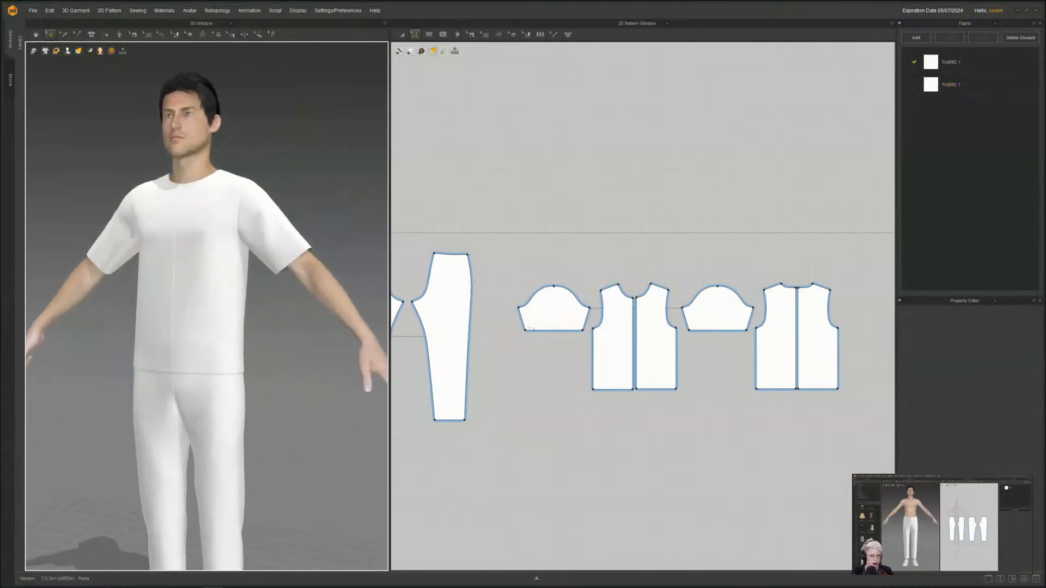
pyautogui.moveTo(560, 338); pyautogui.dragTo(558, 407)
# - Pull the long sleeve up the avatar's right forearm during the simulation so its cuff clears the hand, and stop simulating
pyautogui.scroll(-3, 182, 393)
pyautogui.moveTo(182, 393); pyautogui.dragTo(223, 398, button='right')
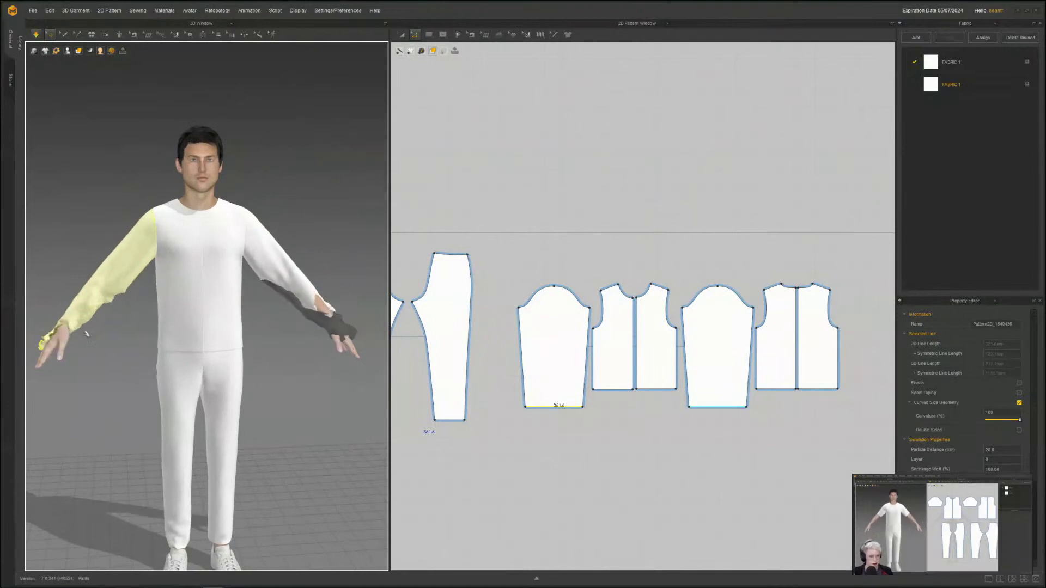
pyautogui.moveTo(64, 339); pyautogui.dragTo(138, 337, button='right')
pyautogui.click(177, 355)
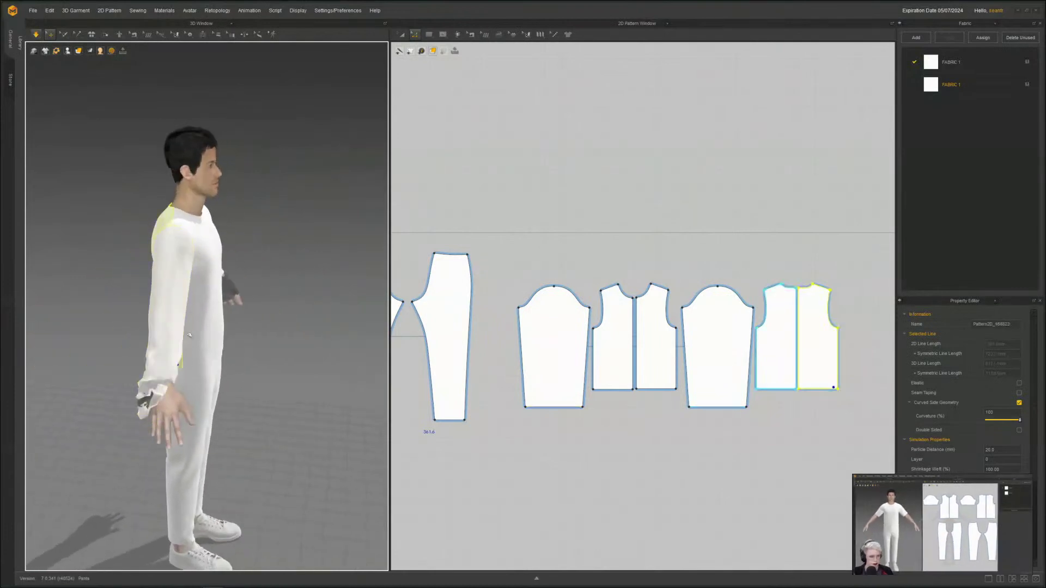
pyautogui.moveTo(170, 358); pyautogui.dragTo(205, 319)
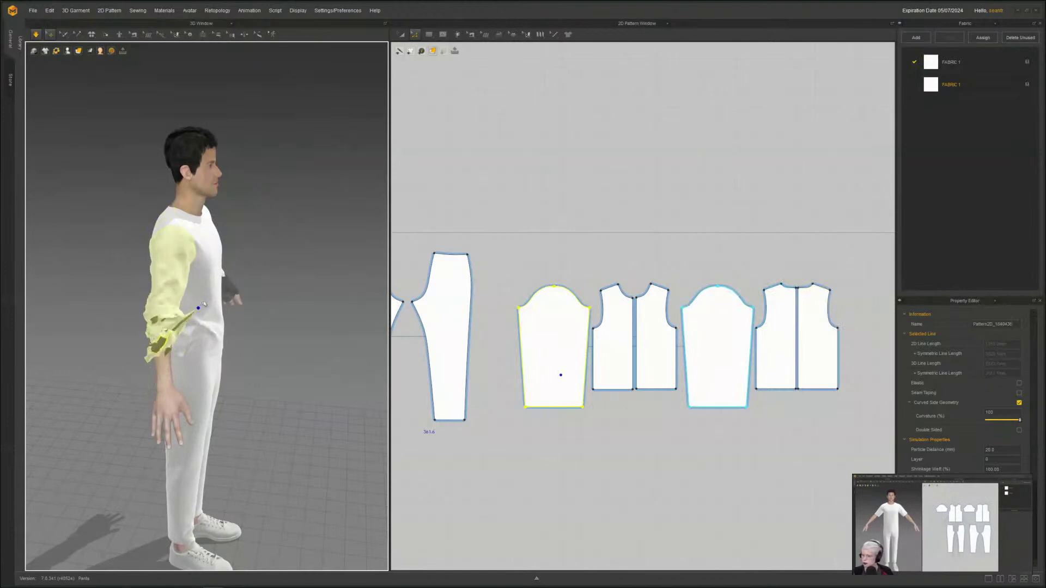
pyautogui.moveTo(180, 389); pyautogui.dragTo(116, 391, button='right')
pyautogui.scroll(3, 115, 392)
pyautogui.press('space')
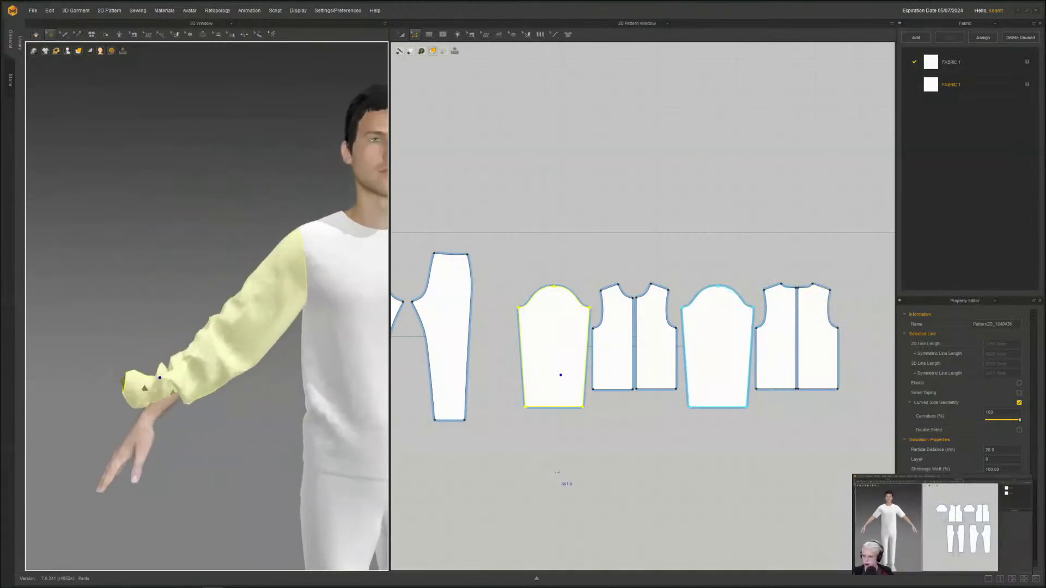
# - Shorten the sleeves by raising their hem line in two passes, simulating to check how the cuff sits at the wrist
pyautogui.click(561, 475)
pyautogui.moveTo(553, 408); pyautogui.dragTo(554, 392)
pyautogui.moveTo(132, 451); pyautogui.dragTo(132, 388, button='middle')
pyautogui.press('space')
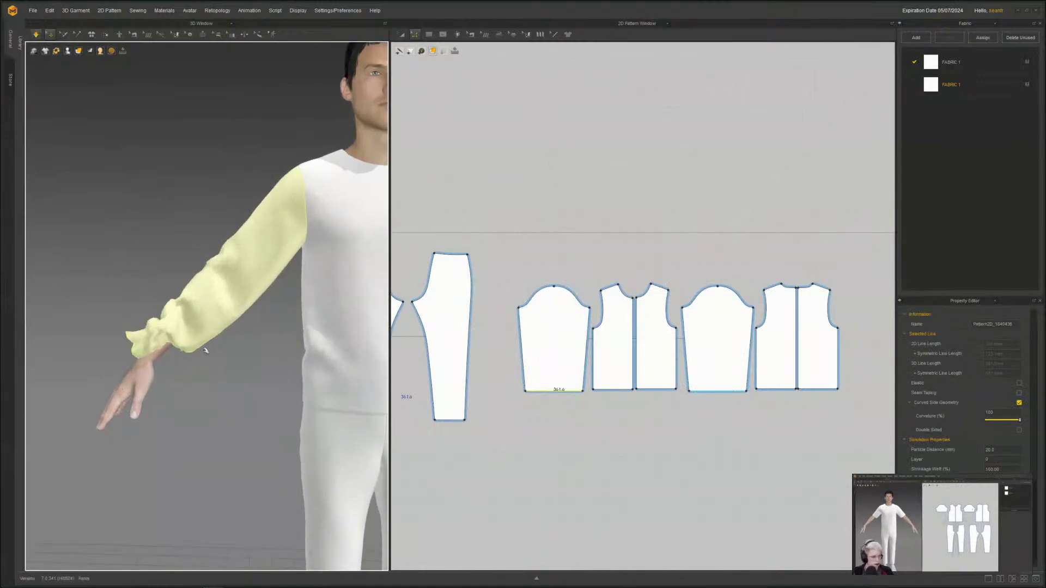
pyautogui.moveTo(561, 392); pyautogui.dragTo(561, 380)
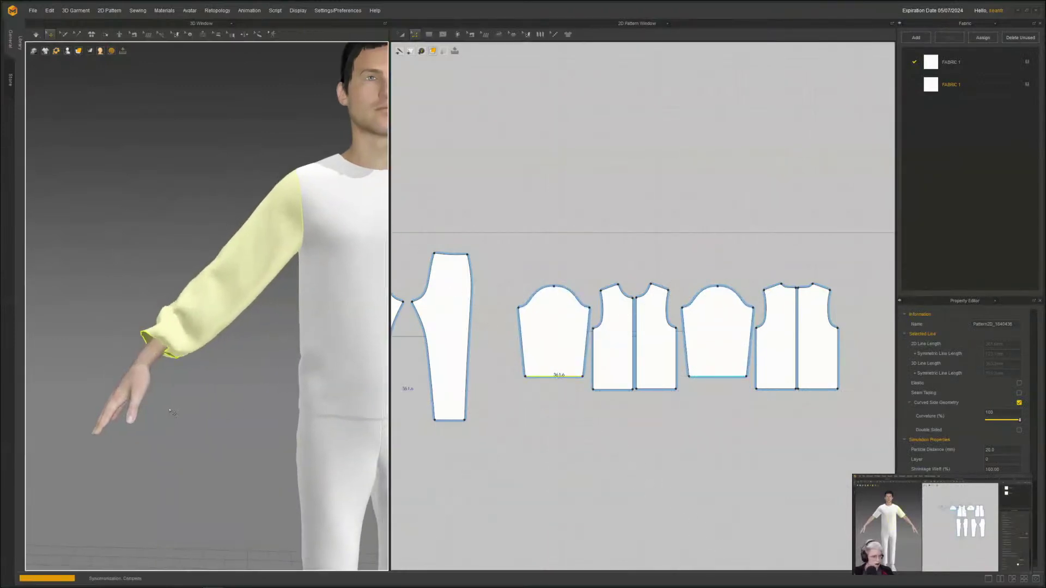
pyautogui.scroll(-3, 171, 407)
pyautogui.moveTo(171, 408)
pyautogui.mouseDown(button='right')
pyautogui.moveTo(235, 400)
pyautogui.moveTo(176, 393)
pyautogui.mouseUp(button='right')
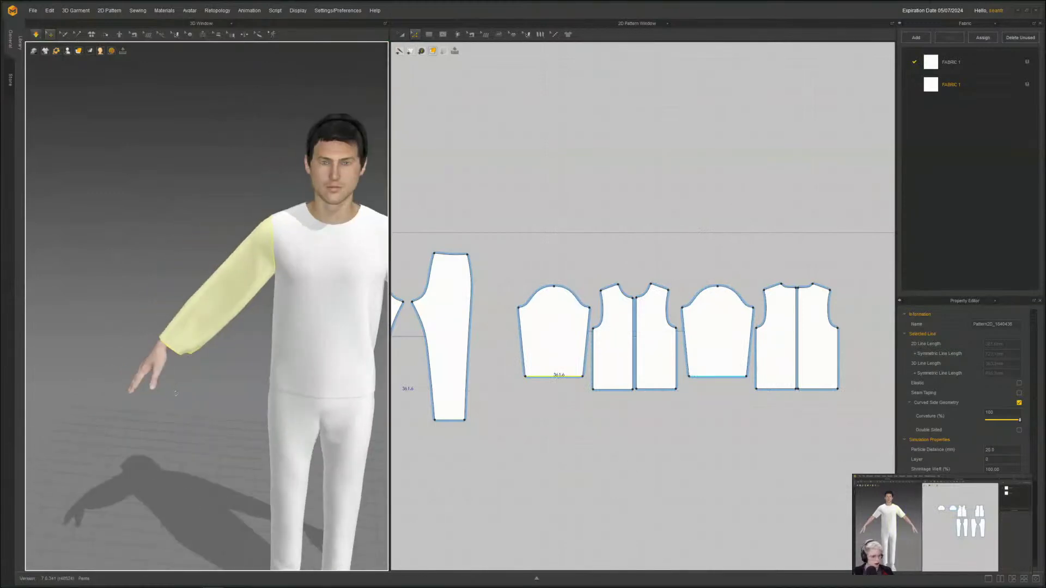
# - Tug the sleeve on the avatar's left arm during the simulation to loosen its bunched cuff around the wrist
pyautogui.moveTo(327, 371); pyautogui.dragTo(106, 397, button='middle')
pyautogui.moveTo(267, 366); pyautogui.dragTo(335, 314)
pyautogui.moveTo(222, 419); pyautogui.dragTo(154, 395, button='right')
pyautogui.scroll(3, 154, 395)
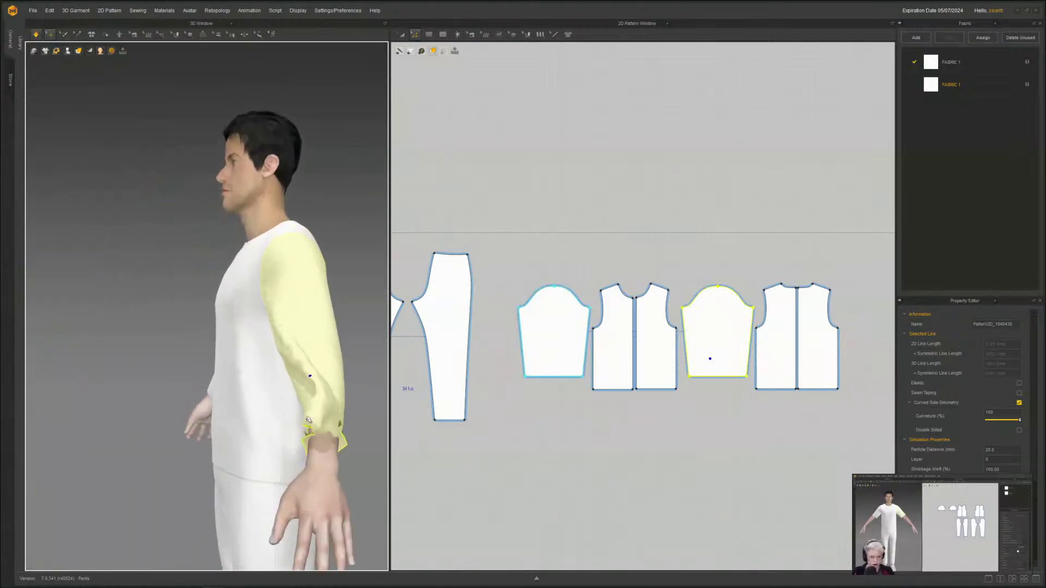
pyautogui.click(342, 428)
pyautogui.click(333, 426)
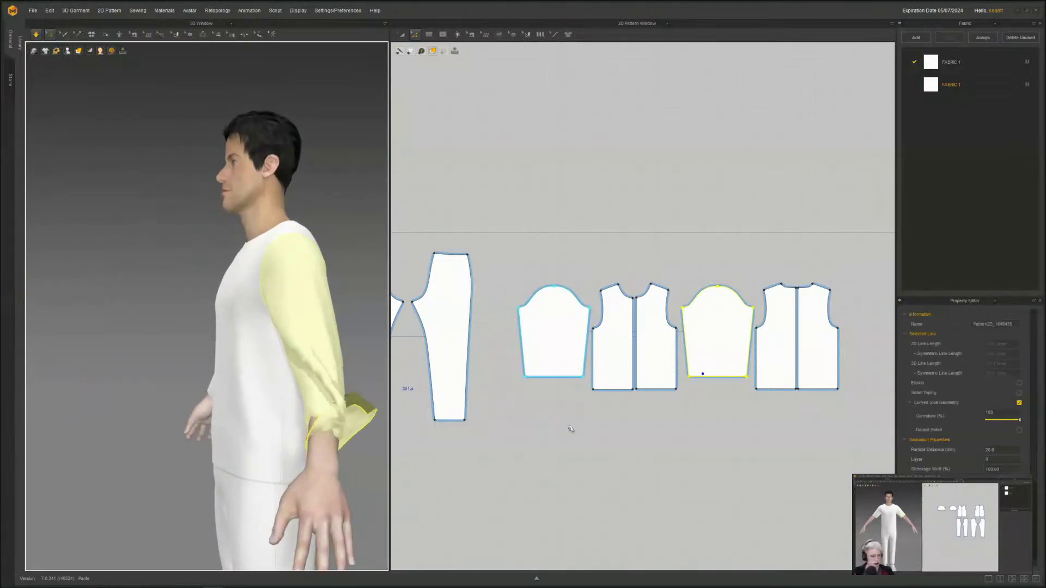
# - Raise the hem line of the second sleeve pattern slightly to shorten the sleeves further
pyautogui.click(722, 376)
pyautogui.click(723, 381)
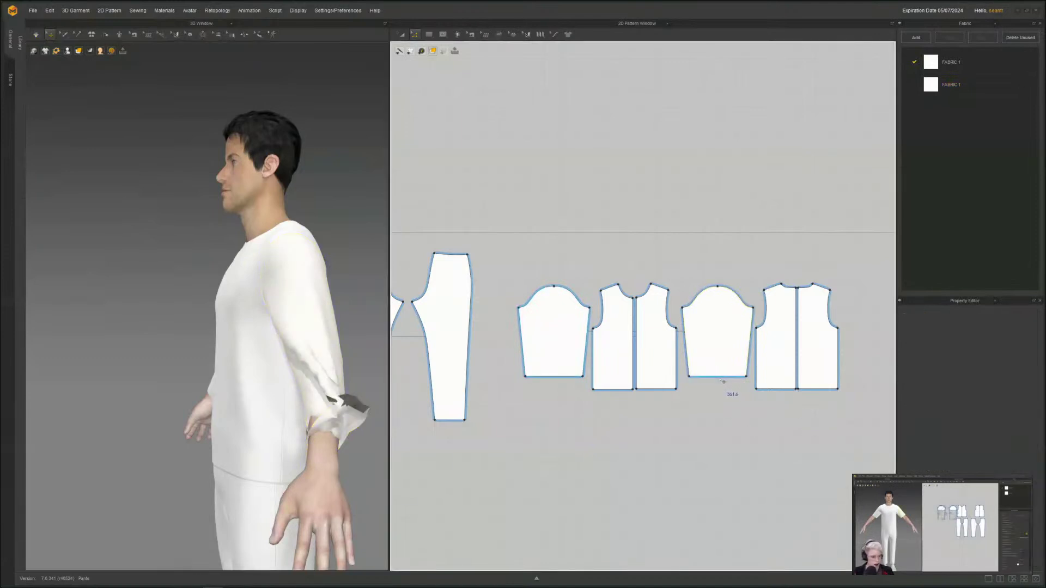
pyautogui.moveTo(714, 395); pyautogui.dragTo(632, 395, button='middle')
pyautogui.scroll(4, 647, 385)
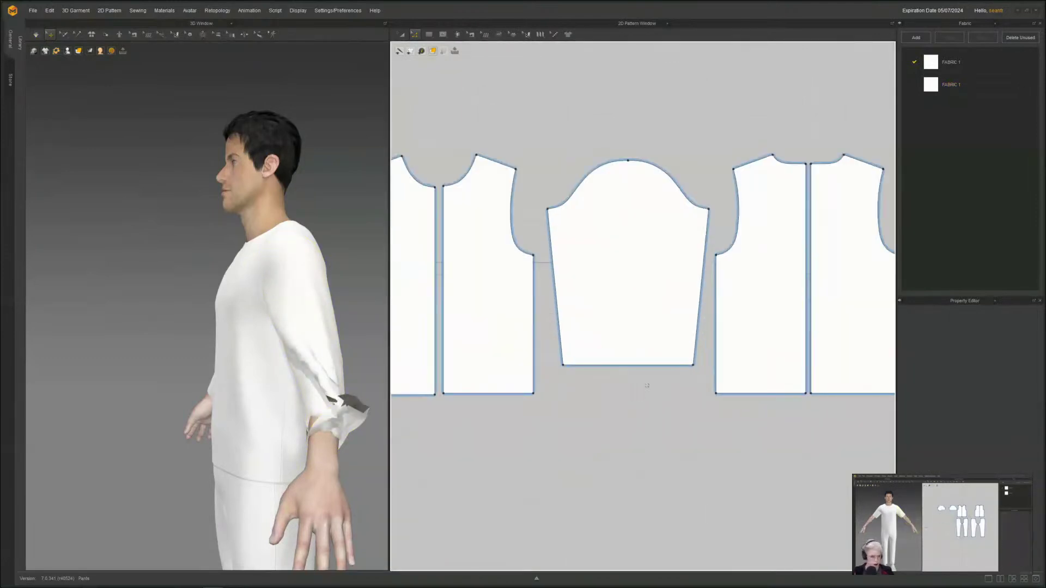
pyautogui.moveTo(625, 370); pyautogui.dragTo(624, 356)
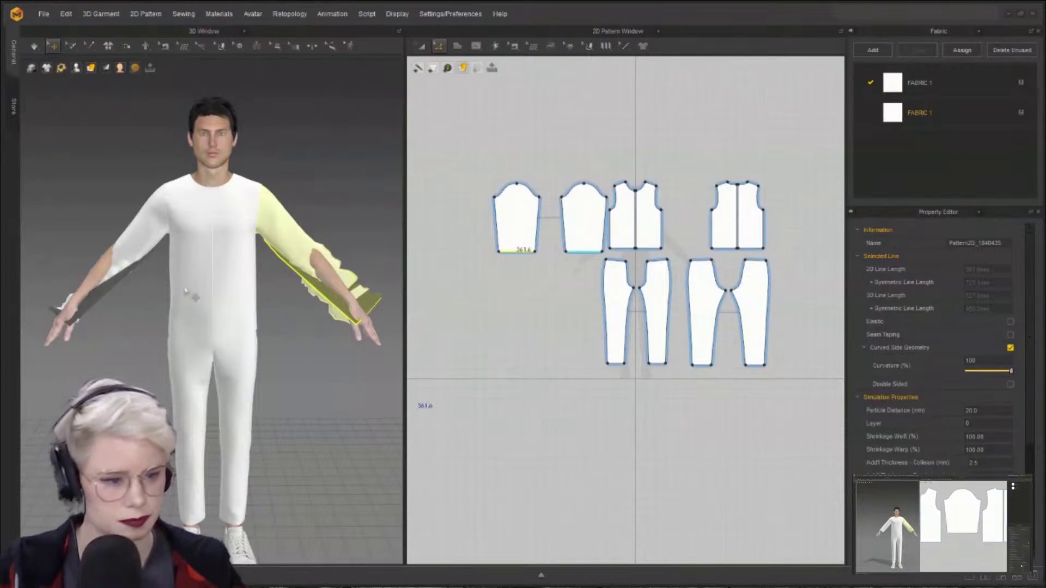
# - Show the avatar's arrangement points, wrap the tangled sleeves around the arms again with an arm point, and simulate them
pyautogui.click(38, 44)
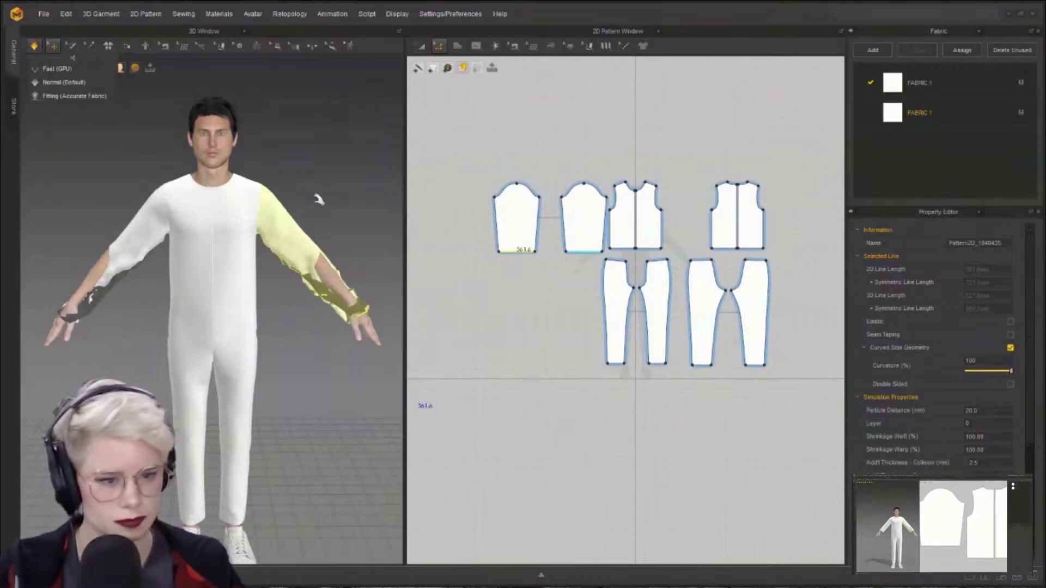
pyautogui.click(35, 46)
pyautogui.click(76, 67)
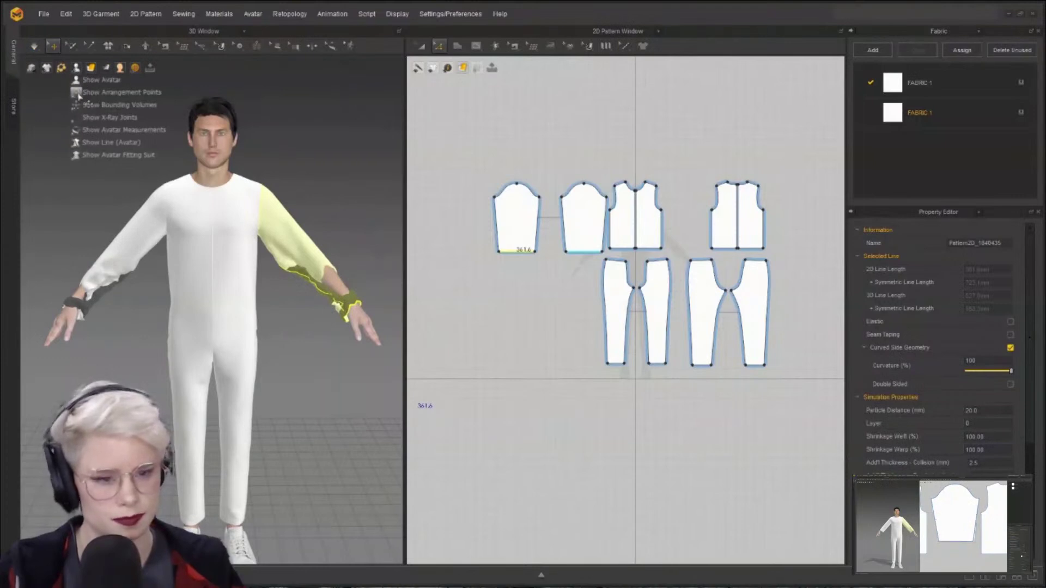
pyautogui.click(77, 95)
pyautogui.moveTo(134, 231); pyautogui.dragTo(271, 237, button='right')
pyautogui.click(197, 247)
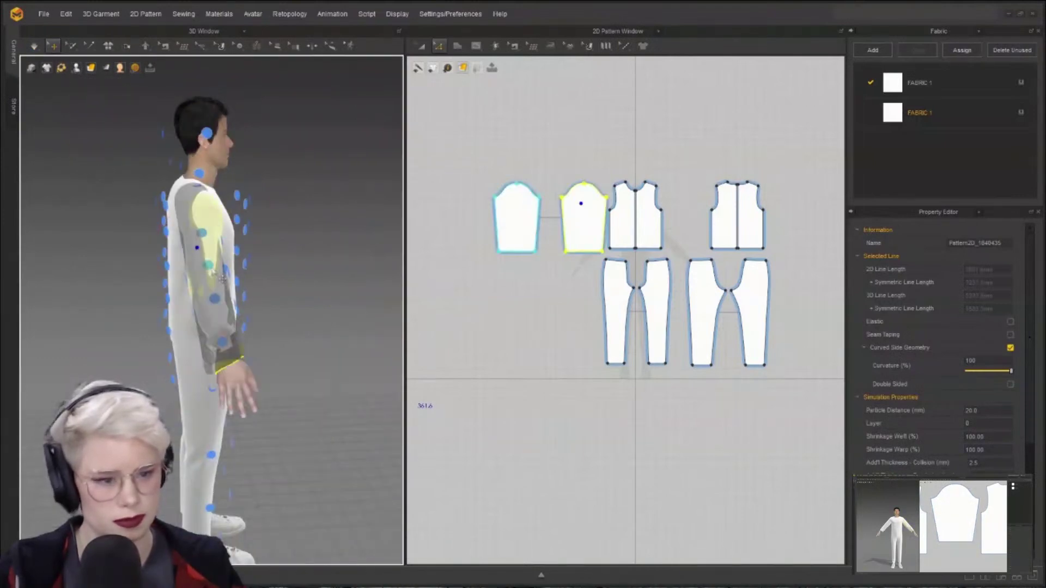
pyautogui.click(224, 276)
pyautogui.moveTo(338, 268); pyautogui.dragTo(276, 262, button='right')
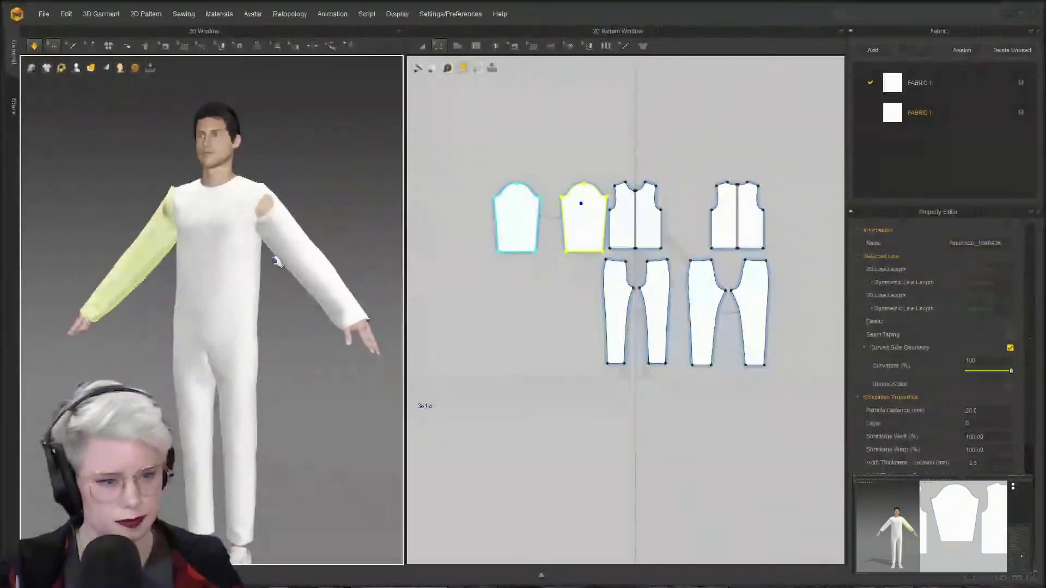
# - Shorten both sleeves by about 59 mm at the hem line and check the cuffs on the avatar
pyautogui.click(490, 287)
pyautogui.scroll(3, 481, 279)
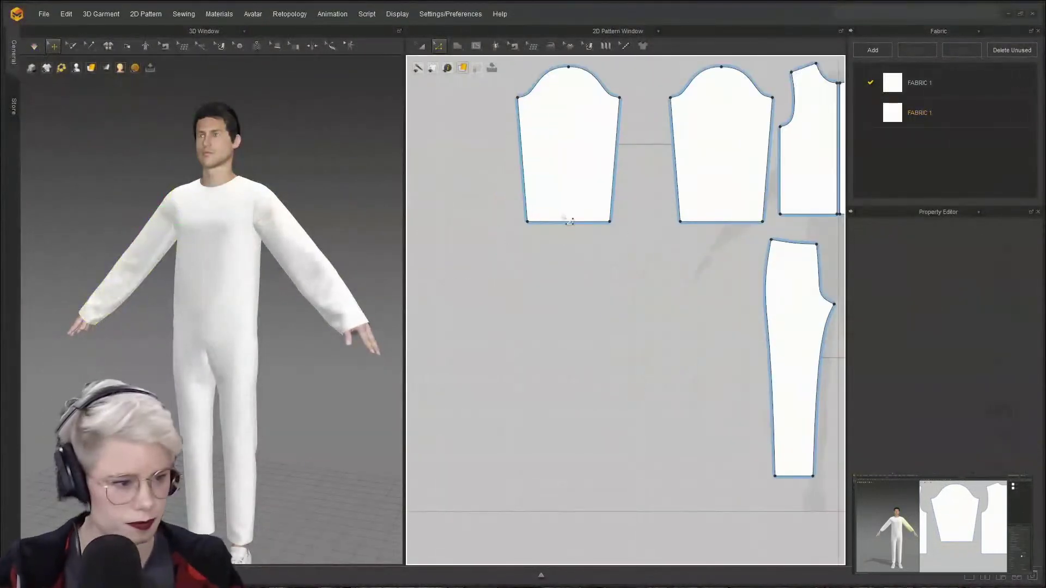
pyautogui.click(569, 222)
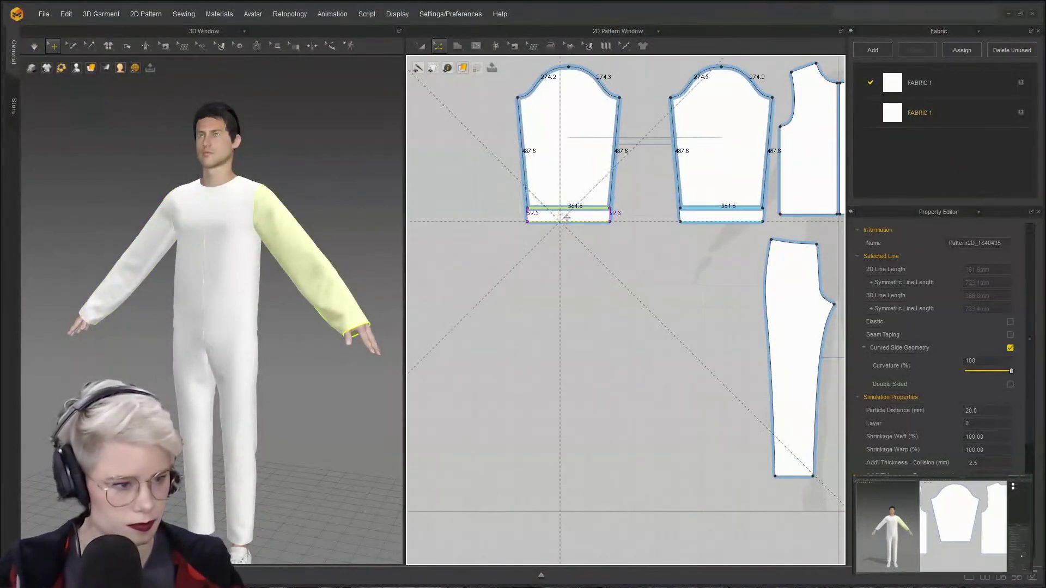
pyautogui.moveTo(561, 210); pyautogui.dragTo(560, 208)
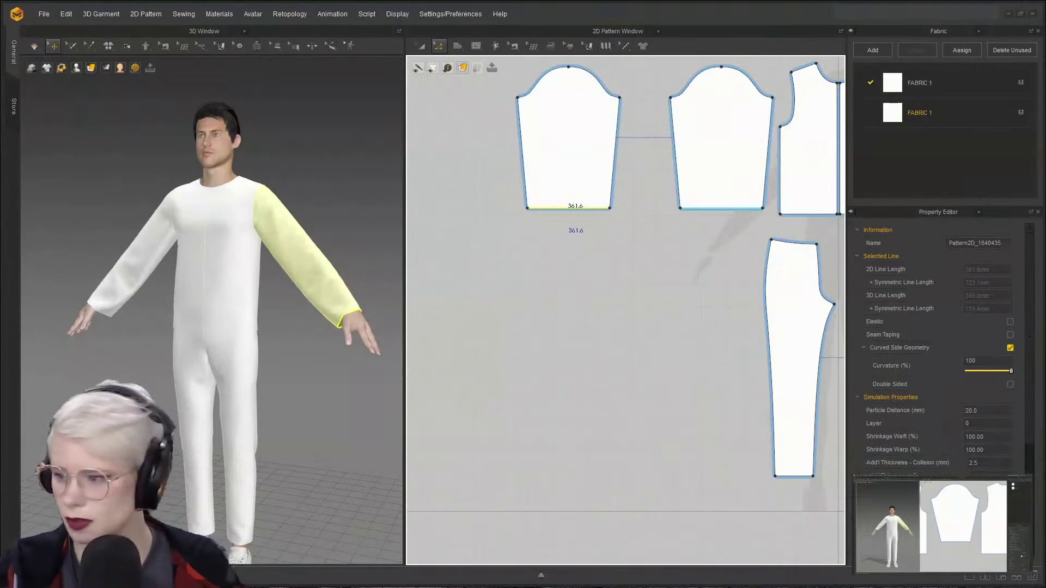
pyautogui.moveTo(234, 286)
pyautogui.mouseDown(button='right')
pyautogui.moveTo(275, 301)
pyautogui.moveTo(249, 276)
pyautogui.mouseUp(button='right')
pyautogui.moveTo(250, 275); pyautogui.dragTo(265, 304, button='middle')
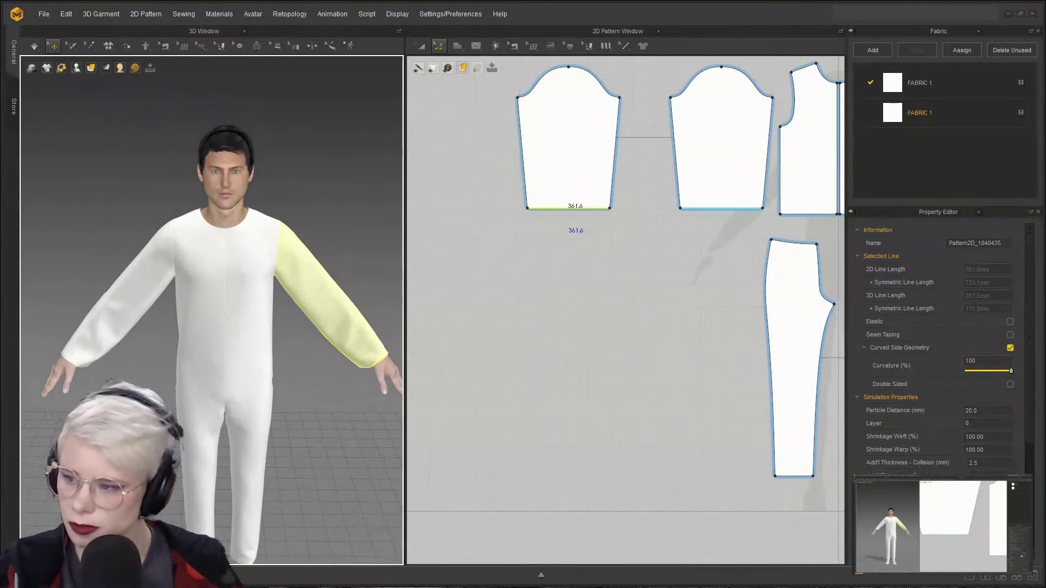
pyautogui.moveTo(265, 304); pyautogui.dragTo(268, 319, button='middle')
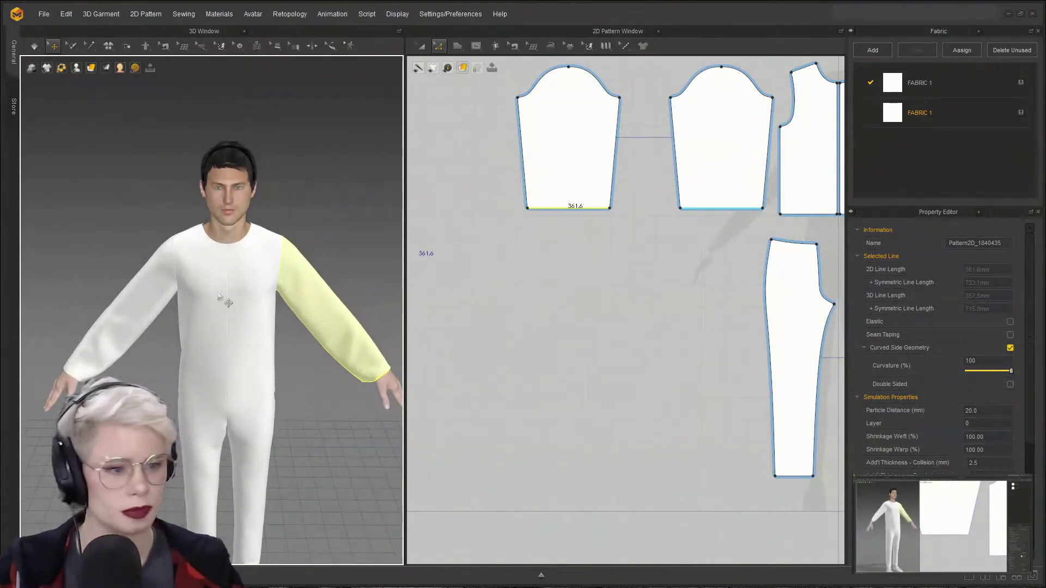
pyautogui.moveTo(249, 269)
pyautogui.mouseDown(button='right')
pyautogui.moveTo(232, 240)
pyautogui.moveTo(237, 256)
pyautogui.mouseUp(button='right')
# - Move the outer shoulder points of the front and back shirt panels slightly outward to widen the shoulders, and simulate
pyautogui.scroll(-1, 523, 188)
pyautogui.moveTo(555, 178); pyautogui.dragTo(583, 245, button='middle')
pyautogui.moveTo(815, 198); pyautogui.dragTo(663, 224, button='middle')
pyautogui.scroll(1, 663, 223)
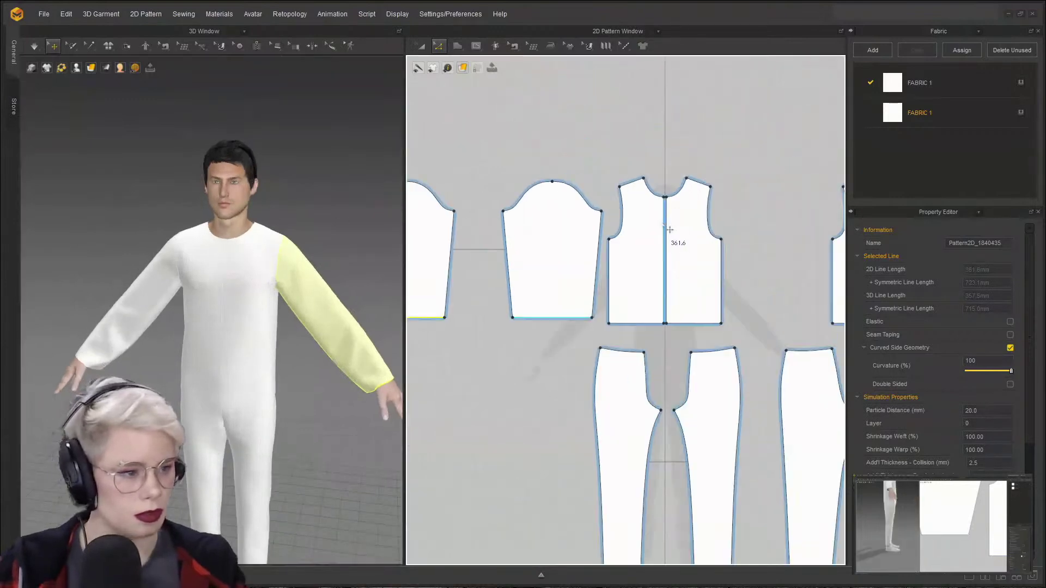
pyautogui.scroll(-1, 663, 224)
pyautogui.moveTo(691, 190); pyautogui.dragTo(631, 183, button='middle')
pyautogui.scroll(3, 637, 171)
pyautogui.click(613, 187)
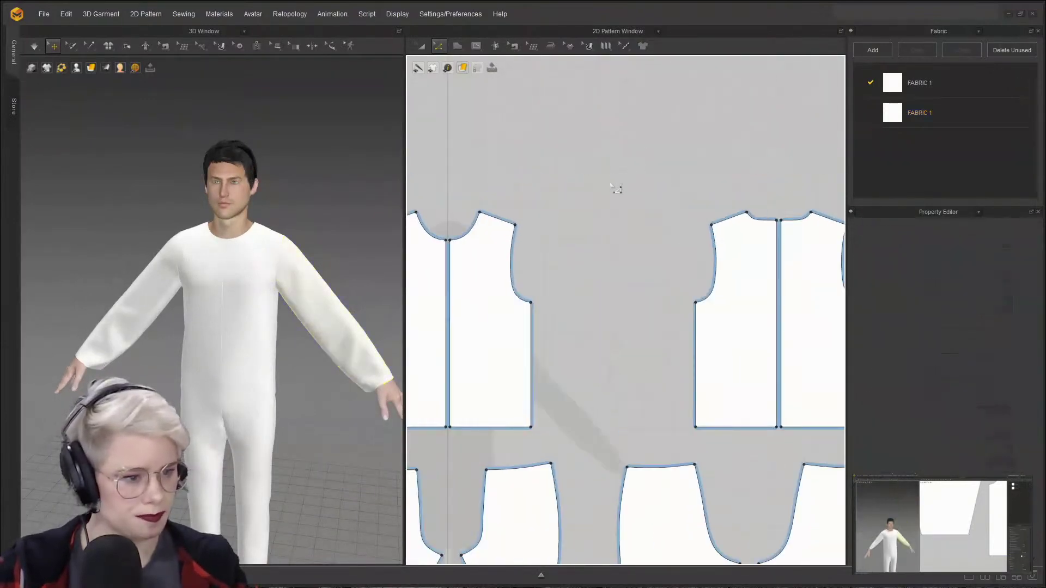
pyautogui.click(516, 225)
pyautogui.scroll(2, 517, 225)
pyautogui.moveTo(620, 224); pyautogui.dragTo(488, 224, button='middle')
pyautogui.scroll(2, 489, 225)
pyautogui.scroll(-6, 672, 247)
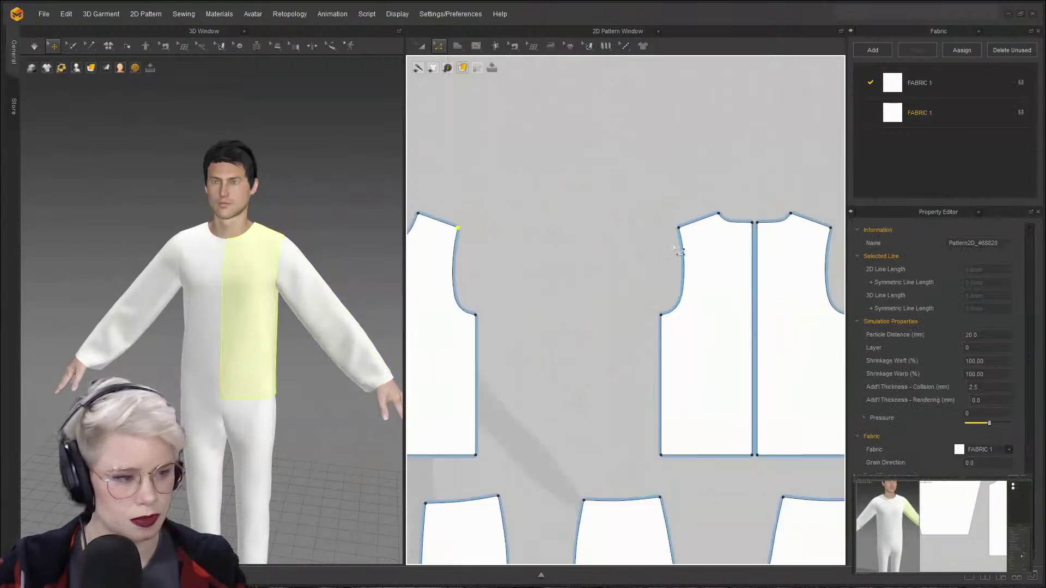
pyautogui.moveTo(715, 257); pyautogui.dragTo(638, 211, button='middle')
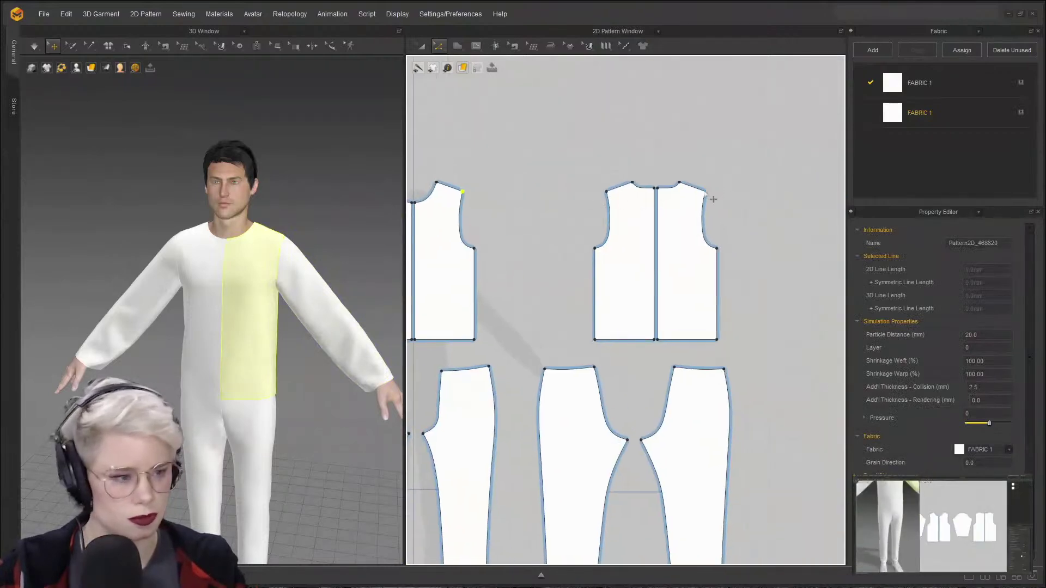
pyautogui.moveTo(705, 193); pyautogui.dragTo(714, 195)
pyautogui.press('space')
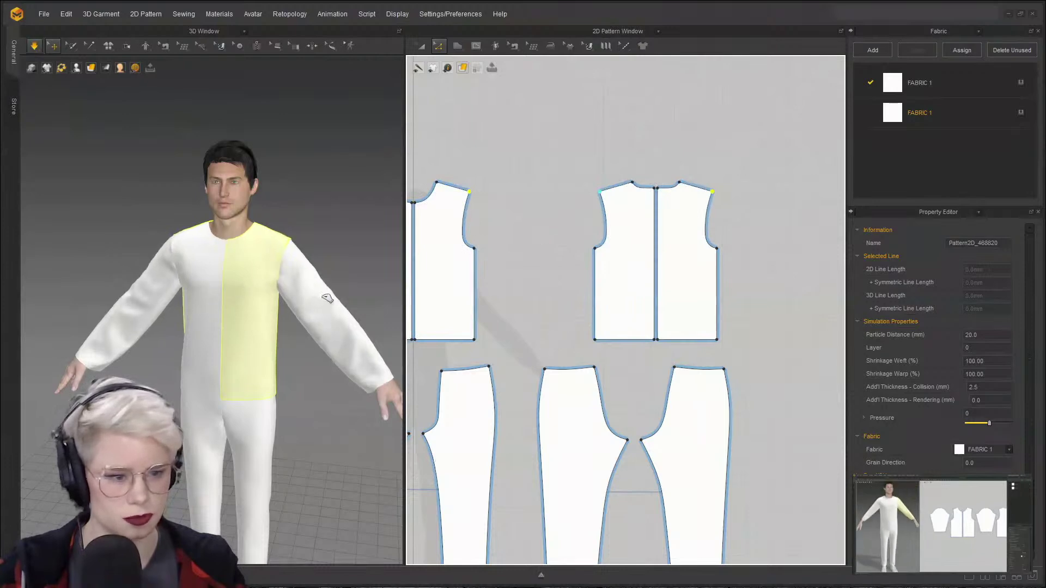
# - Raise the hem line of the sleeve patterns slightly to shorten both sleeves, and simulate the result
pyautogui.click(314, 290)
pyautogui.scroll(-2, 555, 224)
pyautogui.moveTo(485, 218); pyautogui.dragTo(632, 223, button='middle')
pyautogui.scroll(-3, 632, 223)
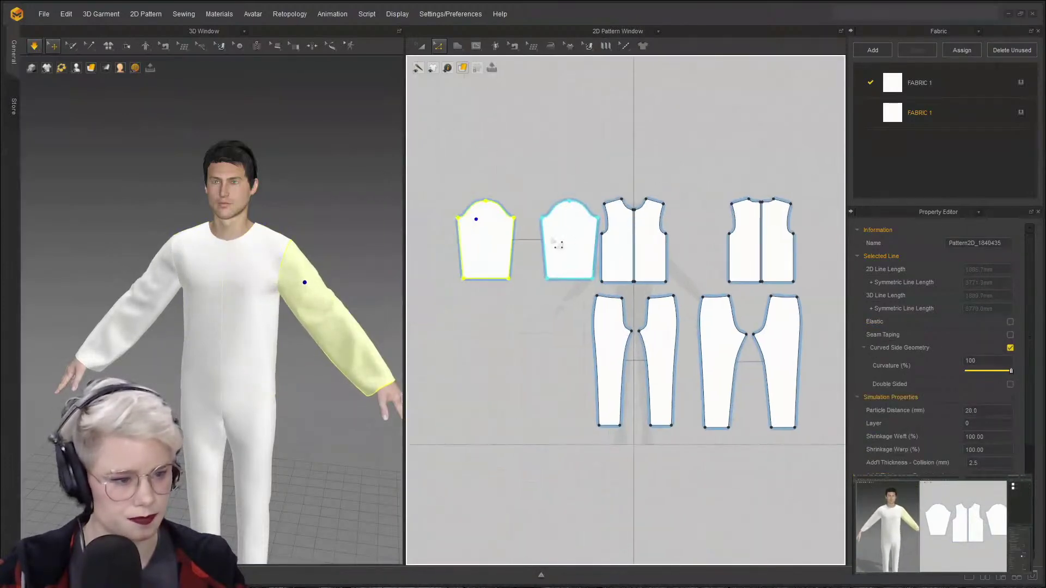
pyautogui.press('space')
pyautogui.scroll(3, 539, 251)
pyautogui.click(532, 256)
pyautogui.click(475, 304)
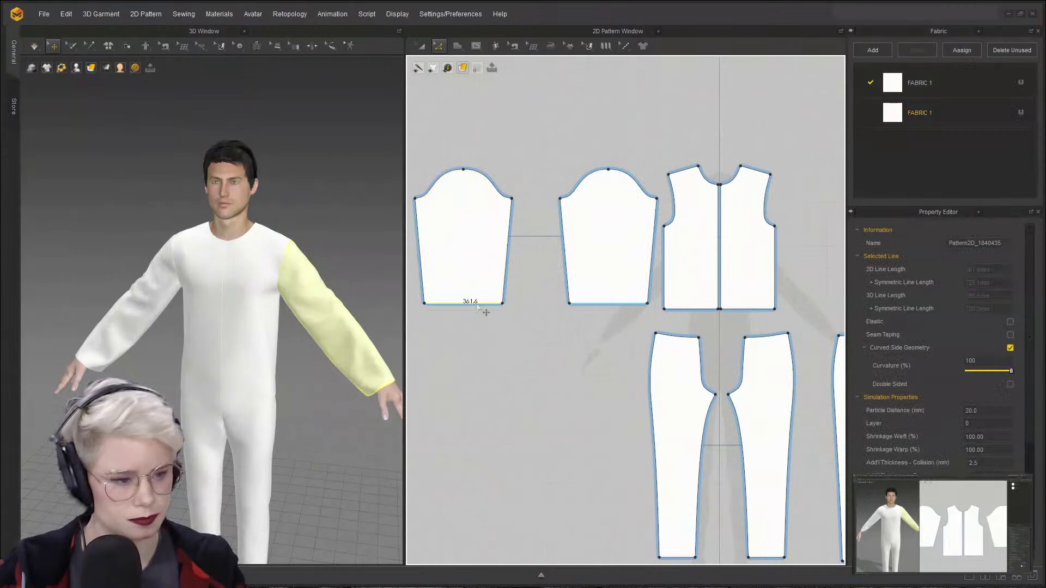
pyautogui.moveTo(478, 305); pyautogui.dragTo(477, 297)
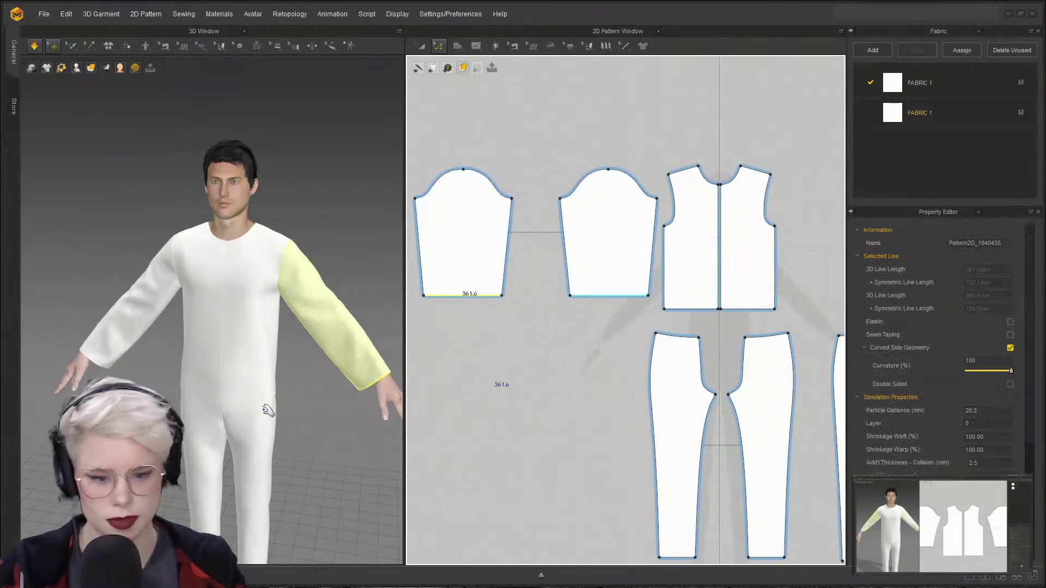
pyautogui.click(411, 337)
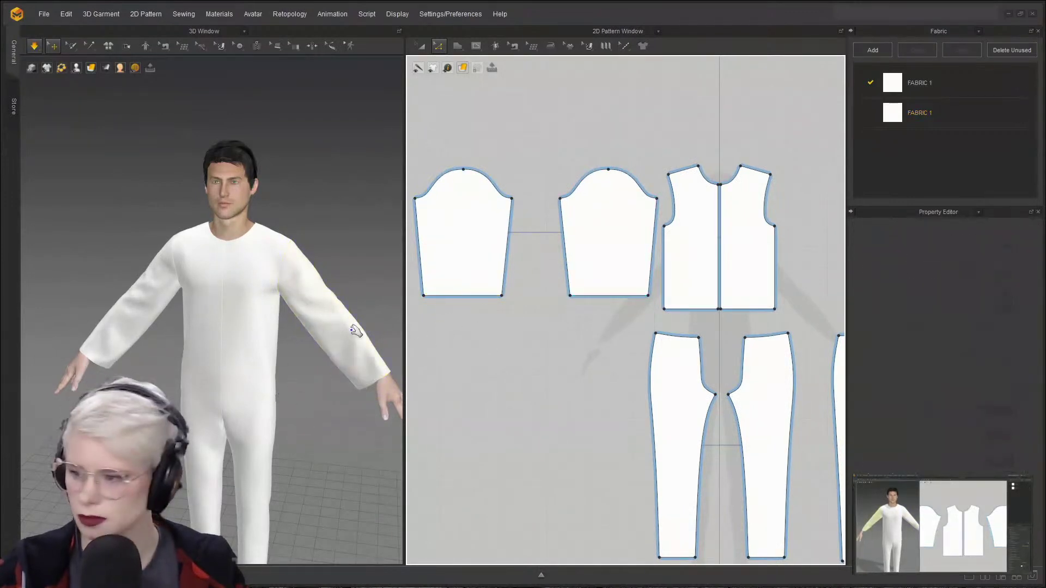
# - Move both corner points of the sleeve hem slightly inward to narrow the cuffs
pyautogui.scroll(2, 462, 345)
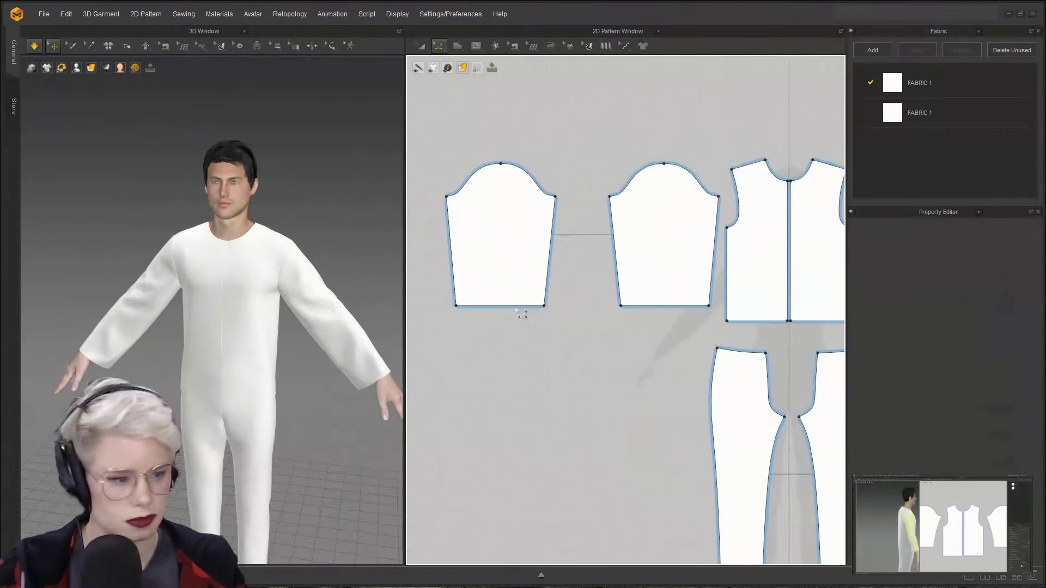
pyautogui.click(544, 306)
pyautogui.click(459, 306)
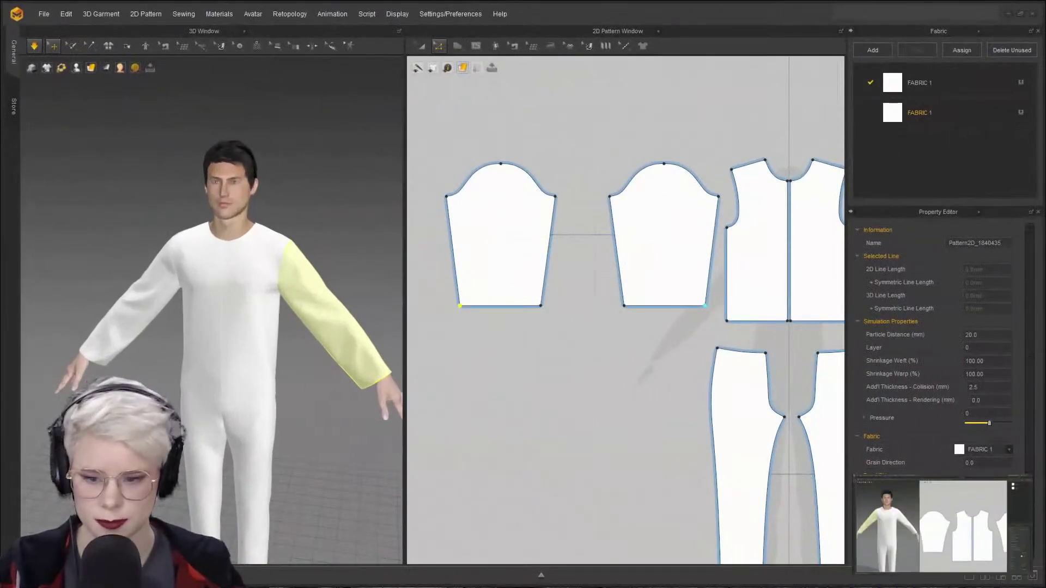
pyautogui.click(513, 371)
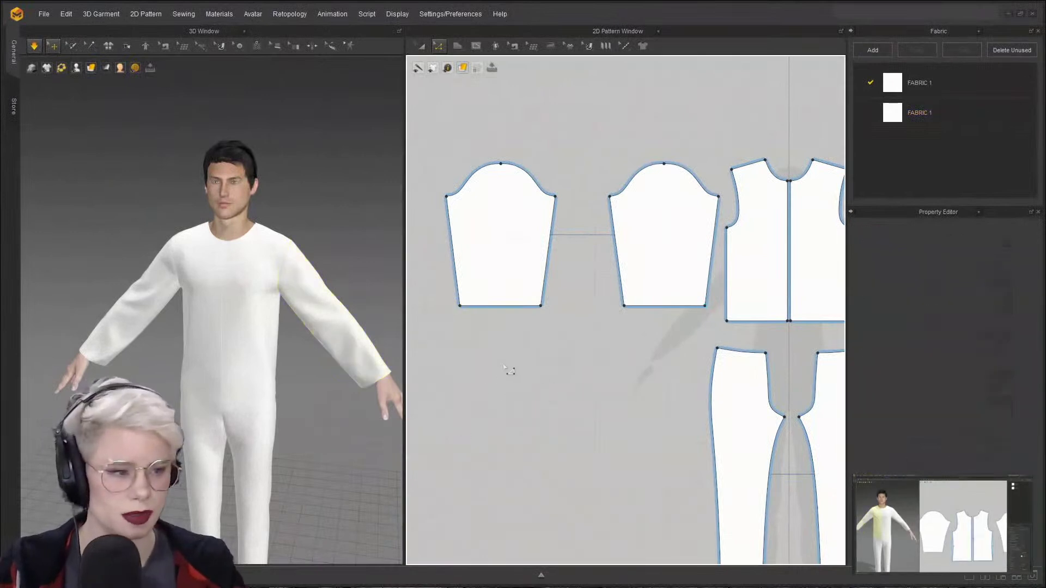
# - Move the sleeve pattern nearest the shirt over beside the other sleeve pattern
pyautogui.scroll(-2, 692, 256)
pyautogui.moveTo(692, 256); pyautogui.dragTo(620, 313, button='middle')
pyautogui.press('a')
pyautogui.moveTo(583, 311); pyautogui.dragTo(551, 308)
pyautogui.click(483, 372)
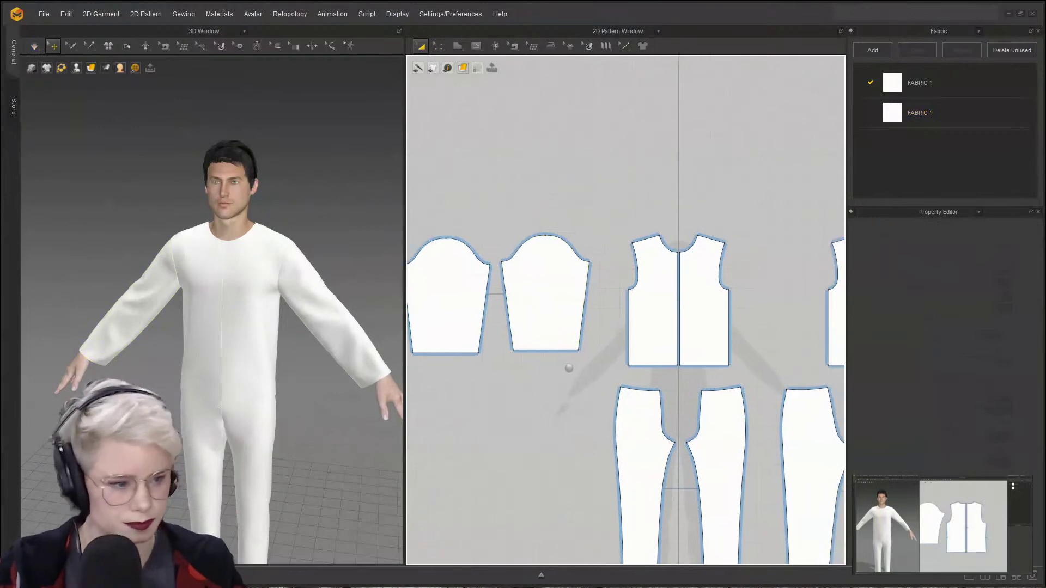
# - Move both back shirt panels beside the front panels, and shift all pants patterns together to line up beneath the shirt
pyautogui.scroll(-4, 567, 367)
pyautogui.scroll(4, 560, 292)
pyautogui.click(675, 288)
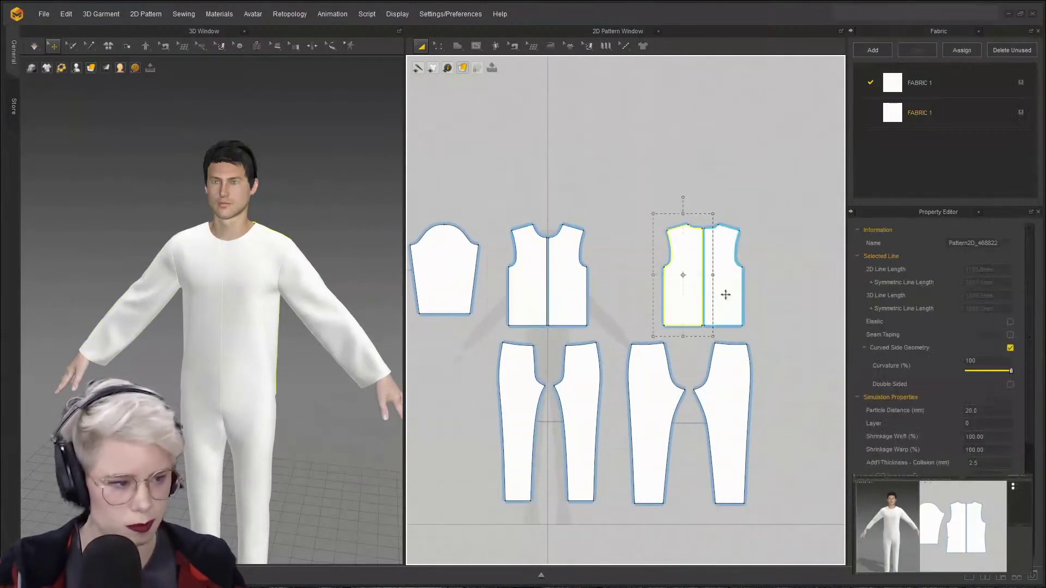
pyautogui.keyDown('shift'); pyautogui.click(723, 294); pyautogui.keyUp('shift')
pyautogui.moveTo(687, 304); pyautogui.dragTo(617, 315)
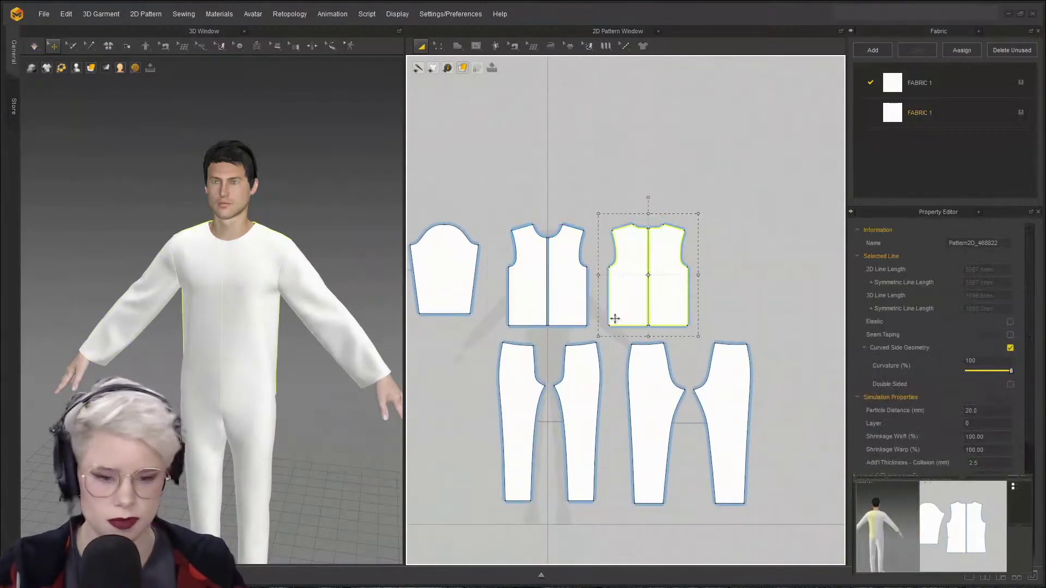
pyautogui.scroll(2, 572, 351)
pyautogui.scroll(-5, 689, 420)
pyautogui.moveTo(689, 419); pyautogui.dragTo(544, 351)
pyautogui.click(499, 345)
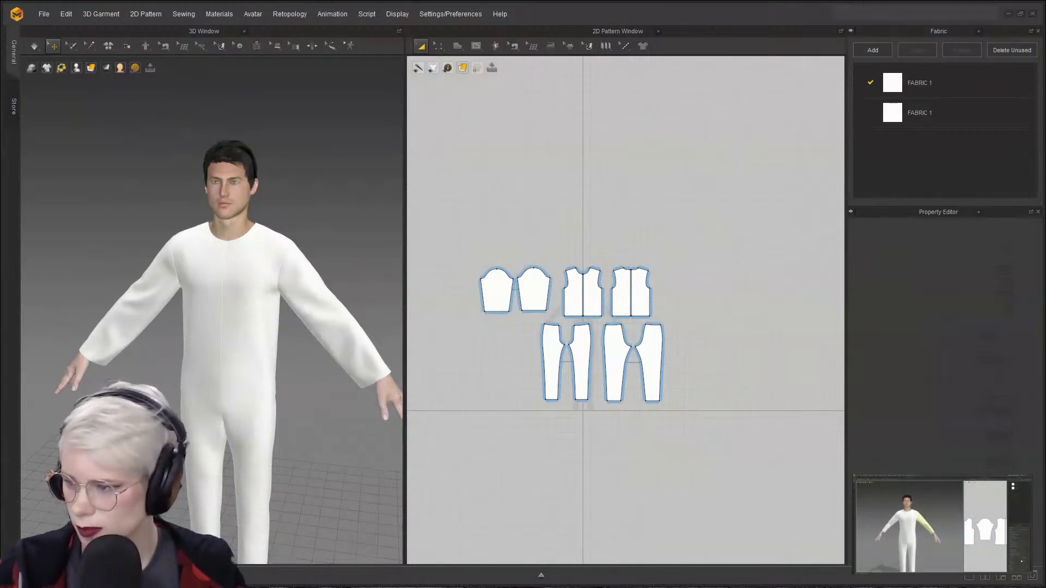
# - Inspect the whole outfit on the avatar down to the shoes, along with the rearranged pattern layout
pyautogui.scroll(5, 446, 278)
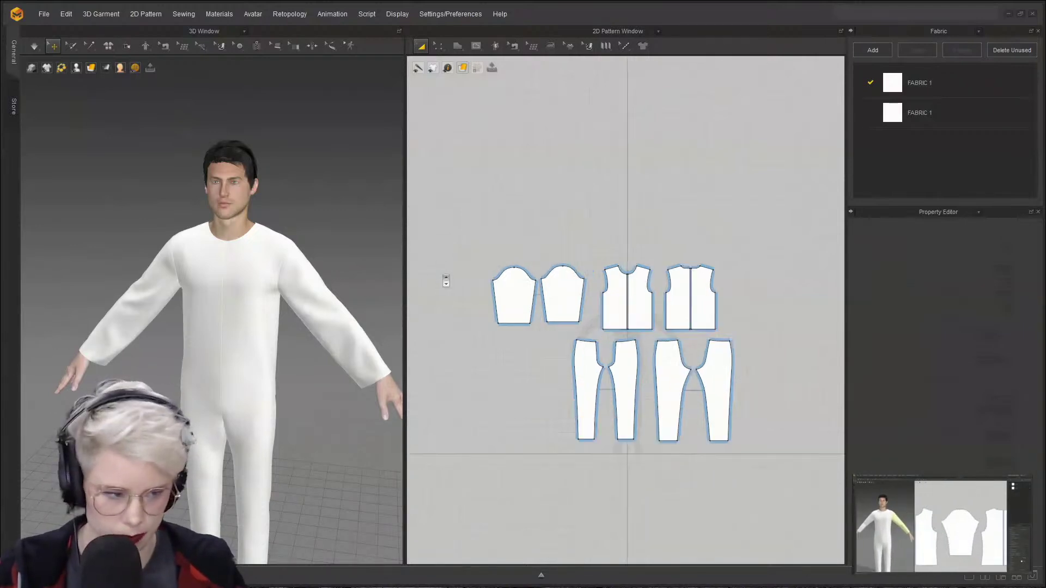
pyautogui.scroll(-3, 399, 320)
pyautogui.moveTo(399, 321); pyautogui.dragTo(427, 200, button='middle')
pyautogui.scroll(-2, 427, 218)
pyautogui.scroll(3, 560, 329)
pyautogui.moveTo(560, 329); pyautogui.dragTo(555, 304, button='middle')
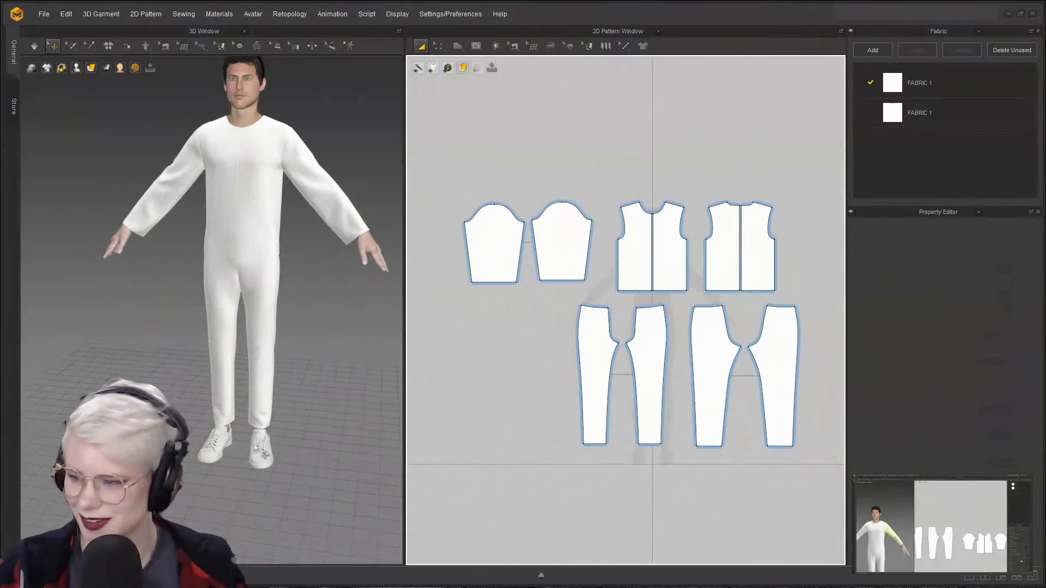
pyautogui.moveTo(381, 403); pyautogui.dragTo(369, 381, button='middle')
pyautogui.scroll(2, 368, 380)
pyautogui.scroll(4, 500, 358)
pyautogui.moveTo(500, 358); pyautogui.dragTo(365, 313, button='middle')
# - Set the layer of all shirt and sleeve patterns to -1 and simulate so the shirt tucks into the pants
pyautogui.click(240, 195)
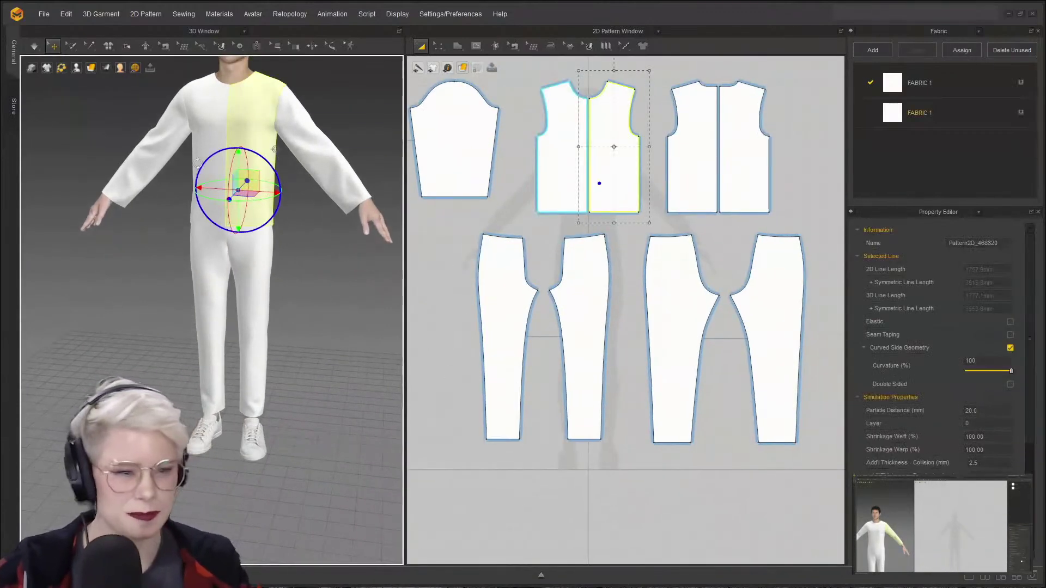
pyautogui.scroll(-4, 561, 180)
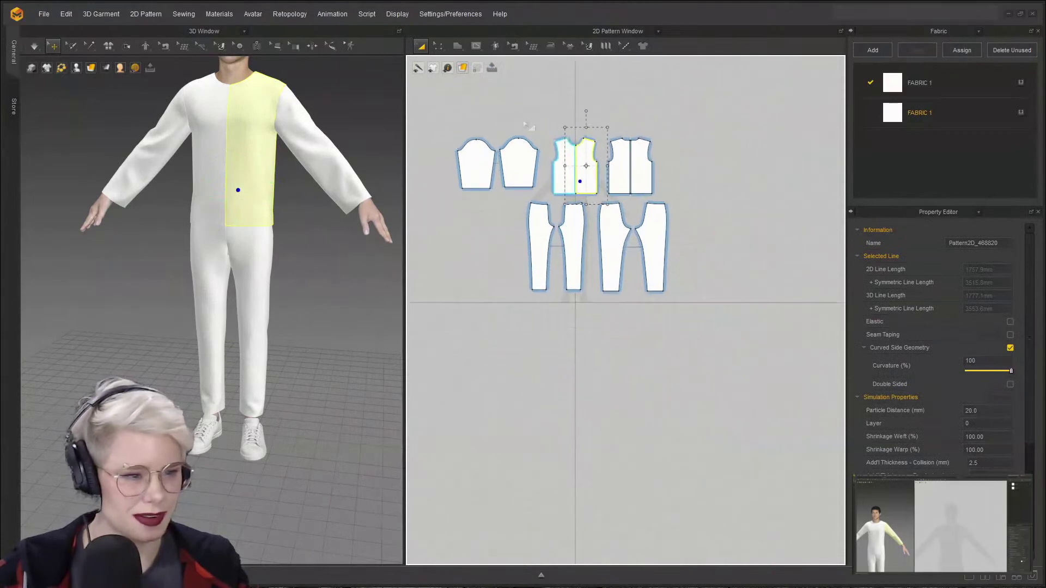
pyautogui.moveTo(450, 105); pyautogui.dragTo(508, 161)
pyautogui.moveTo(688, 200); pyautogui.dragTo(688, 199)
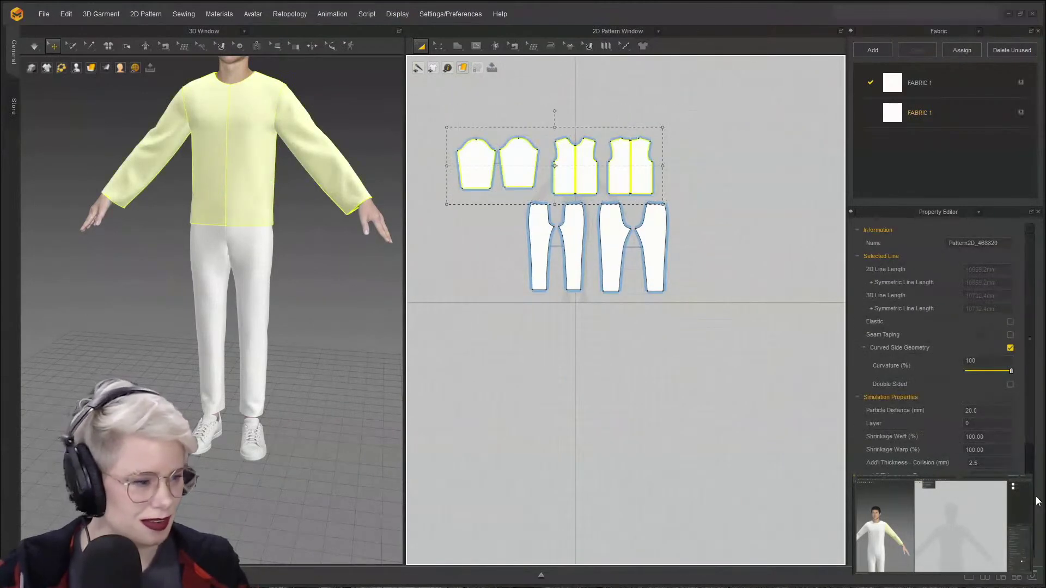
pyautogui.click(983, 425)
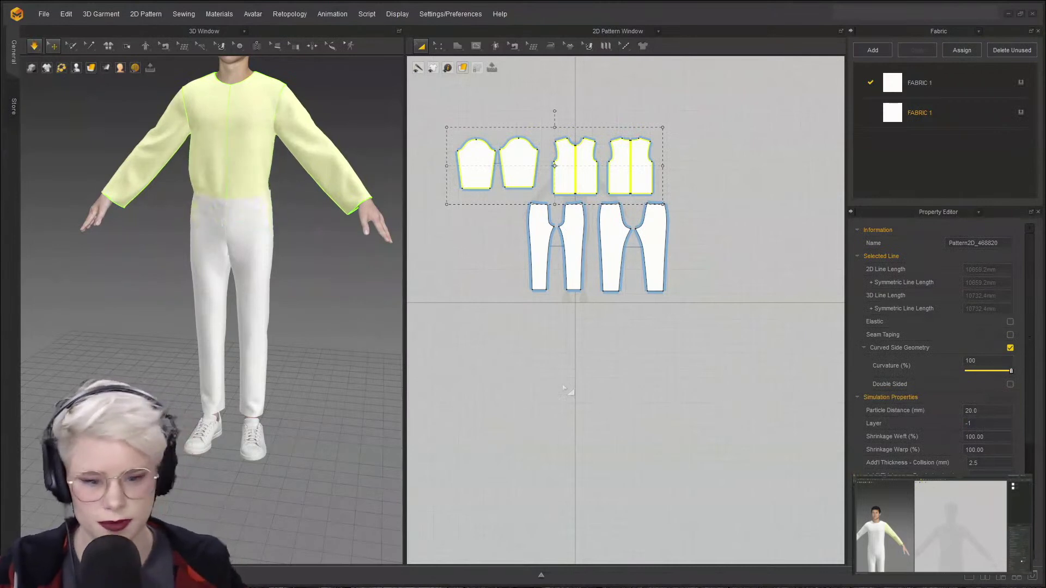
pyautogui.moveTo(255, 277)
pyautogui.mouseDown(button='right')
pyautogui.moveTo(296, 254)
pyautogui.moveTo(271, 268)
pyautogui.mouseUp(button='right')
pyautogui.moveTo(262, 271); pyautogui.dragTo(259, 331, button='middle')
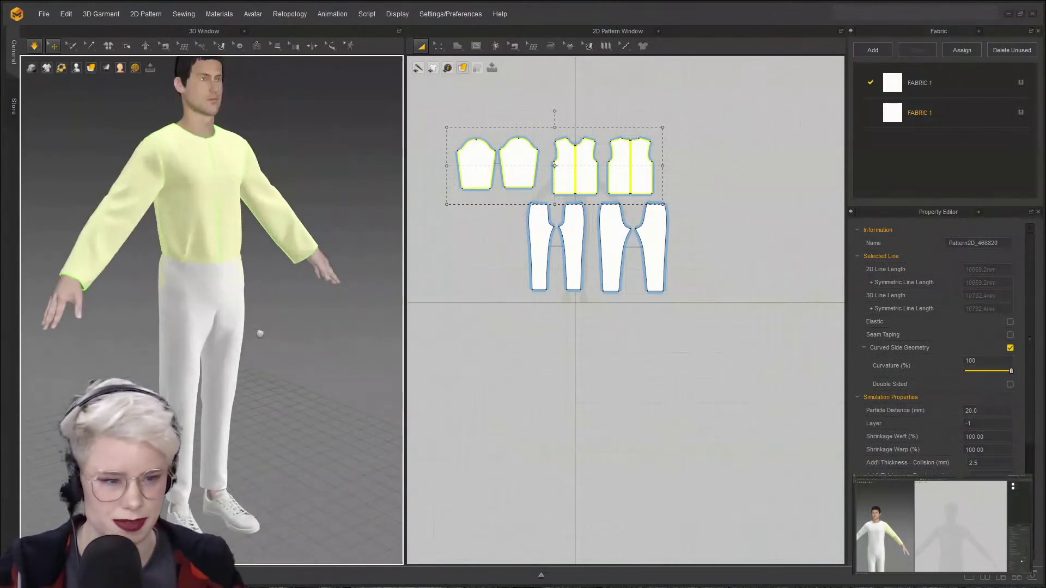
pyautogui.moveTo(259, 331); pyautogui.dragTo(263, 322, button='right')
pyautogui.press('space')
pyautogui.click(354, 315)
pyautogui.press('space')
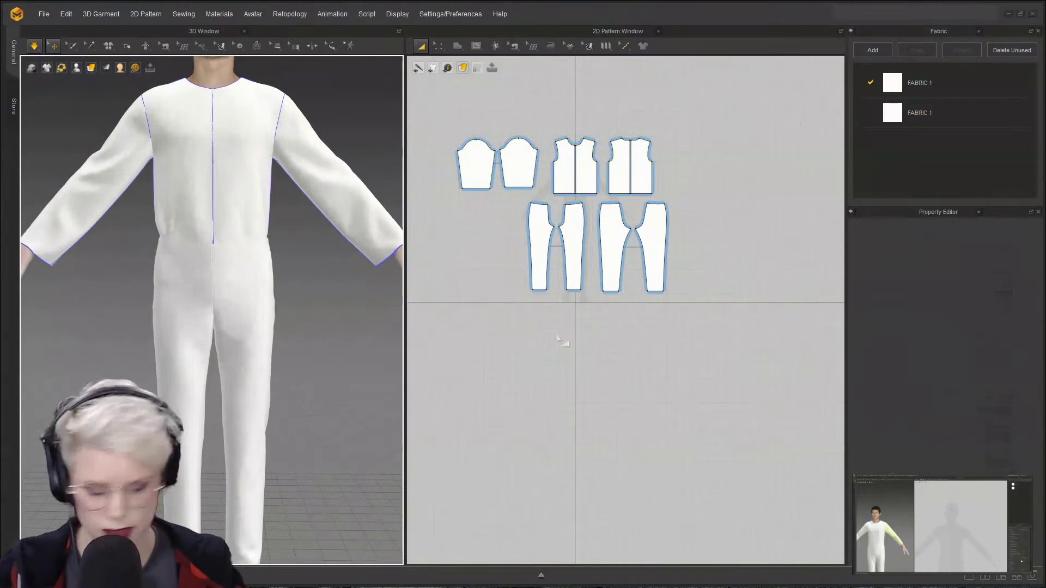
# - Move both front pants patterns together into free space, down and away from the other patterns
pyautogui.scroll(-2, 559, 339)
pyautogui.scroll(6, 567, 240)
pyautogui.scroll(-5, 625, 296)
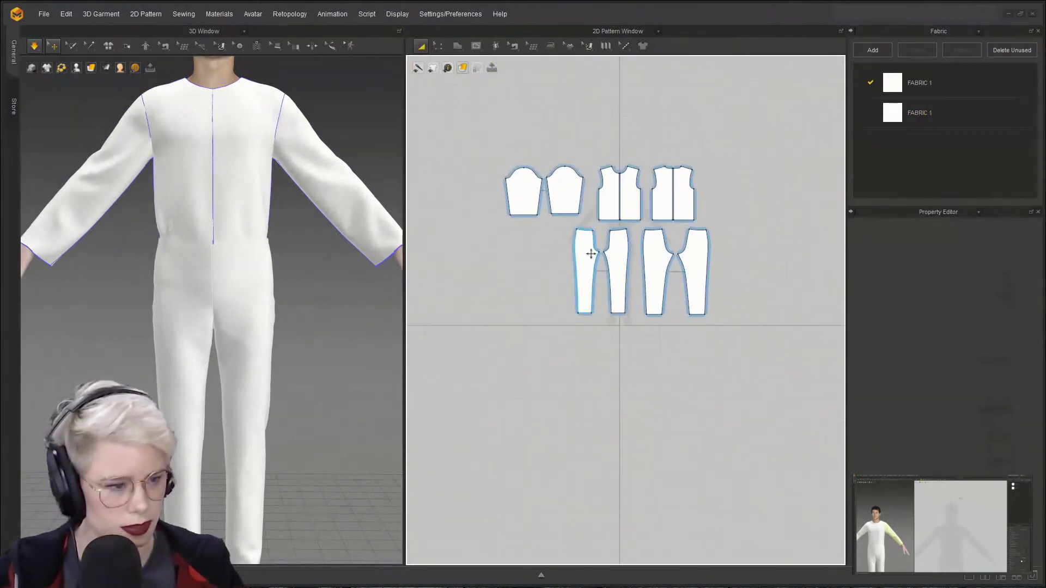
pyautogui.click(591, 254)
pyautogui.keyDown('shift'); pyautogui.click(615, 264); pyautogui.keyUp('shift')
pyautogui.moveTo(615, 264); pyautogui.dragTo(558, 322)
pyautogui.click(557, 284)
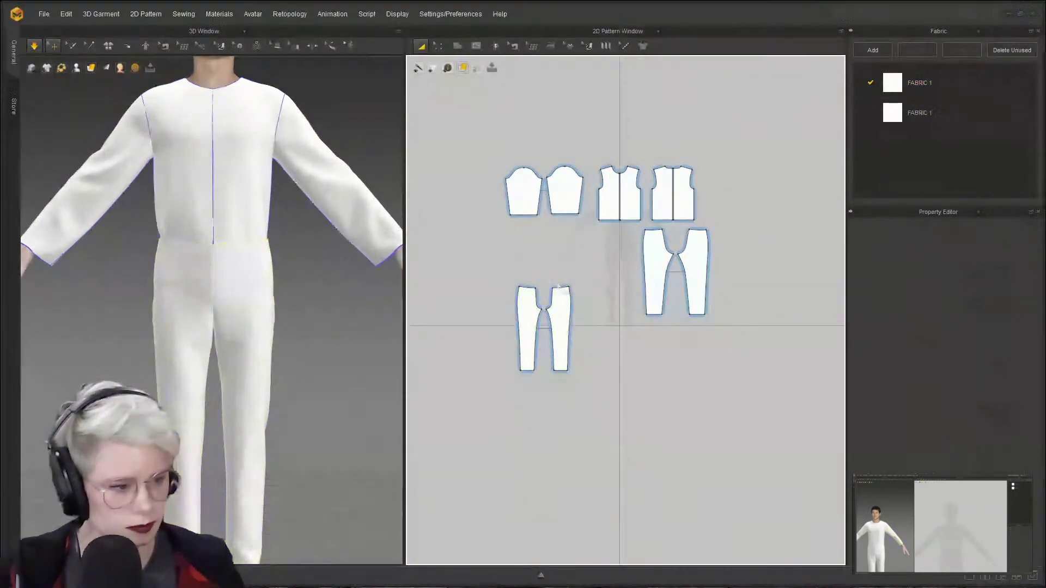
pyautogui.scroll(3, 462, 335)
pyautogui.scroll(-2, 439, 311)
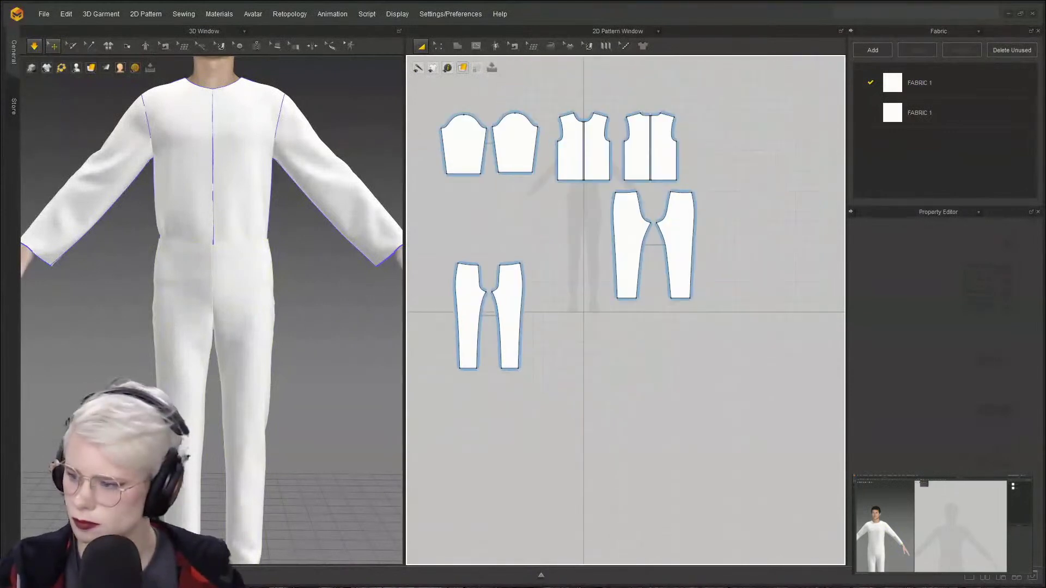
pyautogui.scroll(6, 500, 261)
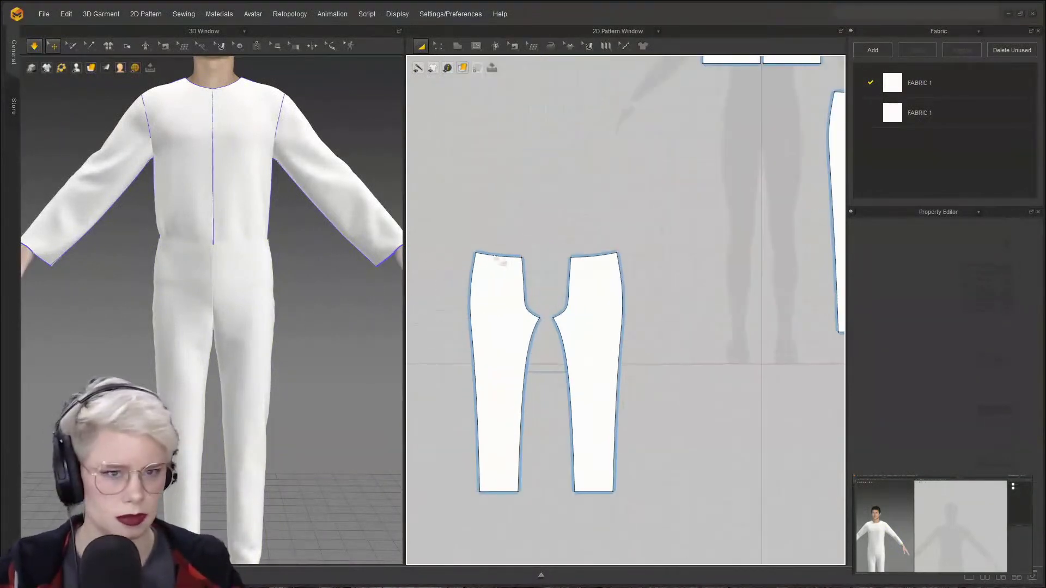
pyautogui.moveTo(448, 142); pyautogui.dragTo(563, 271, button='middle')
pyautogui.moveTo(496, 345); pyautogui.dragTo(562, 294, button='middle')
pyautogui.press('z')
pyautogui.press('n')
pyautogui.scroll(3, 508, 312)
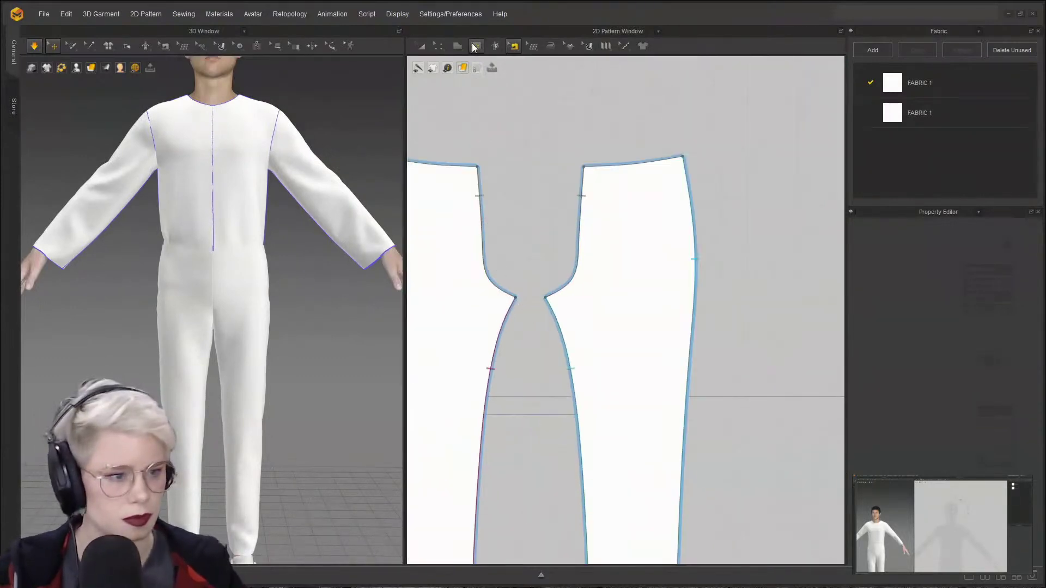
pyautogui.click(476, 46)
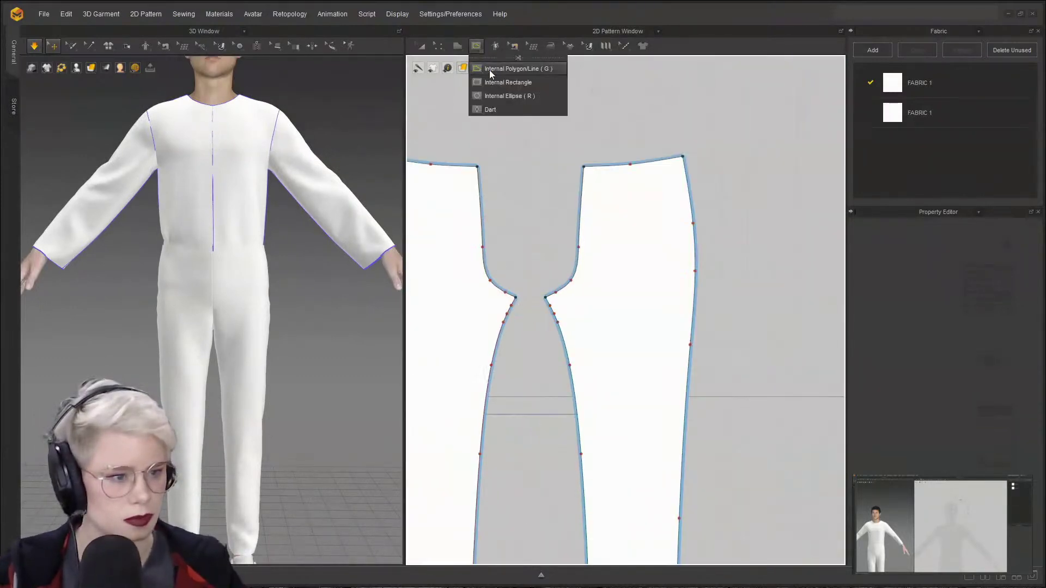
pyautogui.click(483, 248)
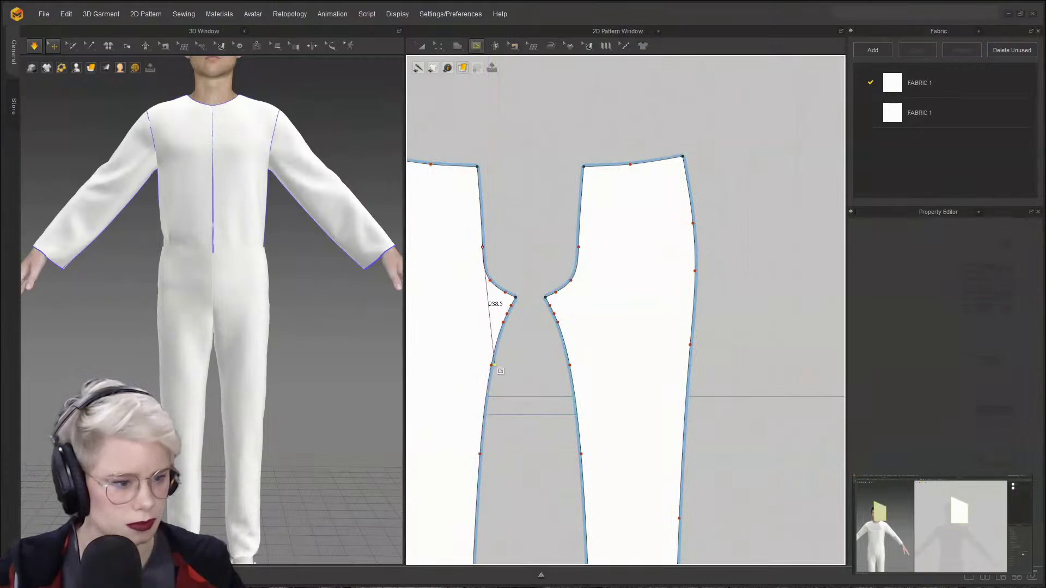
pyautogui.click(490, 280)
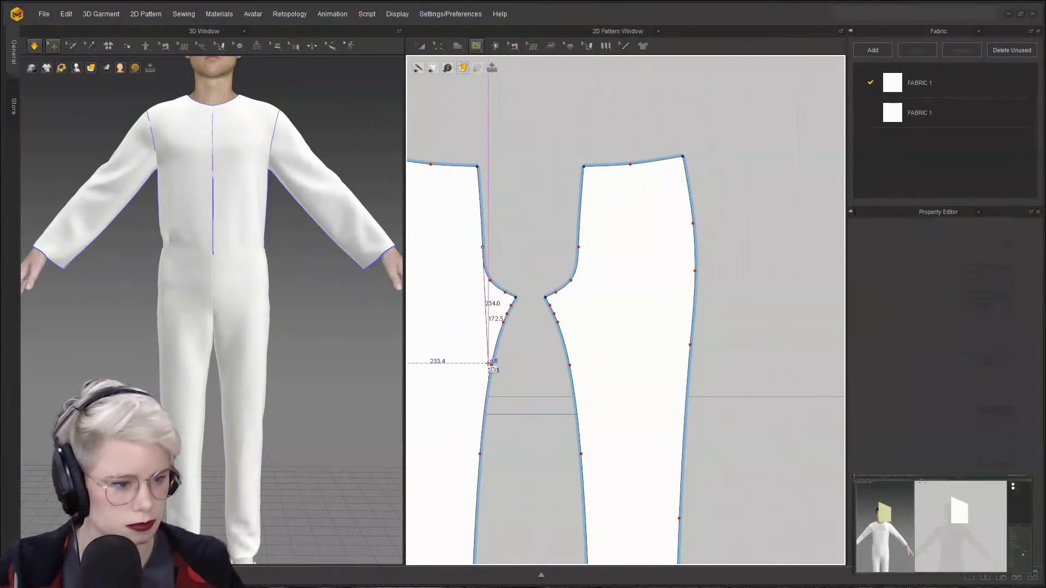
pyautogui.press('z')
pyautogui.scroll(-5, 582, 251)
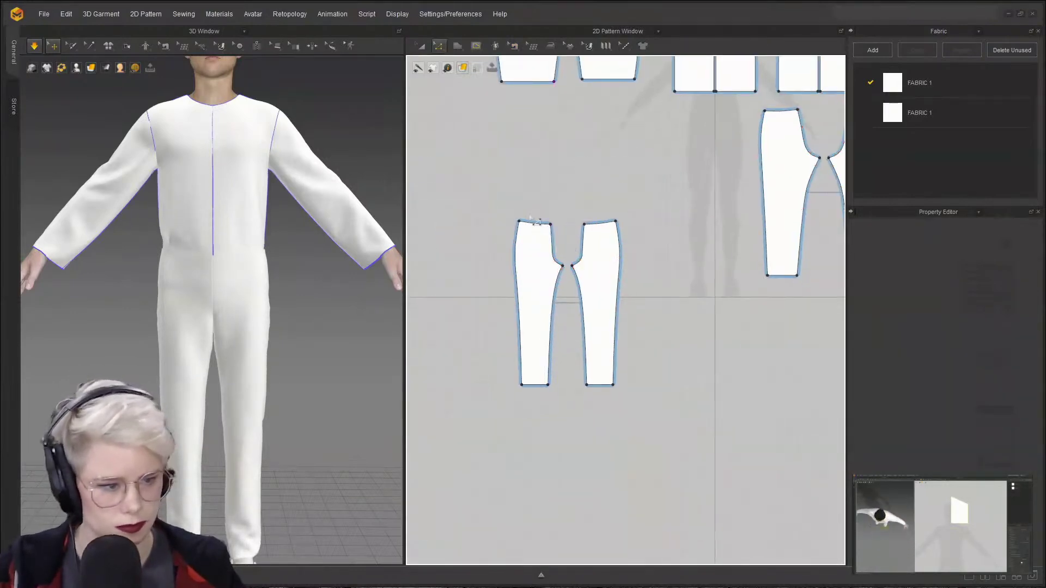
# - Draw a square Rectangle pattern in the free space just above the two front pants patterns
pyautogui.moveTo(274, 296); pyautogui.dragTo(203, 279, button='right')
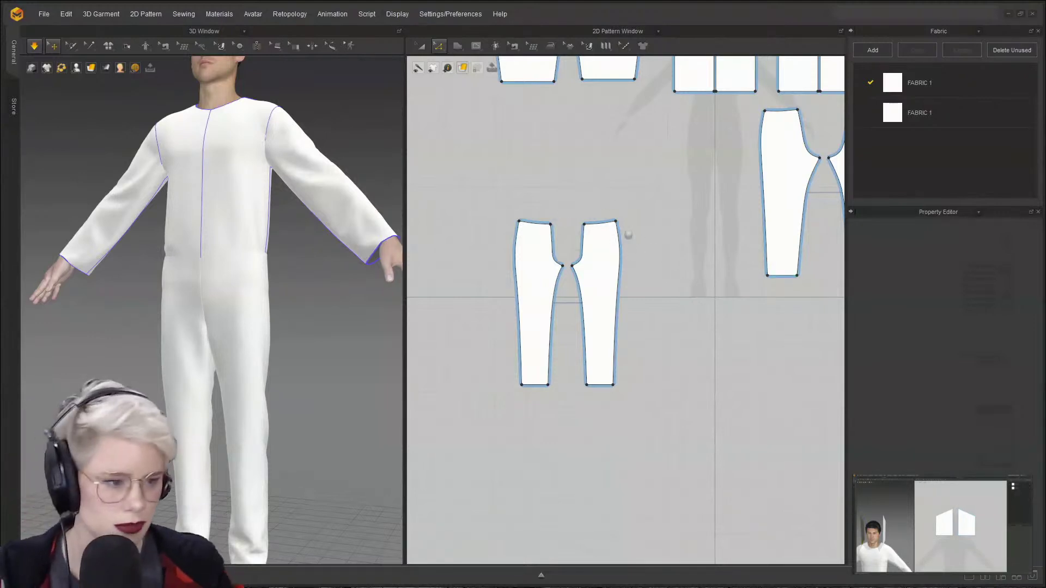
pyautogui.moveTo(628, 235); pyautogui.dragTo(685, 259, button='middle')
pyautogui.press('a')
pyautogui.scroll(-2, 590, 189)
pyautogui.moveTo(591, 189); pyautogui.dragTo(541, 157, button='middle')
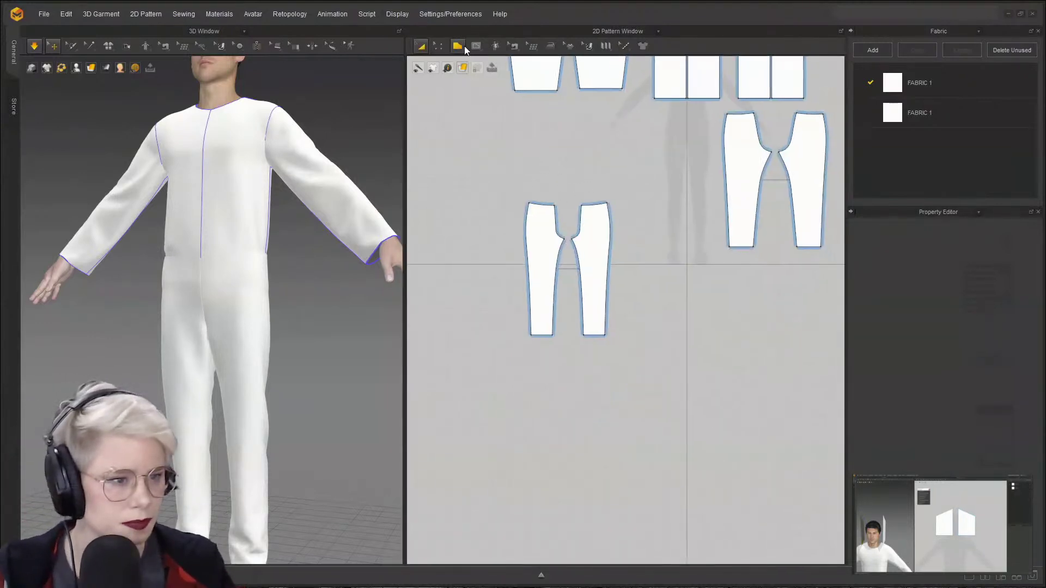
pyautogui.click(464, 48)
pyautogui.click(480, 82)
pyautogui.moveTo(538, 133); pyautogui.dragTo(594, 179)
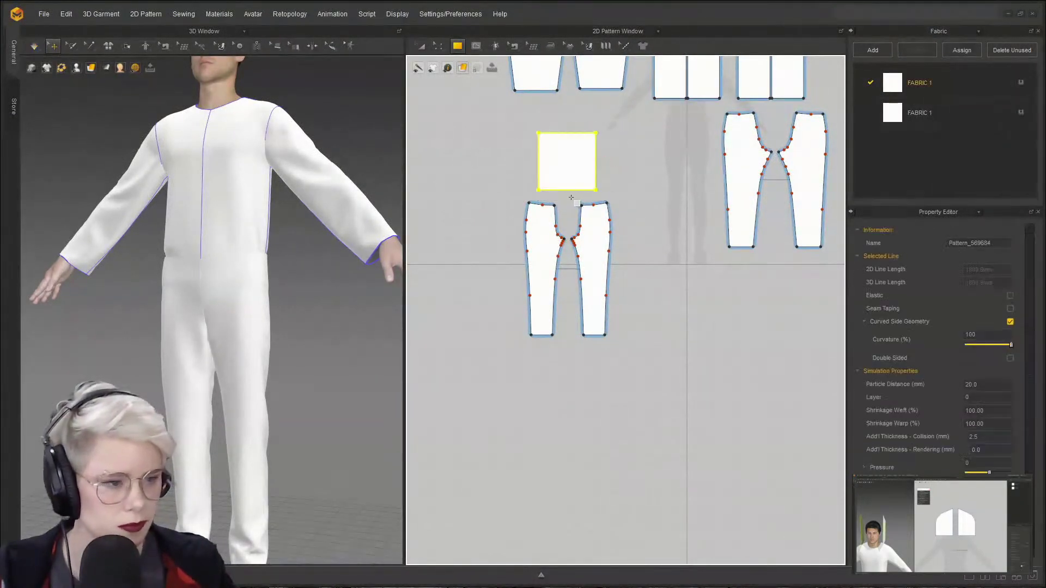
pyautogui.scroll(3, 591, 173)
pyautogui.press('n')
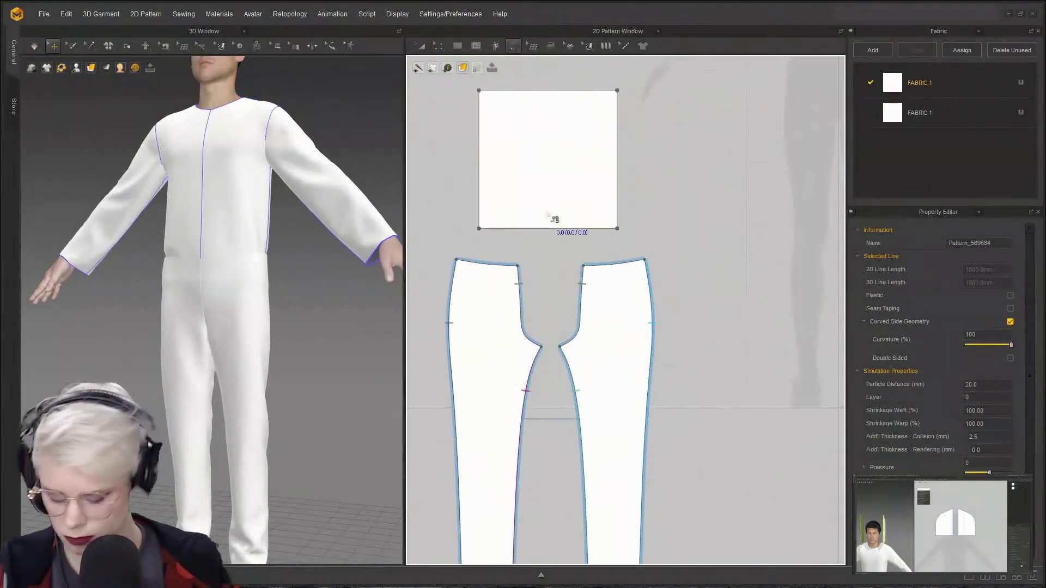
pyautogui.click(481, 228)
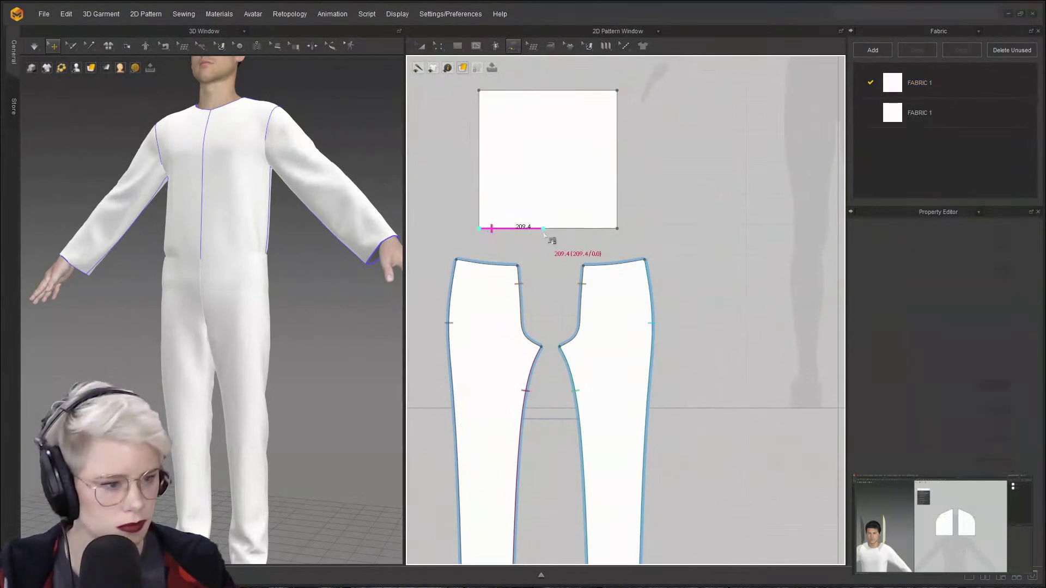
pyautogui.click(617, 229)
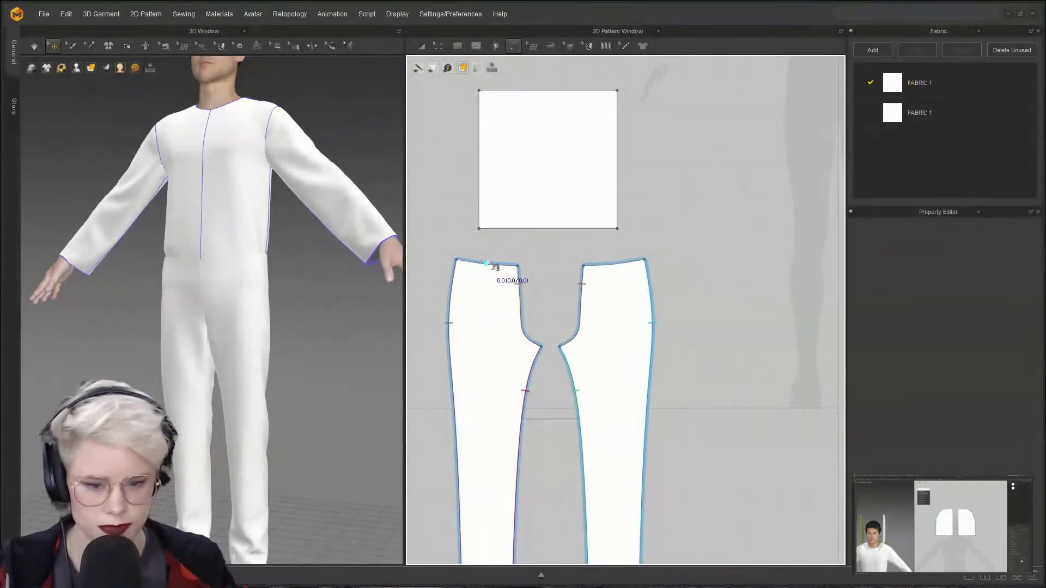
# - Scale the square pattern above the two front pants patterns down to a smaller square
pyautogui.press('a')
pyautogui.moveTo(516, 198); pyautogui.dragTo(493, 229, button='middle')
pyautogui.scroll(-3, 560, 186)
pyautogui.moveTo(560, 187); pyautogui.dragTo(562, 213, button='middle')
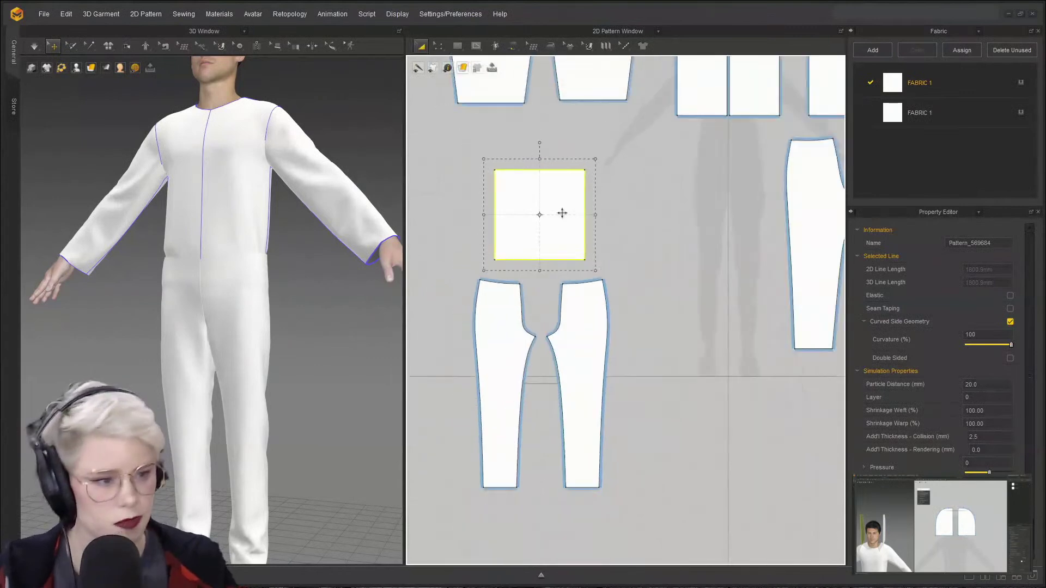
pyautogui.moveTo(567, 188); pyautogui.dragTo(567, 188)
pyautogui.scroll(-2, 568, 188)
pyautogui.moveTo(545, 203); pyautogui.dragTo(570, 210, button='middle')
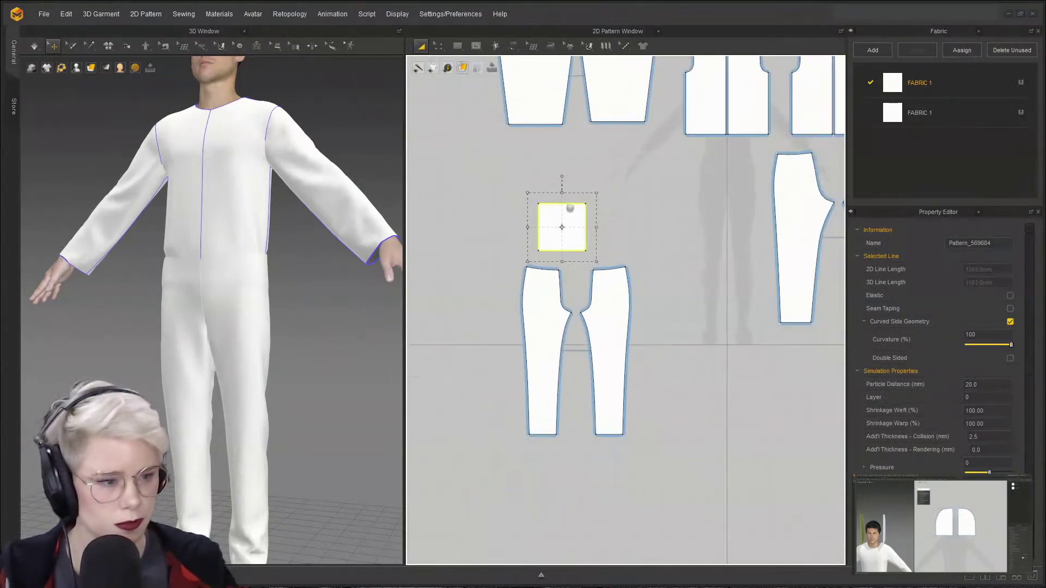
pyautogui.scroll(-1, 335, 256)
pyautogui.moveTo(341, 251); pyautogui.dragTo(331, 292, button='middle')
pyautogui.scroll(4, 561, 196)
# - Sew the square pattern's bottom edge to the waist edges of both front pants patterns with Segment Sewing
pyautogui.click(571, 178)
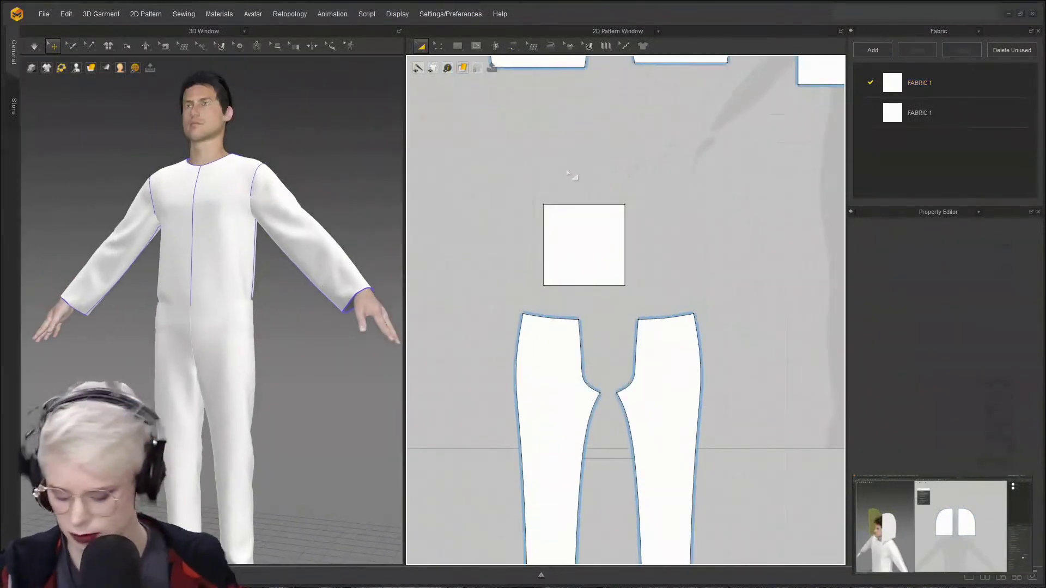
pyautogui.press('n')
pyautogui.click(609, 285)
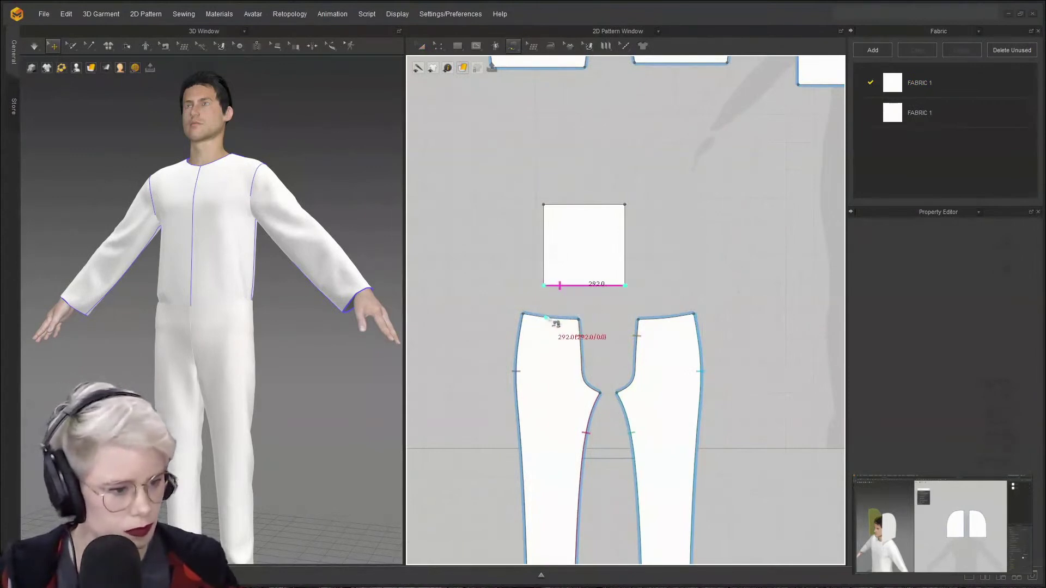
pyautogui.click(564, 317)
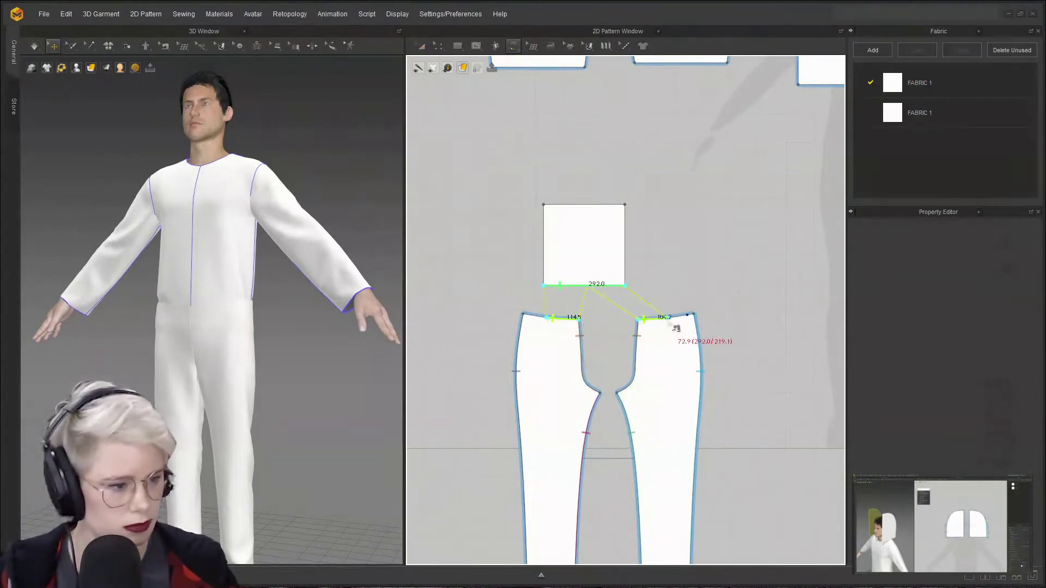
pyautogui.click(670, 319)
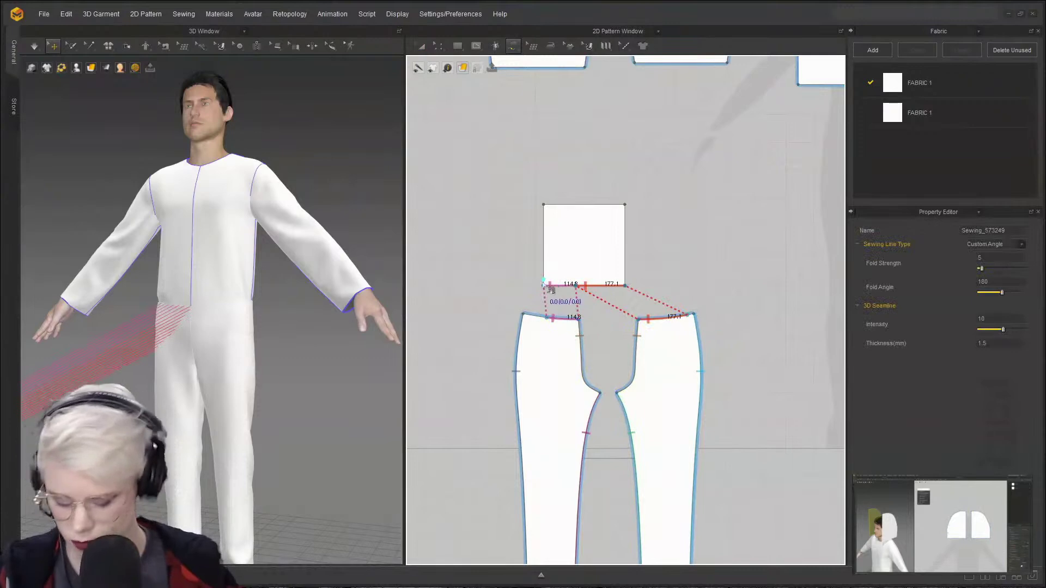
# - Place the square pattern in front of the avatar's torso, just above the front waist of the pants
pyautogui.scroll(-5, 253, 303)
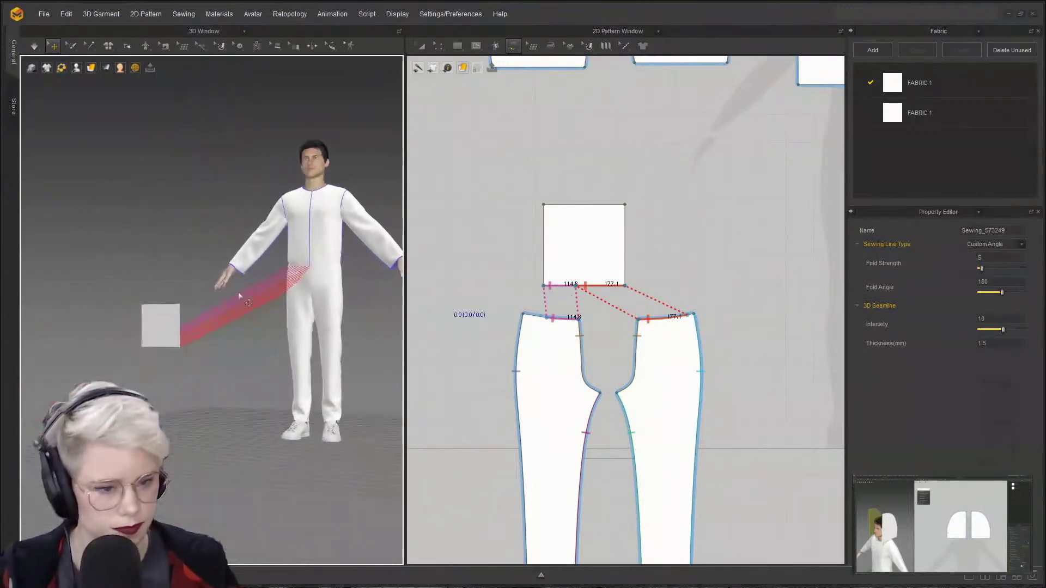
pyautogui.press('a')
pyautogui.click(201, 279)
pyautogui.moveTo(200, 278); pyautogui.dragTo(303, 224)
pyautogui.moveTo(301, 252); pyautogui.dragTo(390, 272, button='right')
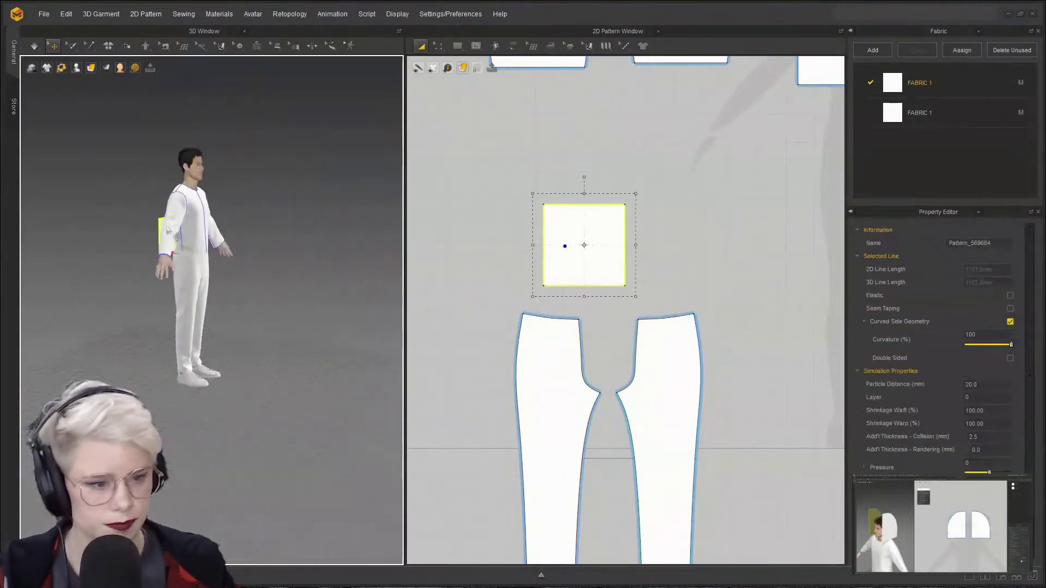
pyautogui.scroll(4, 283, 278)
pyautogui.moveTo(267, 275); pyautogui.dragTo(208, 294, button='right')
pyautogui.moveTo(196, 291); pyautogui.dragTo(287, 271)
pyautogui.moveTo(305, 281); pyautogui.dragTo(208, 308, button='right')
pyautogui.scroll(3, 205, 287)
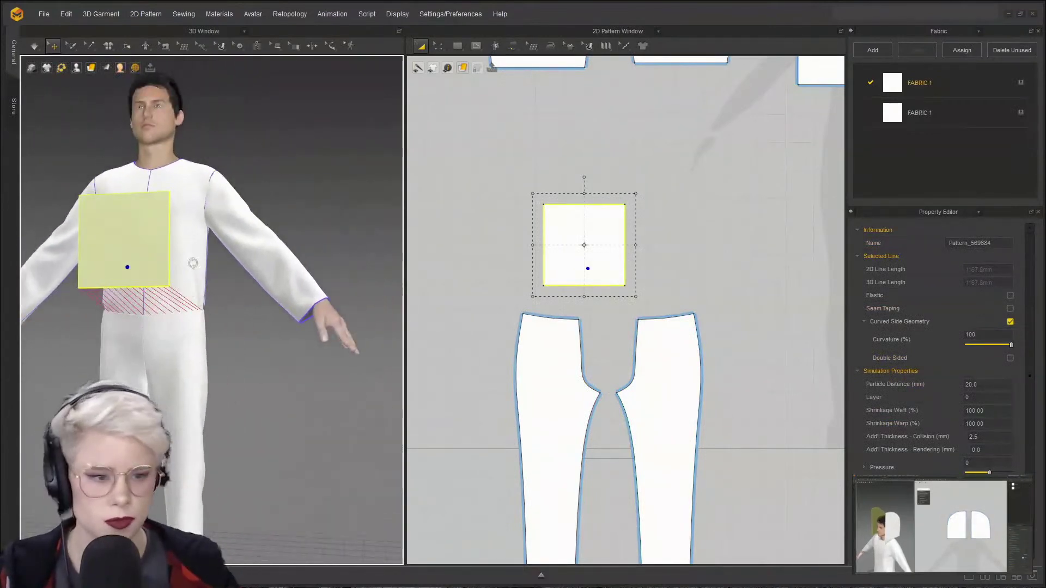
pyautogui.moveTo(193, 263); pyautogui.dragTo(218, 266, button='right')
# - Delete the square pattern above the front pants patterns
pyautogui.click(560, 169)
pyautogui.press('z')
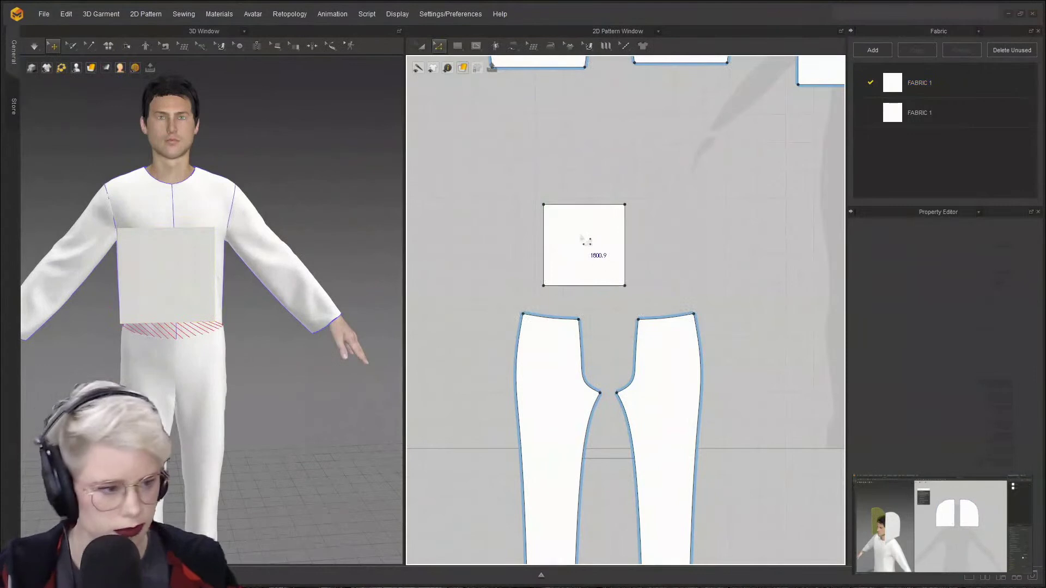
pyautogui.scroll(2, 586, 241)
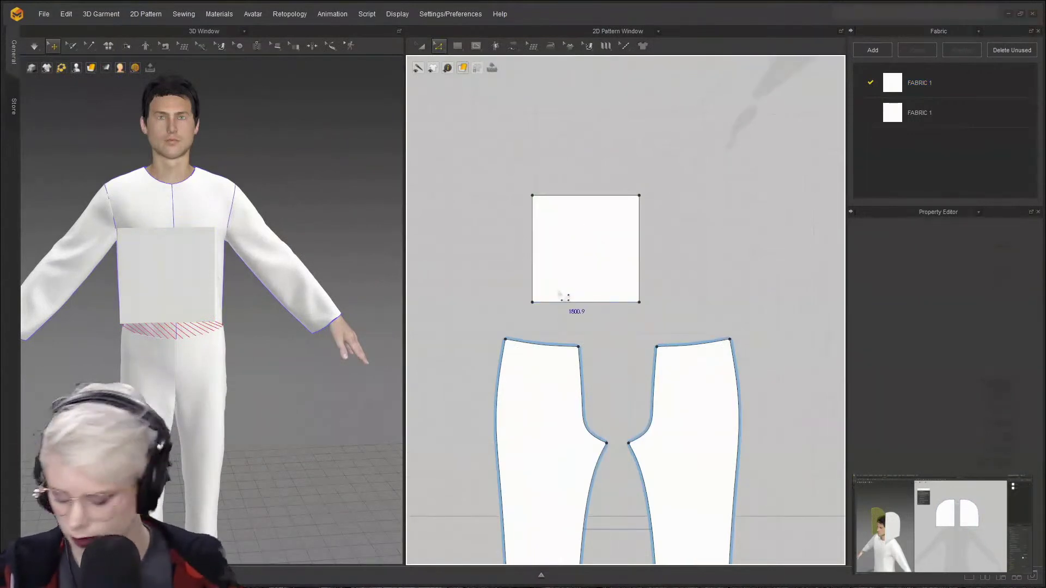
pyautogui.press('a')
pyautogui.click(583, 253)
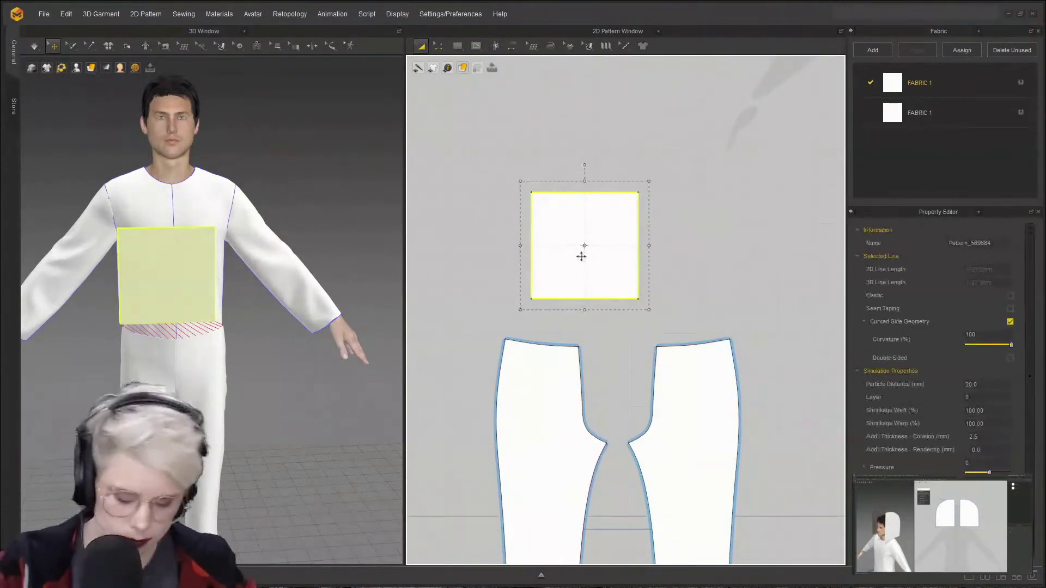
pyautogui.press('Delete')
# - Draw a narrow upright Rectangle pattern just above the inner waist corner of the left front pants pattern
pyautogui.click(457, 46)
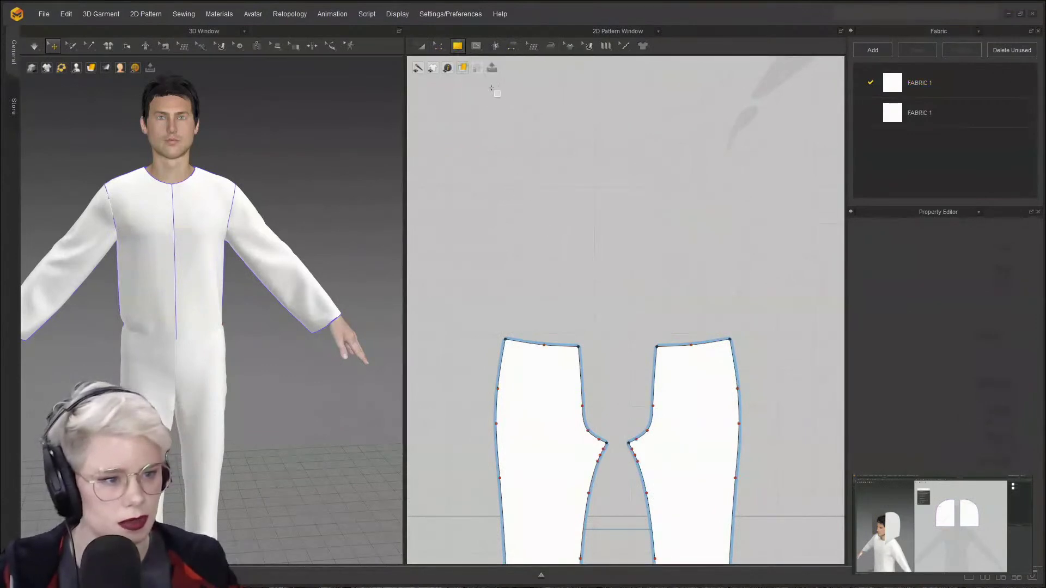
pyautogui.click(453, 48)
pyautogui.click(458, 69)
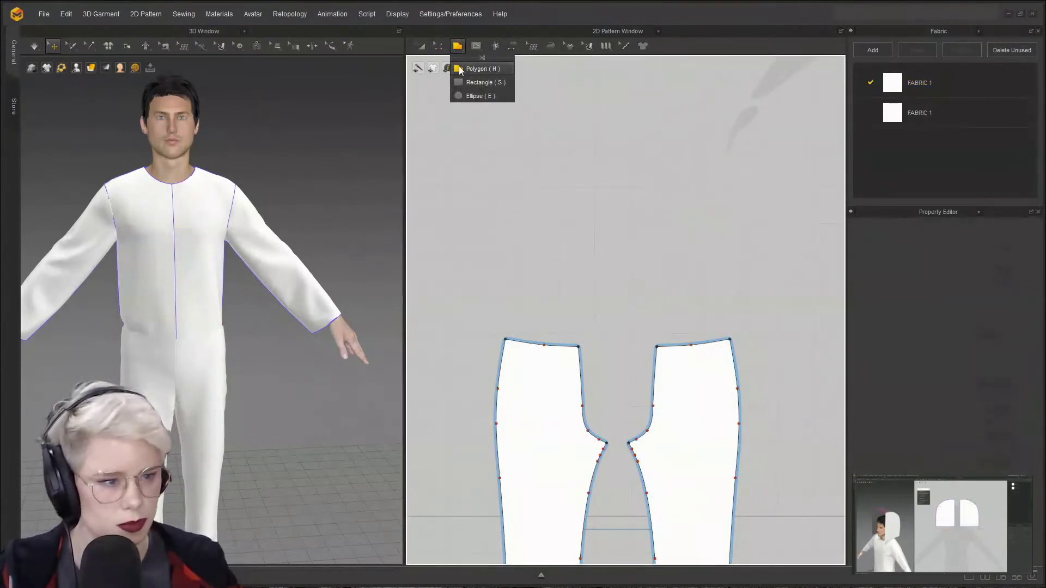
pyautogui.click(461, 82)
pyautogui.moveTo(560, 243); pyautogui.dragTo(605, 328)
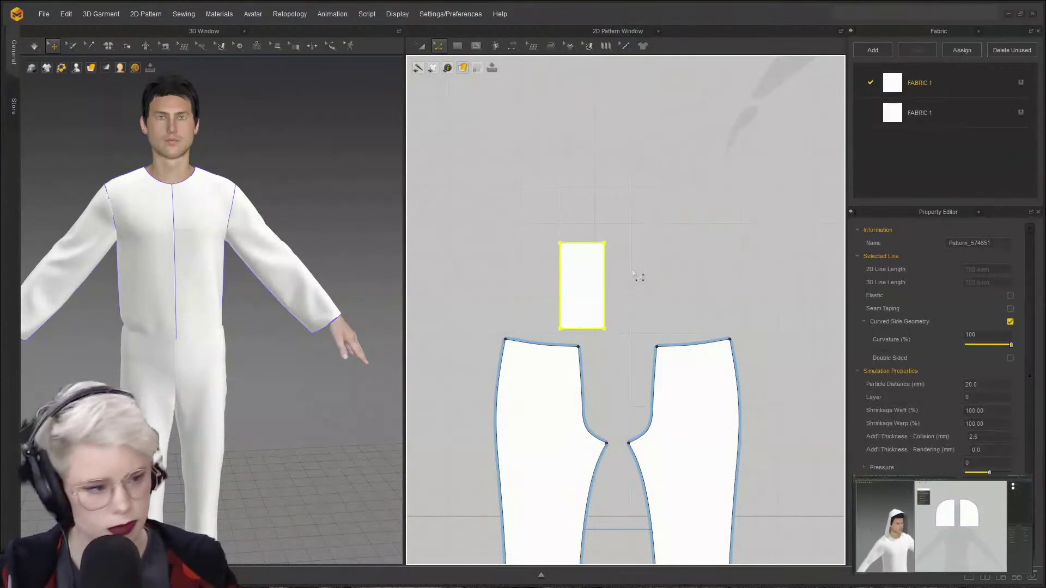
pyautogui.press('z')
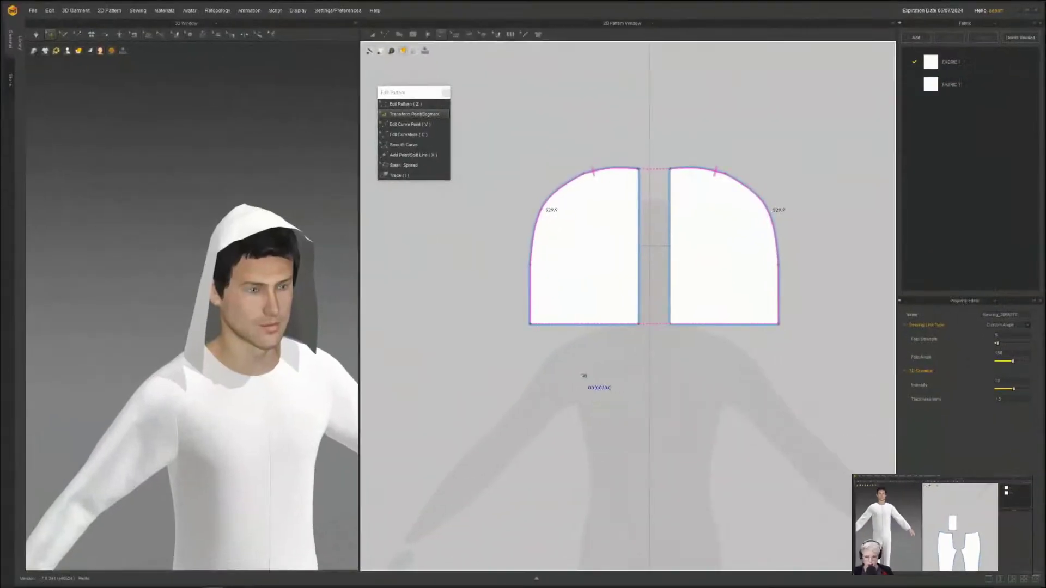
# - Move the two hood halves outward from the avatar's head in 3D, opening a gap at the back
pyautogui.scroll(-2, 250, 327)
pyautogui.moveTo(250, 327); pyautogui.dragTo(229, 325, button='right')
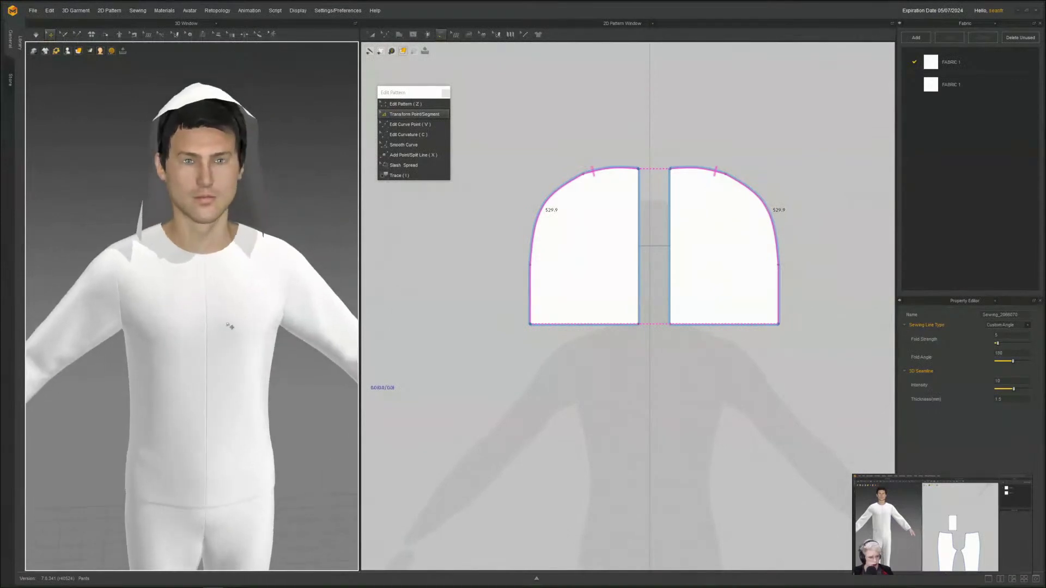
pyautogui.moveTo(124, 298); pyautogui.dragTo(316, 287, button='right')
pyautogui.moveTo(255, 315); pyautogui.dragTo(254, 279, button='right')
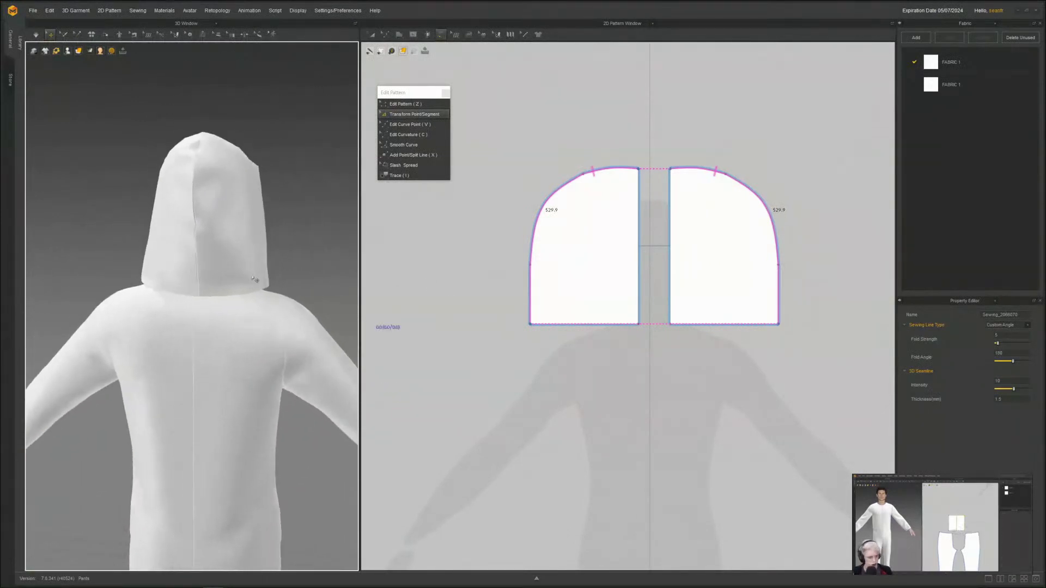
pyautogui.click(229, 226)
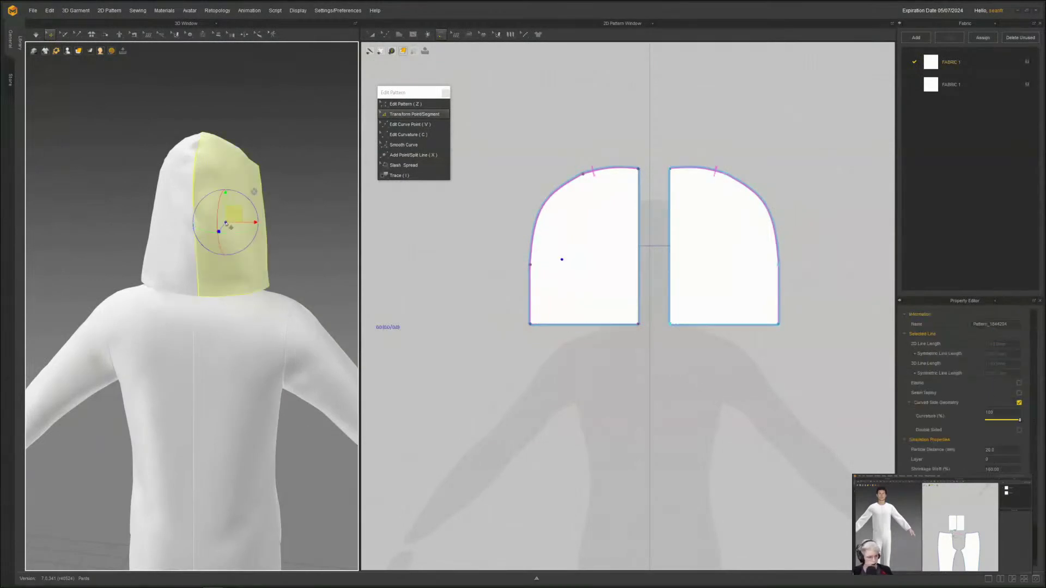
pyautogui.moveTo(240, 208); pyautogui.dragTo(272, 196)
pyautogui.moveTo(183, 218); pyautogui.dragTo(170, 190)
pyautogui.moveTo(169, 299); pyautogui.dragTo(393, 316, button='right')
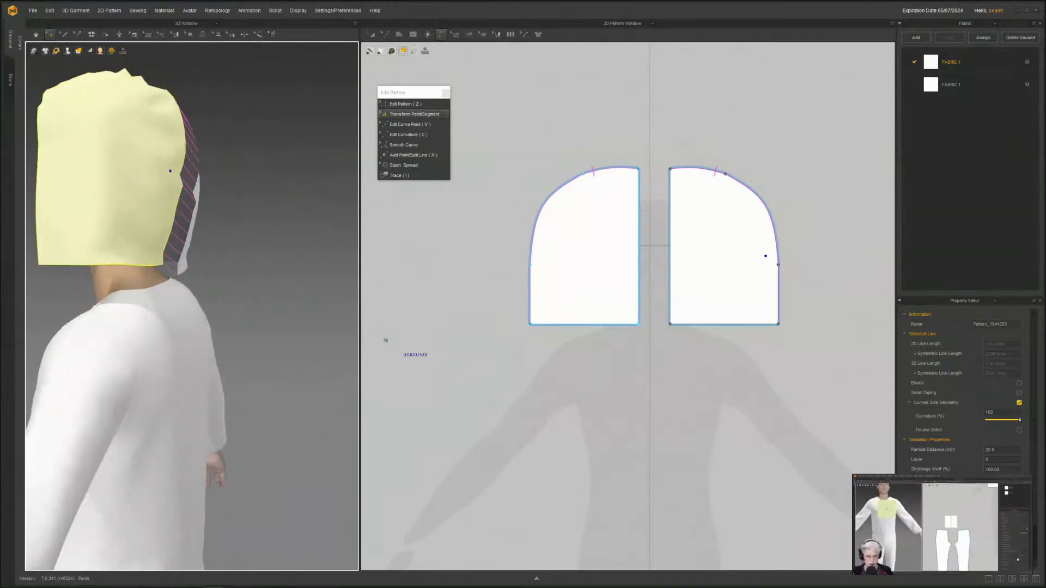
pyautogui.moveTo(169, 314); pyautogui.dragTo(203, 348, button='right')
# - Move both hood patterns together to the free space directly above the front shirt patterns in the 2D layout
pyautogui.scroll(4, 198, 344)
pyautogui.scroll(3, 602, 340)
pyautogui.scroll(-5, 666, 371)
pyautogui.scroll(-2, 665, 371)
pyautogui.moveTo(755, 426); pyautogui.dragTo(609, 266, button='middle')
pyautogui.scroll(-4, 575, 294)
pyautogui.press('a')
pyautogui.moveTo(626, 256); pyautogui.dragTo(454, 92)
pyautogui.moveTo(565, 182); pyautogui.dragTo(747, 424)
pyautogui.moveTo(747, 424); pyautogui.dragTo(402, 323, button='middle')
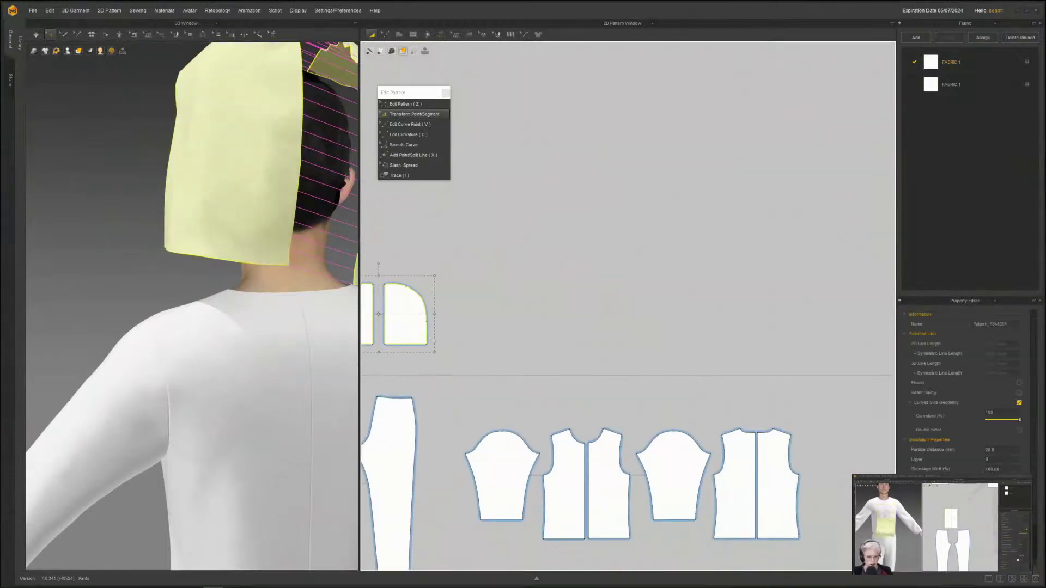
pyautogui.moveTo(423, 337); pyautogui.dragTo(640, 399)
# - Identify the 2D patterns that match the hood half's rear bottom corner and the adjoining back shirt piece
pyautogui.scroll(2, 226, 324)
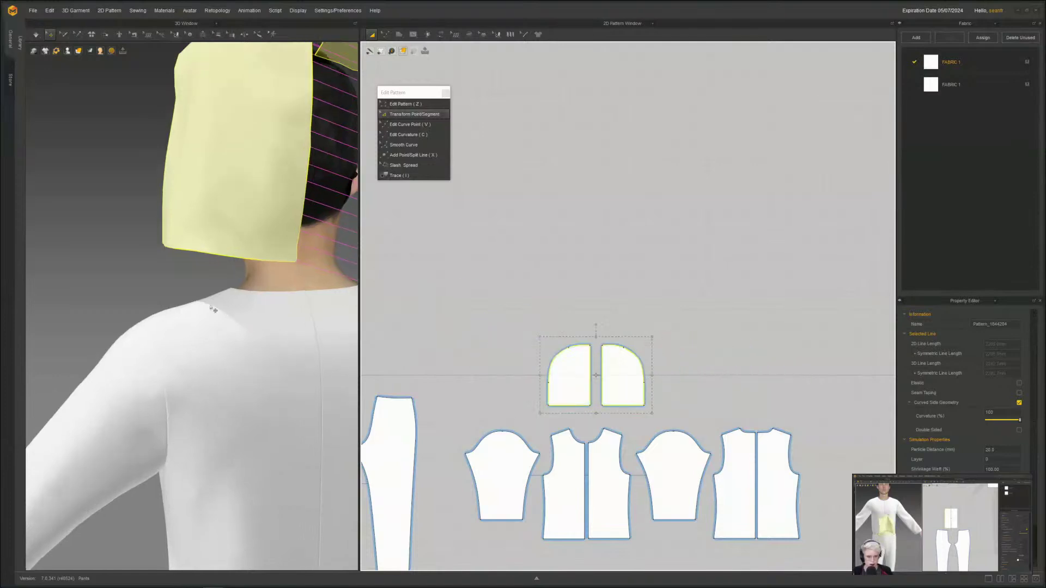
pyautogui.moveTo(226, 324); pyautogui.dragTo(184, 364, button='middle')
pyautogui.click(214, 322)
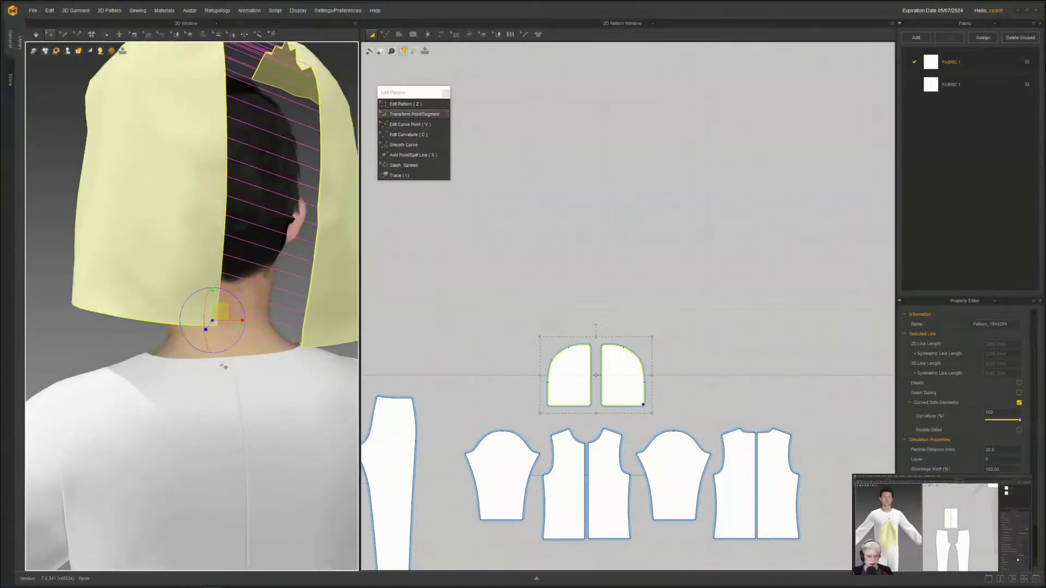
pyautogui.click(225, 372)
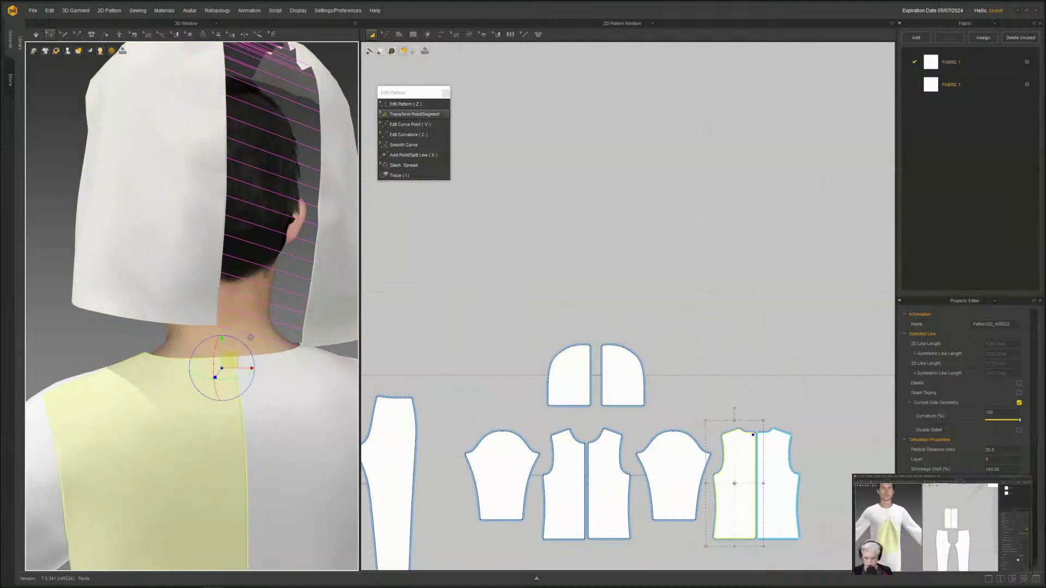
pyautogui.scroll(3, 703, 515)
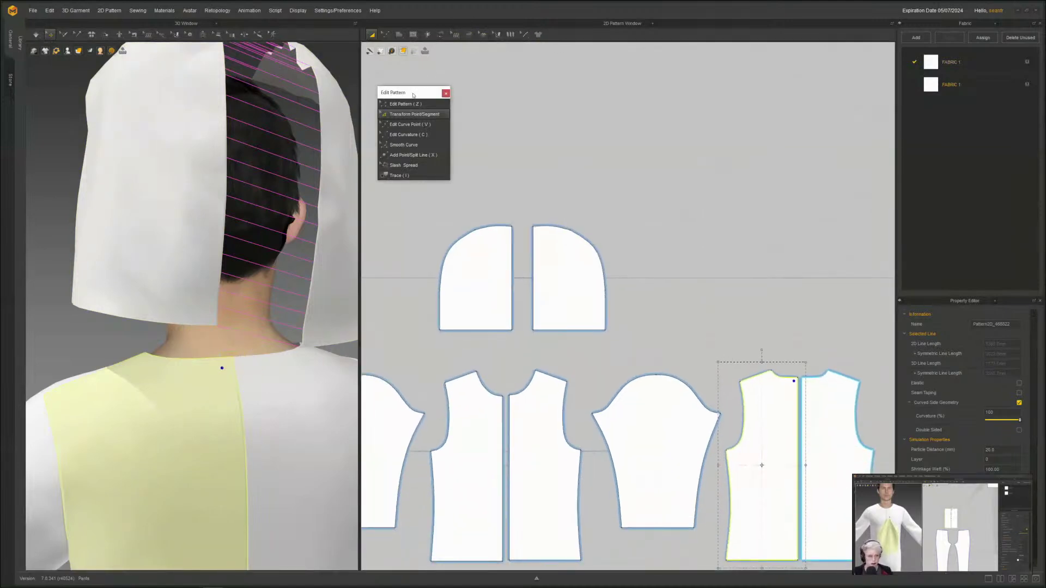
# - Detach the Edit Pattern and Sewing tool palettes and stack them in an empty area beside the patterns
pyautogui.moveTo(413, 95); pyautogui.dragTo(851, 57)
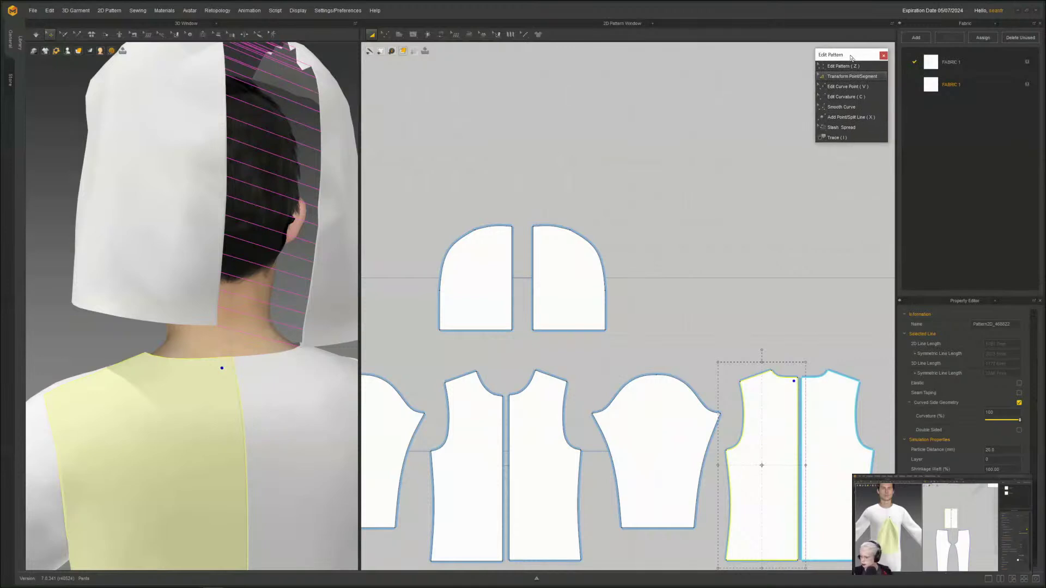
pyautogui.click(498, 37)
pyautogui.click(514, 37)
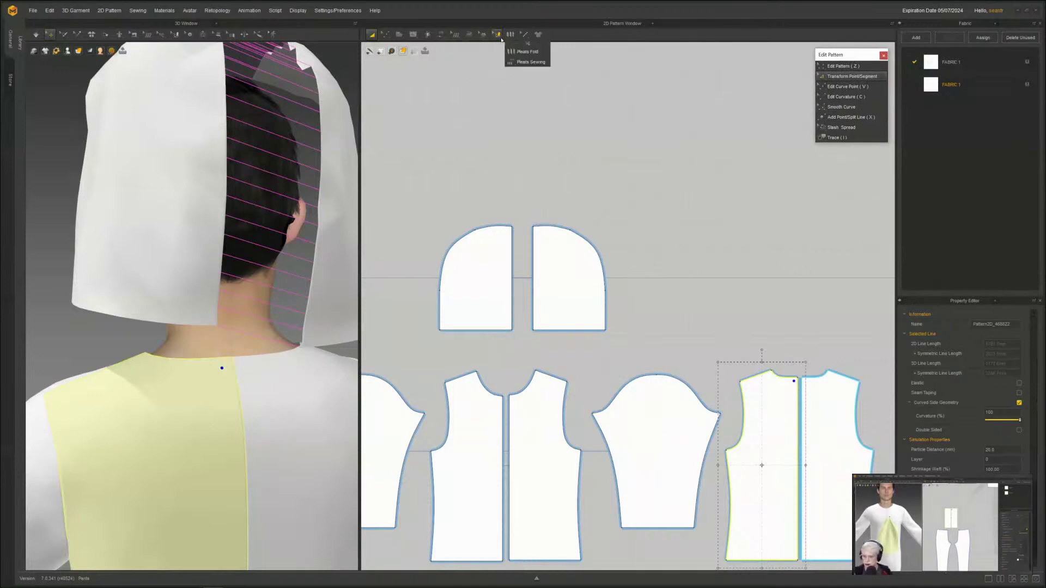
pyautogui.click(441, 37)
pyautogui.moveTo(450, 48); pyautogui.dragTo(838, 153)
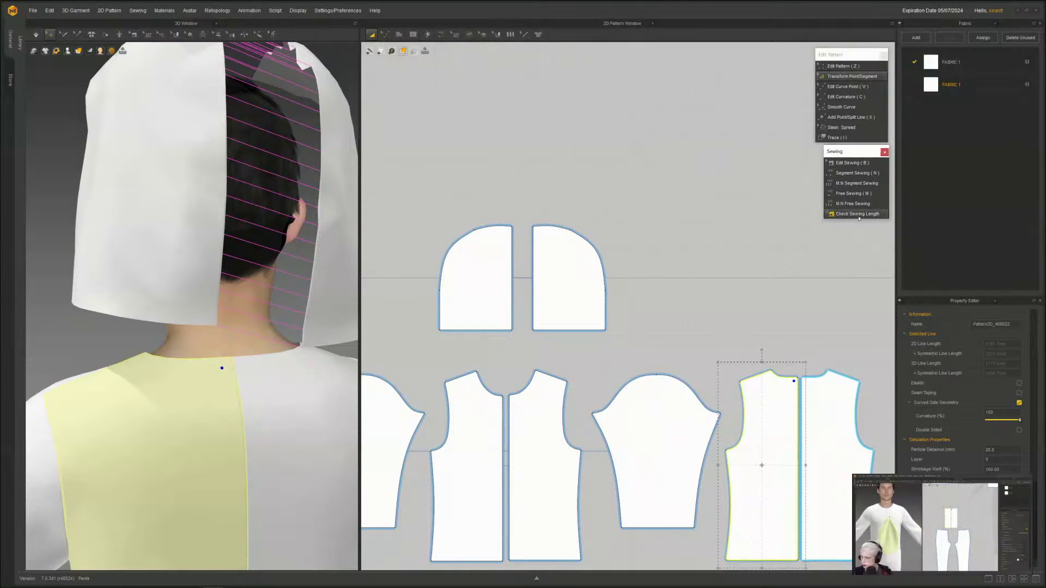
# - Sew the hood half's bottom edge to the matching back and front shirt necklines with M:N Segment Sewing
pyautogui.scroll(3, 616, 442)
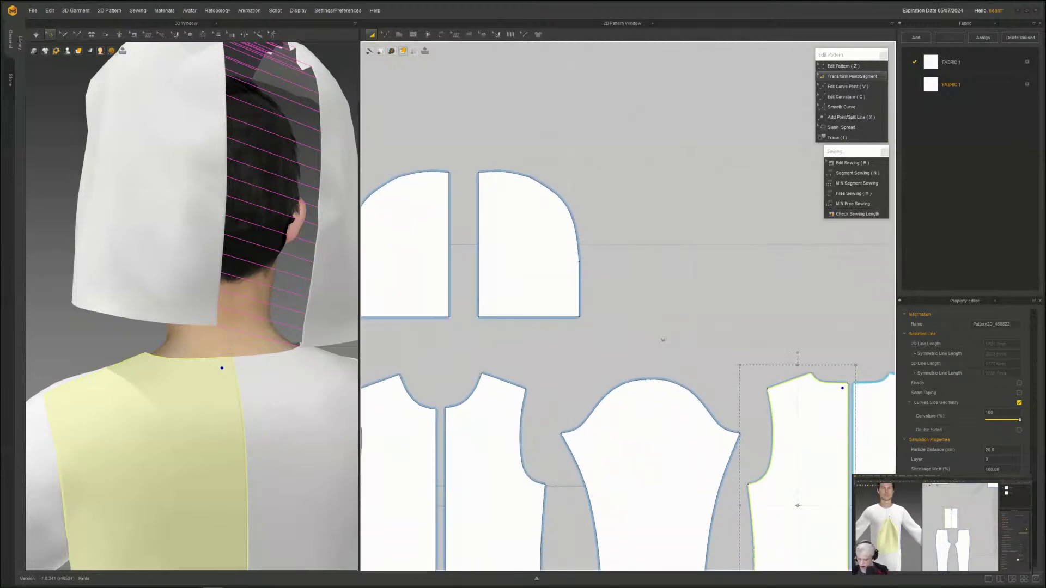
pyautogui.click(216, 326)
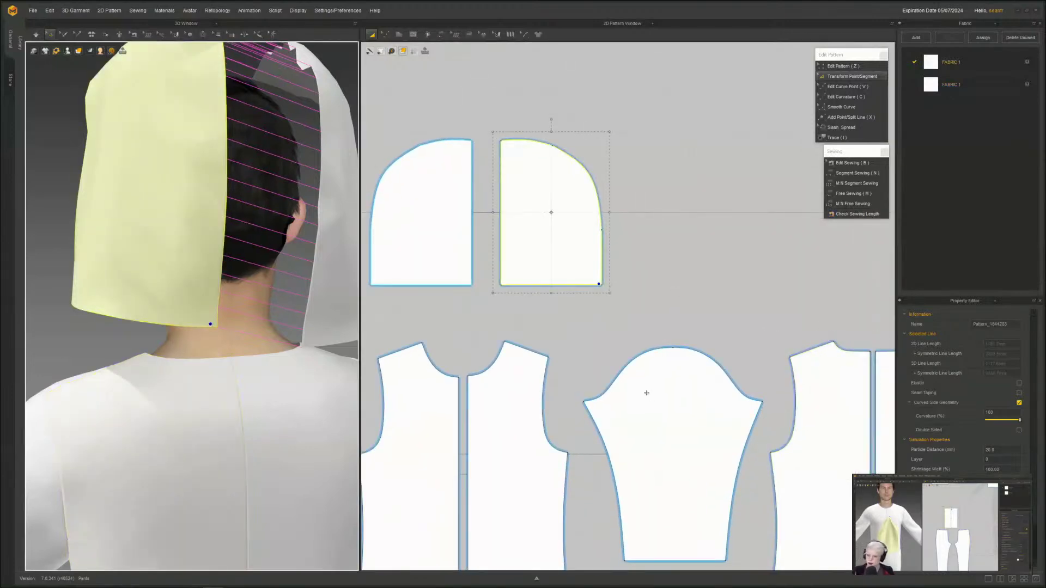
pyautogui.click(223, 368)
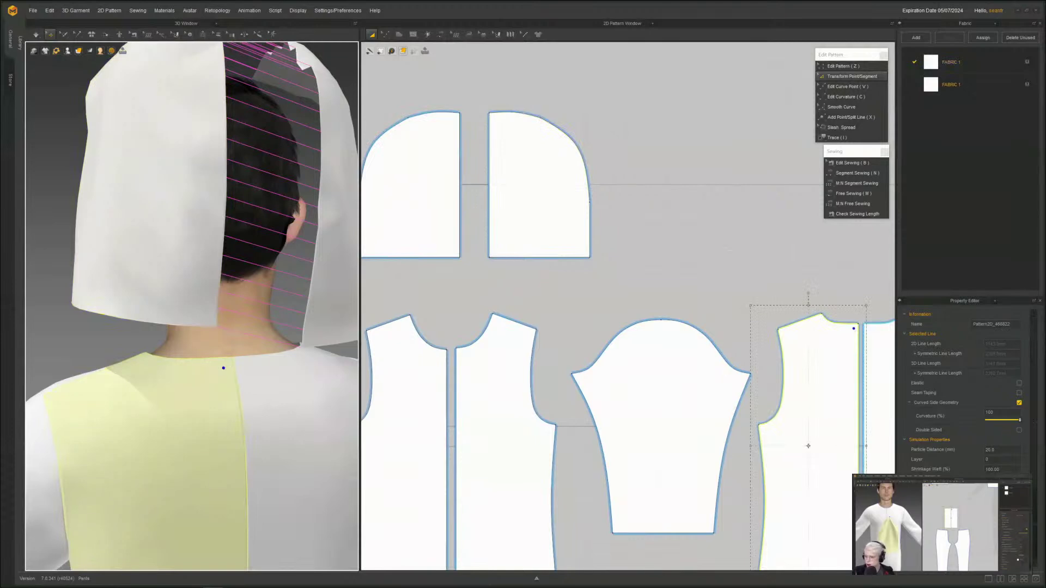
pyautogui.click(854, 204)
pyautogui.click(863, 185)
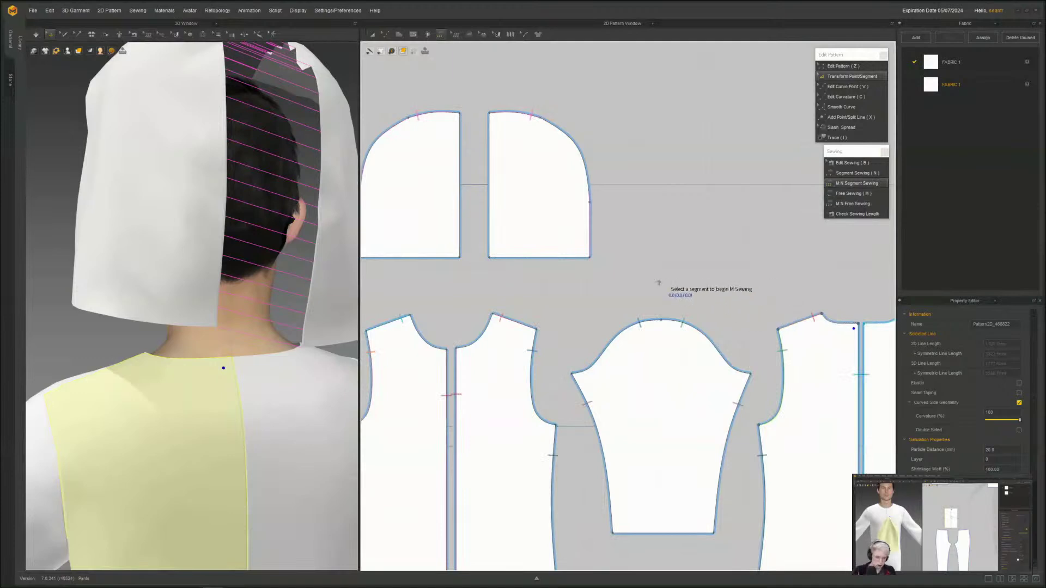
pyautogui.click(578, 258)
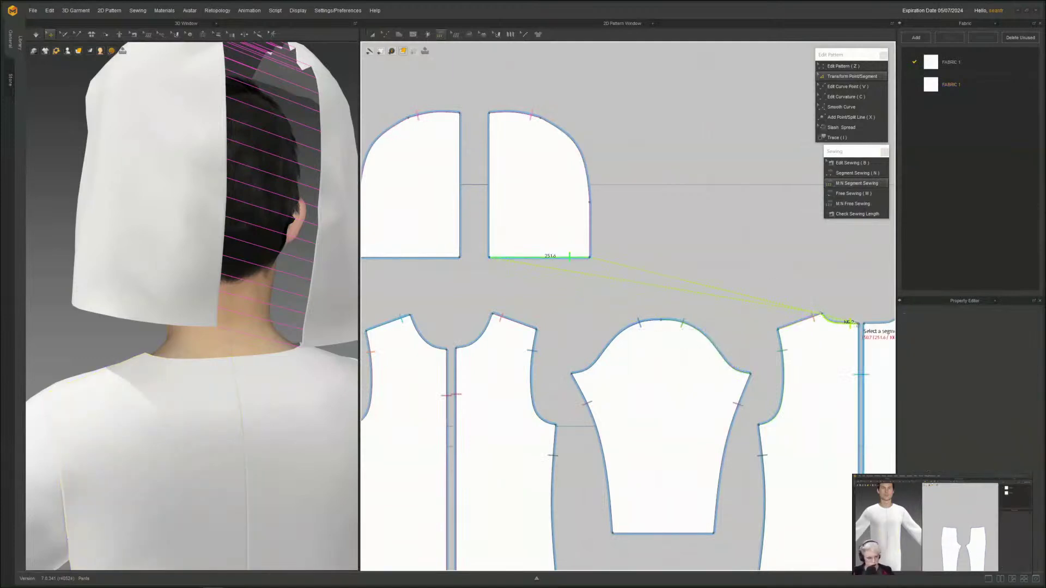
pyautogui.click(848, 323)
pyautogui.click(487, 320)
pyautogui.press('Return')
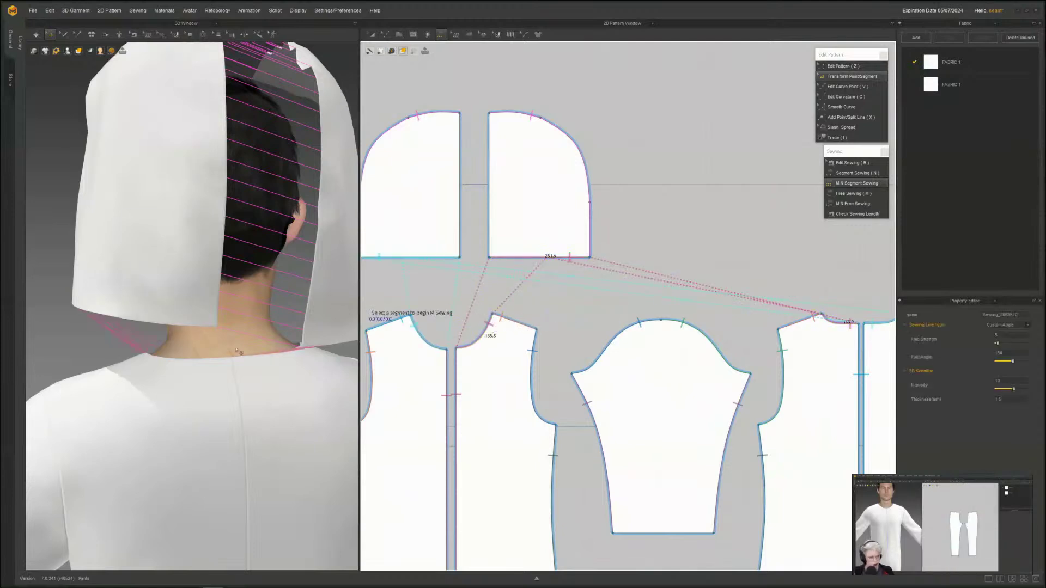
pyautogui.moveTo(120, 319); pyautogui.dragTo(268, 320, button='right')
pyautogui.scroll(-5, 287, 267)
pyautogui.press('2')
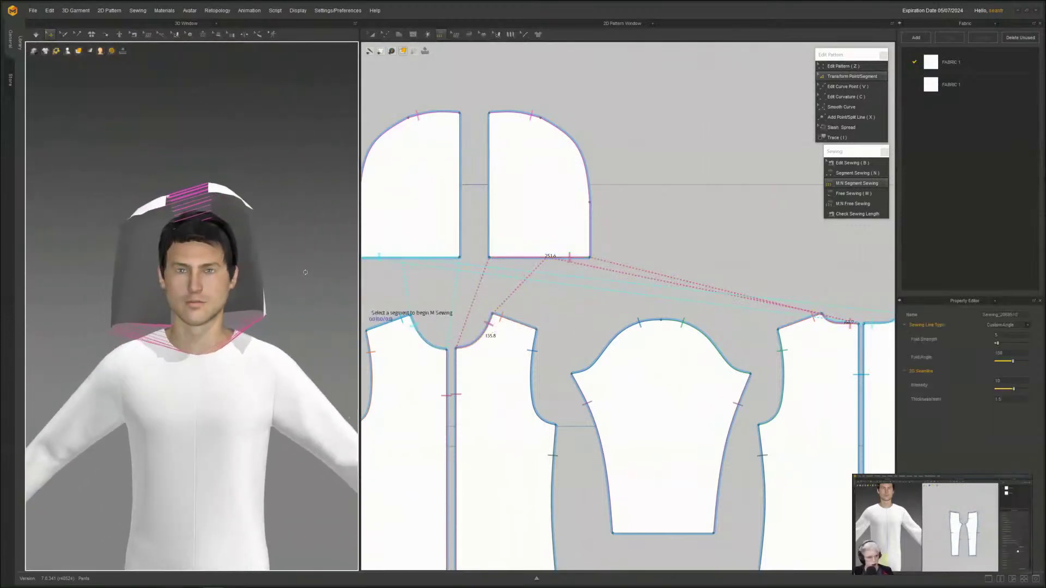
# - Simulate the garment briefly so the sewn hood drapes around the avatar's head, and check it from the side
pyautogui.press('space')
pyautogui.press('space')
pyautogui.moveTo(273, 301); pyautogui.dragTo(194, 303, button='right')
# - Spread the two hood patterns apart in the 2D layout, leaving a wide gap between them above the front shirt patterns
pyautogui.moveTo(484, 290); pyautogui.dragTo(607, 320, button='middle')
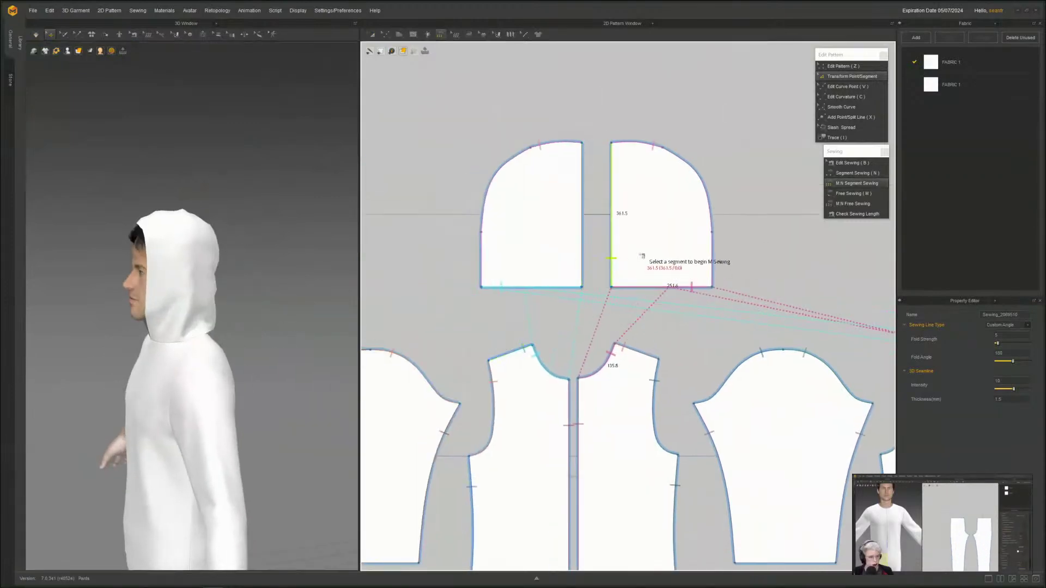
pyautogui.scroll(-5, 612, 227)
pyautogui.press('a')
pyautogui.click(610, 227)
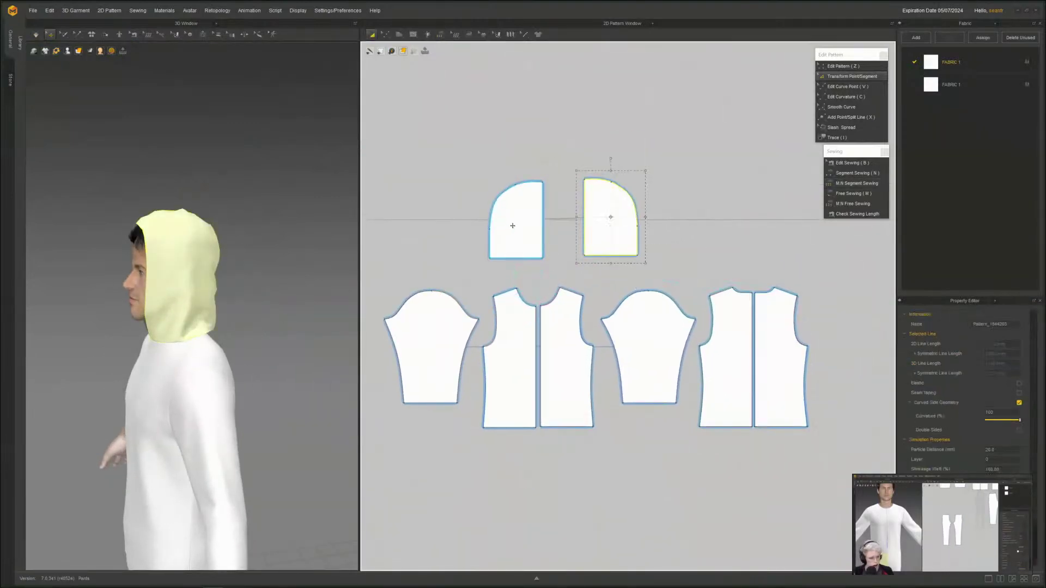
pyautogui.moveTo(511, 224); pyautogui.dragTo(470, 227)
pyautogui.moveTo(185, 272); pyautogui.dragTo(266, 259, button='right')
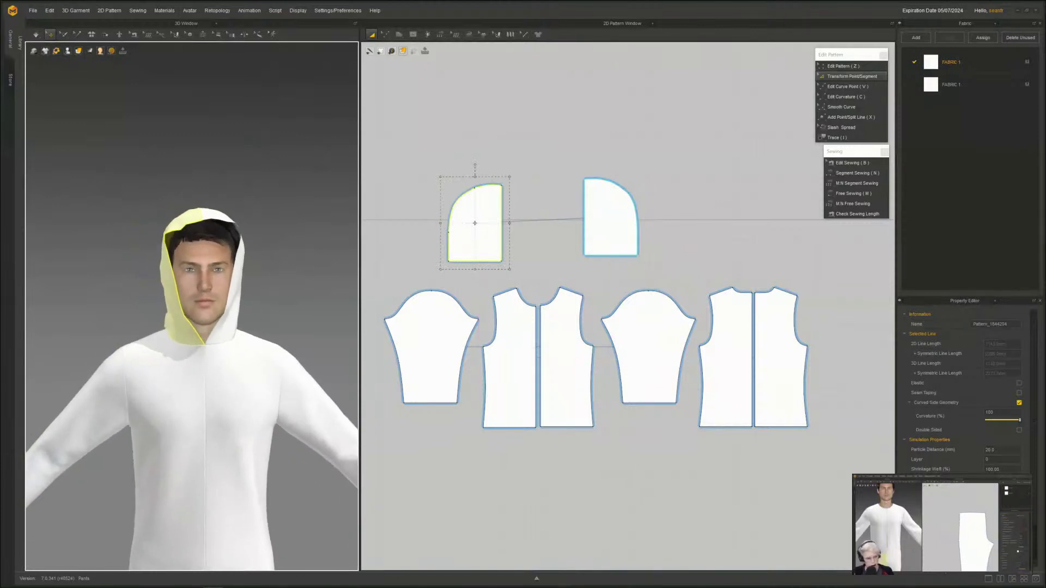
pyautogui.scroll(3, 613, 225)
pyautogui.moveTo(612, 226); pyautogui.dragTo(619, 239)
pyautogui.moveTo(434, 247); pyautogui.dragTo(426, 243)
pyautogui.moveTo(600, 249); pyautogui.dragTo(599, 243)
# - Draw a four-sided half-face pattern with a straight vertical inner edge between the two hood halves, using the Polygon or freeform pattern tool
pyautogui.moveTo(515, 246)
pyautogui.mouseDown(button='middle')
pyautogui.moveTo(499, 252)
pyautogui.moveTo(524, 248)
pyautogui.mouseUp(button='middle')
pyautogui.scroll(2, 499, 252)
pyautogui.click(399, 34)
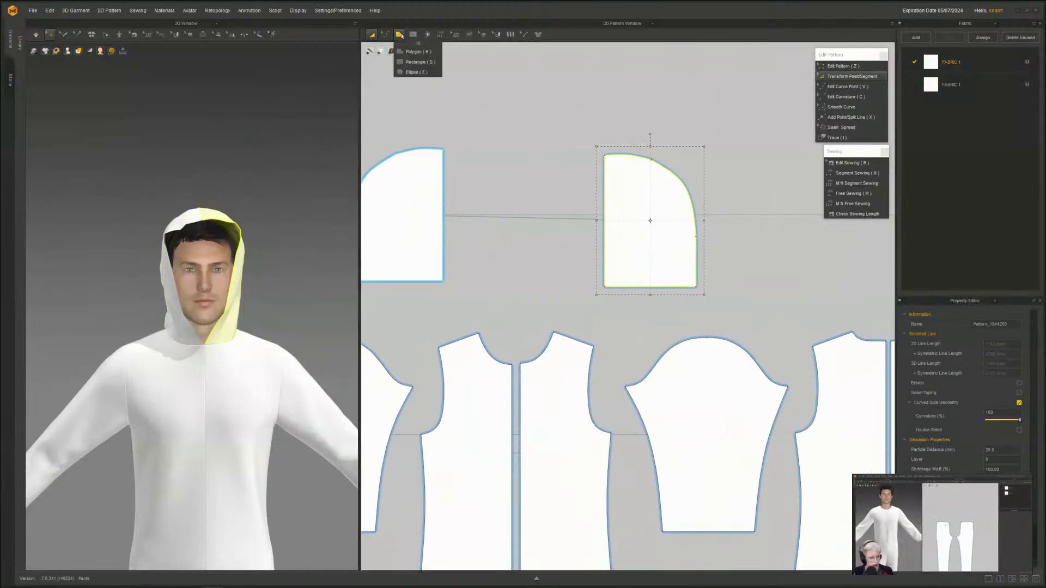
pyautogui.click(417, 61)
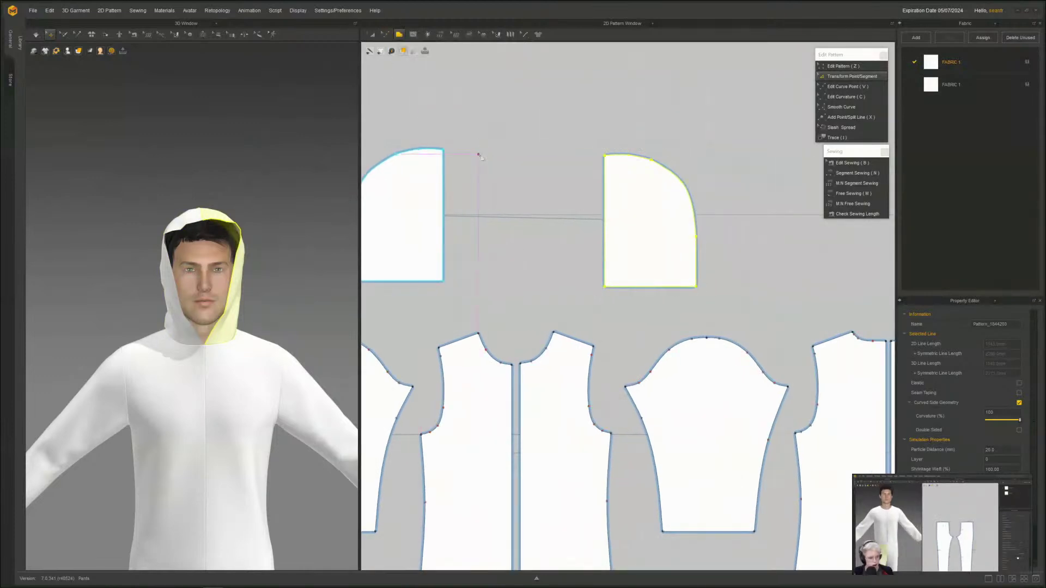
pyautogui.click(487, 154)
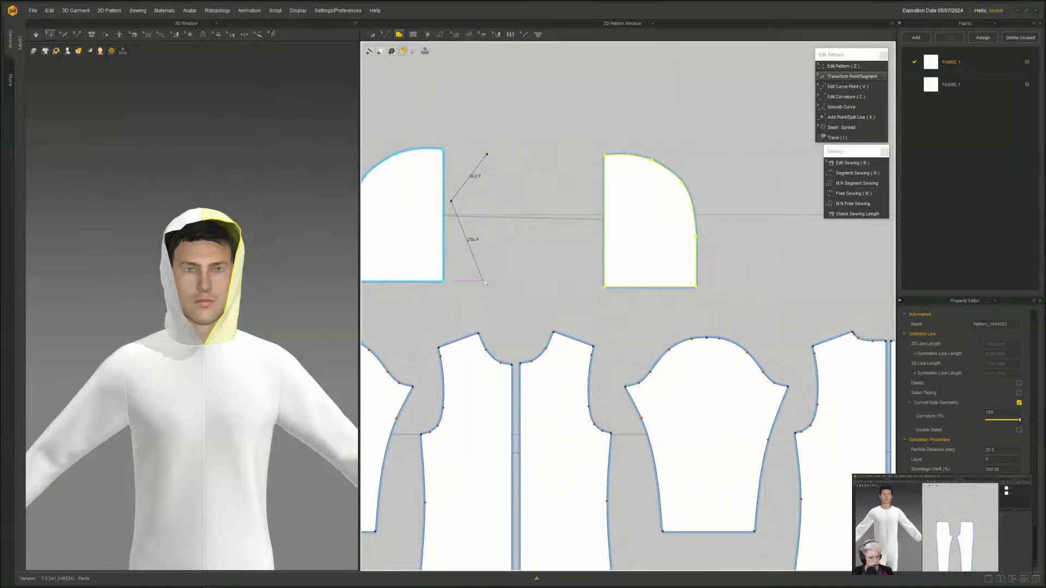
pyautogui.click(488, 155)
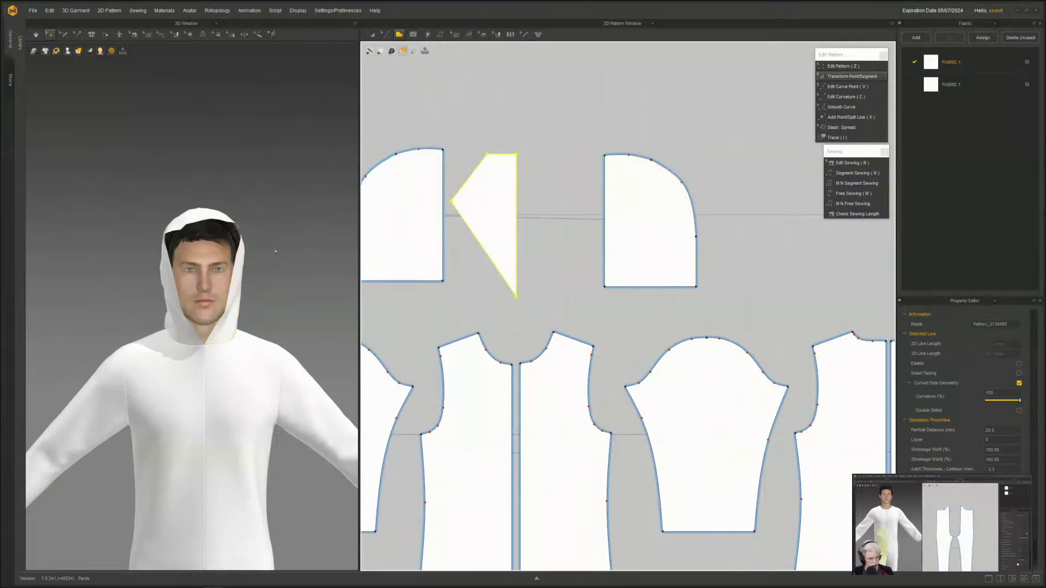
# - Place the new half-face pattern directly in front of the avatar's face in the 3D view
pyautogui.scroll(-8, 276, 251)
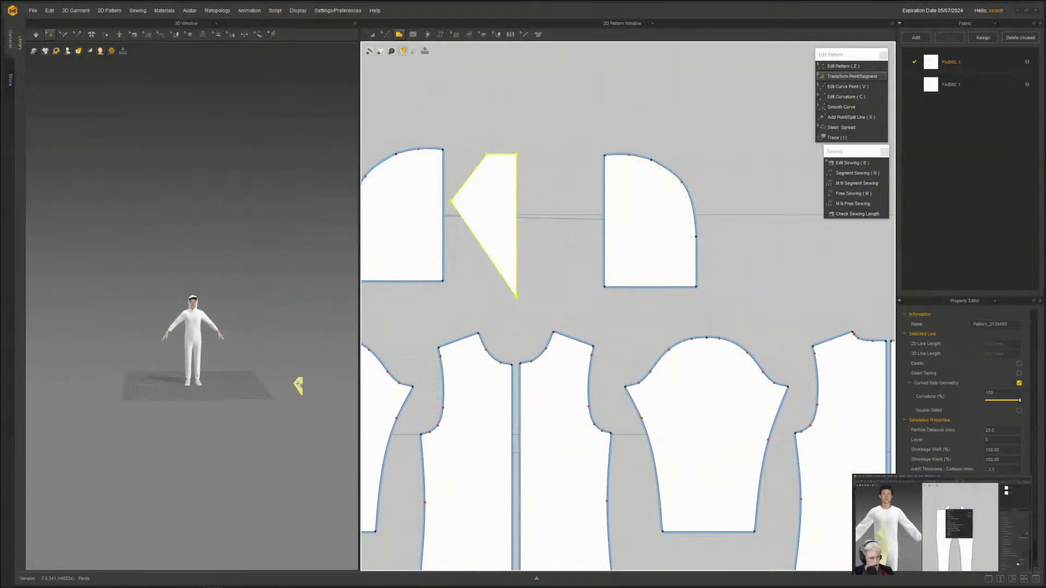
pyautogui.click(298, 385)
pyautogui.click(299, 384)
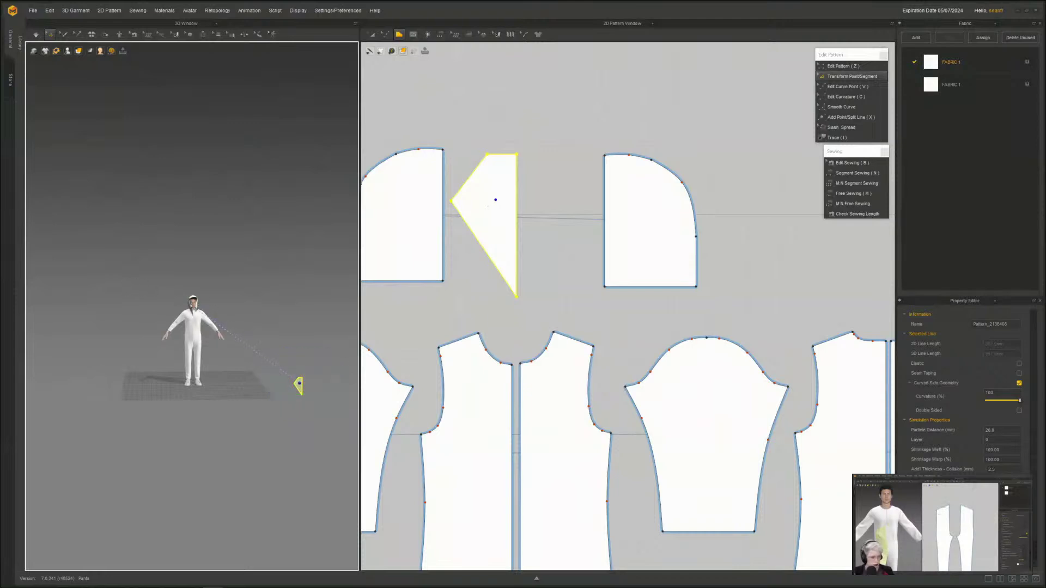
pyautogui.moveTo(194, 306); pyautogui.dragTo(193, 304)
pyautogui.scroll(13, 188, 309)
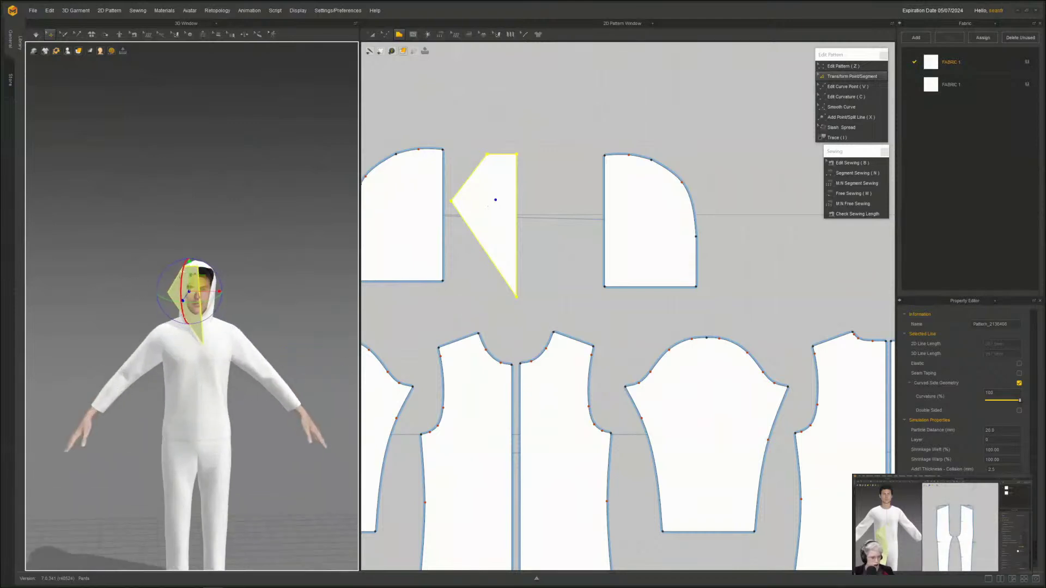
pyautogui.scroll(-4, 186, 313)
pyautogui.scroll(6, 189, 310)
pyautogui.scroll(-2, 190, 309)
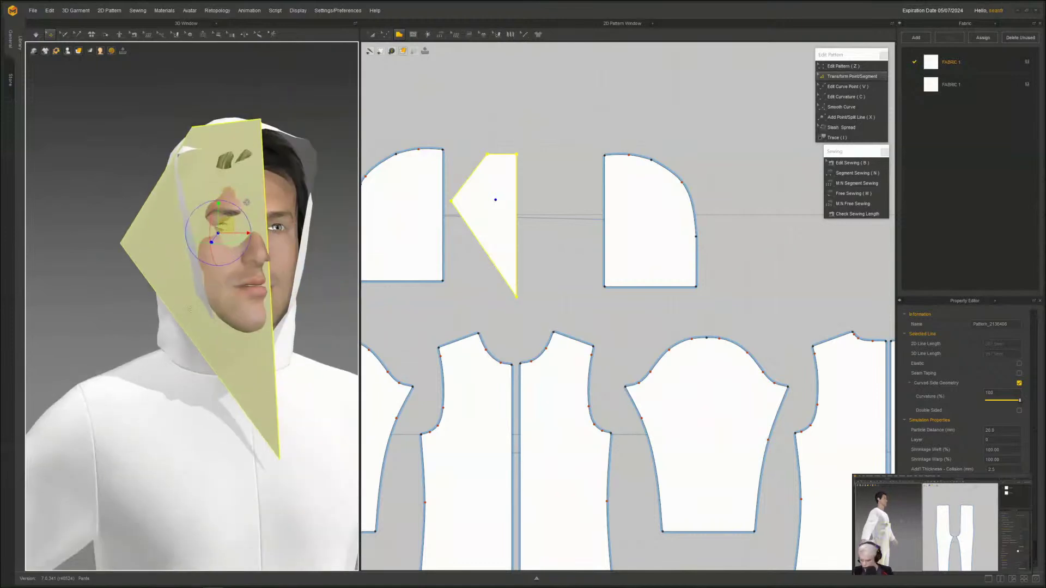
pyautogui.moveTo(248, 346); pyautogui.dragTo(244, 351, button='middle')
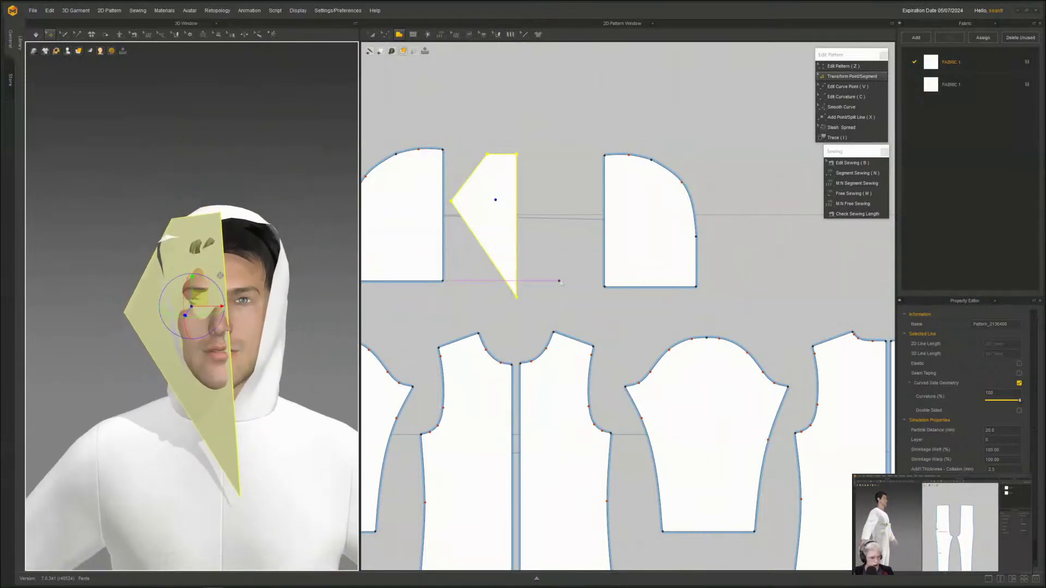
# - Shorten the half-face pattern from its lower end with Transform Pattern, keeping its upper edge in place
pyautogui.moveTo(560, 282); pyautogui.dragTo(575, 292, button='middle')
pyautogui.press('a')
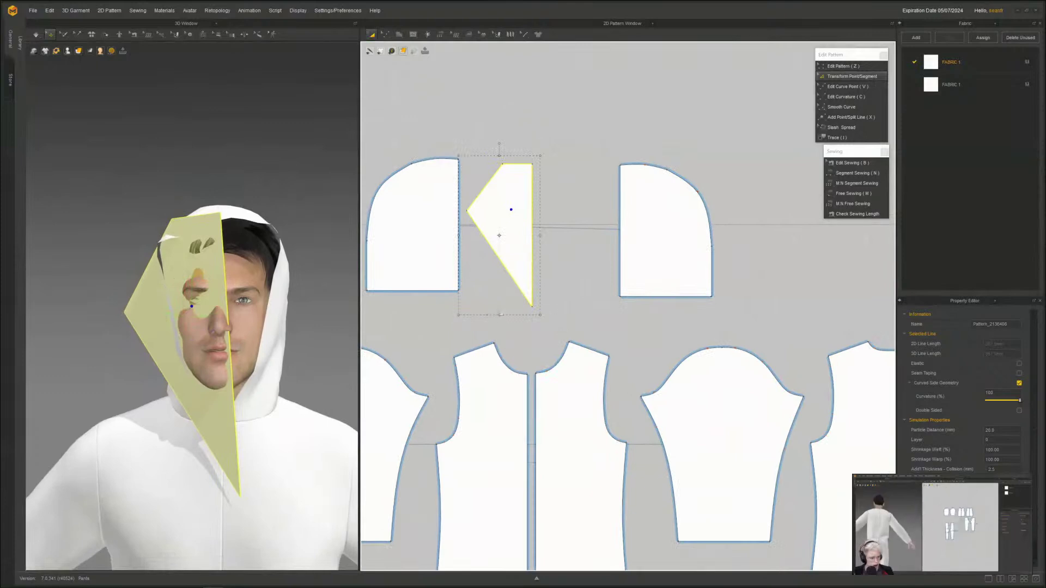
pyautogui.moveTo(498, 307); pyautogui.dragTo(500, 296)
pyautogui.scroll(3, 494, 209)
pyautogui.moveTo(494, 209); pyautogui.dragTo(519, 229, button='middle')
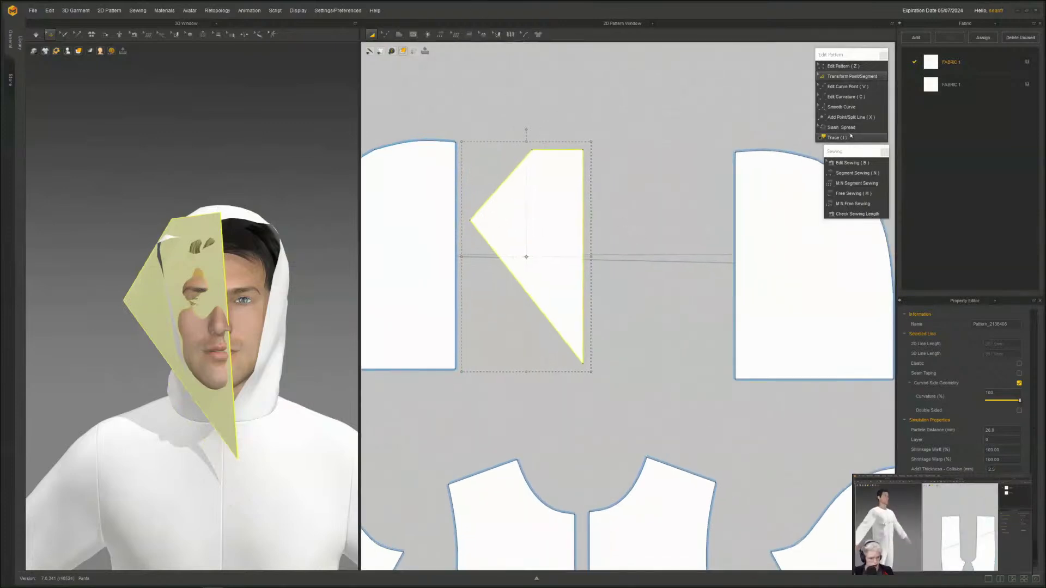
# - Round the half-face pattern's outer corner with Smooth Curve and bow its lower slanted edge outward with Edit Curve Point
pyautogui.click(841, 107)
pyautogui.moveTo(470, 220); pyautogui.dragTo(487, 237)
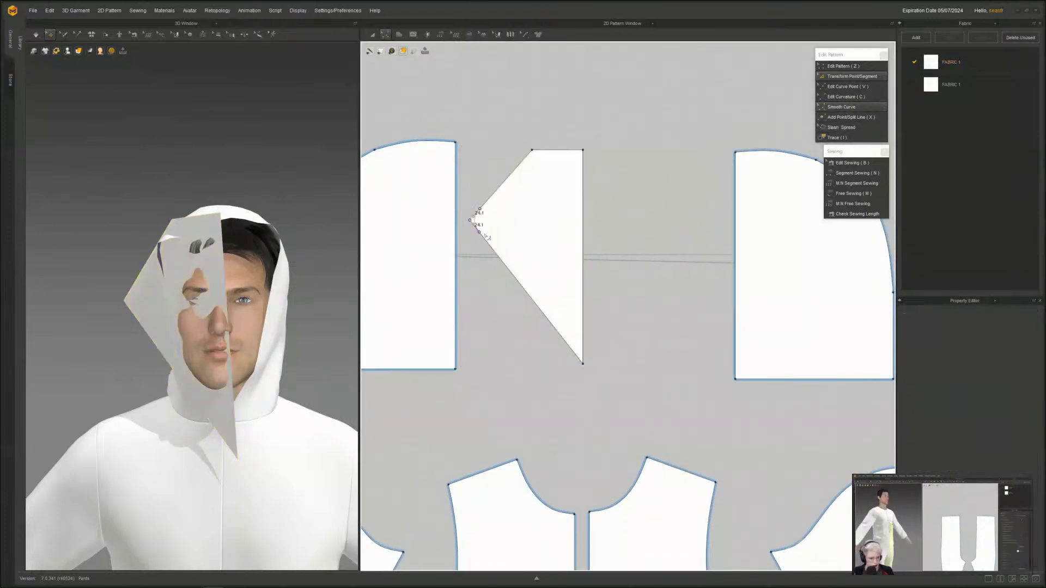
pyautogui.moveTo(529, 287); pyautogui.dragTo(529, 287)
pyautogui.moveTo(609, 294); pyautogui.dragTo(586, 256, button='middle')
pyautogui.press('v')
pyautogui.click(526, 282)
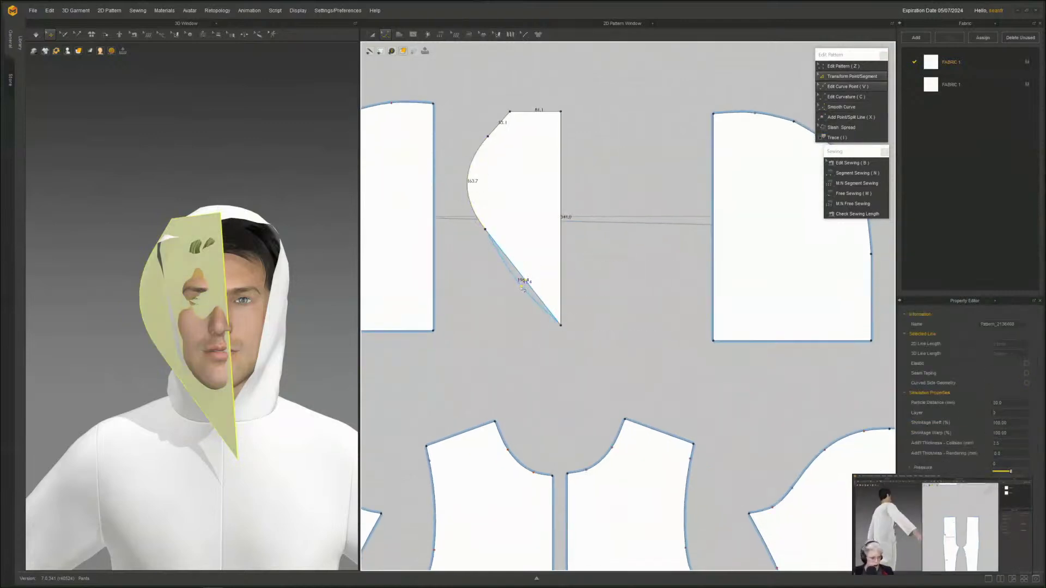
pyautogui.moveTo(520, 288); pyautogui.dragTo(520, 289)
# - Convert the point between the rounded corner and the lower edge to a curve point and even out the side curve
pyautogui.rightClick(485, 231)
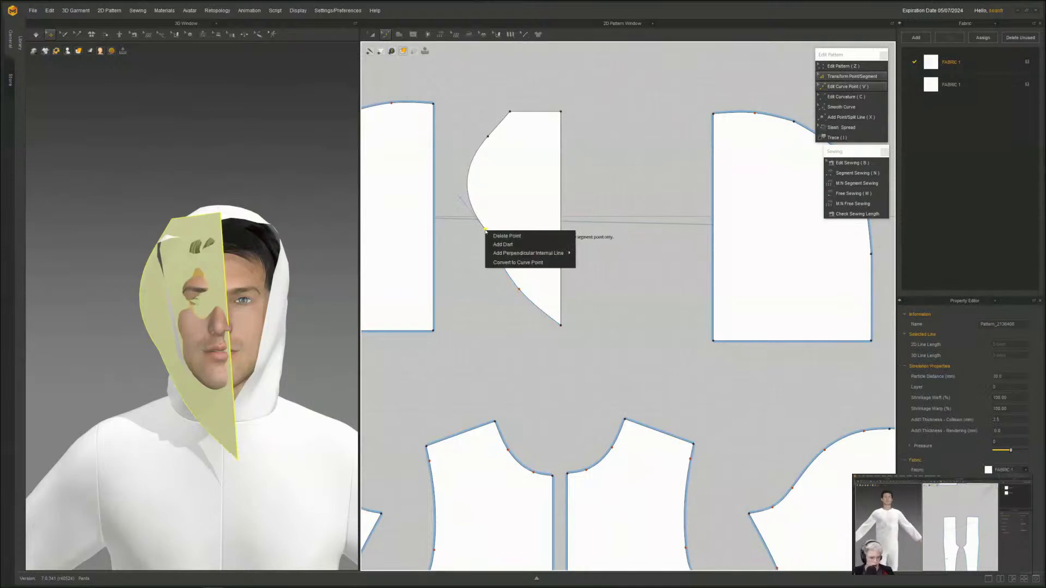
pyautogui.click(511, 263)
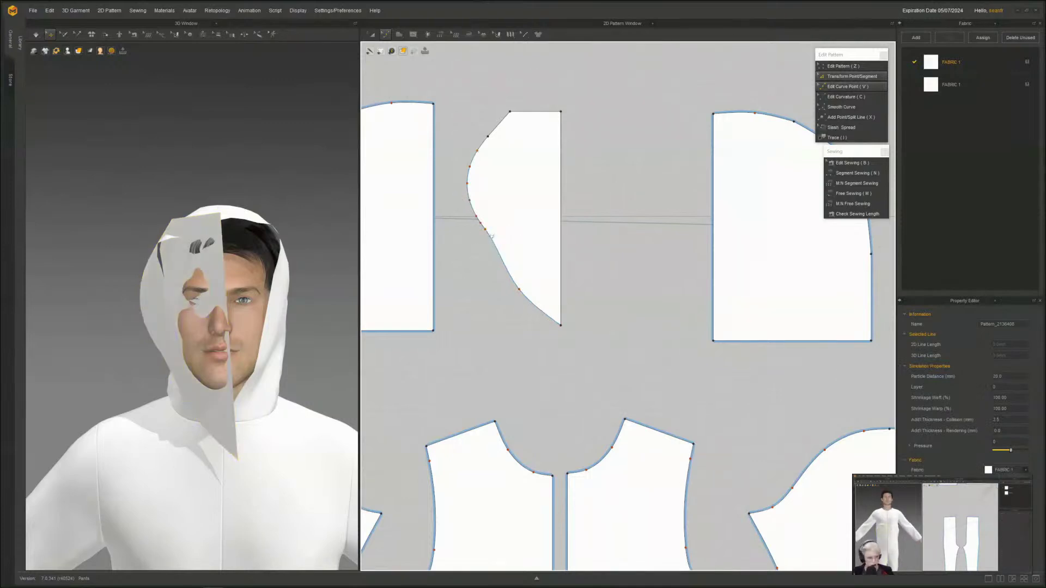
pyautogui.moveTo(480, 234); pyautogui.dragTo(488, 163)
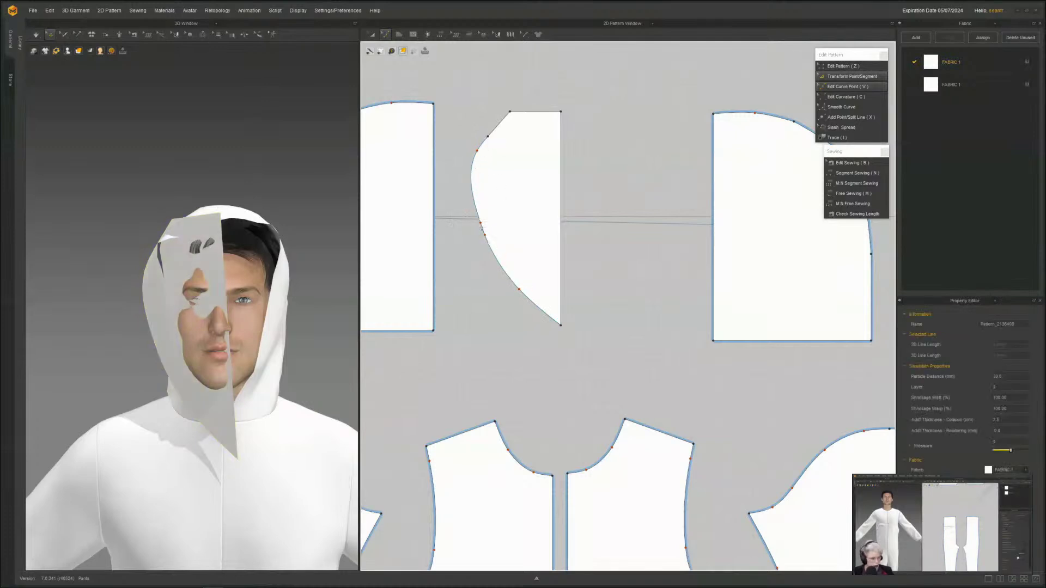
pyautogui.click(520, 293)
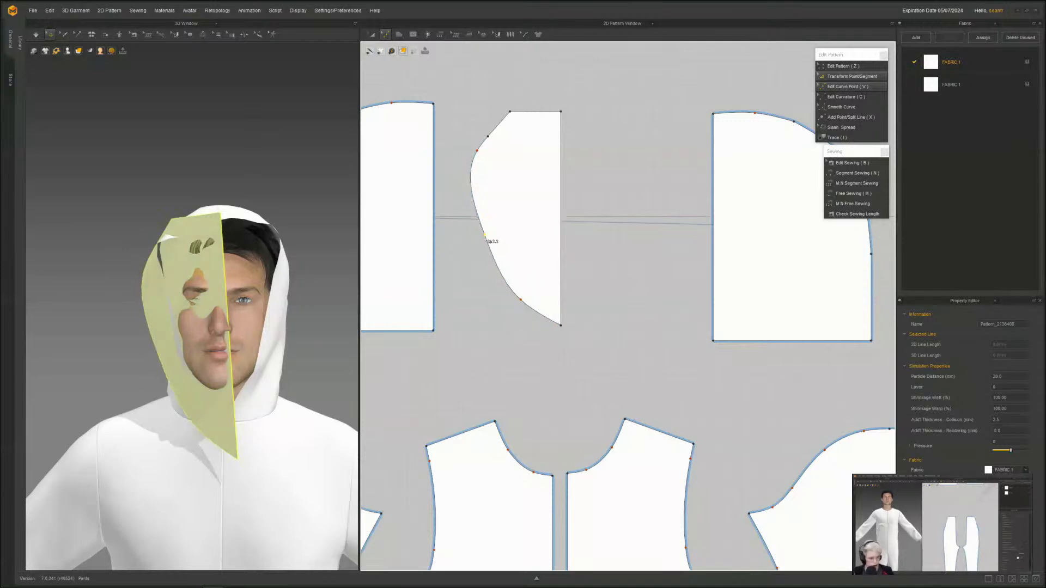
pyautogui.moveTo(486, 248); pyautogui.dragTo(486, 249)
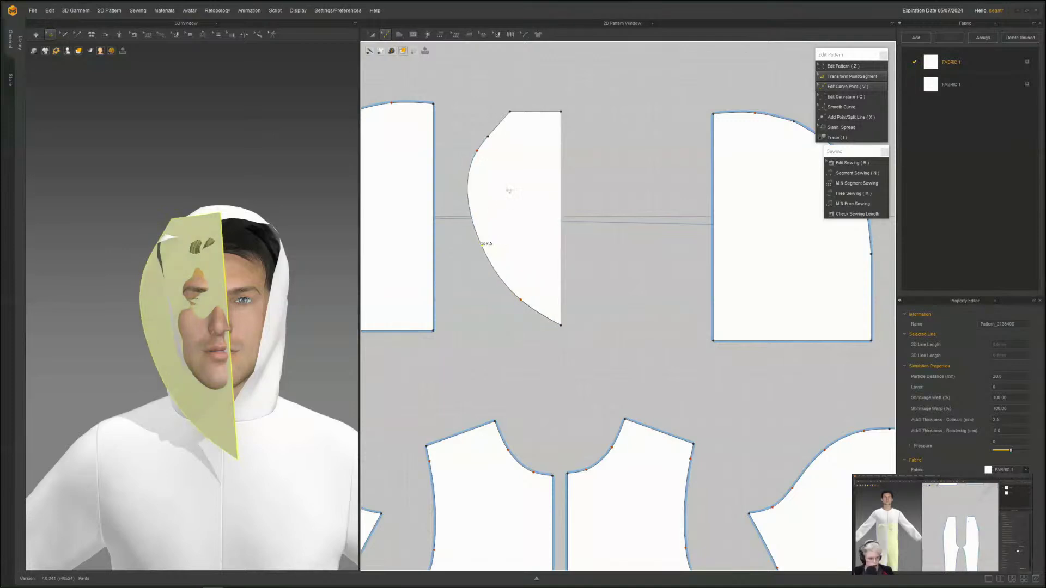
# - Convert the point above the rounded side to a curve point and raise the pattern's bottom tip slightly
pyautogui.rightClick(488, 137)
pyautogui.click(499, 169)
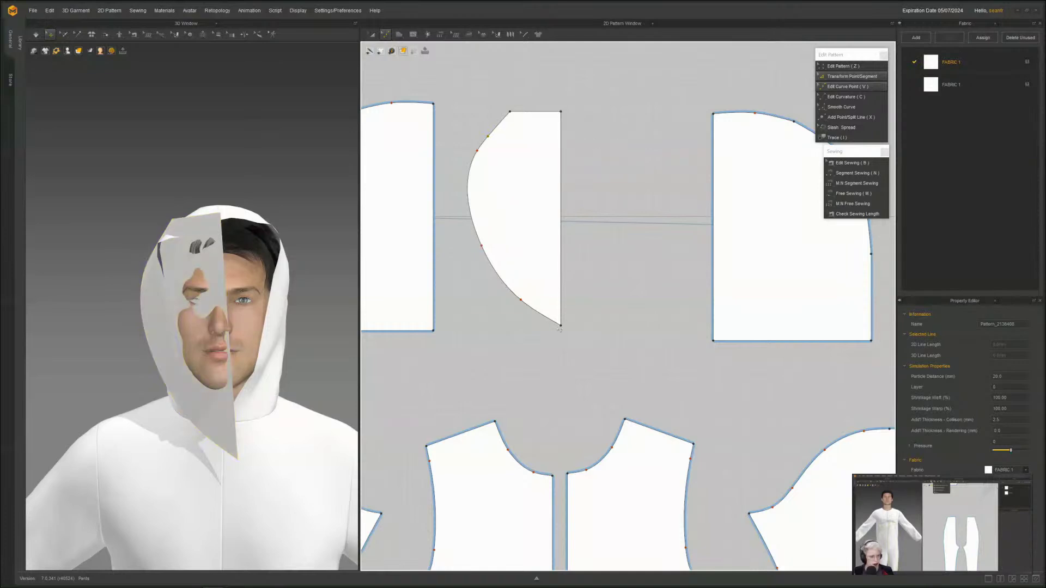
pyautogui.moveTo(561, 326); pyautogui.dragTo(561, 313)
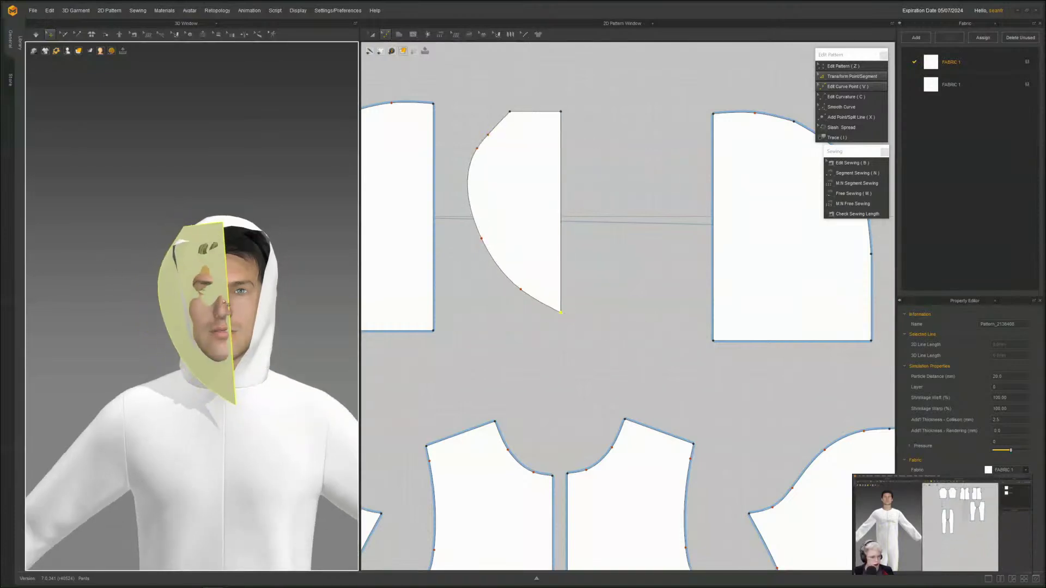
# - Convert the upper outer corner to a curve point and adjust the curve points into one smooth half-face outline
pyautogui.moveTo(532, 142); pyautogui.dragTo(564, 199, button='middle')
pyautogui.moveTo(626, 231); pyautogui.dragTo(628, 234, button='middle')
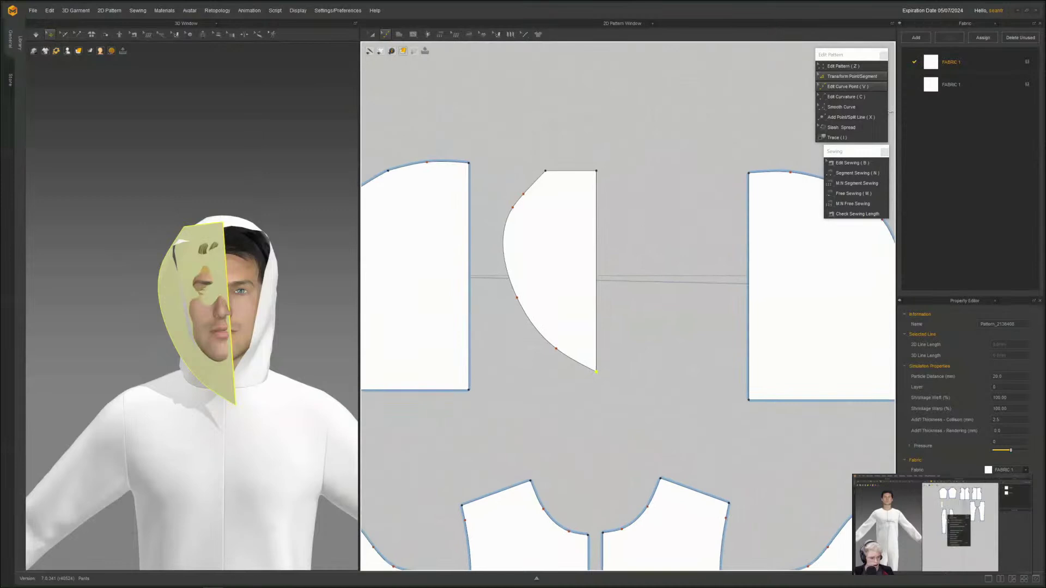
pyautogui.rightClick(545, 171)
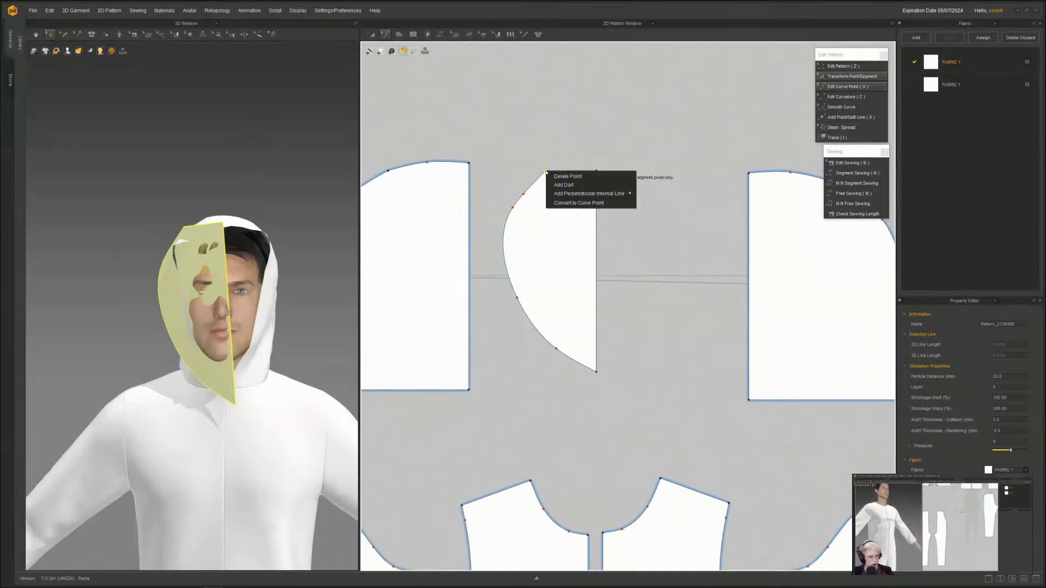
pyautogui.click(567, 202)
pyautogui.click(549, 177)
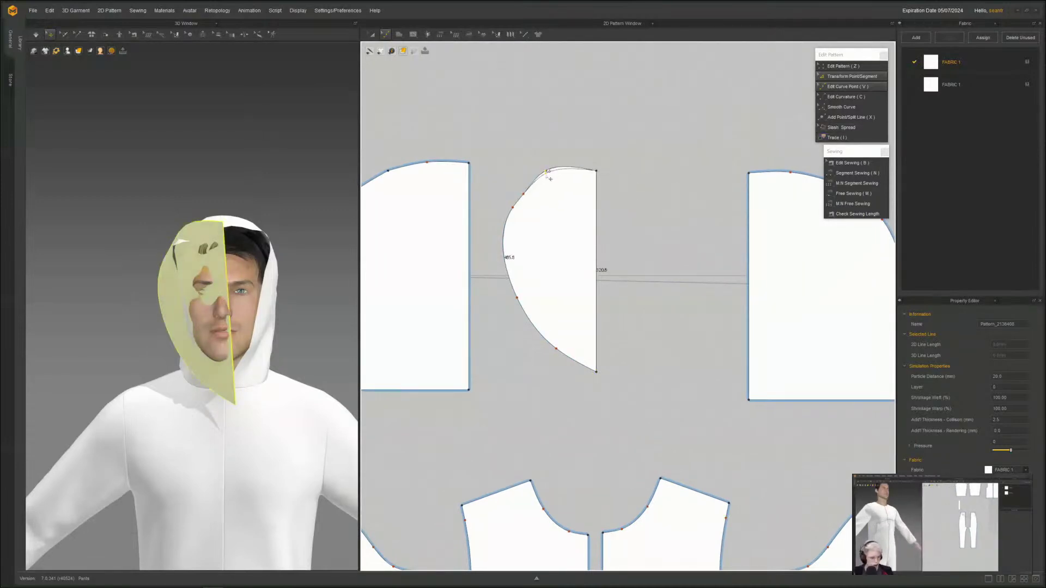
pyautogui.moveTo(547, 178); pyautogui.dragTo(547, 180)
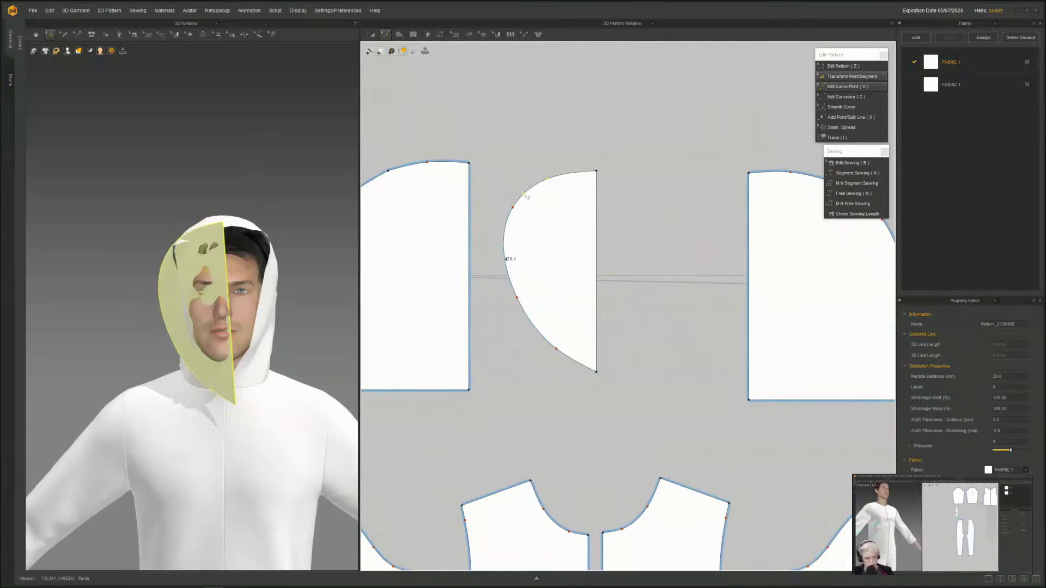
pyautogui.click(513, 207)
pyautogui.click(514, 209)
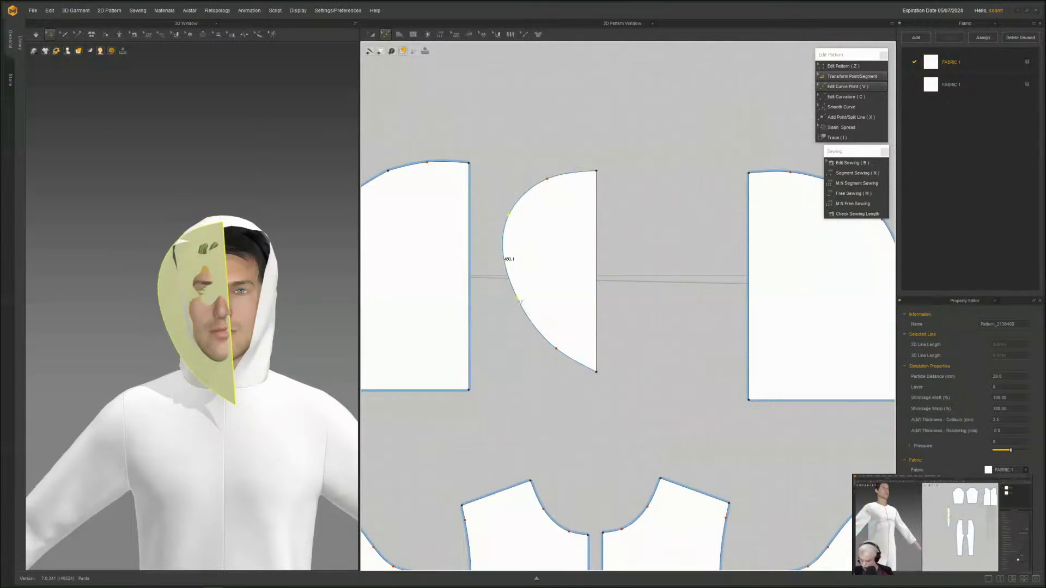
pyautogui.click(592, 297)
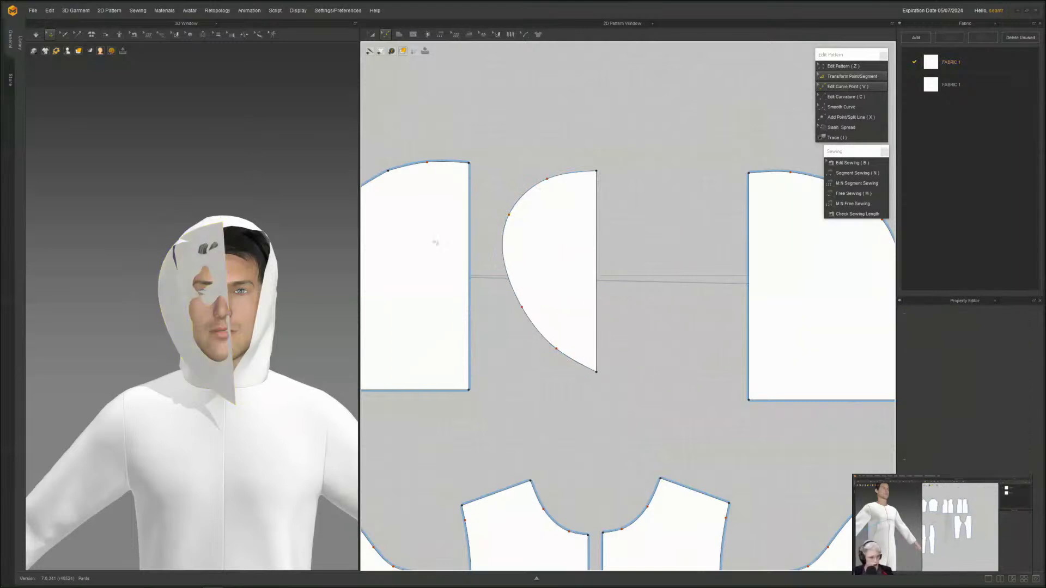
# - Unfold the half-face pattern across its straight inner edge with Unfold Symmetric Editing (with Sewing)
pyautogui.moveTo(289, 261); pyautogui.dragTo(283, 286, button='right')
pyautogui.moveTo(617, 315); pyautogui.dragTo(621, 273, button='middle')
pyautogui.press('z')
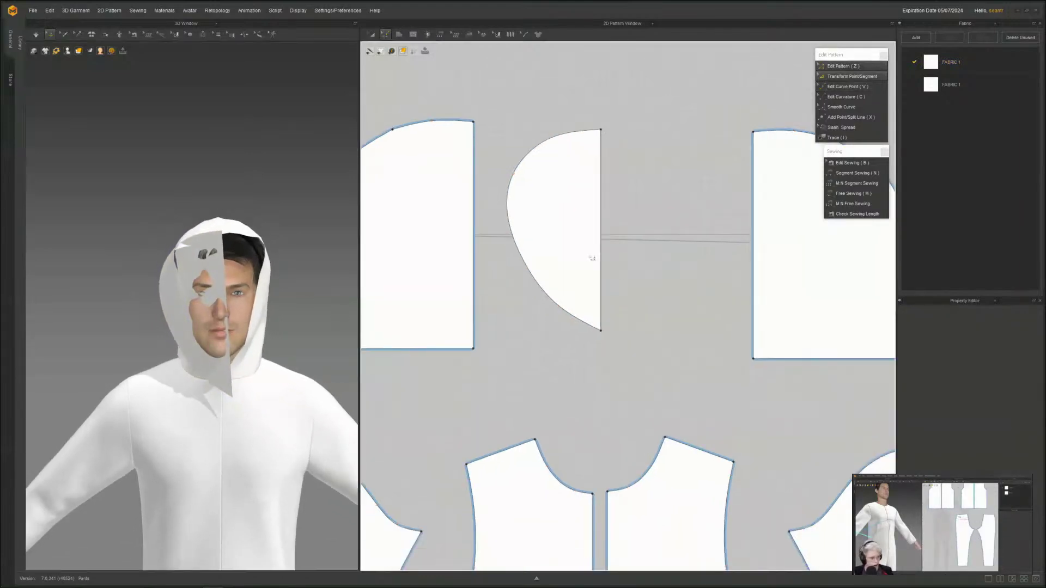
pyautogui.rightClick(601, 259)
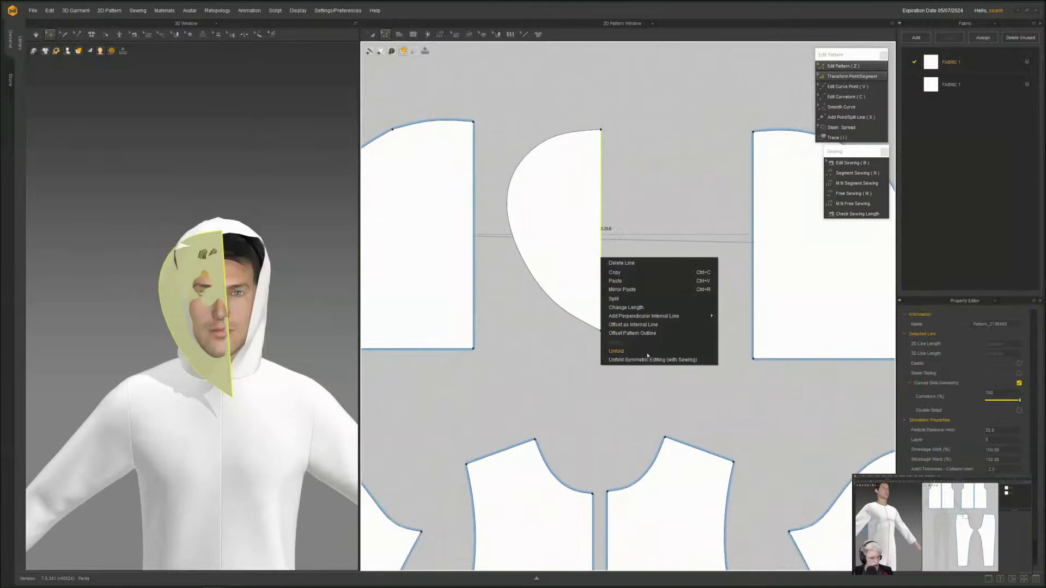
pyautogui.click(651, 360)
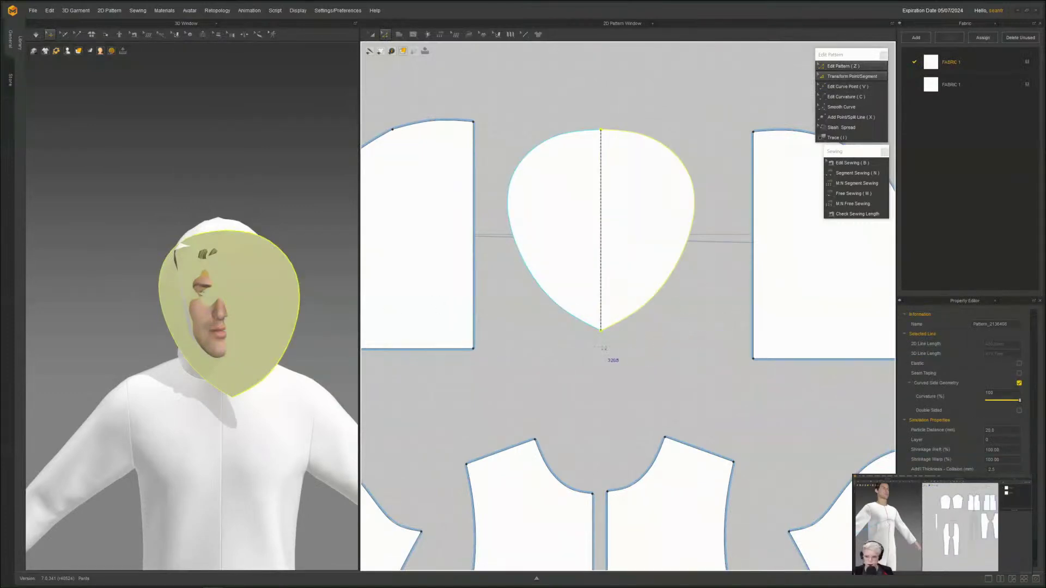
# - Sew the face pattern's curved side to the hood half's inner vertical edge with Segment Sewing, and reposition the face piece in 3D
pyautogui.click(598, 132)
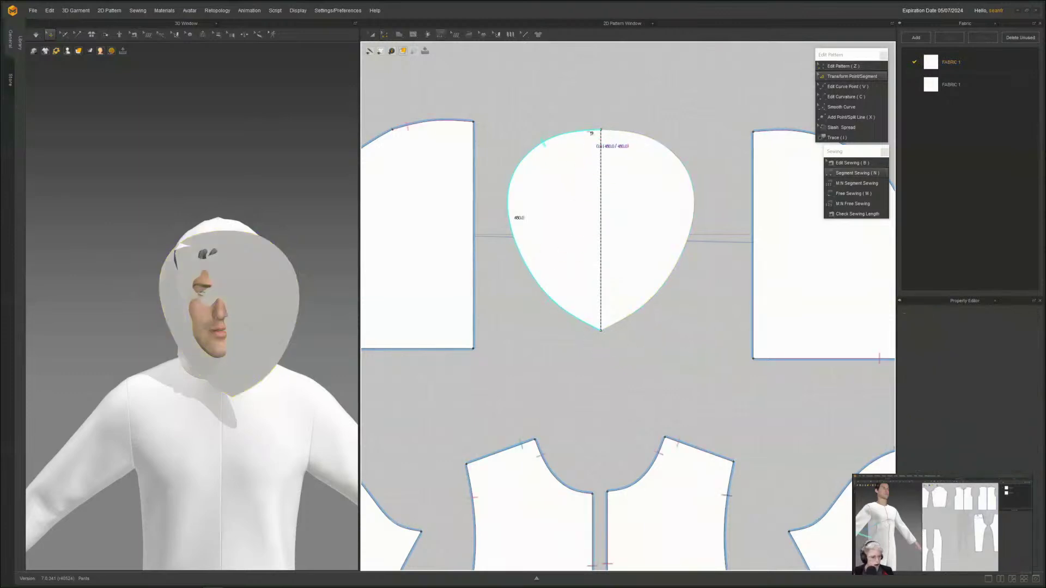
pyautogui.click(474, 143)
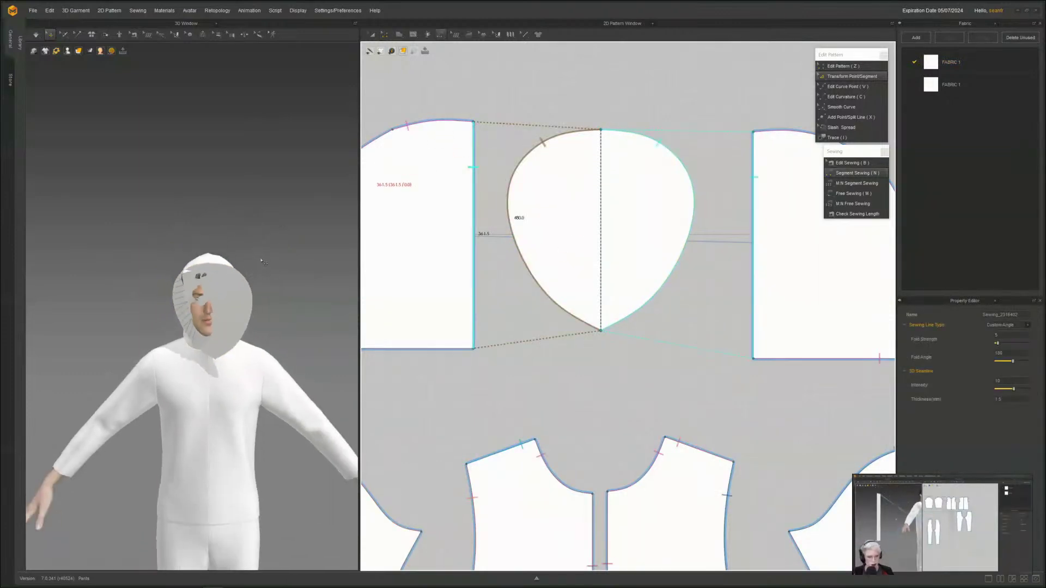
pyautogui.moveTo(212, 291); pyautogui.dragTo(231, 294, button='right')
pyautogui.moveTo(230, 294); pyautogui.dragTo(250, 309)
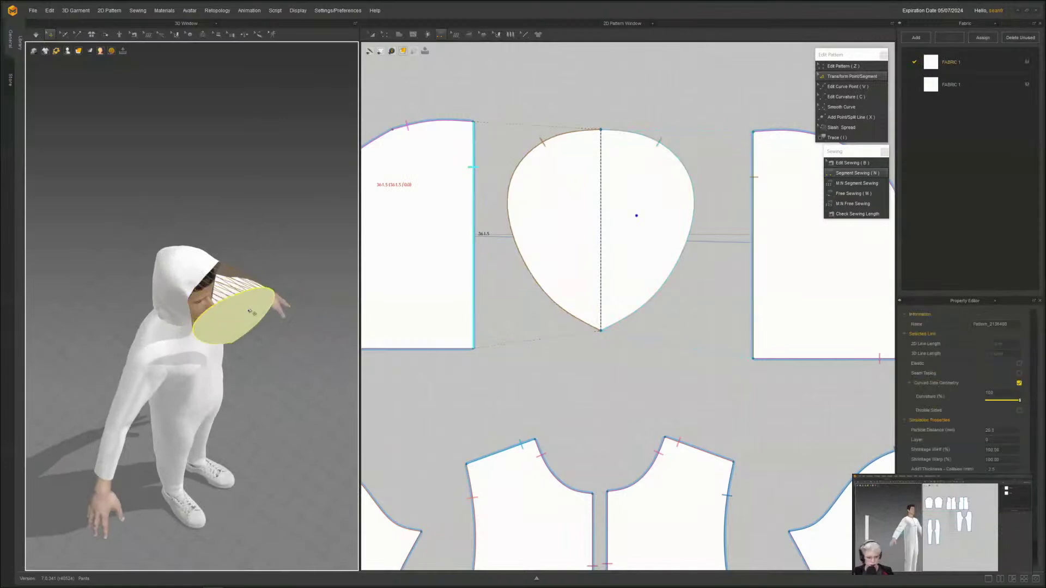
# - Simulate the garment, then narrow the face pattern from both sides and resimulate its fit inside the hood
pyautogui.press('space')
pyautogui.press('2')
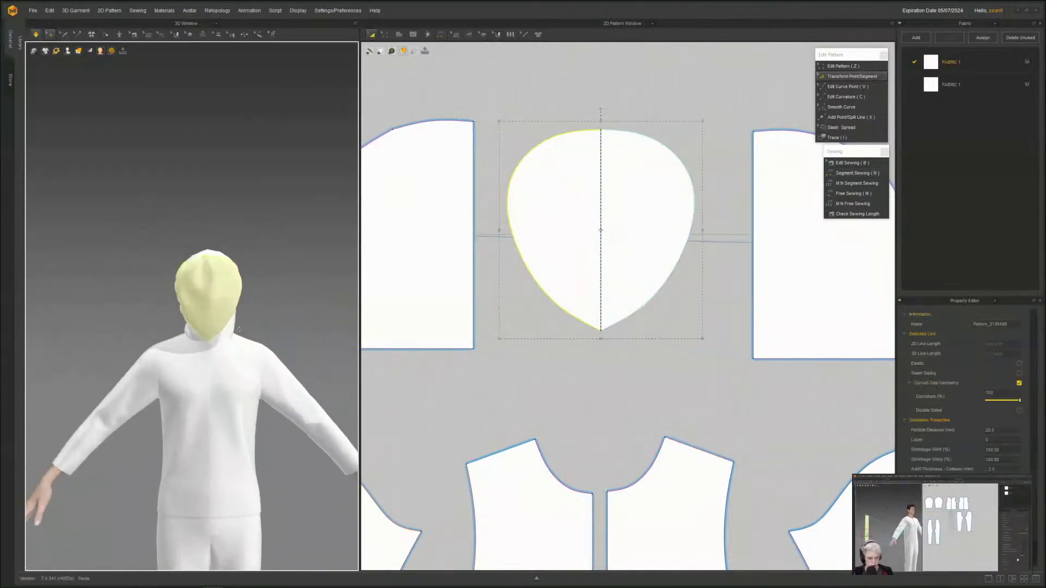
pyautogui.scroll(1, 572, 268)
pyautogui.moveTo(582, 359); pyautogui.dragTo(597, 381, button='middle')
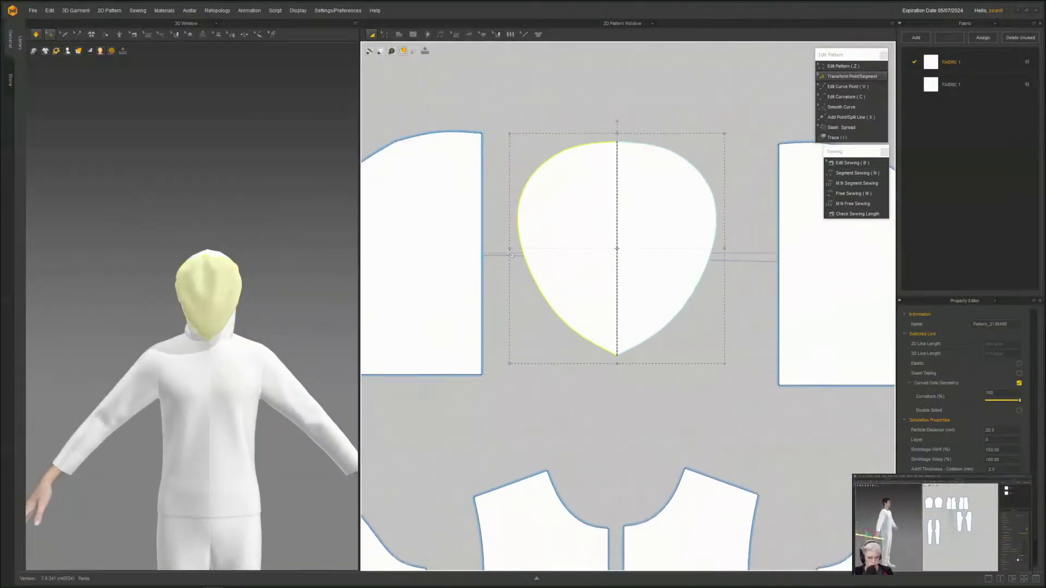
pyautogui.moveTo(521, 249); pyautogui.dragTo(552, 248)
pyautogui.press('space')
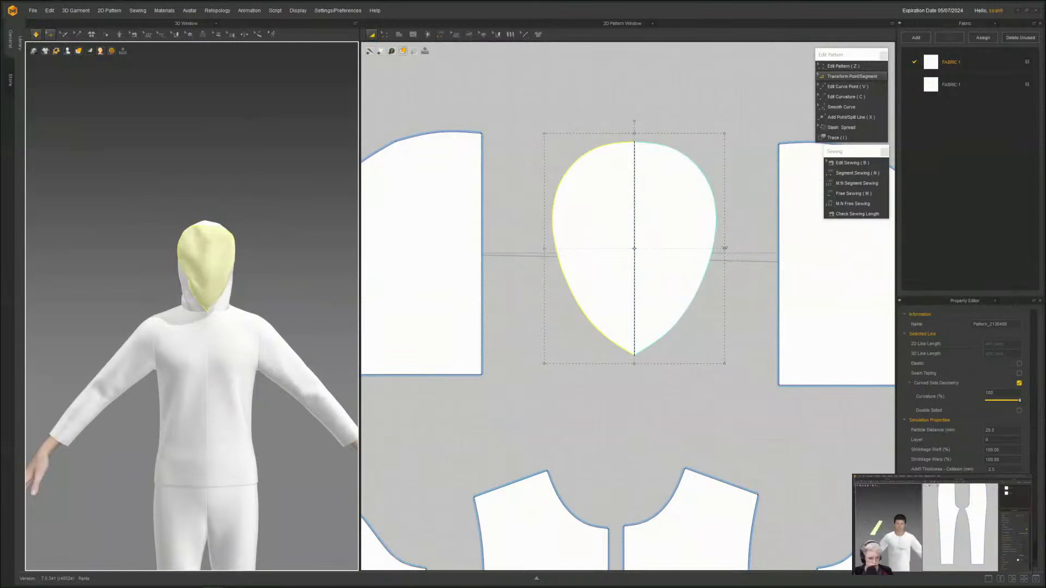
pyautogui.moveTo(724, 249); pyautogui.dragTo(706, 253)
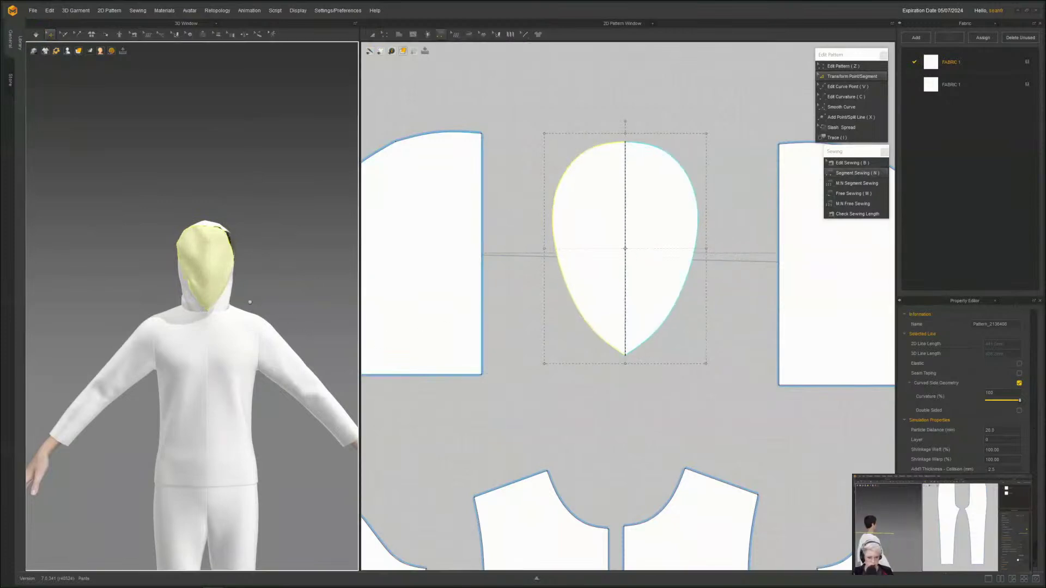
pyautogui.moveTo(251, 301); pyautogui.dragTo(267, 303, button='middle')
pyautogui.press('space')
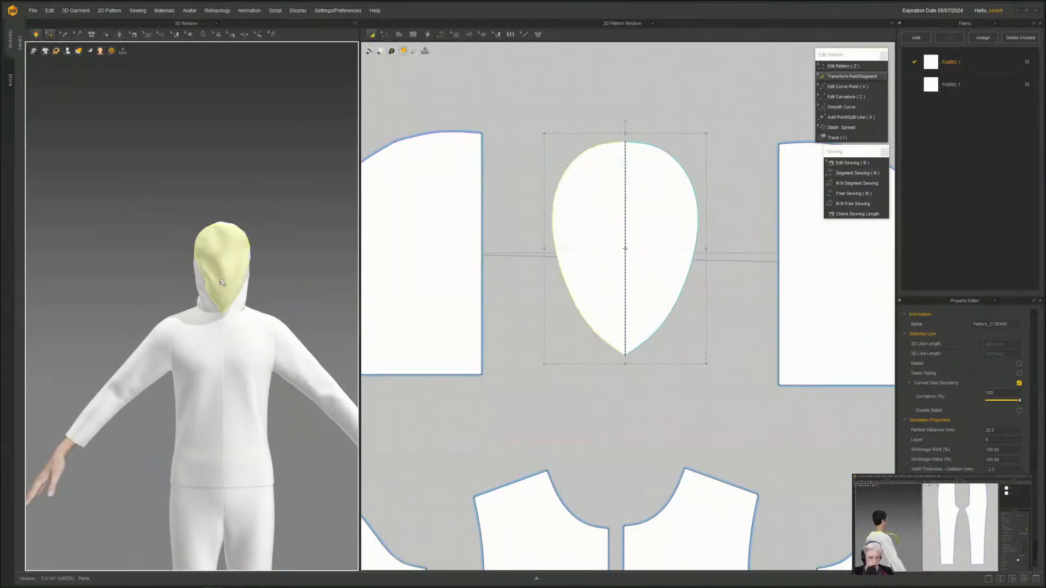
pyautogui.moveTo(235, 273); pyautogui.dragTo(297, 280, button='right')
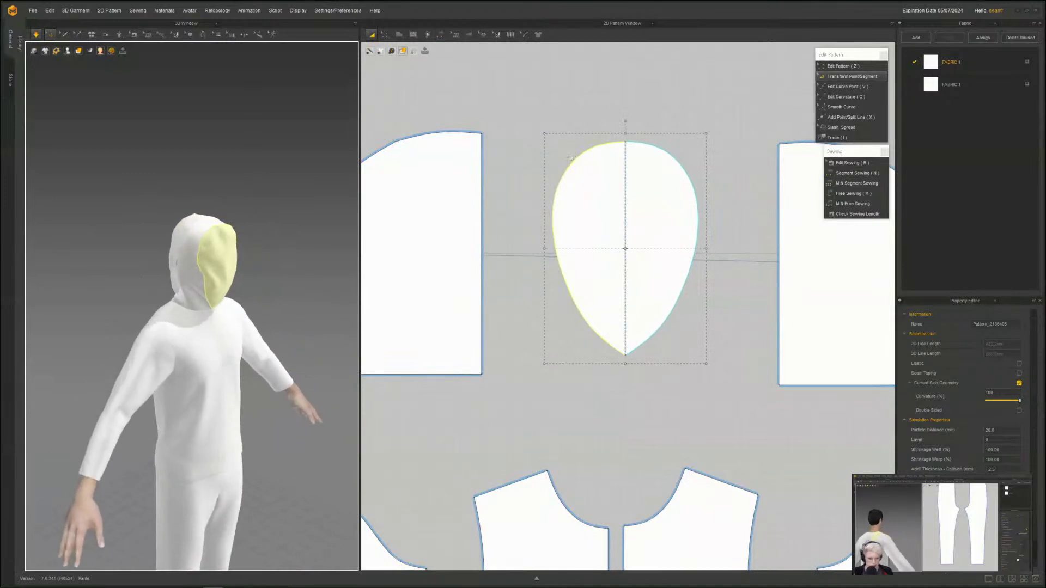
# - Pull the face outline's curve points slightly inward with Edit Curve Point to slim the shape, checking the drape in 3D
pyautogui.press('v')
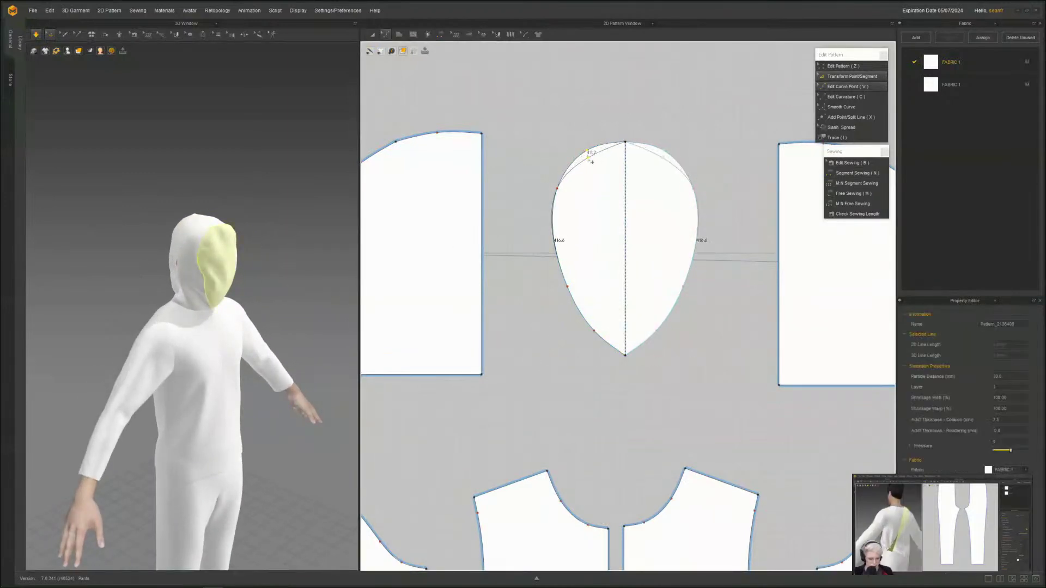
pyautogui.moveTo(585, 156); pyautogui.dragTo(586, 156)
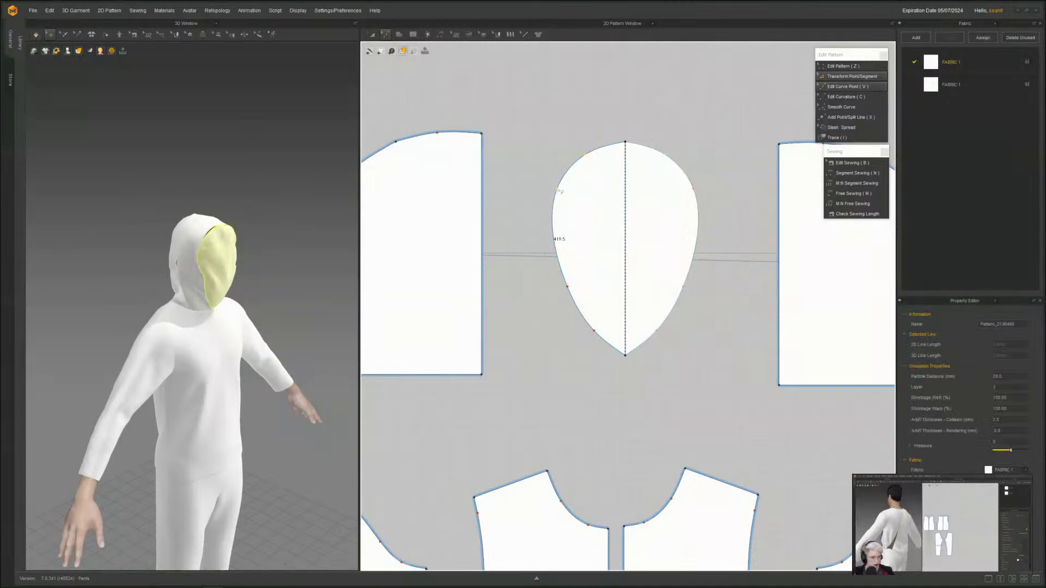
pyautogui.moveTo(557, 189); pyautogui.dragTo(560, 208)
pyautogui.scroll(-3, 246, 343)
pyautogui.moveTo(245, 343); pyautogui.dragTo(200, 361, button='right')
pyautogui.moveTo(234, 330); pyautogui.dragTo(185, 328, button='right')
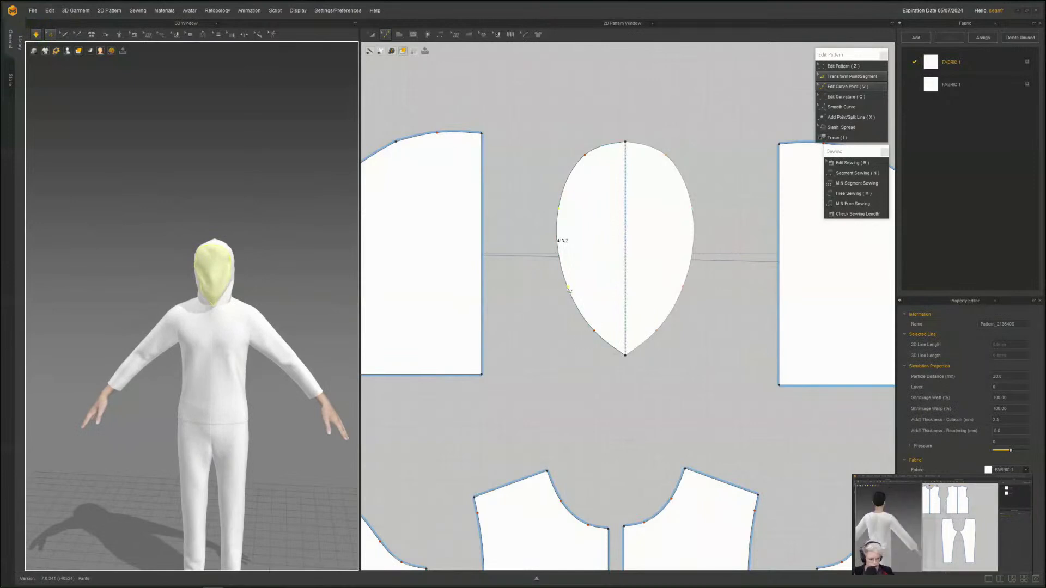
pyautogui.moveTo(568, 291); pyautogui.dragTo(571, 289)
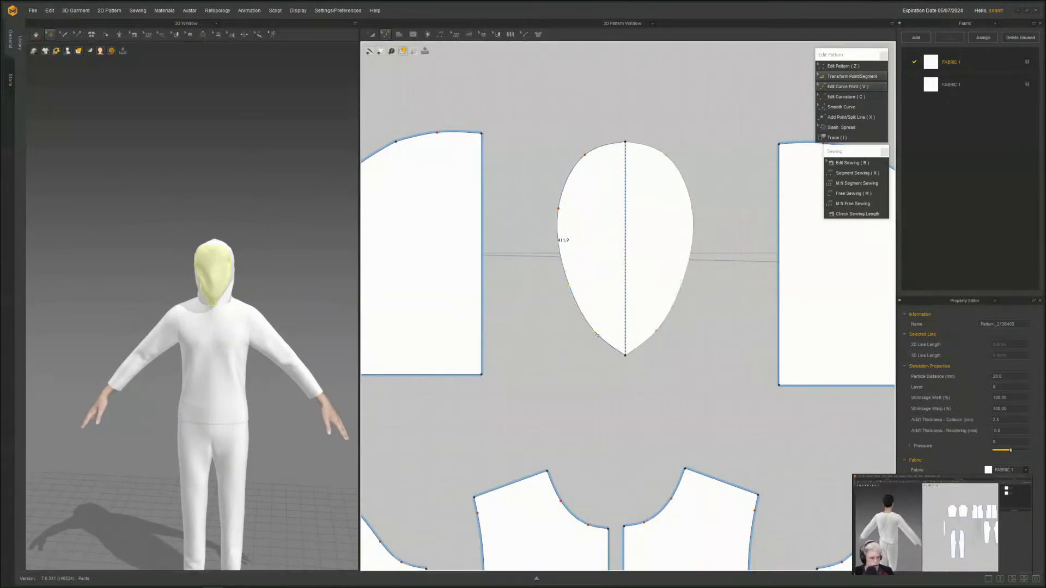
pyautogui.moveTo(601, 336); pyautogui.dragTo(603, 335)
pyautogui.scroll(5, 250, 305)
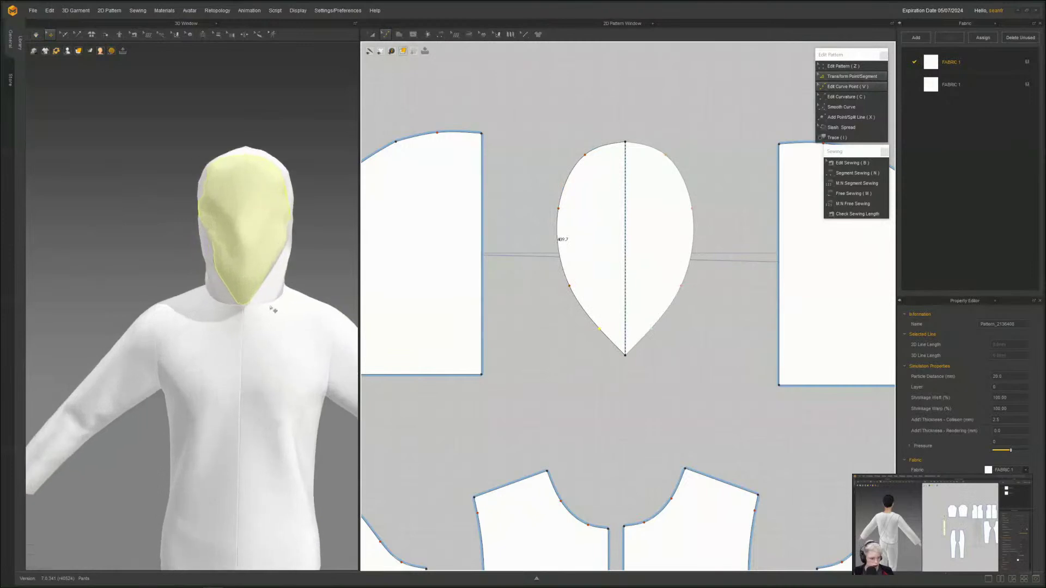
pyautogui.moveTo(273, 297); pyautogui.dragTo(213, 303, button='right')
pyautogui.moveTo(213, 304); pyautogui.dragTo(326, 267, button='middle')
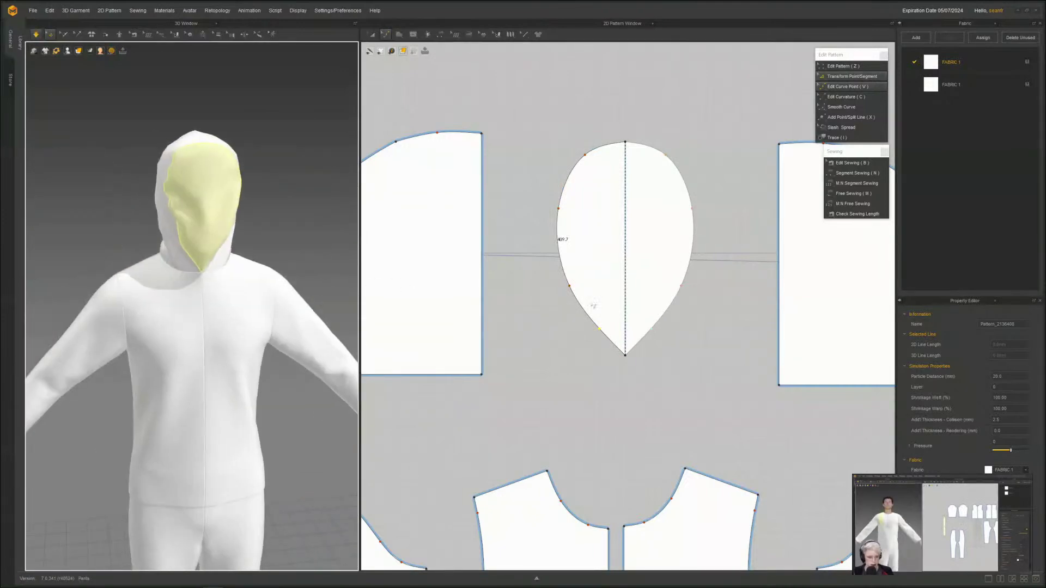
# - Set the face pattern's particle distance to 10 mm and simulate the garment
pyautogui.scroll(-5, 594, 305)
pyautogui.press('a')
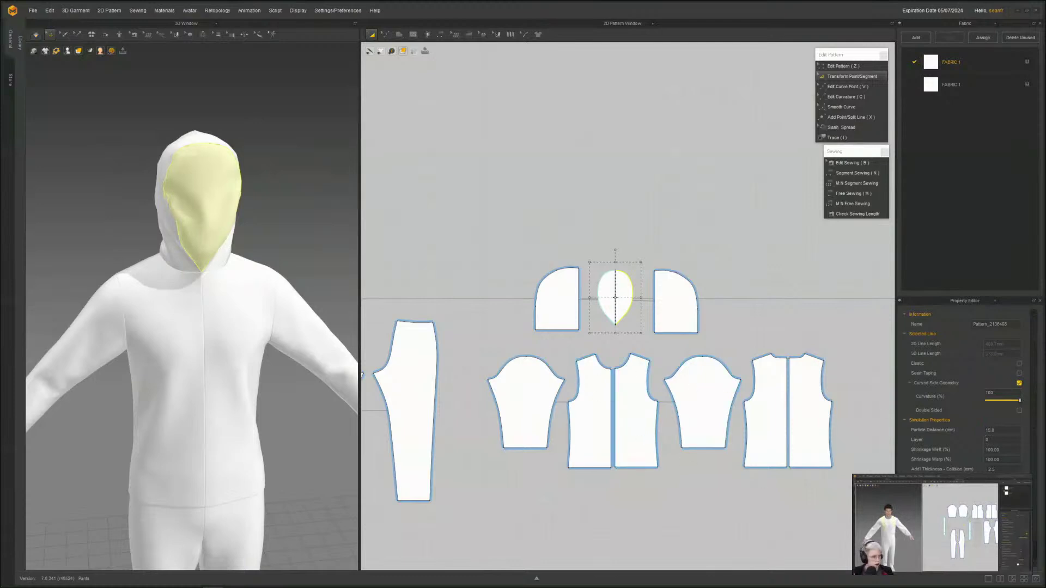
pyautogui.scroll(2, 288, 341)
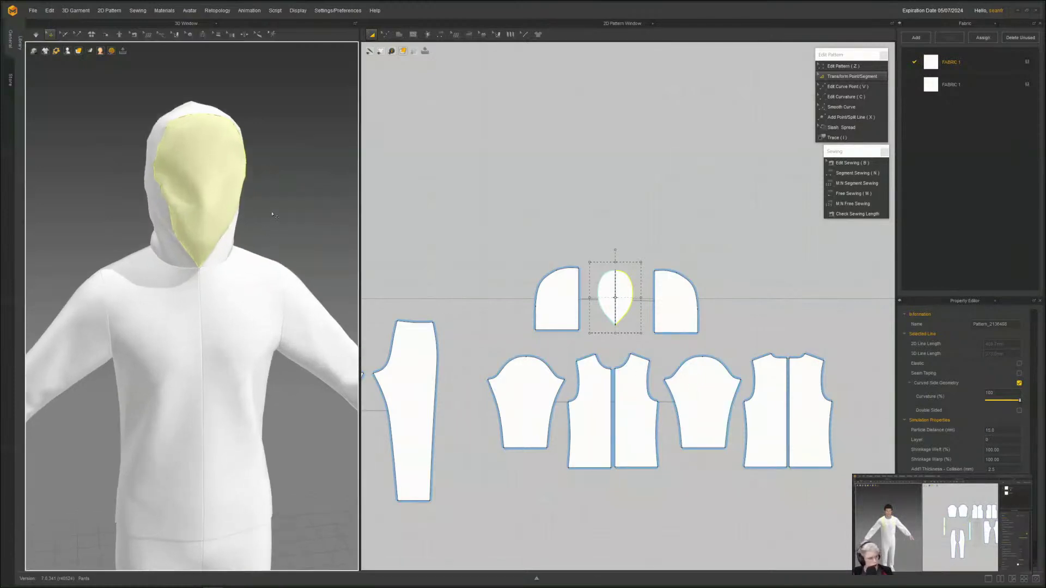
pyautogui.click(280, 212)
pyautogui.press('space')
pyautogui.moveTo(281, 219); pyautogui.dragTo(340, 223, button='right')
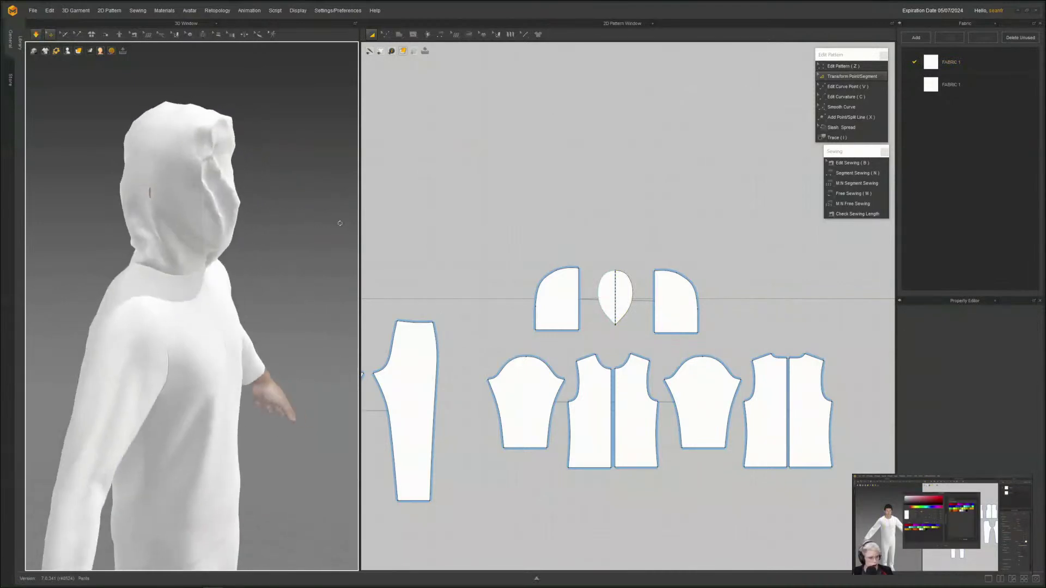
# - Narrow the face pattern slightly more from one side and resimulate it, checking the hood from front and side
pyautogui.click(143, 239)
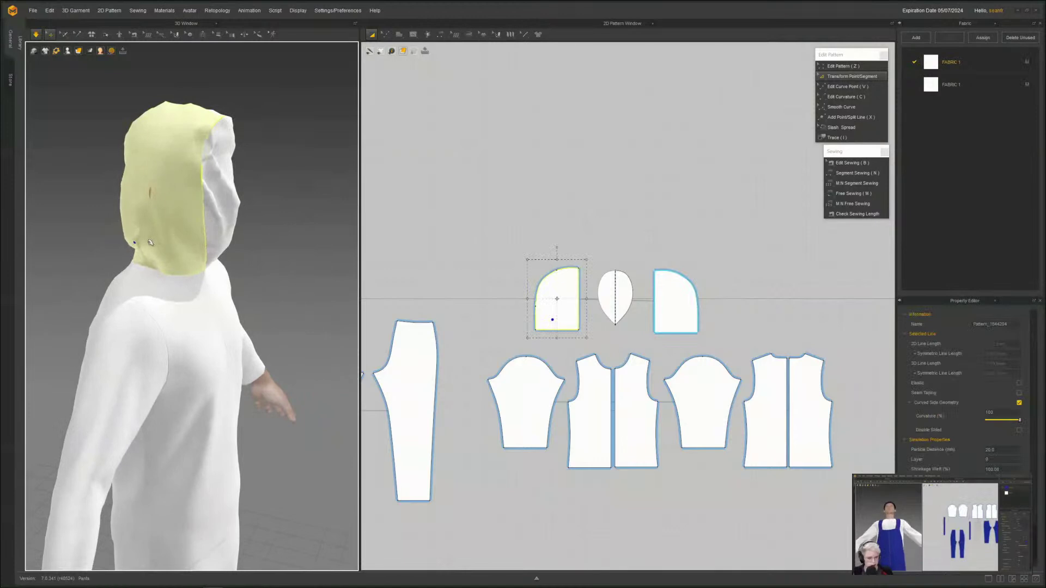
pyautogui.moveTo(247, 232); pyautogui.dragTo(150, 225, button='right')
pyautogui.press('space')
pyautogui.scroll(5, 572, 301)
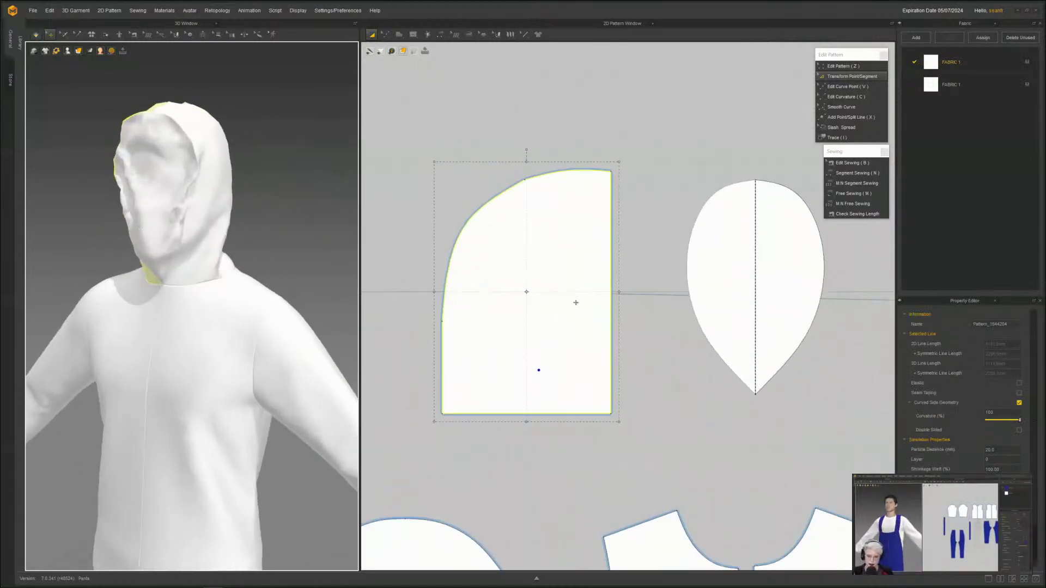
pyautogui.moveTo(576, 302); pyautogui.dragTo(360, 312, button='middle')
pyautogui.click(559, 313)
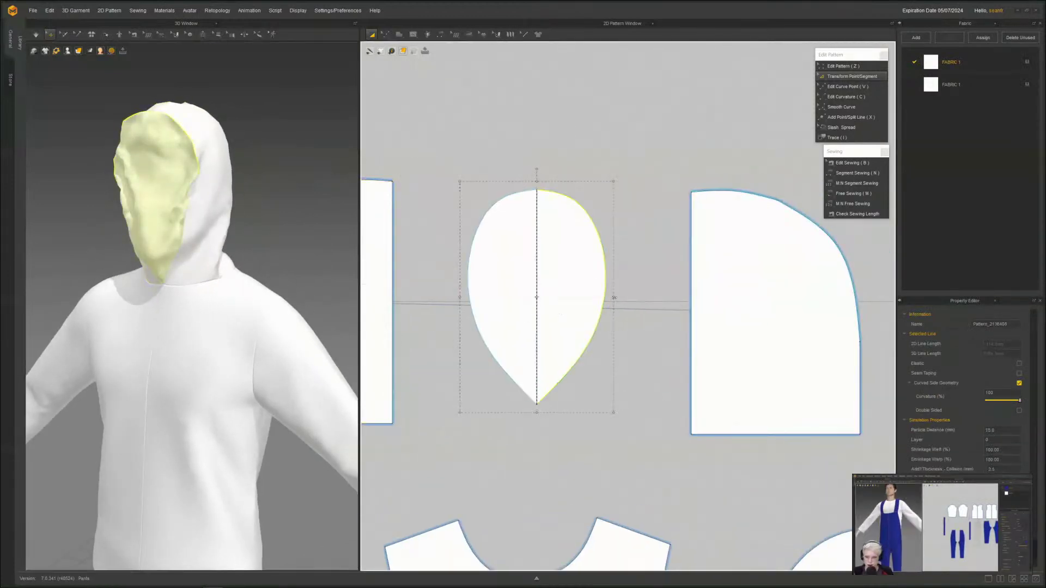
pyautogui.moveTo(614, 297); pyautogui.dragTo(610, 298)
pyautogui.moveTo(201, 323); pyautogui.dragTo(233, 318, button='middle')
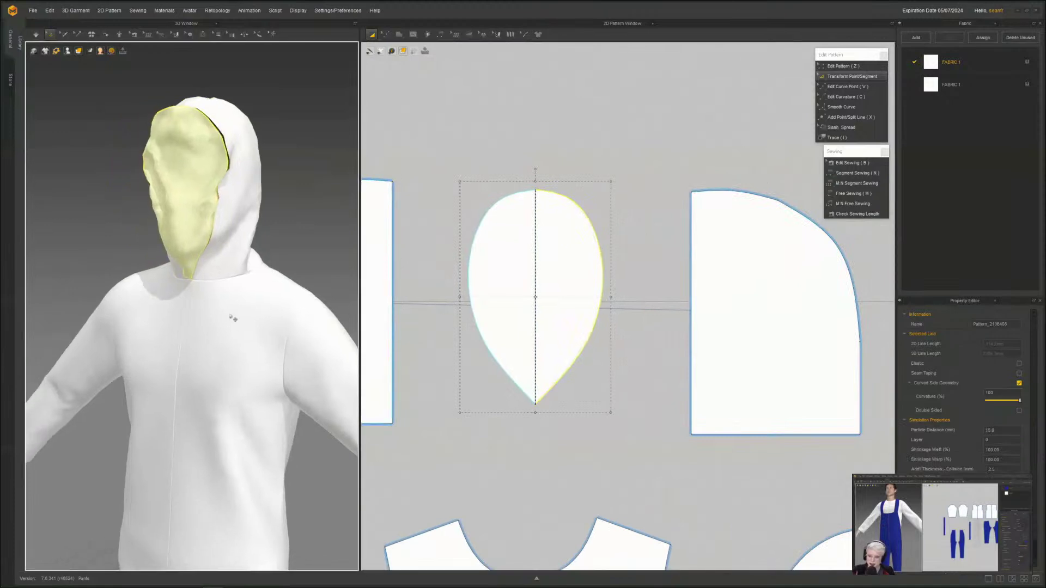
pyautogui.press('space')
pyautogui.moveTo(198, 290); pyautogui.dragTo(236, 296, button='right')
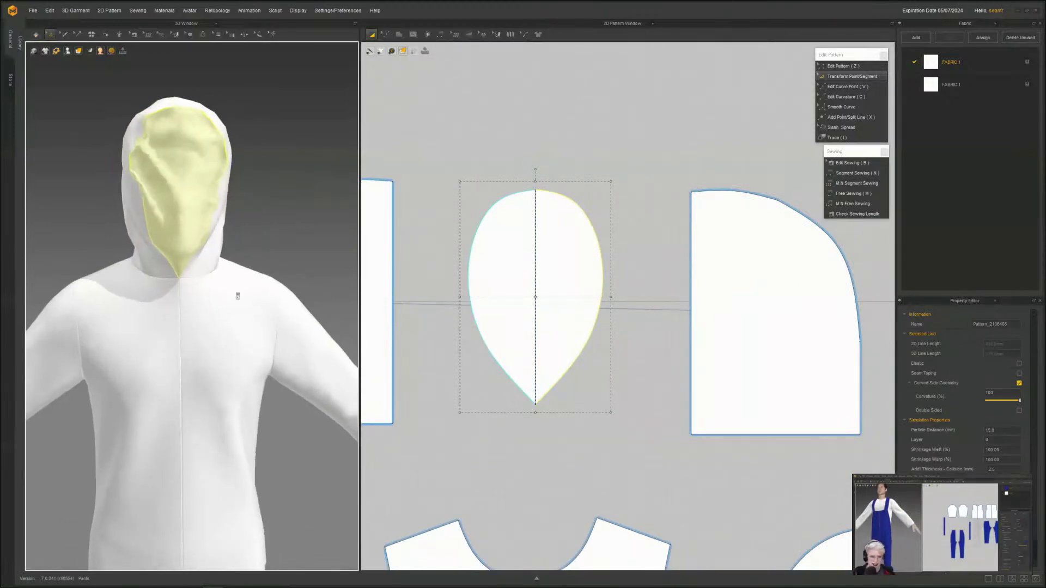
pyautogui.moveTo(236, 296); pyautogui.dragTo(261, 313, button='middle')
pyautogui.moveTo(190, 294); pyautogui.dragTo(271, 291, button='right')
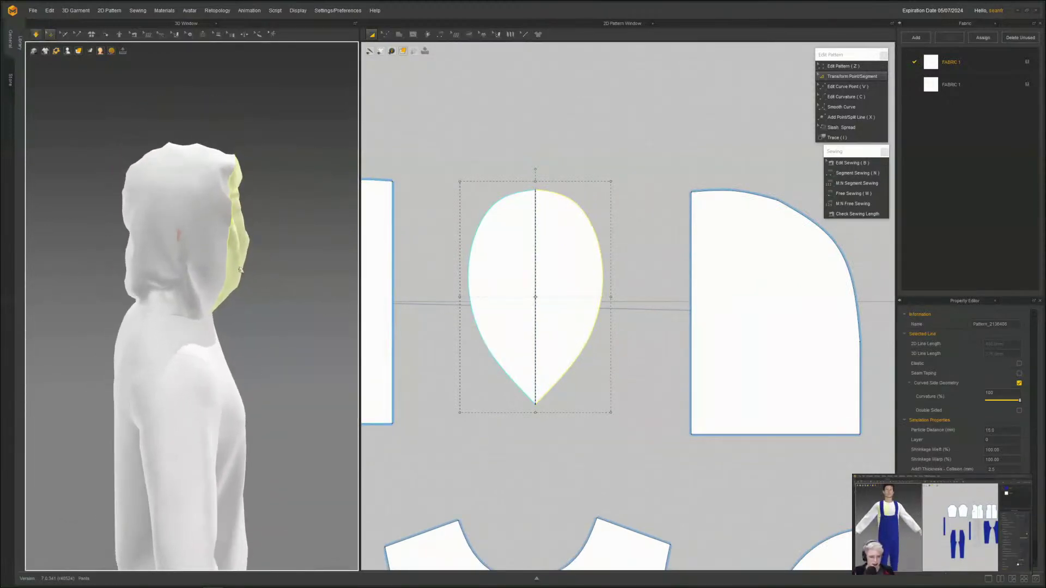
pyautogui.moveTo(169, 267)
pyautogui.mouseDown(button='right')
pyautogui.moveTo(240, 266)
pyautogui.moveTo(154, 261)
pyautogui.mouseUp(button='right')
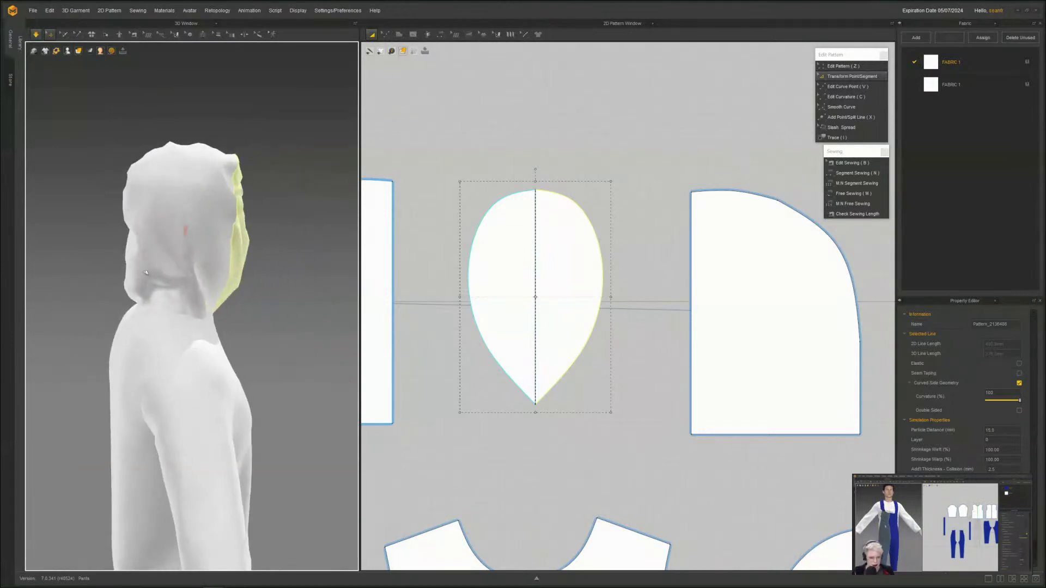
# - Tug both hood halves in the running simulation so the fabric settles around the head, and stop the simulation
pyautogui.click(145, 271)
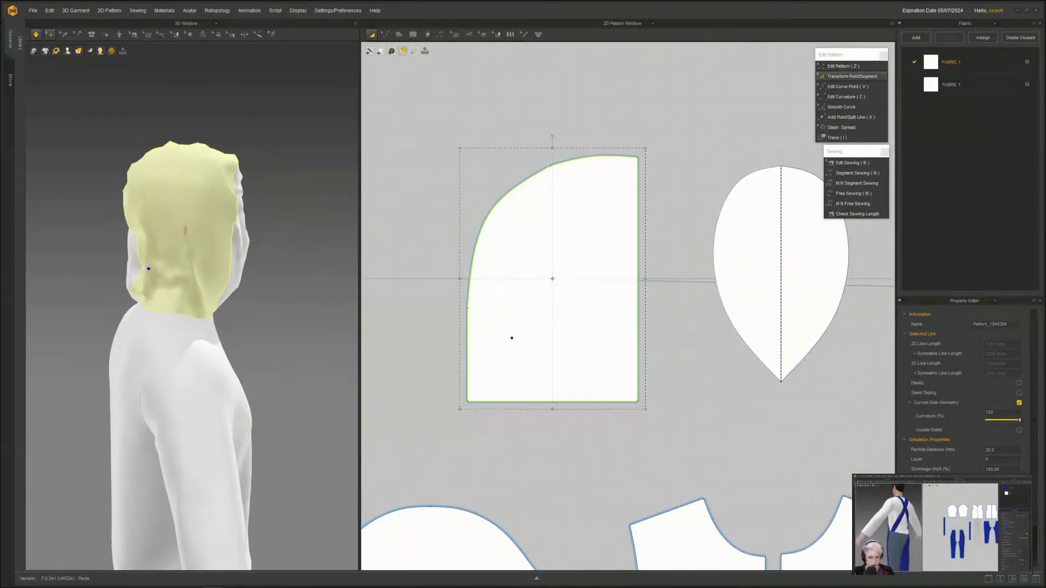
pyautogui.moveTo(238, 392); pyautogui.dragTo(123, 277, button='right')
pyautogui.click(120, 276)
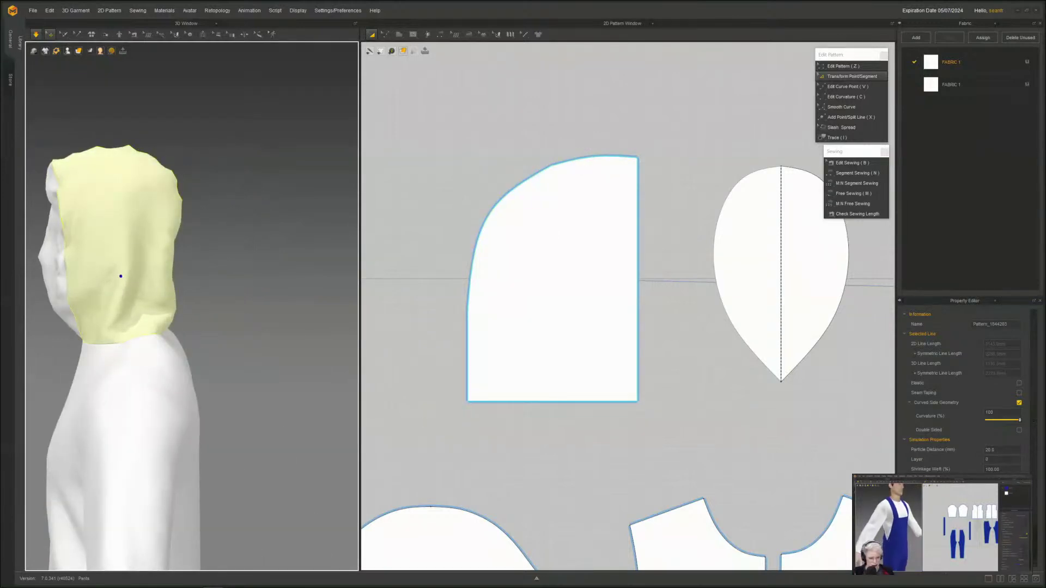
pyautogui.moveTo(273, 389); pyautogui.dragTo(321, 384, button='right')
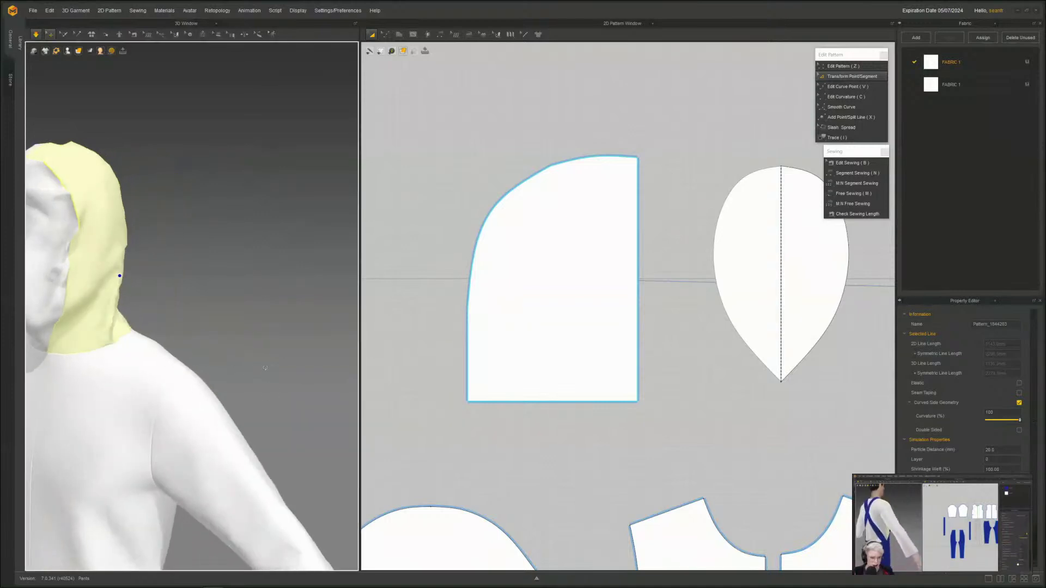
pyautogui.scroll(-3, 175, 303)
pyautogui.moveTo(175, 303); pyautogui.dragTo(224, 303, button='right')
pyautogui.click(157, 299)
pyautogui.moveTo(156, 298); pyautogui.dragTo(334, 262, button='middle')
pyautogui.press('space')
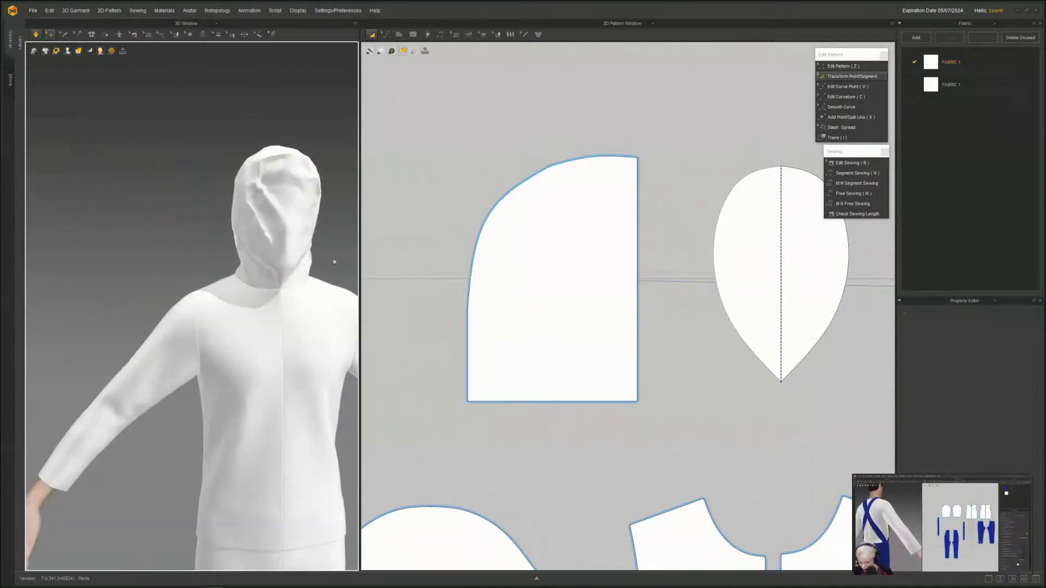
pyautogui.scroll(-3, 248, 234)
pyautogui.moveTo(247, 217); pyautogui.dragTo(239, 454, button='right')
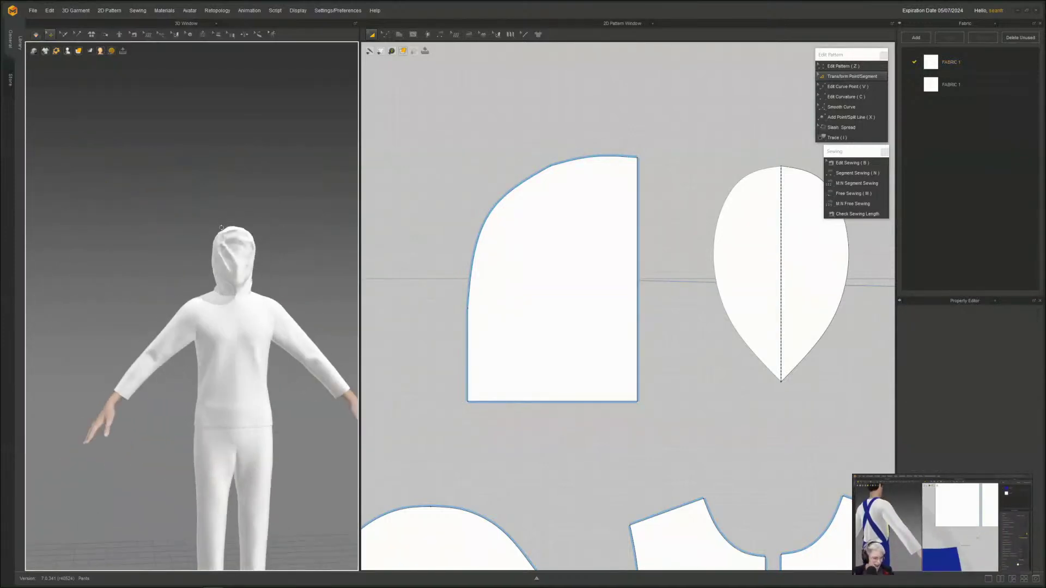
# - Lengthen the sleeve pattern by moving its hem edge down in two stages with Edit Pattern while simulating
pyautogui.press('space')
pyautogui.scroll(-5, 730, 349)
pyautogui.moveTo(581, 561); pyautogui.dragTo(564, 375, button='middle')
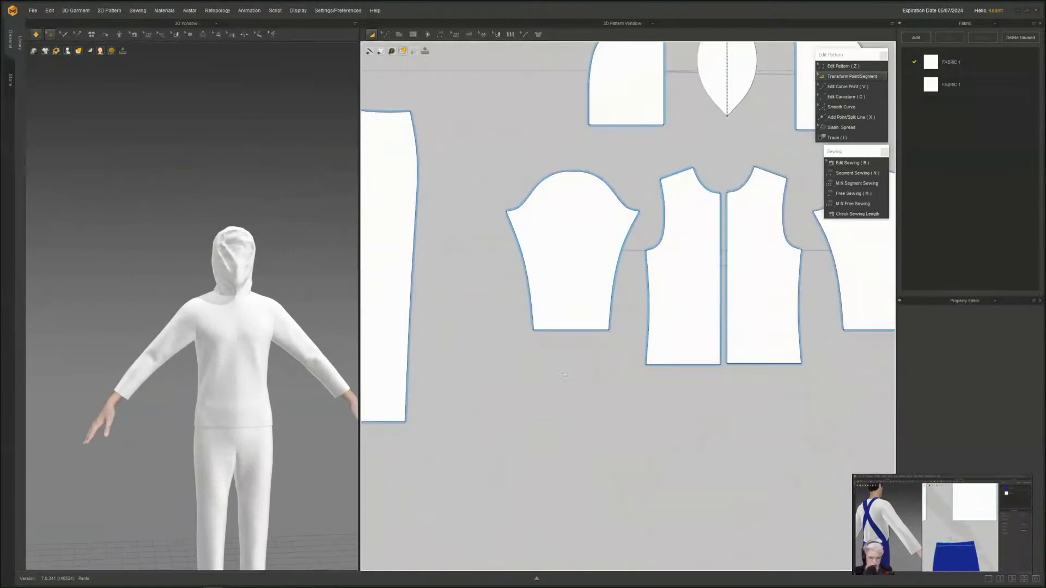
pyautogui.scroll(4, 566, 343)
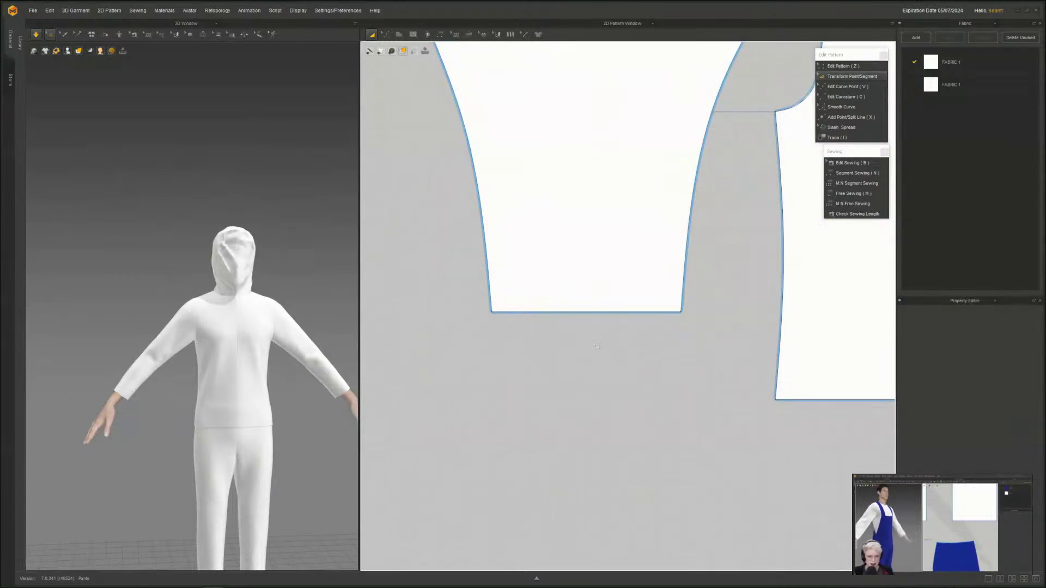
pyautogui.press('z')
pyautogui.moveTo(589, 318); pyautogui.dragTo(590, 347)
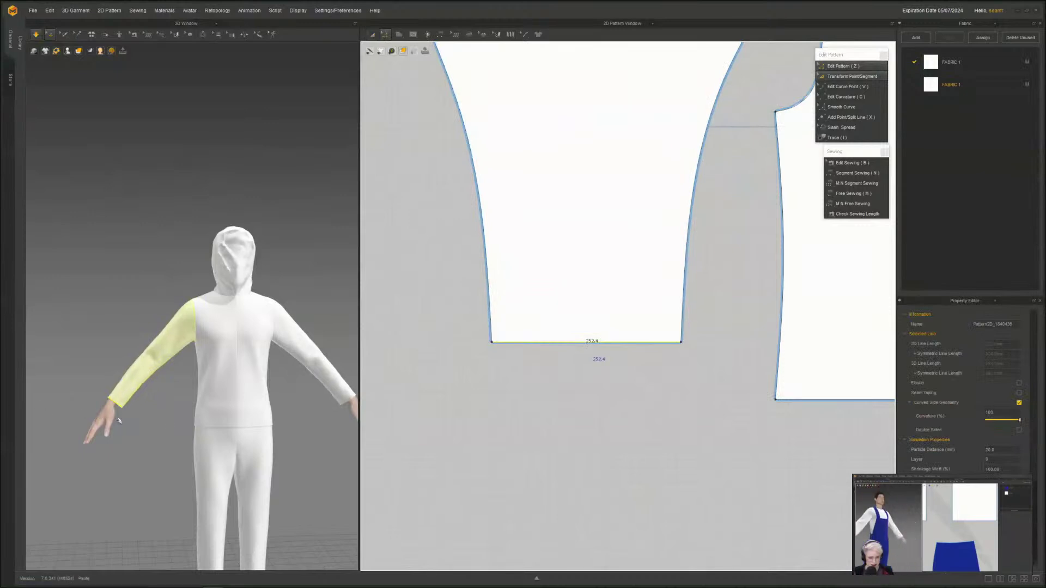
pyautogui.moveTo(583, 346); pyautogui.dragTo(583, 372)
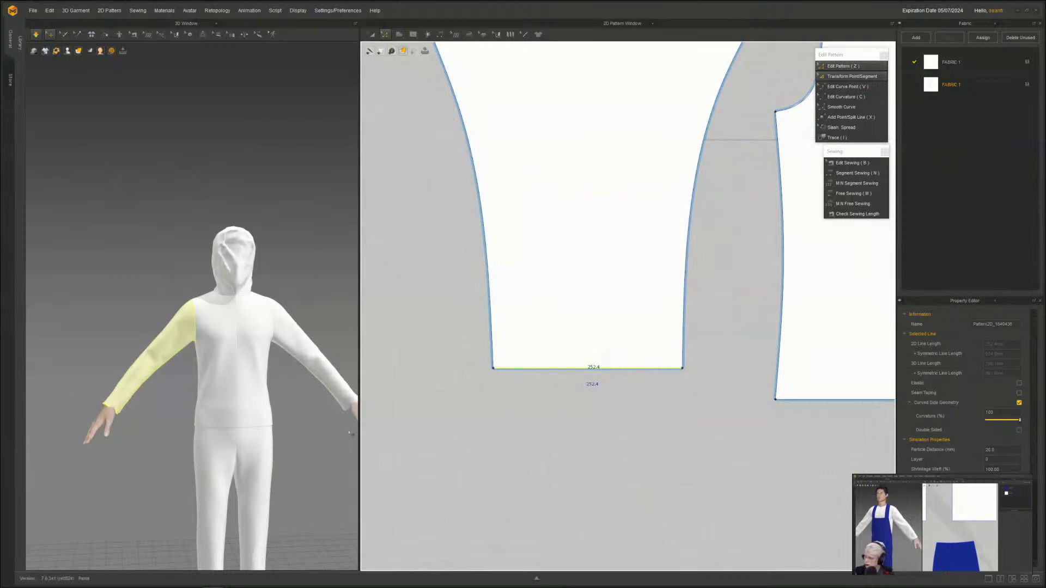
# - Pull the lengthened sleeve's cuff into place at the wrist in 3D and check the whole costume from the front
pyautogui.moveTo(182, 450); pyautogui.dragTo(163, 430, button='middle')
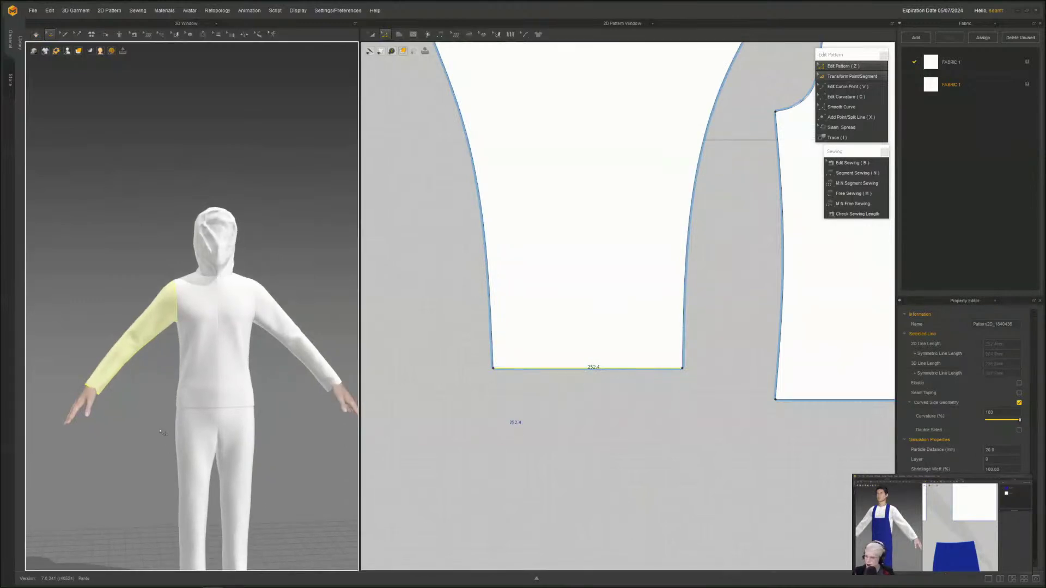
pyautogui.moveTo(134, 381); pyautogui.dragTo(168, 396, button='right')
pyautogui.scroll(2, 153, 425)
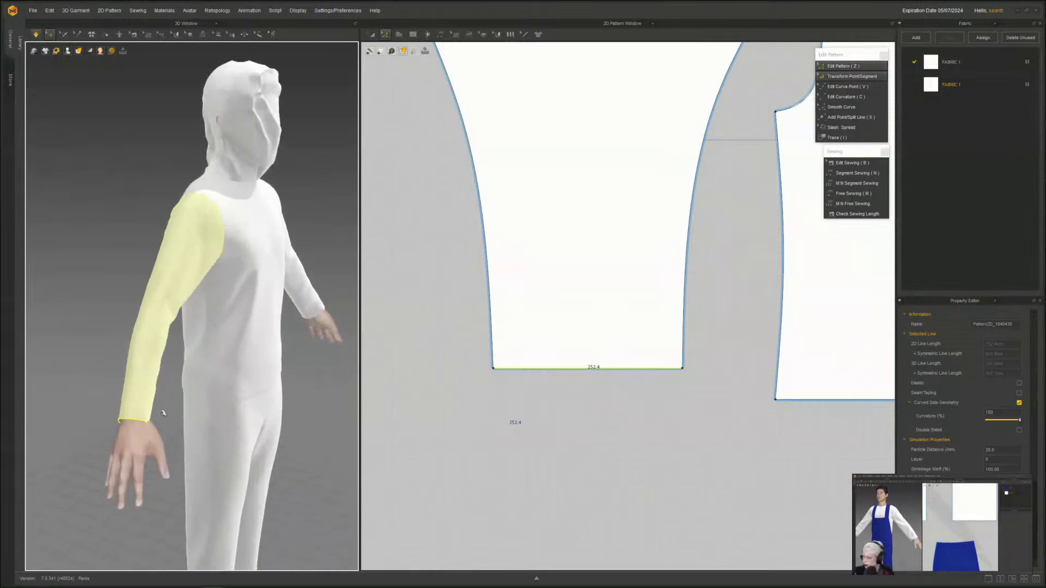
pyautogui.moveTo(151, 407)
pyautogui.mouseDown()
pyautogui.moveTo(168, 398)
pyautogui.moveTo(170, 415)
pyautogui.mouseUp()
pyautogui.moveTo(170, 415); pyautogui.dragTo(167, 366, button='right')
pyautogui.press('2')
pyautogui.moveTo(185, 450); pyautogui.dragTo(274, 417, button='middle')
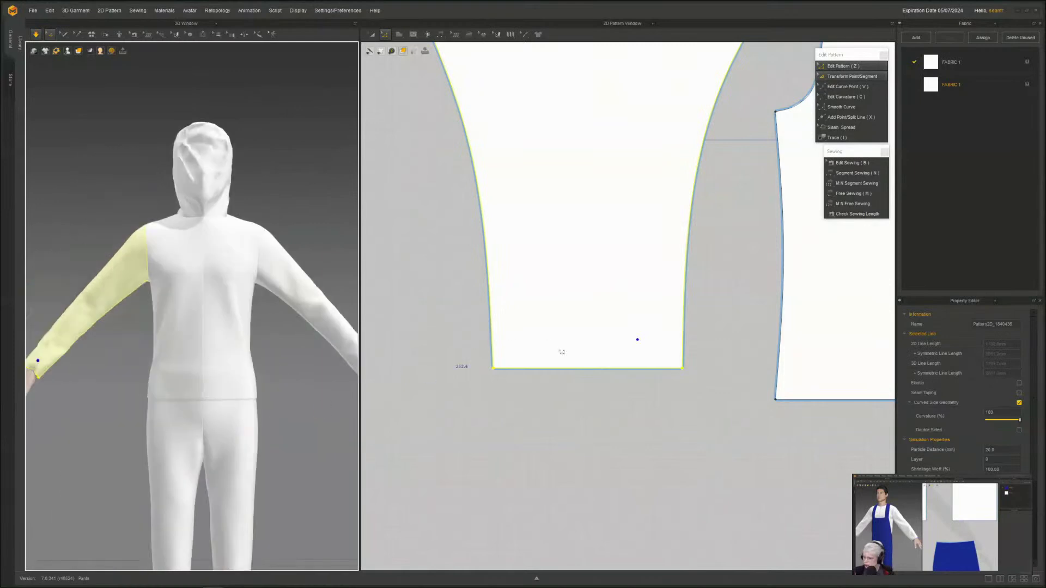
pyautogui.scroll(-2, 218, 402)
pyautogui.moveTo(154, 413); pyautogui.dragTo(210, 264, button='middle')
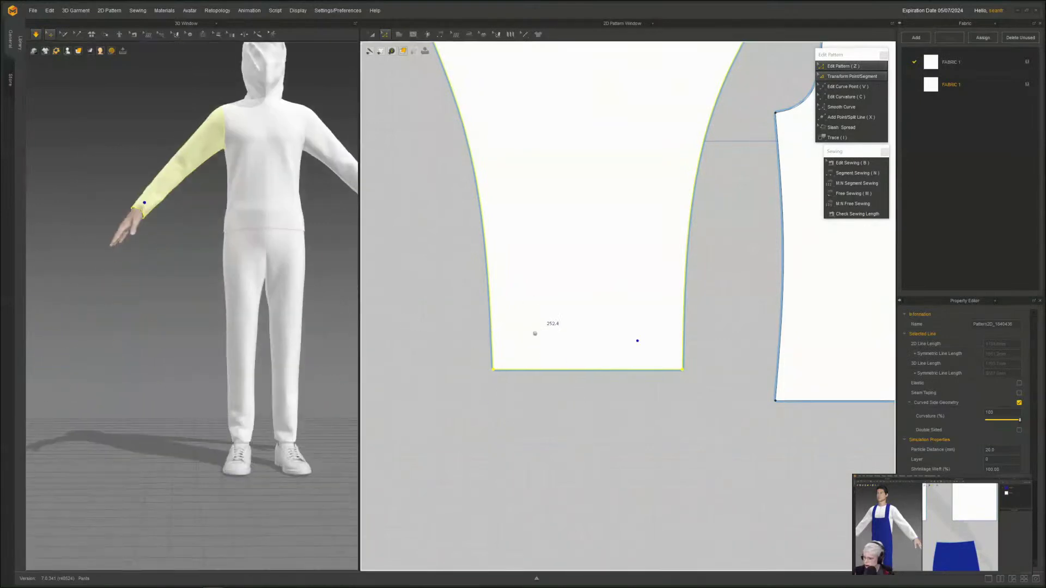
# - Select all the costume patterns in the 2D window and return the avatar to a front view
pyautogui.scroll(-3, 533, 382)
pyautogui.moveTo(777, 456); pyautogui.dragTo(482, 404, button='middle')
pyautogui.scroll(-4, 626, 410)
pyautogui.moveTo(554, 404); pyautogui.dragTo(761, 426, button='middle')
pyautogui.moveTo(465, 372); pyautogui.dragTo(551, 375, button='middle')
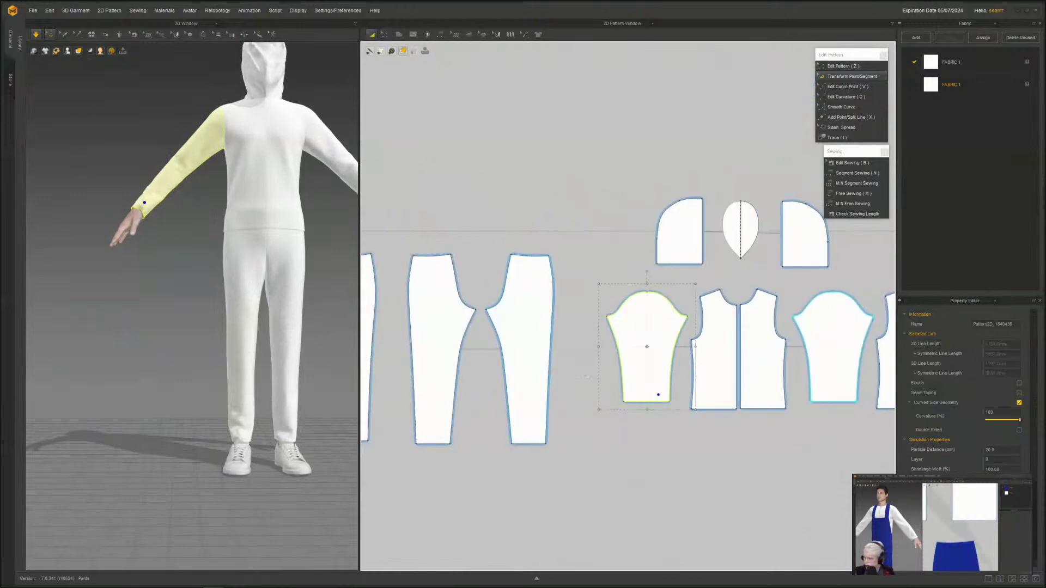
pyautogui.scroll(-3, 586, 376)
pyautogui.click(428, 247)
pyautogui.moveTo(410, 245); pyautogui.dragTo(409, 243)
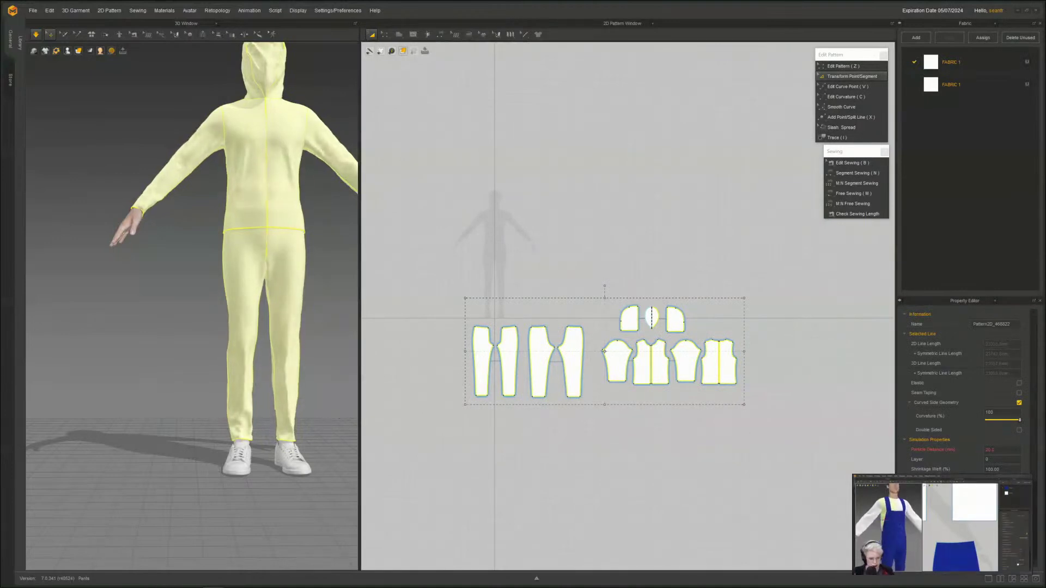
pyautogui.press('2')
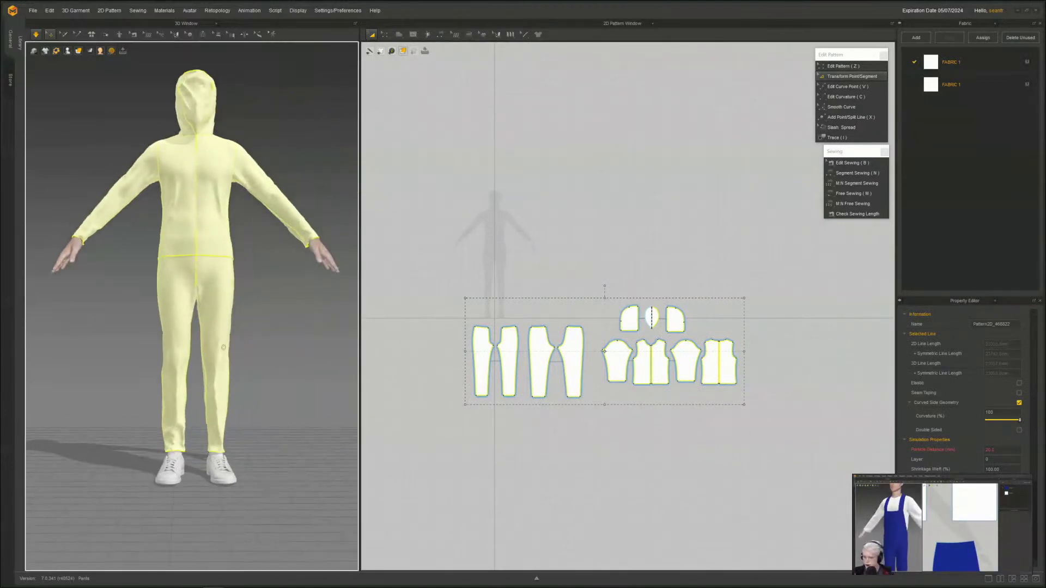
# - Widen the 3D window to give the dressed avatar more room
pyautogui.moveTo(223, 347); pyautogui.dragTo(308, 343, button='right')
pyautogui.moveTo(205, 278); pyautogui.dragTo(246, 351, button='middle')
pyautogui.moveTo(246, 351); pyautogui.dragTo(172, 266, button='right')
pyautogui.scroll(3, 149, 380)
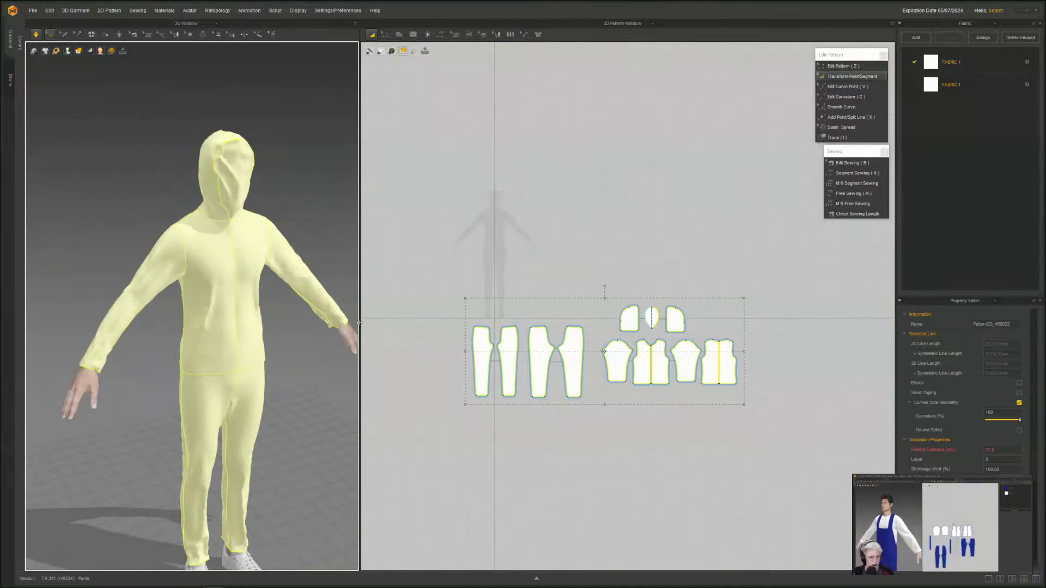
pyautogui.moveTo(359, 323); pyautogui.dragTo(600, 316)
pyautogui.moveTo(399, 367); pyautogui.dragTo(419, 345, button='middle')
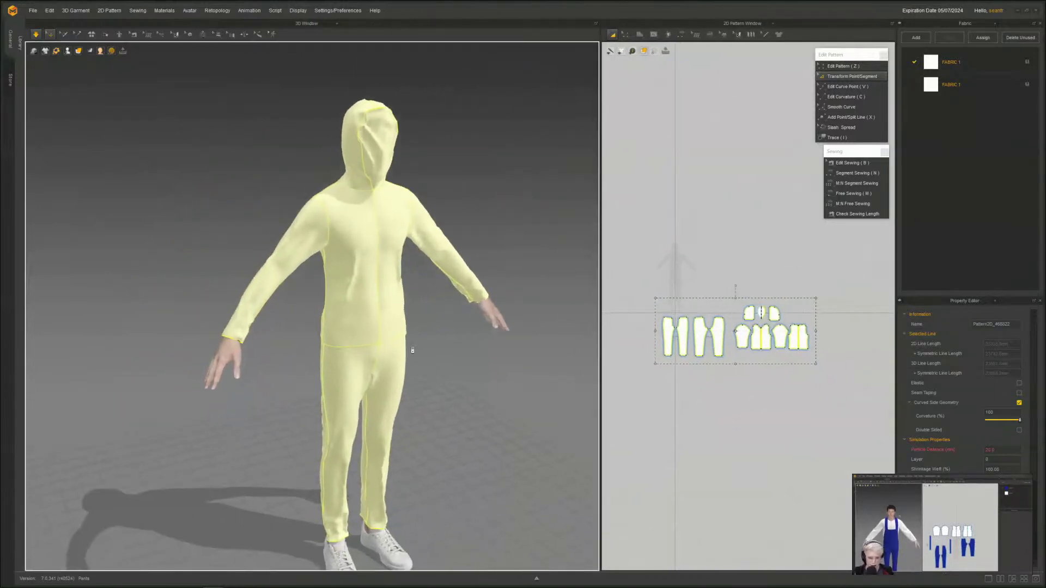
# - Inspect the costume from the front and back, and turn on the avatar's X-ray joints
pyautogui.scroll(5, 412, 350)
pyautogui.scroll(-3, 396, 331)
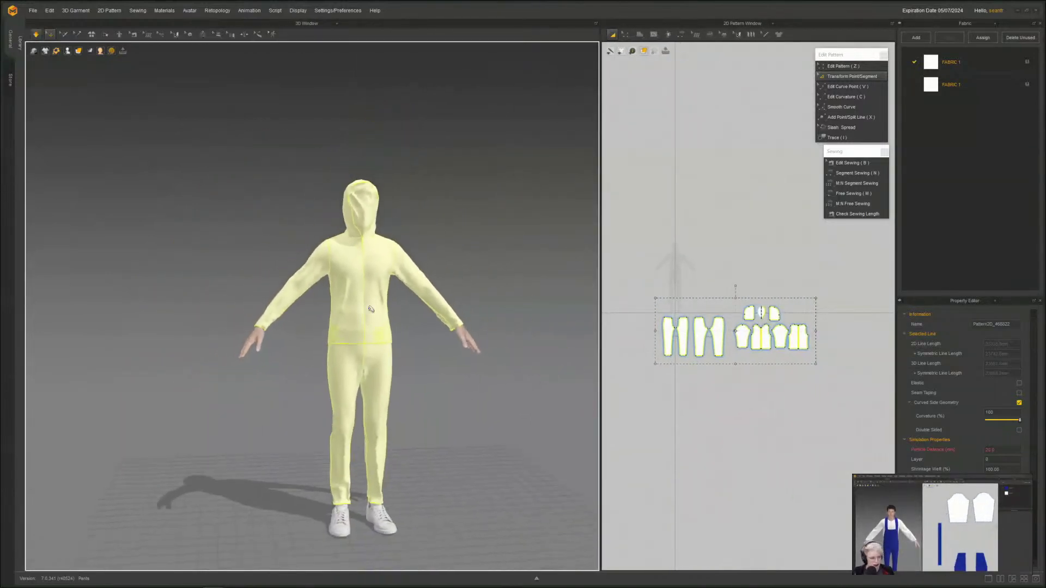
pyautogui.moveTo(371, 313); pyautogui.dragTo(536, 346, button='right')
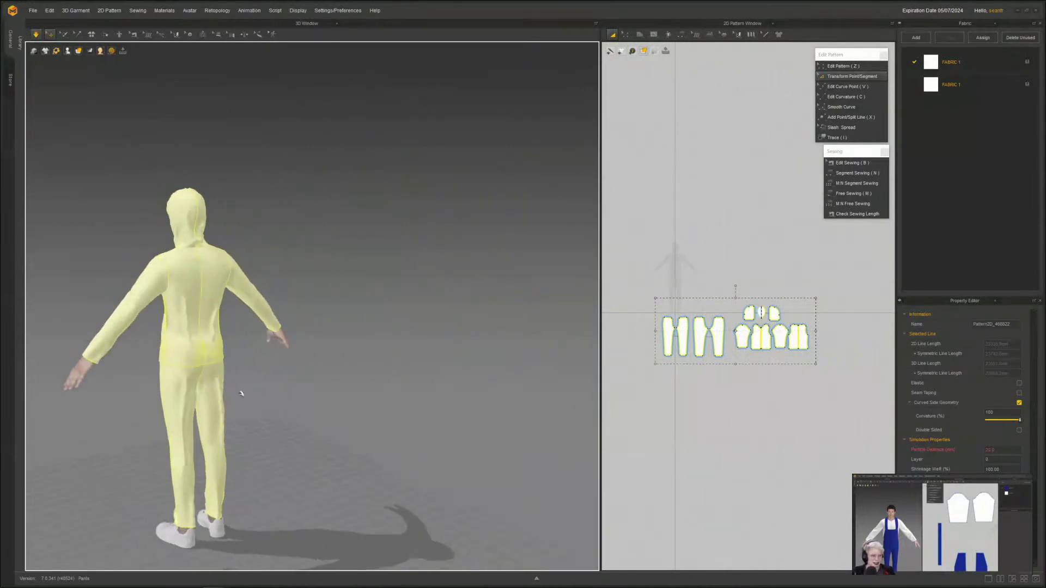
pyautogui.moveTo(255, 416); pyautogui.dragTo(367, 459, button='middle')
pyautogui.moveTo(367, 458)
pyautogui.mouseDown(button='right')
pyautogui.moveTo(512, 461)
pyautogui.moveTo(348, 454)
pyautogui.mouseUp(button='right')
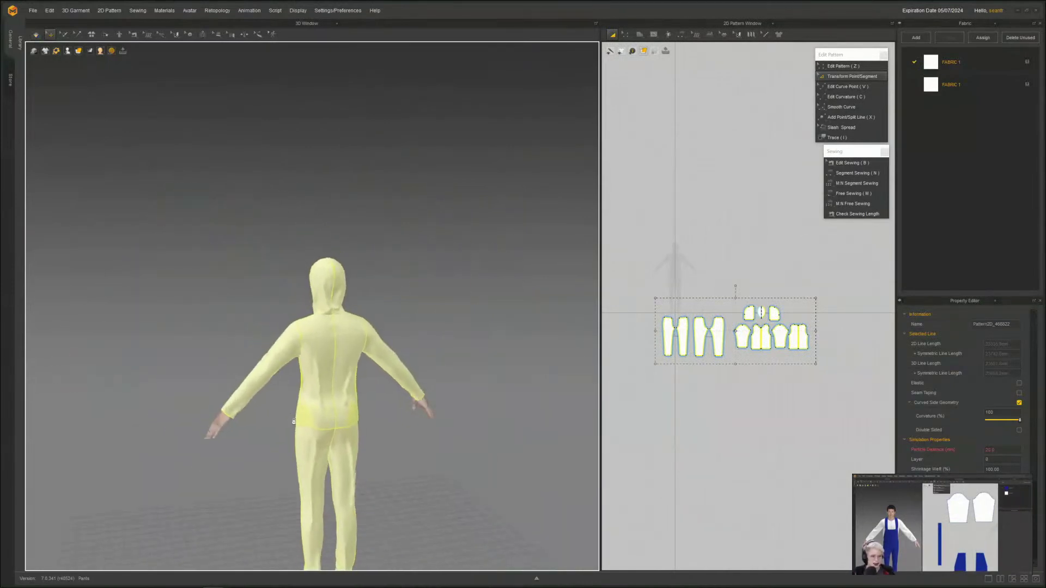
pyautogui.scroll(1, 349, 455)
pyautogui.moveTo(349, 455); pyautogui.dragTo(318, 360, button='middle')
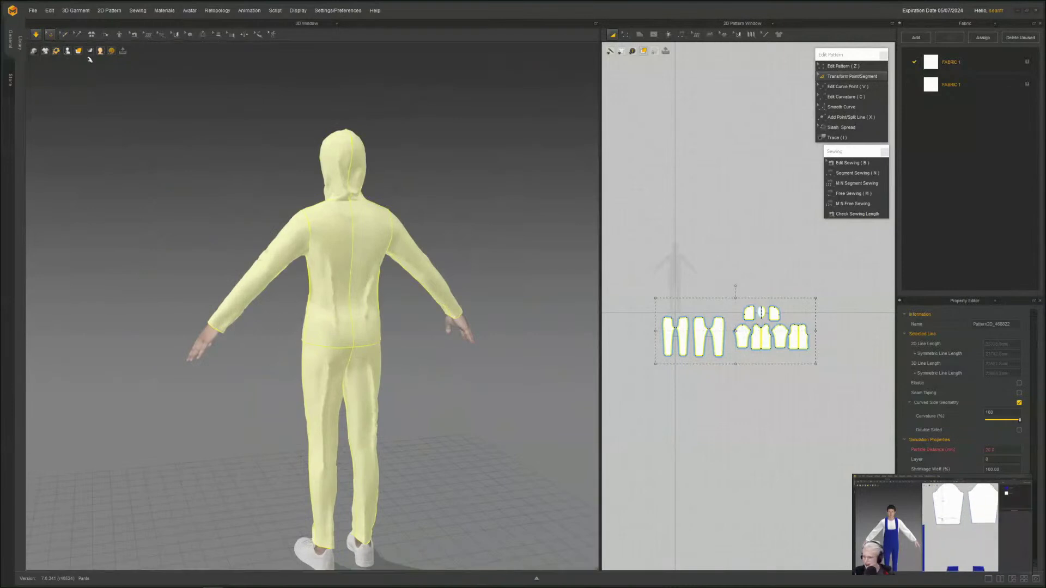
pyautogui.click(69, 53)
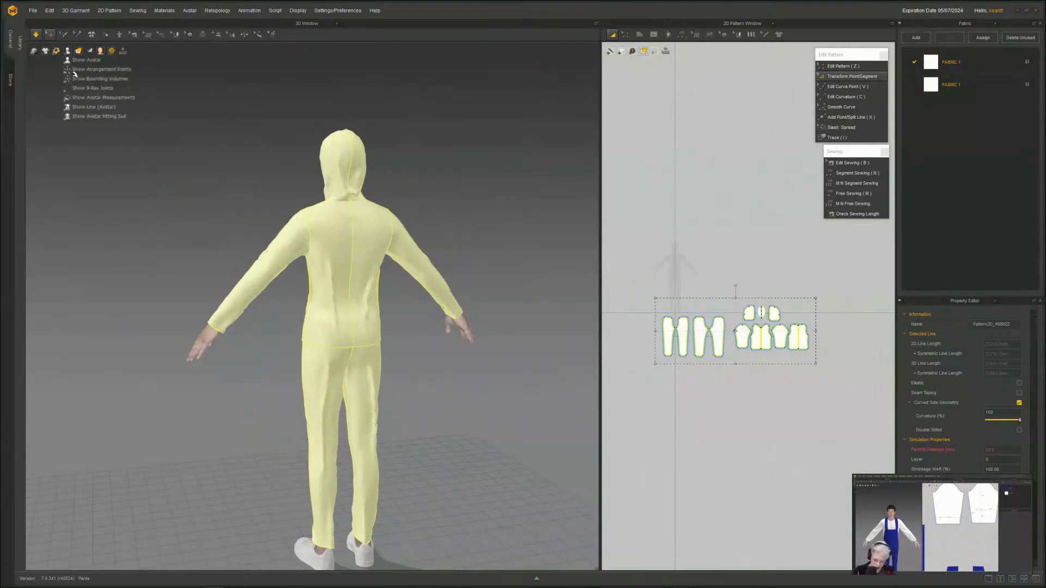
pyautogui.click(83, 89)
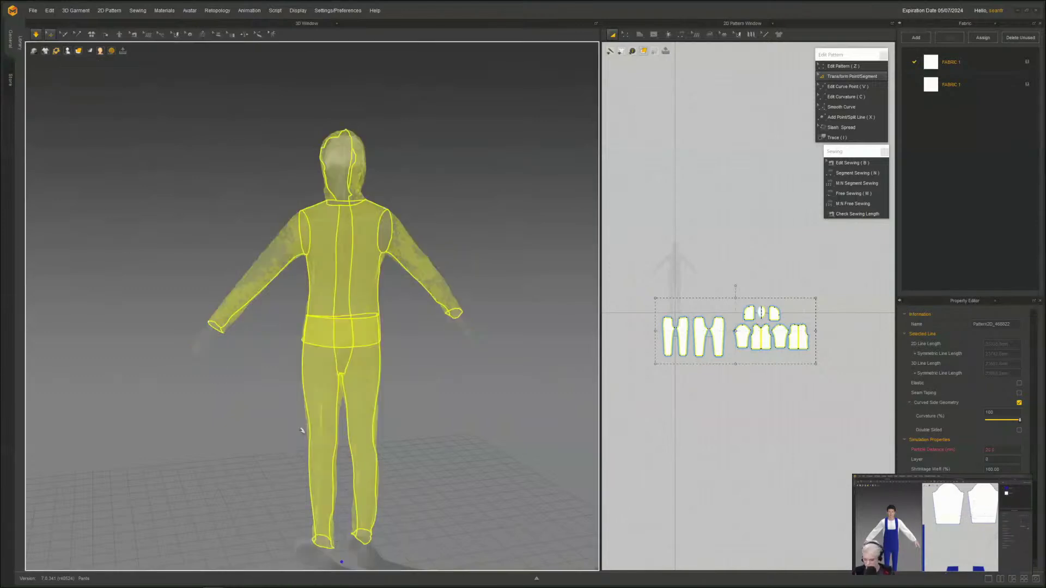
# - Examine the transparent costume's seams, sleeves and waist overlap from several angles
pyautogui.moveTo(301, 429); pyautogui.dragTo(455, 392, button='right')
pyautogui.moveTo(455, 392); pyautogui.dragTo(260, 392, button='middle')
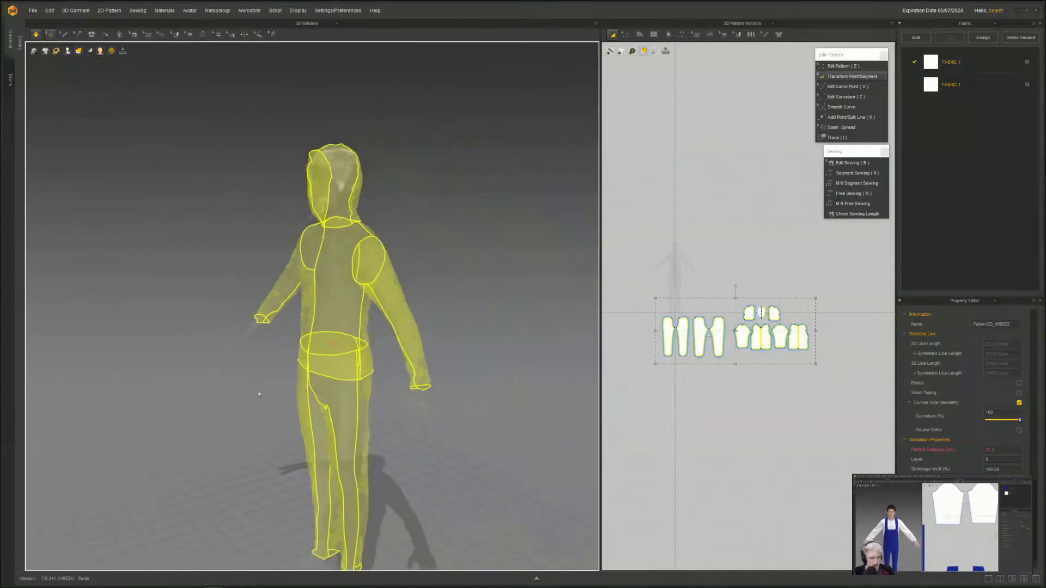
pyautogui.scroll(5, 397, 362)
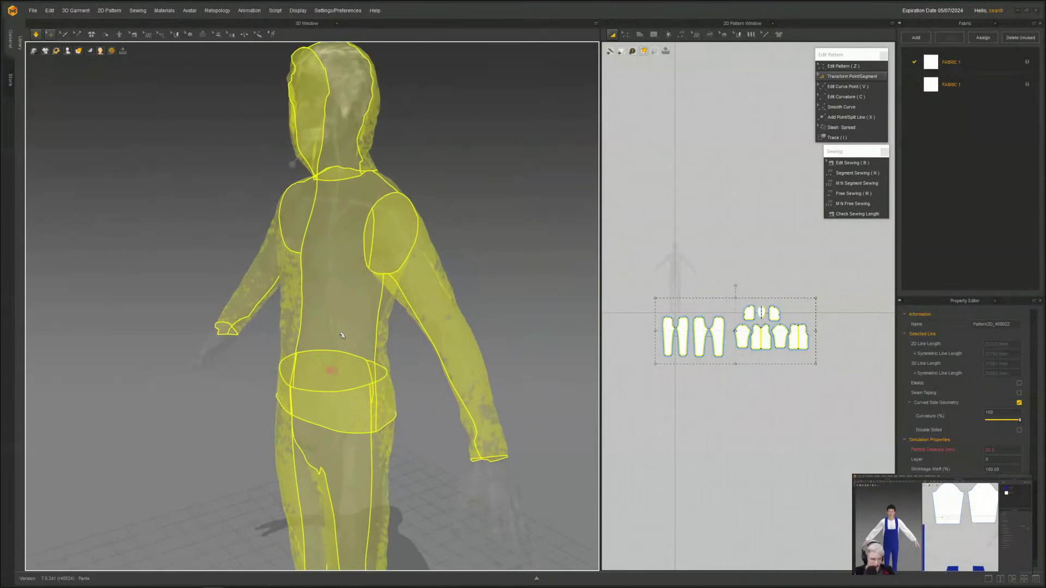
pyautogui.scroll(-3, 511, 516)
pyautogui.moveTo(511, 507); pyautogui.dragTo(465, 416, button='middle')
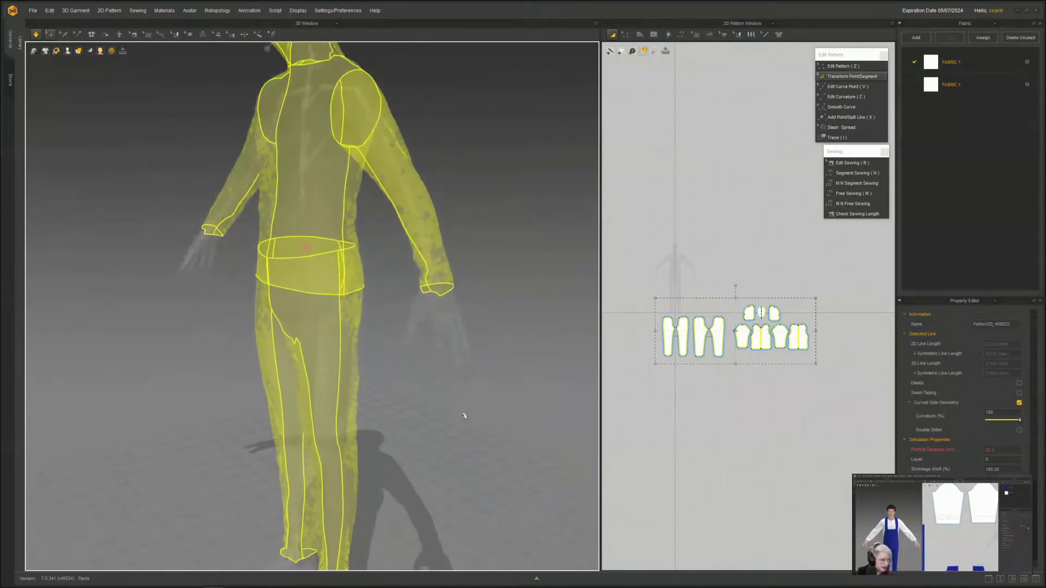
pyautogui.moveTo(465, 416); pyautogui.dragTo(536, 395, button='right')
pyautogui.moveTo(272, 384); pyautogui.dragTo(336, 425, button='right')
pyautogui.scroll(2, 321, 416)
pyautogui.moveTo(234, 403); pyautogui.dragTo(330, 397, button='right')
pyautogui.moveTo(330, 396); pyautogui.dragTo(535, 460, button='middle')
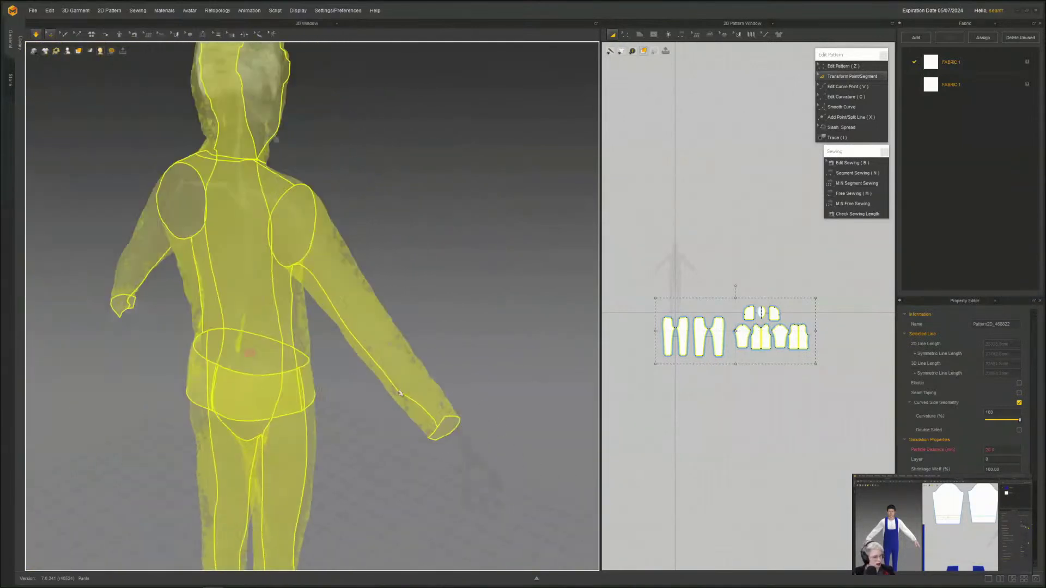
pyautogui.moveTo(401, 467); pyautogui.dragTo(429, 499, button='middle')
# - Hide the garment, select the avatar's whole joint skeleton and view the legs from the side
pyautogui.hotkey('shift', 'c')
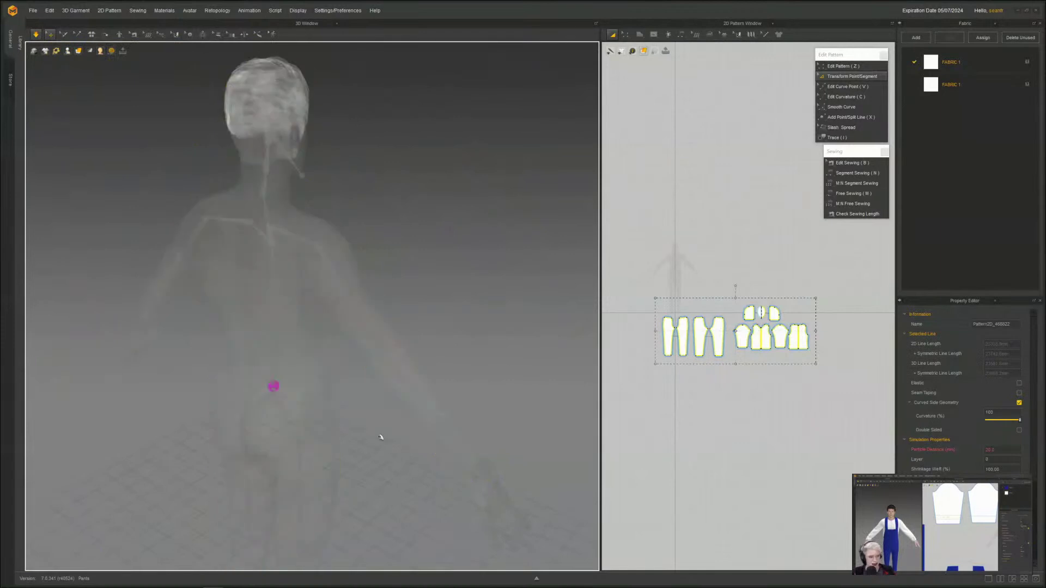
pyautogui.moveTo(426, 407); pyautogui.dragTo(248, 309, button='right')
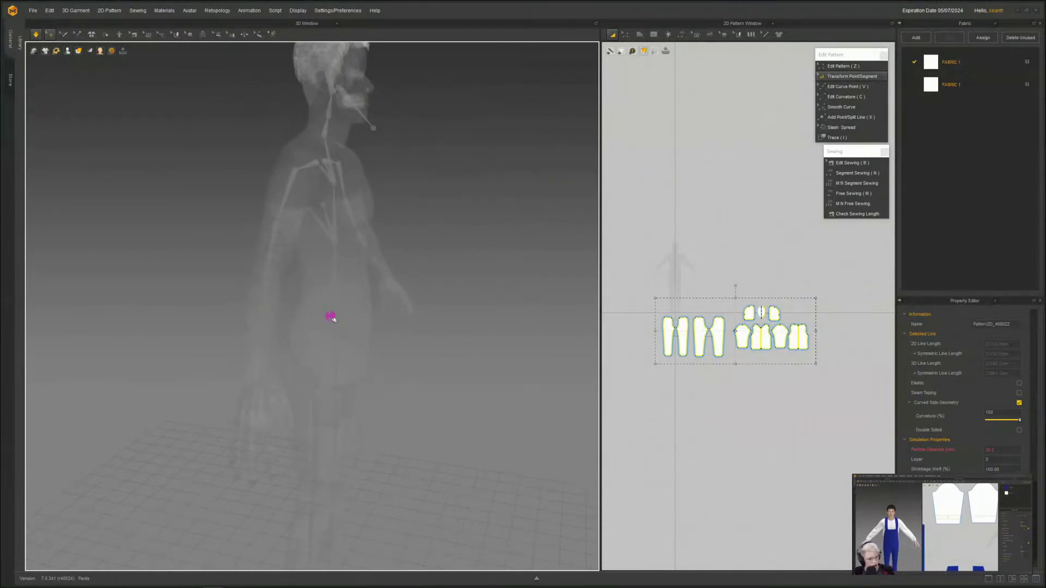
pyautogui.click(344, 374)
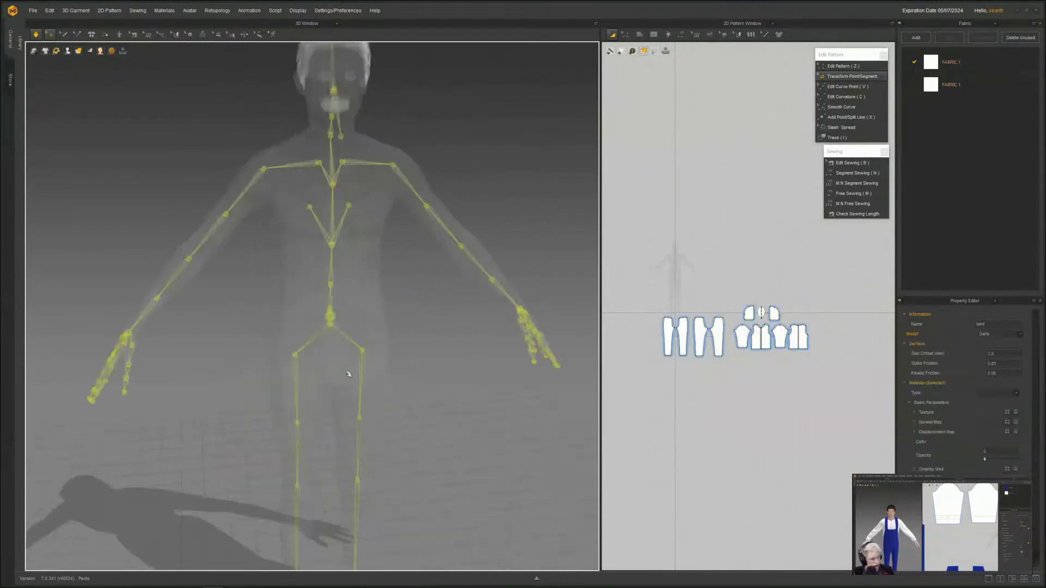
pyautogui.moveTo(348, 373); pyautogui.dragTo(385, 253, button='right')
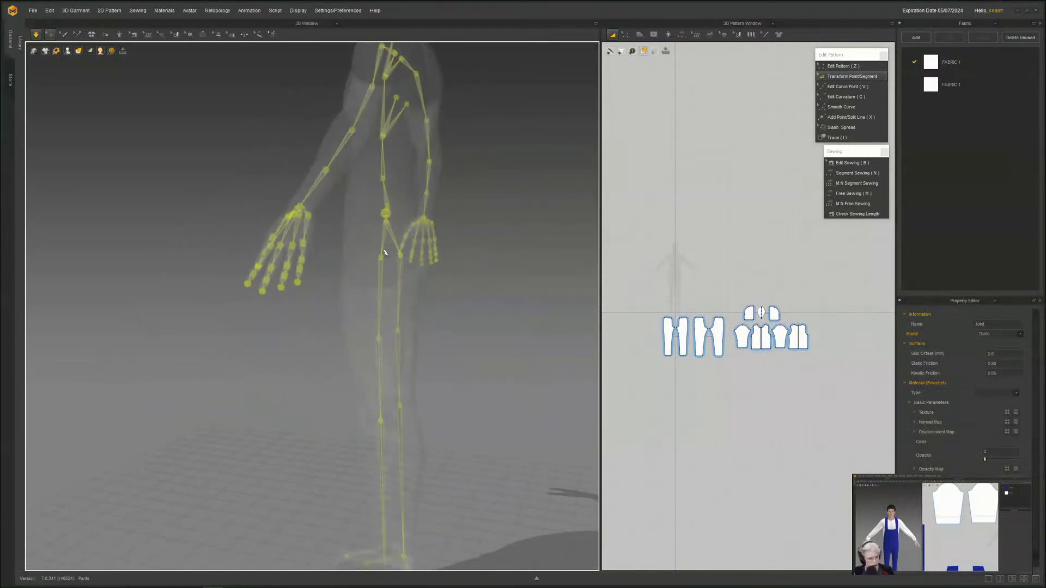
# - Rotate the avatar's left thigh joint so the straight leg swings forward, and check the pose
pyautogui.click(381, 256)
pyautogui.moveTo(361, 305); pyautogui.dragTo(371, 304, button='right')
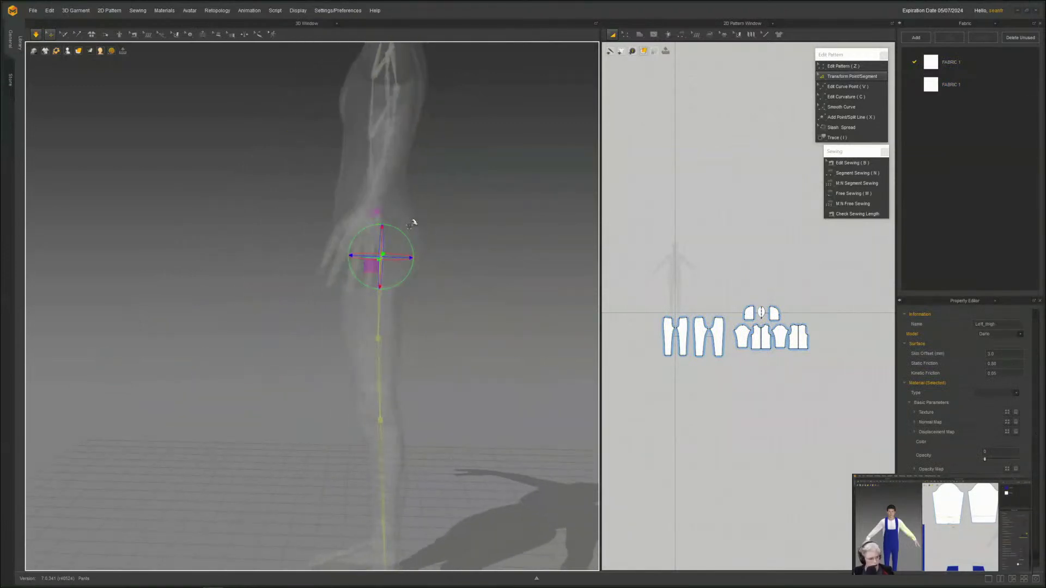
pyautogui.moveTo(407, 237); pyautogui.dragTo(418, 258)
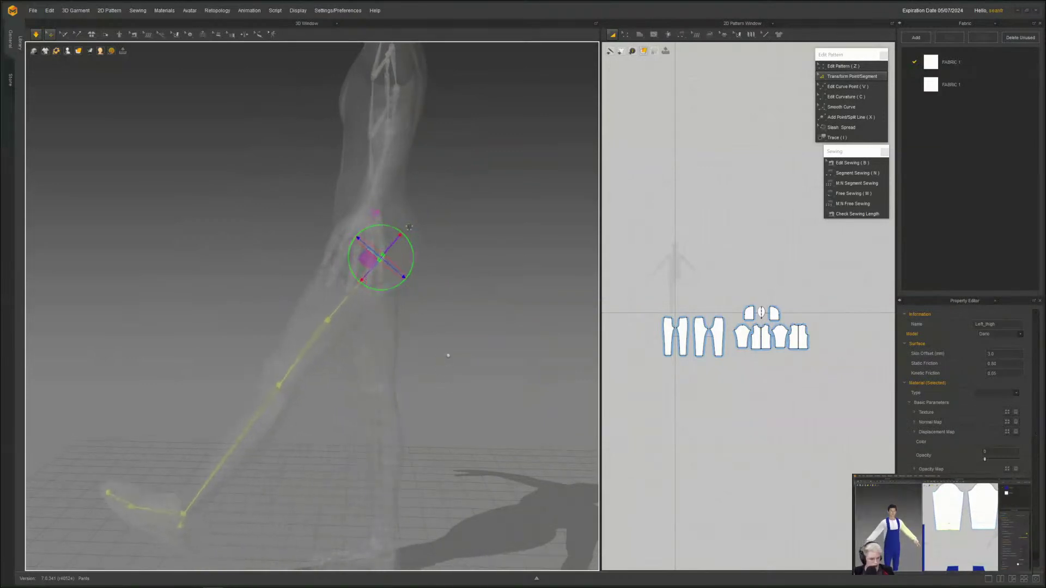
pyautogui.moveTo(452, 380); pyautogui.dragTo(446, 350, button='middle')
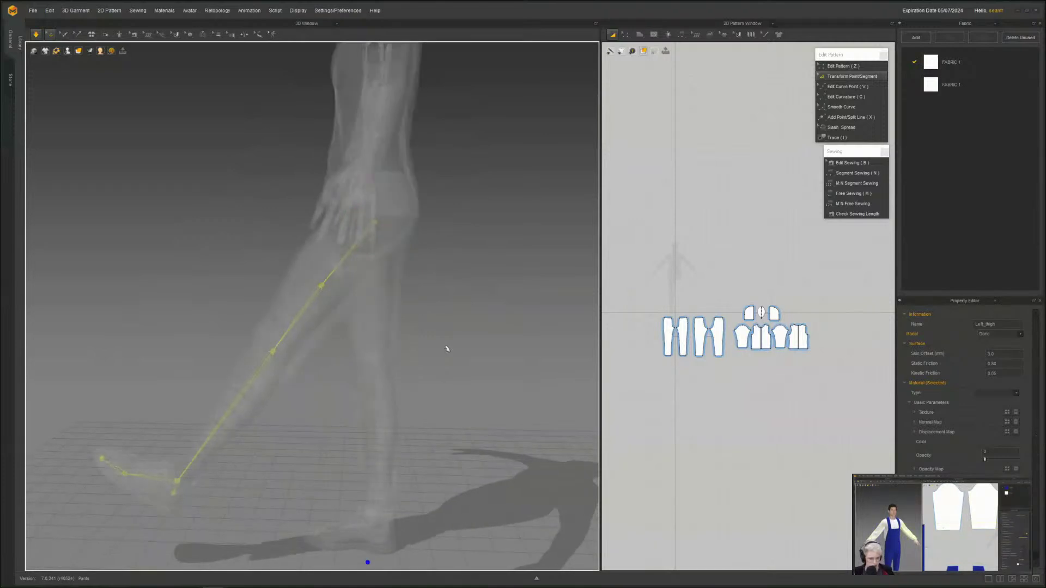
pyautogui.moveTo(358, 374); pyautogui.dragTo(424, 377, button='right')
pyautogui.scroll(-4, 425, 333)
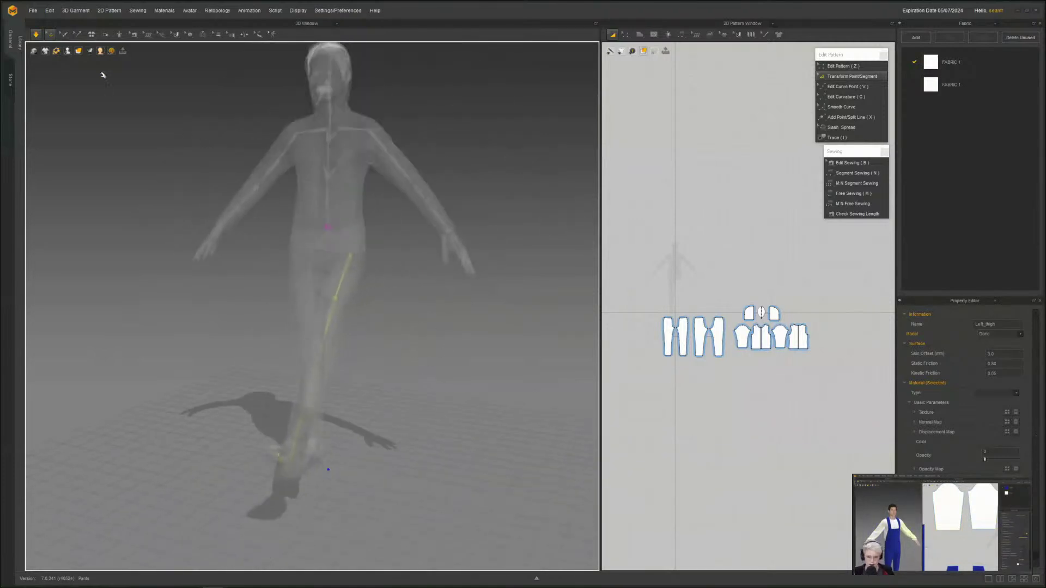
# - Turn off the X-ray joints, bring the garment back into view and check the trousers on the raised leg
pyautogui.moveTo(67, 51)
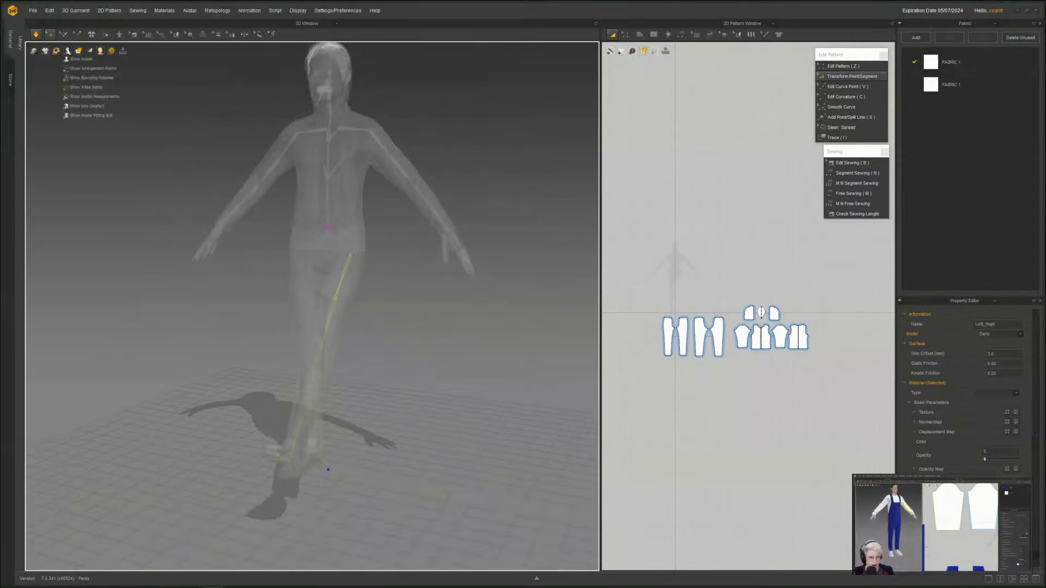
pyautogui.click(87, 88)
pyautogui.moveTo(349, 392); pyautogui.dragTo(312, 396, button='right')
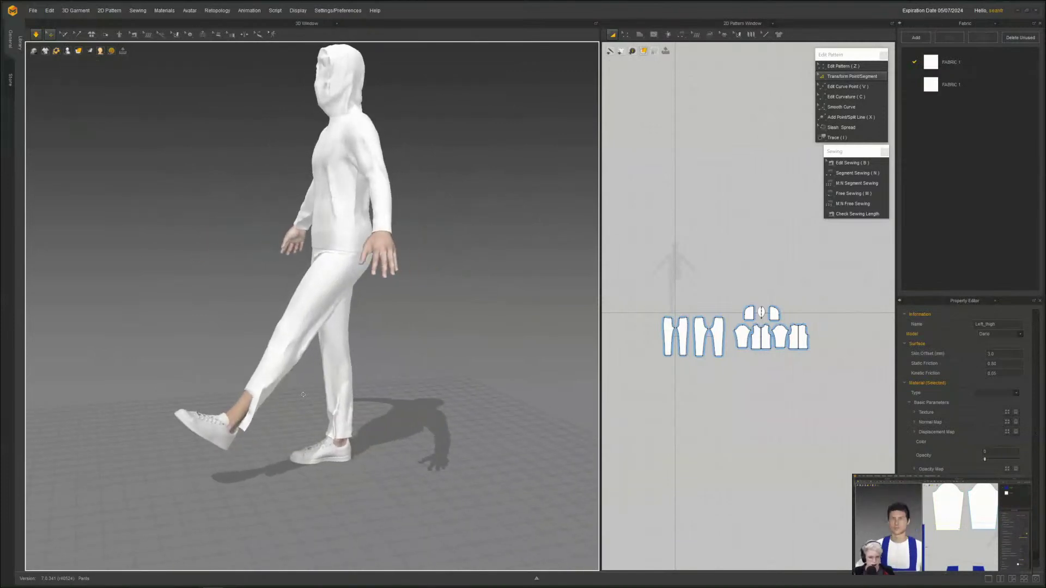
pyautogui.scroll(4, 240, 442)
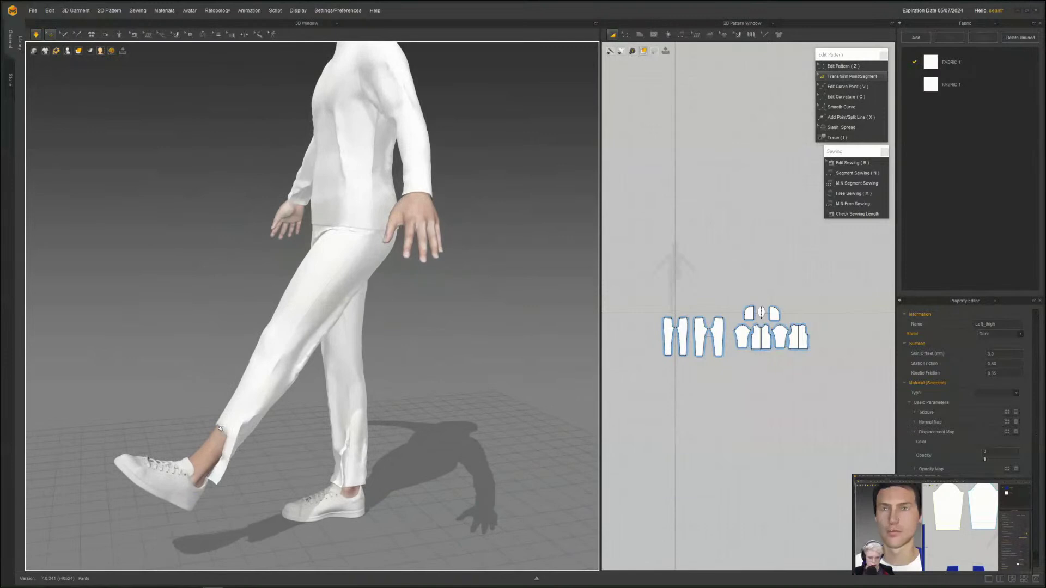
# - Tug the front hem of the raised trouser leg outward in the running simulation, and hide the avatar
pyautogui.moveTo(222, 432); pyautogui.dragTo(141, 354)
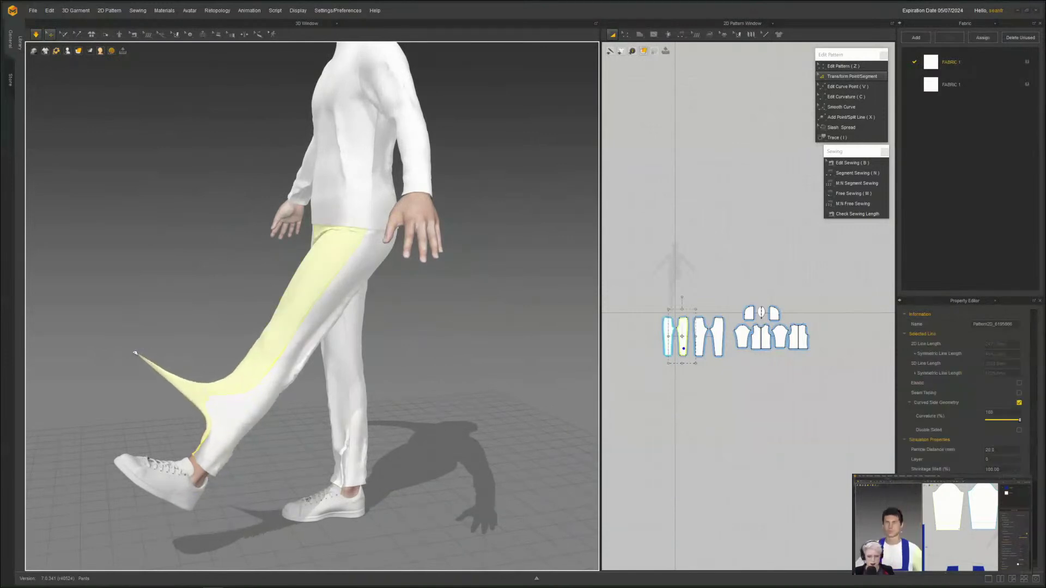
pyautogui.scroll(5, 411, 456)
pyautogui.scroll(4, 199, 500)
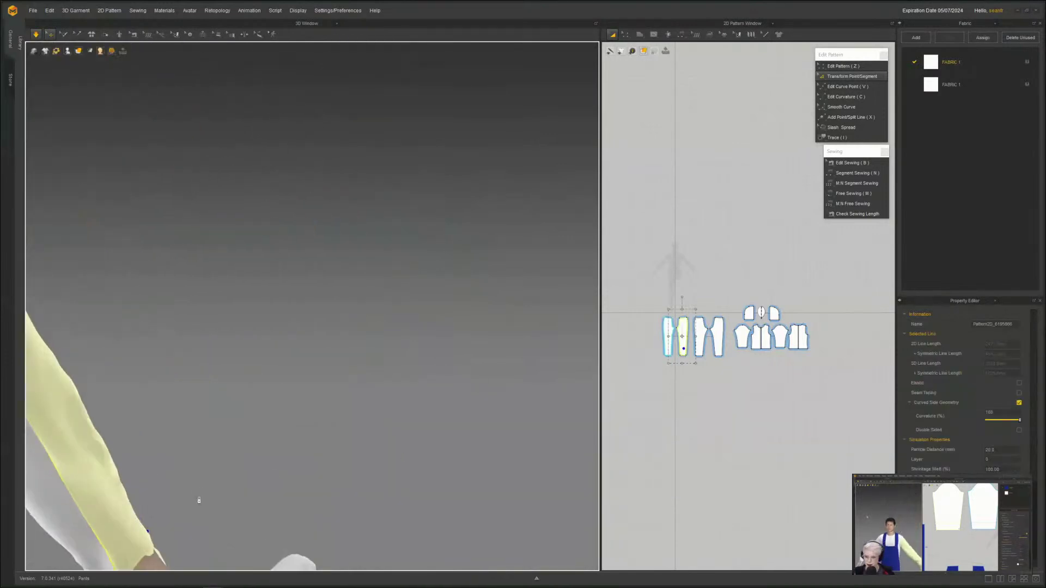
pyautogui.moveTo(226, 517); pyautogui.dragTo(278, 387, button='middle')
pyautogui.hotkey('shift', 'a')
pyautogui.moveTo(197, 514); pyautogui.dragTo(214, 455, button='middle')
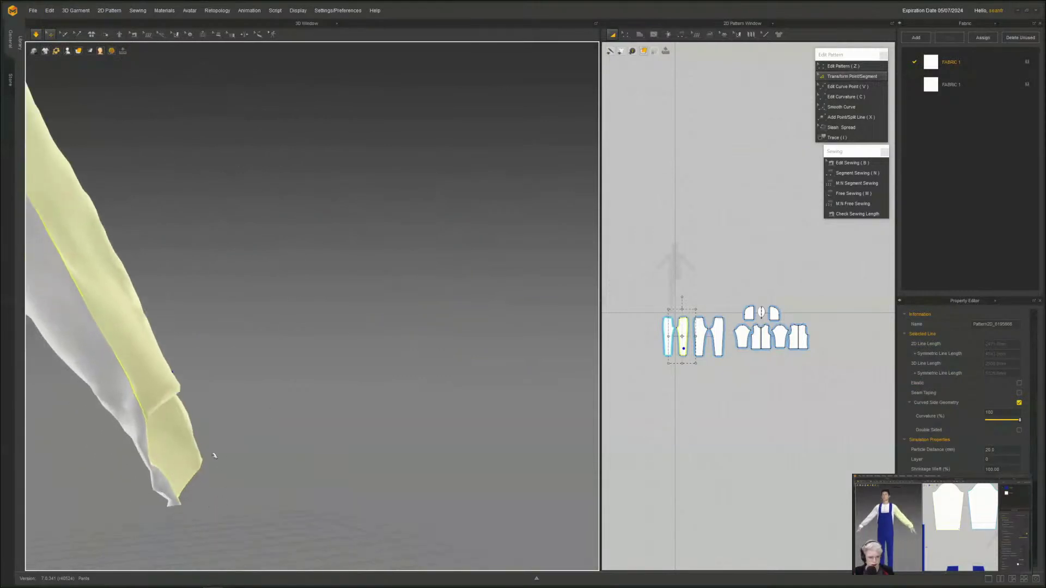
# - Pin points along the front hem of the raised trouser leg and pull the fabric outward around the hidden foot
pyautogui.moveTo(184, 474); pyautogui.dragTo(308, 346)
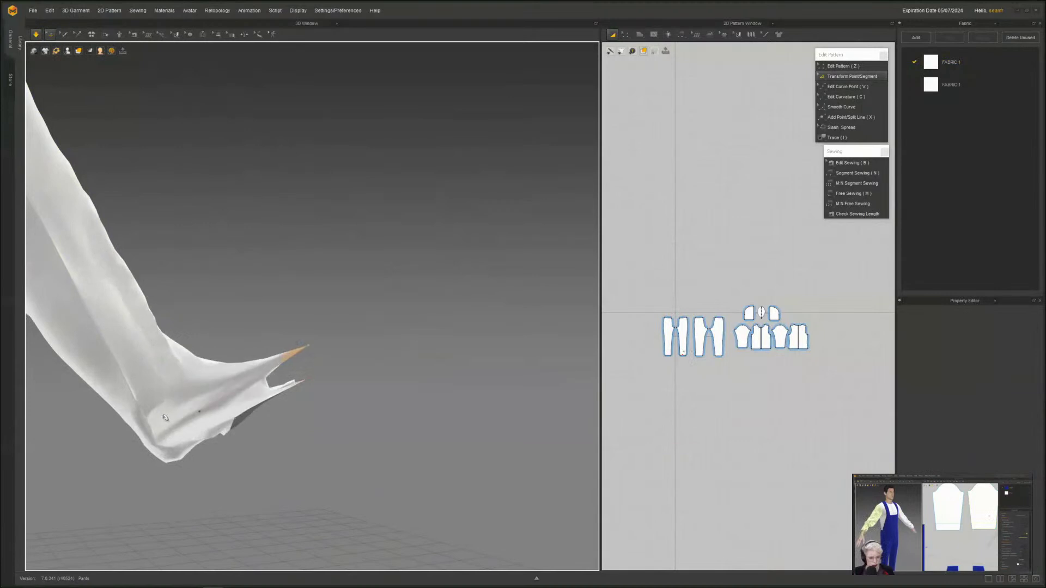
pyautogui.click(176, 417)
pyautogui.moveTo(194, 481); pyautogui.dragTo(163, 506, button='right')
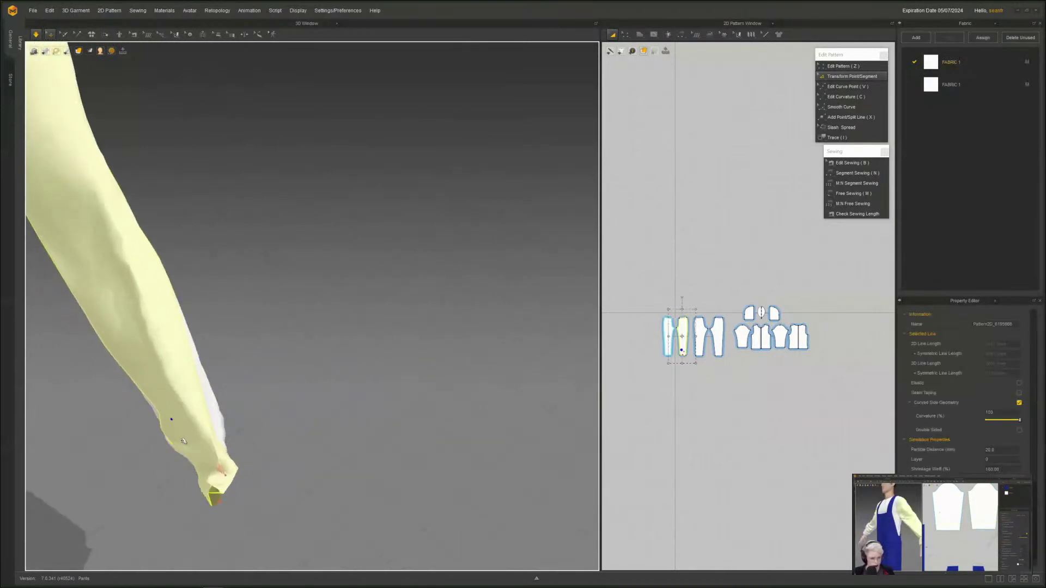
pyautogui.moveTo(182, 449); pyautogui.dragTo(3, 537)
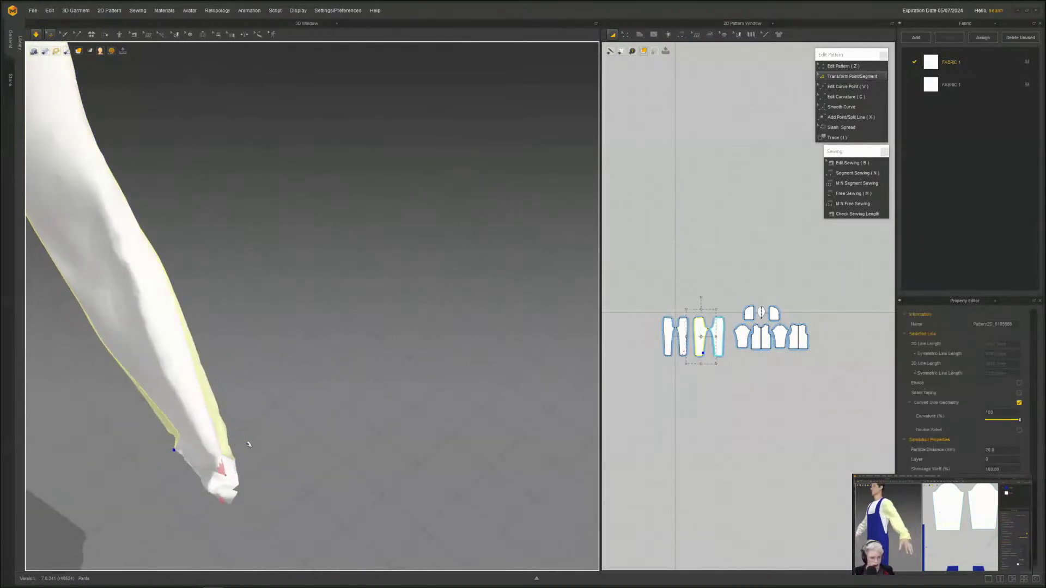
pyautogui.moveTo(250, 443); pyautogui.dragTo(194, 450, button='right')
pyautogui.moveTo(300, 476); pyautogui.dragTo(329, 493)
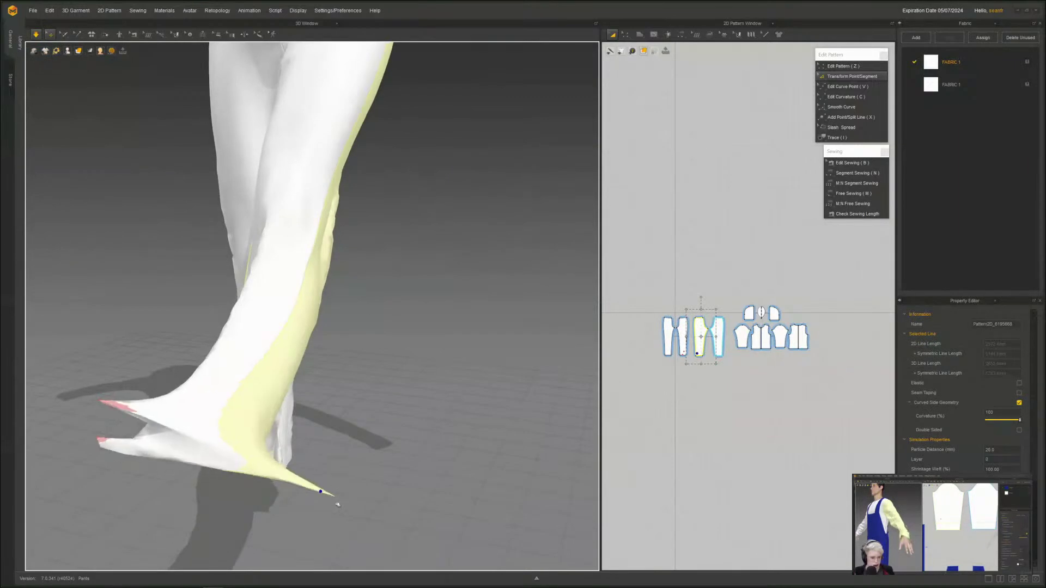
# - Pin the back hem points of the raised trouser leg and pull them backward and down to spread the opening
pyautogui.moveTo(115, 536); pyautogui.dragTo(155, 490, button='right')
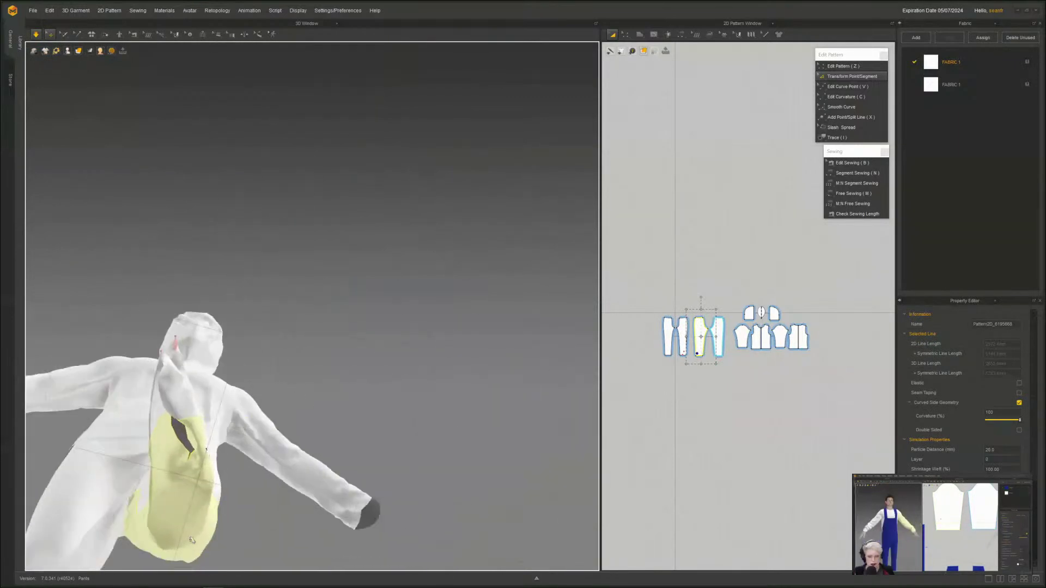
pyautogui.moveTo(288, 402); pyautogui.dragTo(358, 282, button='middle')
pyautogui.scroll(3, 357, 283)
pyautogui.moveTo(358, 283); pyautogui.dragTo(351, 304, button='right')
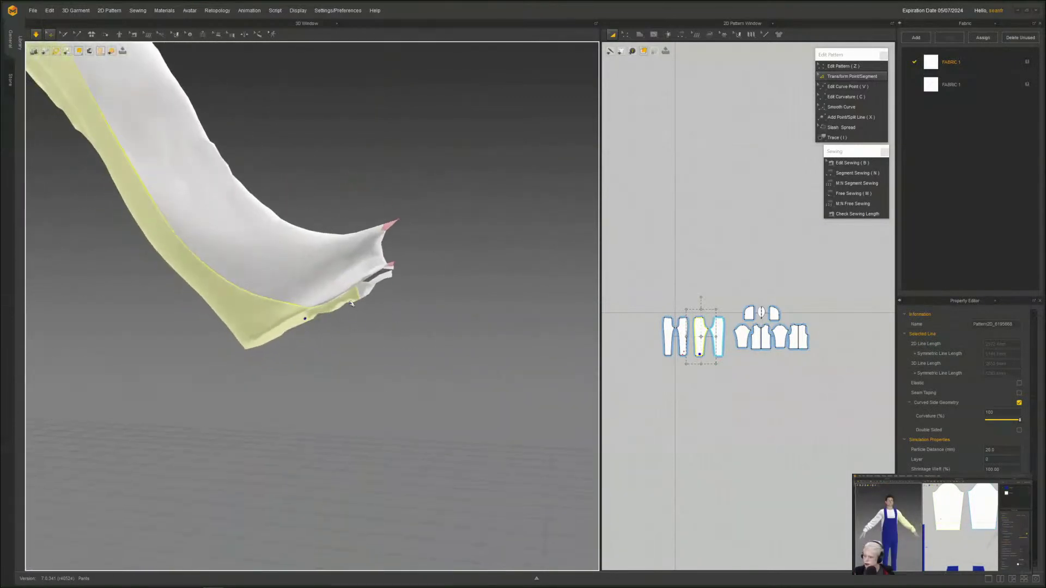
pyautogui.moveTo(278, 398); pyautogui.dragTo(194, 465)
pyautogui.click(211, 372)
pyautogui.moveTo(211, 372); pyautogui.dragTo(149, 394)
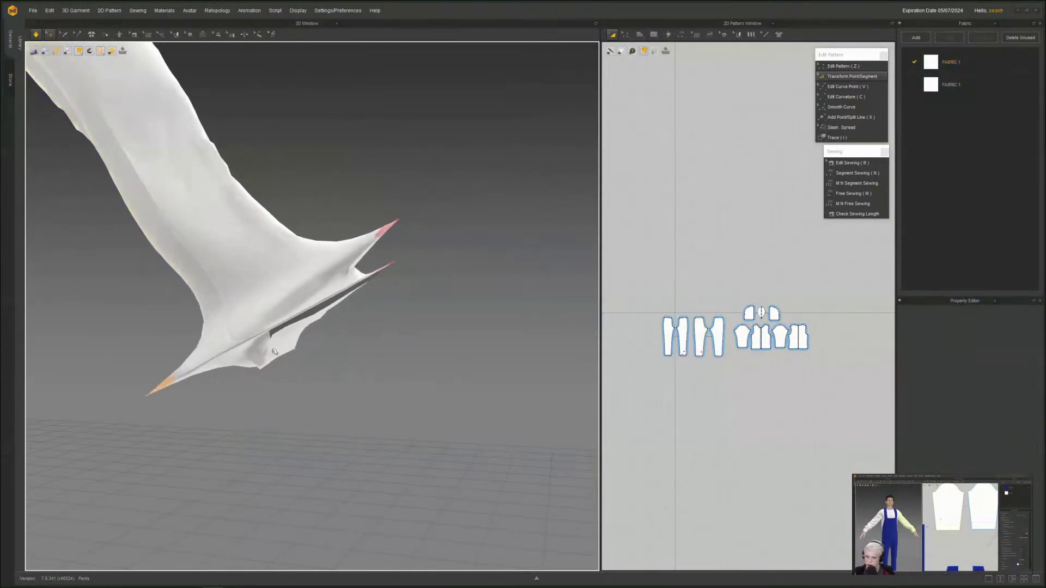
pyautogui.moveTo(259, 365); pyautogui.dragTo(229, 490)
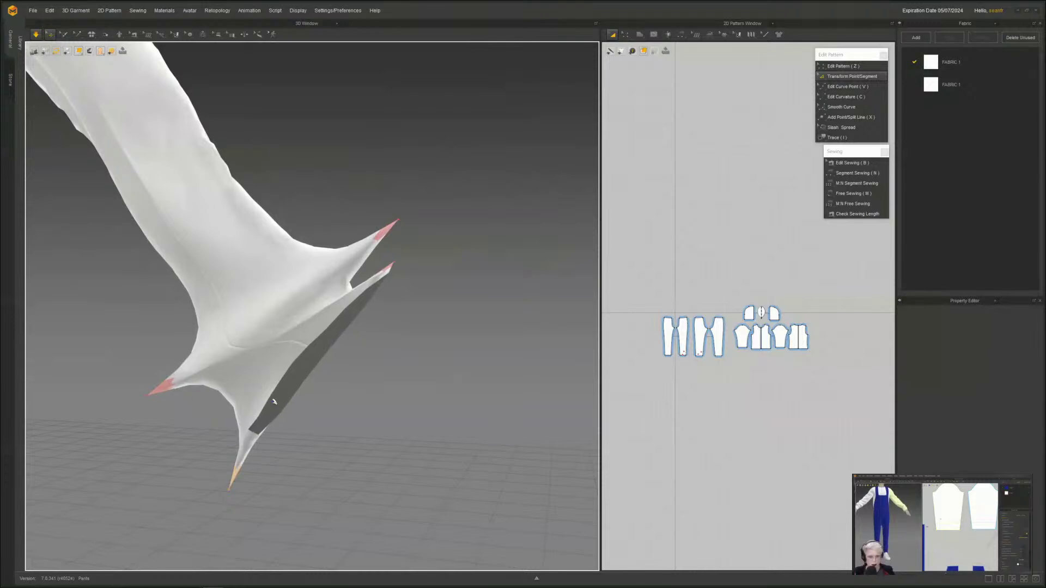
# - Show the avatar, pull the pinned back hem around the outside of the shoe, then remove all pins and check the fit
pyautogui.hotkey('shift', 'a')
pyautogui.moveTo(436, 338); pyautogui.dragTo(294, 449, button='right')
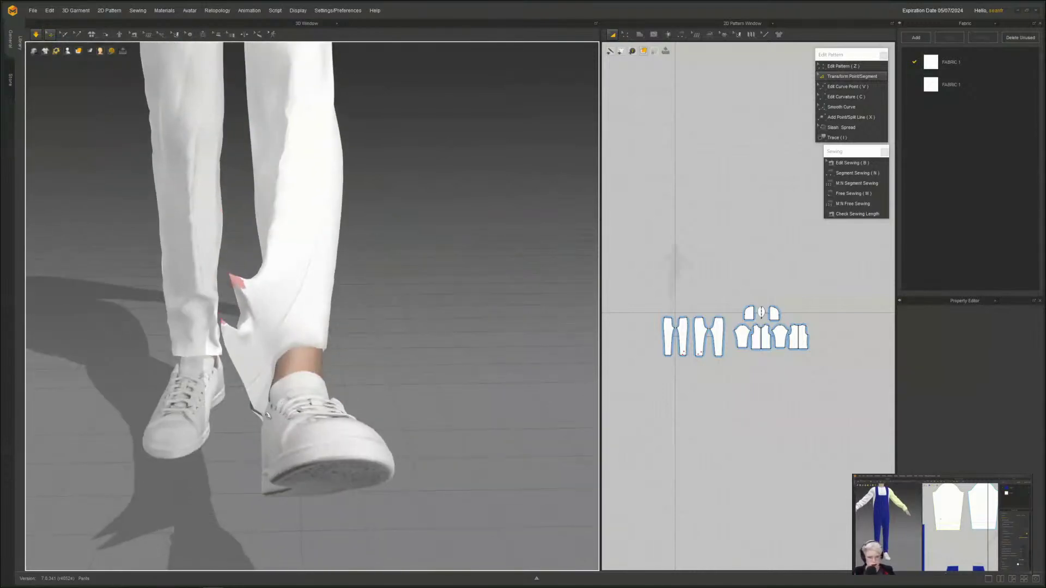
pyautogui.moveTo(264, 401); pyautogui.dragTo(452, 385)
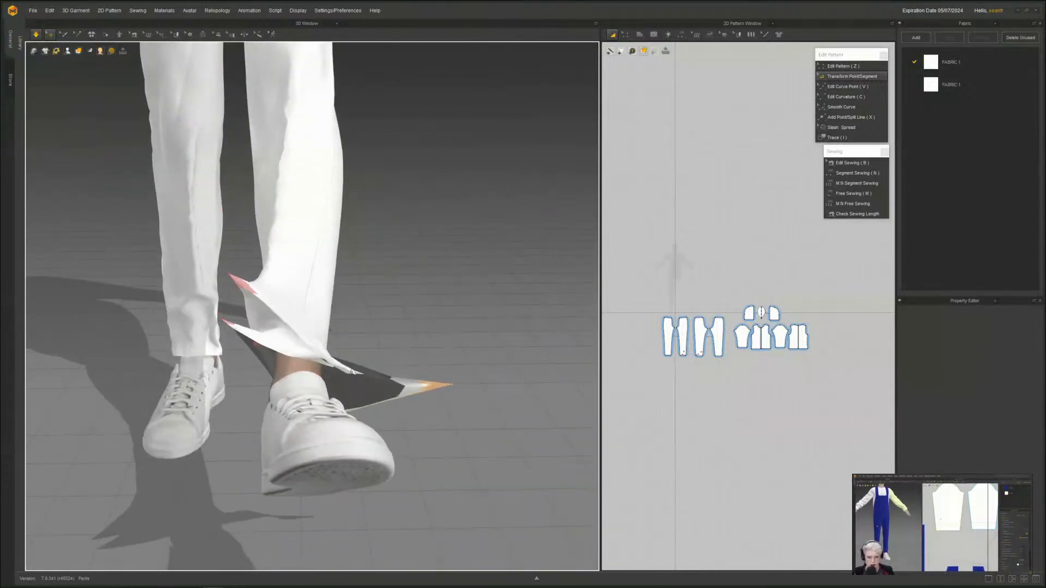
pyautogui.moveTo(454, 399); pyautogui.dragTo(406, 424, button='right')
pyautogui.hotkey('ctrl', 'w')
pyautogui.scroll(-6, 252, 393)
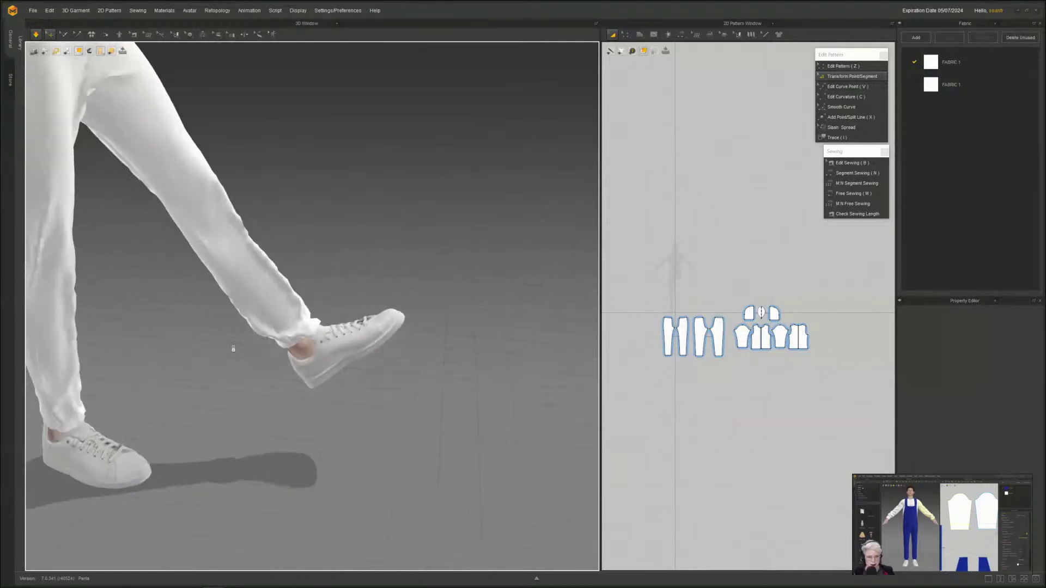
pyautogui.moveTo(276, 345); pyautogui.dragTo(321, 430, button='middle')
pyautogui.moveTo(321, 431); pyautogui.dragTo(176, 408, button='right')
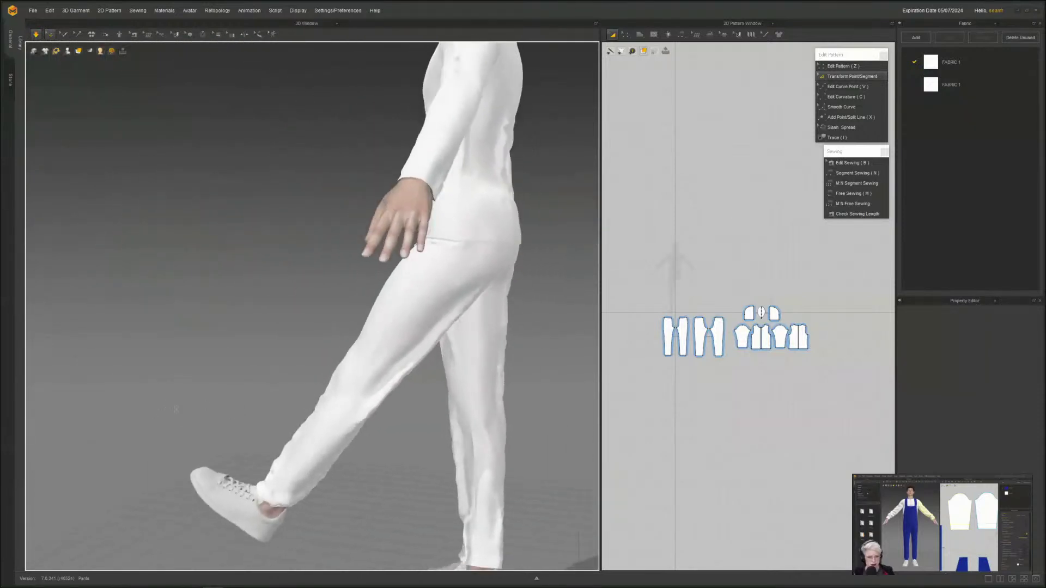
pyautogui.scroll(-4, 199, 368)
pyautogui.moveTo(198, 368); pyautogui.dragTo(462, 383, button='right')
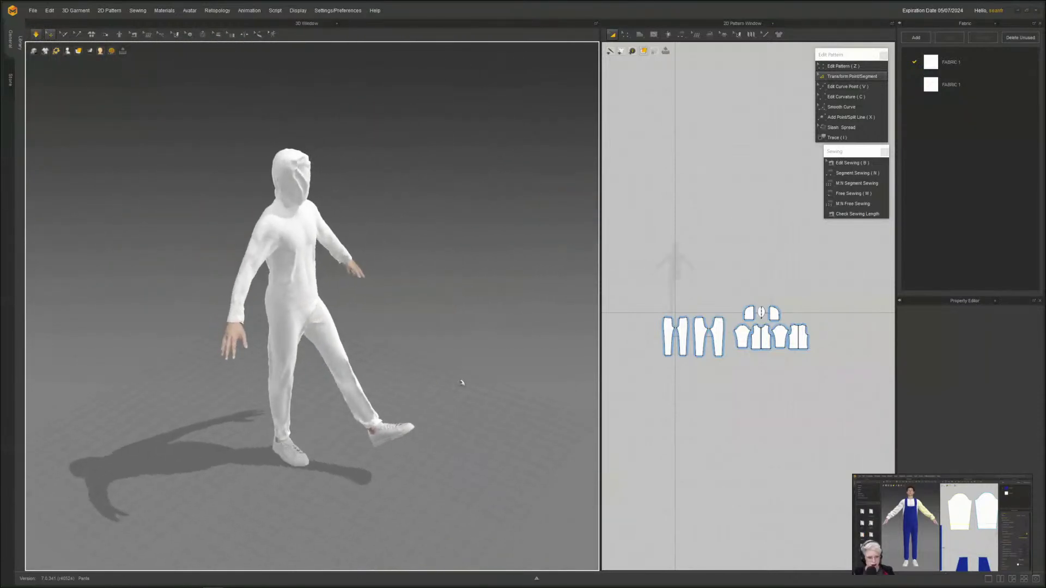
# - Turn on the avatar's X-ray joints and view the body from the side
pyautogui.moveTo(67, 52)
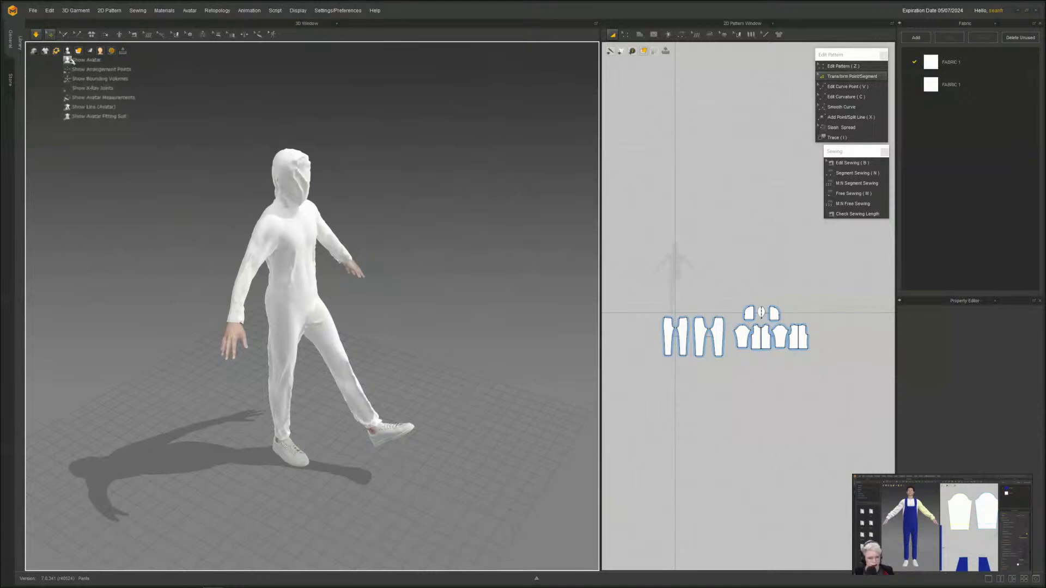
pyautogui.click(90, 89)
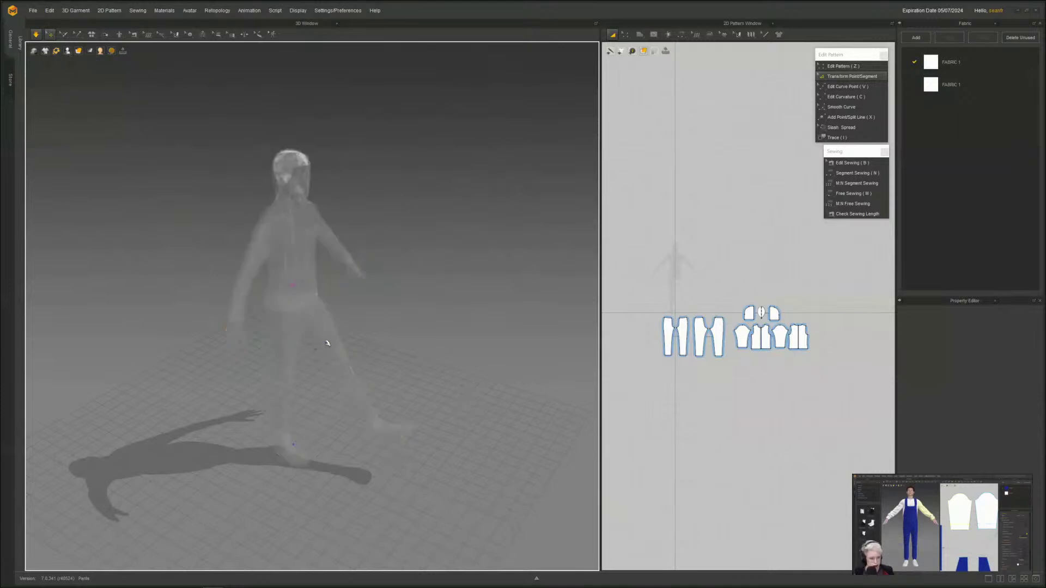
pyautogui.moveTo(327, 343); pyautogui.dragTo(341, 325, button='right')
pyautogui.scroll(2, 332, 360)
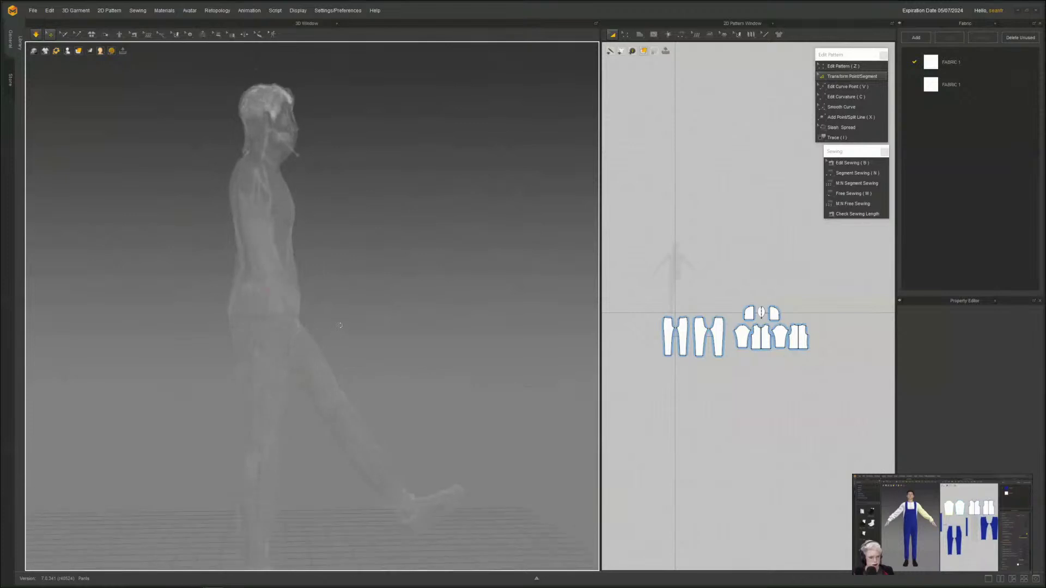
pyautogui.click(270, 291)
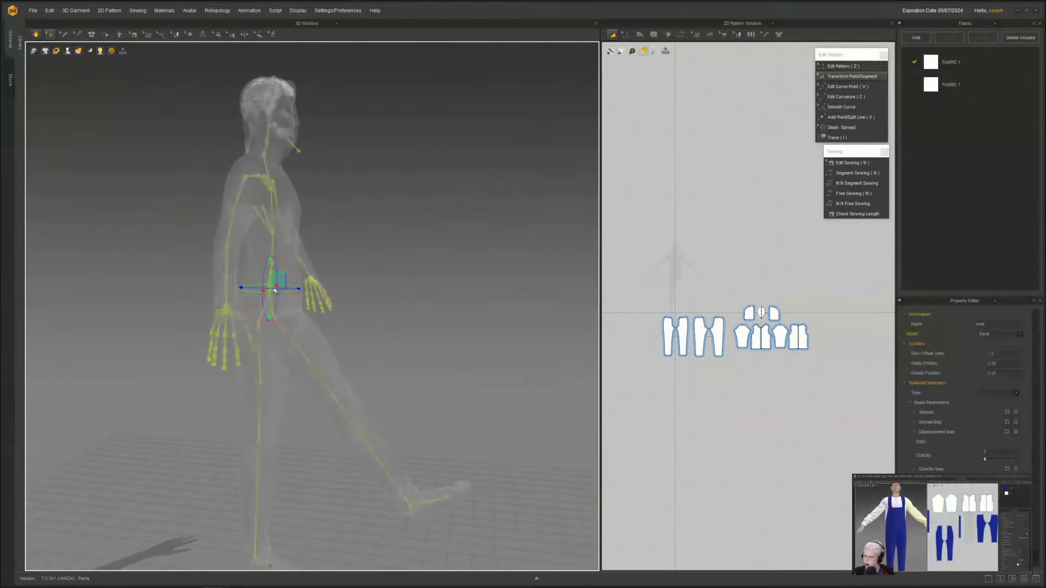
pyautogui.click(380, 238)
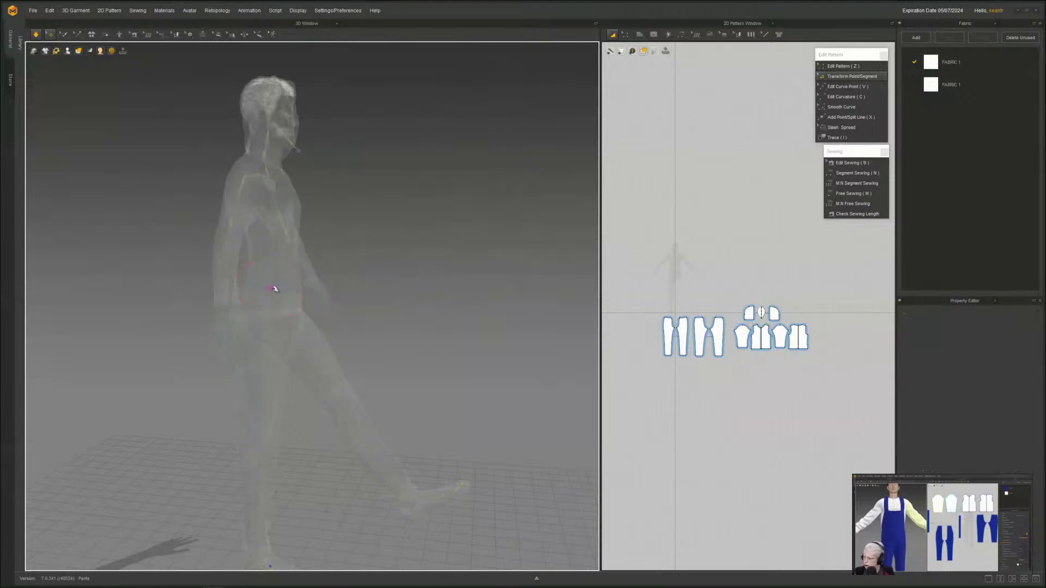
pyautogui.moveTo(278, 313); pyautogui.dragTo(344, 264, button='middle')
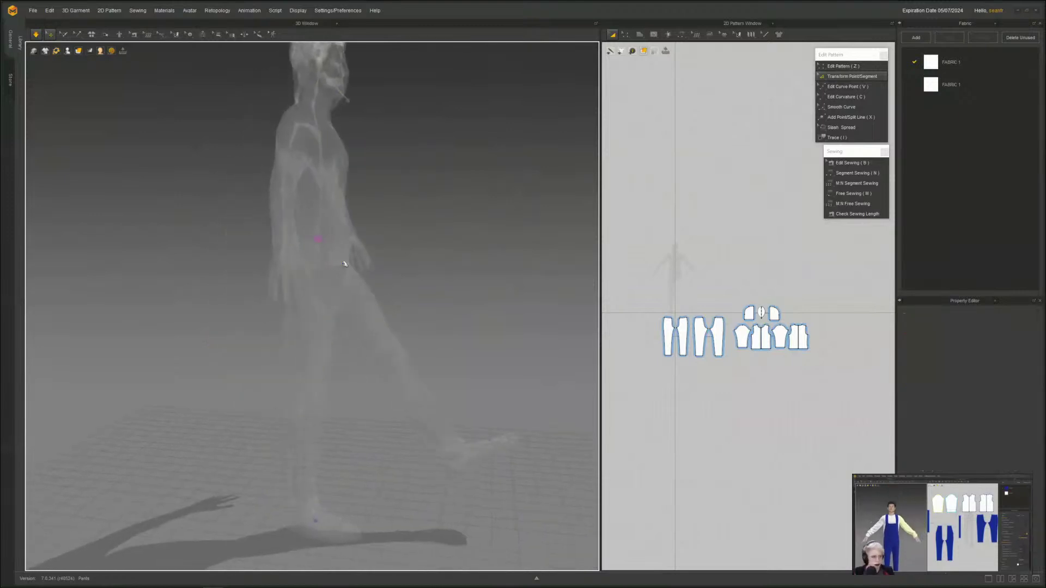
# - Select the avatar's whole joint skeleton and rotate it so the body leans forward into a walking stride
pyautogui.click(324, 238)
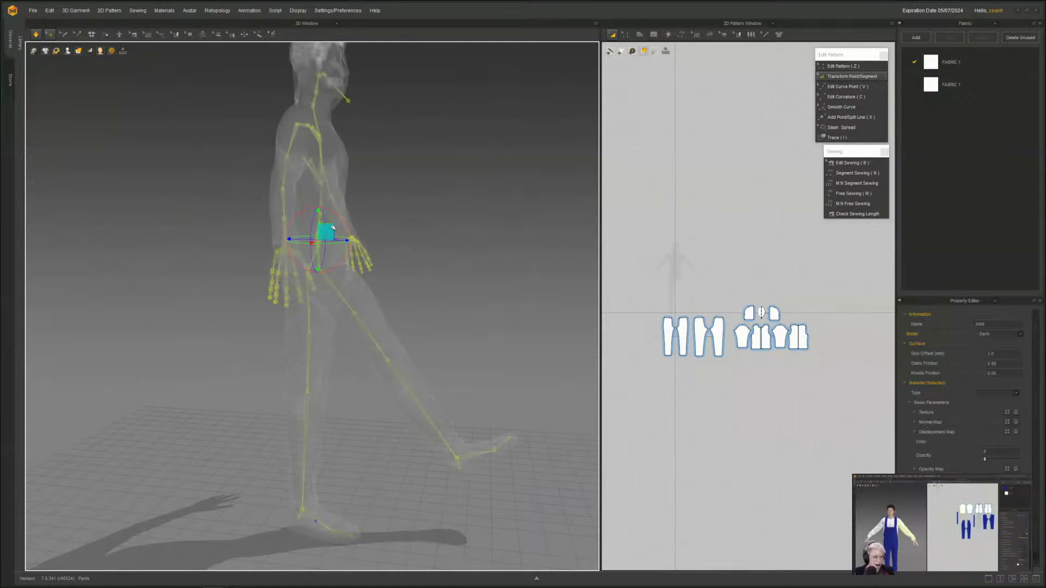
pyautogui.moveTo(333, 228); pyautogui.dragTo(338, 243)
pyautogui.press('4')
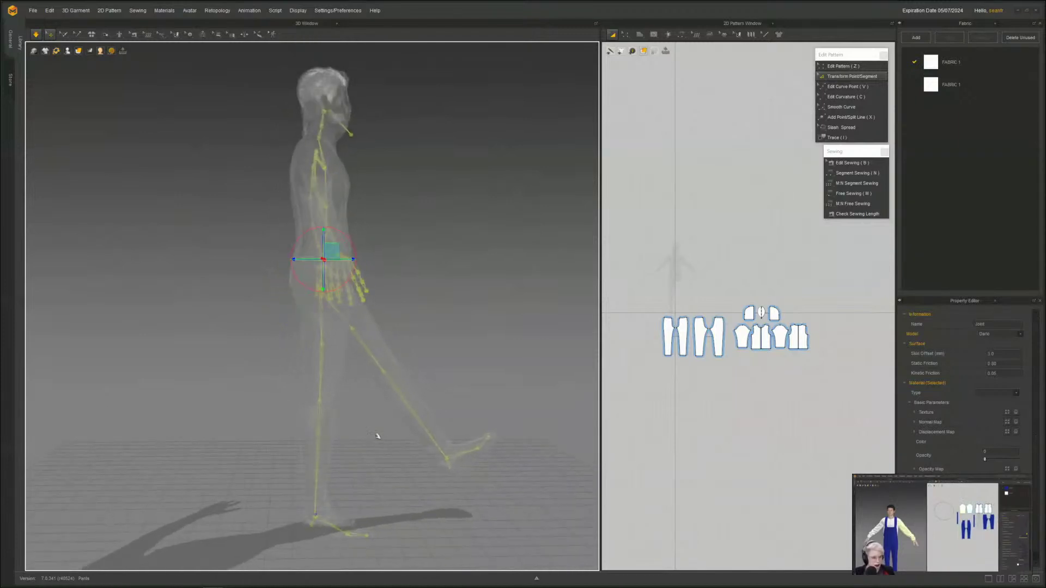
pyautogui.moveTo(354, 247); pyautogui.dragTo(360, 253)
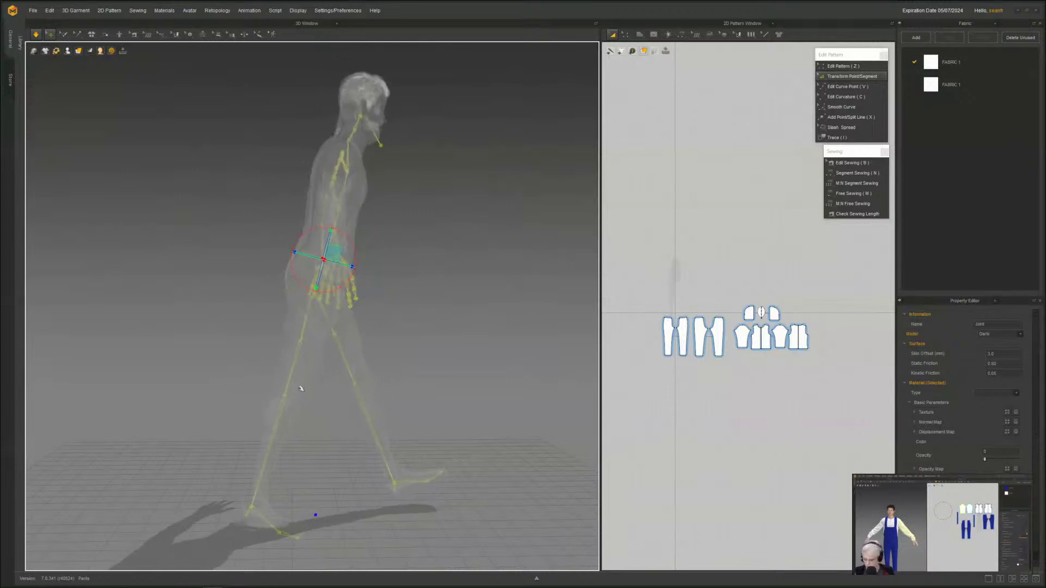
# - Select the right shin joint and rotate it backward to bend the trailing knee
pyautogui.click(306, 446)
pyautogui.scroll(5, 305, 451)
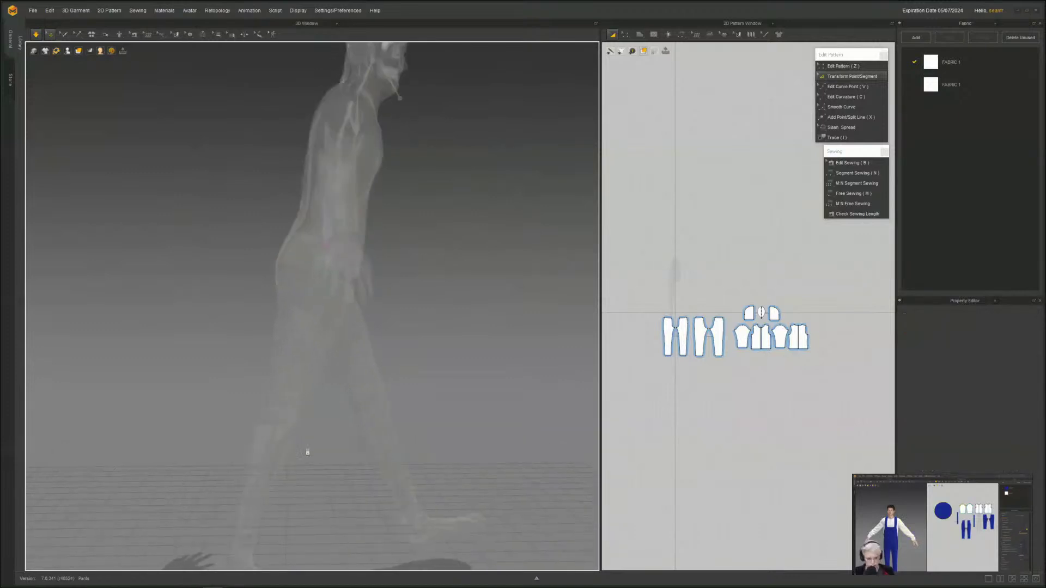
pyautogui.click(273, 430)
pyautogui.moveTo(318, 493); pyautogui.dragTo(429, 335, button='middle')
pyautogui.moveTo(371, 416); pyautogui.dragTo(362, 411, button='right')
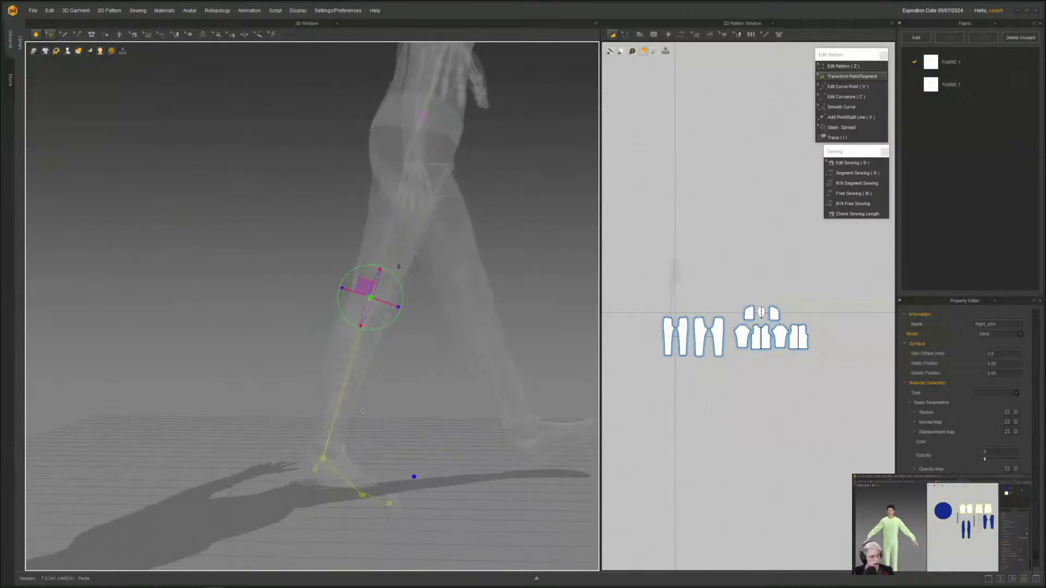
pyautogui.moveTo(380, 330); pyautogui.dragTo(375, 333)
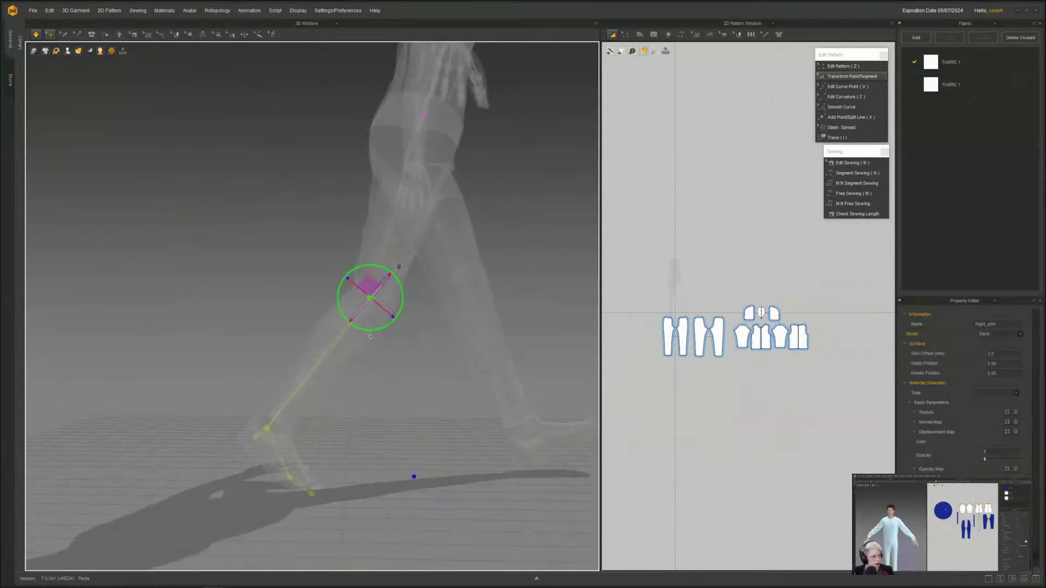
# - Rotate the right toe joint so the toes of the trailing foot lie flat on the ground
pyautogui.scroll(3, 298, 522)
pyautogui.moveTo(319, 530); pyautogui.dragTo(330, 438, button='middle')
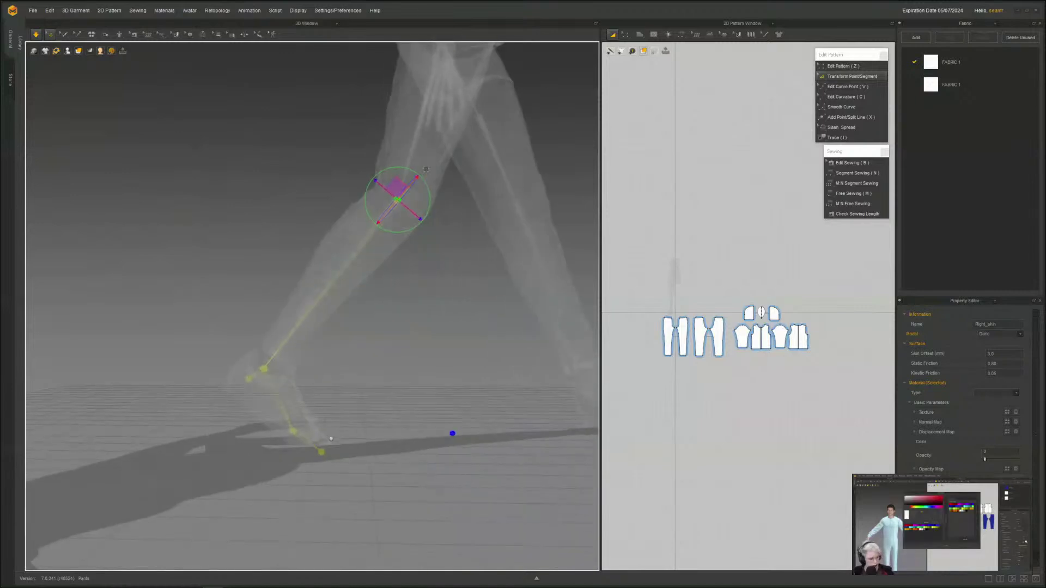
pyautogui.click(295, 433)
pyautogui.moveTo(324, 433); pyautogui.dragTo(327, 417)
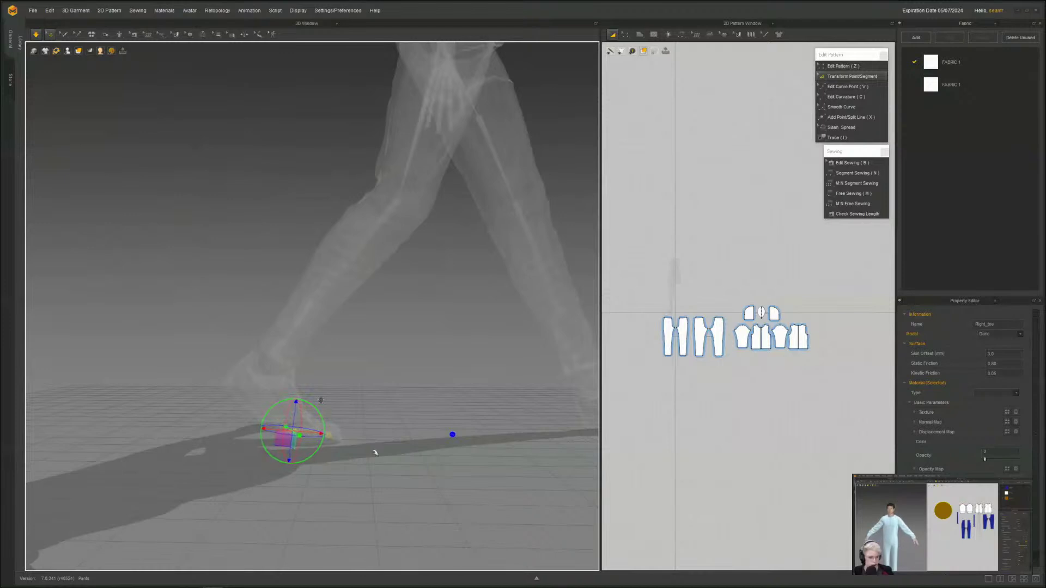
# - Rotate the left thigh joint slightly forward and bend the left shin joint so the lower leg stands nearly upright
pyautogui.moveTo(374, 453); pyautogui.dragTo(420, 435, button='right')
pyautogui.moveTo(419, 436); pyautogui.dragTo(222, 479, button='middle')
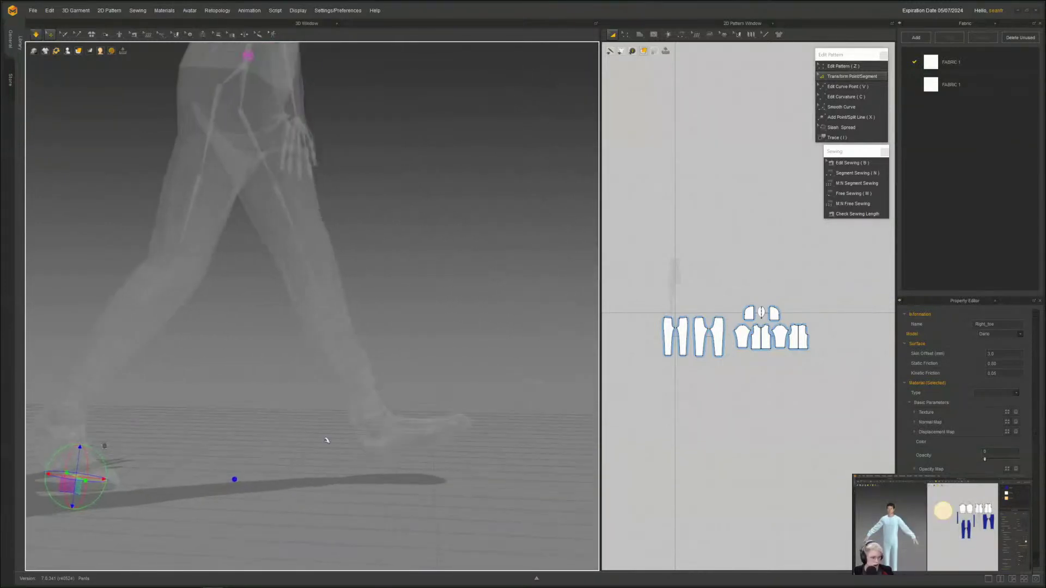
pyautogui.moveTo(273, 159); pyautogui.dragTo(279, 207, button='middle')
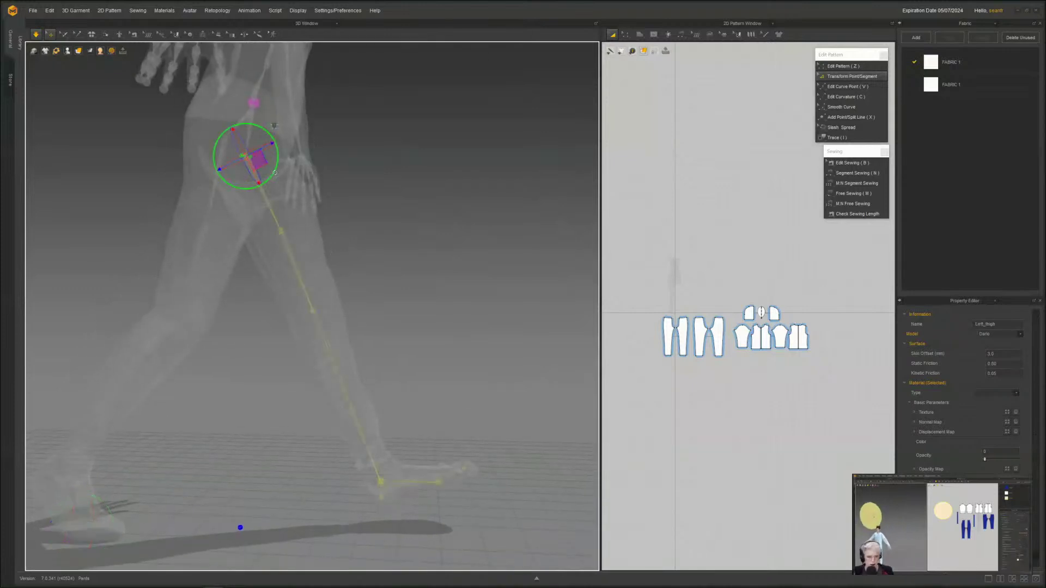
pyautogui.moveTo(274, 172); pyautogui.dragTo(276, 171)
pyautogui.scroll(1, 401, 475)
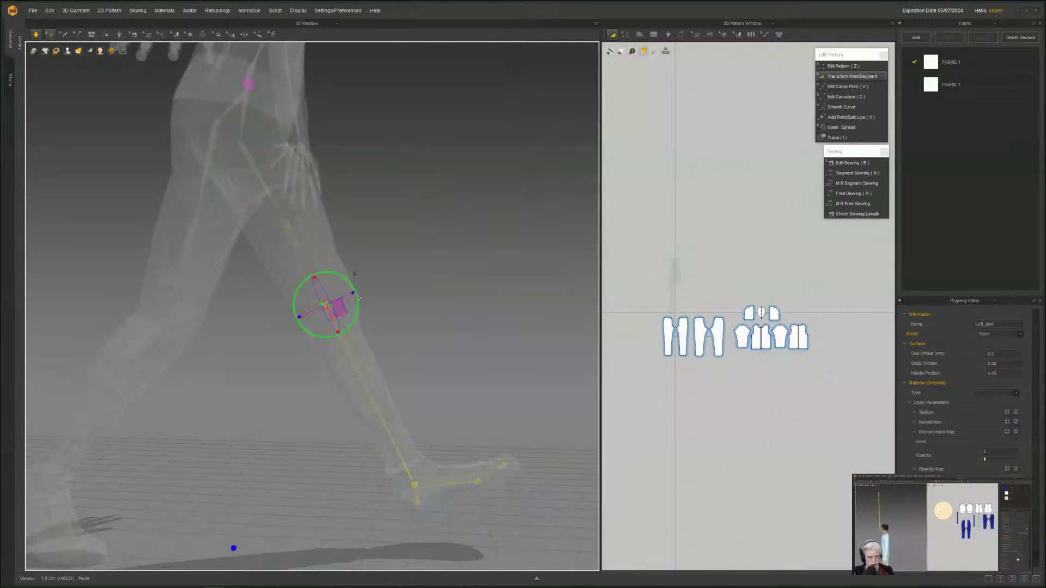
pyautogui.moveTo(358, 297); pyautogui.dragTo(358, 309)
# - Rotate the left ankle joint so the front foot rests flat on the ground
pyautogui.moveTo(463, 454); pyautogui.dragTo(491, 357, button='middle')
pyautogui.scroll(1, 412, 443)
pyautogui.scroll(1, 413, 443)
pyautogui.click(412, 441)
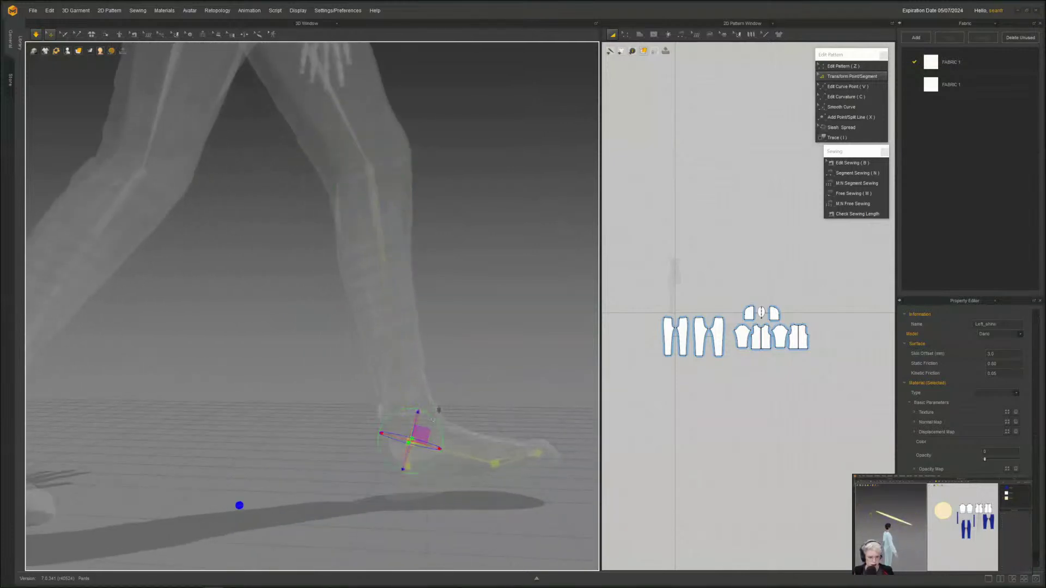
pyautogui.moveTo(435, 420); pyautogui.dragTo(439, 424)
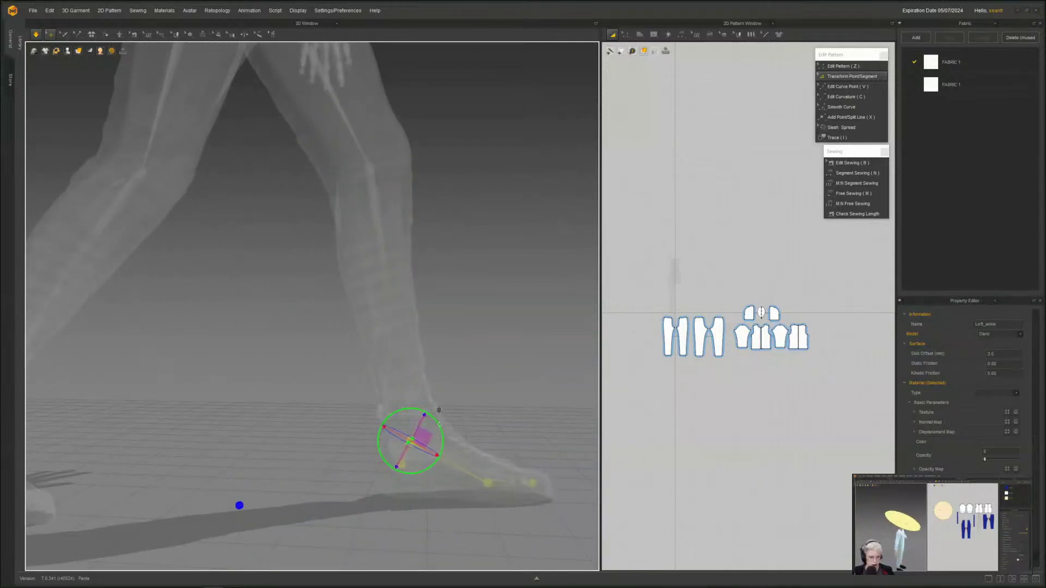
pyautogui.moveTo(440, 425); pyautogui.dragTo(380, 469, button='right')
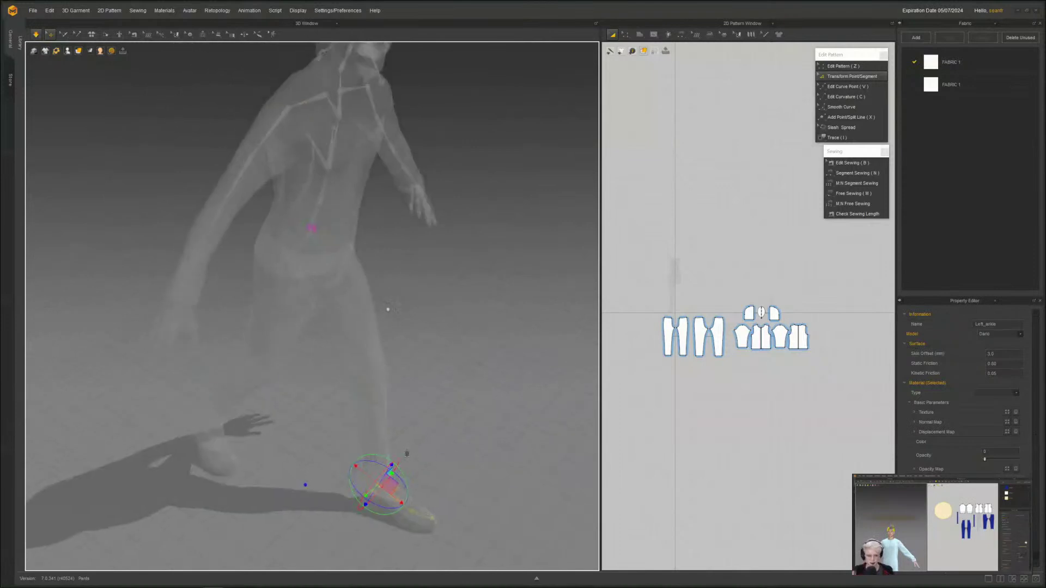
# - Rotate the Spine and Spine1 joints to twist and angle the avatar's torso above the striding legs
pyautogui.moveTo(388, 310); pyautogui.dragTo(383, 331, button='middle')
pyautogui.moveTo(383, 331); pyautogui.dragTo(358, 338, button='right')
pyautogui.scroll(1, 354, 340)
pyautogui.moveTo(365, 328); pyautogui.dragTo(387, 453, button='middle')
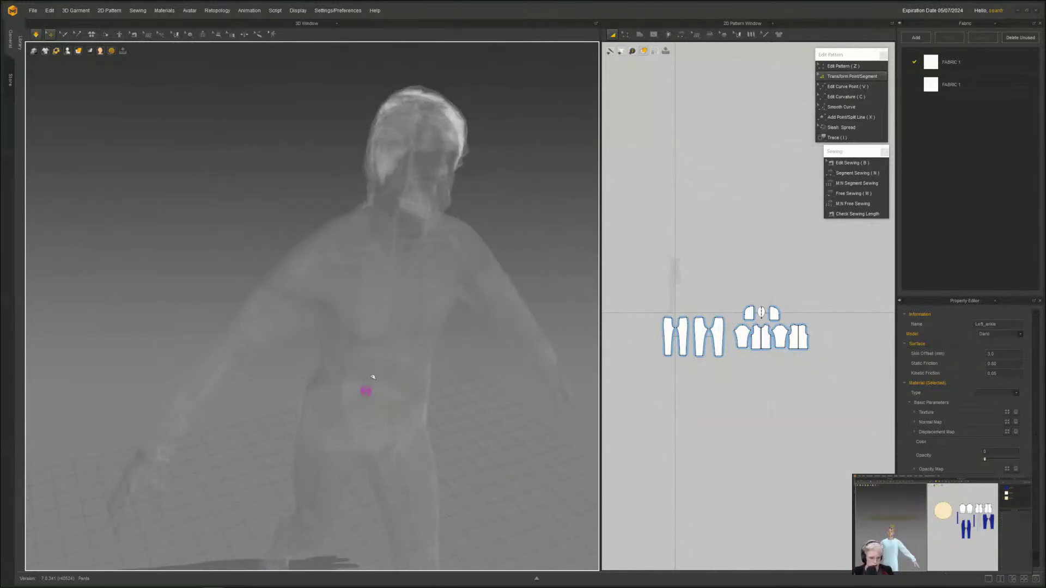
pyautogui.click(366, 390)
pyautogui.moveTo(366, 390); pyautogui.dragTo(413, 394, button='right')
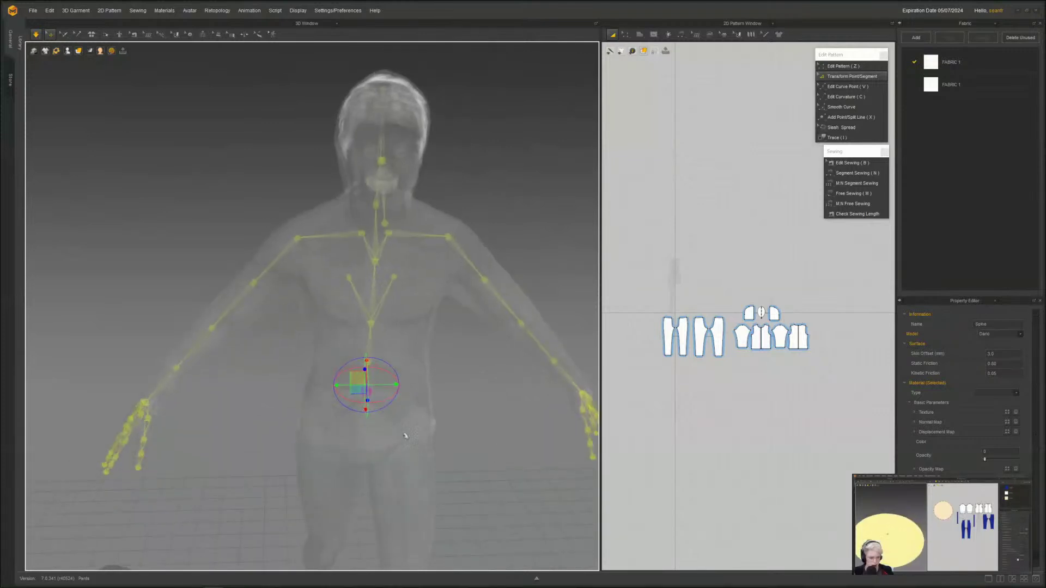
pyautogui.moveTo(405, 435); pyautogui.dragTo(417, 404, button='right')
pyautogui.scroll(1, 415, 410)
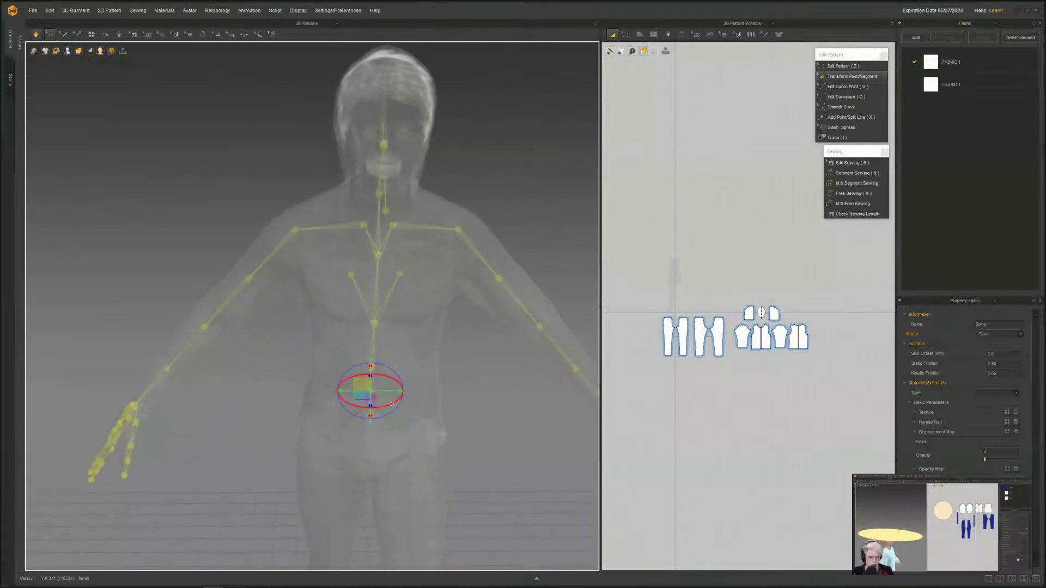
pyautogui.moveTo(391, 403); pyautogui.dragTo(396, 339)
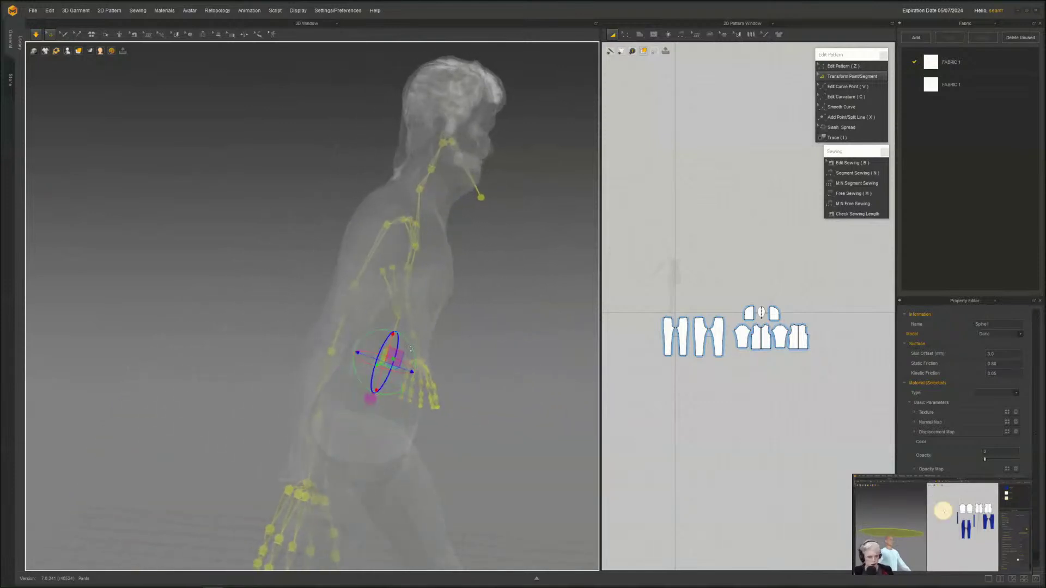
pyautogui.moveTo(451, 390); pyautogui.dragTo(409, 391, button='right')
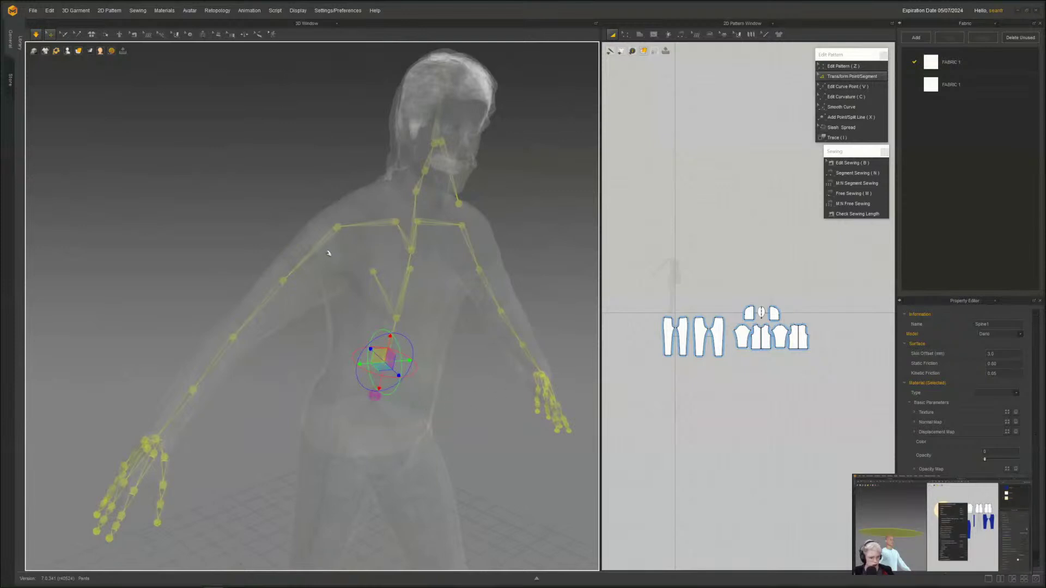
# - Select the Spine2 joint and rotate it slightly to bend the avatar's upper torso forward
pyautogui.moveTo(470, 233); pyautogui.dragTo(440, 293, button='middle')
pyautogui.moveTo(438, 471); pyautogui.dragTo(456, 401, button='middle')
pyautogui.click(455, 402)
pyautogui.click(386, 320)
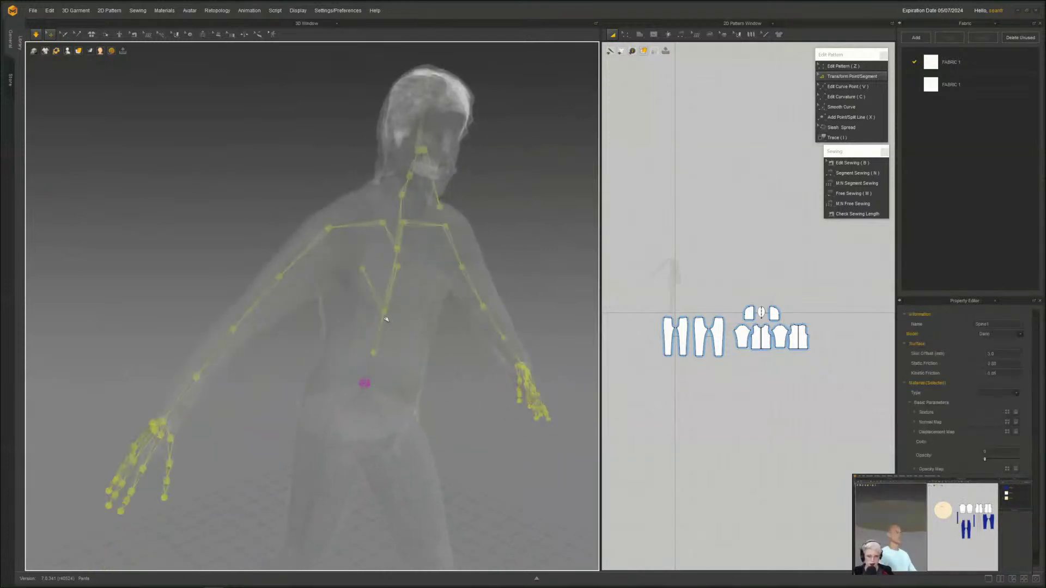
pyautogui.moveTo(440, 354); pyautogui.dragTo(481, 427, button='middle')
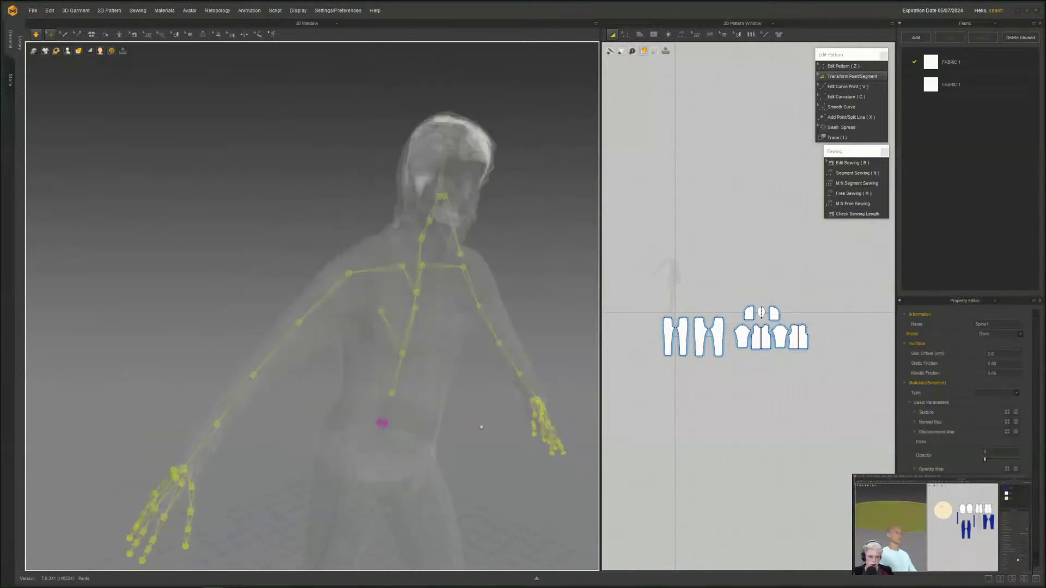
pyautogui.moveTo(463, 409); pyautogui.dragTo(442, 413, button='right')
pyautogui.moveTo(424, 374); pyautogui.dragTo(387, 363, button='right')
pyautogui.click(395, 358)
pyautogui.moveTo(206, 359); pyautogui.dragTo(414, 362, button='right')
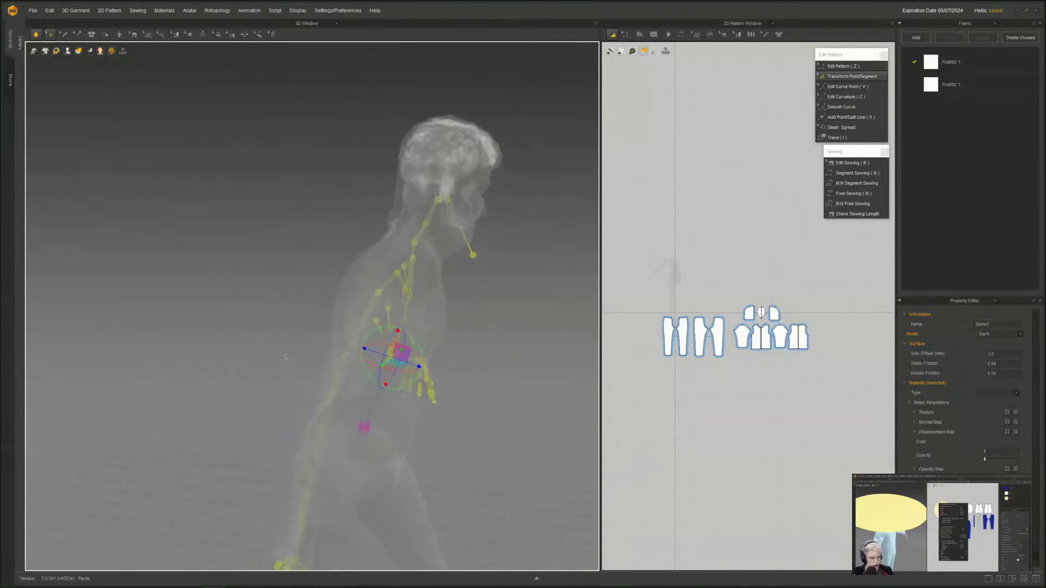
pyautogui.moveTo(412, 368); pyautogui.dragTo(408, 369)
pyautogui.moveTo(488, 271); pyautogui.dragTo(398, 315, button='right')
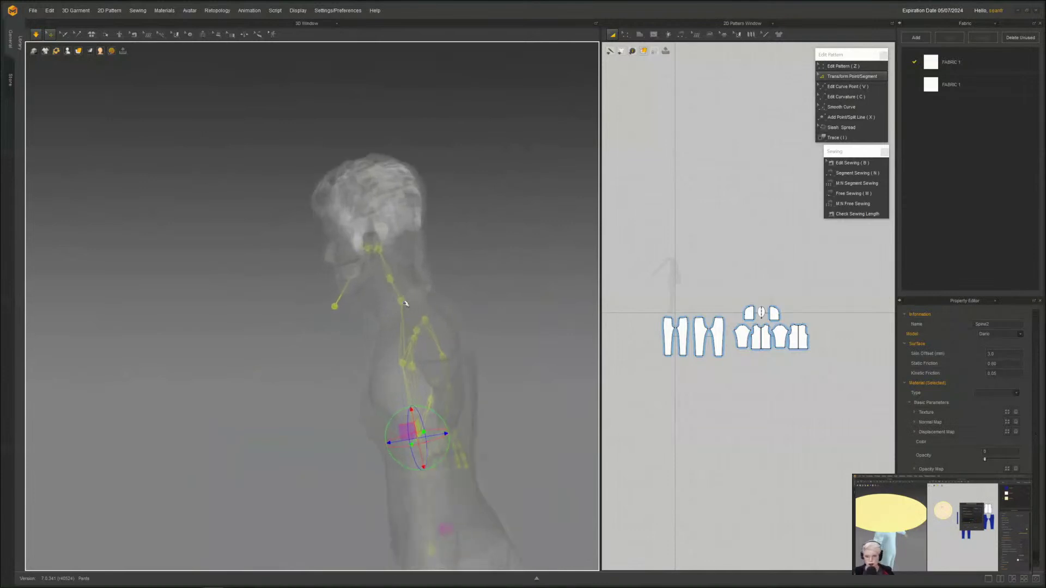
# - Rotate the neck joint forward so the avatar's head hangs down
pyautogui.click(403, 301)
pyautogui.moveTo(426, 280); pyautogui.dragTo(436, 301, button='right')
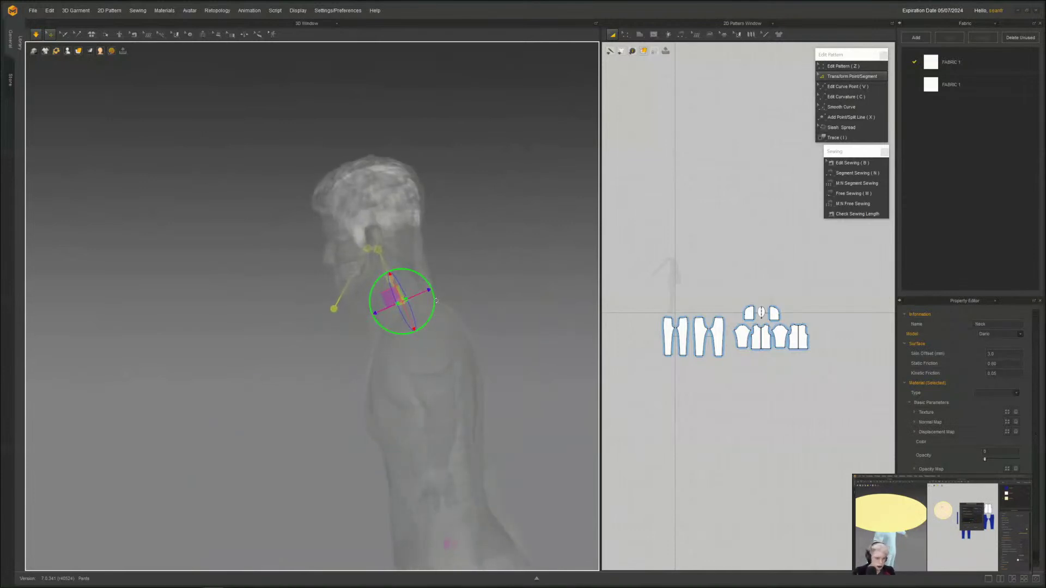
pyautogui.moveTo(432, 299); pyautogui.dragTo(424, 287)
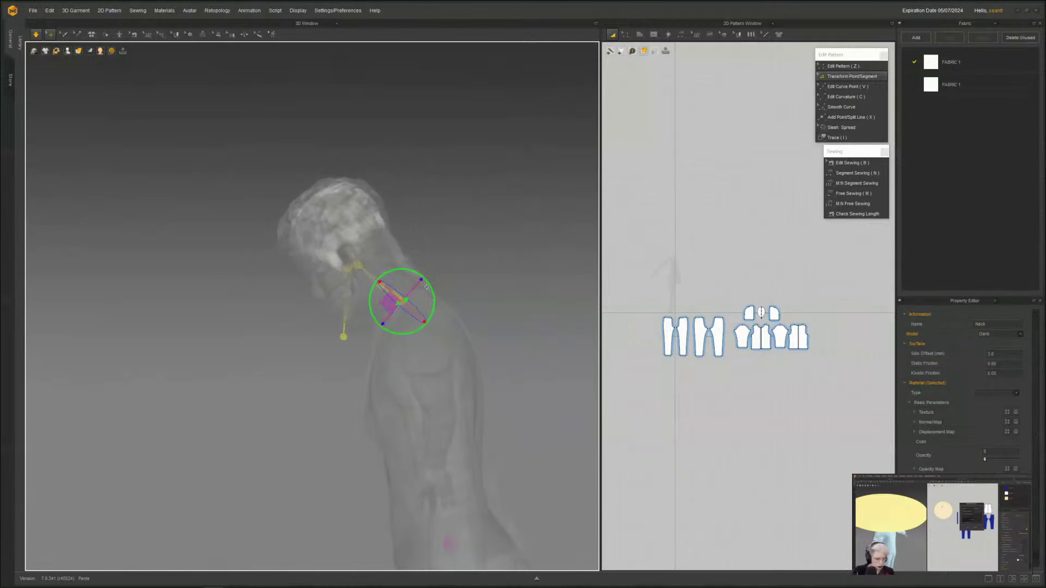
pyautogui.click(496, 399)
pyautogui.moveTo(497, 399); pyautogui.dragTo(476, 299, button='right')
# - Bend the Spine2 joint slightly further forward and rotate the head joint upward to lift the face
pyautogui.click(419, 440)
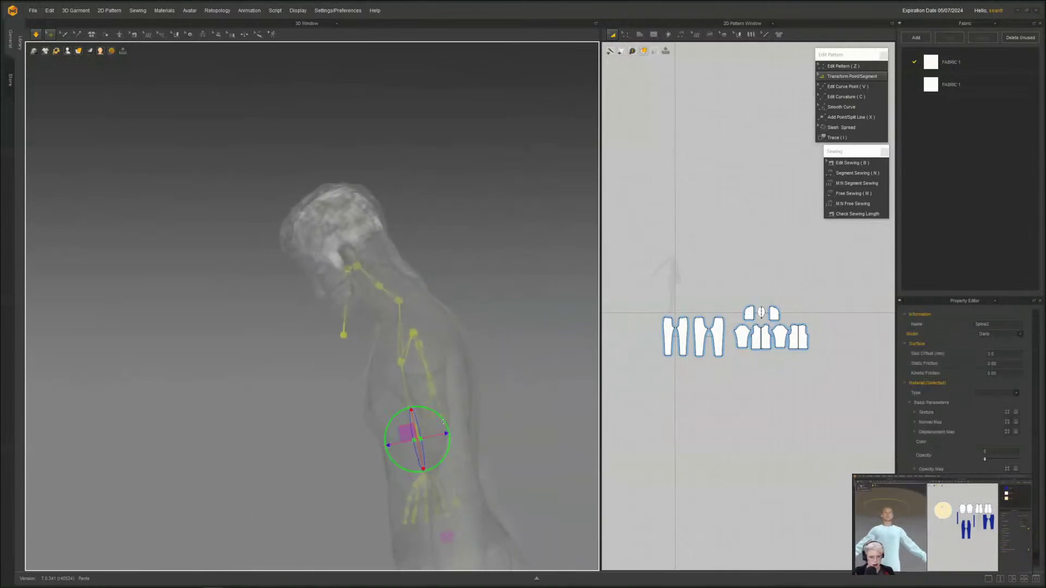
pyautogui.moveTo(443, 421); pyautogui.dragTo(440, 420, button='right')
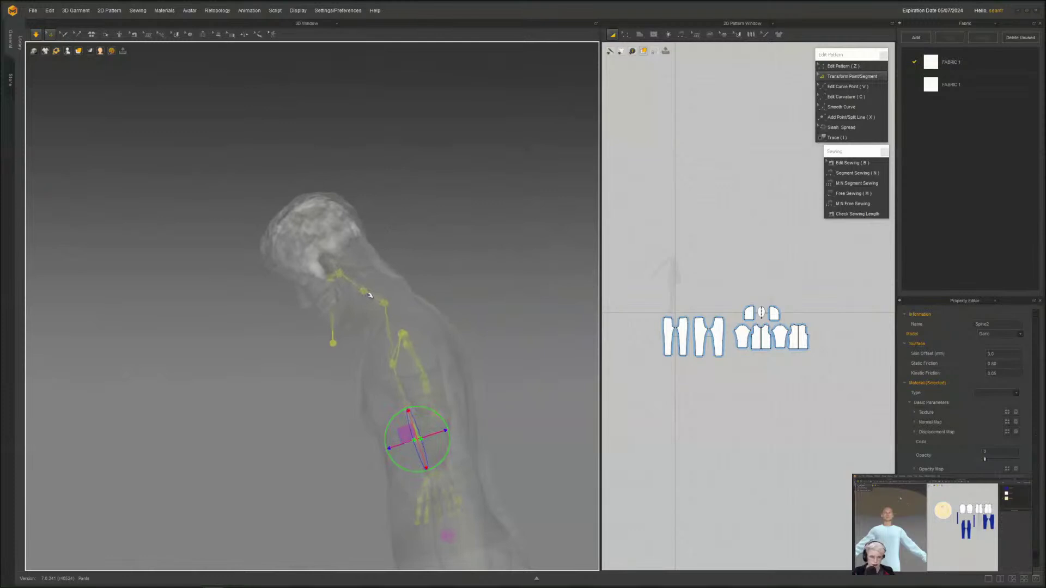
pyautogui.click(345, 272)
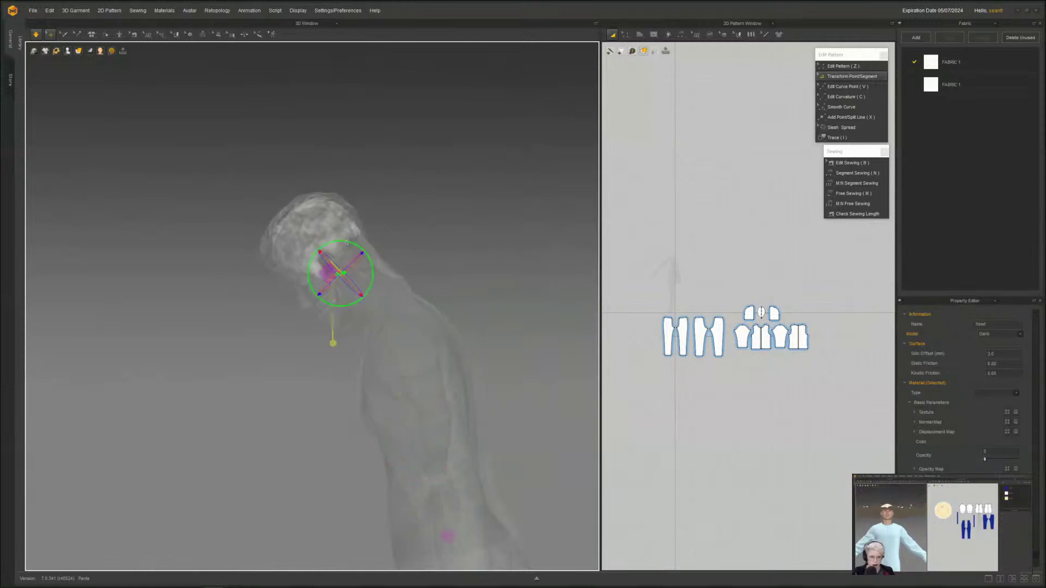
pyautogui.moveTo(346, 241); pyautogui.dragTo(318, 262)
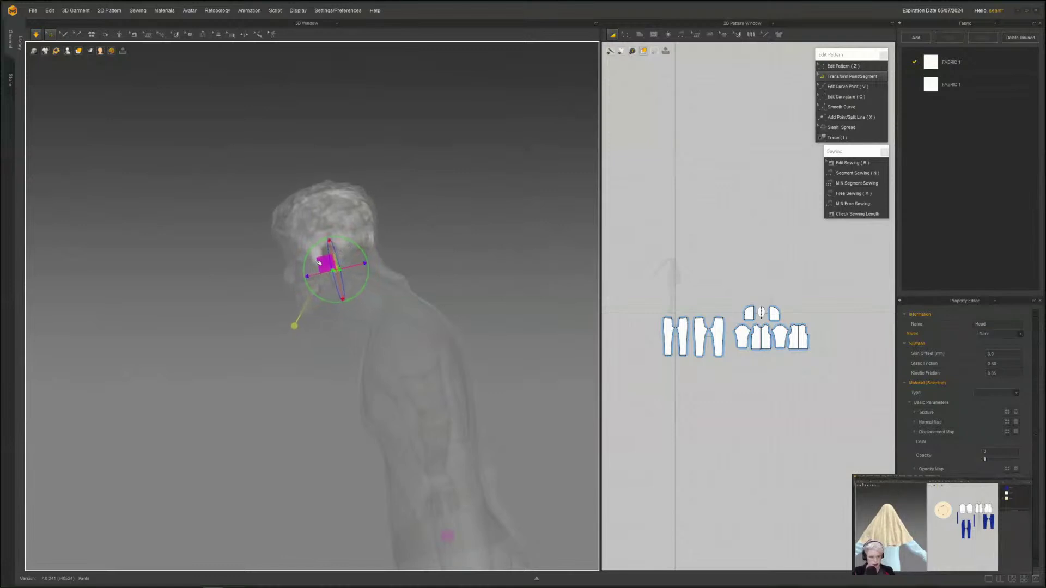
pyautogui.moveTo(298, 294); pyautogui.dragTo(398, 301, button='right')
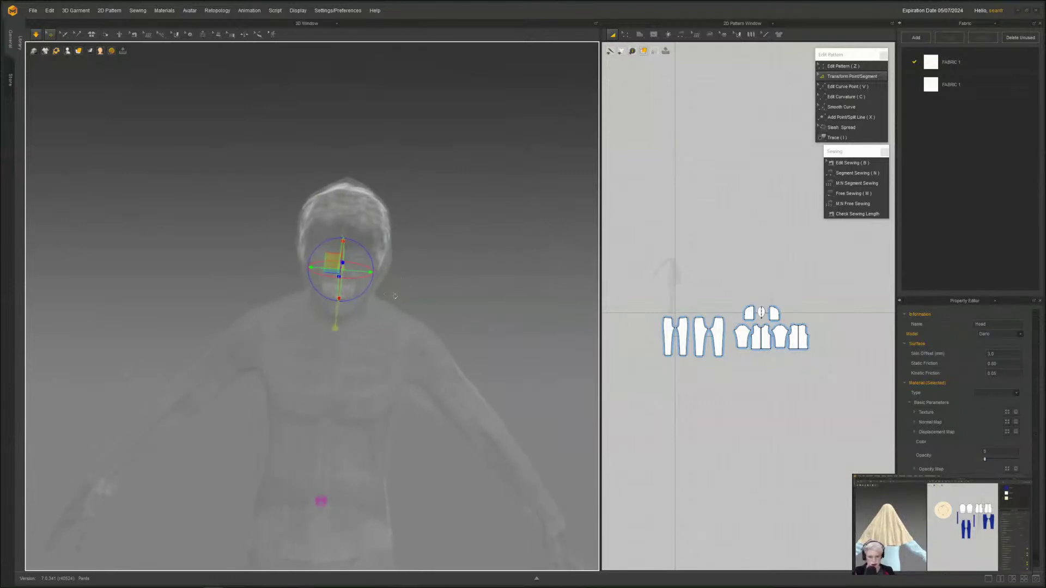
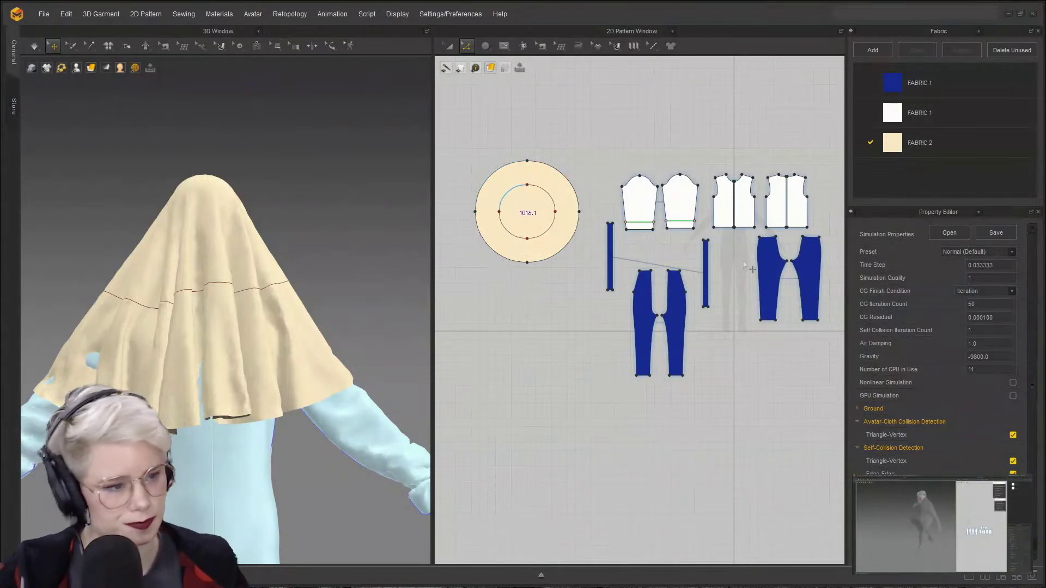
# - Select the entire inner circle of the round hood pattern and briefly simulate the cloth draped over the head
pyautogui.click(507, 193)
pyautogui.click(538, 187)
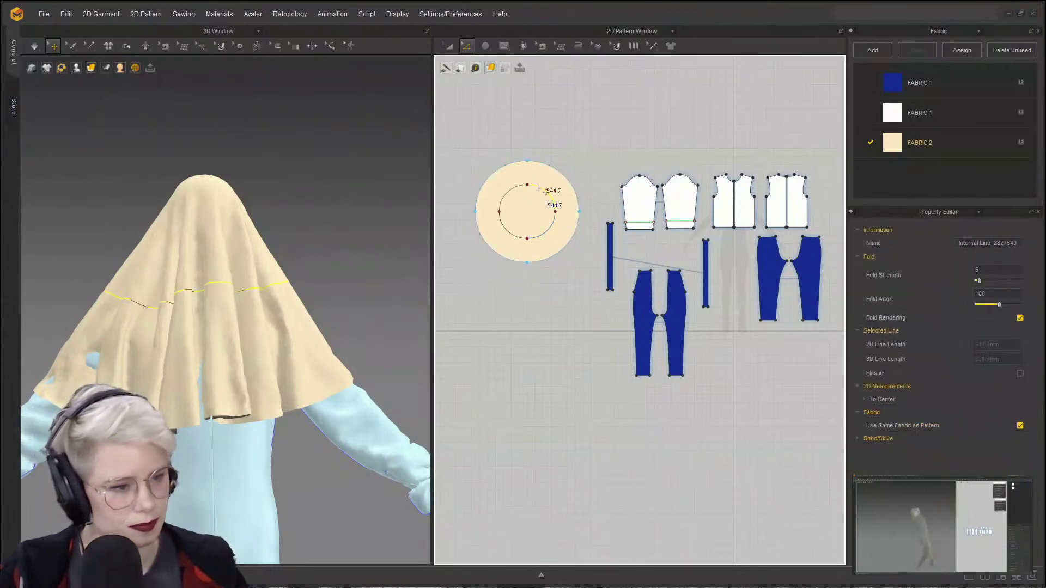
pyautogui.doubleClick(517, 189)
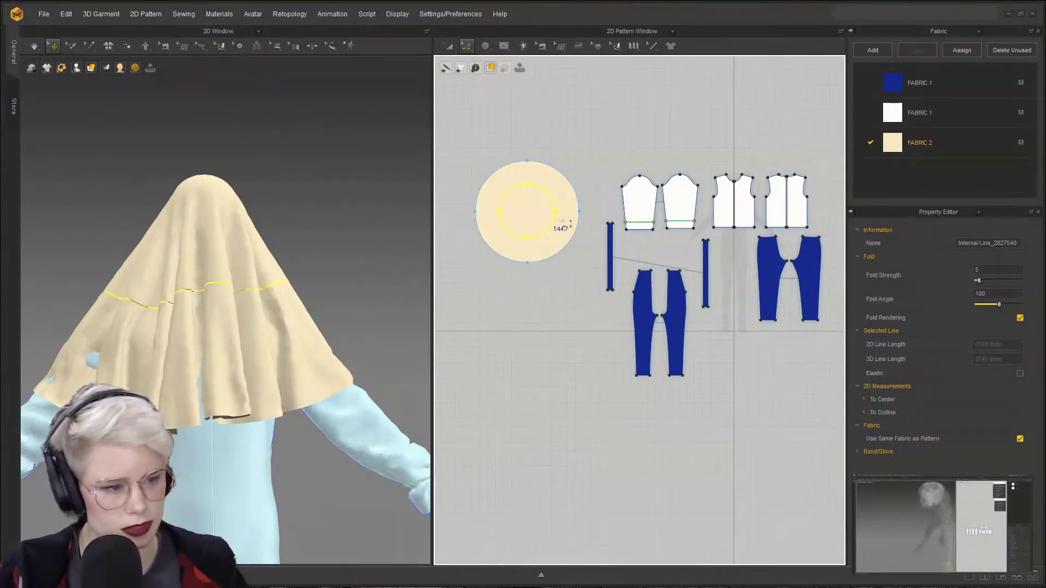
pyautogui.press('space')
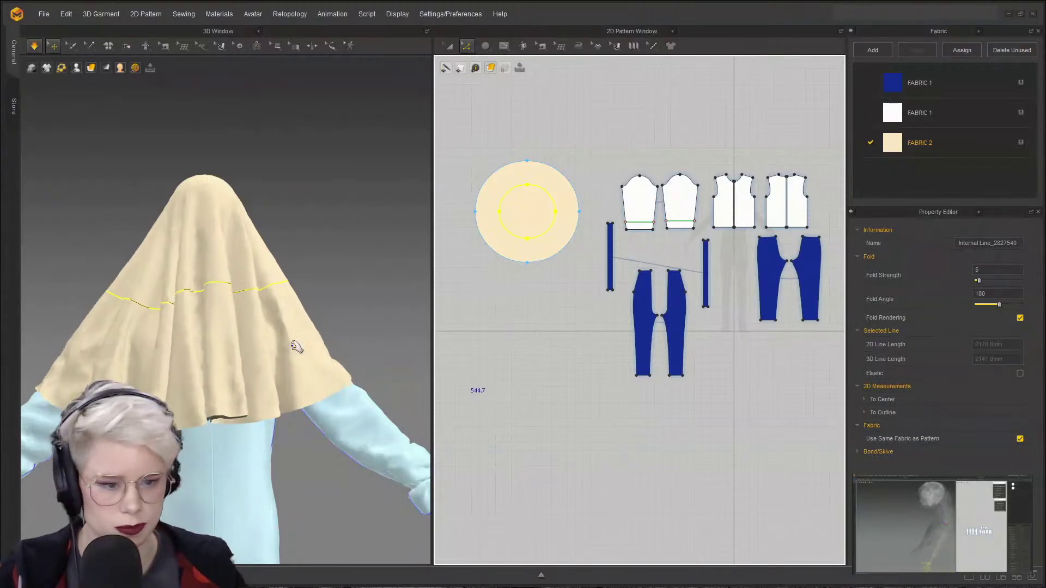
pyautogui.moveTo(62, 339); pyautogui.dragTo(427, 345, button='right')
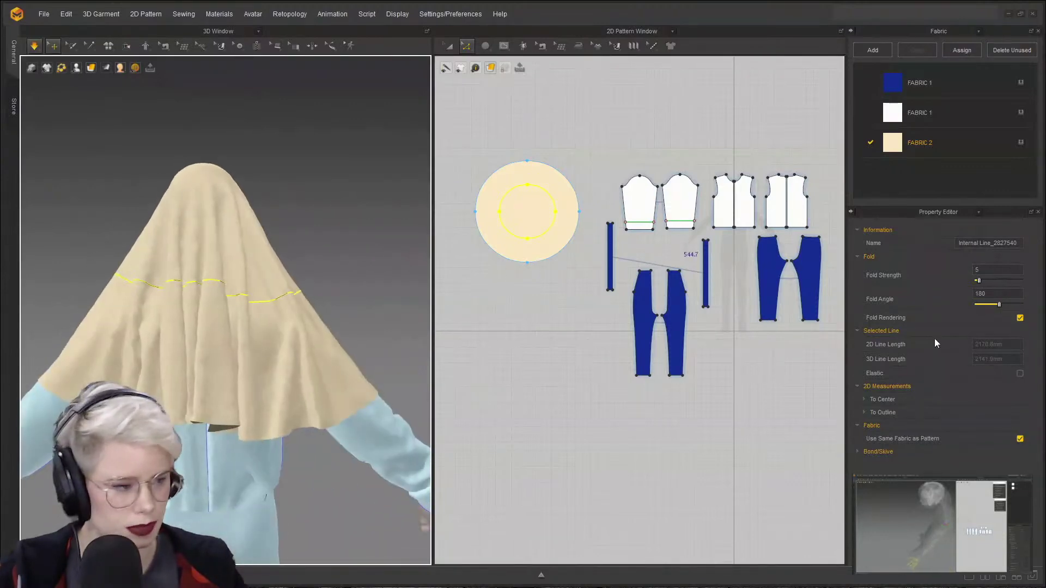
pyautogui.press('space')
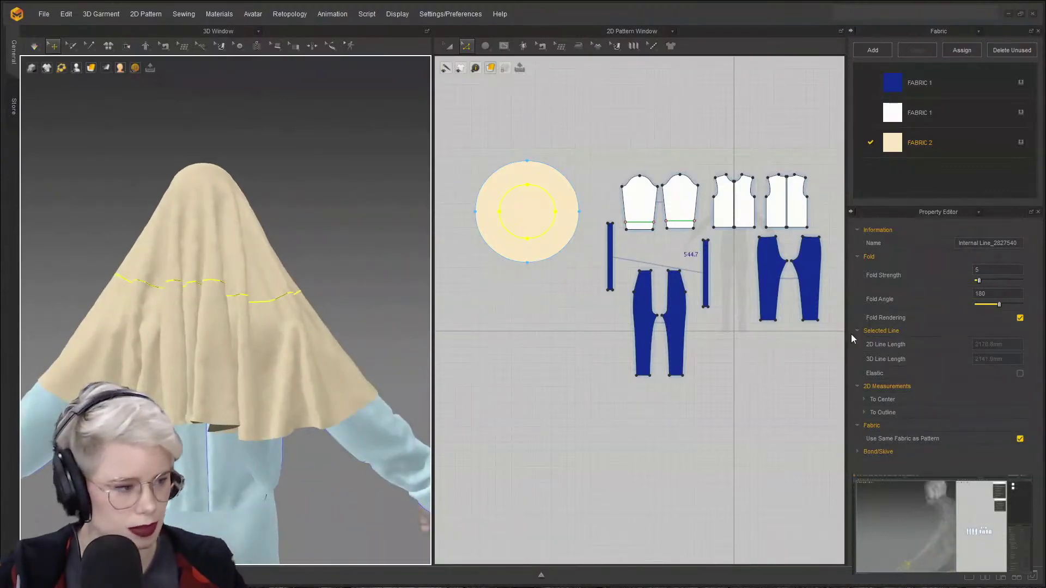
# - Enable Elastic on the hood's inner circle, lower its ratio to 5 and simulate to gather the cloth at the neck
pyautogui.click(1019, 374)
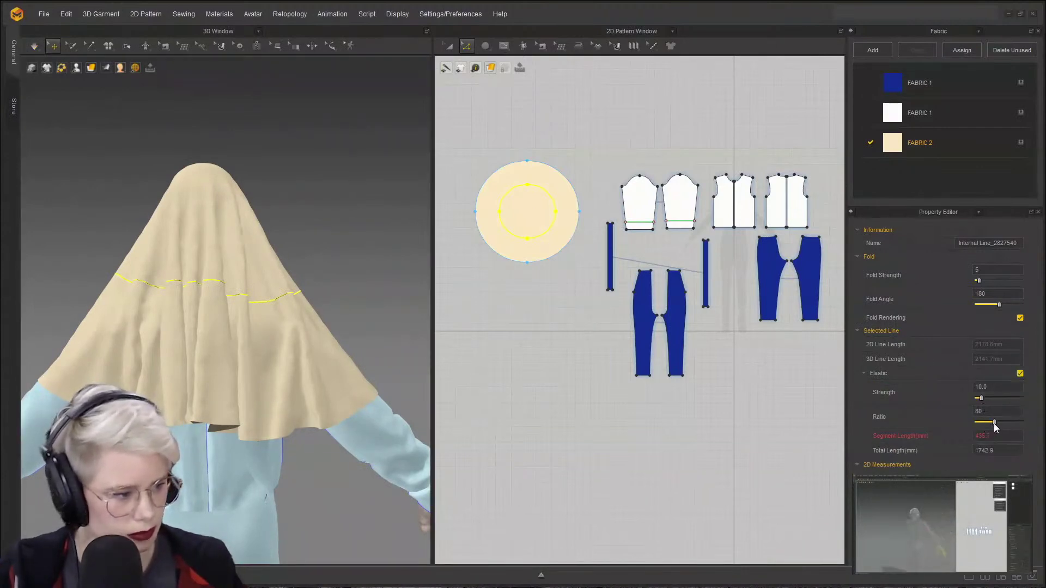
pyautogui.moveTo(993, 424); pyautogui.dragTo(986, 422)
pyautogui.press('space')
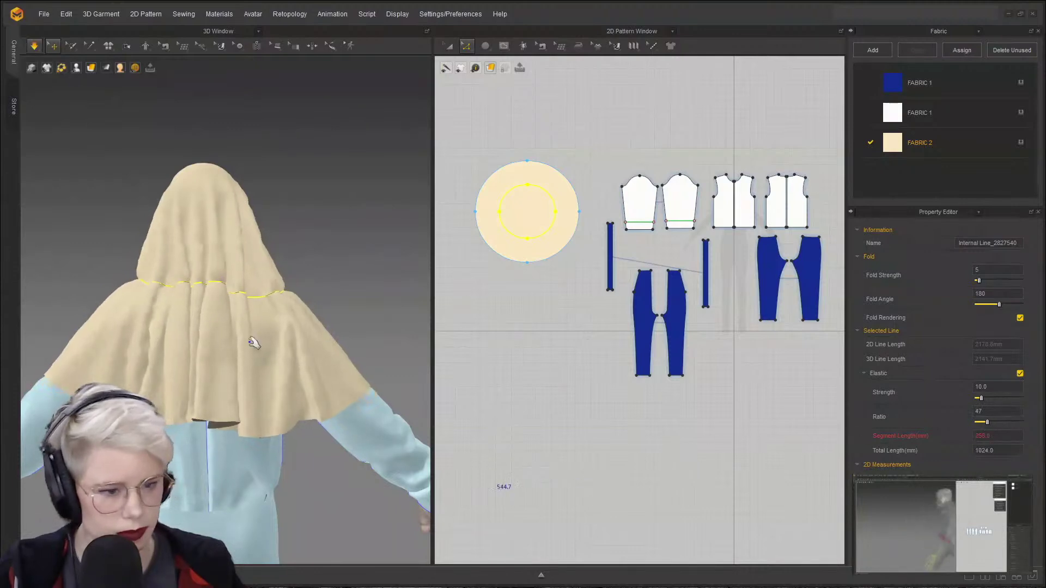
pyautogui.moveTo(985, 423); pyautogui.dragTo(975, 424)
pyautogui.scroll(-3, 370, 333)
pyautogui.moveTo(360, 327)
pyautogui.mouseDown(button='right')
pyautogui.moveTo(296, 313)
pyautogui.moveTo(344, 327)
pyautogui.mouseUp(button='right')
pyautogui.scroll(4, 272, 360)
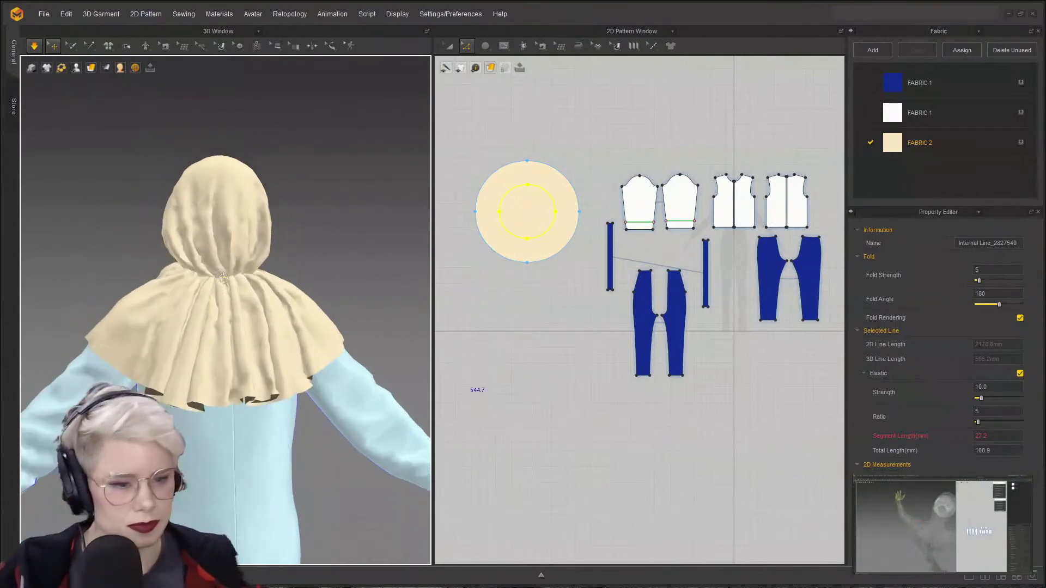
pyautogui.press('space')
# - Offset the round hood pattern's entire outer edge inward as one internal line at a distance of 100 mm
pyautogui.scroll(5, 492, 184)
pyautogui.click(545, 121)
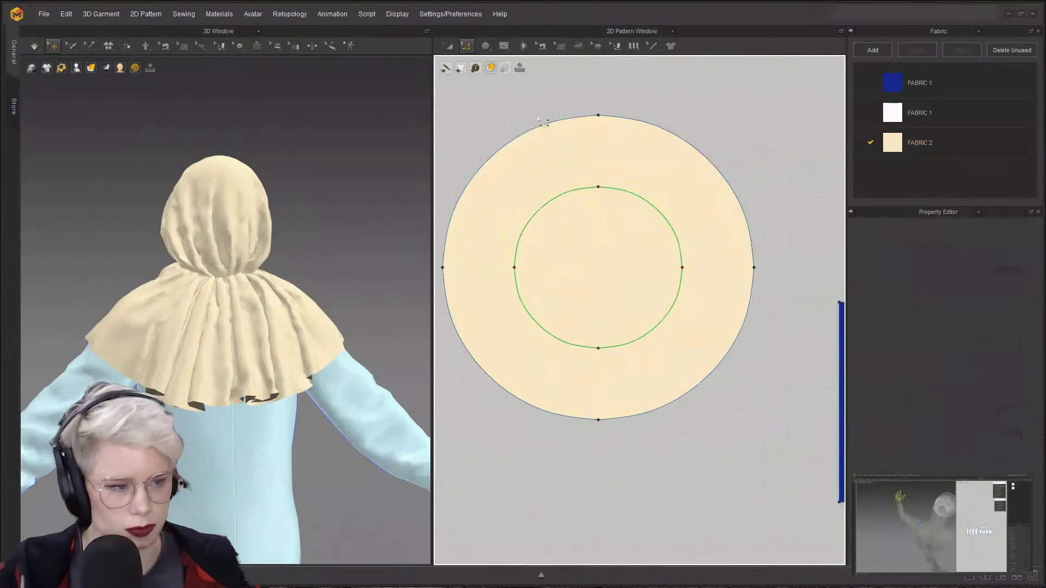
pyautogui.click(592, 124)
pyautogui.rightClick(586, 120)
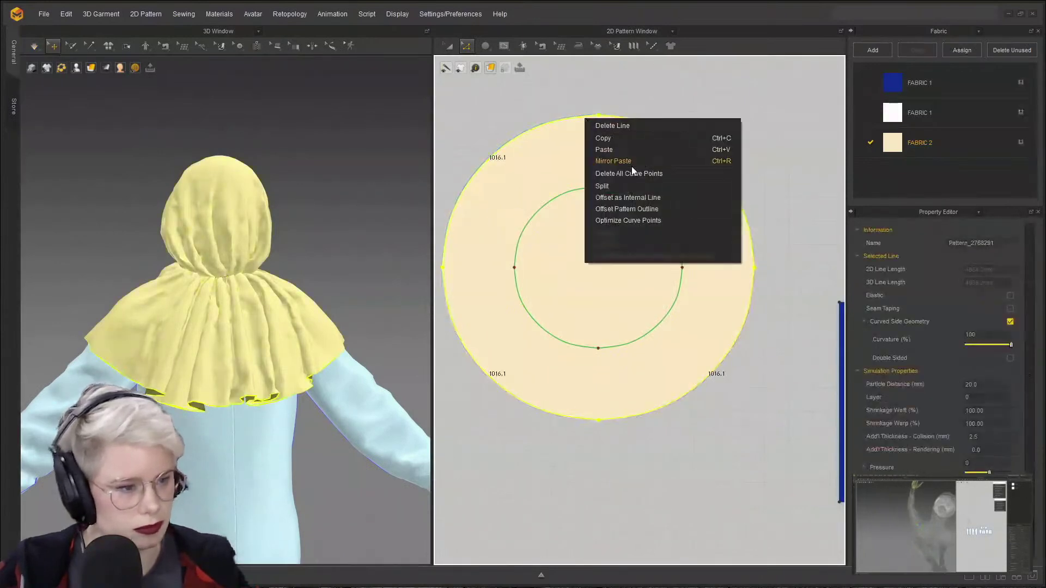
pyautogui.click(639, 197)
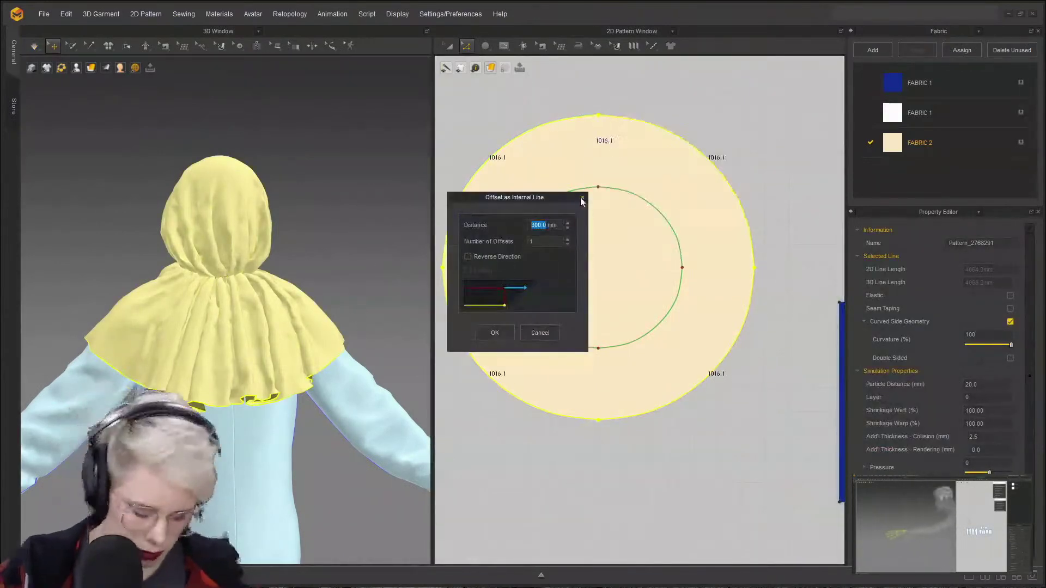
pyautogui.write('100')
pyautogui.click(496, 333)
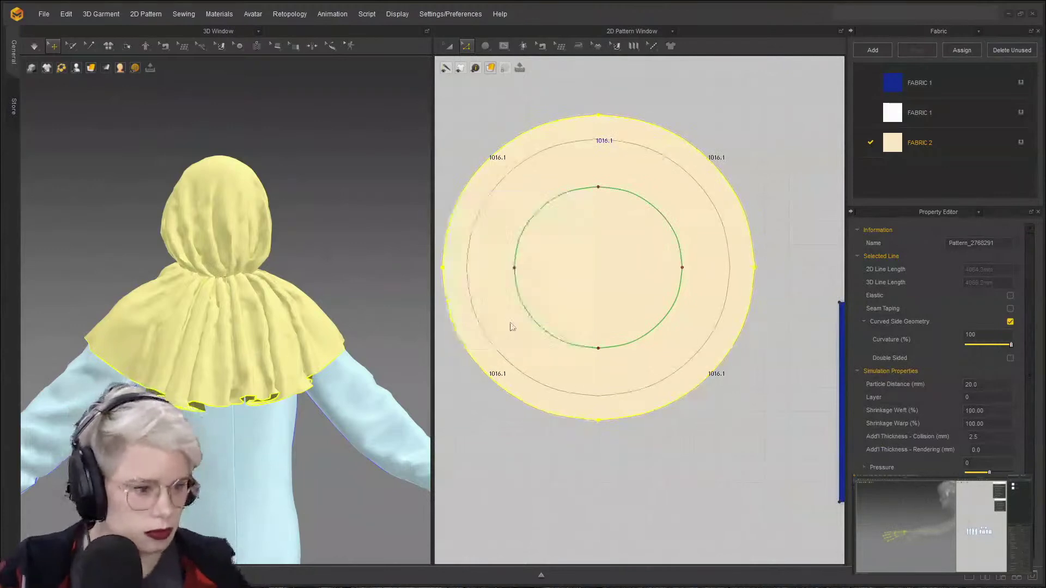
# - Cut the hood pattern along the offset circle and delete the outer ring to shorten the hood
pyautogui.click(654, 159)
pyautogui.rightClick(648, 151)
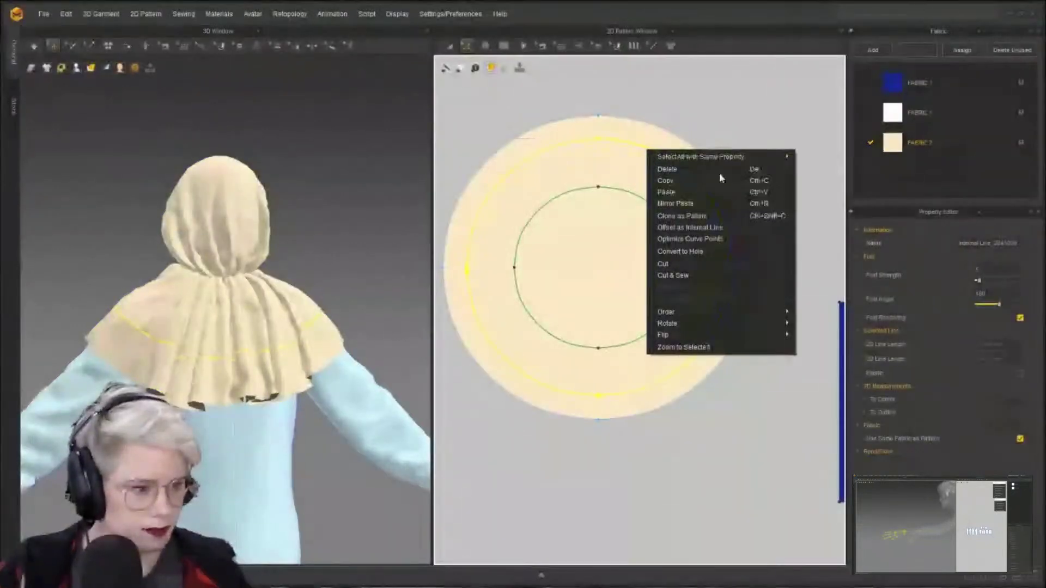
pyautogui.click(662, 264)
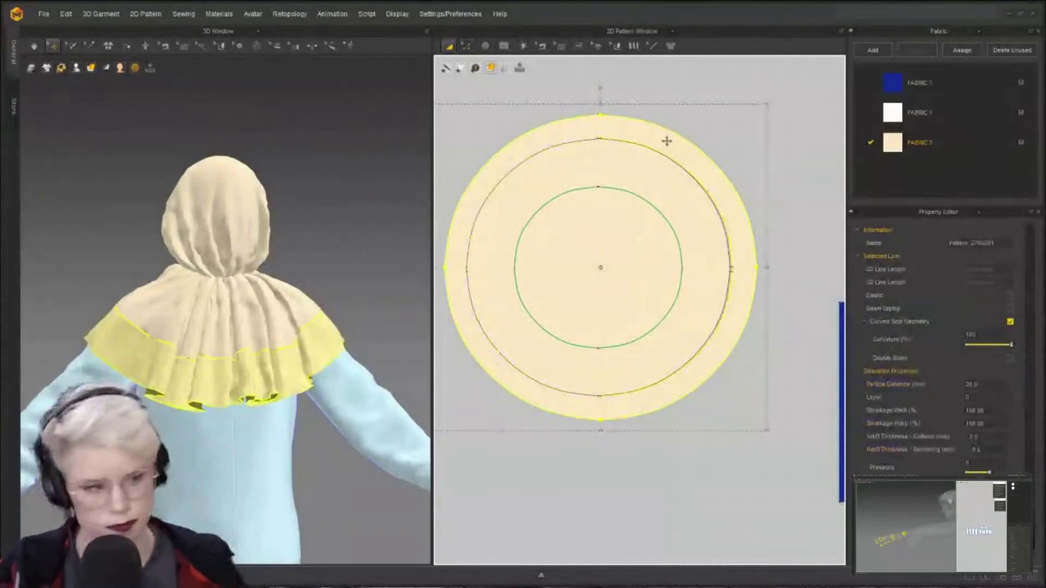
pyautogui.press('Delete')
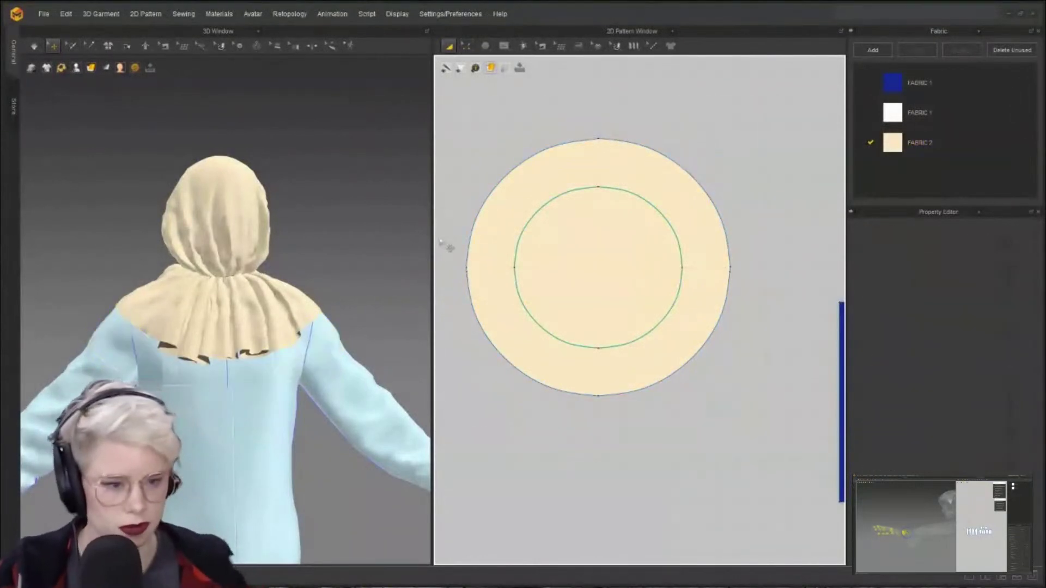
# - Simulate the shortened hood and pull its hem to settle the gathered cloth around the shoulders
pyautogui.press('space')
pyautogui.moveTo(405, 282); pyautogui.dragTo(352, 289, button='right')
pyautogui.moveTo(188, 321); pyautogui.dragTo(159, 326)
pyautogui.click(623, 223)
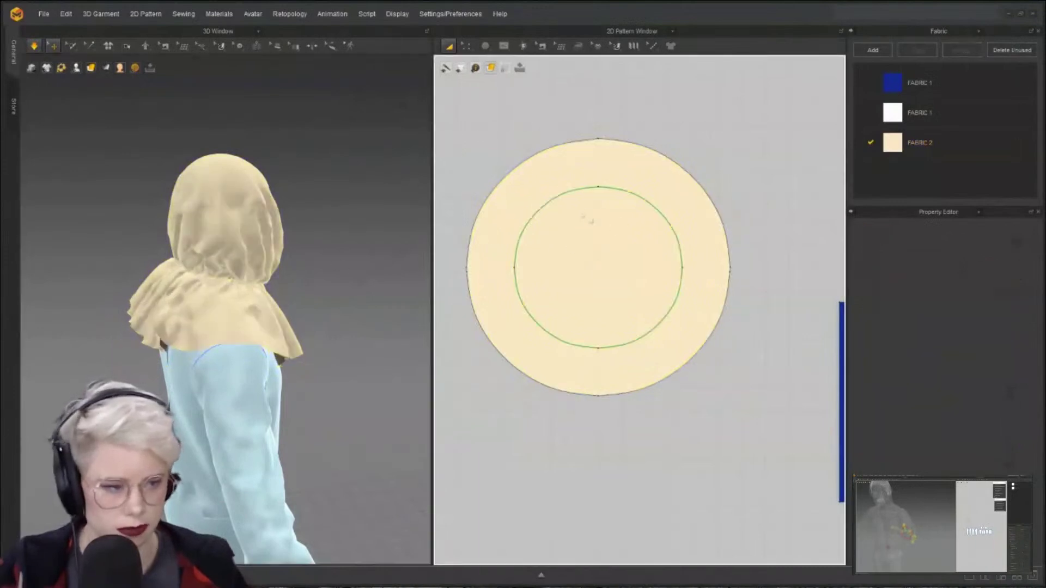
pyautogui.click(579, 189)
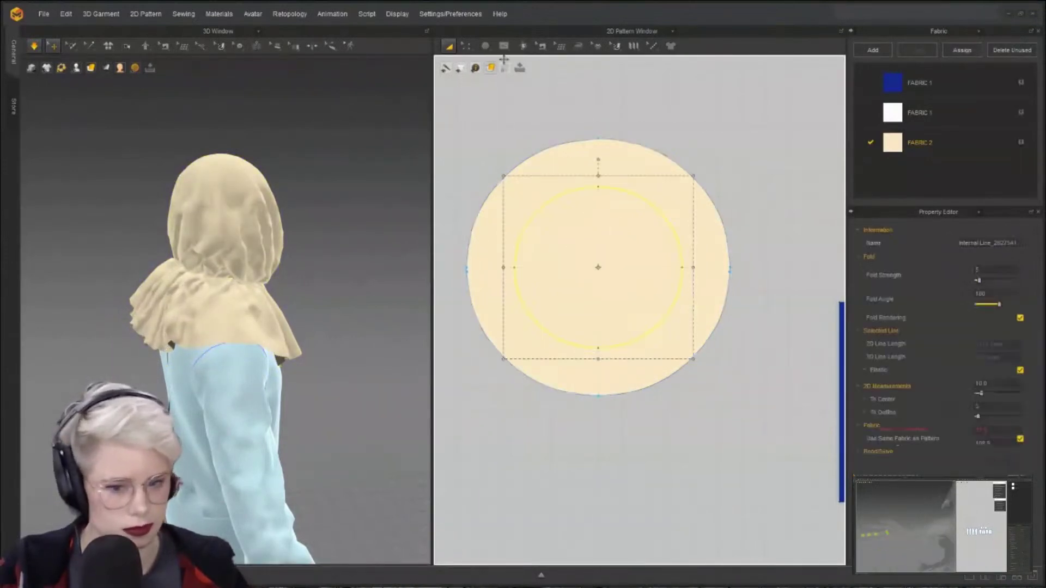
pyautogui.click(1018, 370)
pyautogui.moveTo(644, 160); pyautogui.dragTo(647, 159)
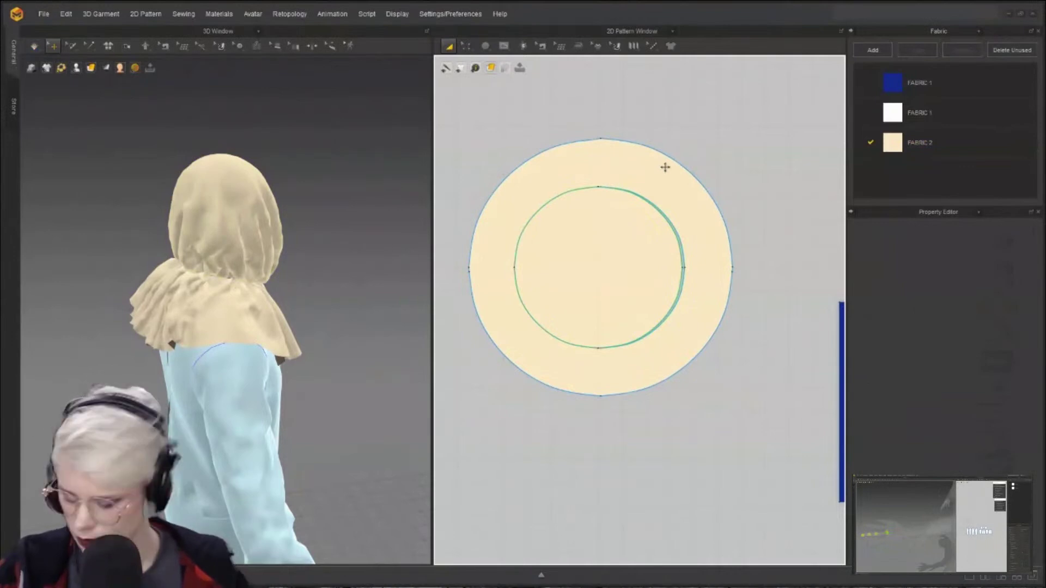
pyautogui.hotkey('ctrl', 'z')
pyautogui.hotkey('ctrl', 'z')
pyautogui.hotkey('ctrl', 'z')
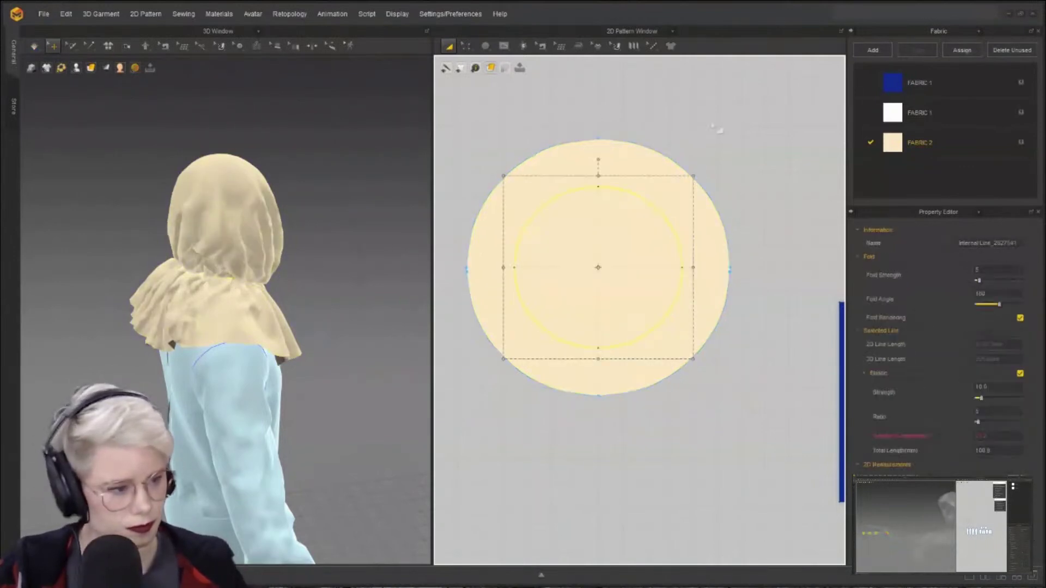
pyautogui.moveTo(609, 217); pyautogui.dragTo(650, 280)
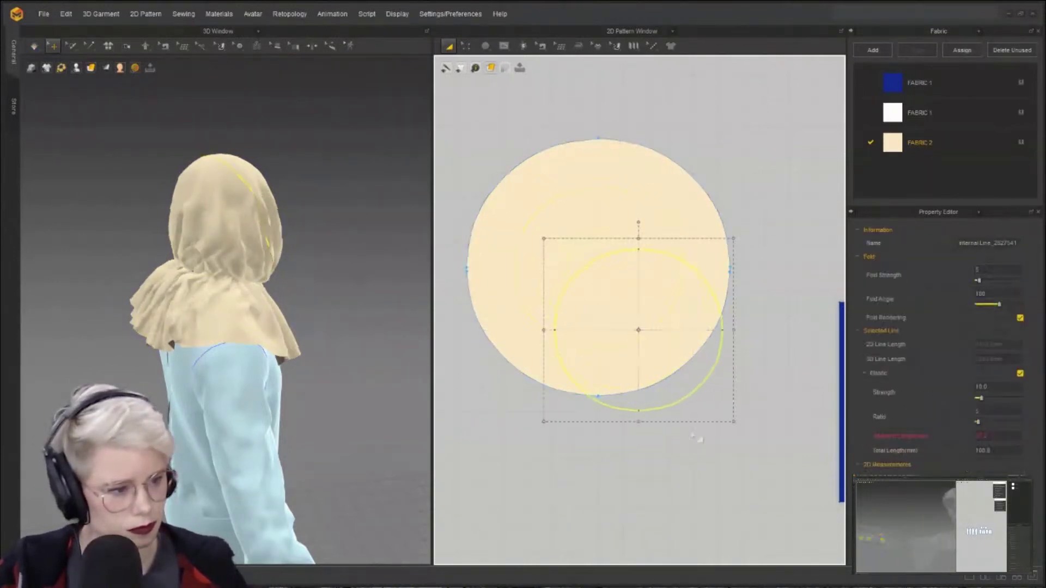
pyautogui.hotkey('ctrl', 'z')
# - Offset the hood's elastic circle inward as one internal line at 100 mm and delete the original circle
pyautogui.rightClick(624, 201)
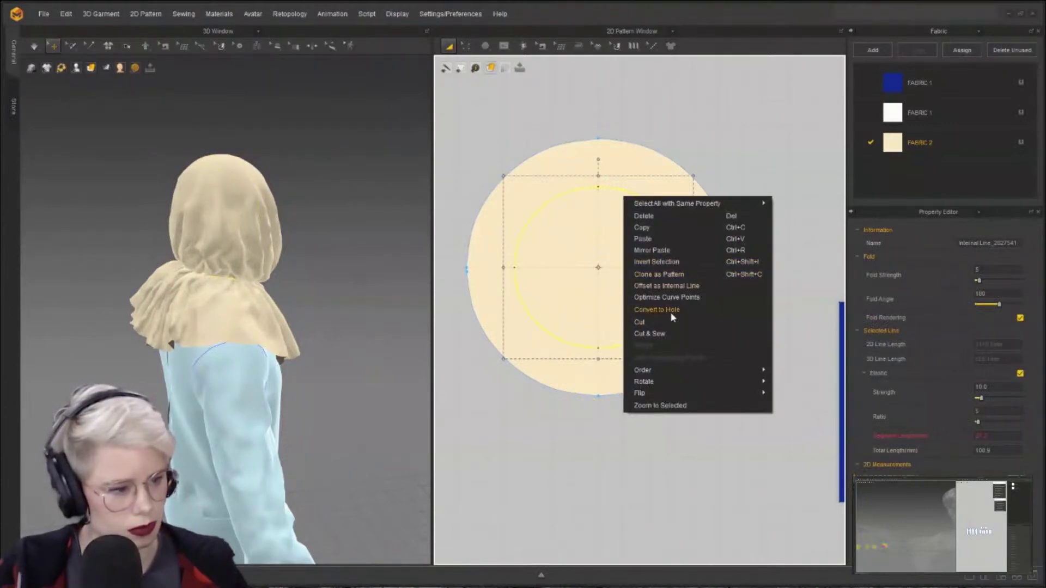
pyautogui.click(691, 285)
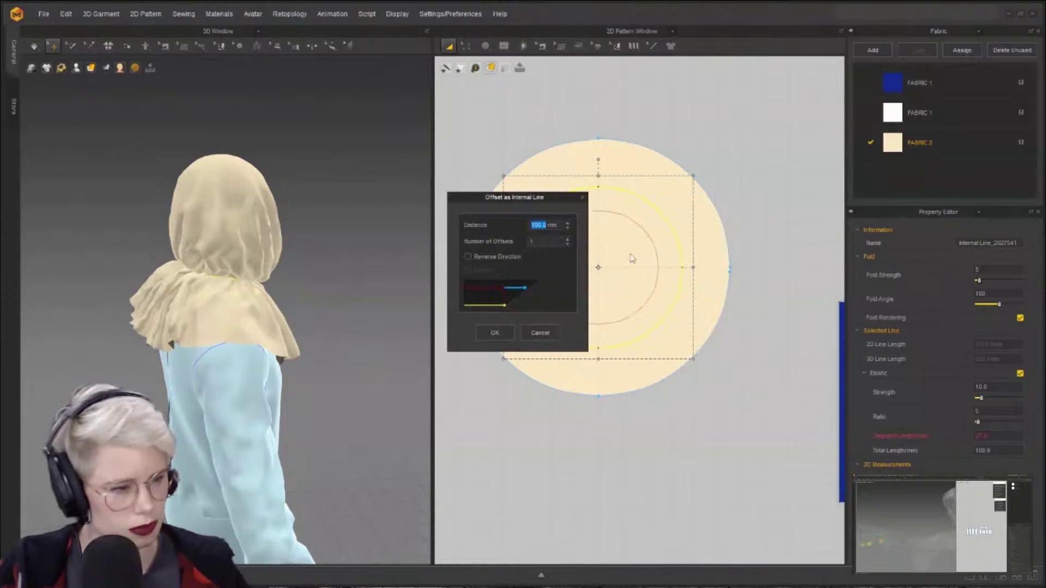
pyautogui.click(512, 333)
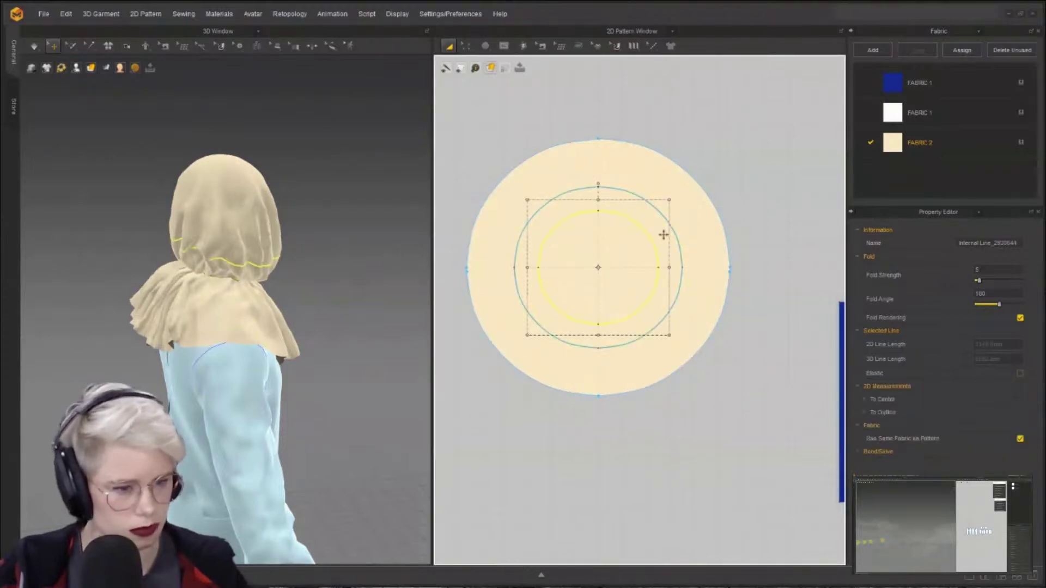
pyautogui.press('Delete')
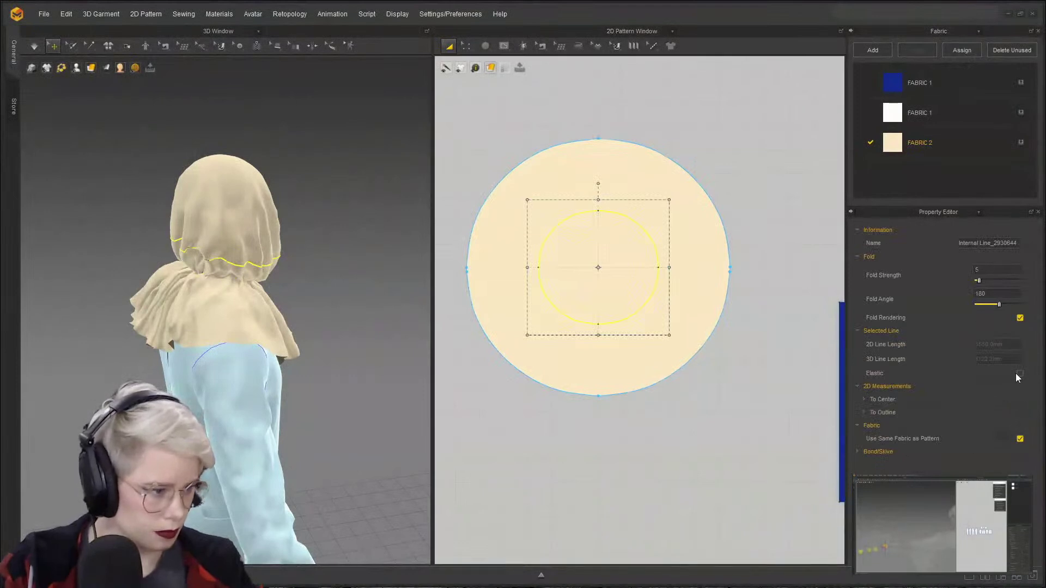
# - Enable Elastic on the smaller circle with a ratio of 40 and simulate, pulling the hood's cloth down around the neck
pyautogui.click(1019, 374)
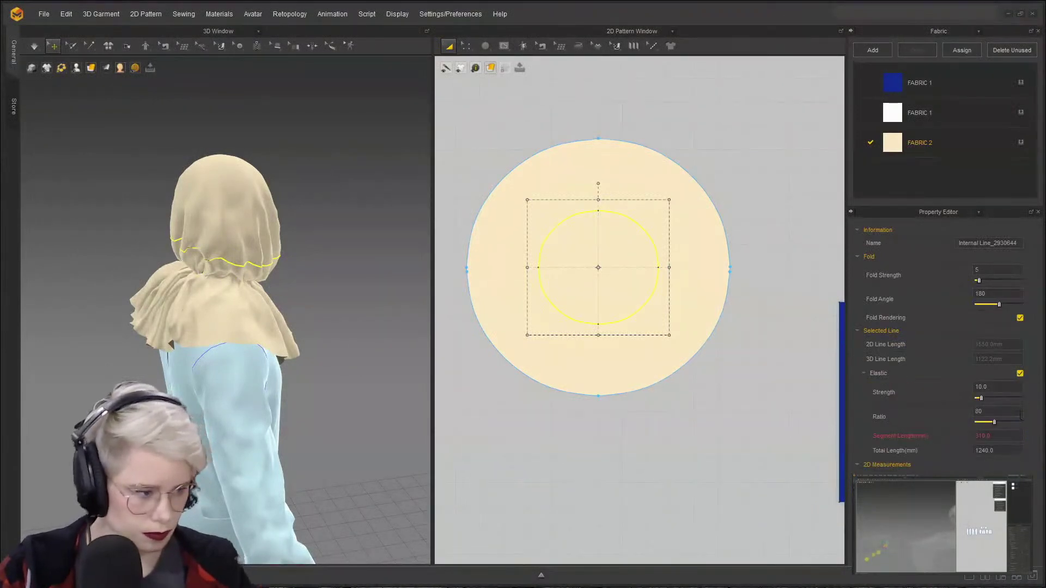
pyautogui.write('40')
pyautogui.press('Return')
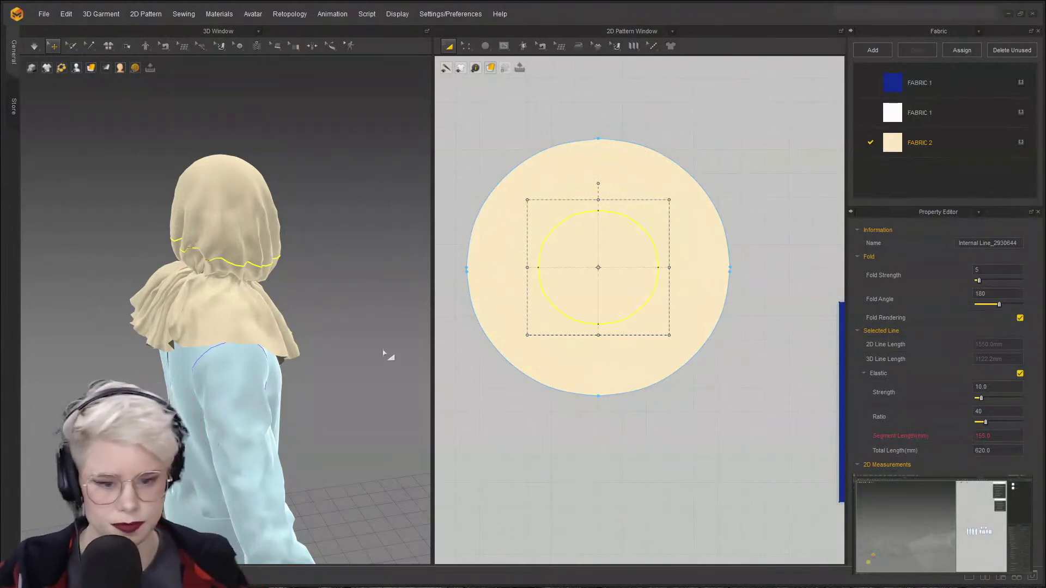
pyautogui.press('space')
pyautogui.moveTo(237, 254); pyautogui.dragTo(271, 287)
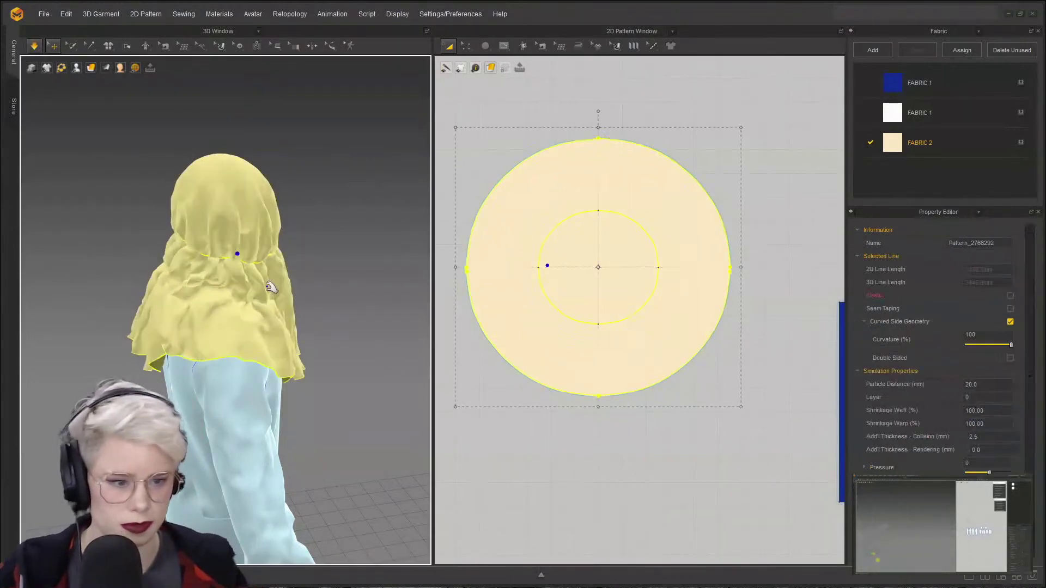
pyautogui.moveTo(203, 273)
pyautogui.mouseDown()
pyautogui.moveTo(272, 340)
pyautogui.moveTo(201, 289)
pyautogui.mouseUp()
pyautogui.moveTo(266, 285); pyautogui.dragTo(408, 325)
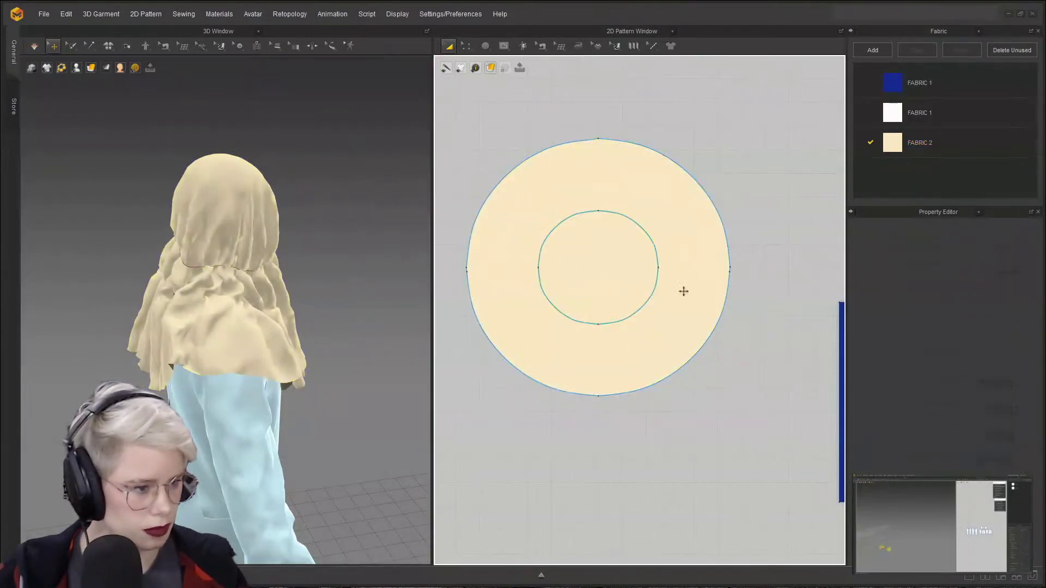
# - Lower the smaller circle's elastic ratio to 20 and simulate to gather the hood more tightly at the neck
pyautogui.click(658, 269)
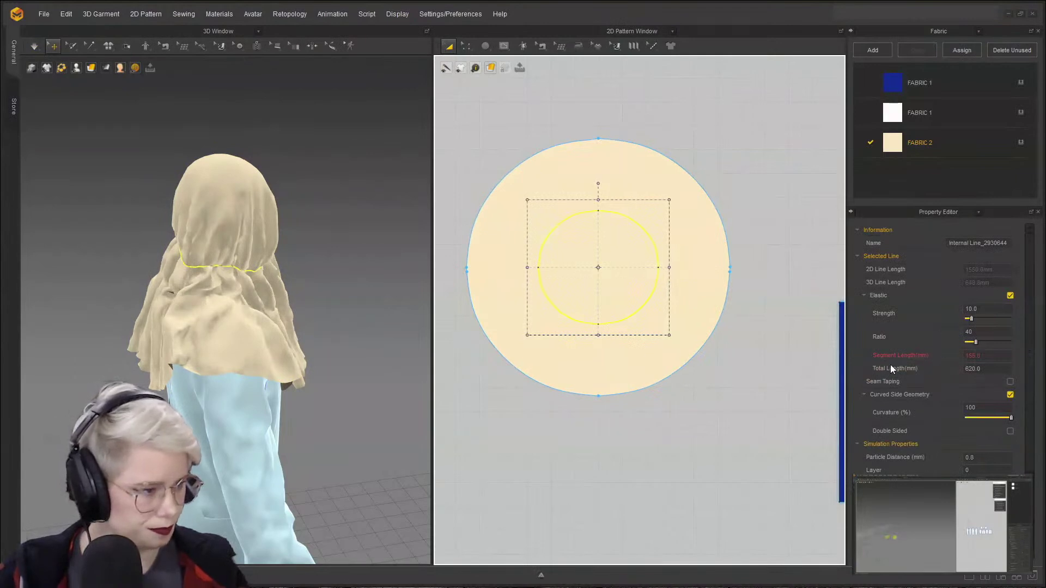
pyautogui.click(734, 343)
pyautogui.click(649, 233)
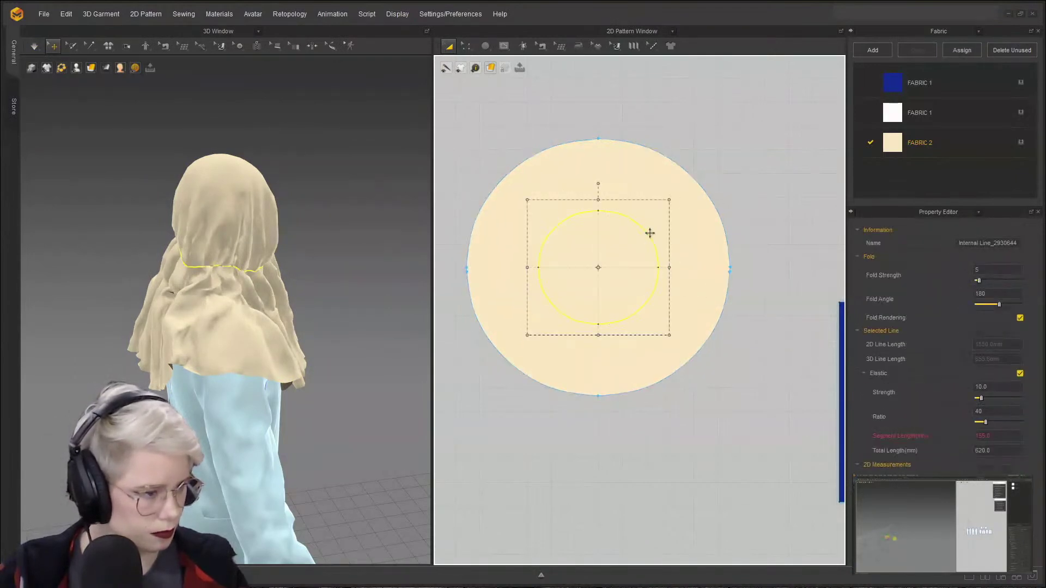
pyautogui.doubleClick(984, 413)
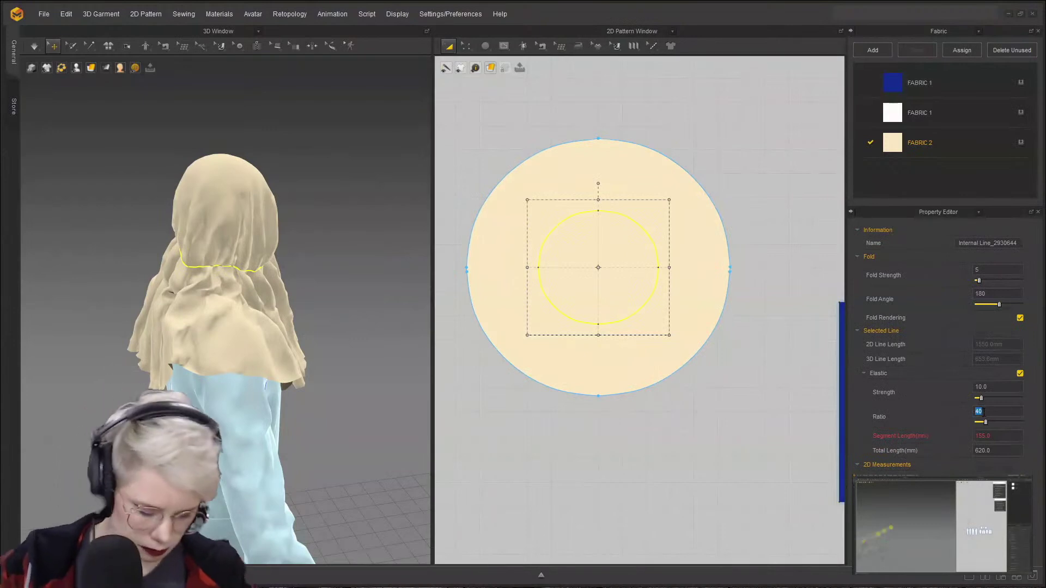
pyautogui.write('20')
pyautogui.press('Return')
pyautogui.press('space')
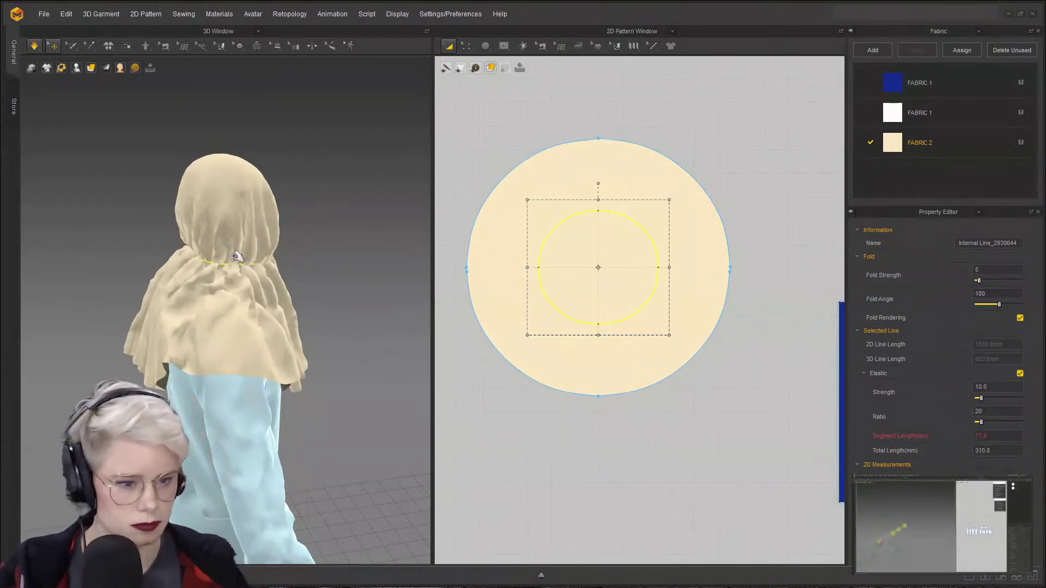
pyautogui.moveTo(236, 253); pyautogui.dragTo(150, 243, button='right')
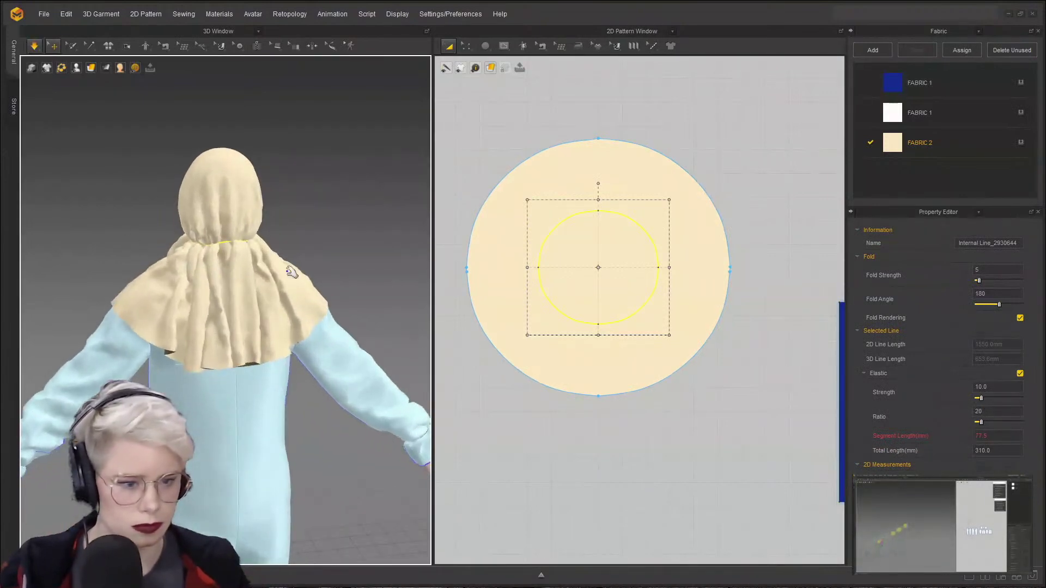
# - Try offsetting the smaller elastic circle outward as one internal line at 100 mm with Reverse Direction enabled
pyautogui.rightClick(580, 216)
pyautogui.click(656, 305)
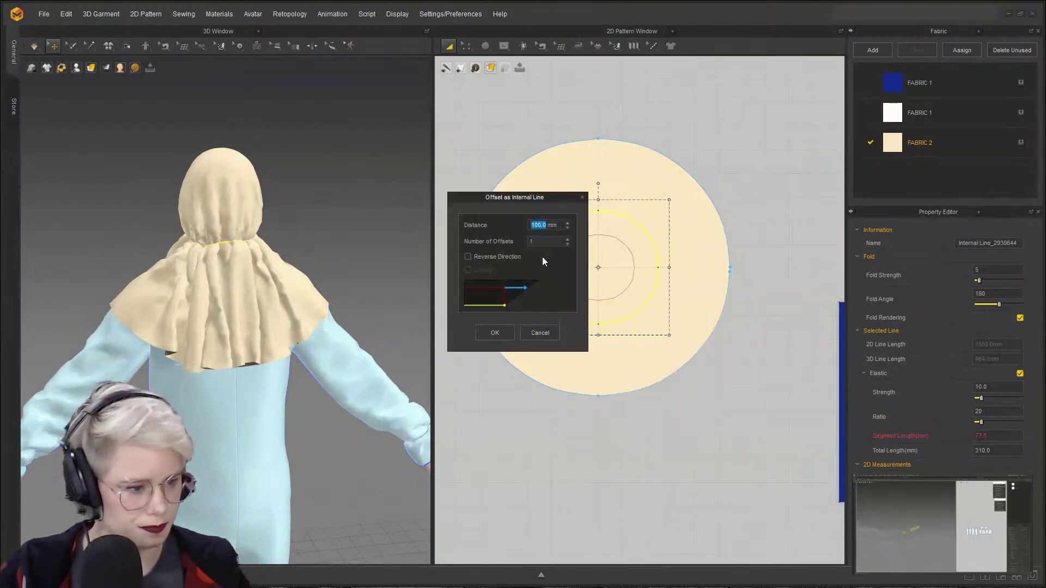
pyautogui.click(469, 257)
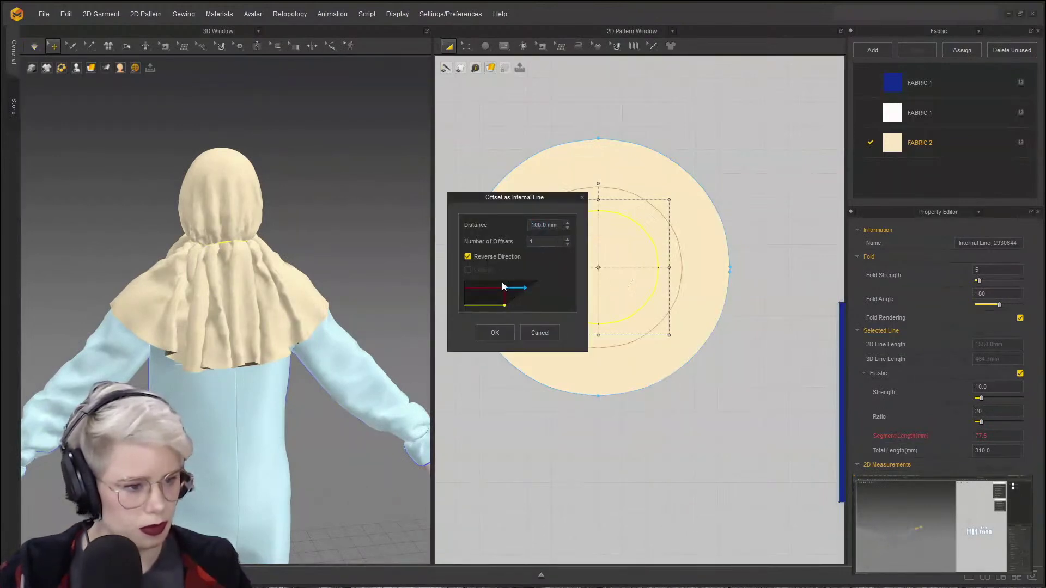
pyautogui.click(495, 333)
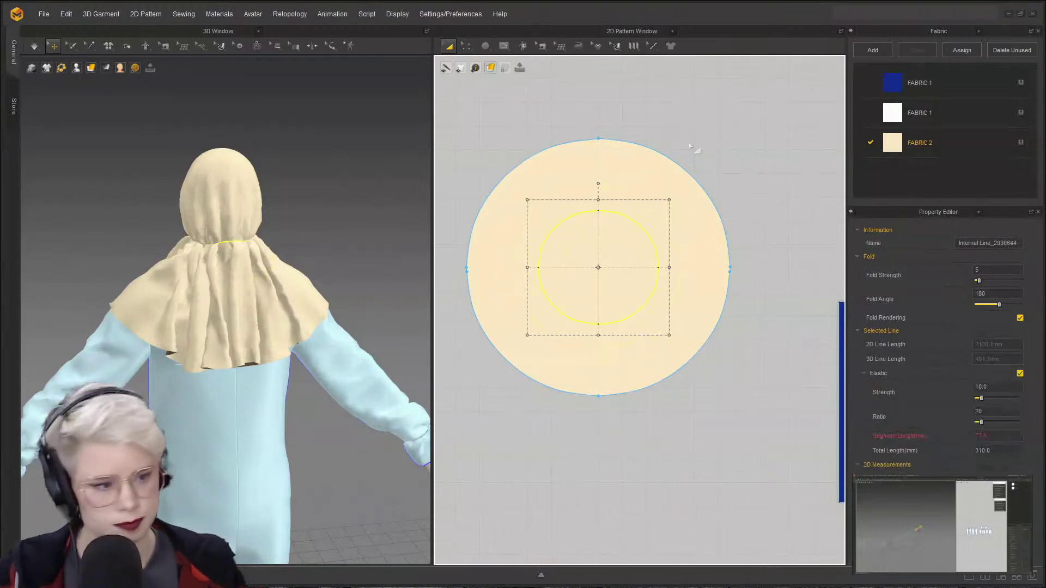
# - Undo the circle changes until the hood's original elastic circle is restored, and delete the smaller offset circle
pyautogui.hotkey('ctrl', 'z')
pyautogui.hotkey('ctrl', 'z')
pyautogui.hotkey('ctrl', 'z')
pyautogui.hotkey('ctrl', 'z')
pyautogui.hotkey('ctrl', 'z')
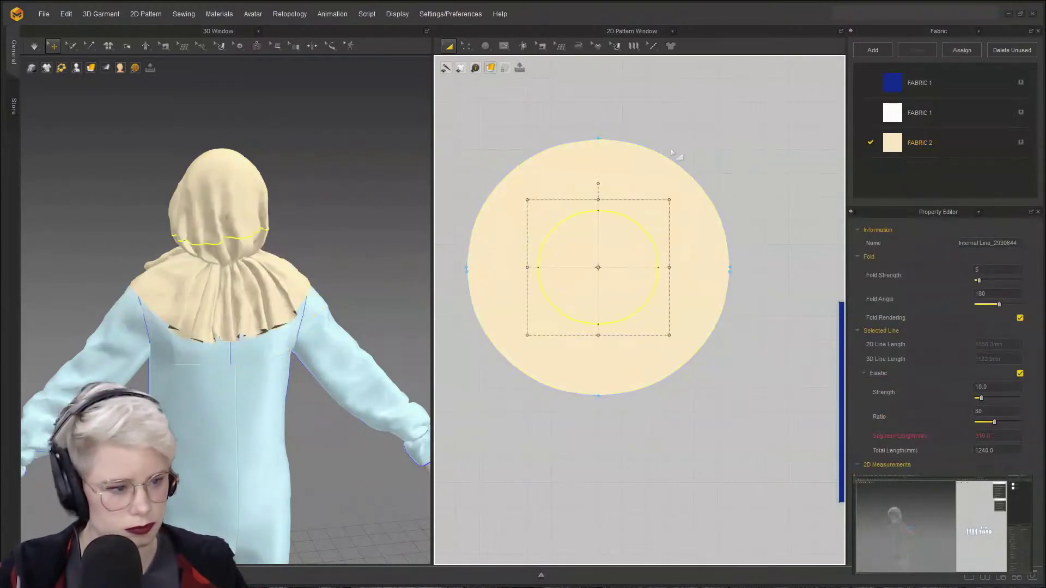
pyautogui.hotkey('ctrl', 'y')
pyautogui.hotkey('ctrl', 'y')
pyautogui.hotkey('ctrl', 'y')
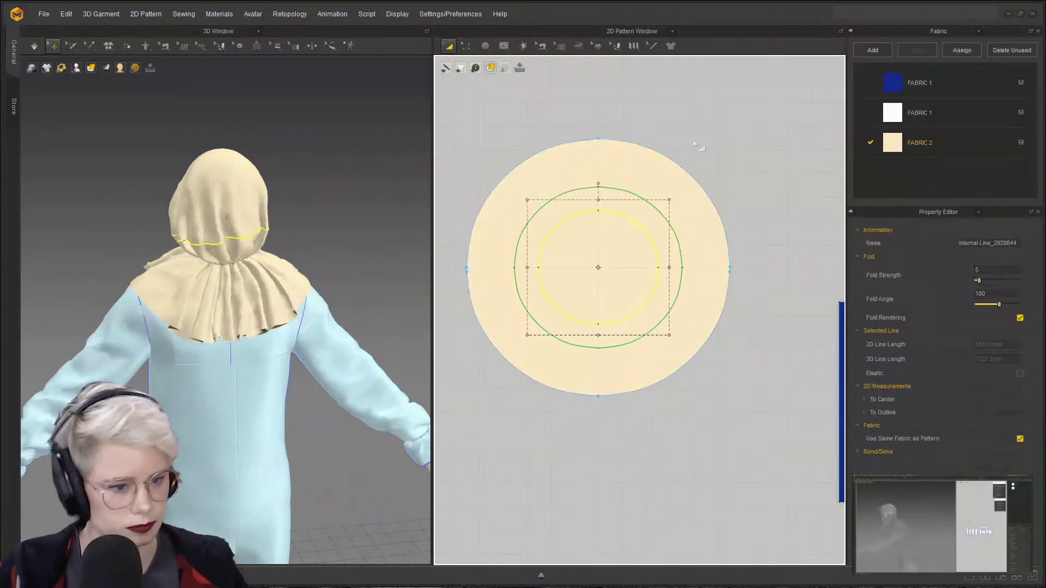
pyautogui.press('Delete')
# - Simulate the hood again to settle the cloth gathered by the original elastic circle around the neck and shoulders
pyautogui.press('space')
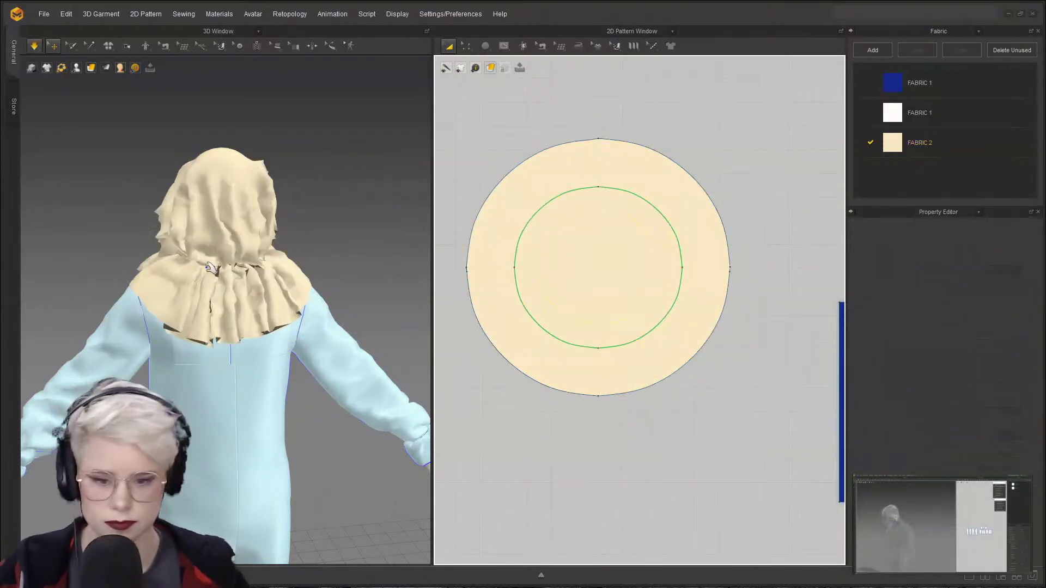
pyautogui.moveTo(261, 289); pyautogui.dragTo(218, 288, button='right')
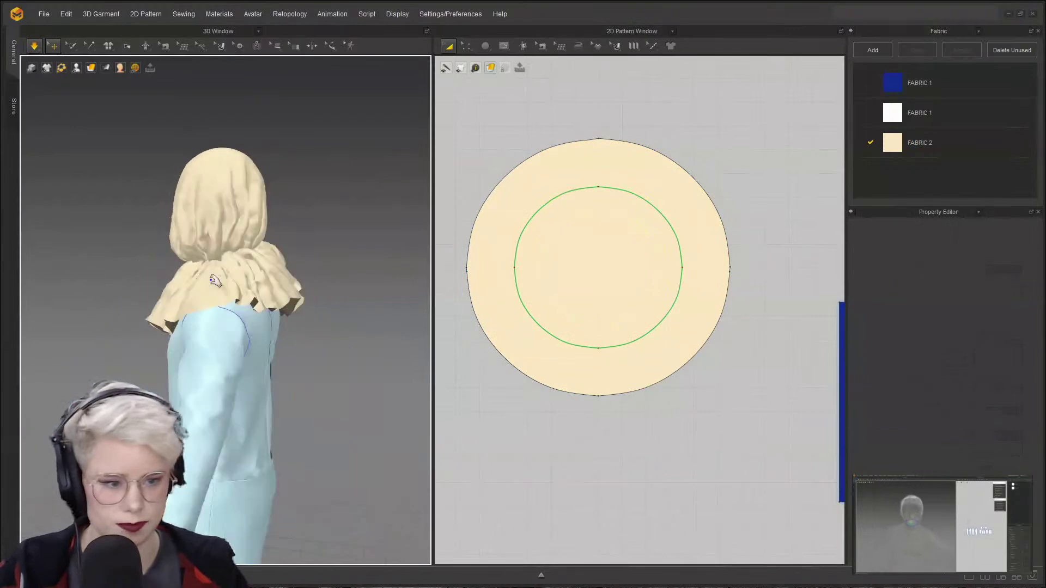
pyautogui.click(262, 310)
pyautogui.click(585, 171)
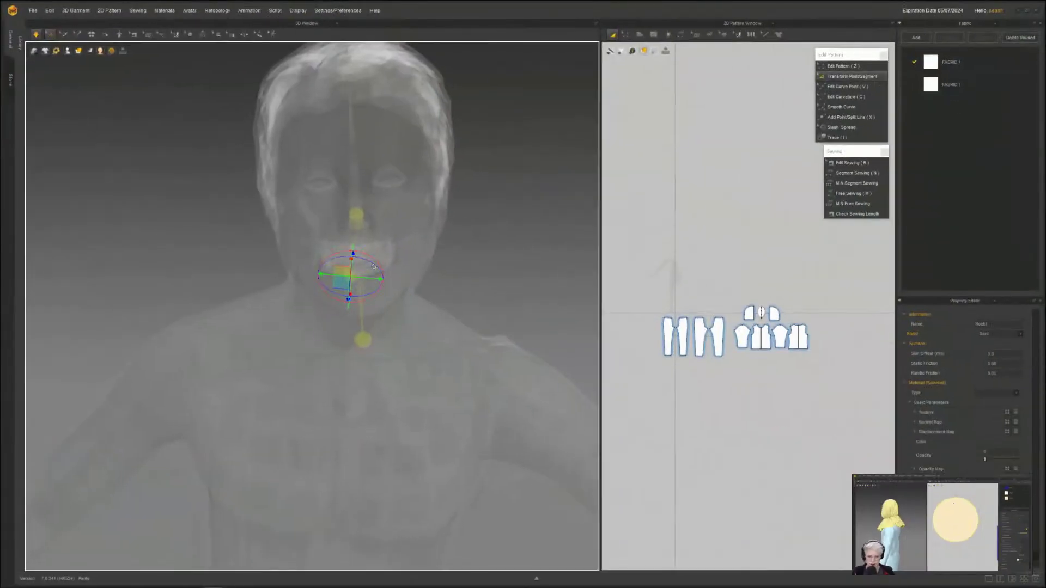
# - Rotate the avatar's neck joint to shift the head sideways and raise the chin slightly
pyautogui.moveTo(373, 267); pyautogui.dragTo(379, 260)
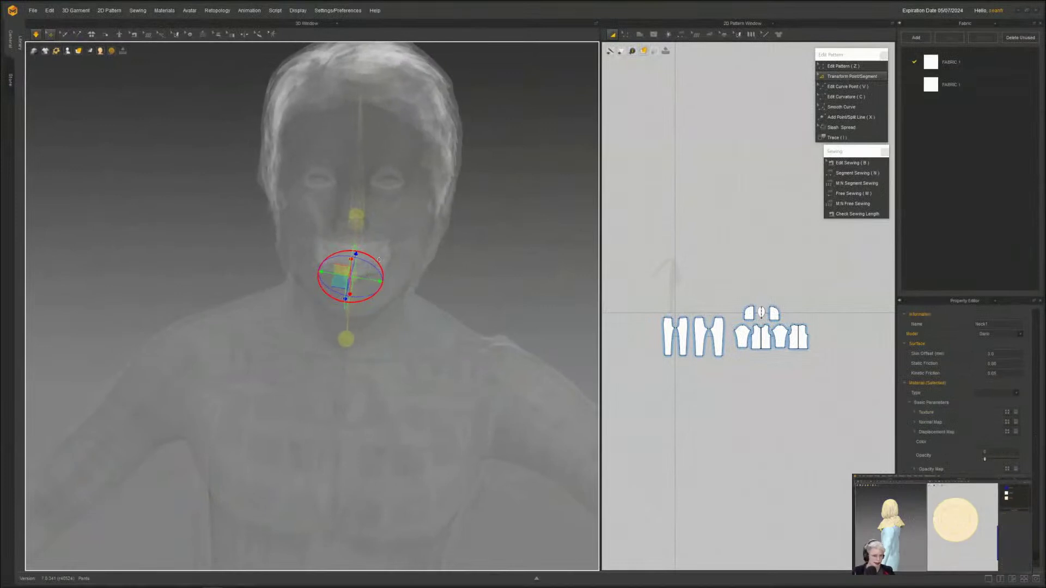
pyautogui.moveTo(358, 298); pyautogui.dragTo(403, 301)
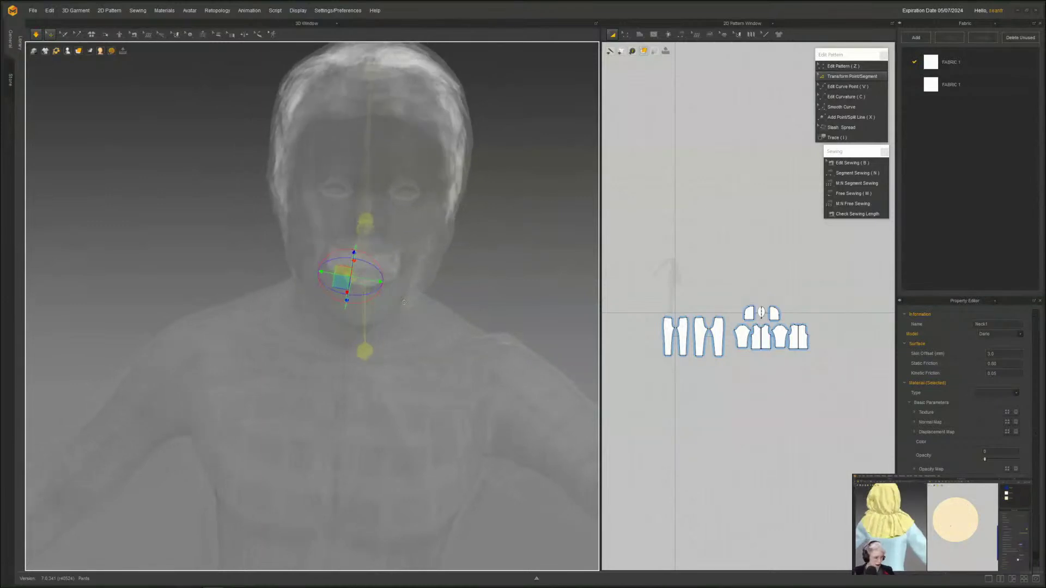
pyautogui.moveTo(403, 302); pyautogui.dragTo(482, 311, button='right')
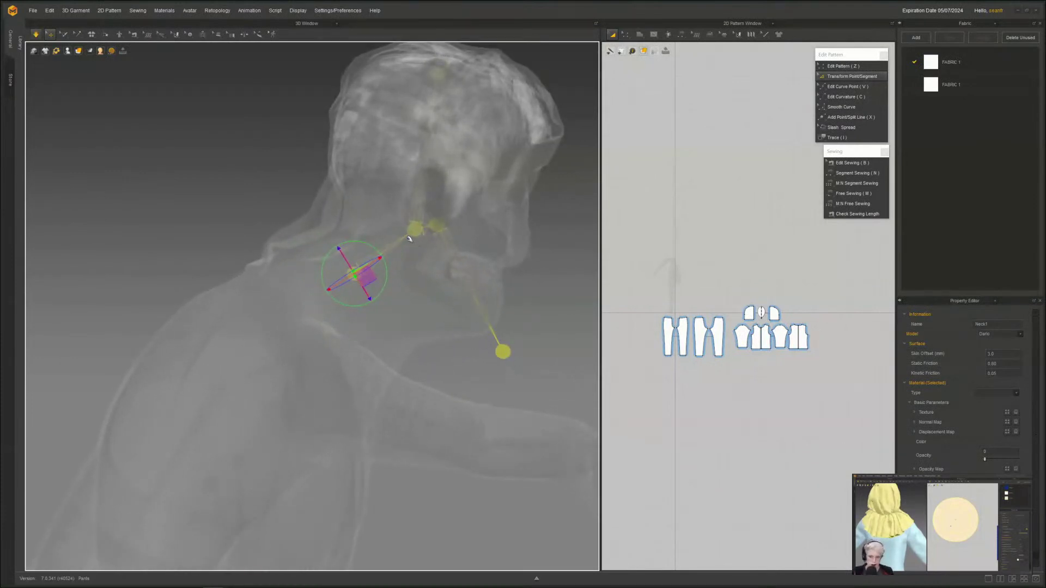
pyautogui.click(576, 326)
pyautogui.click(356, 276)
pyautogui.moveTo(354, 307); pyautogui.dragTo(356, 305)
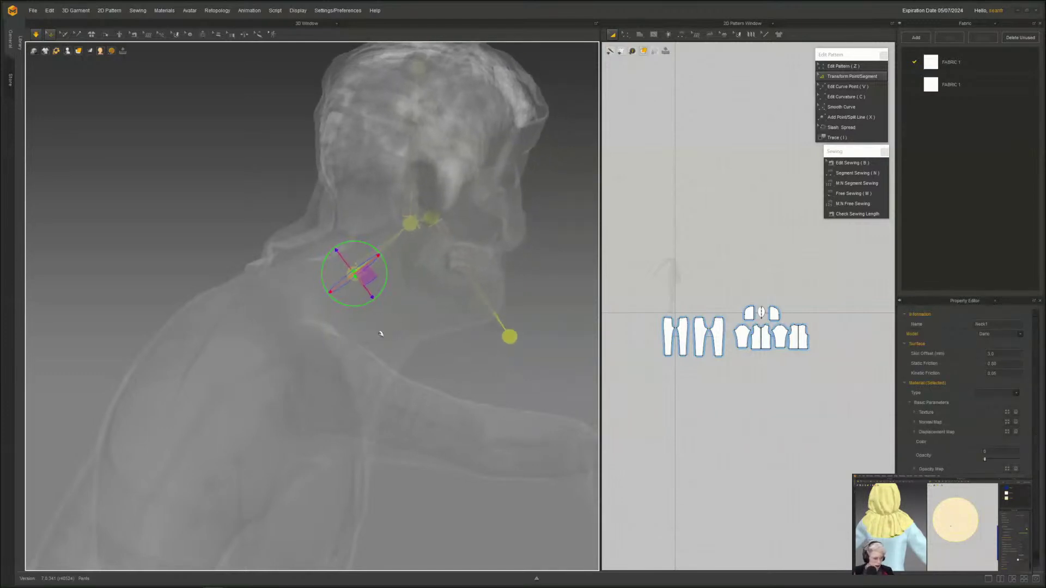
pyautogui.click(463, 380)
# - Select the avatar's right arm joint and rotate it slightly to adjust the arm's swing
pyautogui.moveTo(463, 380); pyautogui.dragTo(409, 390, button='right')
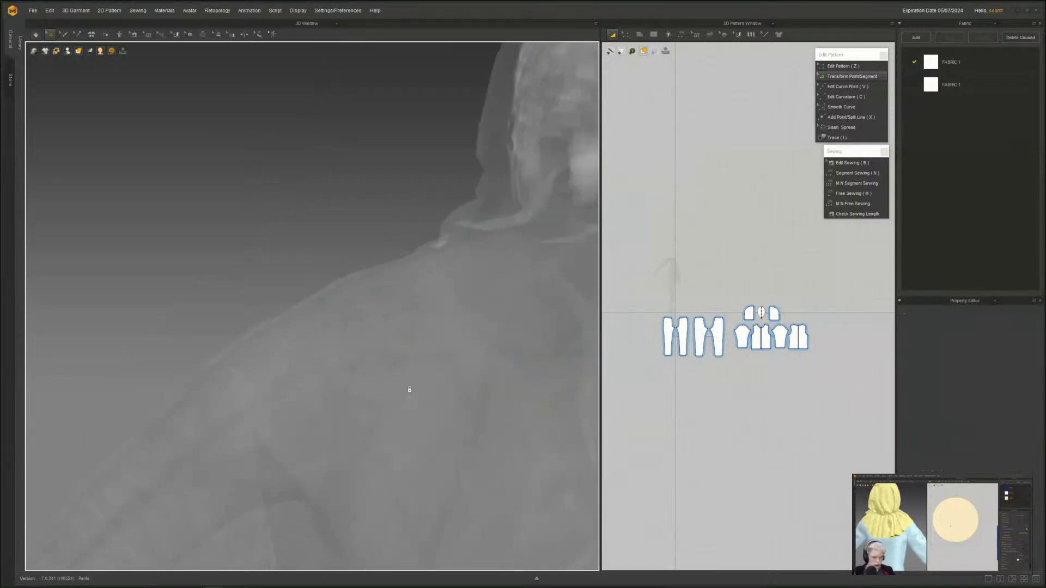
pyautogui.scroll(-5, 409, 390)
pyautogui.moveTo(434, 314); pyautogui.dragTo(417, 334, button='right')
pyautogui.click(430, 305)
pyautogui.moveTo(583, 340); pyautogui.dragTo(494, 379, button='right')
pyautogui.click(494, 377)
pyautogui.scroll(3, 508, 268)
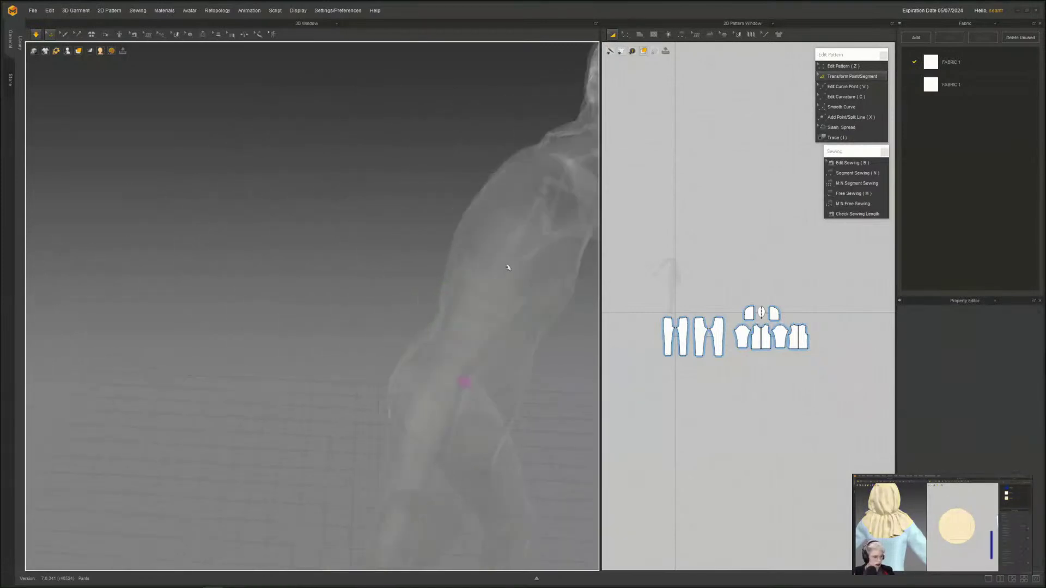
pyautogui.click(522, 224)
pyautogui.moveTo(527, 289); pyautogui.dragTo(457, 294, button='right')
pyautogui.moveTo(458, 294); pyautogui.dragTo(233, 338, button='middle')
pyautogui.moveTo(233, 338); pyautogui.dragTo(283, 380, button='right')
pyautogui.moveTo(274, 309); pyautogui.dragTo(284, 309)
pyautogui.moveTo(284, 356); pyautogui.dragTo(280, 246, button='middle')
pyautogui.moveTo(279, 246); pyautogui.dragTo(354, 418, button='right')
# - Rotate the avatar's right forearm joint to lift the forearm and bend the elbow
pyautogui.click(282, 313)
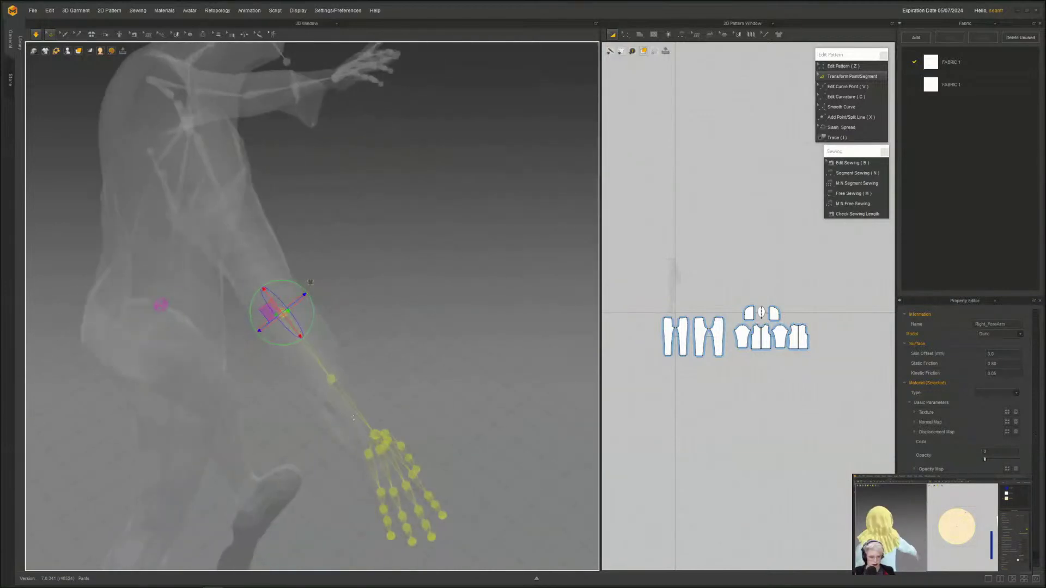
pyautogui.moveTo(317, 309); pyautogui.dragTo(328, 282)
pyautogui.moveTo(410, 404); pyautogui.dragTo(297, 382, button='right')
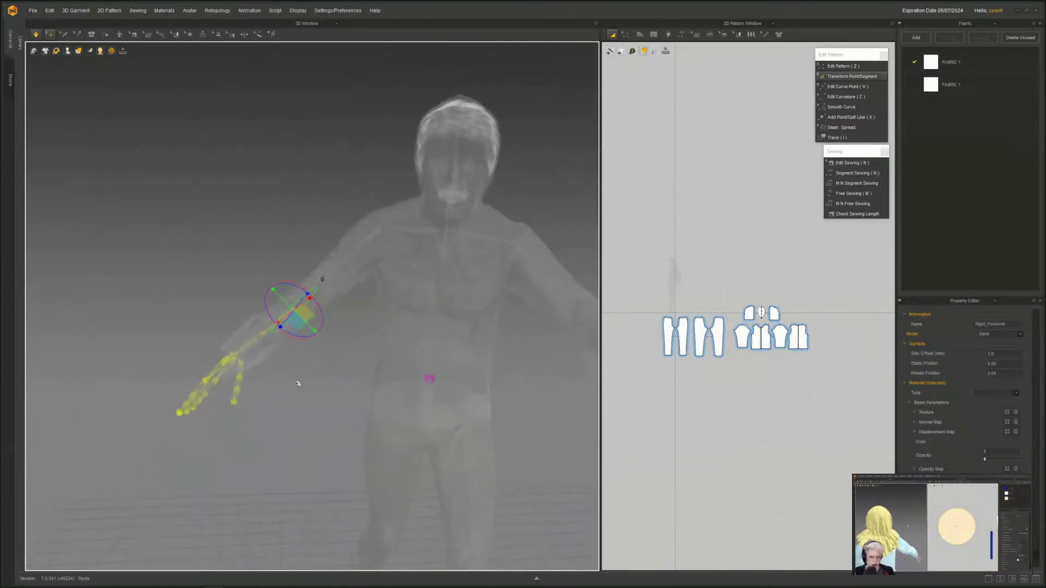
# - Select the avatar's right hand joint and rotate it at the wrist to turn the palm and spread fingers outward
pyautogui.scroll(4, 296, 383)
pyautogui.click(248, 432)
pyautogui.click(194, 380)
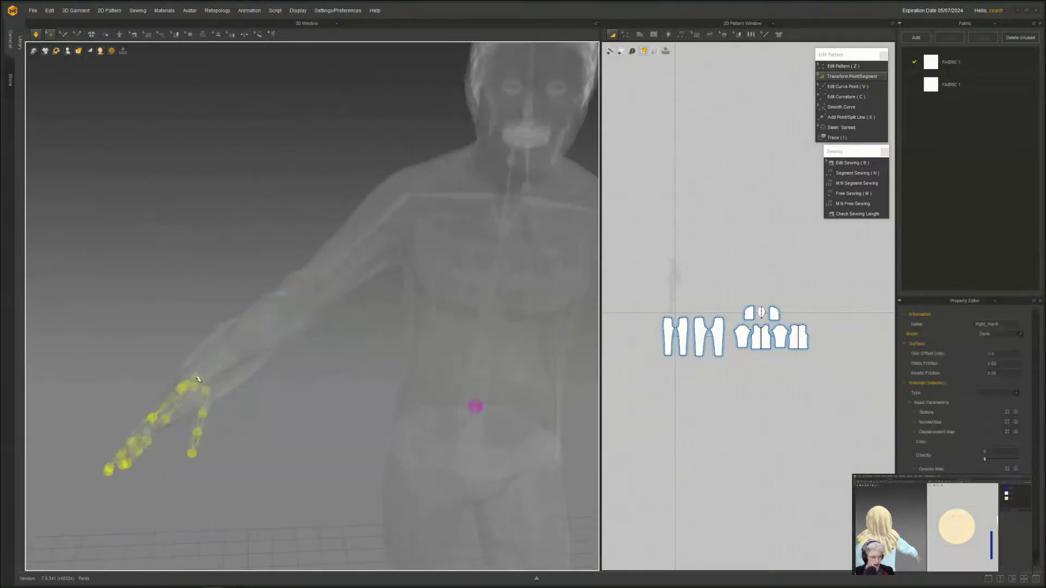
pyautogui.moveTo(194, 380); pyautogui.dragTo(428, 350, button='right')
pyautogui.scroll(2, 247, 469)
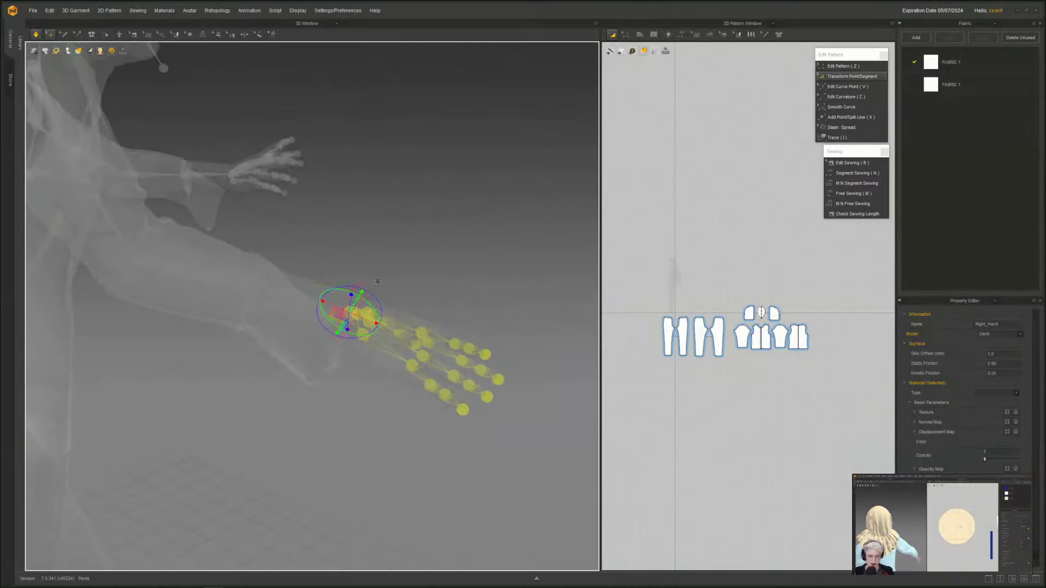
pyautogui.moveTo(360, 304)
pyautogui.mouseDown()
pyautogui.moveTo(351, 327)
pyautogui.moveTo(376, 291)
pyautogui.mouseUp()
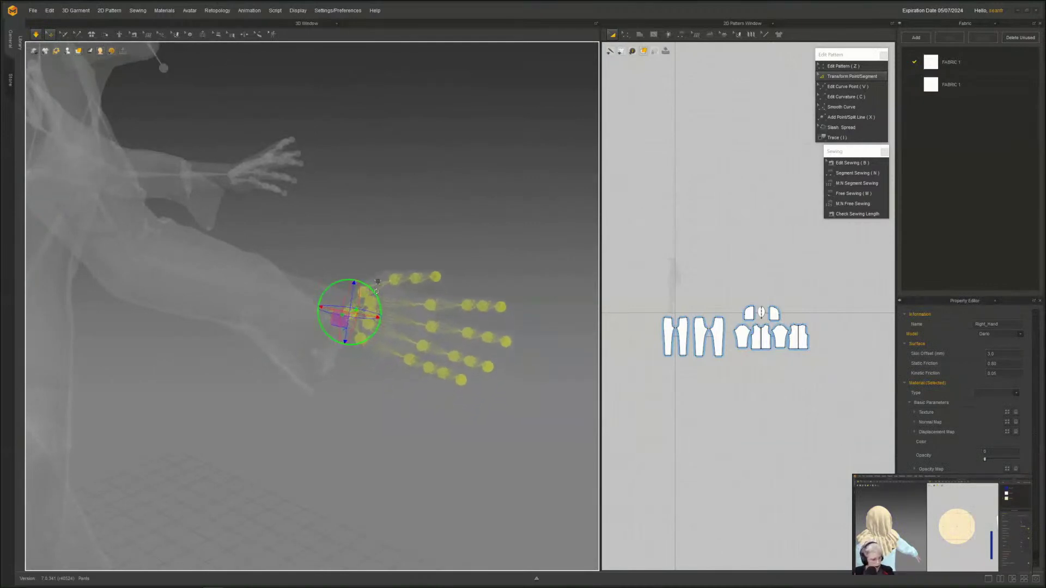
# - Rotate the base joint of the right index finger slightly and adjust the right thumb's angle
pyautogui.moveTo(410, 367); pyautogui.dragTo(447, 342, button='right')
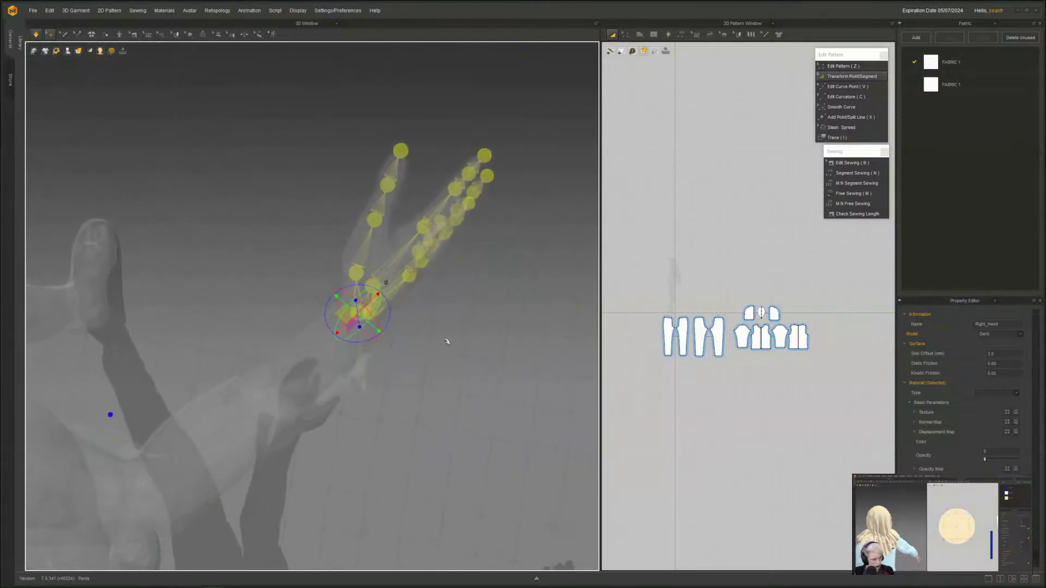
pyautogui.click(424, 229)
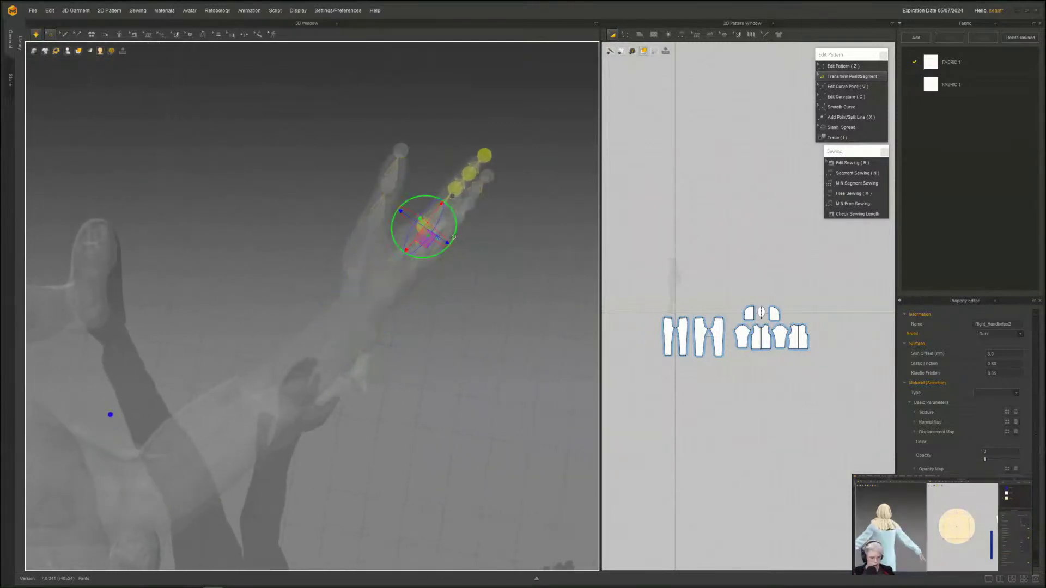
pyautogui.moveTo(455, 236); pyautogui.dragTo(454, 240)
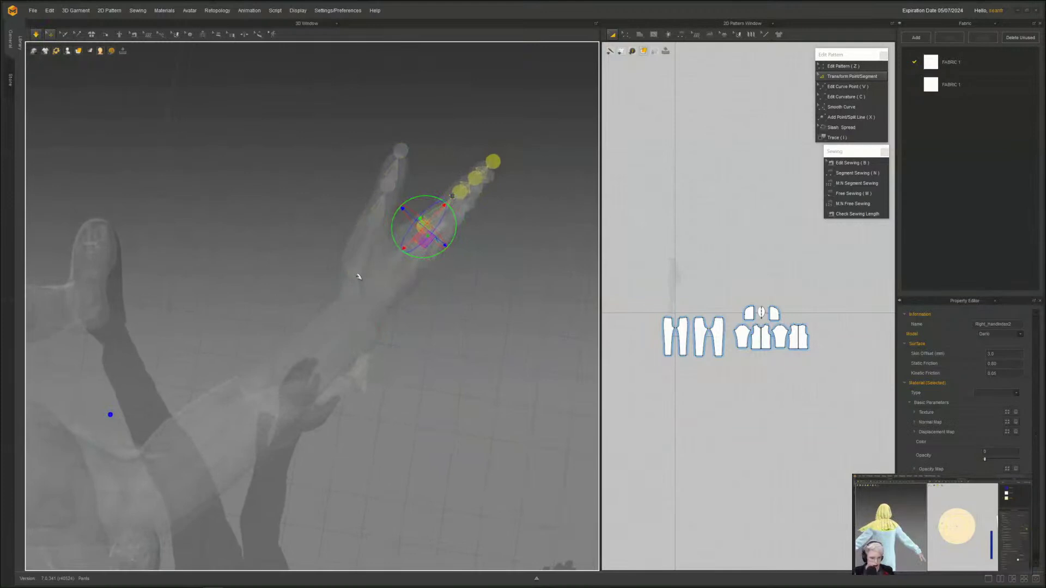
pyautogui.click(358, 275)
pyautogui.moveTo(386, 264); pyautogui.dragTo(383, 257)
# - Rotate the base joints of the right hand's ring and little fingers to change their spacing
pyautogui.moveTo(383, 258); pyautogui.dragTo(361, 294, button='right')
pyautogui.moveTo(294, 249); pyautogui.dragTo(283, 329, button='right')
pyautogui.click(278, 314)
pyautogui.click(268, 313)
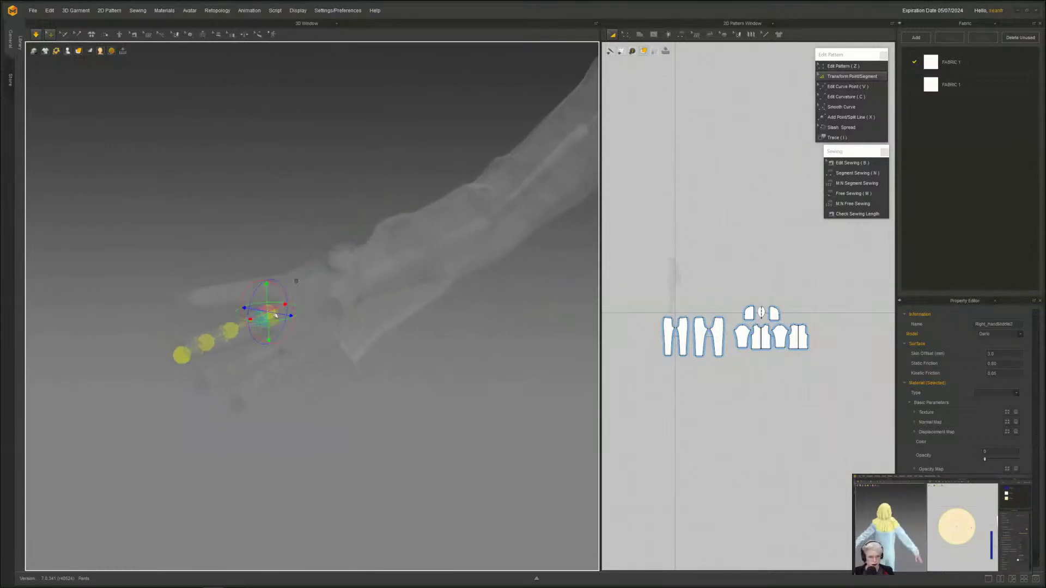
pyautogui.click(334, 436)
pyautogui.click(277, 343)
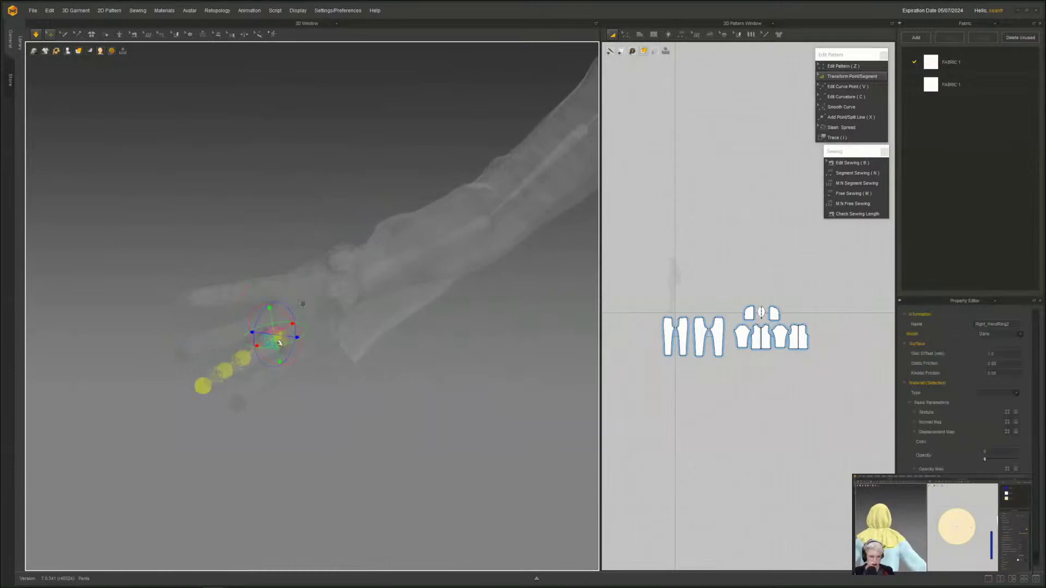
pyautogui.moveTo(293, 342); pyautogui.dragTo(293, 343)
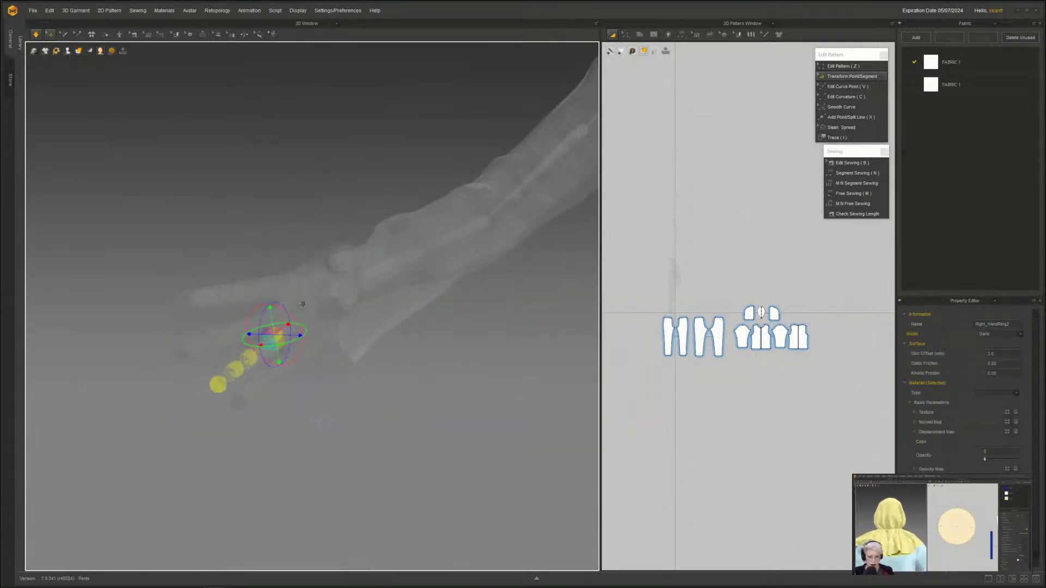
pyautogui.click(306, 373)
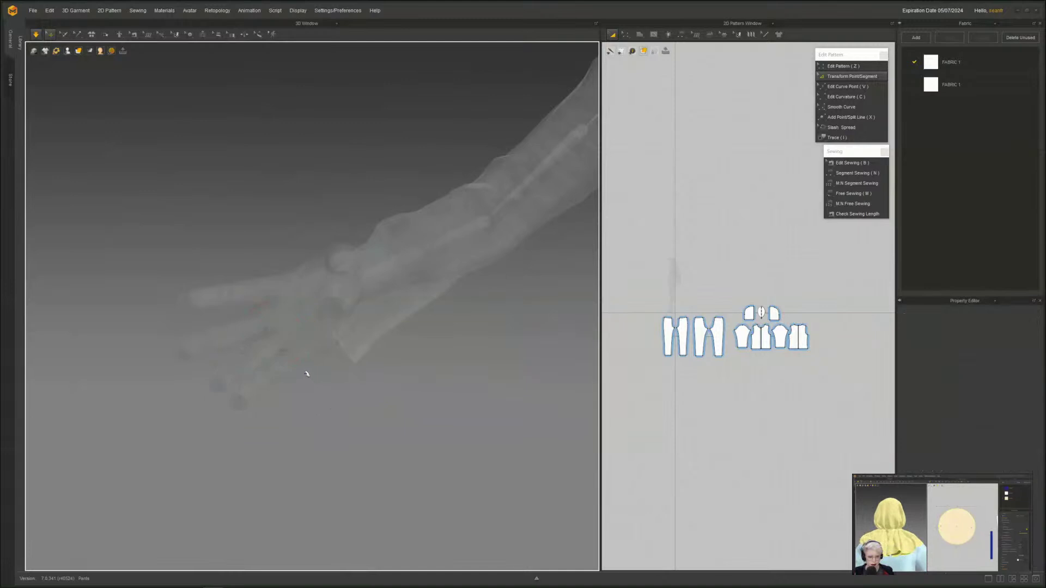
pyautogui.click(290, 356)
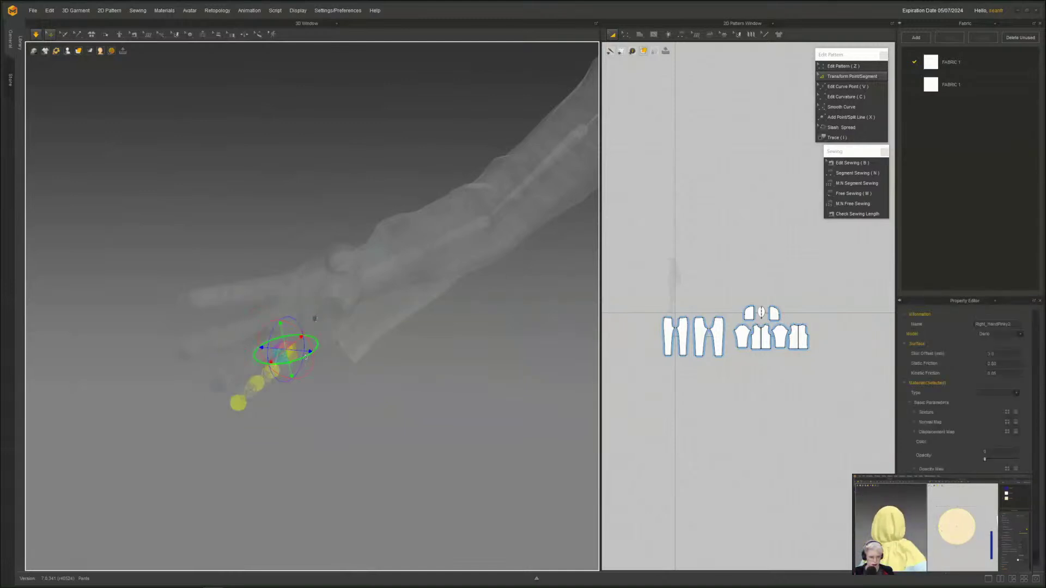
pyautogui.moveTo(270, 361); pyautogui.dragTo(288, 364)
# - Bend the right middle finger slightly by rotating its middle joint
pyautogui.moveTo(288, 383); pyautogui.dragTo(411, 324, button='right')
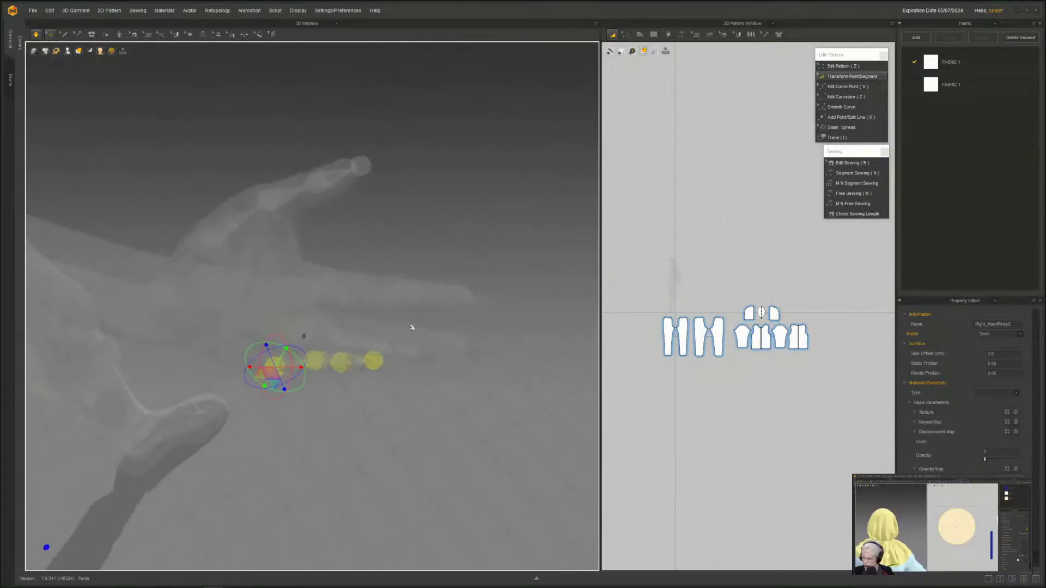
pyautogui.click(434, 304)
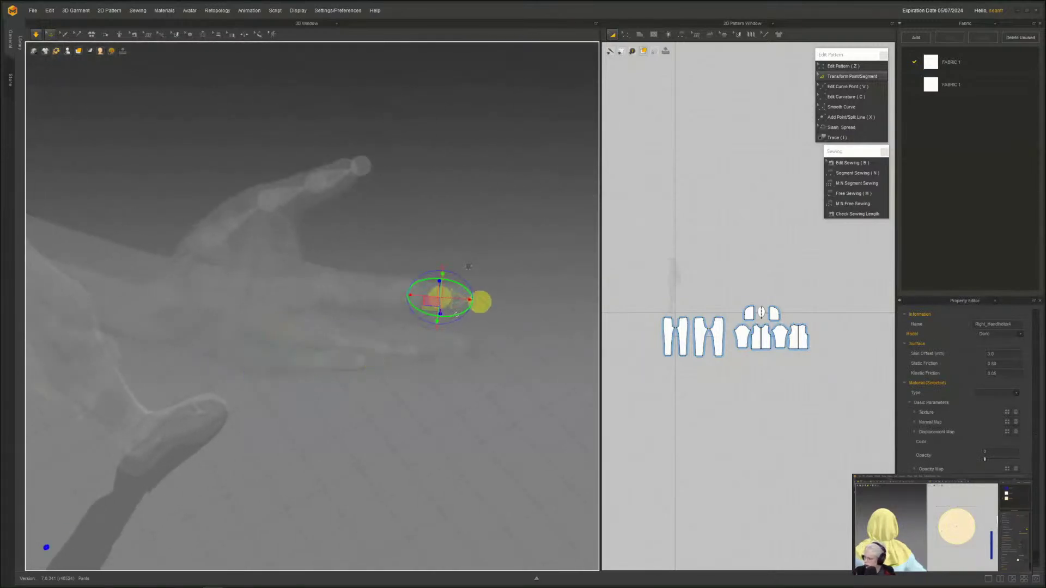
pyautogui.click(424, 358)
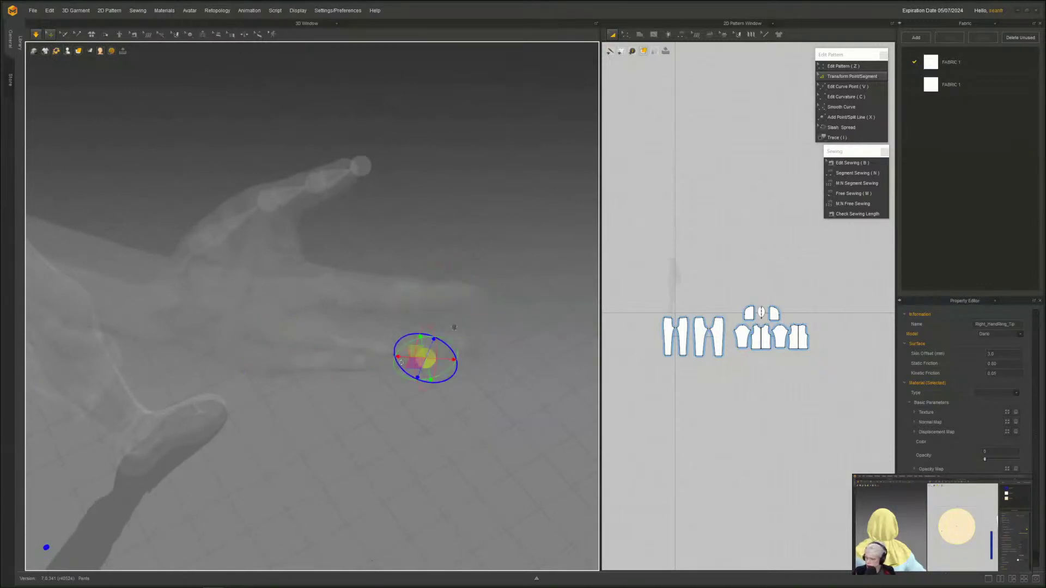
pyautogui.click(385, 387)
pyautogui.click(395, 342)
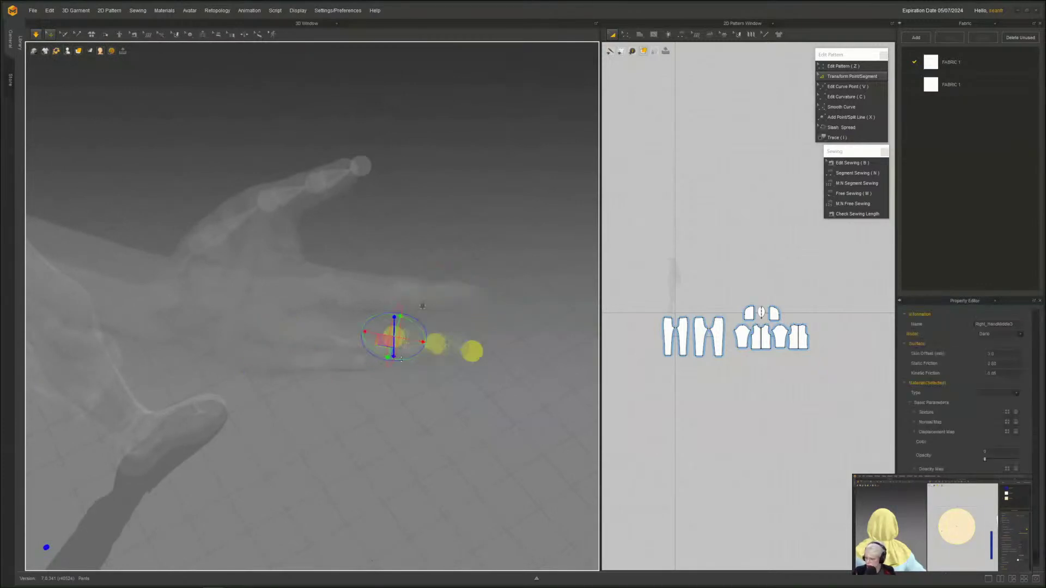
pyautogui.moveTo(403, 359); pyautogui.dragTo(417, 380)
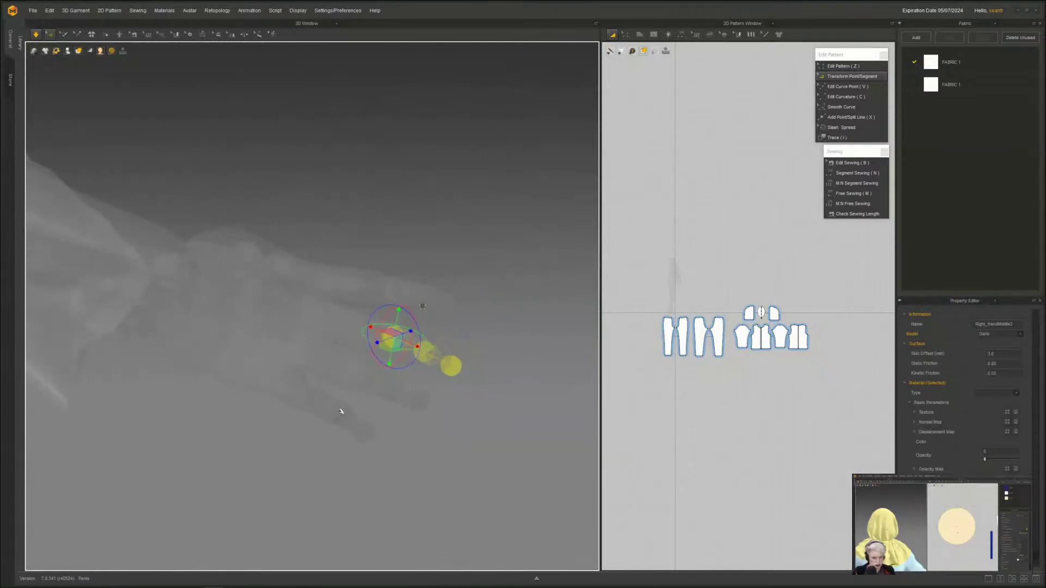
# - Rotate the outer joints of the right ring and little fingers to refine their curl
pyautogui.click(393, 389)
pyautogui.moveTo(393, 389); pyautogui.dragTo(424, 384, button='right')
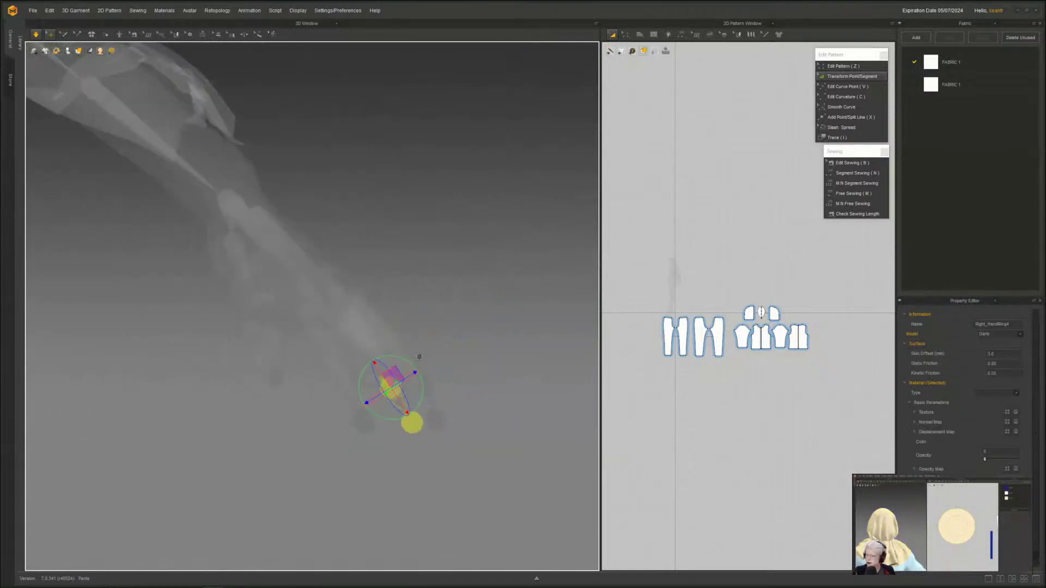
pyautogui.click(332, 434)
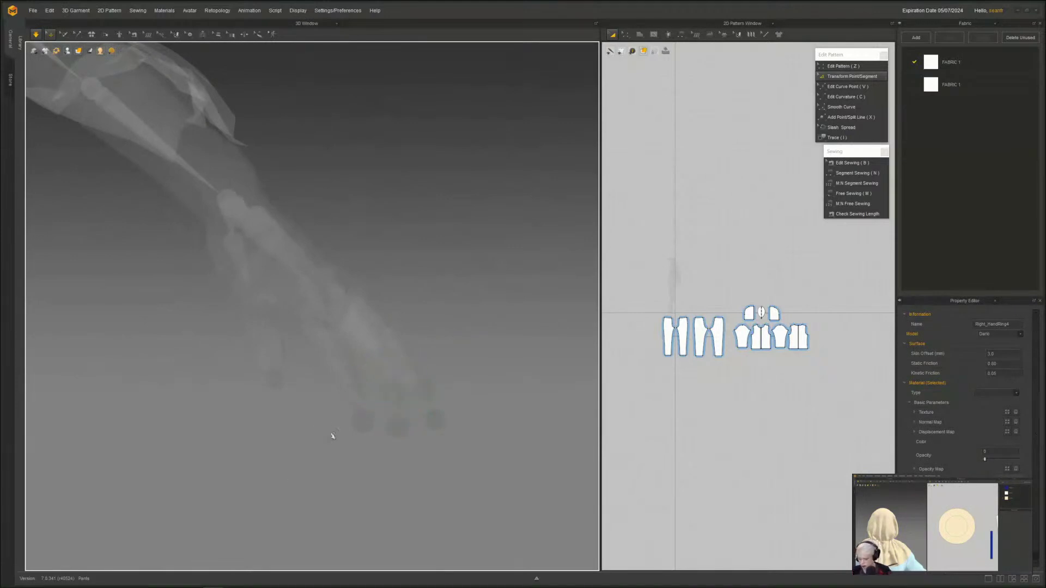
pyautogui.click(346, 378)
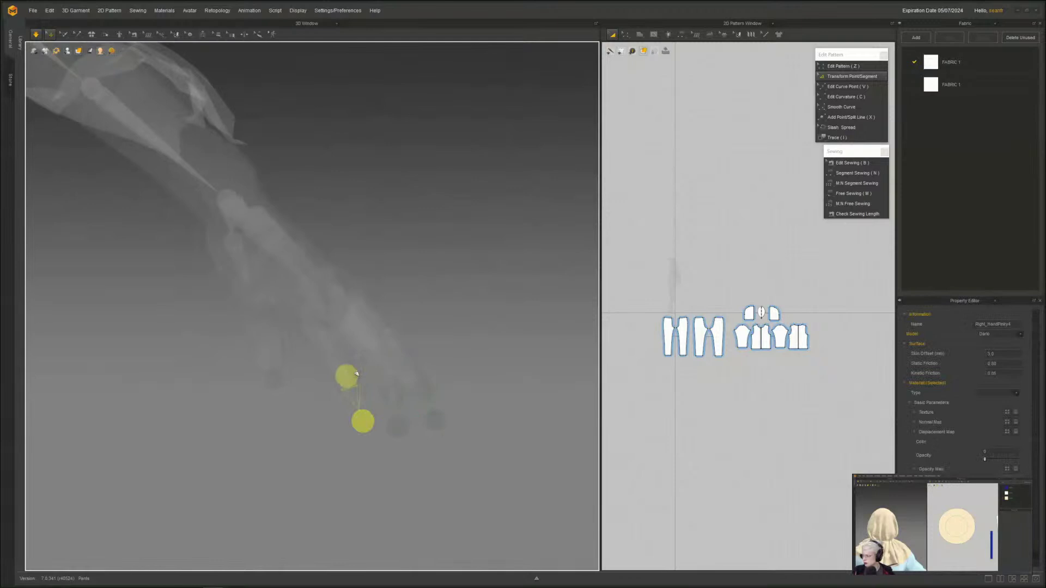
pyautogui.moveTo(355, 372); pyautogui.dragTo(342, 408, button='right')
pyautogui.click(311, 359)
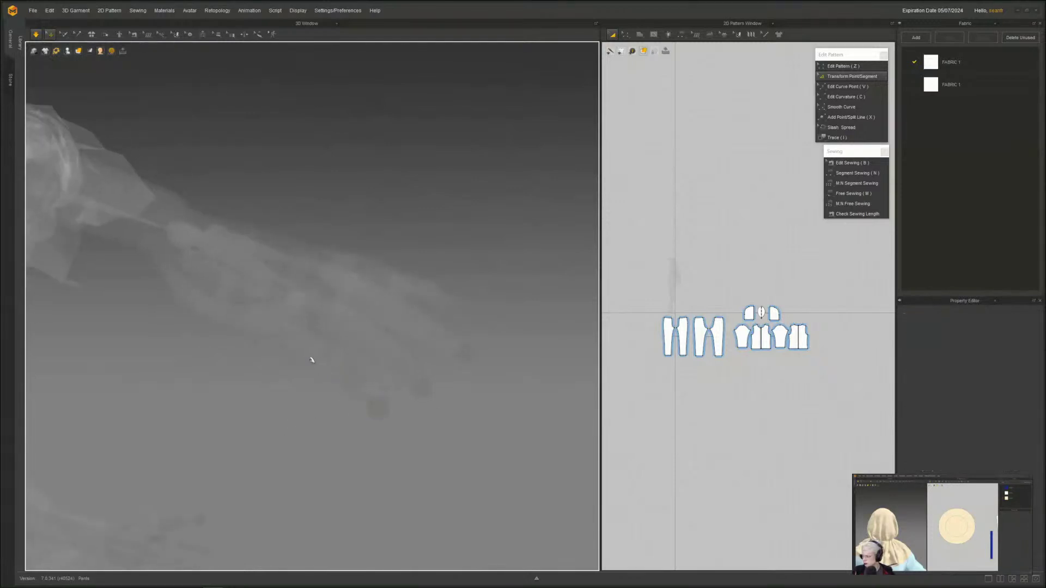
pyautogui.click(324, 359)
pyautogui.moveTo(325, 358); pyautogui.dragTo(350, 381, button='right')
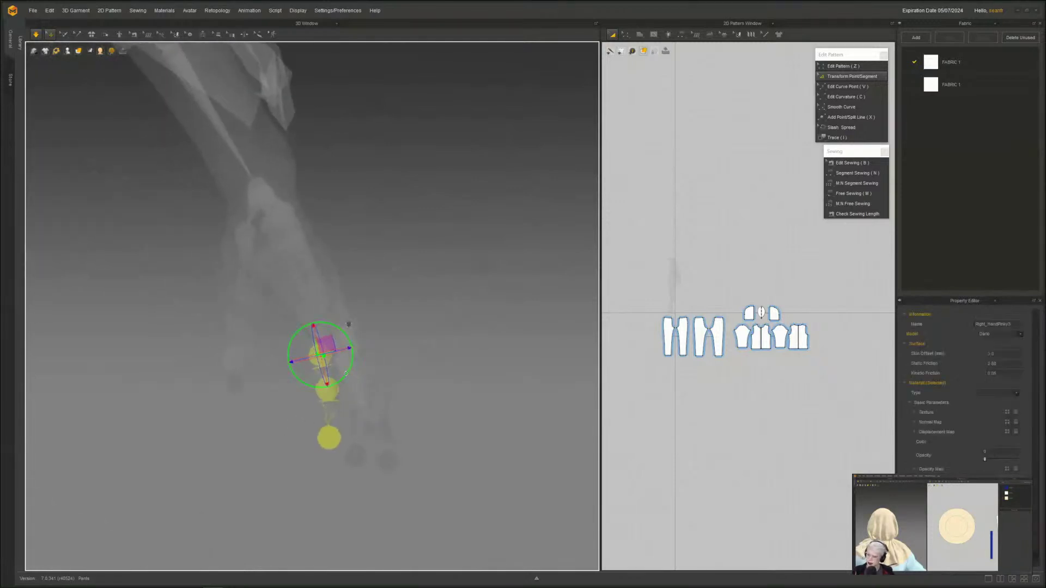
pyautogui.moveTo(345, 374); pyautogui.dragTo(342, 377)
# - Hide the avatar's X-ray joints and review the clothed full-body pose with the new hand position
pyautogui.moveTo(385, 443); pyautogui.dragTo(313, 420, button='right')
pyautogui.scroll(-3, 322, 453)
pyautogui.moveTo(313, 420); pyautogui.dragTo(216, 423, button='middle')
pyautogui.moveTo(216, 424); pyautogui.dragTo(243, 273, button='right')
pyautogui.moveTo(336, 284); pyautogui.dragTo(282, 251, button='middle')
pyautogui.scroll(-4, 285, 215)
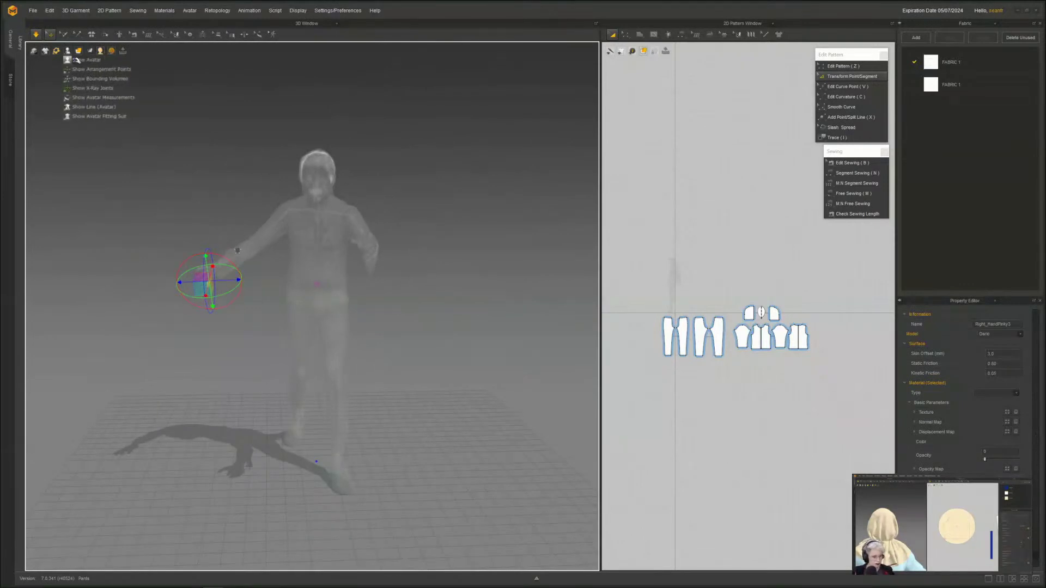
pyautogui.click(103, 89)
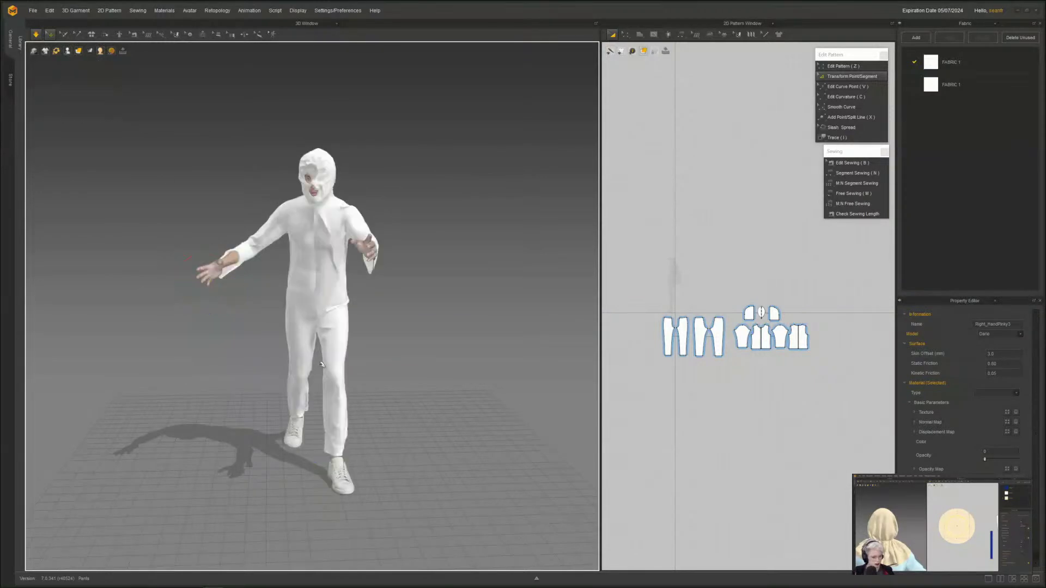
pyautogui.moveTo(404, 362); pyautogui.dragTo(694, 370, button='right')
pyautogui.scroll(-1, 418, 292)
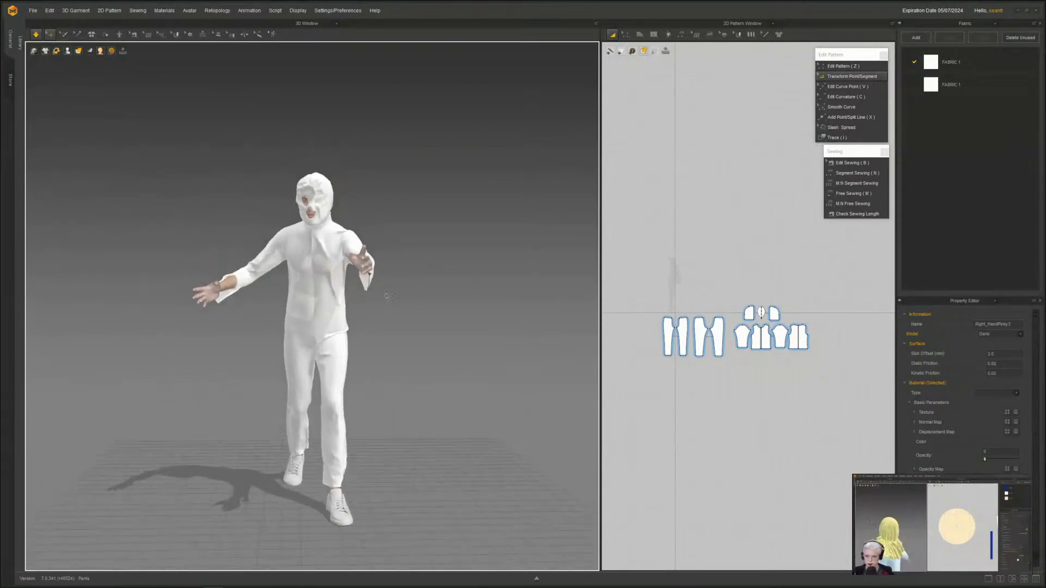
pyautogui.scroll(5, 249, 280)
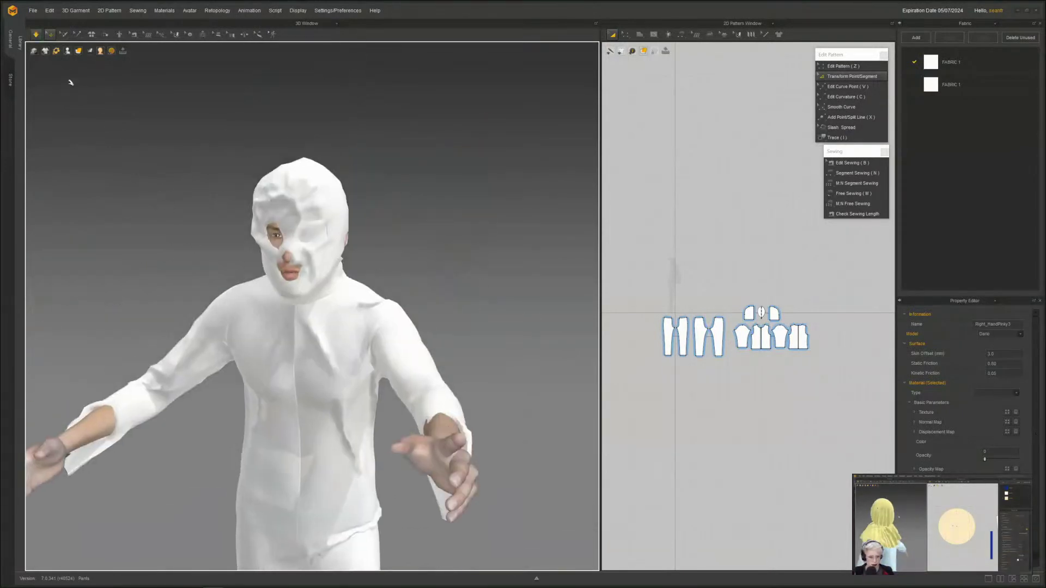
# - Show the X-ray joints again, select the avatar's neck joint and rotate it slightly to turn the head
pyautogui.moveTo(68, 52)
pyautogui.click(87, 88)
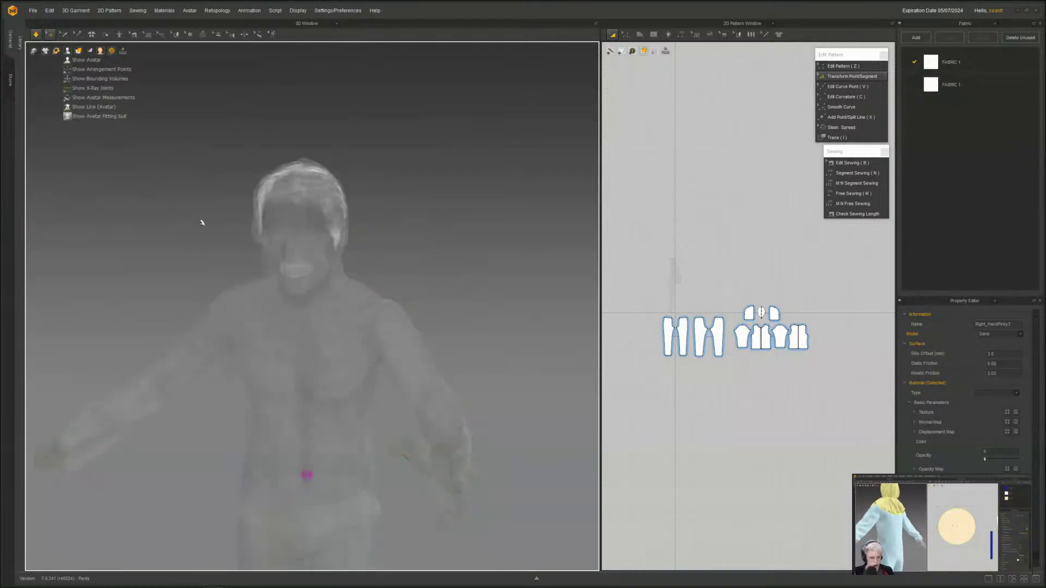
pyautogui.click(306, 278)
pyautogui.click(467, 294)
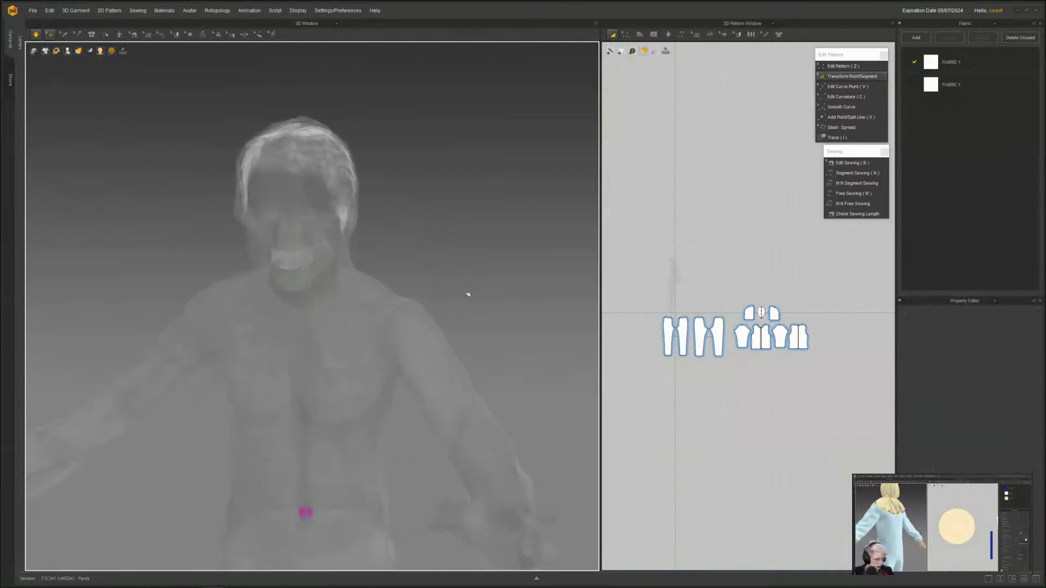
pyautogui.scroll(2, 334, 300)
pyautogui.moveTo(303, 309); pyautogui.dragTo(303, 298, button='right')
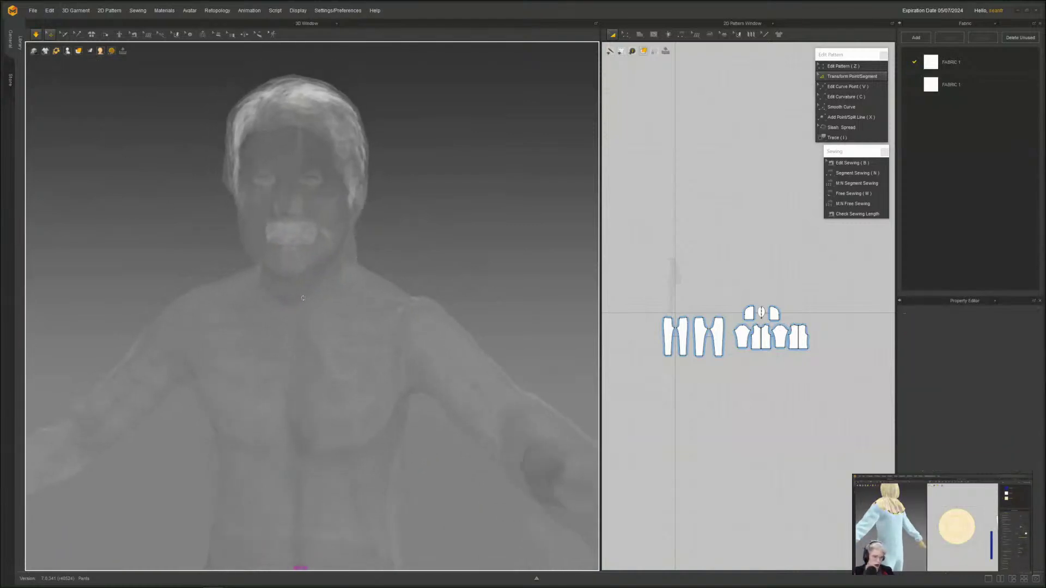
pyautogui.click(298, 256)
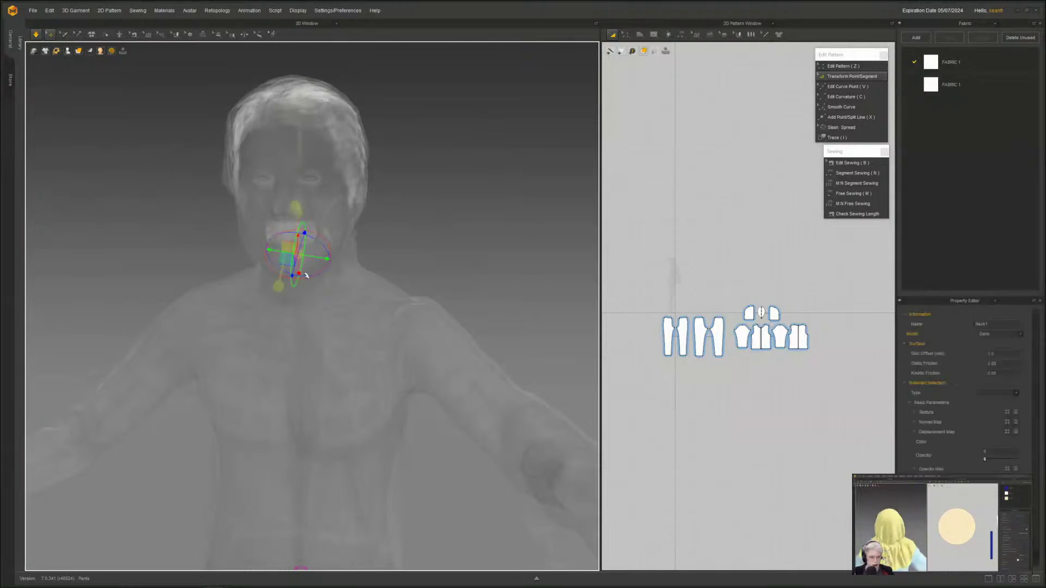
pyautogui.moveTo(441, 273); pyautogui.dragTo(476, 271, button='right')
pyautogui.scroll(-3, 487, 248)
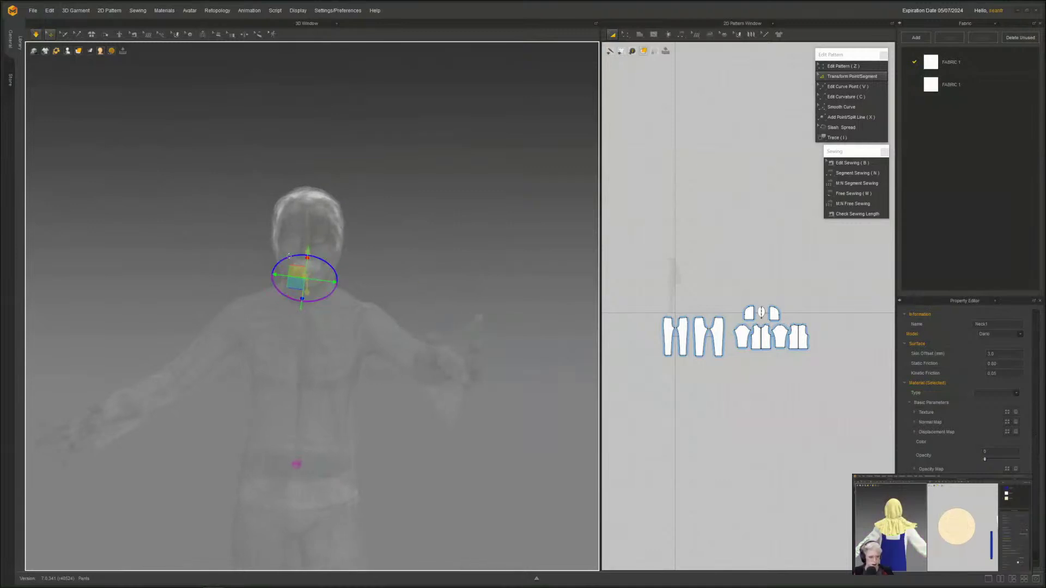
pyautogui.moveTo(289, 256); pyautogui.dragTo(292, 256)
# - Rotate the neck joint around its other axes to bring the head upright over the shoulders
pyautogui.moveTo(363, 295); pyautogui.dragTo(256, 404, button='right')
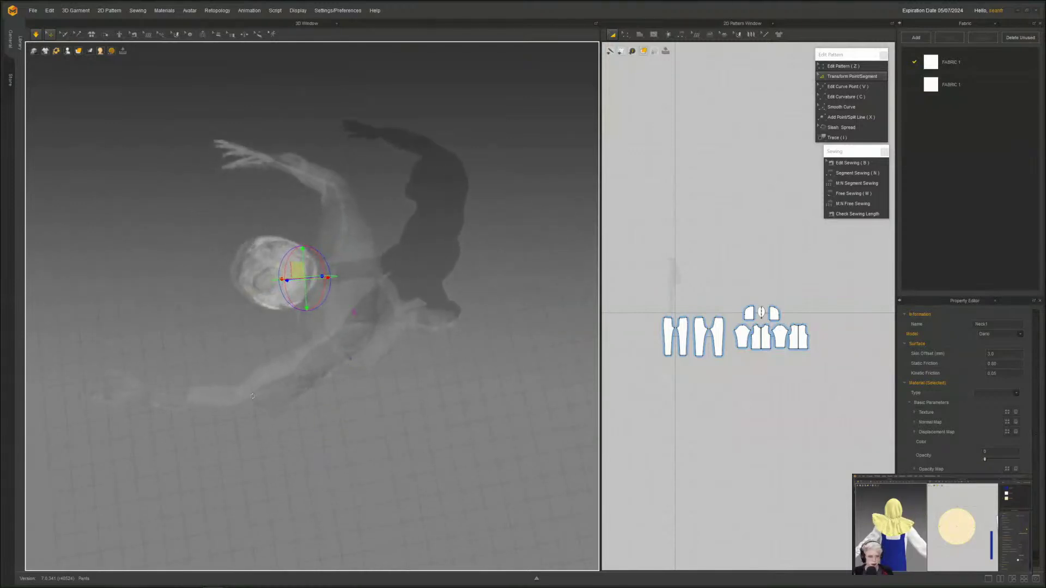
pyautogui.scroll(3, 345, 313)
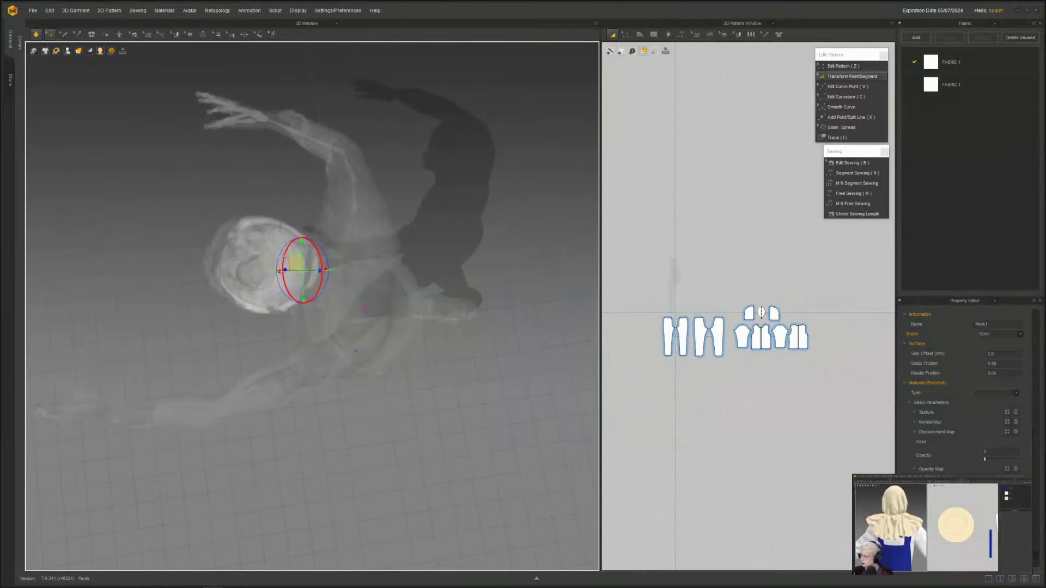
pyautogui.moveTo(278, 259); pyautogui.dragTo(274, 268)
pyautogui.moveTo(366, 309); pyautogui.dragTo(328, 278, button='right')
pyautogui.scroll(2, 327, 278)
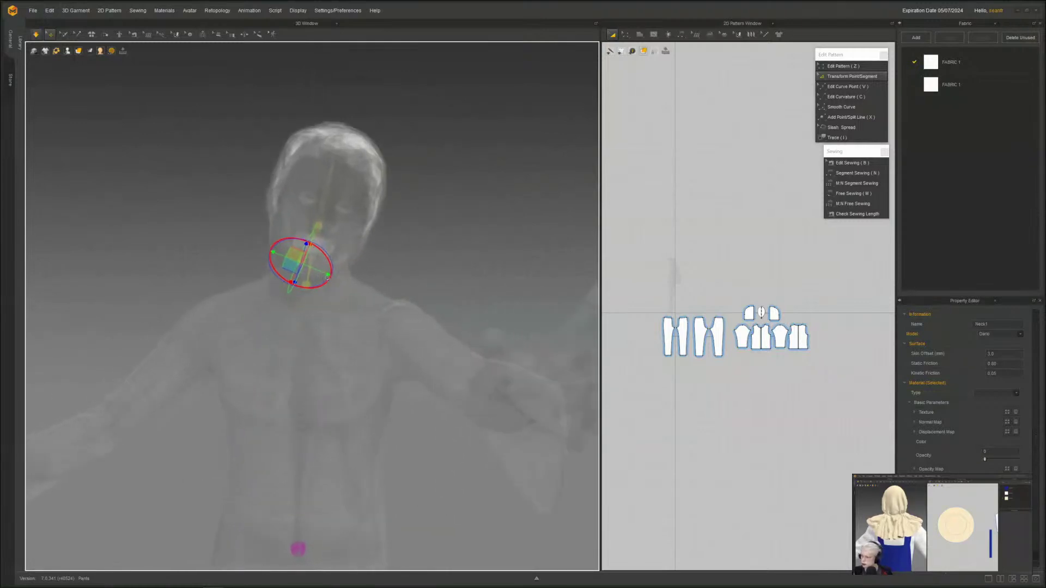
pyautogui.moveTo(329, 263)
pyautogui.mouseDown()
pyautogui.moveTo(302, 290)
pyautogui.moveTo(274, 274)
pyautogui.moveTo(325, 281)
pyautogui.mouseUp()
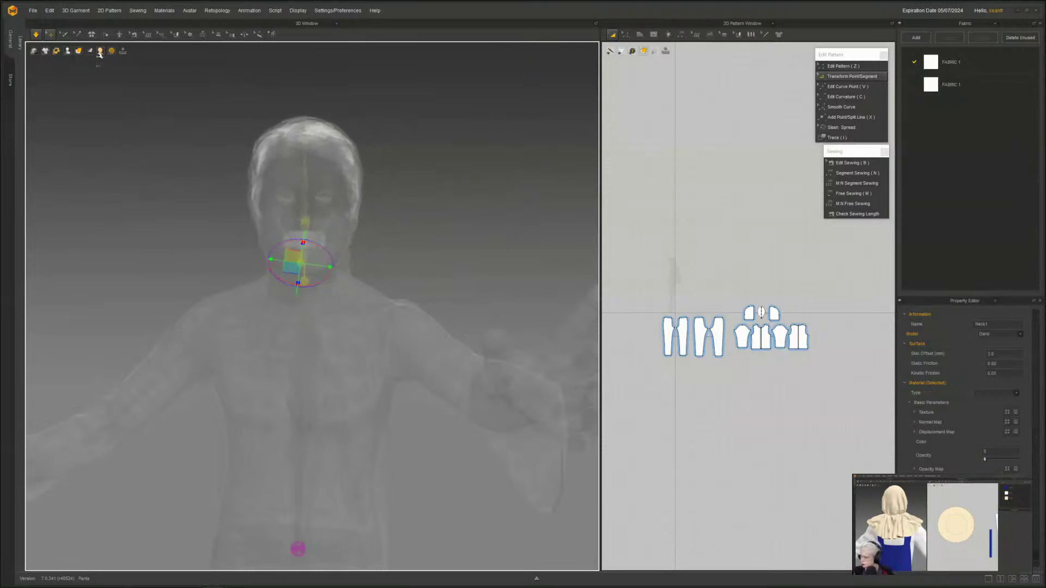
# - Hide the X-ray joints and check the head and arm pose from both sides of the avatar
pyautogui.moveTo(67, 51)
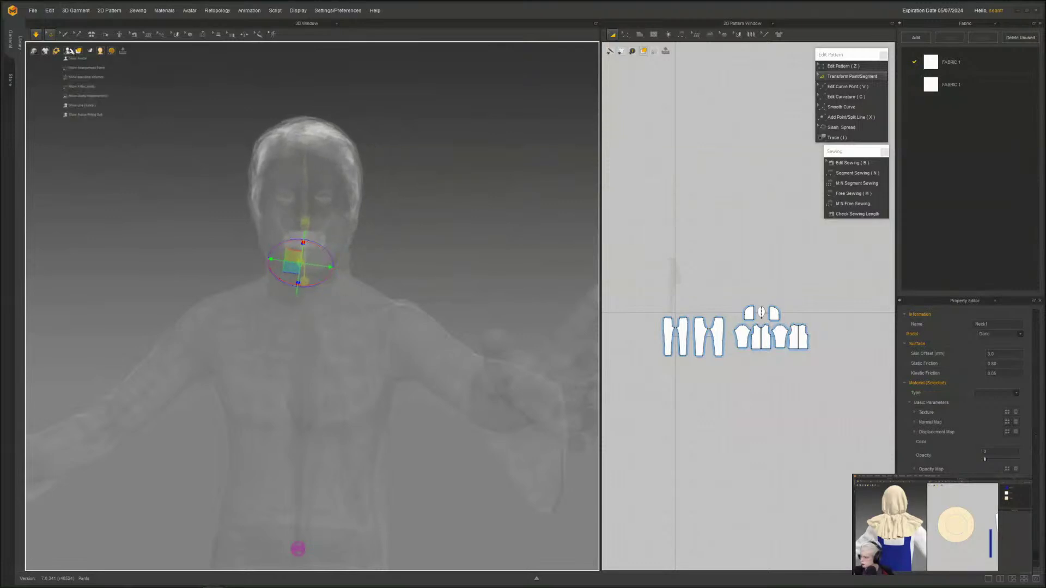
pyautogui.click(91, 88)
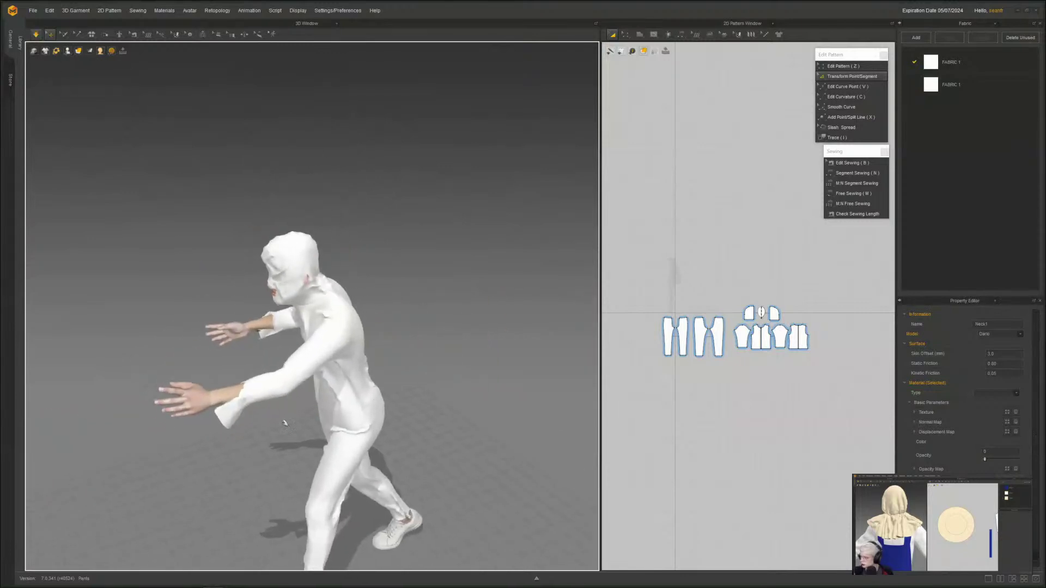
pyautogui.moveTo(284, 423); pyautogui.dragTo(234, 384, button='right')
pyautogui.scroll(2, 235, 376)
pyautogui.moveTo(201, 322); pyautogui.dragTo(367, 294, button='right')
pyautogui.scroll(2, 367, 294)
# - Select all the shirt, pants and hood pattern pieces in the 2D layout
pyautogui.moveTo(823, 392); pyautogui.dragTo(602, 275)
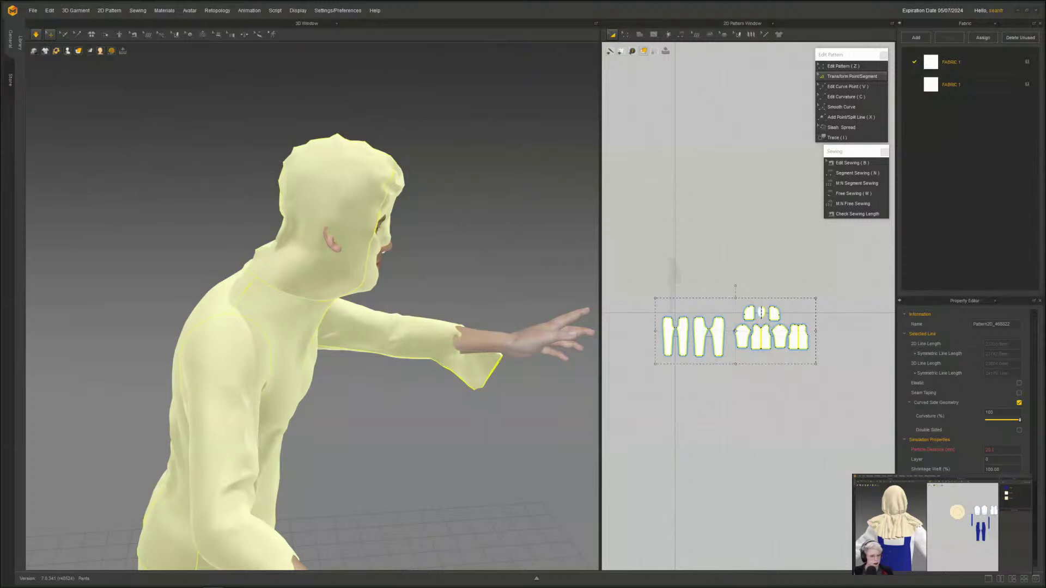
pyautogui.moveTo(220, 411); pyautogui.dragTo(199, 360, button='middle')
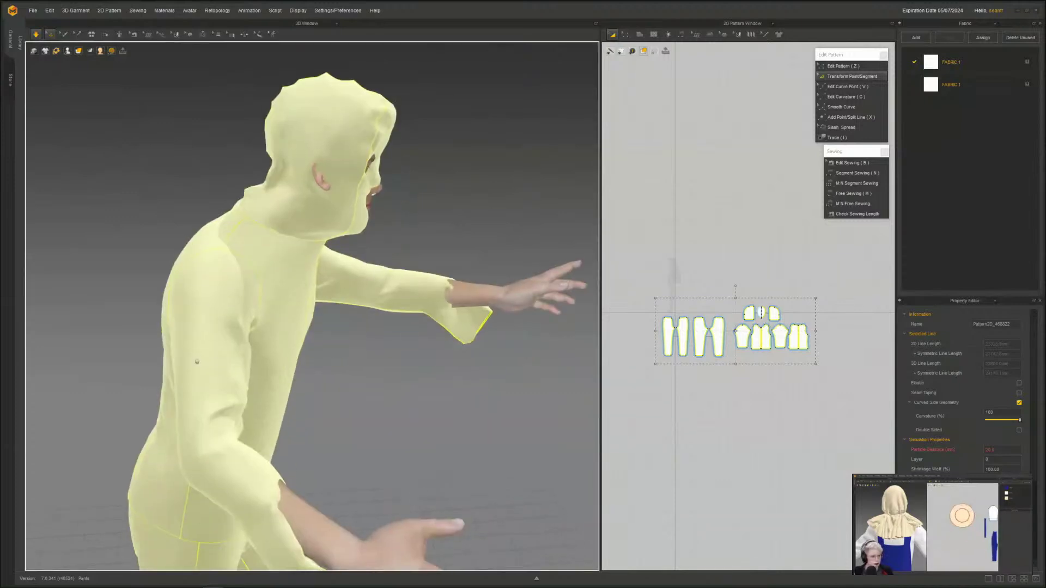
# - Tug the cuff edge of the avatar's left sleeve near the wrist while the simulation runs
pyautogui.moveTo(200, 359); pyautogui.dragTo(128, 327, button='right')
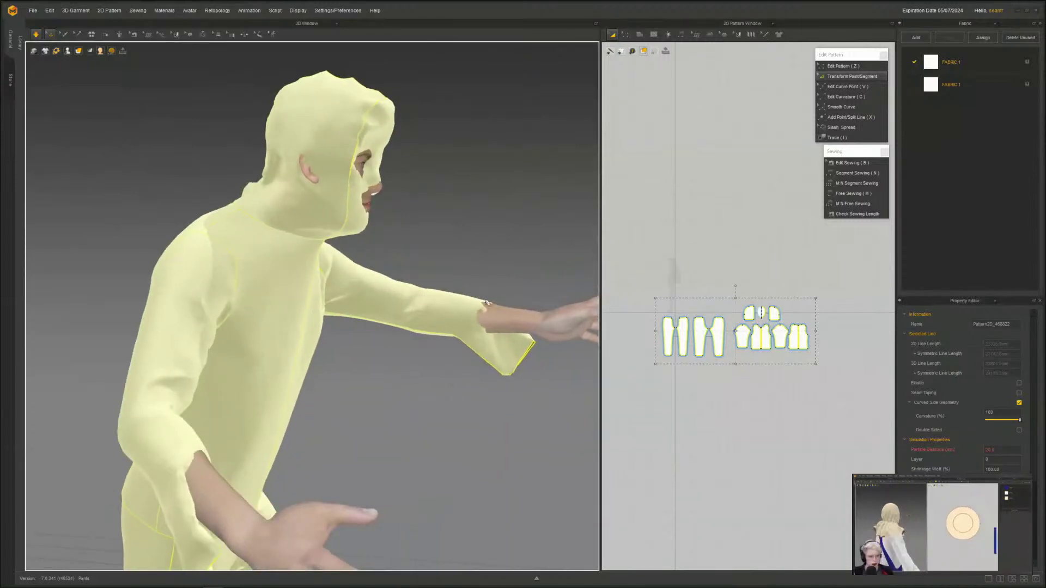
pyautogui.click(474, 307)
pyautogui.click(474, 307)
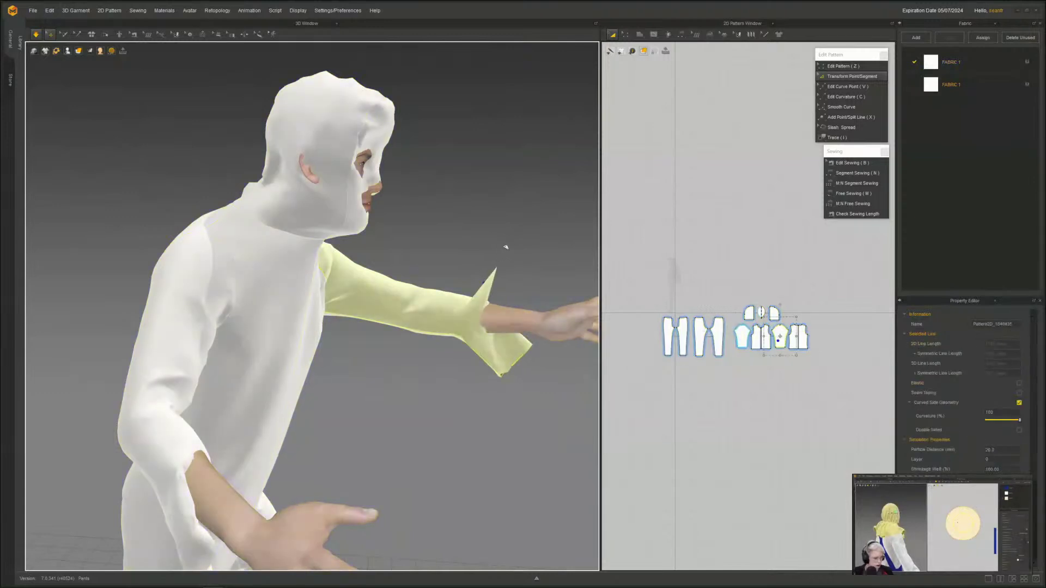
pyautogui.moveTo(504, 261); pyautogui.dragTo(444, 393, button='right')
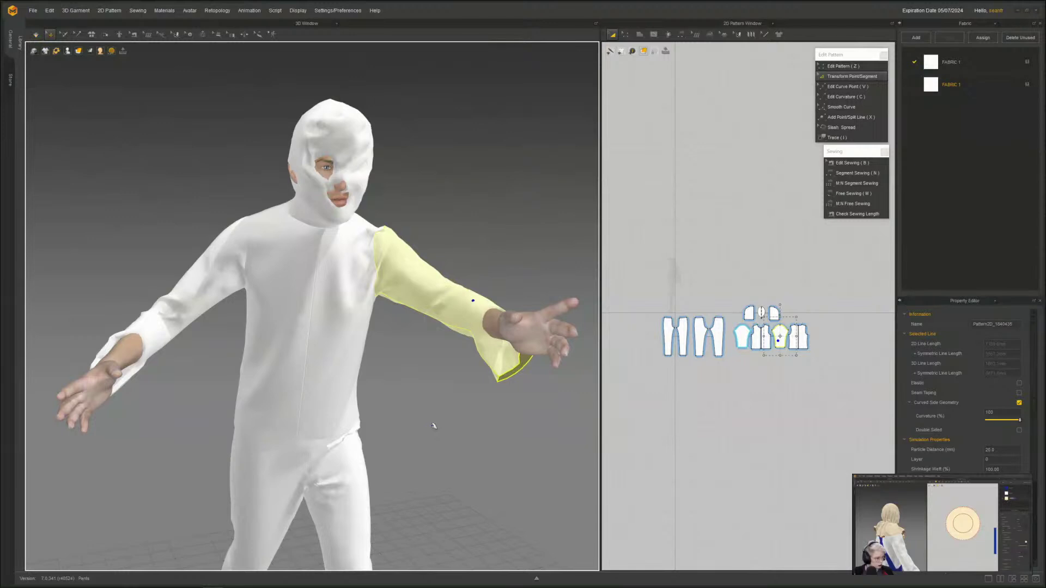
pyautogui.hotkey('shift', 'f')
pyautogui.moveTo(434, 426); pyautogui.dragTo(320, 454, button='right')
pyautogui.scroll(-3, 433, 450)
pyautogui.scroll(3, 319, 454)
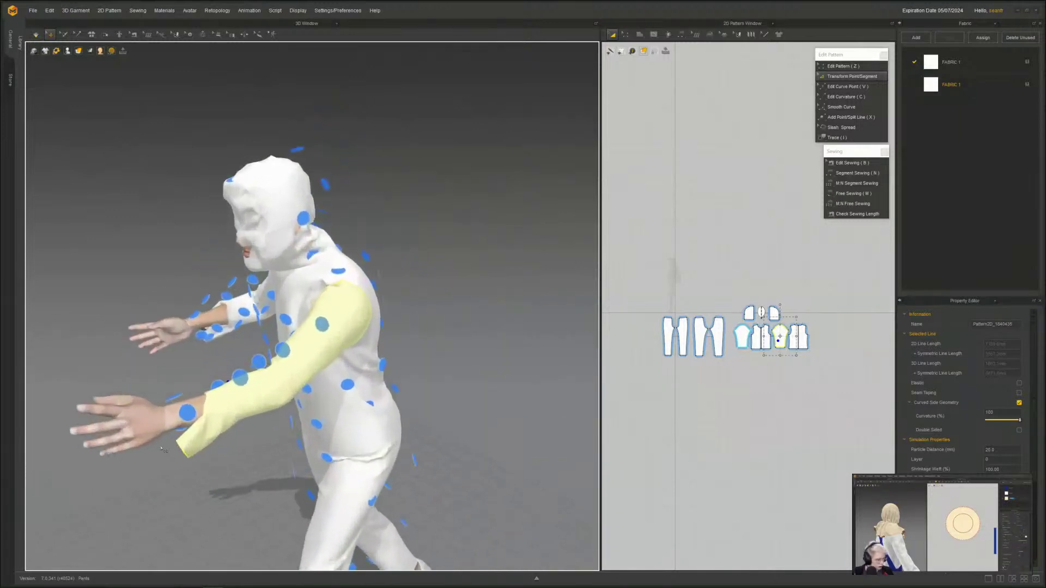
pyautogui.moveTo(214, 494); pyautogui.dragTo(322, 479, button='right')
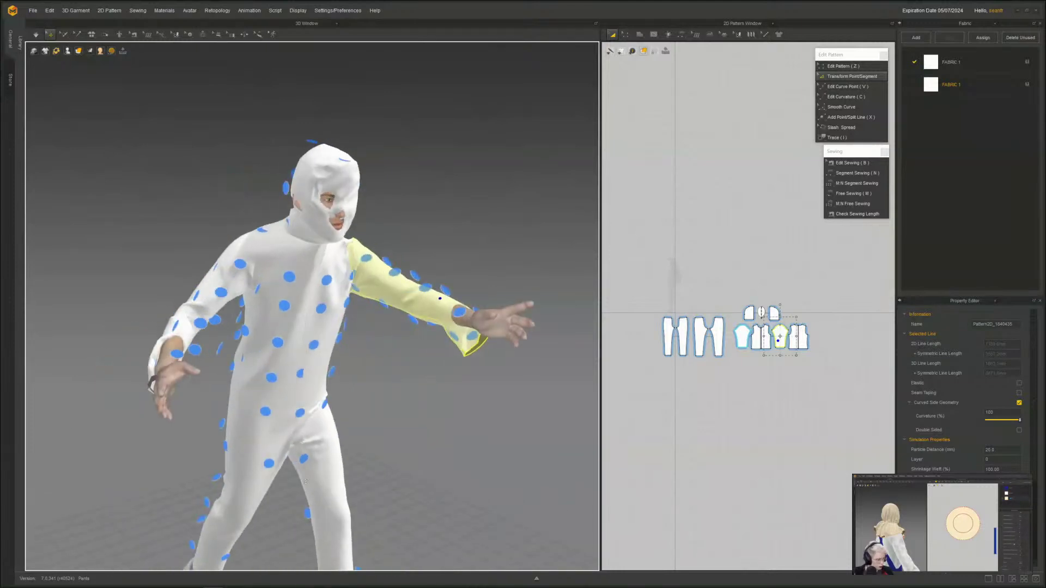
pyautogui.hotkey('shift', 'f')
# - Hide the avatar and pull the right sleeve's cuff outward toward the hand, checking it against the body
pyautogui.moveTo(213, 463); pyautogui.dragTo(266, 430, button='right')
pyautogui.scroll(3, 297, 408)
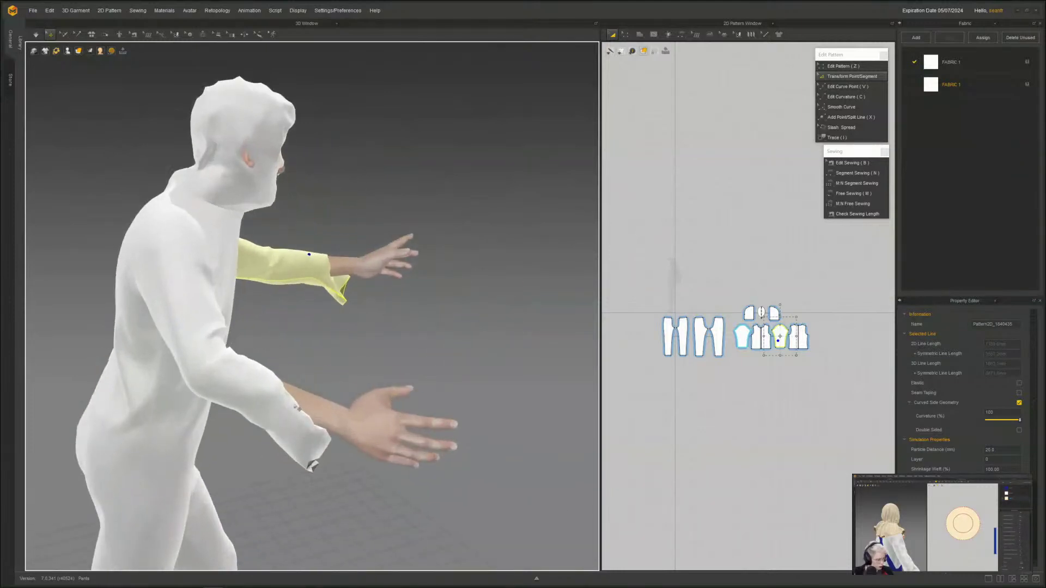
pyautogui.moveTo(298, 413); pyautogui.dragTo(265, 432, button='right')
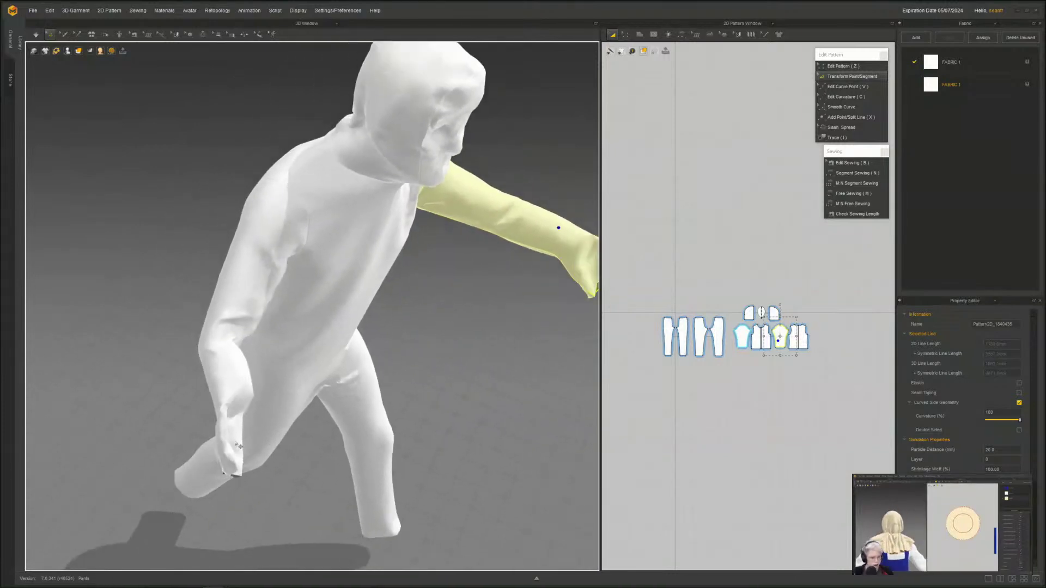
pyautogui.moveTo(238, 446); pyautogui.dragTo(311, 445)
pyautogui.moveTo(310, 445); pyautogui.dragTo(219, 435, button='right')
pyautogui.hotkey('shift', 'a')
pyautogui.moveTo(243, 436); pyautogui.dragTo(248, 409)
pyautogui.moveTo(248, 409); pyautogui.dragTo(235, 427, button='right')
pyautogui.hotkey('shift', 'a')
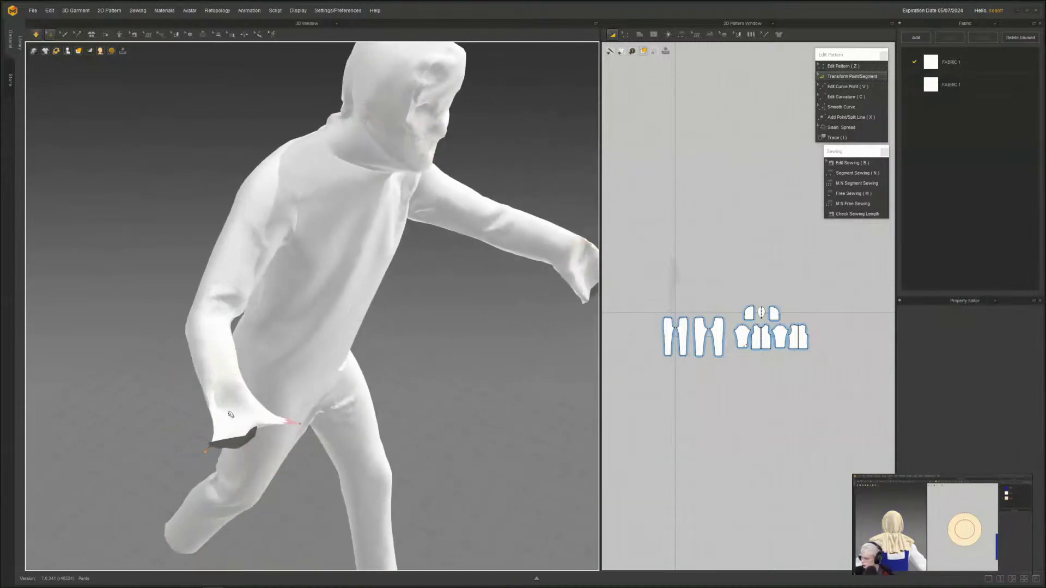
# - Stretch the right cuff's corners wide over the hand, with the avatar hidden, so the sleeve settles around the wrist
pyautogui.hotkey('shift', 'a')
pyautogui.moveTo(238, 413); pyautogui.dragTo(254, 397, button='right')
pyautogui.hotkey('shift', 'a')
pyautogui.moveTo(255, 453); pyautogui.dragTo(241, 422, button='right')
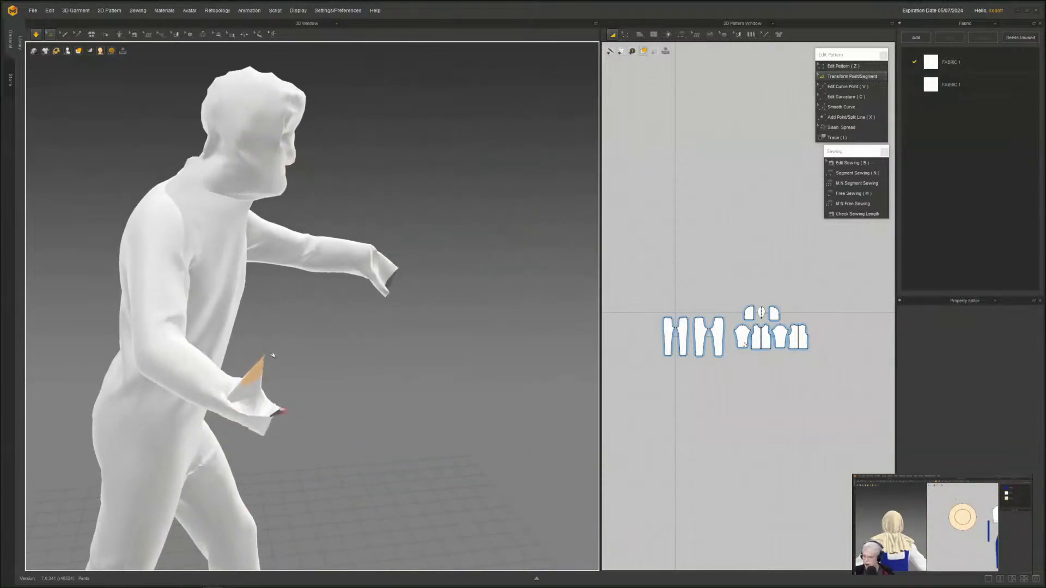
pyautogui.moveTo(273, 355); pyautogui.dragTo(210, 405, button='right')
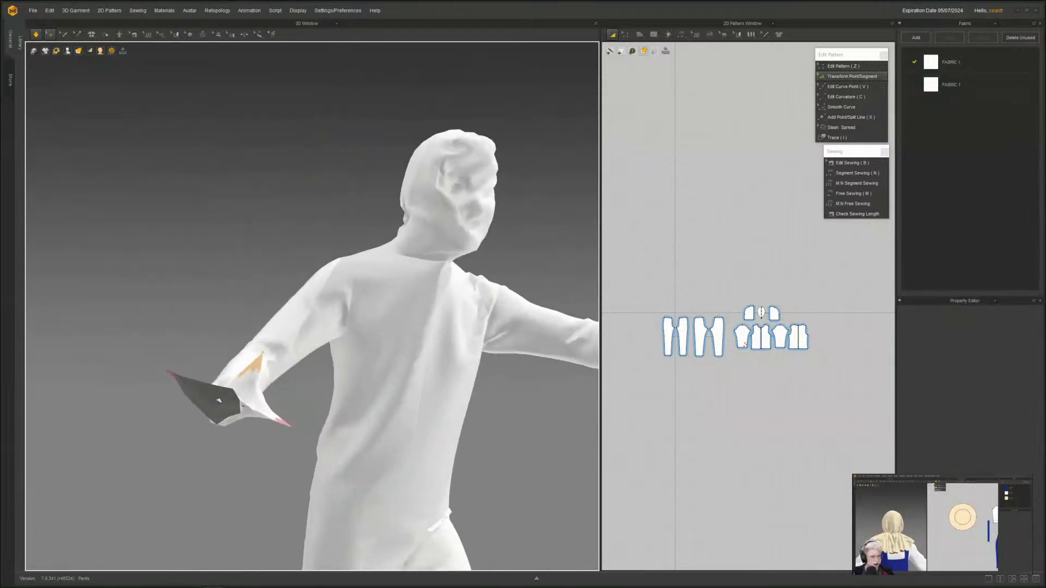
pyautogui.moveTo(219, 400); pyautogui.dragTo(137, 271)
pyautogui.moveTo(180, 326); pyautogui.dragTo(240, 406, button='right')
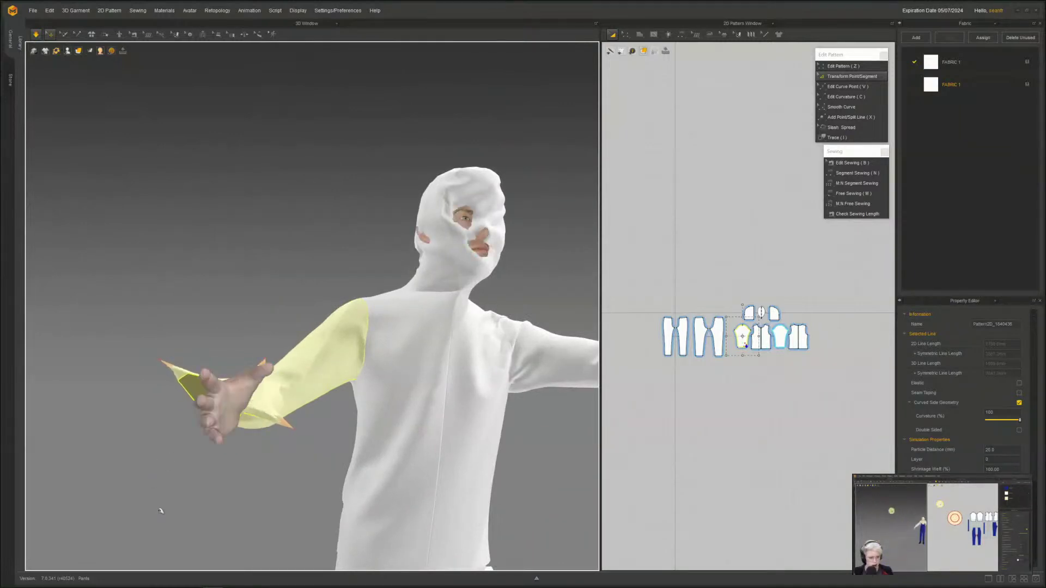
pyautogui.moveTo(161, 511); pyautogui.dragTo(167, 546, button='right')
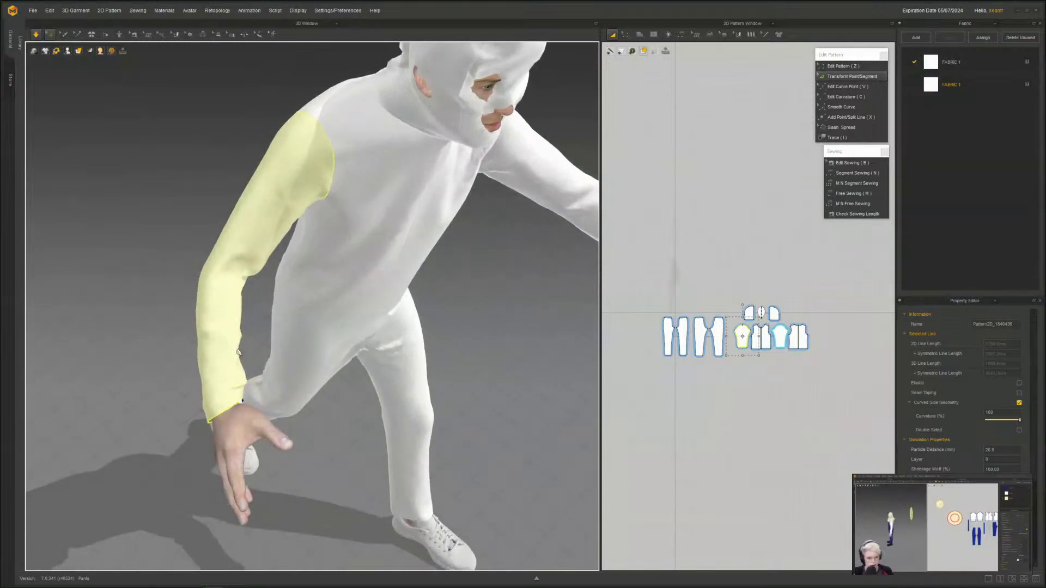
pyautogui.moveTo(237, 352); pyautogui.dragTo(205, 347, button='right')
# - Grab the left sleeve's cuff, hide the avatar and pull the cuff's upper corner away from the arm
pyautogui.moveTo(392, 378); pyautogui.dragTo(490, 388, button='right')
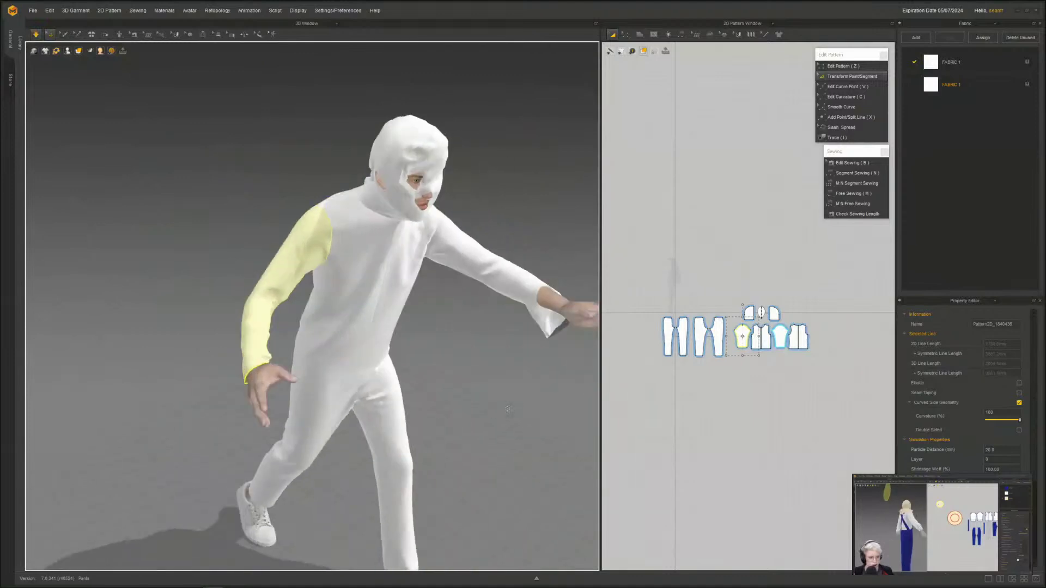
pyautogui.moveTo(473, 294); pyautogui.dragTo(355, 292, button='middle')
pyautogui.moveTo(355, 292); pyautogui.dragTo(421, 279, button='right')
pyautogui.scroll(5, 420, 279)
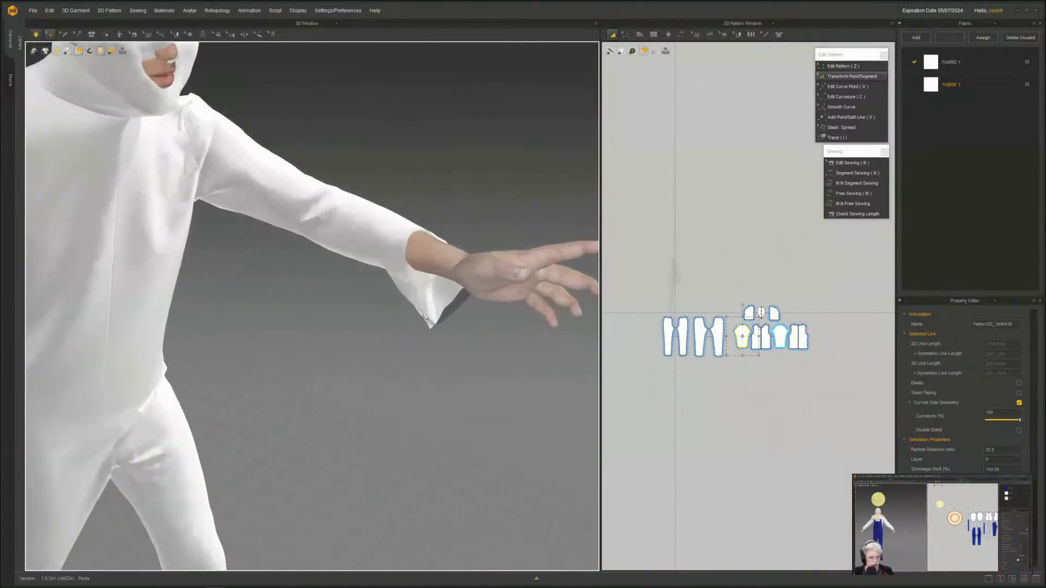
pyautogui.moveTo(442, 306); pyautogui.dragTo(374, 354, button='middle')
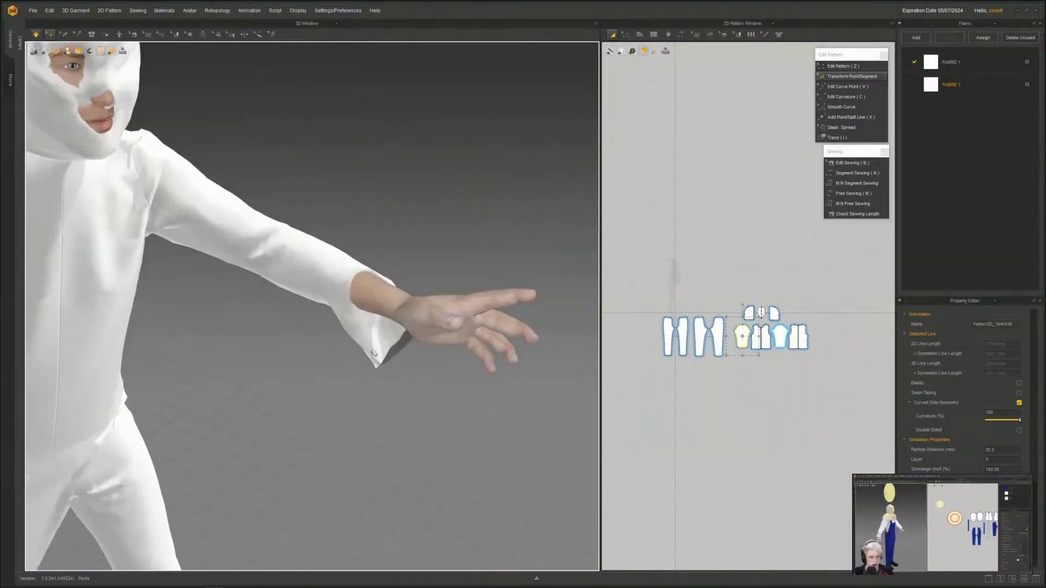
pyautogui.click(403, 349)
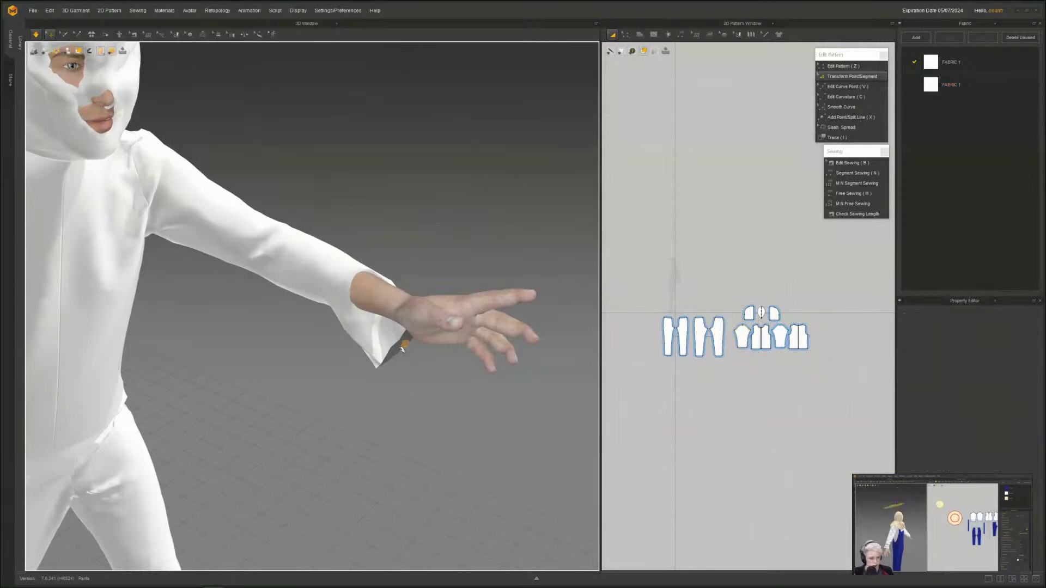
pyautogui.hotkey('shift', 'a')
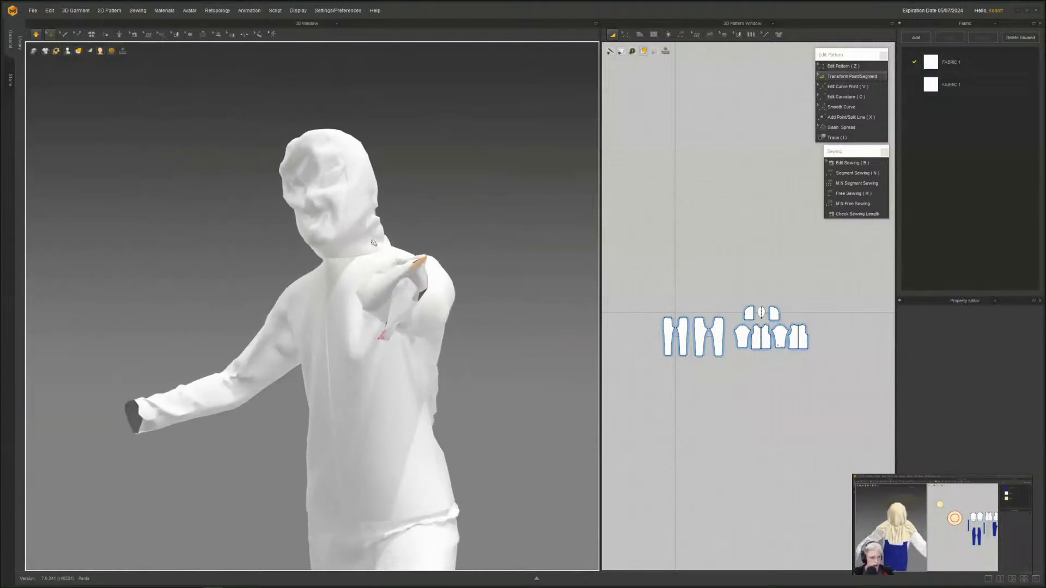
pyautogui.moveTo(420, 258); pyautogui.dragTo(120, 271)
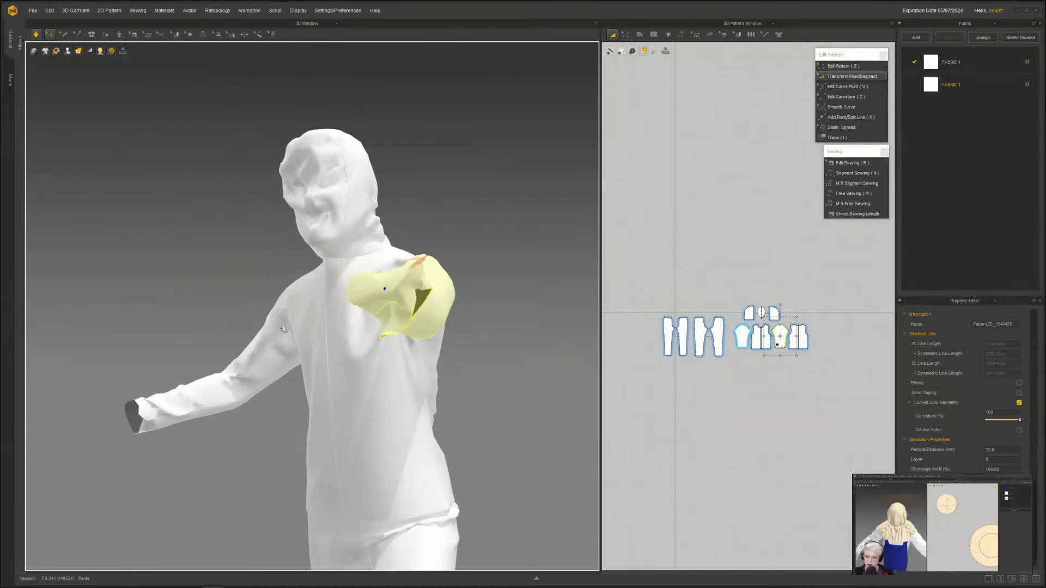
# - Spread the left sleeve's cuff open by pulling its edges outward from several sides
pyautogui.moveTo(372, 299); pyautogui.dragTo(391, 320, button='right')
pyautogui.scroll(2, 391, 319)
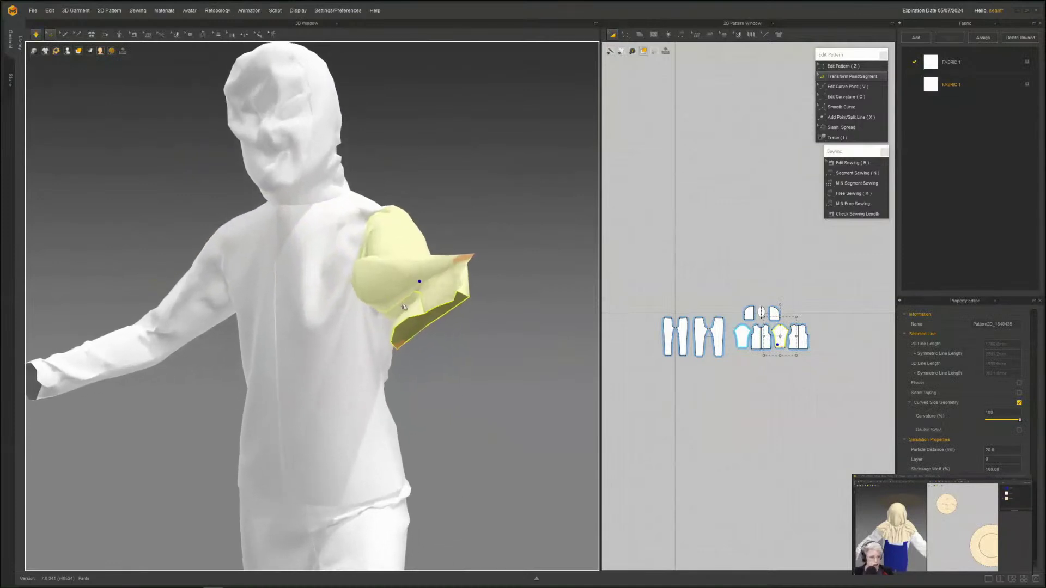
pyautogui.click(451, 325)
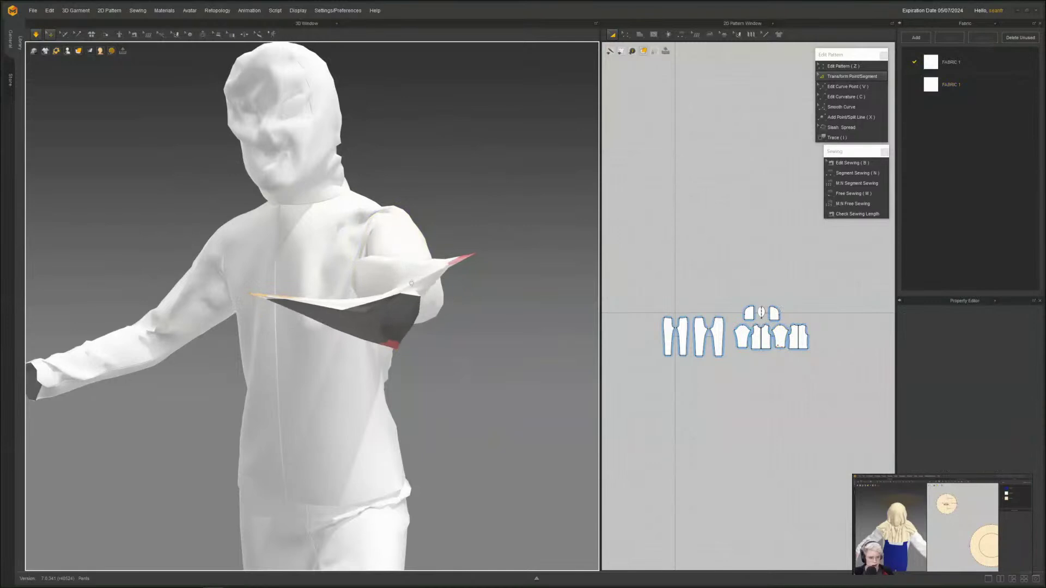
pyautogui.moveTo(382, 320); pyautogui.dragTo(447, 367, button='right')
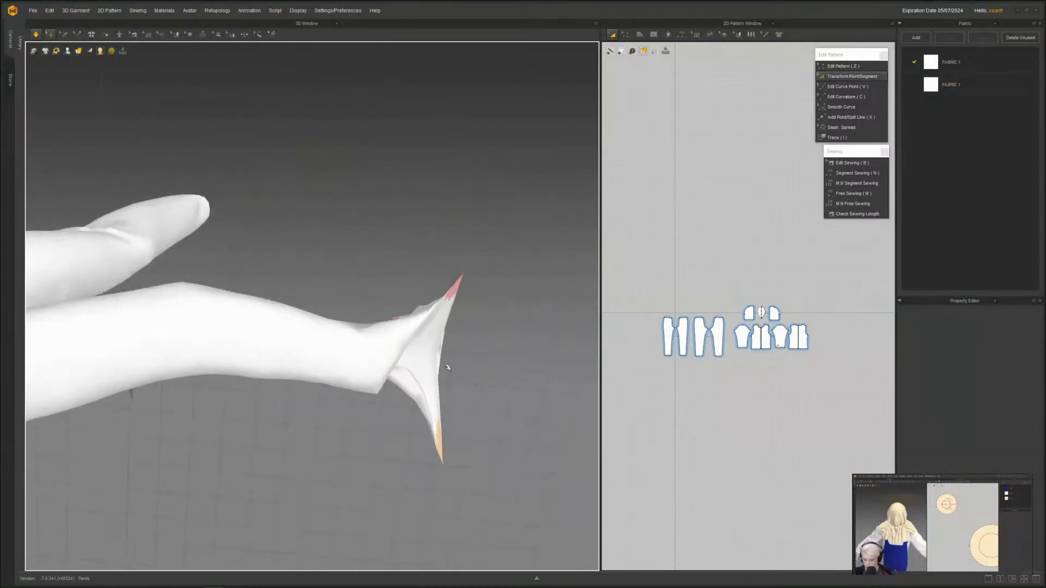
pyautogui.moveTo(414, 376); pyautogui.dragTo(404, 519)
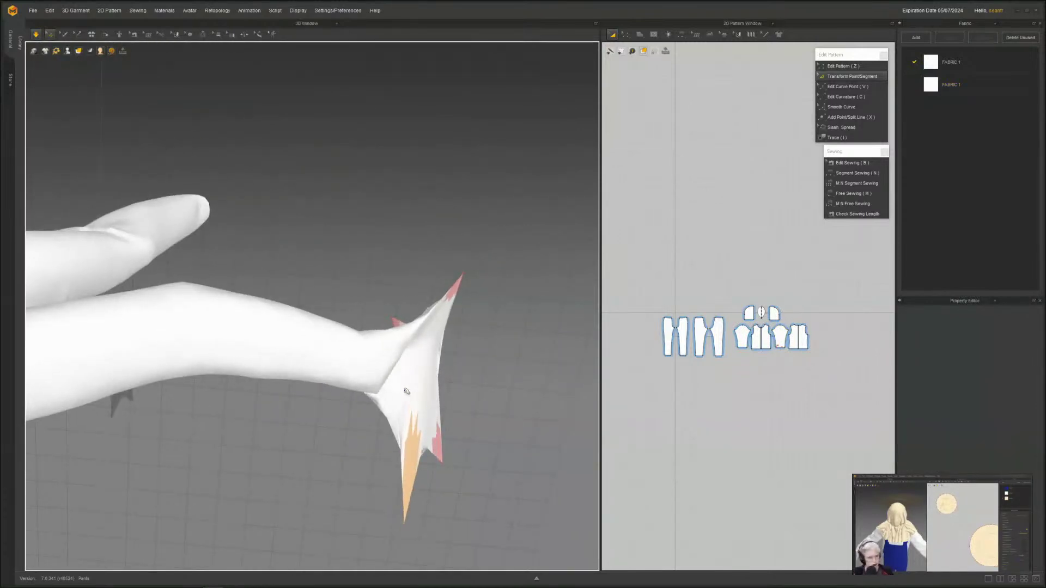
pyautogui.moveTo(407, 391); pyautogui.dragTo(448, 371, button='right')
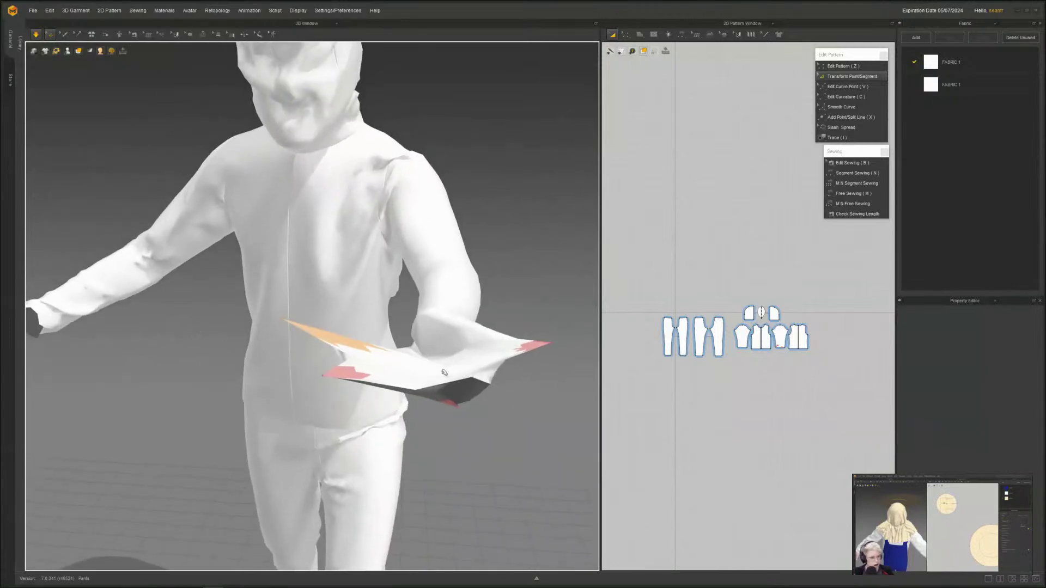
# - Pull the left cuff's remaining edges past the hand, pausing and resuming the simulation, to reseat the sleeve end
pyautogui.moveTo(401, 349); pyautogui.dragTo(334, 236)
pyautogui.press('space')
pyautogui.moveTo(473, 339); pyautogui.dragTo(360, 362, button='right')
pyautogui.press('space')
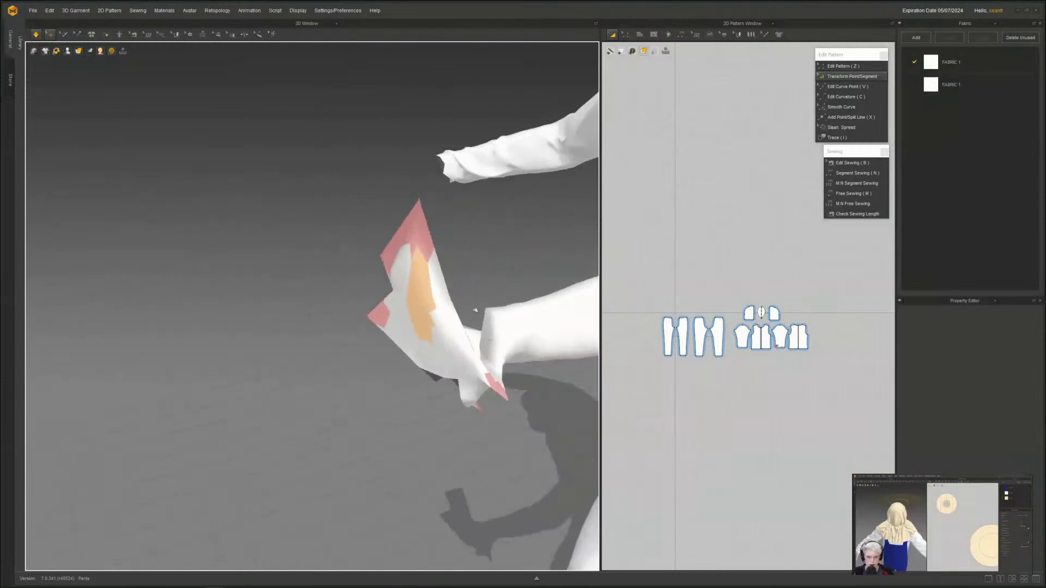
pyautogui.moveTo(452, 245); pyautogui.dragTo(493, 331, button='right')
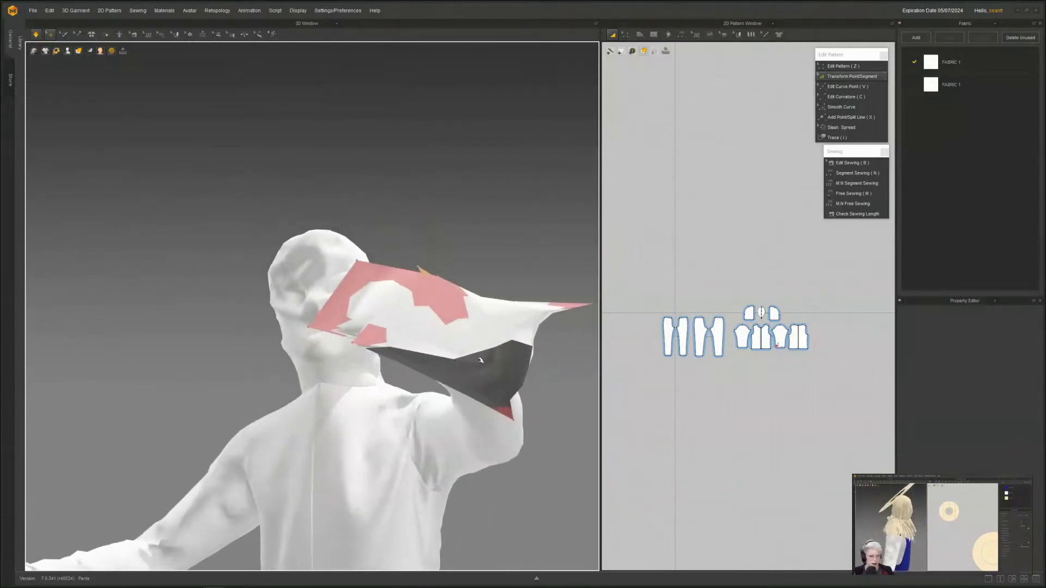
pyautogui.moveTo(482, 359); pyautogui.dragTo(436, 289)
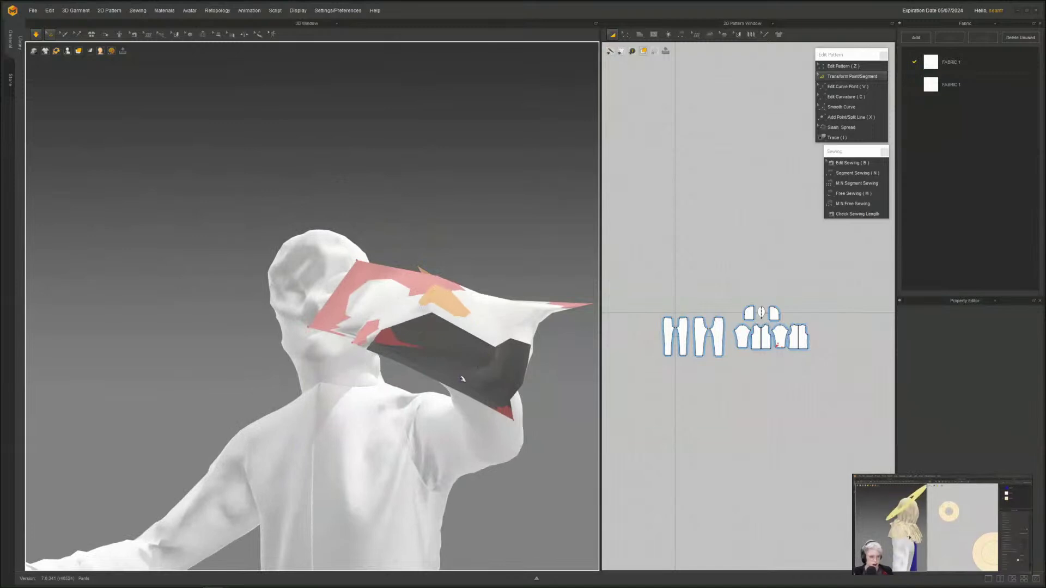
pyautogui.moveTo(461, 379); pyautogui.dragTo(364, 380, button='right')
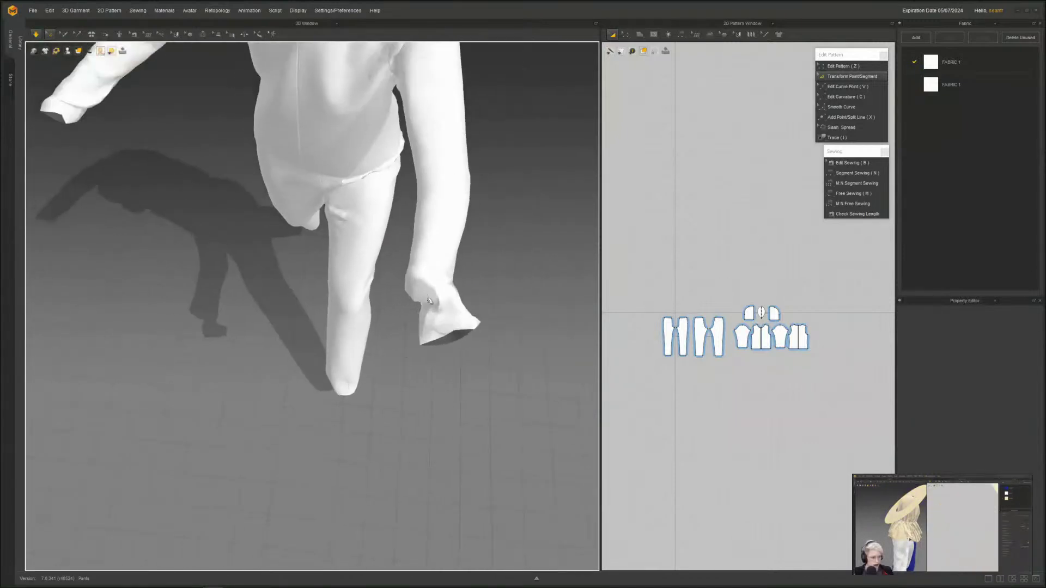
pyautogui.moveTo(429, 323); pyautogui.dragTo(304, 356)
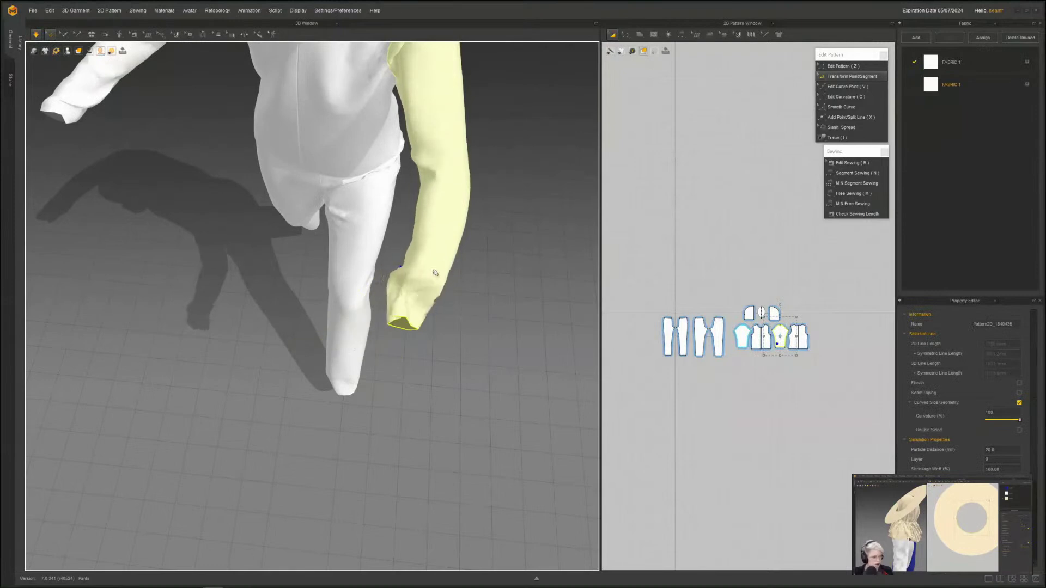
# - Save the garment project file
pyautogui.hotkey('ctrl', 's')
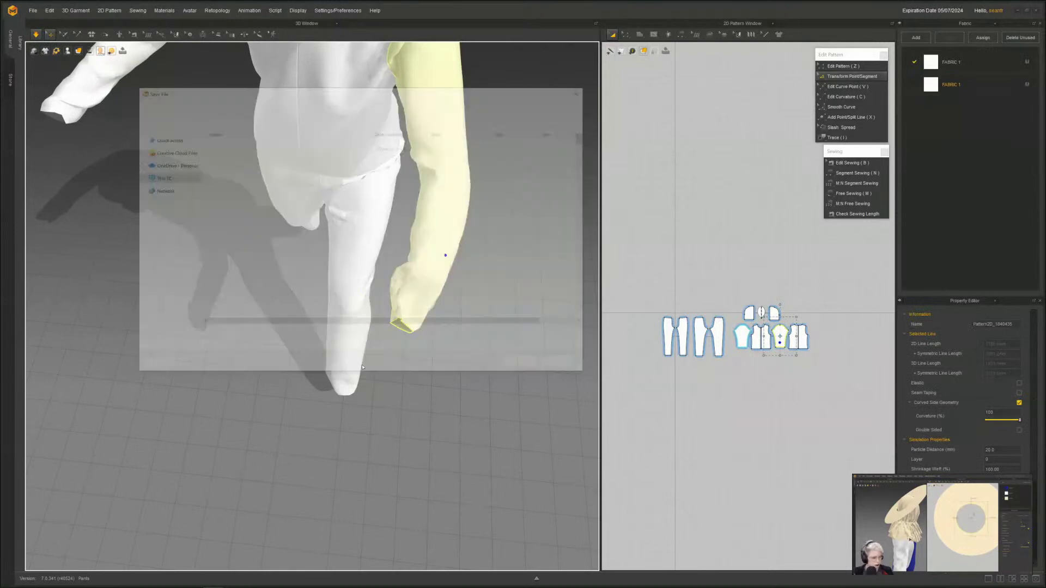
pyautogui.click(577, 368)
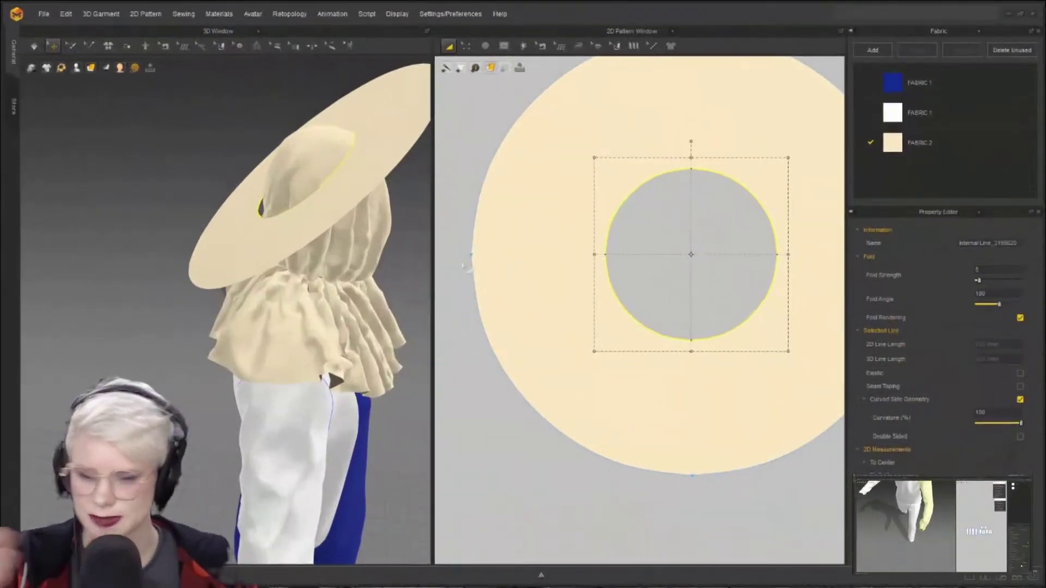
# - In the hat project window, select the ring-shaped brim pattern and simulate it around the hood
pyautogui.scroll(-2, 350, 152)
pyautogui.moveTo(349, 218); pyautogui.dragTo(319, 266, button='right')
pyautogui.click(295, 204)
pyautogui.press('space')
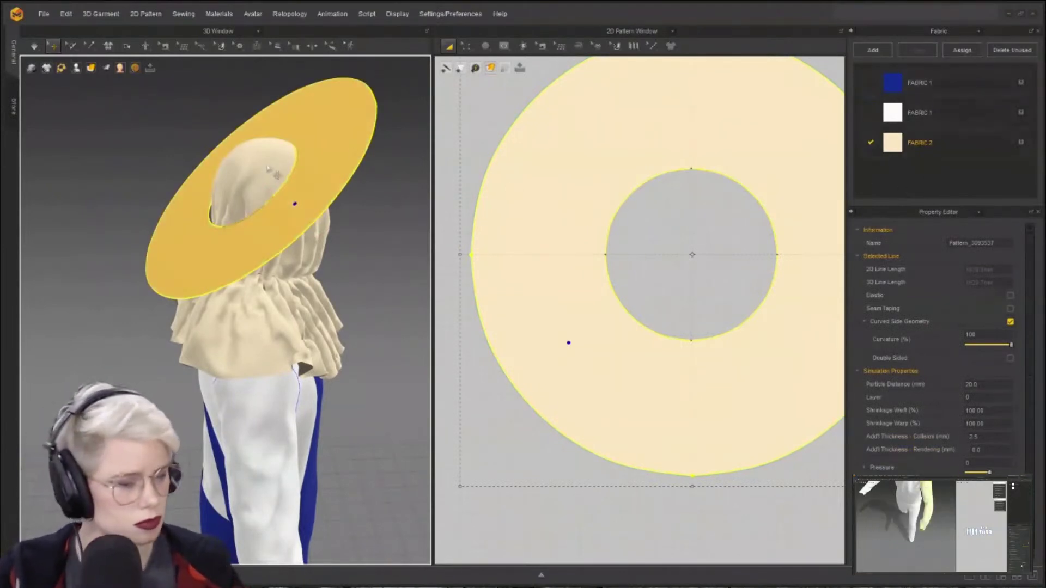
pyautogui.scroll(-5, 648, 240)
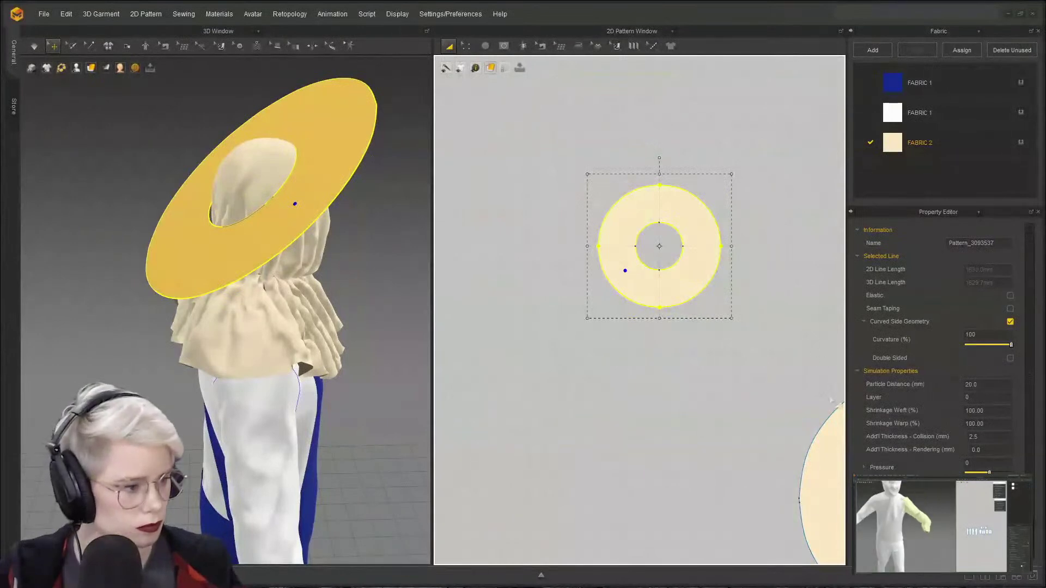
pyautogui.scroll(-1, 1024, 414)
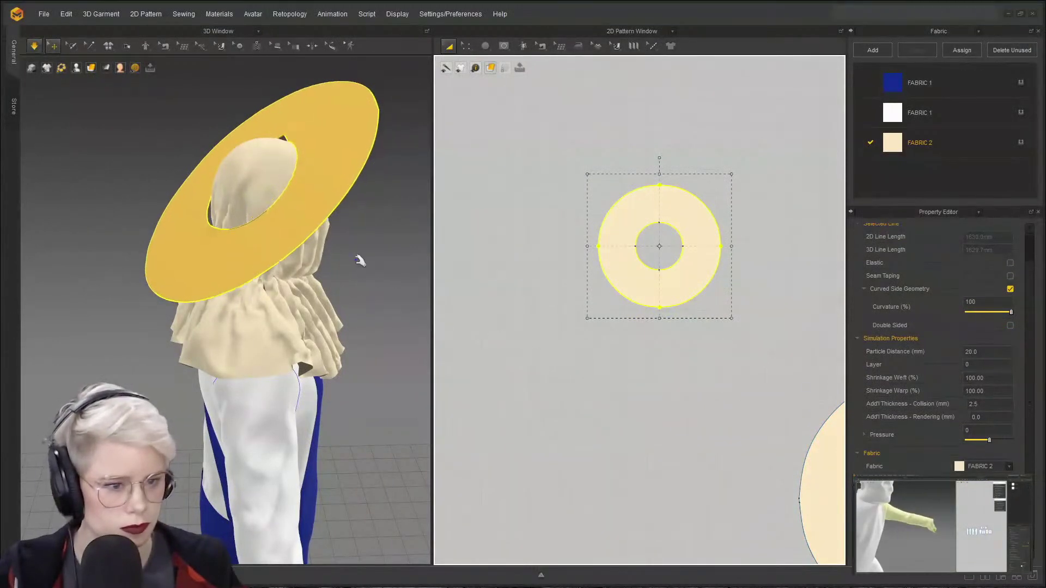
pyautogui.moveTo(297, 214); pyautogui.dragTo(206, 164, button='right')
pyautogui.scroll(-3, 485, 190)
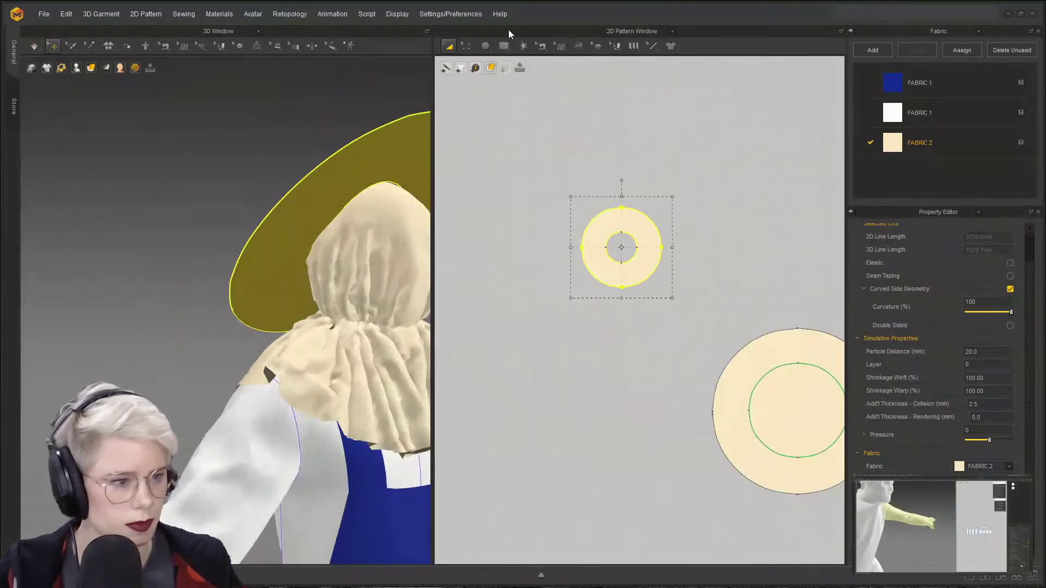
pyautogui.click(485, 46)
pyautogui.click(479, 43)
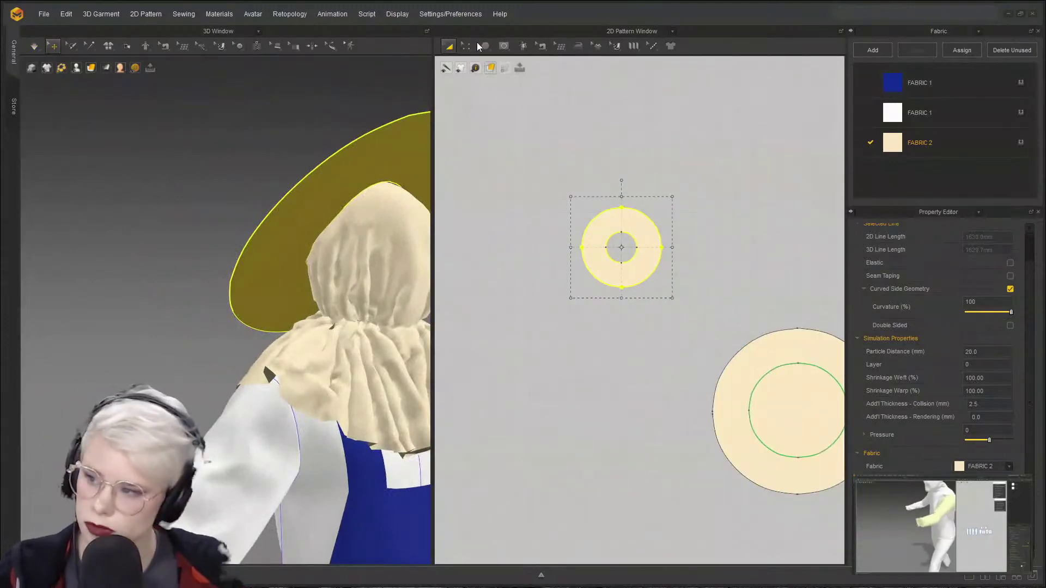
pyautogui.click(481, 45)
pyautogui.click(507, 83)
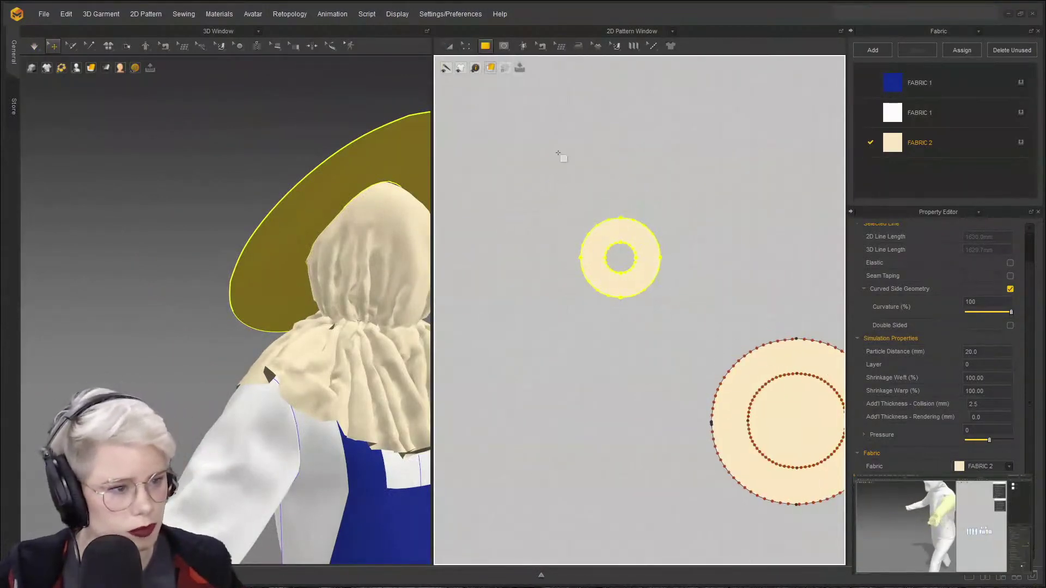
pyautogui.moveTo(672, 190); pyautogui.dragTo(659, 195)
pyautogui.press('Escape')
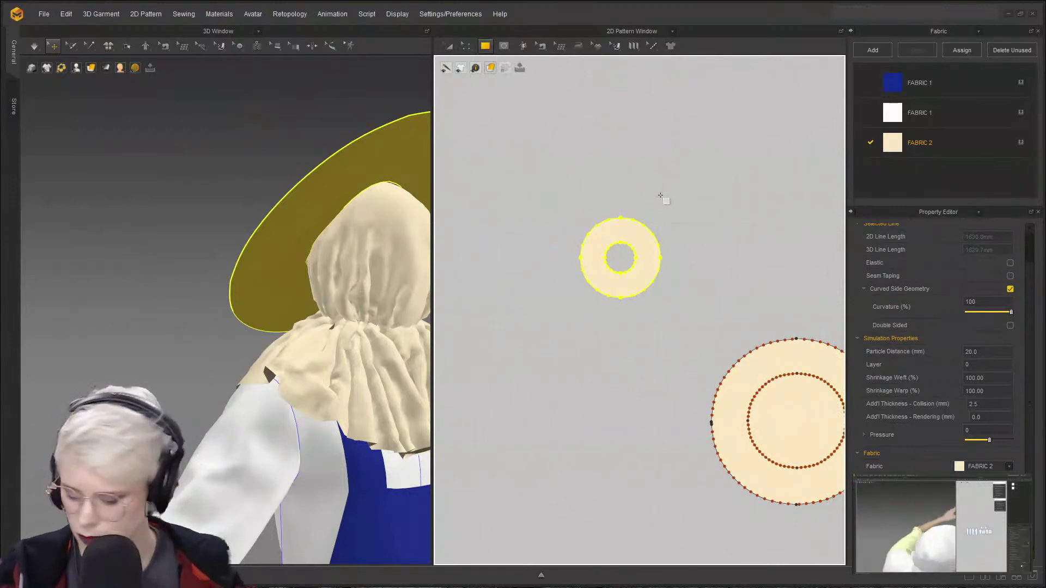
# - Select the brim pattern's inner circle segments to check the length of the hole's edge
pyautogui.press('z')
pyautogui.scroll(5, 671, 317)
pyautogui.scroll(2, 593, 153)
pyautogui.click(619, 173)
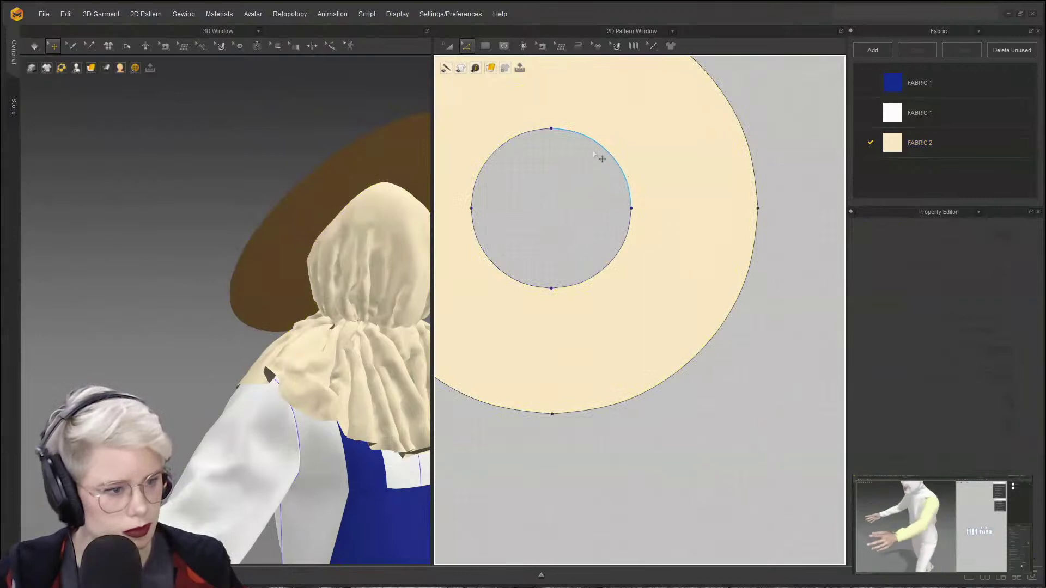
pyautogui.click(512, 139)
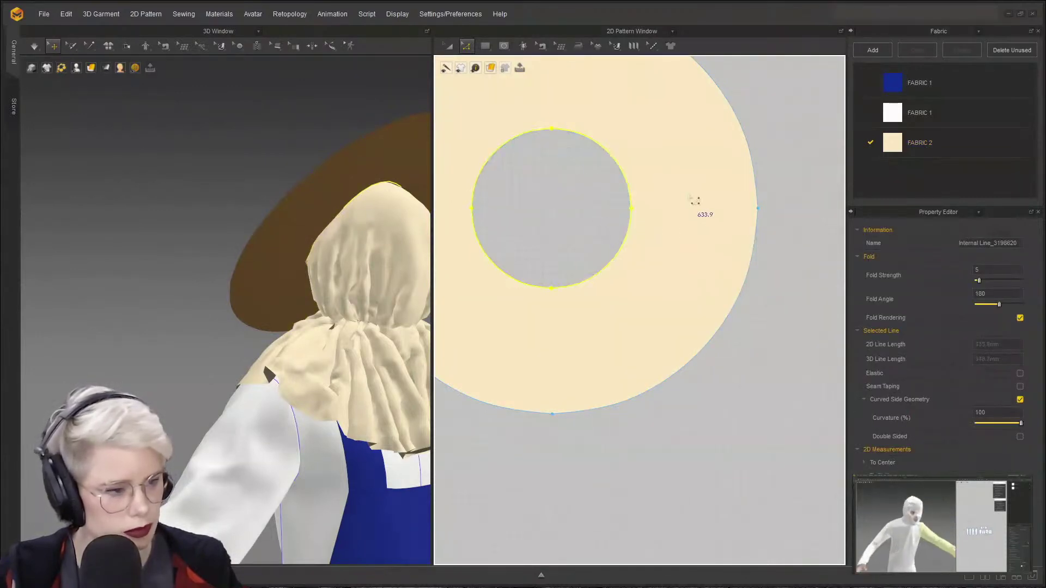
# - Try drawing a small rectangular pattern beside the brim ring and delete it
pyautogui.click(486, 46)
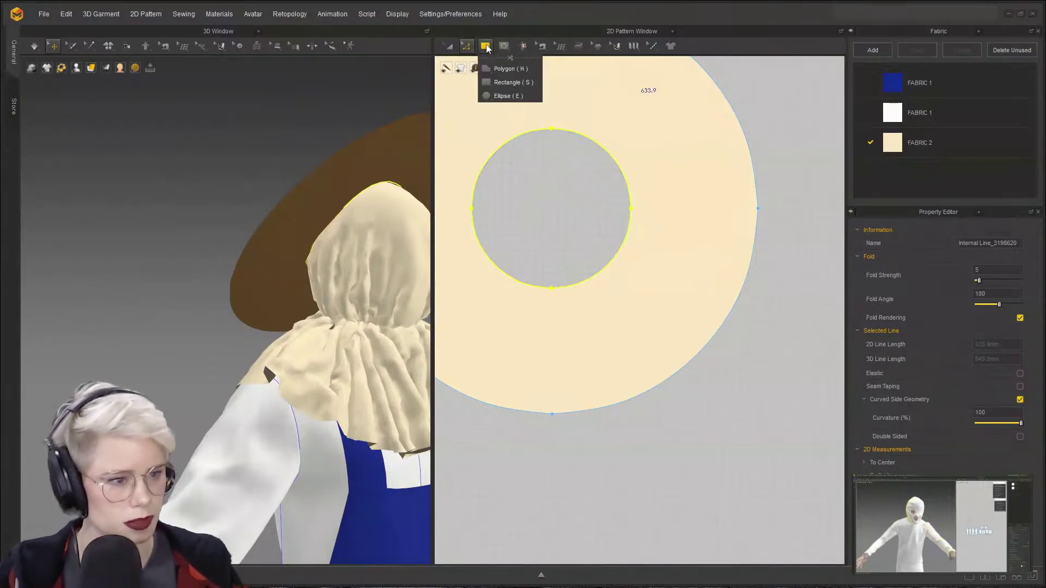
pyautogui.click(488, 83)
pyautogui.scroll(-5, 606, 261)
pyautogui.moveTo(665, 182); pyautogui.dragTo(716, 204)
pyautogui.scroll(3, 677, 243)
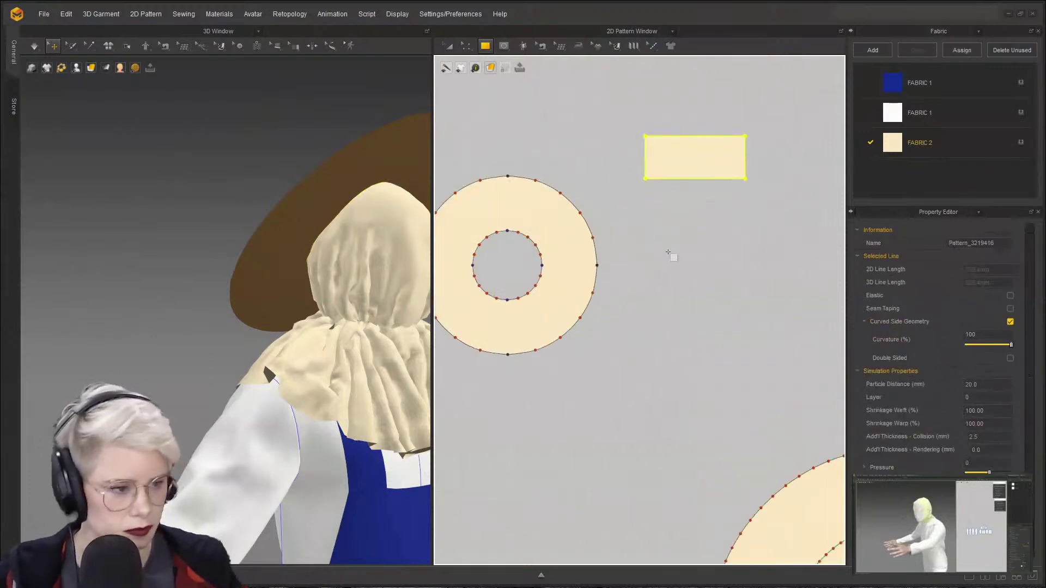
pyautogui.moveTo(659, 241); pyautogui.dragTo(656, 304, button='middle')
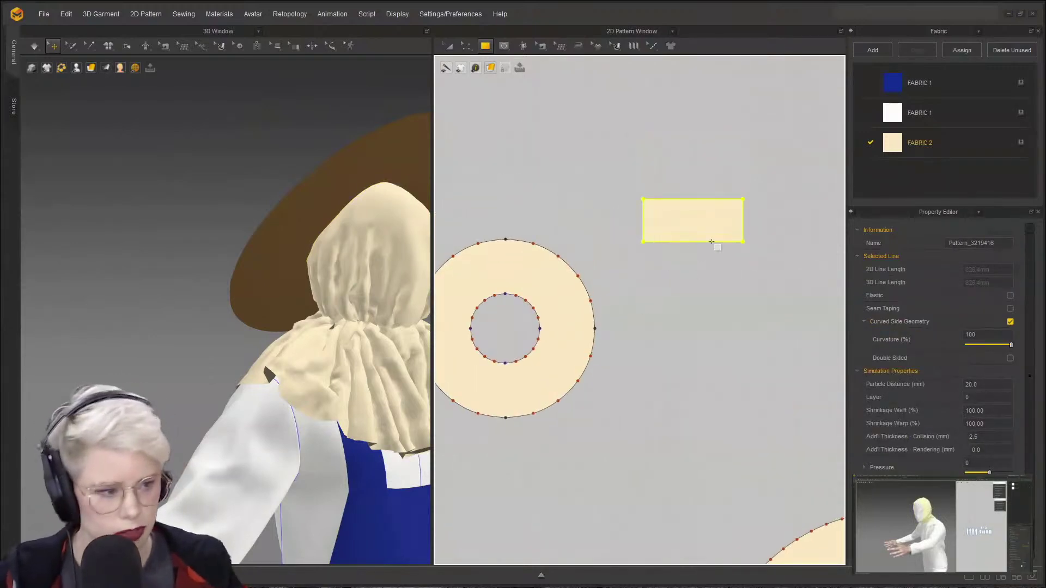
pyautogui.press('Delete')
pyautogui.click(533, 296)
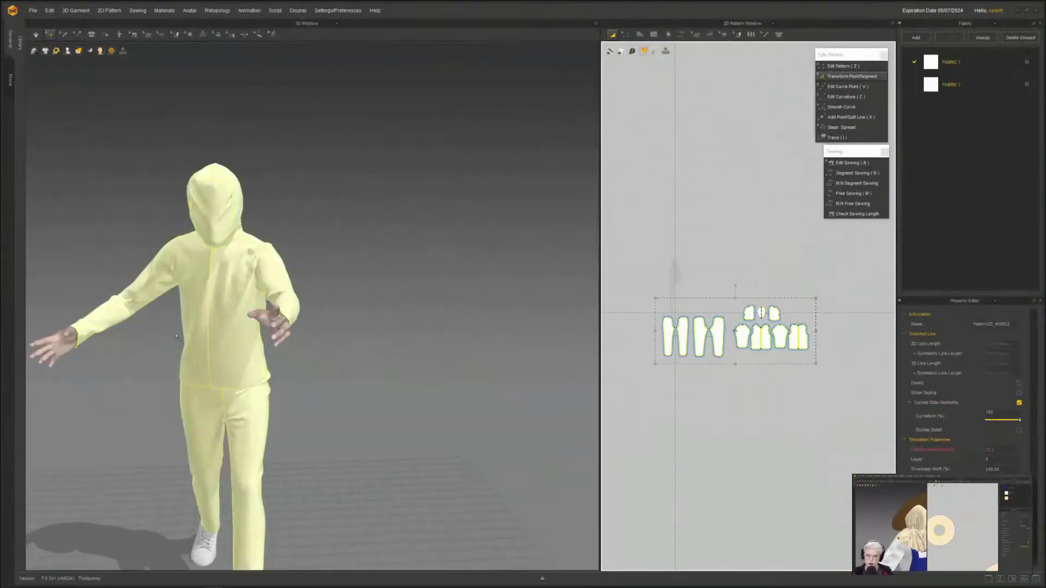
# - Freeze all selected patterns of the hooded base suit on the posed avatar
pyautogui.moveTo(177, 336); pyautogui.dragTo(272, 364, button='right')
pyautogui.scroll(4, 275, 367)
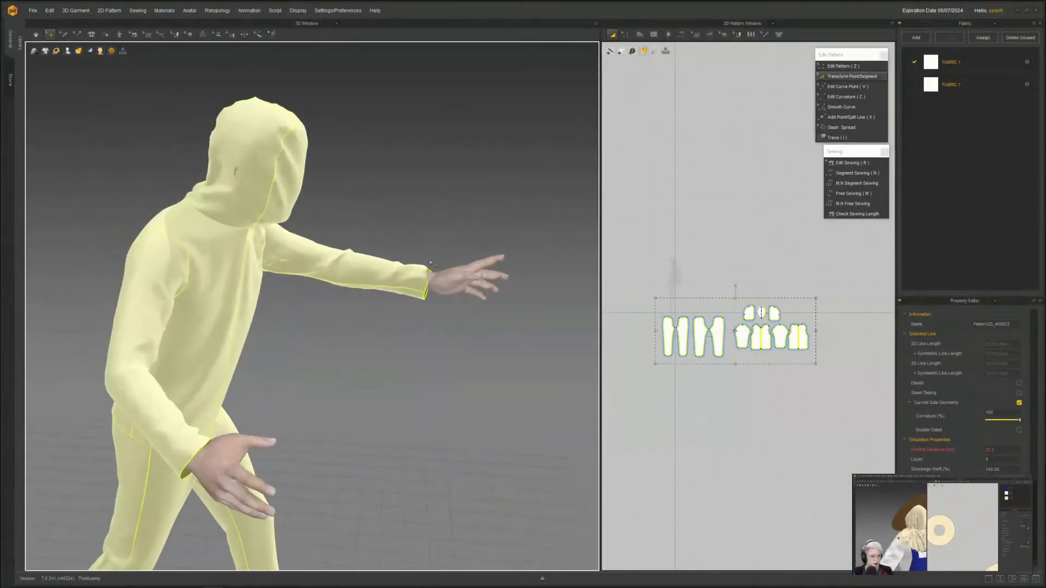
pyautogui.moveTo(430, 263); pyautogui.dragTo(429, 311, button='right')
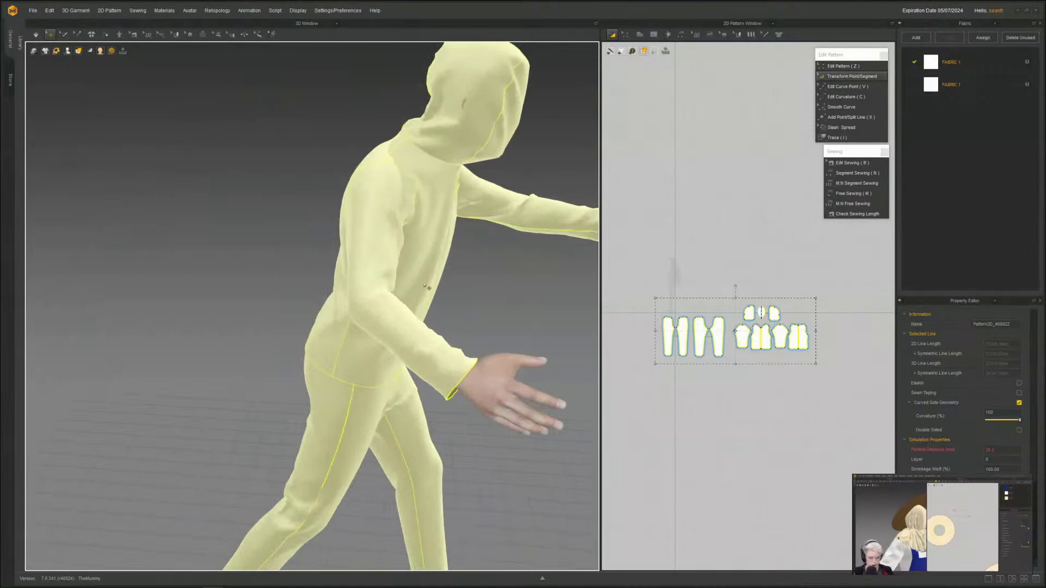
pyautogui.rightClick(424, 284)
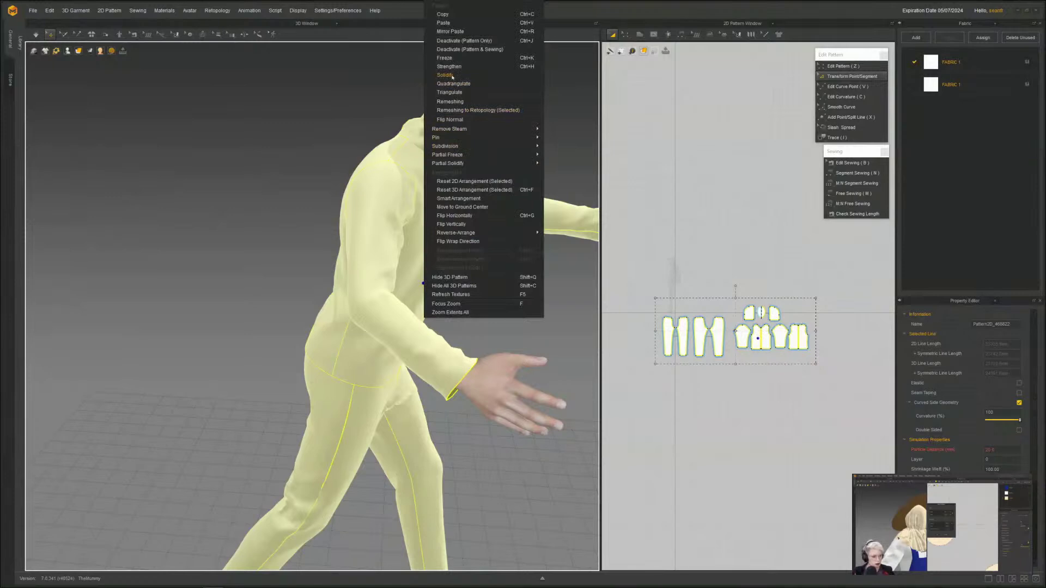
pyautogui.click(440, 58)
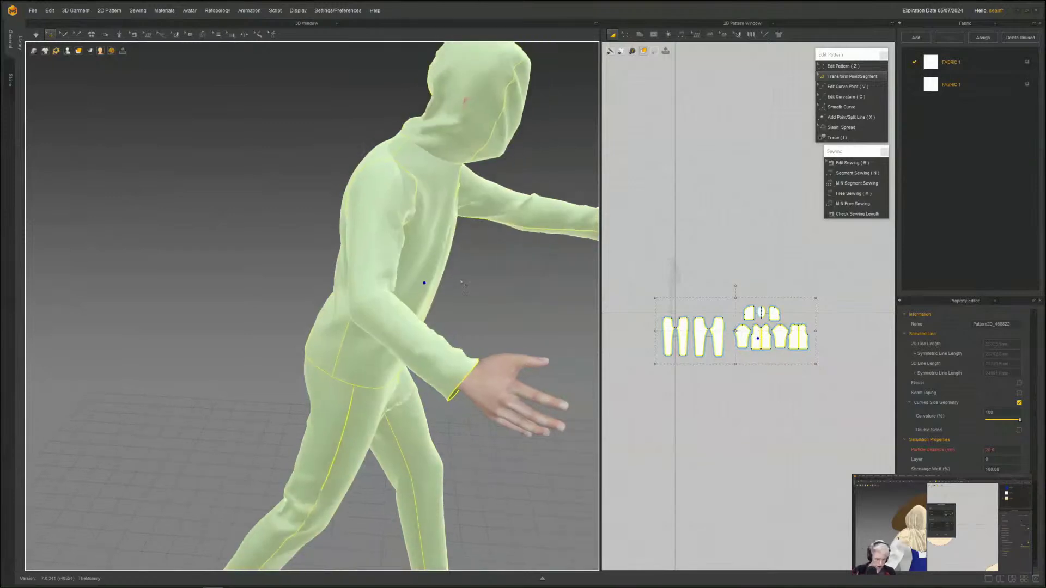
# - Enlarge the 2D pattern area and draw a tall, narrow rectangle pattern beside the avatar silhouette, nearly the silhouette's full height
pyautogui.moveTo(439, 213); pyautogui.dragTo(237, 178, button='middle')
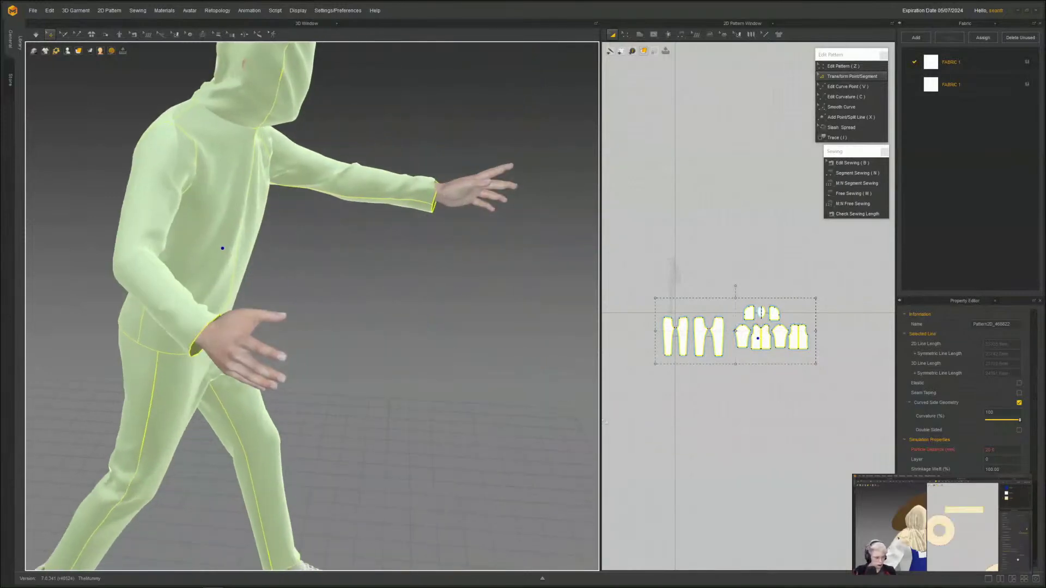
pyautogui.moveTo(601, 421); pyautogui.dragTo(308, 409)
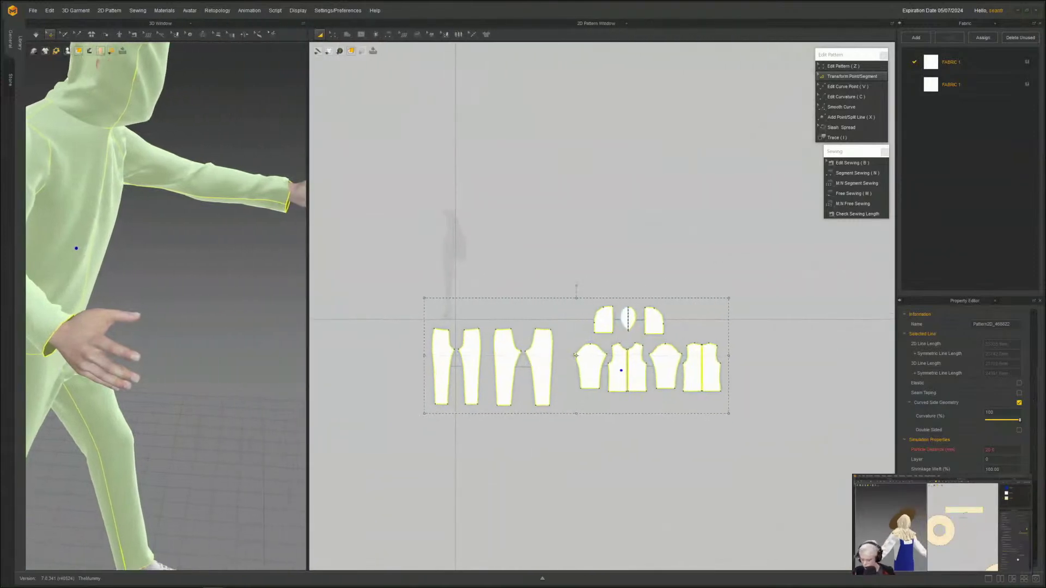
pyautogui.scroll(4, 443, 537)
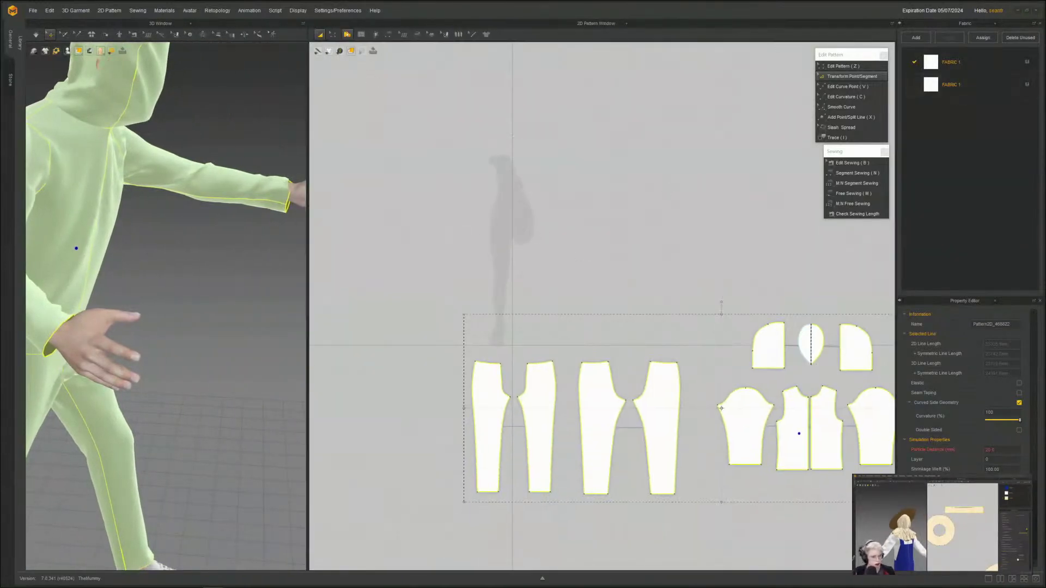
pyautogui.click(347, 35)
pyautogui.click(360, 62)
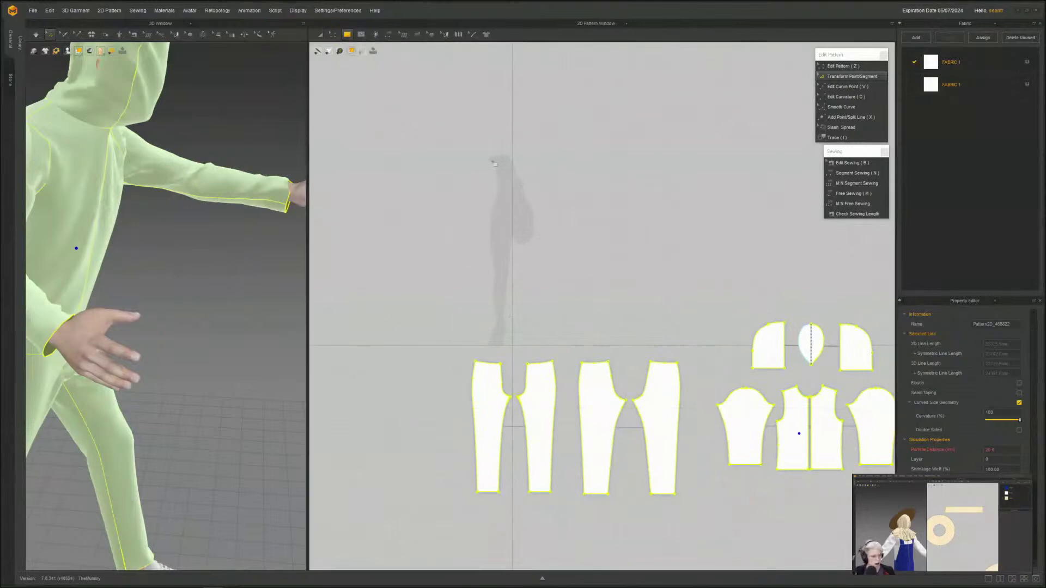
pyautogui.moveTo(515, 135); pyautogui.dragTo(516, 169)
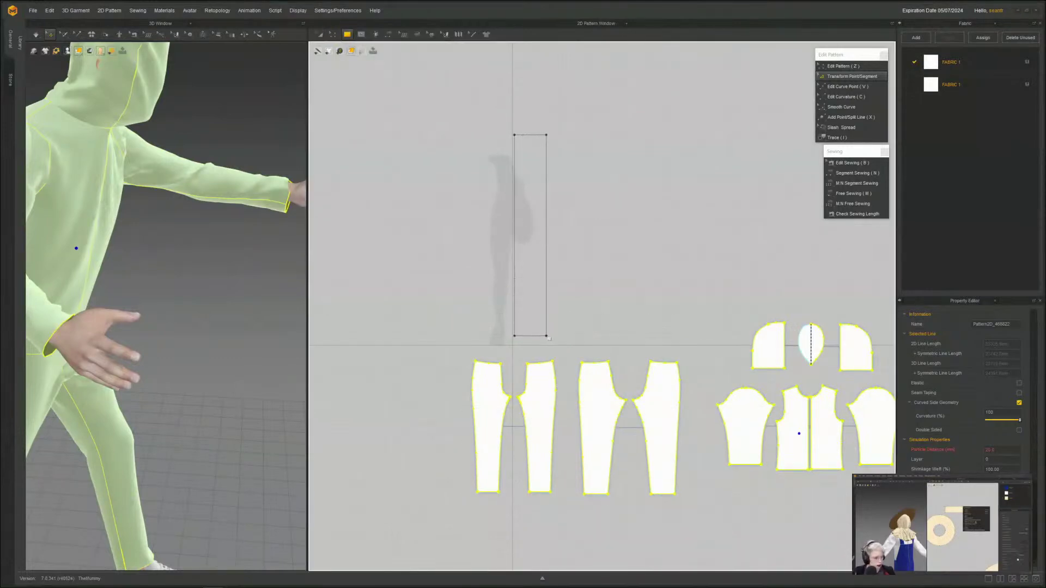
pyautogui.moveTo(549, 339); pyautogui.dragTo(544, 345)
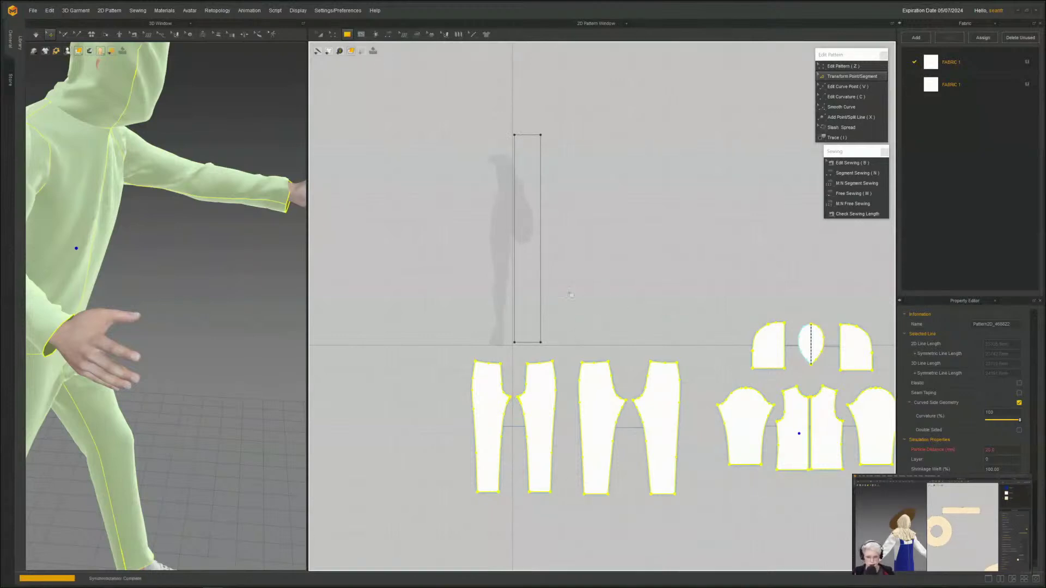
# - Shift the new tall rectangle pattern sideways in 2D until it clears the avatar silhouette
pyautogui.moveTo(565, 299); pyautogui.dragTo(570, 282, button='middle')
pyautogui.press('a')
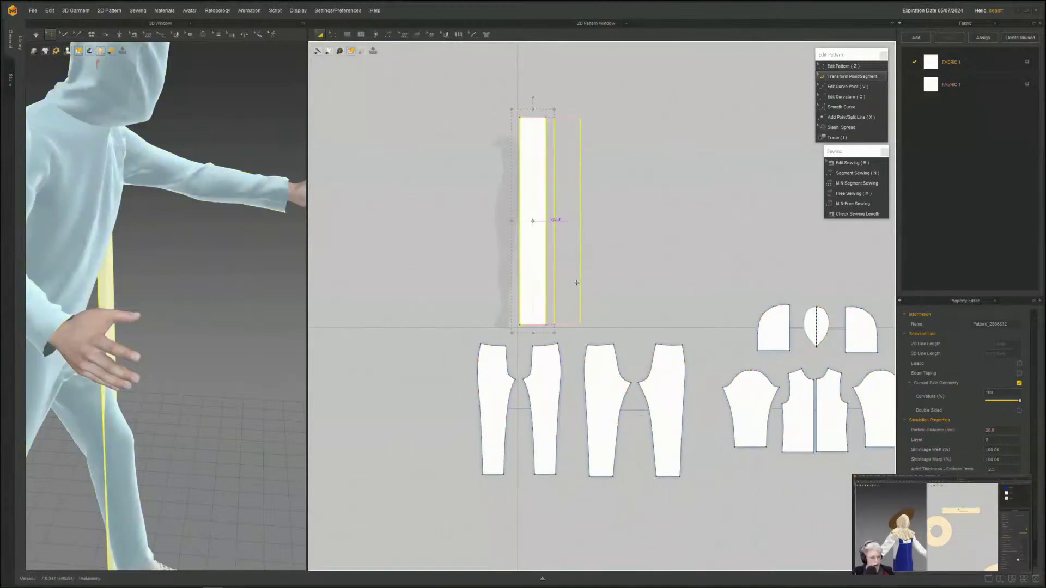
pyautogui.moveTo(576, 282); pyautogui.dragTo(577, 283)
pyautogui.scroll(3, 504, 193)
pyautogui.moveTo(542, 217); pyautogui.dragTo(537, 222, button='middle')
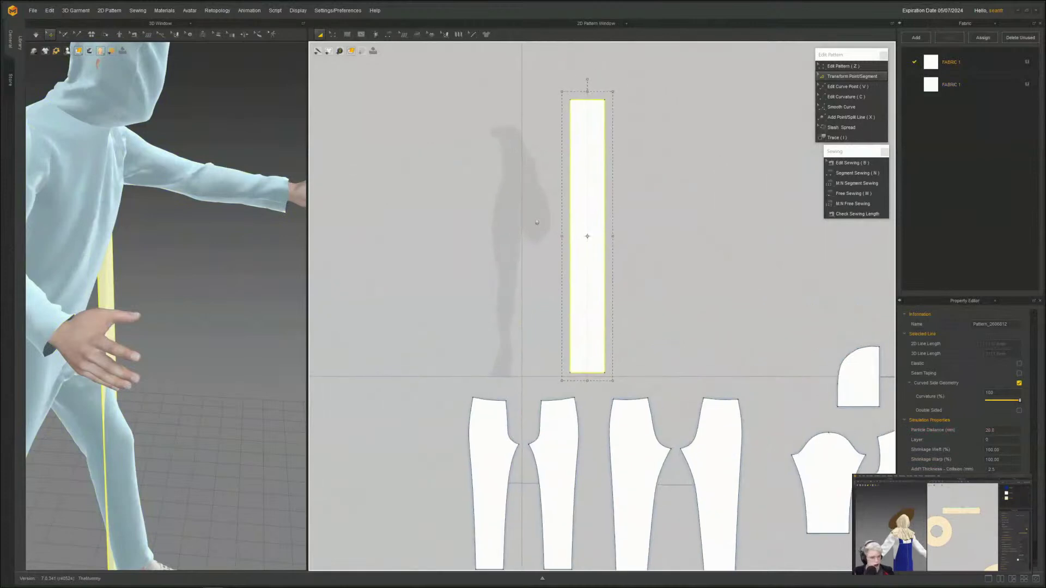
pyautogui.scroll(2, 537, 222)
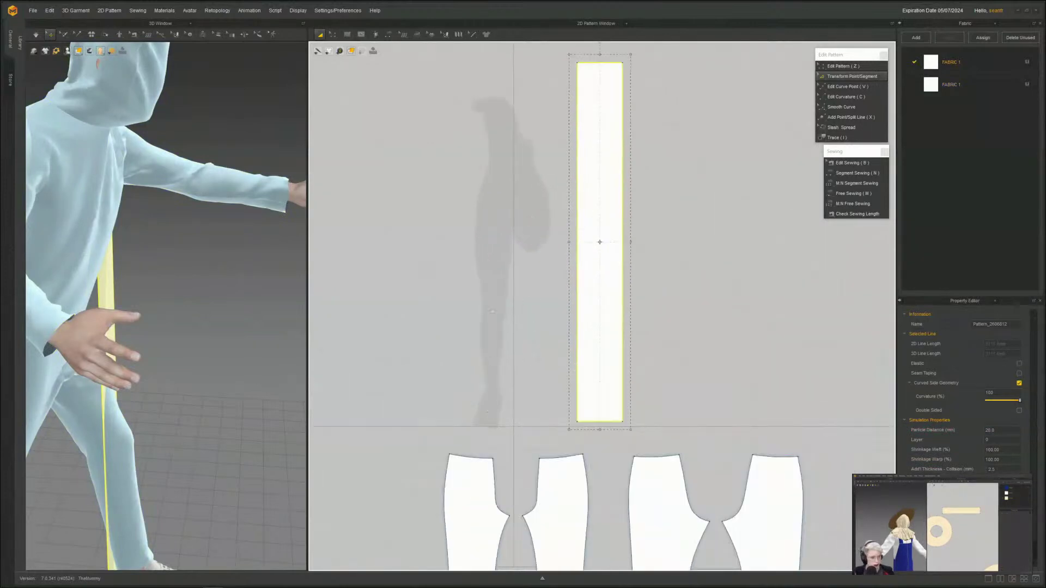
pyautogui.moveTo(514, 300)
pyautogui.mouseDown(button='middle')
pyautogui.moveTo(502, 317)
pyautogui.moveTo(512, 313)
pyautogui.mouseUp(button='middle')
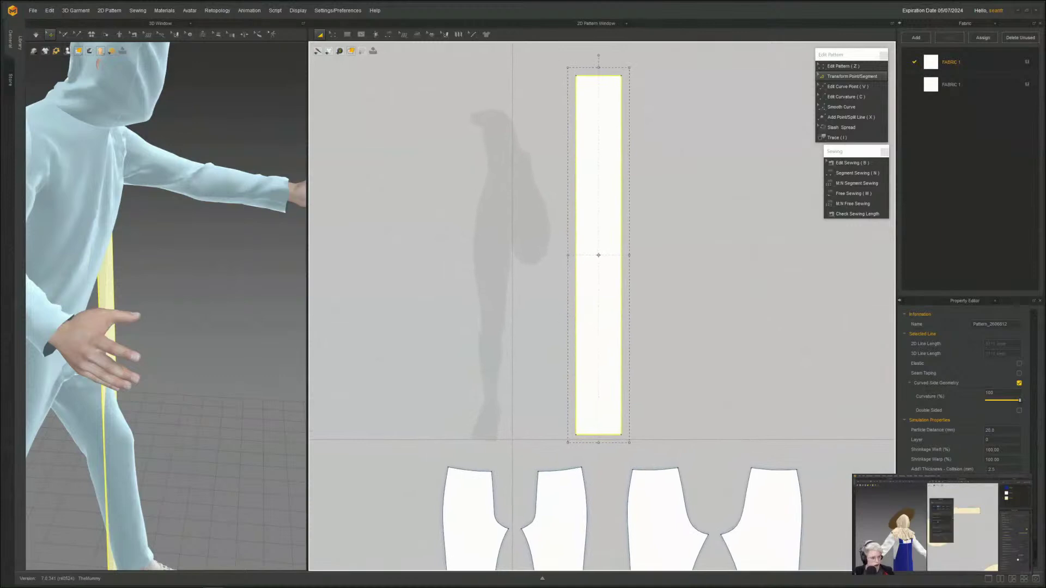
# - Pull the tall rectangular panel out of the avatar's body in 3D and place it upright beside the figure
pyautogui.moveTo(109, 287); pyautogui.dragTo(183, 284)
pyautogui.press('2')
pyautogui.moveTo(184, 284); pyautogui.dragTo(156, 405, button='right')
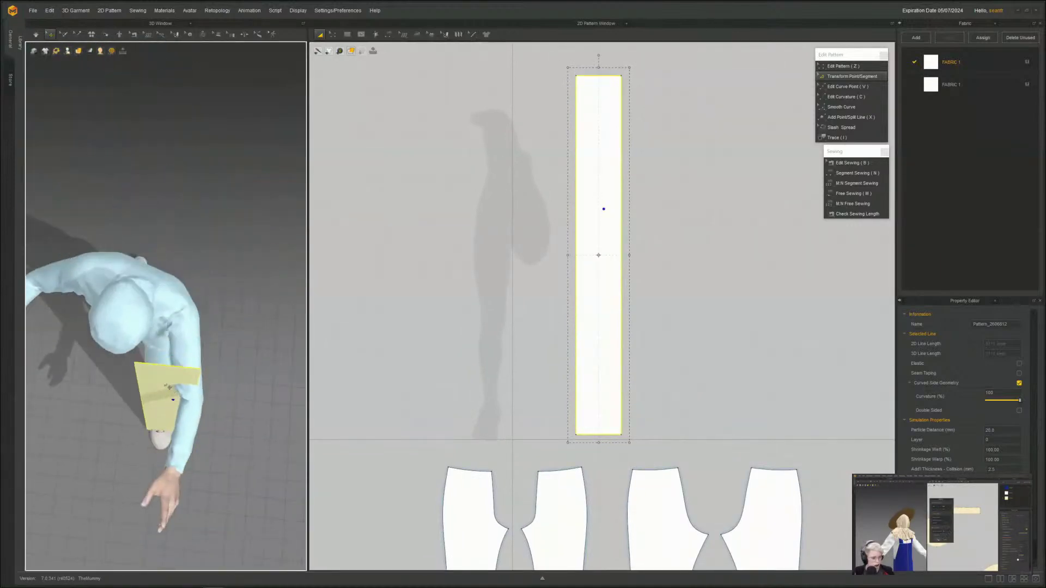
pyautogui.moveTo(167, 388); pyautogui.dragTo(262, 308)
pyautogui.moveTo(262, 308); pyautogui.dragTo(108, 283, button='right')
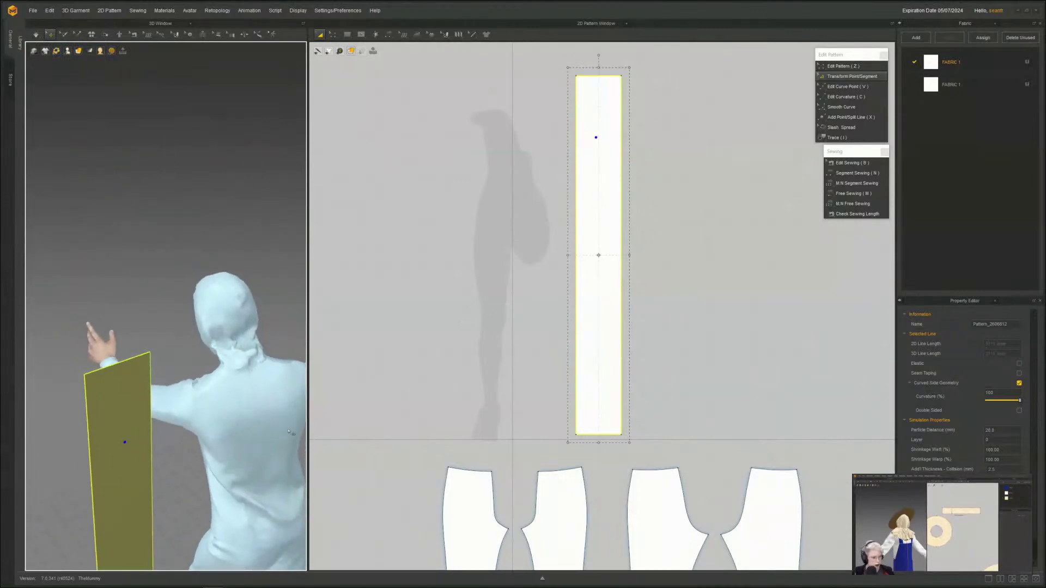
pyautogui.moveTo(192, 464); pyautogui.dragTo(185, 463, button='right')
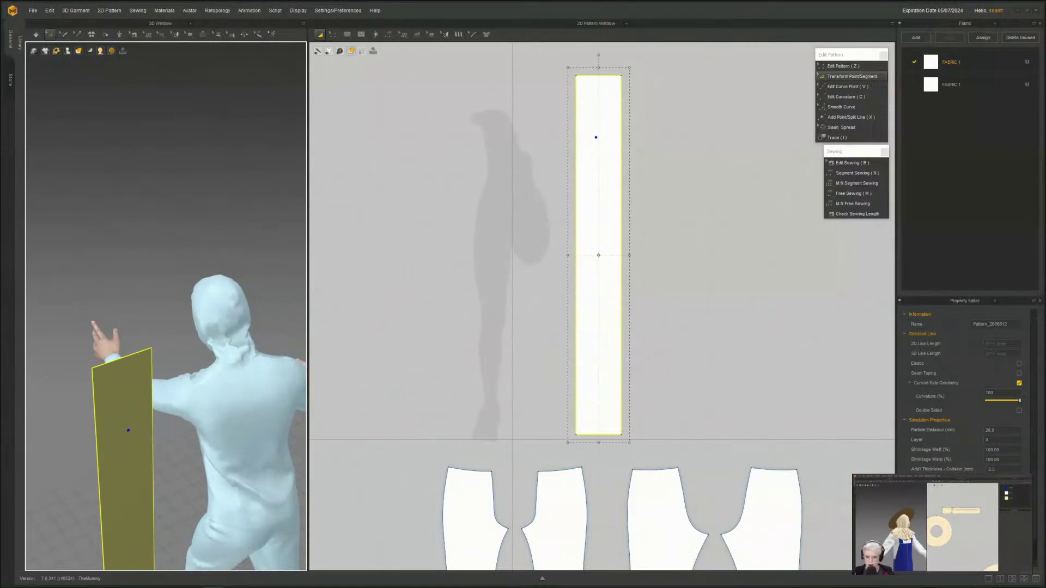
# - Examine the tall panel's size and placement against the avatar from behind, the side and the front
pyautogui.scroll(2, 433, 410)
pyautogui.scroll(-3, 464, 396)
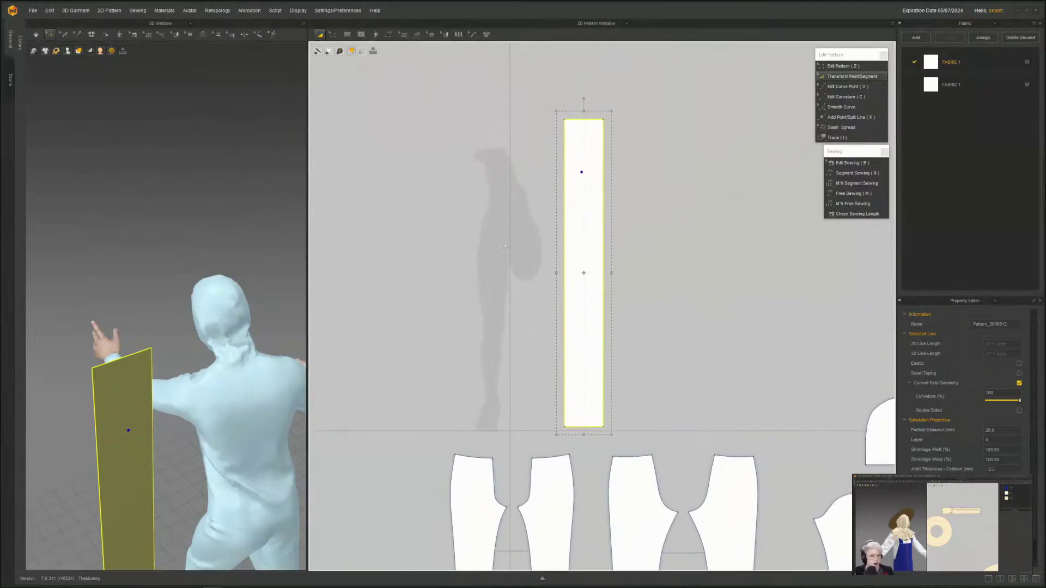
pyautogui.moveTo(464, 395); pyautogui.dragTo(474, 376, button='middle')
pyautogui.moveTo(226, 361); pyautogui.dragTo(240, 359, button='right')
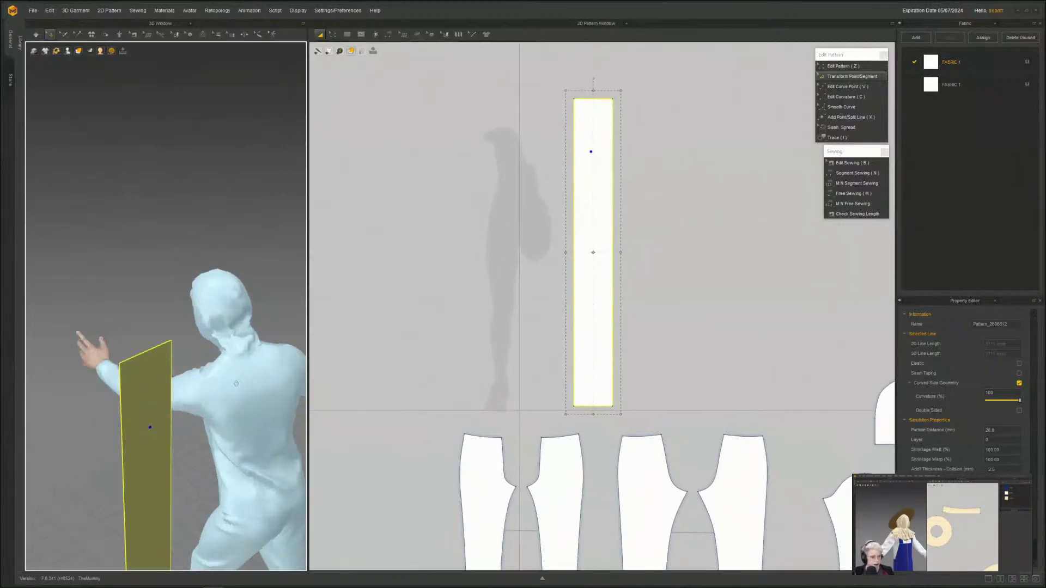
pyautogui.scroll(-5, 262, 315)
pyautogui.moveTo(262, 315); pyautogui.dragTo(241, 256, button='middle')
pyautogui.moveTo(241, 256); pyautogui.dragTo(462, 285, button='right')
pyautogui.scroll(6, 463, 285)
pyautogui.moveTo(463, 285); pyautogui.dragTo(503, 305, button='middle')
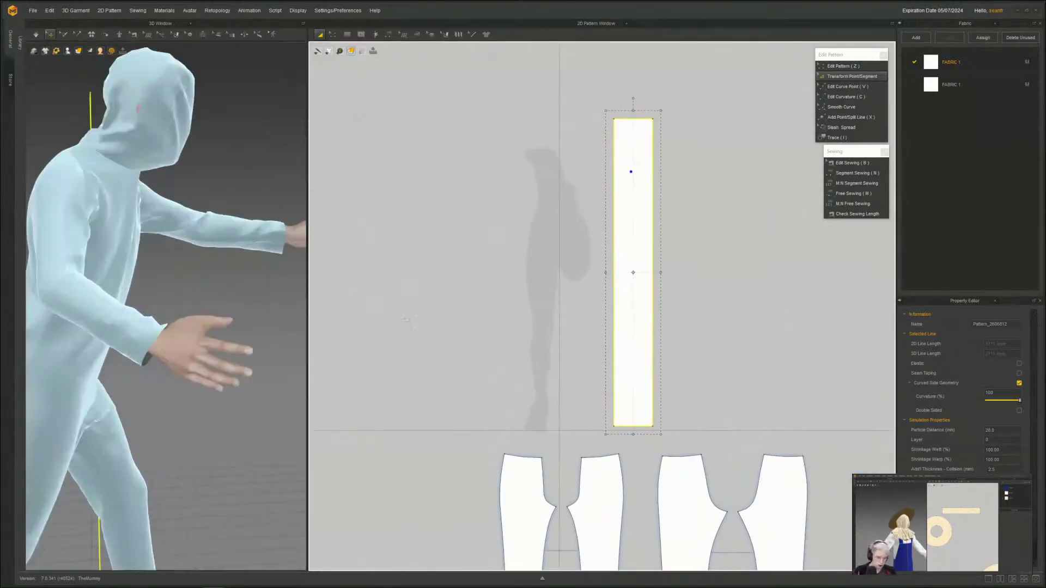
pyautogui.moveTo(134, 256); pyautogui.dragTo(250, 238, button='right')
pyautogui.scroll(-3, 212, 267)
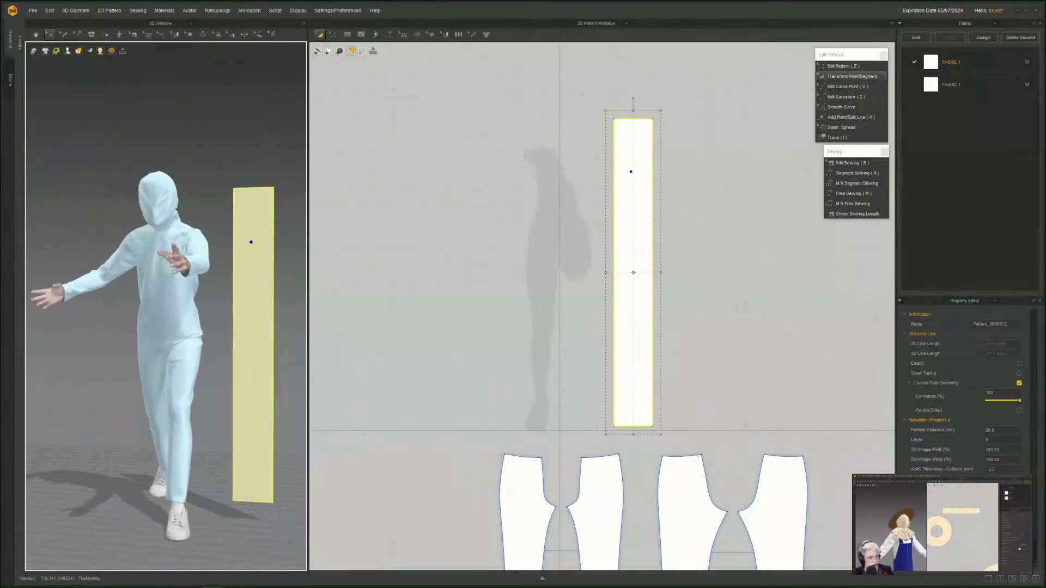
pyautogui.moveTo(563, 281); pyautogui.dragTo(489, 307, button='middle')
pyautogui.scroll(4, 544, 256)
pyautogui.scroll(-3, 548, 253)
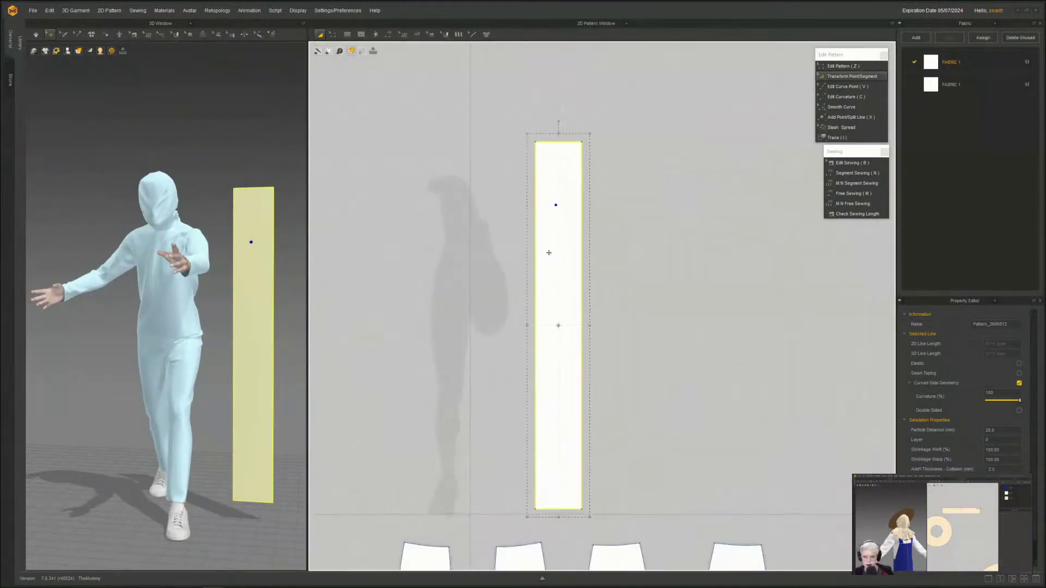
# - Move the tall rectangle in 2D away from the silhouette to the space between the trouser and hood patterns
pyautogui.moveTo(552, 252); pyautogui.dragTo(513, 252)
pyautogui.moveTo(539, 406); pyautogui.dragTo(582, 388, button='middle')
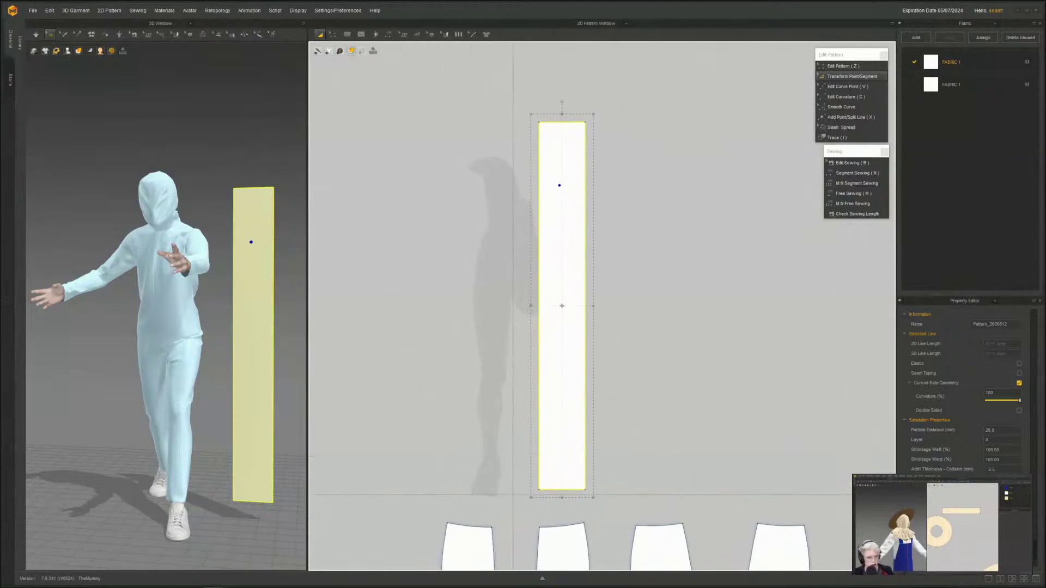
pyautogui.moveTo(506, 403); pyautogui.dragTo(361, 296, button='middle')
pyautogui.scroll(-2, 510, 351)
pyautogui.moveTo(404, 258); pyautogui.dragTo(605, 240)
# - Free-sew the tall panel's top short edge to the upper centre-back edge of the back bodice pattern
pyautogui.moveTo(212, 302); pyautogui.dragTo(229, 249, button='right')
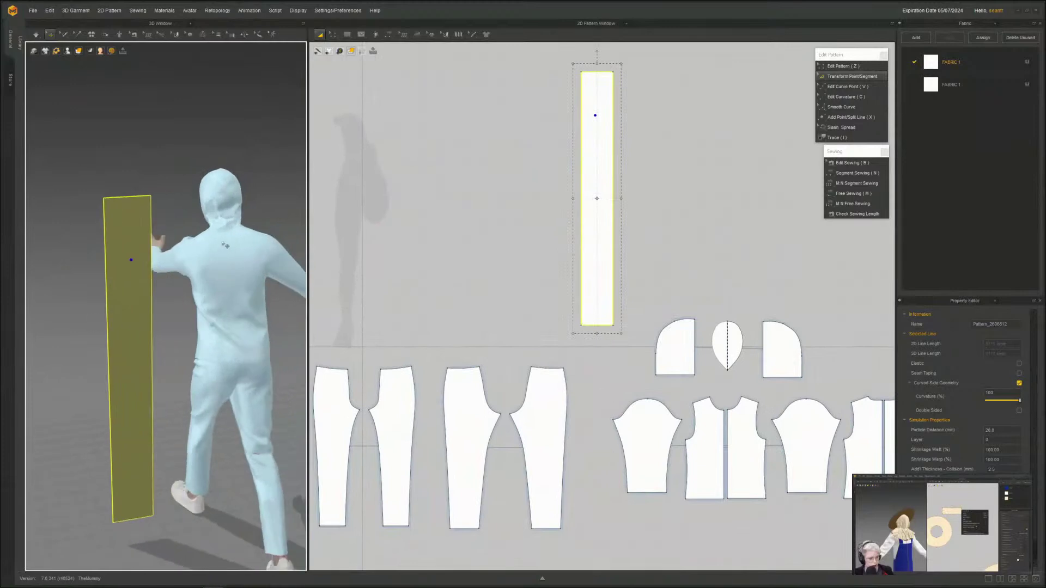
pyautogui.click(224, 245)
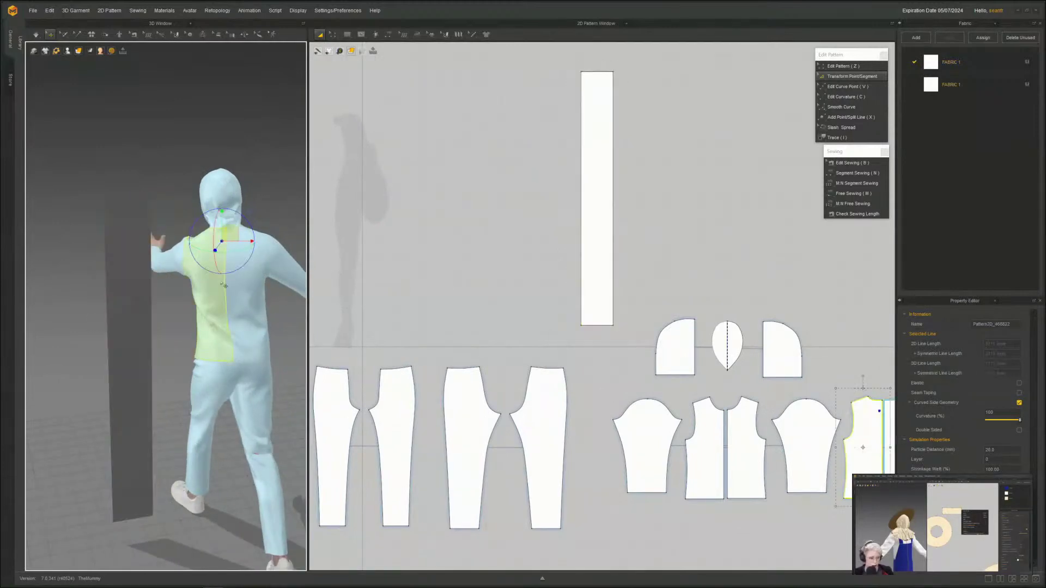
pyautogui.click(223, 285)
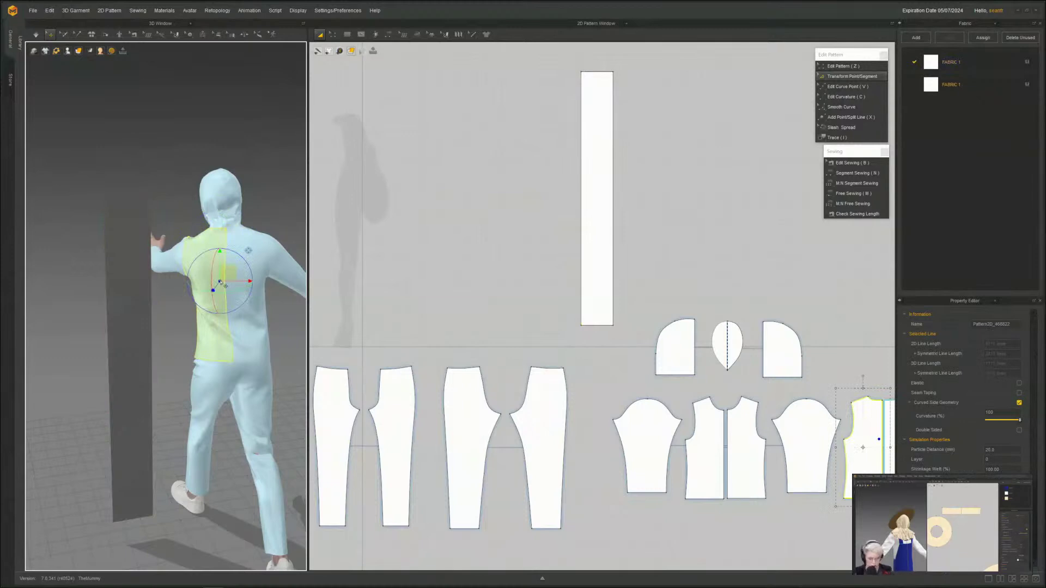
pyautogui.click(111, 204)
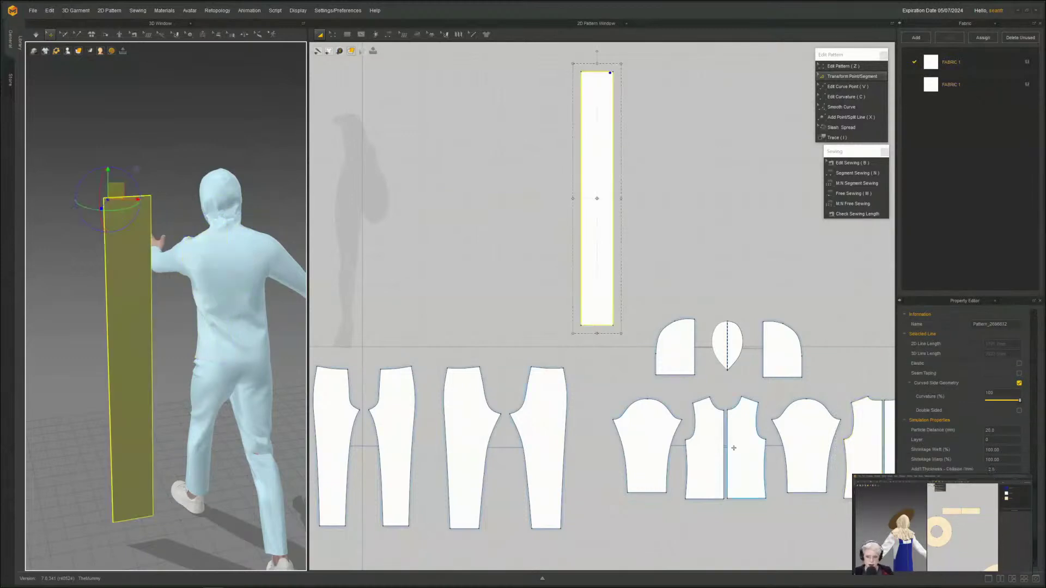
pyautogui.moveTo(756, 333); pyautogui.dragTo(729, 317, button='middle')
pyautogui.press('m')
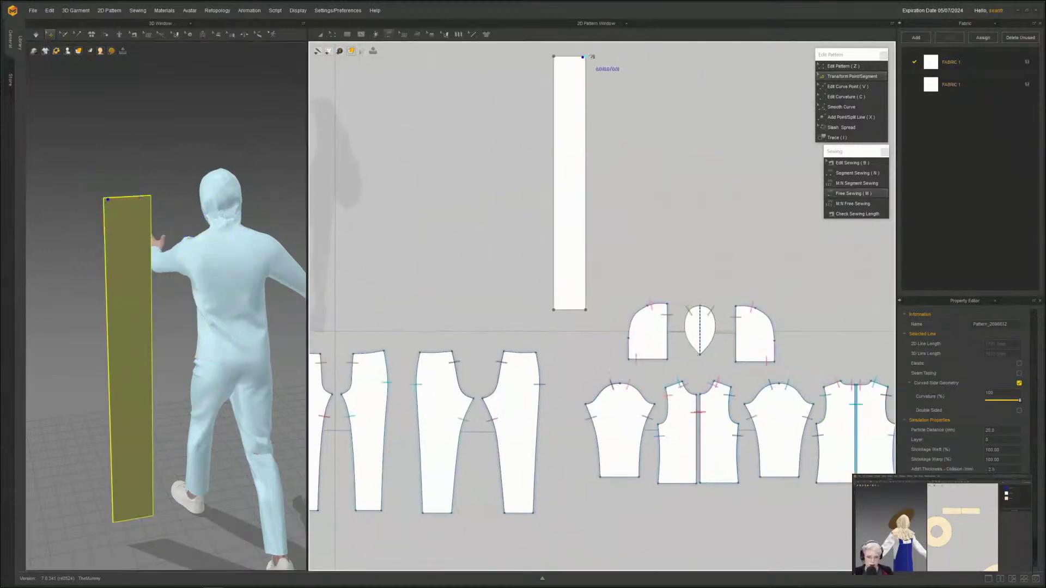
pyautogui.click(582, 57)
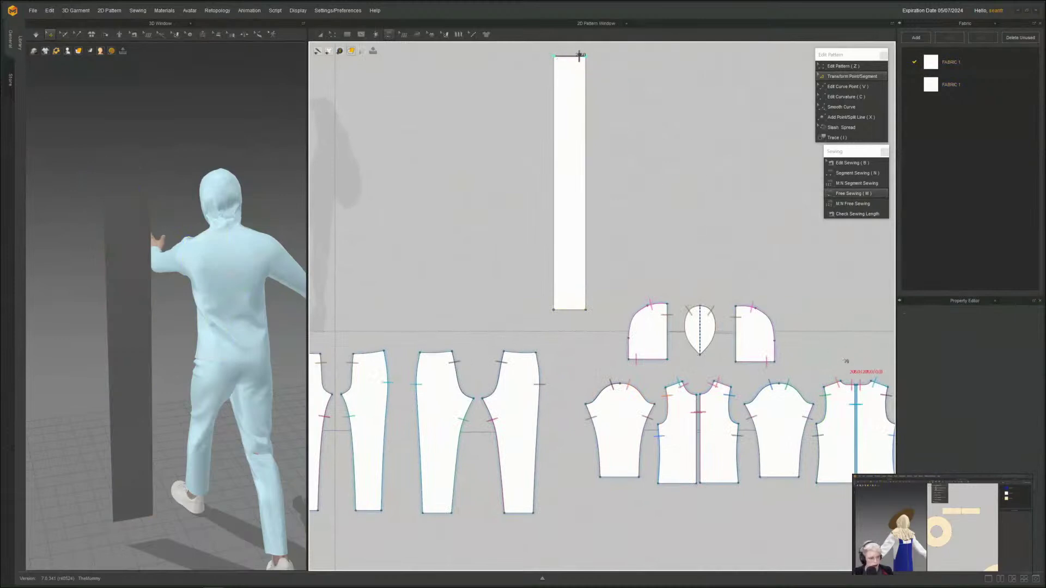
pyautogui.scroll(5, 846, 361)
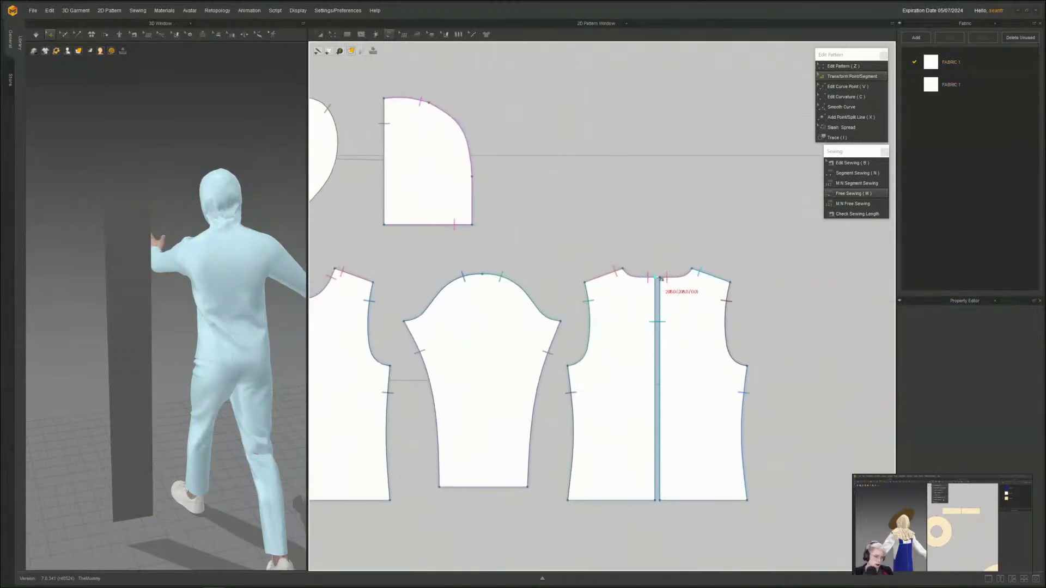
pyautogui.click(657, 297)
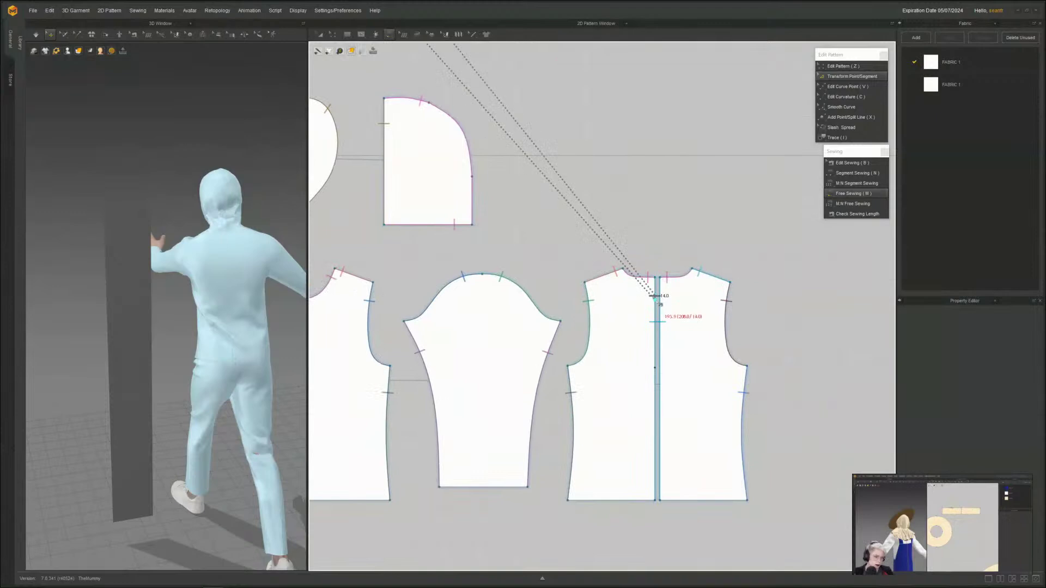
pyautogui.click(656, 370)
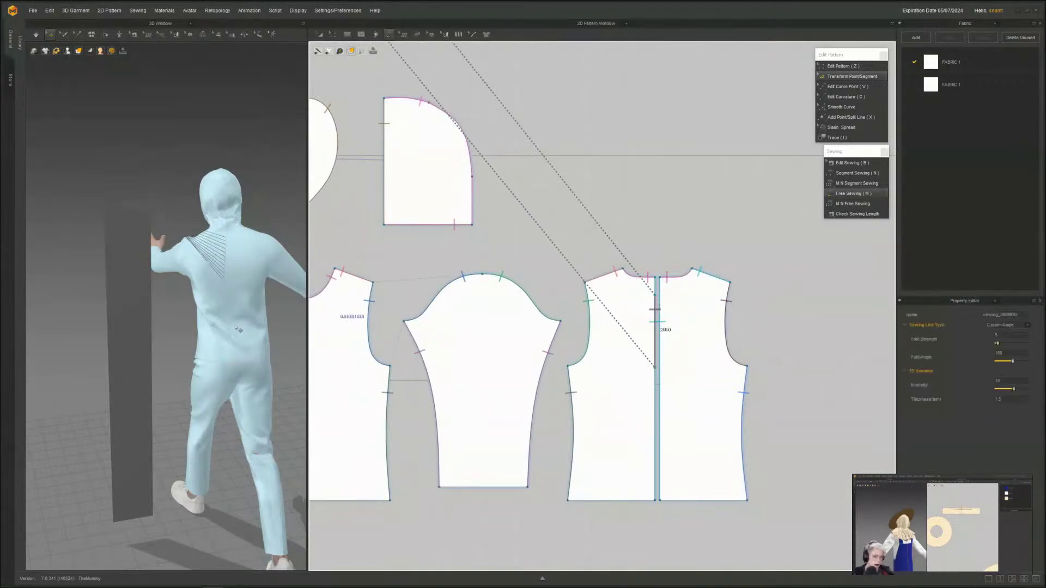
# - Simulate the sewn panel onto the avatar's upper back and rotate its hanging length to trail away behind the body
pyautogui.press('space')
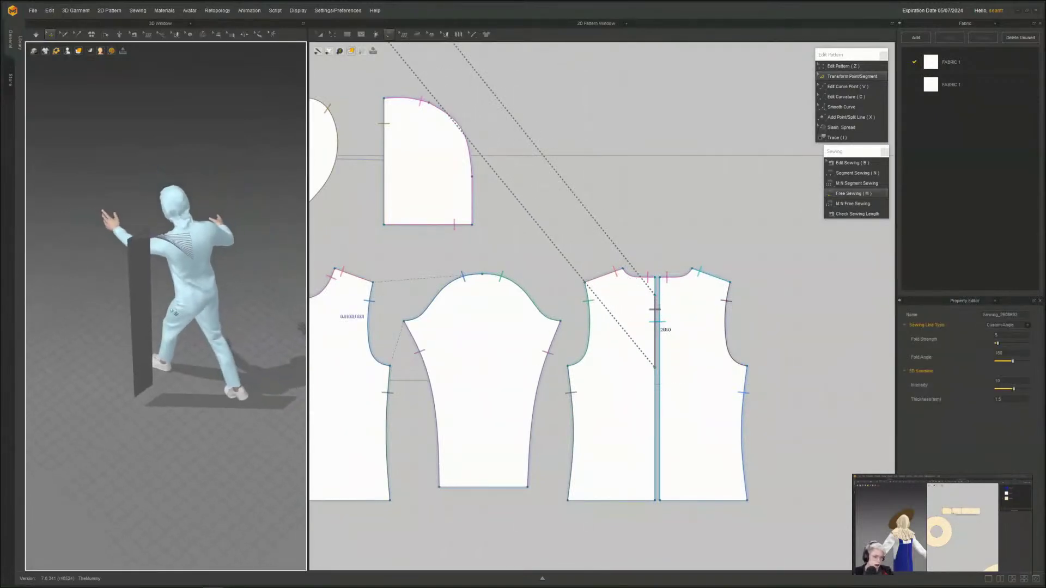
pyautogui.press('m')
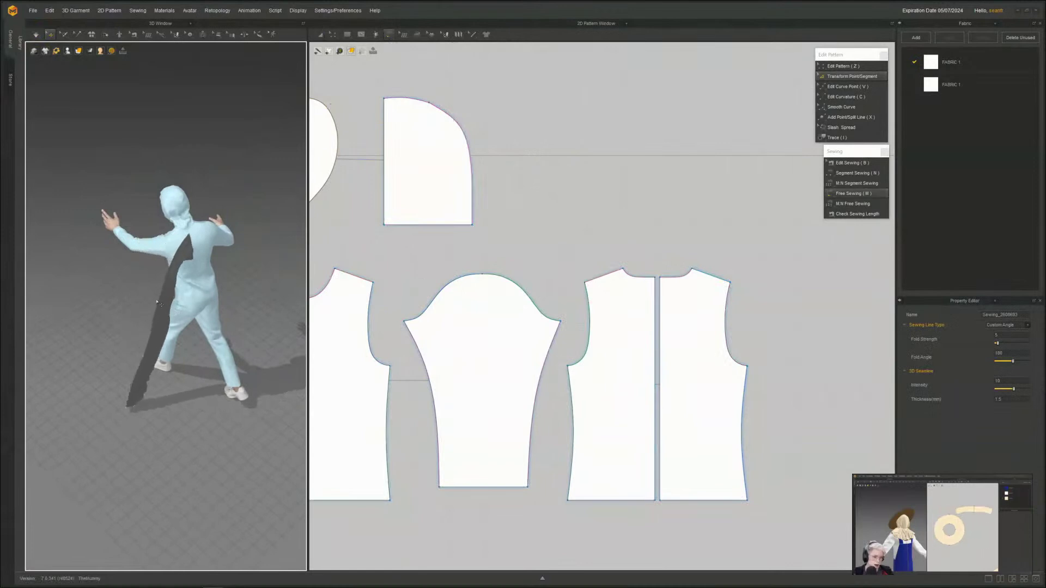
pyautogui.moveTo(151, 335); pyautogui.dragTo(188, 333)
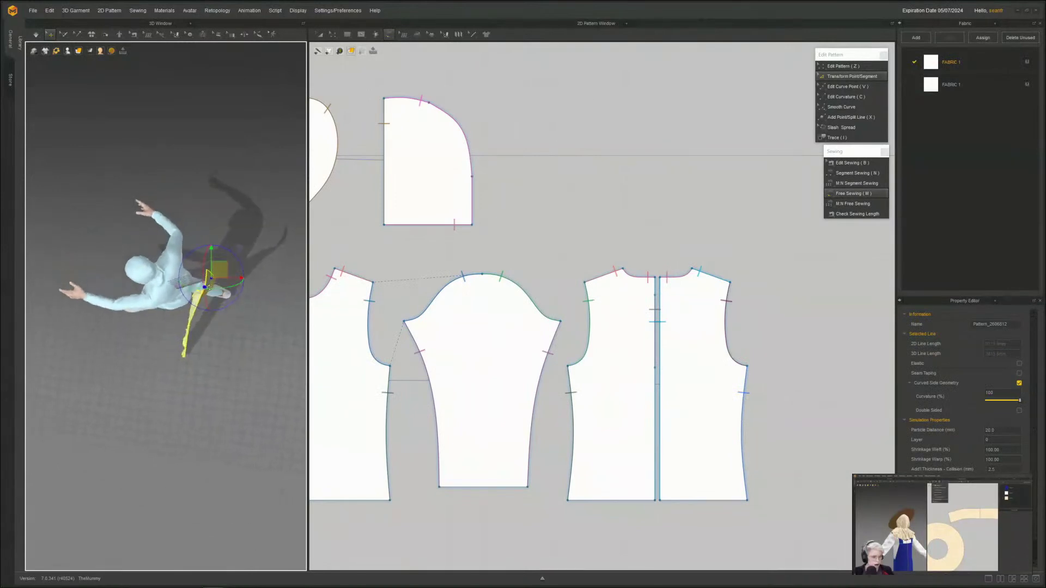
pyautogui.moveTo(233, 303); pyautogui.dragTo(180, 253)
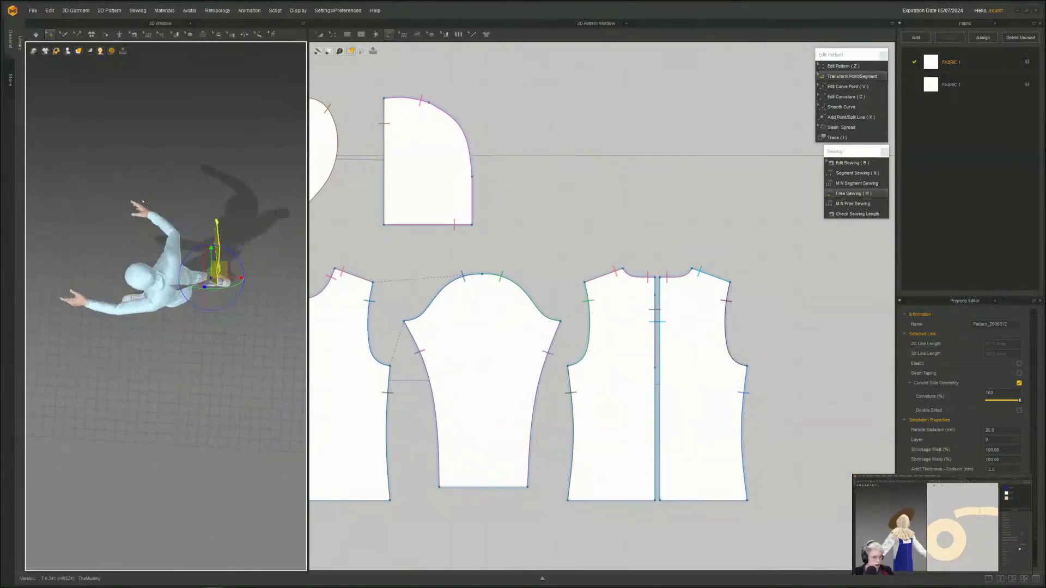
pyautogui.moveTo(164, 392); pyautogui.dragTo(103, 332, button='right')
pyautogui.scroll(4, 146, 321)
pyautogui.press('space')
pyautogui.moveTo(104, 332); pyautogui.dragTo(7, 306, button='middle')
pyautogui.scroll(-3, 223, 315)
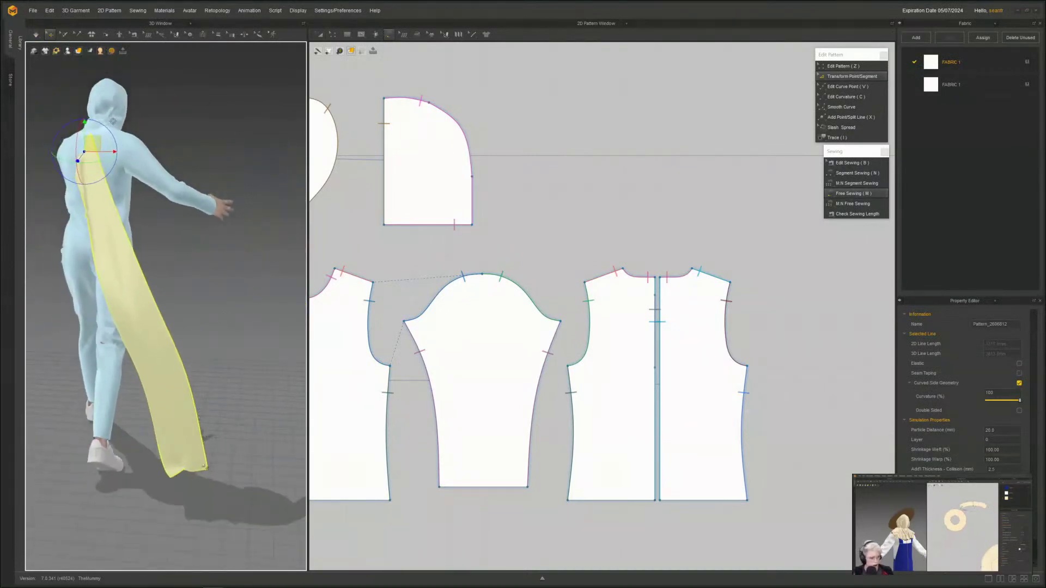
# - Simulate and pull the strip's free lower corner out toward the avatar's right side, enlarging the 3D view
pyautogui.click(211, 455)
pyautogui.moveTo(190, 446); pyautogui.dragTo(147, 457, button='right')
pyautogui.press('space')
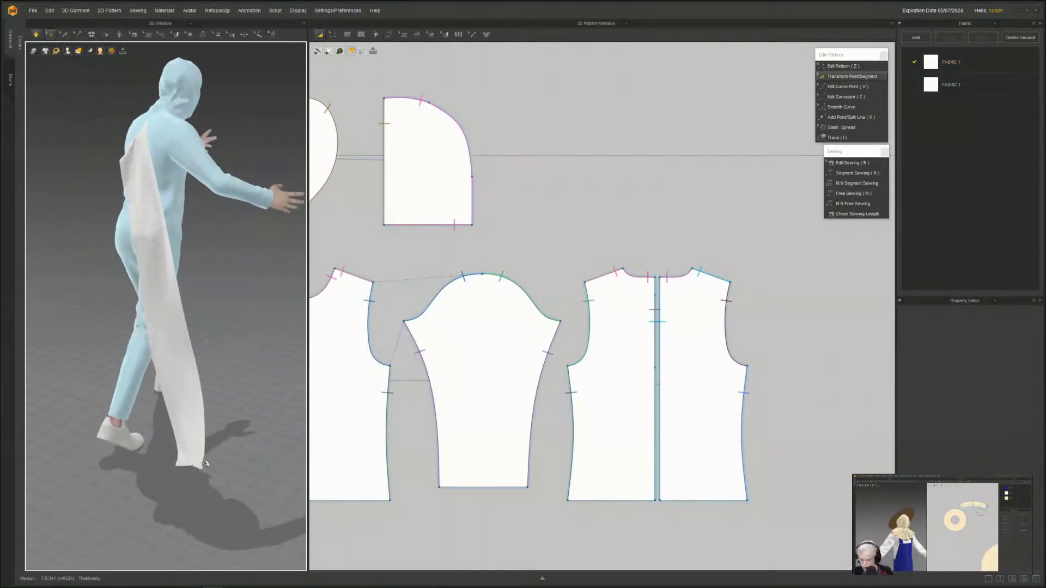
pyautogui.moveTo(205, 464); pyautogui.dragTo(385, 309)
pyautogui.moveTo(286, 322); pyautogui.dragTo(200, 332, button='right')
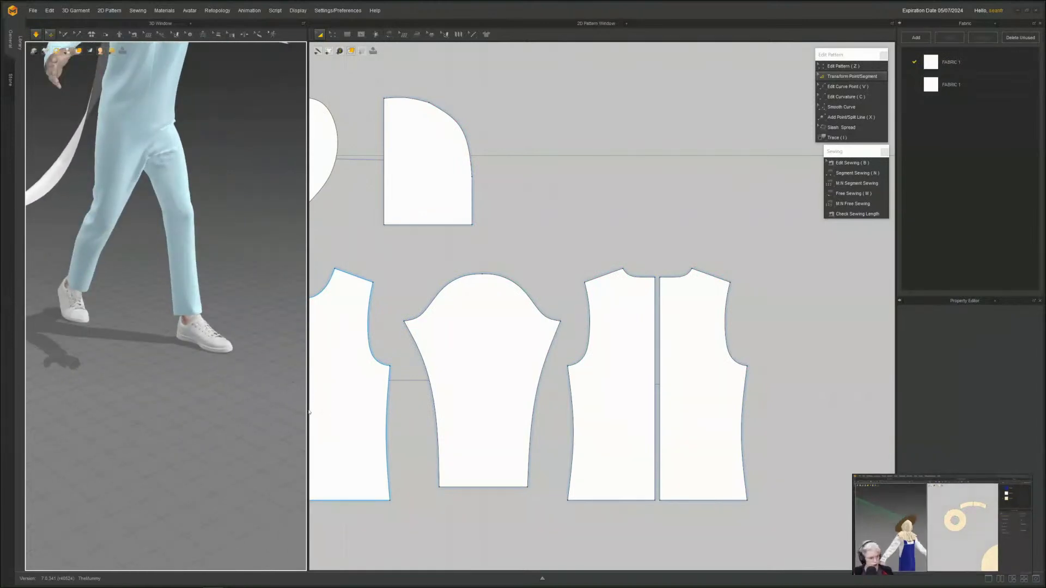
pyautogui.moveTo(309, 412); pyautogui.dragTo(732, 412)
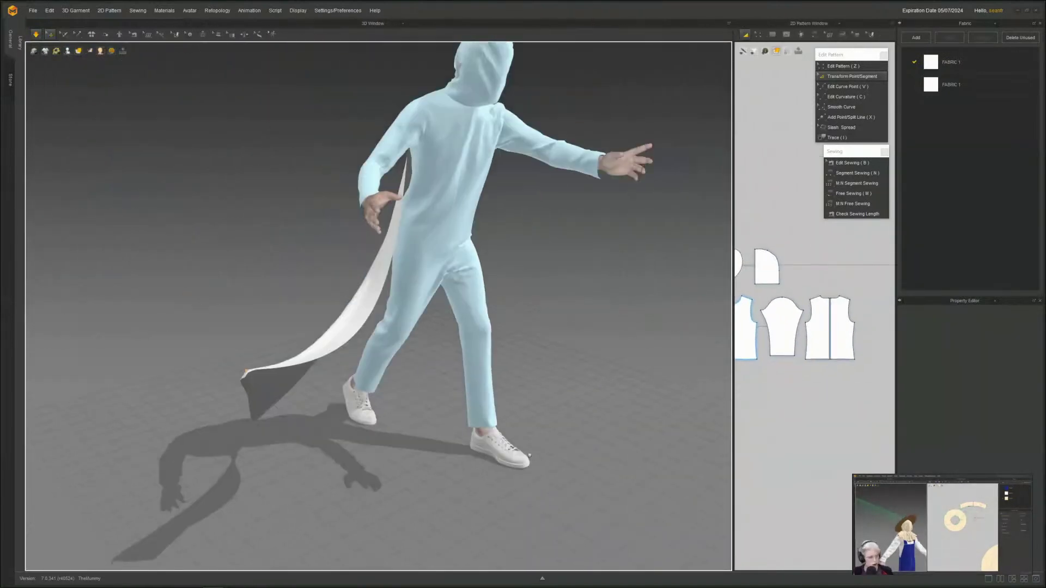
# - Pull the strip's free end across the front of the avatar's torso toward its left side
pyautogui.moveTo(529, 455); pyautogui.dragTo(499, 431, button='right')
pyautogui.press('space')
pyautogui.press('m')
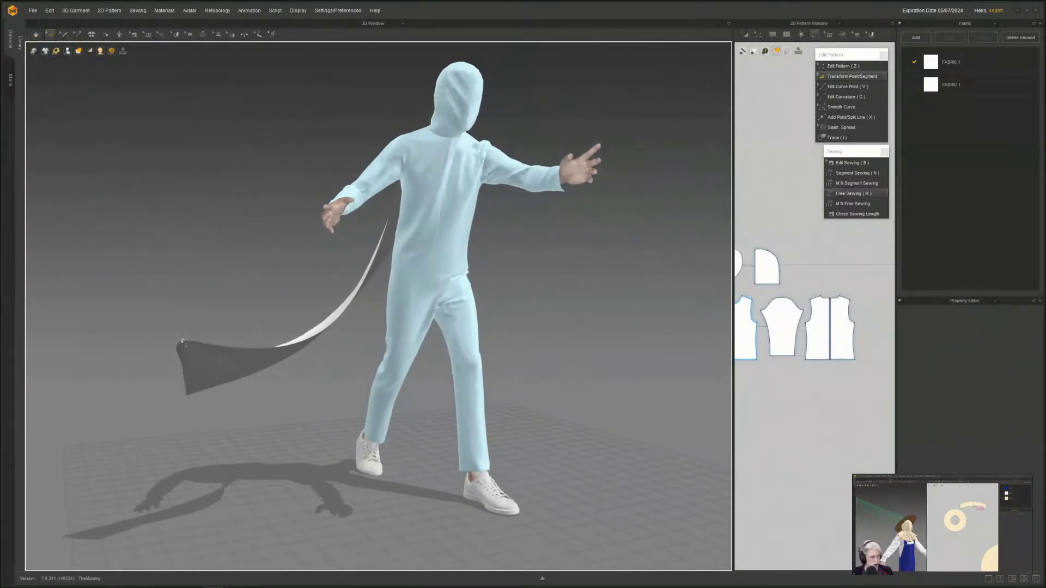
pyautogui.moveTo(183, 340); pyautogui.dragTo(641, 360)
pyautogui.scroll(3, 632, 370)
pyautogui.moveTo(626, 376); pyautogui.dragTo(493, 445, button='right')
pyautogui.moveTo(493, 445); pyautogui.dragTo(456, 276, button='middle')
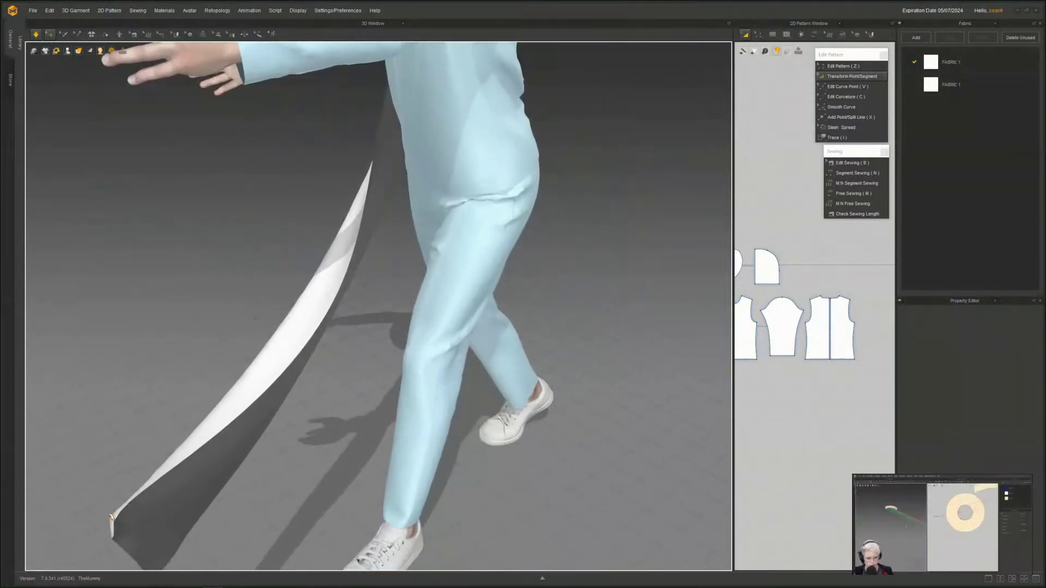
# - Wrap the strip over the front waist and draw its loose end past the left hip behind the avatar
pyautogui.moveTo(134, 523); pyautogui.dragTo(764, 358)
pyautogui.moveTo(649, 457); pyautogui.dragTo(450, 429, button='right')
pyautogui.scroll(-4, 545, 425)
pyautogui.moveTo(444, 408); pyautogui.dragTo(469, 451)
pyautogui.moveTo(455, 475); pyautogui.dragTo(535, 377)
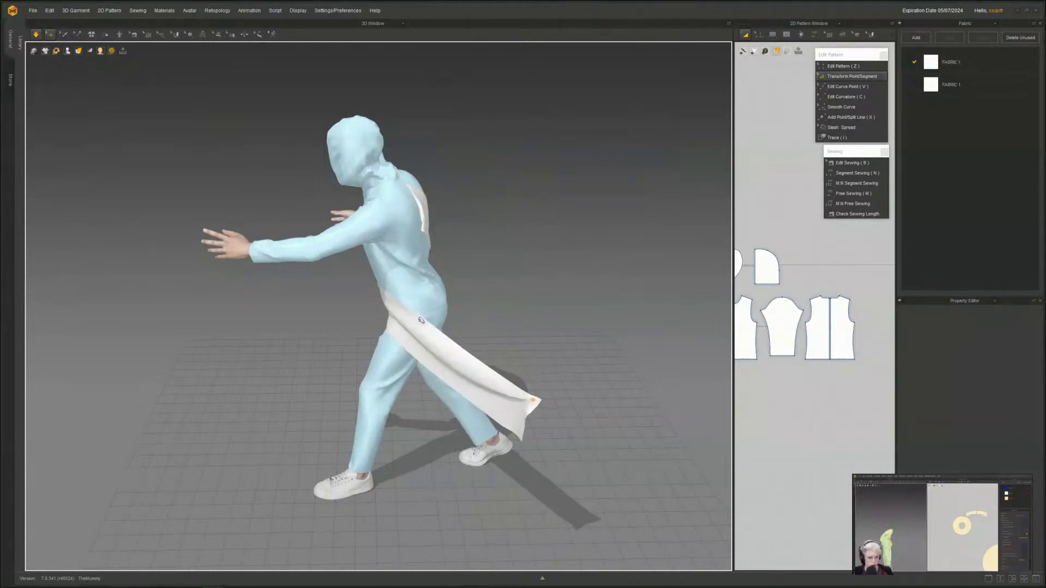
# - Bring the strip's loose end across the lower back toward the avatar's right side
pyautogui.moveTo(529, 362); pyautogui.dragTo(536, 448, button='right')
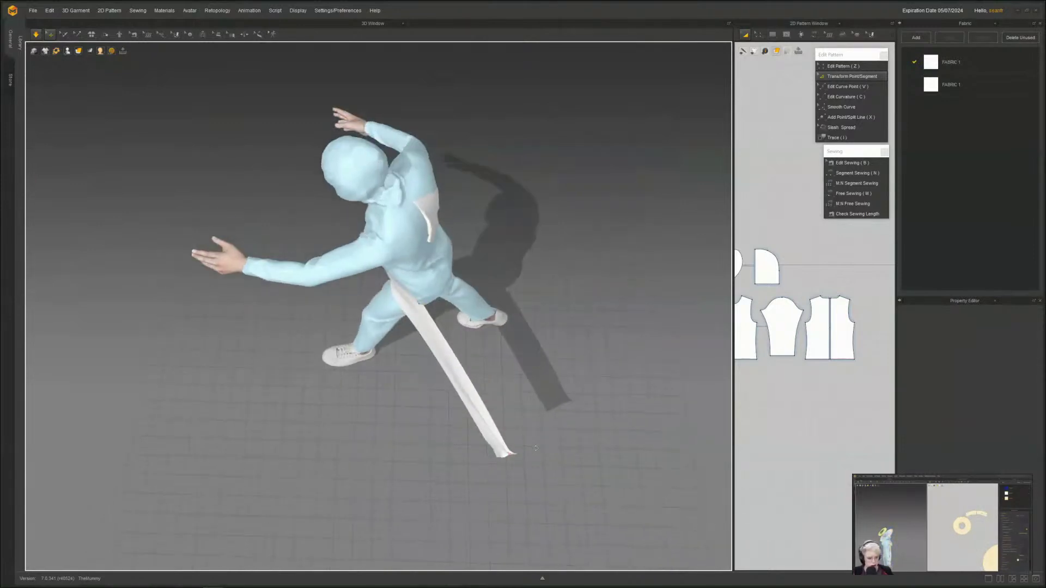
pyautogui.moveTo(512, 454); pyautogui.dragTo(543, 238)
pyautogui.moveTo(543, 238); pyautogui.dragTo(192, 429, button='right')
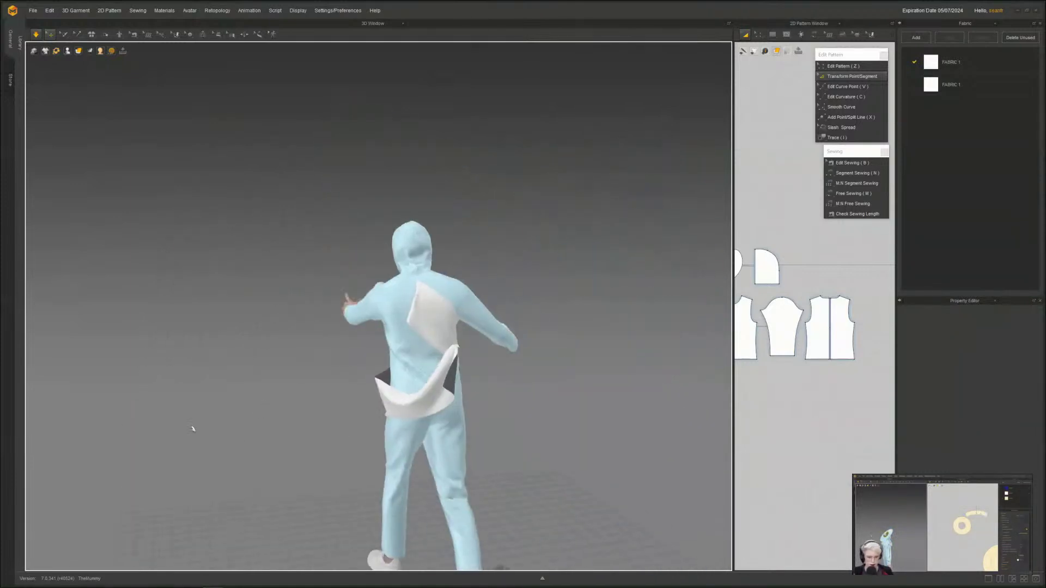
pyautogui.click(461, 344)
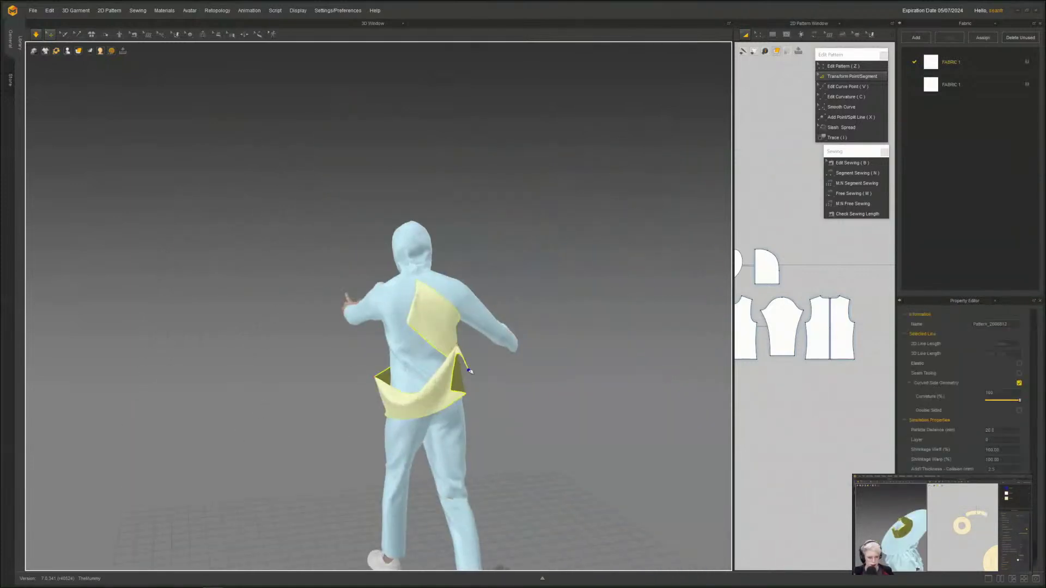
pyautogui.click(495, 369)
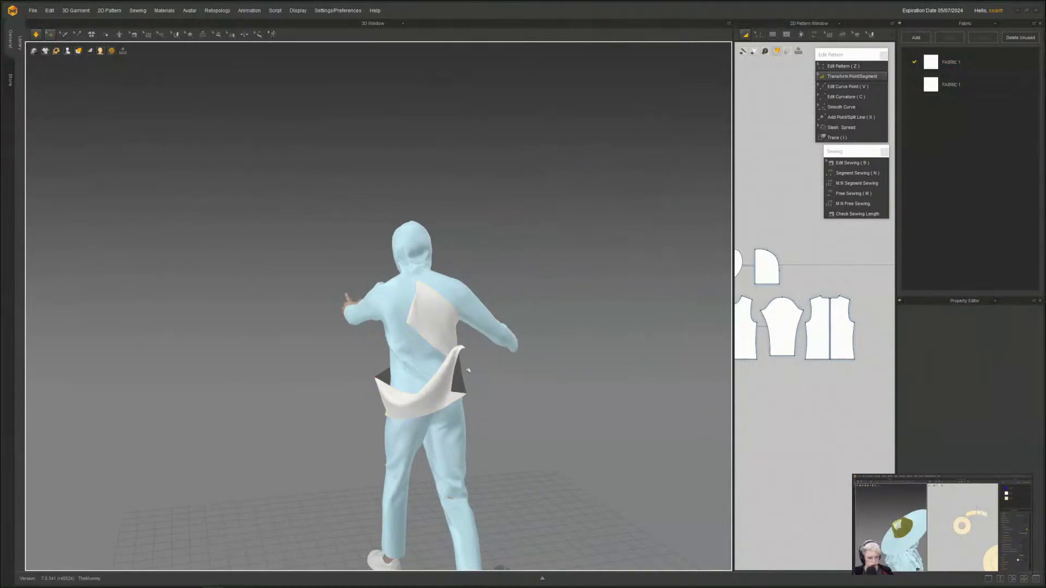
# - Pull the strip's loose end forward around the avatar's right hip
pyautogui.moveTo(523, 431); pyautogui.dragTo(444, 497, button='right')
pyautogui.scroll(5, 442, 495)
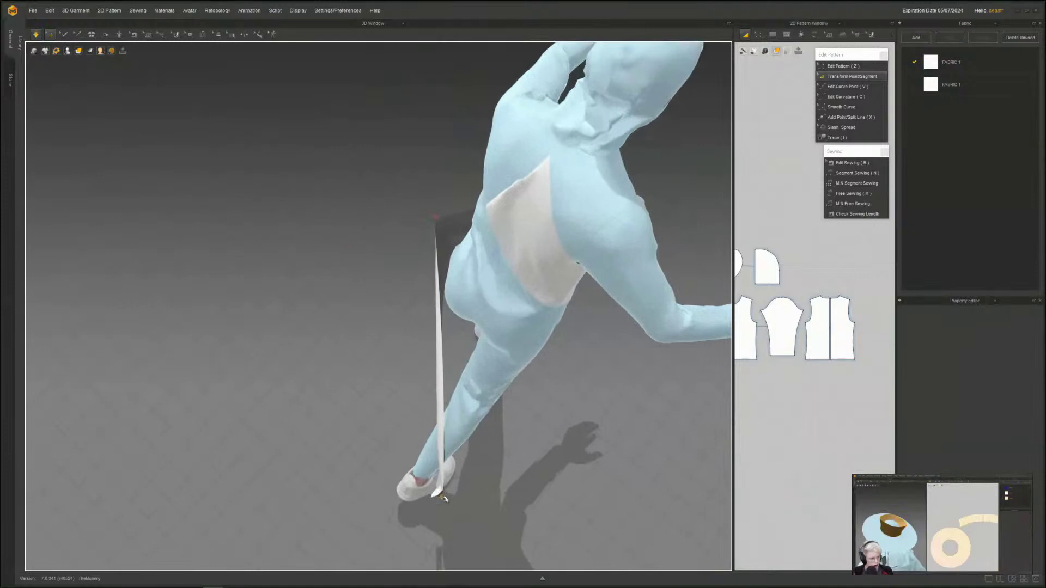
pyautogui.moveTo(443, 496); pyautogui.dragTo(636, 376)
pyautogui.moveTo(656, 502); pyautogui.dragTo(602, 456, button='right')
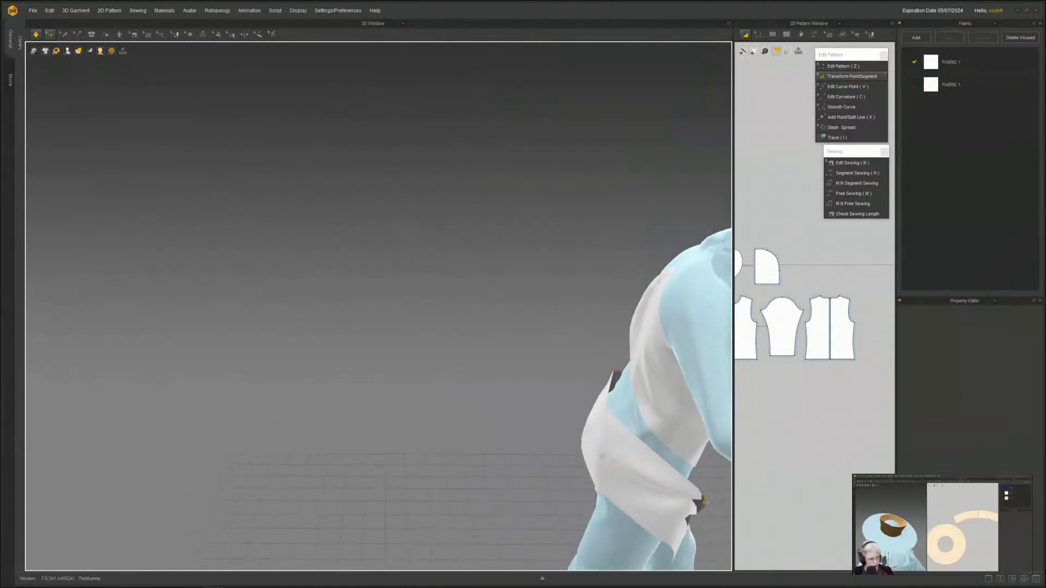
pyautogui.moveTo(602, 456); pyautogui.dragTo(341, 341, button='middle')
pyautogui.moveTo(340, 341); pyautogui.dragTo(277, 328, button='right')
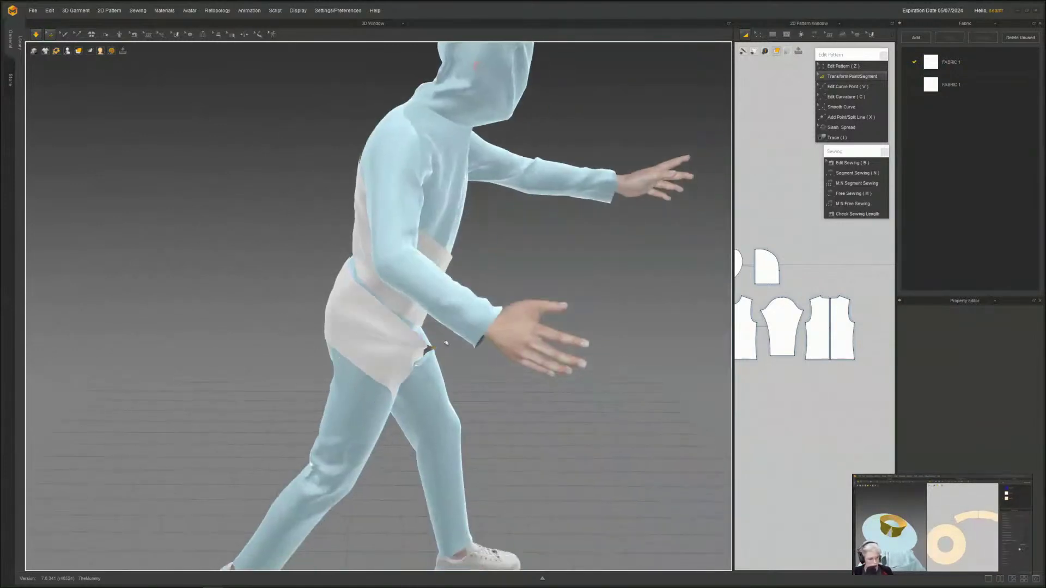
pyautogui.moveTo(374, 332); pyautogui.dragTo(157, 414, button='right')
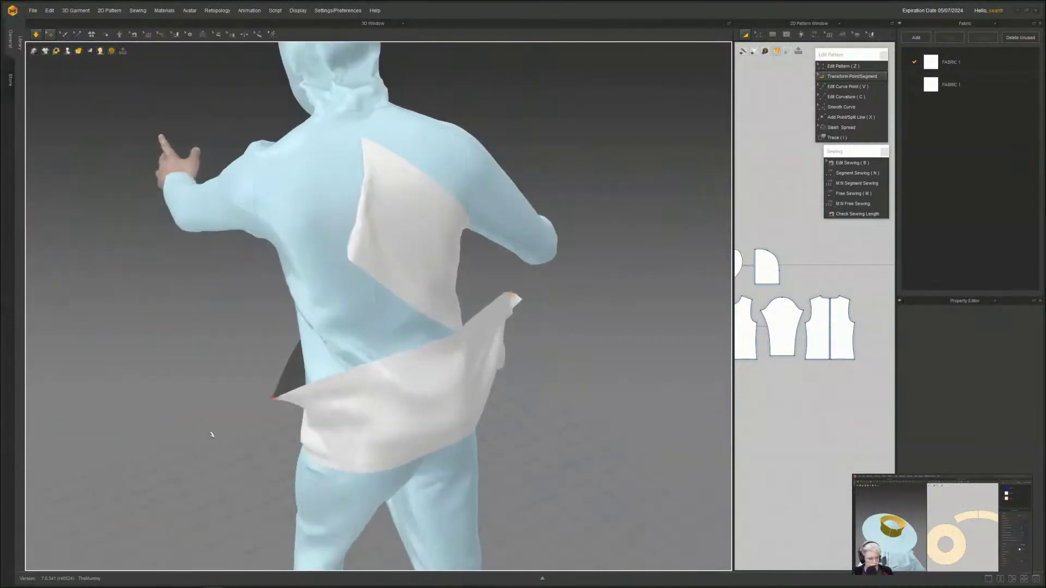
# - Release the strip's pinned edge point at the left hip and check the wrap from the front and right side
pyautogui.moveTo(274, 401); pyautogui.dragTo(270, 399)
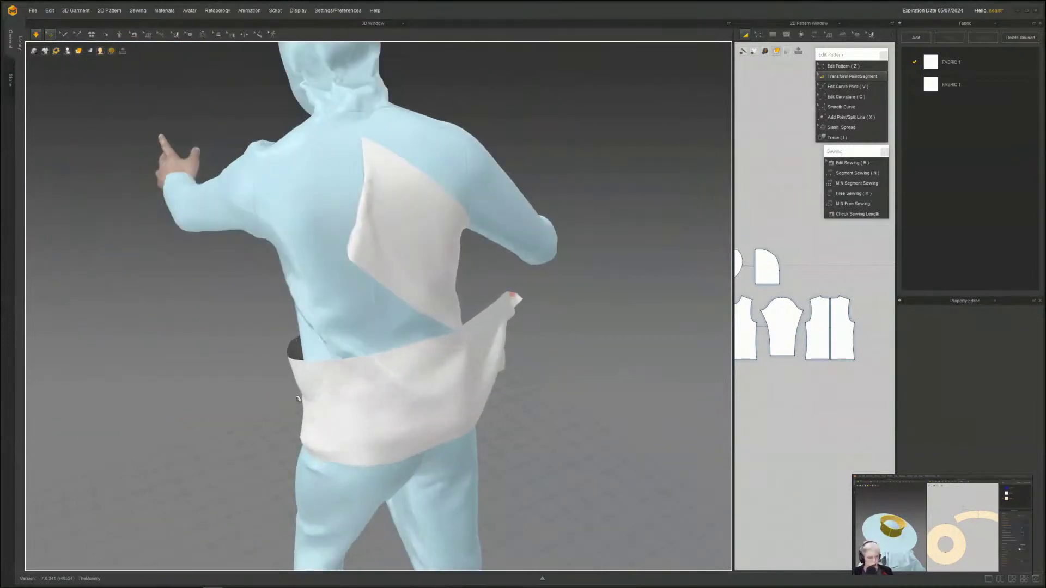
pyautogui.moveTo(270, 401); pyautogui.dragTo(435, 479, button='right')
pyautogui.scroll(-4, 327, 424)
pyautogui.moveTo(174, 347); pyautogui.dragTo(257, 388, button='right')
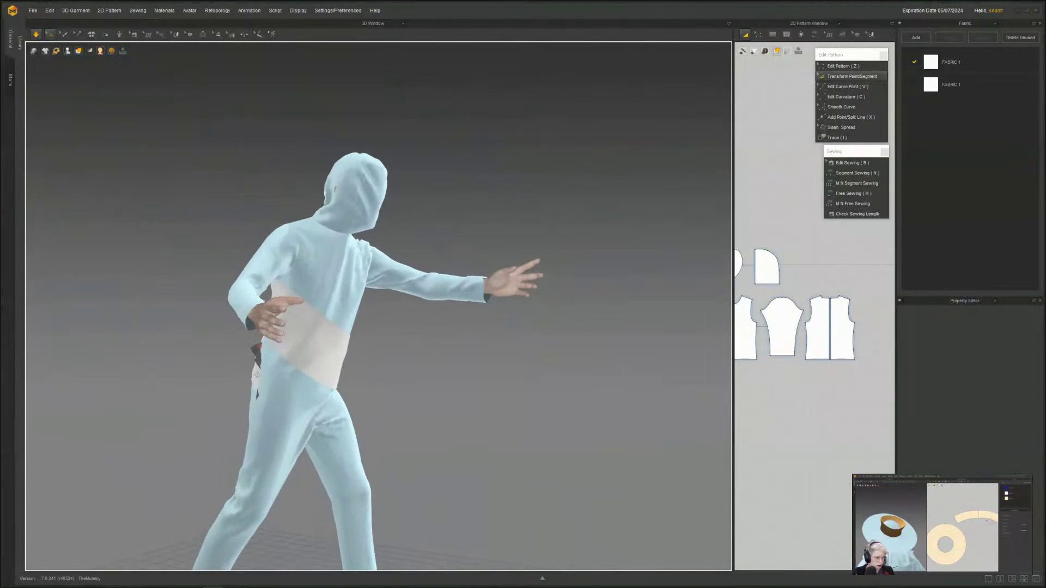
pyautogui.scroll(4, 130, 427)
pyautogui.moveTo(130, 427); pyautogui.dragTo(197, 433, button='right')
pyautogui.scroll(2, 490, 425)
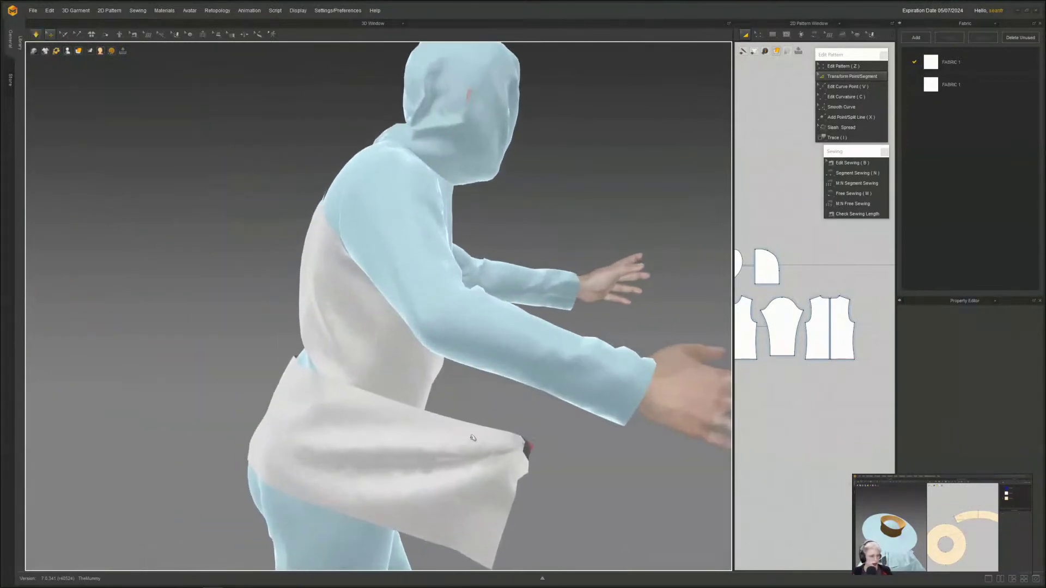
pyautogui.scroll(5, 527, 424)
pyautogui.moveTo(528, 424); pyautogui.dragTo(470, 419, button='right')
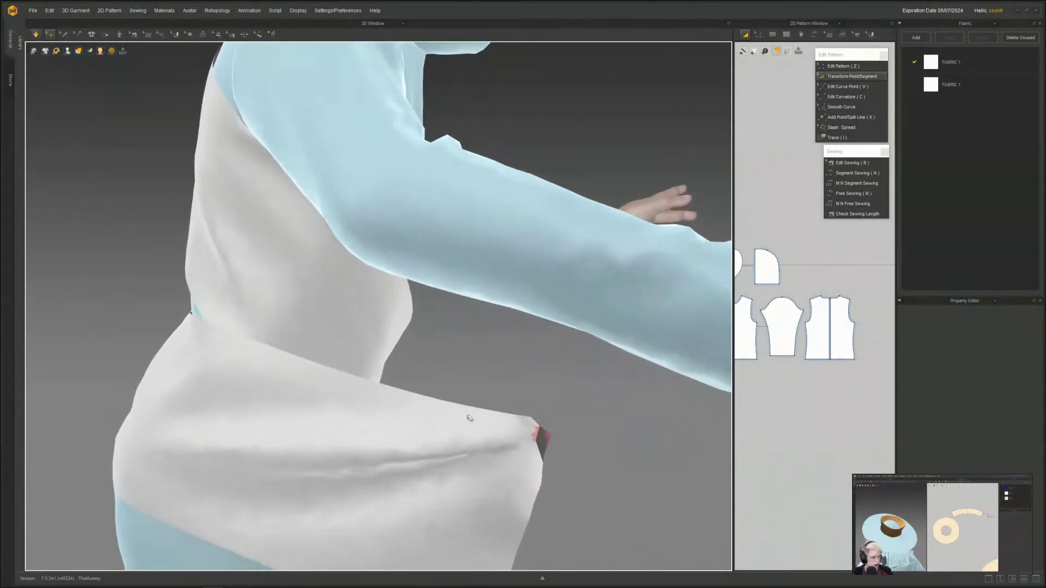
# - Free-sew a short stretch of the strip's right edge near its bottom end to its left edge near the upper end
pyautogui.click(436, 405)
pyautogui.scroll(-2, 699, 481)
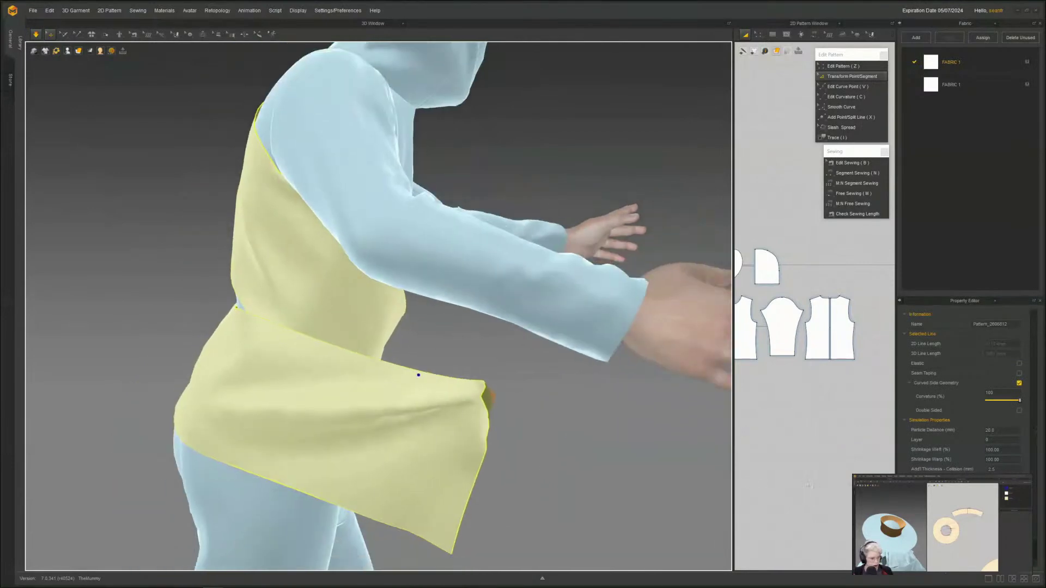
pyautogui.moveTo(809, 485); pyautogui.dragTo(946, 542, button='middle')
pyautogui.moveTo(580, 474); pyautogui.dragTo(457, 405, button='right')
pyautogui.press('m')
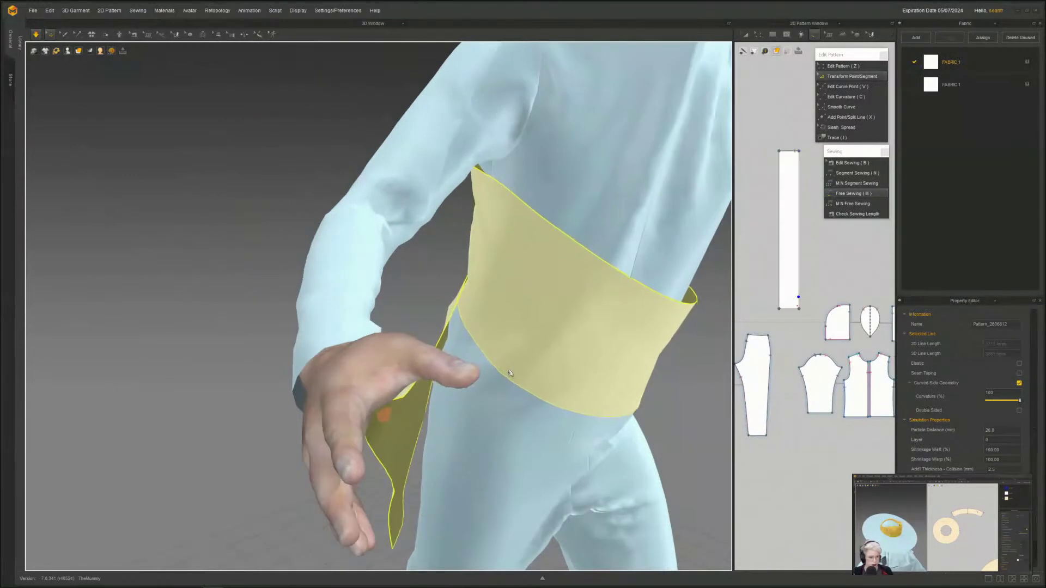
pyautogui.moveTo(654, 373); pyautogui.dragTo(616, 376, button='right')
pyautogui.press('m')
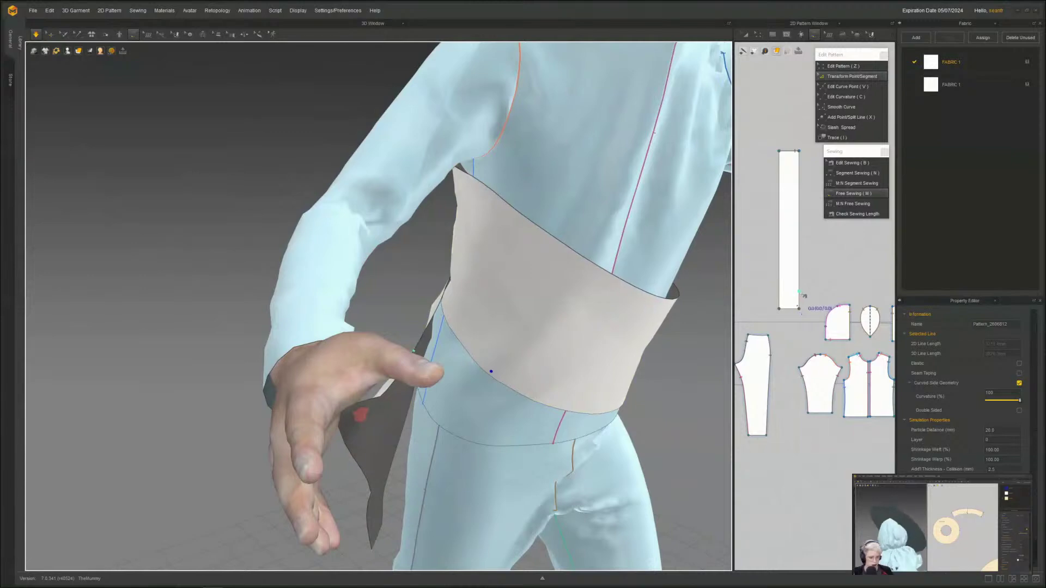
pyautogui.click(800, 292)
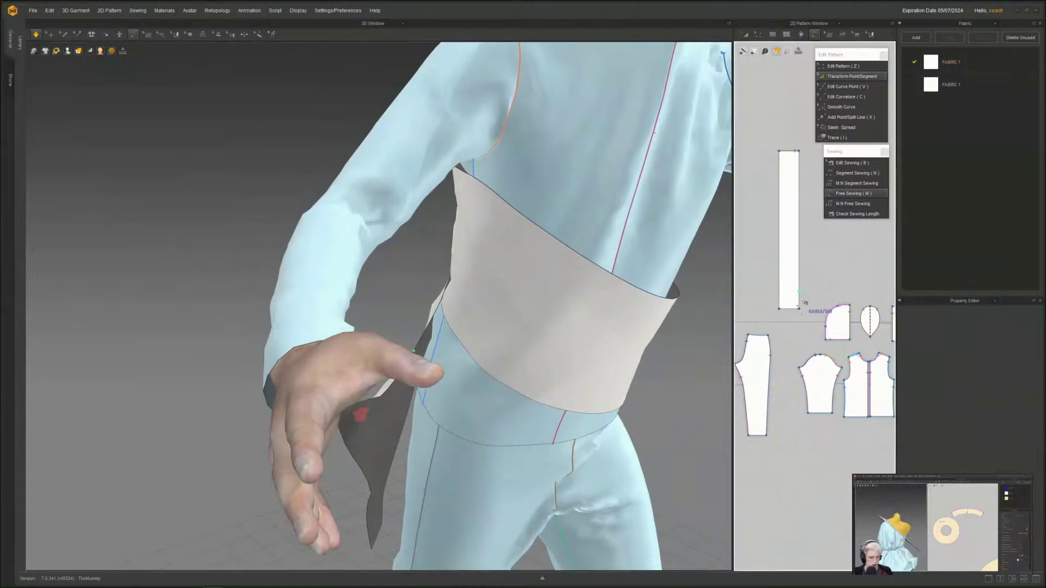
pyautogui.click(787, 223)
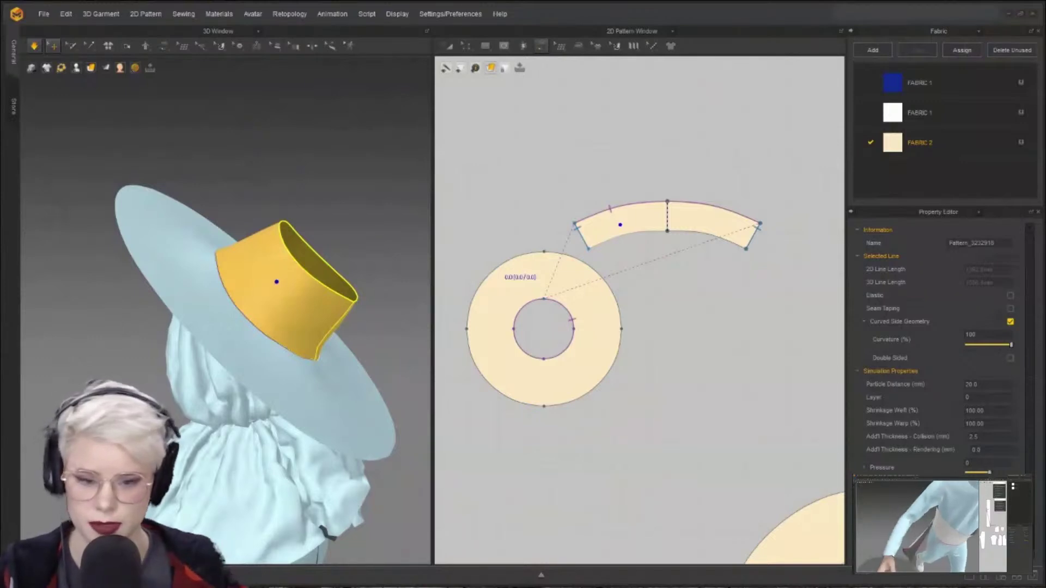
pyautogui.moveTo(301, 329); pyautogui.dragTo(124, 364, button='right')
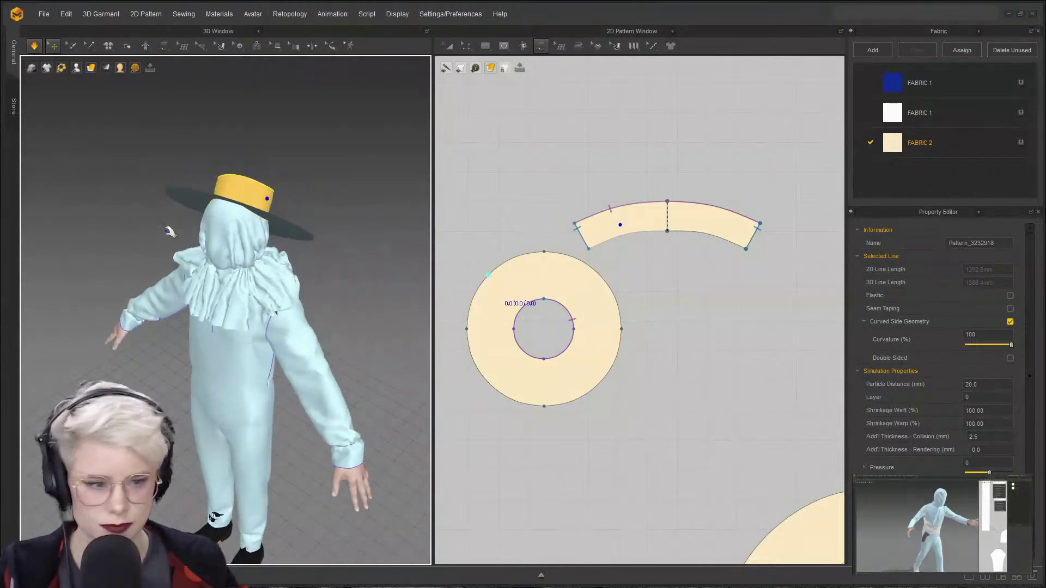
pyautogui.moveTo(167, 231); pyautogui.dragTo(25, 212, button='right')
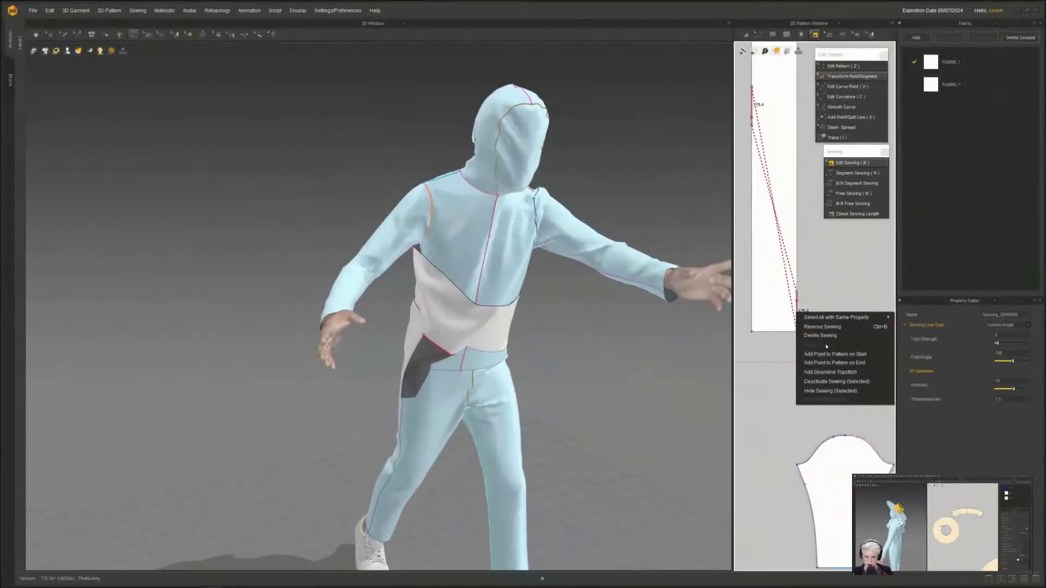
# - Reverse the strip's new overlap seam and simulate so its loose end closes against the front hip
pyautogui.click(823, 327)
pyautogui.press('space')
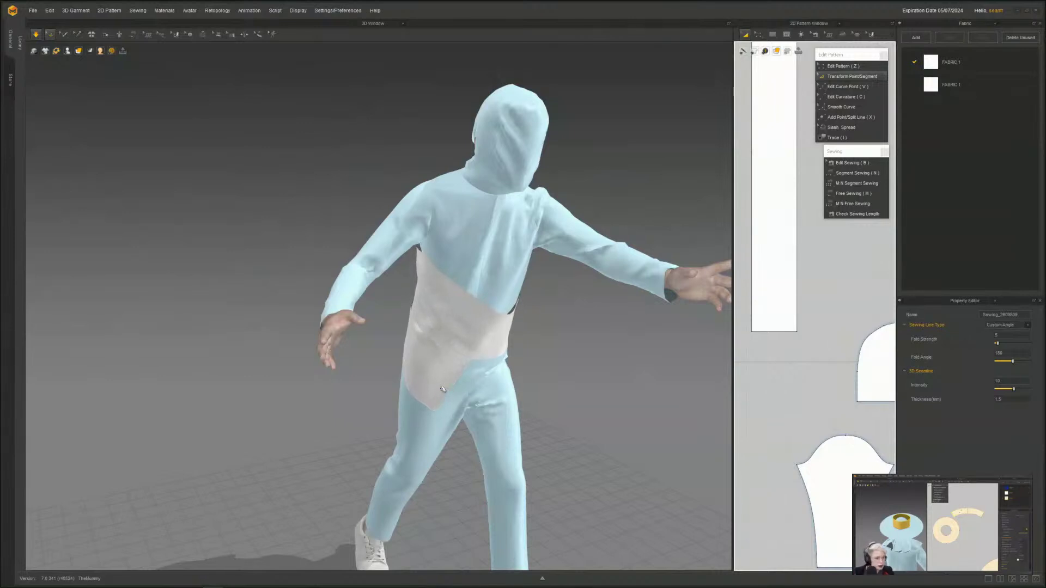
pyautogui.click(442, 389)
# - Enlarge the 2D pattern view and add three points along the strip's bottom edge, dividing it into four unequal segments
pyautogui.scroll(2, 768, 347)
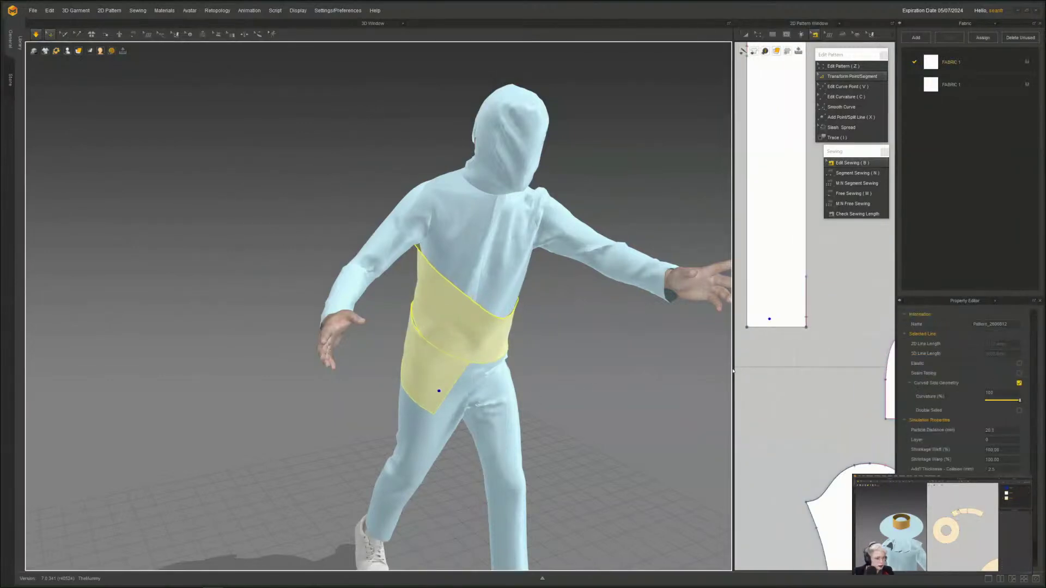
pyautogui.moveTo(734, 371); pyautogui.dragTo(474, 370)
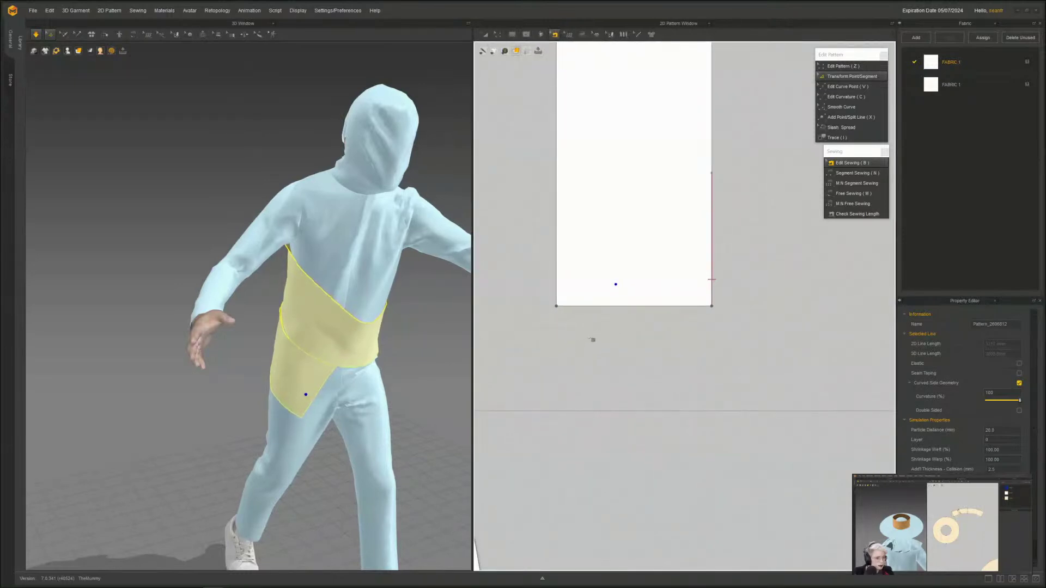
pyautogui.press('z')
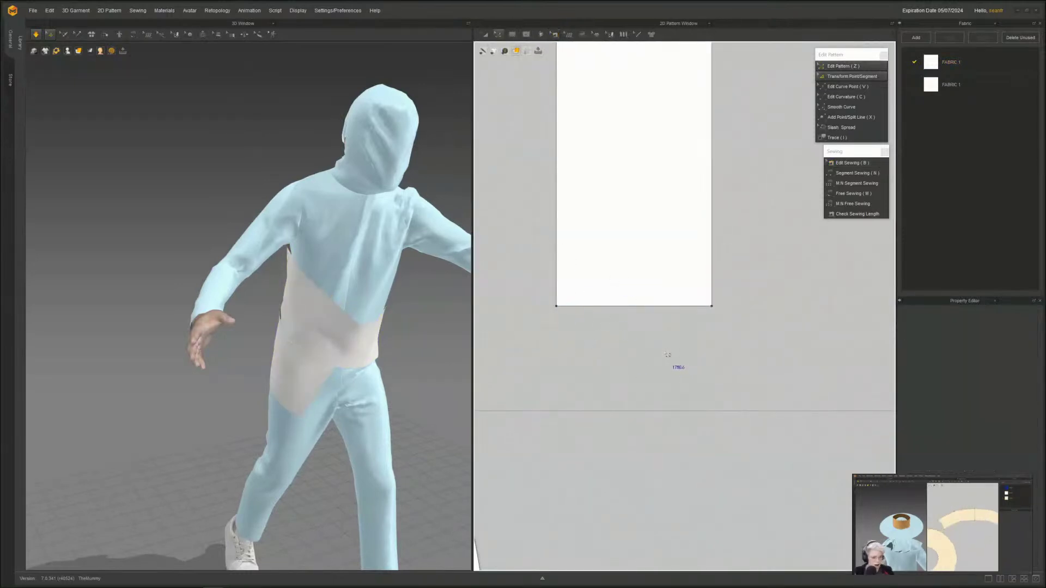
pyautogui.press('x')
pyautogui.click(592, 306)
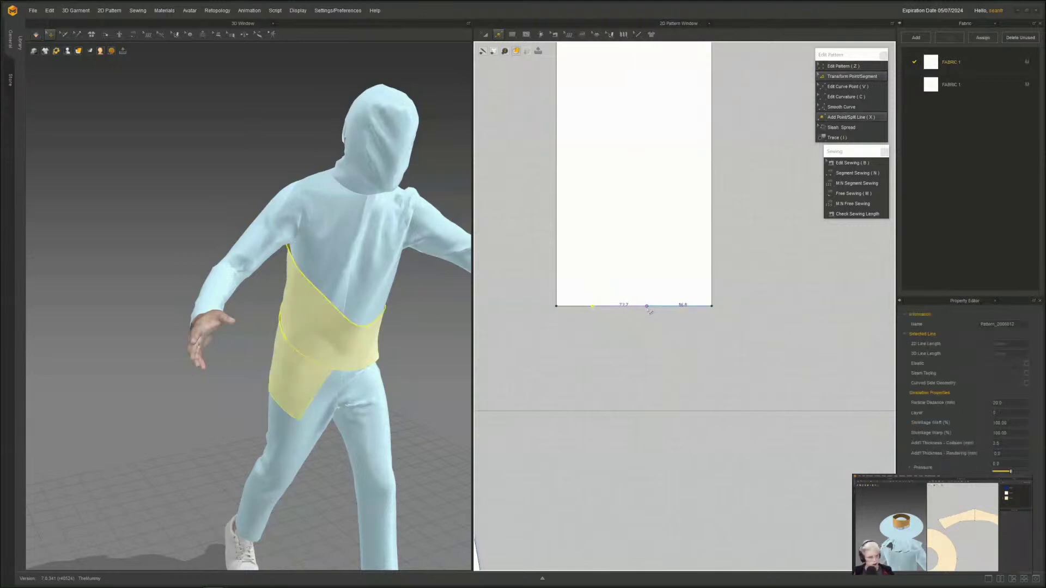
pyautogui.click(646, 306)
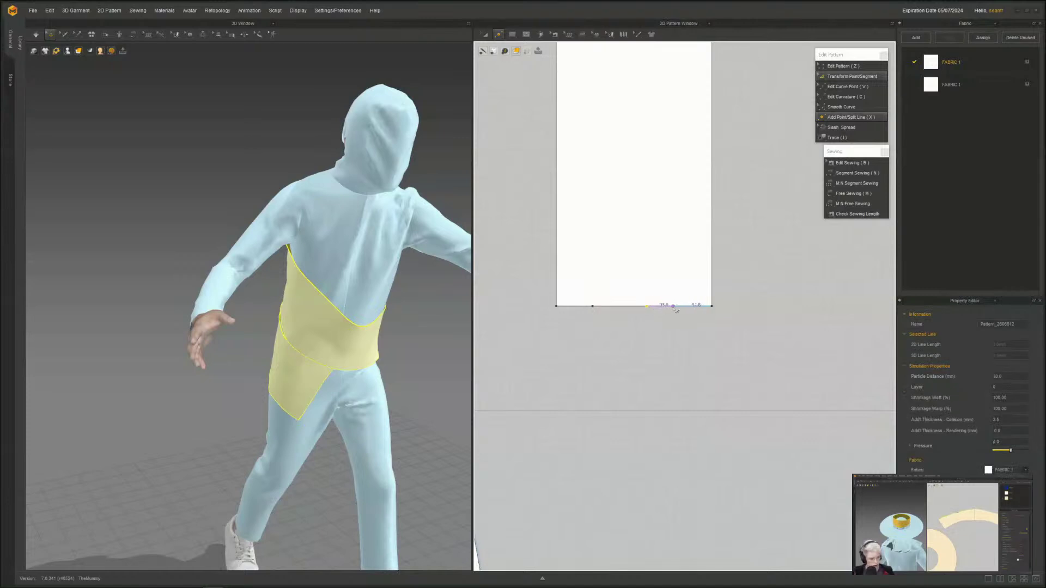
pyautogui.scroll(-3, 711, 366)
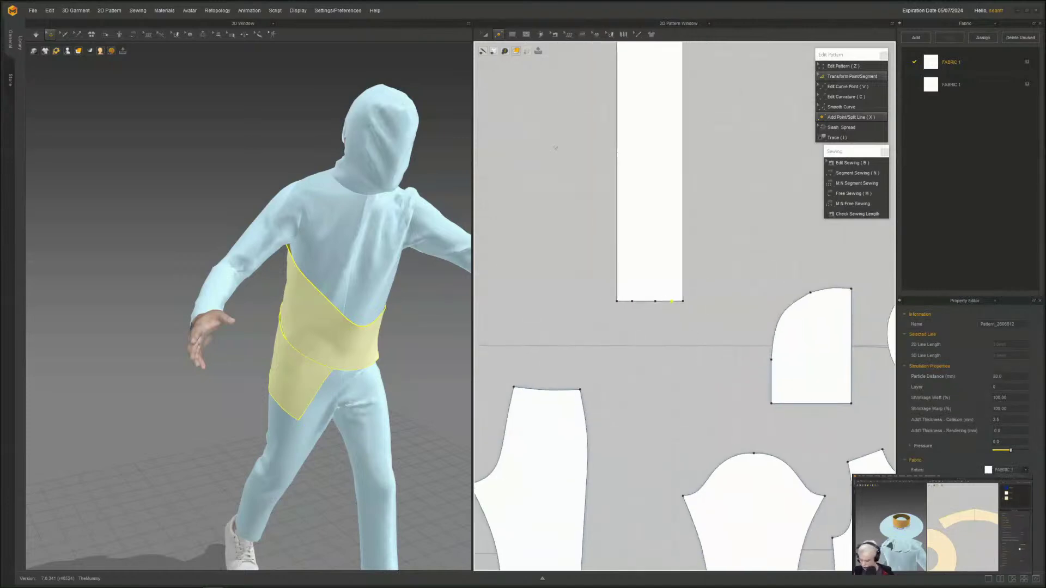
# - Draw four narrow vertical rectangles of different lengths below the strip, each roughly matching one bottom edge segment's width
pyautogui.click(514, 35)
pyautogui.click(529, 52)
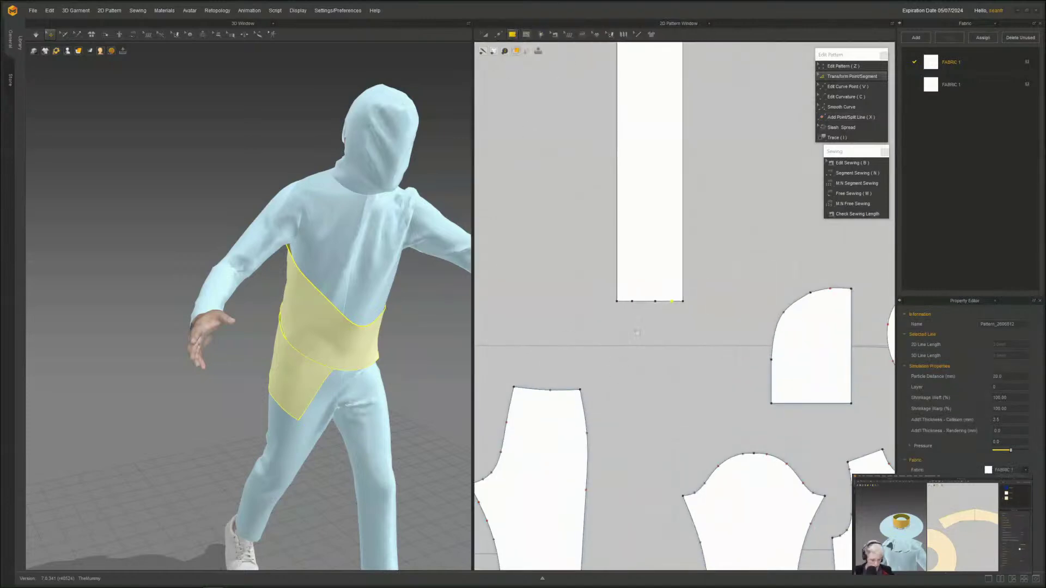
pyautogui.moveTo(619, 308); pyautogui.dragTo(632, 476)
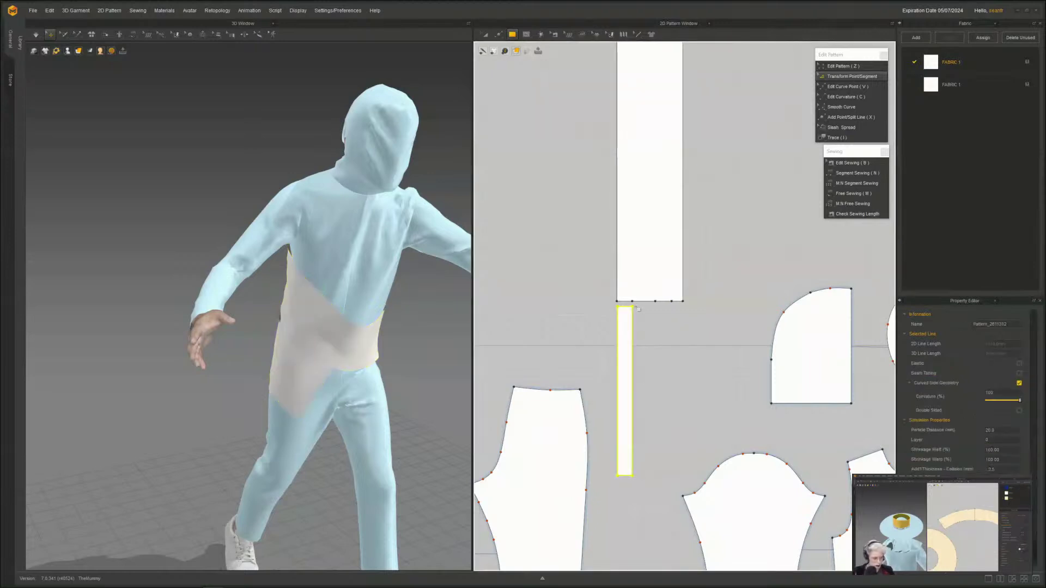
pyautogui.moveTo(636, 307); pyautogui.dragTo(657, 561)
pyautogui.scroll(4, 648, 294)
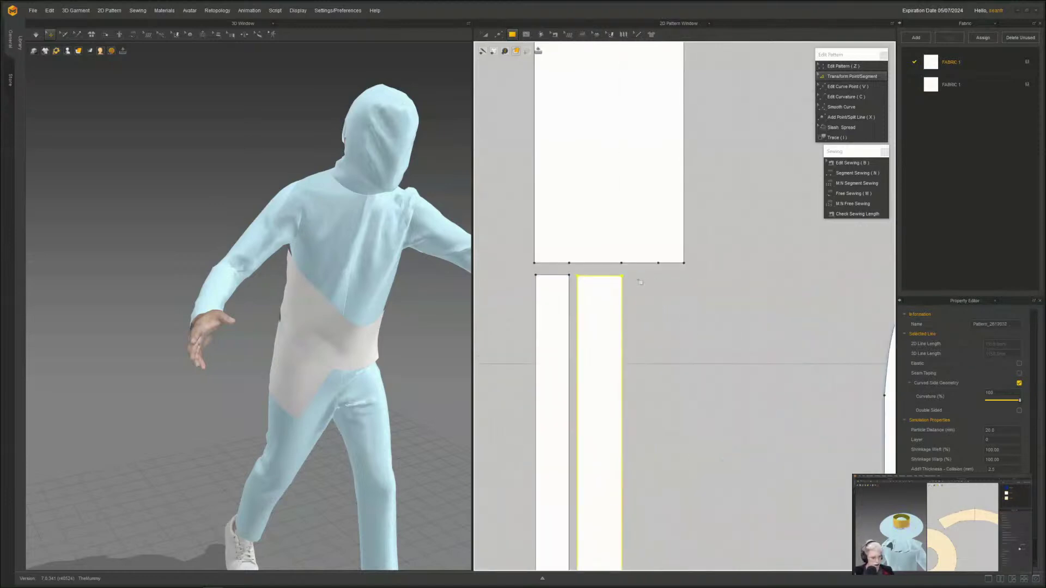
pyautogui.moveTo(626, 277); pyautogui.dragTo(656, 473)
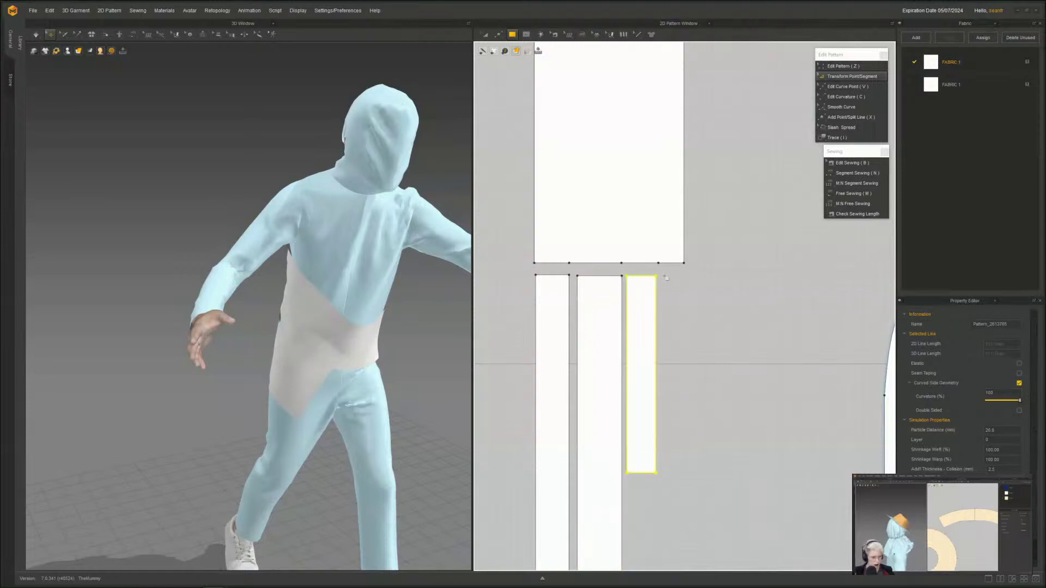
pyautogui.moveTo(662, 277); pyautogui.dragTo(681, 581)
# - Segment-sew the top edge of each of the four narrow rectangles to the matching segment on the strip's bottom edge
pyautogui.scroll(3, 629, 313)
pyautogui.moveTo(725, 294); pyautogui.dragTo(765, 329, button='middle')
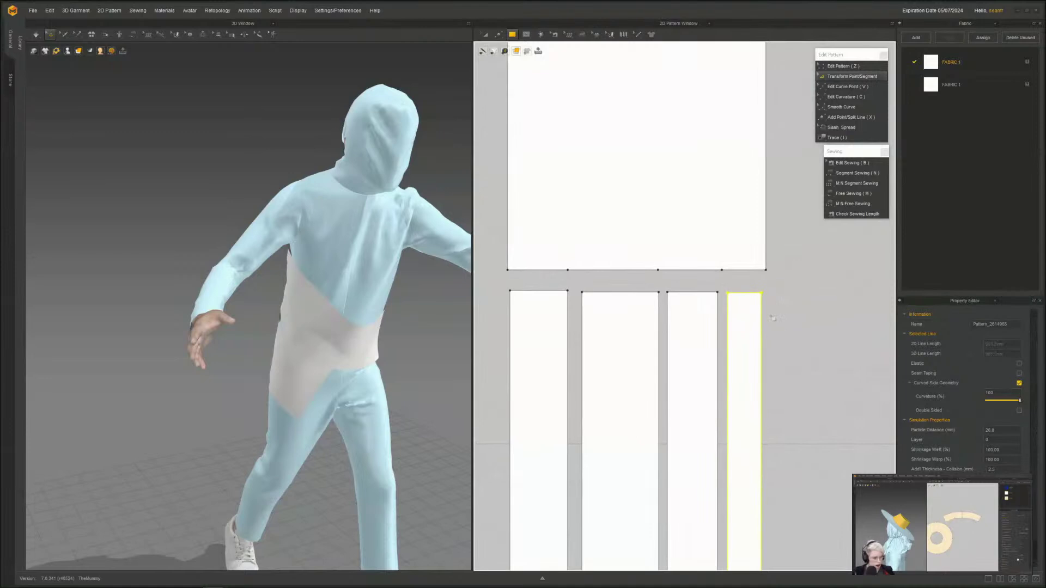
pyautogui.press('n')
pyautogui.click(761, 294)
pyautogui.click(761, 271)
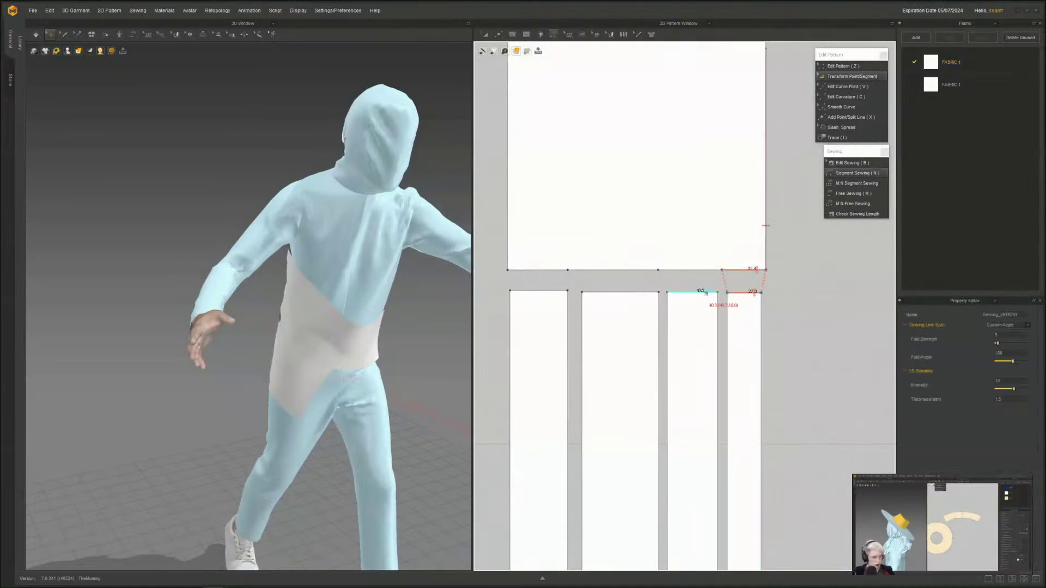
pyautogui.click(707, 293)
pyautogui.click(710, 272)
pyautogui.click(650, 293)
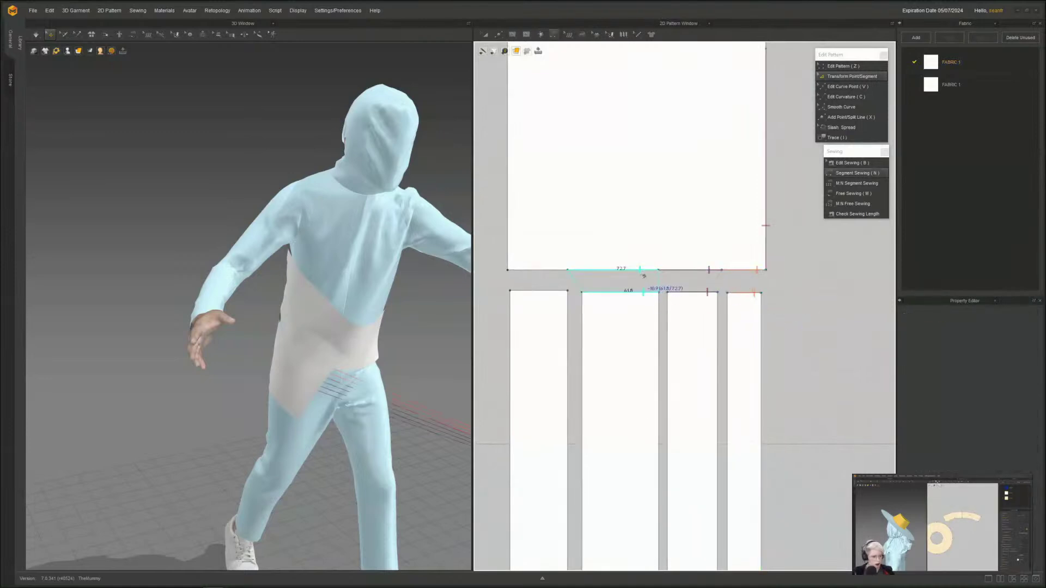
pyautogui.click(642, 272)
pyautogui.click(549, 293)
pyautogui.click(560, 271)
# - Select the four narrow rectangles together and move them away from the strip into the empty area above the trouser patterns
pyautogui.scroll(-5, 379, 300)
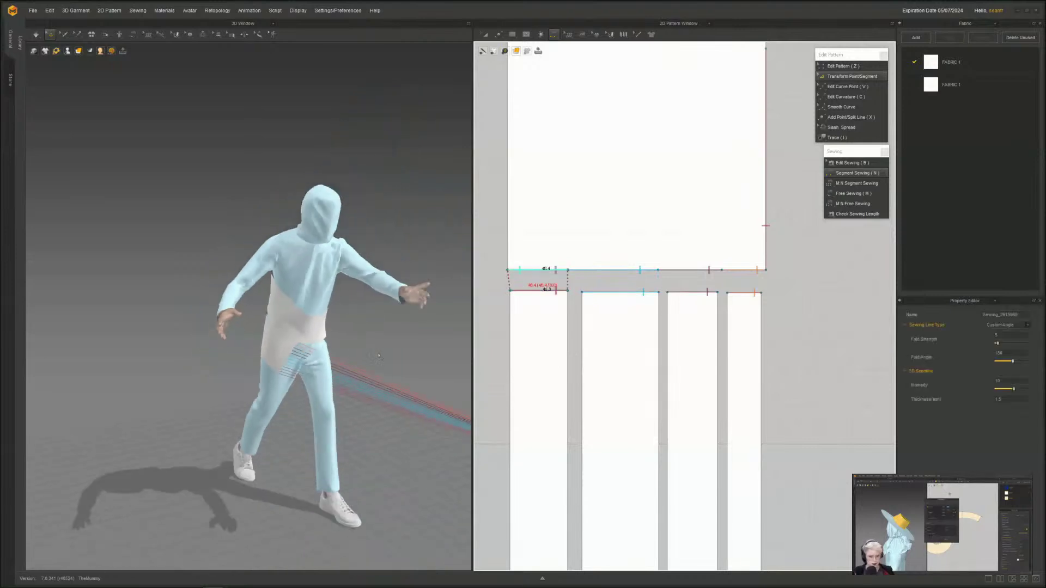
pyautogui.moveTo(379, 300); pyautogui.dragTo(255, 300, button='right')
pyautogui.click(116, 305)
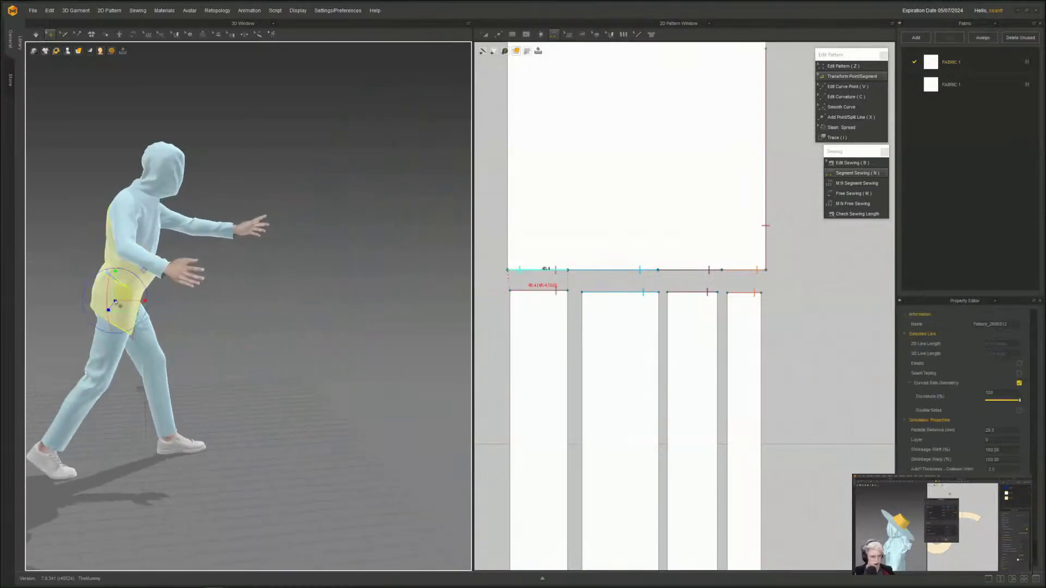
pyautogui.moveTo(116, 305); pyautogui.dragTo(212, 367, button='right')
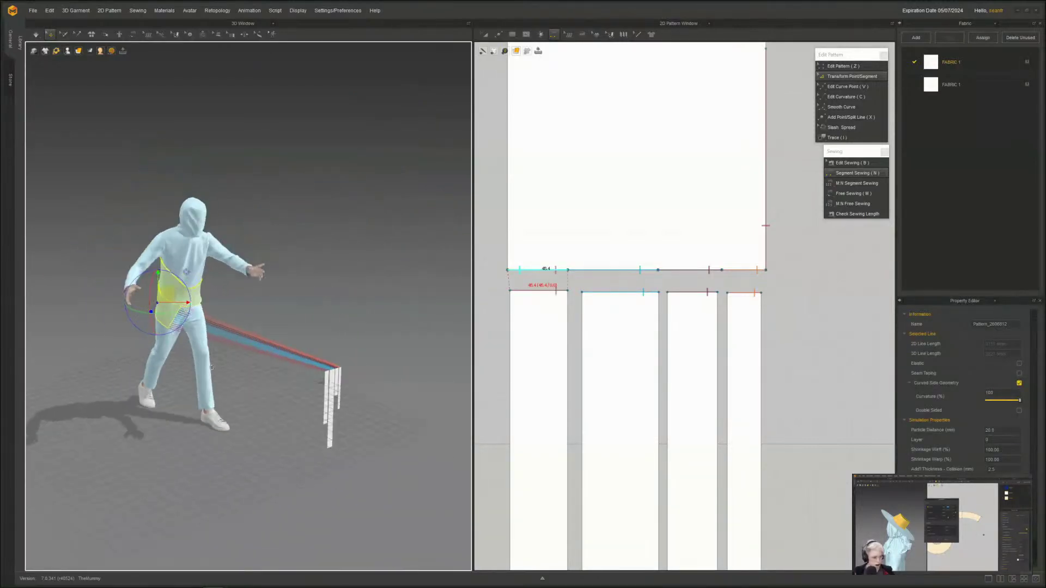
pyautogui.scroll(-5, 734, 395)
pyautogui.moveTo(748, 444); pyautogui.dragTo(726, 241, button='middle')
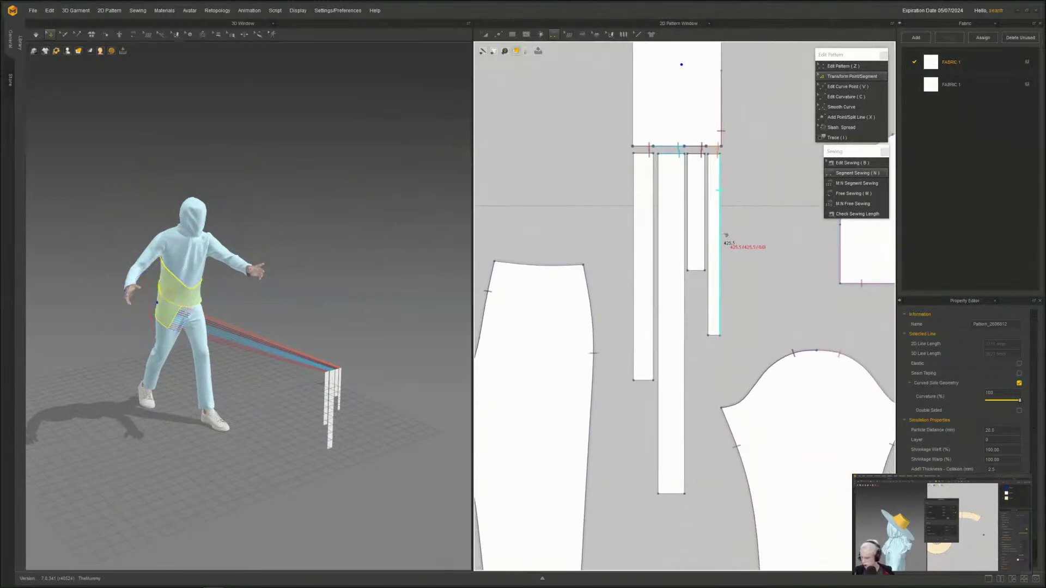
pyautogui.press('a')
pyautogui.moveTo(742, 151); pyautogui.dragTo(619, 383)
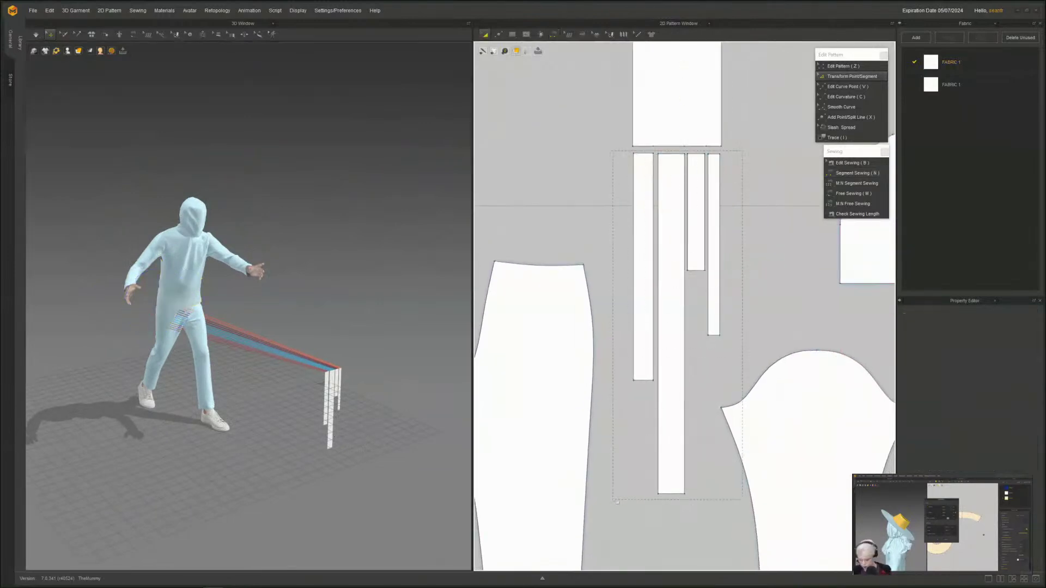
pyautogui.moveTo(617, 501); pyautogui.dragTo(617, 501)
pyautogui.scroll(-3, 639, 390)
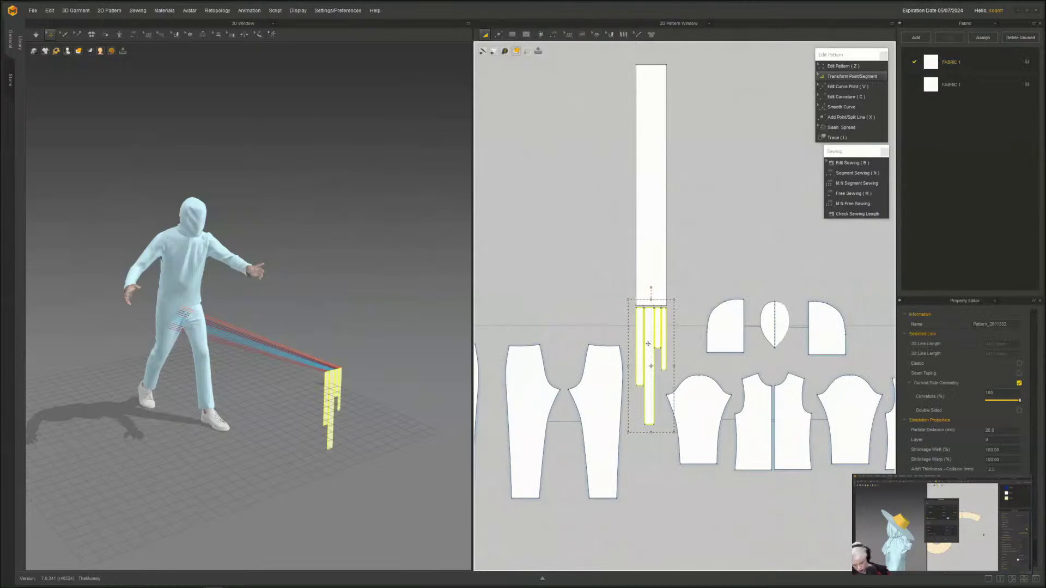
pyautogui.moveTo(648, 344); pyautogui.dragTo(589, 235)
# - Bring the four narrow pieces beside the avatar's right leg in 3D and move the long strip pattern directly above them in 2D
pyautogui.moveTo(262, 382); pyautogui.dragTo(312, 390, button='right')
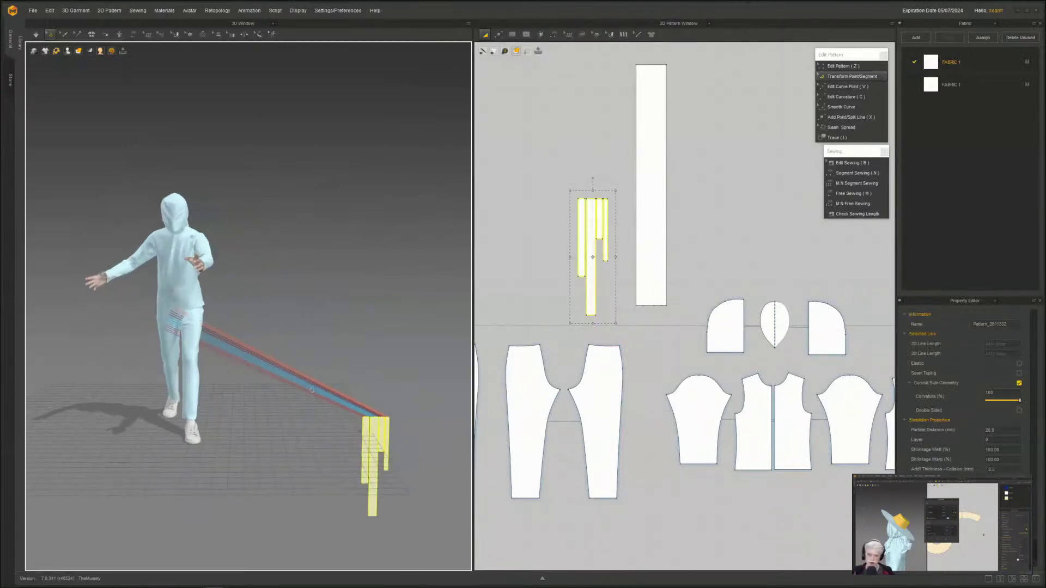
pyautogui.moveTo(377, 439); pyautogui.dragTo(237, 338)
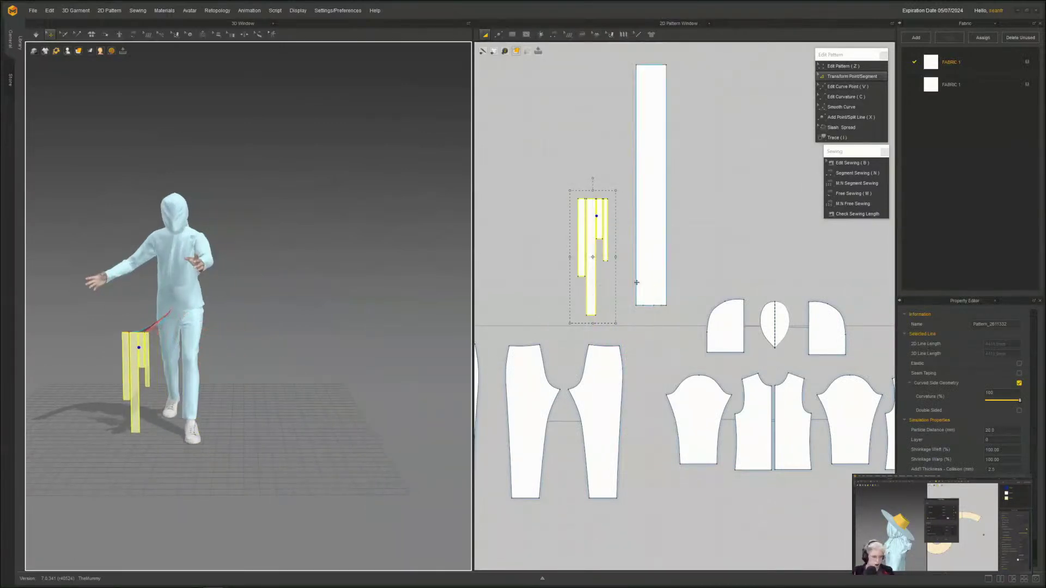
pyautogui.moveTo(649, 283); pyautogui.dragTo(588, 167)
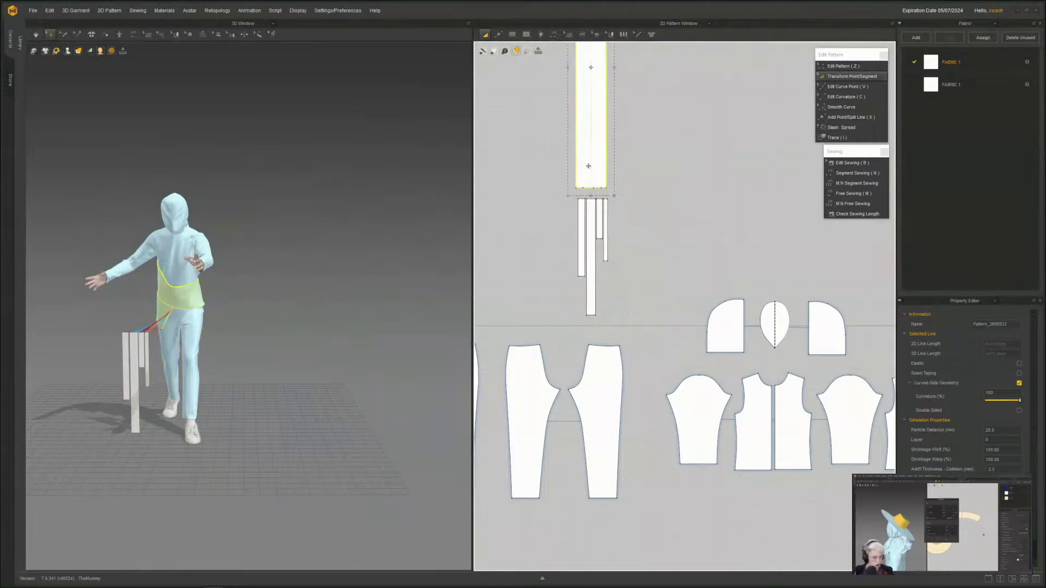
# - Simulate the garment so the four sewn tails hang from the strip's loose end in front of the leg
pyautogui.moveTo(167, 427); pyautogui.dragTo(305, 305, button='right')
pyautogui.scroll(5, 322, 289)
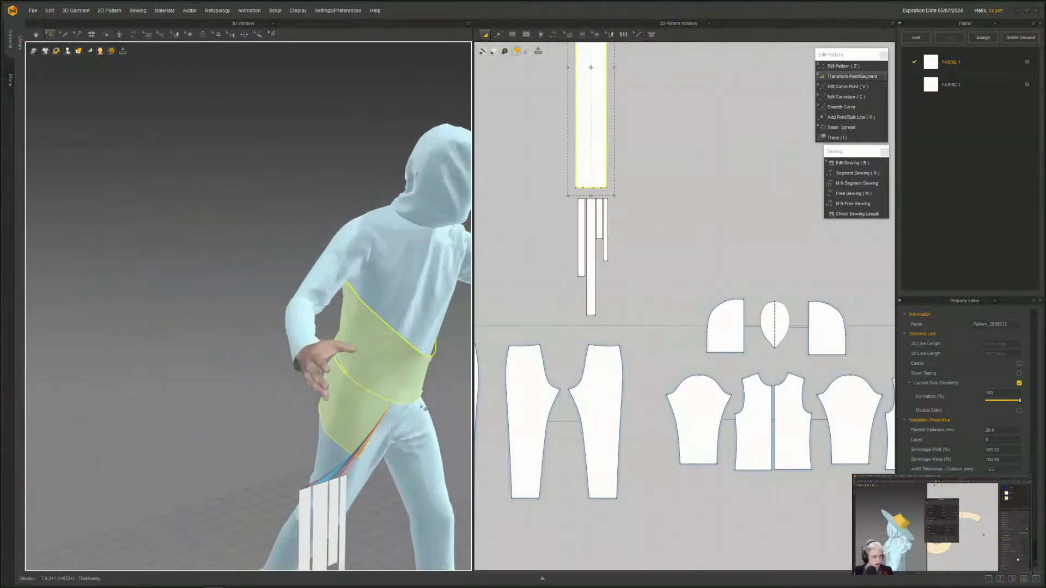
pyautogui.press('space')
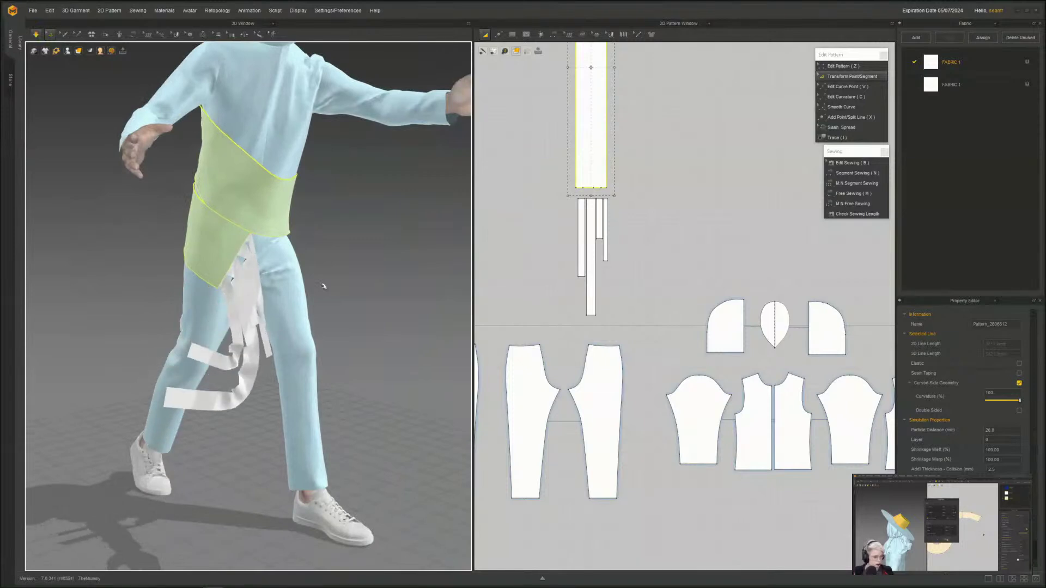
# - Add the Trim_Full_Grain_Leather preset from the library's Fabric folder, shown as a list, to the project's fabrics
pyautogui.click(967, 85)
pyautogui.click(21, 43)
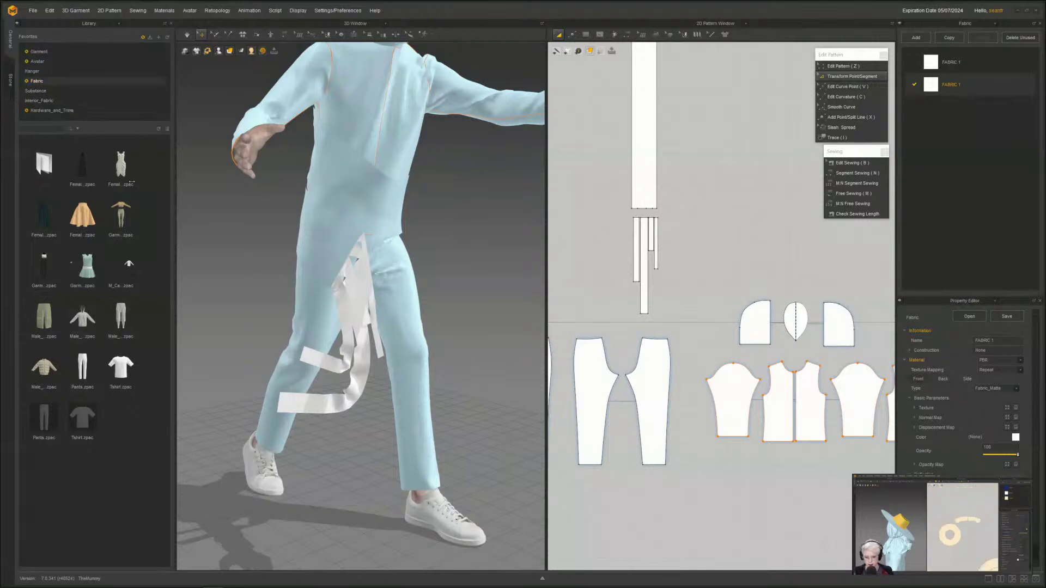
pyautogui.click(44, 79)
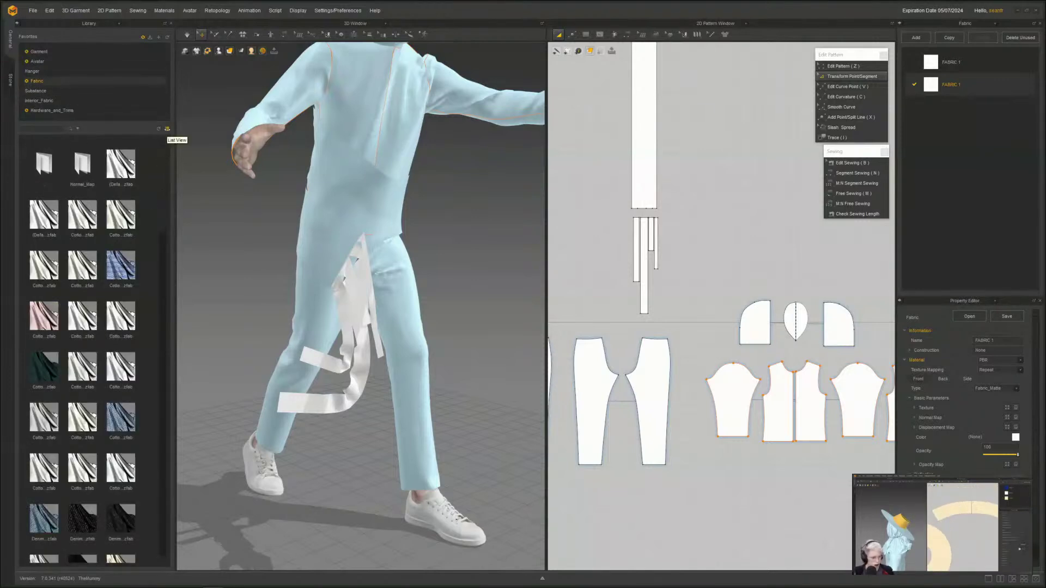
pyautogui.click(167, 129)
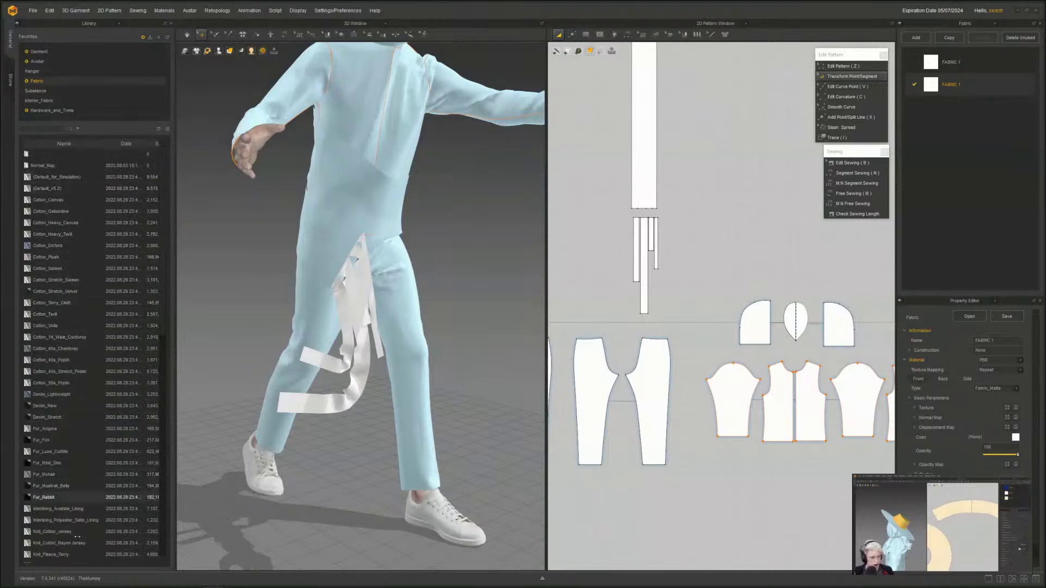
pyautogui.scroll(-4, 77, 536)
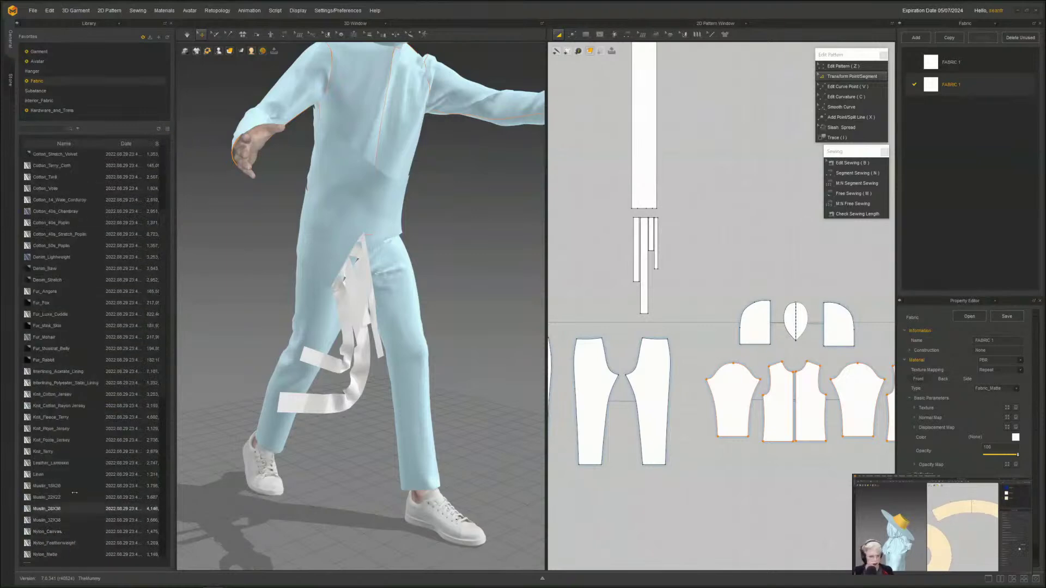
pyautogui.scroll(-10, 76, 518)
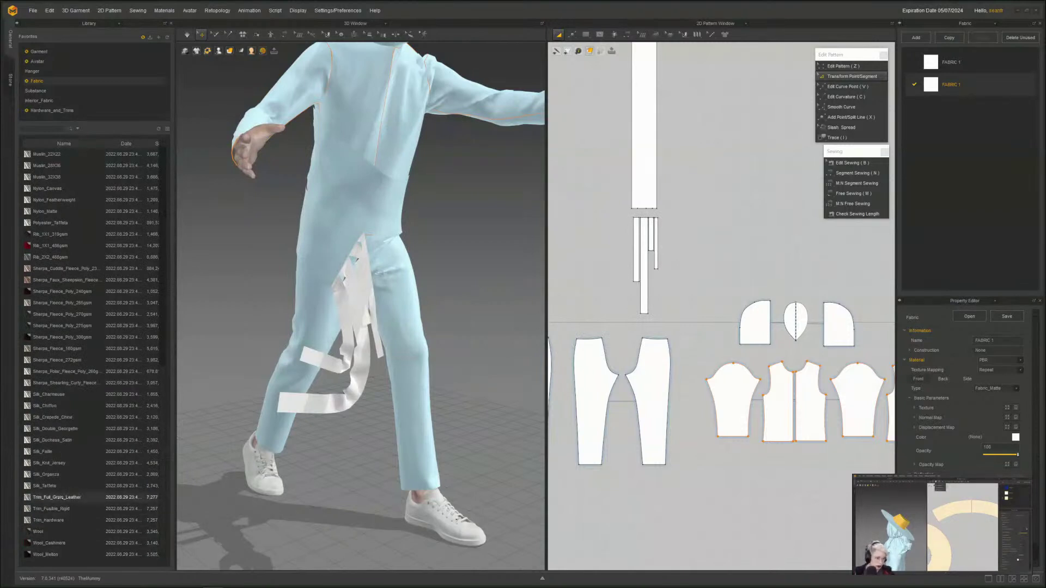
pyautogui.moveTo(349, 441); pyautogui.dragTo(939, 172)
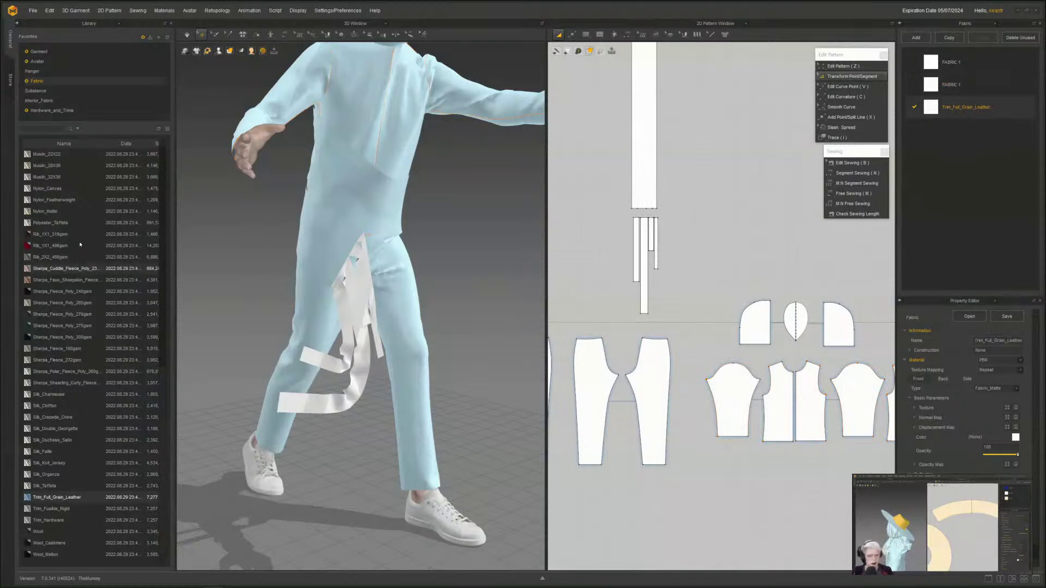
# - Add the Cotton_Canvas preset to the project's fabrics and close the library
pyautogui.scroll(14, 74, 225)
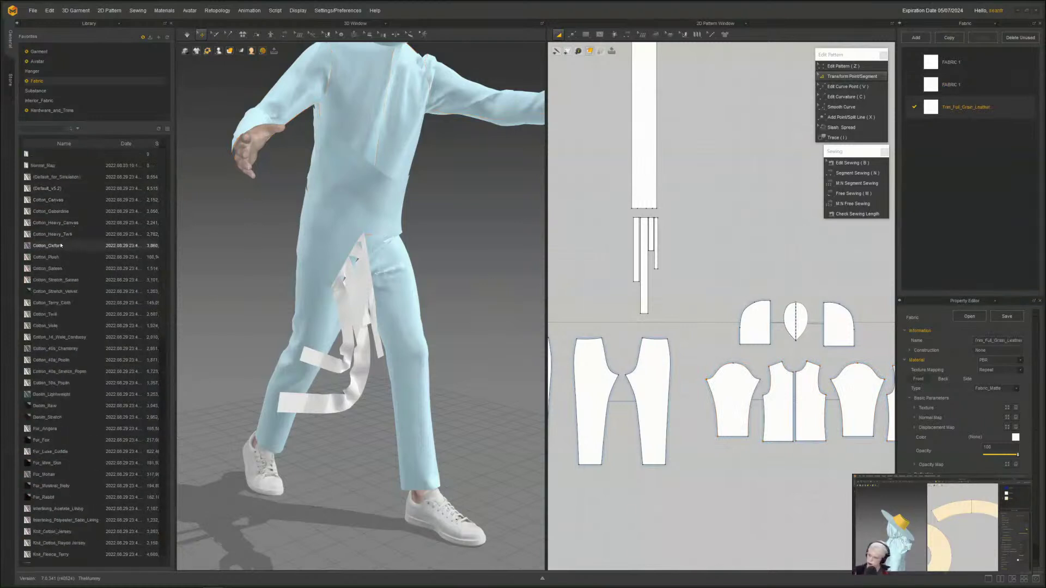
pyautogui.moveTo(53, 203); pyautogui.dragTo(975, 180)
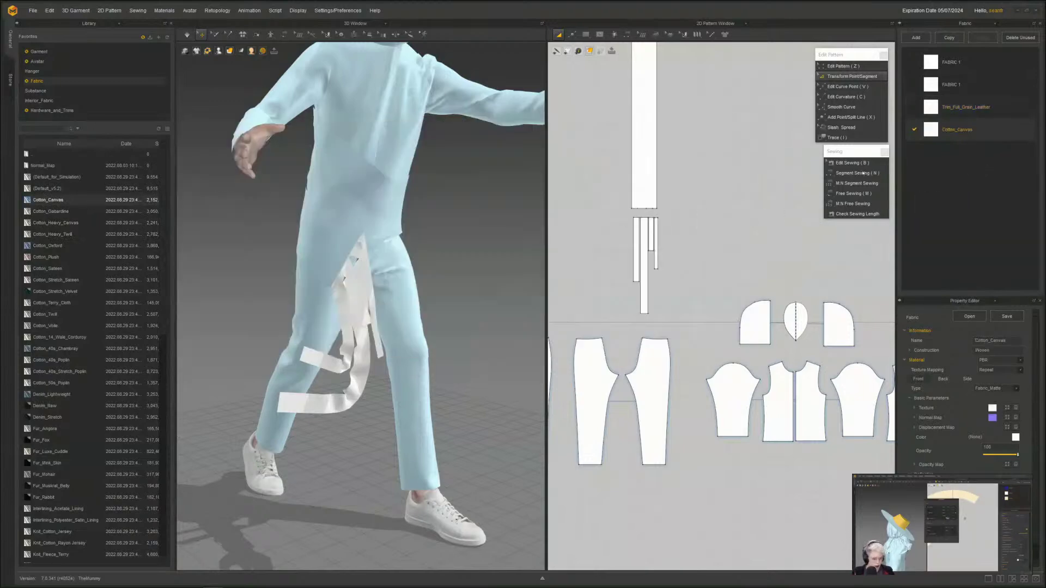
pyautogui.click(15, 23)
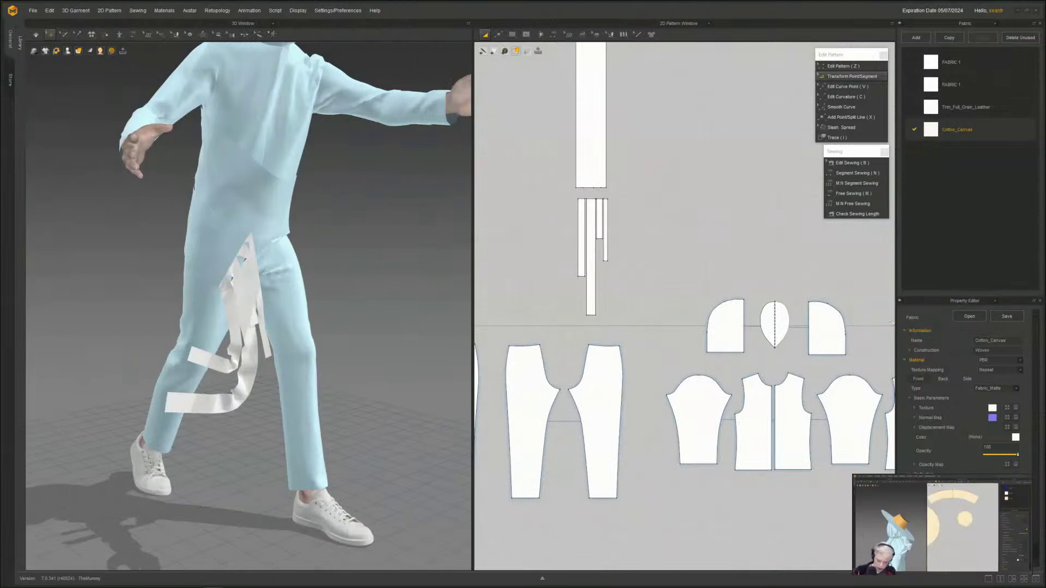
# - Select the four narrow tail patterns together and assign the Trim_Full_Grain_Leather fabric to them
pyautogui.moveTo(618, 254); pyautogui.dragTo(669, 360, button='middle')
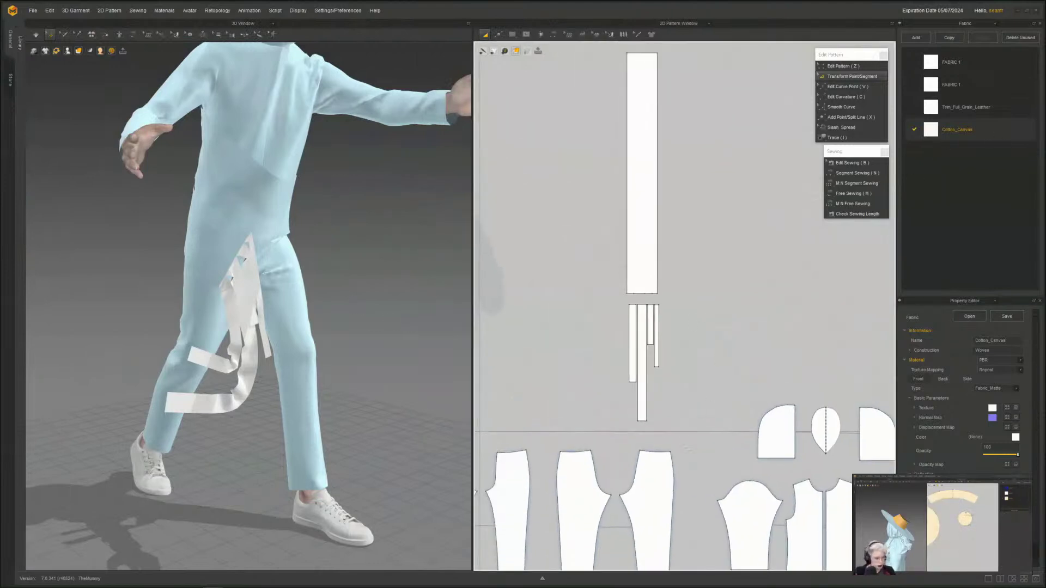
pyautogui.moveTo(708, 431); pyautogui.dragTo(701, 415, button='middle')
pyautogui.moveTo(701, 417); pyautogui.dragTo(602, 310)
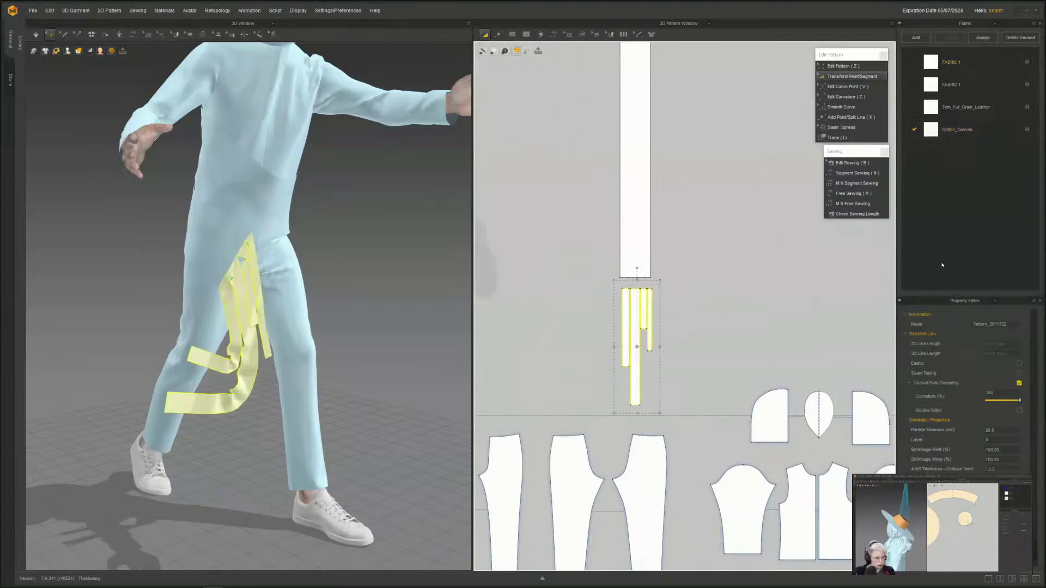
pyautogui.moveTo(962, 107); pyautogui.dragTo(663, 364)
pyautogui.click(522, 314)
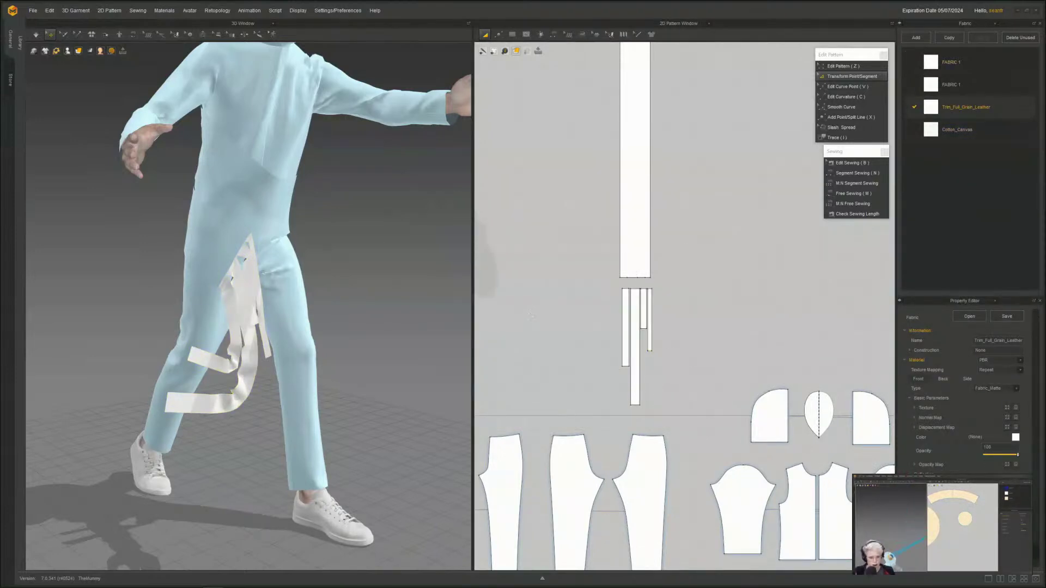
pyautogui.moveTo(708, 263); pyautogui.dragTo(545, 432)
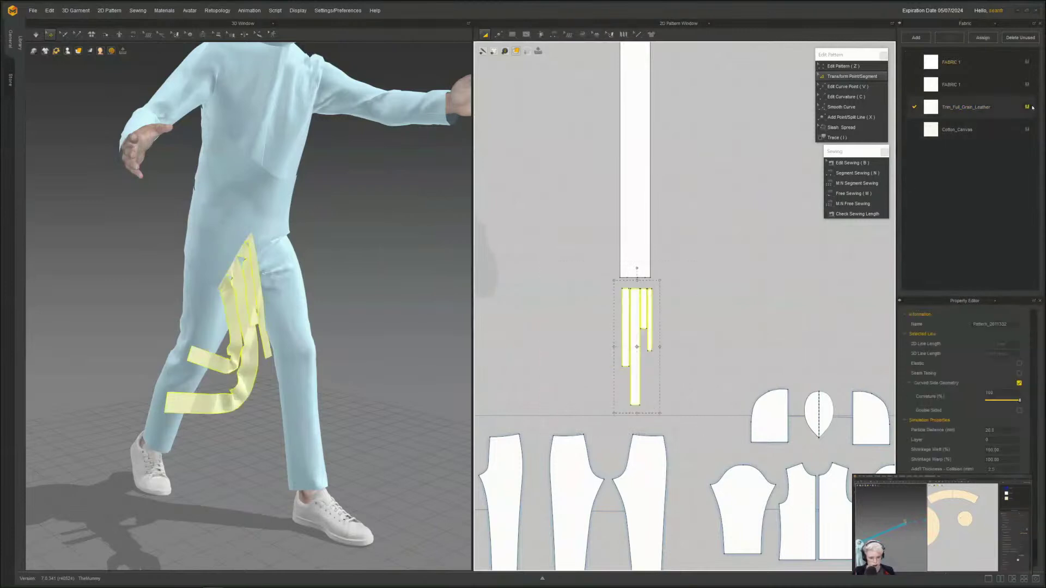
pyautogui.click(1027, 107)
# - Change the color of the Trim_Full_Grain_Leather fabric to a neutral grey
pyautogui.moveTo(362, 380); pyautogui.dragTo(356, 377, button='middle')
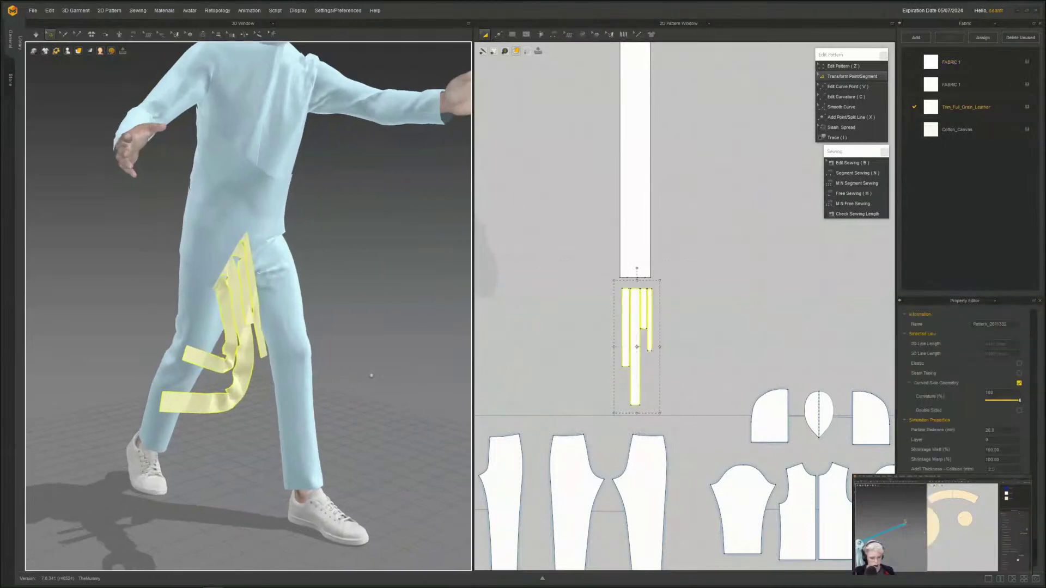
pyautogui.moveTo(198, 330); pyautogui.dragTo(261, 334, button='right')
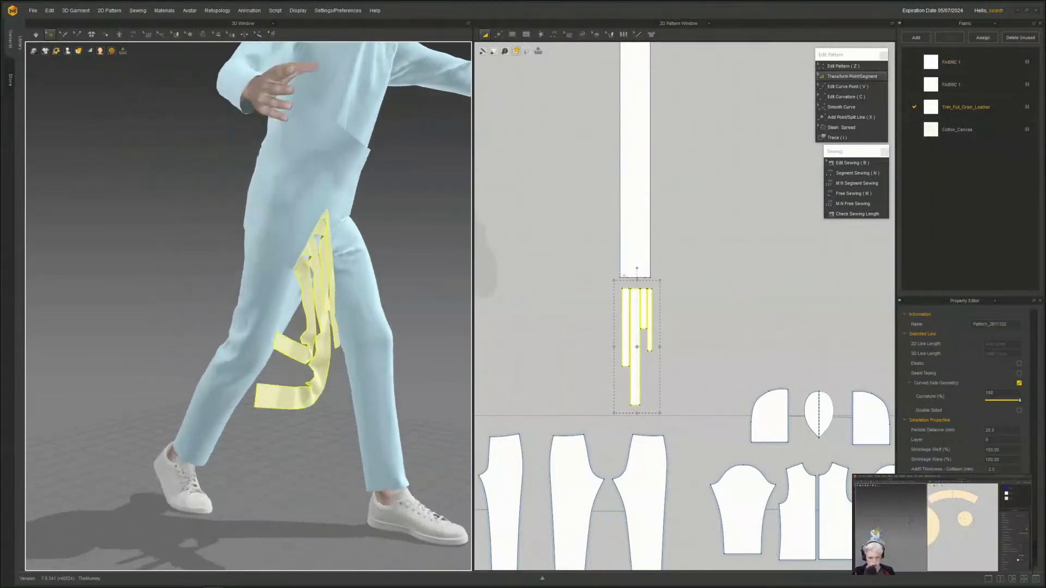
pyautogui.click(934, 111)
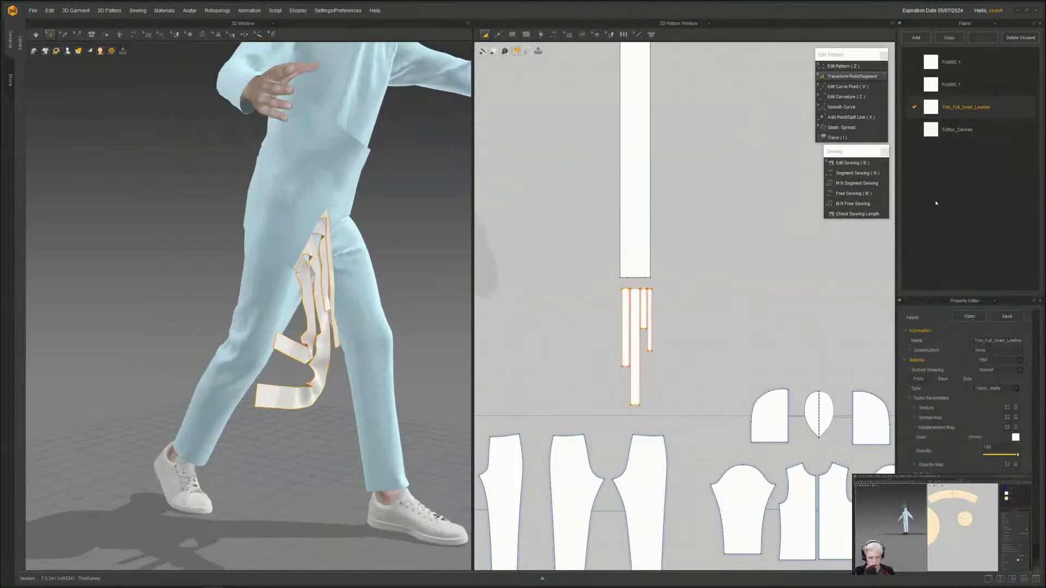
pyautogui.click(1015, 437)
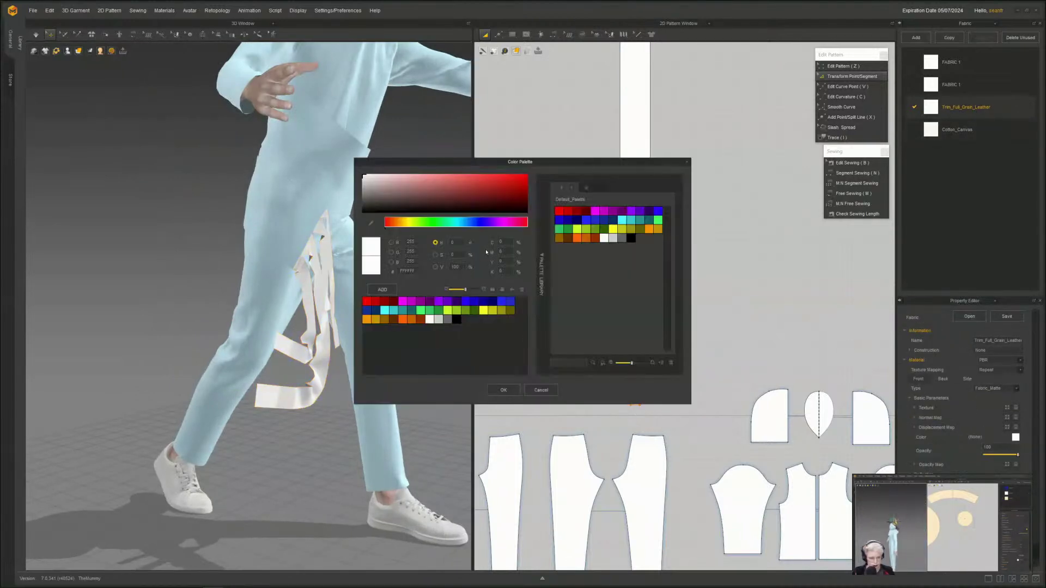
pyautogui.click(363, 197)
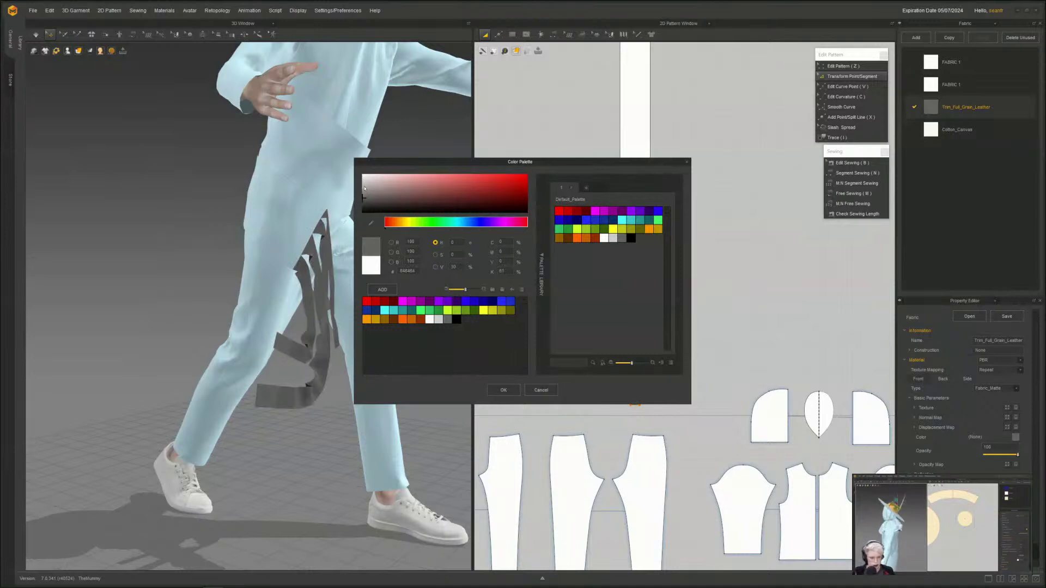
pyautogui.click(364, 188)
pyautogui.click(504, 390)
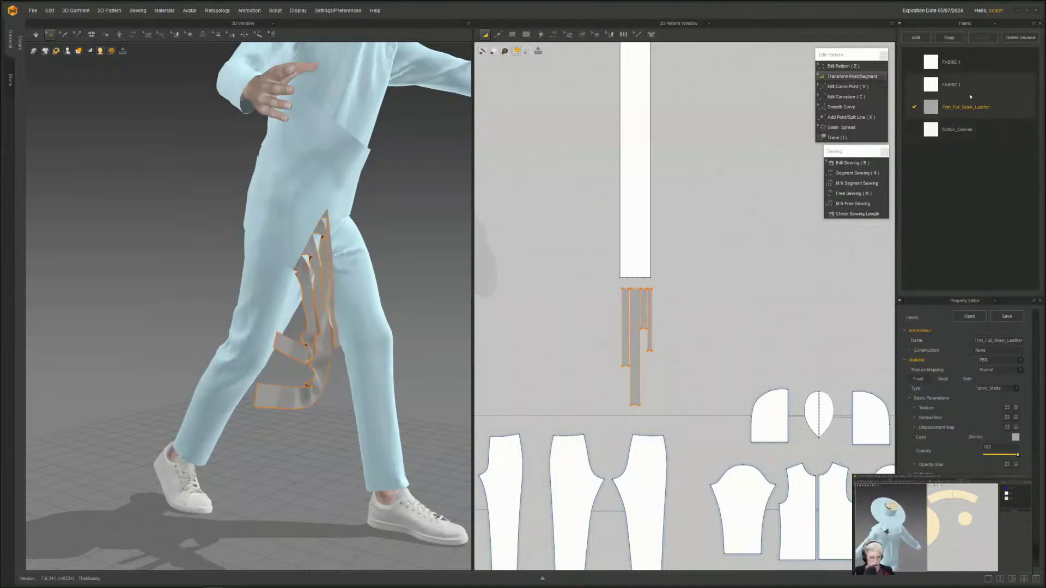
# - Start the simulation so the leather tails drape from the strip's loose end, and check them from the side
pyautogui.scroll(-5, 700, 386)
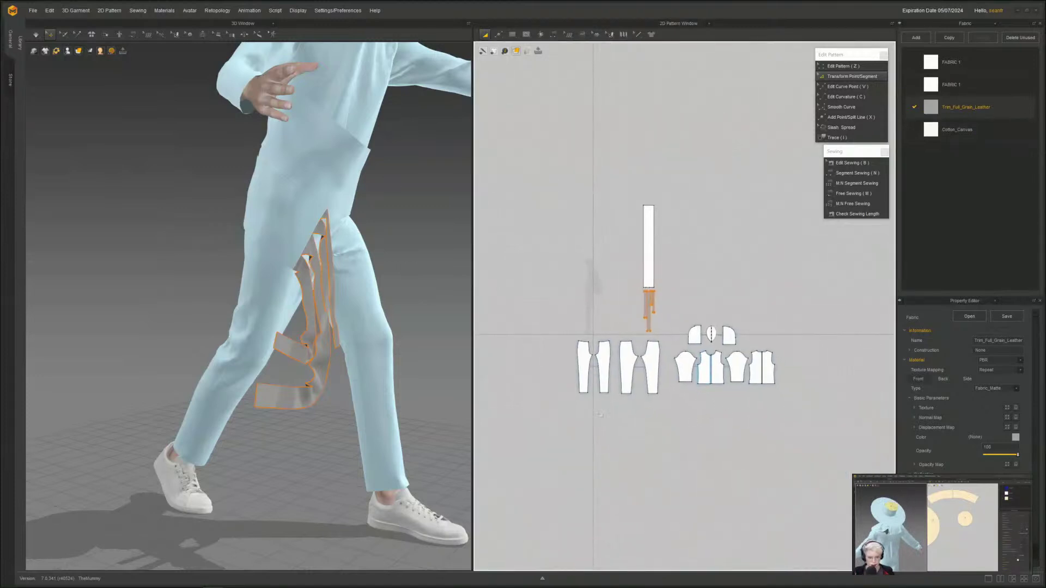
pyautogui.moveTo(420, 370); pyautogui.dragTo(354, 372, button='right')
pyautogui.click(360, 371)
pyautogui.press('space')
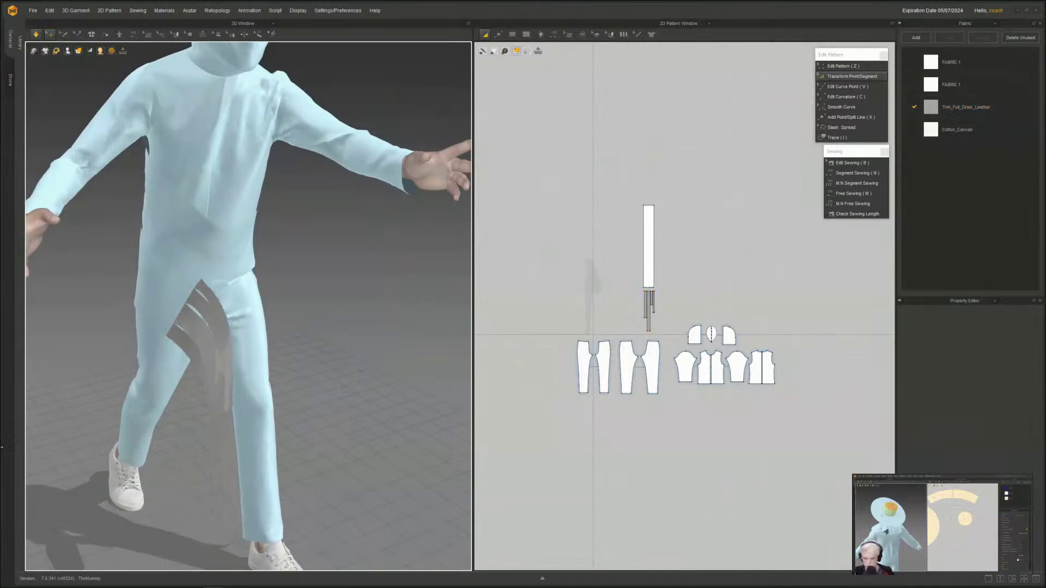
pyautogui.moveTo(122, 472); pyautogui.dragTo(243, 411, button='right')
pyautogui.moveTo(242, 411); pyautogui.dragTo(326, 393, button='middle')
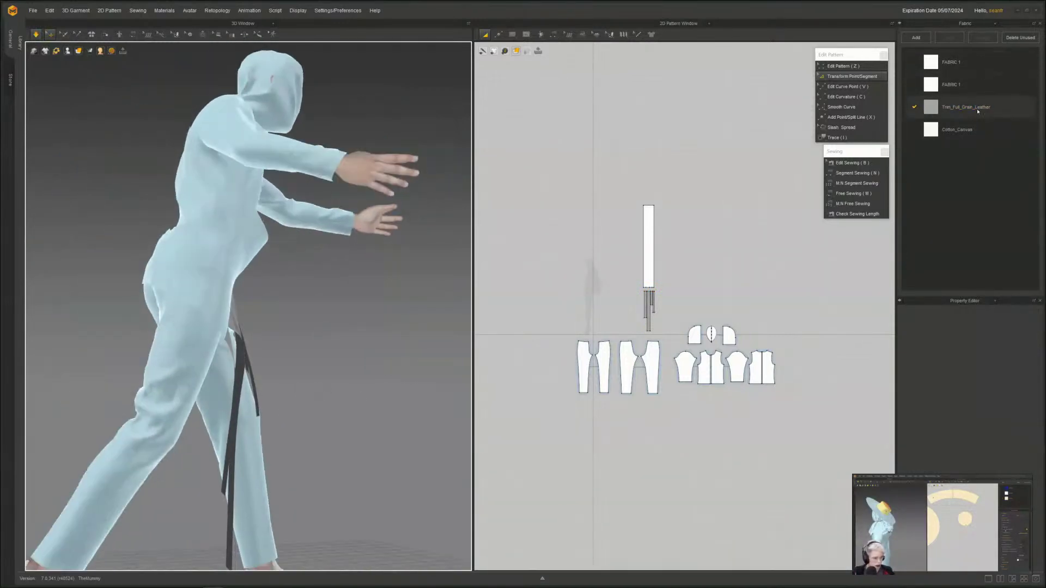
# - Set the weft, warp and both bias bending values of the Trim_Full_Grain_Leather fabric to 80
pyautogui.click(977, 111)
pyautogui.scroll(-1, 952, 453)
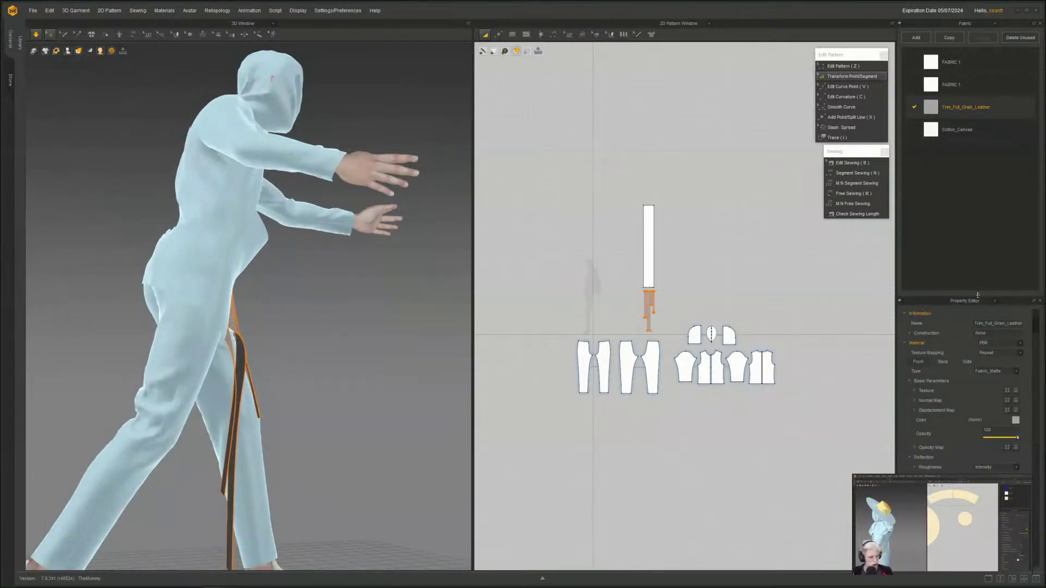
pyautogui.moveTo(978, 295); pyautogui.dragTo(966, 167)
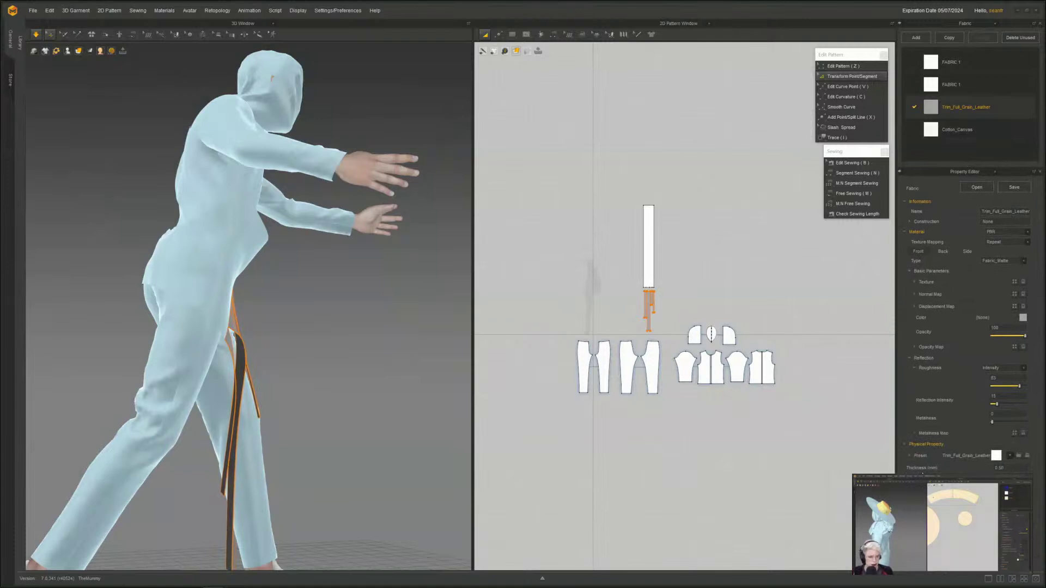
pyautogui.click(908, 457)
pyautogui.scroll(-8, 964, 327)
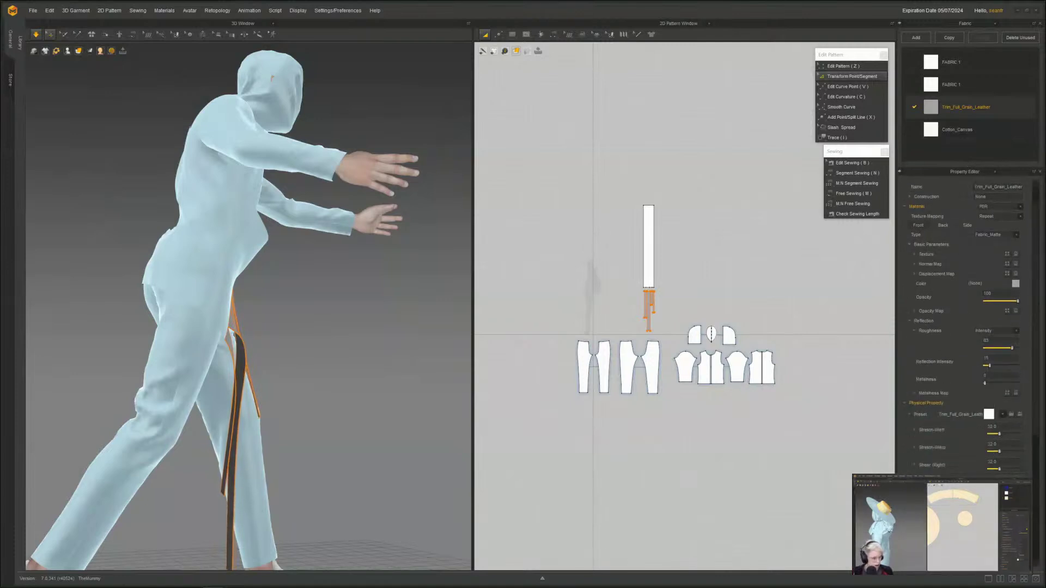
pyautogui.scroll(-1, 964, 327)
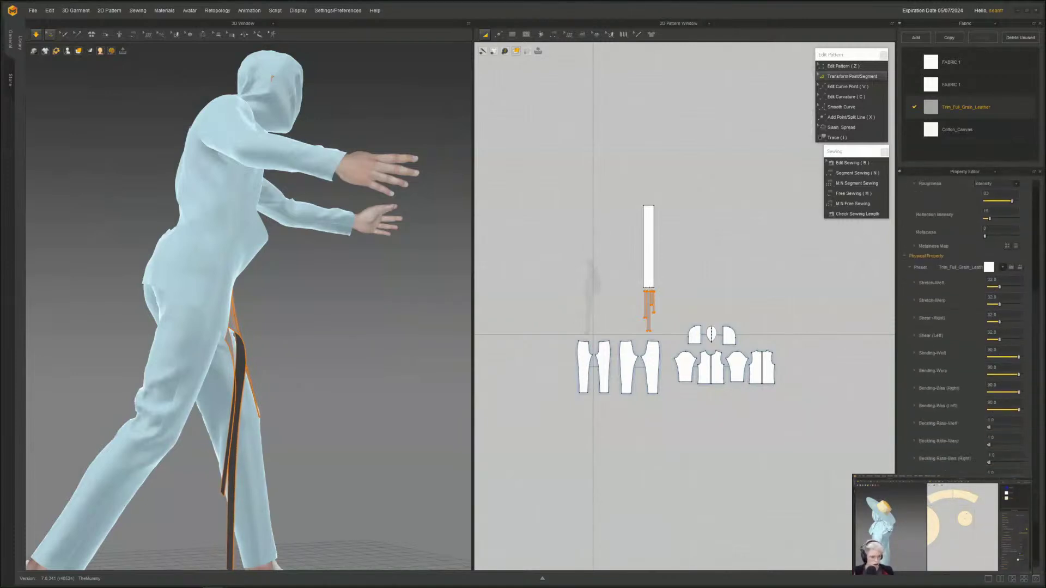
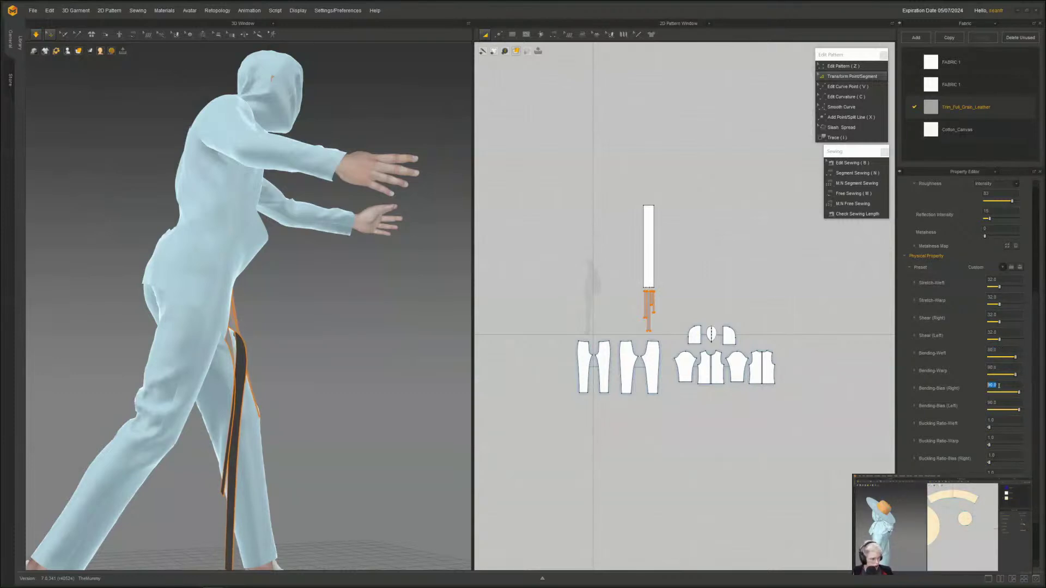
pyautogui.write('80')
pyautogui.doubleClick(1001, 403)
pyautogui.write('80')
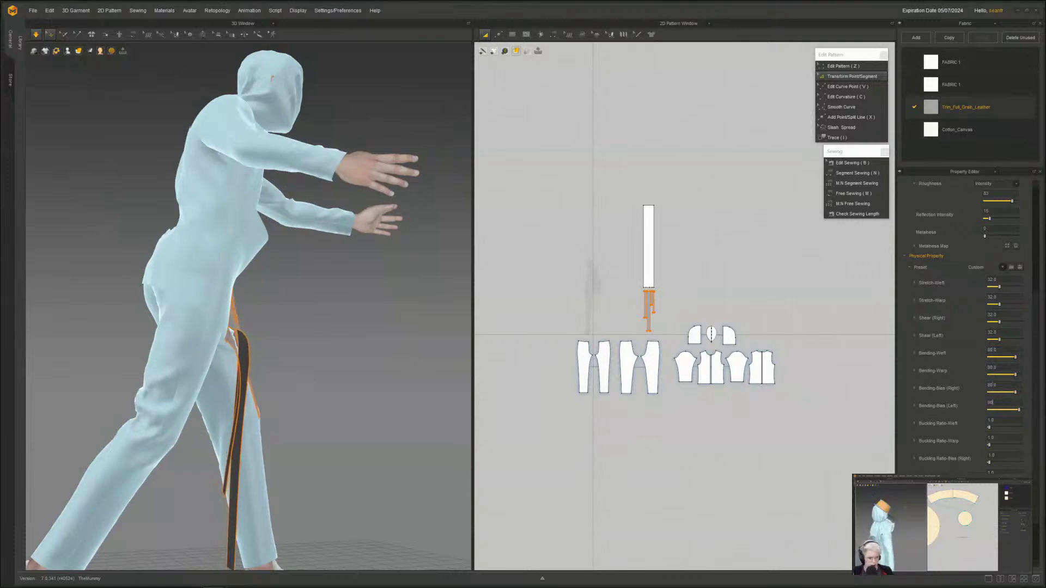
# - Pull the tangled leather tails apart around the legs while the simulation runs, including the long tail from behind
pyautogui.moveTo(662, 382); pyautogui.dragTo(690, 403, button='middle')
pyautogui.moveTo(404, 399); pyautogui.dragTo(410, 395, button='middle')
pyautogui.moveTo(411, 395); pyautogui.dragTo(329, 376, button='right')
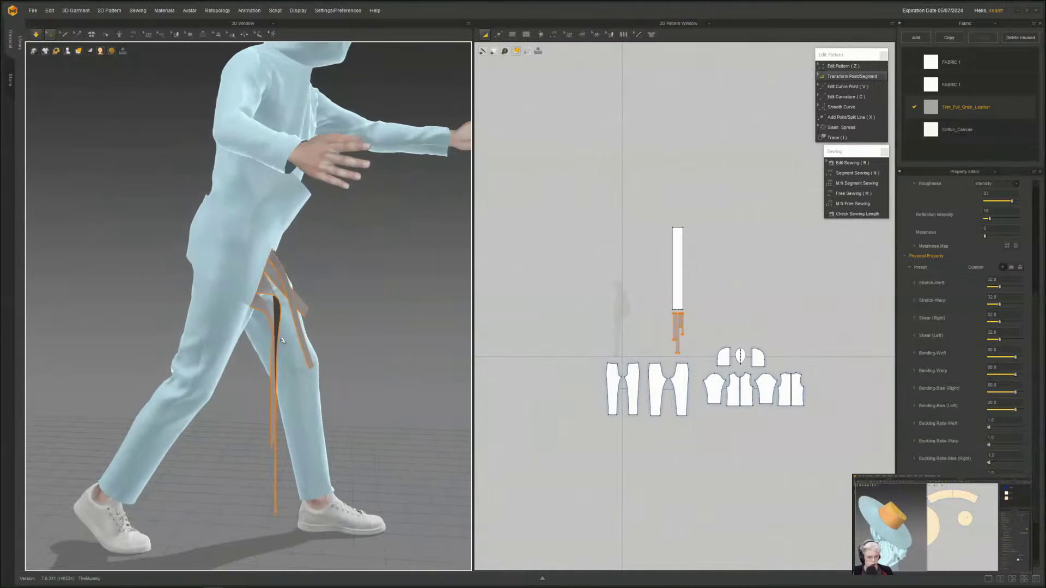
pyautogui.click(308, 310)
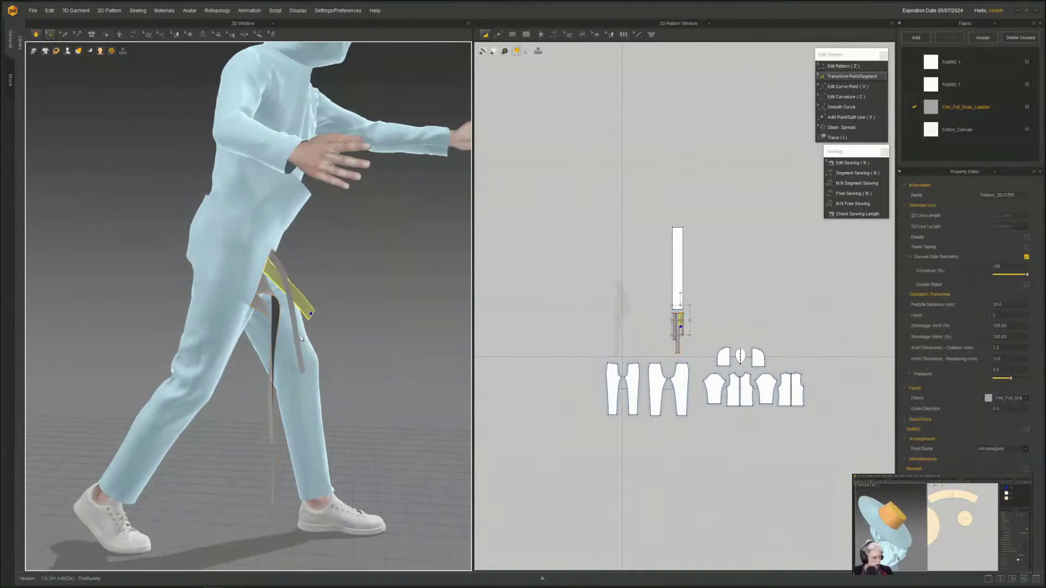
pyautogui.moveTo(411, 338); pyautogui.dragTo(352, 472, button='right')
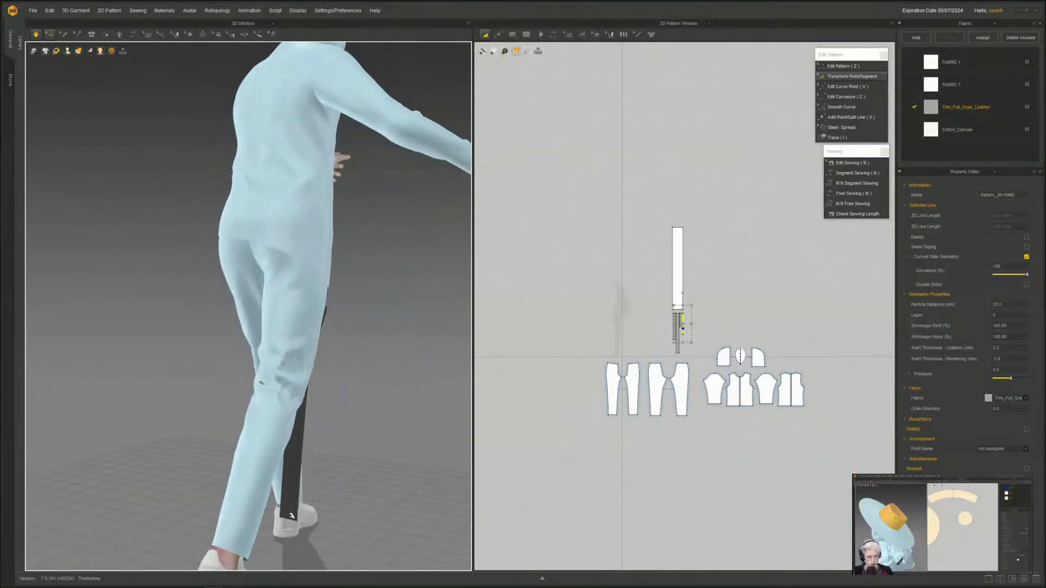
pyautogui.moveTo(291, 516); pyautogui.dragTo(98, 416)
# - Pull the lower ends of the two long tails out to opposite sides behind the legs during simulation
pyautogui.moveTo(322, 466); pyautogui.dragTo(233, 501, button='right')
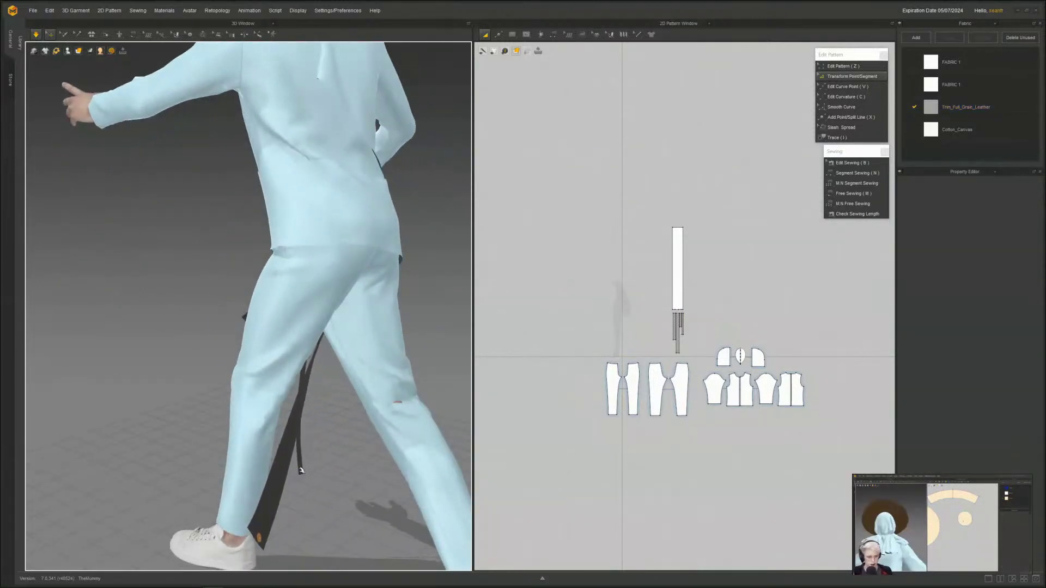
pyautogui.moveTo(314, 467)
pyautogui.mouseDown(button='right')
pyautogui.moveTo(319, 430)
pyautogui.moveTo(300, 473)
pyautogui.mouseUp(button='right')
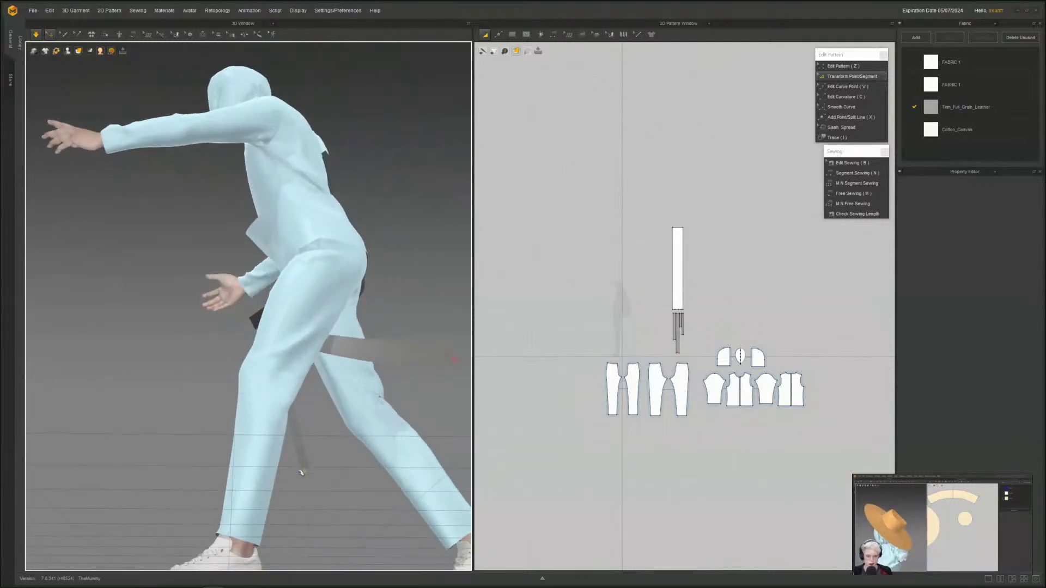
pyautogui.moveTo(446, 399); pyautogui.dragTo(278, 523, button='right')
pyautogui.moveTo(278, 553); pyautogui.dragTo(399, 504)
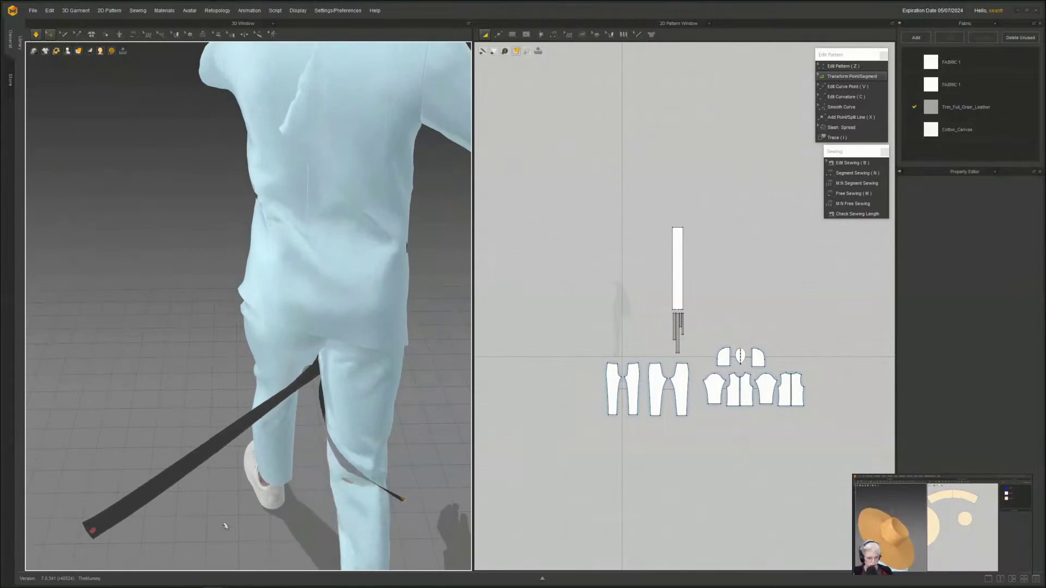
pyautogui.moveTo(225, 526); pyautogui.dragTo(60, 534, button='right')
pyautogui.moveTo(90, 544); pyautogui.dragTo(93, 544)
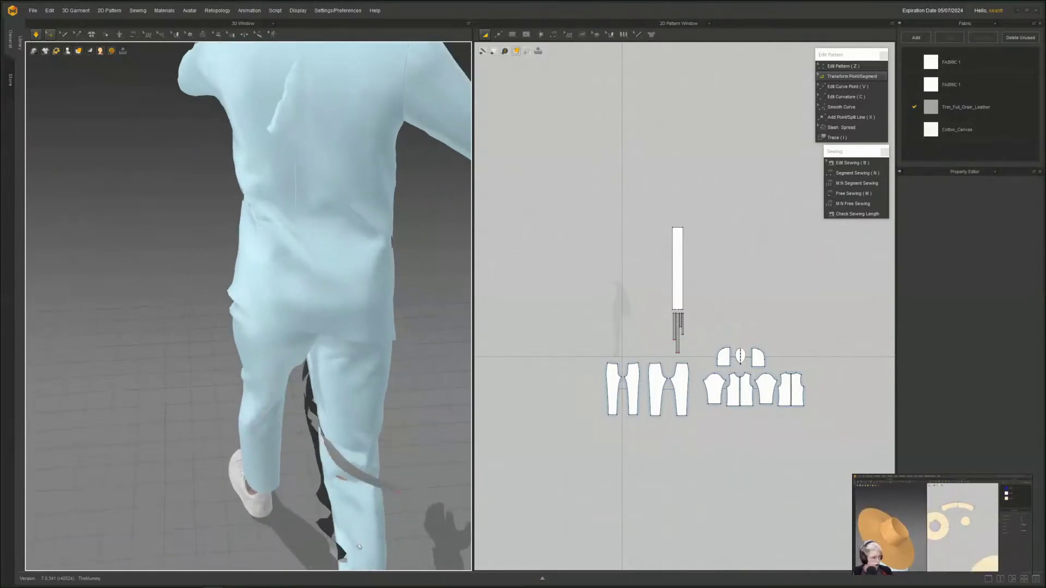
# - Pull one long tail upward beside the rear leg and the other across behind it while the simulation runs
pyautogui.moveTo(239, 545); pyautogui.dragTo(235, 435, button='right')
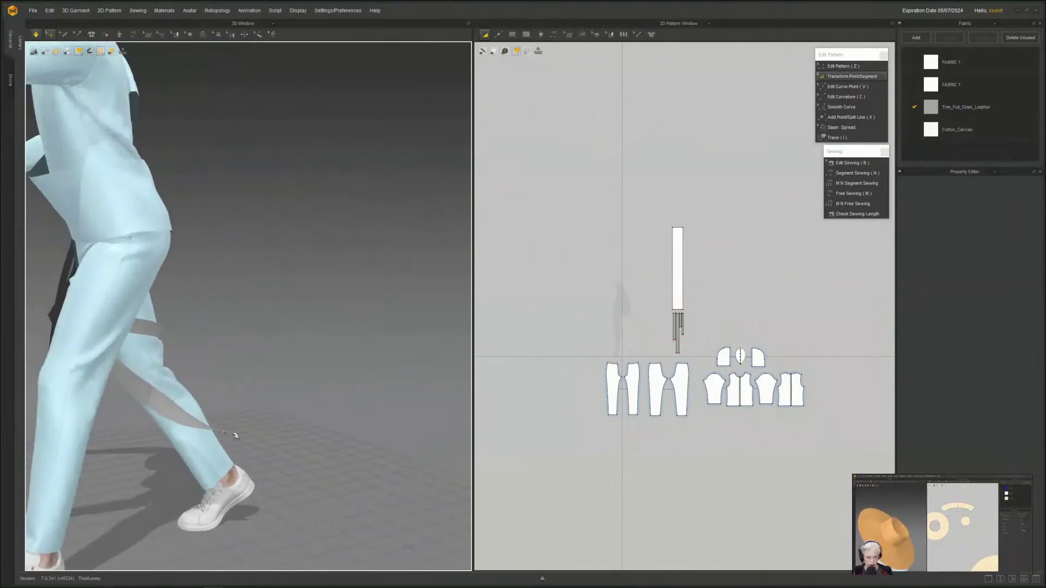
pyautogui.moveTo(225, 430); pyautogui.dragTo(229, 273)
pyautogui.moveTo(310, 363); pyautogui.dragTo(248, 419, button='right')
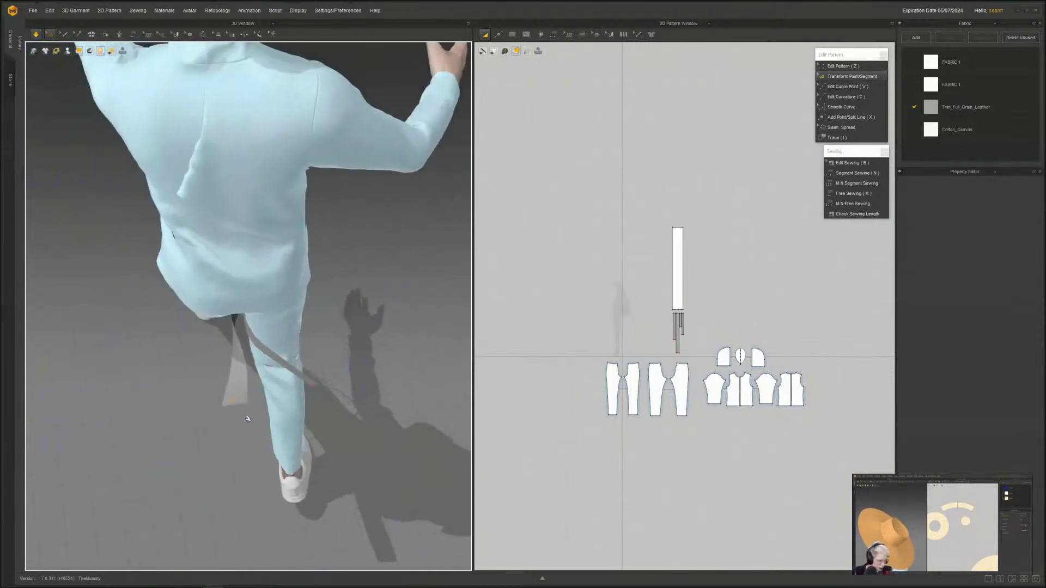
pyautogui.moveTo(244, 416); pyautogui.dragTo(346, 342)
pyautogui.press('space')
pyautogui.moveTo(288, 444); pyautogui.dragTo(338, 419, button='right')
pyautogui.press('space')
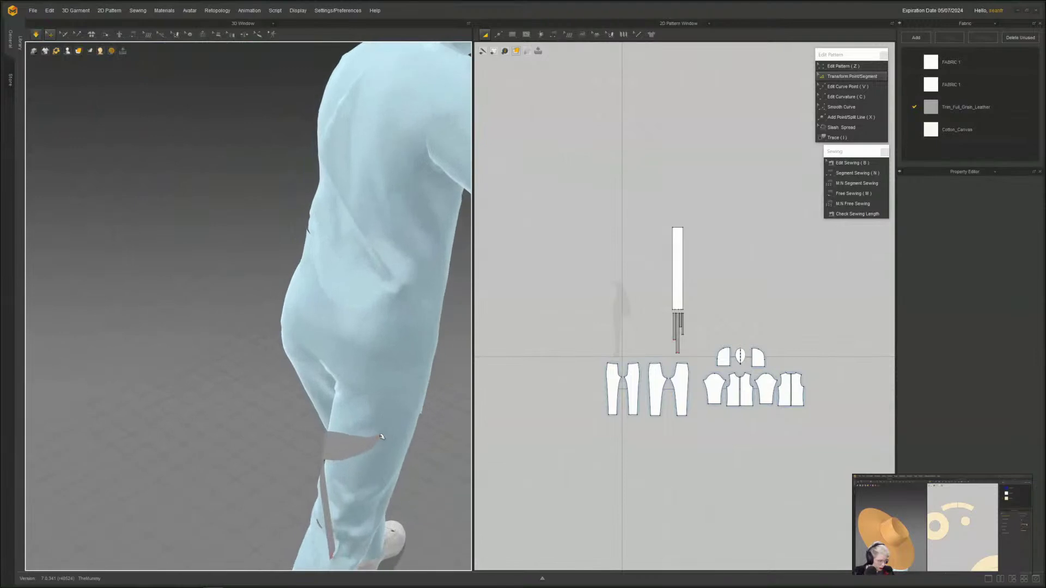
# - Free-sew the lower end of the longest leather tail to the long strip's side edge just above its lower end
pyautogui.moveTo(427, 485); pyautogui.dragTo(329, 443, button='right')
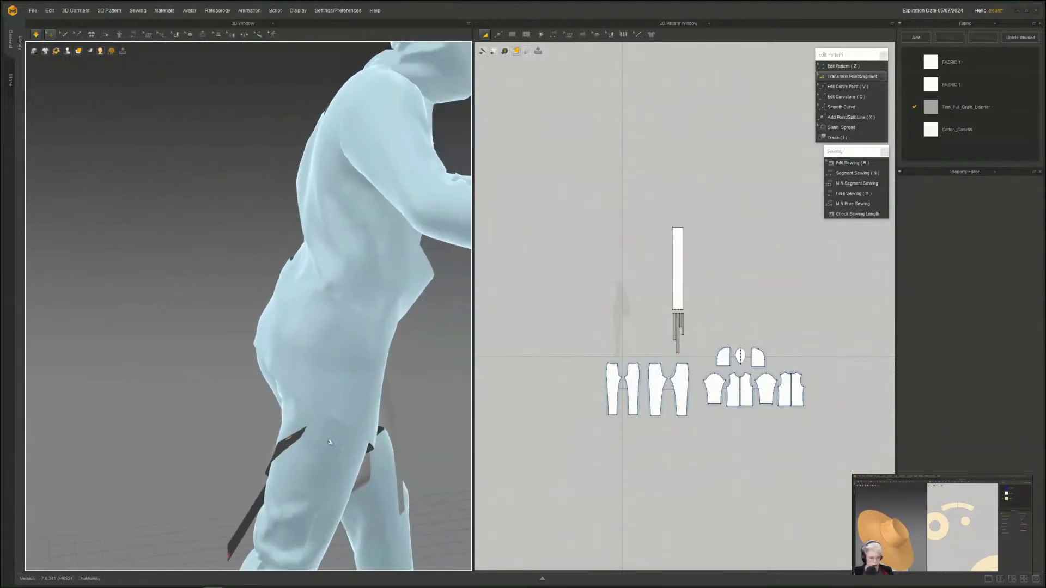
pyautogui.click(332, 410)
pyautogui.scroll(6, 716, 339)
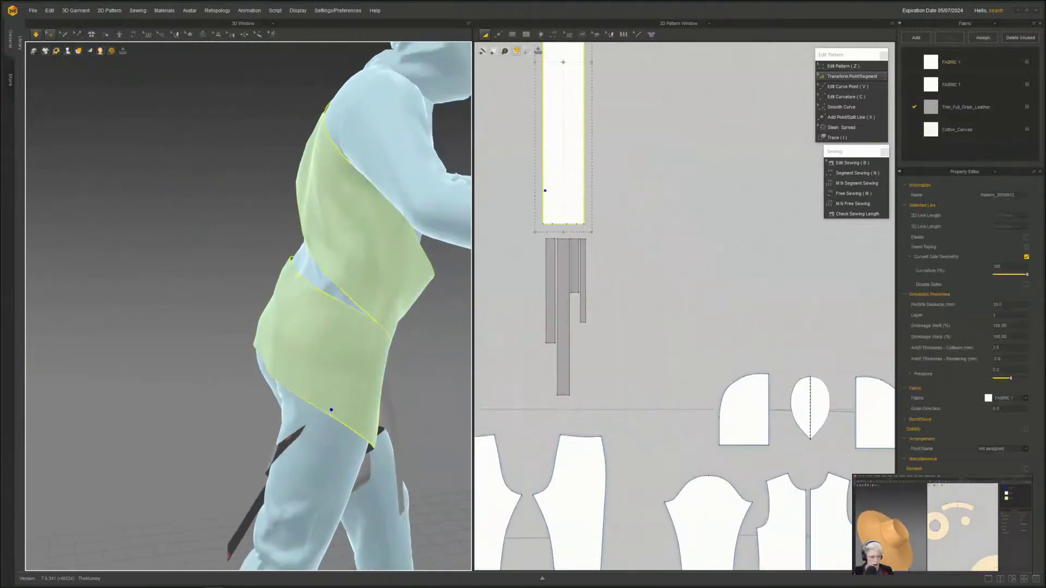
pyautogui.click(293, 438)
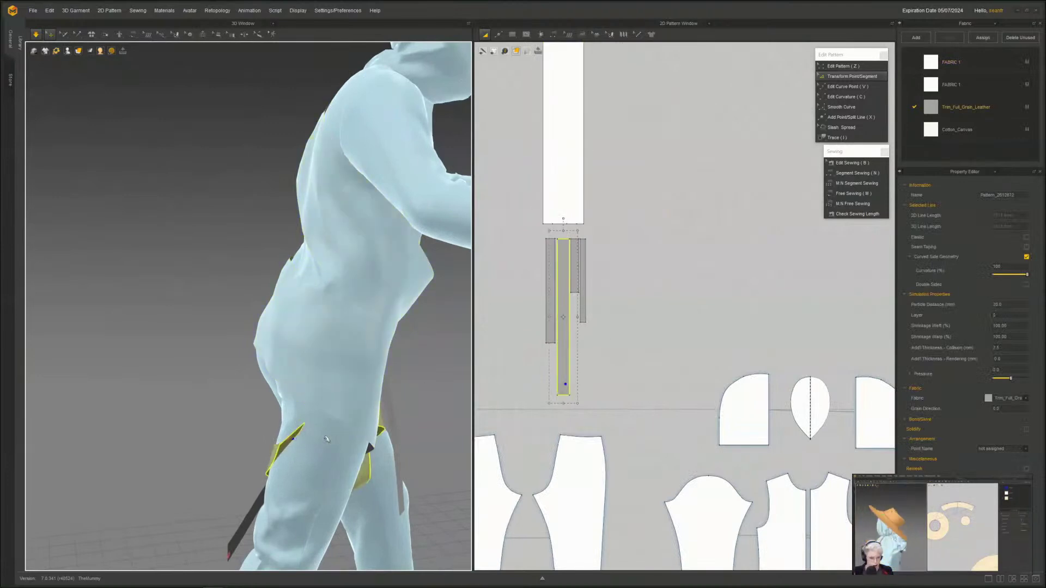
pyautogui.click(328, 401)
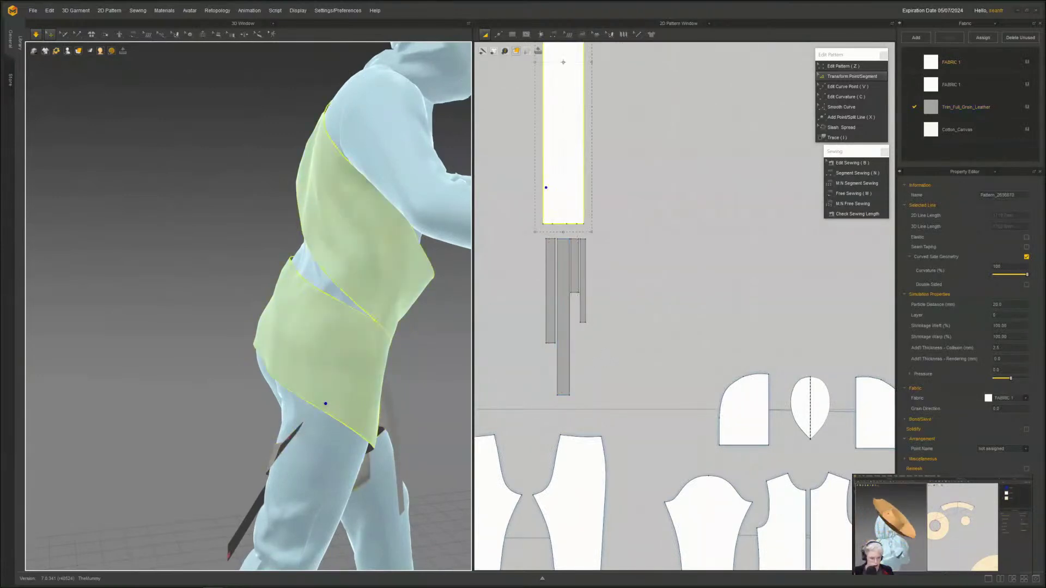
pyautogui.press('m')
pyautogui.click(578, 400)
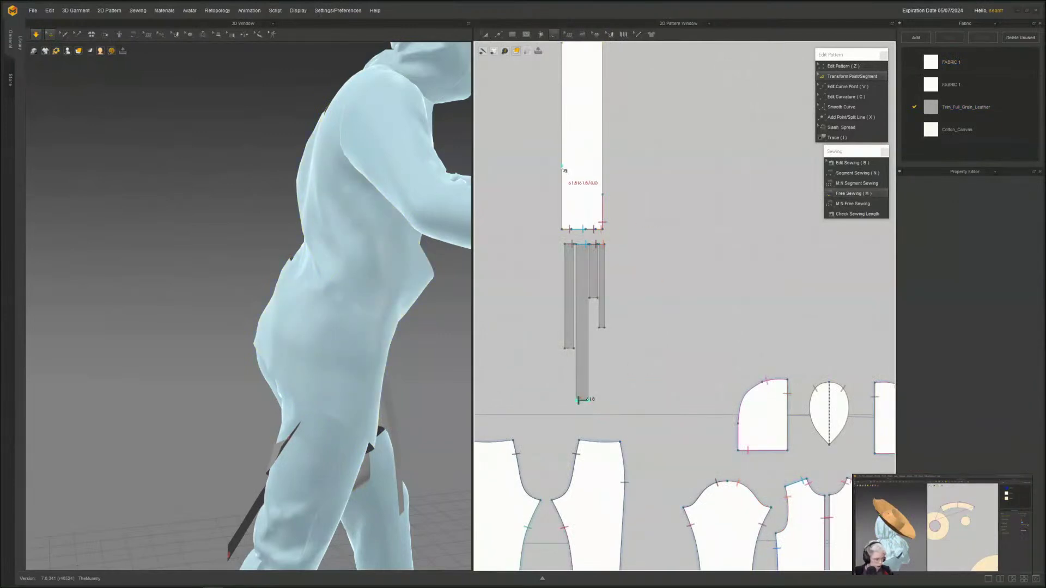
pyautogui.click(561, 169)
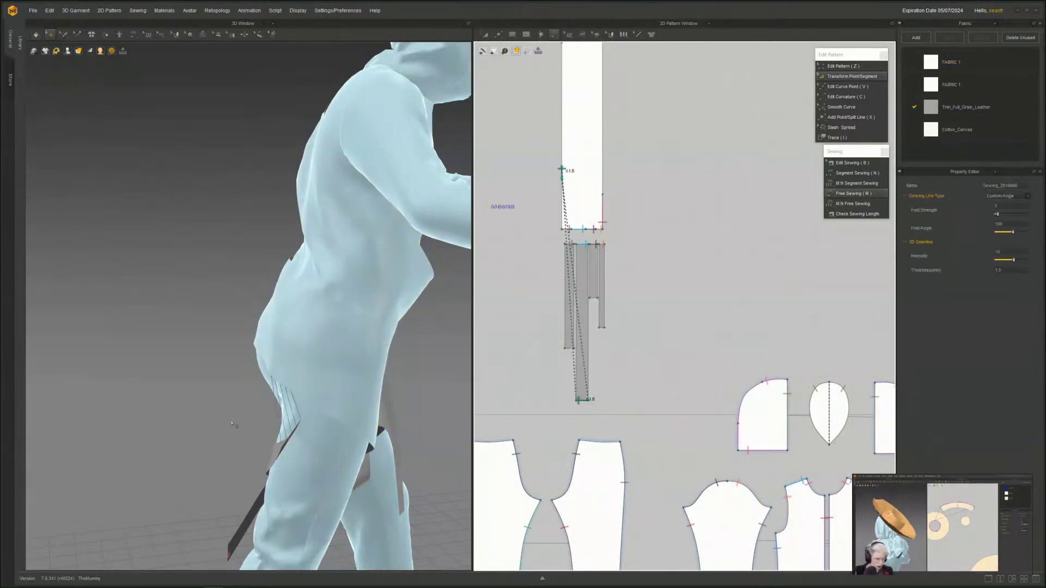
pyautogui.moveTo(233, 425); pyautogui.dragTo(263, 457, button='right')
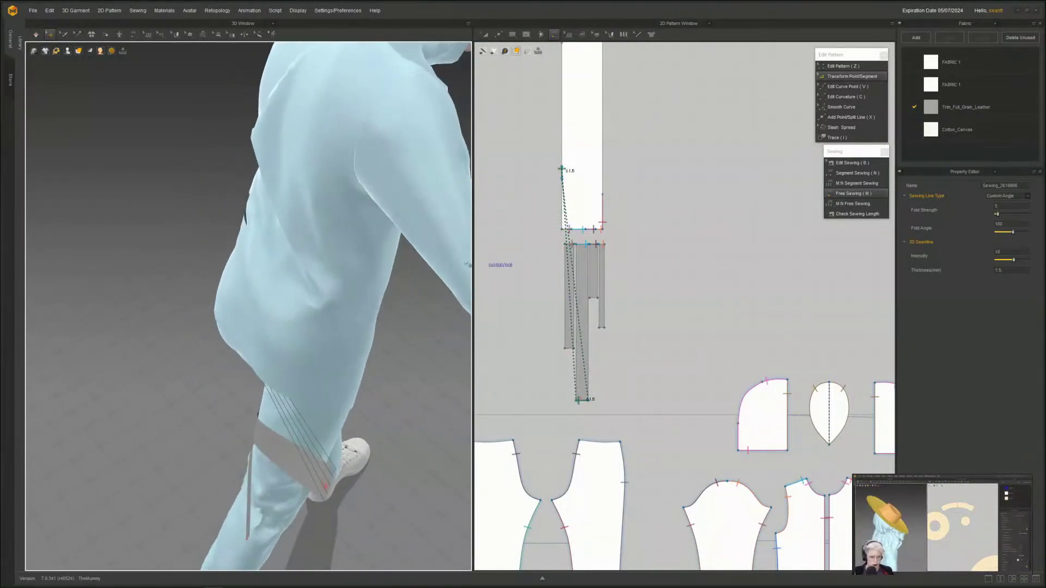
pyautogui.scroll(4, 267, 456)
pyautogui.moveTo(545, 212); pyautogui.dragTo(550, 278, button='middle')
pyautogui.scroll(-2, 268, 451)
pyautogui.scroll(-3, 267, 451)
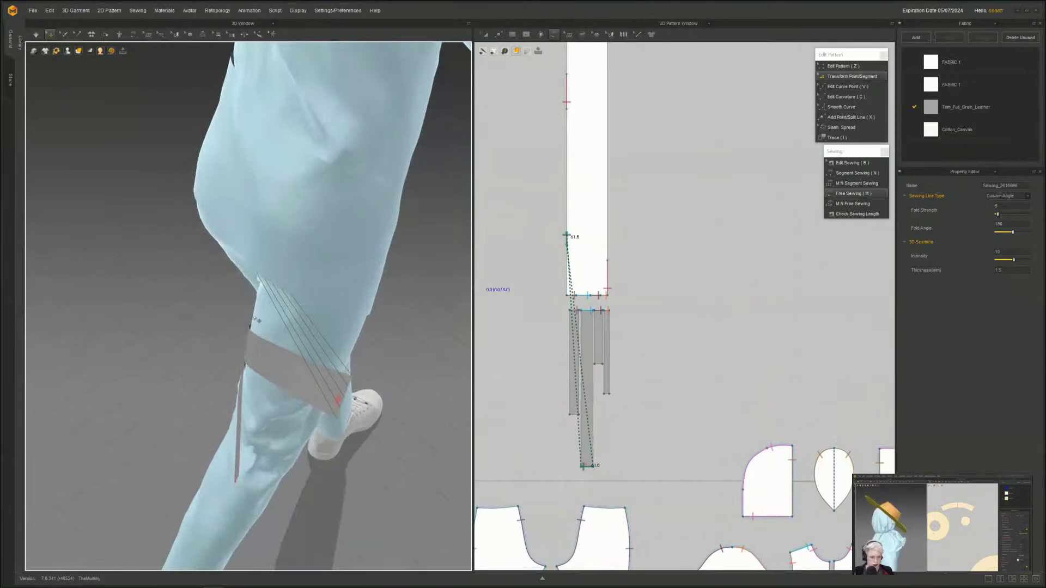
# - Free-sew the second-longest tail's lower end to the outer edge of the back trouser panel near knee height and simulate
pyautogui.moveTo(213, 397); pyautogui.dragTo(250, 444, button='right')
pyautogui.click(242, 438)
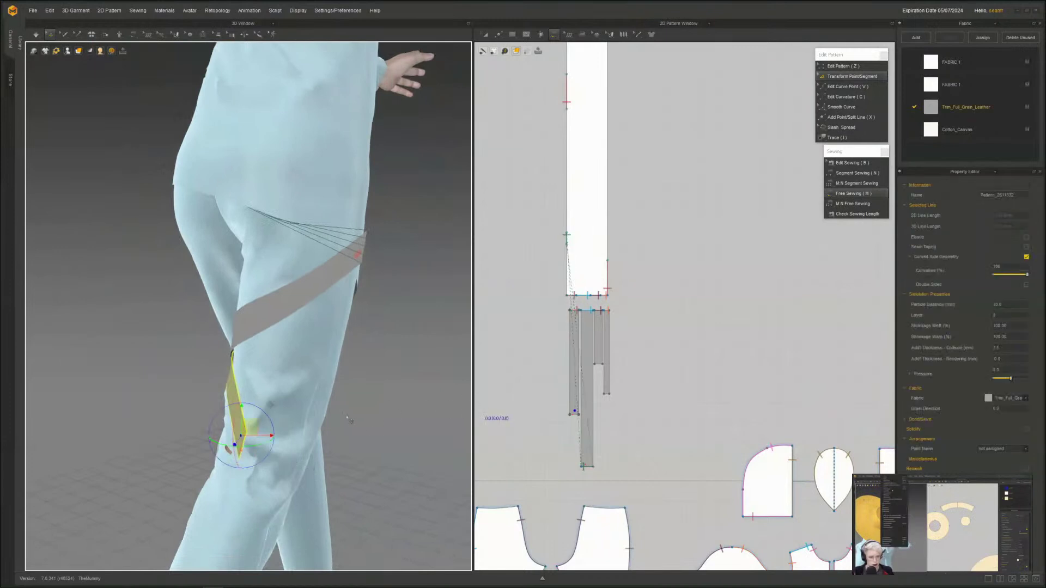
pyautogui.click(309, 402)
pyautogui.moveTo(622, 447); pyautogui.dragTo(512, 224, button='right')
pyautogui.moveTo(512, 223); pyautogui.dragTo(692, 269, button='middle')
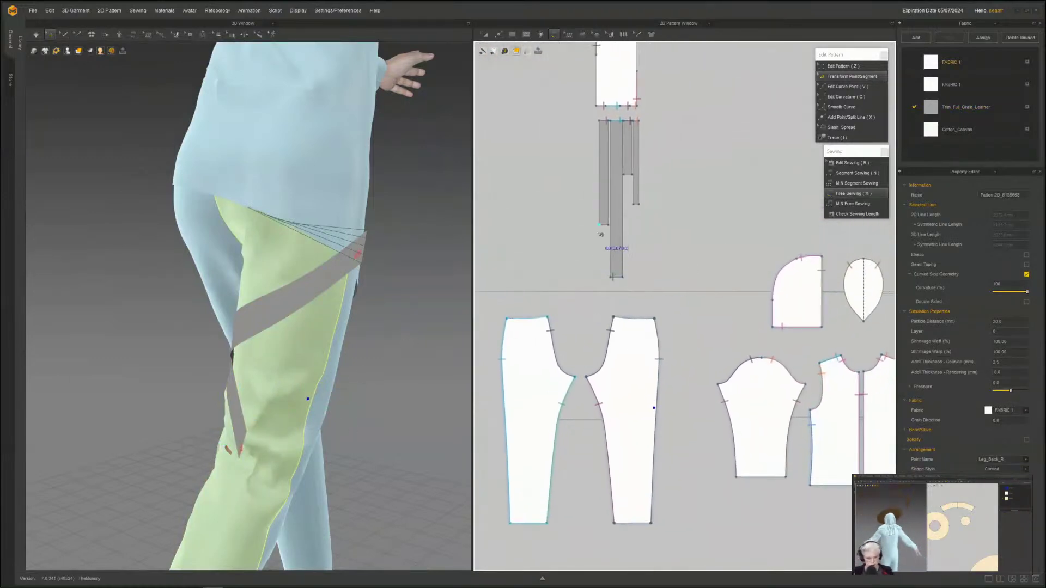
pyautogui.moveTo(593, 309); pyautogui.dragTo(600, 317, button='middle')
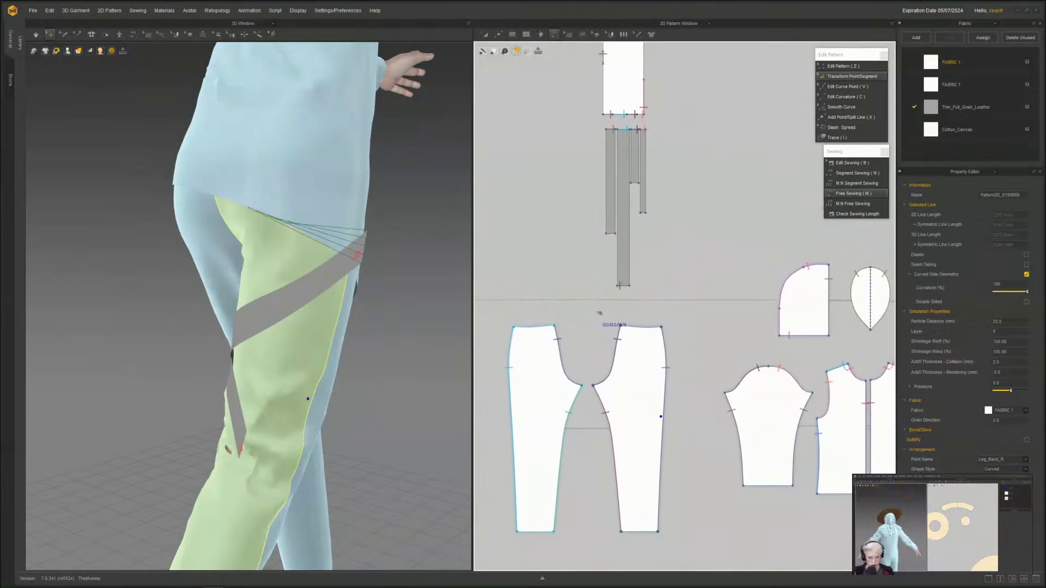
pyautogui.click(616, 237)
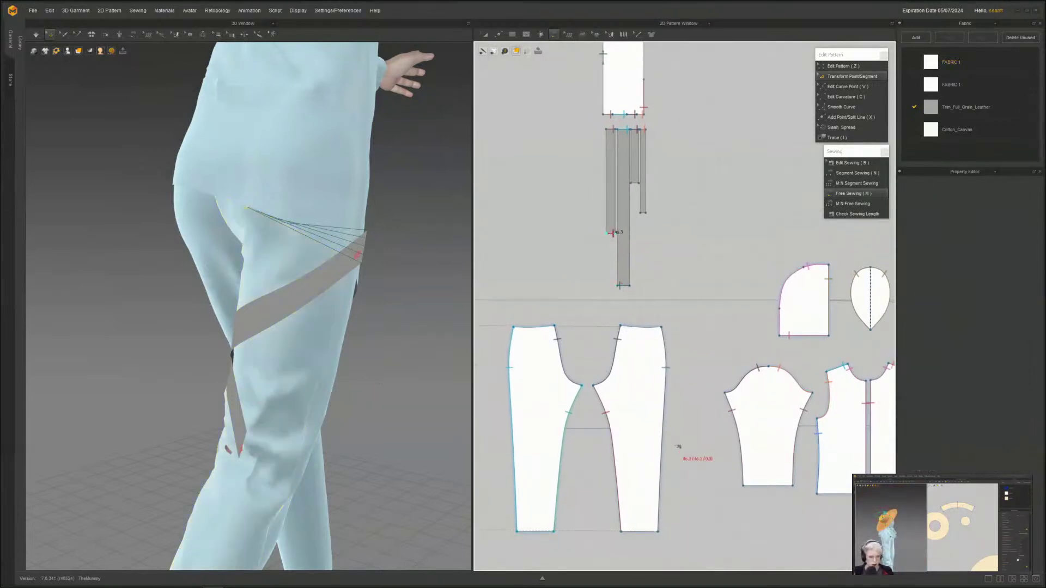
pyautogui.click(662, 440)
pyautogui.hotkey('ctrl', 'z')
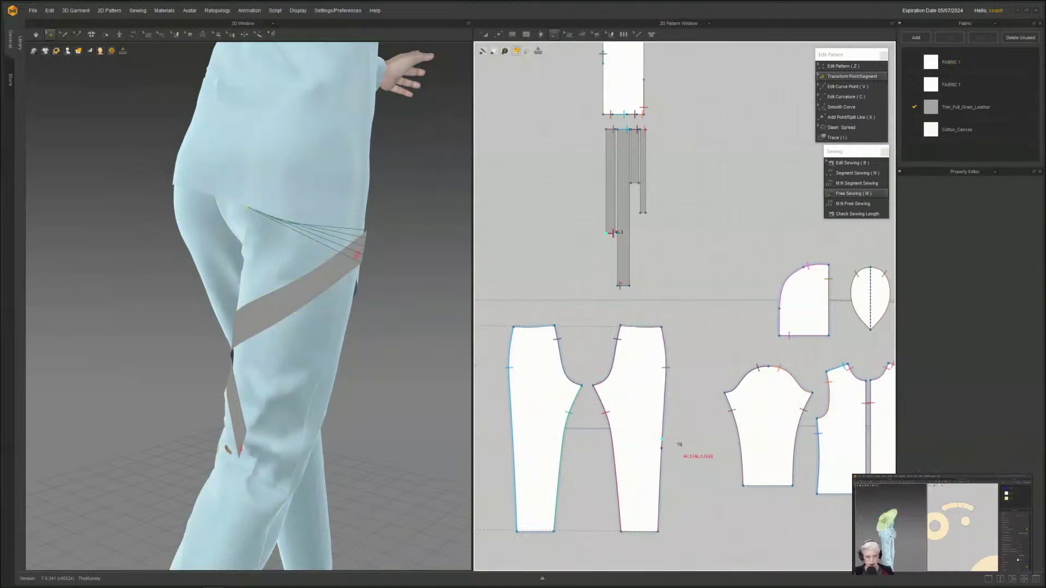
pyautogui.click(662, 439)
pyautogui.click(664, 451)
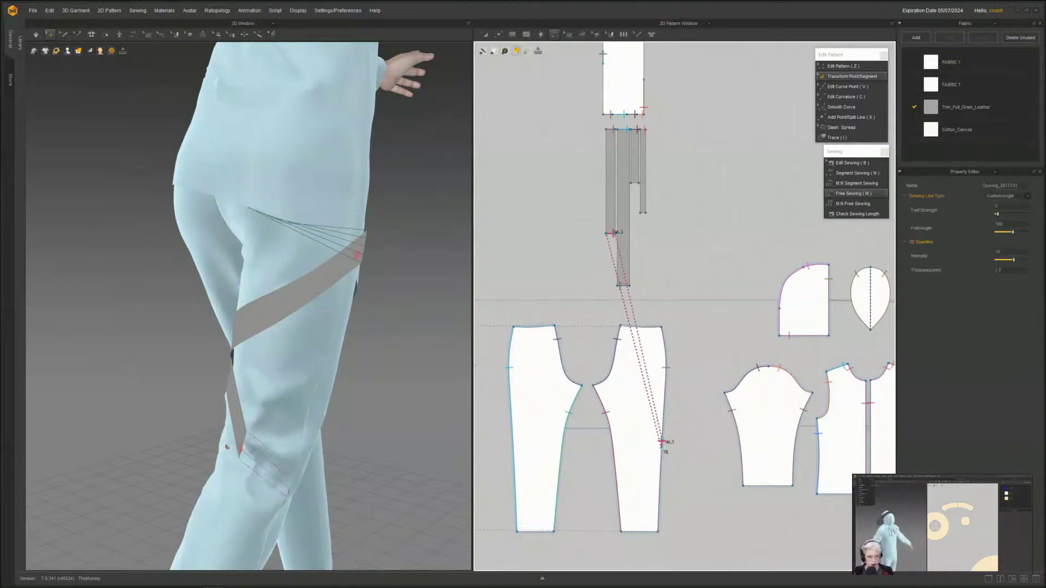
pyautogui.moveTo(388, 440); pyautogui.dragTo(367, 416, button='right')
pyautogui.press('space')
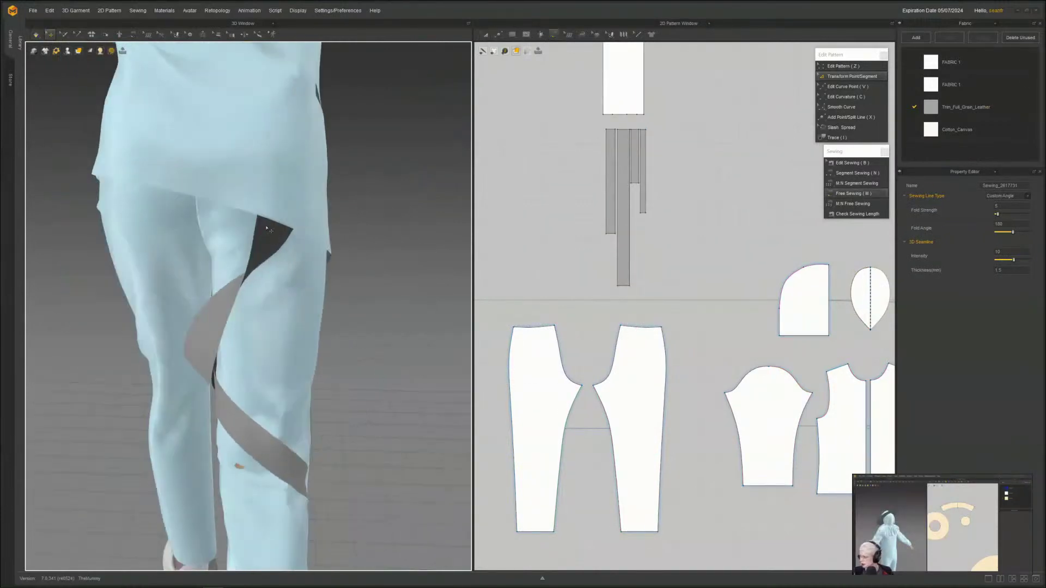
# - Reverse the sewing between the longest tail's lower end and the strip's side edge, and simulate to untwist it
pyautogui.click(267, 229)
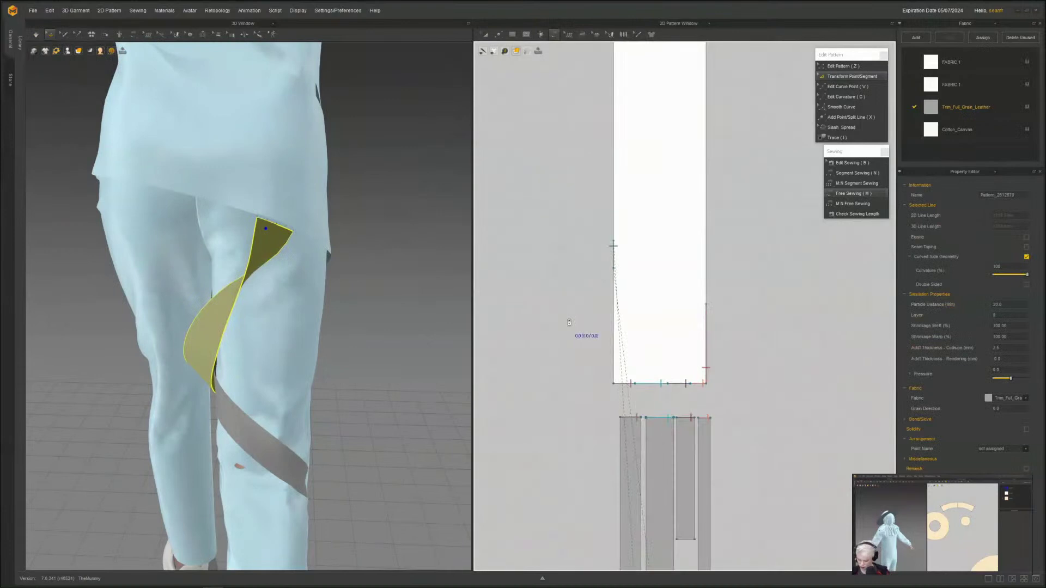
pyautogui.press('b')
pyautogui.click(616, 259)
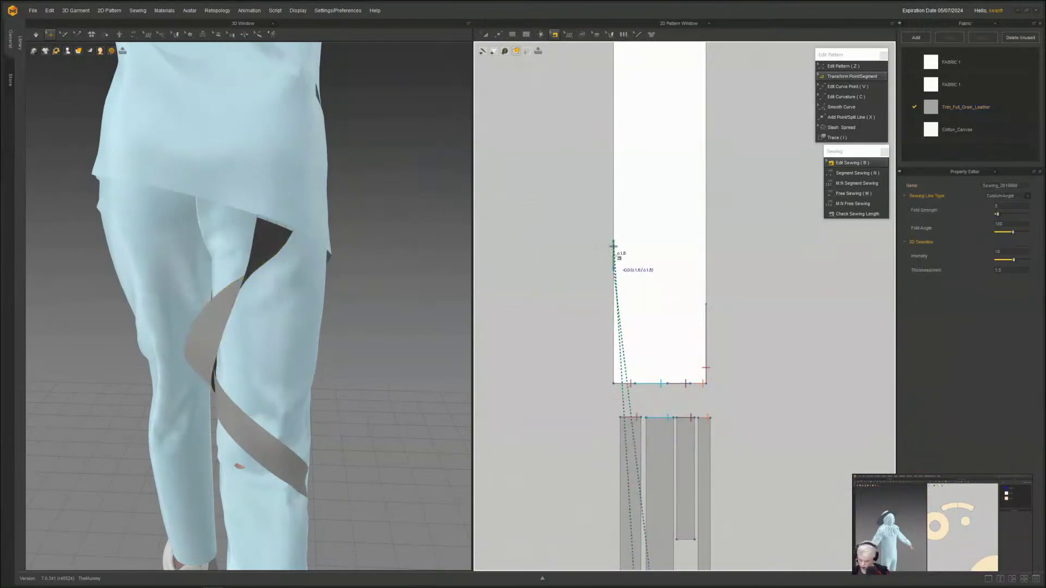
pyautogui.rightClick(613, 246)
pyautogui.press('Escape')
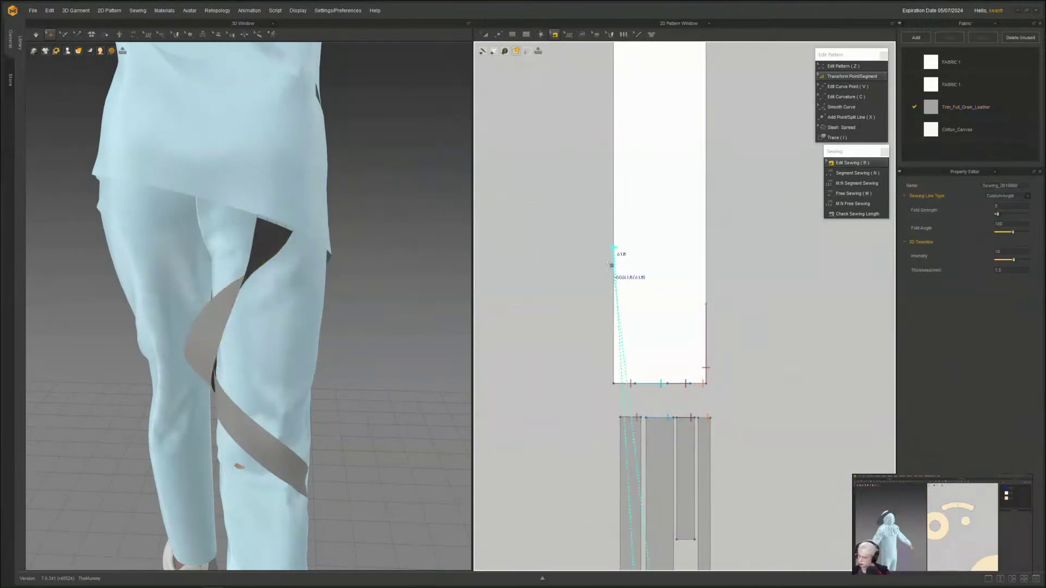
pyautogui.rightClick(614, 259)
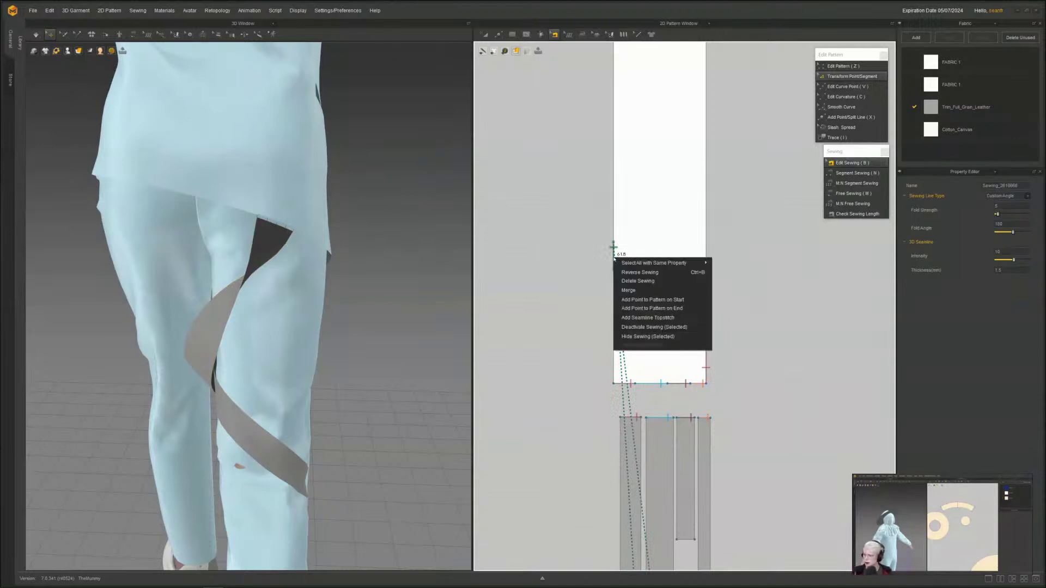
pyautogui.click(632, 273)
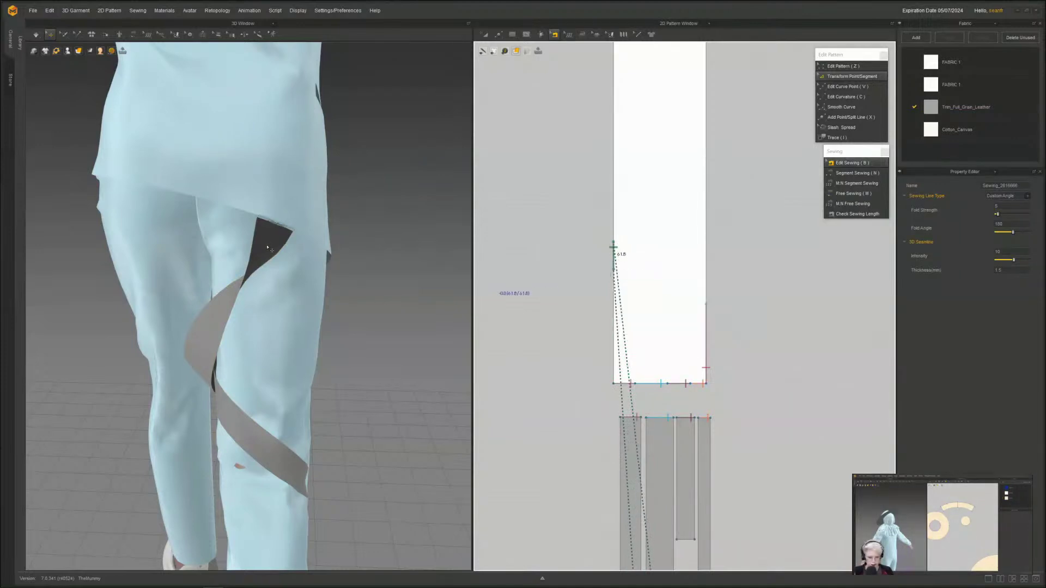
pyautogui.press('space')
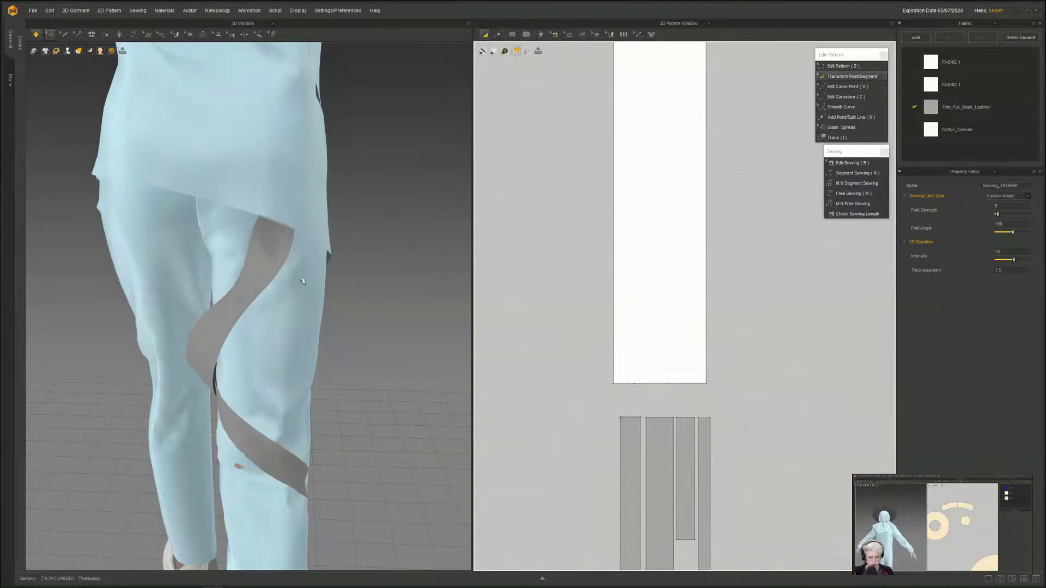
# - Pull the looped longest tail out from between the legs during simulation and check its sewn end from behind
pyautogui.press('space')
pyautogui.moveTo(303, 282); pyautogui.dragTo(304, 369, button='right')
pyautogui.moveTo(304, 369); pyautogui.dragTo(348, 441)
pyautogui.press('space')
pyautogui.scroll(2, 352, 444)
pyautogui.scroll(1, 352, 444)
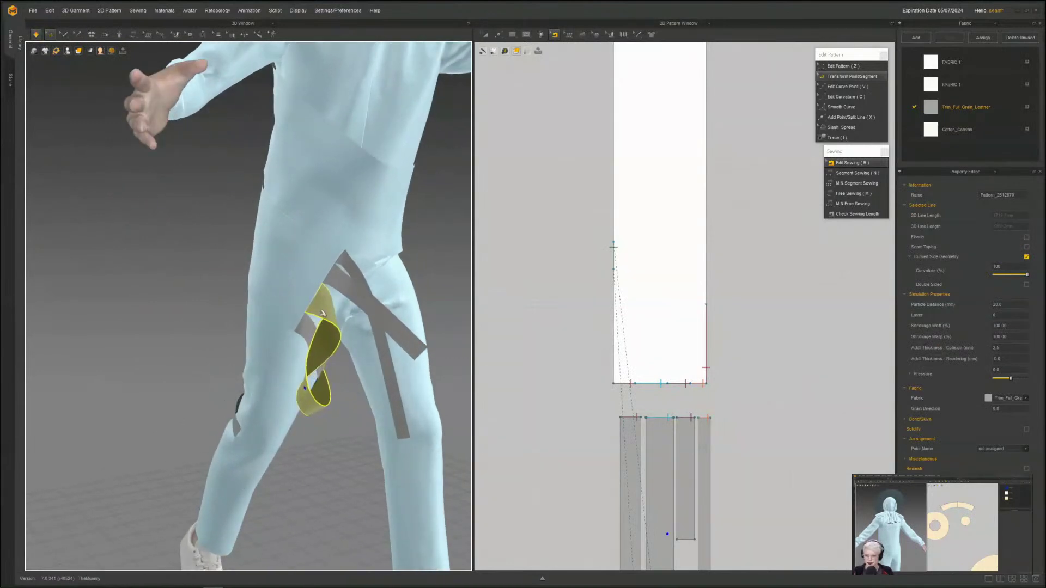
pyautogui.moveTo(317, 322); pyautogui.dragTo(392, 390, button='right')
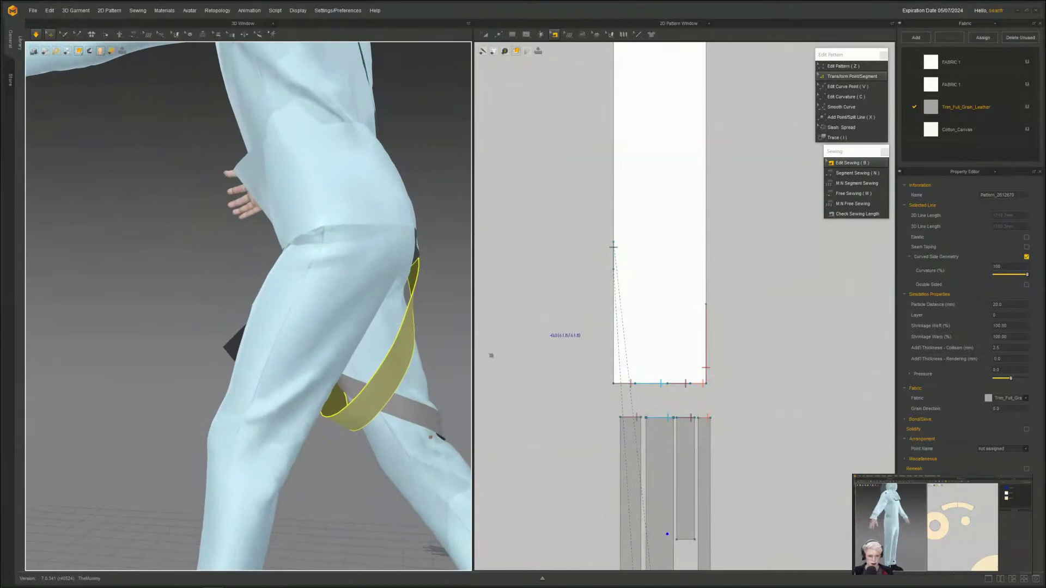
pyautogui.moveTo(391, 389); pyautogui.dragTo(605, 342)
pyautogui.moveTo(191, 400); pyautogui.dragTo(98, 427, button='right')
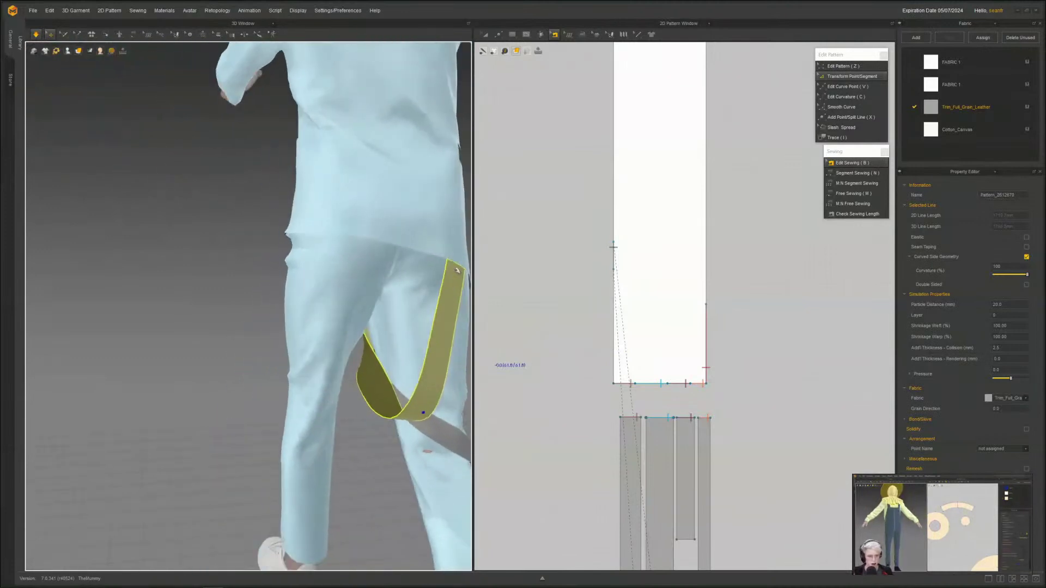
pyautogui.click(451, 268)
pyautogui.moveTo(618, 280); pyautogui.dragTo(610, 301, button='middle')
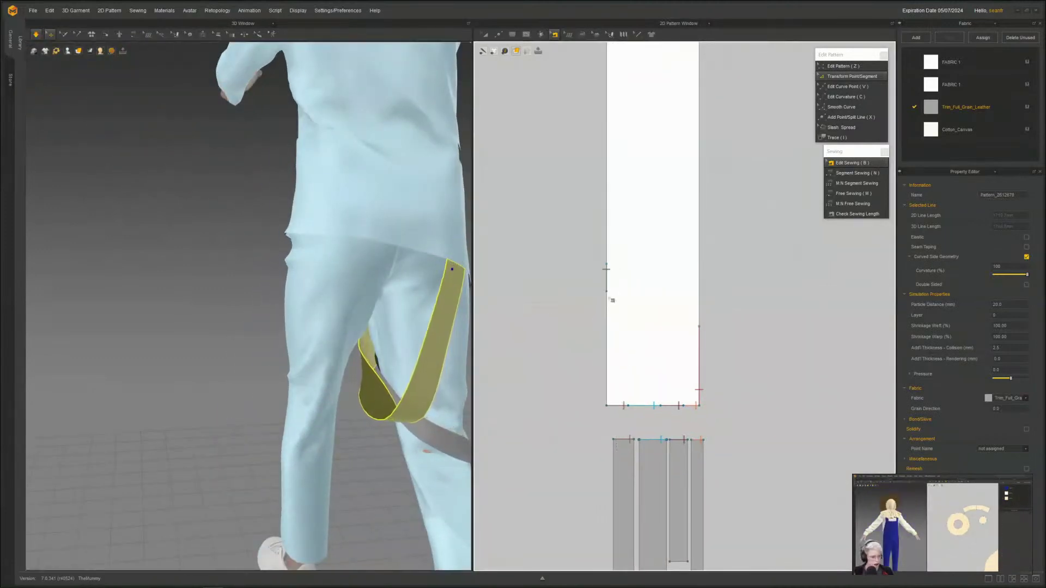
# - Deactivate the sewing that joins the longest tail's upper end to the strip's lower edge
pyautogui.moveTo(400, 381); pyautogui.dragTo(550, 365, button='right')
pyautogui.moveTo(433, 332); pyautogui.dragTo(340, 292, button='middle')
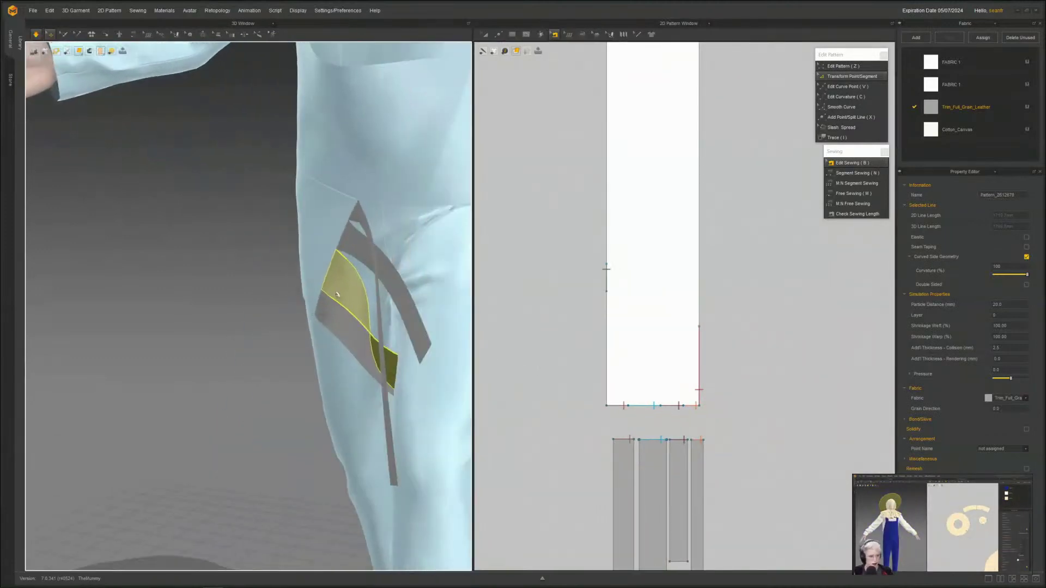
pyautogui.click(335, 283)
pyautogui.scroll(4, 670, 457)
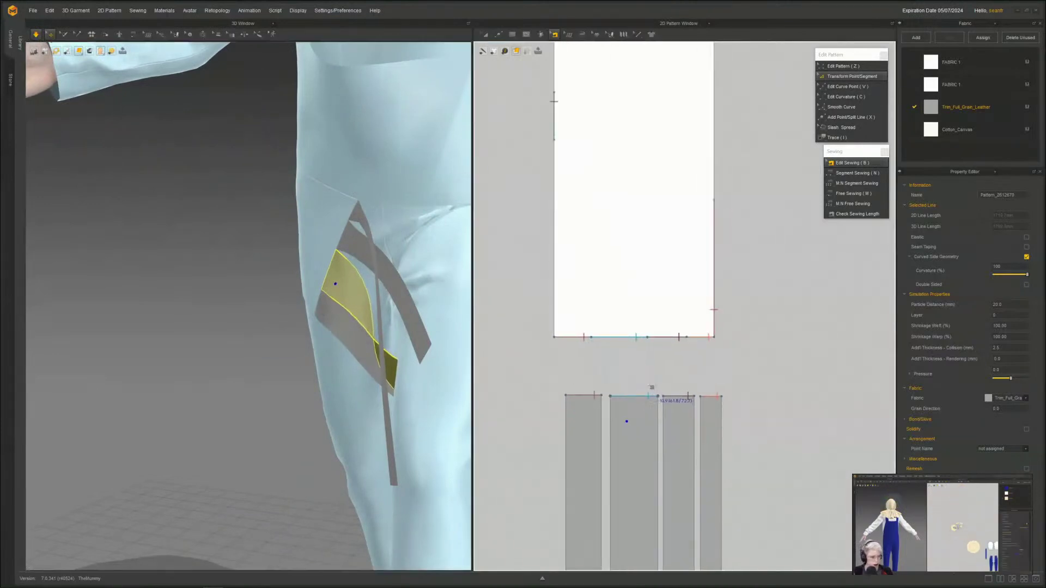
pyautogui.rightClick(630, 398)
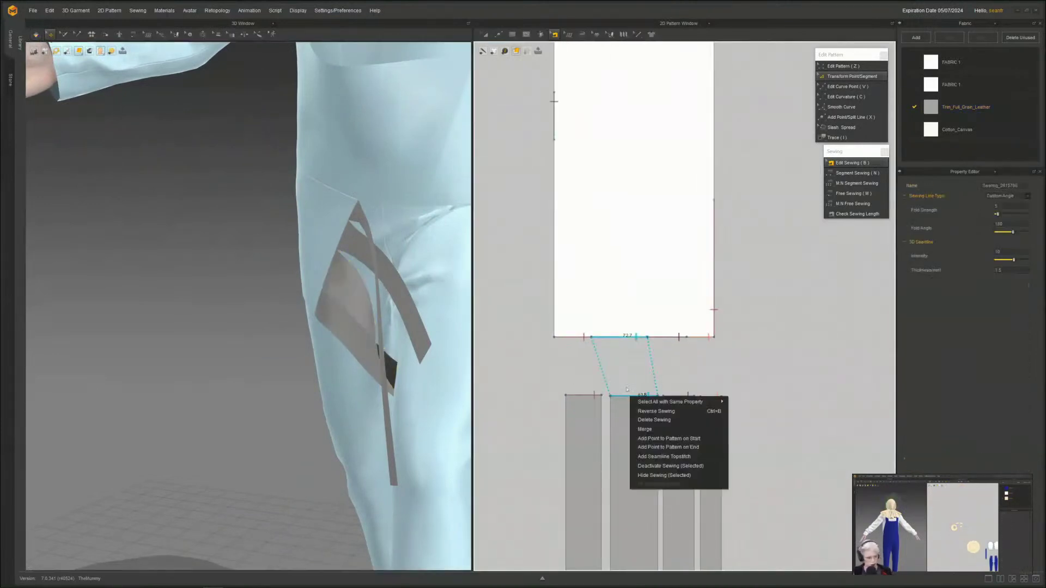
pyautogui.click(627, 389)
pyautogui.click(633, 396)
pyautogui.rightClick(633, 395)
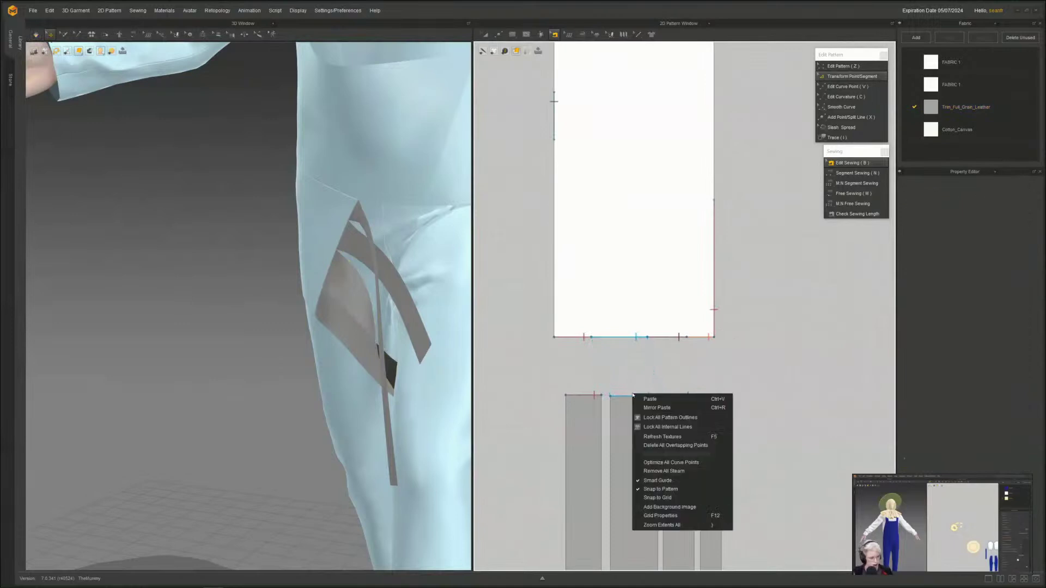
pyautogui.click(636, 387)
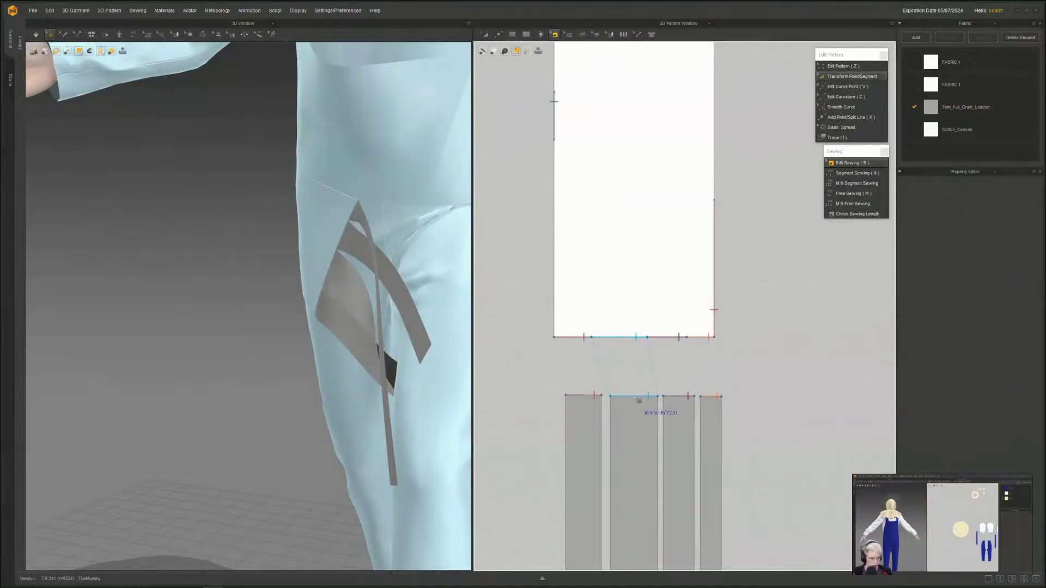
pyautogui.click(639, 396)
pyautogui.rightClick(634, 398)
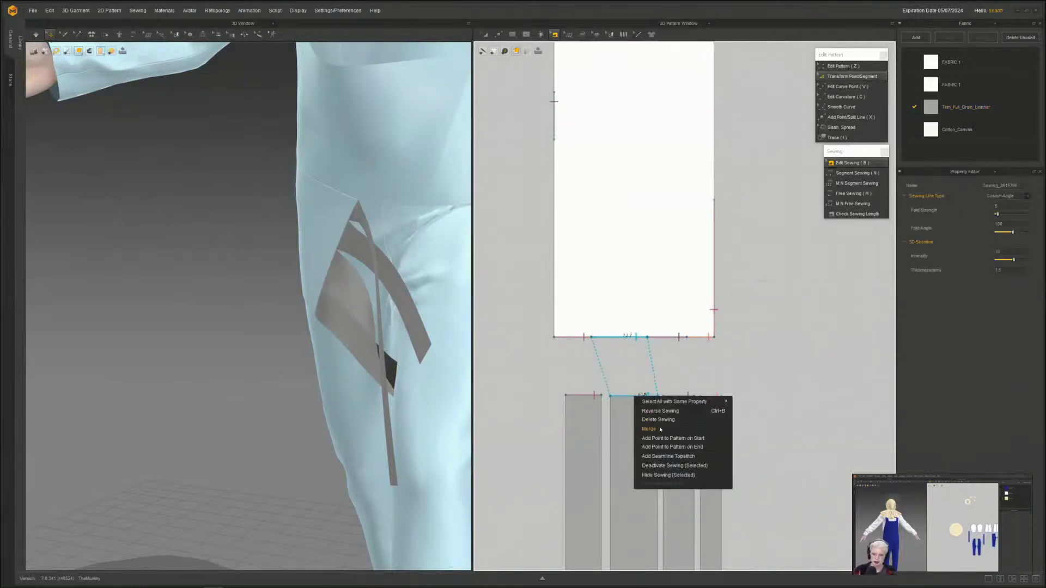
pyautogui.click(665, 466)
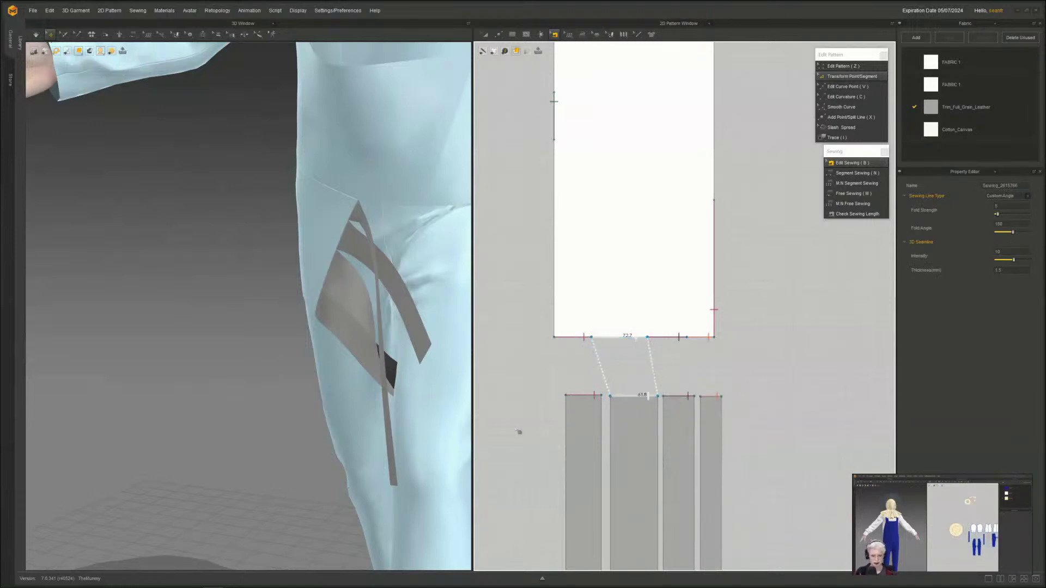
# - Simulate and pull the longest tail's free upper end down behind the trousers and forward between the legs
pyautogui.press('space')
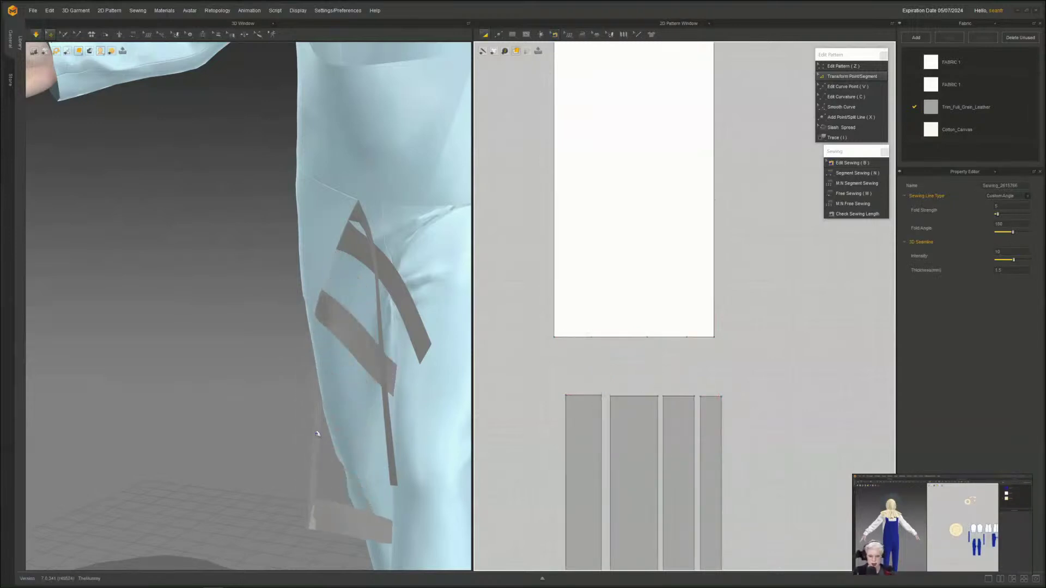
pyautogui.moveTo(319, 434); pyautogui.dragTo(470, 450, button='right')
pyautogui.scroll(-5, 331, 395)
pyautogui.moveTo(331, 395); pyautogui.dragTo(467, 460, button='right')
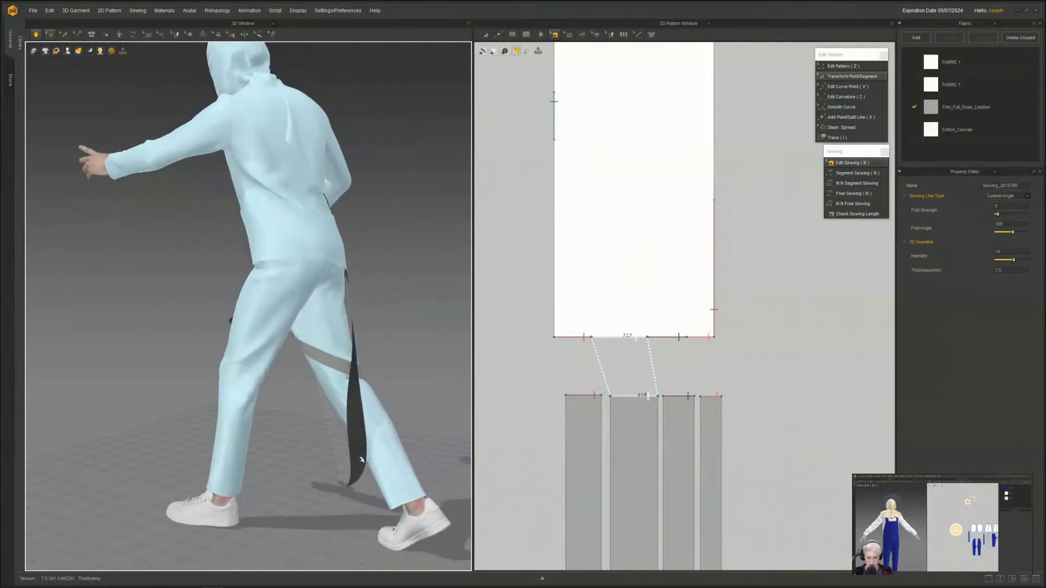
pyautogui.moveTo(360, 471)
pyautogui.mouseDown()
pyautogui.moveTo(332, 484)
pyautogui.moveTo(289, 473)
pyautogui.moveTo(251, 436)
pyautogui.moveTo(262, 415)
pyautogui.moveTo(305, 474)
pyautogui.moveTo(363, 488)
pyautogui.mouseUp()
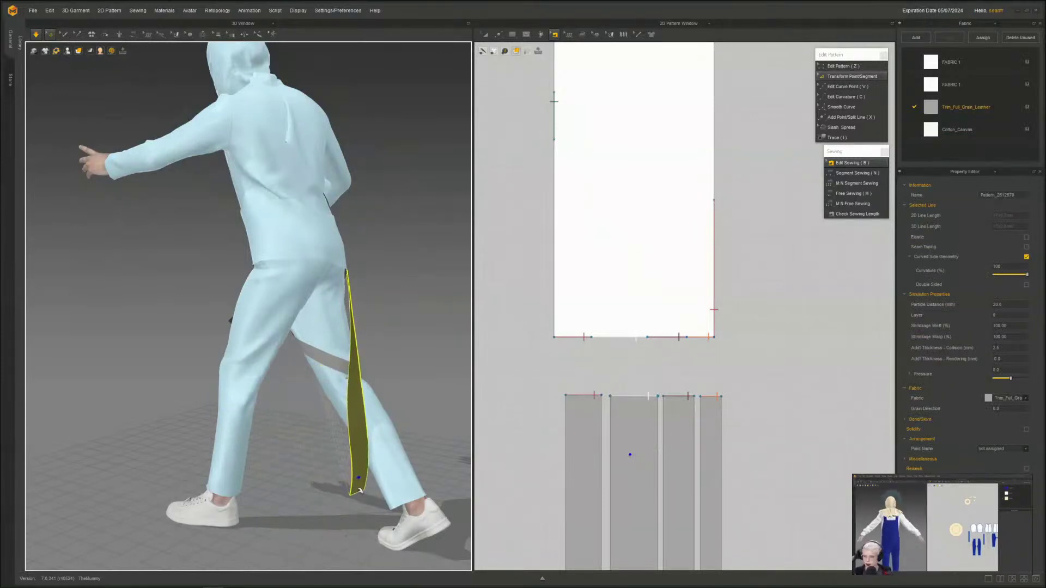
pyautogui.moveTo(365, 492); pyautogui.dragTo(249, 423)
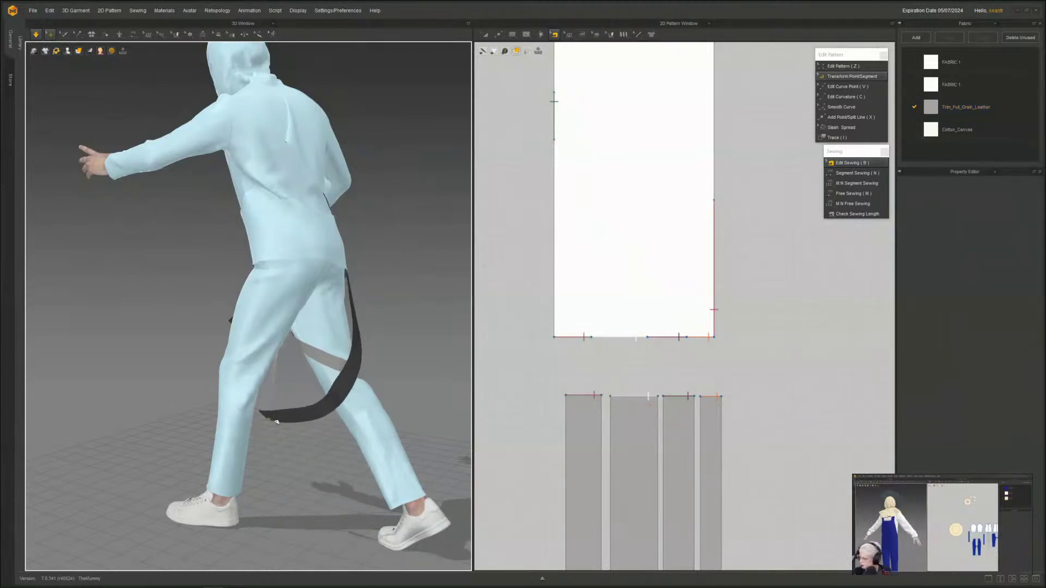
pyautogui.moveTo(277, 422); pyautogui.dragTo(308, 366, button='right')
pyautogui.scroll(2, 416, 436)
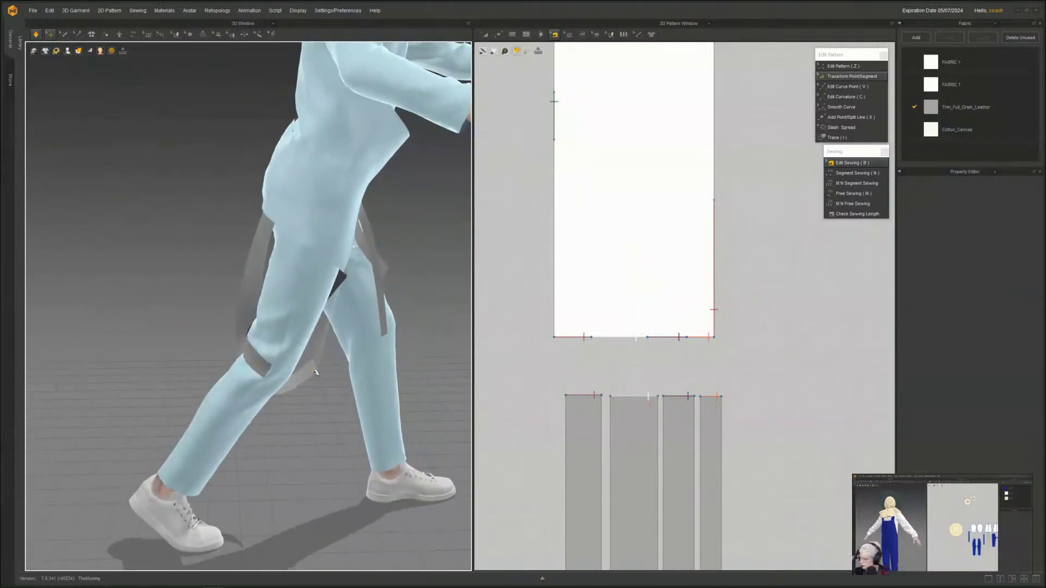
# - Pull the longest tail's free end up to the front of the crotch and loosen the loop hanging behind the legs
pyautogui.click(315, 372)
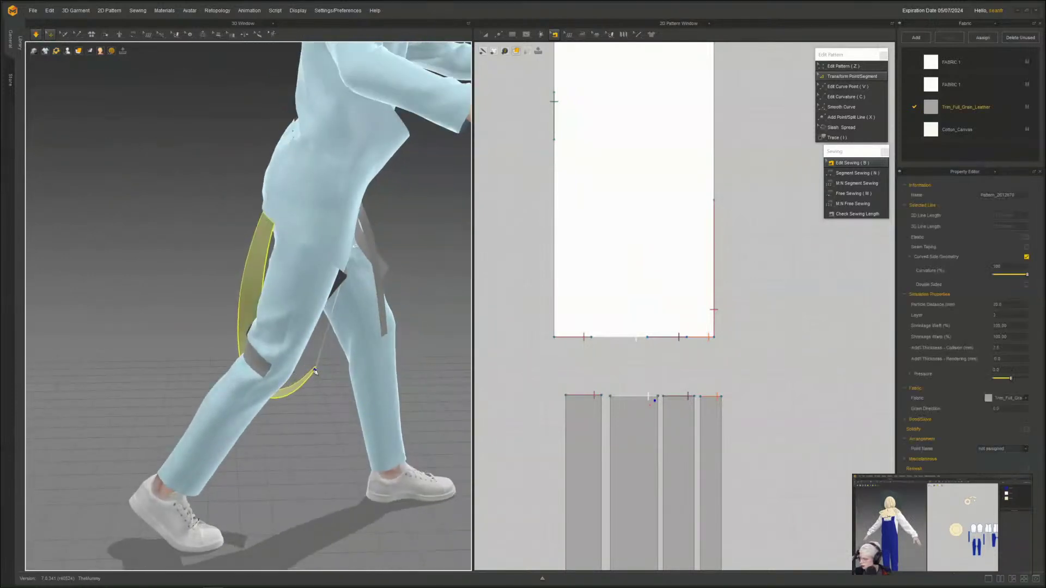
pyautogui.click(327, 378)
pyautogui.moveTo(350, 404); pyautogui.dragTo(311, 402, button='right')
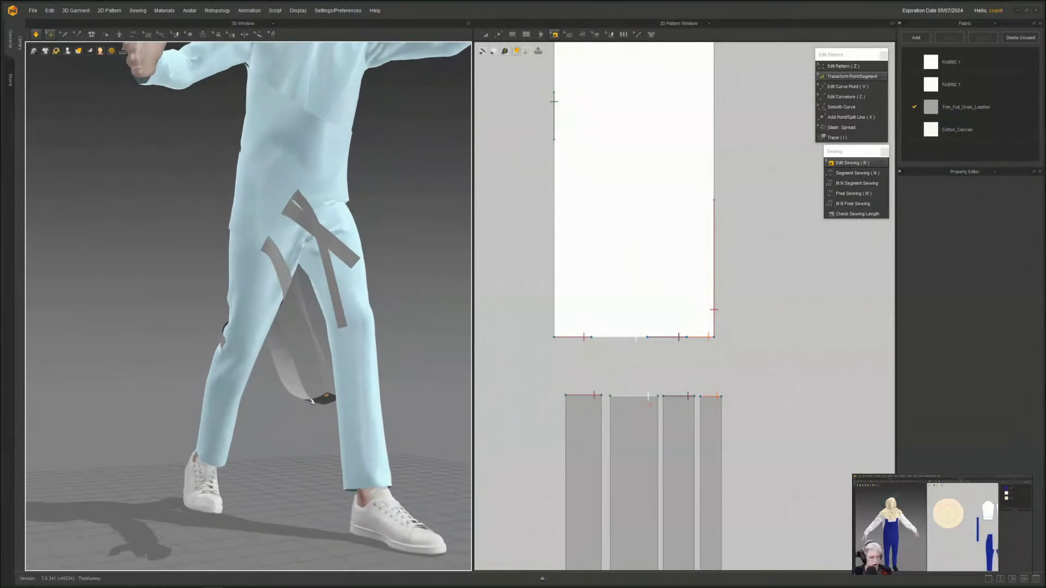
pyautogui.moveTo(329, 396); pyautogui.dragTo(290, 278)
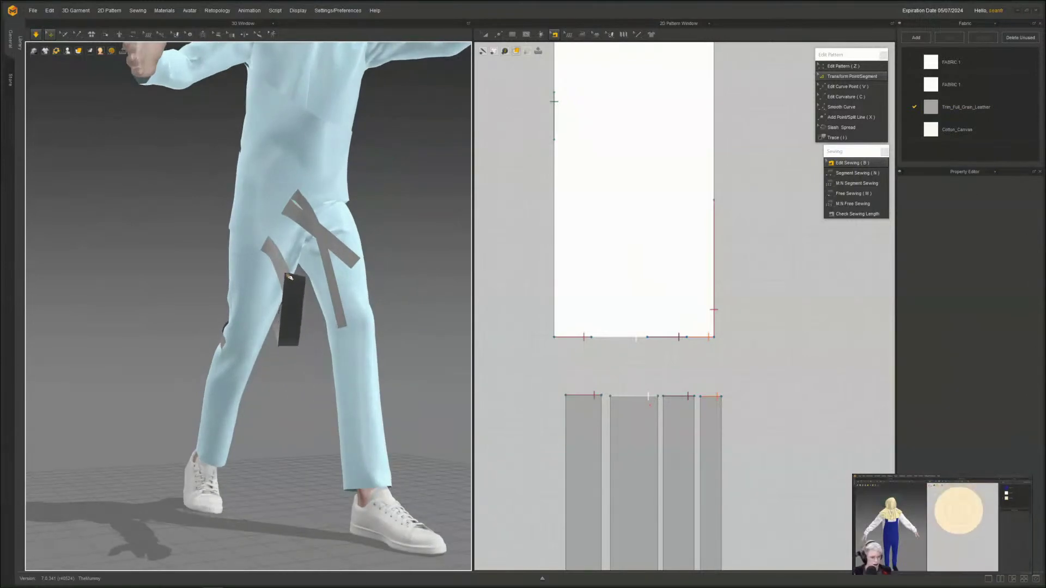
pyautogui.moveTo(278, 343); pyautogui.dragTo(350, 336, button='right')
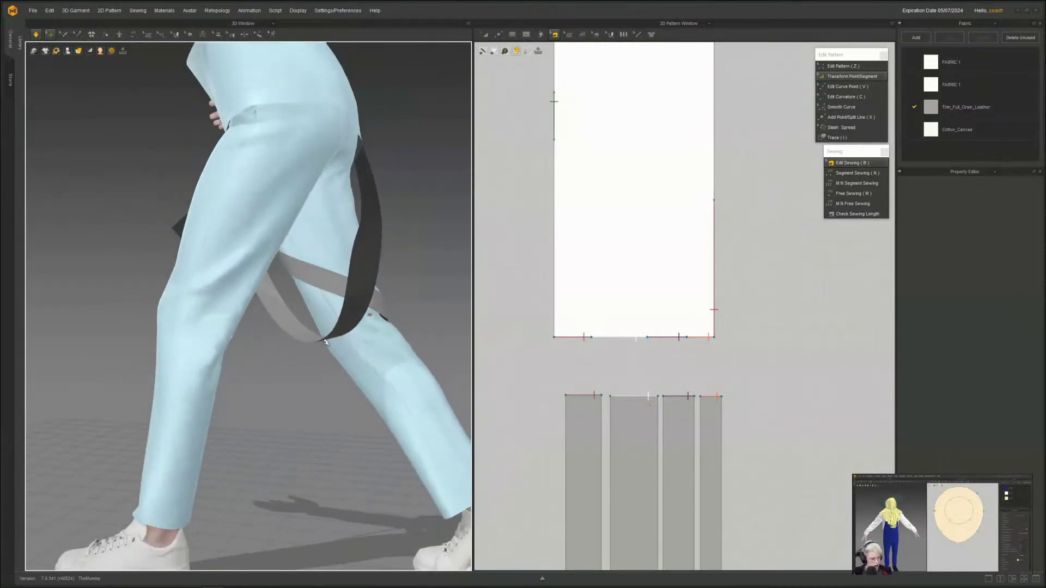
pyautogui.click(326, 343)
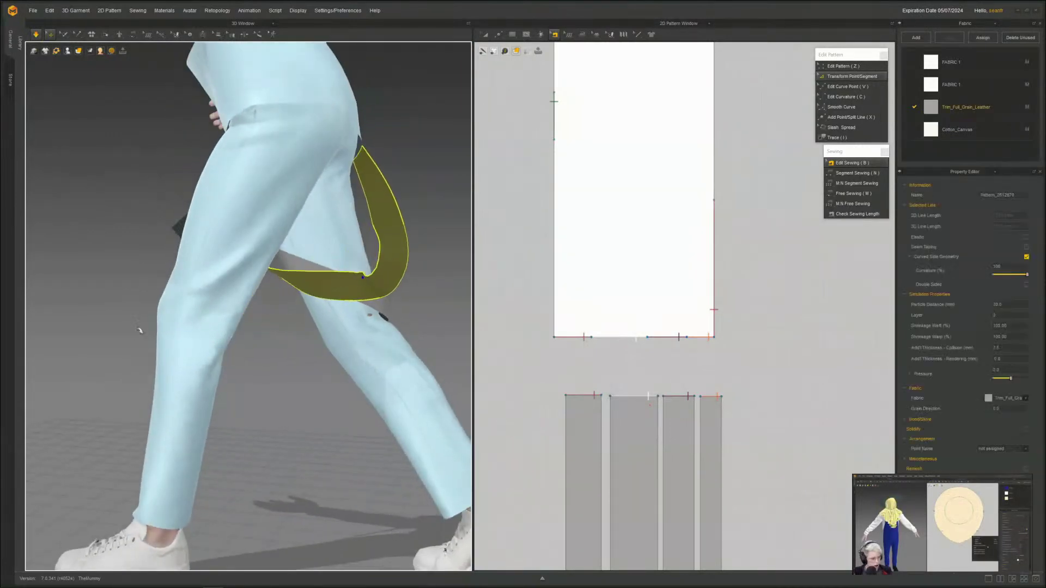
pyautogui.moveTo(140, 330); pyautogui.dragTo(431, 306, button='right')
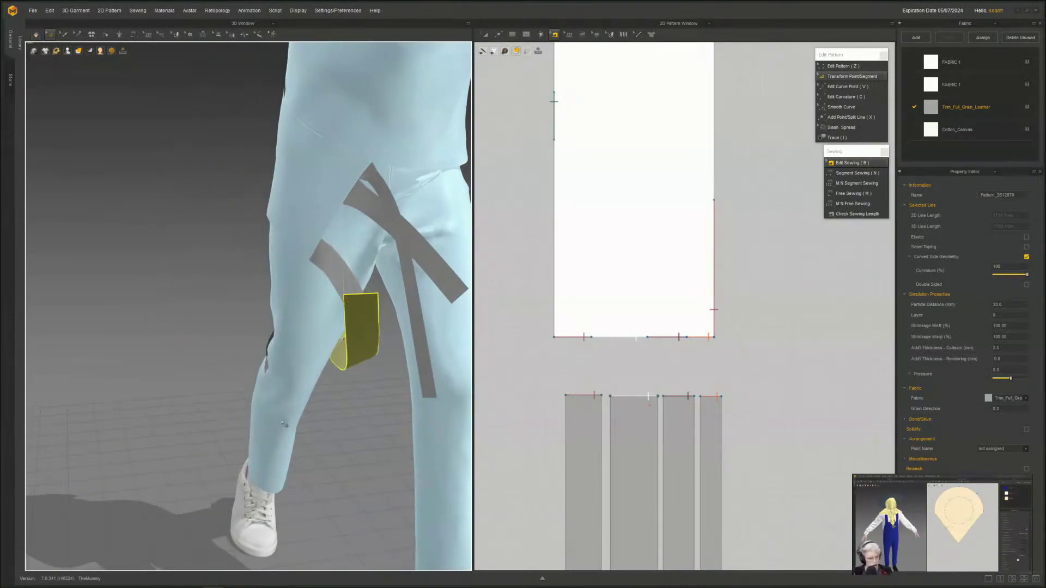
# - Reactivate the sewing between the longest tail's upper end and the strip's lower edge, simulate, and pull the tail into place
pyautogui.click(633, 337)
pyautogui.rightClick(631, 338)
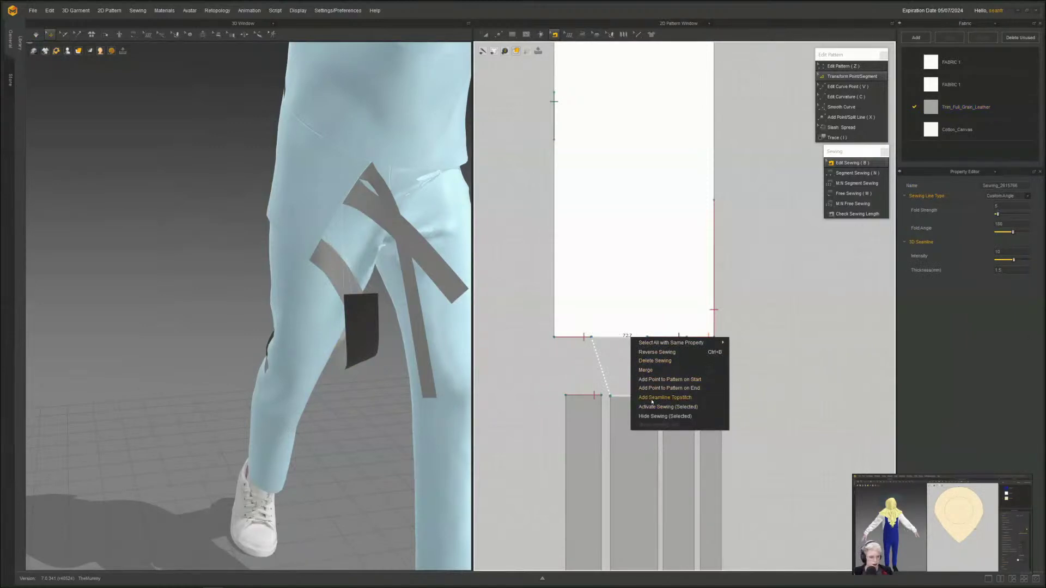
pyautogui.click(659, 397)
pyautogui.scroll(-2, 320, 440)
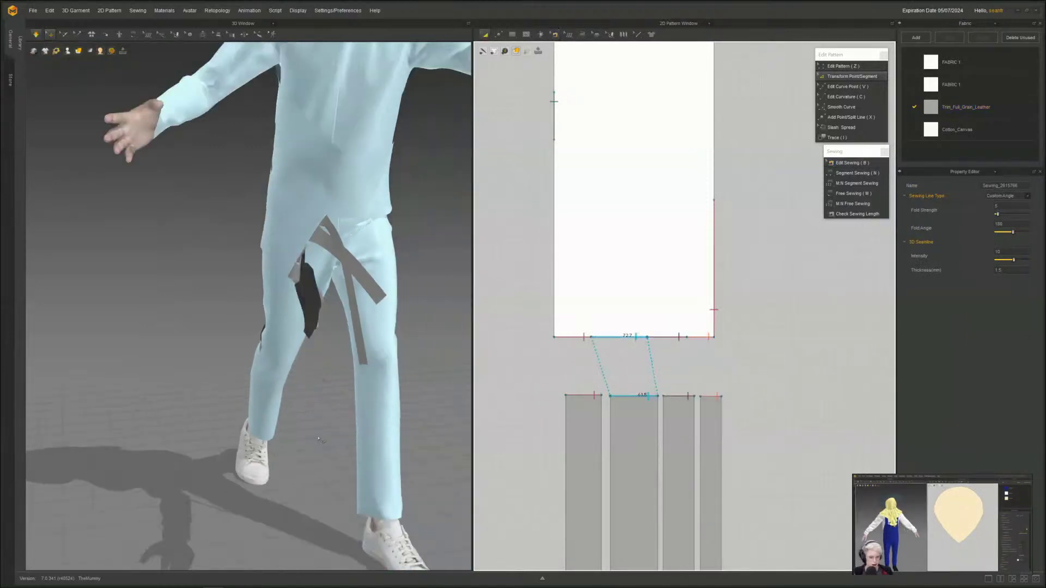
pyautogui.click(316, 440)
pyautogui.moveTo(324, 317); pyautogui.dragTo(330, 346)
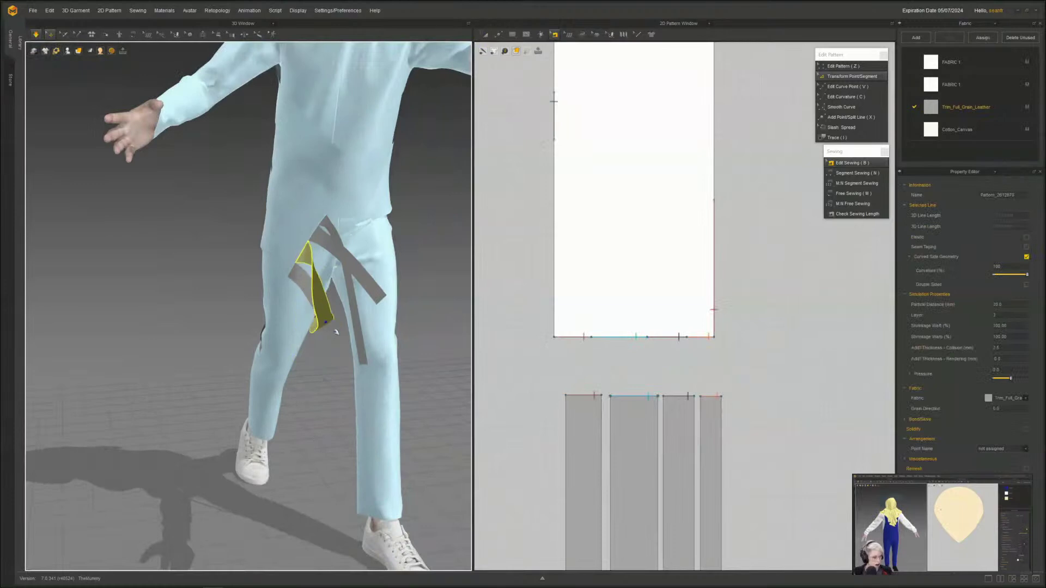
pyautogui.moveTo(139, 384)
pyautogui.mouseDown(button='right')
pyautogui.moveTo(185, 365)
pyautogui.moveTo(204, 374)
pyautogui.moveTo(152, 386)
pyautogui.mouseUp(button='right')
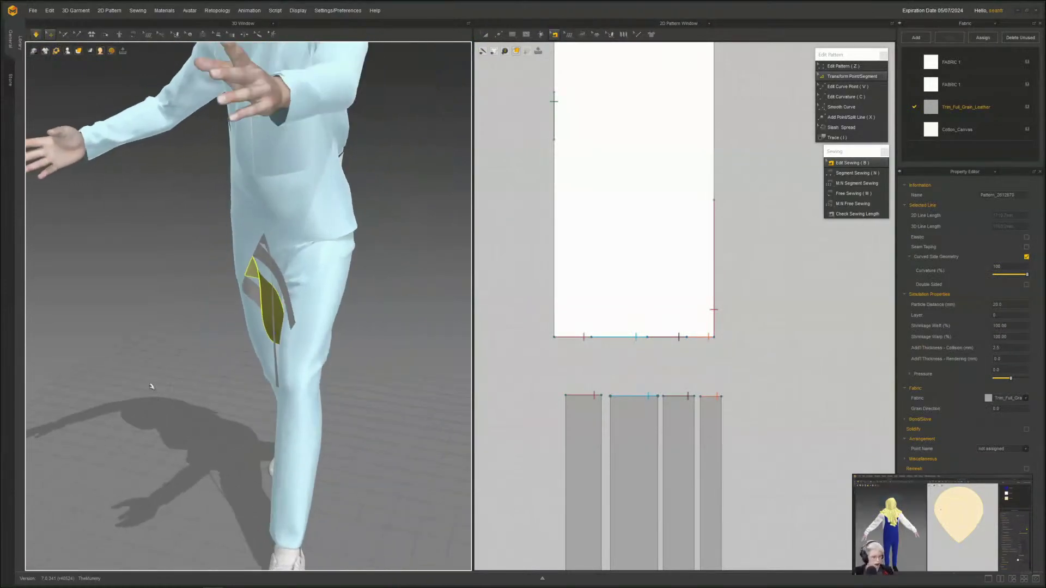
# - Duplicate the shortest leather tail directly below the original and move the copy beside the front leg in 3D
pyautogui.click(294, 325)
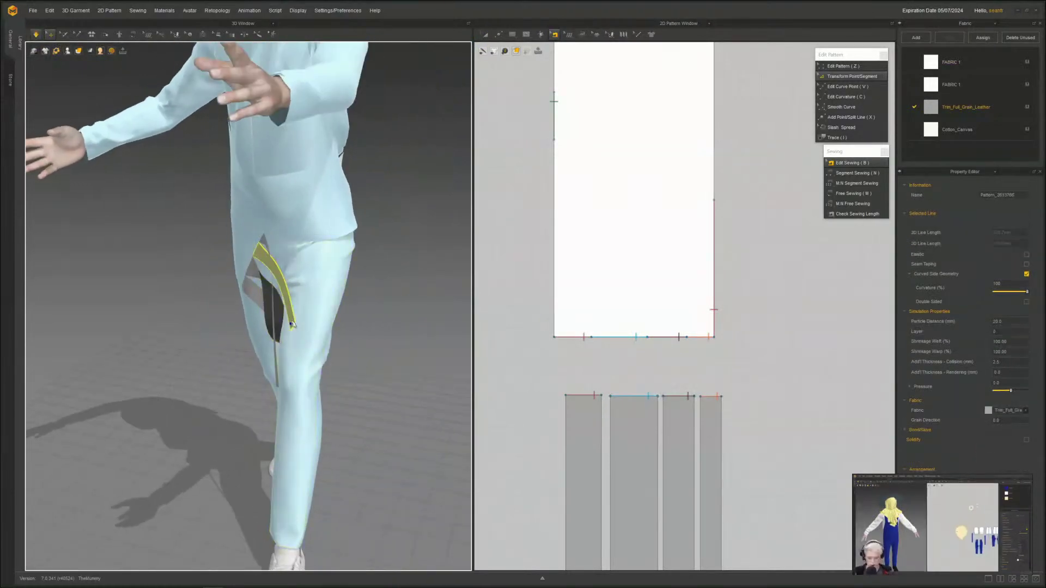
pyautogui.scroll(-5, 684, 358)
pyautogui.moveTo(684, 358); pyautogui.dragTo(688, 324, button='middle')
pyautogui.press('a')
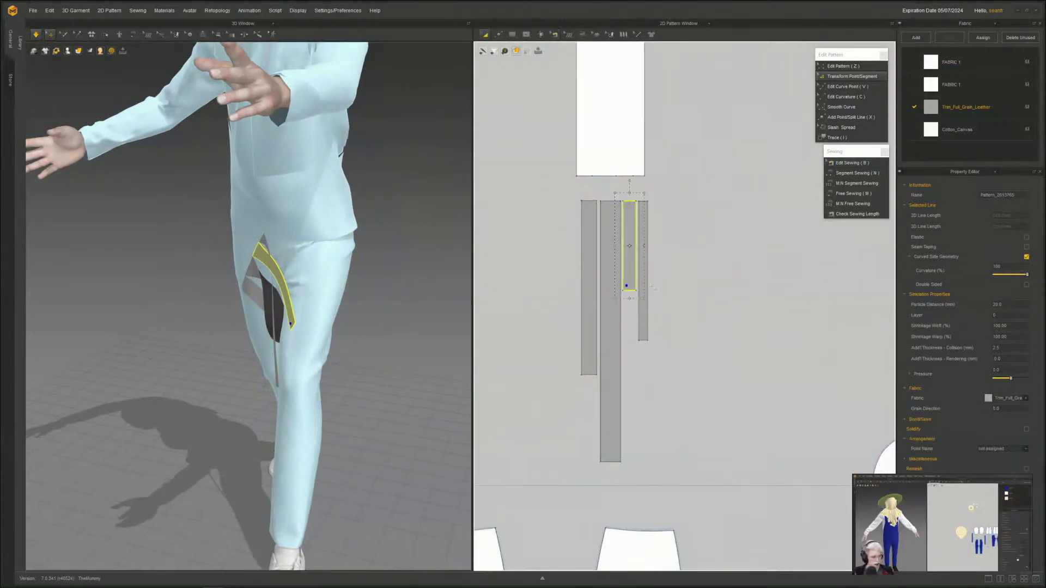
pyautogui.click(630, 306)
pyautogui.click(629, 269)
pyautogui.moveTo(623, 268); pyautogui.dragTo(628, 373)
pyautogui.click(629, 375)
pyautogui.moveTo(191, 436); pyautogui.dragTo(277, 420, button='right')
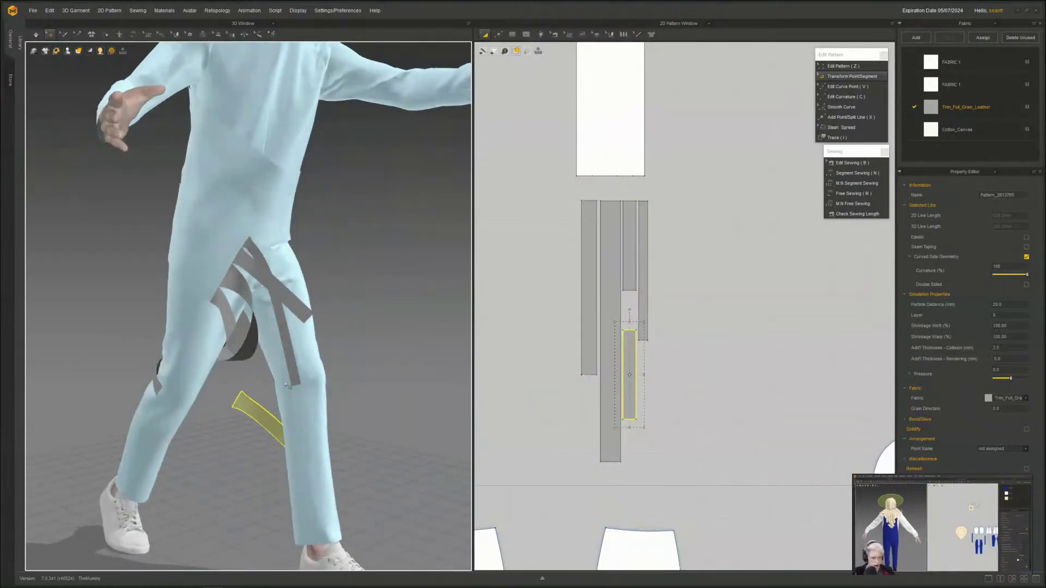
pyautogui.moveTo(276, 426); pyautogui.dragTo(382, 370)
# - Segment-sew the copied piece's upper edge to the shortest tail's lower edge
pyautogui.scroll(4, 629, 373)
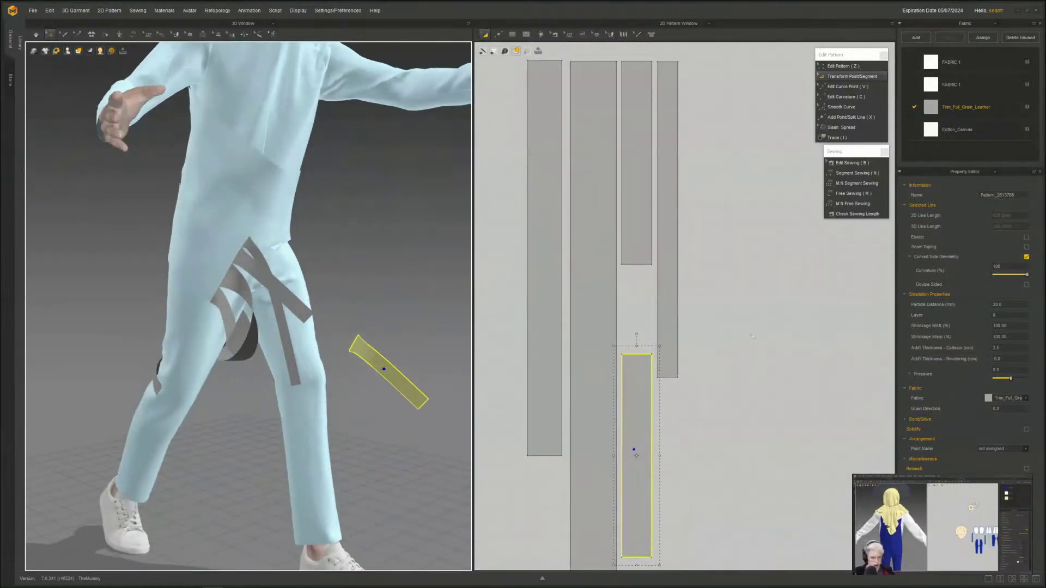
pyautogui.press('Escape')
pyautogui.press('n')
pyautogui.click(645, 354)
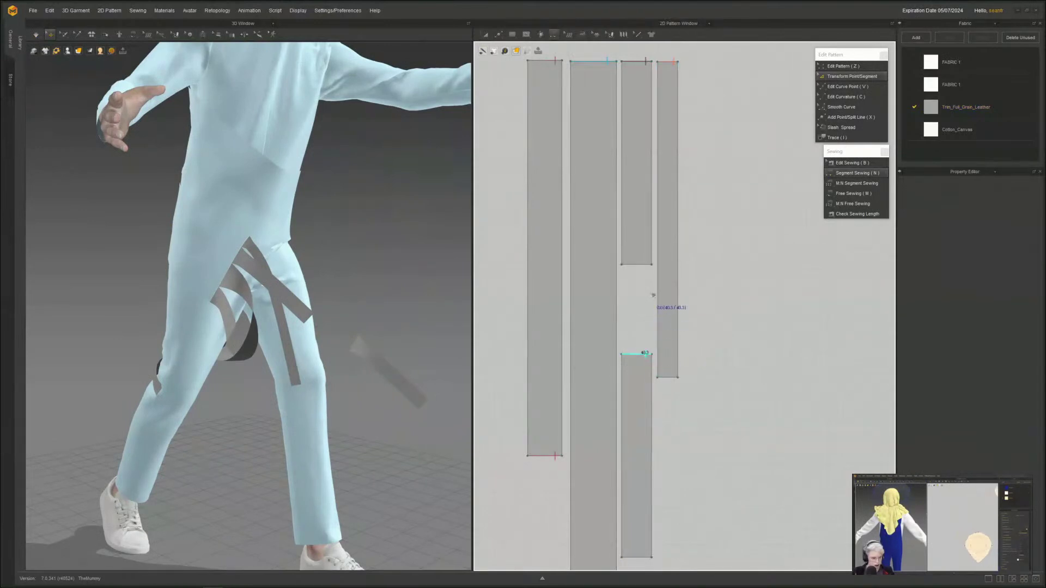
pyautogui.click(645, 265)
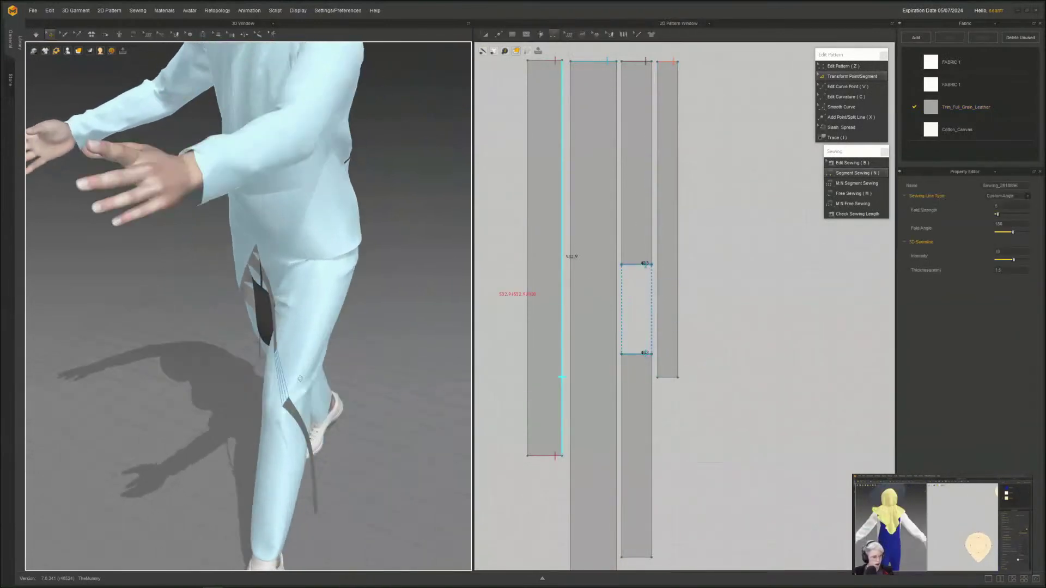
pyautogui.scroll(-3, 666, 414)
pyautogui.moveTo(683, 439); pyautogui.dragTo(661, 314, button='middle')
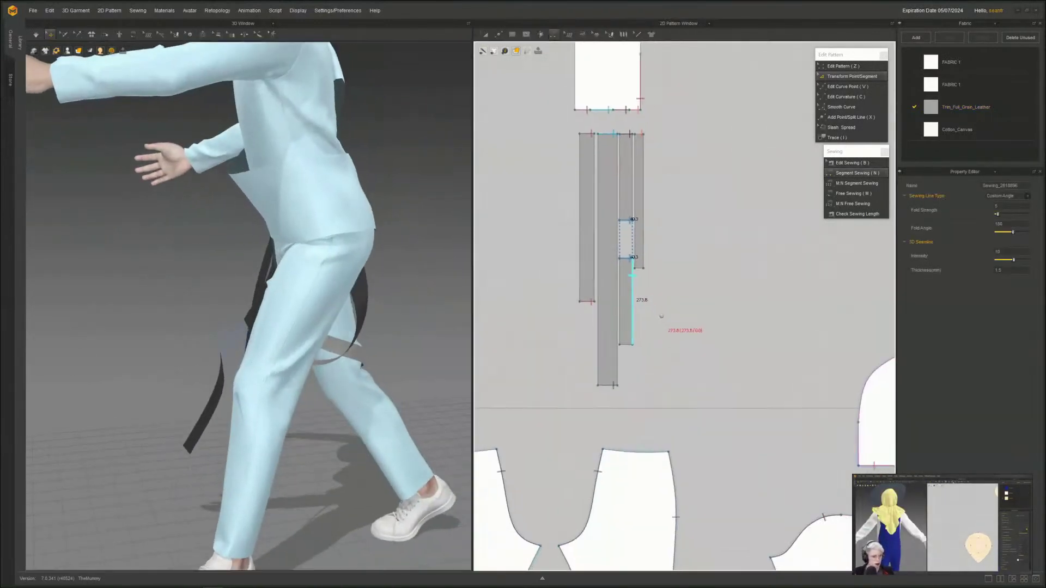
# - Lengthen the copied leather piece downward to about twice its length
pyautogui.scroll(3, 661, 314)
pyautogui.press('a')
pyautogui.moveTo(616, 320); pyautogui.dragTo(615, 286)
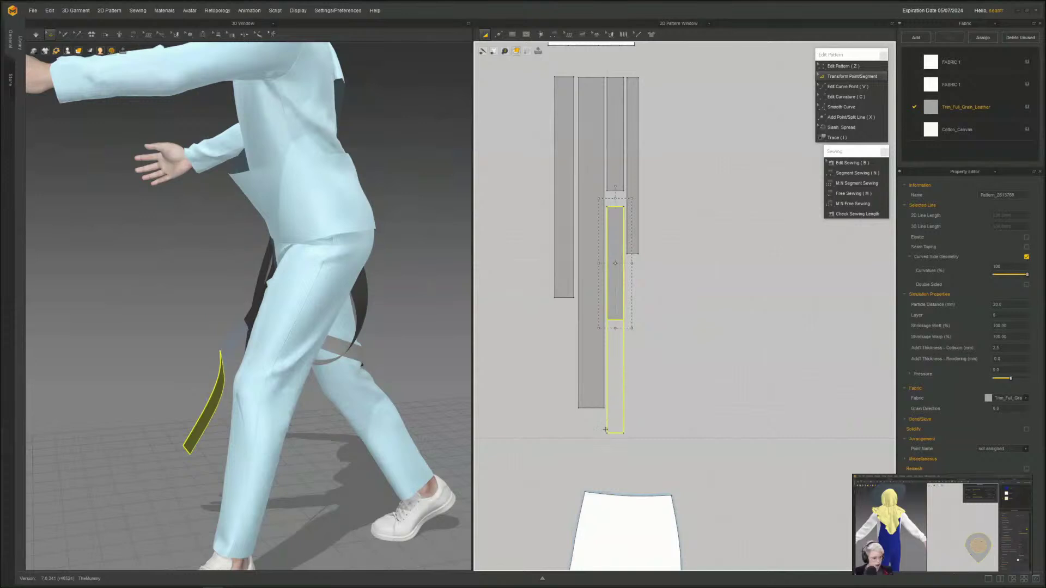
pyautogui.moveTo(605, 430); pyautogui.dragTo(605, 430)
pyautogui.moveTo(283, 408); pyautogui.dragTo(409, 451, button='right')
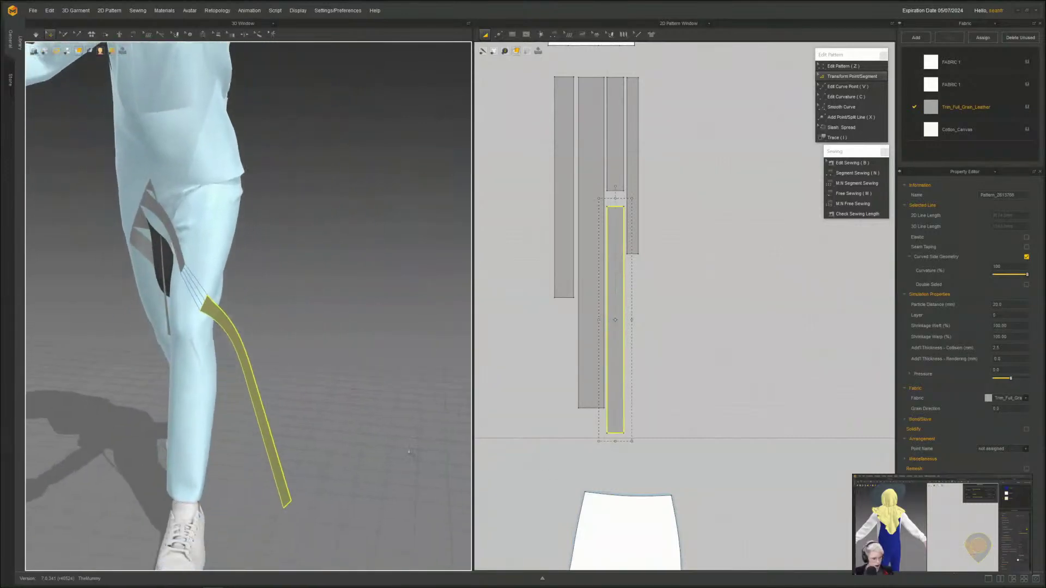
# - Pin the extension's lower end, pull it away from the leg, and simulate to close its seam with the shortest tail
pyautogui.click(291, 508)
pyautogui.moveTo(292, 508)
pyautogui.mouseDown(button='right')
pyautogui.moveTo(333, 508)
pyautogui.moveTo(283, 496)
pyautogui.mouseUp(button='right')
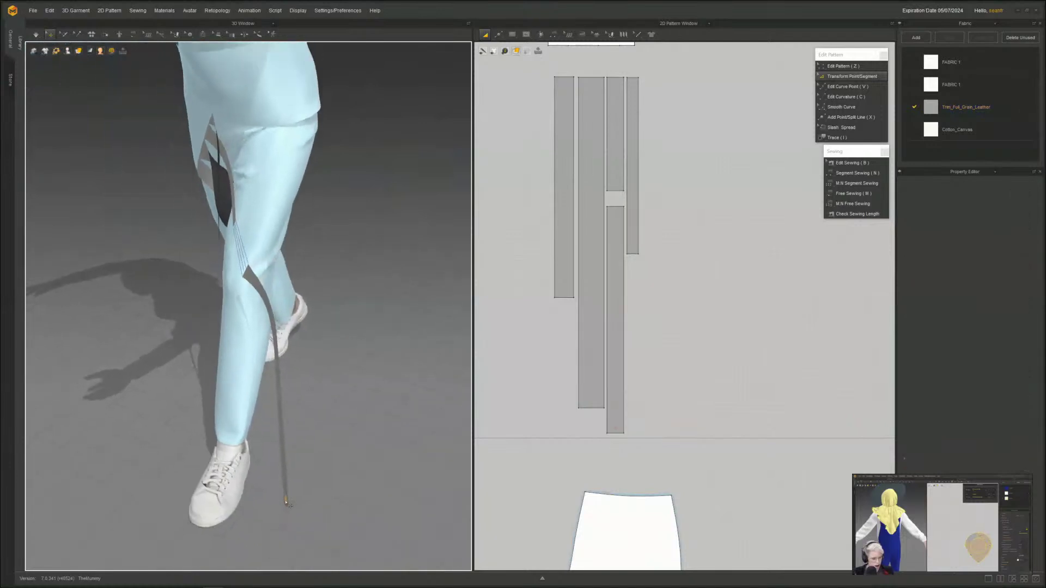
pyautogui.moveTo(286, 502); pyautogui.dragTo(381, 285)
pyautogui.moveTo(381, 285); pyautogui.dragTo(354, 379, button='right')
pyautogui.moveTo(355, 379); pyautogui.dragTo(196, 382, button='middle')
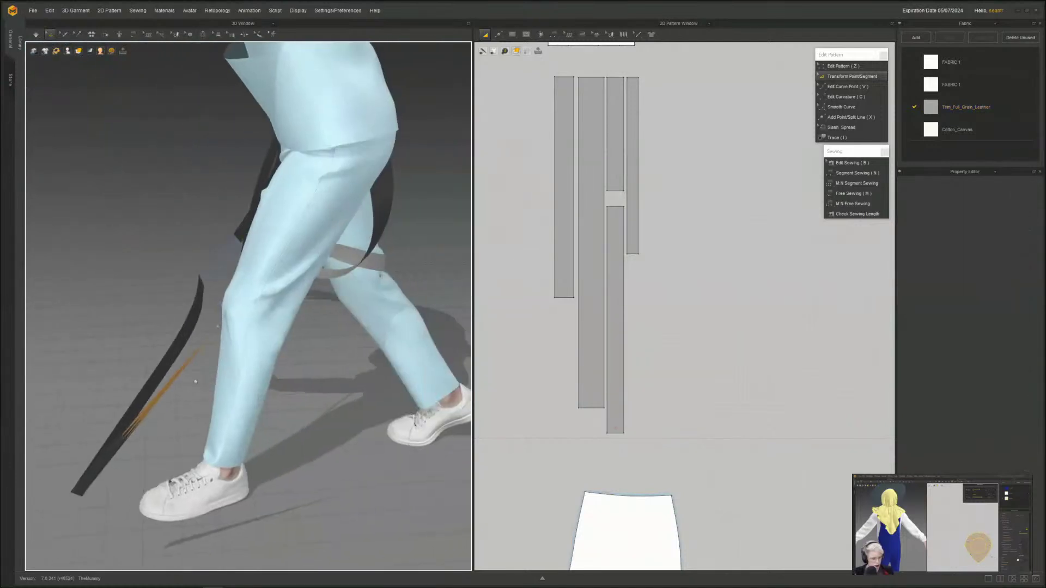
pyautogui.press('space')
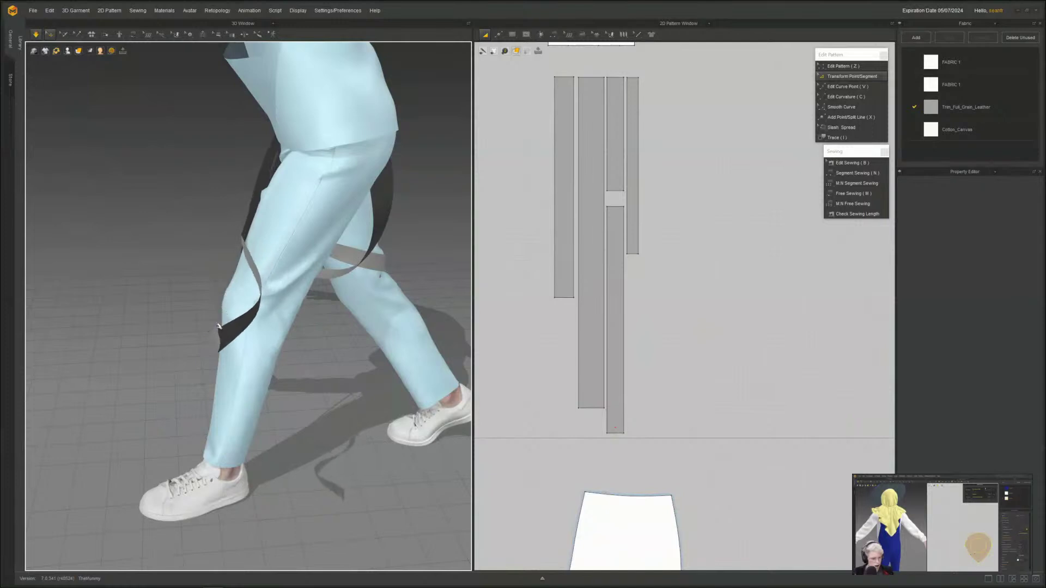
# - Pull the extended tail's pinned end around the outside of the front leg during simulation so it reaches toward the back
pyautogui.moveTo(219, 326)
pyautogui.mouseDown()
pyautogui.moveTo(299, 318)
pyautogui.moveTo(385, 289)
pyautogui.moveTo(431, 235)
pyautogui.mouseUp()
pyautogui.moveTo(430, 235); pyautogui.dragTo(449, 249, button='right')
pyautogui.moveTo(450, 250); pyautogui.dragTo(309, 250, button='middle')
pyautogui.moveTo(308, 250); pyautogui.dragTo(525, 296, button='right')
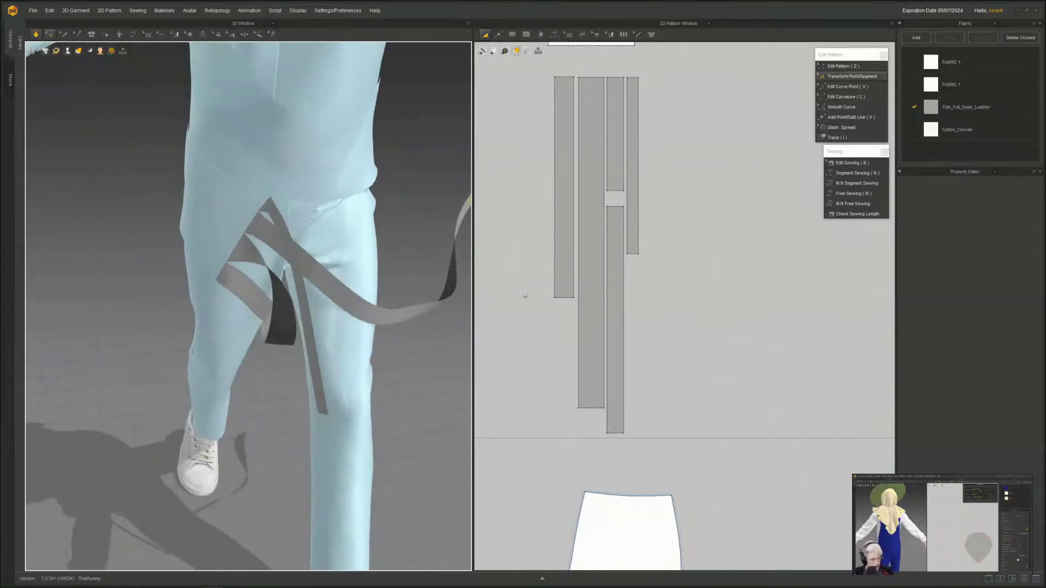
pyautogui.moveTo(525, 296); pyautogui.dragTo(264, 341, button='middle')
pyautogui.moveTo(403, 343); pyautogui.dragTo(247, 397, button='right')
pyautogui.moveTo(247, 398); pyautogui.dragTo(161, 423, button='middle')
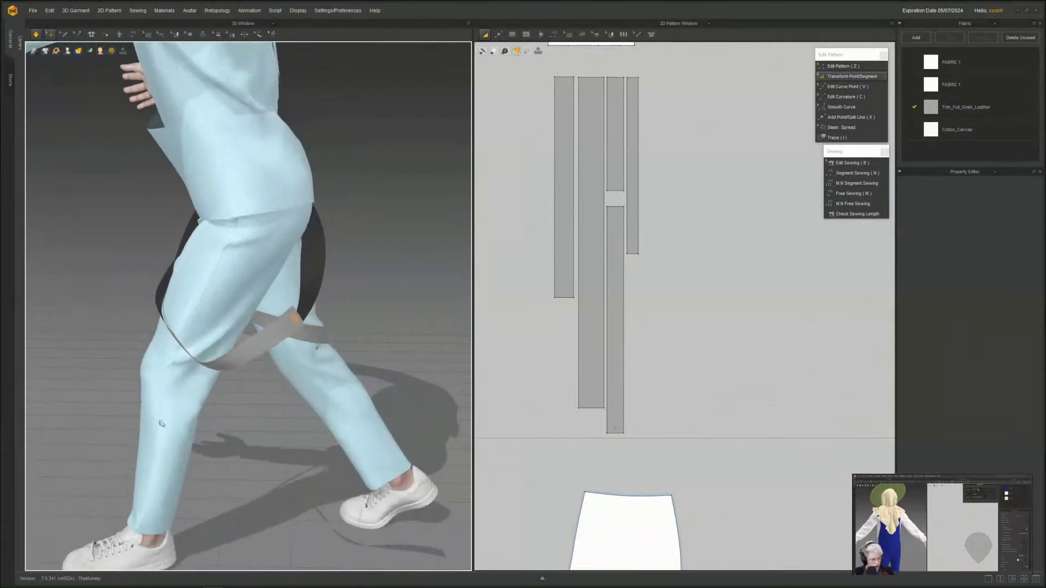
pyautogui.moveTo(161, 423); pyautogui.dragTo(93, 428, button='right')
pyautogui.moveTo(227, 366); pyautogui.dragTo(211, 391, button='right')
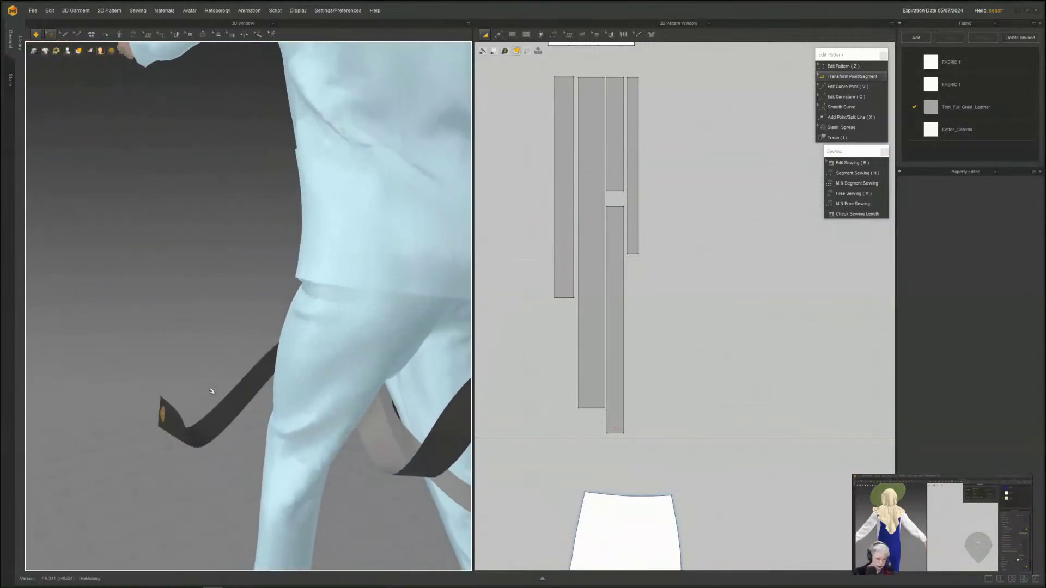
pyautogui.click(166, 423)
# - Free-sew the extended tail's lower end to the side edge of the fabric strip at the outer hip
pyautogui.click(353, 282)
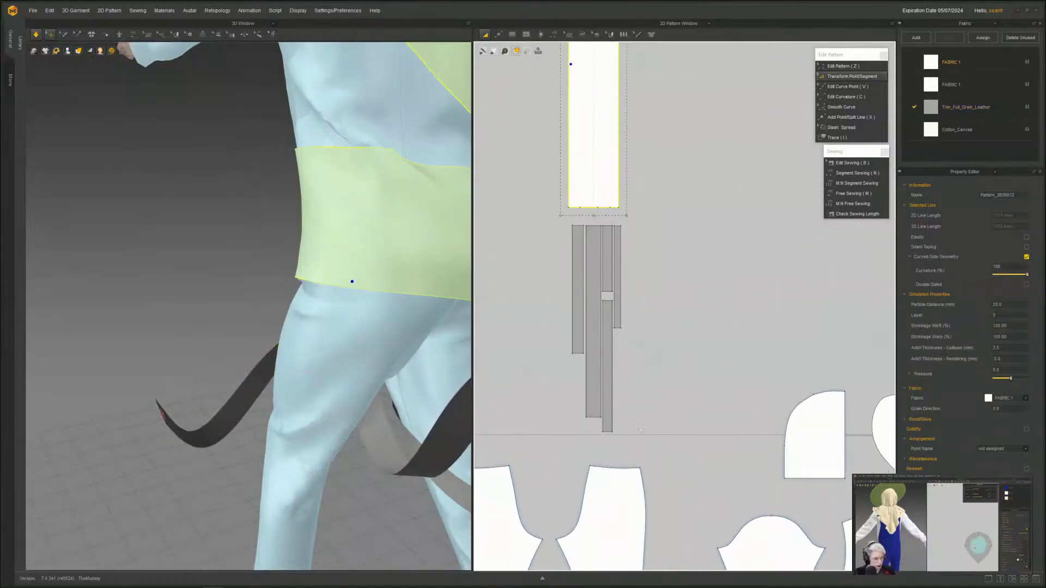
pyautogui.press('m')
pyautogui.click(606, 433)
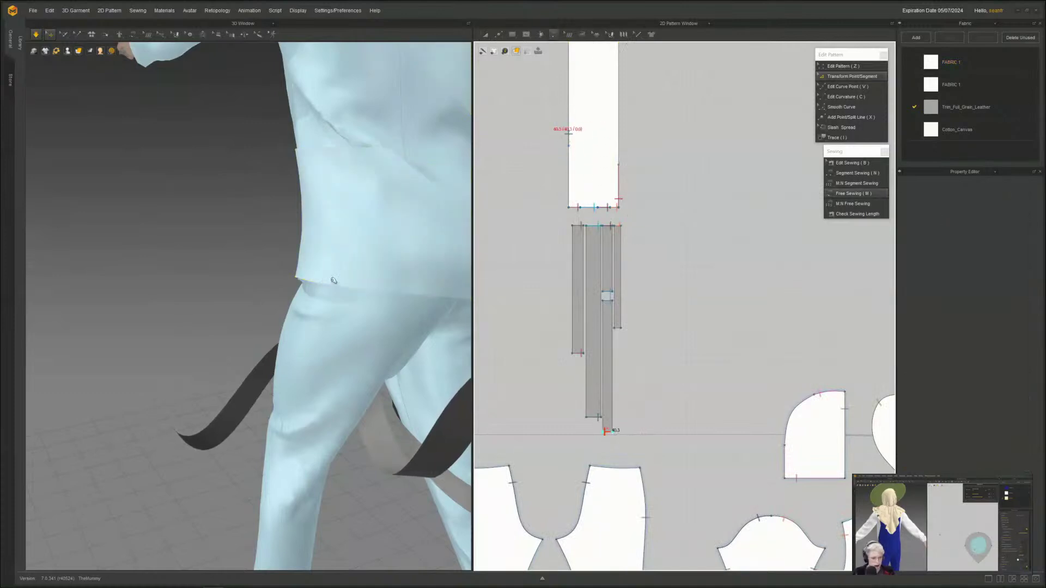
pyautogui.click(332, 281)
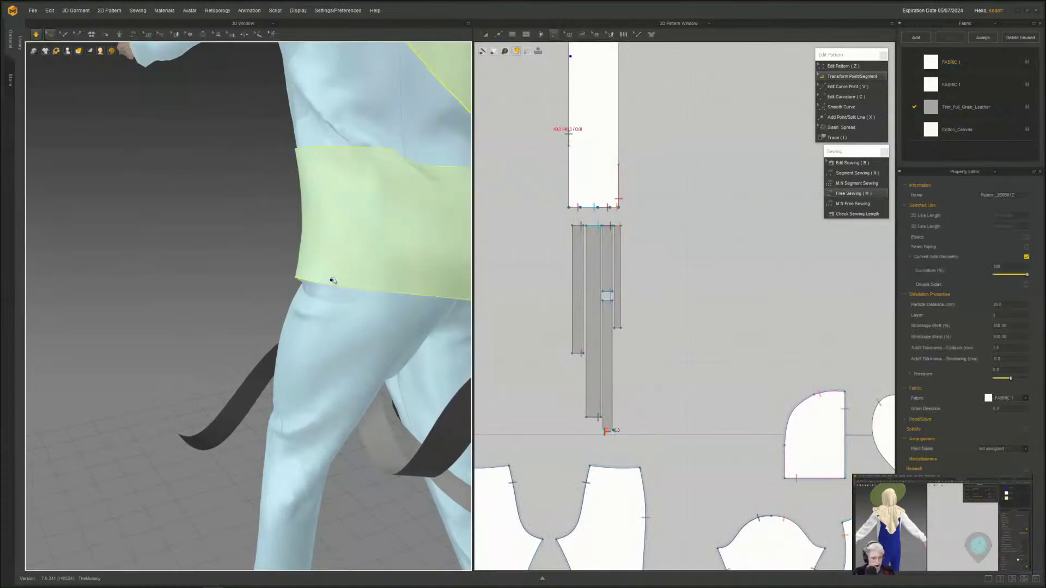
pyautogui.click(569, 58)
pyautogui.click(571, 68)
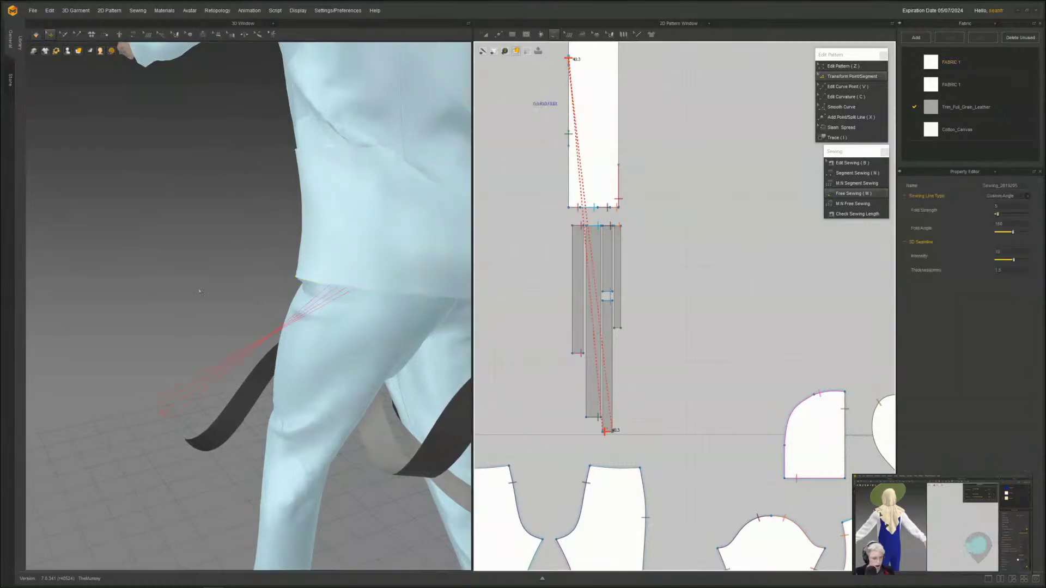
pyautogui.moveTo(146, 340); pyautogui.dragTo(169, 345, button='right')
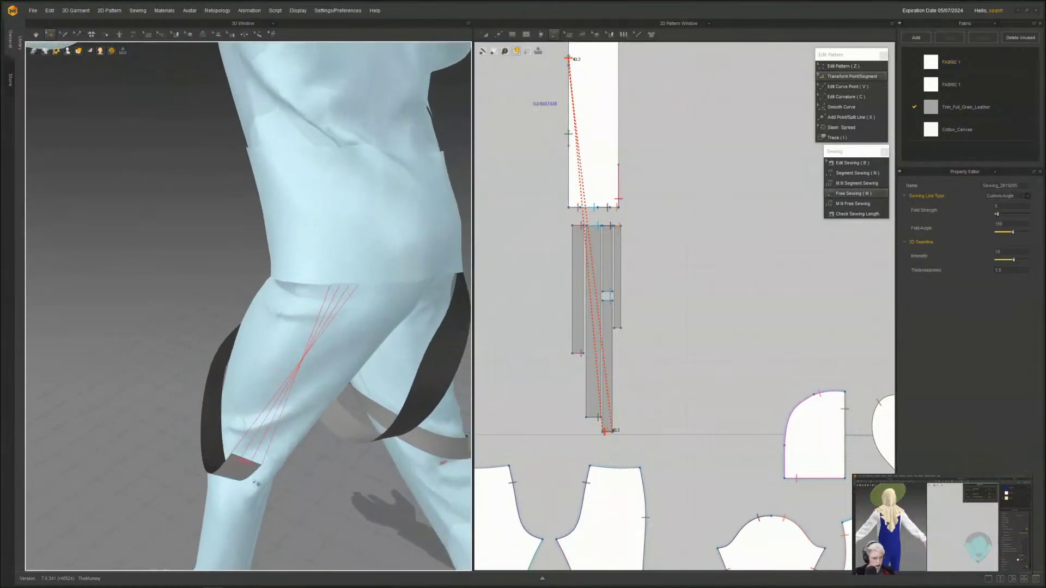
# - Reverse the sewing between the extended tail's end and the fabric strip's side edge, and simulate
pyautogui.scroll(1, 364, 308)
pyautogui.scroll(5, 593, 378)
pyautogui.moveTo(562, 71); pyautogui.dragTo(594, 443, button='middle')
pyautogui.press('b')
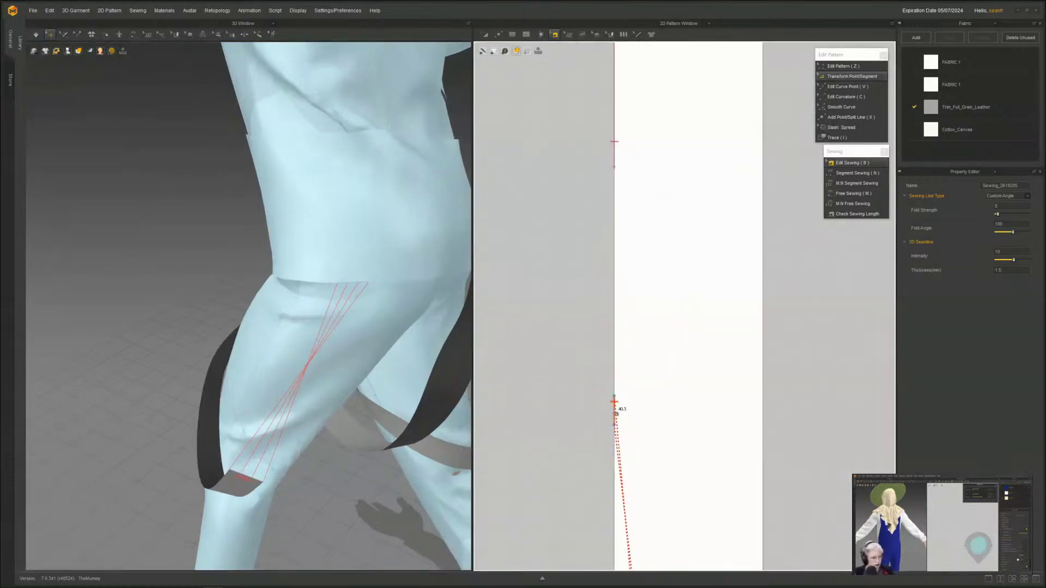
pyautogui.rightClick(617, 414)
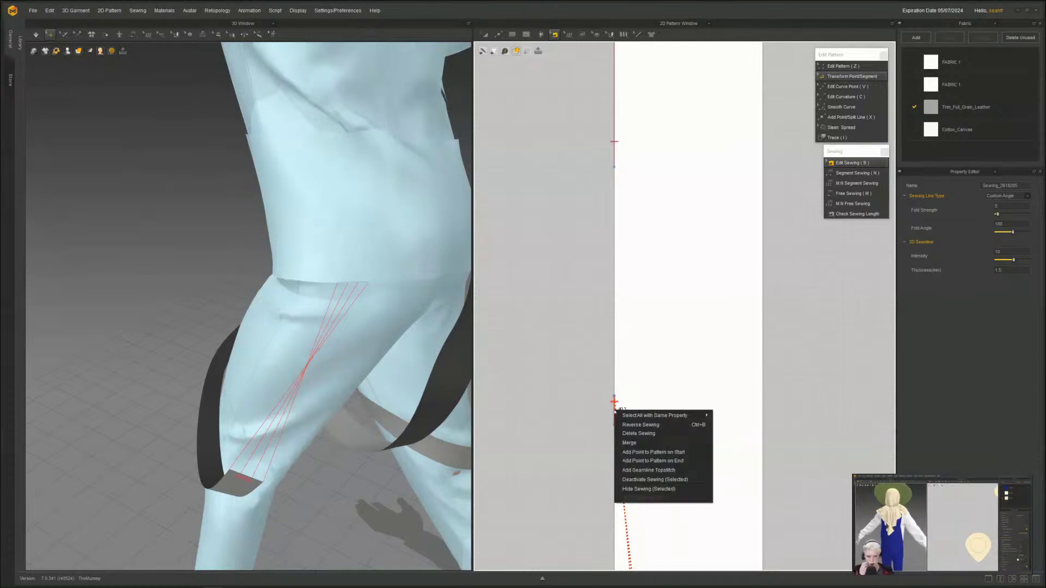
pyautogui.click(626, 427)
pyautogui.scroll(-4, 286, 402)
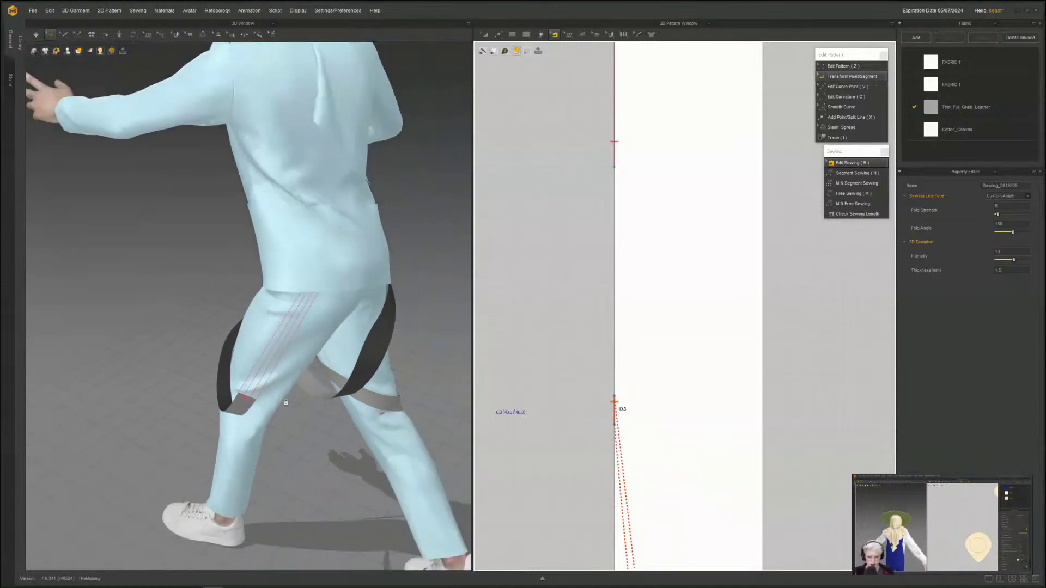
pyautogui.press('space')
pyautogui.press('b')
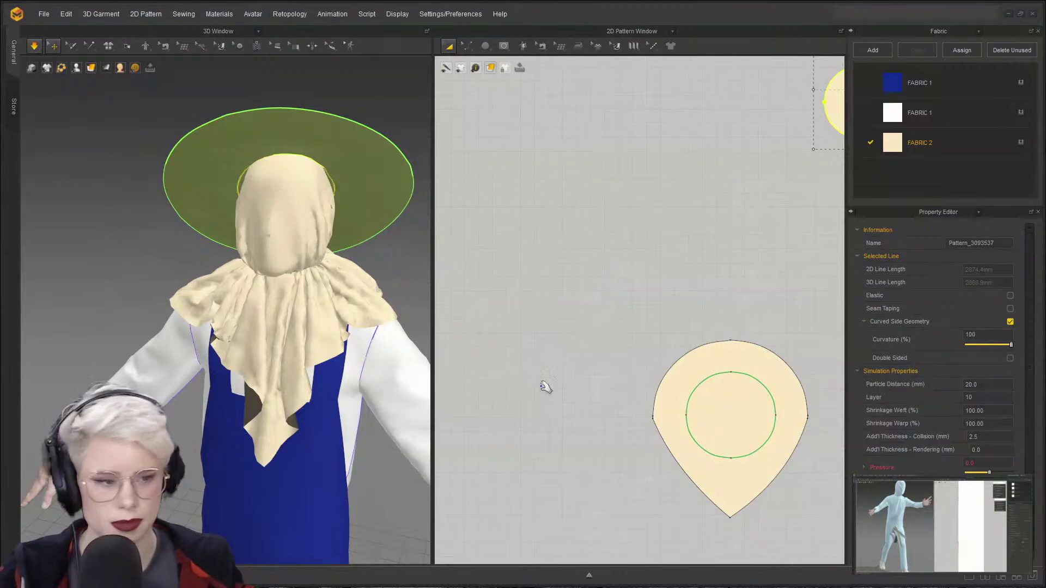
# - Switch to the dungarees costume project and examine the draped cape, hat and outfit from behind
pyautogui.moveTo(307, 340); pyautogui.dragTo(234, 159, button='right')
pyautogui.scroll(3, 235, 209)
pyautogui.scroll(2, 235, 208)
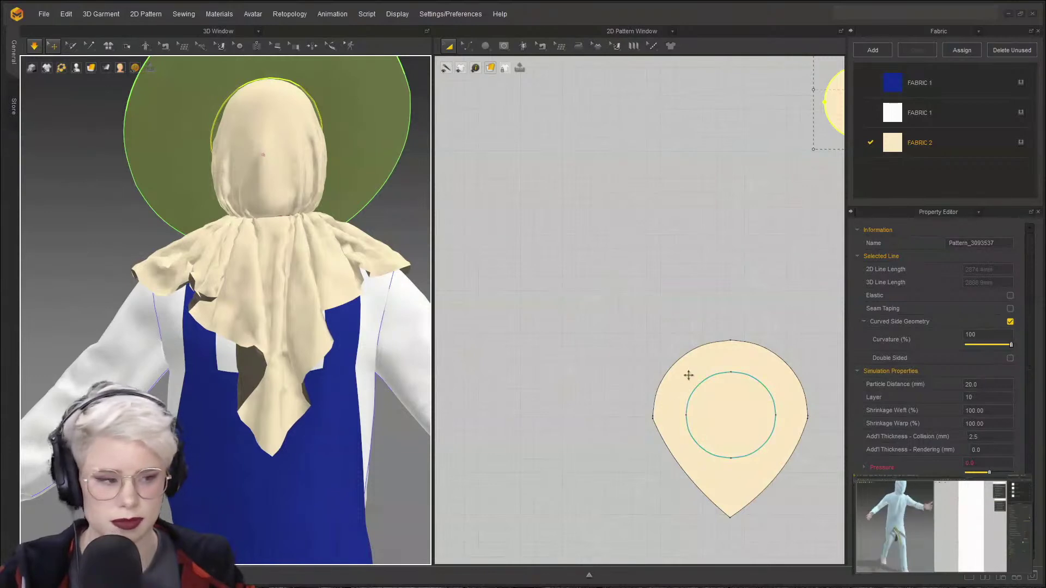
pyautogui.moveTo(270, 251); pyautogui.dragTo(239, 260, button='middle')
pyautogui.scroll(2, 239, 260)
pyautogui.moveTo(239, 260); pyautogui.dragTo(261, 305, button='right')
pyautogui.scroll(-3, 261, 305)
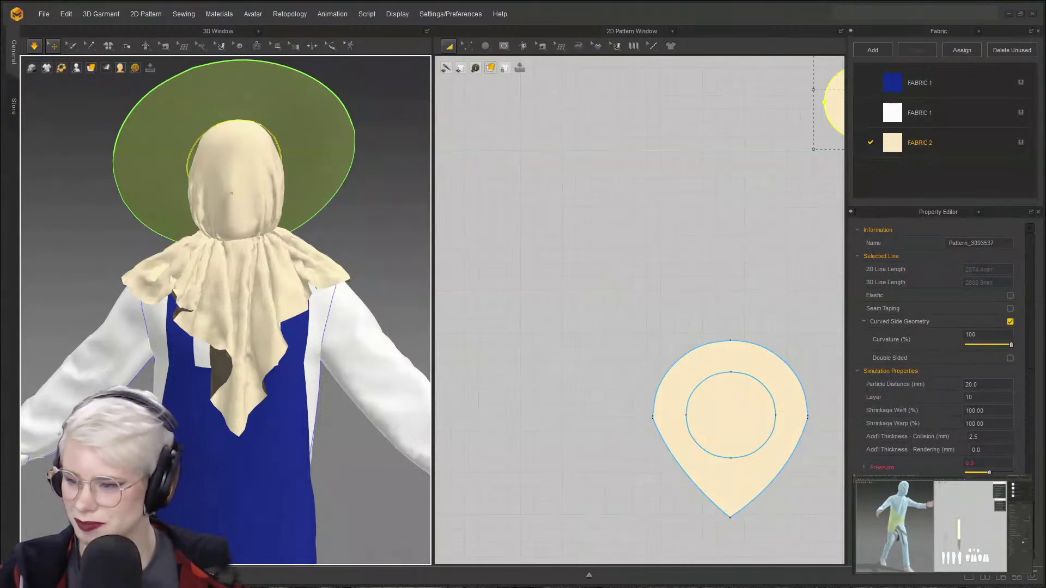
pyautogui.scroll(-2, 311, 353)
pyautogui.moveTo(312, 353); pyautogui.dragTo(323, 229, button='middle')
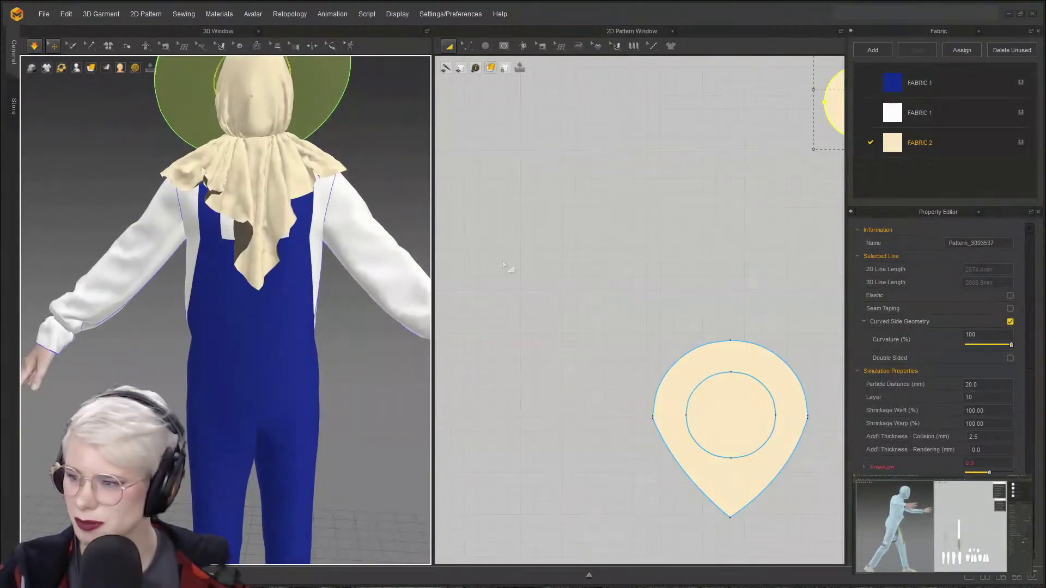
pyautogui.scroll(-2, 308, 254)
pyautogui.scroll(-1, 312, 256)
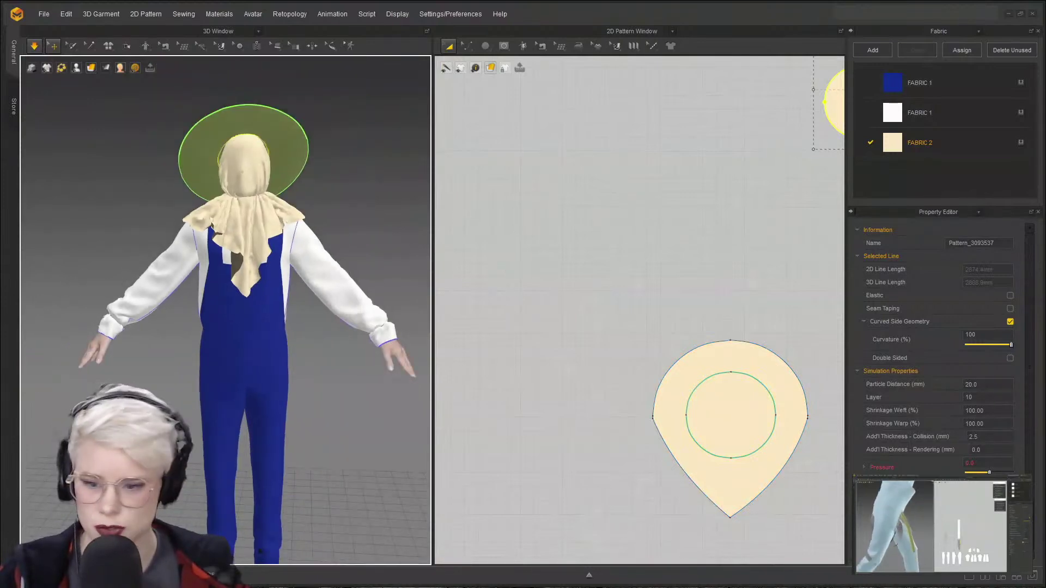
# - Copy the white shirt's sleeve, front and back pieces and paste the copies above the originals
pyautogui.click(585, 228)
pyautogui.scroll(-5, 534, 260)
pyautogui.scroll(5, 632, 275)
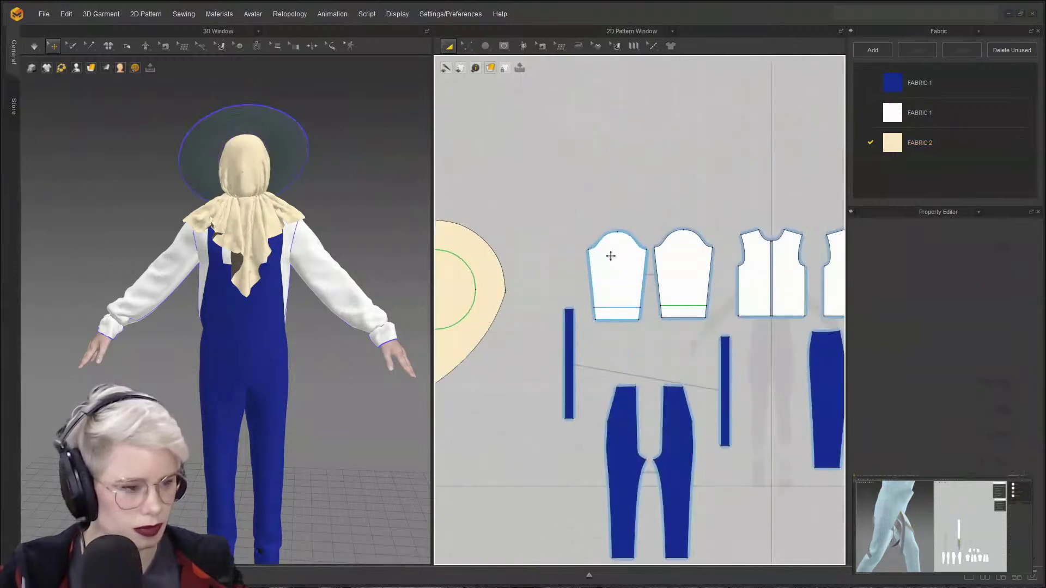
pyautogui.click(611, 256)
pyautogui.keyDown('shift'); pyautogui.click(683, 272); pyautogui.keyUp('shift')
pyautogui.keyDown('shift'); pyautogui.click(784, 273); pyautogui.keyUp('shift')
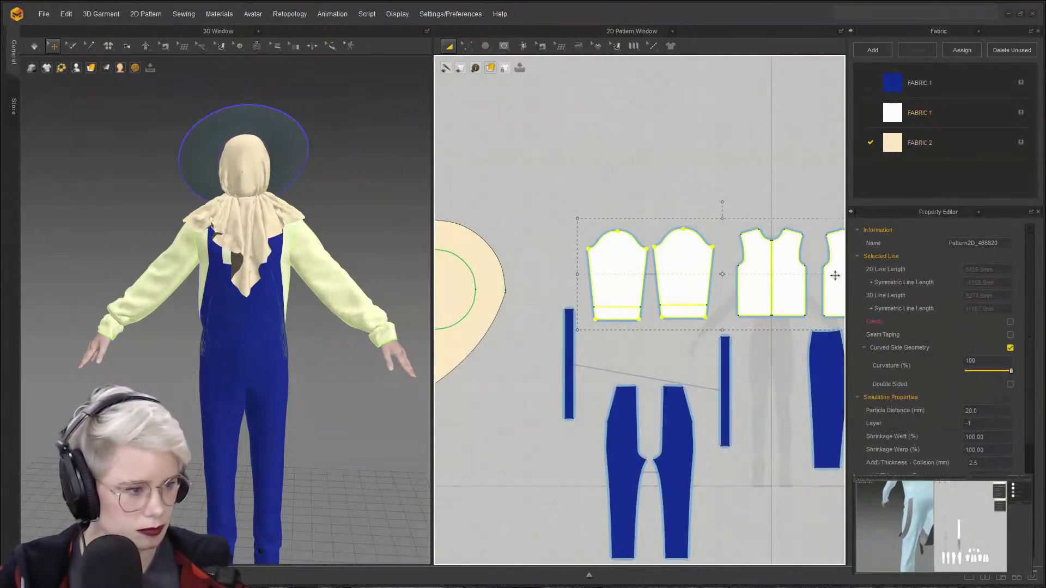
pyautogui.scroll(-2, 834, 276)
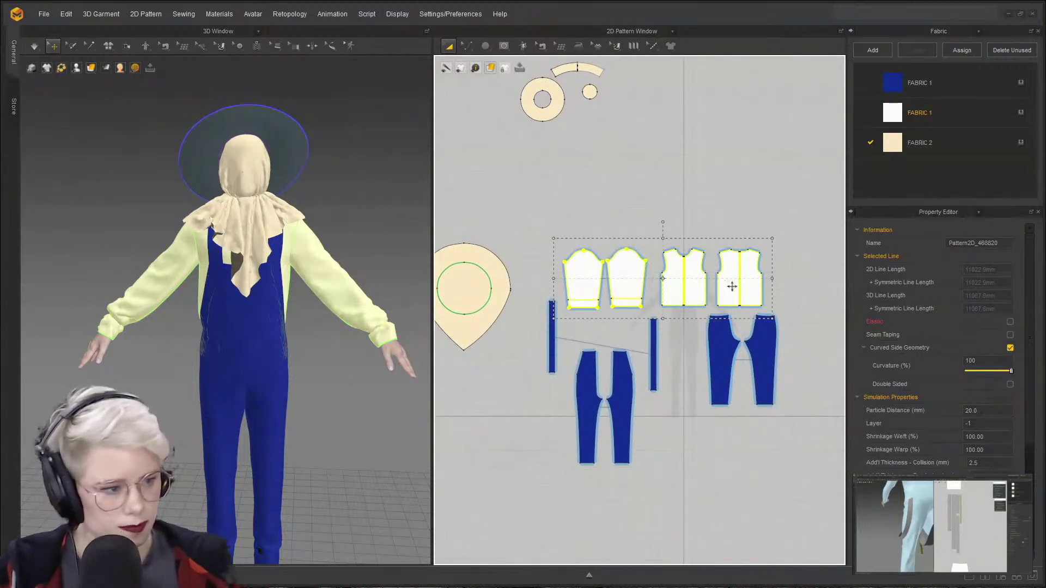
pyautogui.rightClick(733, 285)
pyautogui.click(571, 219)
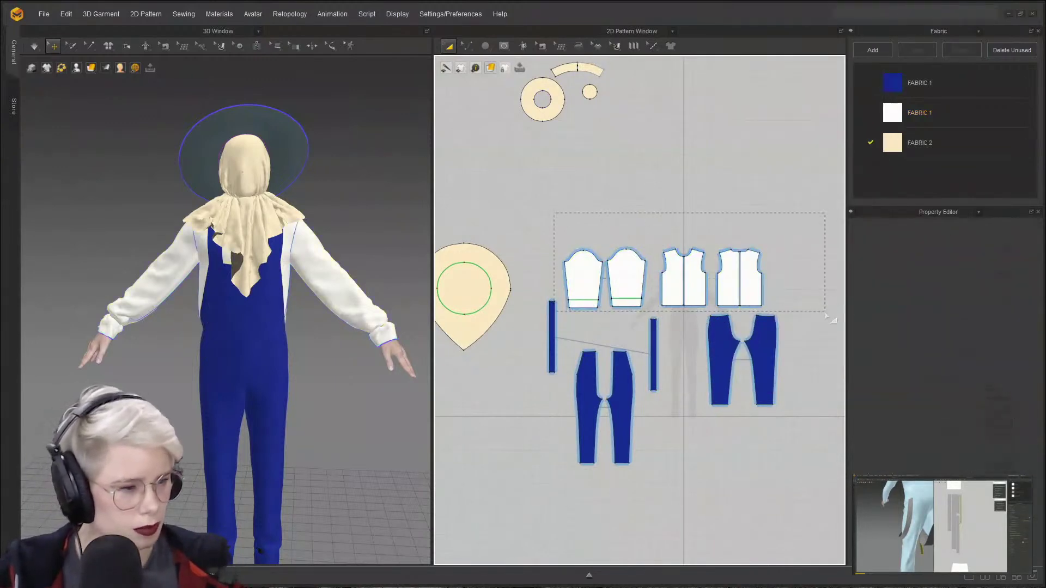
pyautogui.moveTo(832, 319); pyautogui.dragTo(832, 318)
pyautogui.hotkey('ctrl', 'v')
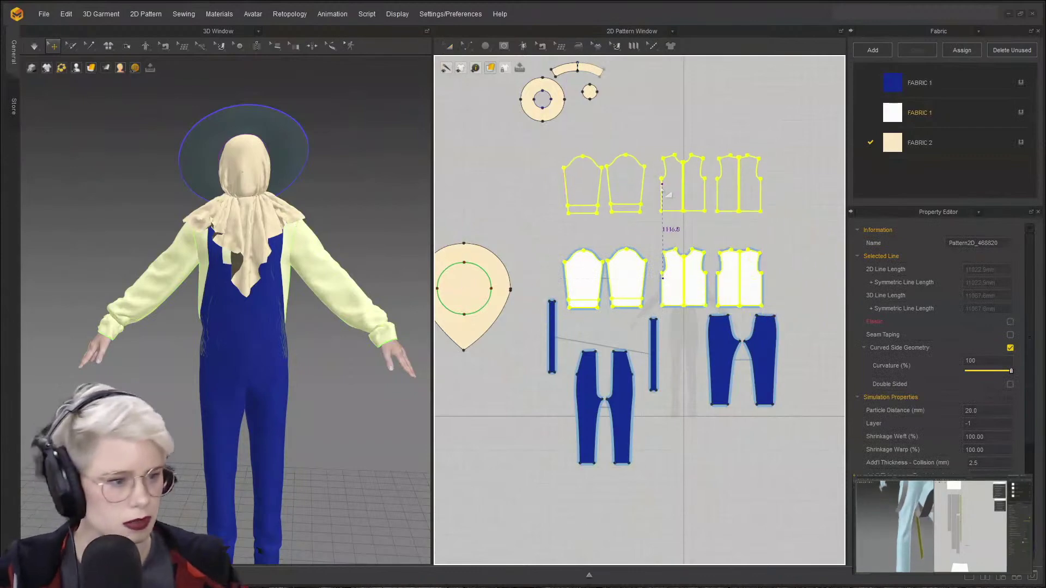
pyautogui.click(764, 162)
# - Try enlarging the pasted shirt pieces, undo the scaling, and remove the copies while keeping the original shirt
pyautogui.moveTo(762, 153); pyautogui.dragTo(791, 139)
pyautogui.moveTo(233, 128); pyautogui.dragTo(241, 178, button='middle')
pyautogui.scroll(-3, 240, 175)
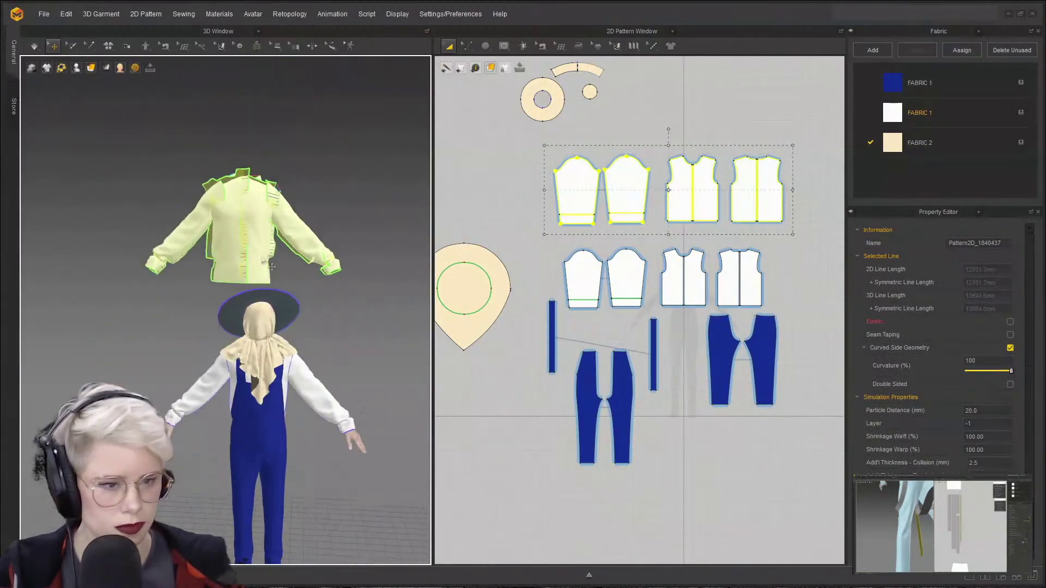
pyautogui.hotkey('ctrl', 'z')
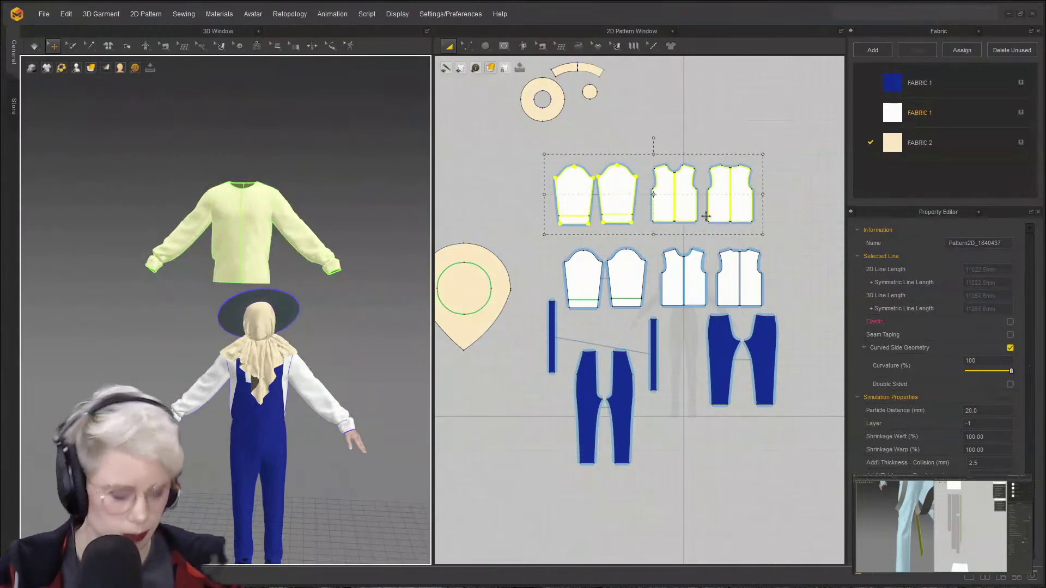
pyautogui.press('Delete')
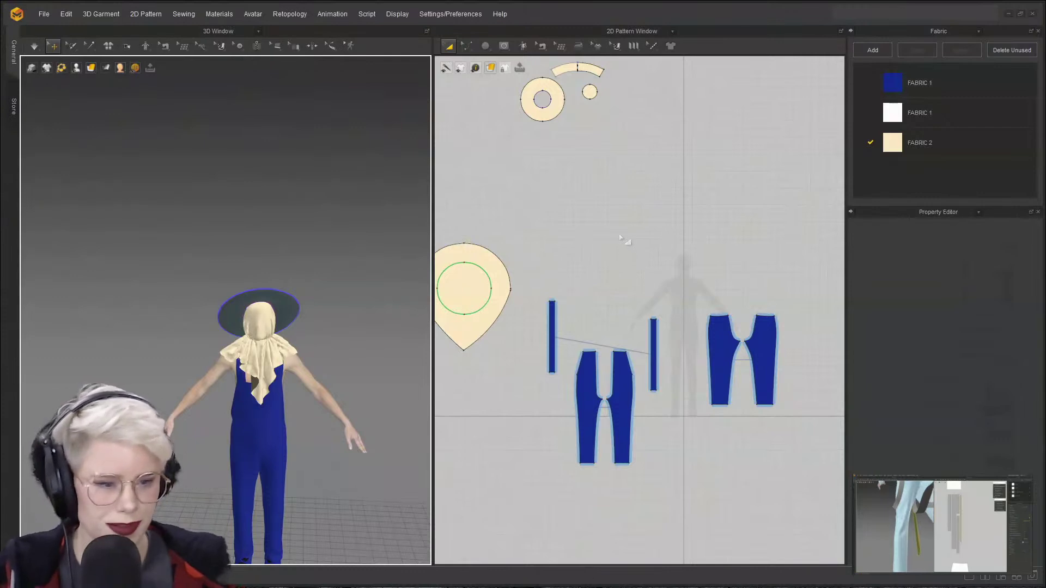
pyautogui.hotkey('ctrl', 'z')
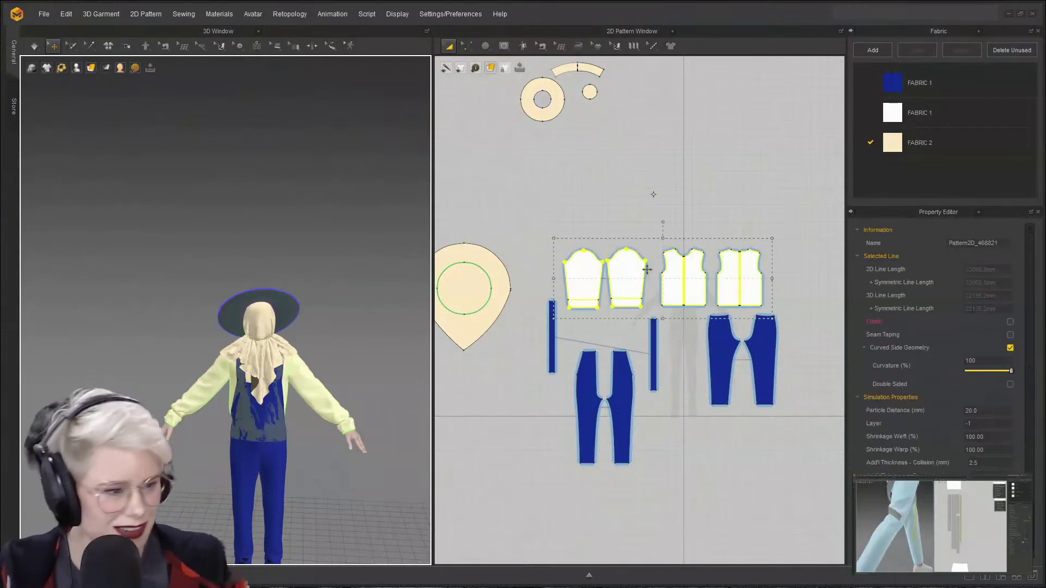
# - Layer Clone (Over) the sleeve, front and back shirt pieces and place the clones above the originals
pyautogui.rightClick(626, 272)
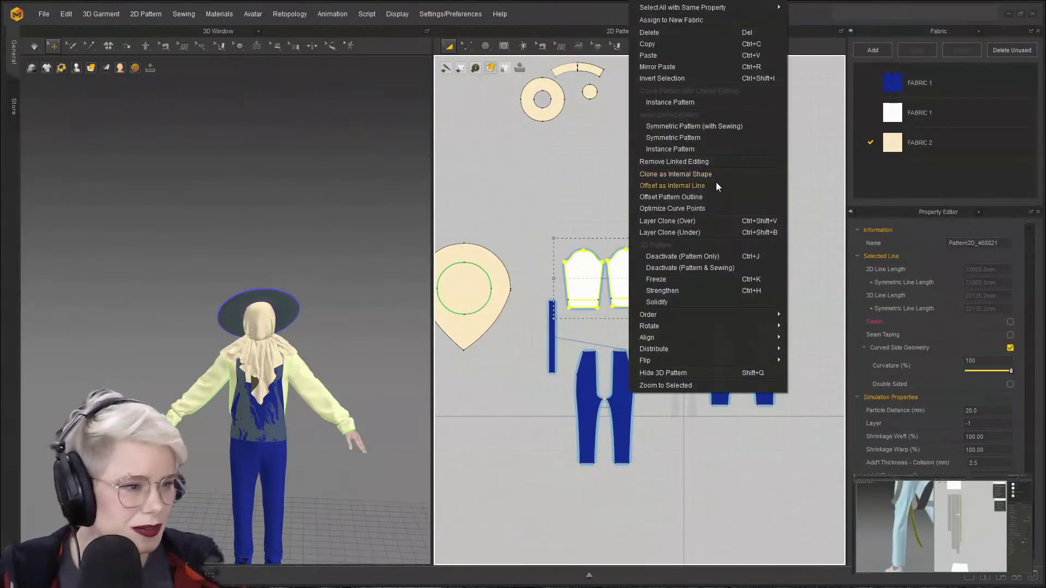
pyautogui.click(709, 221)
pyautogui.click(655, 203)
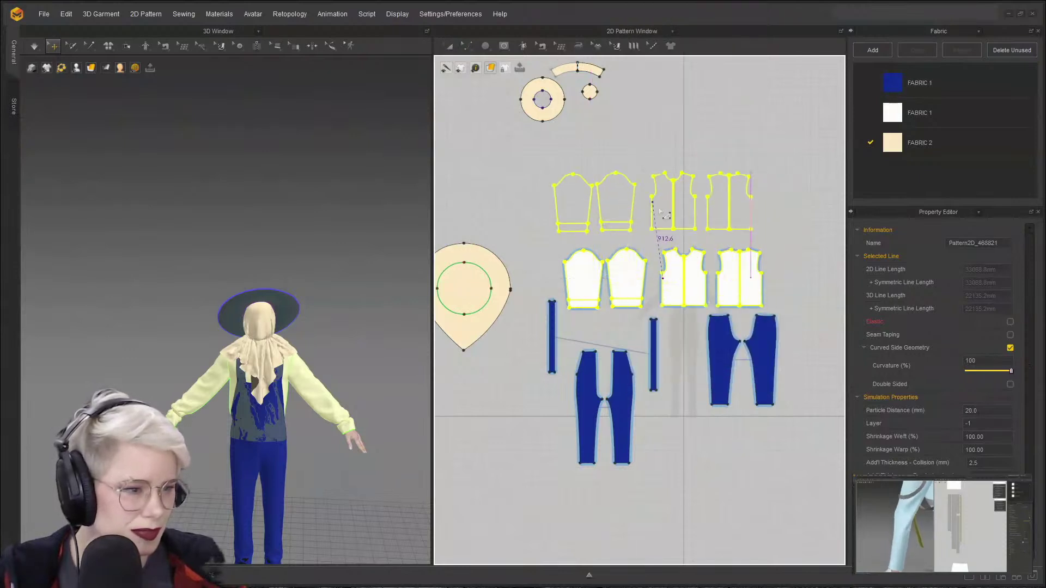
pyautogui.rightClick(745, 219)
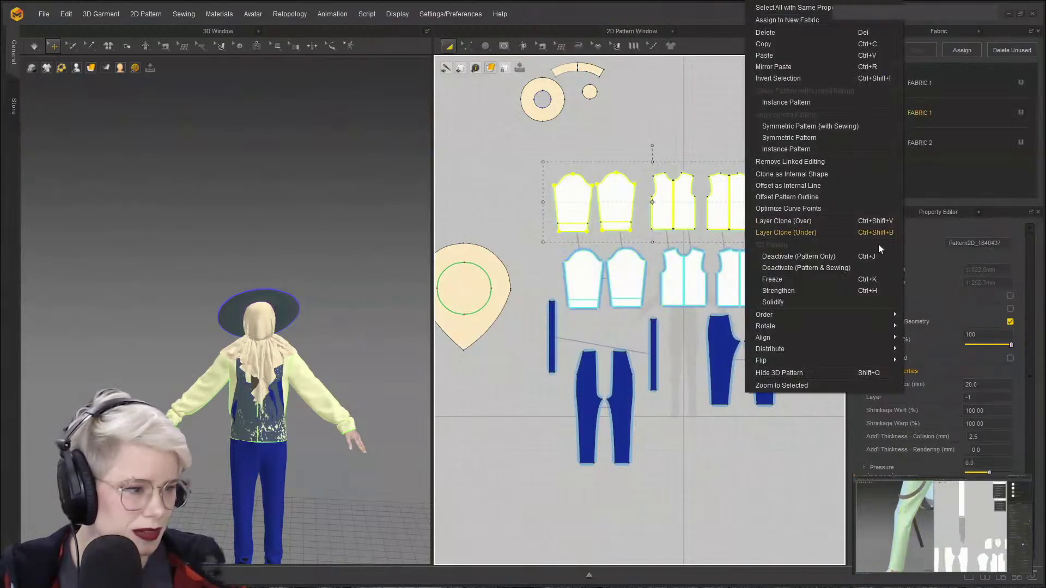
pyautogui.click(799, 201)
# - Delete all seams that join the cloned sleeves, fronts and backs to the original shirt pieces
pyautogui.press('b')
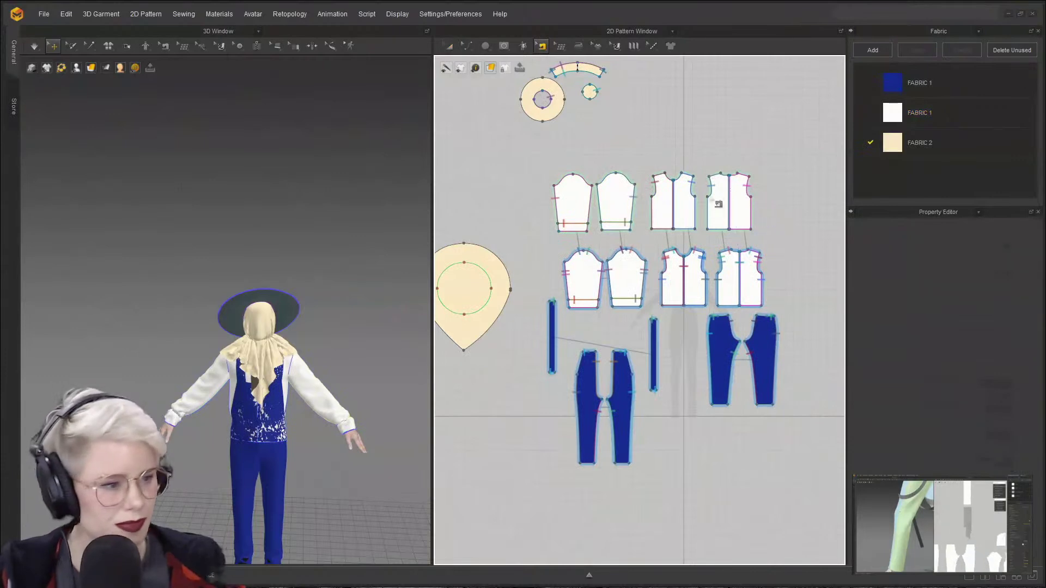
pyautogui.click(751, 223)
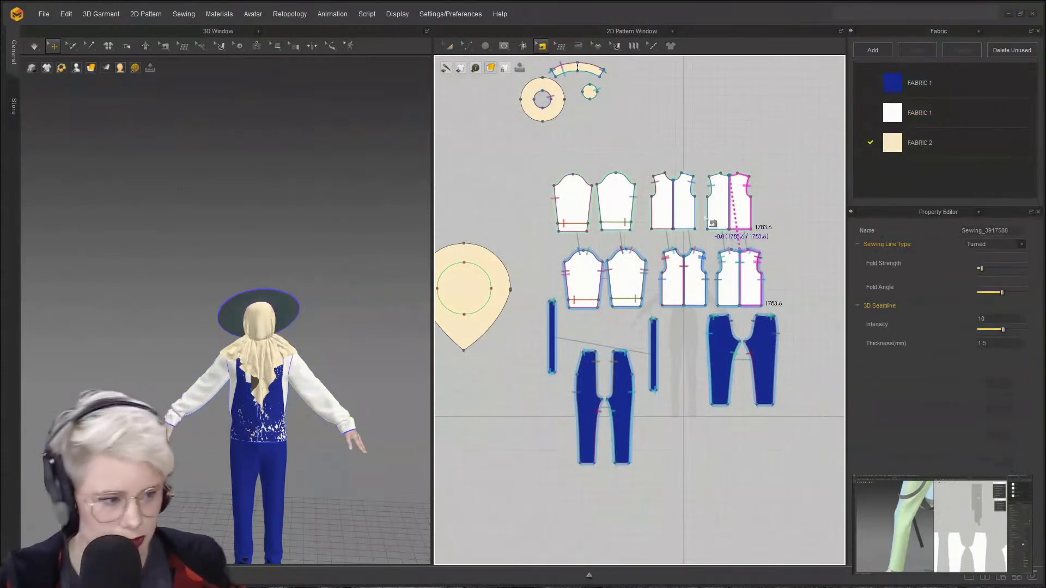
pyautogui.moveTo(546, 155); pyautogui.dragTo(698, 222)
pyautogui.moveTo(774, 238); pyautogui.dragTo(776, 248)
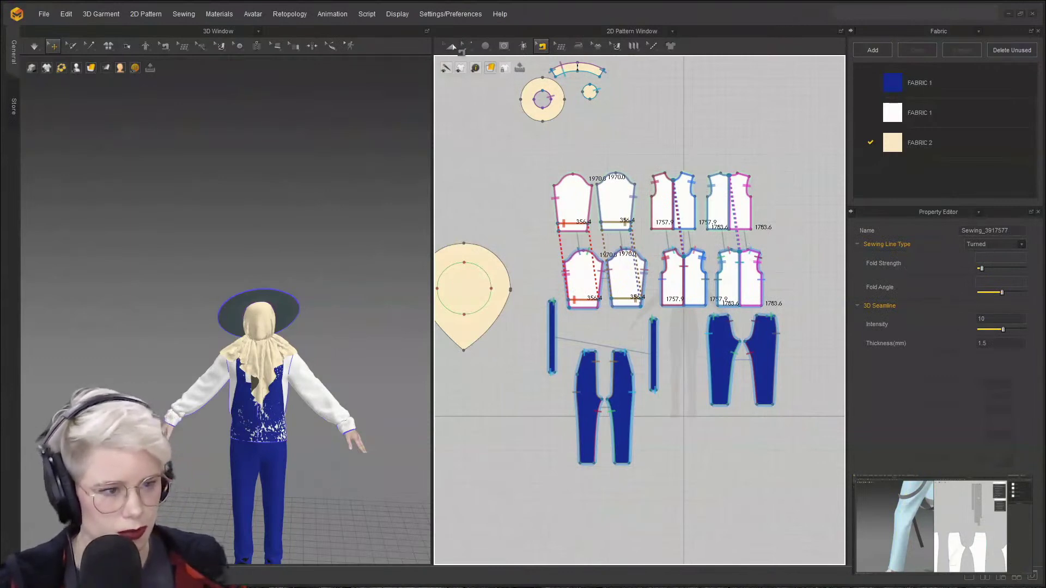
pyautogui.press('a')
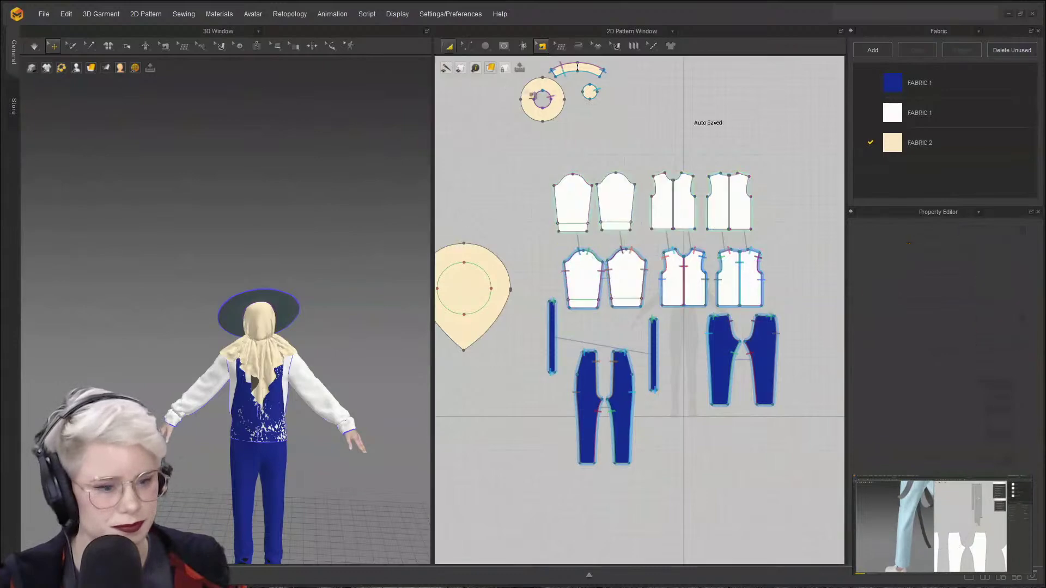
# - Remove the linked editing from the cloned sleeve, front and back pieces
pyautogui.scroll(5, 195, 419)
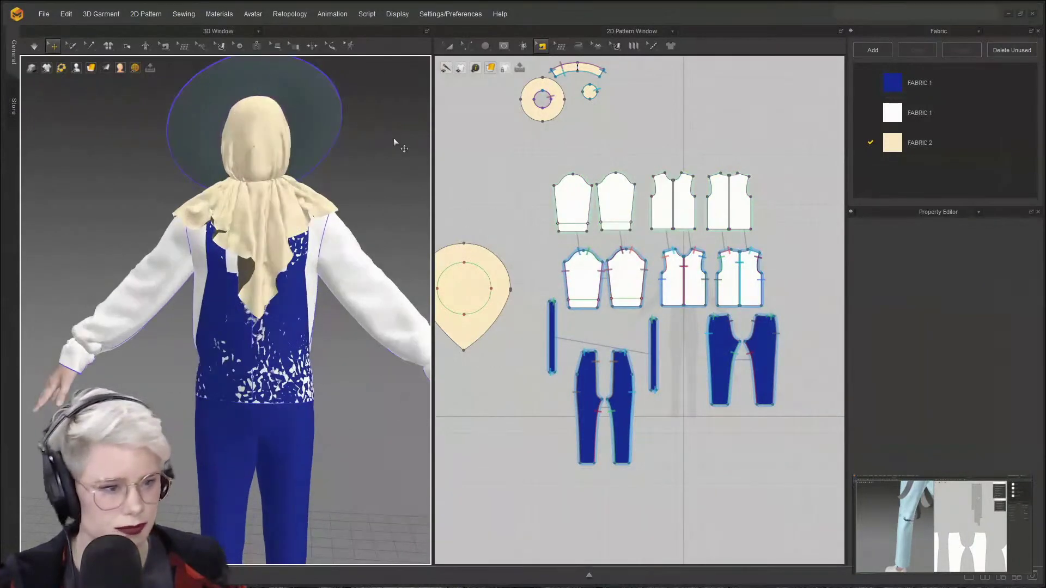
pyautogui.press('a')
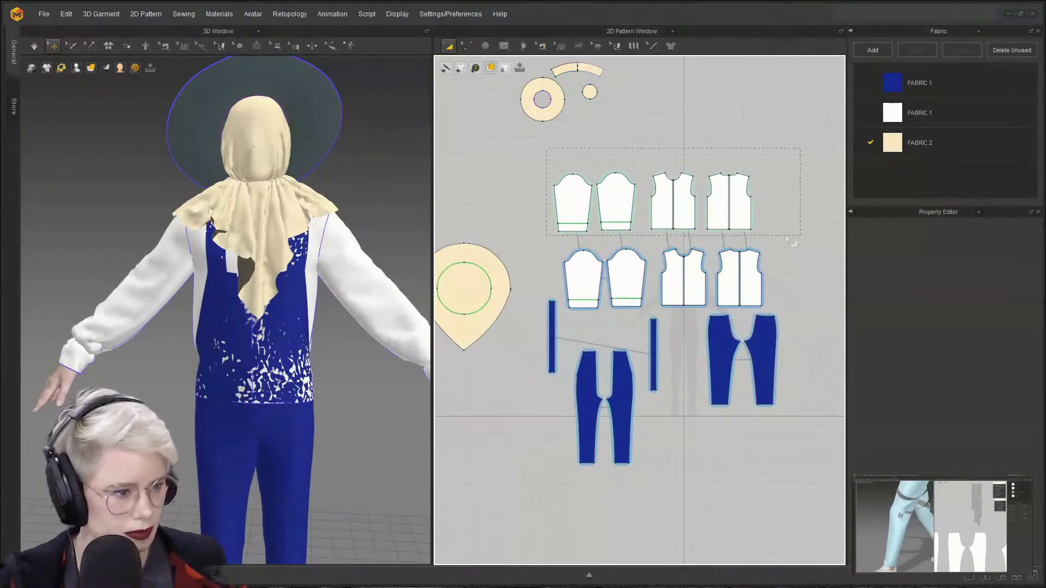
pyautogui.moveTo(786, 238); pyautogui.dragTo(788, 239)
pyautogui.rightClick(750, 223)
pyautogui.click(821, 162)
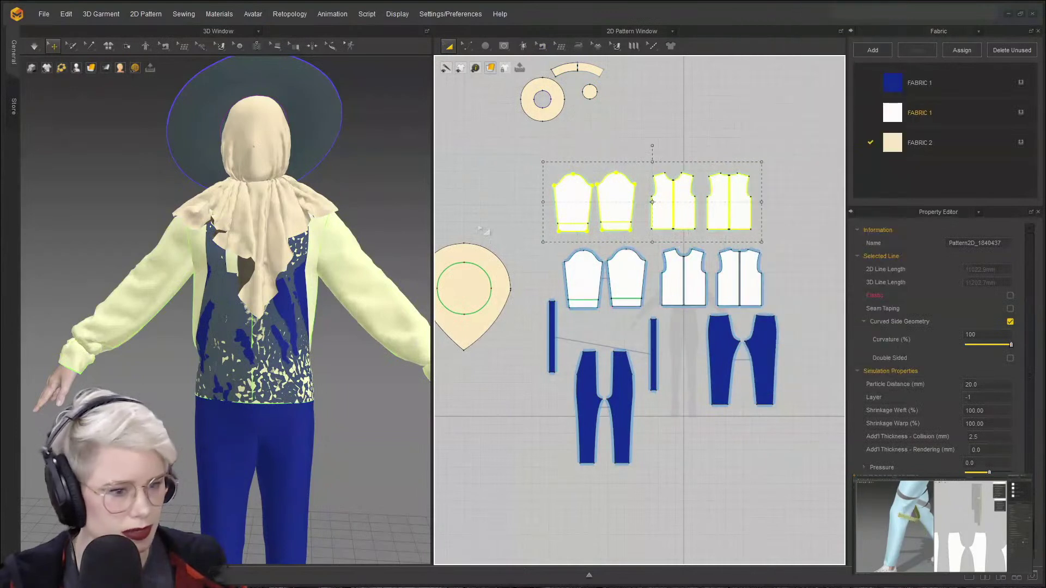
# - Move the cloned shirt pieces sideways into the empty area beside the original shirt and trouser patterns
pyautogui.moveTo(710, 212); pyautogui.dragTo(779, 208)
pyautogui.scroll(-2, 732, 208)
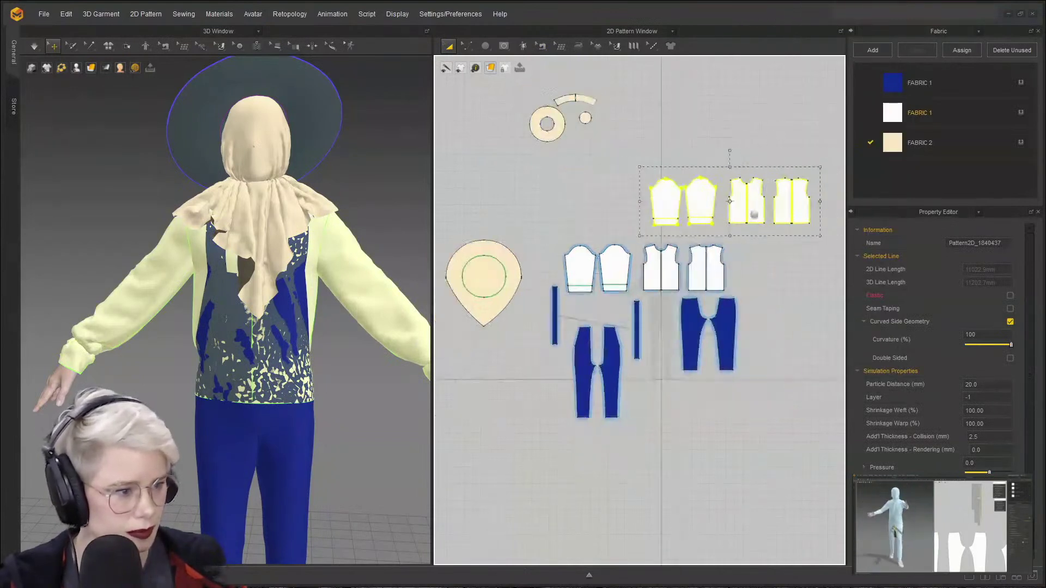
pyautogui.click(784, 229)
pyautogui.moveTo(607, 166); pyautogui.dragTo(646, 203)
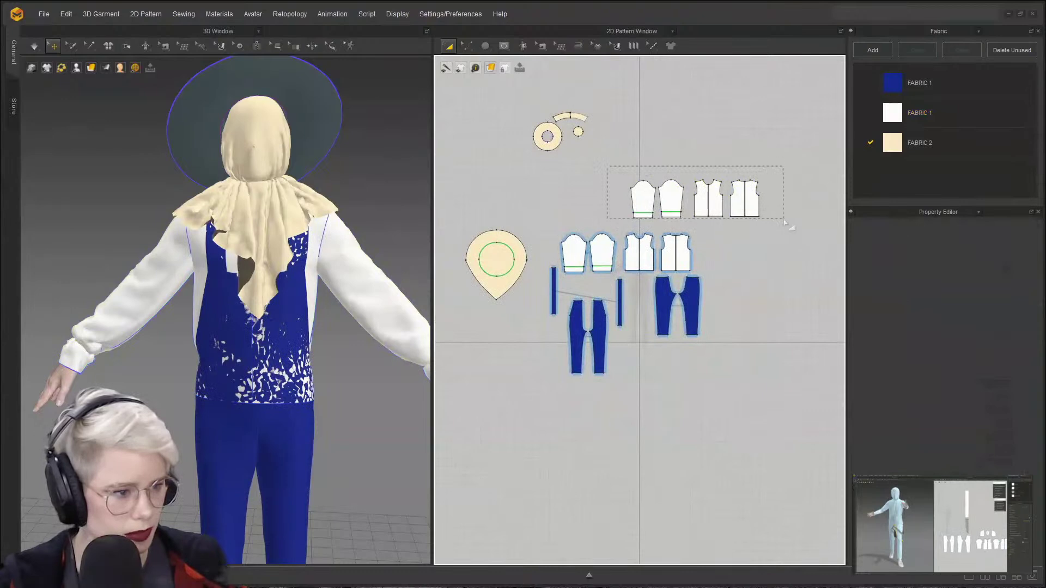
pyautogui.moveTo(784, 220); pyautogui.dragTo(811, 237)
pyautogui.scroll(-3, 762, 221)
pyautogui.scroll(4, 735, 216)
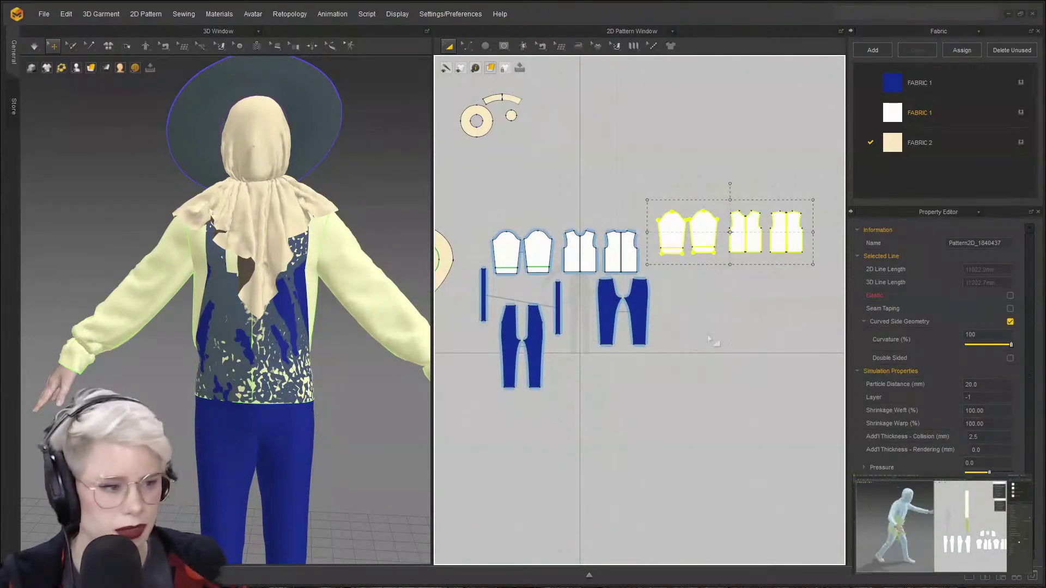
pyautogui.scroll(2, 744, 272)
pyautogui.moveTo(744, 271); pyautogui.dragTo(630, 354, button='middle')
pyautogui.click(649, 370)
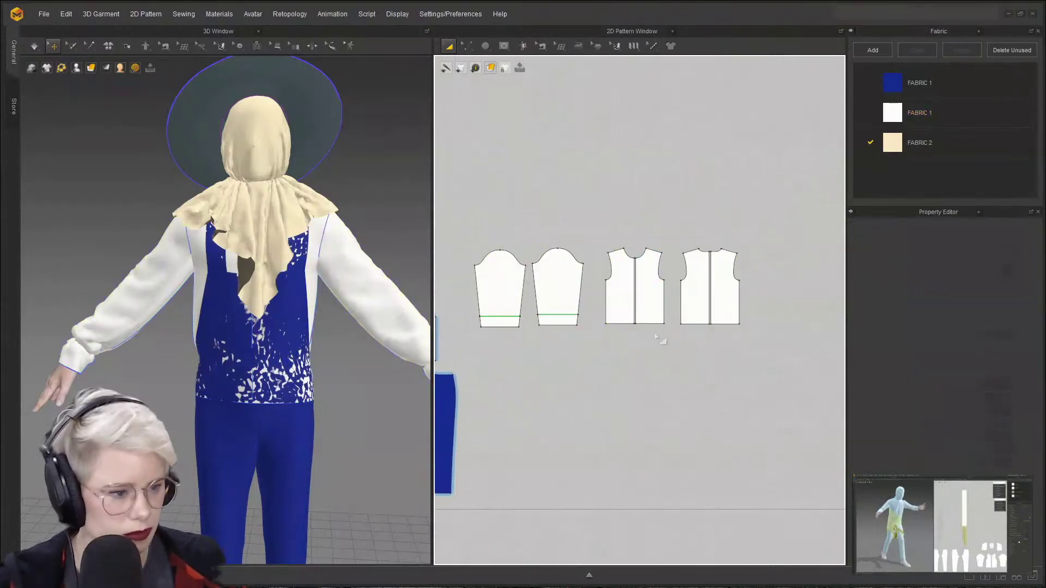
# - Try lengthening the cloned shirt by pulling down the hems of one front half and one back half
pyautogui.press('z')
pyautogui.click(653, 324)
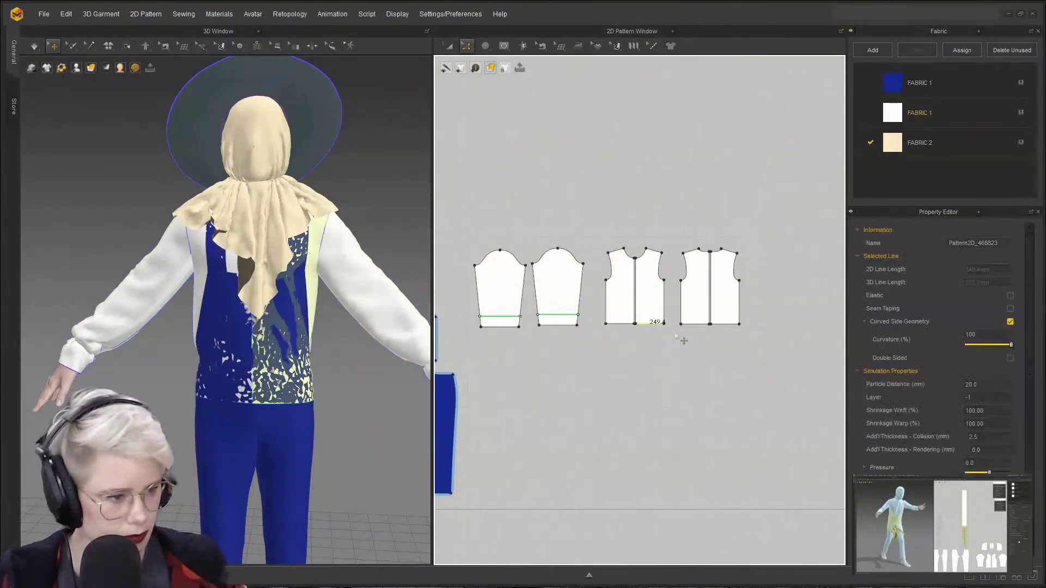
pyautogui.keyDown('shift'); pyautogui.moveTo(694, 326); pyautogui.dragTo(696, 371); pyautogui.keyUp('shift')
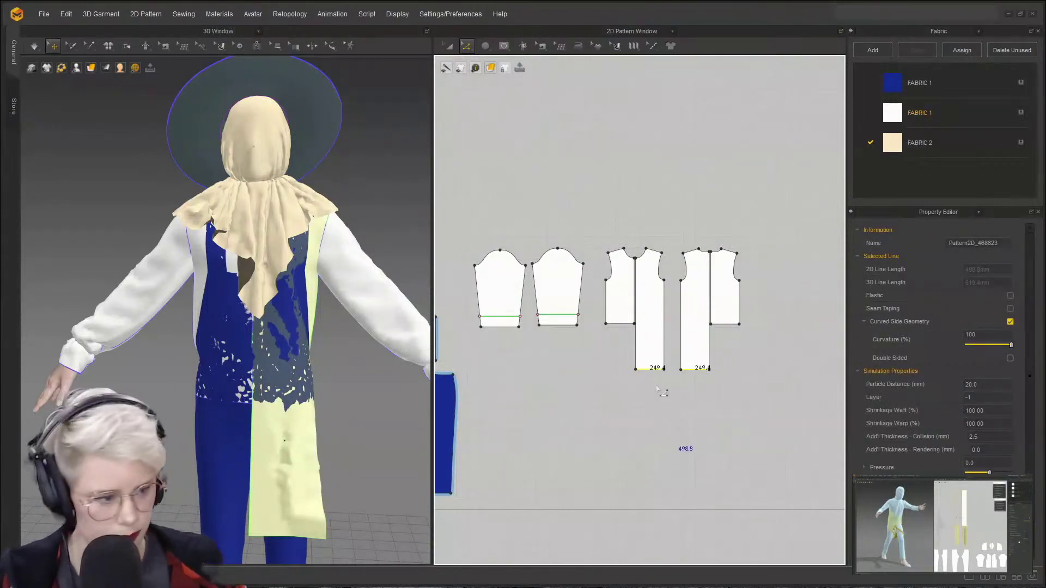
pyautogui.hotkey('ctrl', 'z')
# - Link the two cloned front halves, and the two cloned back halves, as symmetric patterns with sewing
pyautogui.scroll(5, 649, 305)
pyautogui.press('a')
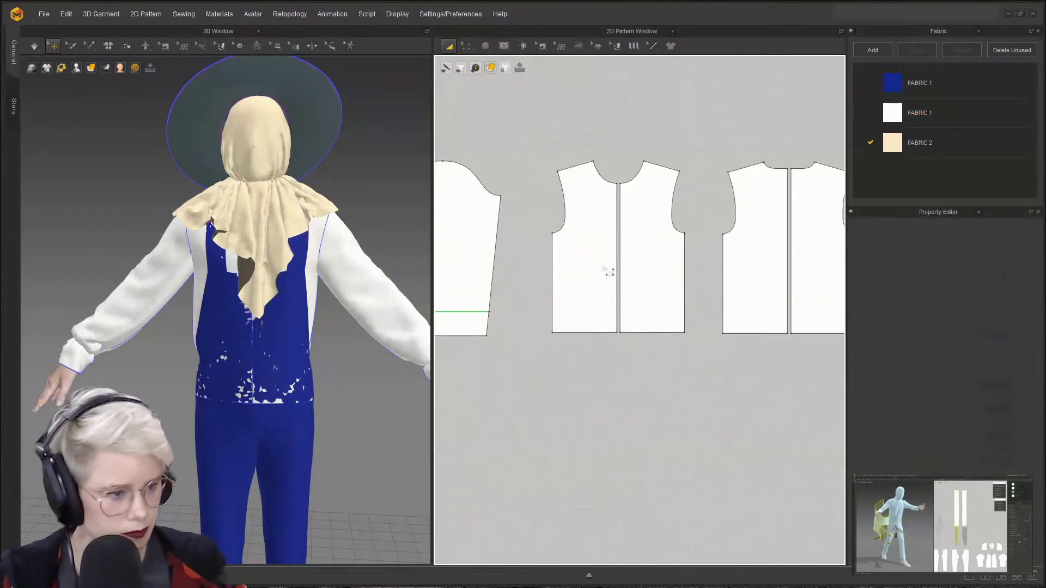
pyautogui.click(607, 271)
pyautogui.rightClick(655, 271)
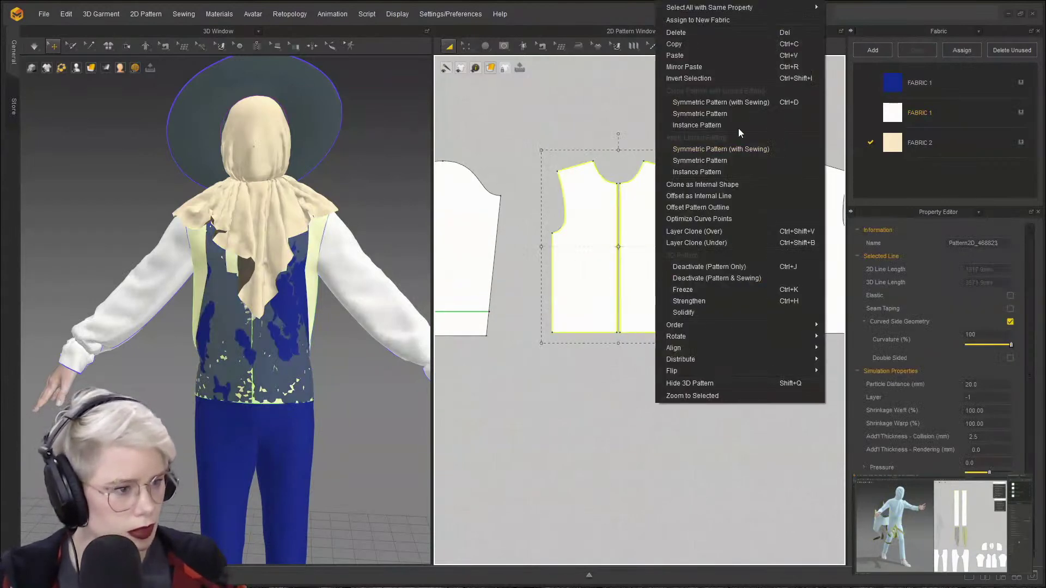
pyautogui.click(720, 148)
pyautogui.scroll(-3, 768, 275)
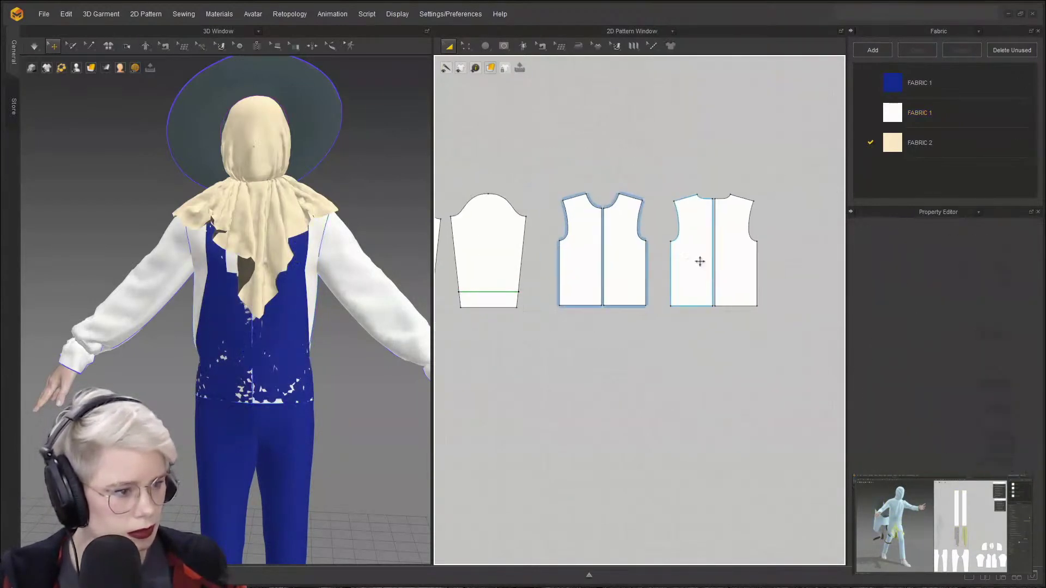
pyautogui.click(740, 260)
pyautogui.rightClick(739, 260)
pyautogui.click(810, 148)
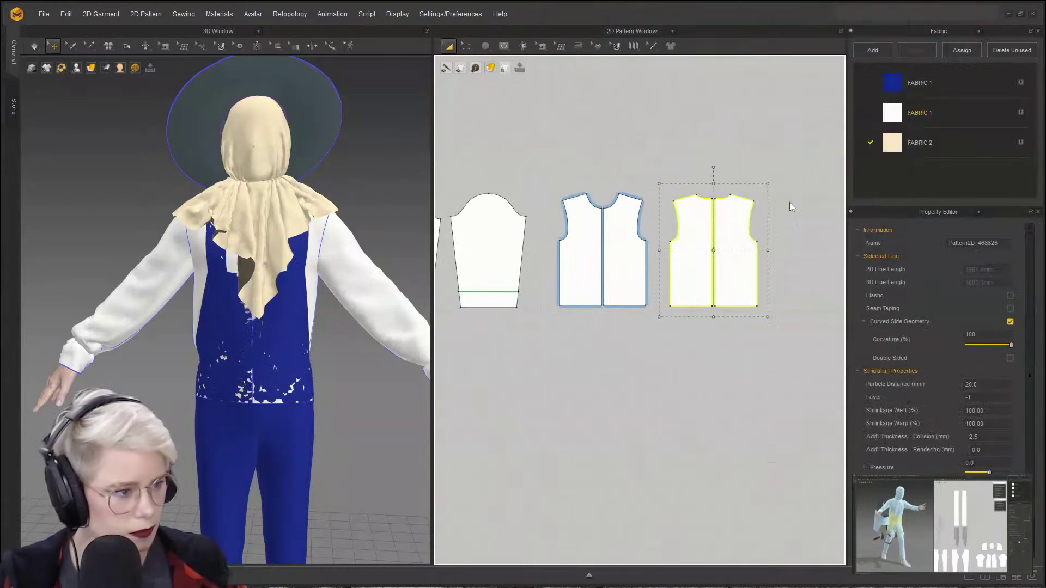
pyautogui.click(789, 202)
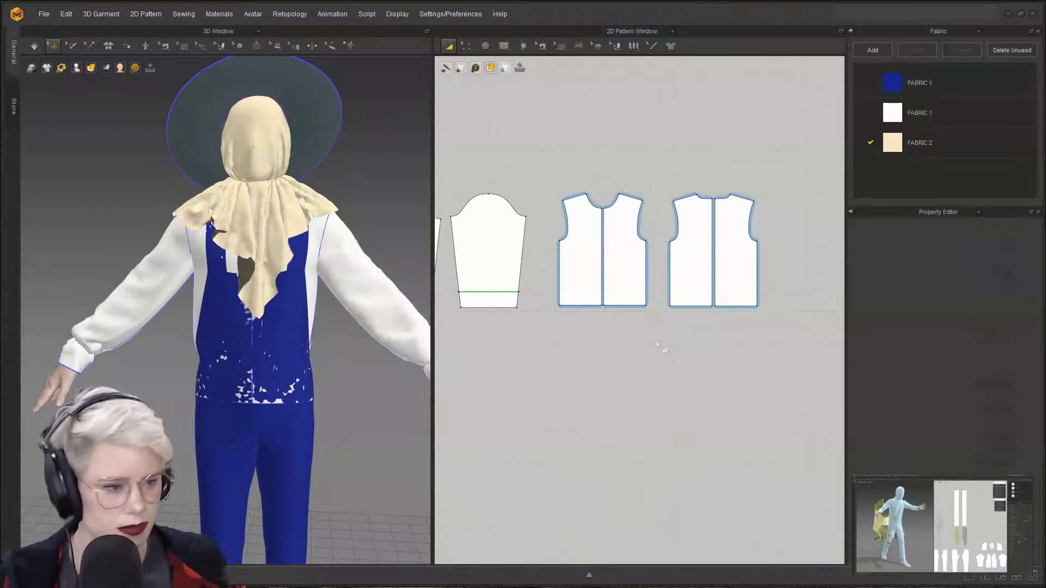
# - Sew the two cloned back halves together along the centre back edge
pyautogui.scroll(-1, 594, 393)
pyautogui.scroll(3, 595, 394)
pyautogui.scroll(-2, 638, 341)
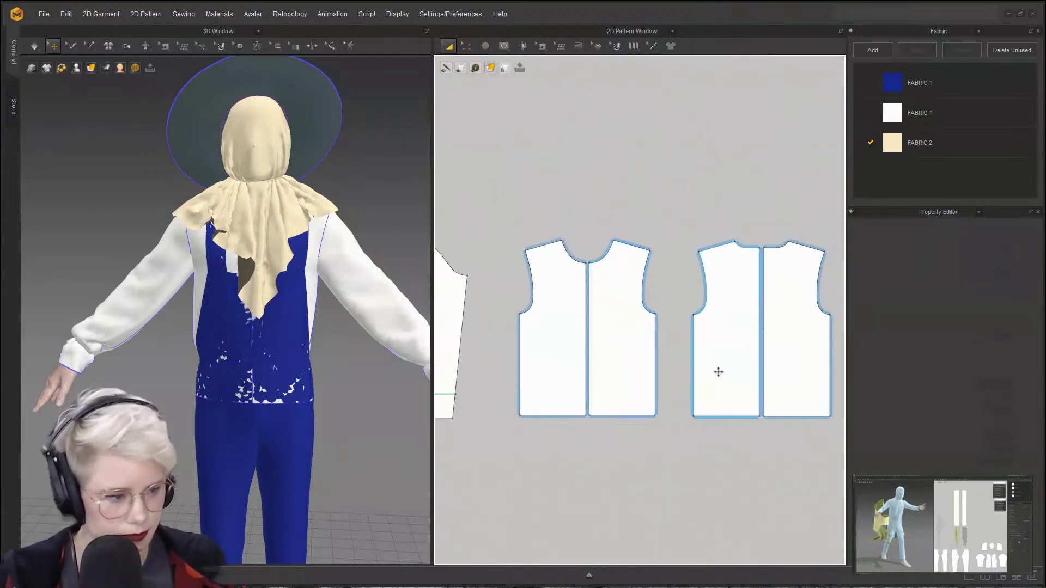
pyautogui.scroll(2, 717, 369)
pyautogui.press('z')
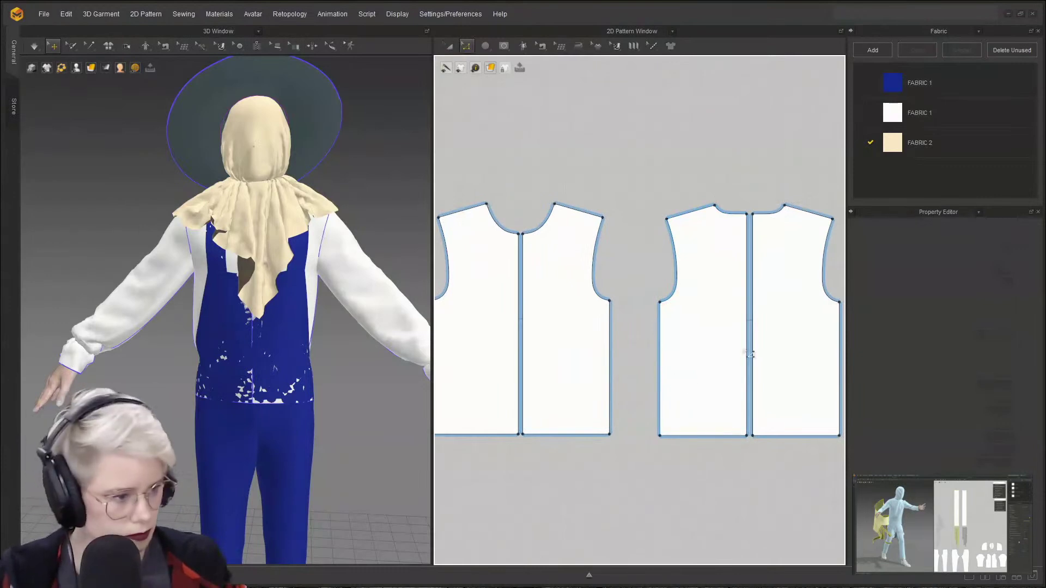
pyautogui.press('n')
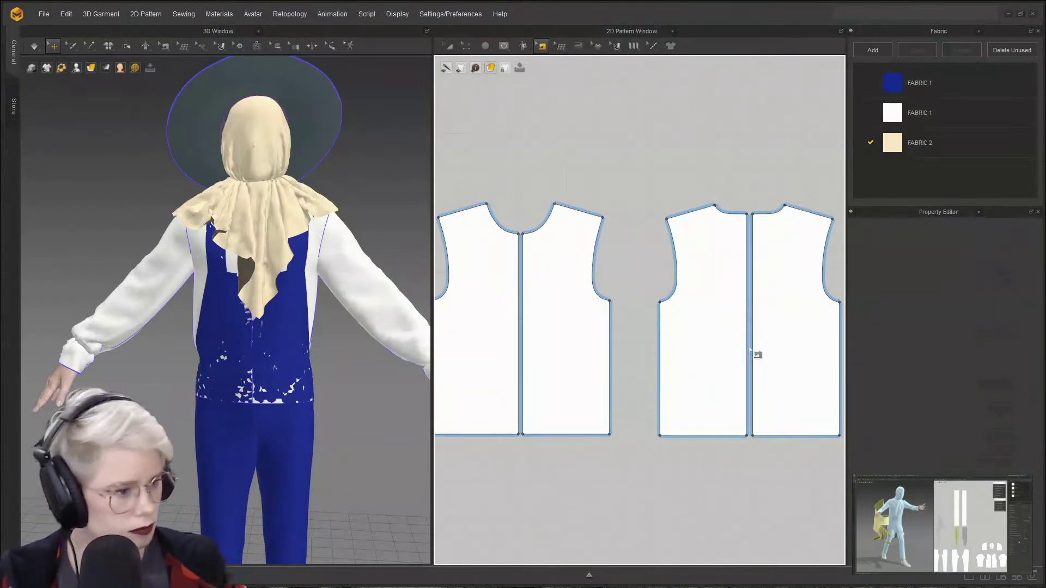
pyautogui.press('z')
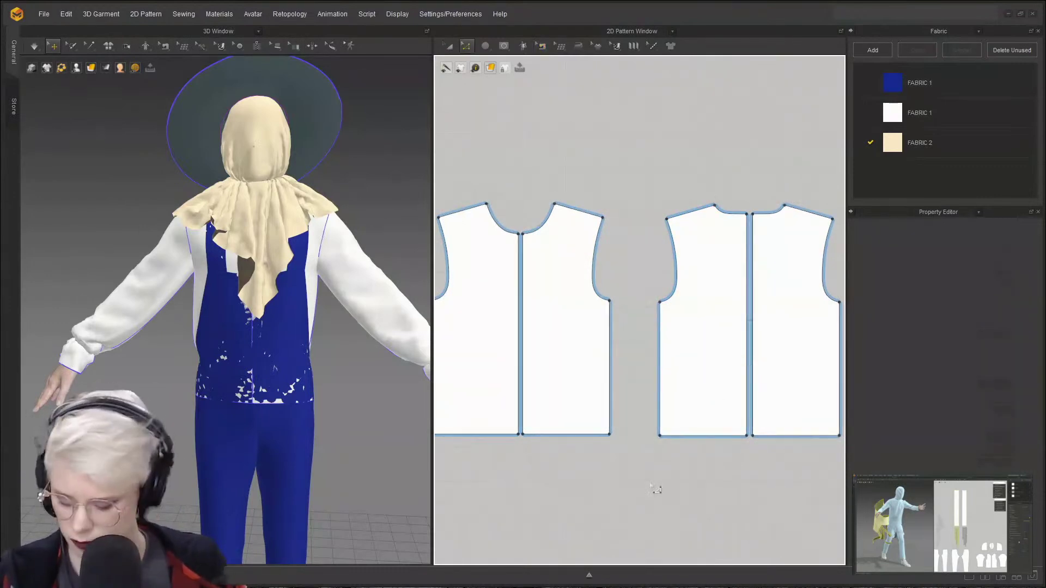
pyautogui.rightClick(742, 365)
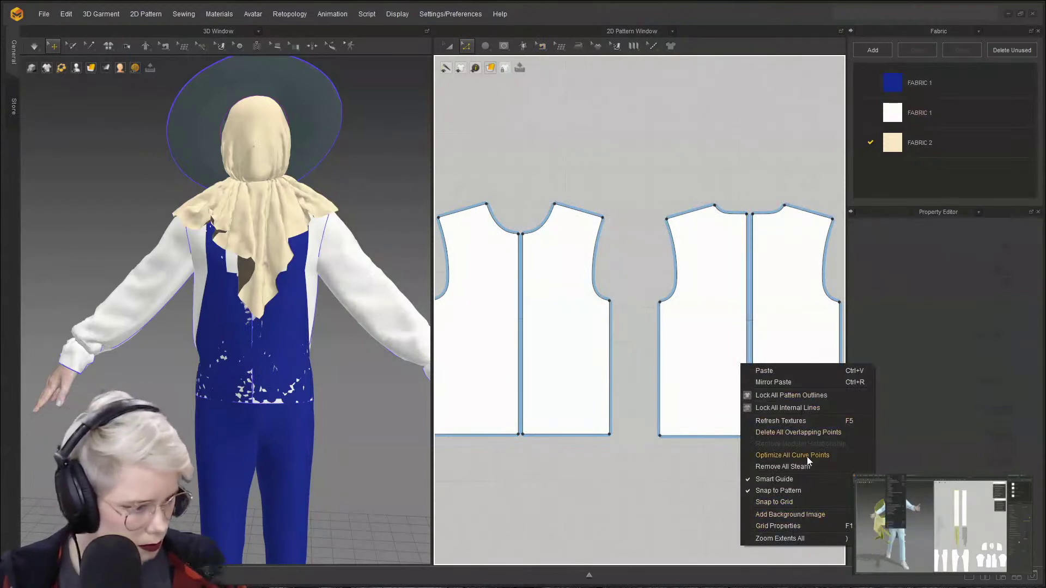
pyautogui.click(768, 408)
pyautogui.press('n')
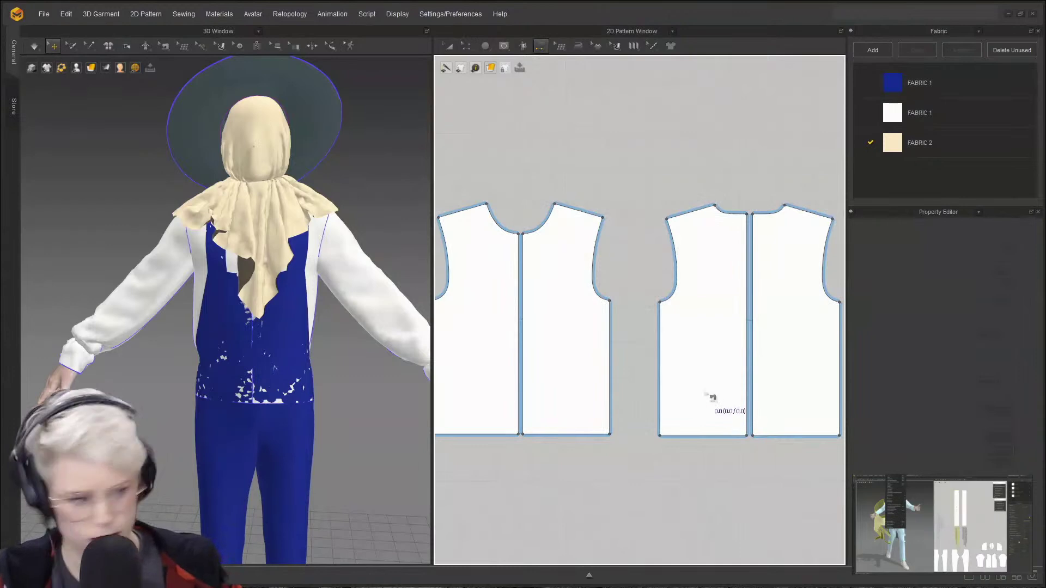
pyautogui.click(748, 387)
pyautogui.click(758, 396)
# - Sew the cloned shirt's front and back pieces together at the side seams and shoulder seams
pyautogui.click(619, 366)
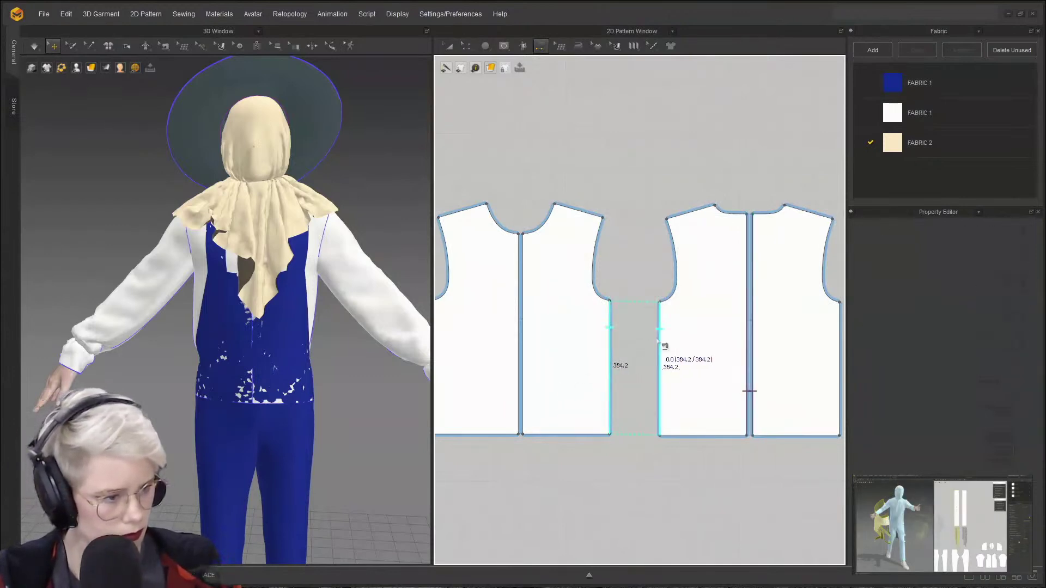
pyautogui.click(664, 348)
pyautogui.scroll(-3, 638, 327)
pyautogui.scroll(-4, 556, 287)
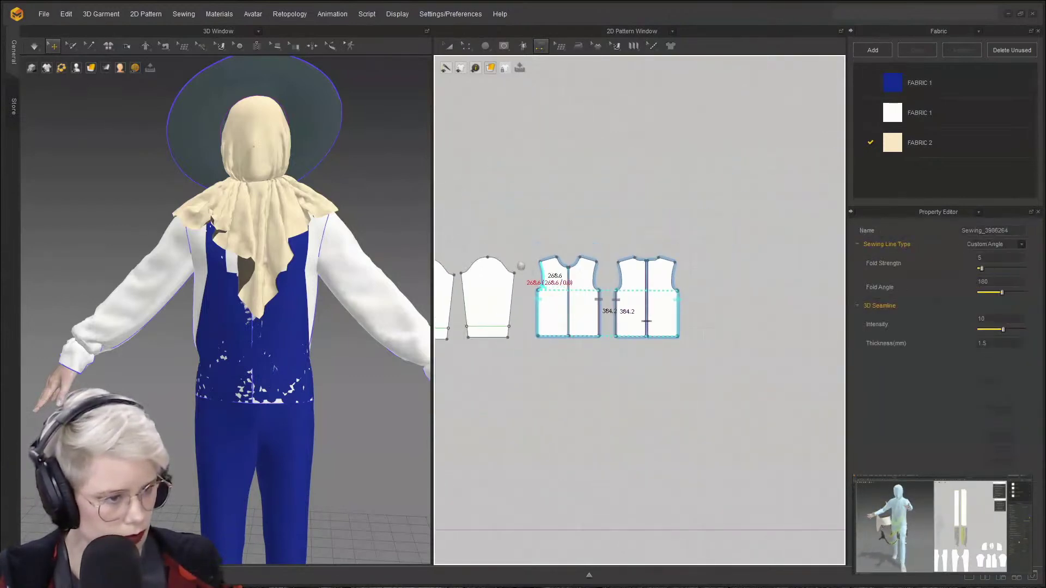
pyautogui.click(672, 257)
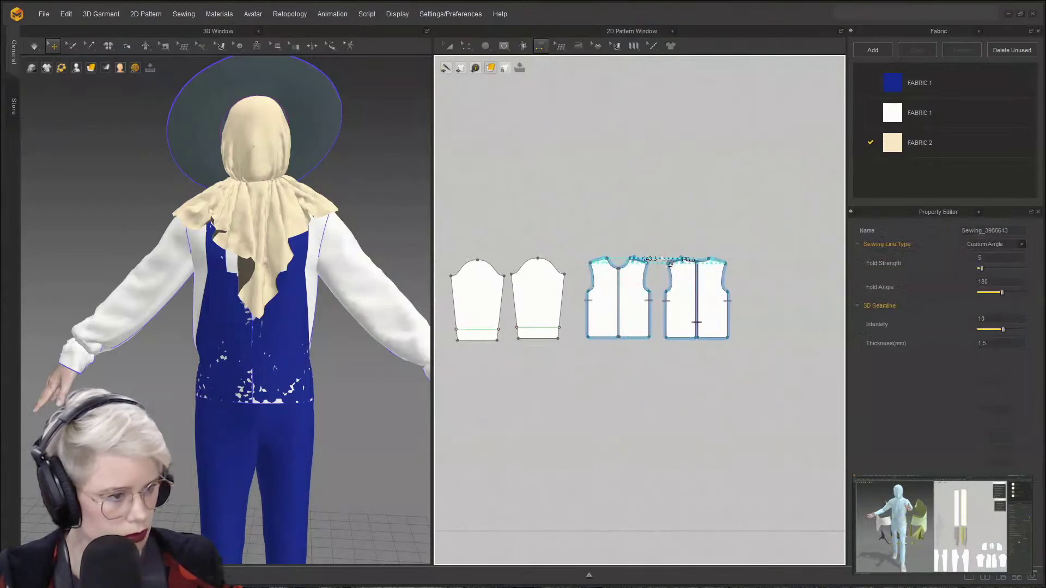
# - Check in the 3D view which arm the second cloned sleeve sits on and which body piece meets it
pyautogui.click(516, 274)
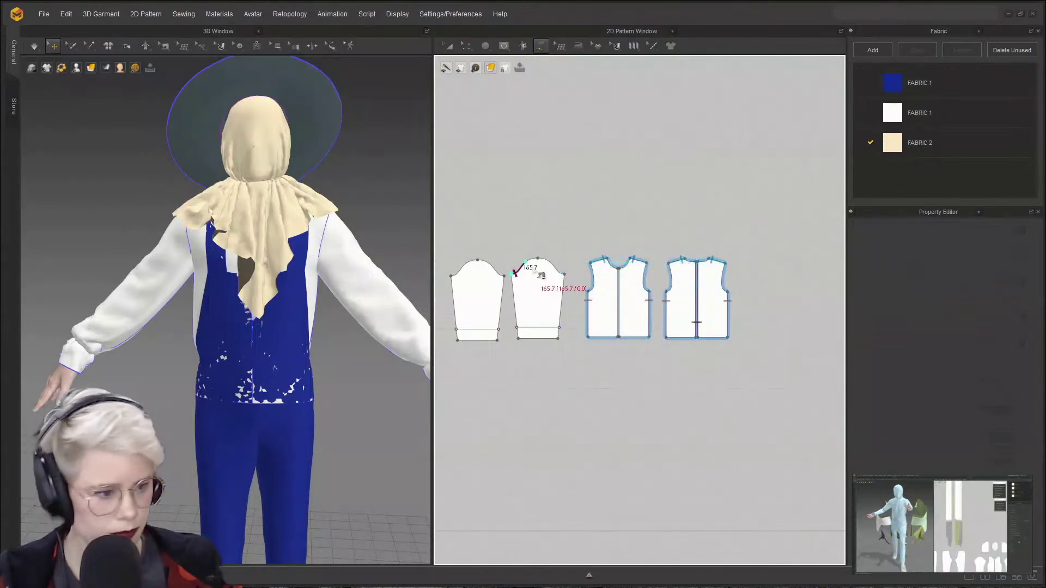
pyautogui.scroll(-5, 518, 333)
pyautogui.press('a')
pyautogui.scroll(-3, 314, 350)
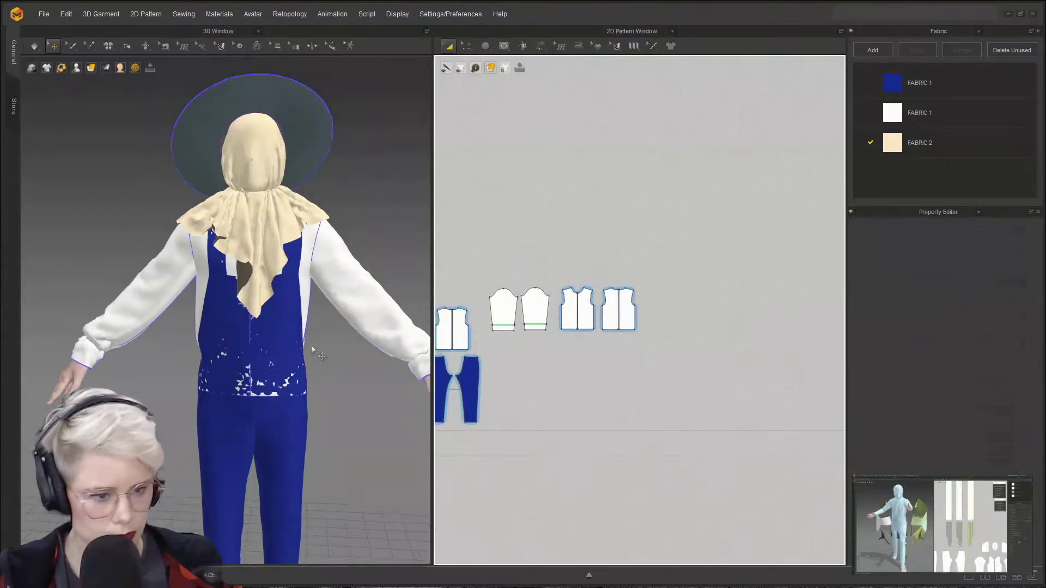
pyautogui.moveTo(314, 350); pyautogui.dragTo(280, 350, button='middle')
pyautogui.scroll(6, 534, 322)
pyautogui.click(177, 285)
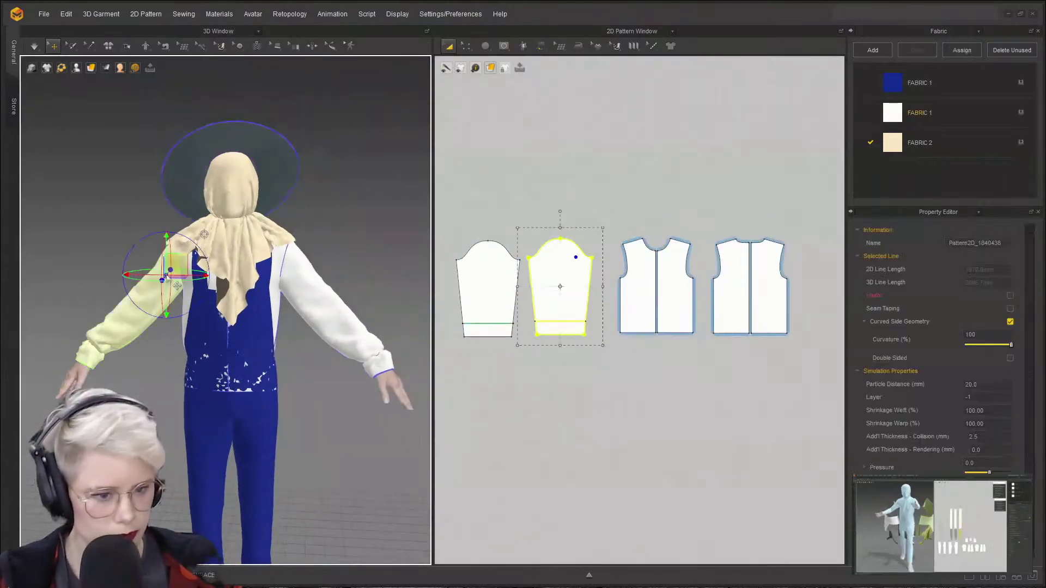
pyautogui.click(560, 185)
pyautogui.moveTo(155, 285); pyautogui.dragTo(185, 296, button='right')
pyautogui.click(180, 267)
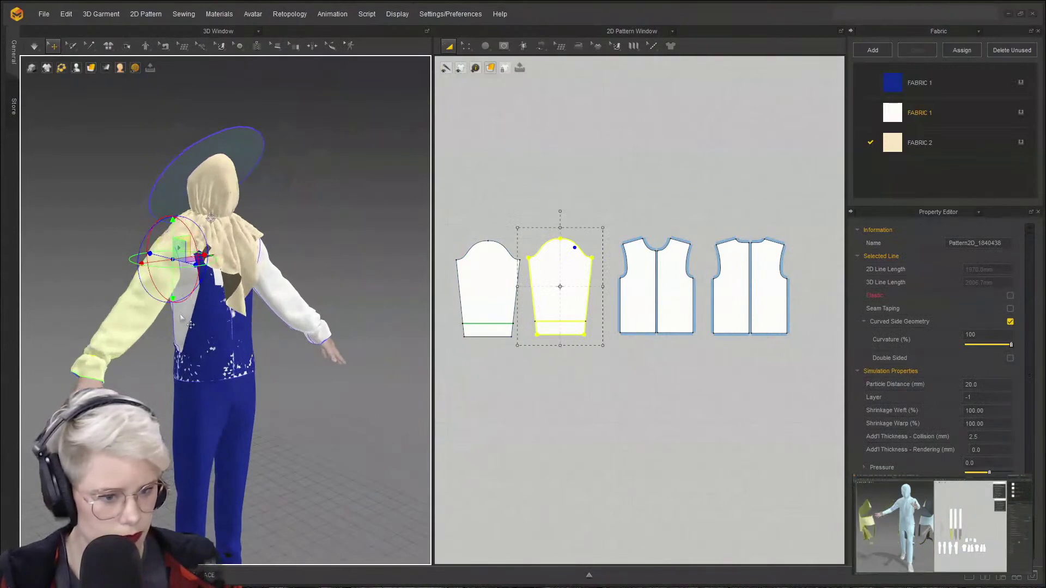
pyautogui.click(181, 318)
pyautogui.click(522, 178)
# - Free-sew the second cloned sleeve's cap to the front and back armholes
pyautogui.press('m')
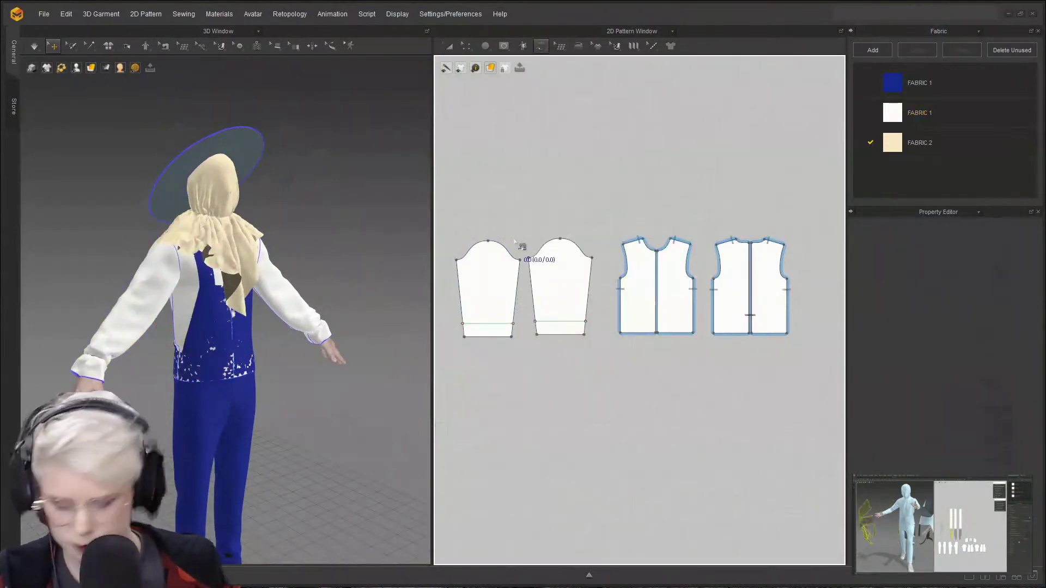
pyautogui.click(593, 258)
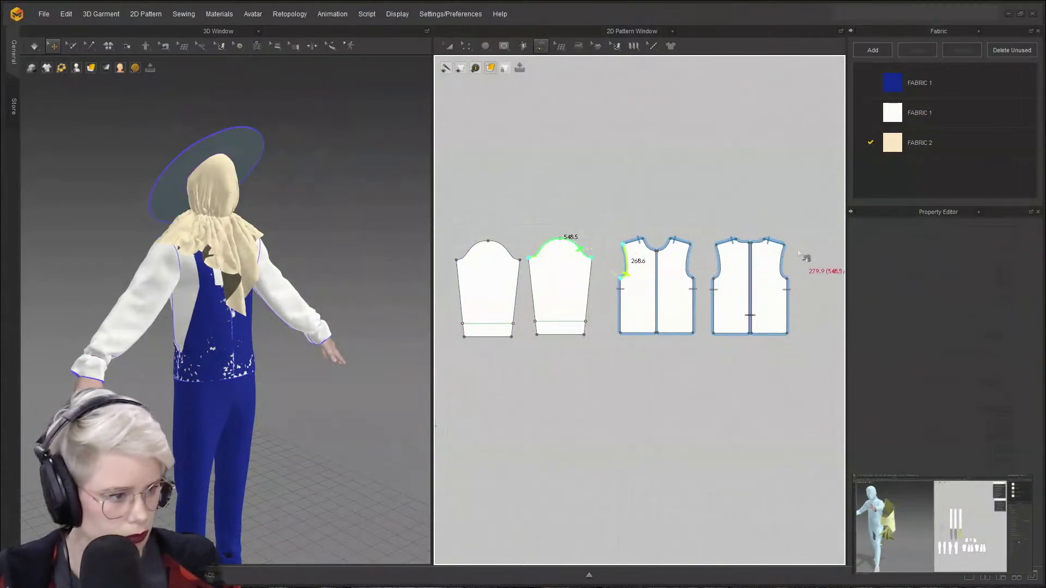
pyautogui.click(793, 282)
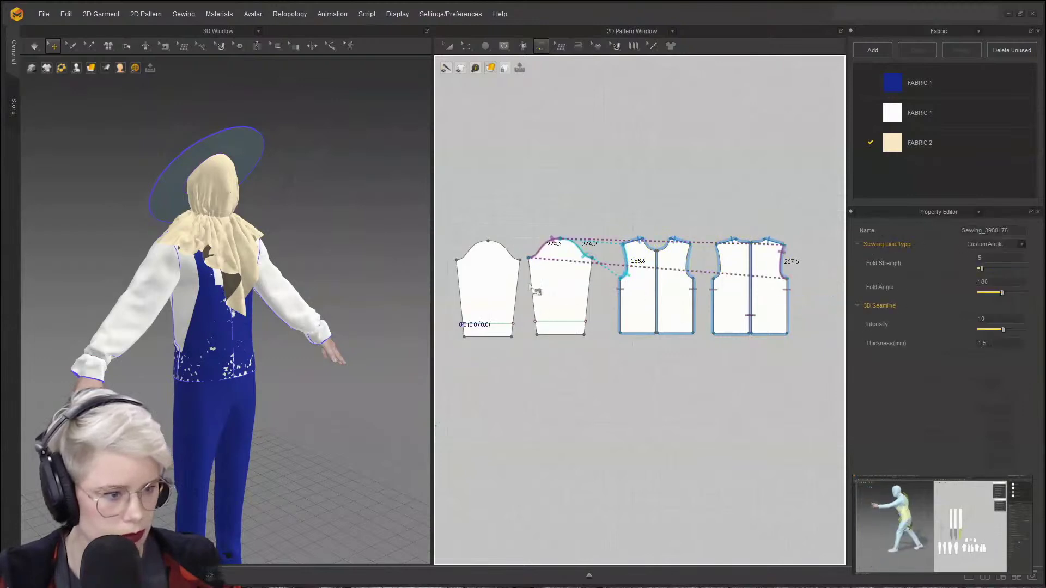
# - Link the two cloned sleeves as symmetric patterns with sewing
pyautogui.press('a')
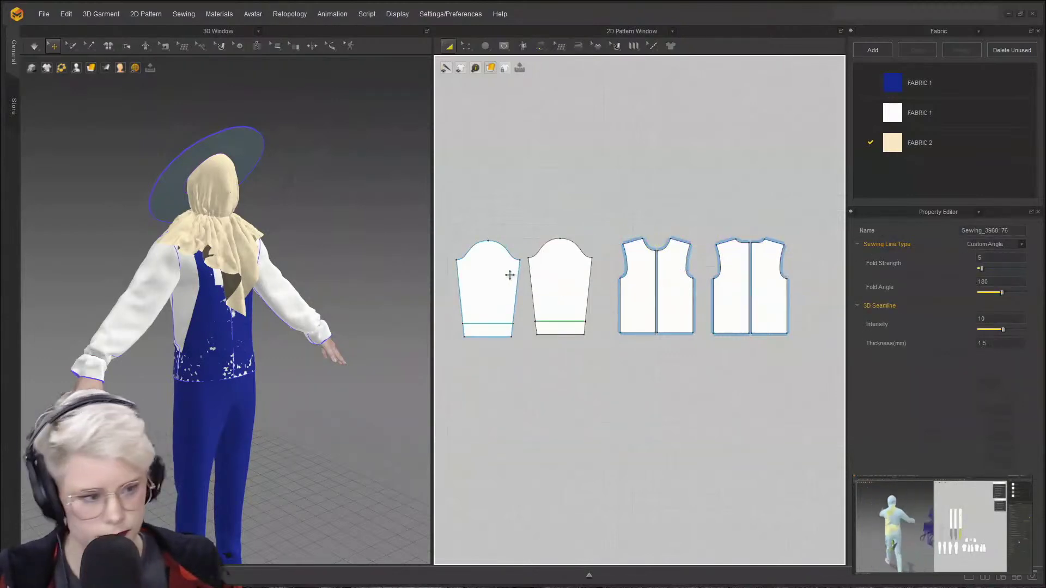
pyautogui.click(509, 276)
pyautogui.keyDown('shift'); pyautogui.click(552, 269); pyautogui.keyUp('shift')
pyautogui.rightClick(552, 269)
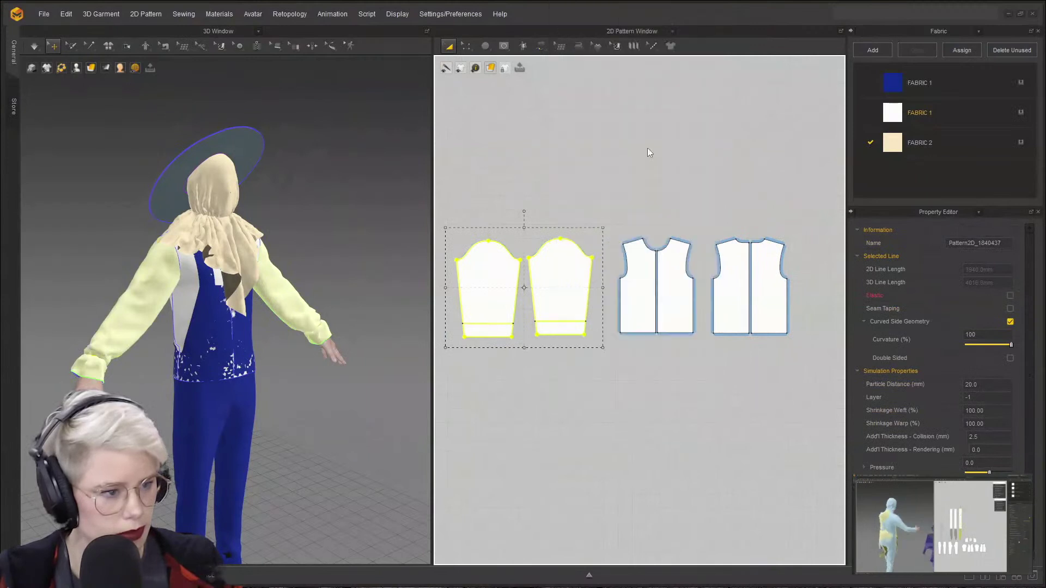
pyautogui.click(647, 148)
pyautogui.press('x')
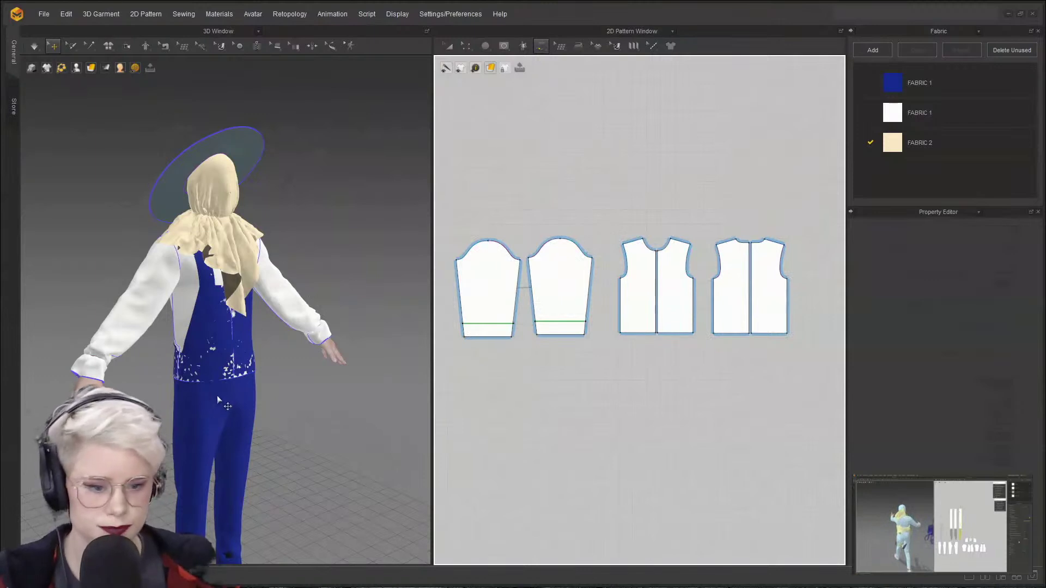
# - Simulate the garment to drape the cloned shirt with its newly attached sleeves, then inspect it from behind
pyautogui.press('space')
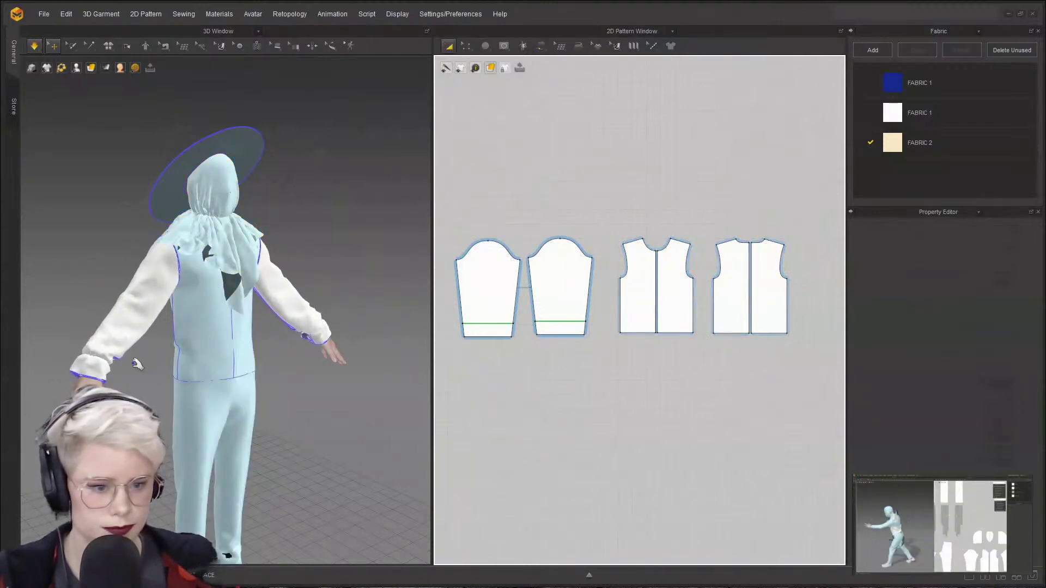
pyautogui.press('space')
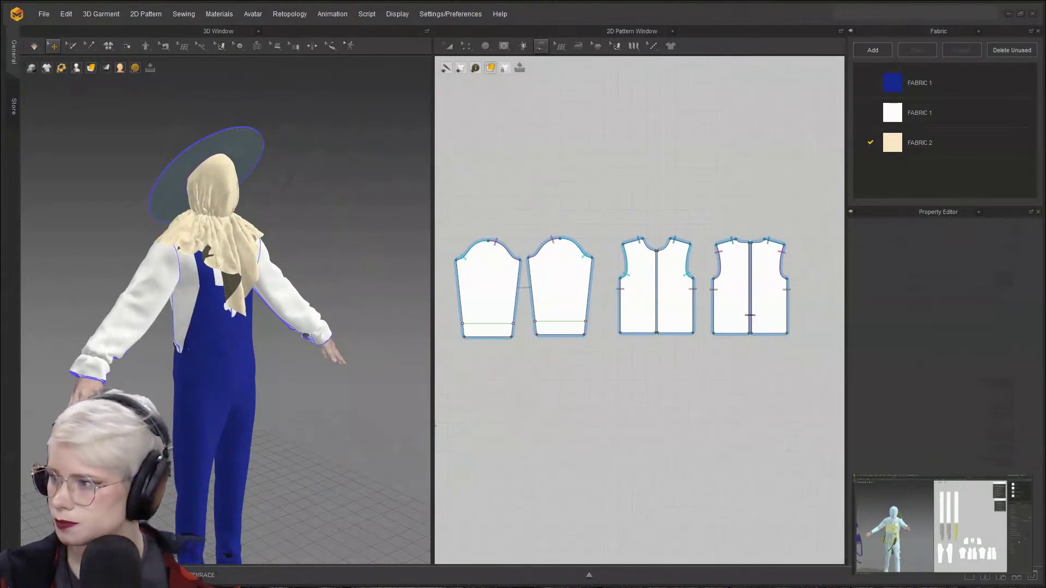
pyautogui.moveTo(184, 372); pyautogui.dragTo(158, 398, button='right')
pyautogui.scroll(3, 240, 428)
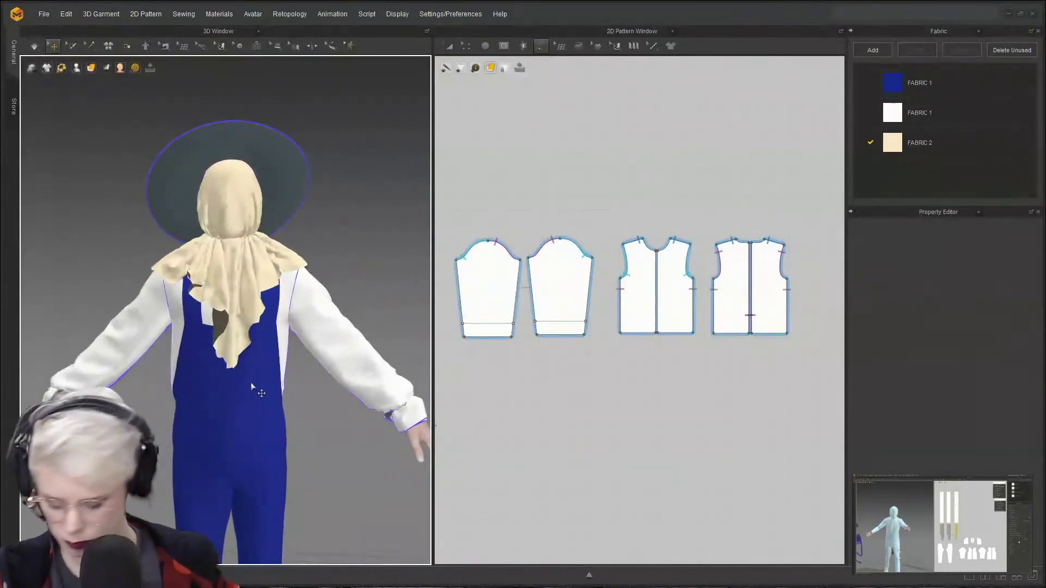
# - Delete the internal cuff line from the linked cloned sleeves
pyautogui.press('n')
pyautogui.scroll(5, 567, 253)
pyautogui.moveTo(563, 245); pyautogui.dragTo(639, 206, button='middle')
pyautogui.press('z')
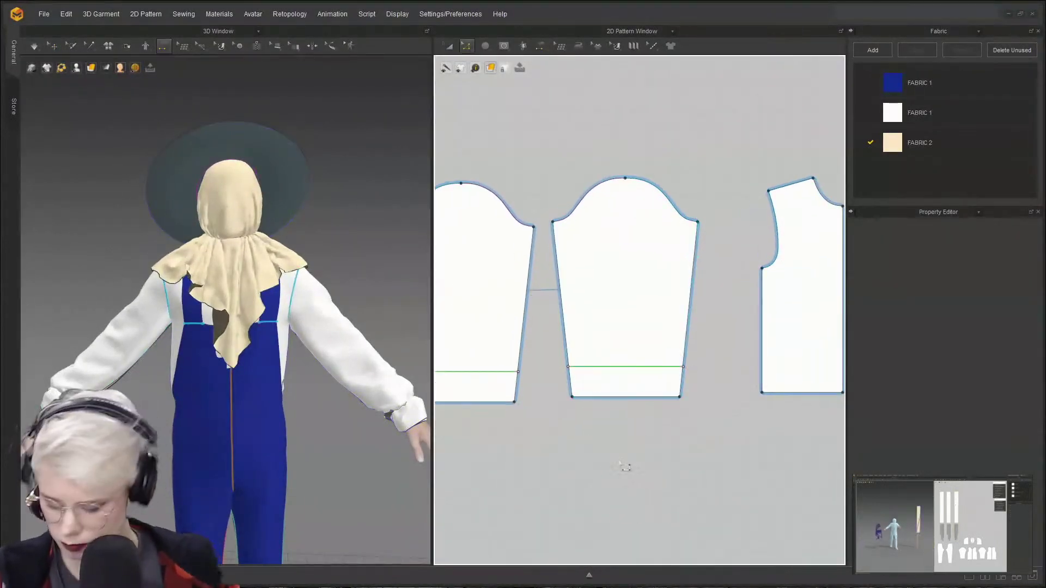
pyautogui.click(642, 366)
pyautogui.press('Delete')
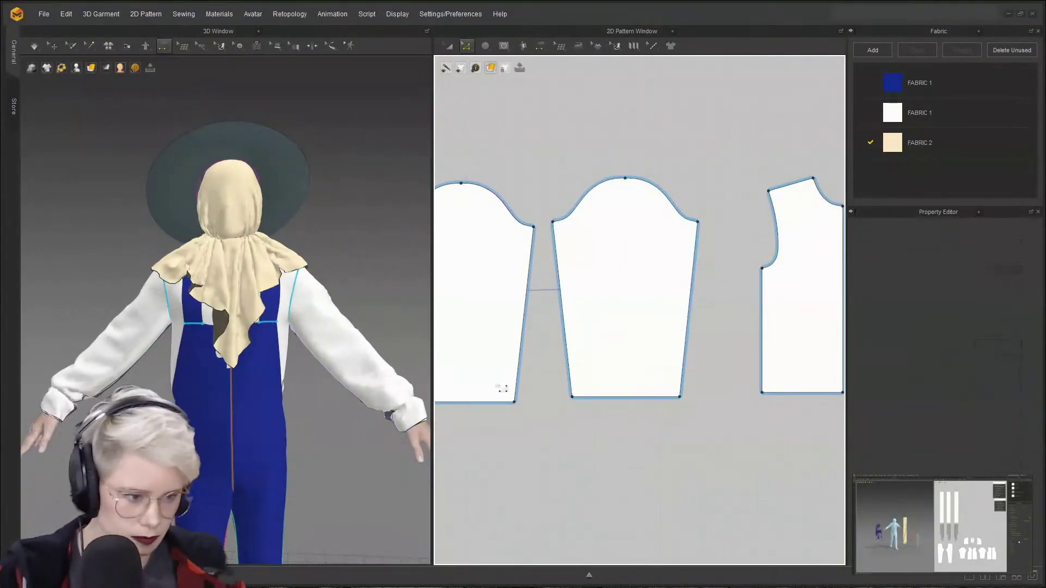
# - Simulate the garment with the cuff lines removed and view the whole figure from behind
pyautogui.scroll(-5, 688, 423)
pyautogui.moveTo(688, 423); pyautogui.dragTo(568, 396, button='middle')
pyautogui.scroll(2, 315, 382)
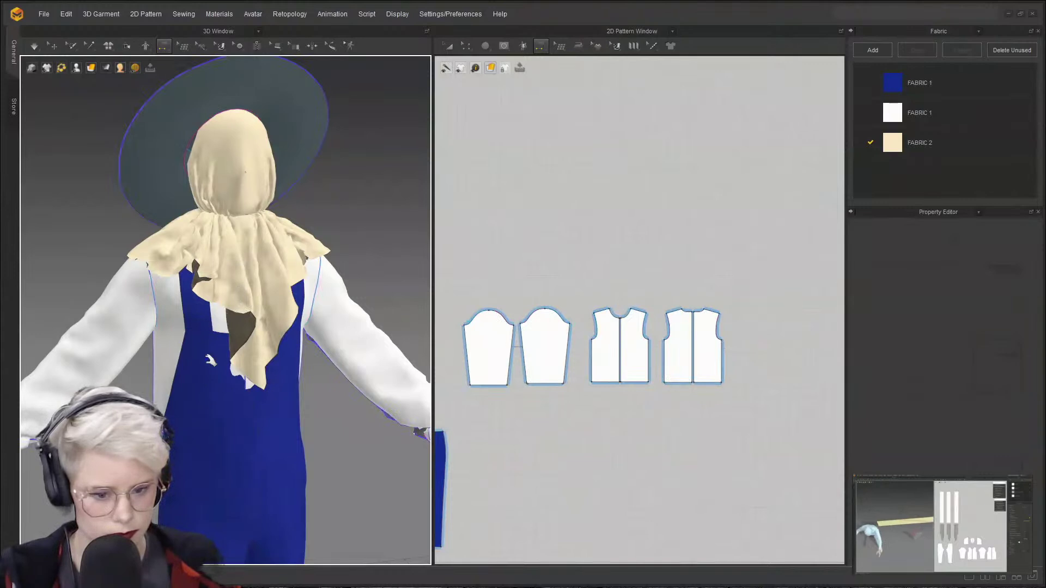
pyautogui.press('space')
pyautogui.scroll(-5, 211, 360)
pyautogui.moveTo(182, 376); pyautogui.dragTo(194, 276, button='middle')
pyautogui.moveTo(239, 137); pyautogui.dragTo(187, 261, button='middle')
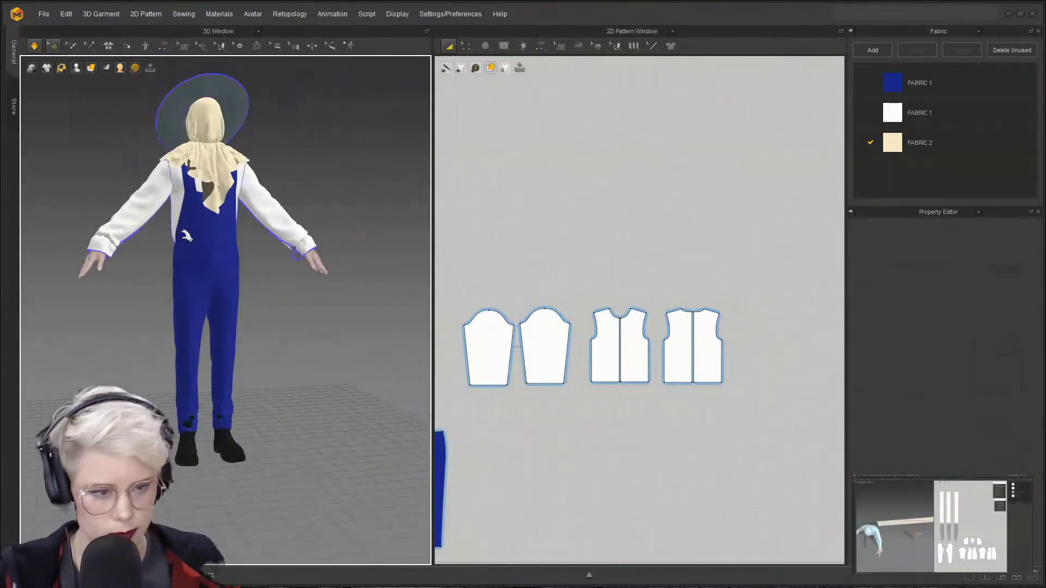
# - Sew the two long underarm edges of the cloned sleeve together
pyautogui.press('n')
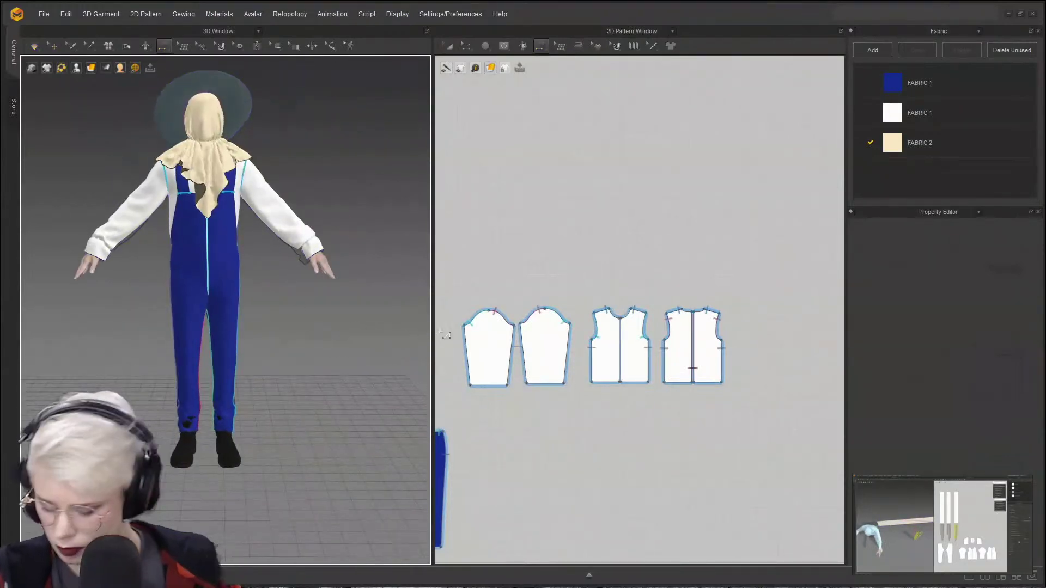
pyautogui.click(567, 356)
pyautogui.click(524, 357)
# - Simulate the garment to close the sewn underarm seams of the cloned sleeves
pyautogui.moveTo(128, 224); pyautogui.dragTo(157, 258, button='middle')
pyautogui.scroll(3, 156, 257)
pyautogui.scroll(2, 156, 257)
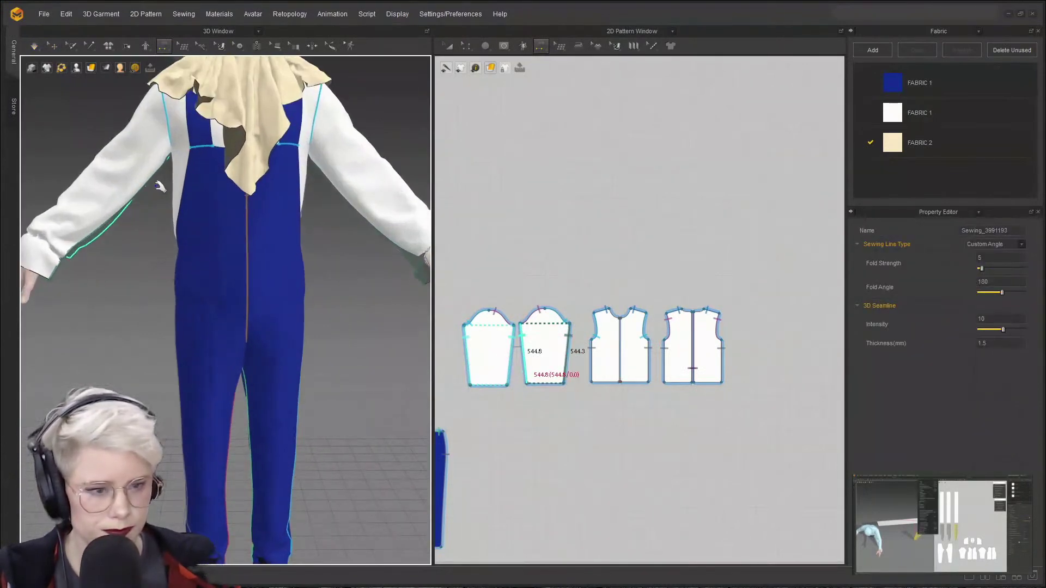
pyautogui.press('space')
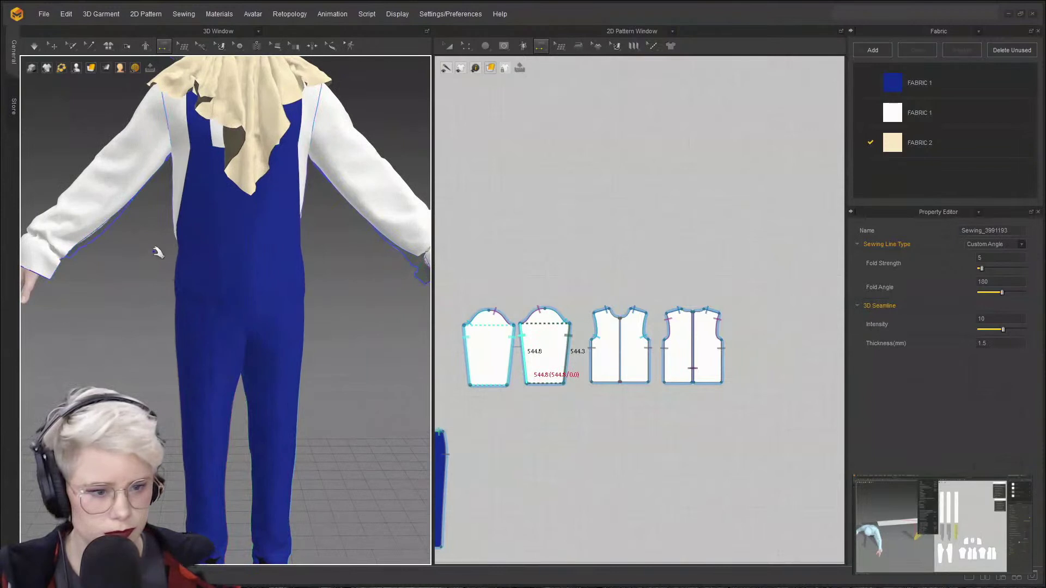
pyautogui.scroll(-2, 157, 251)
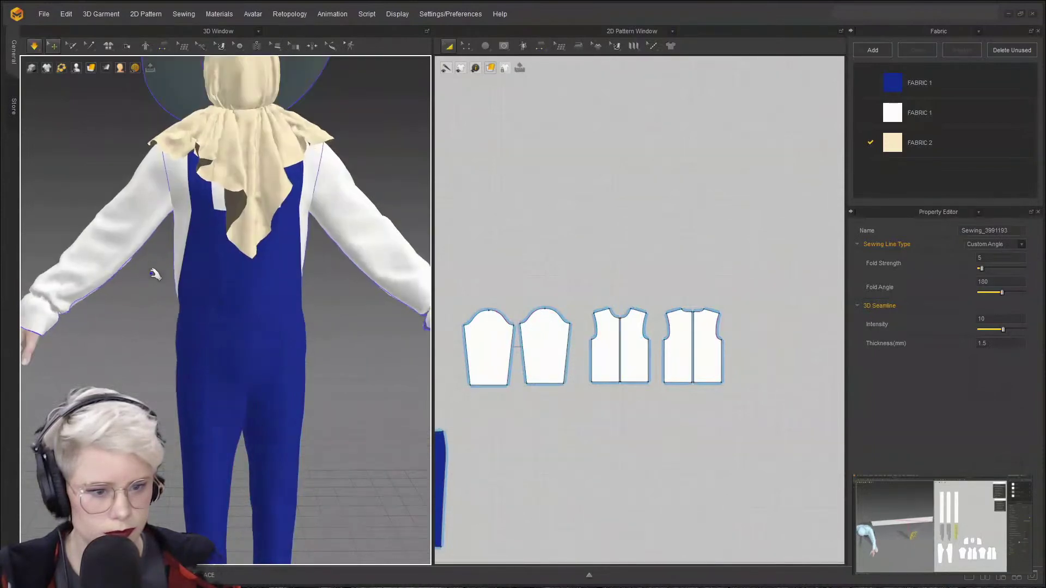
# - Check the simulation layer values of the hood cape and the dungarees' leg
pyautogui.scroll(-2, 149, 275)
pyautogui.press('n')
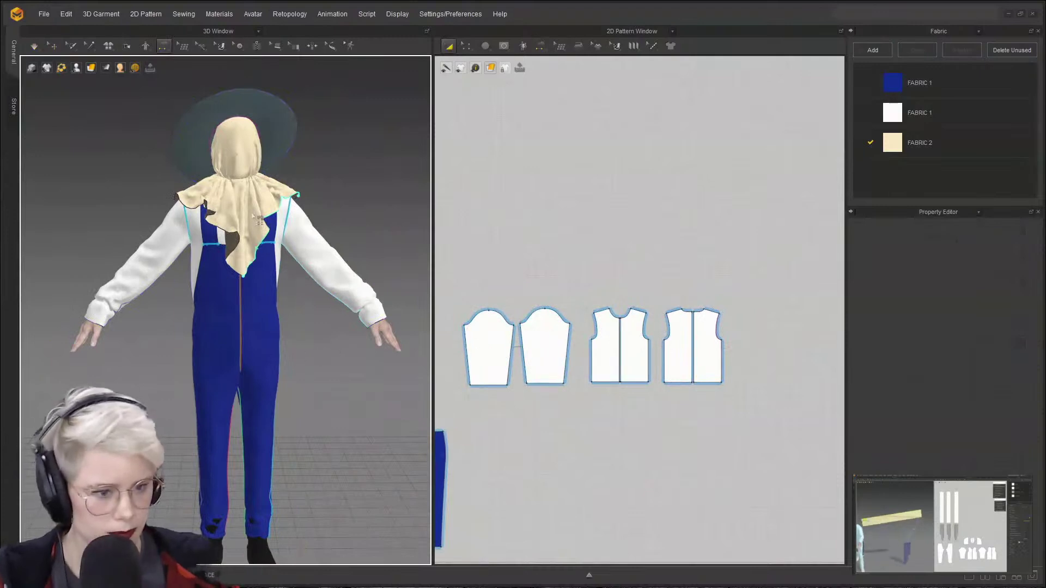
pyautogui.click(53, 48)
pyautogui.click(242, 229)
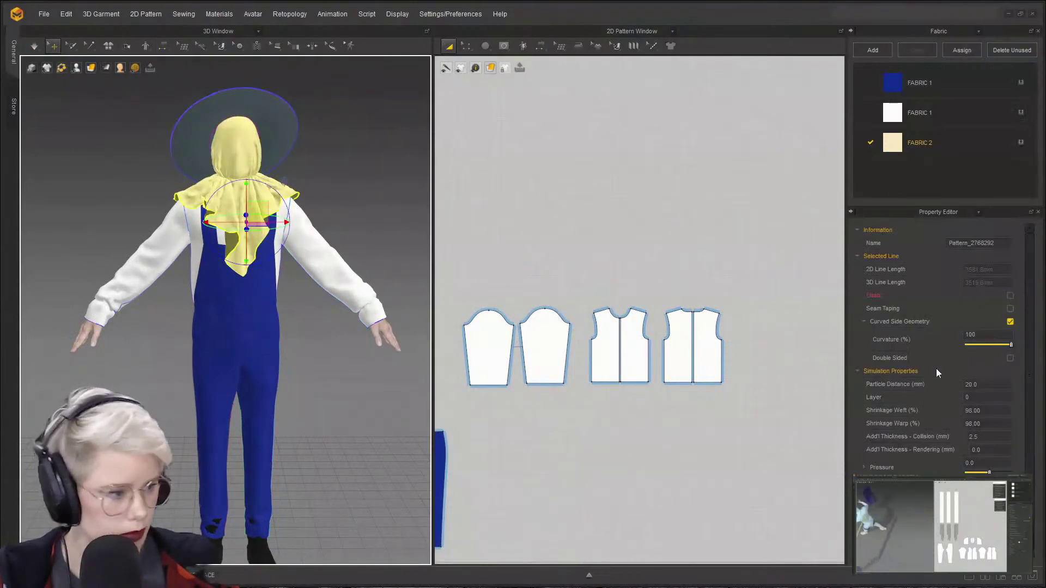
pyautogui.click(419, 284)
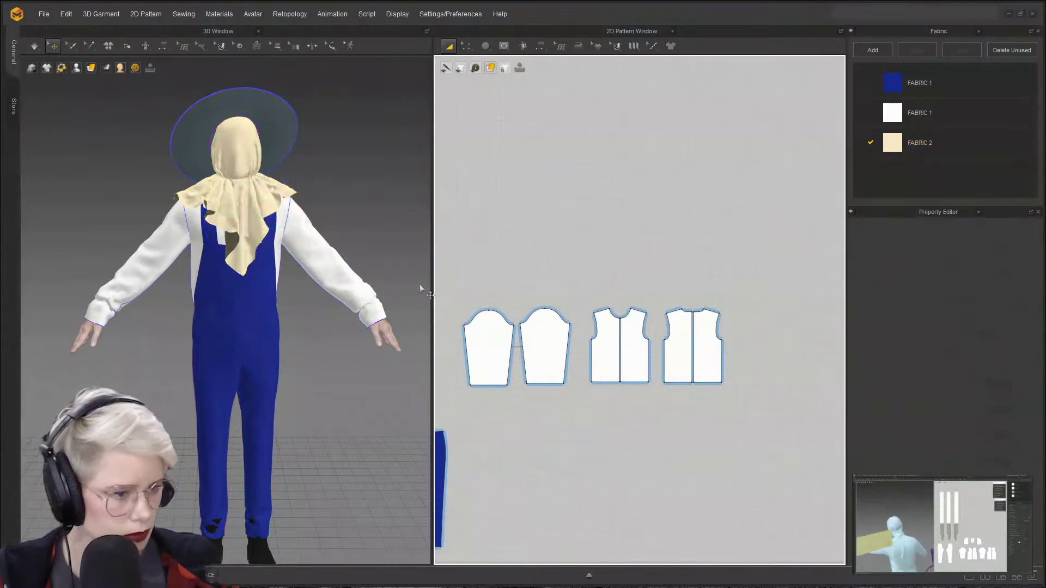
pyautogui.click(215, 283)
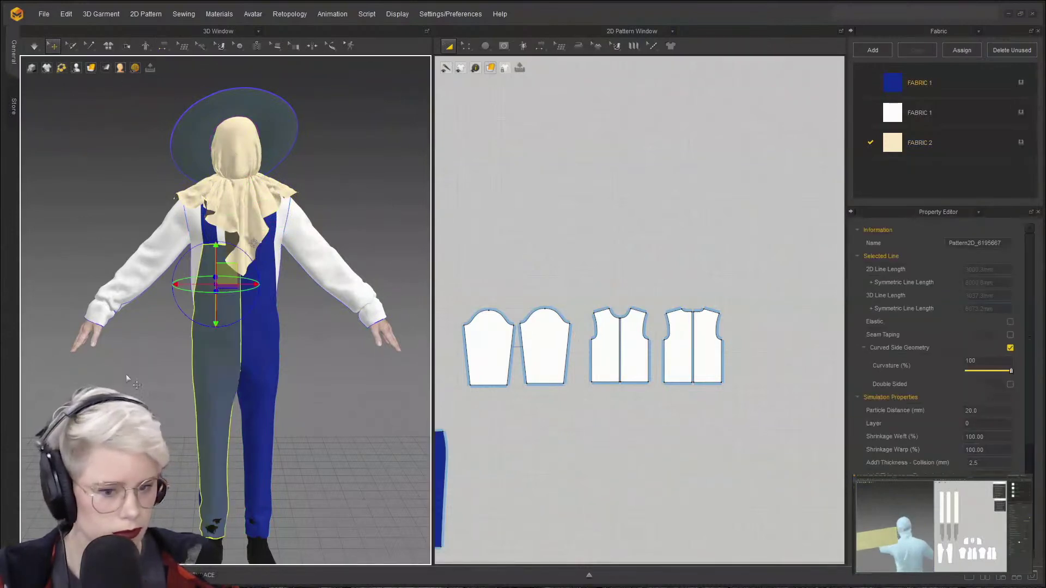
pyautogui.click(524, 206)
pyautogui.scroll(3, 511, 371)
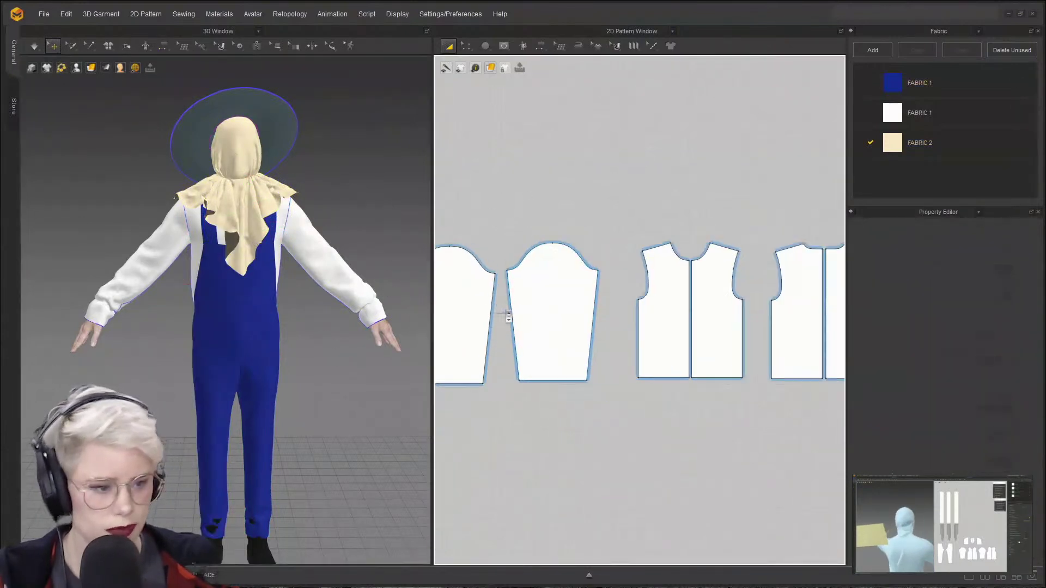
pyautogui.scroll(-3, 509, 317)
# - Merge the two halves of the cloned shirt's back into one piece along the centre line
pyautogui.click(593, 336)
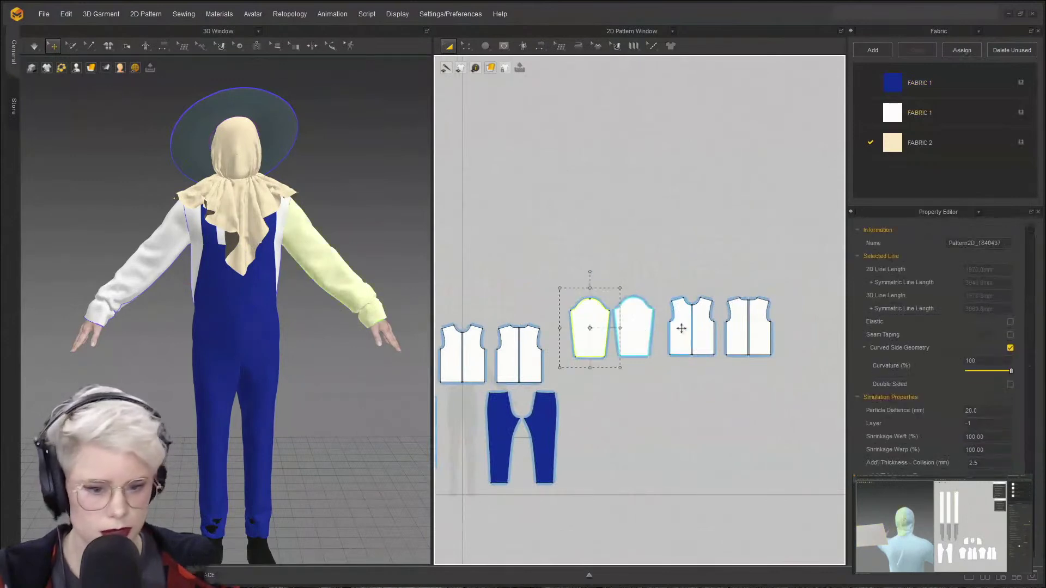
pyautogui.keyDown('shift'); pyautogui.click(651, 335); pyautogui.keyUp('shift')
pyautogui.keyDown('shift'); pyautogui.click(708, 324); pyautogui.keyUp('shift')
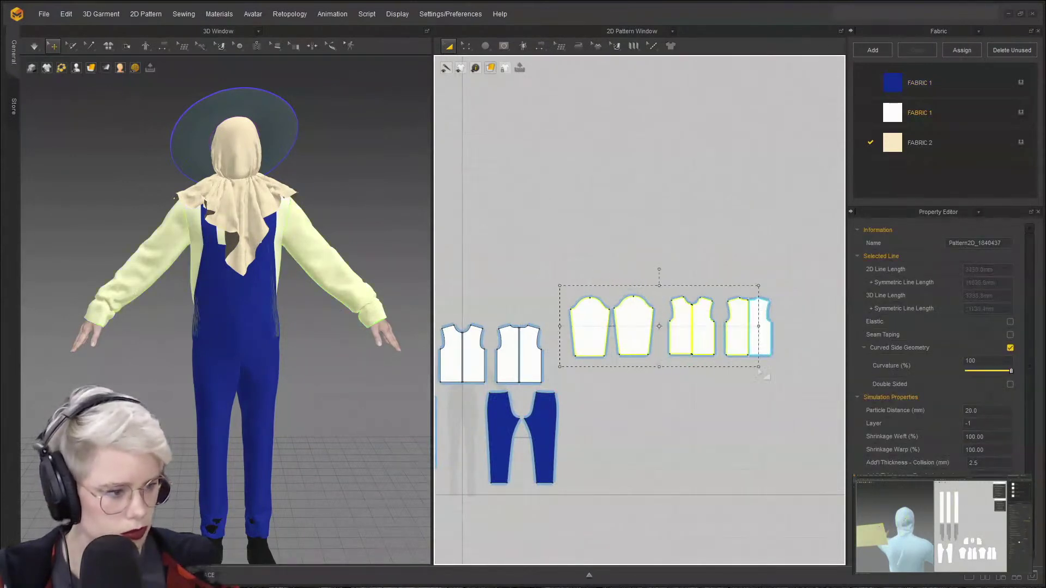
pyautogui.press('z')
pyautogui.scroll(5, 727, 333)
pyautogui.rightClick(678, 334)
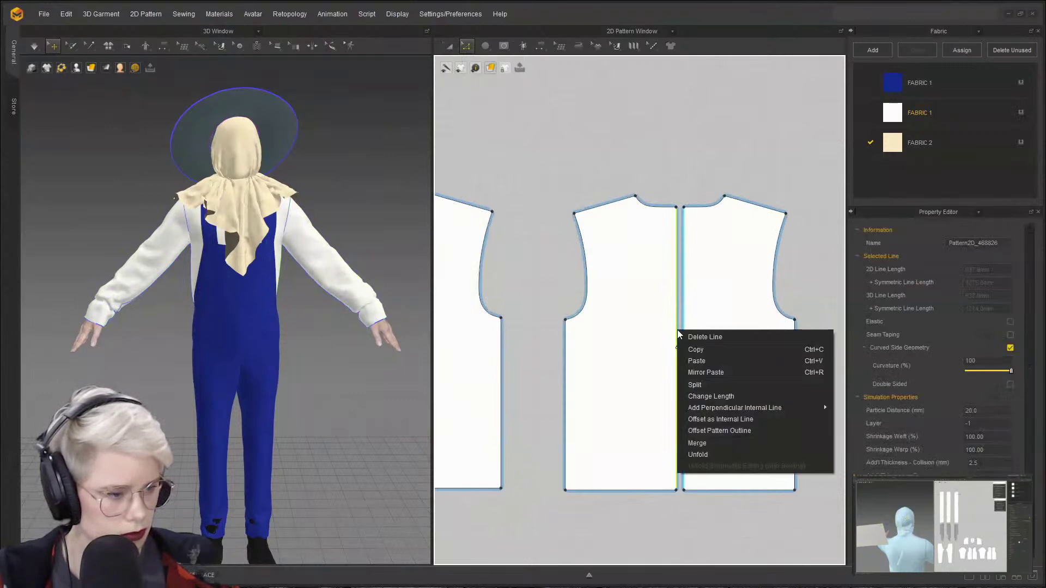
pyautogui.click(726, 443)
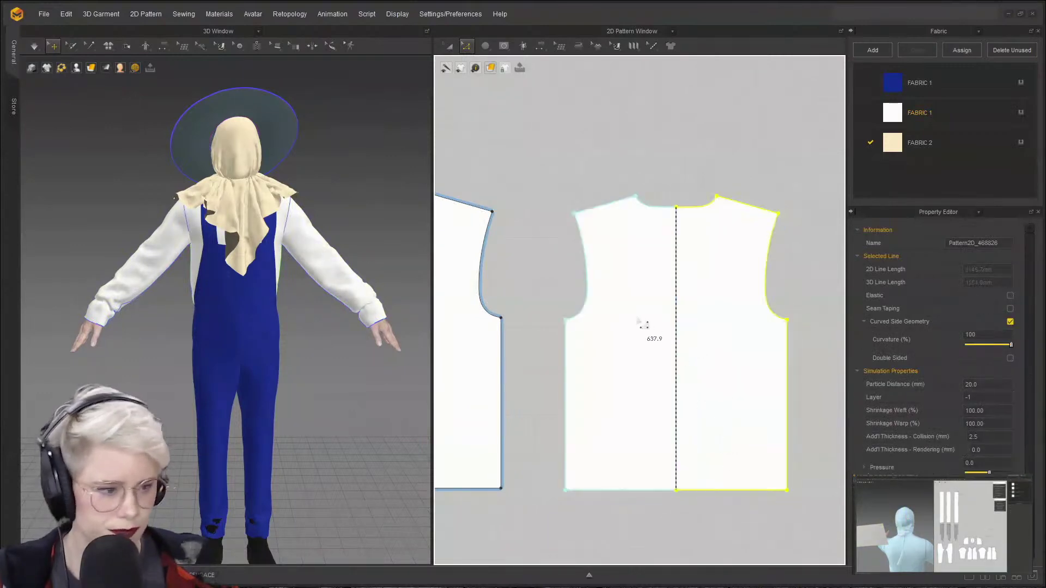
# - Set the simulation layer of all cloned shirt pieces, sleeves, front and back, to 1
pyautogui.scroll(-4, 643, 327)
pyautogui.press('a')
pyautogui.moveTo(586, 278); pyautogui.dragTo(637, 283, button='middle')
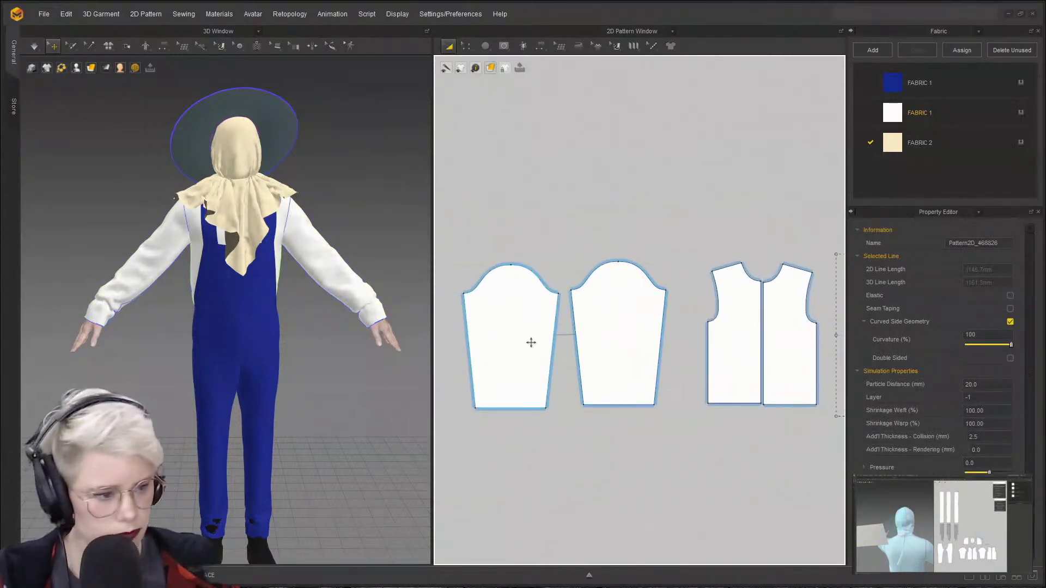
pyautogui.click(530, 343)
pyautogui.keyDown('shift'); pyautogui.click(610, 334); pyautogui.keyUp('shift')
pyautogui.keyDown('shift'); pyautogui.click(732, 336); pyautogui.keyUp('shift')
pyautogui.keyDown('shift'); pyautogui.click(802, 327); pyautogui.keyUp('shift')
pyautogui.scroll(-2, 802, 328)
pyautogui.moveTo(802, 327); pyautogui.dragTo(626, 351, button='middle')
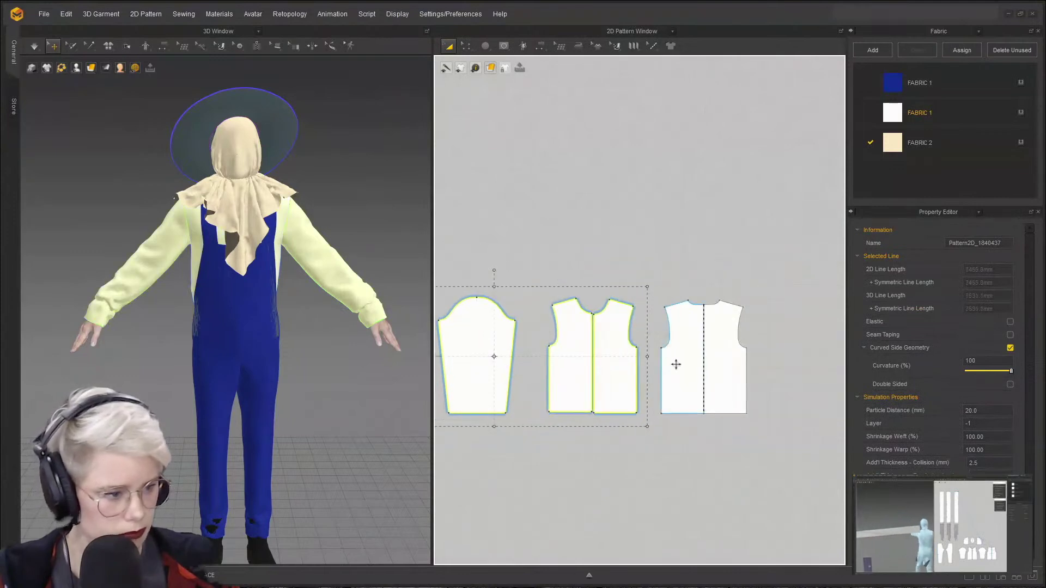
pyautogui.keyDown('shift'); pyautogui.click(677, 364); pyautogui.keyUp('shift')
pyautogui.doubleClick(1004, 422)
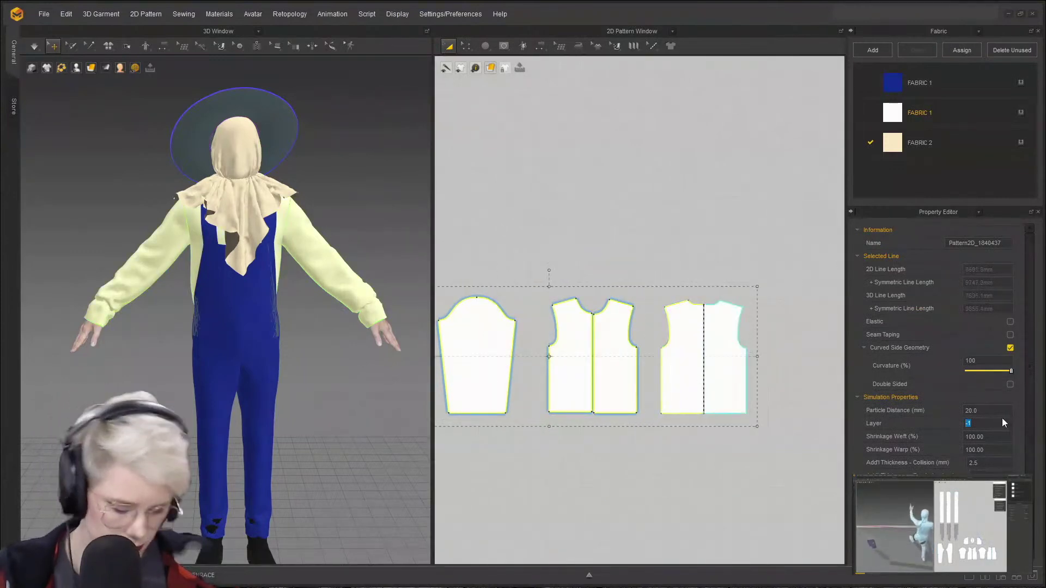
pyautogui.write('1')
pyautogui.press('Return')
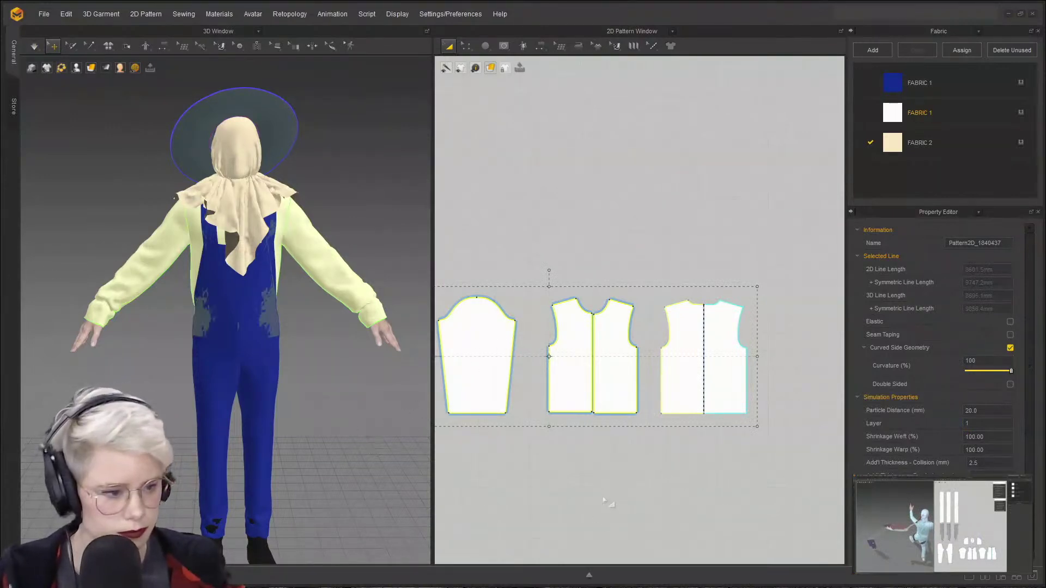
pyautogui.click(603, 463)
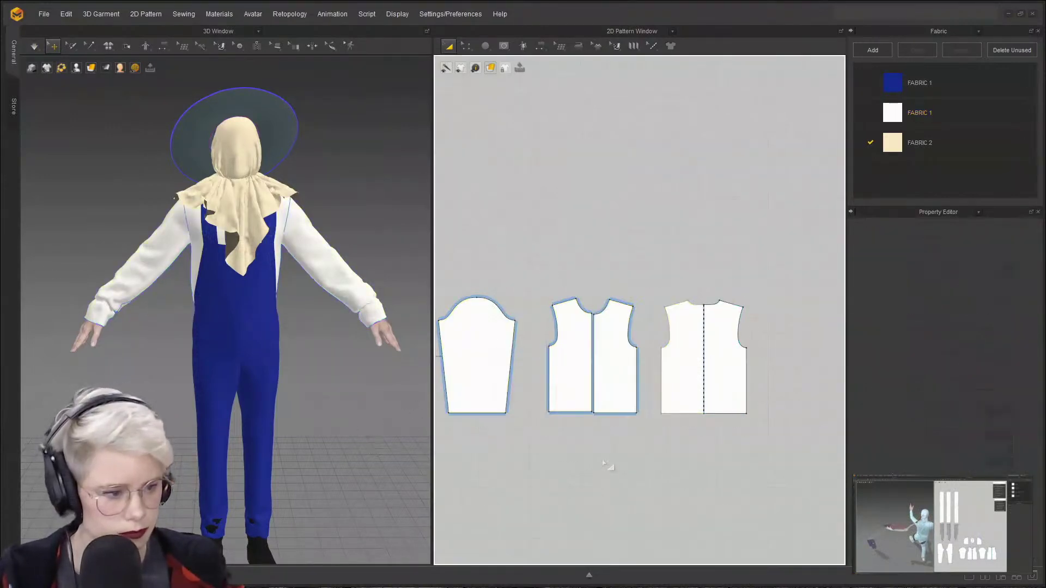
# - Check the hat's layer and set the hood cape's simulation layer to 9
pyautogui.click(256, 309)
pyautogui.click(240, 217)
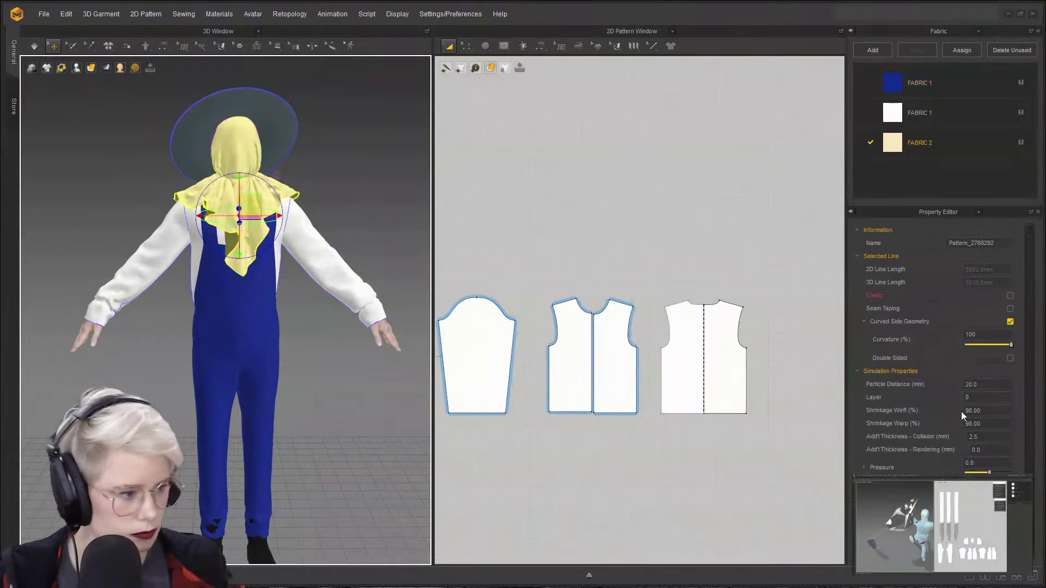
pyautogui.click(265, 125)
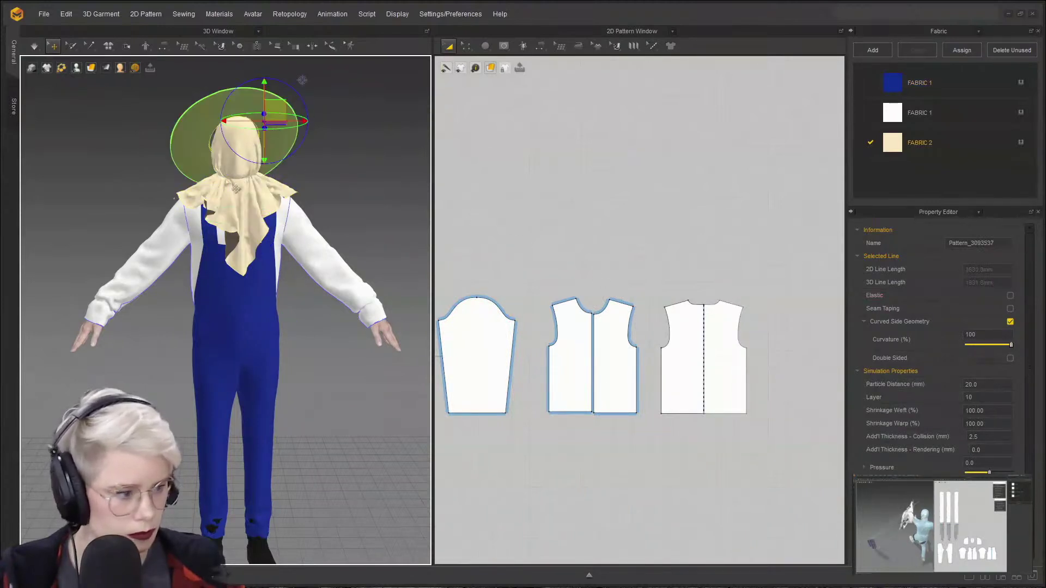
pyautogui.click(222, 196)
pyautogui.click(991, 397)
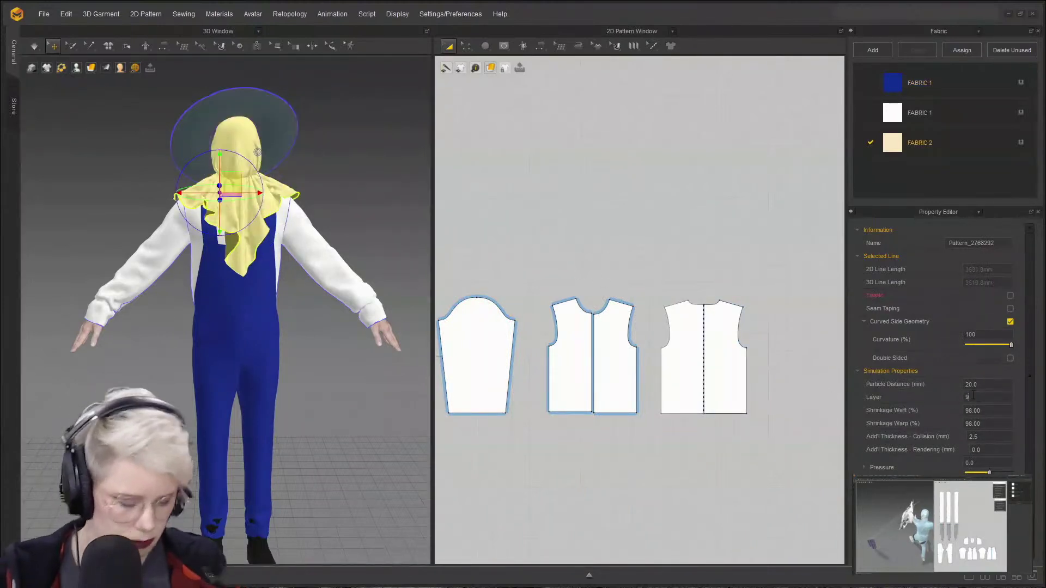
pyautogui.scroll(3, 684, 294)
pyautogui.scroll(-6, 630, 325)
# - Compare the simulation layers of the cloned shirt pieces and the dungarees' legs
pyautogui.click(553, 292)
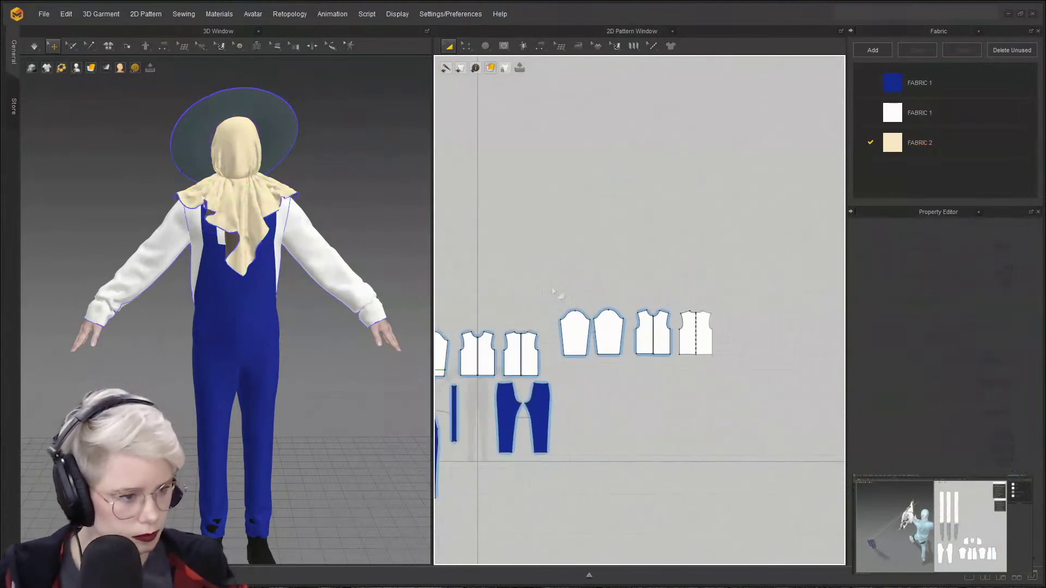
pyautogui.moveTo(754, 371); pyautogui.dragTo(757, 372)
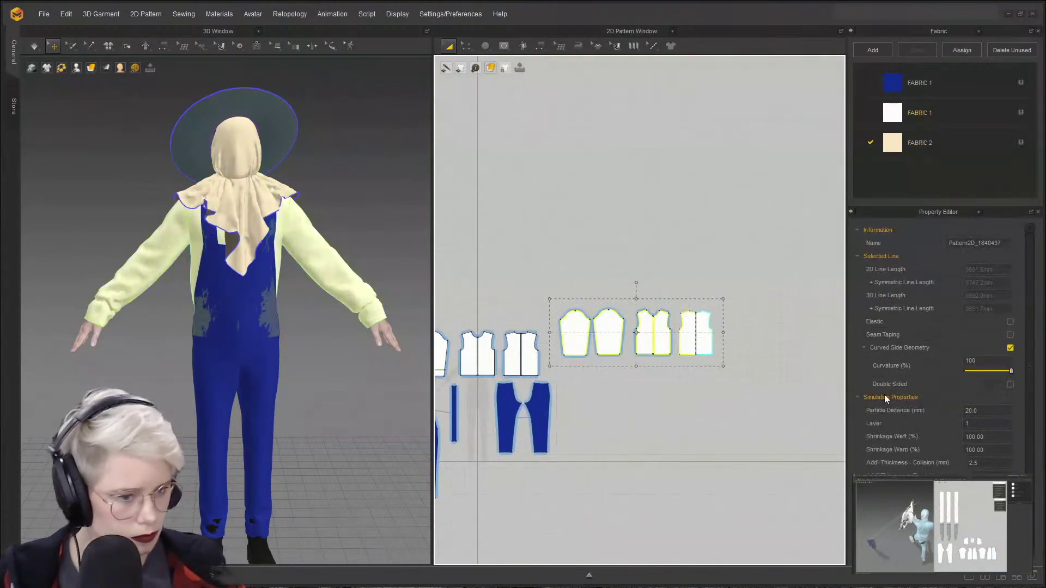
pyautogui.click(516, 434)
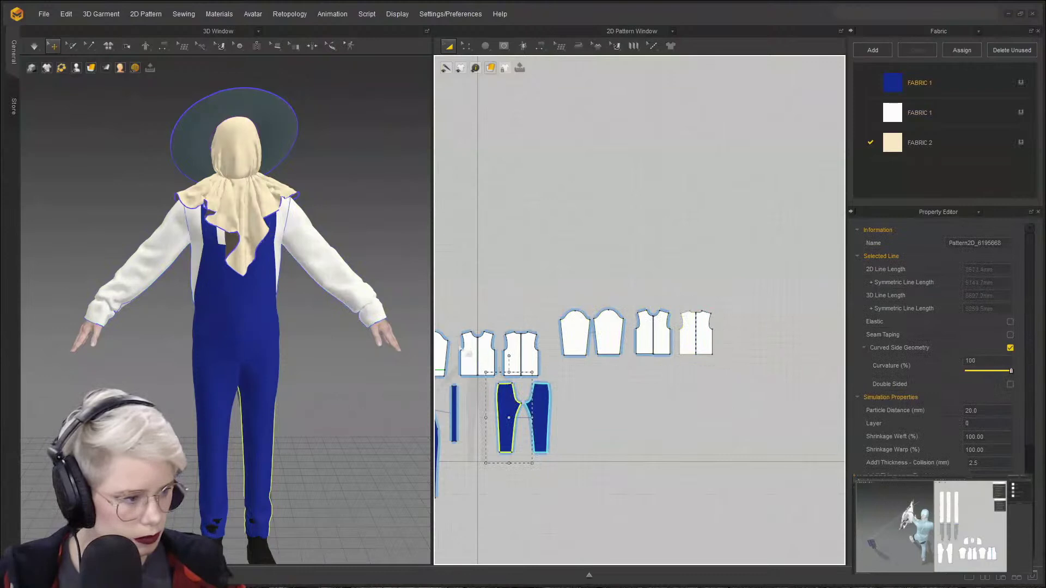
pyautogui.moveTo(552, 297); pyautogui.dragTo(762, 373)
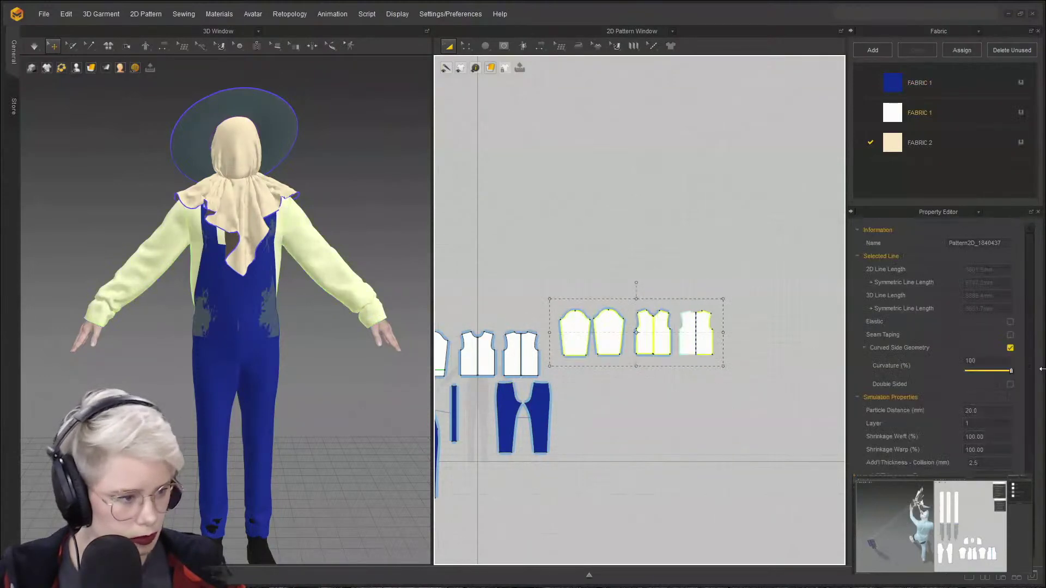
pyautogui.click(982, 424)
pyautogui.press('BackSpace')
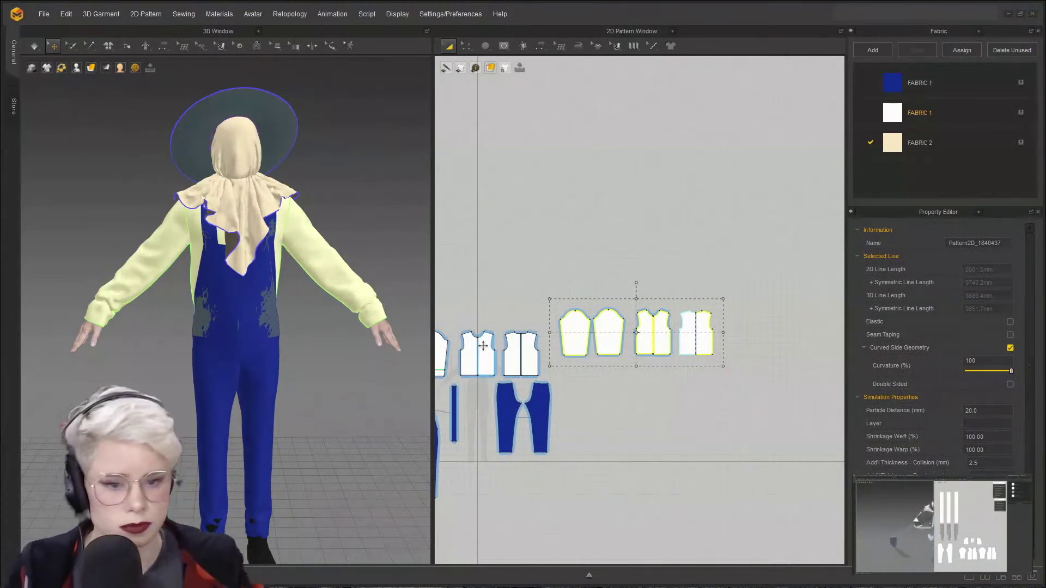
# - Look over the costume's pattern pieces and simulate the garment with the new layer values
pyautogui.scroll(-1, 362, 245)
pyautogui.moveTo(322, 267); pyautogui.dragTo(267, 239, button='middle')
pyautogui.scroll(3, 360, 241)
pyautogui.scroll(-2, 361, 241)
pyautogui.scroll(-2, 639, 243)
pyautogui.moveTo(515, 261); pyautogui.dragTo(628, 256, button='middle')
pyautogui.scroll(3, 778, 229)
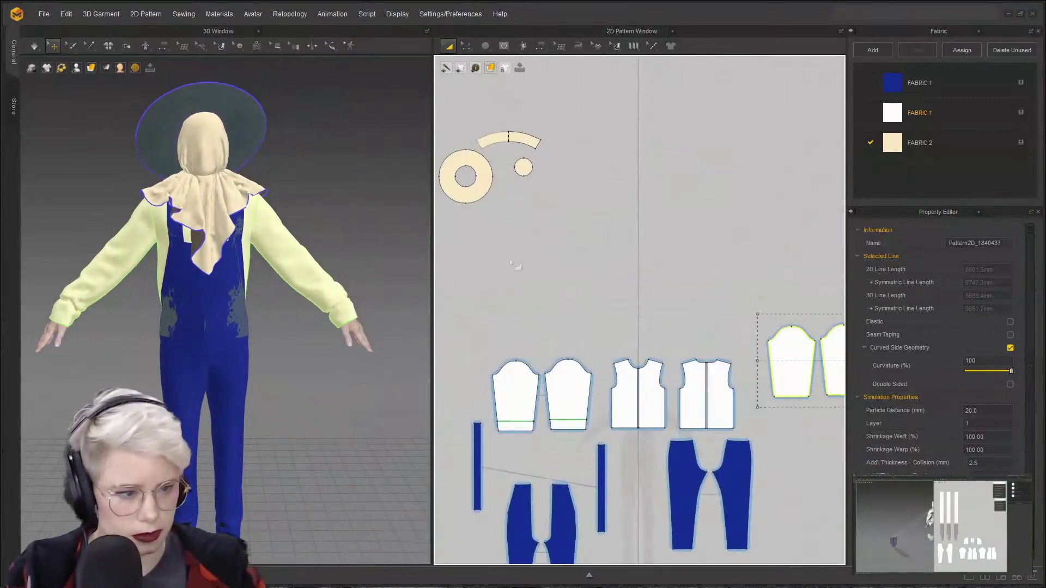
pyautogui.moveTo(514, 266); pyautogui.dragTo(645, 247, button='middle')
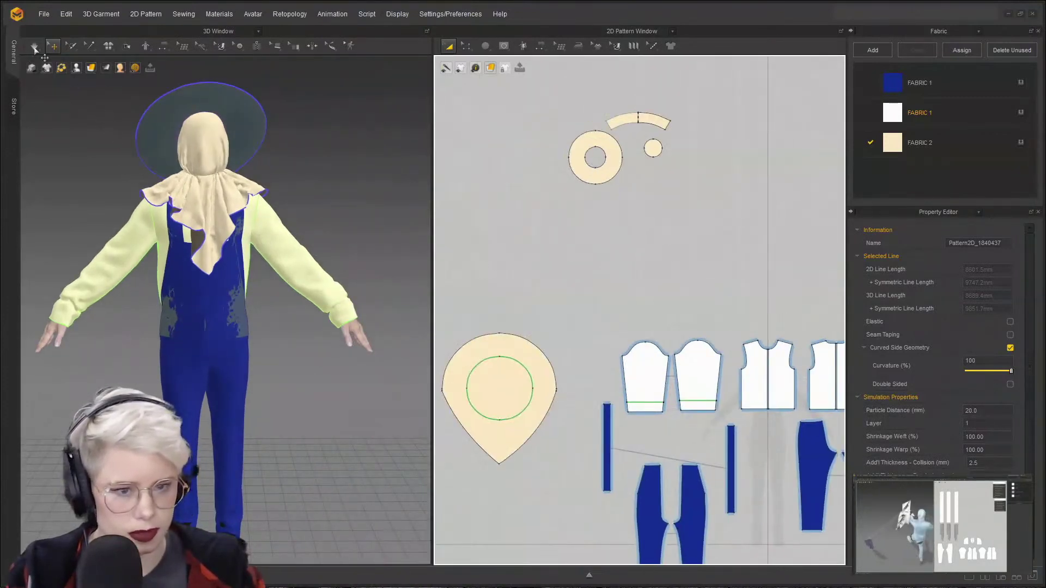
pyautogui.click(35, 48)
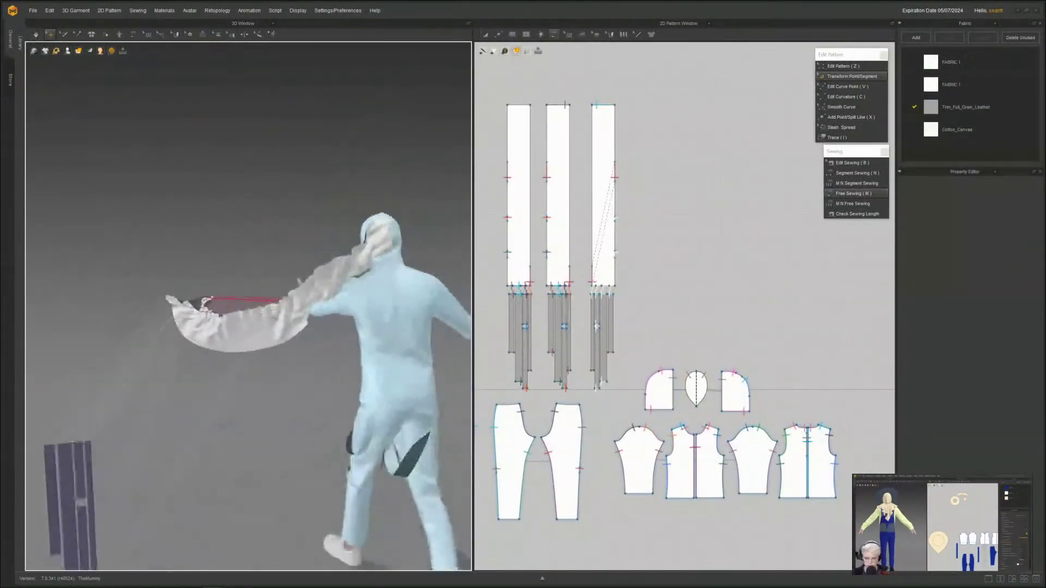
# - In the hooded base suit project, delete the diagonal seam joining the two long edges of the draped third strip
pyautogui.scroll(5, 589, 179)
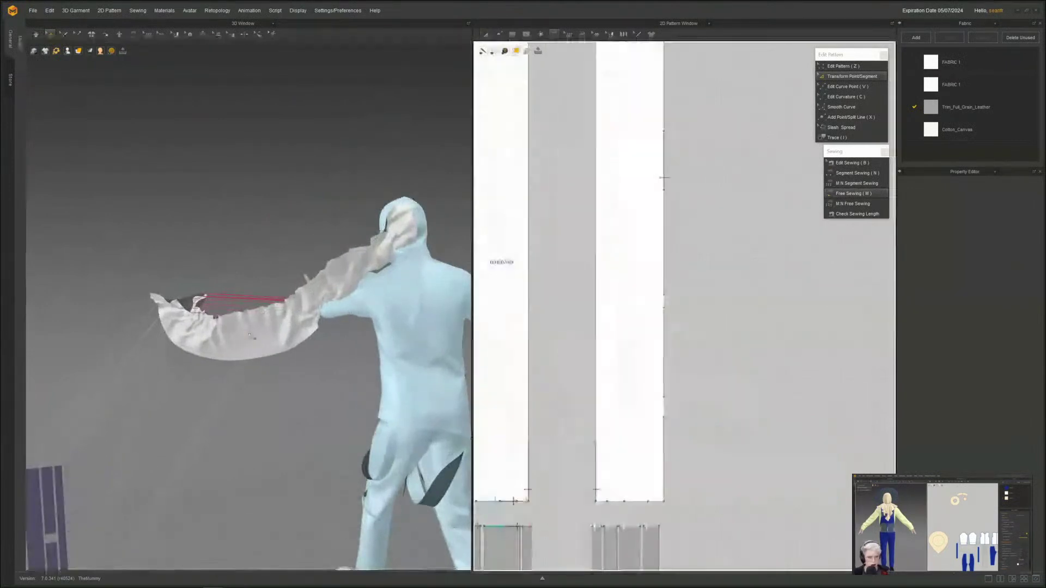
pyautogui.click(282, 310)
pyautogui.moveTo(683, 176); pyautogui.dragTo(716, 240, button='middle')
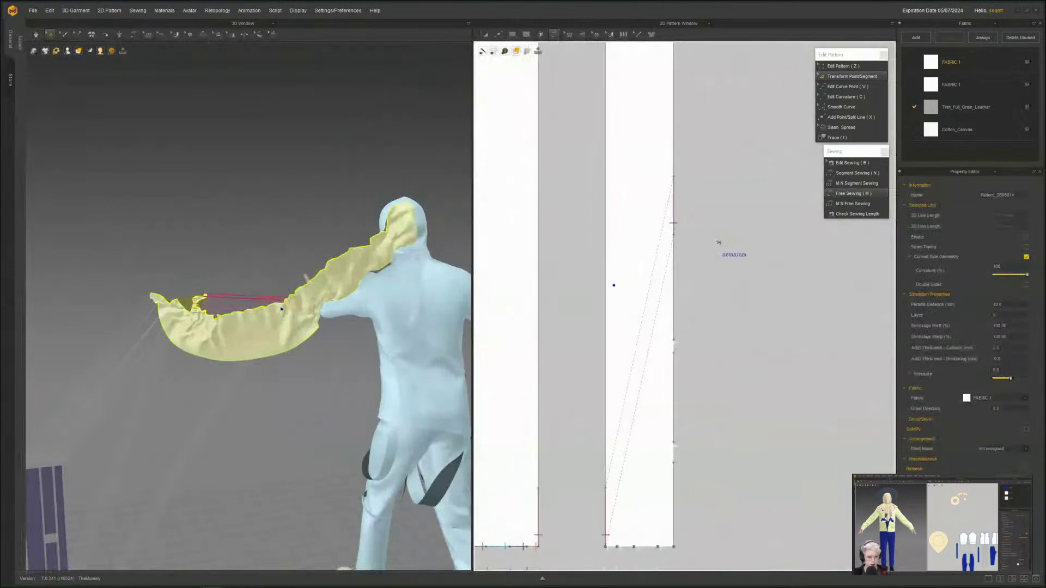
pyautogui.click(674, 208)
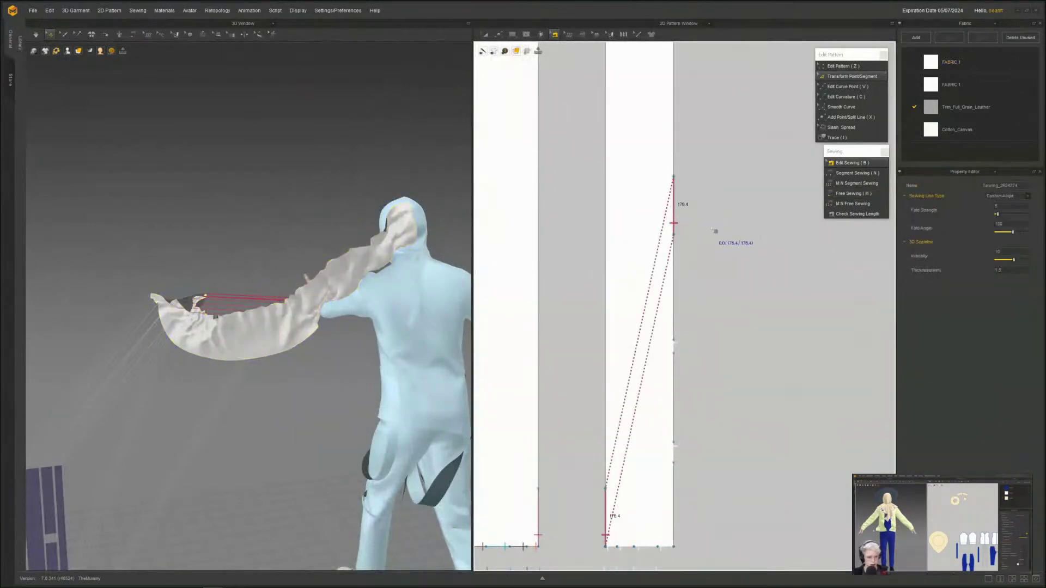
pyautogui.press('Delete')
pyautogui.scroll(-3, 429, 316)
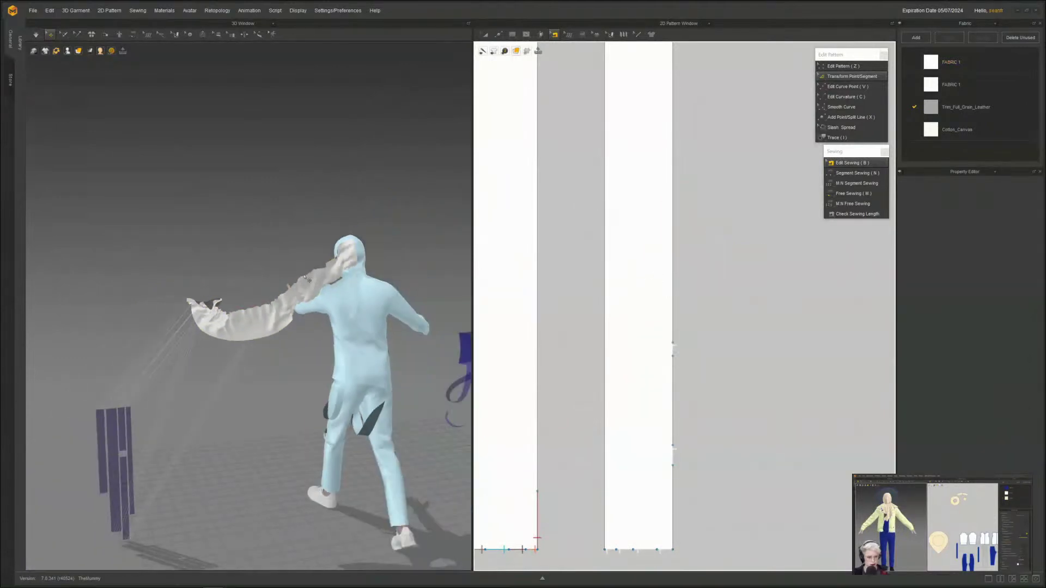
# - Assign the Trim_Full_Grain_Leather fabric to the draped third strip and to the first strip
pyautogui.moveTo(289, 194); pyautogui.dragTo(264, 246, button='right')
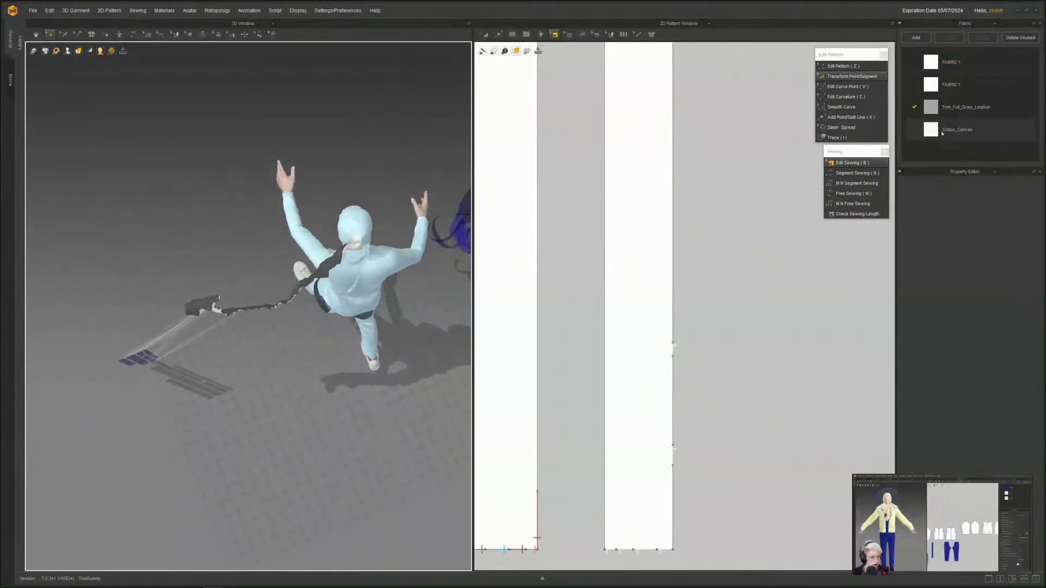
pyautogui.click(975, 108)
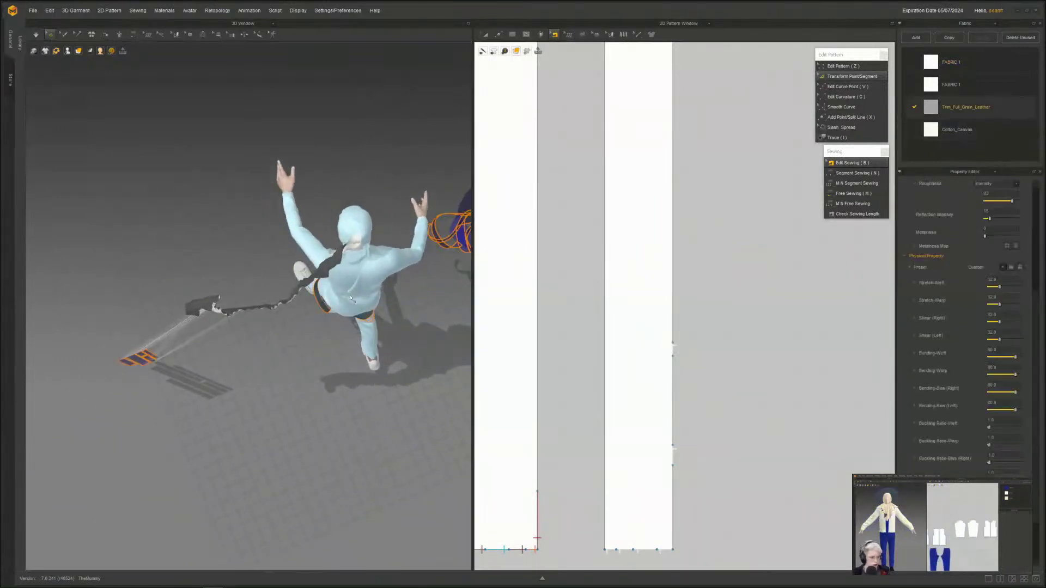
pyautogui.click(270, 309)
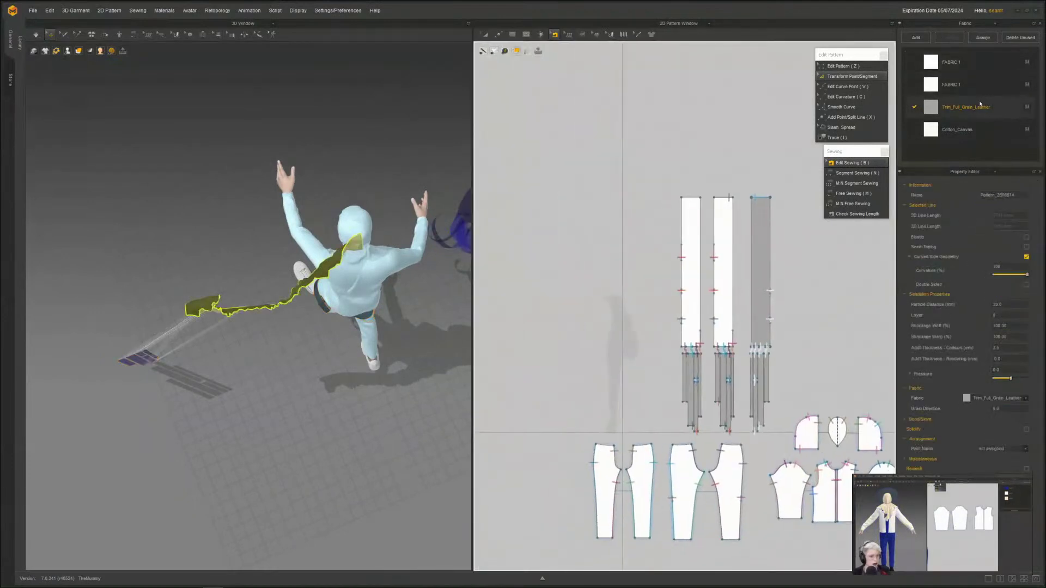
pyautogui.click(980, 105)
pyautogui.moveTo(689, 295); pyautogui.dragTo(690, 295)
# - Simulate the draped strip with the leather fabric, pulling it downward, and view it from behind the figure
pyautogui.scroll(4, 306, 357)
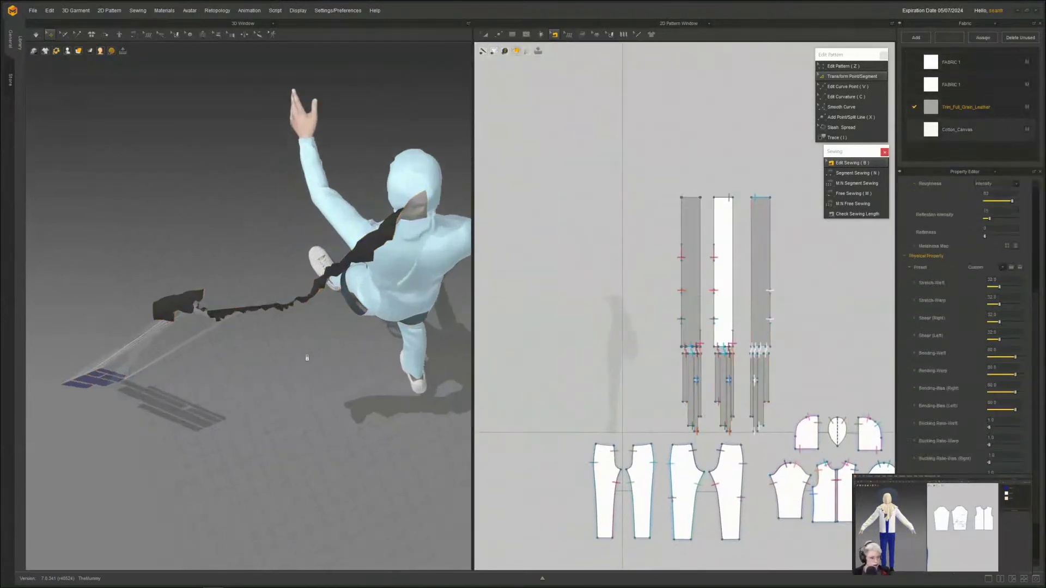
pyautogui.moveTo(306, 358); pyautogui.dragTo(311, 212, button='right')
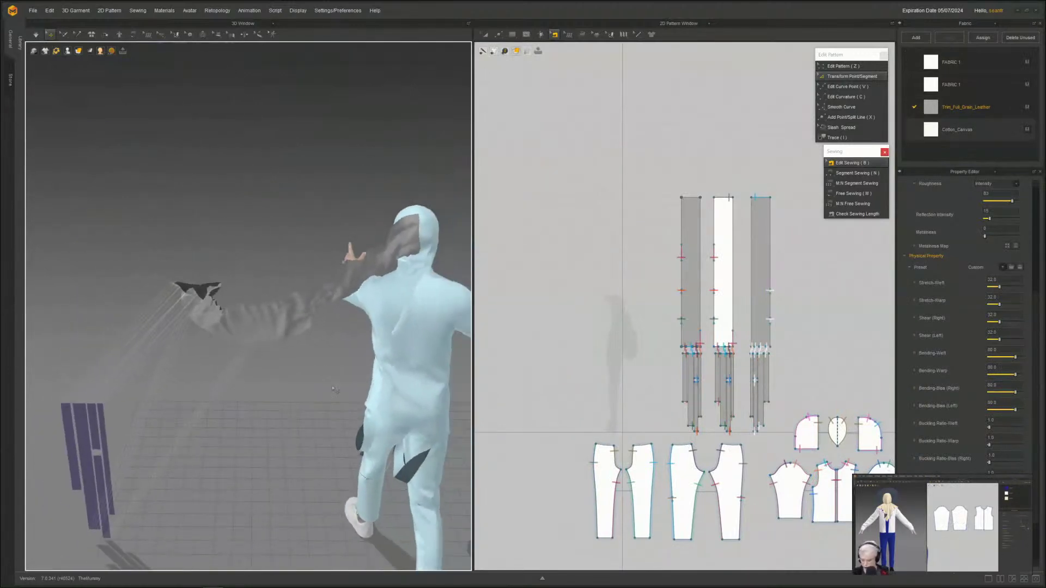
pyautogui.moveTo(310, 212); pyautogui.dragTo(218, 240, button='middle')
pyautogui.press('space')
pyautogui.moveTo(216, 335); pyautogui.dragTo(252, 387)
pyautogui.press('space')
pyautogui.press('b')
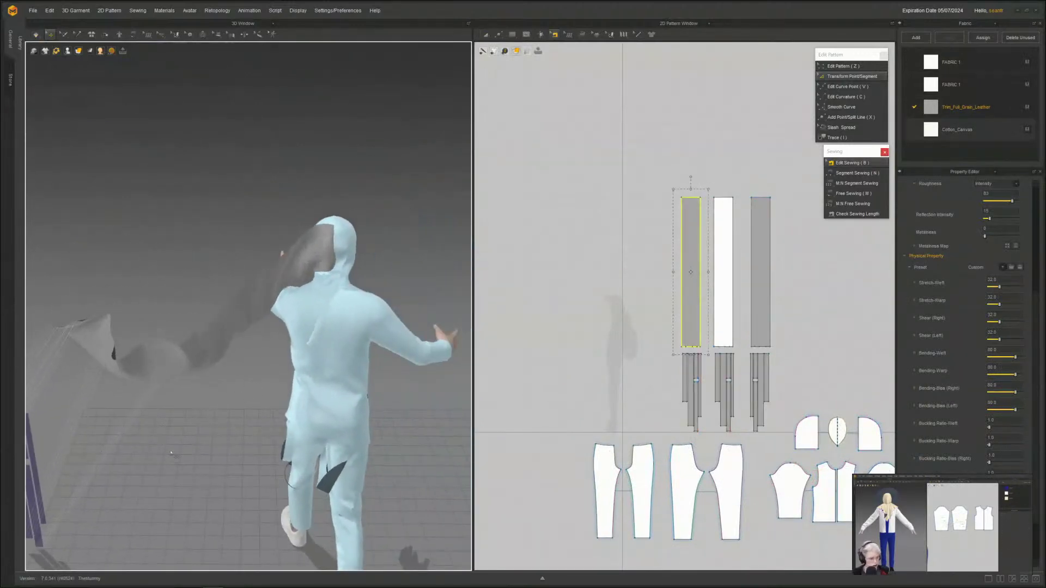
# - Set the simulation gravity to -100 and view the hanging leather strip with the lighter gravity
pyautogui.rightClick(170, 452)
pyautogui.click(193, 428)
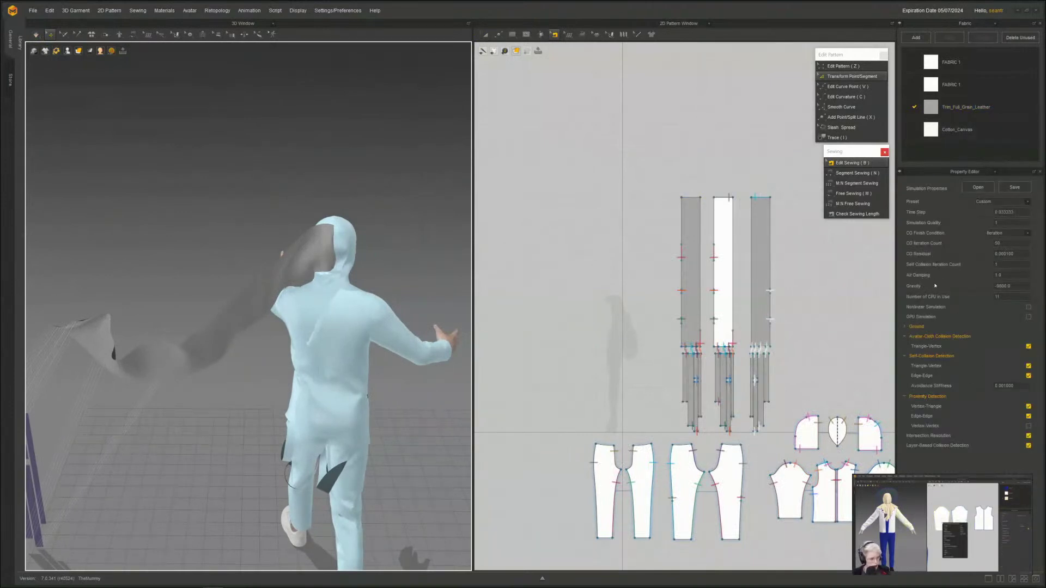
pyautogui.click(1012, 285)
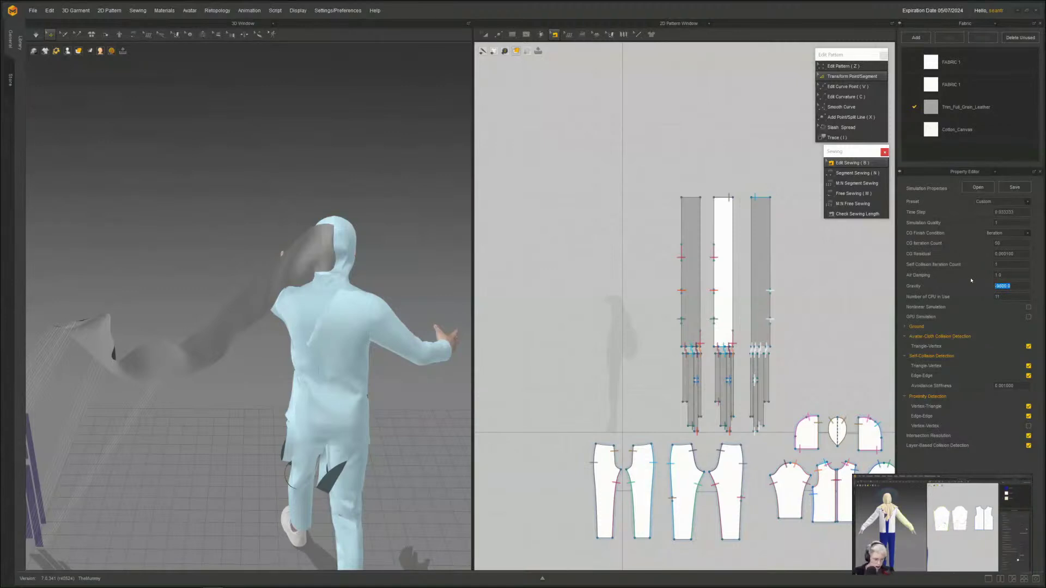
pyautogui.write('-1')
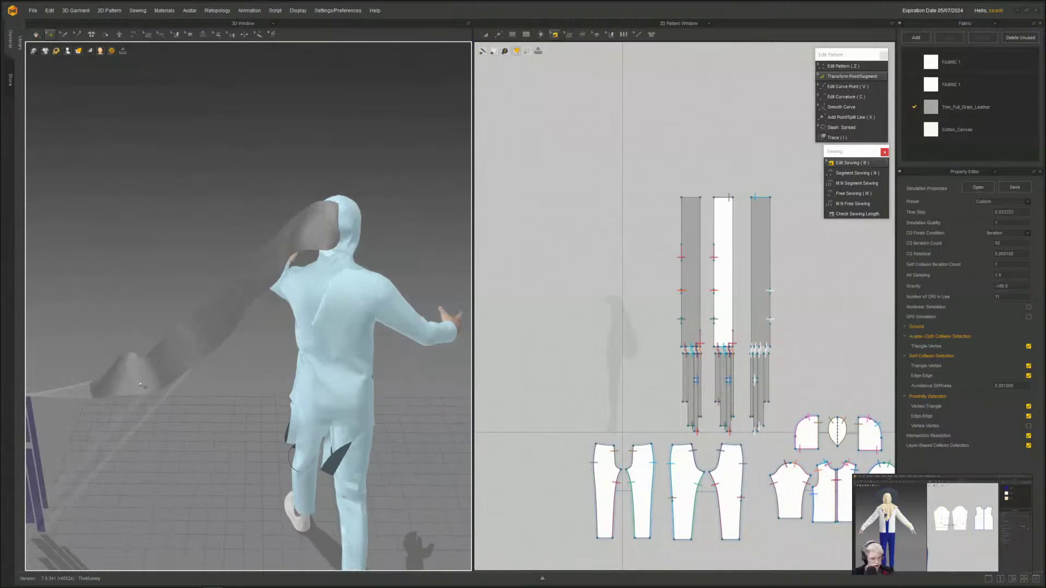
pyautogui.moveTo(190, 348)
pyautogui.mouseDown(button='right')
pyautogui.moveTo(268, 338)
pyautogui.moveTo(206, 361)
pyautogui.mouseUp(button='right')
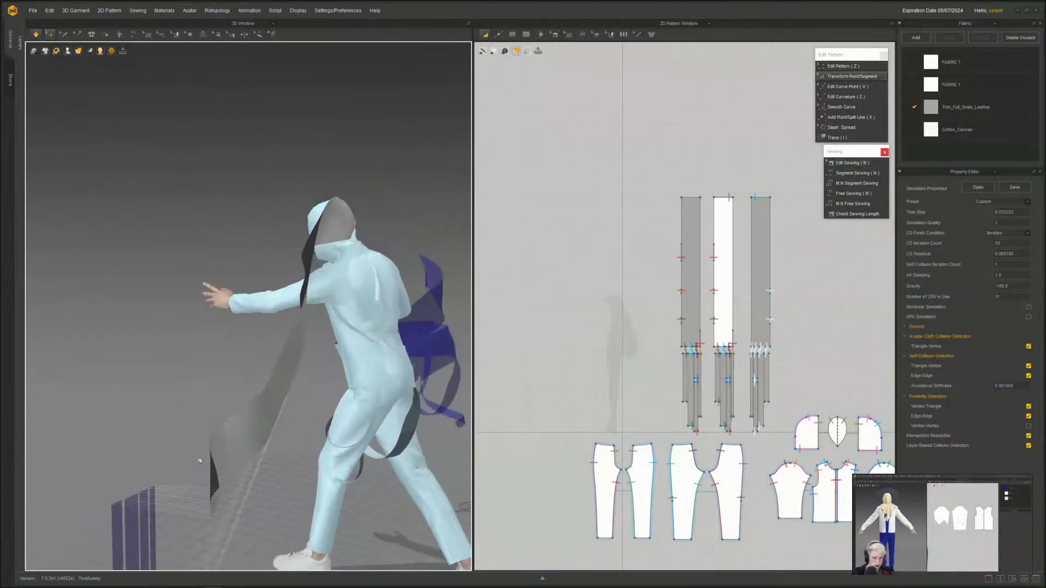
# - With the simulation running, swing the third strip's free end around so it hangs over the front of the hooded figure
pyautogui.click(131, 377)
pyautogui.moveTo(129, 378); pyautogui.dragTo(244, 333, button='right')
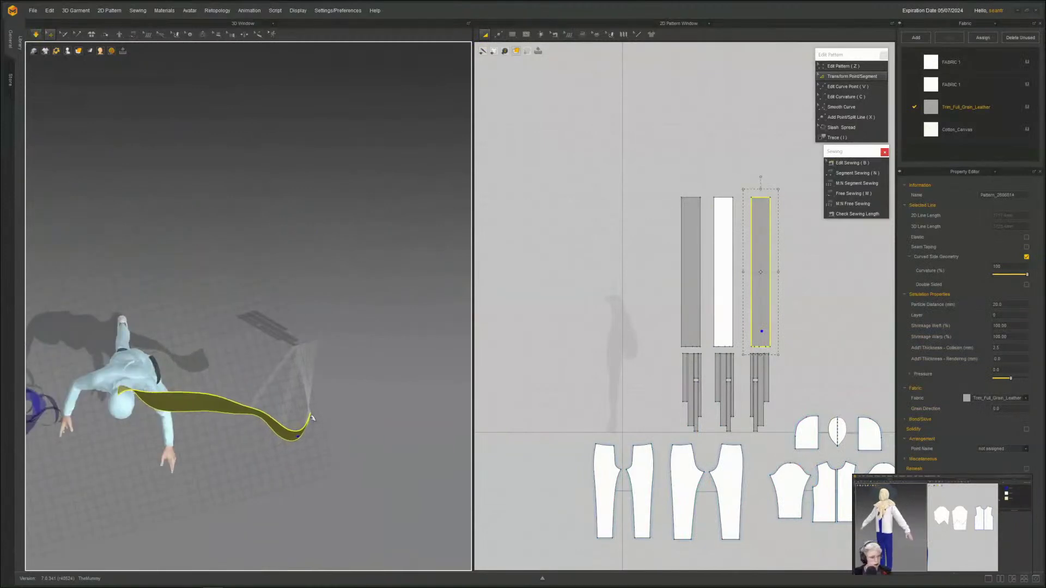
pyautogui.moveTo(319, 447); pyautogui.dragTo(3, 513)
pyautogui.moveTo(137, 463); pyautogui.dragTo(207, 360, button='right')
pyautogui.scroll(4, 218, 365)
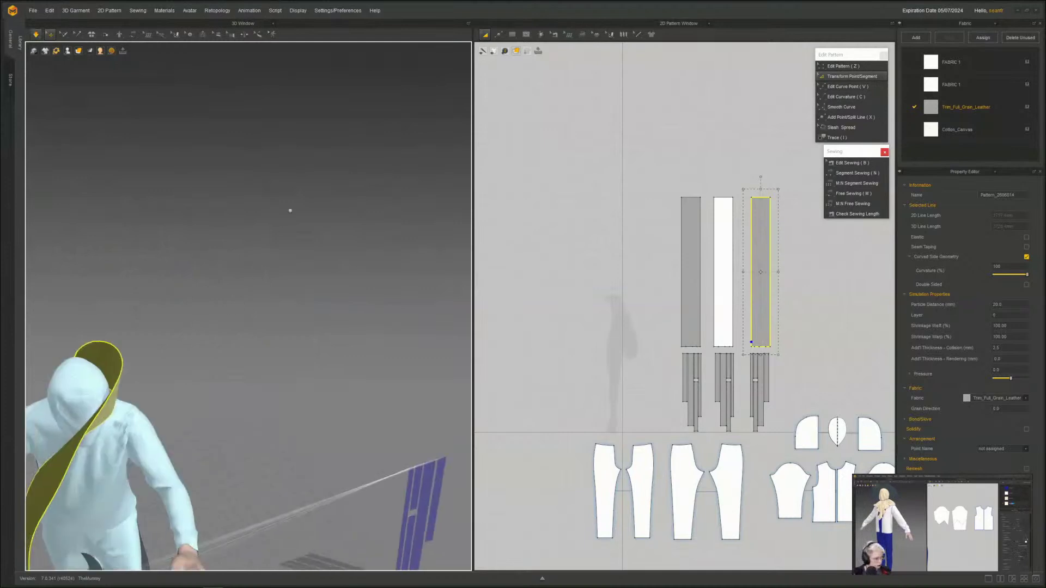
pyautogui.moveTo(225, 359); pyautogui.dragTo(289, 210, button='middle')
pyautogui.moveTo(159, 341); pyautogui.dragTo(270, 277, button='middle')
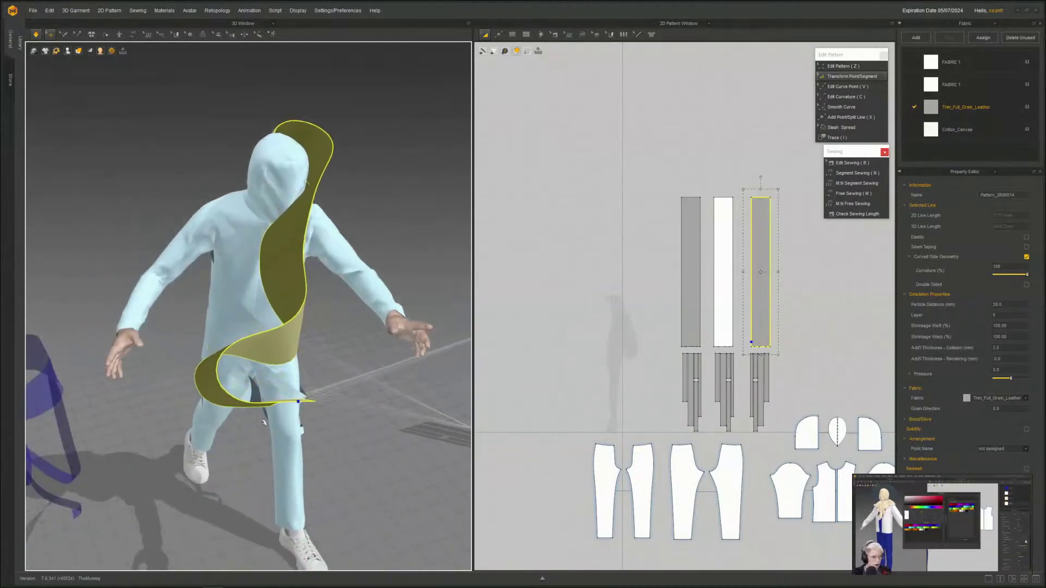
pyautogui.click(266, 419)
pyautogui.moveTo(297, 296); pyautogui.dragTo(223, 282, button='right')
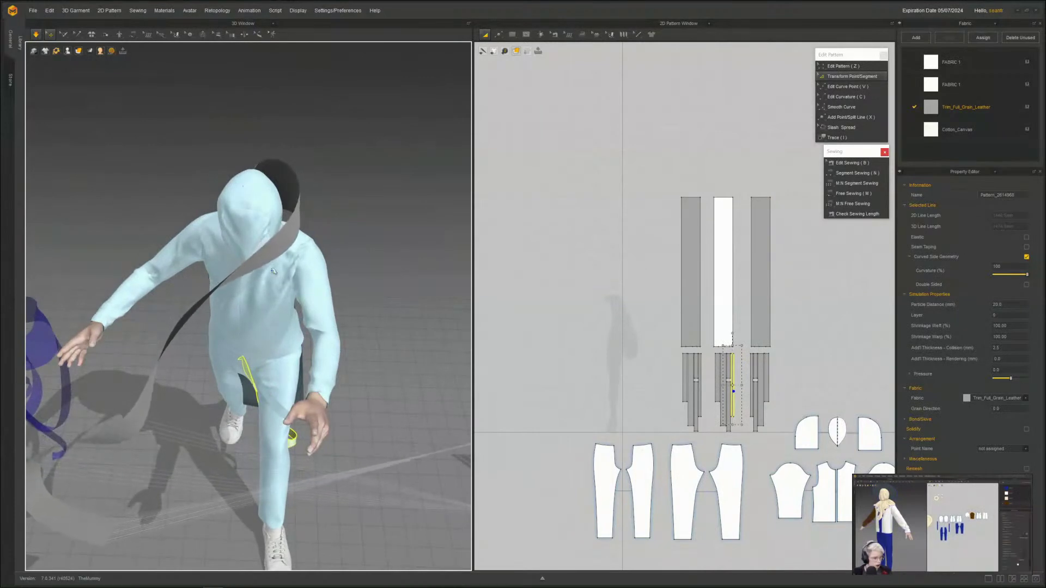
# - Pull the simulated third strip across the figure's chest and around the hood towards the back
pyautogui.moveTo(241, 277); pyautogui.dragTo(245, 283)
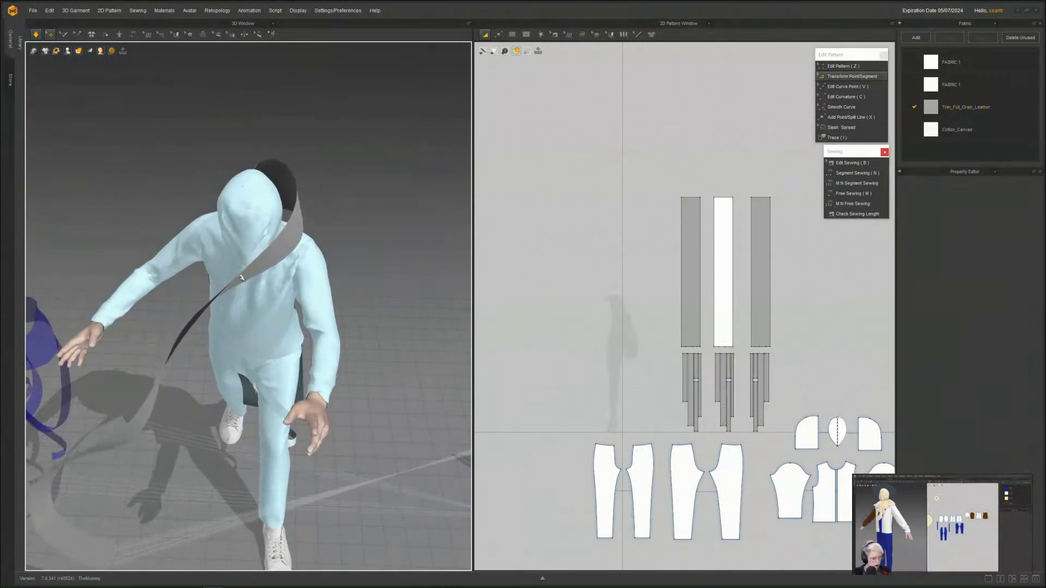
pyautogui.click(242, 278)
pyautogui.moveTo(169, 315); pyautogui.dragTo(359, 316, button='right')
pyautogui.moveTo(340, 279); pyautogui.dragTo(354, 467)
pyautogui.moveTo(354, 466); pyautogui.dragTo(422, 307, button='right')
pyautogui.moveTo(398, 277); pyautogui.dragTo(439, 203)
pyautogui.moveTo(439, 203); pyautogui.dragTo(457, 384, button='right')
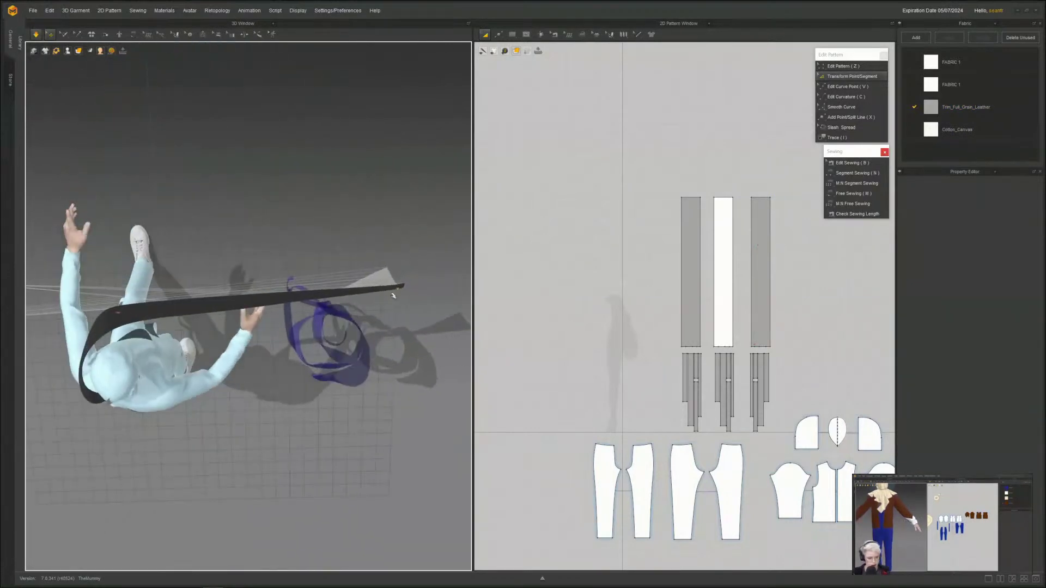
pyautogui.moveTo(401, 287); pyautogui.dragTo(55, 515)
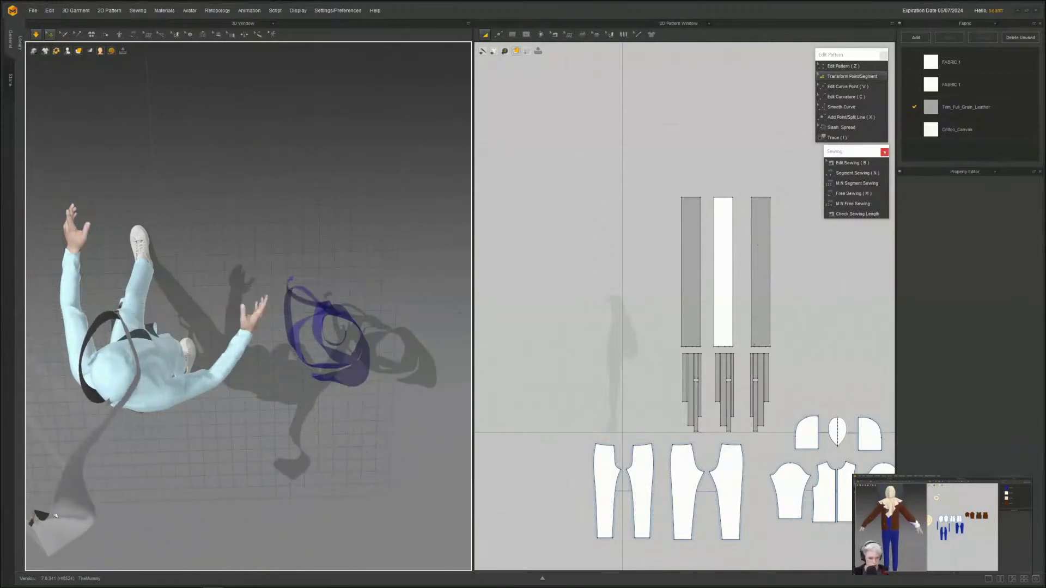
# - Wrap the strip around the hood and draw its loose end down behind the figure's shoulder to the waist
pyautogui.moveTo(272, 459); pyautogui.dragTo(266, 415, button='right')
pyautogui.moveTo(252, 372); pyautogui.dragTo(234, 375, button='right')
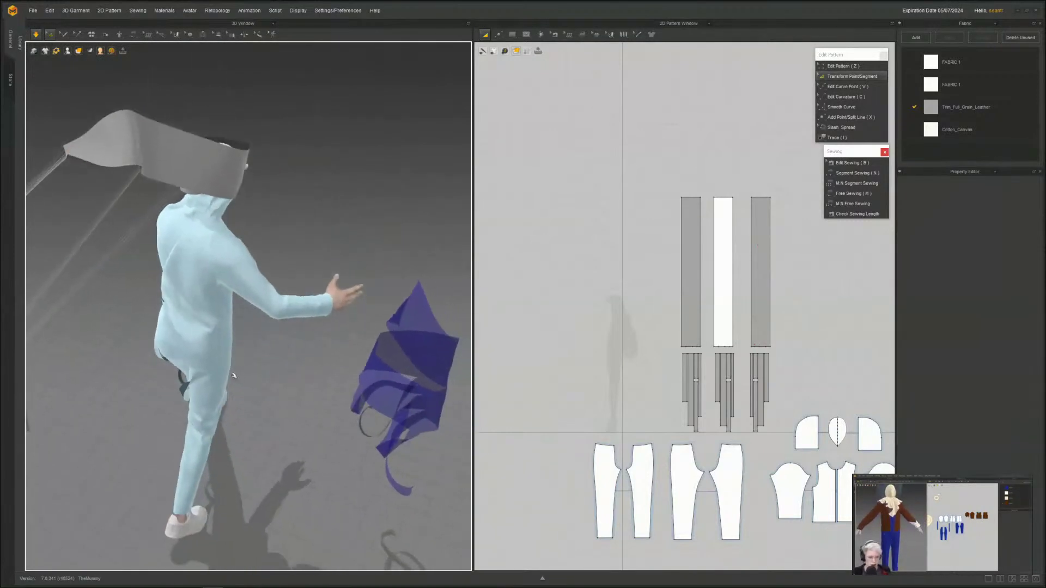
pyautogui.moveTo(234, 375); pyautogui.dragTo(289, 317, button='middle')
pyautogui.moveTo(237, 190); pyautogui.dragTo(251, 381)
pyautogui.moveTo(251, 382); pyautogui.dragTo(335, 253, button='right')
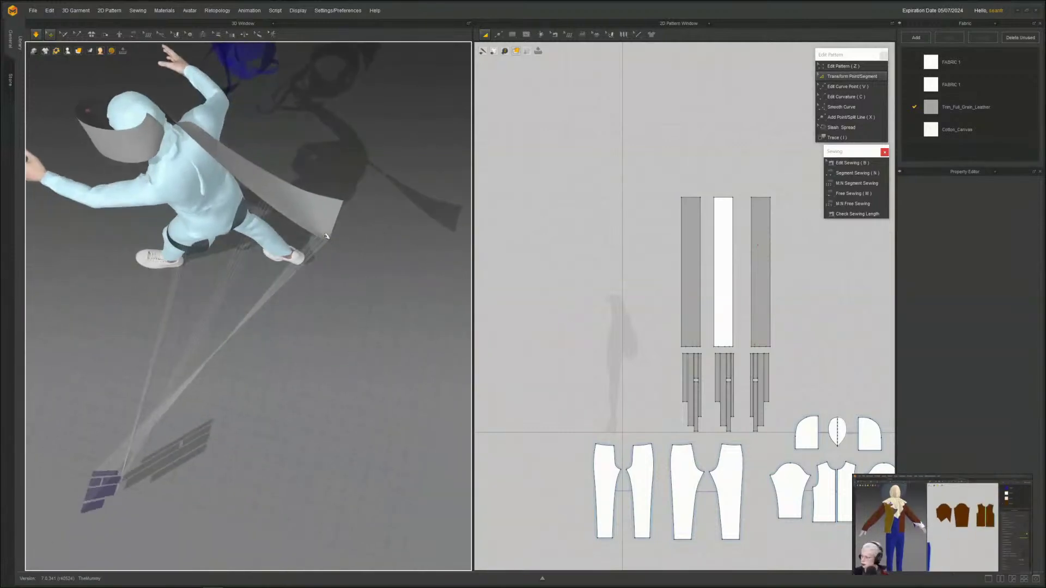
pyautogui.moveTo(326, 236); pyautogui.dragTo(167, 283)
pyautogui.press('space')
pyautogui.moveTo(168, 283); pyautogui.dragTo(208, 274, button='right')
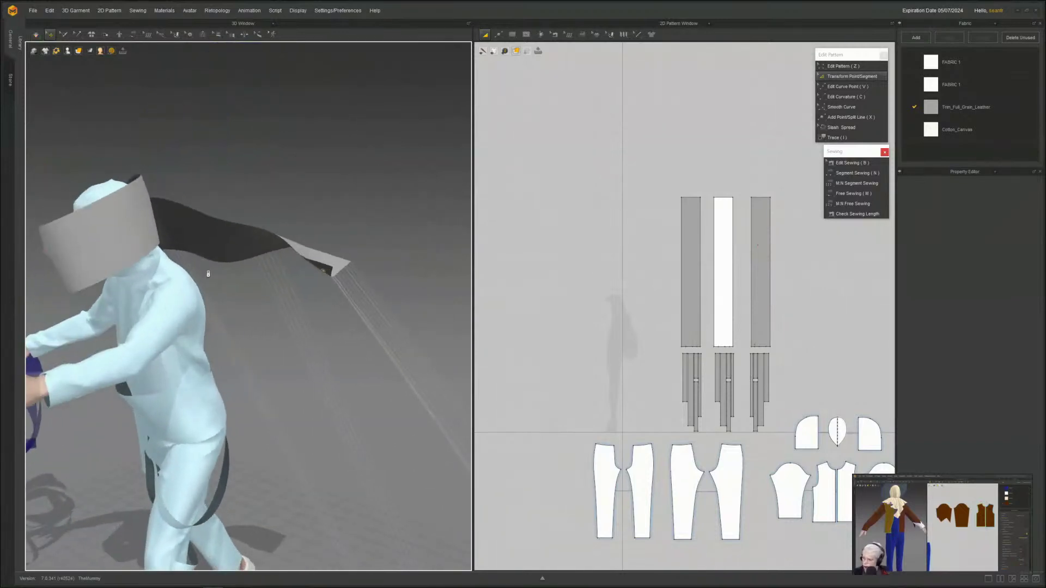
pyautogui.press('space')
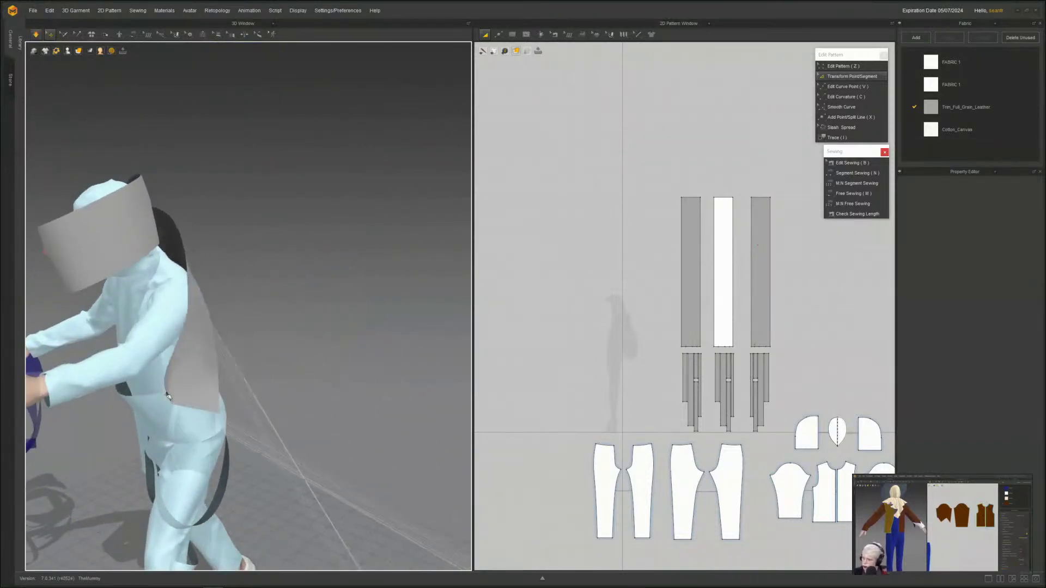
# - Identify which sleeve pattern lies beside the third strip's lower end in the 3D and 2D views
pyautogui.moveTo(162, 395); pyautogui.dragTo(168, 344, button='right')
pyautogui.scroll(3, 169, 343)
pyautogui.click(143, 361)
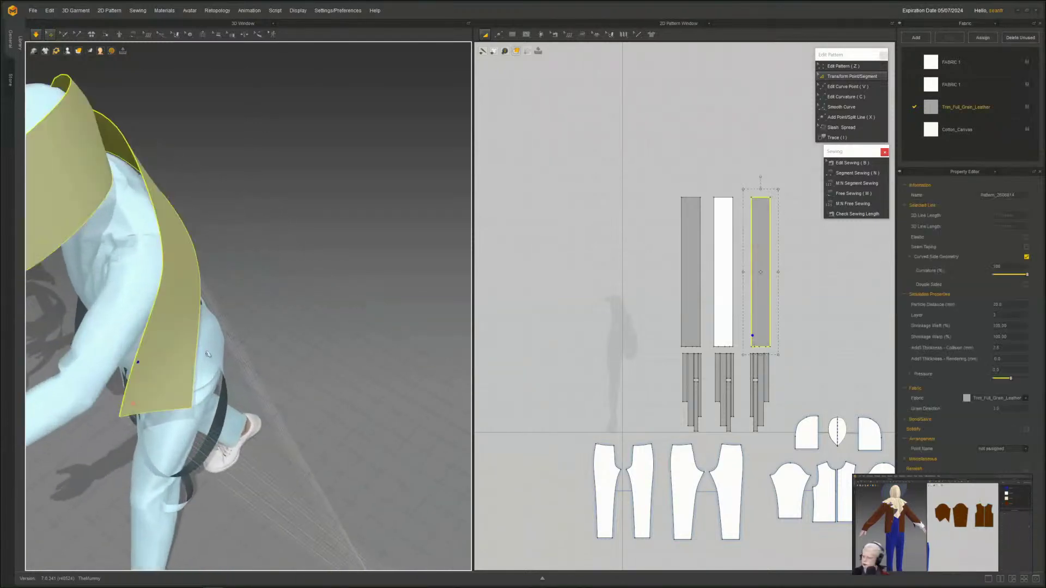
pyautogui.moveTo(751, 352); pyautogui.dragTo(622, 280, button='right')
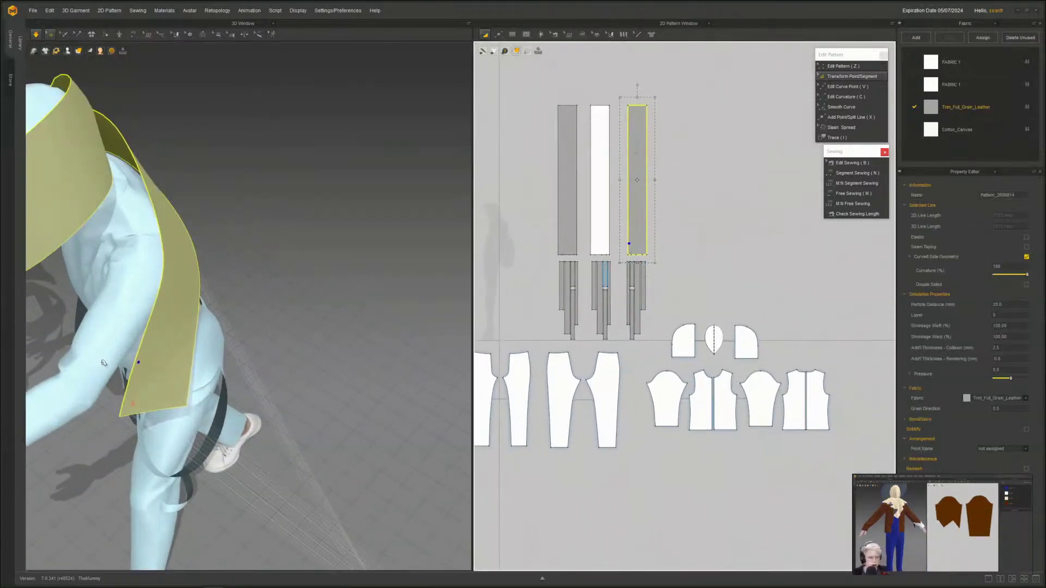
pyautogui.press('b')
pyautogui.scroll(3, 109, 356)
pyautogui.click(119, 350)
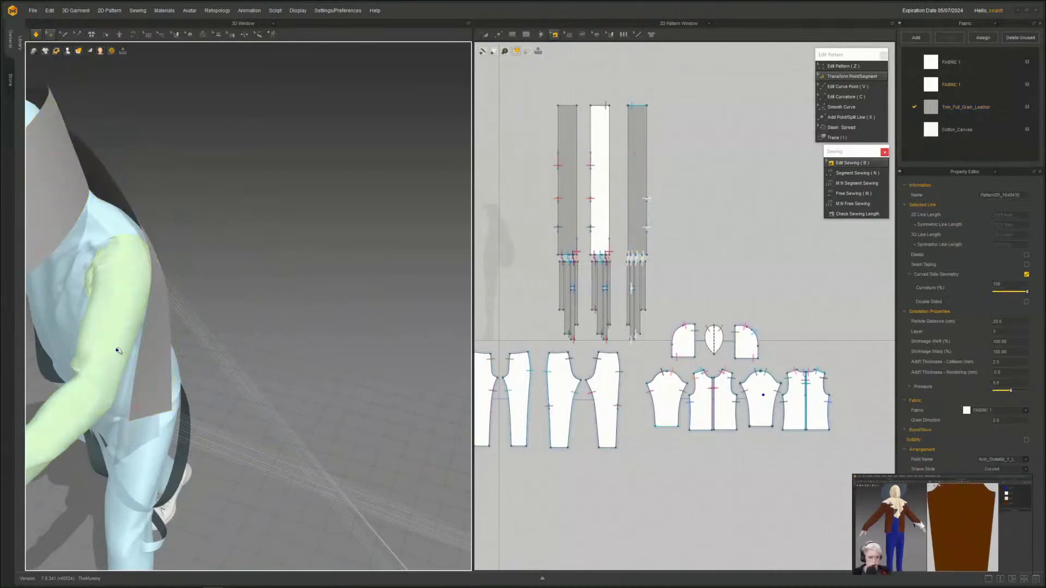
pyautogui.moveTo(118, 350); pyautogui.dragTo(54, 324, button='right')
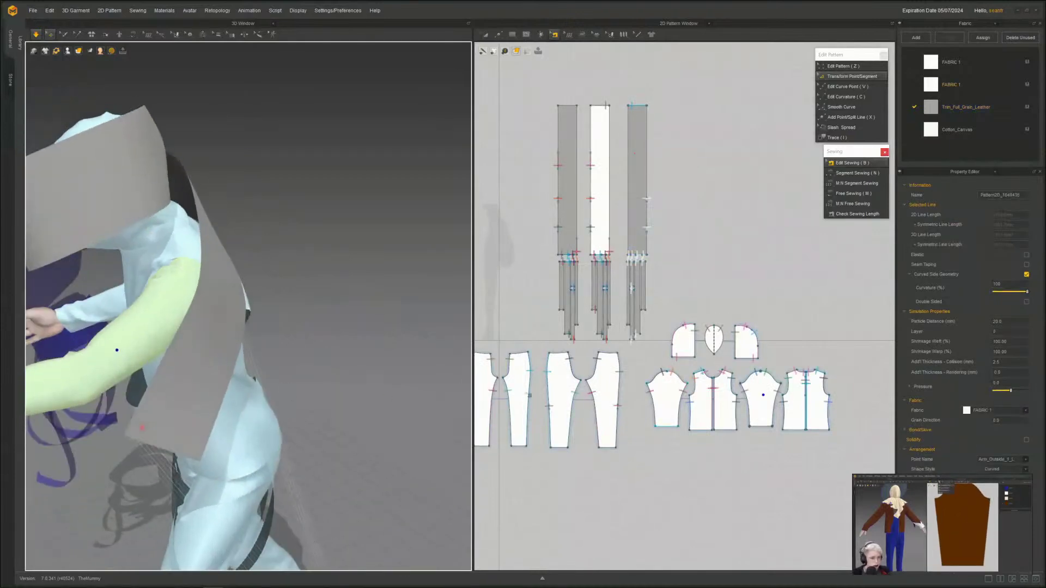
pyautogui.click(147, 397)
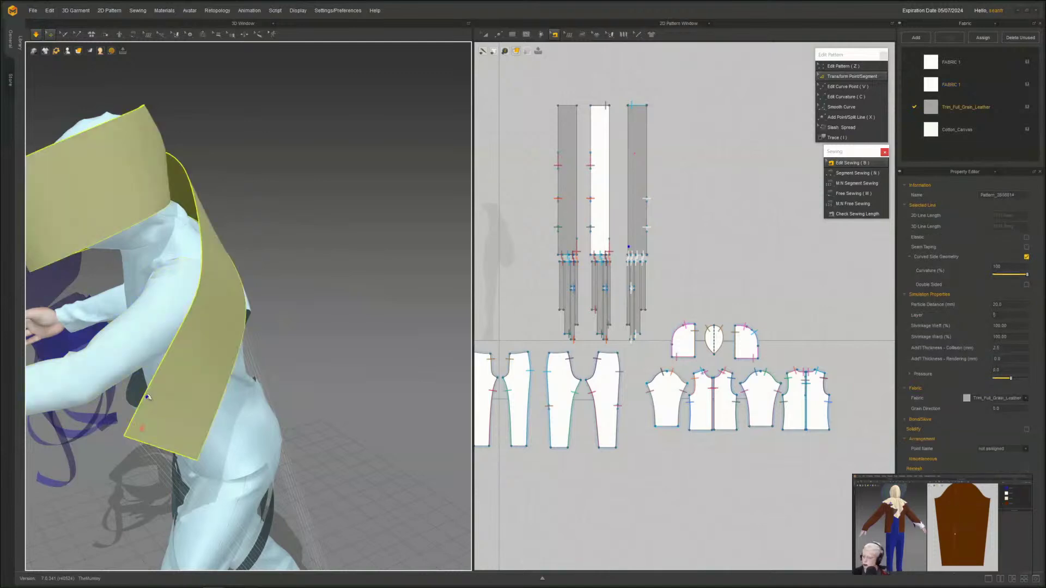
pyautogui.click(126, 369)
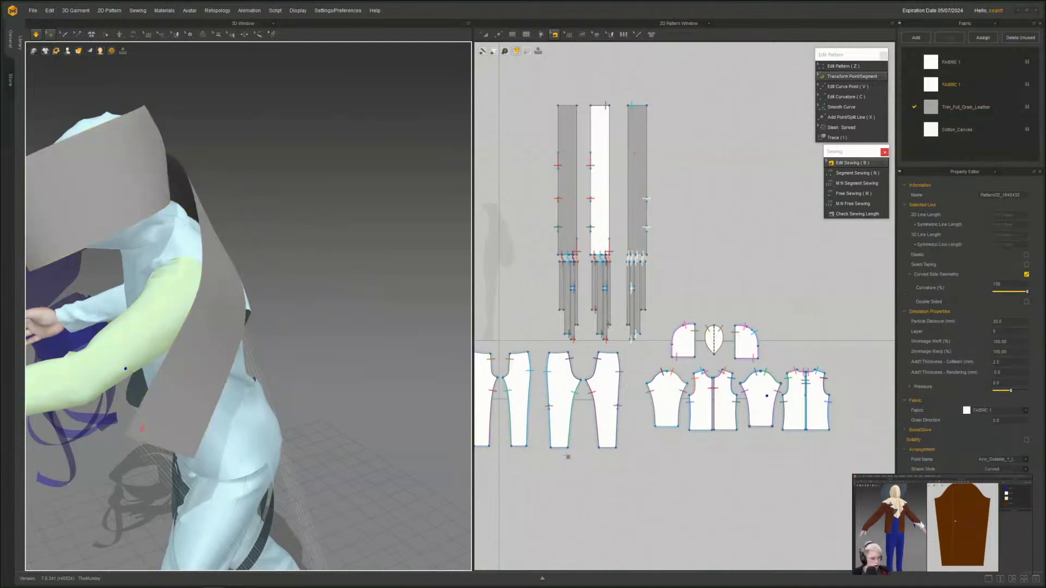
pyautogui.scroll(2, 764, 410)
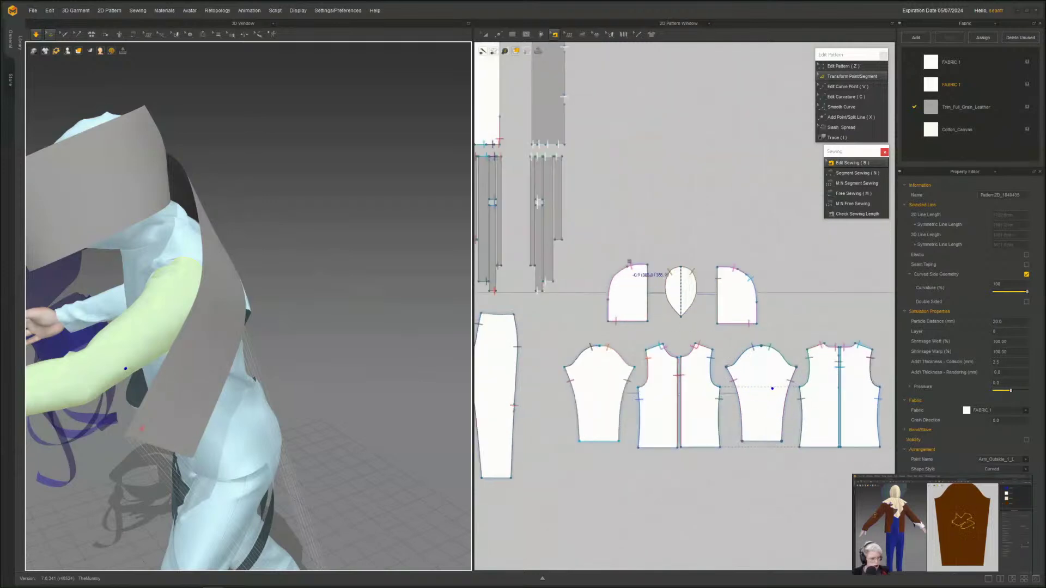
pyautogui.moveTo(629, 261); pyautogui.dragTo(627, 278, button='right')
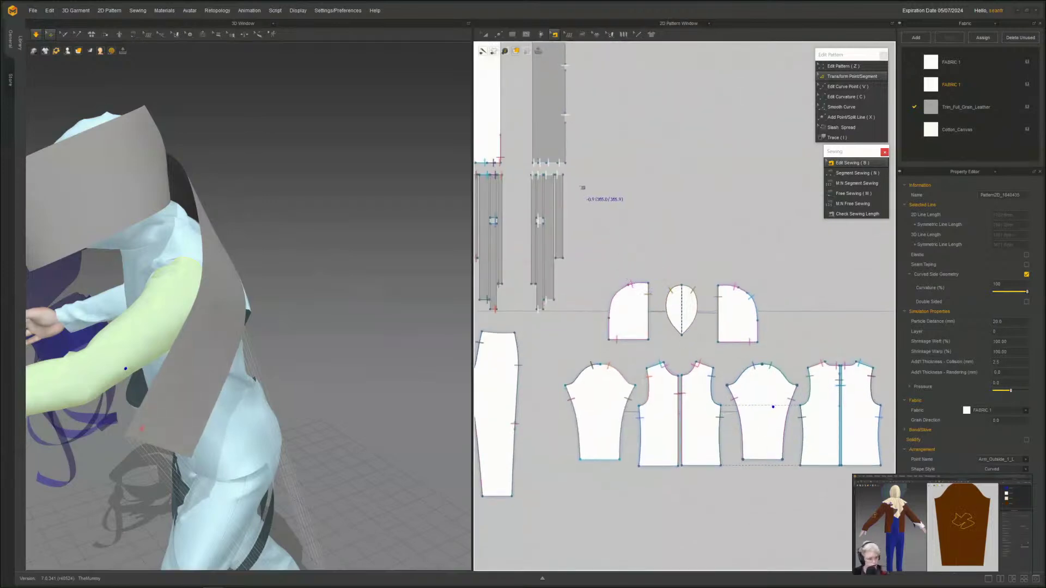
# - Free-sew about 174 mm of the third strip's left edge at its lower end to the adjacent sleeve's right side edge
pyautogui.press('m')
pyautogui.click(533, 140)
pyautogui.click(533, 162)
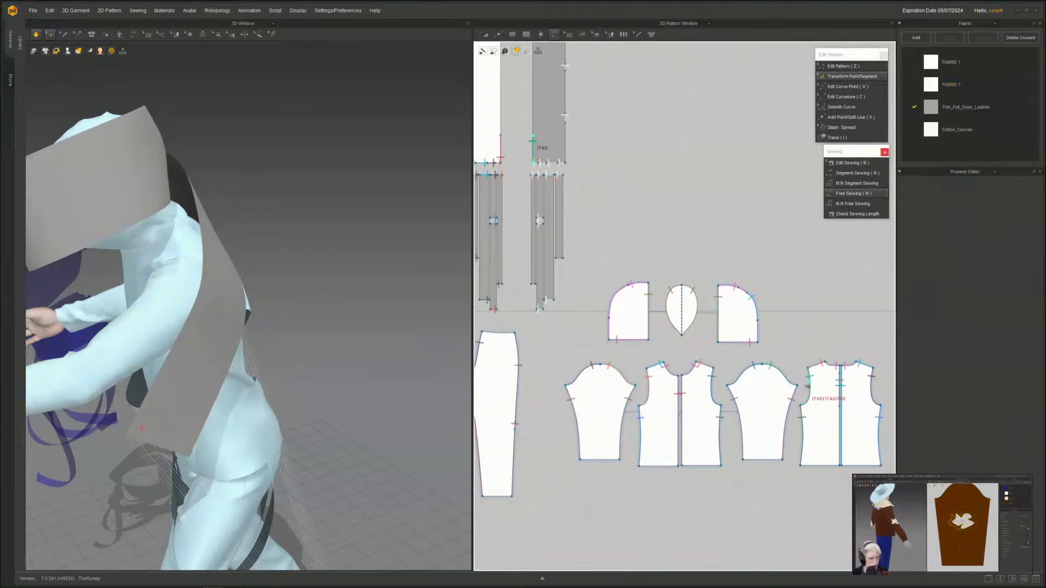
pyautogui.click(790, 408)
pyautogui.click(785, 434)
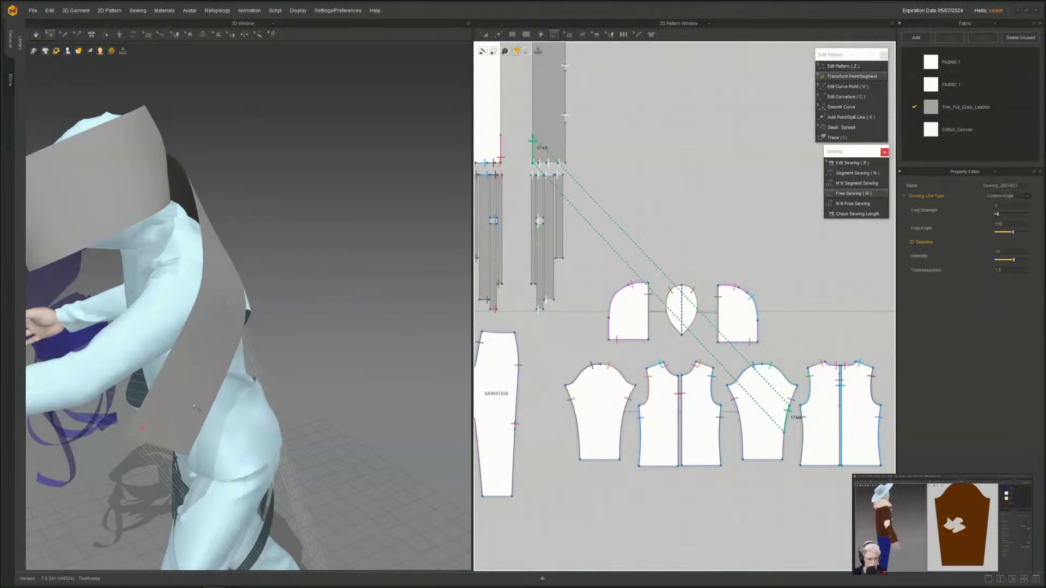
# - Simulate the new sleeve seam while pulling the strip's lower end around the arm, and stop the simulation
pyautogui.moveTo(194, 406); pyautogui.dragTo(169, 390, button='right')
pyautogui.press('space')
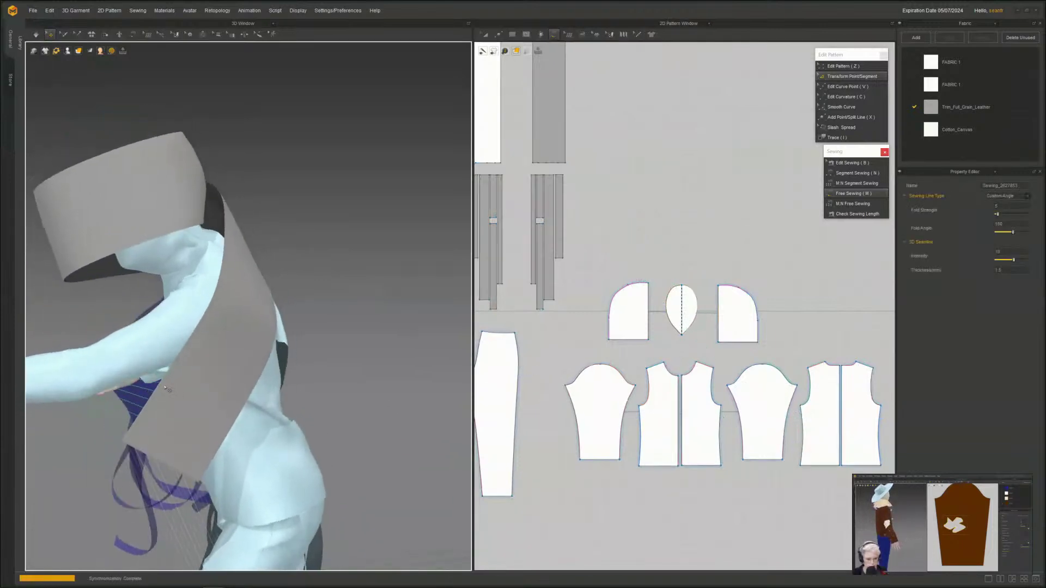
pyautogui.moveTo(153, 379); pyautogui.dragTo(92, 401)
pyautogui.moveTo(92, 401); pyautogui.dragTo(191, 373, button='right')
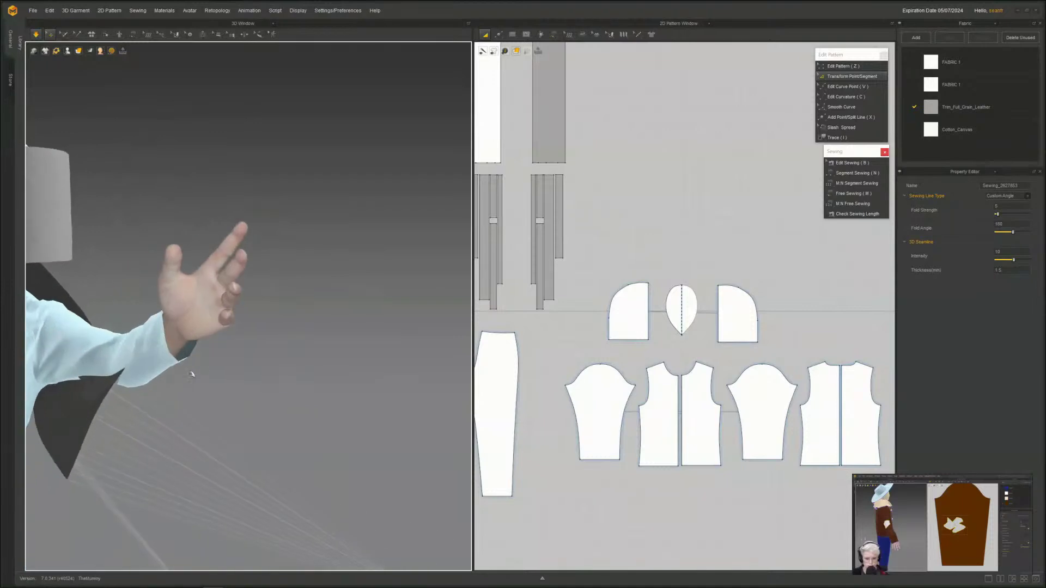
pyautogui.moveTo(191, 374); pyautogui.dragTo(341, 341, button='middle')
pyautogui.moveTo(341, 341); pyautogui.dragTo(202, 349, button='right')
pyautogui.scroll(-3, 355, 322)
pyautogui.press('space')
# - Examine how the third strip wraps around the hood and arm from the front and the side
pyautogui.press('m')
pyautogui.moveTo(289, 283); pyautogui.dragTo(180, 299, button='right')
pyautogui.scroll(3, 134, 301)
pyautogui.click(97, 284)
pyautogui.click(260, 306)
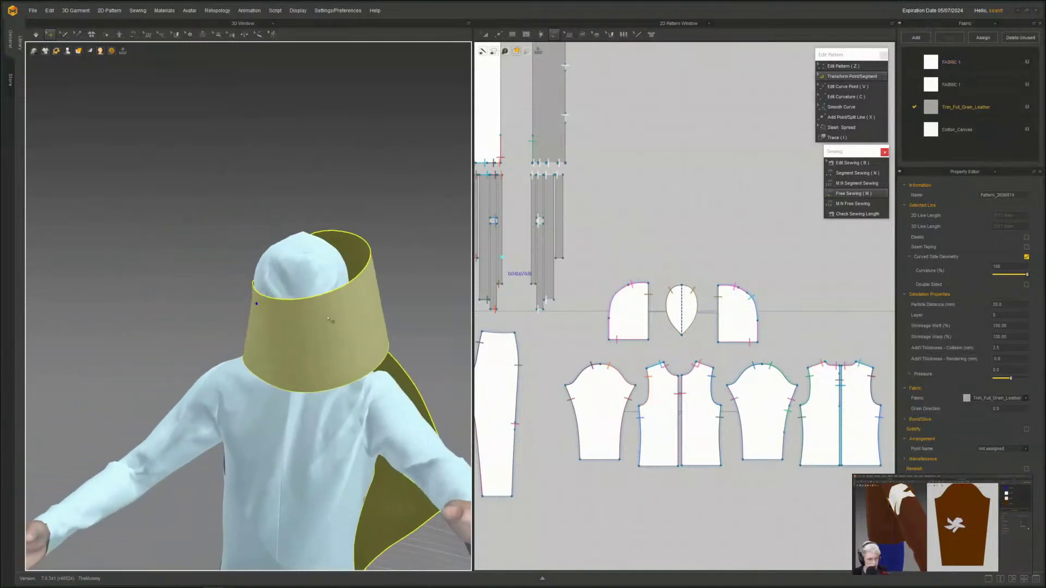
pyautogui.moveTo(329, 320); pyautogui.dragTo(179, 350, button='right')
pyautogui.scroll(-6, 402, 333)
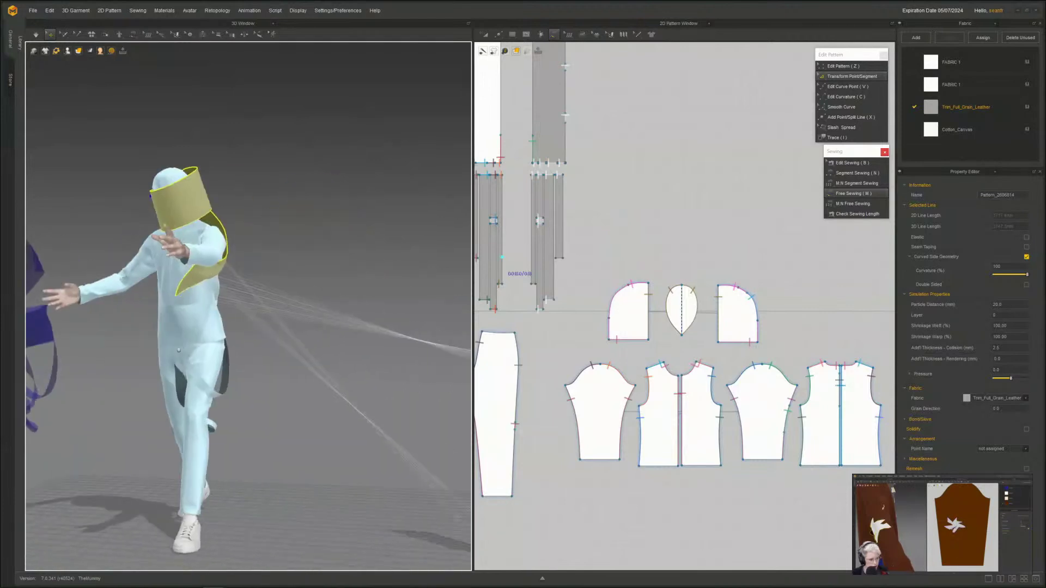
pyautogui.scroll(-3, 578, 215)
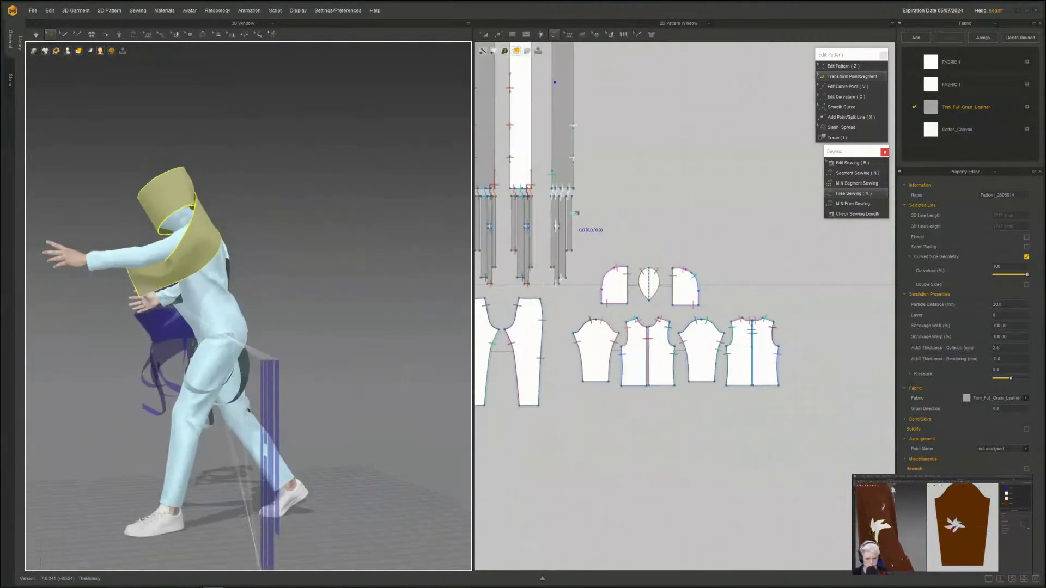
# - Select the group of narrow tail pieces below the third strip in the 2D pattern layout
pyautogui.moveTo(575, 213); pyautogui.dragTo(664, 280, button='middle')
pyautogui.press('a')
pyautogui.moveTo(670, 356); pyautogui.dragTo(633, 254)
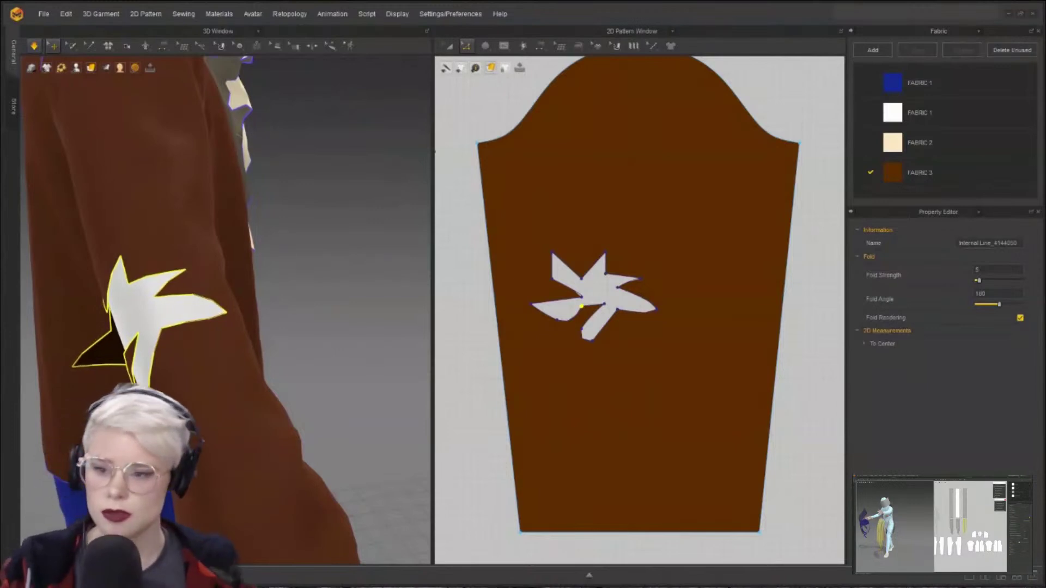
# - In the brown jacket costume project, select the sleeve with the spiky cut-out and view the hole from several sides
pyautogui.scroll(-5, 289, 264)
pyautogui.moveTo(249, 256); pyautogui.dragTo(166, 305, button='right')
pyautogui.scroll(4, 289, 264)
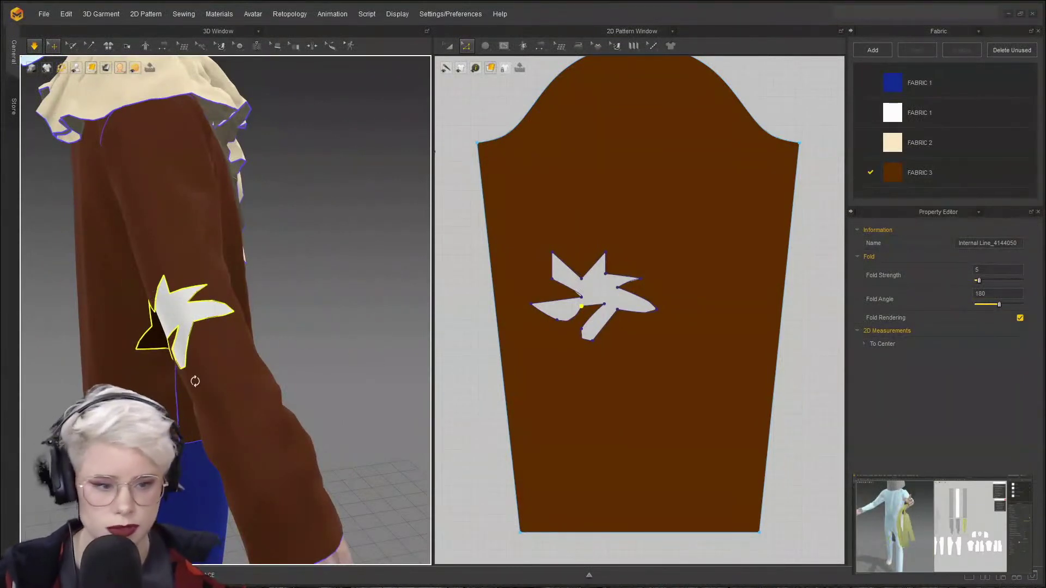
pyautogui.moveTo(194, 381); pyautogui.dragTo(222, 374, button='right')
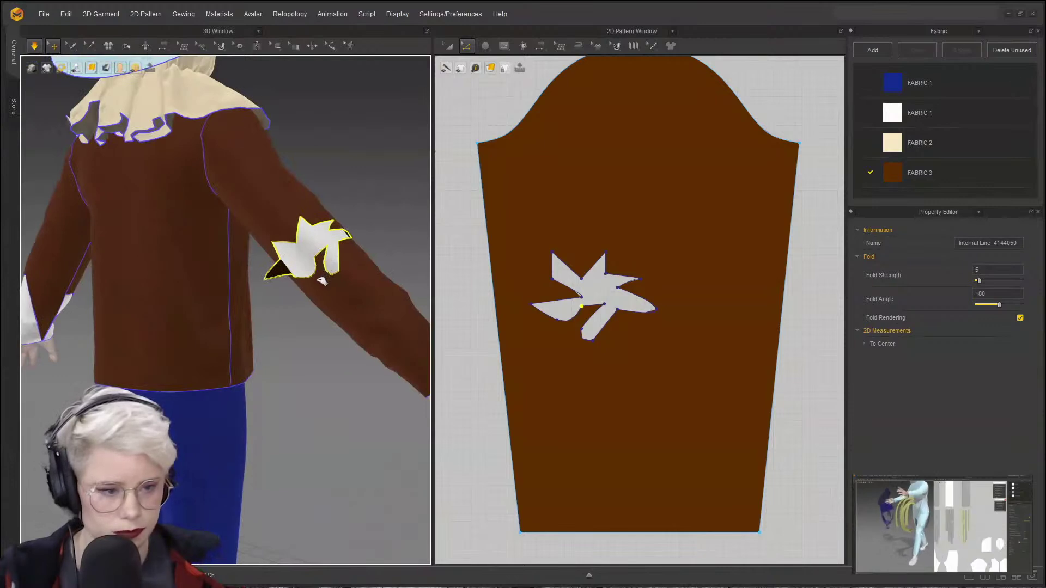
pyautogui.click(321, 302)
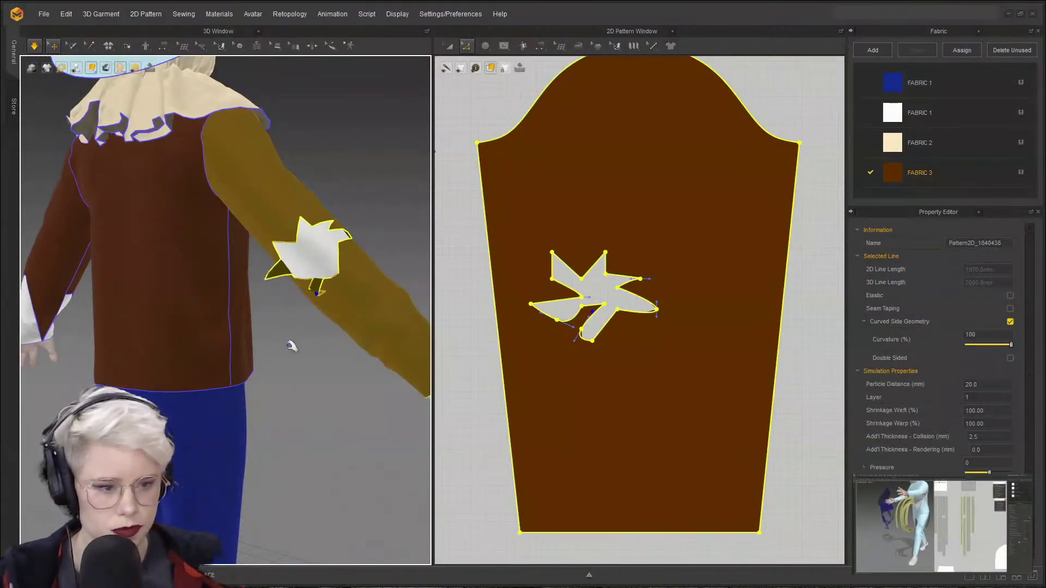
pyautogui.moveTo(291, 346); pyautogui.dragTo(256, 361, button='right')
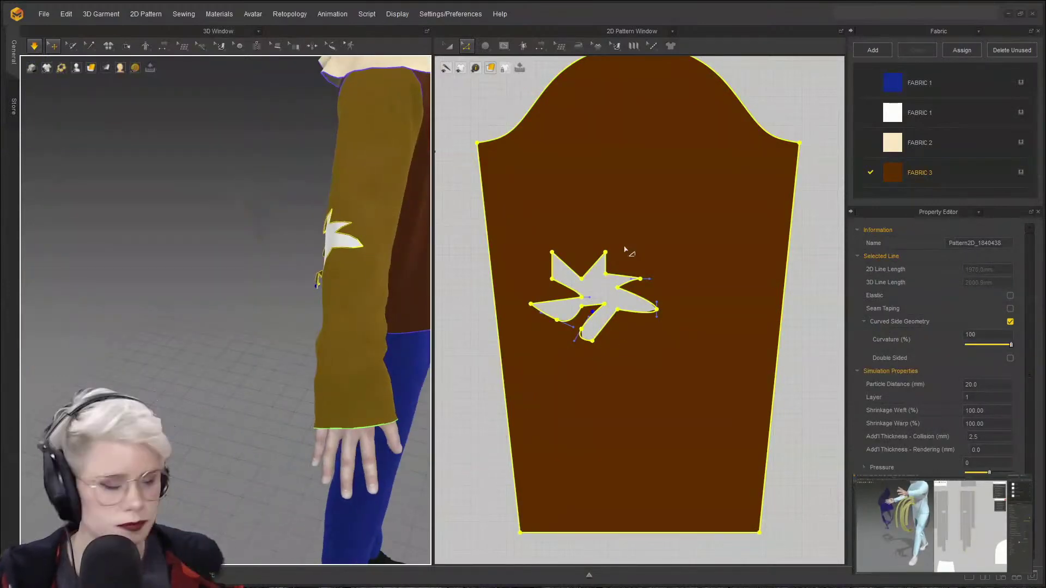
# - Draw an open V-shaped internal line on the sleeve pattern above the existing hole and lengthen one of its arms
pyautogui.click(504, 46)
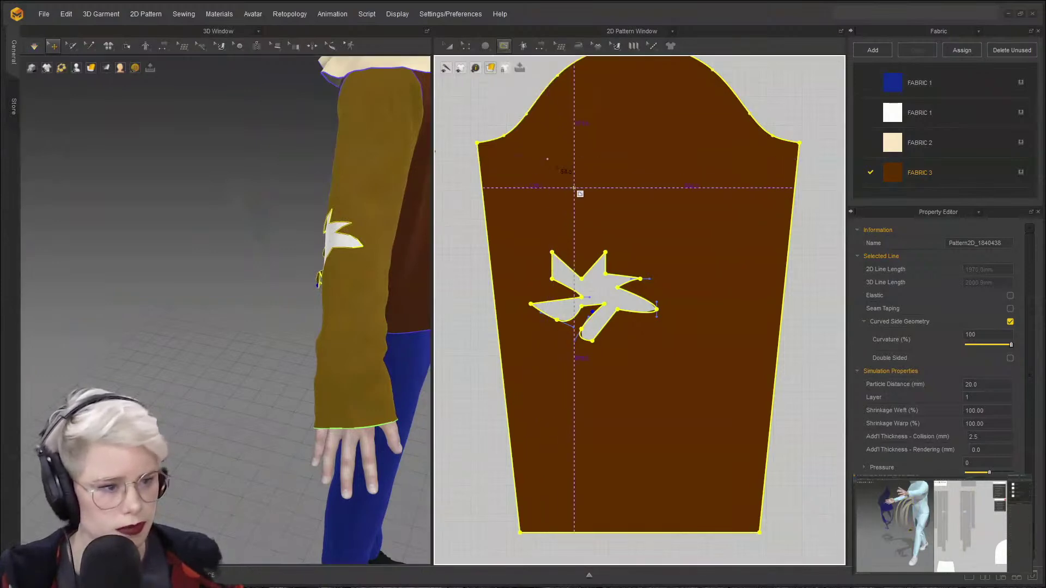
pyautogui.doubleClick(581, 170)
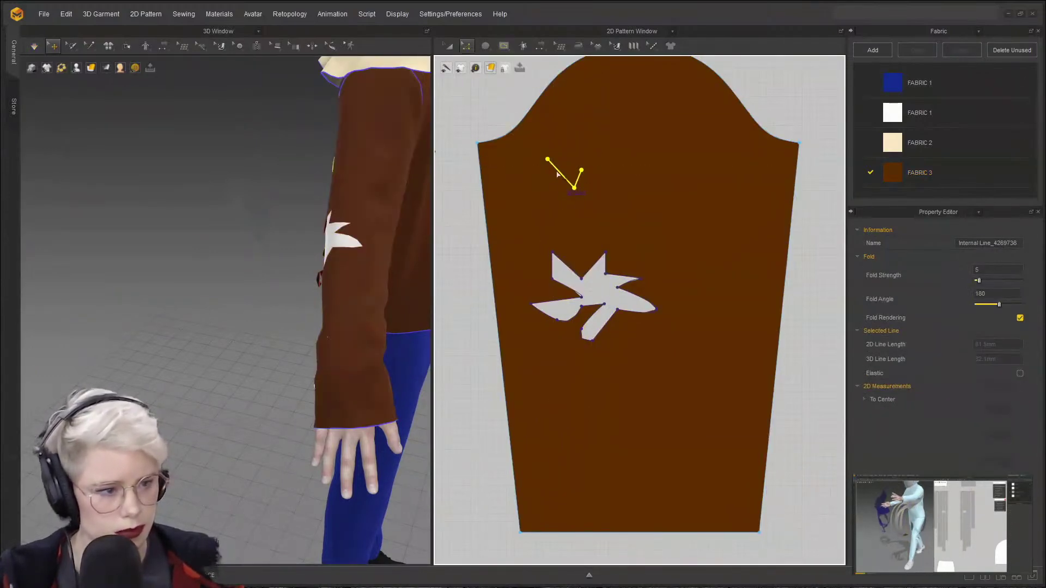
pyautogui.moveTo(354, 164); pyautogui.dragTo(381, 166, button='right')
pyautogui.scroll(-3, 359, 164)
pyautogui.moveTo(305, 174); pyautogui.dragTo(339, 186, button='right')
pyautogui.scroll(5, 339, 185)
pyautogui.moveTo(327, 207); pyautogui.dragTo(233, 329, button='middle')
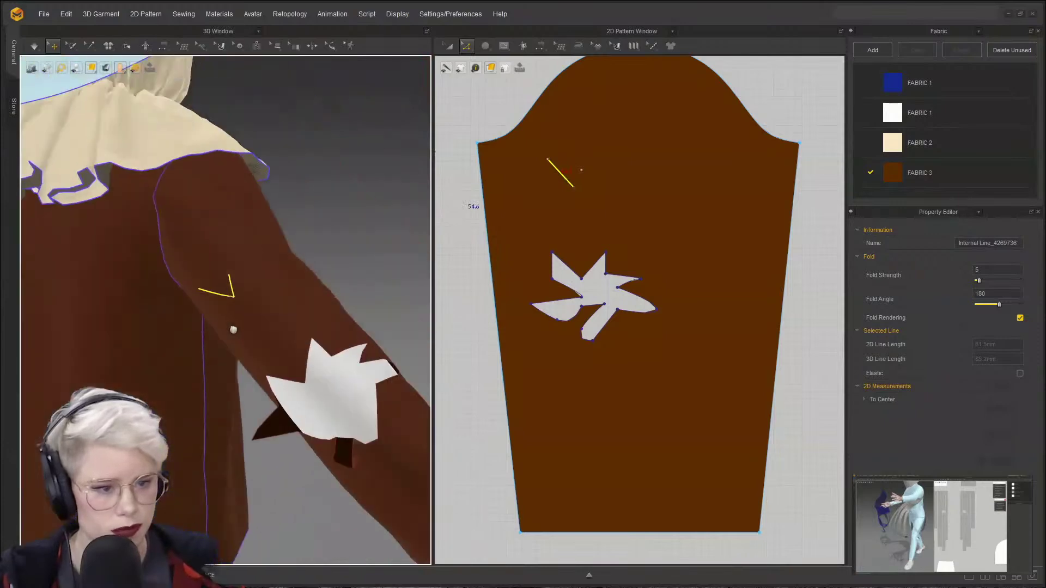
pyautogui.scroll(-1, 233, 329)
pyautogui.moveTo(582, 169); pyautogui.dragTo(594, 148)
pyautogui.click(578, 178)
# - Try to cut the sleeve pattern along the open V-shaped internal line
pyautogui.rightClick(564, 178)
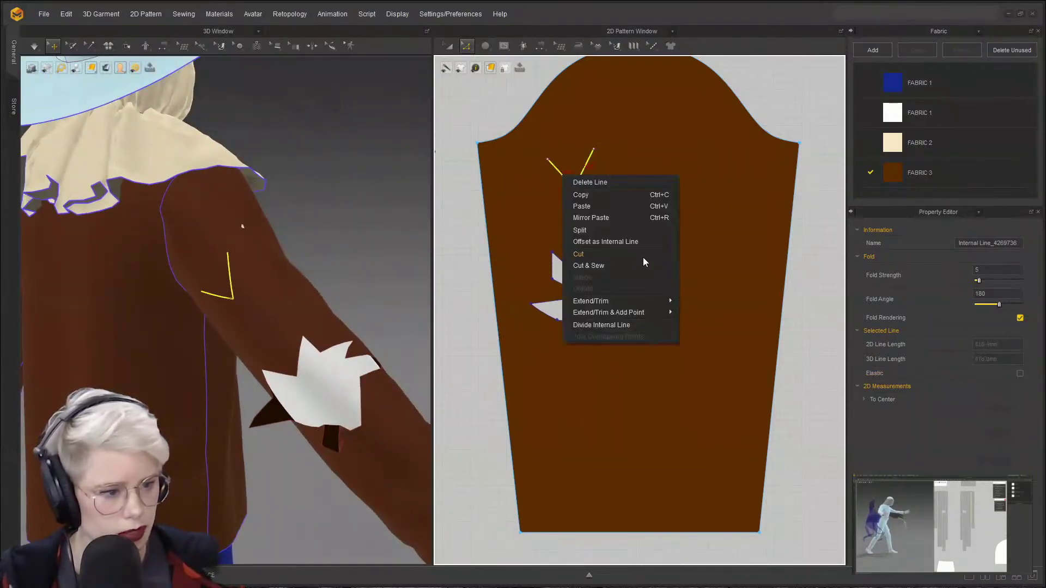
pyautogui.click(629, 263)
pyautogui.click(521, 318)
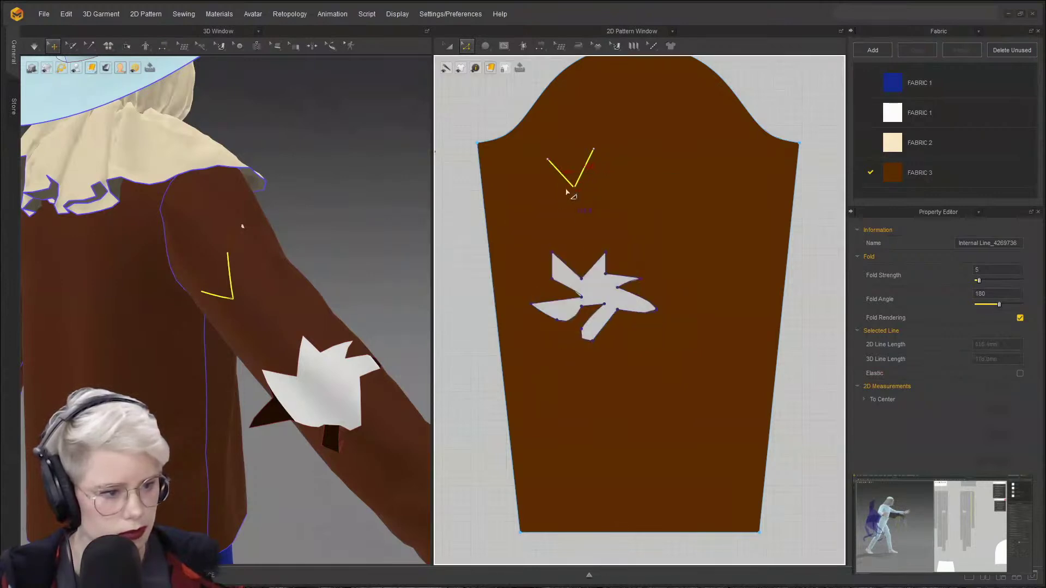
# - Draw a second, shallower V-shaped internal line just inside the first, sharing its two end points
pyautogui.scroll(3, 583, 162)
pyautogui.scroll(-3, 581, 206)
pyautogui.scroll(3, 626, 253)
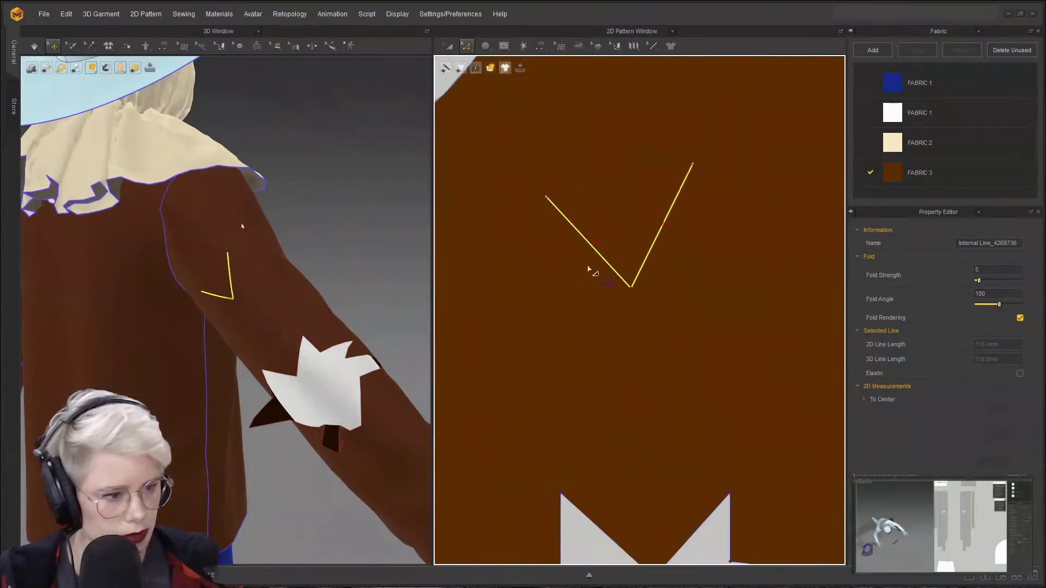
pyautogui.click(467, 46)
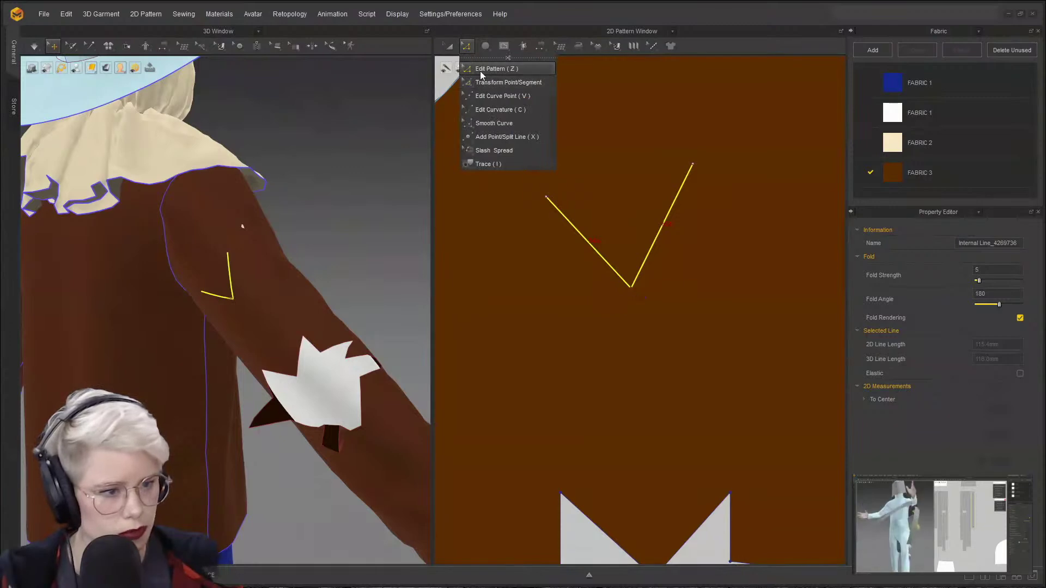
pyautogui.click(481, 72)
pyautogui.click(466, 47)
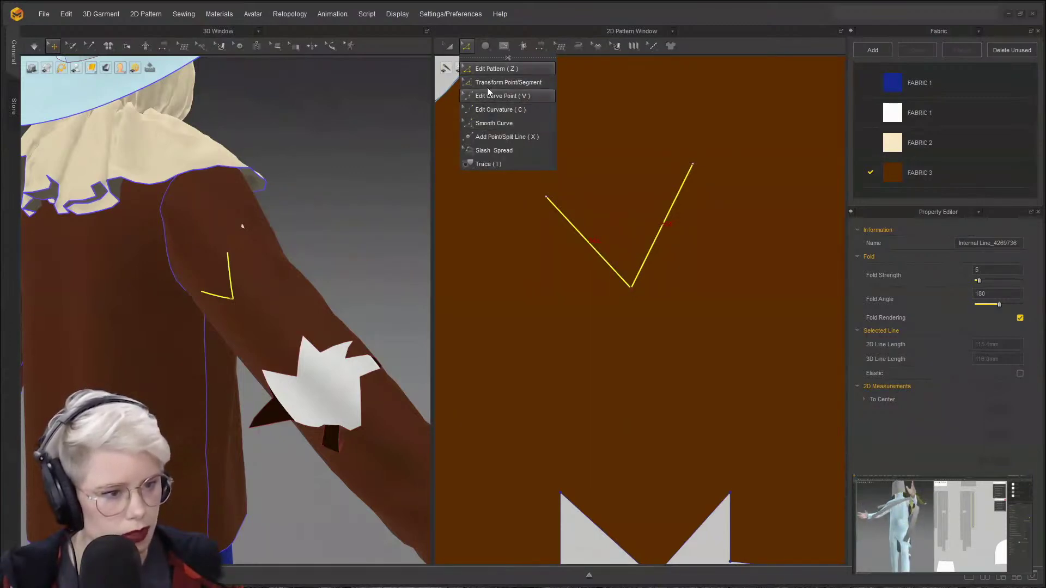
pyautogui.click(503, 46)
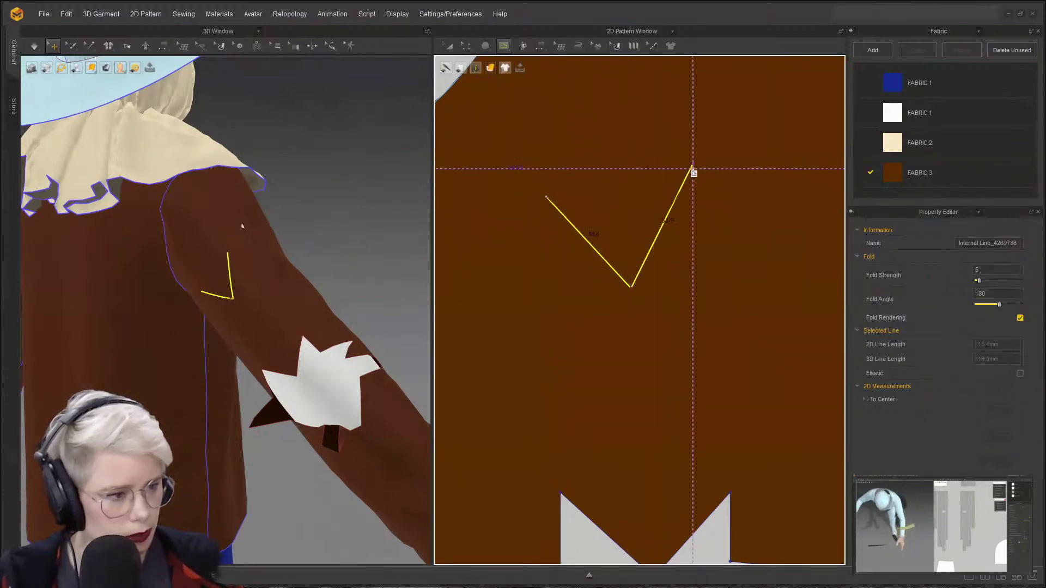
pyautogui.click(504, 46)
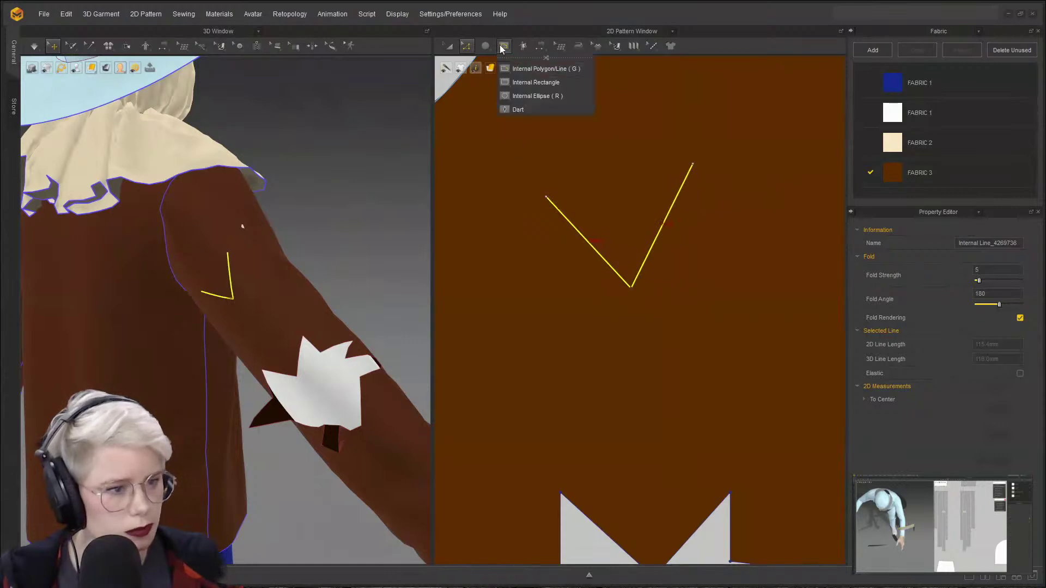
pyautogui.click(525, 68)
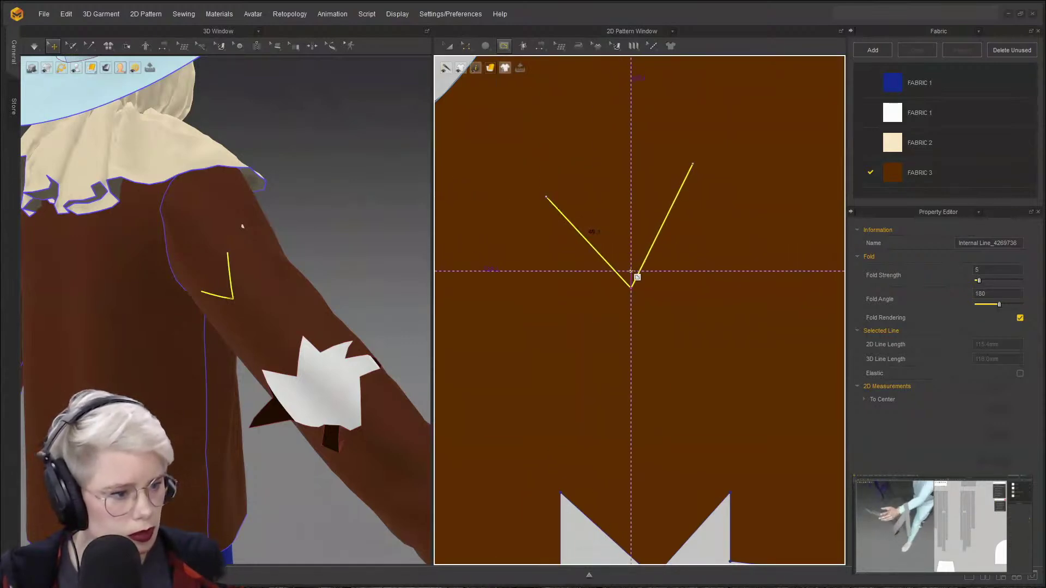
pyautogui.doubleClick(693, 164)
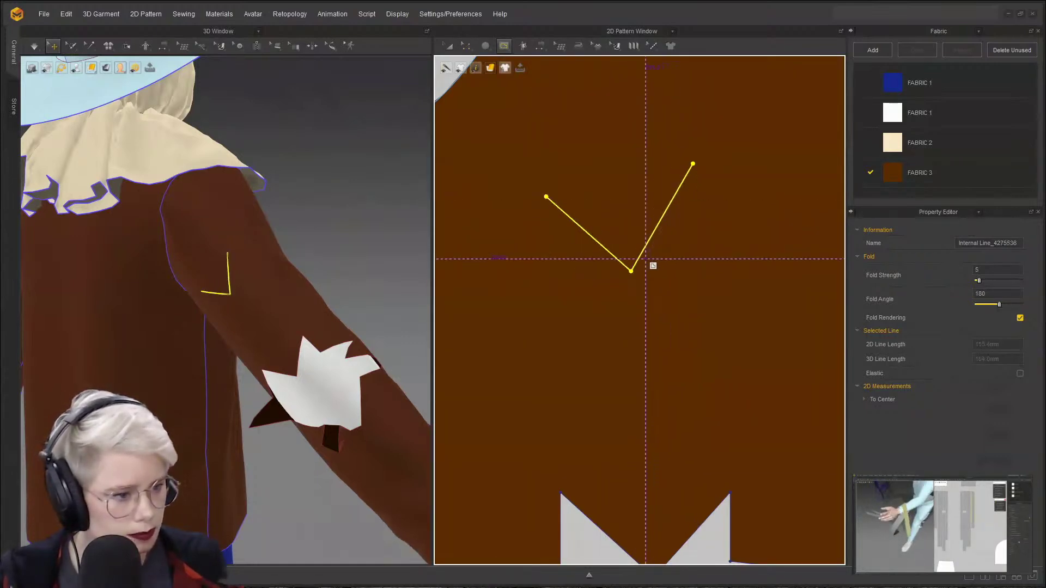
# - Select both V-shaped internal lines together and try to cut the sleeve pattern along them
pyautogui.press('z')
pyautogui.keyDown('shift'); pyautogui.click(620, 275); pyautogui.keyUp('shift')
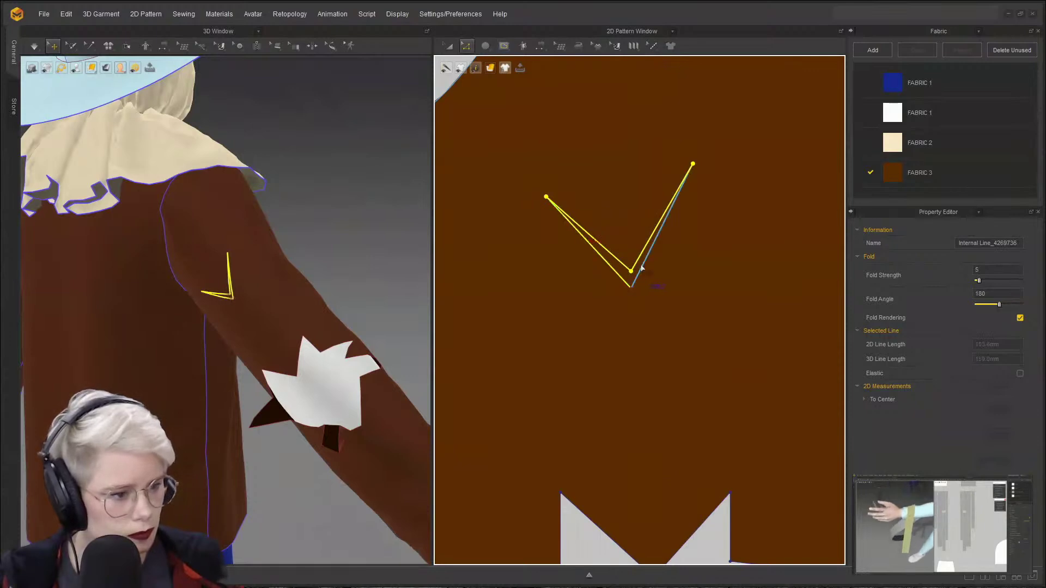
pyautogui.rightClick(641, 268)
pyautogui.click(657, 355)
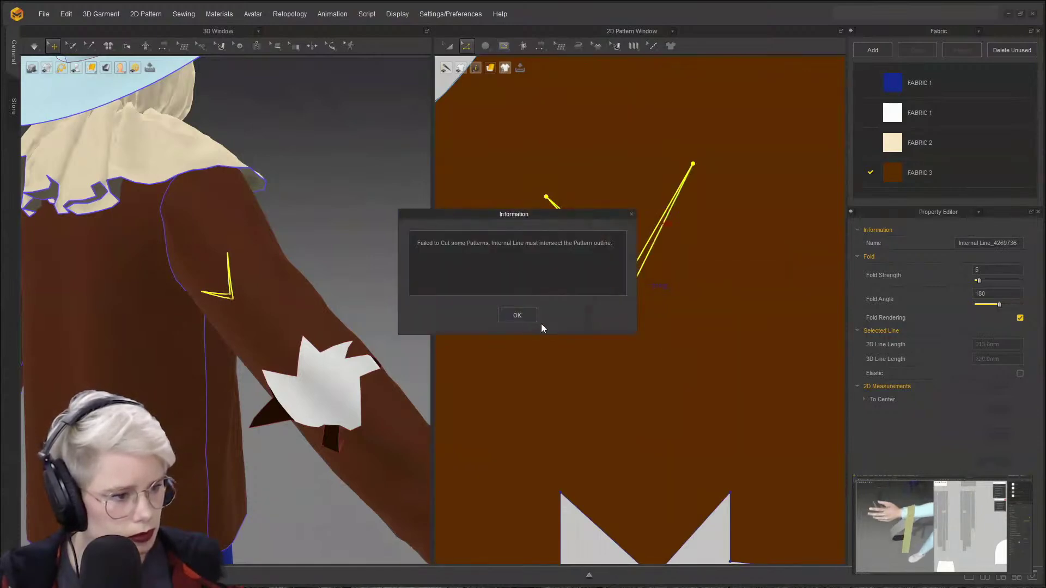
pyautogui.click(513, 318)
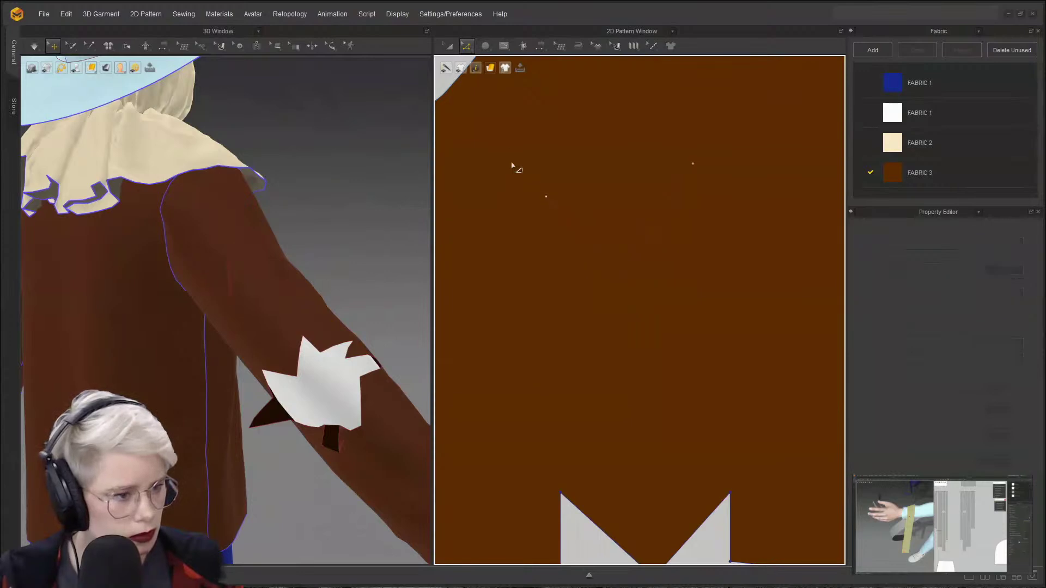
pyautogui.rightClick(643, 273)
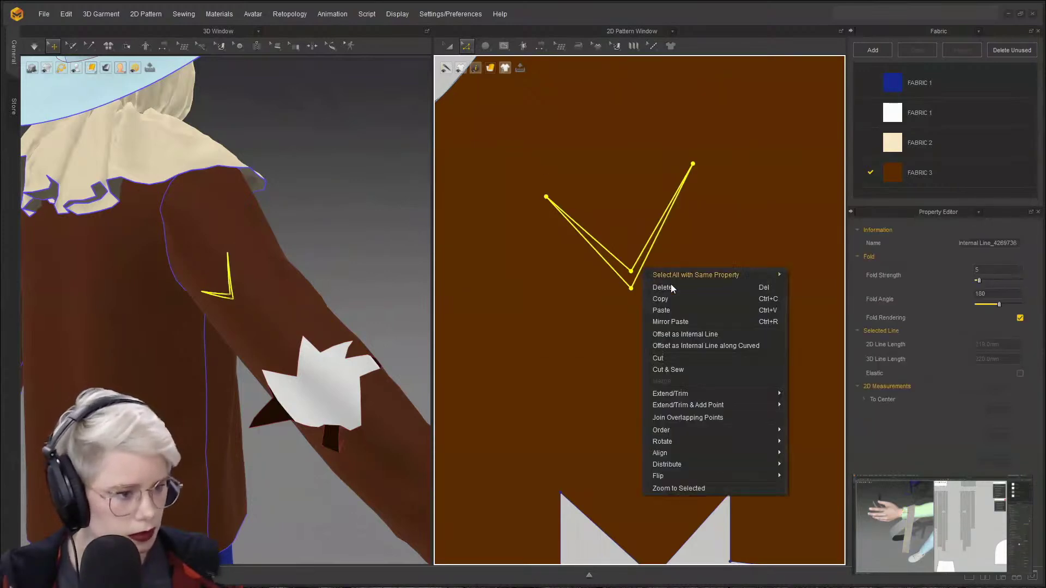
pyautogui.click(707, 362)
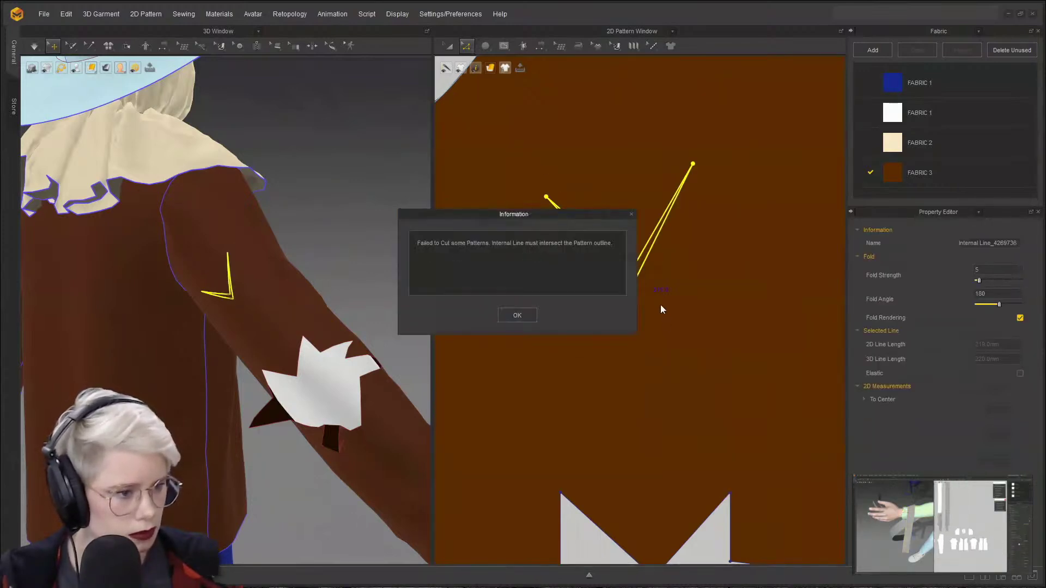
pyautogui.click(516, 316)
# - Delete both V-shaped internal lines and their leftover segment from the sleeve pattern
pyautogui.click(567, 209)
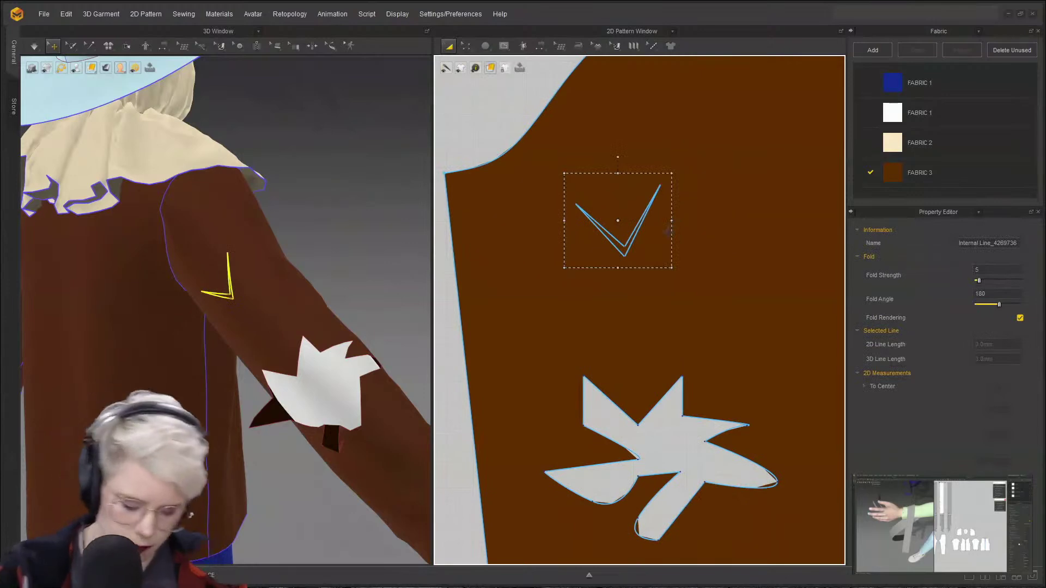
pyautogui.press('Delete')
pyautogui.click(504, 46)
pyautogui.click(512, 66)
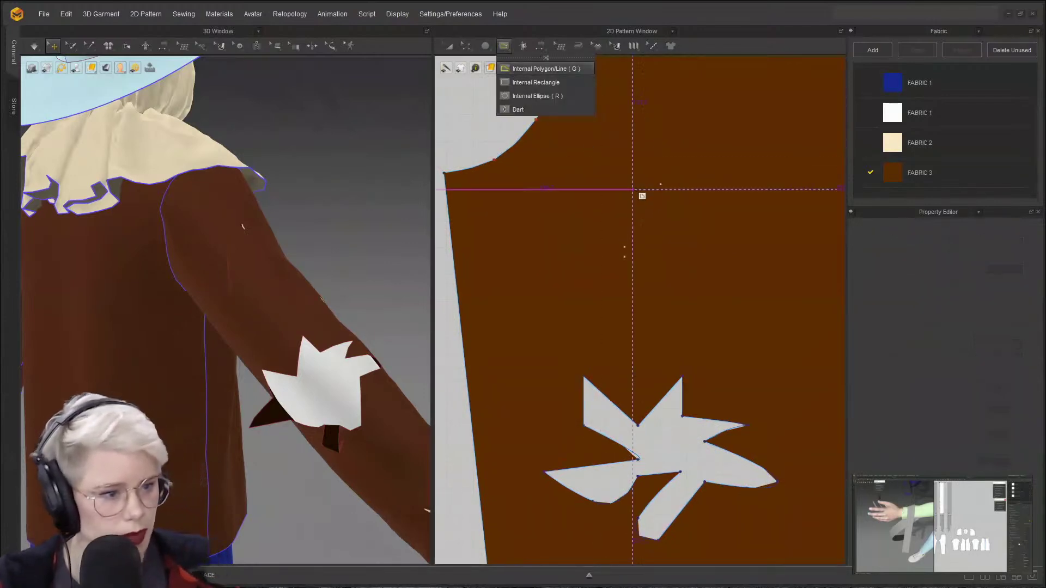
pyautogui.press('a')
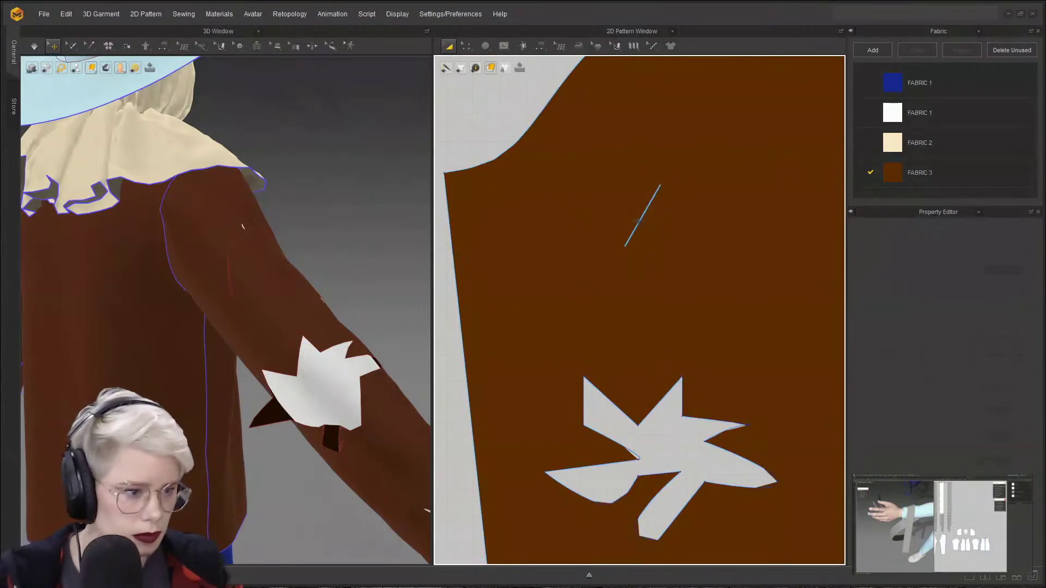
pyautogui.click(643, 221)
pyautogui.click(547, 96)
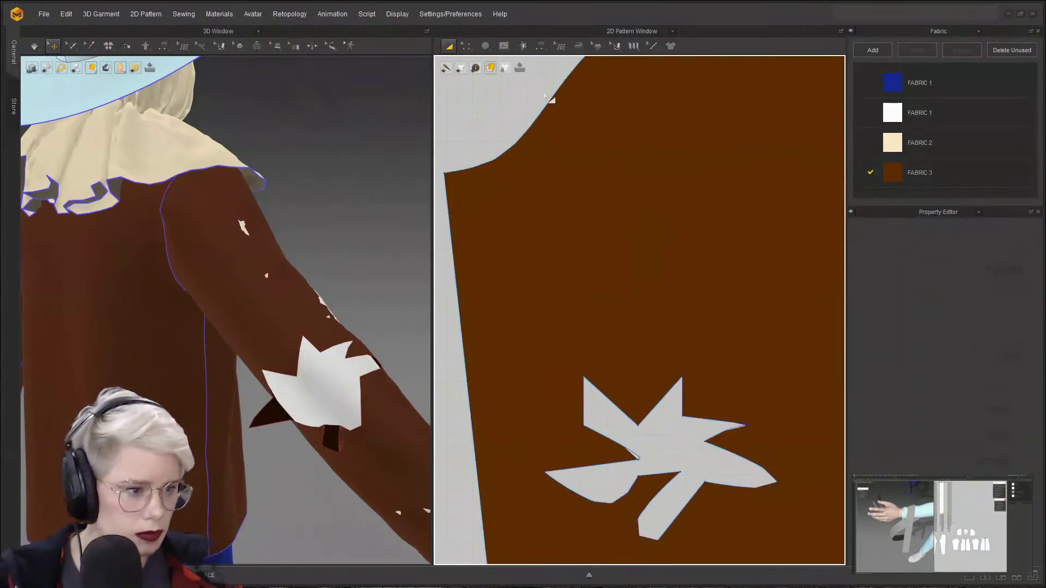
# - Draw a narrow V-shaped closed internal polygon on the sleeve pattern above the existing hole
pyautogui.click(504, 47)
pyautogui.click(524, 68)
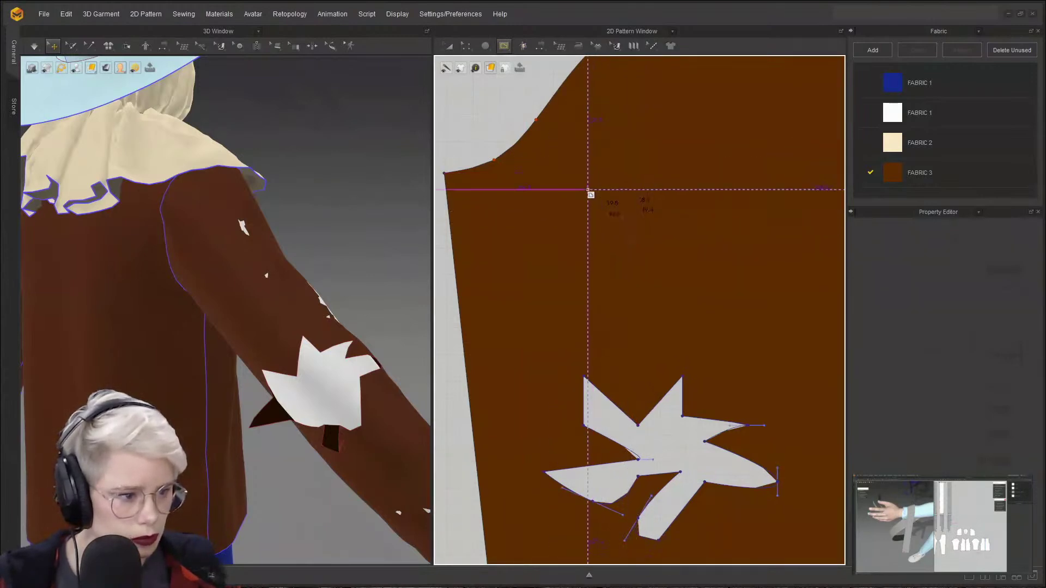
pyautogui.click(588, 186)
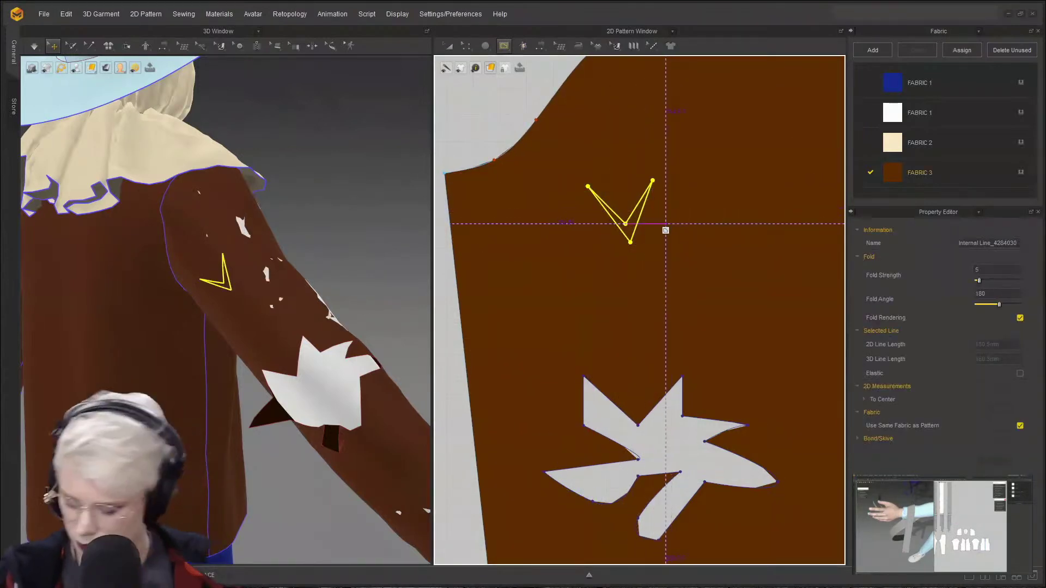
# - Convert the closed V-shaped internal polygon on the sleeve into a hole
pyautogui.press('a')
pyautogui.rightClick(639, 218)
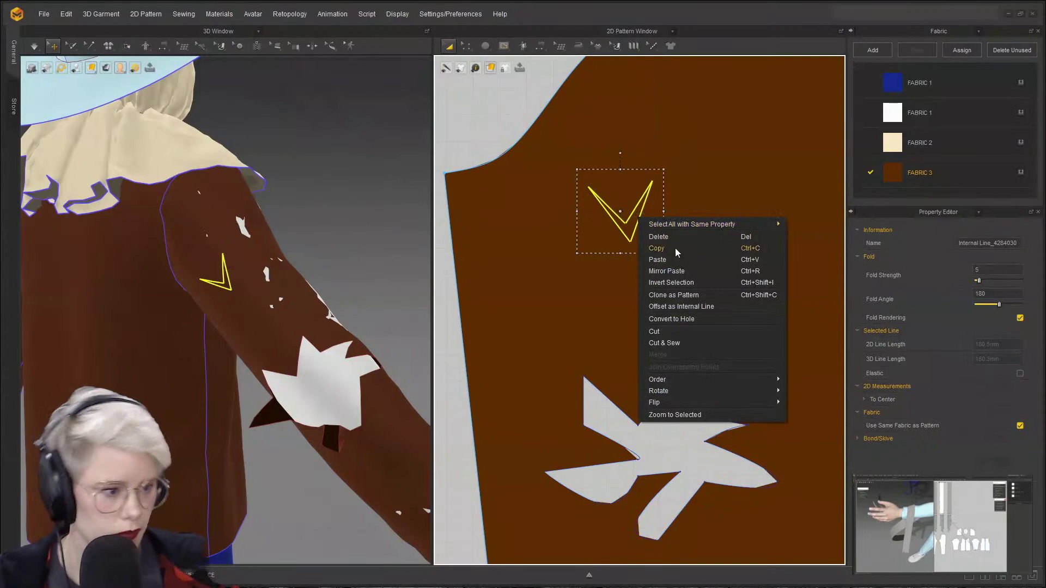
pyautogui.click(676, 319)
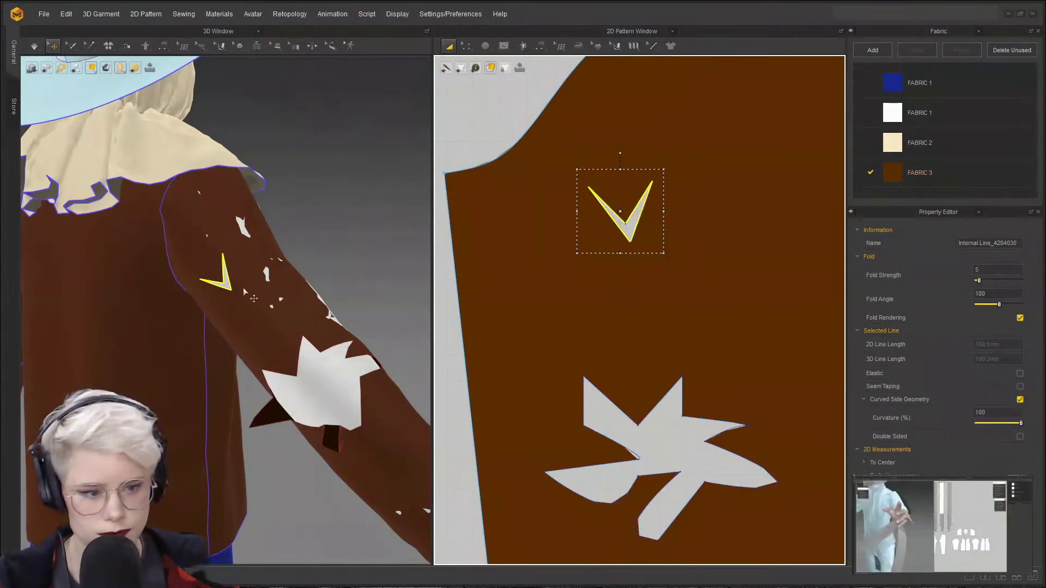
# - Run the cloth simulation and examine how the V-shaped hole drapes on the upper sleeve
pyautogui.press('space')
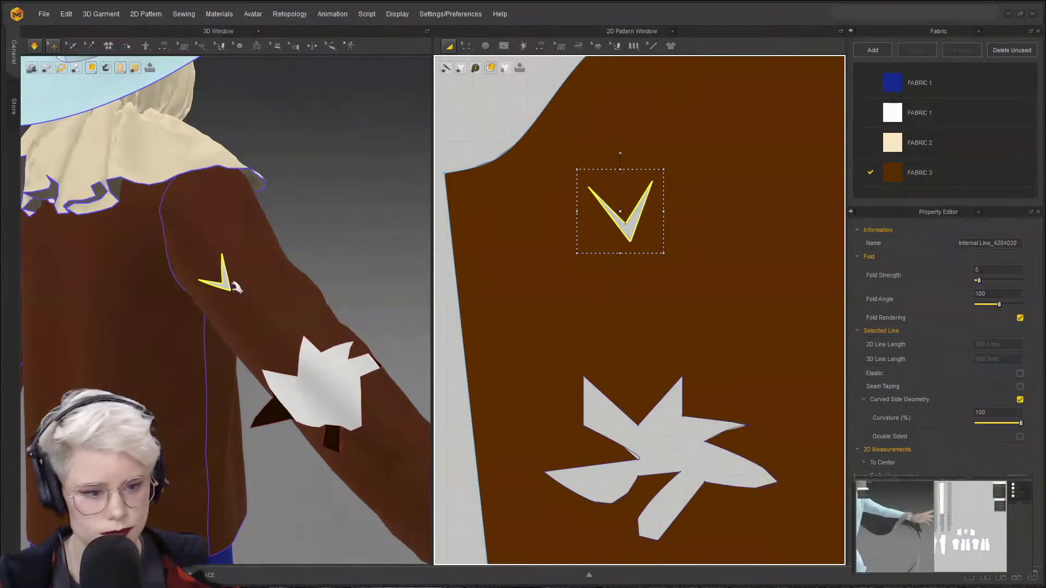
pyautogui.click(198, 265)
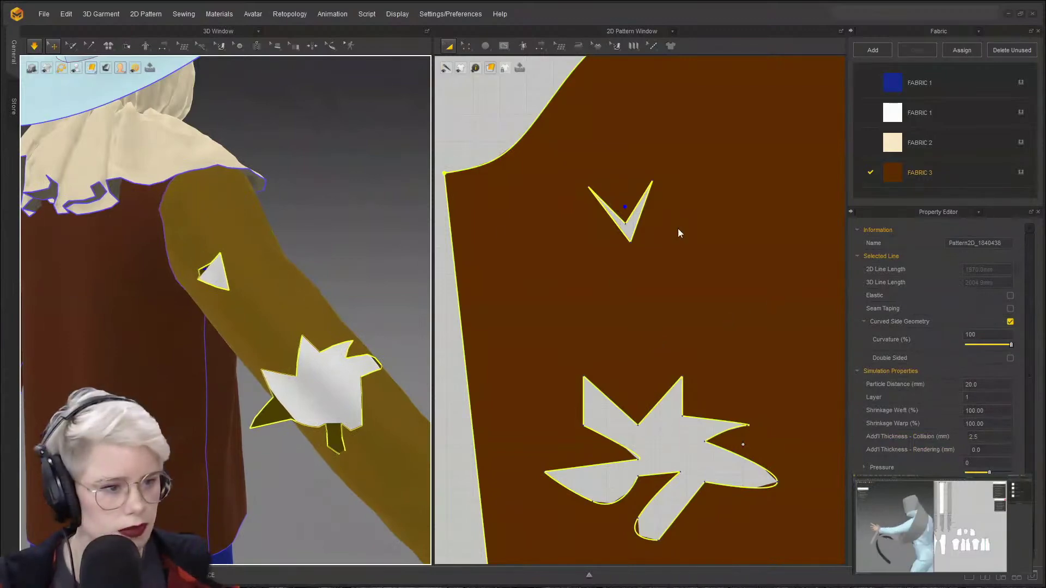
pyautogui.click(293, 256)
pyautogui.moveTo(285, 253); pyautogui.dragTo(232, 359, button='right')
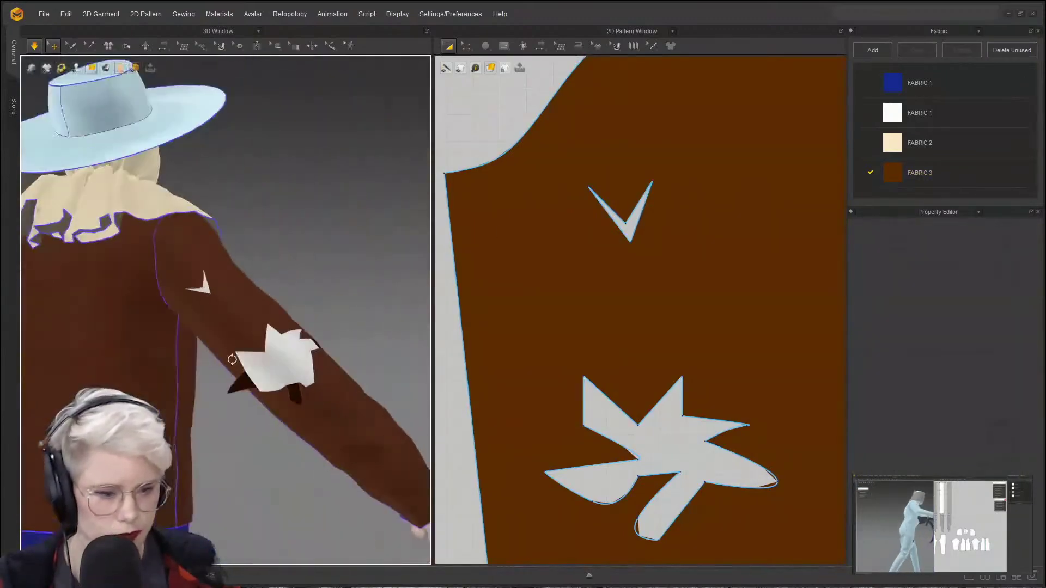
pyautogui.scroll(2, 619, 417)
pyautogui.scroll(-3, 627, 431)
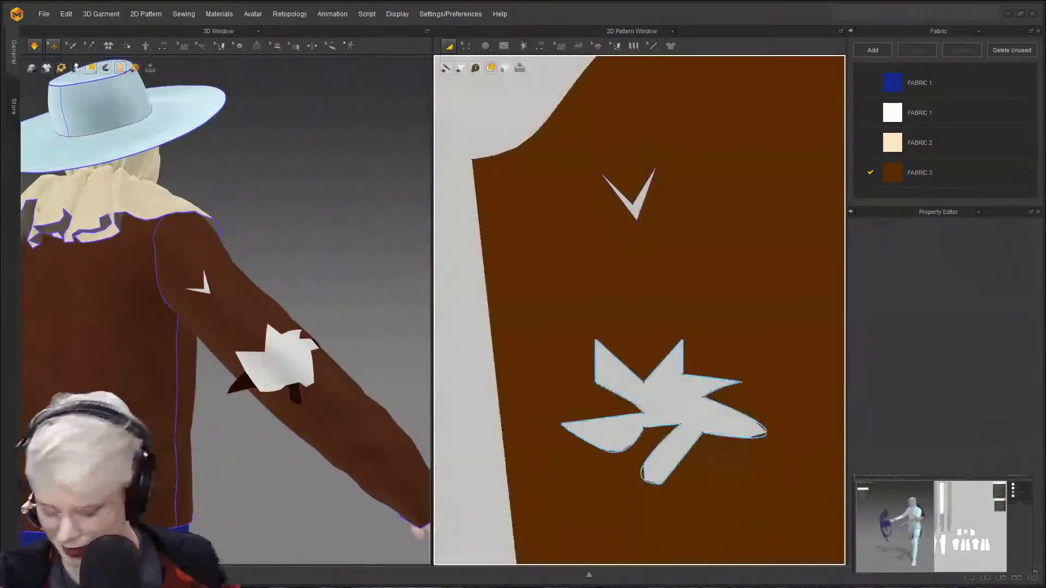
# - Delete all curve points from the rounded lower edge of the large hole's left spike
pyautogui.press('z')
pyautogui.click(602, 451)
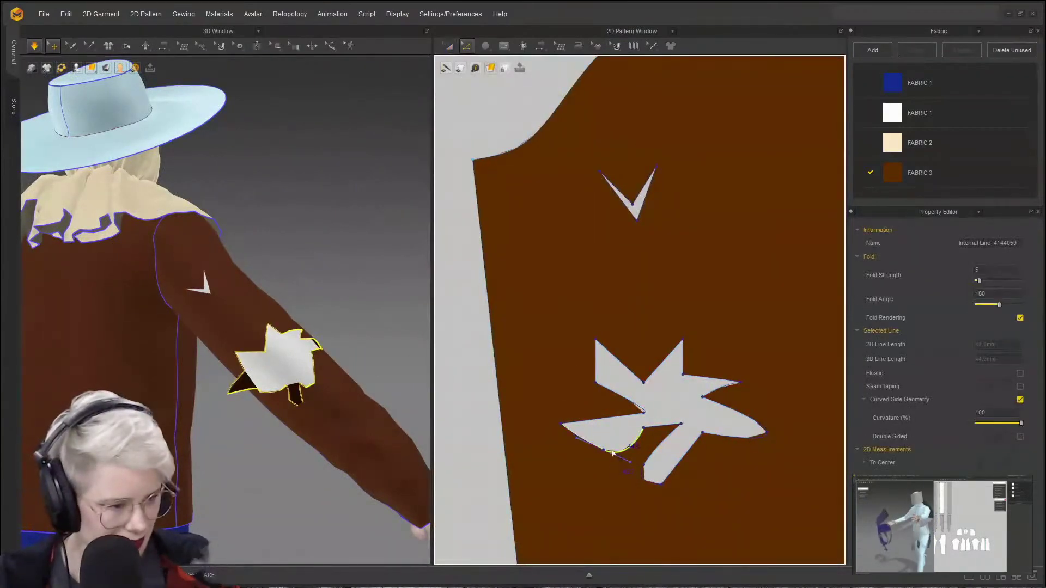
pyautogui.rightClick(620, 449)
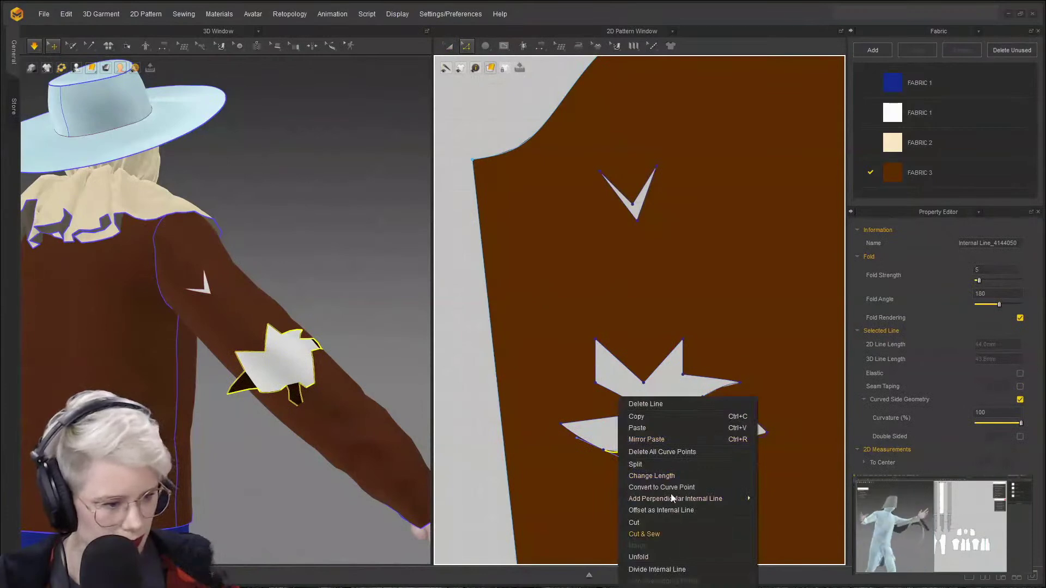
pyautogui.click(680, 462)
pyautogui.click(621, 418)
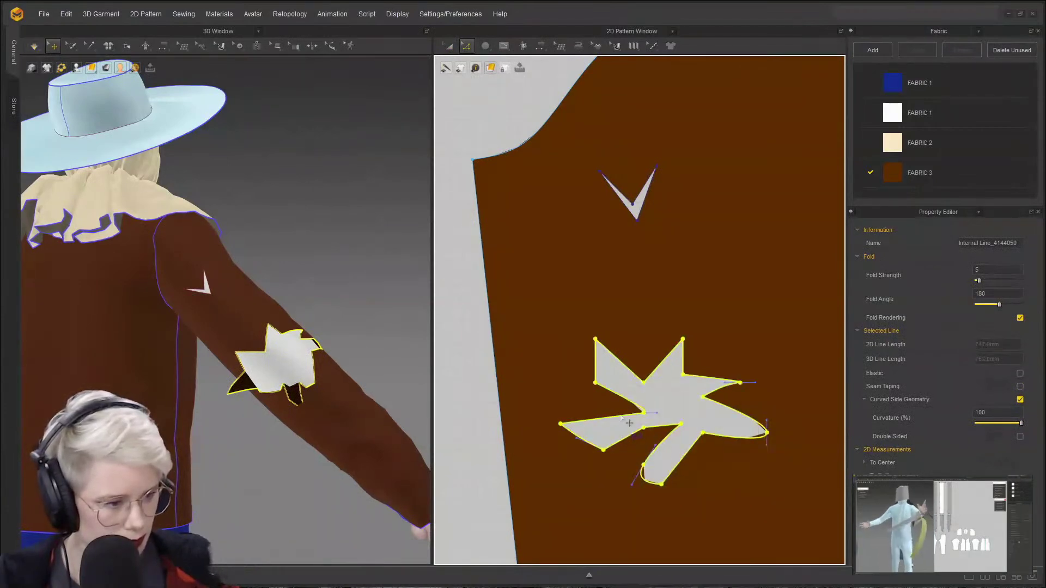
pyautogui.rightClick(621, 418)
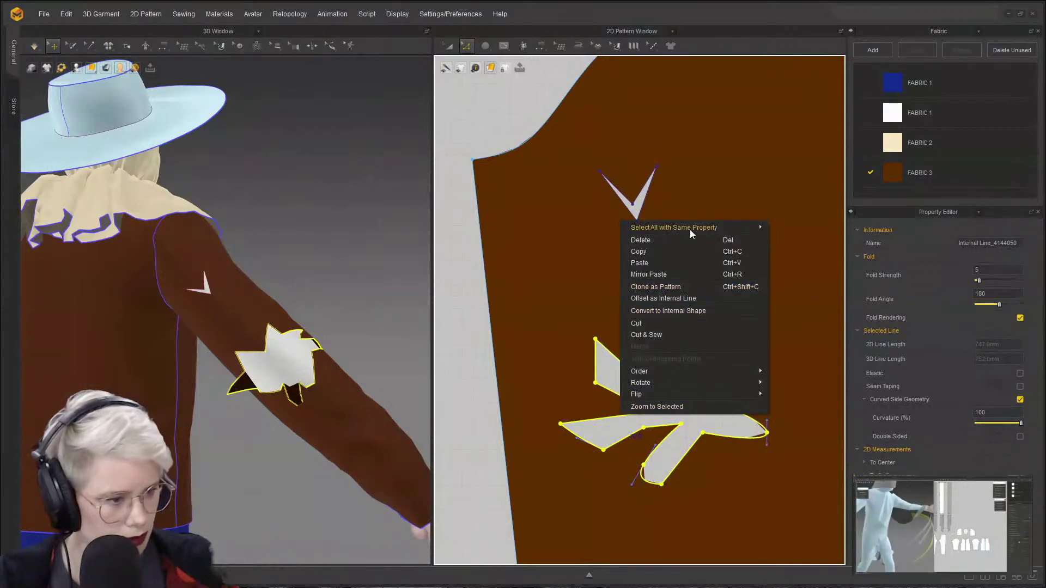
pyautogui.click(597, 500)
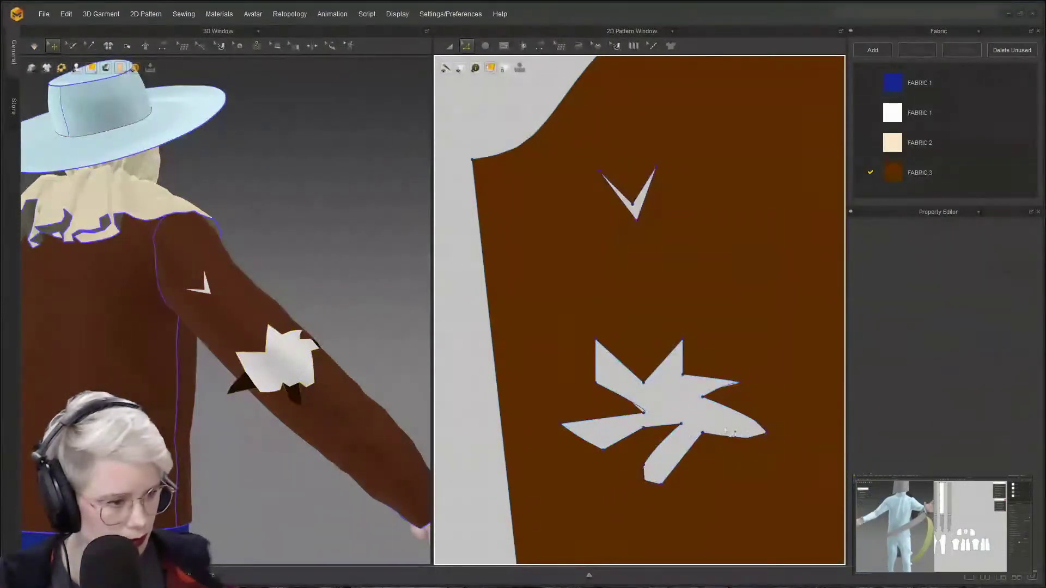
# - Delete all curve points from the rounded lower-right spike of the large sleeve hole
pyautogui.rightClick(740, 441)
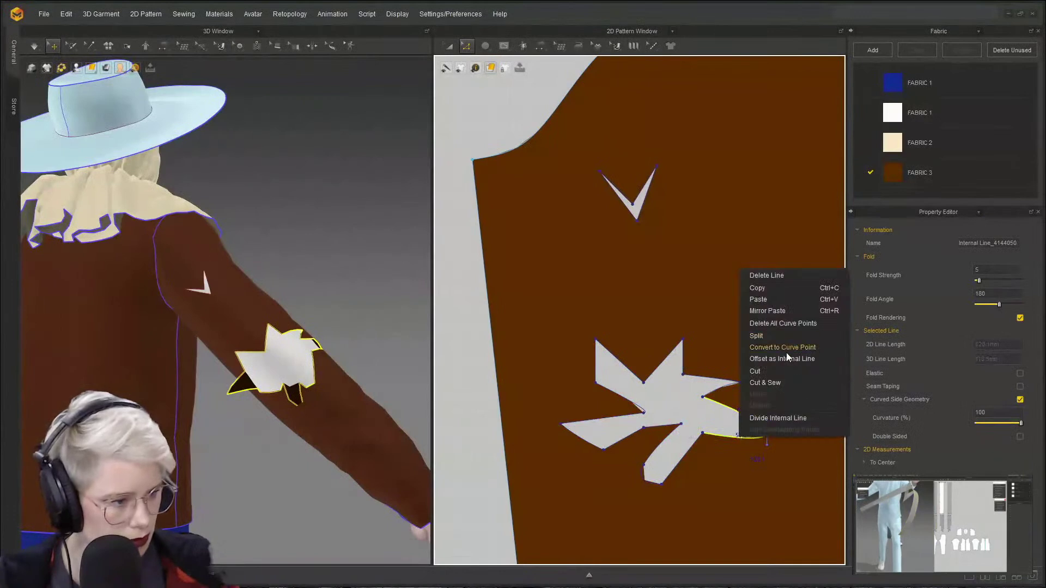
pyautogui.click(802, 325)
pyautogui.click(587, 404)
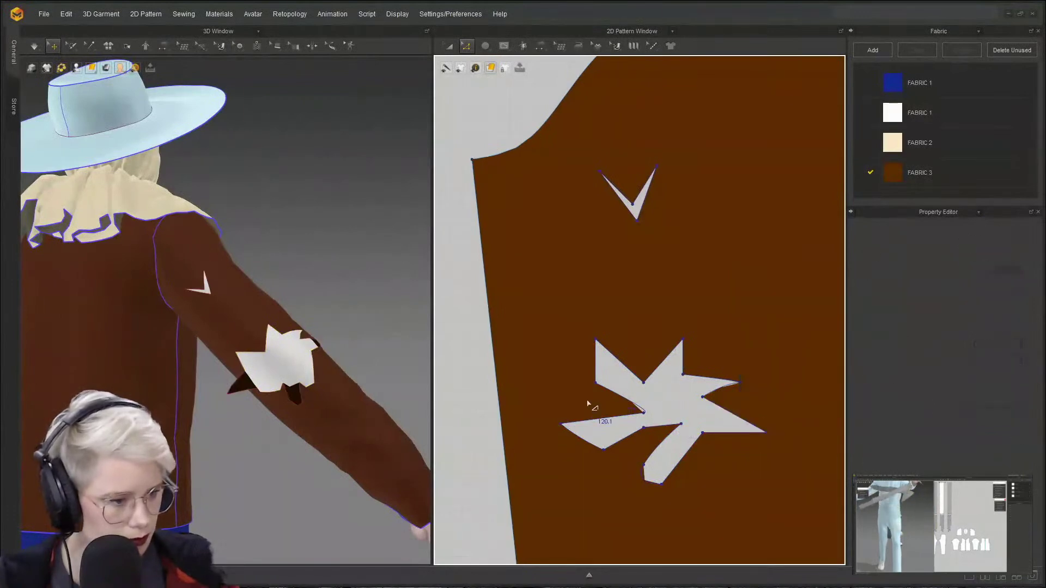
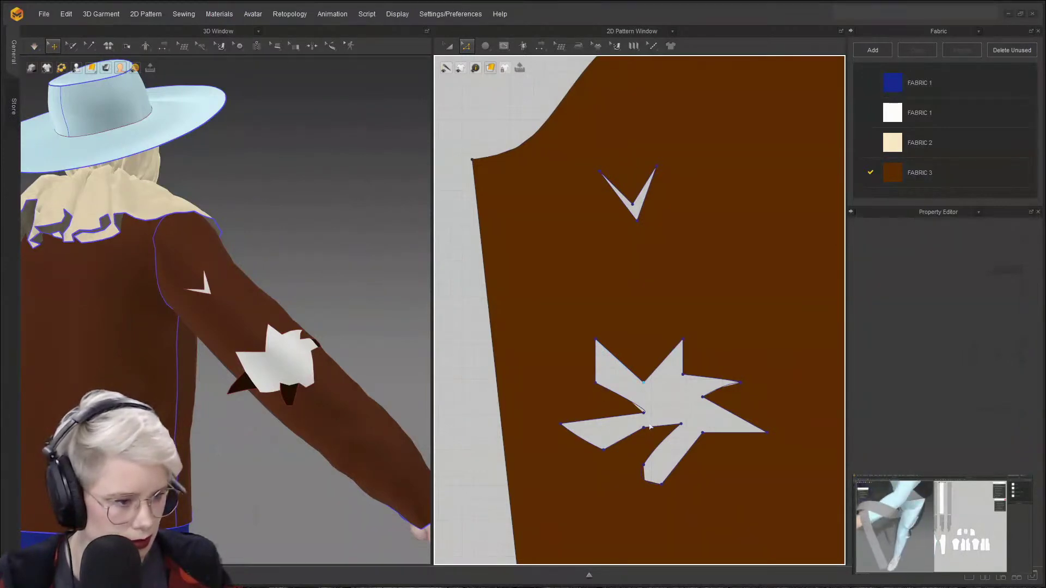
# - Move the large hole's upper and lower-right inner corner points toward its centre to narrow the neighbouring spikes
pyautogui.moveTo(643, 382); pyautogui.dragTo(667, 412)
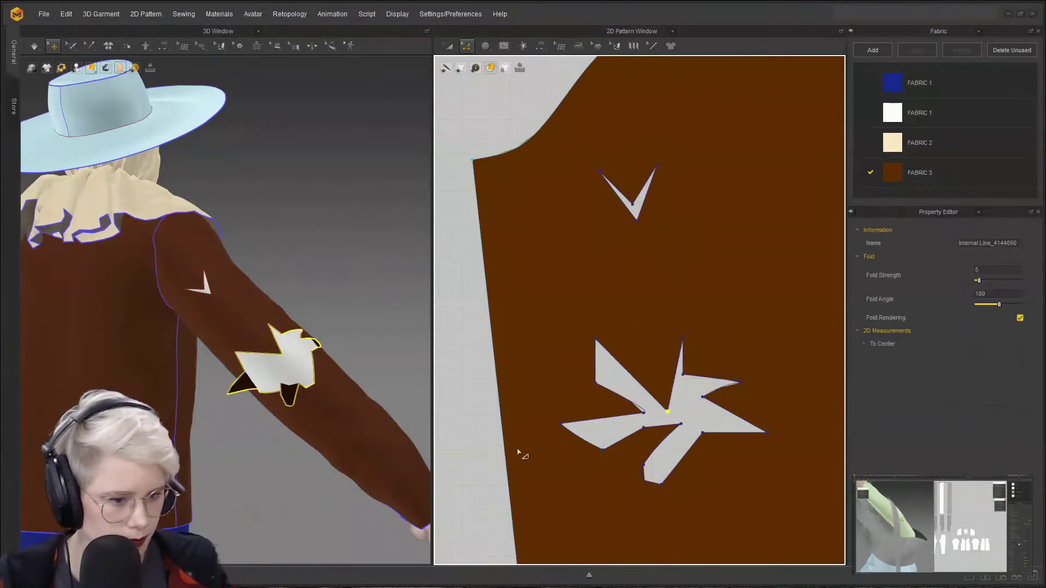
pyautogui.moveTo(384, 364); pyautogui.dragTo(300, 354, button='right')
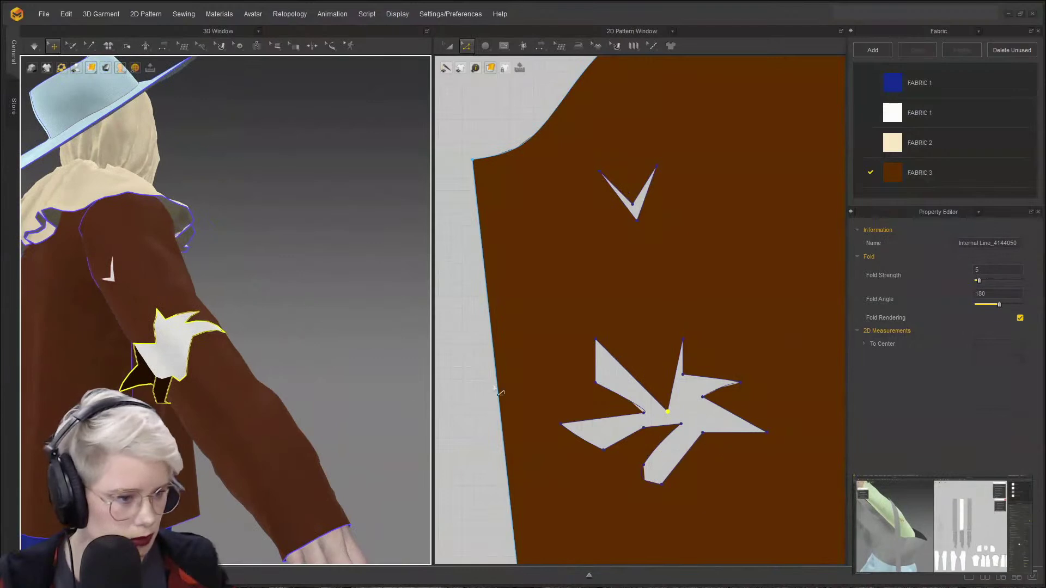
pyautogui.click(206, 355)
pyautogui.click(700, 428)
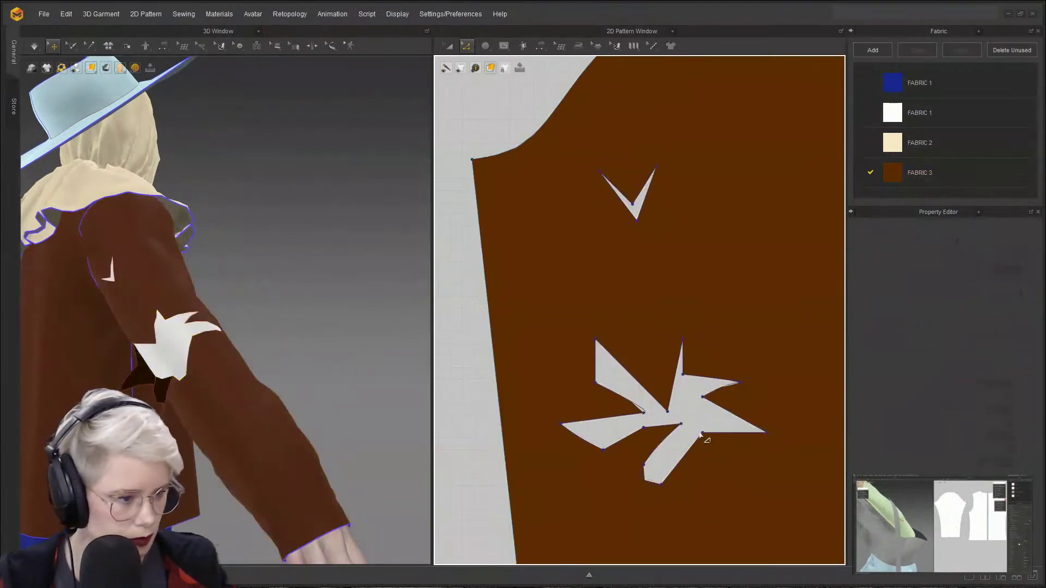
pyautogui.moveTo(703, 433); pyautogui.dragTo(695, 412)
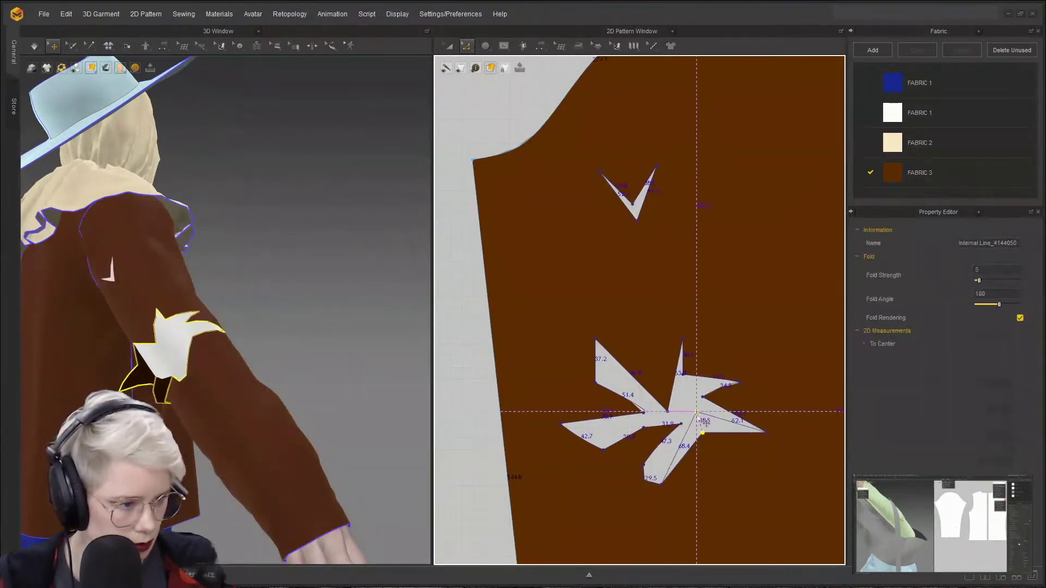
# - Delete the extra corner points on the large hole's bottom and lower-left spikes to give them narrow, sharp shapes
pyautogui.click(644, 466)
pyautogui.press('Delete')
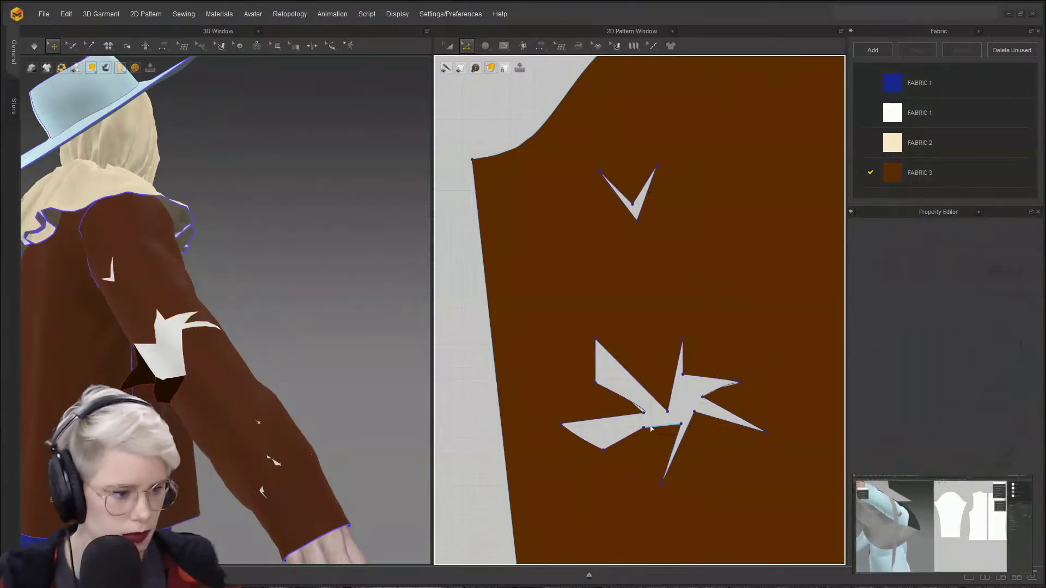
pyautogui.click(651, 428)
pyautogui.click(646, 436)
pyautogui.click(643, 429)
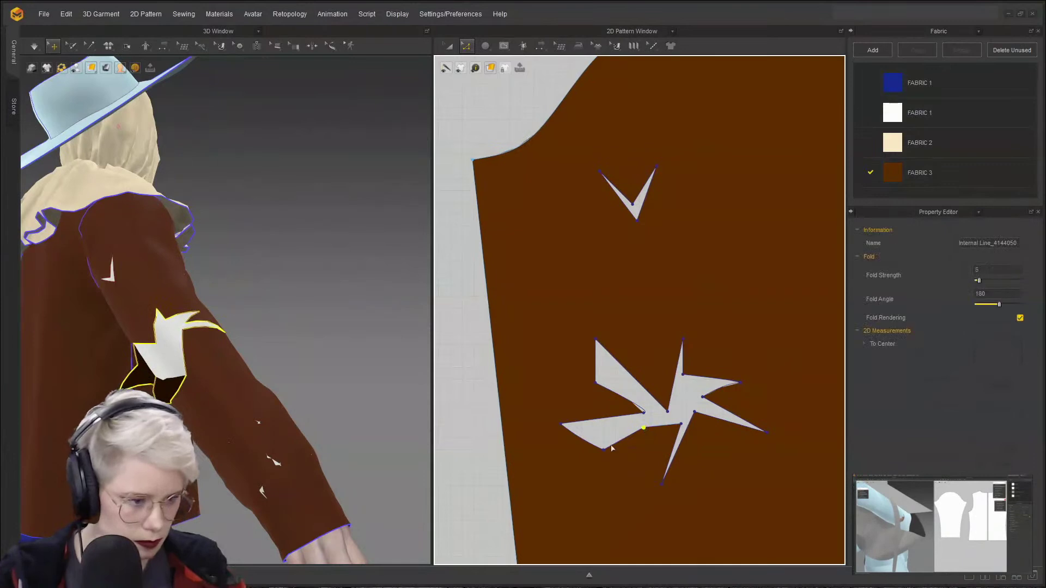
pyautogui.press('Delete')
pyautogui.click(604, 450)
pyautogui.press('Delete')
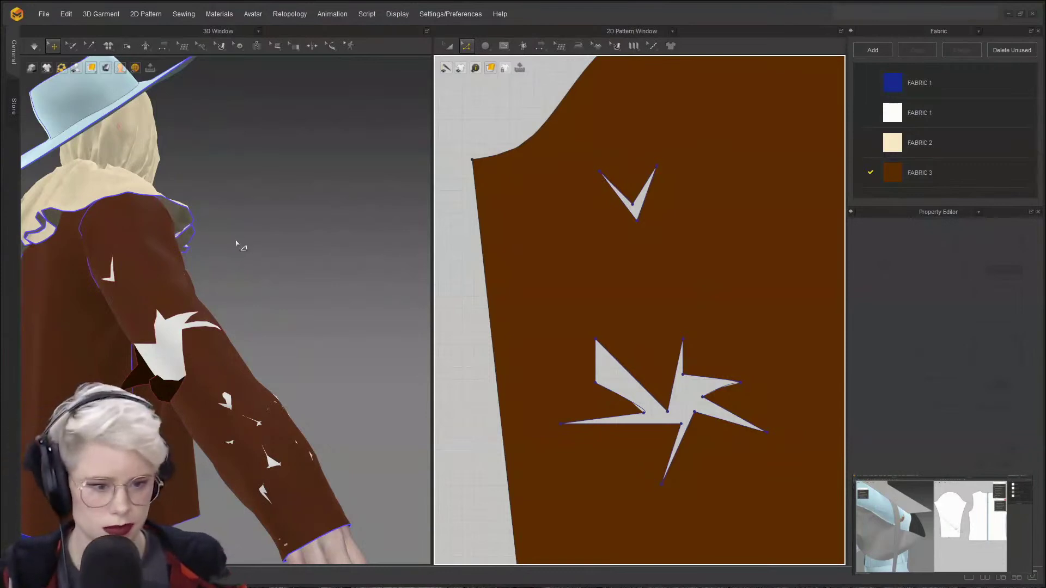
# - Run the cloth simulation to re-drape the sleeve around the reshaped hole, then stop it
pyautogui.press('space')
pyautogui.scroll(-3, 214, 265)
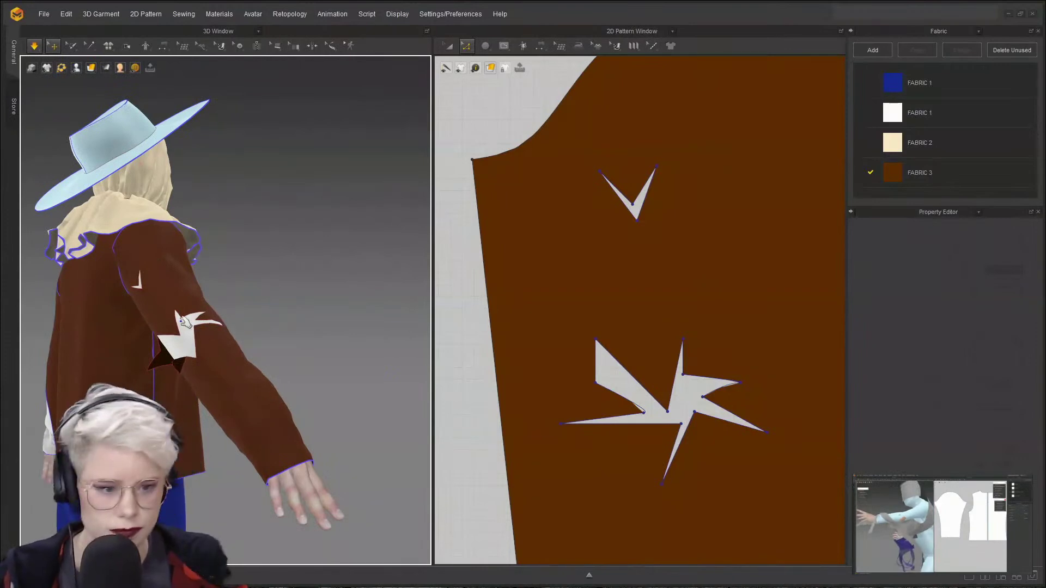
pyautogui.moveTo(239, 294); pyautogui.dragTo(215, 364, button='right')
pyautogui.press('space')
# - Shorten the other brown sleeve's jagged hem by moving its notch point, middle tip and right tip upward
pyautogui.scroll(-8, 621, 353)
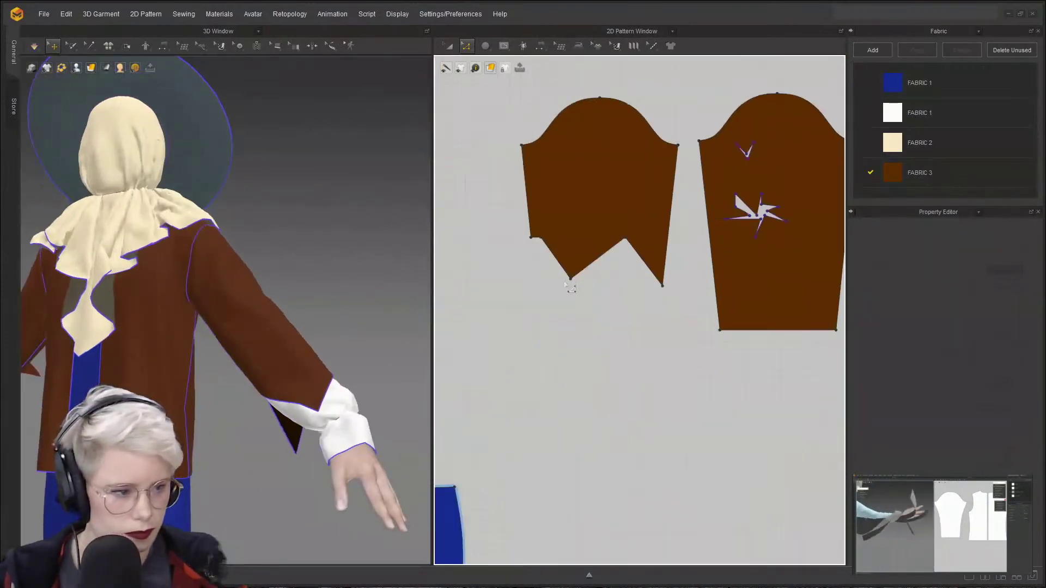
pyautogui.scroll(3, 569, 281)
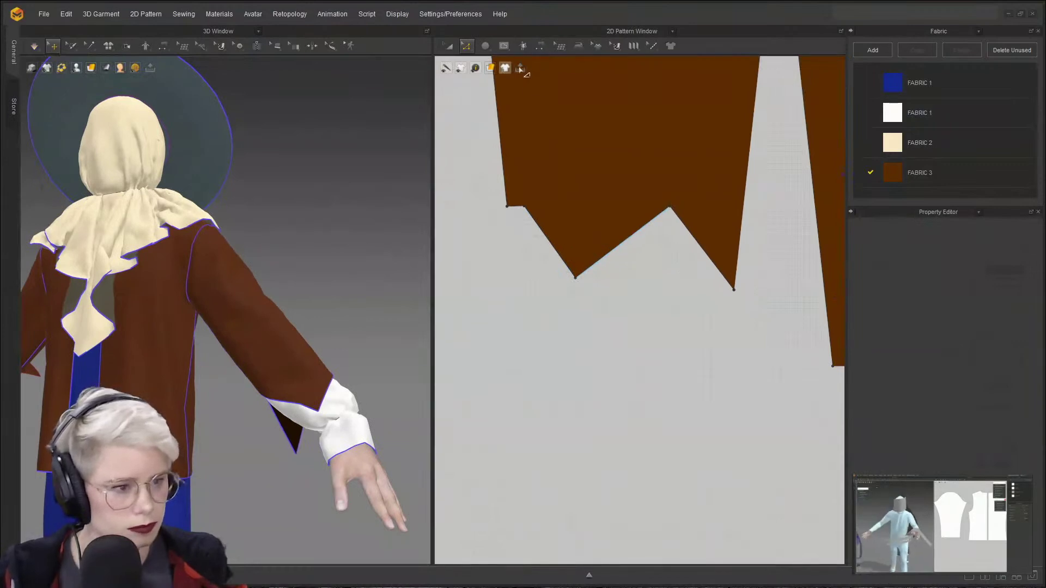
pyautogui.click(504, 47)
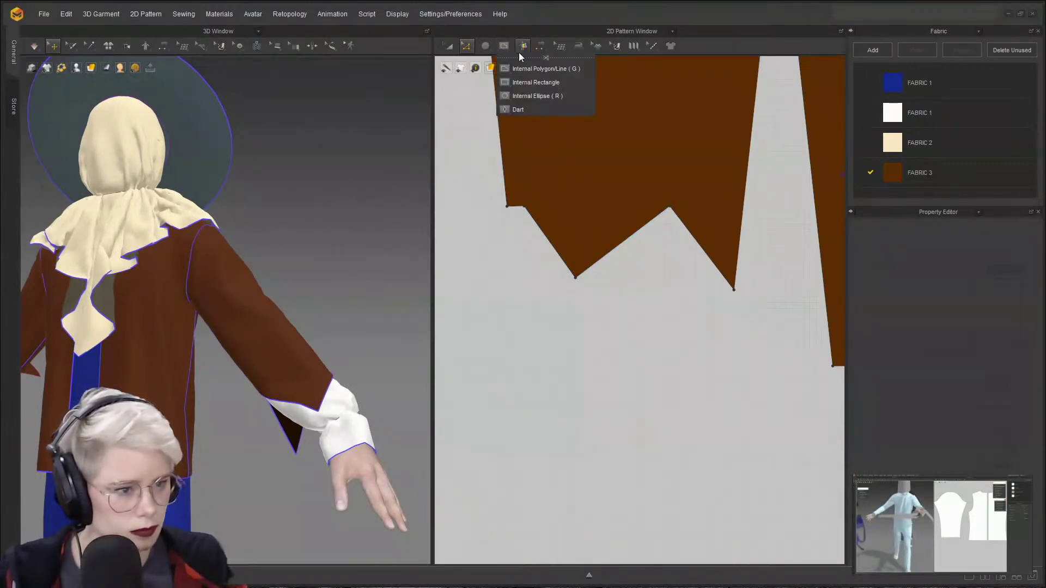
pyautogui.moveTo(498, 228); pyautogui.dragTo(498, 245, button='middle')
pyautogui.moveTo(256, 327); pyautogui.dragTo(182, 351, button='right')
pyautogui.scroll(2, 181, 351)
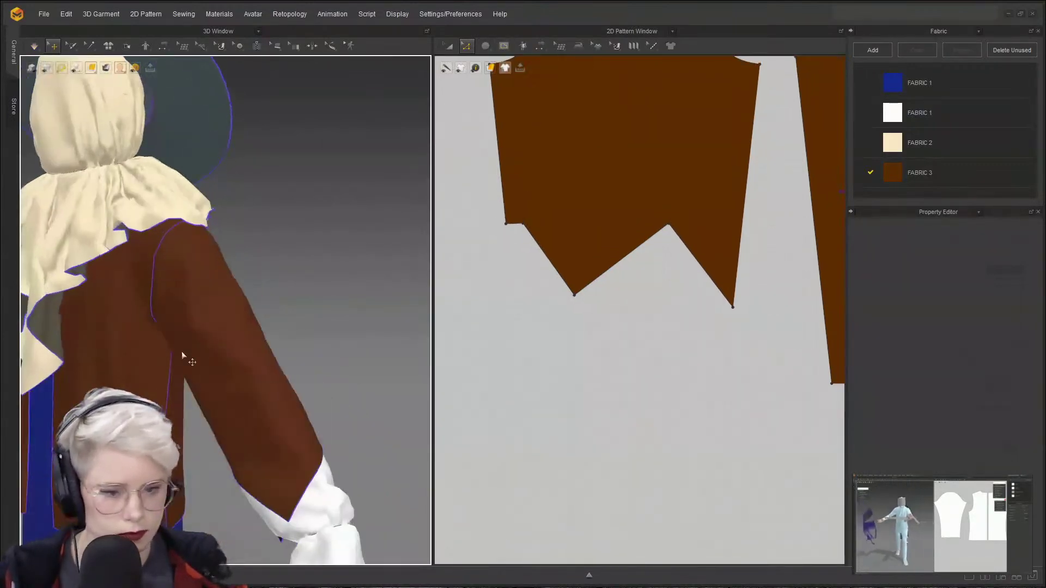
pyautogui.scroll(-5, 540, 320)
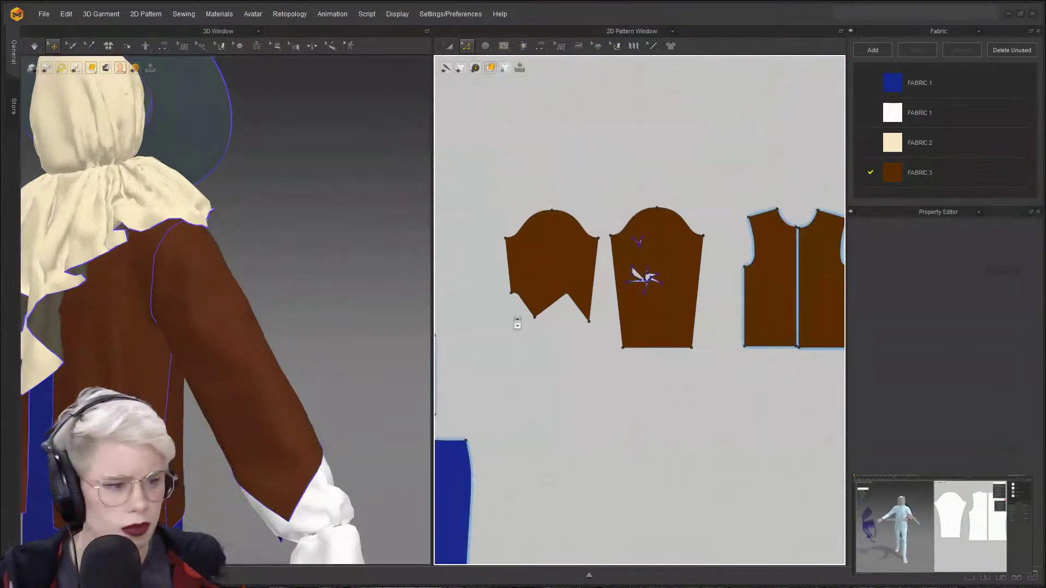
pyautogui.scroll(6, 533, 326)
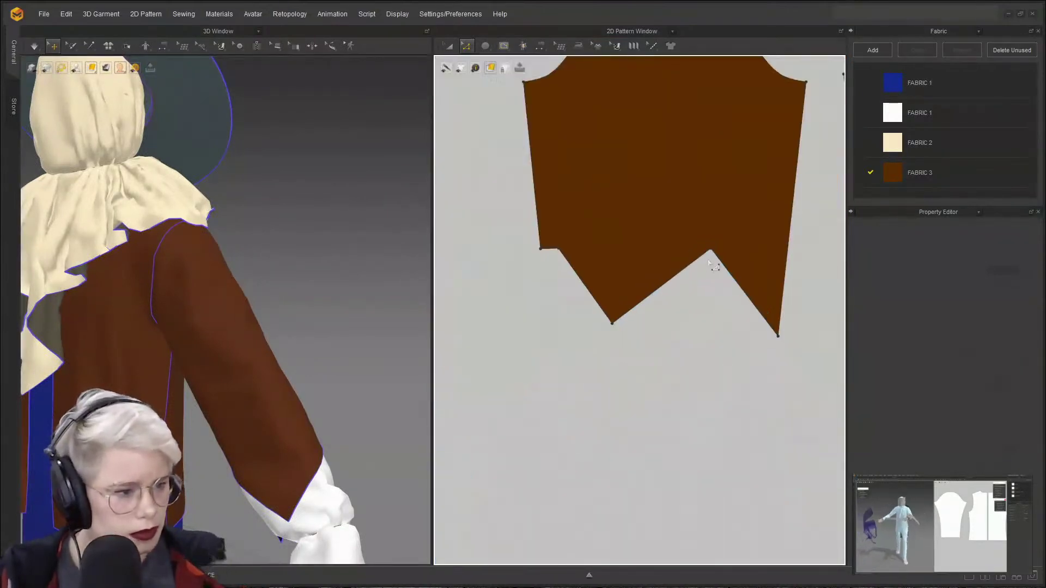
pyautogui.scroll(-3, 709, 262)
pyautogui.moveTo(709, 253); pyautogui.dragTo(723, 179)
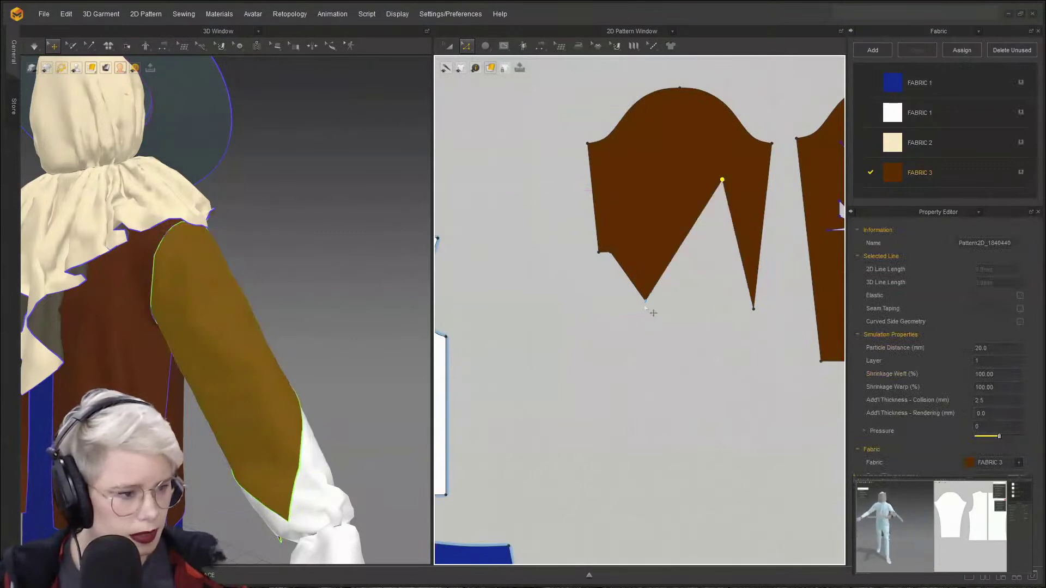
pyautogui.moveTo(645, 301); pyautogui.dragTo(662, 202)
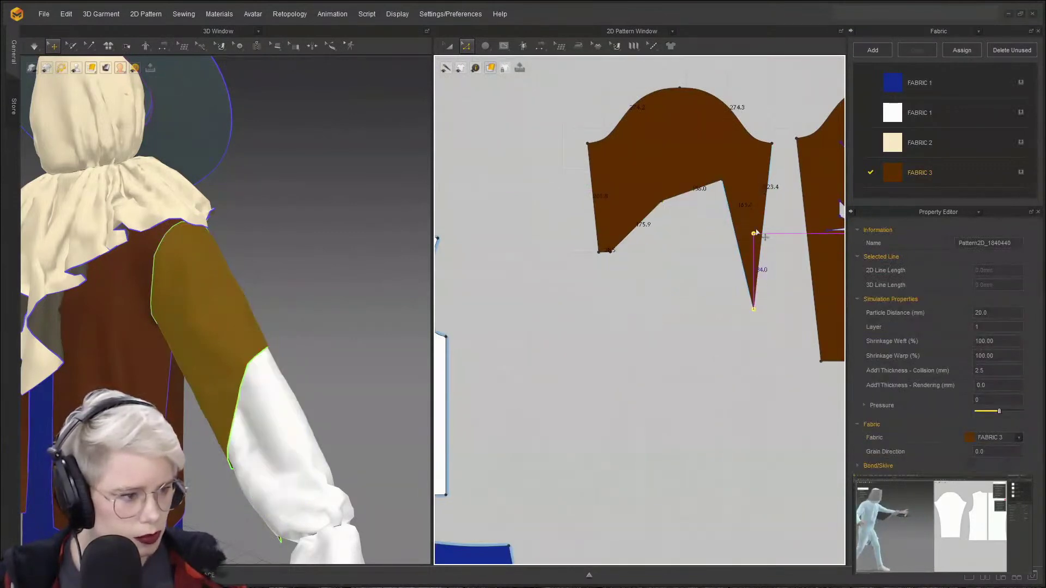
pyautogui.moveTo(763, 218); pyautogui.dragTo(763, 216)
# - Shorten the seam joining the shortened sleeve's two side edges to about 117 mm
pyautogui.scroll(-4, 604, 338)
pyautogui.scroll(5, 594, 295)
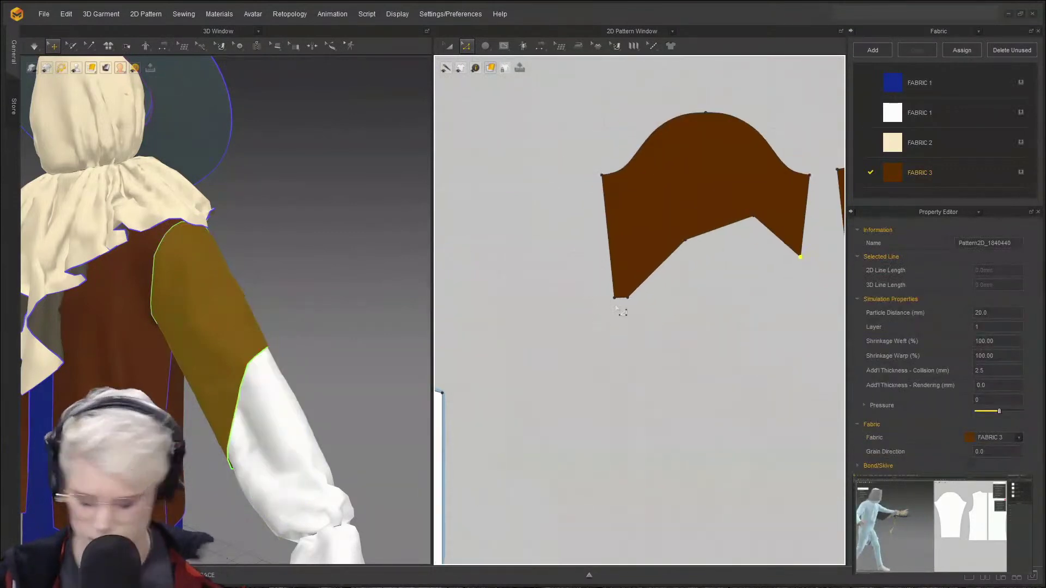
pyautogui.press('n')
pyautogui.moveTo(615, 297); pyautogui.dragTo(616, 229)
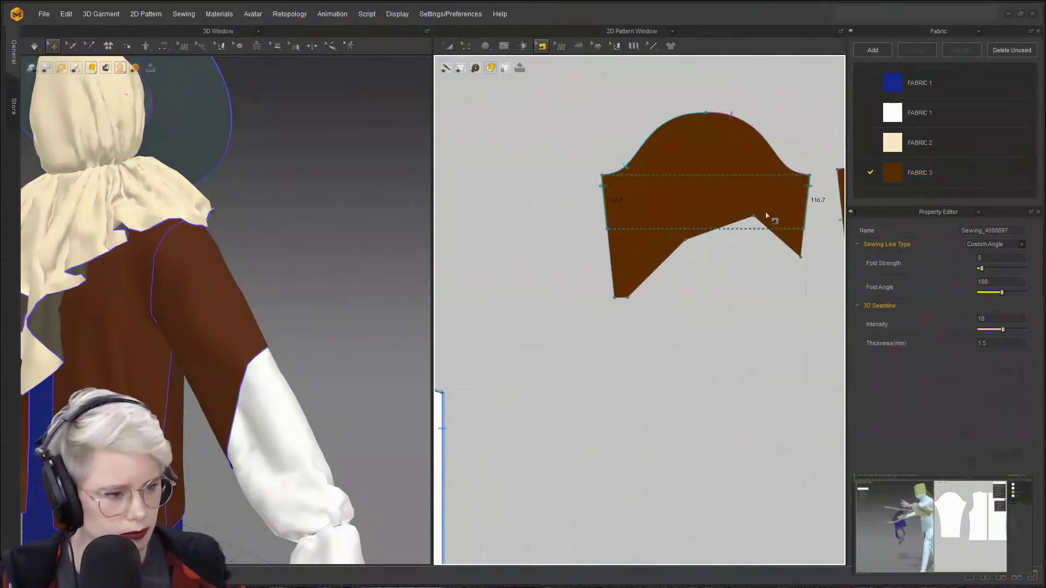
pyautogui.press('q')
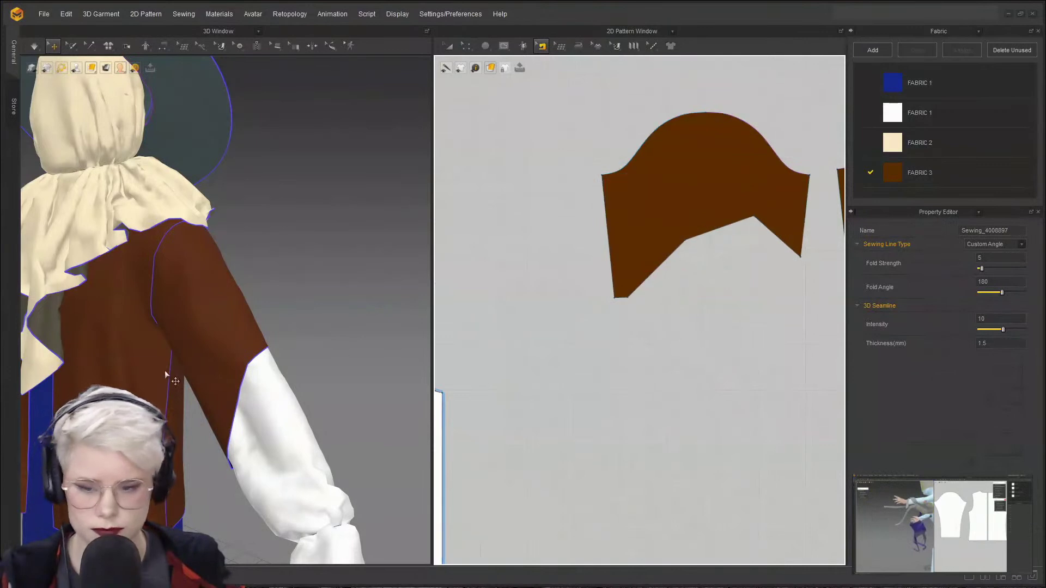
# - Run the cloth simulation and examine the shortened sleeve from the side
pyautogui.press('space')
pyautogui.moveTo(154, 284); pyautogui.dragTo(154, 247, button='middle')
pyautogui.scroll(-2, 154, 247)
pyautogui.moveTo(237, 235); pyautogui.dragTo(136, 237, button='right')
pyautogui.scroll(4, 632, 236)
pyautogui.scroll(-3, 737, 256)
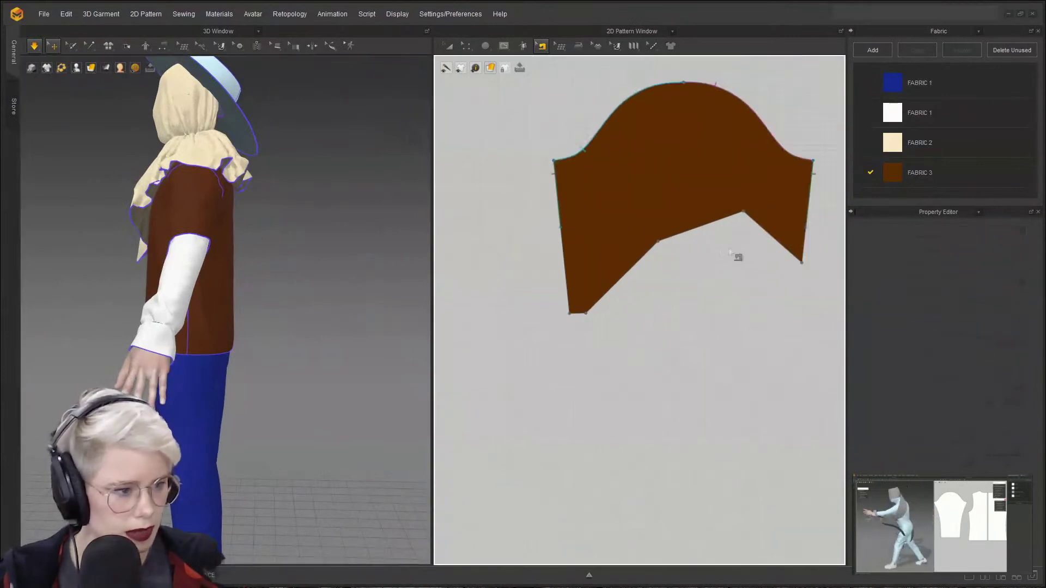
# - Add points on the shortened sleeve's three slanted hem segments
pyautogui.click(466, 46)
pyautogui.press('v')
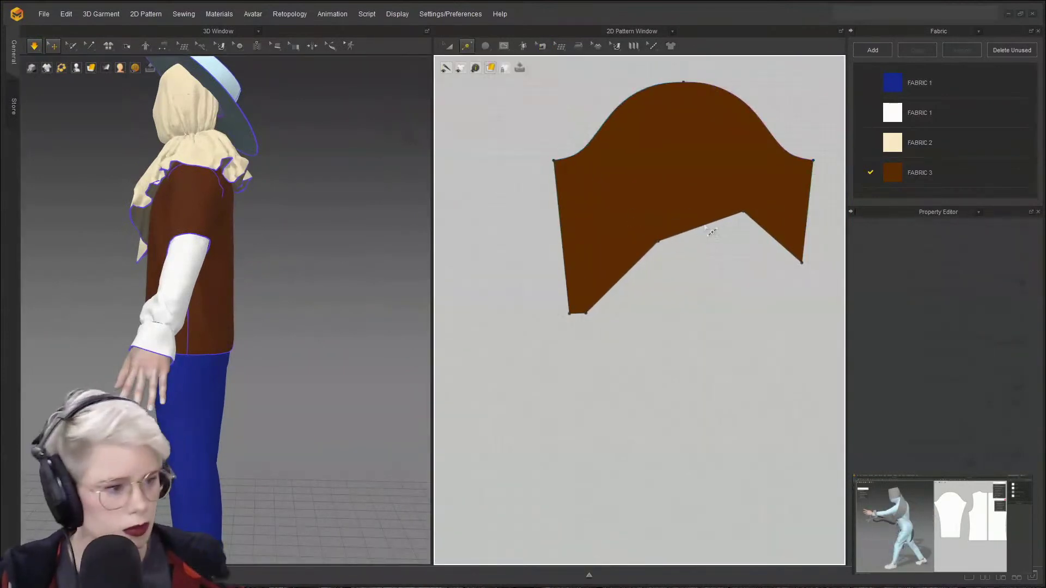
pyautogui.click(705, 224)
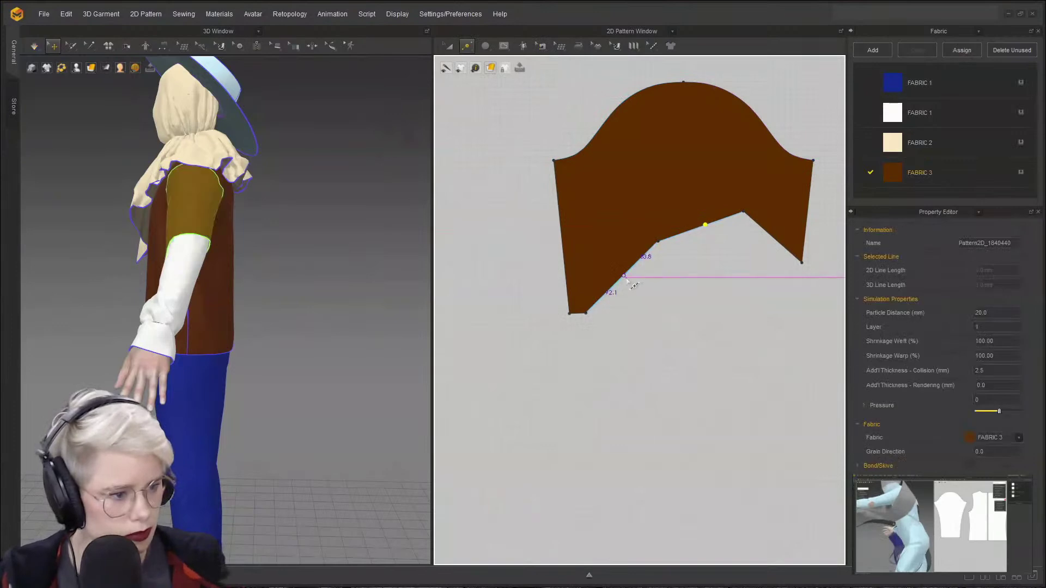
pyautogui.click(767, 232)
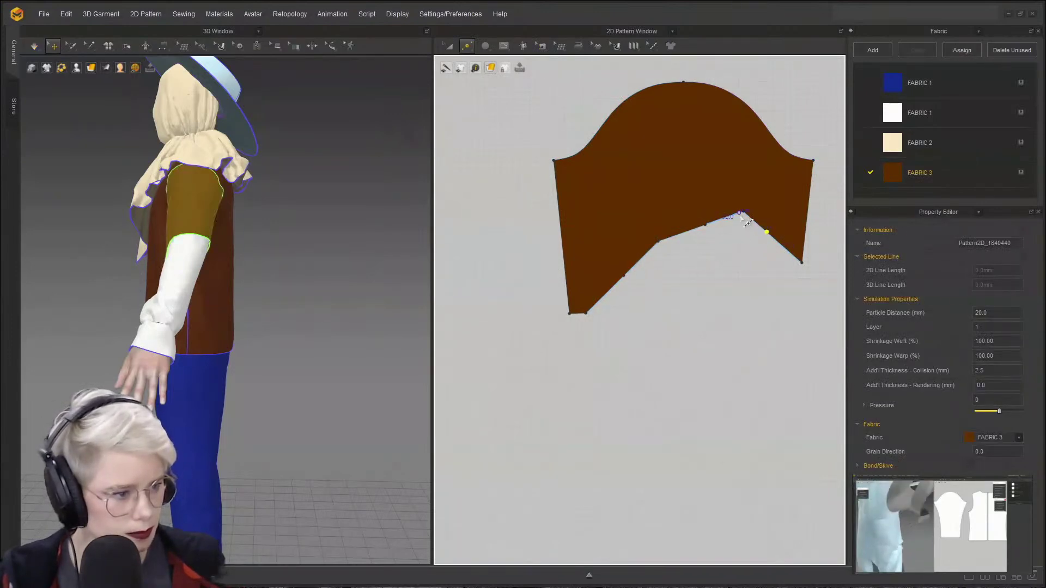
# - Pull hem points downward to form uneven jagged teeth, including a long pointed strip at the hem's left end
pyautogui.moveTo(744, 213); pyautogui.dragTo(743, 239)
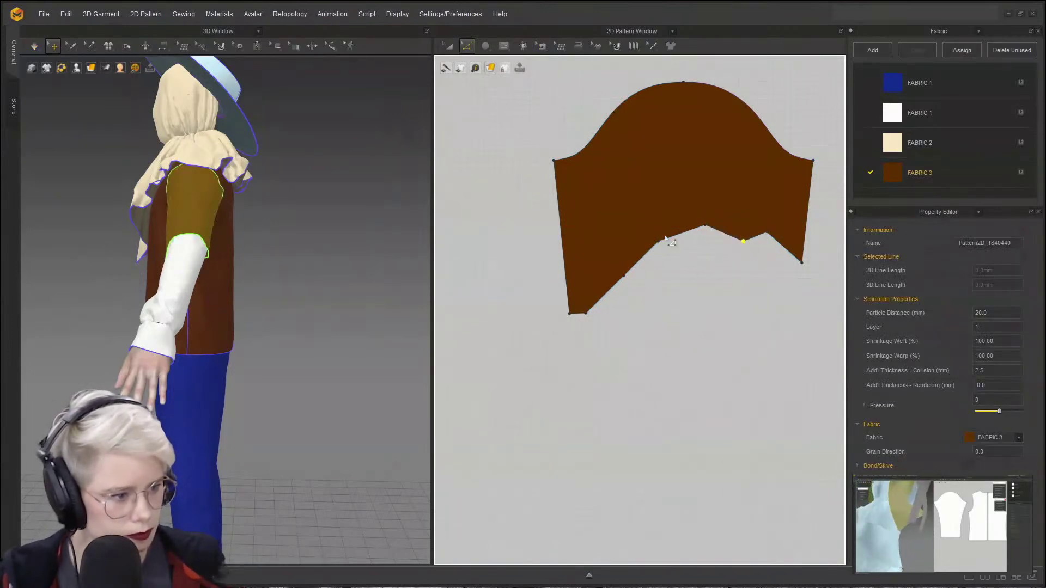
pyautogui.moveTo(663, 251); pyautogui.dragTo(673, 276)
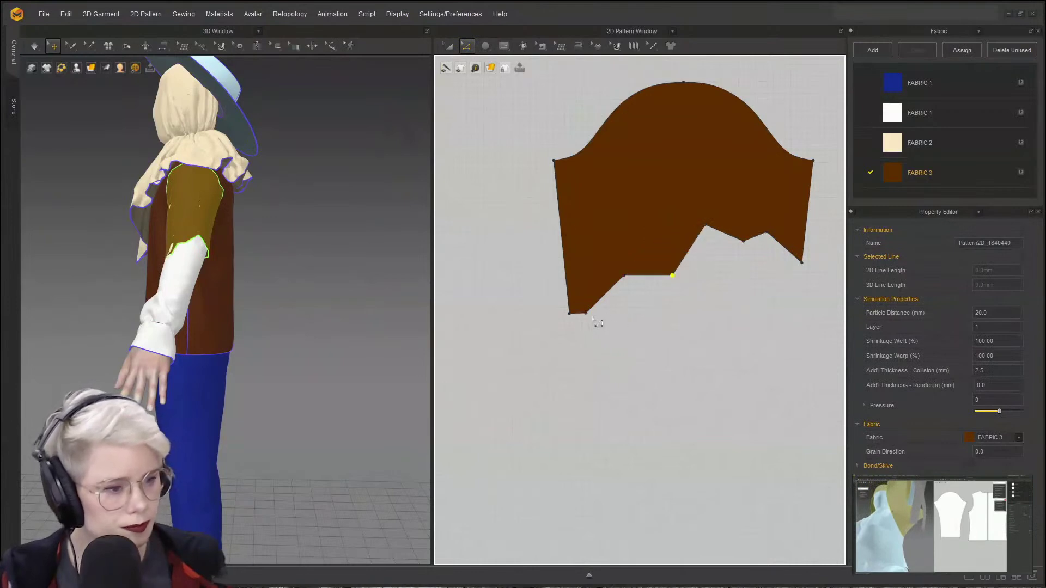
pyautogui.moveTo(628, 386); pyautogui.dragTo(627, 387)
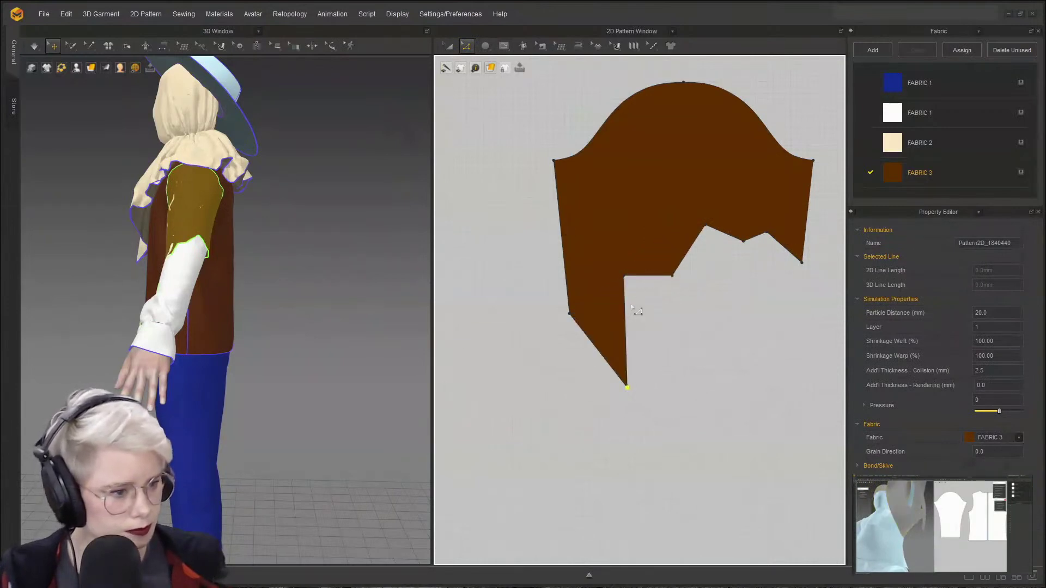
# - Curve the hem segments inward along the long left strip and the neighbouring teeth
pyautogui.click(608, 324)
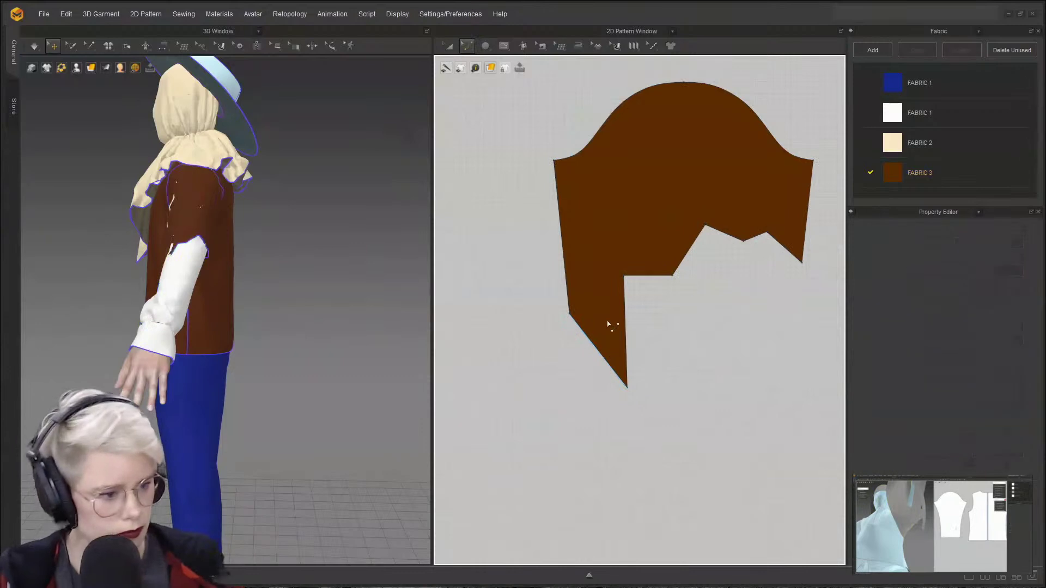
pyautogui.moveTo(600, 351); pyautogui.dragTo(607, 339)
pyautogui.click(624, 309)
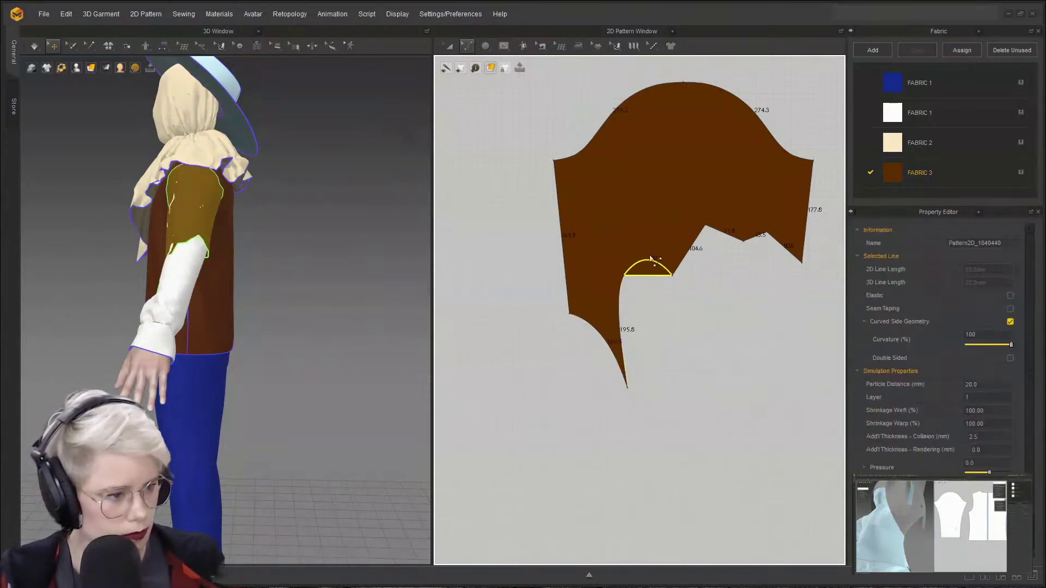
pyautogui.moveTo(651, 258); pyautogui.dragTo(677, 246)
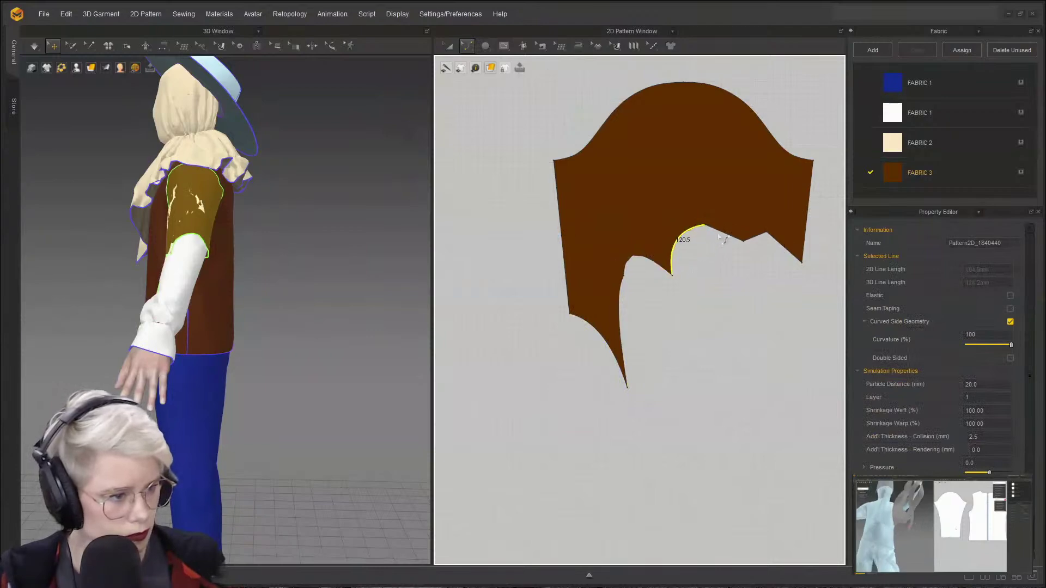
# - Run the cloth simulation and examine how the curved, ragged hem drapes from the back
pyautogui.moveTo(163, 218); pyautogui.dragTo(230, 233, button='right')
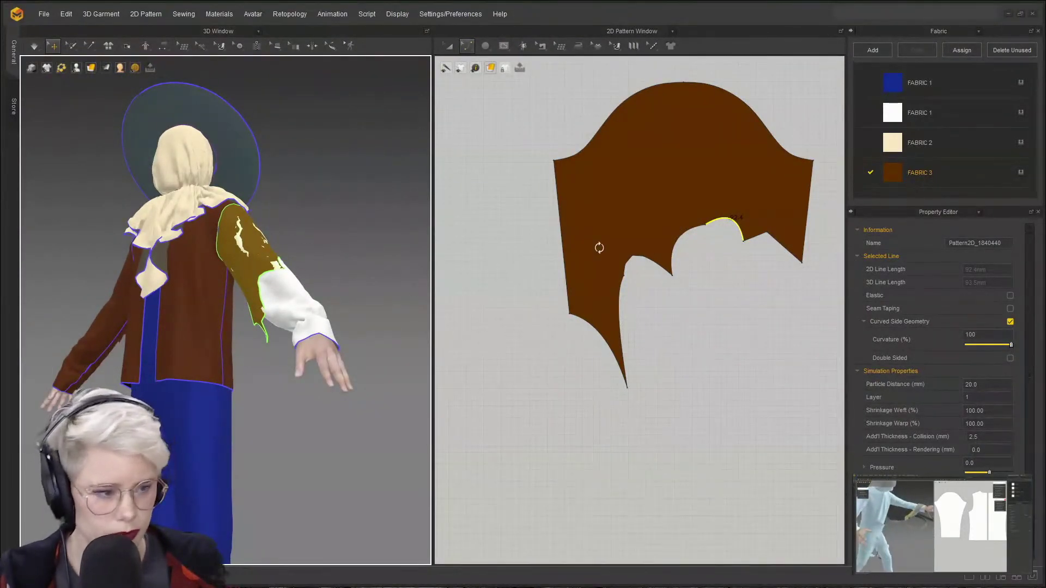
pyautogui.moveTo(599, 248); pyautogui.dragTo(555, 309, button='right')
pyautogui.press('space')
pyautogui.moveTo(188, 341); pyautogui.dragTo(305, 368, button='right')
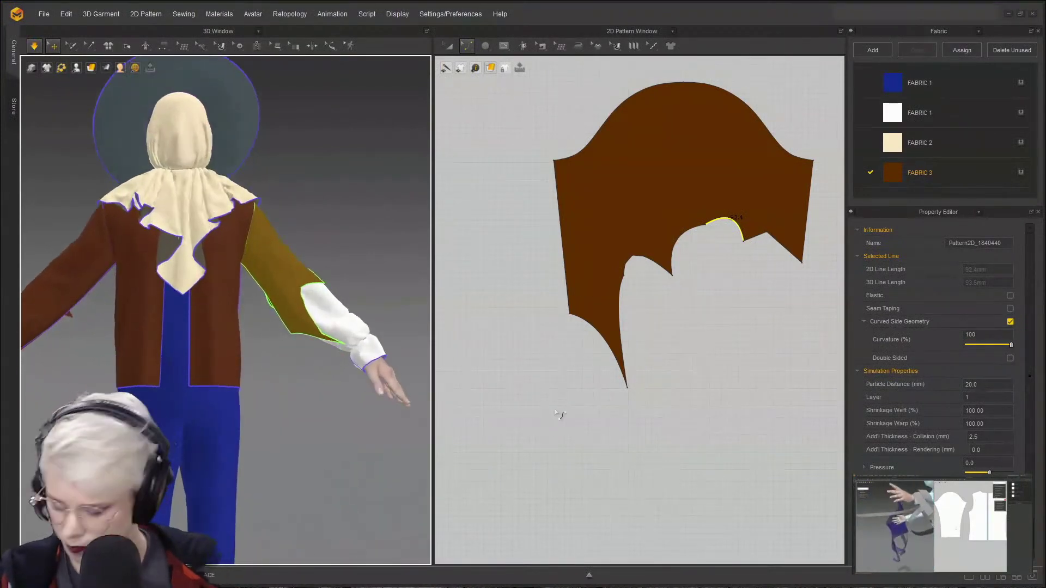
# - Raise the left corner of the short sleeve's hem up the side edge and delete the old corner point
pyautogui.click(569, 315)
pyautogui.moveTo(571, 286); pyautogui.dragTo(560, 259)
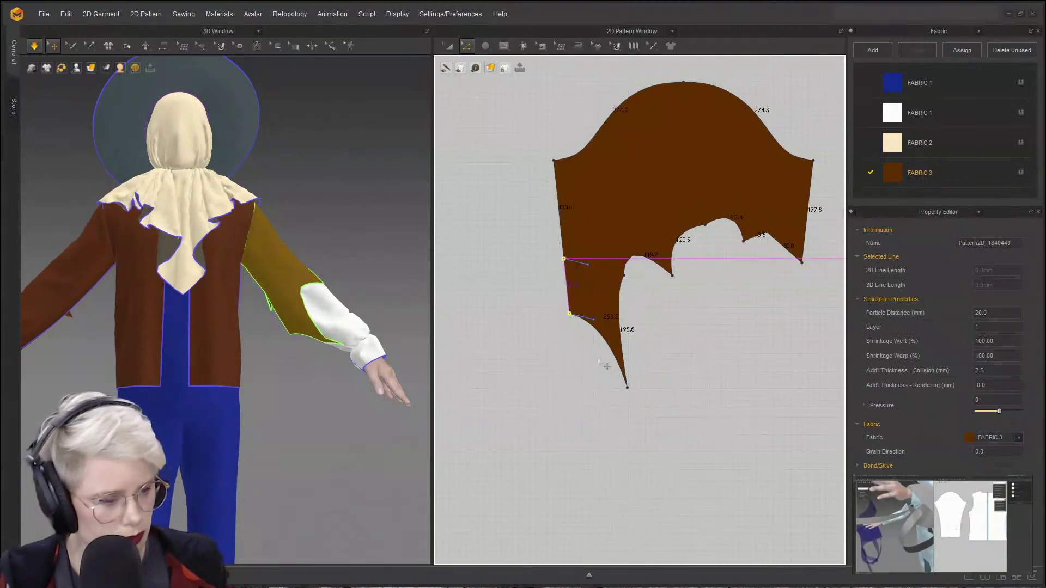
pyautogui.press('Delete')
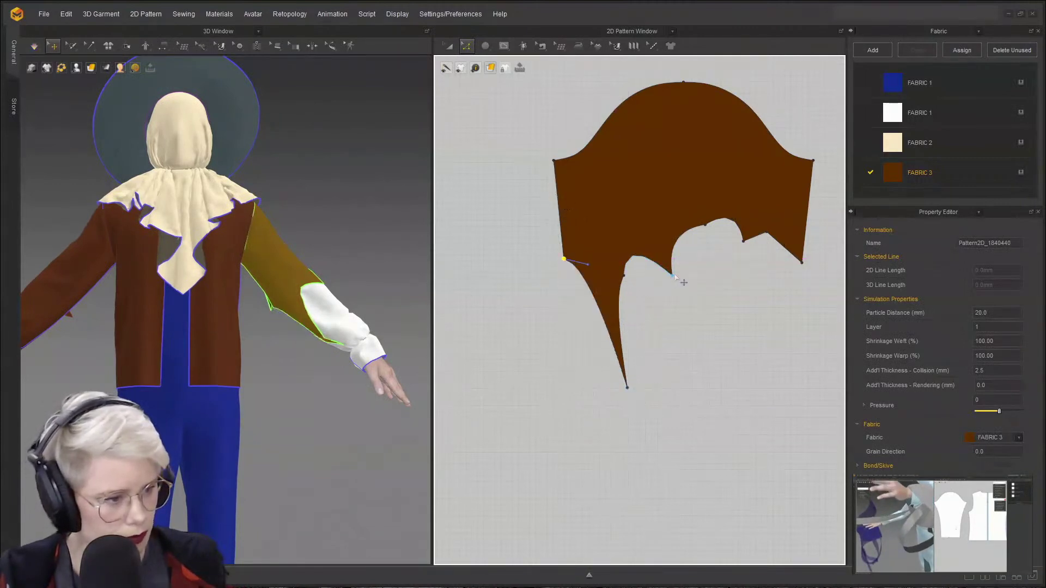
# - Reshape the sleeve's middle tooth into a point, delete the neighbouring notch point and turn the left strip into an inward notch
pyautogui.moveTo(674, 276); pyautogui.dragTo(705, 388)
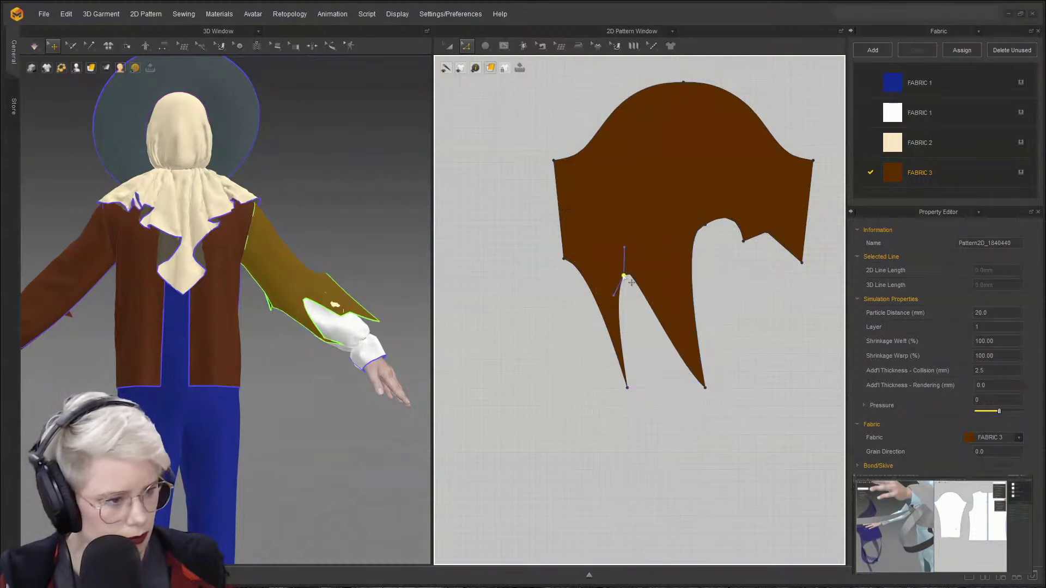
pyautogui.press('Delete')
pyautogui.moveTo(628, 388); pyautogui.dragTo(636, 216)
pyautogui.moveTo(304, 355); pyautogui.dragTo(202, 373, button='right')
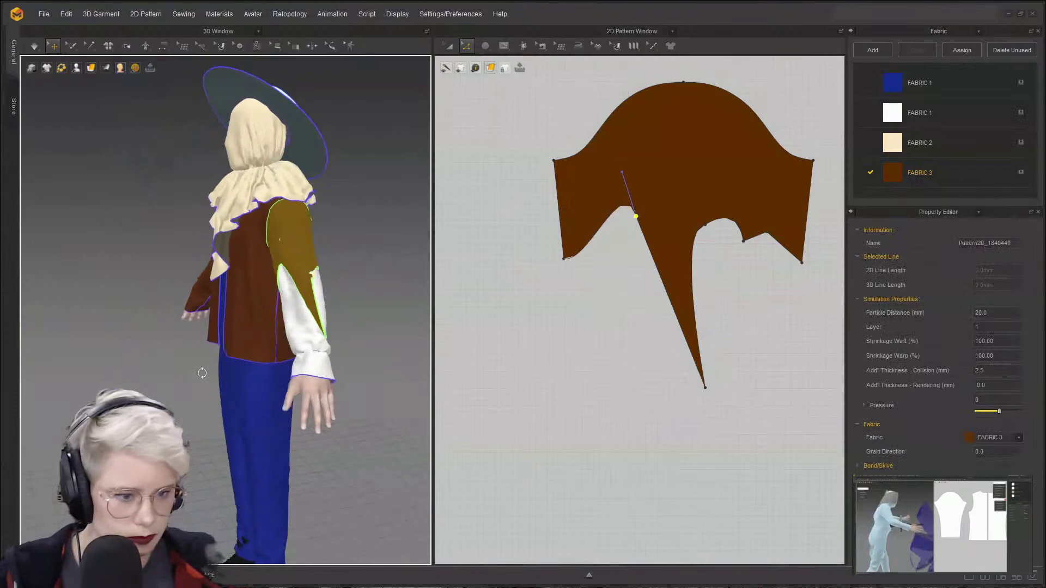
pyautogui.moveTo(705, 388); pyautogui.dragTo(692, 283)
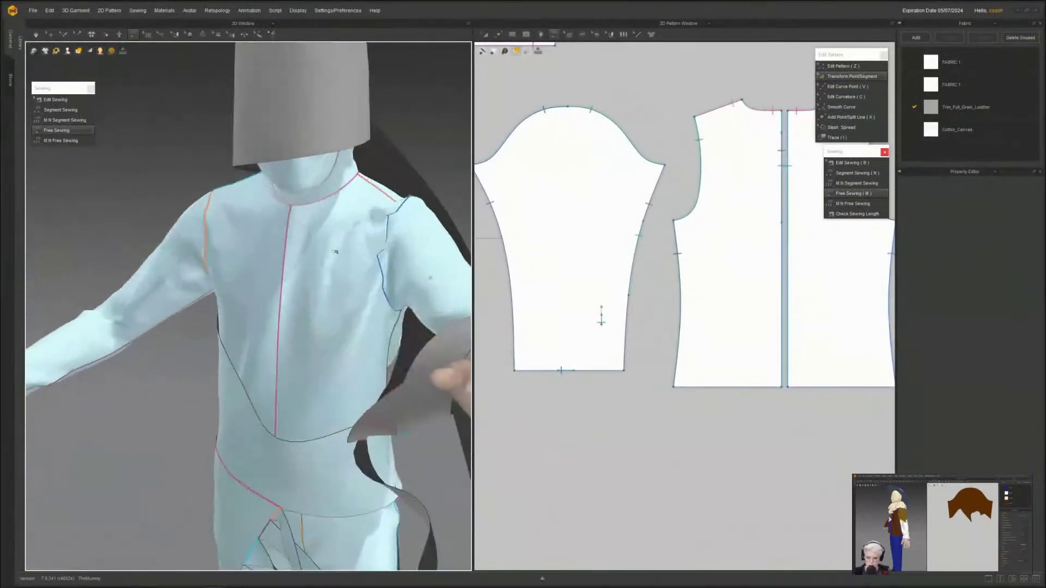
# - Run the cloth simulation on the hooded figure and examine how the grey wrap meets the hood's seams
pyautogui.moveTo(284, 279); pyautogui.dragTo(335, 338, button='right')
pyautogui.scroll(2, 334, 338)
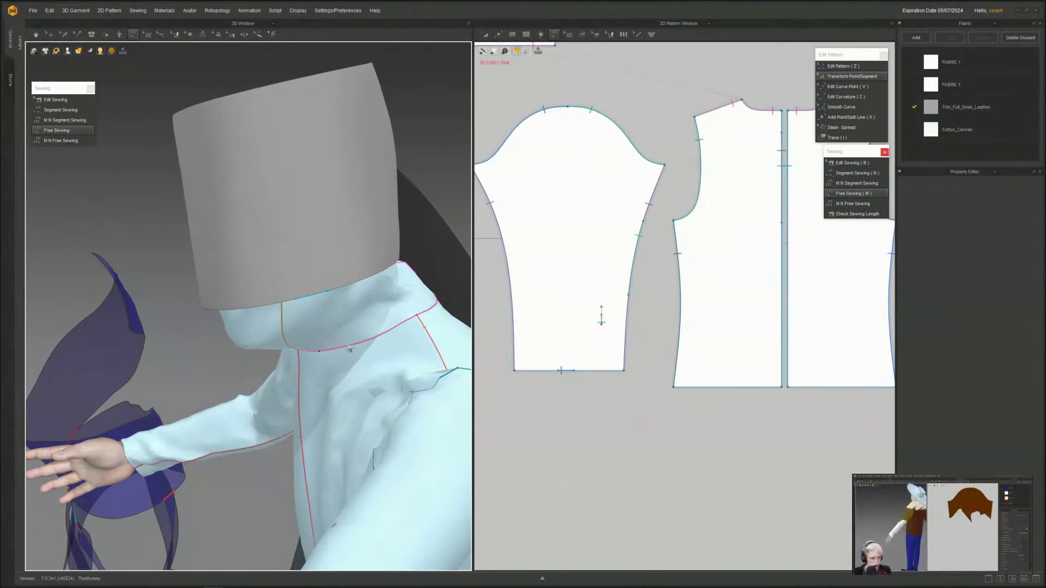
pyautogui.click(320, 353)
pyautogui.moveTo(179, 293); pyautogui.dragTo(227, 275, button='right')
pyautogui.press('space')
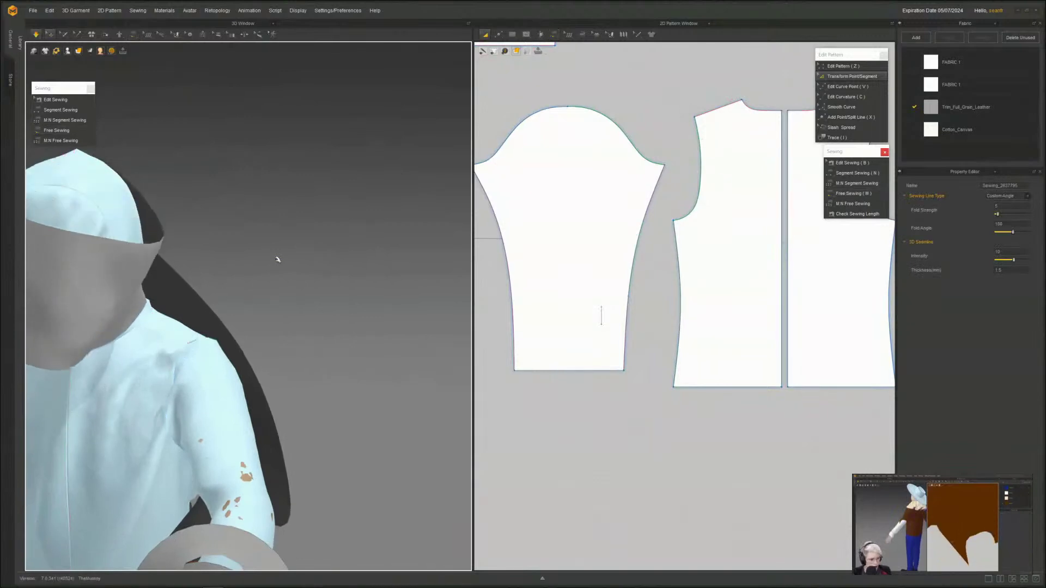
pyautogui.moveTo(226, 295); pyautogui.dragTo(240, 281, button='right')
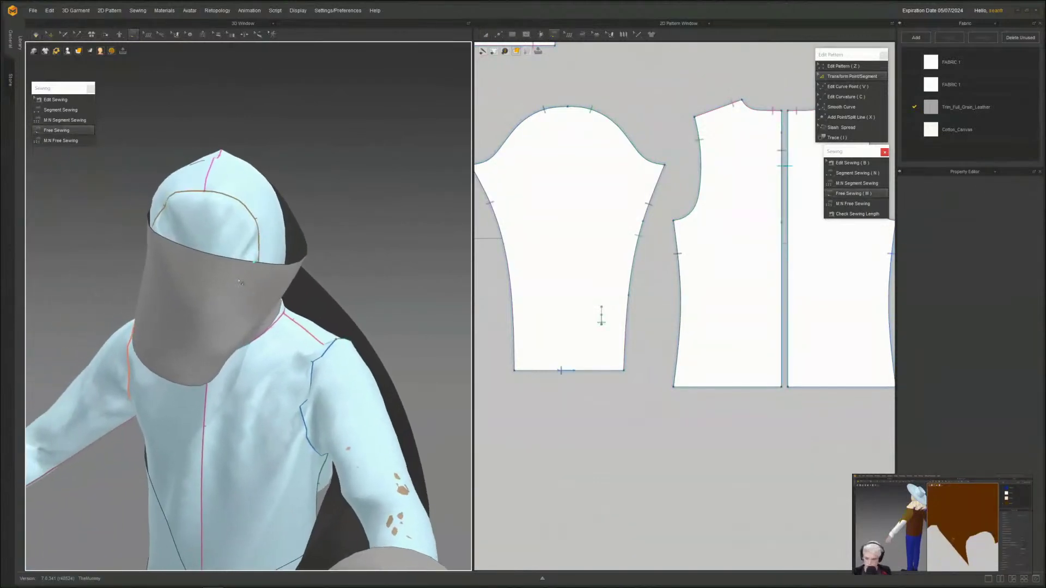
pyautogui.moveTo(162, 266); pyautogui.dragTo(350, 264, button='right')
pyautogui.scroll(3, 349, 264)
pyautogui.moveTo(318, 264); pyautogui.dragTo(245, 327, button='middle')
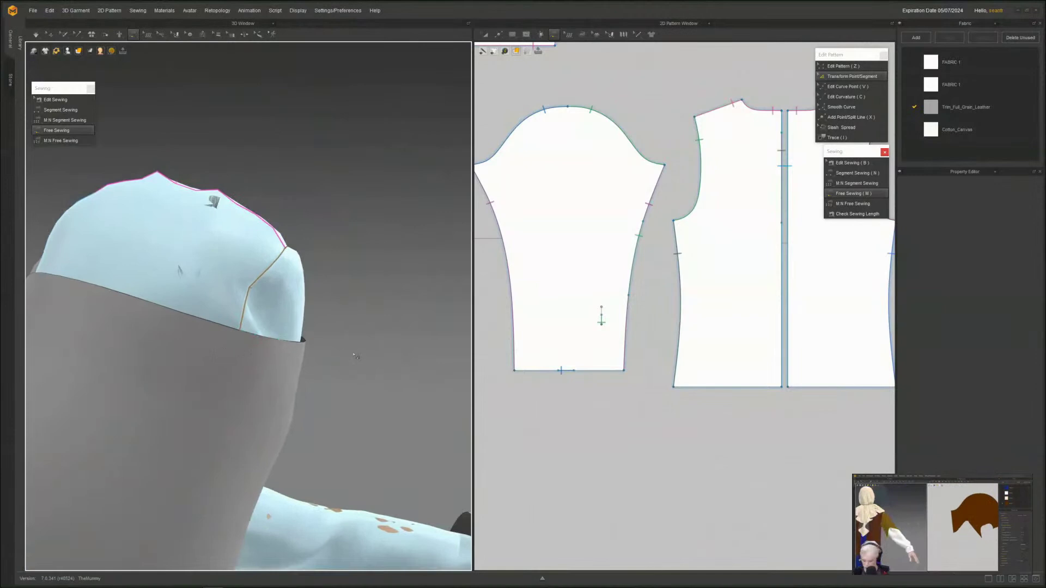
# - Mark the wrap's edge where the hood seam meets it and draw a short internal line inward across the strip pattern there
pyautogui.press('q')
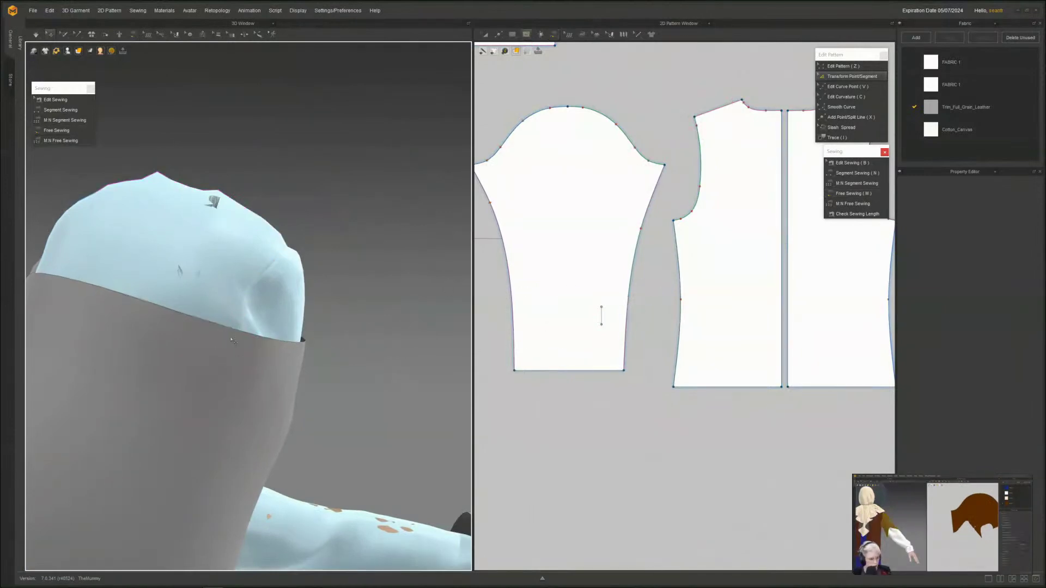
pyautogui.click(236, 336)
pyautogui.scroll(-5, 675, 295)
pyautogui.press('g')
pyautogui.scroll(2, 702, 354)
pyautogui.moveTo(556, 344); pyautogui.dragTo(687, 462, button='middle')
pyautogui.scroll(2, 687, 462)
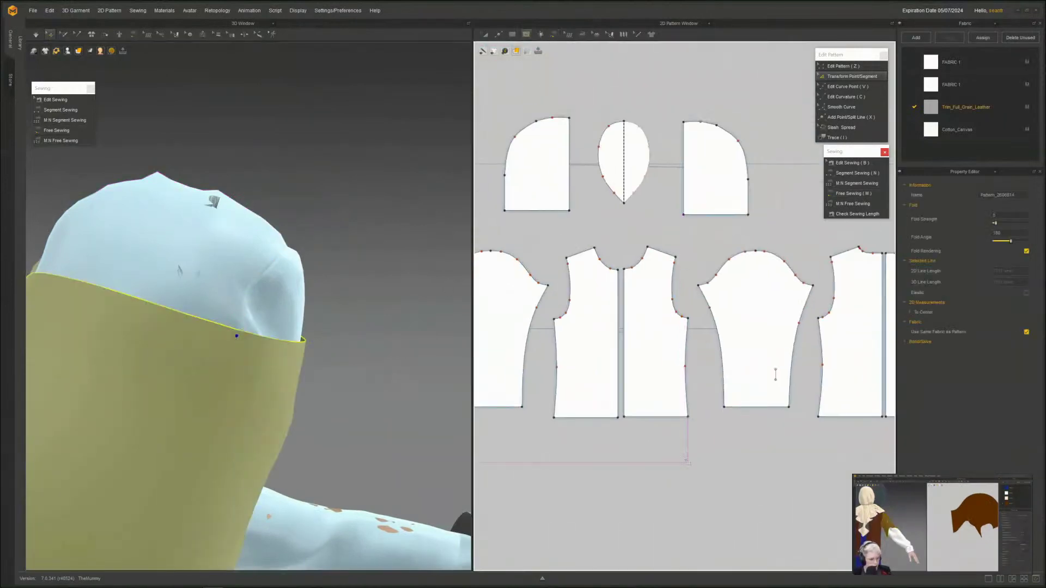
pyautogui.moveTo(617, 235); pyautogui.dragTo(521, 224, button='middle')
pyautogui.scroll(-5, 521, 224)
pyautogui.moveTo(526, 172); pyautogui.dragTo(728, 356, button='middle')
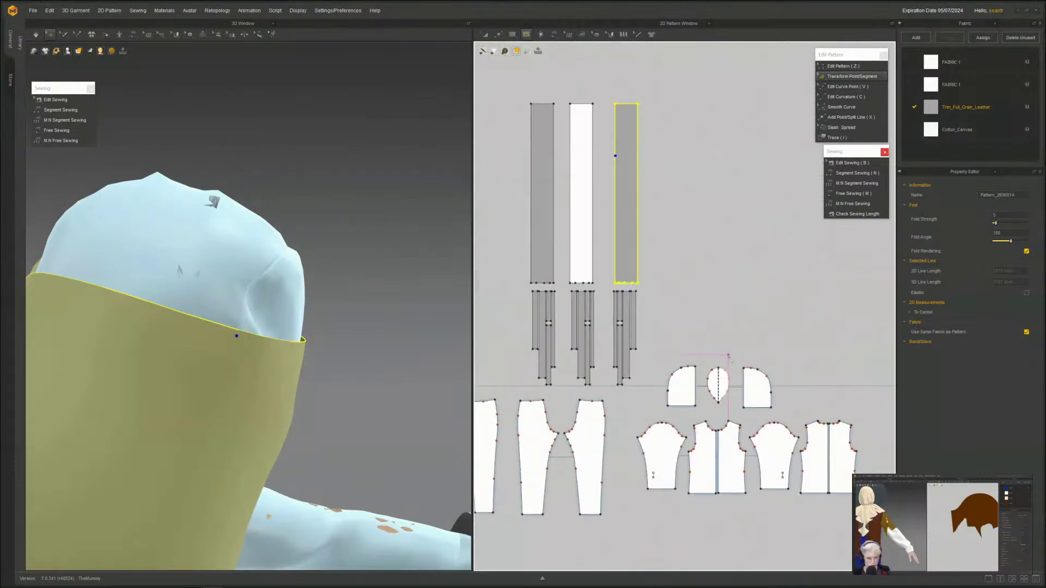
pyautogui.scroll(6, 611, 128)
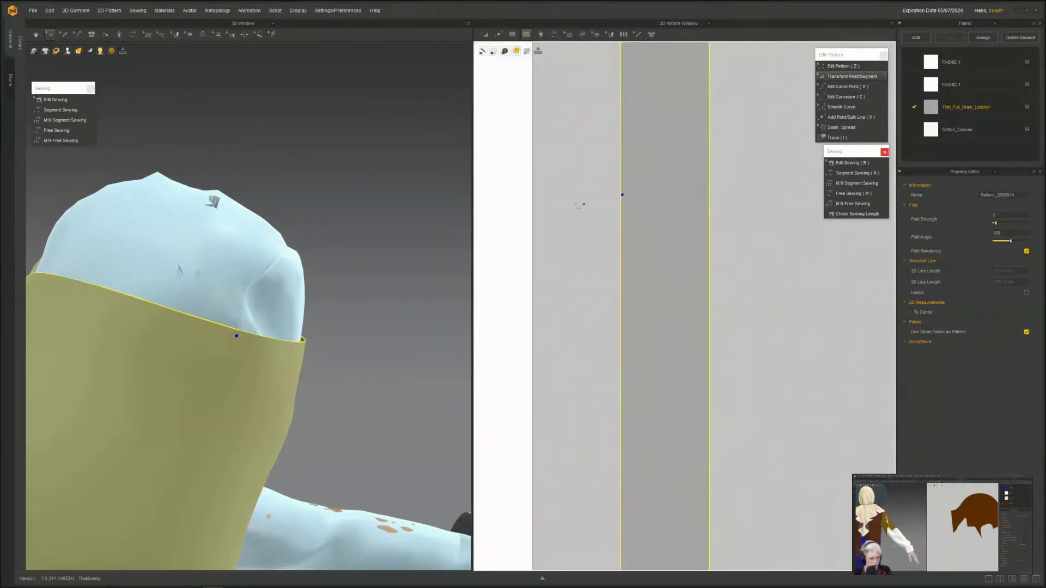
pyautogui.scroll(2, 588, 163)
pyautogui.moveTo(643, 221); pyautogui.dragTo(664, 218)
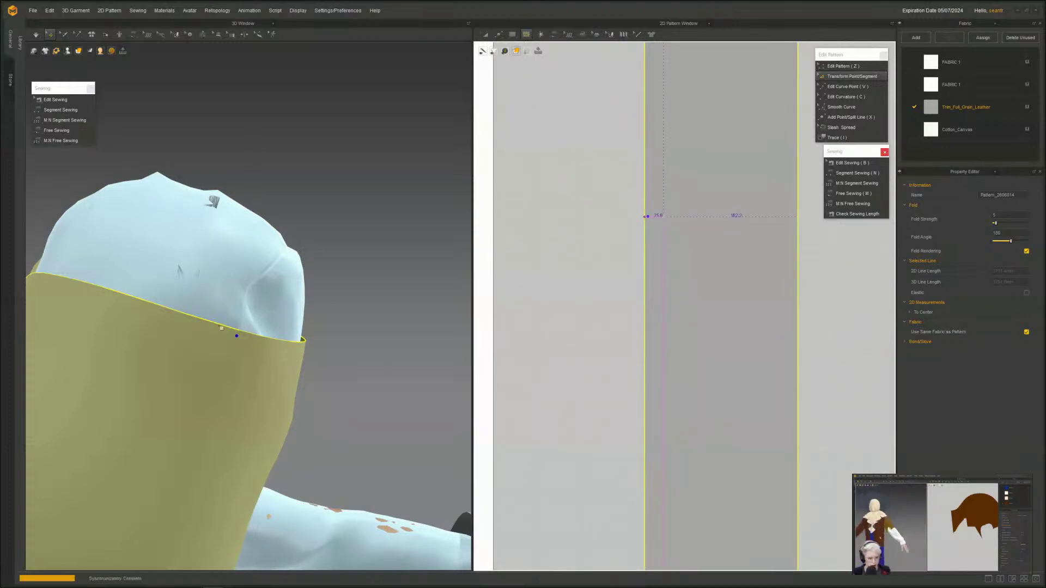
pyautogui.scroll(1, 319, 308)
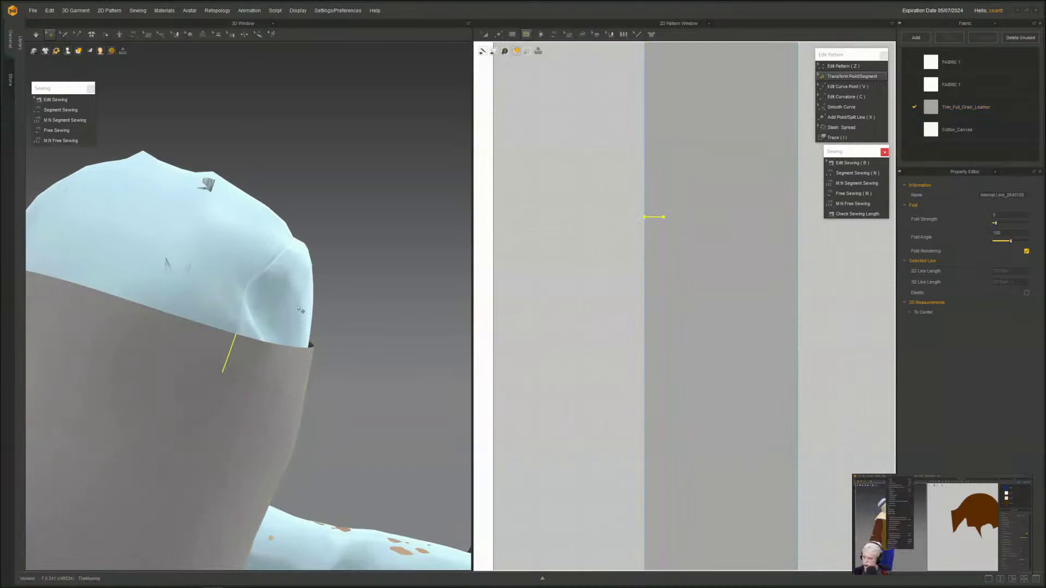
# - Free-sew the wrap's short internal line to the adjoining hood seam and run the simulation
pyautogui.click(57, 130)
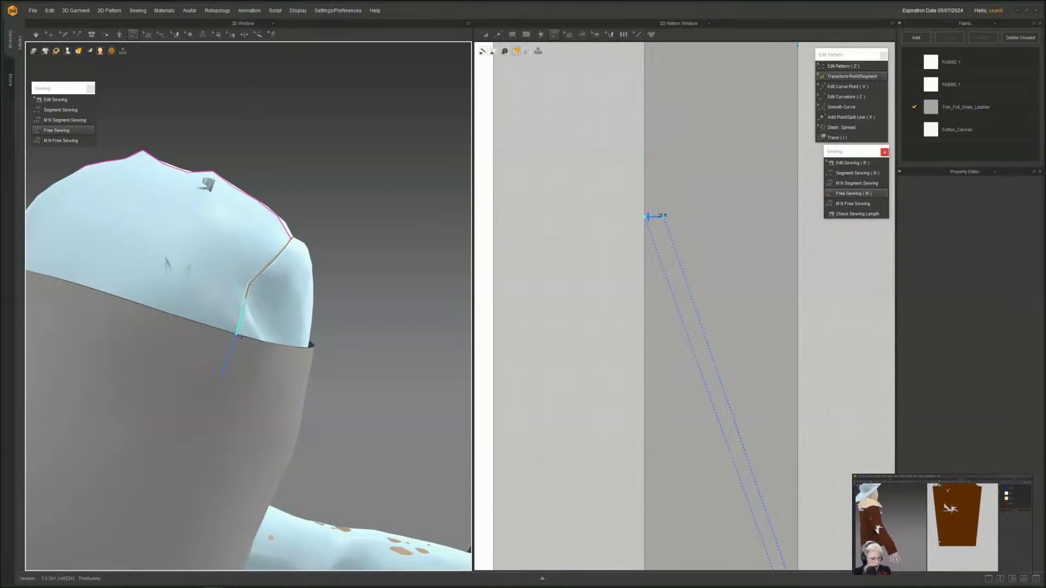
pyautogui.click(240, 337)
pyautogui.moveTo(240, 337); pyautogui.dragTo(256, 431, button='right')
pyautogui.press('space')
# - Unfreeze and reactivate all pattern pieces, including the loose strips beside the figure
pyautogui.scroll(-5, 275, 325)
pyautogui.scroll(-5, 299, 463)
pyautogui.moveTo(308, 473); pyautogui.dragTo(285, 373, button='middle')
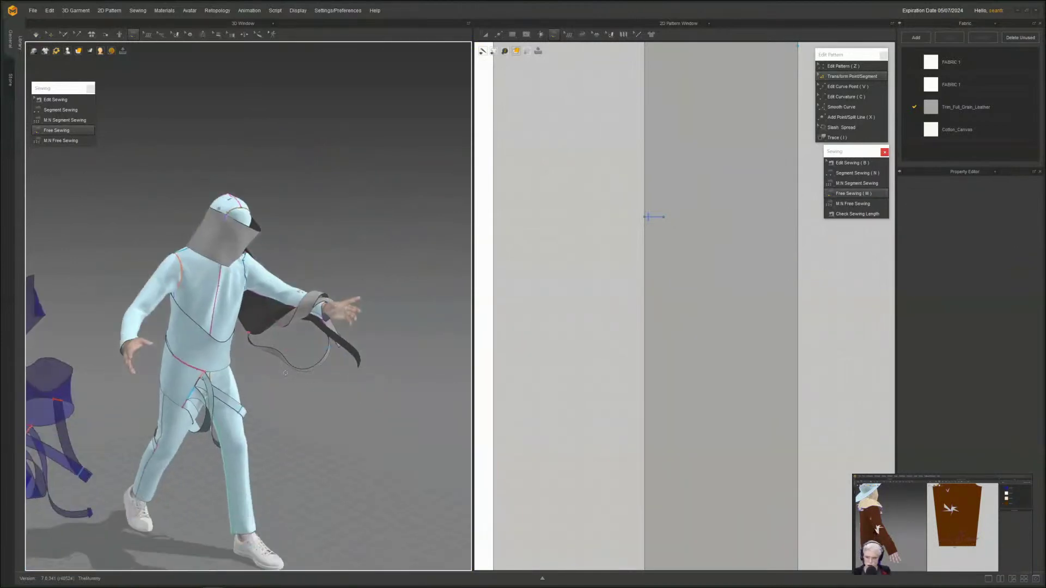
pyautogui.scroll(-4, 354, 349)
pyautogui.moveTo(285, 373); pyautogui.dragTo(374, 380, button='right')
pyautogui.press('a')
pyautogui.scroll(-3, 577, 326)
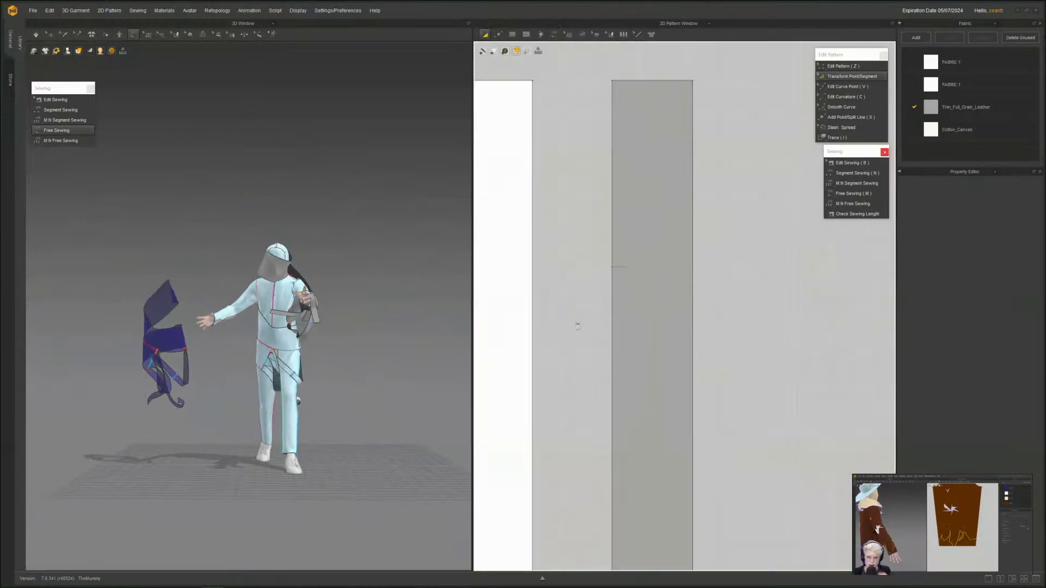
pyautogui.scroll(-6, 578, 326)
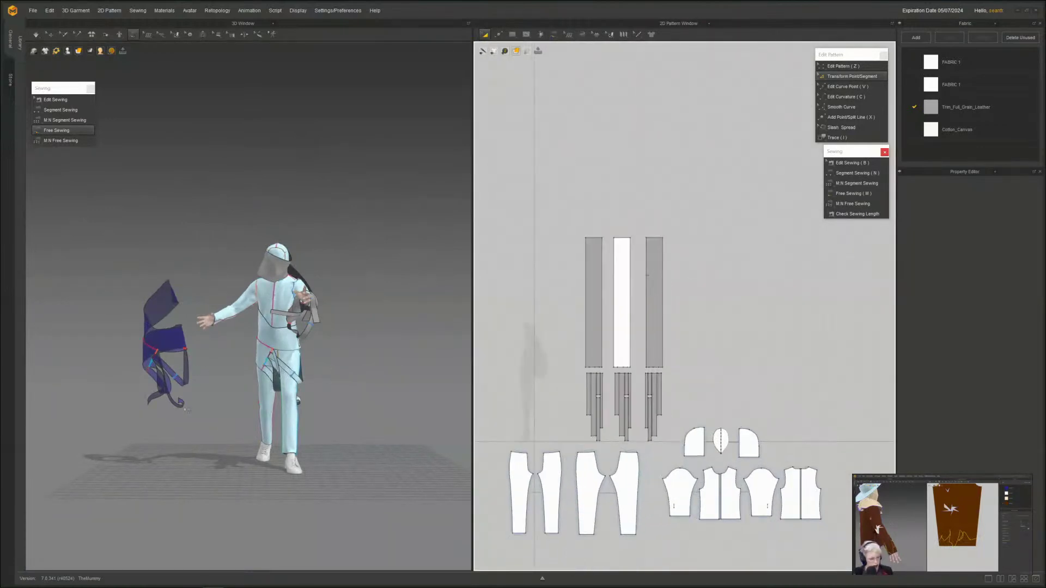
pyautogui.hotkey('ctrl', 'a')
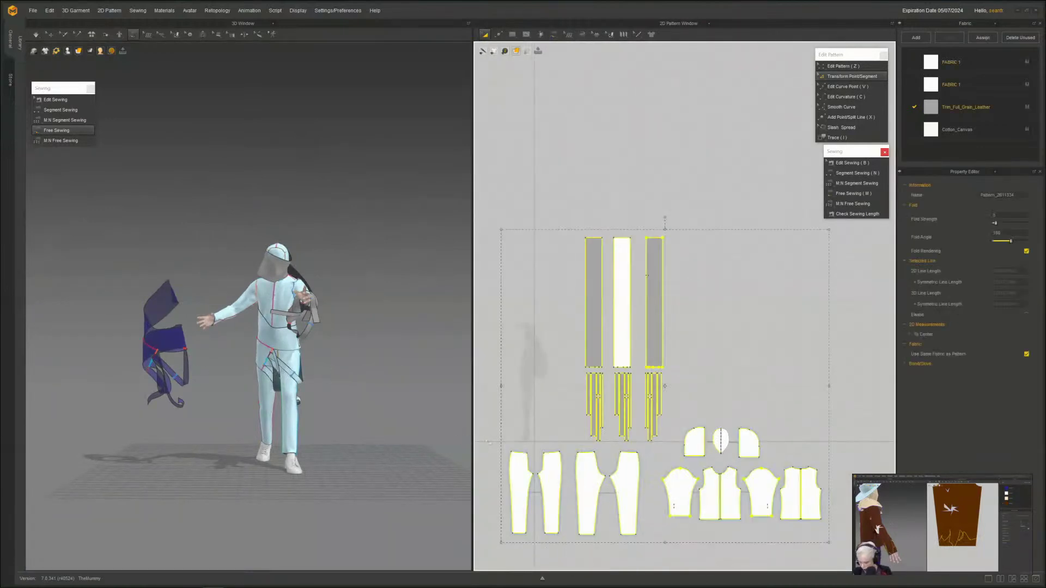
pyautogui.hotkey('ctrl', 'k')
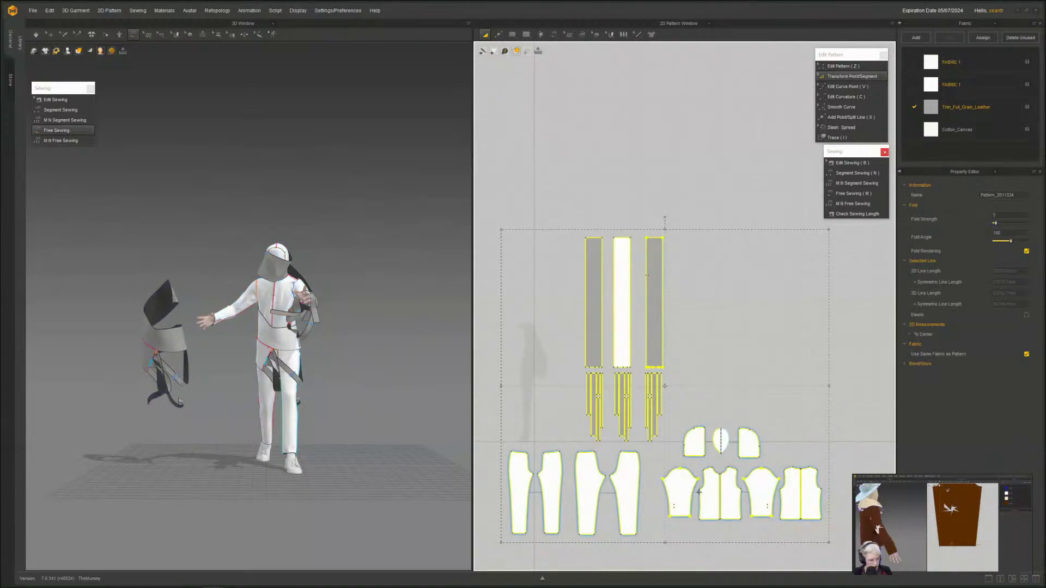
# - Move the leftmost wide leather strip and its narrow tails away from the other strips in the 2D layout
pyautogui.moveTo(565, 450); pyautogui.dragTo(641, 433)
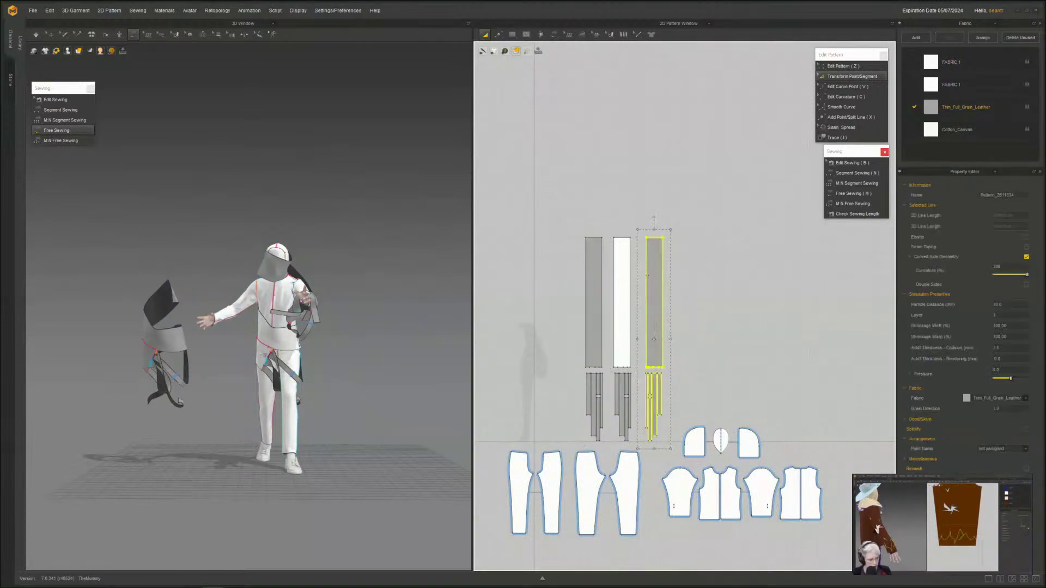
pyautogui.moveTo(264, 355); pyautogui.dragTo(279, 350, button='middle')
pyautogui.press('q')
pyautogui.moveTo(564, 442); pyautogui.dragTo(581, 403)
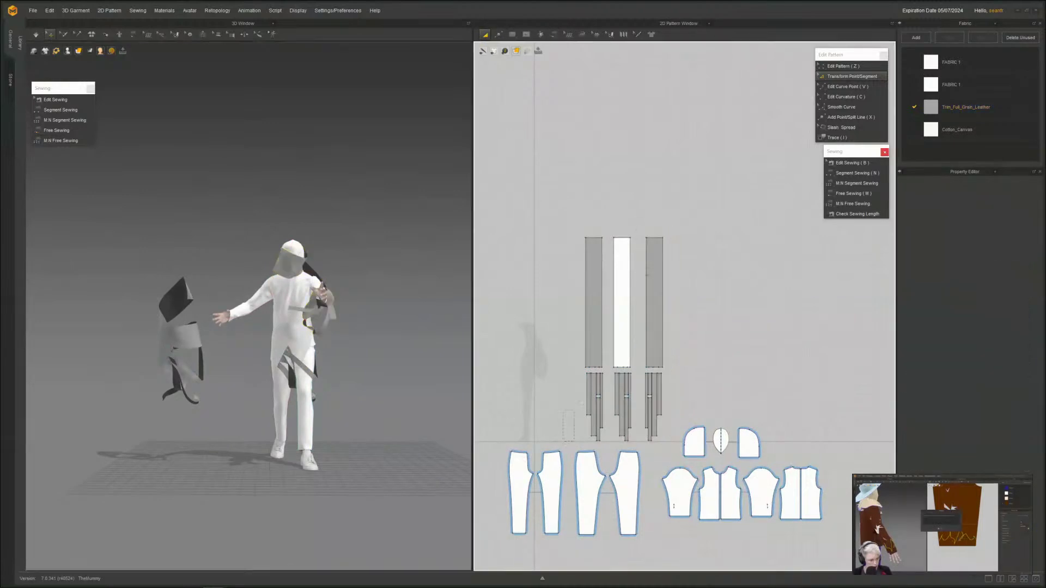
pyautogui.moveTo(612, 213); pyautogui.dragTo(612, 215)
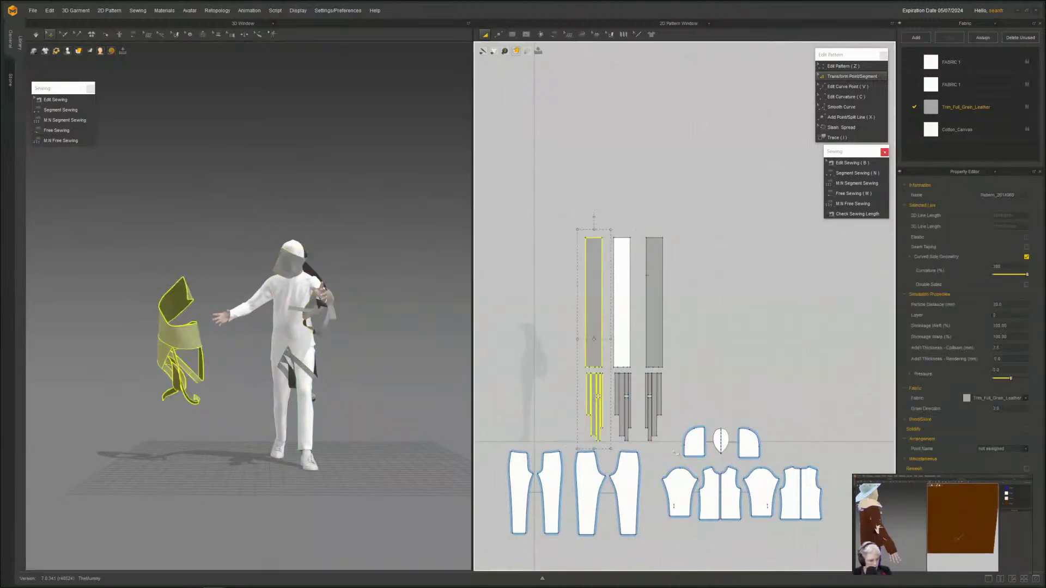
pyautogui.moveTo(556, 323); pyautogui.dragTo(545, 330)
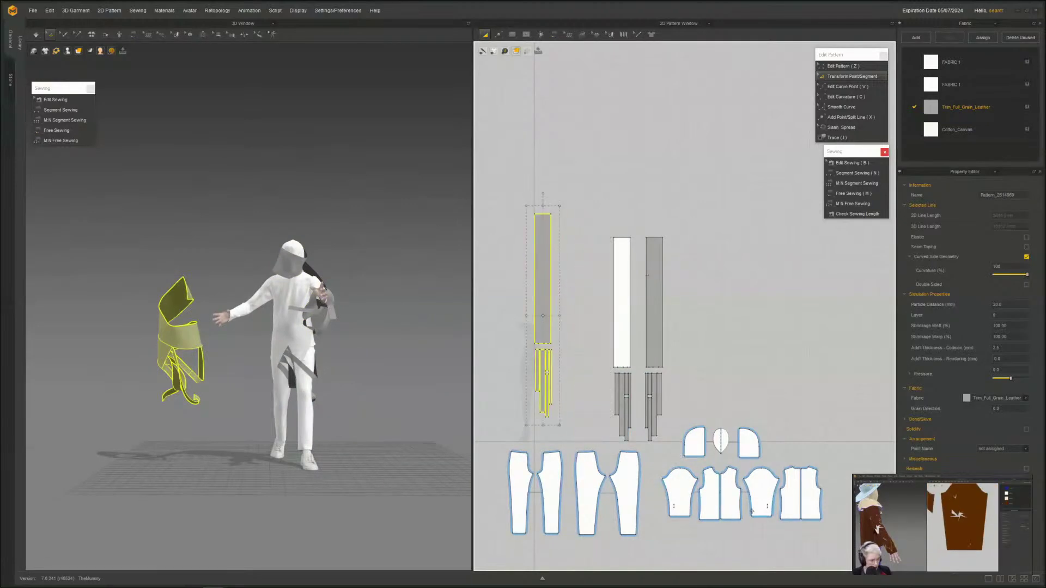
# - Freeze the hooded top, the trousers and the other two strip sets
pyautogui.moveTo(831, 542); pyautogui.dragTo(612, 229)
pyautogui.moveTo(326, 349); pyautogui.dragTo(334, 409, button='right')
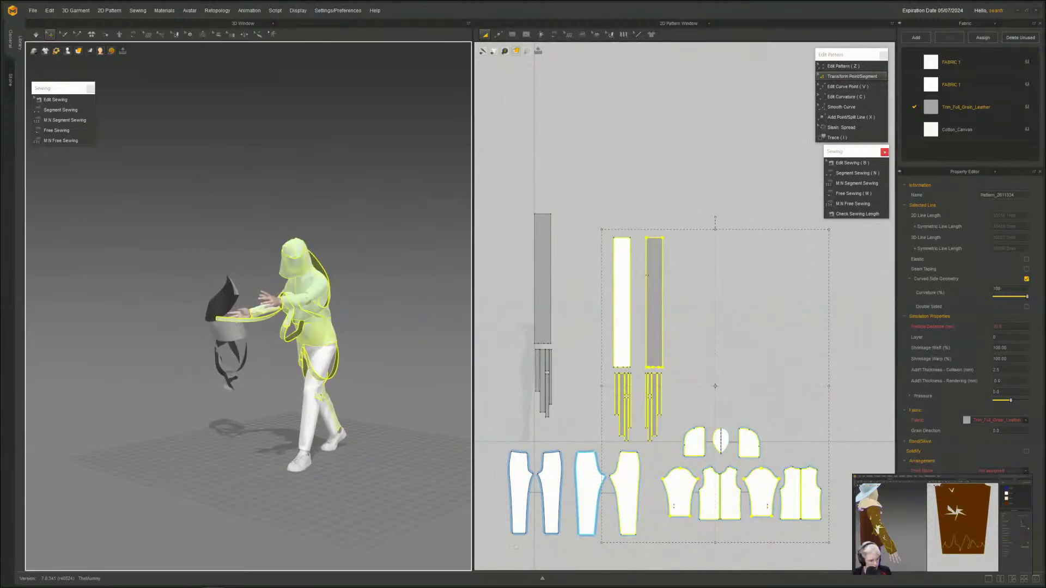
pyautogui.moveTo(498, 540); pyautogui.dragTo(606, 433)
pyautogui.moveTo(213, 410); pyautogui.dragTo(261, 402, button='right')
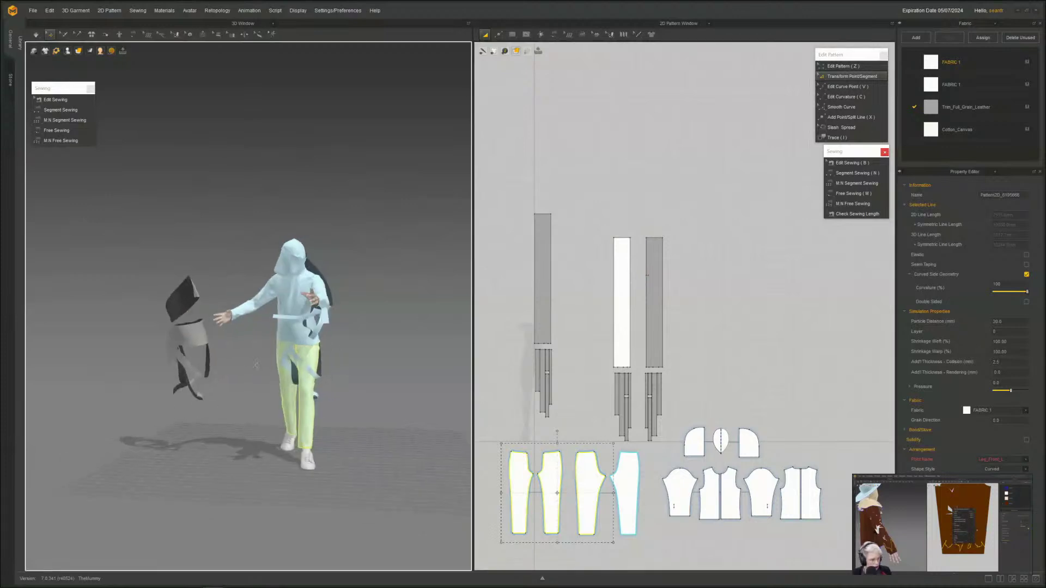
# - Lift the loose wide strip away from its narrow tails in 3D and hide the tails
pyautogui.scroll(4, 240, 376)
pyautogui.moveTo(173, 350); pyautogui.dragTo(194, 281)
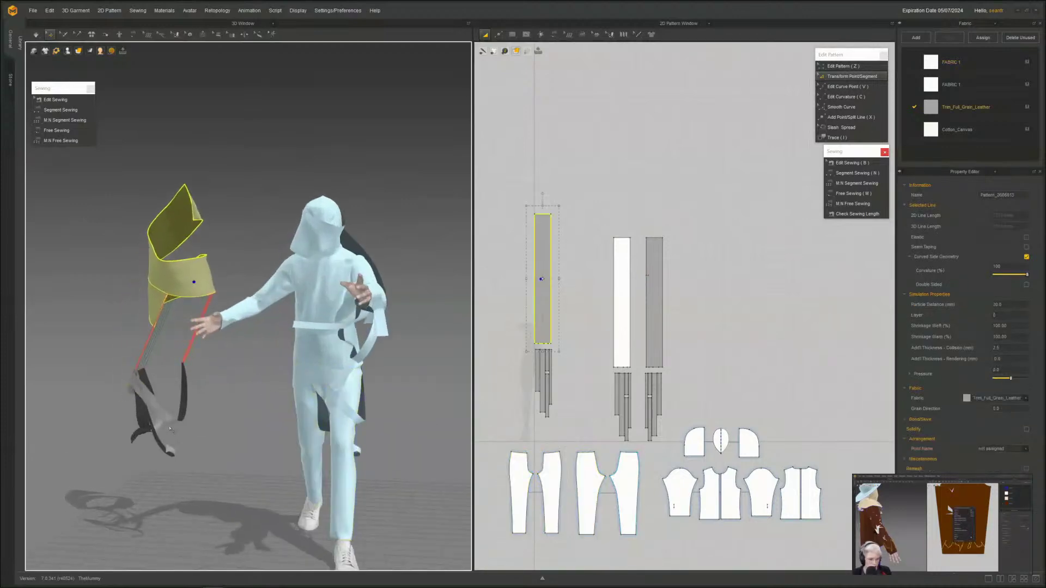
pyautogui.moveTo(571, 429); pyautogui.dragTo(543, 391)
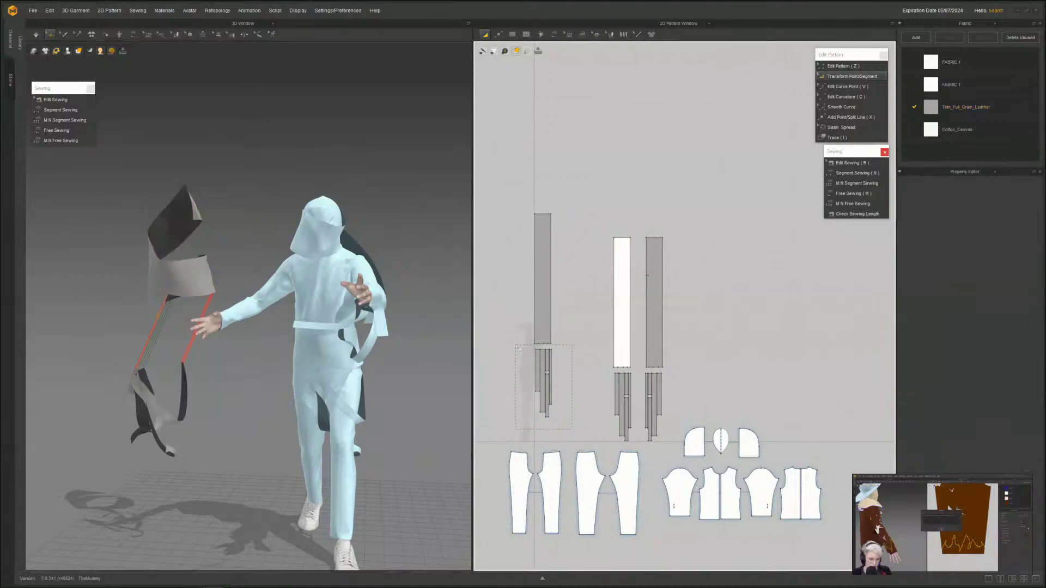
pyautogui.moveTo(518, 347); pyautogui.dragTo(516, 345)
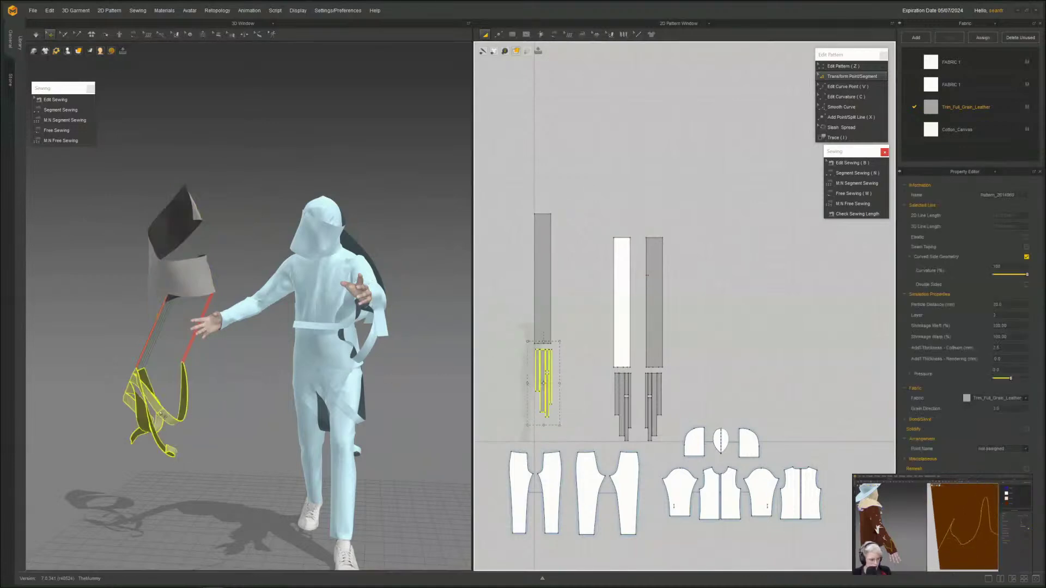
pyautogui.rightClick(159, 414)
pyautogui.click(193, 144)
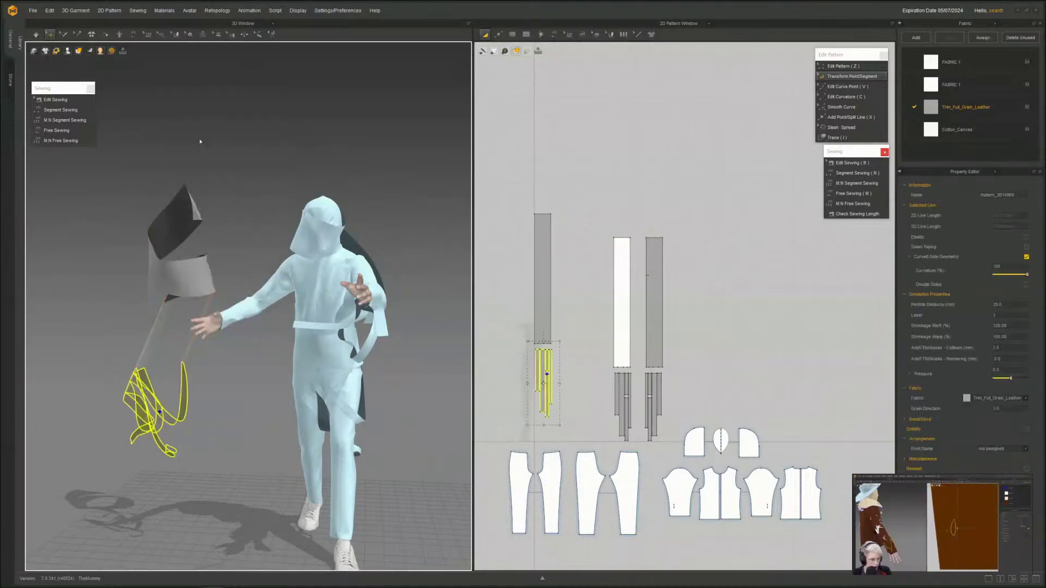
# - Delete the seam that joins the separated wide strip's lower right edge to its own left edge
pyautogui.click(161, 268)
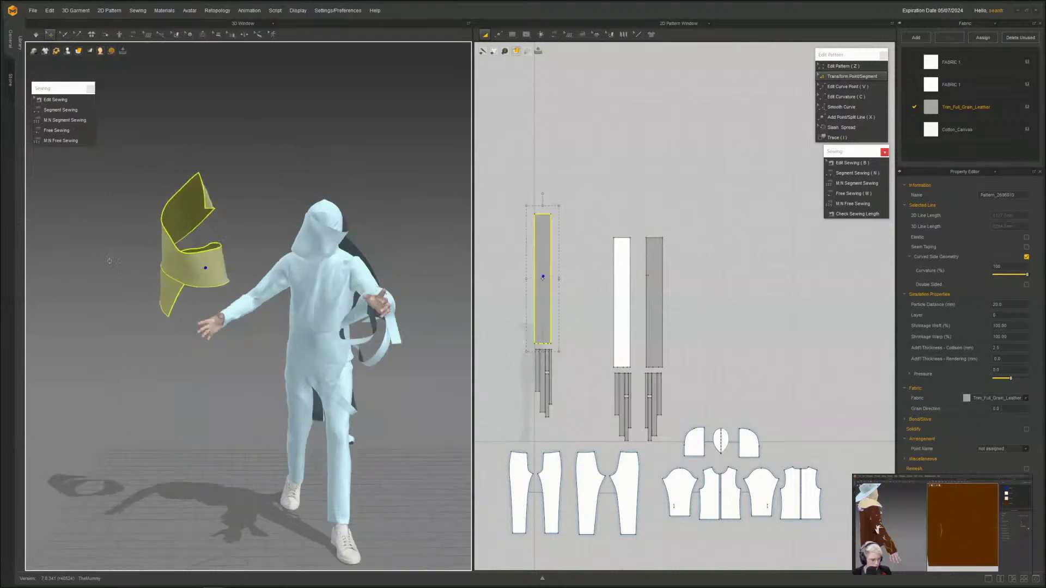
pyautogui.scroll(2, 617, 304)
pyautogui.press('b')
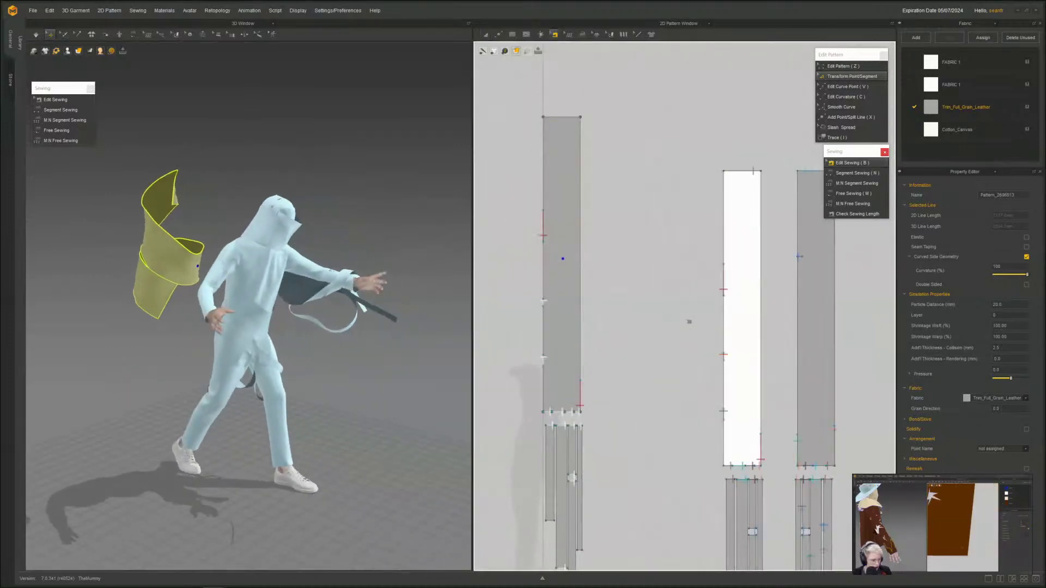
pyautogui.click(580, 403)
pyautogui.press('Delete')
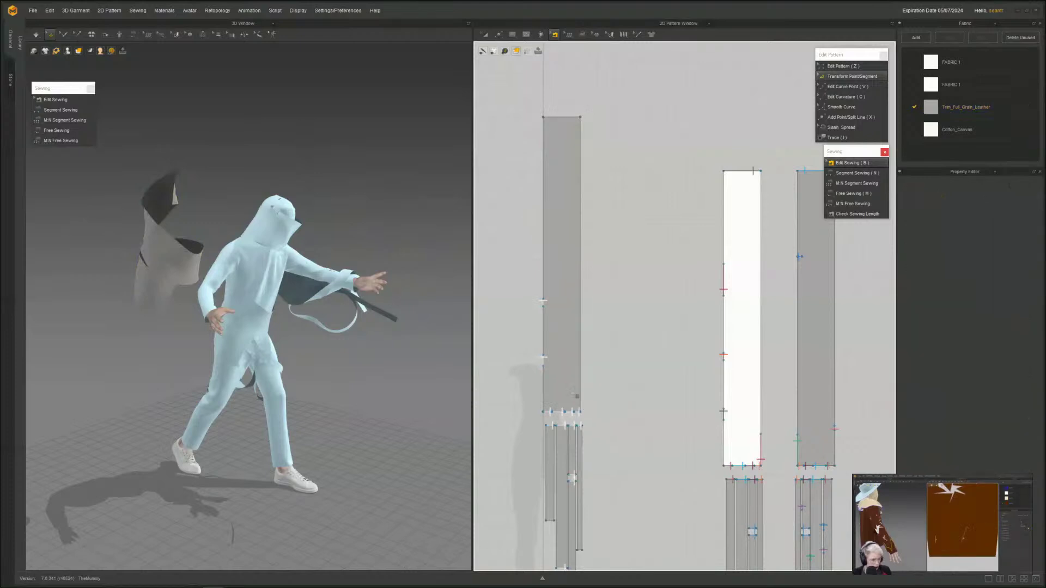
# - Free-sew the wide strip's short upper edge to the armhole seam at the back of the figure's right shoulder
pyautogui.moveTo(202, 329); pyautogui.dragTo(185, 297, button='right')
pyautogui.click(262, 292)
pyautogui.moveTo(262, 292)
pyautogui.mouseDown(button='right')
pyautogui.moveTo(140, 385)
pyautogui.moveTo(265, 284)
pyautogui.mouseUp(button='right')
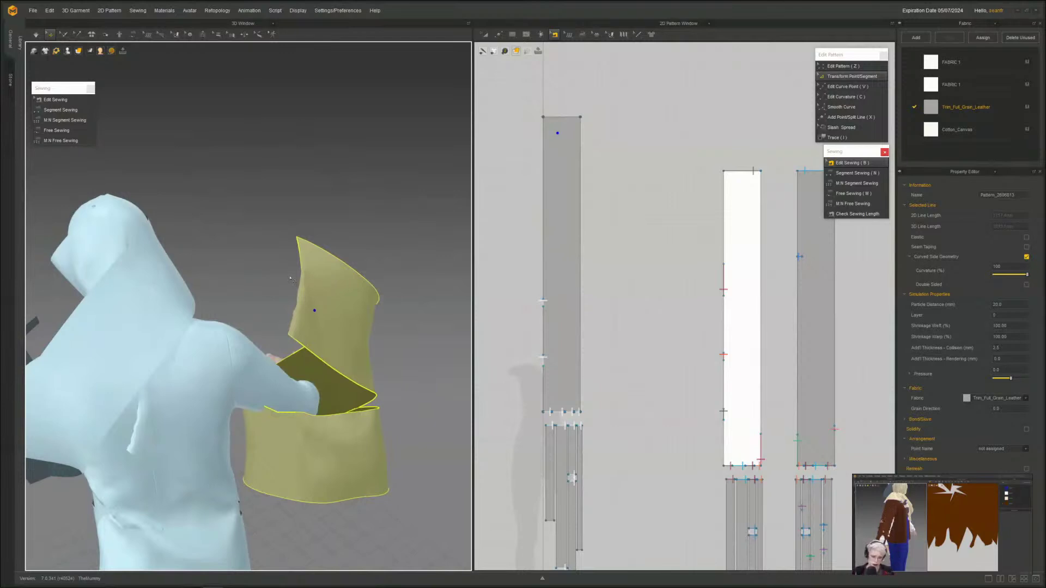
pyautogui.click(59, 129)
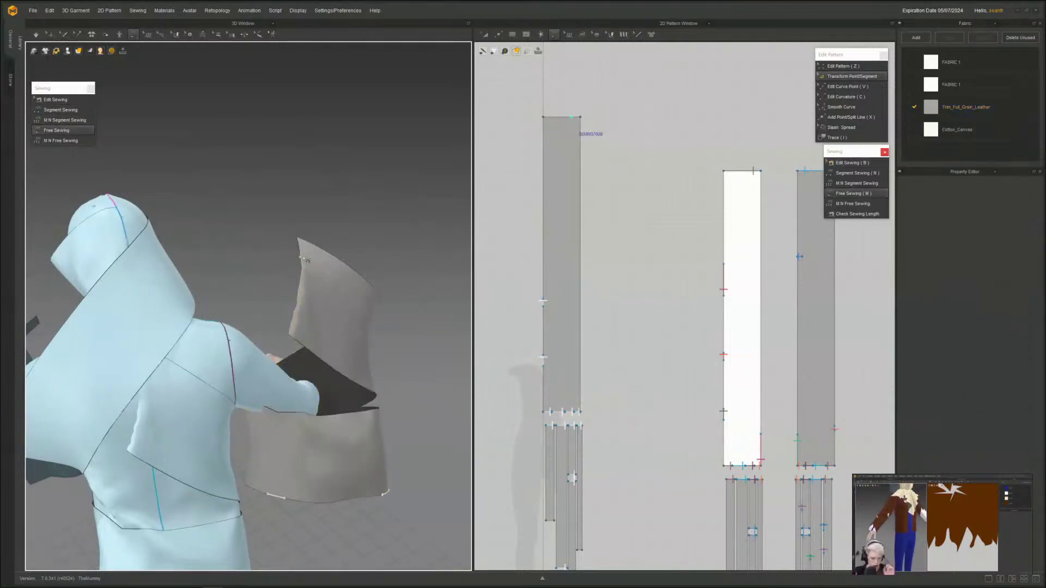
pyautogui.moveTo(307, 261); pyautogui.dragTo(344, 246, button='right')
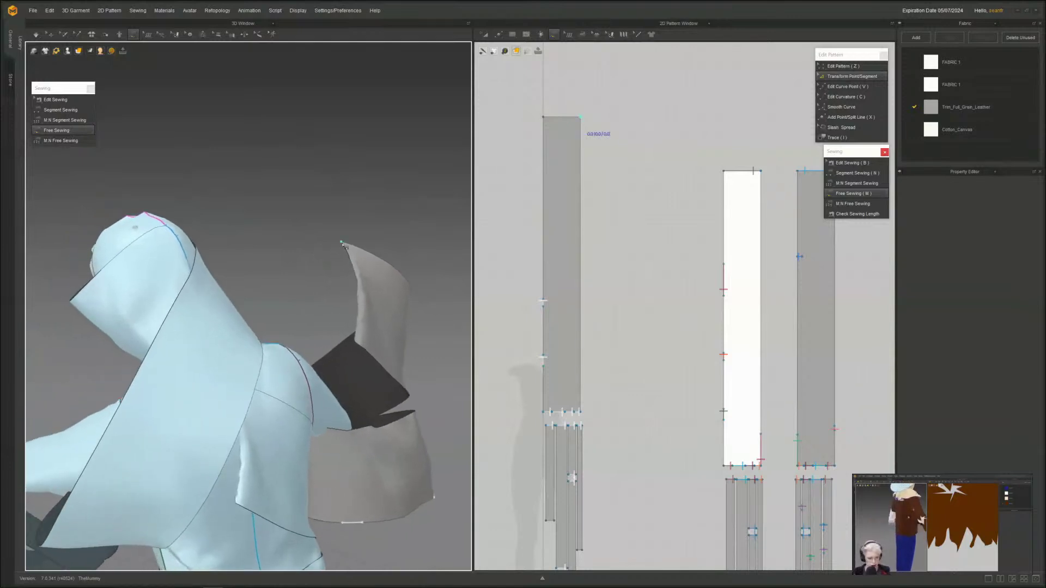
pyautogui.click(342, 242)
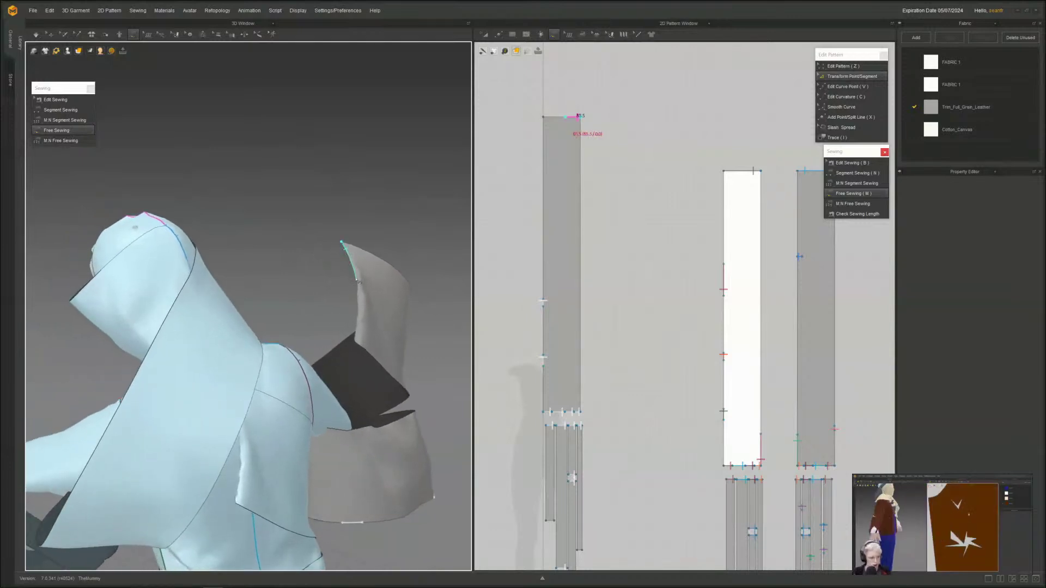
pyautogui.click(290, 351)
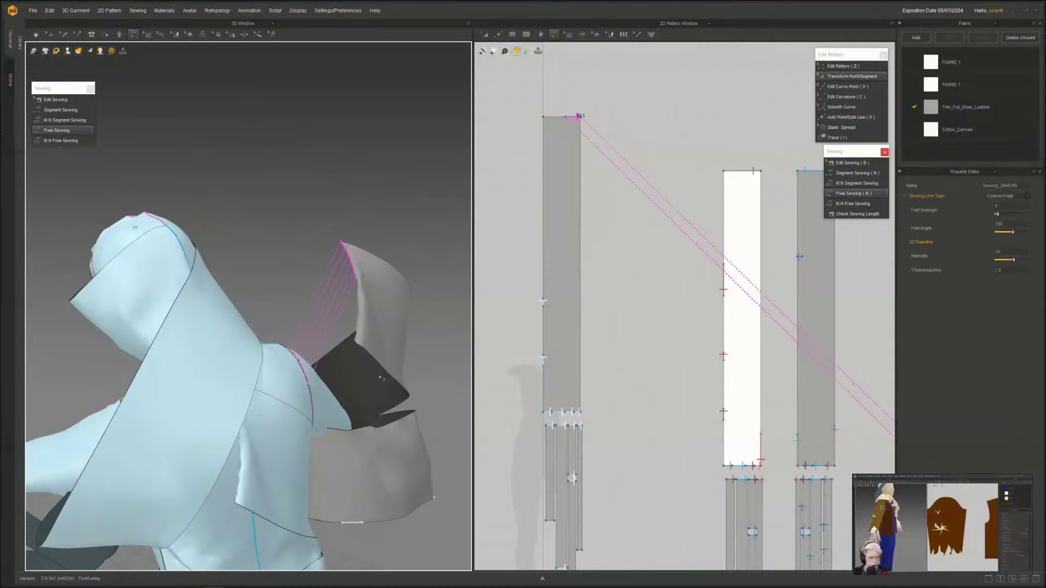
# - Move the sewn wide strip down beside the right arm in 3D and simulate so its end joins the shoulder
pyautogui.scroll(-4, 381, 378)
pyautogui.moveTo(348, 381); pyautogui.dragTo(291, 312, button='right')
pyautogui.press('a')
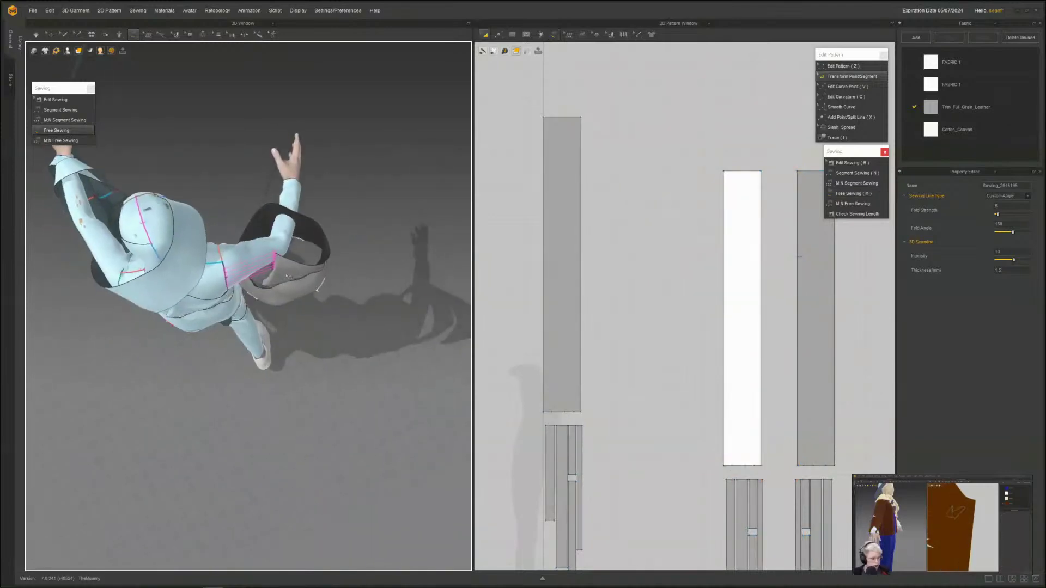
pyautogui.press('q')
pyautogui.moveTo(297, 269); pyautogui.dragTo(316, 297)
pyautogui.moveTo(316, 297)
pyautogui.mouseDown(button='right')
pyautogui.moveTo(354, 307)
pyautogui.moveTo(322, 309)
pyautogui.mouseUp(button='right')
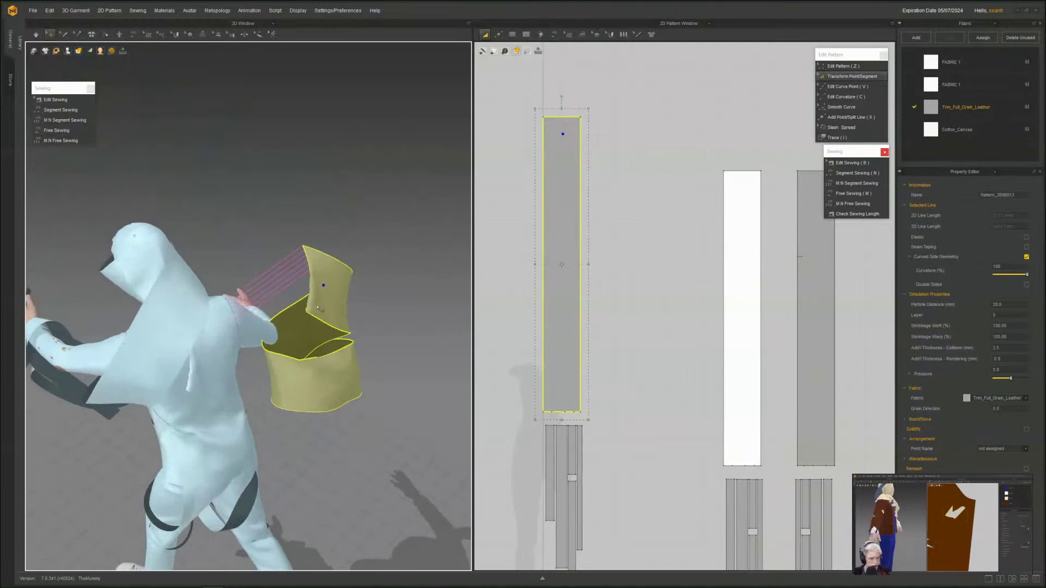
pyautogui.moveTo(322, 310); pyautogui.dragTo(354, 375)
pyautogui.press('space')
pyautogui.click(328, 223)
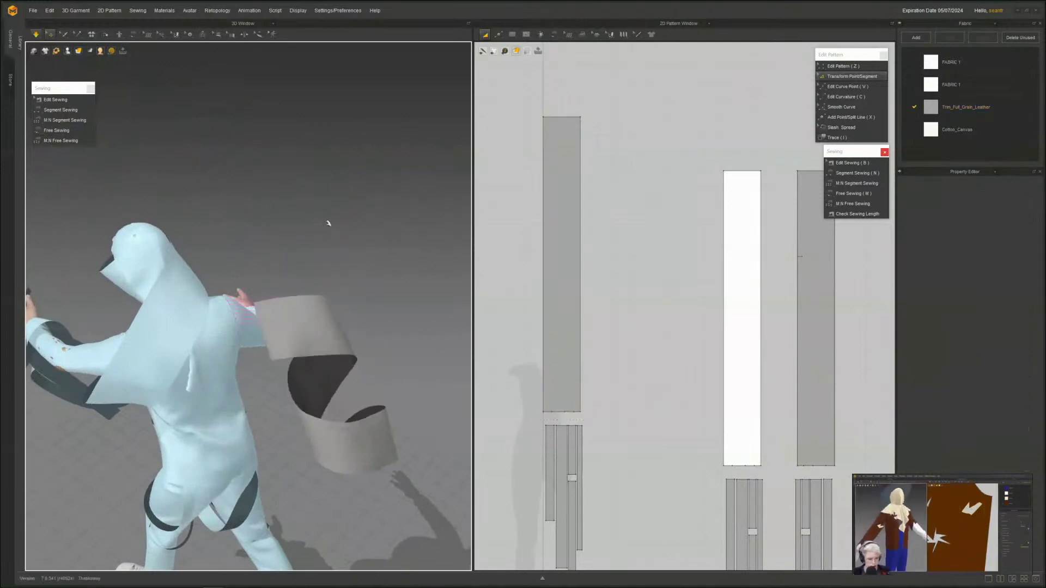
# - Simulate and pull the strip out from behind the right shoulder so it hangs down beside the arm
pyautogui.moveTo(328, 224); pyautogui.dragTo(153, 376, button='right')
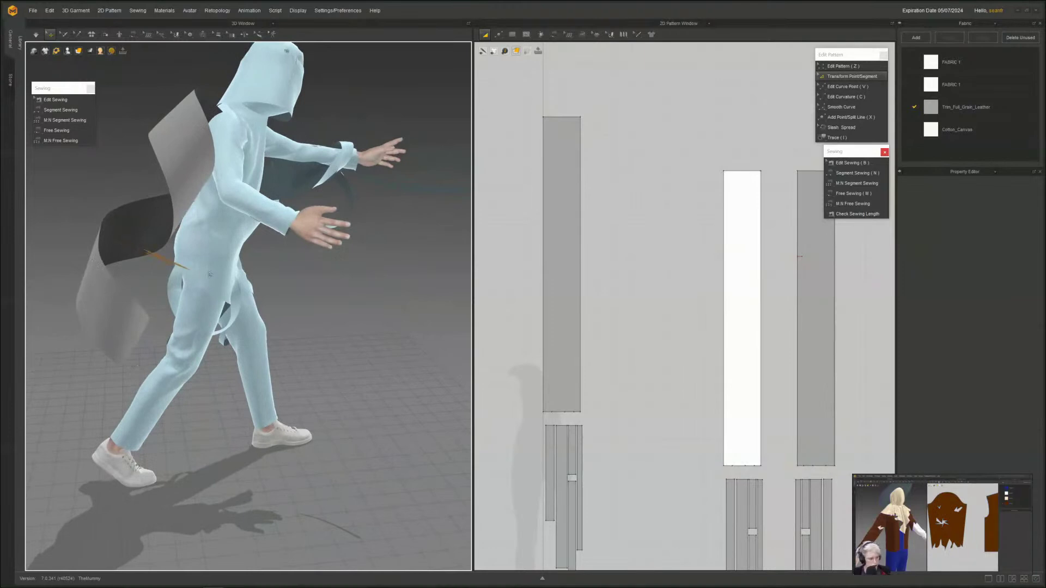
pyautogui.press('space')
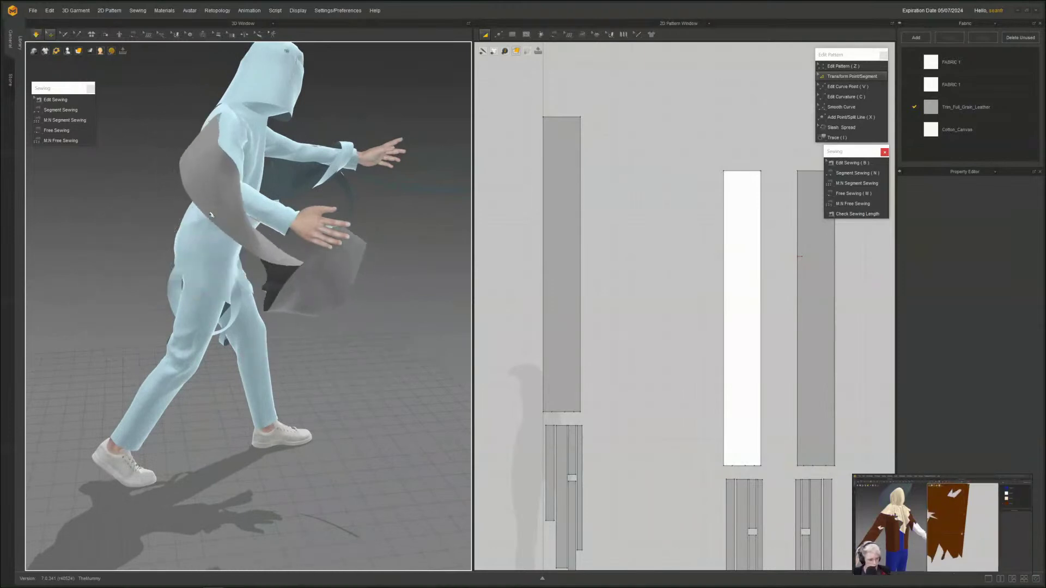
pyautogui.moveTo(219, 212); pyautogui.dragTo(153, 279)
pyautogui.moveTo(358, 345); pyautogui.dragTo(245, 301, button='right')
pyautogui.moveTo(165, 270); pyautogui.dragTo(232, 484)
pyautogui.press('space')
# - Resume the simulation and pull the hanging strip under the right arm and across the front of the hips
pyautogui.moveTo(198, 464); pyautogui.dragTo(285, 512, button='right')
pyautogui.scroll(-1, 285, 512)
pyautogui.press('space')
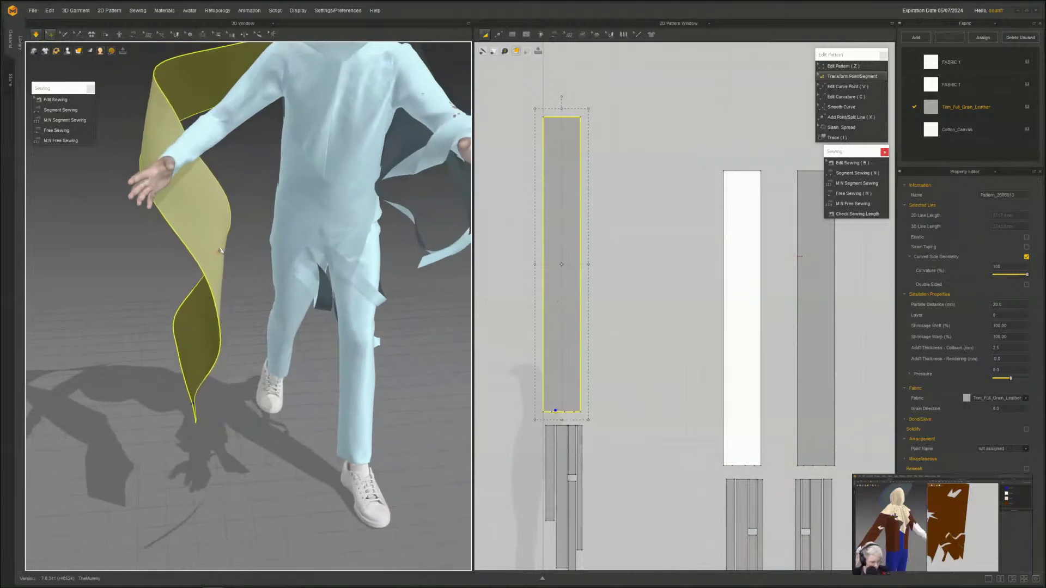
pyautogui.moveTo(224, 253); pyautogui.dragTo(414, 293)
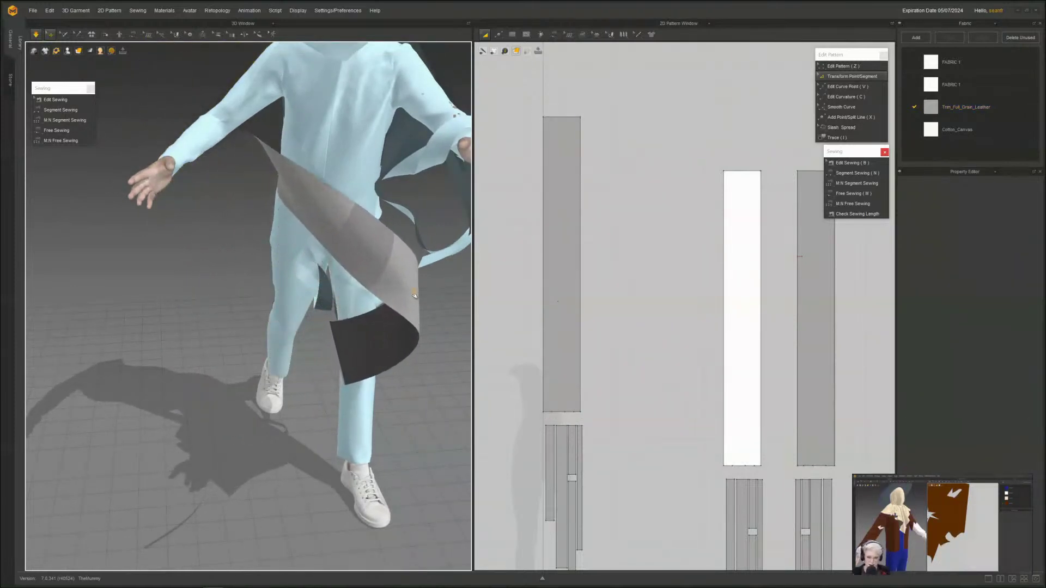
# - Pull the simulating strip forward in front of the figure and lift its loose end to head height
pyautogui.moveTo(414, 296); pyautogui.dragTo(316, 353, button='right')
pyautogui.moveTo(189, 407); pyautogui.dragTo(235, 435, button='right')
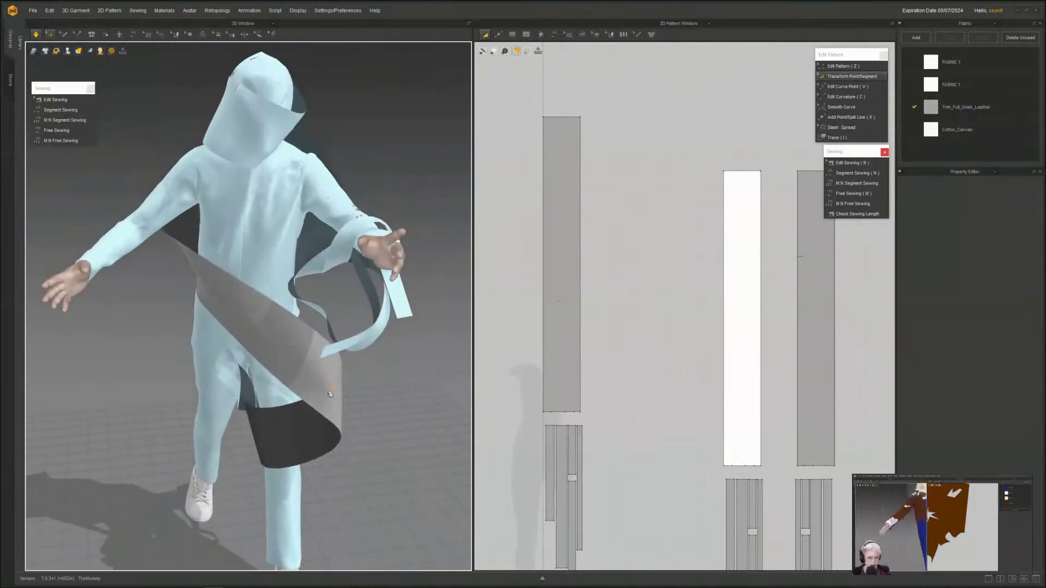
pyautogui.moveTo(322, 395); pyautogui.dragTo(269, 351, button='right')
pyautogui.scroll(-4, 341, 353)
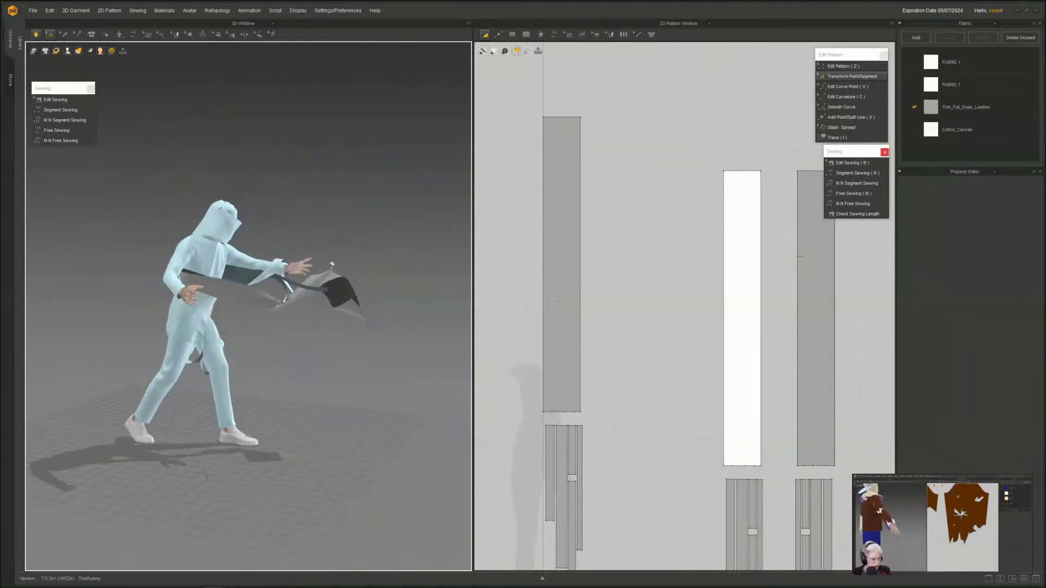
pyautogui.moveTo(253, 334); pyautogui.dragTo(314, 365, button='right')
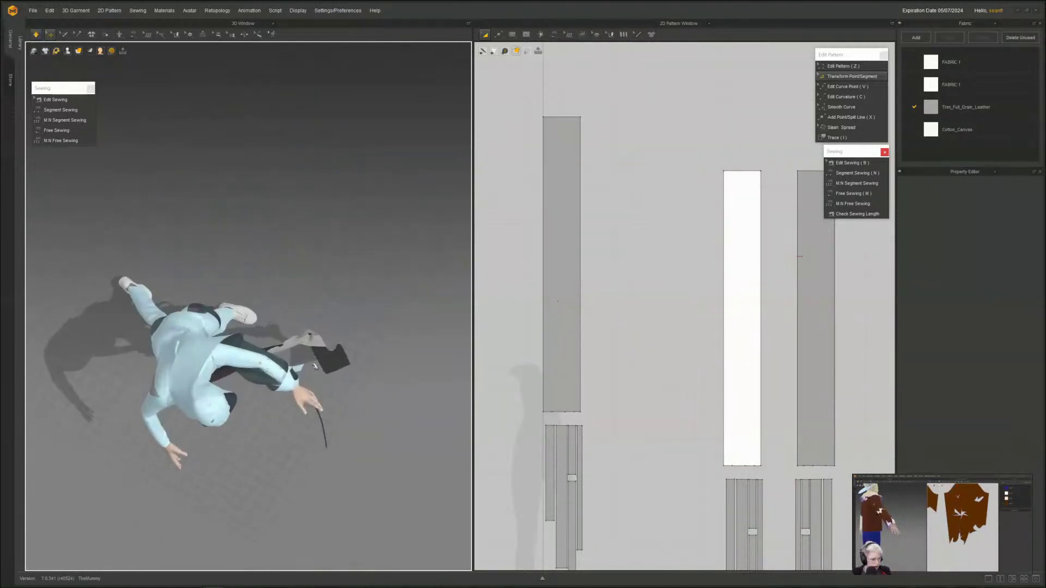
pyautogui.click(316, 339)
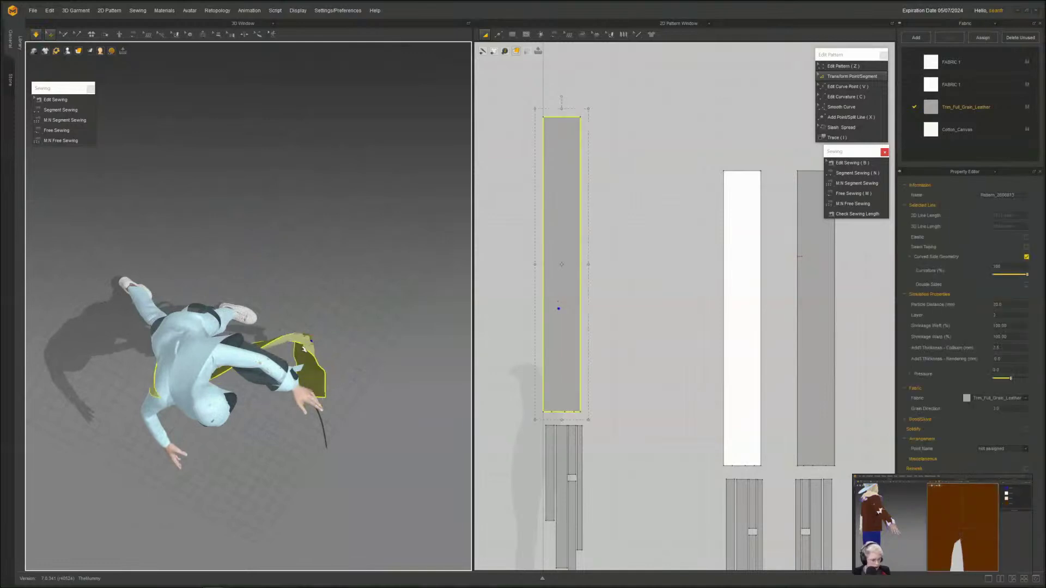
pyautogui.moveTo(315, 337); pyautogui.dragTo(314, 343)
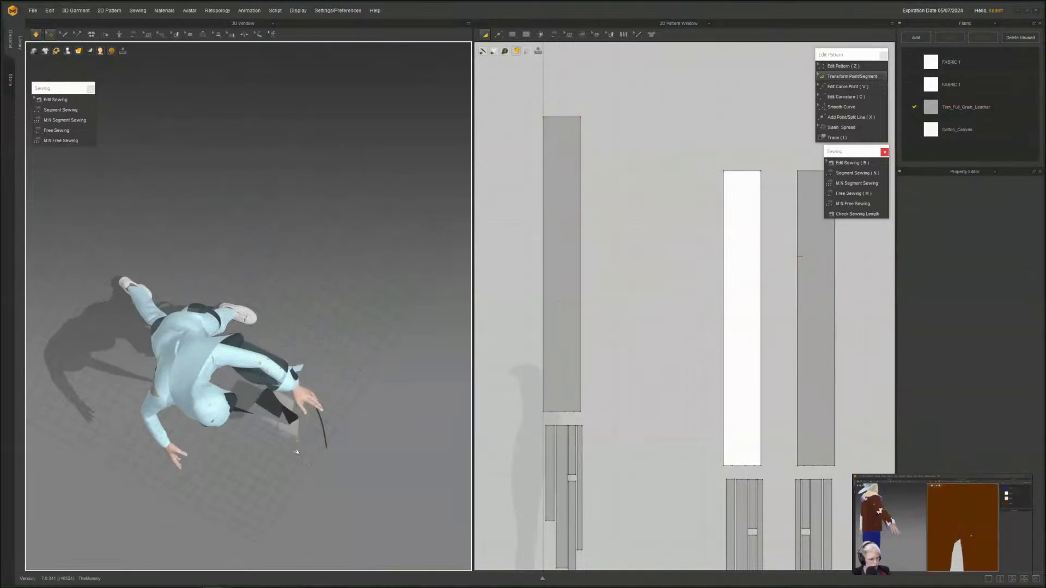
pyautogui.moveTo(298, 445); pyautogui.dragTo(306, 380, button='right')
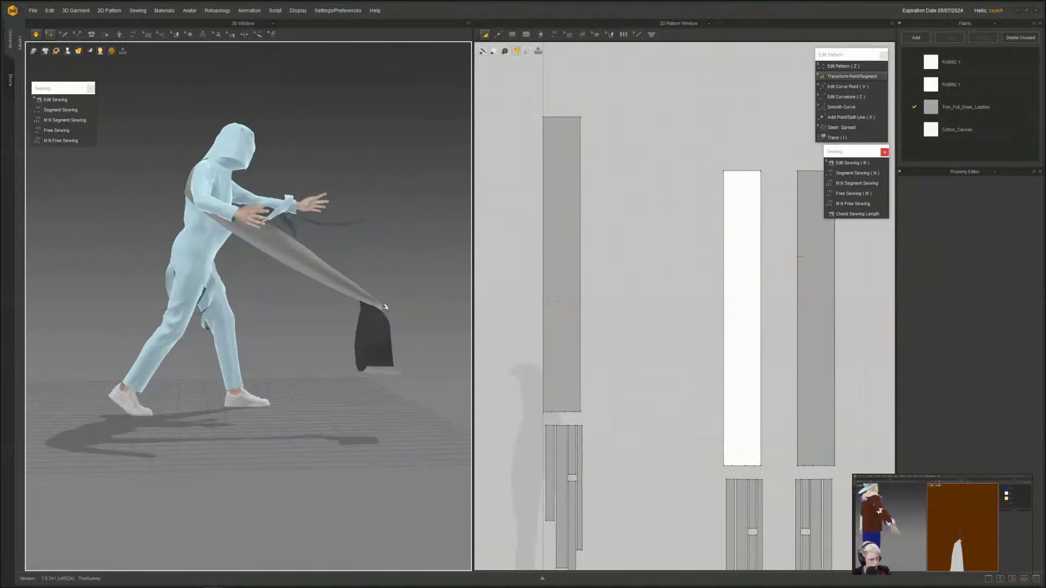
pyautogui.moveTo(387, 304); pyautogui.dragTo(371, 156)
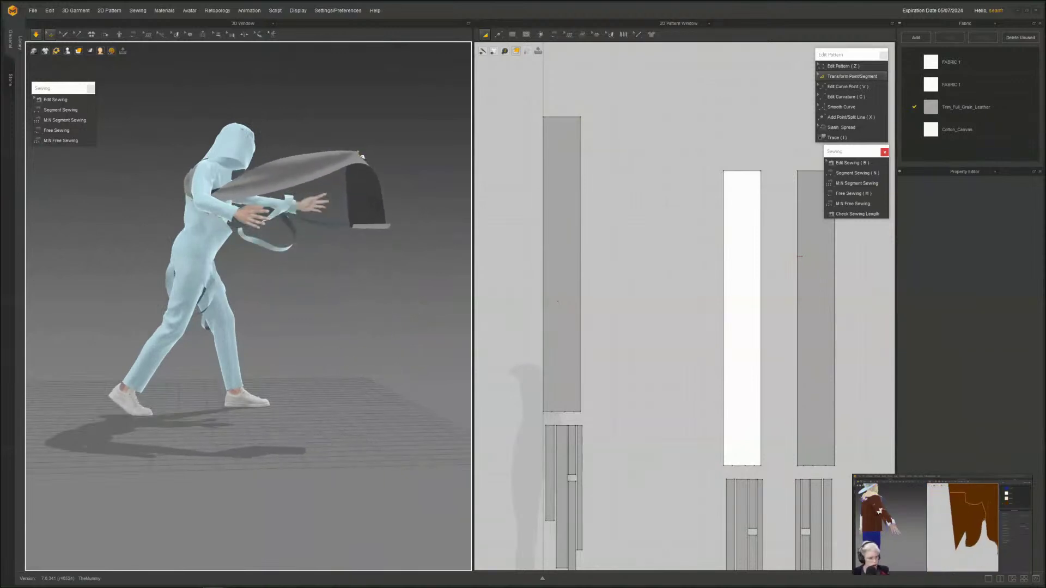
# - Pull the strip across the chest toward the figure's left shoulder and raise its loose end beside the hood
pyautogui.moveTo(372, 155); pyautogui.dragTo(158, 417, button='right')
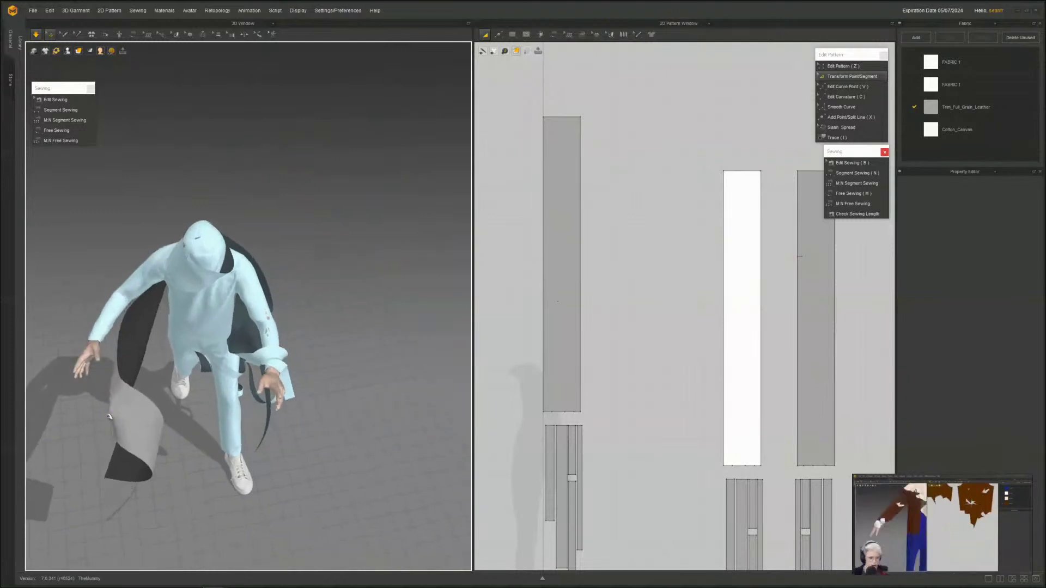
pyautogui.moveTo(132, 408); pyautogui.dragTo(340, 354)
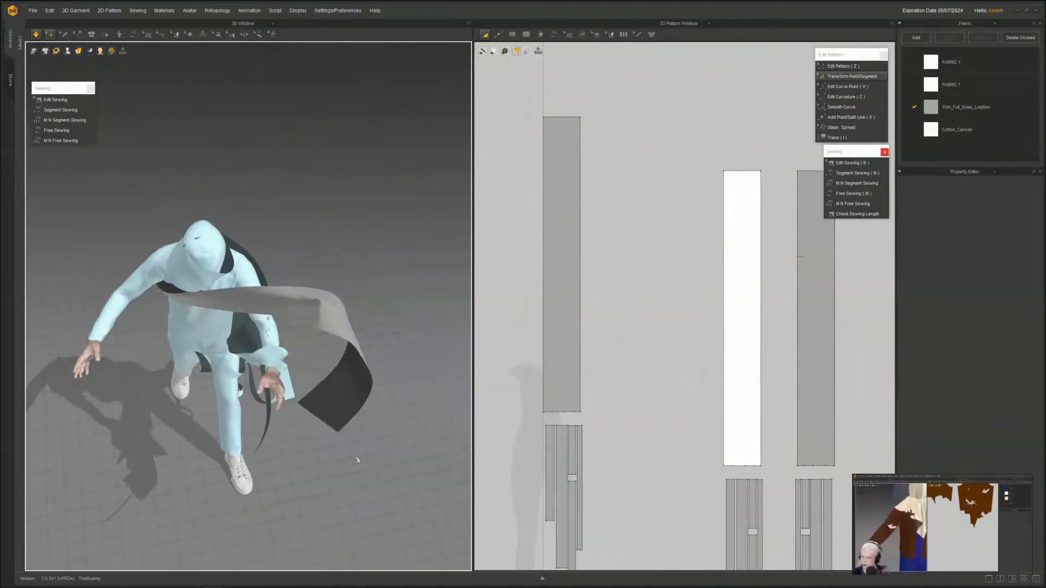
pyautogui.moveTo(357, 457); pyautogui.dragTo(355, 433, button='right')
pyautogui.moveTo(349, 430); pyautogui.dragTo(301, 463)
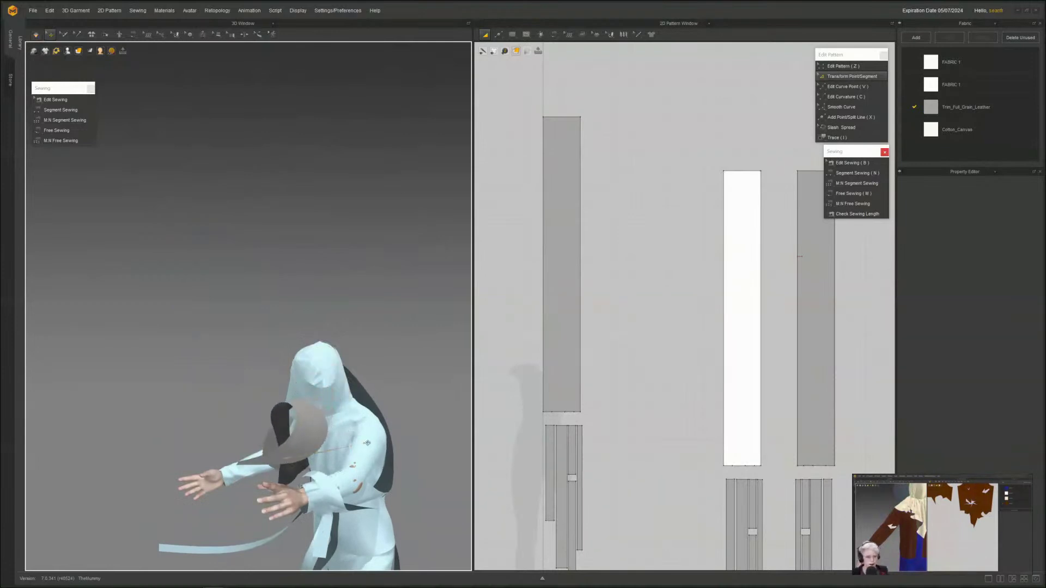
pyautogui.moveTo(405, 445); pyautogui.dragTo(415, 482, button='right')
pyautogui.moveTo(416, 452); pyautogui.dragTo(476, 321)
# - Draw the strip over the left shoulder and diagonally down across the back, and stop the simulation
pyautogui.moveTo(349, 422); pyautogui.dragTo(82, 384, button='right')
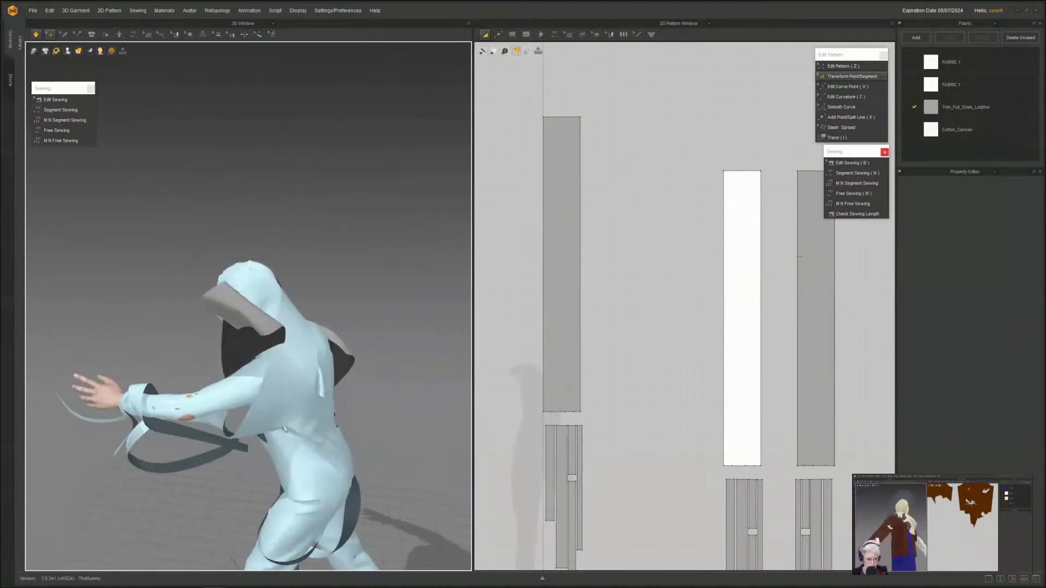
pyautogui.moveTo(289, 425); pyautogui.dragTo(269, 405, button='right')
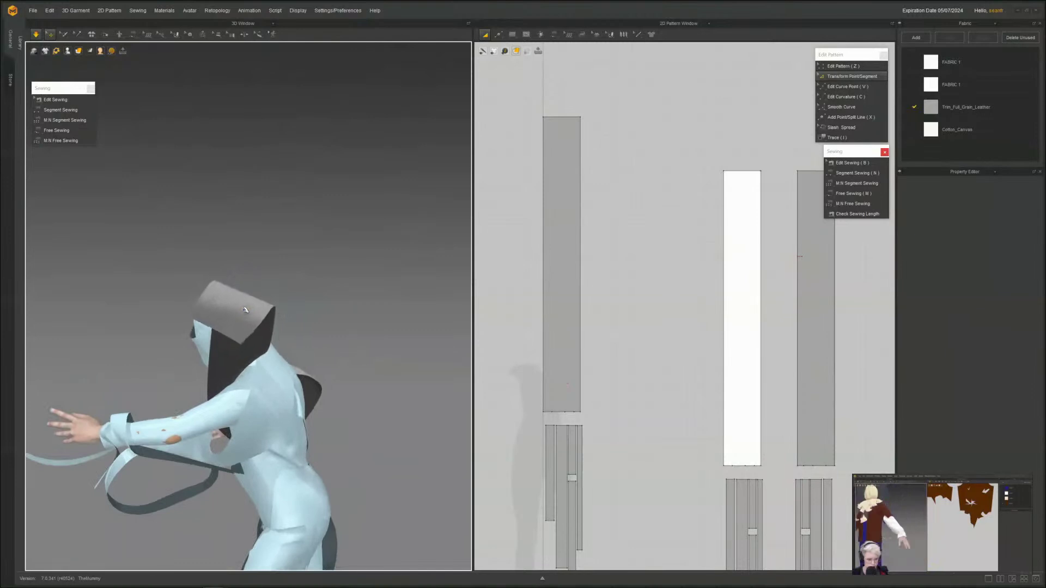
pyautogui.moveTo(240, 308); pyautogui.dragTo(299, 381)
pyautogui.moveTo(385, 495); pyautogui.dragTo(325, 467, button='right')
pyautogui.moveTo(311, 451); pyautogui.dragTo(455, 501)
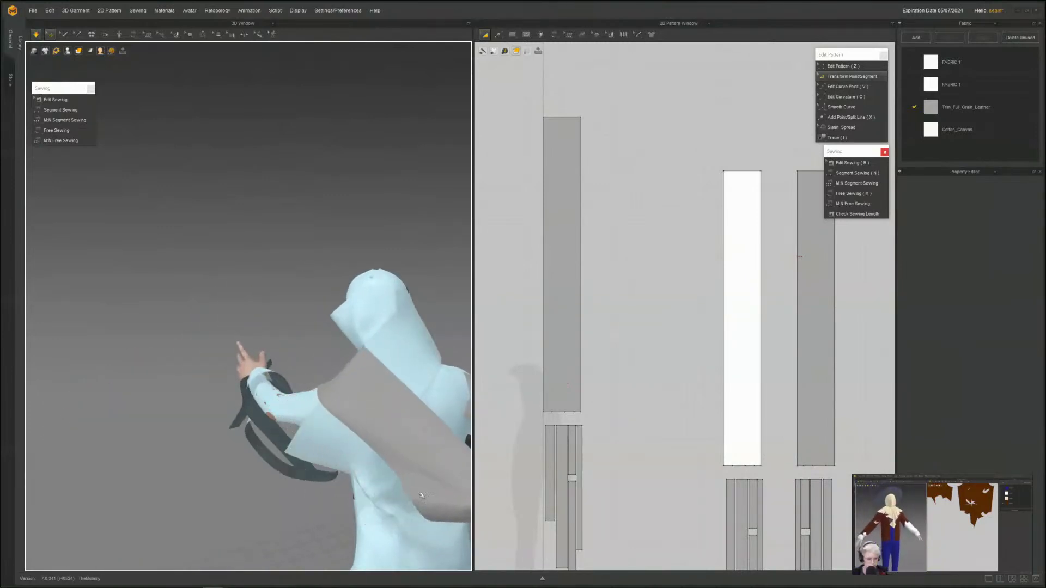
pyautogui.moveTo(305, 491); pyautogui.dragTo(258, 504, button='right')
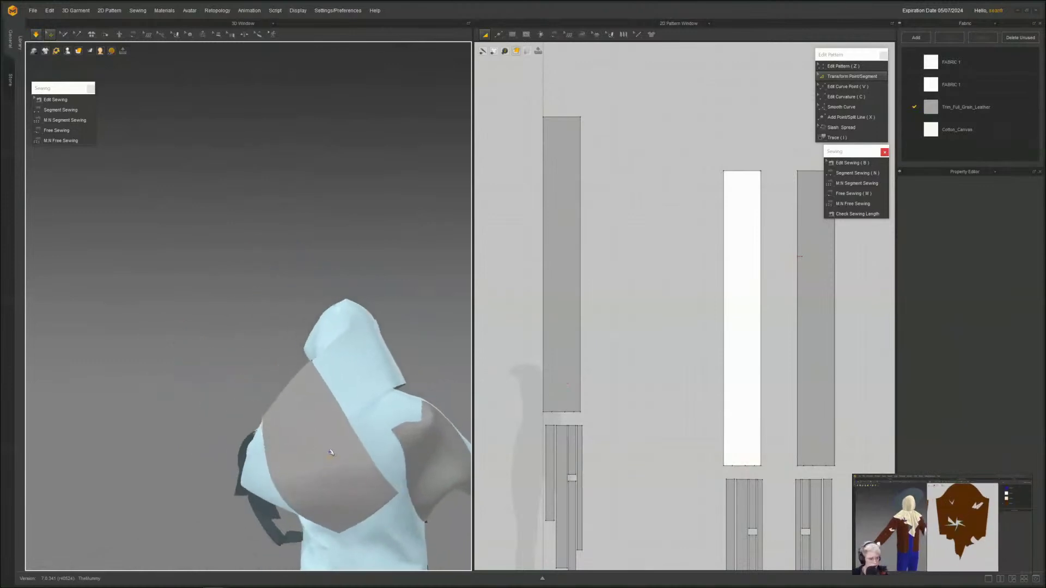
pyautogui.moveTo(331, 455); pyautogui.dragTo(382, 485)
pyautogui.press('space')
# - Activate Free Sewing and bring the strip's loose end behind the figure's back into working view
pyautogui.moveTo(382, 484); pyautogui.dragTo(251, 477, button='right')
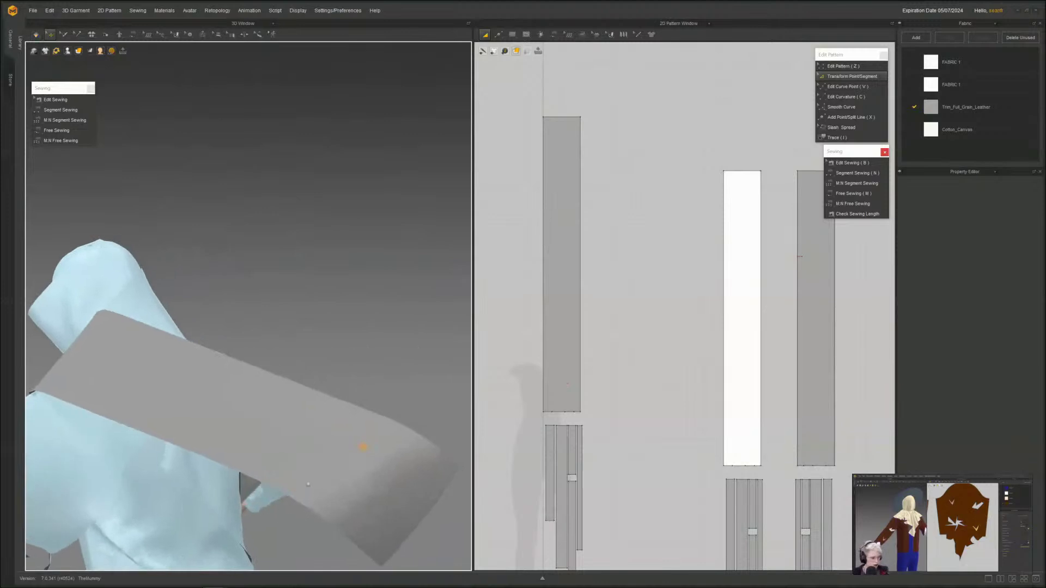
pyautogui.moveTo(250, 477); pyautogui.dragTo(347, 305, button='middle')
pyautogui.click(58, 131)
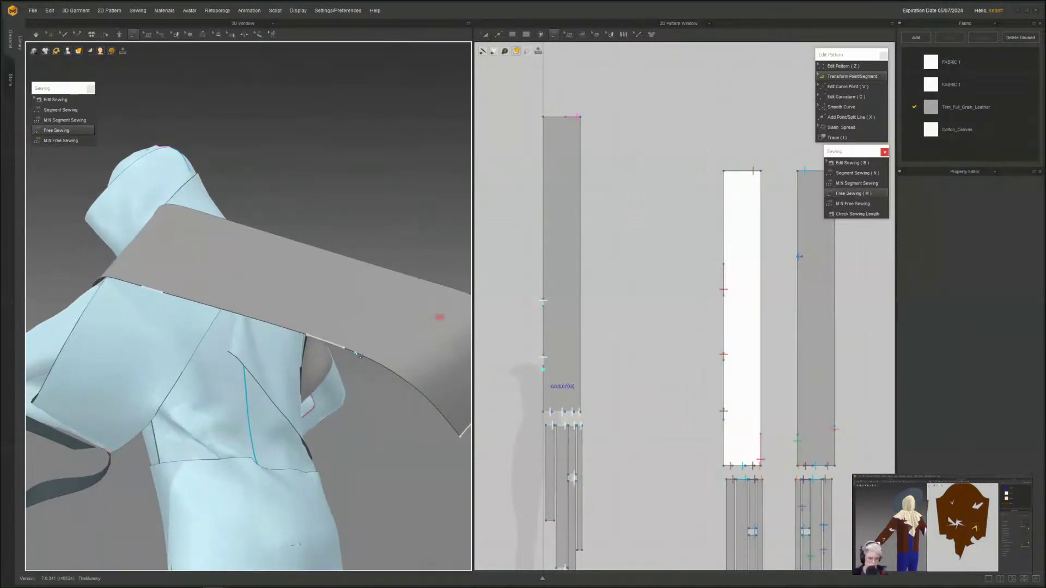
pyautogui.moveTo(357, 355); pyautogui.dragTo(138, 313, button='middle')
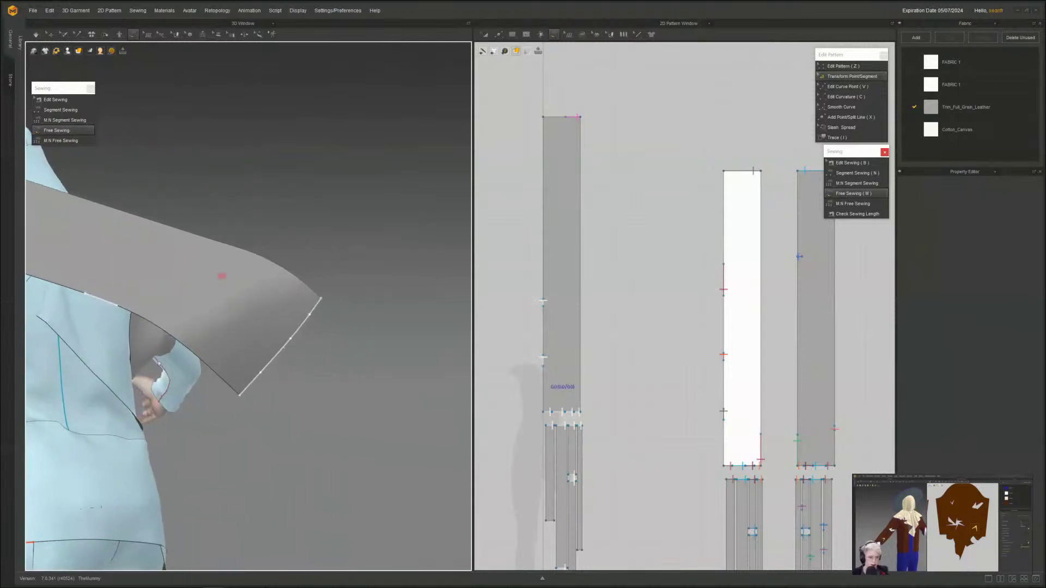
pyautogui.moveTo(158, 361); pyautogui.dragTo(360, 414, button='middle')
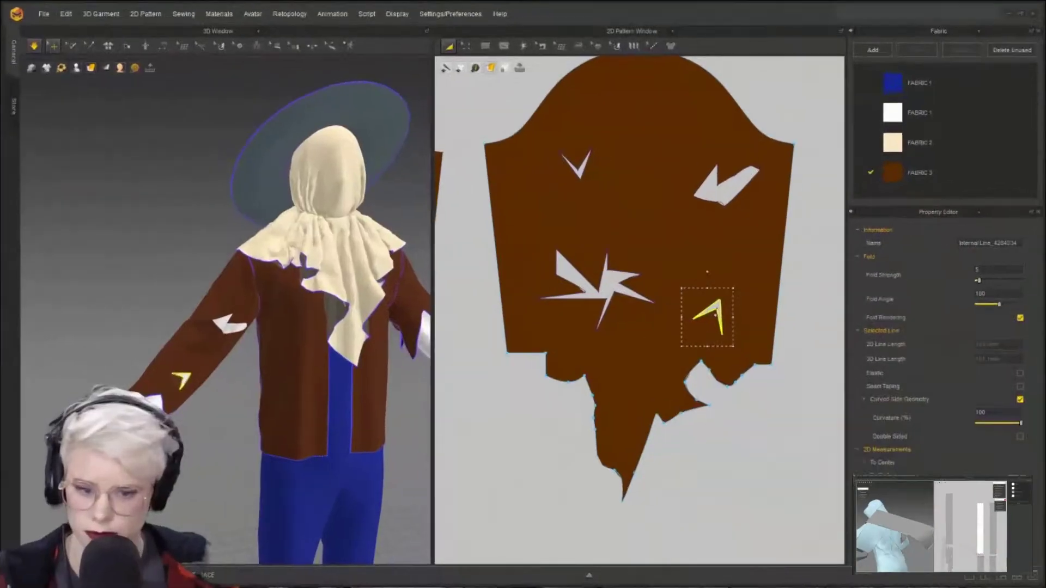
# - Examine the scarecrow's torn sleeve and jacket in 3D, and deselect the V-shaped cutout in the sleeve pattern
pyautogui.moveTo(280, 395); pyautogui.dragTo(292, 339, button='middle')
pyautogui.scroll(3, 280, 318)
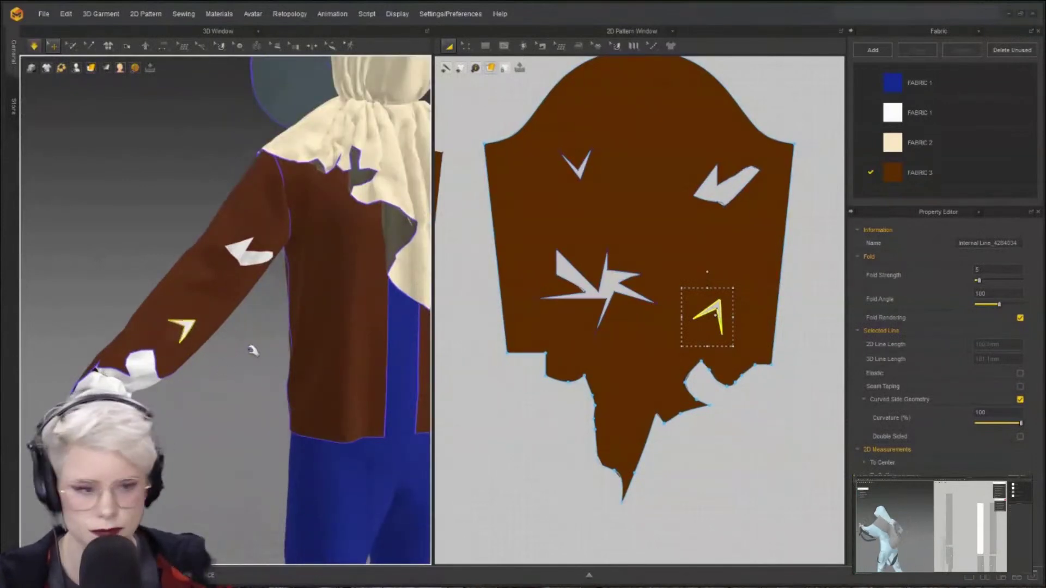
pyautogui.scroll(5, 224, 338)
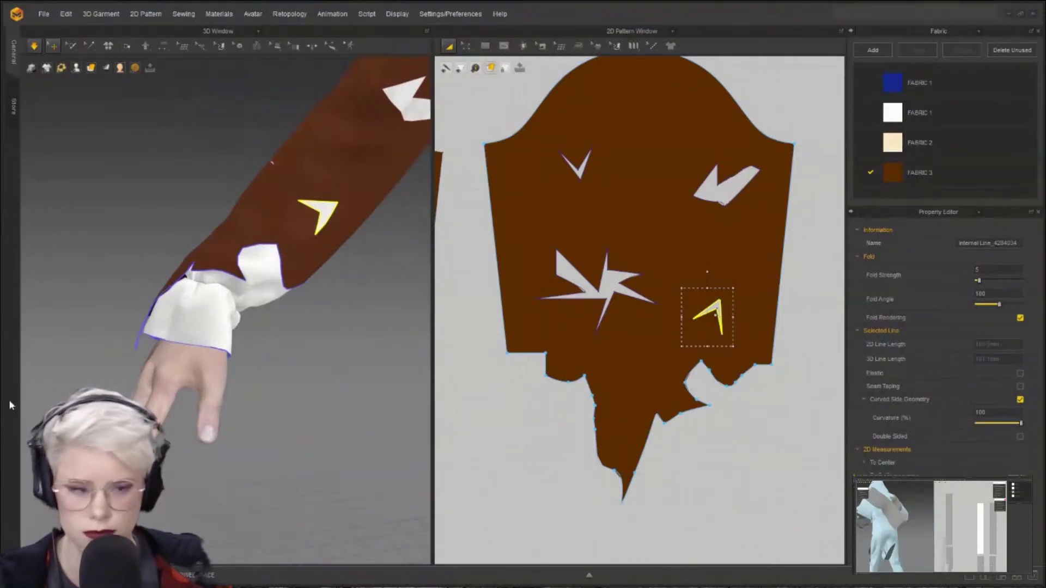
pyautogui.scroll(-4, 82, 436)
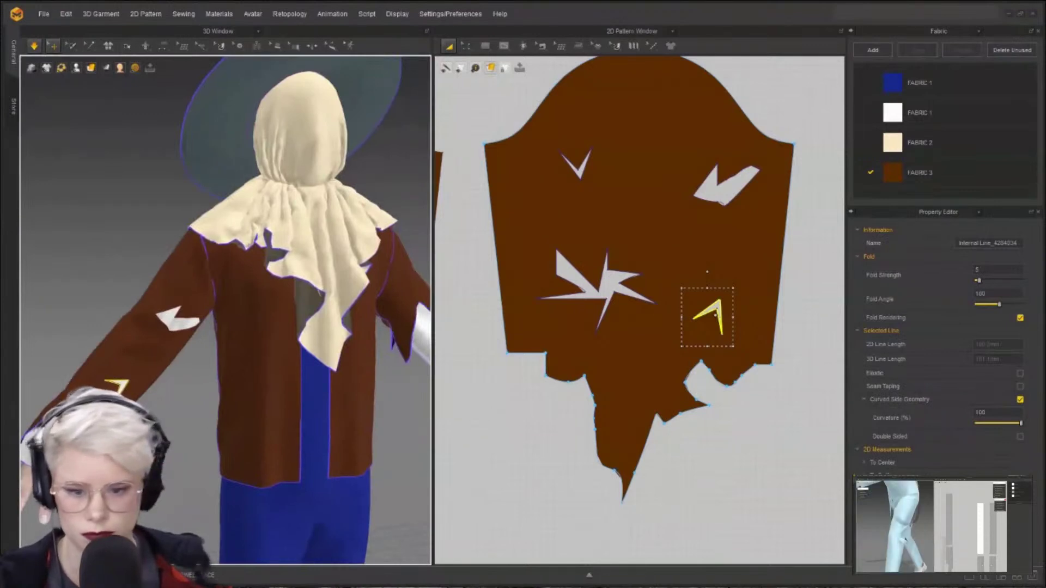
pyautogui.scroll(-2, 261, 362)
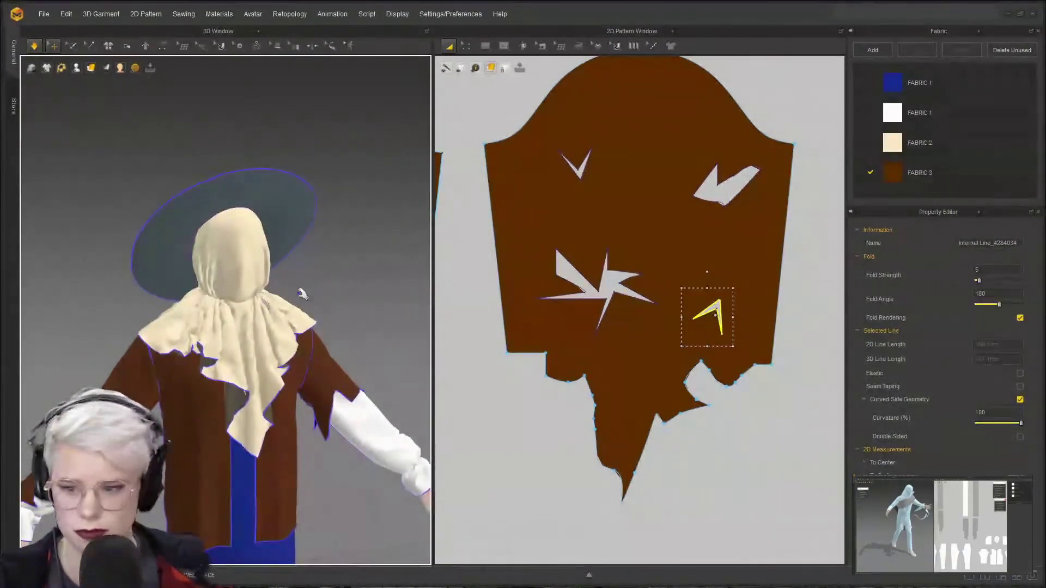
pyautogui.scroll(3, 742, 325)
pyautogui.click(749, 422)
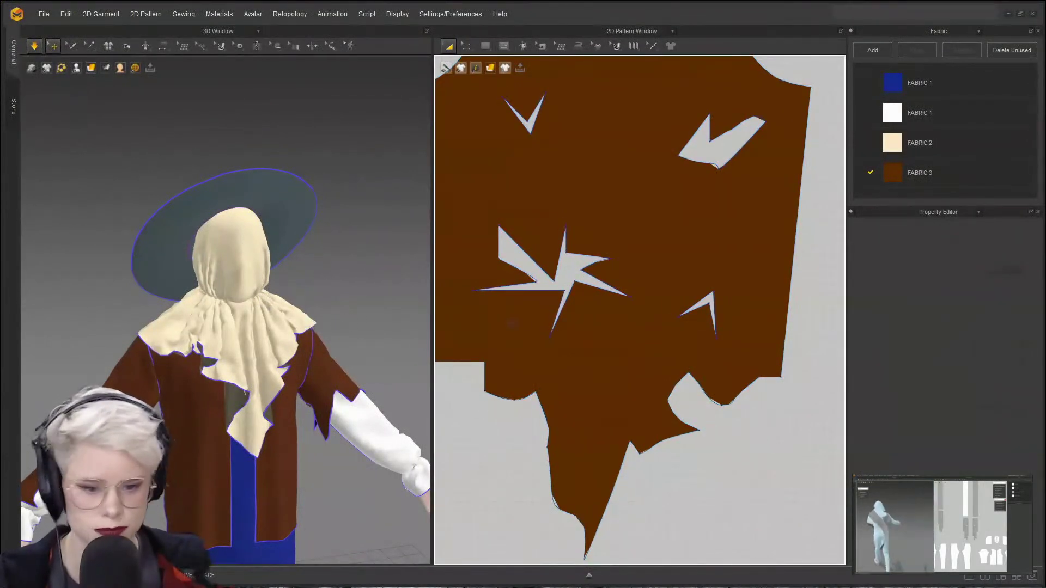
# - Enlarge the small V-shaped tear in the sleeve pattern by moving its tip points up and outward
pyautogui.moveTo(237, 343); pyautogui.dragTo(602, 325, button='right')
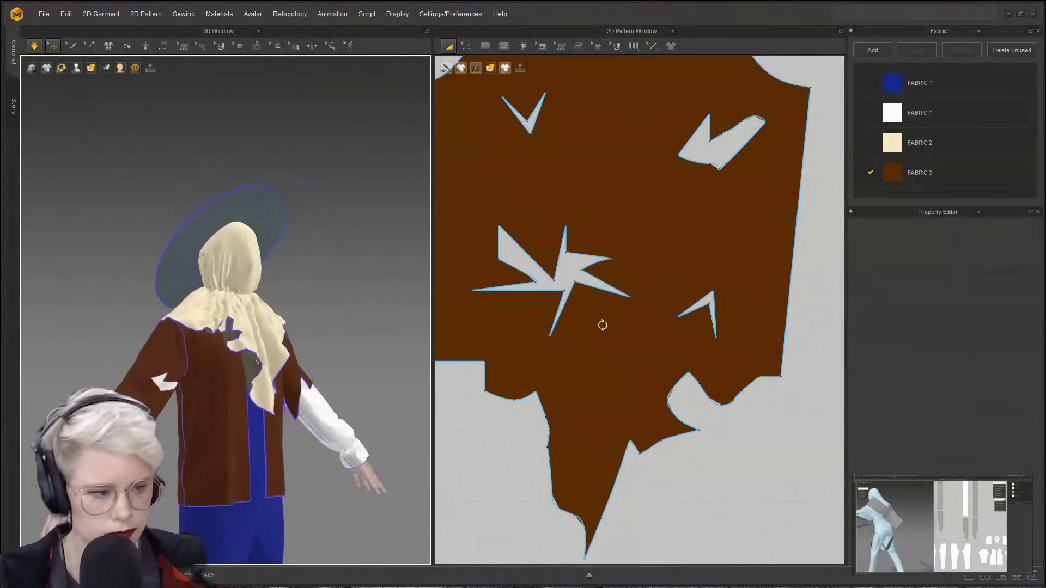
pyautogui.press('z')
pyautogui.click(712, 302)
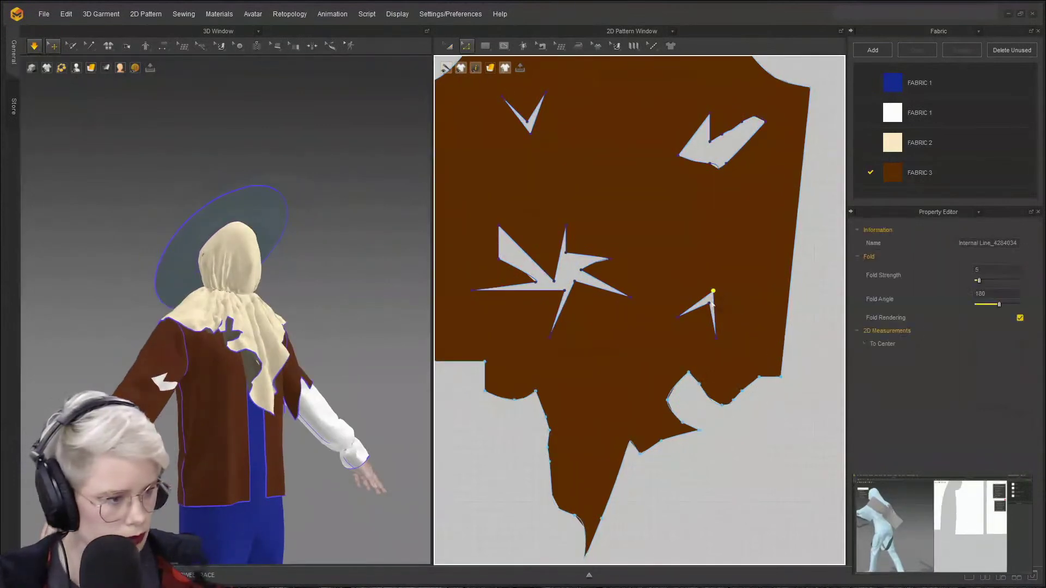
pyautogui.moveTo(712, 292); pyautogui.dragTo(736, 265)
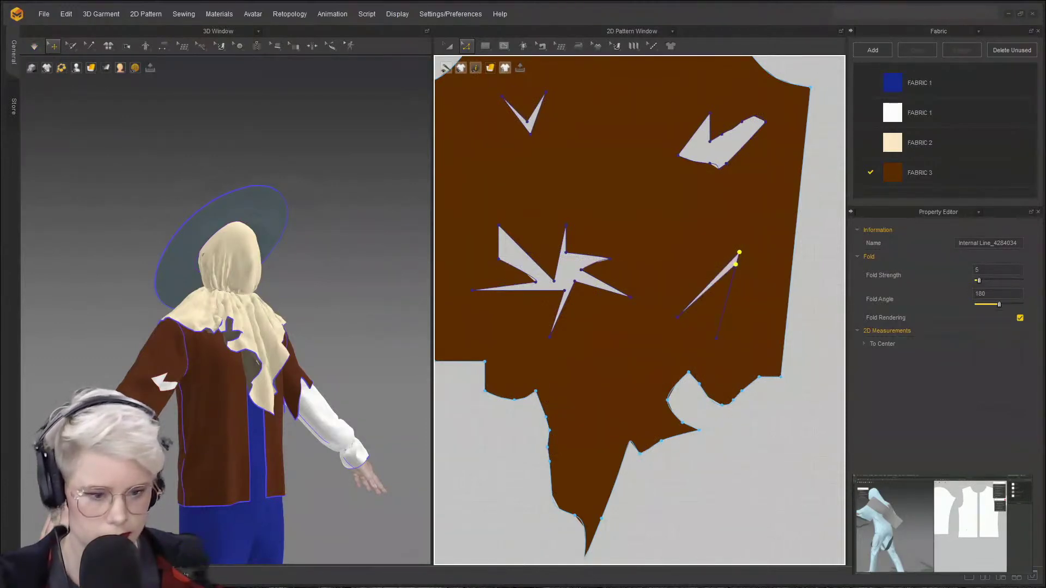
# - Simulate the garment, examine the reshaped tear on the sleeve in 3D, and stop the simulation
pyautogui.press('space')
pyautogui.moveTo(257, 362); pyautogui.dragTo(320, 279, button='middle')
pyautogui.scroll(1, 240, 338)
pyautogui.moveTo(232, 340); pyautogui.dragTo(288, 273, button='middle')
pyautogui.scroll(3, 286, 266)
pyautogui.scroll(3, 241, 298)
pyautogui.moveTo(241, 298); pyautogui.dragTo(228, 399, button='right')
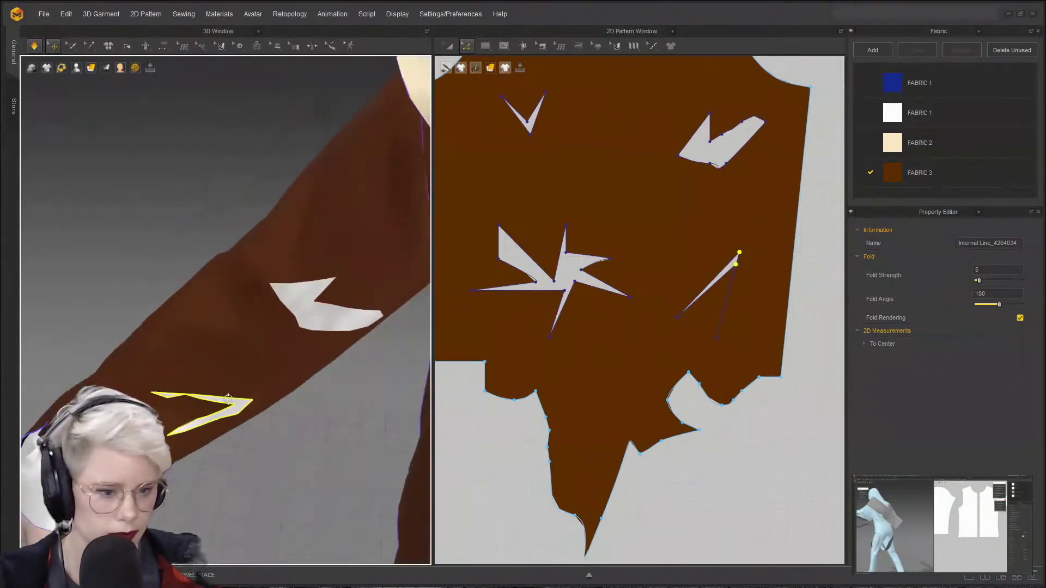
pyautogui.click(219, 410)
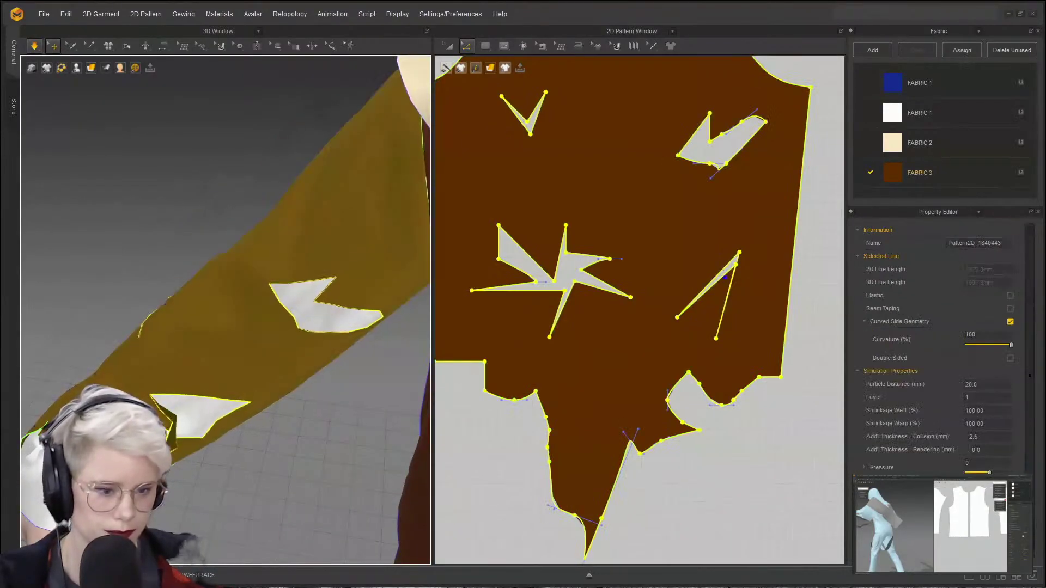
pyautogui.moveTo(197, 373); pyautogui.dragTo(215, 376, button='right')
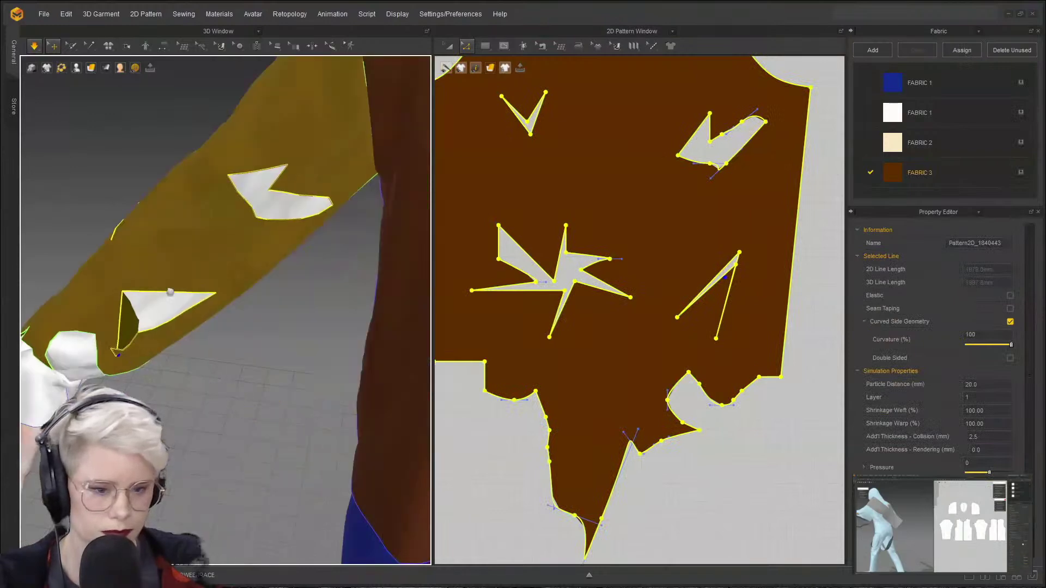
pyautogui.scroll(-5, 250, 403)
pyautogui.moveTo(194, 329); pyautogui.dragTo(218, 283, button='right')
pyautogui.press('space')
# - Lengthen the jacket's front and back panels at the hem and pull the front panels' inner hem corners down into points
pyautogui.scroll(-5, 558, 320)
pyautogui.moveTo(632, 384); pyautogui.dragTo(652, 294, button='middle')
pyautogui.moveTo(798, 281); pyautogui.dragTo(612, 328, button='middle')
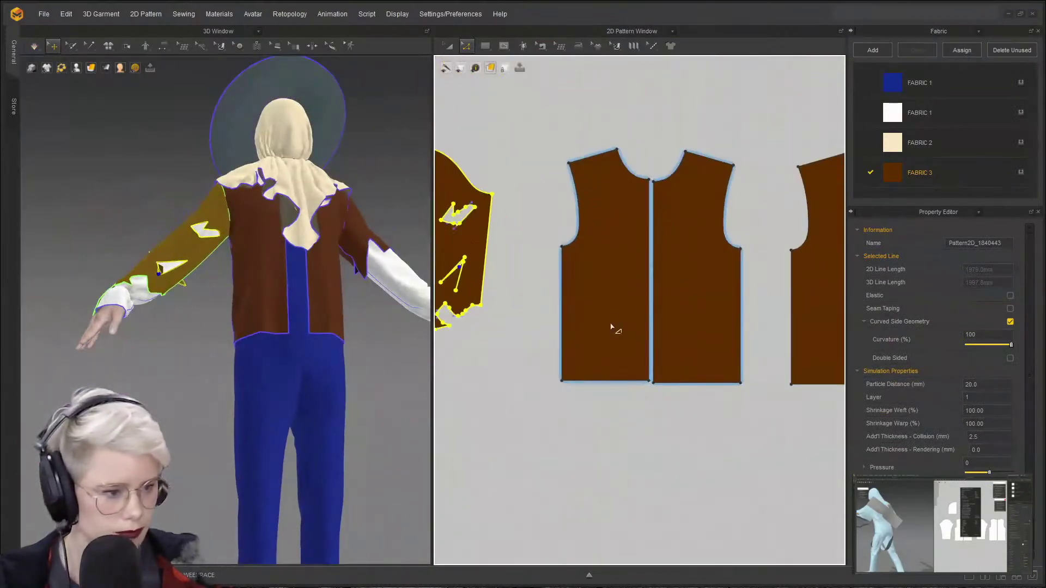
pyautogui.click(660, 398)
pyautogui.scroll(-1, 661, 398)
pyautogui.moveTo(665, 396); pyautogui.dragTo(640, 350, button='middle')
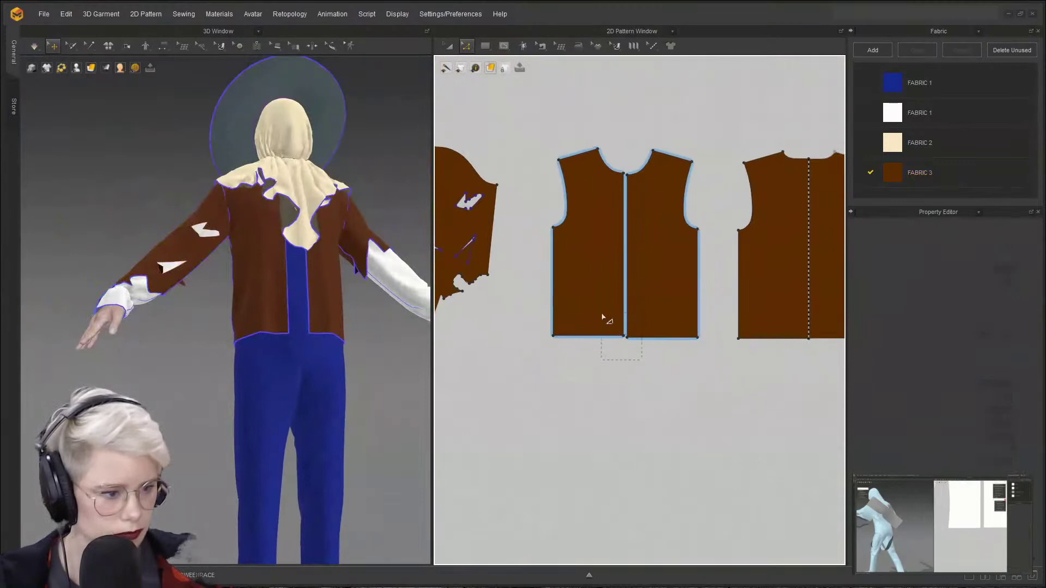
pyautogui.click(632, 338)
pyautogui.scroll(-1, 669, 359)
pyautogui.moveTo(674, 384); pyautogui.dragTo(659, 373, button='middle')
pyautogui.click(658, 374)
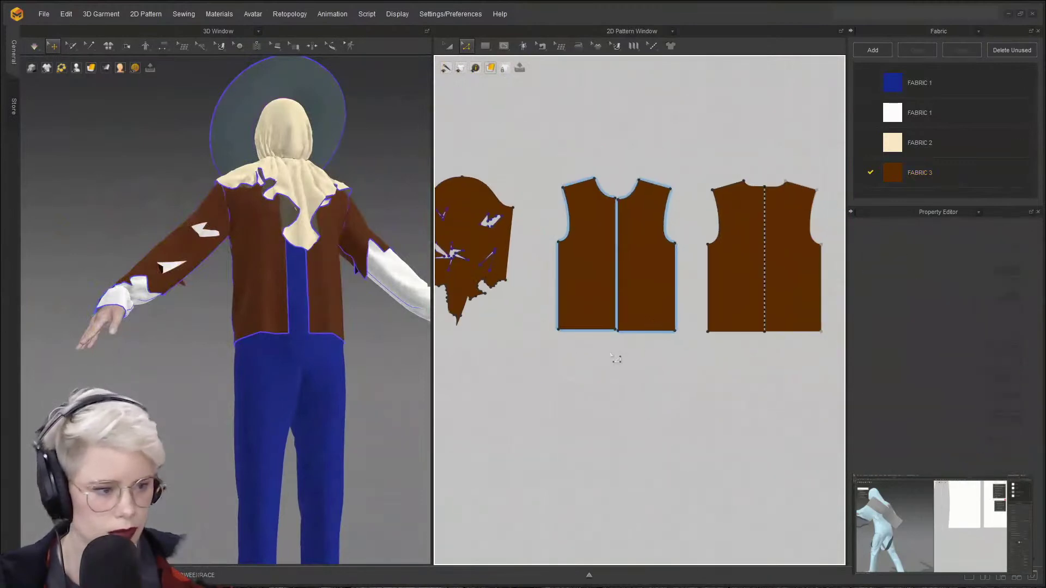
pyautogui.moveTo(279, 333); pyautogui.dragTo(201, 360, button='right')
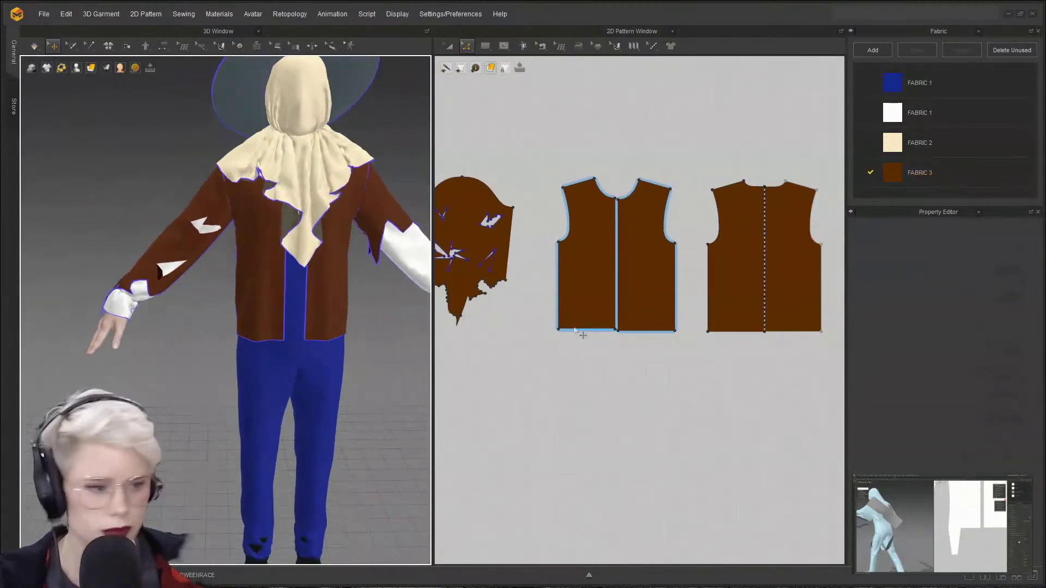
pyautogui.click(660, 332)
pyautogui.keyDown('shift'); pyautogui.click(725, 335); pyautogui.keyUp('shift')
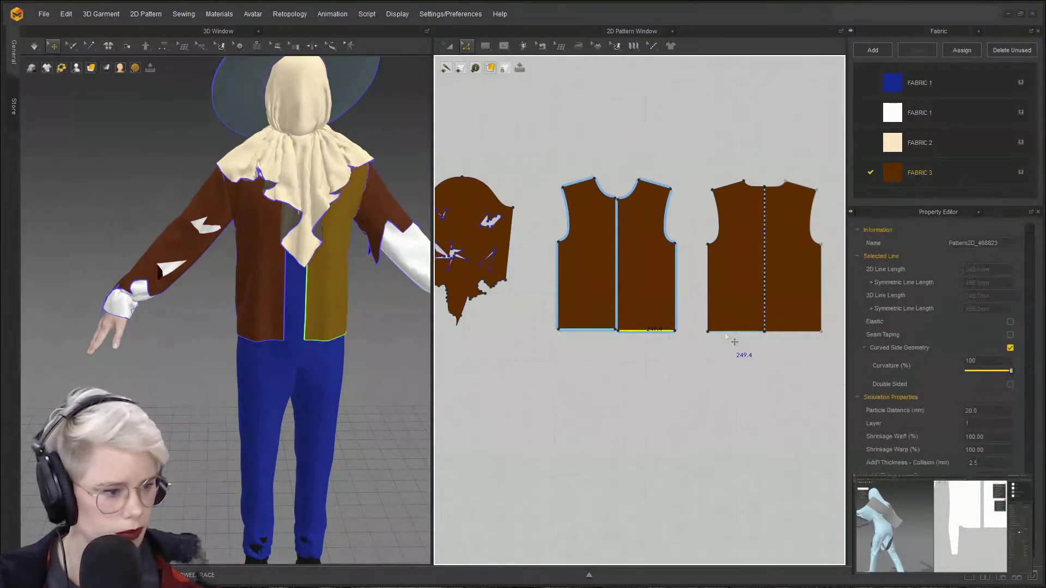
pyautogui.keyDown('shift'); pyautogui.moveTo(725, 335); pyautogui.dragTo(727, 373); pyautogui.keyUp('shift')
pyautogui.click(652, 408)
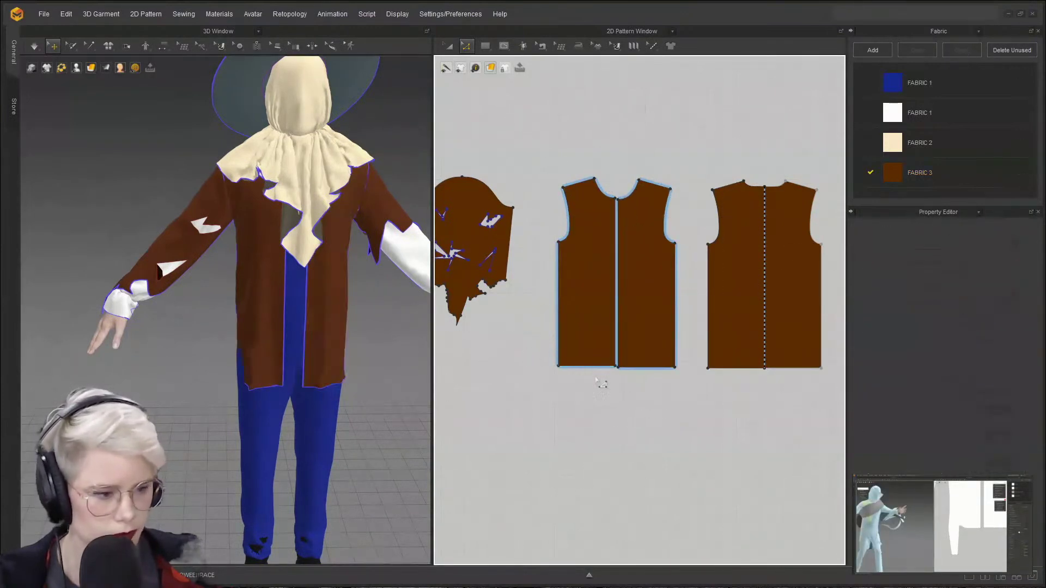
pyautogui.moveTo(616, 368); pyautogui.dragTo(607, 386)
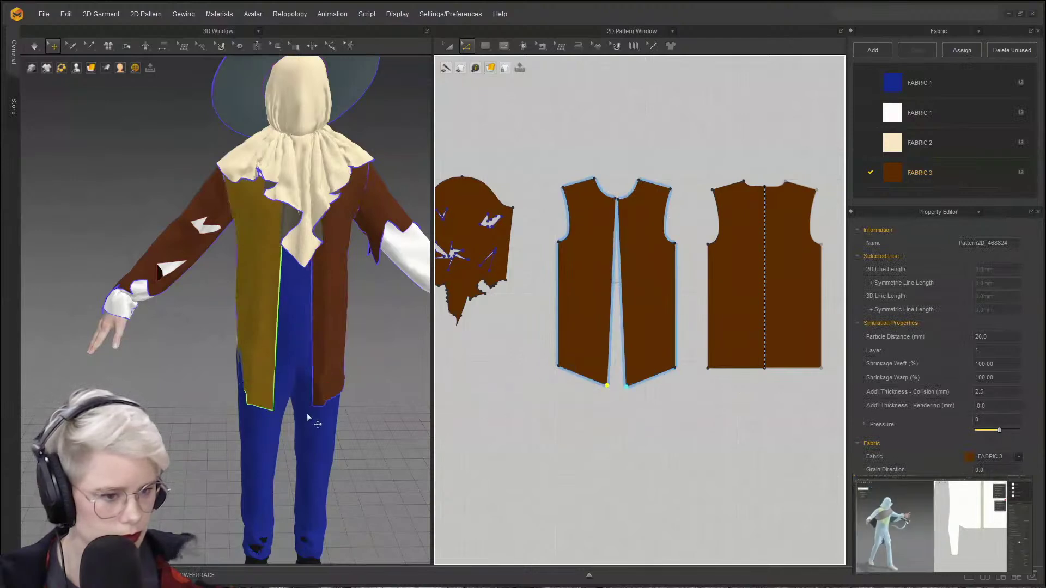
# - Draw a jagged 3D pattern line just above the jacket's hem, running from the front panel around to the back
pyautogui.click(504, 48)
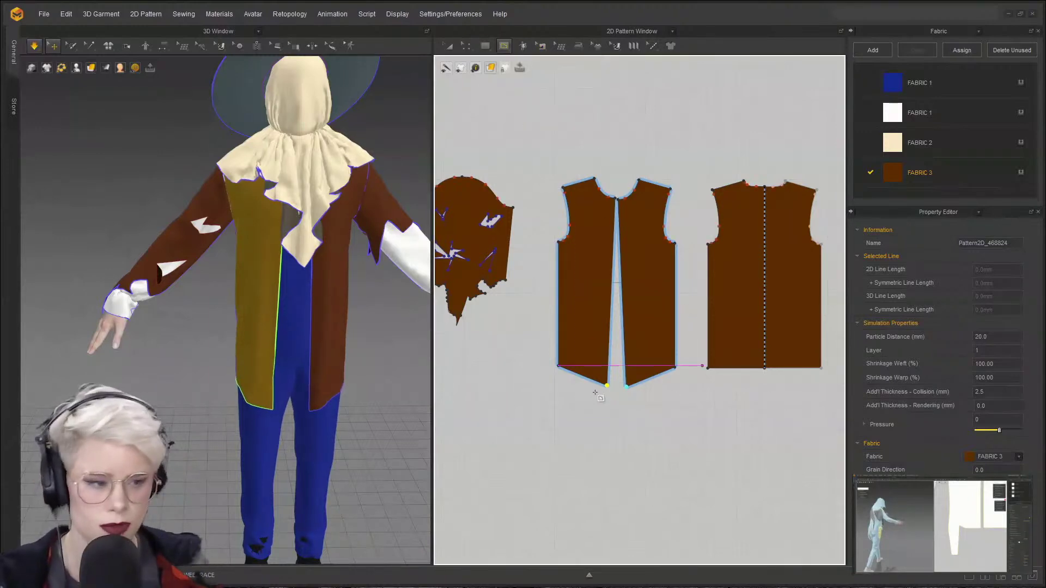
pyautogui.scroll(4, 596, 393)
pyautogui.moveTo(89, 210); pyautogui.dragTo(98, 159, button='right')
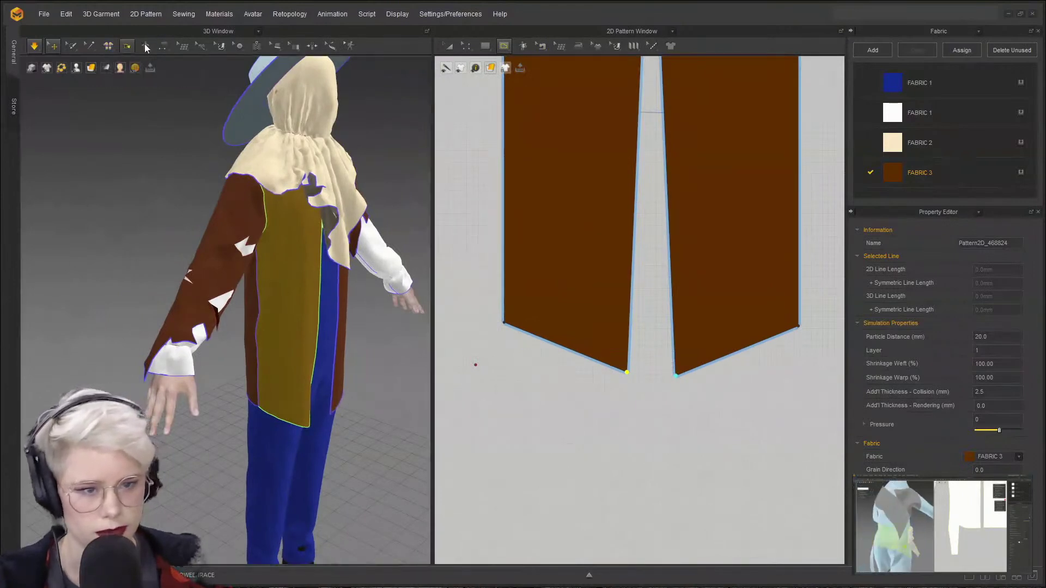
pyautogui.moveTo(203, 49)
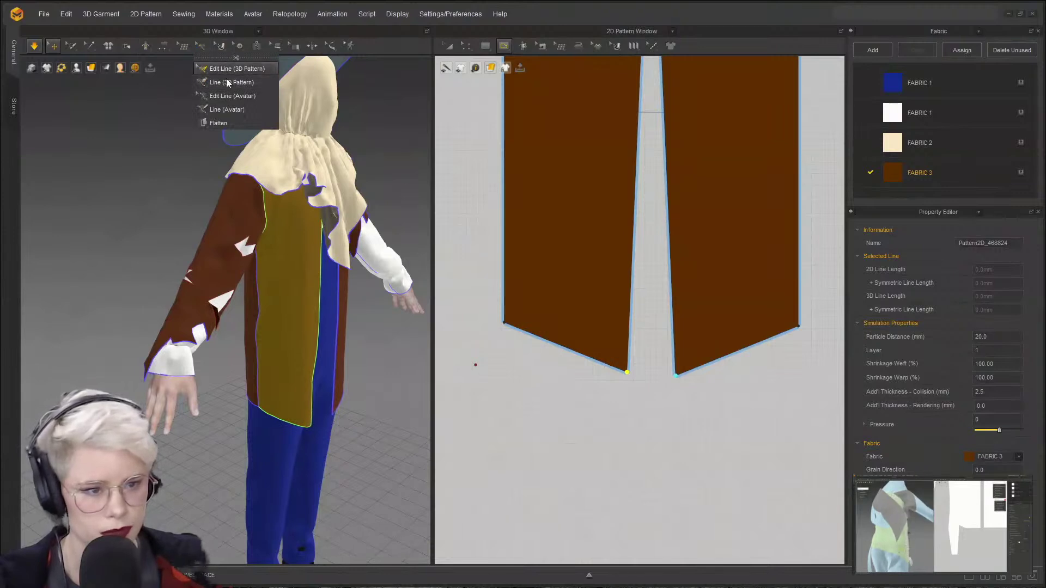
pyautogui.moveTo(320, 408); pyautogui.dragTo(260, 322, button='middle')
pyautogui.scroll(1, 261, 324)
pyautogui.moveTo(230, 306); pyautogui.dragTo(194, 294, button='right')
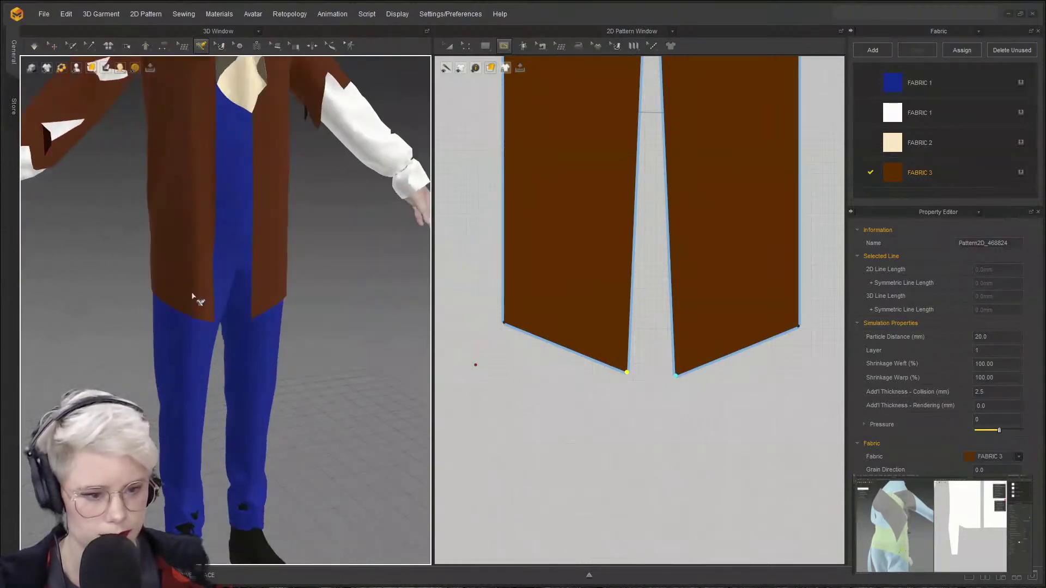
pyautogui.scroll(3, 197, 281)
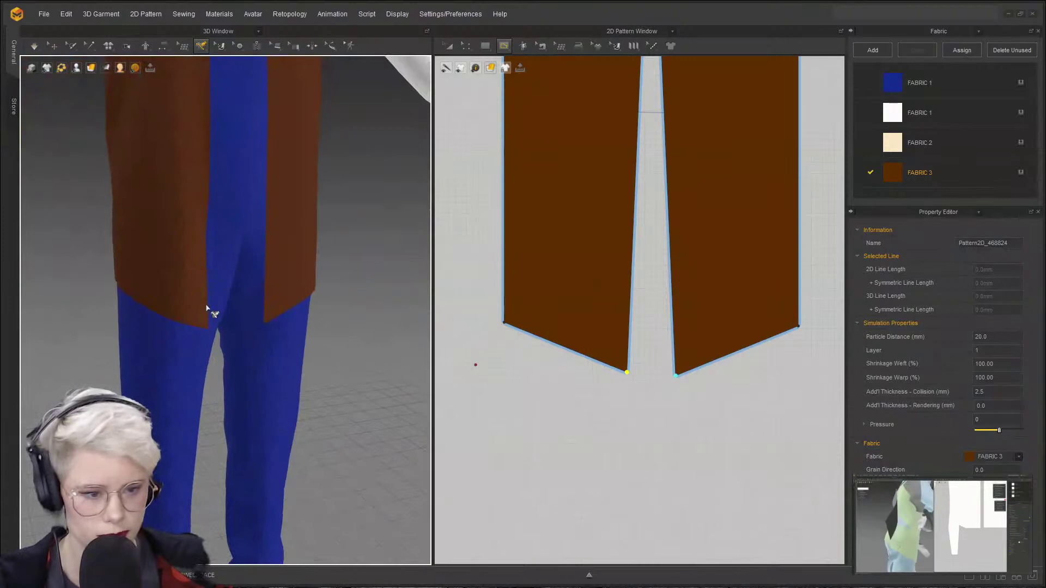
pyautogui.moveTo(146, 269); pyautogui.dragTo(340, 253, button='right')
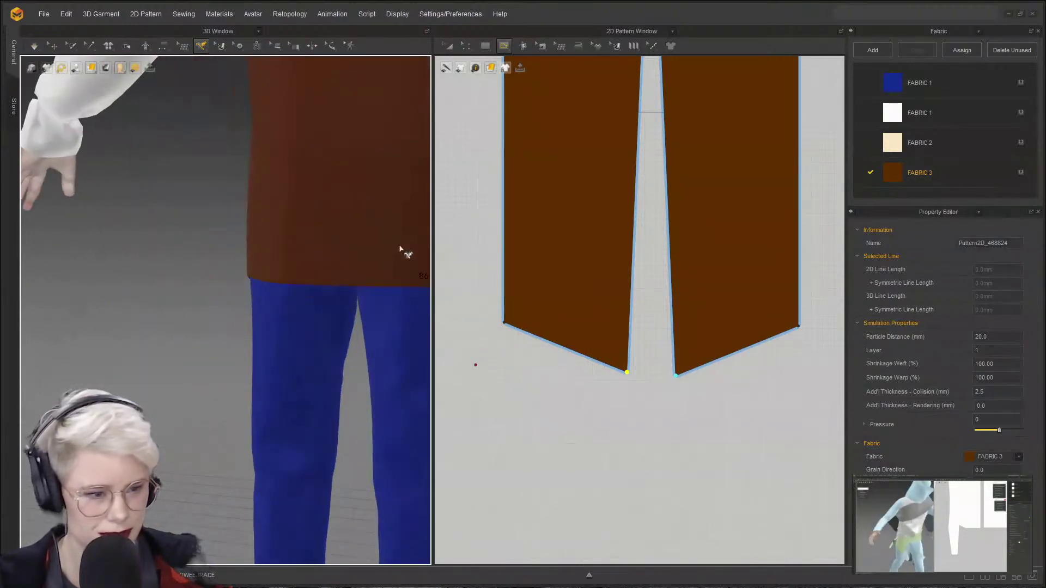
pyautogui.click(370, 254)
pyautogui.click(340, 249)
pyautogui.doubleClick(344, 236)
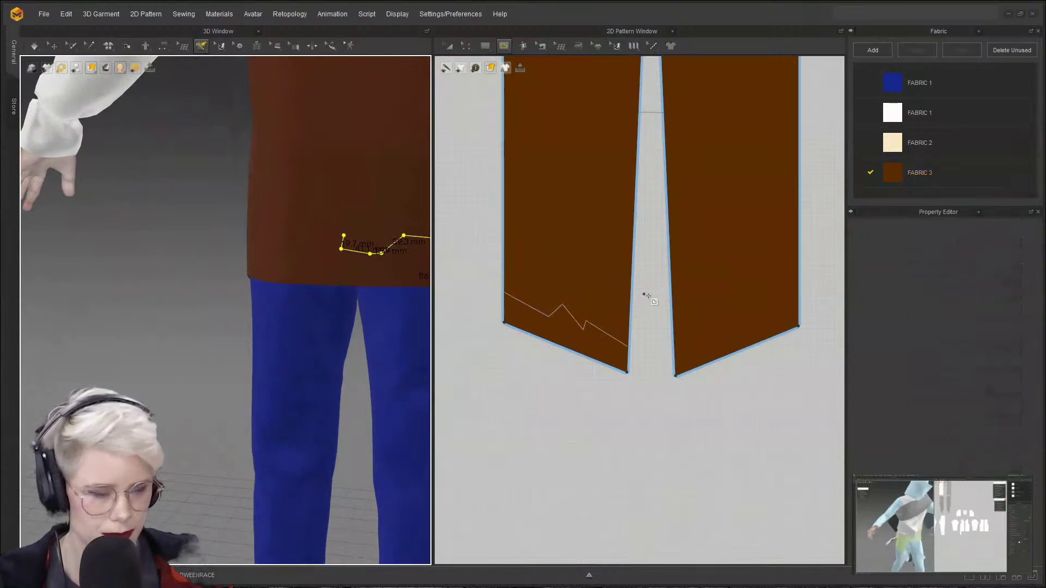
# - Convert the jagged 3D line to an internal shape on the front and back panels
pyautogui.scroll(-2, 606, 300)
pyautogui.click(218, 72)
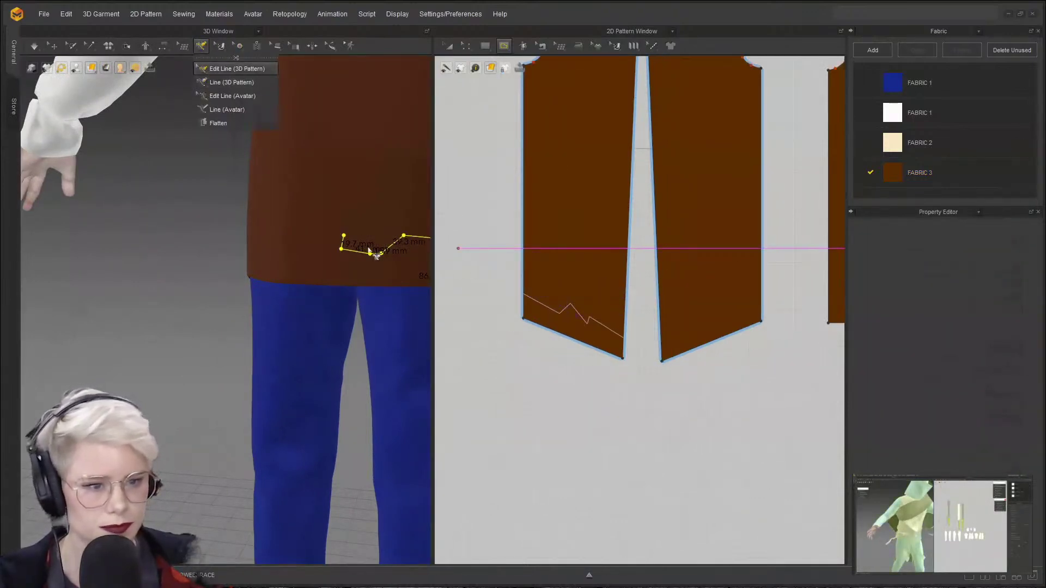
pyautogui.rightClick(383, 250)
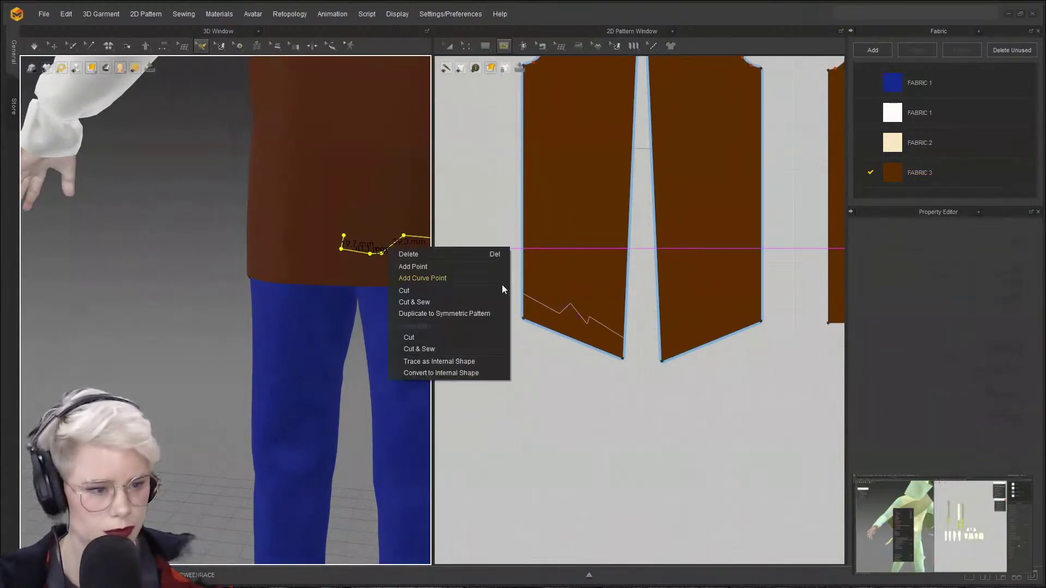
pyautogui.click(467, 373)
pyautogui.scroll(-3, 669, 347)
pyautogui.scroll(3, 620, 342)
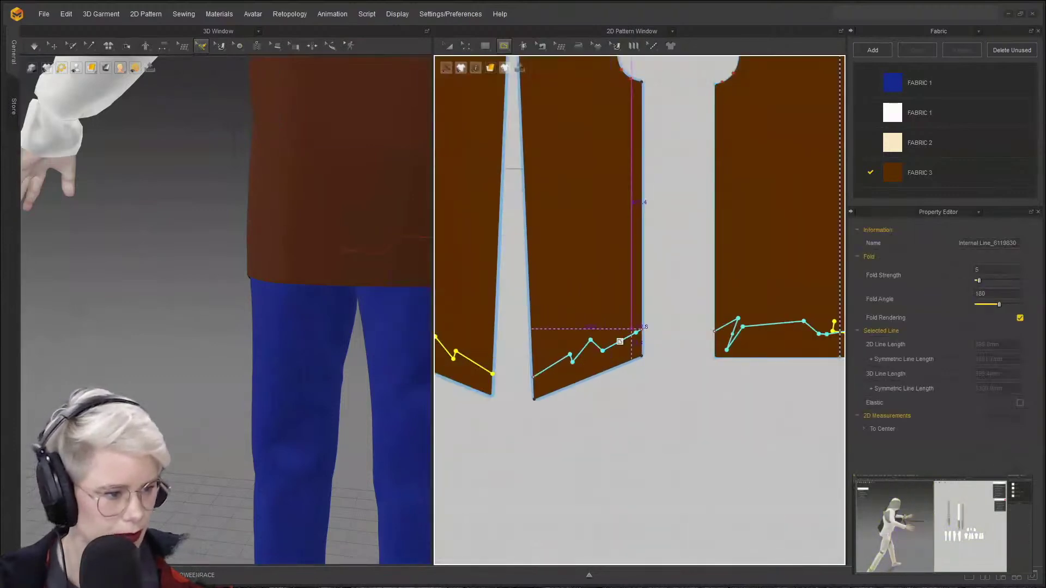
pyautogui.scroll(-3, 575, 373)
pyautogui.scroll(3, 633, 380)
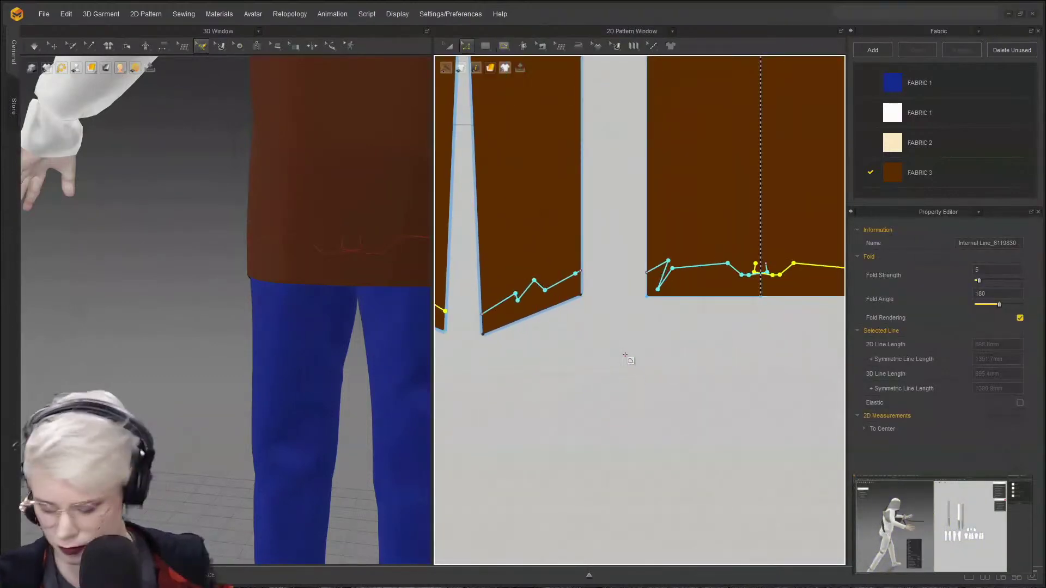
# - Cut the jacket's front and back panels along the jagged internal lines above the hem
pyautogui.click(554, 284)
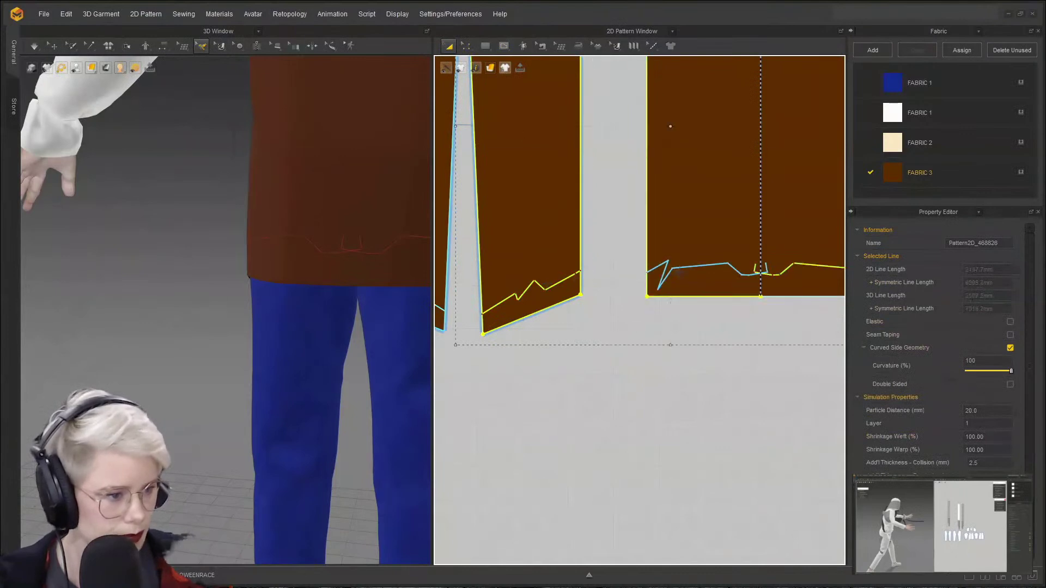
pyautogui.click(714, 415)
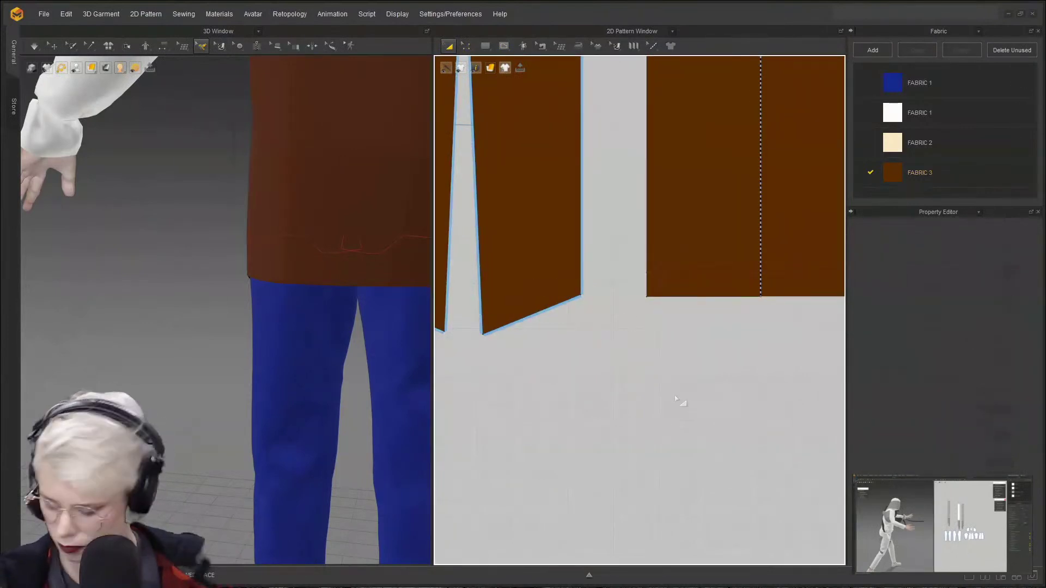
pyautogui.click(558, 284)
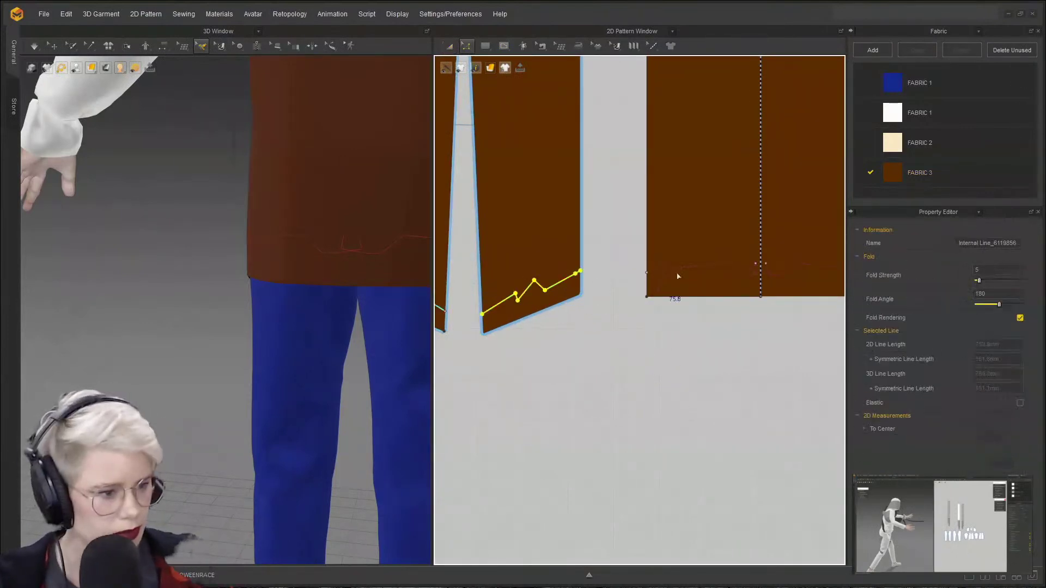
pyautogui.keyDown('shift'); pyautogui.click(713, 266); pyautogui.keyUp('shift')
pyautogui.rightClick(713, 266)
pyautogui.click(779, 376)
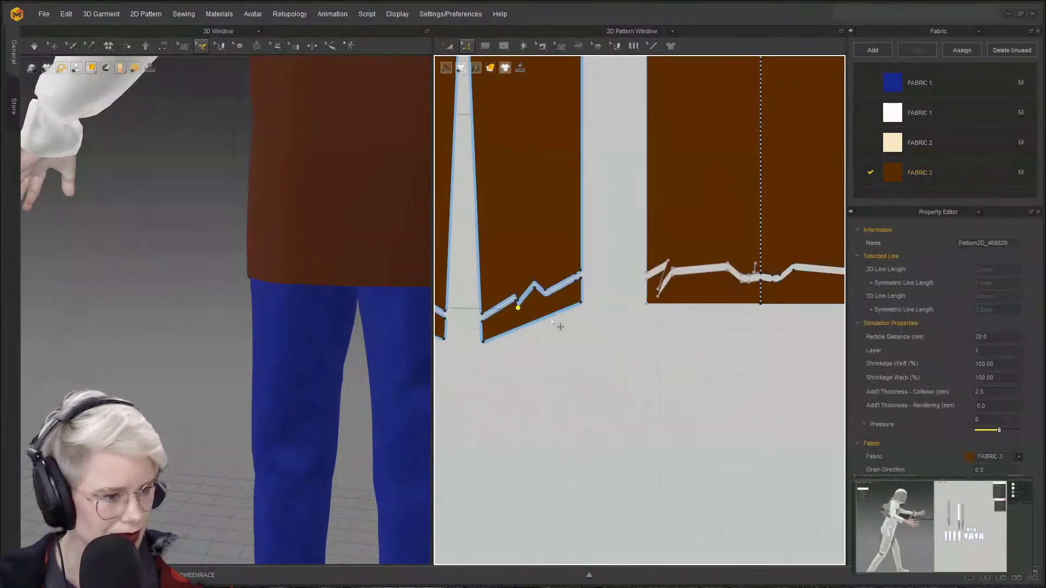
# - Delete the cut-off hem strips below the jacket's front and back panels
pyautogui.scroll(-1, 307, 279)
pyautogui.moveTo(306, 279); pyautogui.dragTo(268, 276, button='middle')
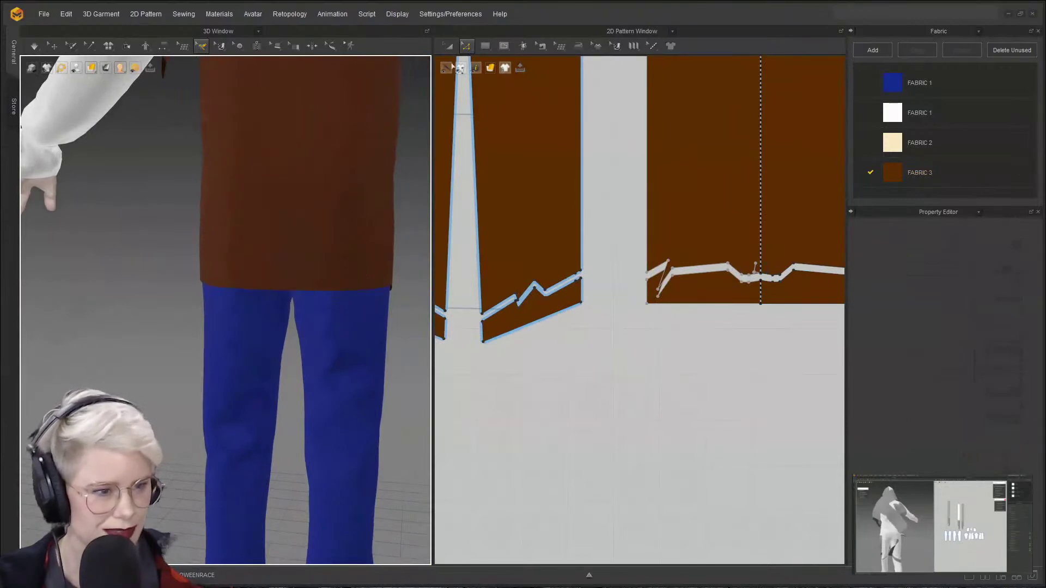
pyautogui.click(448, 46)
pyautogui.moveTo(469, 254); pyautogui.dragTo(714, 351)
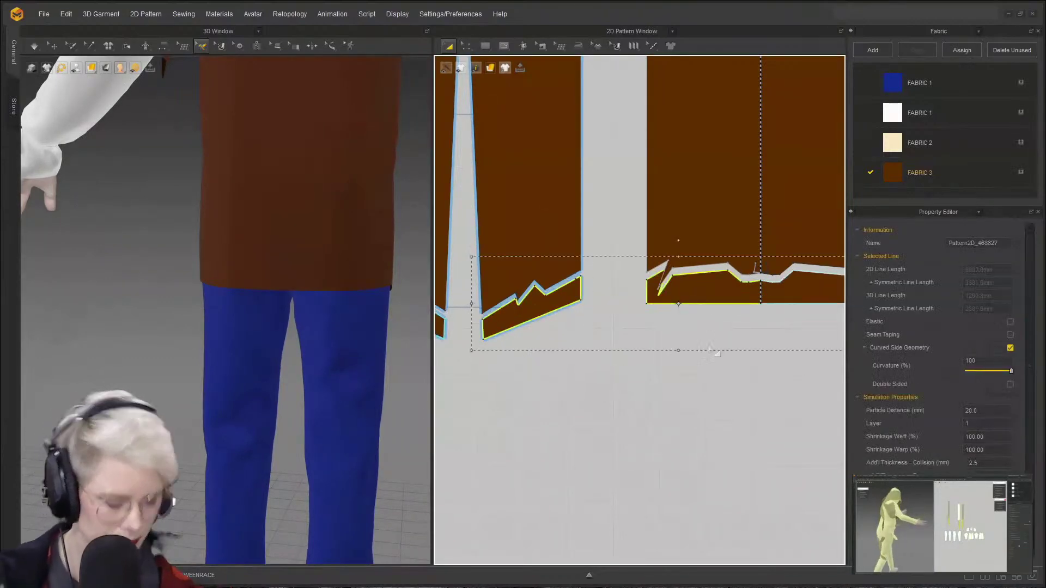
pyautogui.press('Delete')
pyautogui.moveTo(303, 269); pyautogui.dragTo(217, 257, button='right')
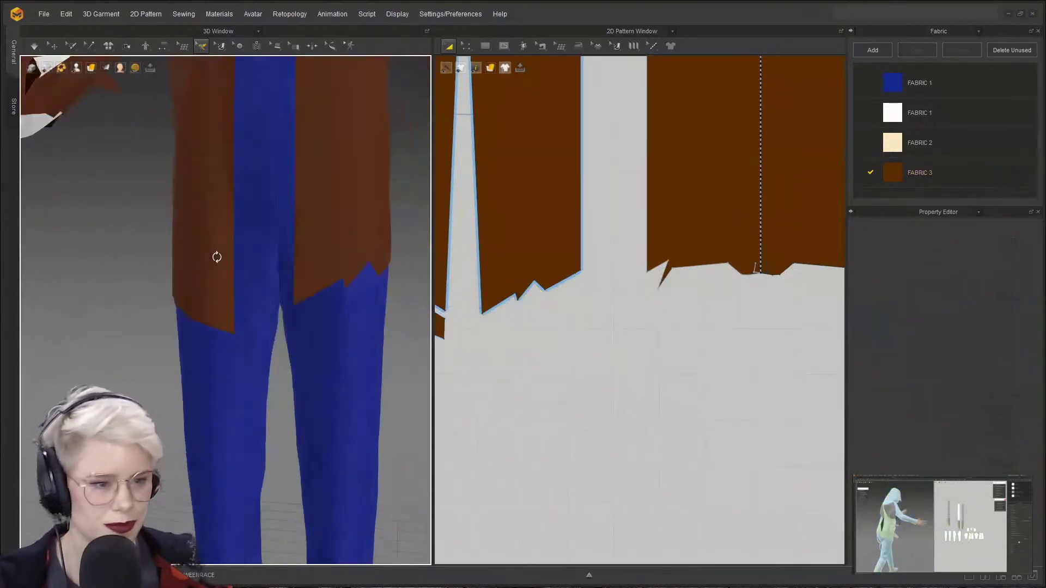
pyautogui.scroll(-3, 743, 299)
pyautogui.click(570, 314)
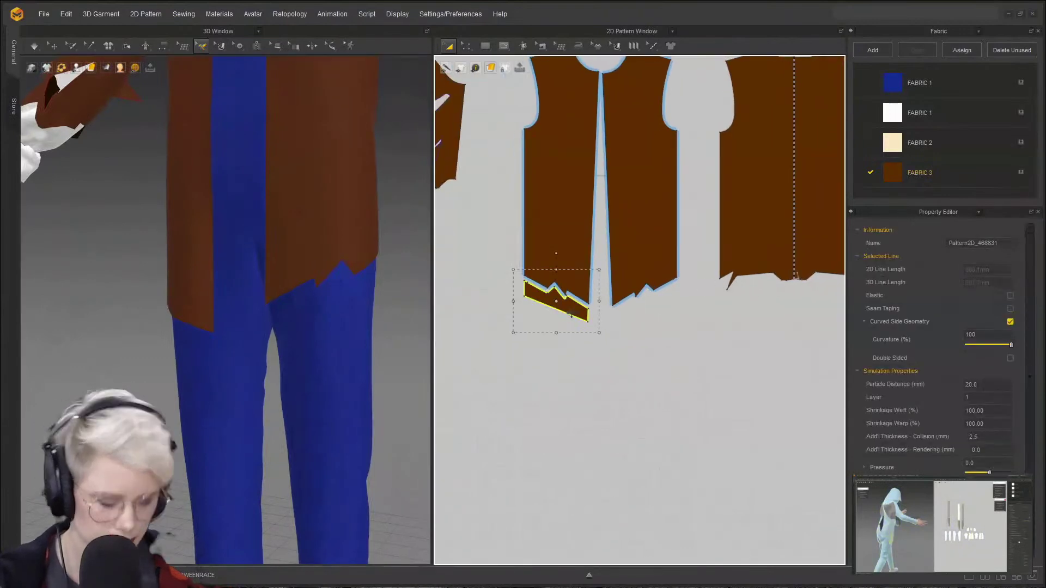
pyautogui.press('Delete')
# - Copy one of the tear cutouts from the sleeve pattern and paste it onto the linked front jacket panels, just below mid-height
pyautogui.scroll(-5, 287, 305)
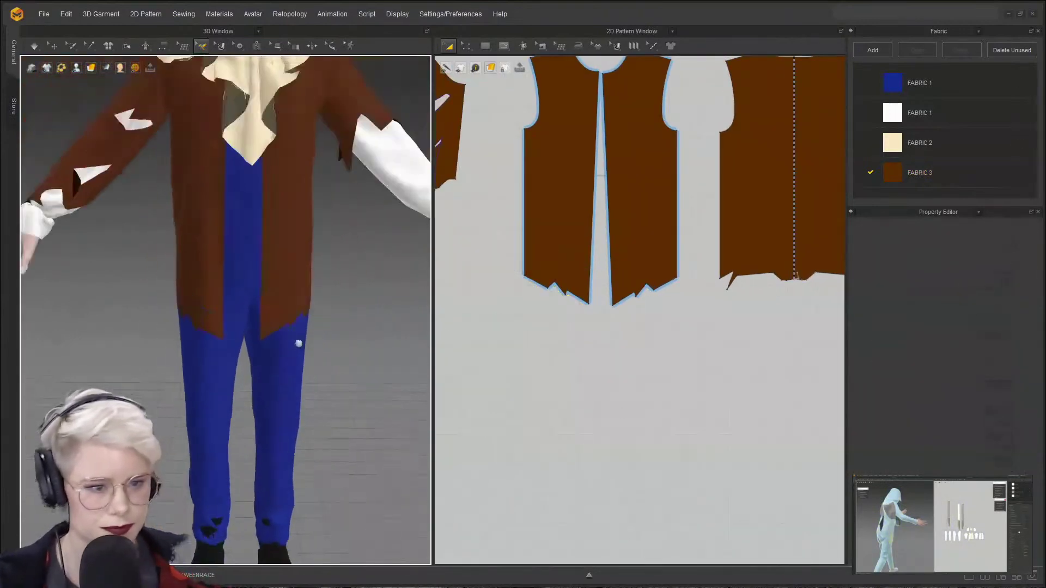
pyautogui.scroll(-4, 479, 179)
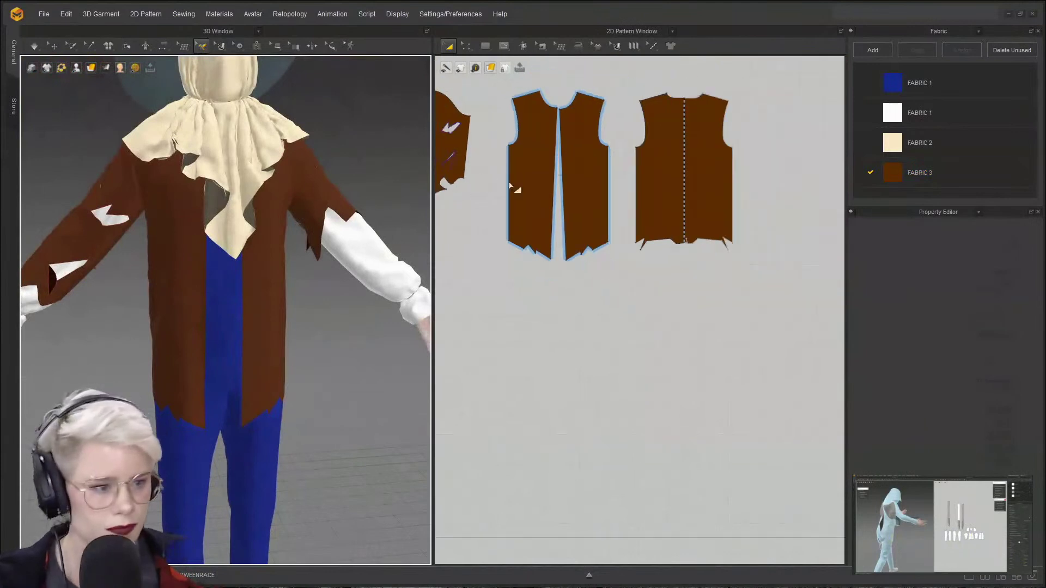
pyautogui.moveTo(475, 171); pyautogui.dragTo(617, 233, button='middle')
pyautogui.click(599, 201)
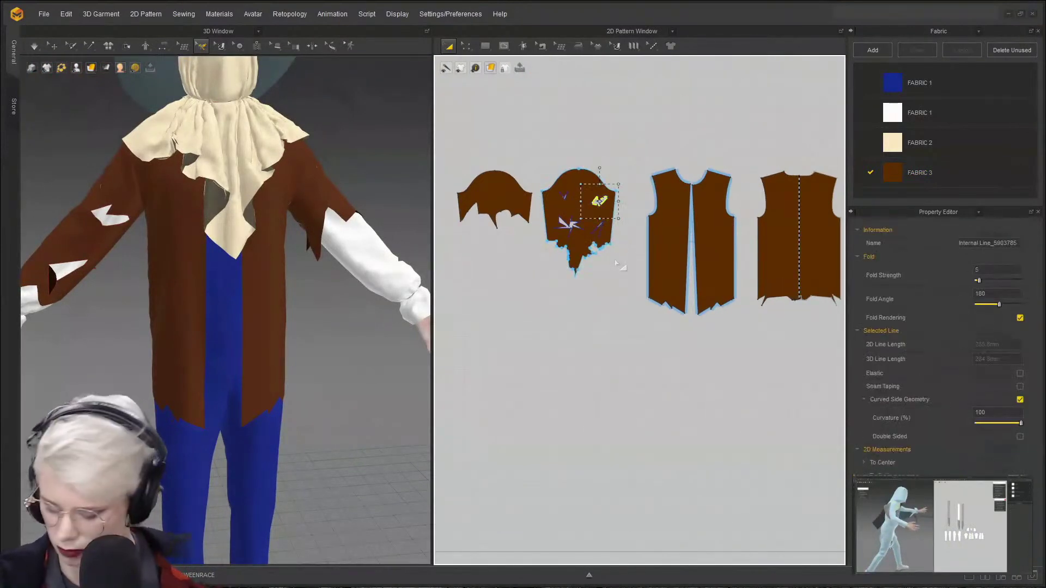
pyautogui.hotkey('ctrl', 'c')
pyautogui.click(713, 242)
pyautogui.hotkey('ctrl', 'v')
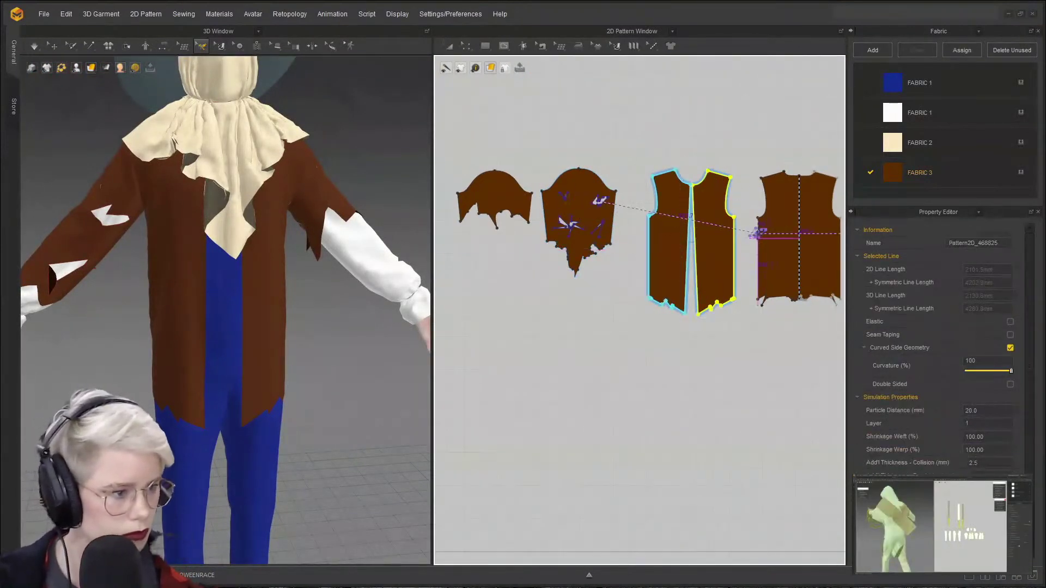
pyautogui.click(721, 254)
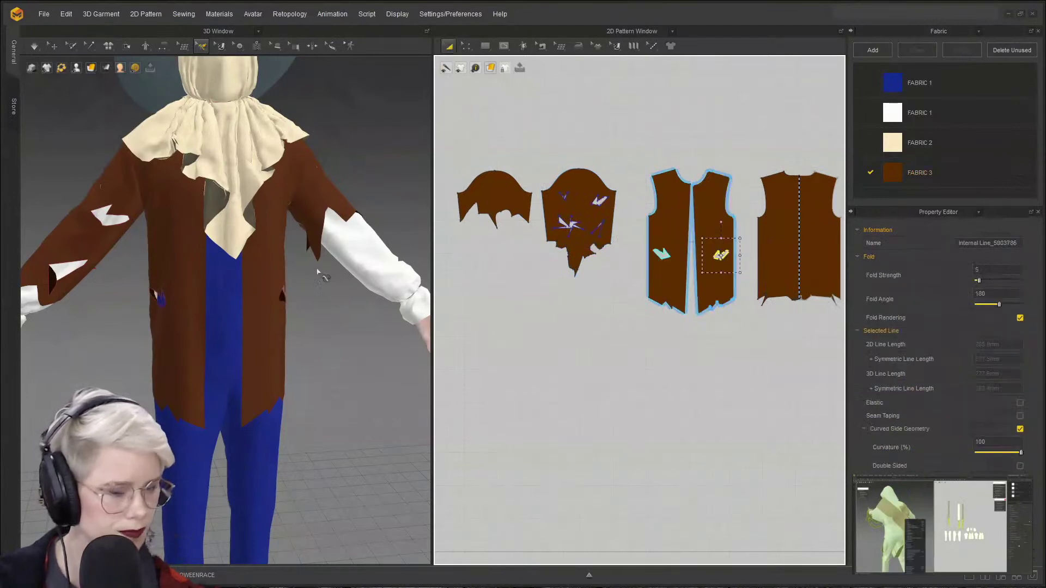
# - Remove linked editing from the jacket's front panels and from the back panel
pyautogui.moveTo(262, 322); pyautogui.dragTo(234, 319, button='right')
pyautogui.scroll(3, 681, 229)
pyautogui.moveTo(681, 229); pyautogui.dragTo(580, 253, button='middle')
pyautogui.scroll(-2, 598, 231)
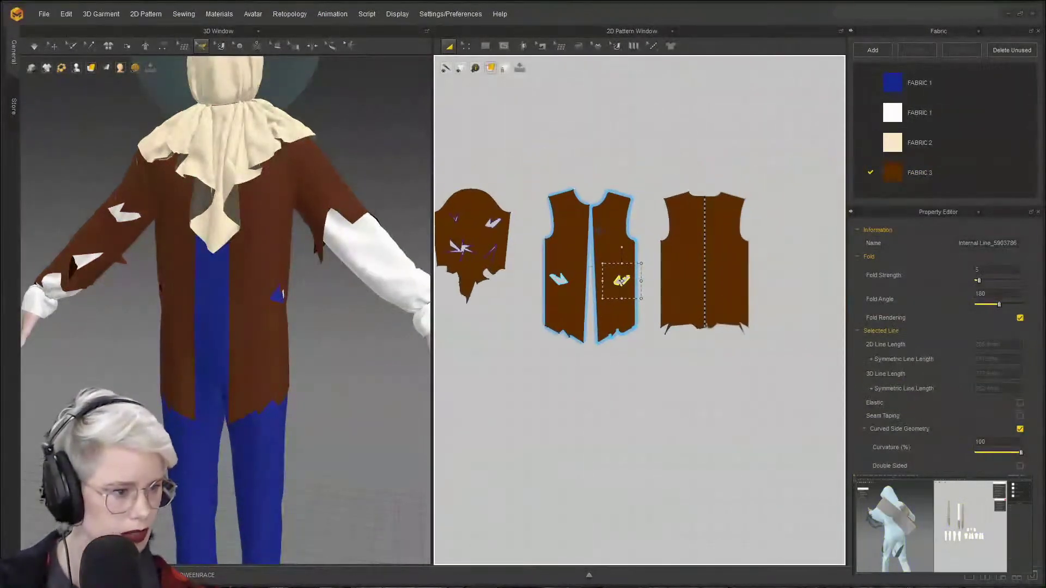
pyautogui.click(578, 267)
pyautogui.rightClick(579, 267)
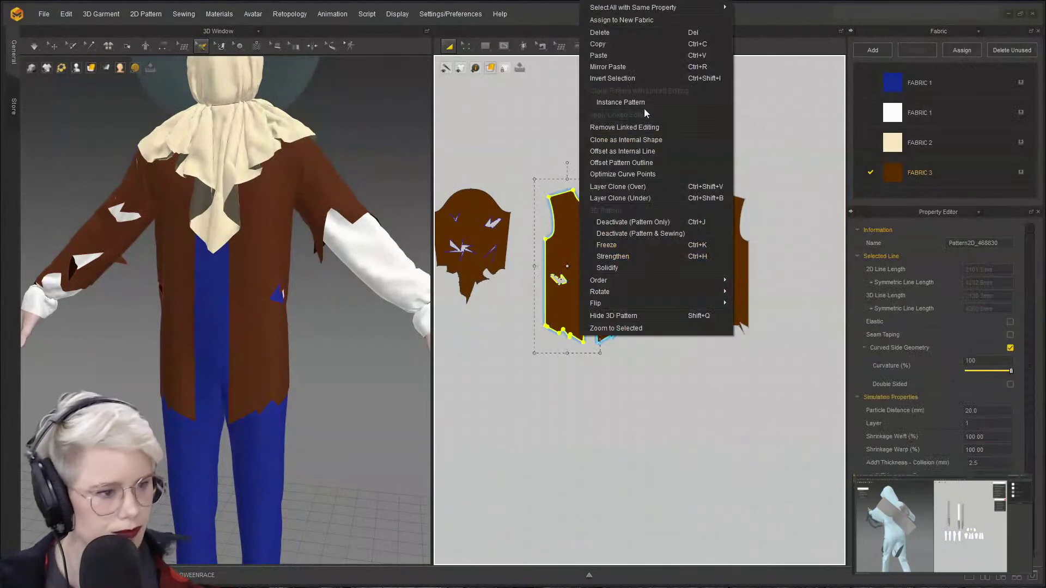
pyautogui.click(643, 131)
pyautogui.rightClick(708, 215)
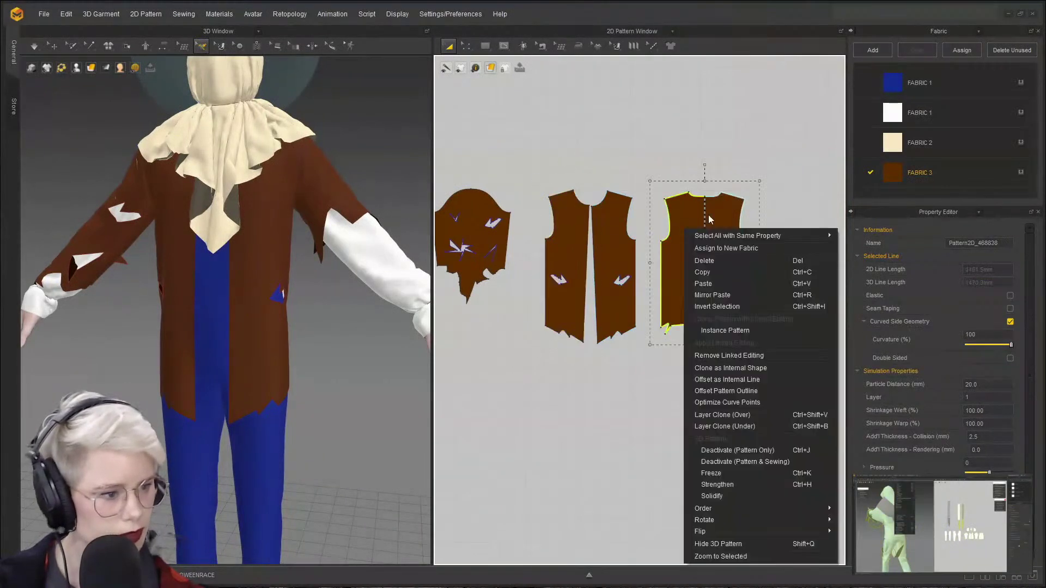
pyautogui.click(744, 328)
# - Move the tear cutout on the left-hand front panel upward so the two front tears sit at different heights
pyautogui.click(559, 279)
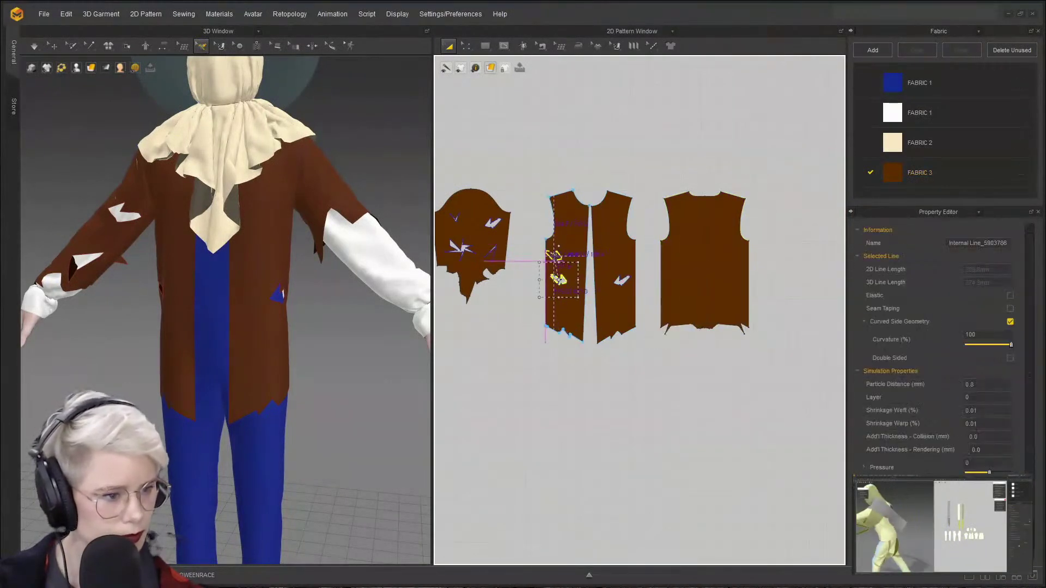
pyautogui.click(517, 314)
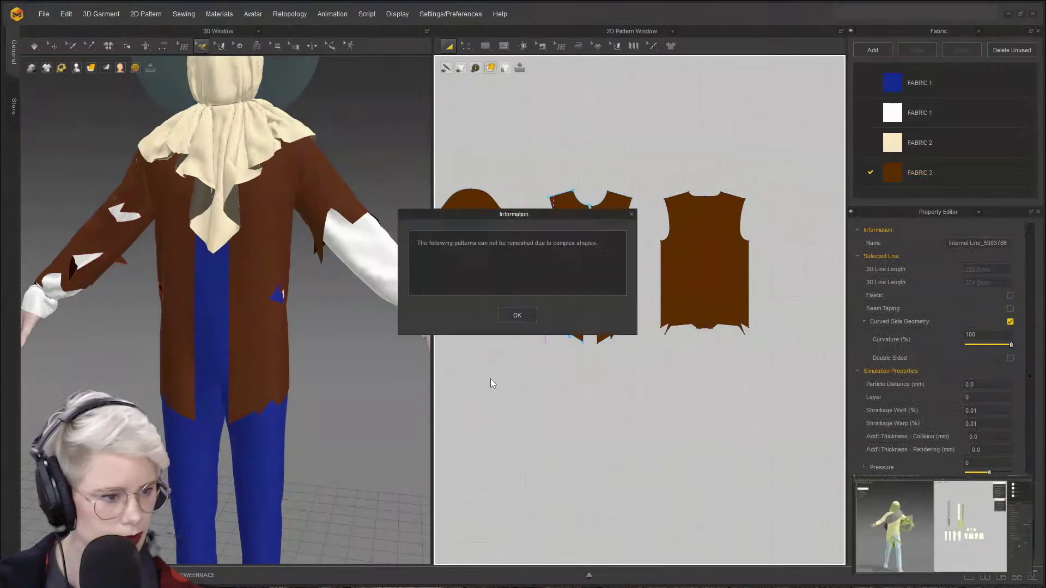
pyautogui.click(517, 315)
pyautogui.scroll(-1, 497, 347)
pyautogui.scroll(4, 497, 346)
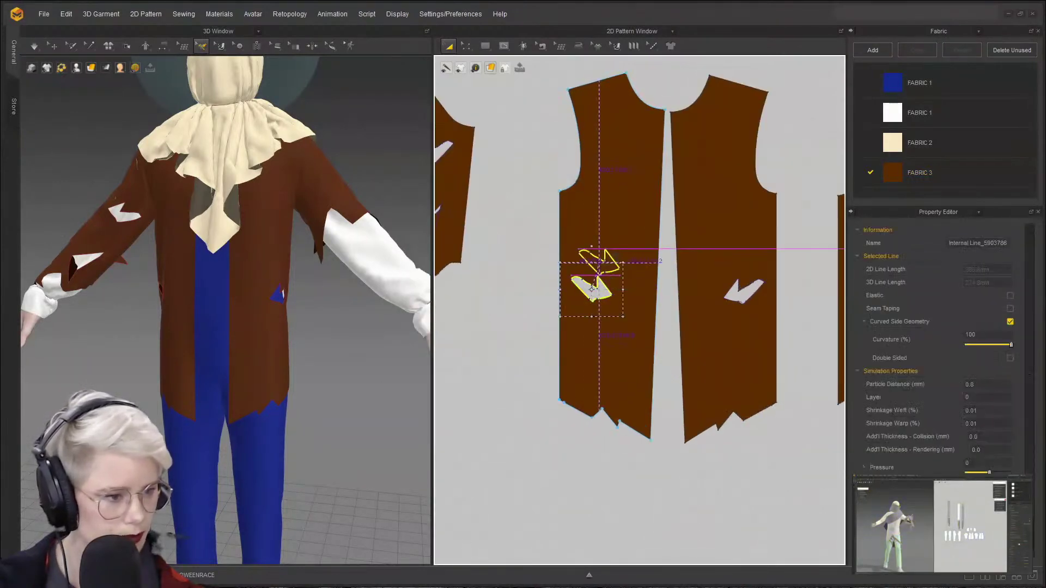
pyautogui.moveTo(599, 270); pyautogui.dragTo(612, 246)
pyautogui.moveTo(188, 282); pyautogui.dragTo(238, 280, button='right')
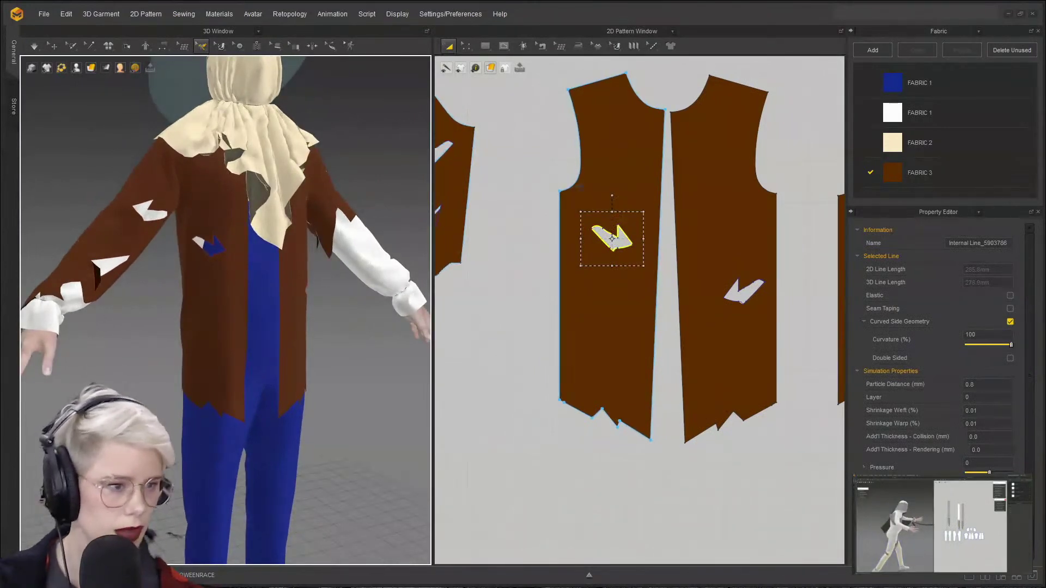
# - Draw a jagged internal line on the left-hand front panel, from the neckline down to the front opening edge
pyautogui.press('z')
pyautogui.click(617, 75)
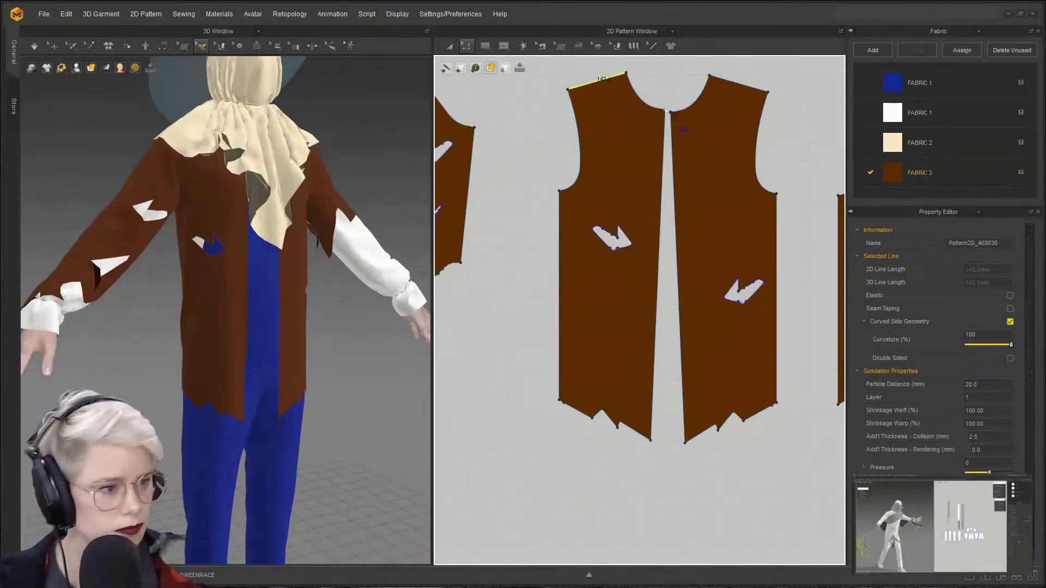
pyautogui.click(502, 49)
pyautogui.click(517, 68)
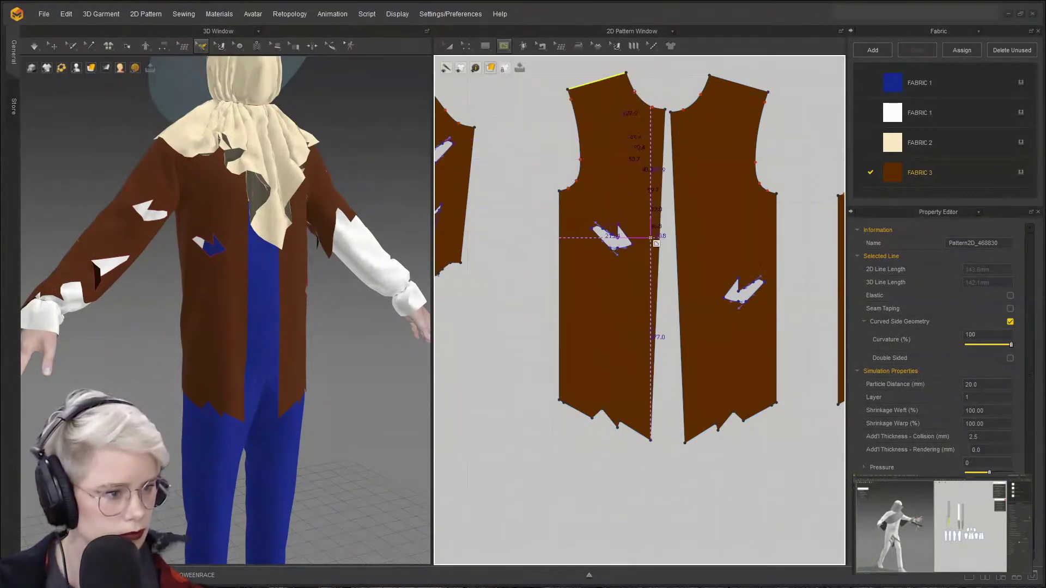
pyautogui.doubleClick(659, 255)
pyautogui.press('z')
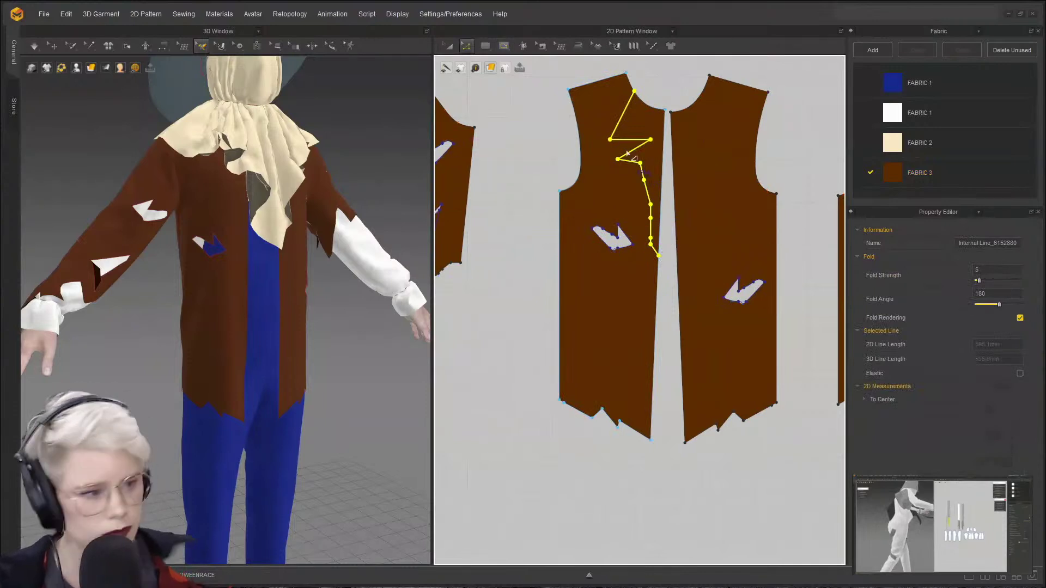
# - Cut the left-hand front panel along its jagged internal line and delete the cut-off neckline piece
pyautogui.press('Delete')
pyautogui.hotkey('ctrl', 'z')
pyautogui.rightClick(631, 154)
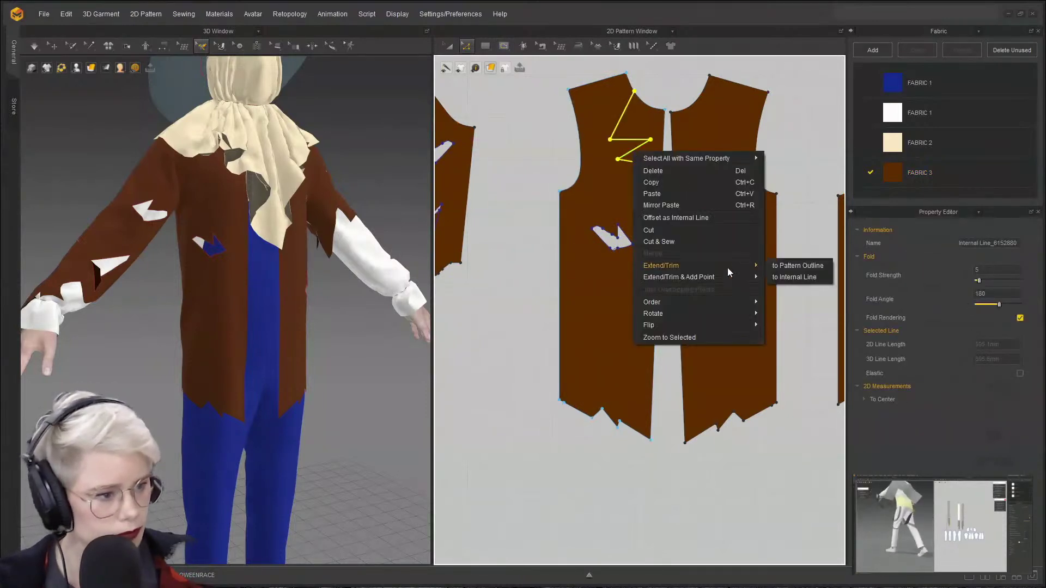
pyautogui.click(718, 241)
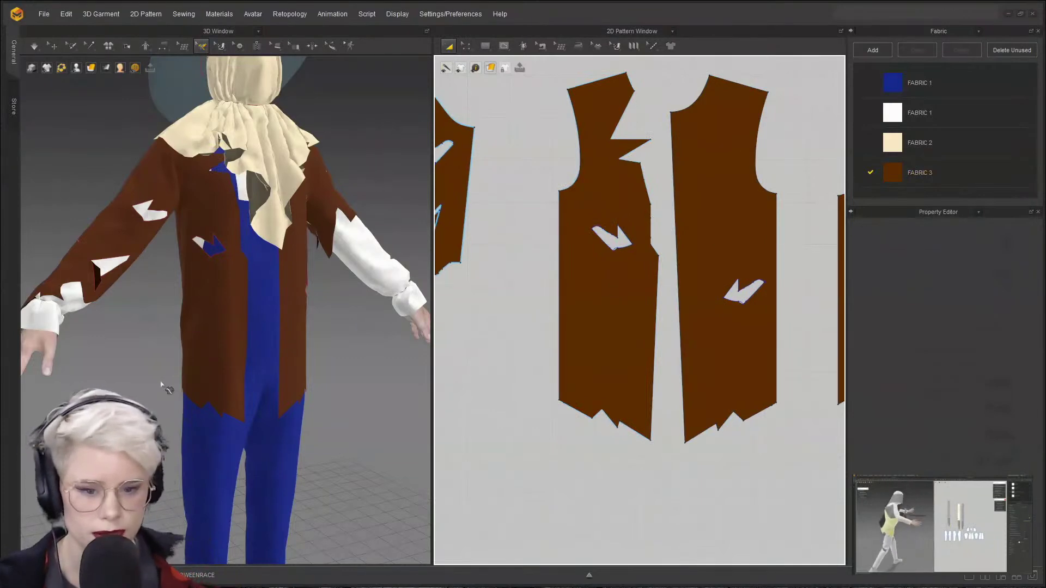
# - Draw a zigzag internal line on the right-hand front panel, from the shoulder seam down to the front opening edge
pyautogui.scroll(-2, 572, 262)
pyautogui.moveTo(572, 262); pyautogui.dragTo(475, 277, button='middle')
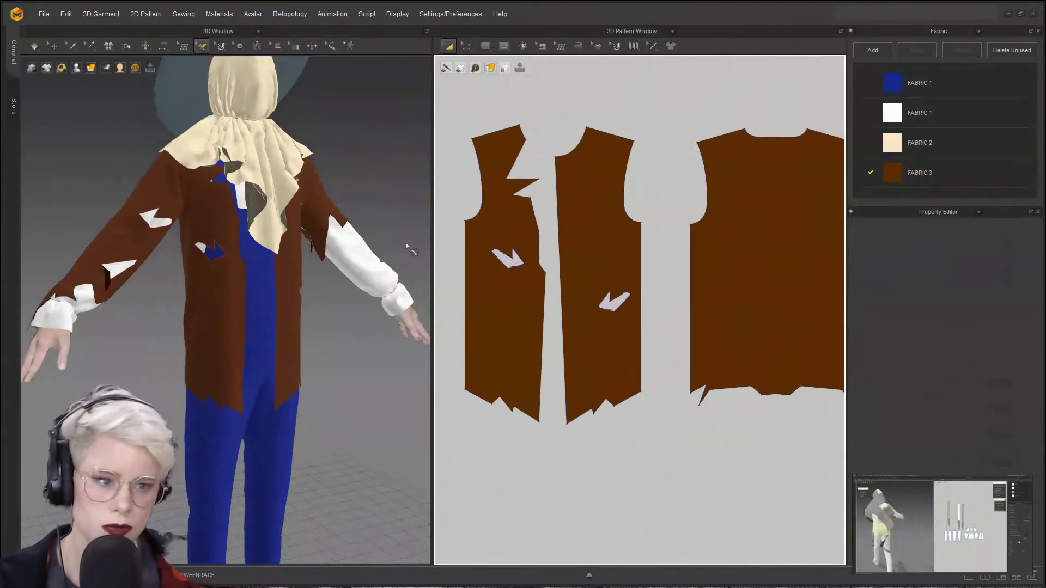
pyautogui.moveTo(280, 233); pyautogui.dragTo(225, 232, button='right')
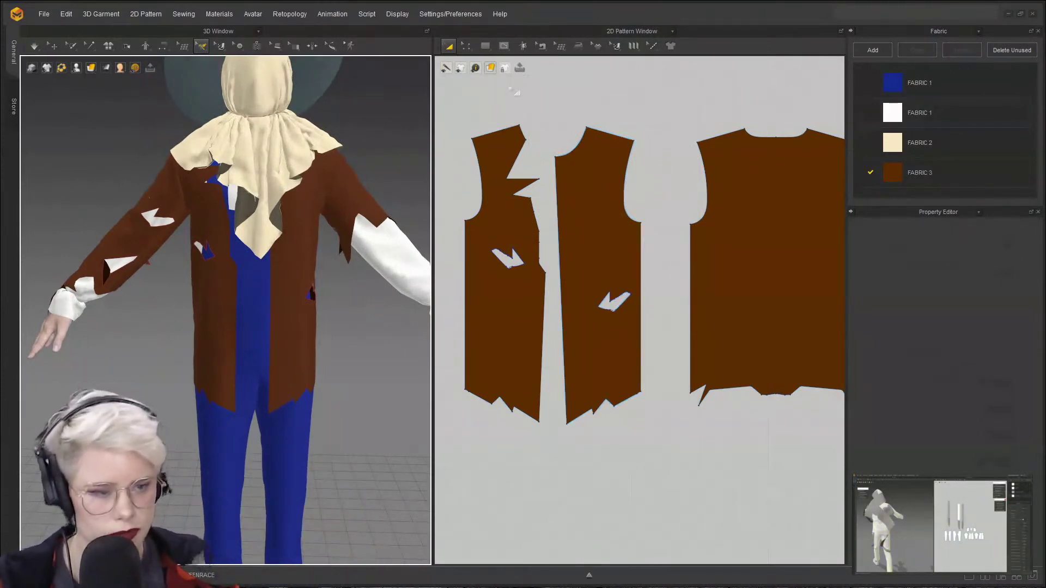
pyautogui.click(466, 46)
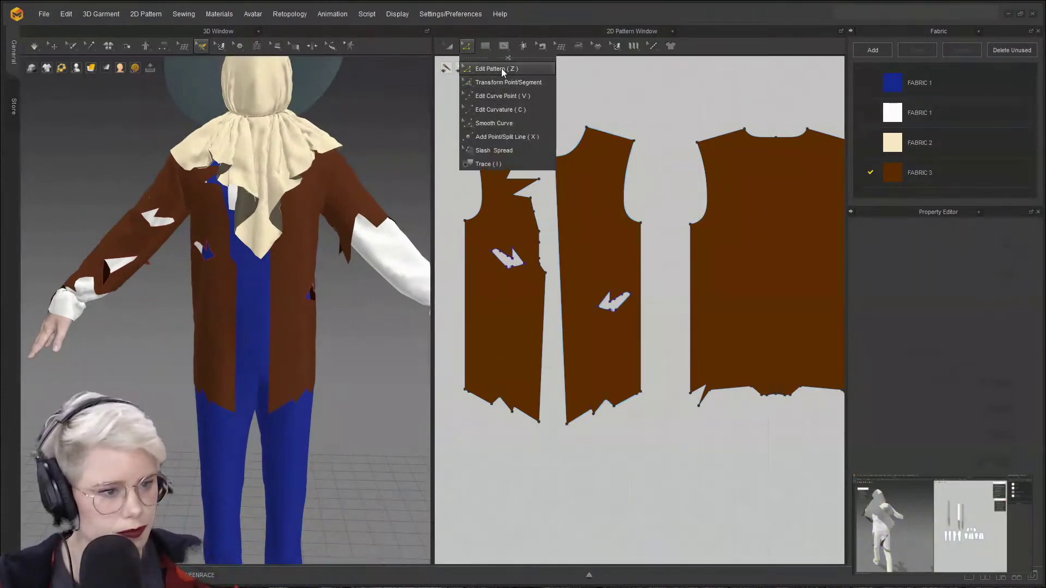
pyautogui.click(504, 45)
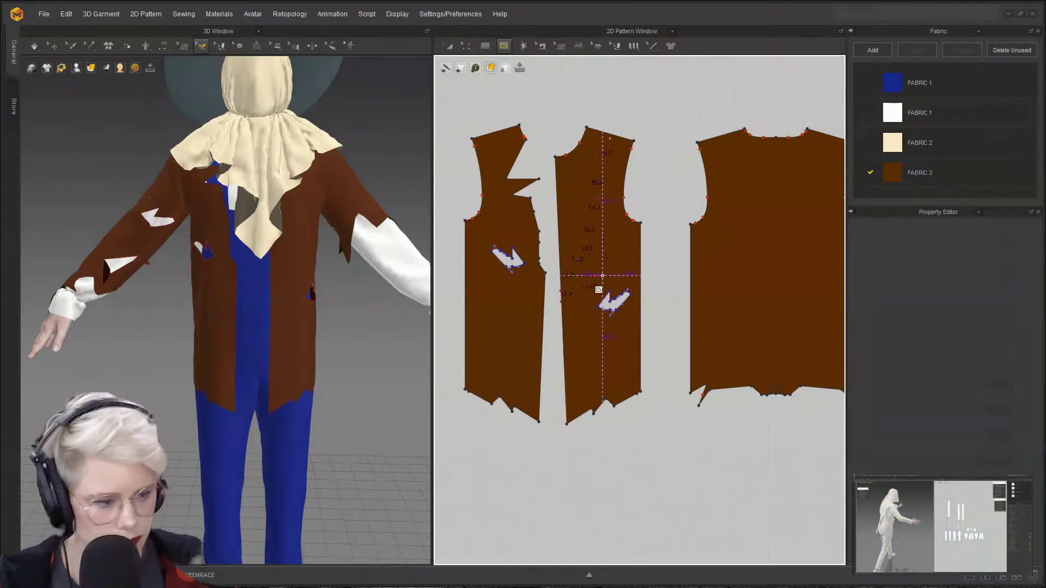
pyautogui.press('Return')
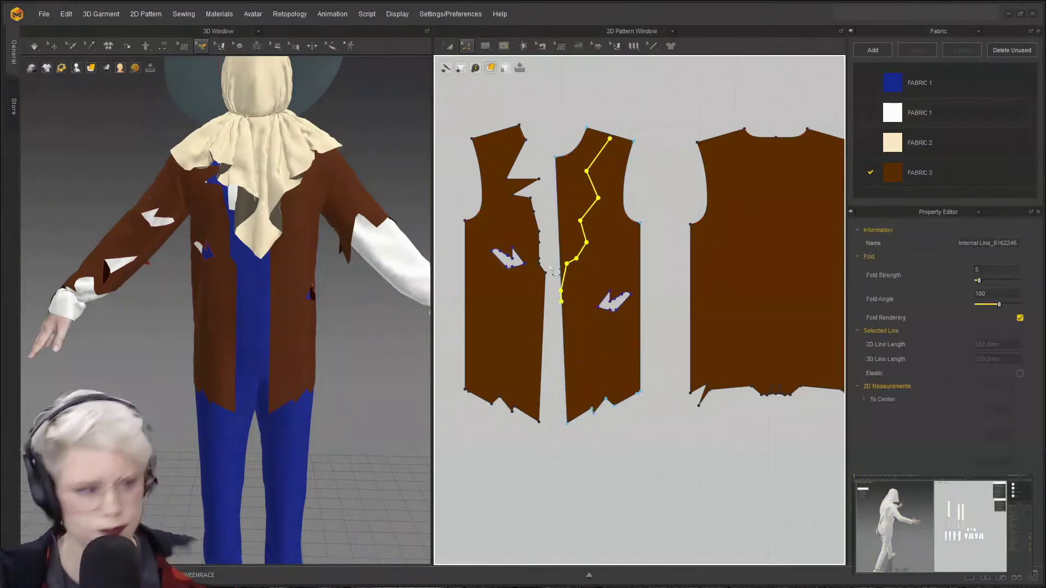
# - Extend the zigzag line to the pattern outline and try to cut the right-hand front panel along it
pyautogui.rightClick(597, 156)
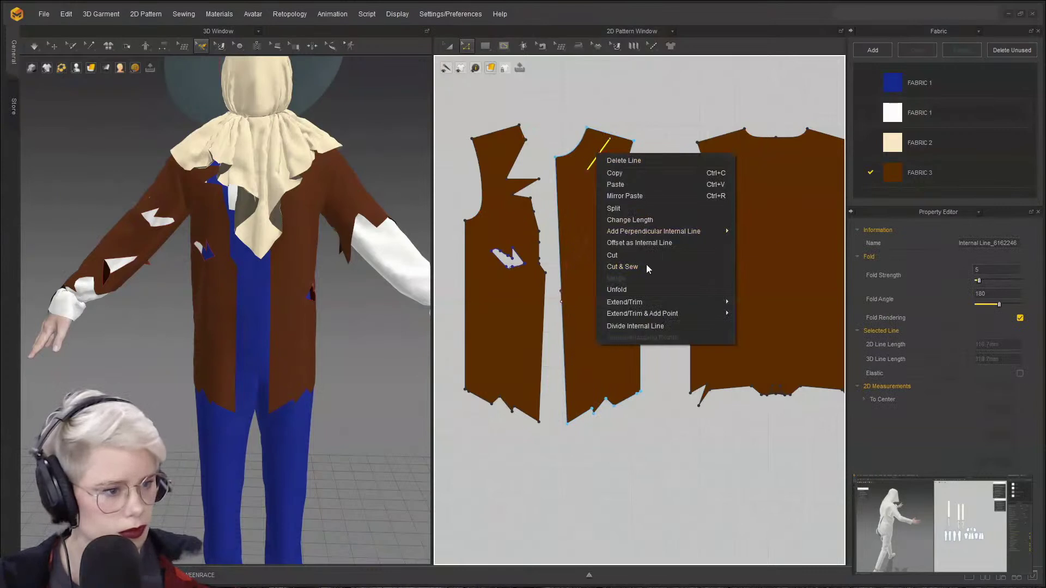
pyautogui.moveTo(660, 305)
pyautogui.click(778, 305)
pyautogui.click(661, 241)
pyautogui.click(596, 158)
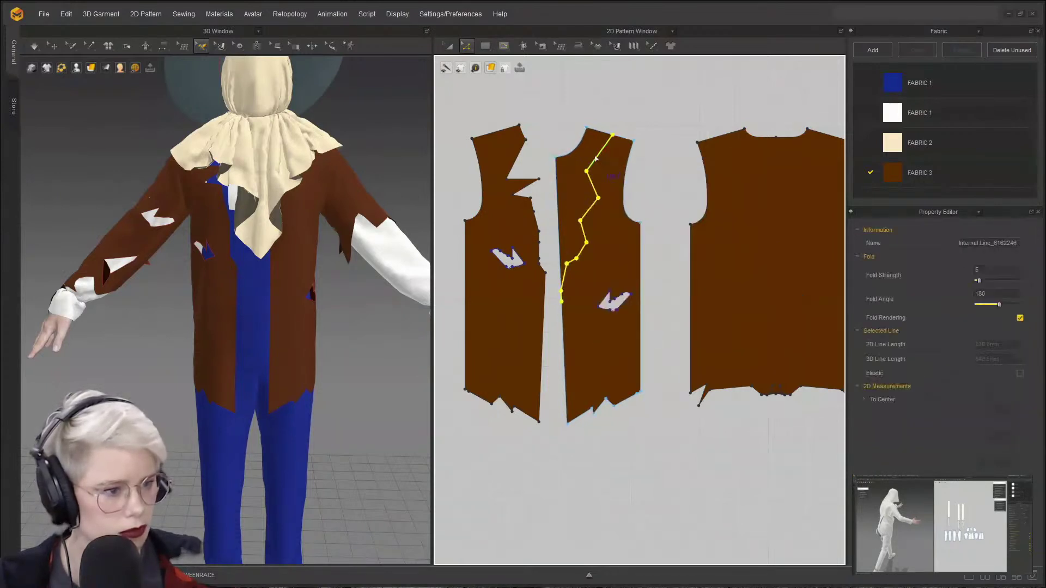
pyautogui.rightClick(597, 157)
pyautogui.click(621, 246)
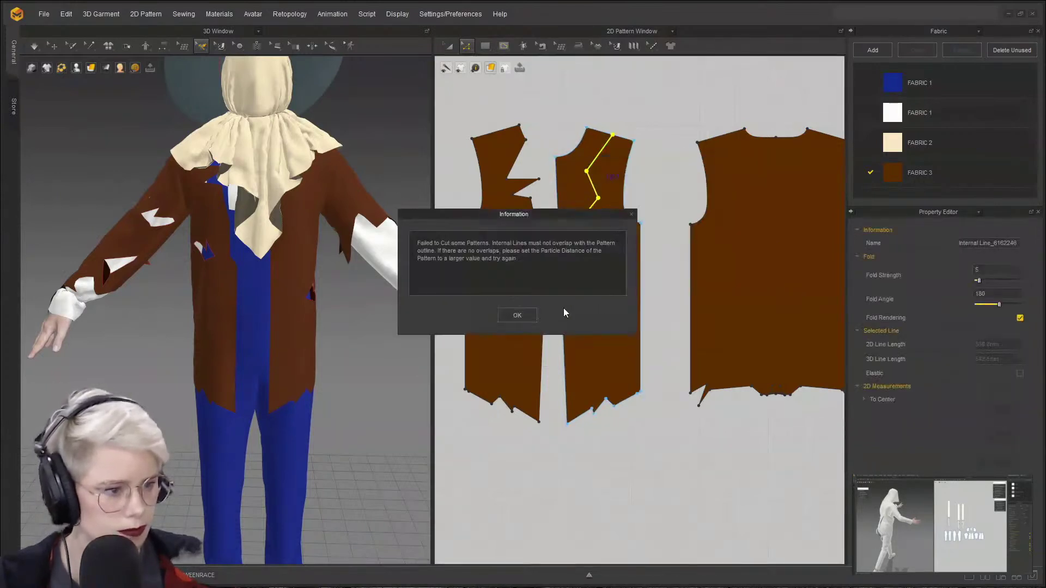
pyautogui.click(517, 315)
# - Delete the zigzag line's point overlapping the front opening edge and cut the right-hand front panel along the line
pyautogui.scroll(3, 621, 274)
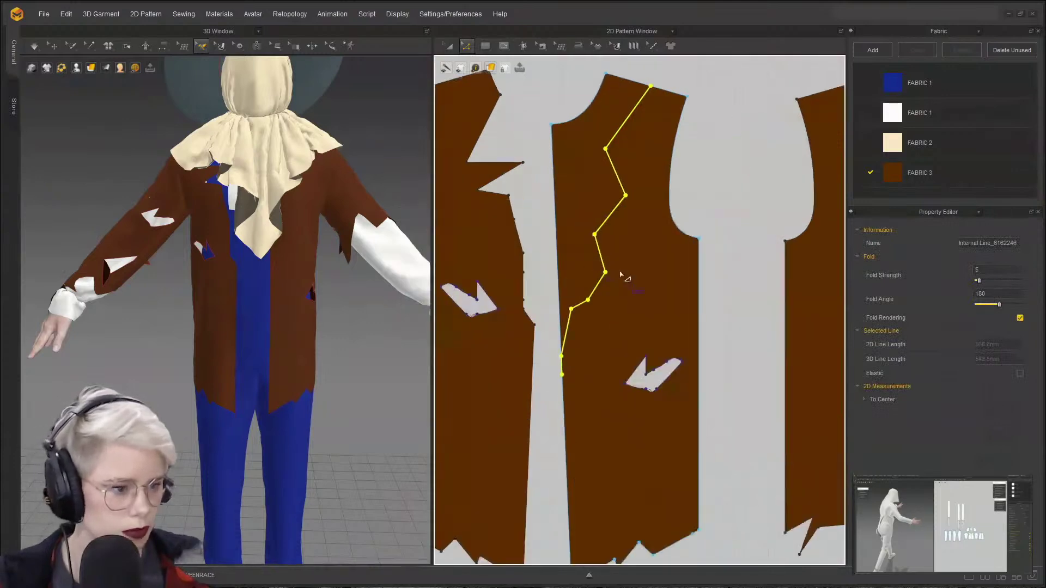
pyautogui.click(562, 358)
pyautogui.press('Delete')
pyautogui.click(602, 280)
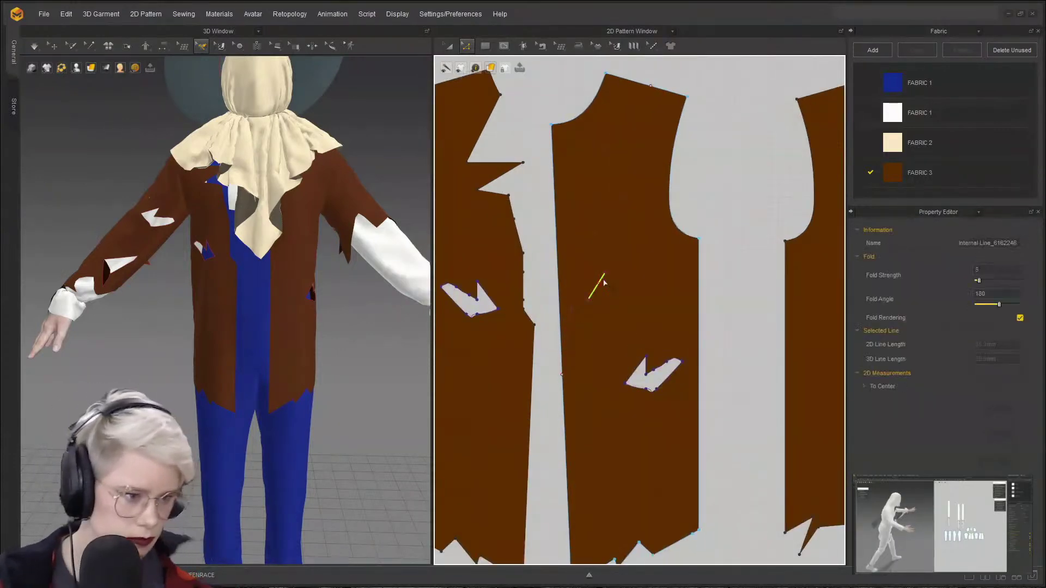
pyautogui.rightClick(604, 280)
pyautogui.click(656, 358)
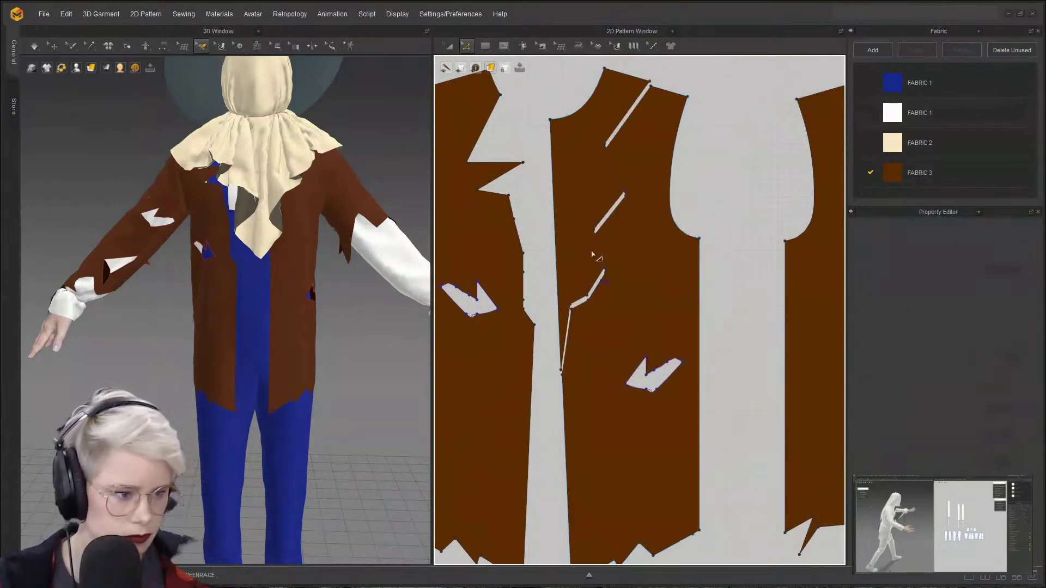
# - Delete the cut-off neckline piece of the right-hand front panel and check the torn jacket on the avatar
pyautogui.press('a')
pyautogui.click(586, 187)
pyautogui.press('Delete')
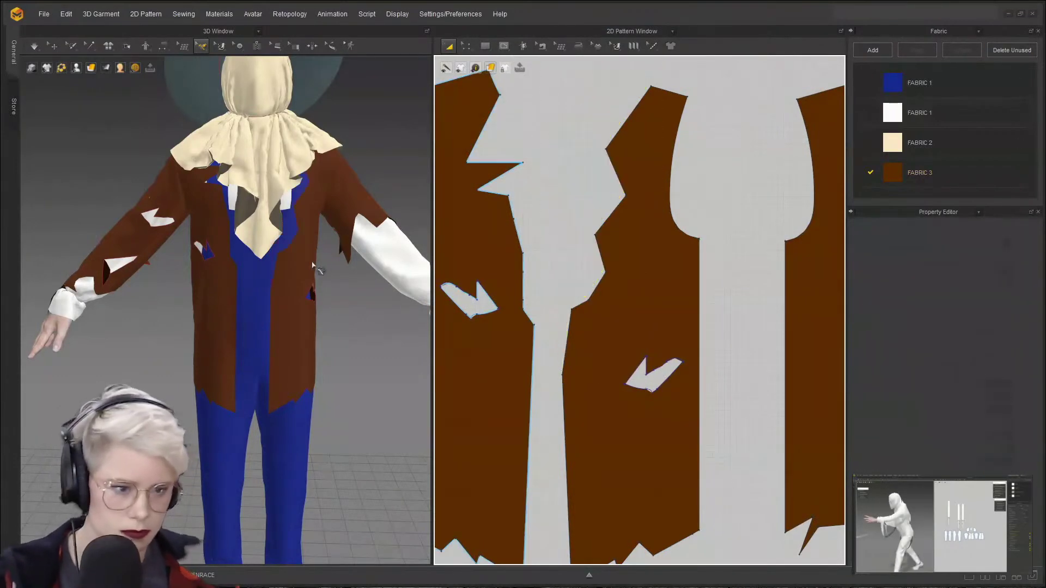
pyautogui.moveTo(199, 248); pyautogui.dragTo(74, 255, button='right')
pyautogui.moveTo(155, 354); pyautogui.dragTo(244, 336, button='right')
pyautogui.scroll(-2, 243, 336)
pyautogui.scroll(-2, 243, 336)
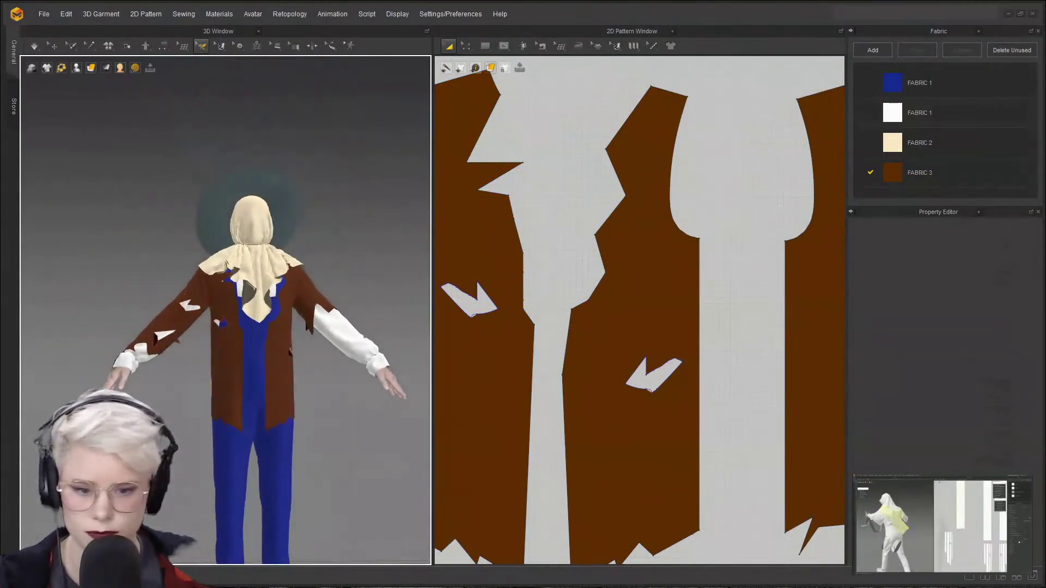
# - Add points to the wide strip's lower edge and pull the leftmost segment down into a narrow tapered tail
pyautogui.hotkey('ctrl', 'a')
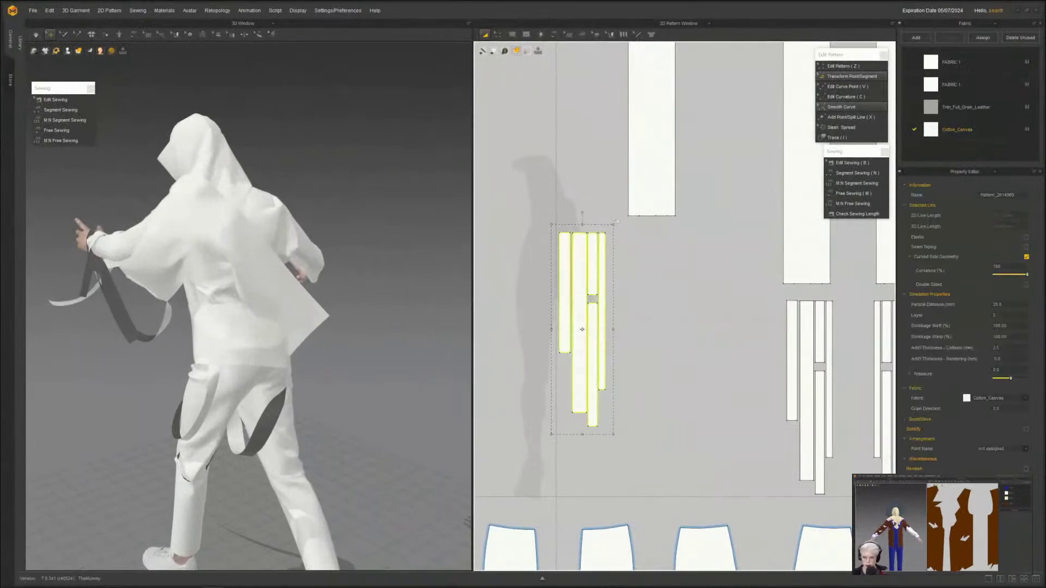
pyautogui.scroll(4, 624, 216)
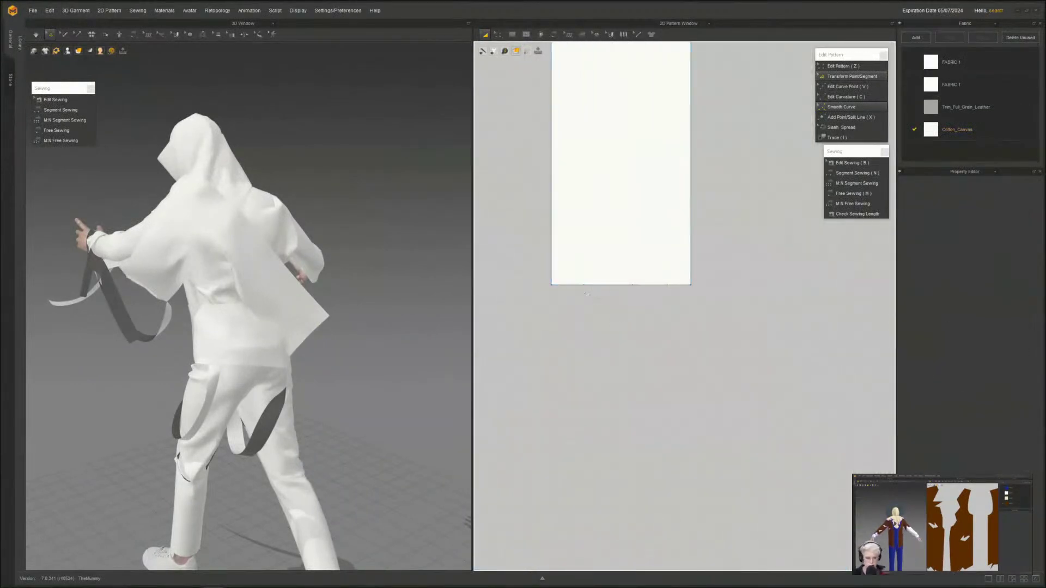
pyautogui.scroll(3, 585, 305)
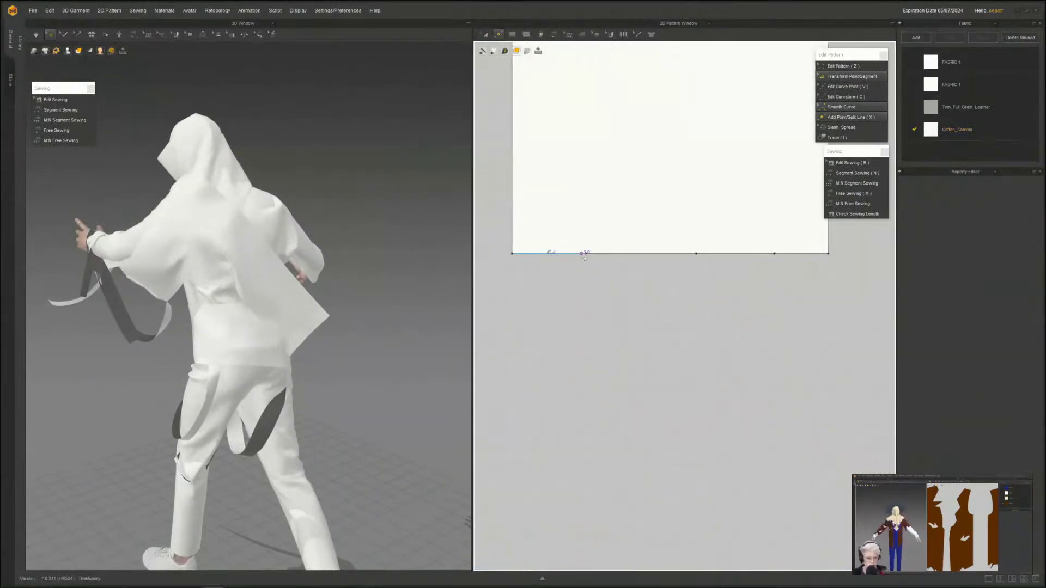
pyautogui.click(583, 254)
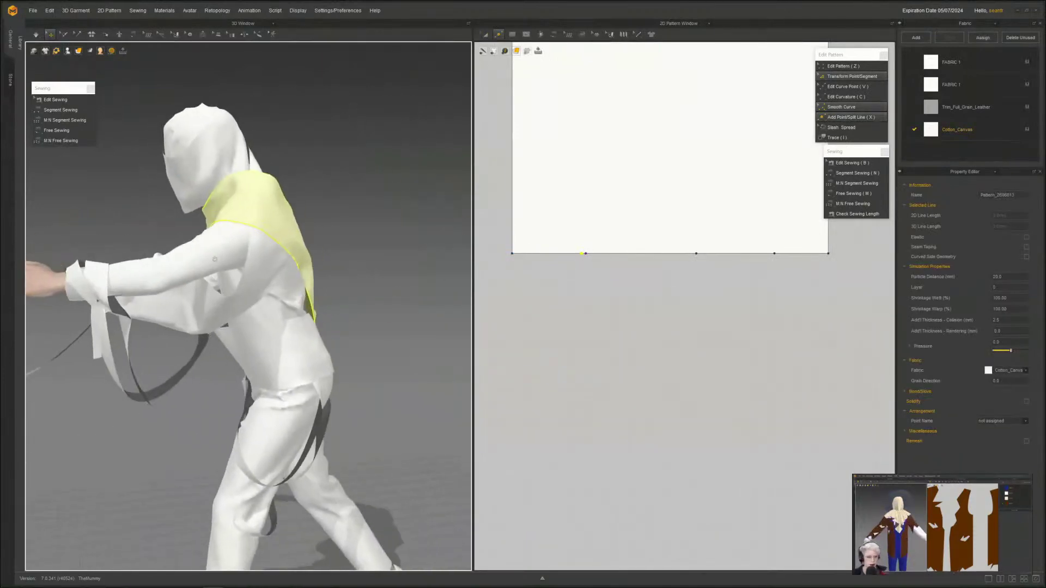
pyautogui.scroll(2, 640, 298)
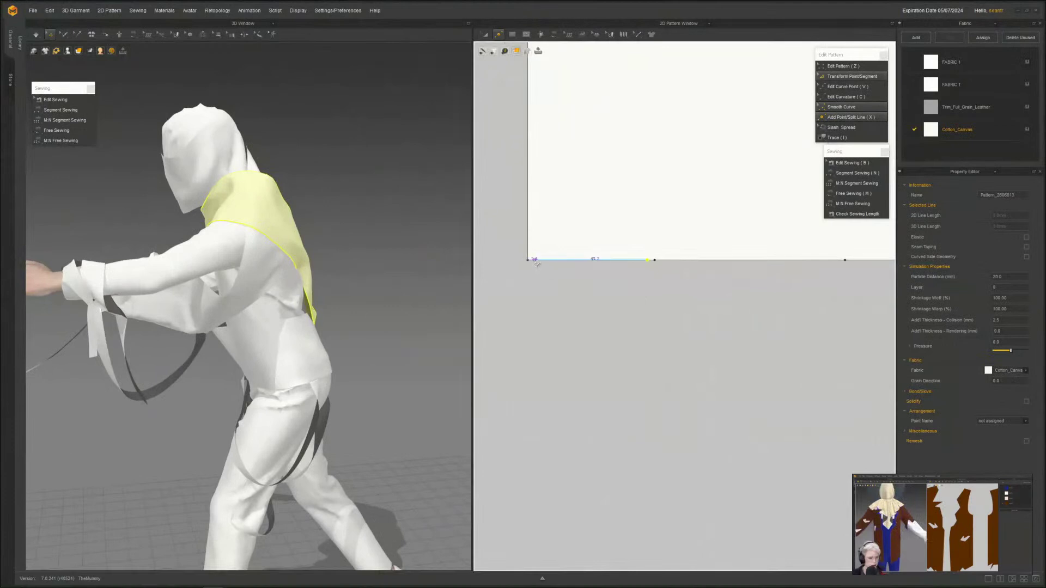
pyautogui.scroll(2, 577, 337)
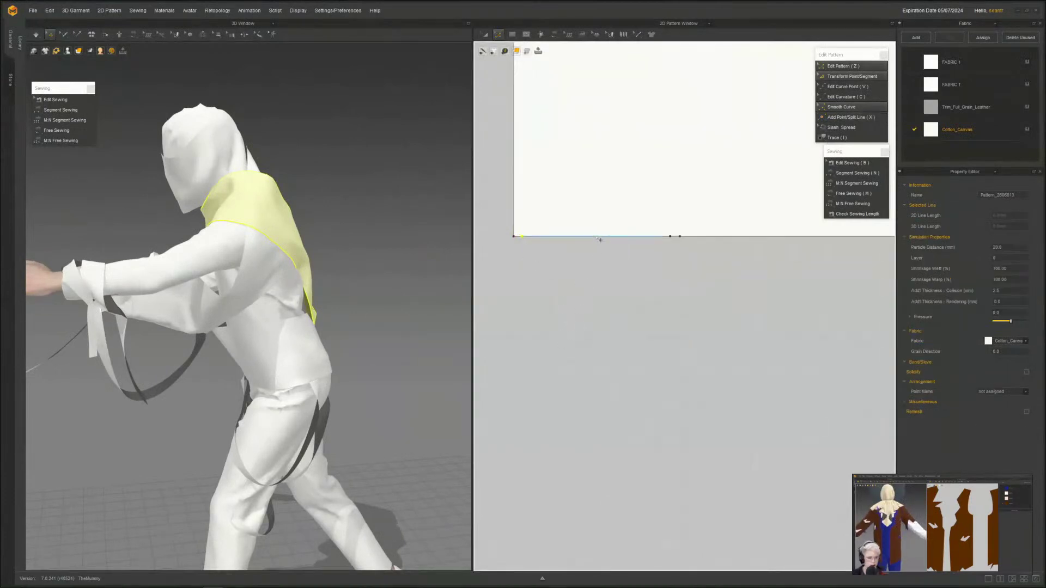
pyautogui.moveTo(599, 239); pyautogui.dragTo(599, 533)
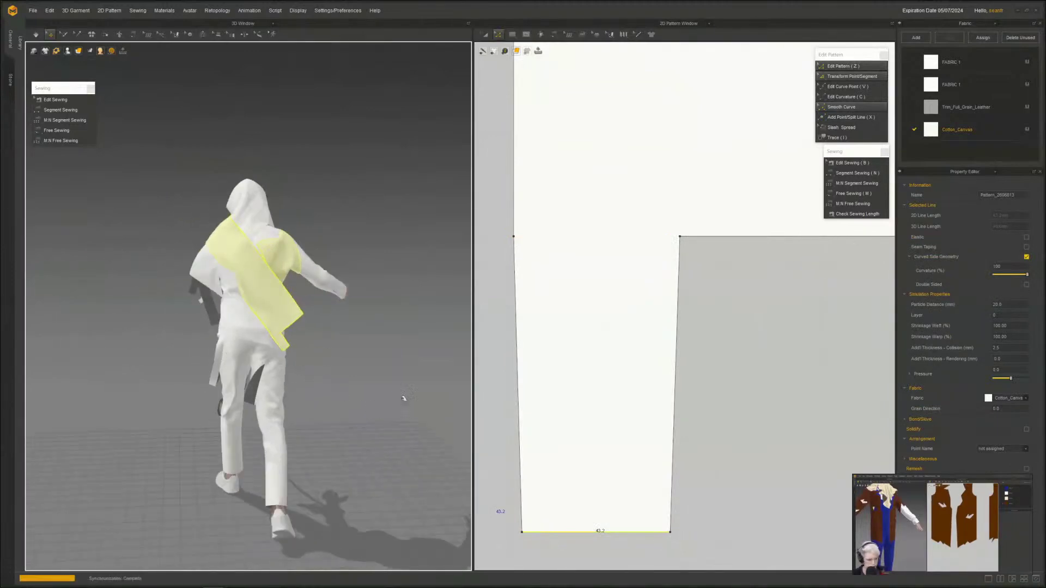
# - Clone the two long strips and their narrow tails as Symmetric Pattern (with Sewing), placing the copies above the other patterns
pyautogui.scroll(-3, 671, 323)
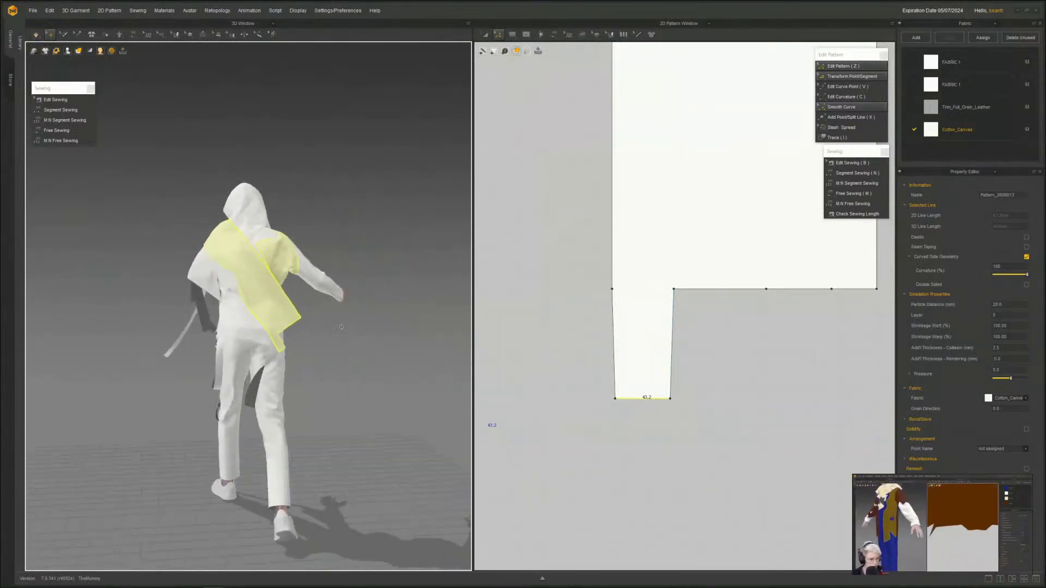
pyautogui.scroll(-8, 551, 299)
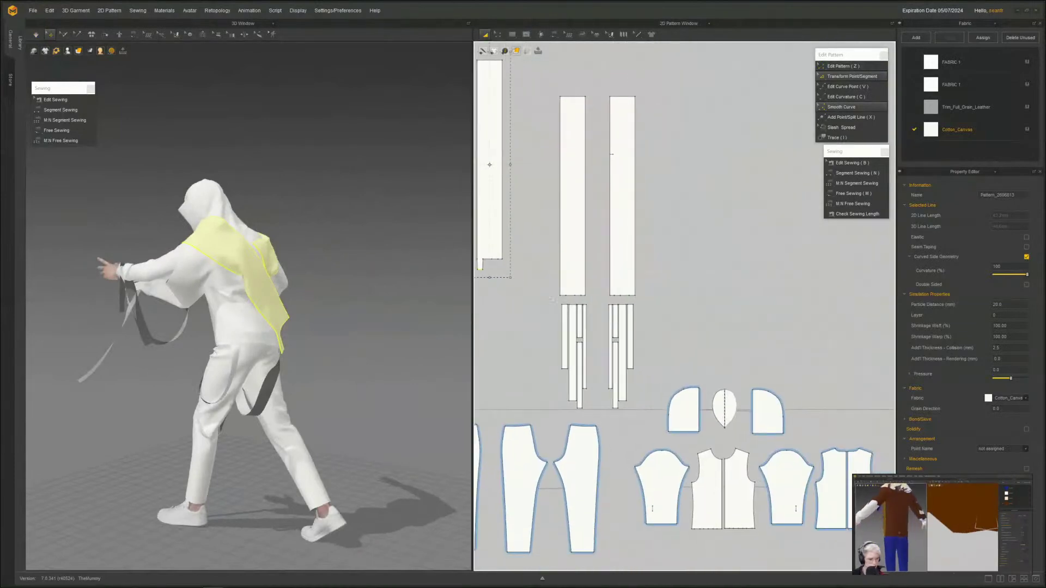
pyautogui.moveTo(650, 417); pyautogui.dragTo(564, 264)
pyautogui.moveTo(543, 77); pyautogui.dragTo(543, 77)
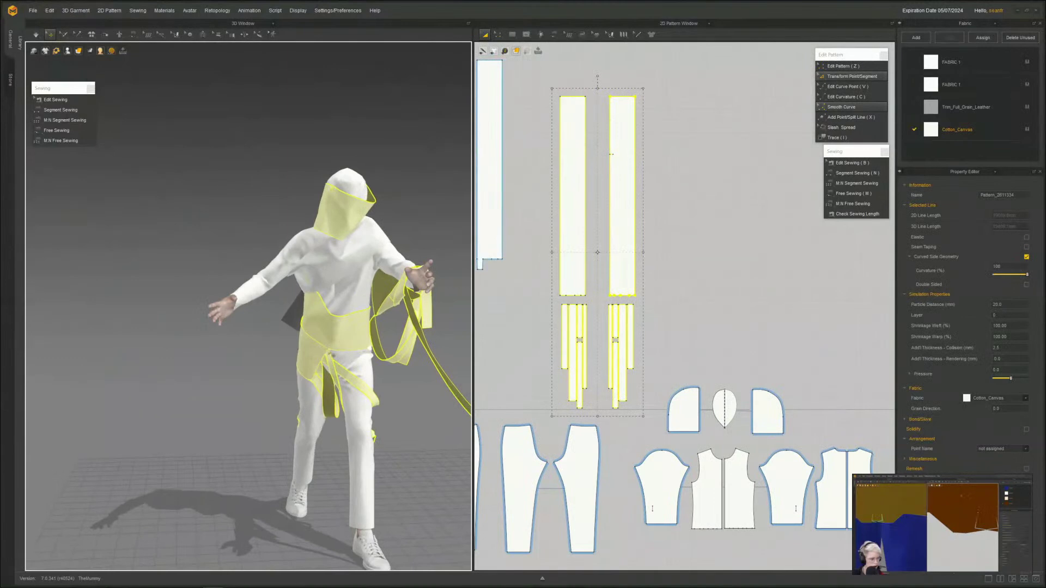
pyautogui.rightClick(337, 340)
pyautogui.click(436, 322)
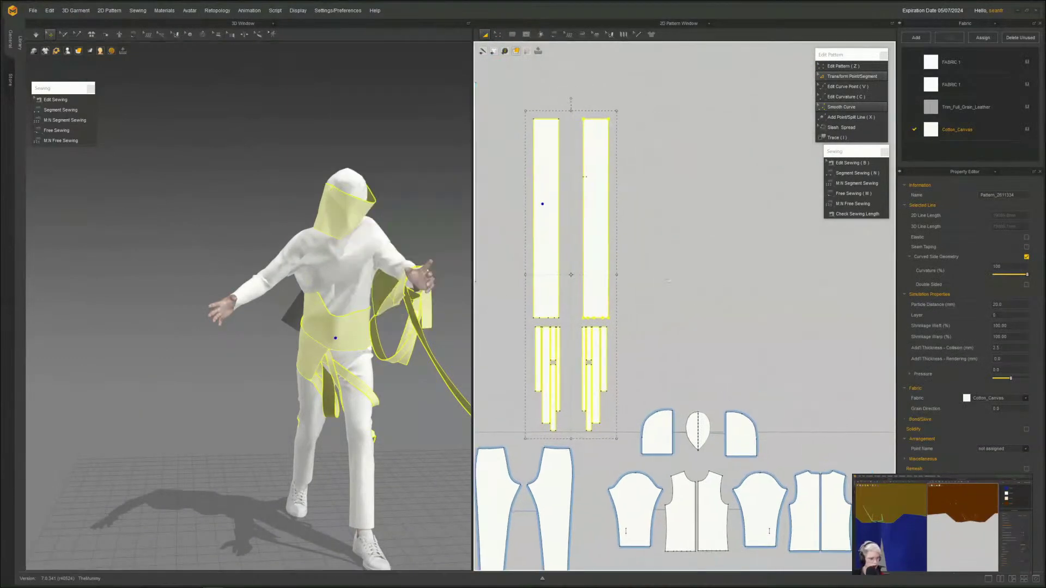
pyautogui.rightClick(589, 301)
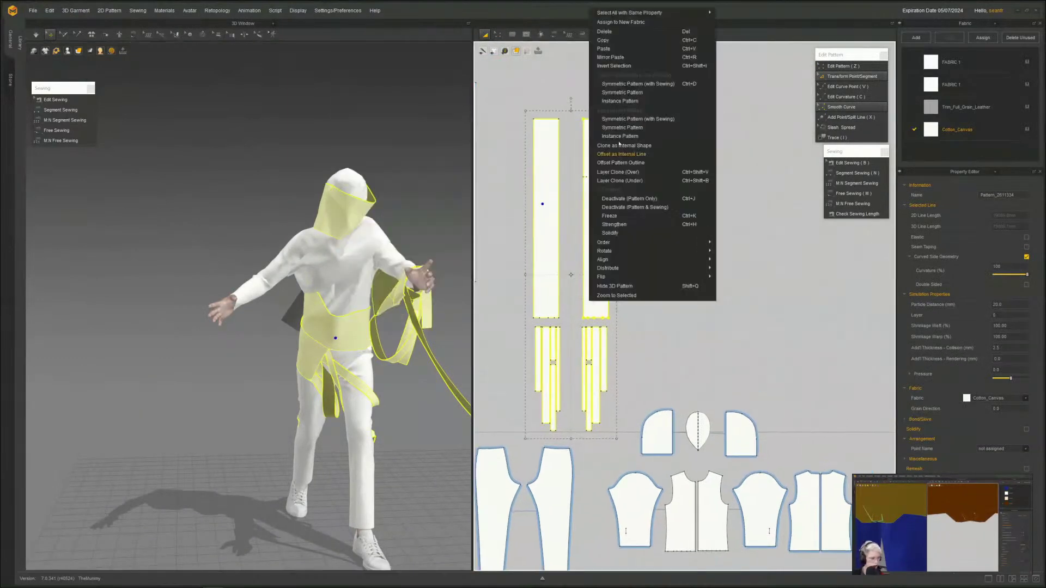
pyautogui.click(632, 85)
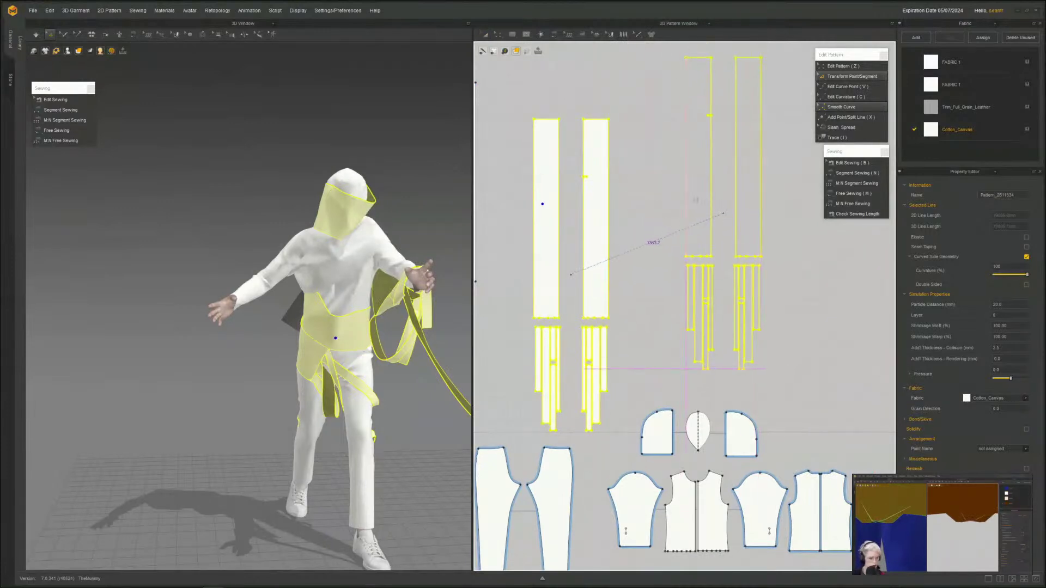
pyautogui.click(723, 213)
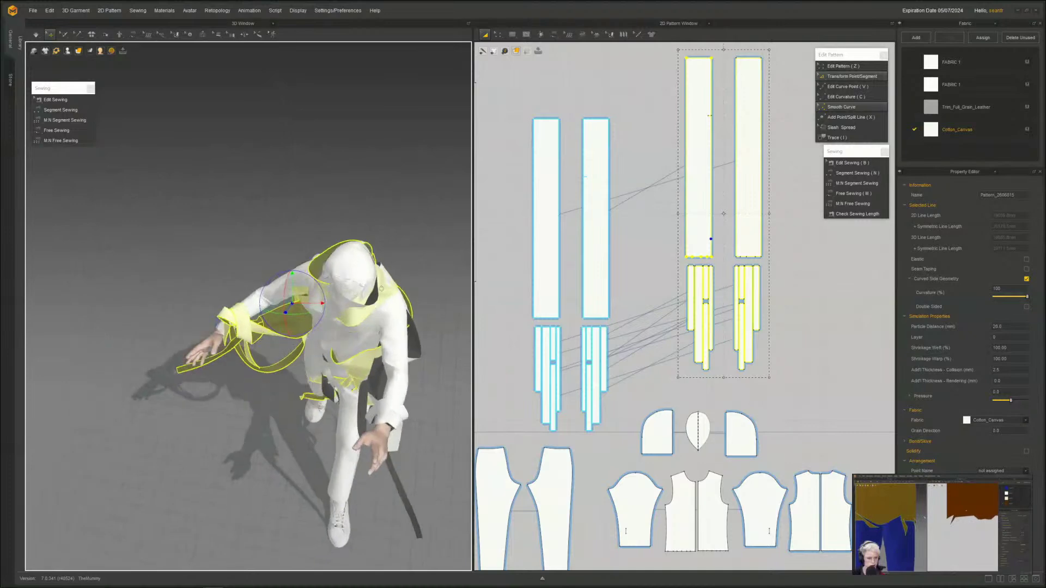
pyautogui.scroll(-5, 698, 307)
pyautogui.moveTo(711, 278); pyautogui.dragTo(761, 154)
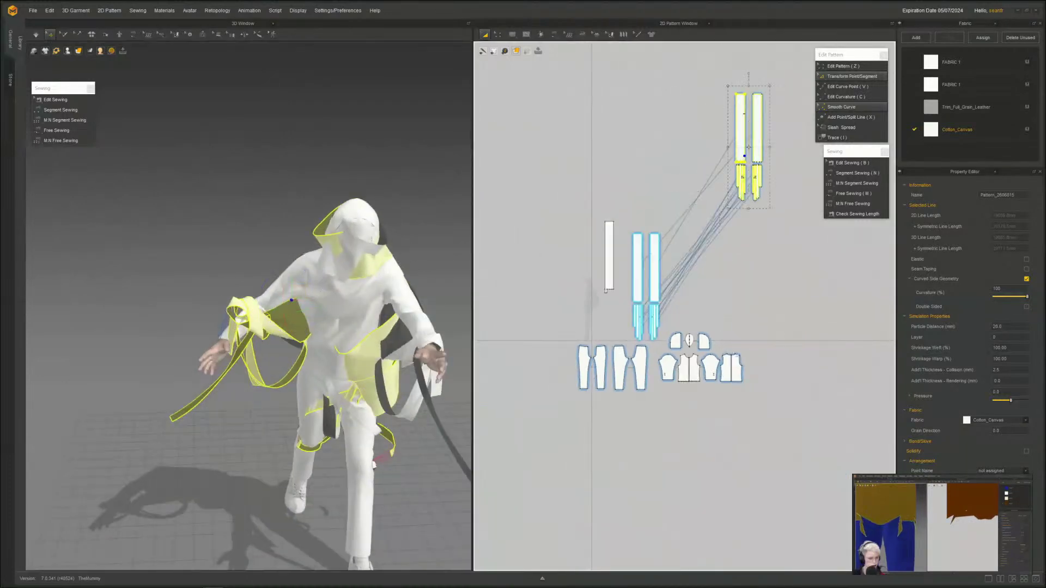
# - Freeze every pattern except the mirrored strips, simulate them, and pull the tangled narrow strip away from the leg
pyautogui.moveTo(762, 434); pyautogui.dragTo(533, 212)
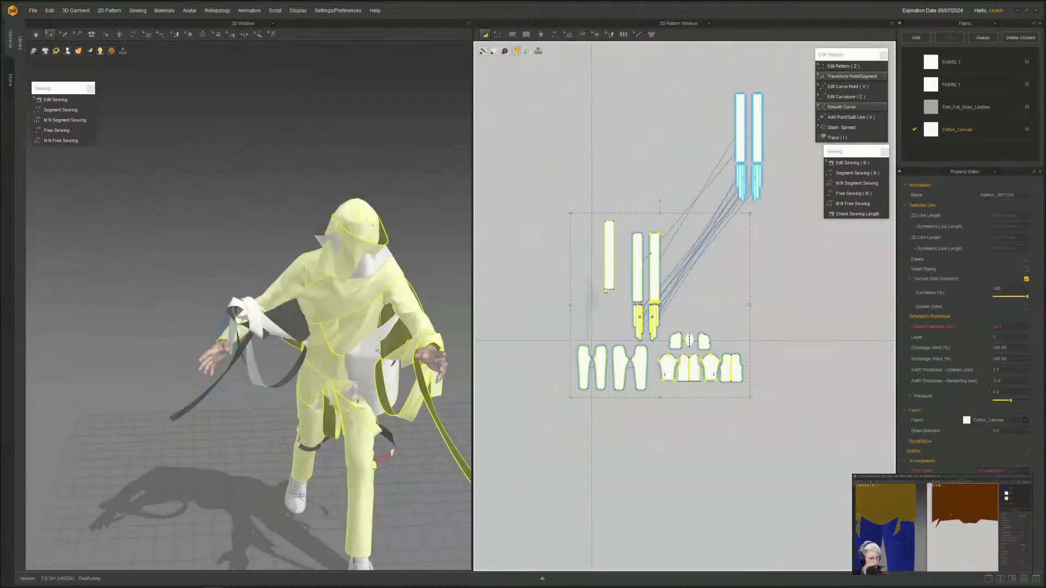
pyautogui.moveTo(375, 353); pyautogui.dragTo(439, 234, button='right')
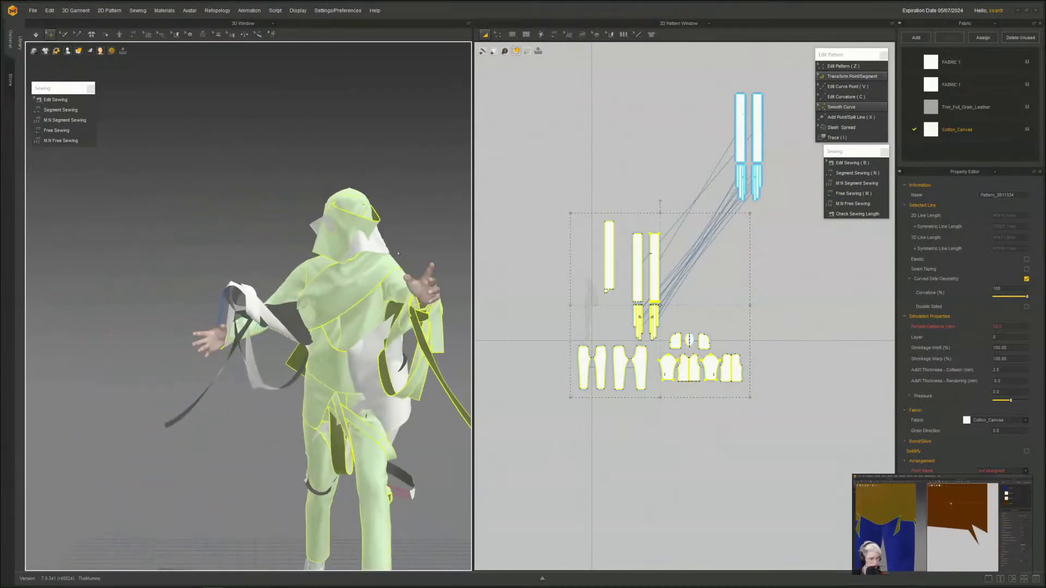
pyautogui.click(443, 232)
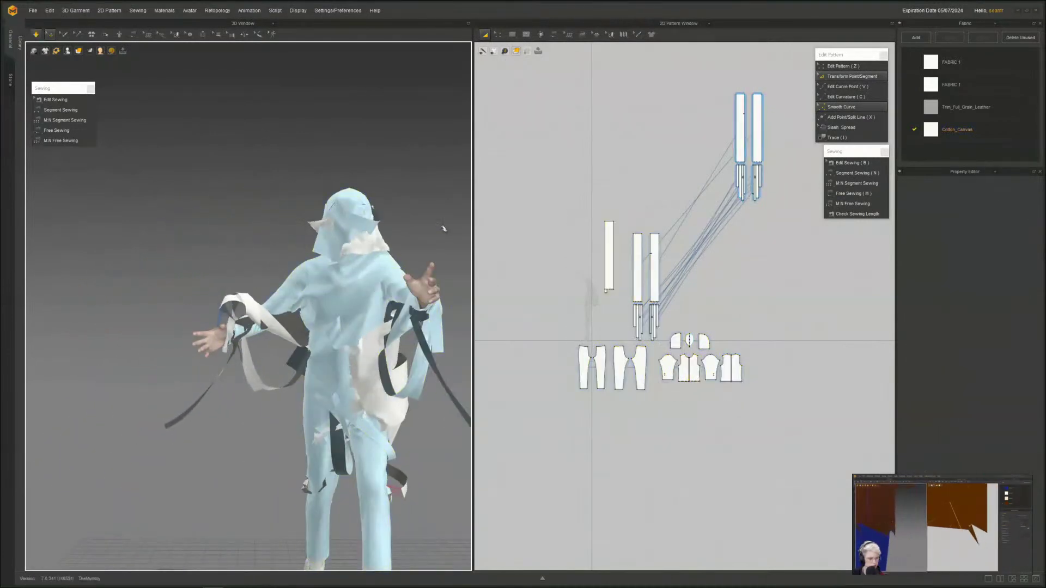
pyautogui.press('space')
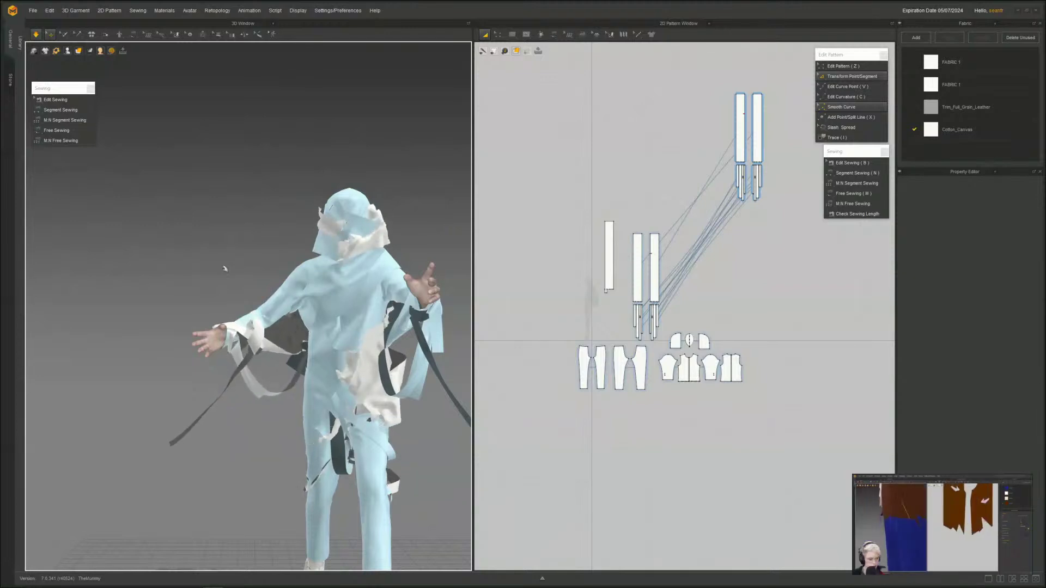
pyautogui.moveTo(226, 266); pyautogui.dragTo(309, 340, button='right')
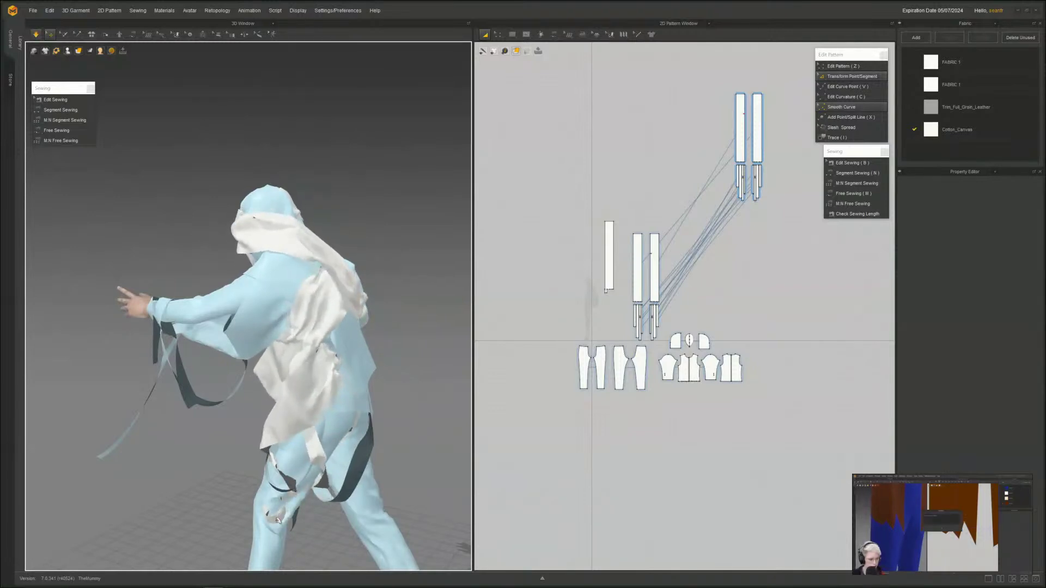
pyautogui.moveTo(275, 521); pyautogui.dragTo(199, 533)
pyautogui.press('space')
# - Reposition the mirrored narrow strips hanging around the avatar's hips and thighs
pyautogui.moveTo(194, 528); pyautogui.dragTo(286, 485, button='right')
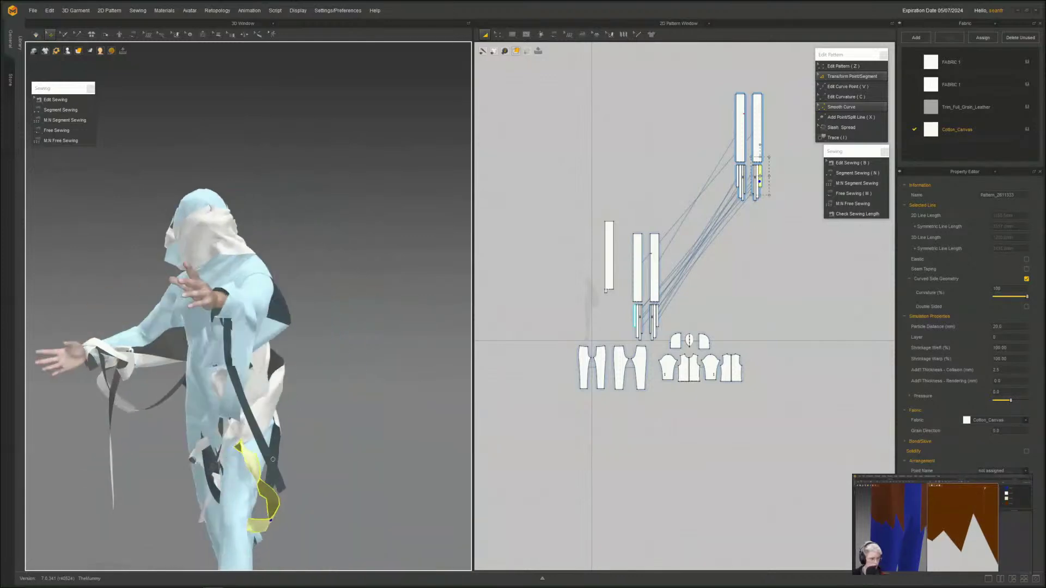
pyautogui.moveTo(286, 485); pyautogui.dragTo(407, 384, button='middle')
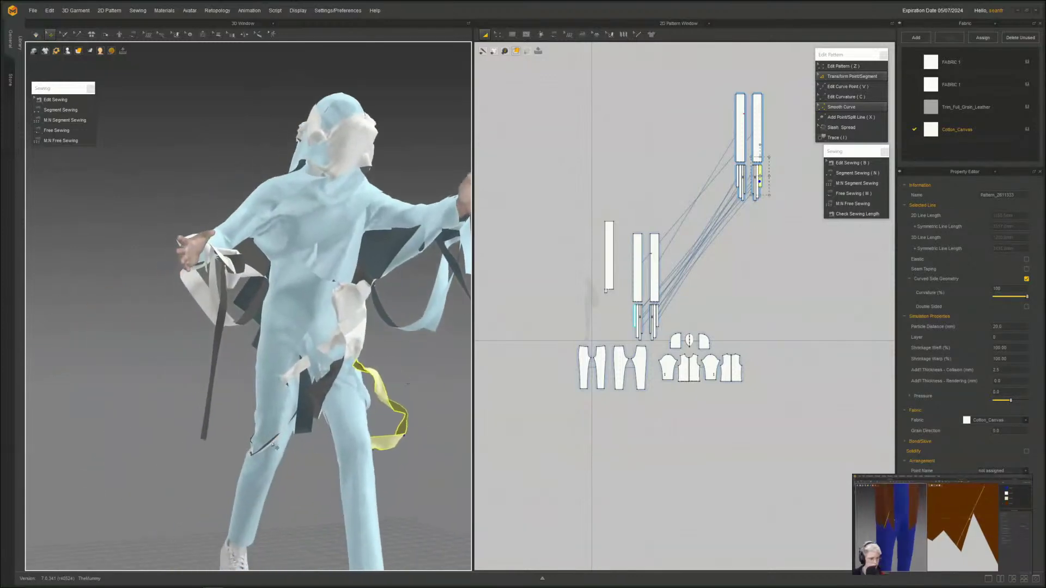
pyautogui.click(274, 446)
pyautogui.moveTo(274, 448); pyautogui.dragTo(313, 487, button='right')
pyautogui.scroll(3, 323, 417)
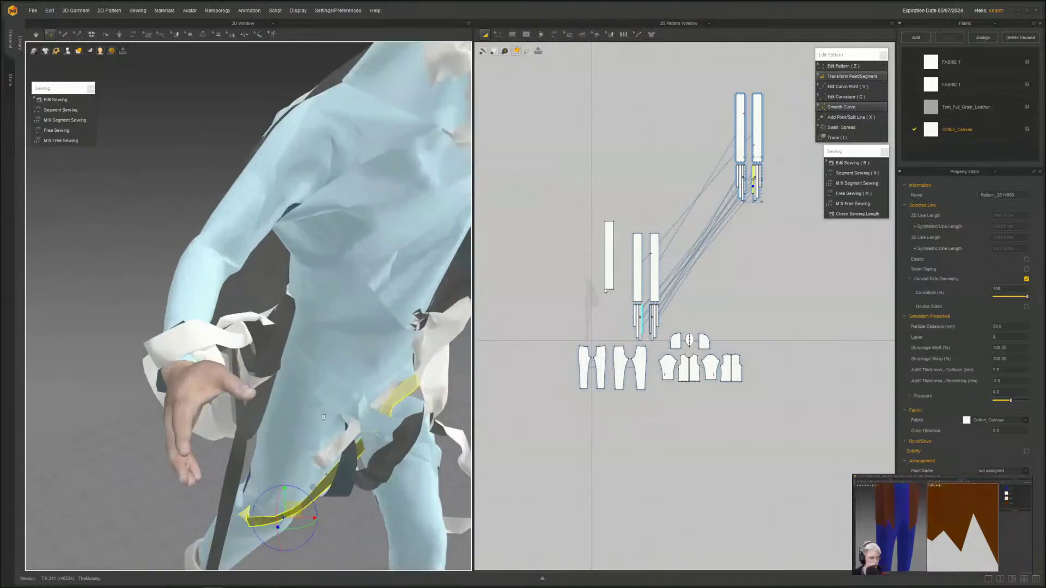
pyautogui.scroll(2, 324, 418)
pyautogui.moveTo(419, 466); pyautogui.dragTo(381, 550)
pyautogui.moveTo(376, 536); pyautogui.dragTo(418, 472, button='right')
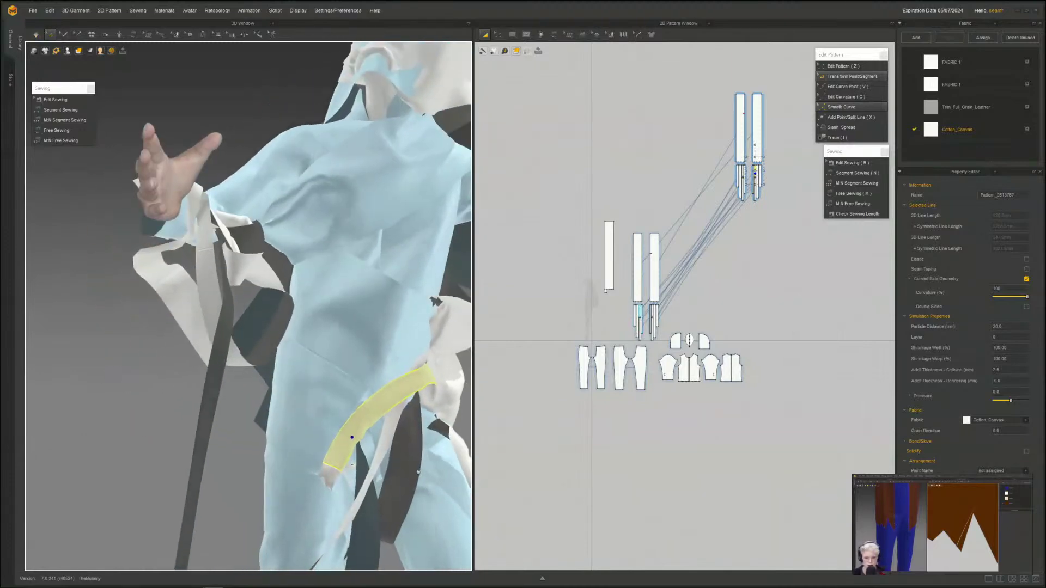
pyautogui.moveTo(418, 473); pyautogui.dragTo(322, 308, button='middle')
pyautogui.moveTo(322, 308); pyautogui.dragTo(337, 310, button='right')
pyautogui.click(308, 340)
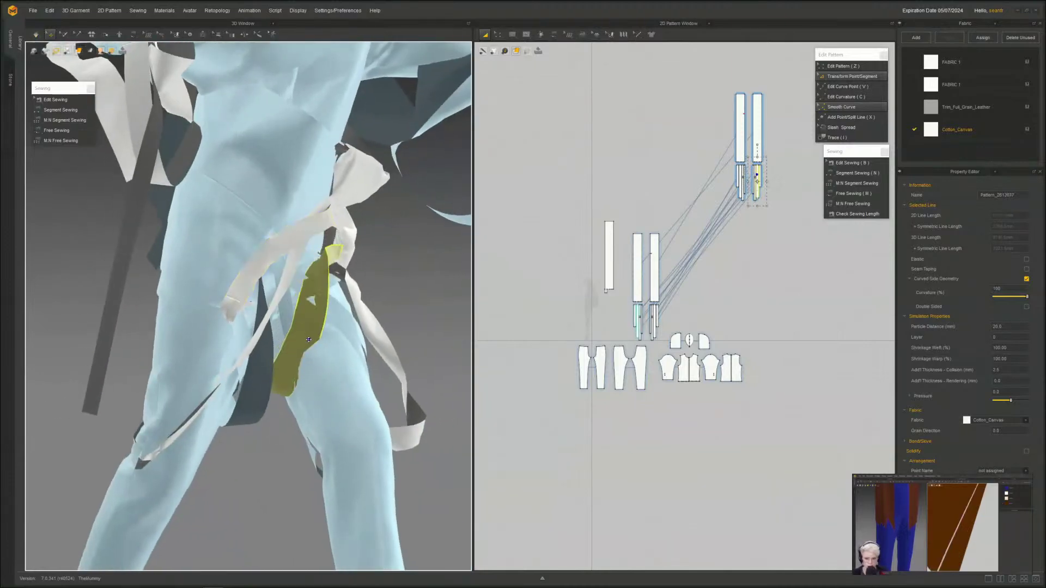
pyautogui.moveTo(308, 339); pyautogui.dragTo(289, 371)
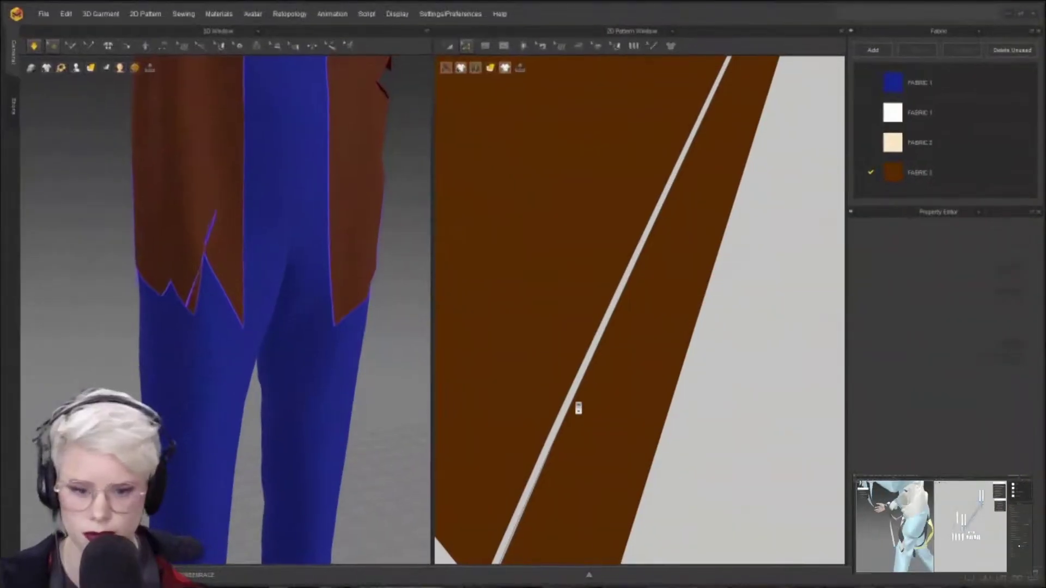
# - Examine the slit and ragged points at the hem of the scarecrow jacket's front panels, on the avatar and in the patterns
pyautogui.scroll(-6, 681, 401)
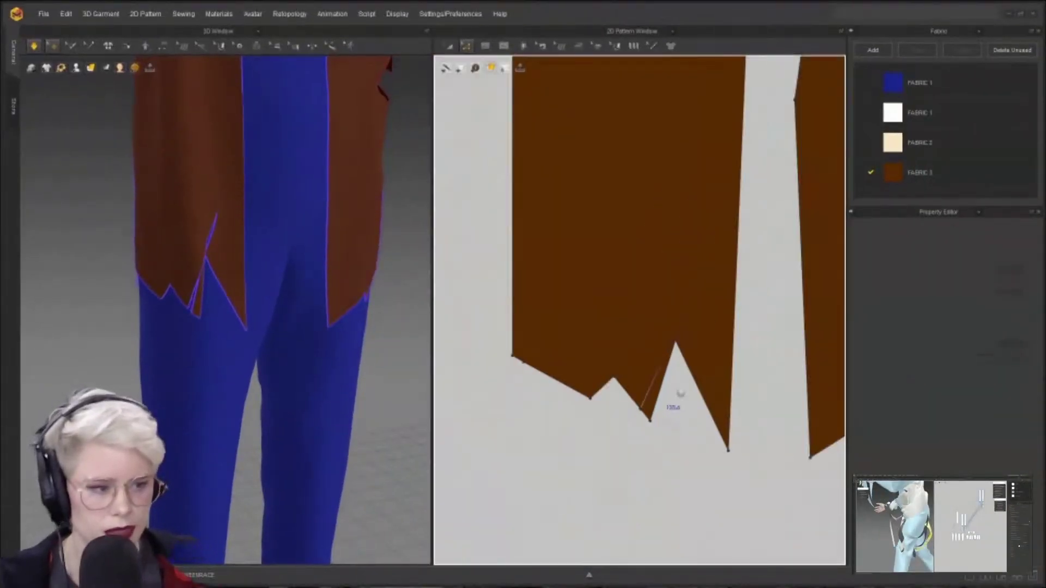
pyautogui.scroll(-1, 680, 393)
pyautogui.scroll(5, 221, 272)
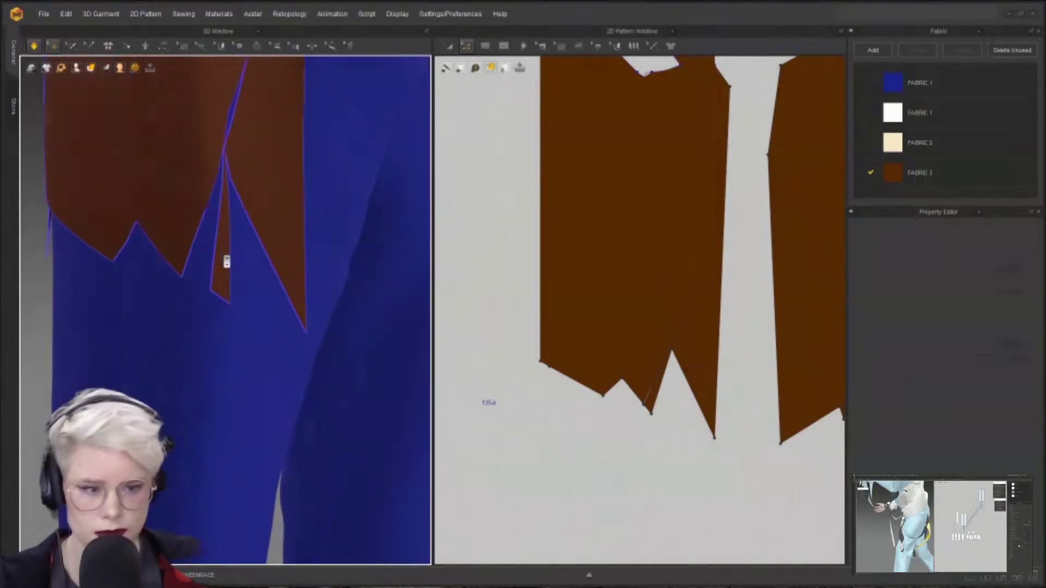
pyautogui.moveTo(226, 262); pyautogui.dragTo(193, 207, button='right')
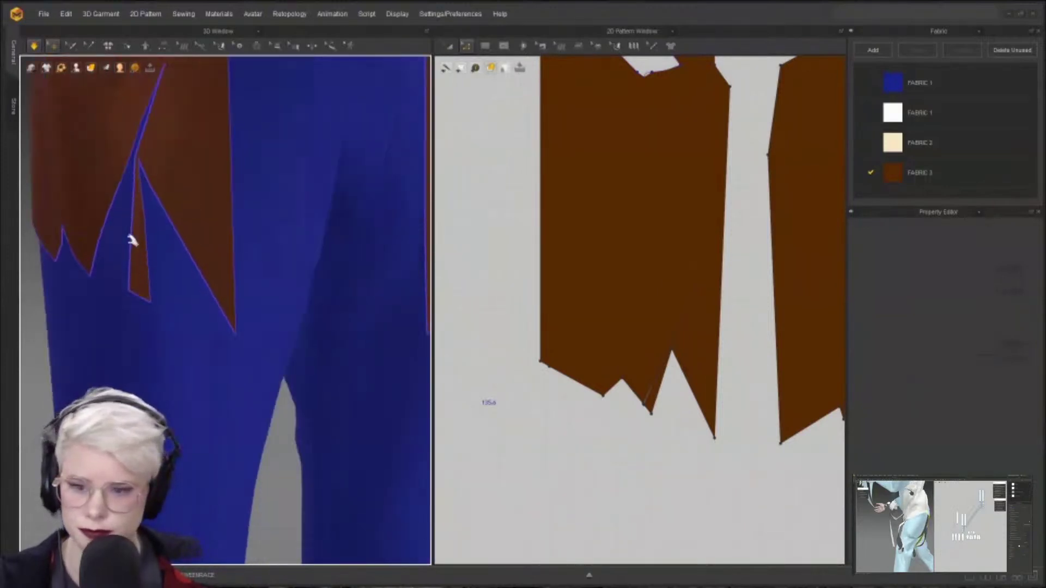
pyautogui.scroll(-2, 566, 379)
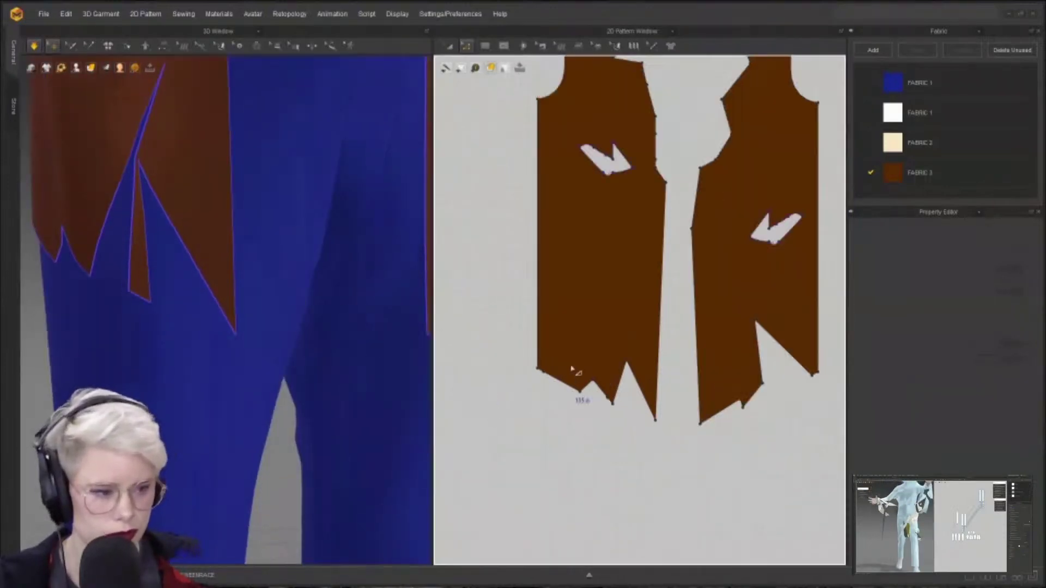
pyautogui.scroll(4, 572, 368)
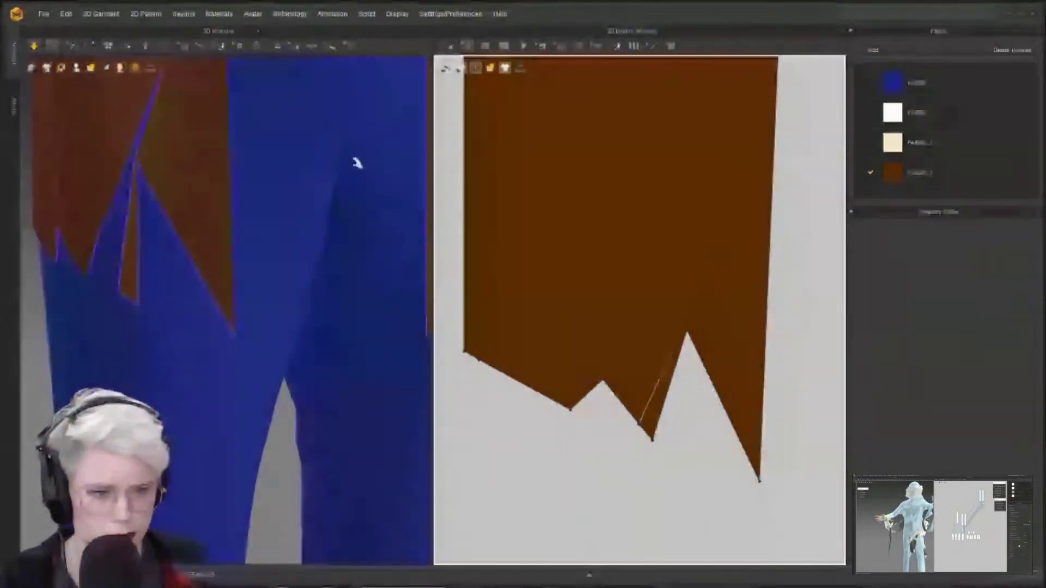
pyautogui.scroll(-2, 462, 164)
# - Draw an internal line just inside the sloping hem edge beside the side seam of the avatar's right front jacket panel
pyautogui.click(500, 48)
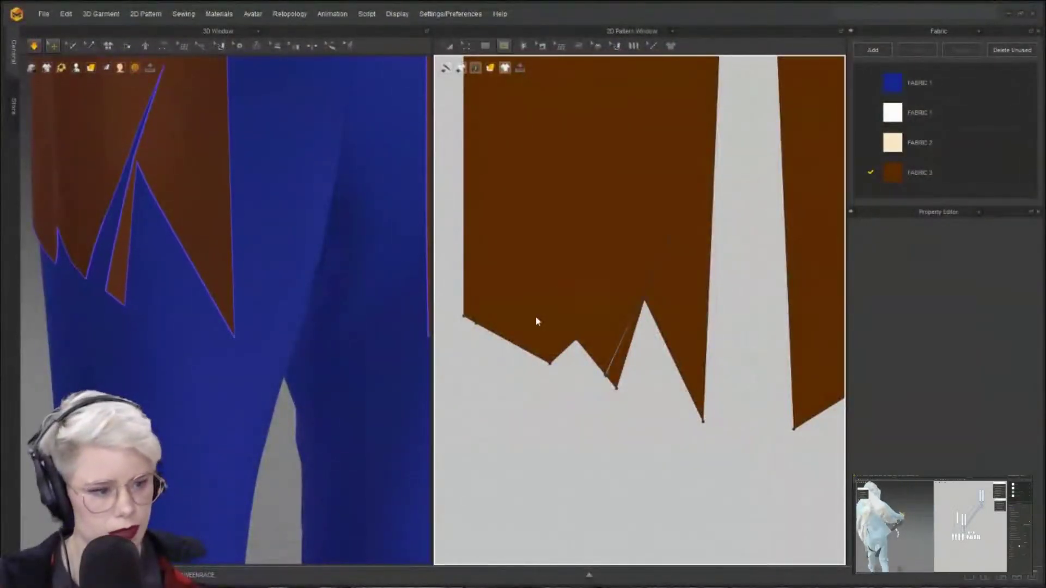
pyautogui.scroll(2, 559, 364)
pyautogui.click(558, 358)
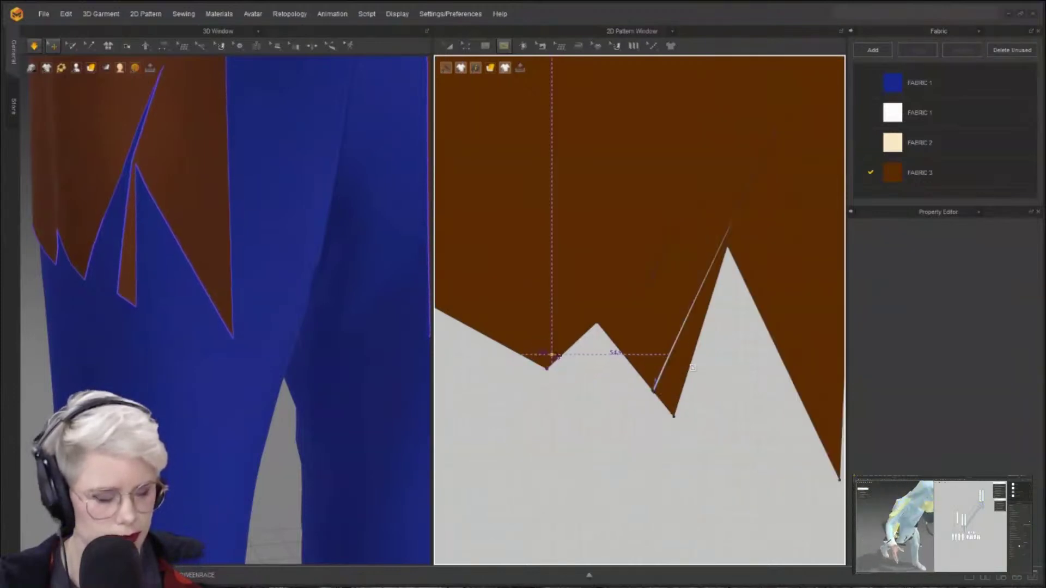
pyautogui.scroll(-4, 686, 361)
pyautogui.scroll(3, 625, 338)
pyautogui.scroll(2, 605, 346)
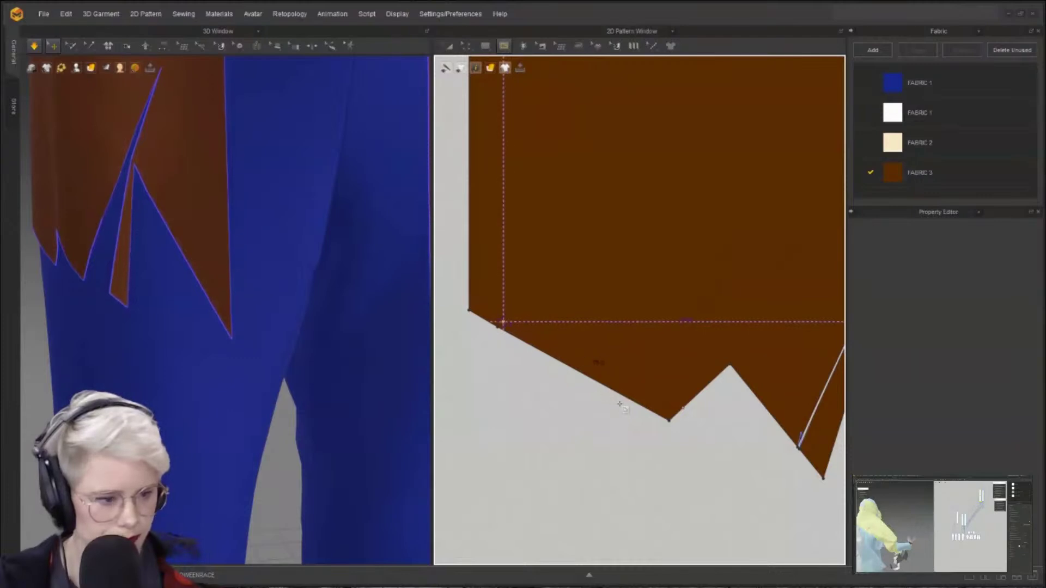
# - Cut the panel along the new internal line without extending its ends to the pattern boundaries
pyautogui.press('z')
pyautogui.rightClick(630, 382)
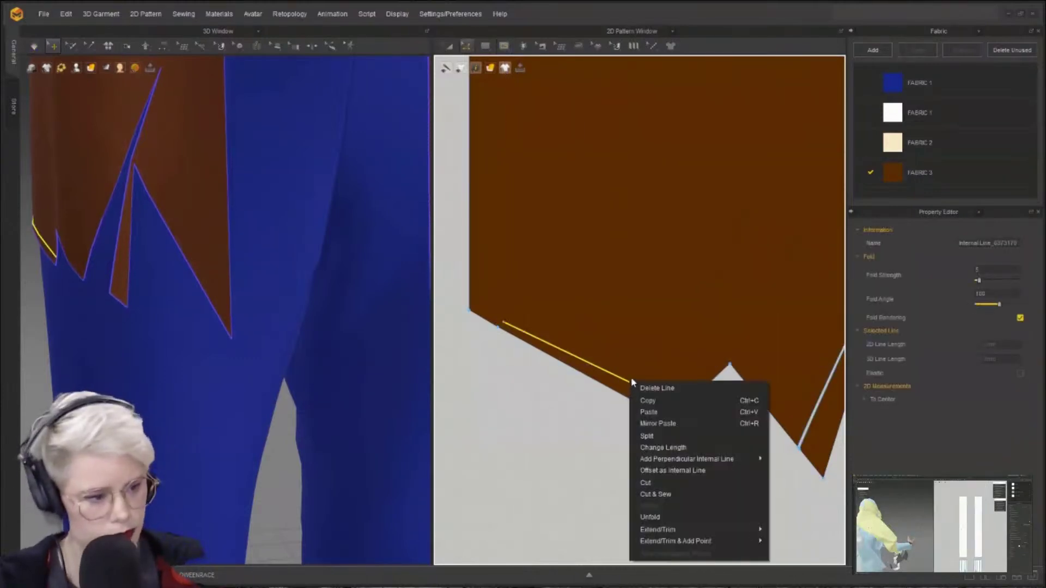
pyautogui.click(678, 482)
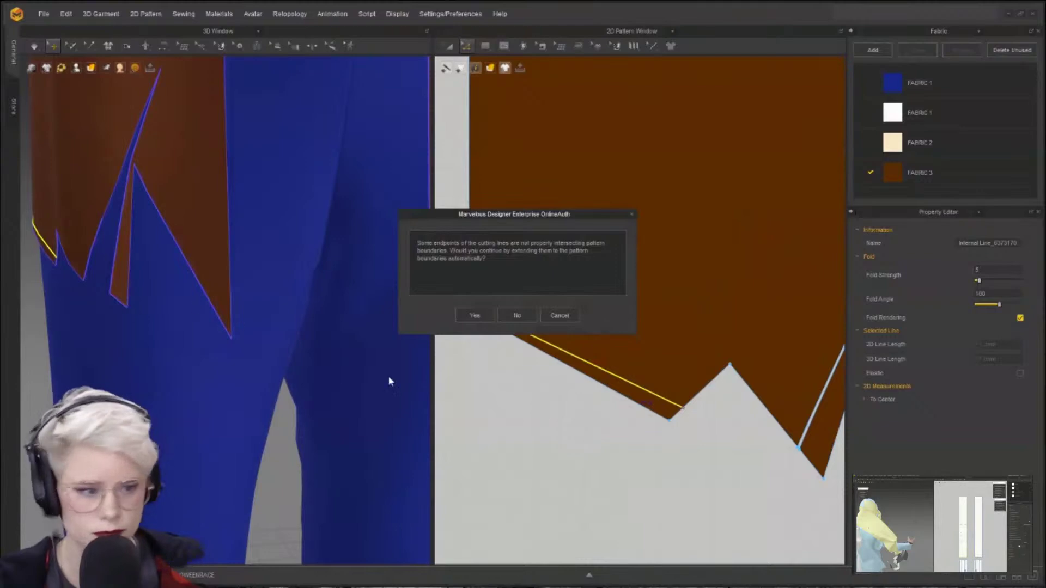
pyautogui.click(526, 316)
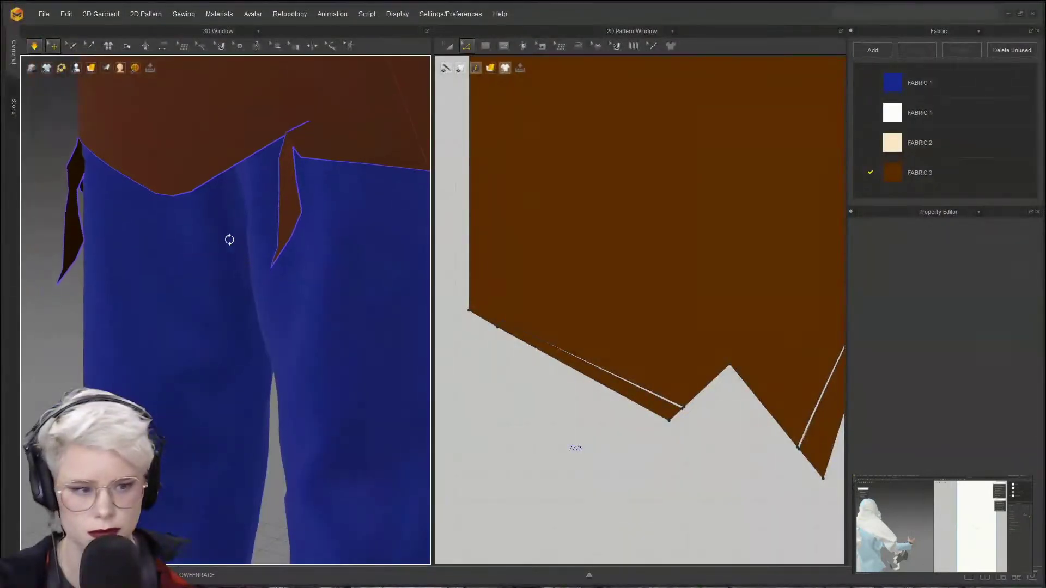
# - Pull the newly cut sliver at the jacket's side hem downward on the avatar during simulation
pyautogui.moveTo(229, 238); pyautogui.dragTo(162, 236, button='right')
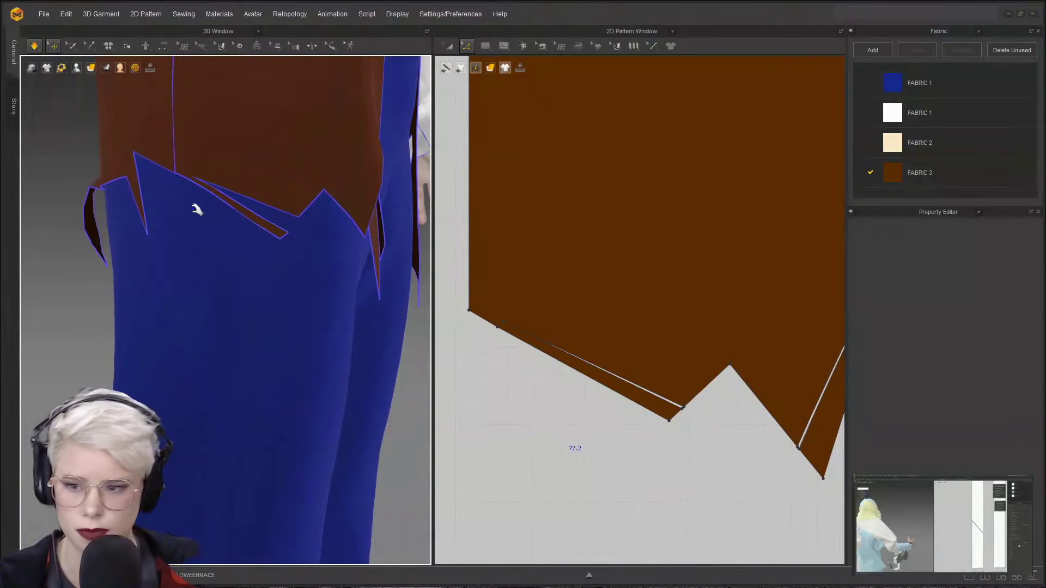
pyautogui.click(278, 235)
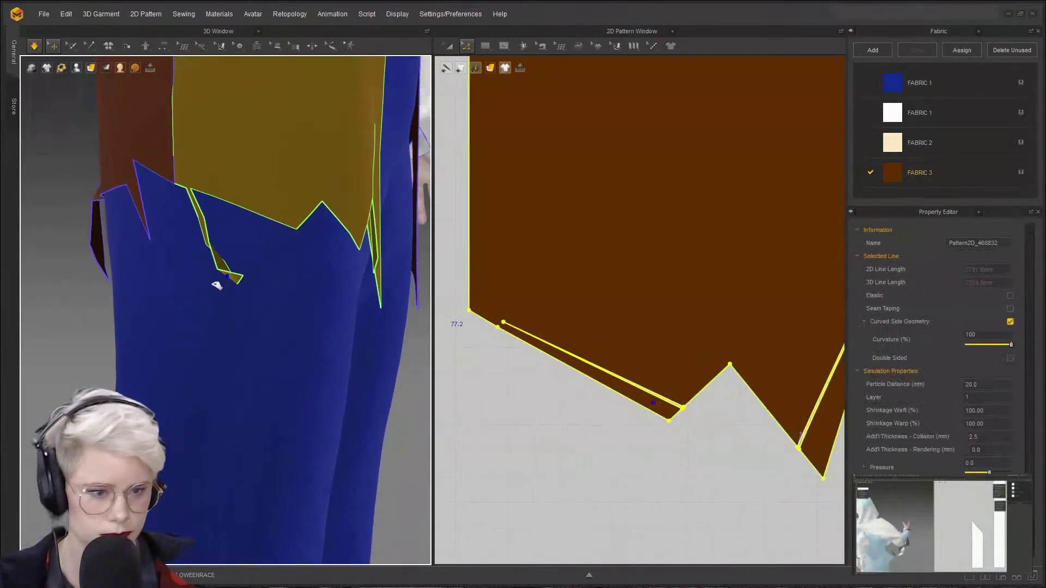
pyautogui.moveTo(317, 361); pyautogui.dragTo(224, 351, button='right')
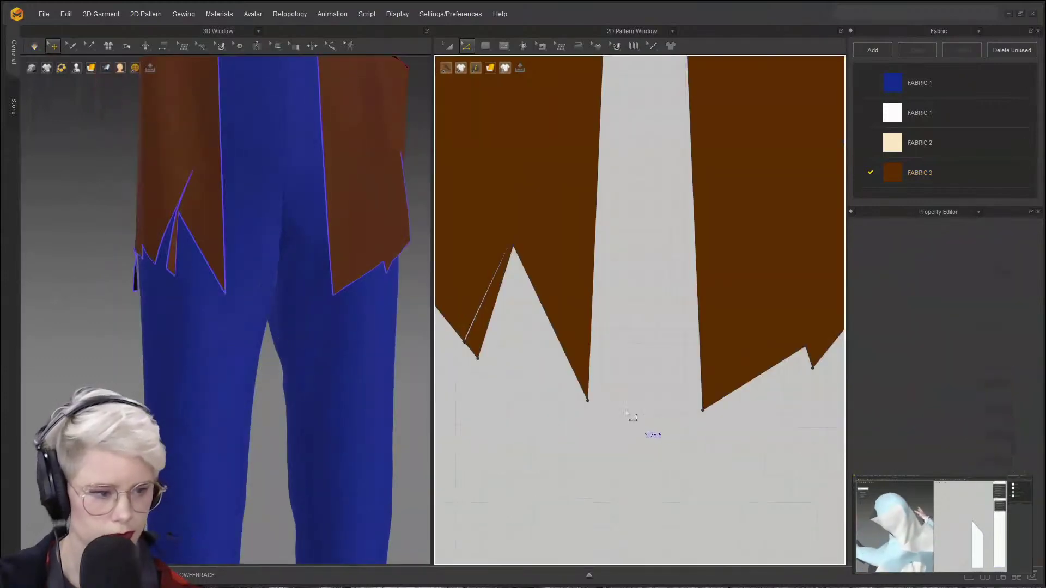
# - Draw an internal line from the hem notch towards the side corner of the avatar's left front panel and cut along it
pyautogui.scroll(-1, 625, 412)
pyautogui.moveTo(623, 386); pyautogui.dragTo(524, 402, button='middle')
pyautogui.scroll(2, 620, 382)
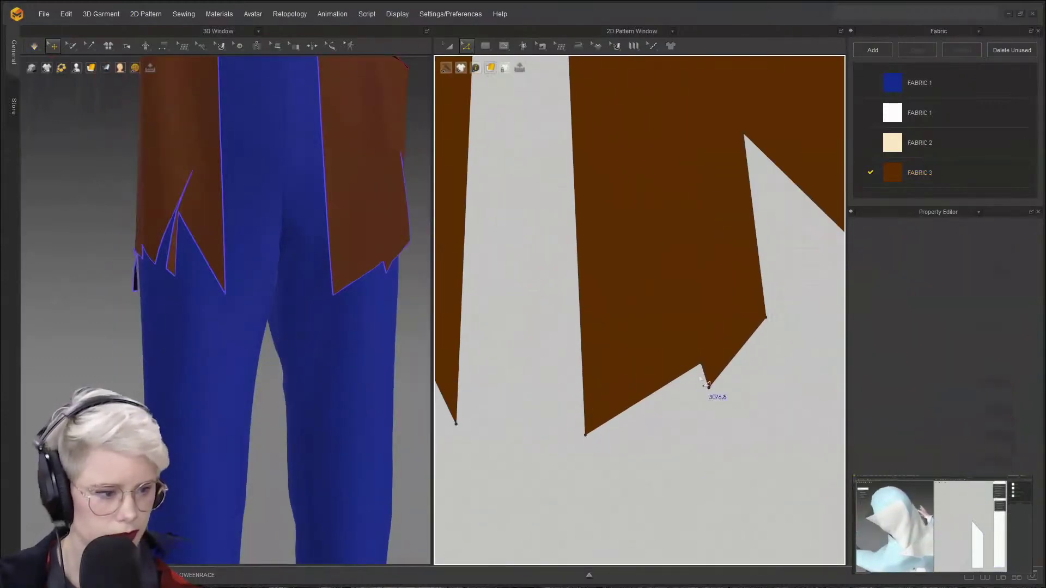
pyautogui.click(505, 48)
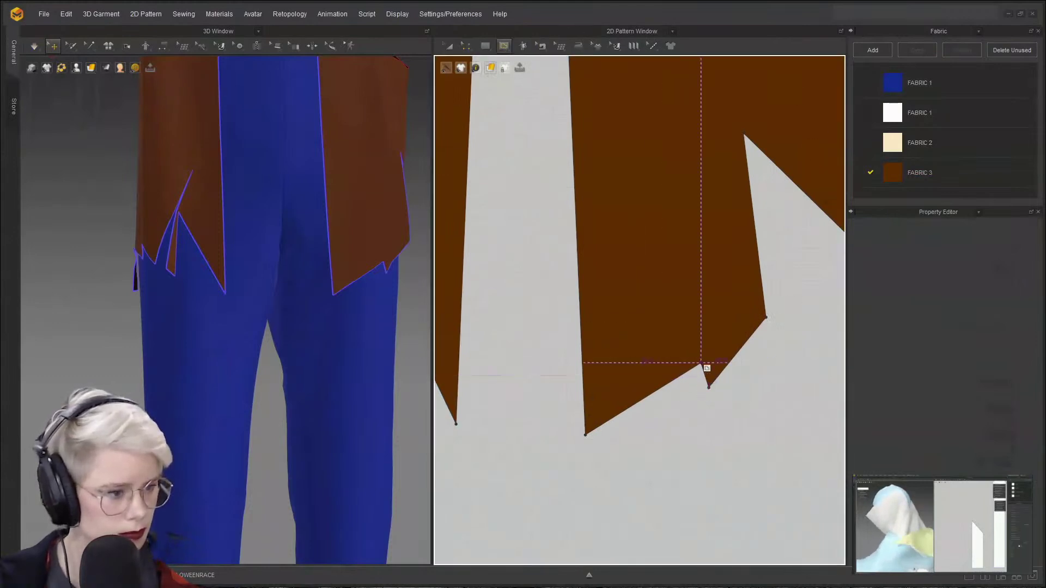
pyautogui.click(756, 317)
pyautogui.doubleClick(701, 363)
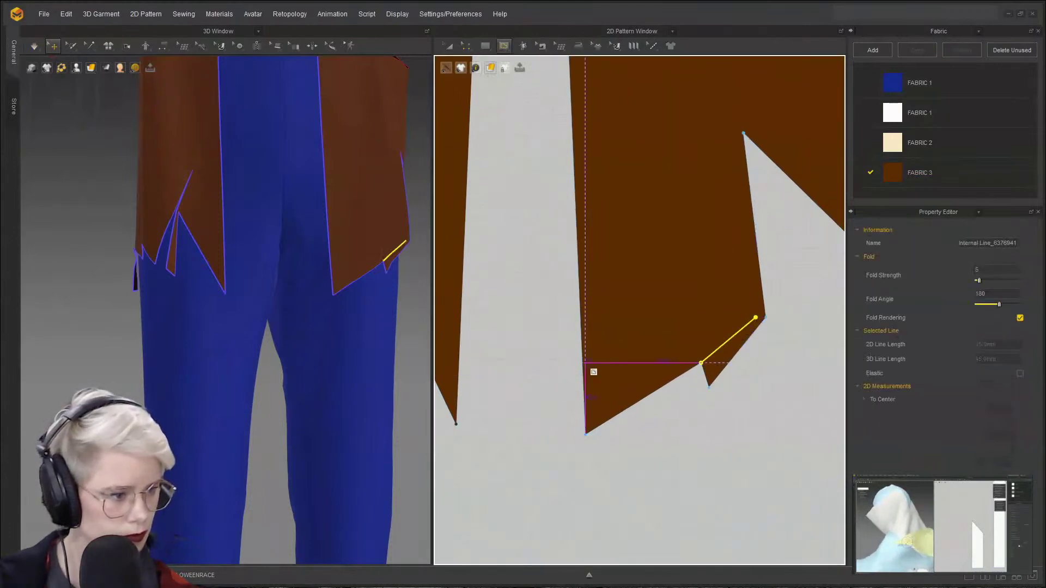
pyautogui.click(467, 46)
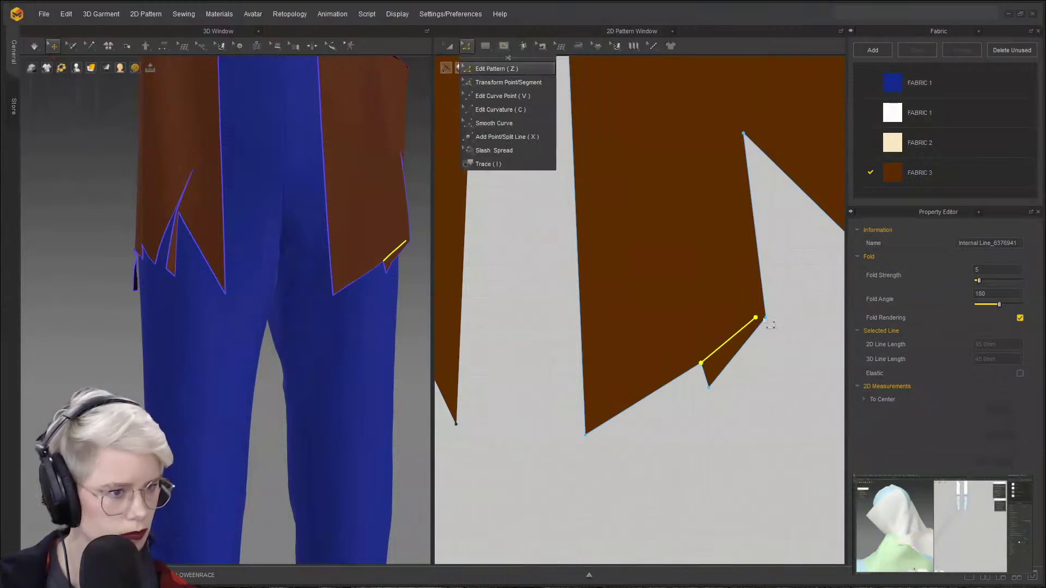
pyautogui.rightClick(731, 339)
pyautogui.click(761, 419)
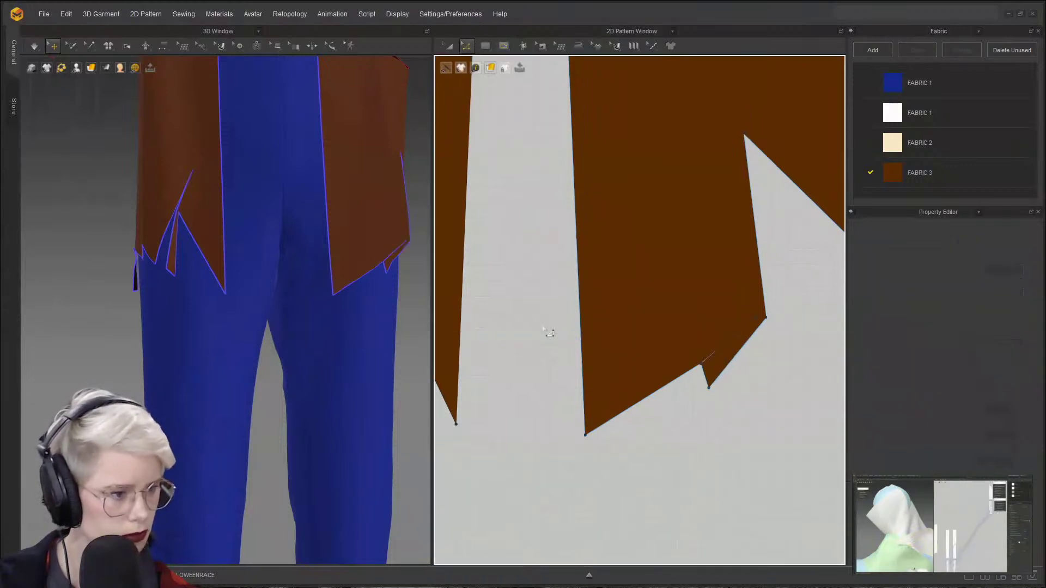
# - Draw a long internal line from near the side corner to the panel's front tip and try to cut along it without extending it
pyautogui.click(503, 47)
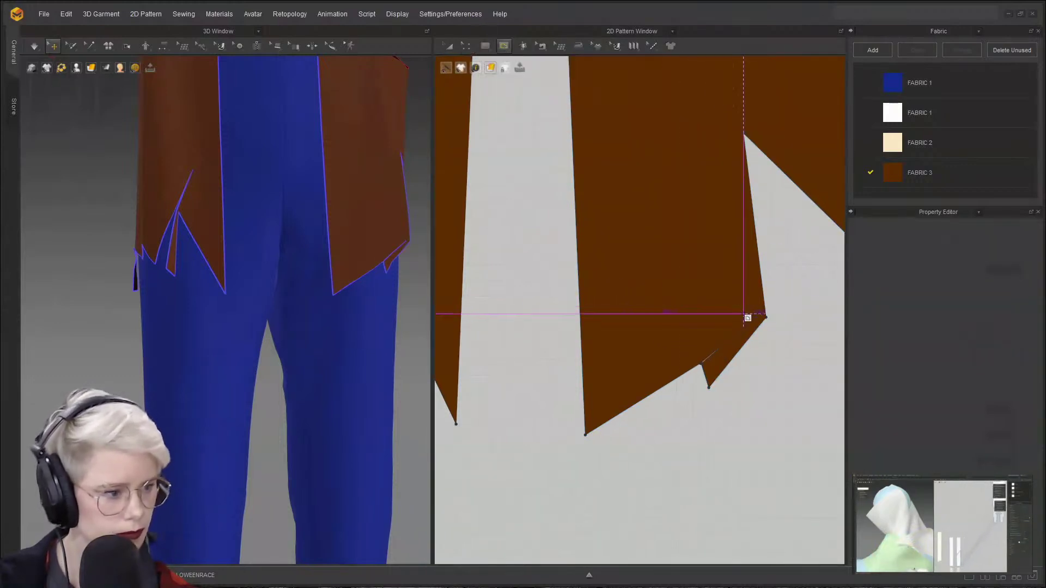
pyautogui.click(756, 317)
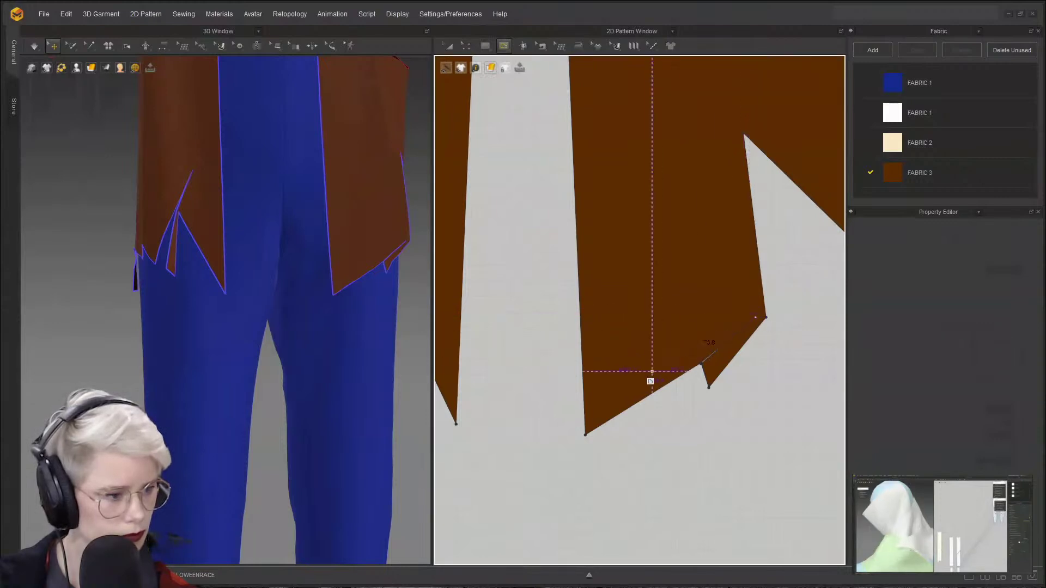
pyautogui.doubleClick(612, 387)
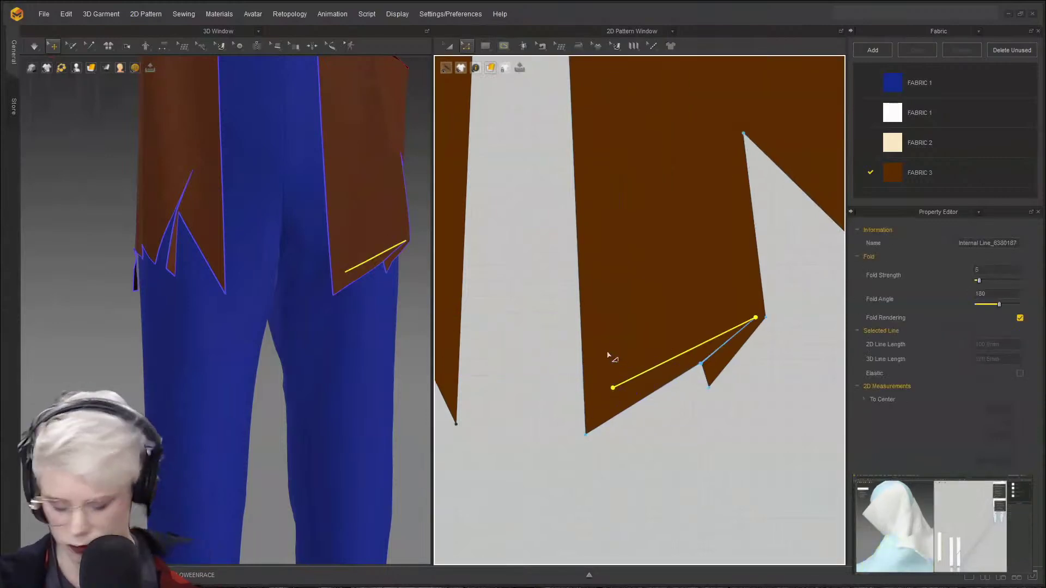
pyautogui.rightClick(653, 375)
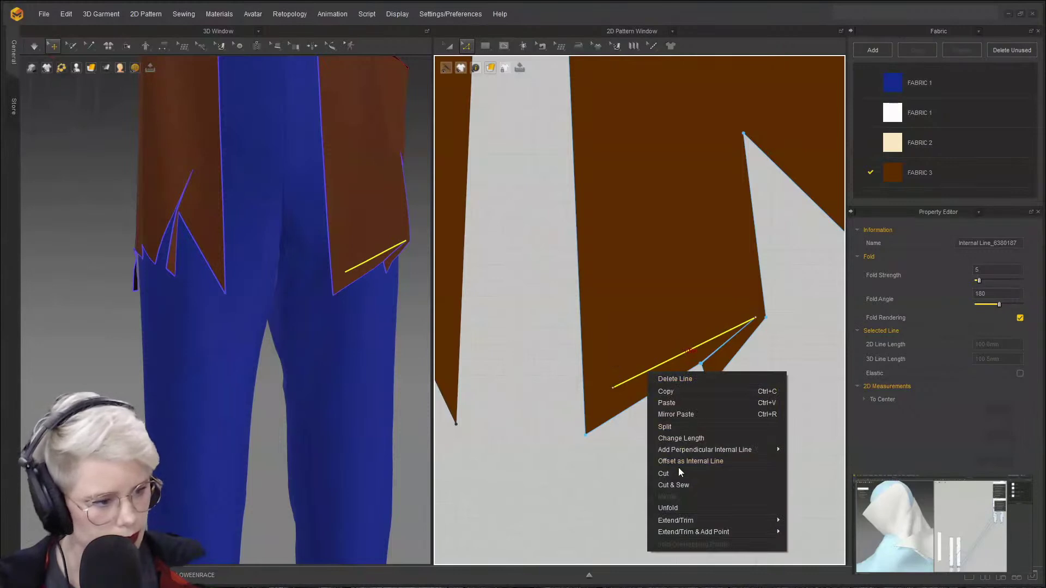
pyautogui.click(663, 473)
pyautogui.click(520, 318)
# - Delete the inner end point of the slit at the left front panel's hem notch
pyautogui.scroll(5, 735, 367)
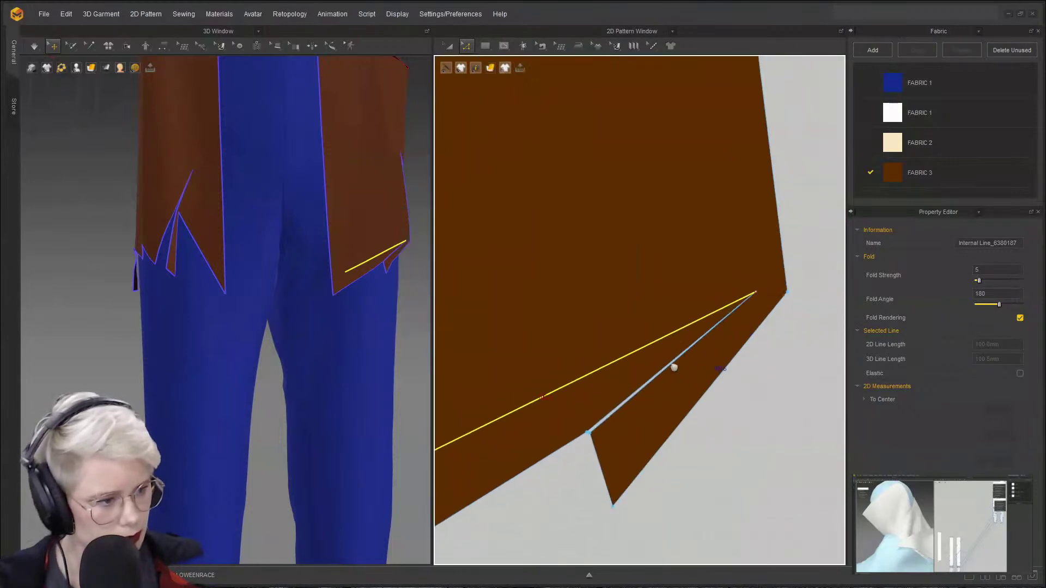
pyautogui.click(721, 364)
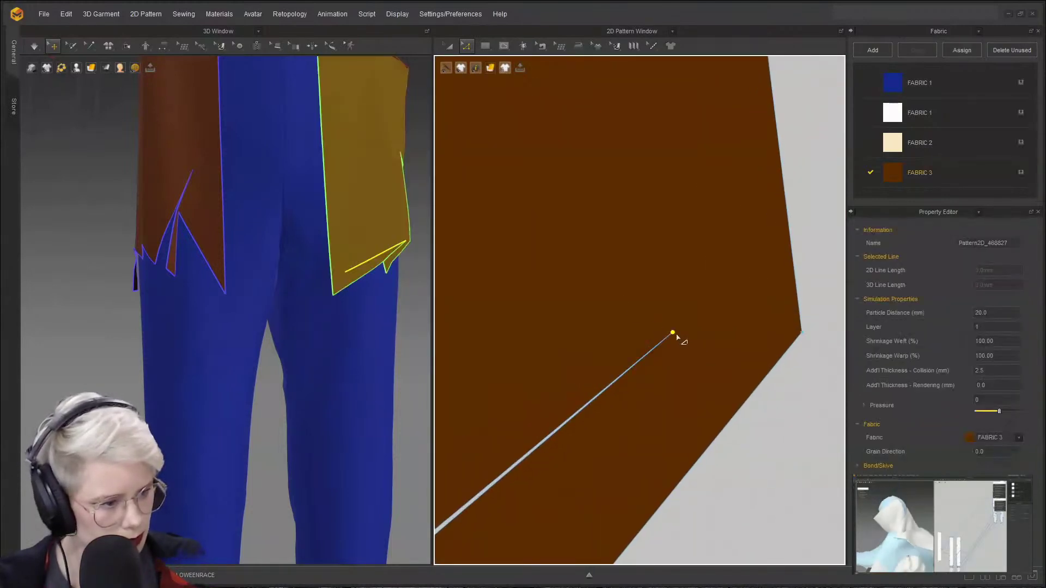
pyautogui.rightClick(673, 333)
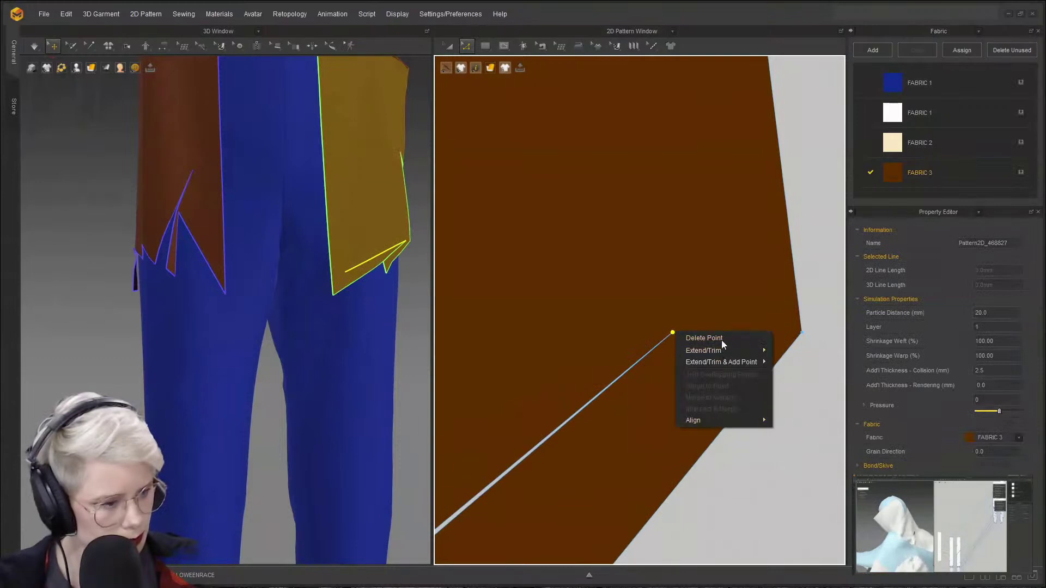
pyautogui.click(703, 338)
pyautogui.scroll(-4, 752, 288)
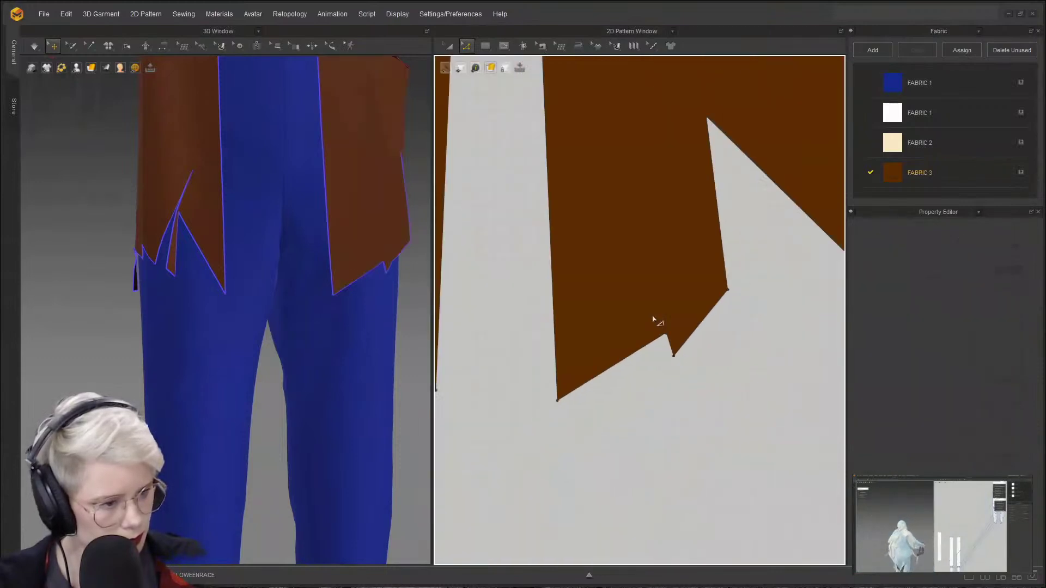
# - Draw a V-shaped internal line from the hem notch towards the side corner and back to the front tip, and try to cut along it
pyautogui.scroll(-2, 653, 316)
pyautogui.scroll(5, 708, 312)
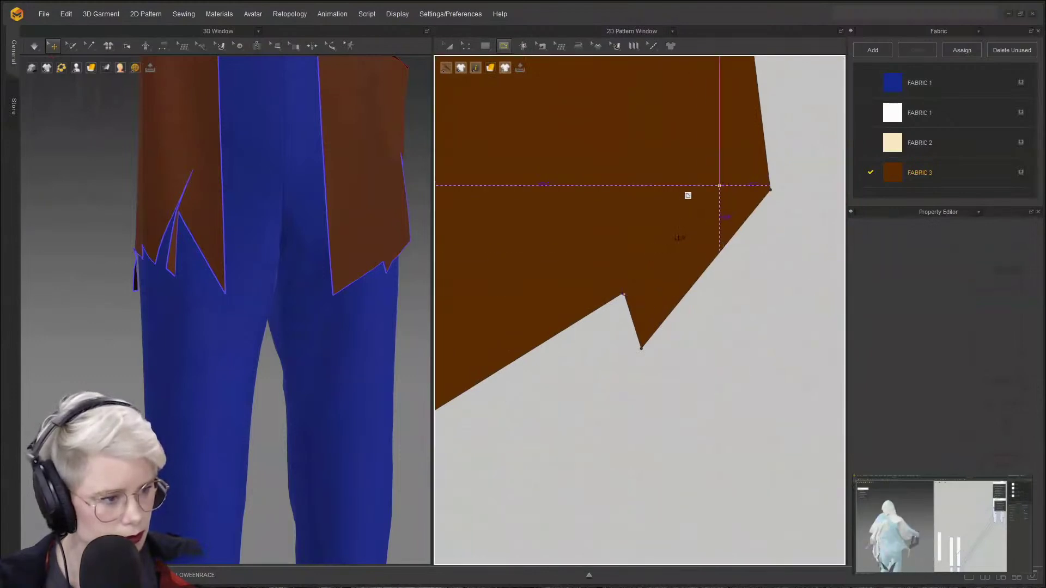
pyautogui.scroll(-5, 688, 195)
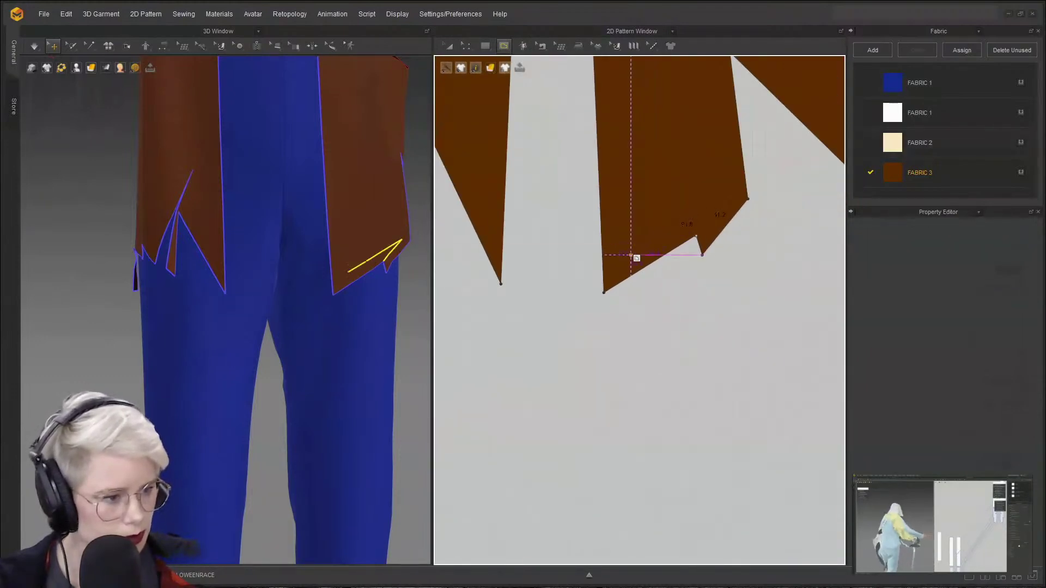
pyautogui.doubleClick(631, 255)
pyautogui.rightClick(680, 227)
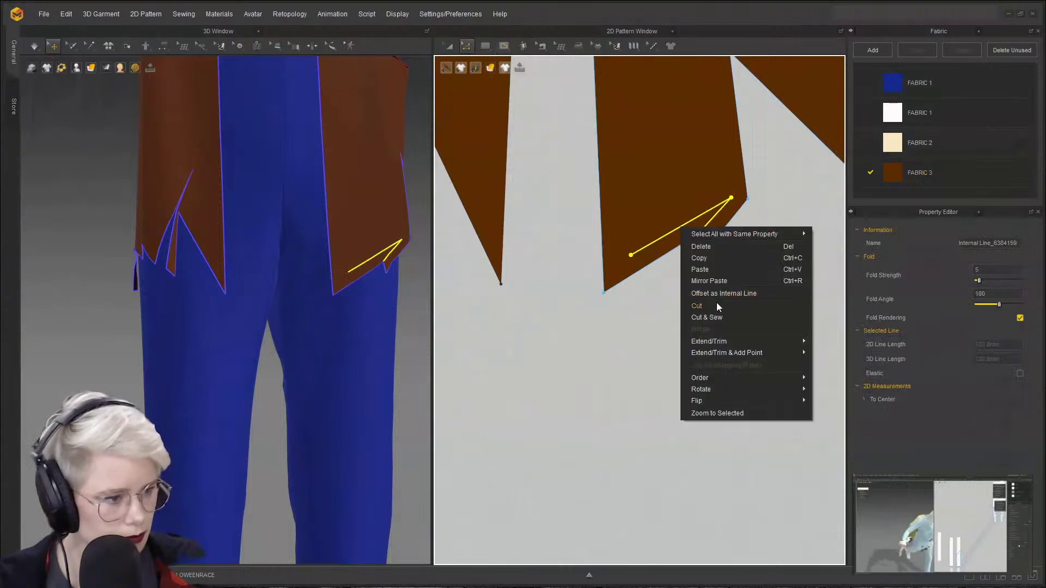
pyautogui.click(697, 306)
pyautogui.click(517, 309)
pyautogui.scroll(3, 603, 299)
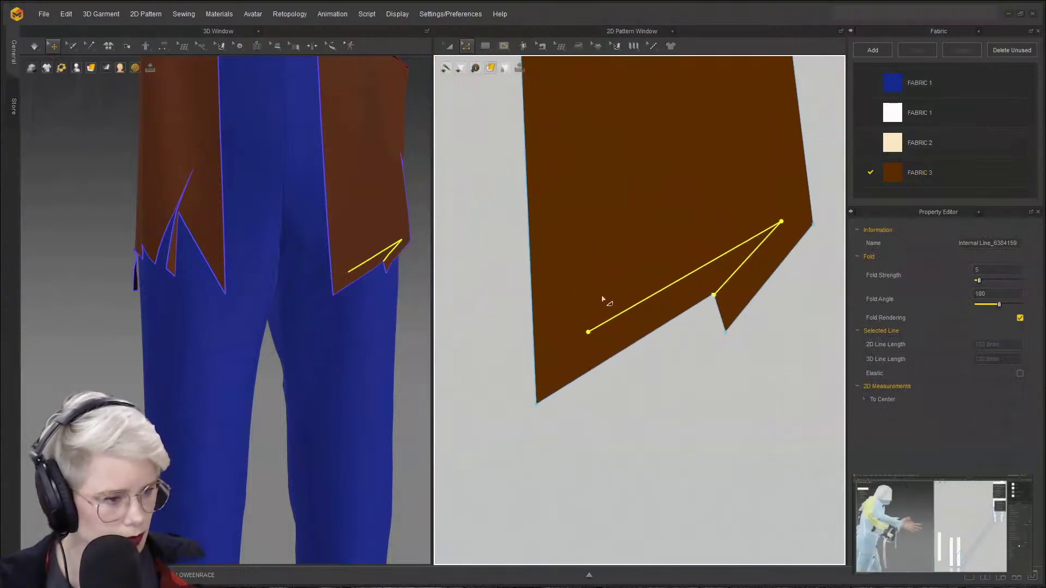
pyautogui.scroll(2, 603, 299)
pyautogui.scroll(-3, 571, 372)
pyautogui.scroll(2, 647, 334)
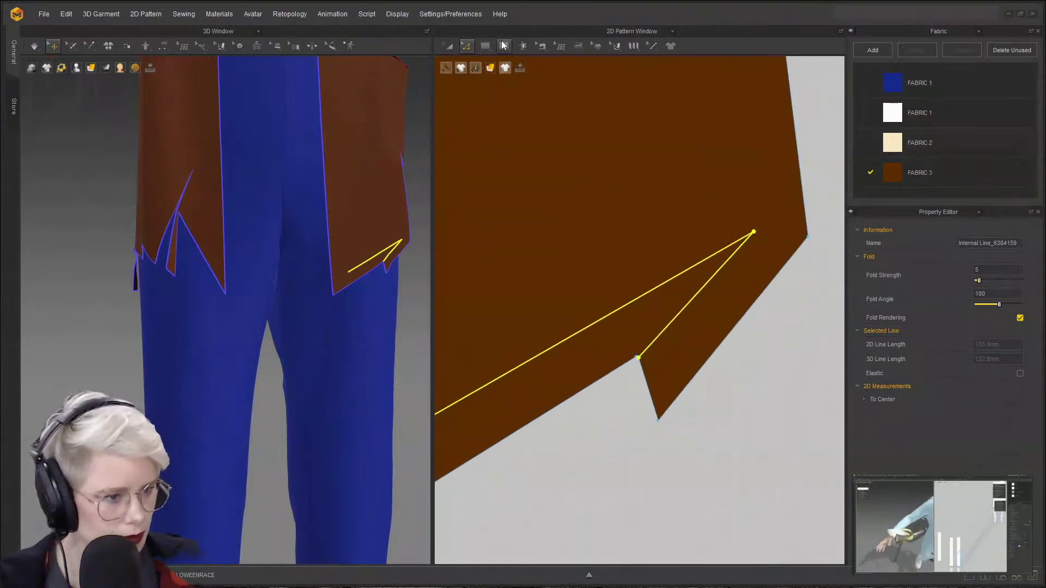
# - Redraw the V-shaped internal line over the first, starting at the hem notch and ending near the panel's front tip
pyautogui.click(503, 46)
pyautogui.scroll(4, 639, 350)
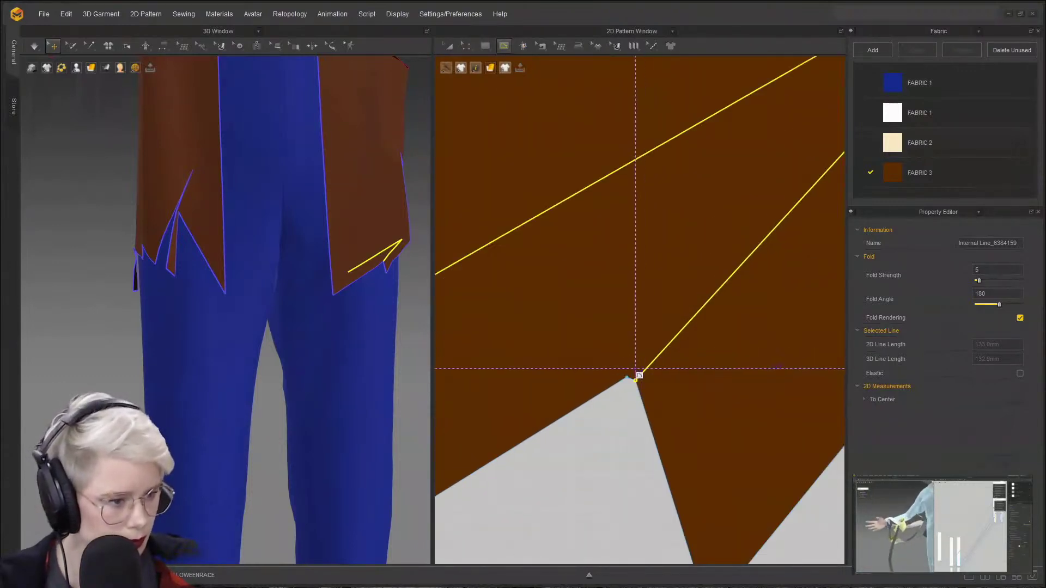
pyautogui.click(626, 364)
pyautogui.scroll(-4, 667, 301)
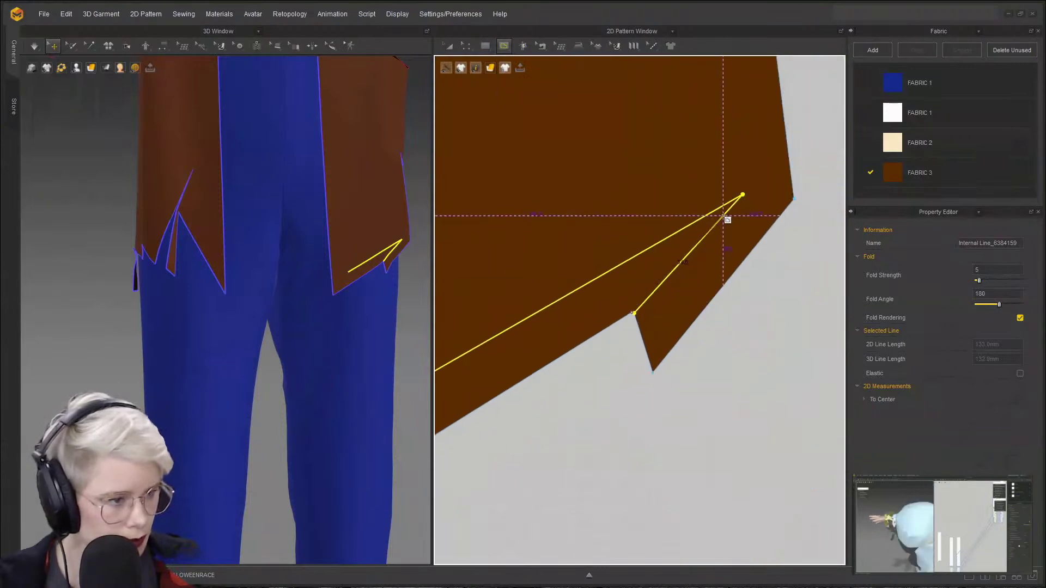
pyautogui.scroll(3, 736, 211)
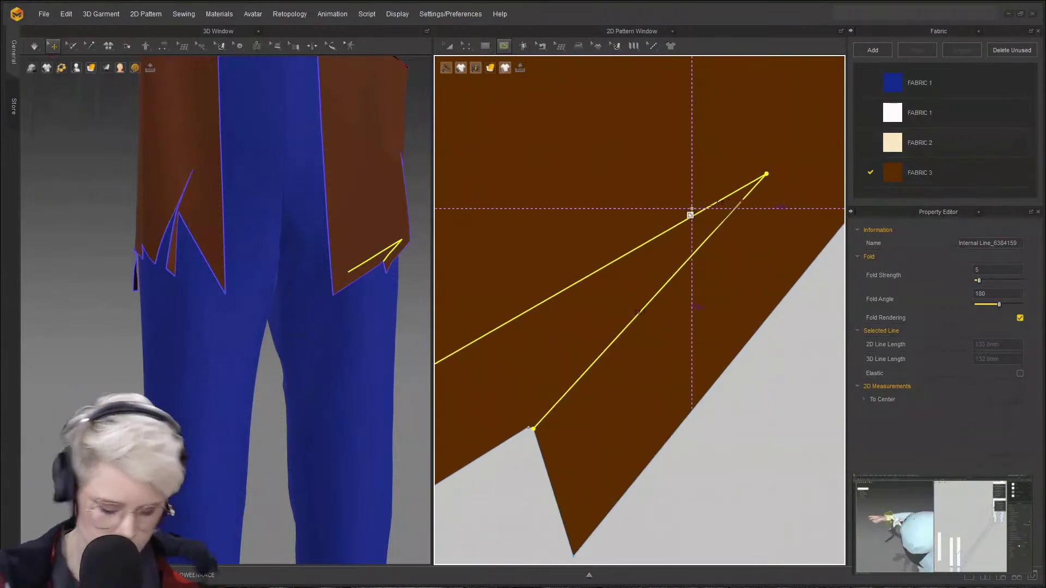
pyautogui.scroll(-1, 632, 278)
pyautogui.moveTo(629, 266); pyautogui.dragTo(767, 192, button='middle')
pyautogui.scroll(-2, 767, 192)
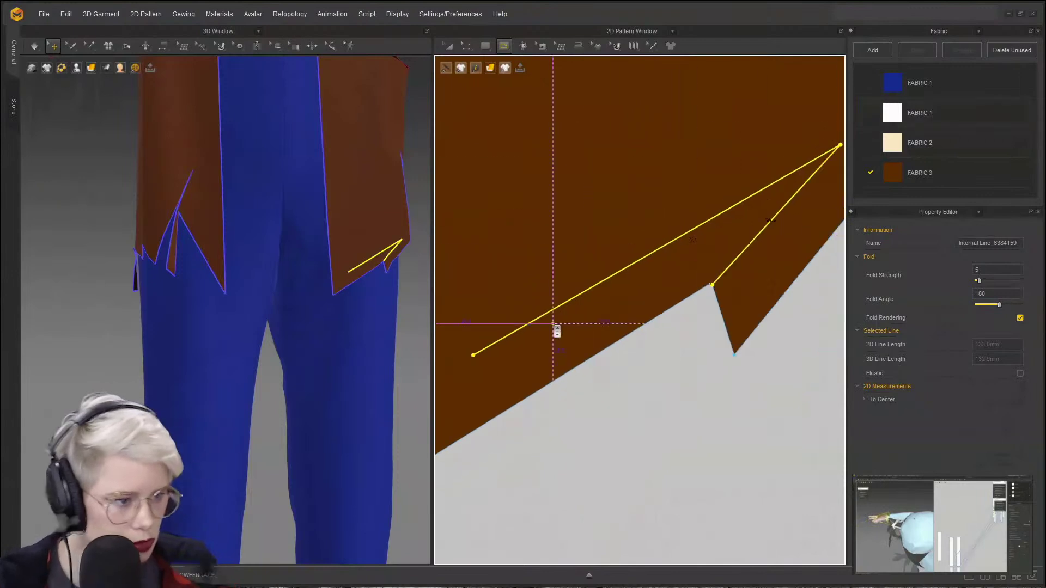
pyautogui.moveTo(553, 325); pyautogui.dragTo(779, 194, button='middle')
pyautogui.scroll(-3, 779, 193)
pyautogui.scroll(4, 739, 220)
pyautogui.moveTo(738, 222); pyautogui.dragTo(516, 289, button='middle')
pyautogui.scroll(-1, 648, 272)
pyautogui.scroll(-4, 647, 257)
pyautogui.hotkey('ctrl', 'z')
pyautogui.press('z')
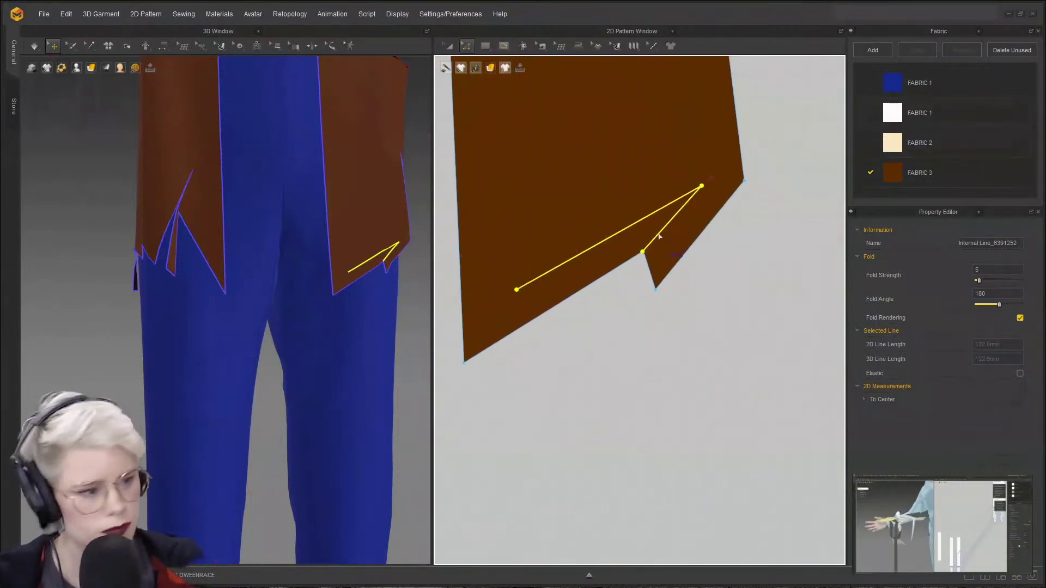
# - Delete both overlapping V-shaped internal lines from the left front panel's hem
pyautogui.scroll(3, 551, 267)
pyautogui.keyDown('shift'); pyautogui.click(819, 120); pyautogui.keyUp('shift')
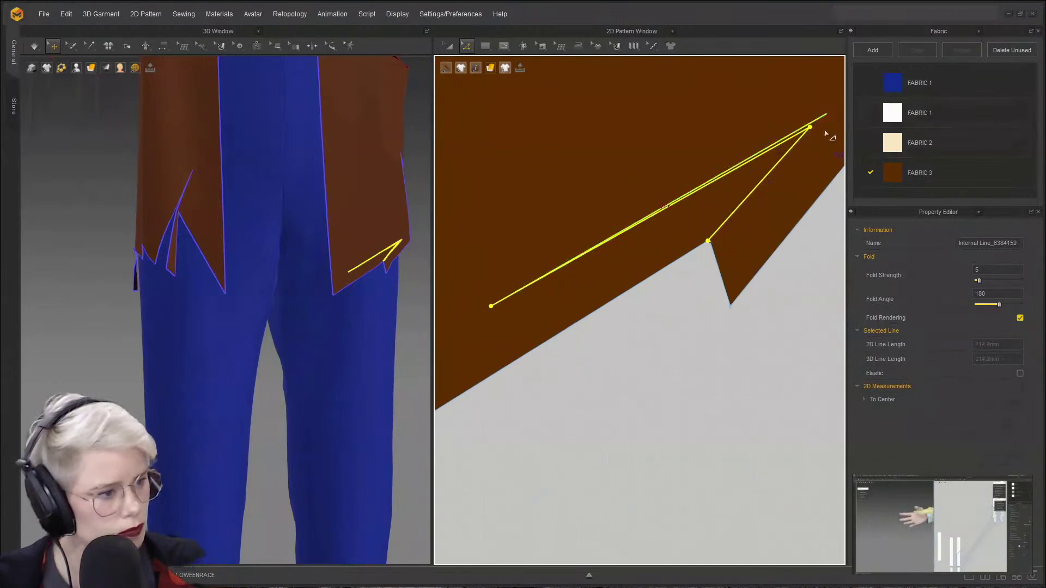
pyautogui.click(819, 122)
pyautogui.click(821, 129)
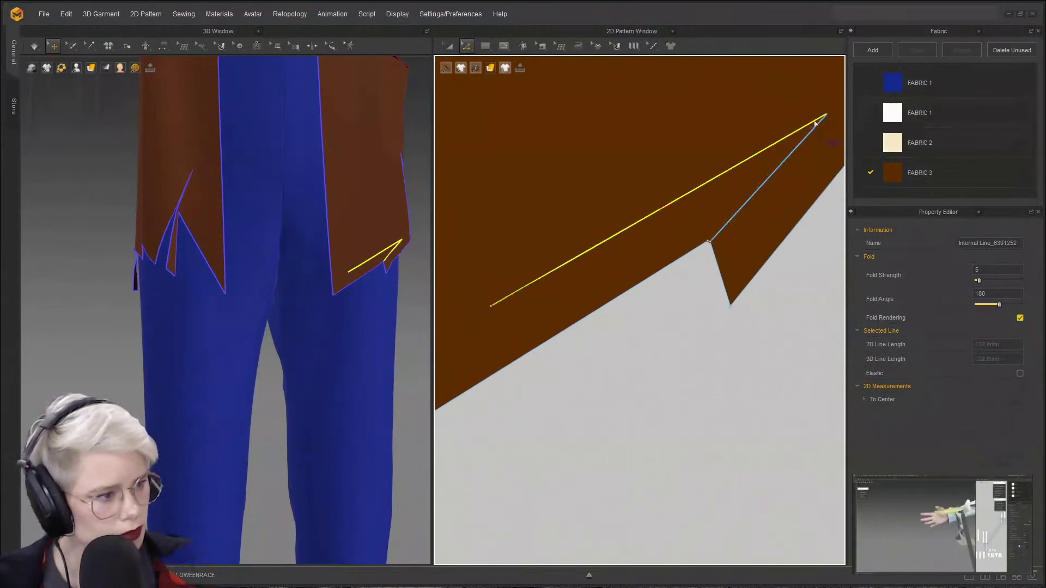
pyautogui.keyDown('shift'); pyautogui.click(812, 131); pyautogui.keyUp('shift')
pyautogui.press('Delete')
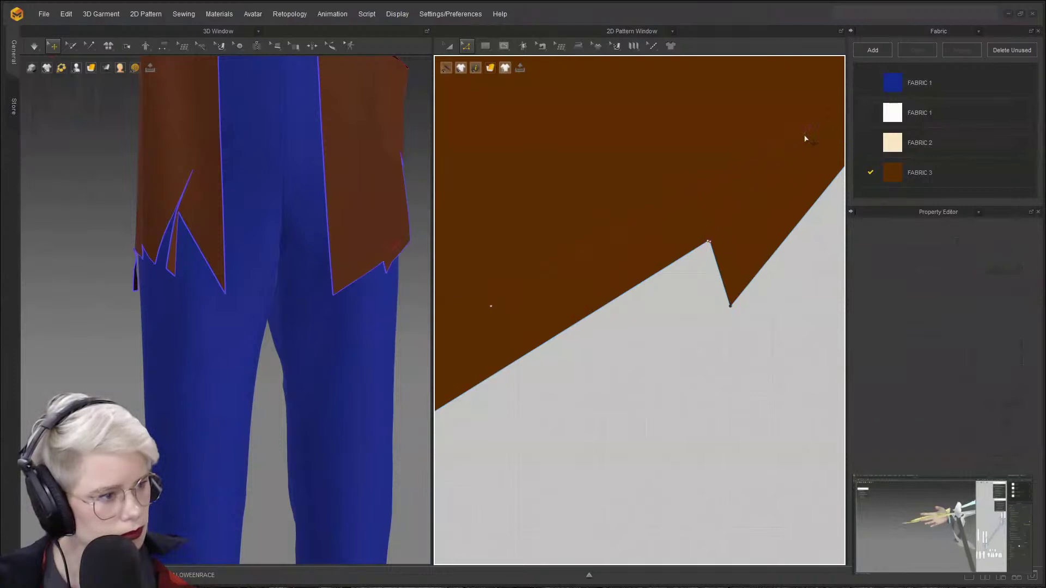
# - Try to cut the left front panel along the V-shaped internal line at its hem notch
pyautogui.keyDown('alt'); pyautogui.moveTo(705, 191); pyautogui.dragTo(642, 342, button='right'); pyautogui.keyUp('alt')
pyautogui.keyDown('alt'); pyautogui.moveTo(708, 286); pyautogui.dragTo(799, 307, button='right'); pyautogui.keyUp('alt')
pyautogui.click(710, 293)
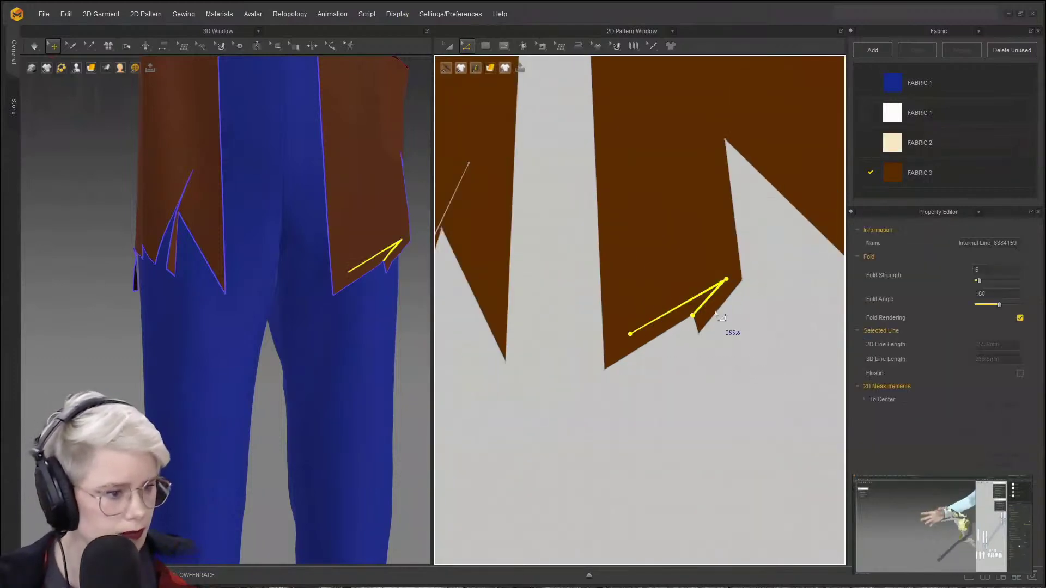
pyautogui.rightClick(710, 293)
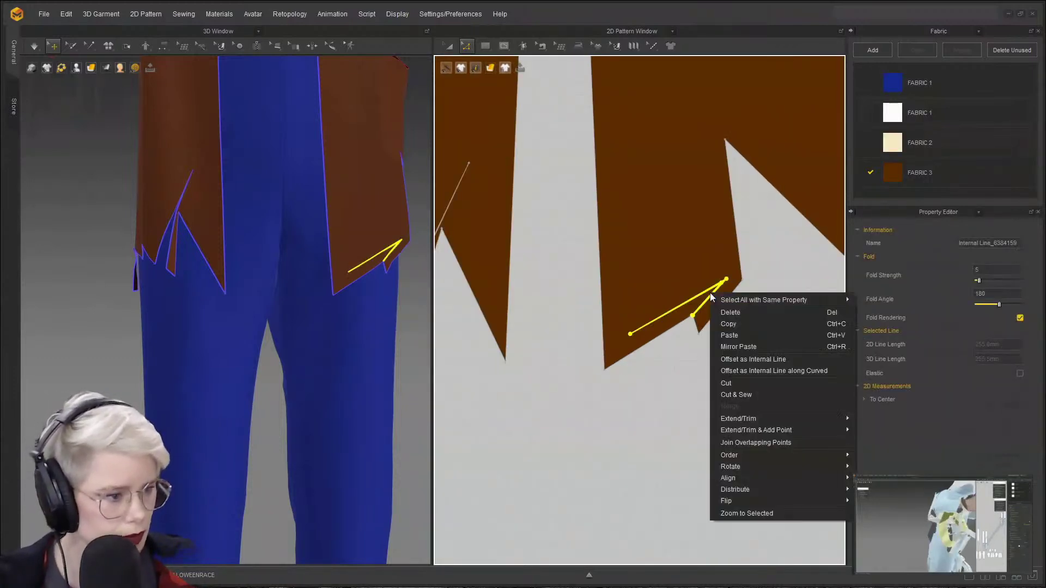
pyautogui.click(759, 393)
pyautogui.click(524, 316)
# - Apply Extend/Trim to the V-shaped line's two end points at the hem notch
pyautogui.scroll(2, 669, 299)
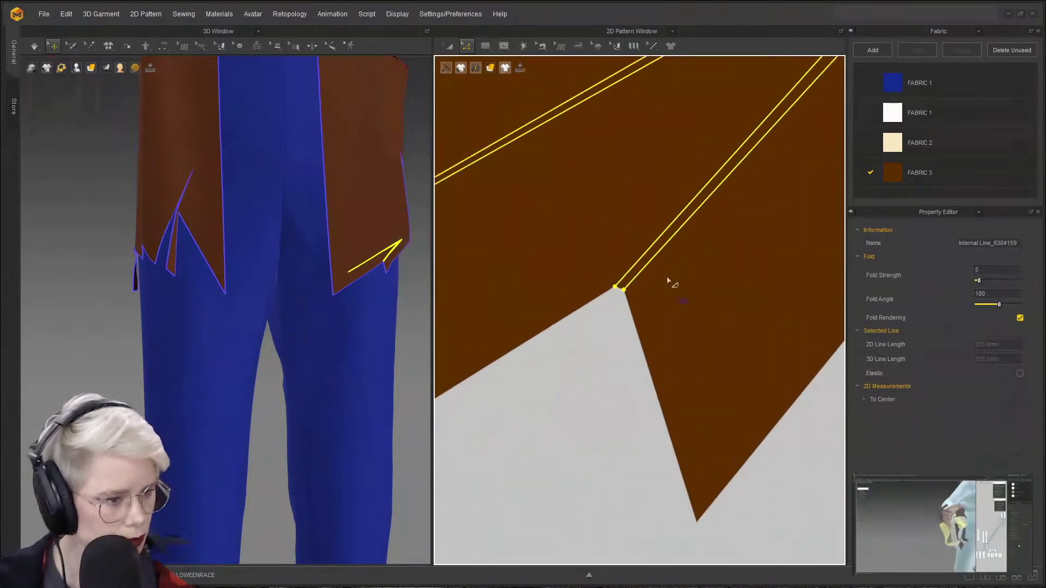
pyautogui.moveTo(600, 270); pyautogui.dragTo(663, 328)
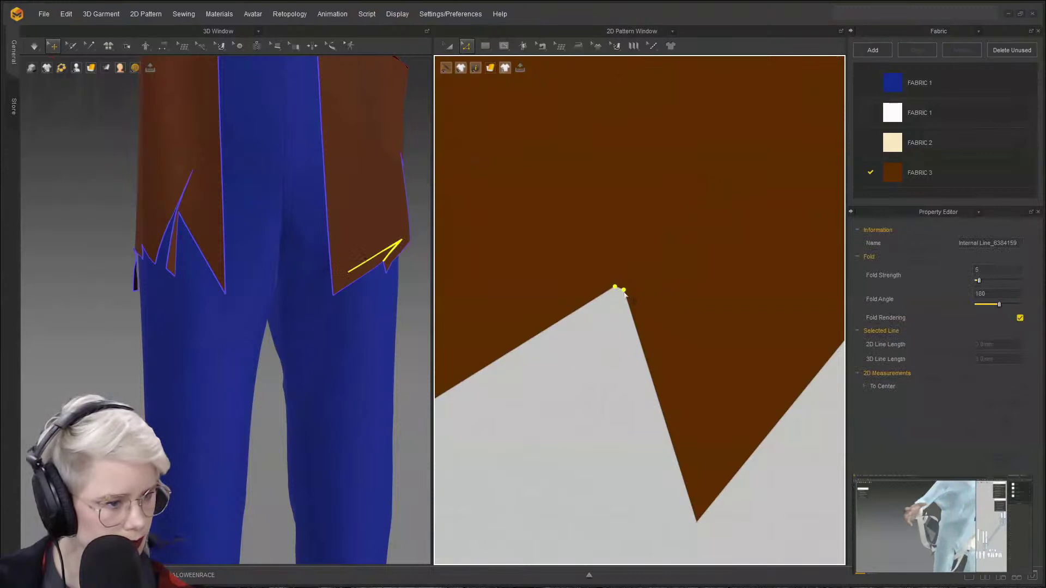
pyautogui.rightClick(624, 291)
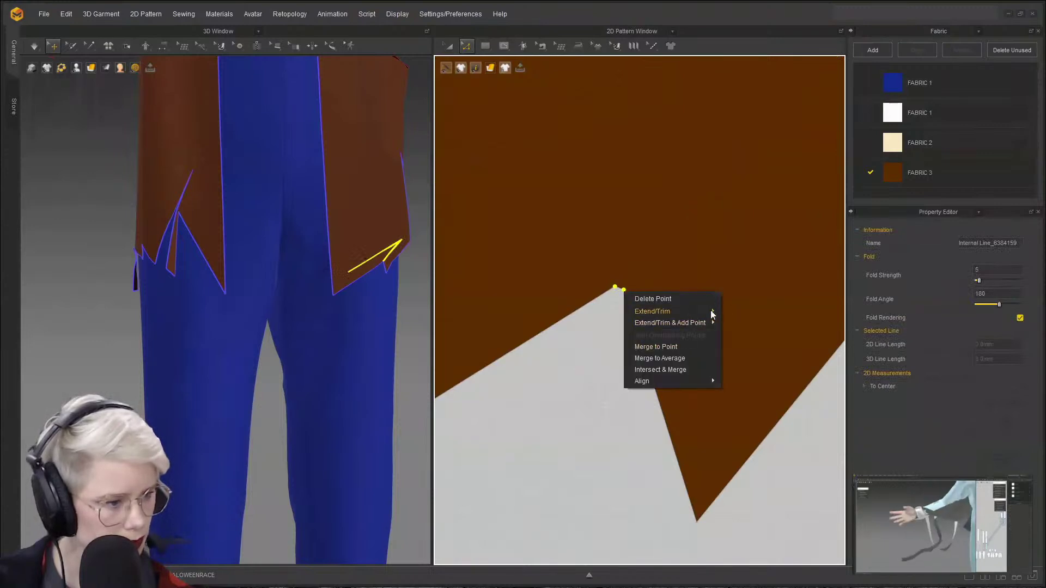
pyautogui.click(740, 312)
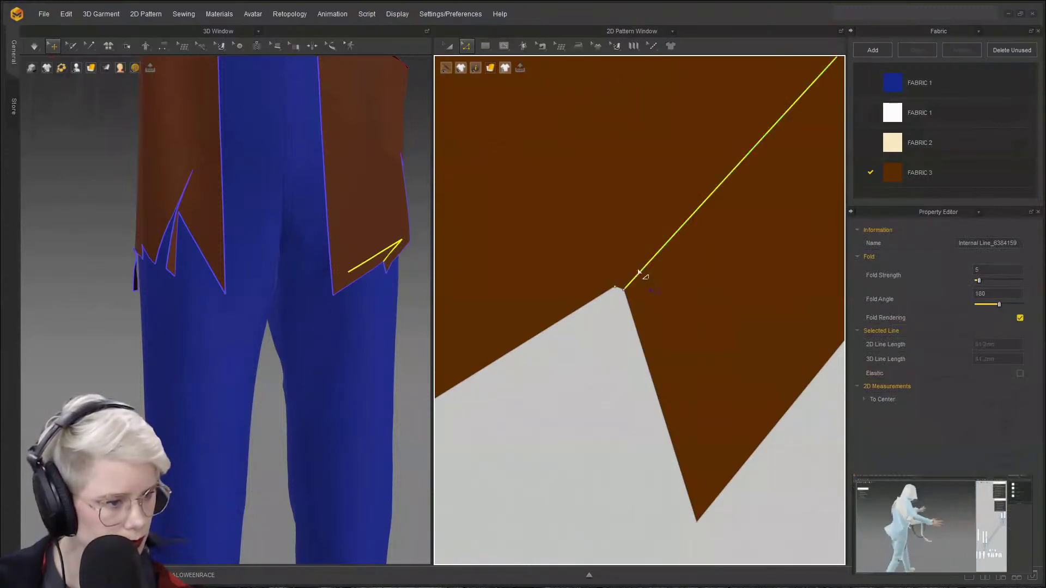
# - Select both V-shaped internal lines beside the hem notch and try to cut the panel along them
pyautogui.scroll(-3, 646, 254)
pyautogui.click(801, 156)
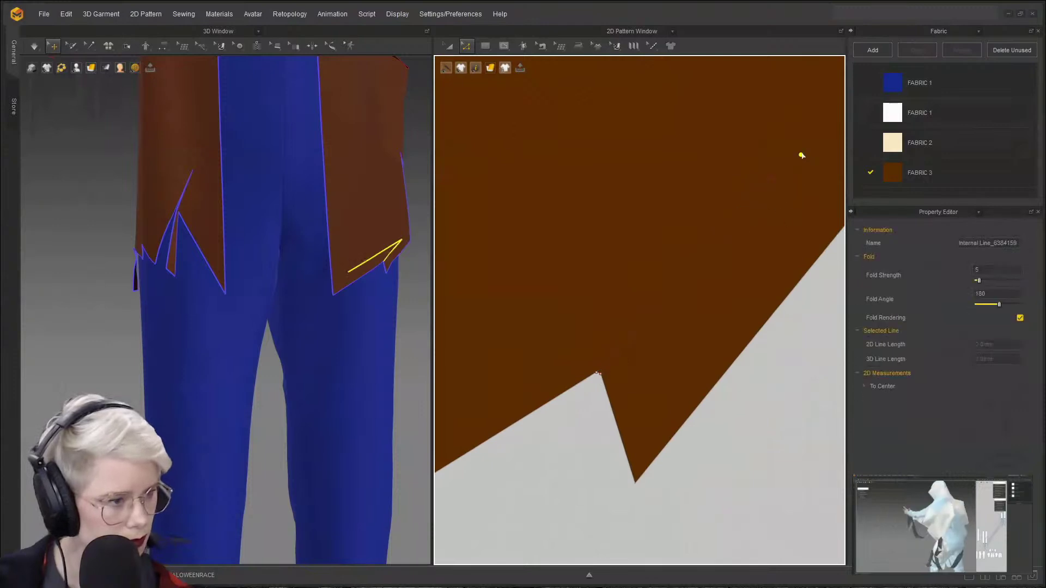
pyautogui.keyDown('shift'); pyautogui.click(772, 180); pyautogui.keyUp('shift')
pyautogui.rightClick(772, 180)
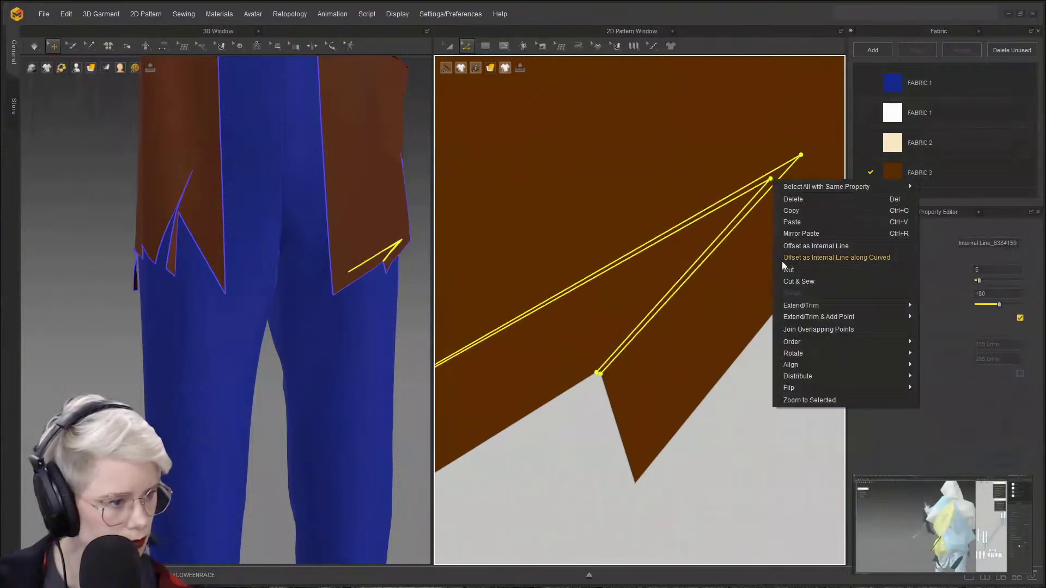
pyautogui.click(815, 273)
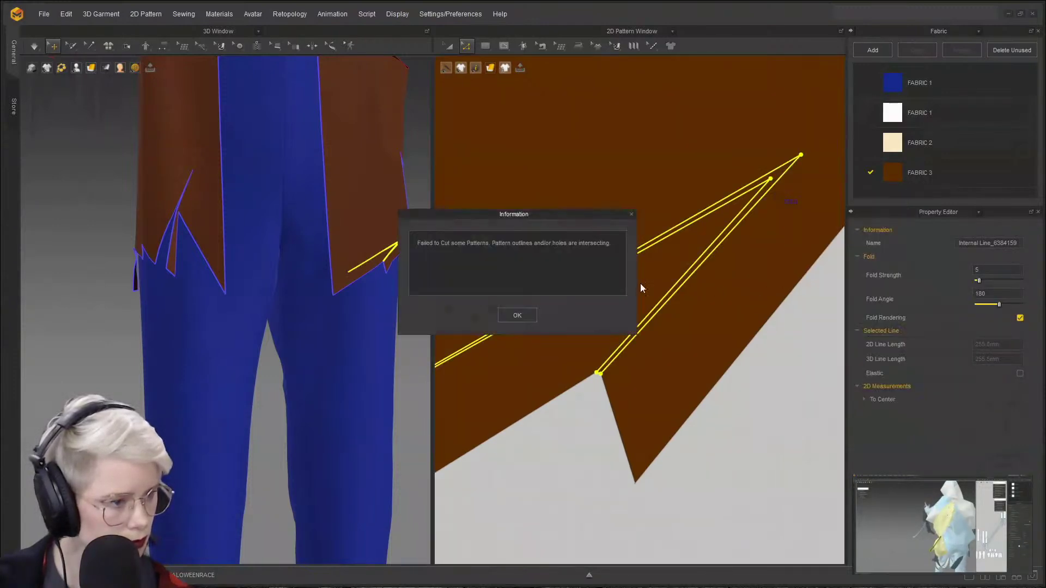
pyautogui.click(517, 315)
# - Merge the V-shaped line's overlapping points near the panel's front tip and try the cut again
pyautogui.scroll(5, 665, 348)
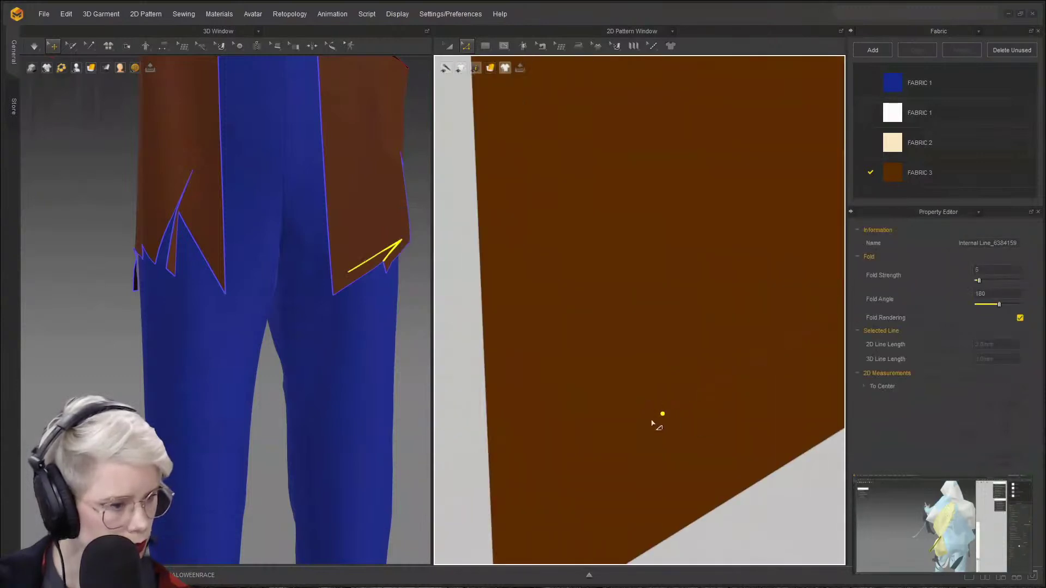
pyautogui.rightClick(663, 415)
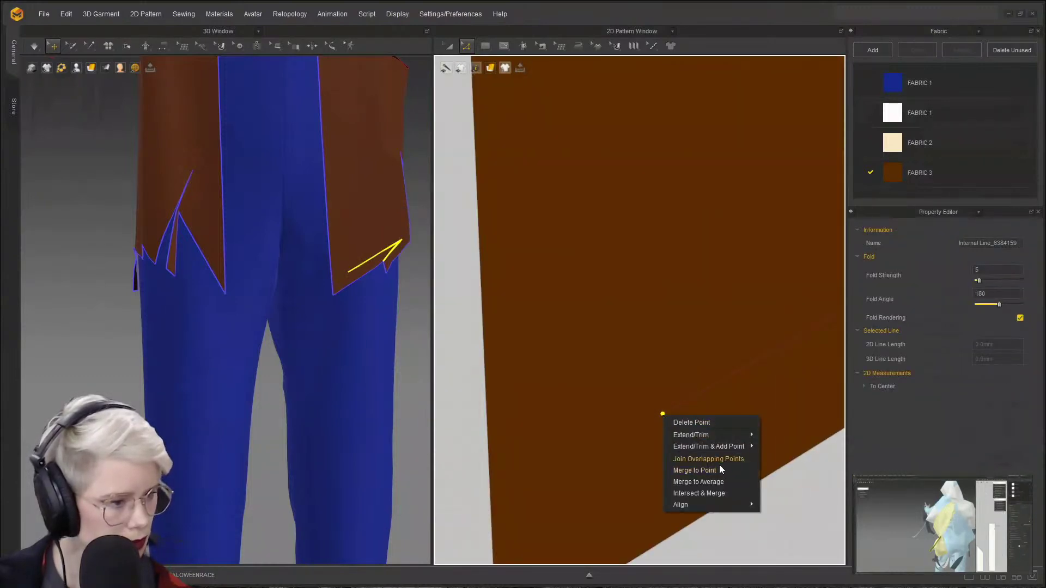
pyautogui.click(716, 470)
pyautogui.moveTo(697, 423); pyautogui.dragTo(742, 279, button='middle')
pyautogui.doubleClick(735, 264)
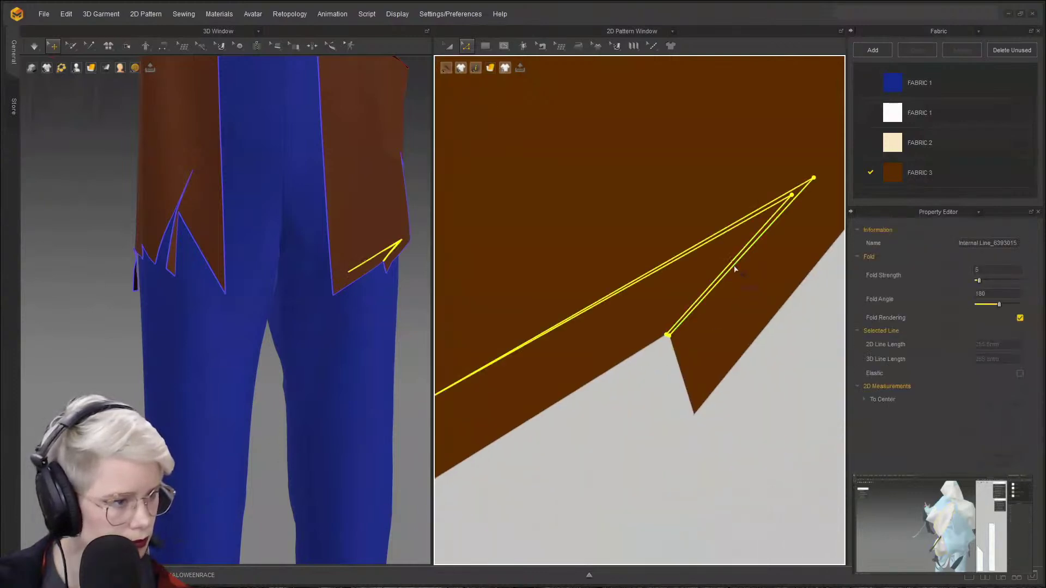
pyautogui.rightClick(734, 265)
pyautogui.click(790, 346)
pyautogui.click(530, 316)
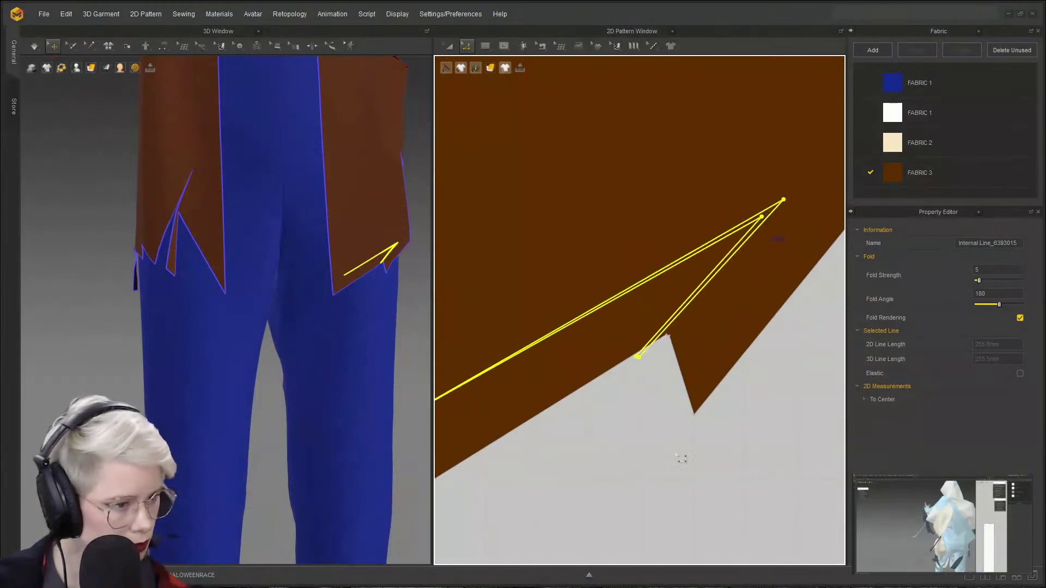
# - Move the inner V-line's corner point towards the hem notch to widen the gap, and cut the panel along the lines
pyautogui.press('Delete')
pyautogui.click(792, 196)
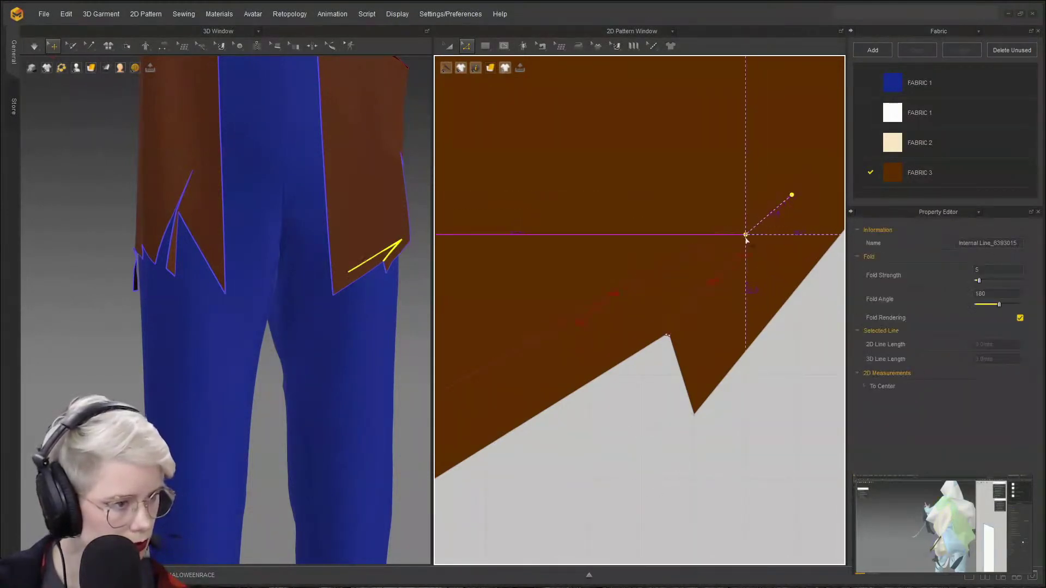
pyautogui.doubleClick(744, 235)
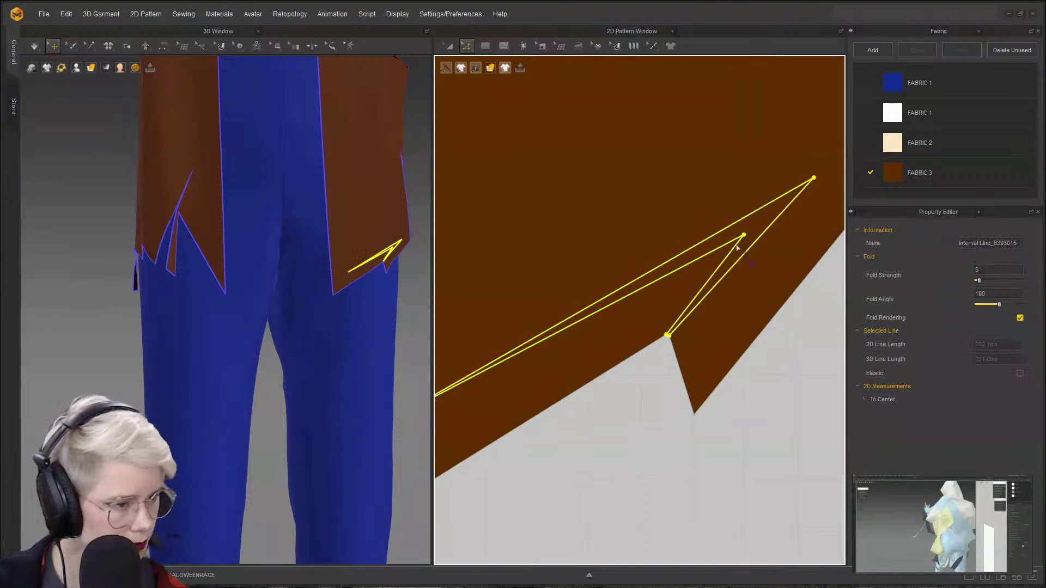
pyautogui.rightClick(732, 244)
pyautogui.click(781, 320)
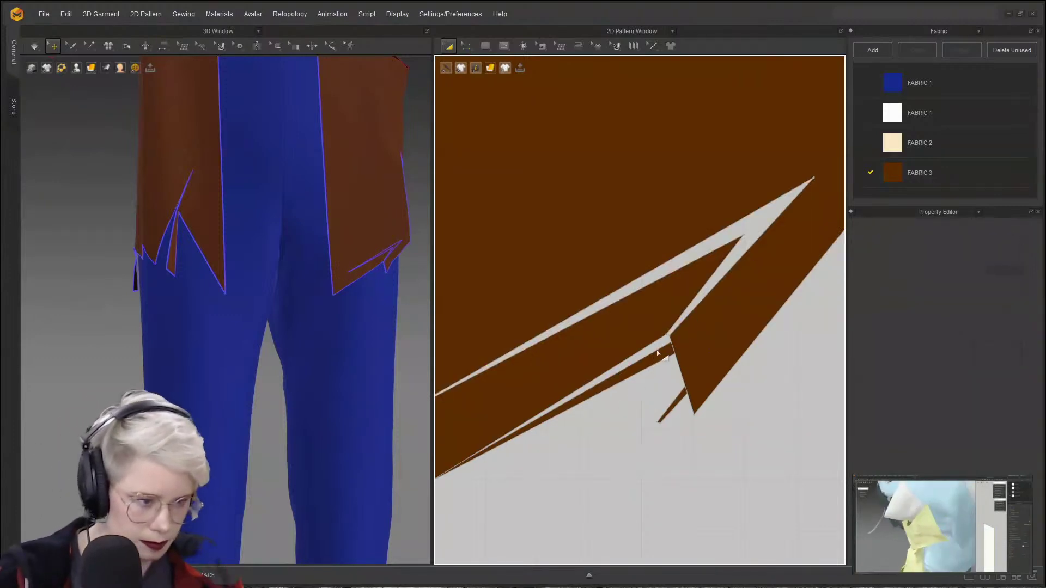
# - Delete the thin leftover sliver pieces beside the left front panel's hem notch
pyautogui.scroll(-3, 676, 354)
pyautogui.scroll(2, 604, 390)
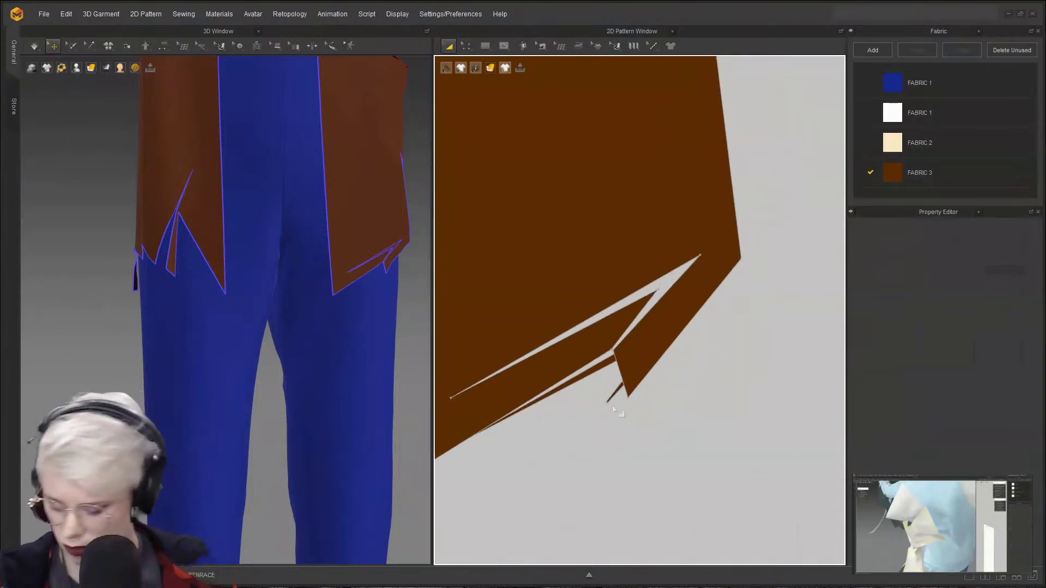
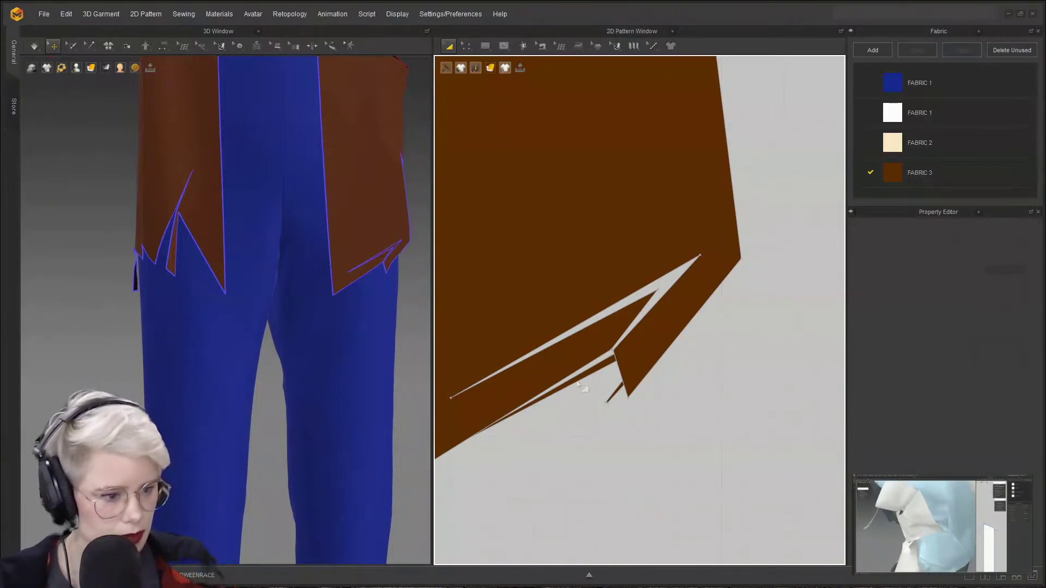
pyautogui.rightClick(709, 367)
pyautogui.click(787, 396)
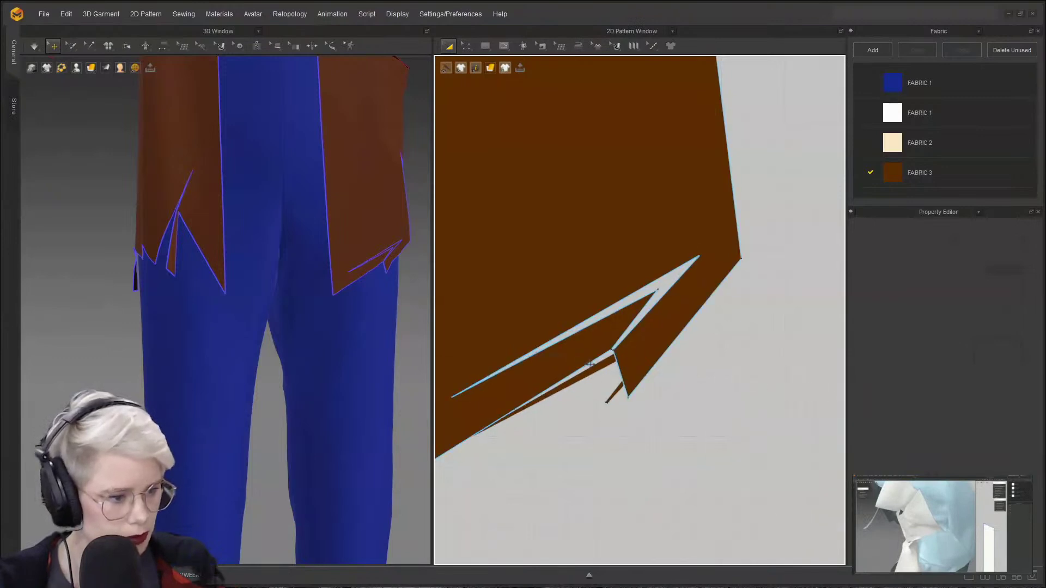
pyautogui.click(590, 368)
pyautogui.press('Delete')
# - Simulate the garment and pull the cut flap at the left front hem downward so it hangs open
pyautogui.scroll(-4, 383, 412)
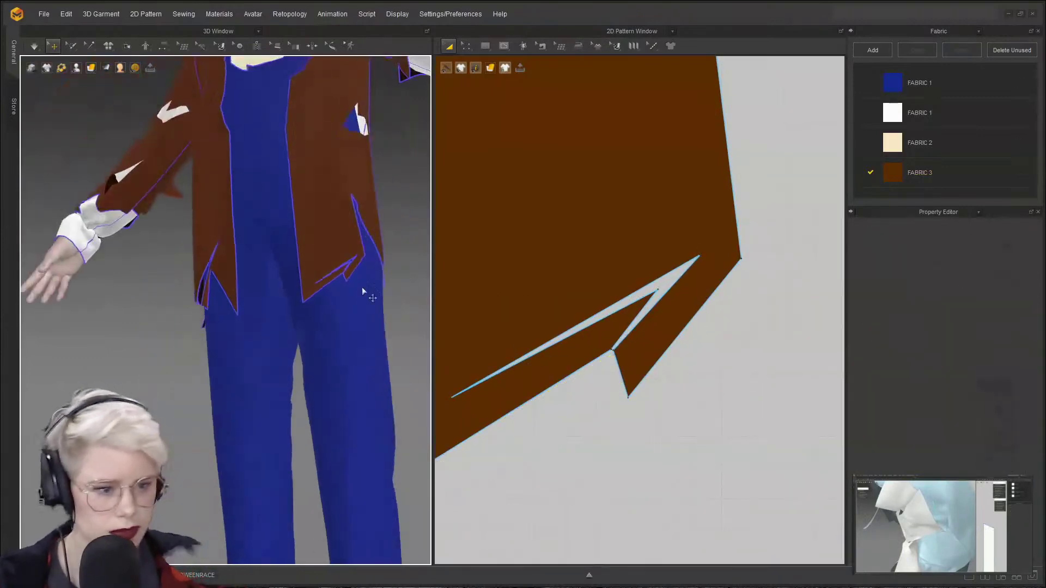
pyautogui.scroll(3, 362, 286)
pyautogui.moveTo(362, 287); pyautogui.dragTo(327, 405, button='right')
pyautogui.scroll(3, 327, 404)
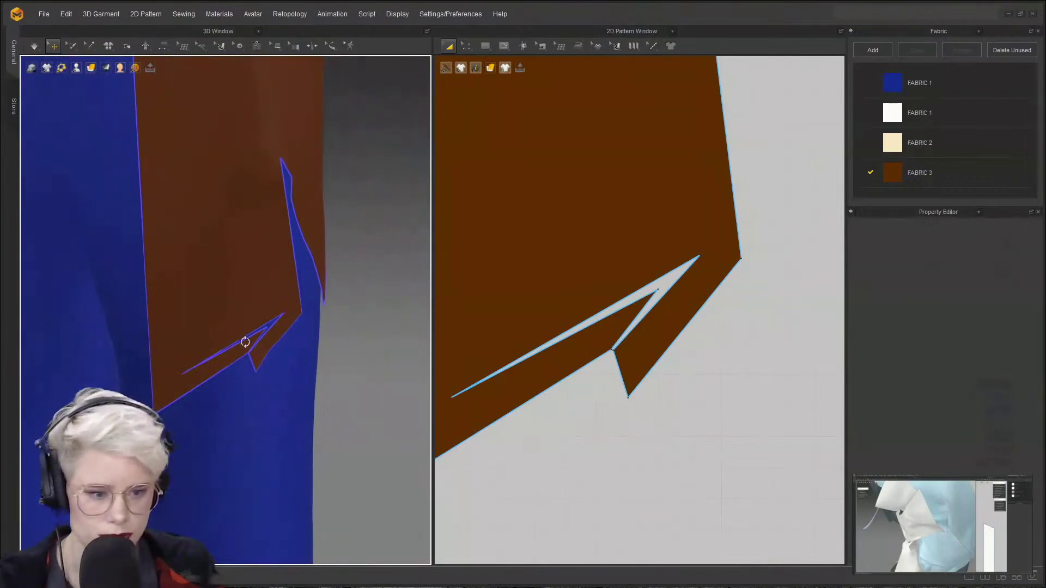
pyautogui.press('space')
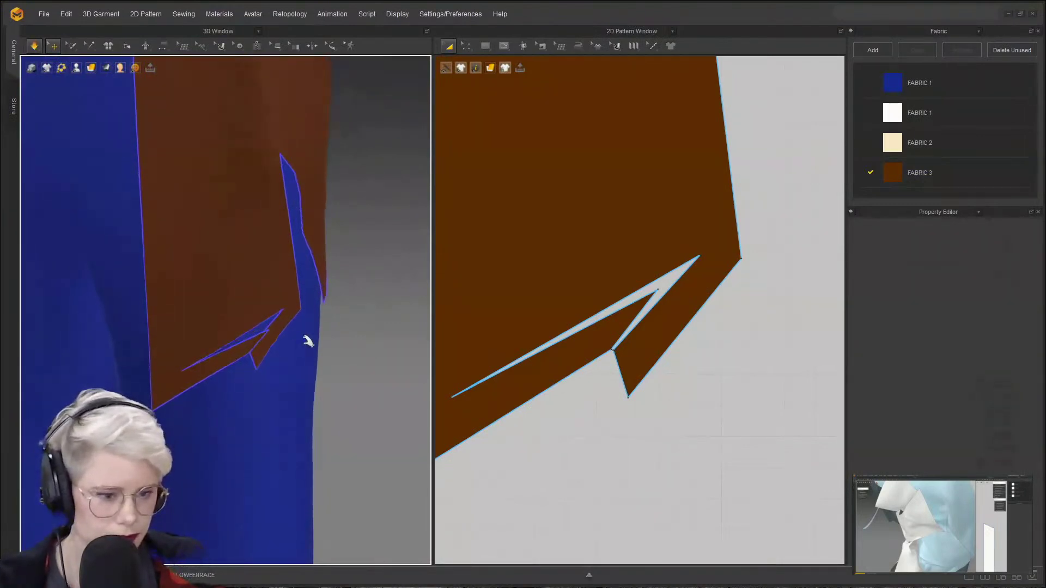
pyautogui.moveTo(243, 352); pyautogui.dragTo(281, 459)
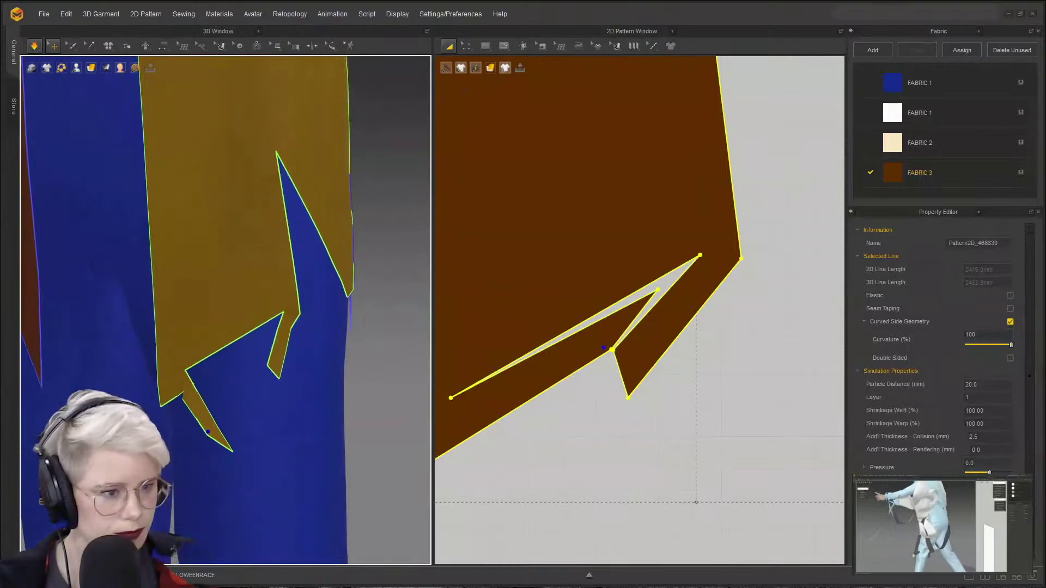
pyautogui.press('space')
# - Add a point on the upper edge of the hem slit and move it up into the panel to enlarge the opening
pyautogui.click(506, 49)
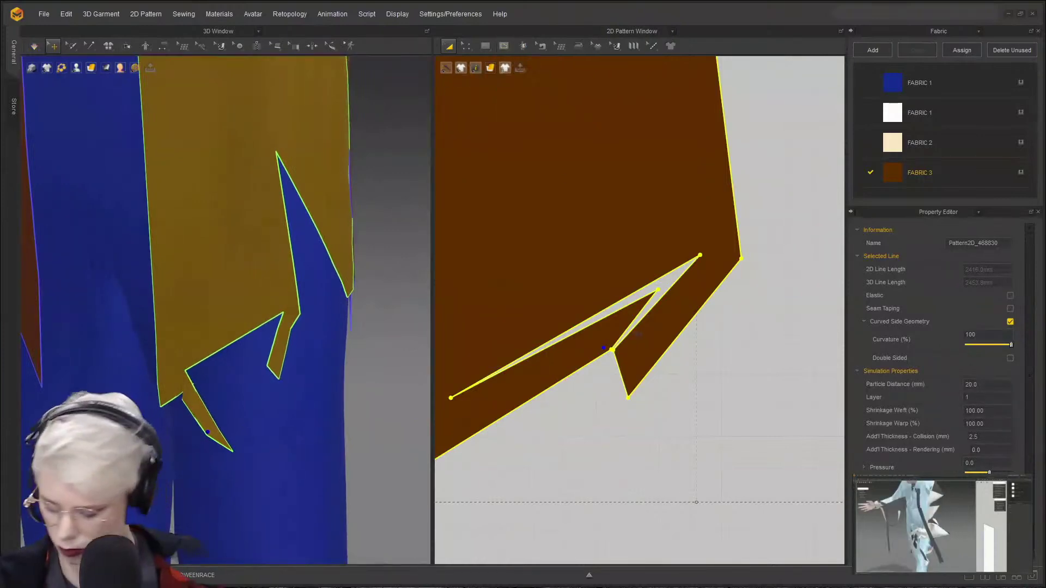
pyautogui.press('z')
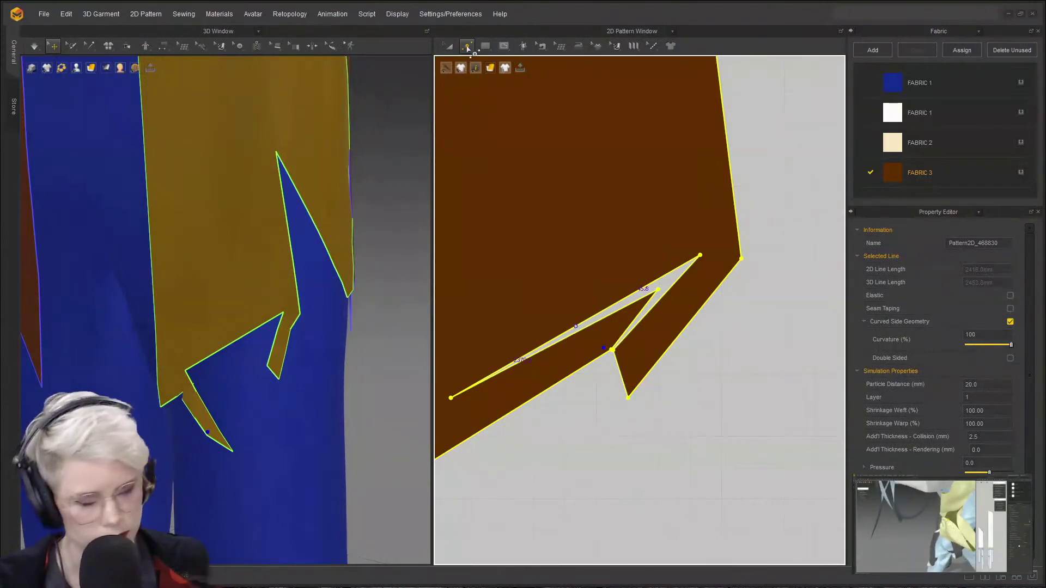
pyautogui.press('z')
pyautogui.click(576, 327)
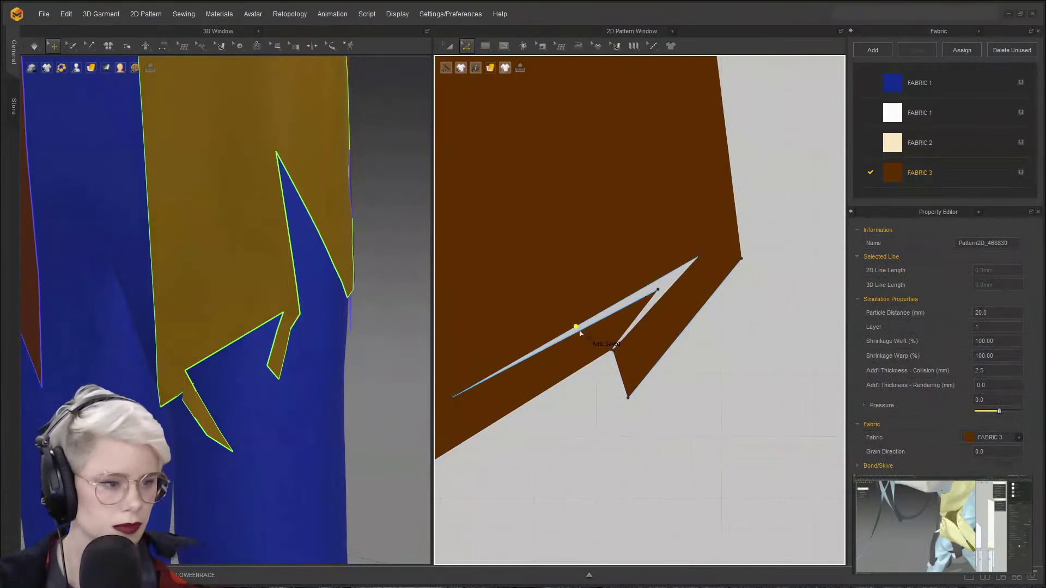
pyautogui.click(574, 326)
pyautogui.moveTo(577, 327); pyautogui.dragTo(555, 236)
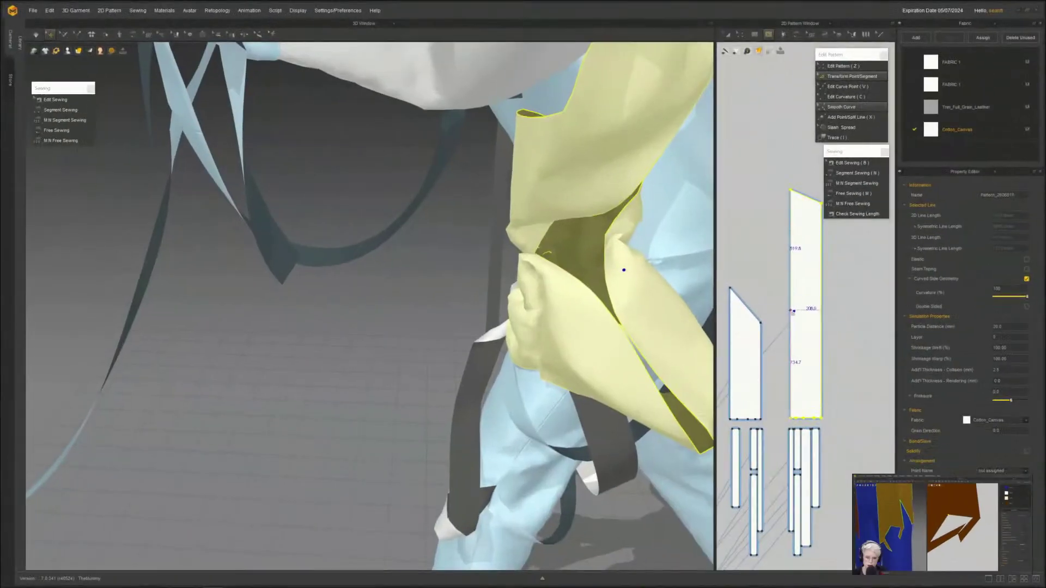
# - In the mummy project, draw two horizontal internal lines across the lower half of the long strip and cut it along both
pyautogui.click(822, 310)
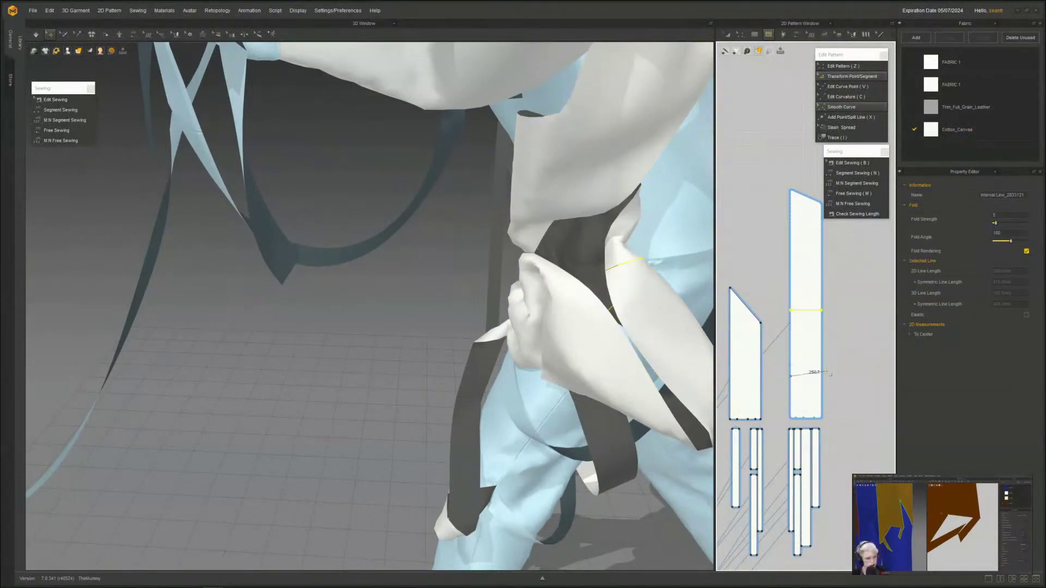
pyautogui.click(823, 376)
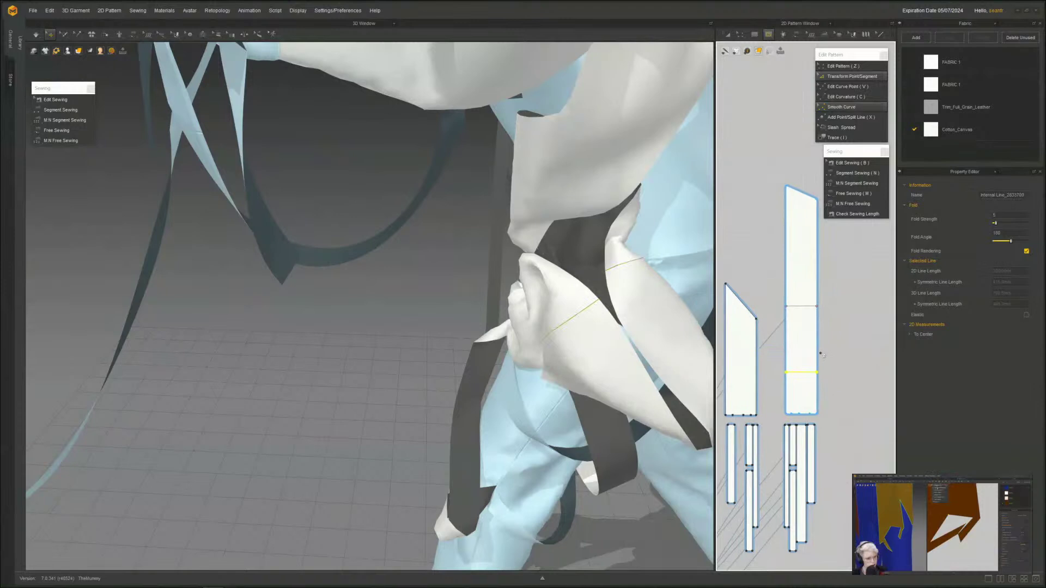
pyautogui.scroll(3, 814, 354)
pyautogui.rightClick(789, 256)
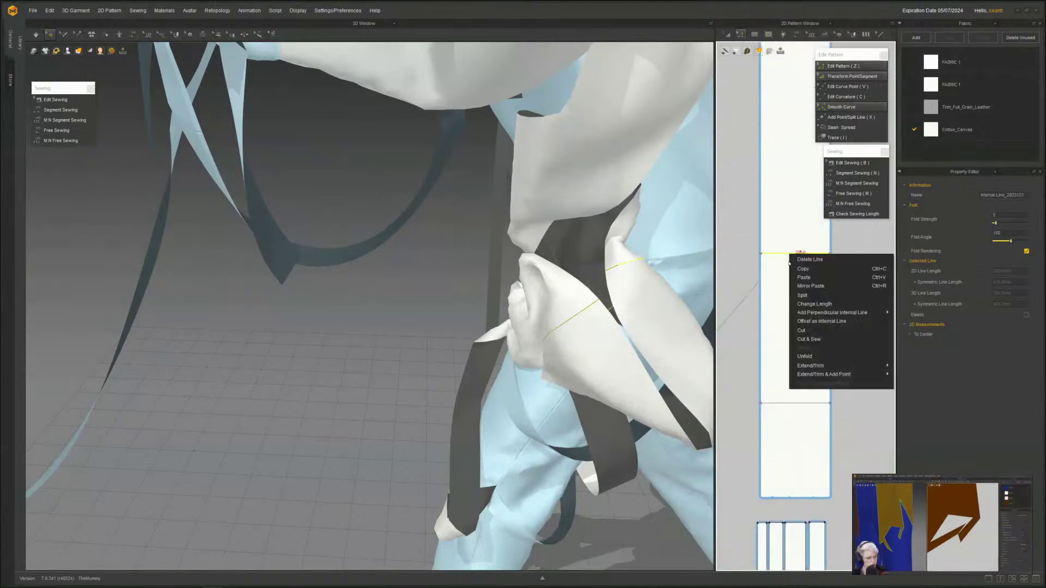
pyautogui.click(801, 330)
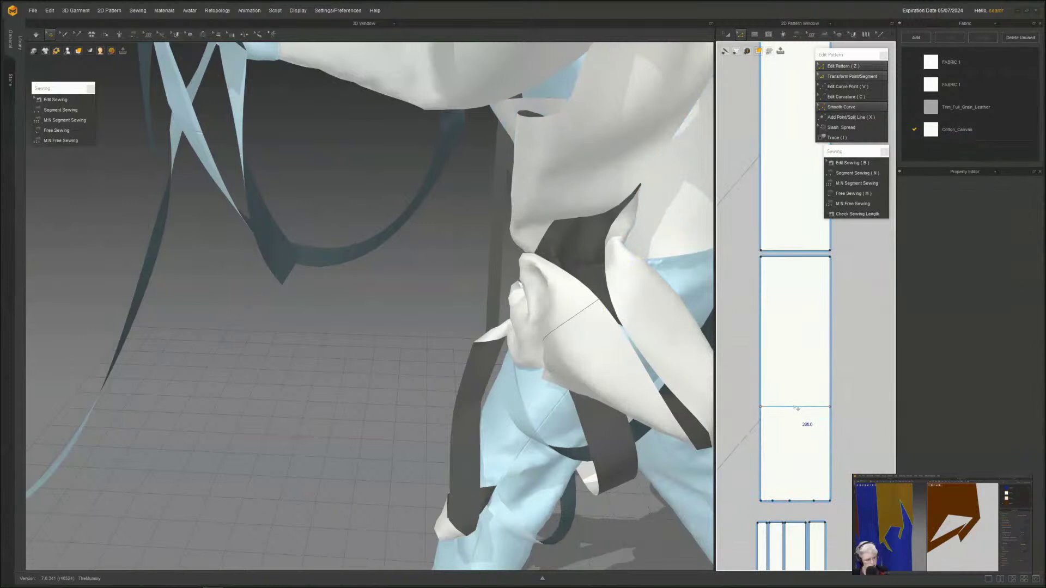
pyautogui.click(820, 406)
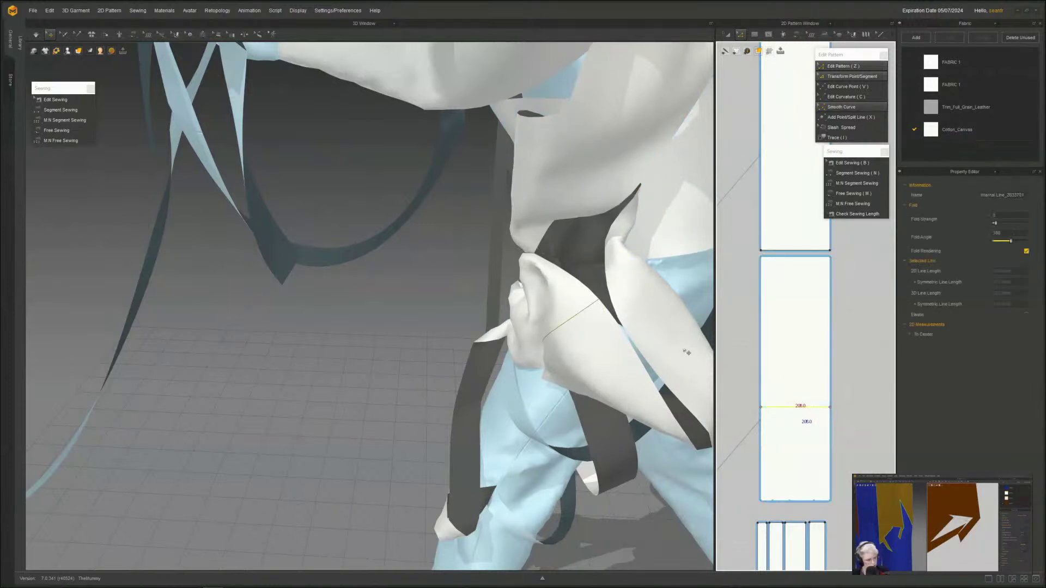
pyautogui.rightClick(792, 411)
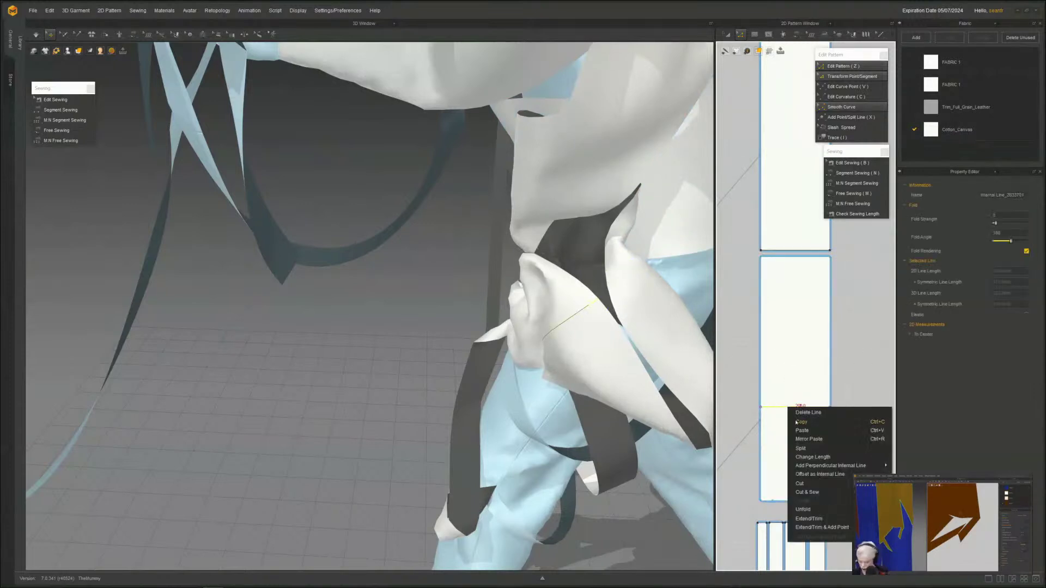
pyautogui.click(800, 483)
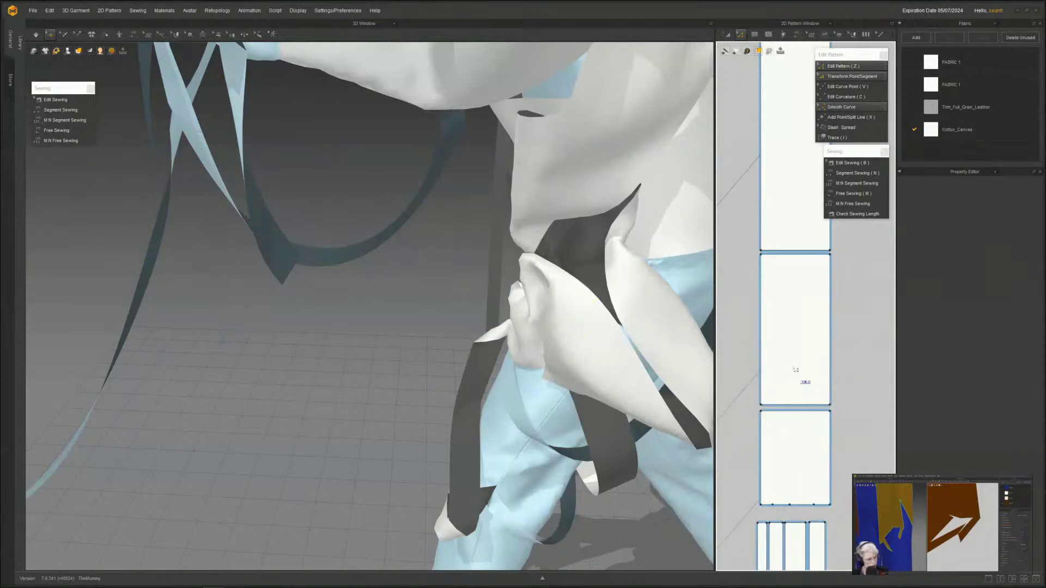
# - Delete the middle piece of the cut strip, leaving a gap between its upper and lower sections
pyautogui.moveTo(799, 370); pyautogui.dragTo(795, 346, button='middle')
pyautogui.press('a')
pyautogui.click(795, 346)
pyautogui.press('Delete')
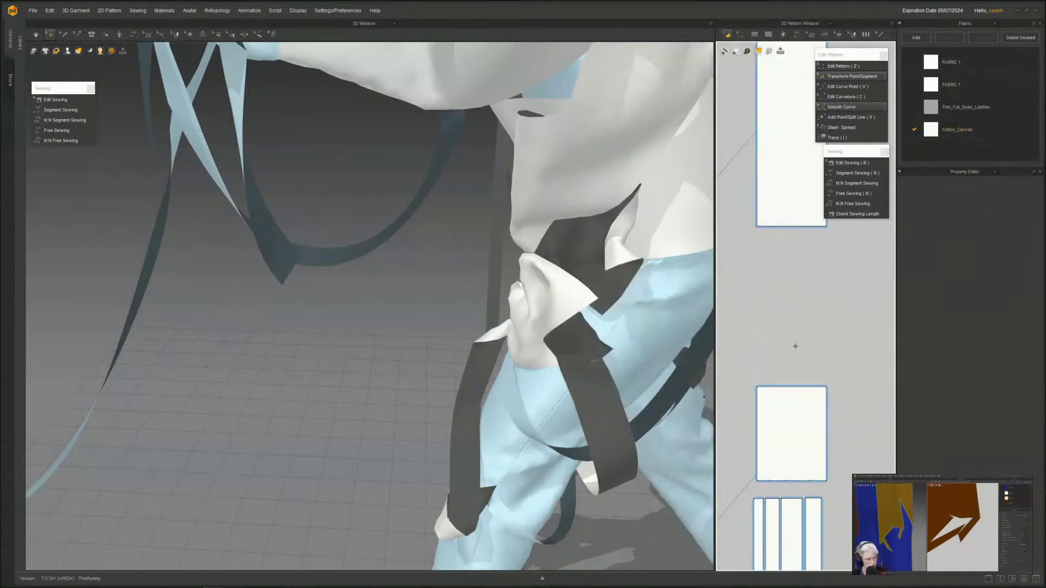
# - Sew the top edge of the separated lower piece to the bottom edge of the long strip above the gap
pyautogui.scroll(-4, 610, 339)
pyautogui.moveTo(797, 333); pyautogui.dragTo(766, 337, button='middle')
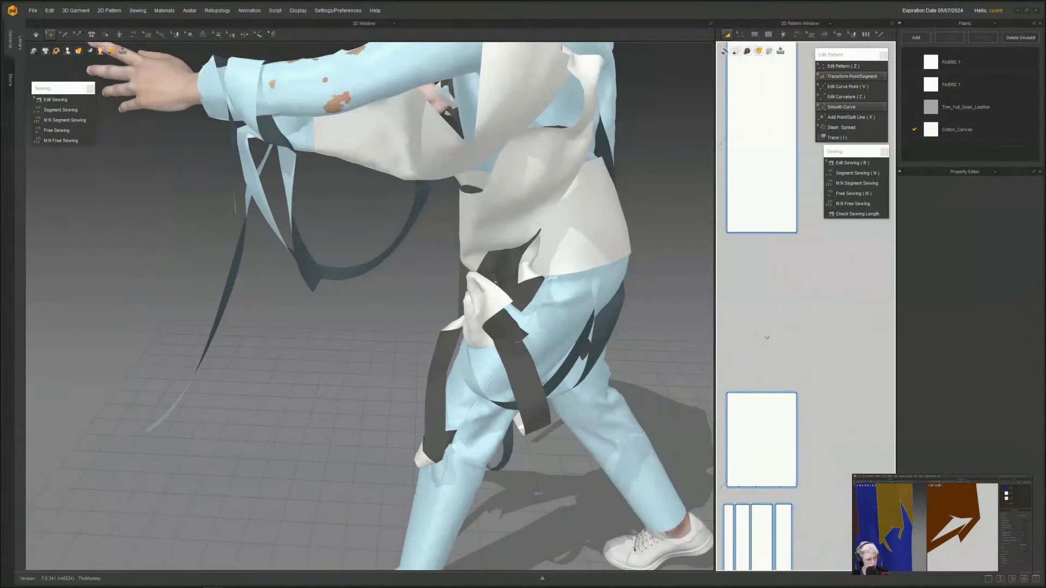
pyautogui.press('n')
pyautogui.click(735, 394)
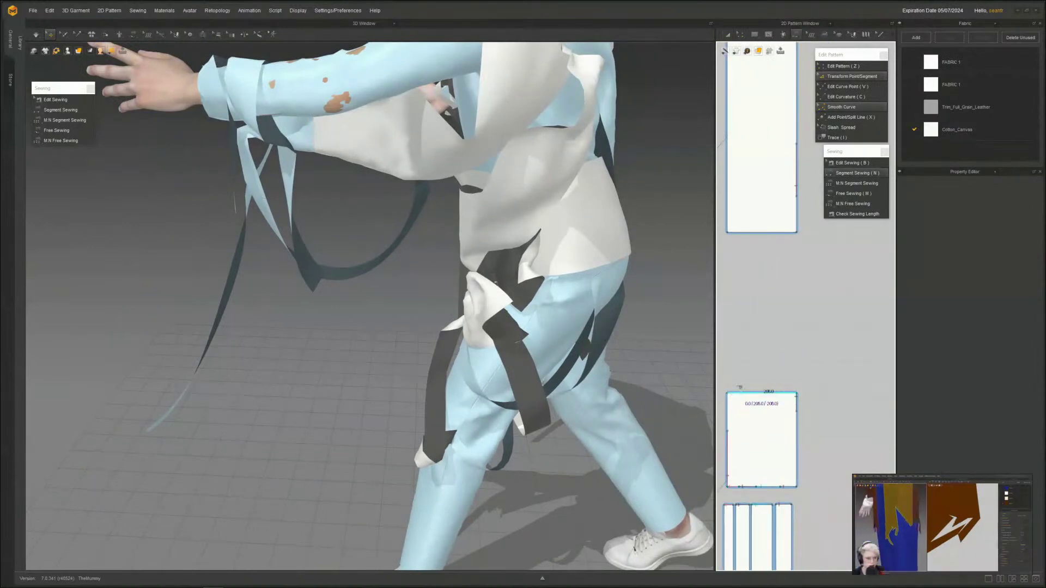
pyautogui.click(763, 233)
pyautogui.scroll(-3, 390, 328)
pyautogui.scroll(-3, 390, 329)
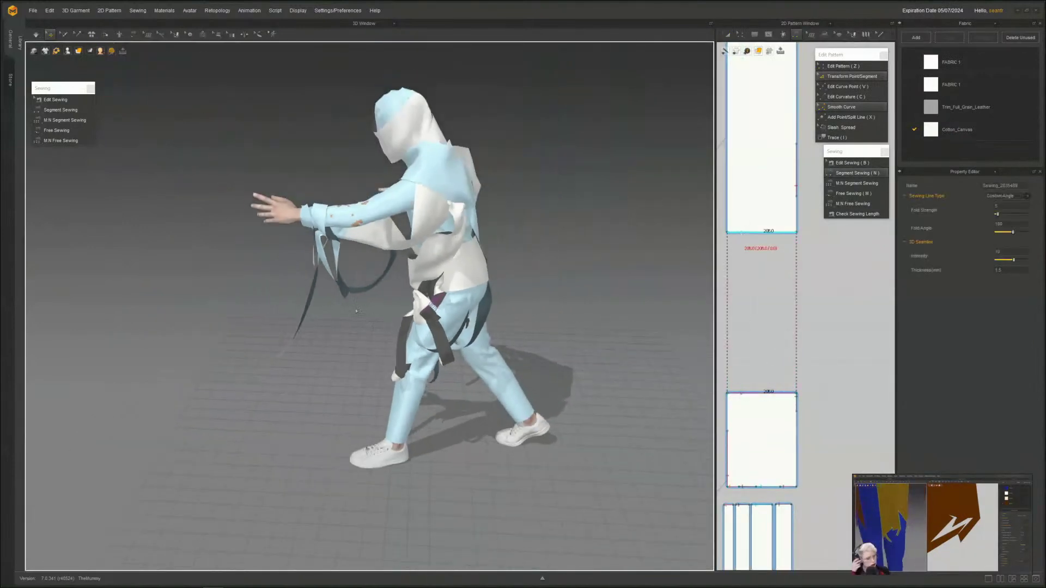
# - Simulate the mummy costume so the sewn strip pulls together, and check the drape around the waist and hips
pyautogui.moveTo(390, 328); pyautogui.dragTo(497, 304, button='right')
pyautogui.scroll(4, 512, 327)
pyautogui.moveTo(537, 360)
pyautogui.mouseDown(button='right')
pyautogui.moveTo(558, 383)
pyautogui.moveTo(536, 356)
pyautogui.mouseUp(button='right')
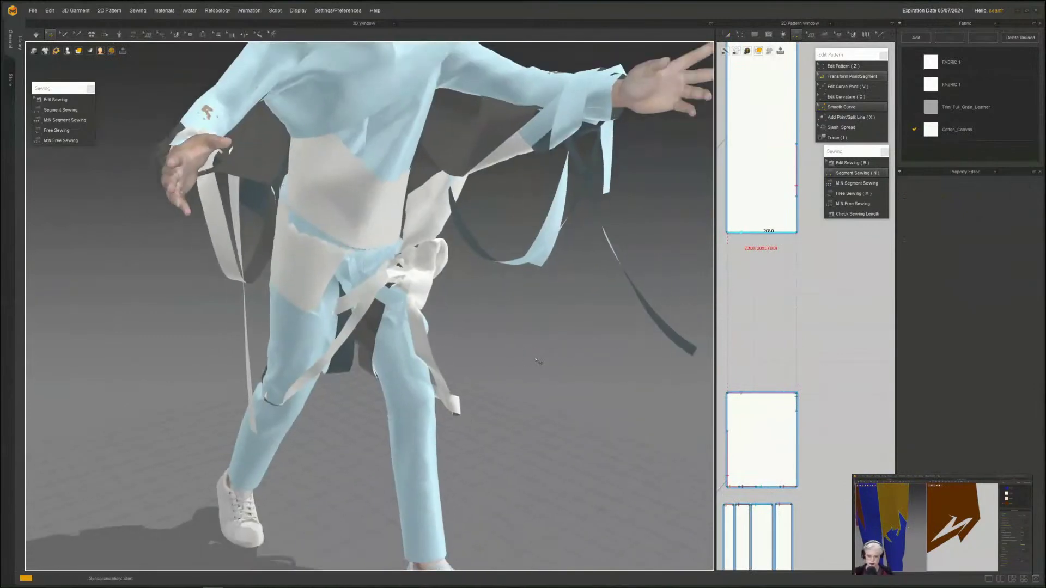
pyautogui.press('space')
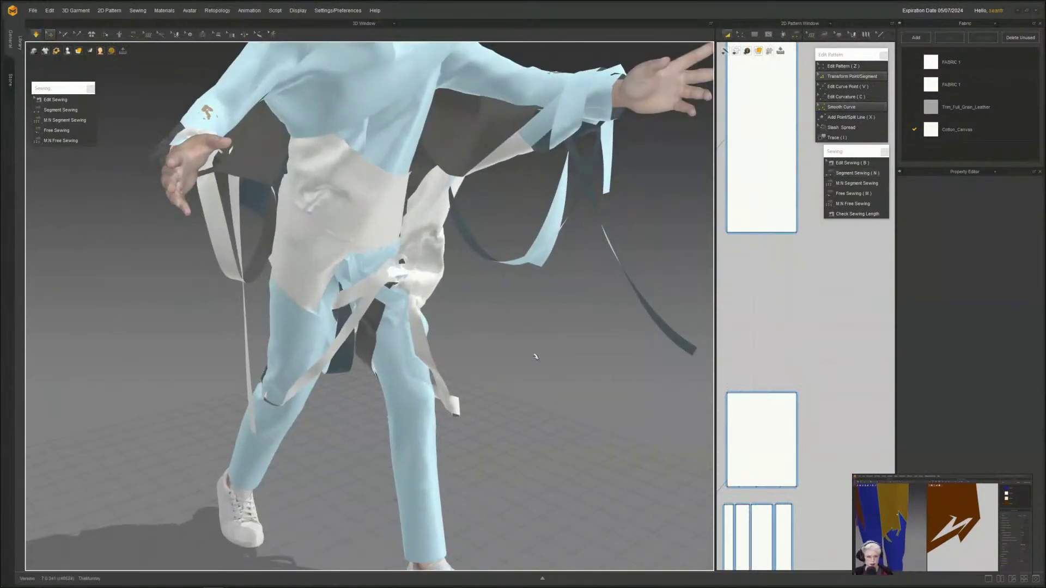
pyautogui.press('space')
pyautogui.moveTo(551, 363); pyautogui.dragTo(421, 351, button='right')
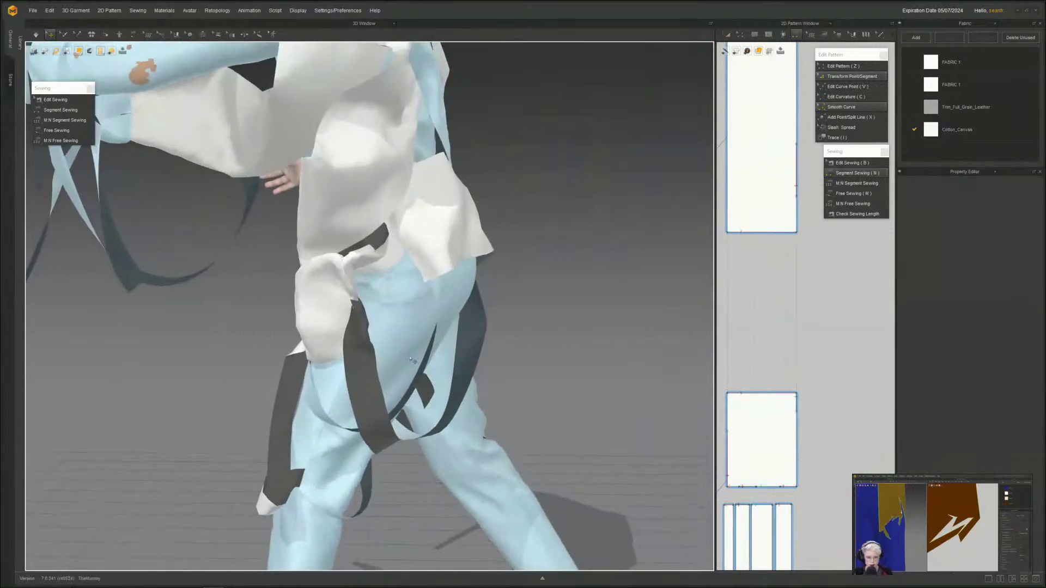
pyautogui.press('space')
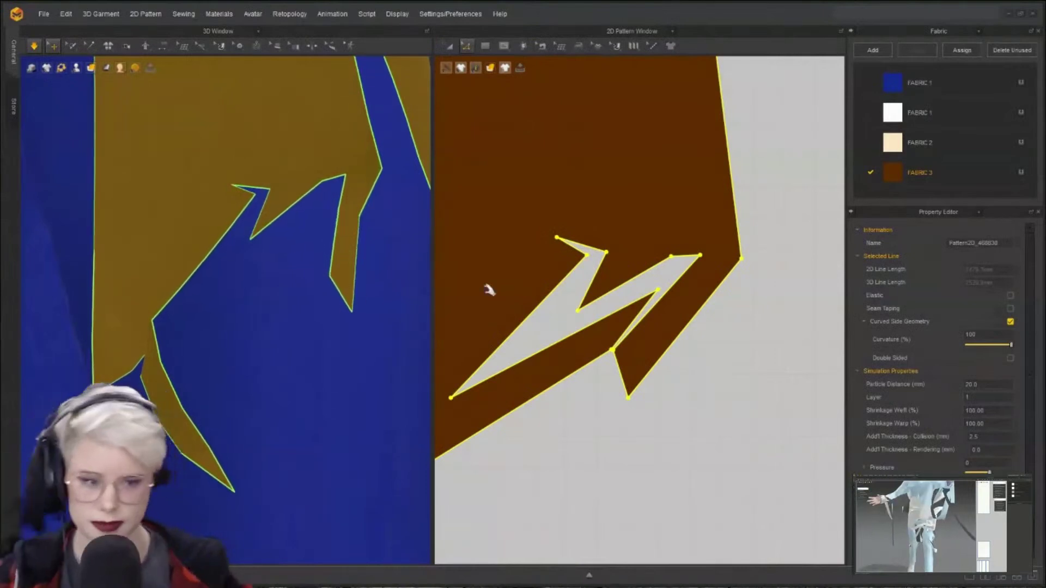
# - In the scarecrow project, stop the simulation and examine the shredded hem, the full jacket and its pattern pieces
pyautogui.scroll(-1, 163, 310)
pyautogui.moveTo(231, 315); pyautogui.dragTo(223, 316, button='right')
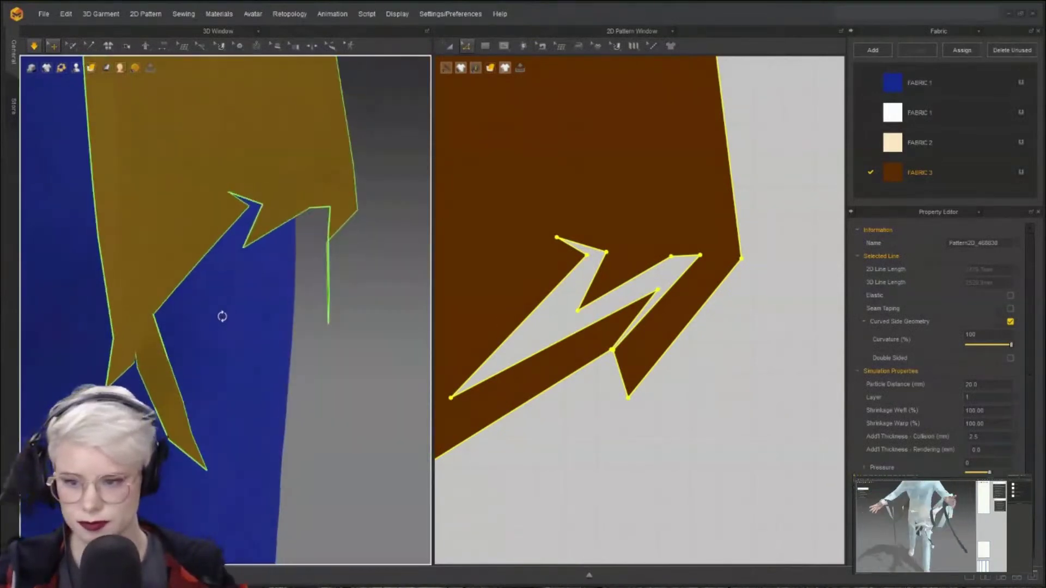
pyautogui.scroll(-4, 223, 323)
pyautogui.scroll(-2, 673, 263)
pyautogui.moveTo(700, 250); pyautogui.dragTo(808, 239, button='middle')
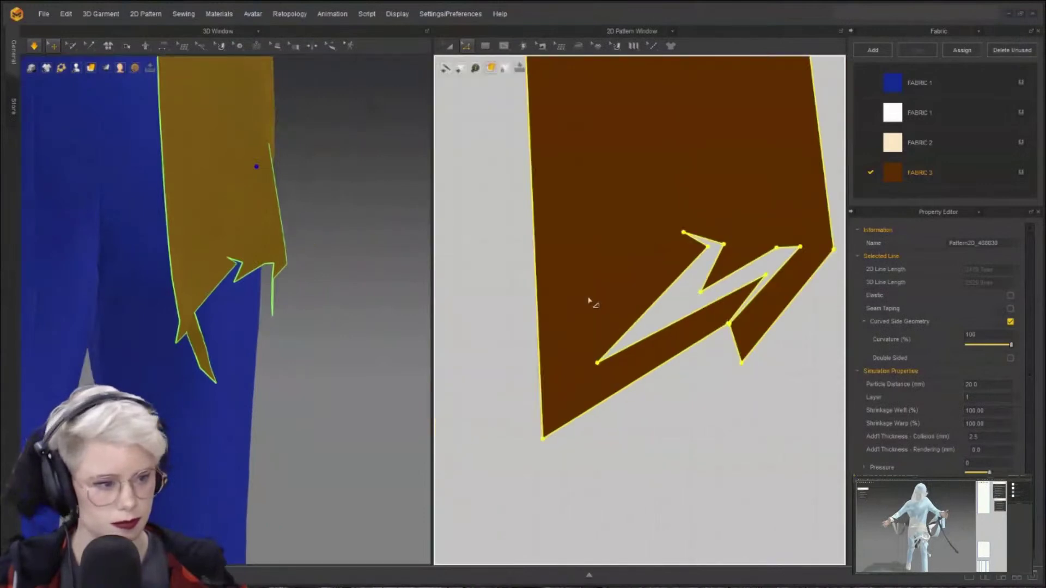
pyautogui.scroll(-7, 588, 303)
pyautogui.scroll(3, 578, 309)
pyautogui.moveTo(570, 311); pyautogui.dragTo(578, 353, button='middle')
pyautogui.press('space')
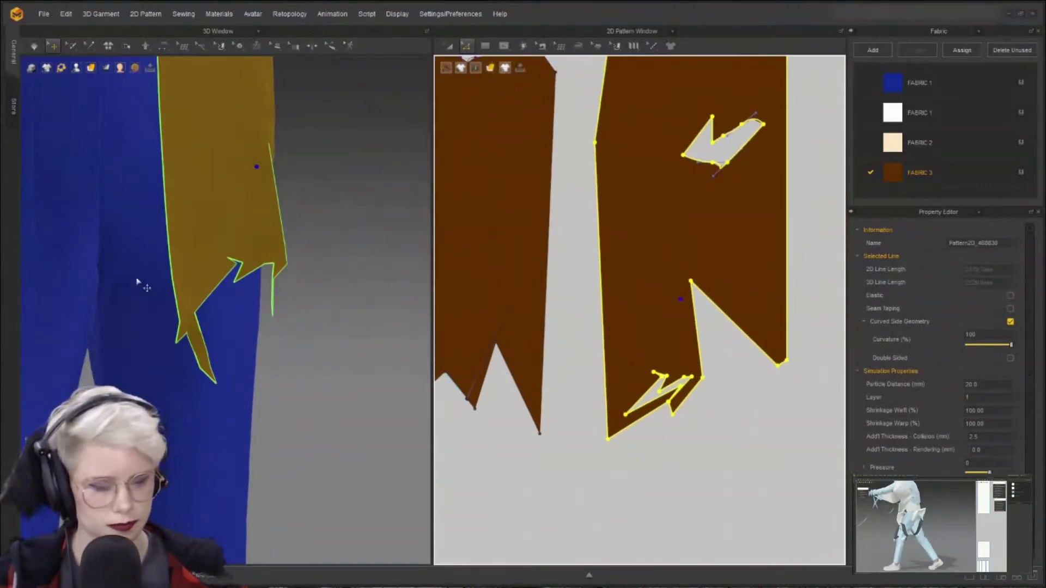
pyautogui.scroll(-6, 318, 294)
pyautogui.moveTo(137, 282); pyautogui.dragTo(240, 362, button='middle')
pyautogui.moveTo(240, 362); pyautogui.dragTo(143, 335, button='right')
pyautogui.moveTo(207, 281); pyautogui.dragTo(177, 339, button='middle')
pyautogui.scroll(2, 310, 381)
pyautogui.scroll(-6, 790, 288)
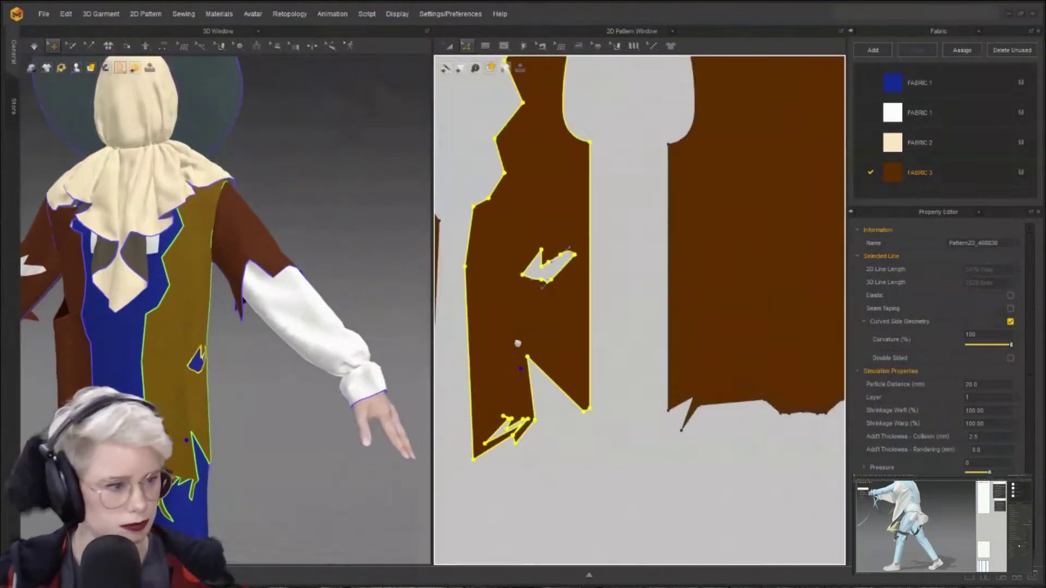
pyautogui.scroll(-2, 804, 271)
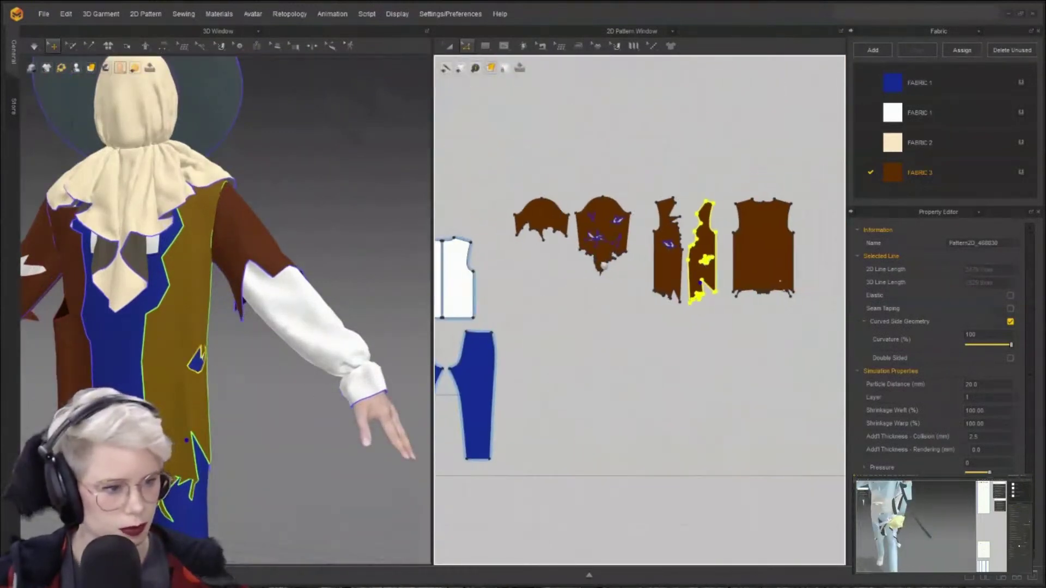
# - Draw a diagonal internal line across the outer tooth of the ragged brown sleeve piece, meeting its notch edge, and cut along it
pyautogui.scroll(6, 492, 217)
pyautogui.click(255, 268)
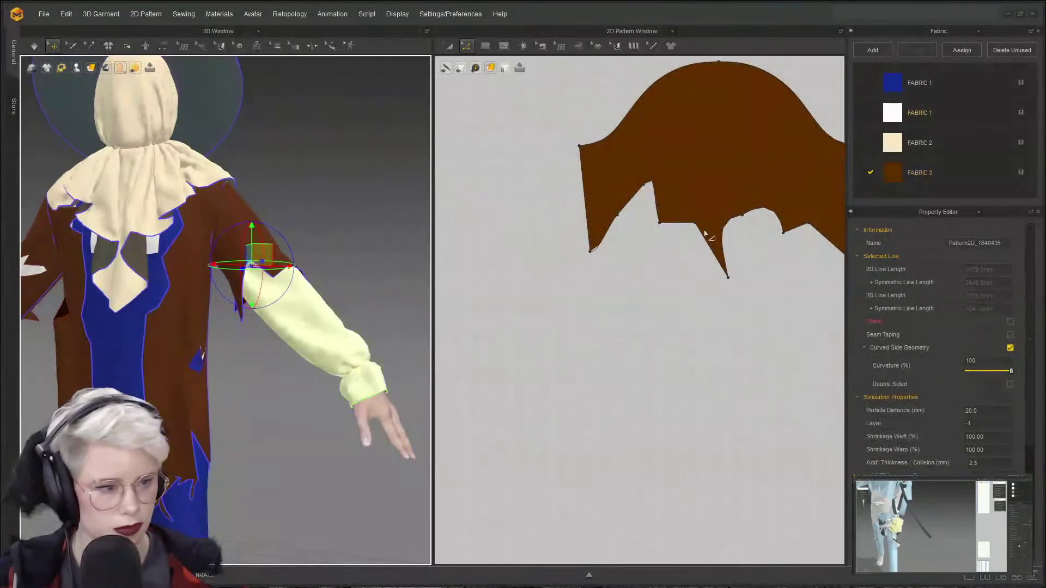
pyautogui.scroll(4, 584, 270)
pyautogui.scroll(-2, 606, 256)
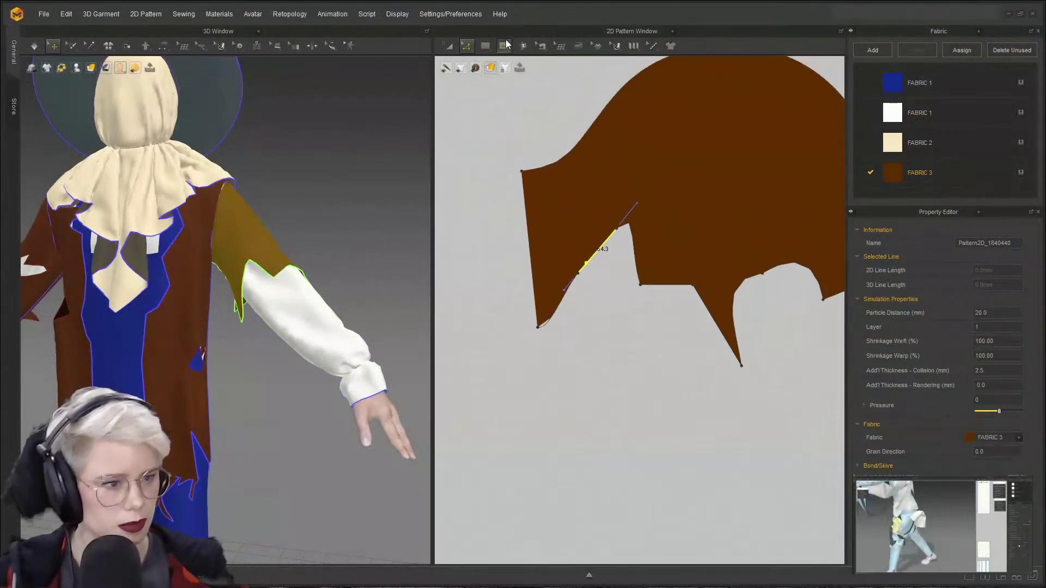
pyautogui.click(504, 45)
pyautogui.scroll(5, 574, 243)
pyautogui.scroll(-3, 735, 326)
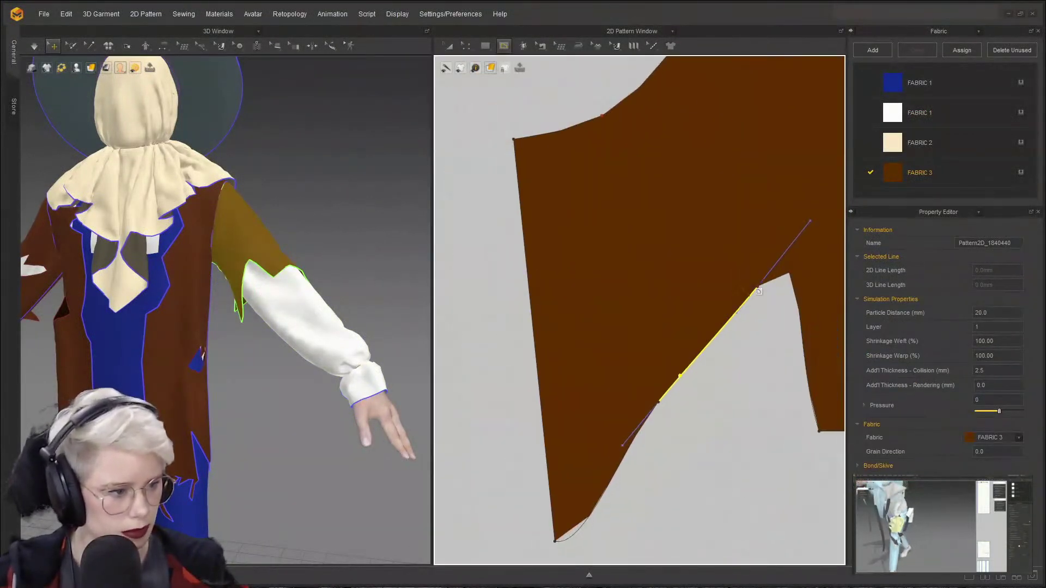
pyautogui.click(602, 418)
pyautogui.click(757, 286)
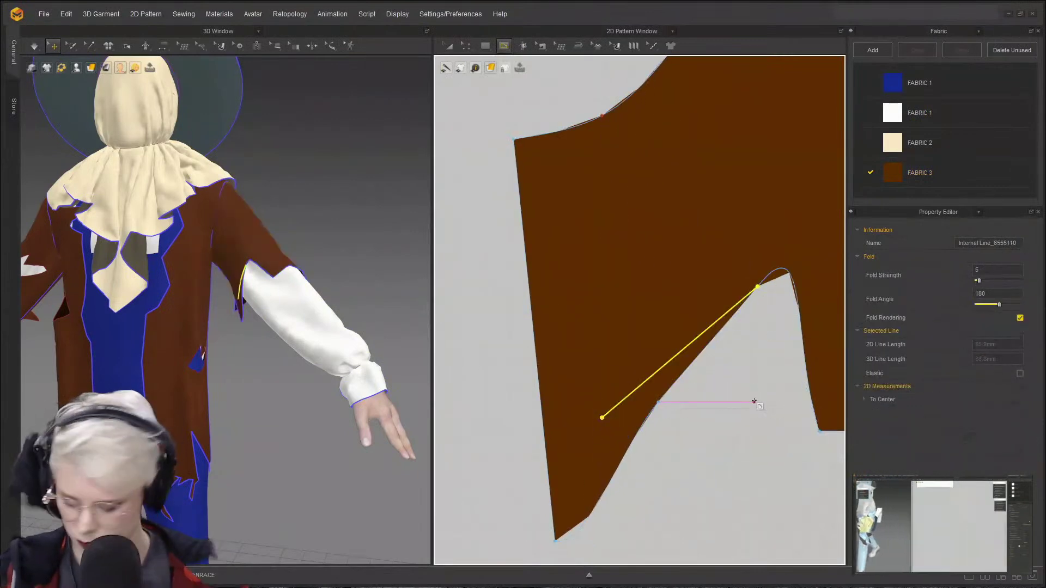
pyautogui.press('z')
pyautogui.rightClick(703, 342)
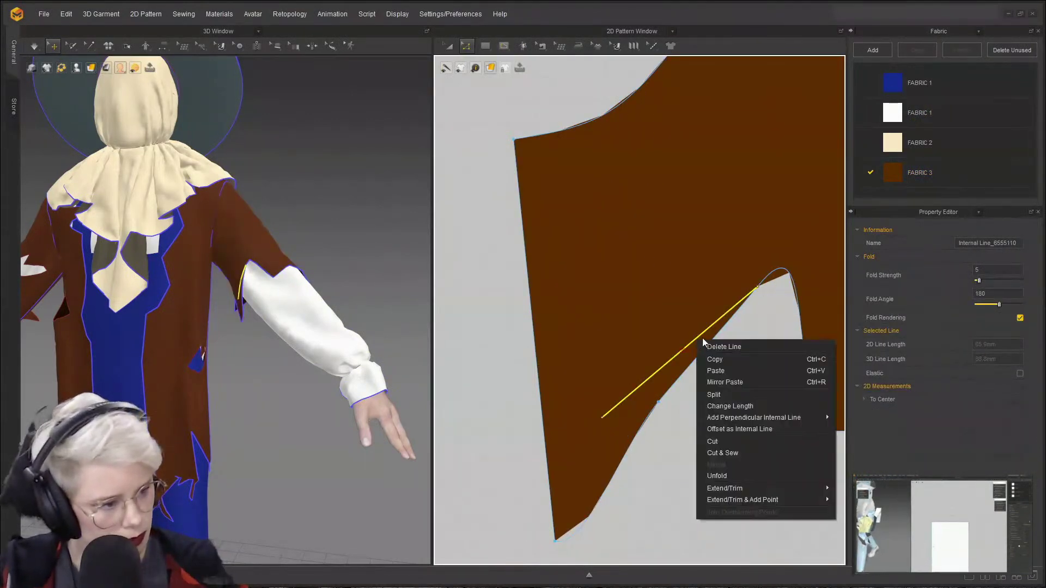
pyautogui.click(730, 442)
# - Draw a diagonal internal line from inside the sleeve piece to the edge of its long pointed tooth and cut along it
pyautogui.scroll(3, 812, 362)
pyautogui.click(509, 46)
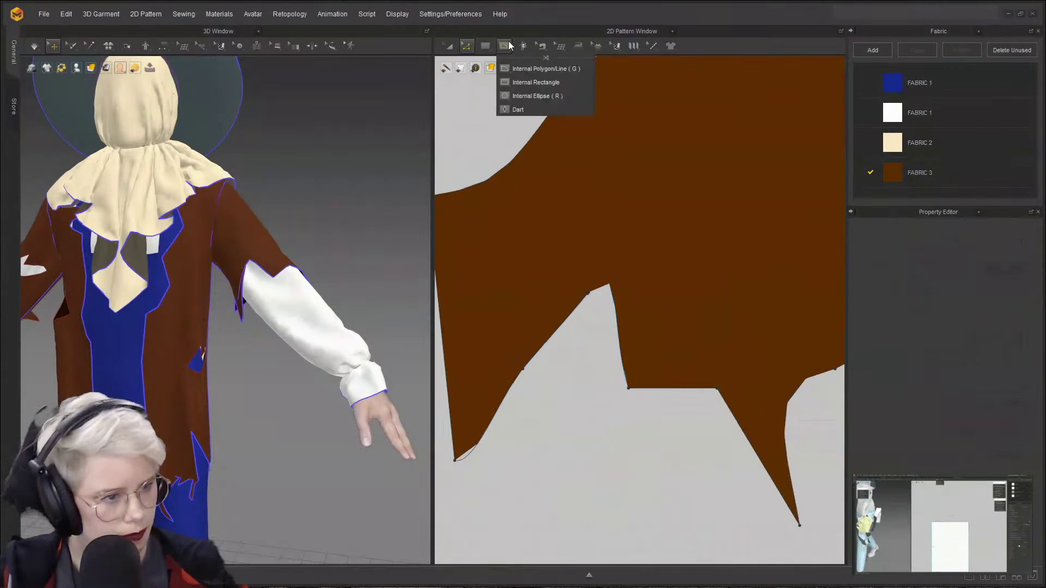
pyautogui.click(537, 69)
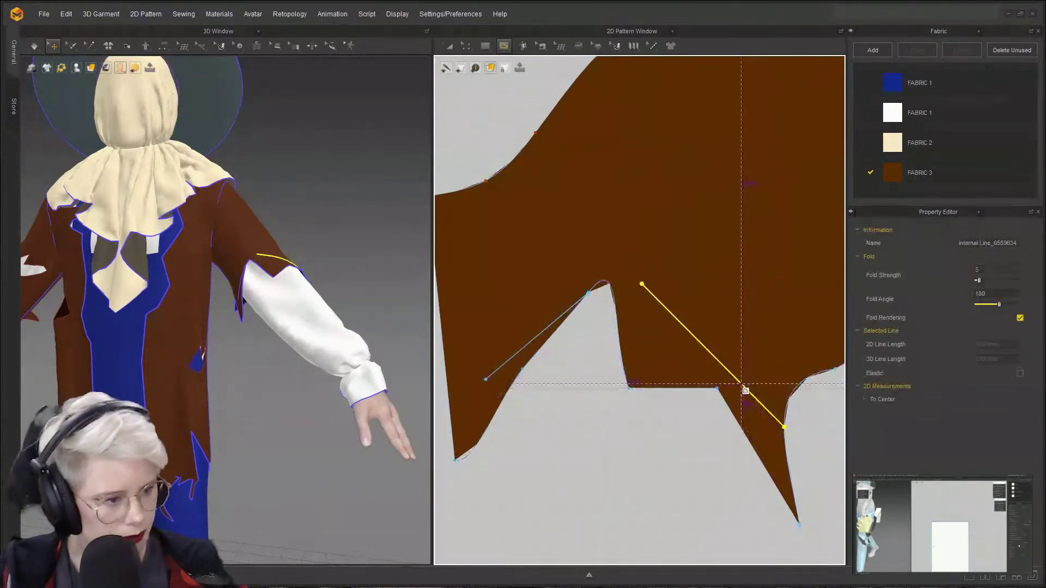
pyautogui.rightClick(686, 332)
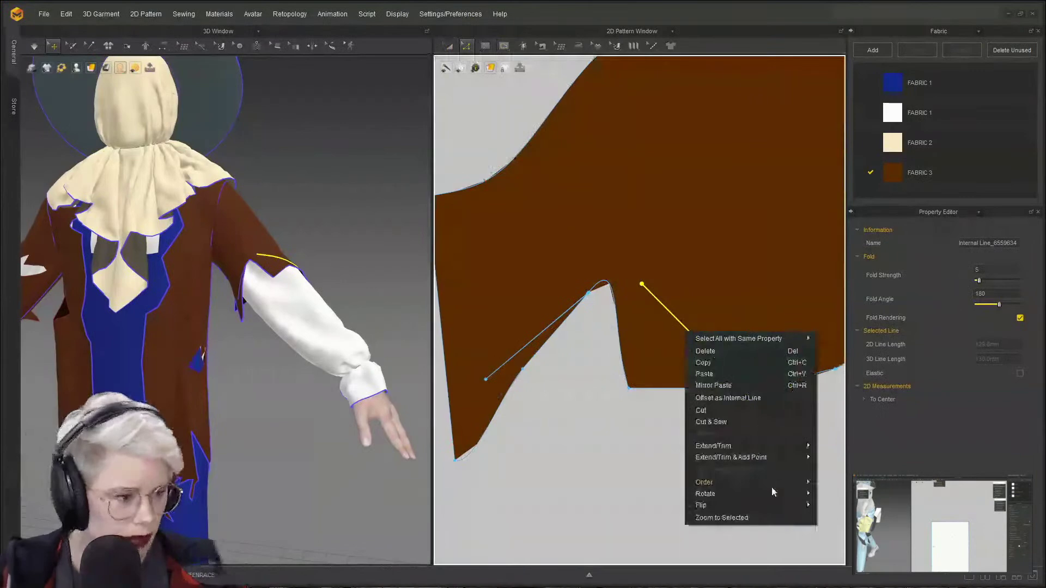
pyautogui.click(754, 409)
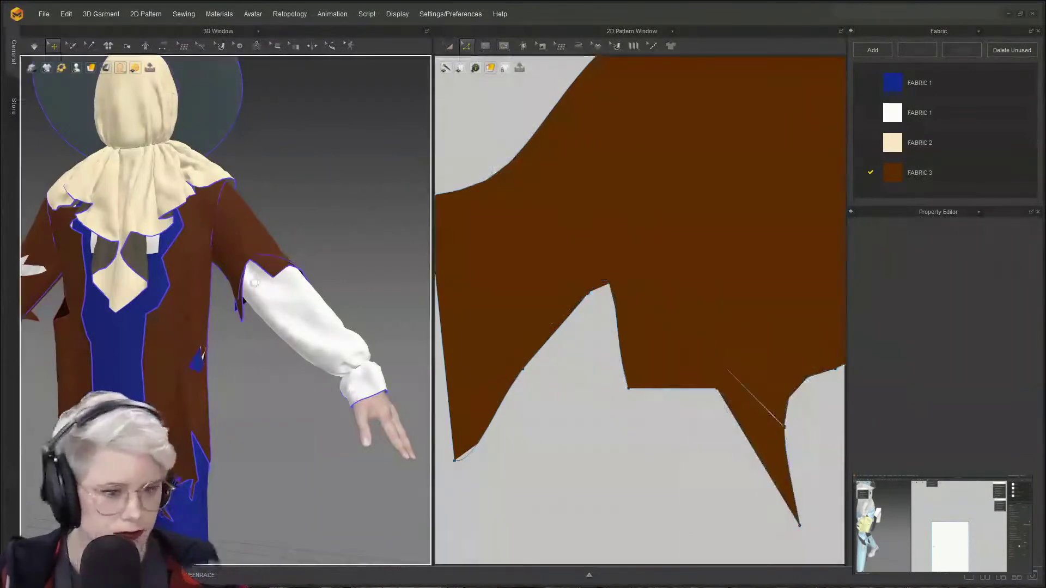
# - Simulate the garment with the two new sleeve cuts and inspect the torn sleeve edge from several angles
pyautogui.scroll(3, 272, 283)
pyautogui.moveTo(272, 283); pyautogui.dragTo(218, 311, button='right')
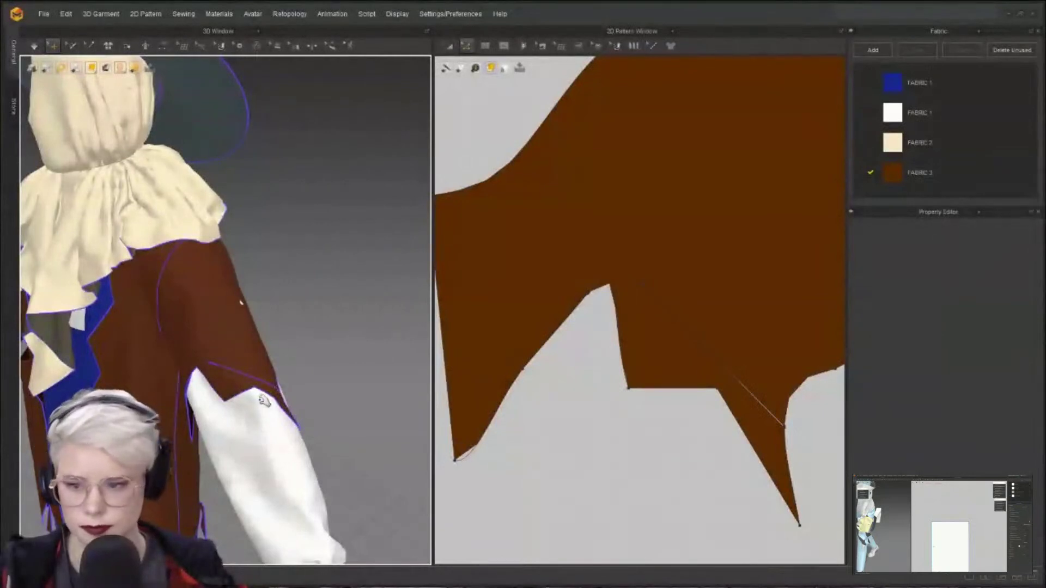
pyautogui.press('space')
pyautogui.scroll(-1, 240, 381)
pyautogui.moveTo(240, 381); pyautogui.dragTo(248, 378, button='right')
pyautogui.moveTo(172, 343); pyautogui.dragTo(271, 260, button='right')
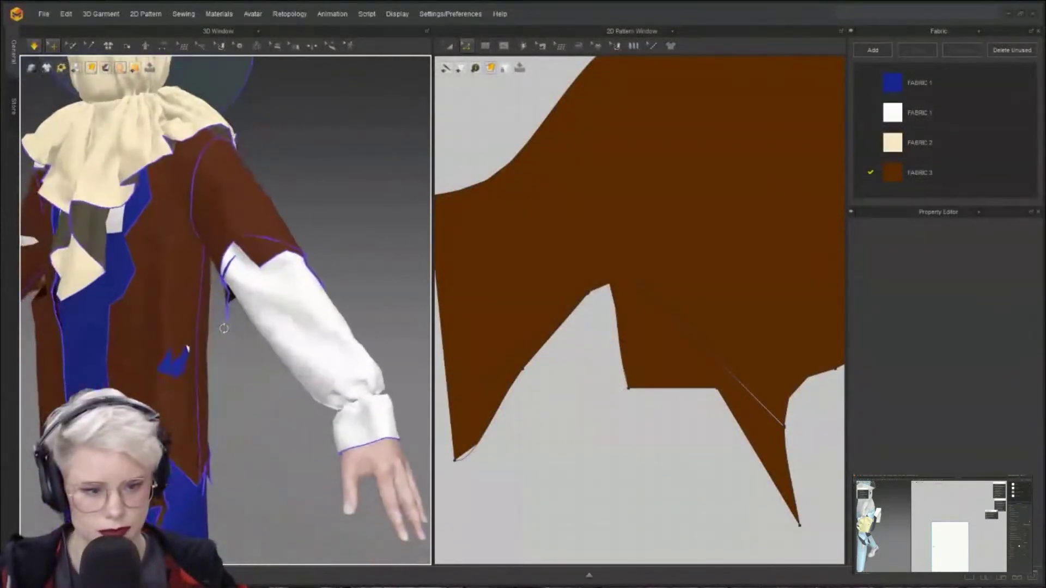
# - Pull the cut flap at the brown sleeve's torn edge downward so it hangs over the white shirt sleeve
pyautogui.click(270, 261)
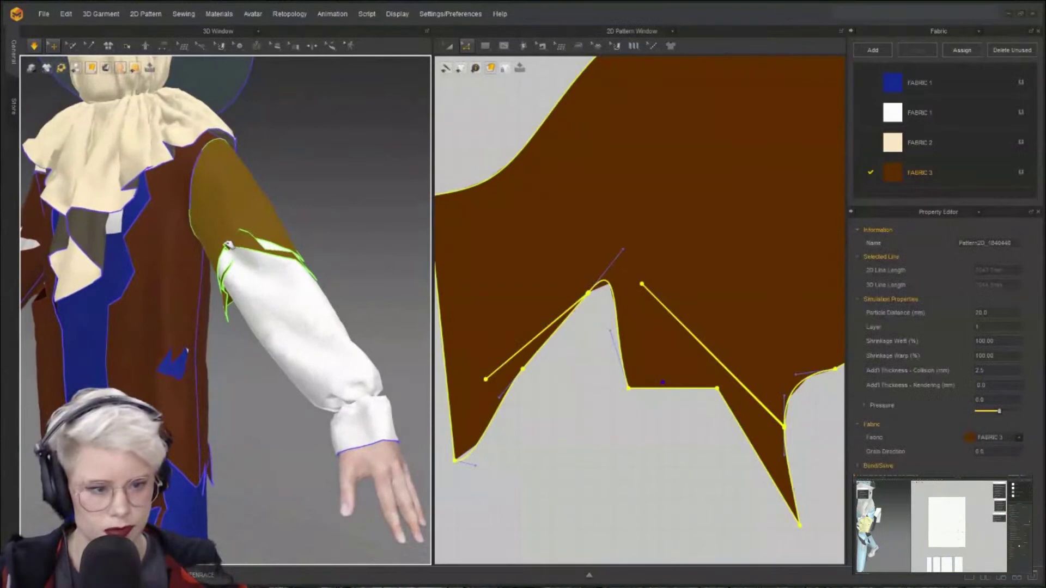
pyautogui.moveTo(220, 263); pyautogui.dragTo(223, 266)
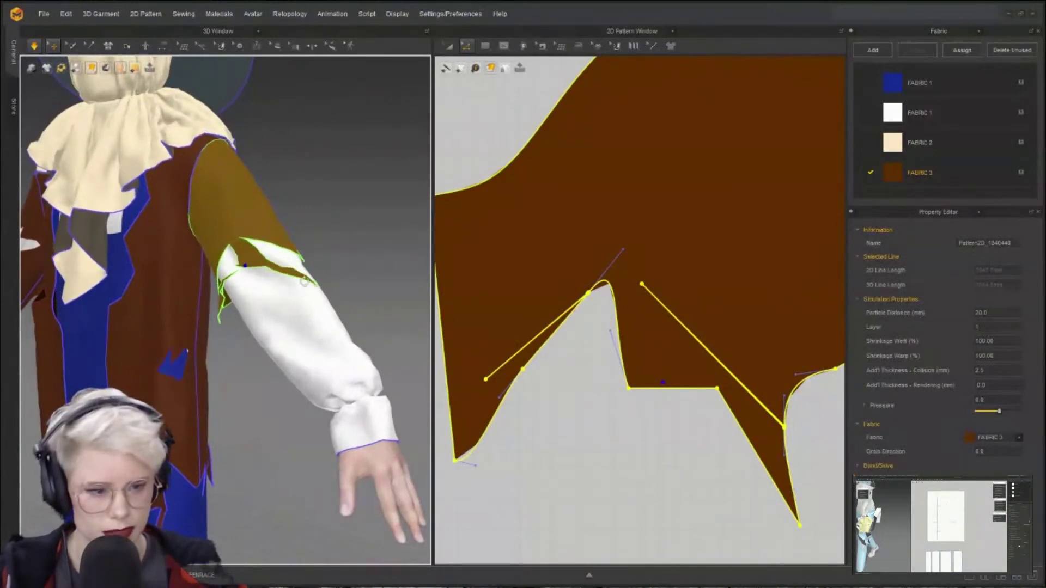
pyautogui.moveTo(204, 305); pyautogui.dragTo(248, 298, button='right')
pyautogui.click(323, 299)
pyautogui.click(260, 318)
pyautogui.moveTo(323, 299); pyautogui.dragTo(216, 305, button='right')
# - Add a point on the curved sleeve edge beside the long pointed tooth and move it up into the panel to form a deep notch
pyautogui.moveTo(698, 332); pyautogui.dragTo(604, 285, button='middle')
pyautogui.scroll(3, 606, 285)
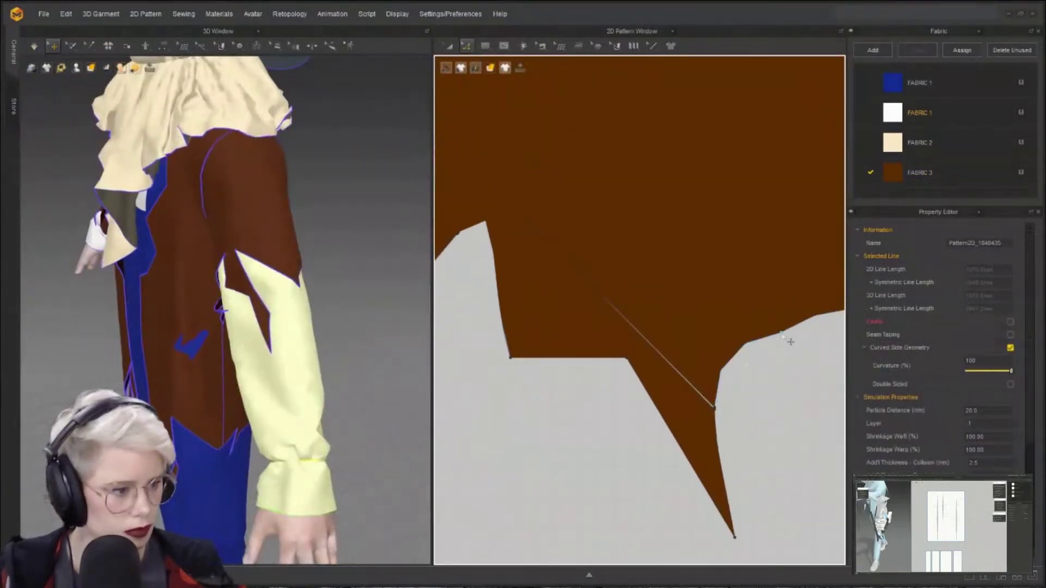
pyautogui.click(504, 47)
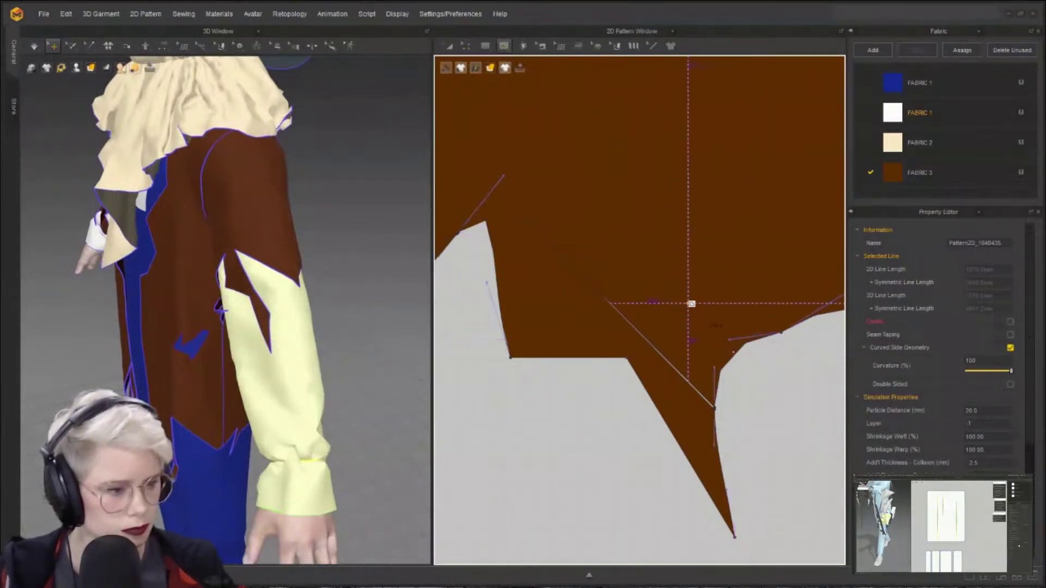
pyautogui.click(735, 353)
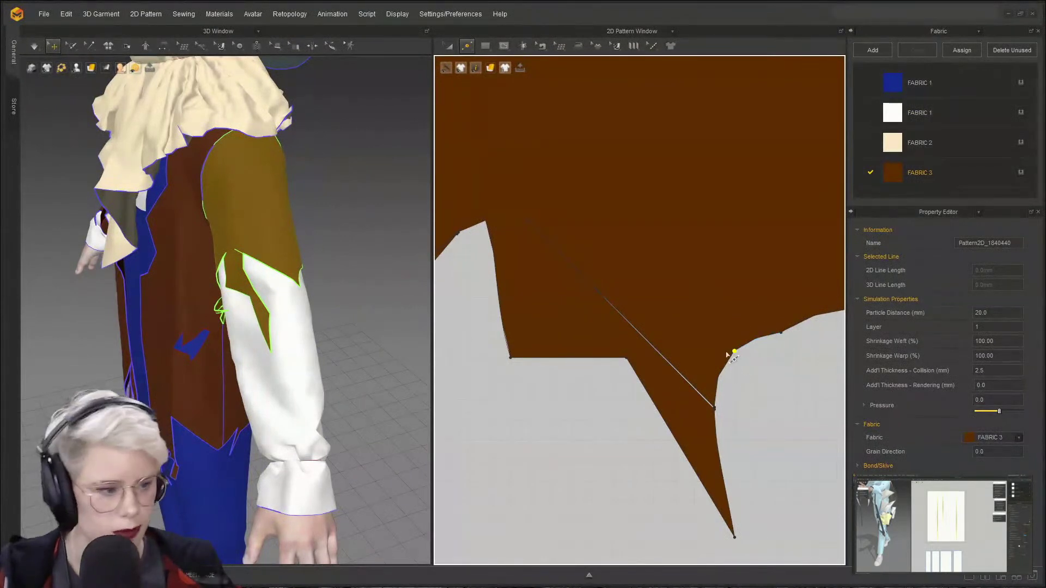
pyautogui.click(465, 46)
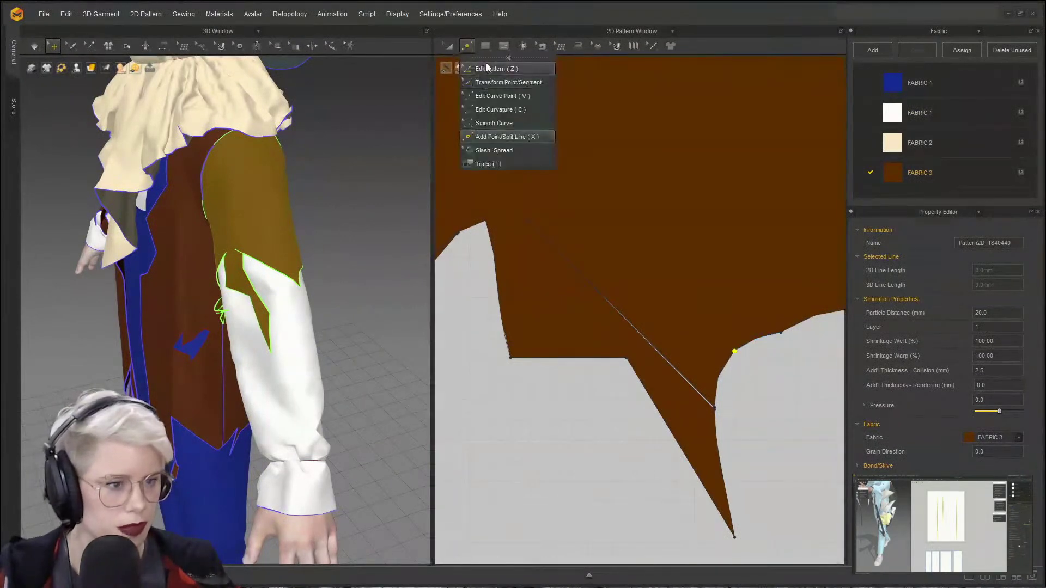
pyautogui.click(490, 69)
pyautogui.click(729, 354)
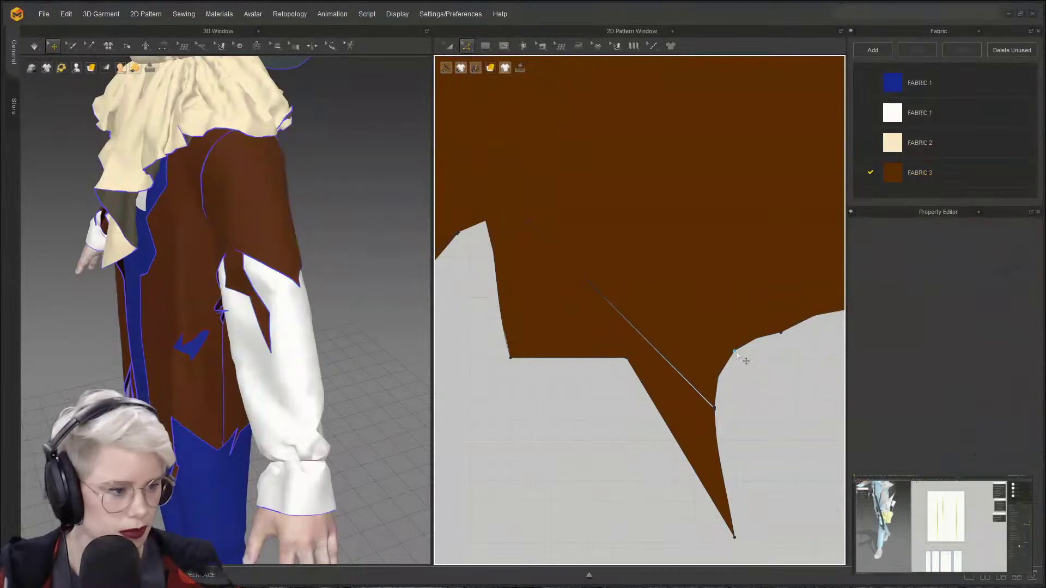
pyautogui.moveTo(735, 353); pyautogui.dragTo(678, 238)
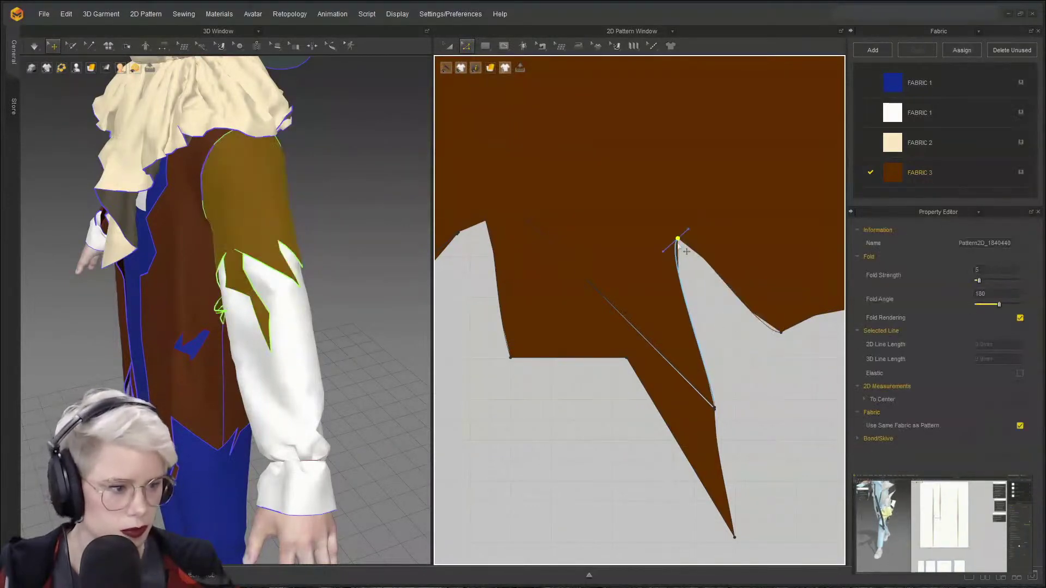
# - Straighten both sides of the new sleeve notch by deleting all curve points on its two edges
pyautogui.rightClick(680, 238)
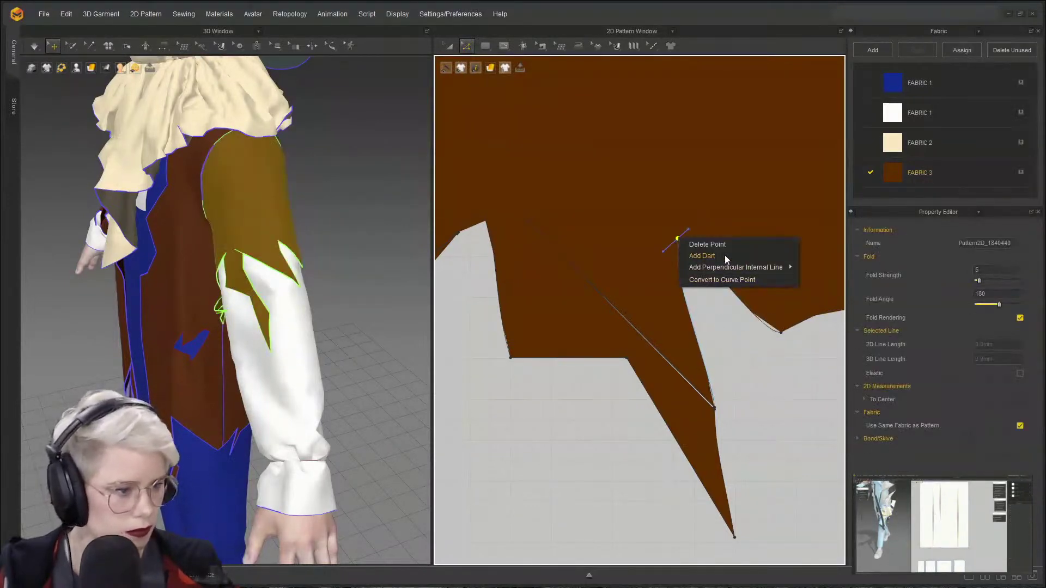
pyautogui.click(740, 282)
pyautogui.click(689, 315)
pyautogui.rightClick(691, 320)
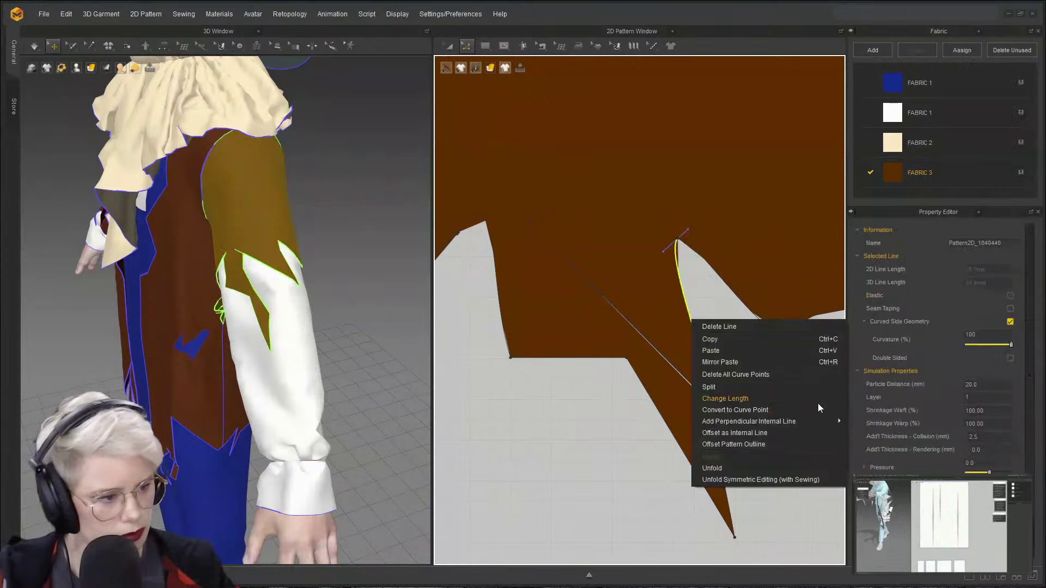
pyautogui.click(791, 374)
pyautogui.rightClick(729, 286)
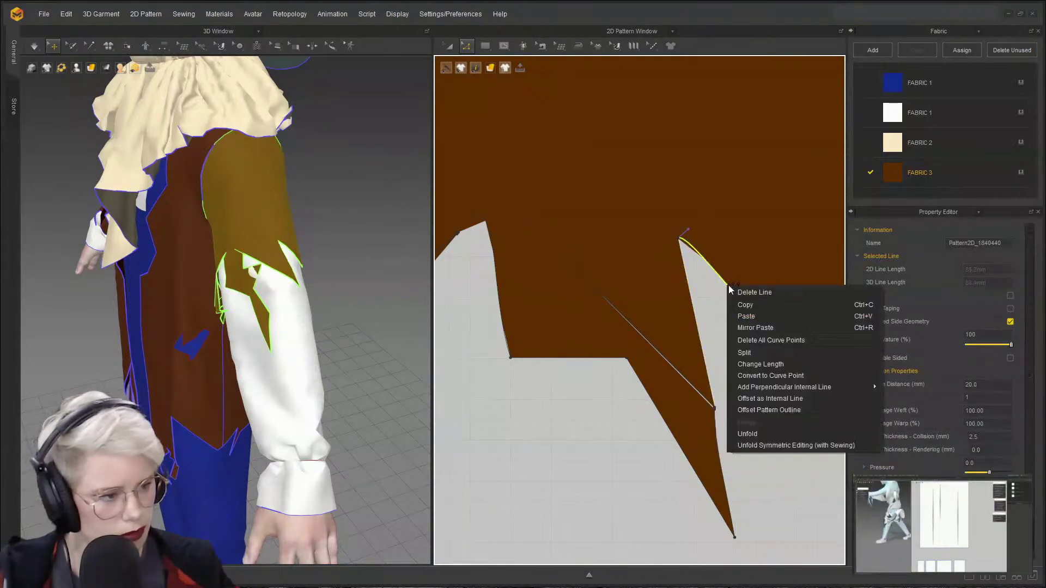
pyautogui.click(804, 342)
pyautogui.moveTo(307, 329); pyautogui.dragTo(290, 326, button='right')
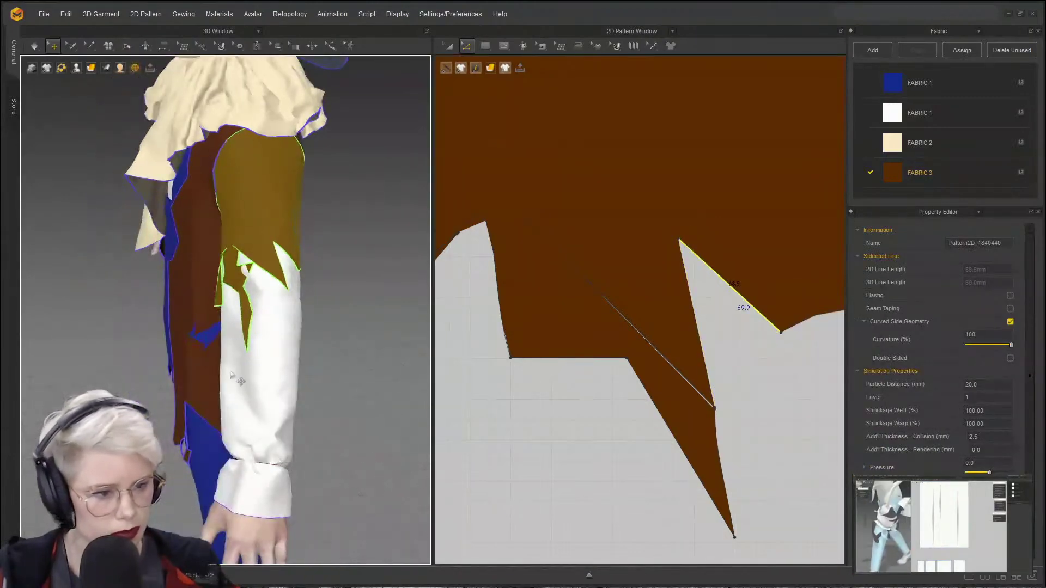
# - Move the upper corner of the slit beside the sleeve's long tooth upward to open the slit into a wedge
pyautogui.moveTo(230, 374); pyautogui.dragTo(392, 360, button='right')
pyautogui.moveTo(298, 294); pyautogui.dragTo(381, 294, button='right')
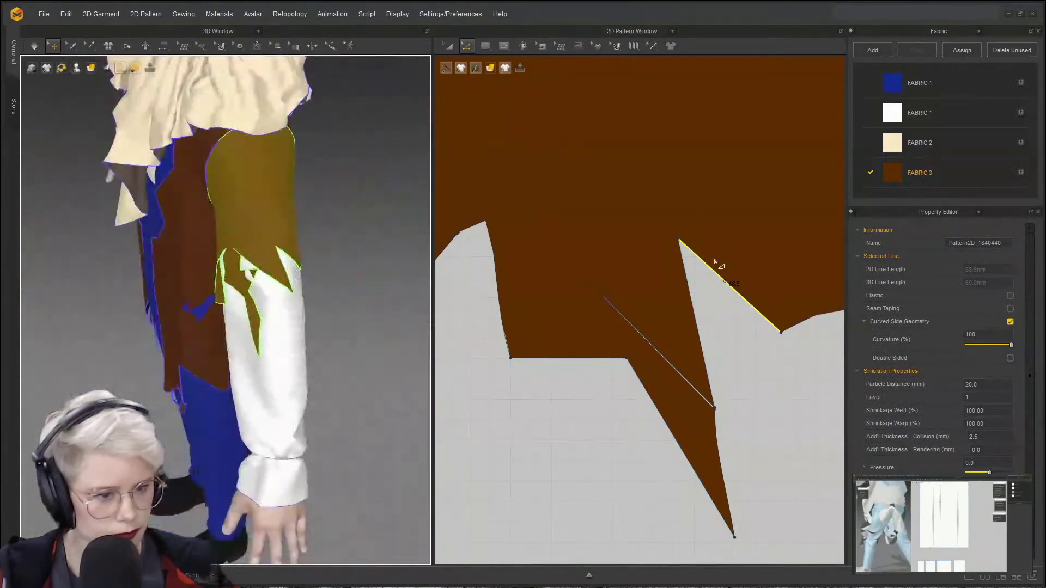
pyautogui.click(718, 415)
pyautogui.scroll(3, 719, 415)
pyautogui.moveTo(706, 413); pyautogui.dragTo(698, 259)
# - Add a point midway on the open slit's upper edge and move it down close to the opposite edge, narrowing the slit
pyautogui.scroll(5, 637, 234)
pyautogui.moveTo(631, 232); pyautogui.dragTo(686, 291, button='middle')
pyautogui.scroll(-2, 684, 287)
pyautogui.press('x')
pyautogui.click(654, 247)
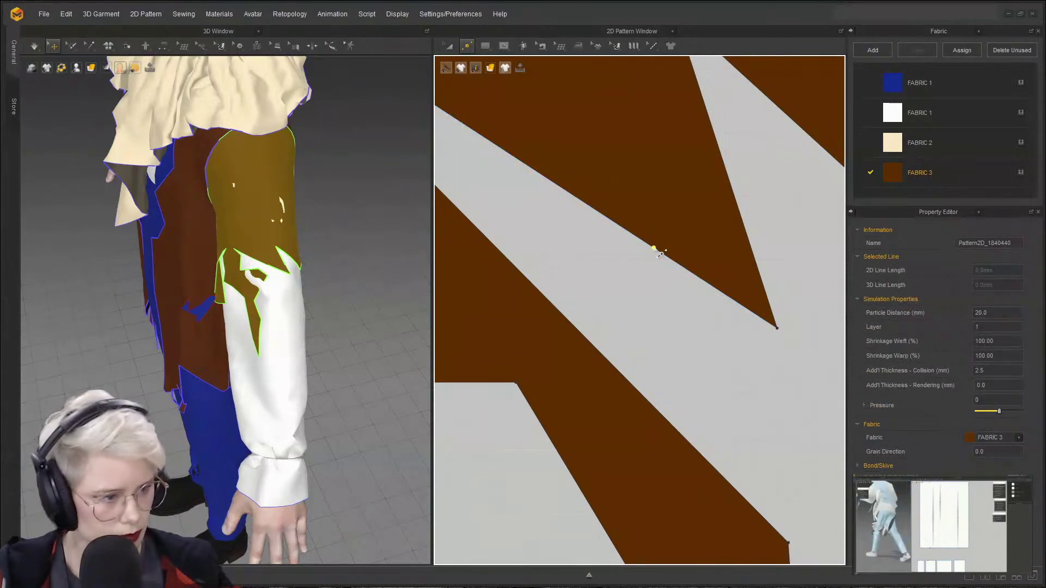
pyautogui.press('z')
pyautogui.click(646, 266)
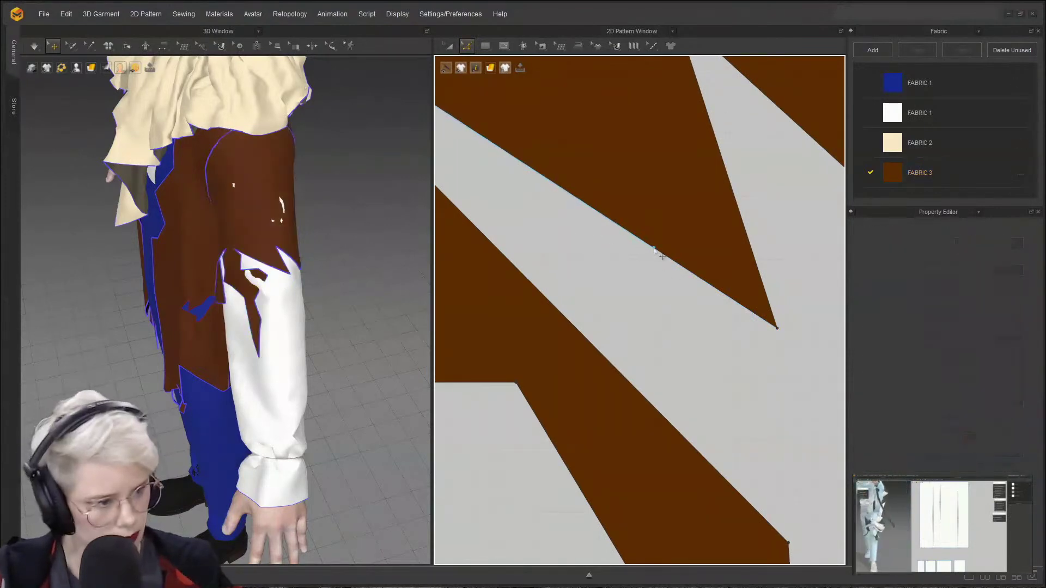
pyautogui.moveTo(654, 248); pyautogui.dragTo(654, 394)
# - Simulate the garment with the reshaped sleeve slit and inspect the torn sleeve edge
pyautogui.moveTo(381, 332); pyautogui.dragTo(388, 308, button='right')
pyautogui.scroll(3, 349, 321)
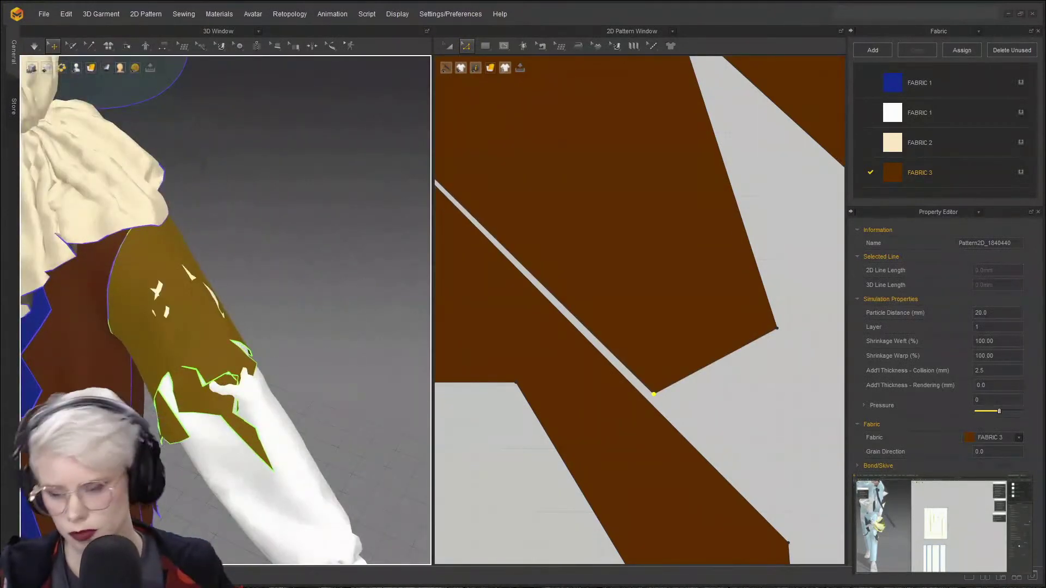
pyautogui.click(34, 47)
pyautogui.moveTo(306, 377); pyautogui.dragTo(352, 276, button='middle')
pyautogui.press('space')
pyautogui.scroll(-10, 599, 238)
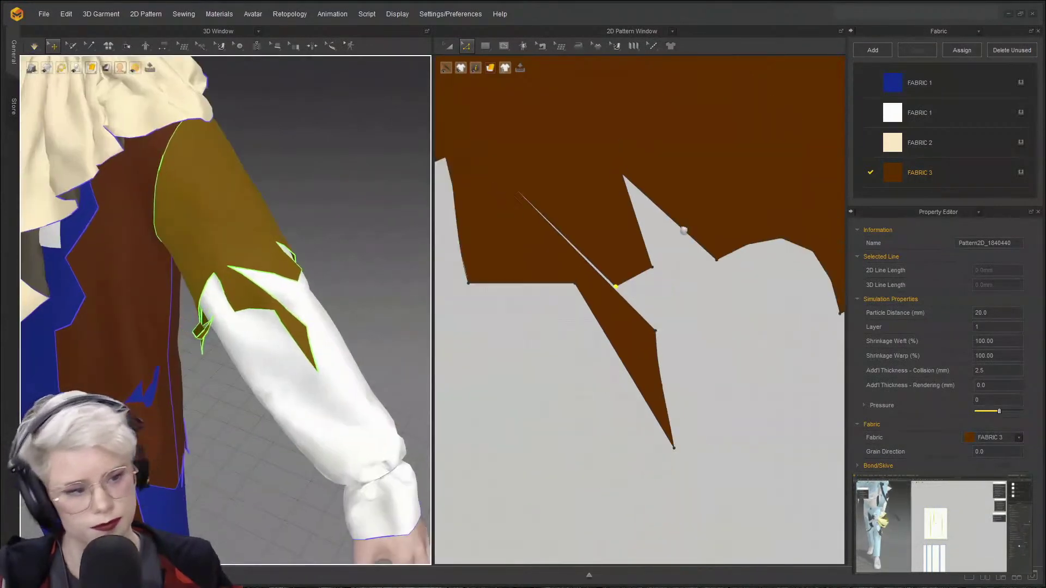
# - Draw a closed internal shape with curved corners in the middle of the brown sleeve panel above the torn edge
pyautogui.scroll(3, 550, 273)
pyautogui.click(504, 46)
pyautogui.click(526, 70)
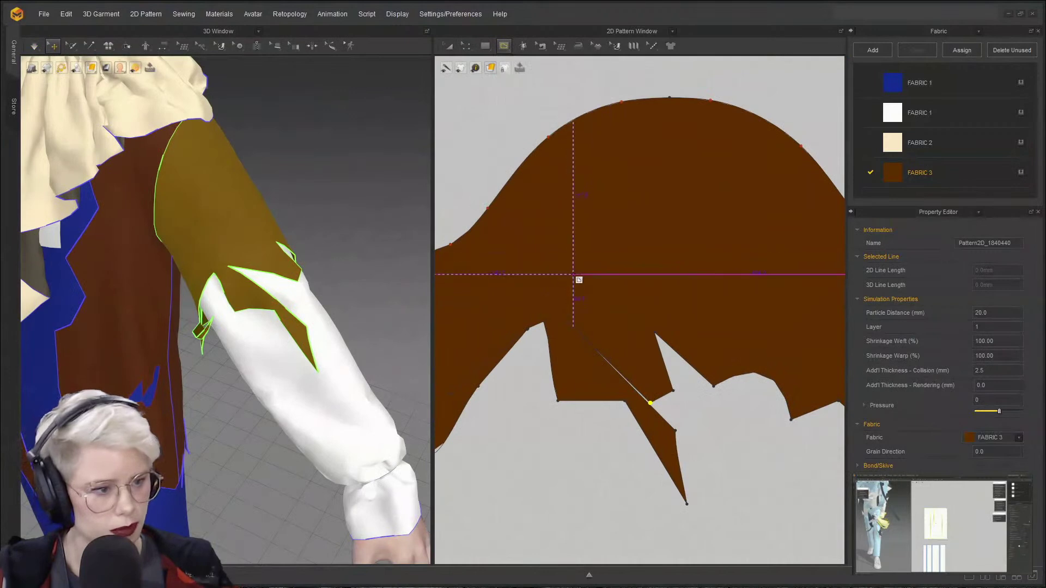
pyautogui.click(590, 286)
pyautogui.click(573, 274)
pyautogui.press('z')
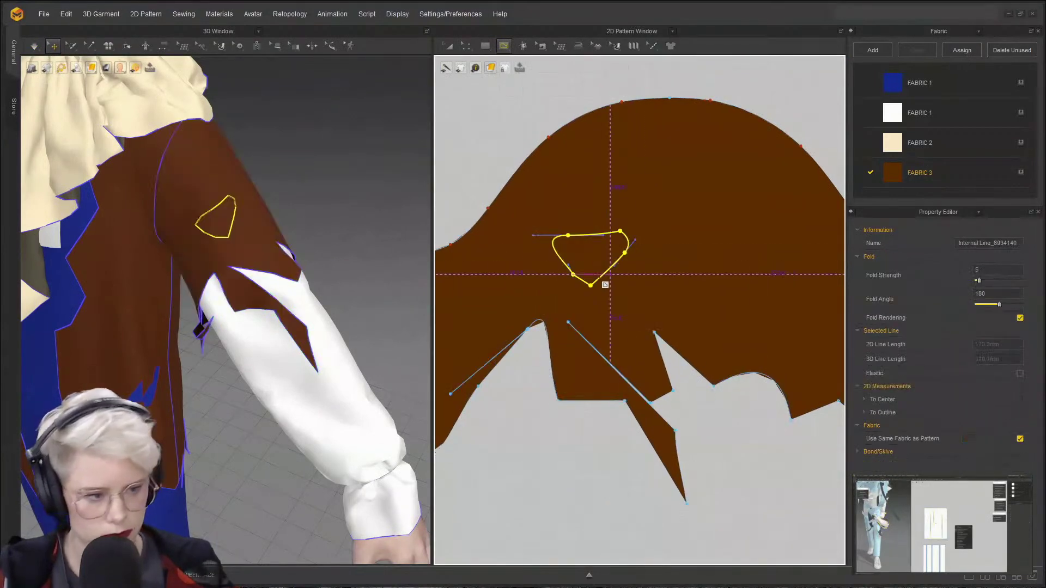
# - Reshape the internal shape on the sleeve into a crescent-like tear with a pointed lower tip and convert it to a hole
pyautogui.scroll(3, 606, 275)
pyautogui.moveTo(556, 219); pyautogui.dragTo(575, 256)
pyautogui.moveTo(598, 290); pyautogui.dragTo(618, 271)
pyautogui.rightClick(566, 295)
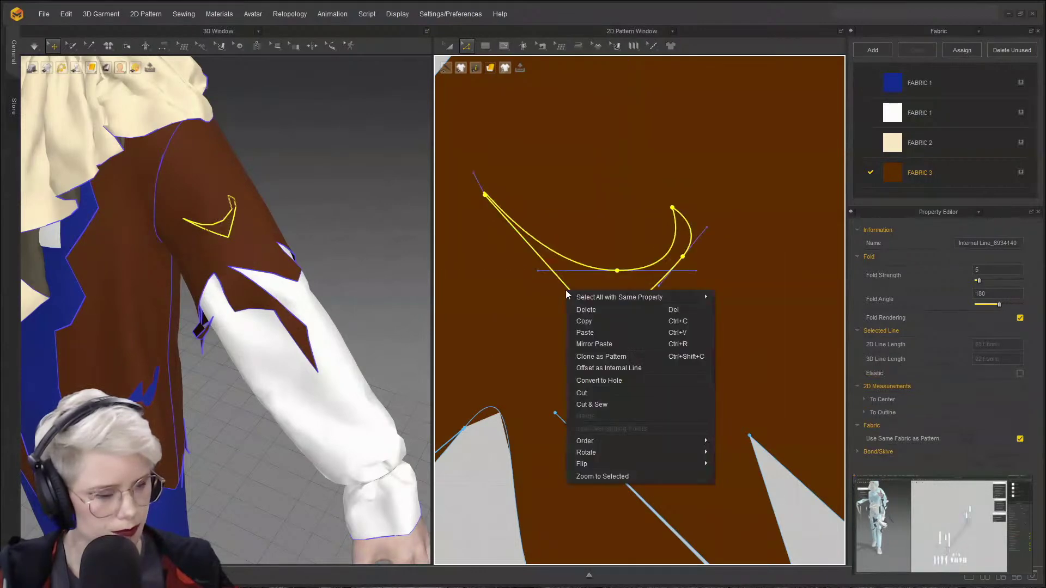
pyautogui.click(629, 381)
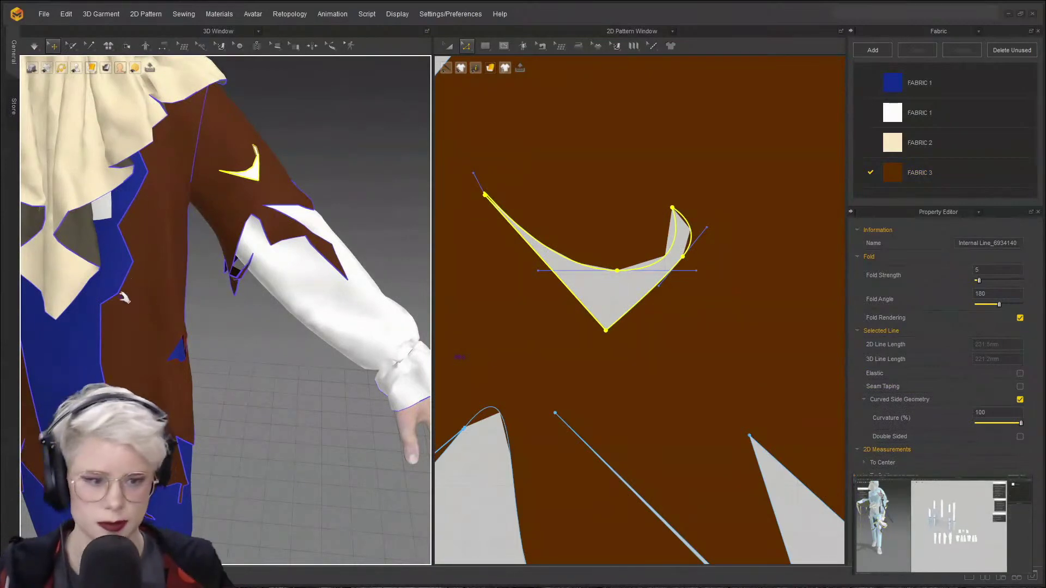
# - Simulate the garment with the new sleeve hole and inspect the torn jacket from the front, side and back
pyautogui.scroll(-5, 218, 297)
pyautogui.press('space')
pyautogui.scroll(-2, 234, 246)
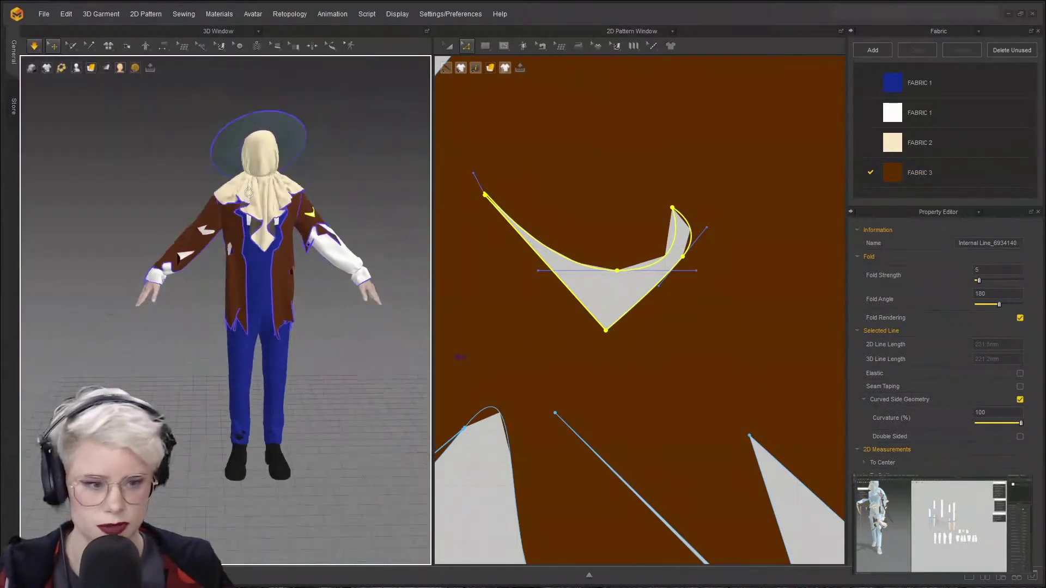
pyautogui.moveTo(225, 246); pyautogui.dragTo(223, 235, button='right')
pyautogui.scroll(3, 246, 304)
pyautogui.scroll(3, 245, 304)
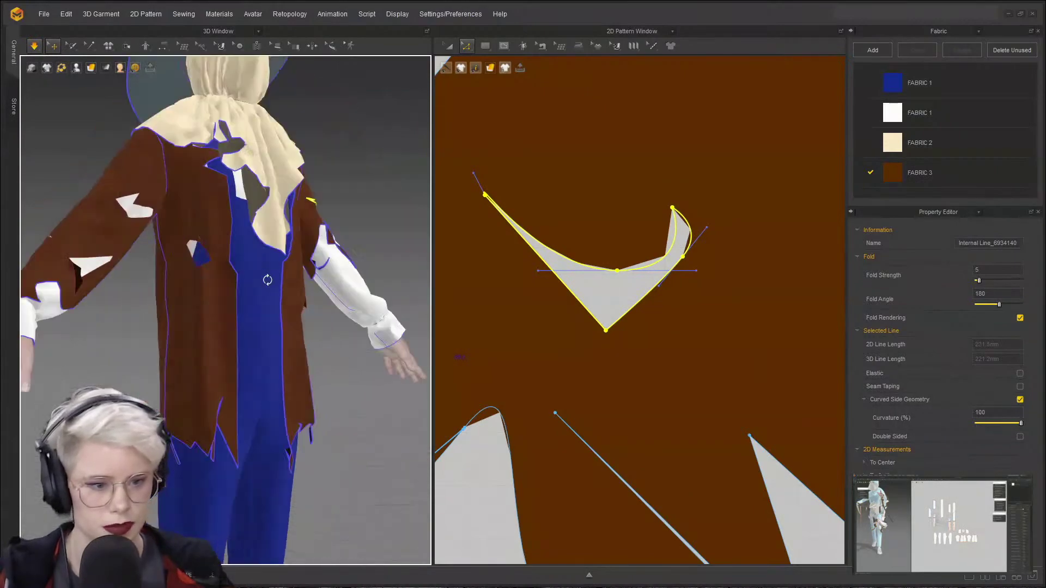
pyautogui.scroll(-4, 646, 199)
pyautogui.scroll(-3, 646, 199)
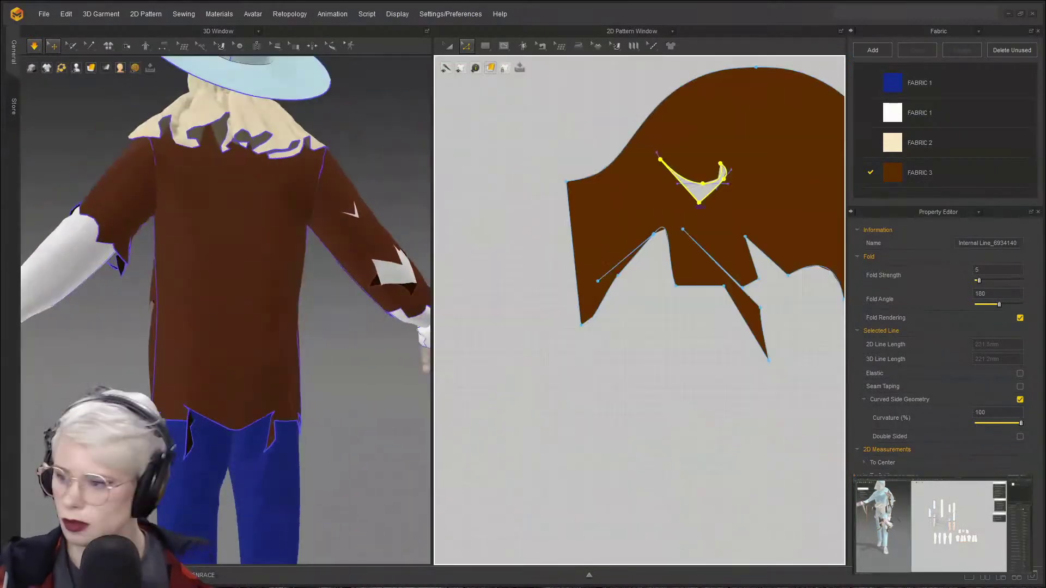
pyautogui.scroll(-3, 382, 283)
pyautogui.moveTo(381, 283); pyautogui.dragTo(179, 286, button='right')
pyautogui.scroll(3, 275, 286)
pyautogui.moveTo(395, 319); pyautogui.dragTo(459, 326, button='right')
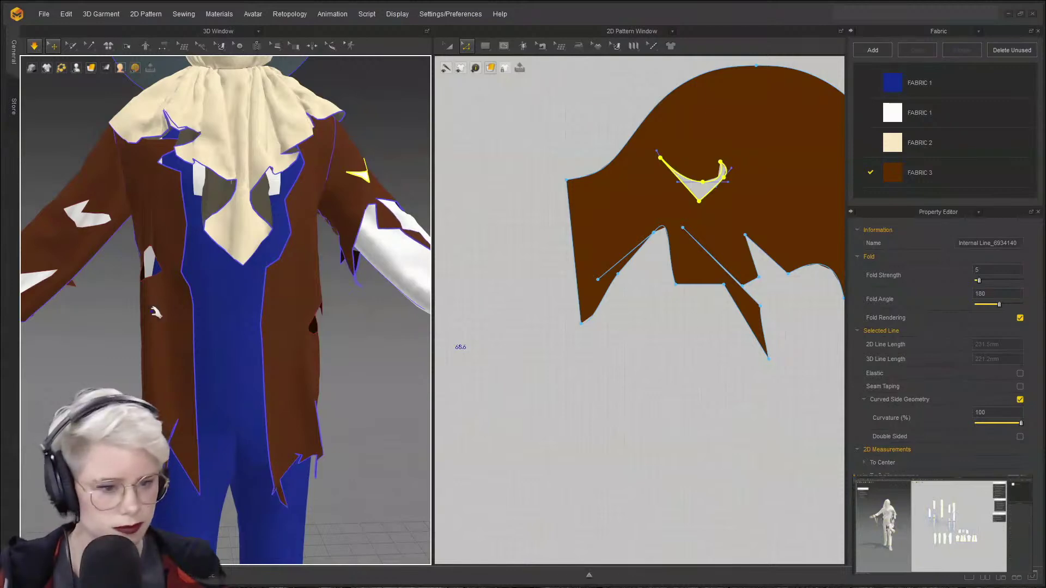
pyautogui.scroll(-3, 156, 312)
# - Draw a long, thin horizontal rectangle pattern for a belt beside the jacket's back panel
pyautogui.click(485, 46)
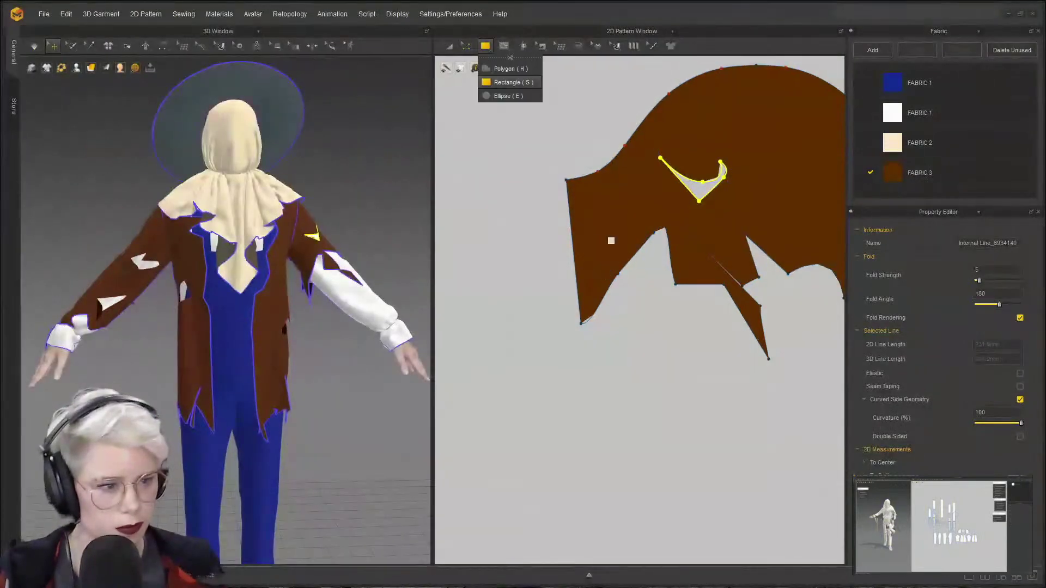
pyautogui.scroll(-2, 644, 305)
pyautogui.scroll(-5, 644, 306)
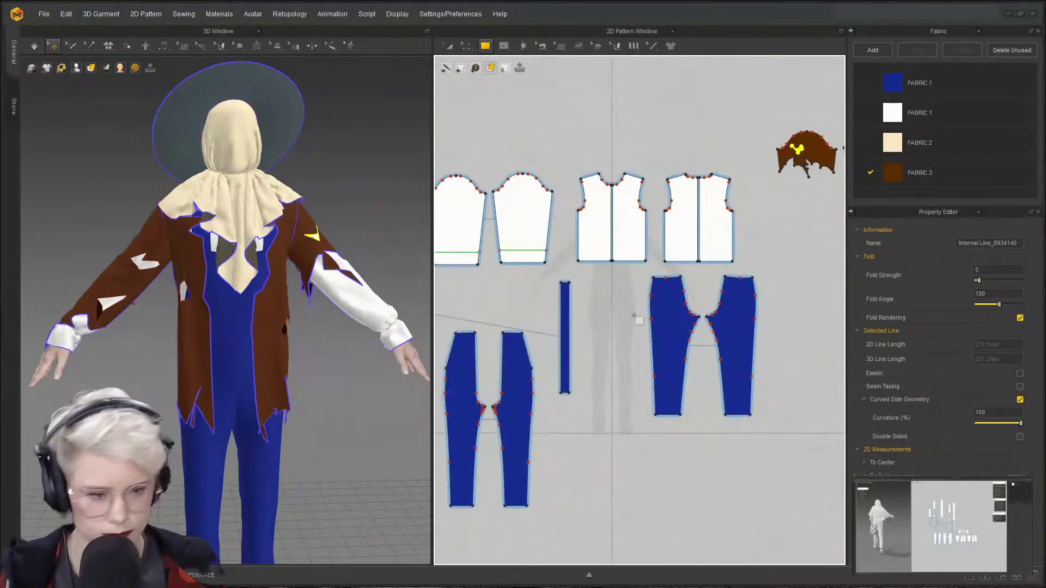
pyautogui.click(757, 251)
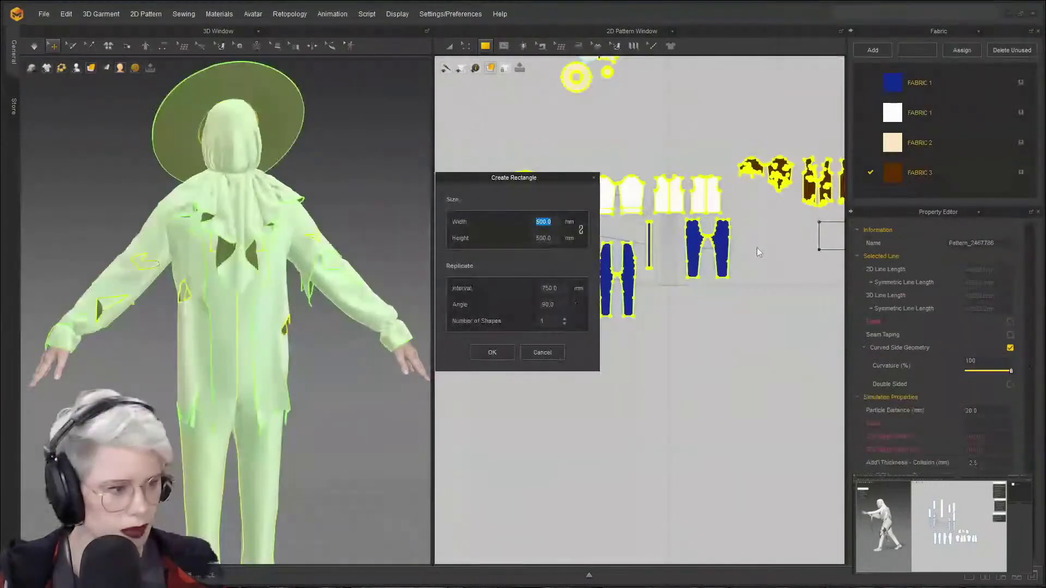
pyautogui.click(542, 353)
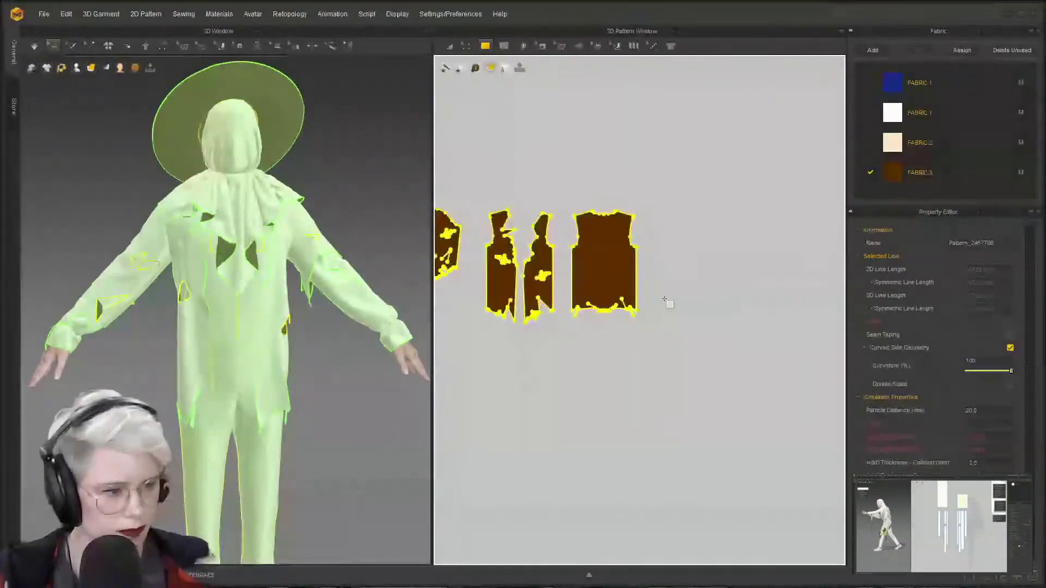
pyautogui.scroll(2, 664, 299)
pyautogui.moveTo(665, 264); pyautogui.dragTo(729, 267)
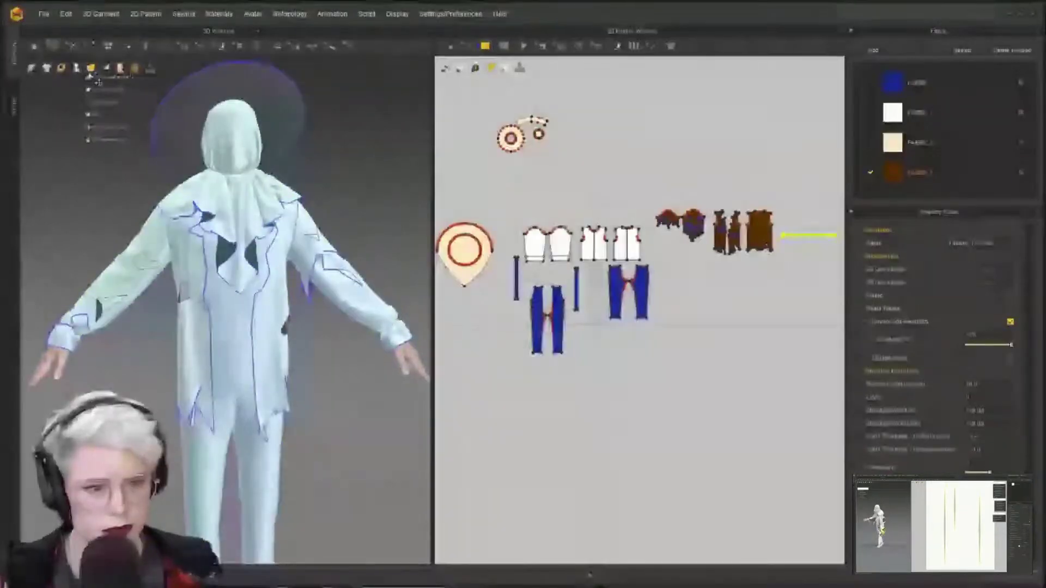
# - Show the arrangement points, place the belt strip at the front waist point and offset it outward into a ring around the body
pyautogui.click(76, 67)
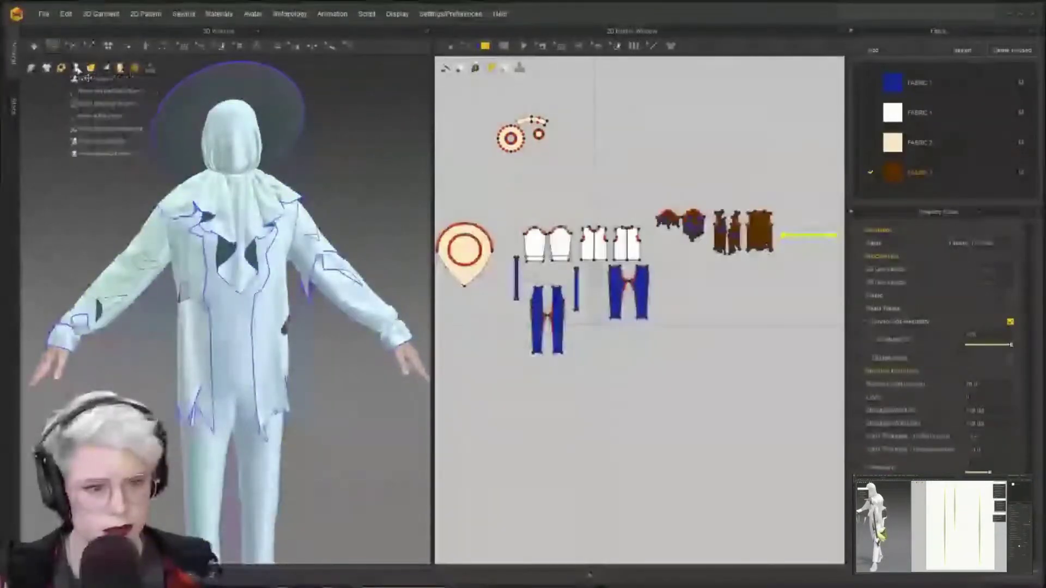
pyautogui.click(76, 94)
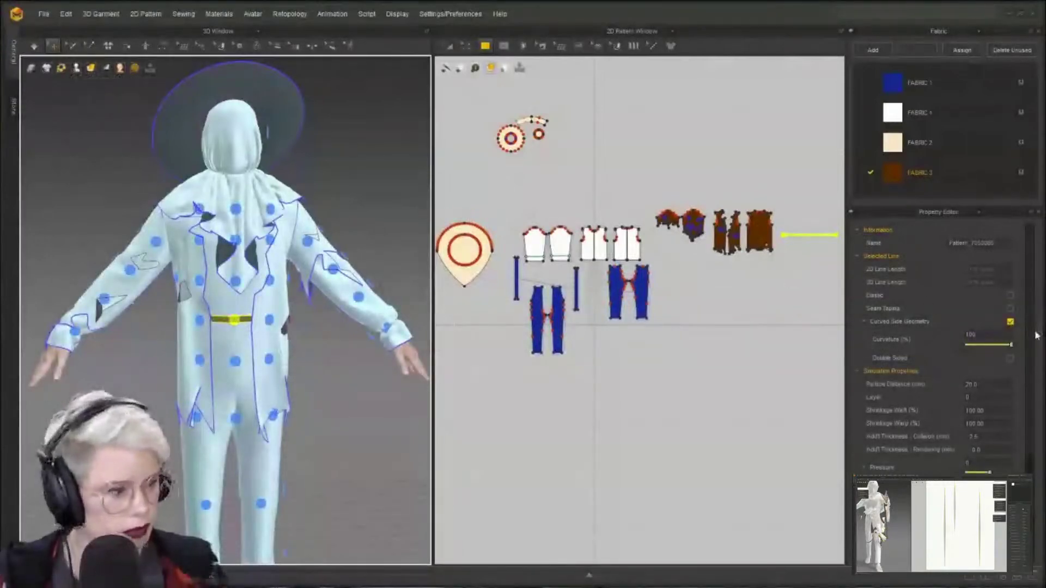
pyautogui.scroll(-3, 1024, 336)
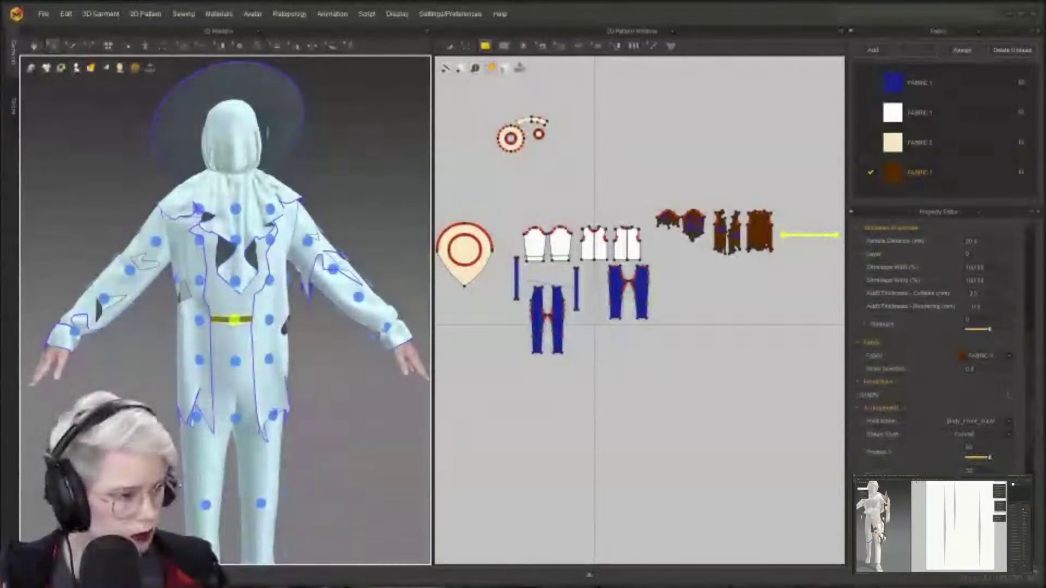
pyautogui.moveTo(979, 503); pyautogui.dragTo(995, 503)
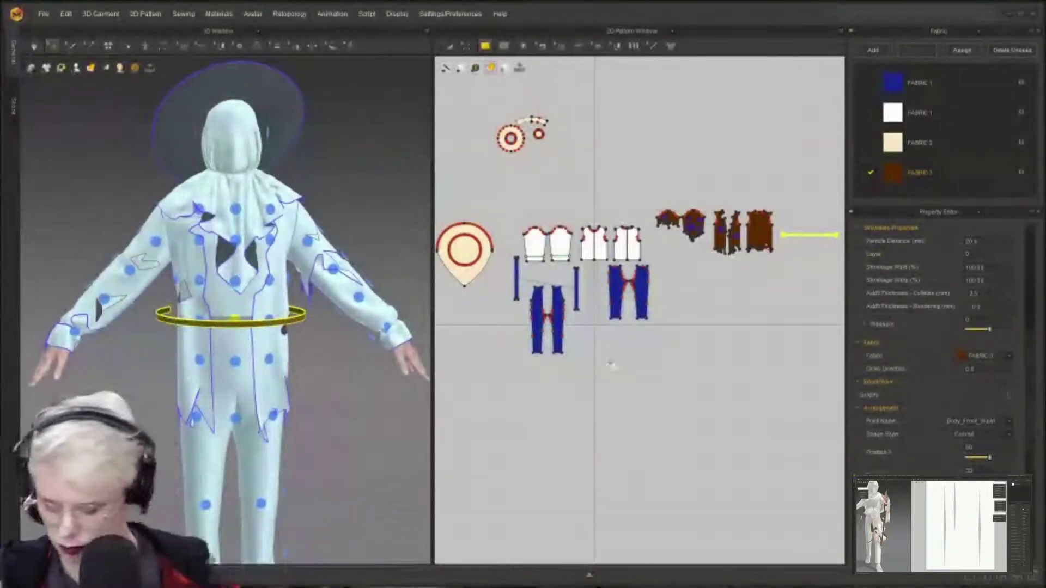
# - Sew the two short ends of the belt strip together
pyautogui.scroll(8, 799, 236)
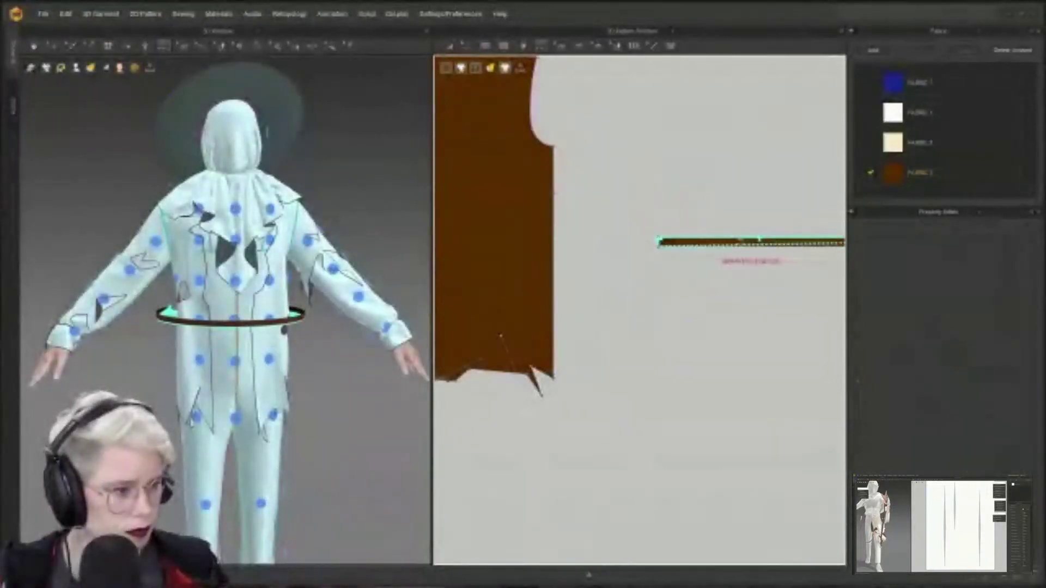
pyautogui.moveTo(739, 242); pyautogui.dragTo(463, 243, button='middle')
pyautogui.scroll(-6, 761, 254)
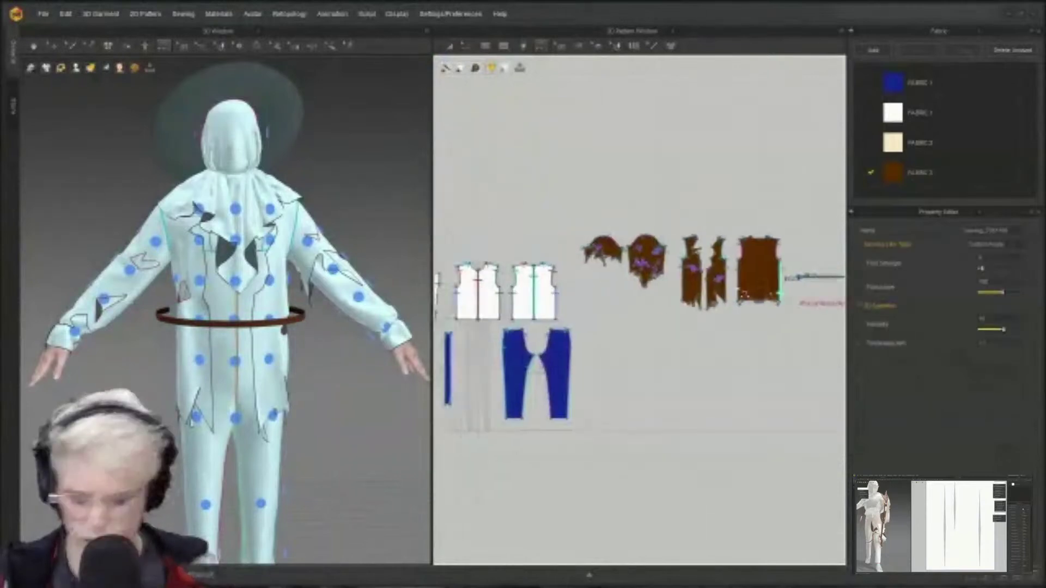
# - Set the belt strip's layer to 2 and hide the arrangement points on the avatar
pyautogui.click(759, 270)
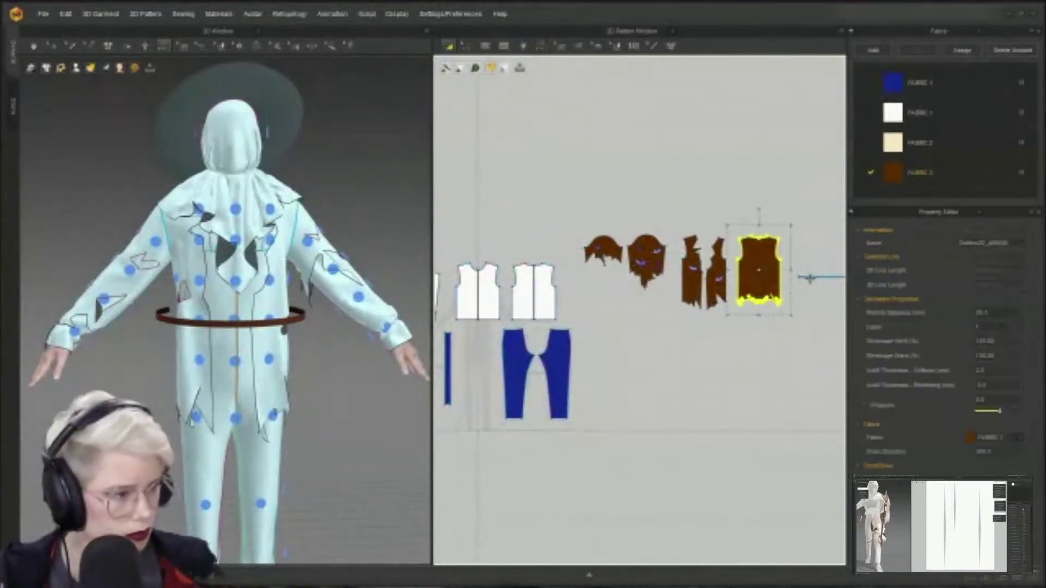
pyautogui.scroll(5, 719, 292)
pyautogui.click(807, 303)
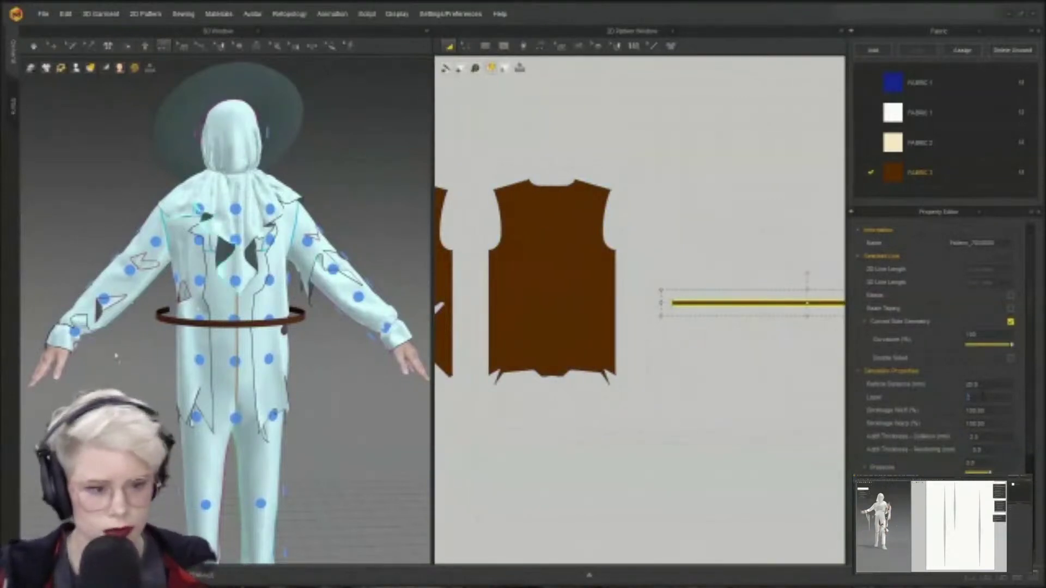
pyautogui.moveTo(116, 355); pyautogui.dragTo(289, 389, button='right')
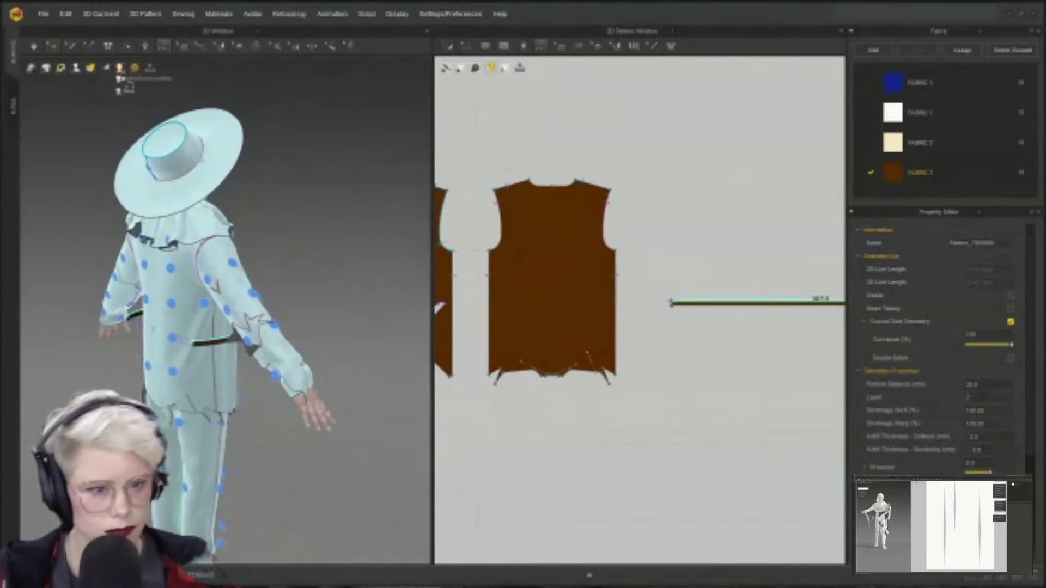
pyautogui.click(76, 69)
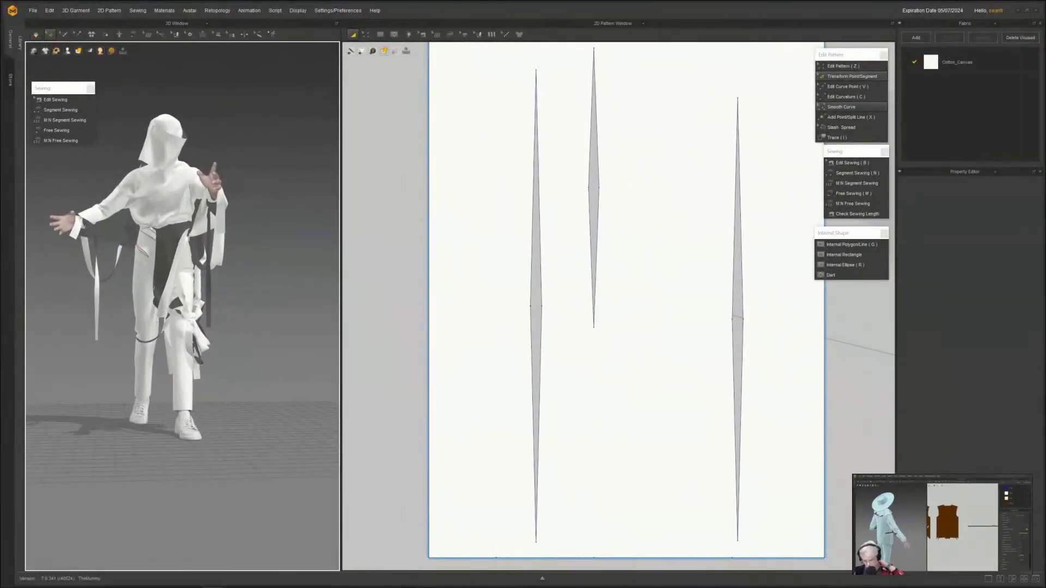
# - Switch to the mummy costume, simulate it, and select the wide cloth panel hanging from the front waist
pyautogui.moveTo(153, 287); pyautogui.dragTo(212, 305, button='right')
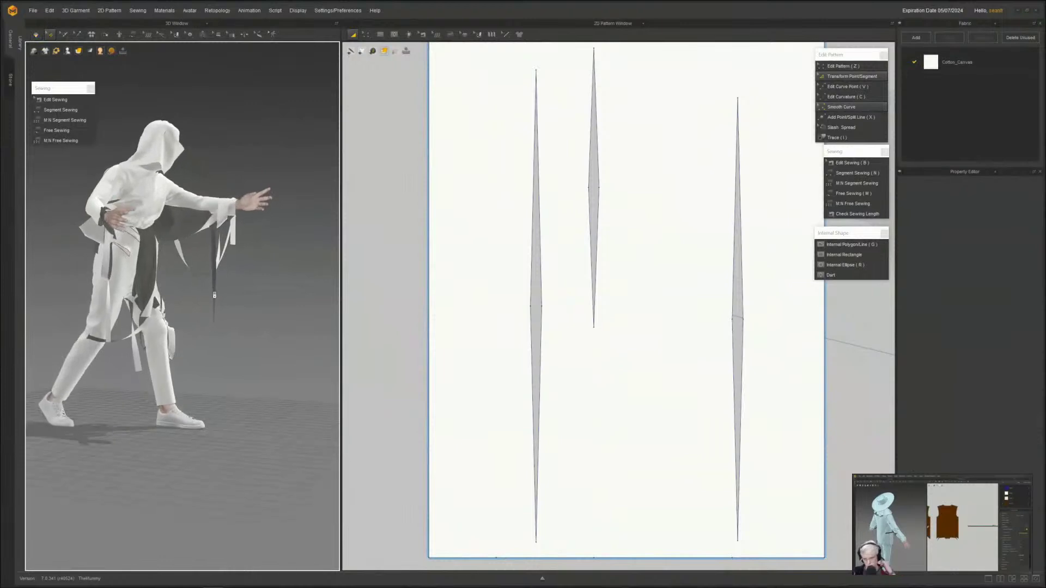
pyautogui.scroll(4, 213, 308)
pyautogui.moveTo(212, 310)
pyautogui.mouseDown(button='middle')
pyautogui.moveTo(291, 324)
pyautogui.moveTo(229, 319)
pyautogui.mouseUp(button='middle')
pyautogui.click(289, 323)
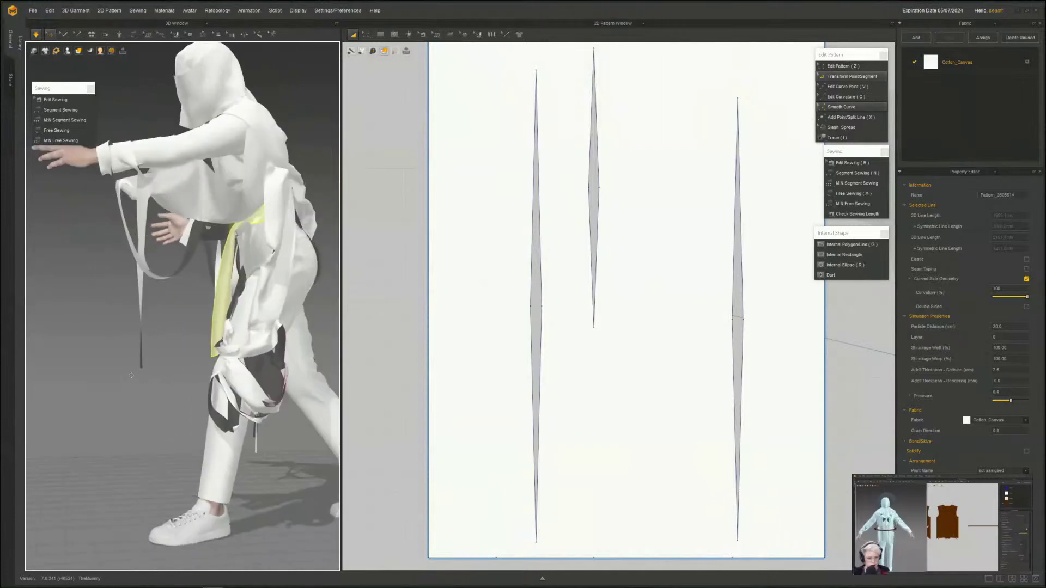
pyautogui.scroll(-1, 632, 319)
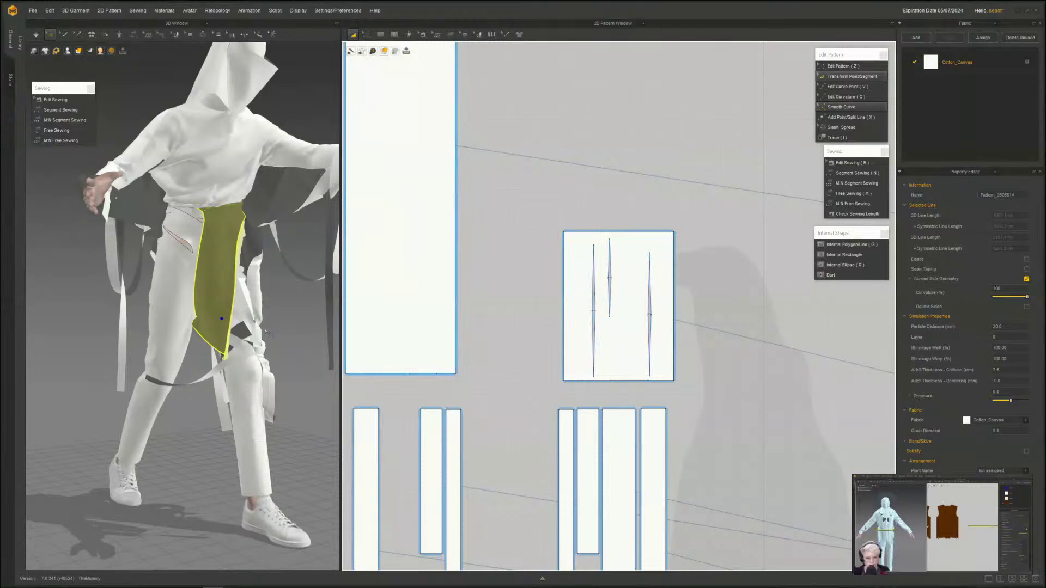
pyautogui.moveTo(266, 333); pyautogui.dragTo(210, 344, button='right')
pyautogui.scroll(-2, 575, 299)
pyautogui.moveTo(621, 310); pyautogui.dragTo(399, 329, button='middle')
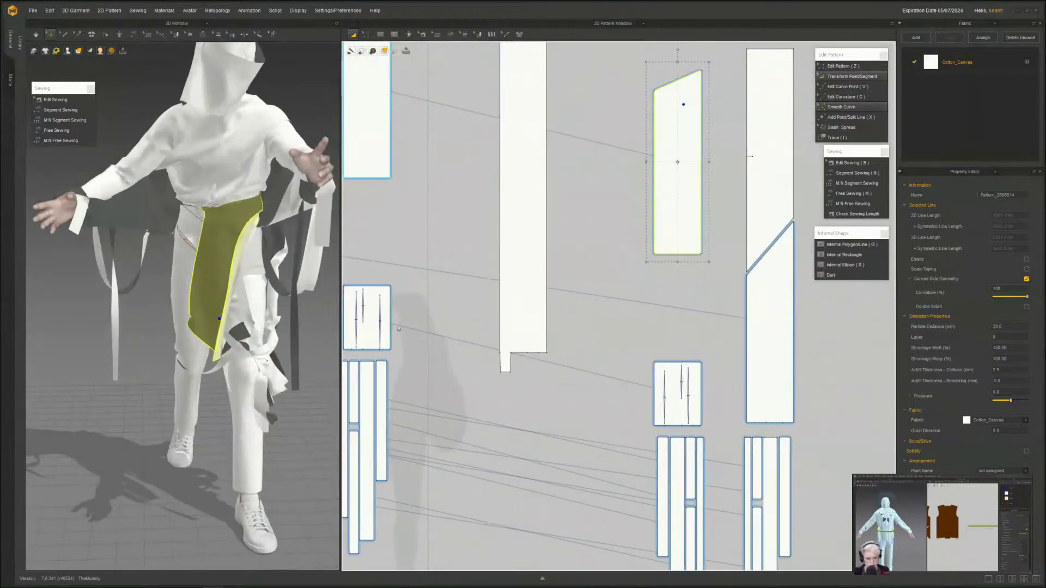
# - Check which end of the front panel's pattern piece matches the hanging lower edge on the avatar
pyautogui.scroll(-3, 390, 283)
pyautogui.scroll(6, 504, 243)
pyautogui.moveTo(532, 430); pyautogui.dragTo(530, 371, button='middle')
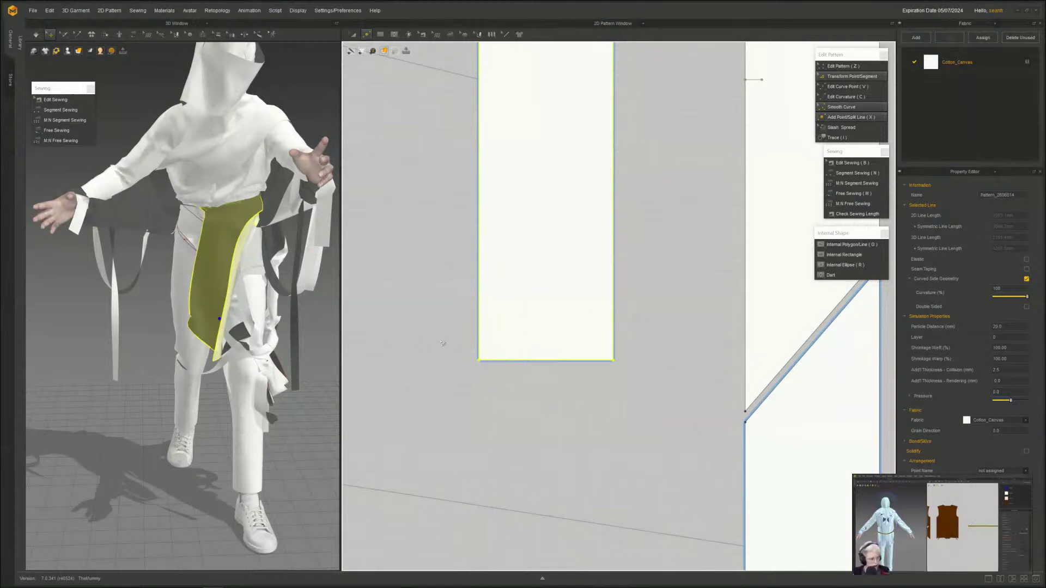
pyautogui.click(196, 326)
pyautogui.scroll(-2, 566, 172)
pyautogui.moveTo(567, 172); pyautogui.dragTo(543, 427, button='middle')
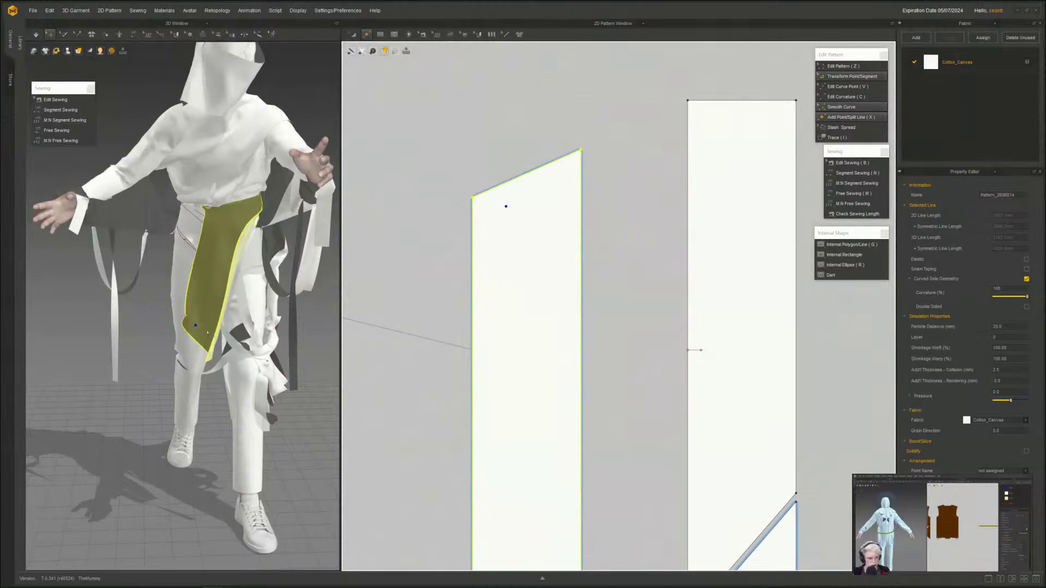
pyautogui.click(206, 342)
# - Add seven unevenly spaced points along the slanted edge of the front panel's pattern piece
pyautogui.click(489, 193)
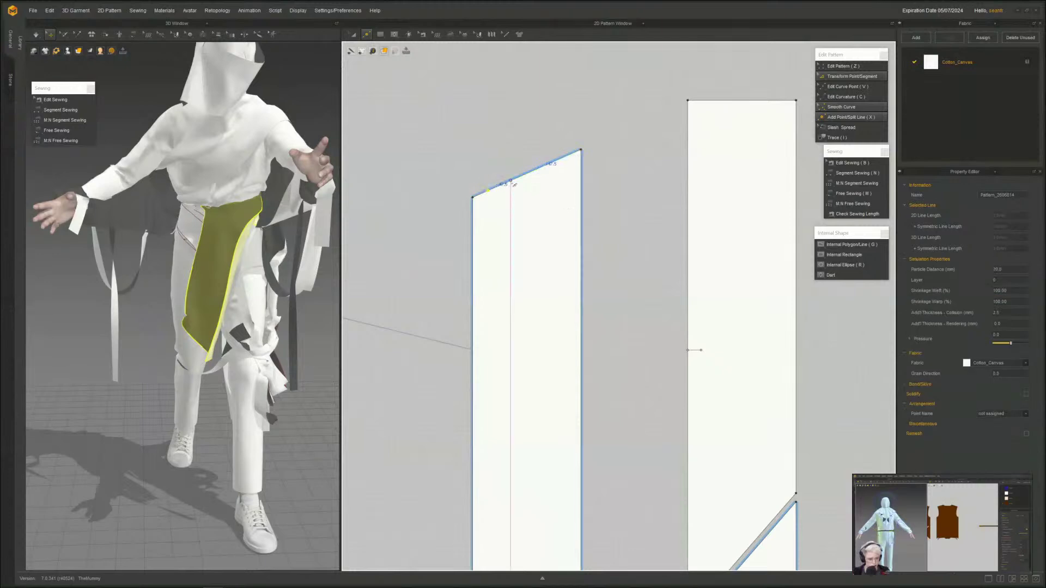
pyautogui.click(510, 182)
pyautogui.click(519, 177)
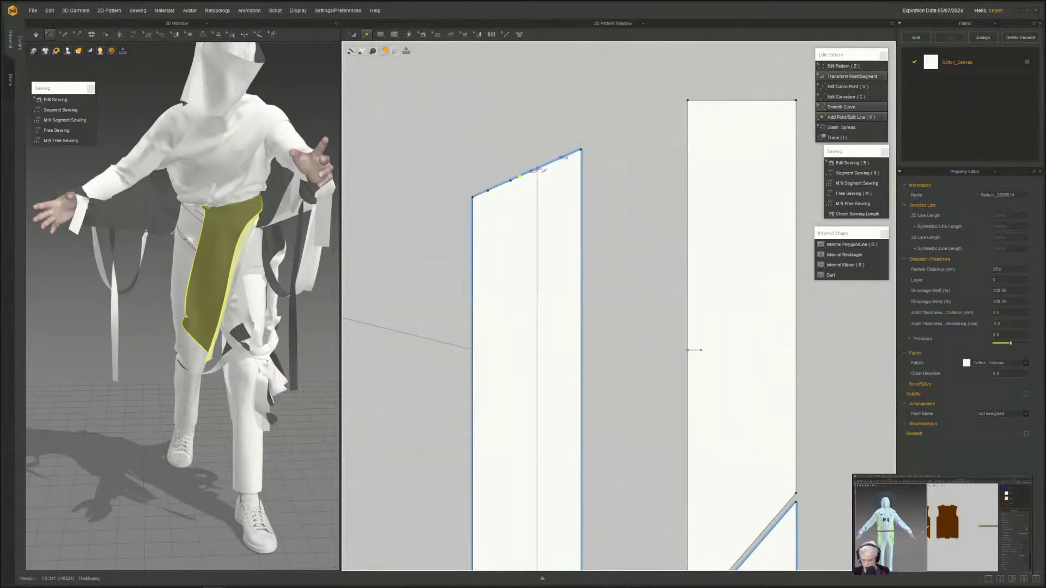
pyautogui.click(538, 170)
pyautogui.click(551, 163)
pyautogui.click(558, 160)
pyautogui.click(567, 156)
# - Move the added point nearest the slanted edge's lower corner down into the panel to form a deep pointed notch
pyautogui.scroll(4, 576, 206)
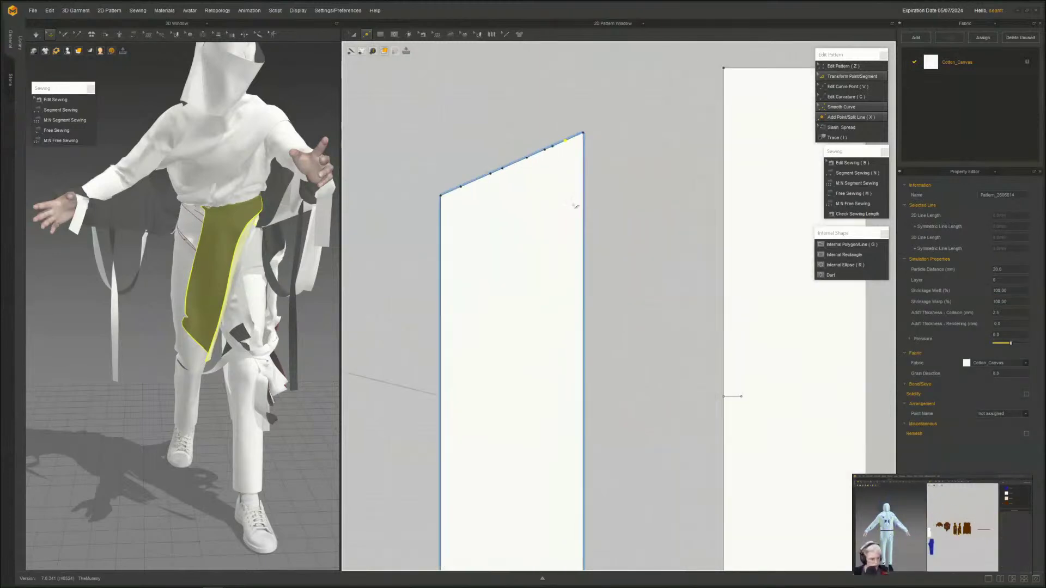
pyautogui.scroll(-3, 576, 205)
pyautogui.moveTo(575, 206); pyautogui.dragTo(617, 243, button='middle')
pyautogui.press('z')
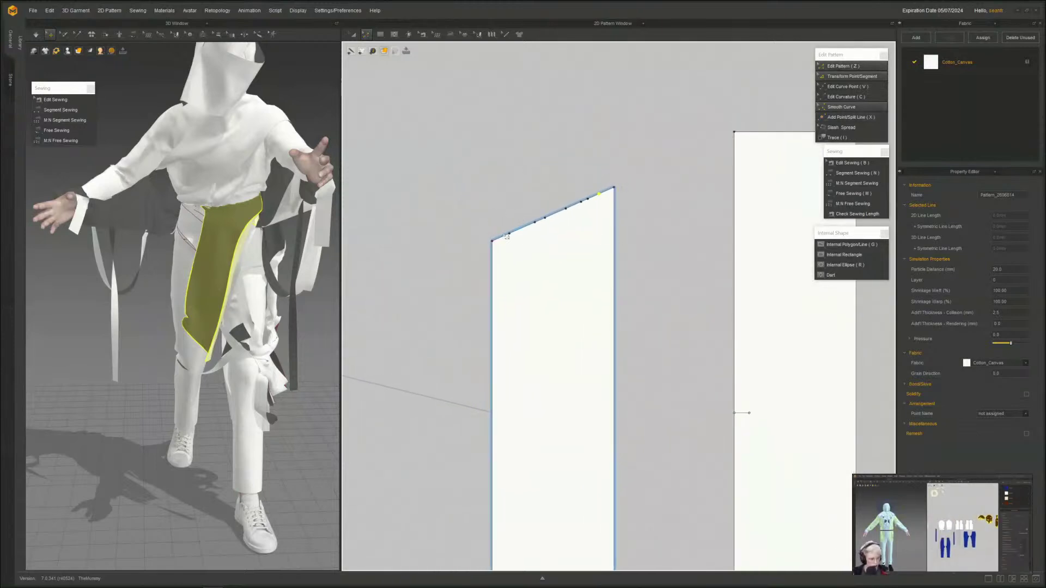
pyautogui.moveTo(511, 234); pyautogui.dragTo(503, 309)
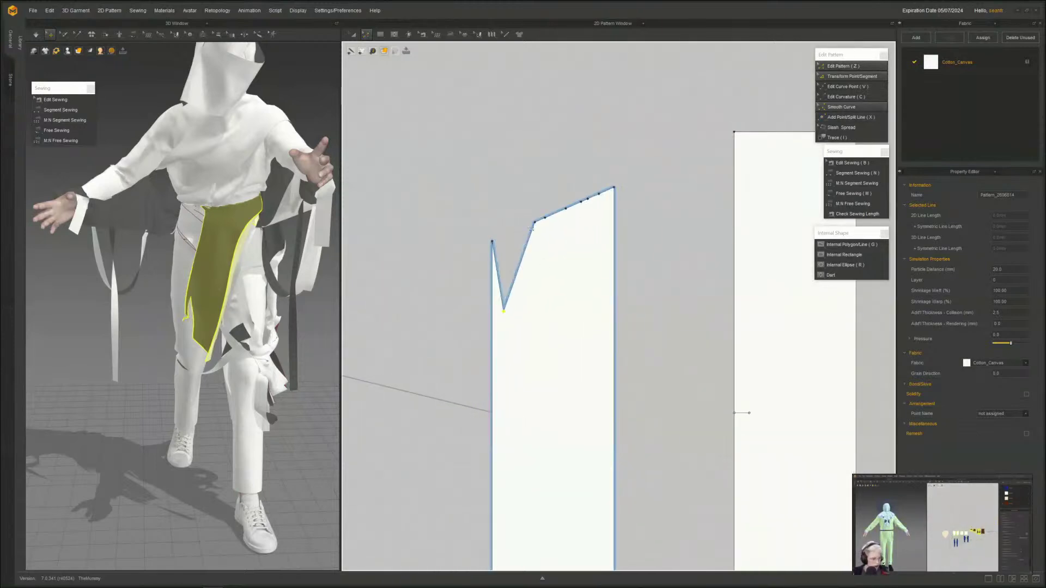
# - Reshape the jagged end of the selected front panel pattern into uneven tatters with two long spikes and a deep narrow notch
pyautogui.moveTo(540, 225); pyautogui.dragTo(525, 127)
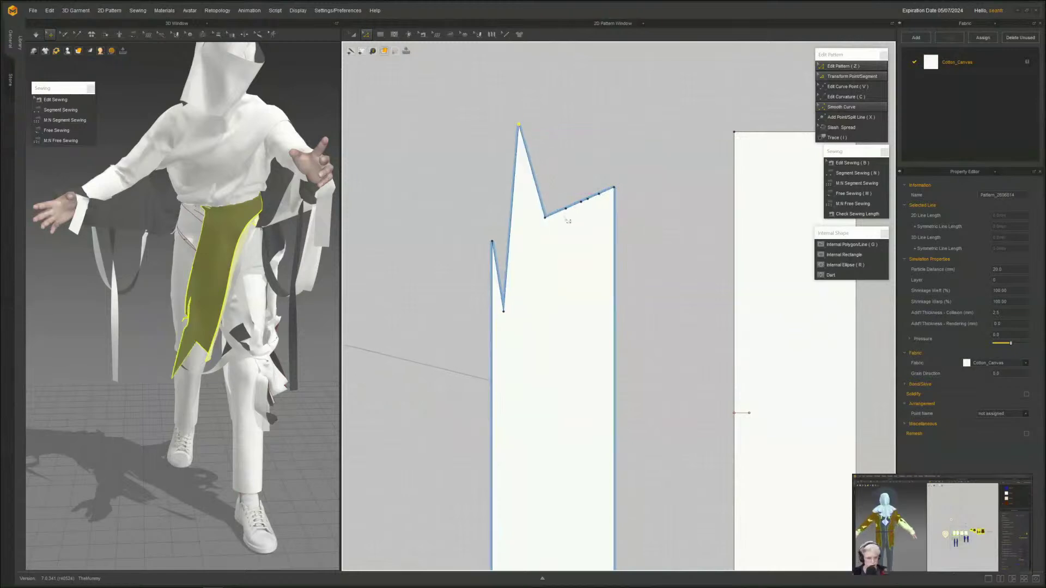
pyautogui.moveTo(549, 221); pyautogui.dragTo(561, 435)
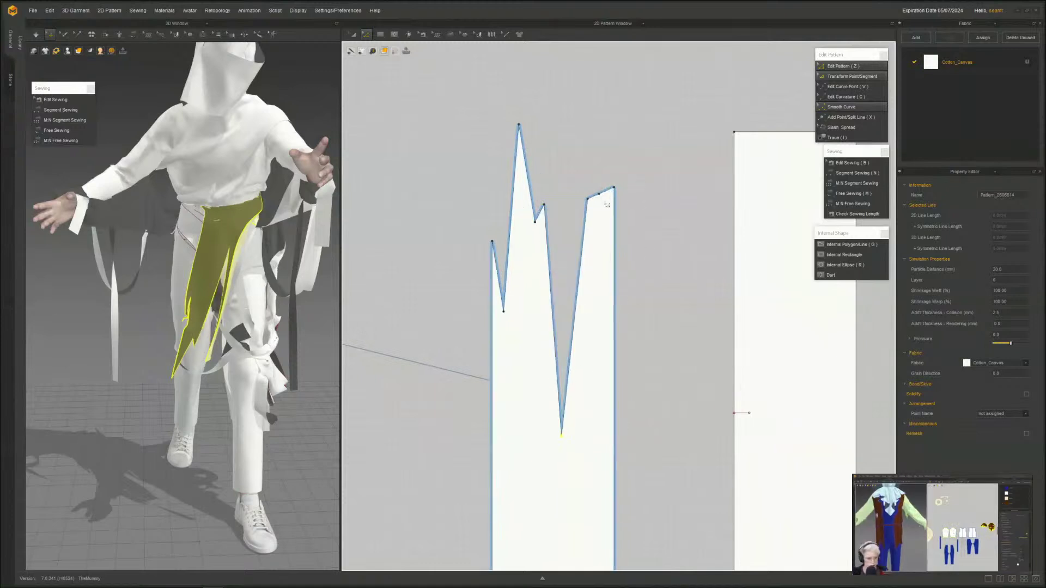
pyautogui.scroll(-5, 607, 199)
pyautogui.moveTo(606, 209); pyautogui.dragTo(586, 324, button='middle')
pyautogui.scroll(2, 585, 321)
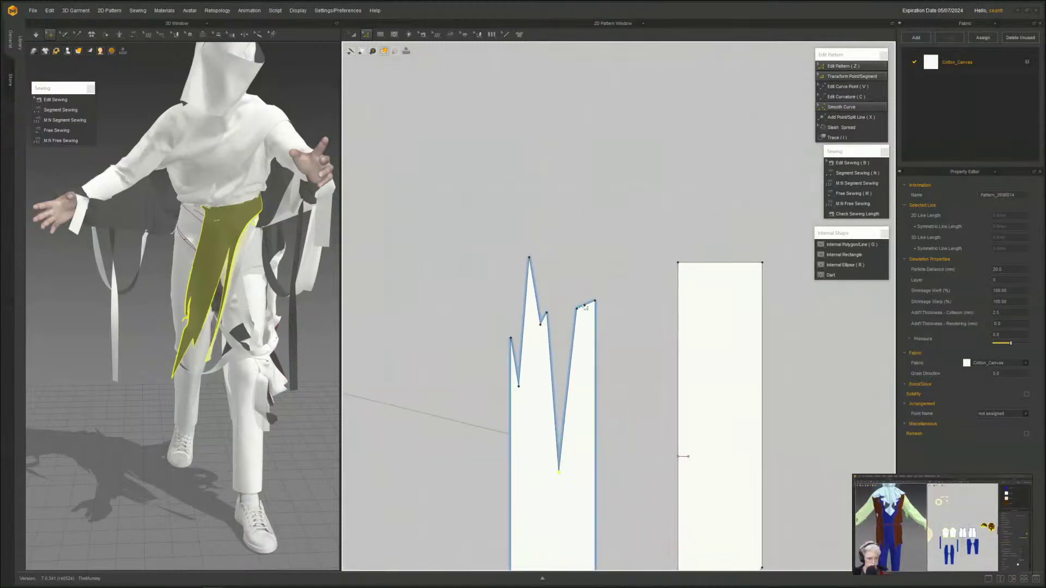
pyautogui.moveTo(586, 308); pyautogui.dragTo(587, 131)
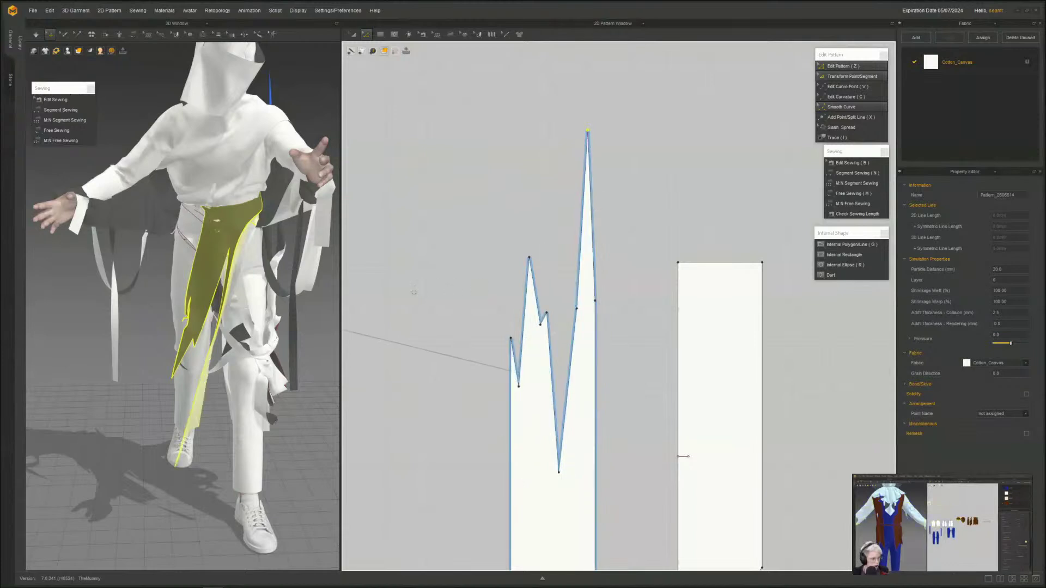
# - Run the simulation so the front panel drapes with its new ragged edge
pyautogui.scroll(-4, 412, 293)
pyautogui.moveTo(412, 293); pyautogui.dragTo(479, 276, button='middle')
pyautogui.scroll(-3, 264, 333)
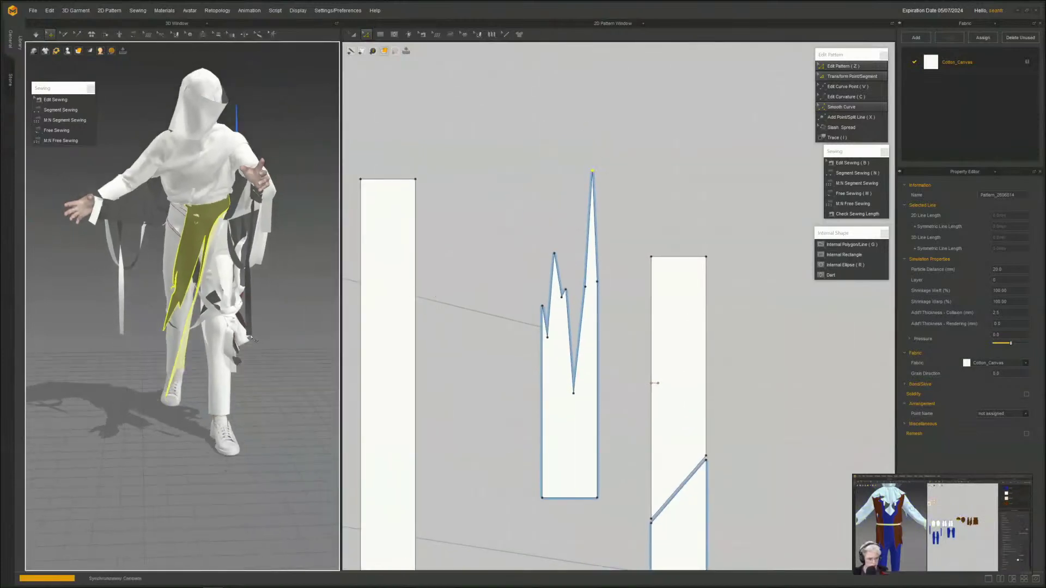
pyautogui.press('space')
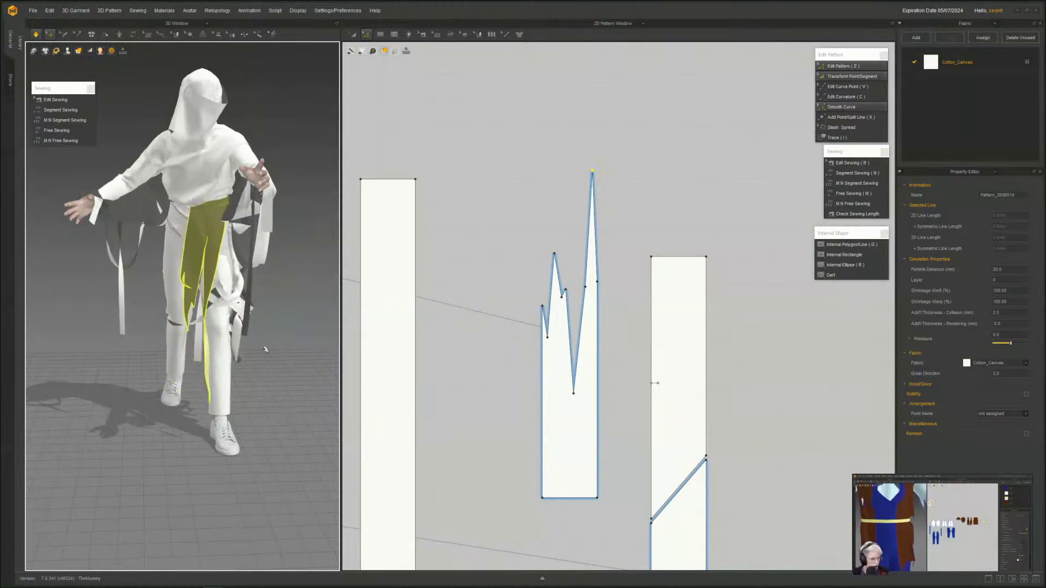
# - Add a point near the tip of the front panel's longest spike and raise it to form a blunt, slanted end
pyautogui.scroll(4, 632, 224)
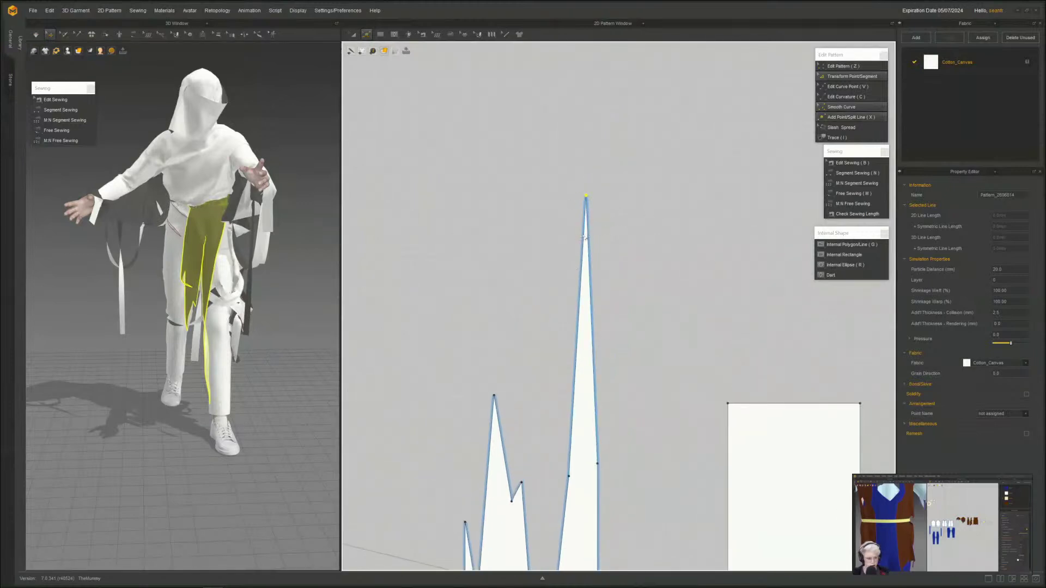
pyautogui.scroll(3, 584, 238)
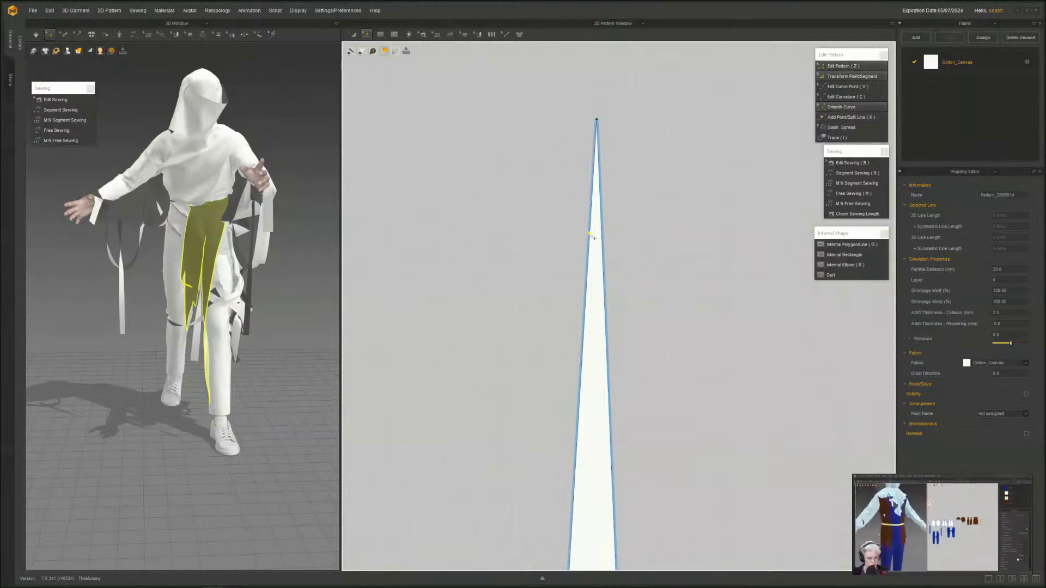
pyautogui.moveTo(590, 234); pyautogui.dragTo(575, 130)
pyautogui.scroll(-2, 552, 218)
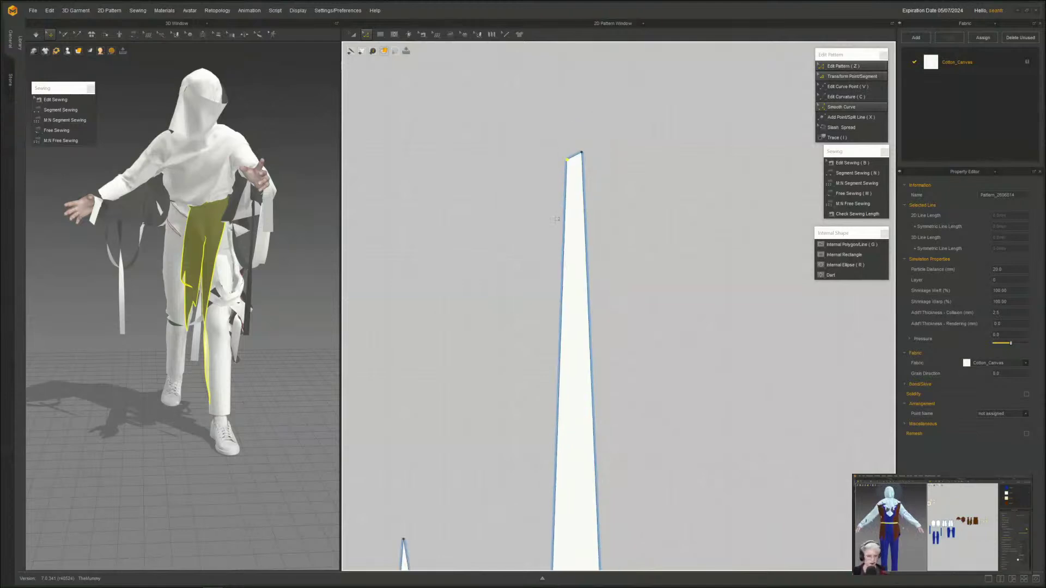
# - Select the diagonal wrap panel on the figure's back and add extra points along the hem of its 2D pattern
pyautogui.scroll(-4, 555, 219)
pyautogui.moveTo(316, 354); pyautogui.dragTo(243, 288, button='right')
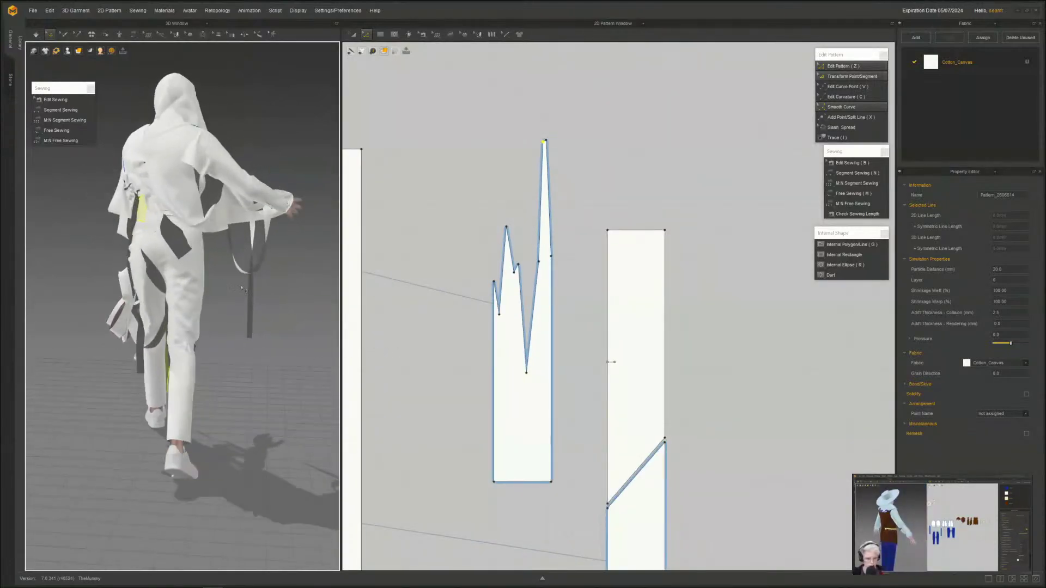
pyautogui.click(181, 254)
pyautogui.scroll(5, 419, 477)
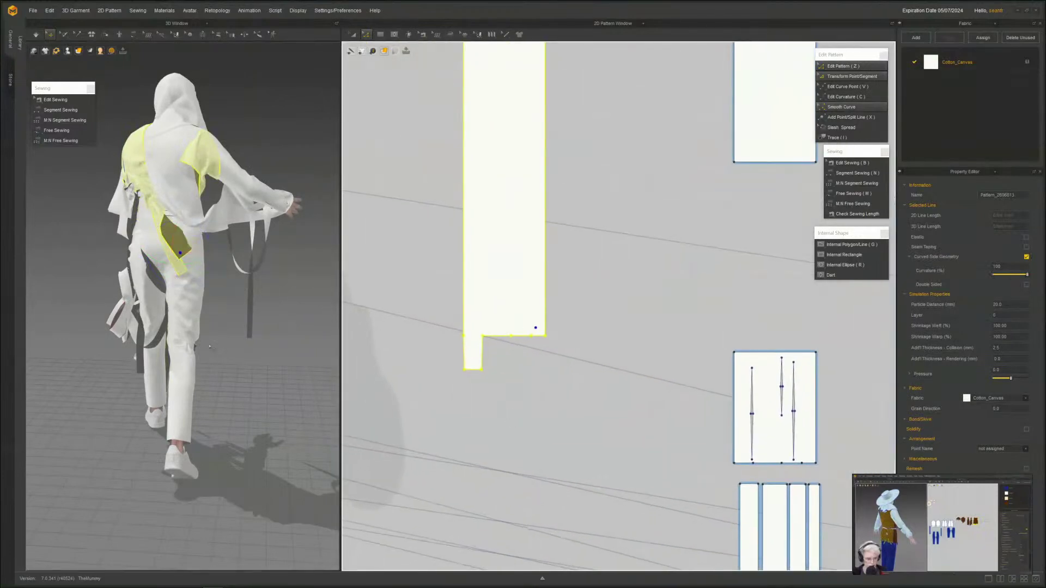
pyautogui.scroll(3, 209, 346)
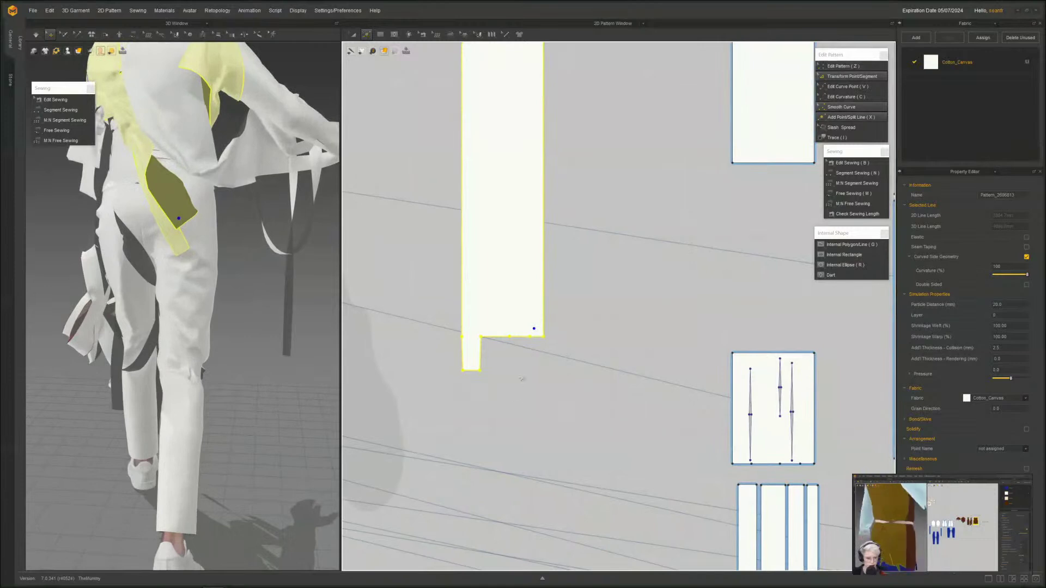
pyautogui.click(516, 337)
pyautogui.scroll(-3, 239, 428)
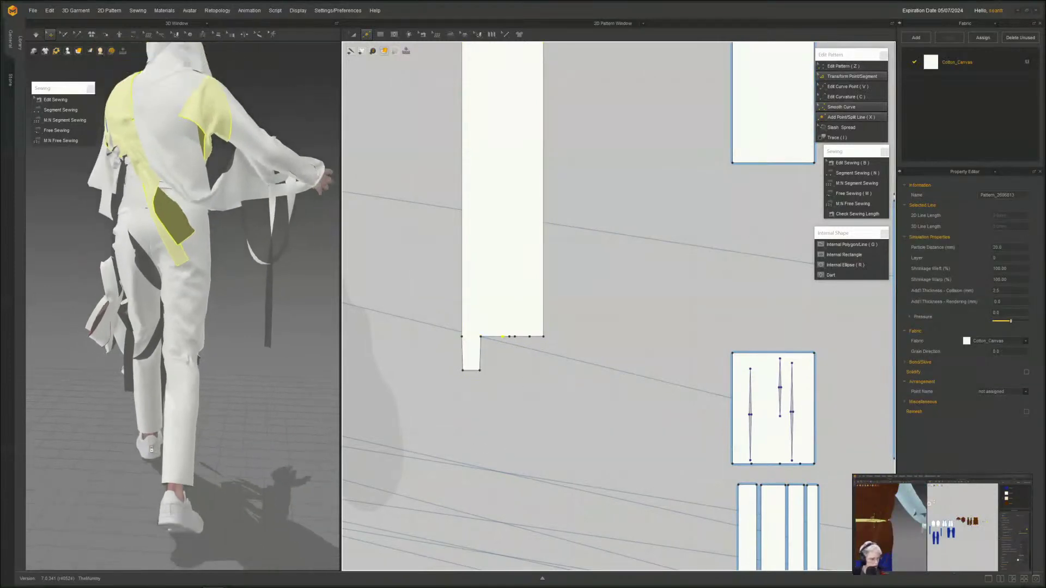
# - Pull the wrap panel's hem down into one long narrow spike flanked by two shorter points, simulating the drape between edits
pyautogui.press('space')
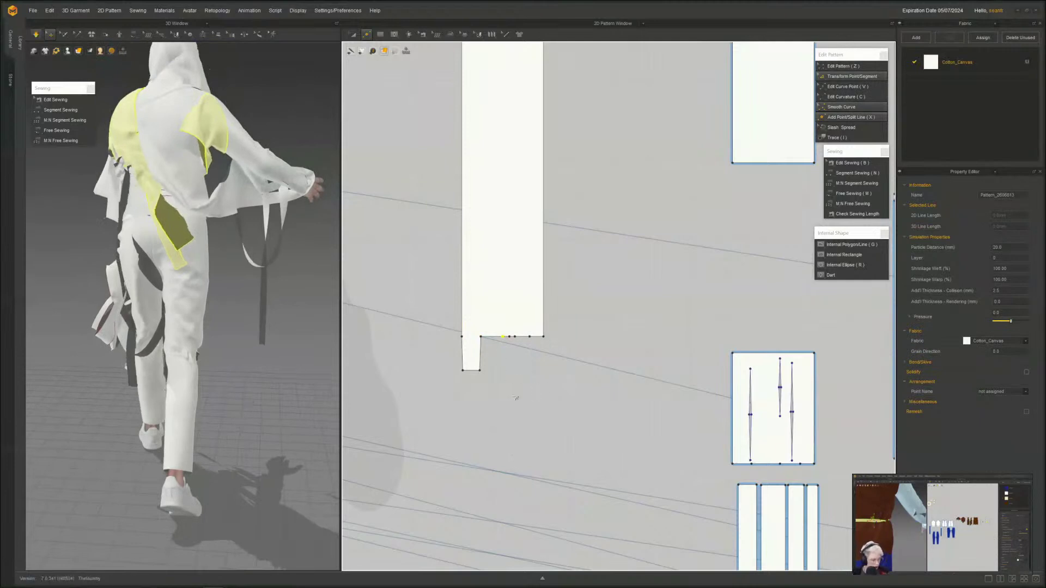
pyautogui.moveTo(513, 398); pyautogui.dragTo(479, 362, button='middle')
pyautogui.press('z')
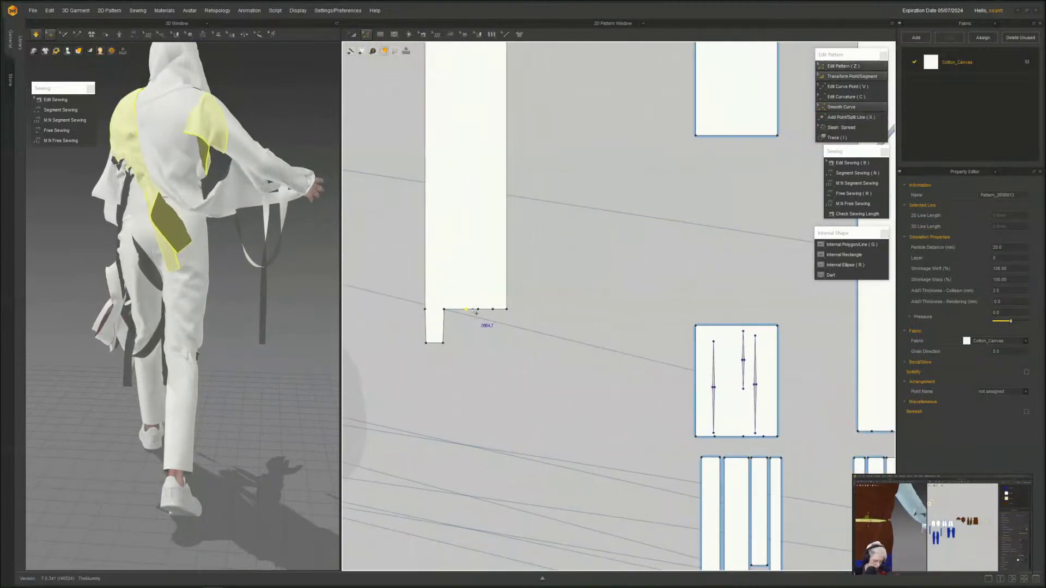
pyautogui.moveTo(469, 310); pyautogui.dragTo(472, 492)
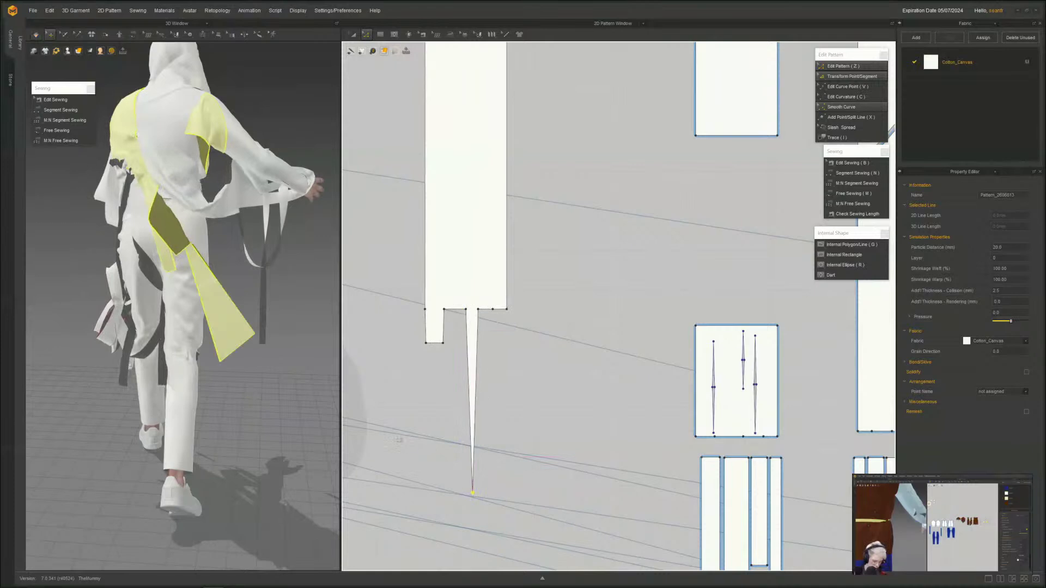
pyautogui.press('space')
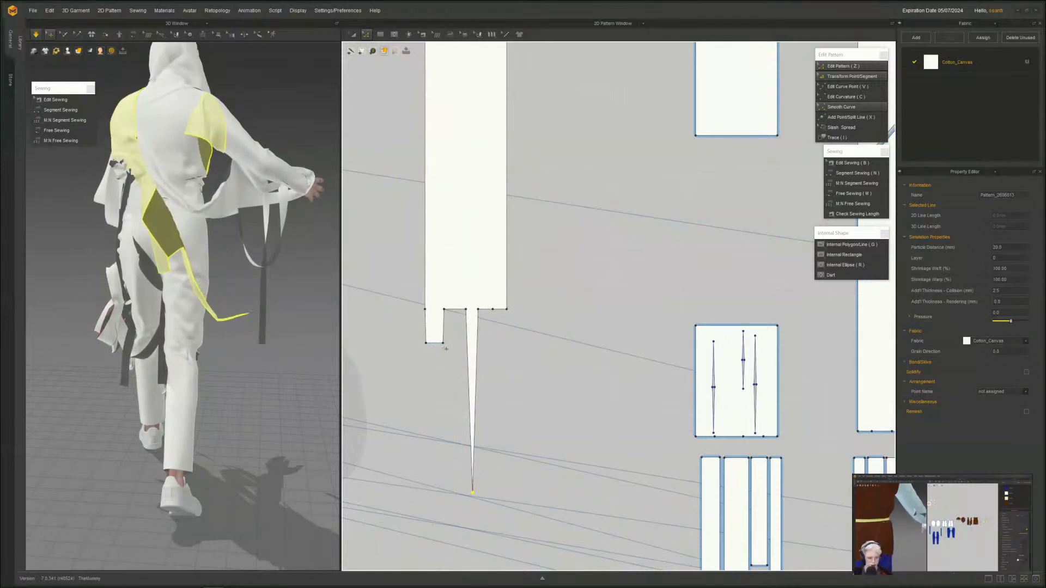
pyautogui.moveTo(443, 343); pyautogui.dragTo(442, 393)
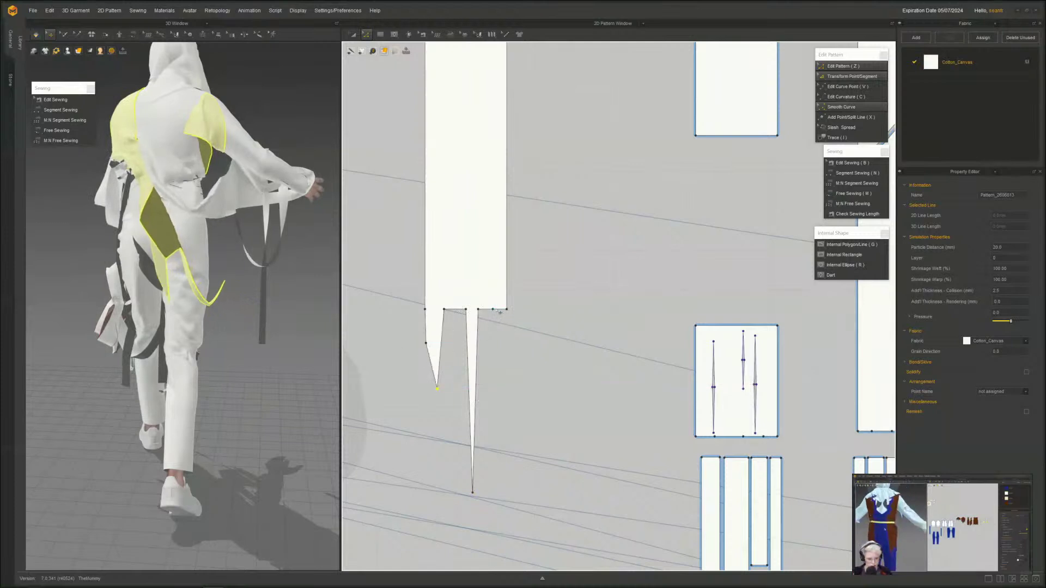
pyautogui.moveTo(497, 313); pyautogui.dragTo(499, 385)
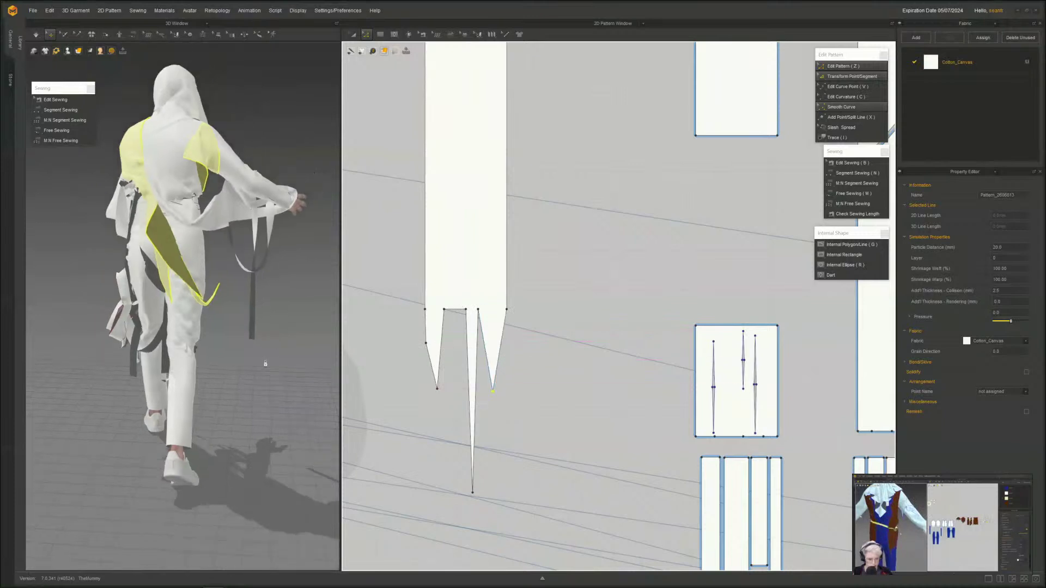
# - Add a point to the outer short spike, lengthen it to match the long spike, and lower the flat hem segment slightly
pyautogui.press('x')
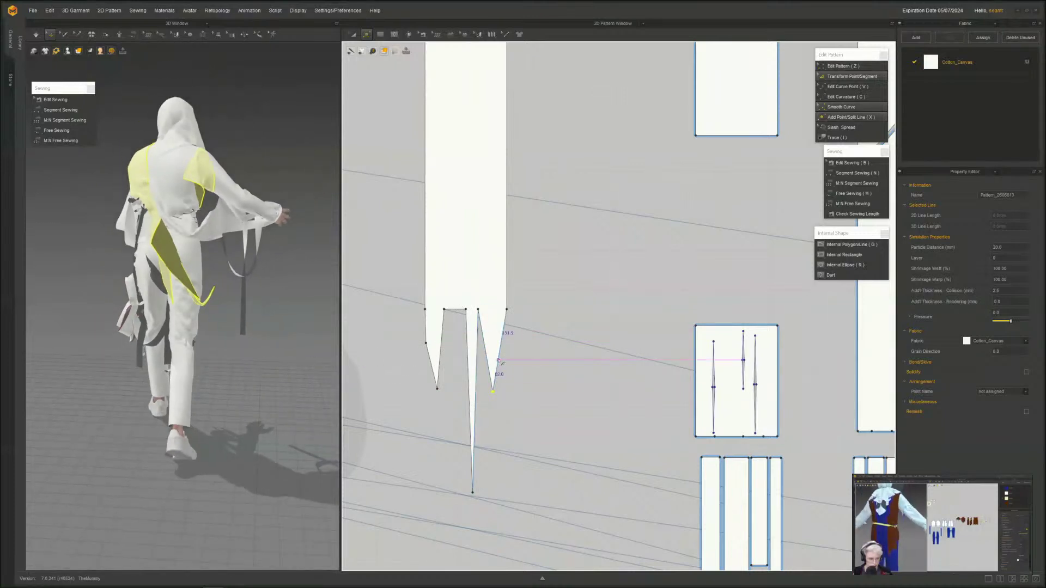
pyautogui.click(497, 360)
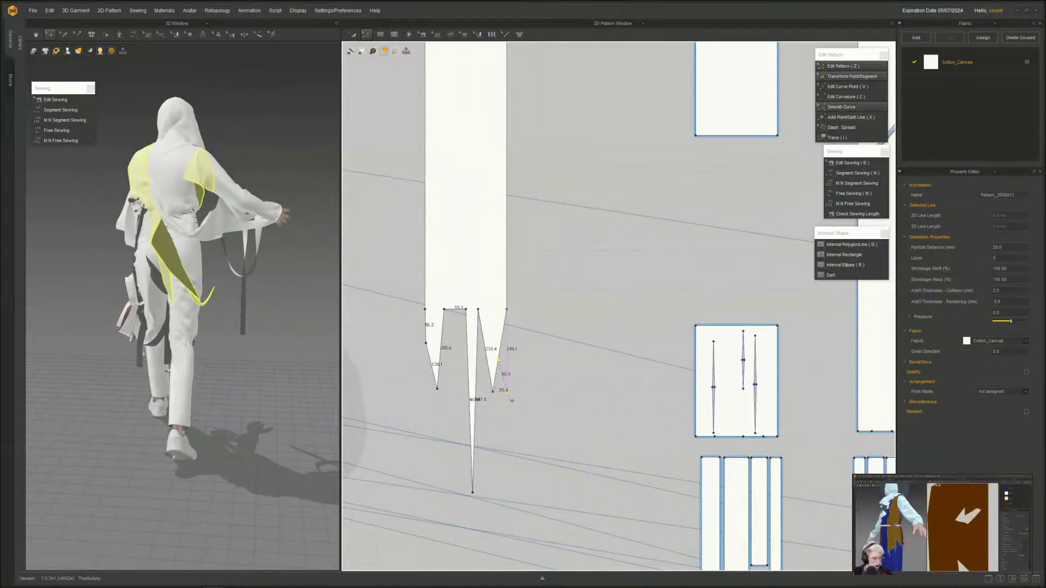
pyautogui.moveTo(507, 437); pyautogui.dragTo(504, 492)
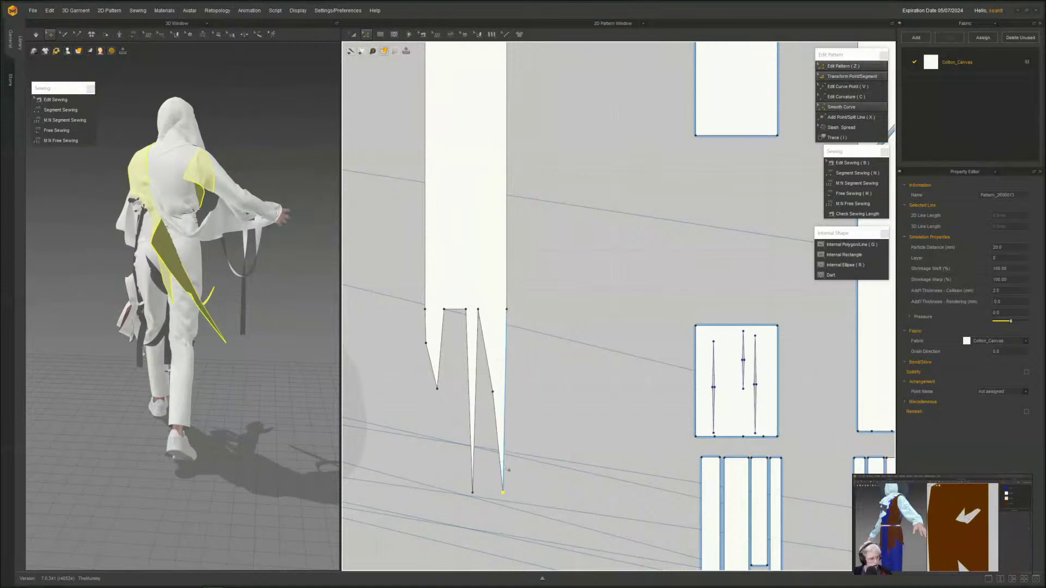
pyautogui.moveTo(493, 392); pyautogui.dragTo(487, 406)
pyautogui.moveTo(450, 349); pyautogui.dragTo(461, 395, button='middle')
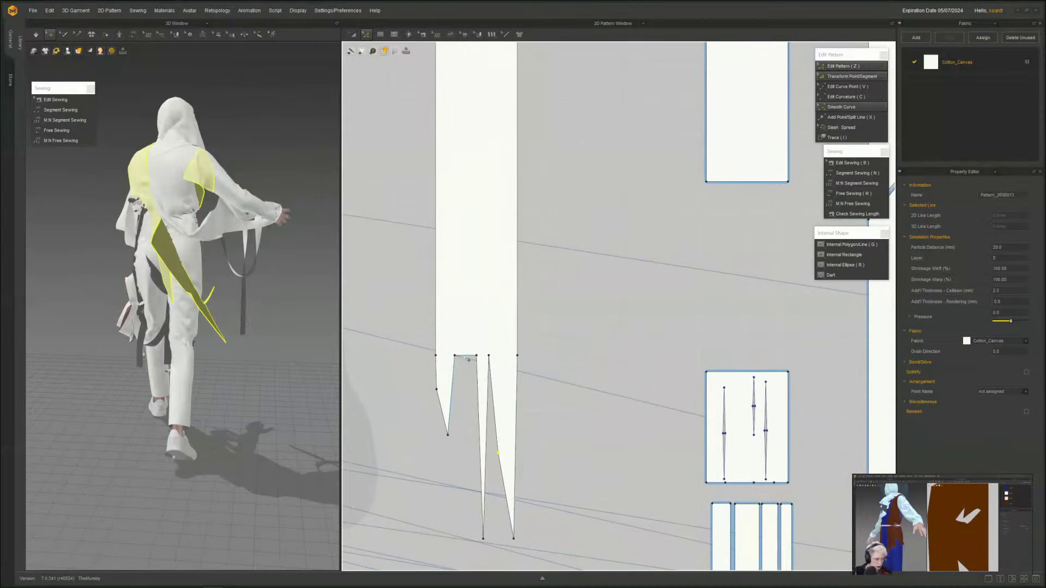
pyautogui.moveTo(466, 356); pyautogui.dragTo(464, 379)
# - Select the narrow strip hanging from the figure's right forearm and pull its bottom corner down into a long slanted point
pyautogui.moveTo(140, 358); pyautogui.dragTo(194, 346, button='right')
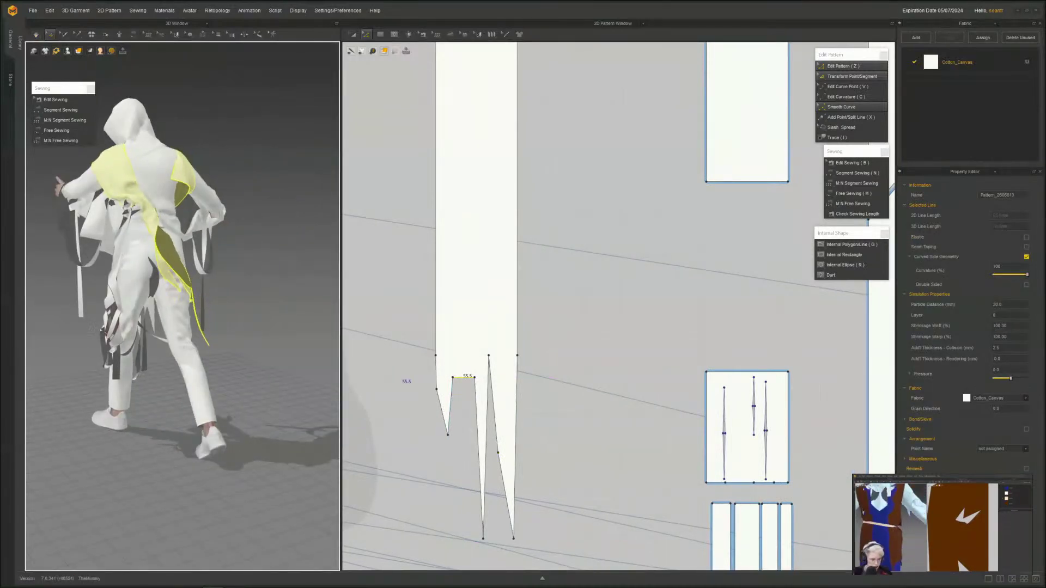
pyautogui.moveTo(104, 333); pyautogui.dragTo(183, 323, button='right')
pyautogui.click(155, 355)
pyautogui.scroll(-2, 513, 421)
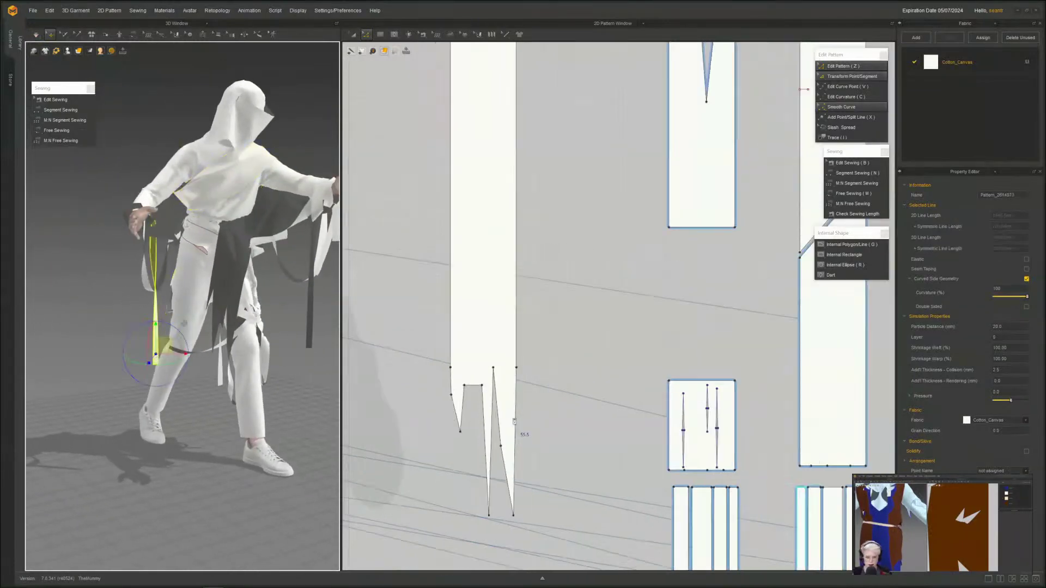
pyautogui.scroll(-4, 514, 421)
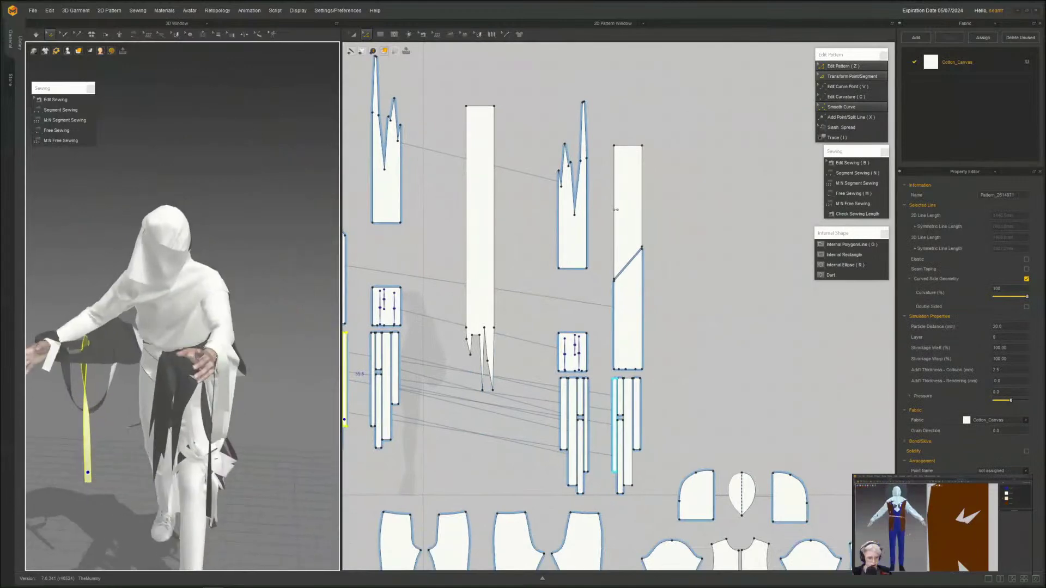
pyautogui.moveTo(215, 357); pyautogui.dragTo(232, 346, button='right')
pyautogui.moveTo(586, 379); pyautogui.dragTo(592, 149, button='middle')
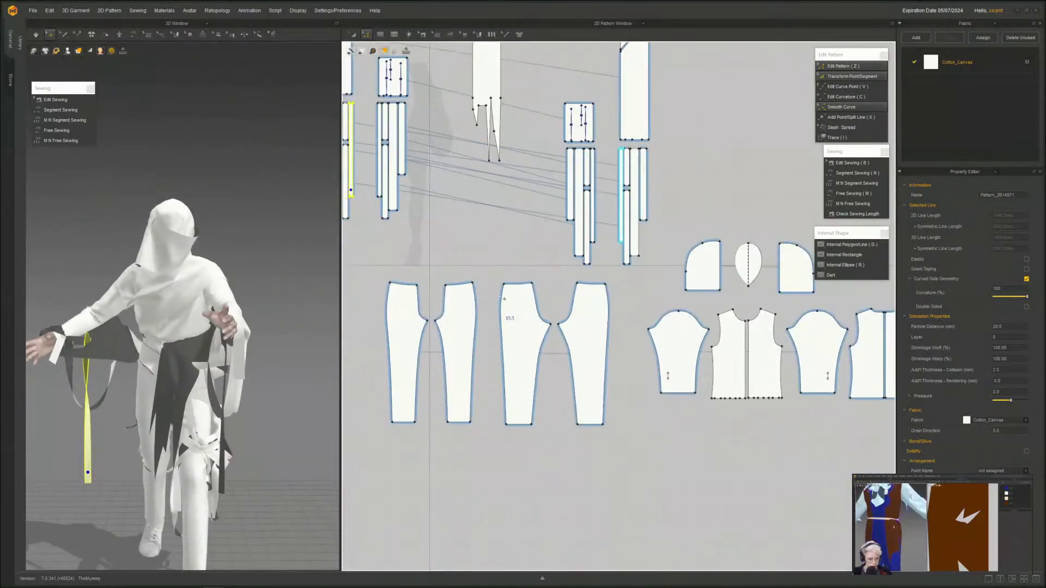
pyautogui.scroll(5, 657, 228)
pyautogui.scroll(-3, 531, 283)
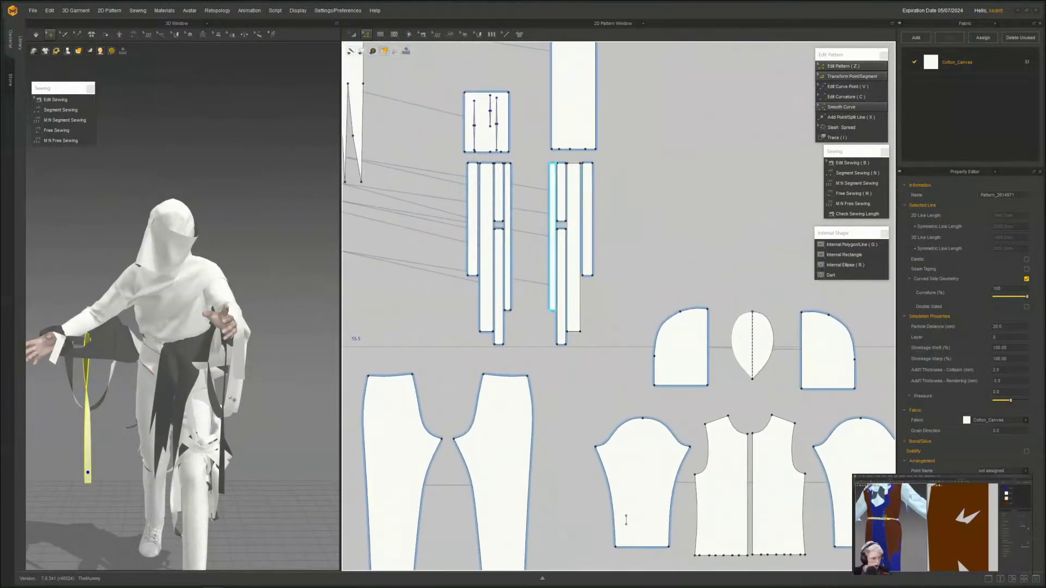
pyautogui.scroll(-2, 490, 353)
pyautogui.scroll(6, 443, 273)
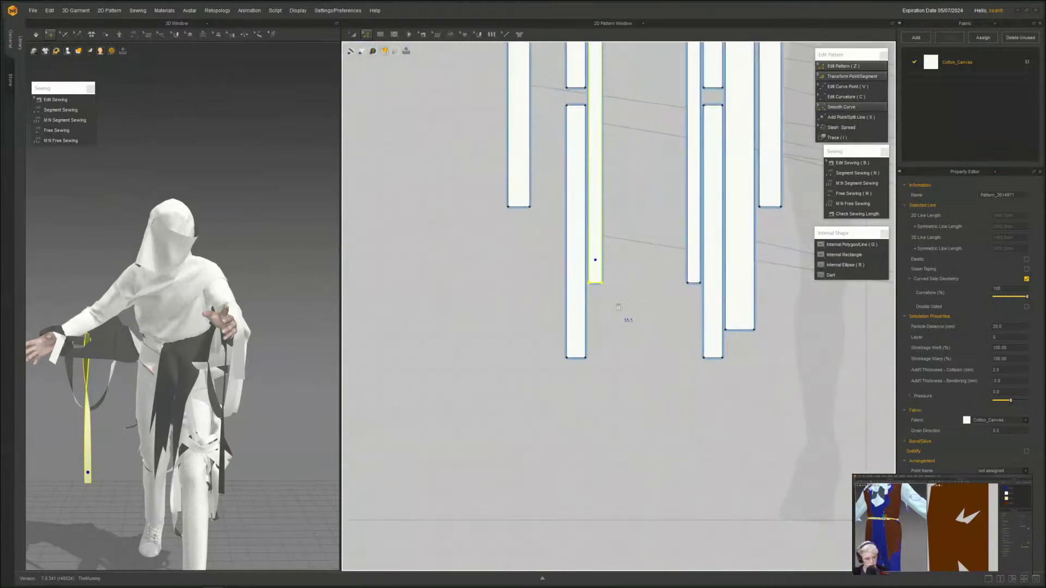
pyautogui.scroll(1, 627, 312)
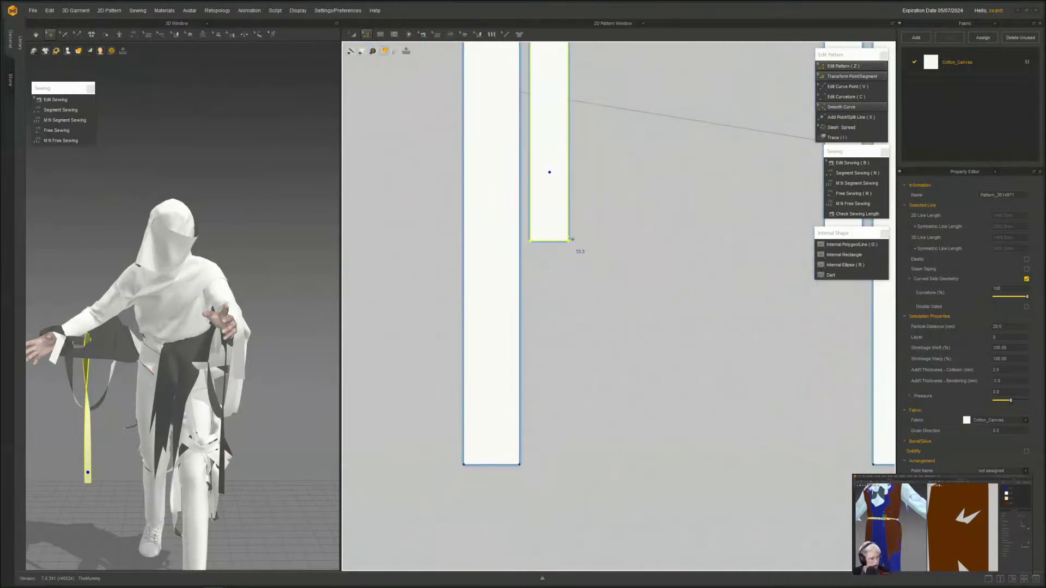
pyautogui.click(572, 240)
pyautogui.click(569, 244)
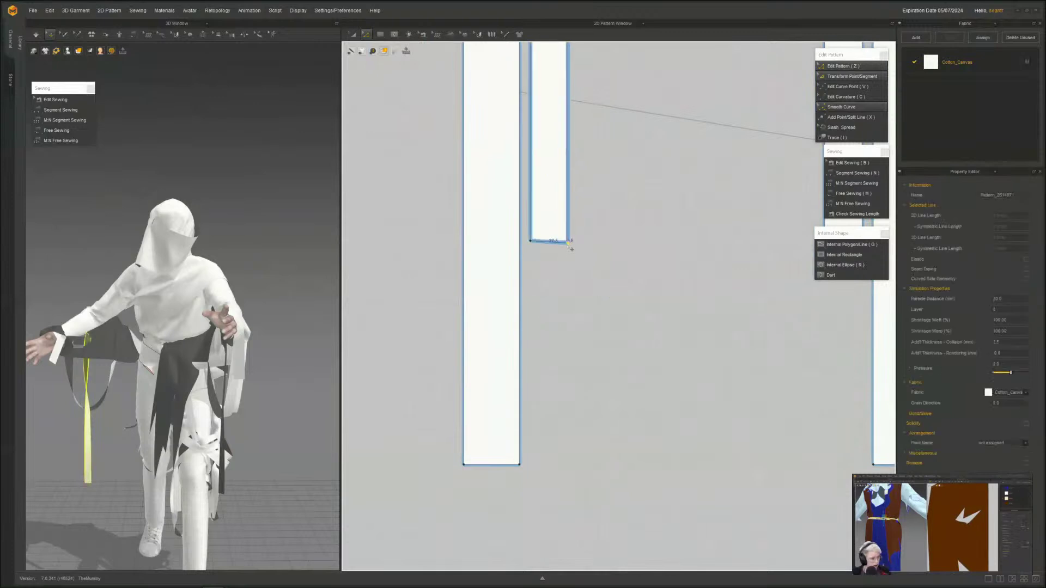
pyautogui.moveTo(572, 279); pyautogui.dragTo(567, 388)
# - Select all the wrap and strip patterns above the trouser pieces, remove their linked editing, and deselect them
pyautogui.scroll(-5, 629, 298)
pyautogui.scroll(-8, 630, 298)
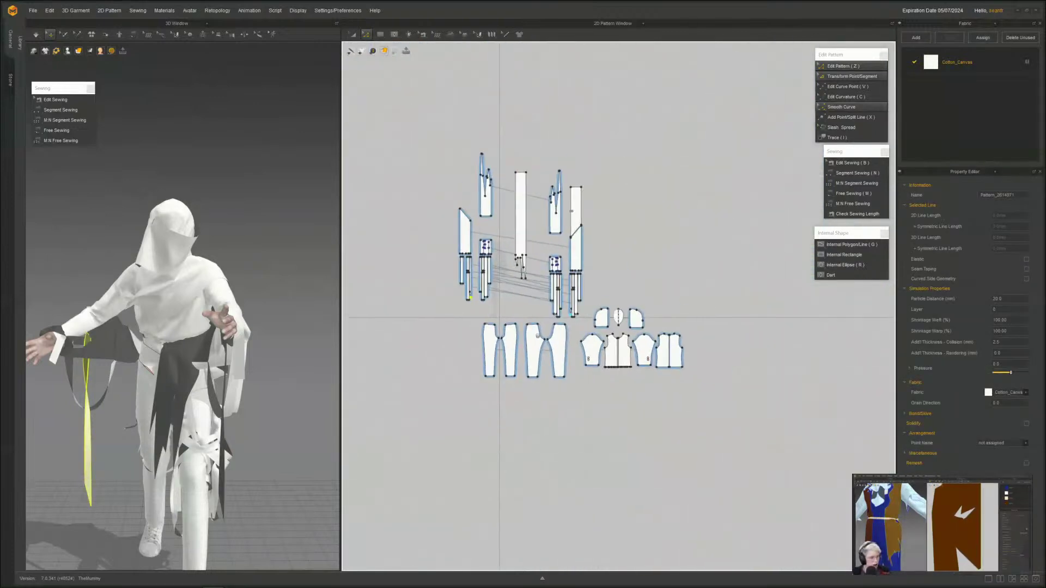
pyautogui.moveTo(588, 324); pyautogui.dragTo(397, 131)
pyautogui.rightClick(467, 251)
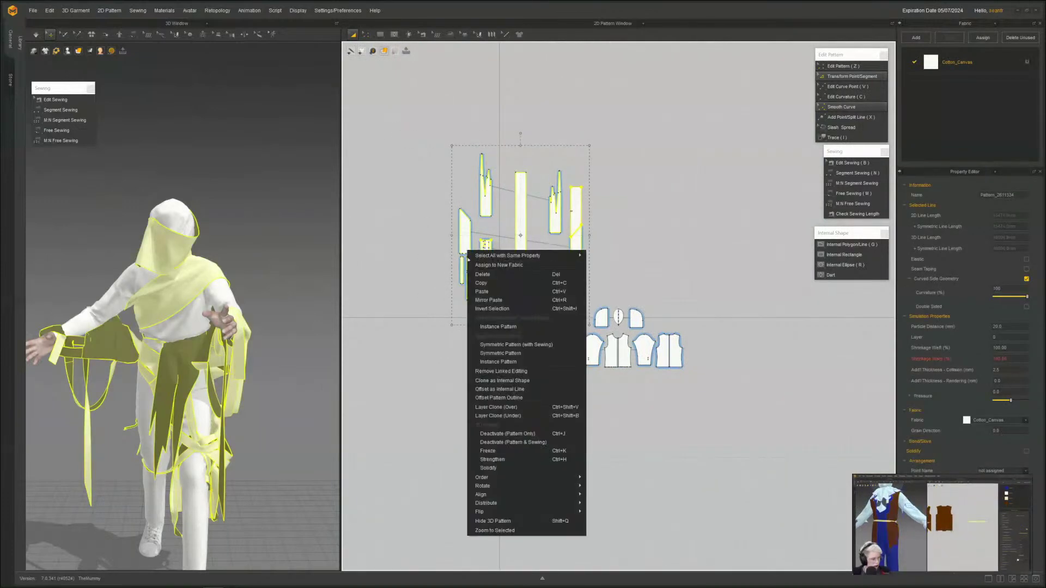
pyautogui.click(498, 361)
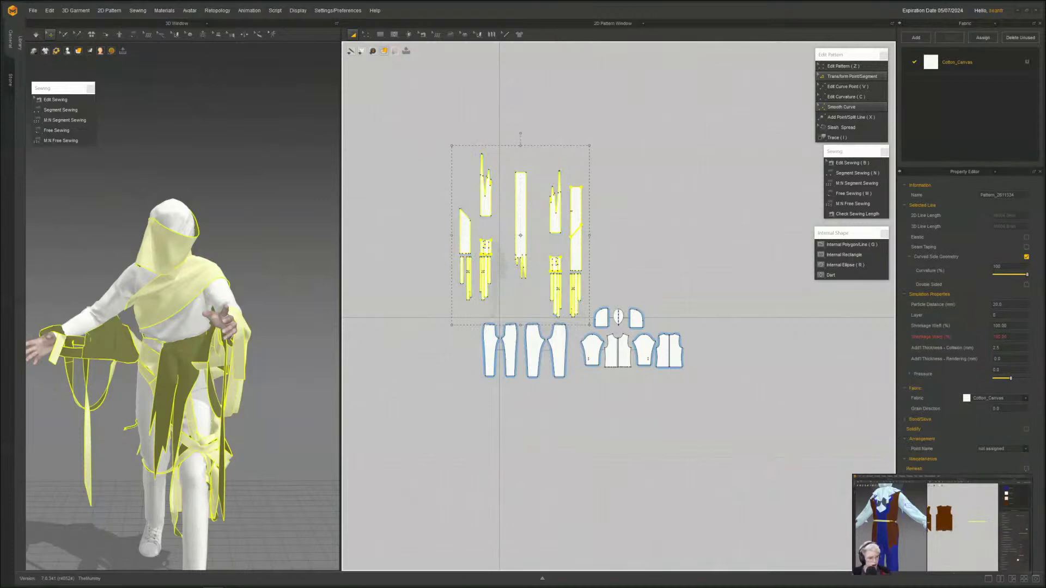
pyautogui.click(564, 406)
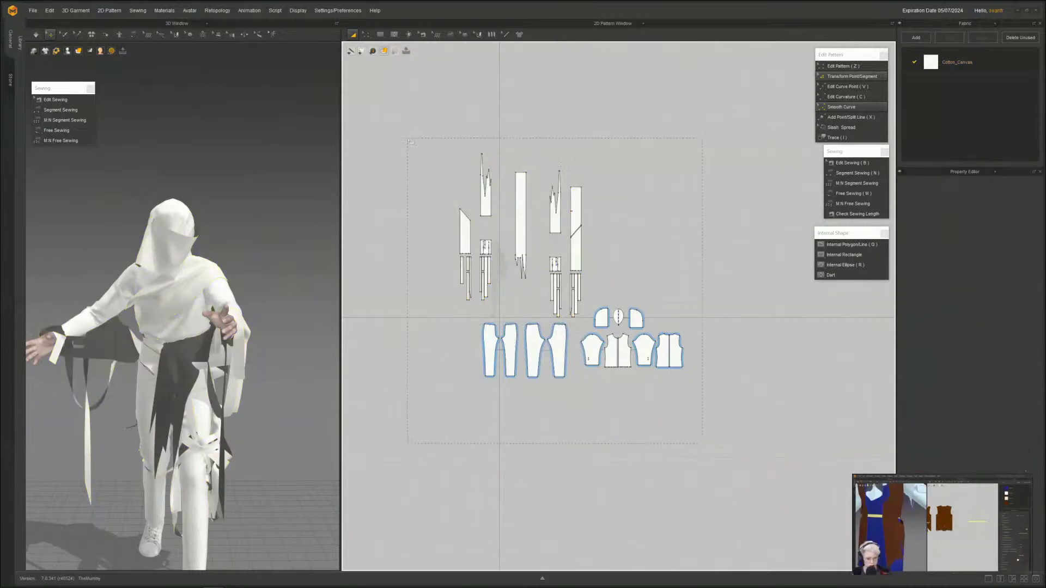
# - Select all the outfit's patterns, including trousers, top and hood, remove their linked editing, and deselect them
pyautogui.moveTo(410, 142); pyautogui.dragTo(410, 141)
pyautogui.rightClick(489, 357)
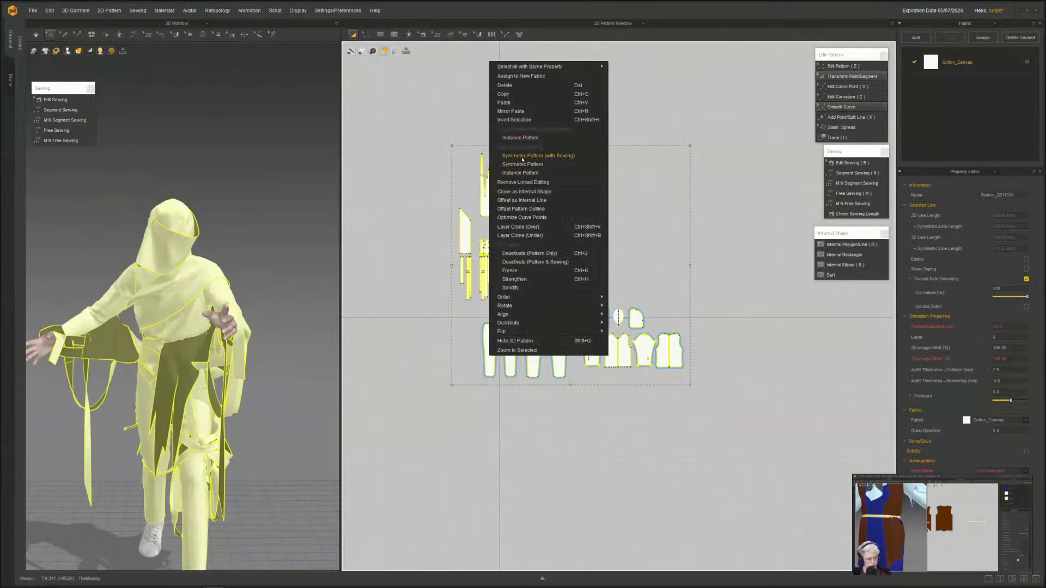
pyautogui.click(520, 183)
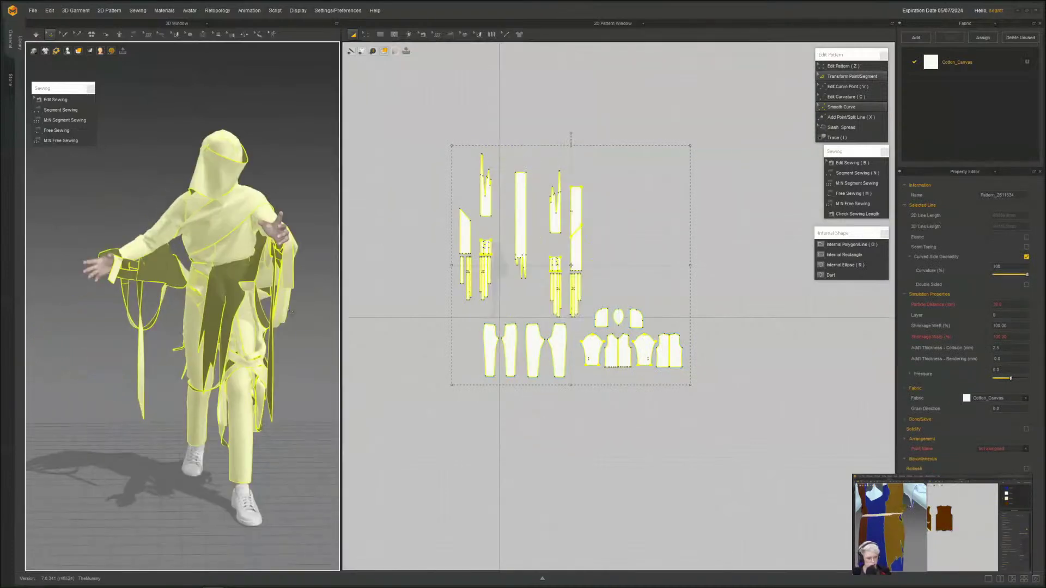
pyautogui.click(310, 345)
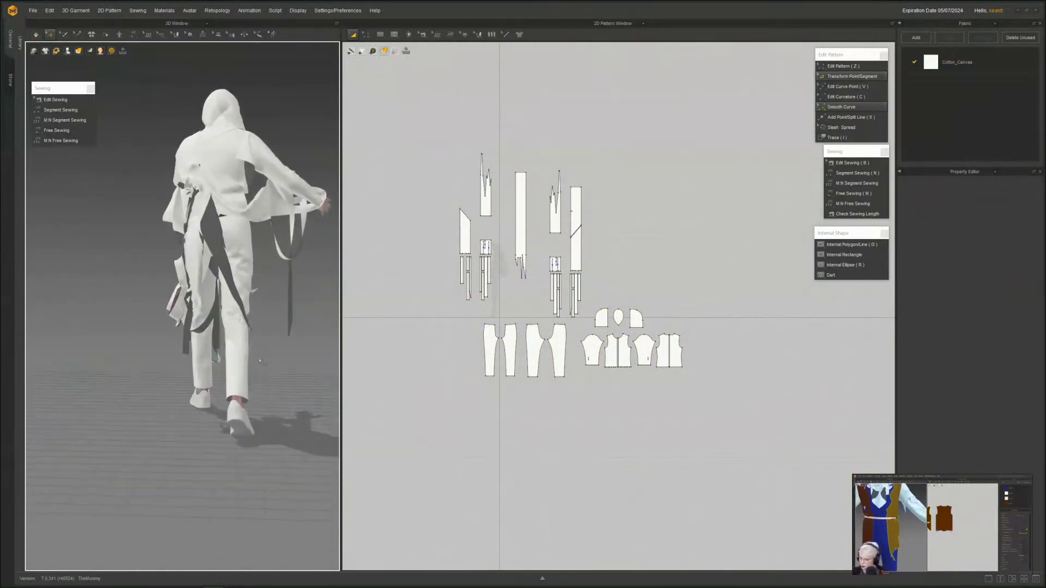
# - Select the back trouser panel of the right leg and add six unevenly spaced points along its hem
pyautogui.scroll(5, 564, 419)
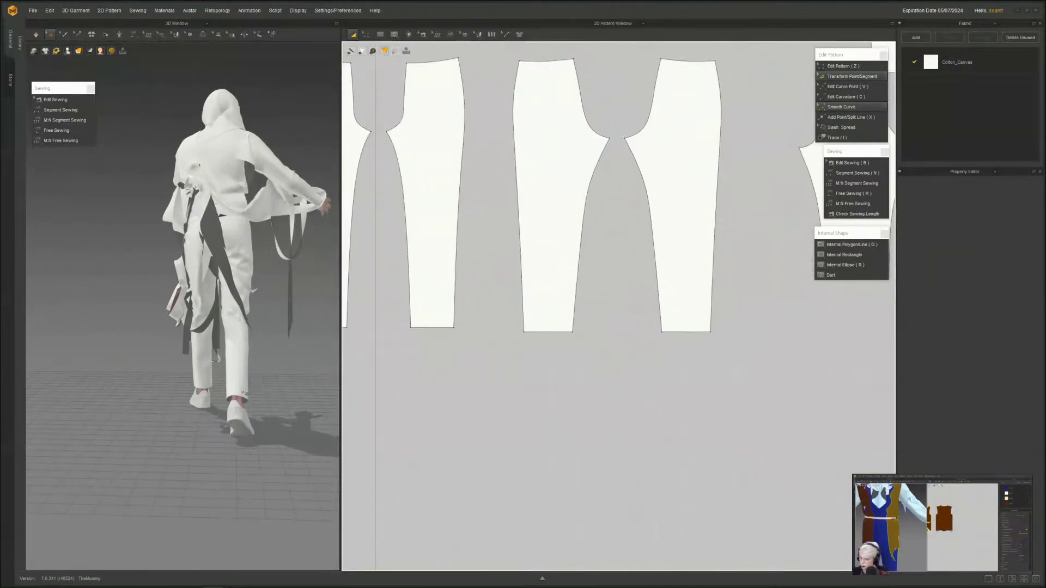
pyautogui.click(693, 322)
pyautogui.scroll(4, 744, 324)
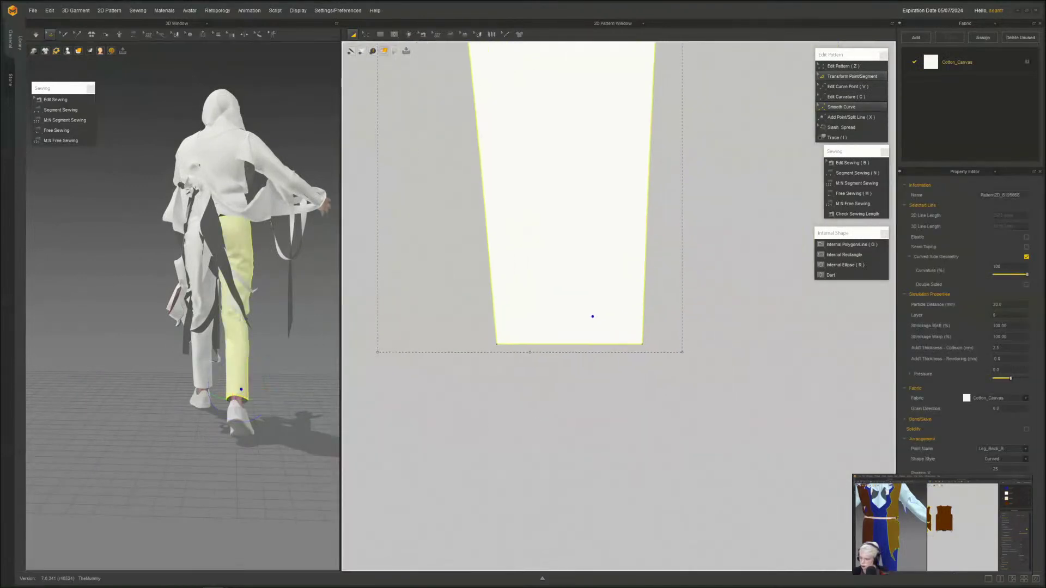
pyautogui.click(509, 344)
pyautogui.click(520, 344)
pyautogui.click(546, 344)
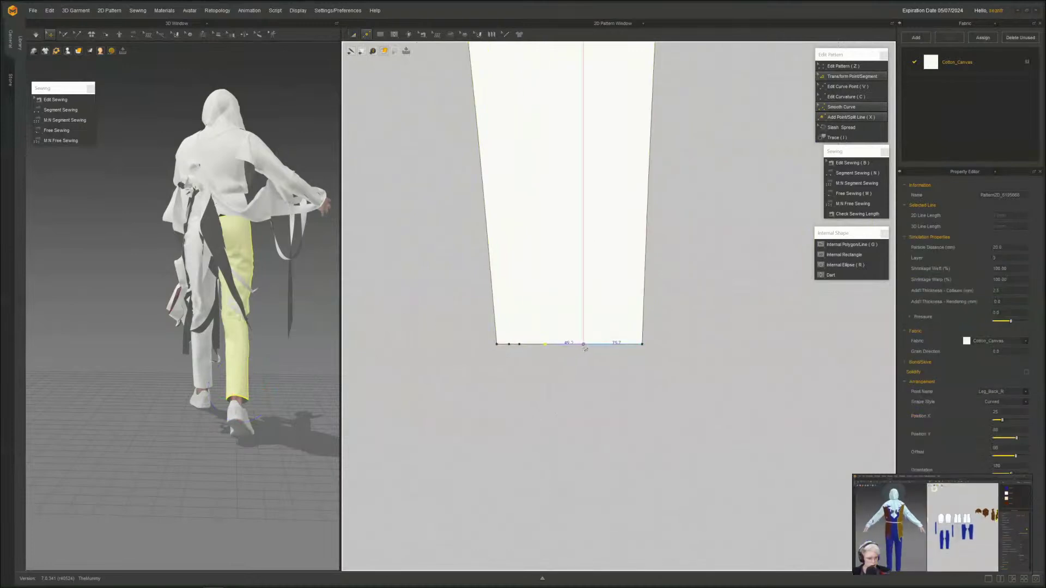
pyautogui.click(583, 344)
pyautogui.click(597, 344)
pyautogui.click(625, 345)
pyautogui.scroll(-2, 585, 414)
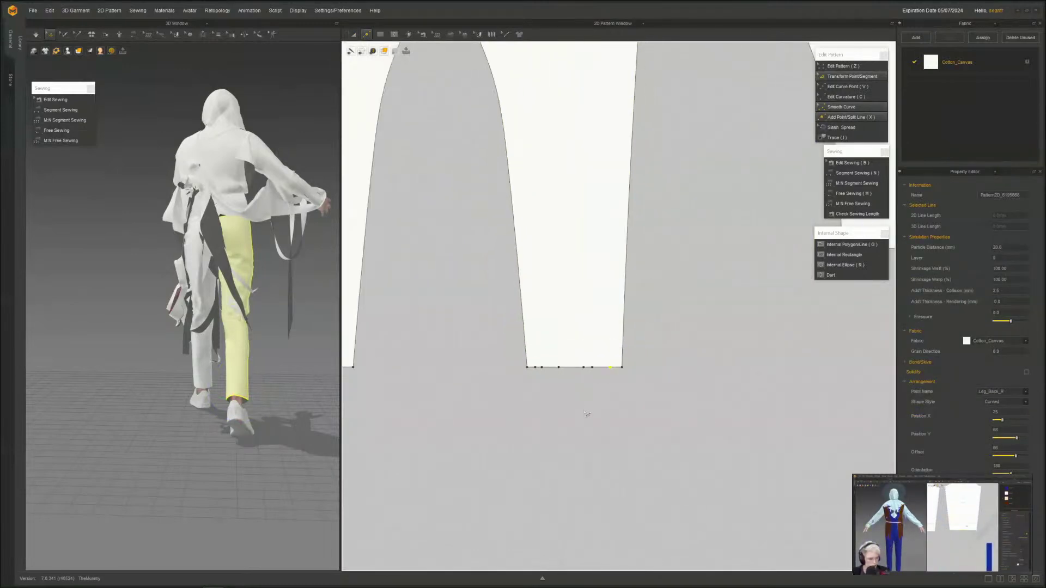
# - Pull the right back trouser panel's hem points into two downward spikes and one deep upward notch
pyautogui.press('z')
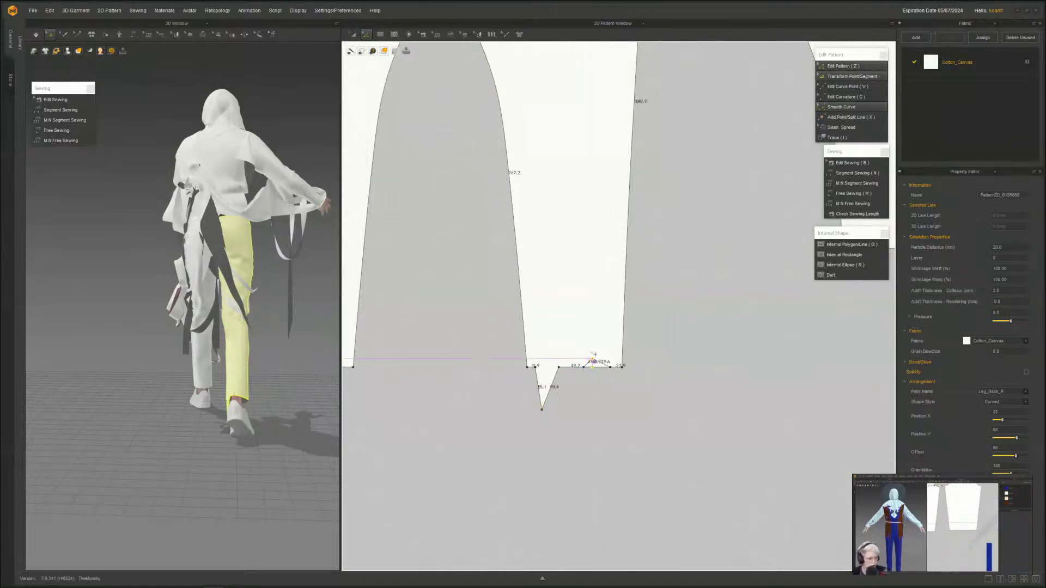
pyautogui.moveTo(593, 361); pyautogui.dragTo(591, 303)
pyautogui.moveTo(617, 381); pyautogui.dragTo(615, 390)
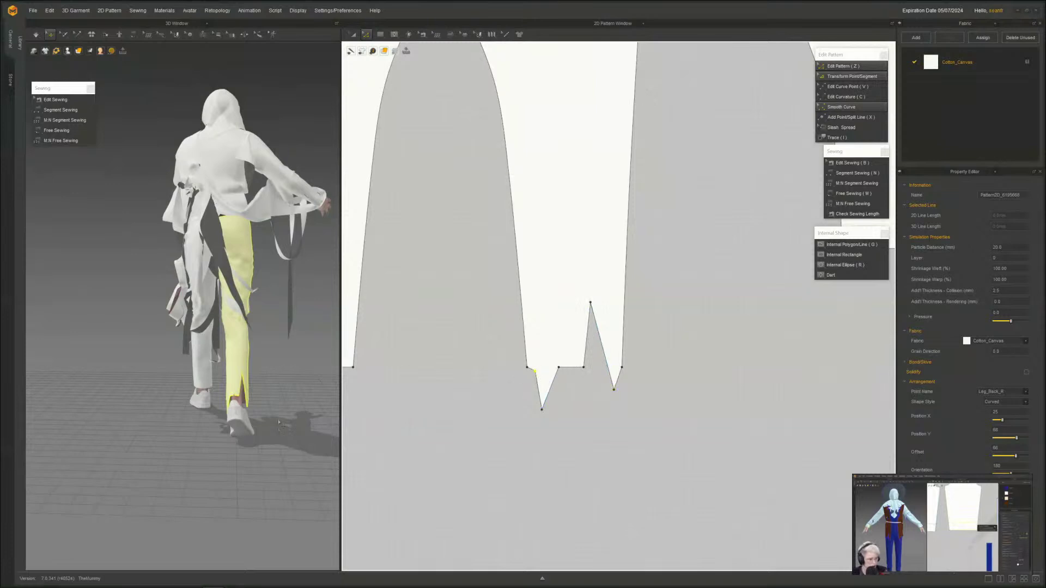
pyautogui.moveTo(279, 422); pyautogui.dragTo(132, 441, button='right')
pyautogui.moveTo(132, 441); pyautogui.dragTo(30, 384, button='middle')
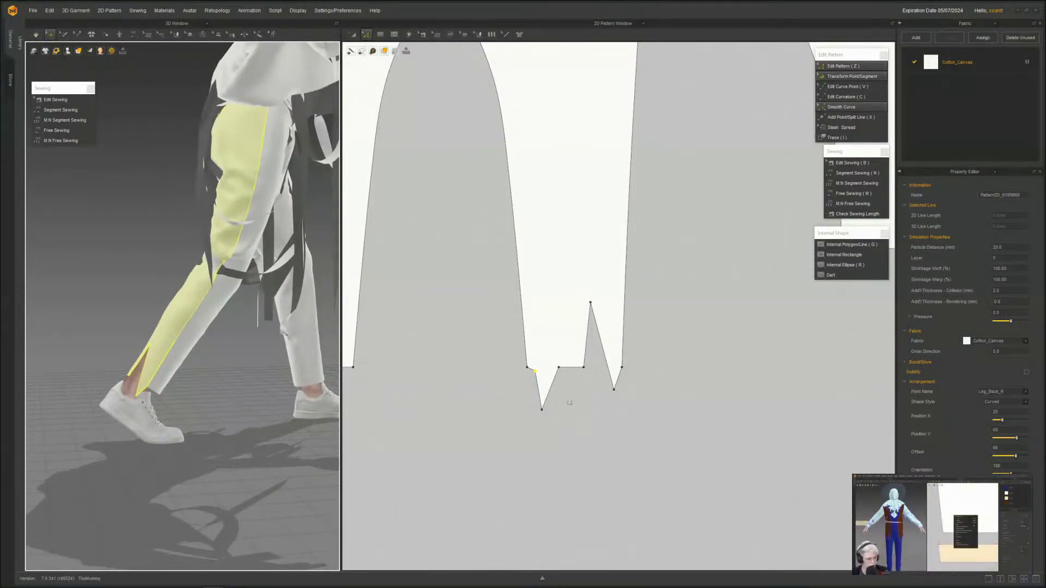
# - Curve the back panel's flat hem segment upward, curve the adjoining spike's edge inward, and lengthen that spike
pyautogui.press('c')
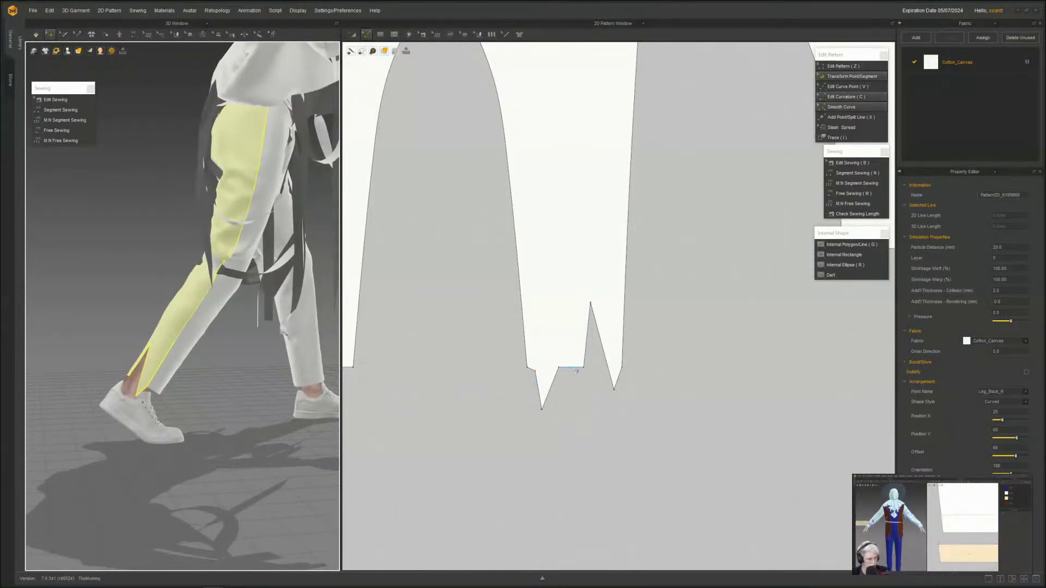
pyautogui.moveTo(570, 367); pyautogui.dragTo(576, 355)
pyautogui.moveTo(549, 388); pyautogui.dragTo(552, 357)
pyautogui.moveTo(560, 431); pyautogui.dragTo(551, 387, button='middle')
pyautogui.click(534, 397)
pyautogui.press('z')
pyautogui.moveTo(532, 365); pyautogui.dragTo(532, 402)
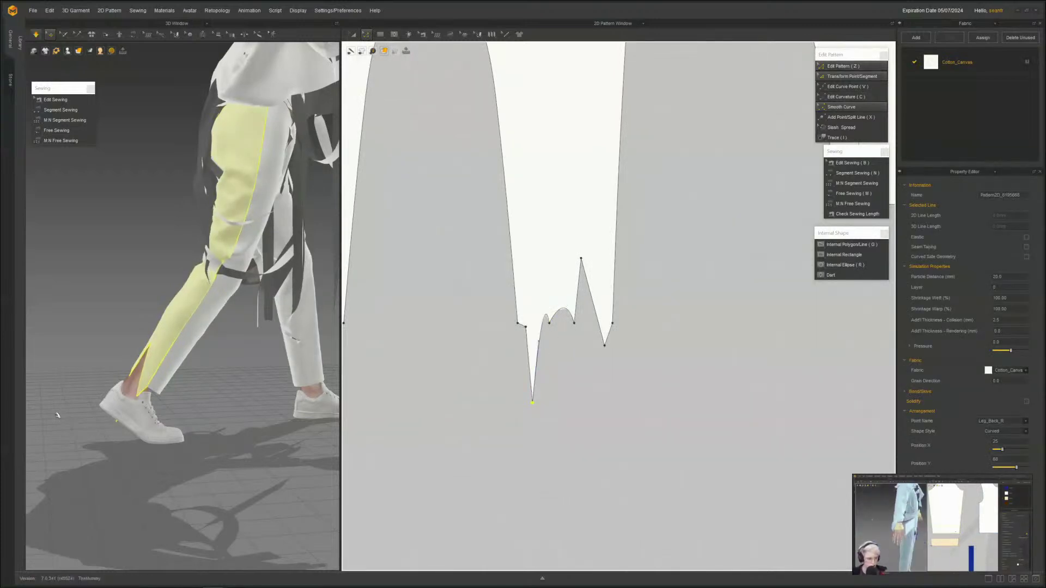
# - Select the front trouser panel of the right leg and add six points along its hem, keeping a wide middle segment
pyautogui.moveTo(58, 415); pyautogui.dragTo(348, 365, button='right')
pyautogui.scroll(2, 235, 398)
pyautogui.click(242, 391)
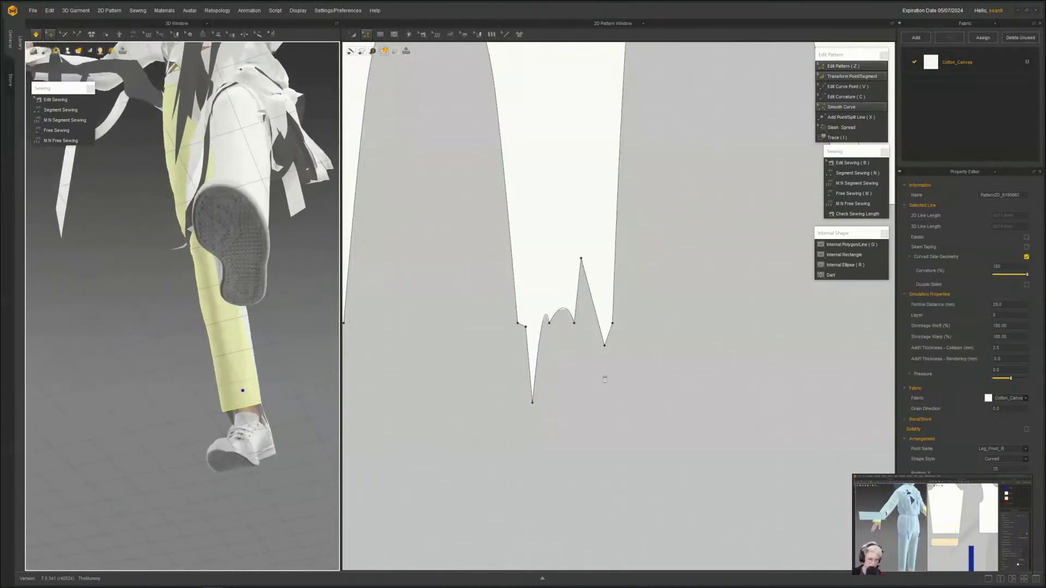
pyautogui.scroll(-5, 602, 378)
pyautogui.scroll(-6, 601, 384)
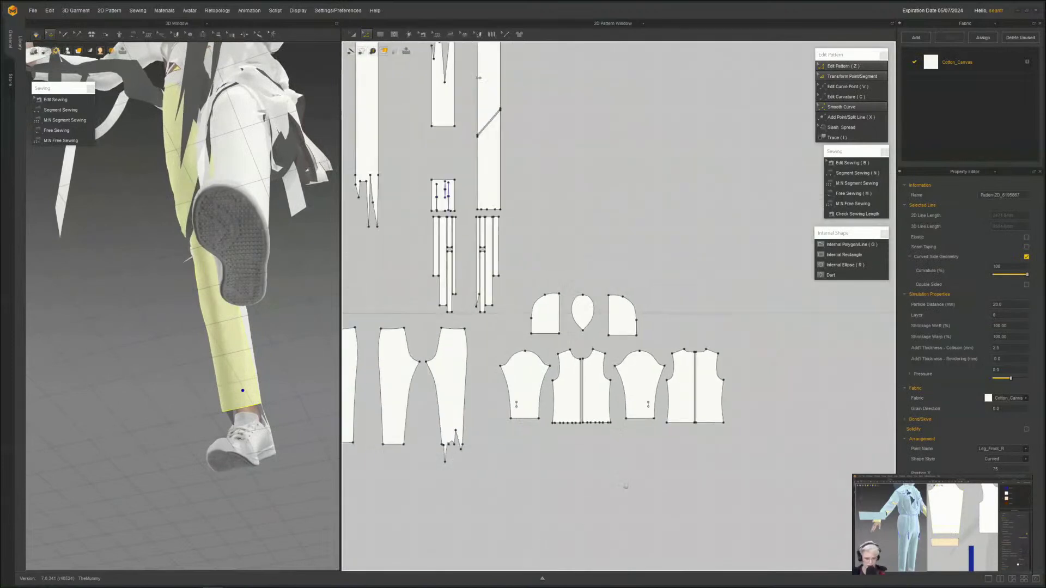
pyautogui.moveTo(626, 485); pyautogui.dragTo(872, 440, button='right')
pyautogui.scroll(5, 562, 420)
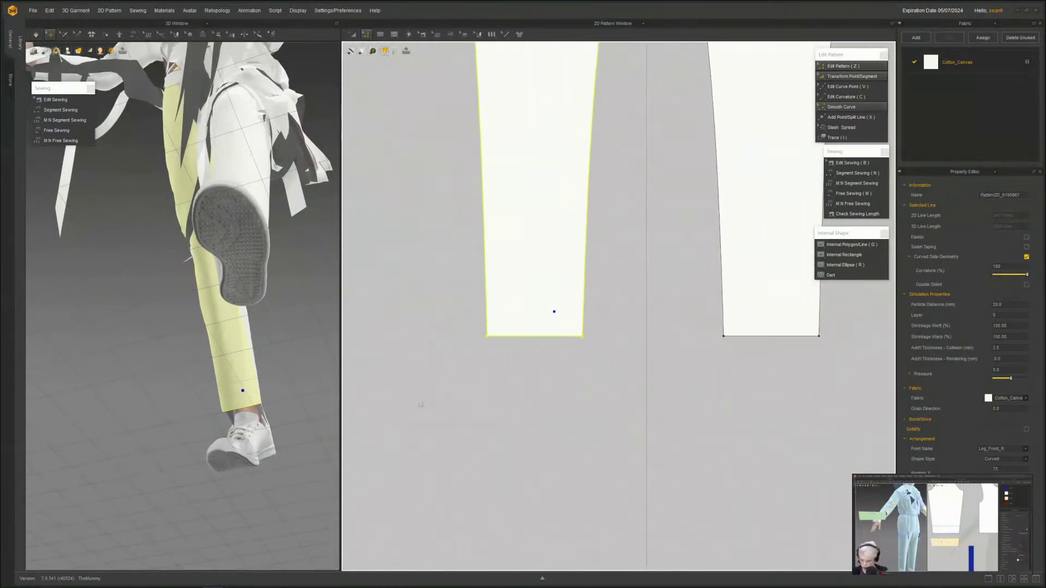
pyautogui.scroll(1, 526, 357)
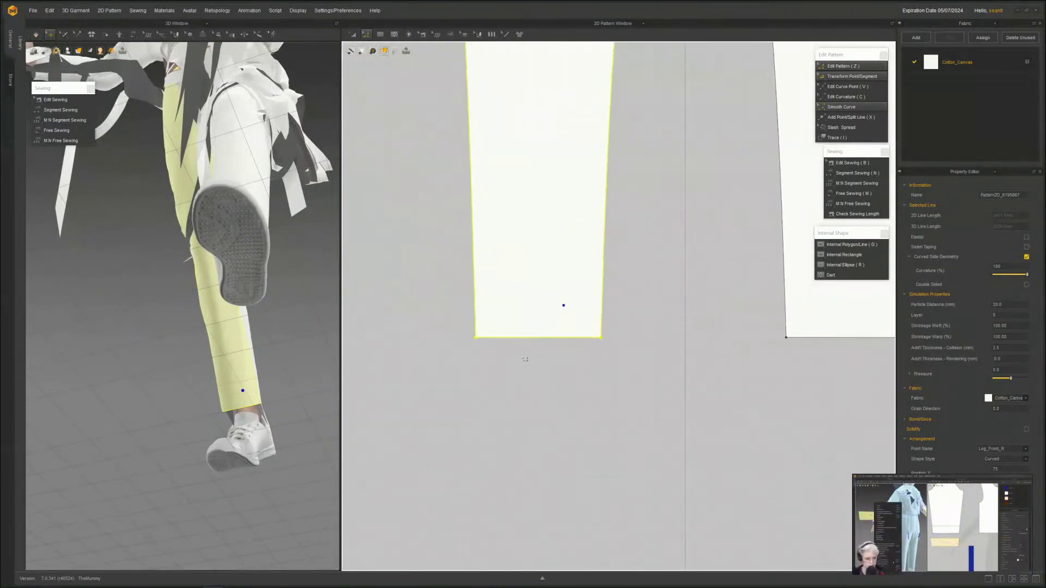
pyautogui.press('x')
pyautogui.click(485, 338)
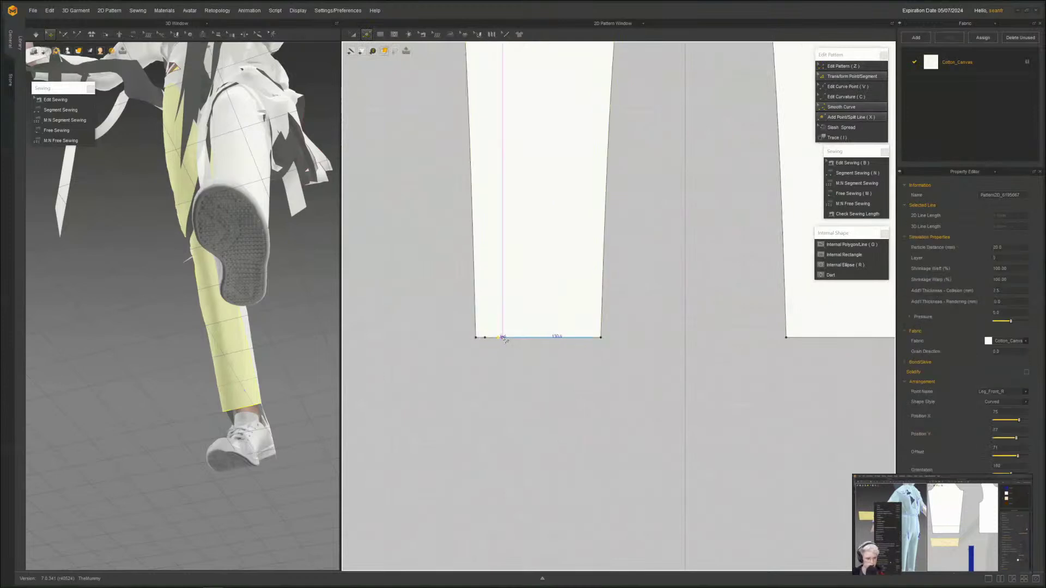
pyautogui.click(508, 338)
pyautogui.click(551, 338)
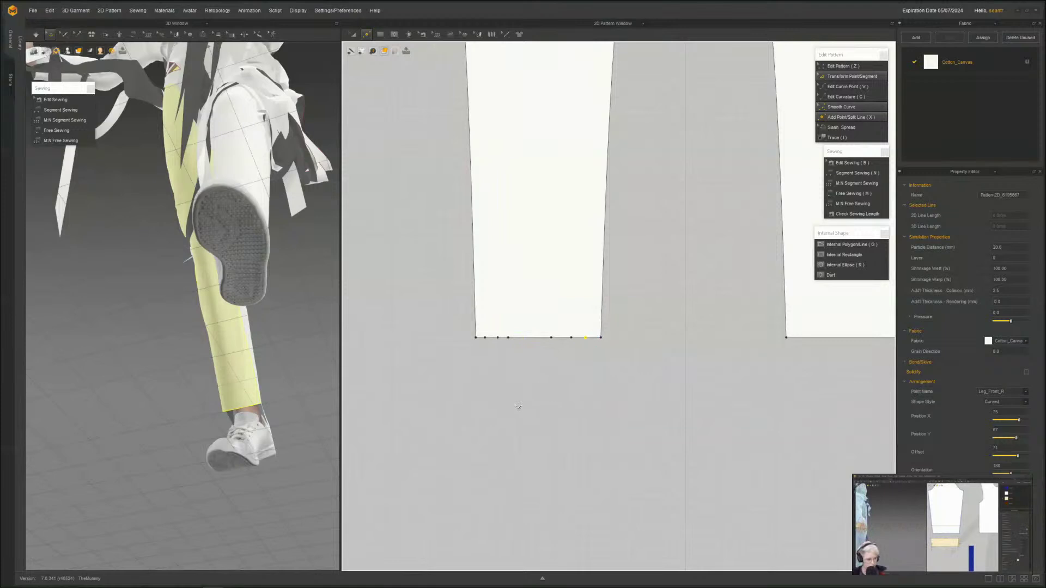
# - Arch the front panel's middle hem segment upward and pull the hem beside it down into two spikes and one long flat-ended strip
pyautogui.click(534, 339)
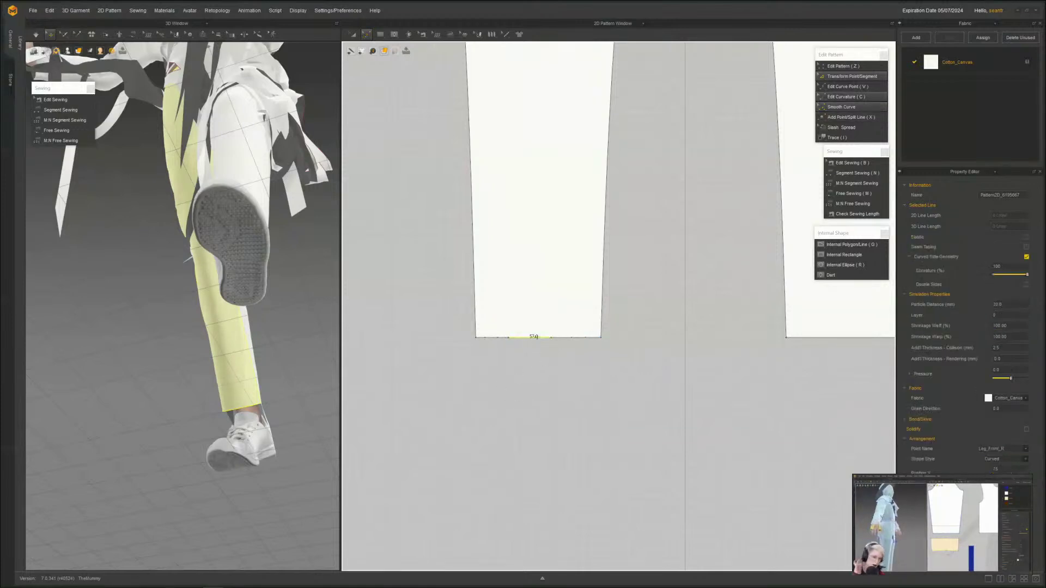
pyautogui.moveTo(538, 309); pyautogui.dragTo(537, 309)
pyautogui.moveTo(504, 432); pyautogui.dragTo(486, 347, button='middle')
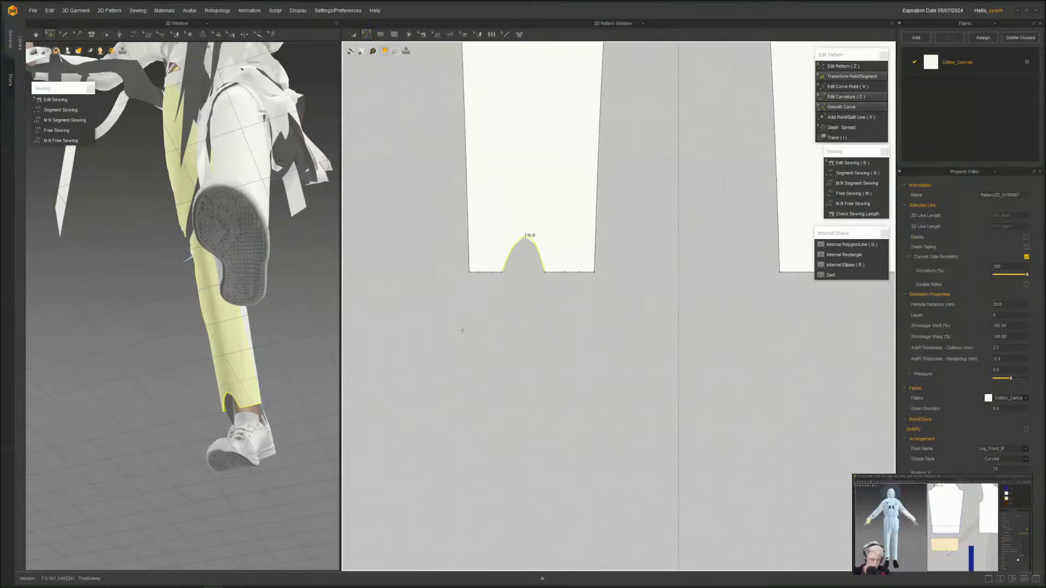
pyautogui.moveTo(478, 271); pyautogui.dragTo(478, 412)
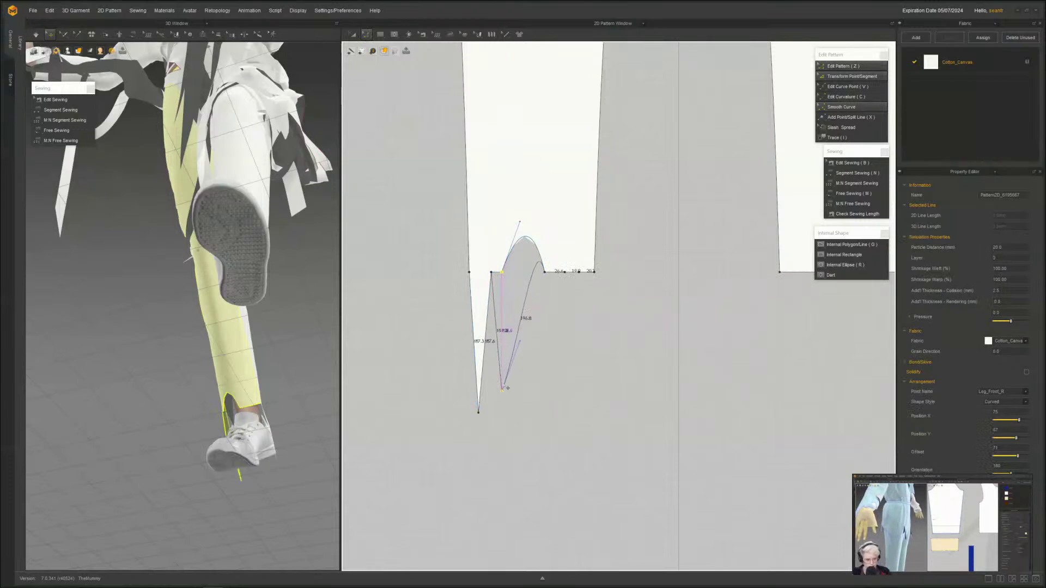
pyautogui.moveTo(518, 362); pyautogui.dragTo(518, 362)
pyautogui.moveTo(569, 277); pyautogui.dragTo(572, 464)
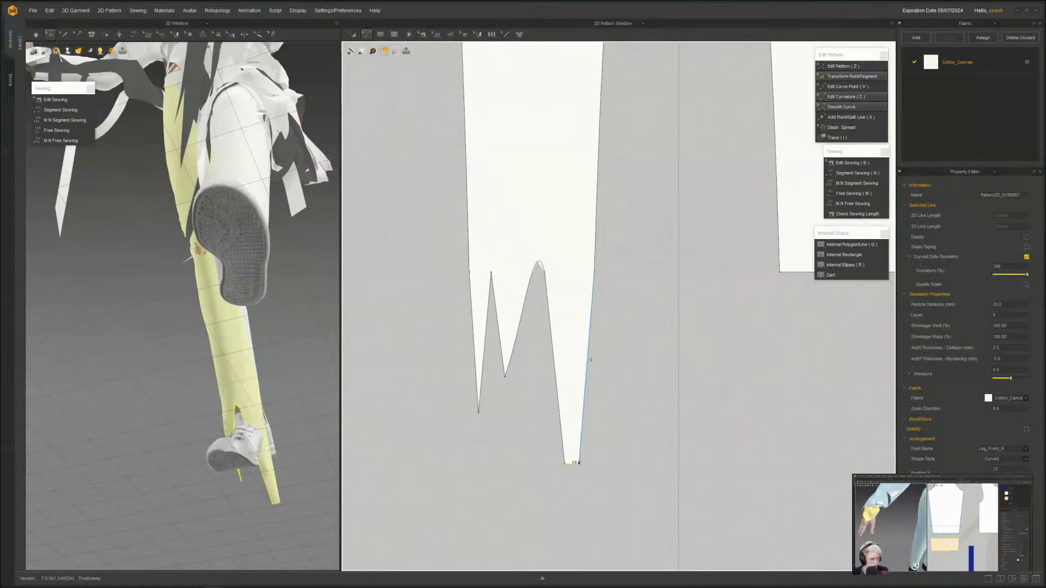
# - Curve the long strip's outer edge inward and its flat tip upward, and simulate the drape
pyautogui.moveTo(579, 300); pyautogui.dragTo(578, 300)
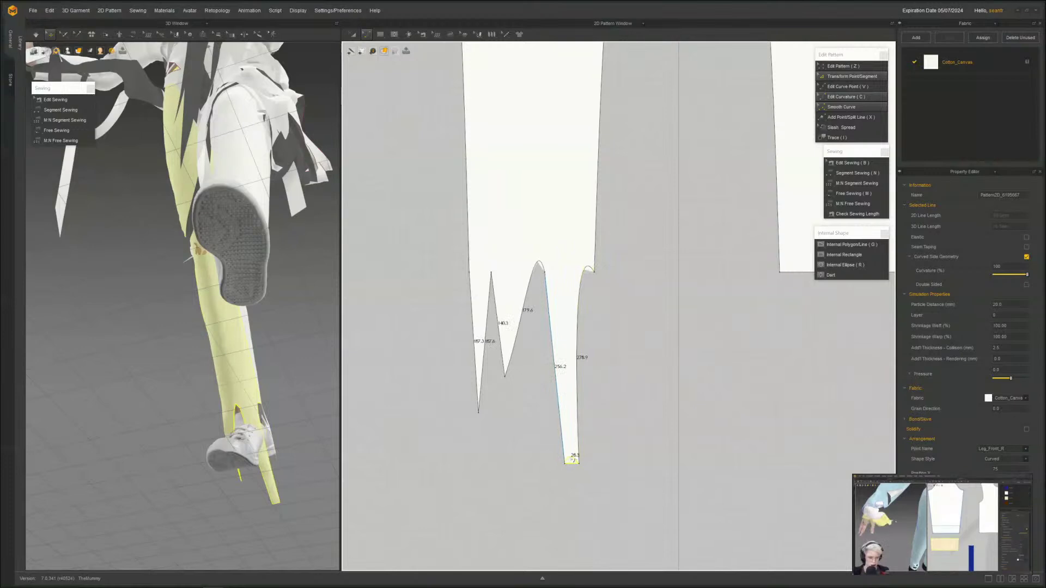
pyautogui.moveTo(593, 475); pyautogui.dragTo(586, 397, button='middle')
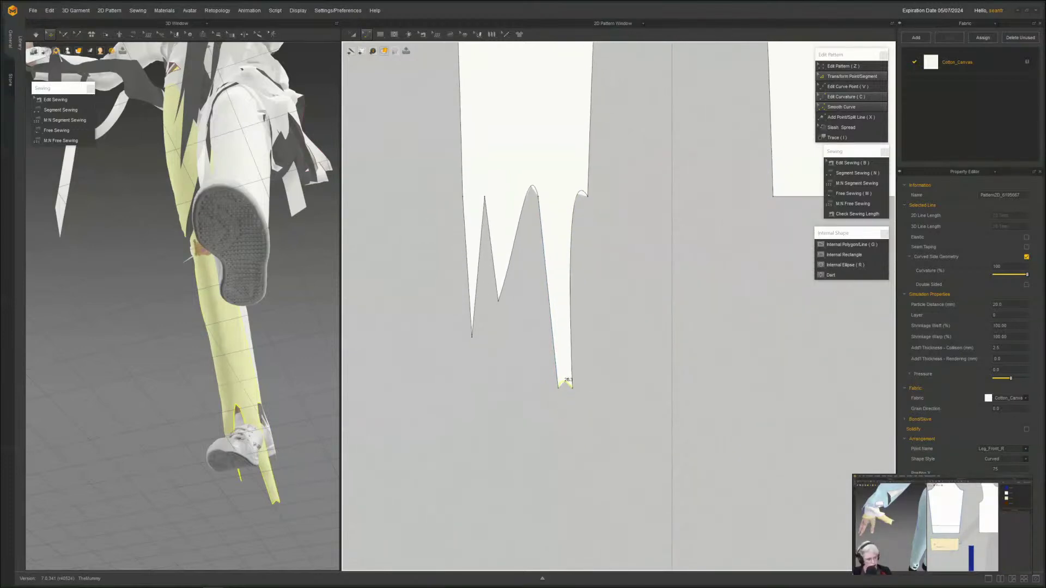
pyautogui.moveTo(257, 445); pyautogui.dragTo(202, 439, button='right')
pyautogui.press('space')
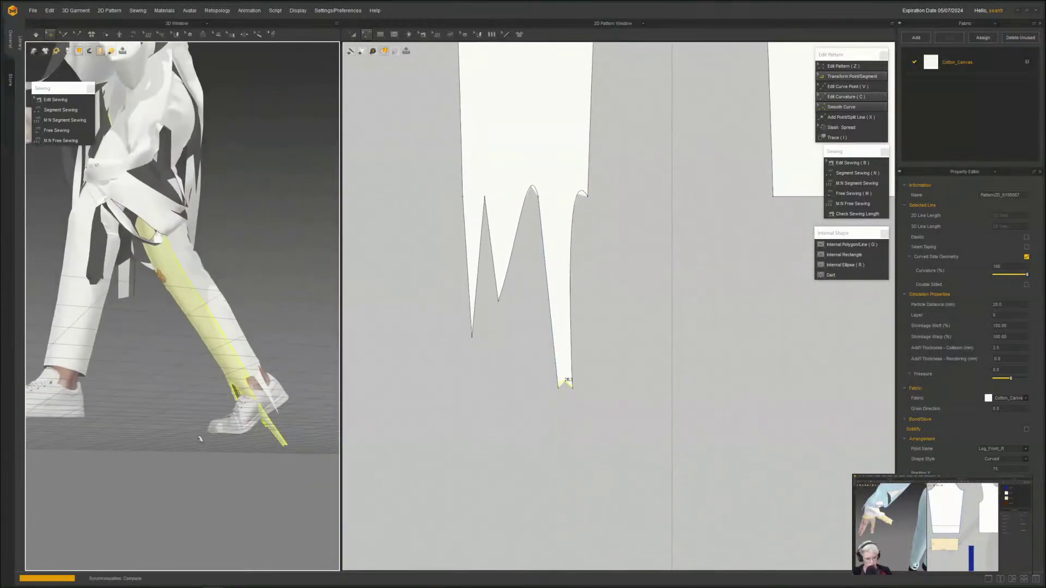
# - Delete the shoe on the avatar's forward foot
pyautogui.scroll(10, 229, 385)
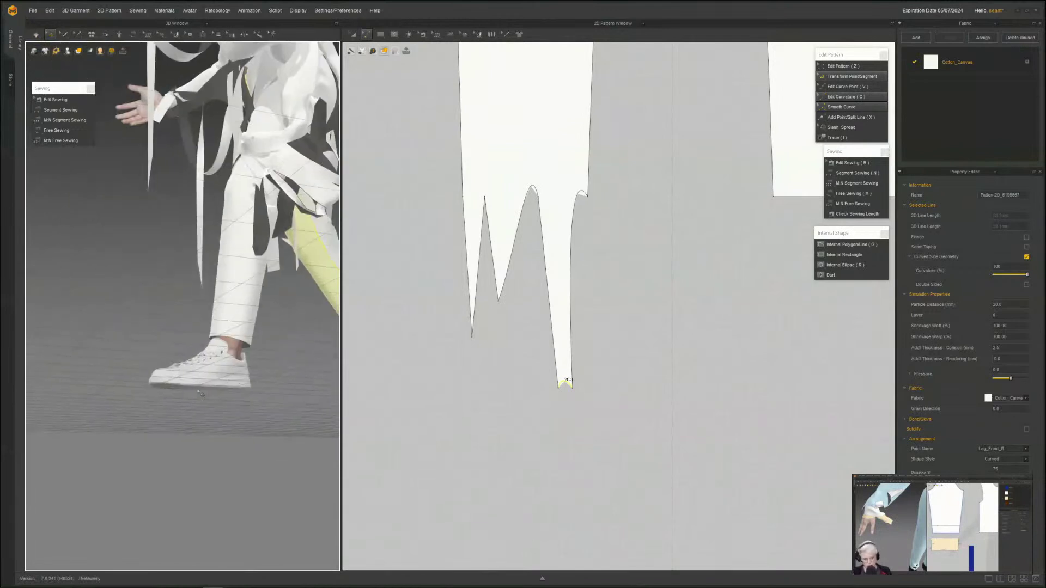
pyautogui.click(220, 441)
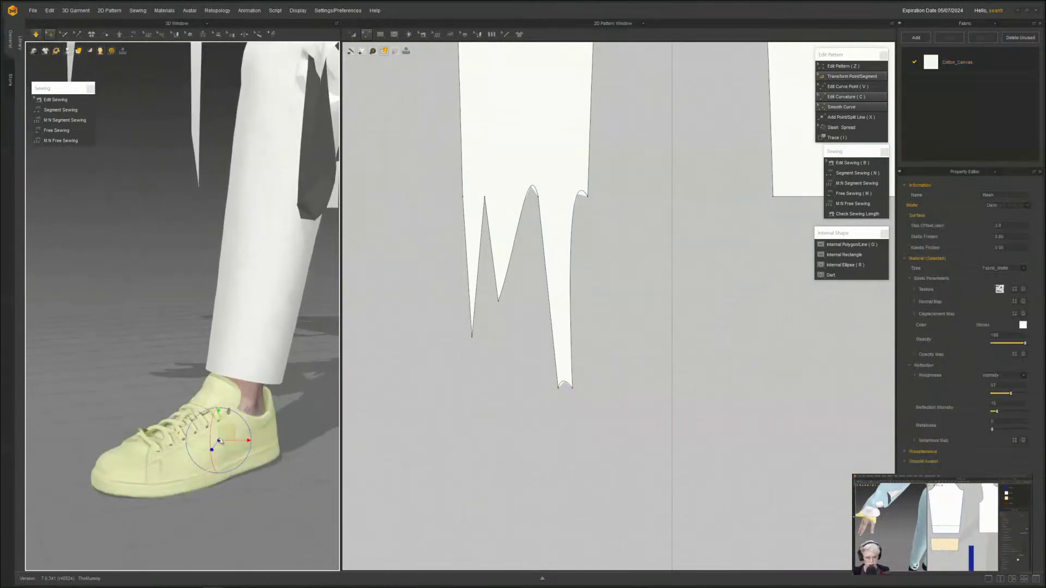
pyautogui.rightClick(219, 441)
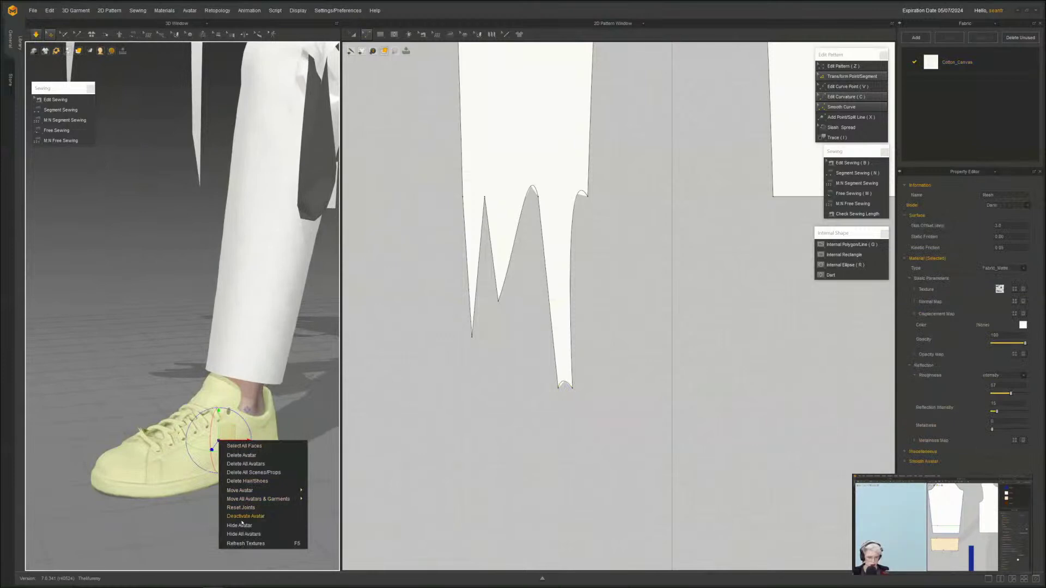
pyautogui.click(246, 481)
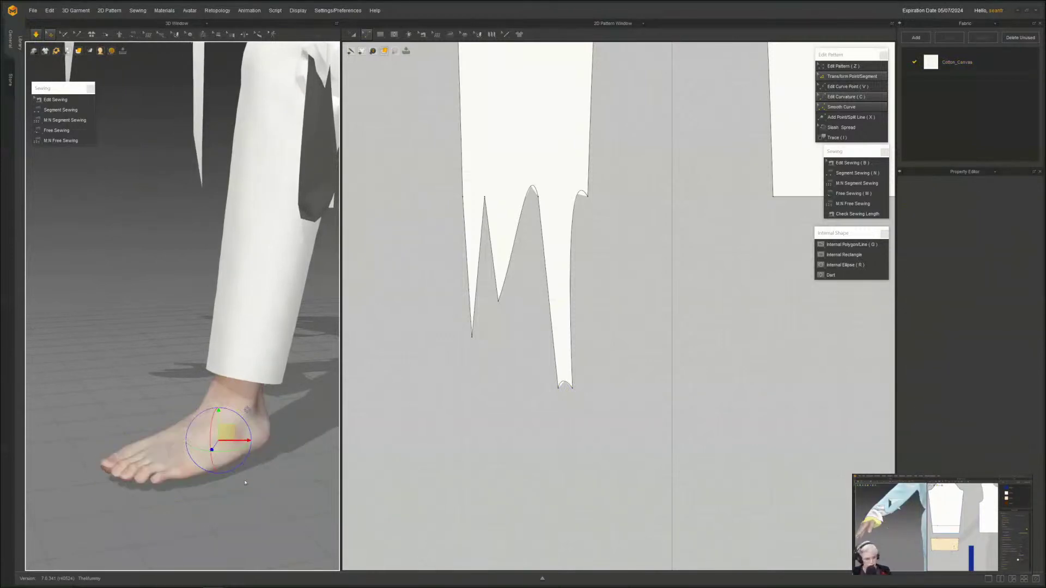
# - Simulate the outfit's drape with the forward foot bare, viewing the figure from the side and front
pyautogui.scroll(-5, 235, 431)
pyautogui.moveTo(235, 431); pyautogui.dragTo(132, 523, button='middle')
pyautogui.press('space')
pyautogui.scroll(-3, 125, 386)
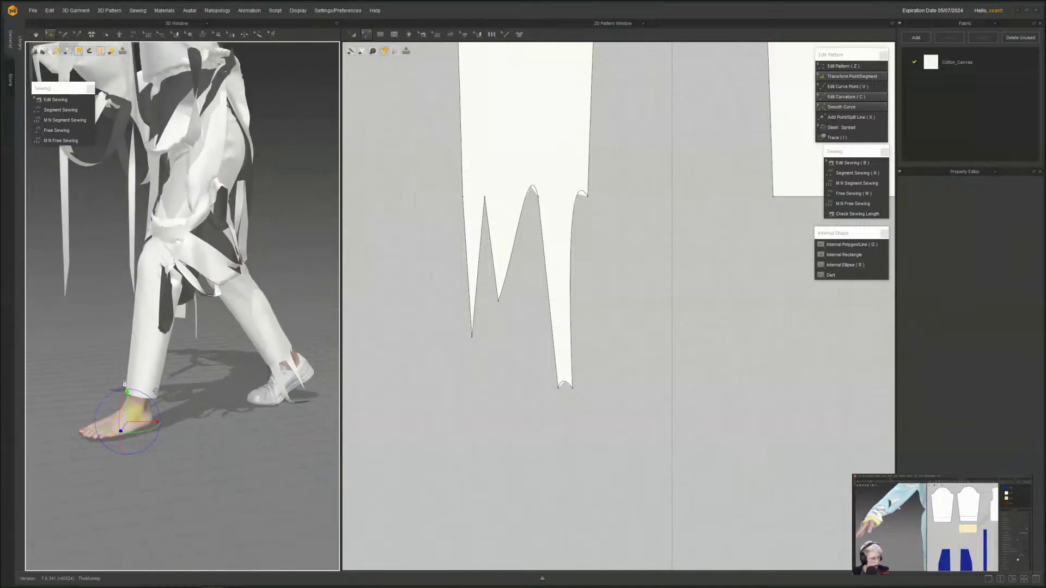
pyautogui.moveTo(150, 284); pyautogui.dragTo(178, 399, button='middle')
pyautogui.moveTo(178, 400); pyautogui.dragTo(245, 364, button='right')
pyautogui.press('space')
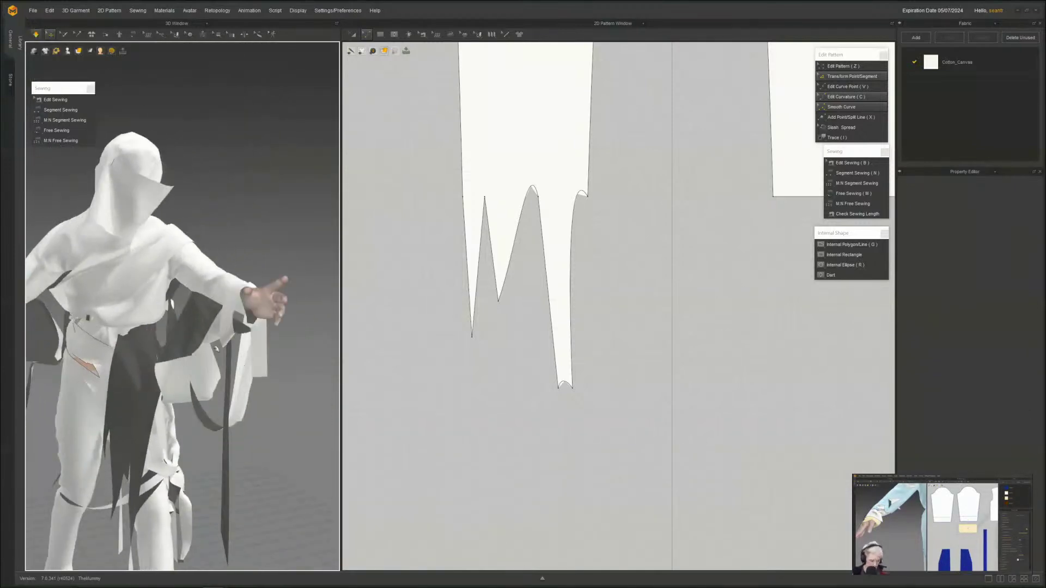
# - Pull the torn wrap panel at the figure's right hip outward on the 3D garment
pyautogui.moveTo(120, 375); pyautogui.dragTo(100, 354, button='right')
pyautogui.moveTo(100, 354); pyautogui.dragTo(130, 334, button='middle')
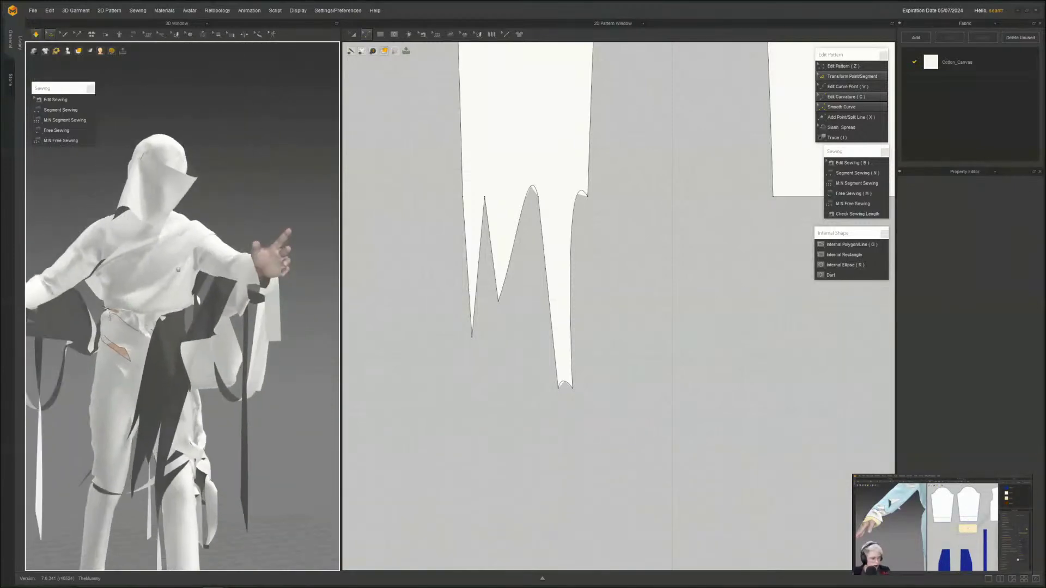
pyautogui.moveTo(131, 333); pyautogui.dragTo(179, 327, button='right')
pyautogui.moveTo(180, 327); pyautogui.dragTo(190, 267, button='middle')
pyautogui.scroll(3, 188, 273)
pyautogui.moveTo(205, 250); pyautogui.dragTo(62, 306)
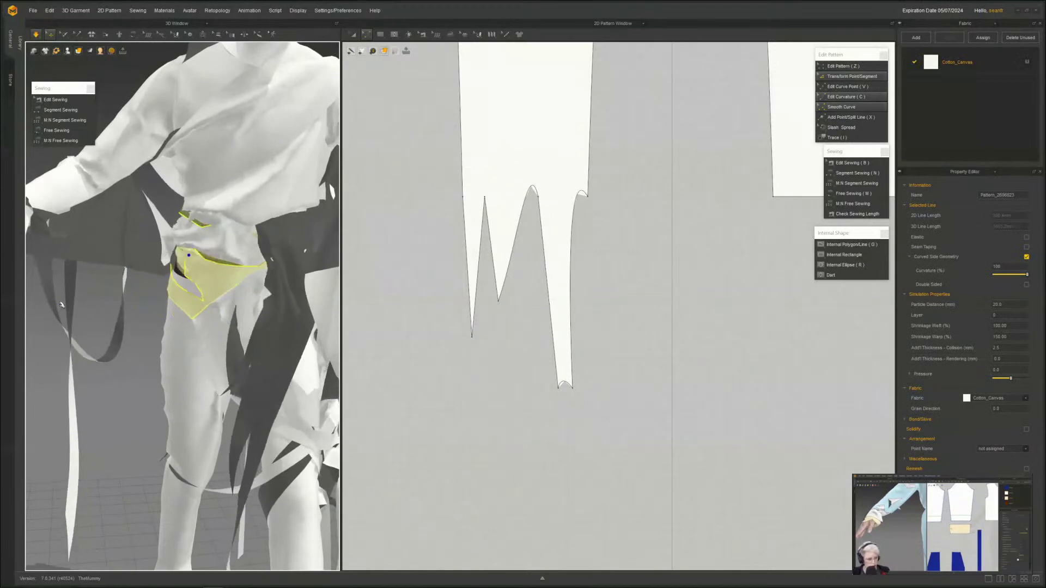
pyautogui.moveTo(164, 308); pyautogui.dragTo(322, 314, button='right')
pyautogui.scroll(-5, 693, 357)
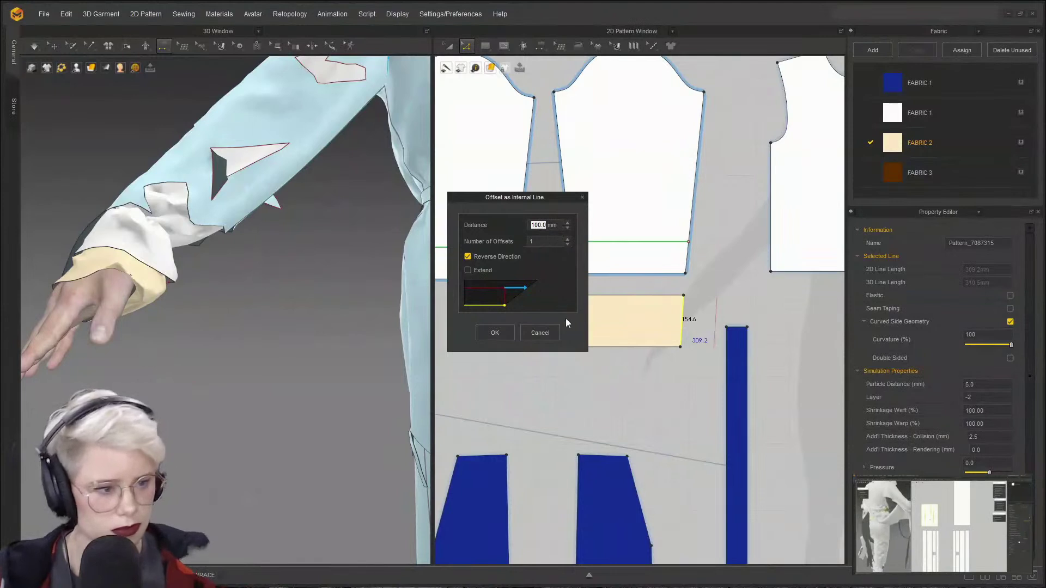
pyautogui.moveTo(525, 199); pyautogui.dragTo(270, 202)
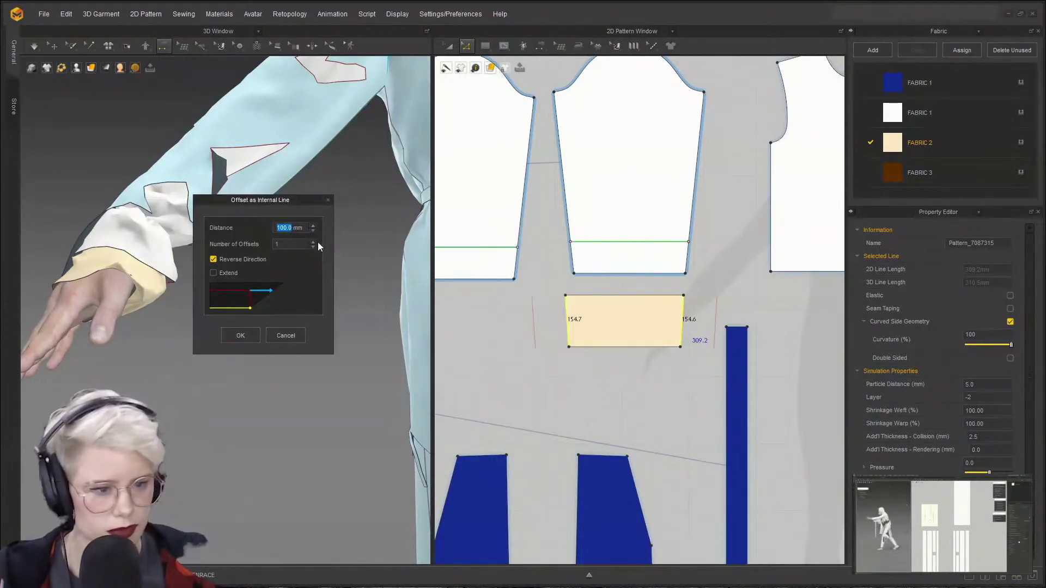
pyautogui.click(286, 335)
pyautogui.rightClick(685, 310)
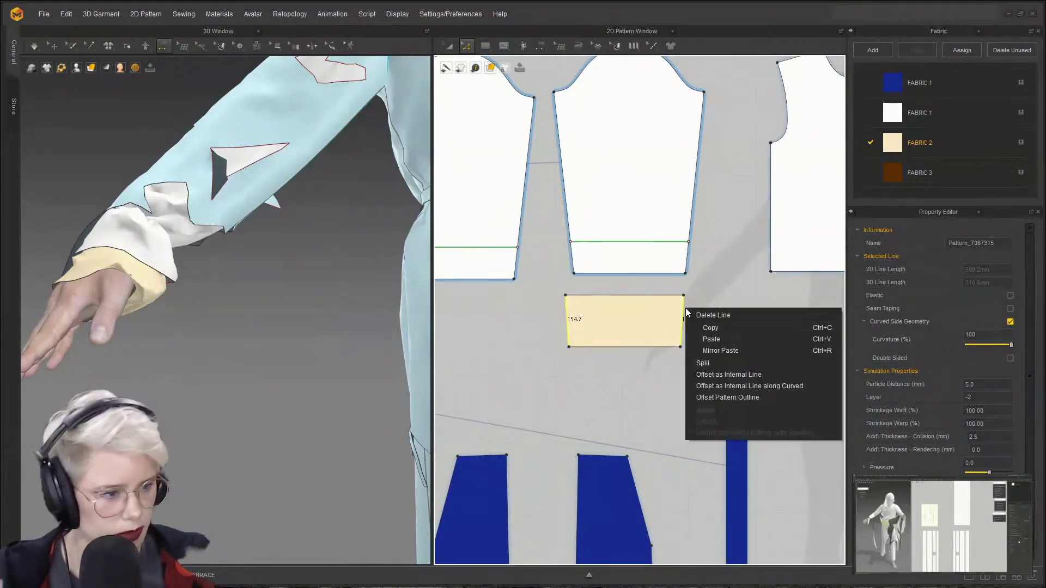
pyautogui.click(736, 381)
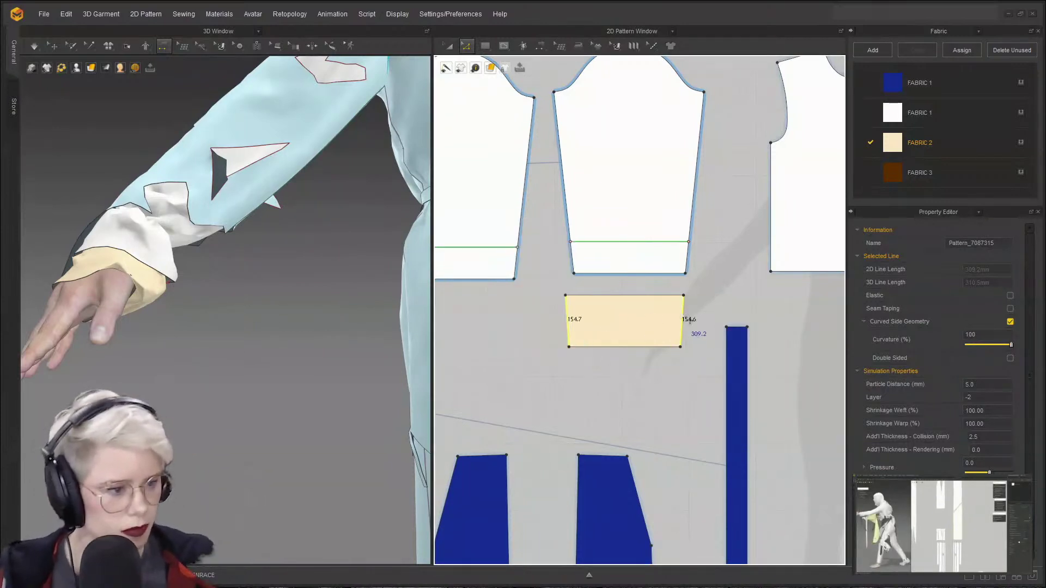
# - Add 29 evenly spaced internal lines between the two short side edges of the cream cuff, offset along the curve
pyautogui.click(558, 330)
pyautogui.rightClick(686, 319)
pyautogui.keyDown('shift'); pyautogui.click(568, 322); pyautogui.keyUp('shift')
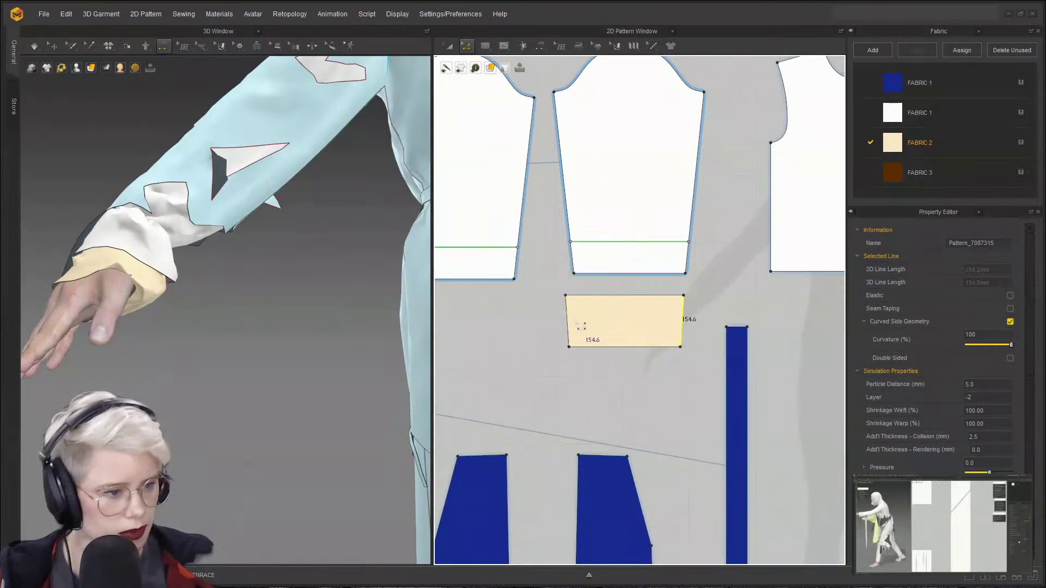
pyautogui.rightClick(569, 316)
pyautogui.click(653, 381)
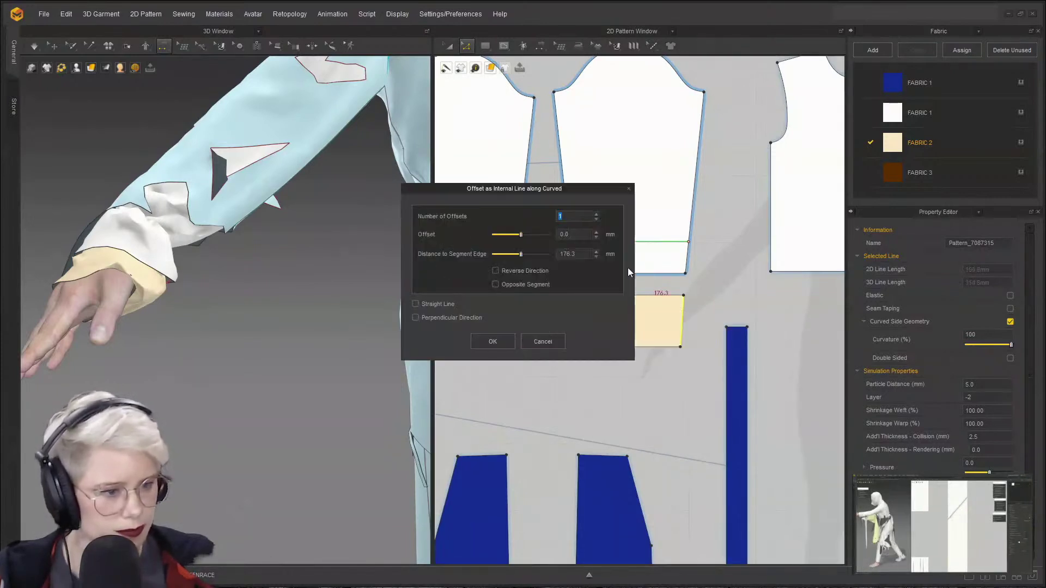
pyautogui.moveTo(495, 188); pyautogui.dragTo(203, 186)
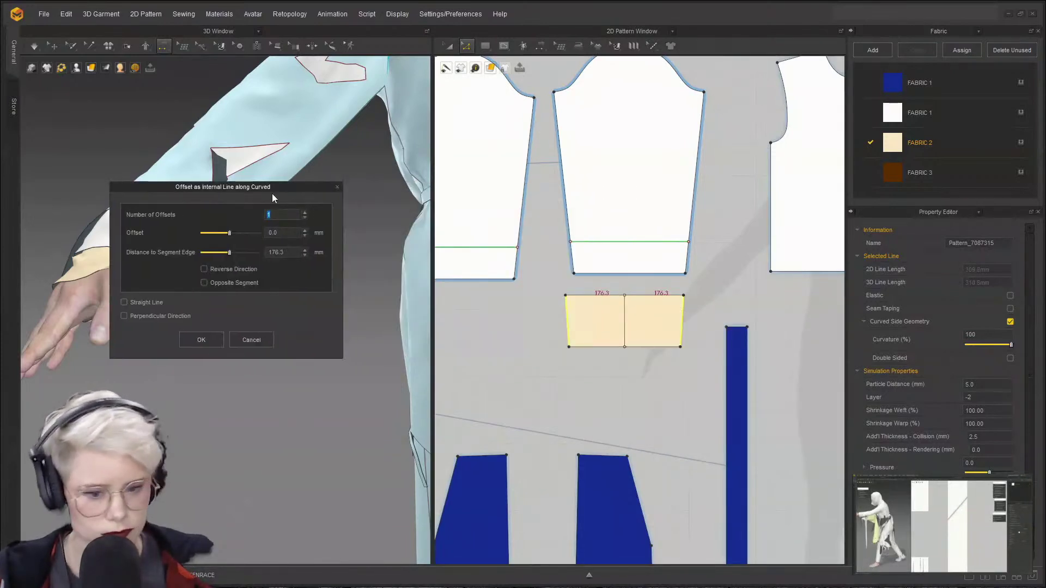
pyautogui.scroll(13, 304, 215)
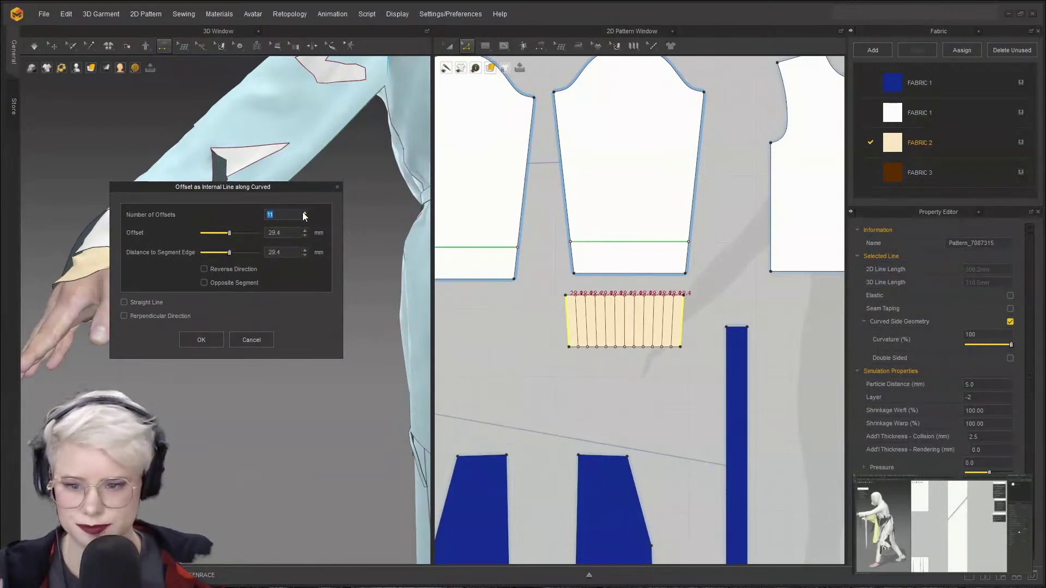
pyautogui.scroll(11, 303, 215)
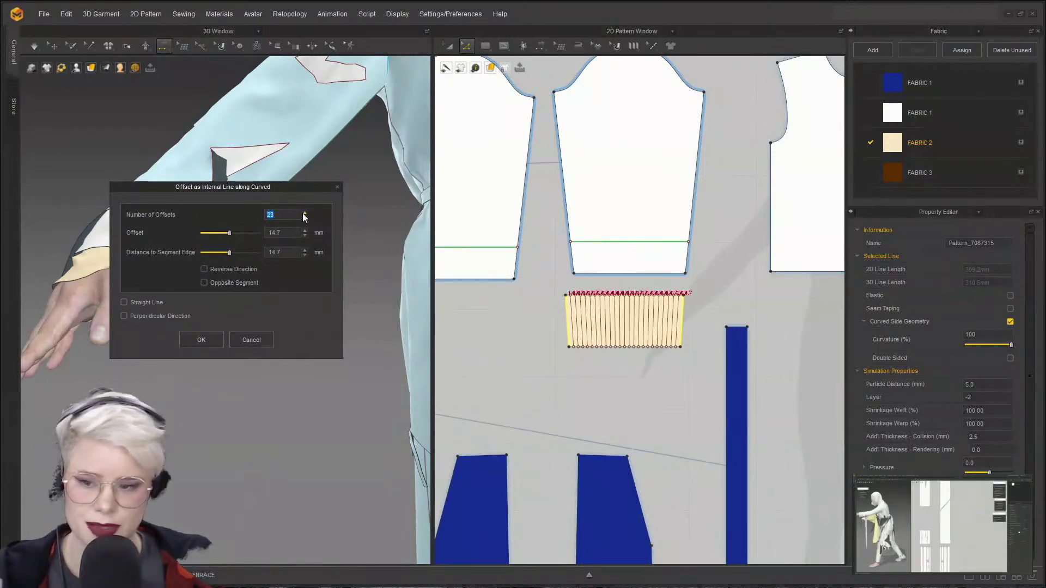
pyautogui.scroll(5, 303, 215)
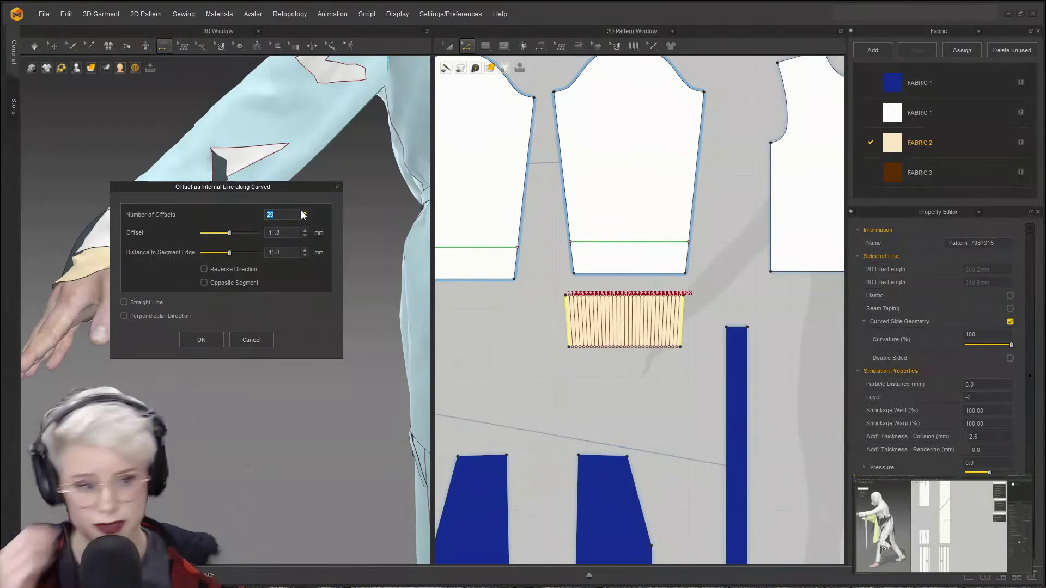
pyautogui.click(201, 339)
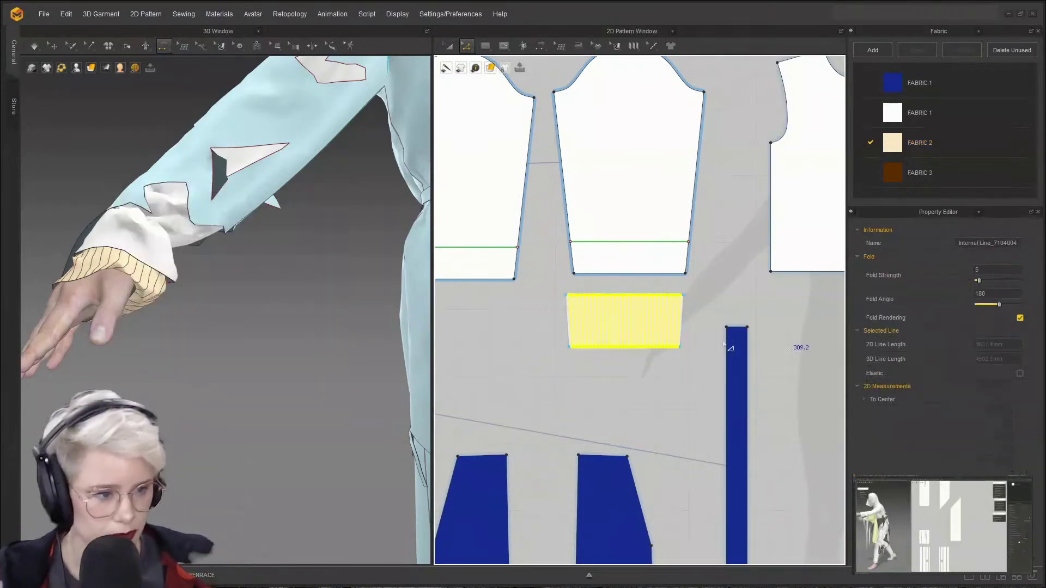
pyautogui.scroll(5, 569, 345)
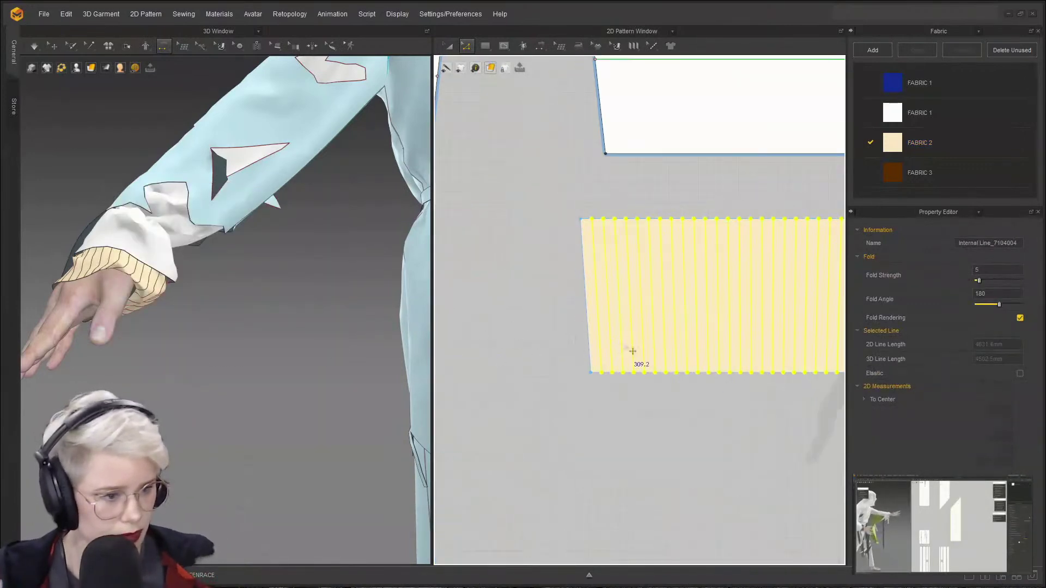
pyautogui.rightClick(621, 343)
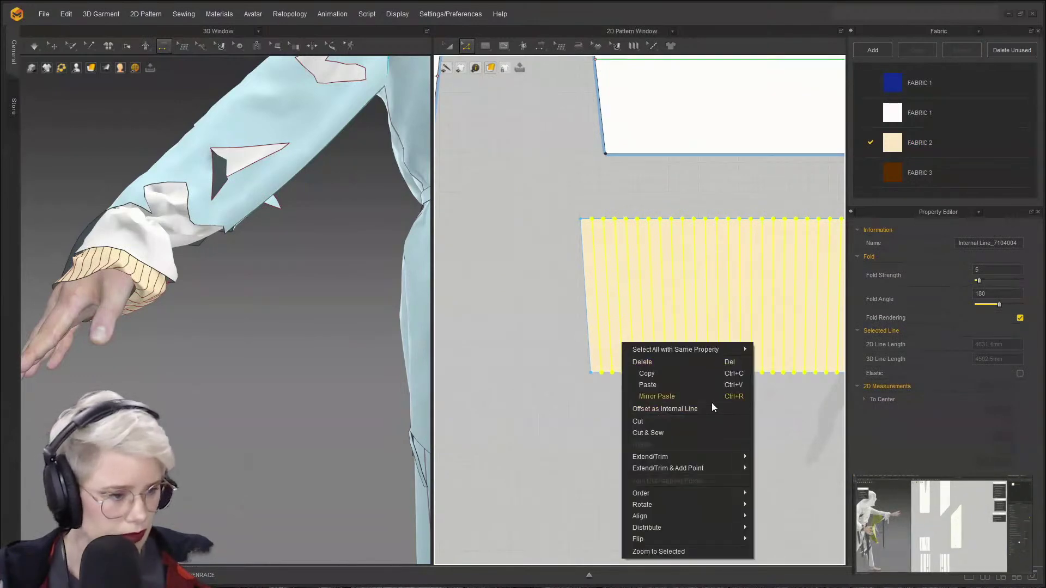
pyautogui.click(614, 380)
pyautogui.scroll(-2, 533, 283)
pyautogui.moveTo(494, 231); pyautogui.dragTo(536, 269)
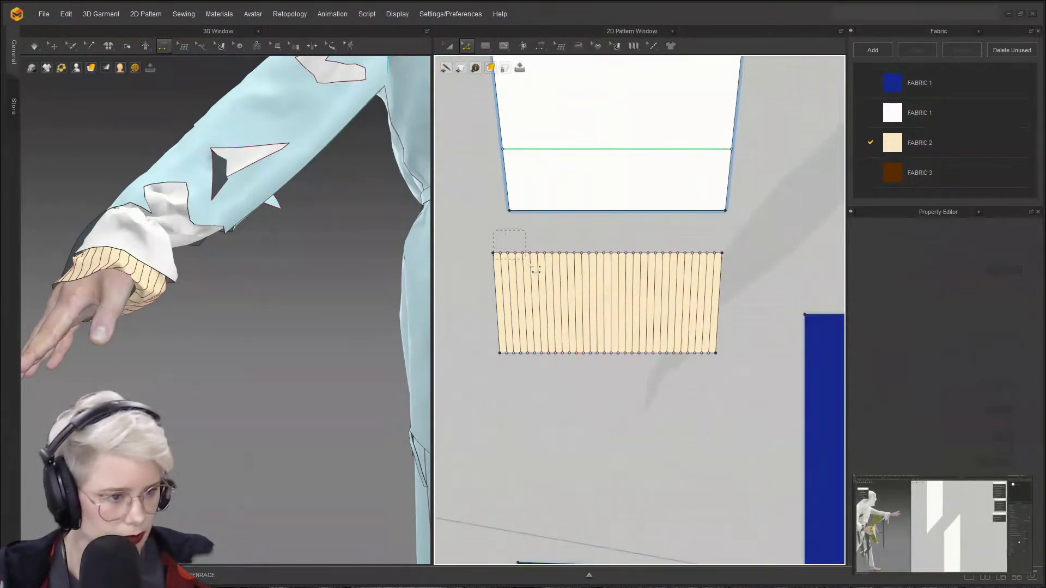
pyautogui.moveTo(725, 274); pyautogui.dragTo(722, 272)
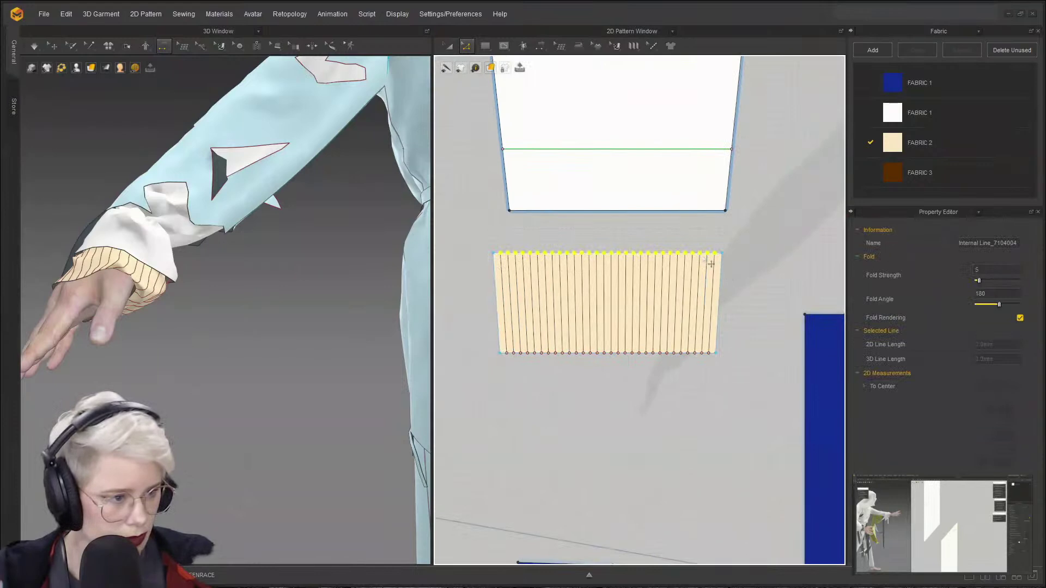
pyautogui.rightClick(699, 258)
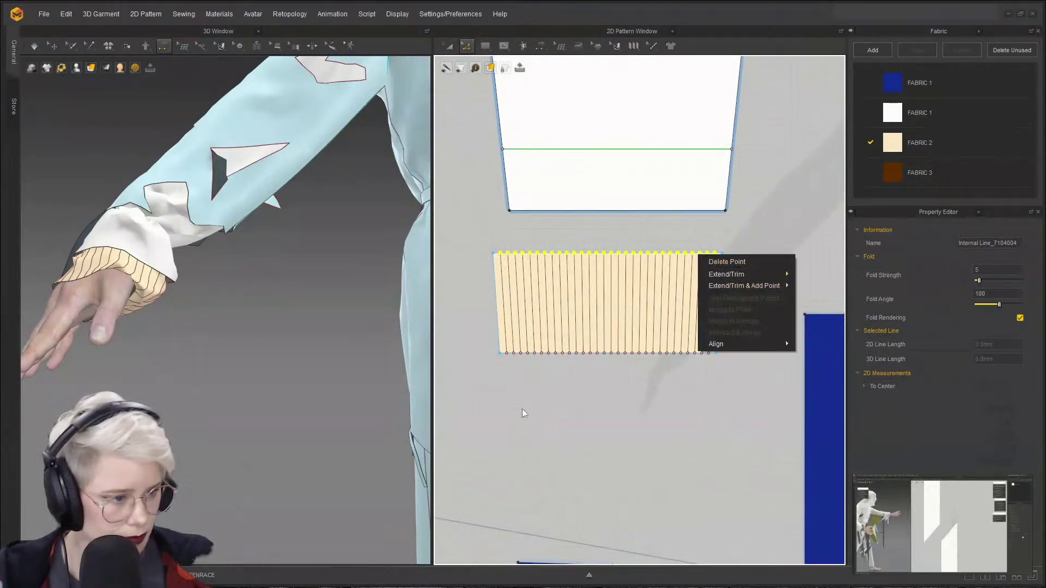
pyautogui.click(760, 285)
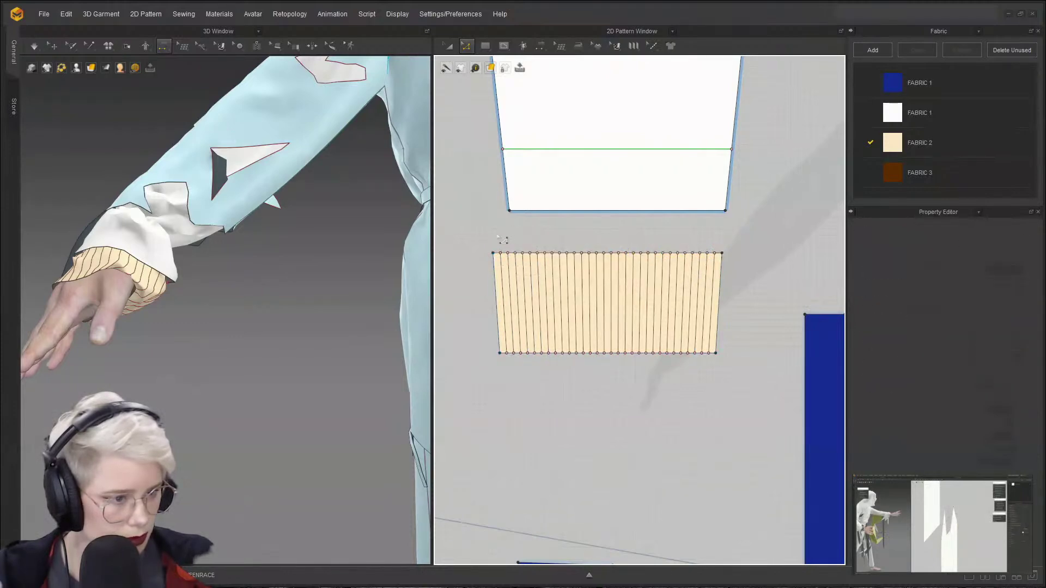
# - Shorten all the cuff's internal lines by moving their upper endpoints slightly below the cuff's upper edge
pyautogui.moveTo(729, 276); pyautogui.dragTo(720, 263)
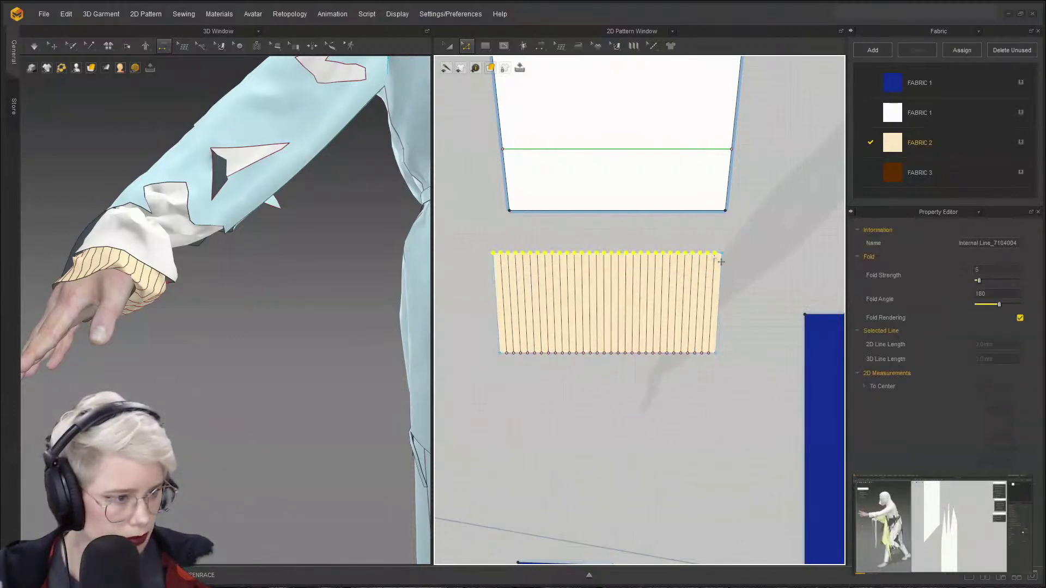
pyautogui.click(591, 230)
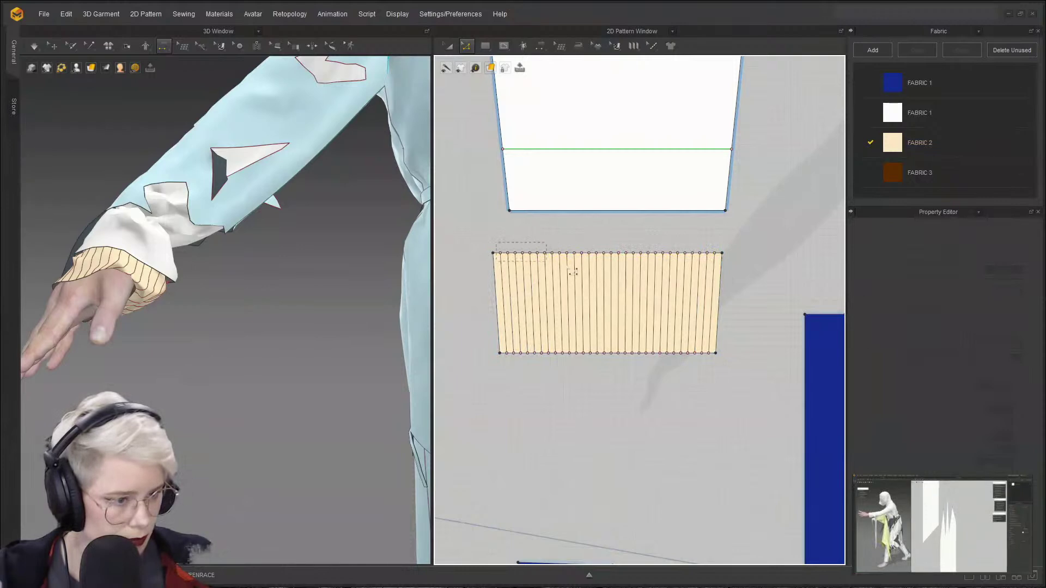
pyautogui.moveTo(573, 272); pyautogui.dragTo(715, 262)
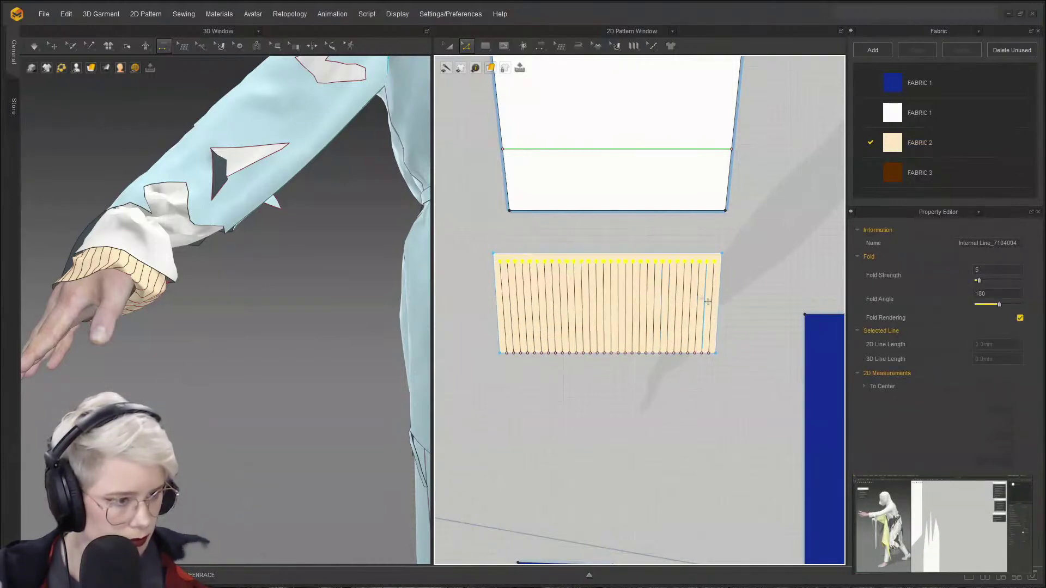
# - Lock all pattern outlines and cut the cream cuff open along all its internal lines
pyautogui.moveTo(739, 388); pyautogui.dragTo(482, 266)
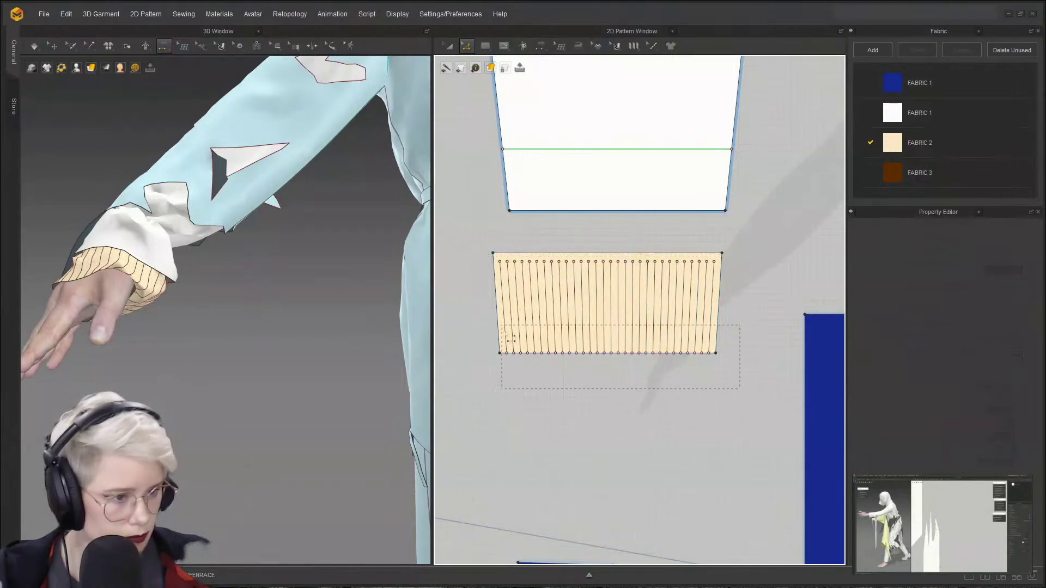
pyautogui.rightClick(557, 411)
pyautogui.click(608, 262)
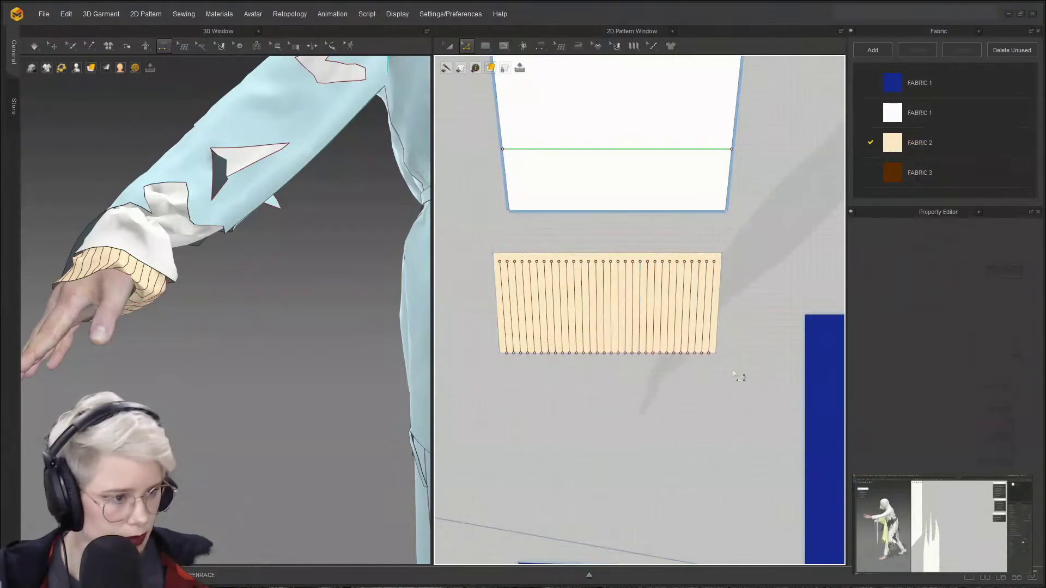
pyautogui.moveTo(493, 264); pyautogui.dragTo(494, 265)
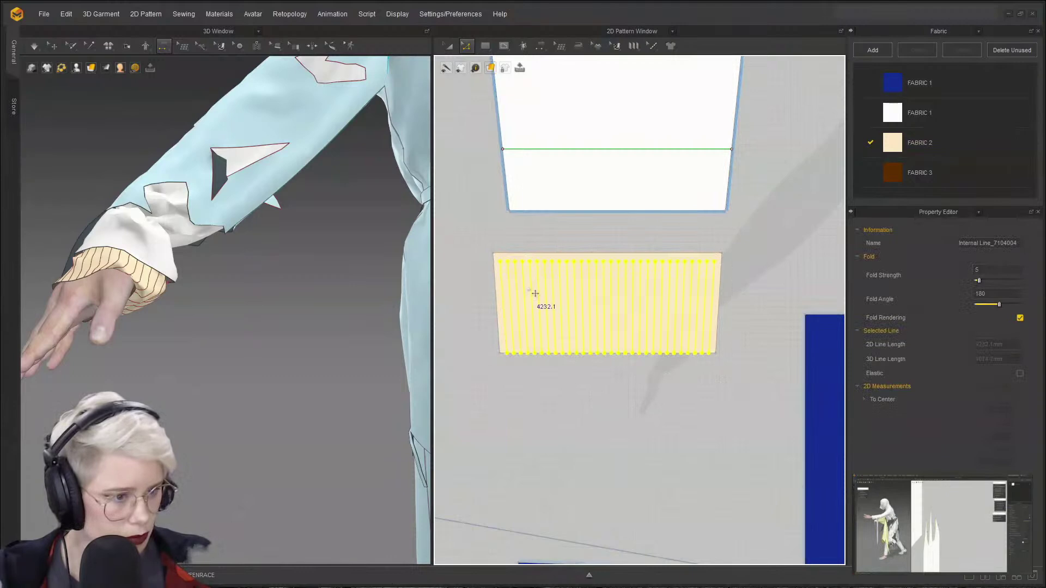
pyautogui.rightClick(530, 287)
pyautogui.click(583, 364)
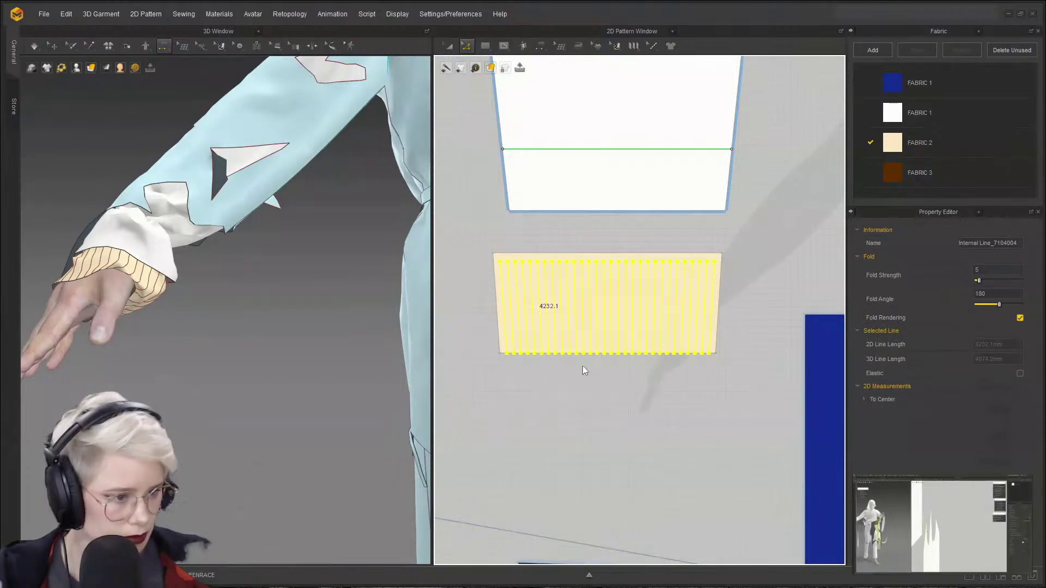
# - Simulate the slit cuff so its strips drape separately over the hand
pyautogui.moveTo(246, 295); pyautogui.dragTo(259, 310, button='right')
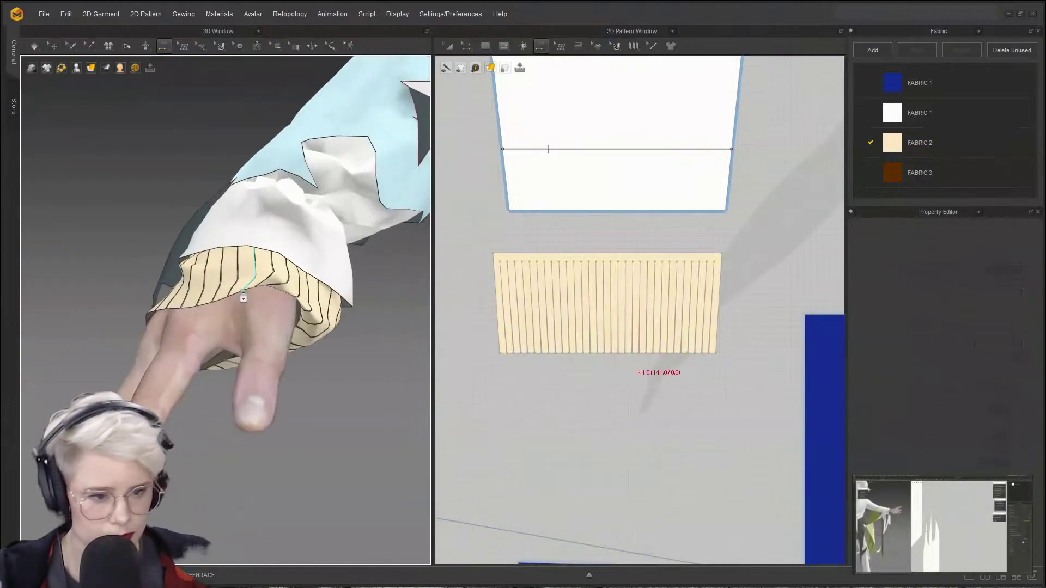
pyautogui.scroll(5, 259, 317)
pyautogui.moveTo(259, 318); pyautogui.dragTo(140, 266, button='middle')
pyautogui.scroll(-5, 188, 308)
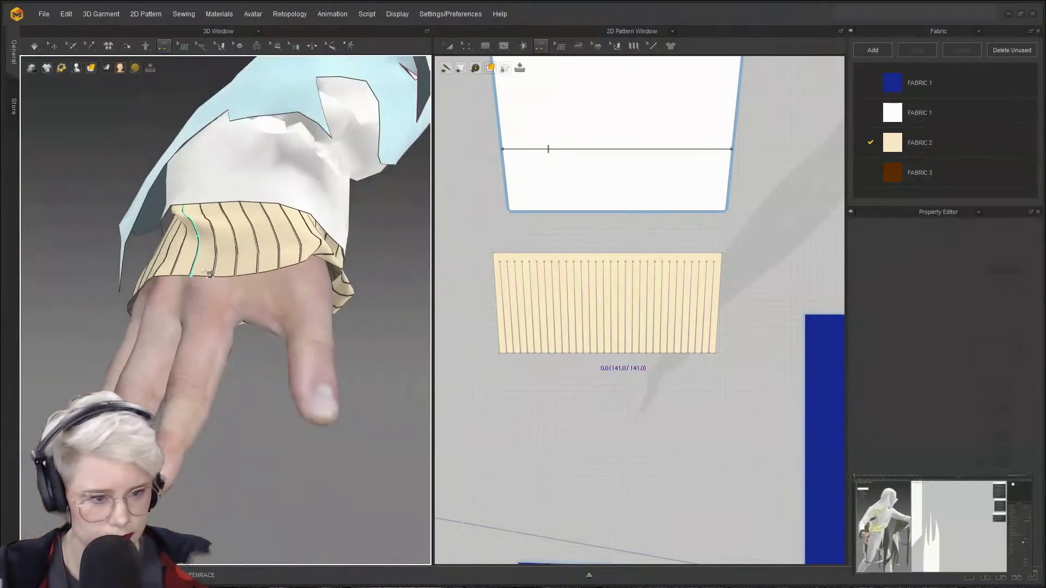
pyautogui.click(53, 45)
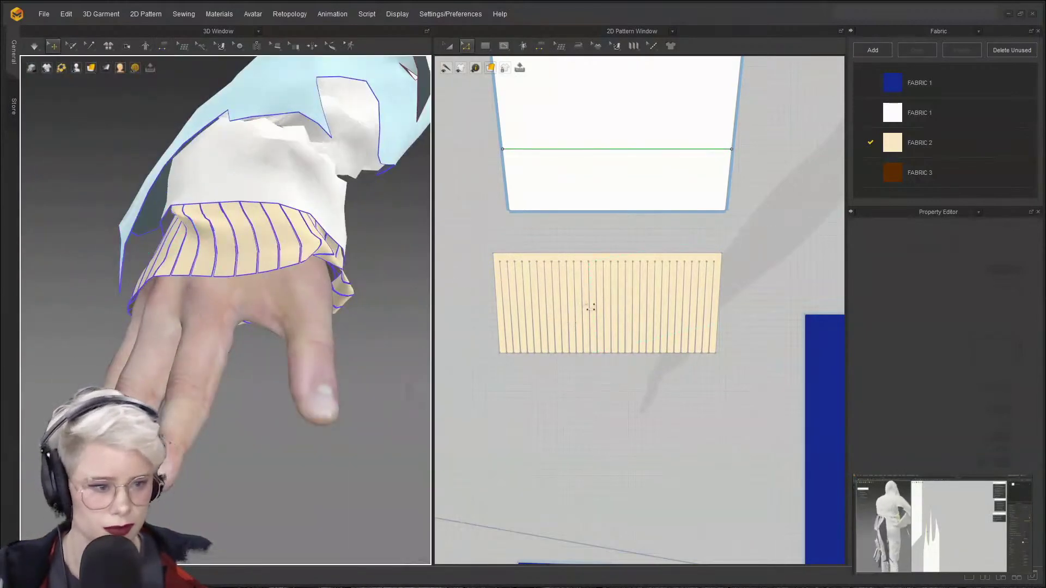
pyautogui.press('space')
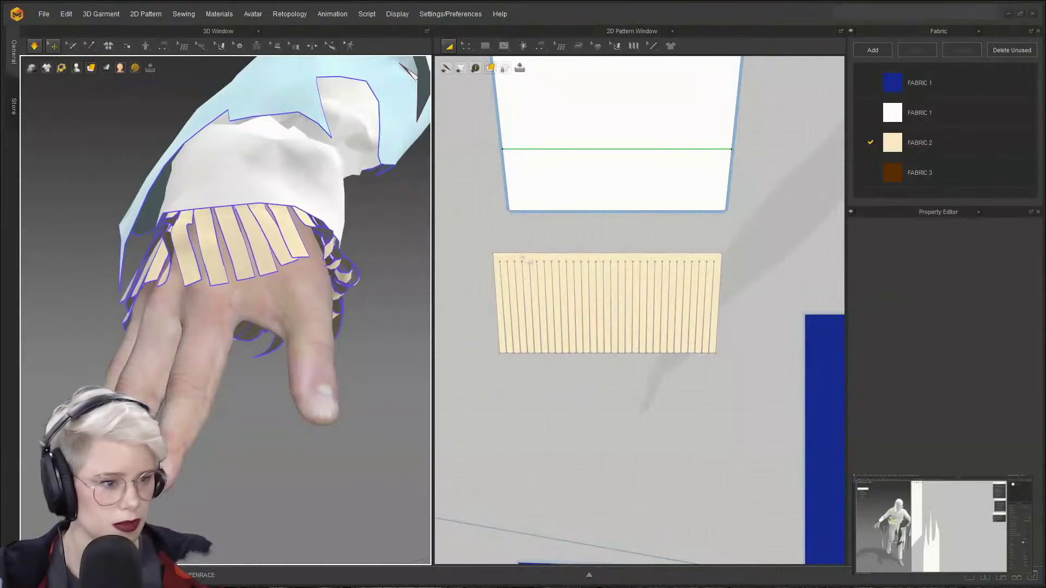
# - Unlock all pattern outlines and strengthen the fringed cuff piece while the simulation runs
pyautogui.rightClick(574, 283)
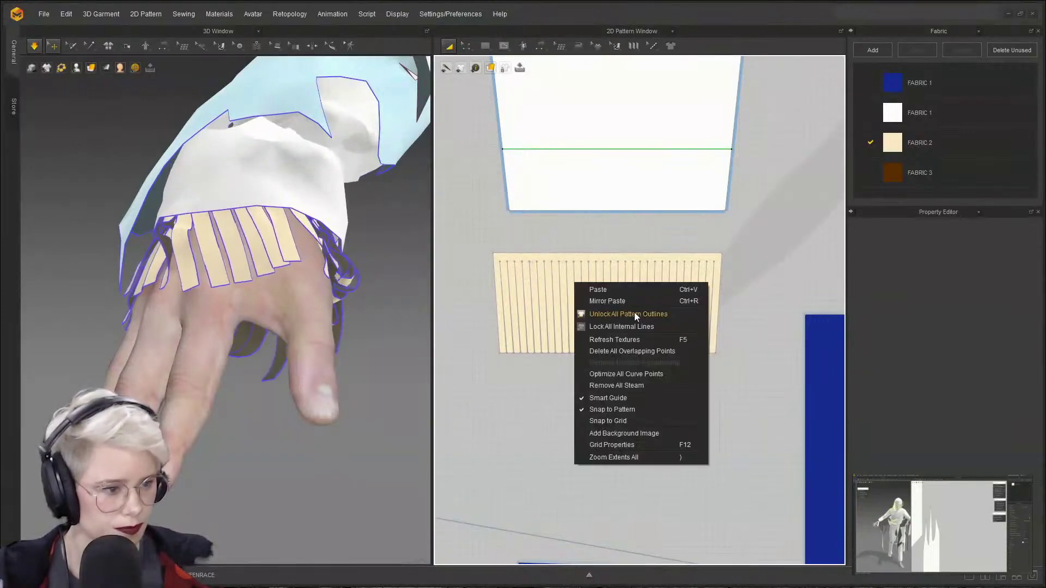
pyautogui.click(634, 314)
pyautogui.click(674, 264)
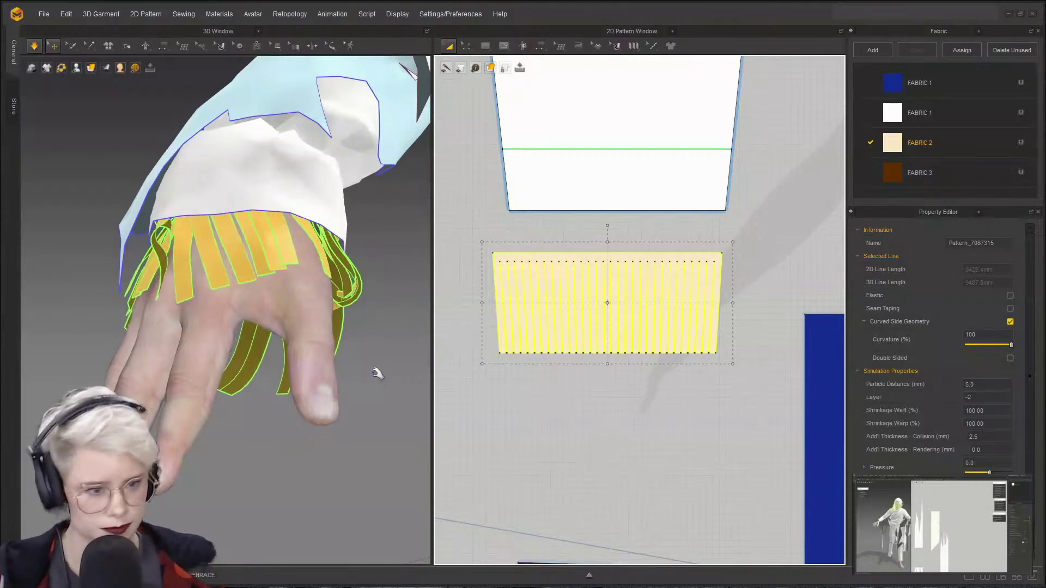
pyautogui.moveTo(361, 386); pyautogui.dragTo(370, 396, button='right')
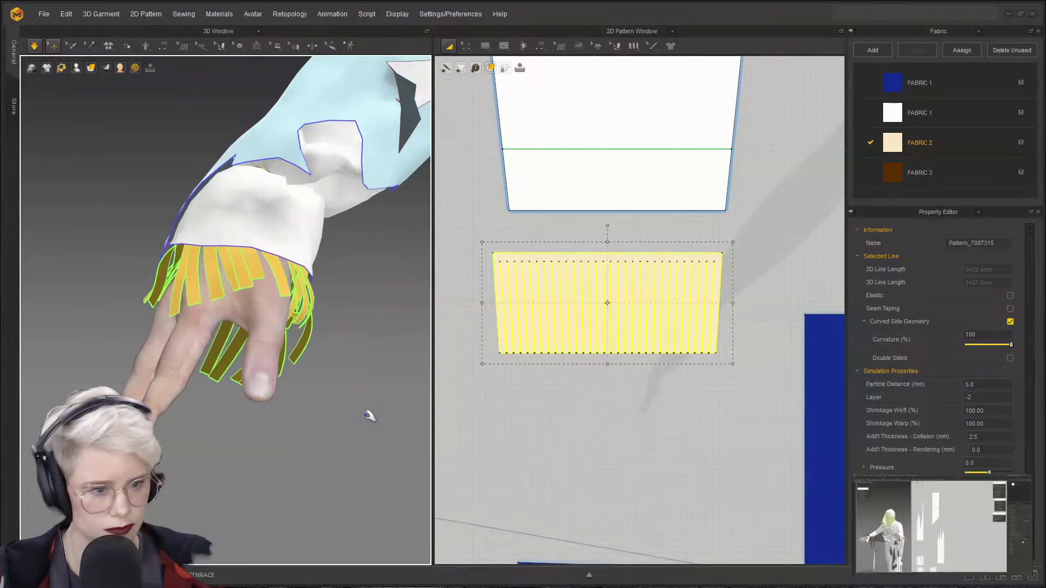
pyautogui.click(353, 193)
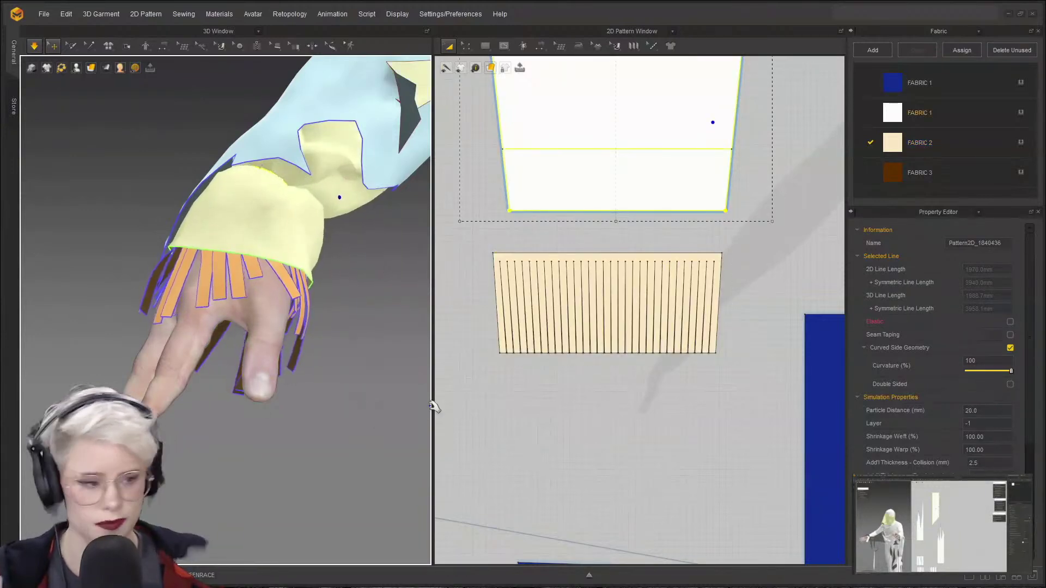
pyautogui.click(482, 390)
# - Narrow the first four strips of the fringed cuff by moving their lower corner points inward, leaving tips about 4 to 5 mm wide
pyautogui.scroll(3, 523, 374)
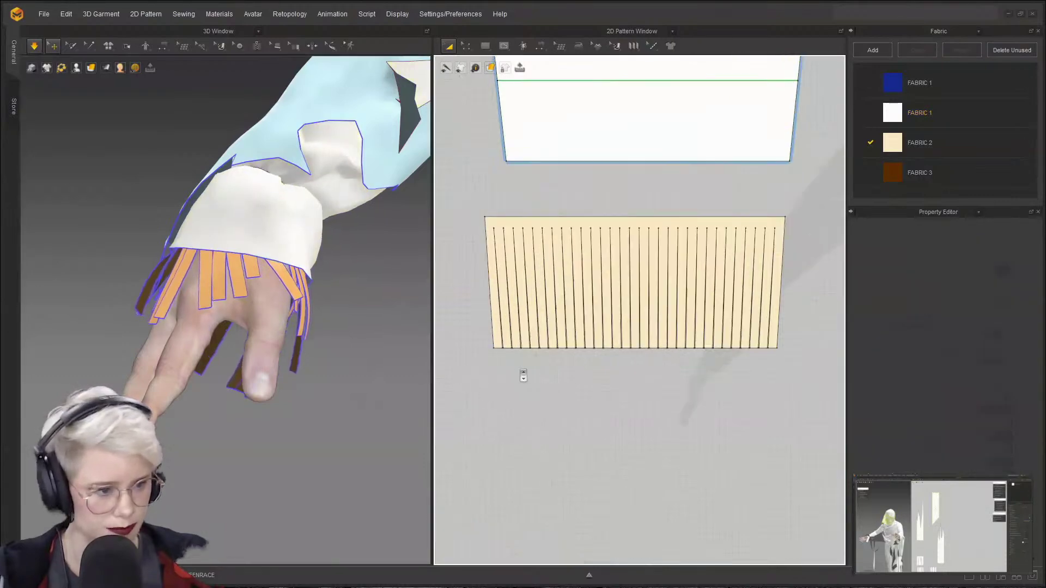
pyautogui.scroll(4, 497, 343)
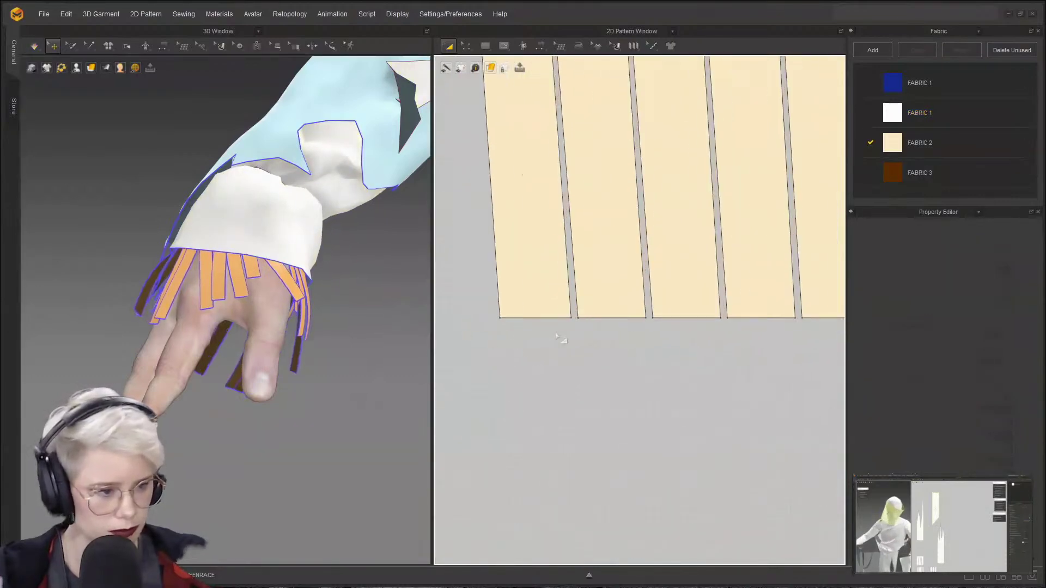
pyautogui.press('z')
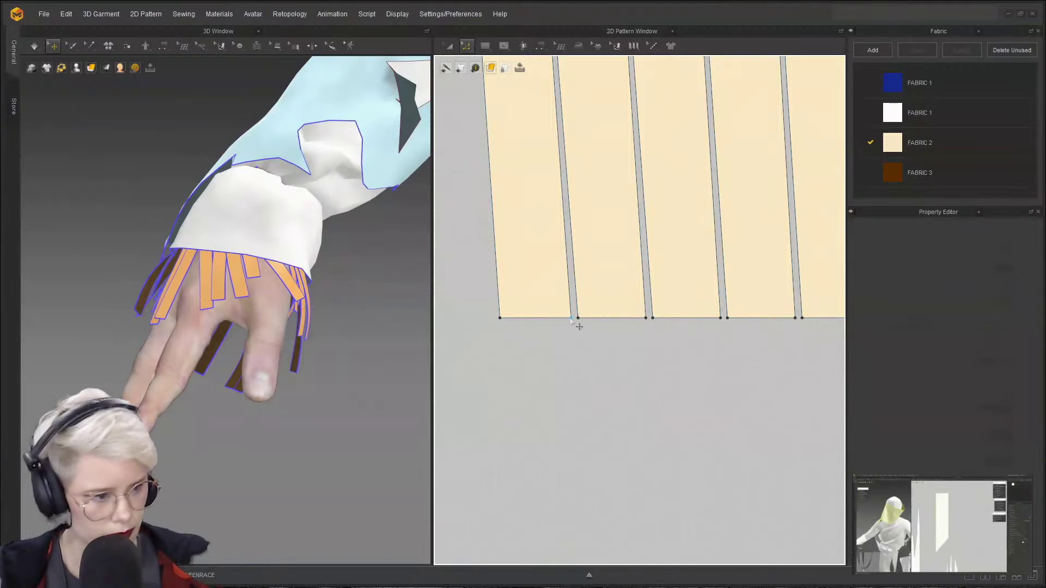
pyautogui.moveTo(571, 318); pyautogui.dragTo(538, 318)
pyautogui.moveTo(646, 318); pyautogui.dragTo(609, 319)
pyautogui.moveTo(617, 332); pyautogui.dragTo(547, 334, button='middle')
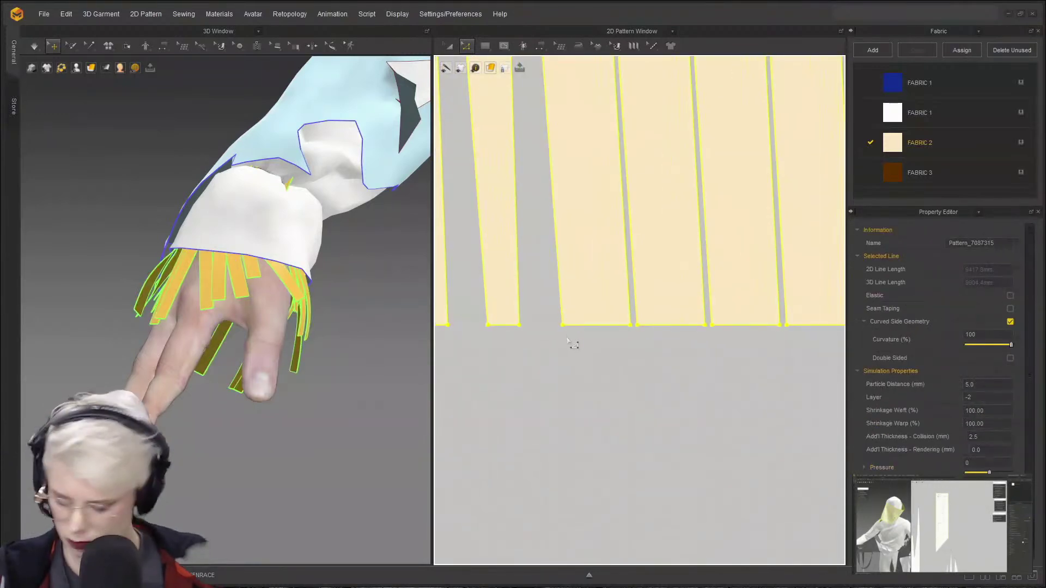
pyautogui.click(613, 361)
pyautogui.moveTo(599, 325); pyautogui.dragTo(563, 326)
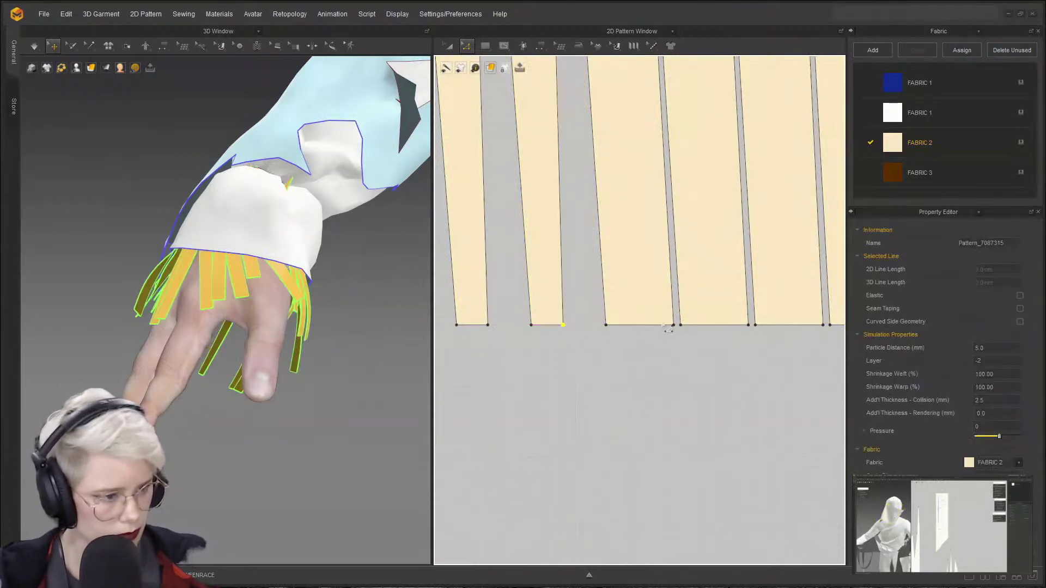
pyautogui.moveTo(673, 326); pyautogui.dragTo(635, 325)
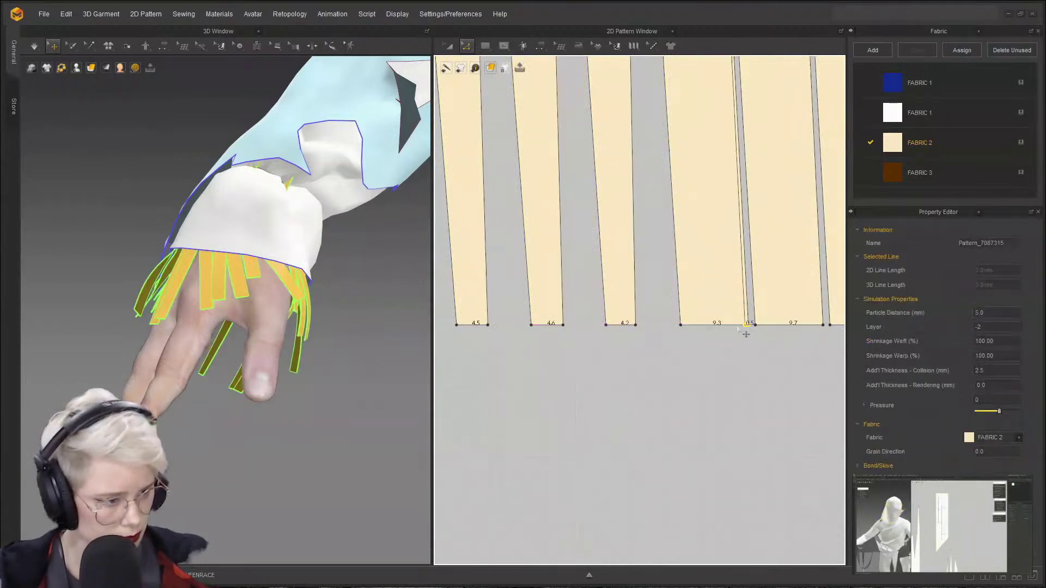
# - Continue narrowing the lower ends of the cuff strips from the fifth strip onward, varying the gap widths between them
pyautogui.moveTo(698, 337); pyautogui.dragTo(699, 337)
pyautogui.moveTo(785, 329); pyautogui.dragTo(561, 339, button='middle')
pyautogui.scroll(-3, 562, 339)
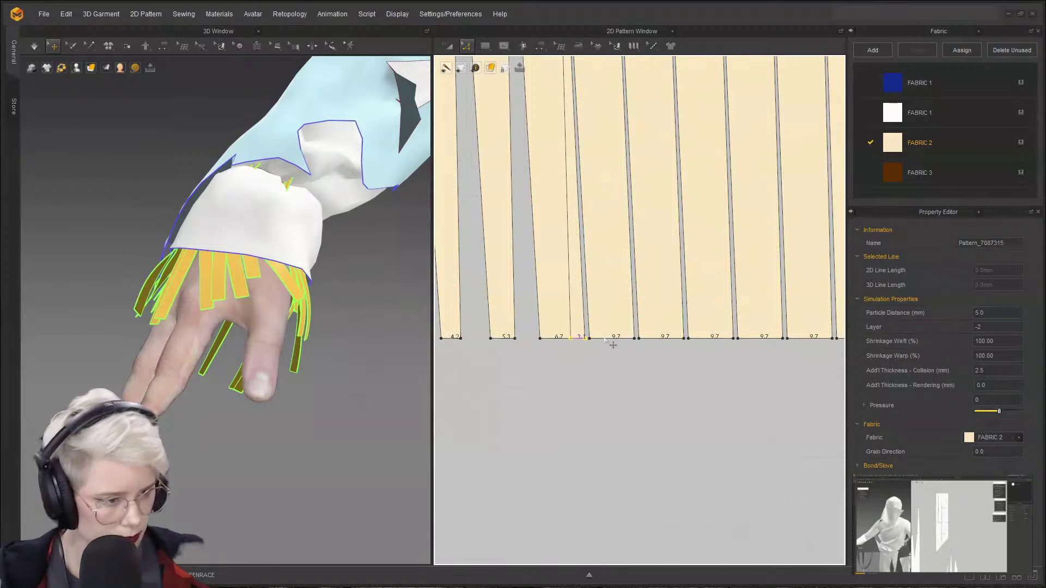
pyautogui.moveTo(634, 338); pyautogui.dragTo(616, 338)
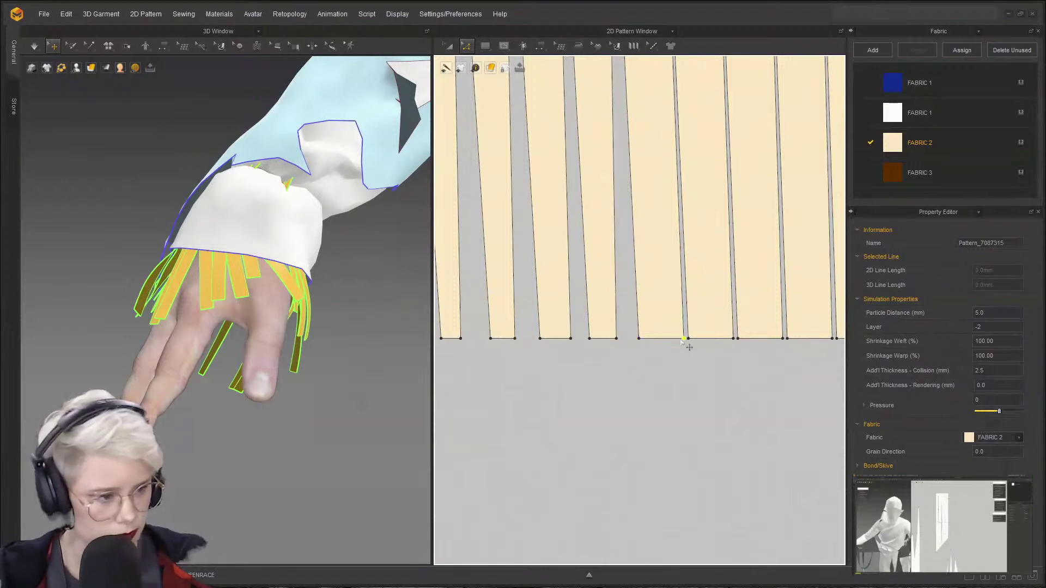
pyautogui.click(721, 339)
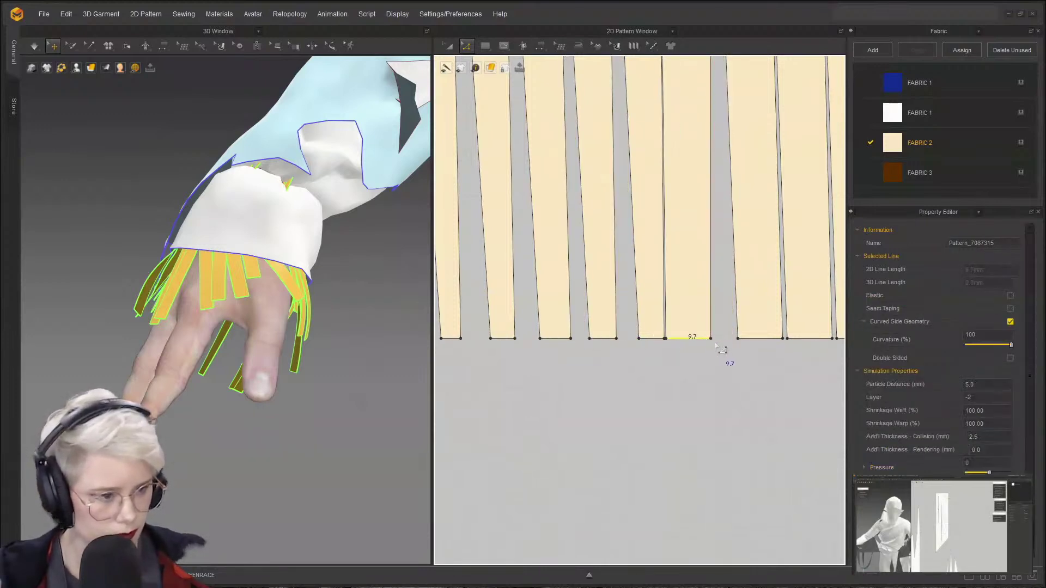
pyautogui.moveTo(734, 340); pyautogui.dragTo(718, 339)
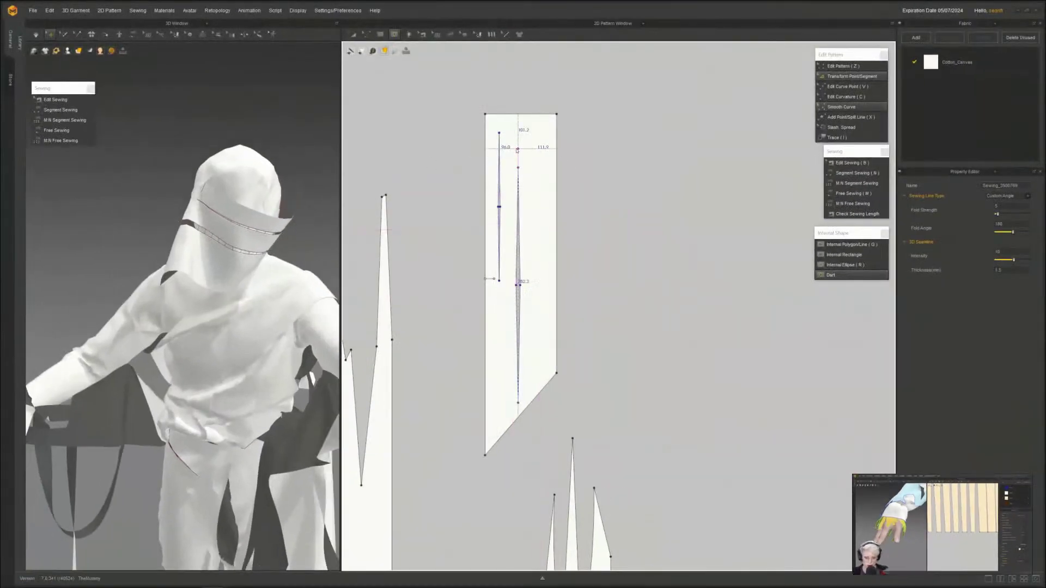
# - Draw four more slim vertical darts of varying lengths across the slanted face wrap panel
pyautogui.scroll(3, 553, 179)
pyautogui.moveTo(536, 111); pyautogui.dragTo(533, 357)
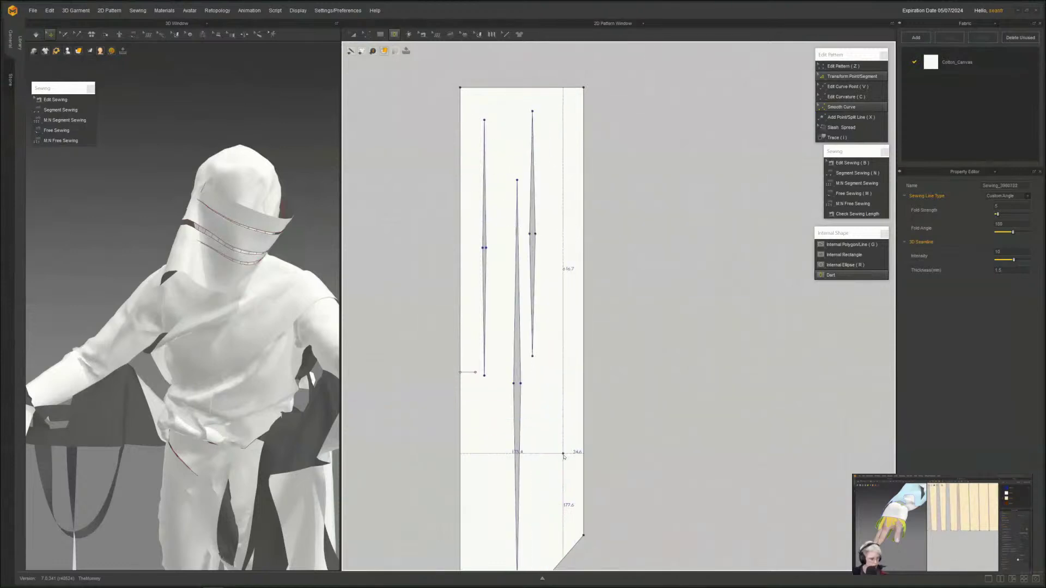
pyautogui.moveTo(563, 453); pyautogui.dragTo(591, 263, button='middle')
pyautogui.moveTo(511, 225); pyautogui.dragTo(512, 439)
pyautogui.moveTo(534, 96); pyautogui.dragTo(530, 253, button='middle')
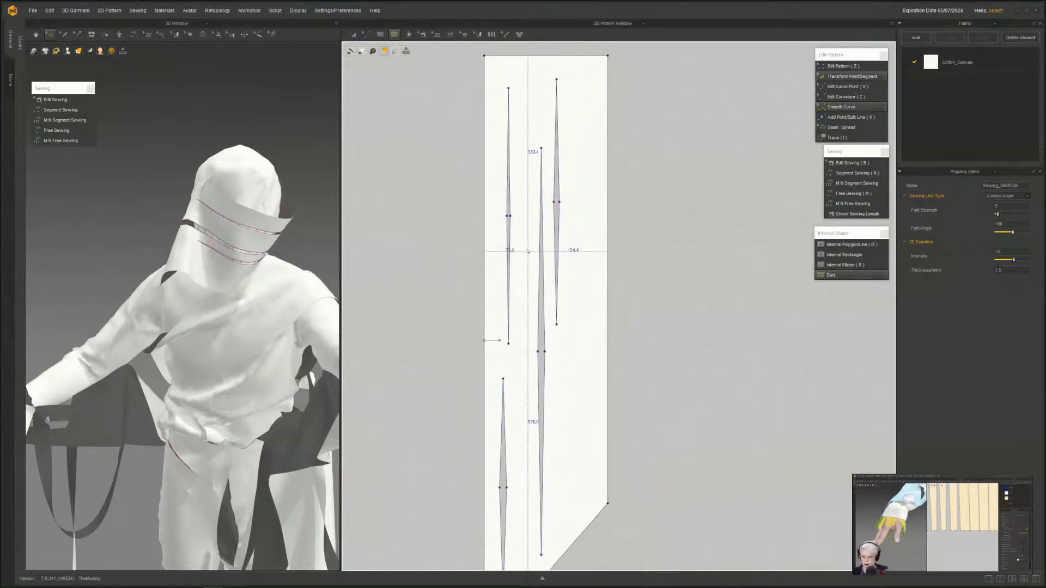
pyautogui.moveTo(530, 185); pyautogui.dragTo(529, 412)
pyautogui.moveTo(585, 448); pyautogui.dragTo(579, 123)
pyautogui.moveTo(571, 354); pyautogui.dragTo(596, 285, button='middle')
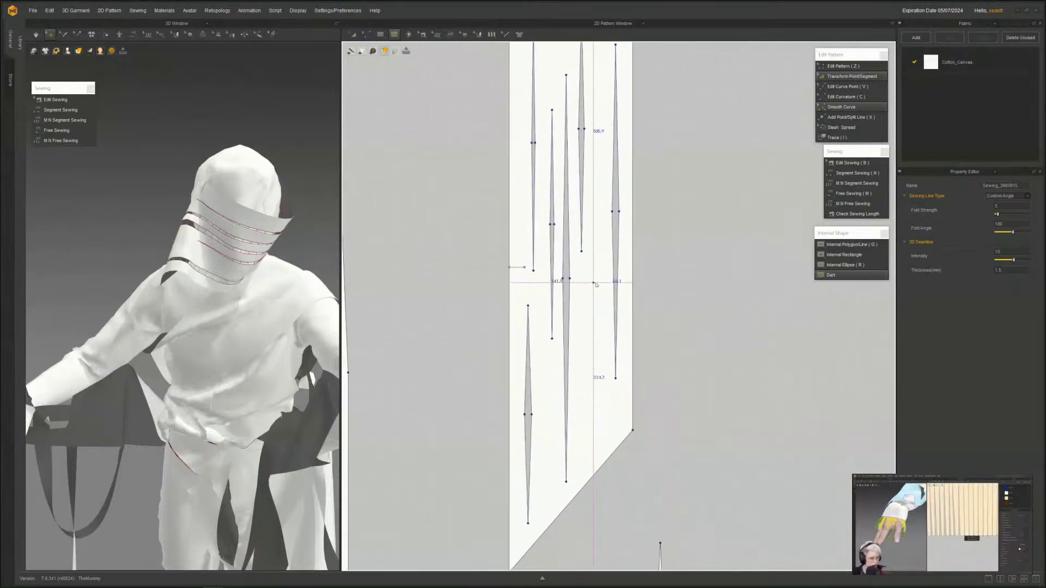
# - Delete the sewing from all six darts on the face wrap panel so they act as open slits
pyautogui.press('b')
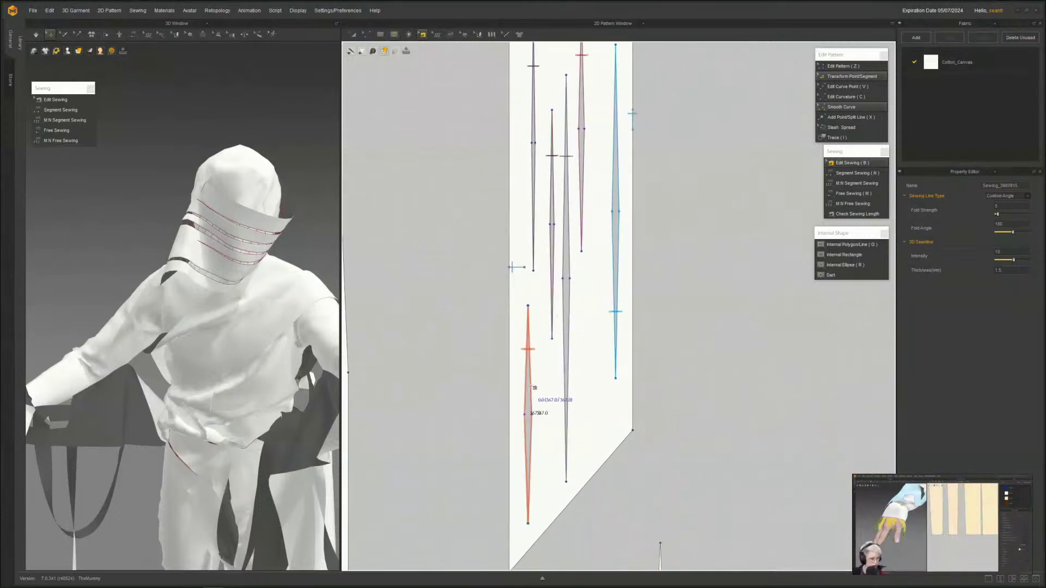
pyautogui.press('Delete')
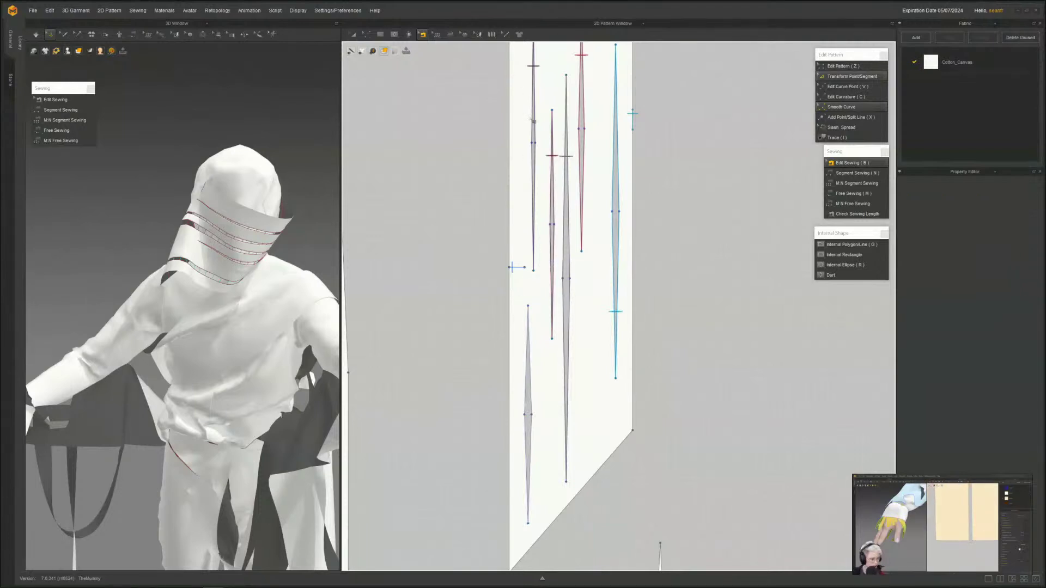
pyautogui.click(539, 124)
pyautogui.press('Delete')
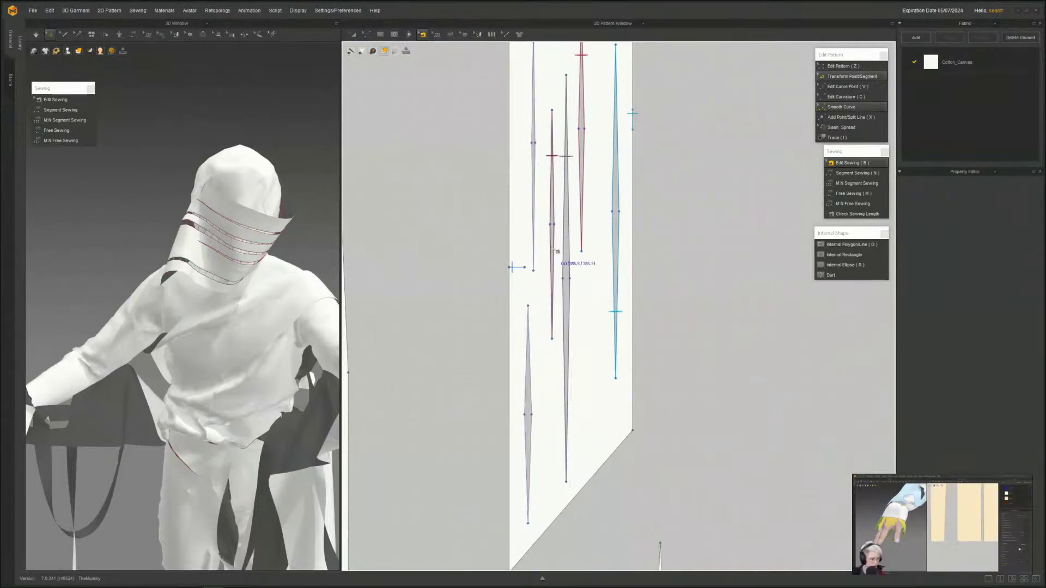
pyautogui.click(553, 249)
pyautogui.press('Delete')
pyautogui.click(568, 271)
pyautogui.press('Delete')
pyautogui.click(614, 275)
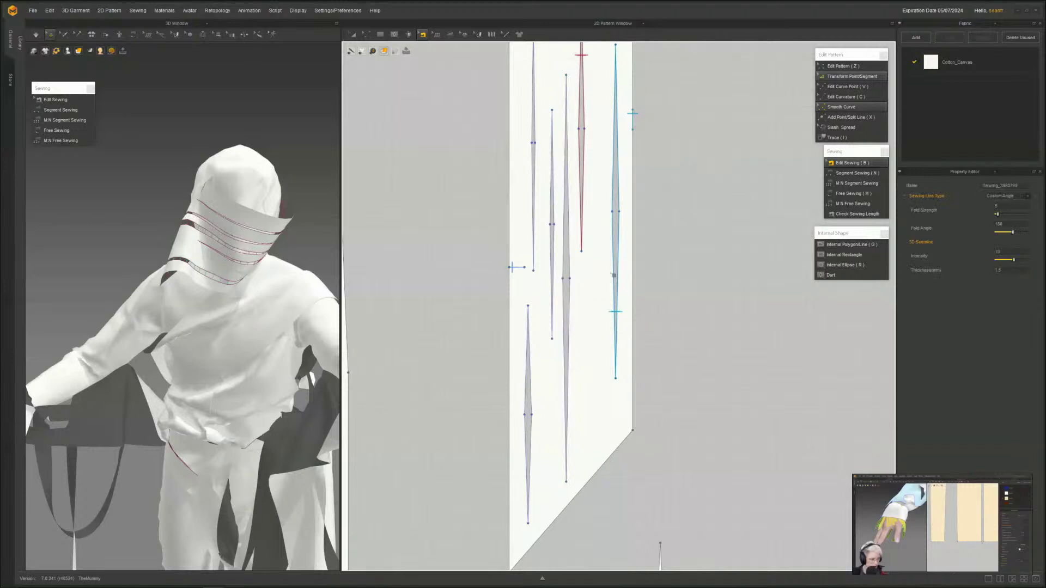
pyautogui.press('Delete')
pyautogui.click(587, 152)
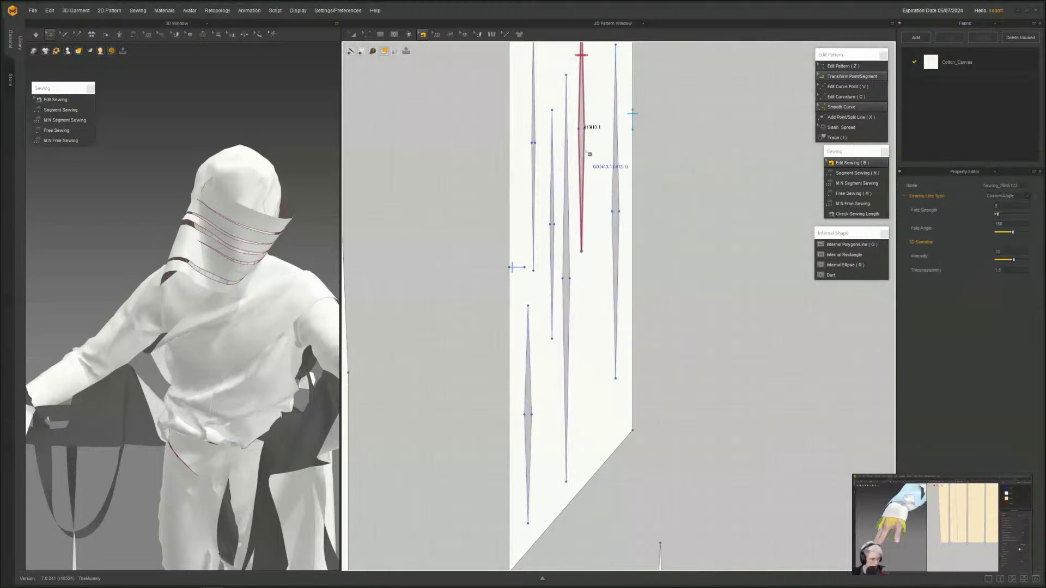
pyautogui.press('Delete')
# - Simulate the outfit so the slit face wrap drapes as separate torn bands
pyautogui.scroll(-3, 253, 261)
pyautogui.moveTo(276, 256); pyautogui.dragTo(252, 279, button='right')
pyautogui.press('space')
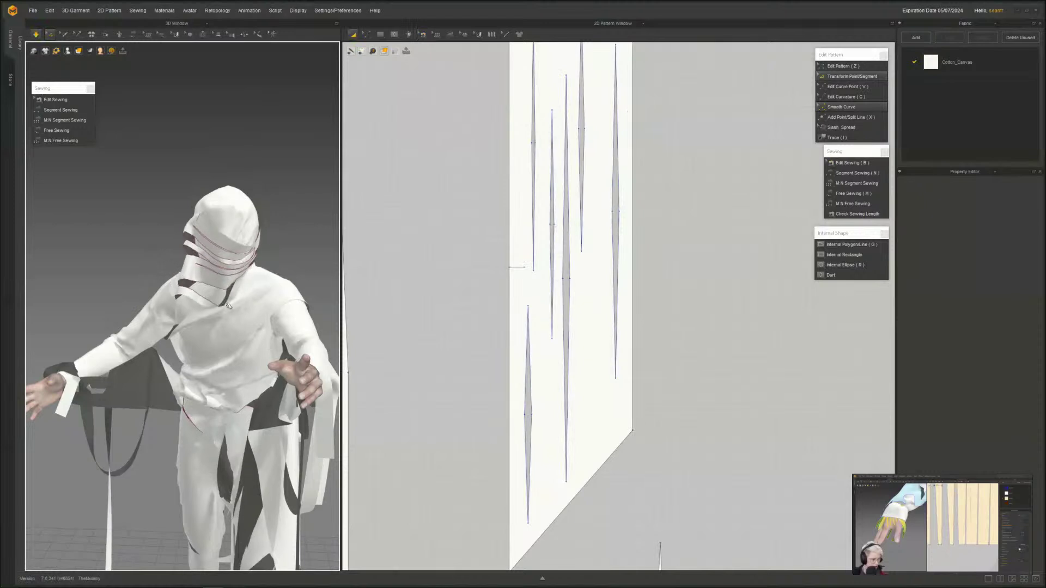
pyautogui.moveTo(237, 304); pyautogui.dragTo(238, 347, button='right')
pyautogui.scroll(5, 153, 348)
pyautogui.press('b')
pyautogui.moveTo(237, 347); pyautogui.dragTo(151, 254, button='middle')
pyautogui.scroll(-5, 182, 316)
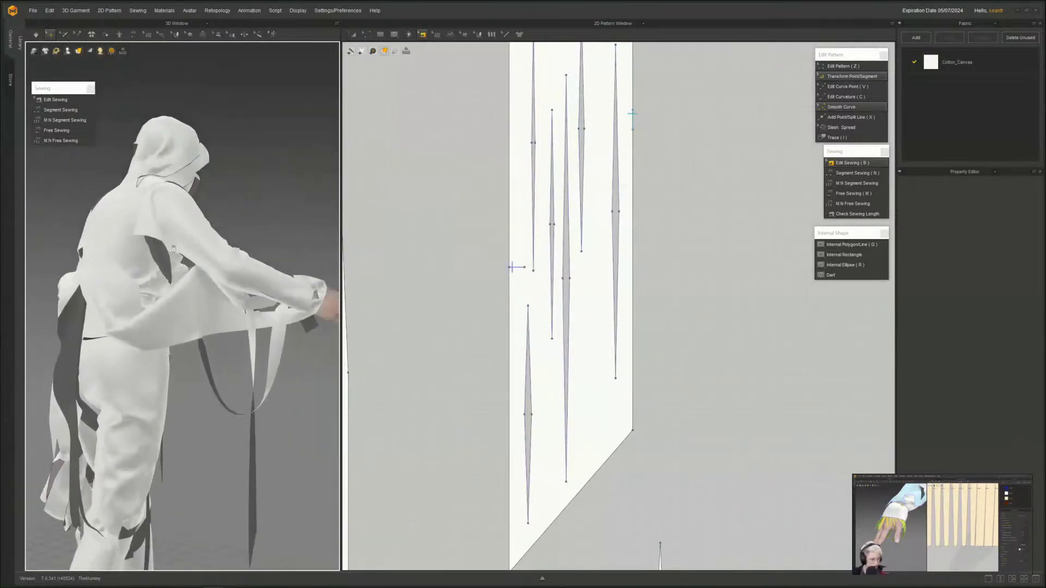
# - Draw five slim vertical darts of varying lengths in the slanted wrap panel that runs around the waist and lower back
pyautogui.click(183, 317)
pyautogui.scroll(-6, 521, 396)
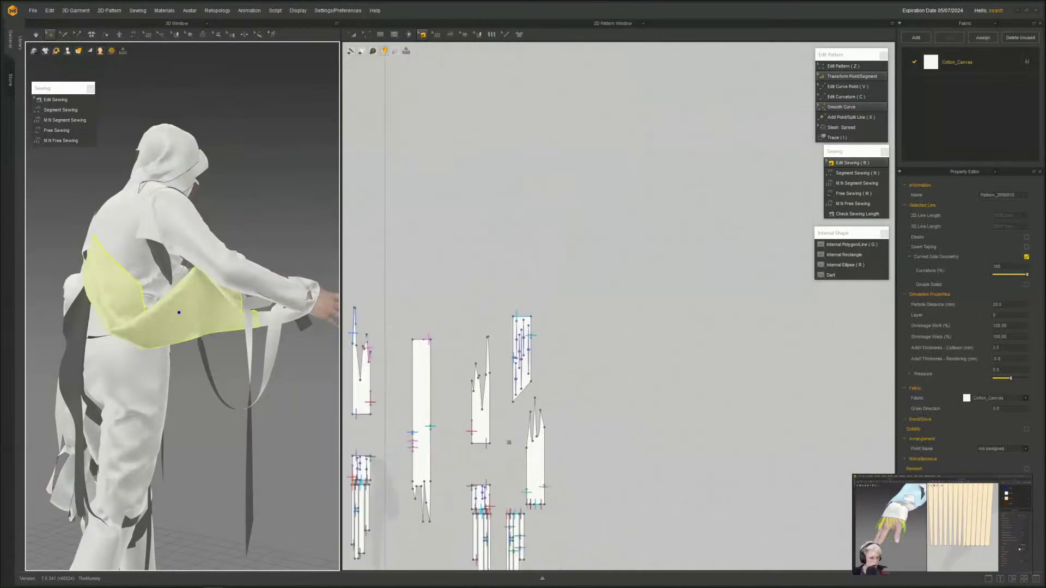
pyautogui.moveTo(125, 332); pyautogui.dragTo(253, 340, button='right')
pyautogui.scroll(6, 254, 340)
pyautogui.scroll(-2, 462, 424)
pyautogui.moveTo(463, 424); pyautogui.dragTo(567, 309, button='middle')
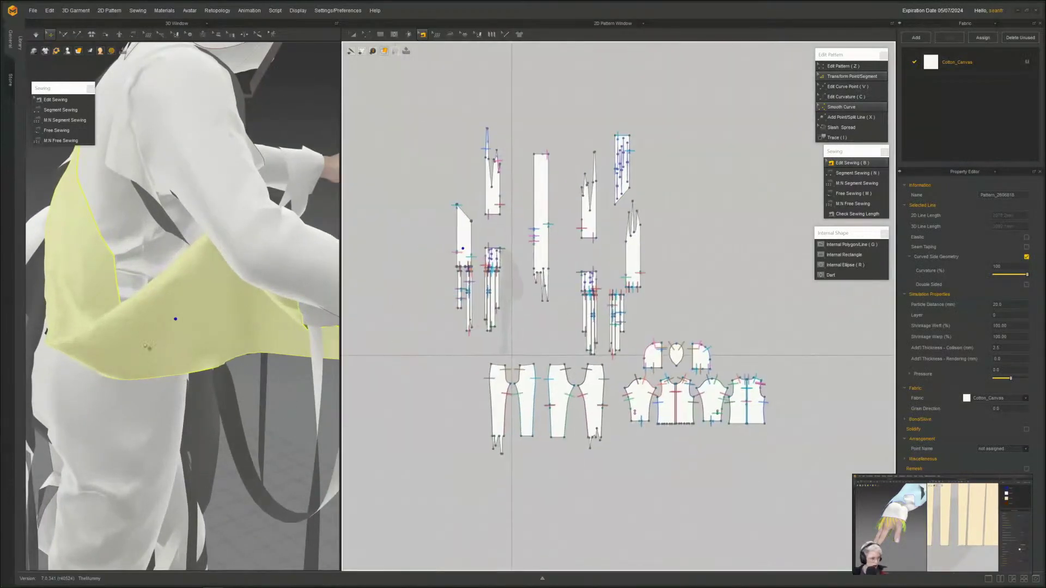
pyautogui.click(230, 316)
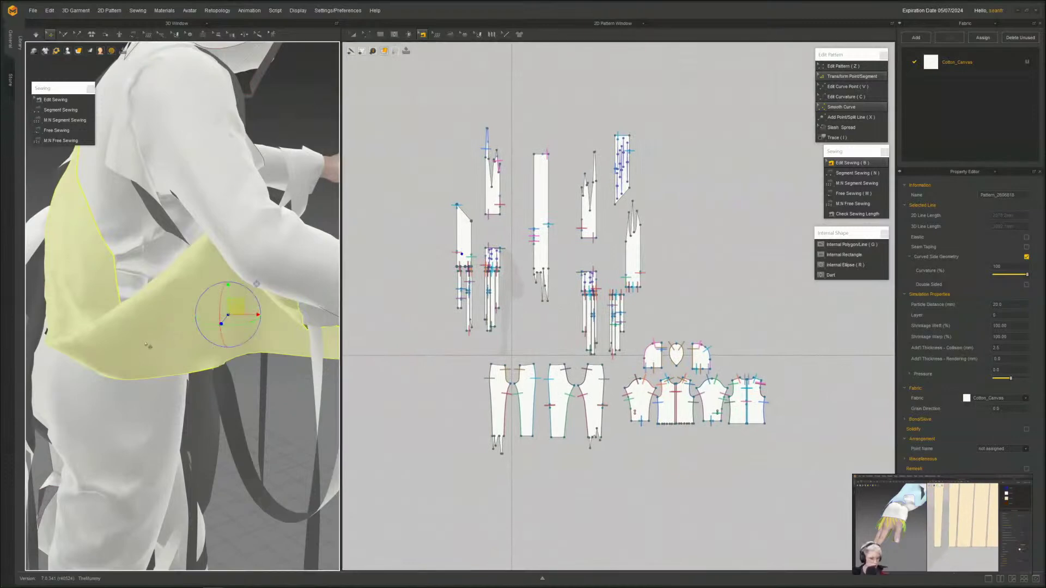
pyautogui.click(146, 344)
pyautogui.scroll(10, 450, 230)
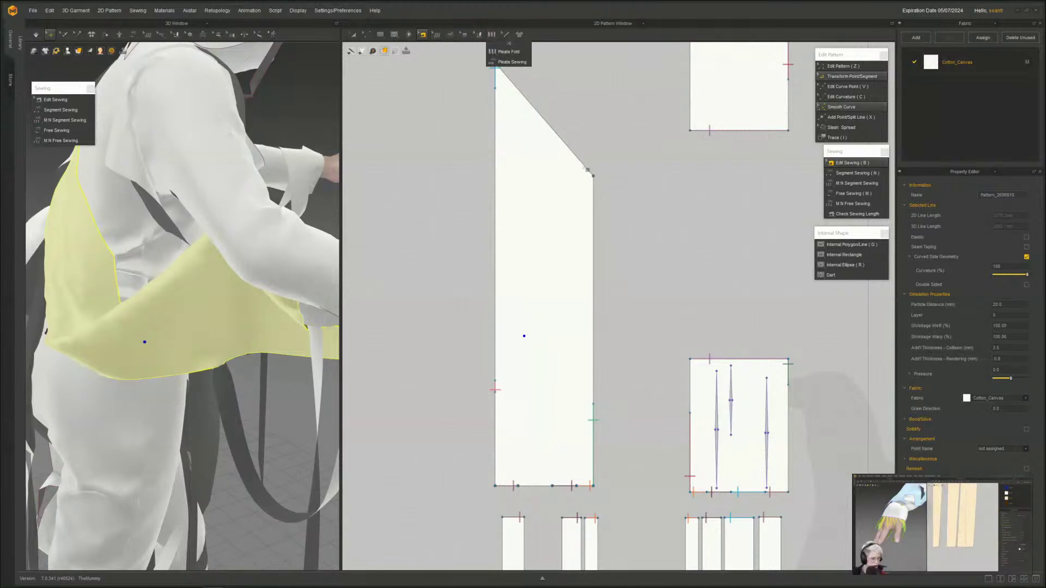
pyautogui.click(831, 275)
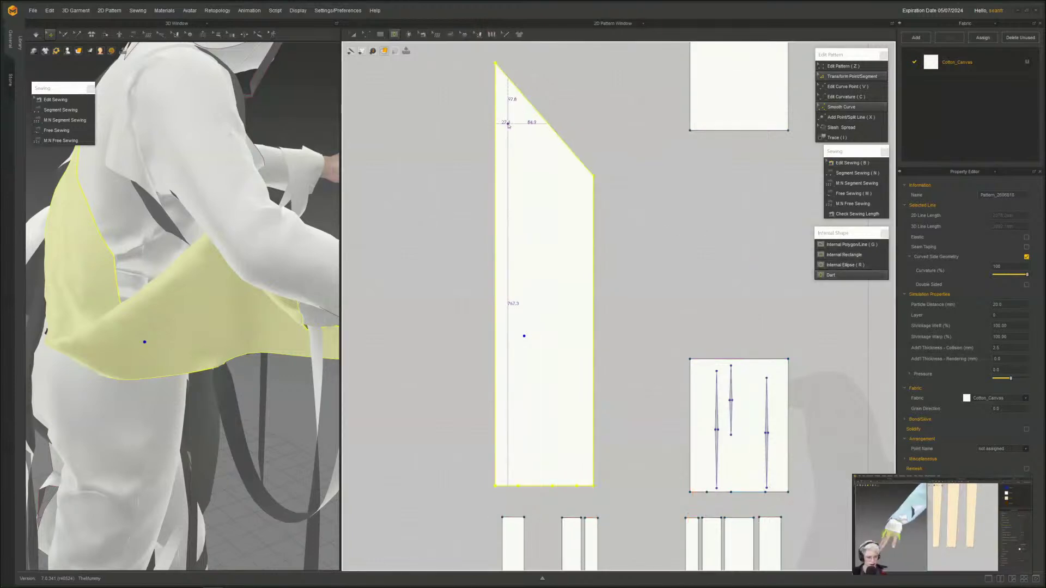
pyautogui.moveTo(508, 126); pyautogui.dragTo(513, 450)
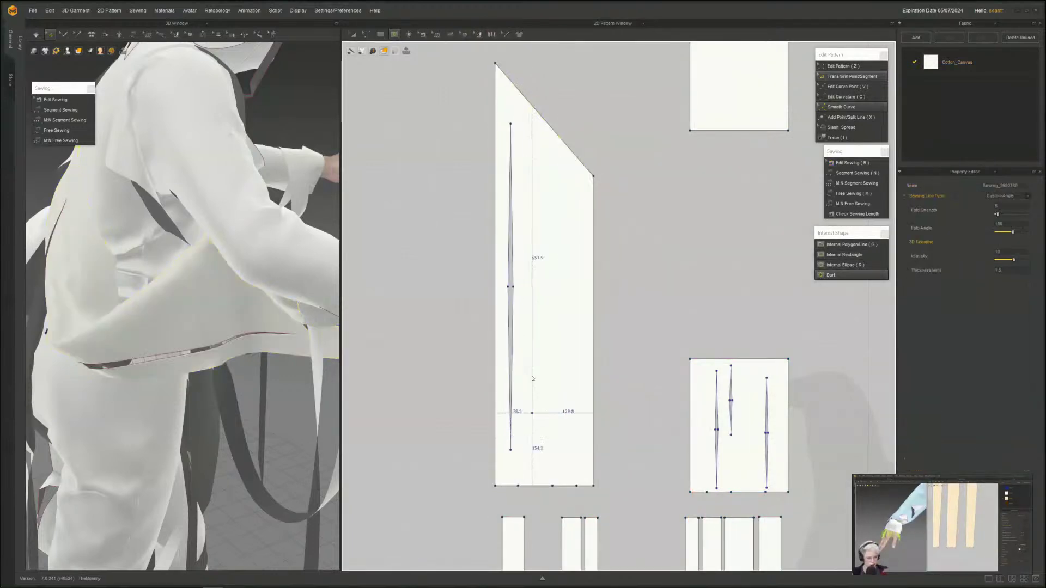
pyautogui.moveTo(518, 198); pyautogui.dragTo(521, 425)
pyautogui.moveTo(532, 161); pyautogui.dragTo(536, 256)
pyautogui.moveTo(562, 190); pyautogui.dragTo(543, 477)
# - Delete the sewing from all five darts on the waist wrap panel
pyautogui.scroll(3, 532, 378)
pyautogui.press('b')
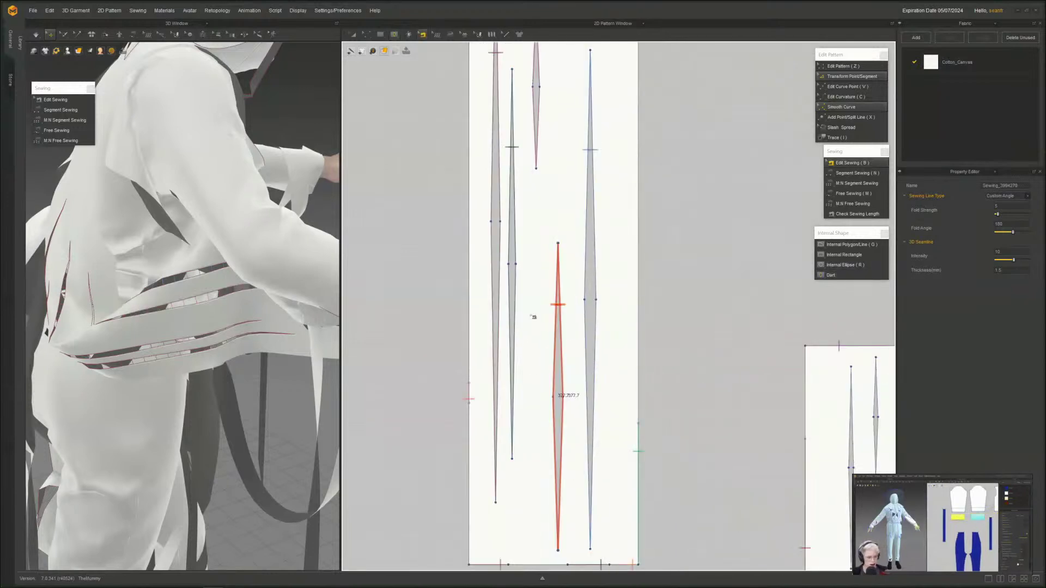
pyautogui.press('Delete')
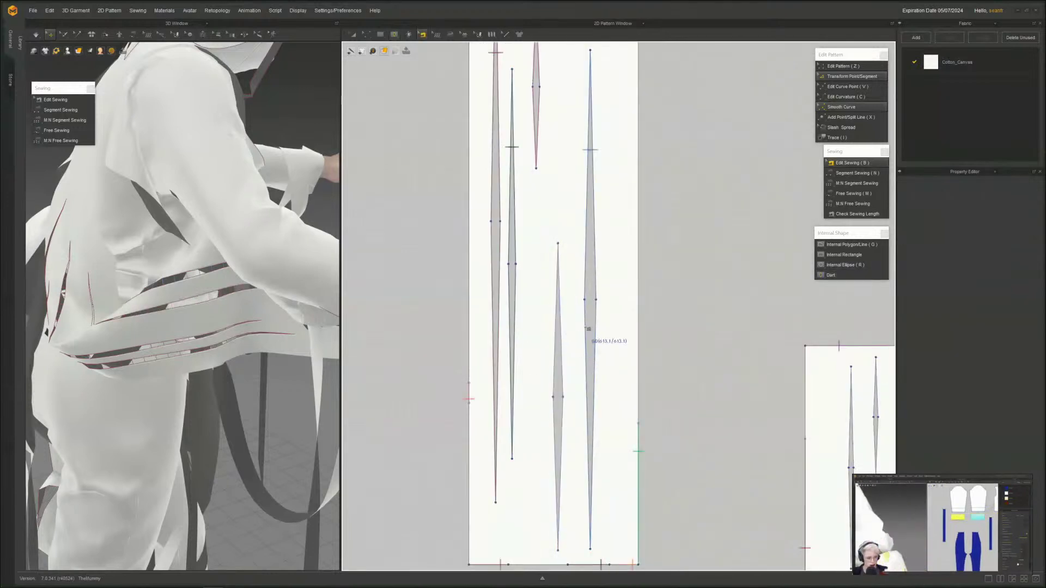
pyautogui.click(587, 328)
pyautogui.press('Delete')
pyautogui.click(511, 311)
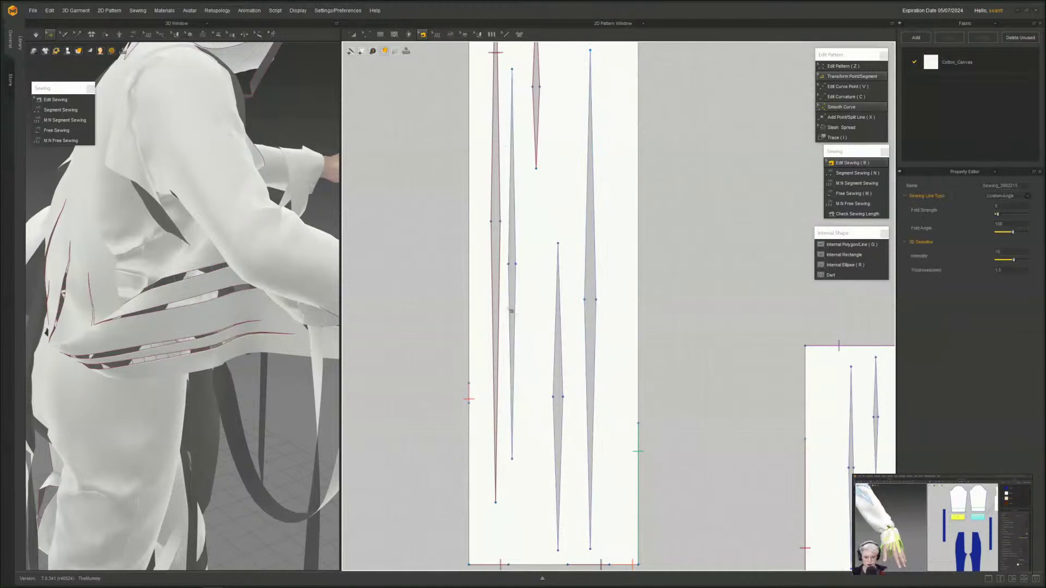
pyautogui.scroll(5, 506, 310)
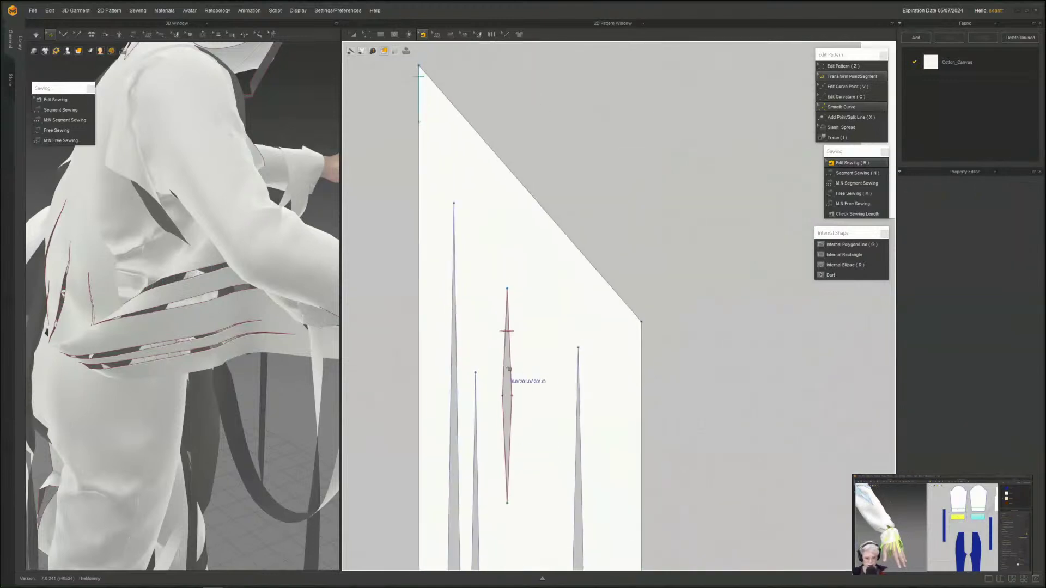
pyautogui.click(512, 372)
pyautogui.press('Delete')
# - Simulate the slit waist wrap so its torn bands drape around the hips
pyautogui.scroll(-5, 204, 246)
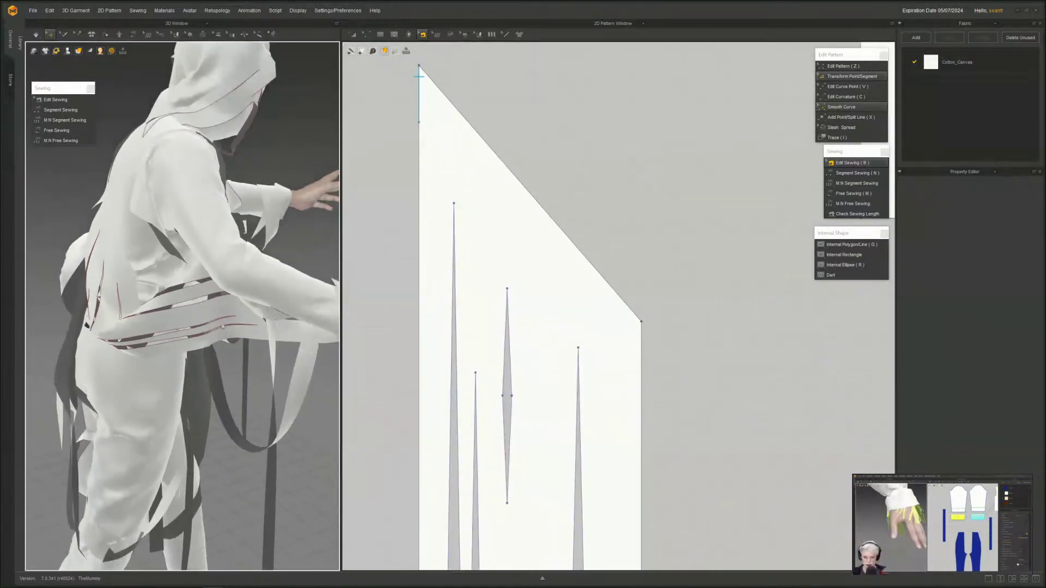
pyautogui.scroll(-3, 204, 245)
pyautogui.moveTo(204, 245); pyautogui.dragTo(209, 256, button='right')
pyautogui.press('space')
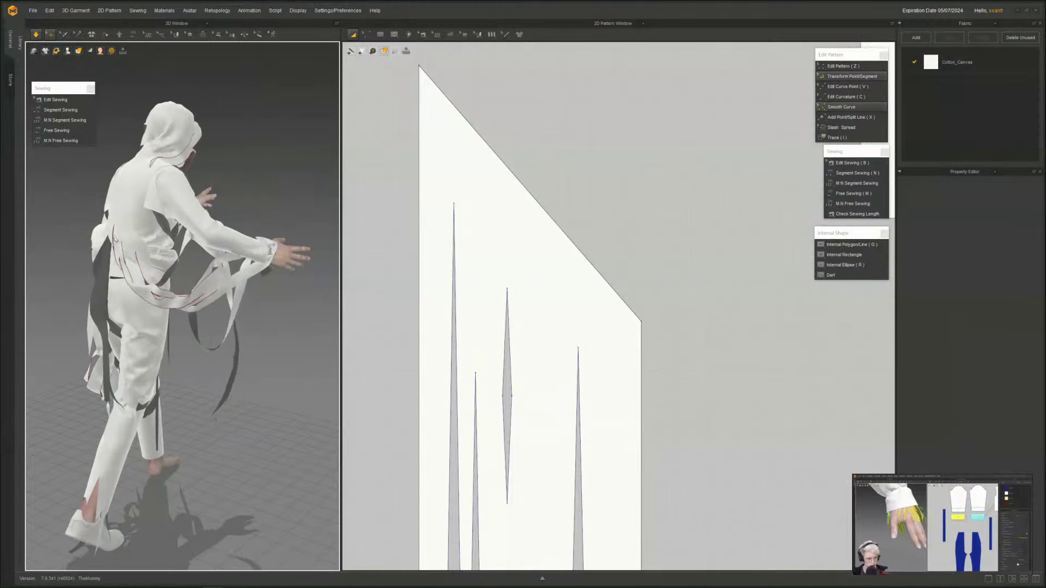
# - Pull the dark hip panel and the narrow waist belt outward at the side of the hip while the simulation runs
pyautogui.moveTo(114, 238); pyautogui.dragTo(159, 222, button='right')
pyautogui.click(131, 202)
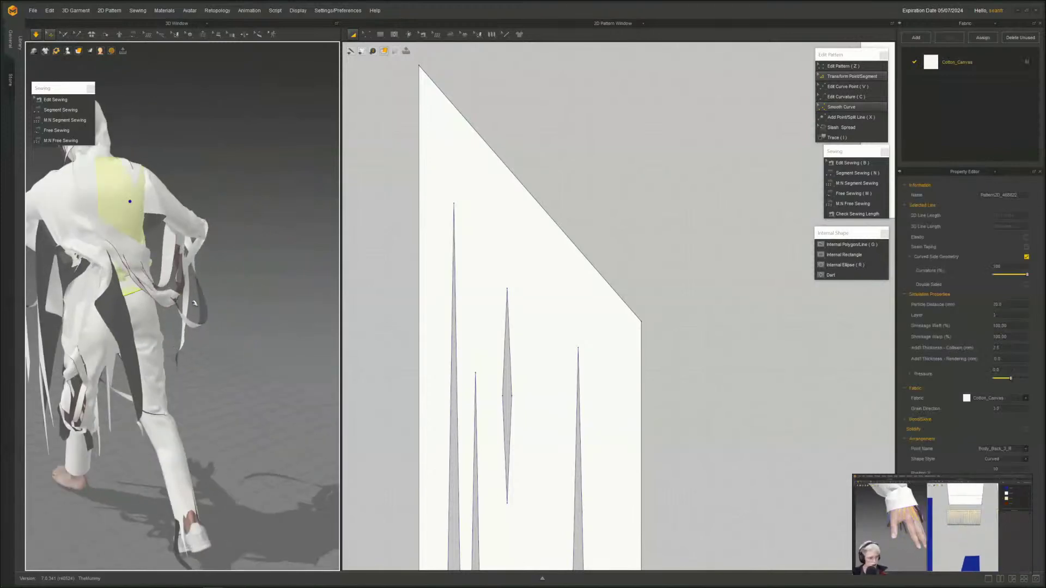
pyautogui.scroll(3, 130, 202)
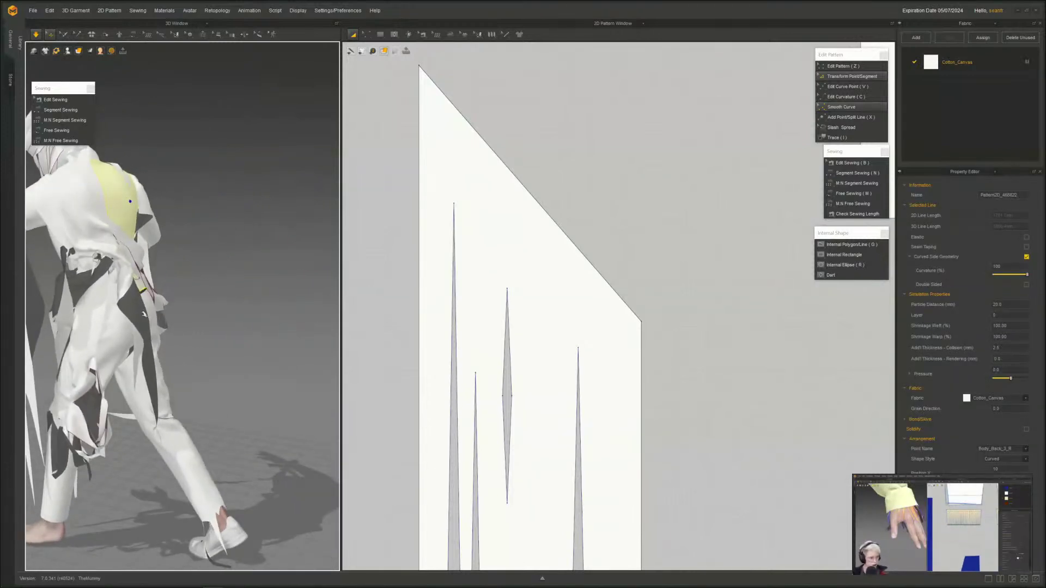
pyautogui.scroll(6, 45, 292)
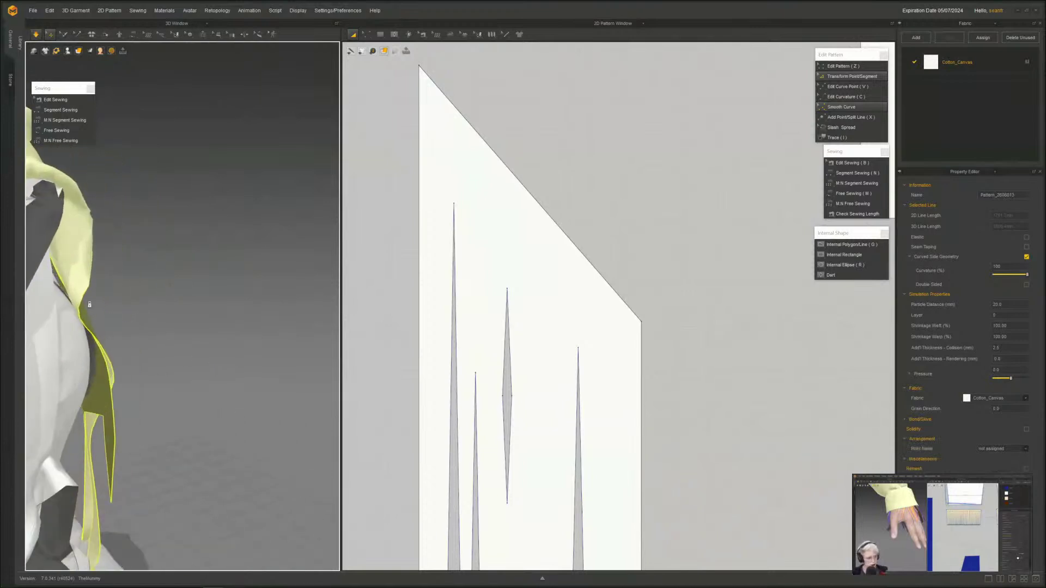
pyautogui.scroll(-3, 176, 273)
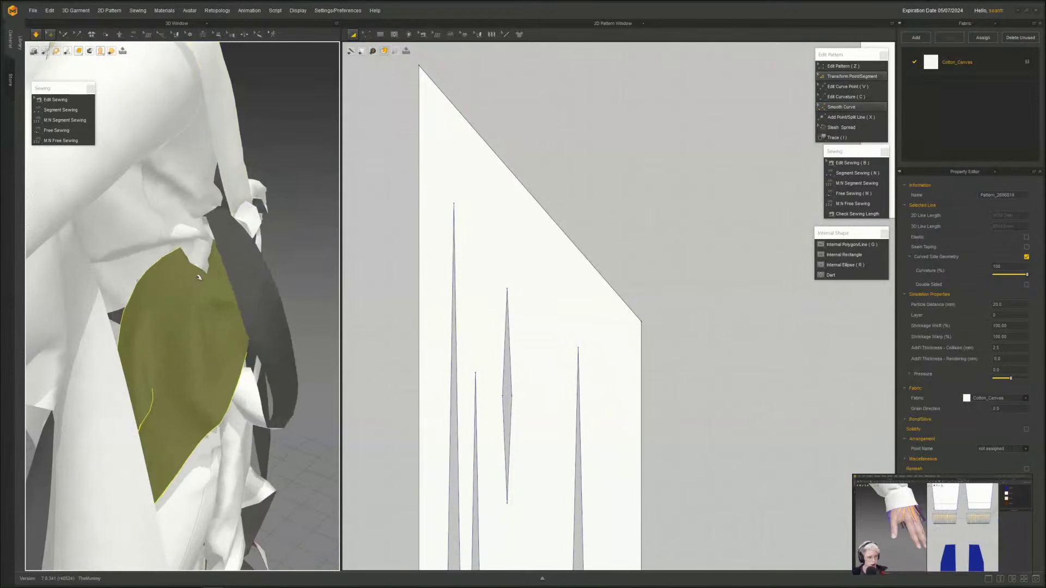
pyautogui.moveTo(199, 266)
pyautogui.mouseDown()
pyautogui.moveTo(234, 289)
pyautogui.moveTo(291, 369)
pyautogui.mouseUp()
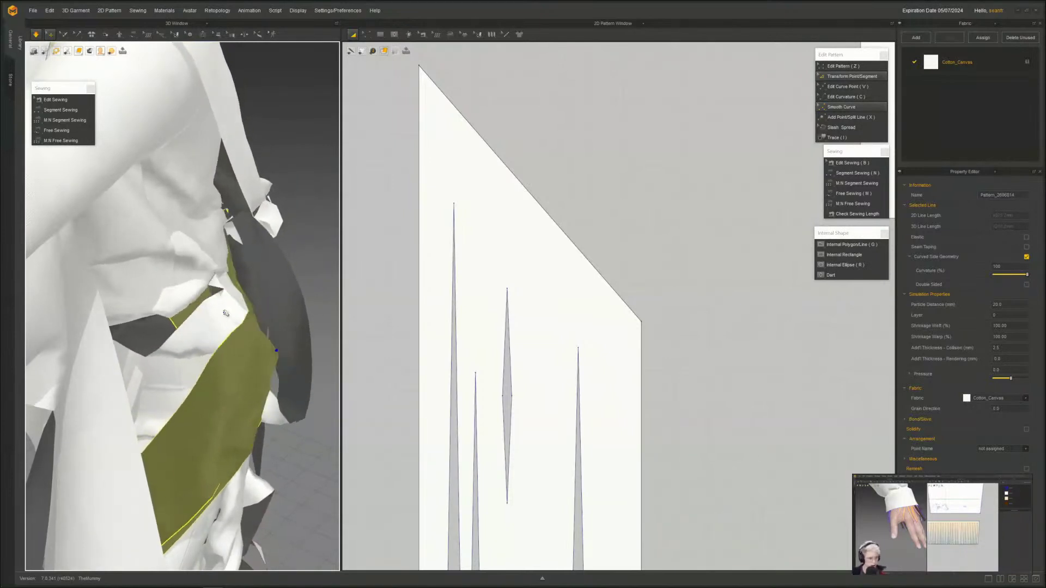
pyautogui.moveTo(218, 289); pyautogui.dragTo(301, 351)
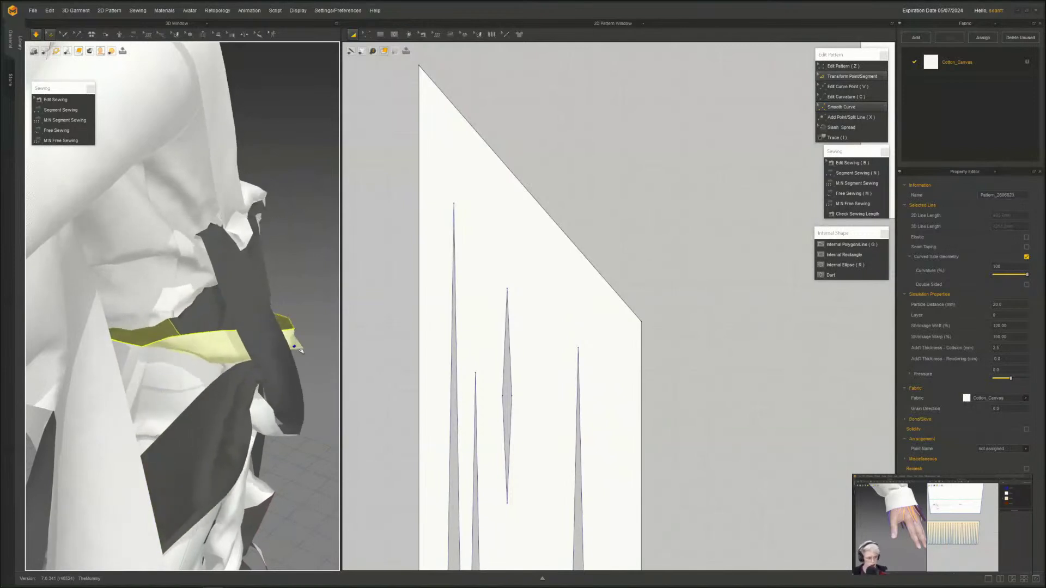
# - Pull the waist belt panel slightly downward at the front of the hips and check its drape from the front and back
pyautogui.moveTo(257, 373); pyautogui.dragTo(133, 352, button='right')
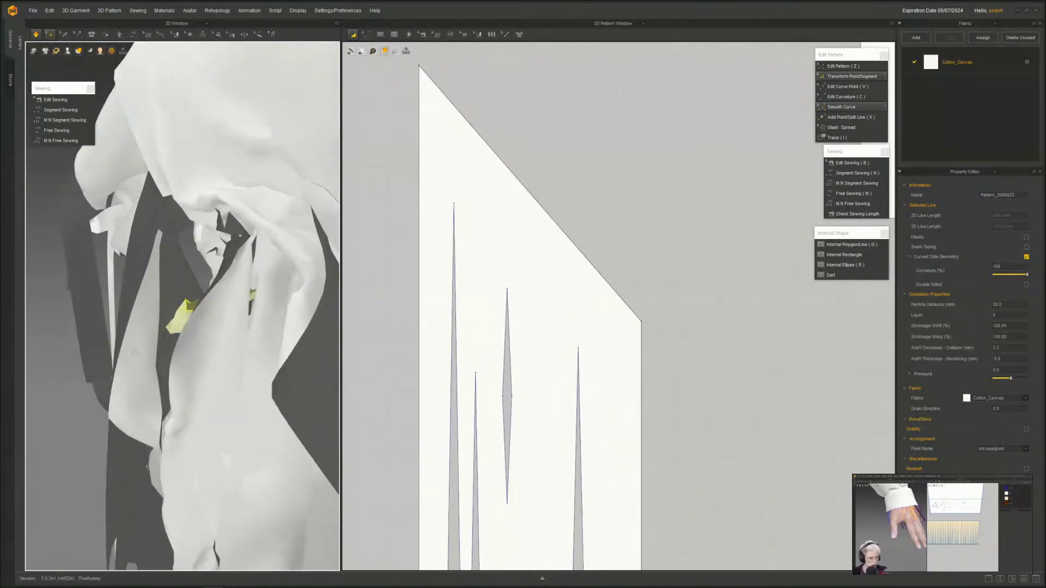
pyautogui.scroll(-7, 193, 313)
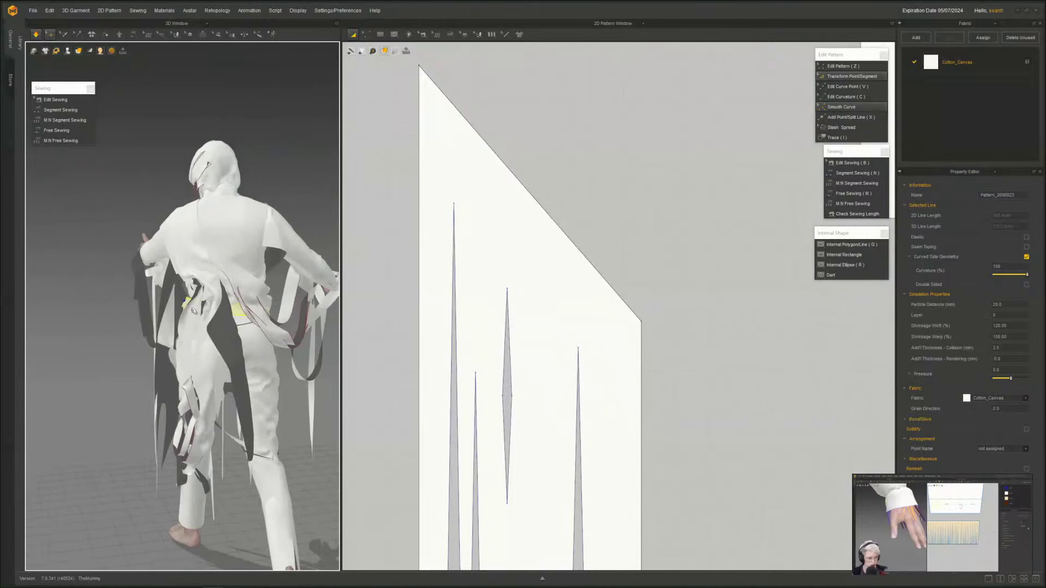
pyautogui.moveTo(193, 370); pyautogui.dragTo(305, 377, button='right')
pyautogui.moveTo(200, 428); pyautogui.dragTo(210, 310, button='middle')
pyautogui.moveTo(211, 310); pyautogui.dragTo(190, 259, button='right')
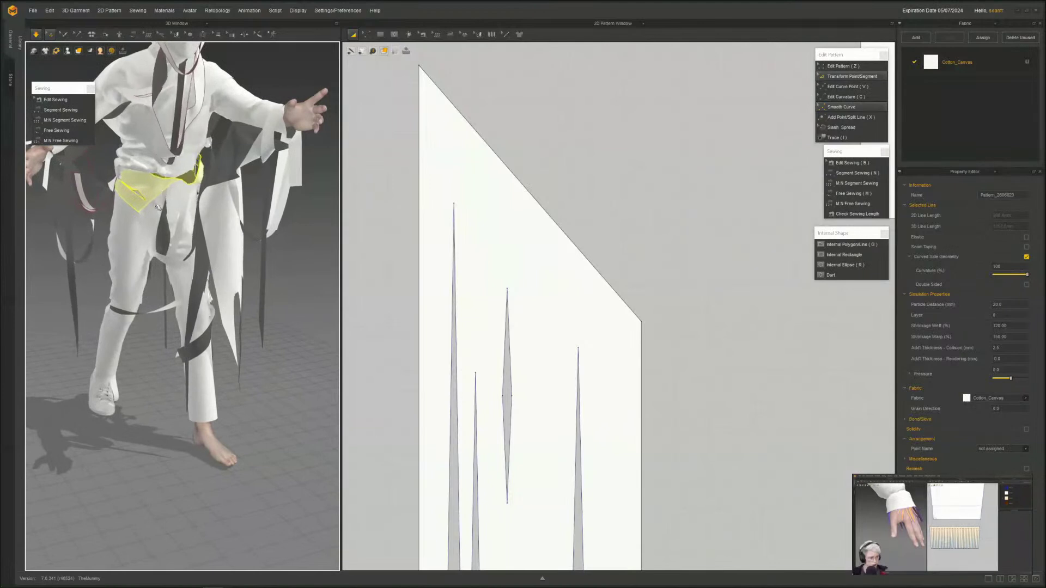
pyautogui.moveTo(151, 258); pyautogui.dragTo(152, 286)
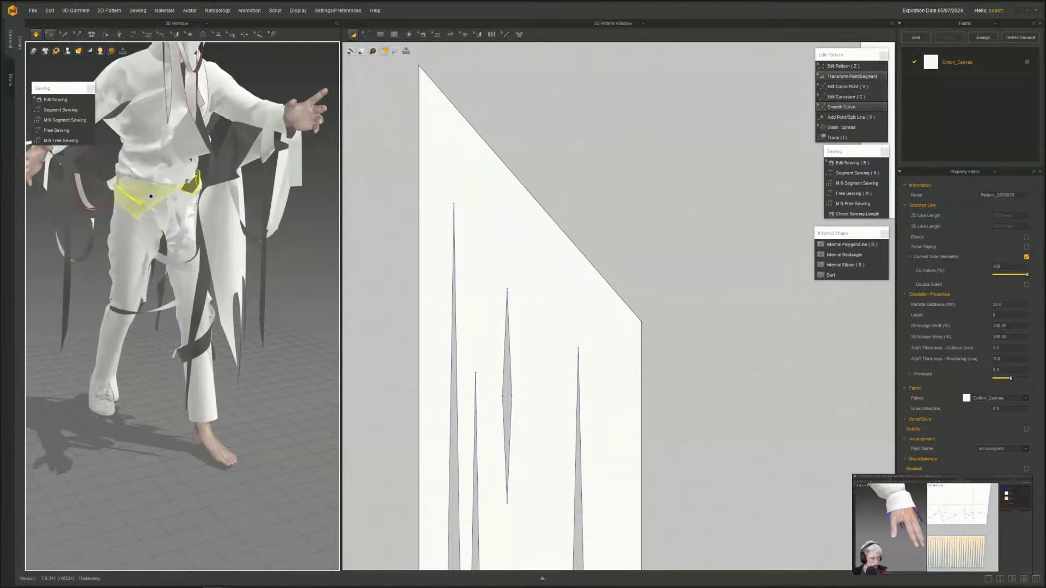
pyautogui.moveTo(151, 196); pyautogui.dragTo(192, 221, button='right')
pyautogui.scroll(-1, 175, 213)
pyautogui.moveTo(175, 214); pyautogui.dragTo(187, 282, button='middle')
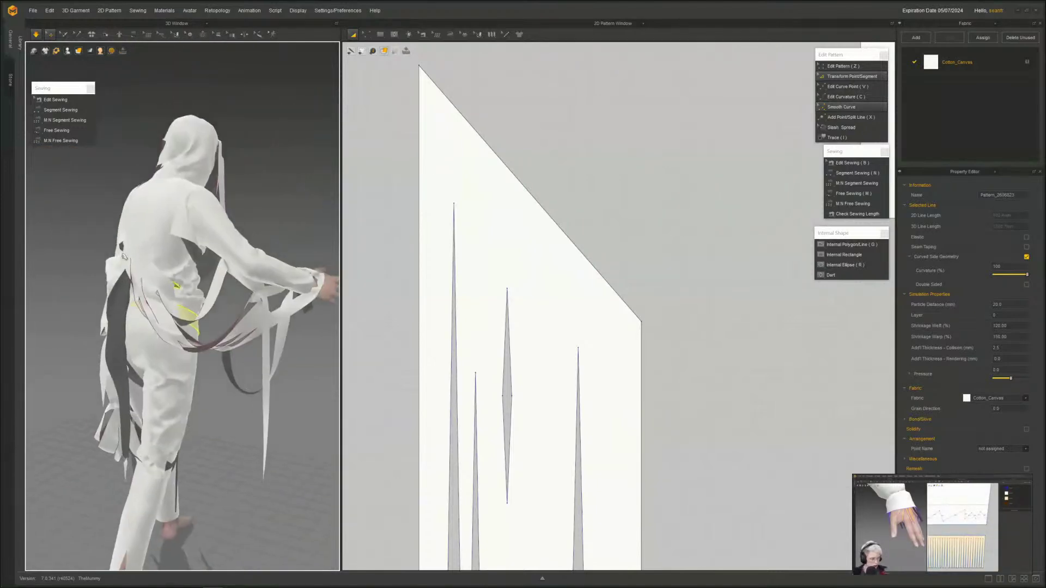
pyautogui.moveTo(187, 282); pyautogui.dragTo(291, 253, button='right')
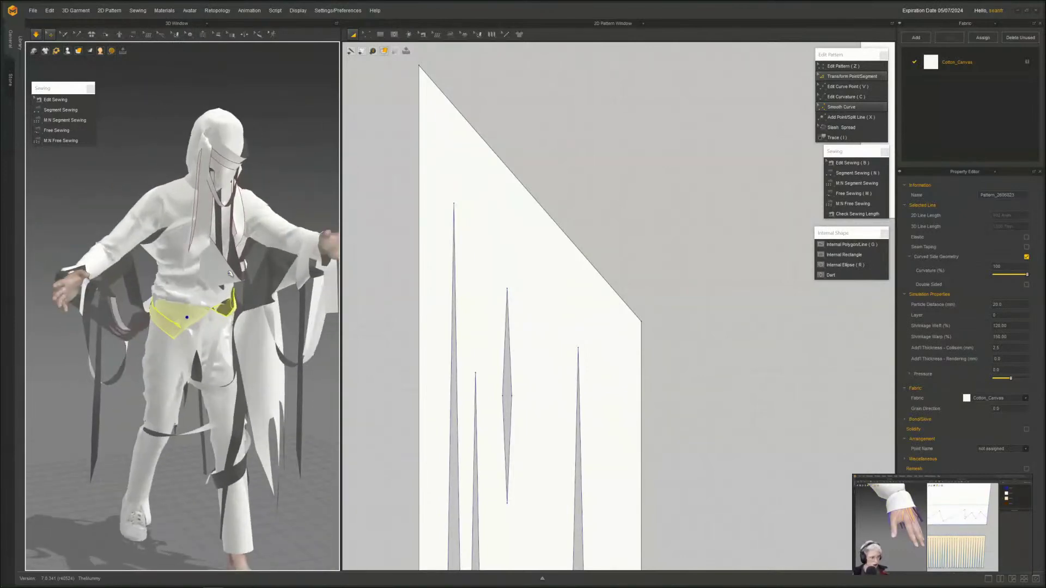
# - Draw three slim vertical darts of varying lengths near the slanted lower end of the face wrap panel
pyautogui.click(217, 275)
pyautogui.scroll(-6, 533, 305)
pyautogui.press('b')
pyautogui.moveTo(807, 196); pyautogui.dragTo(557, 254, button='middle')
pyautogui.scroll(-1, 556, 254)
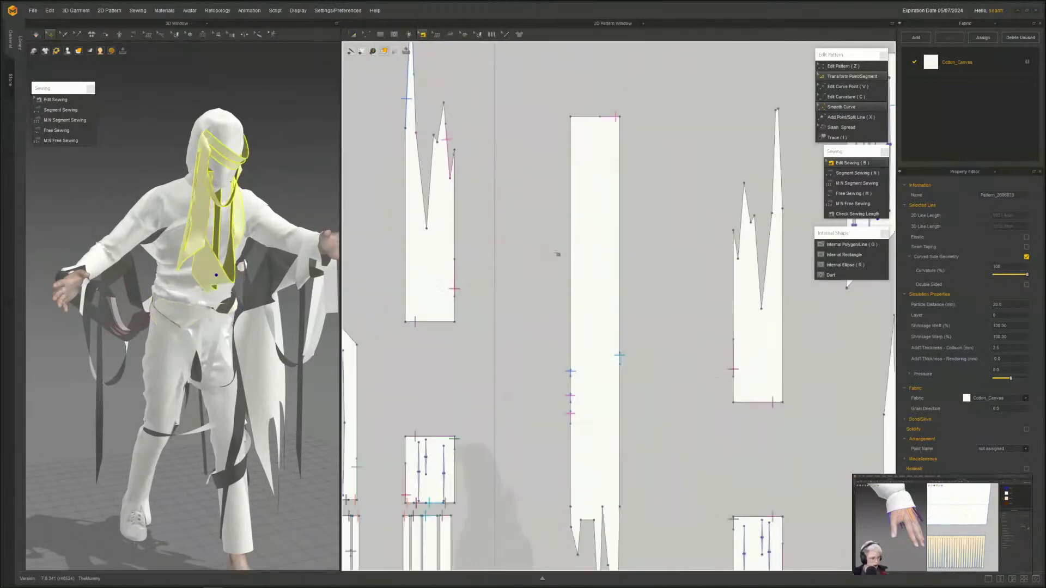
pyautogui.scroll(-2, 557, 253)
pyautogui.moveTo(713, 373); pyautogui.dragTo(519, 408, button='middle')
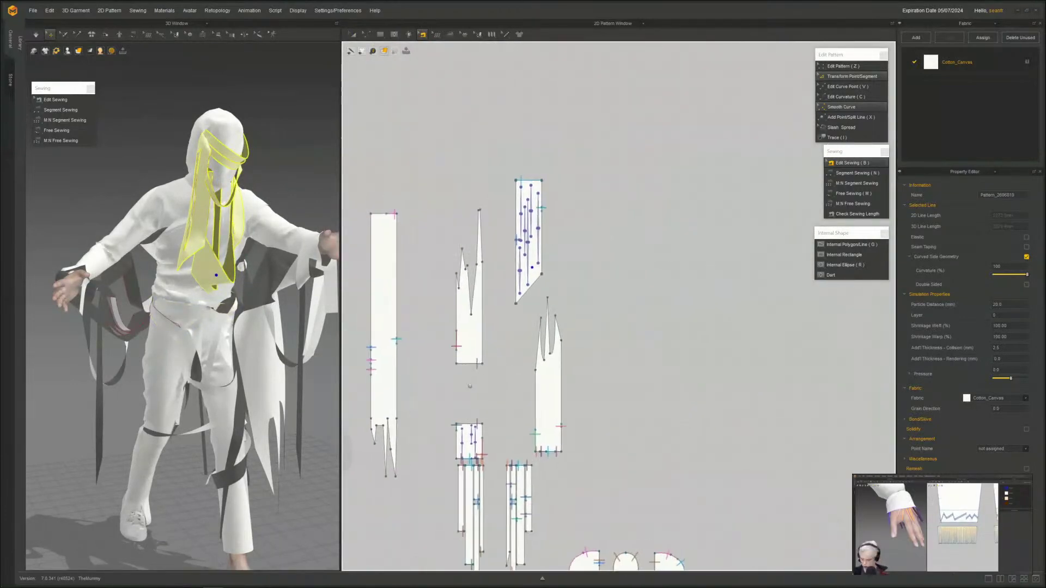
pyautogui.scroll(9, 526, 280)
pyautogui.click(830, 275)
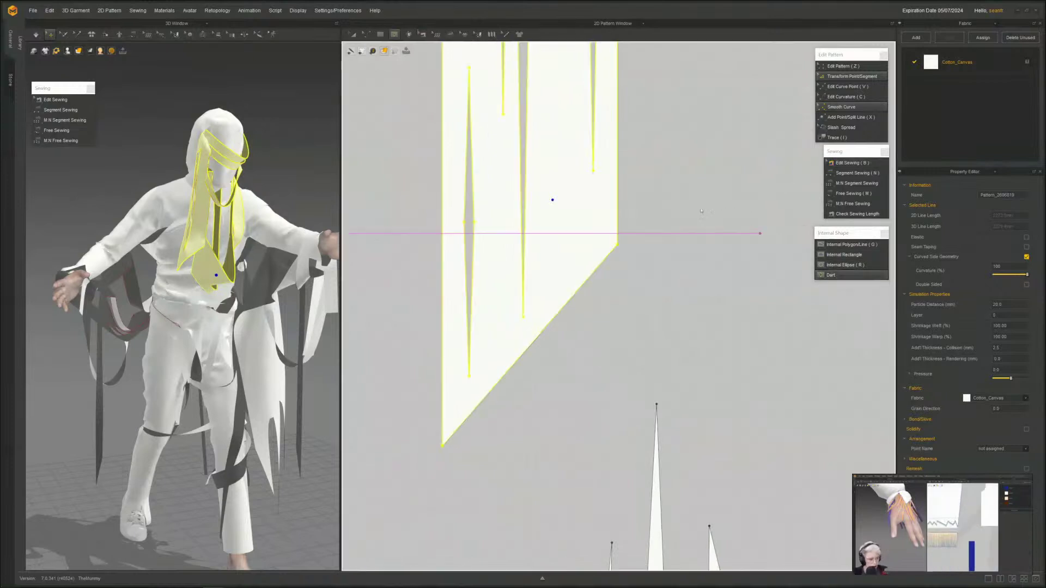
pyautogui.moveTo(549, 199); pyautogui.dragTo(525, 292, button='middle')
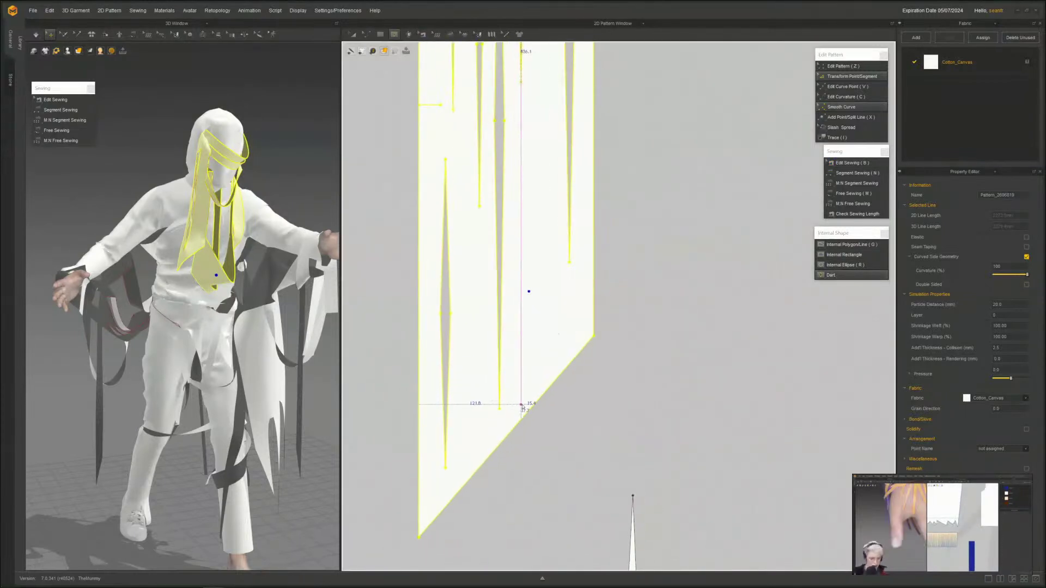
pyautogui.moveTo(522, 405); pyautogui.dragTo(517, 194)
pyautogui.moveTo(530, 375); pyautogui.dragTo(527, 78)
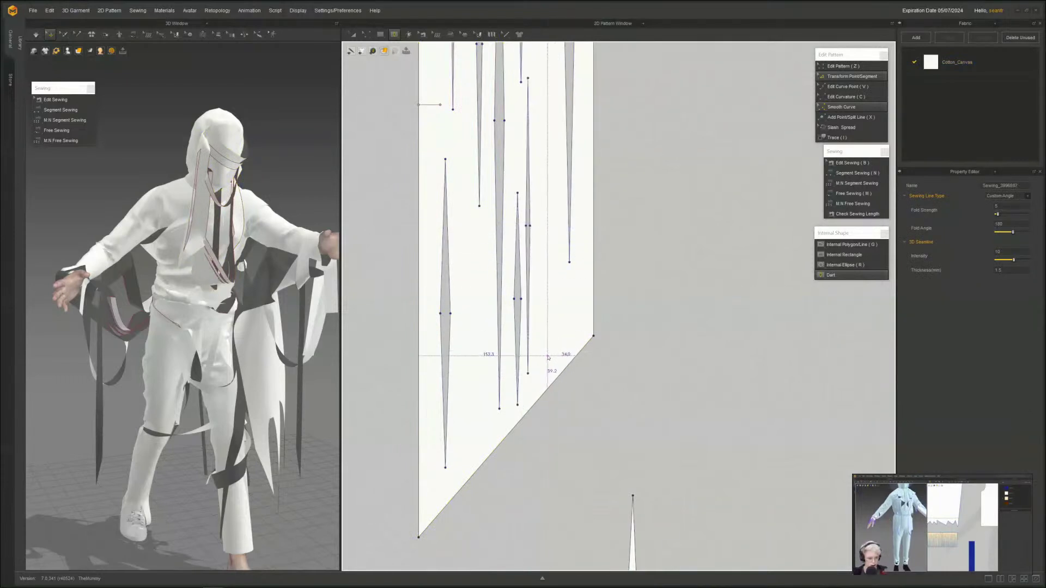
pyautogui.moveTo(548, 357); pyautogui.dragTo(544, 103)
pyautogui.scroll(2, 515, 295)
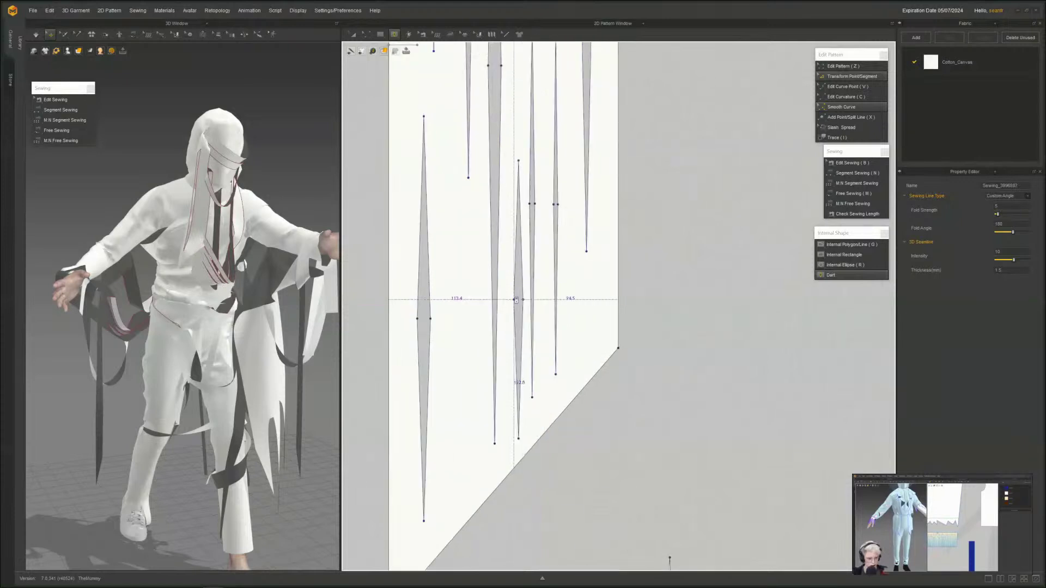
# - Delete the sewing from the three new darts near the face wrap panel's slanted end
pyautogui.press('b')
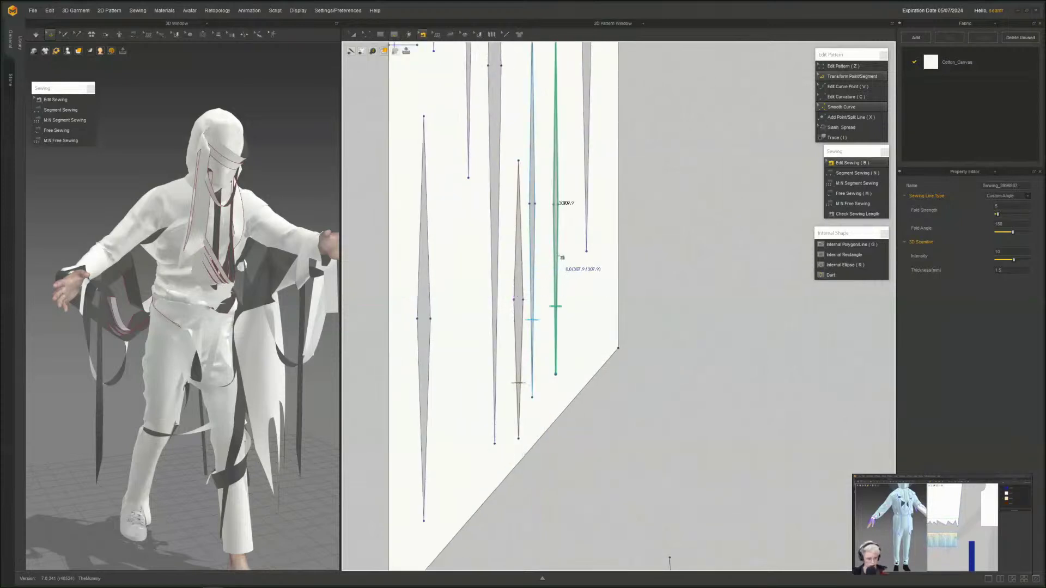
pyautogui.press('Delete')
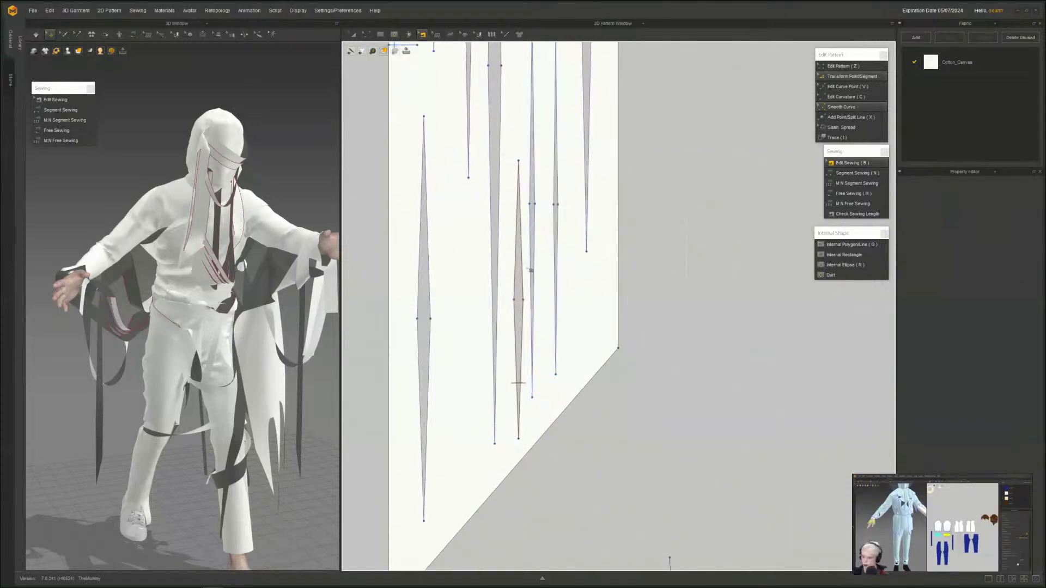
pyautogui.scroll(4, 203, 308)
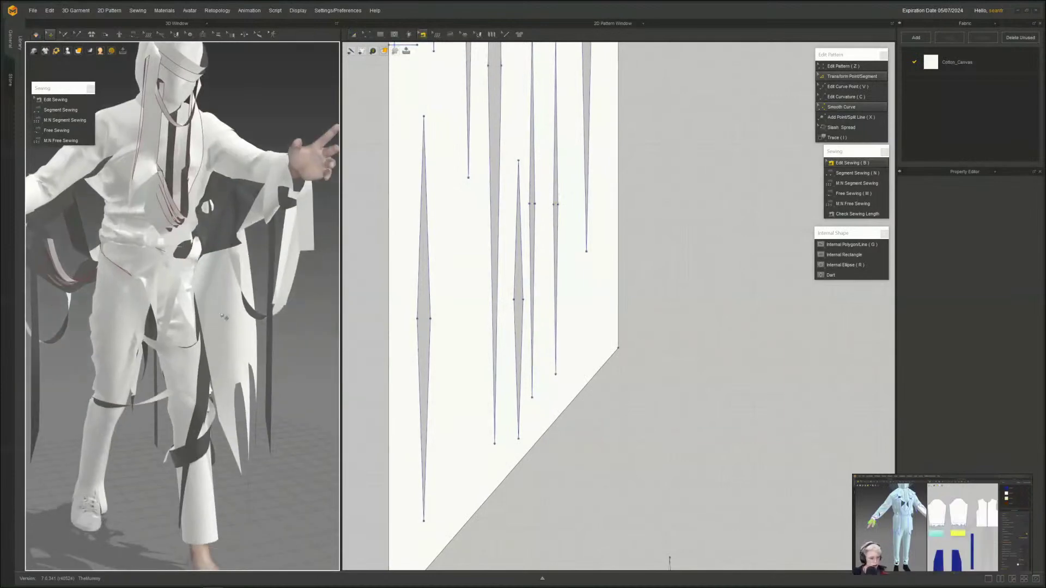
# - Draw one slim vertical dart about 640 mm long beside the long edge of the jagged strip panel that hangs over the thigh
pyautogui.click(227, 309)
pyautogui.moveTo(294, 284); pyautogui.dragTo(250, 283, button='right')
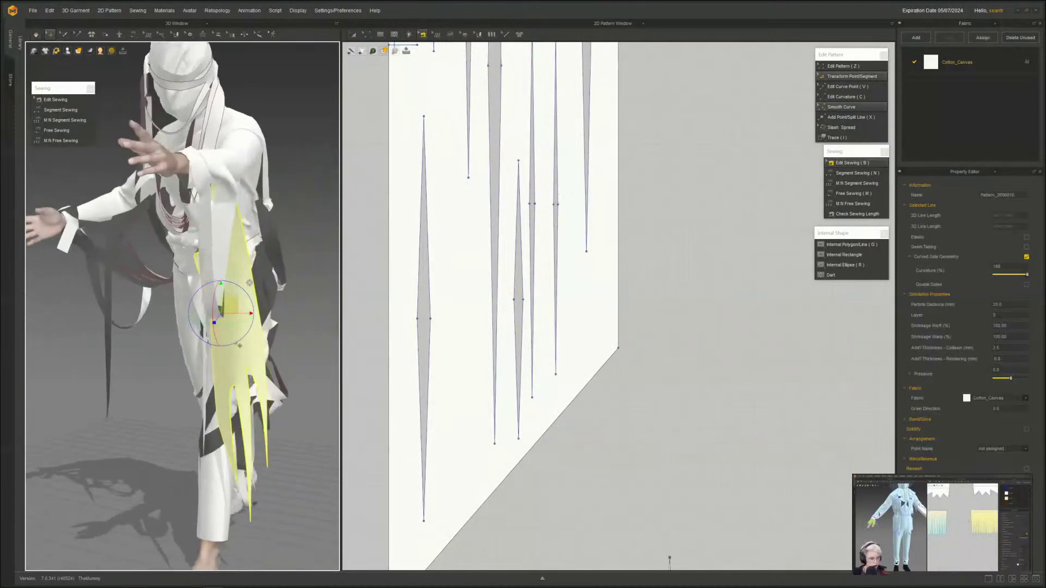
pyautogui.scroll(-5, 484, 337)
pyautogui.scroll(-5, 484, 336)
pyautogui.moveTo(458, 427); pyautogui.dragTo(444, 229, button='middle')
pyautogui.scroll(8, 510, 249)
pyautogui.scroll(-1, 525, 341)
pyautogui.moveTo(525, 341); pyautogui.dragTo(614, 190, button='middle')
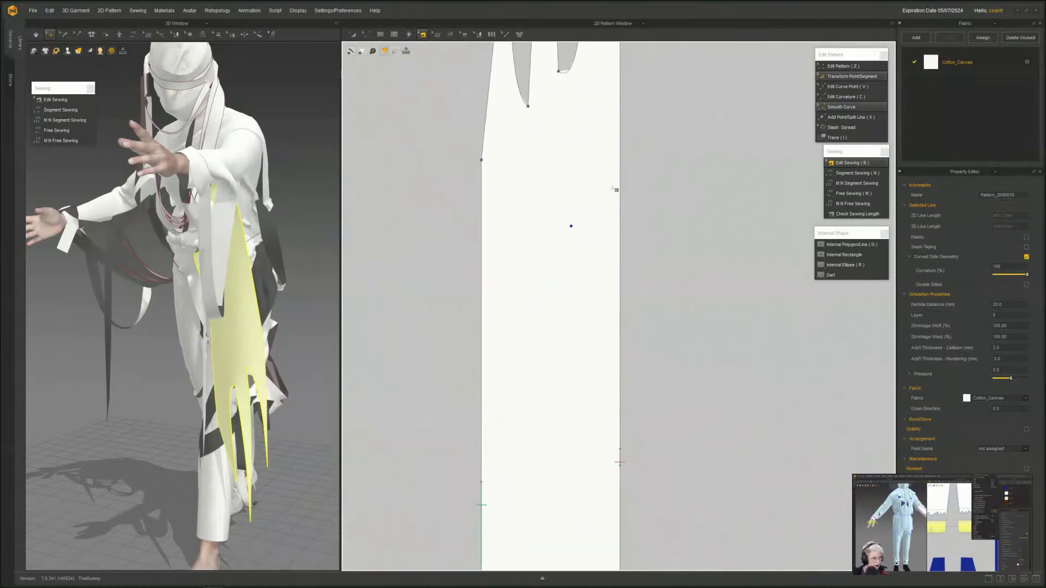
pyautogui.click(845, 274)
pyautogui.scroll(-2, 559, 250)
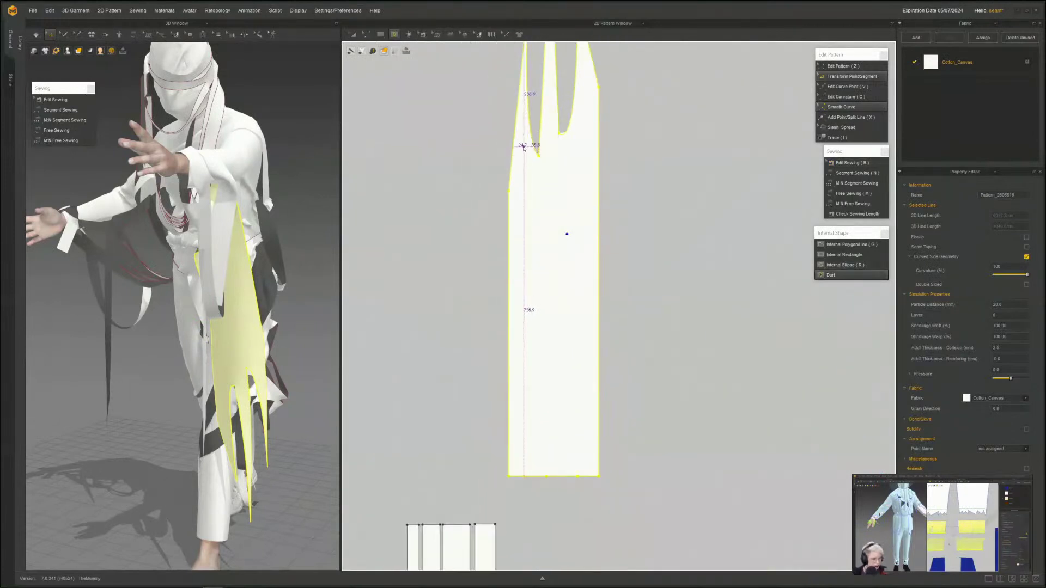
pyautogui.moveTo(526, 424); pyautogui.dragTo(527, 427)
# - Delete the sewing from the long dart and simulate the outfit so the hanging thigh strip splits open
pyautogui.scroll(3, 531, 328)
pyautogui.press('b')
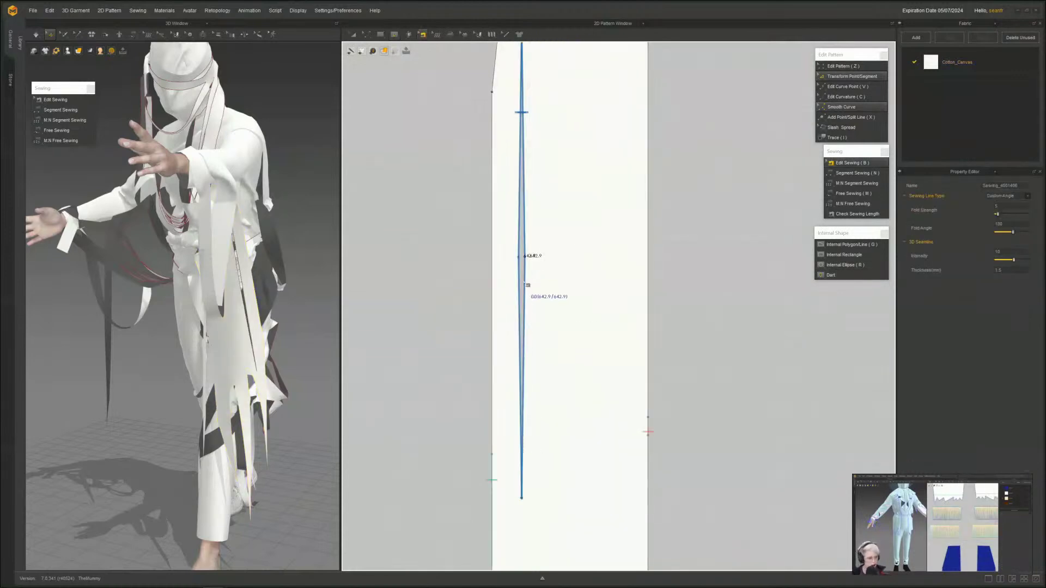
pyautogui.press('Delete')
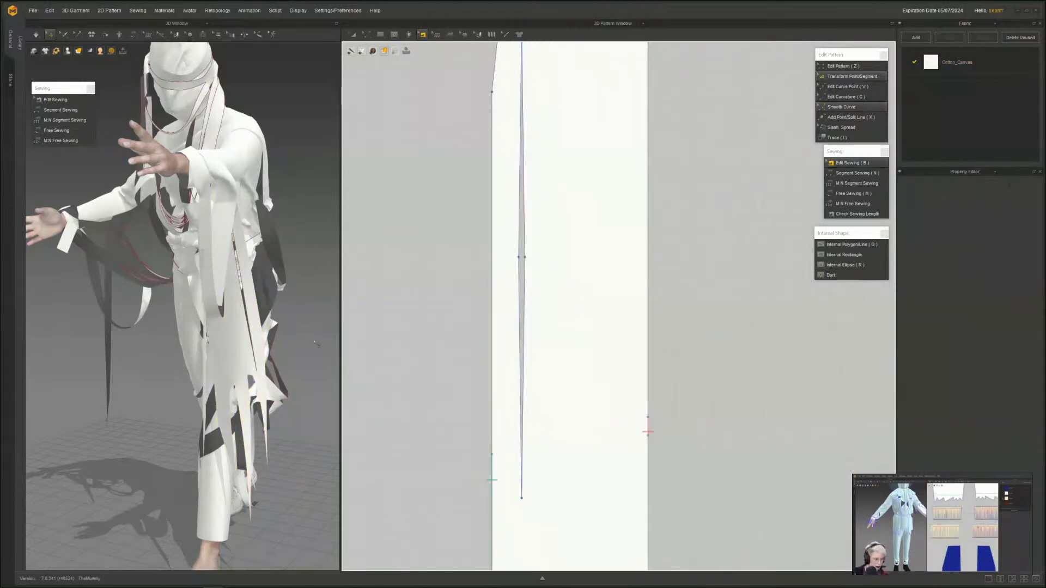
pyautogui.moveTo(255, 353)
pyautogui.mouseDown(button='right')
pyautogui.moveTo(227, 354)
pyautogui.moveTo(251, 351)
pyautogui.mouseUp(button='right')
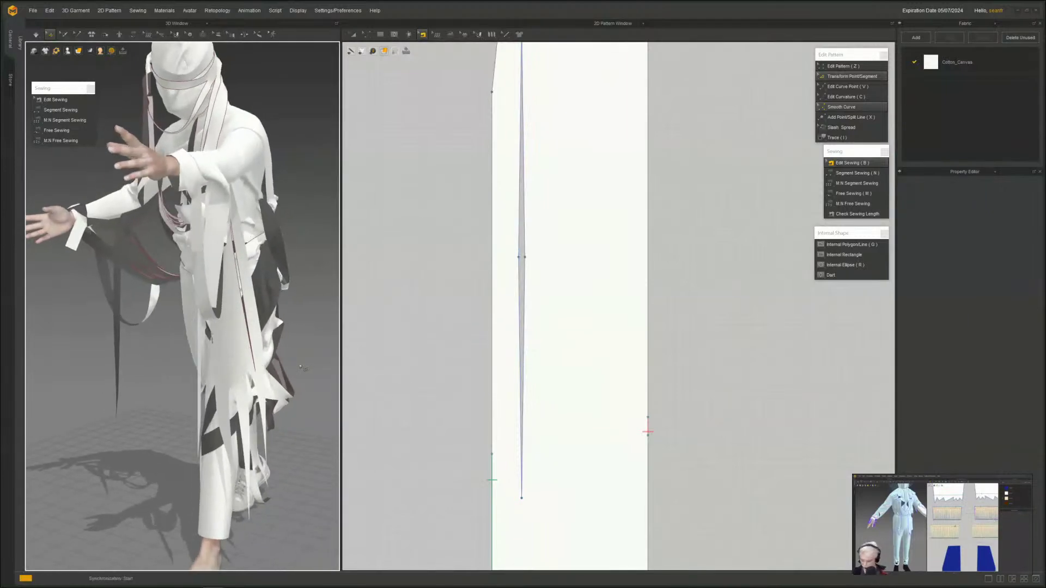
pyautogui.press('space')
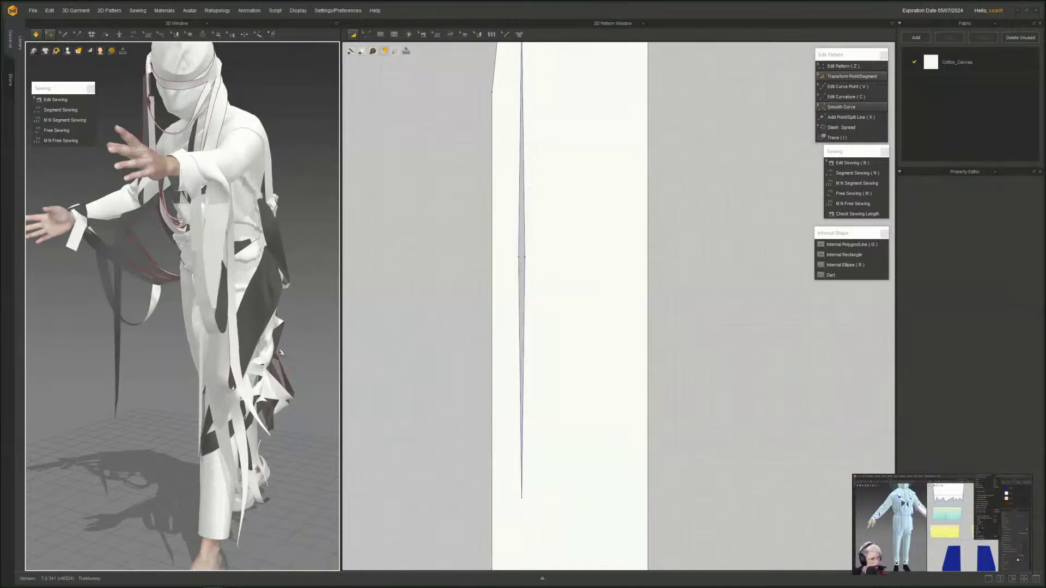
pyautogui.moveTo(281, 353); pyautogui.dragTo(247, 361, button='right')
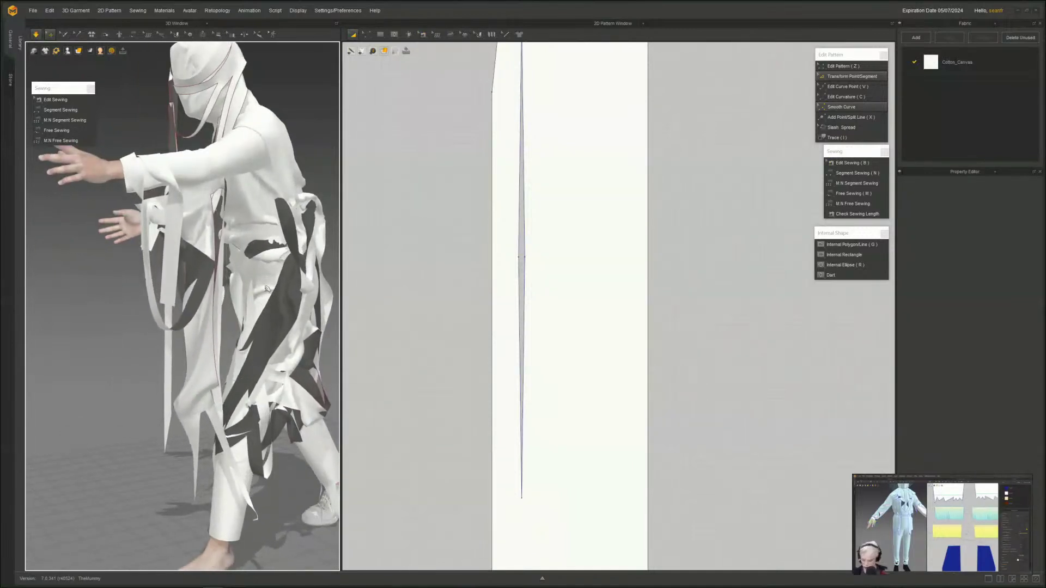
# - Locate the waist patch with three darts and examine how it is sewn to the narrow strips
pyautogui.click(261, 250)
pyautogui.press('b')
pyautogui.scroll(-5, 519, 302)
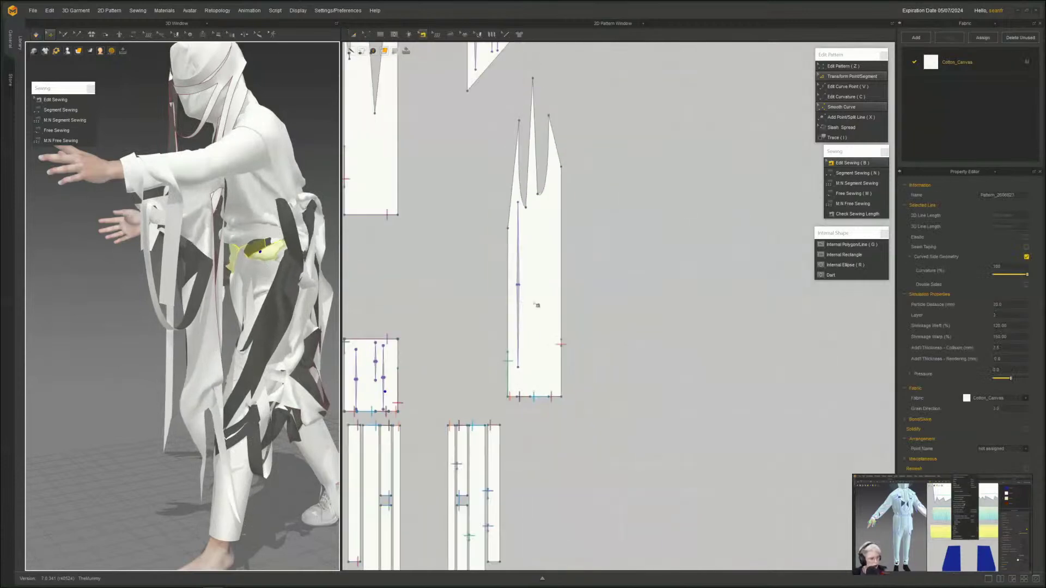
pyautogui.moveTo(482, 311); pyautogui.dragTo(665, 399, button='middle')
pyautogui.scroll(-3, 520, 375)
pyautogui.moveTo(520, 374); pyautogui.dragTo(452, 129, button='middle')
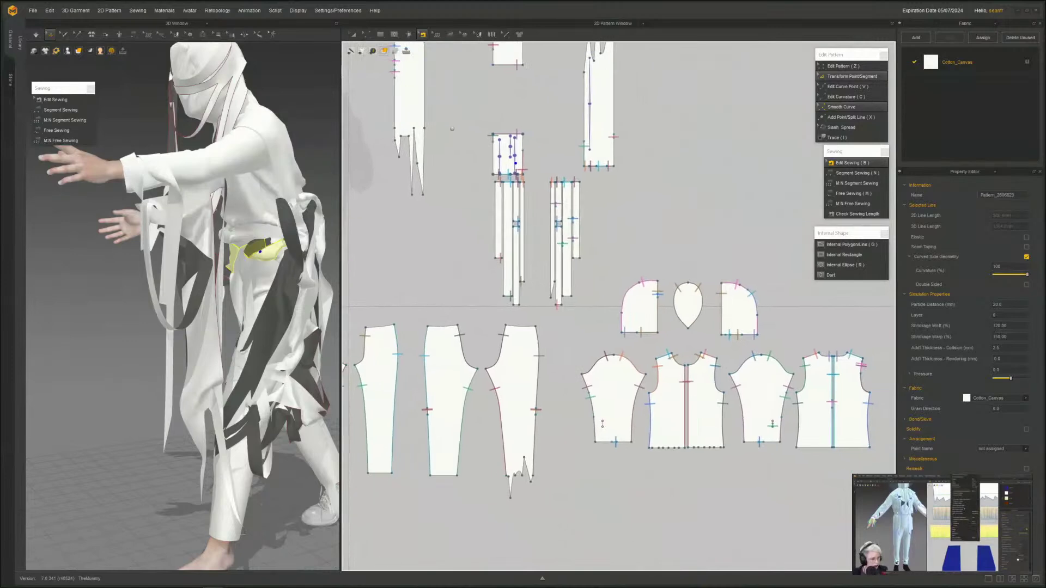
pyautogui.scroll(-4, 572, 380)
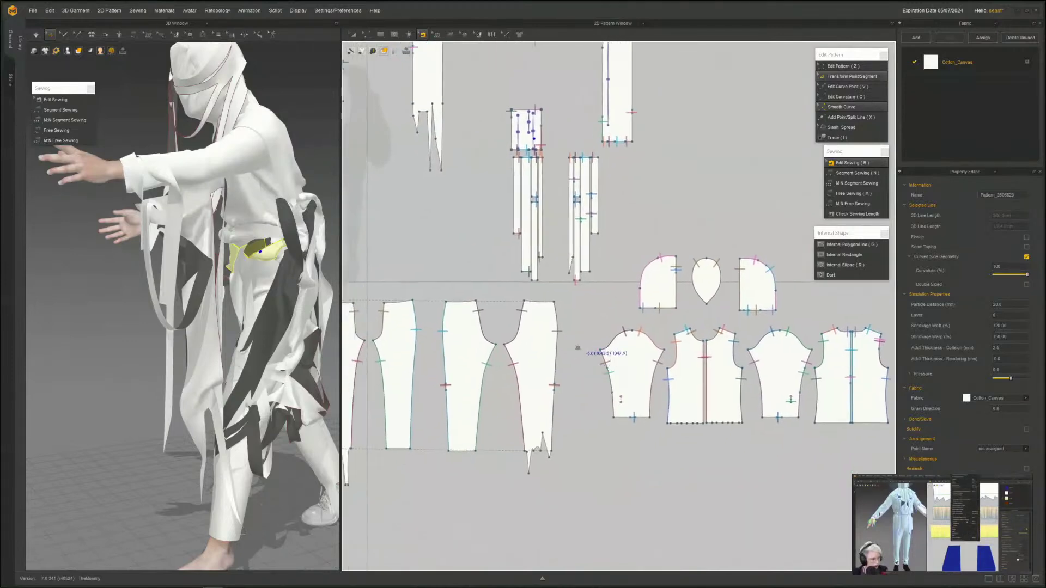
pyautogui.press('a')
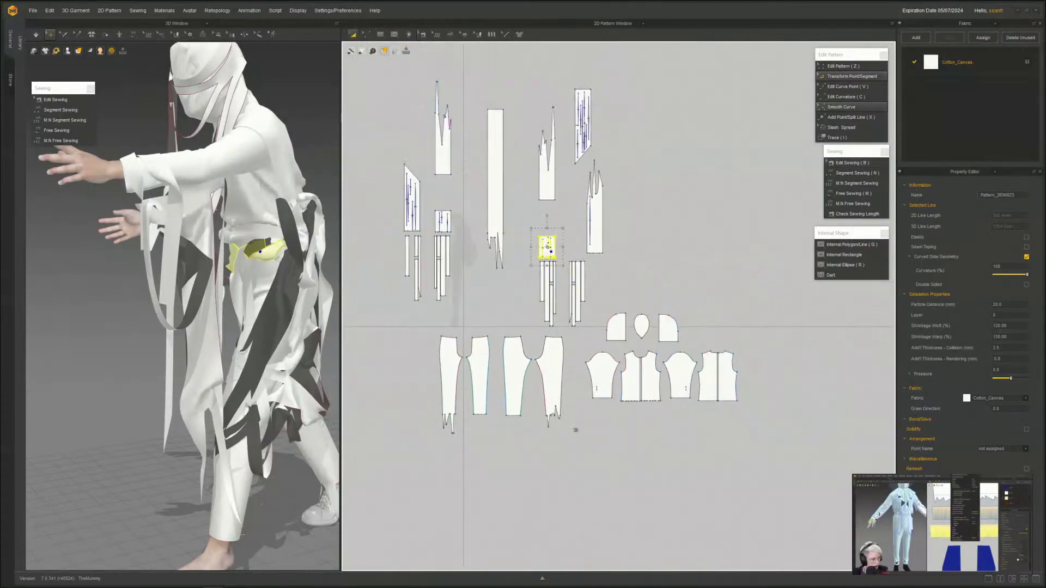
pyautogui.scroll(5, 532, 250)
pyautogui.scroll(3, 240, 285)
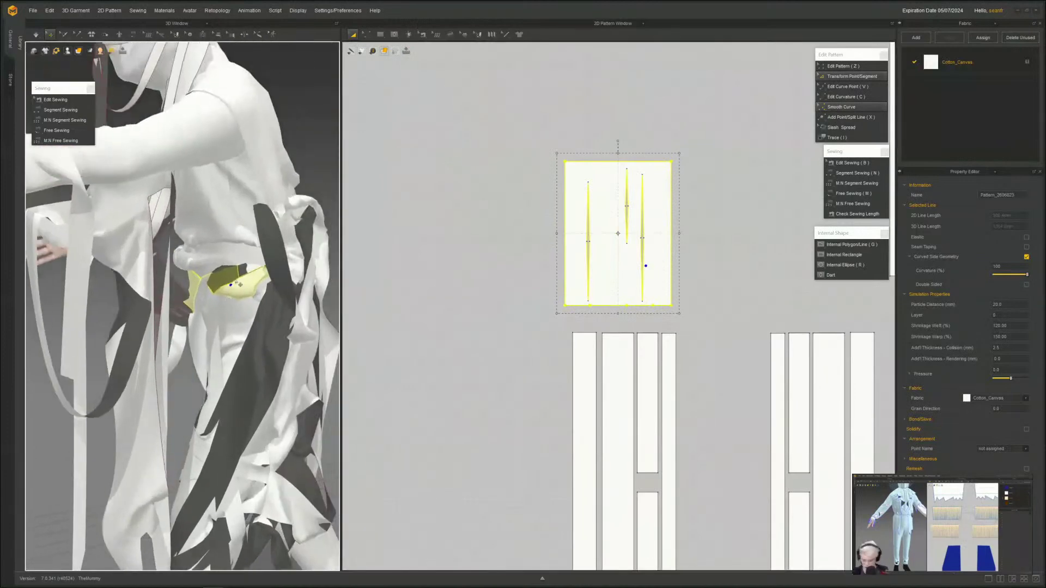
pyautogui.scroll(3, 240, 285)
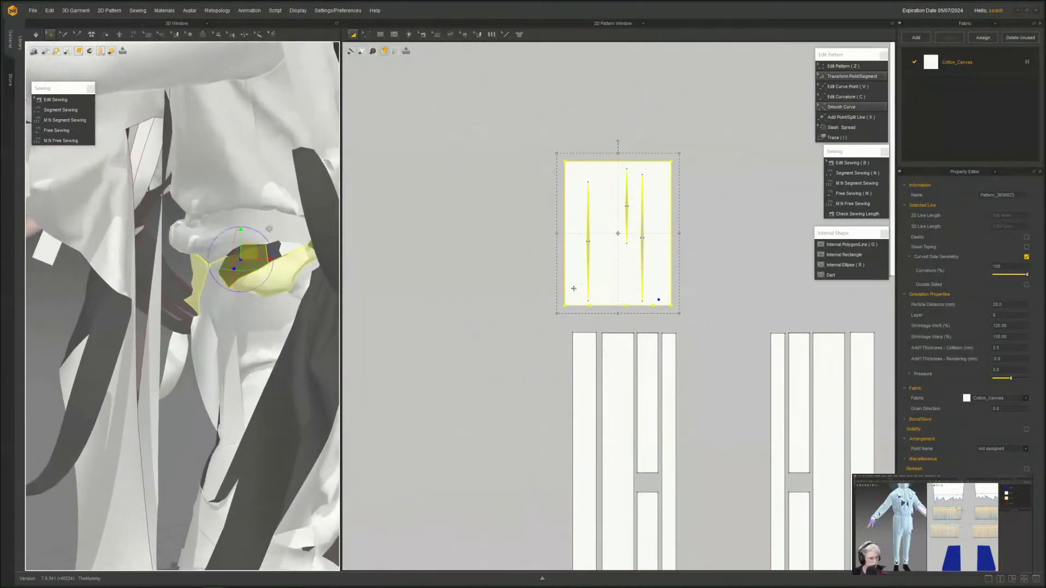
pyautogui.scroll(2, 682, 321)
pyautogui.press('n')
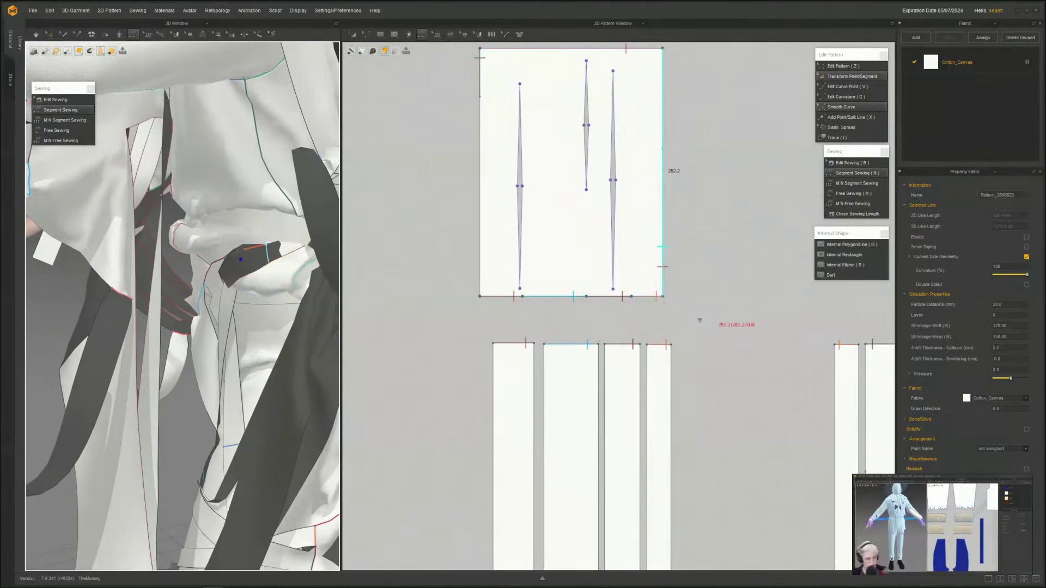
pyautogui.scroll(-1, 240, 351)
pyautogui.press('a')
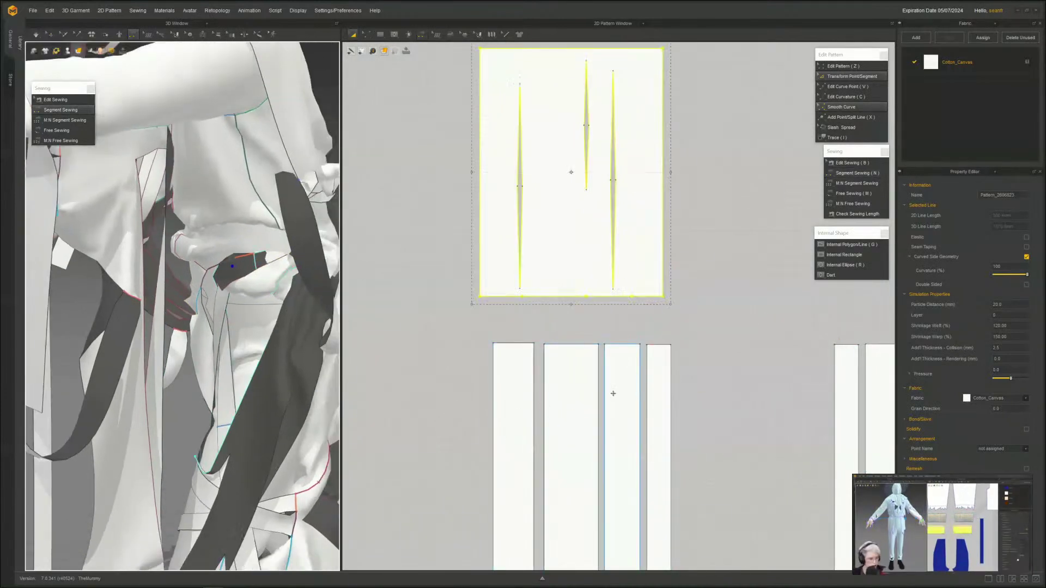
# - Simulate the outfit and pull the narrow strip at the hip so it hangs straight down over the thigh
pyautogui.click(665, 415)
pyautogui.press('n')
pyautogui.moveTo(218, 349); pyautogui.dragTo(1, 417, button='right')
pyautogui.press('q')
pyautogui.scroll(-8, 195, 380)
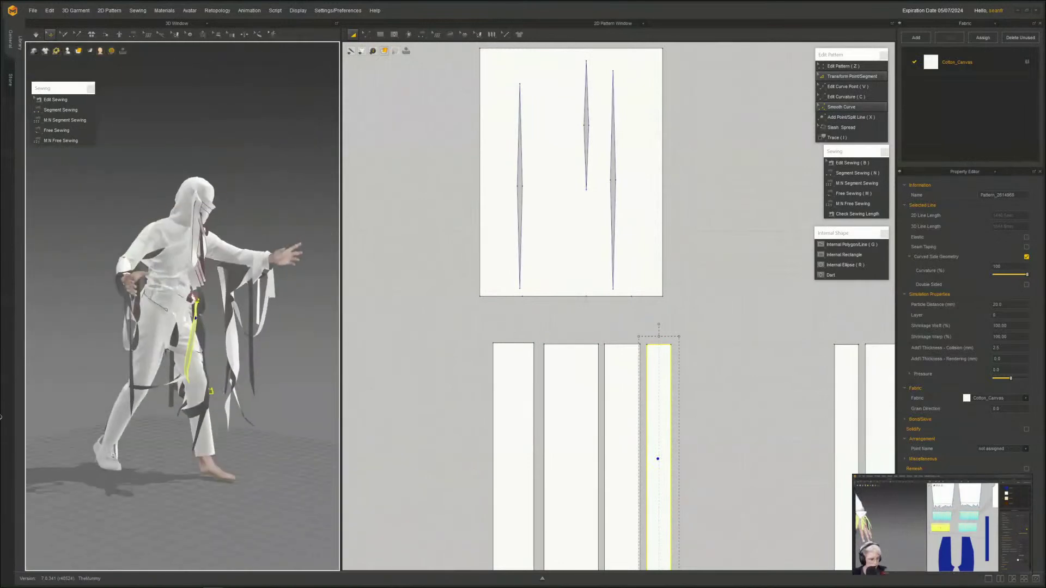
pyautogui.moveTo(203, 360); pyautogui.dragTo(228, 372, button='right')
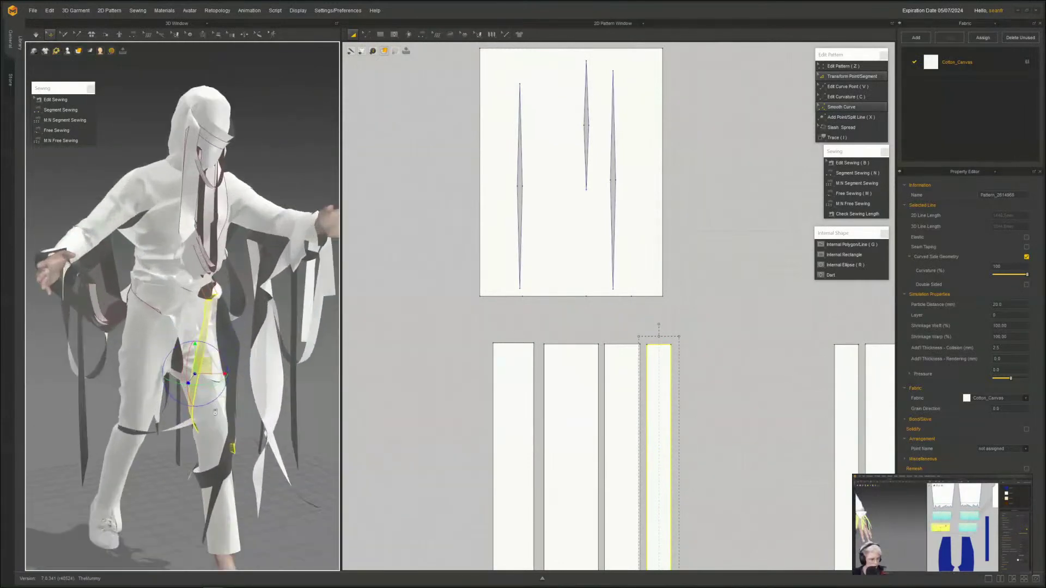
pyautogui.scroll(5, 228, 372)
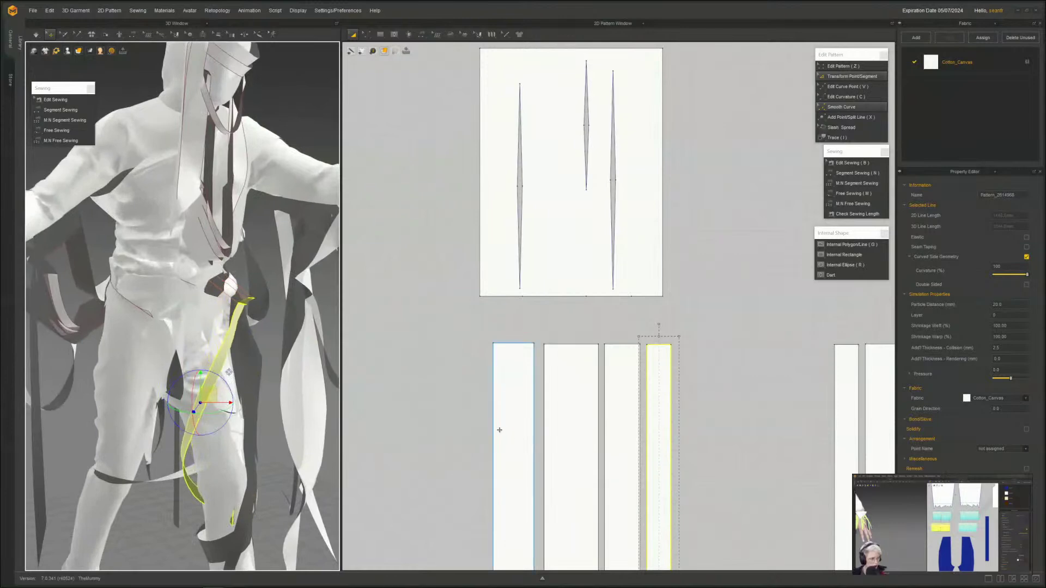
pyautogui.moveTo(499, 429); pyautogui.dragTo(498, 428, button='middle')
pyautogui.moveTo(345, 358); pyautogui.dragTo(587, 357)
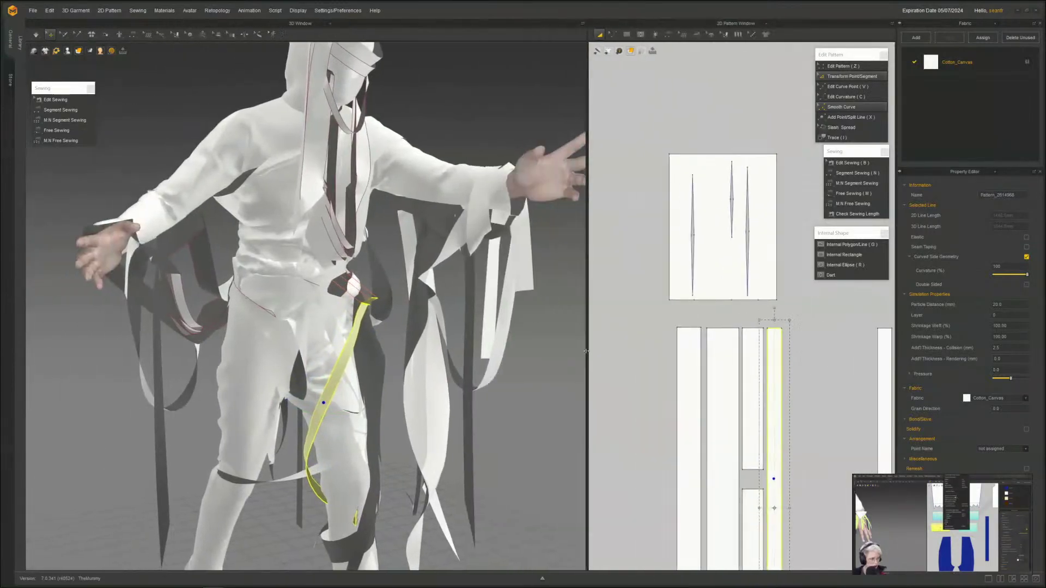
pyautogui.scroll(4, 327, 333)
pyautogui.moveTo(326, 333); pyautogui.dragTo(298, 331, button='right')
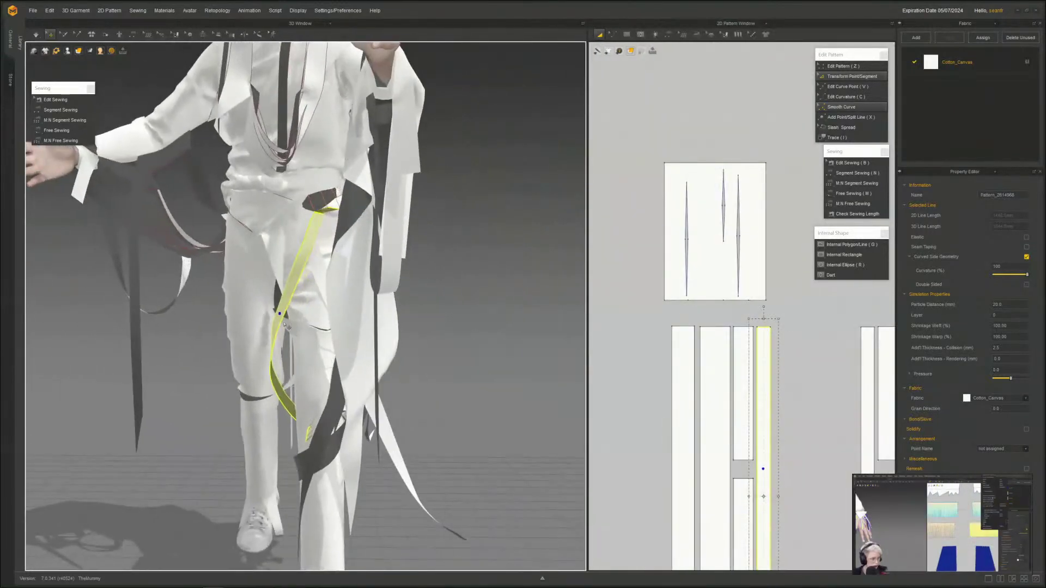
pyautogui.moveTo(269, 325); pyautogui.dragTo(253, 327)
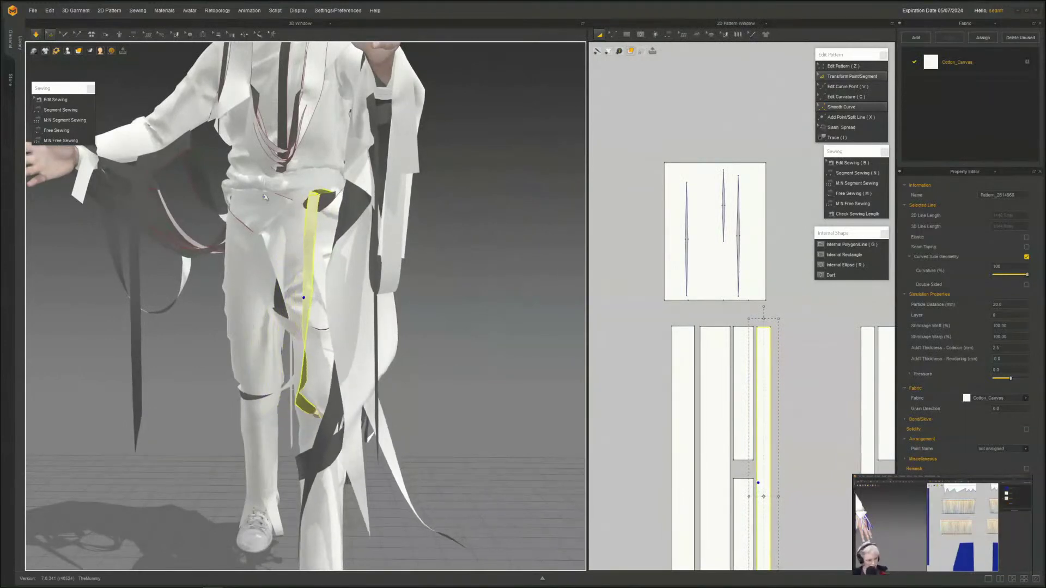
# - Delete the shoes from the avatar to leave both feet bare
pyautogui.scroll(5, 256, 192)
pyautogui.click(241, 184)
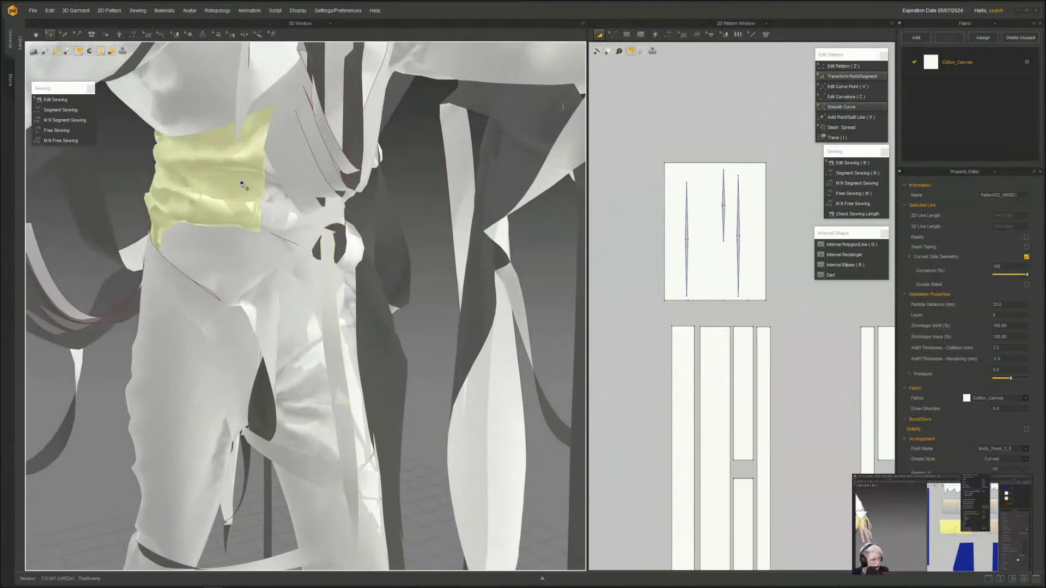
pyautogui.moveTo(242, 184); pyautogui.dragTo(436, 474, button='right')
pyautogui.scroll(-8, 474, 312)
pyautogui.scroll(-4, 283, 480)
pyautogui.moveTo(234, 473); pyautogui.dragTo(308, 398, button='right')
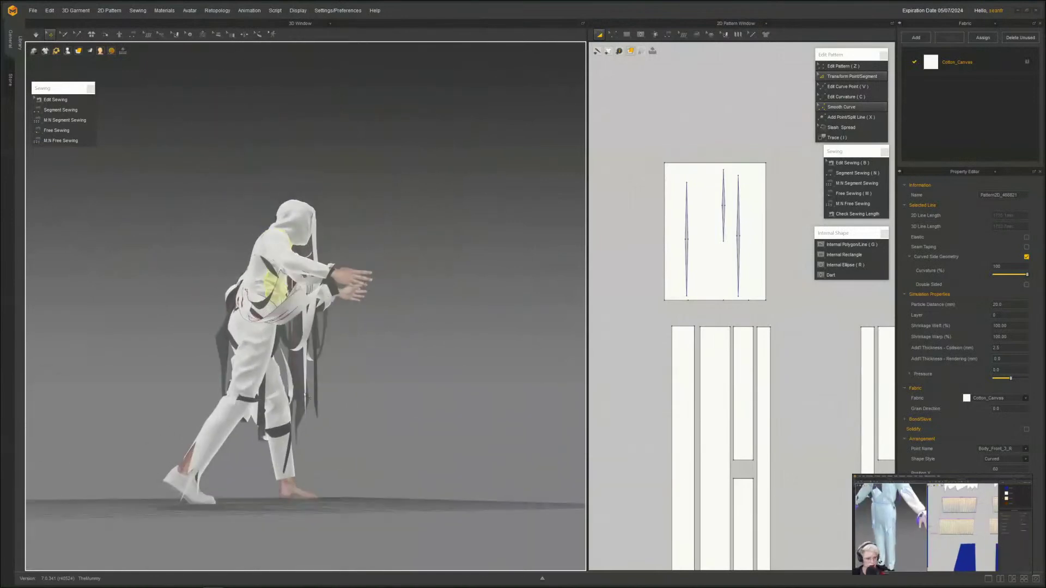
pyautogui.scroll(10, 306, 397)
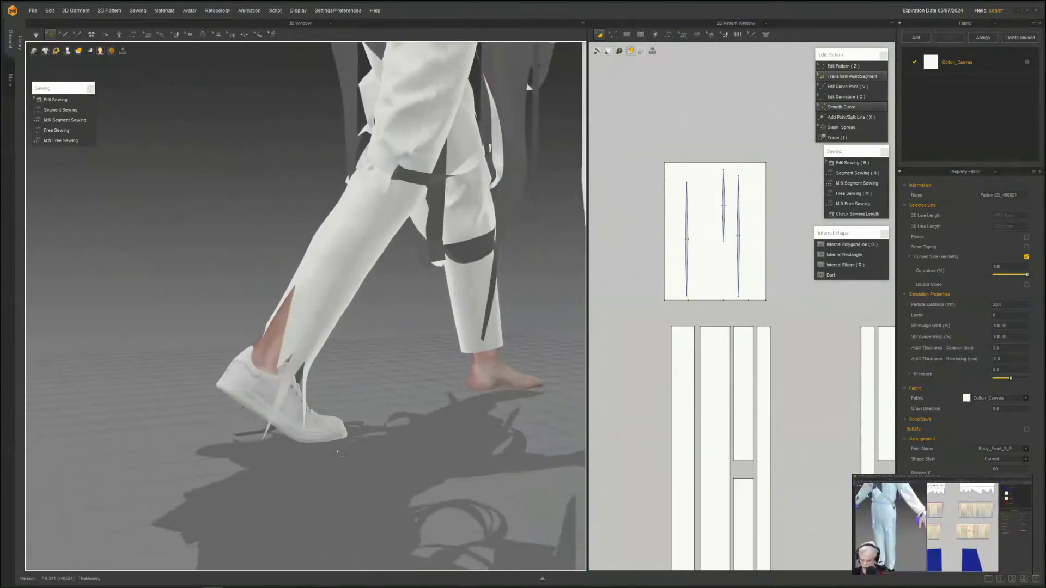
pyautogui.click(338, 431)
pyautogui.rightClick(338, 430)
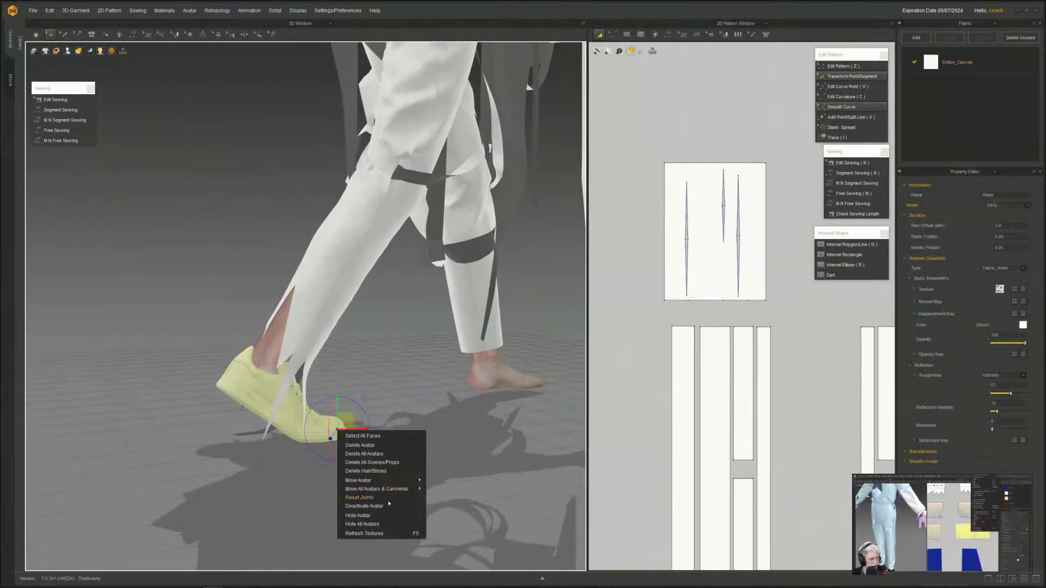
pyautogui.click(365, 471)
pyautogui.scroll(-10, 305, 327)
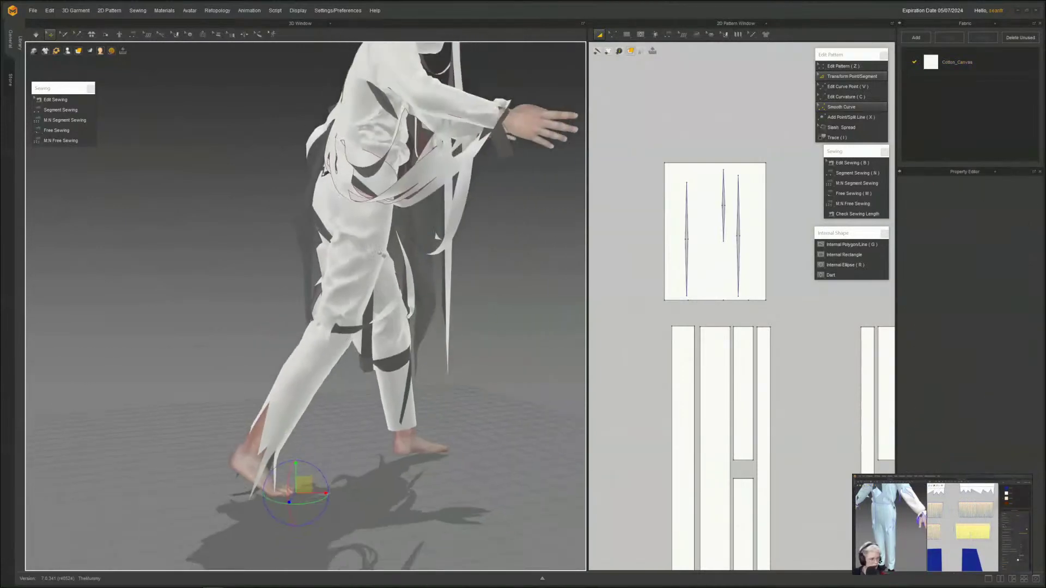
# - Hide the outfit temporarily and delete the avatar's hair
pyautogui.hotkey('shift', 'c')
pyautogui.click(267, 386)
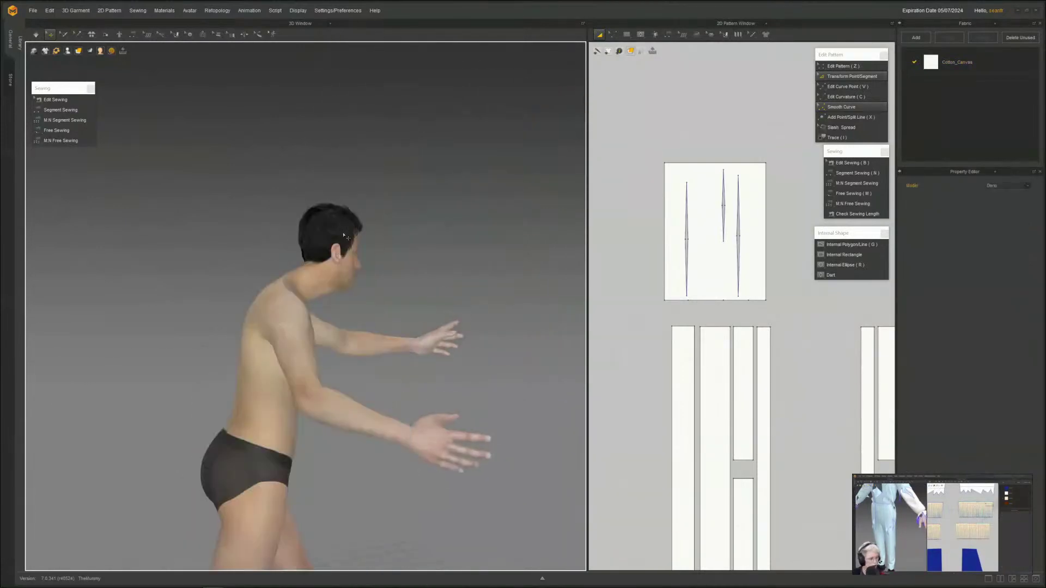
pyautogui.click(343, 235)
pyautogui.rightClick(344, 230)
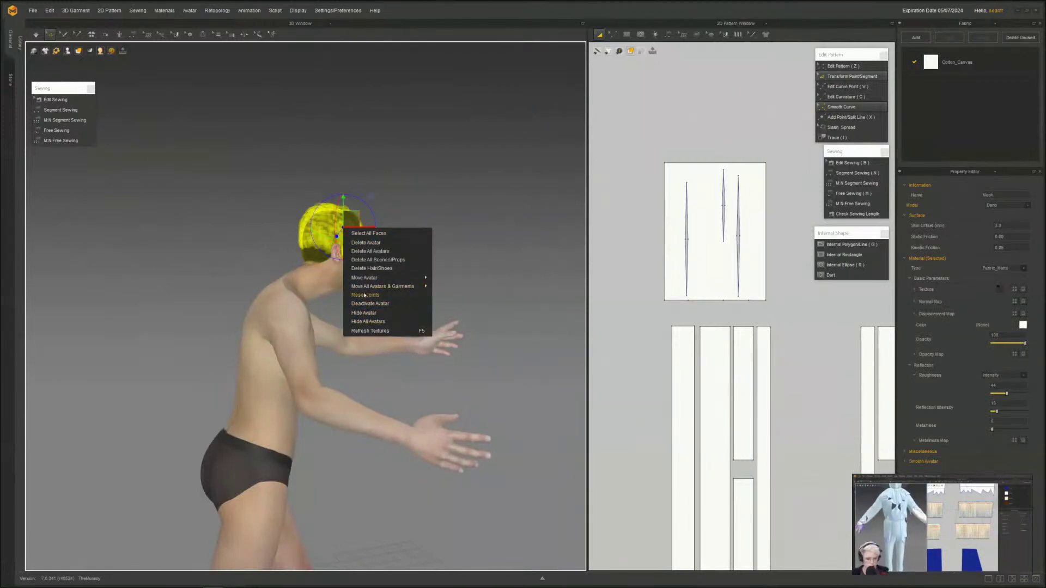
pyautogui.click(378, 268)
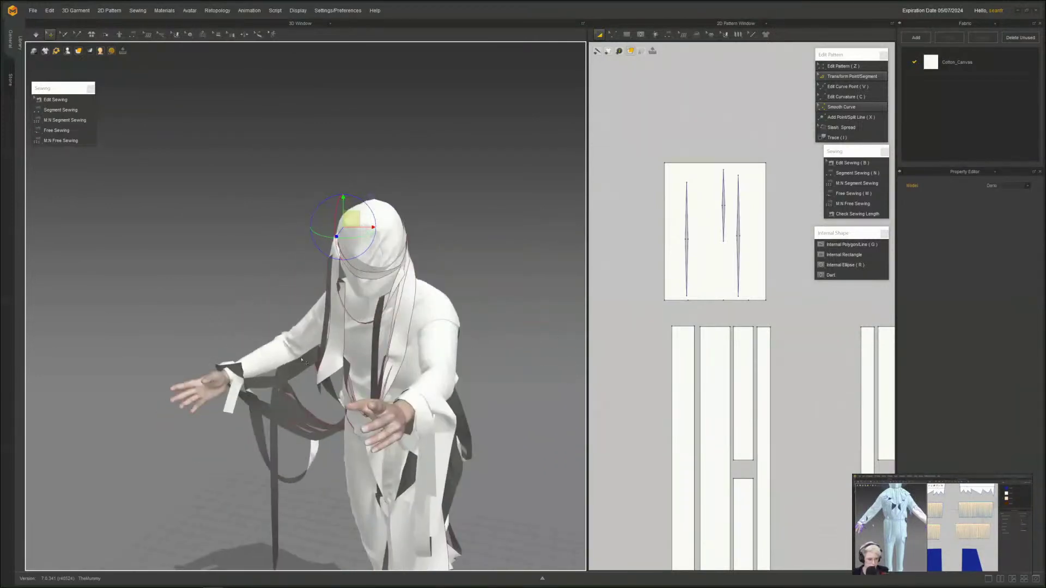
# - Simulate the outfit so the hood and face panel settle onto the hairless head
pyautogui.press('space')
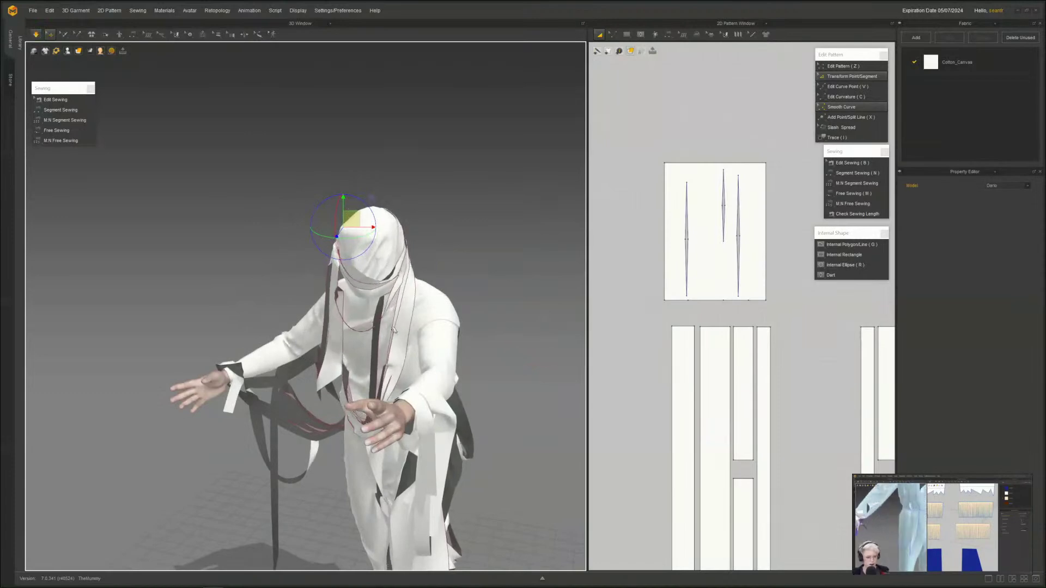
pyautogui.scroll(5, 337, 220)
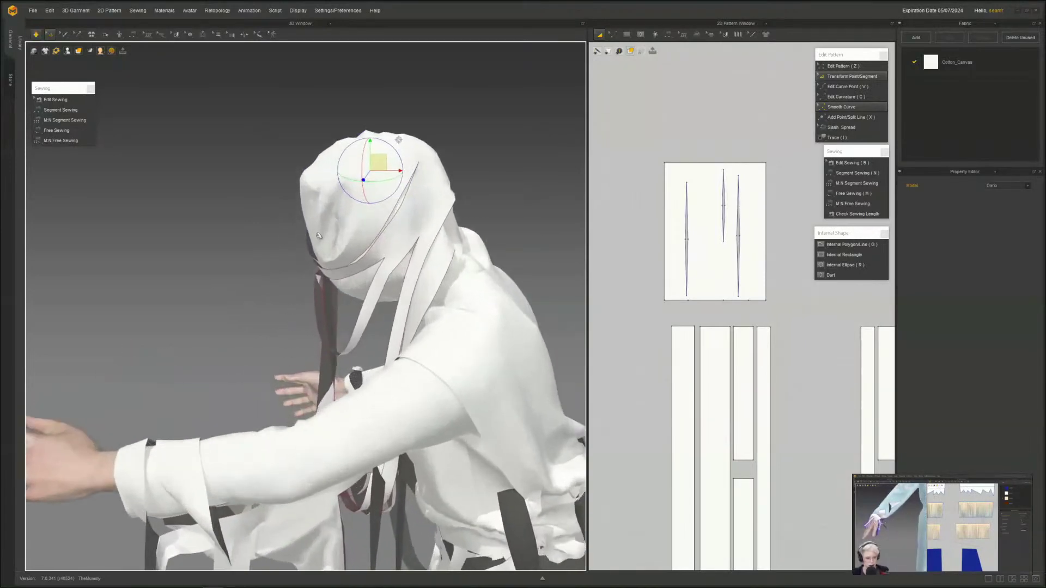
pyautogui.click(336, 220)
pyautogui.press('space')
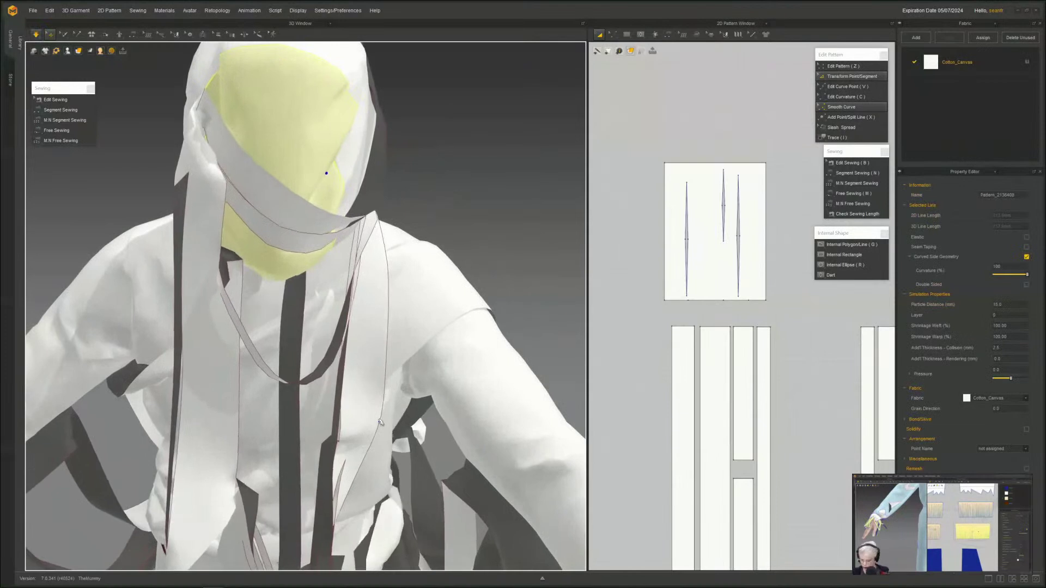
pyautogui.moveTo(328, 214); pyautogui.dragTo(379, 340, button='middle')
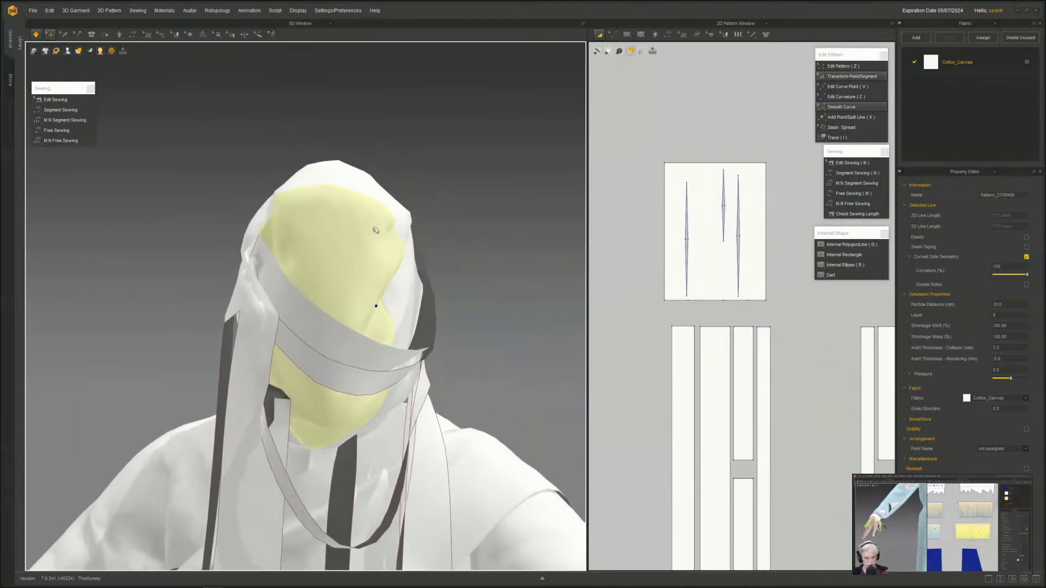
pyautogui.moveTo(380, 271); pyautogui.dragTo(363, 288, button='right')
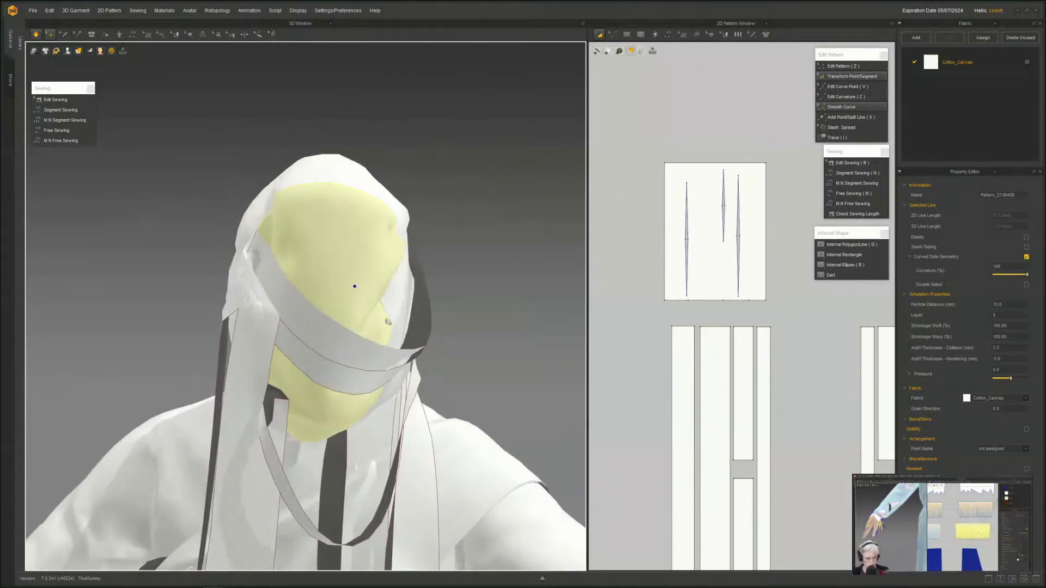
pyautogui.press('space')
# - Try deleting the face panel and undo the deletion
pyautogui.press('Delete')
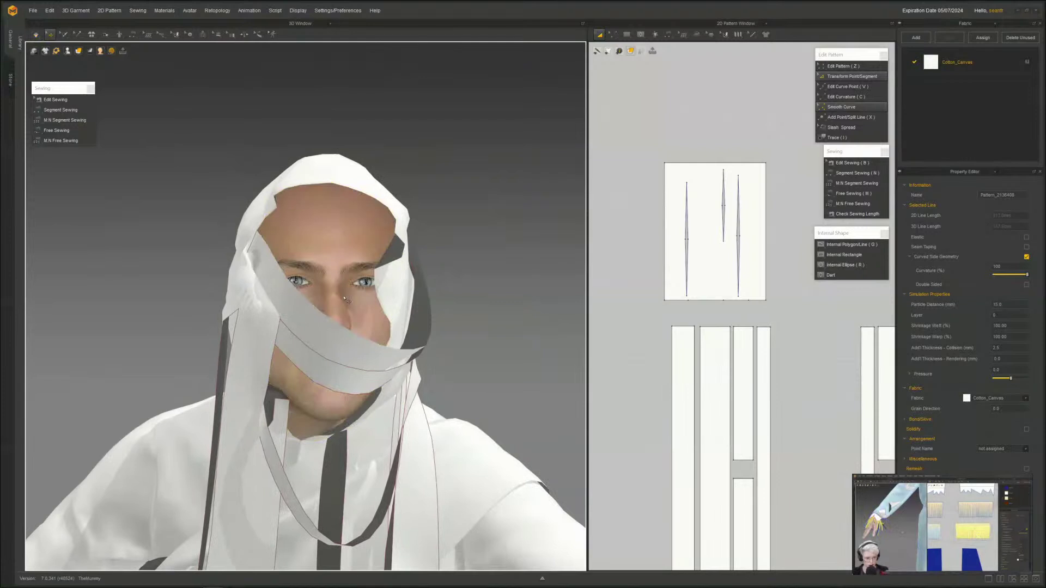
pyautogui.hotkey('ctrl', 'z')
# - Move the floating sewing palette aside and display the garment as translucent so the face shows through the panel
pyautogui.scroll(3, 370, 274)
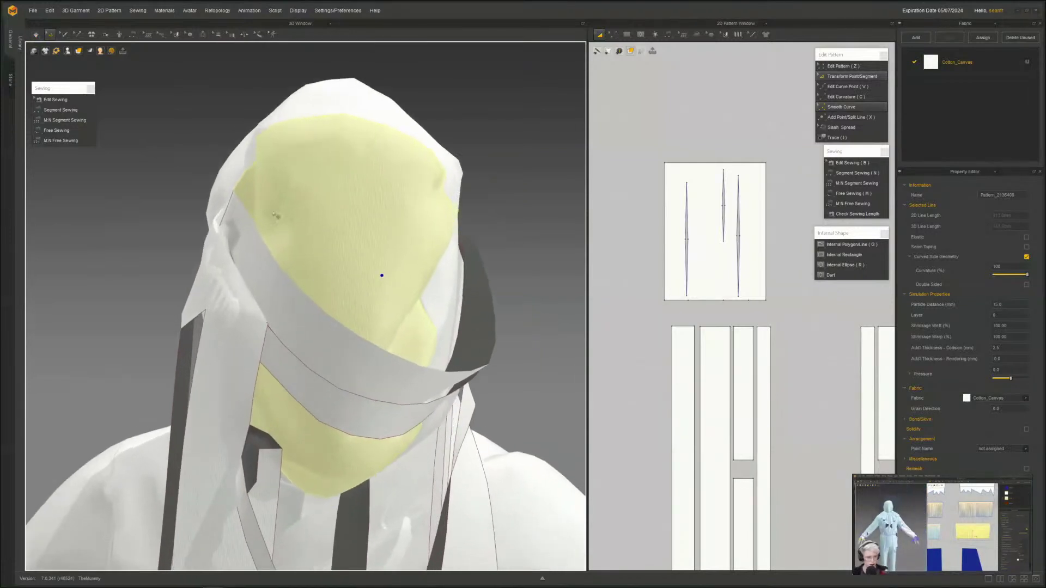
pyautogui.moveTo(75, 55)
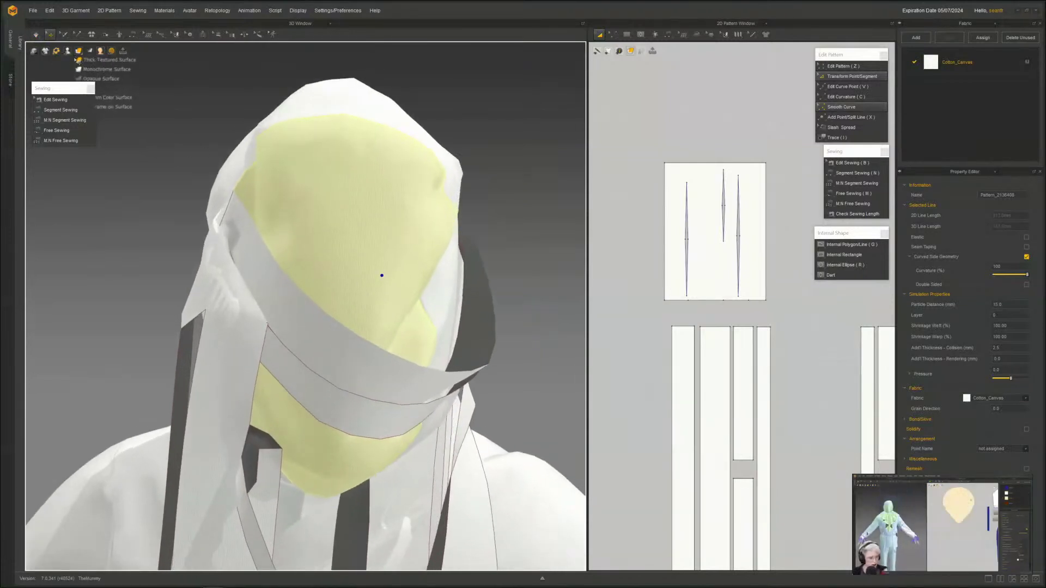
pyautogui.moveTo(66, 89); pyautogui.dragTo(61, 157)
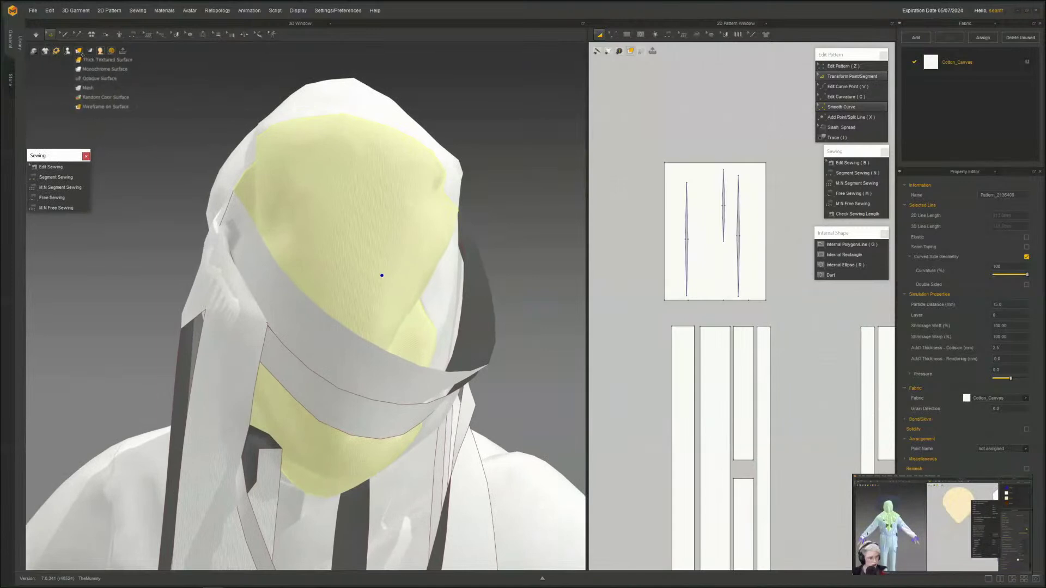
pyautogui.click(88, 83)
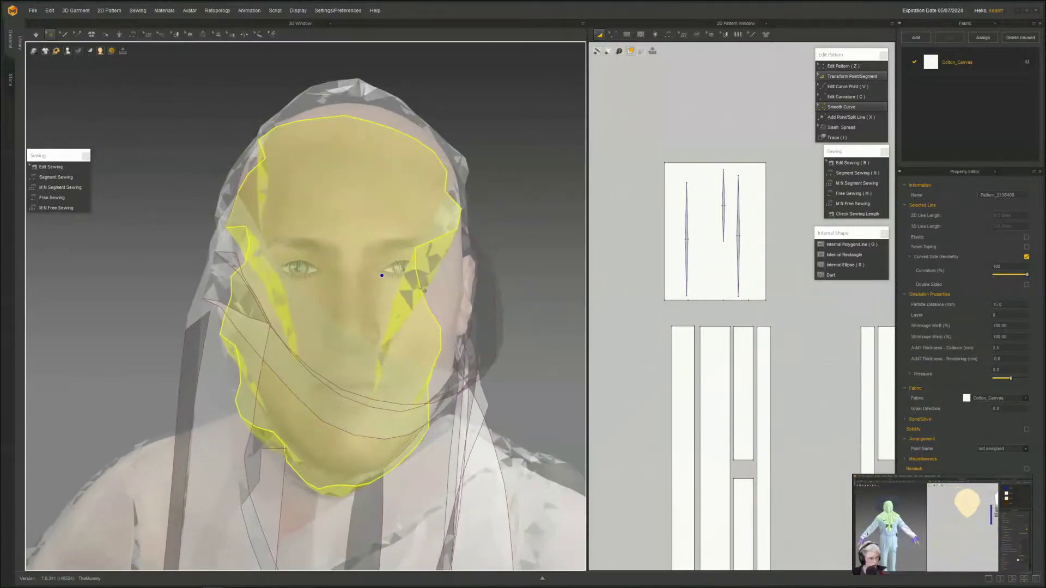
# - Draw a small internal ellipse on the teardrop-shaped face panel near the avatar's left eye
pyautogui.scroll(-8, 735, 380)
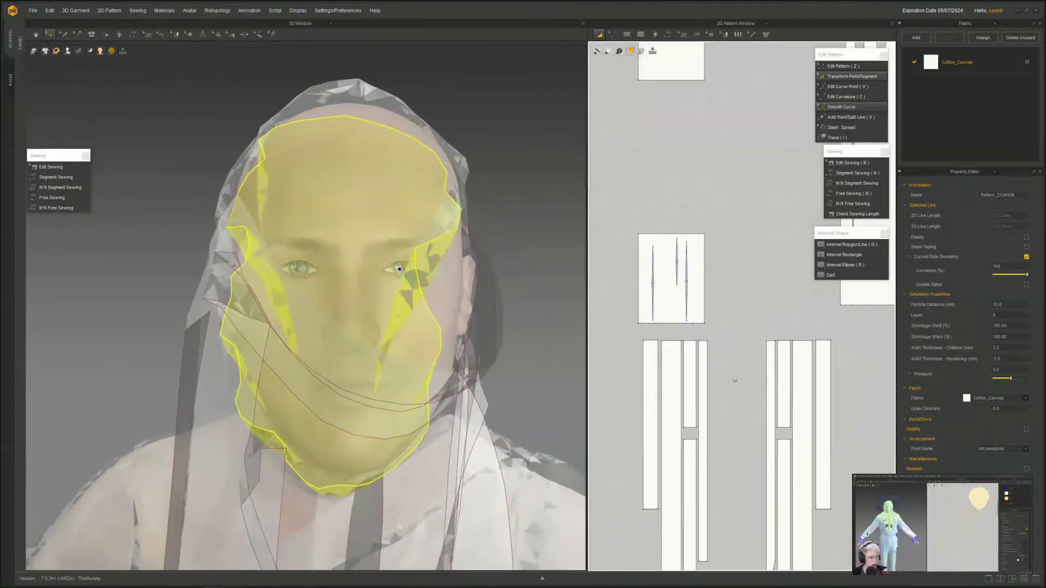
pyautogui.moveTo(754, 408); pyautogui.dragTo(602, 311, button='middle')
pyautogui.scroll(2, 775, 414)
pyautogui.scroll(3, 776, 415)
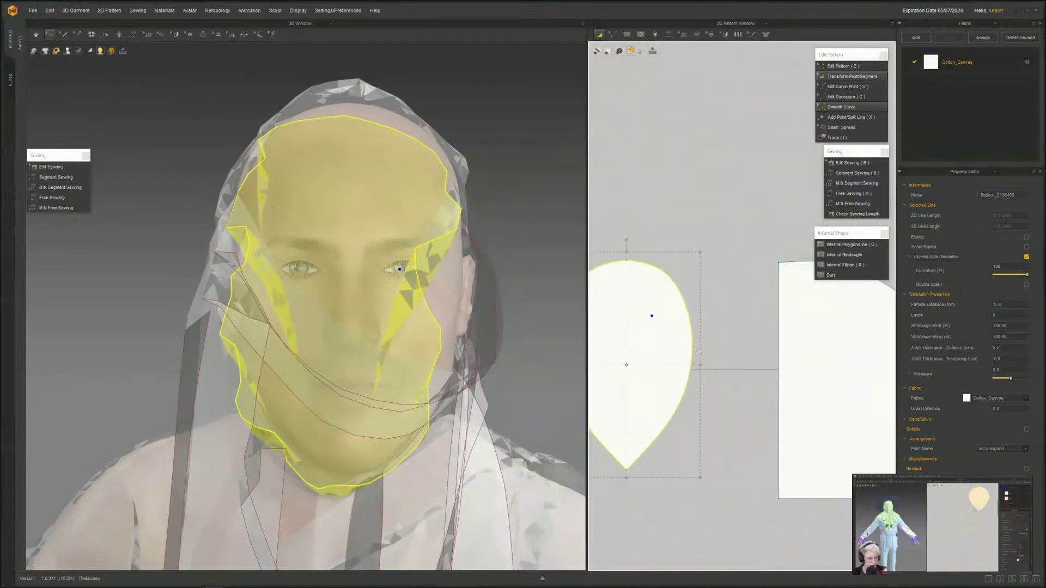
pyautogui.click(626, 35)
pyautogui.moveTo(639, 37)
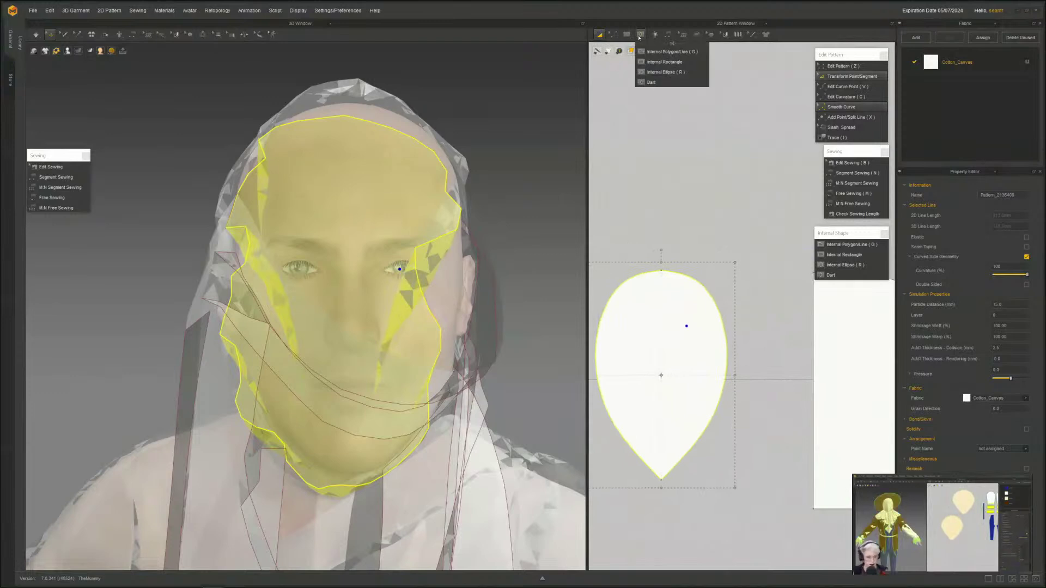
pyautogui.click(839, 265)
pyautogui.scroll(3, 662, 316)
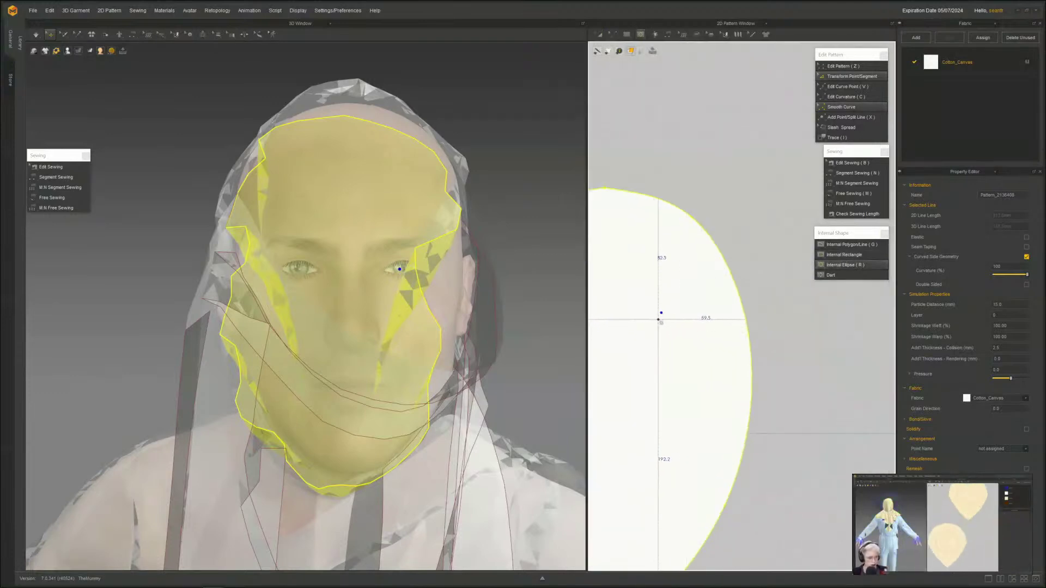
pyautogui.moveTo(661, 315); pyautogui.dragTo(688, 298)
pyautogui.moveTo(655, 322); pyautogui.dragTo(747, 334, button='middle')
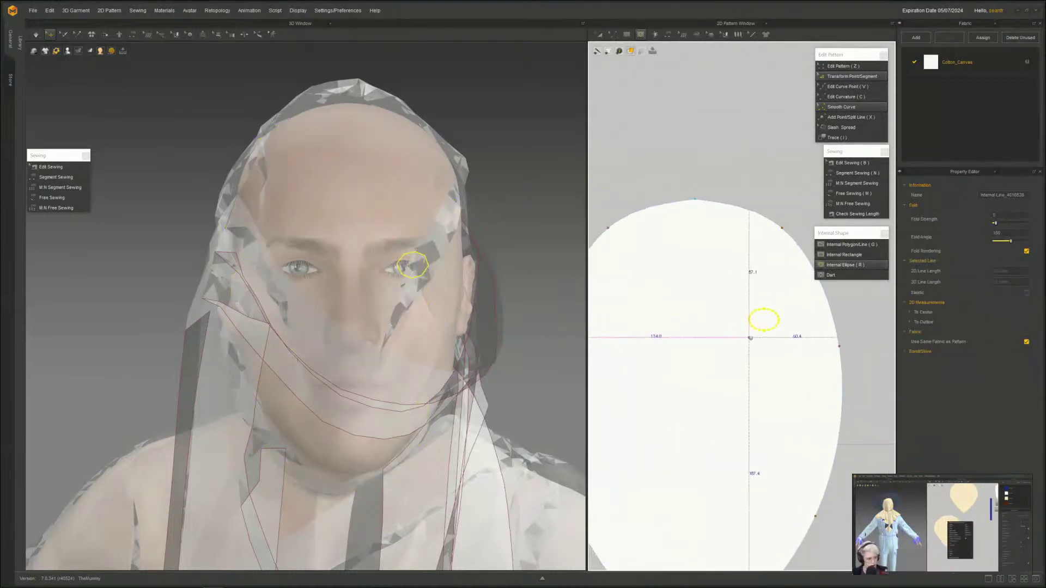
pyautogui.click(749, 338)
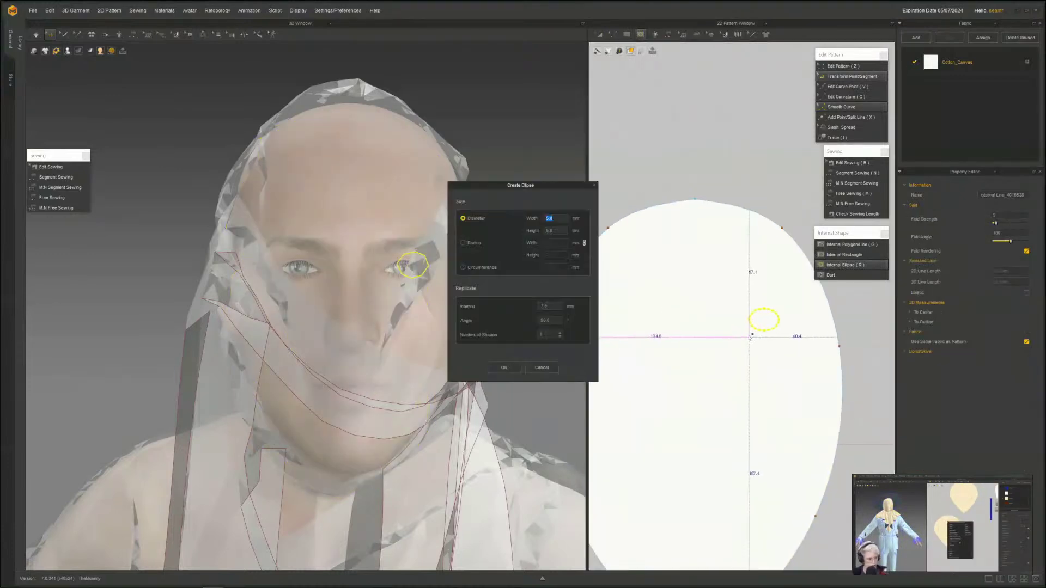
pyautogui.click(537, 368)
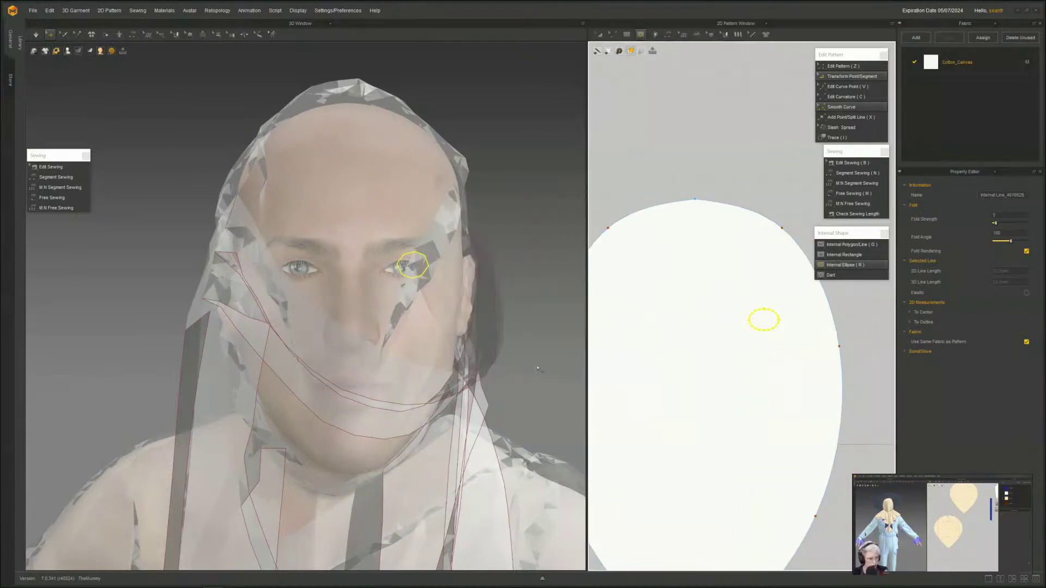
# - Move the ellipse over the avatar's left eye, place a second matching ellipse for the right eye, and bring up its editing options
pyautogui.press('a')
pyautogui.click(775, 326)
pyautogui.moveTo(775, 326); pyautogui.dragTo(766, 332)
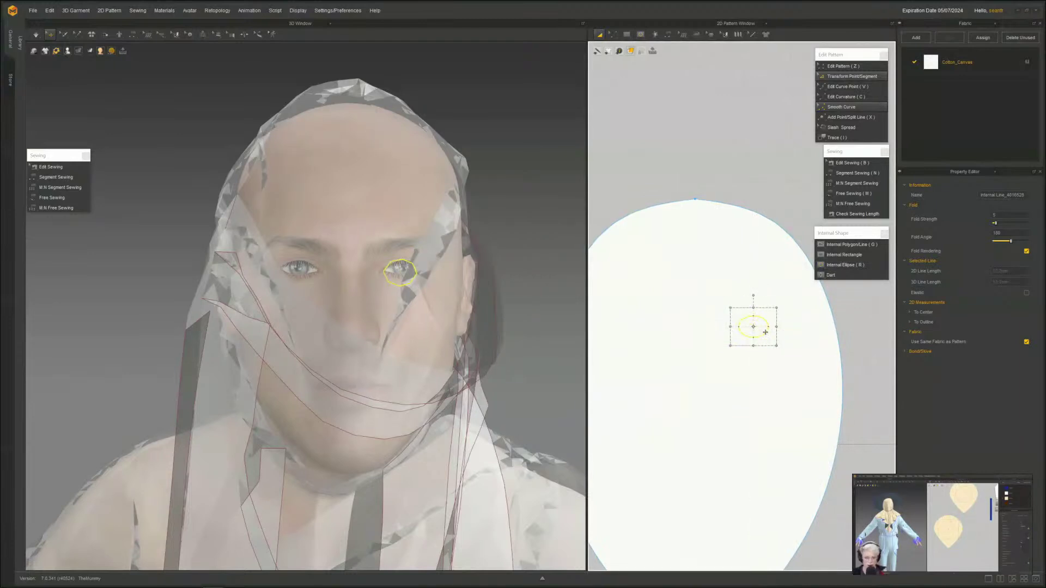
pyautogui.moveTo(764, 332); pyautogui.dragTo(666, 329)
pyautogui.moveTo(416, 278); pyautogui.dragTo(417, 339, button='right')
pyautogui.moveTo(589, 388); pyautogui.dragTo(307, 388)
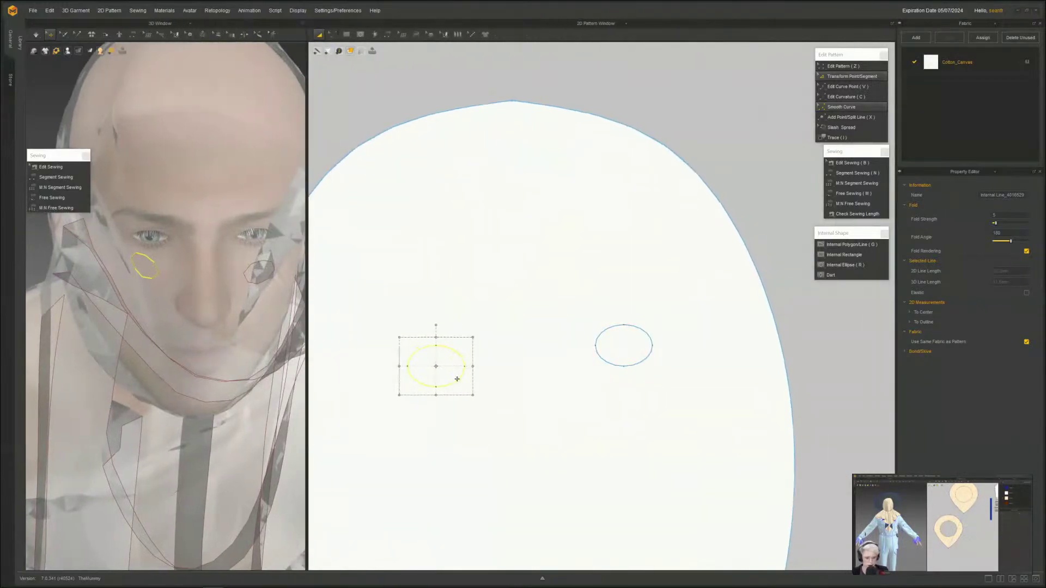
pyautogui.rightClick(457, 380)
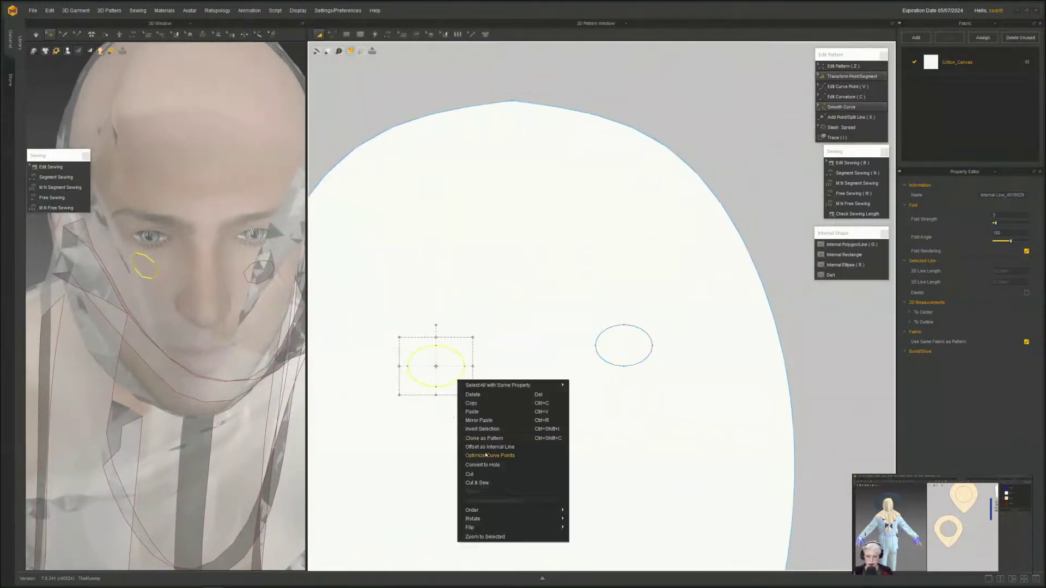
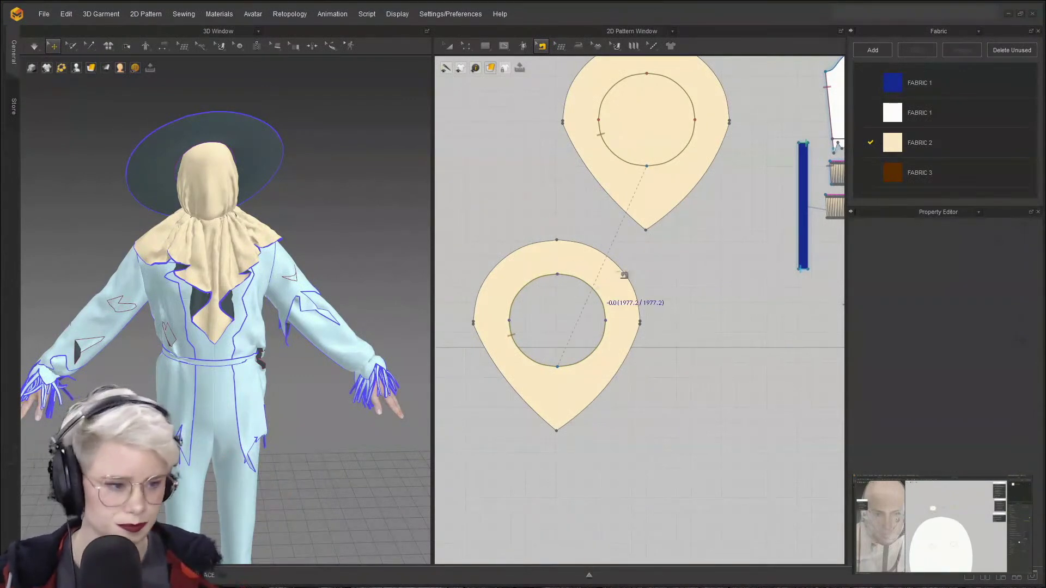
# - Examine the two teardrop hood pieces and the sewing between their inner circles
pyautogui.scroll(2, 624, 275)
pyautogui.scroll(-5, 647, 264)
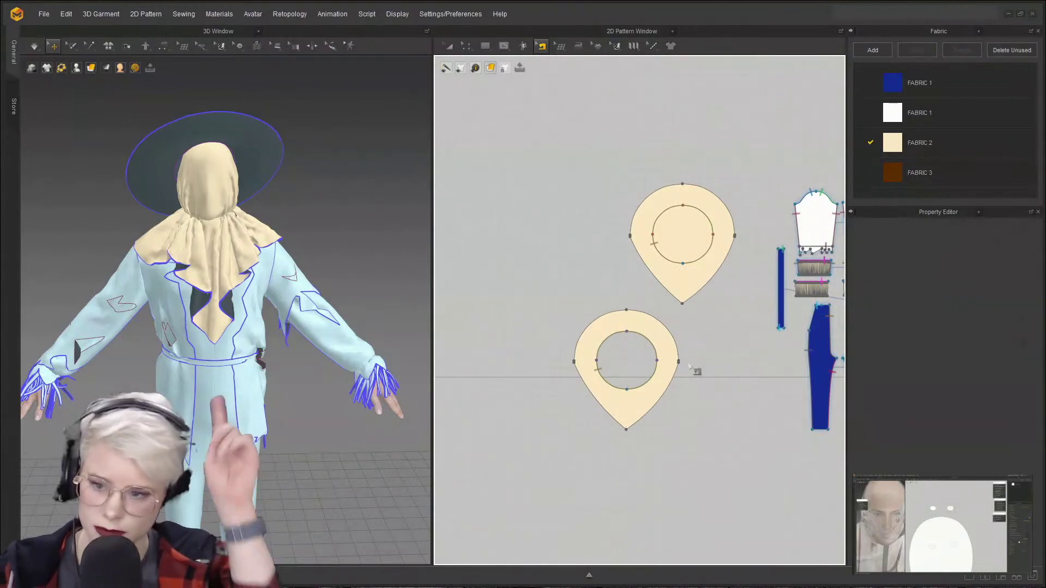
pyautogui.scroll(5, 519, 380)
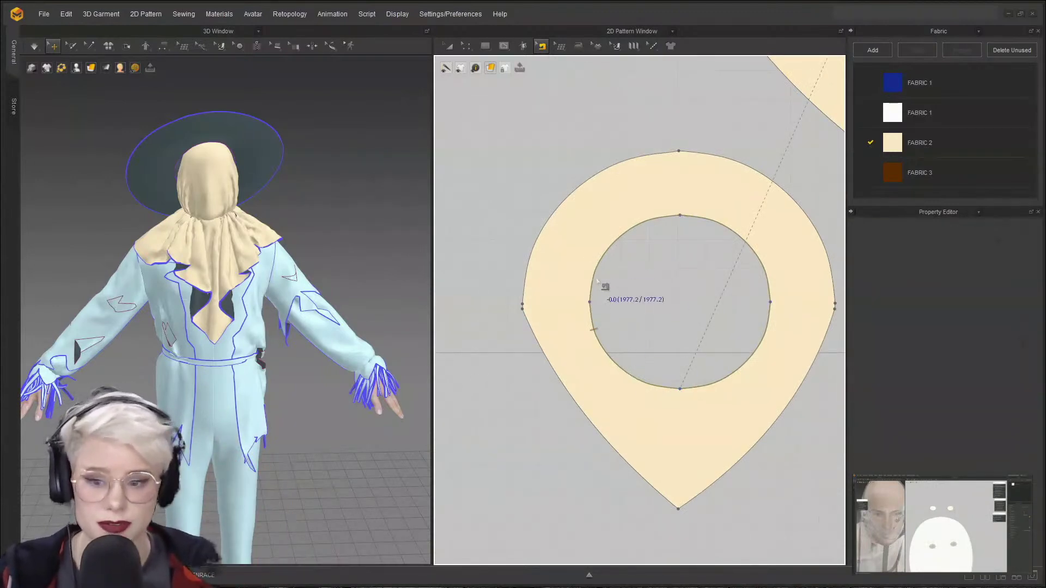
pyautogui.scroll(2, 534, 252)
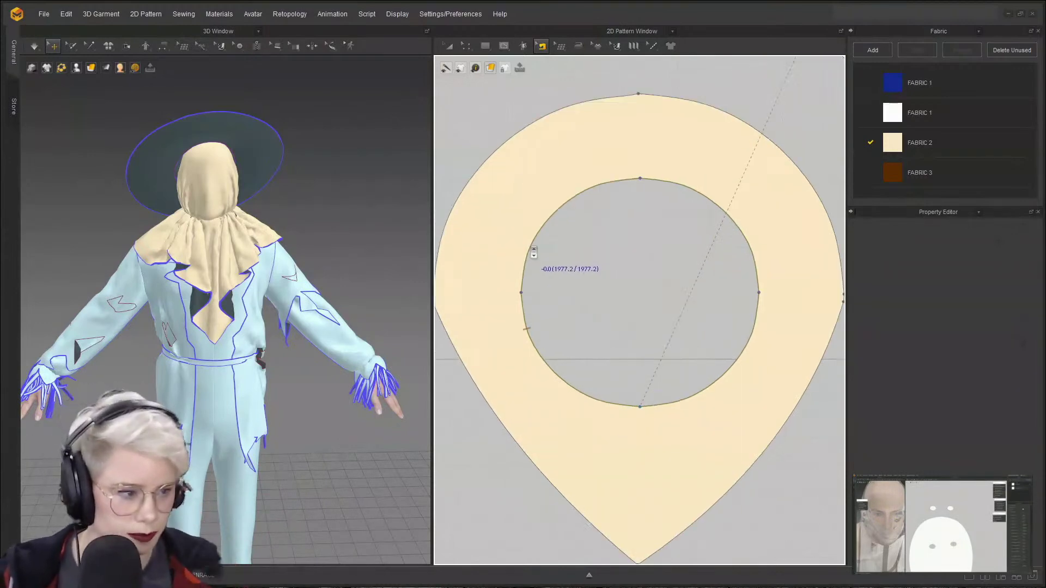
pyautogui.scroll(-2, 539, 251)
pyautogui.scroll(1, 531, 260)
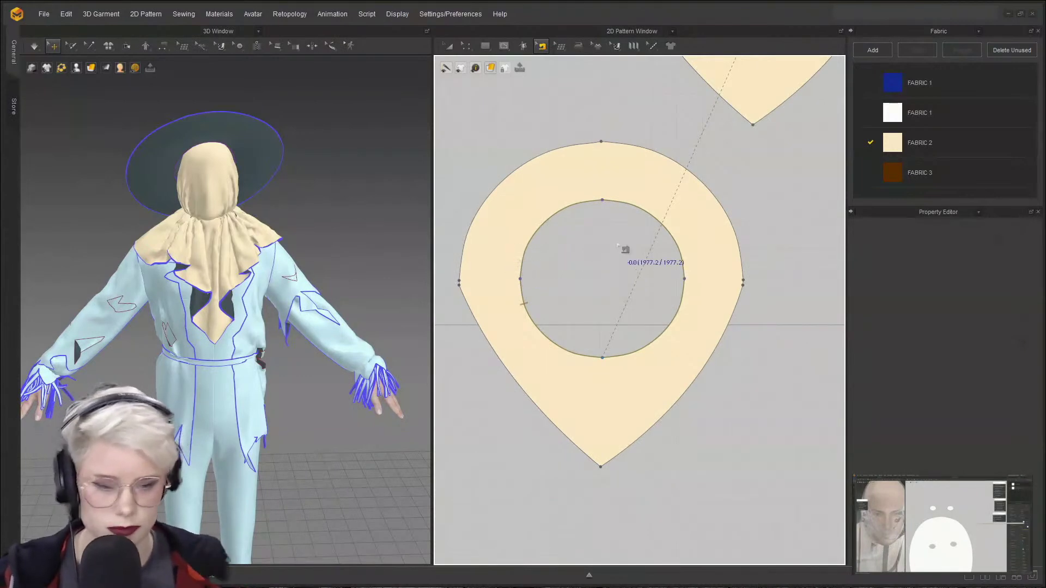
pyautogui.scroll(-2, 605, 196)
pyautogui.scroll(-2, 594, 206)
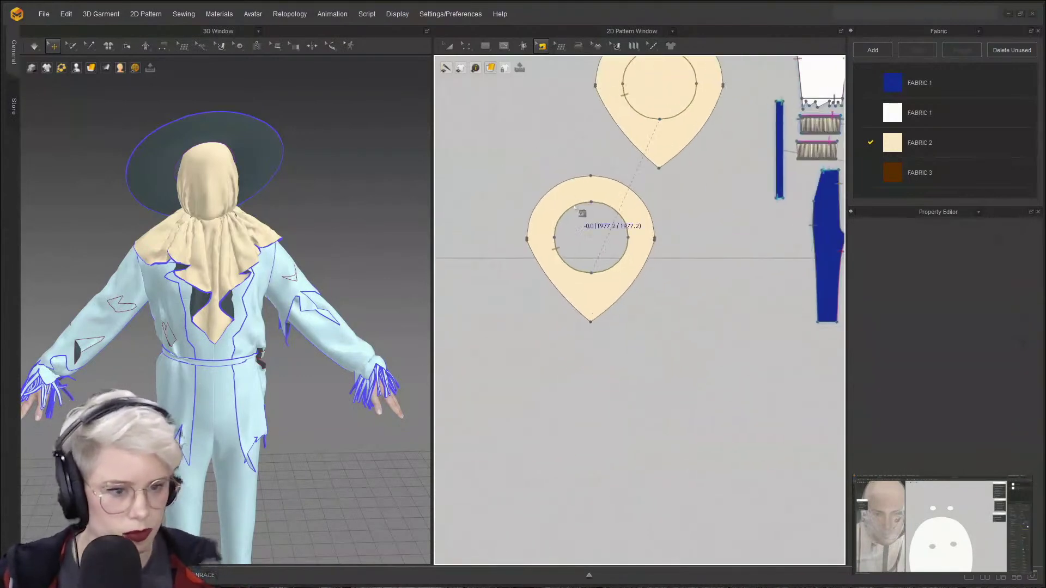
pyautogui.scroll(4, 645, 171)
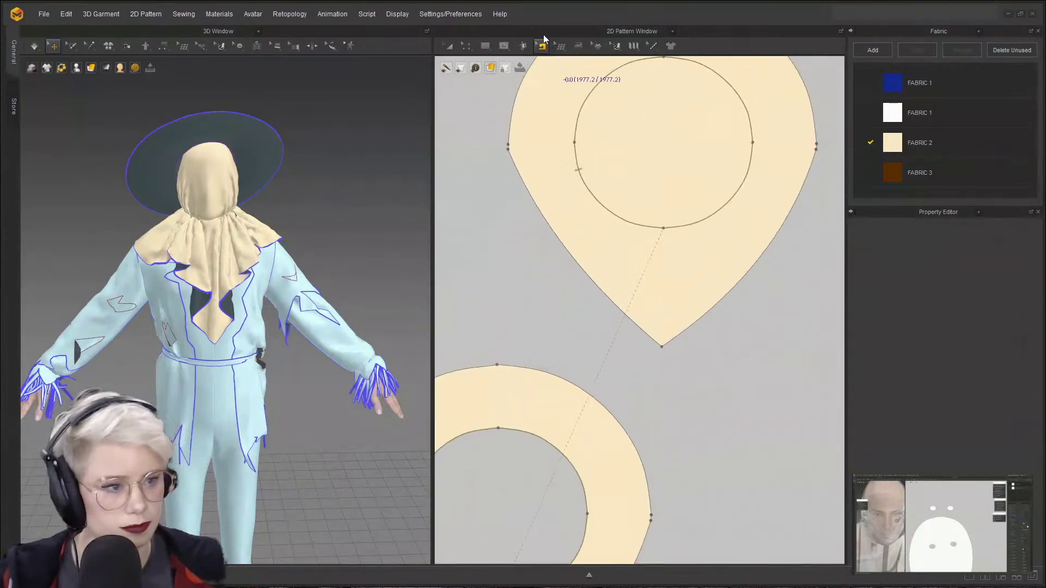
# - Draw a straight internal line about 264 mm long, running inward from the upper hood piece's lower-left edge
pyautogui.click(502, 48)
pyautogui.click(531, 68)
pyautogui.scroll(-2, 519, 258)
pyautogui.moveTo(478, 296); pyautogui.dragTo(558, 182, button='middle')
pyautogui.scroll(-2, 541, 231)
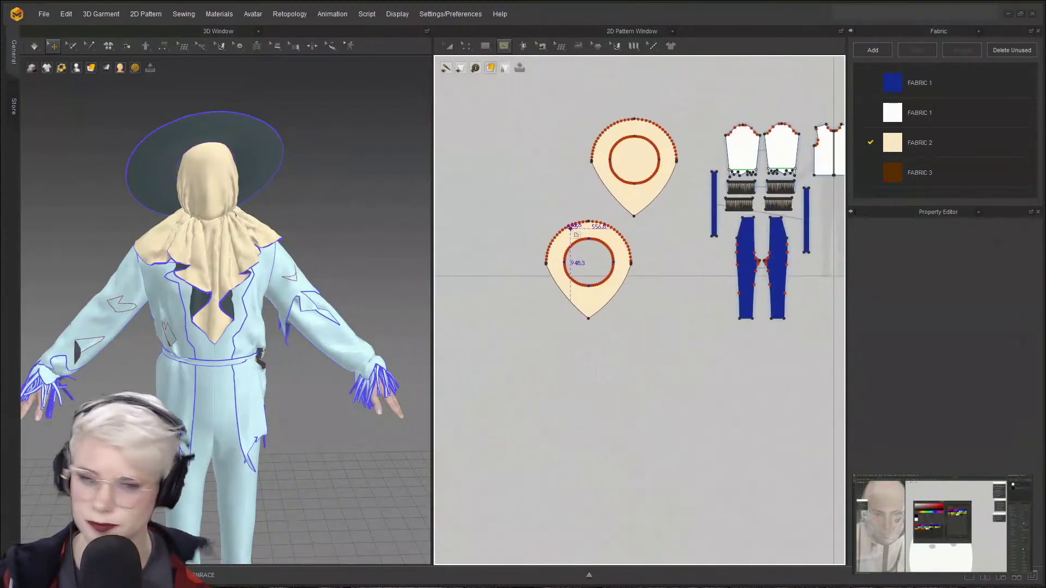
pyautogui.scroll(4, 566, 218)
pyautogui.click(505, 48)
pyautogui.click(540, 68)
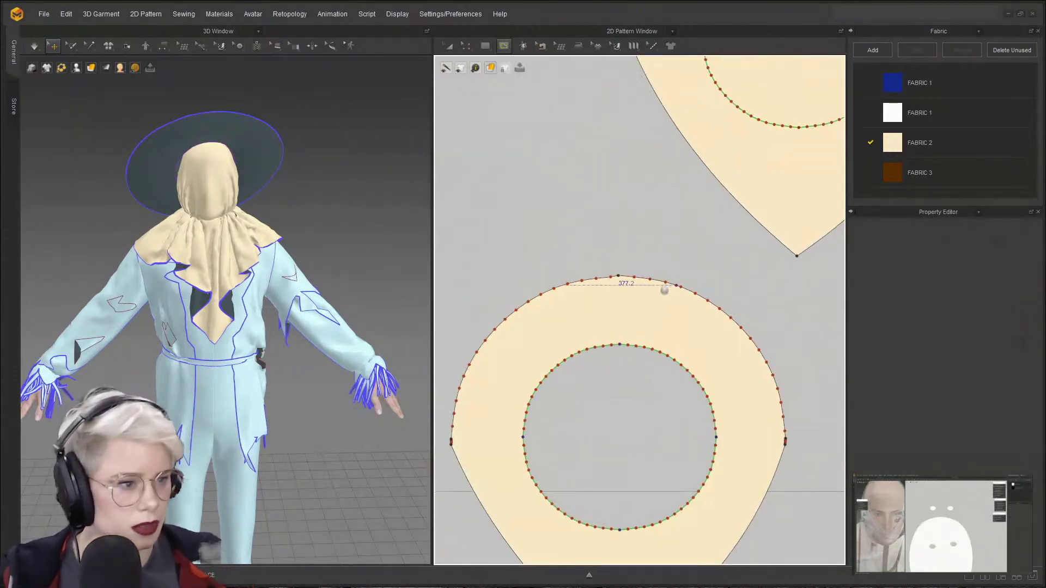
pyautogui.scroll(-2, 663, 281)
pyautogui.scroll(3, 695, 302)
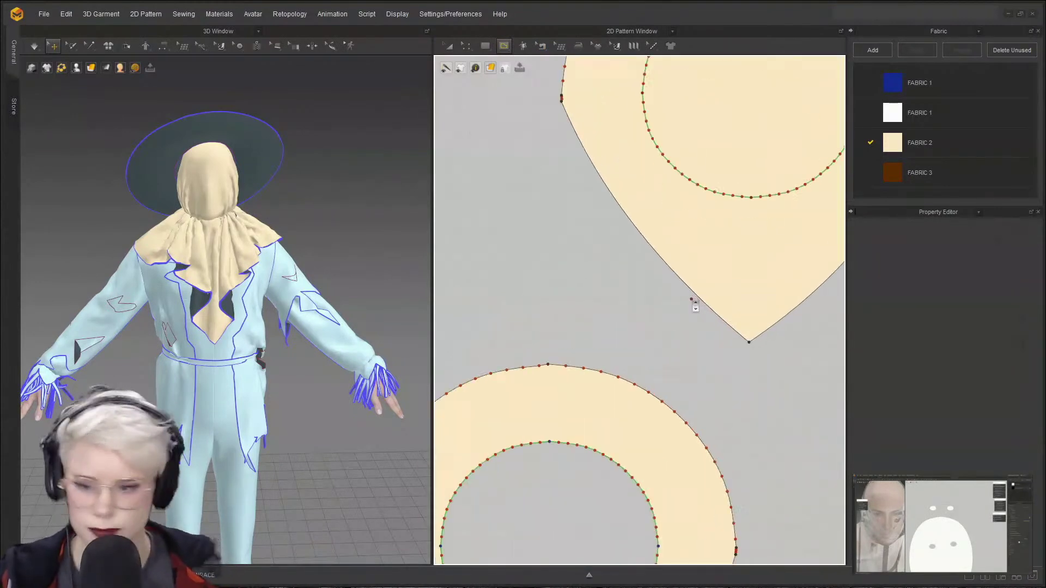
pyautogui.scroll(-2, 708, 318)
pyautogui.click(637, 226)
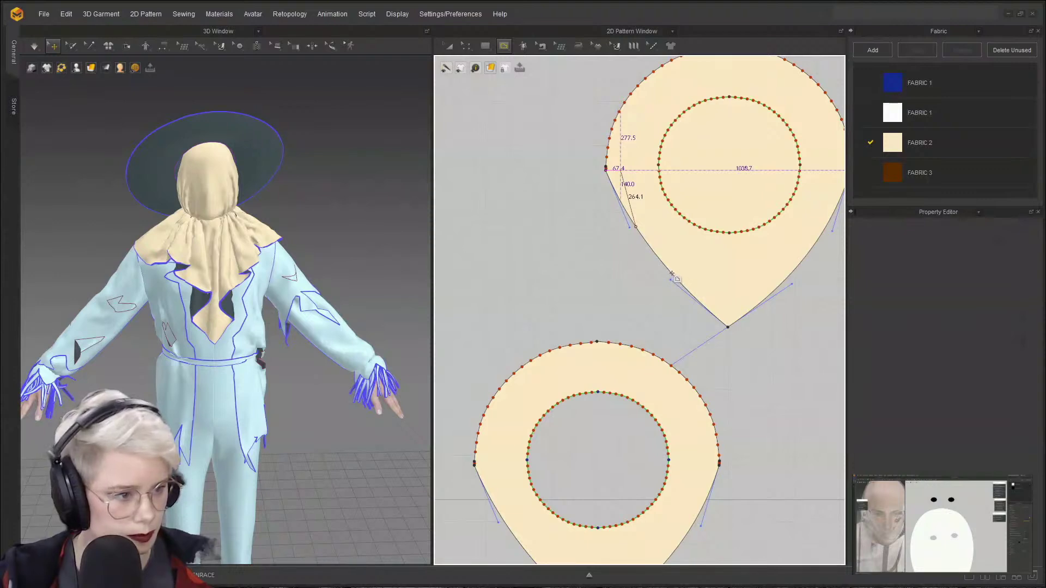
# - Draw a jagged three-segment internal line about 367 mm long, starting further down the hood piece's lower-left edge
pyautogui.click(660, 260)
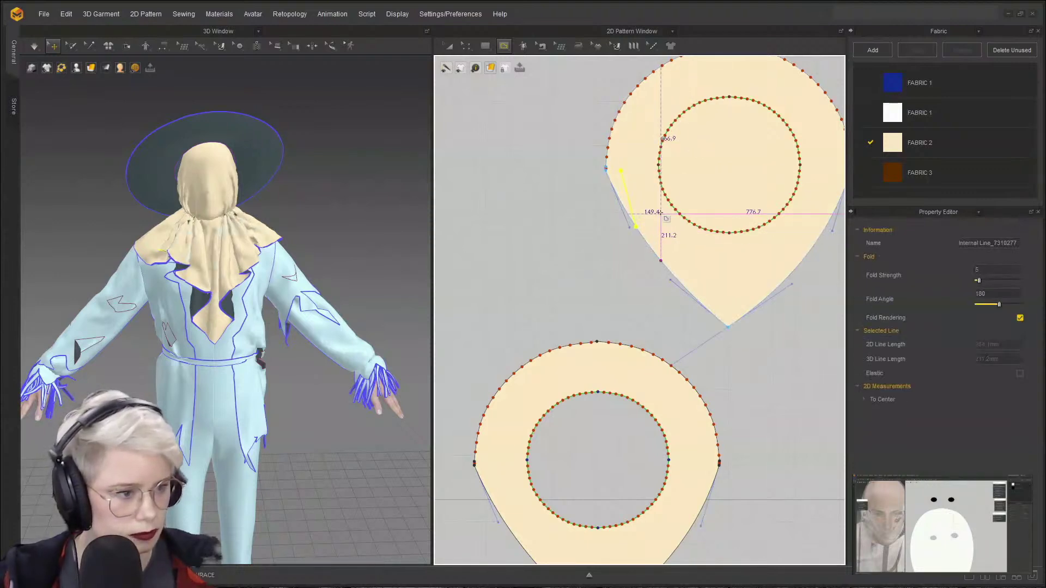
pyautogui.click(649, 226)
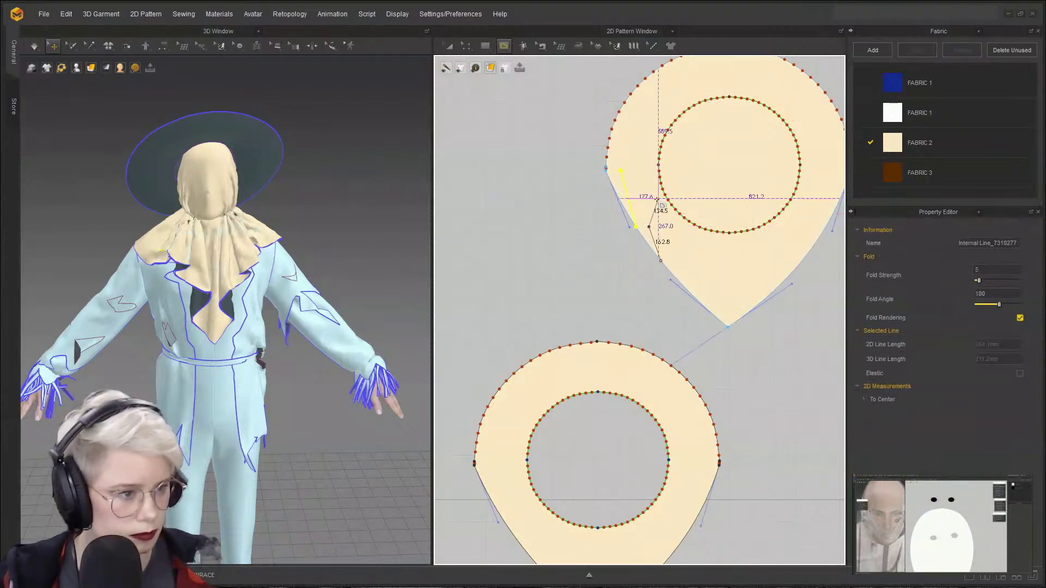
pyautogui.scroll(4, 649, 228)
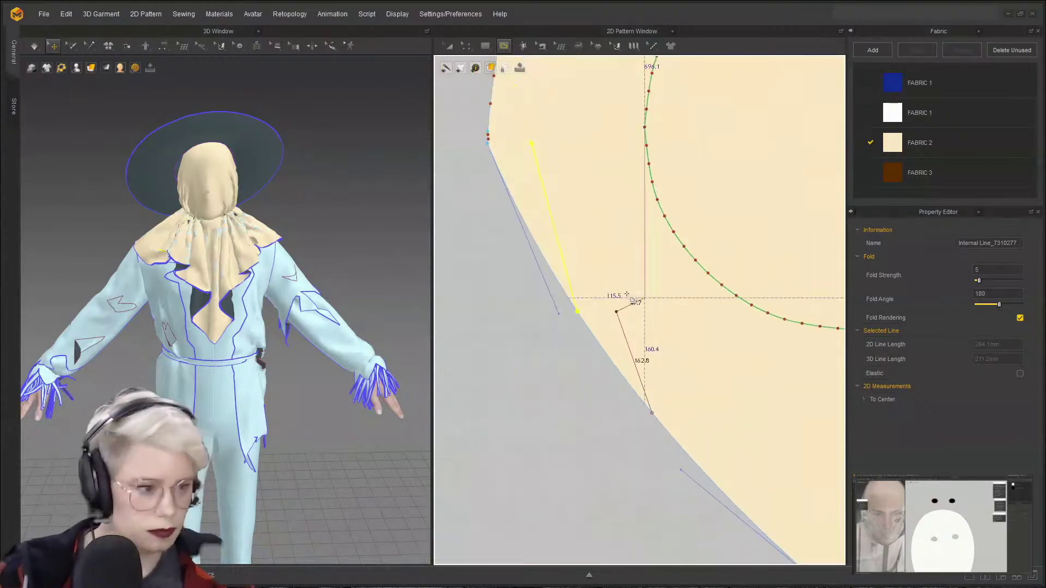
pyautogui.click(583, 236)
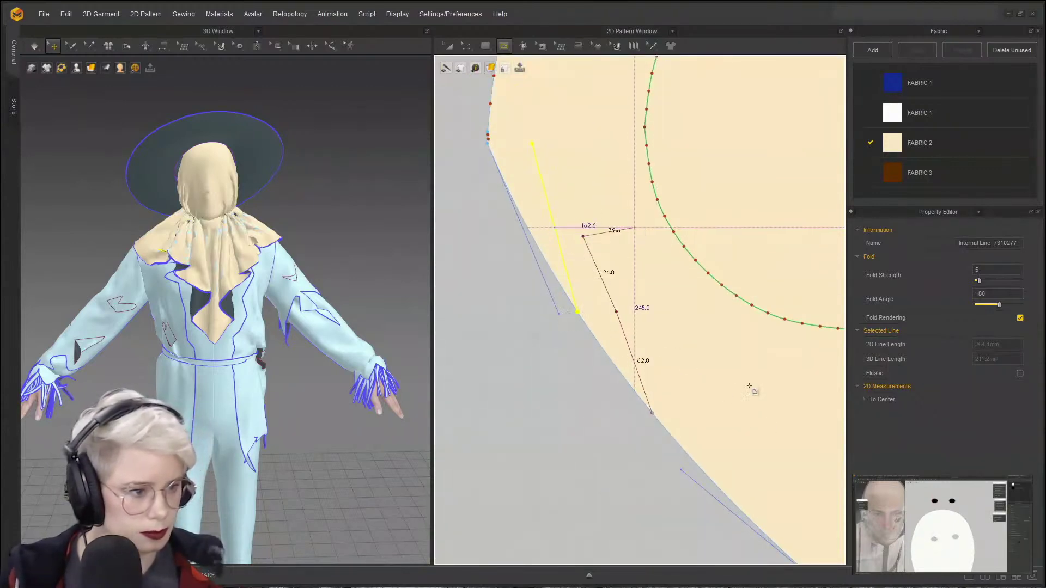
pyautogui.scroll(-3, 703, 470)
pyautogui.moveTo(704, 470); pyautogui.dragTo(542, 348, button='middle')
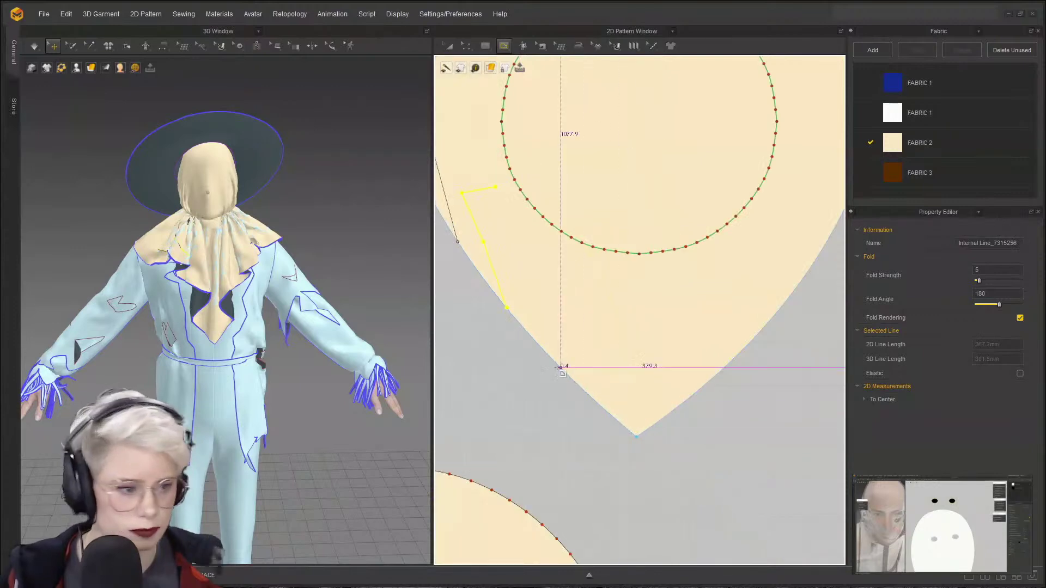
# - Add two internal lines rising from the hood piece's lower-right edge: a bent one about 321 mm and a straight one about 374 mm
pyautogui.moveTo(756, 303); pyautogui.dragTo(713, 338, button='middle')
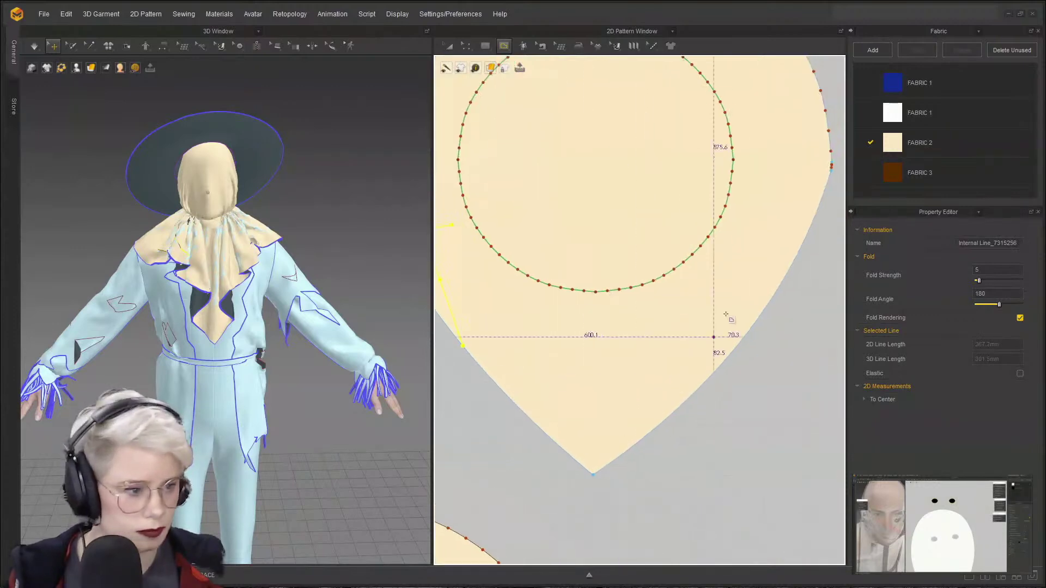
pyautogui.click(789, 269)
pyautogui.click(791, 163)
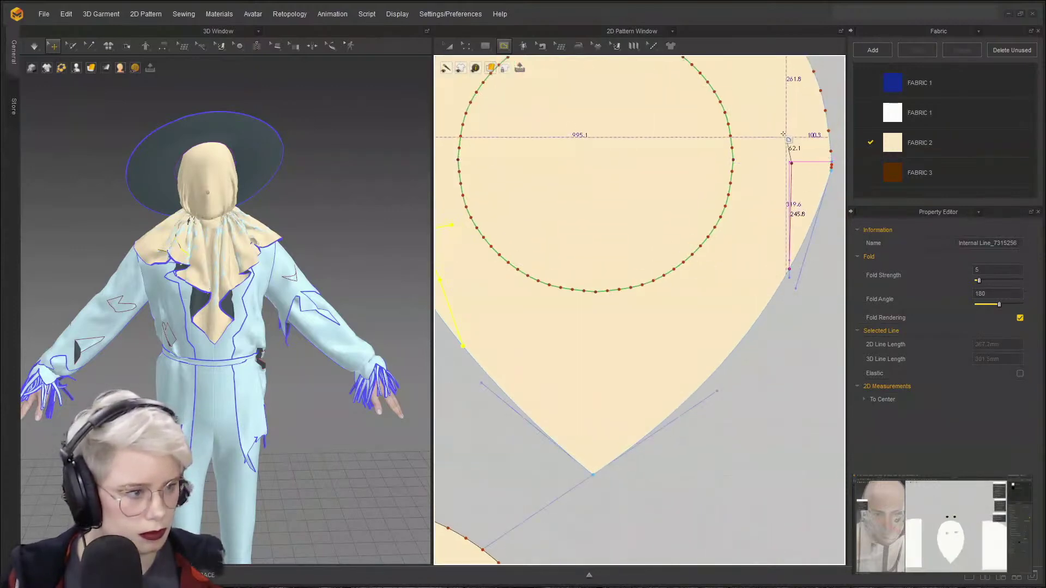
pyautogui.click(735, 348)
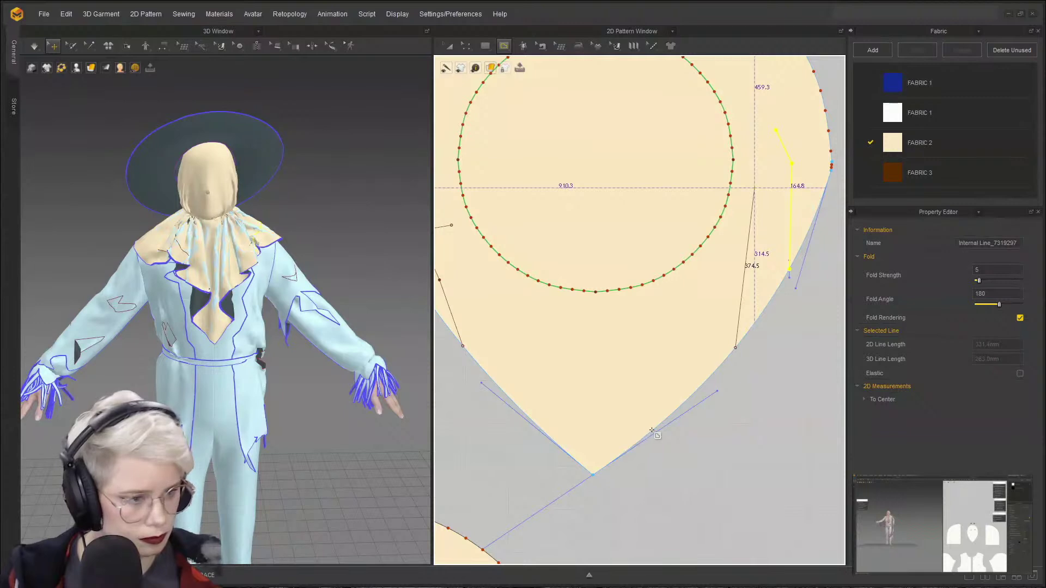
# - Draw a narrow inverted-V internal line about 417 mm long on the hood piece's lower-right edge, between the straight line and the tip
pyautogui.click(702, 386)
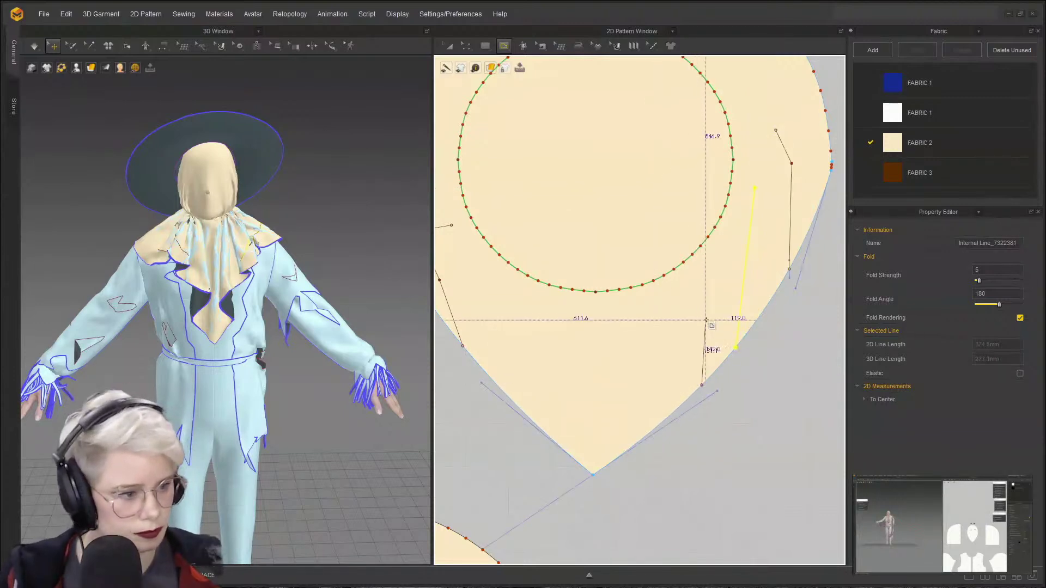
pyautogui.click(706, 312)
pyautogui.click(658, 404)
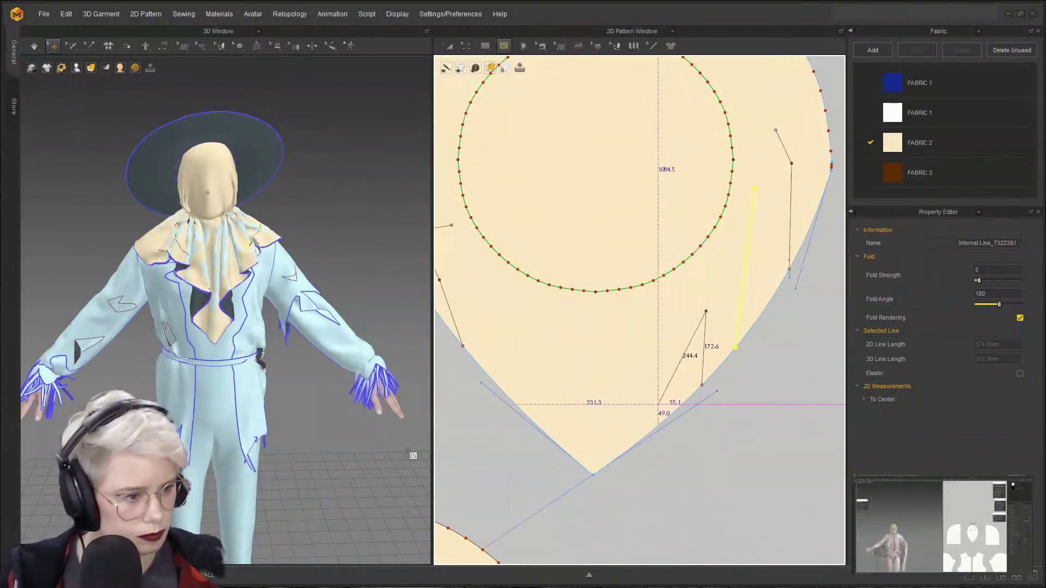
pyautogui.press('Return')
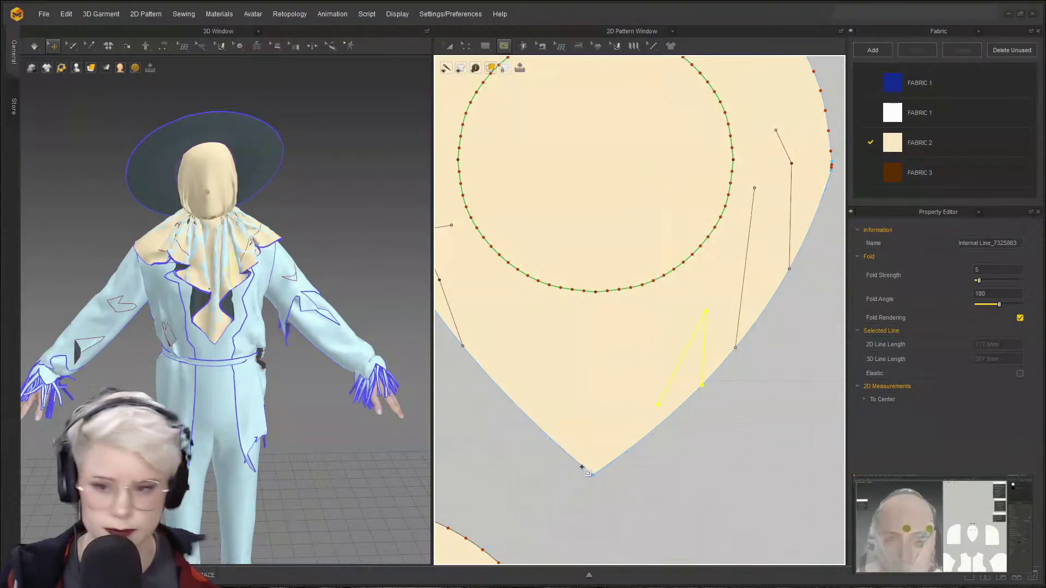
# - Draw a jagged four-segment internal line on the upper hood piece's lower-left edge beside the tip, with segments about 360, 234, 132 and 72 mm
pyautogui.click(581, 465)
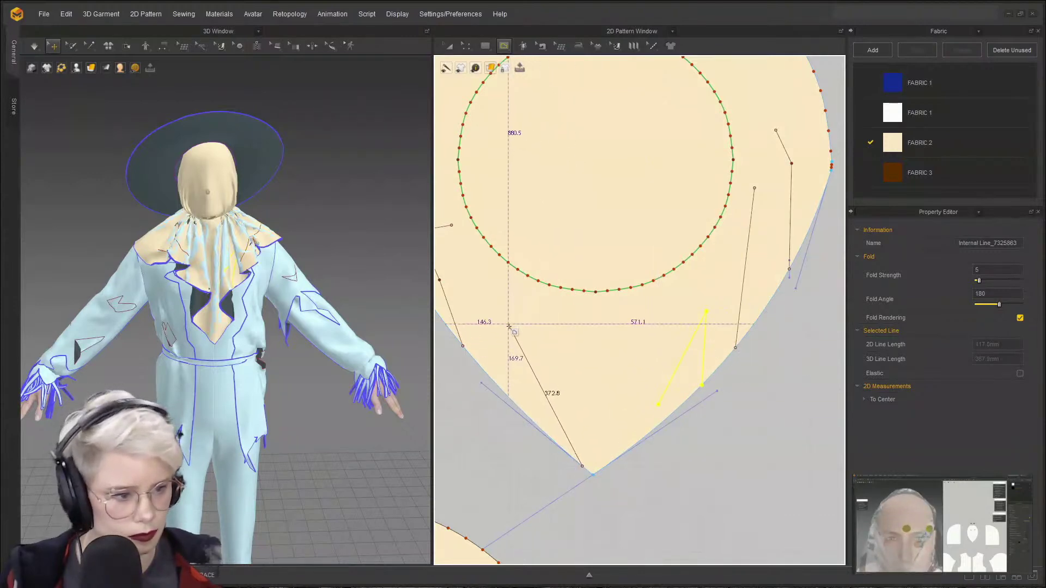
pyautogui.click(543, 317)
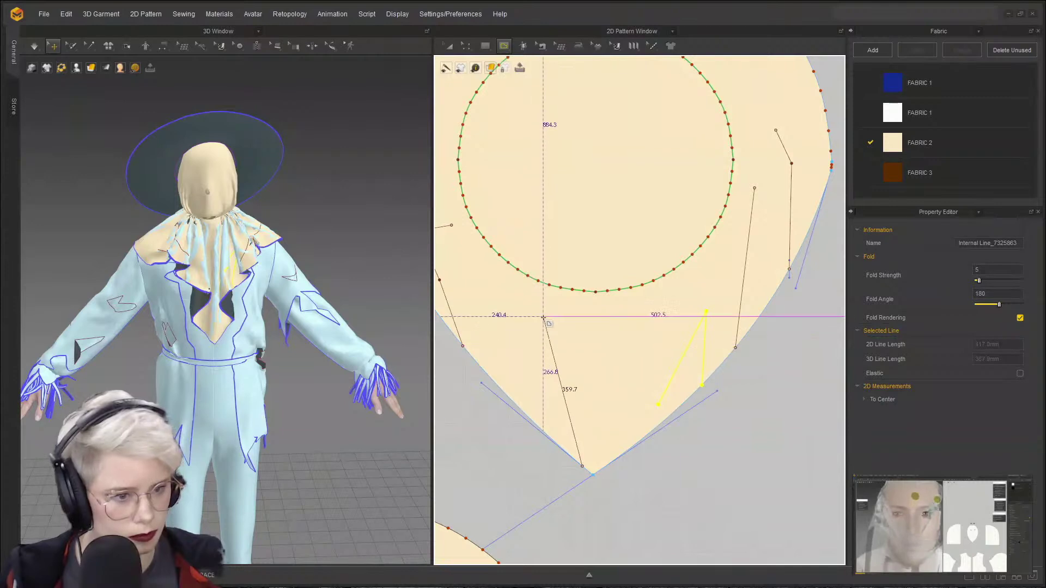
pyautogui.click(547, 417)
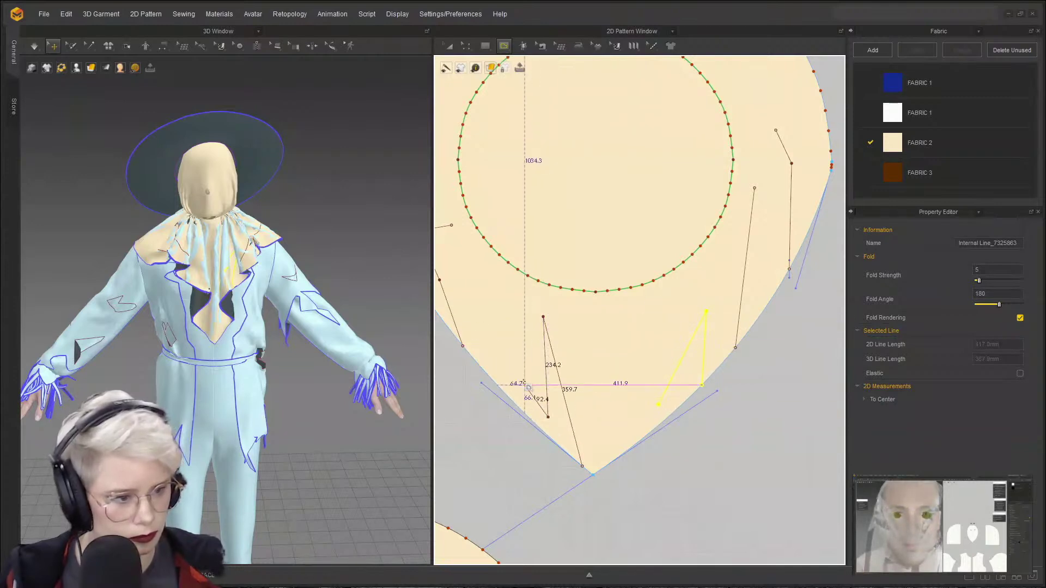
pyautogui.click(520, 368)
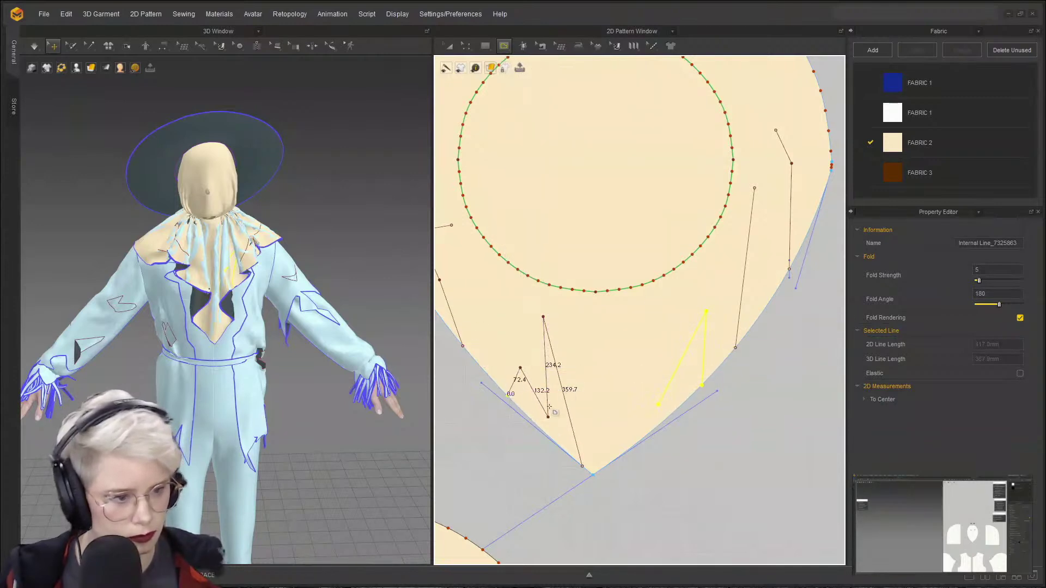
pyautogui.press('Return')
# - Cut the upper hood piece along the jagged four-segment line beside its tip
pyautogui.press('a')
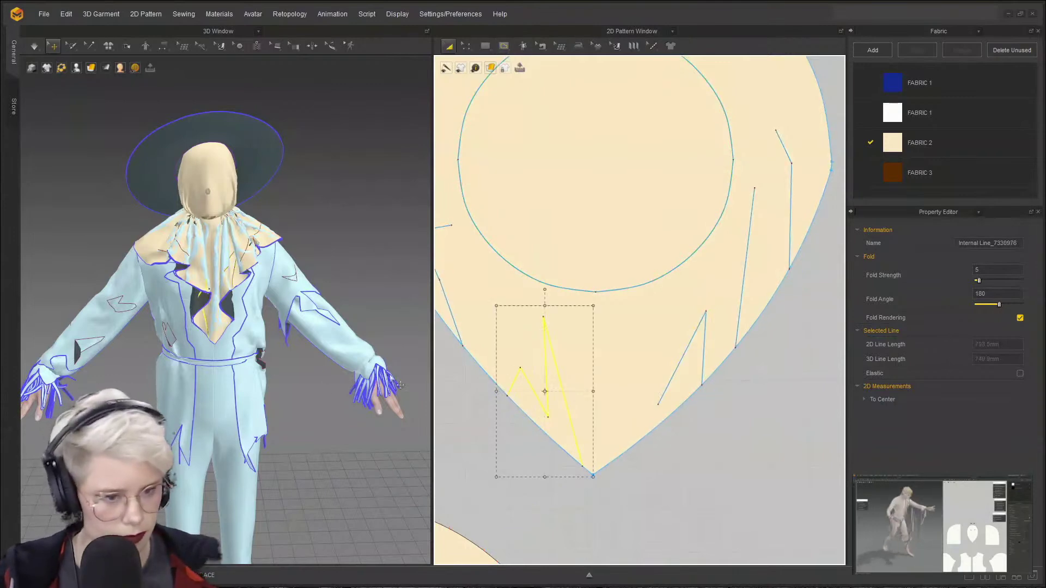
pyautogui.scroll(-1, 280, 380)
pyautogui.moveTo(249, 331); pyautogui.dragTo(262, 327, button='right')
pyautogui.scroll(4, 478, 345)
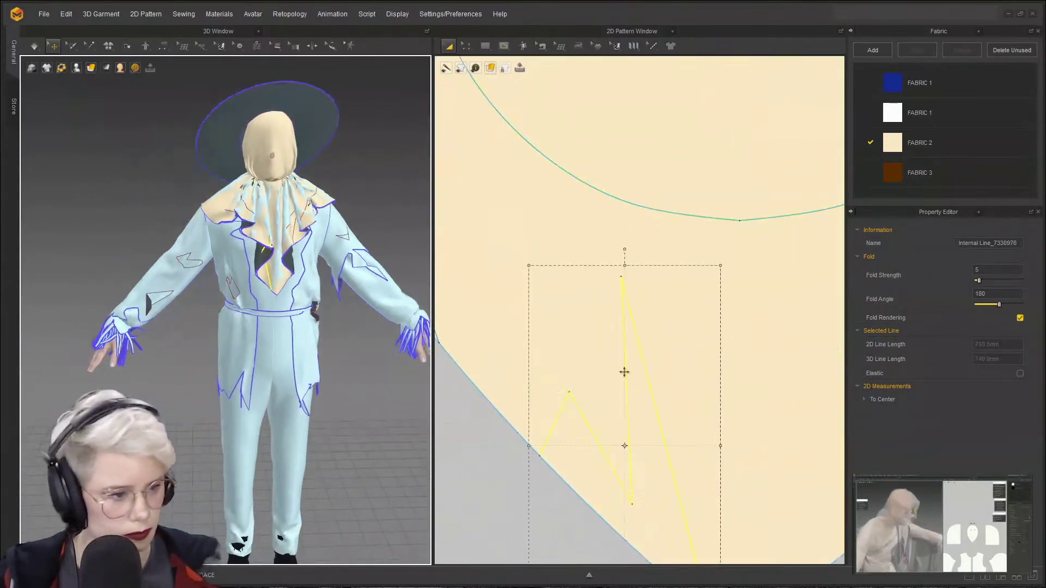
pyautogui.rightClick(623, 370)
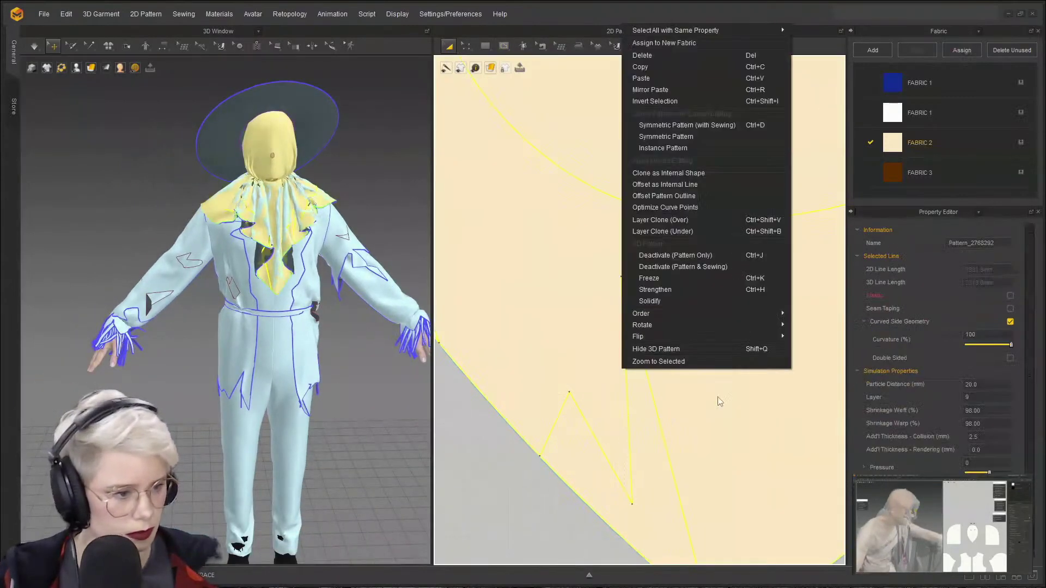
pyautogui.click(537, 282)
pyautogui.scroll(-2, 521, 320)
pyautogui.moveTo(520, 297); pyautogui.dragTo(540, 201, button='middle')
pyautogui.press('z')
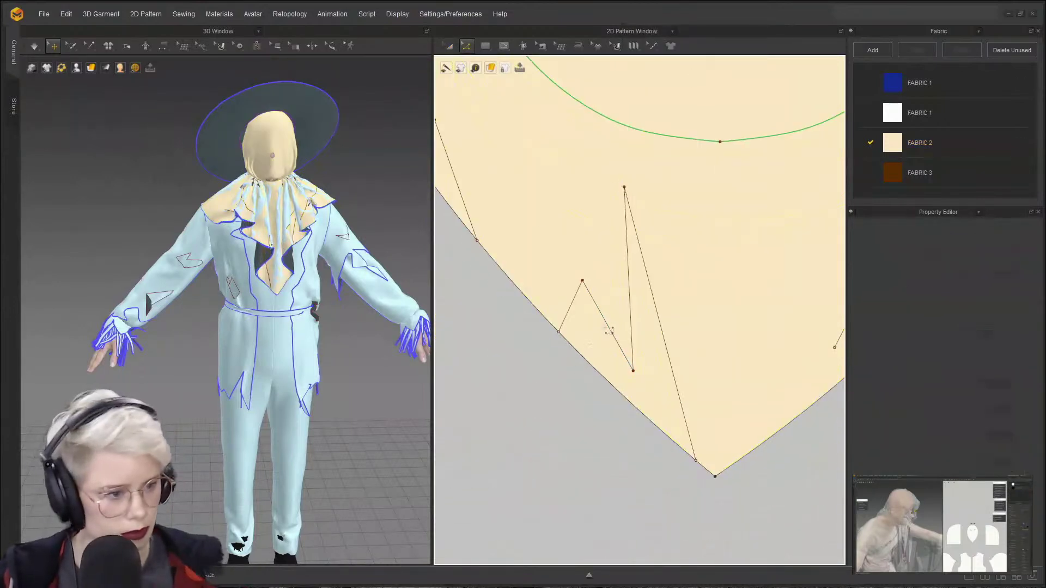
pyautogui.click(609, 330)
pyautogui.rightClick(608, 323)
pyautogui.click(678, 398)
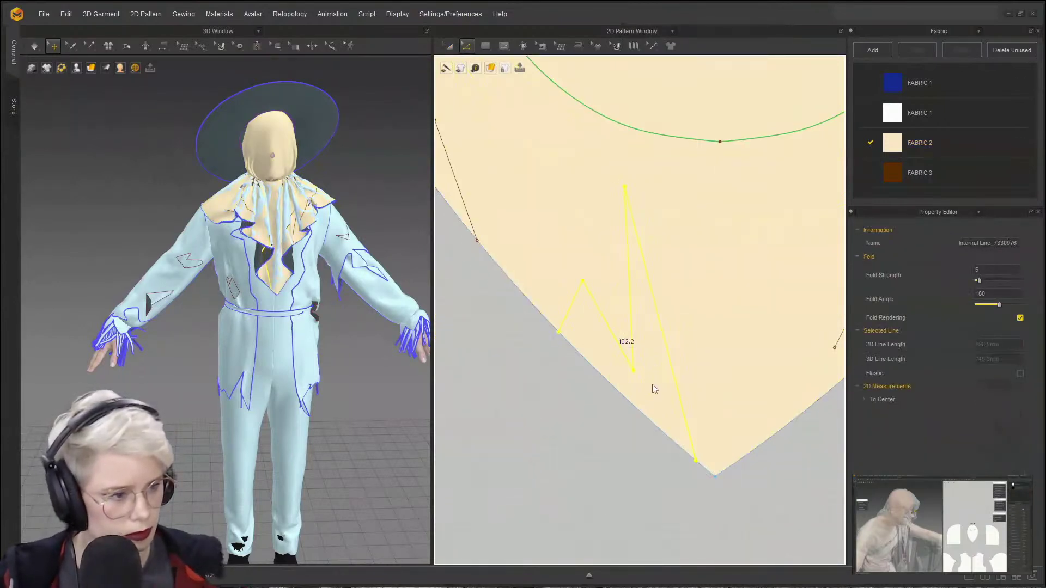
# - Delete the cut-off fabric scraps below the jagged line beside the hood tip
pyautogui.press('a')
pyautogui.click(649, 385)
pyautogui.press('Delete')
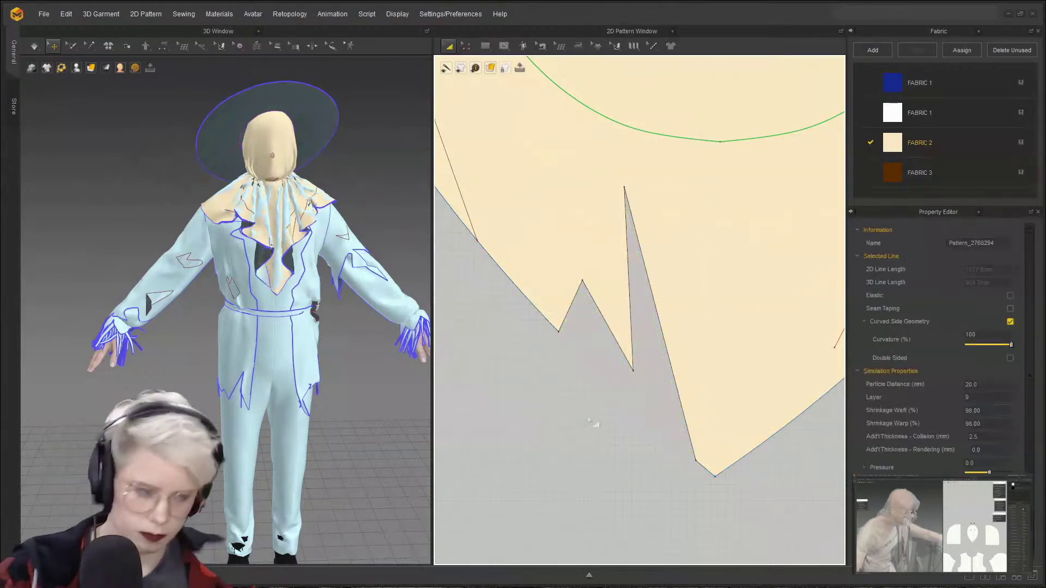
# - Cut the upper hood piece along its three internal lines on the lower-right edge
pyautogui.scroll(-6, 547, 415)
pyautogui.scroll(5, 585, 375)
pyautogui.click(636, 402)
pyautogui.keyDown('shift'); pyautogui.click(697, 346); pyautogui.keyUp('shift')
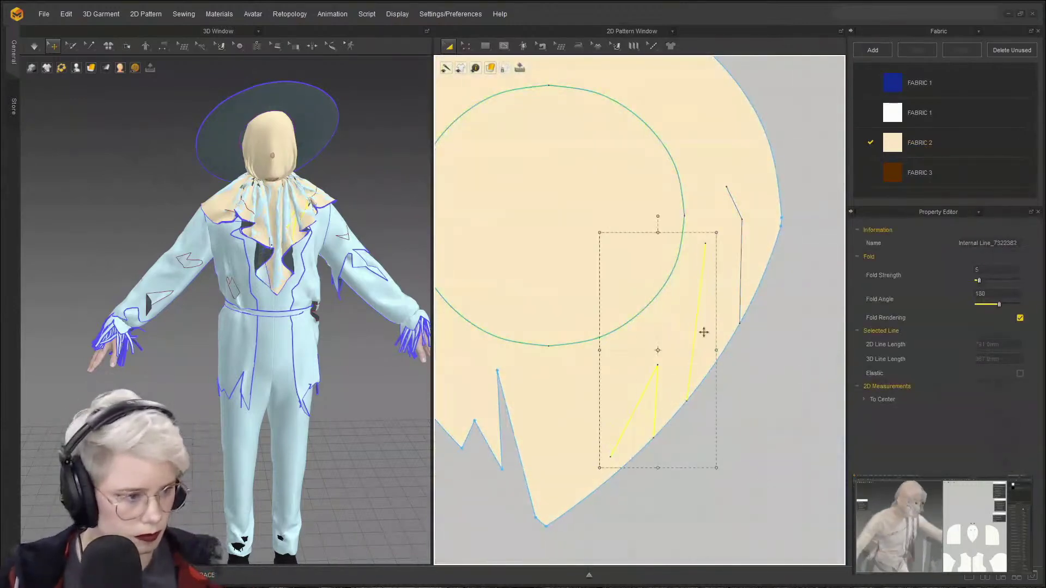
pyautogui.keyDown('shift'); pyautogui.click(742, 271); pyautogui.keyUp('shift')
pyautogui.rightClick(742, 270)
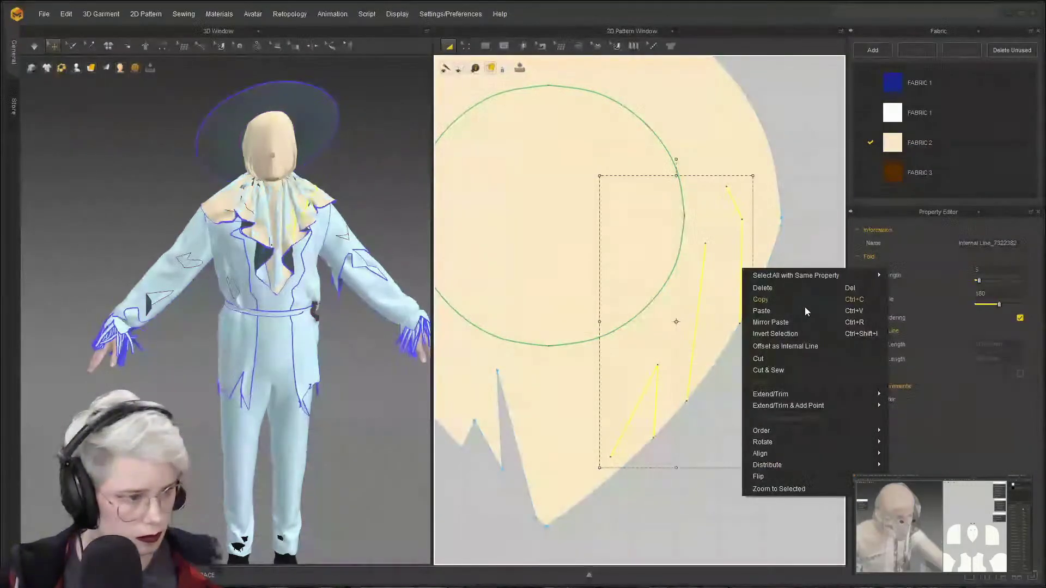
pyautogui.click(779, 359)
pyautogui.scroll(-3, 506, 410)
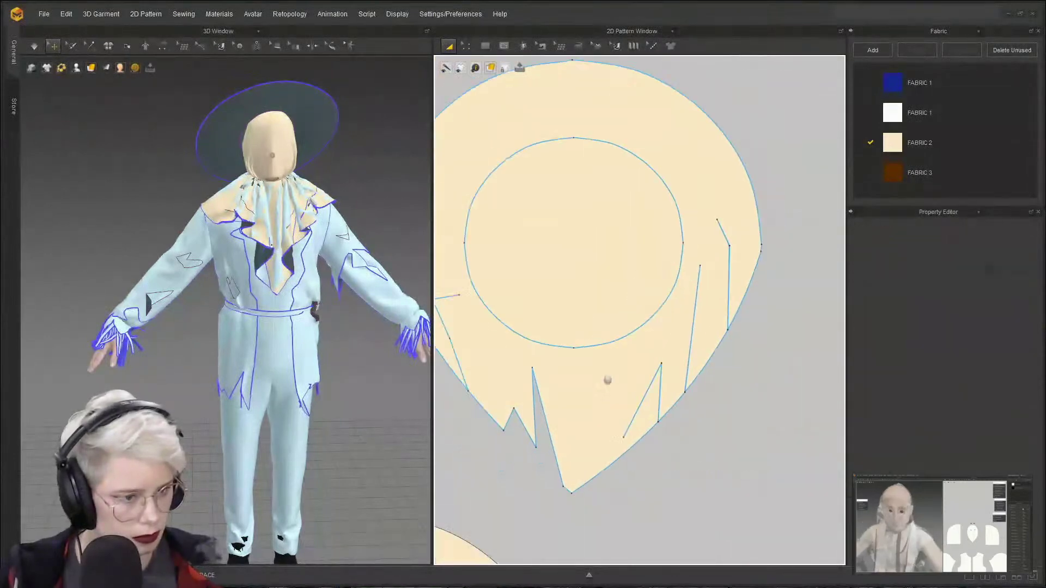
# - Cut the upper hood piece along its two internal lines on the lower-left edge
pyautogui.click(568, 321)
pyautogui.click(490, 366)
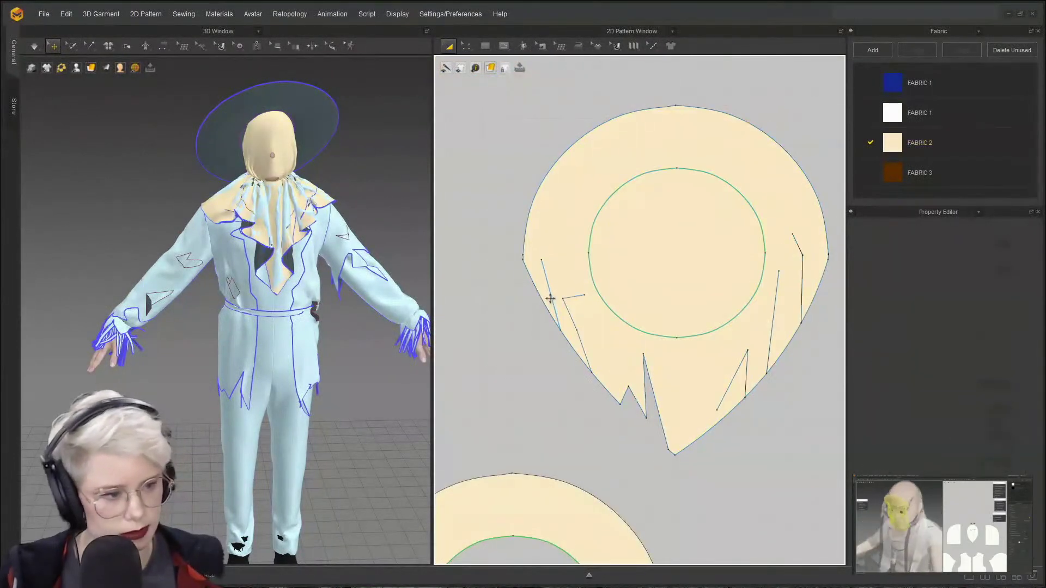
pyautogui.click(551, 296)
pyautogui.rightClick(567, 310)
pyautogui.click(620, 407)
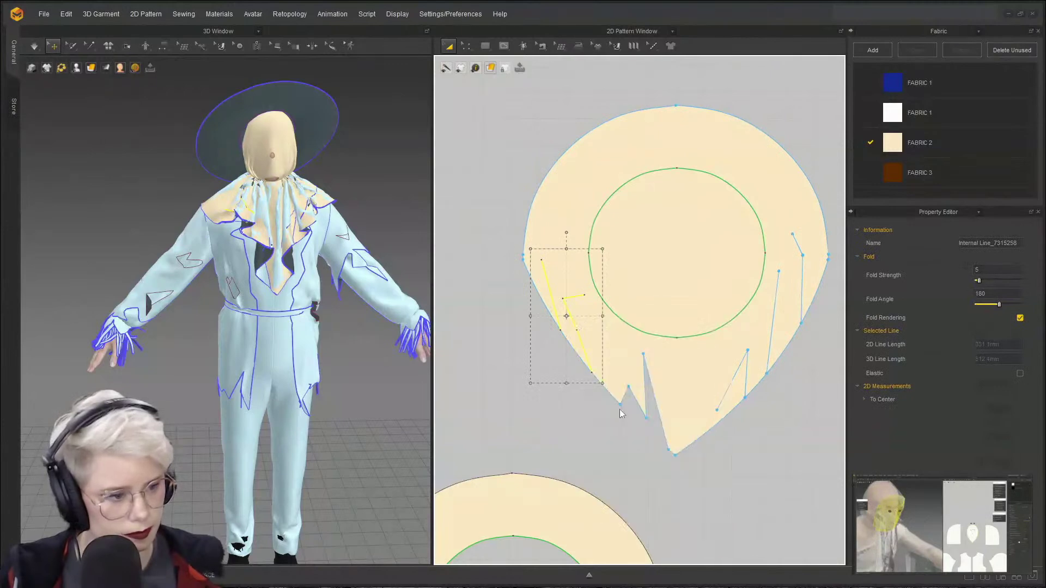
pyautogui.scroll(-3, 593, 272)
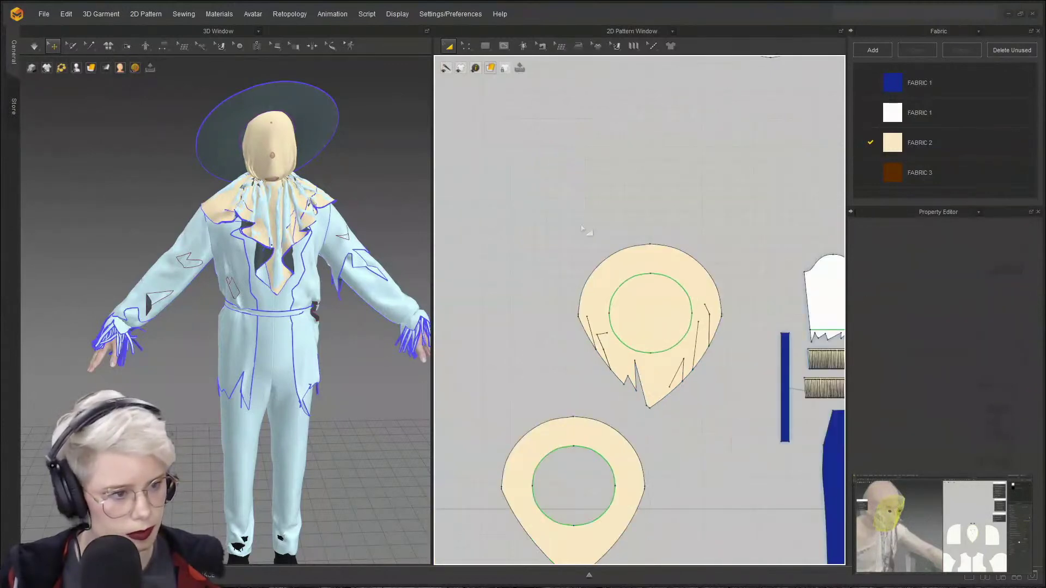
# - Set the simulation layer of the lower hood piece, the one with the open circle, to 8
pyautogui.click(601, 299)
pyautogui.click(620, 442)
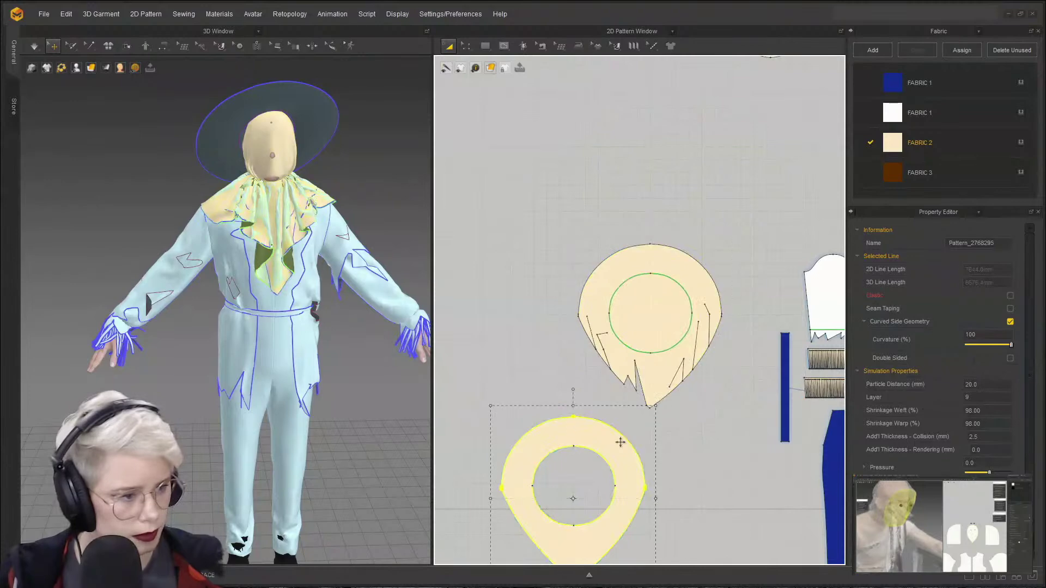
pyautogui.moveTo(972, 397); pyautogui.dragTo(963, 398)
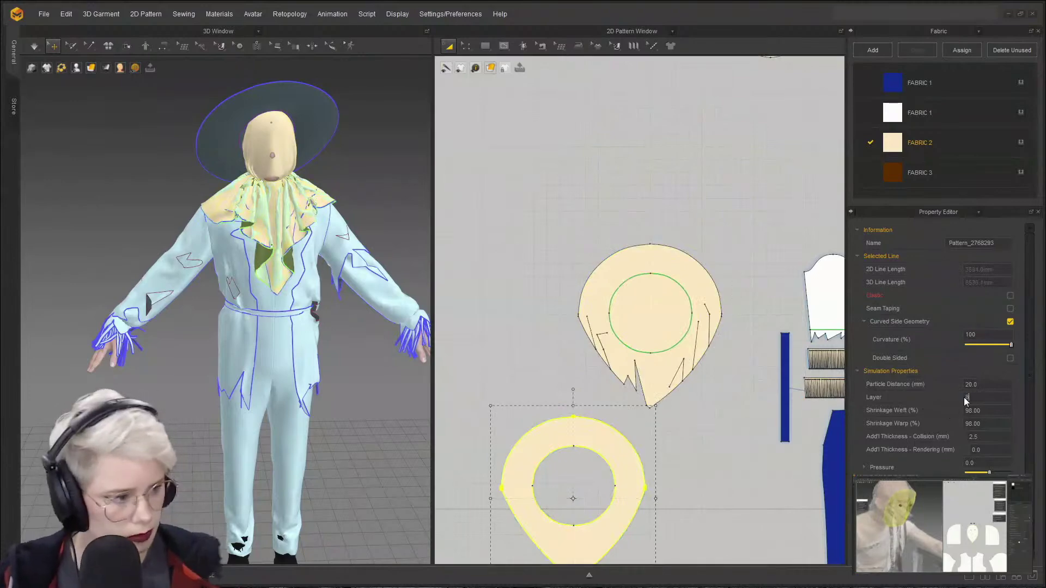
pyautogui.scroll(5, 216, 289)
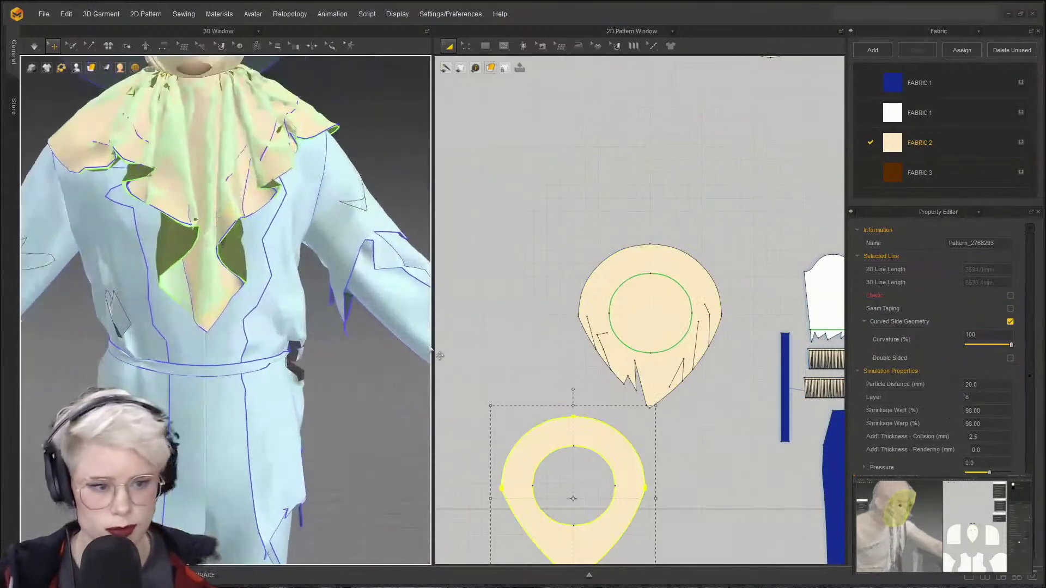
pyautogui.scroll(-1, 512, 358)
pyautogui.moveTo(515, 359); pyautogui.dragTo(576, 211, button='middle')
pyautogui.click(566, 262)
# - Draw a straight internal line about 190 mm long, slanting inward from the upper hood piece's left edge above the corner
pyautogui.scroll(5, 604, 352)
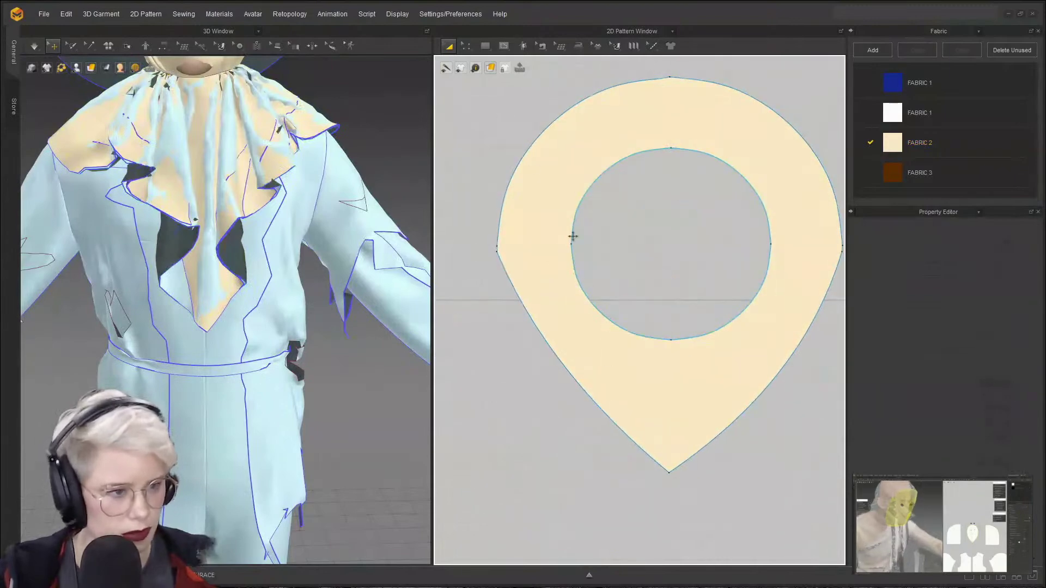
pyautogui.moveTo(298, 221); pyautogui.dragTo(402, 225, button='right')
pyautogui.scroll(-4, 659, 194)
pyautogui.scroll(4, 659, 194)
pyautogui.moveTo(659, 195); pyautogui.dragTo(684, 287, button='middle')
pyautogui.scroll(-2, 691, 304)
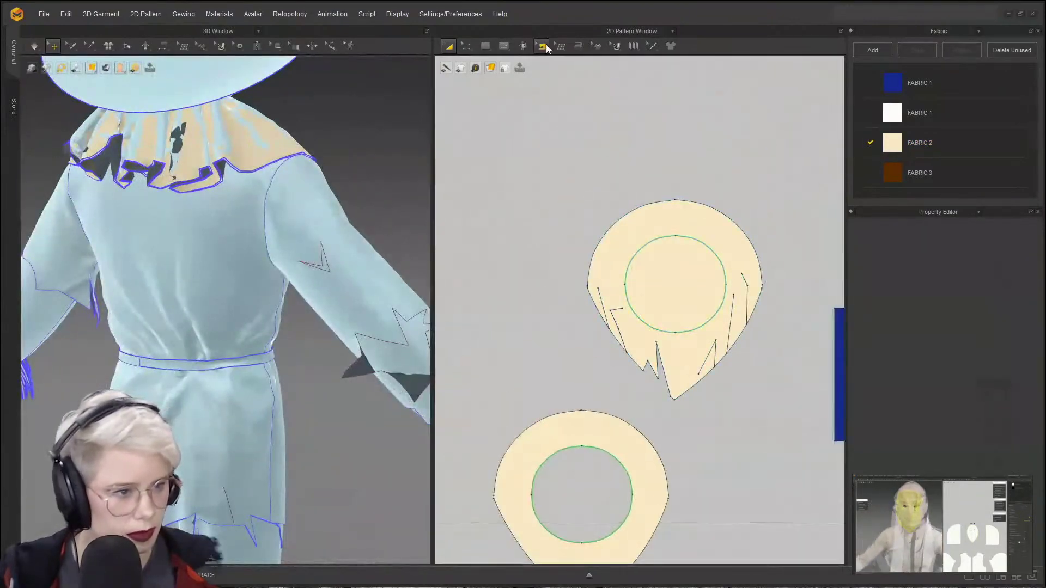
pyautogui.click(504, 47)
pyautogui.scroll(4, 599, 248)
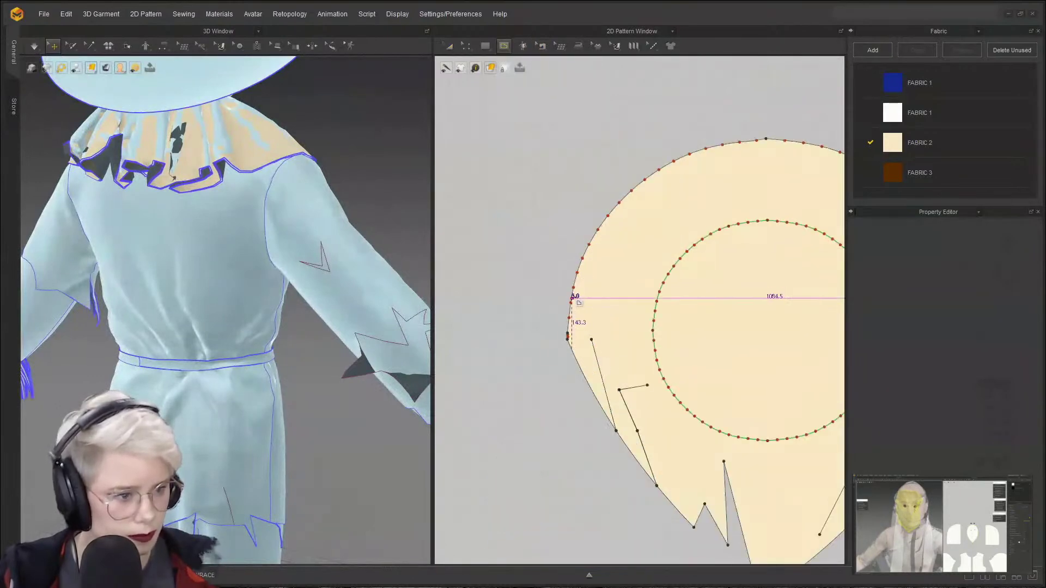
pyautogui.click(572, 298)
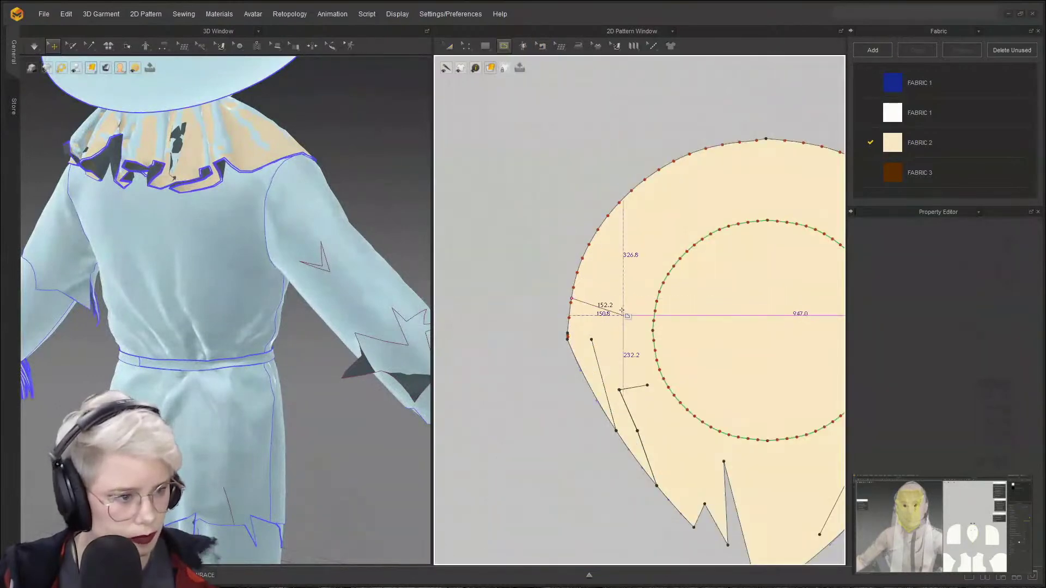
pyautogui.doubleClick(618, 344)
# - Draw a jagged seven-segment internal line about 666 mm long, starting on the hood piece's upper-left edge and running toward the top
pyautogui.click(605, 220)
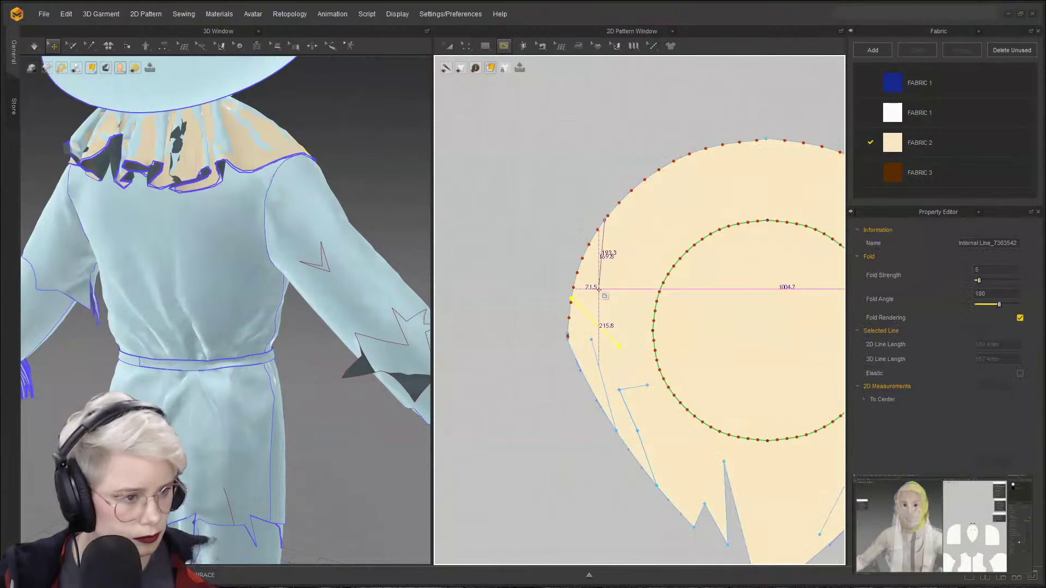
pyautogui.click(633, 221)
pyautogui.click(637, 259)
pyautogui.click(686, 203)
pyautogui.click(681, 178)
pyautogui.click(670, 179)
pyautogui.click(694, 168)
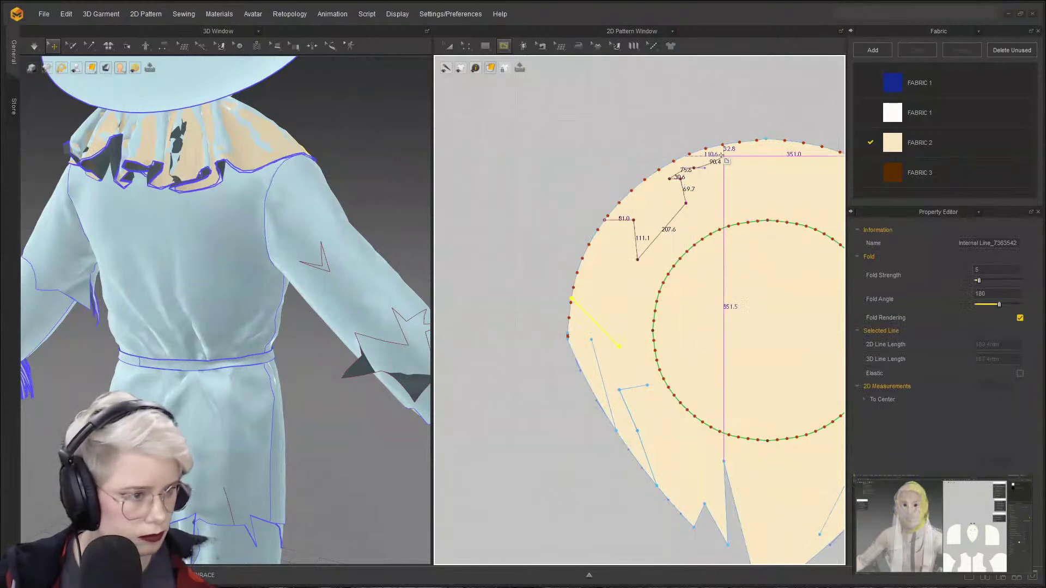
pyautogui.doubleClick(723, 156)
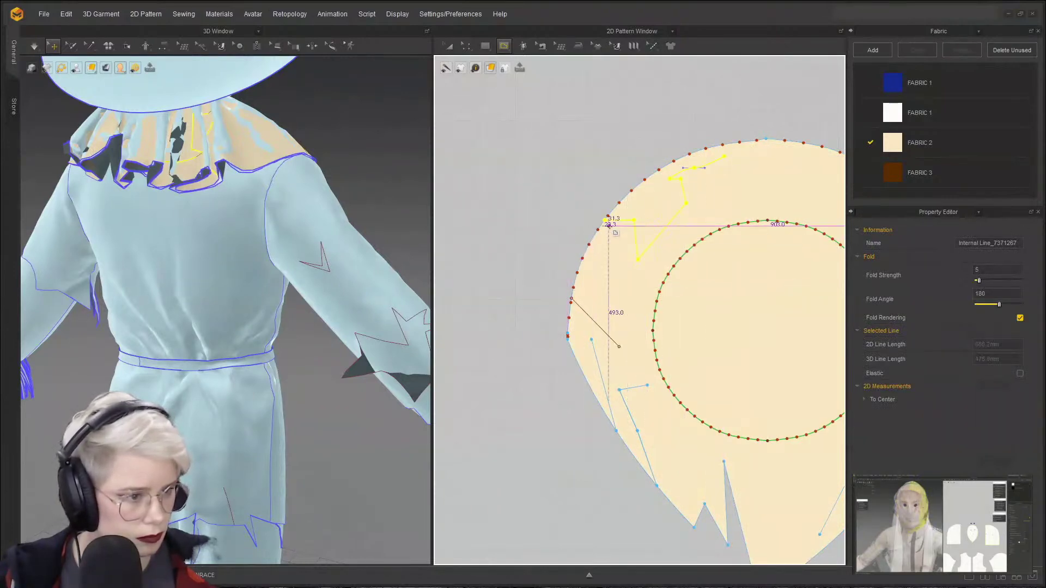
# - Draw a short straight internal line about 113 mm long from the upper-left edge, just below the start of the jagged line
pyautogui.click(590, 249)
pyautogui.click(629, 232)
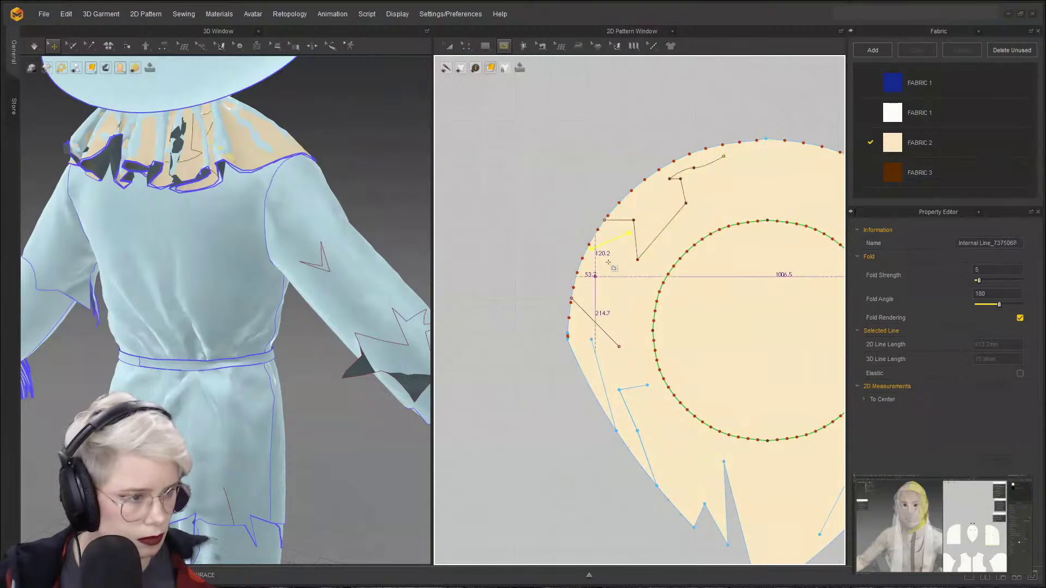
pyautogui.moveTo(594, 249); pyautogui.dragTo(590, 250)
pyautogui.scroll(-3, 695, 191)
pyautogui.moveTo(695, 191); pyautogui.dragTo(603, 239, button='middle')
pyautogui.scroll(5, 621, 253)
pyautogui.scroll(-3, 627, 256)
pyautogui.scroll(1, 629, 258)
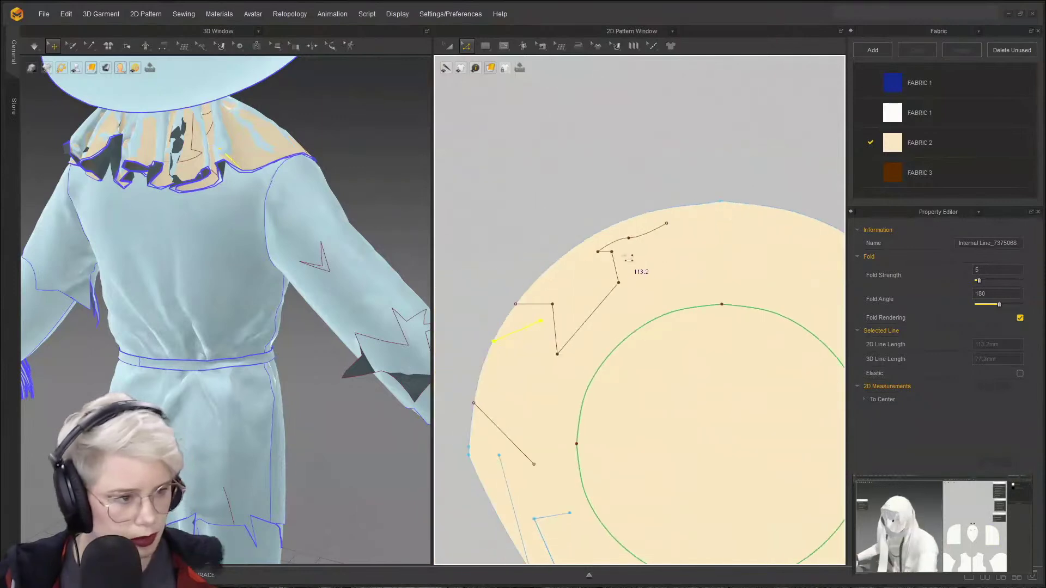
pyautogui.click(620, 246)
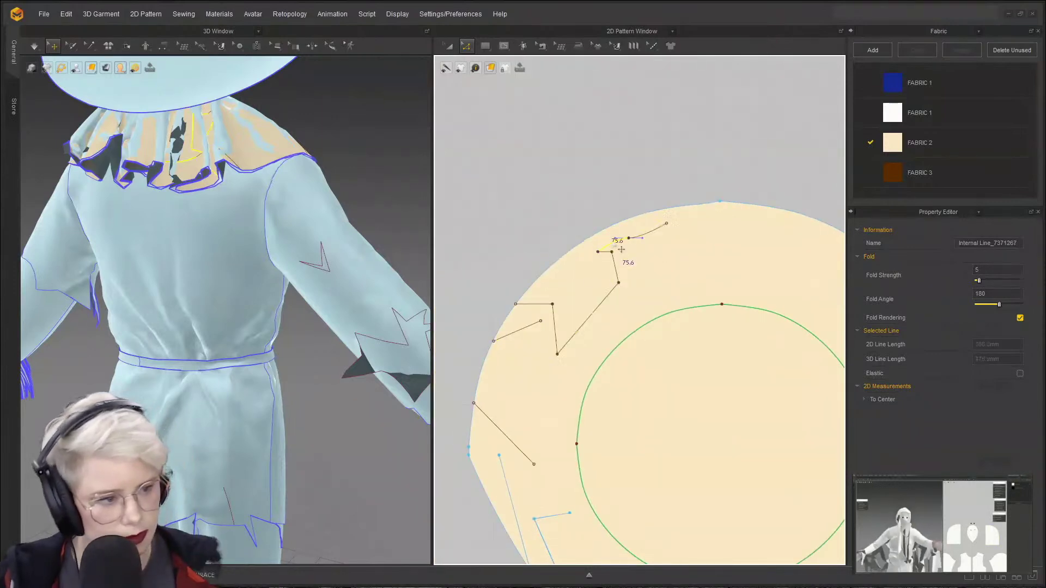
pyautogui.click(546, 305)
pyautogui.scroll(-3, 676, 175)
pyautogui.moveTo(675, 174); pyautogui.dragTo(626, 170, button='middle')
# - Draw a jagged internal line dipping inward from the hood piece's top edge and back, with first segments about 148, 123 and 105 mm
pyautogui.click(510, 49)
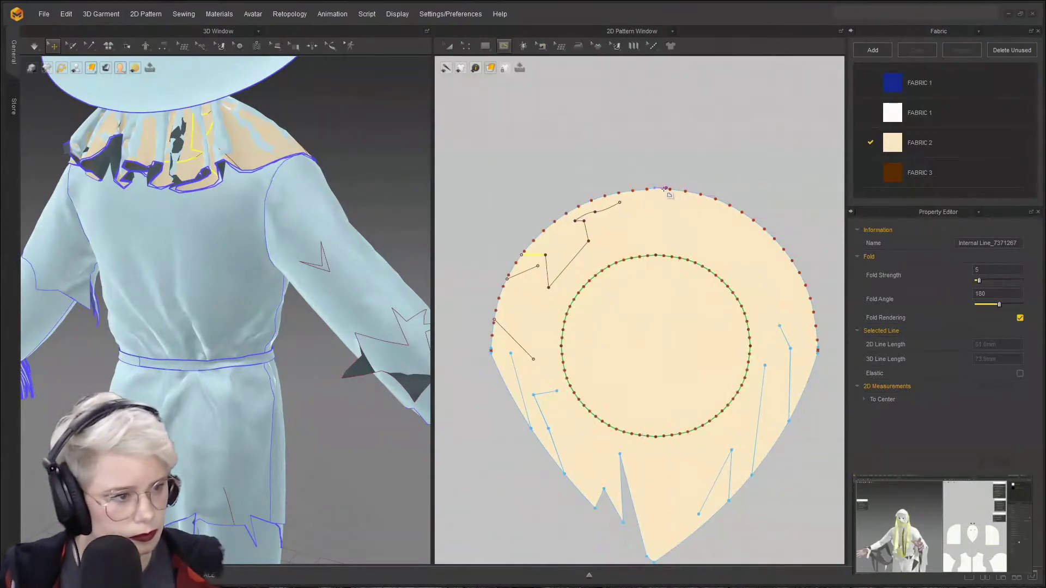
pyautogui.scroll(5, 665, 189)
pyautogui.scroll(-3, 591, 211)
pyautogui.scroll(1, 665, 145)
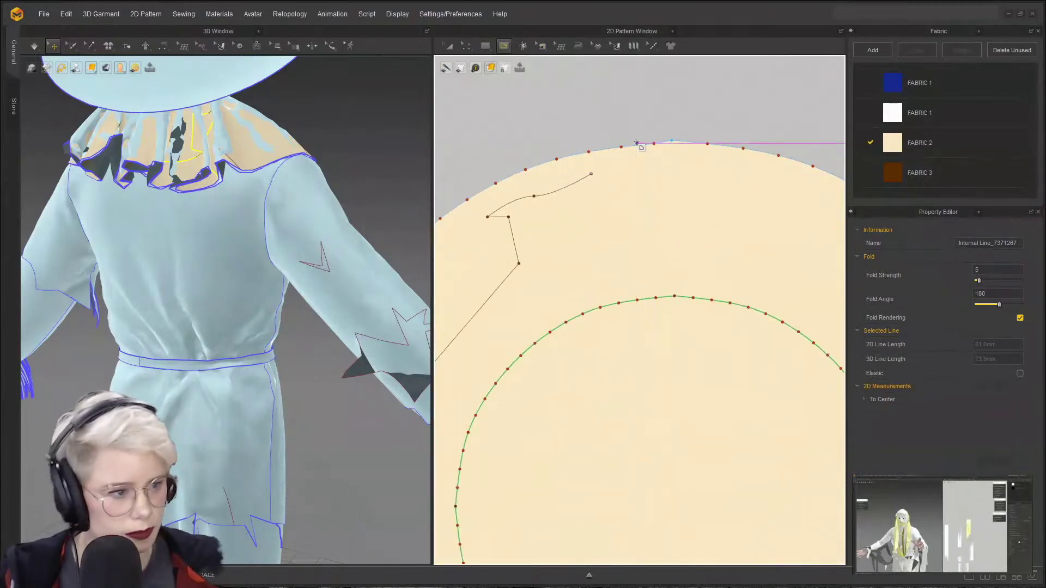
pyautogui.scroll(2, 638, 150)
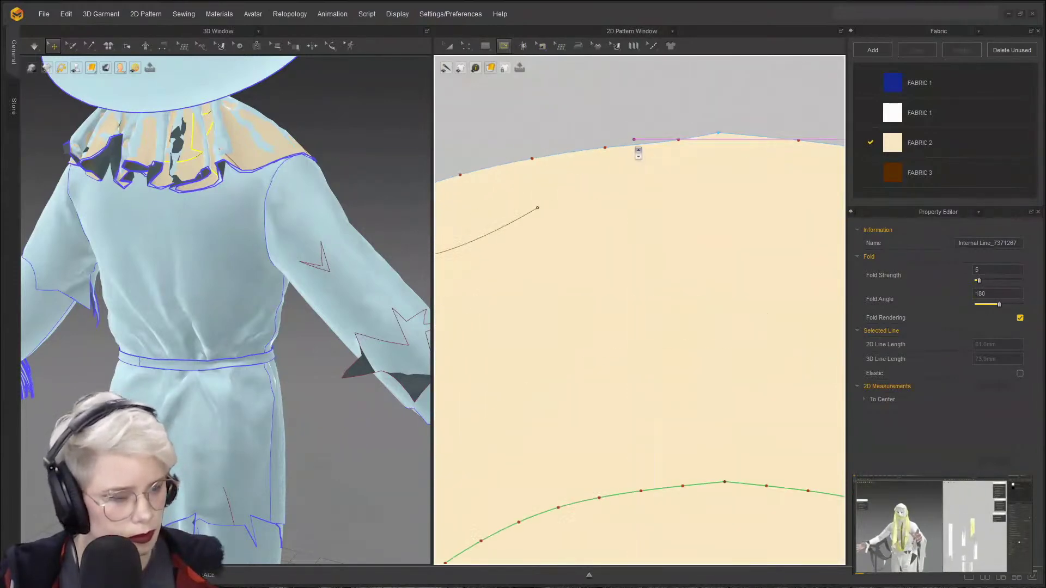
pyautogui.scroll(-4, 625, 145)
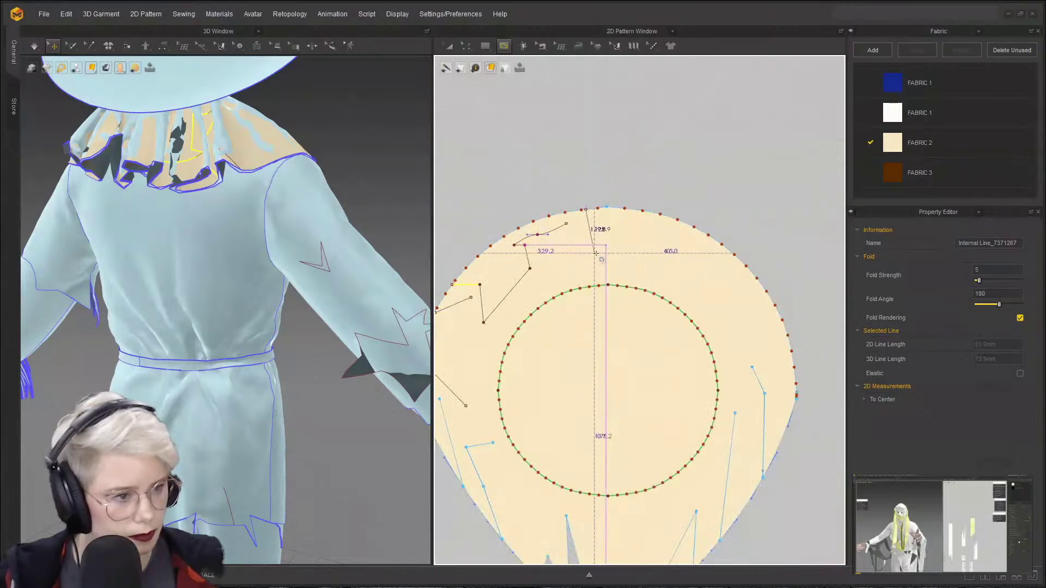
pyautogui.click(608, 254)
pyautogui.click(636, 235)
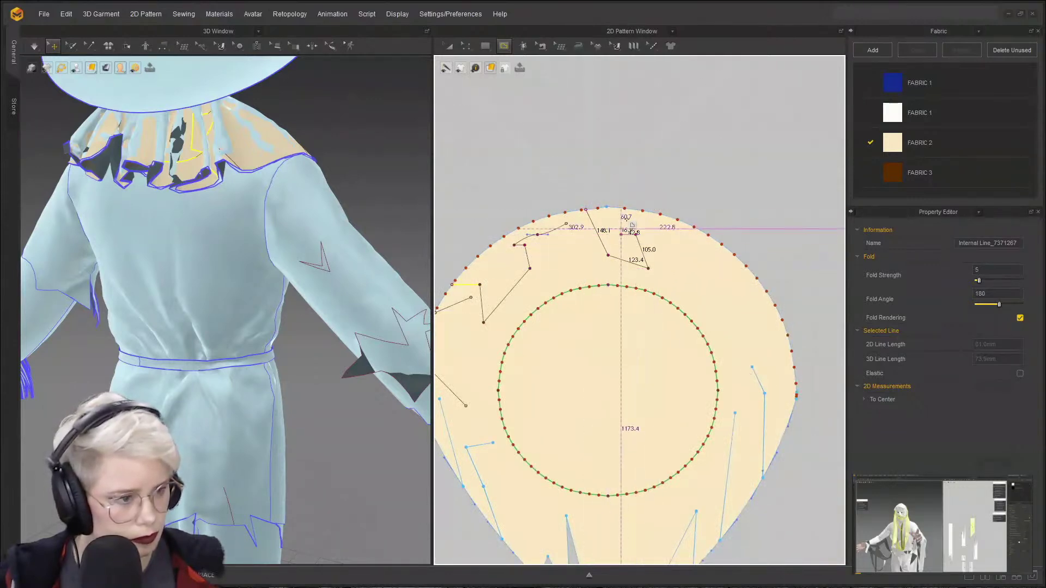
pyautogui.moveTo(621, 234); pyautogui.dragTo(621, 223)
pyautogui.click(642, 211)
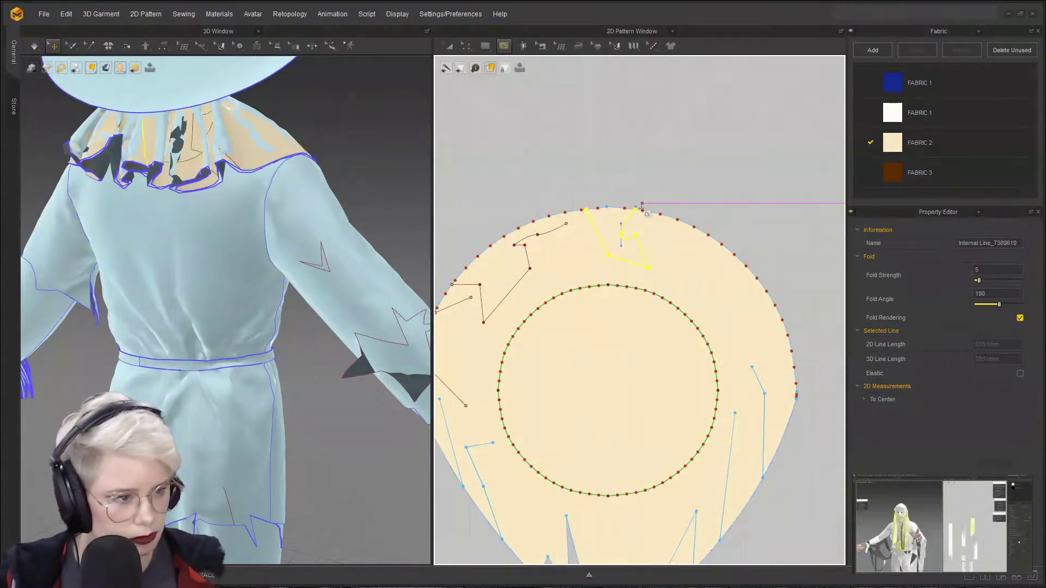
# - Draw a four-segment internal line dipping inward from the hood piece's upper-right edge and hooking back near its end
pyautogui.scroll(-2, 641, 221)
pyautogui.click(636, 224)
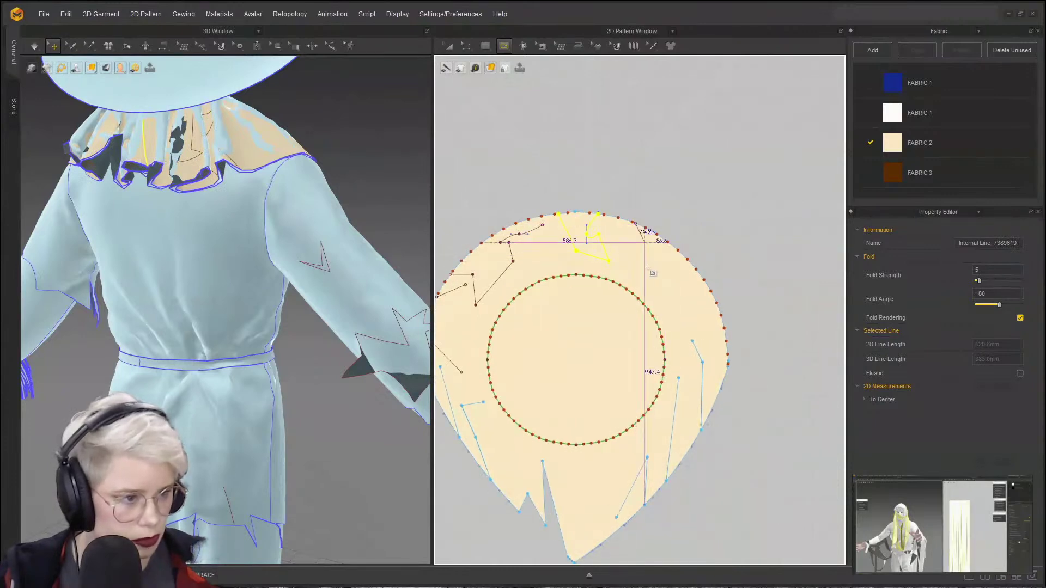
pyautogui.click(644, 279)
pyautogui.click(665, 279)
pyautogui.click(665, 255)
pyautogui.doubleClick(658, 256)
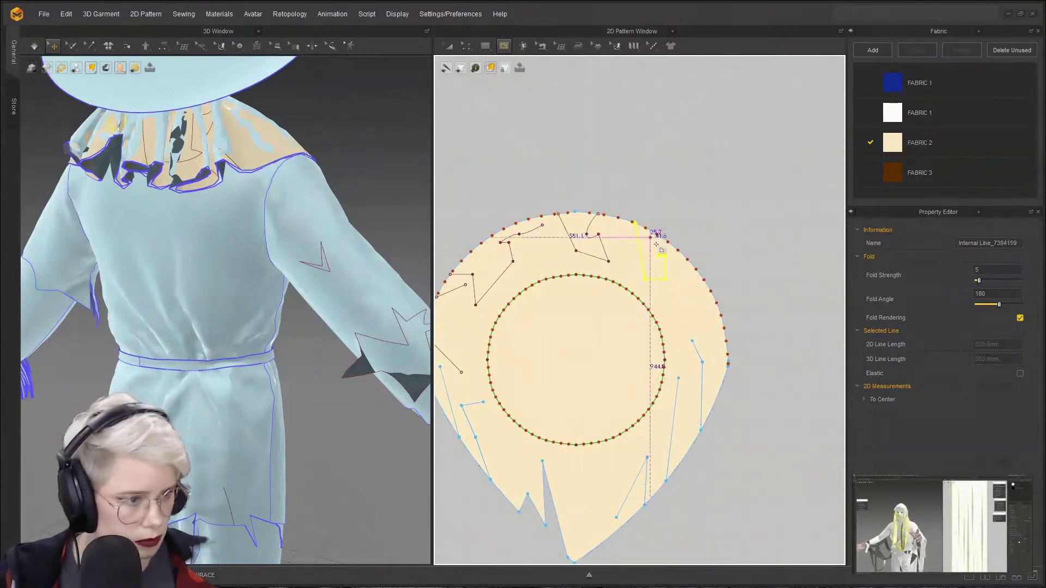
# - Draw a straight slanted internal line to the hood piece's right shoulder edge and a short jagged tear line just below it
pyautogui.click(674, 328)
pyautogui.doubleClick(691, 263)
pyautogui.click(691, 290)
pyautogui.click(697, 308)
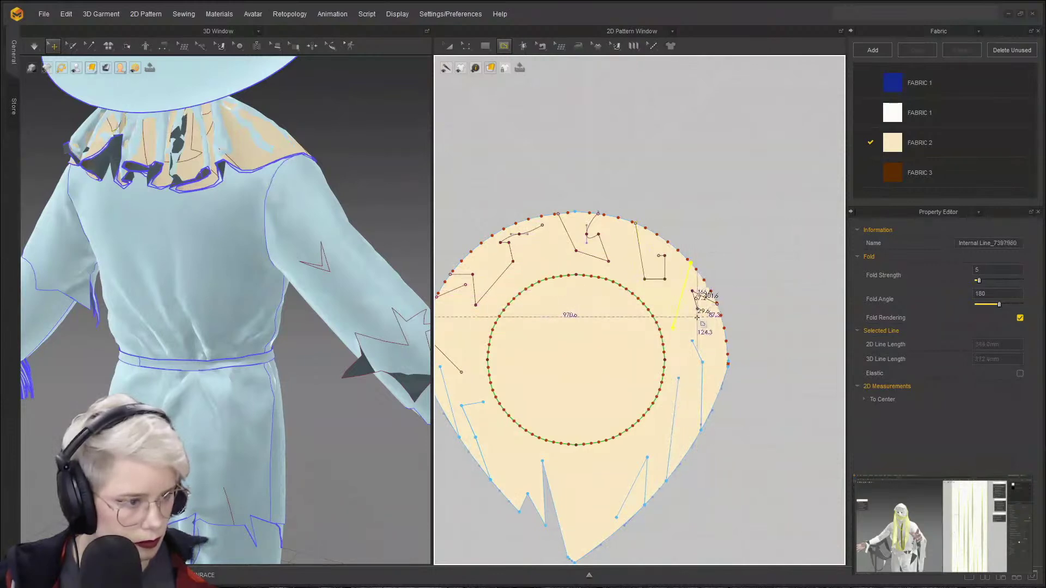
pyautogui.doubleClick(697, 317)
# - Switch to editing points and lines and lock all pattern outlines
pyautogui.press('z')
pyautogui.scroll(2, 697, 331)
pyautogui.scroll(-4, 638, 234)
pyautogui.rightClick(666, 183)
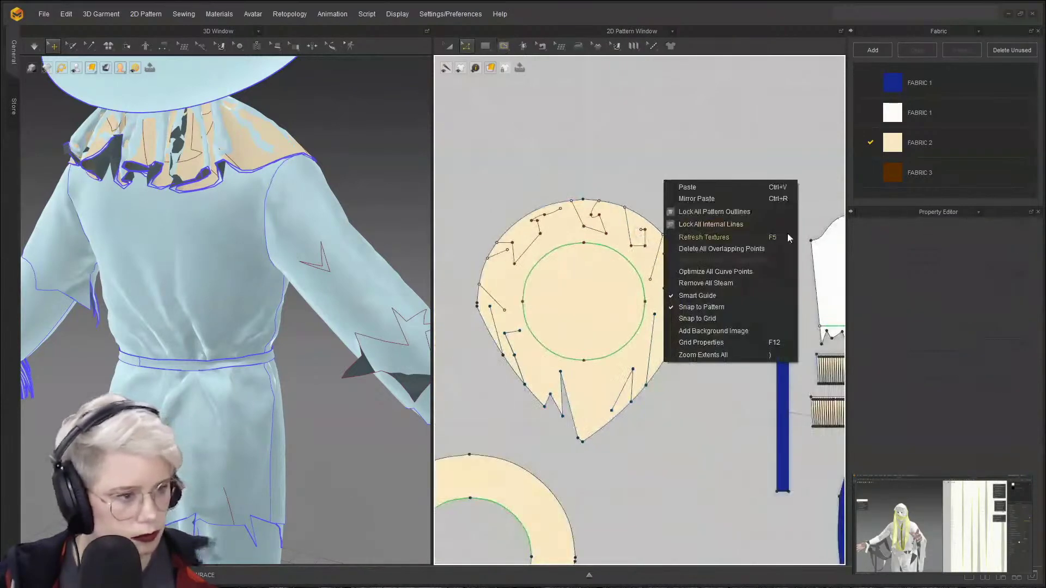
pyautogui.click(742, 215)
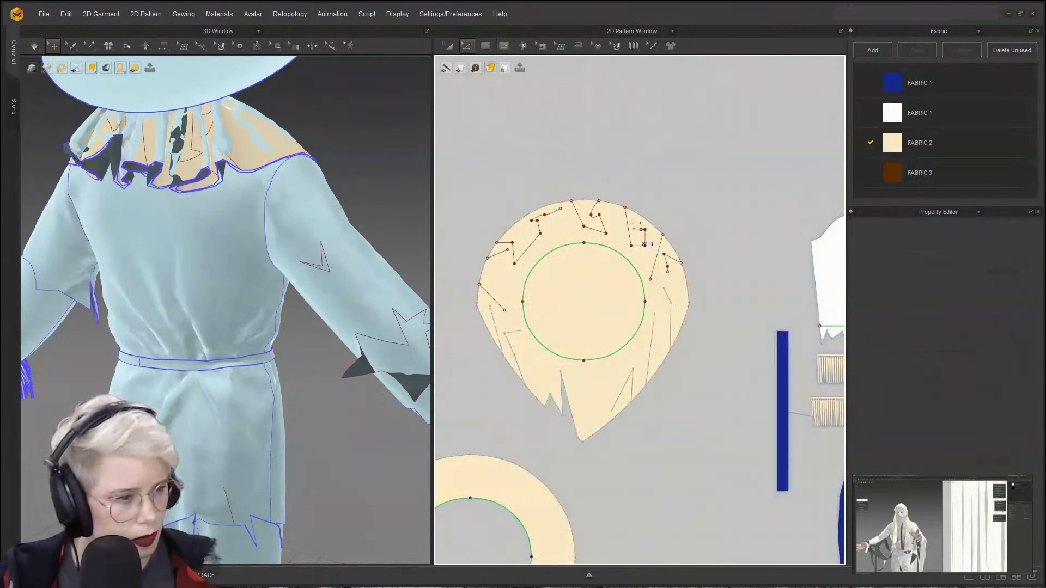
# - Cut the hood piece along all new upper tear lines, excluding the neck circle, and extend the line ends to the pattern boundaries automatically
pyautogui.moveTo(688, 388); pyautogui.dragTo(672, 383)
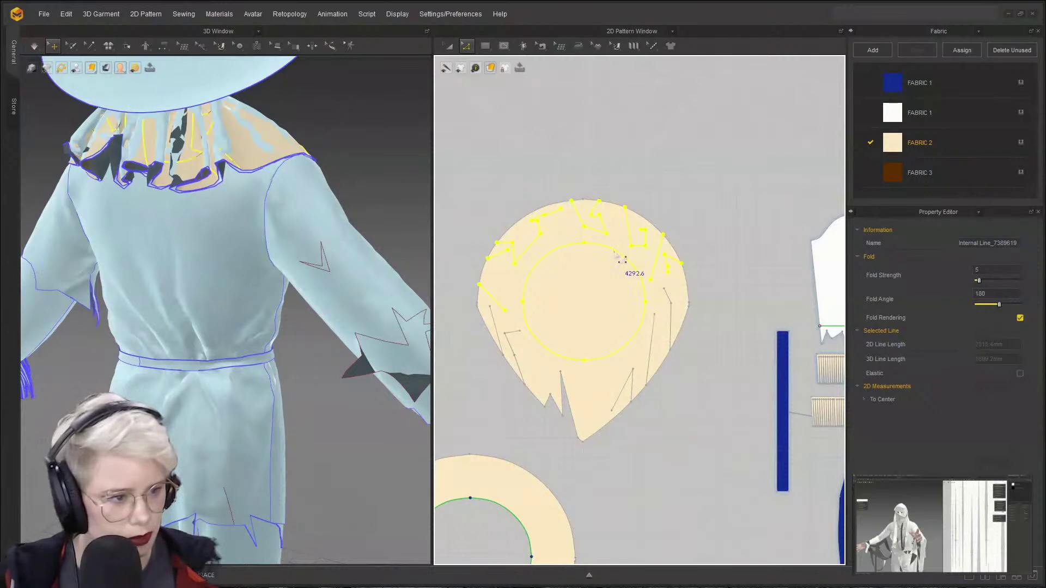
pyautogui.click(577, 162)
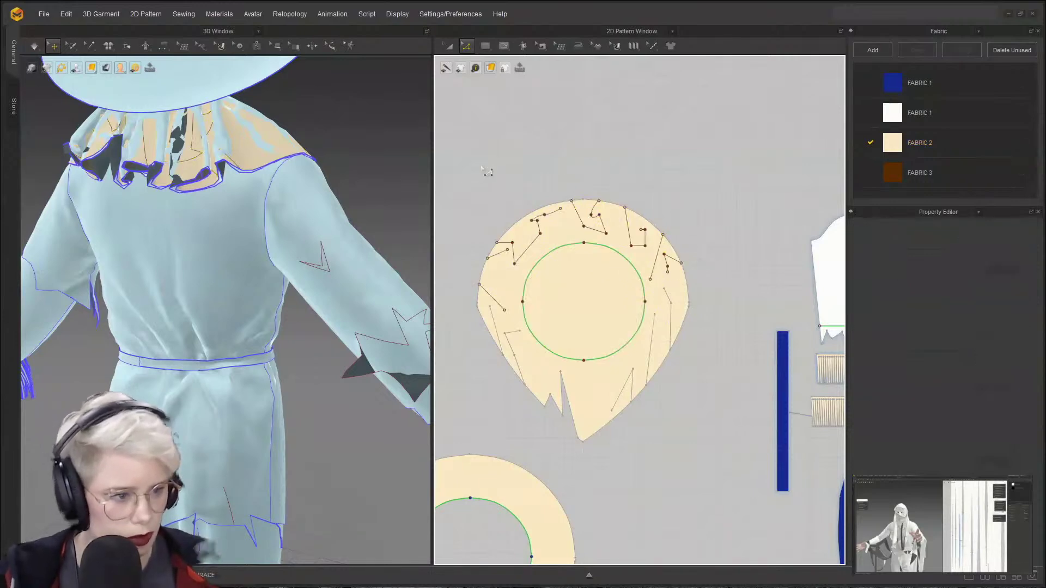
pyautogui.moveTo(714, 432); pyautogui.dragTo(711, 430)
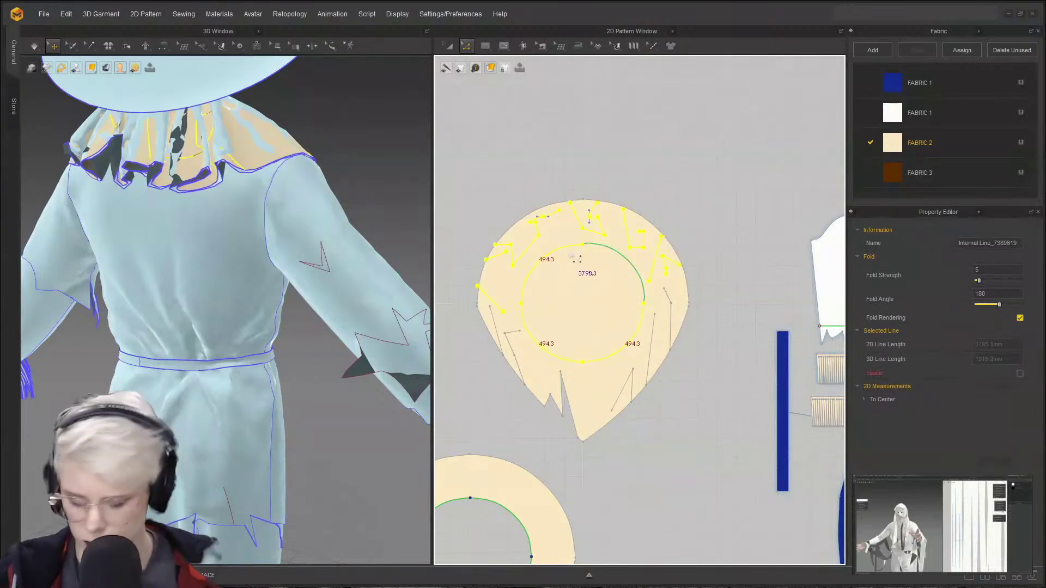
pyautogui.moveTo(577, 260); pyautogui.dragTo(573, 255)
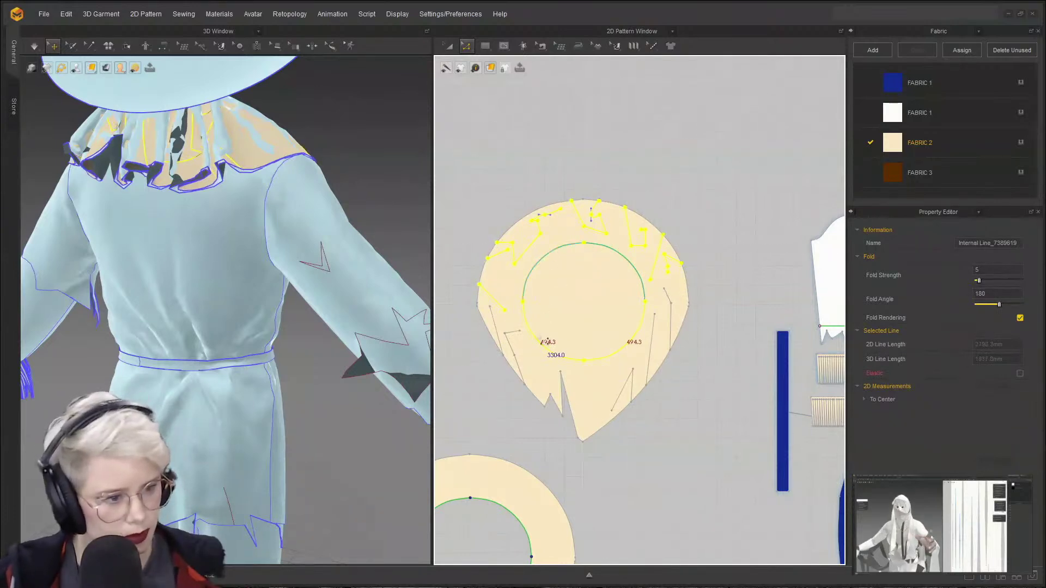
pyautogui.click(635, 344)
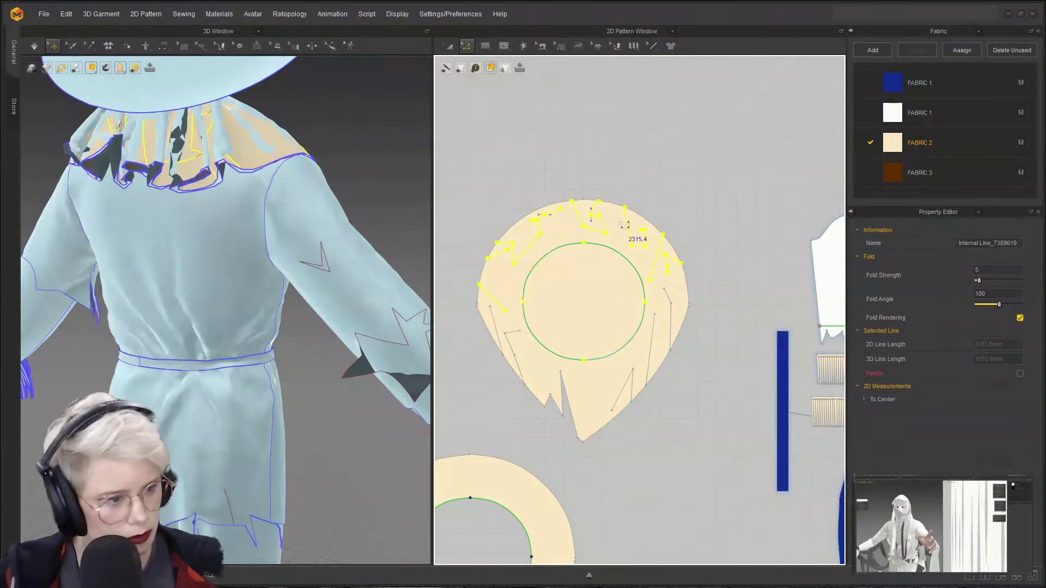
pyautogui.rightClick(606, 227)
pyautogui.click(670, 320)
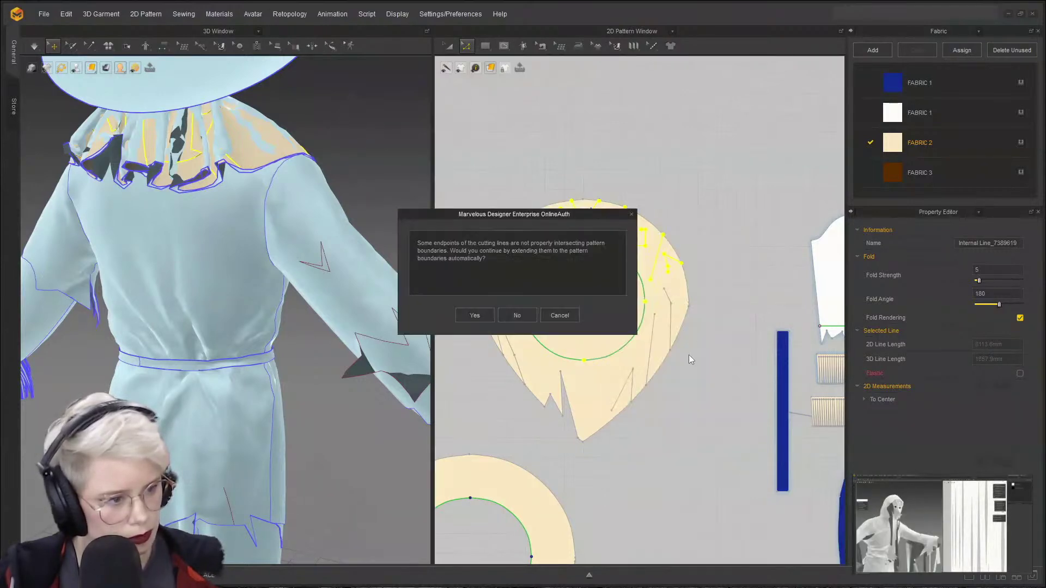
pyautogui.click(476, 317)
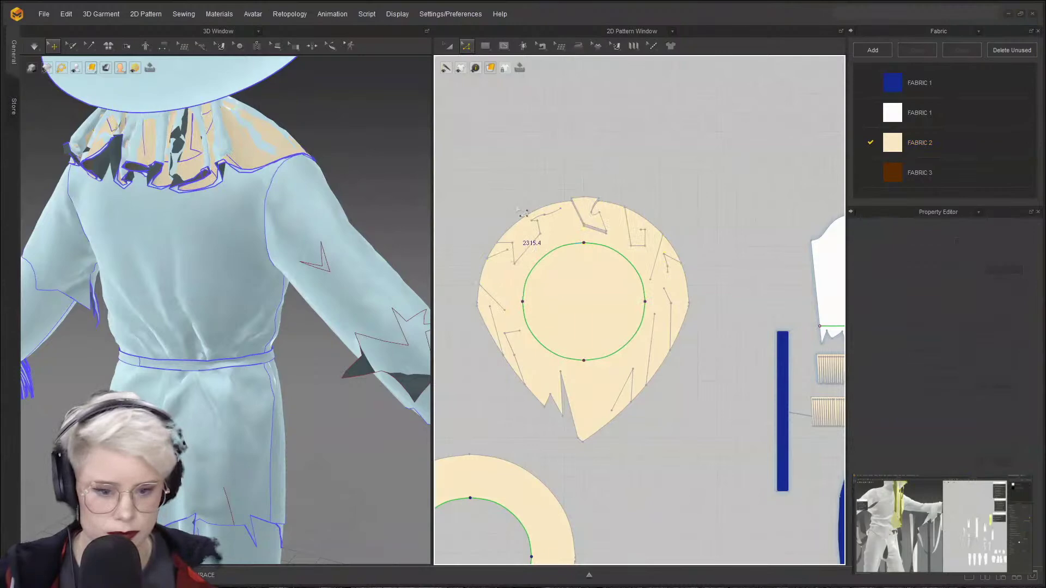
pyautogui.press('a')
pyautogui.rightClick(563, 149)
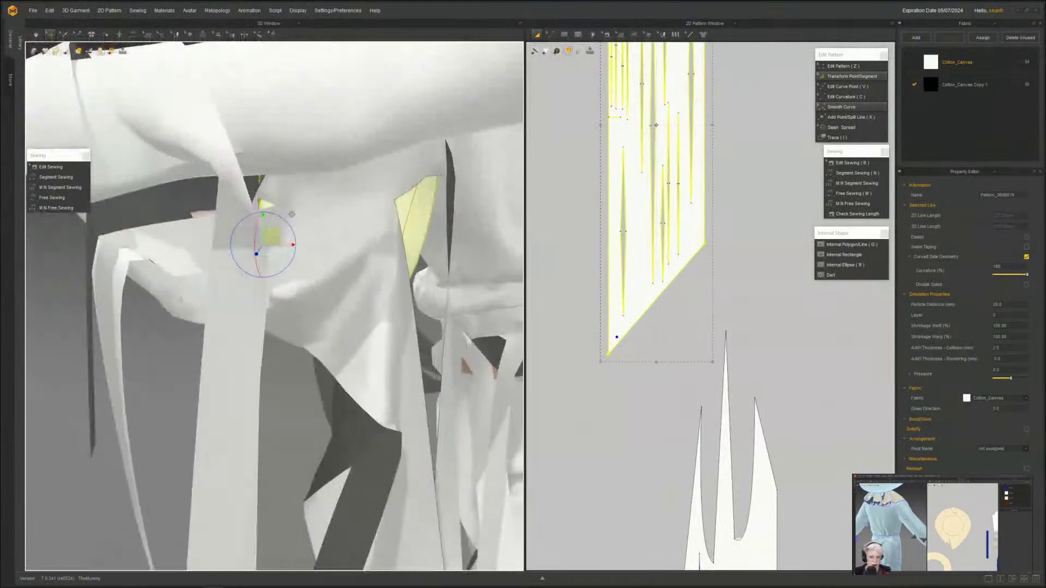
# - Add points near the lower tip of the slit cloth strip's slanted edge and pull one far down into a long narrow spike
pyautogui.moveTo(292, 214); pyautogui.dragTo(234, 215, button='right')
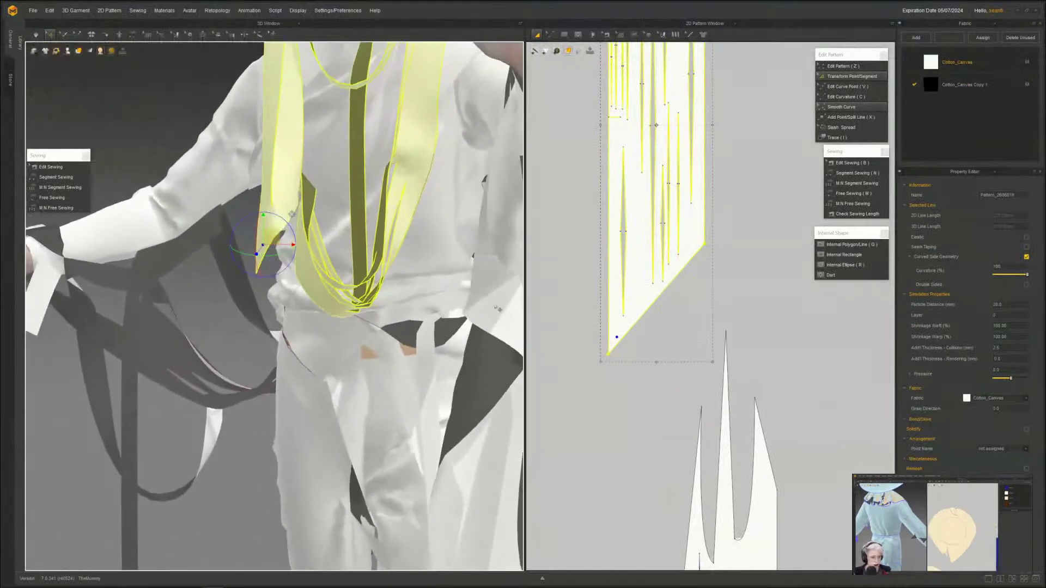
pyautogui.scroll(4, 597, 340)
pyautogui.moveTo(680, 396); pyautogui.dragTo(638, 356, button='middle')
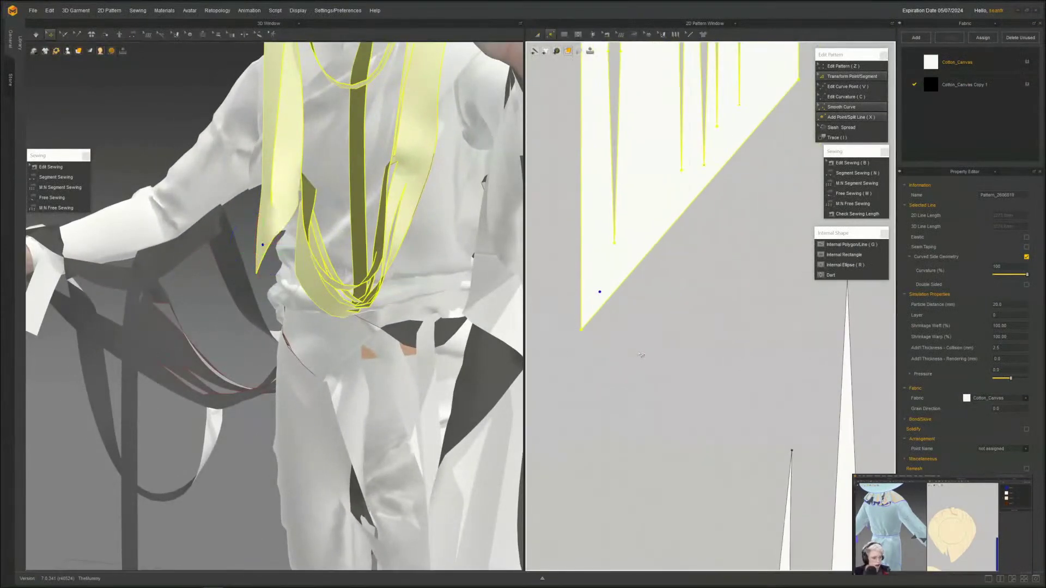
pyautogui.click(591, 319)
pyautogui.click(601, 308)
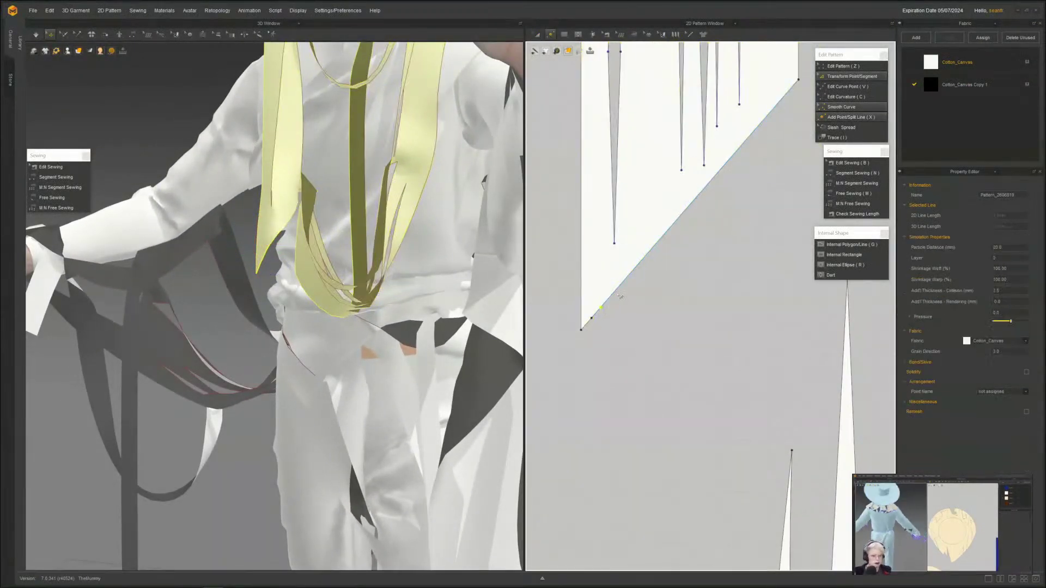
pyautogui.click(614, 293)
pyautogui.scroll(-3, 623, 327)
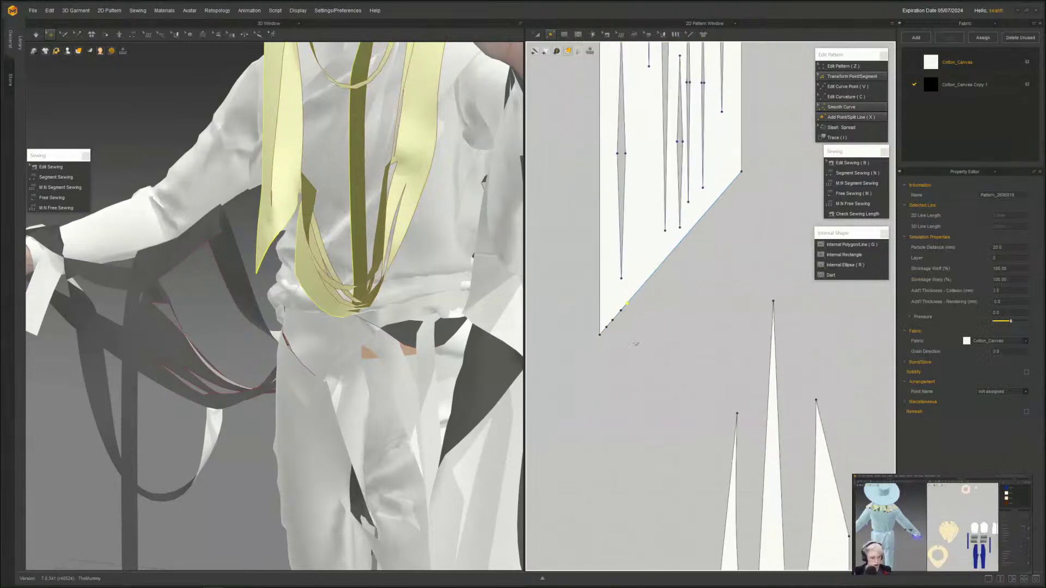
pyautogui.moveTo(612, 320); pyautogui.dragTo(613, 568)
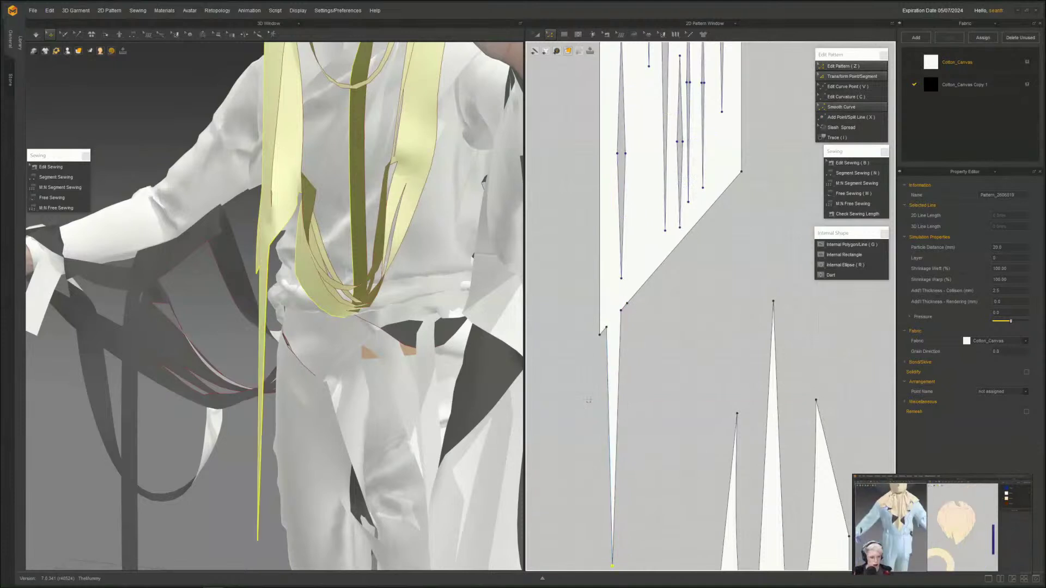
# - Curve the short edges on both sides of the long spike upward into rounded notches
pyautogui.scroll(3, 605, 351)
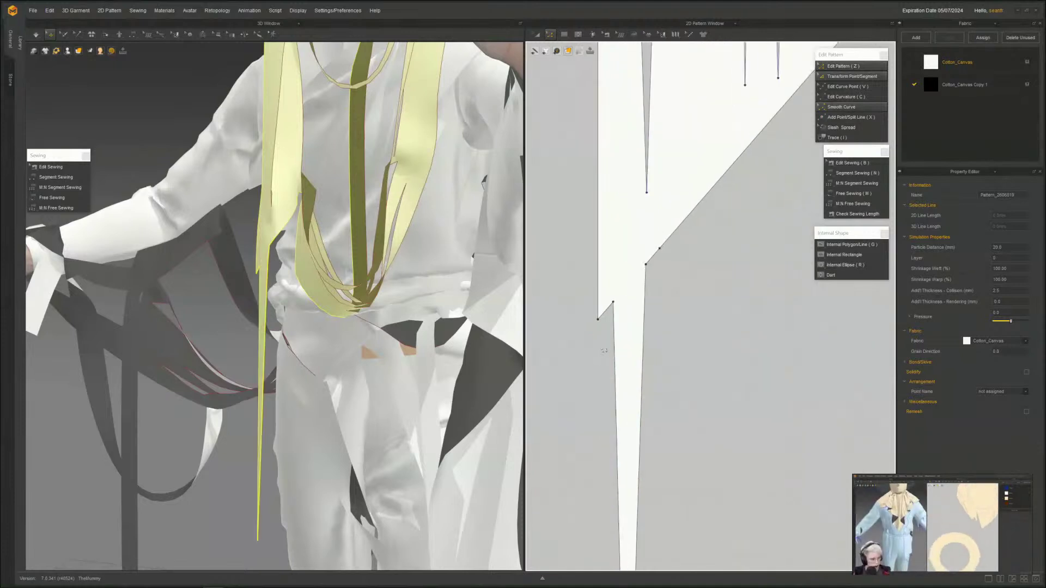
pyautogui.press('c')
pyautogui.click(605, 313)
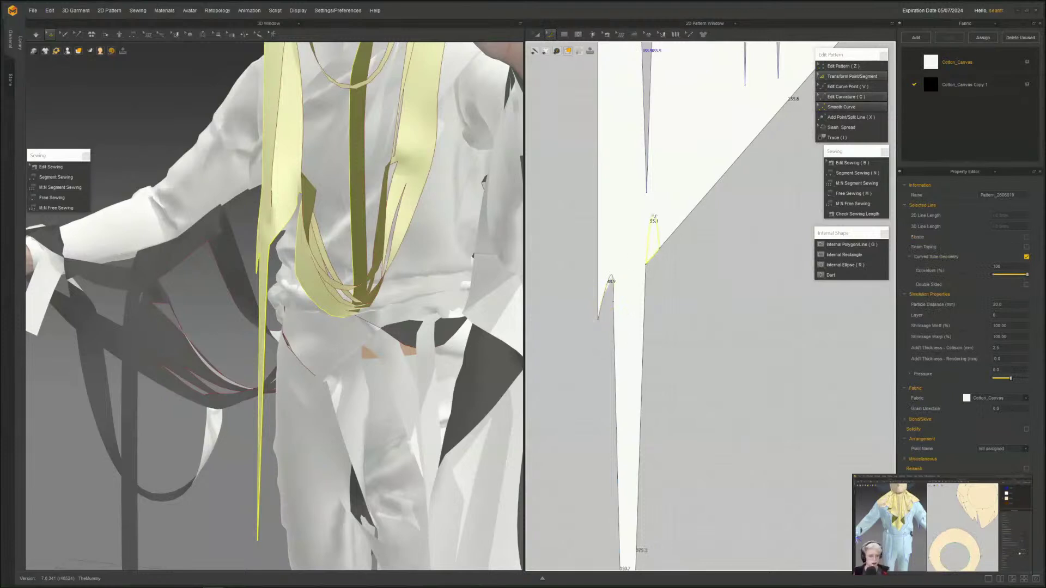
pyautogui.scroll(-3, 684, 322)
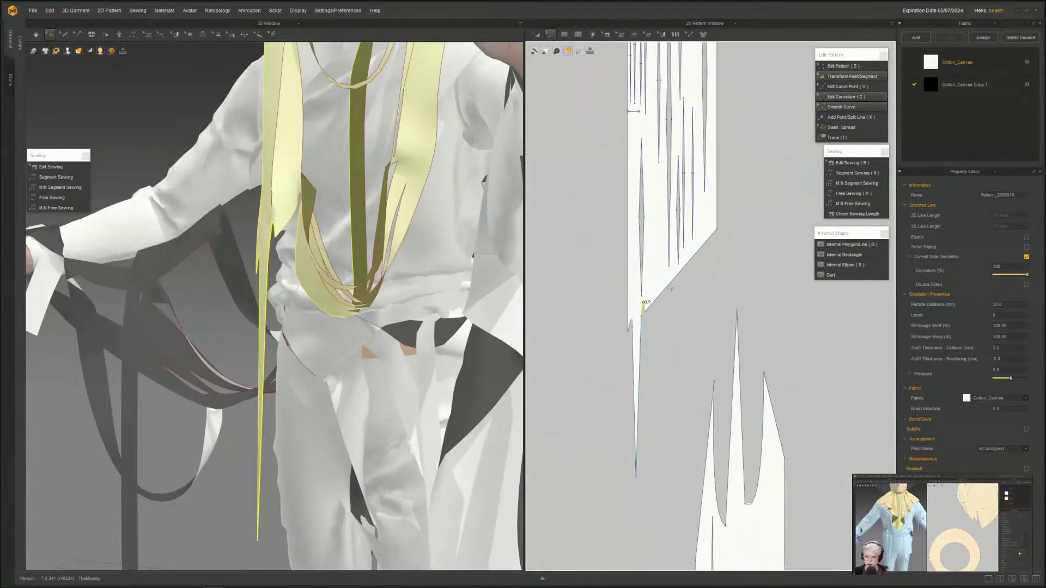
pyautogui.click(671, 286)
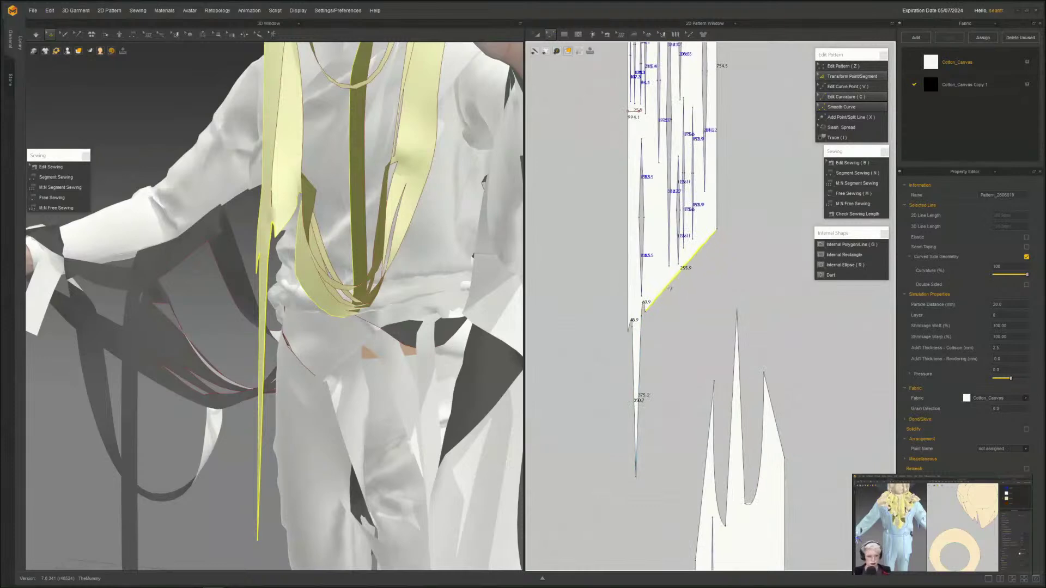
# - Add several points along the strip's slanted edge close to its upper corner
pyautogui.scroll(3, 671, 288)
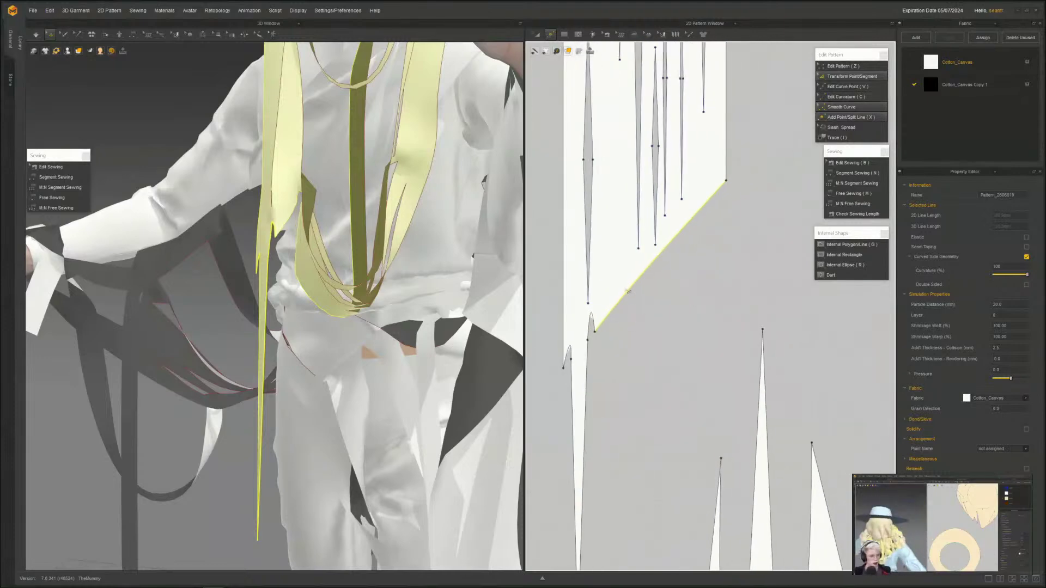
pyautogui.scroll(-5, 318, 305)
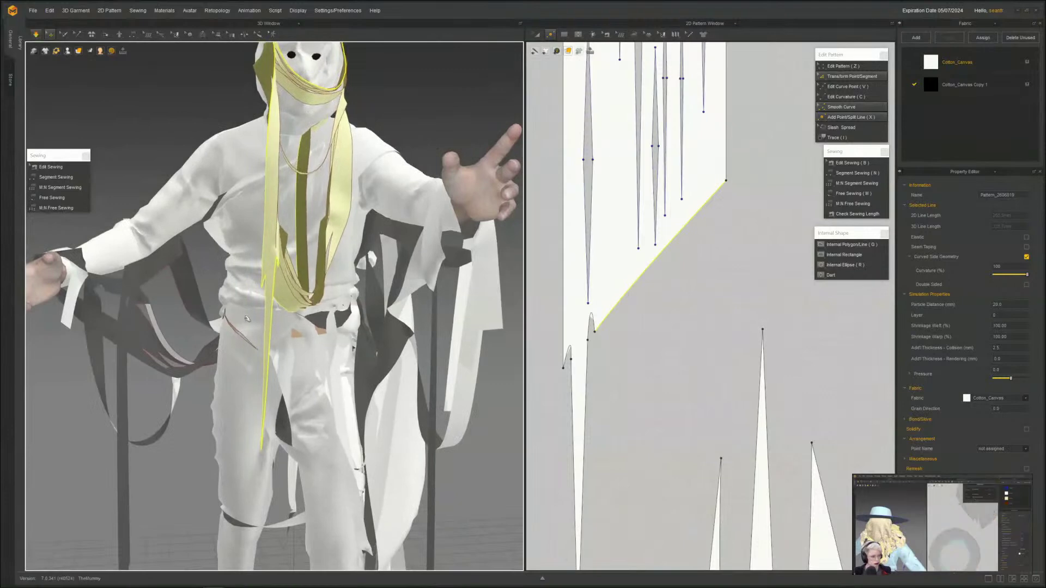
pyautogui.moveTo(210, 312); pyautogui.dragTo(266, 316, button='right')
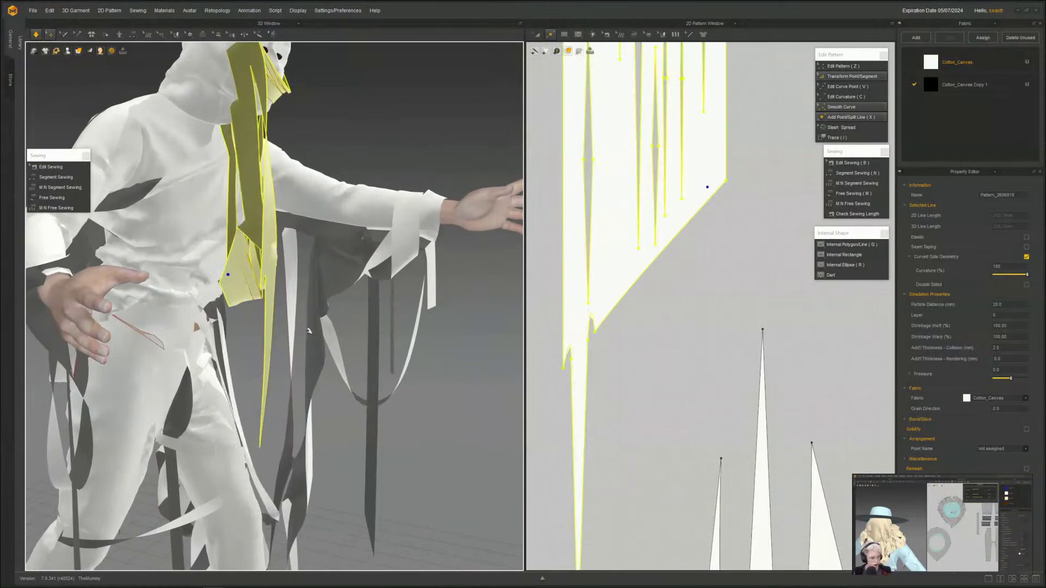
pyautogui.moveTo(718, 262); pyautogui.dragTo(661, 297, button='middle')
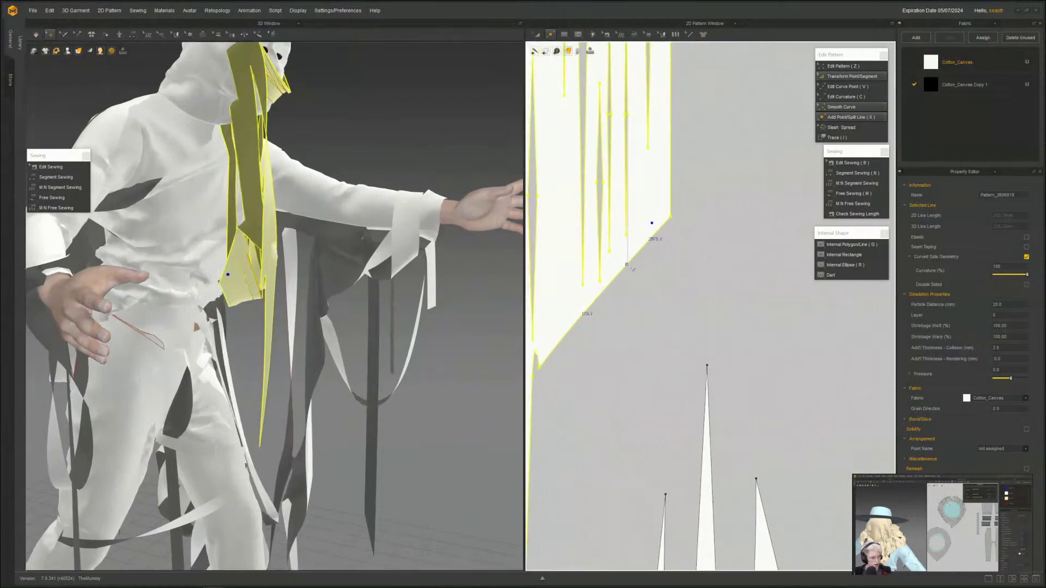
pyautogui.click(645, 251)
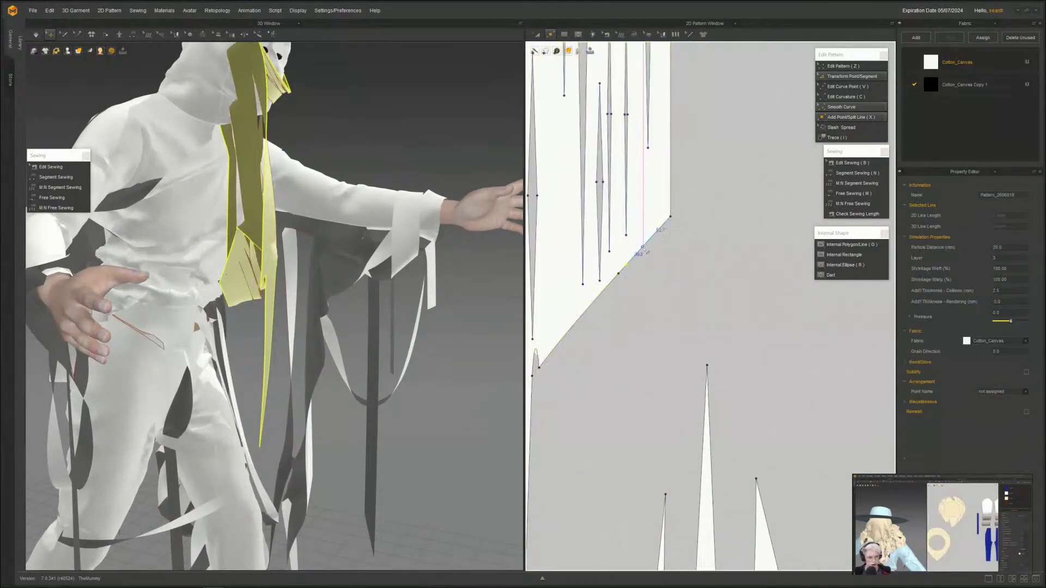
pyautogui.click(643, 248)
# - Pull two of the new edge points down into narrow spikes, simulate the cloth, and lengthen the larger spike
pyautogui.moveTo(661, 269); pyautogui.dragTo(663, 255, button='middle')
pyautogui.press('z')
pyautogui.moveTo(630, 251); pyautogui.dragTo(629, 408)
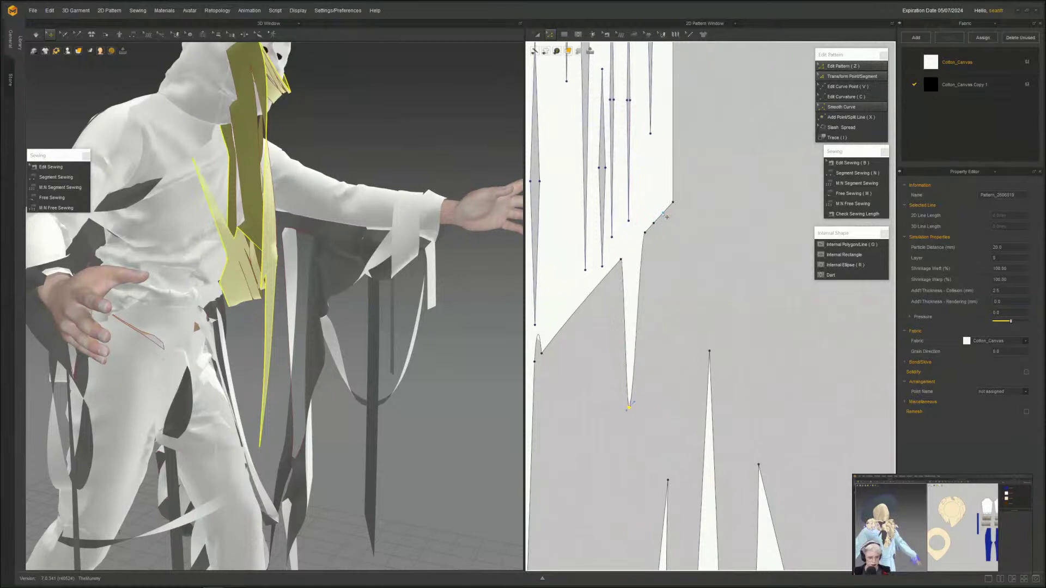
pyautogui.moveTo(644, 233); pyautogui.dragTo(650, 331)
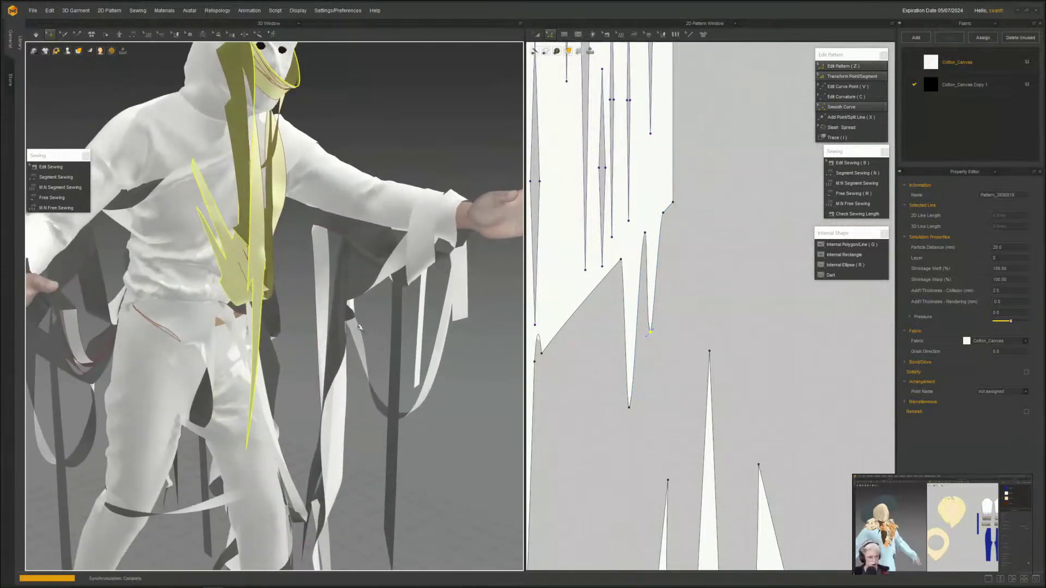
pyautogui.press('space')
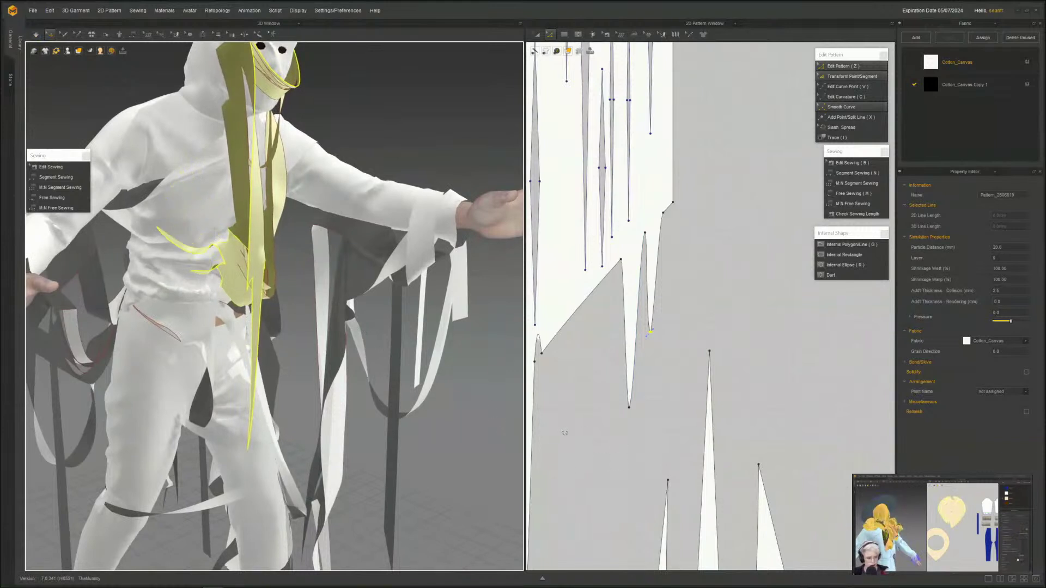
pyautogui.moveTo(630, 409); pyautogui.dragTo(629, 540)
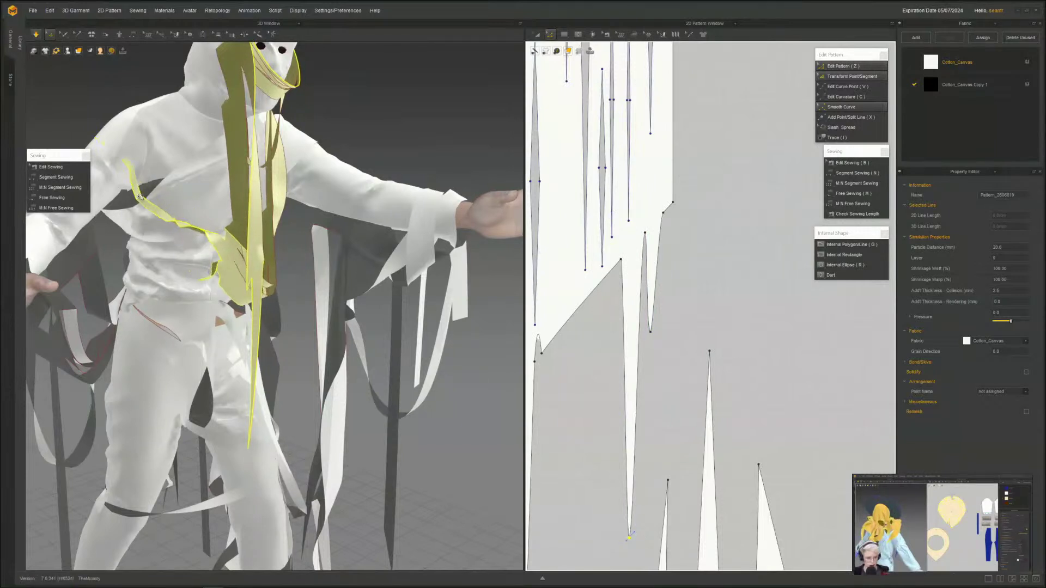
# - Let the simulation drape the lengthened spikes, stop it, and examine the outfit around the torso and legs
pyautogui.click(147, 200)
pyautogui.moveTo(273, 340); pyautogui.dragTo(193, 354, button='right')
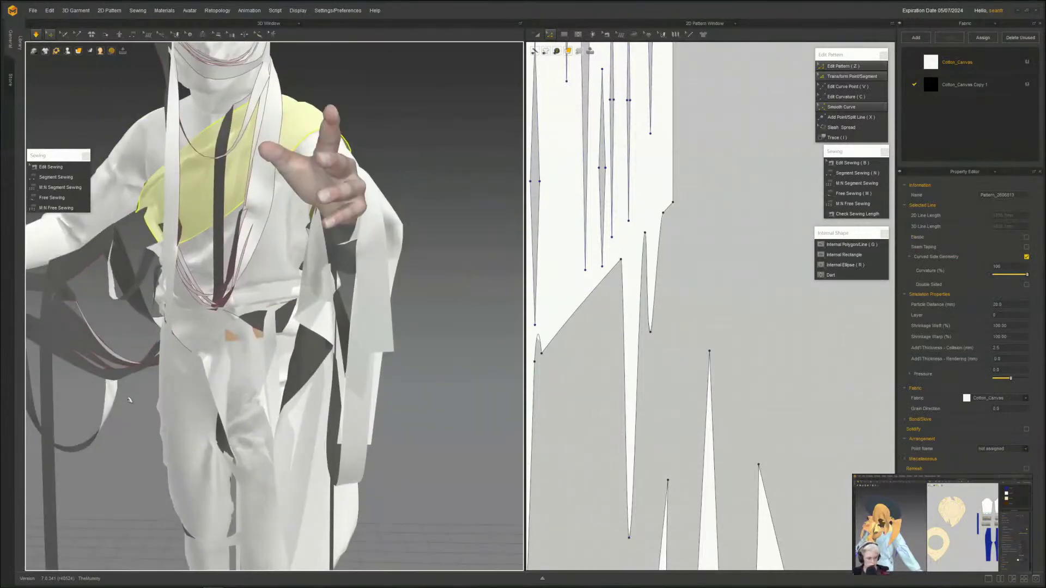
pyautogui.moveTo(244, 351); pyautogui.dragTo(316, 222, button='middle')
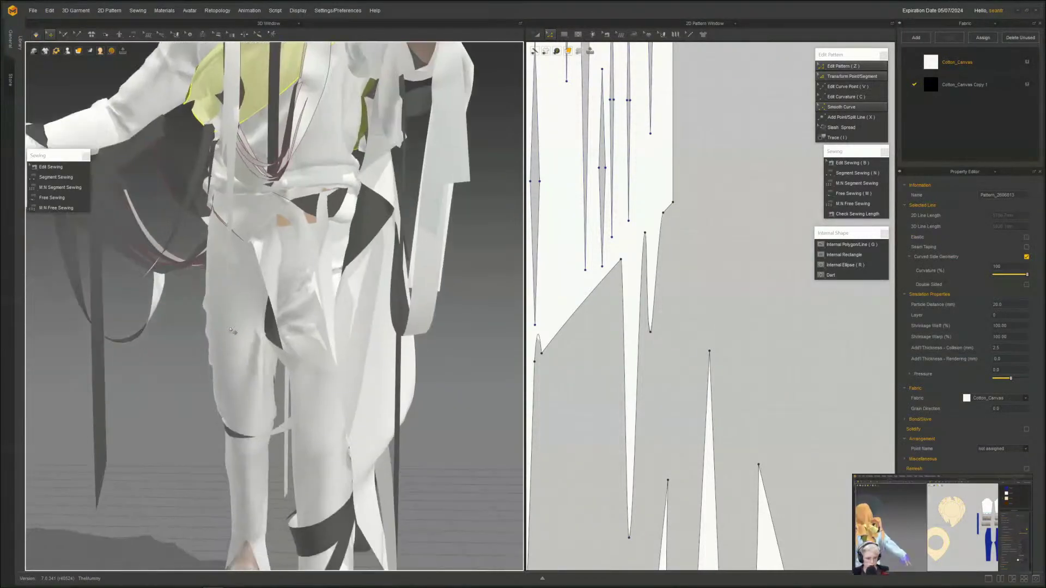
pyautogui.press('space')
pyautogui.moveTo(163, 349); pyautogui.dragTo(243, 391, button='right')
pyautogui.moveTo(243, 391); pyautogui.dragTo(295, 263, button='middle')
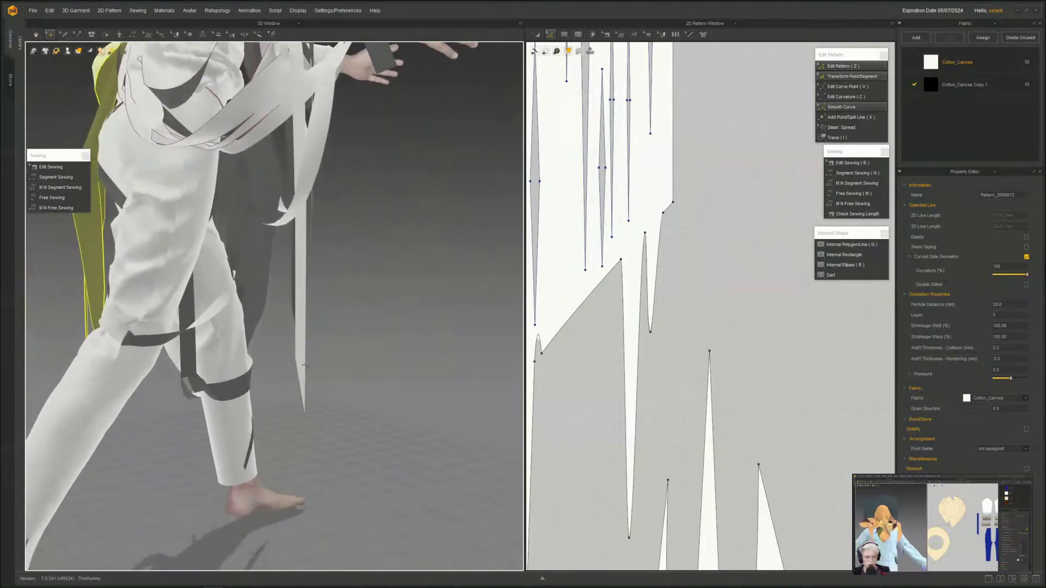
# - Add several points along the slanted end edge of the narrow strip hanging in front of the legs
pyautogui.click(302, 362)
pyautogui.scroll(-5, 666, 393)
pyautogui.scroll(-2, 670, 393)
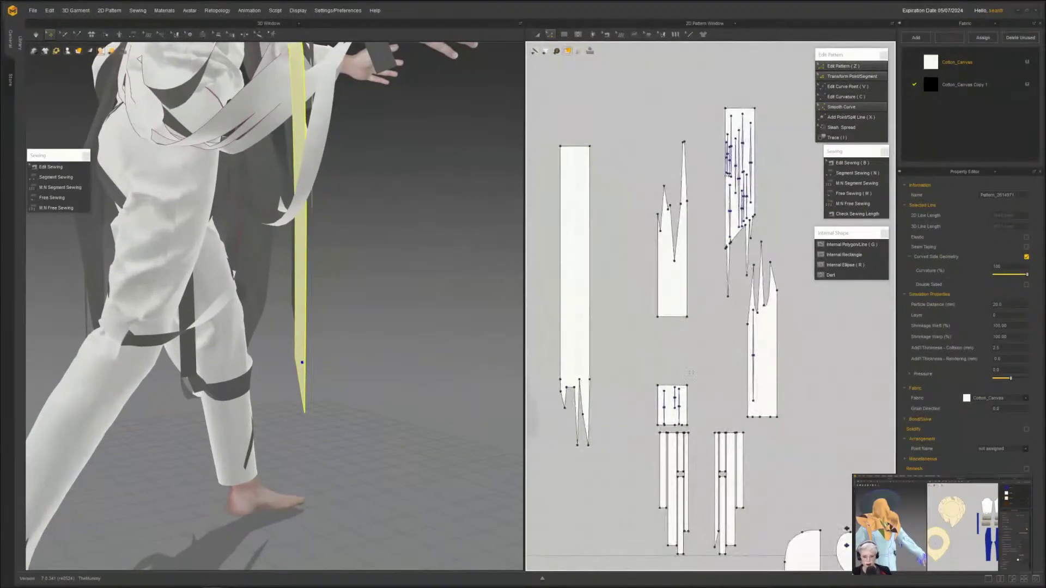
pyautogui.press('a')
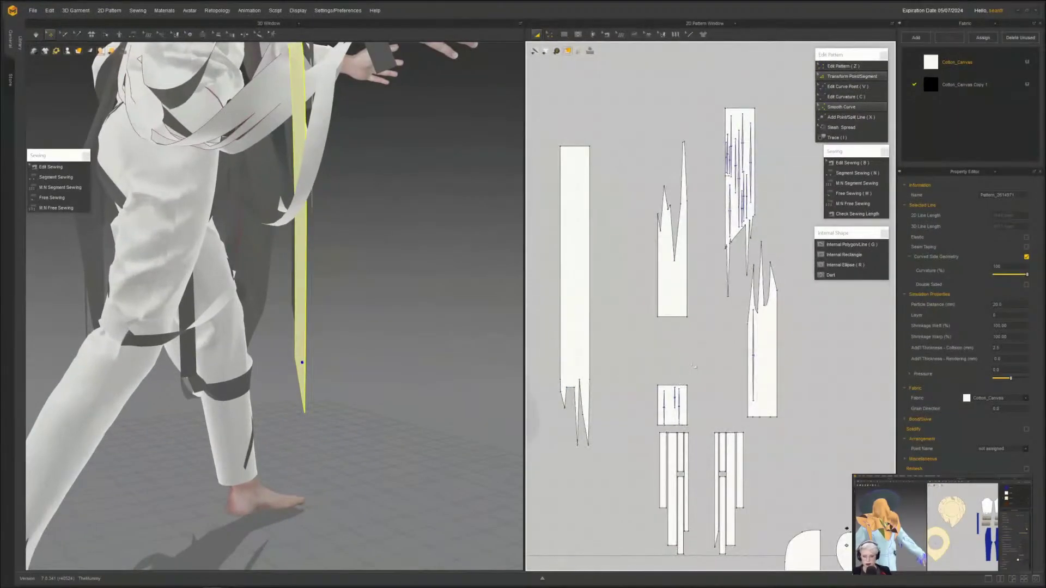
pyautogui.moveTo(678, 367); pyautogui.dragTo(735, 289, button='middle')
pyautogui.scroll(-6, 736, 289)
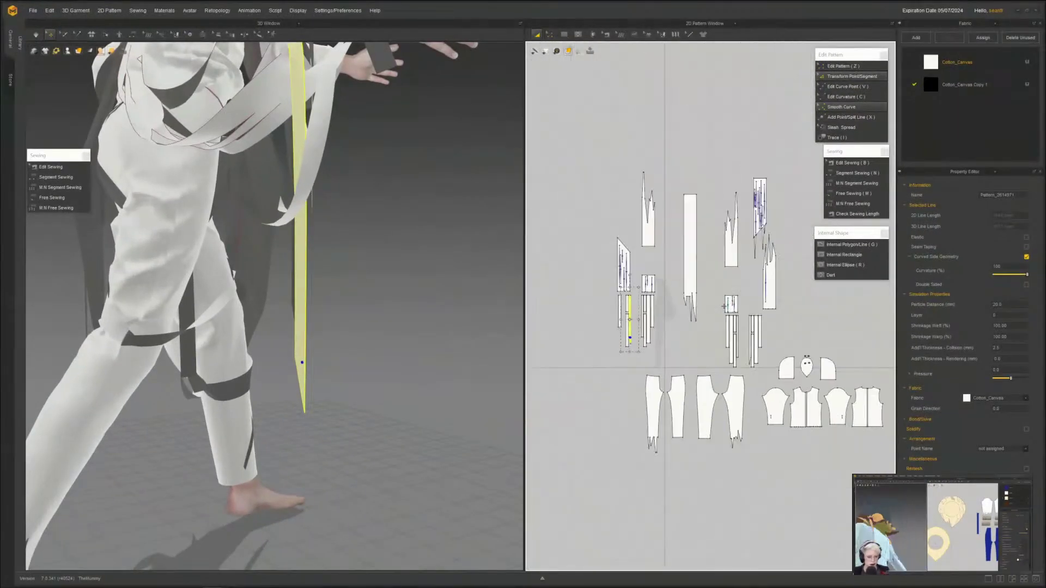
pyautogui.scroll(2, 745, 333)
pyautogui.moveTo(735, 344); pyautogui.dragTo(728, 358, button='middle')
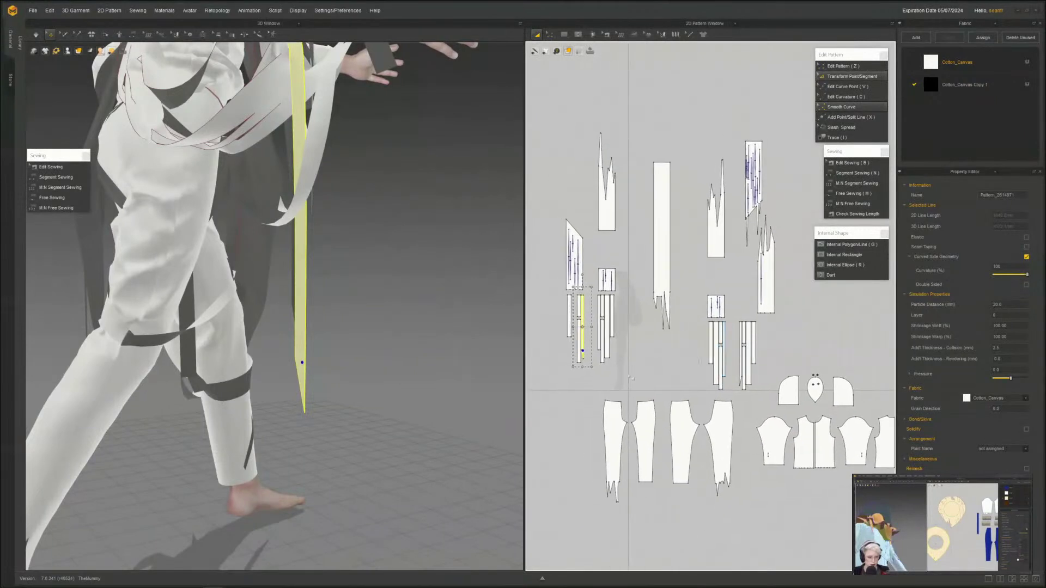
pyautogui.scroll(5, 573, 375)
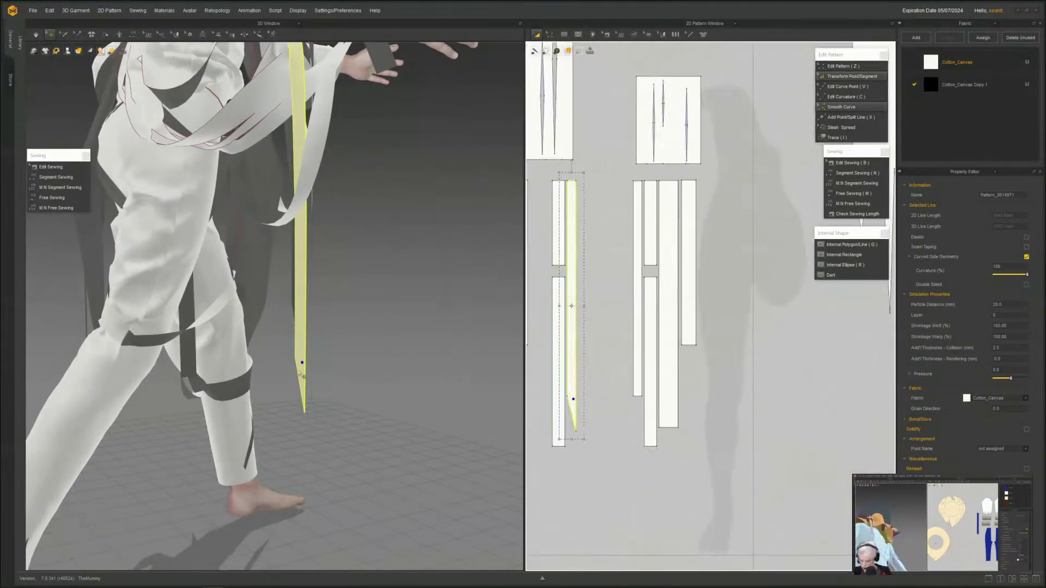
pyautogui.click(300, 374)
pyautogui.scroll(5, 563, 423)
pyautogui.press('x')
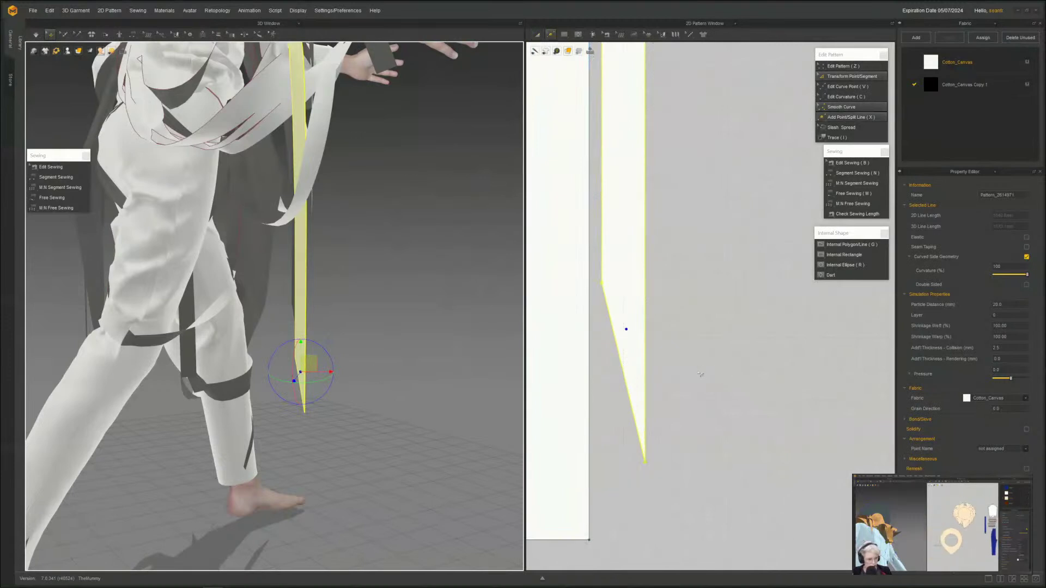
pyautogui.click(610, 316)
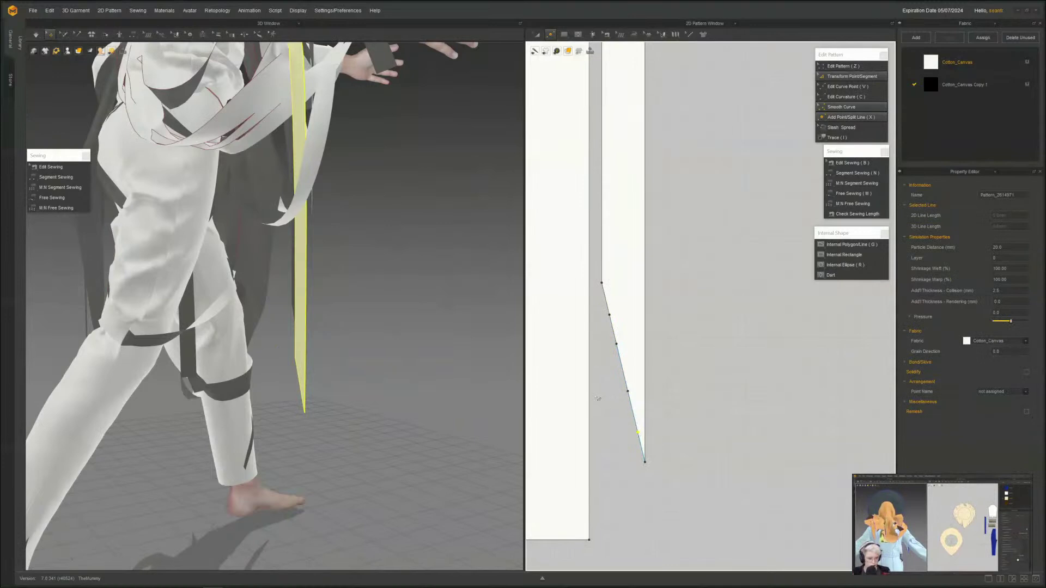
# - Raise two of the new edge points into deep notches and pull the points between and beside them down into long spikes
pyautogui.press('z')
pyautogui.moveTo(632, 394); pyautogui.dragTo(628, 225)
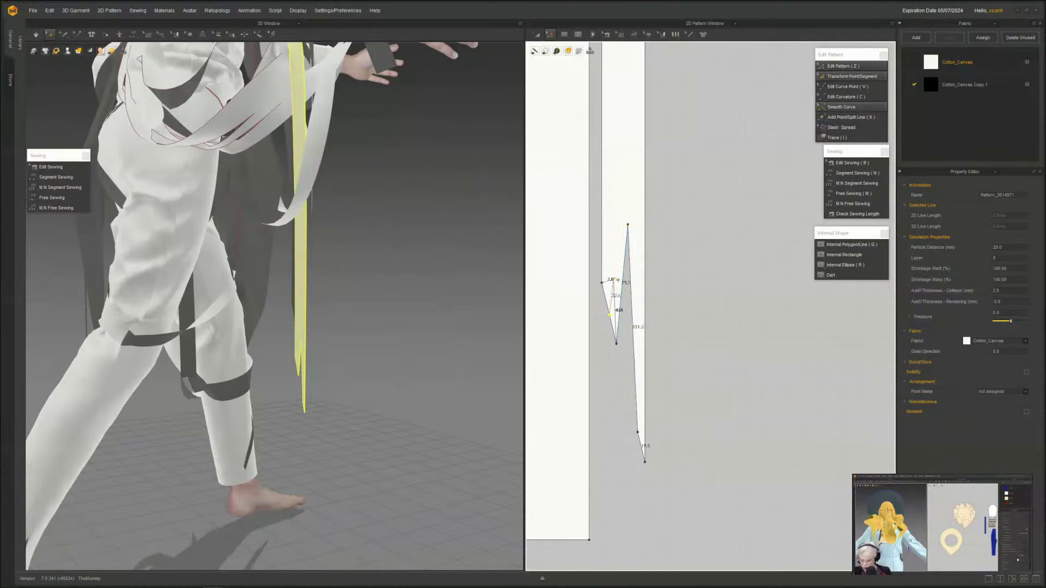
pyautogui.moveTo(617, 280); pyautogui.dragTo(616, 114)
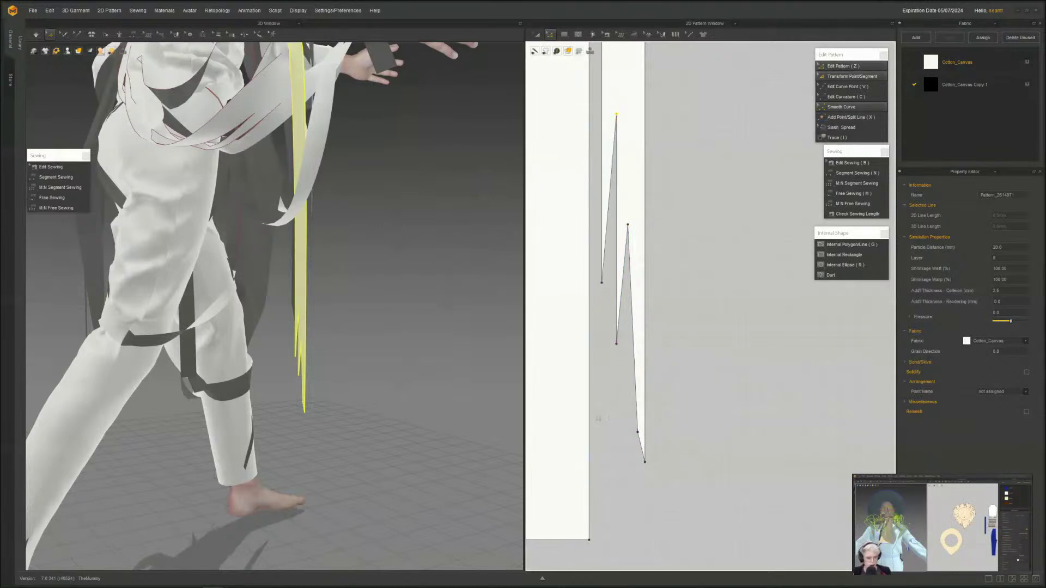
pyautogui.moveTo(619, 352); pyautogui.dragTo(626, 503)
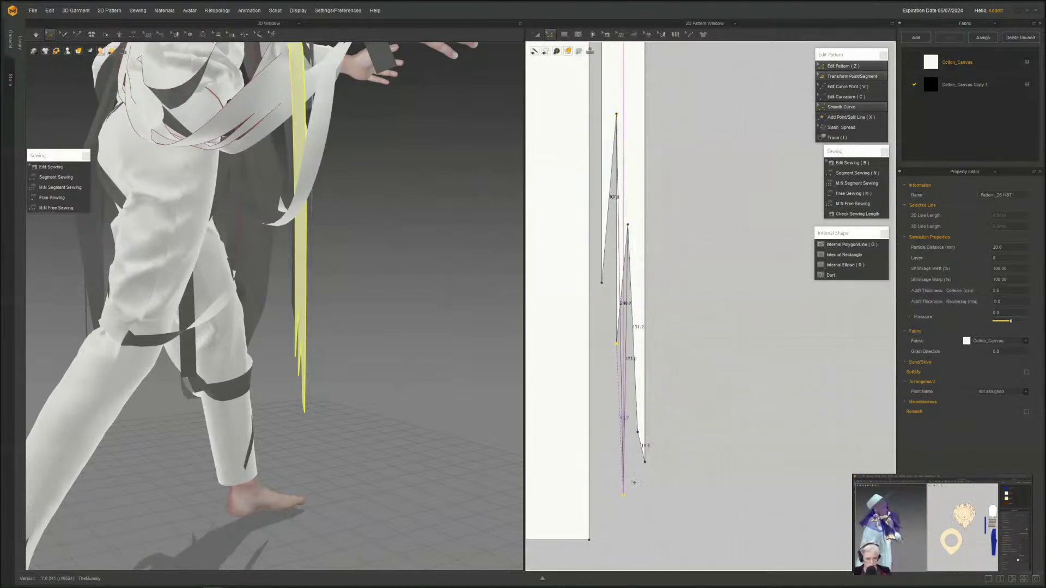
pyautogui.moveTo(396, 422); pyautogui.dragTo(272, 422, button='right')
pyautogui.moveTo(645, 504); pyautogui.dragTo(647, 581)
pyautogui.moveTo(357, 502); pyautogui.dragTo(323, 377, button='middle')
pyautogui.scroll(-2, 323, 377)
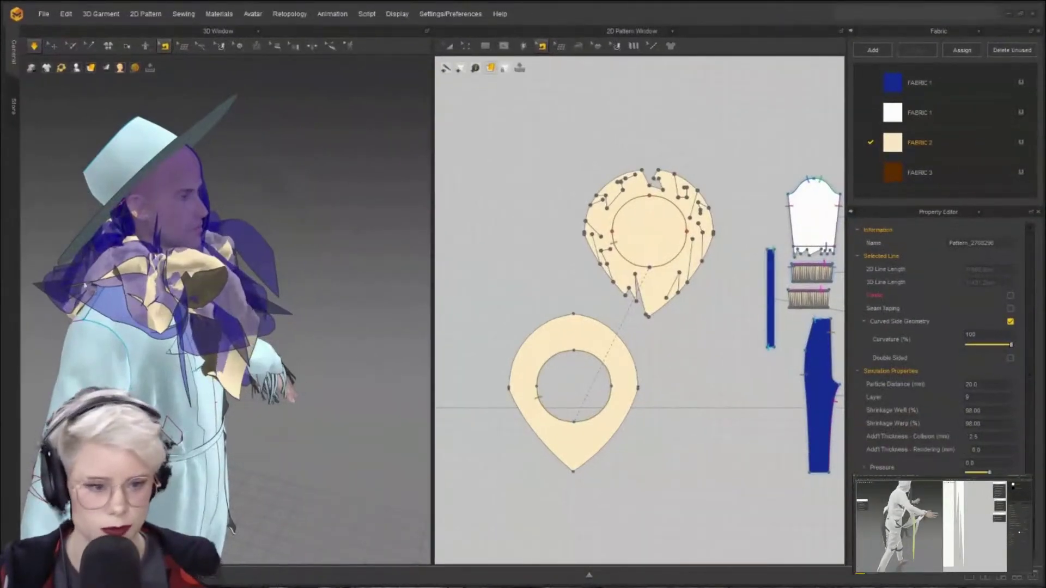
# - In the hat outfit project, select the untorn teardrop scarf, set its layer to 0, and tug its cloth outward over the chest
pyautogui.moveTo(294, 218); pyautogui.dragTo(206, 212, button='right')
pyautogui.click(53, 46)
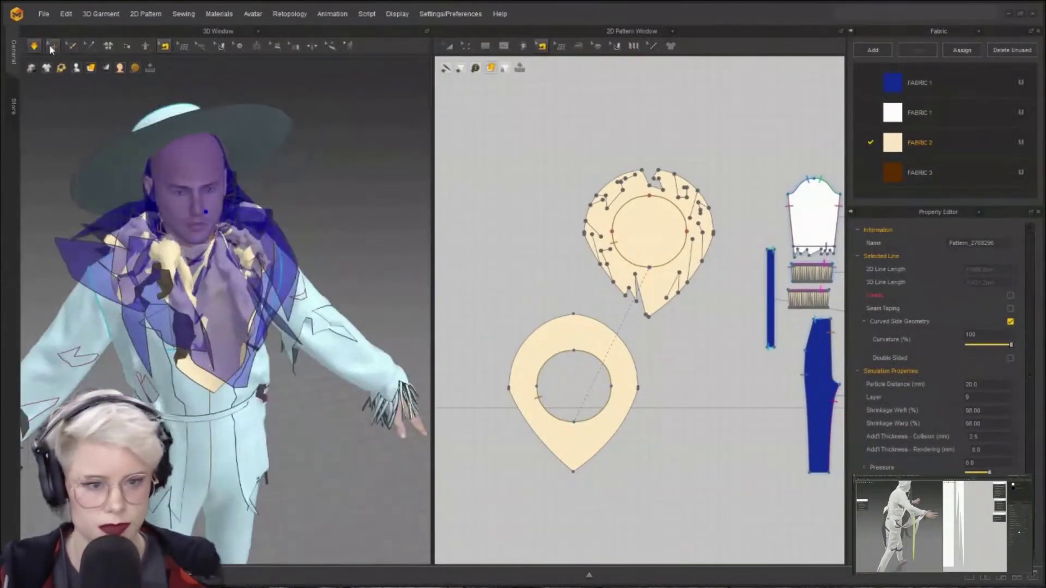
pyautogui.moveTo(165, 259); pyautogui.dragTo(22, 407)
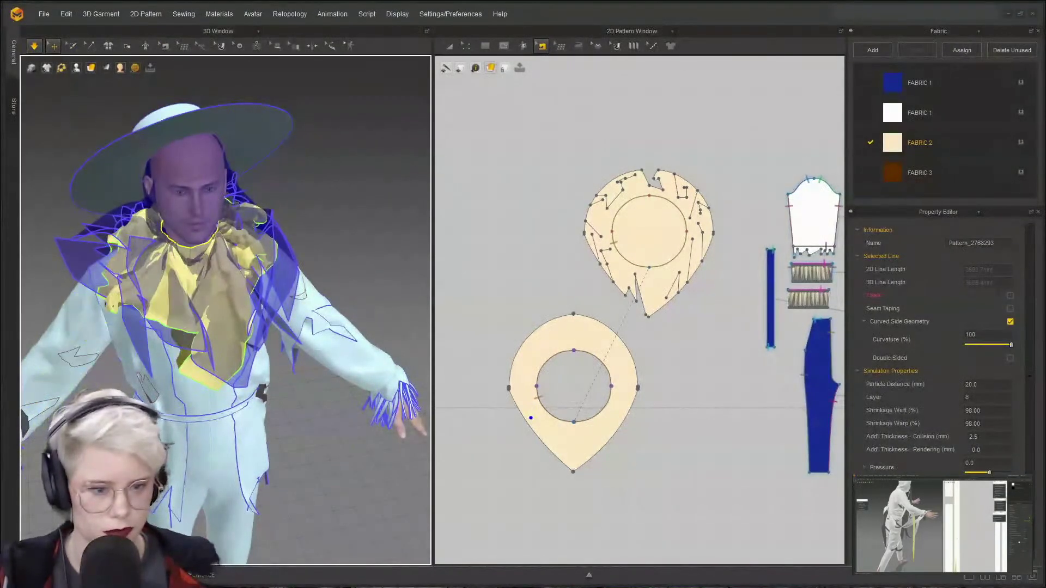
pyautogui.moveTo(66, 343); pyautogui.dragTo(69, 316, button='right')
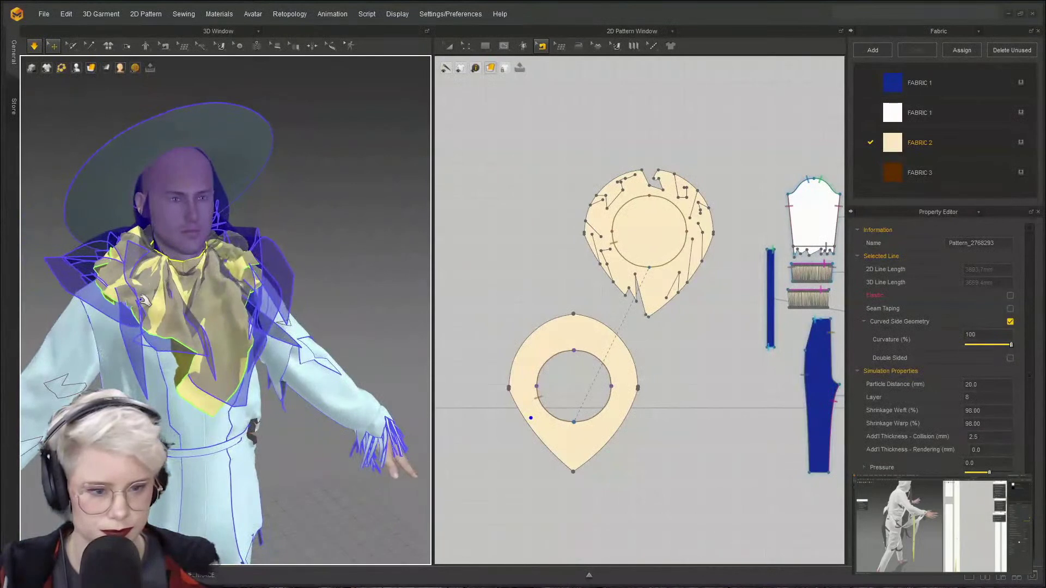
pyautogui.click(979, 398)
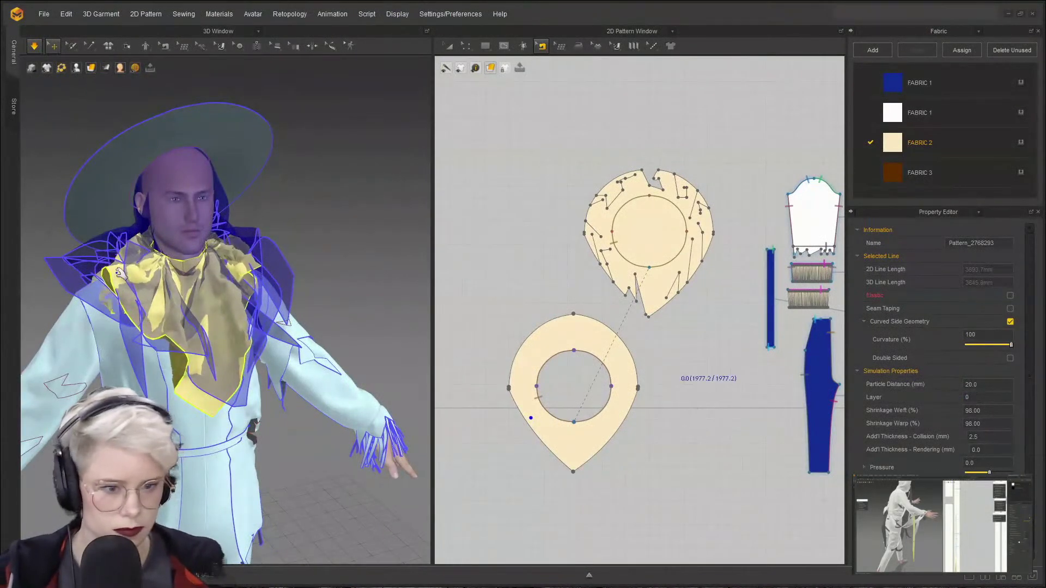
pyautogui.moveTo(127, 317); pyautogui.dragTo(111, 317)
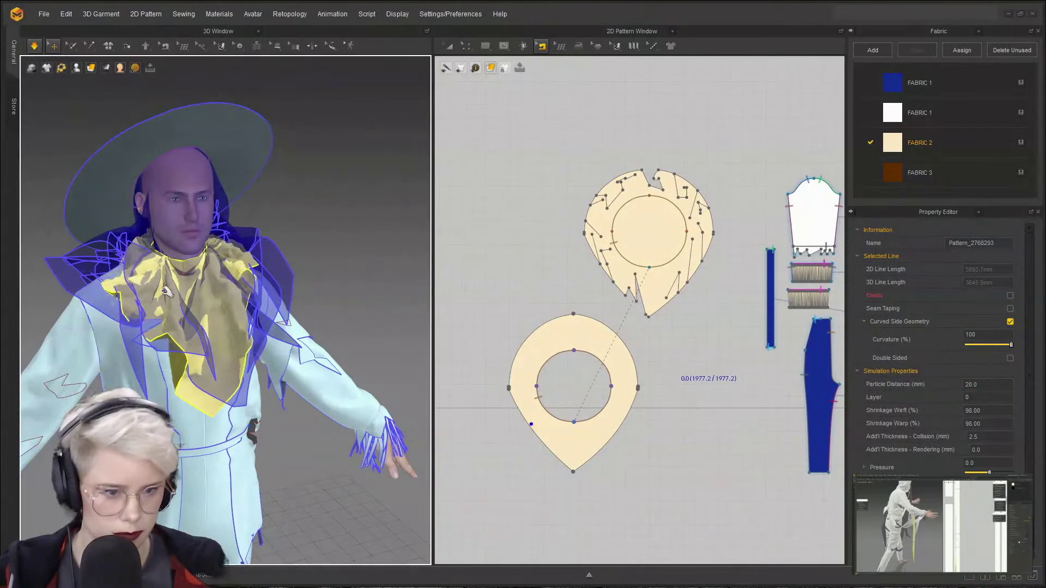
pyautogui.moveTo(152, 247); pyautogui.dragTo(284, 355, button='right')
# - Stop the simulation and set the layer of all garment patterns to 0
pyautogui.press('space')
pyautogui.hotkey('ctrl', 'a')
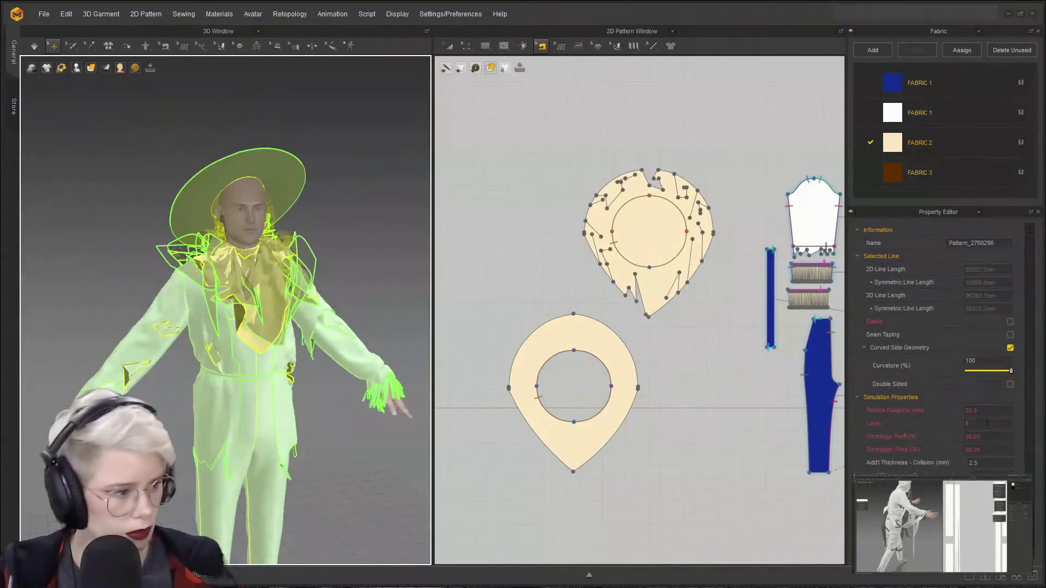
pyautogui.click(990, 423)
pyautogui.press('Return')
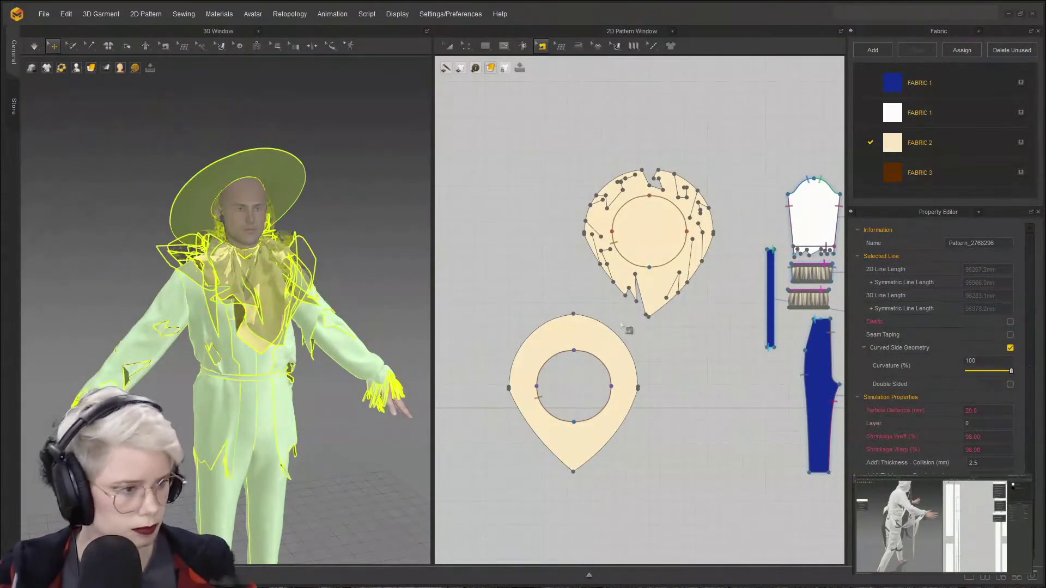
# - Set the layer of the hat patterns to 10 and start the simulation
pyautogui.click(560, 213)
pyautogui.scroll(-6, 581, 261)
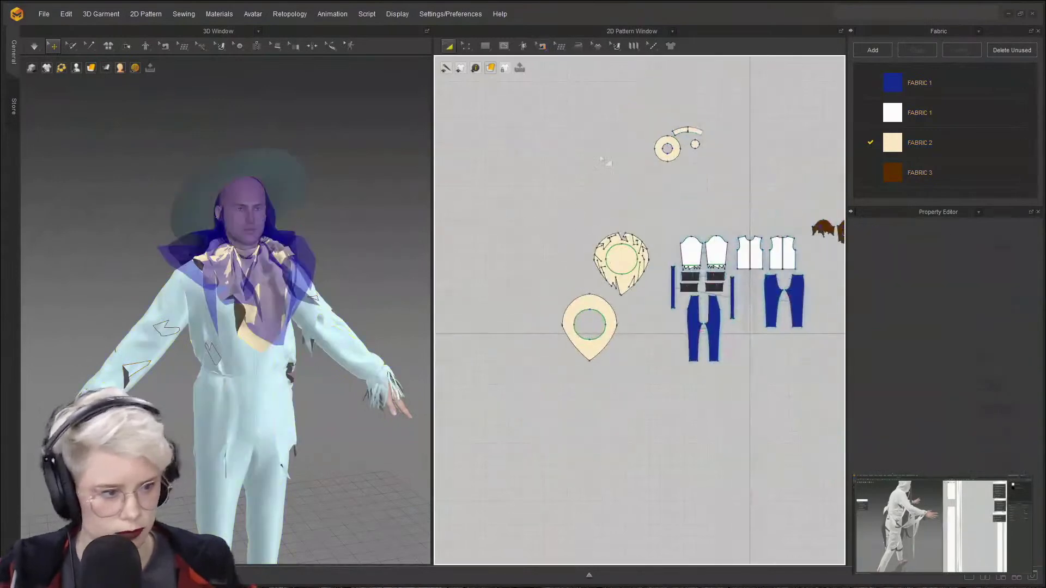
pyautogui.click(630, 182)
pyautogui.click(1001, 396)
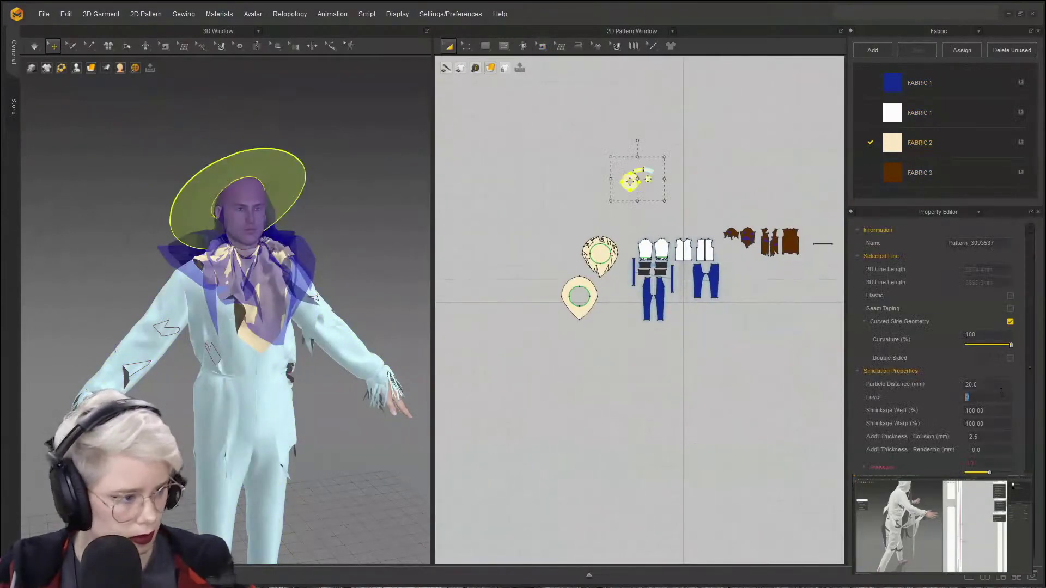
pyautogui.scroll(3, 367, 254)
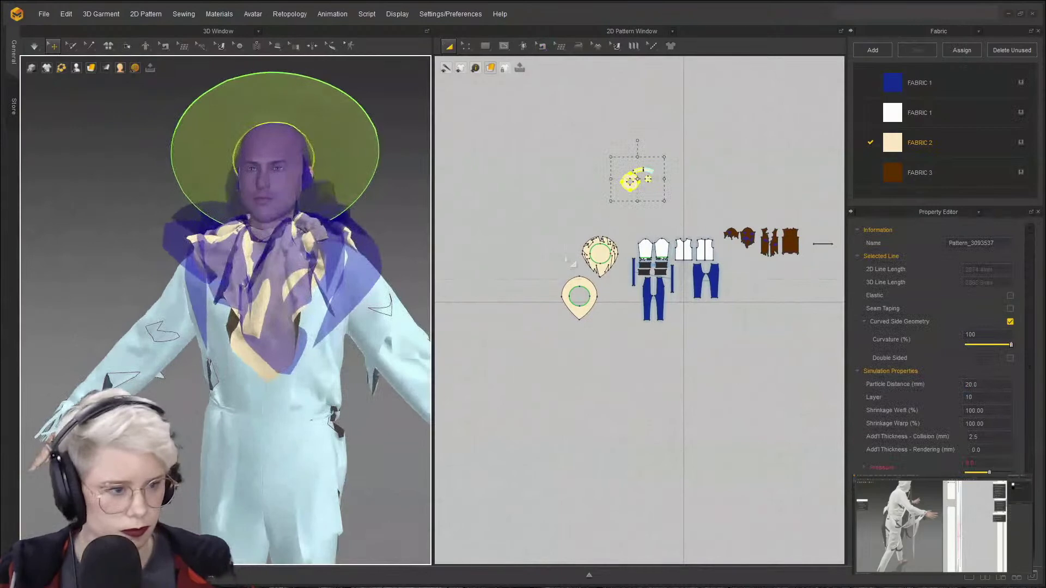
pyautogui.scroll(5, 525, 238)
pyautogui.press('space')
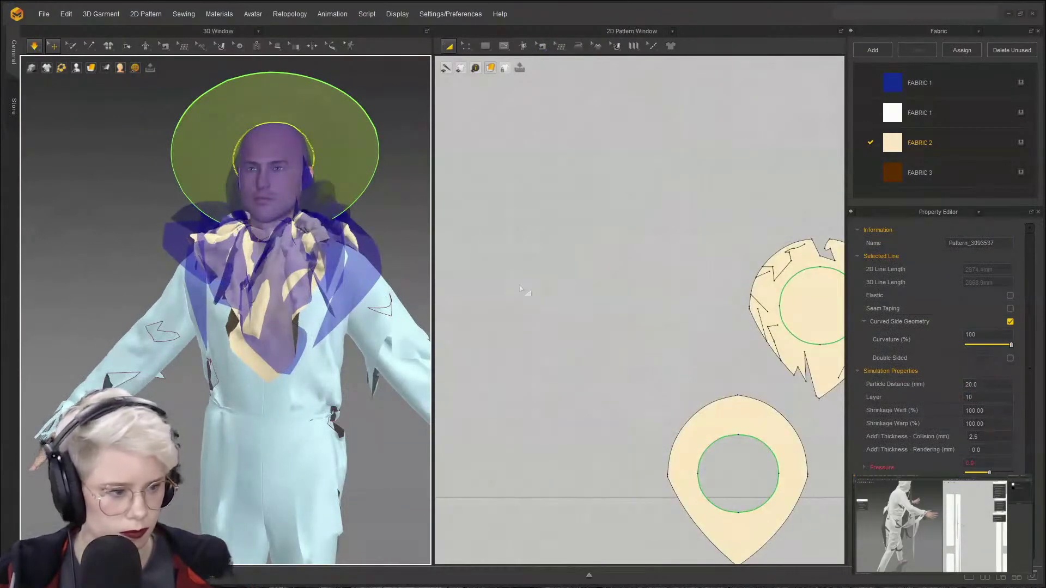
# - Stop the simulation, set the layer of both teardrop patterns to 1, and simulate again
pyautogui.scroll(-3, 520, 290)
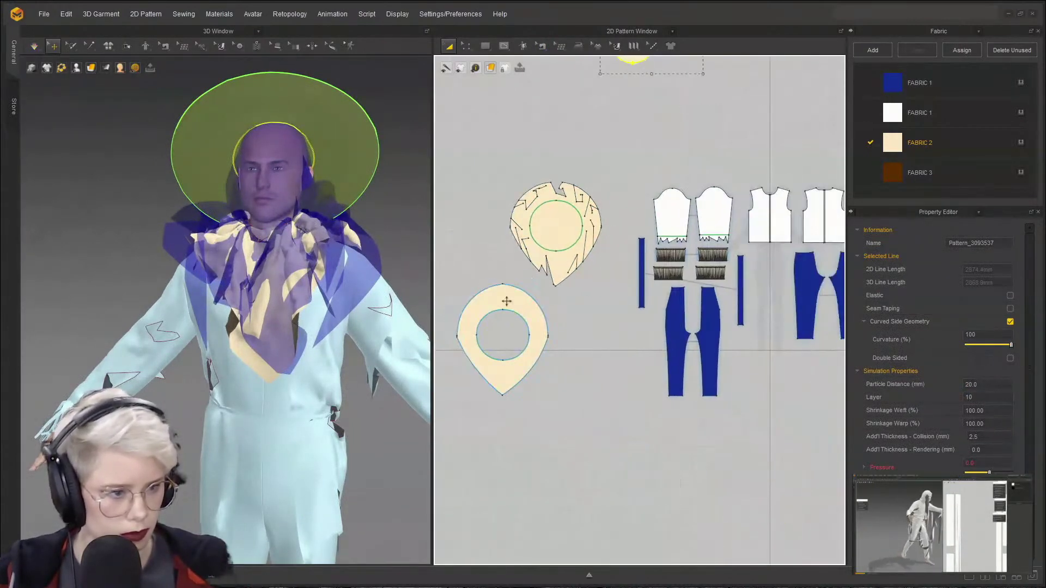
pyautogui.click(507, 301)
pyautogui.keyDown('shift'); pyautogui.click(556, 226); pyautogui.keyUp('shift')
pyautogui.click(602, 189)
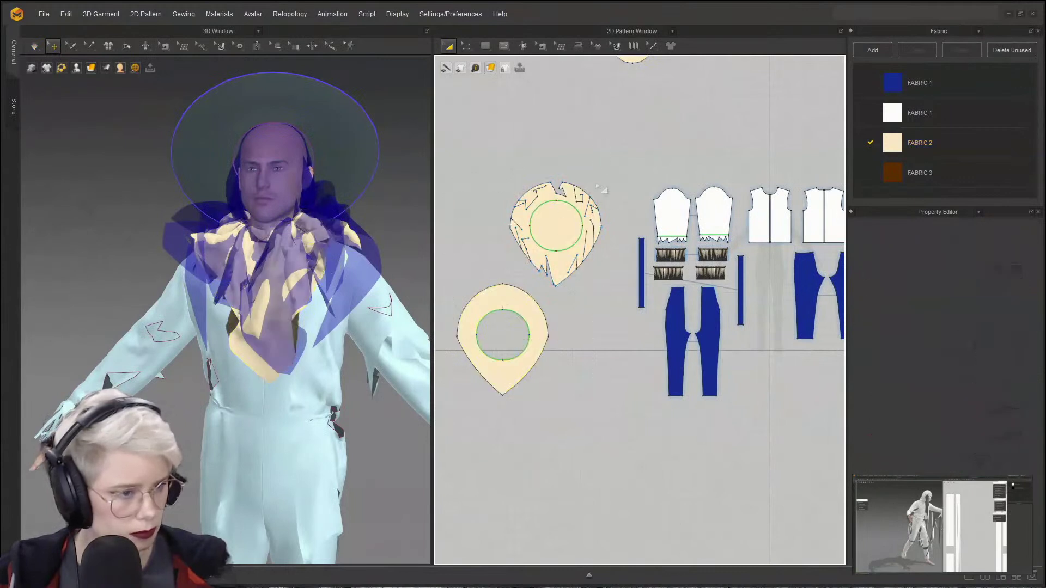
pyautogui.click(599, 224)
pyautogui.keyDown('shift'); pyautogui.click(545, 325); pyautogui.keyUp('shift')
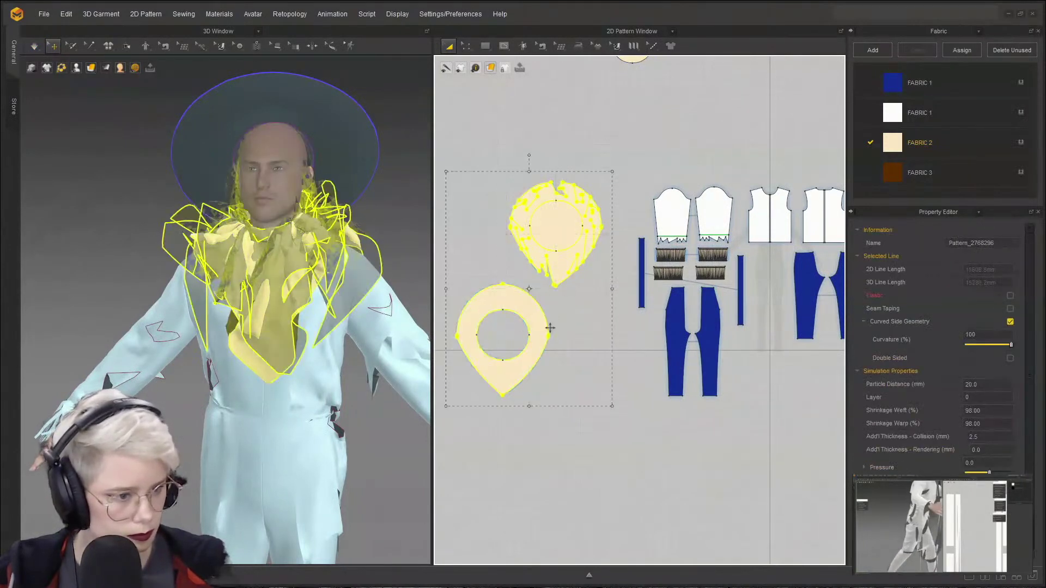
pyautogui.doubleClick(985, 400)
pyautogui.write('1')
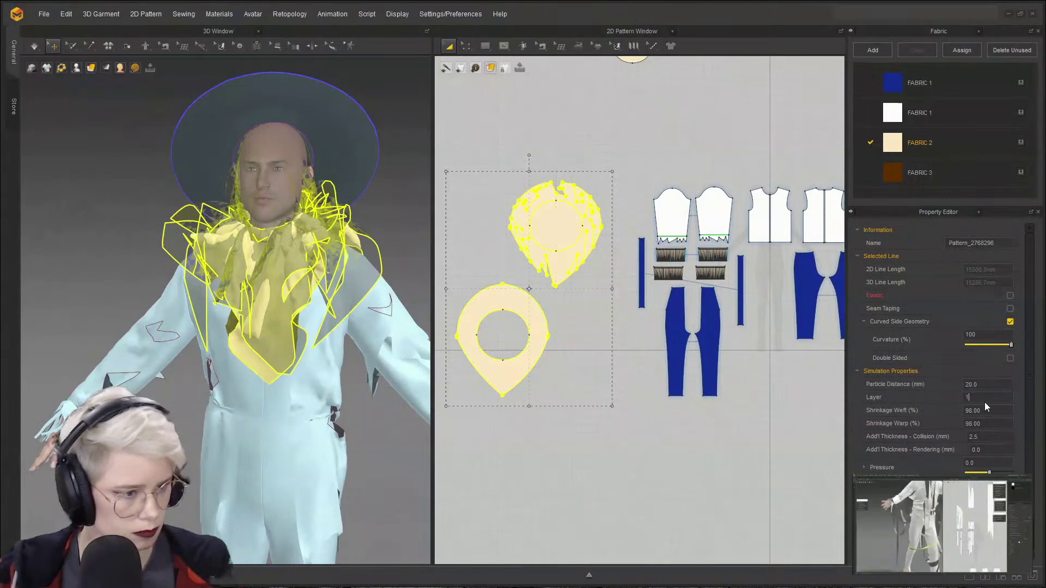
pyautogui.press('Return')
pyautogui.press('space')
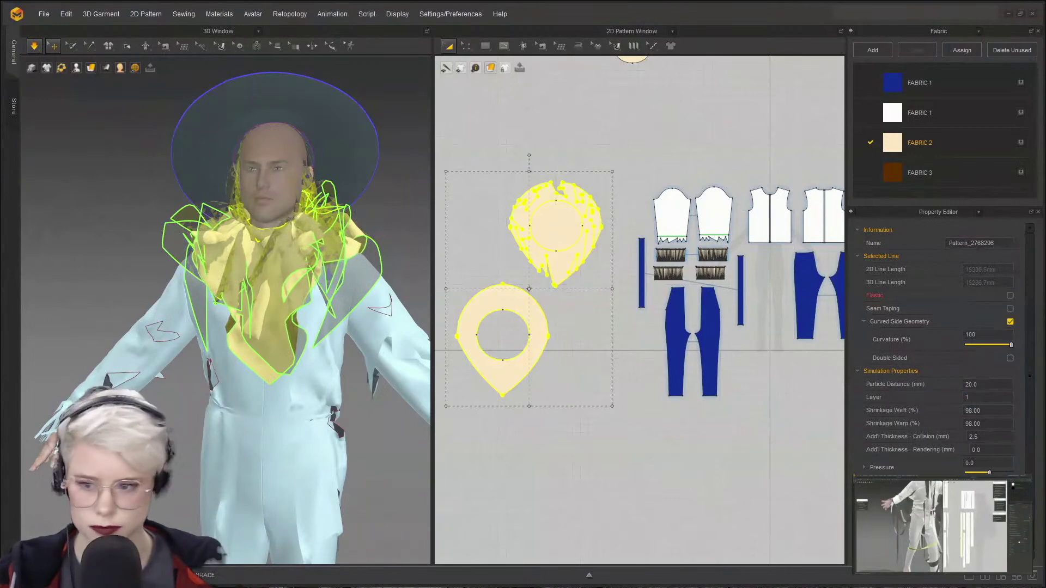
# - Tug the scarf cloth at the shoulder while simulating, and stop the simulation
pyautogui.moveTo(117, 231); pyautogui.dragTo(166, 232, button='right')
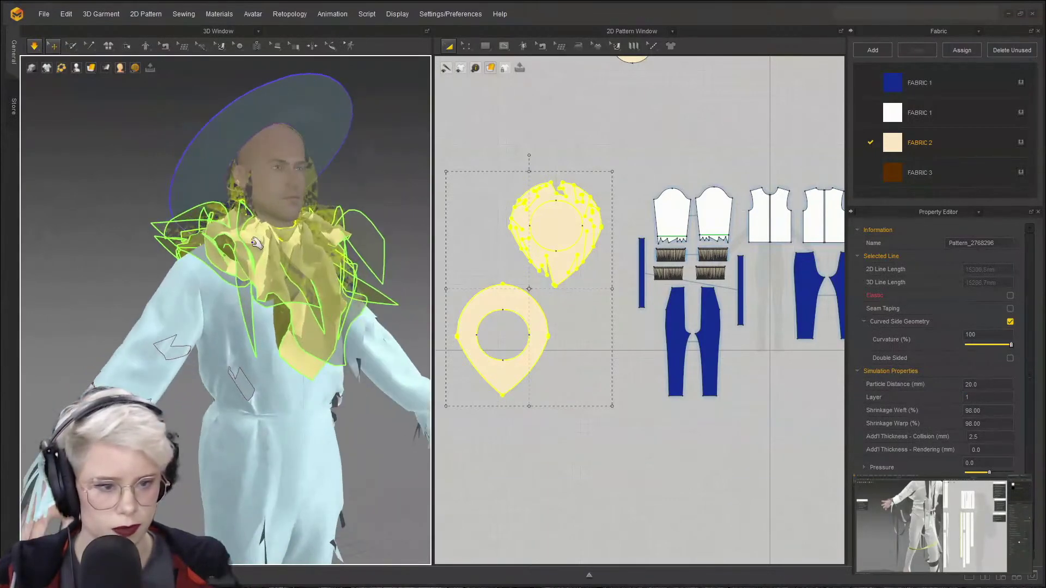
pyautogui.moveTo(224, 303); pyautogui.dragTo(189, 326)
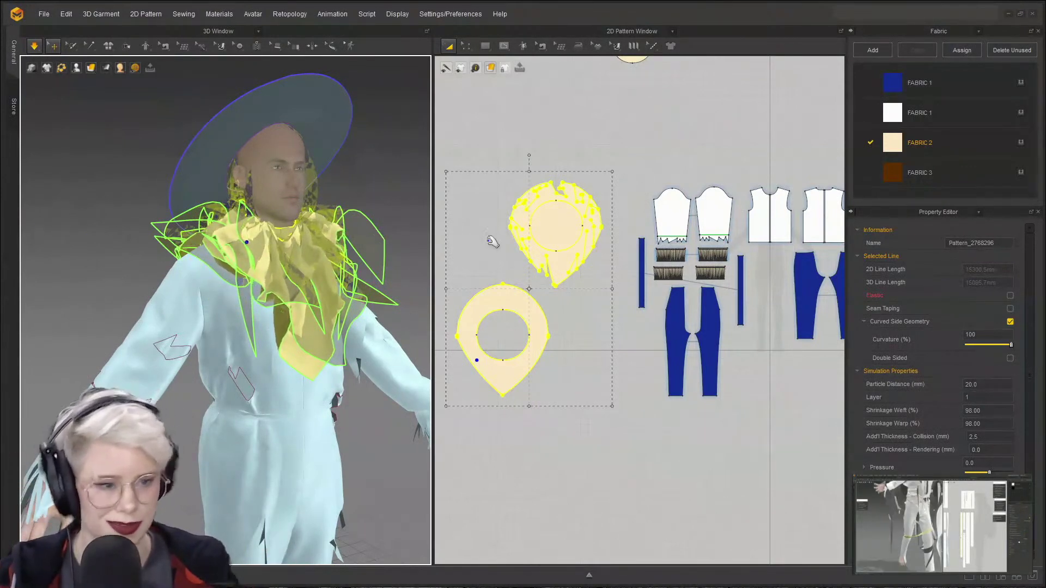
pyautogui.press('space')
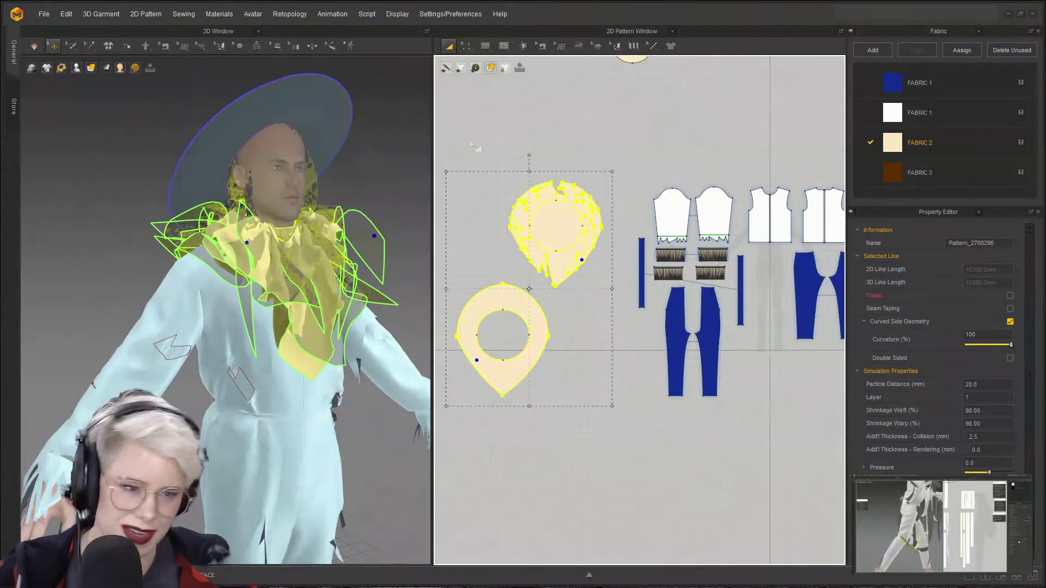
# - Select the torn teardrop hood pattern alone and reactivate it
pyautogui.rightClick(468, 148)
pyautogui.click(549, 112)
pyautogui.click(544, 212)
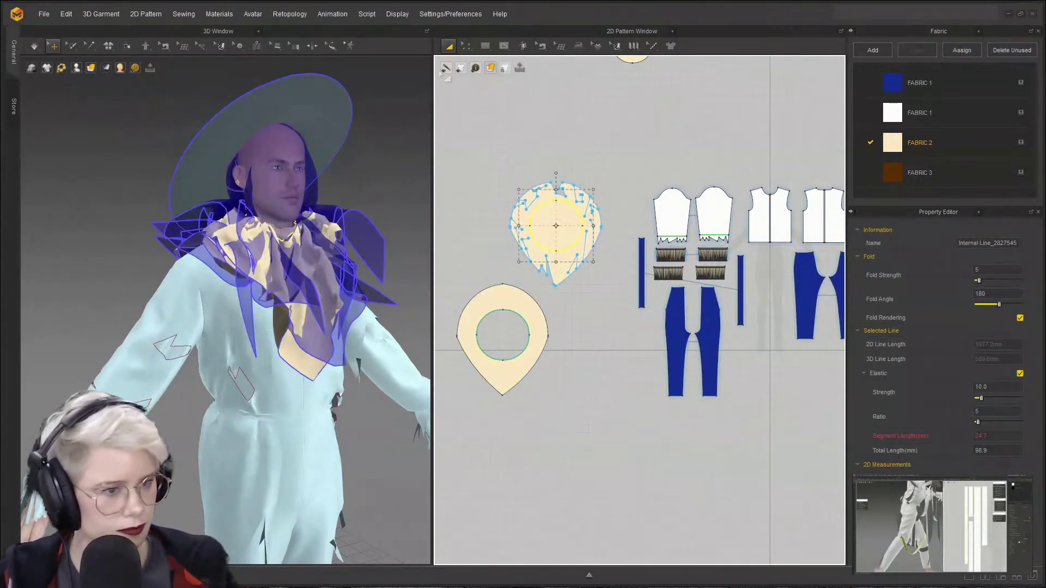
pyautogui.click(530, 153)
pyautogui.click(570, 190)
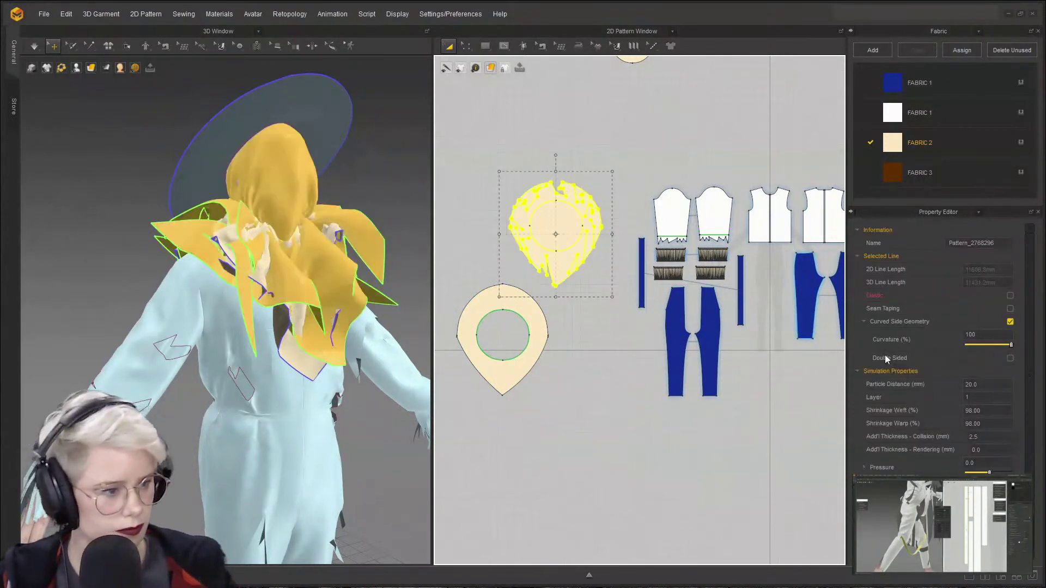
# - Set the torn teardrop hood's layer to 2 and start the simulation
pyautogui.click(975, 397)
pyautogui.write('2')
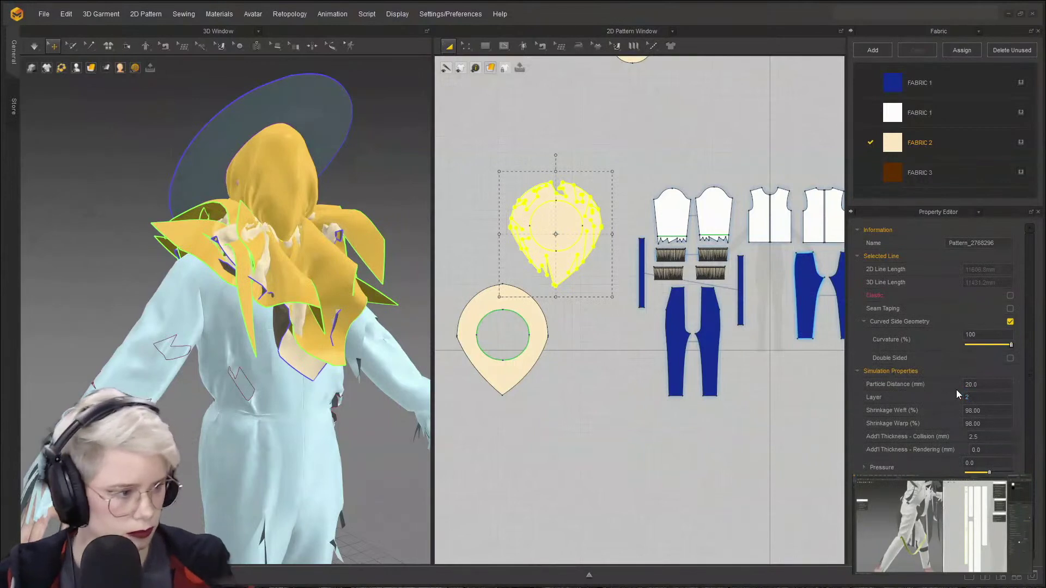
pyautogui.press('Return')
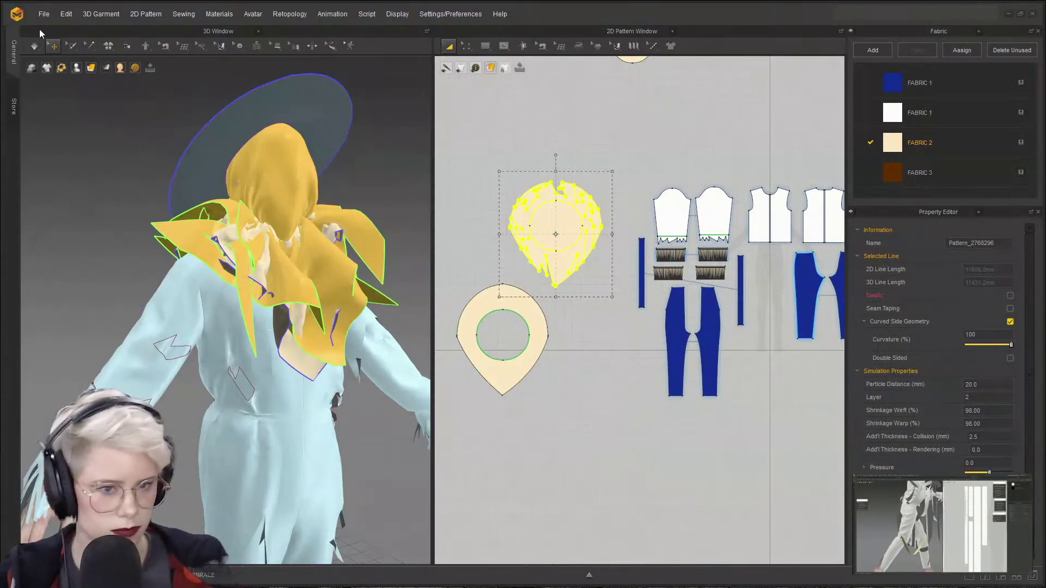
pyautogui.click(34, 46)
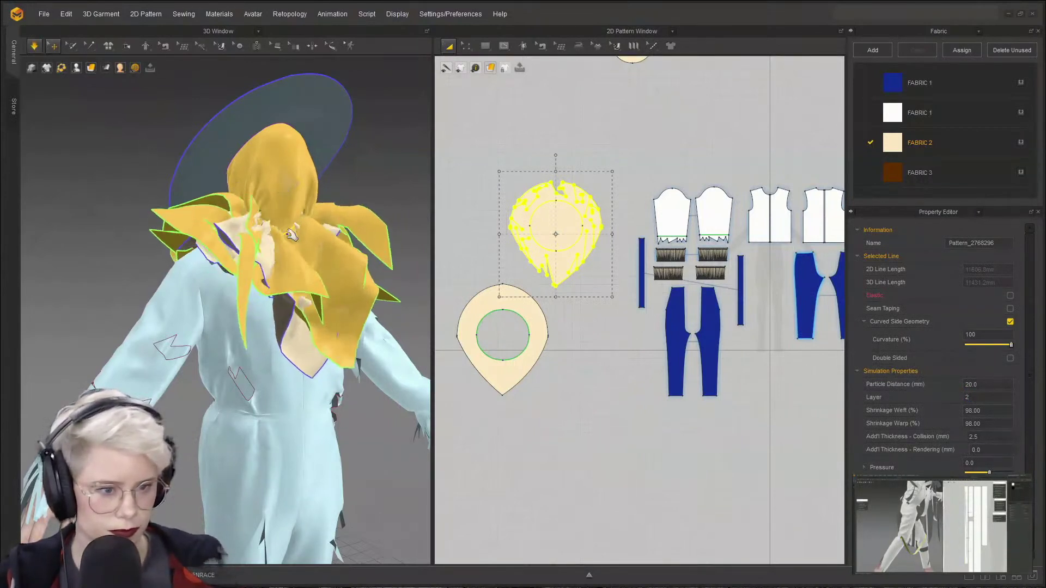
# - Select the plain teardrop scarf, examine the layered hood from the back and side while it simulates, and stop the simulation
pyautogui.click(274, 388)
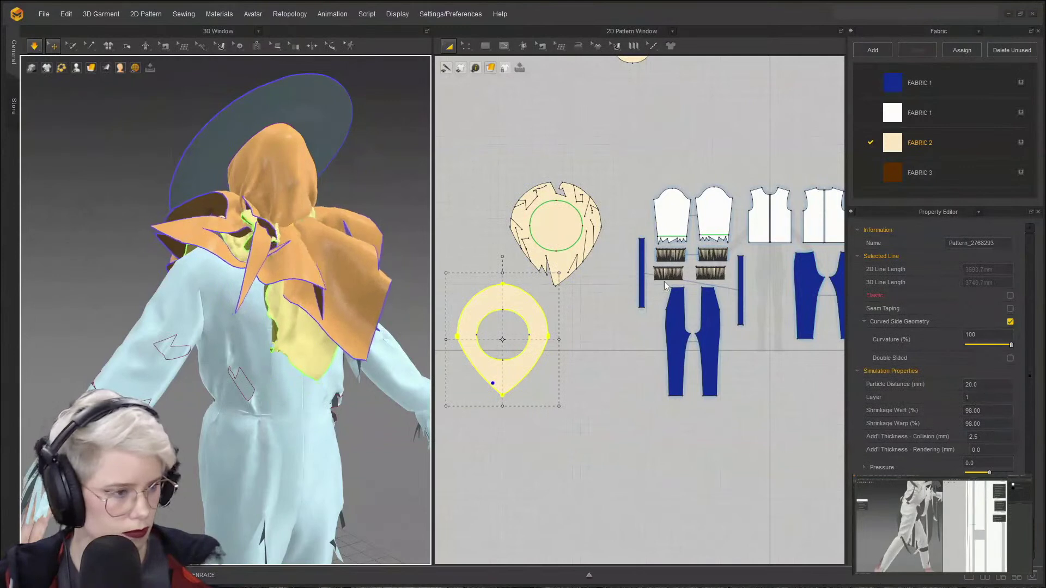
pyautogui.moveTo(381, 315); pyautogui.dragTo(325, 360, button='right')
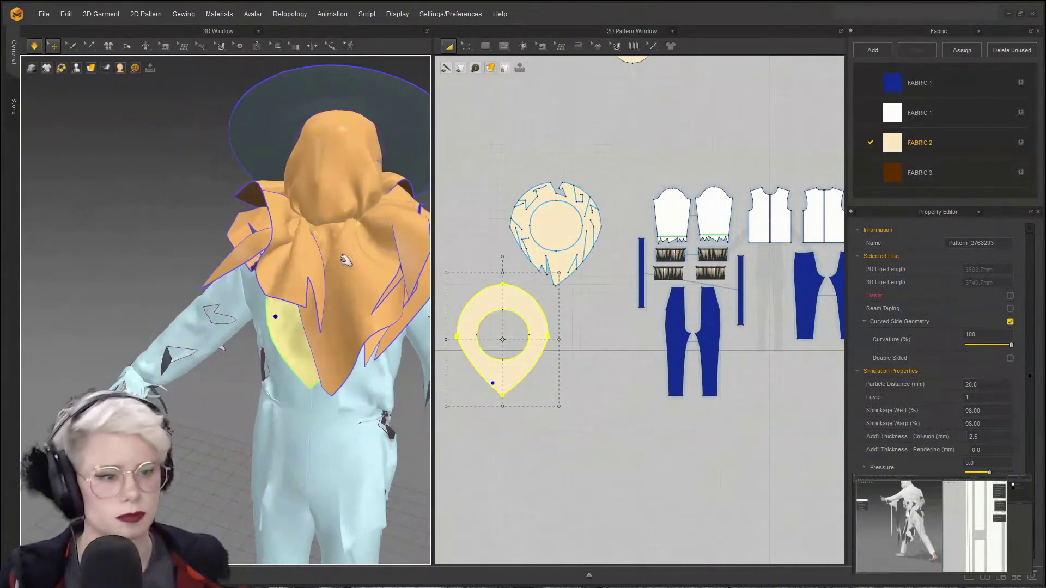
pyautogui.moveTo(428, 245); pyautogui.dragTo(153, 277, button='right')
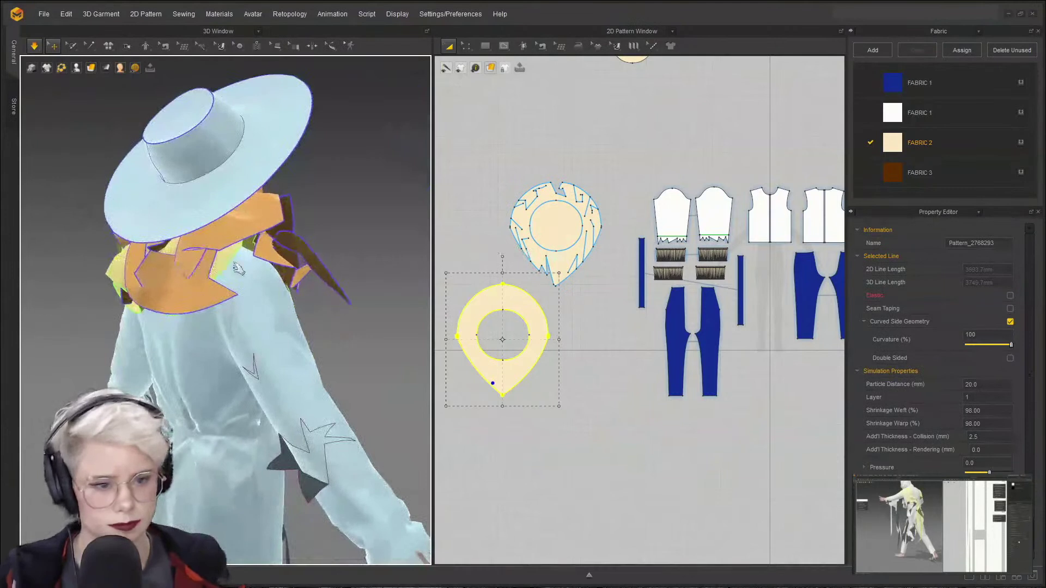
pyautogui.moveTo(234, 265); pyautogui.dragTo(338, 329, button='right')
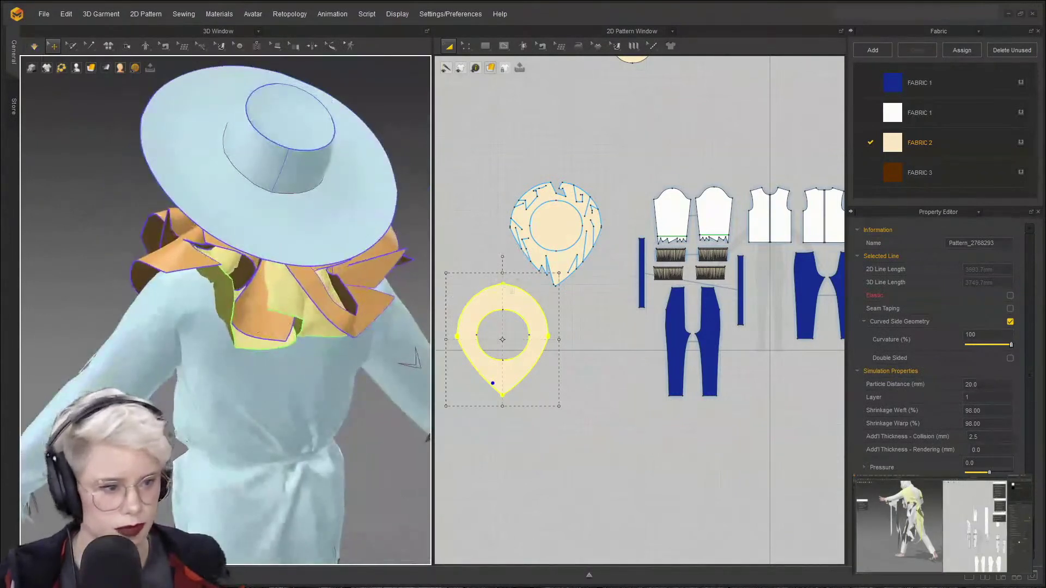
# - Select both teardrop patterns, open their layer value for editing, and restart the simulation
pyautogui.click(561, 233)
pyautogui.keyDown('shift'); pyautogui.click(534, 335); pyautogui.keyUp('shift')
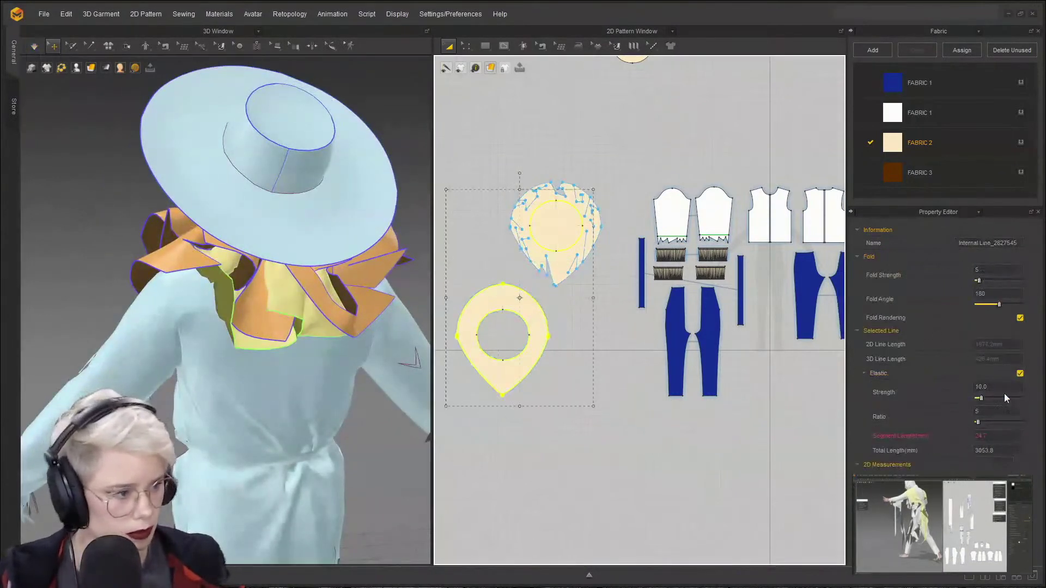
pyautogui.click(609, 211)
pyautogui.click(593, 220)
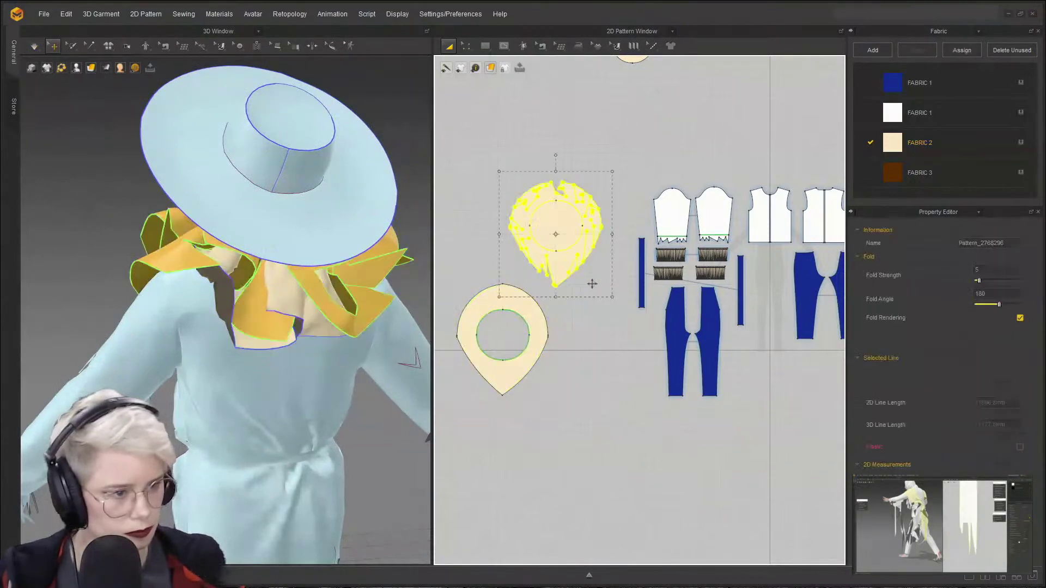
pyautogui.keyDown('shift'); pyautogui.click(536, 340); pyautogui.keyUp('shift')
pyautogui.click(987, 397)
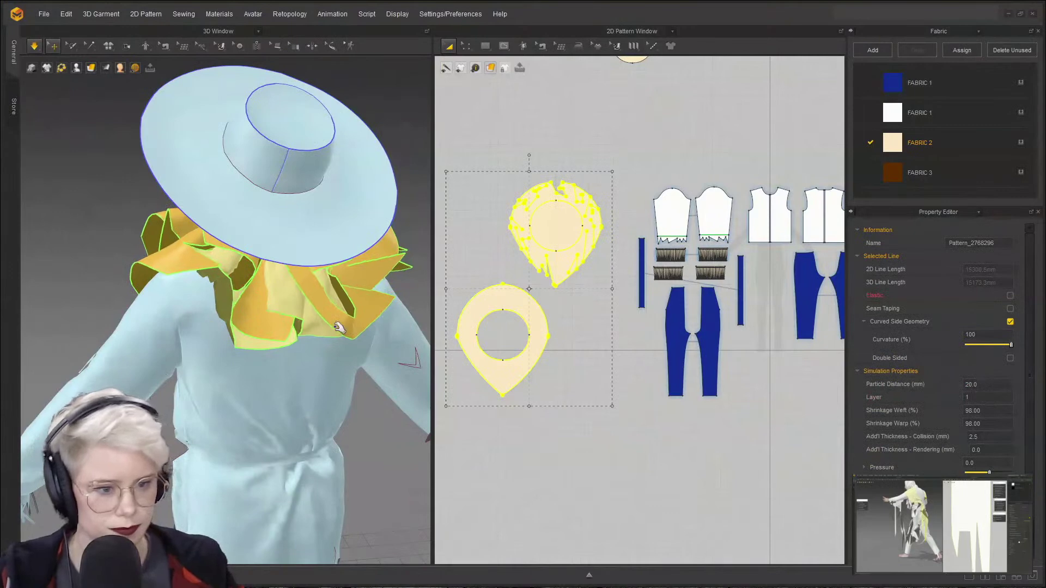
# - Tug the torn hood cloth at the back and side of the head while simulating, so it settles over the scarf
pyautogui.moveTo(339, 327); pyautogui.dragTo(369, 299, button='right')
pyautogui.moveTo(271, 319); pyautogui.dragTo(274, 300, button='right')
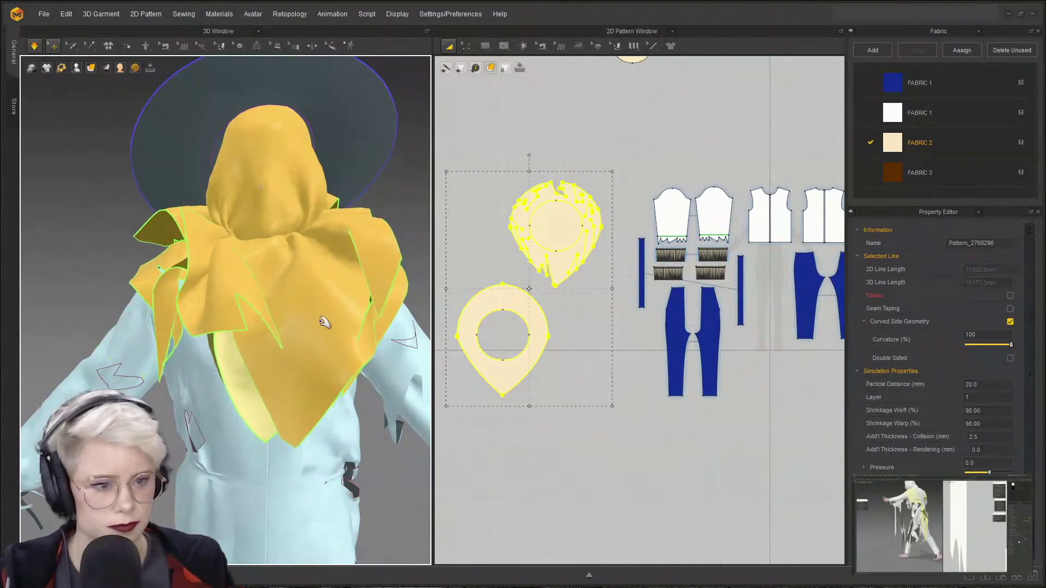
pyautogui.moveTo(320, 321); pyautogui.dragTo(330, 359)
pyautogui.moveTo(260, 225); pyautogui.dragTo(280, 211)
pyautogui.moveTo(273, 213); pyautogui.dragTo(146, 223, button='right')
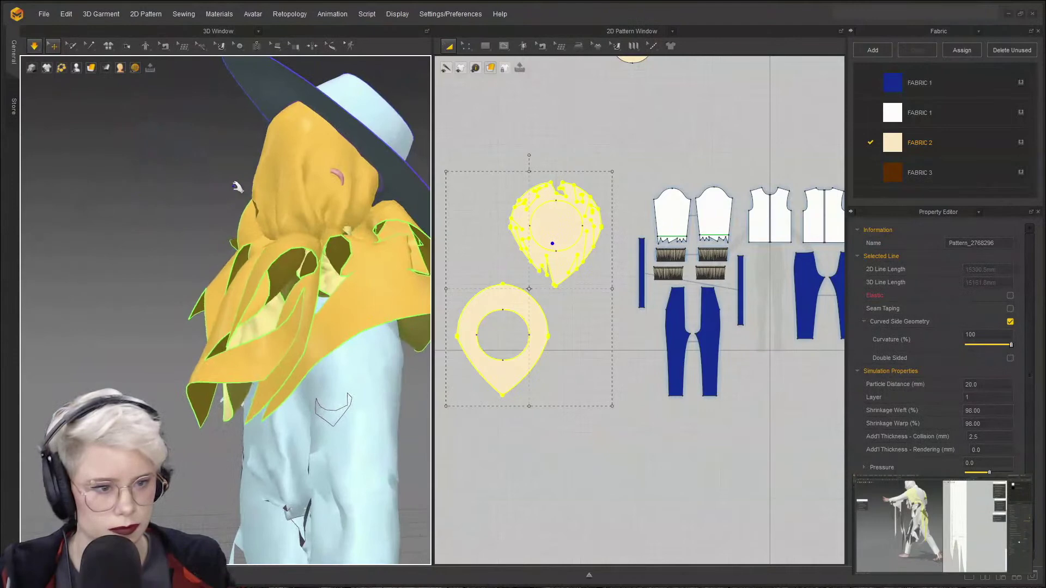
pyautogui.moveTo(335, 175); pyautogui.dragTo(370, 150, button='right')
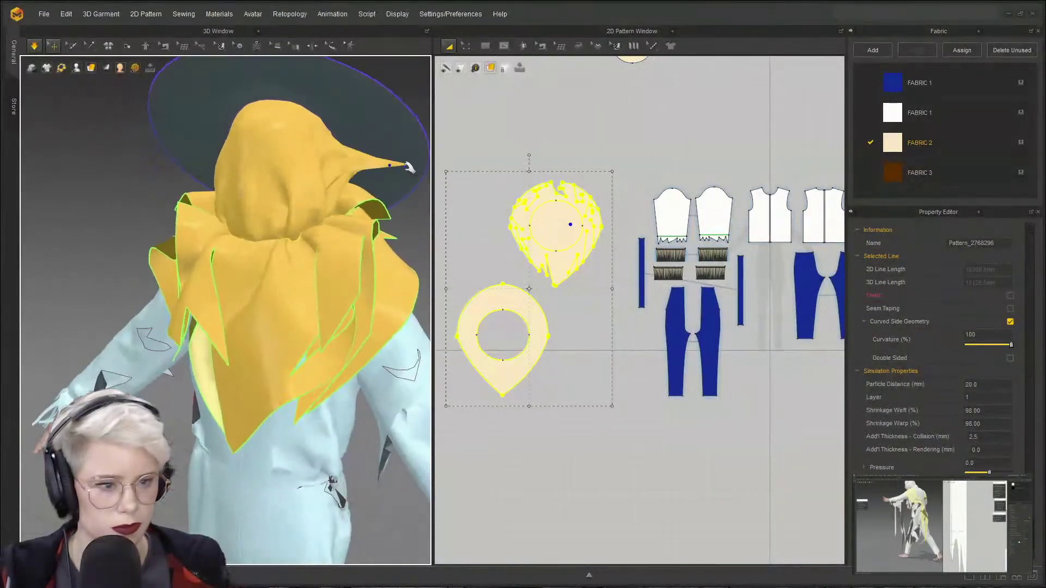
pyautogui.moveTo(338, 224); pyautogui.dragTo(259, 275, button='right')
pyautogui.moveTo(373, 325); pyautogui.dragTo(344, 308, button='right')
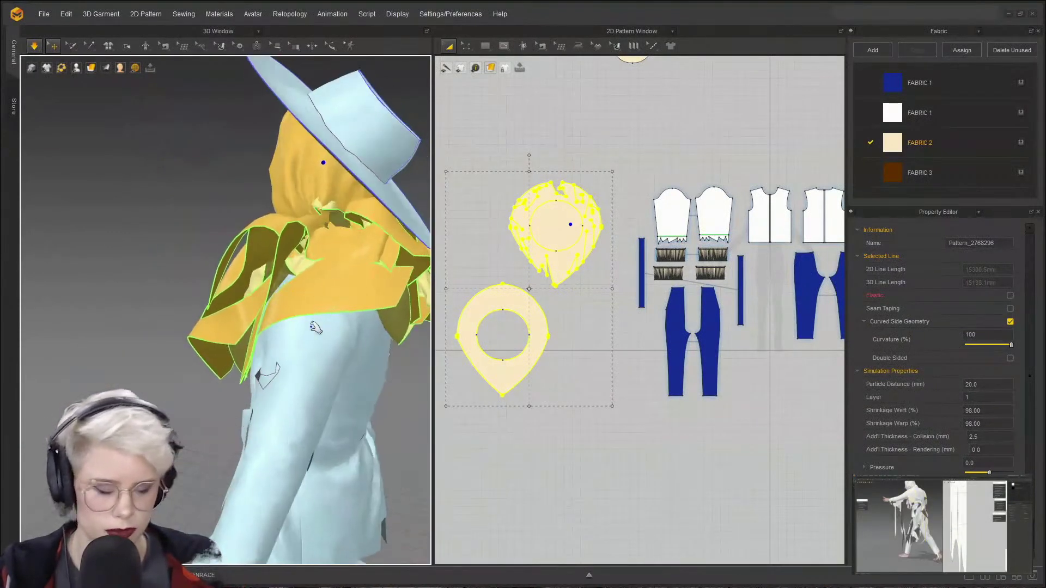
# - Pull the layered hood and scarf edges into place around the shoulders while simulating, and stop the simulation
pyautogui.moveTo(228, 254); pyautogui.dragTo(311, 280, button='right')
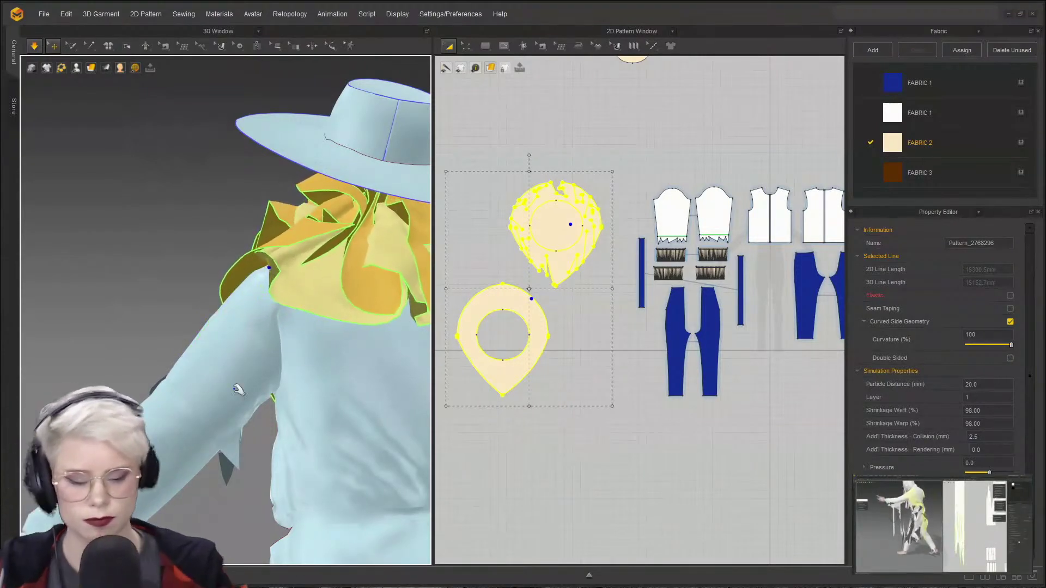
pyautogui.moveTo(276, 274); pyautogui.dragTo(373, 285, button='right')
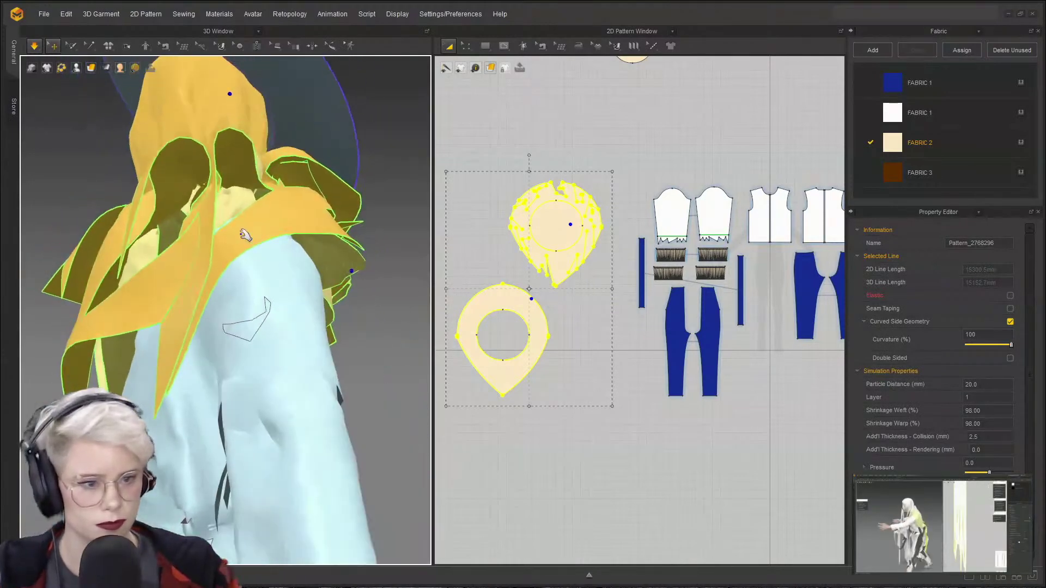
pyautogui.moveTo(246, 234); pyautogui.dragTo(185, 270, button='right')
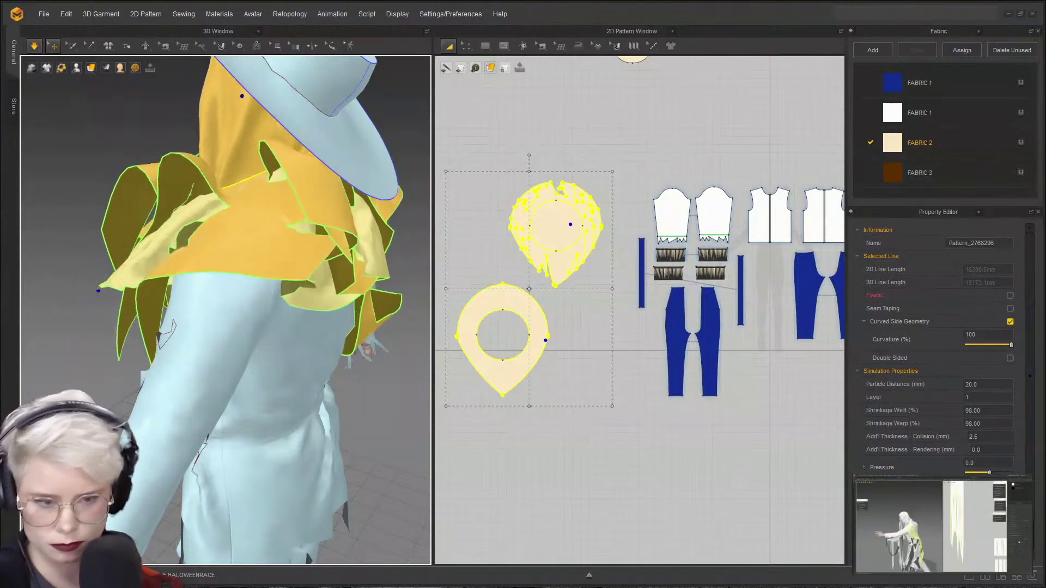
pyautogui.moveTo(109, 366); pyautogui.dragTo(156, 366, button='right')
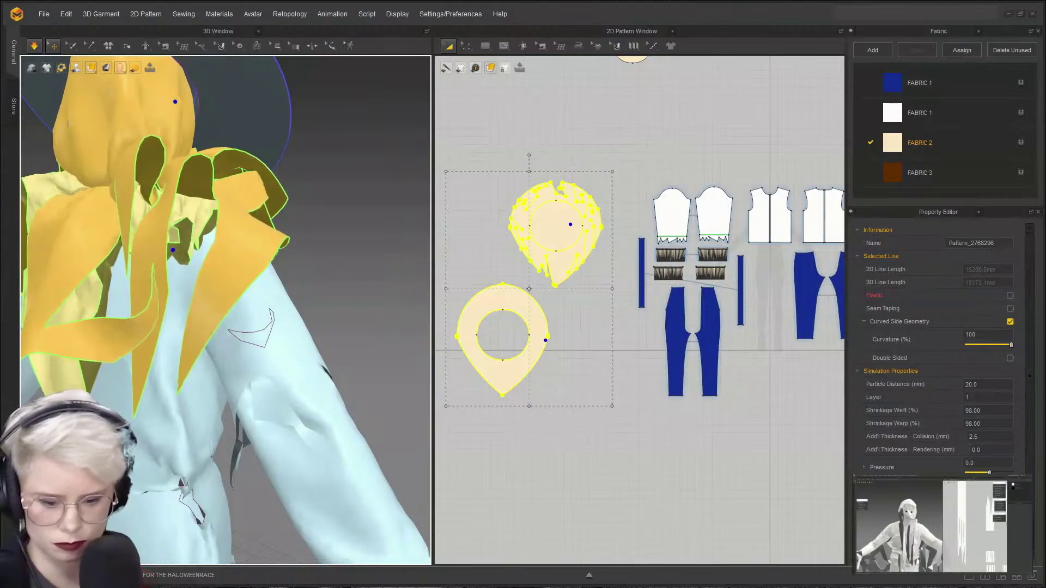
pyautogui.moveTo(220, 303); pyautogui.dragTo(273, 297, button='right')
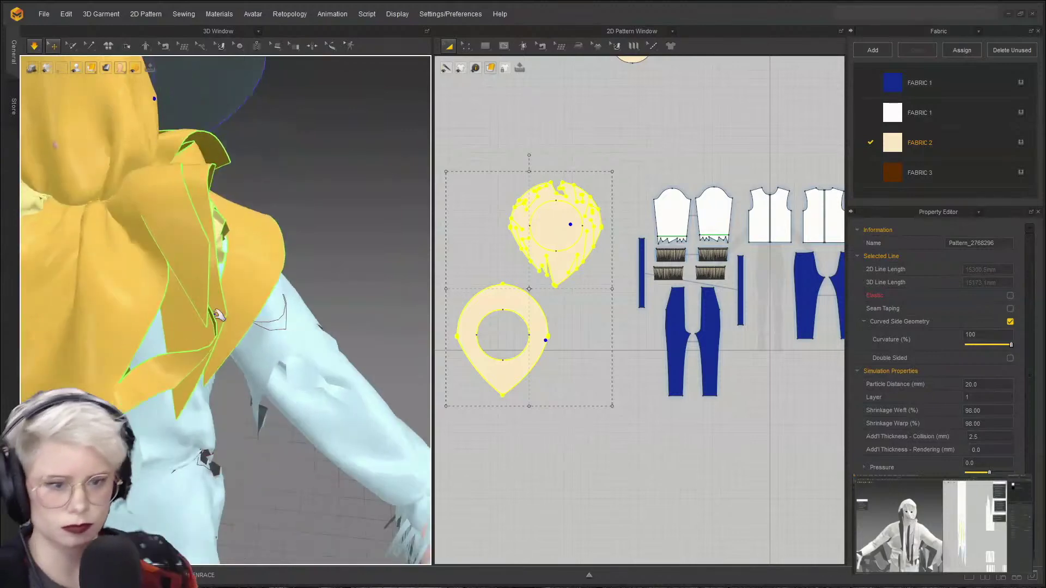
pyautogui.scroll(-3, 218, 297)
pyautogui.moveTo(218, 262); pyautogui.dragTo(354, 173, button='right')
pyautogui.moveTo(354, 172); pyautogui.dragTo(300, 200, button='middle')
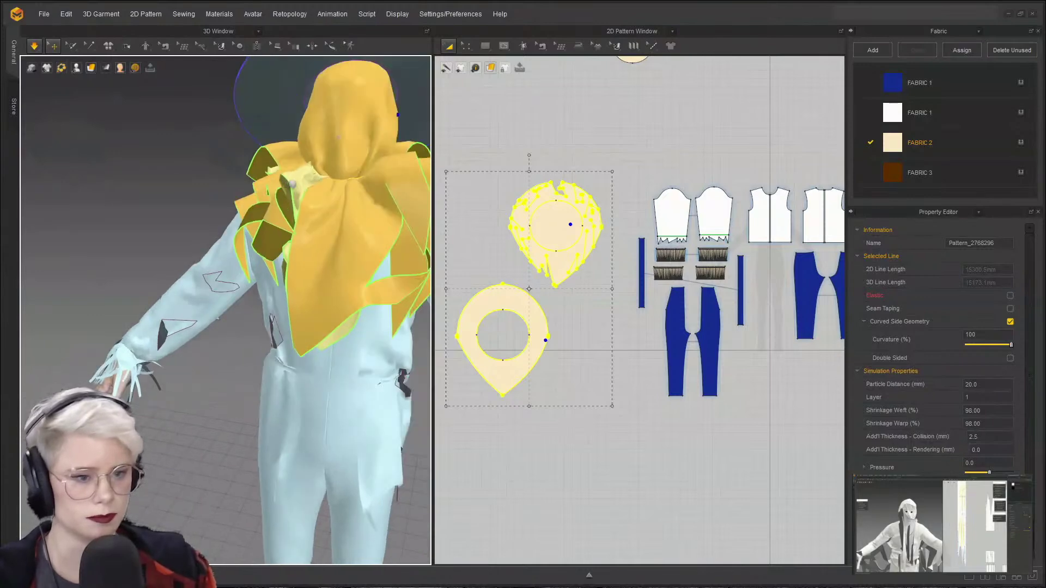
pyautogui.press('space')
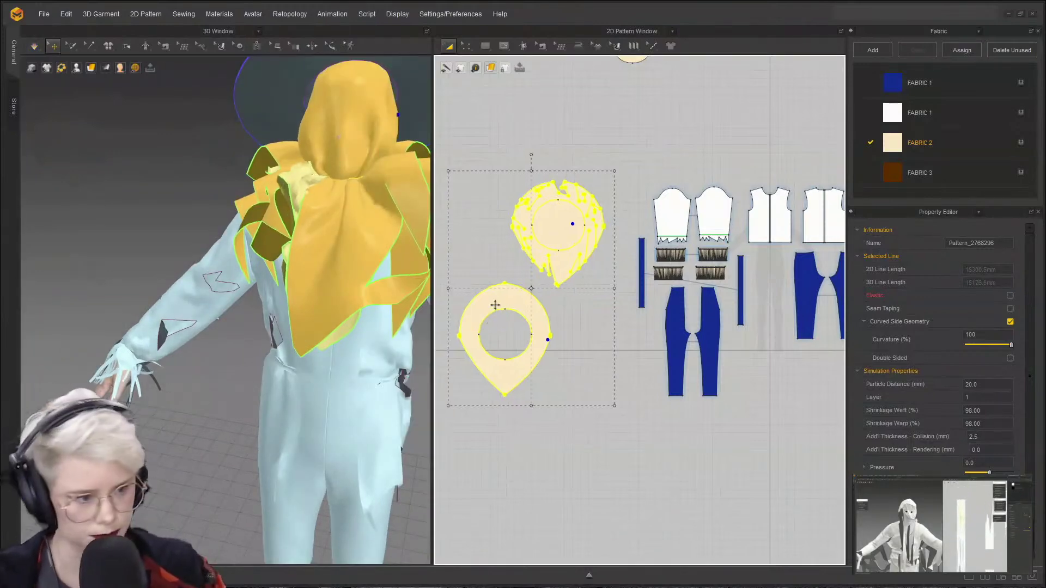
# - Deactivate only the plain teardrop scarf pattern, without its sewing, and start the simulation
pyautogui.click(480, 306)
pyautogui.rightClick(480, 306)
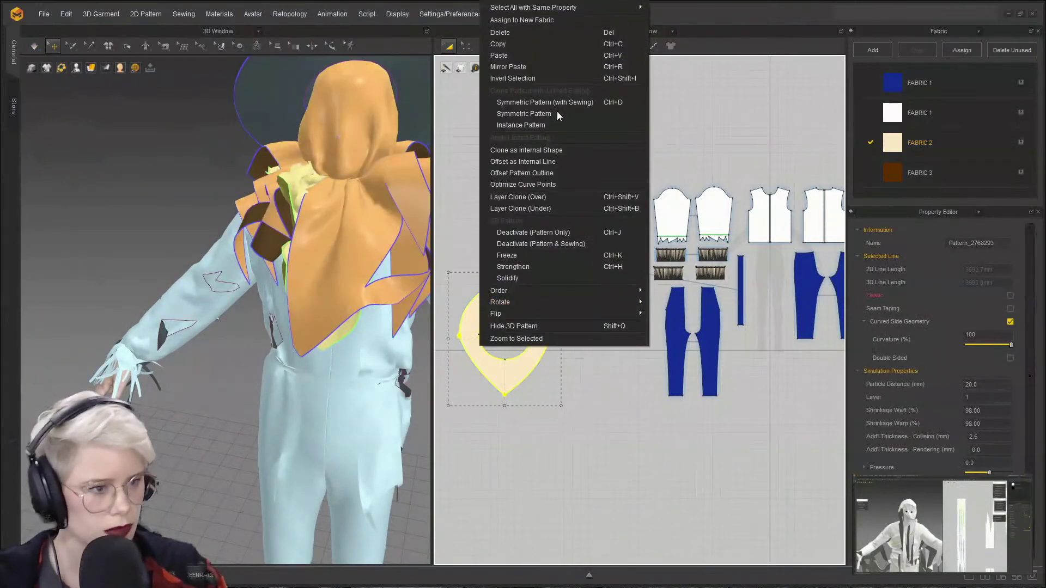
pyautogui.click(554, 233)
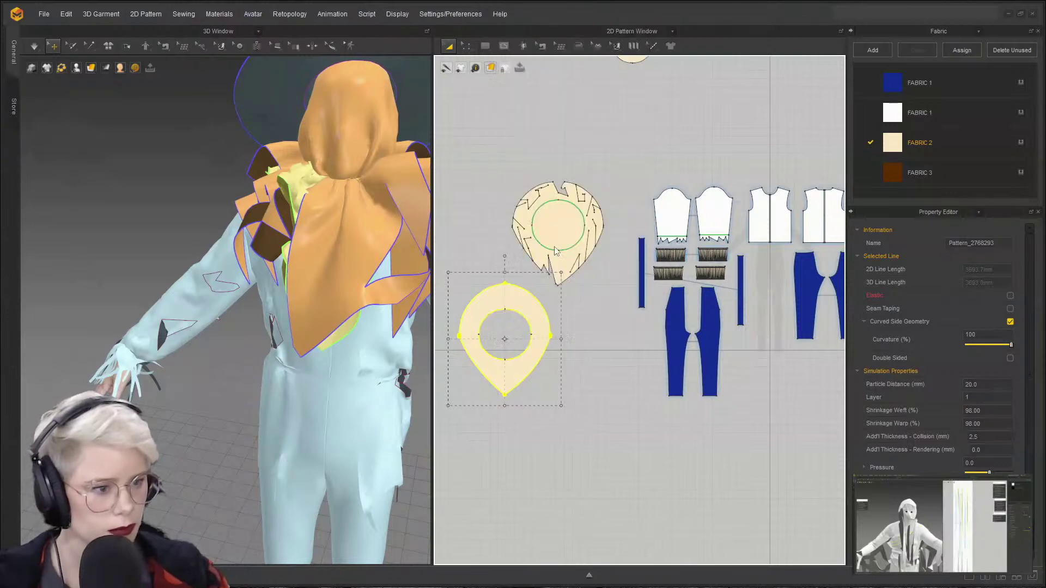
pyautogui.press('space')
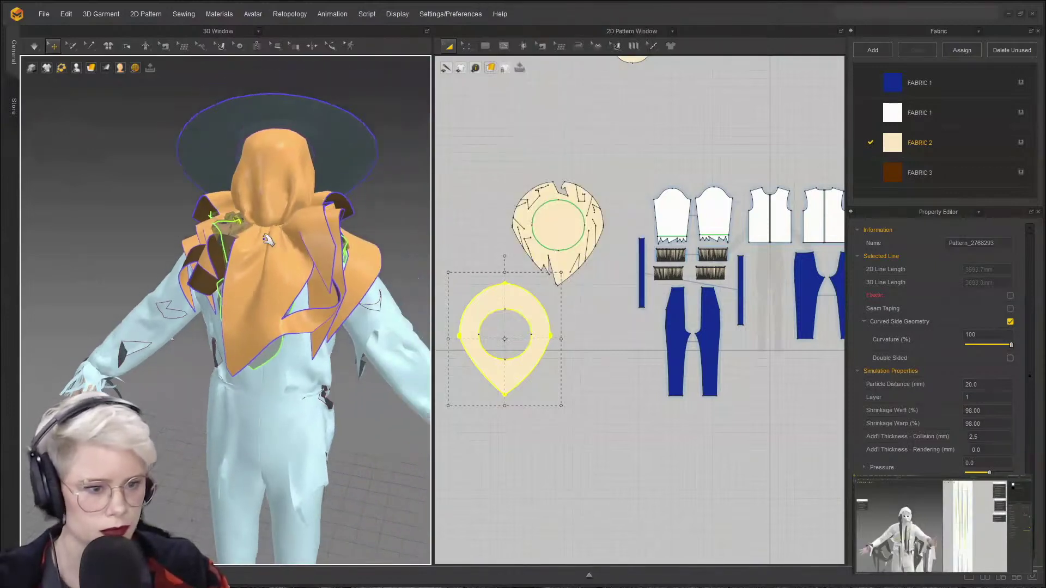
# - Select the torn teardrop hood alone, strengthen it, and toggle its activation
pyautogui.click(301, 220)
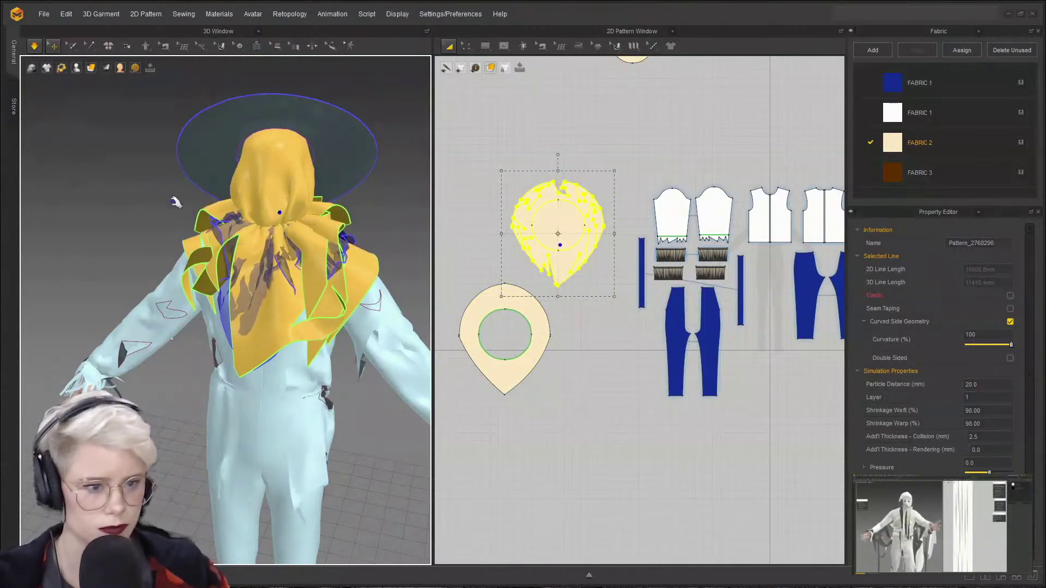
pyautogui.click(158, 216)
pyautogui.click(264, 206)
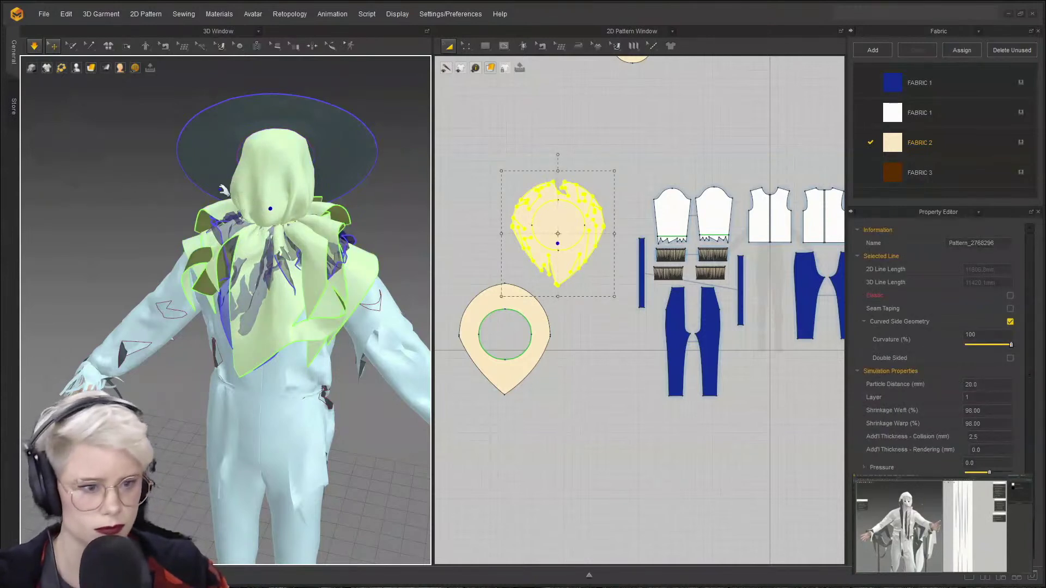
pyautogui.hotkey('ctrl', 'h')
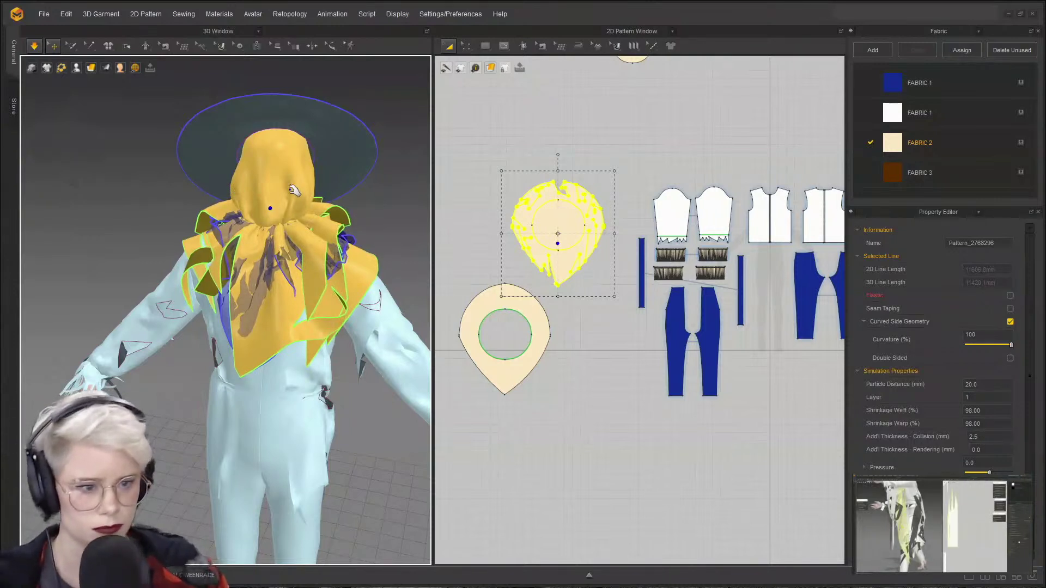
pyautogui.hotkey('ctrl', 'j')
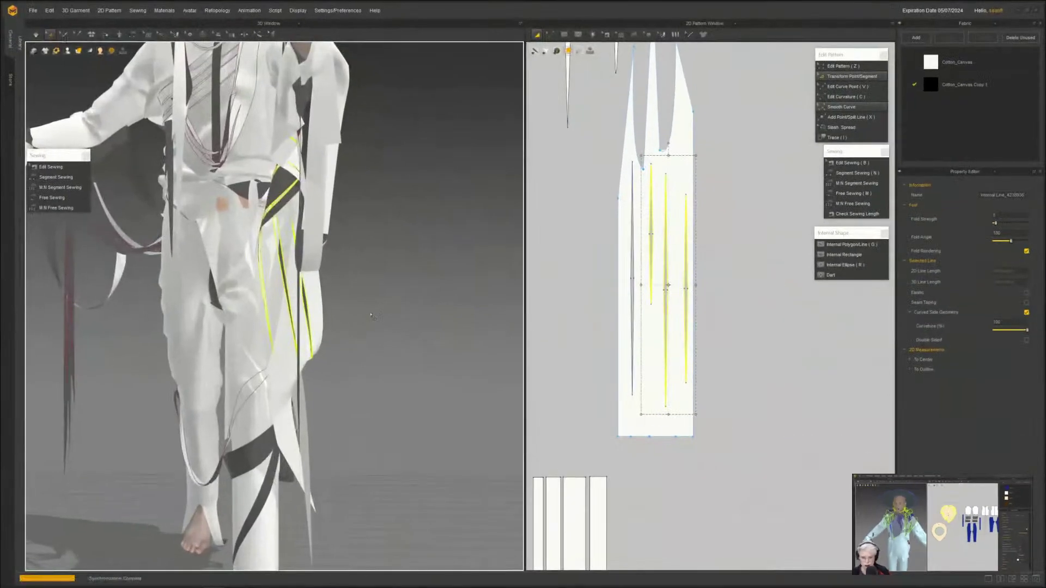
# - In the mummy costume project, simulate the newly slit strip pattern and tug its hanging cloth near the lower leg
pyautogui.press('space')
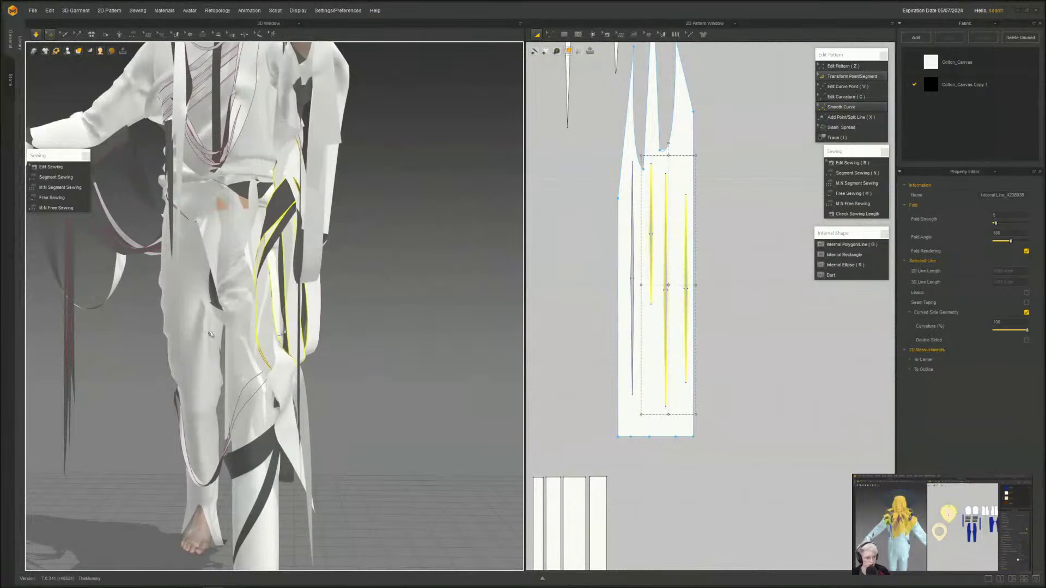
pyautogui.moveTo(340, 370); pyautogui.dragTo(234, 344, button='right')
pyautogui.scroll(-4, 362, 294)
pyautogui.press('space')
pyautogui.moveTo(362, 293); pyautogui.dragTo(292, 293, button='right')
pyautogui.moveTo(334, 325); pyautogui.dragTo(360, 376, button='right')
pyautogui.click(357, 404)
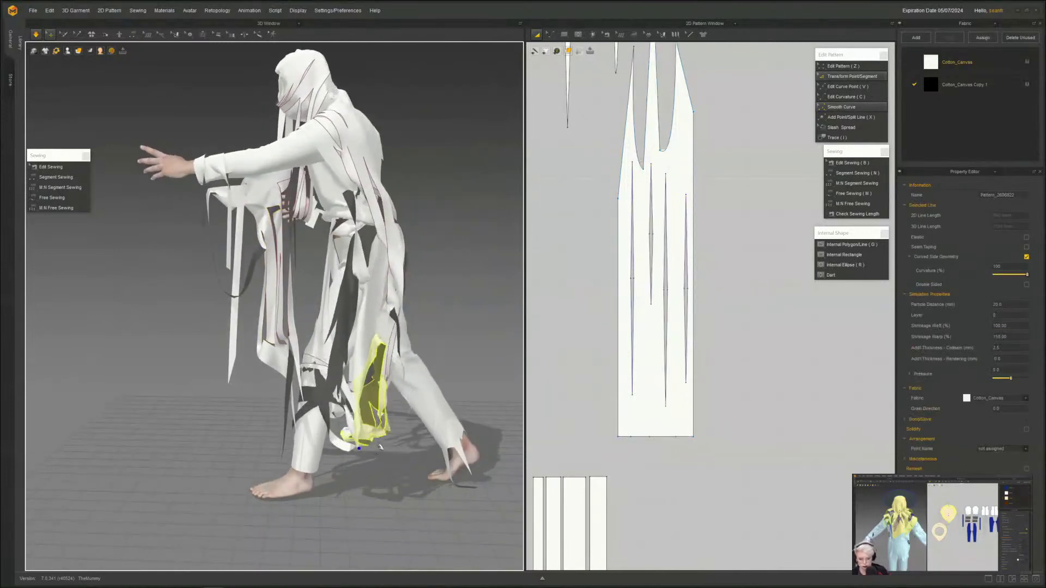
# - Stop the simulation and examine the wrapped costume from the hood down to the leg strips
pyautogui.moveTo(442, 356); pyautogui.dragTo(354, 323, button='right')
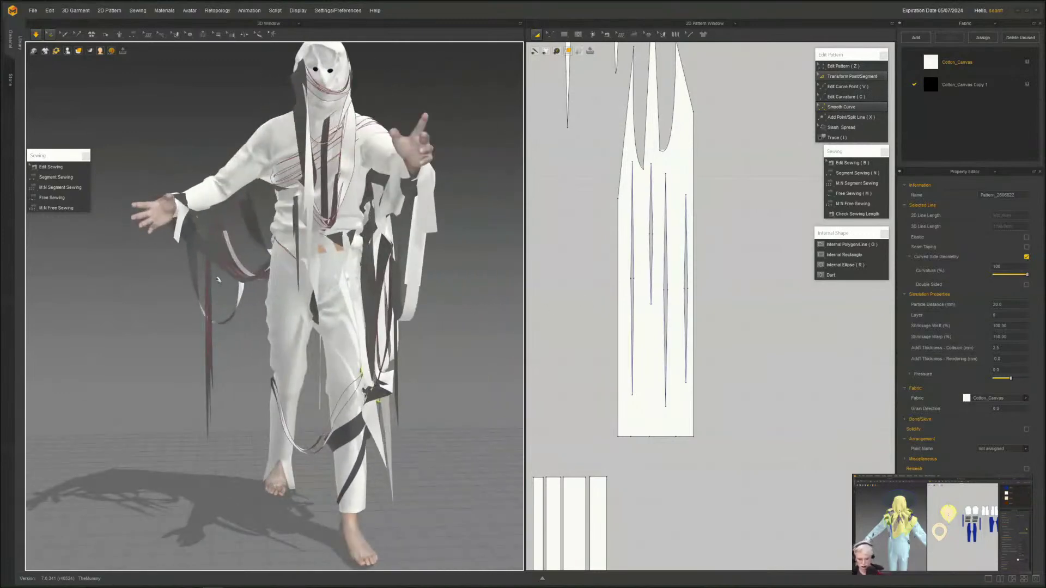
pyautogui.moveTo(219, 280); pyautogui.dragTo(252, 266, button='right')
pyautogui.moveTo(340, 131); pyautogui.dragTo(289, 294, button='middle')
pyautogui.press('space')
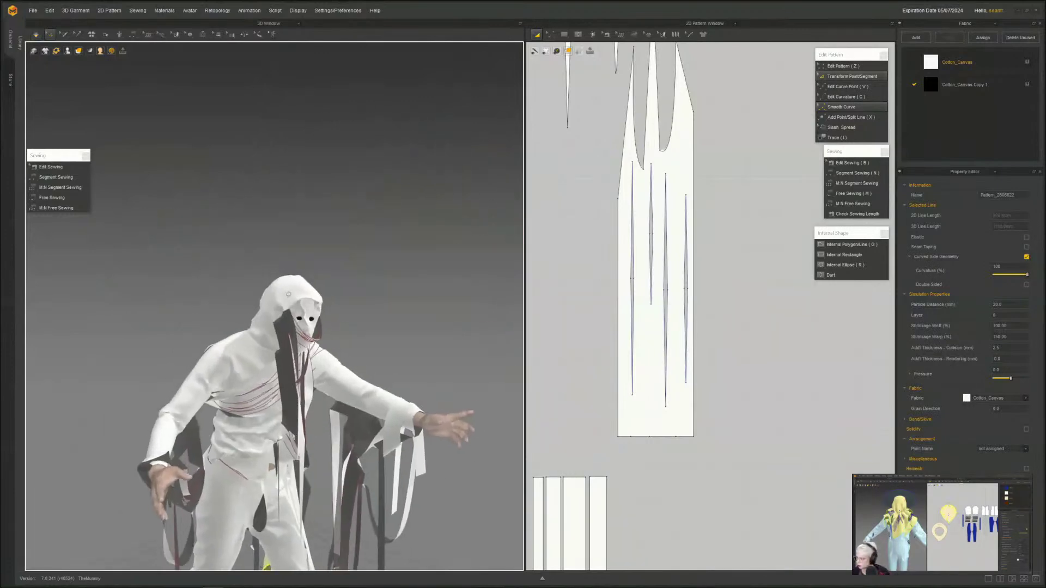
pyautogui.scroll(3, 289, 294)
pyautogui.moveTo(378, 486); pyautogui.dragTo(287, 513, button='right')
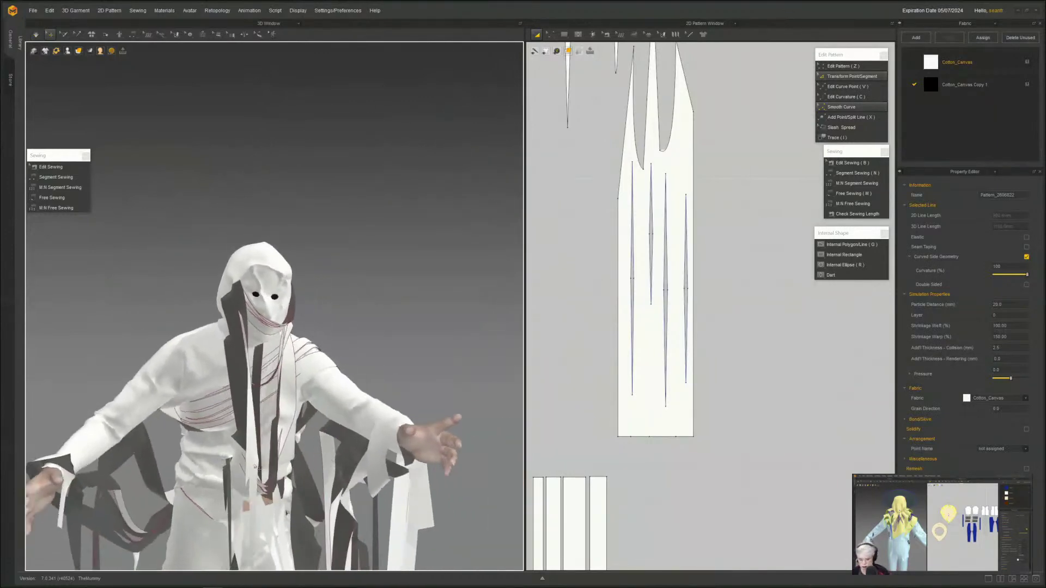
pyautogui.moveTo(256, 468); pyautogui.dragTo(337, 169, button='middle')
pyautogui.moveTo(367, 196); pyautogui.dragTo(357, 418, button='right')
pyautogui.scroll(3, 234, 414)
pyautogui.click(356, 418)
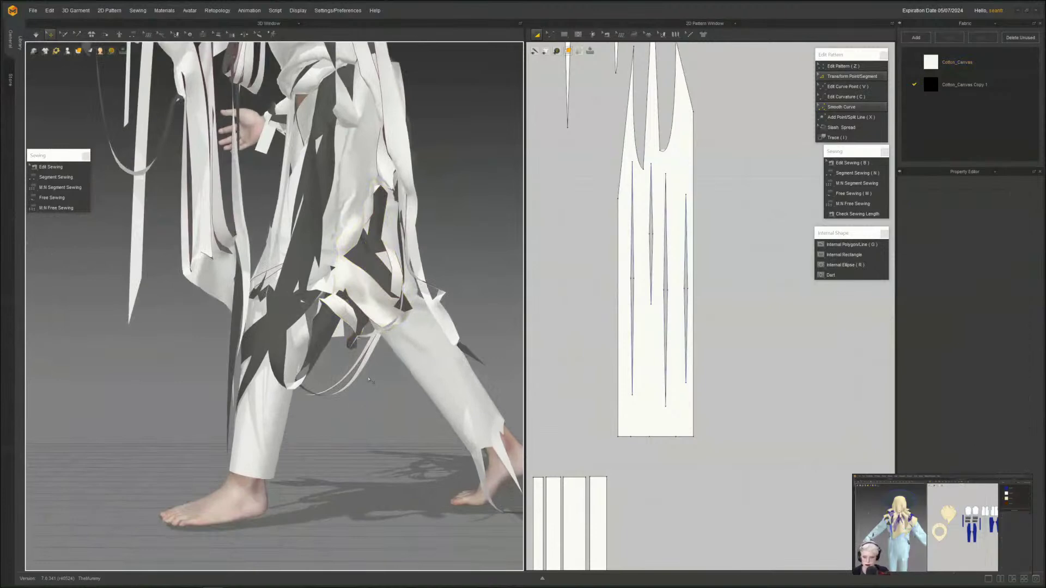
# - Simulate the mummy costume again to settle the torn leg strips, and stop it with the hip strips in close view
pyautogui.press('space')
pyautogui.moveTo(381, 326); pyautogui.dragTo(342, 343, button='right')
pyautogui.moveTo(338, 289); pyautogui.dragTo(199, 263, button='right')
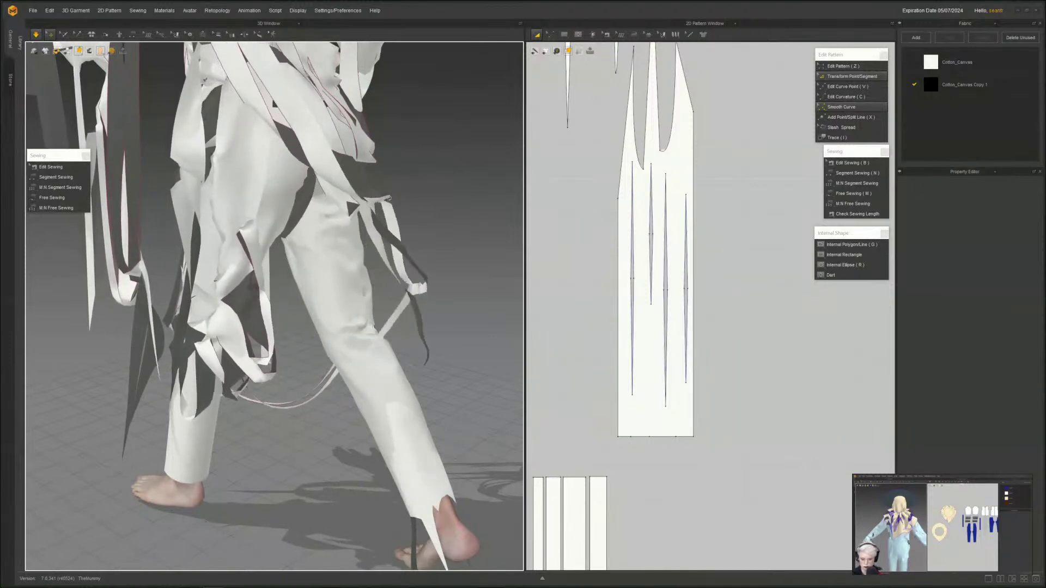
pyautogui.moveTo(385, 205); pyautogui.dragTo(350, 198, button='right')
pyautogui.scroll(3, 350, 199)
pyautogui.moveTo(401, 177); pyautogui.dragTo(368, 273, button='middle')
pyautogui.scroll(2, 392, 225)
pyautogui.press('space')
pyautogui.moveTo(366, 272); pyautogui.dragTo(373, 252, button='right')
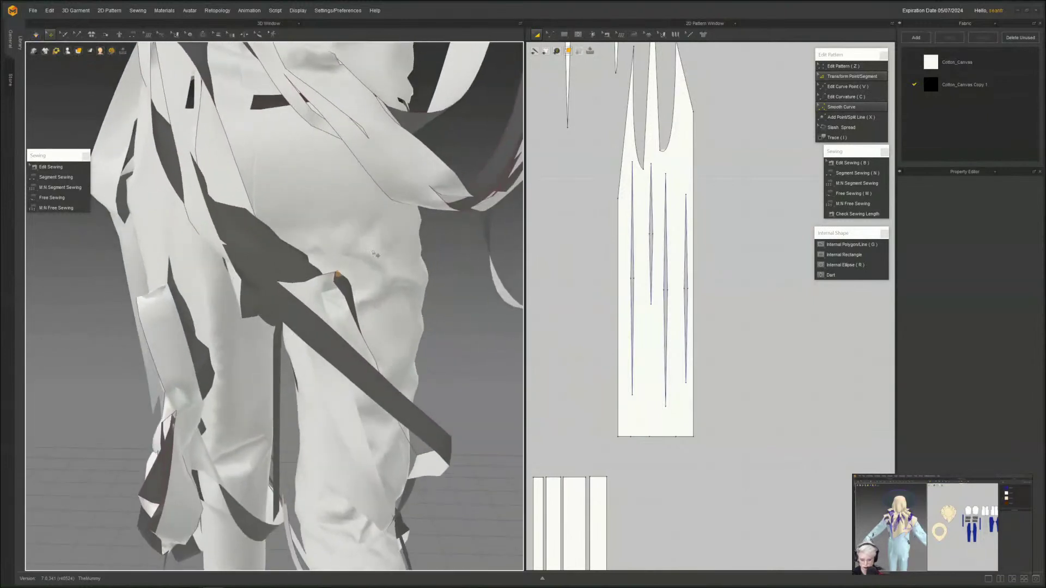
# - Free-sew the torn hip strip's corner to the edge of the draped cloth on the upper thigh and simulate to pull it in
pyautogui.click(47, 198)
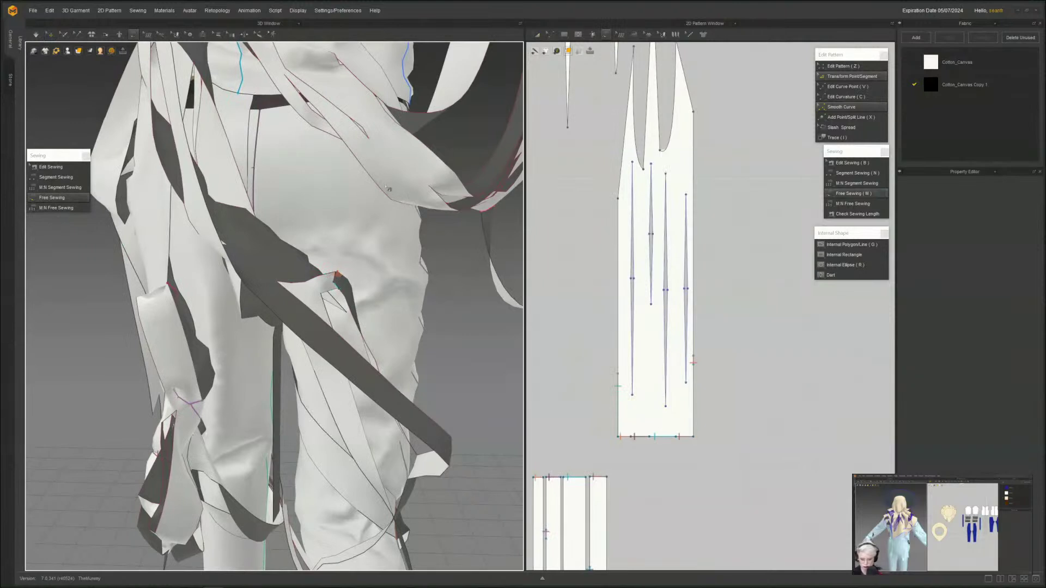
pyautogui.click(384, 191)
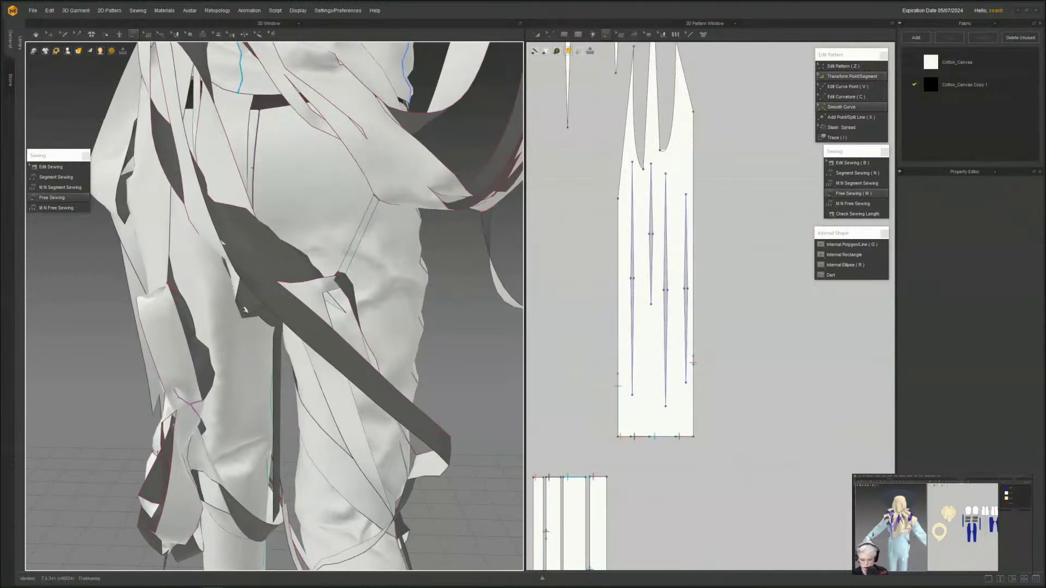
pyautogui.press('space')
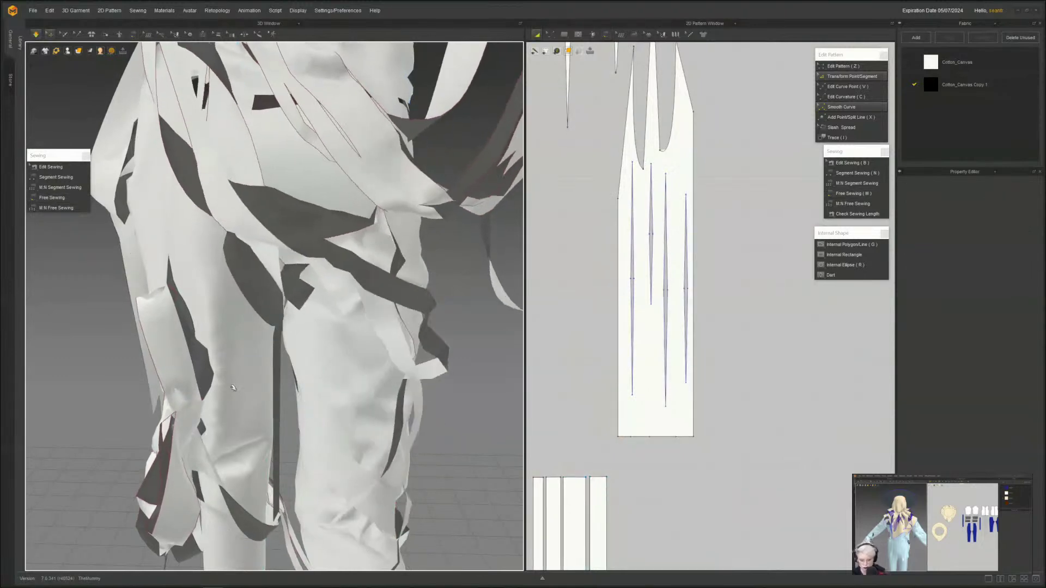
pyautogui.press('m')
pyautogui.moveTo(233, 387); pyautogui.dragTo(257, 417, button='right')
pyautogui.scroll(-5, 158, 409)
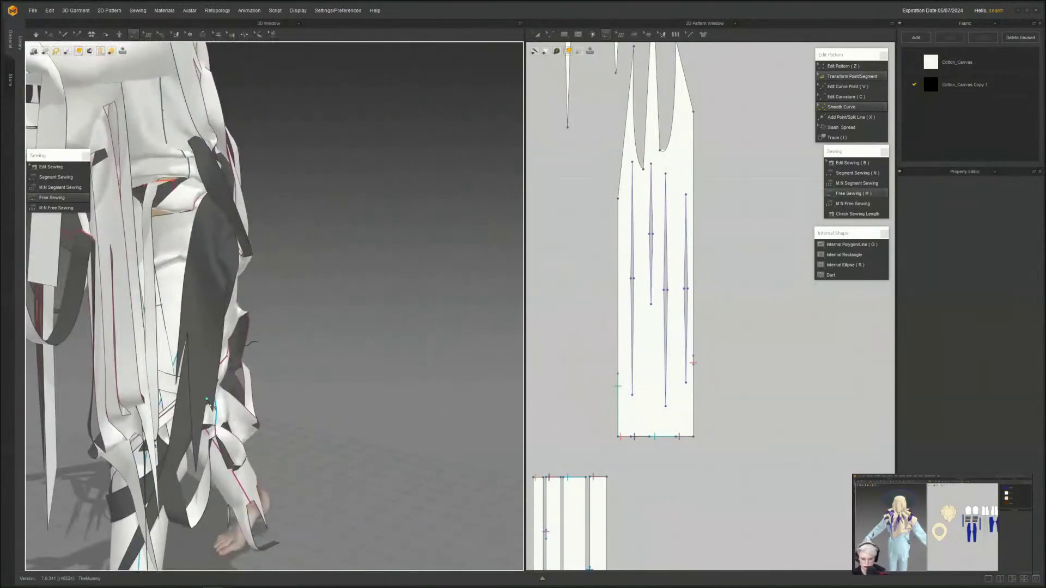
pyautogui.press('space')
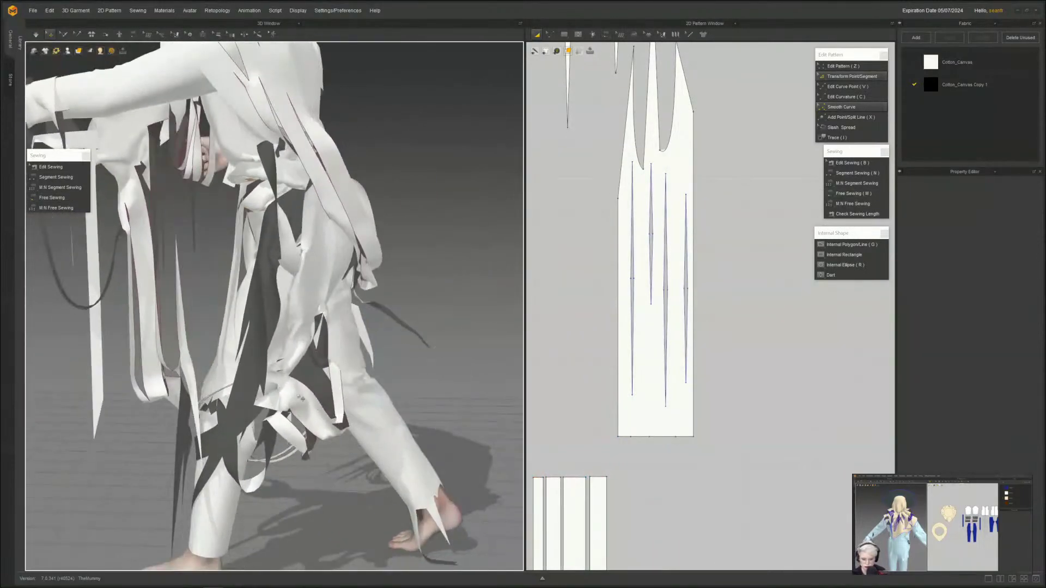
# - Simulate the costume while tugging the long dark strip that hangs down the side of the front leg
pyautogui.moveTo(291, 376); pyautogui.dragTo(373, 367, button='middle')
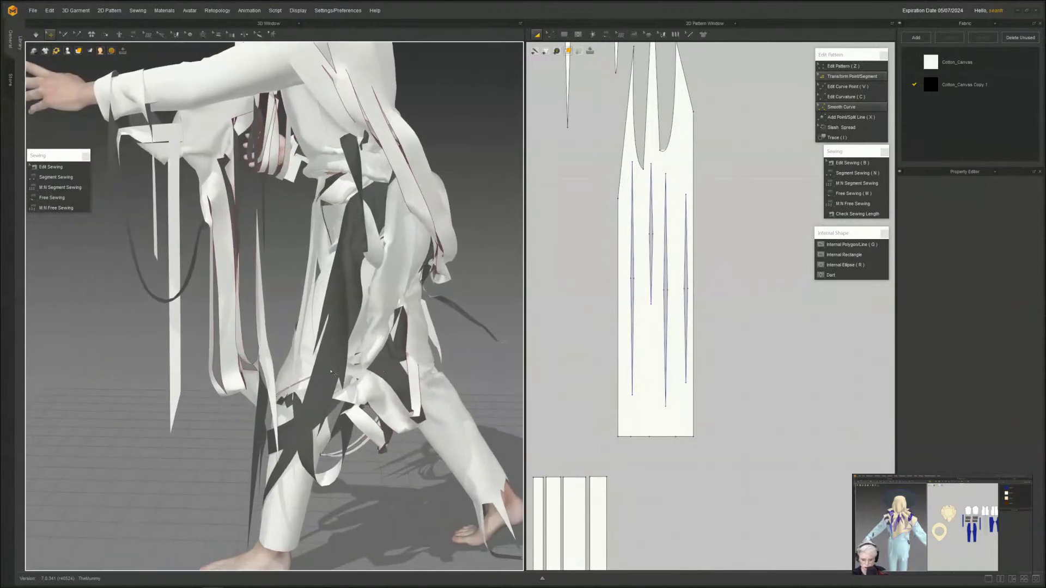
pyautogui.click(289, 321)
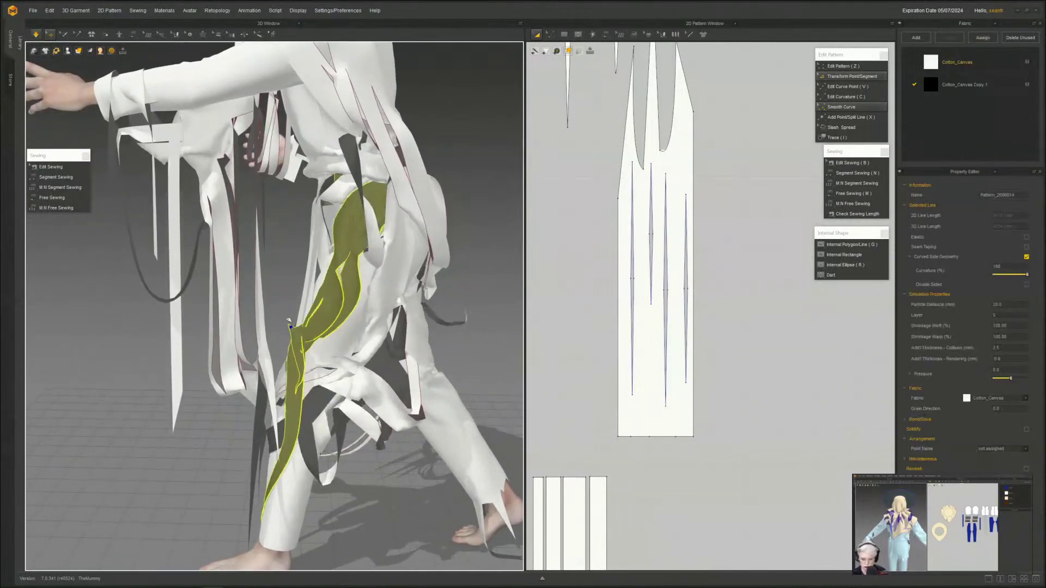
pyautogui.moveTo(288, 322); pyautogui.dragTo(276, 279)
pyautogui.press('space')
pyautogui.moveTo(156, 286); pyautogui.dragTo(268, 297, button='right')
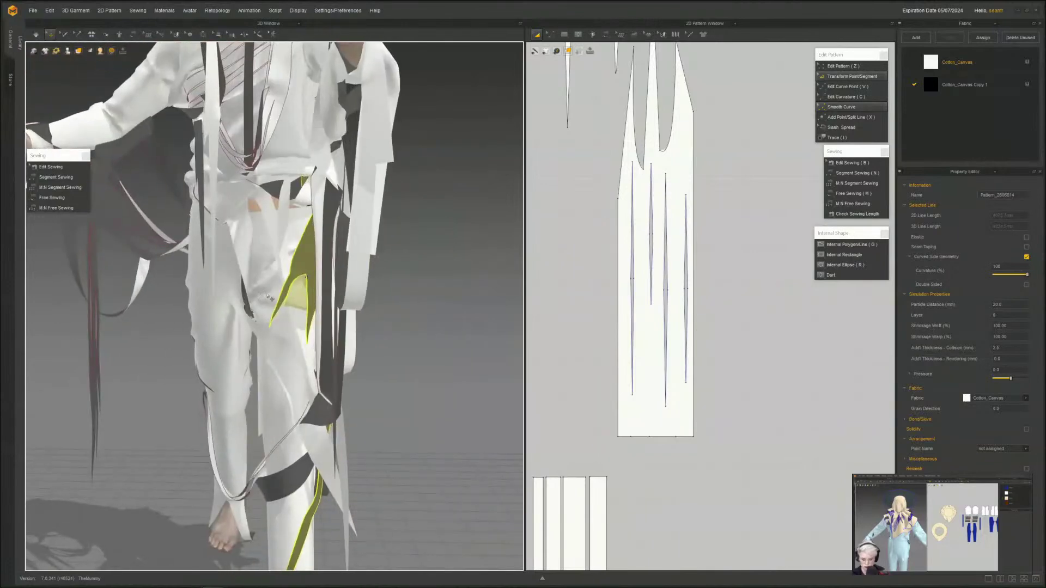
# - Pull the side strip across the front of the thighs and simulate so it drapes over the legs
pyautogui.click(302, 278)
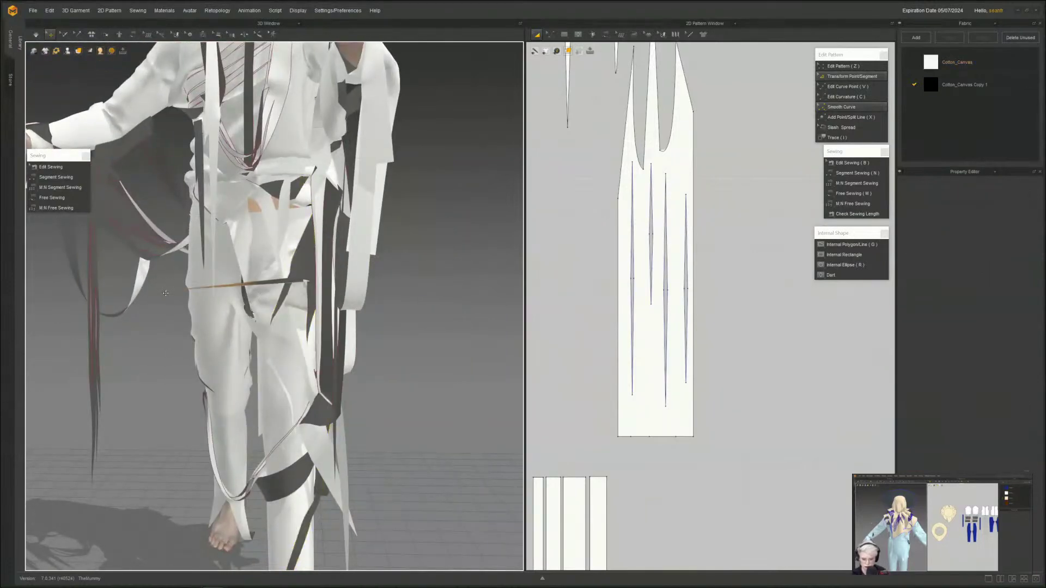
pyautogui.press('space')
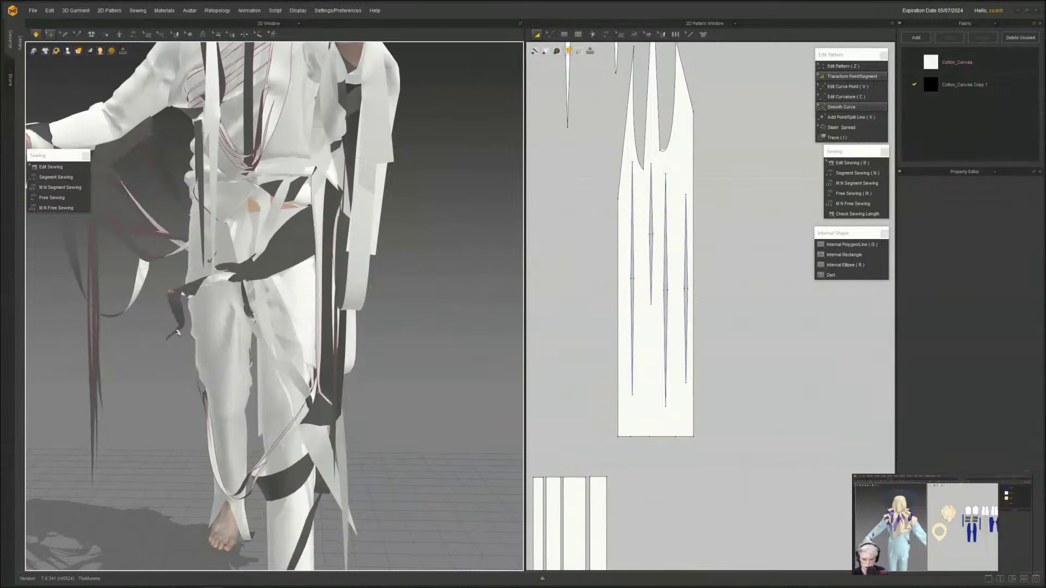
pyautogui.moveTo(177, 333); pyautogui.dragTo(256, 455, button='right')
pyautogui.moveTo(317, 528); pyautogui.dragTo(321, 422, button='middle')
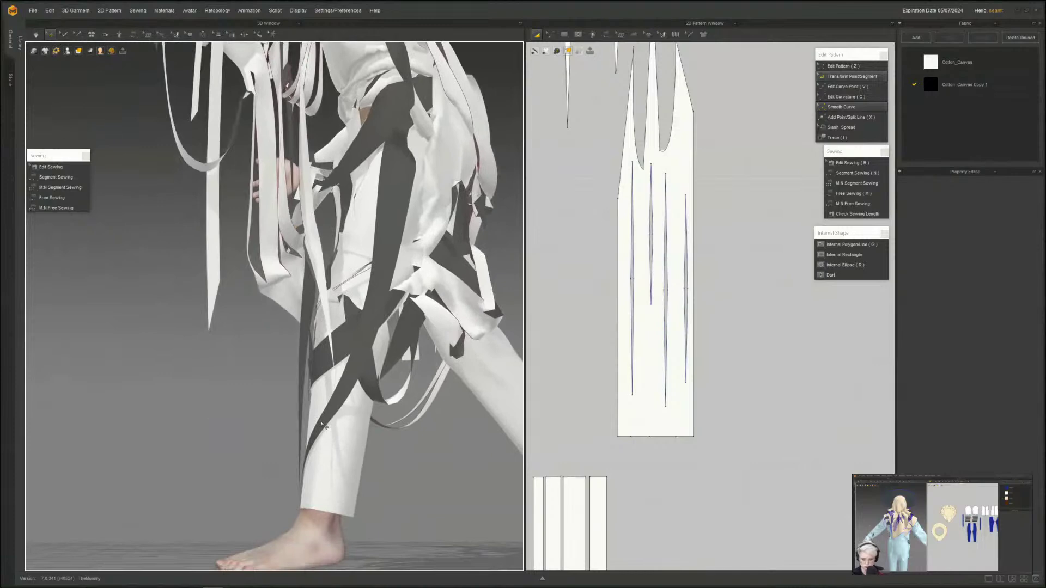
# - Pull the dark strip at the lower leg up and out across the front of the legs in the running simulation
pyautogui.moveTo(234, 422); pyautogui.dragTo(326, 424, button='right')
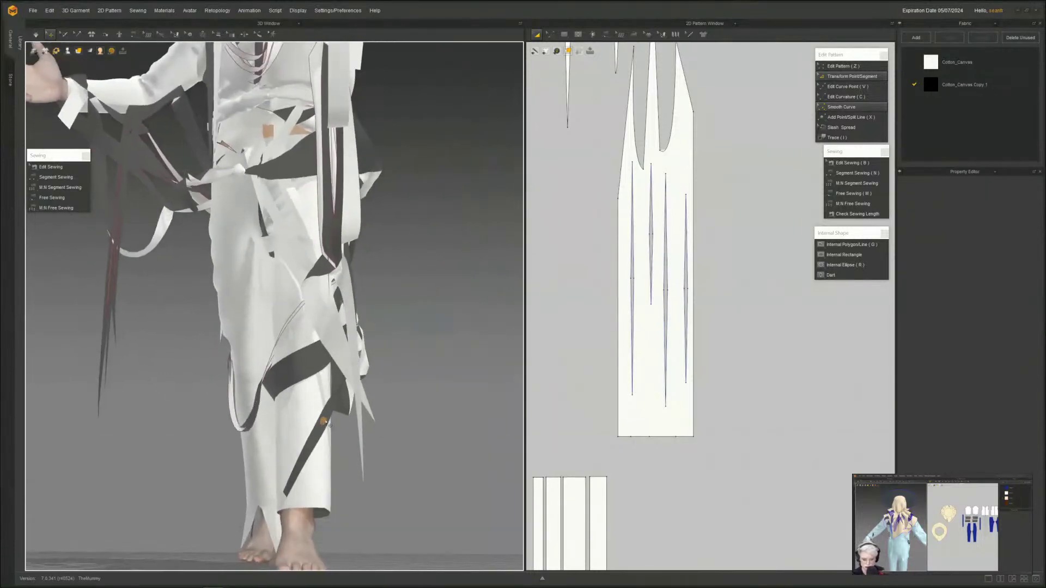
pyautogui.moveTo(179, 285); pyautogui.dragTo(180, 284)
pyautogui.press('space')
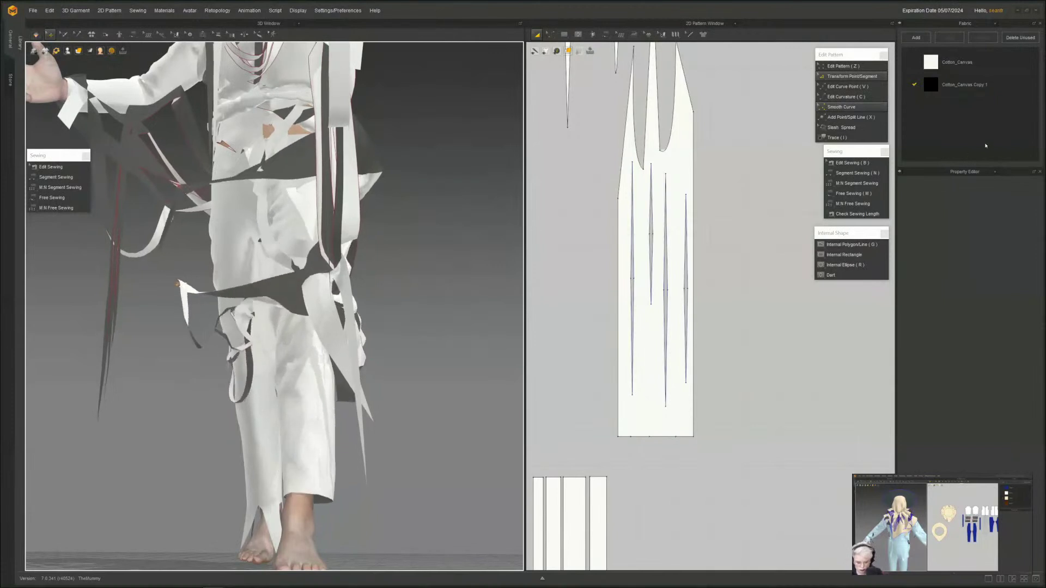
# - Select the Cotton_Canvas fabric and simulate the garment to resettle the strips around the legs
pyautogui.click(981, 62)
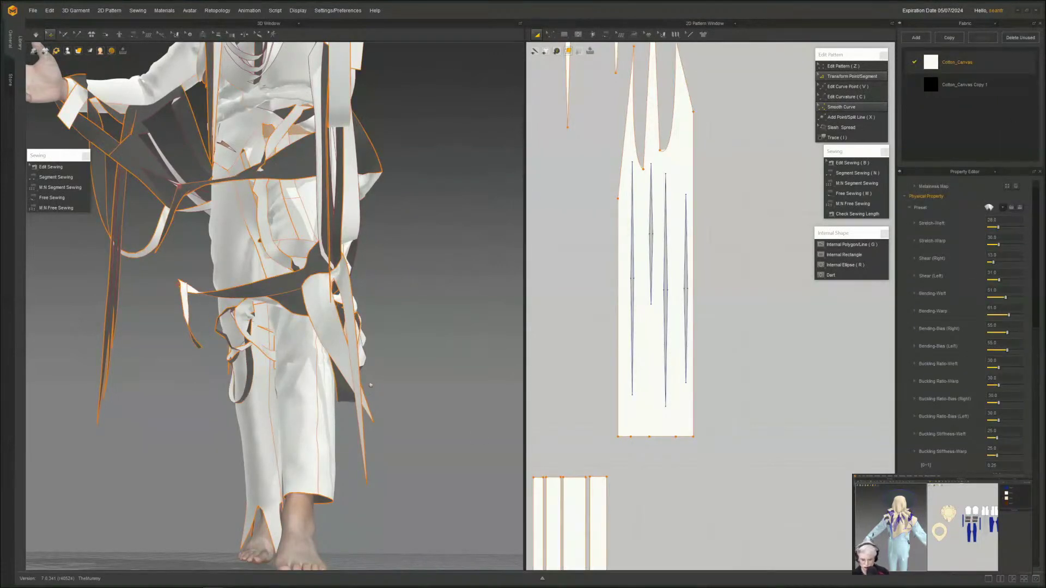
pyautogui.moveTo(370, 385); pyautogui.dragTo(374, 435, button='middle')
pyautogui.press('space')
pyautogui.moveTo(209, 295); pyautogui.dragTo(248, 316, button='right')
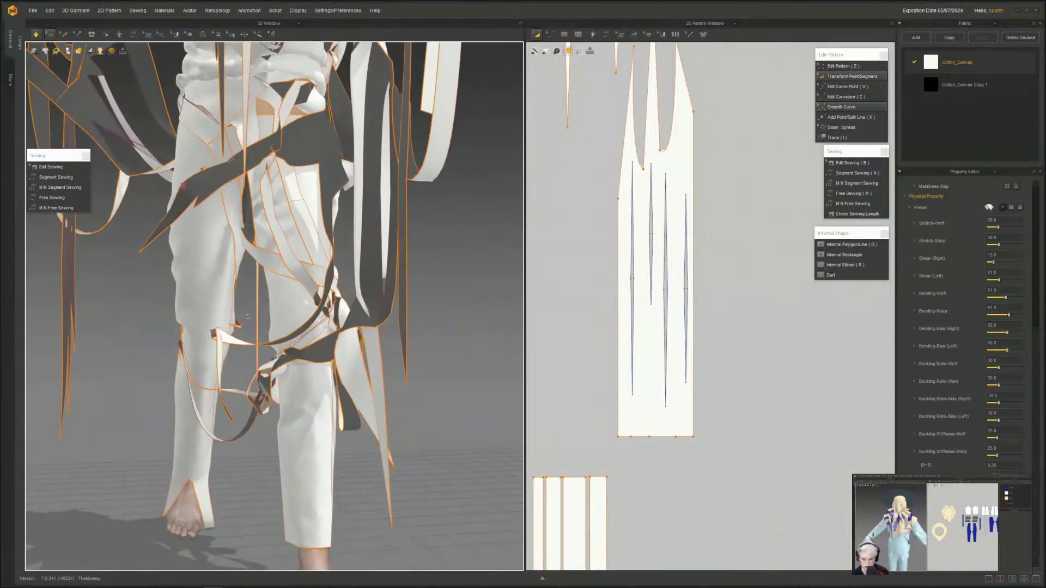
pyautogui.scroll(3, 263, 226)
pyautogui.moveTo(250, 180); pyautogui.dragTo(293, 159, button='right')
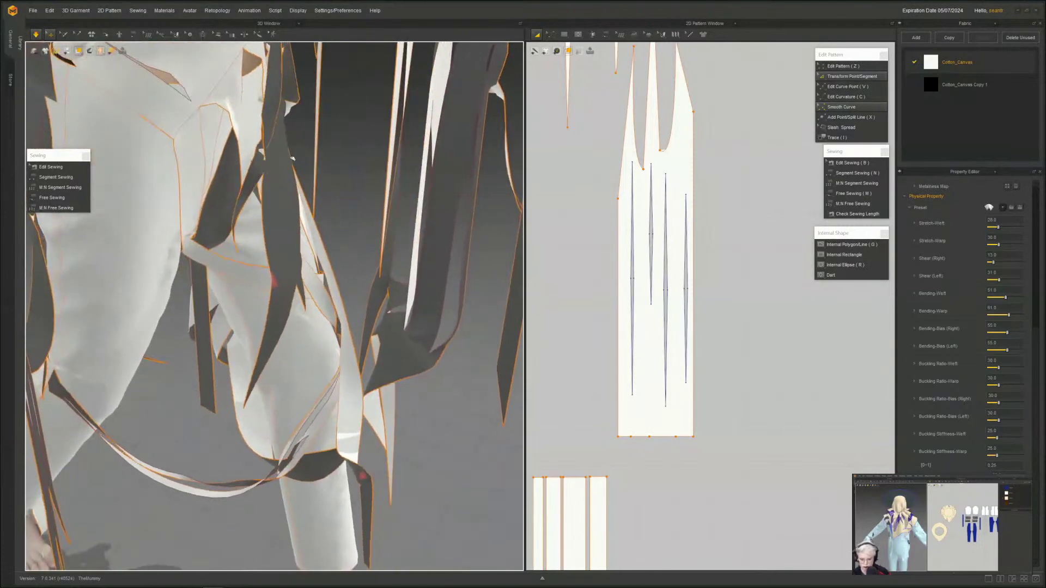
# - Select the torn hip strip and pull its ends across the front of the thighs and lower leg during simulation
pyautogui.click(293, 158)
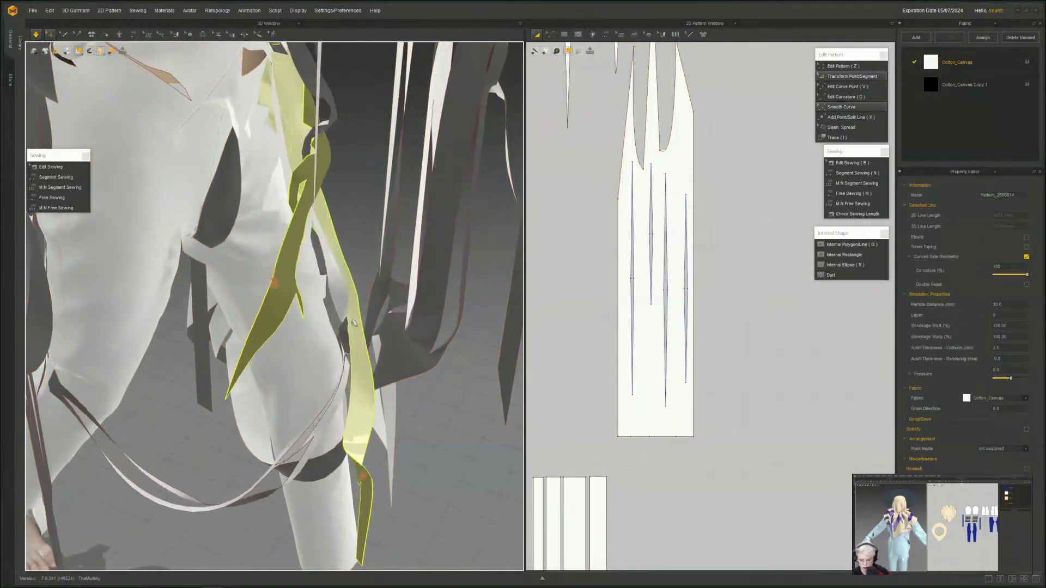
pyautogui.moveTo(354, 323); pyautogui.dragTo(232, 147, button='right')
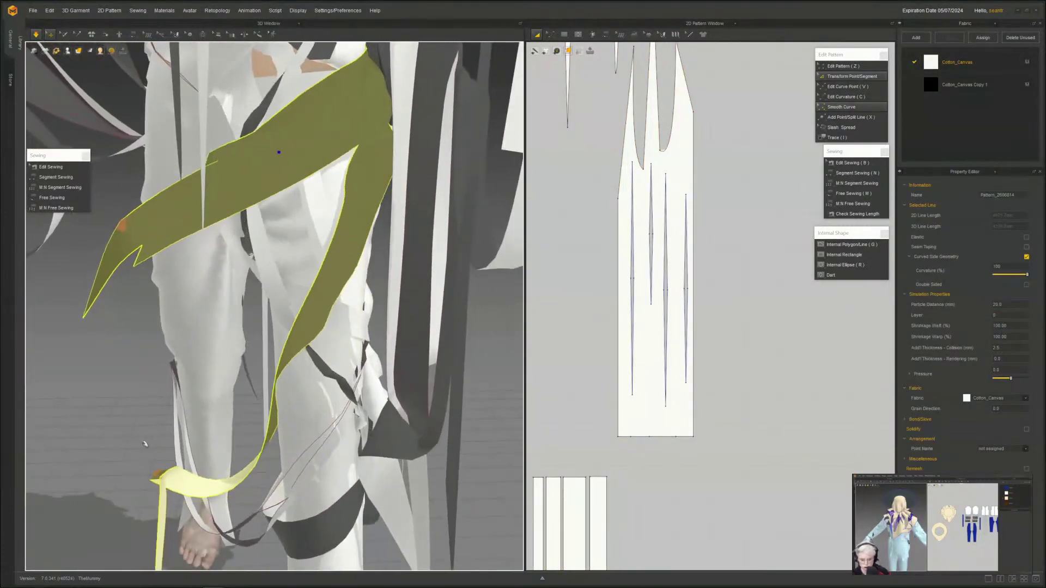
pyautogui.moveTo(116, 322); pyautogui.dragTo(297, 287, button='right')
pyautogui.scroll(-2, 220, 216)
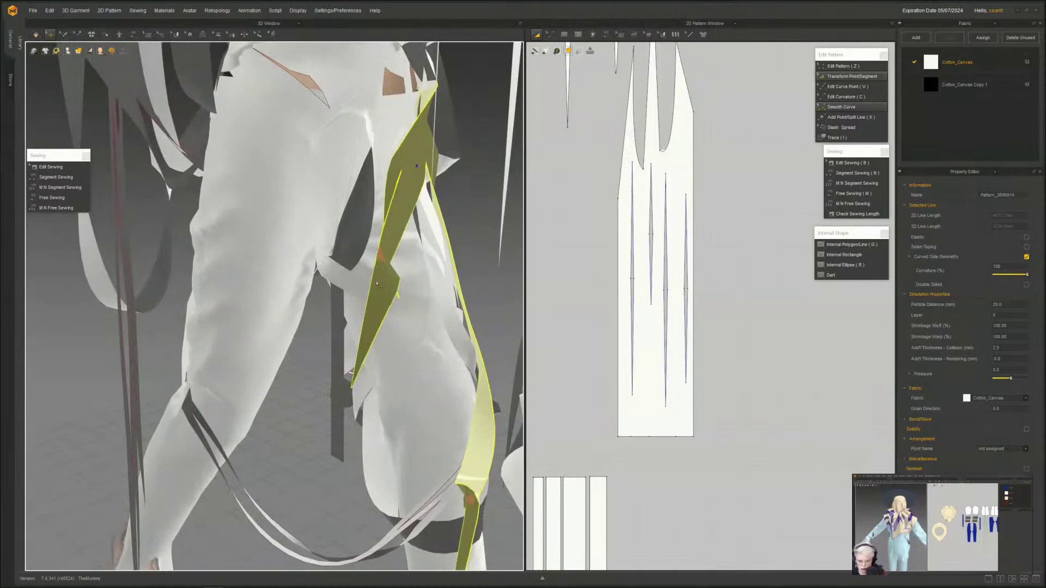
# - Free-sew the strip's upper end to the opposite side of the trousers and its lower end to the upper thigh
pyautogui.click(46, 198)
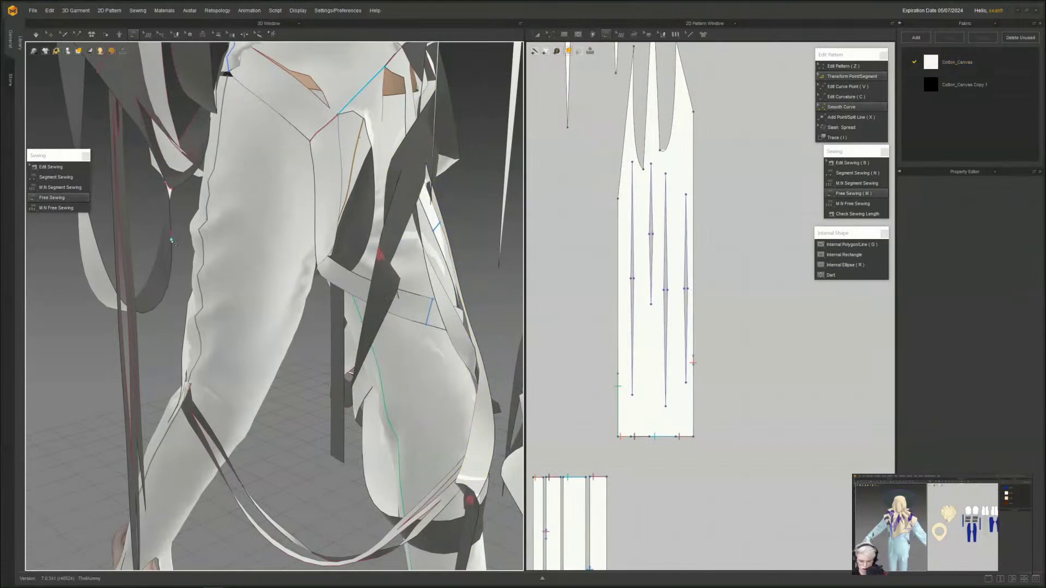
pyautogui.click(373, 279)
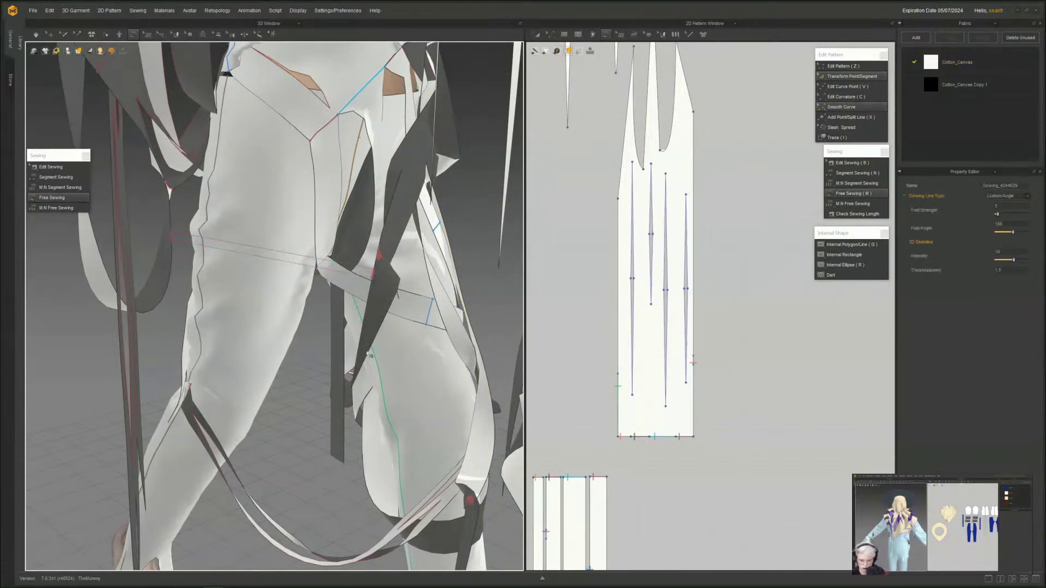
pyautogui.moveTo(355, 429); pyautogui.dragTo(348, 185, button='middle')
pyautogui.moveTo(371, 294); pyautogui.dragTo(335, 465, button='right')
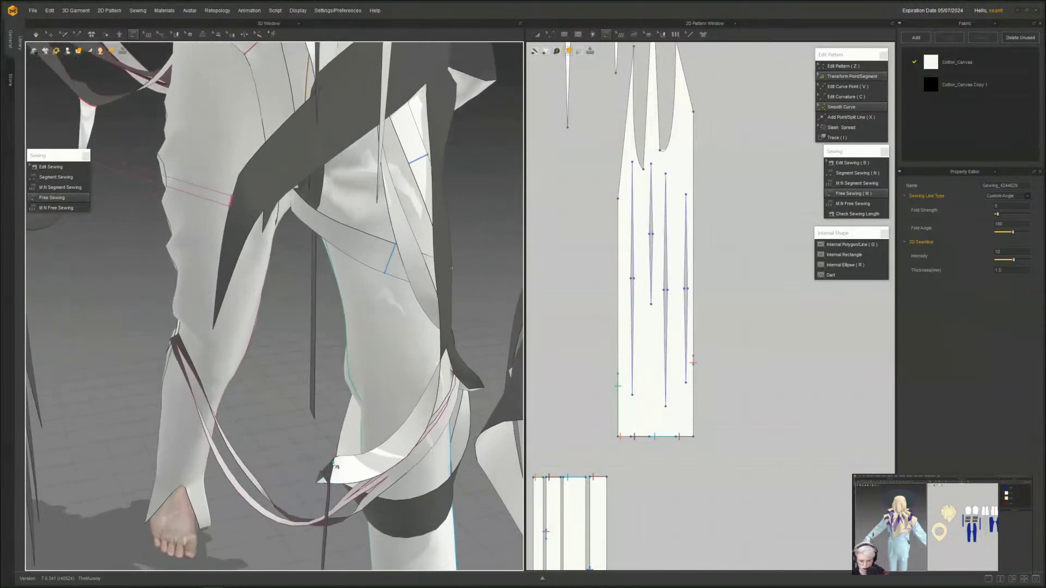
pyautogui.click(346, 461)
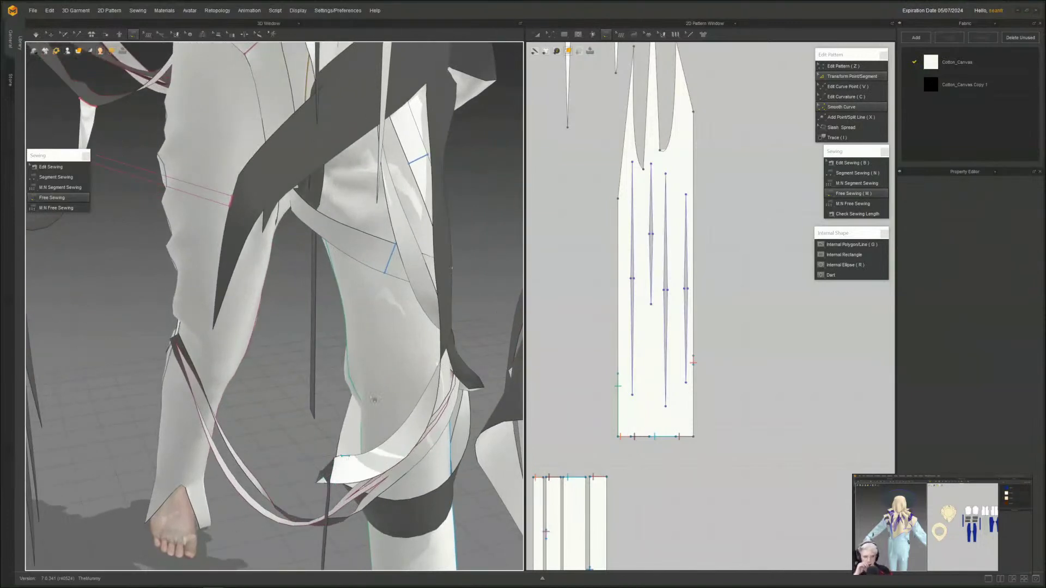
pyautogui.click(331, 164)
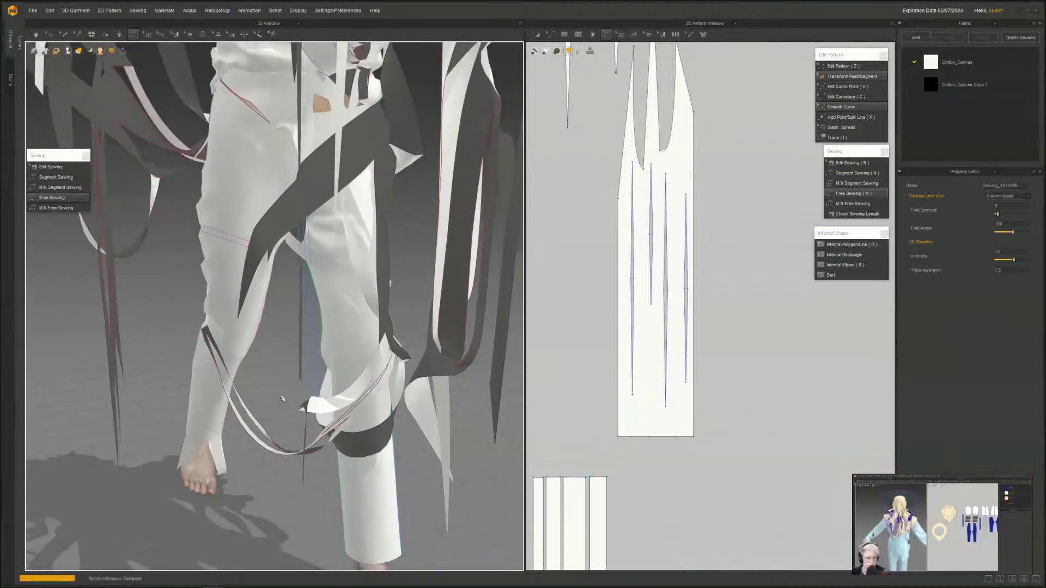
# - Simulate the newly sewn strip so it wraps around the thighs, and check the drape from several sides
pyautogui.press('space')
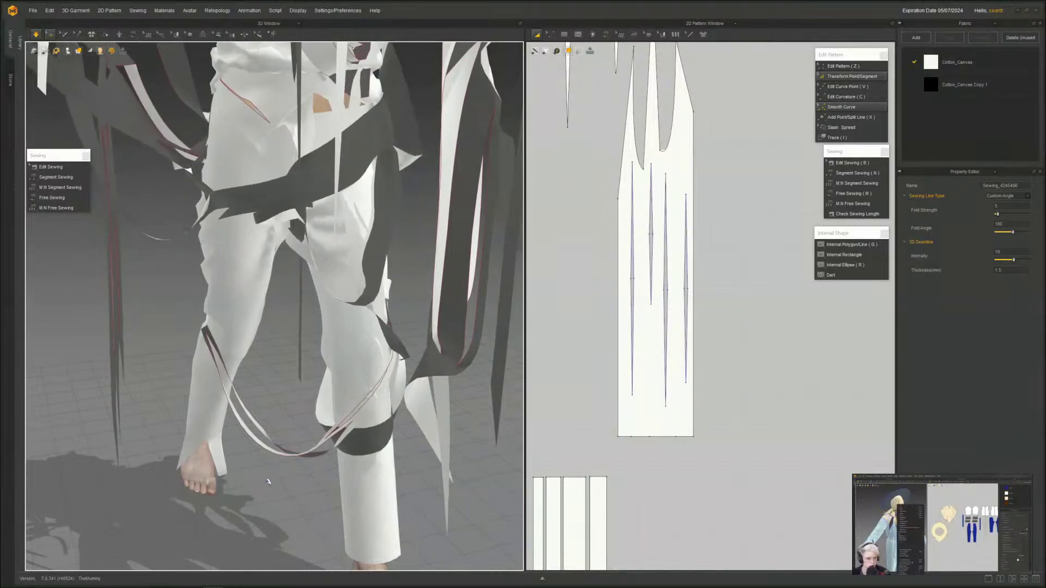
pyautogui.press('m')
pyautogui.moveTo(268, 482); pyautogui.dragTo(377, 405, button='right')
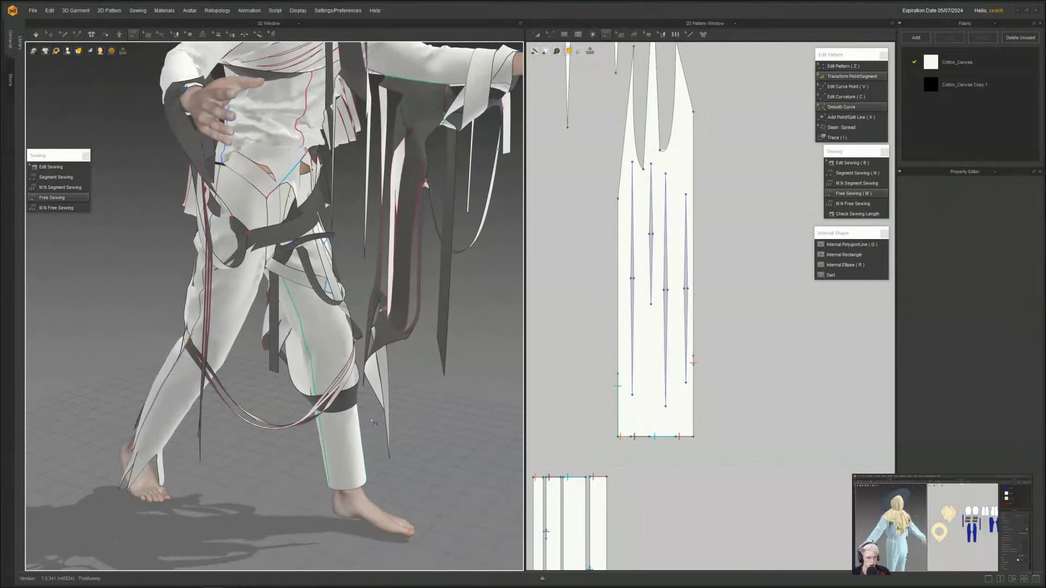
pyautogui.moveTo(375, 447); pyautogui.dragTo(354, 420, button='middle')
pyautogui.press('space')
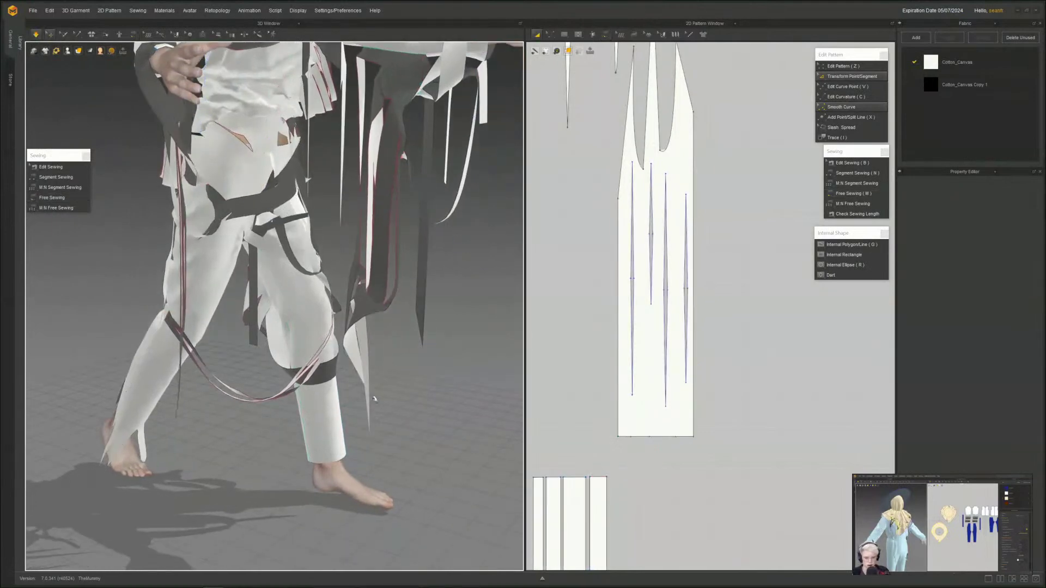
pyautogui.moveTo(360, 385); pyautogui.dragTo(342, 387, button='right')
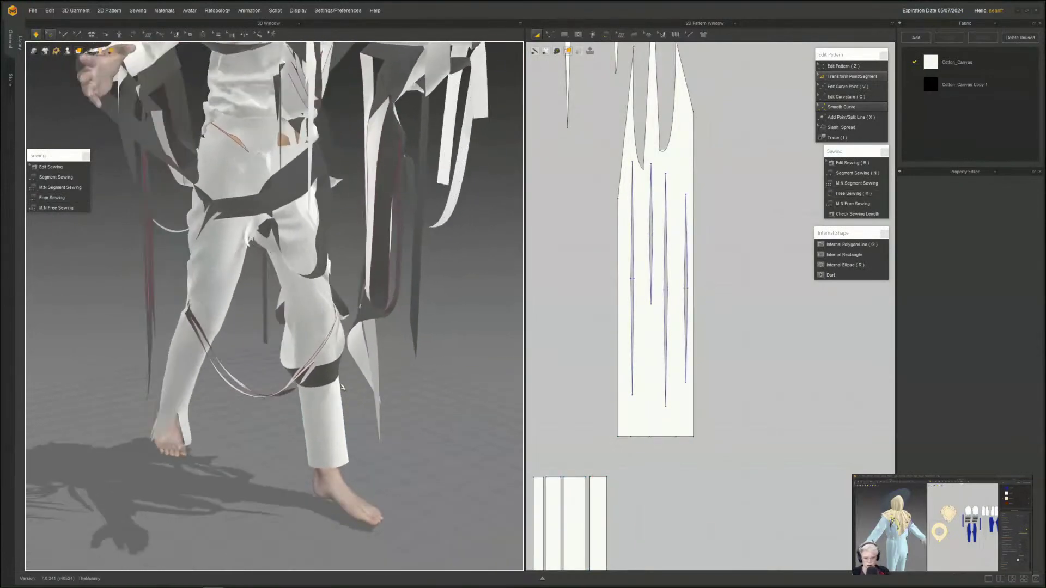
pyautogui.moveTo(408, 429); pyautogui.dragTo(423, 411, button='right')
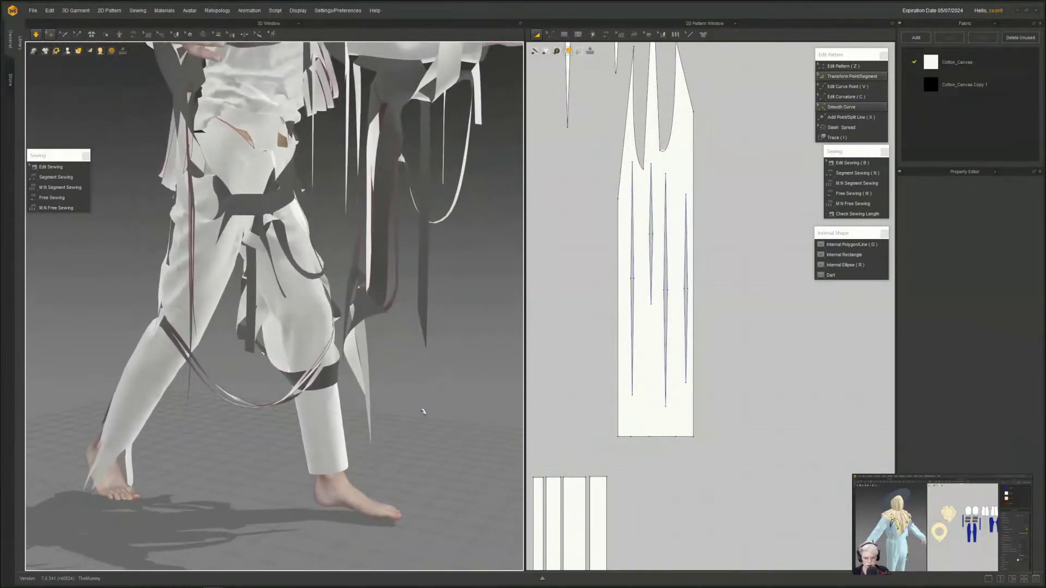
# - Float the Select Mesh/Pin tools in the 3D view and box-pin the tip of the strip hanging beside the lower leg
pyautogui.click(68, 35)
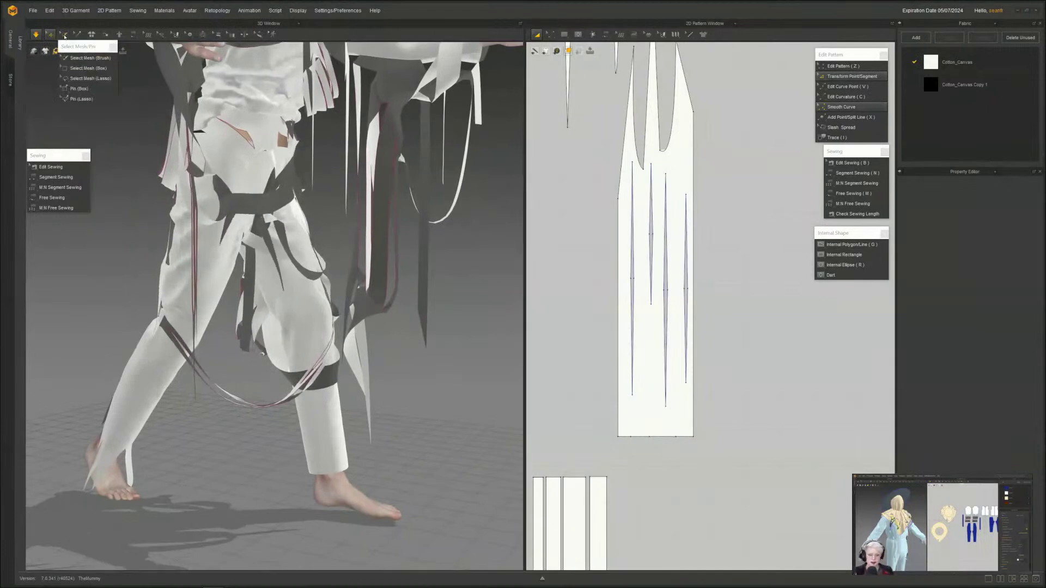
pyautogui.moveTo(66, 45); pyautogui.dragTo(43, 238)
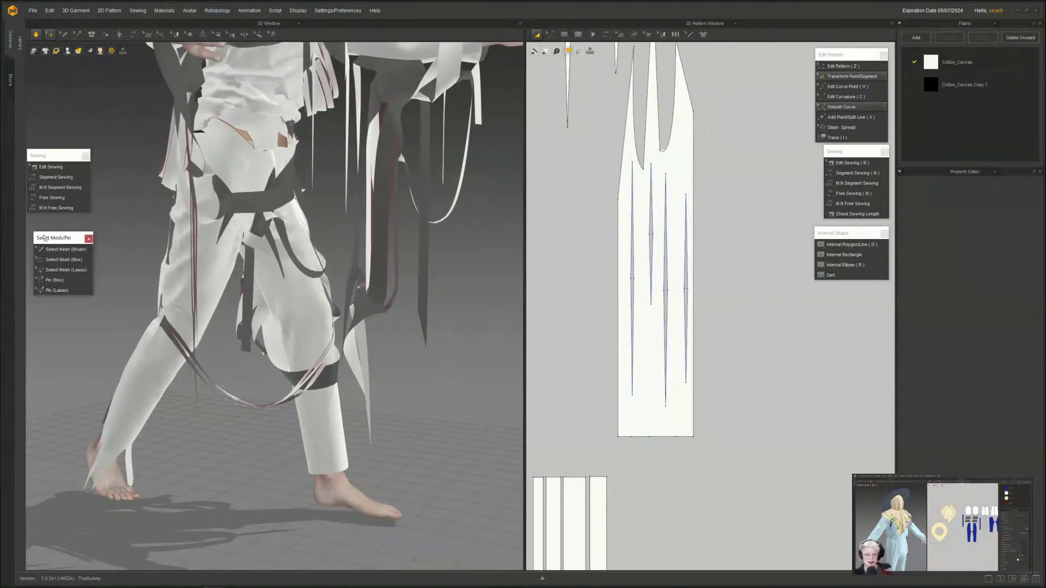
pyautogui.click(49, 280)
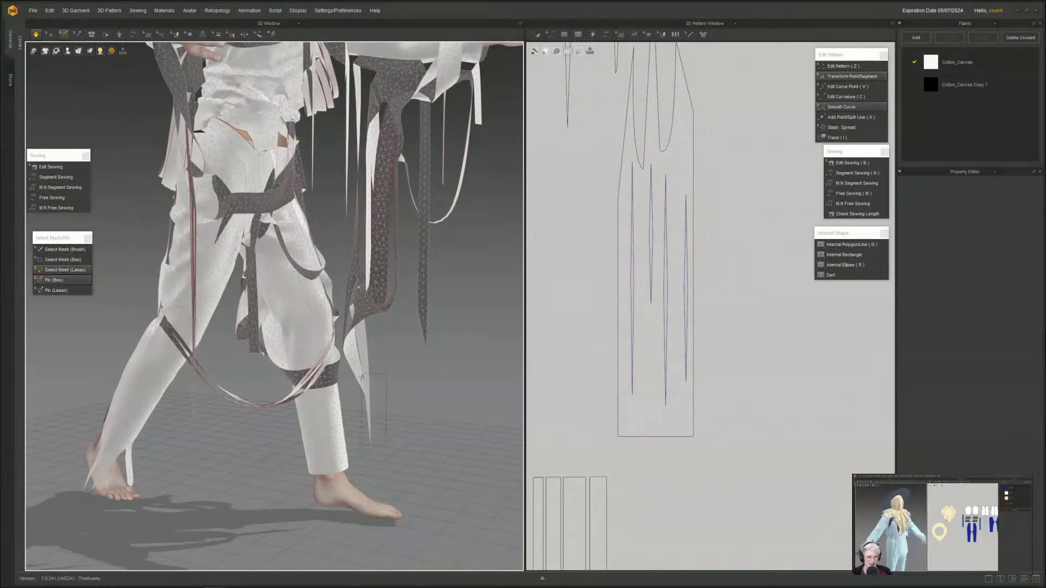
pyautogui.moveTo(395, 405); pyautogui.dragTo(272, 391, button='right')
pyautogui.moveTo(273, 391); pyautogui.dragTo(276, 366, button='middle')
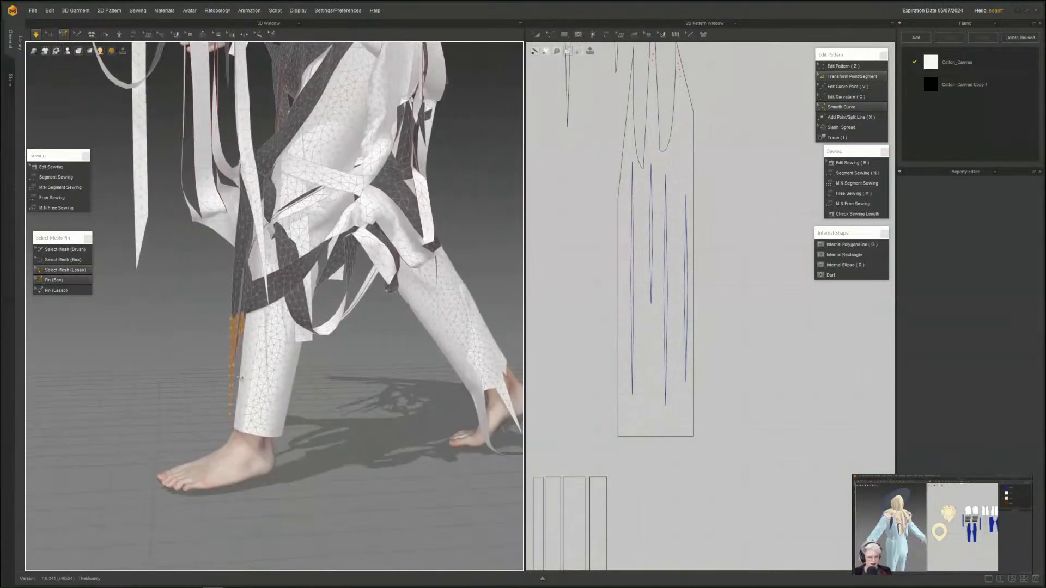
pyautogui.press('q')
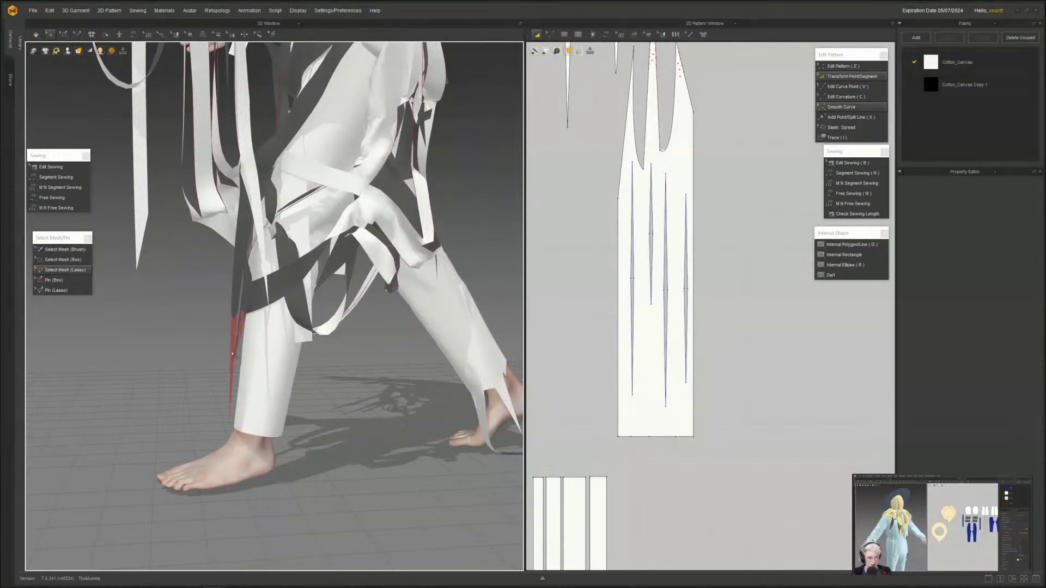
# - Simulate the garment and lift the pinned strip tip up in front of the body to above arm height
pyautogui.press('space')
pyautogui.moveTo(180, 350); pyautogui.dragTo(290, 357, button='right')
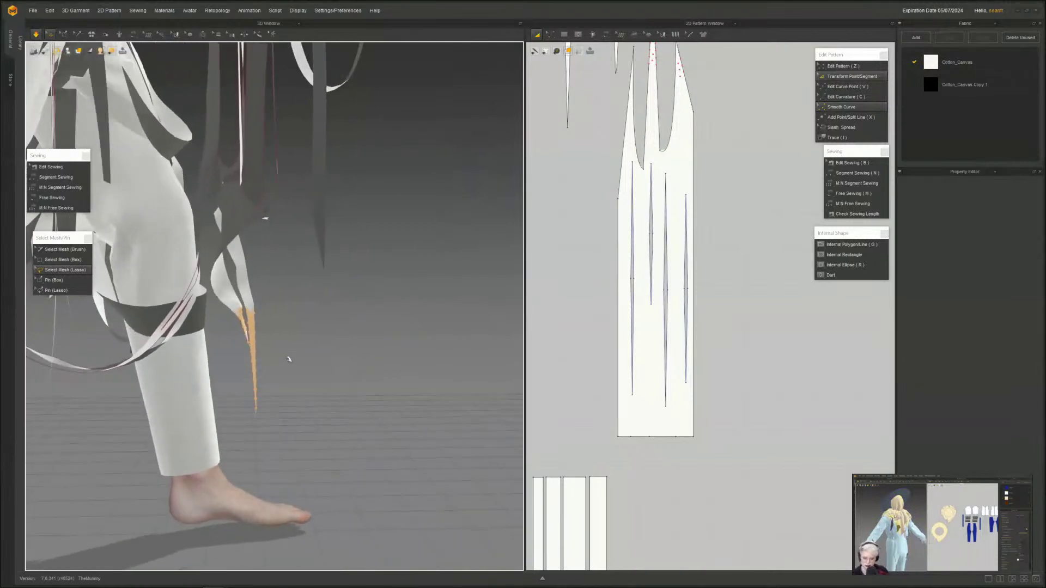
pyautogui.scroll(-6, 287, 357)
pyautogui.moveTo(260, 303)
pyautogui.mouseDown(button='right')
pyautogui.moveTo(188, 312)
pyautogui.moveTo(252, 307)
pyautogui.moveTo(286, 284)
pyautogui.moveTo(249, 303)
pyautogui.moveTo(264, 297)
pyautogui.mouseUp(button='right')
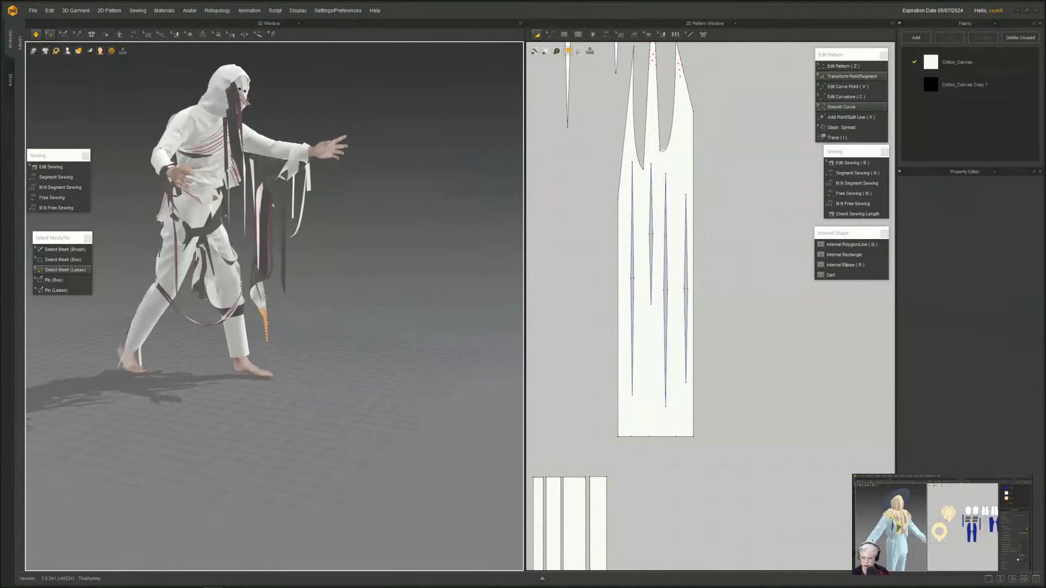
pyautogui.moveTo(204, 332); pyautogui.dragTo(200, 327, button='right')
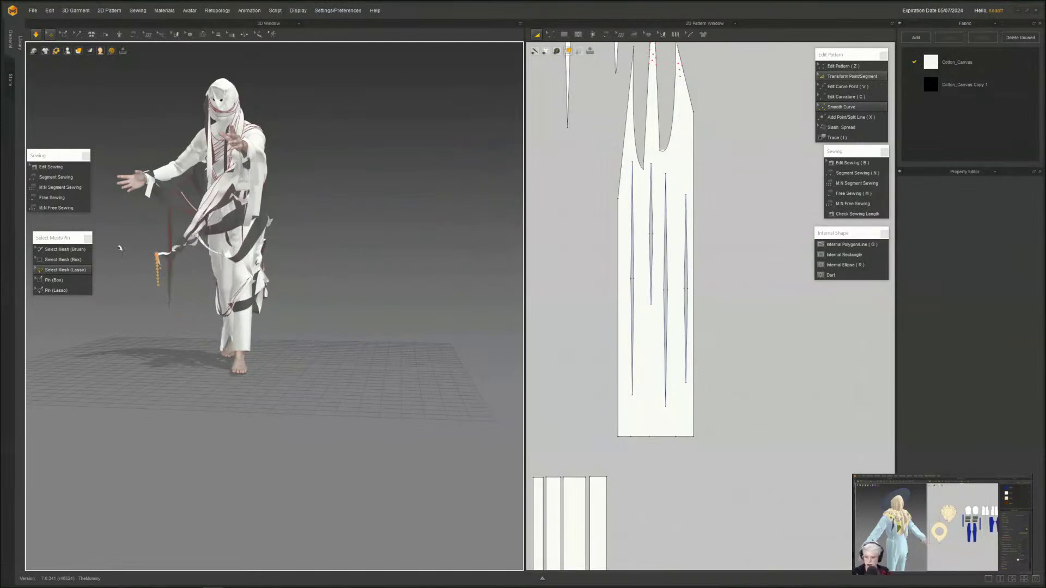
pyautogui.moveTo(120, 248); pyautogui.dragTo(297, 293, button='right')
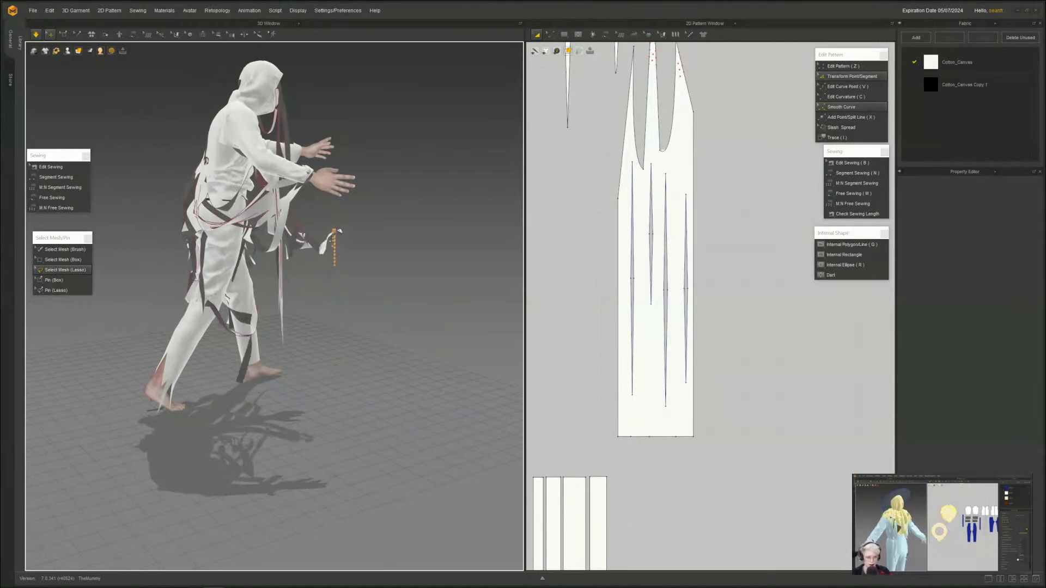
pyautogui.moveTo(416, 283); pyautogui.dragTo(214, 305, button='right')
pyautogui.scroll(3, 271, 306)
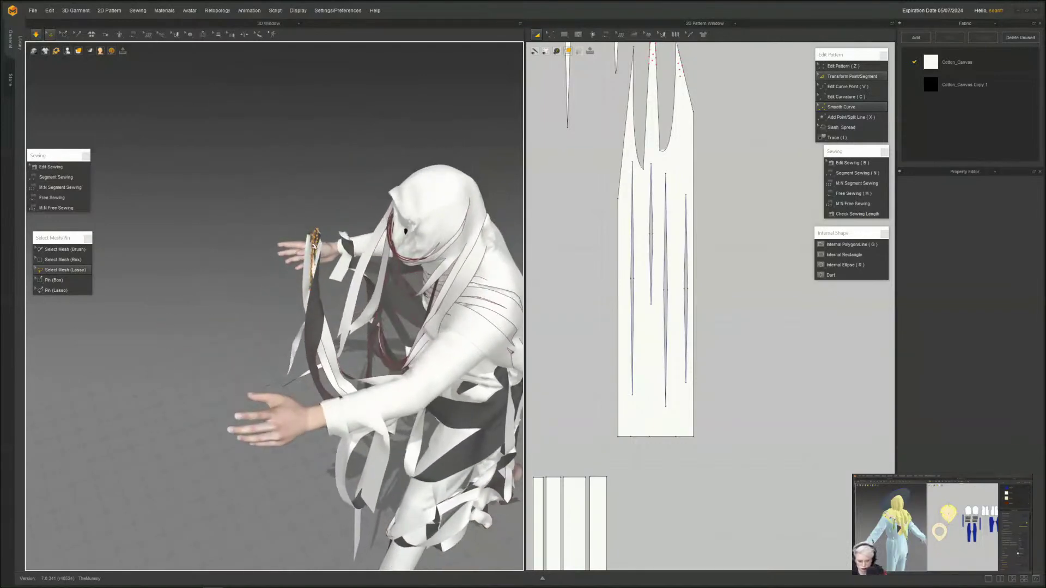
# - Set the avatar mesh's static and kinetic friction to 1.00
pyautogui.click(294, 415)
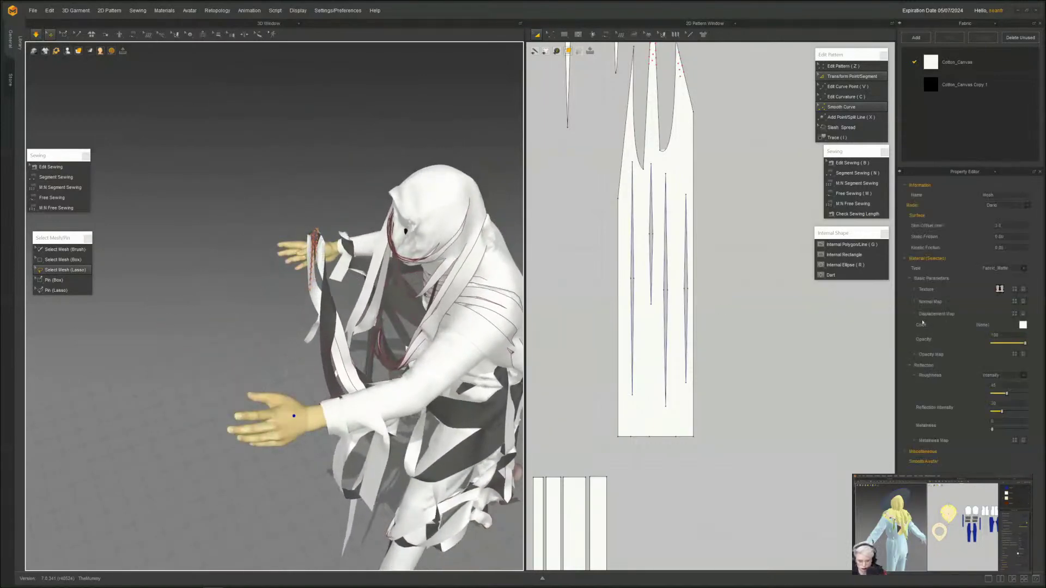
pyautogui.doubleClick(1006, 236)
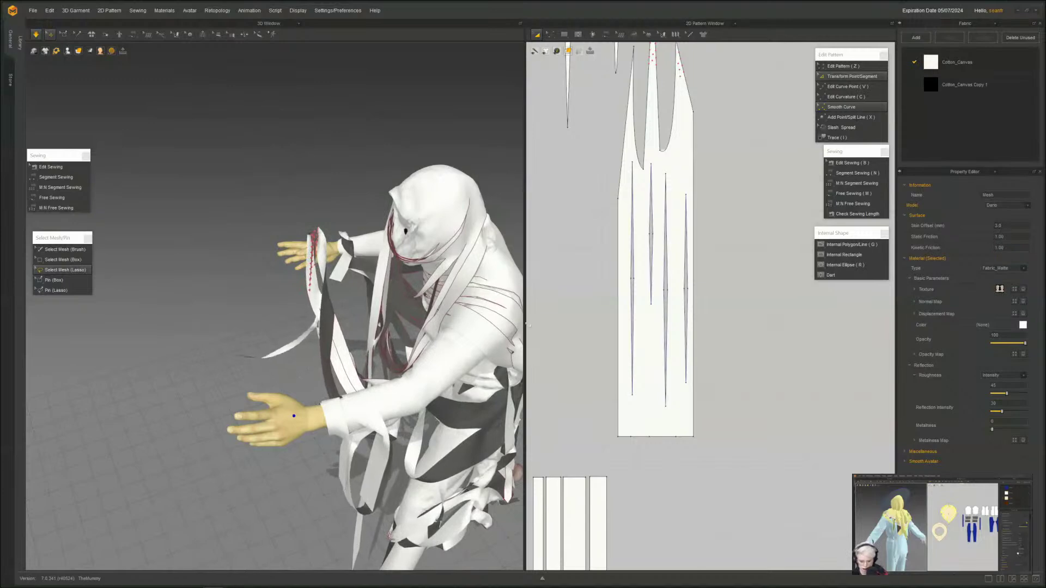
# - Select the pinned strip tip and move it past the head to above the other outstretched arm
pyautogui.moveTo(446, 345); pyautogui.dragTo(429, 345, button='middle')
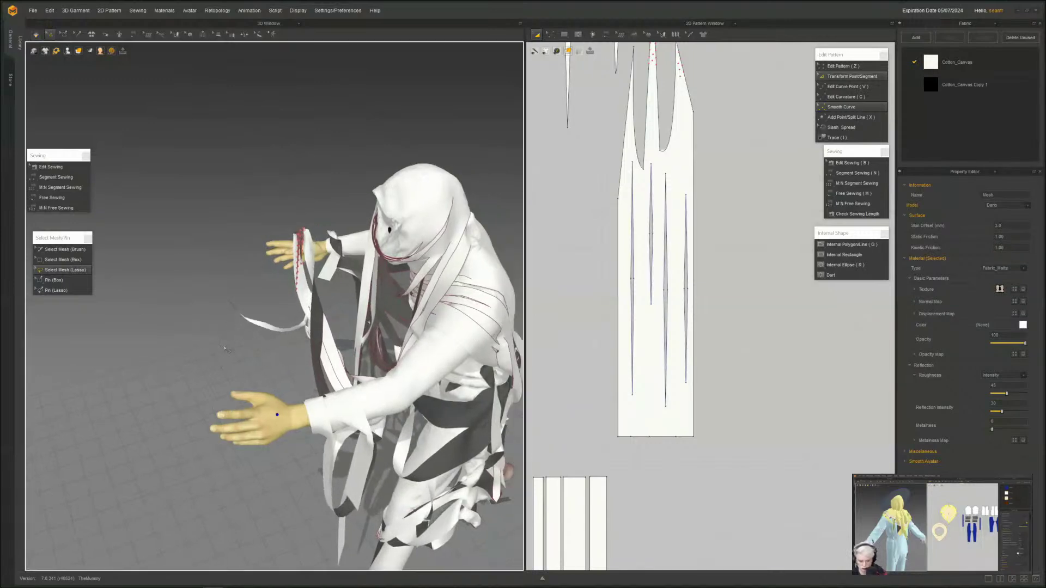
pyautogui.moveTo(225, 347); pyautogui.dragTo(260, 343, button='right')
pyautogui.click(248, 293)
pyautogui.moveTo(248, 293); pyautogui.dragTo(269, 325, button='right')
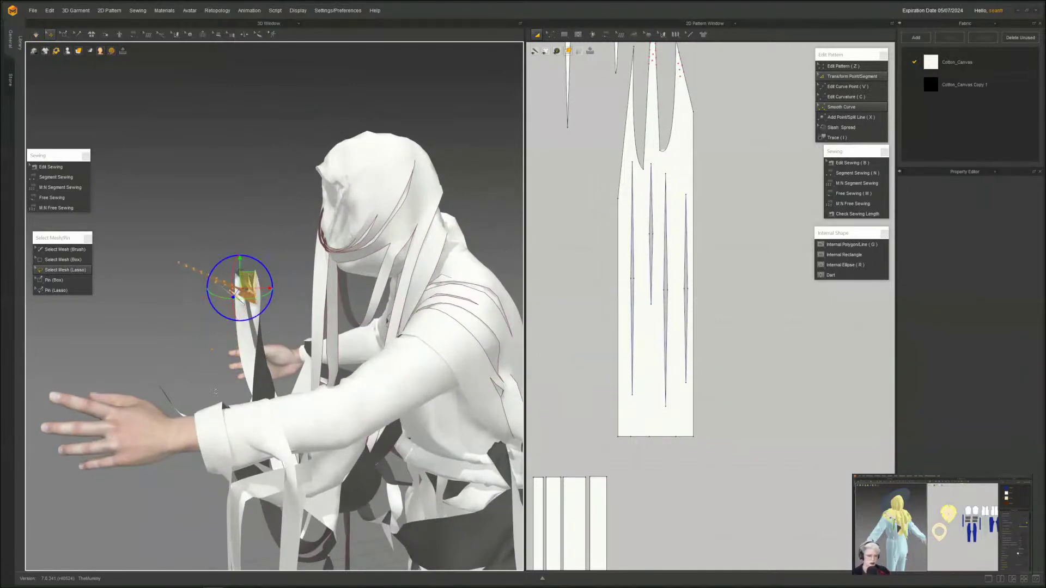
pyautogui.moveTo(168, 380); pyautogui.dragTo(350, 271, button='right')
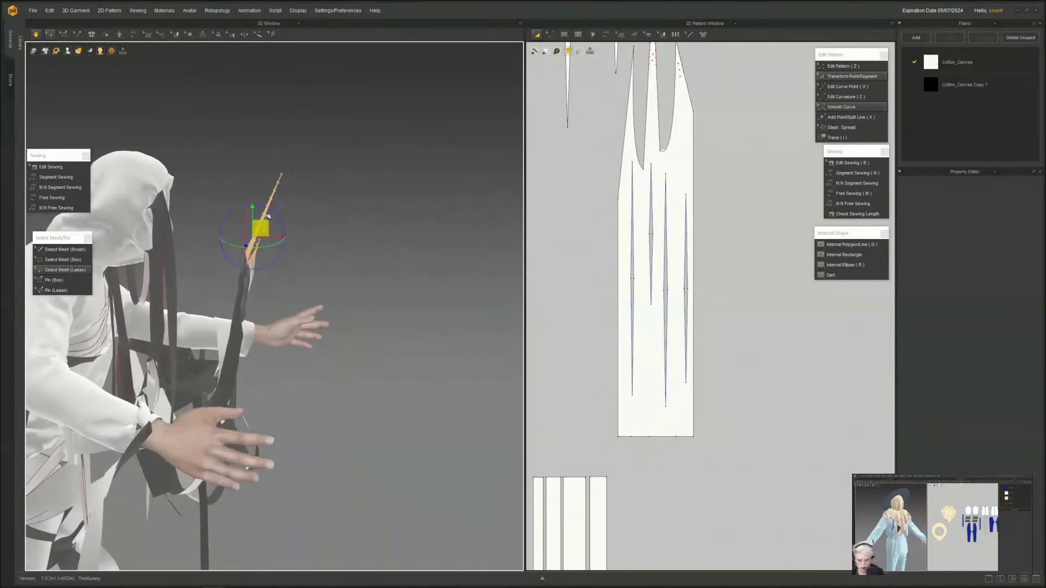
pyautogui.moveTo(256, 274); pyautogui.dragTo(230, 264, button='right')
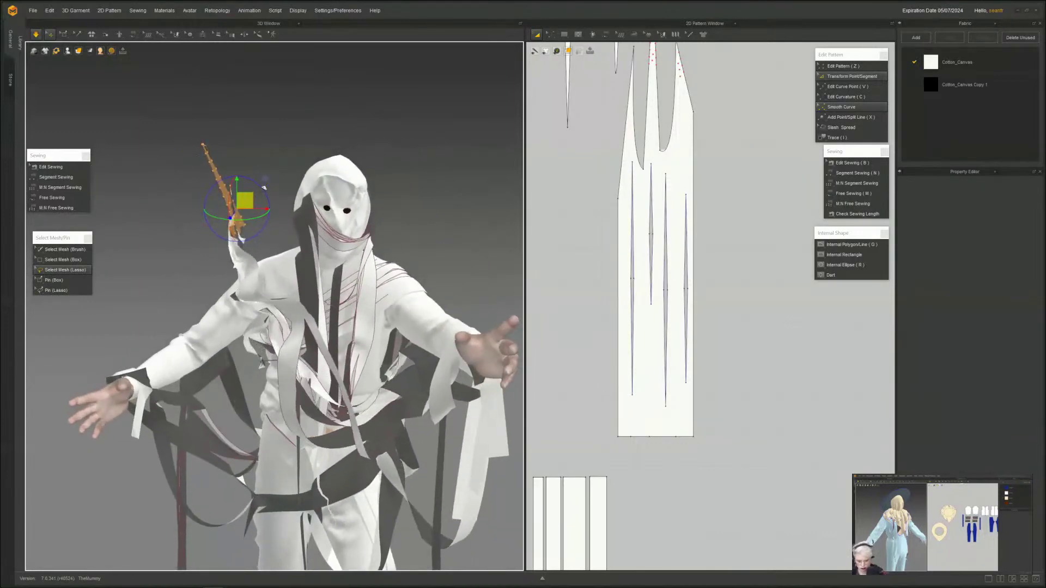
pyautogui.moveTo(264, 188); pyautogui.dragTo(443, 123)
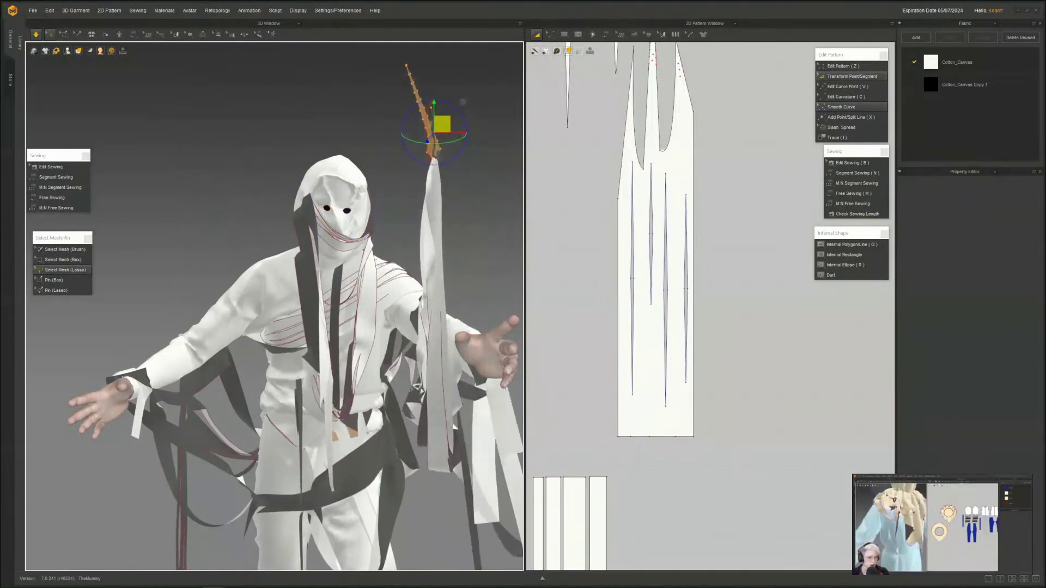
# - Move the pinned strip tip over the outstretched arm and down behind the avatar's back at elbow height
pyautogui.moveTo(442, 123); pyautogui.dragTo(296, 145, button='right')
pyautogui.moveTo(244, 106); pyautogui.dragTo(422, 120)
pyautogui.moveTo(338, 311); pyautogui.dragTo(443, 322, button='right')
pyautogui.scroll(-4, 317, 332)
pyautogui.moveTo(318, 331); pyautogui.dragTo(266, 318, button='right')
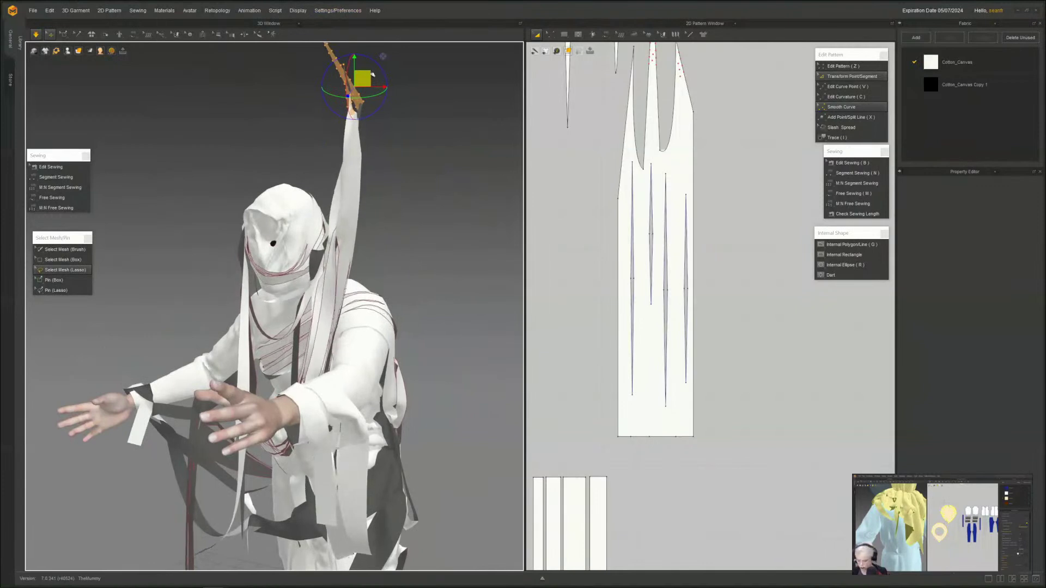
pyautogui.moveTo(390, 76); pyautogui.dragTo(556, 319)
pyautogui.moveTo(392, 261); pyautogui.dragTo(321, 259, button='right')
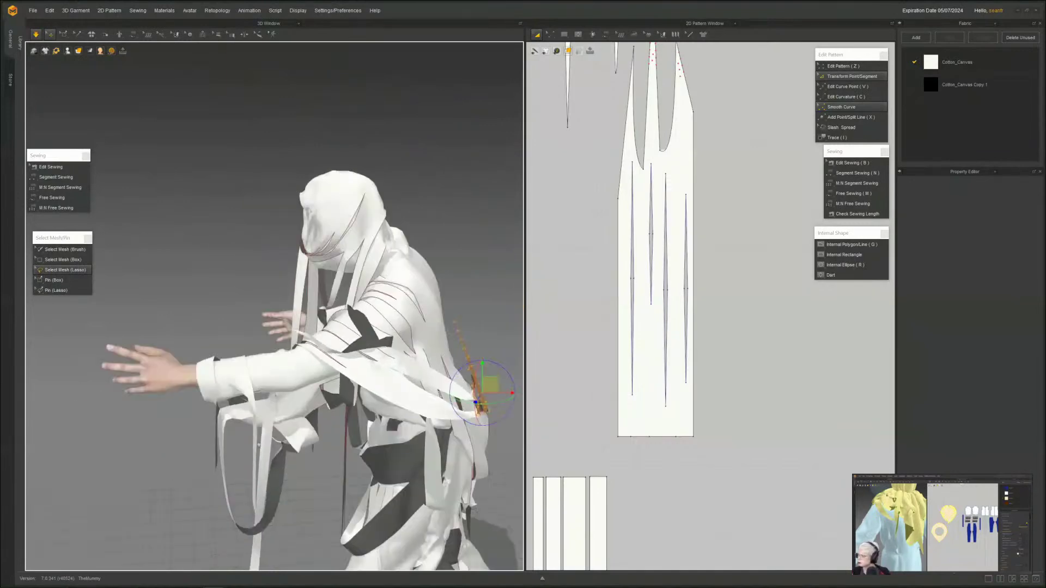
# - Free-sew a short segment of the wrapped arm strip's upper edge to the edge of the shoulder strip above it
pyautogui.moveTo(322, 337); pyautogui.dragTo(234, 212, button='middle')
pyautogui.scroll(3, 234, 250)
pyautogui.moveTo(218, 251); pyautogui.dragTo(351, 286, button='right')
pyautogui.scroll(-3, 367, 250)
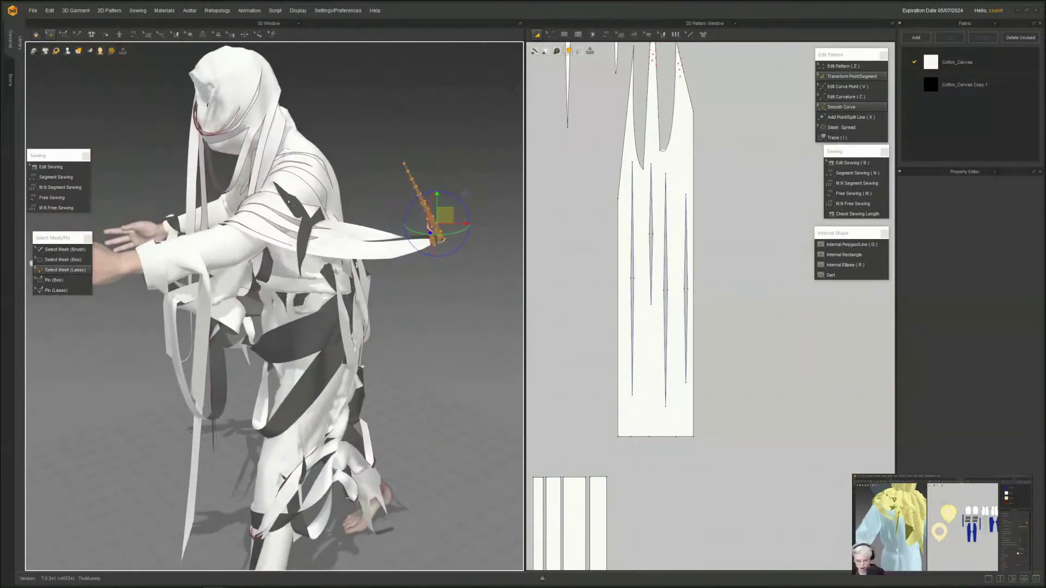
pyautogui.moveTo(289, 203); pyautogui.dragTo(297, 267, button='right')
pyautogui.scroll(4, 299, 273)
pyautogui.moveTo(305, 305); pyautogui.dragTo(308, 344, button='right')
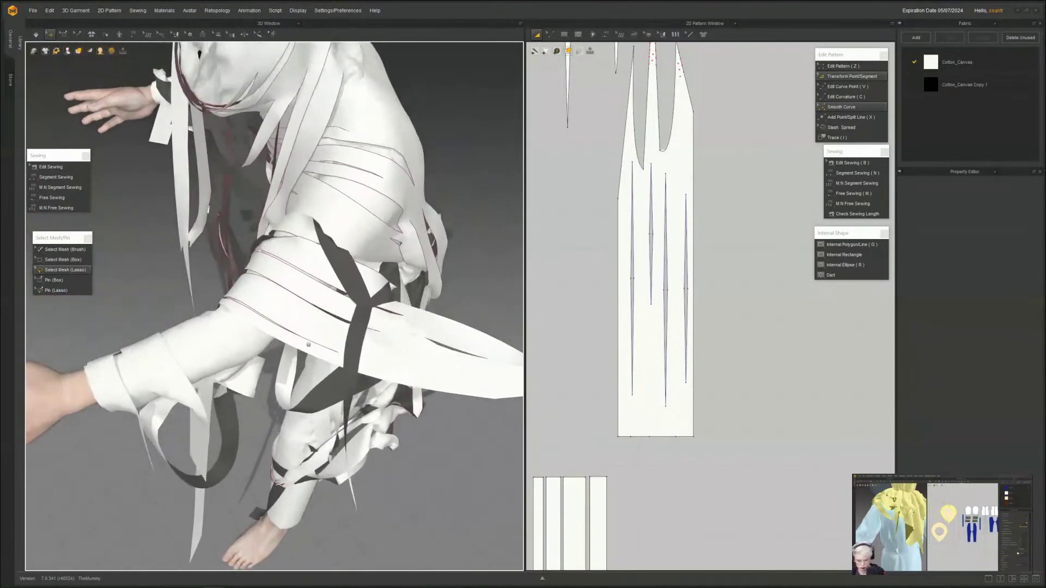
pyautogui.click(311, 254)
pyautogui.moveTo(311, 253); pyautogui.dragTo(341, 262, button='right')
pyautogui.click(361, 186)
pyautogui.scroll(3, 341, 262)
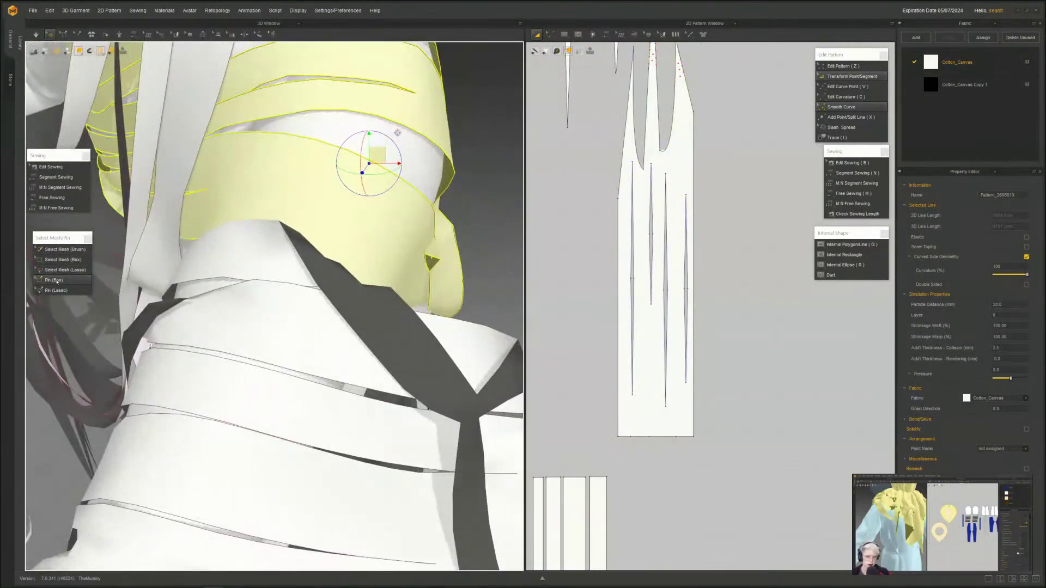
pyautogui.click(48, 198)
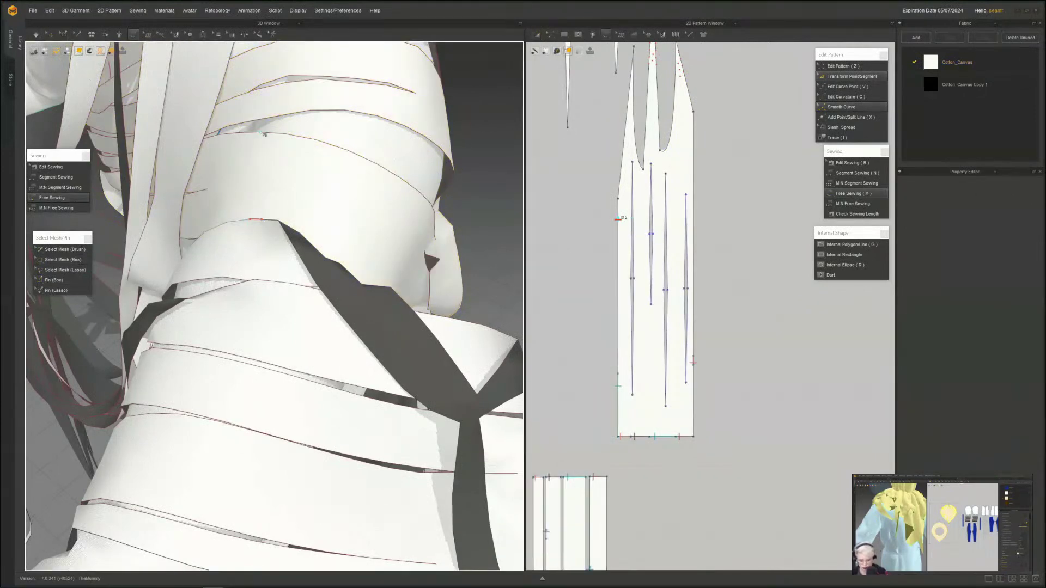
pyautogui.click(271, 134)
pyautogui.scroll(-6, 272, 270)
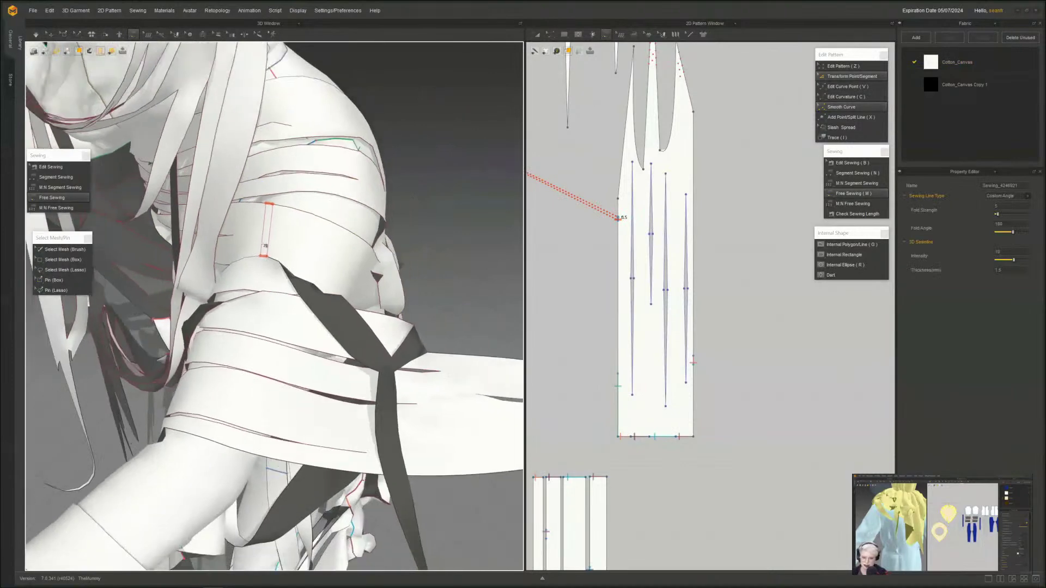
# - Simulate the garment so the newly sewn seam pulls the two arm strips together
pyautogui.moveTo(234, 272); pyautogui.dragTo(277, 280, button='right')
pyautogui.scroll(-4, 277, 280)
pyautogui.press('space')
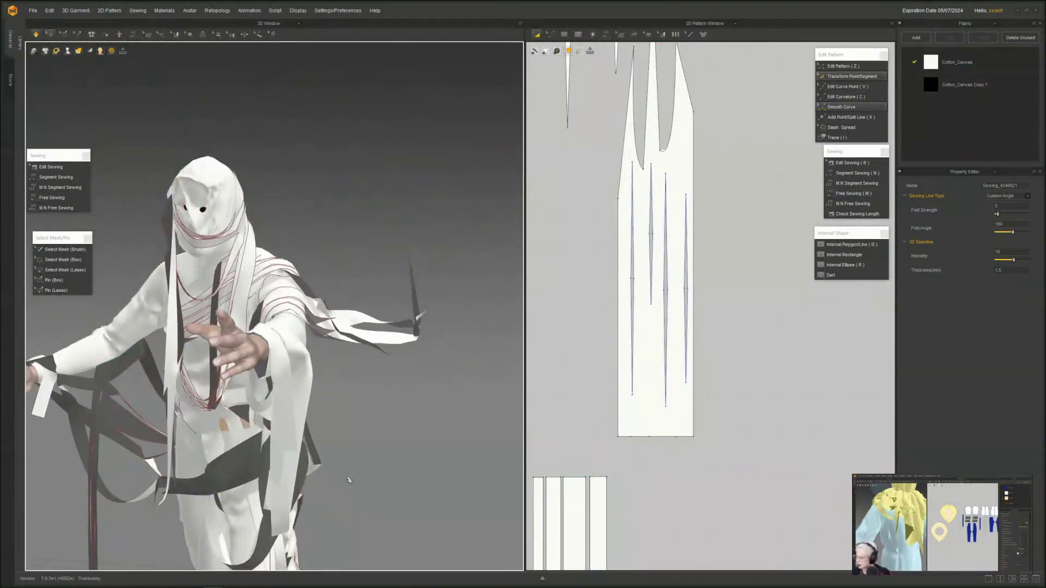
pyautogui.moveTo(305, 406); pyautogui.dragTo(234, 495, button='right')
pyautogui.scroll(-5, 234, 494)
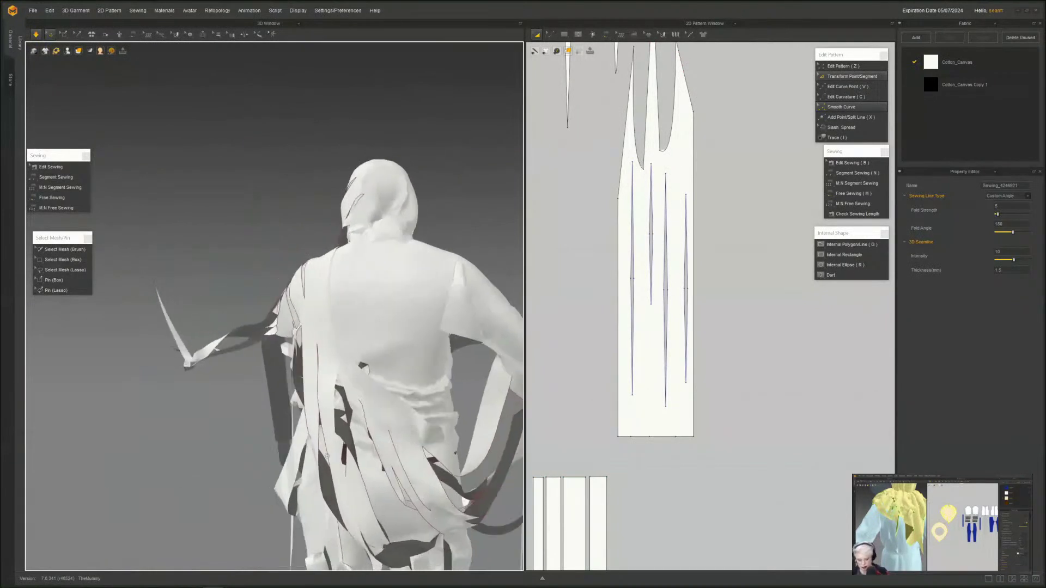
pyautogui.moveTo(273, 417); pyautogui.dragTo(90, 425, button='right')
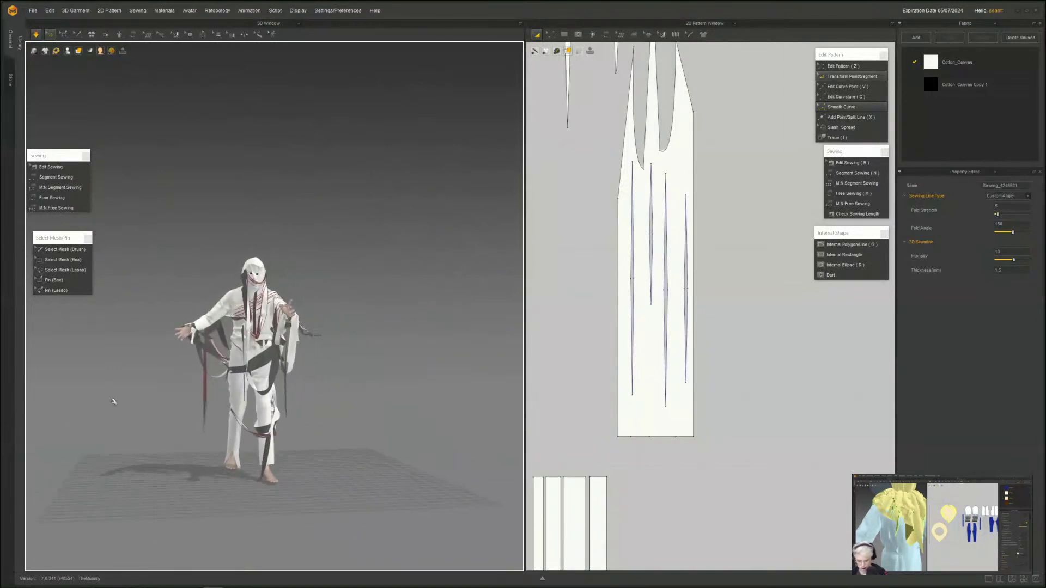
# - Examine the drape of the whole costume from the front, side and back
pyautogui.moveTo(245, 381); pyautogui.dragTo(279, 417, button='middle')
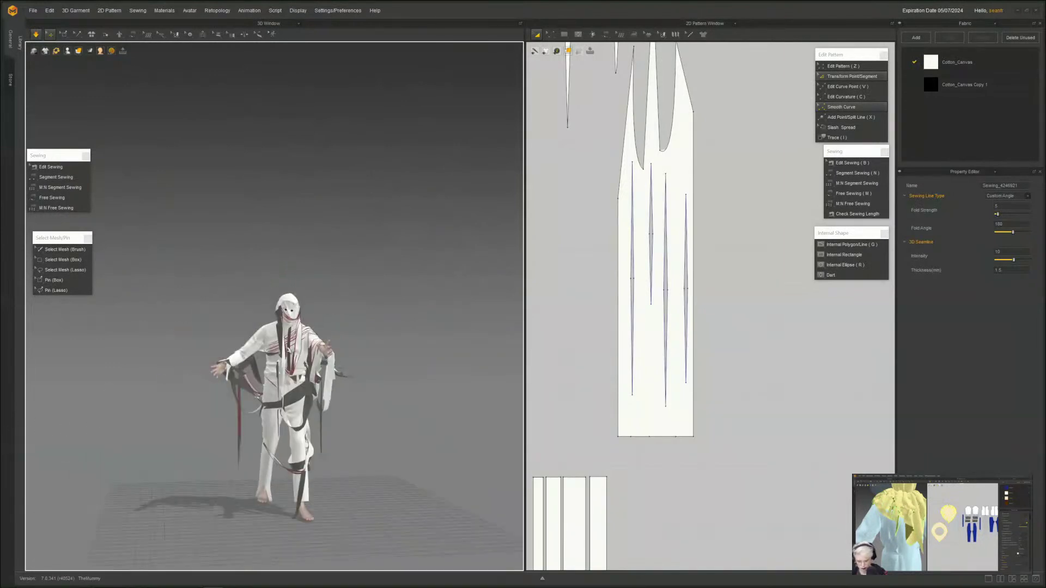
pyautogui.moveTo(404, 328); pyautogui.dragTo(479, 291, button='middle')
pyautogui.scroll(4, 480, 295)
pyautogui.moveTo(469, 316); pyautogui.dragTo(329, 330, button='right')
pyautogui.moveTo(328, 330); pyautogui.dragTo(217, 338, button='middle')
pyautogui.moveTo(218, 338); pyautogui.dragTo(516, 353, button='right')
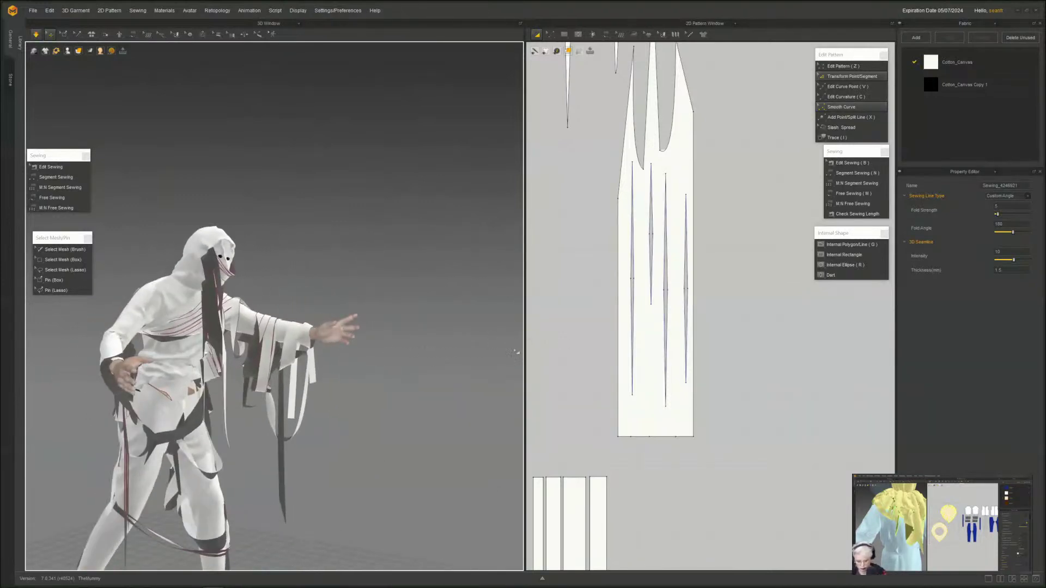
pyautogui.moveTo(409, 395); pyautogui.dragTo(312, 398, button='right')
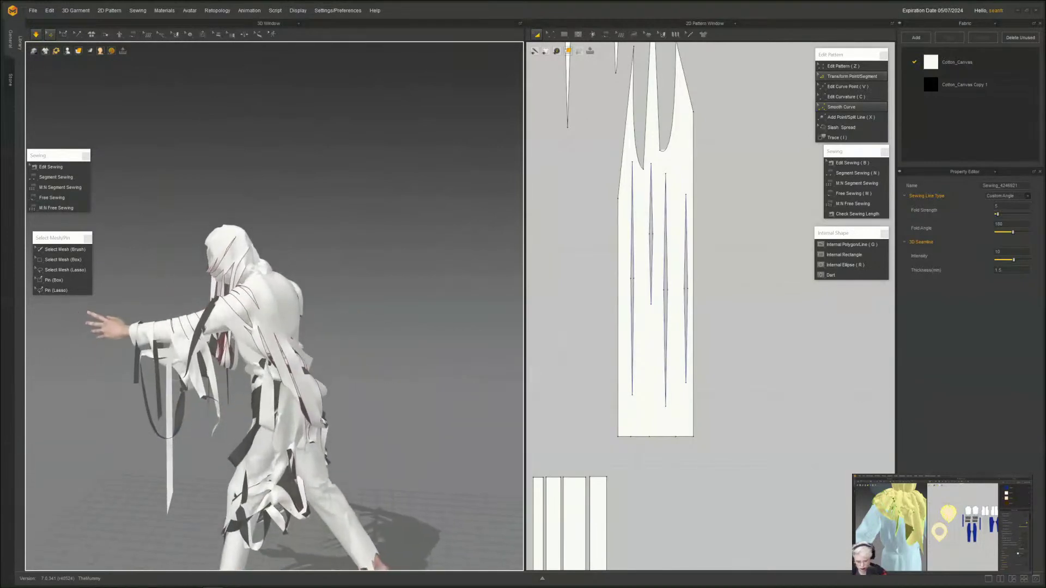
pyautogui.moveTo(309, 472); pyautogui.dragTo(331, 365, button='middle')
# - Stop the simulation and draw a diagonal internal line about 133 mm long across the middle of the strip looping below the knee
pyautogui.press('space')
pyautogui.scroll(5, 331, 365)
pyautogui.moveTo(303, 494); pyautogui.dragTo(308, 414, button='middle')
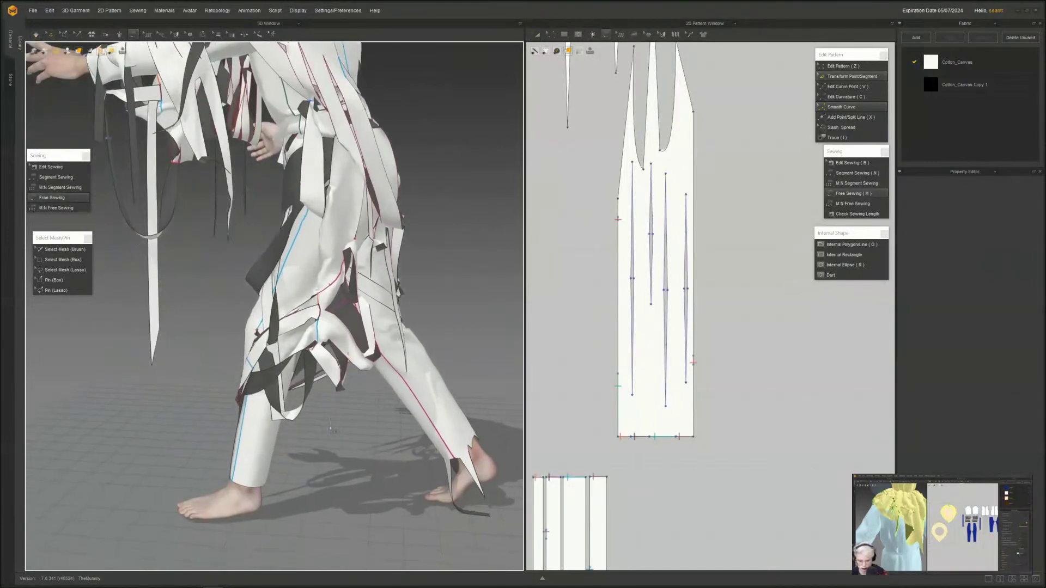
pyautogui.click(300, 417)
pyautogui.scroll(-5, 725, 342)
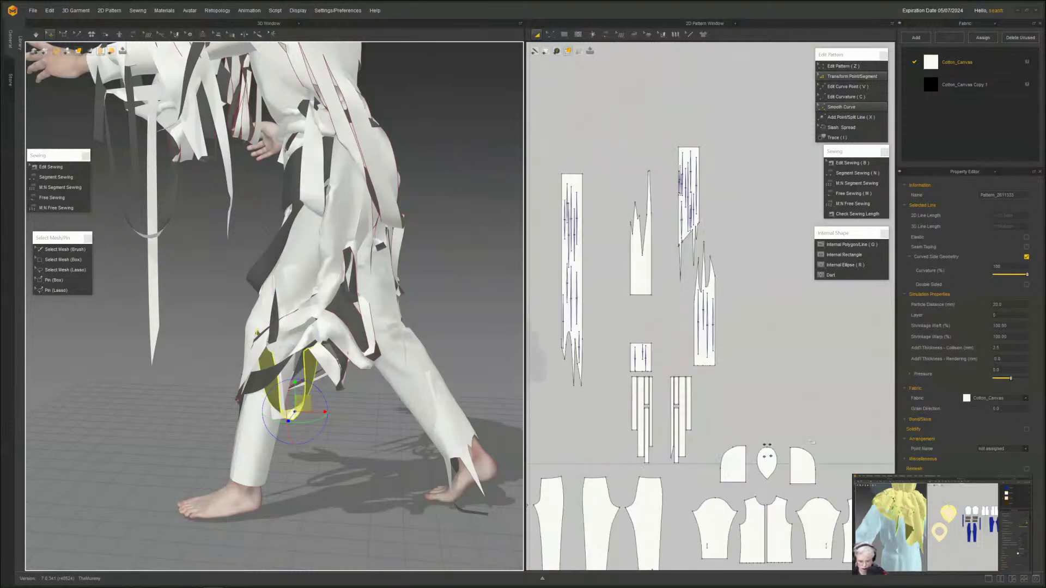
pyautogui.scroll(-3, 812, 443)
pyautogui.scroll(7, 636, 456)
pyautogui.scroll(4, 734, 151)
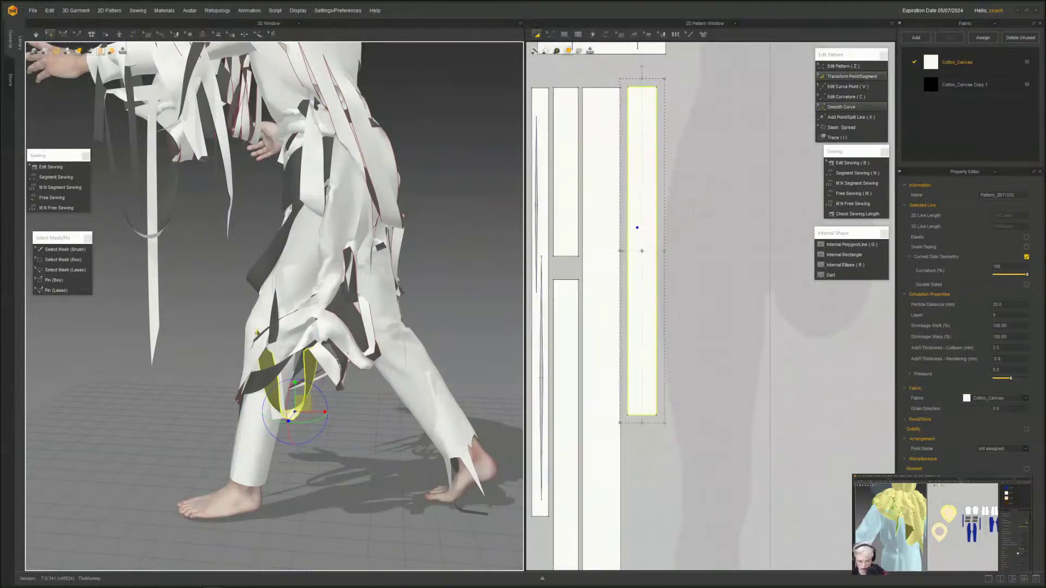
pyautogui.scroll(3, 622, 252)
pyautogui.moveTo(623, 252); pyautogui.dragTo(609, 315, button='middle')
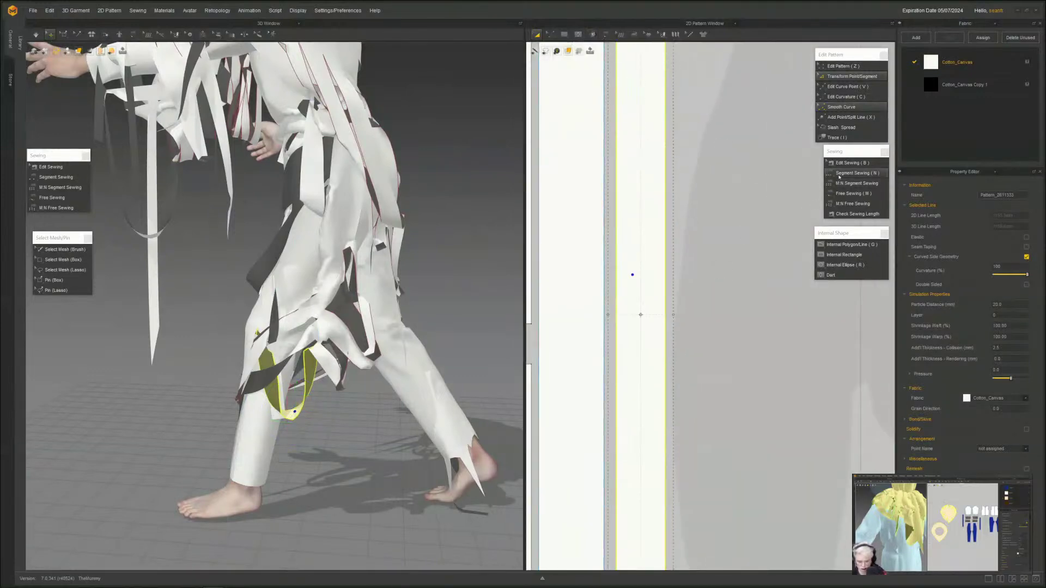
pyautogui.click(846, 244)
pyautogui.click(617, 243)
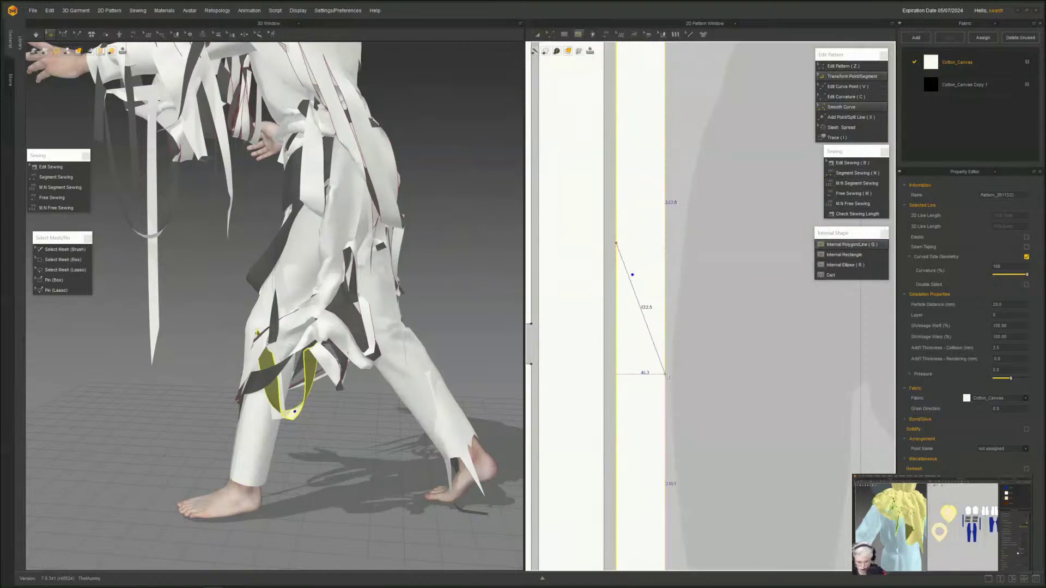
pyautogui.doubleClick(665, 375)
pyautogui.scroll(-1, 722, 310)
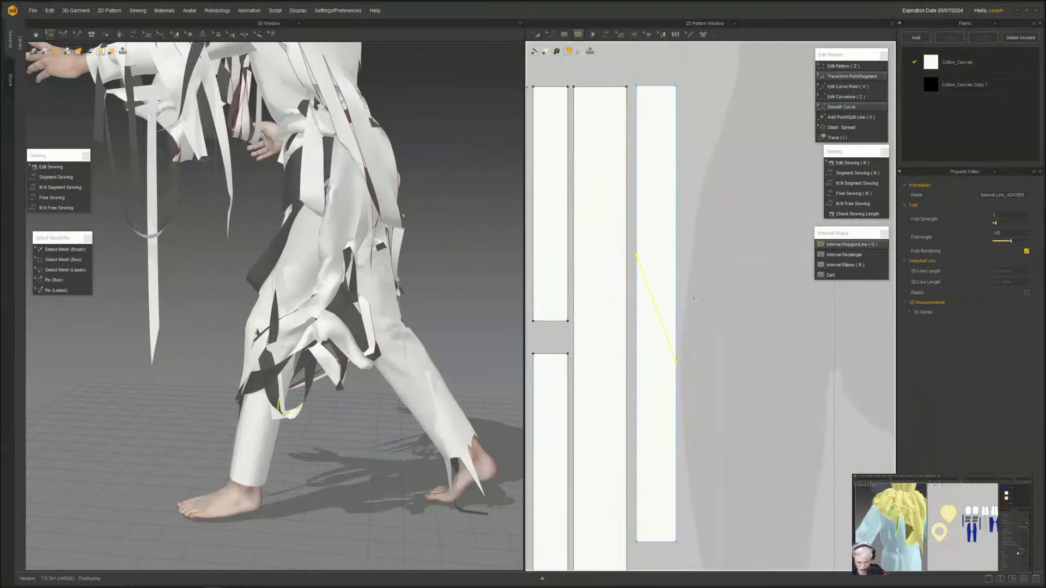
# - Cut the looping strip in two along the diagonal internal line and simulate the garment
pyautogui.rightClick(653, 296)
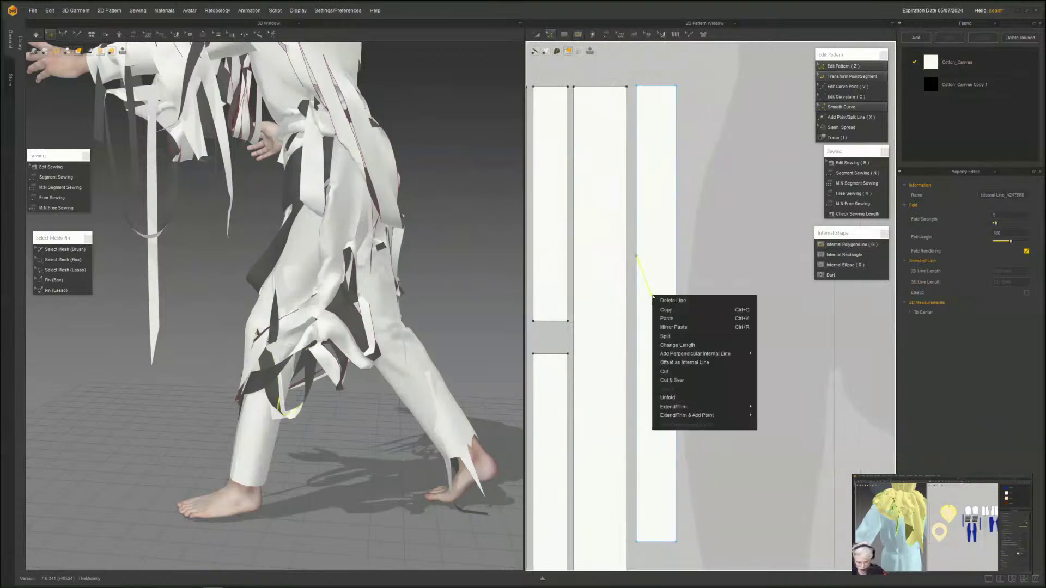
pyautogui.click(664, 372)
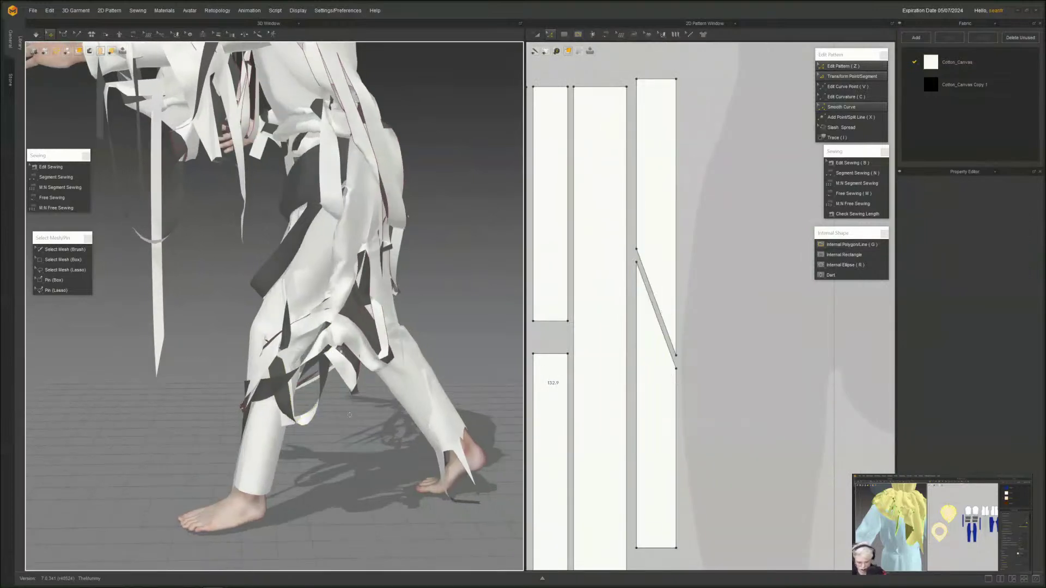
pyautogui.press('space')
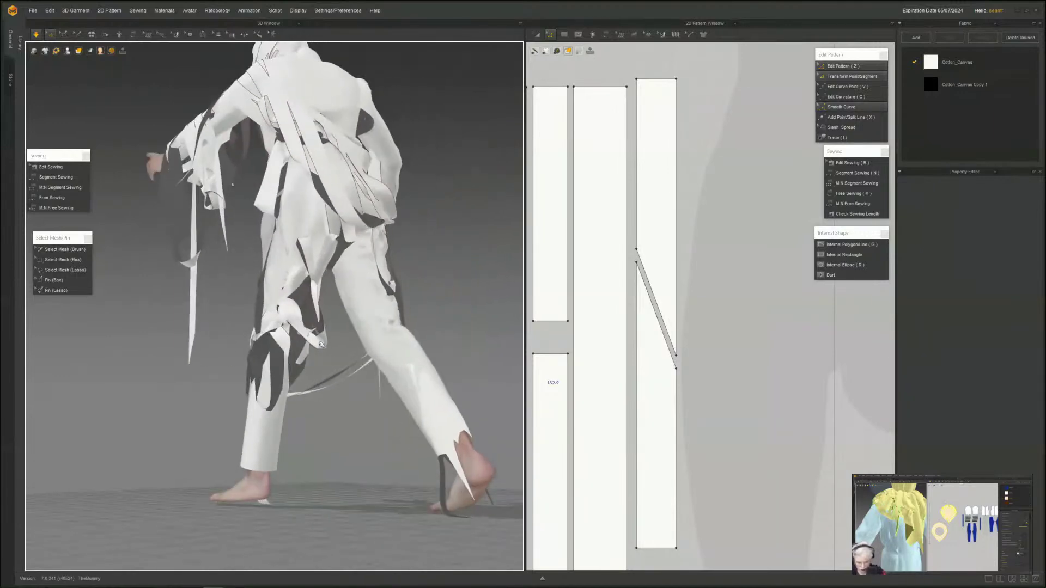
# - Pause the simulation and examine the strips around the knee, locating the wide band's pattern piece among the 2D patterns
pyautogui.click(320, 343)
pyautogui.press('space')
pyautogui.scroll(-4, 684, 359)
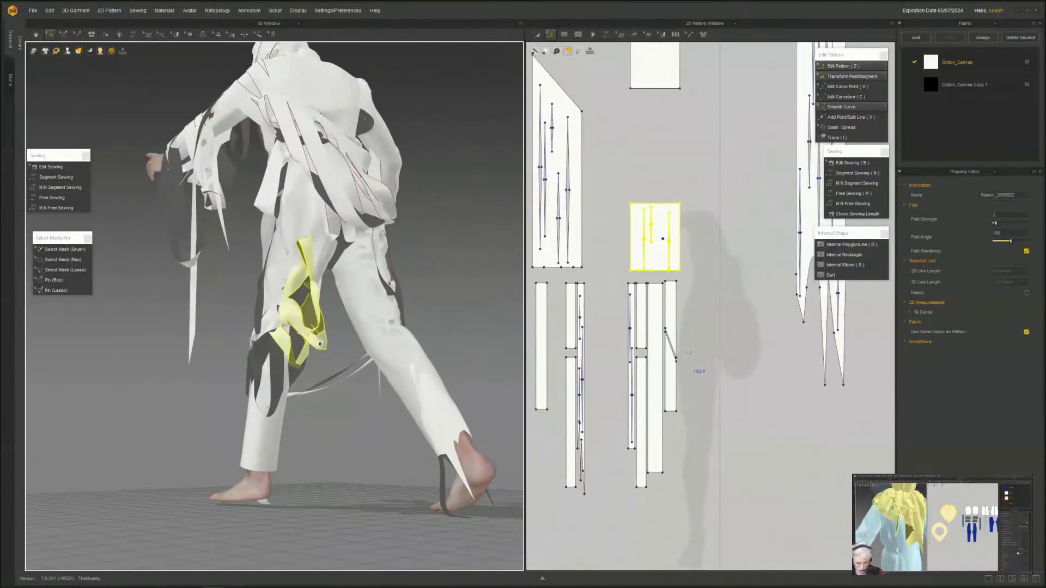
pyautogui.scroll(3, 668, 224)
pyautogui.scroll(2, 666, 227)
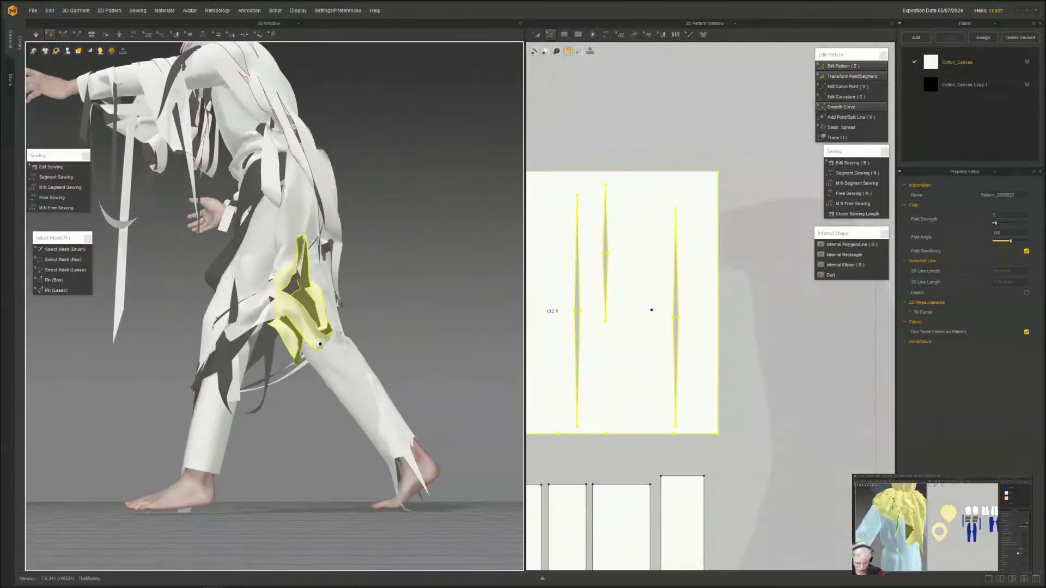
pyautogui.click(283, 345)
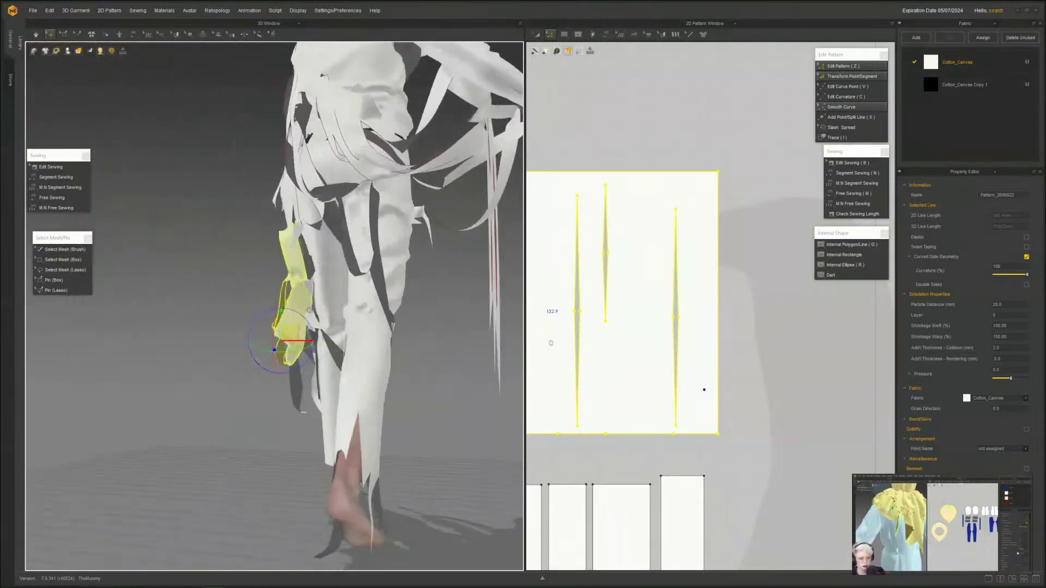
pyautogui.click(334, 358)
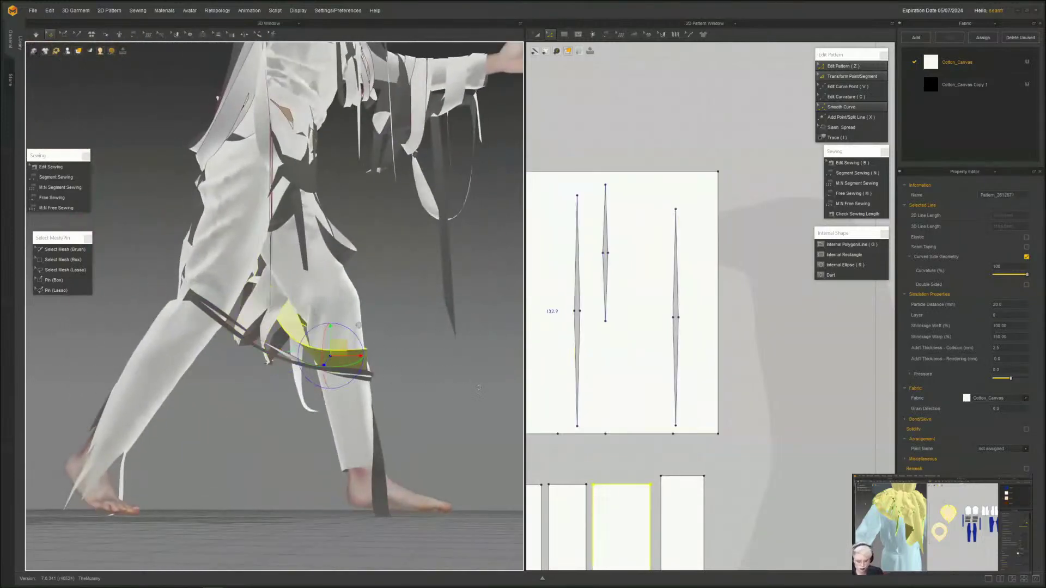
pyautogui.scroll(-5, 690, 379)
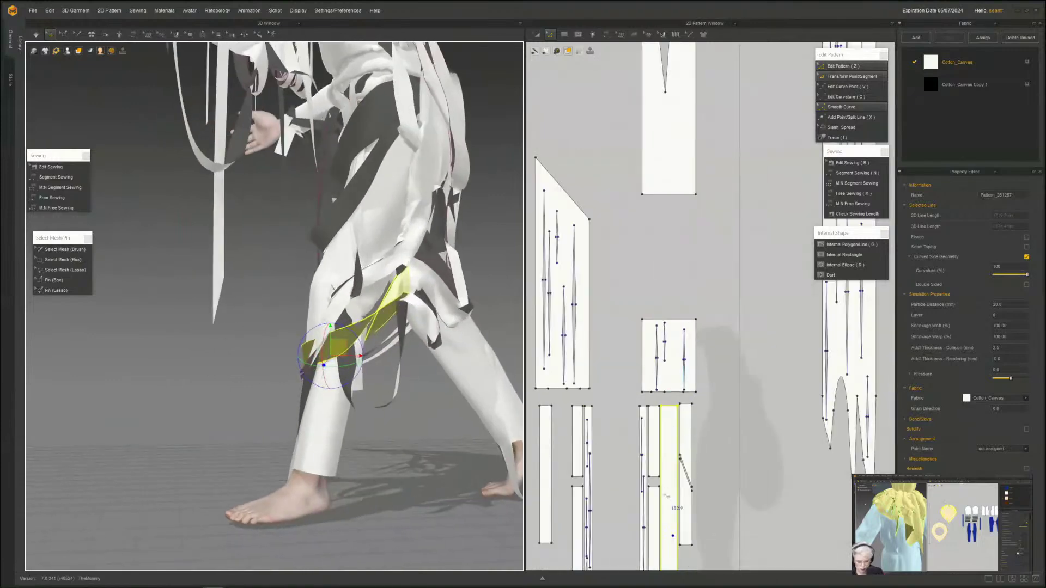
pyautogui.scroll(3, 656, 345)
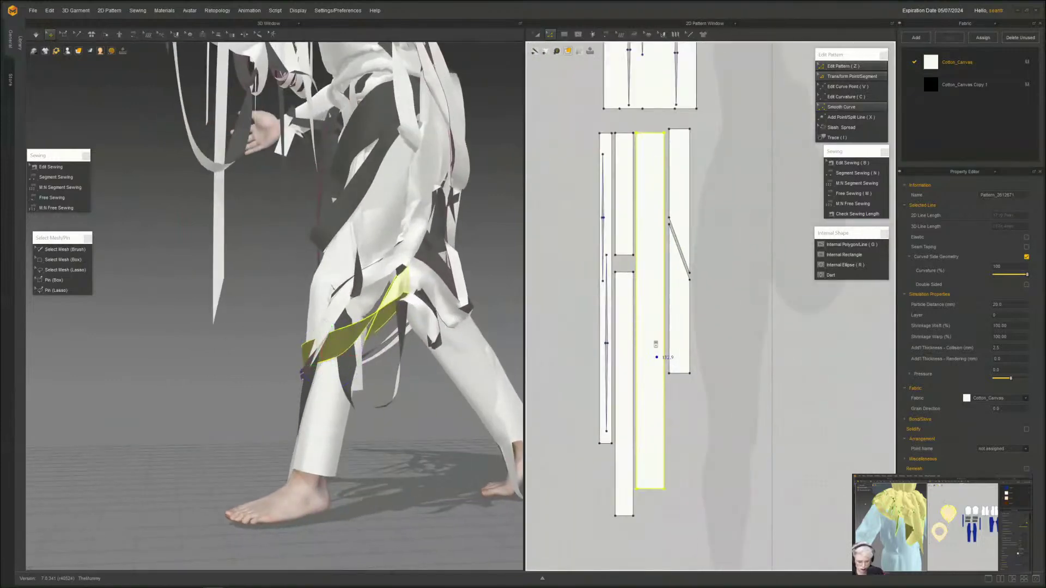
# - Offset the long outer edge of the wide knee band inward as one extended internal line
pyautogui.click(705, 420)
pyautogui.click(659, 414)
pyautogui.rightClick(658, 409)
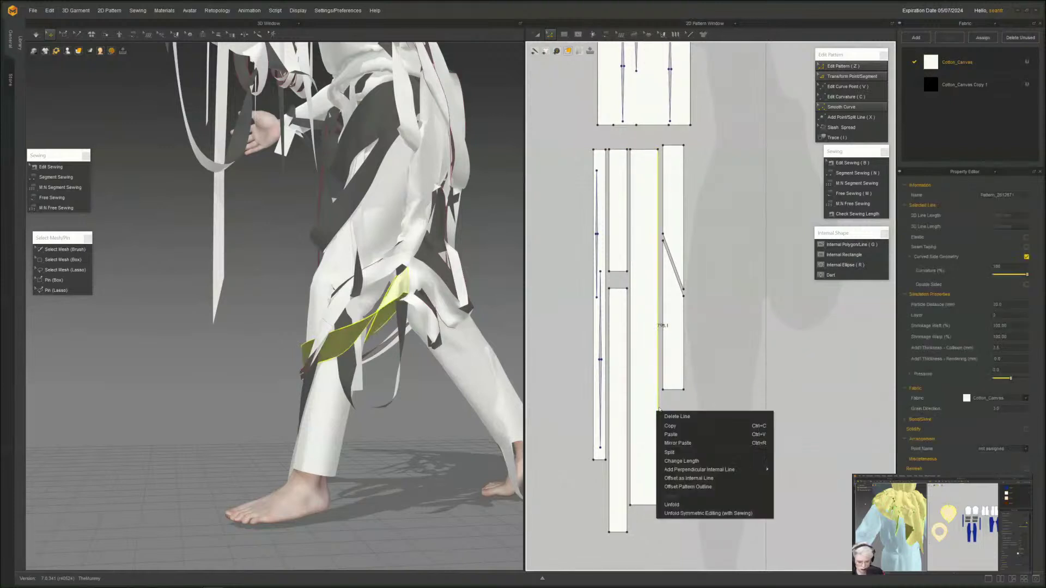
pyautogui.click(691, 479)
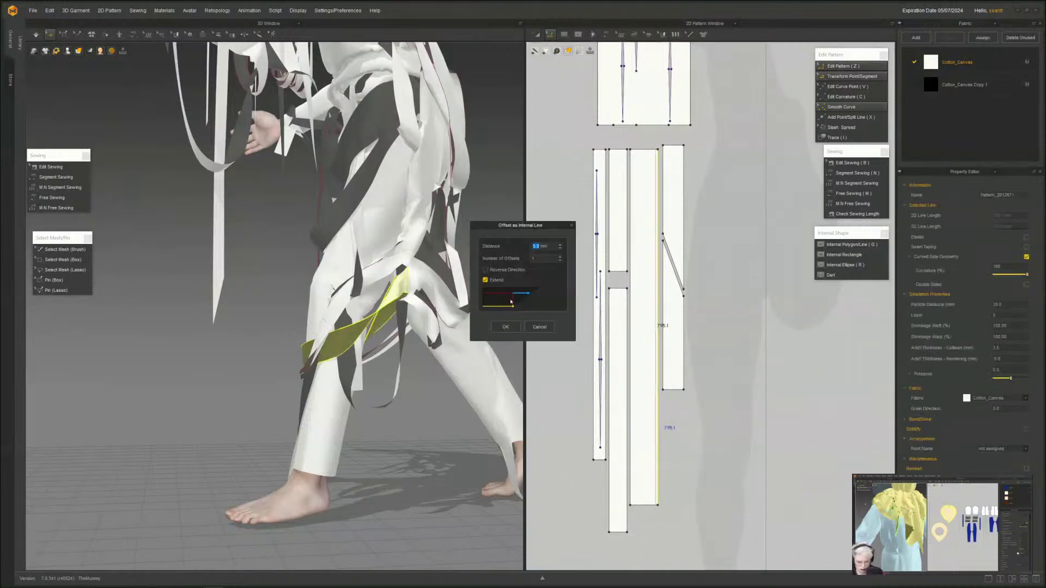
pyautogui.click(560, 245)
pyautogui.click(559, 245)
pyautogui.click(559, 245)
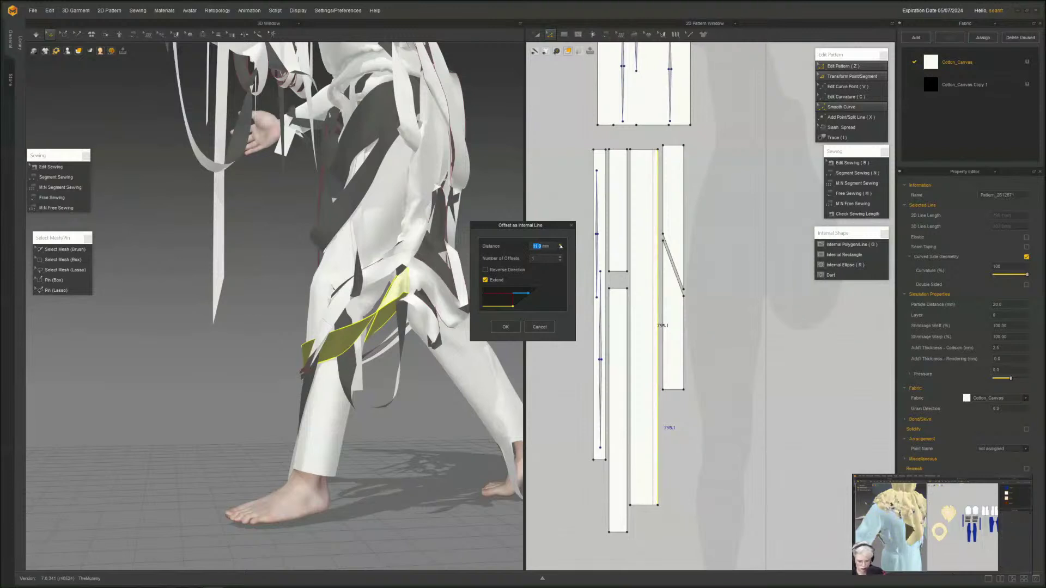
pyautogui.click(560, 245)
pyautogui.click(505, 328)
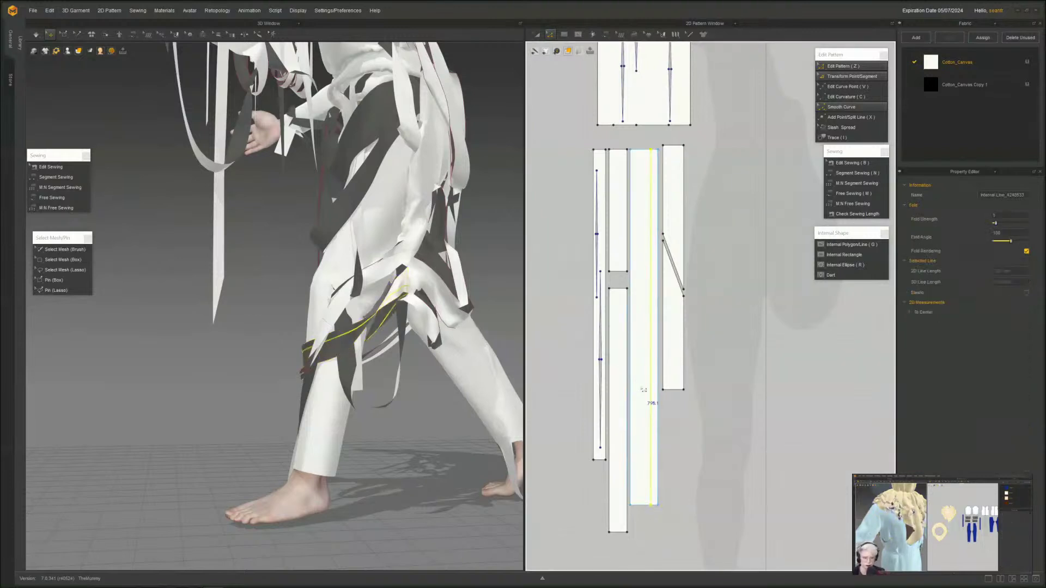
# - Cut the knee band along the offset internal line and select the narrow piece cut off
pyautogui.rightClick(656, 390)
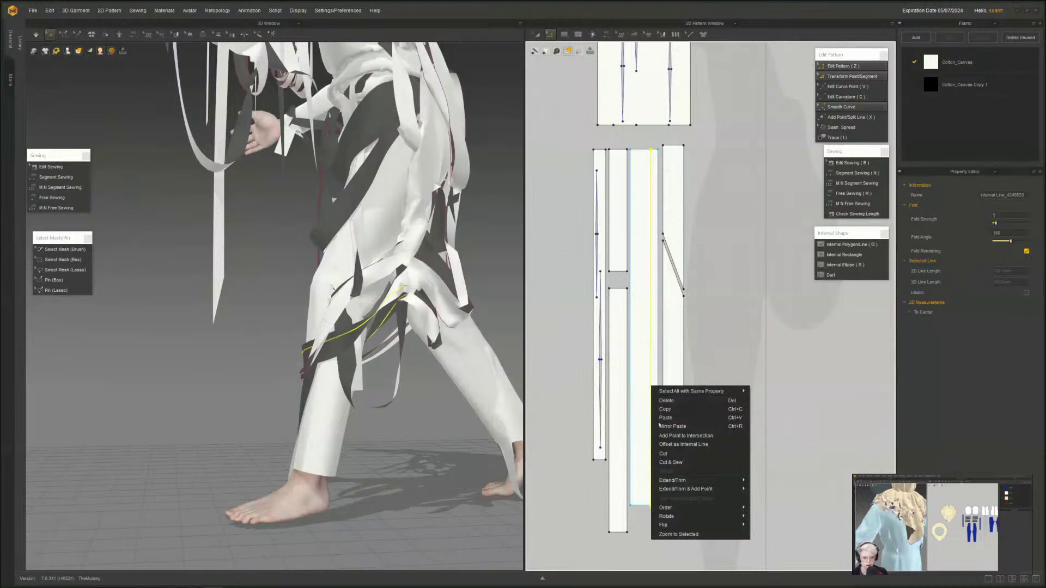
pyautogui.click(663, 454)
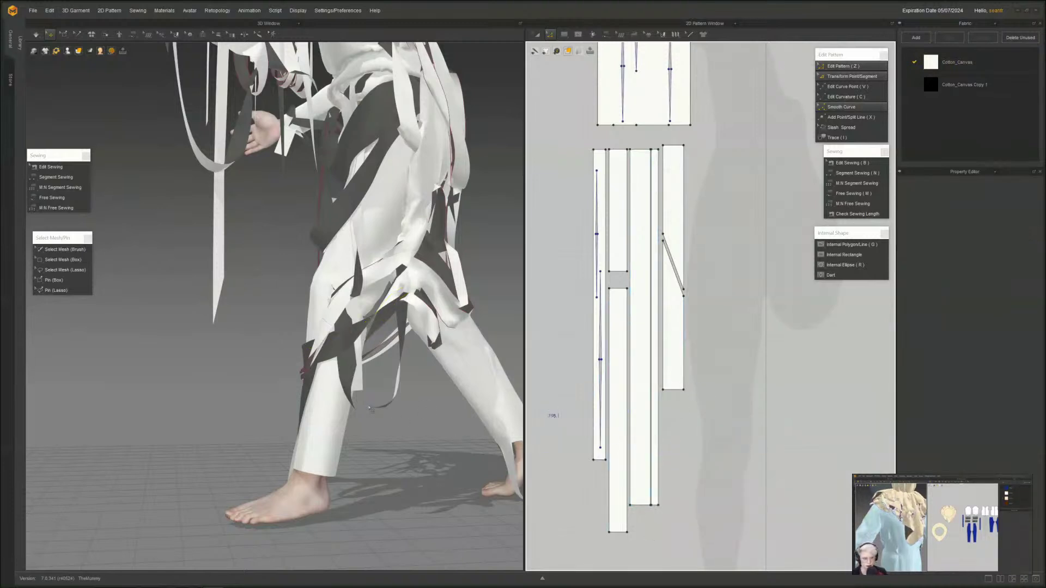
pyautogui.click(655, 459)
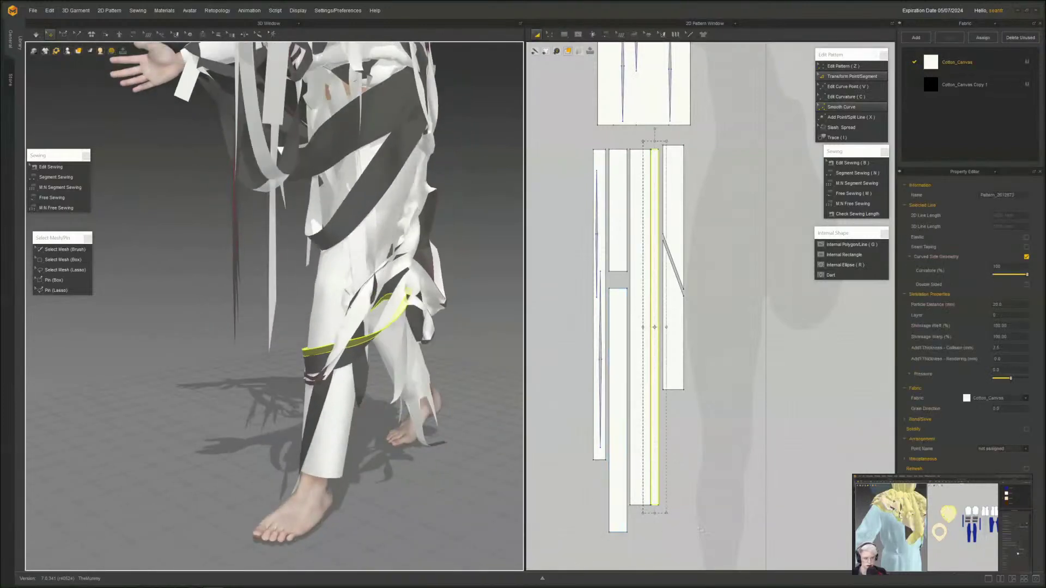
# - Set the narrow strip's Shrinkage Warp to 120% and run the simulation
pyautogui.doubleClick(1014, 335)
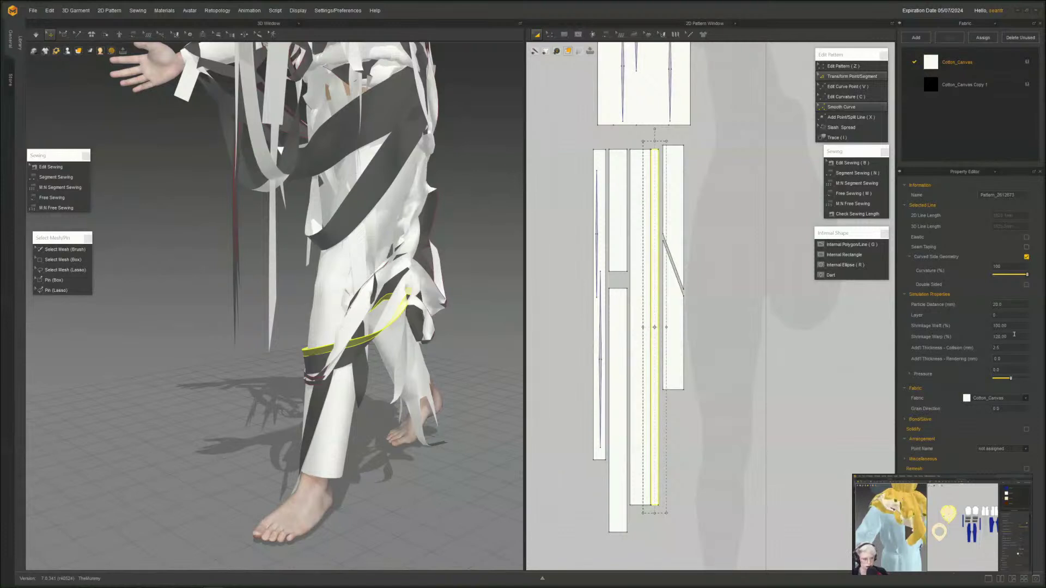
pyautogui.moveTo(279, 424); pyautogui.dragTo(239, 381, button='middle')
pyautogui.press('space')
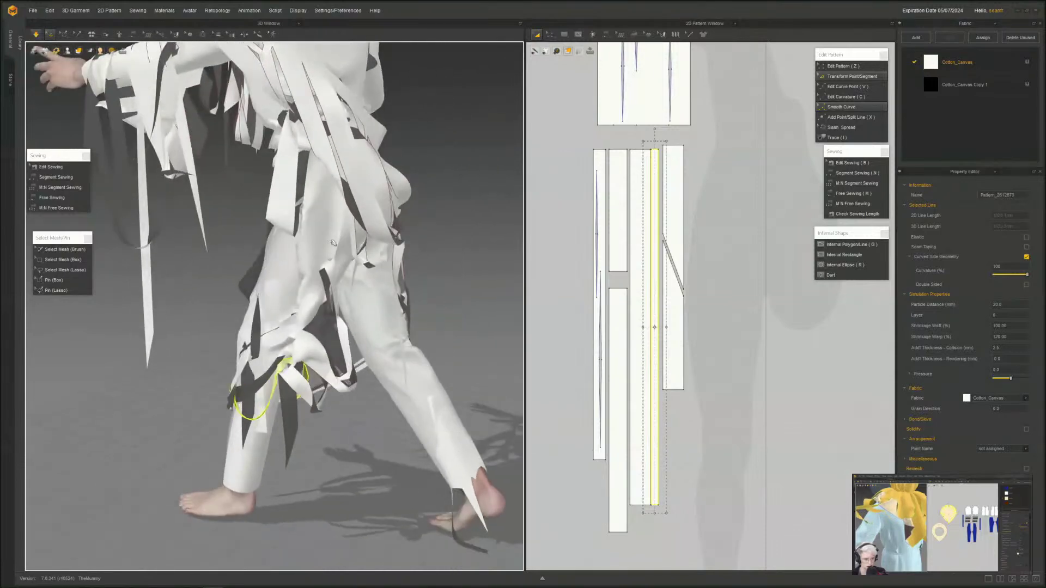
# - Draw one long narrow vertical dart near the outer edge of the torn back hip panel's lower half and delete the dart's sewing
pyautogui.moveTo(332, 242); pyautogui.dragTo(371, 237, button='right')
pyautogui.click(325, 226)
pyautogui.scroll(-5, 664, 274)
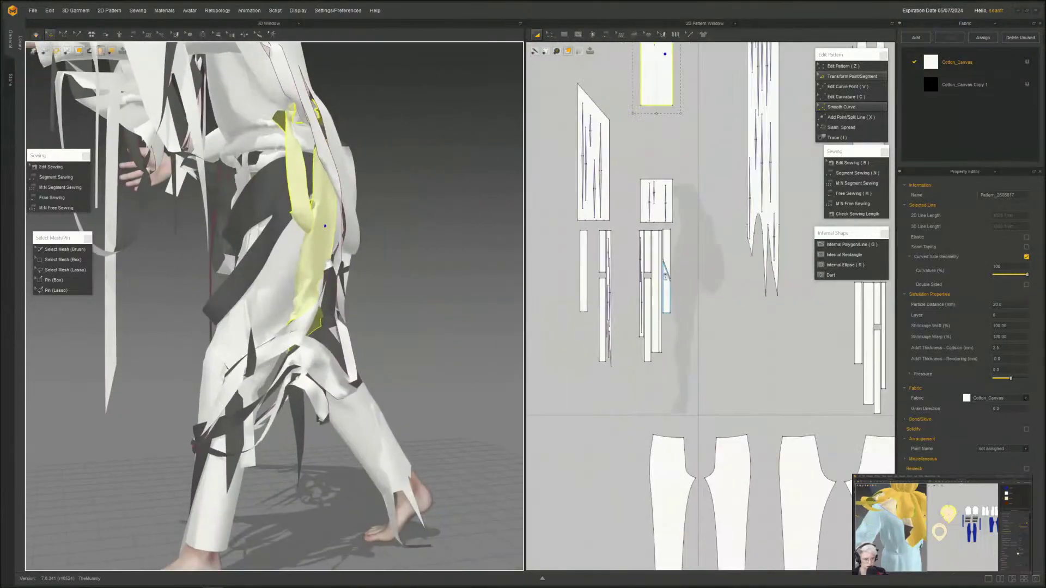
pyautogui.scroll(6, 665, 278)
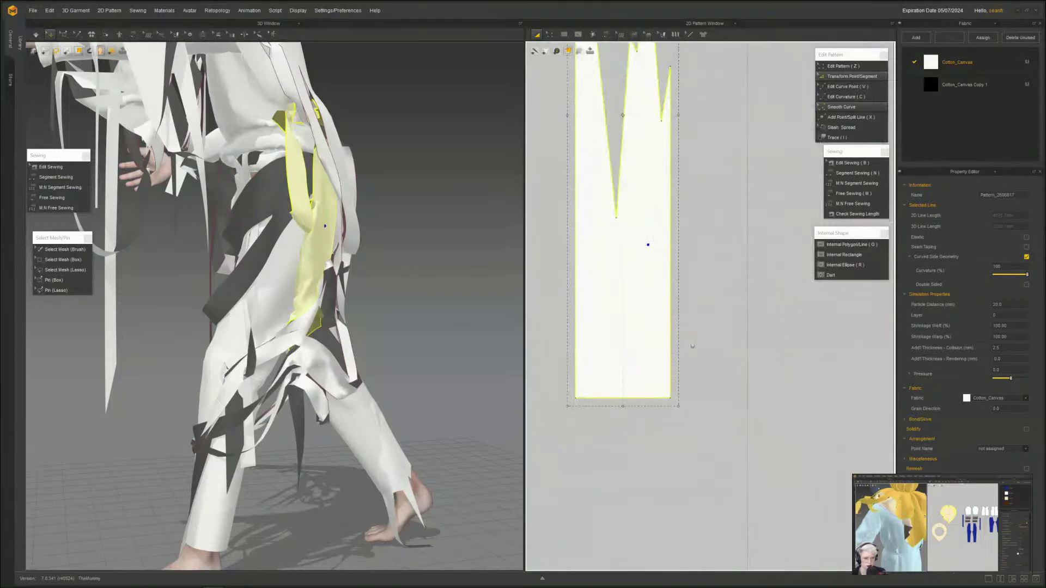
pyautogui.moveTo(692, 346); pyautogui.dragTo(661, 356, button='middle')
pyautogui.hotkey('ctrl', 'v')
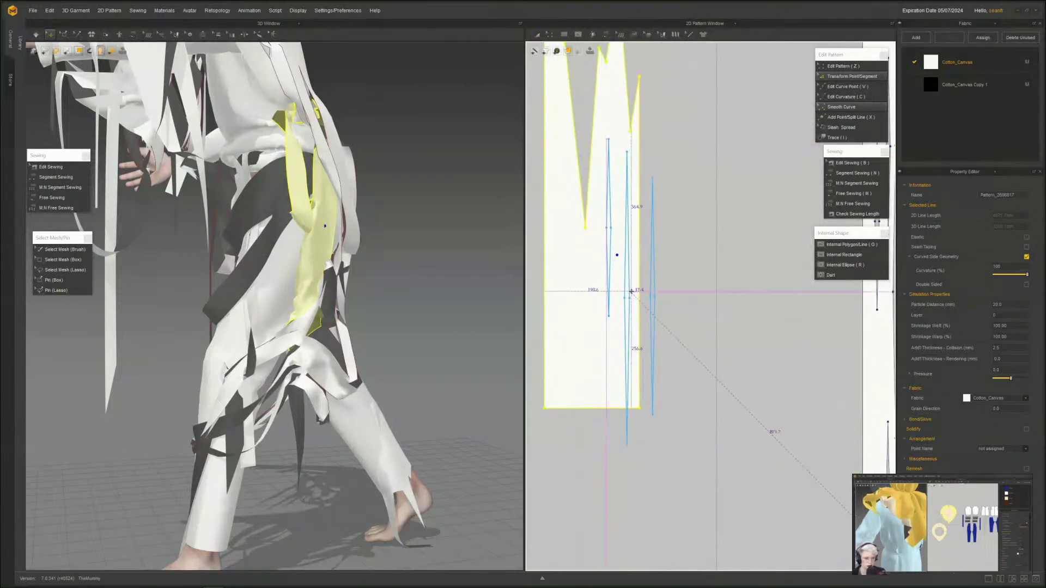
pyautogui.press('Escape')
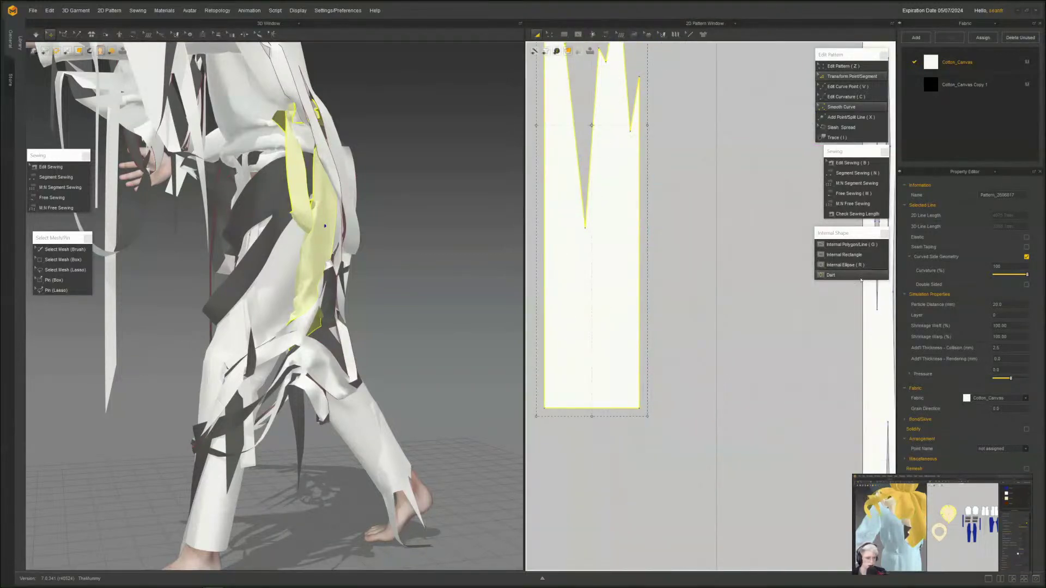
pyautogui.click(830, 275)
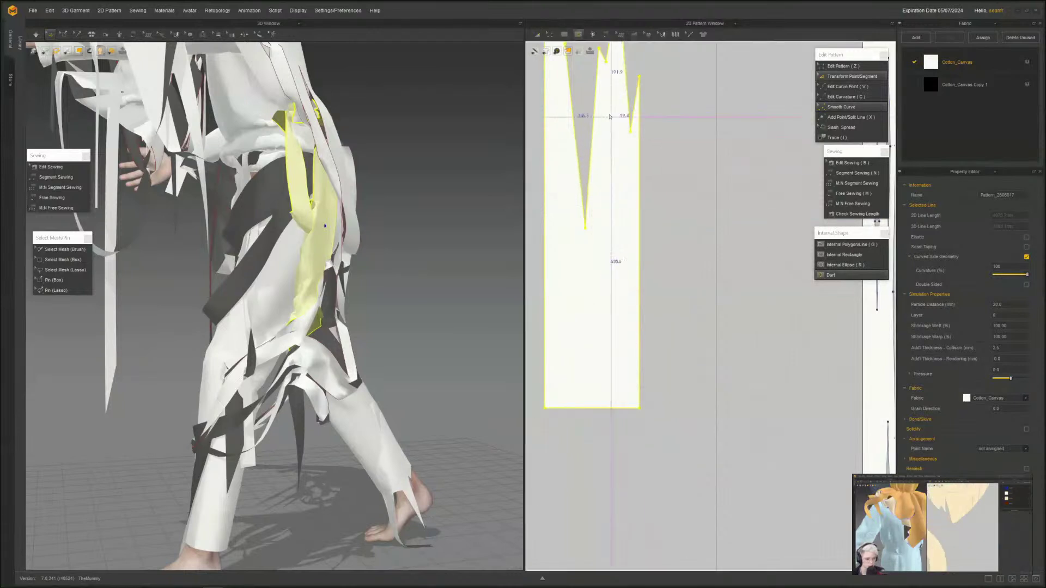
pyautogui.moveTo(611, 110); pyautogui.dragTo(619, 398)
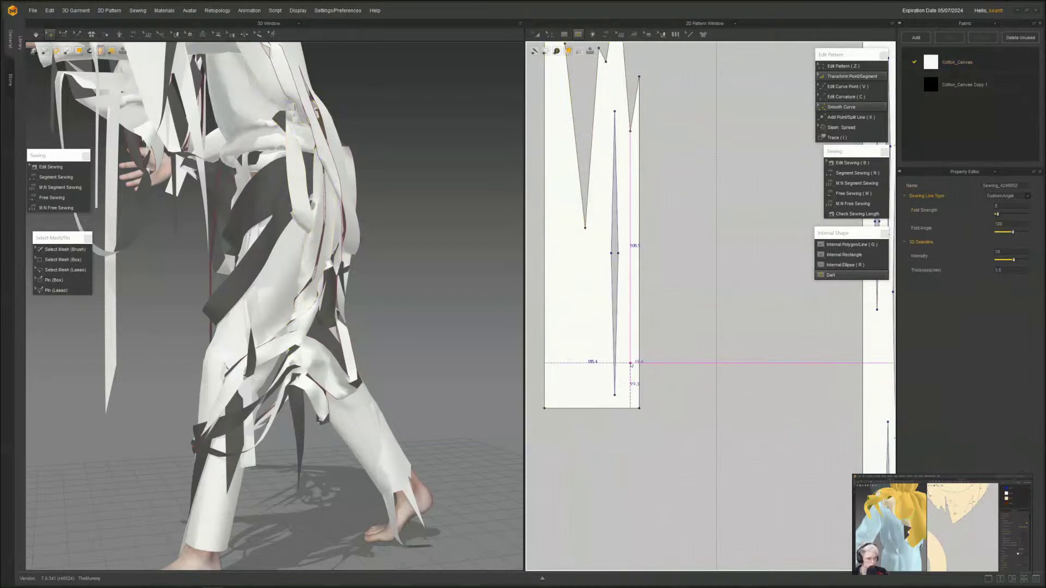
pyautogui.press('b')
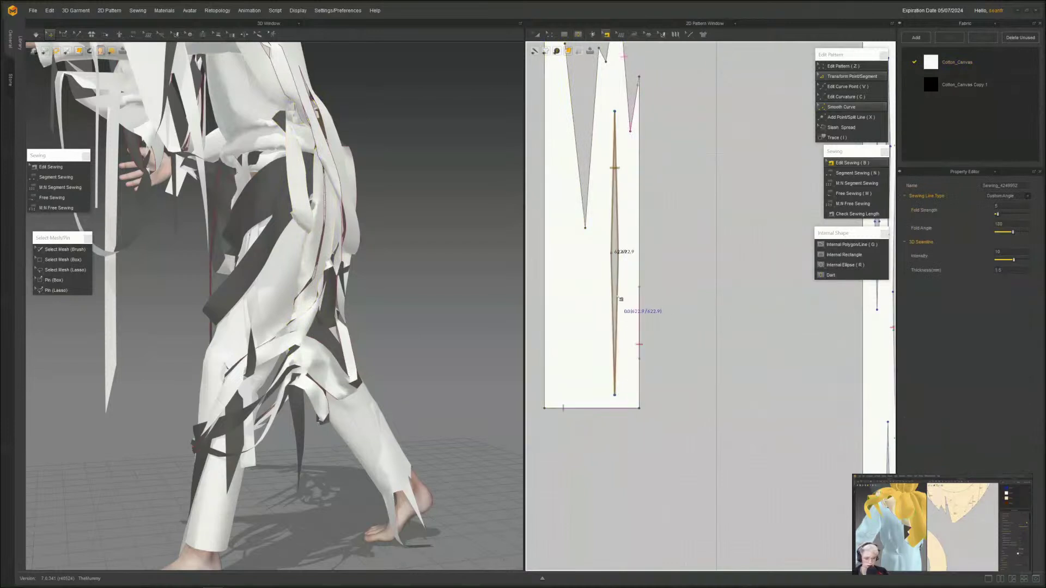
pyautogui.press('Delete')
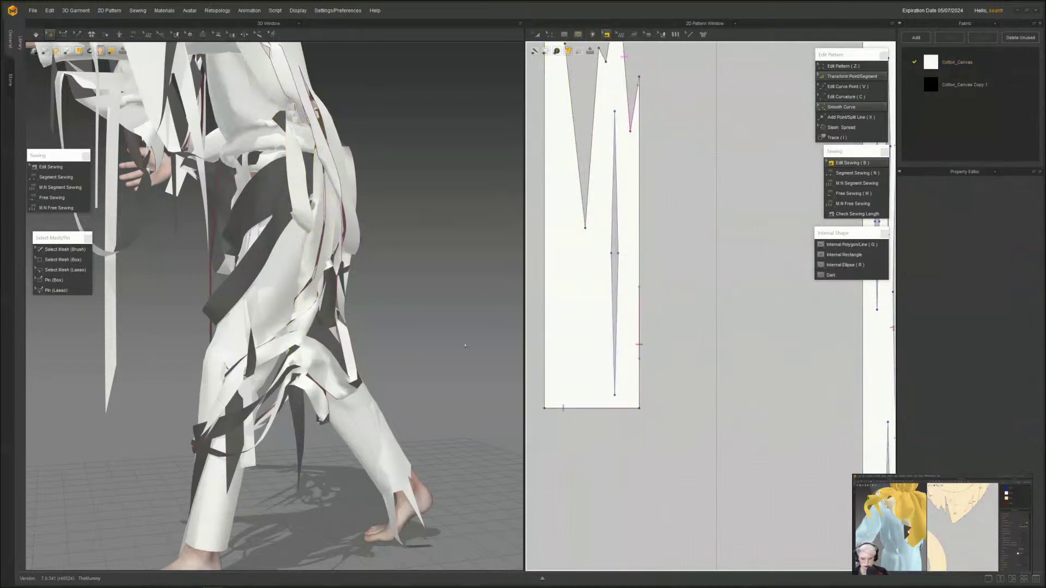
# - Copy the narrow slit and paste two staggered copies side by side near the torn hip panel's opposite edge
pyautogui.press('z')
pyautogui.click(615, 332)
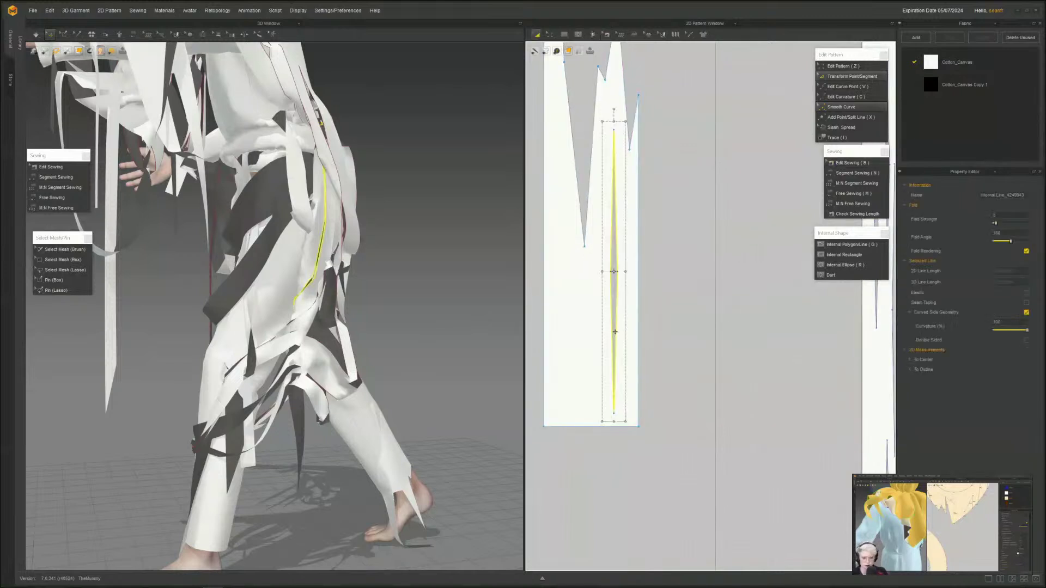
pyautogui.hotkey('ctrl', 'v')
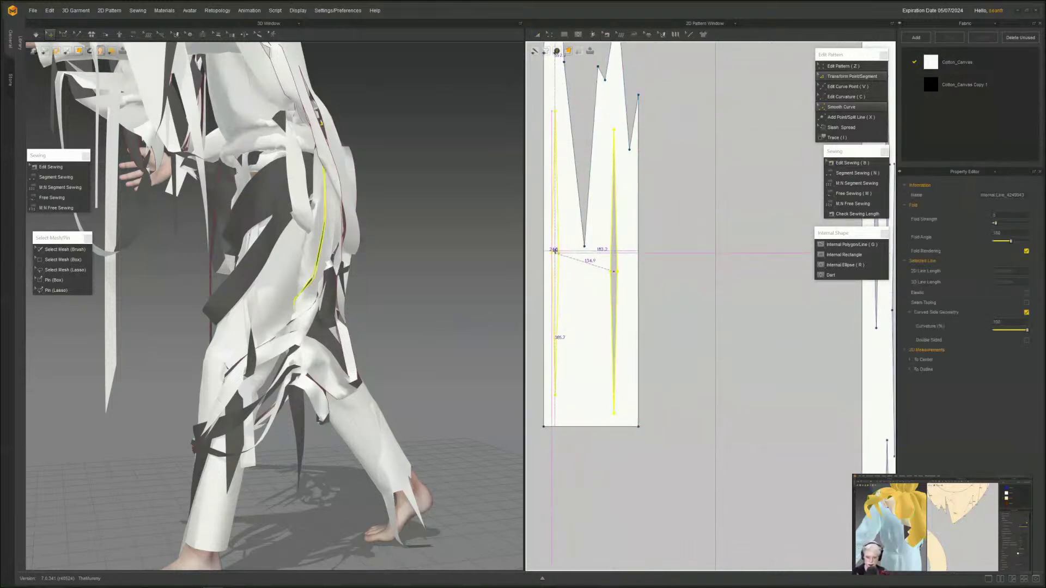
pyautogui.click(557, 255)
pyautogui.hotkey('ctrl', 'v')
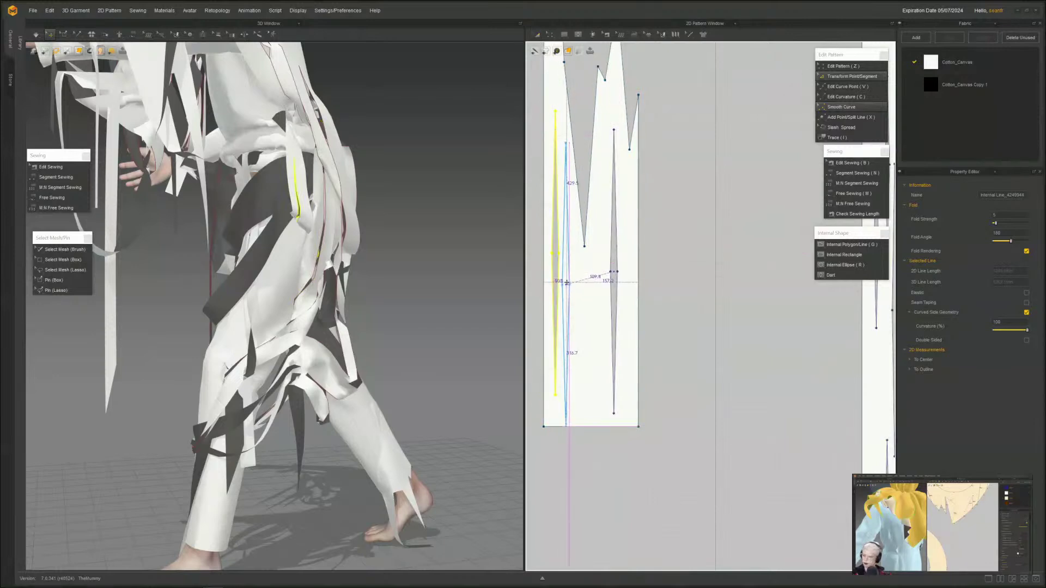
pyautogui.click(567, 279)
pyautogui.click(465, 364)
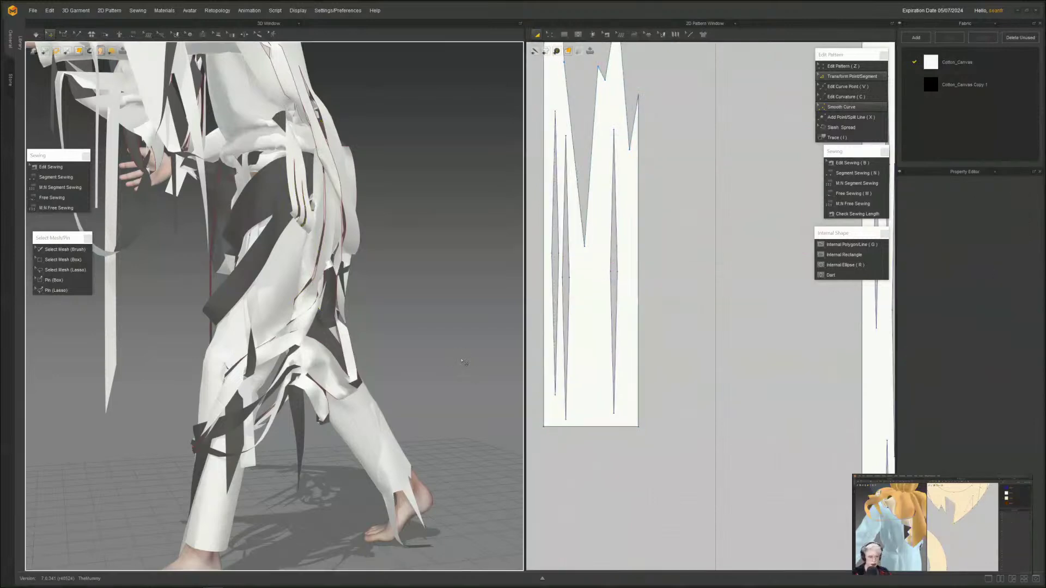
# - Simulate the mummy costume and pull the trouser fabric downward at the thigh of the front leg
pyautogui.moveTo(303, 347)
pyautogui.mouseDown(button='right')
pyautogui.moveTo(263, 346)
pyautogui.moveTo(297, 343)
pyautogui.mouseUp(button='right')
pyautogui.scroll(-3, 262, 346)
pyautogui.press('space')
pyautogui.moveTo(270, 303); pyautogui.dragTo(270, 351)
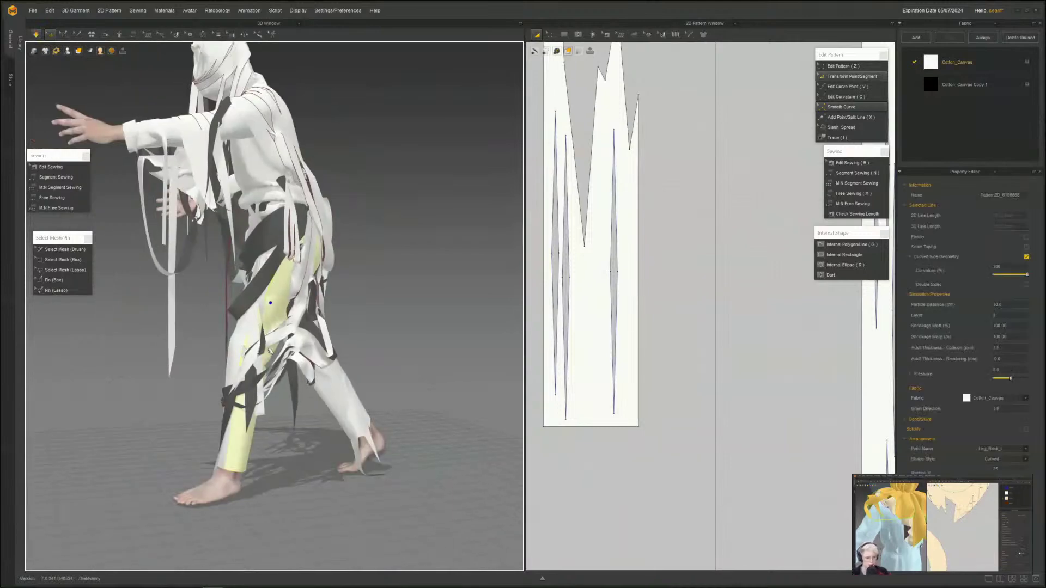
pyautogui.moveTo(401, 306); pyautogui.dragTo(311, 338, button='right')
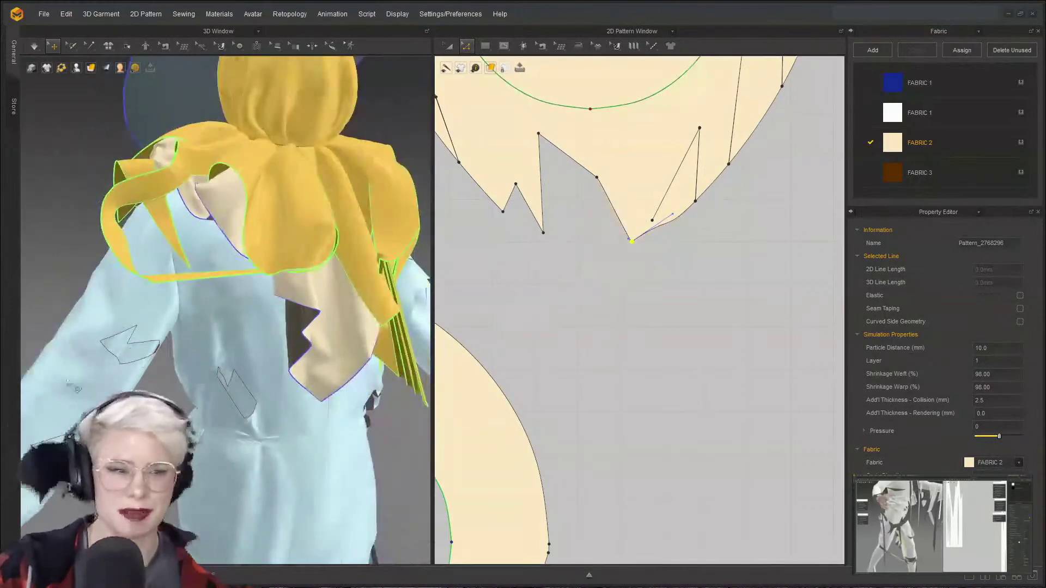
# - Switch to the scarecrow costume, clear the selection on the torn yellow cape and stop its simulation
pyautogui.scroll(-4, 305, 322)
pyautogui.moveTo(316, 321); pyautogui.dragTo(305, 344, button='right')
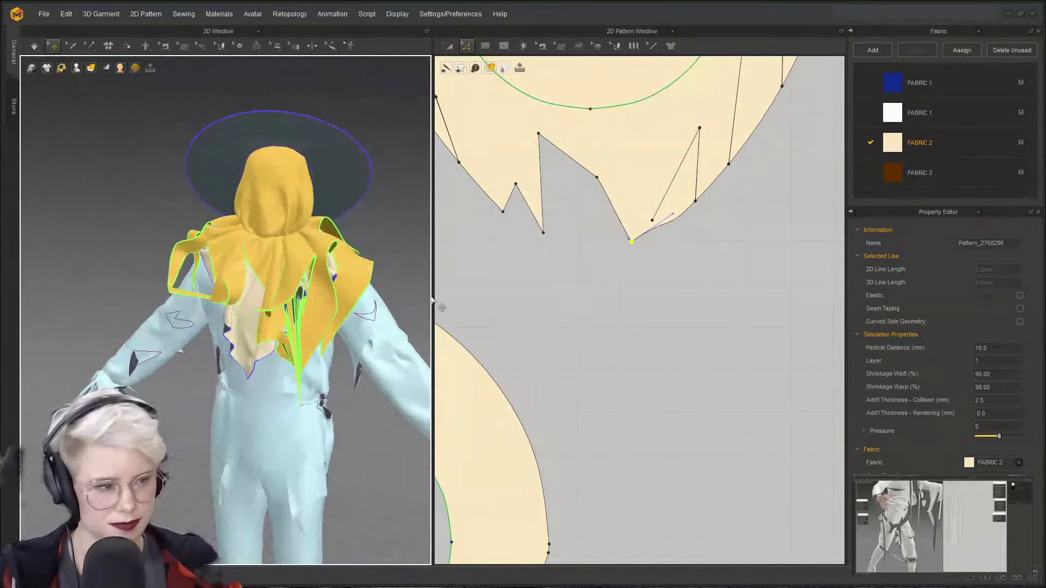
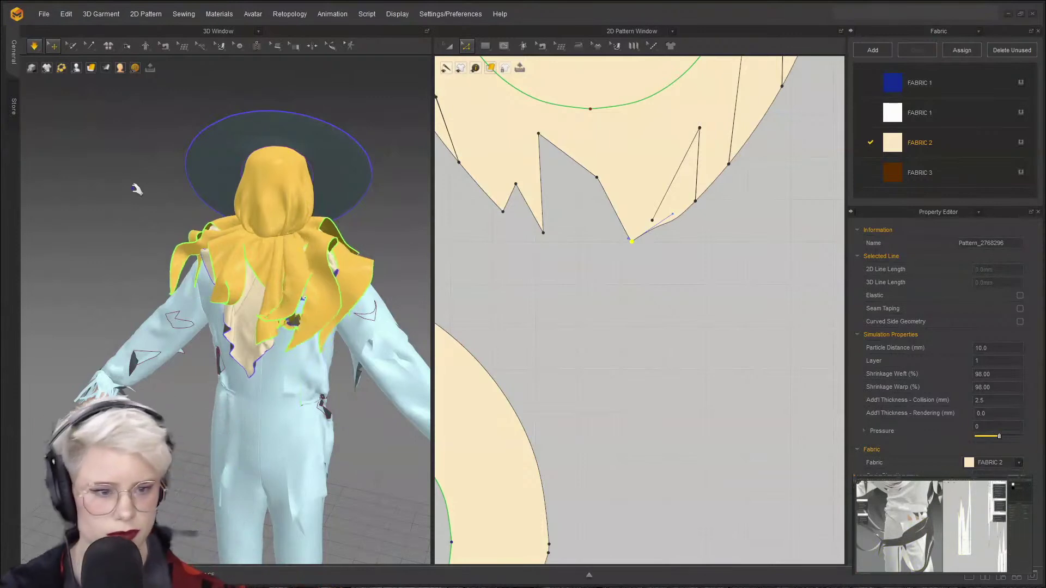
pyautogui.click(127, 249)
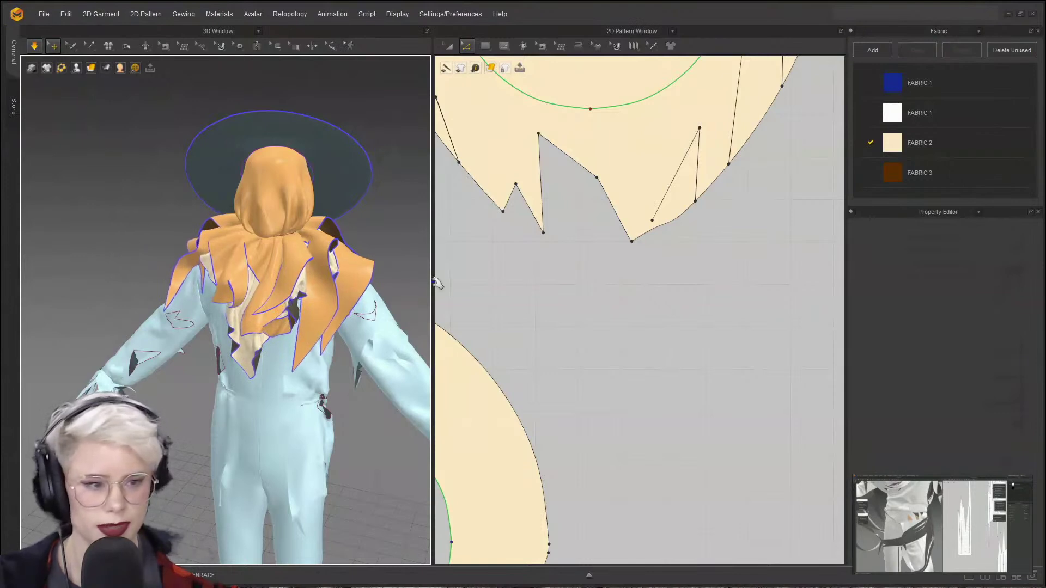
pyautogui.press('space')
# - Draw a vertical internal line on the ring-shaped cape pattern from the neck opening to the upper outer edge
pyautogui.scroll(-5, 581, 297)
pyautogui.scroll(2, 555, 282)
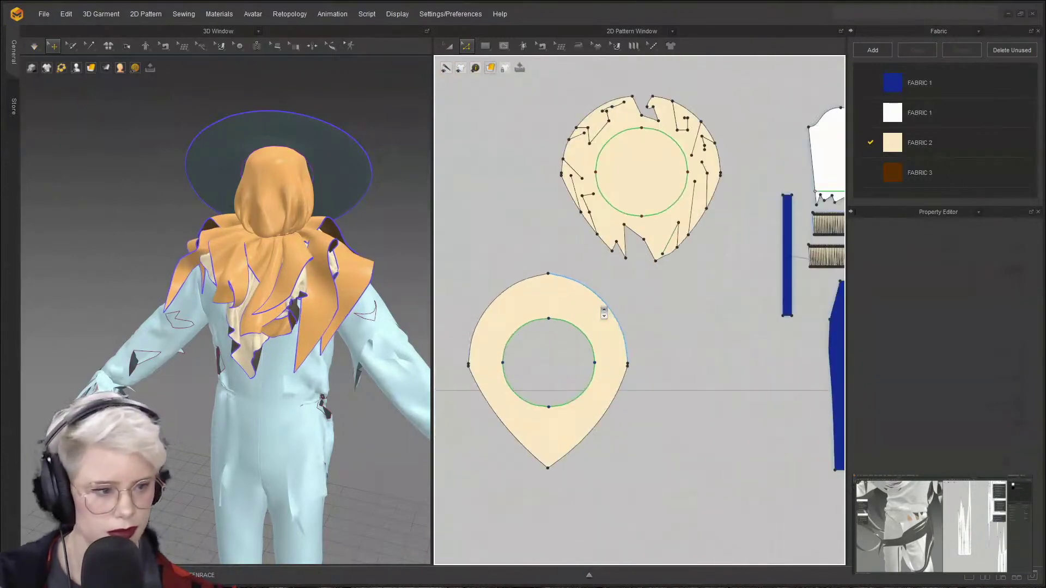
pyautogui.press('a')
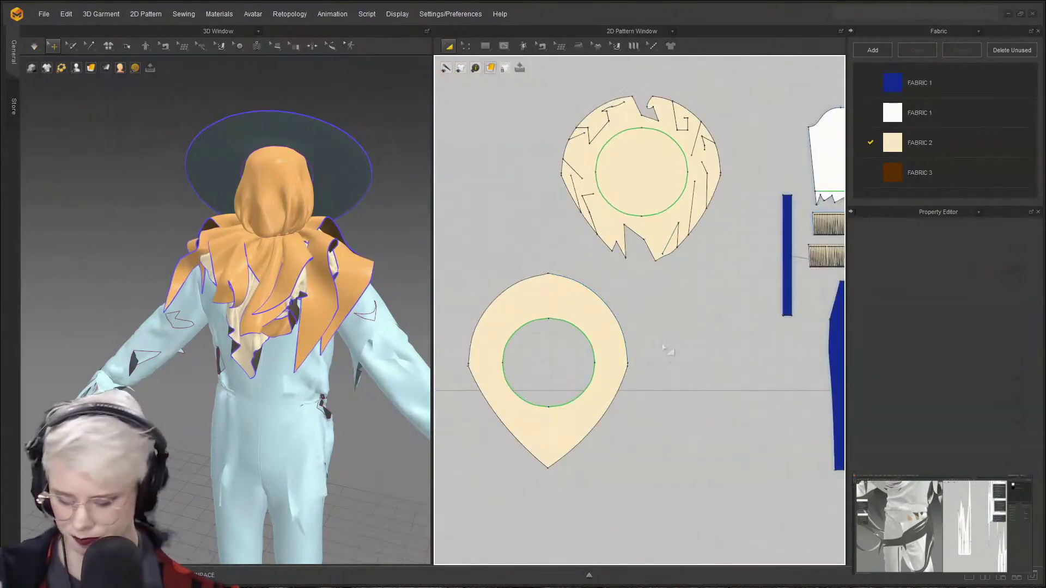
pyautogui.click(502, 48)
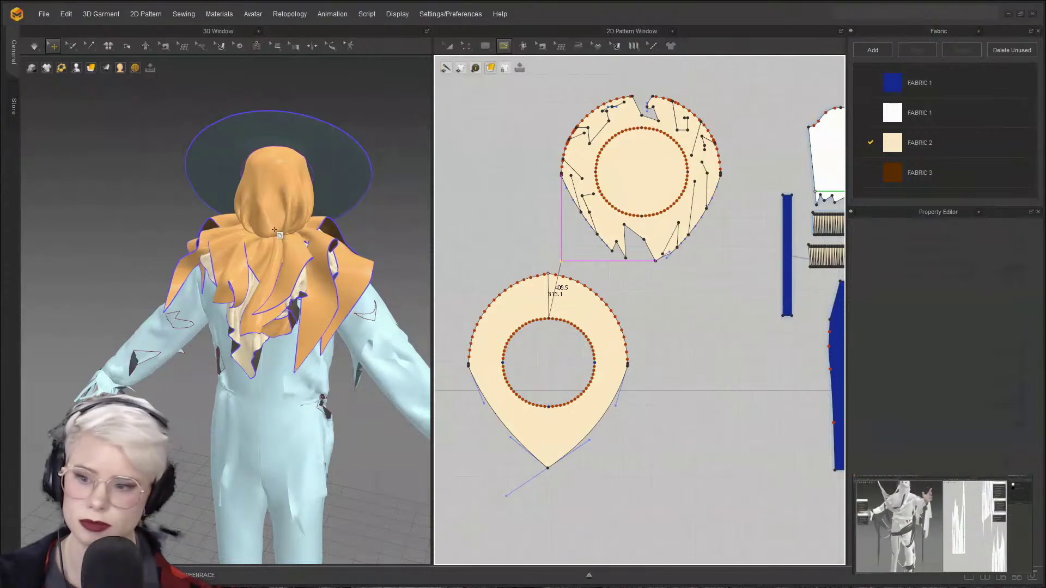
pyautogui.press('Return')
pyautogui.press('f')
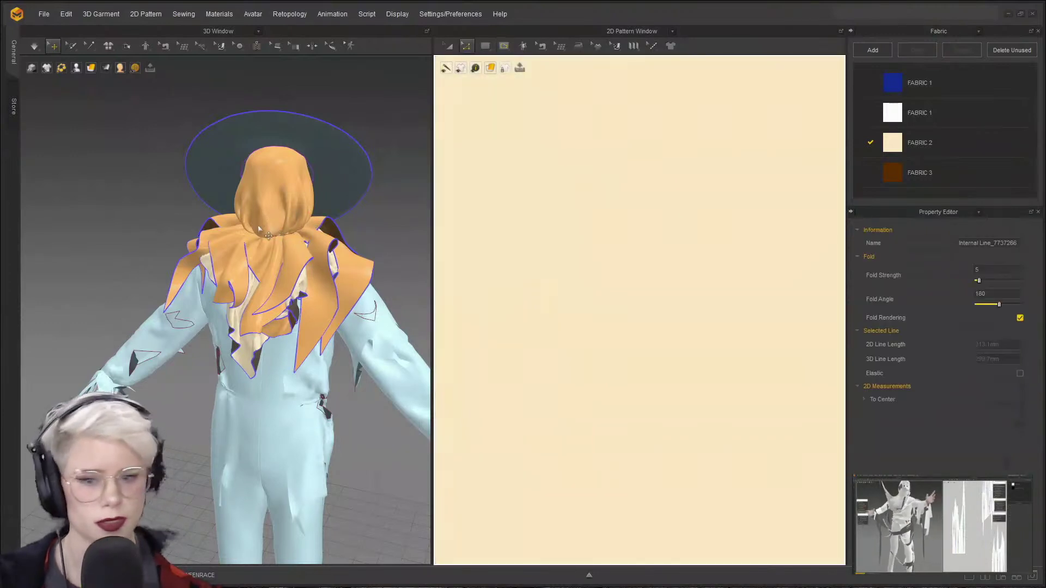
# - Cut and sew the ring-shaped cape pattern along its vertical internal line
pyautogui.scroll(-3, 284, 220)
pyautogui.scroll(-12, 649, 296)
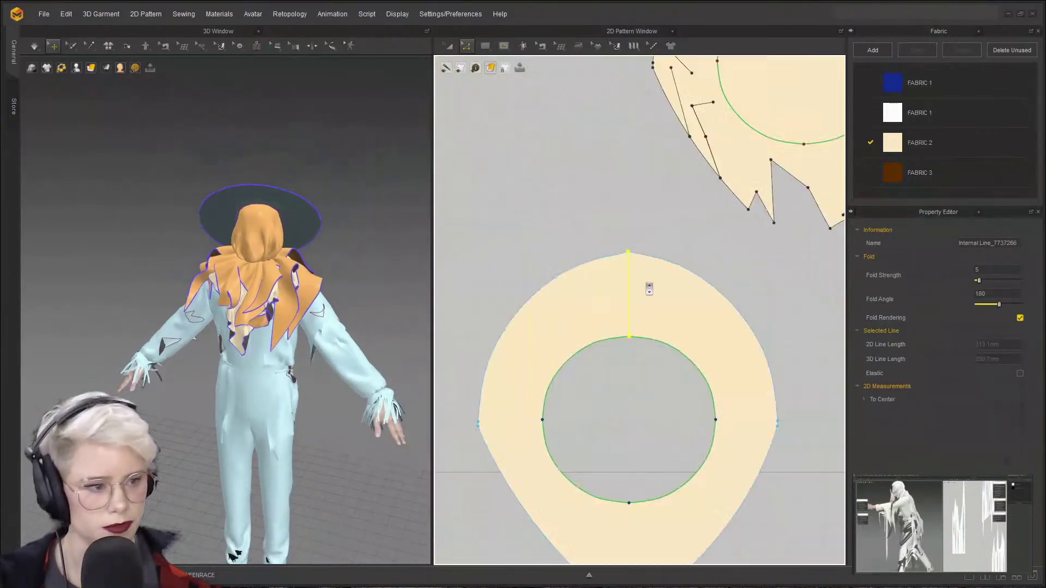
pyautogui.moveTo(649, 289); pyautogui.dragTo(703, 177, button='middle')
pyautogui.press('a')
pyautogui.scroll(-3, 622, 196)
pyautogui.moveTo(623, 196); pyautogui.dragTo(534, 229, button='middle')
pyautogui.click(572, 207)
pyautogui.scroll(5, 574, 211)
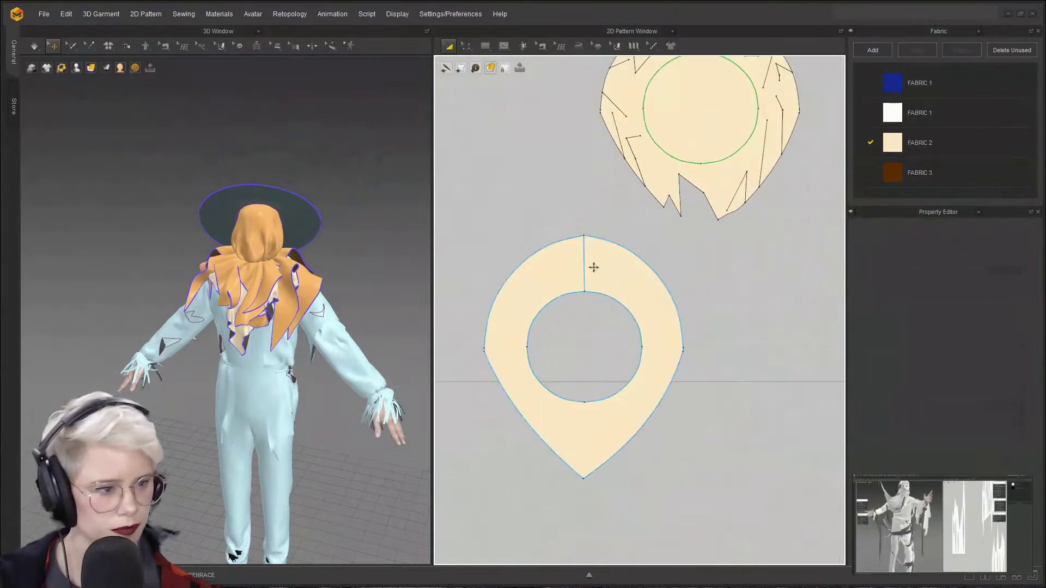
pyautogui.scroll(4, 585, 233)
pyautogui.press('z')
pyautogui.click(588, 296)
pyautogui.rightClick(587, 284)
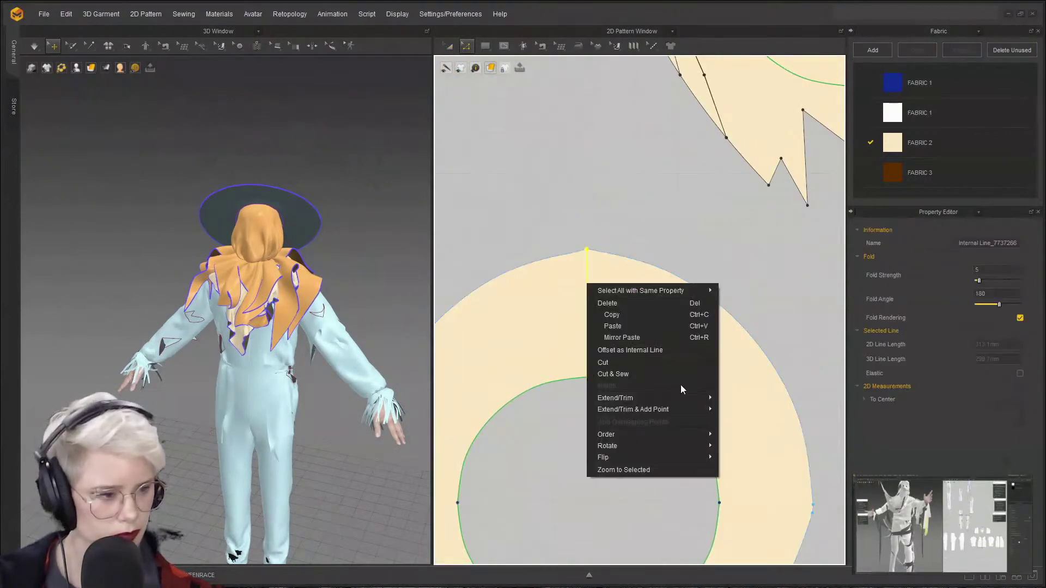
pyautogui.click(659, 375)
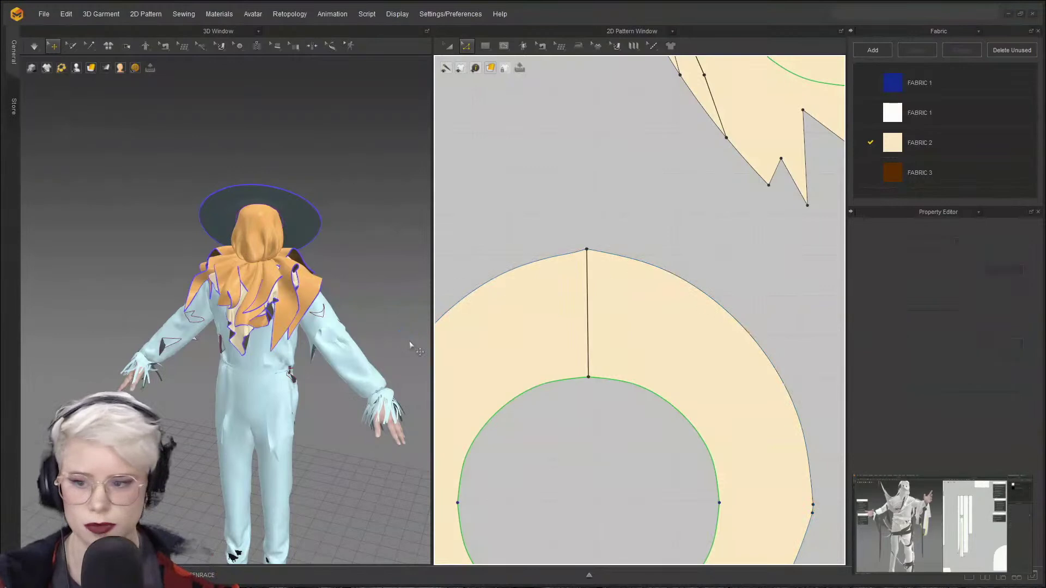
# - Select one edge of the cut in the ring-shaped cape pattern
pyautogui.scroll(5, 604, 297)
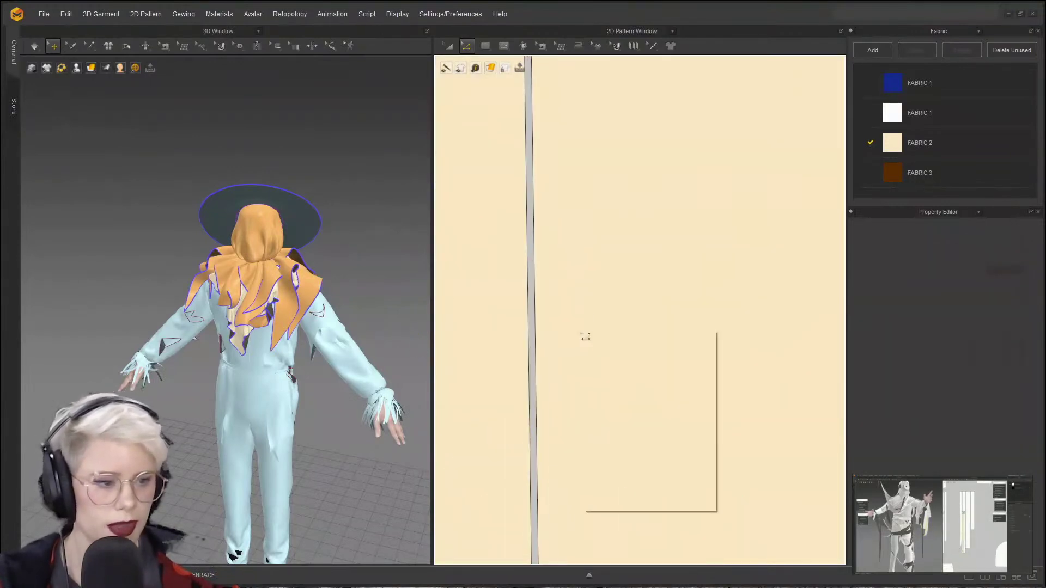
pyautogui.click(535, 356)
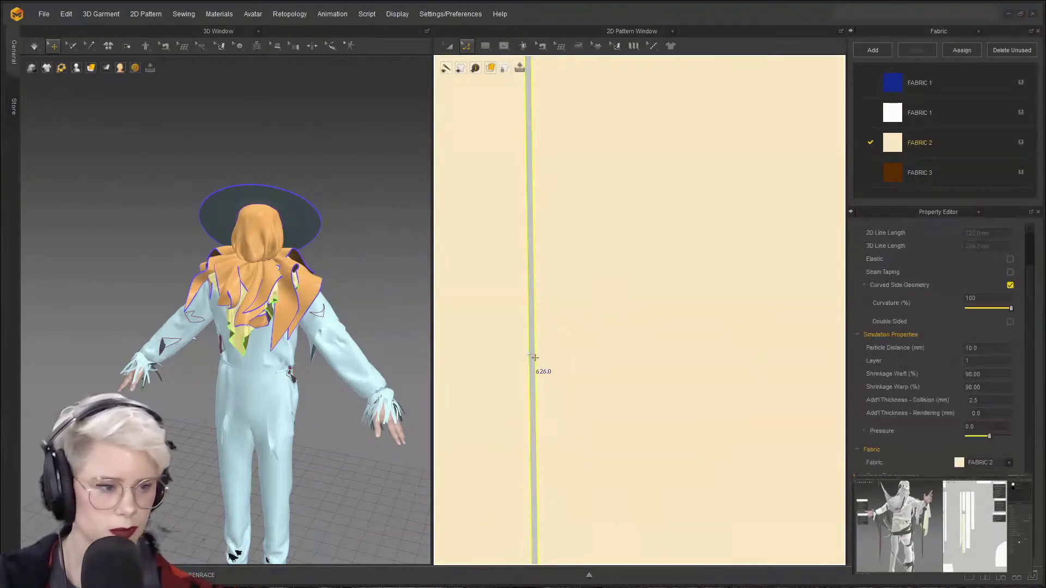
pyautogui.rightClick(529, 354)
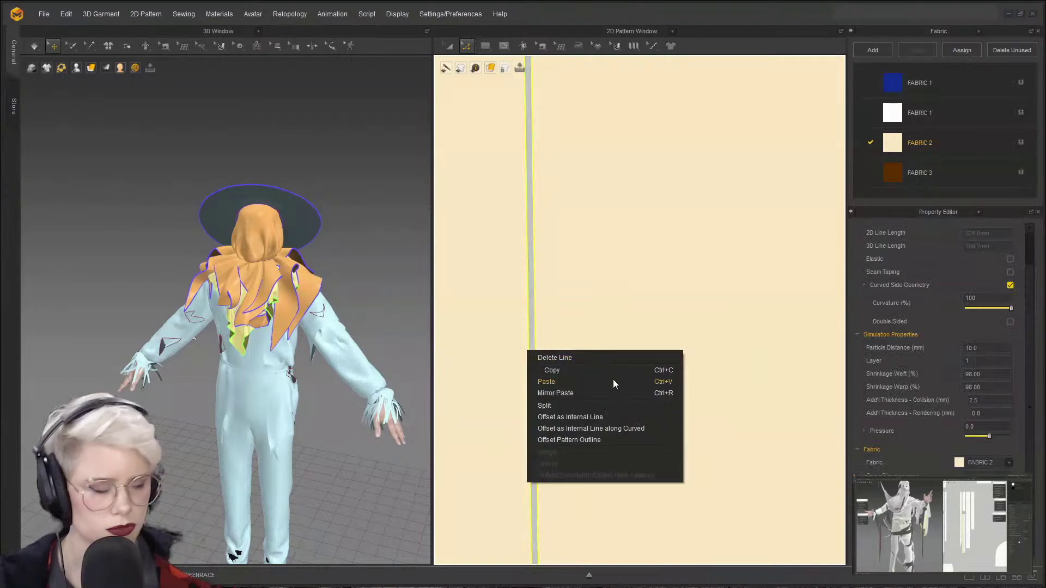
pyautogui.click(616, 428)
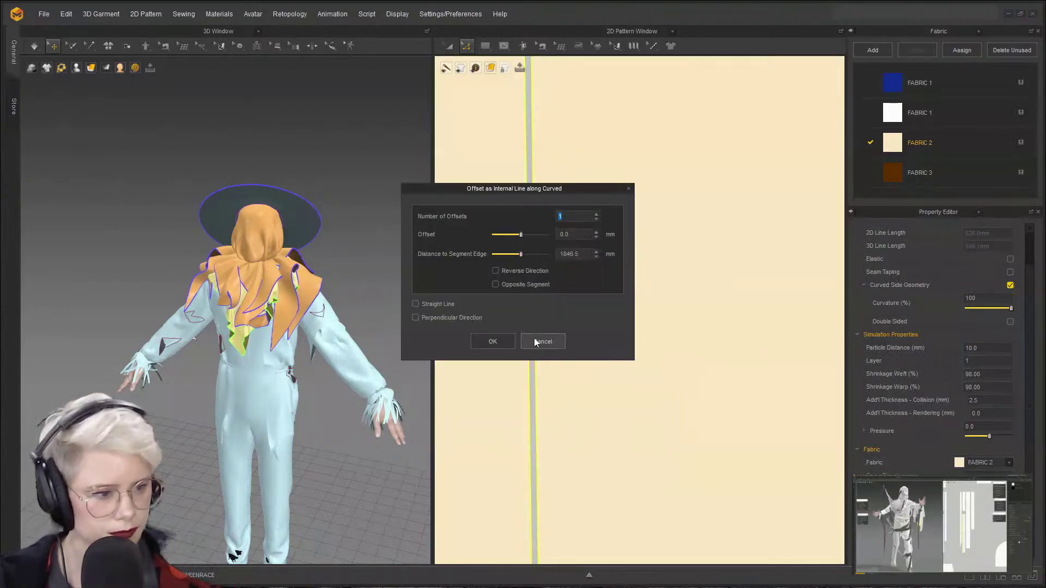
pyautogui.click(541, 341)
# - Offset the selected cut edge as 200 evenly spaced internal lines around the ring-shaped cape pattern
pyautogui.scroll(-10, 561, 397)
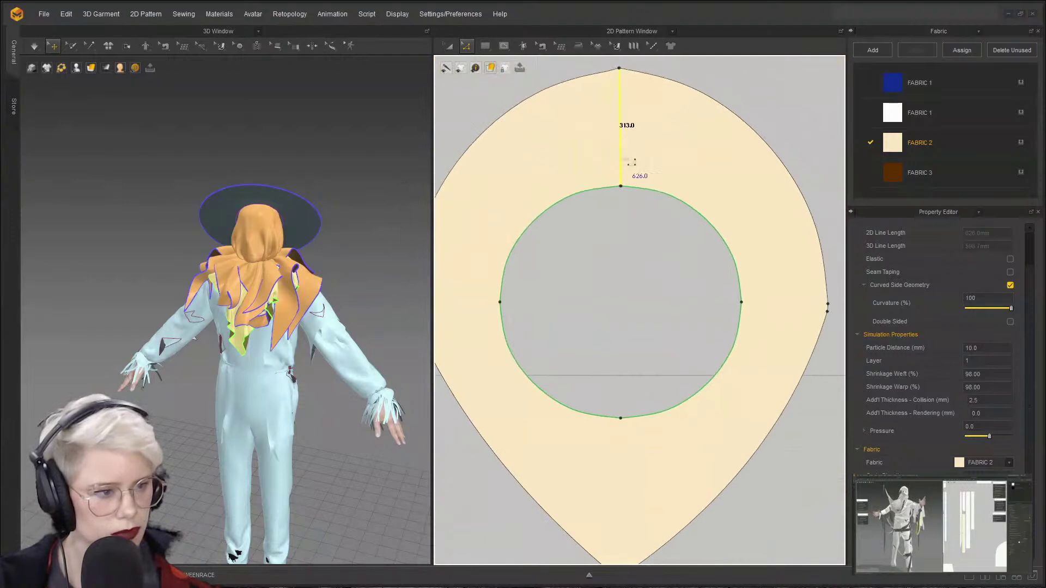
pyautogui.rightClick(630, 160)
pyautogui.click(678, 229)
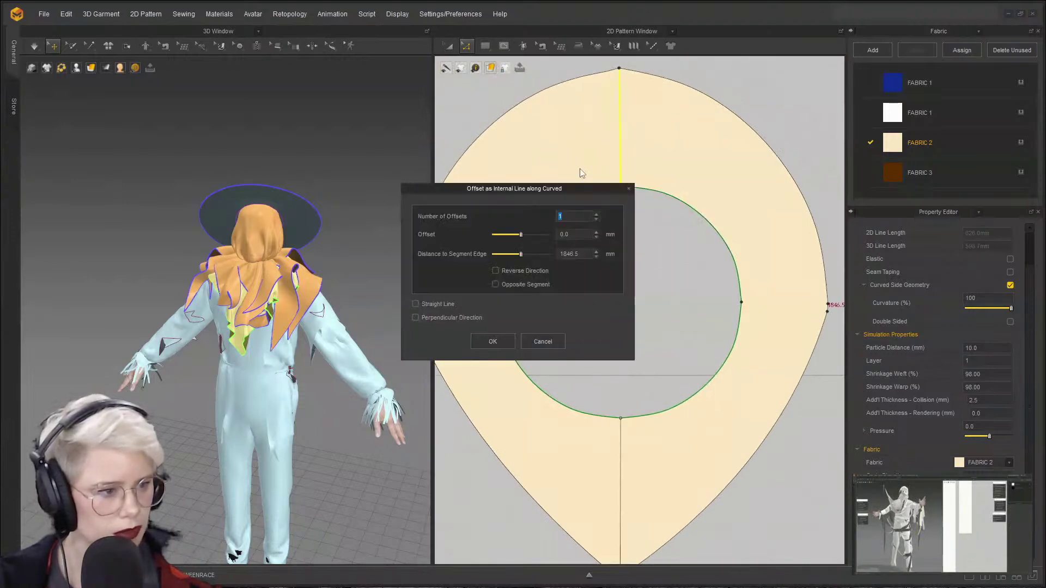
pyautogui.moveTo(565, 187); pyautogui.dragTo(269, 151)
pyautogui.click(300, 178)
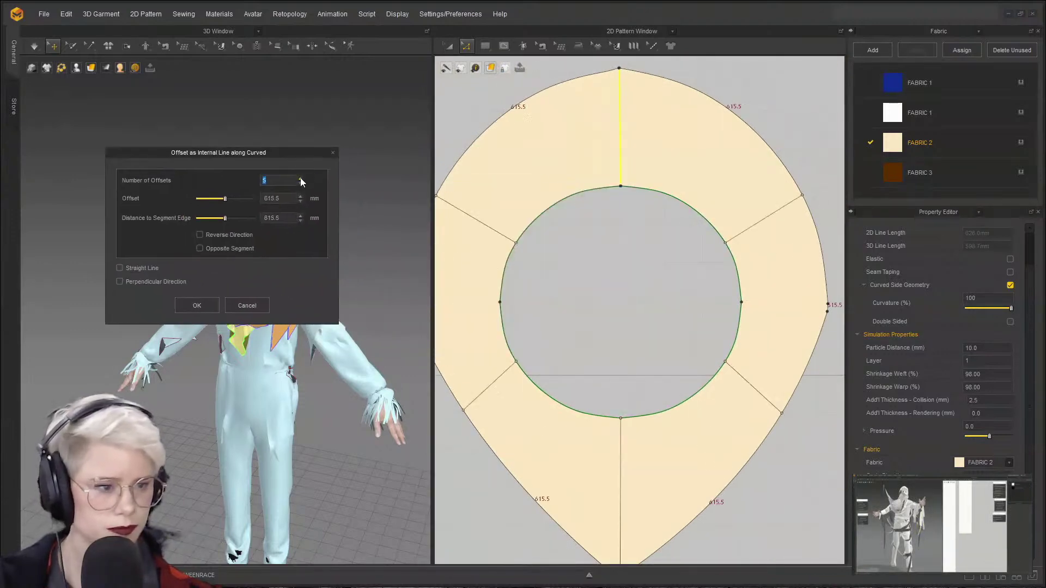
pyautogui.click(300, 179)
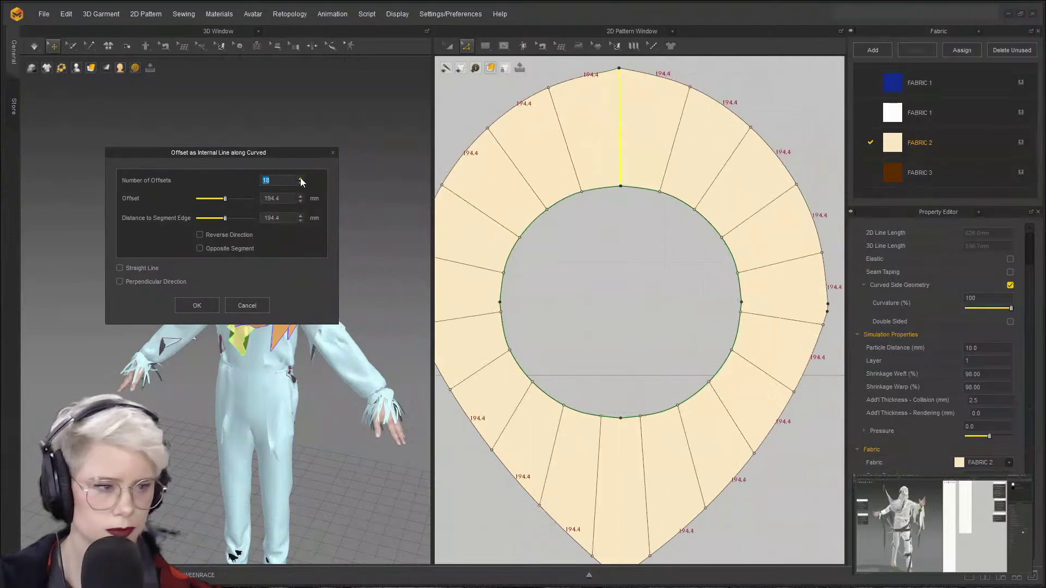
pyautogui.click(300, 179)
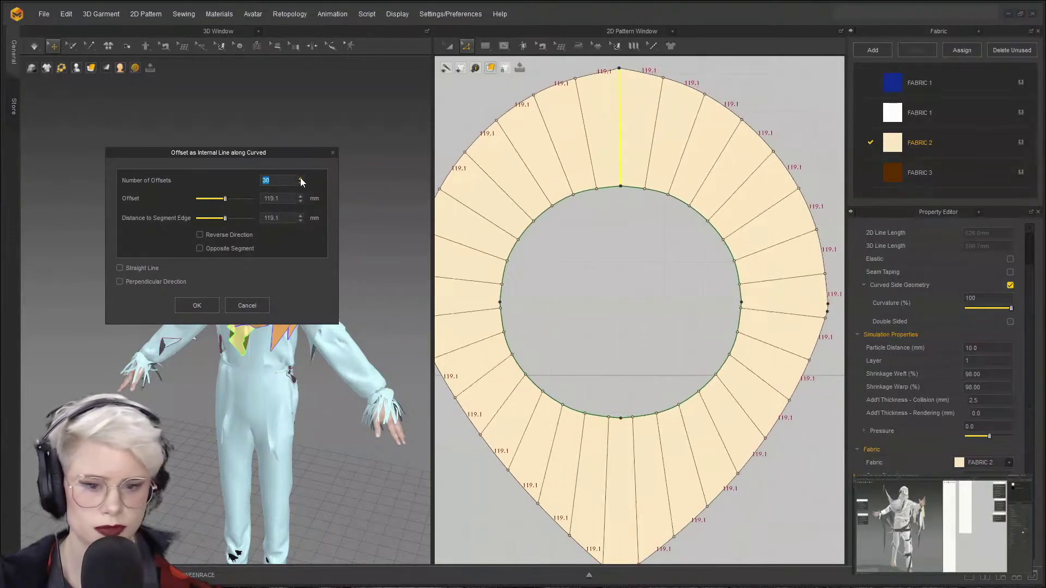
pyautogui.click(300, 179)
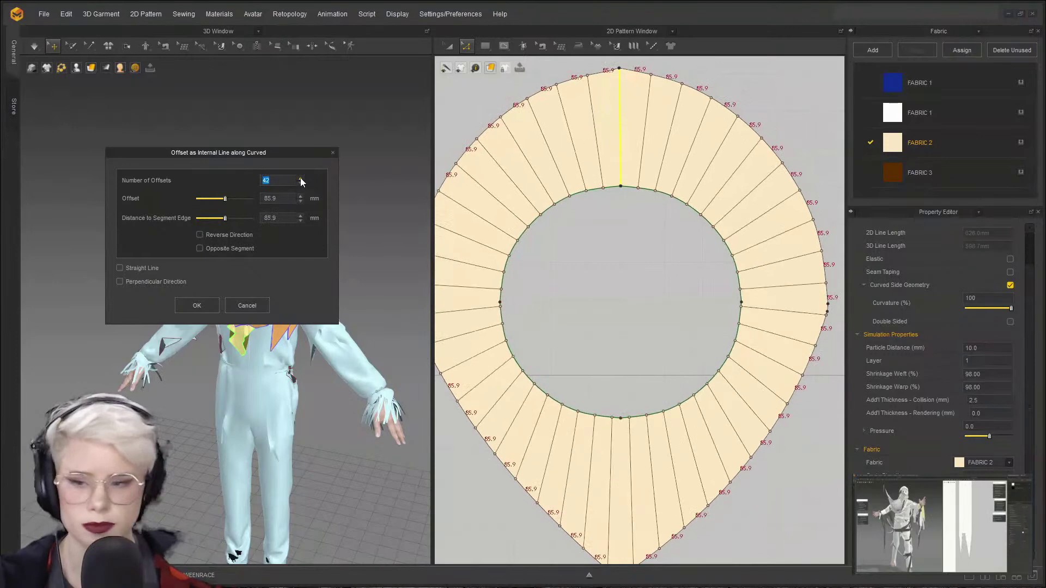
pyautogui.click(300, 178)
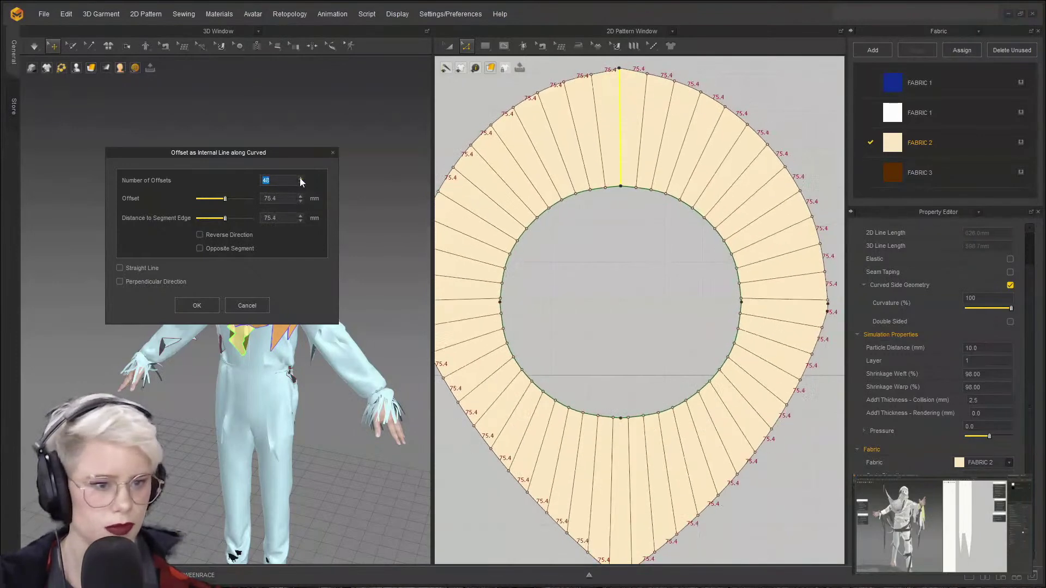
pyautogui.click(300, 178)
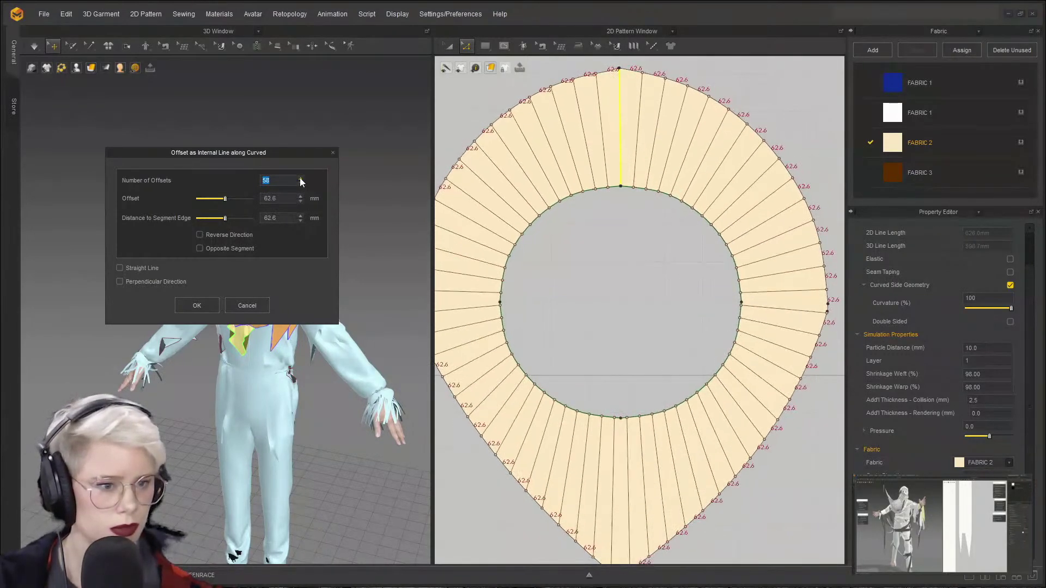
pyautogui.click(300, 179)
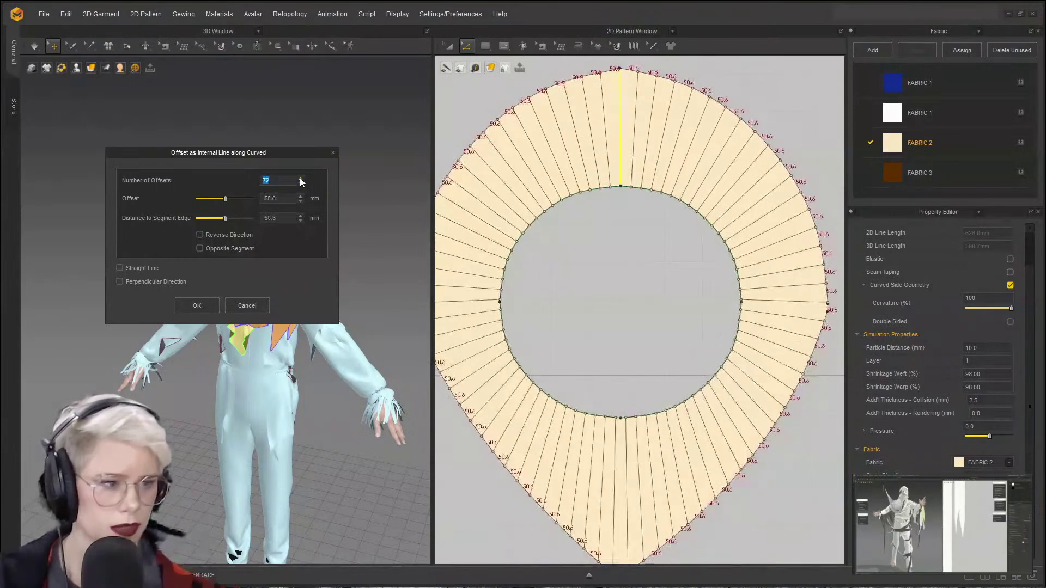
pyautogui.click(301, 178)
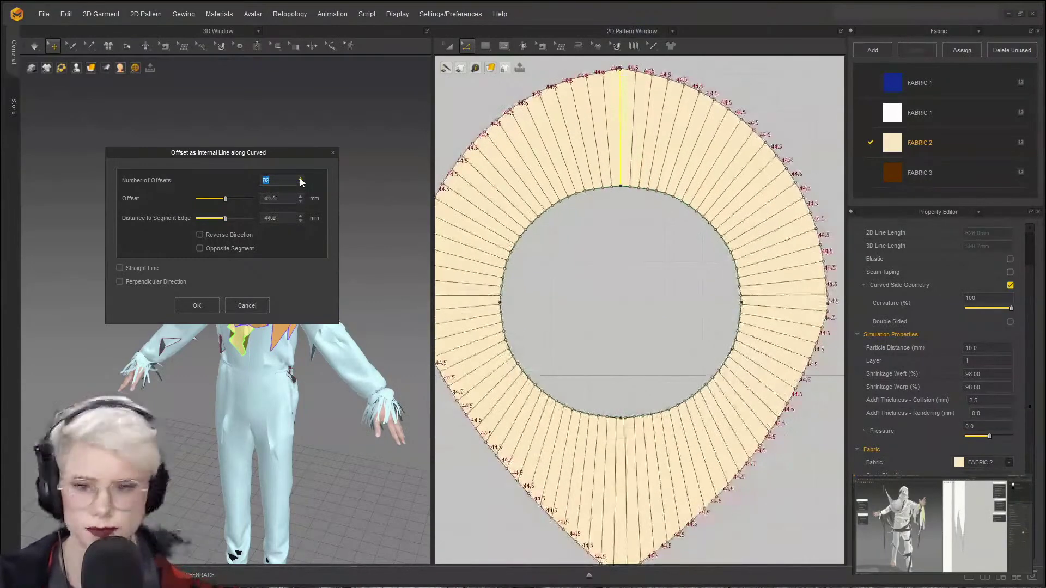
pyautogui.click(300, 179)
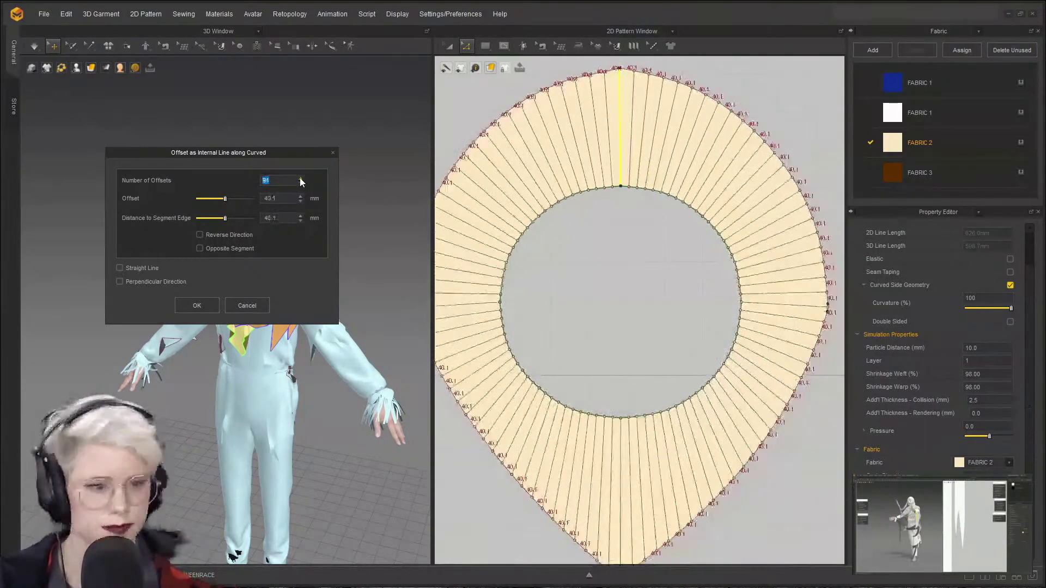
pyautogui.click(300, 179)
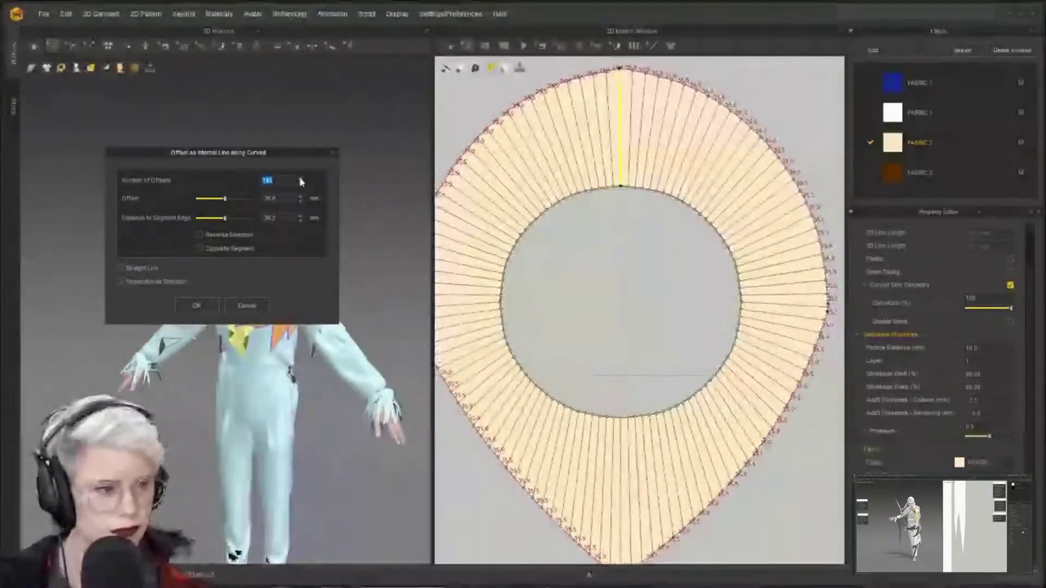
pyautogui.click(300, 179)
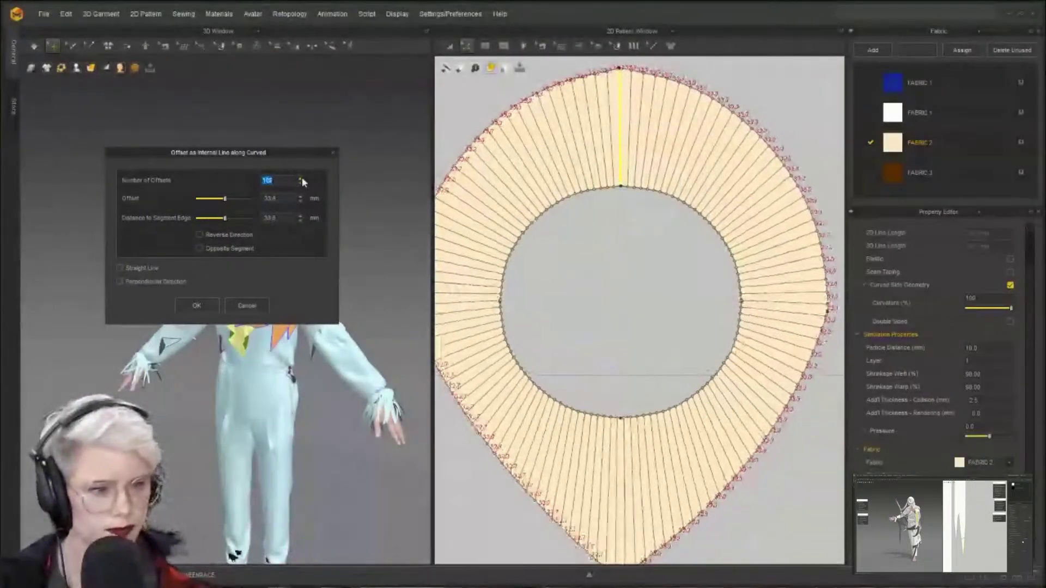
pyautogui.click(300, 179)
pyautogui.click(300, 178)
pyautogui.click(301, 179)
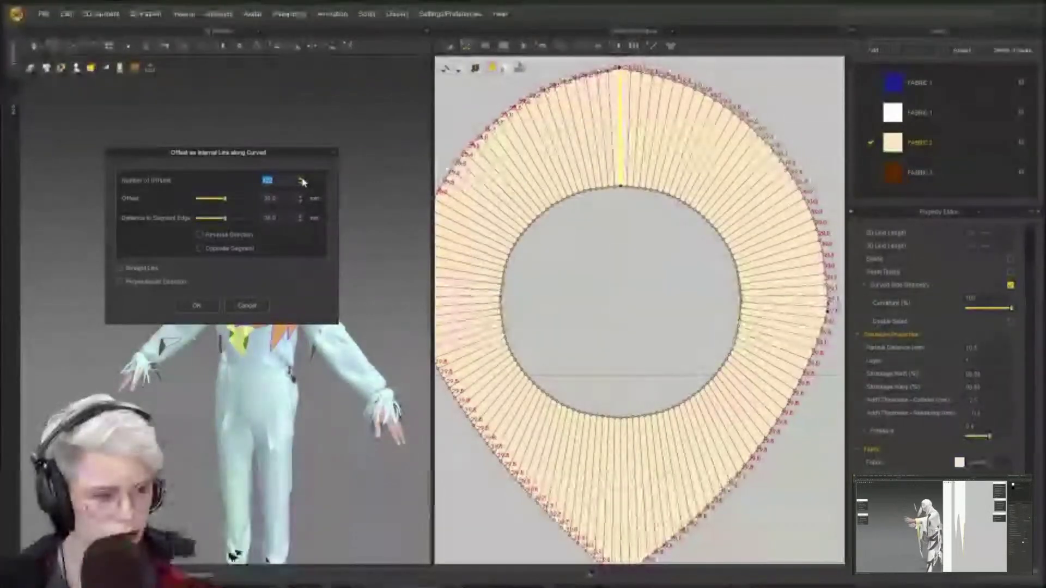
pyautogui.click(301, 179)
pyautogui.click(301, 179)
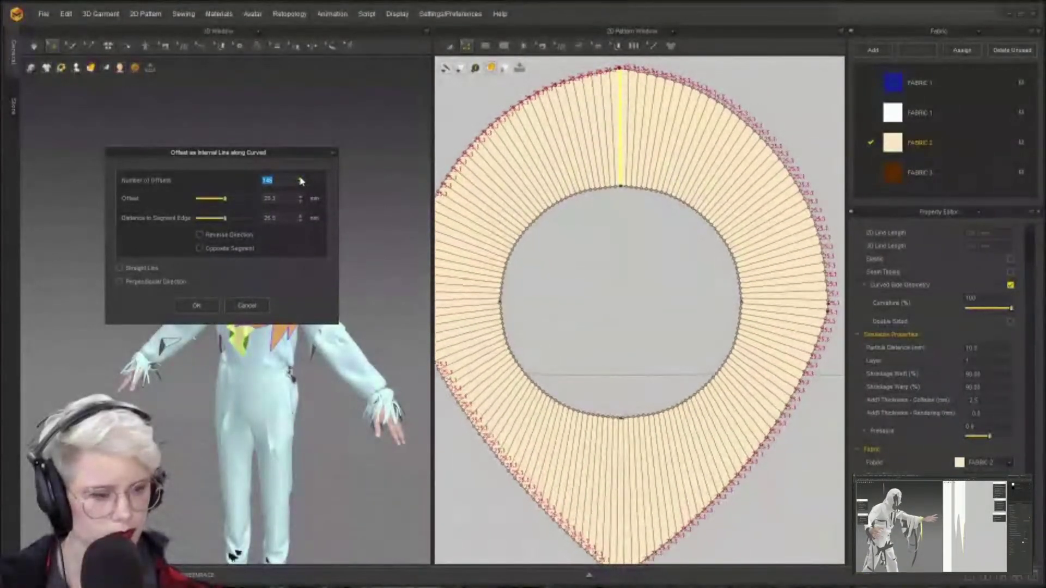
pyautogui.click(299, 179)
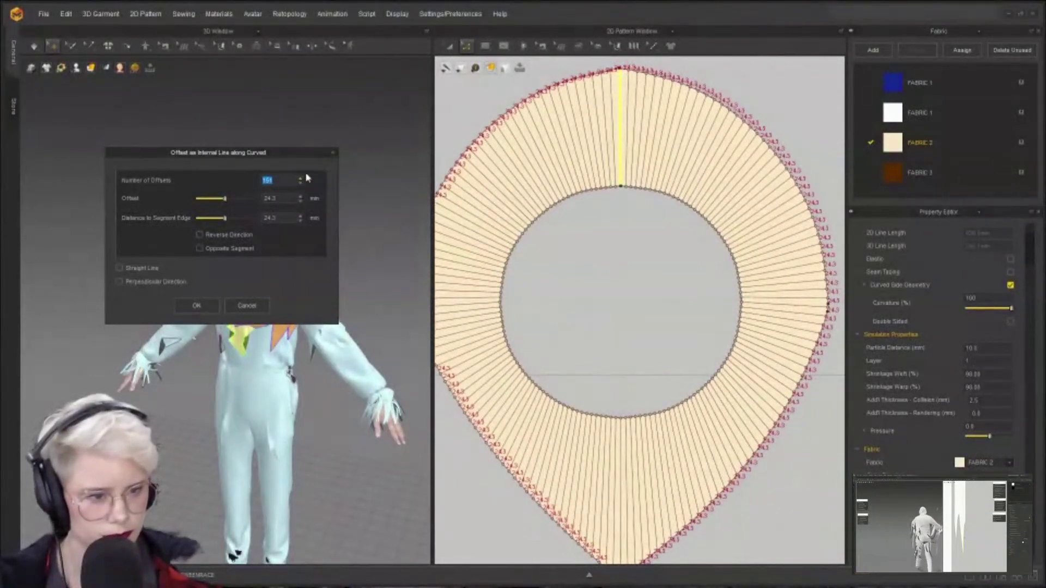
pyautogui.write('300')
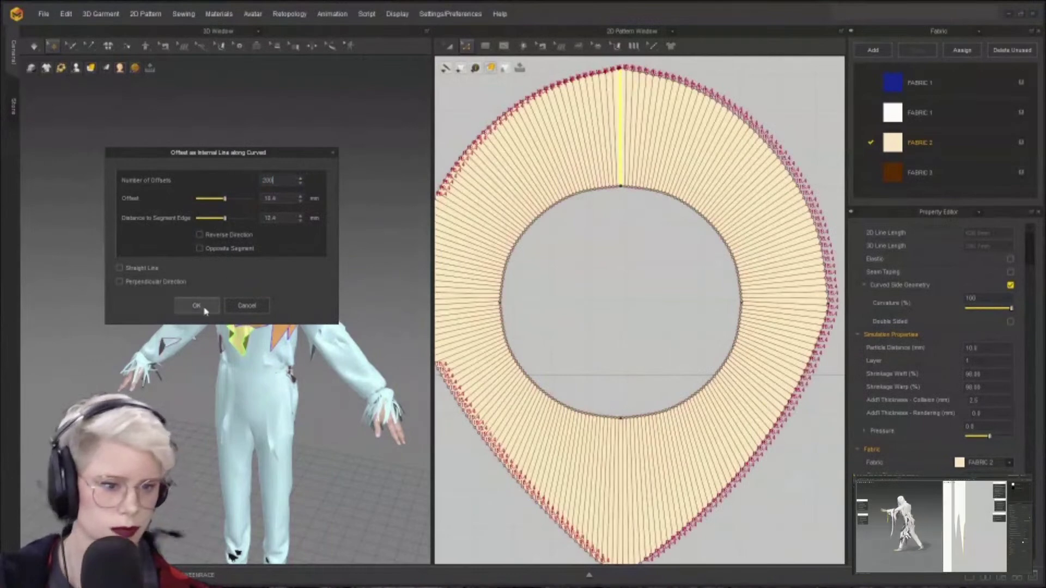
pyautogui.click(202, 307)
pyautogui.click(470, 159)
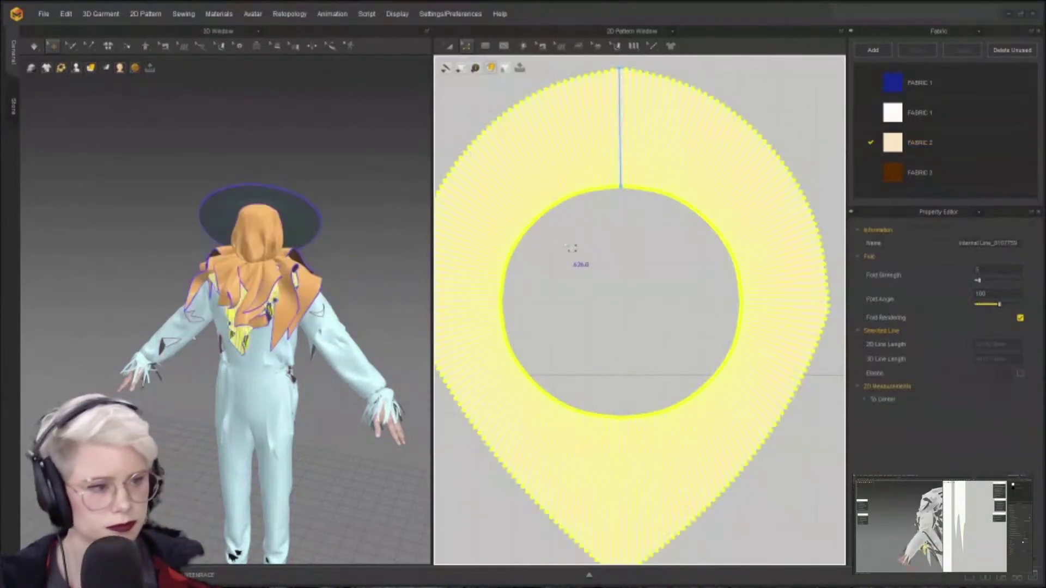
pyautogui.click(604, 237)
pyautogui.click(496, 176)
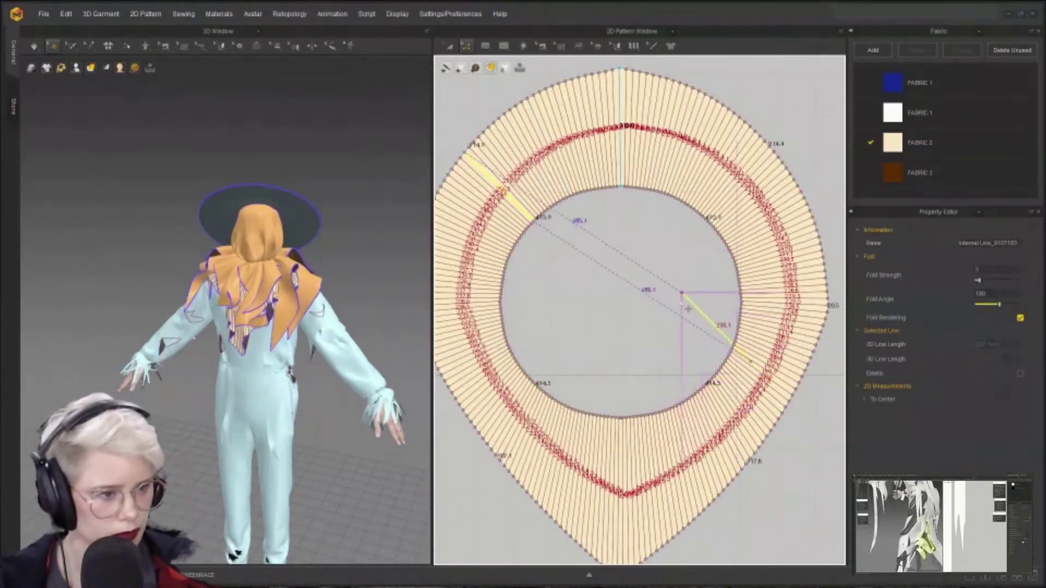
pyautogui.press('a')
pyautogui.click(673, 277)
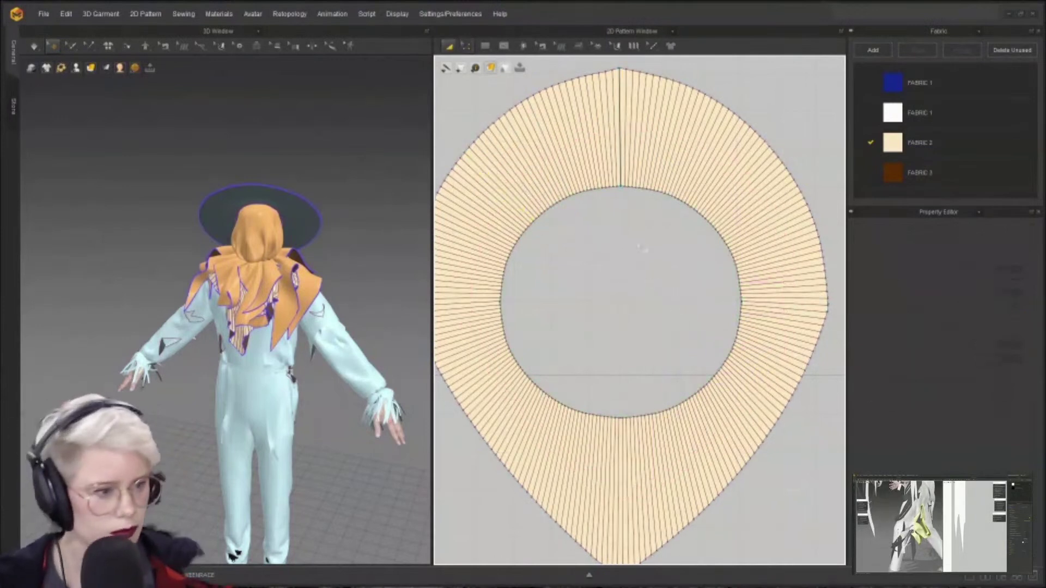
# - Try to box-select the radial internal lines around the neck opening of the ring-shaped cape
pyautogui.moveTo(649, 252); pyautogui.dragTo(492, 192)
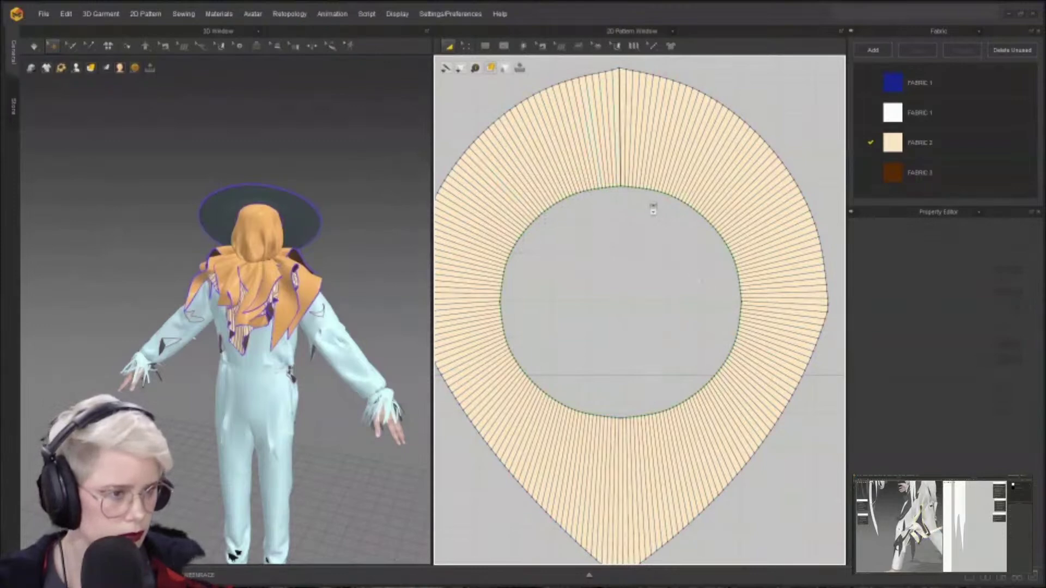
pyautogui.scroll(-3, 653, 209)
pyautogui.rightClick(508, 129)
pyautogui.click(574, 163)
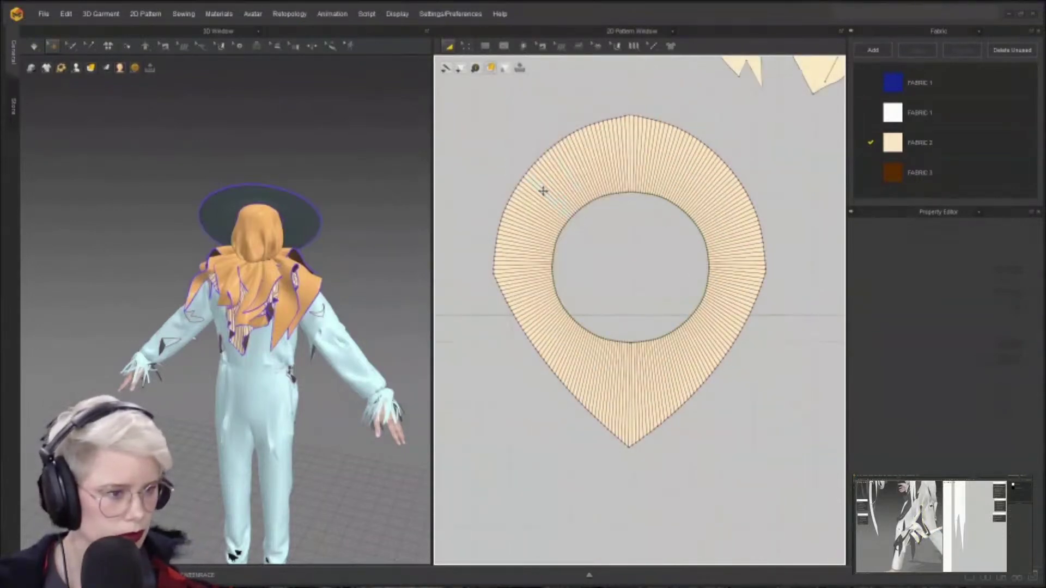
pyautogui.scroll(4, 513, 151)
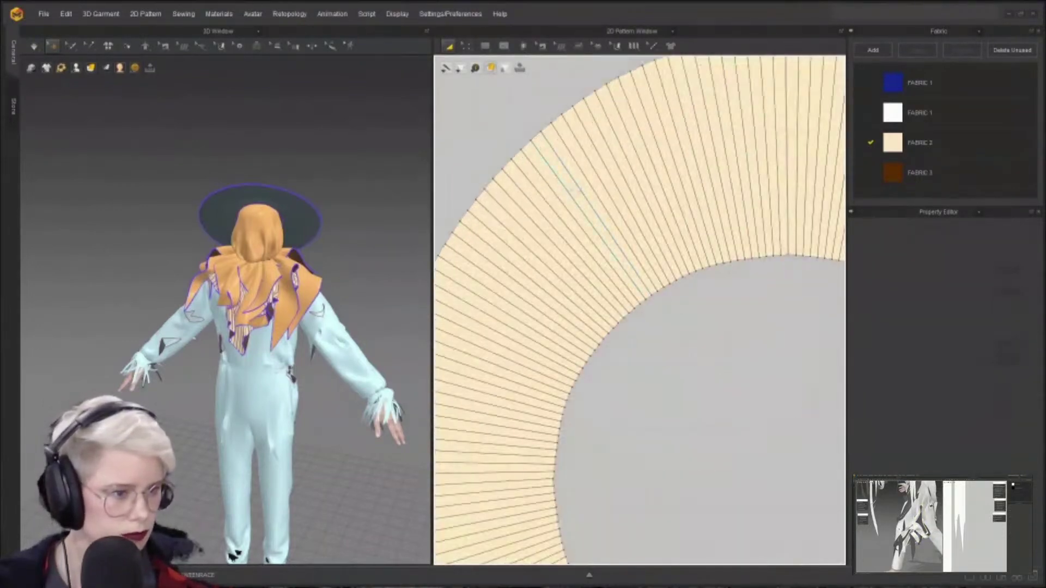
pyautogui.scroll(-5, 579, 194)
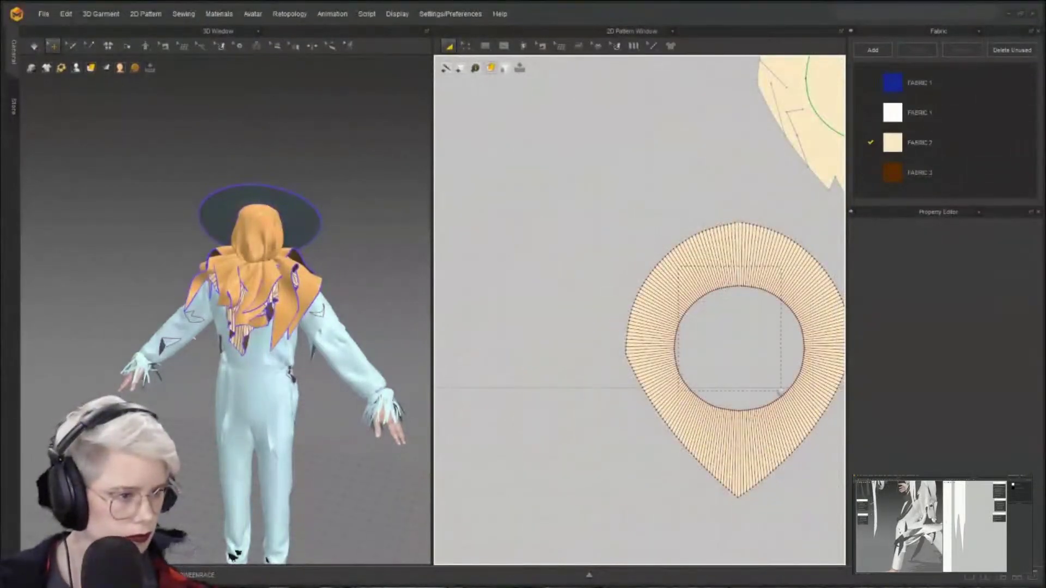
pyautogui.scroll(5, 612, 256)
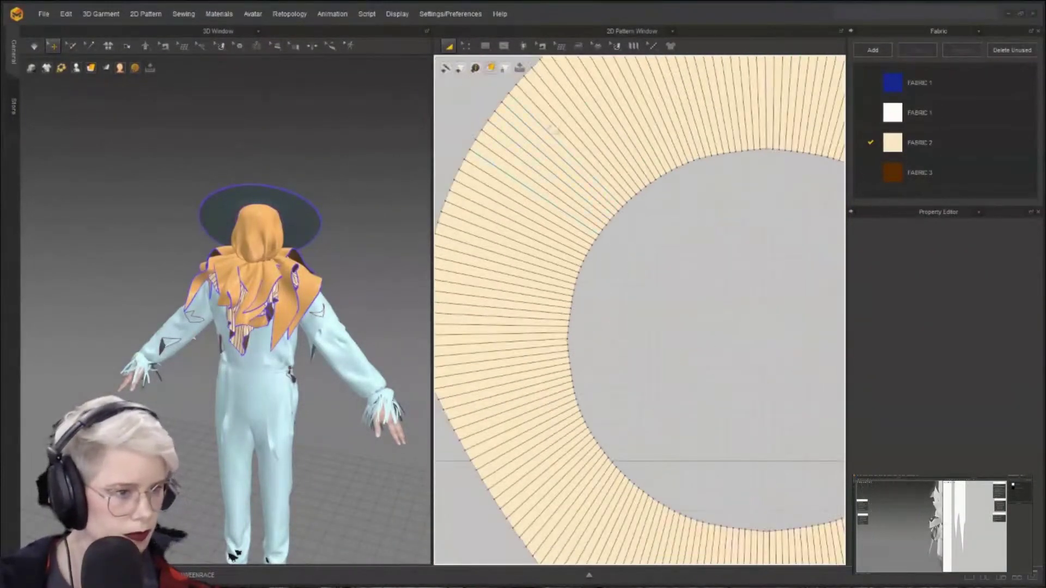
pyautogui.scroll(-5, 670, 364)
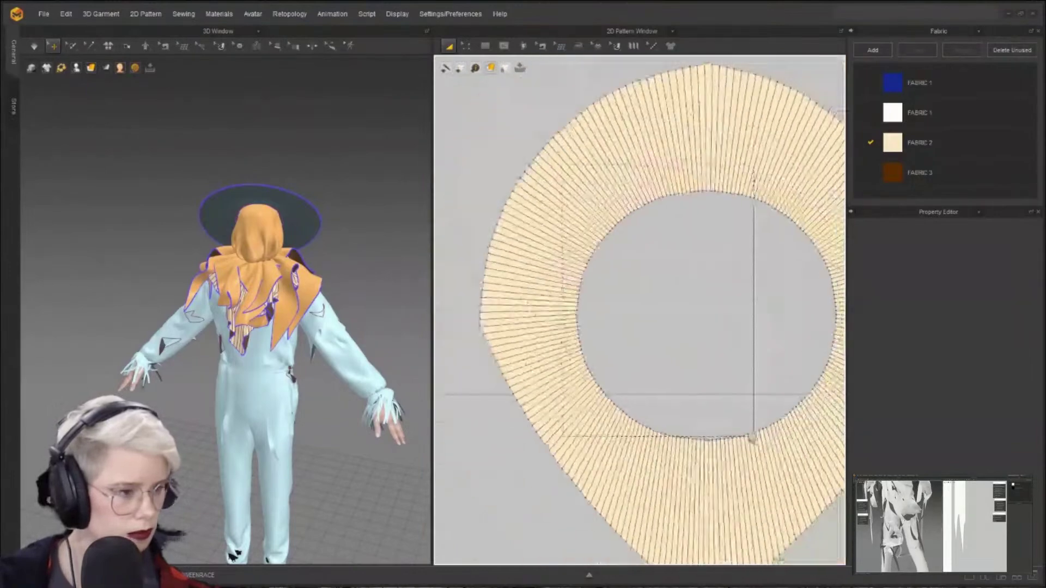
pyautogui.moveTo(800, 455); pyautogui.dragTo(800, 454)
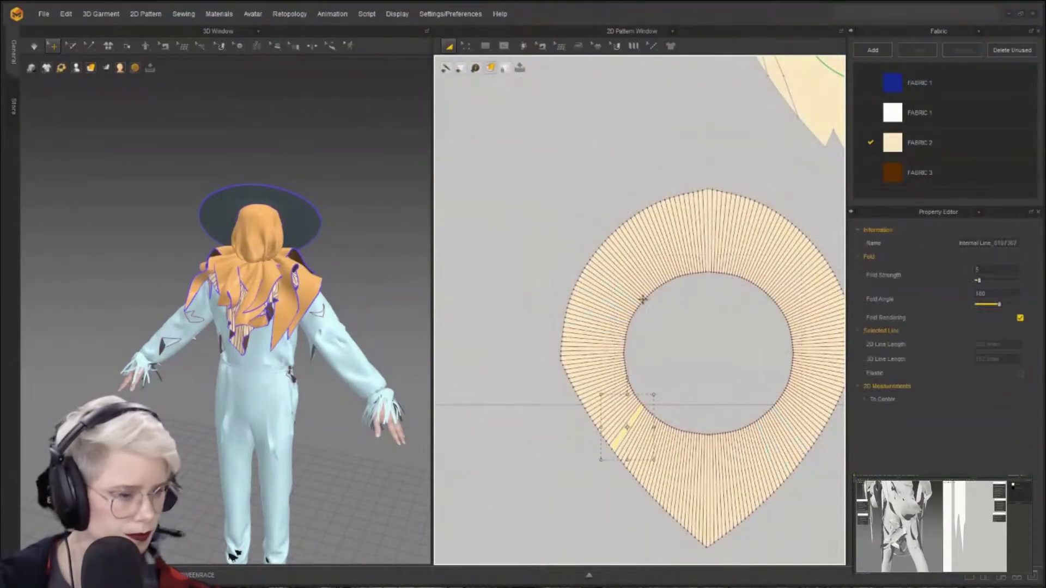
pyautogui.click(643, 299)
pyautogui.click(717, 377)
pyautogui.scroll(6, 711, 364)
pyautogui.scroll(-2, 710, 364)
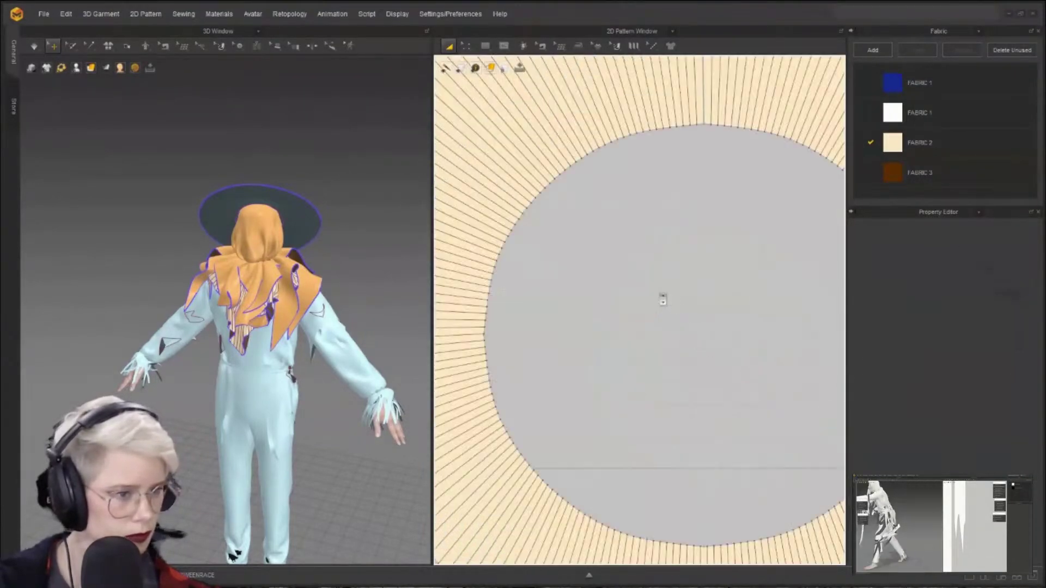
pyautogui.scroll(-3, 662, 299)
pyautogui.scroll(5, 610, 215)
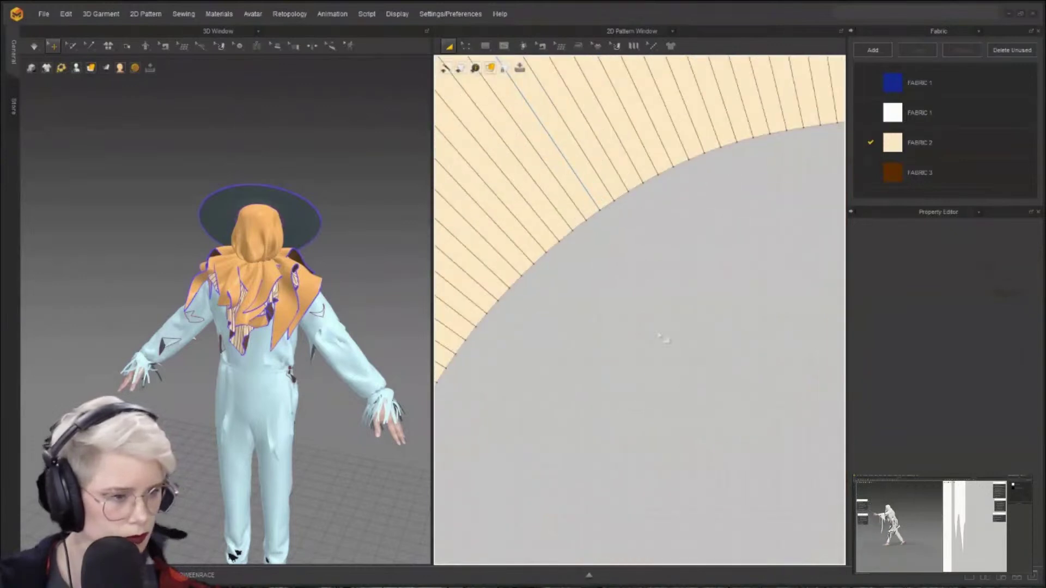
# - Select all radial internal lines of the ring-shaped cape at once and switch to pattern editing
pyautogui.rightClick(661, 338)
pyautogui.click(731, 367)
pyautogui.press('z')
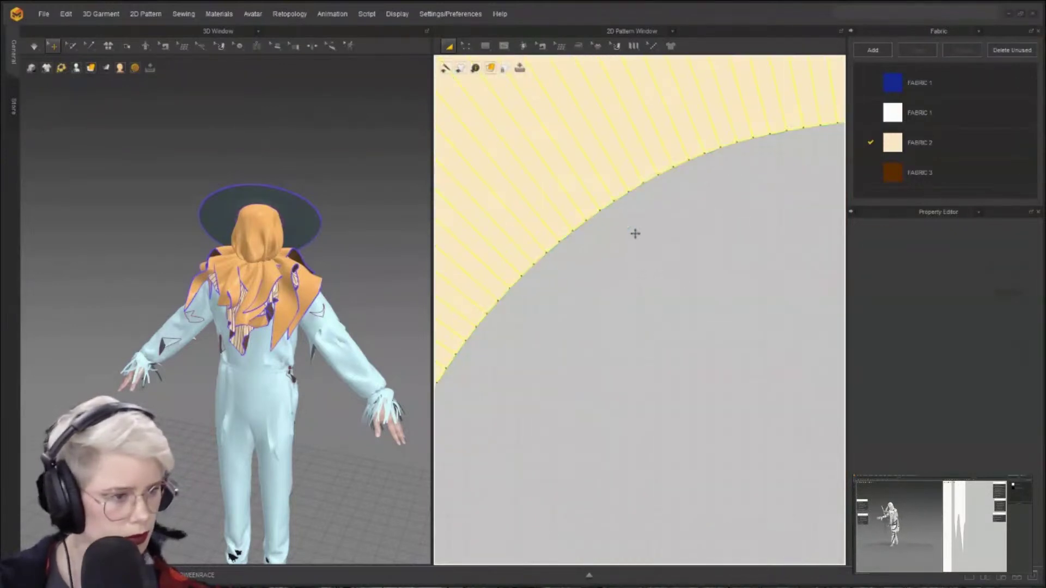
pyautogui.click(617, 212)
pyautogui.rightClick(609, 205)
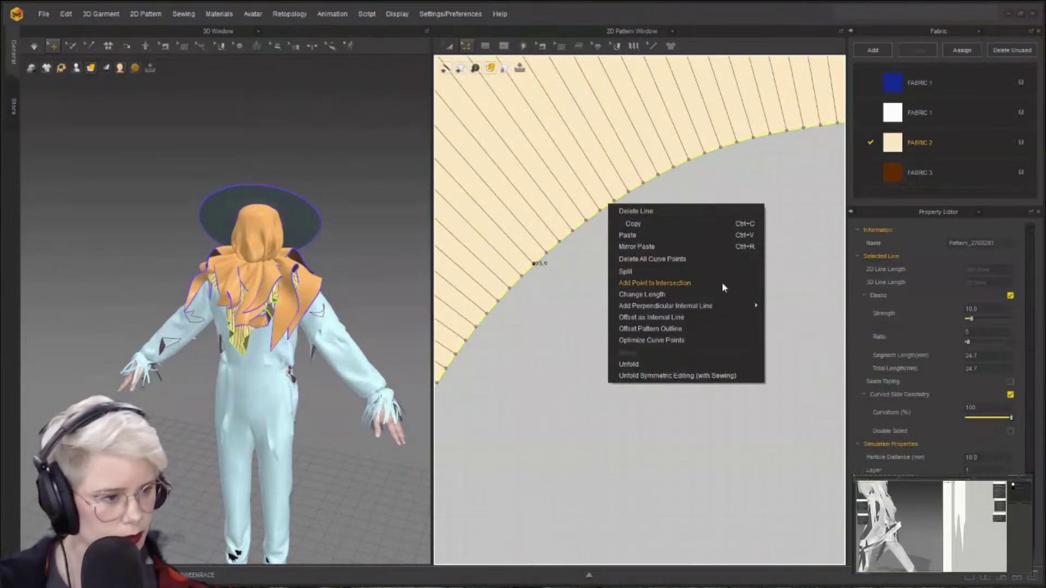
pyautogui.click(747, 532)
pyautogui.scroll(-6, 745, 526)
pyautogui.moveTo(742, 509); pyautogui.dragTo(616, 338, button='middle')
pyautogui.scroll(4, 647, 279)
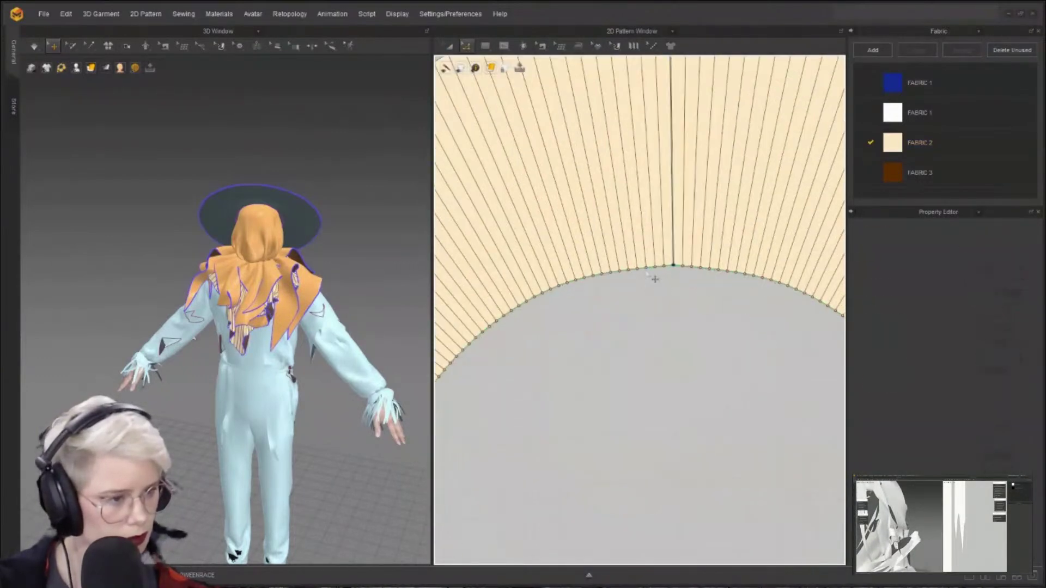
pyautogui.click(642, 271)
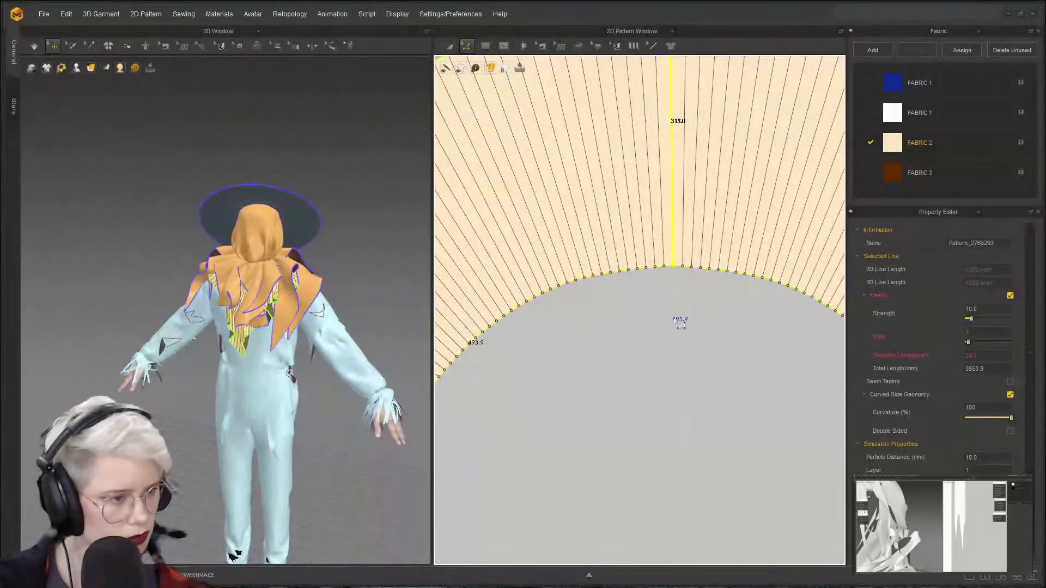
pyautogui.click(674, 320)
pyautogui.scroll(3, 646, 279)
# - Select all four outline segments around the neck opening of the ring-shaped cape pattern
pyautogui.click(637, 250)
pyautogui.scroll(-1, 646, 258)
pyautogui.moveTo(736, 303); pyautogui.dragTo(585, 272, button='middle')
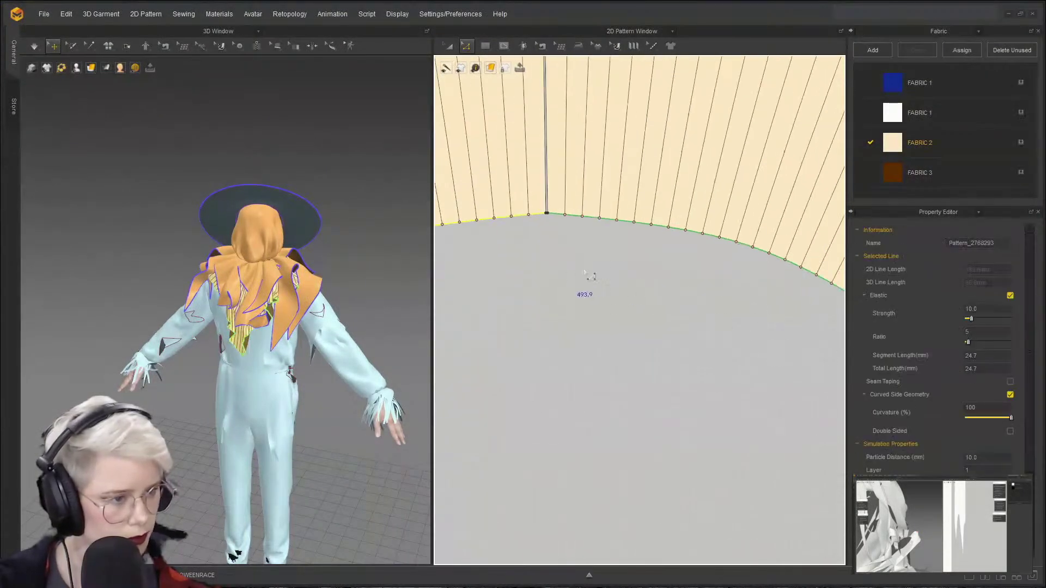
pyautogui.keyDown('shift'); pyautogui.click(676, 235); pyautogui.keyUp('shift')
pyautogui.scroll(-5, 584, 310)
pyautogui.scroll(3, 656, 479)
pyautogui.moveTo(657, 485); pyautogui.dragTo(606, 262, button='middle')
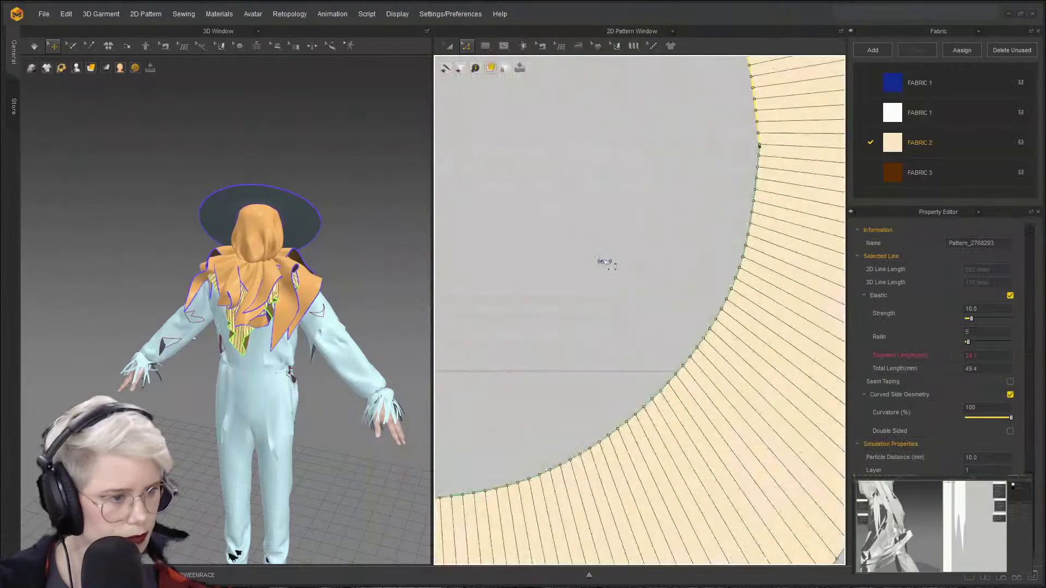
pyautogui.keyDown('shift'); pyautogui.click(727, 307); pyautogui.keyUp('shift')
pyautogui.moveTo(558, 339); pyautogui.dragTo(788, 264, button='middle')
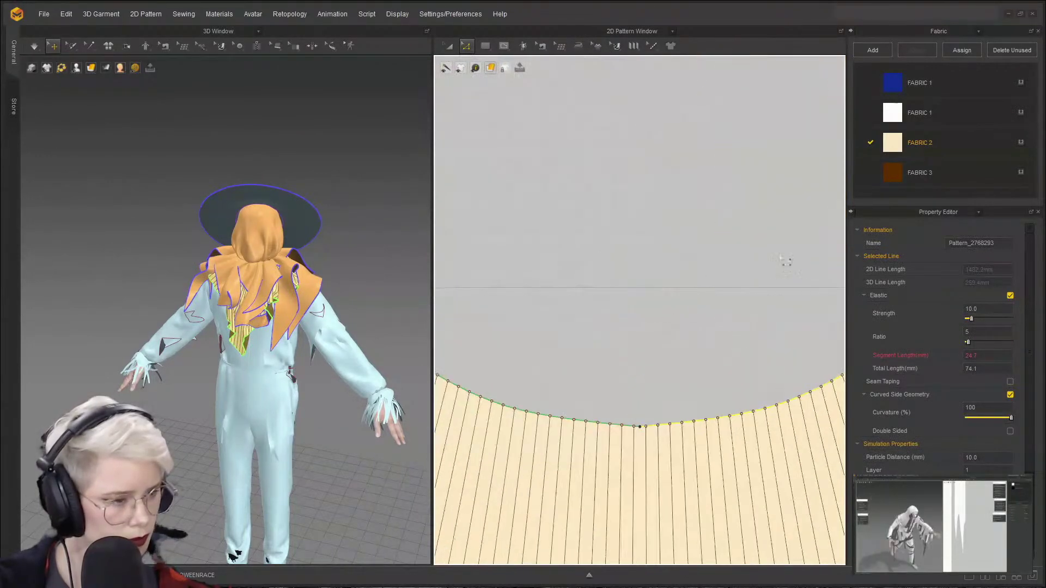
pyautogui.keyDown('shift'); pyautogui.click(546, 420); pyautogui.keyUp('shift')
# - Offset the selected neck outline inward into the cape as one internal line at 20 mm, with the reversed direction turned off
pyautogui.rightClick(545, 418)
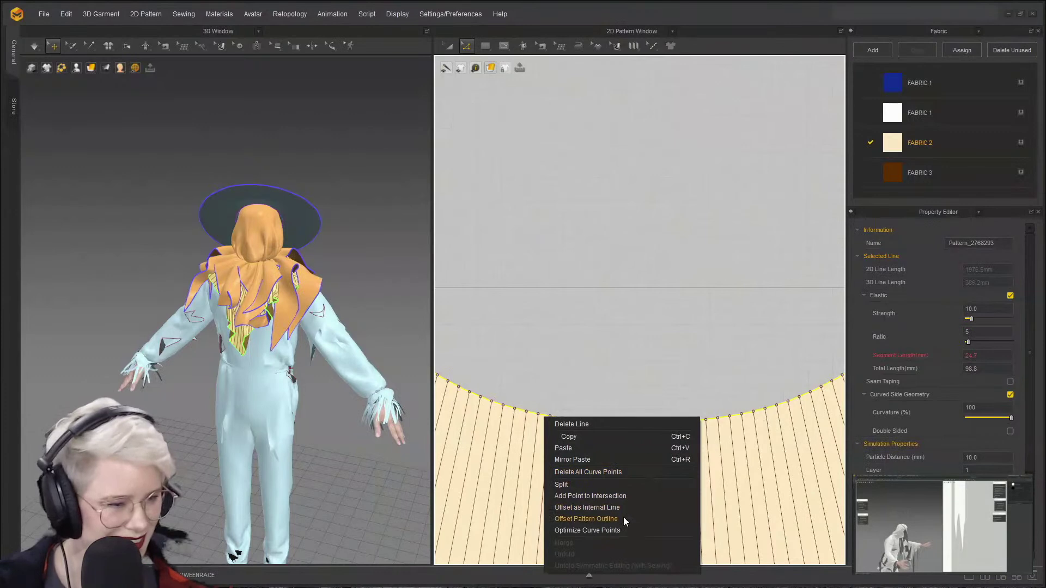
pyautogui.click(597, 507)
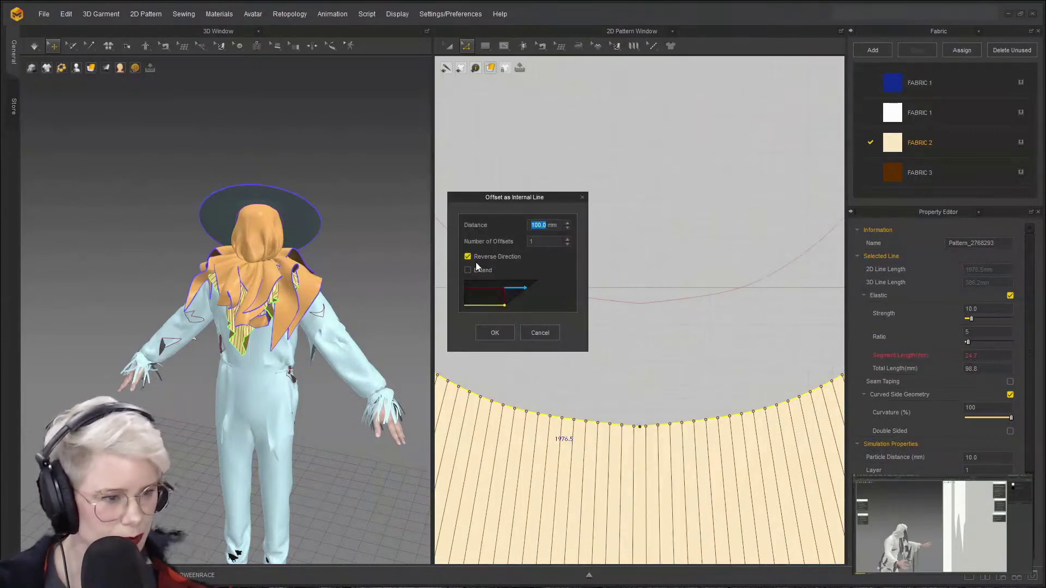
pyautogui.click(474, 259)
pyautogui.doubleClick(532, 241)
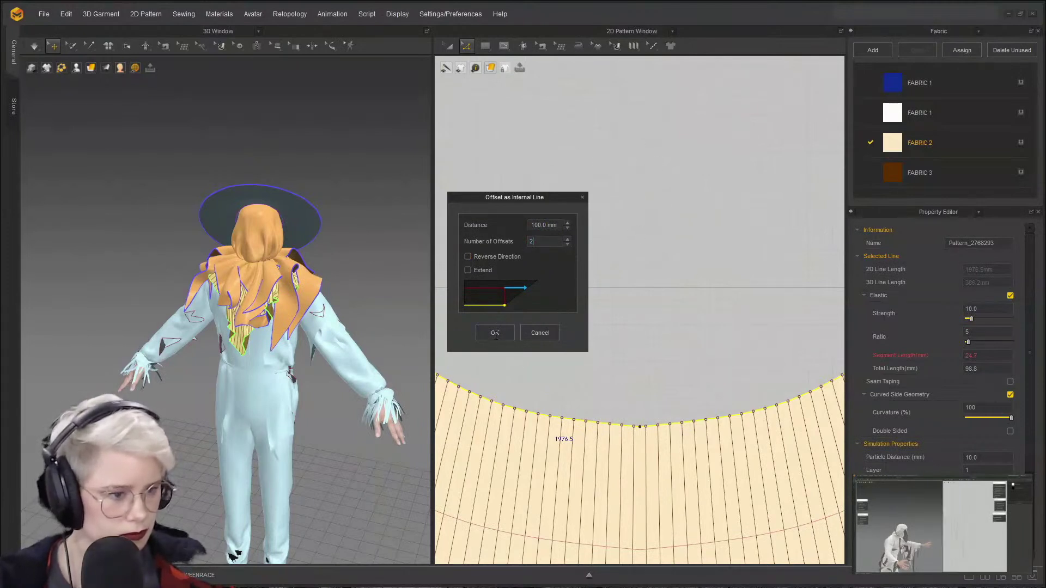
pyautogui.write('20')
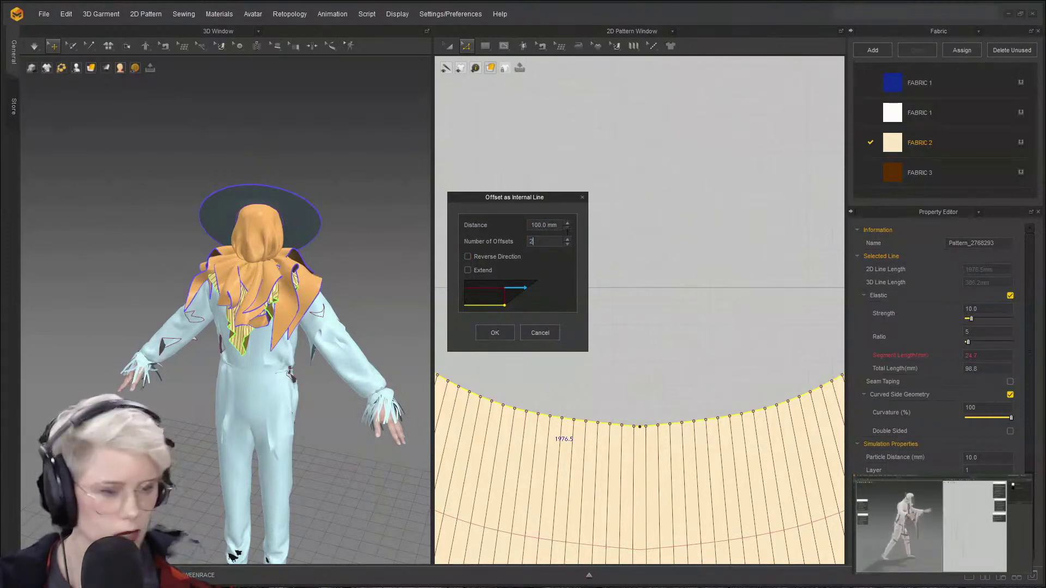
pyautogui.write('1')
pyautogui.doubleClick(538, 225)
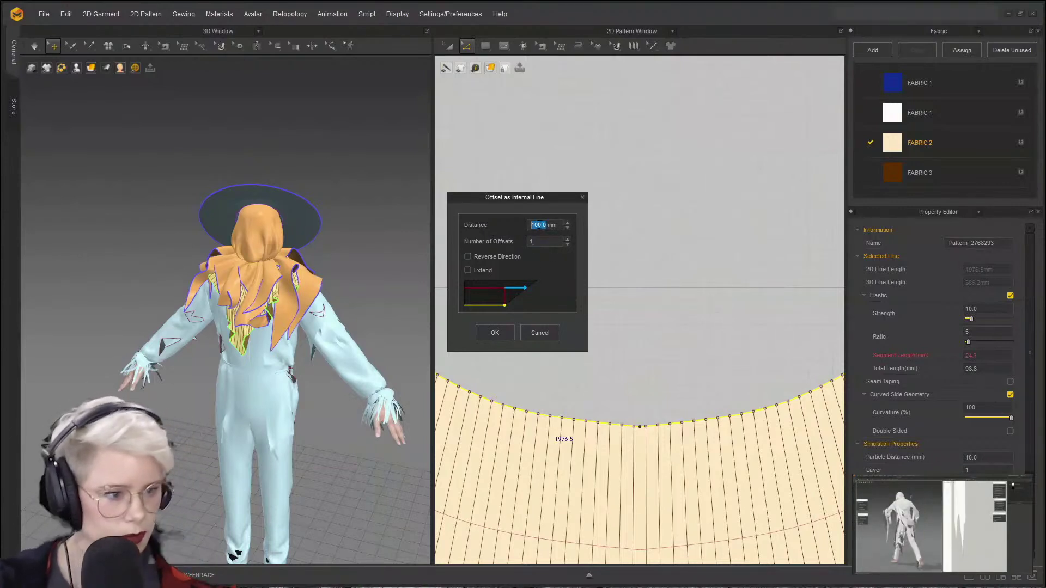
pyautogui.write('20')
pyautogui.click(485, 338)
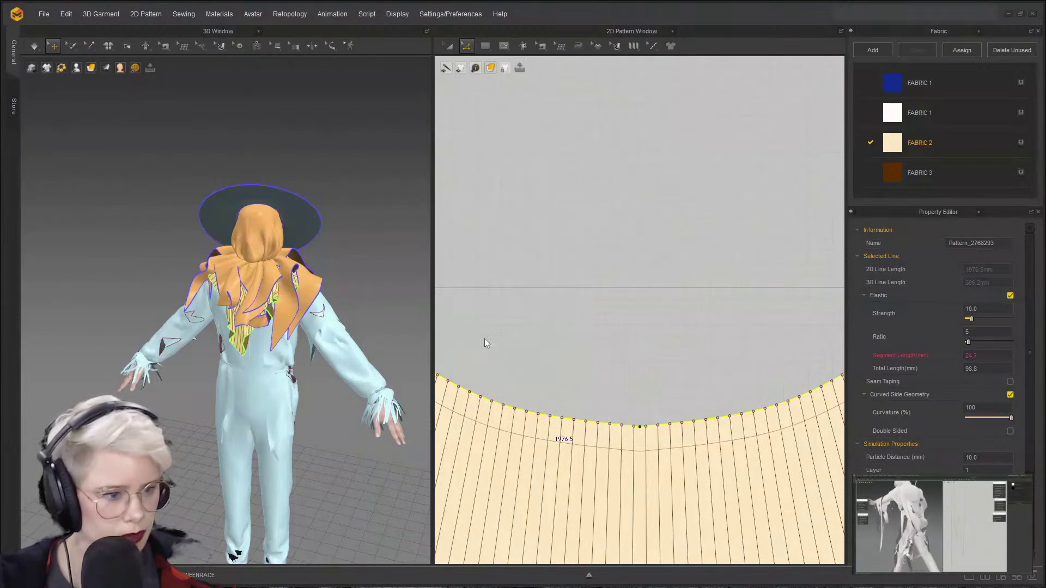
# - Select the whole offset ring line and add points at its intersections with the radial lines
pyautogui.click(584, 445)
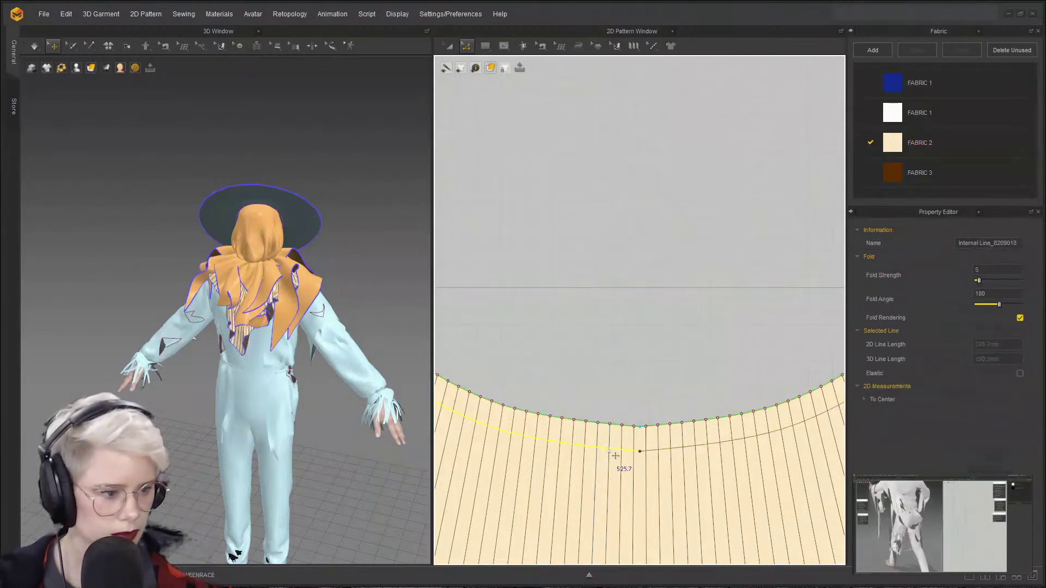
pyautogui.click(614, 454)
pyautogui.rightClick(607, 450)
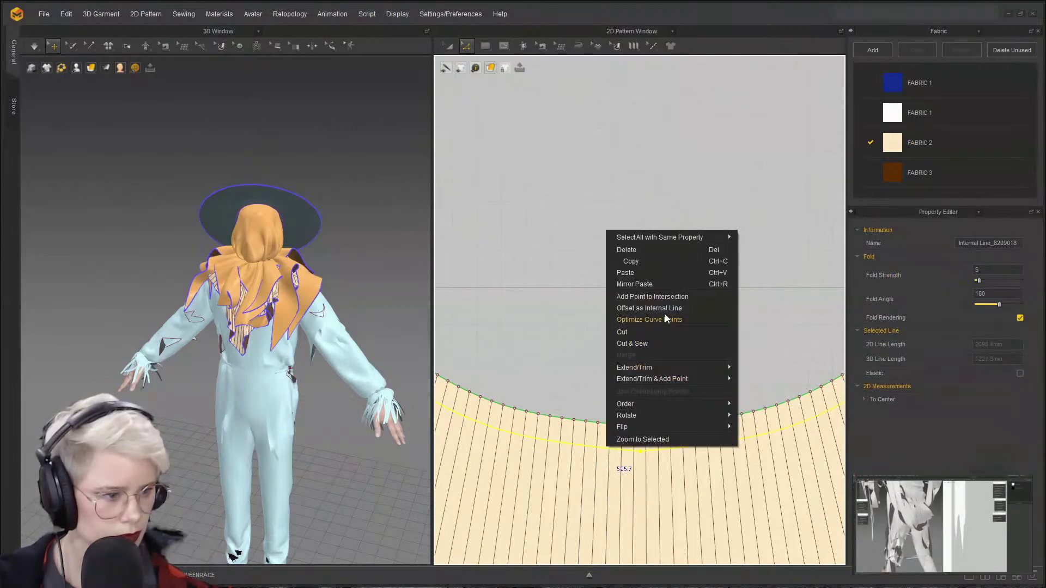
pyautogui.click(682, 296)
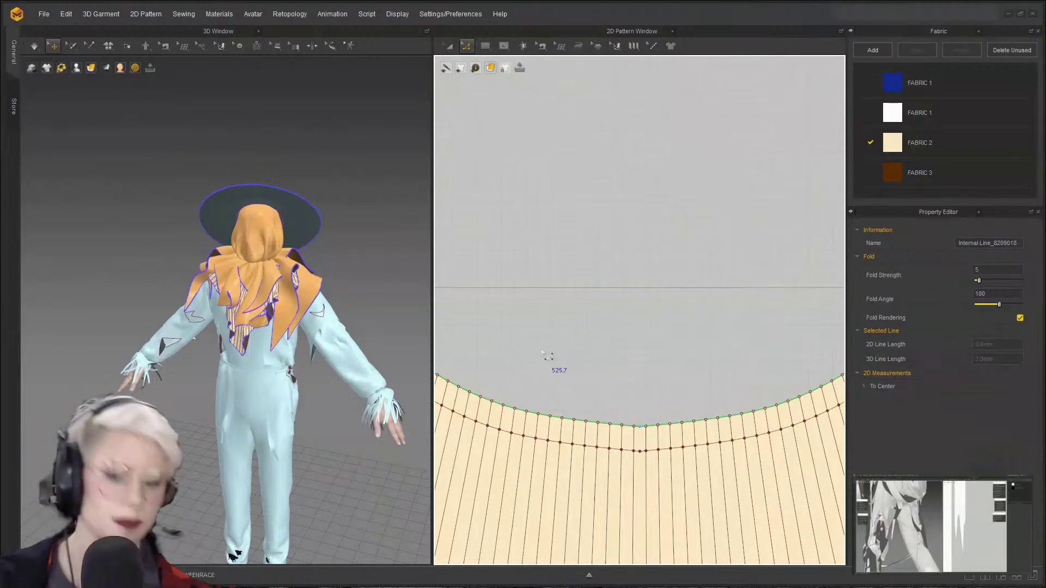
# - Try to box-select and delete the inner end points of the radial lines beside the cape's cut
pyautogui.scroll(-6, 623, 392)
pyautogui.scroll(5, 642, 264)
pyautogui.click(643, 203)
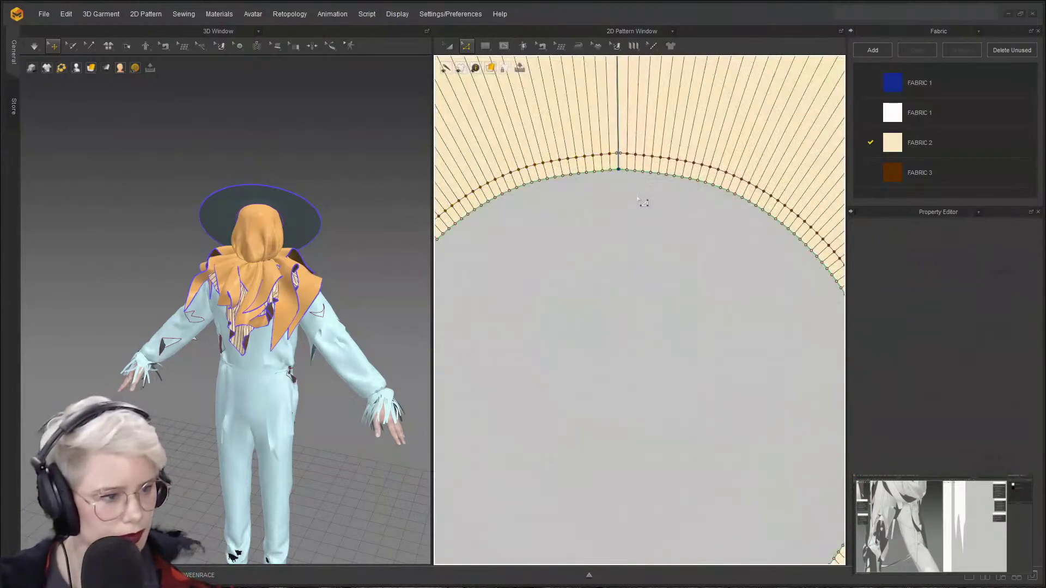
pyautogui.scroll(-2, 645, 199)
pyautogui.scroll(3, 644, 199)
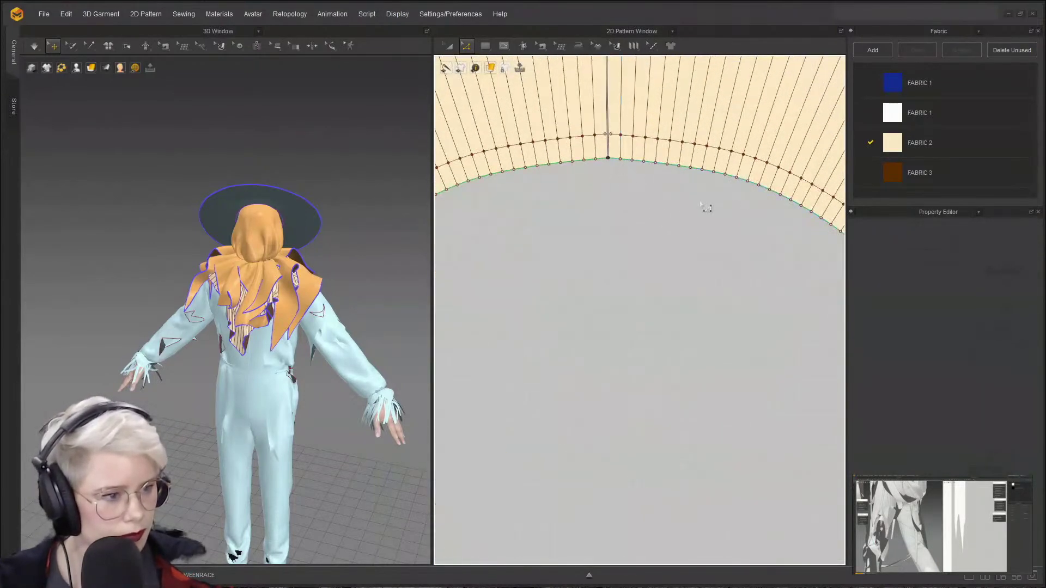
pyautogui.moveTo(699, 200); pyautogui.dragTo(691, 218)
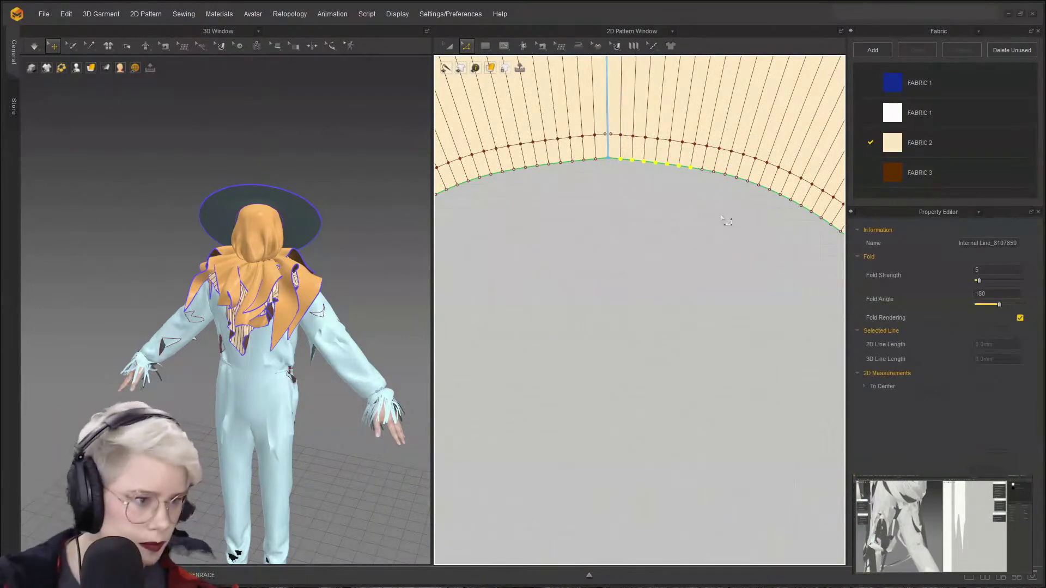
pyautogui.click(693, 169)
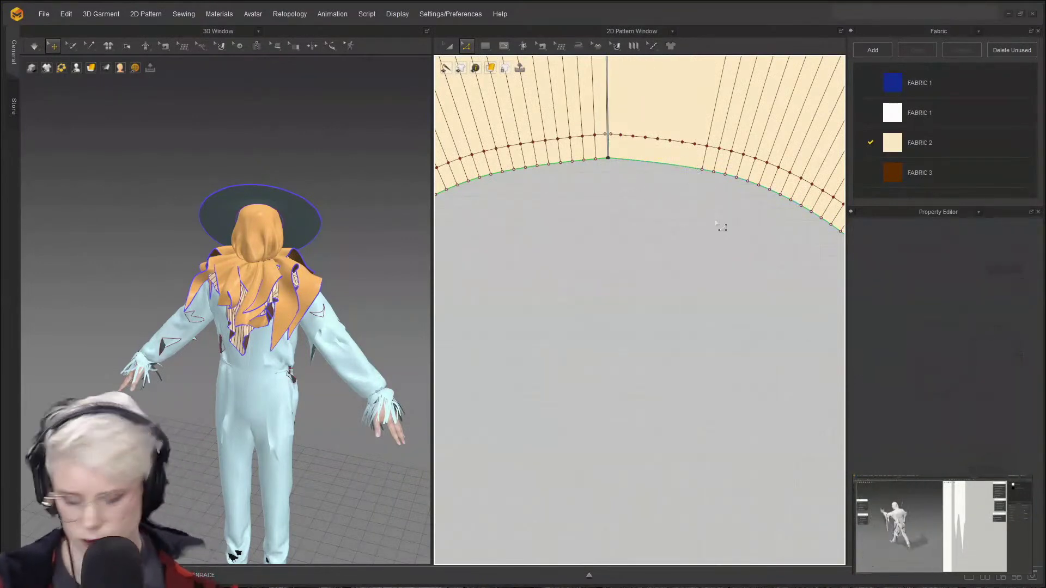
pyautogui.scroll(-5, 675, 240)
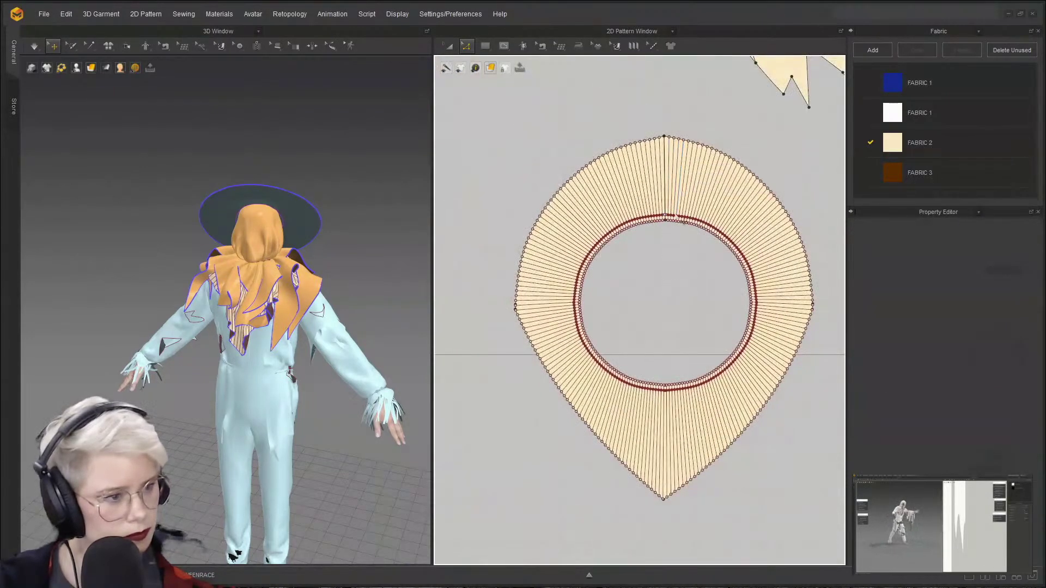
# - Undo the intersection points added along the offset ring line
pyautogui.scroll(5, 676, 204)
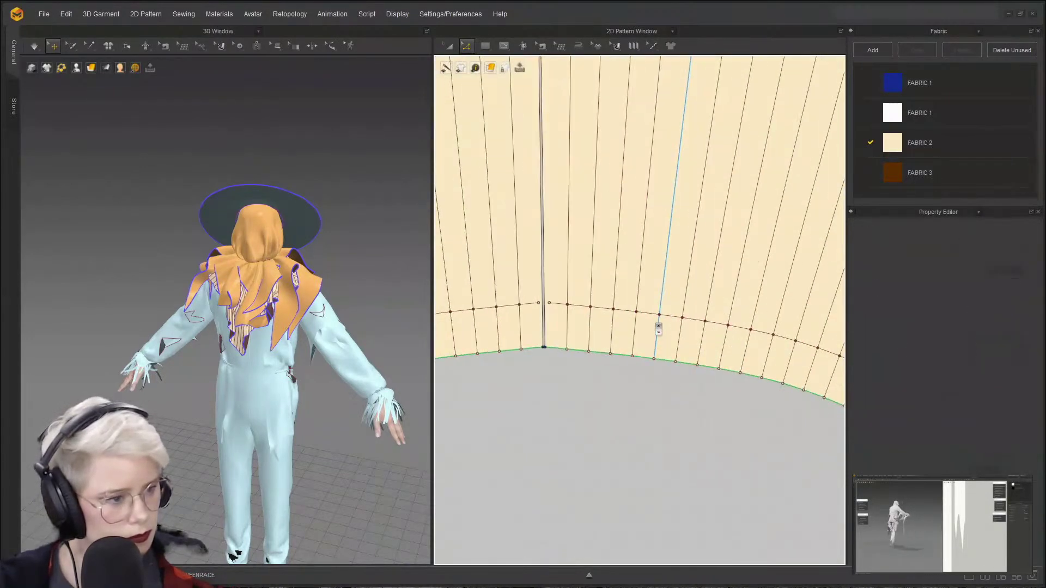
pyautogui.scroll(3, 665, 334)
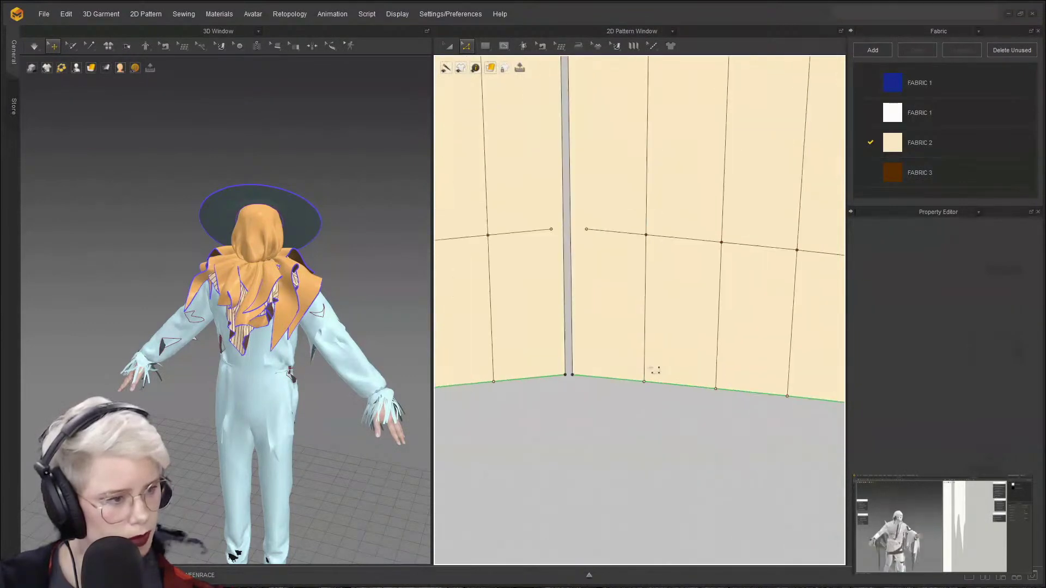
pyautogui.click(669, 276)
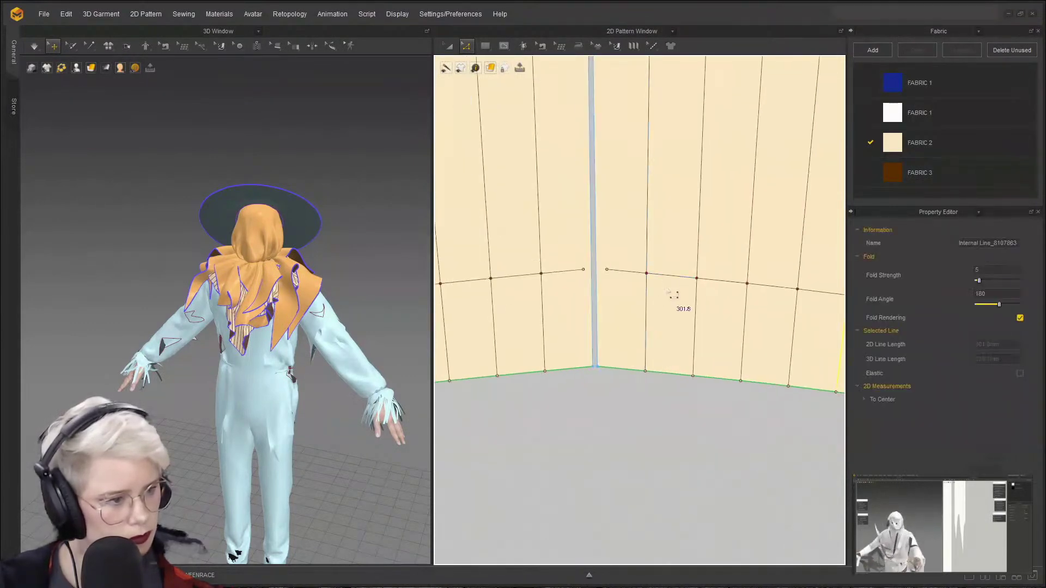
pyautogui.click(669, 301)
pyautogui.hotkey('ctrl', 'z')
pyautogui.hotkey('ctrl', 'z')
pyautogui.hotkey('ctrl', 'z')
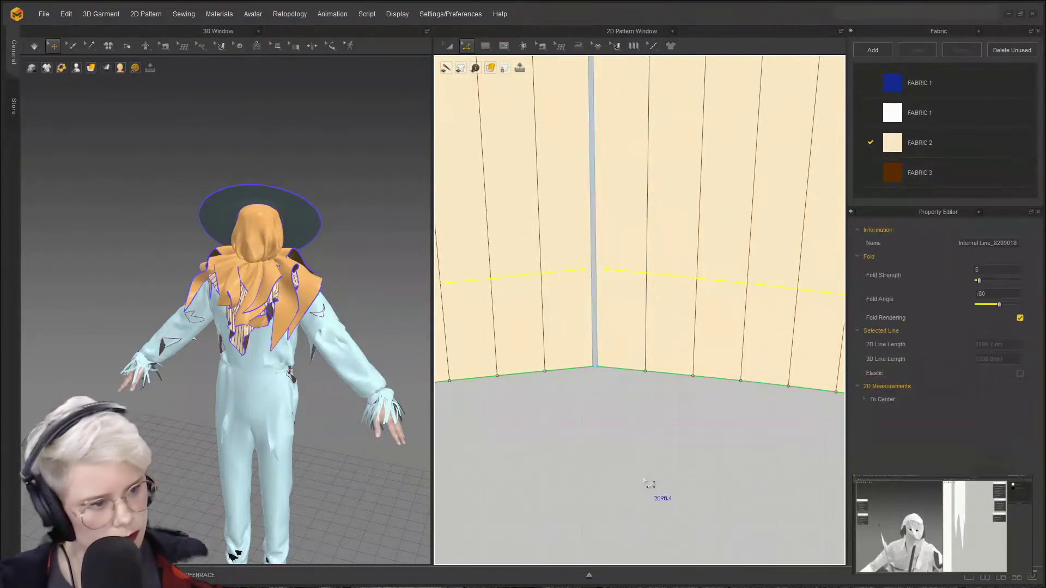
# - Deselect the ring line and lock all pattern outlines
pyautogui.scroll(-5, 647, 483)
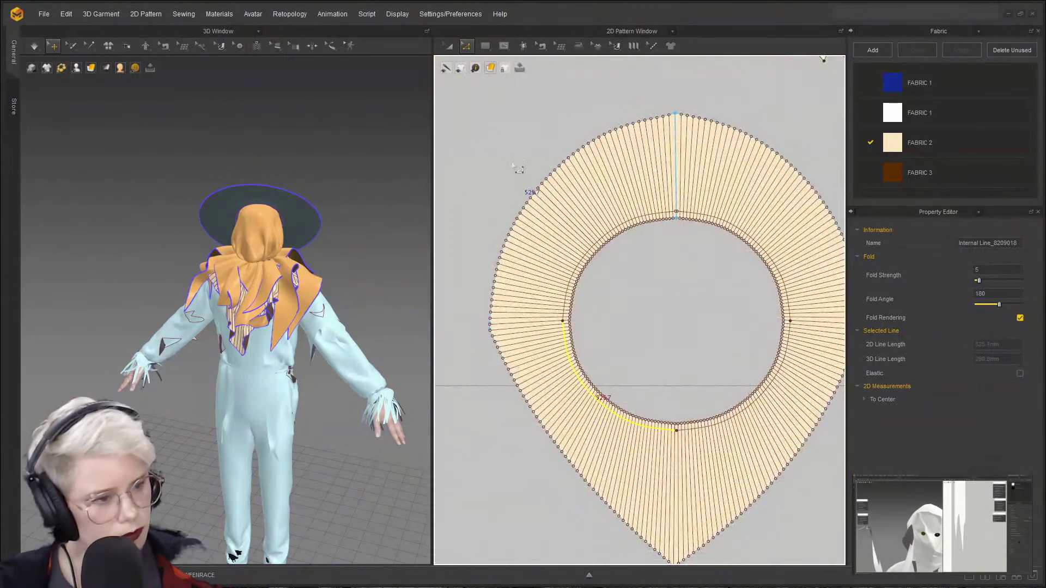
pyautogui.click(515, 166)
pyautogui.rightClick(513, 163)
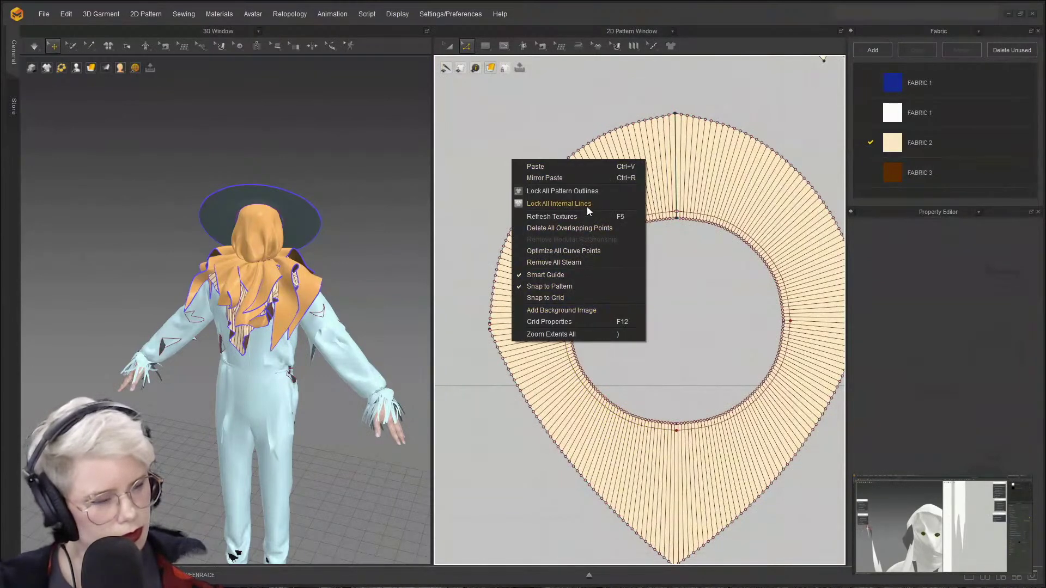
pyautogui.click(589, 192)
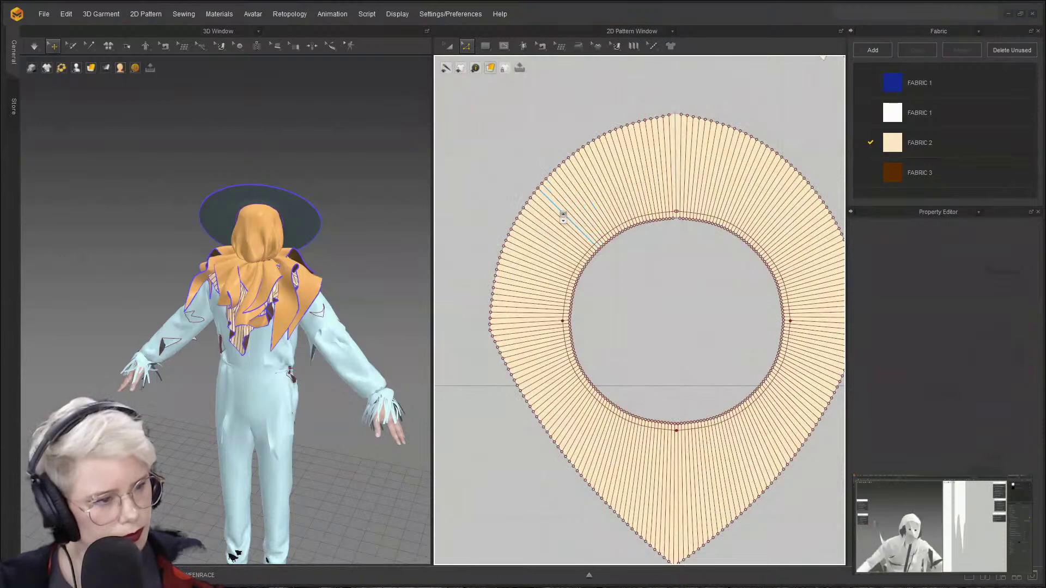
# - Try to box-select the radial lines' inner end points around the neck opening, and clear the selection
pyautogui.scroll(3, 564, 217)
pyautogui.scroll(-6, 599, 240)
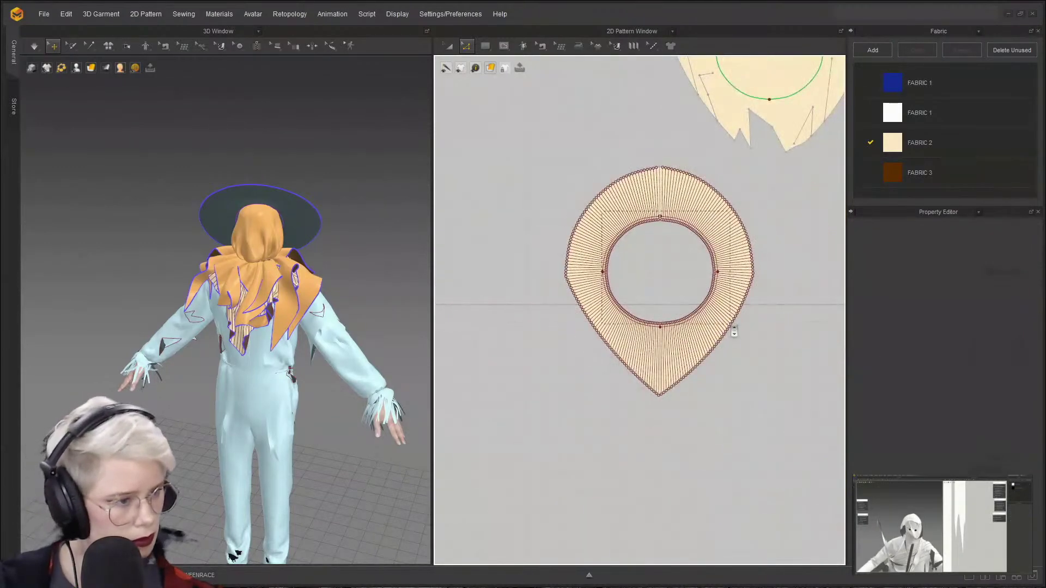
pyautogui.click(693, 221)
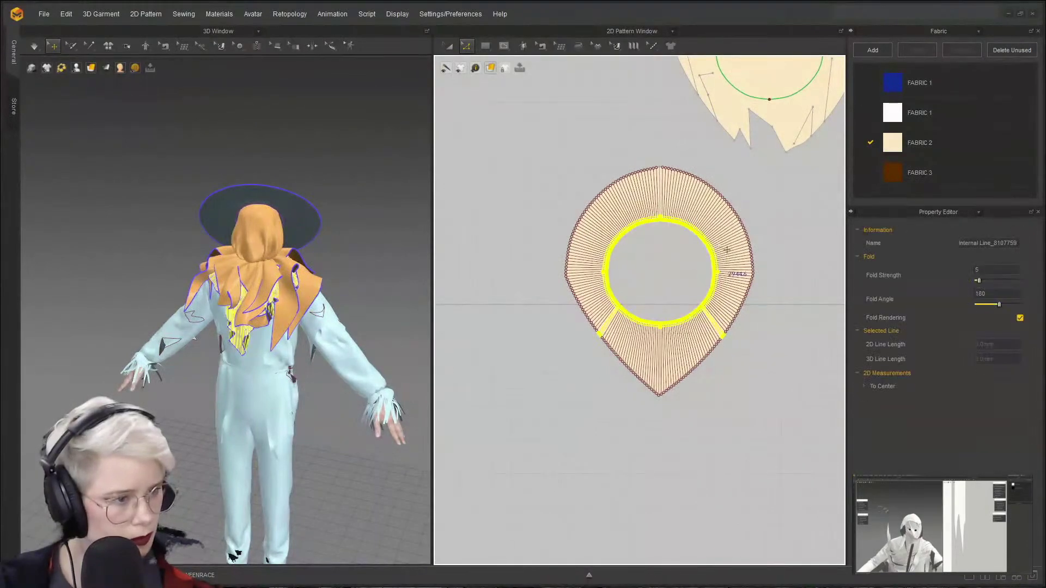
pyautogui.scroll(6, 610, 240)
pyautogui.scroll(2, 613, 239)
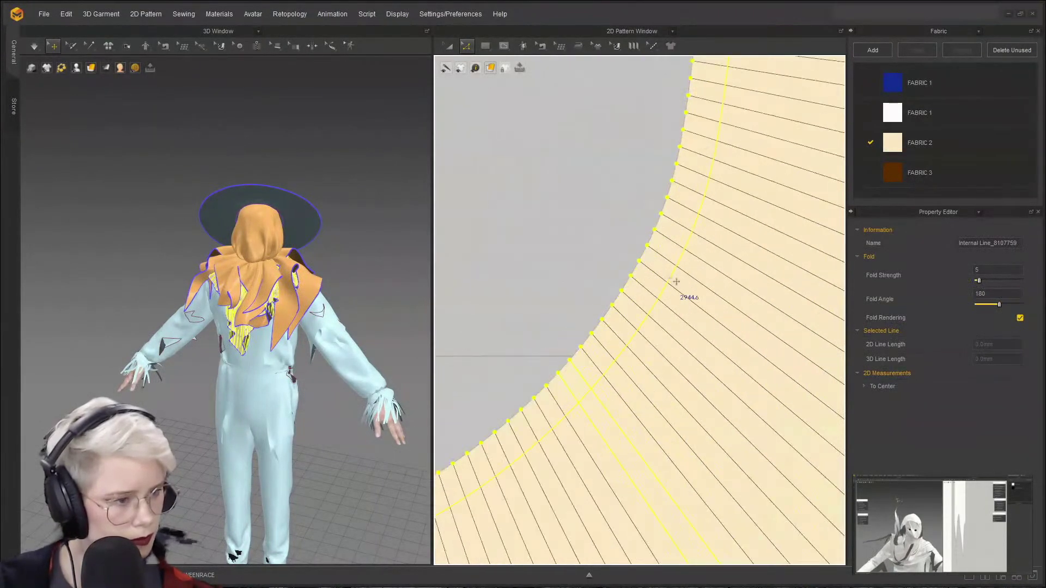
pyautogui.click(602, 293)
pyautogui.scroll(-6, 611, 305)
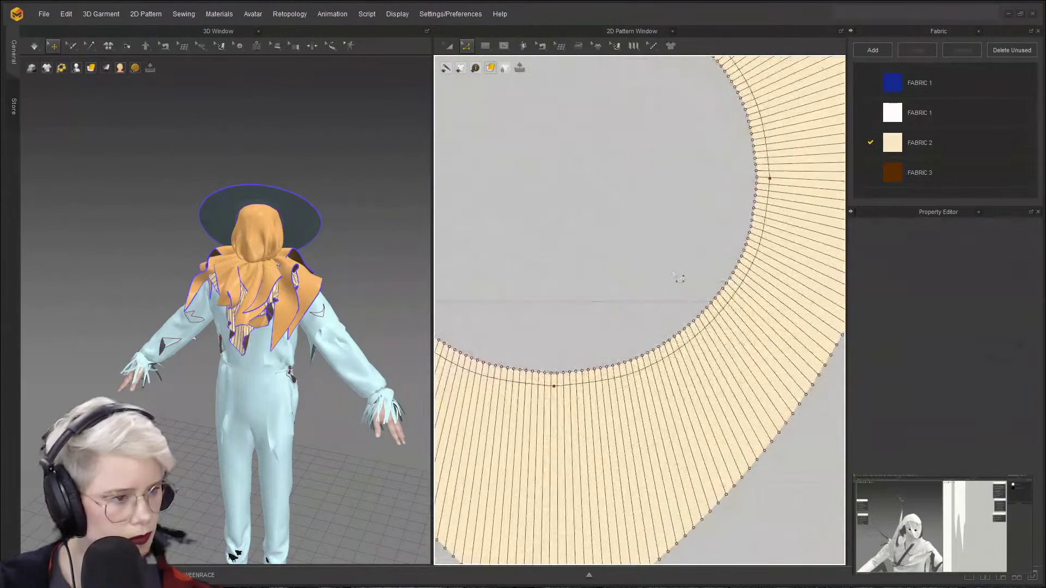
# - Try to trim the box-selected inner ends of the radial lines to the internal ring line with added points
pyautogui.scroll(4, 629, 233)
pyautogui.scroll(2, 648, 234)
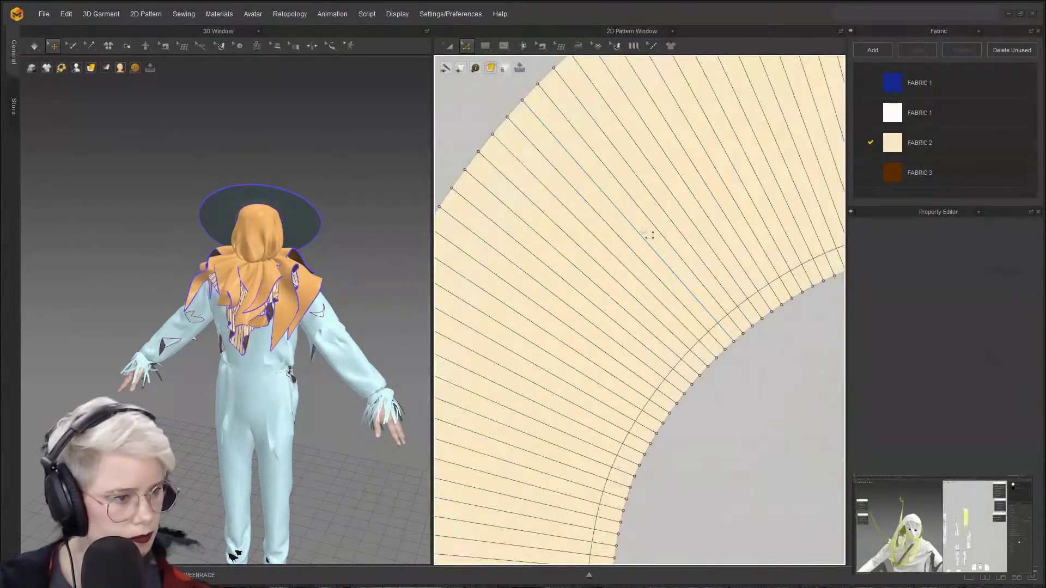
pyautogui.scroll(-5, 665, 243)
pyautogui.moveTo(556, 166); pyautogui.dragTo(760, 293)
pyautogui.scroll(3, 760, 293)
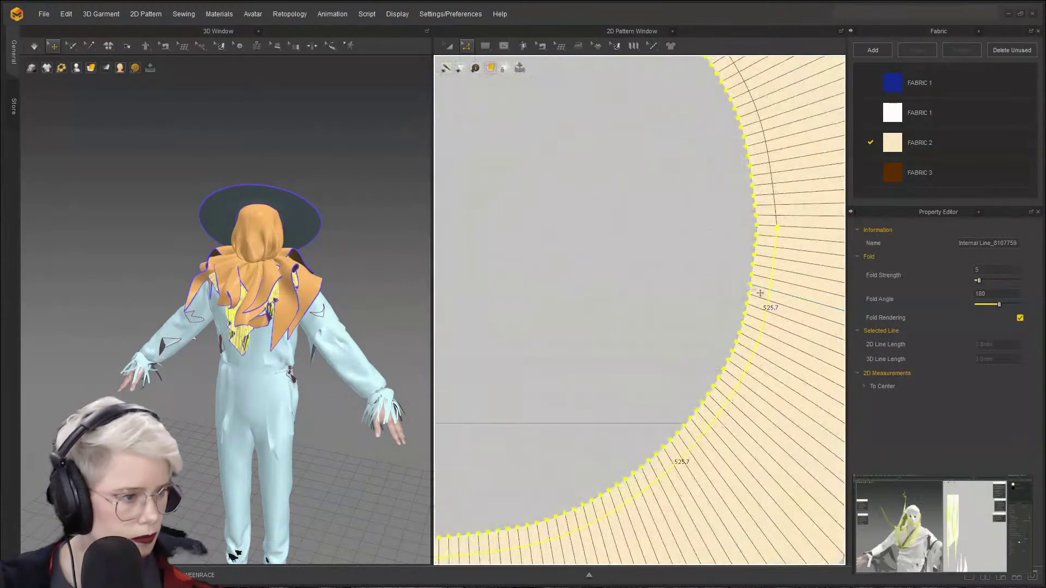
pyautogui.rightClick(760, 293)
pyautogui.moveTo(825, 327)
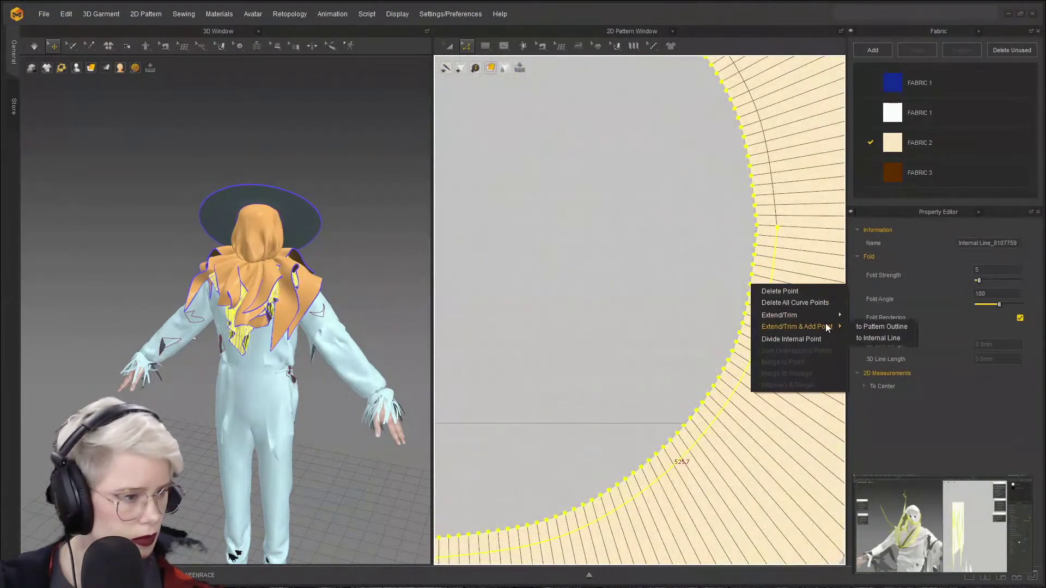
pyautogui.click(879, 338)
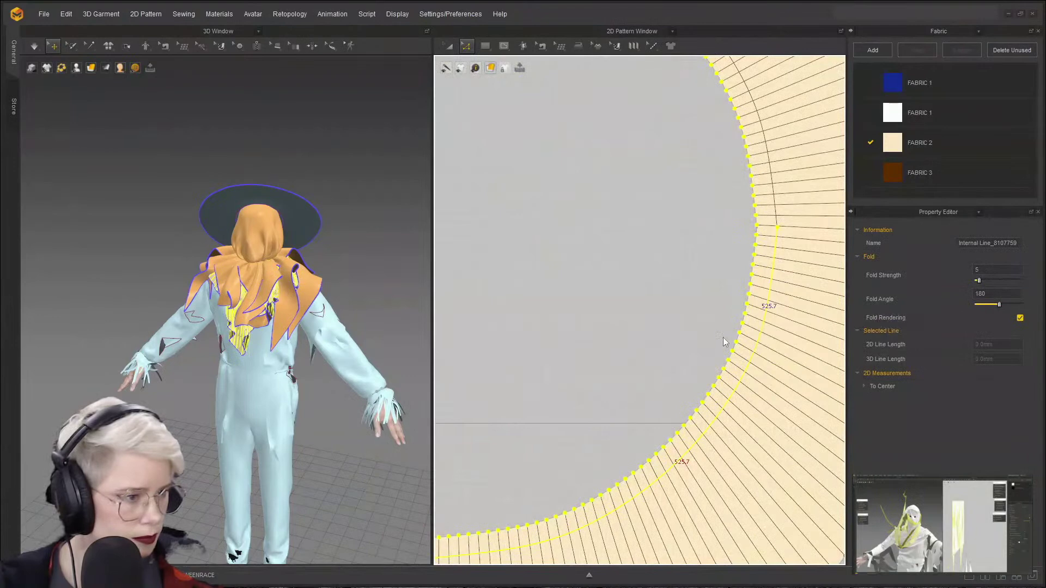
pyautogui.click(718, 296)
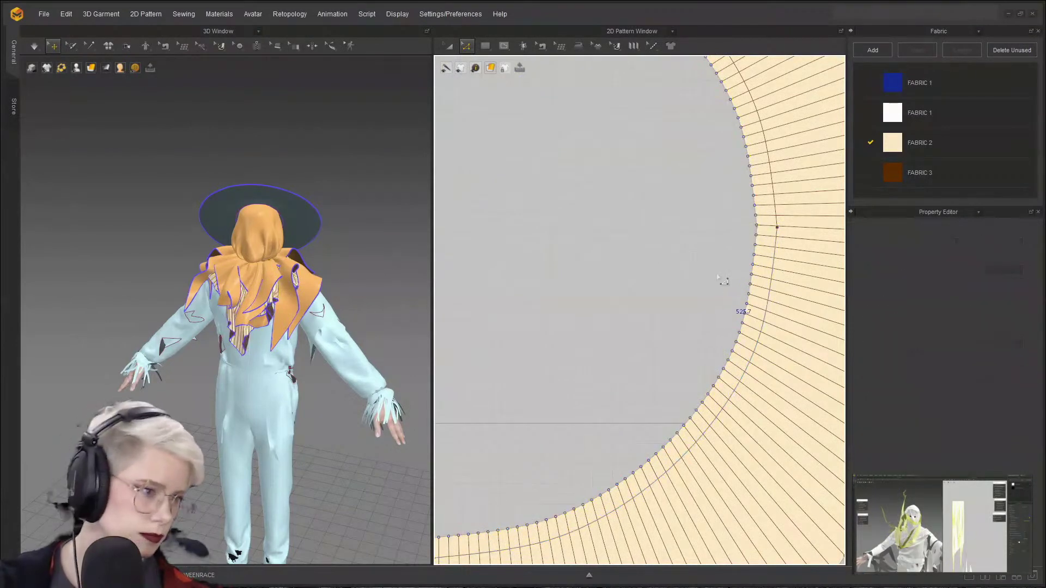
pyautogui.scroll(-5, 736, 342)
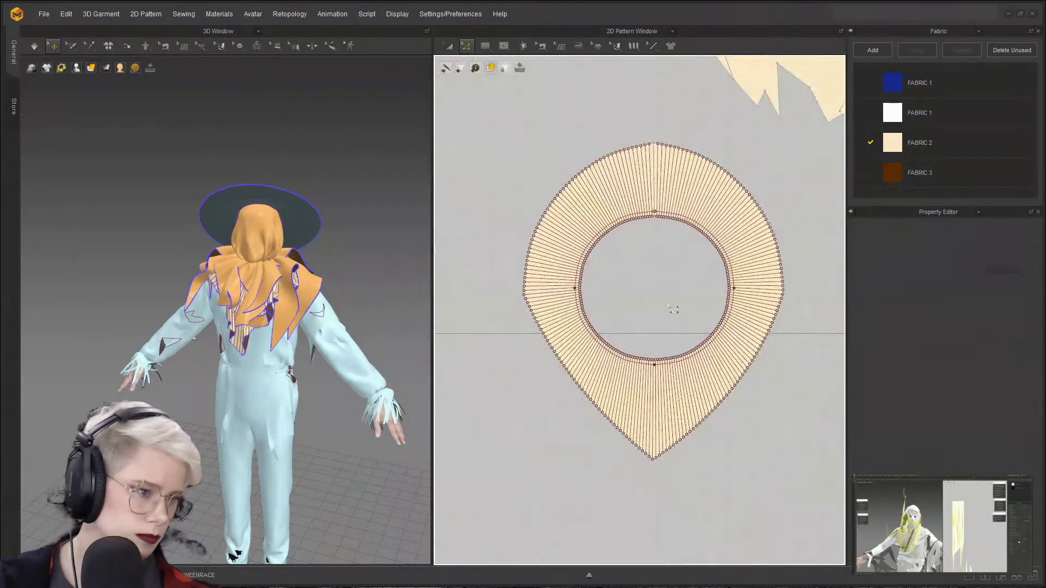
pyautogui.scroll(5, 674, 305)
pyautogui.scroll(-3, 675, 275)
pyautogui.scroll(6, 678, 281)
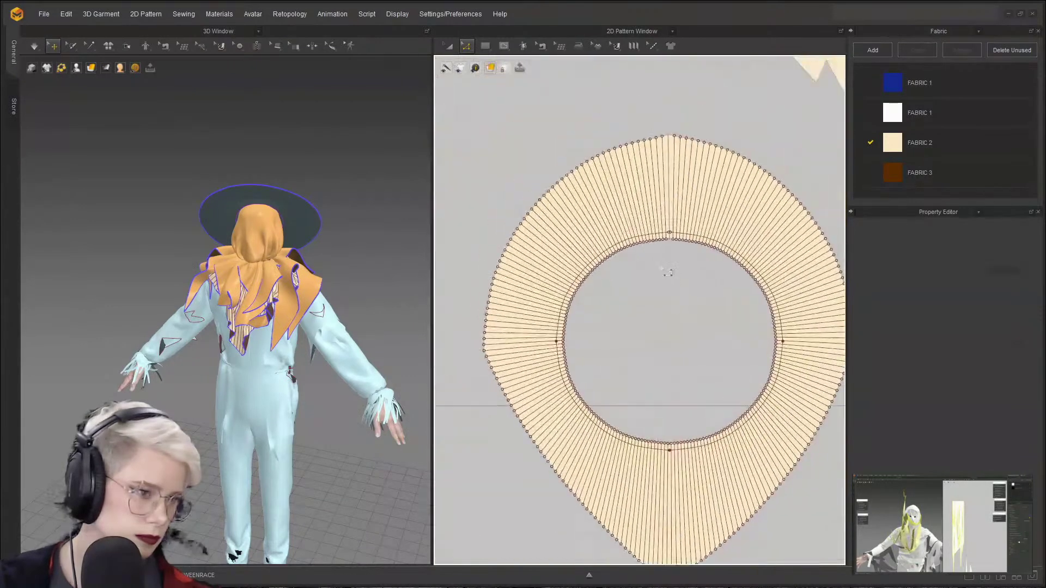
# - Try to move the box-selected inner end points of the upper radial lines from the neck opening to the offset ring line
pyautogui.scroll(-2, 747, 343)
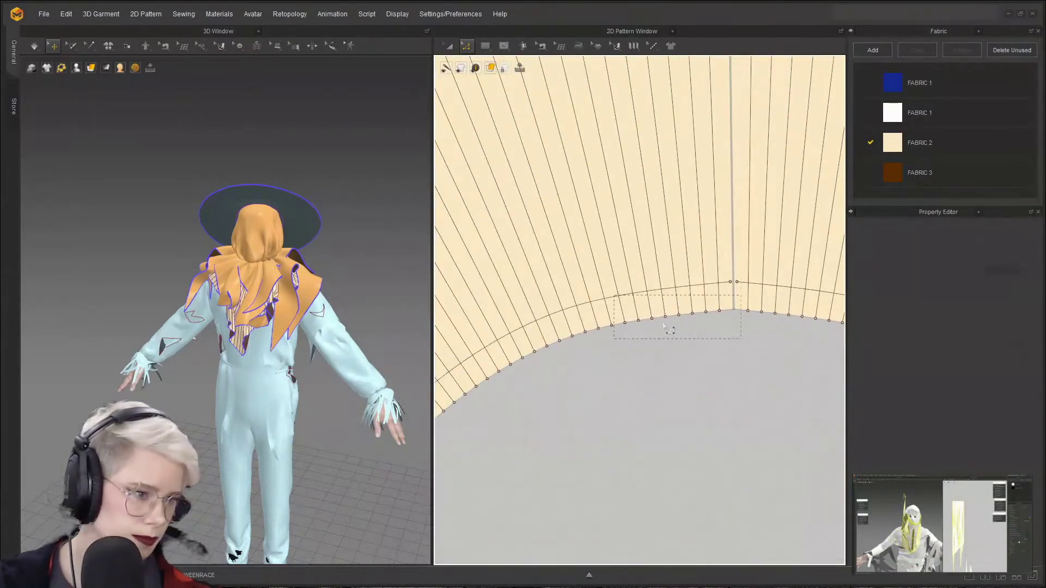
pyautogui.moveTo(741, 339); pyautogui.dragTo(614, 295)
pyautogui.click(700, 342)
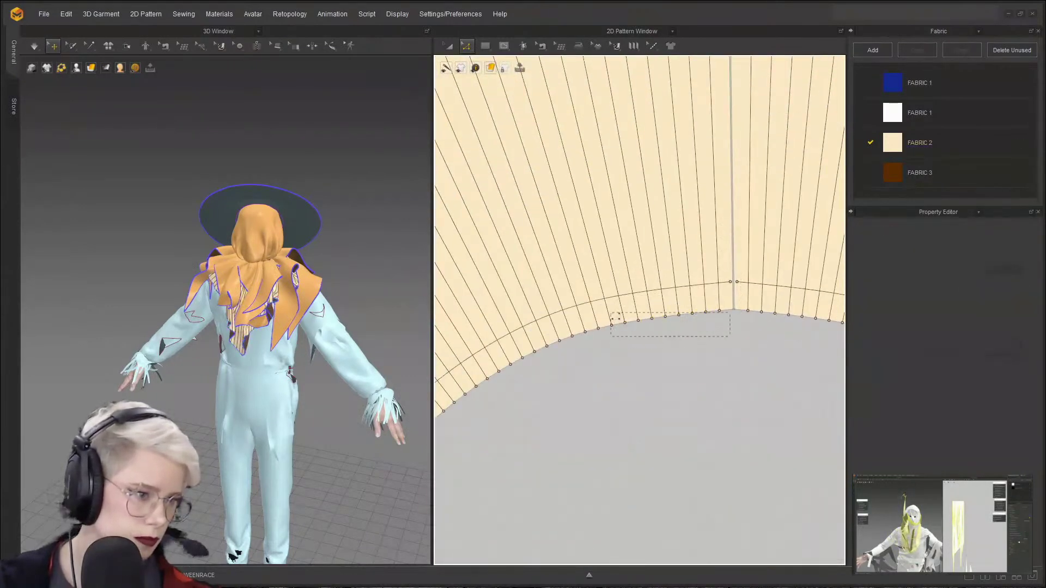
pyautogui.moveTo(730, 336); pyautogui.dragTo(601, 303)
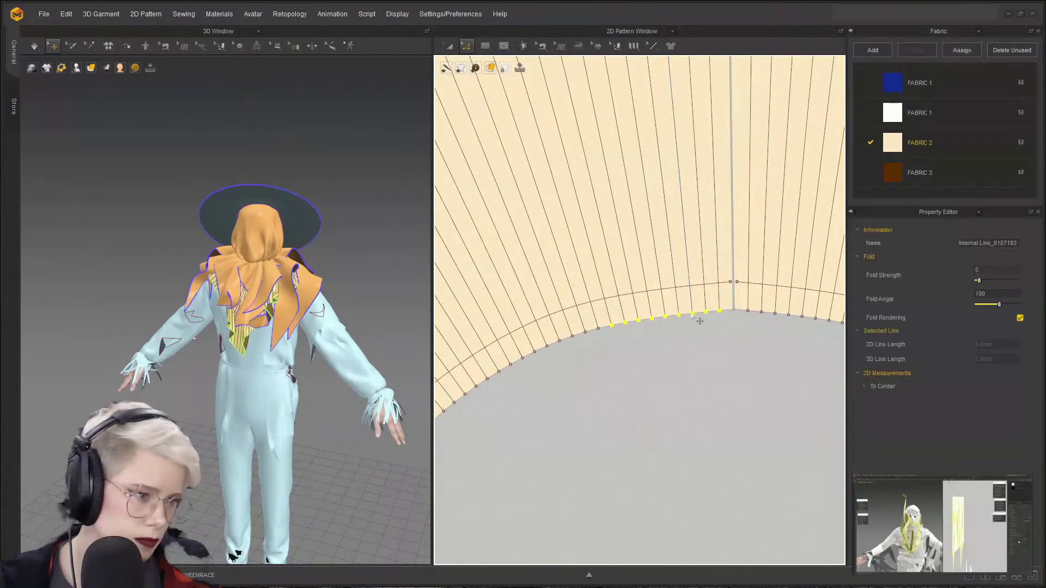
pyautogui.moveTo(700, 313)
pyautogui.mouseDown()
pyautogui.moveTo(692, 279)
pyautogui.moveTo(698, 305)
pyautogui.mouseUp()
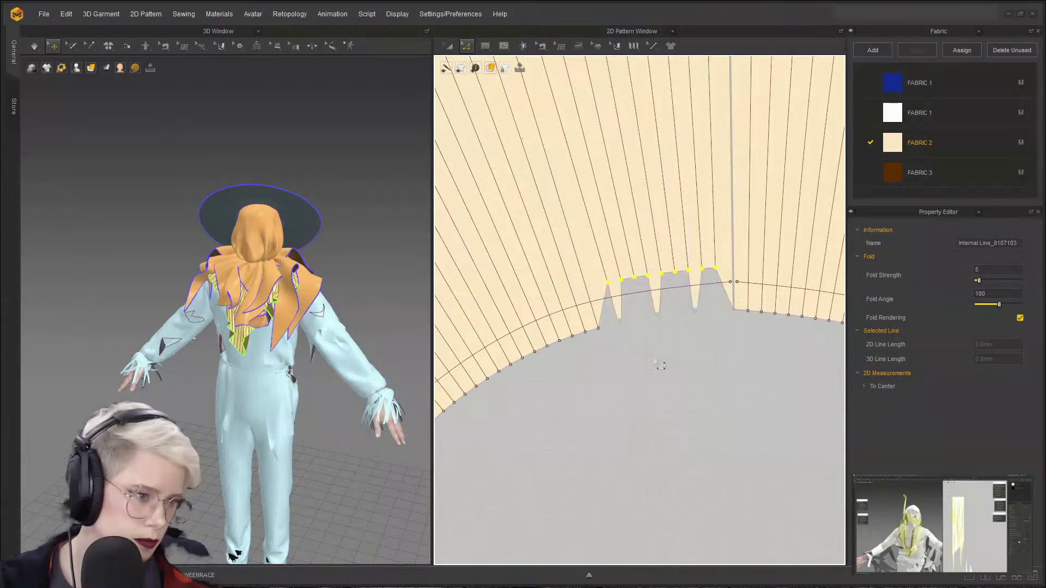
pyautogui.hotkey('ctrl', 'z')
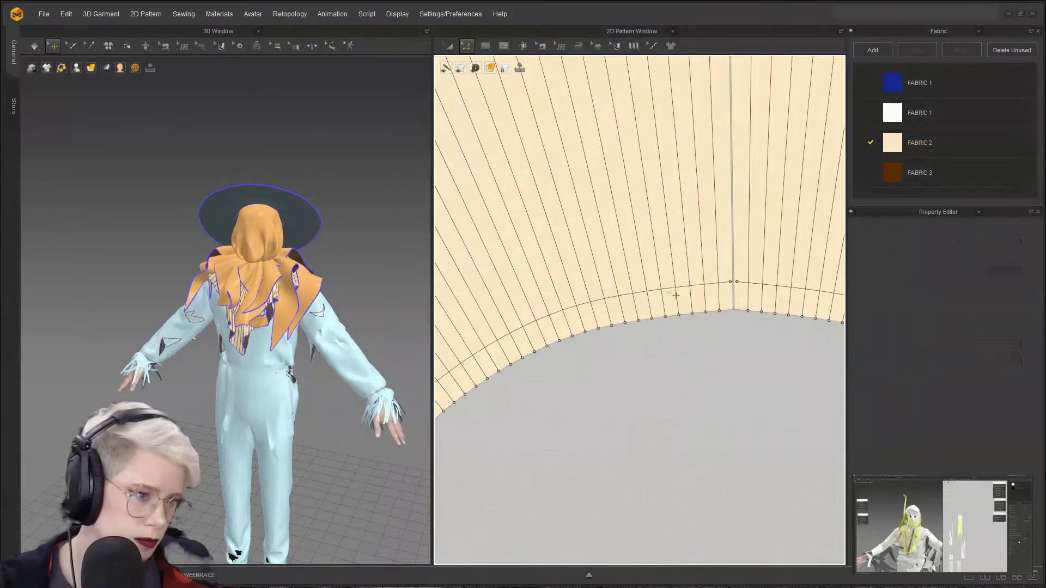
pyautogui.click(664, 303)
pyautogui.click(719, 302)
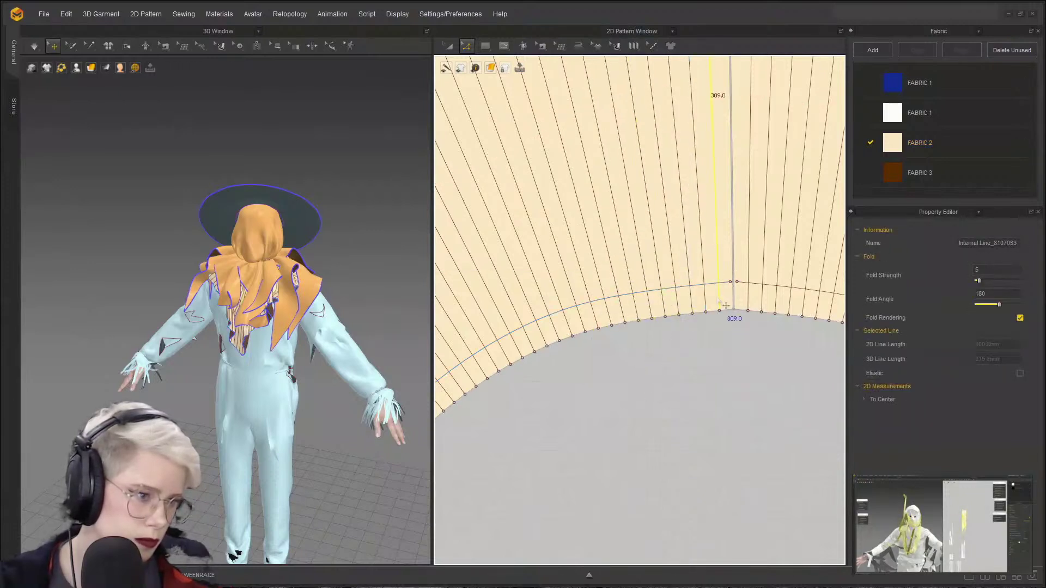
pyautogui.keyDown('shift'); pyautogui.click(705, 301); pyautogui.keyUp('shift')
pyautogui.click(703, 361)
# - Box-select all radial and ring lines on the cape and add points at their intersections
pyautogui.scroll(-8, 709, 382)
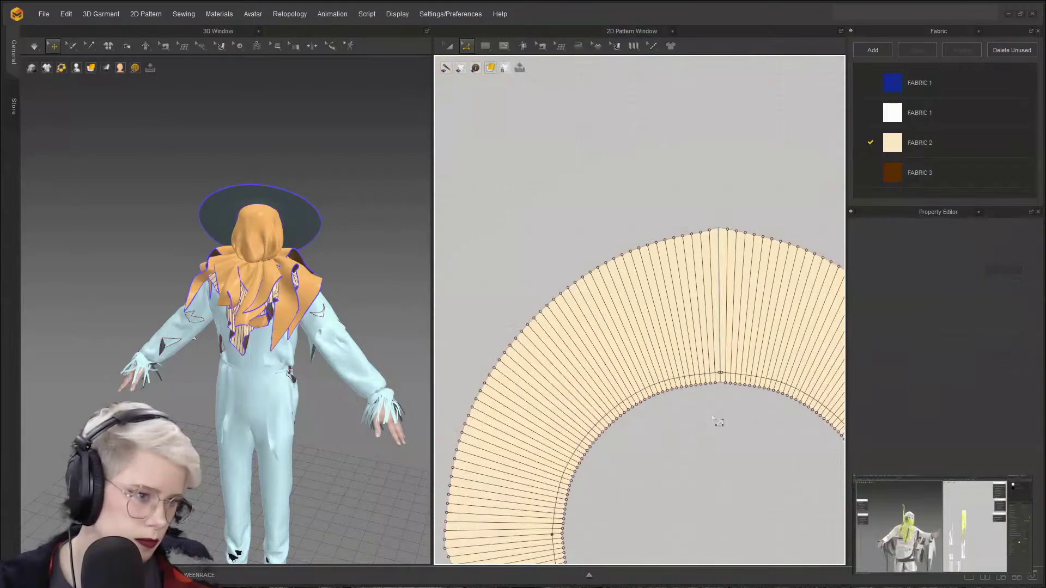
pyautogui.moveTo(801, 495); pyautogui.dragTo(761, 411)
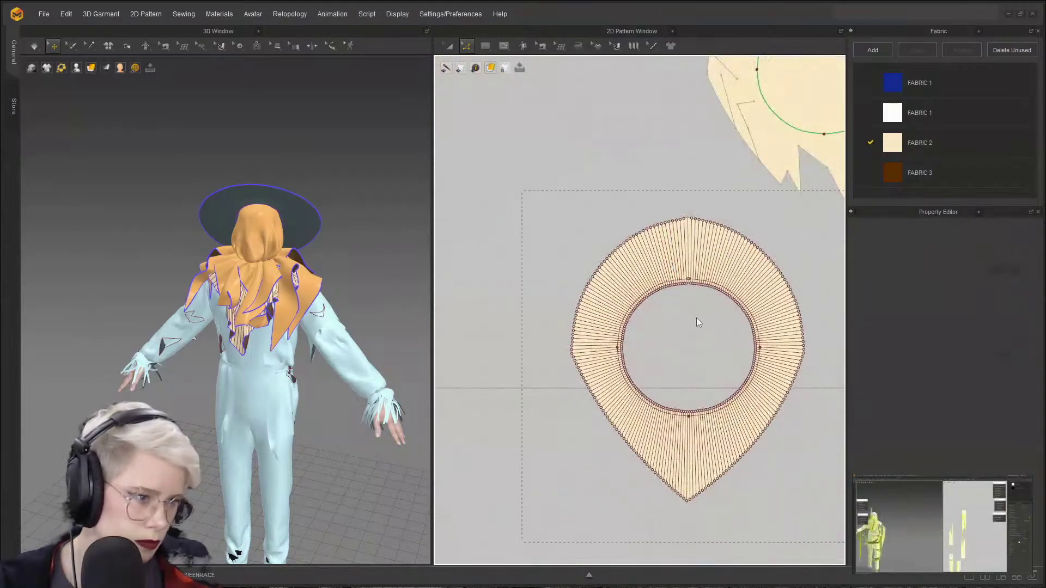
pyautogui.scroll(6, 684, 307)
pyautogui.scroll(-4, 681, 304)
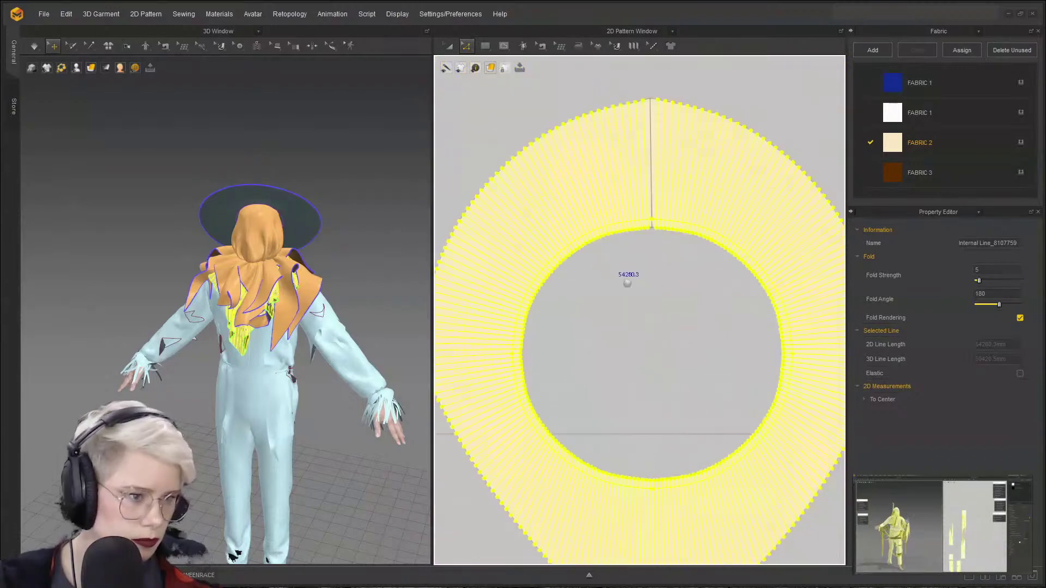
pyautogui.scroll(3, 627, 282)
pyautogui.rightClick(635, 252)
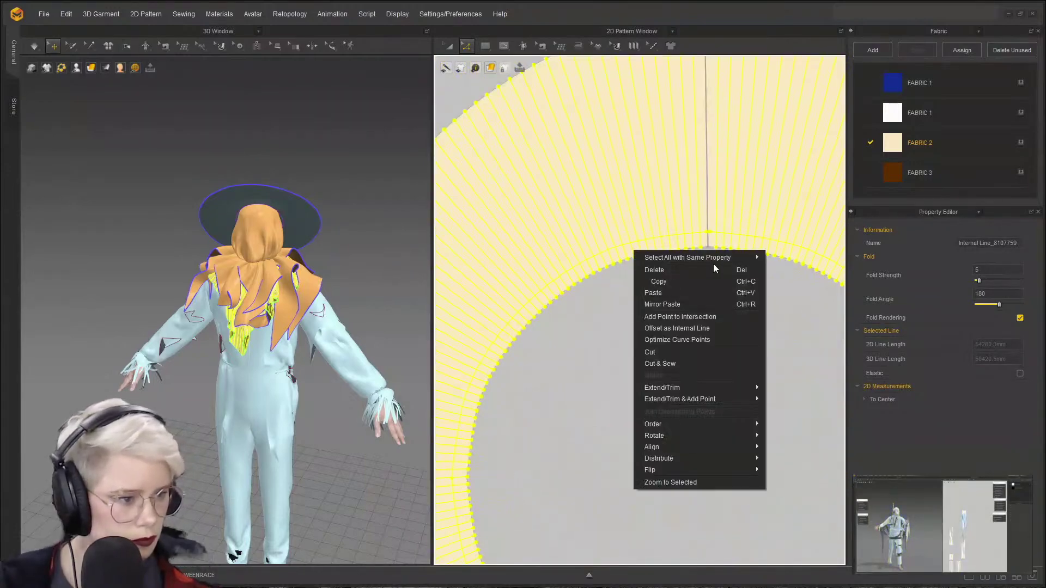
pyautogui.click(723, 316)
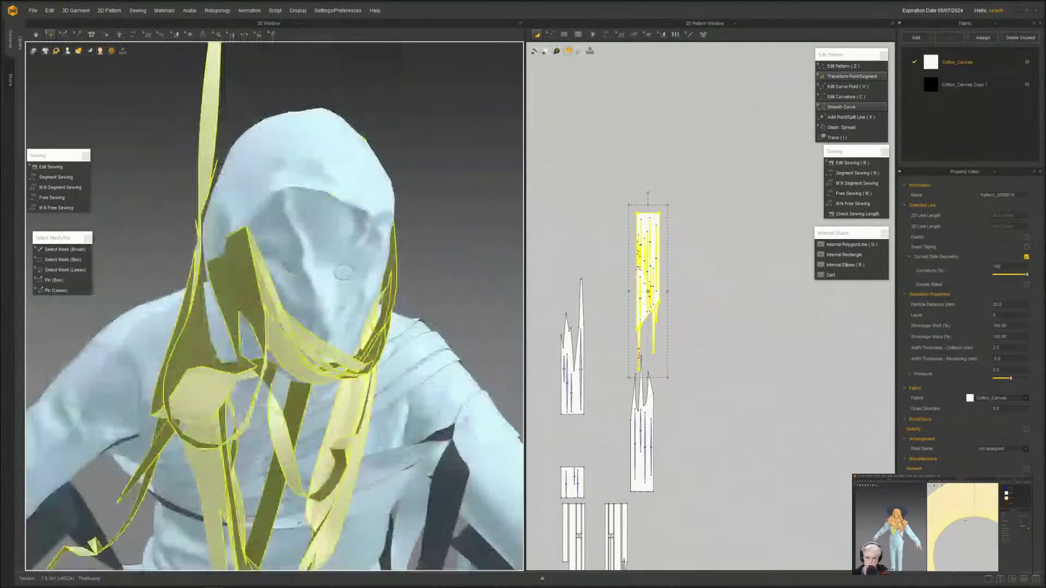
# - Simulate the hooded character's ragged strips and pull the tip standing above the hood over to the side of the head
pyautogui.moveTo(403, 342); pyautogui.dragTo(377, 343, button='right')
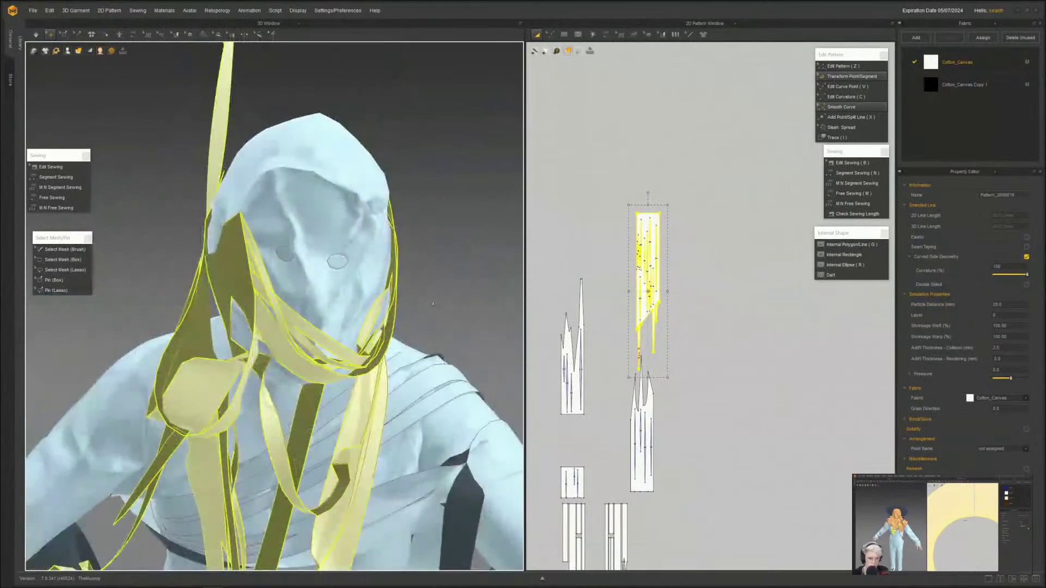
pyautogui.click(432, 297)
pyautogui.press('space')
pyautogui.scroll(-4, 425, 308)
pyautogui.moveTo(423, 327); pyautogui.dragTo(423, 446, button='middle')
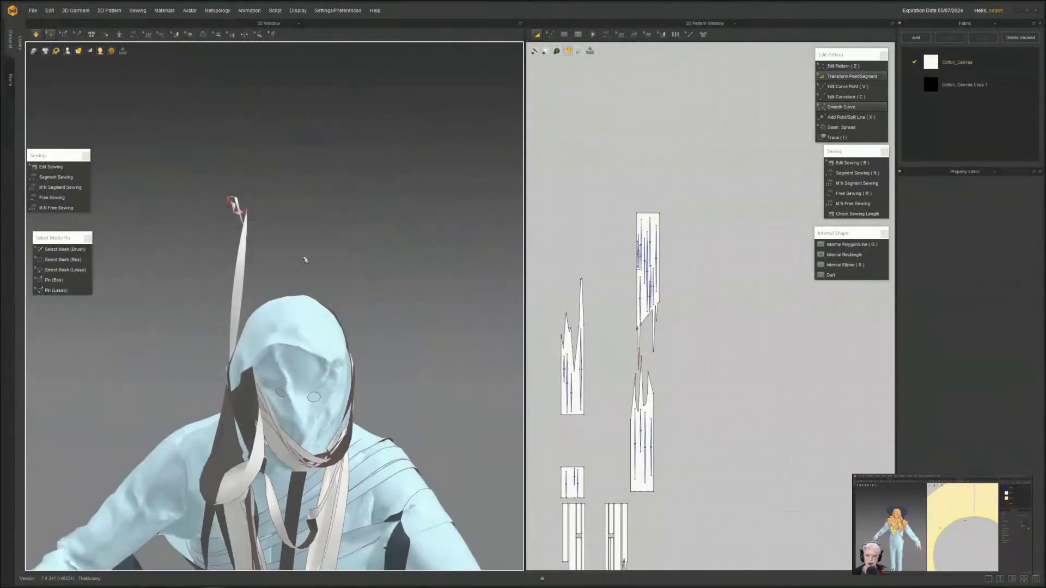
pyautogui.moveTo(233, 214); pyautogui.dragTo(472, 346)
pyautogui.press('space')
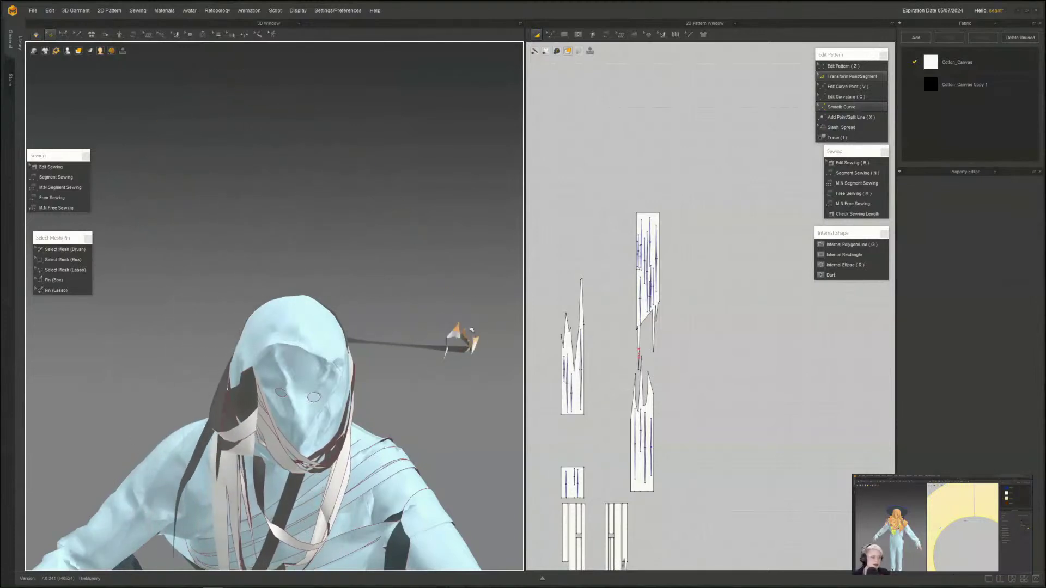
pyautogui.moveTo(473, 346); pyautogui.dragTo(263, 334, button='right')
pyautogui.press('space')
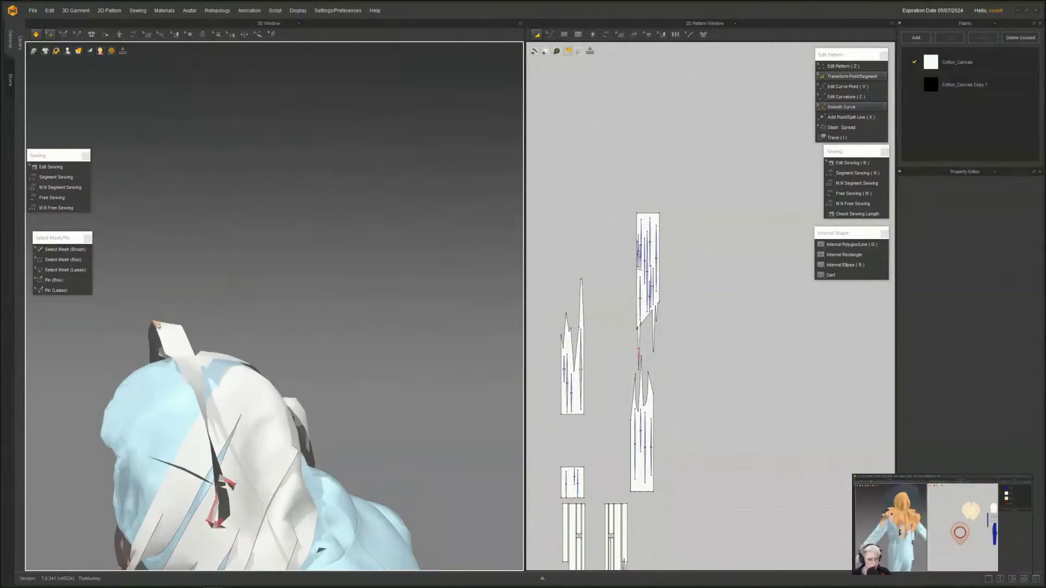
# - Free-sew a short section of the head strip's edge to the hood's central line above the face opening
pyautogui.moveTo(92, 358); pyautogui.dragTo(191, 376, button='right')
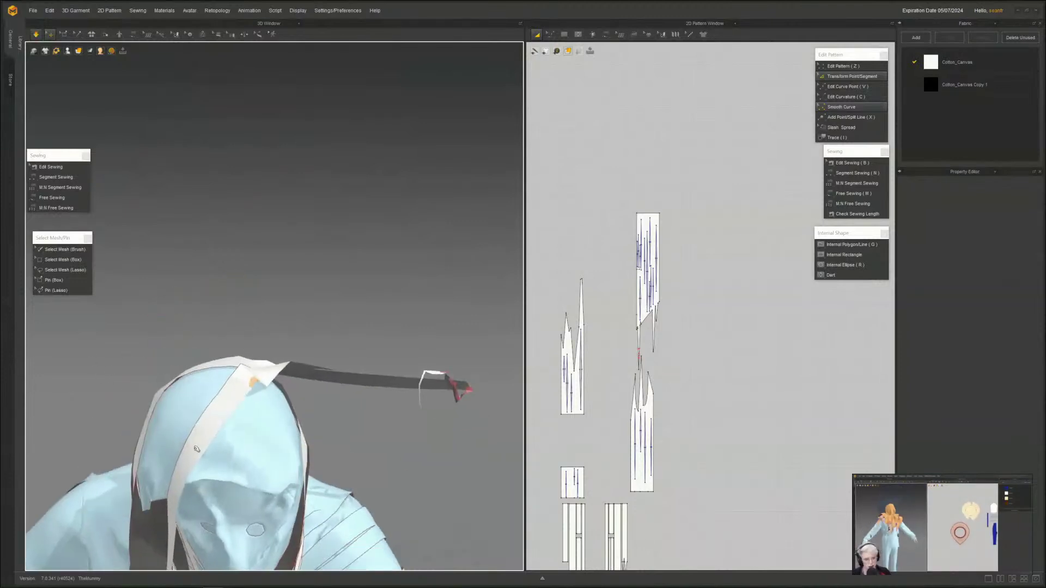
pyautogui.moveTo(196, 449); pyautogui.dragTo(225, 455, button='right')
pyautogui.scroll(5, 220, 475)
pyautogui.moveTo(46, 442); pyautogui.dragTo(118, 250, button='middle')
pyautogui.click(44, 201)
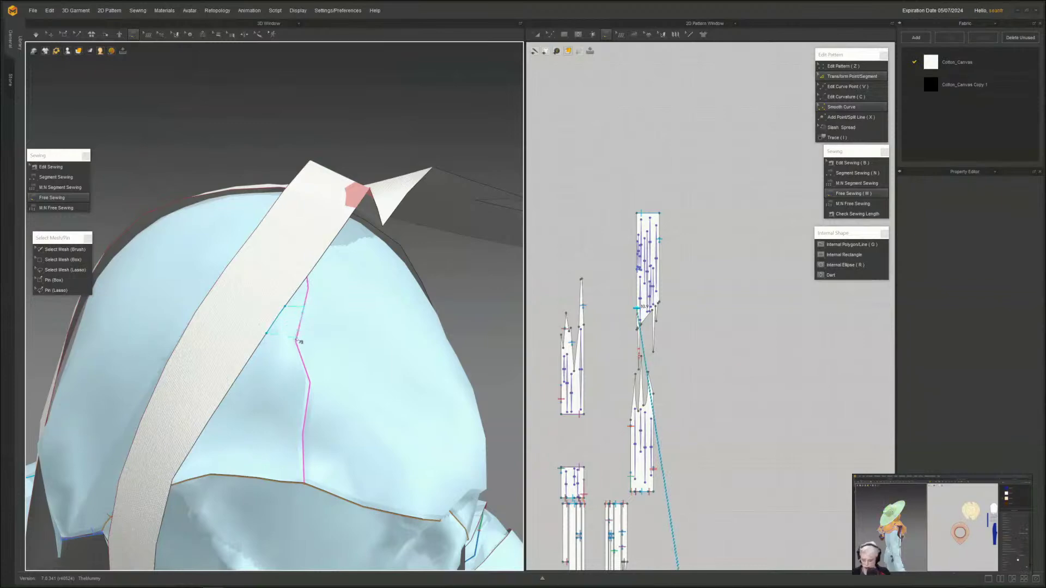
pyautogui.click(297, 341)
pyautogui.moveTo(401, 387); pyautogui.dragTo(368, 340, button='right')
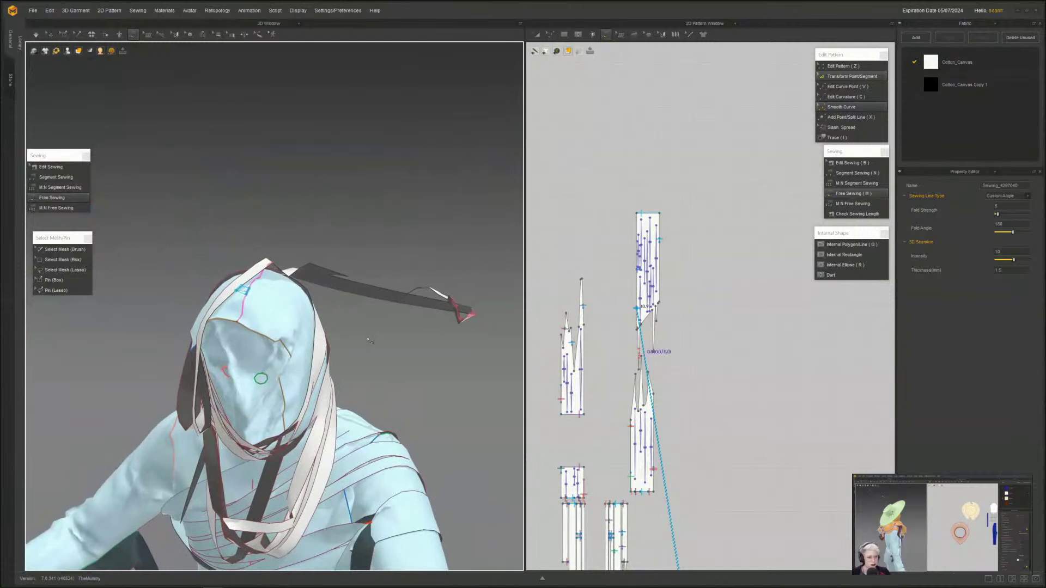
# - Simulate the newly sewn head strip in short runs so it drapes down over the face
pyautogui.press('space')
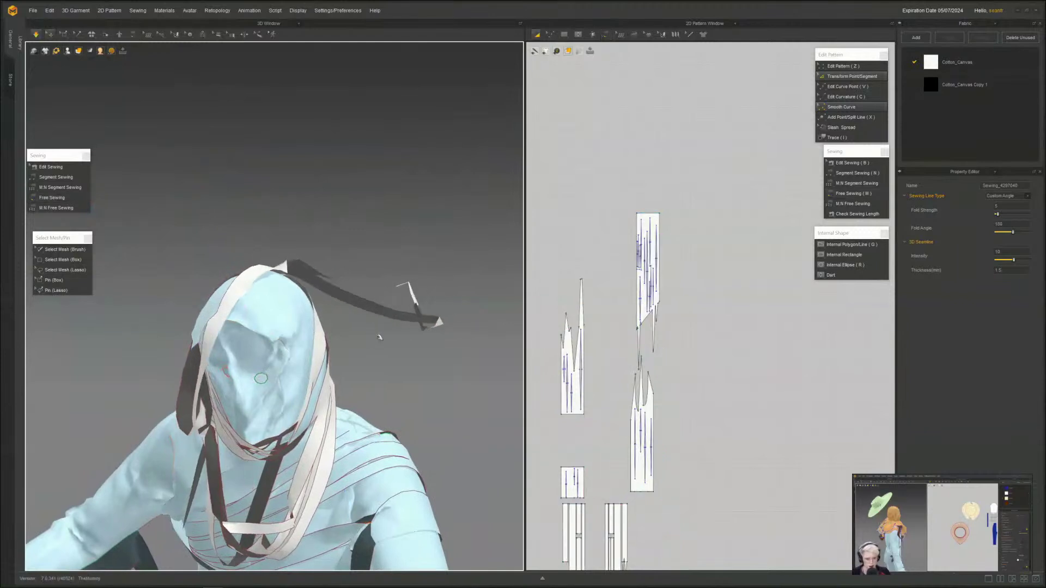
pyautogui.press('space')
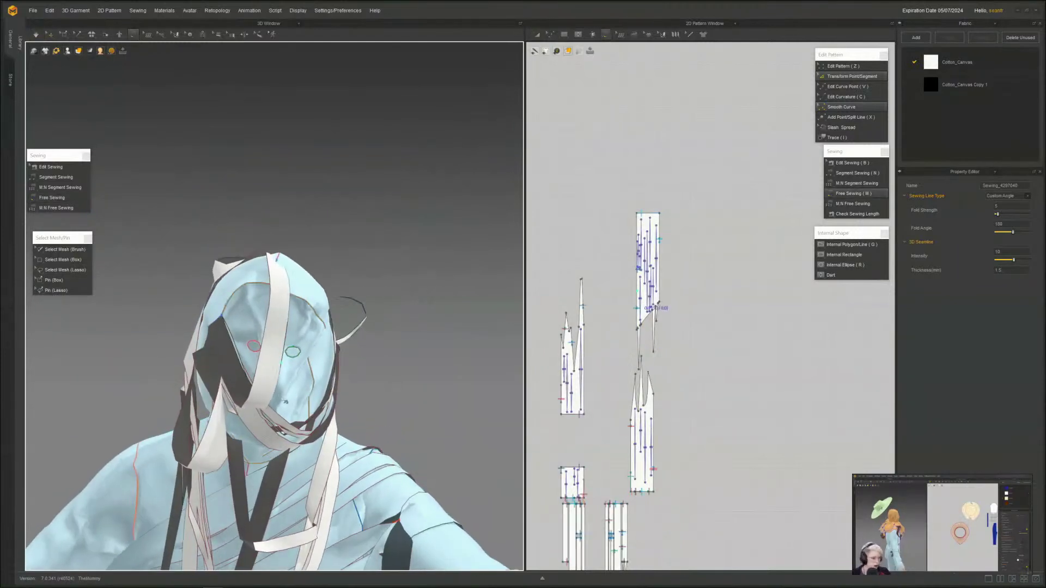
pyautogui.press('m')
pyautogui.press('space')
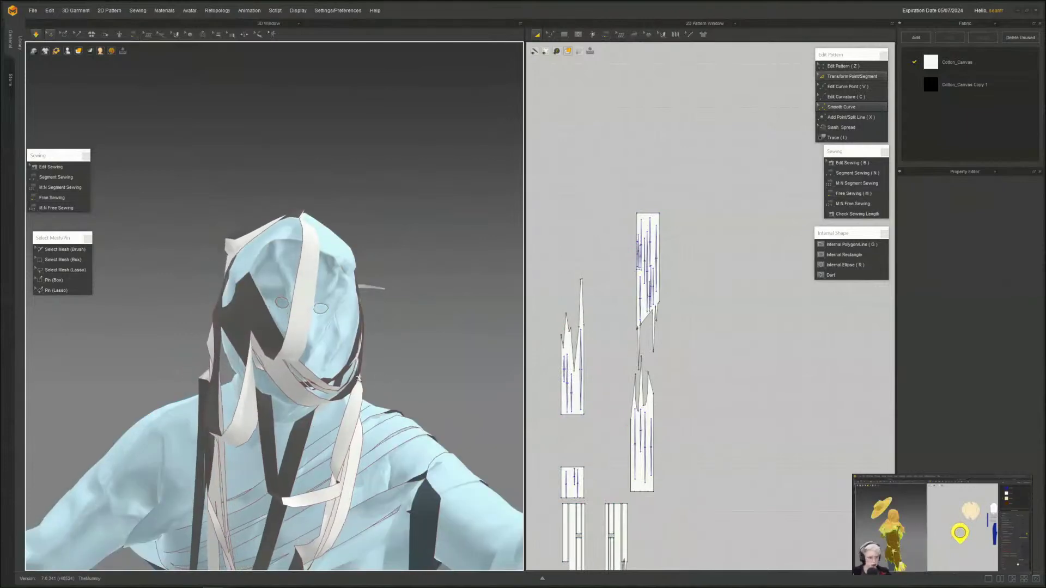
pyautogui.press('space')
pyautogui.press('m')
pyautogui.moveTo(399, 378); pyautogui.dragTo(260, 396, button='right')
pyautogui.press('space')
pyautogui.scroll(2, 200, 461)
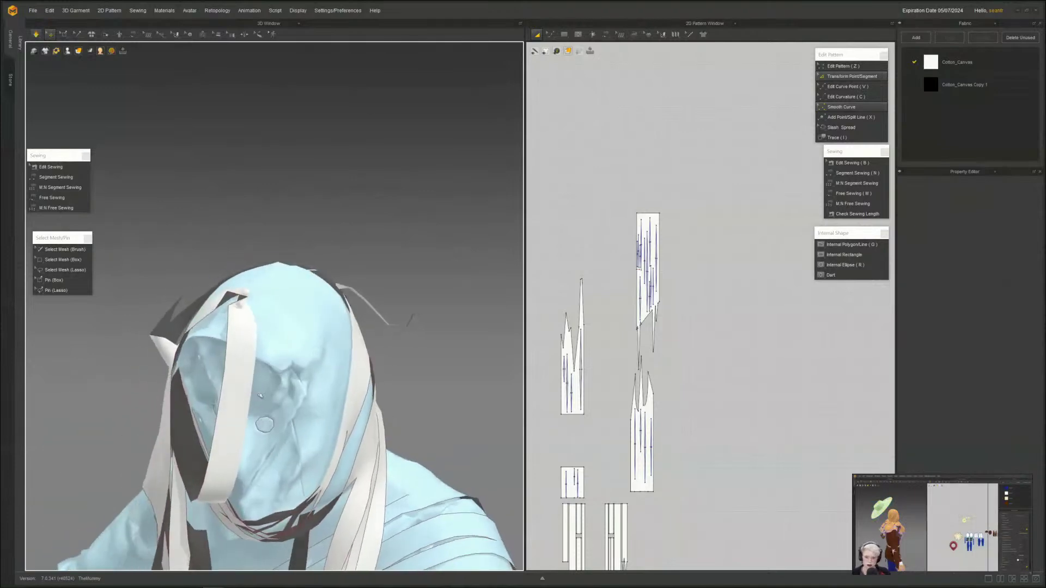
# - Free-sew a short section of the hanging face strip's edge to the wide strip along the side of the hood
pyautogui.click(260, 396)
pyautogui.moveTo(350, 374); pyautogui.dragTo(336, 380, button='right')
pyautogui.scroll(3, 333, 403)
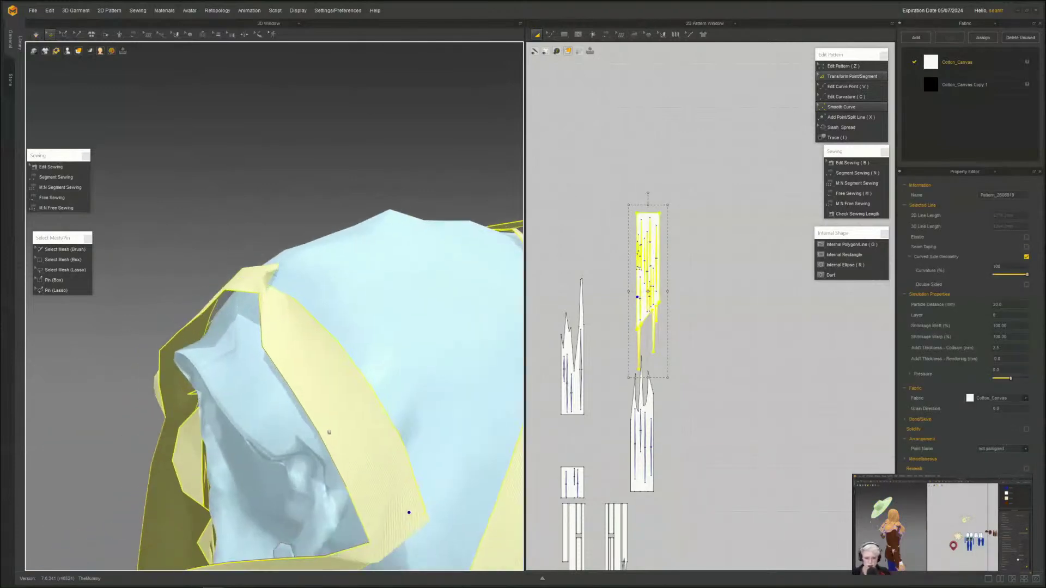
pyautogui.moveTo(329, 432); pyautogui.dragTo(282, 404, button='right')
pyautogui.press('m')
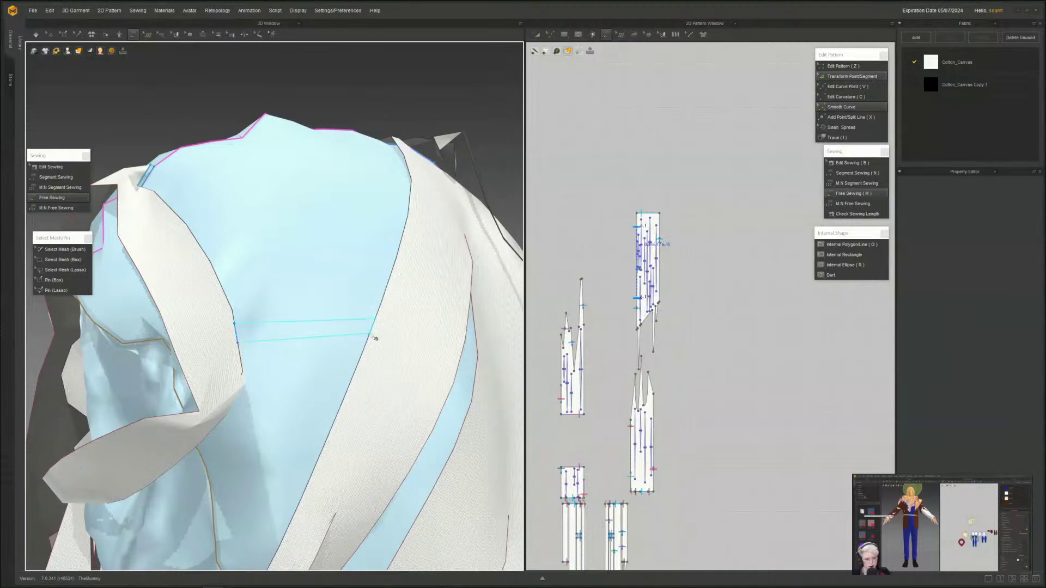
pyautogui.click(375, 339)
pyautogui.moveTo(375, 339); pyautogui.dragTo(278, 330, button='right')
pyautogui.scroll(-5, 371, 386)
# - Simulate the new seam so the strips settle across the character's face
pyautogui.press('space')
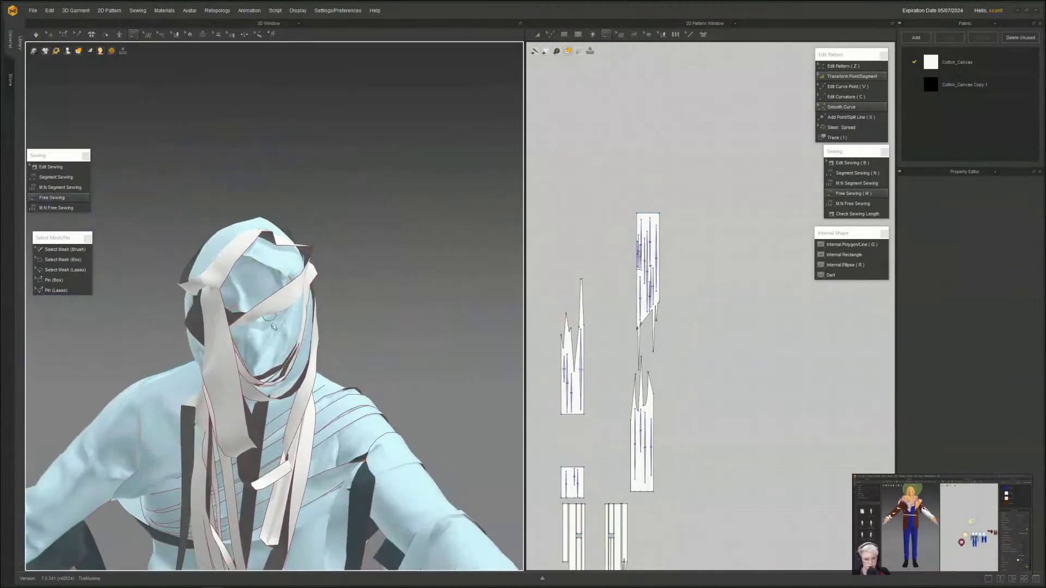
pyautogui.press('m')
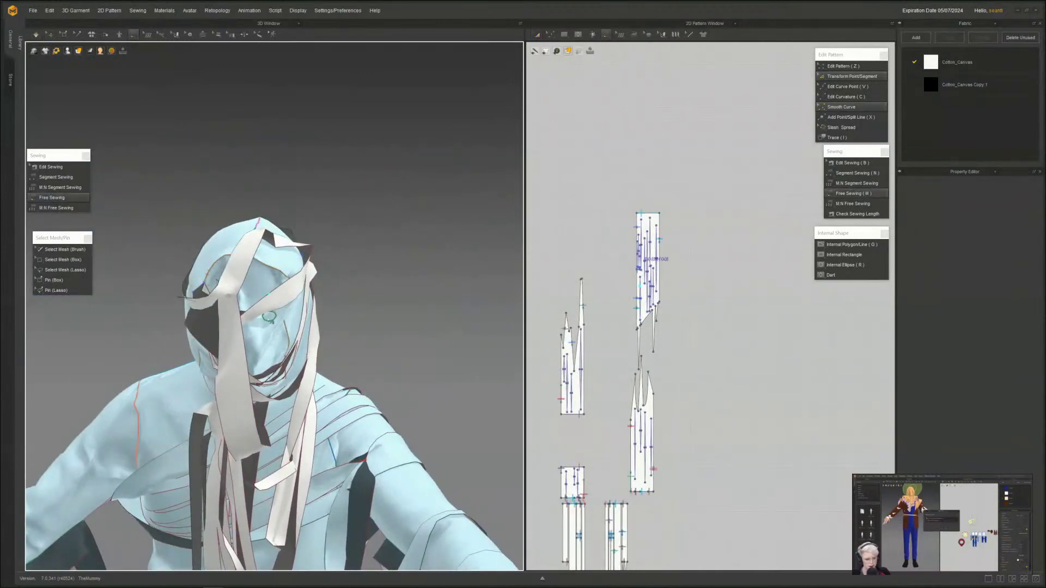
pyautogui.moveTo(562, 329); pyautogui.dragTo(549, 299, button='middle')
pyautogui.press('a')
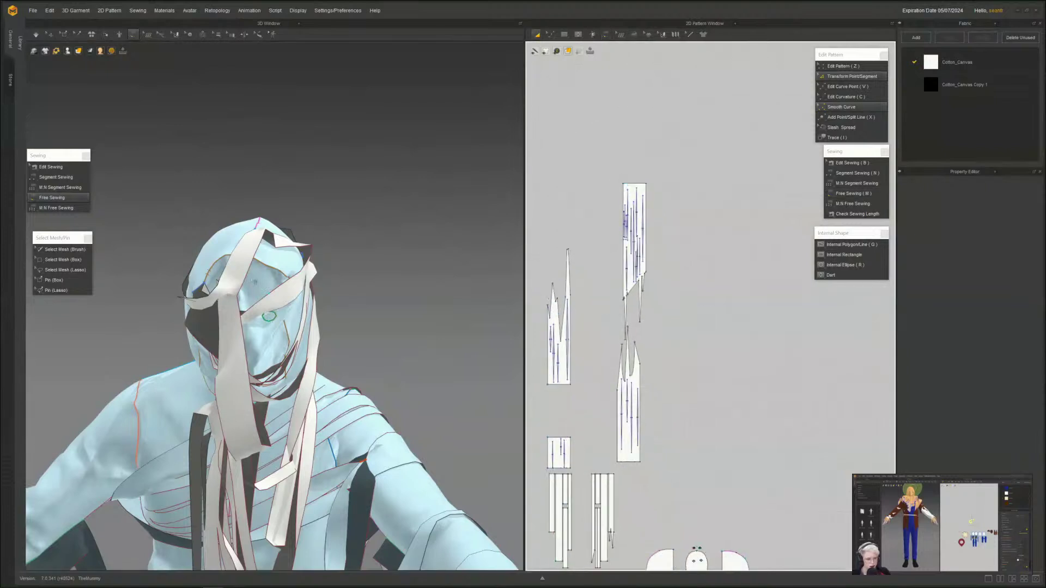
pyautogui.press('m')
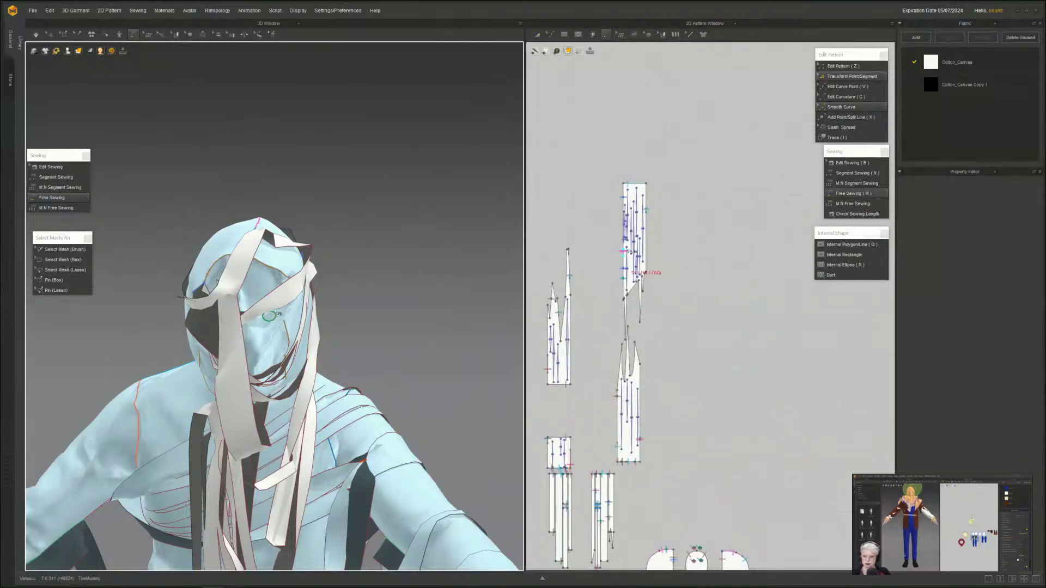
pyautogui.press('a')
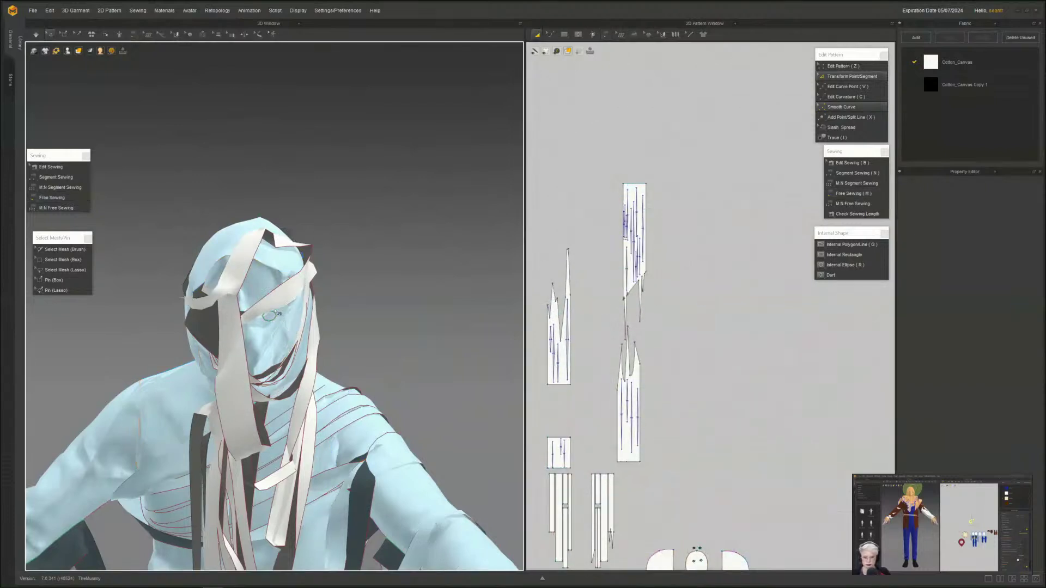
# - Select the ragged head-strip pattern and set its warp shrinkage to 110%
pyautogui.click(236, 393)
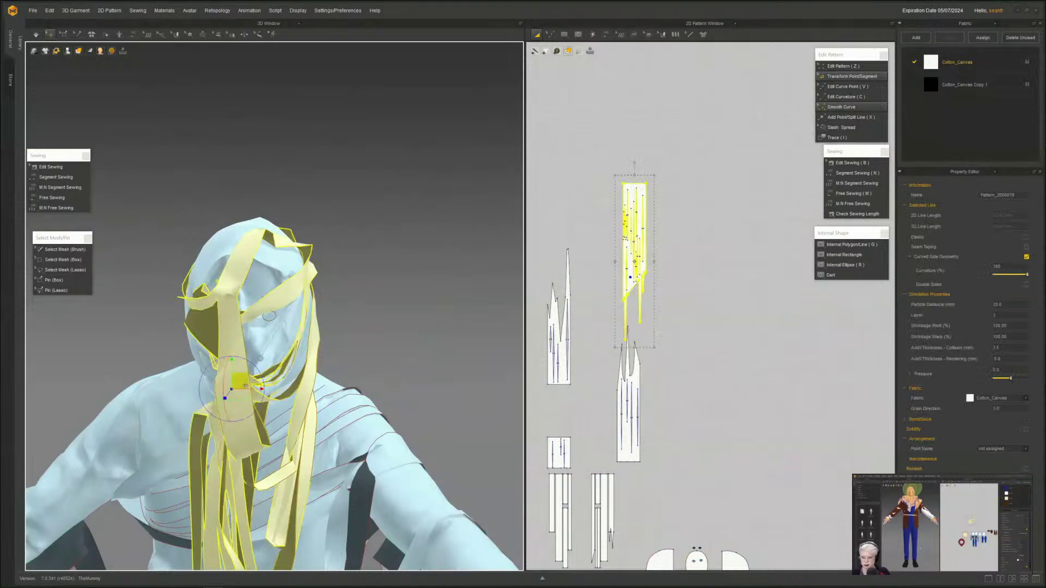
pyautogui.click(1012, 338)
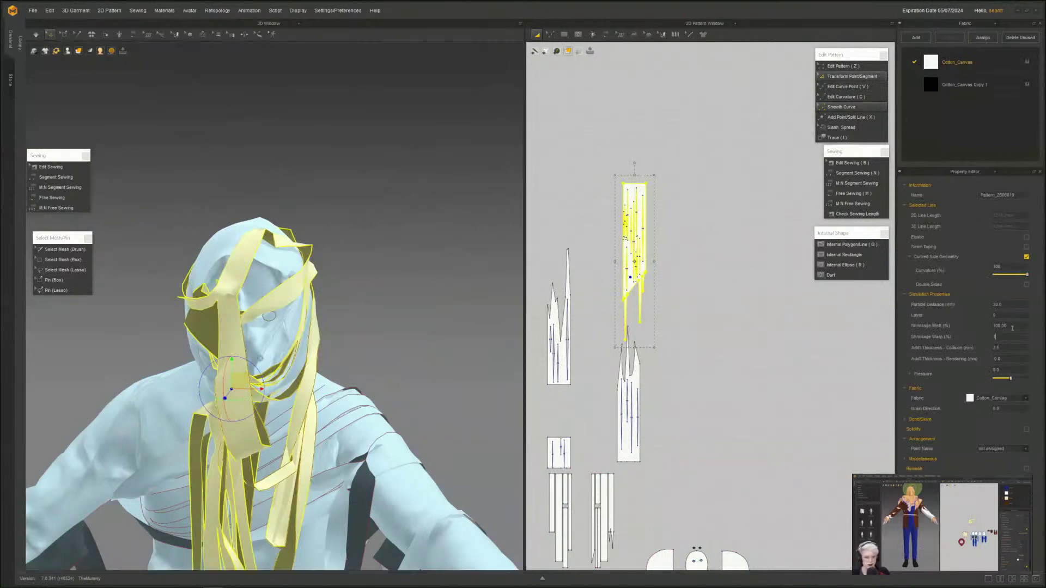
pyautogui.moveTo(261, 359); pyautogui.dragTo(316, 268, button='middle')
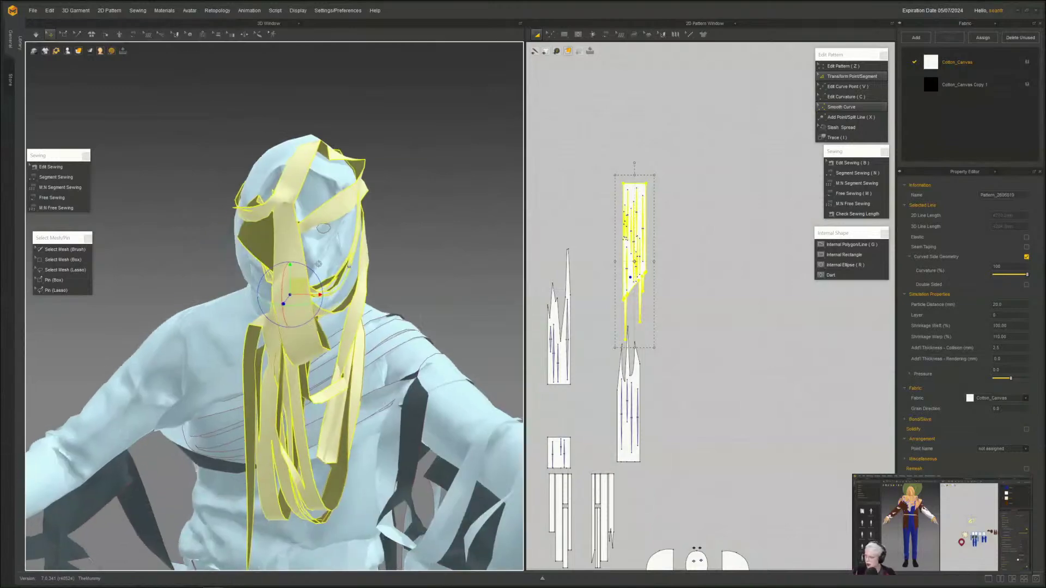
pyautogui.moveTo(316, 268); pyautogui.dragTo(338, 239, button='right')
# - Simulate the ragged head-strip pattern and pull a strip hanging in front of the face toward the side of the hood
pyautogui.press('space')
pyautogui.moveTo(401, 283); pyautogui.dragTo(269, 316, button='right')
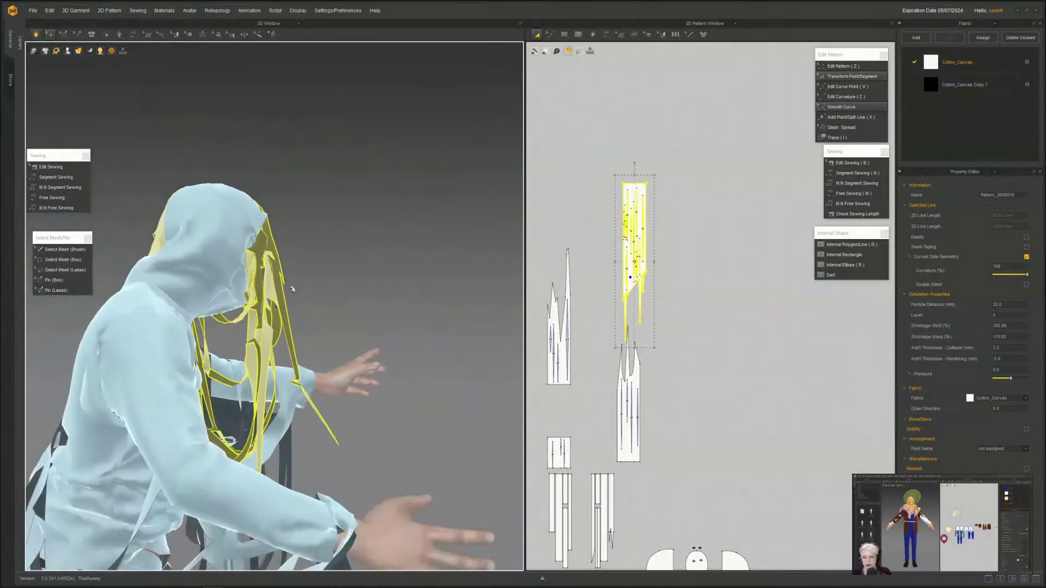
pyautogui.moveTo(376, 273); pyautogui.dragTo(256, 259, button='right')
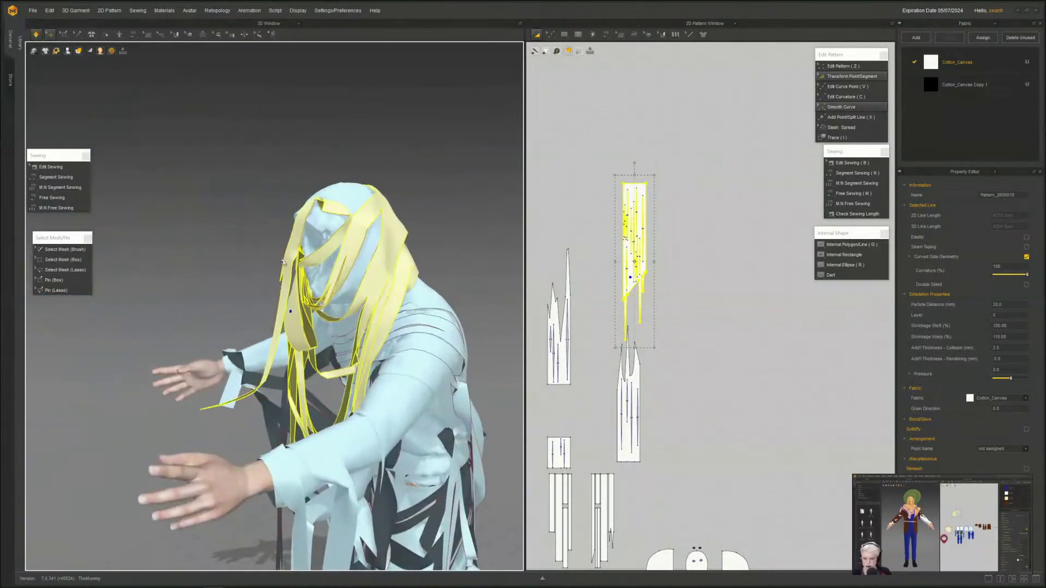
pyautogui.moveTo(281, 327); pyautogui.dragTo(442, 236)
pyautogui.press('space')
pyautogui.moveTo(180, 287); pyautogui.dragTo(272, 297, button='right')
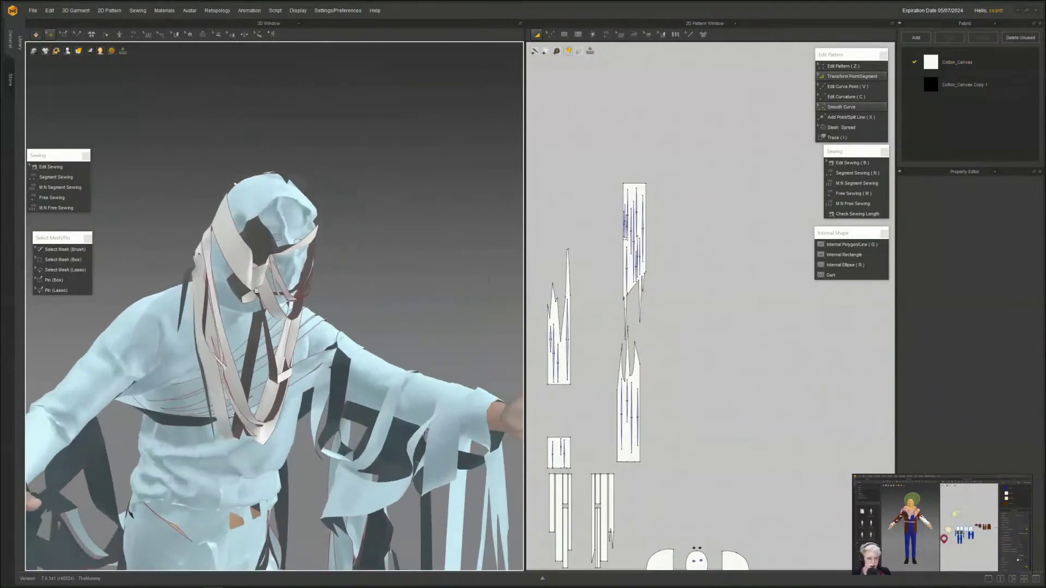
# - Free-sew a short section of the strip sticking out behind the head to a strip edge hanging at the side of the hood
pyautogui.scroll(3, 267, 327)
pyautogui.scroll(-3, 267, 338)
pyautogui.moveTo(267, 338); pyautogui.dragTo(316, 341, button='right')
pyautogui.scroll(2, 321, 367)
pyautogui.scroll(3, 315, 342)
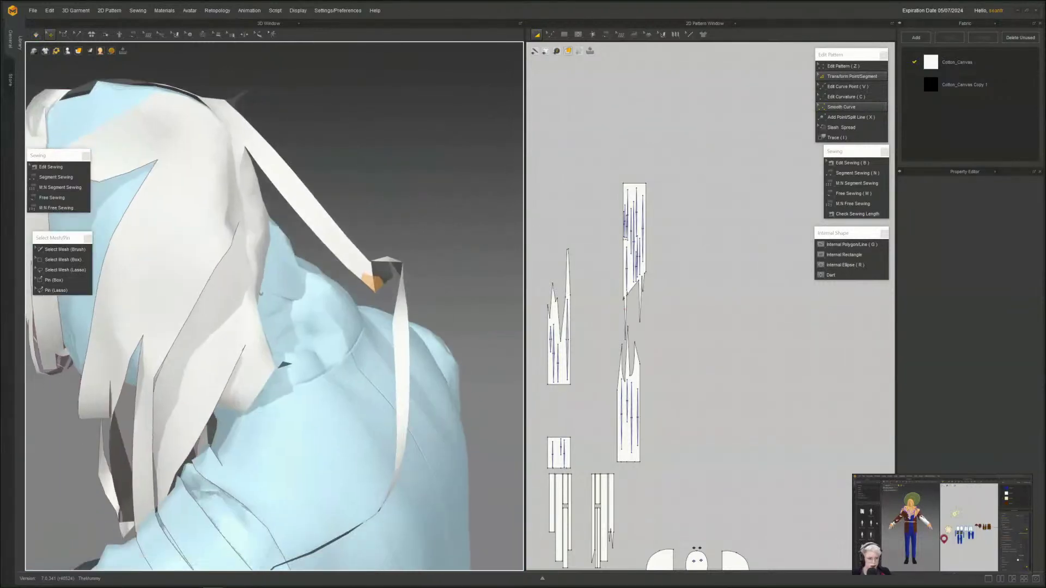
pyautogui.click(88, 202)
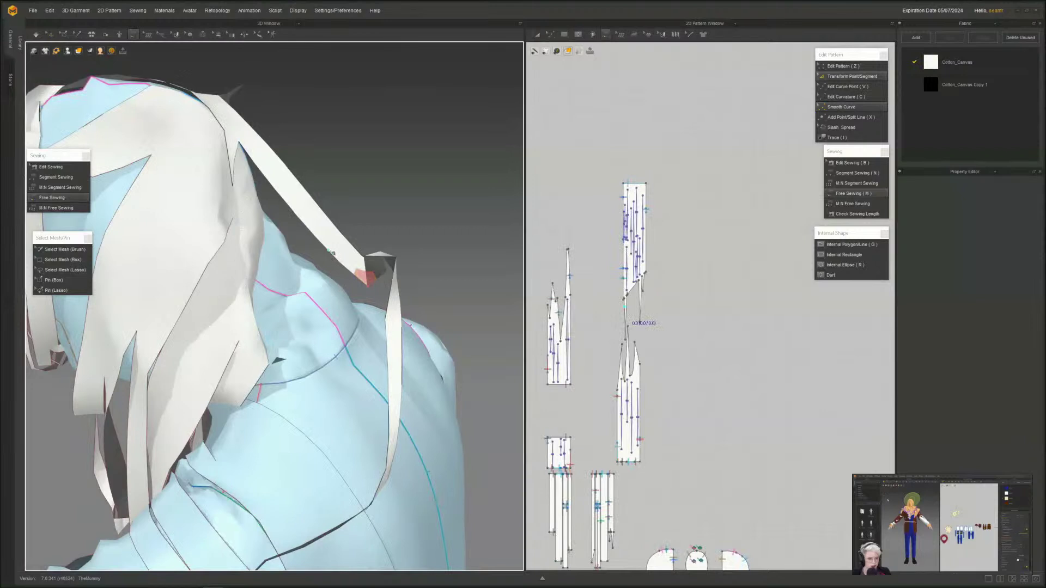
pyautogui.click(187, 305)
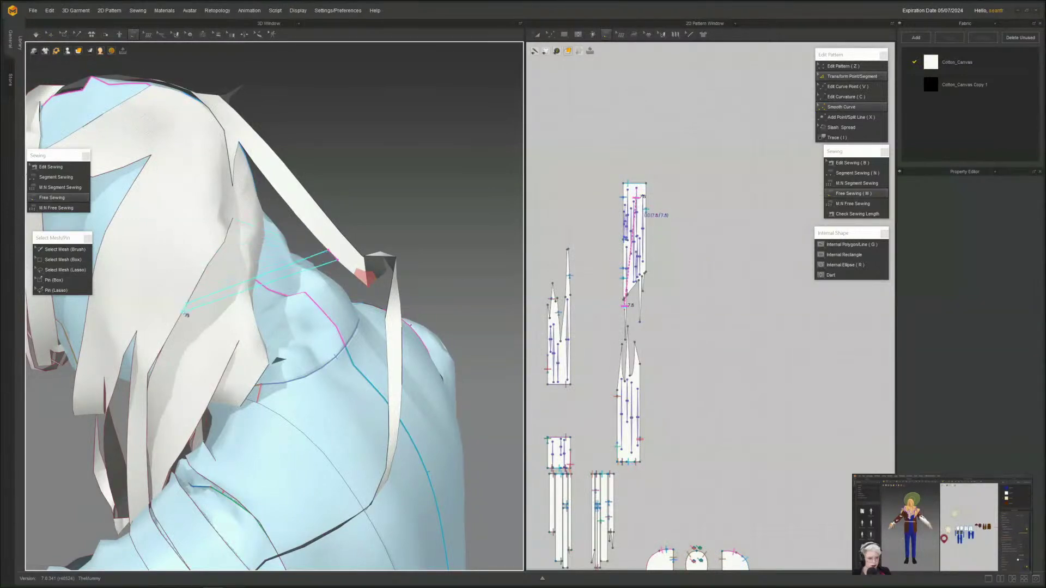
pyautogui.click(186, 313)
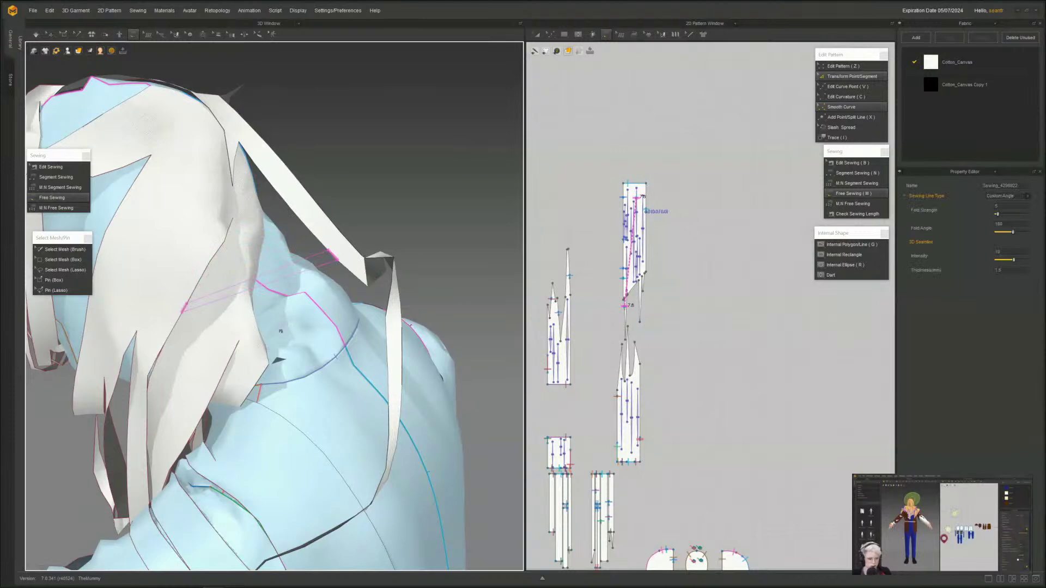
# - Simulate the new seam so the protruding strip is pulled in against the side of the hood
pyautogui.press('space')
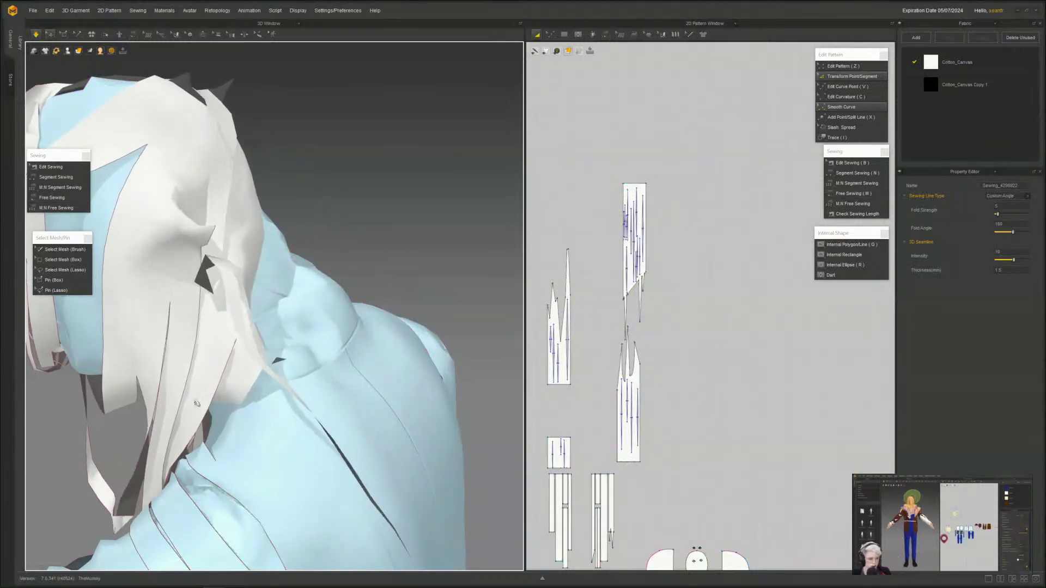
pyautogui.scroll(-6, 197, 403)
pyautogui.moveTo(138, 383); pyautogui.dragTo(186, 354, button='right')
pyautogui.scroll(6, 213, 434)
pyautogui.moveTo(202, 376); pyautogui.dragTo(286, 286, button='middle')
pyautogui.press('m')
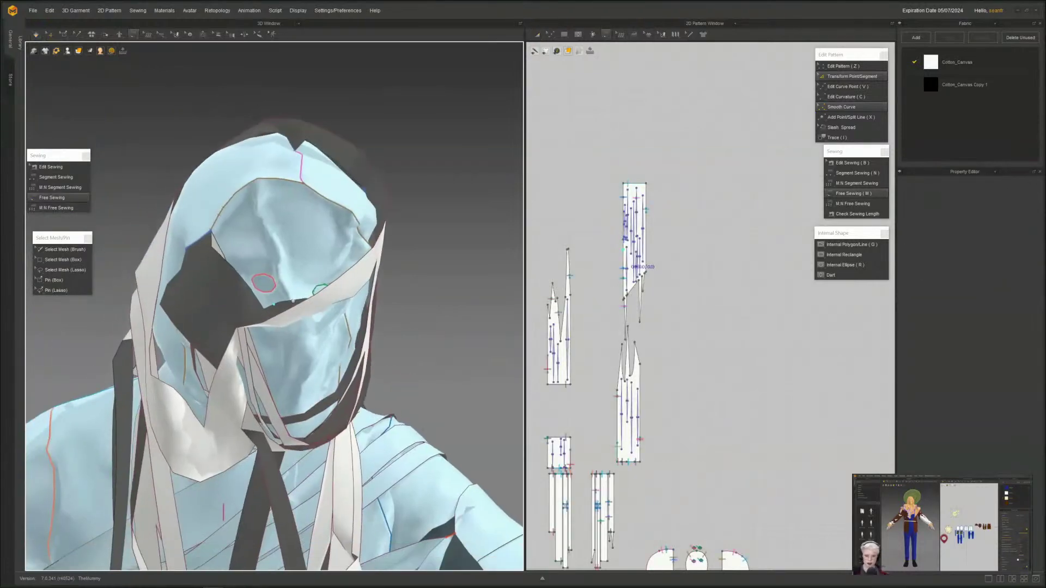
pyautogui.moveTo(327, 291); pyautogui.dragTo(457, 349, button='right')
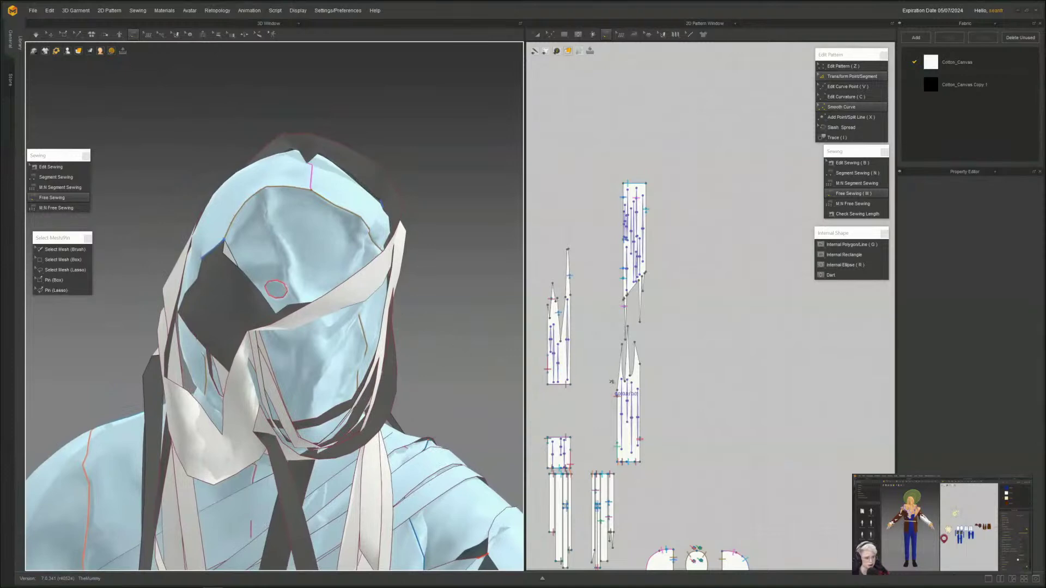
pyautogui.moveTo(627, 350); pyautogui.dragTo(677, 338, button='middle')
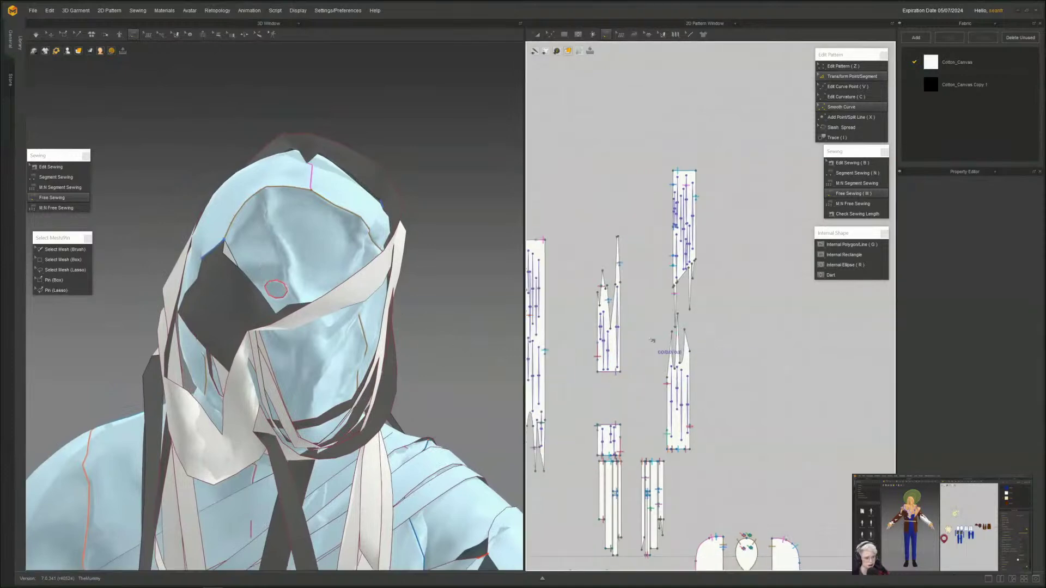
pyautogui.press('a')
# - Select the ragged head-strip pattern and set its warp shrinkage to 120%
pyautogui.moveTo(327, 401); pyautogui.dragTo(362, 421, button='right')
pyautogui.scroll(-5, 362, 421)
pyautogui.moveTo(362, 421); pyautogui.dragTo(409, 234, button='middle')
pyautogui.scroll(-8, 409, 232)
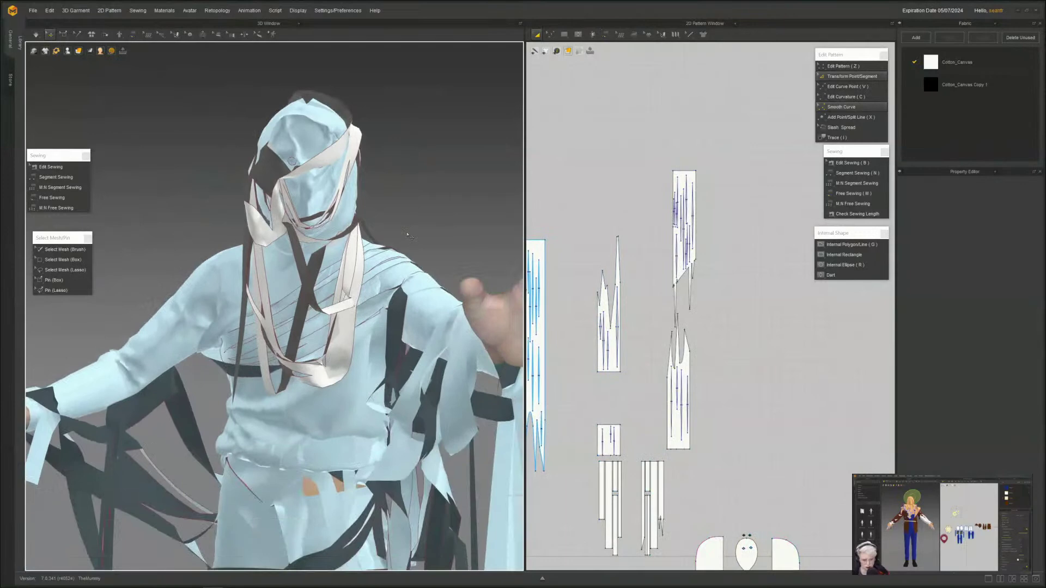
pyautogui.moveTo(408, 184); pyautogui.dragTo(136, 333, button='right')
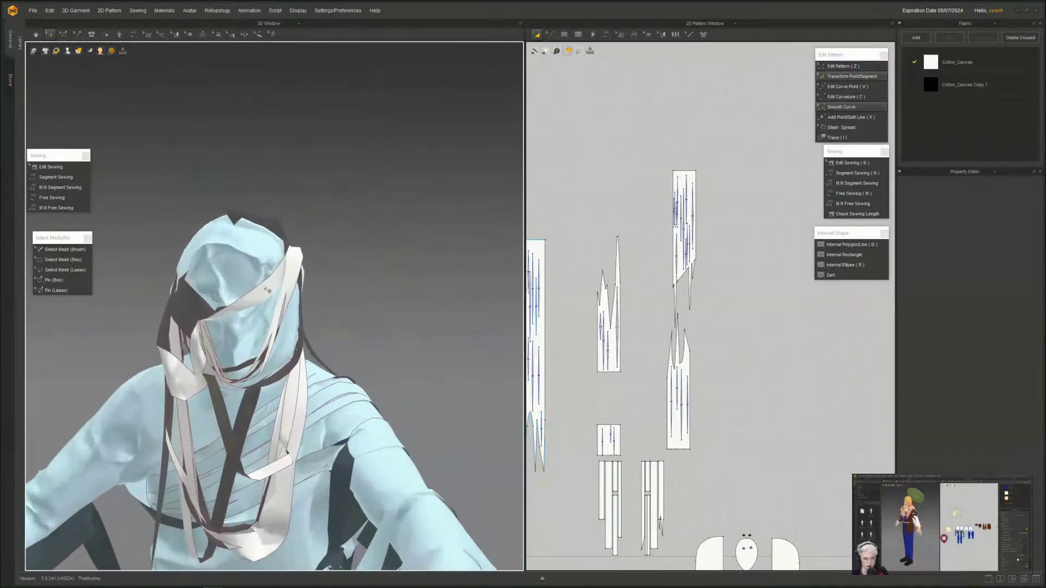
pyautogui.click(267, 294)
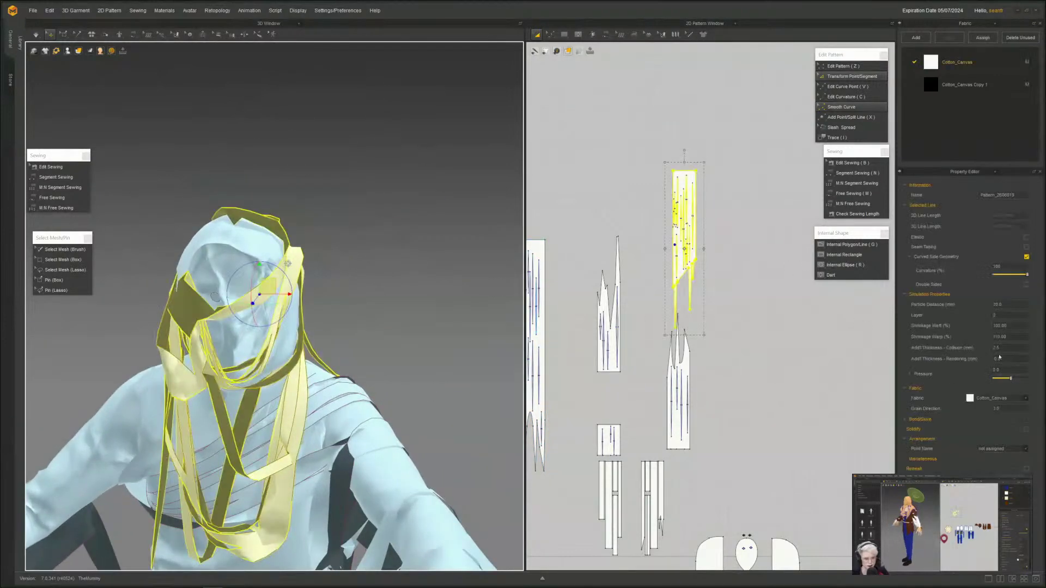
pyautogui.doubleClick(1012, 337)
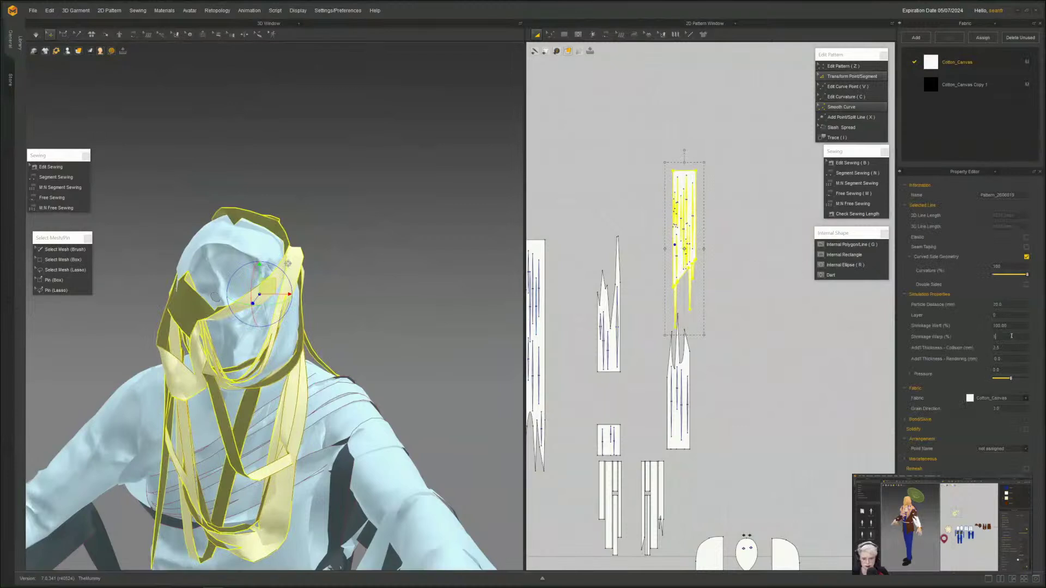
# - Simulate the head-strip pattern with the new shrinkage so its strips drape longer around the face and chest
pyautogui.moveTo(301, 396); pyautogui.dragTo(345, 352, button='middle')
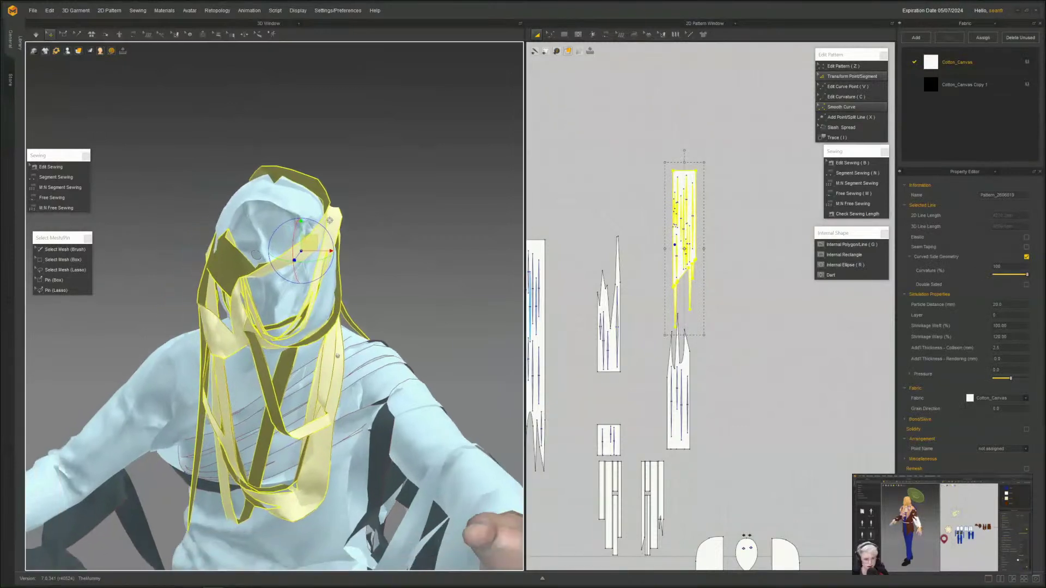
pyautogui.press('space')
pyautogui.scroll(3, 344, 352)
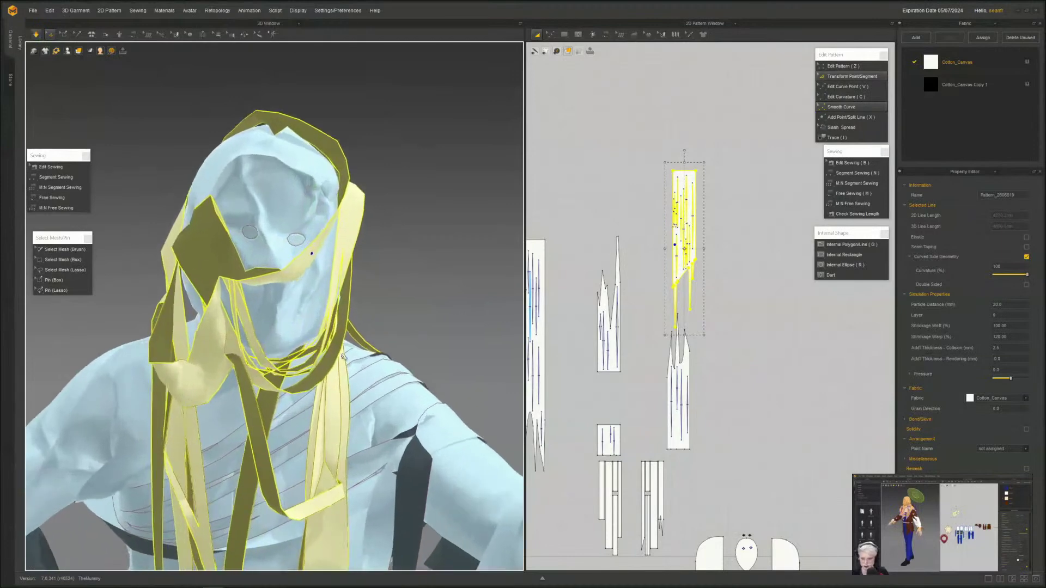
pyautogui.moveTo(324, 433); pyautogui.dragTo(325, 369, button='middle')
pyautogui.press('space')
pyautogui.moveTo(324, 368); pyautogui.dragTo(319, 368, button='right')
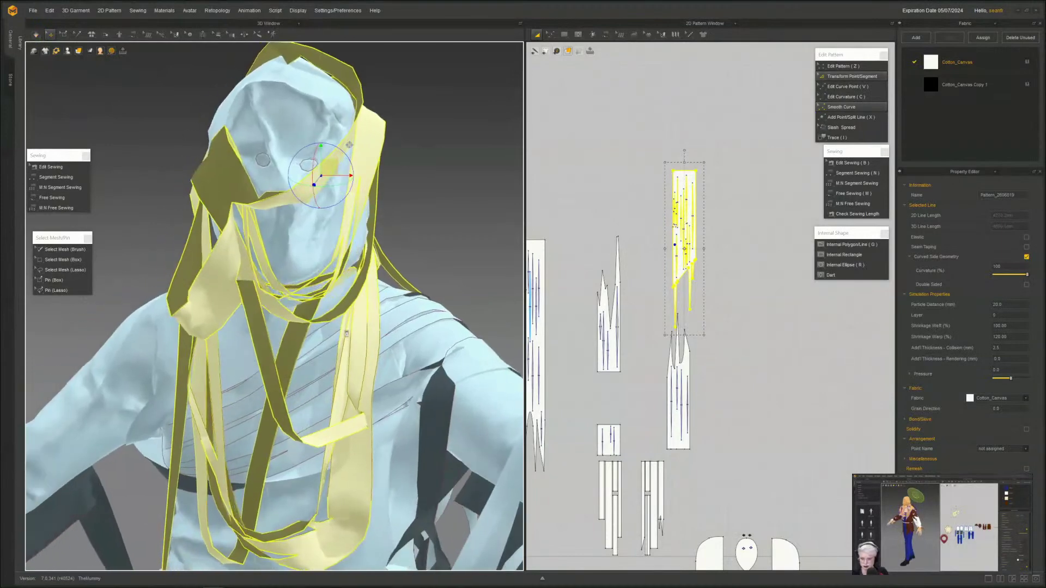
# - Copy the long ragged strip pattern on the character's back and paste a duplicate into an empty area of the pattern layout
pyautogui.scroll(-4, 346, 334)
pyautogui.moveTo(346, 334); pyautogui.dragTo(355, 441, button='right')
pyautogui.click(304, 402)
pyautogui.moveTo(305, 403); pyautogui.dragTo(402, 408, button='right')
pyautogui.scroll(-3, 334, 373)
pyautogui.moveTo(594, 404); pyautogui.dragTo(697, 402, button='middle')
pyautogui.scroll(-2, 697, 401)
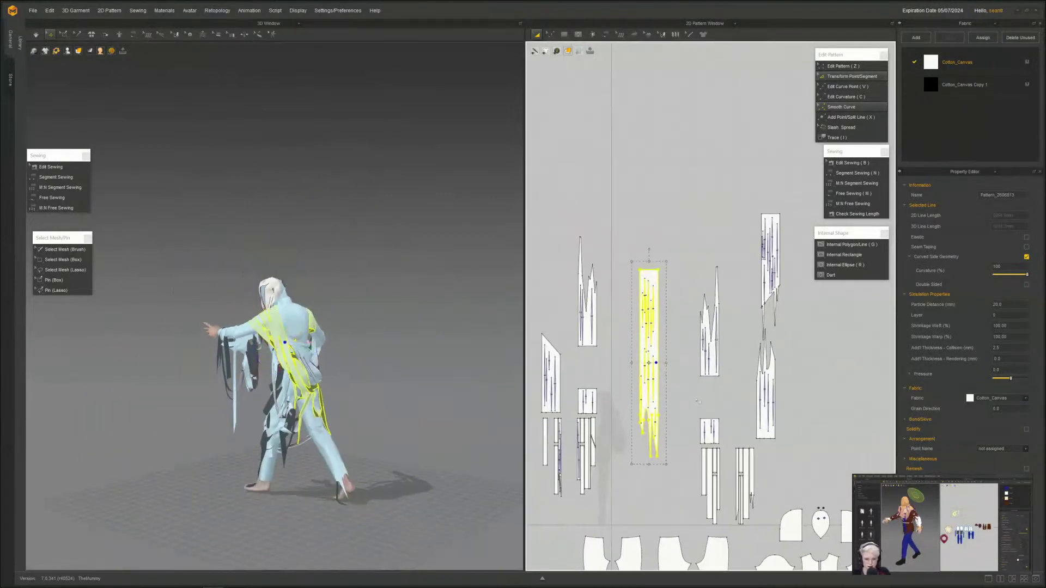
pyautogui.hotkey('ctrl', 'c')
pyautogui.hotkey('ctrl', 'v')
pyautogui.moveTo(700, 304); pyautogui.dragTo(464, 341, button='middle')
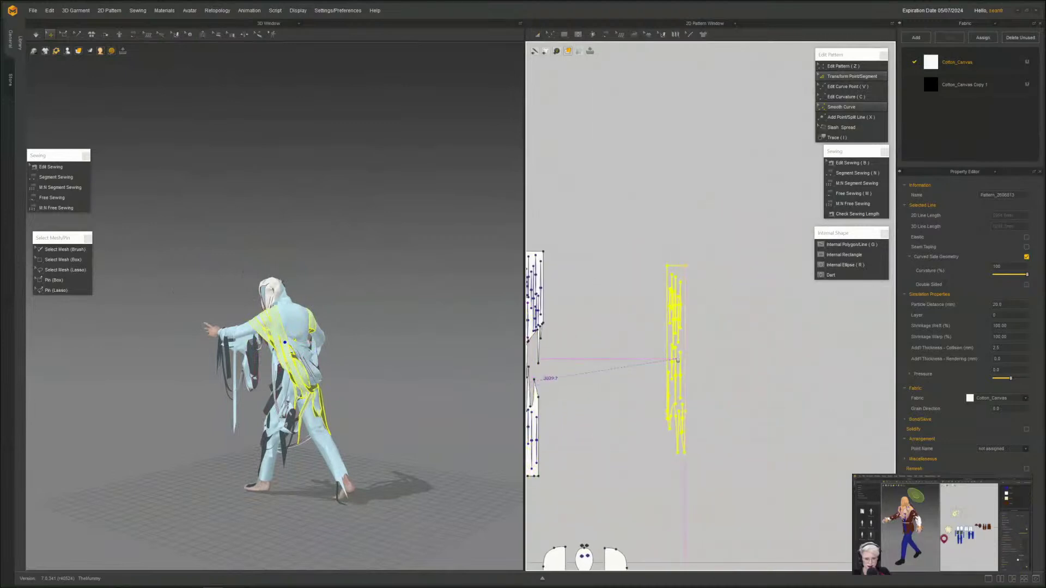
# - Activate the pasted ragged strip pattern
pyautogui.moveTo(360, 340); pyautogui.dragTo(392, 353, button='right')
pyautogui.scroll(-3, 392, 352)
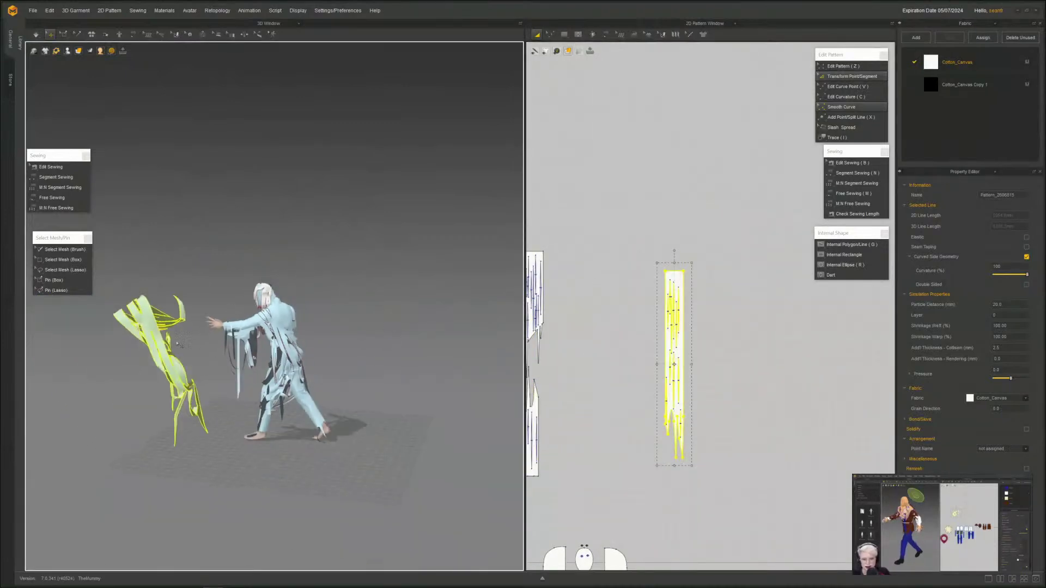
pyautogui.rightClick(156, 335)
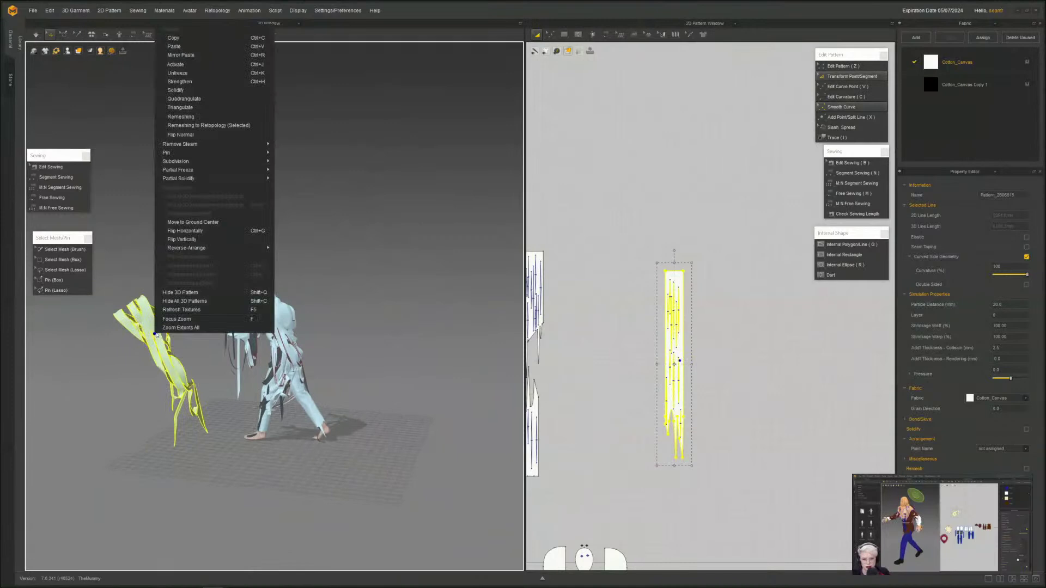
pyautogui.click(187, 64)
# - Move the duplicated strip in 3D from in front of the character's hands around to the space behind the character
pyautogui.moveTo(149, 329); pyautogui.dragTo(385, 338)
pyautogui.scroll(3, 358, 391)
pyautogui.moveTo(360, 293); pyautogui.dragTo(240, 540, button='right')
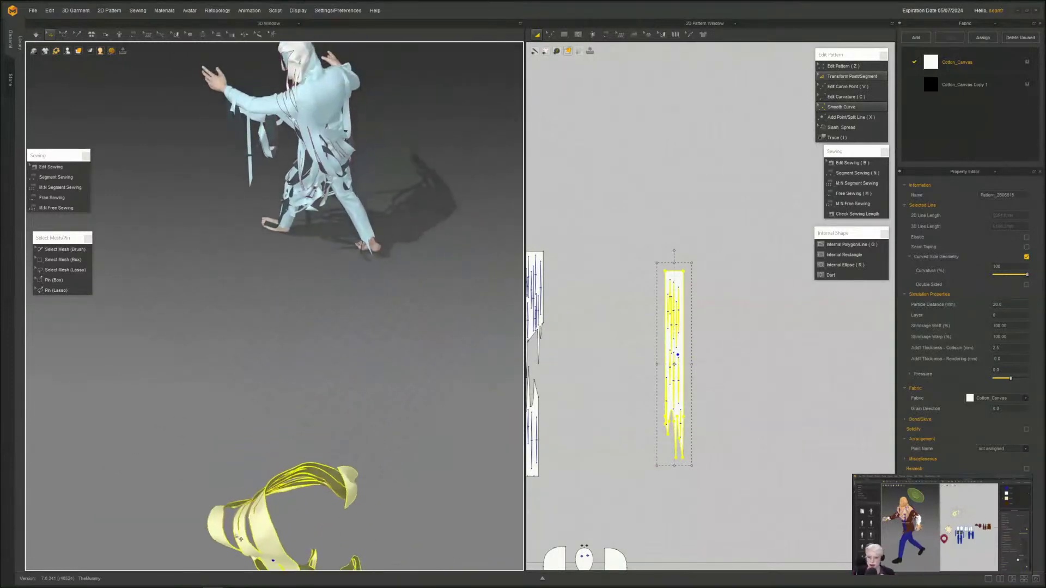
pyautogui.moveTo(259, 536); pyautogui.dragTo(444, 131)
pyautogui.moveTo(382, 283); pyautogui.dragTo(276, 377, button='right')
pyautogui.scroll(4, 276, 378)
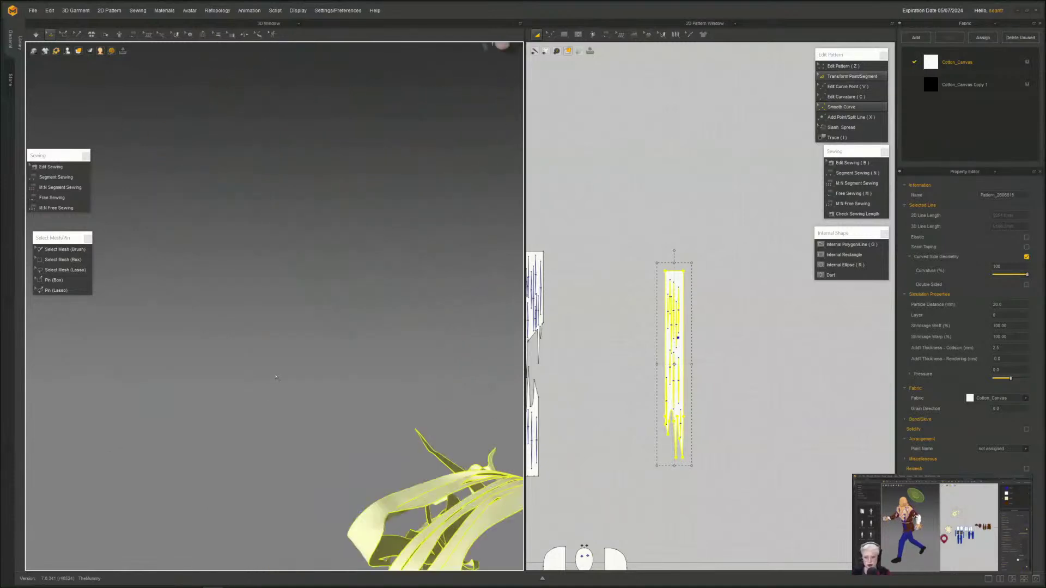
pyautogui.moveTo(436, 450); pyautogui.dragTo(335, 359, button='right')
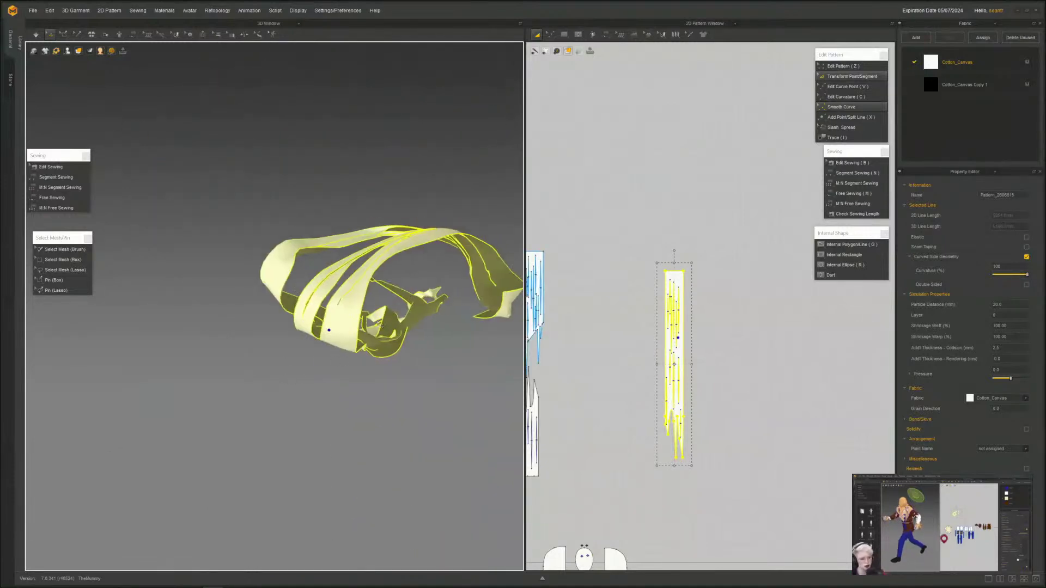
pyautogui.scroll(-5, 382, 326)
pyautogui.moveTo(373, 320); pyautogui.dragTo(340, 412, button='right')
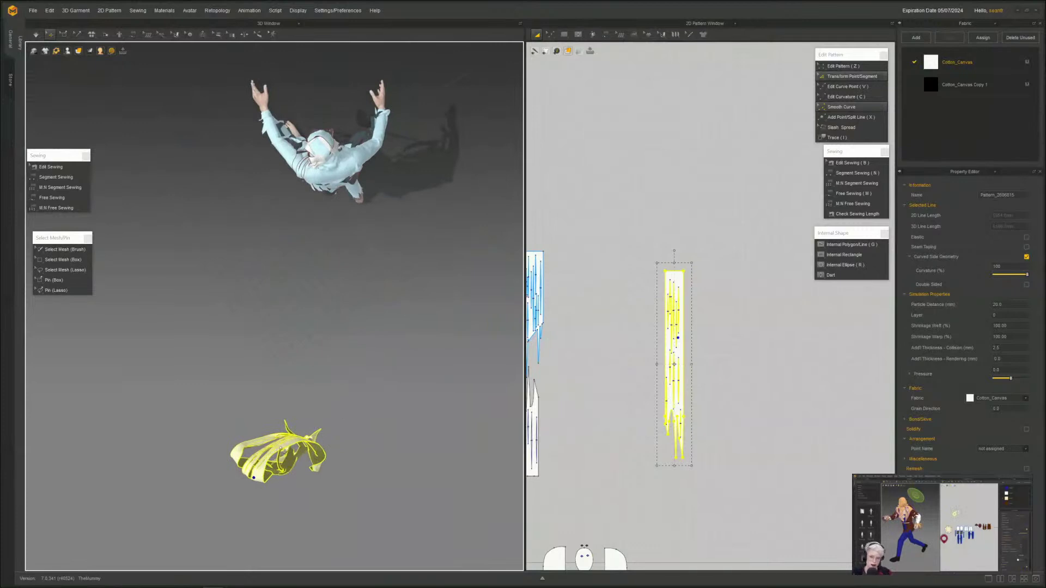
# - Bring the duplicated strip closer to the character and lower it to just behind the upper back
pyautogui.moveTo(281, 449); pyautogui.dragTo(350, 233)
pyautogui.moveTo(285, 367); pyautogui.dragTo(344, 278, button='right')
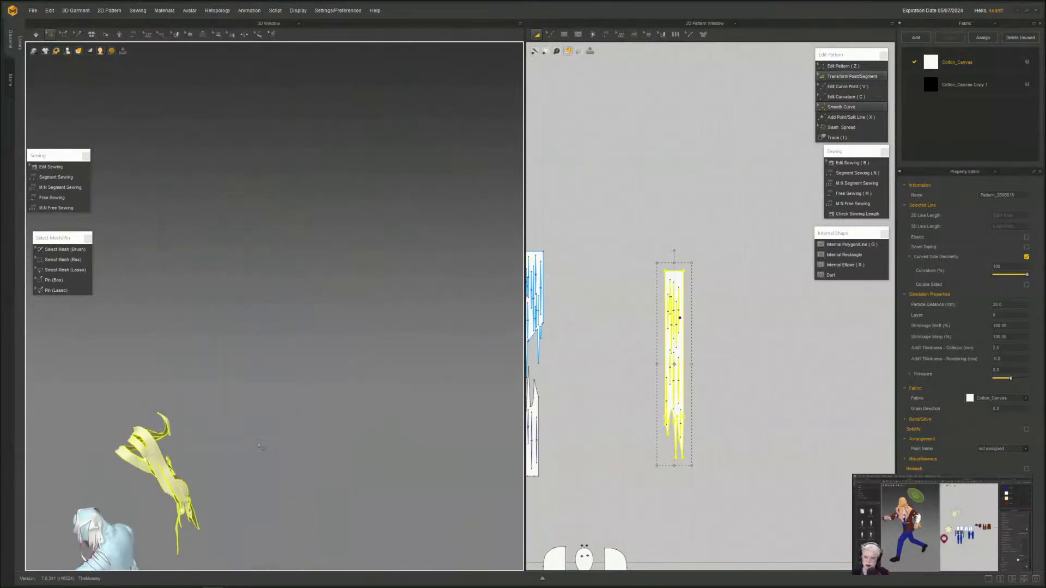
pyautogui.moveTo(260, 445); pyautogui.dragTo(344, 198, button='right')
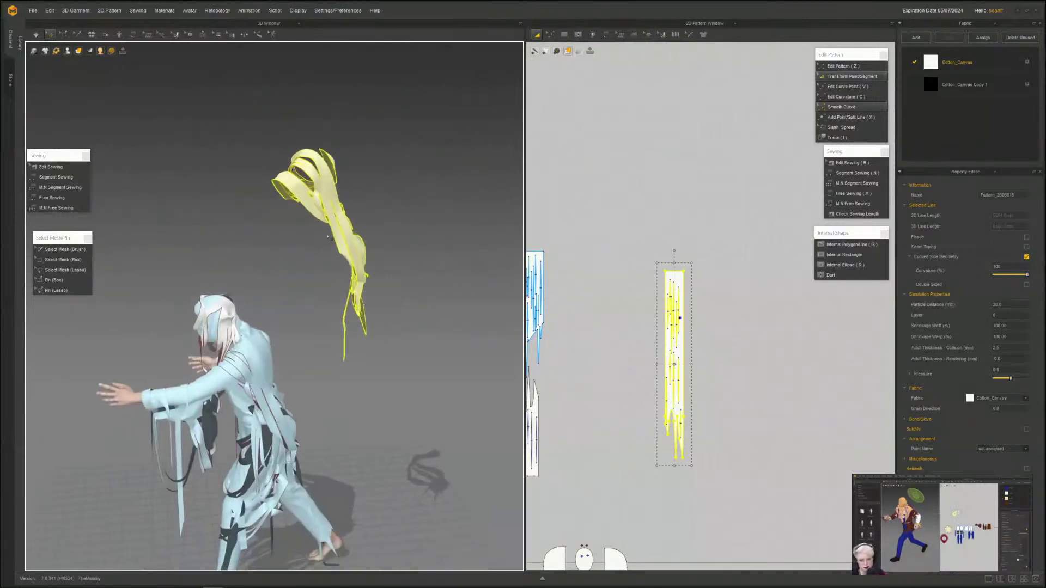
pyautogui.moveTo(333, 224); pyautogui.dragTo(356, 313)
pyautogui.moveTo(366, 333); pyautogui.dragTo(389, 376, button='right')
pyautogui.scroll(3, 386, 381)
pyautogui.moveTo(388, 421); pyautogui.dragTo(383, 389, button='right')
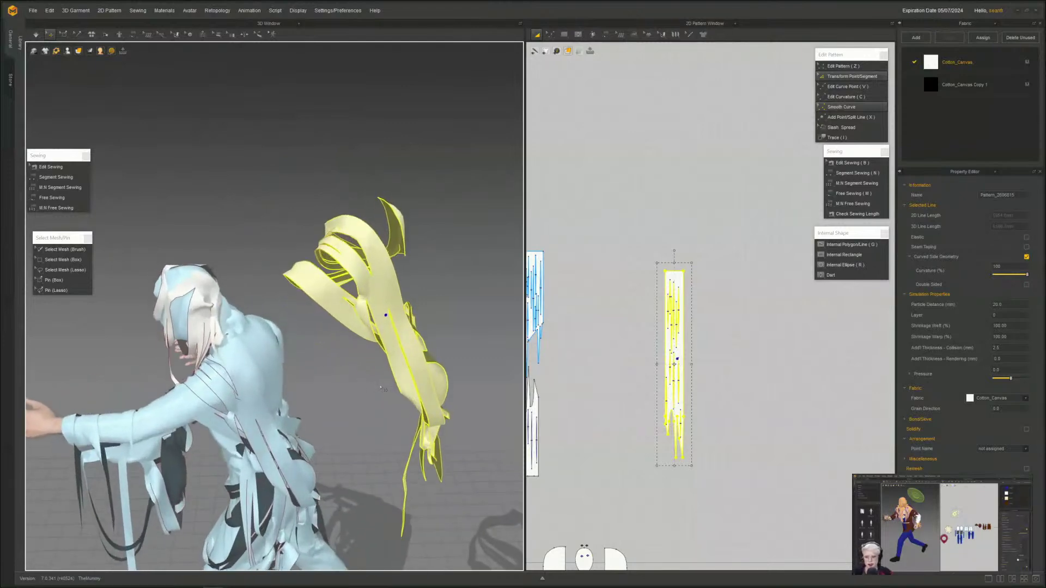
# - Examine the duplicated strip's pattern with Edit Sewing for seams along its edges and internal slits
pyautogui.scroll(2, 678, 267)
pyautogui.press('b')
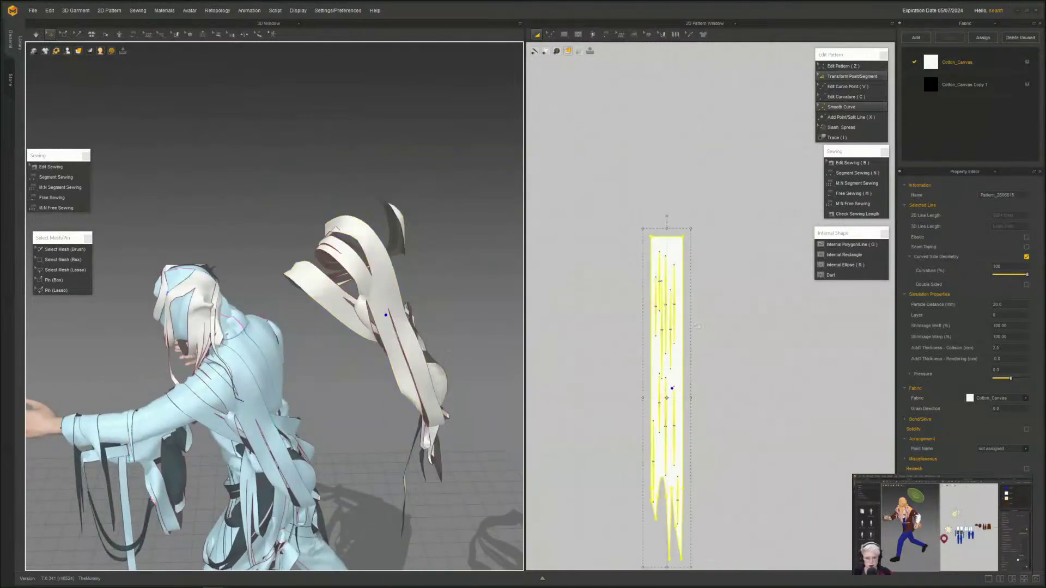
pyautogui.scroll(4, 675, 436)
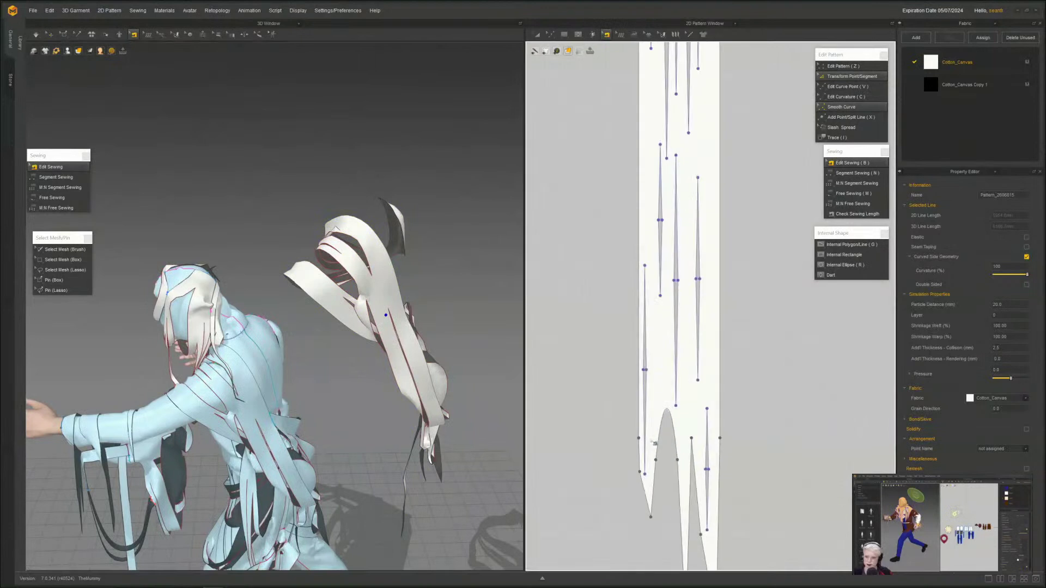
pyautogui.scroll(-4, 689, 356)
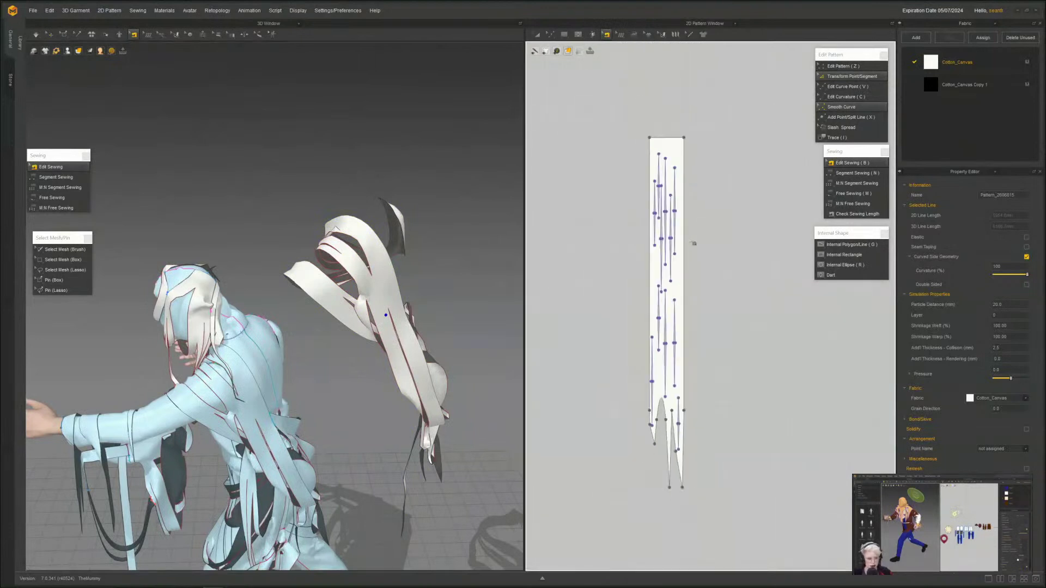
pyautogui.moveTo(393, 291); pyautogui.dragTo(377, 316, button='middle')
pyautogui.press('a')
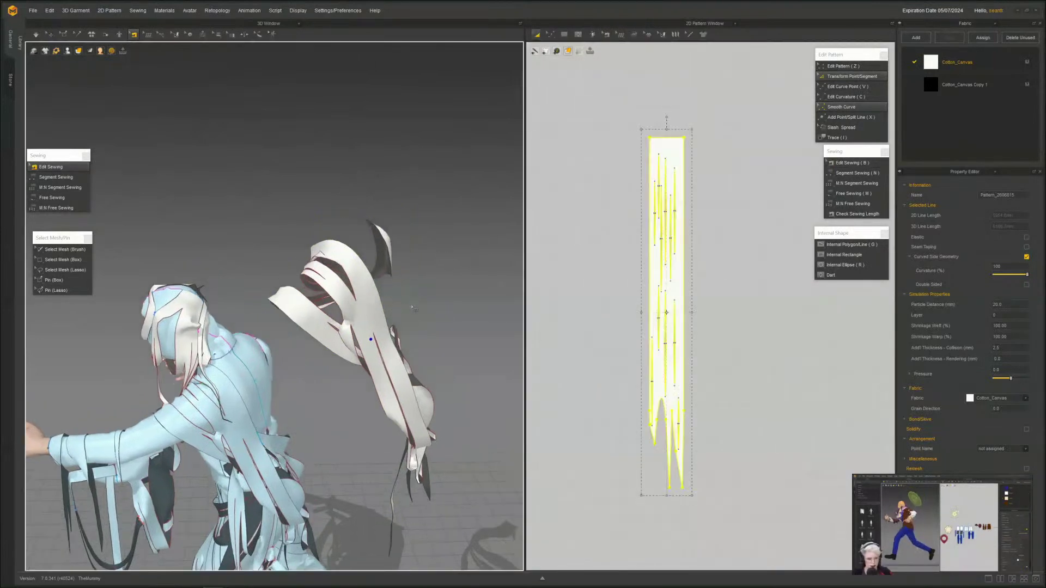
pyautogui.press('b')
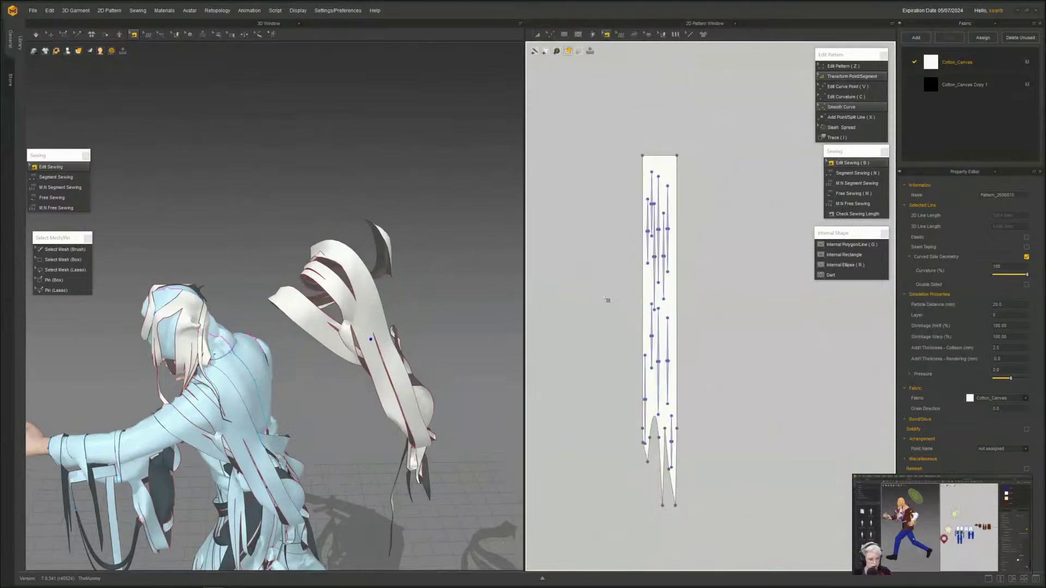
pyautogui.click(606, 301)
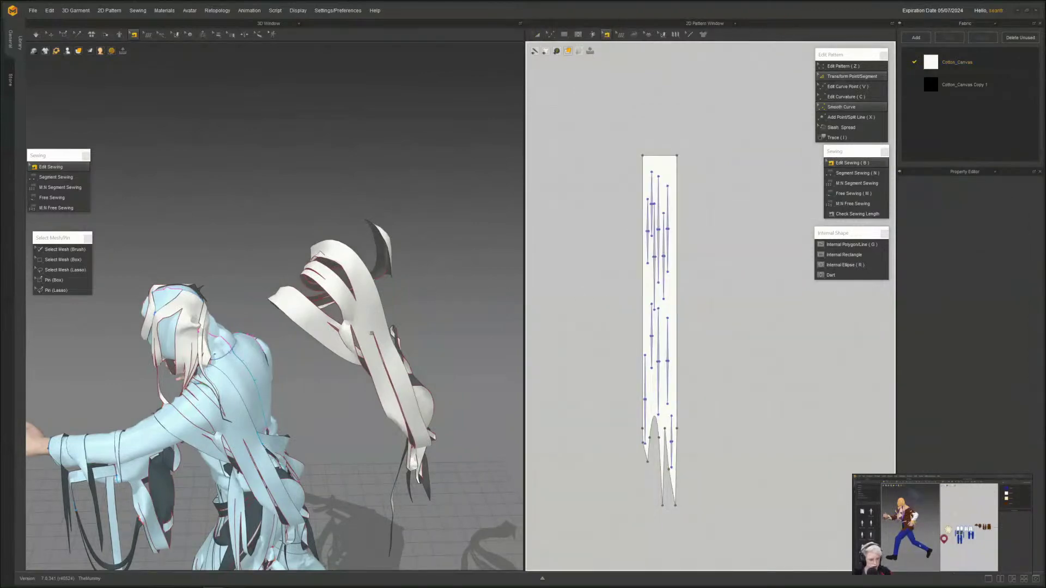
# - Move the duplicated ragged strip in 3D from behind the back to just above the top of the hood
pyautogui.moveTo(368, 324); pyautogui.dragTo(393, 328, button='right')
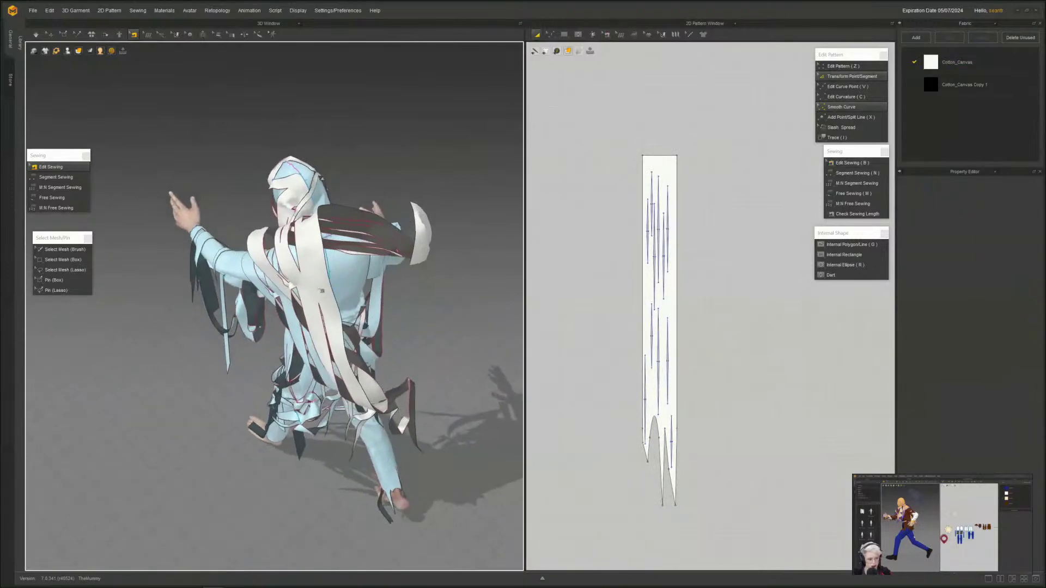
pyautogui.moveTo(321, 291); pyautogui.dragTo(315, 309, button='middle')
pyautogui.press('q')
pyautogui.click(314, 295)
pyautogui.moveTo(315, 294); pyautogui.dragTo(117, 354, button='right')
pyautogui.moveTo(117, 354); pyautogui.dragTo(327, 169, button='middle')
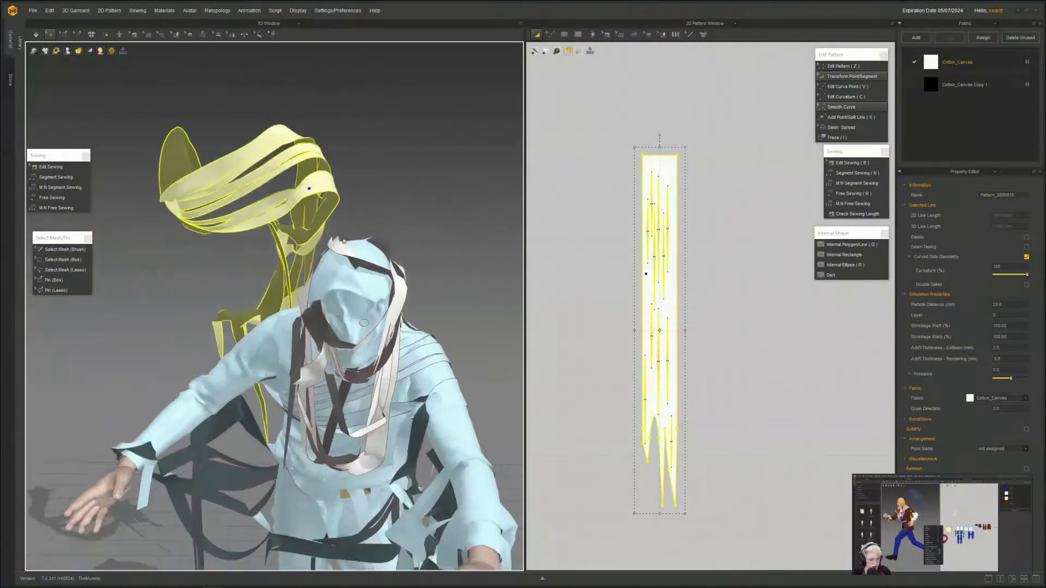
pyautogui.moveTo(327, 169); pyautogui.dragTo(199, 192, button='right')
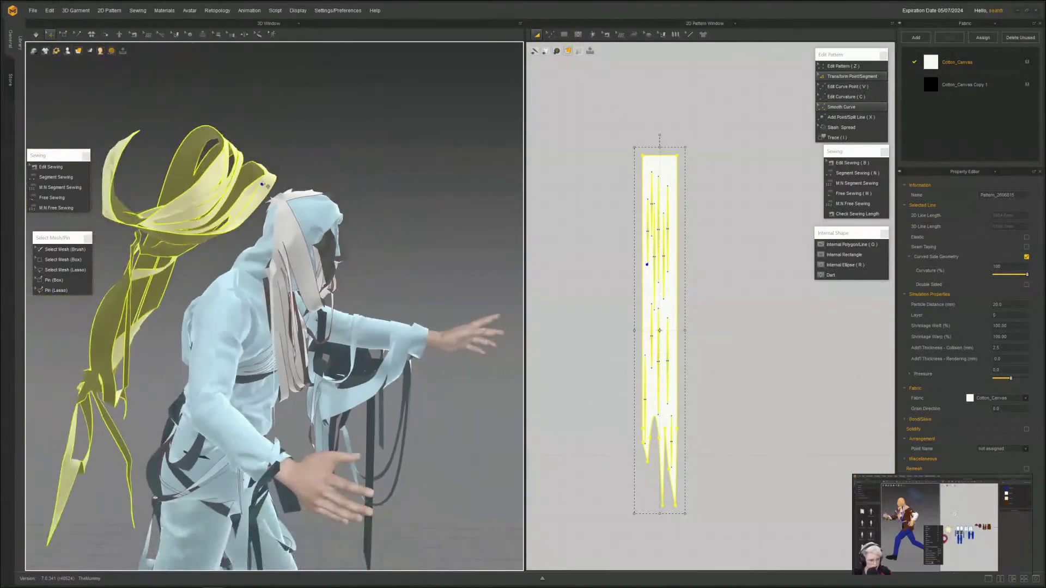
pyautogui.moveTo(296, 169); pyautogui.dragTo(336, 180)
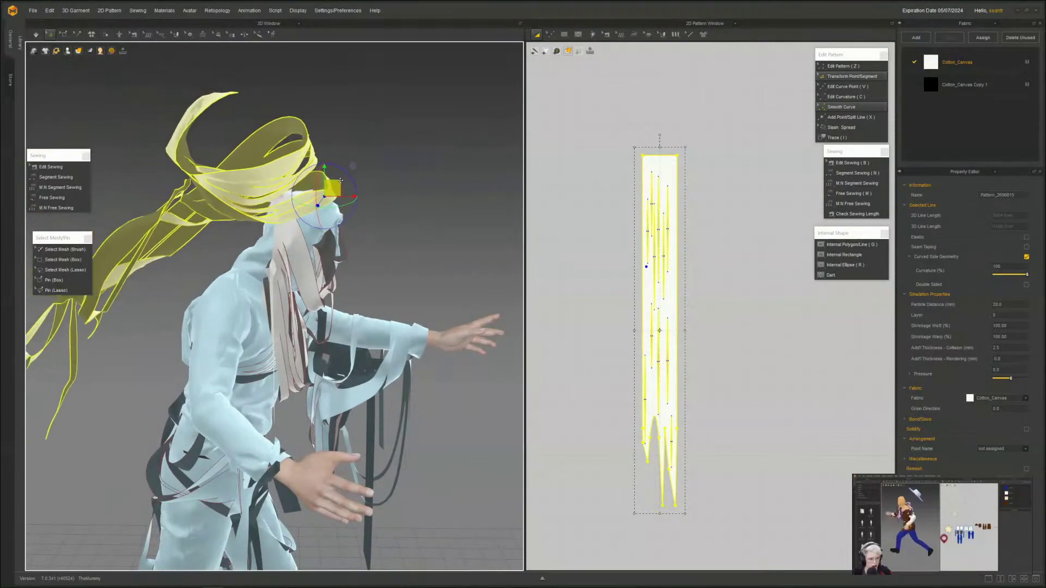
# - Free-sew a short segment of the duplicated strip's long edge to the hood opening's edge above the face and simulate
pyautogui.moveTo(334, 187); pyautogui.dragTo(296, 213, button='right')
pyautogui.scroll(10, 300, 244)
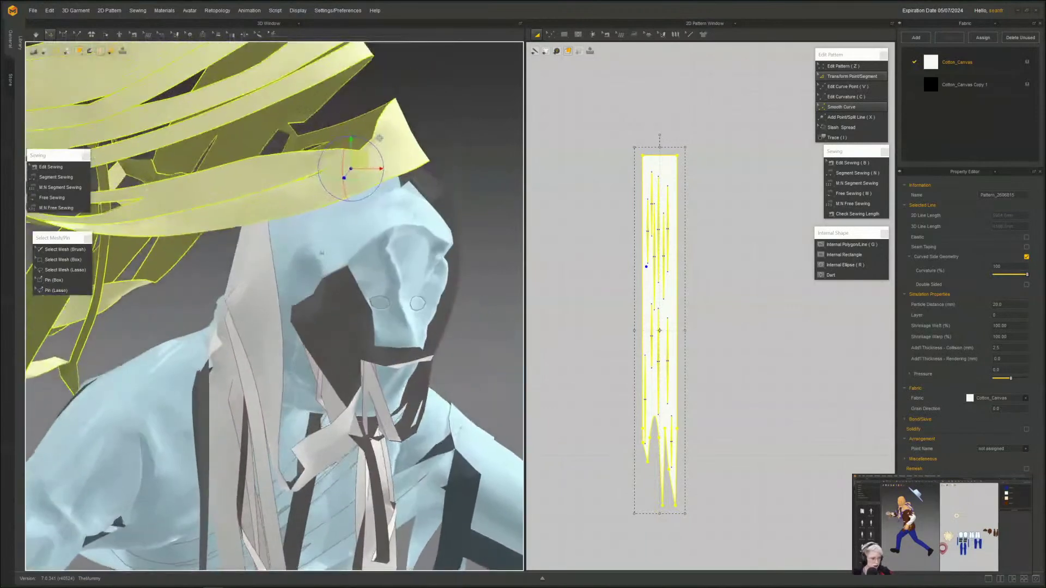
pyautogui.click(365, 240)
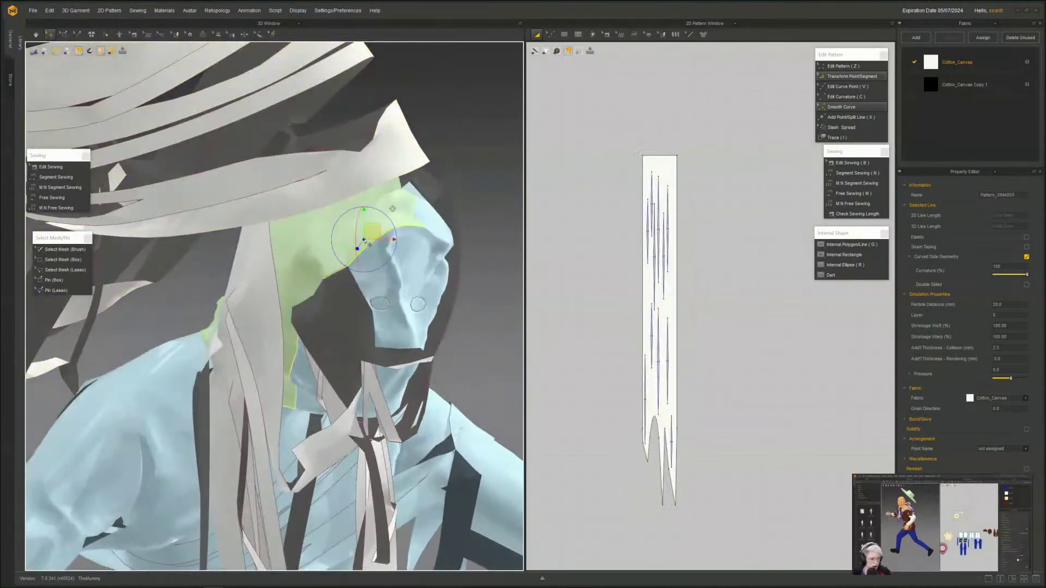
pyautogui.click(69, 199)
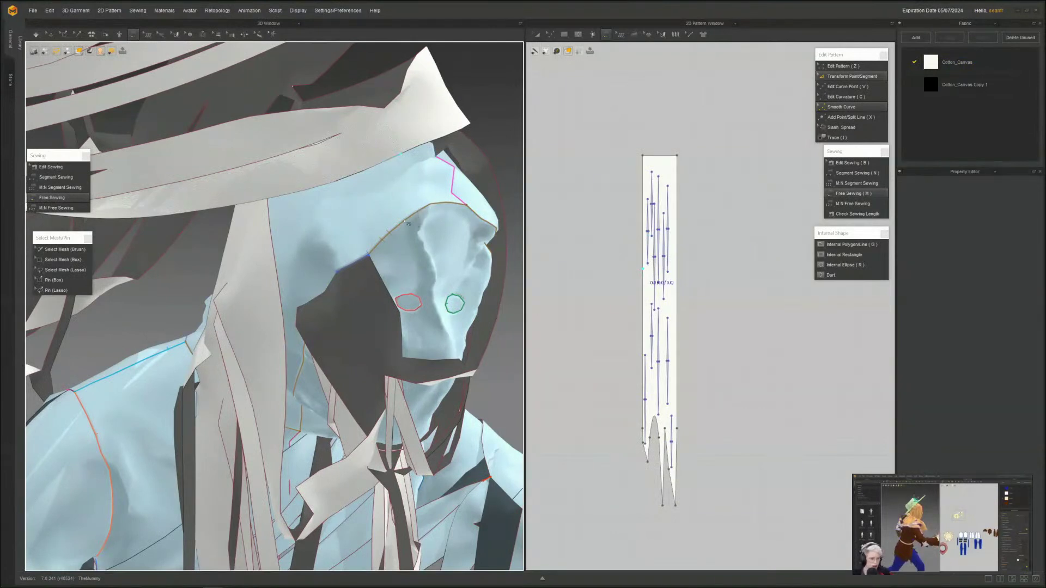
pyautogui.scroll(2, 425, 194)
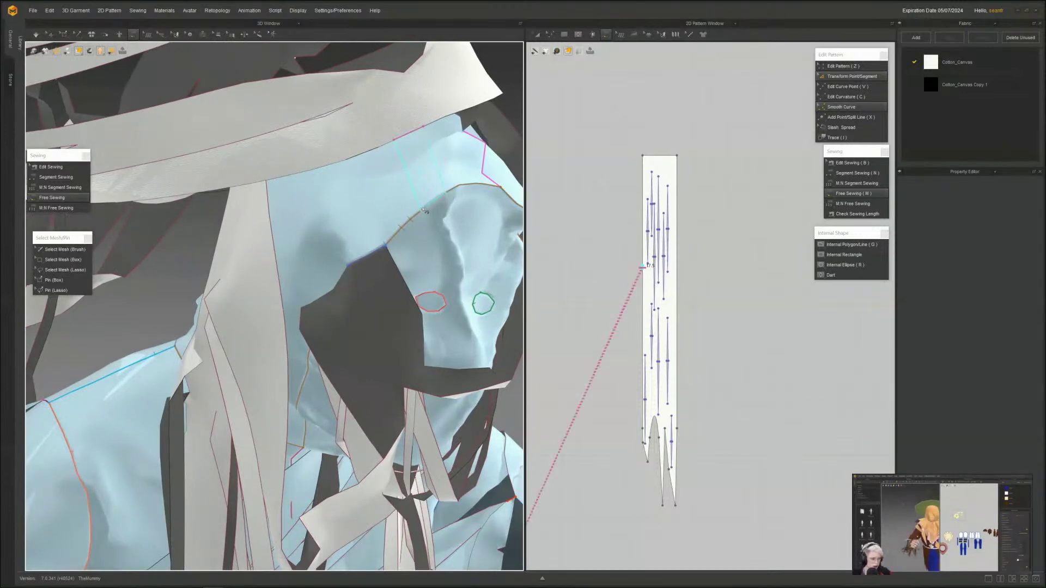
pyautogui.click(425, 211)
pyautogui.scroll(-10, 425, 211)
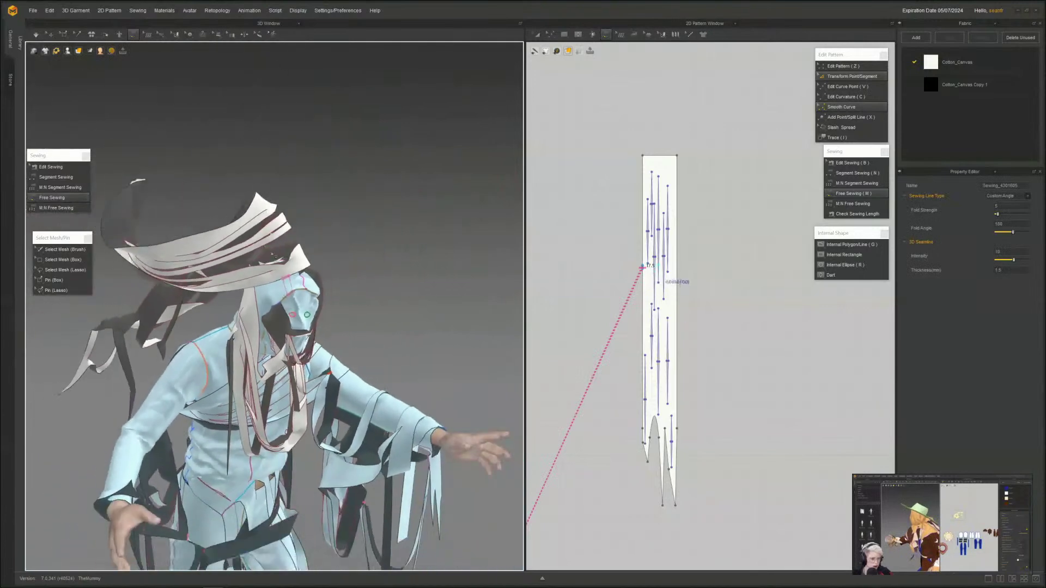
pyautogui.moveTo(274, 255); pyautogui.dragTo(389, 211, button='right')
pyautogui.scroll(-3, 389, 211)
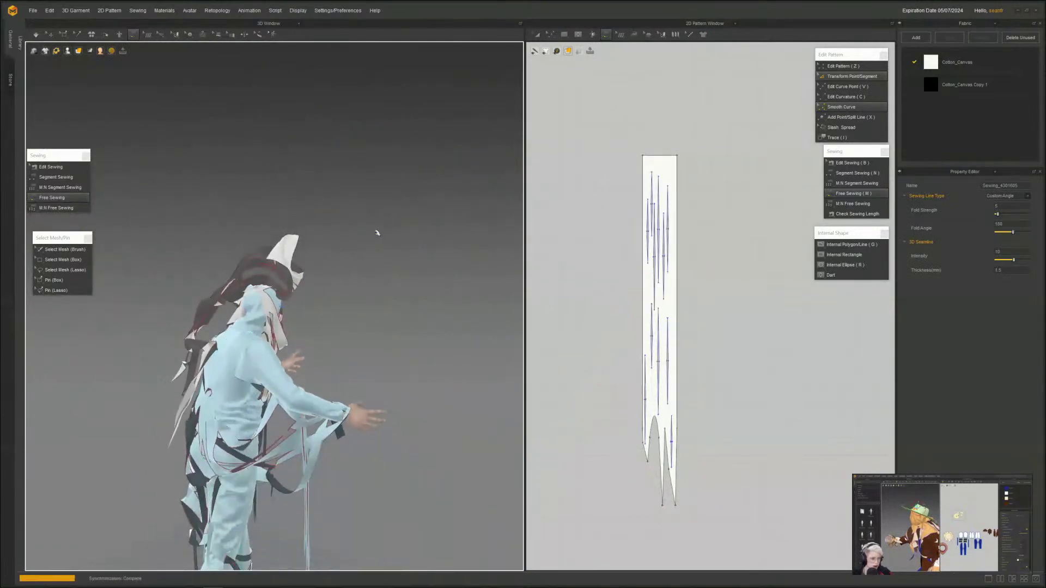
pyautogui.press('space')
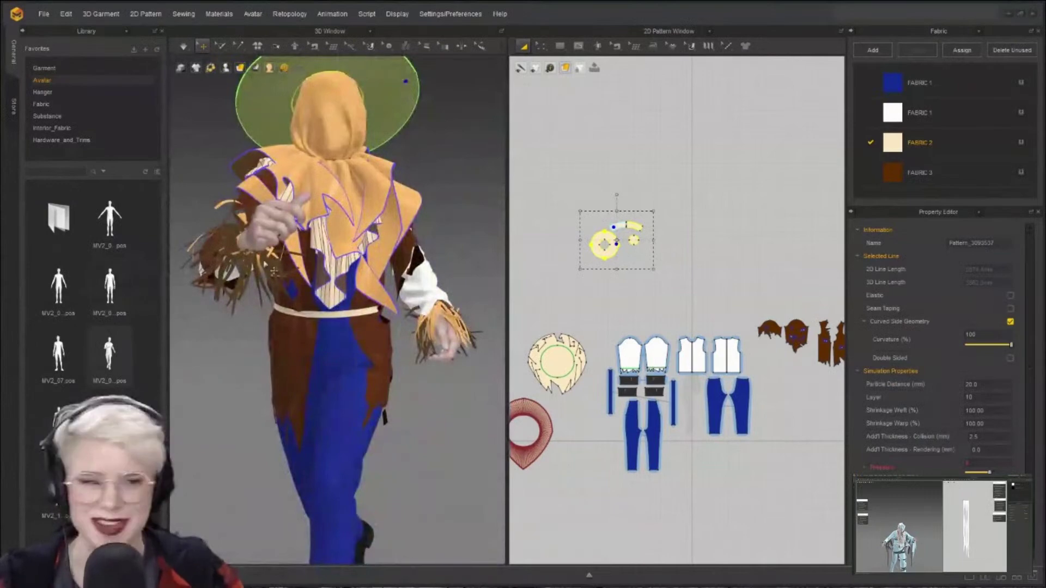
# - Nudge the green wide-brimmed hat into place on the scarecrow character's head
pyautogui.moveTo(265, 264); pyautogui.dragTo(289, 326, button='middle')
pyautogui.scroll(-2, 305, 311)
pyautogui.scroll(2, 338, 278)
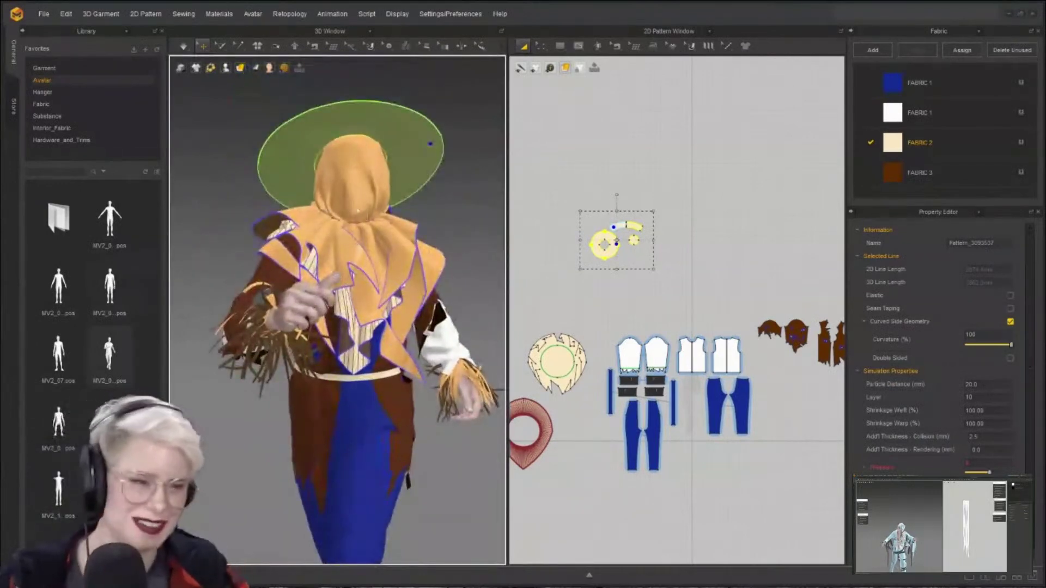
pyautogui.moveTo(467, 252); pyautogui.dragTo(246, 261, button='right')
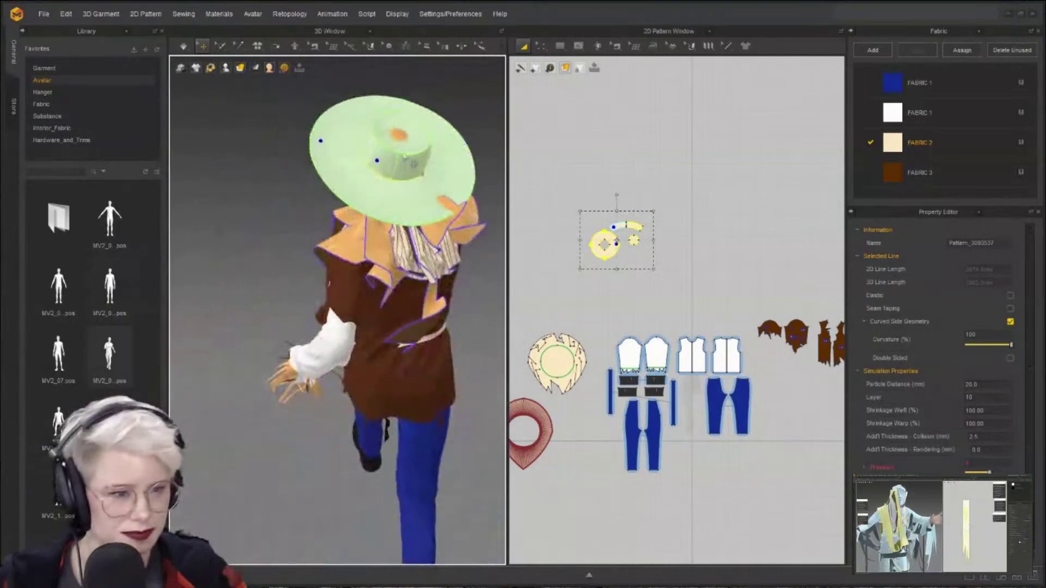
pyautogui.moveTo(406, 154); pyautogui.dragTo(398, 147)
pyautogui.moveTo(401, 147); pyautogui.dragTo(485, 144, button='right')
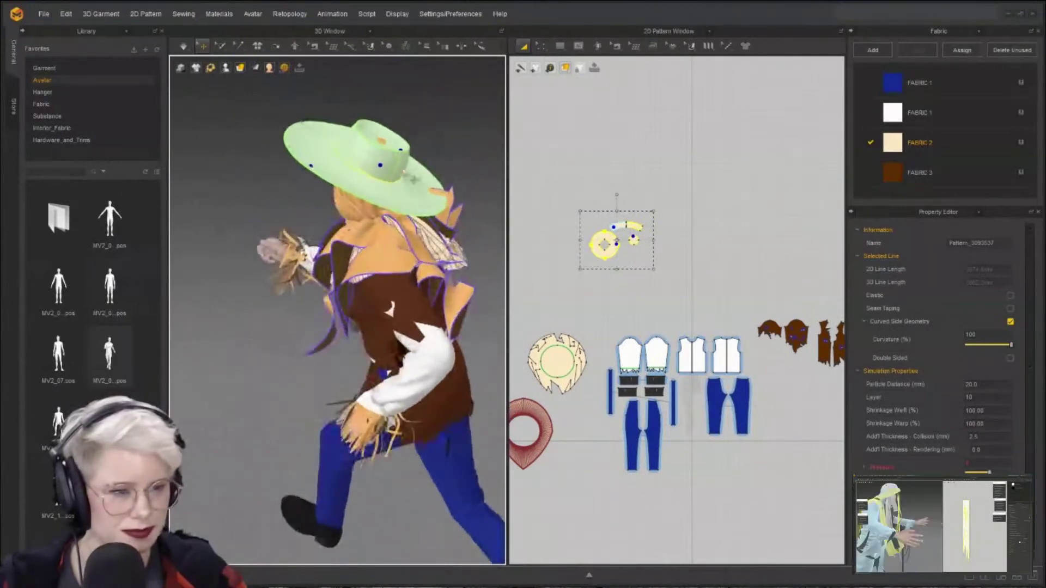
pyautogui.moveTo(405, 170); pyautogui.dragTo(397, 167)
pyautogui.moveTo(399, 167); pyautogui.dragTo(567, 200, button='right')
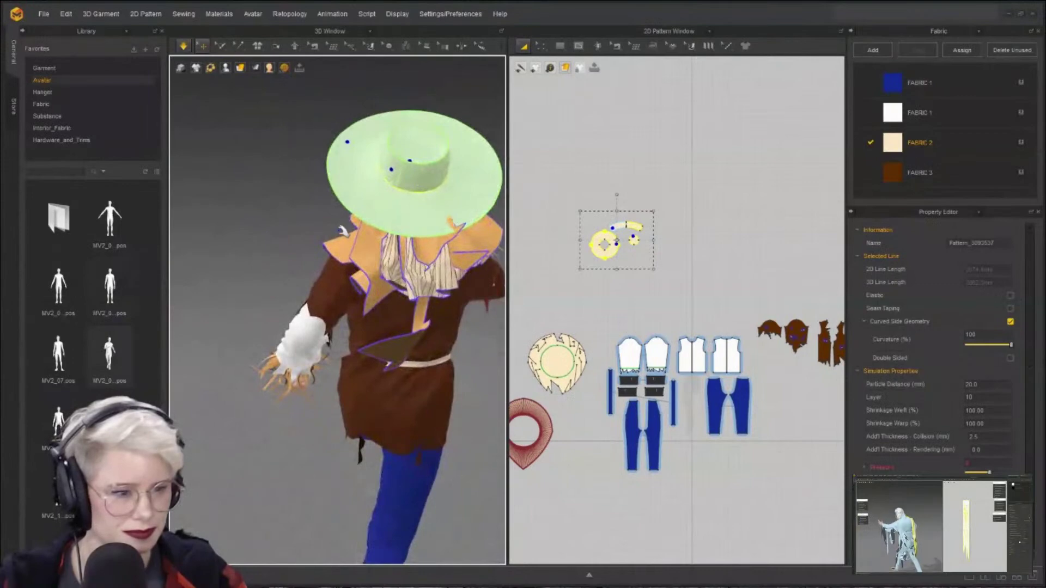
# - Simulate the scarecrow's hat and check its fit from the side and back
pyautogui.press('space')
pyautogui.moveTo(440, 182); pyautogui.dragTo(321, 155, button='right')
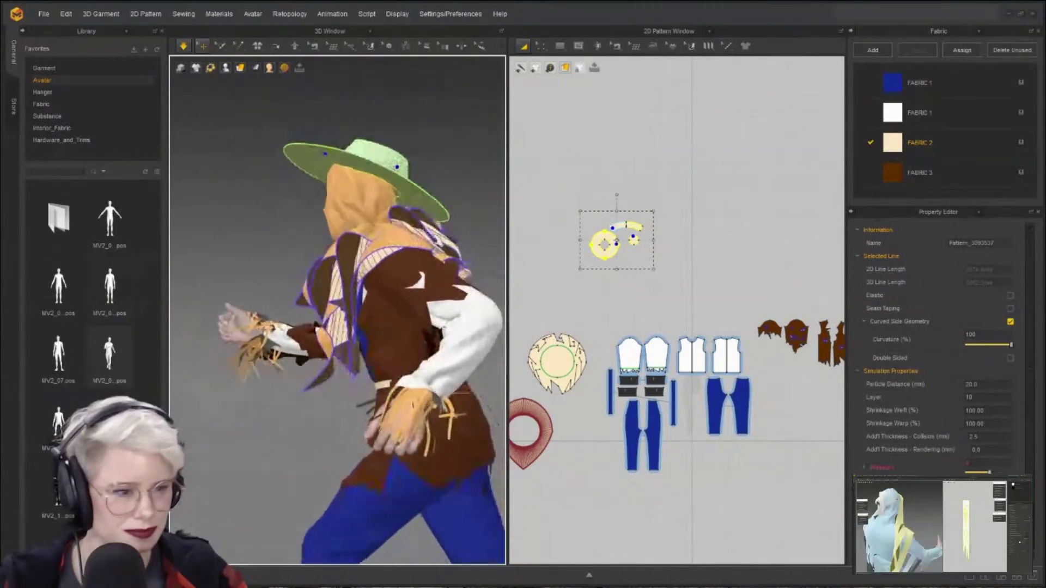
pyautogui.moveTo(322, 224); pyautogui.dragTo(499, 218, button='right')
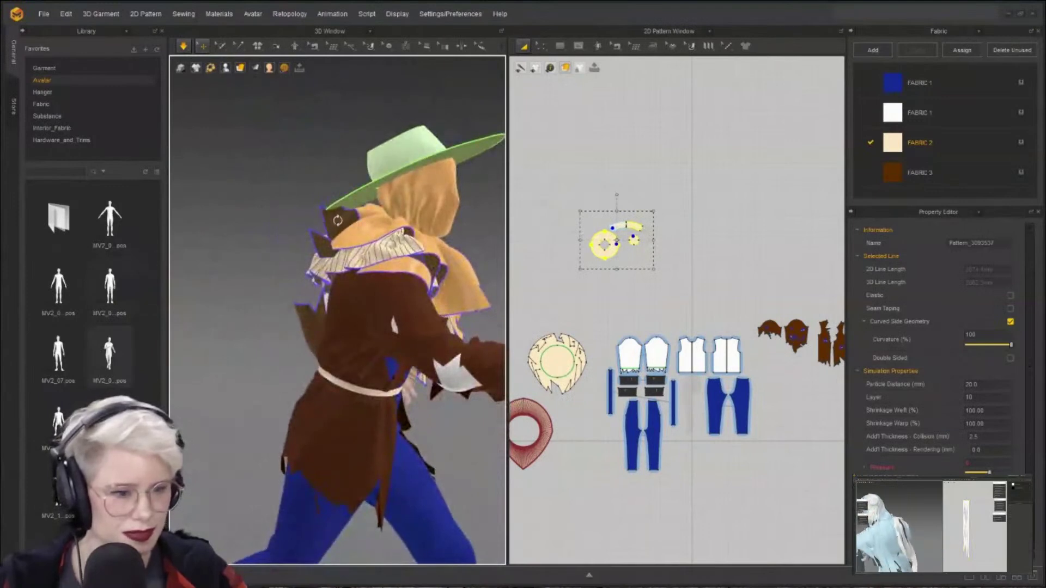
pyautogui.moveTo(338, 220); pyautogui.dragTo(429, 235, button='right')
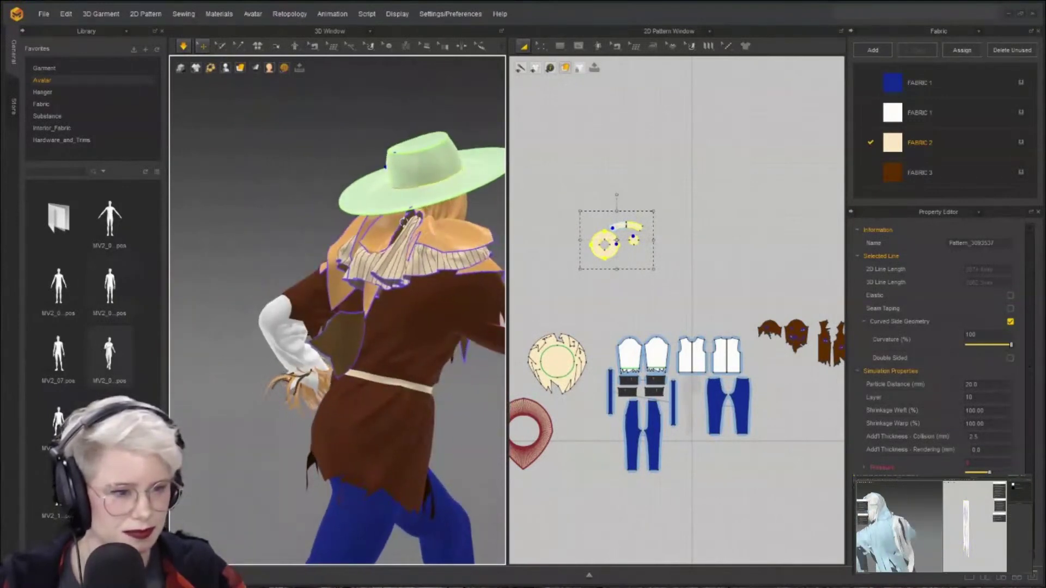
# - Free-sew a short segment of the duplicated strip's middle internal slit to the garment's upper back and simulate briefly
pyautogui.click(379, 311)
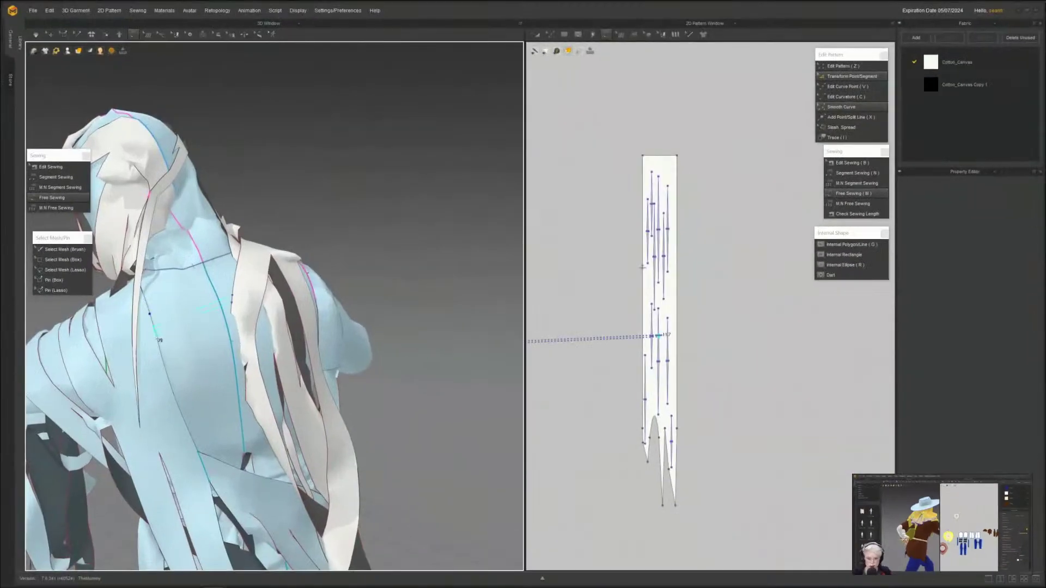
pyautogui.click(159, 340)
pyautogui.moveTo(159, 340); pyautogui.dragTo(216, 395, button='right')
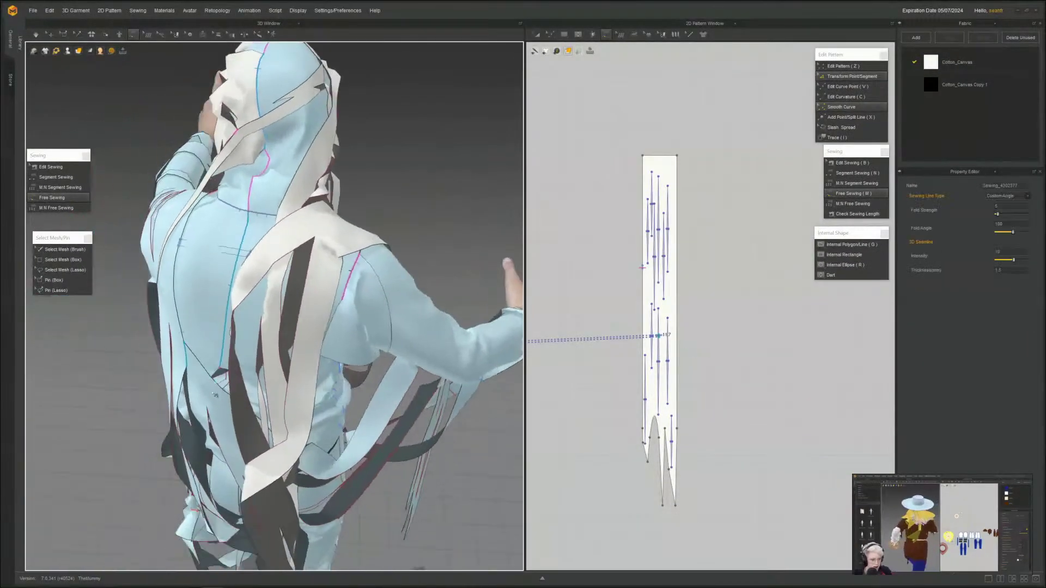
pyautogui.press('space')
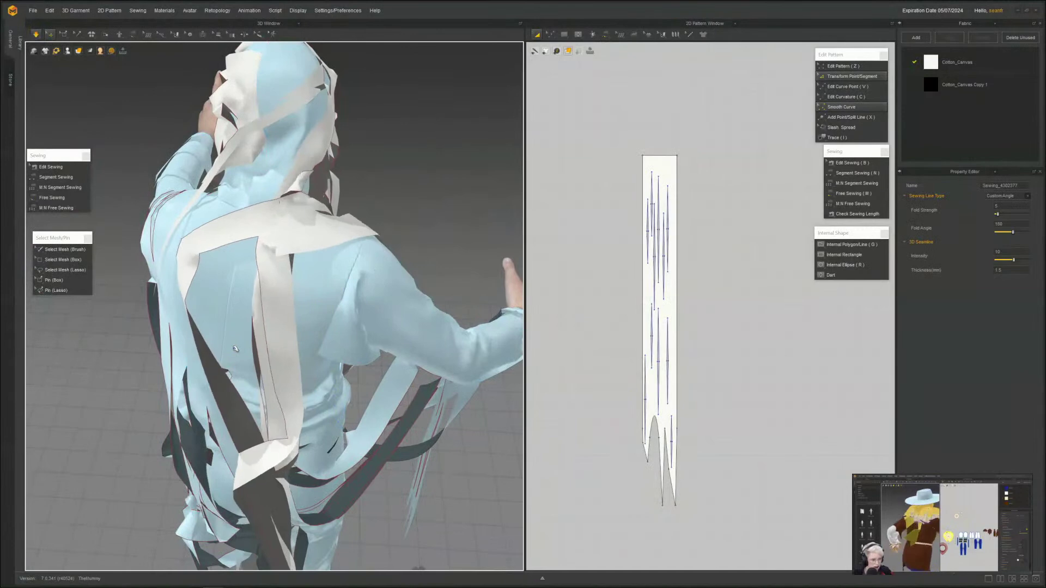
pyautogui.press('space')
# - Let the draped strips settle in simulation and check them from the side, back and front
pyautogui.moveTo(236, 349); pyautogui.dragTo(202, 319, button='right')
pyautogui.scroll(-4, 261, 316)
pyautogui.moveTo(305, 360); pyautogui.dragTo(235, 348, button='right')
pyautogui.moveTo(275, 430); pyautogui.dragTo(251, 201, button='middle')
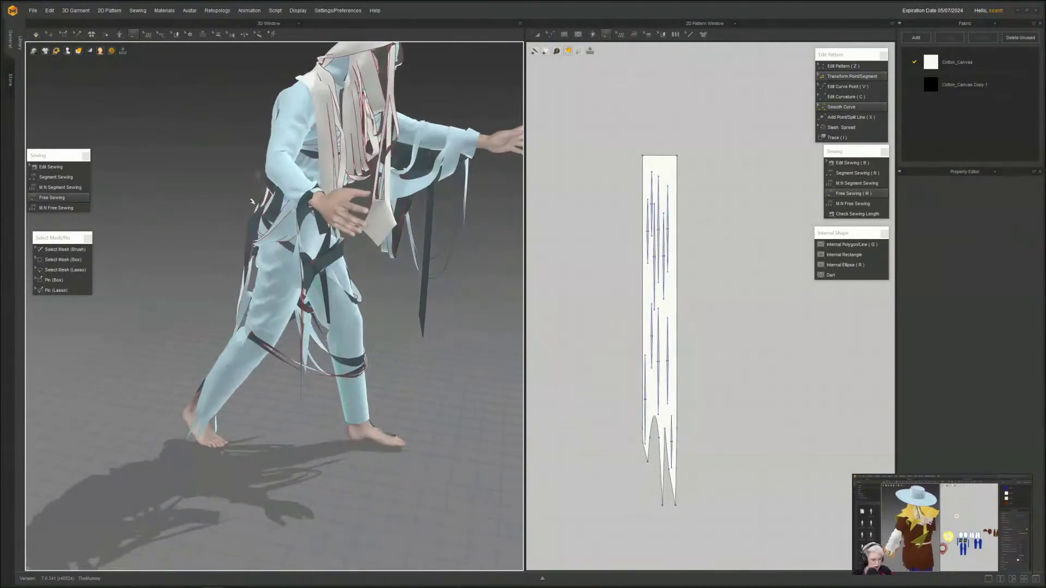
pyautogui.moveTo(195, 237); pyautogui.dragTo(413, 194, button='right')
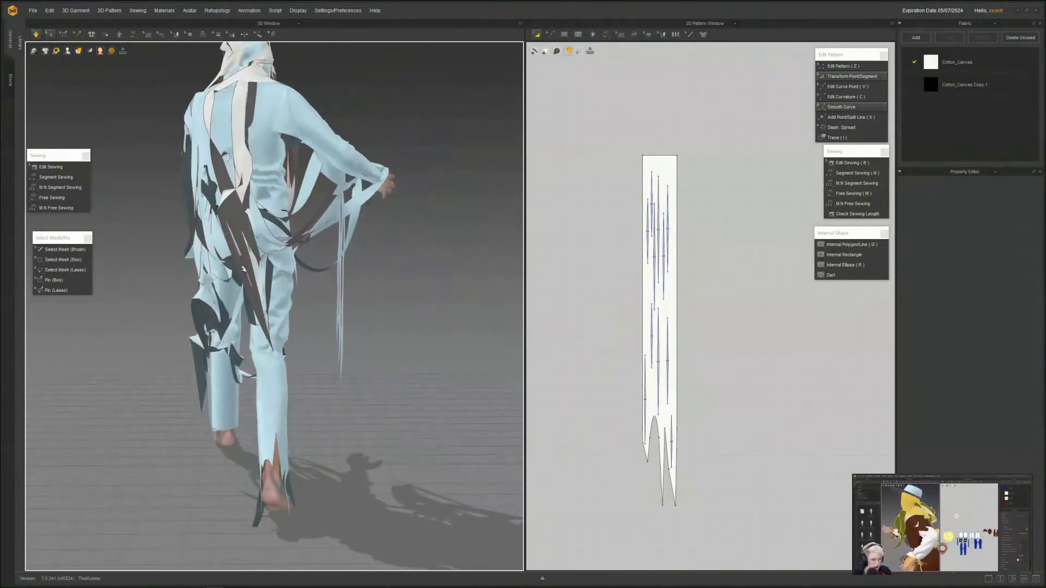
pyautogui.moveTo(332, 331); pyautogui.dragTo(150, 330, button='right')
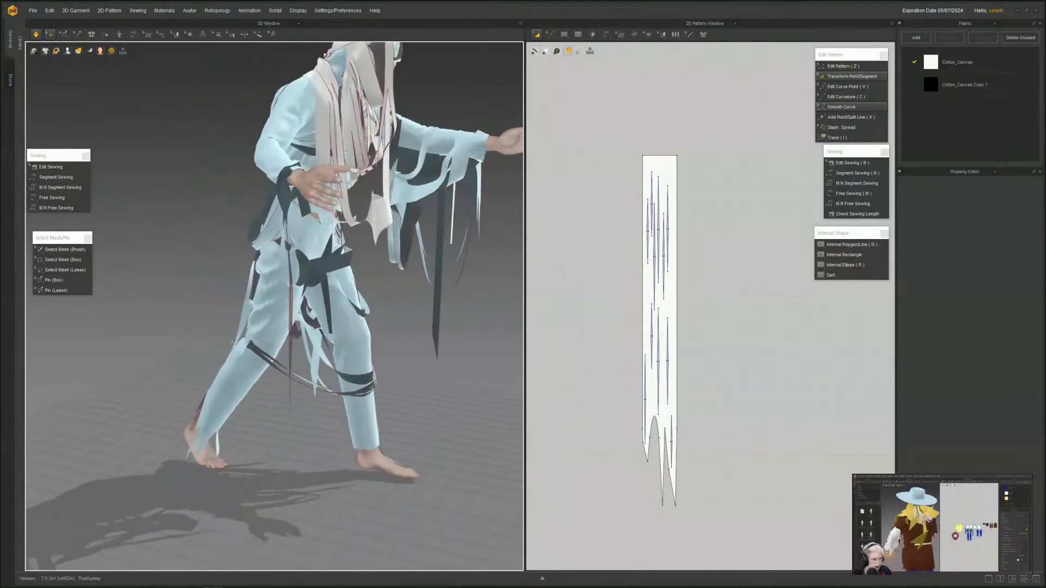
pyautogui.moveTo(364, 212); pyautogui.dragTo(279, 331, button='middle')
pyautogui.moveTo(289, 332); pyautogui.dragTo(213, 335, button='right')
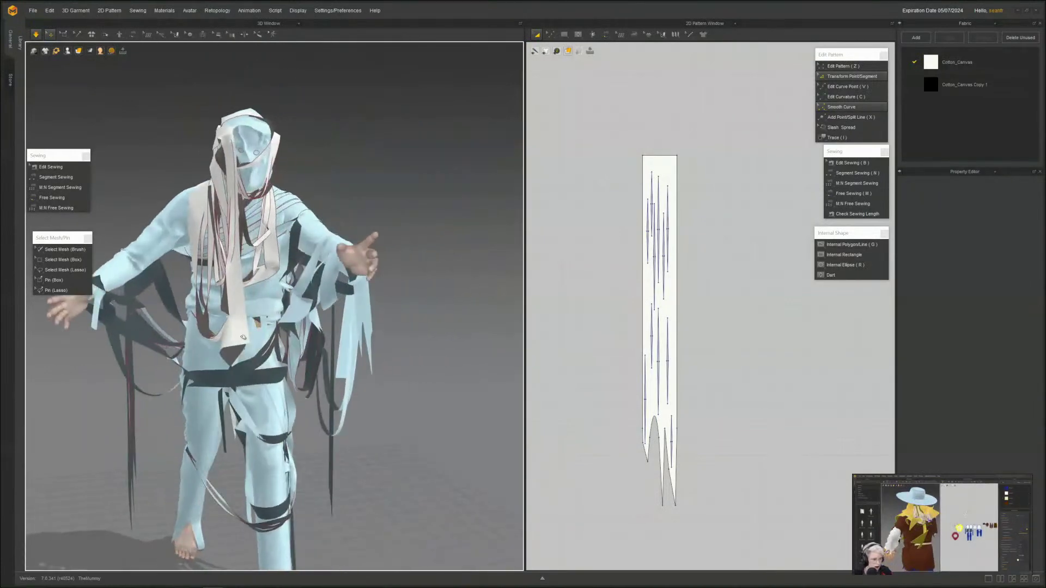
pyautogui.click(240, 336)
# - Add several unevenly spaced points along the duplicated strip's straight top edge with Add Point/Split Line
pyautogui.press('m')
pyautogui.scroll(5, 670, 147)
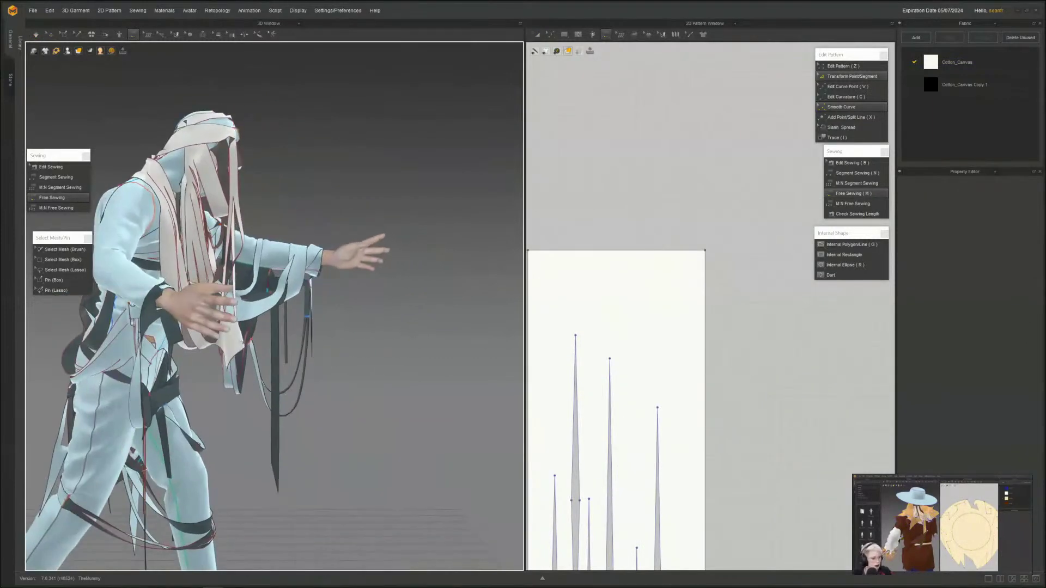
pyautogui.moveTo(571, 246); pyautogui.dragTo(663, 227, button='right')
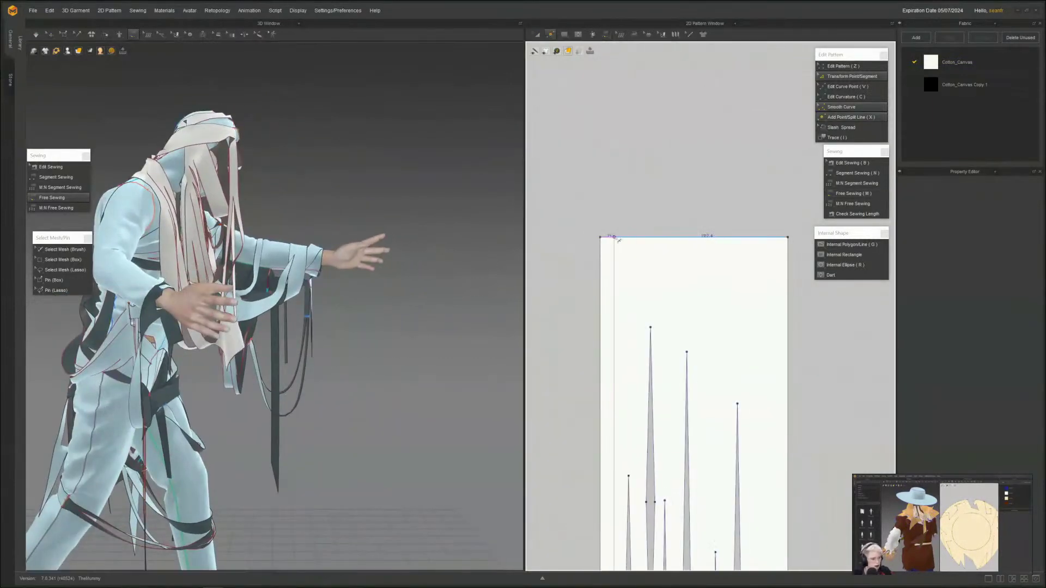
pyautogui.click(651, 237)
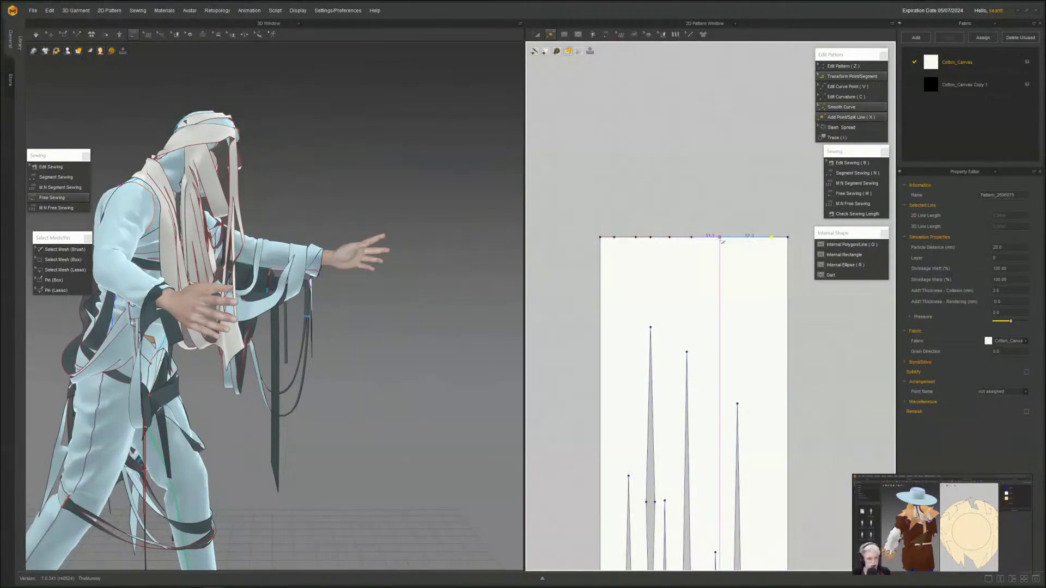
# - Raise three of the added top-edge points with Edit Pattern to form a short, a tall narrow and a wide spike
pyautogui.scroll(-2, 736, 201)
pyautogui.moveTo(736, 201); pyautogui.dragTo(683, 289, button='middle')
pyautogui.scroll(1, 670, 294)
pyautogui.press('z')
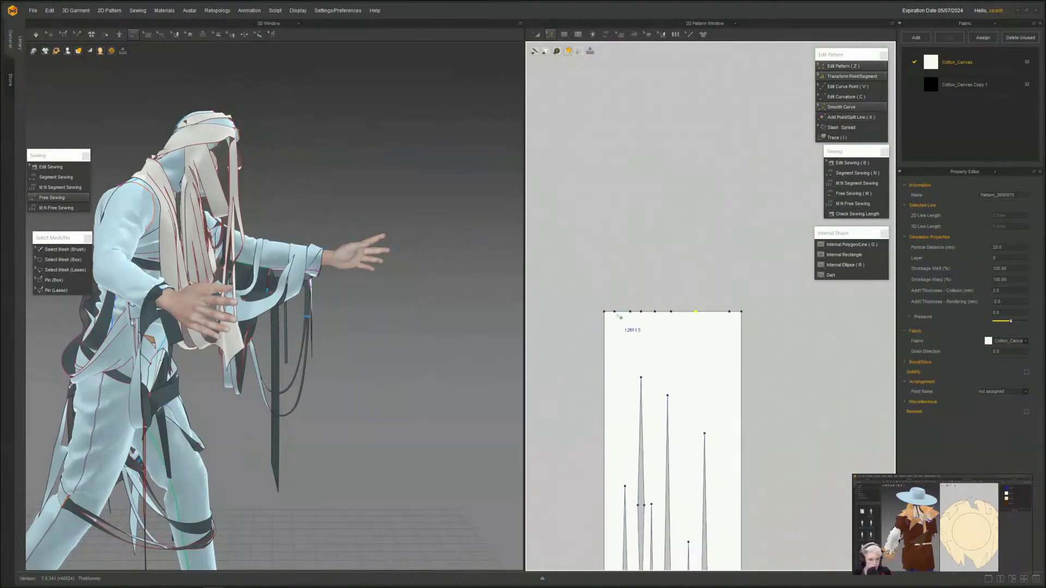
pyautogui.moveTo(620, 314); pyautogui.dragTo(617, 262)
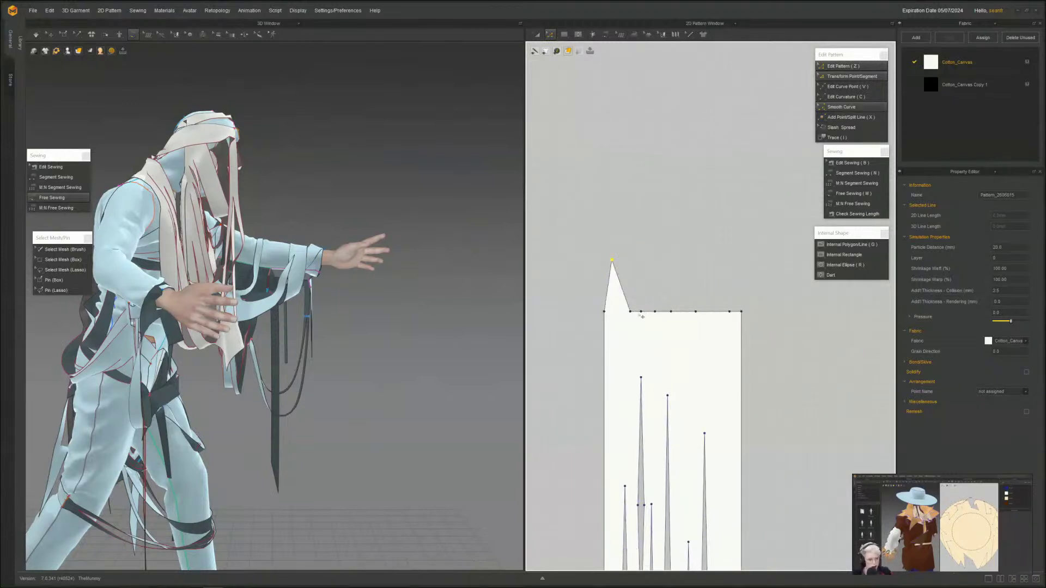
pyautogui.moveTo(648, 203); pyautogui.dragTo(646, 171)
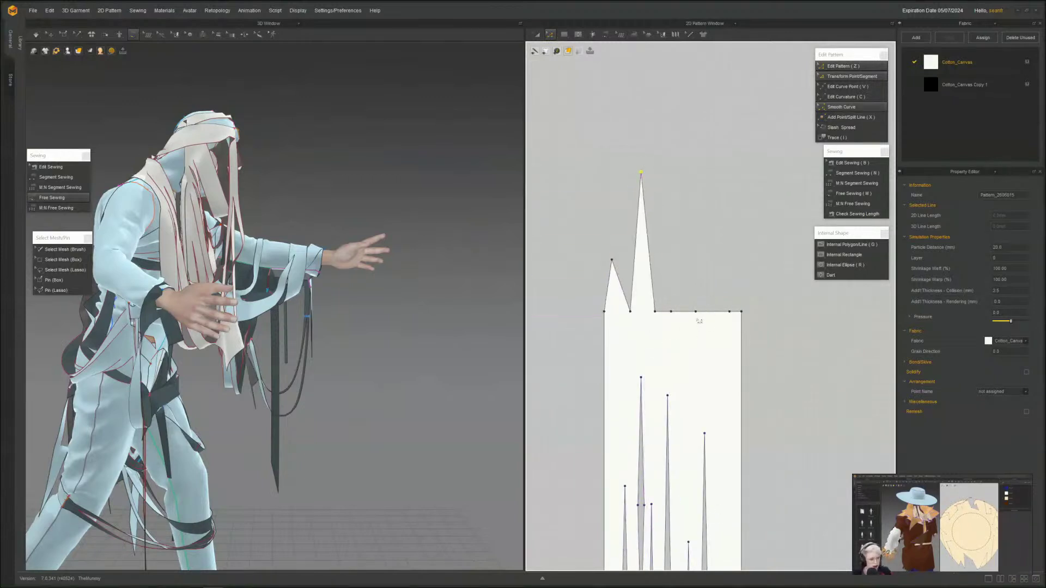
pyautogui.moveTo(699, 316); pyautogui.dragTo(707, 179)
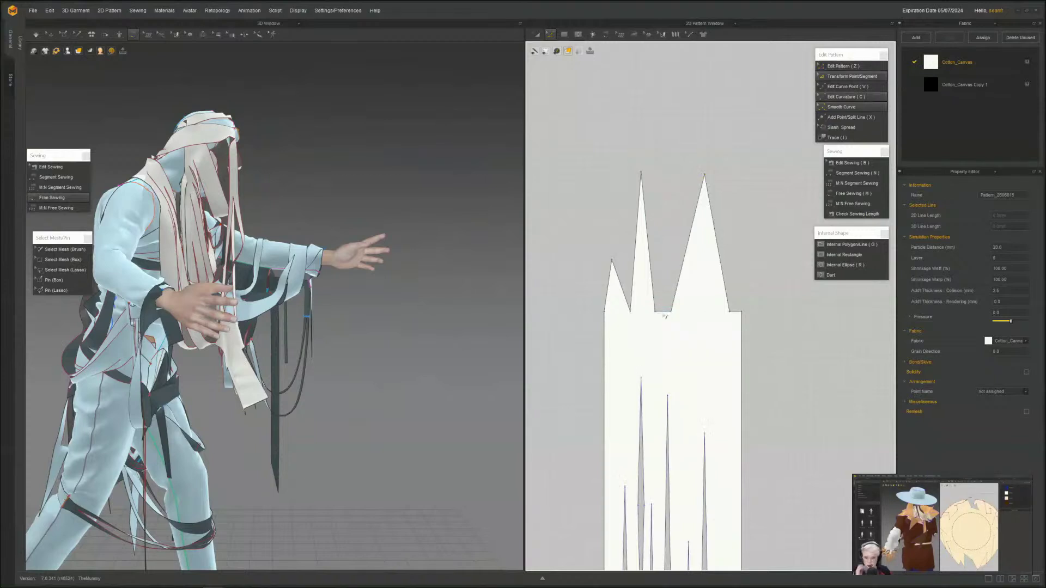
# - Curve the flat gaps beside the wide spike into rounded notches, bow its inner side, and stretch the narrow spike higher
pyautogui.moveTo(665, 316); pyautogui.dragTo(668, 337)
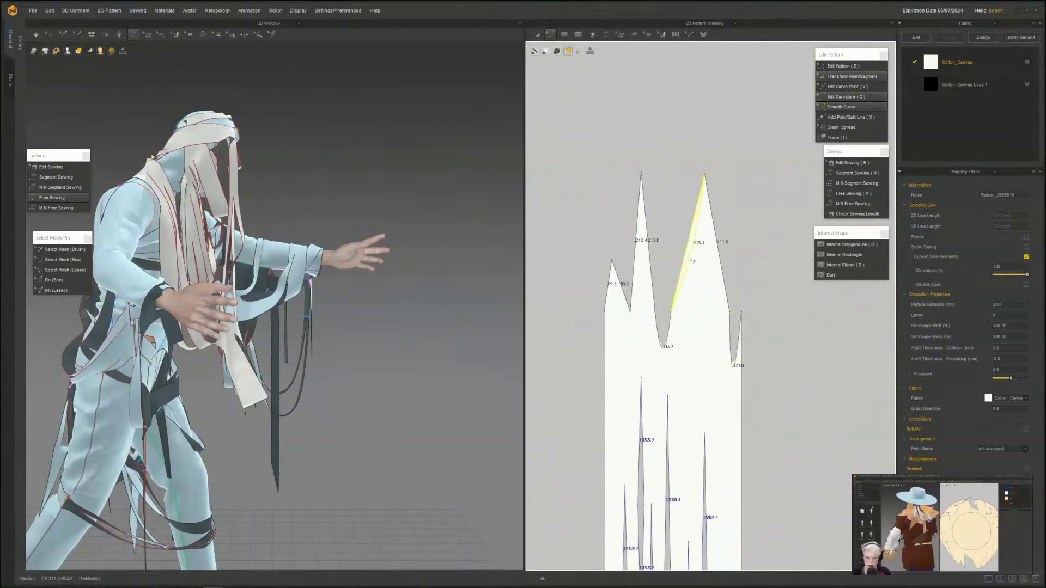
pyautogui.moveTo(689, 266); pyautogui.dragTo(688, 266)
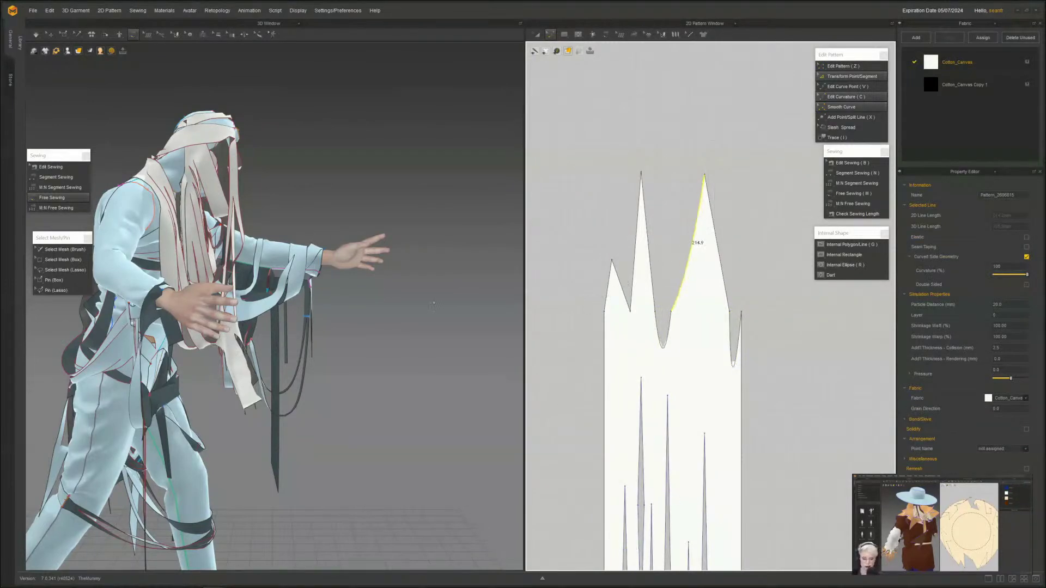
pyautogui.moveTo(383, 336); pyautogui.dragTo(340, 327, button='right')
pyautogui.moveTo(698, 292); pyautogui.dragTo(691, 376, button='middle')
pyautogui.press('z')
pyautogui.moveTo(635, 257); pyautogui.dragTo(639, 166)
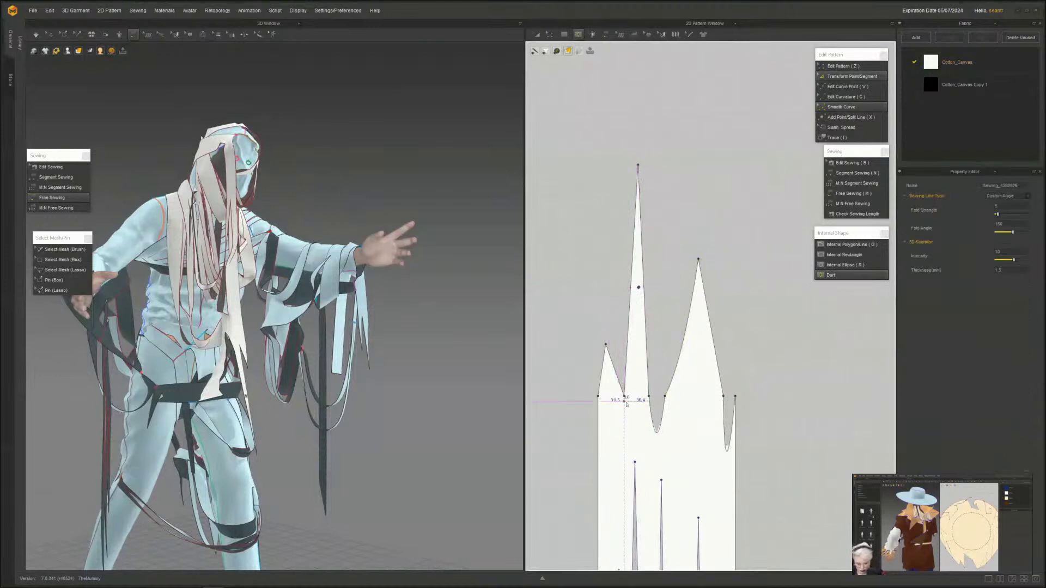
# - Cut three narrow diamond-shaped darts into the strip's spiked end and delete their sewing so they stay open as tears
pyautogui.click(635, 412)
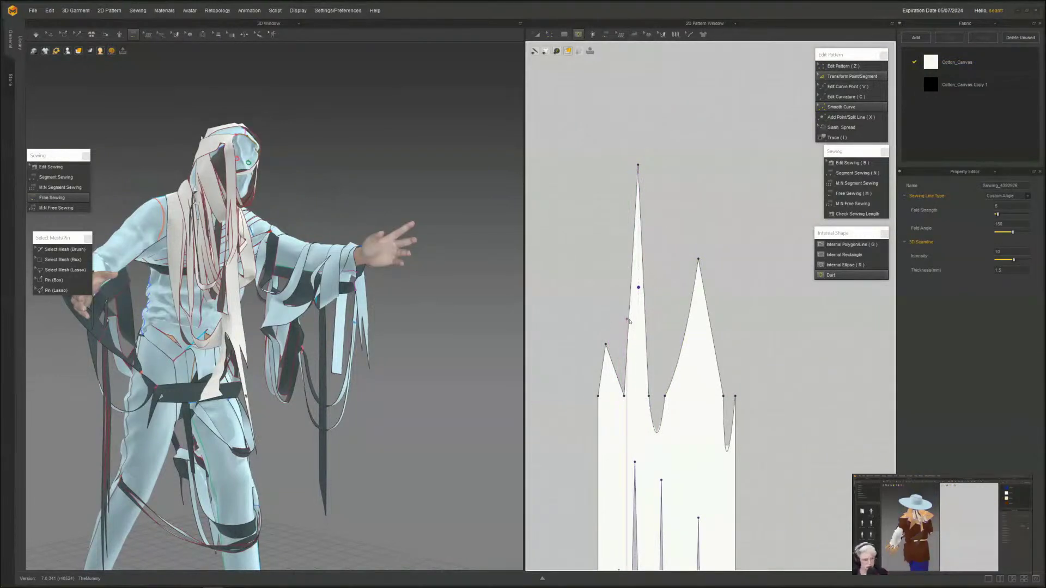
pyautogui.moveTo(638, 287); pyautogui.dragTo(636, 437)
pyautogui.moveTo(702, 329); pyautogui.dragTo(707, 480)
pyautogui.moveTo(686, 411); pyautogui.dragTo(690, 465)
pyautogui.click(667, 410)
pyautogui.press('b')
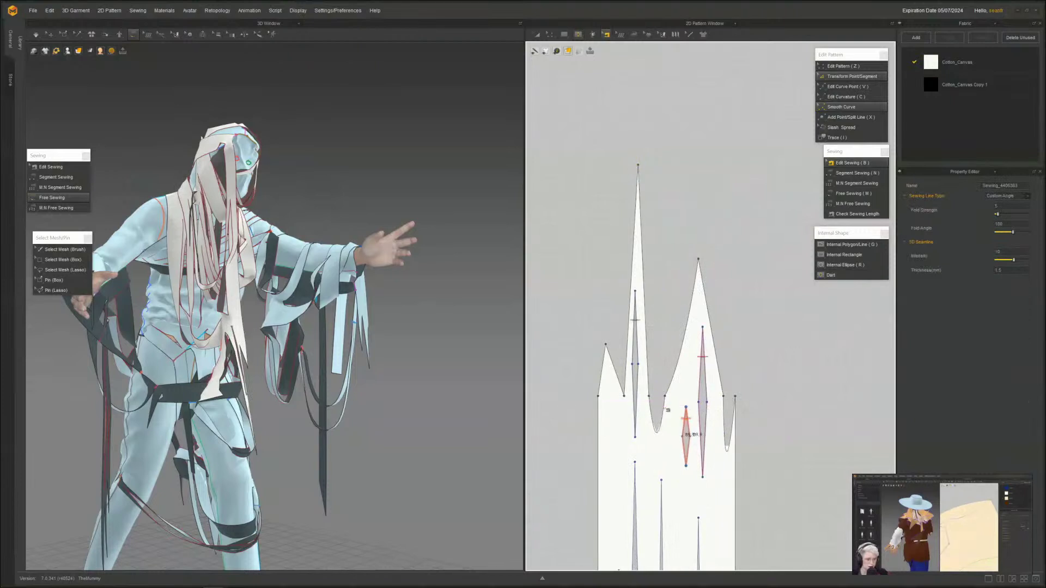
pyautogui.click(702, 412)
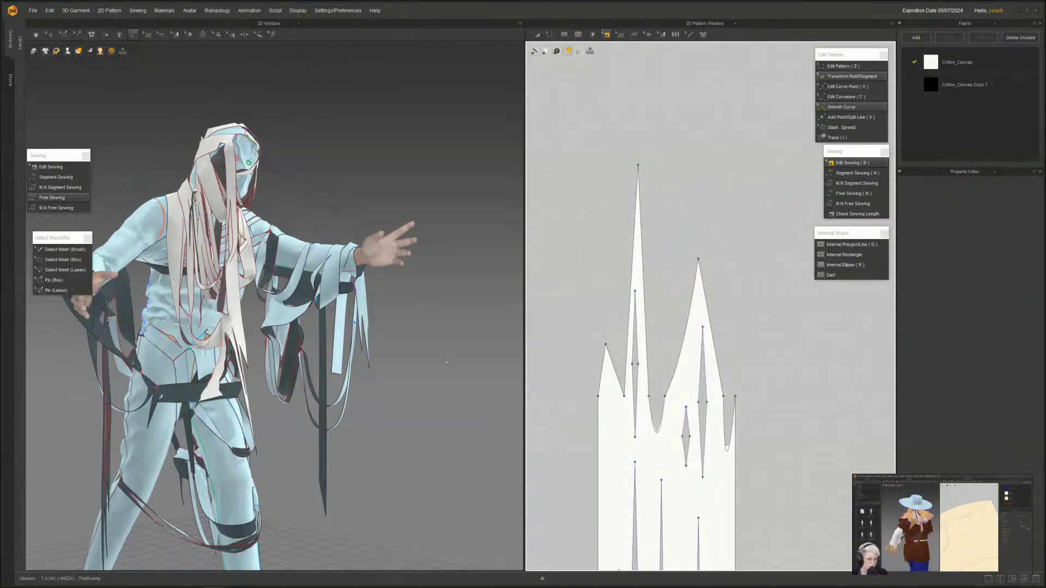
# - Simulate the strip and pull its loose torn end sideways and up over the character's forearm and hand
pyautogui.press('m')
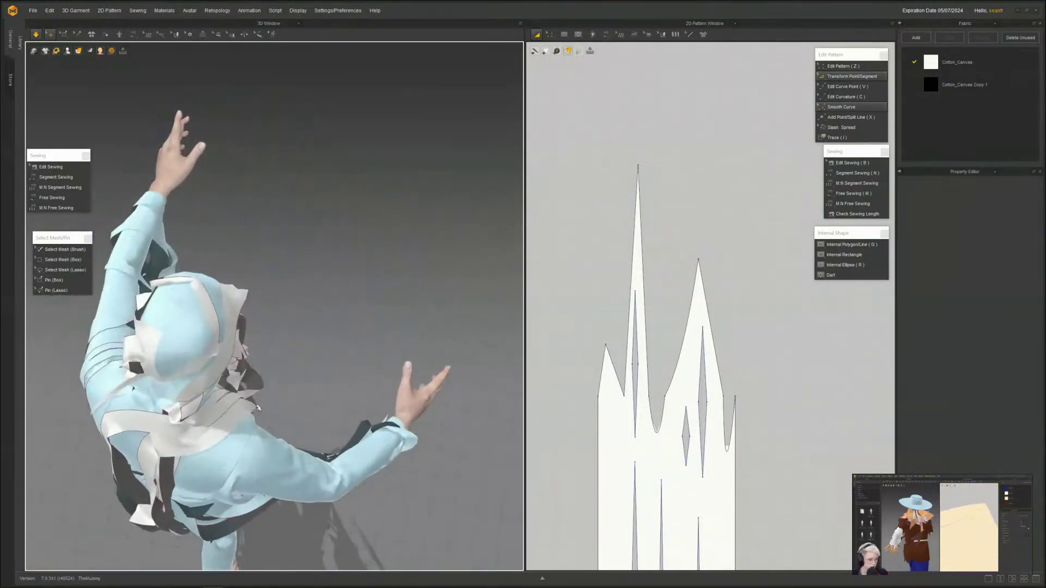
pyautogui.moveTo(258, 408); pyautogui.dragTo(479, 414)
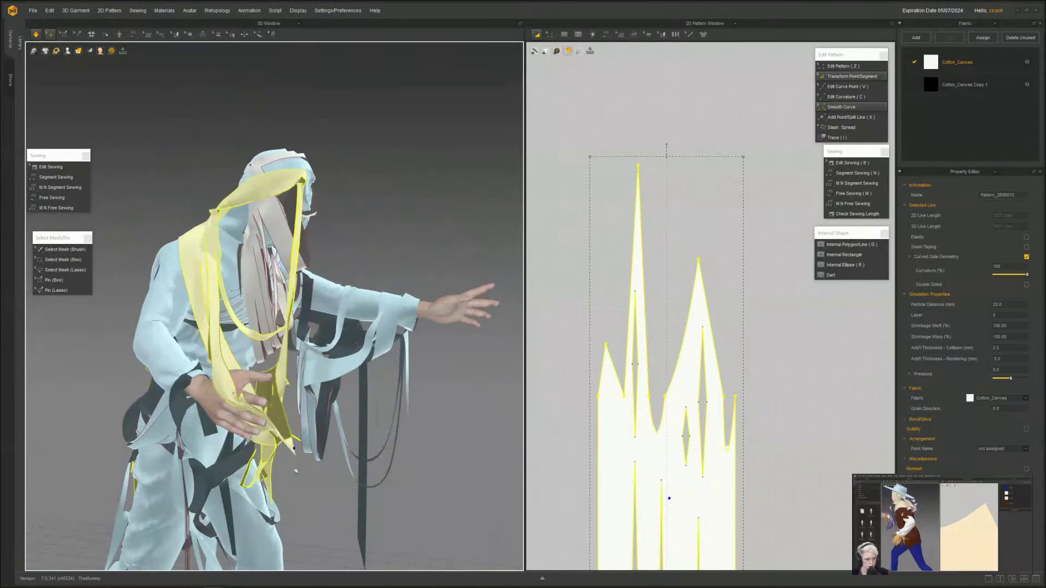
pyautogui.moveTo(296, 471); pyautogui.dragTo(209, 463)
pyautogui.moveTo(210, 455); pyautogui.dragTo(286, 518, button='right')
pyautogui.click(282, 407)
pyautogui.moveTo(245, 408); pyautogui.dragTo(235, 338)
pyautogui.moveTo(234, 337); pyautogui.dragTo(177, 229, button='right')
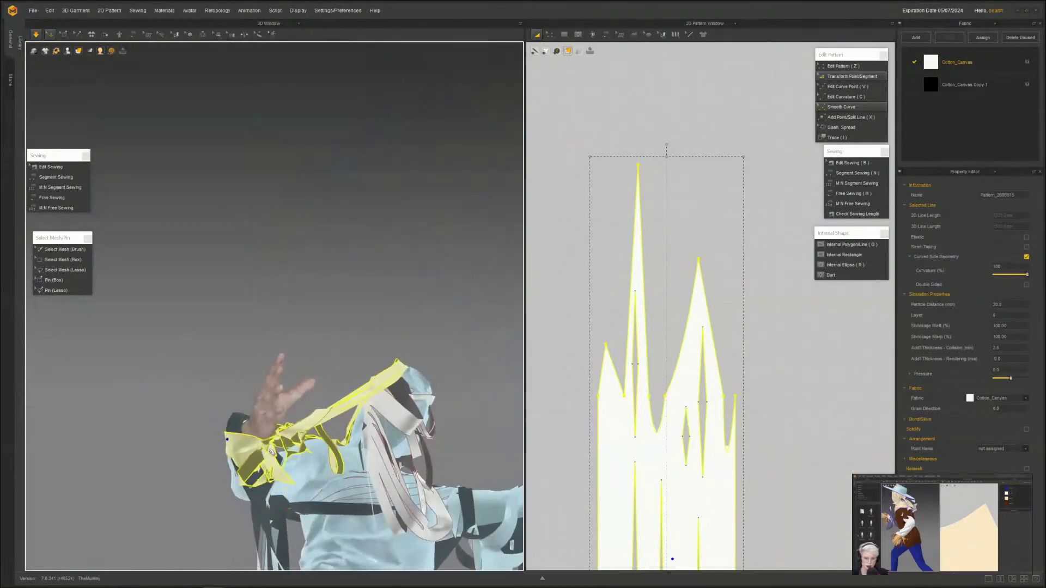
# - Swing the draped strip around the outstretched forearm and tug the wrist wrapping into place while simulating
pyautogui.moveTo(271, 452); pyautogui.dragTo(203, 359)
pyautogui.moveTo(204, 360); pyautogui.dragTo(322, 270, button='right')
pyautogui.moveTo(322, 271); pyautogui.dragTo(354, 139, button='middle')
pyautogui.moveTo(354, 139); pyautogui.dragTo(322, 191, button='right')
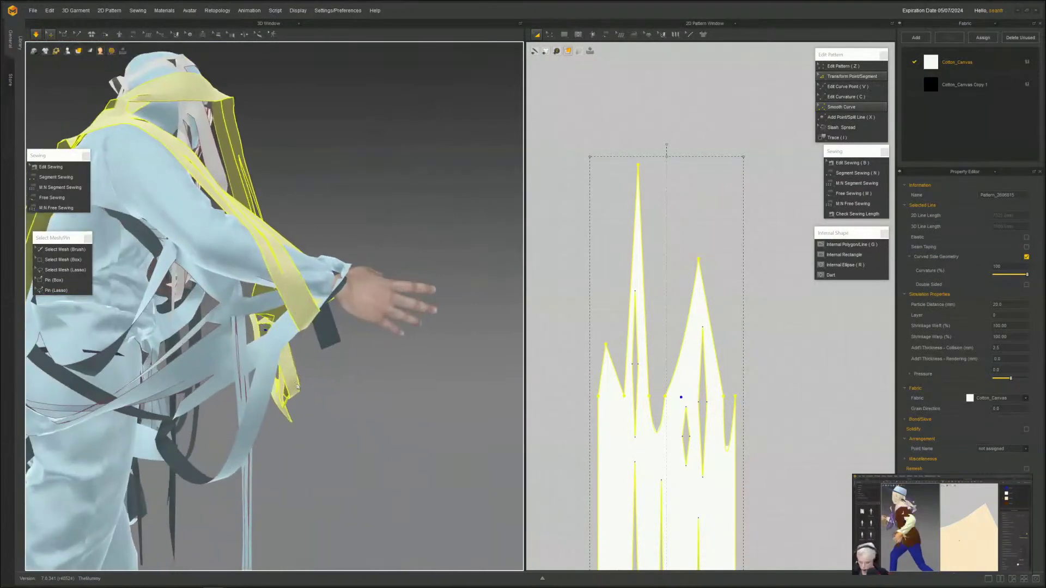
pyautogui.moveTo(297, 386); pyautogui.dragTo(297, 354, button='right')
pyautogui.moveTo(298, 340); pyautogui.dragTo(257, 388)
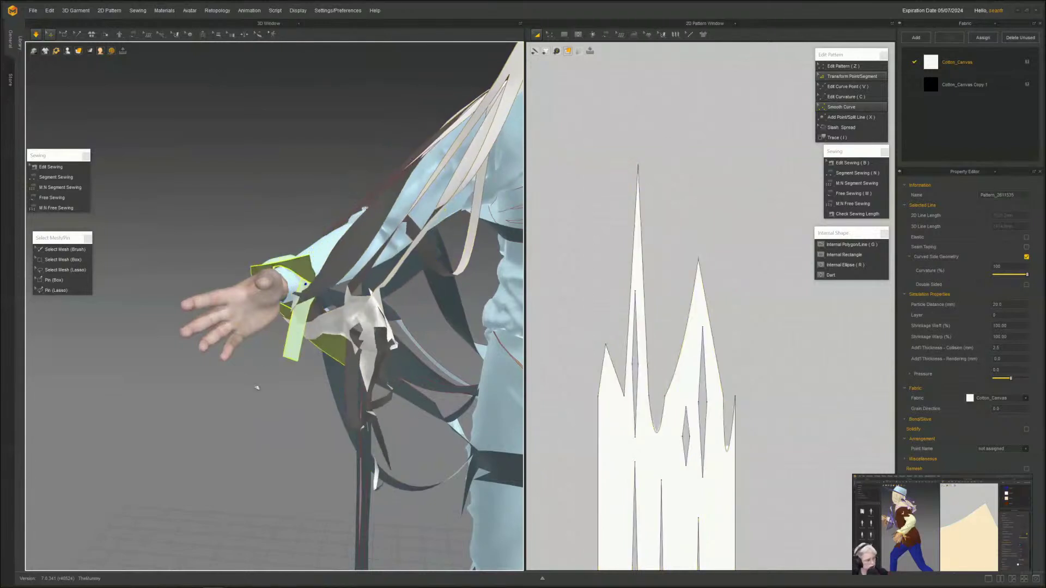
# - Select all of the second character's pattern pieces in the 2D layout and unfreeze them
pyautogui.press('m')
pyautogui.scroll(-4, 272, 381)
pyautogui.scroll(-5, 579, 380)
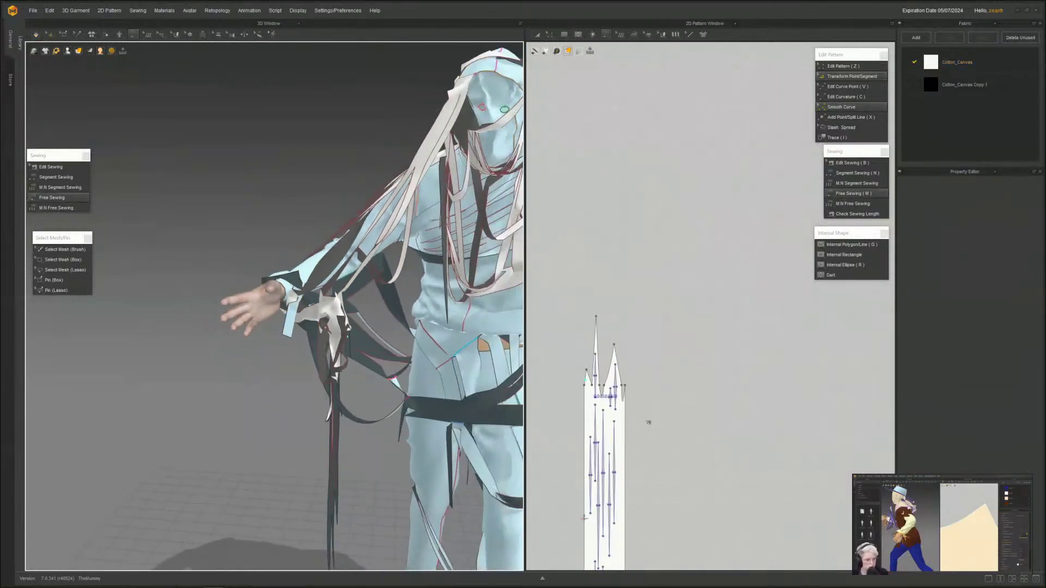
pyautogui.scroll(-6, 584, 517)
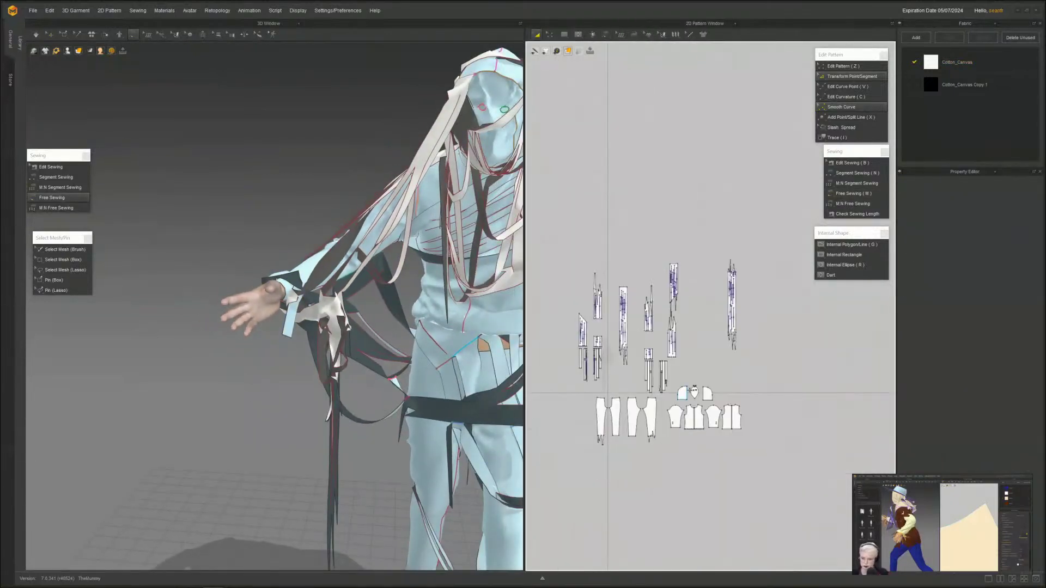
pyautogui.moveTo(761, 462)
pyautogui.mouseDown()
pyautogui.moveTo(567, 264)
pyautogui.moveTo(556, 227)
pyautogui.mouseUp()
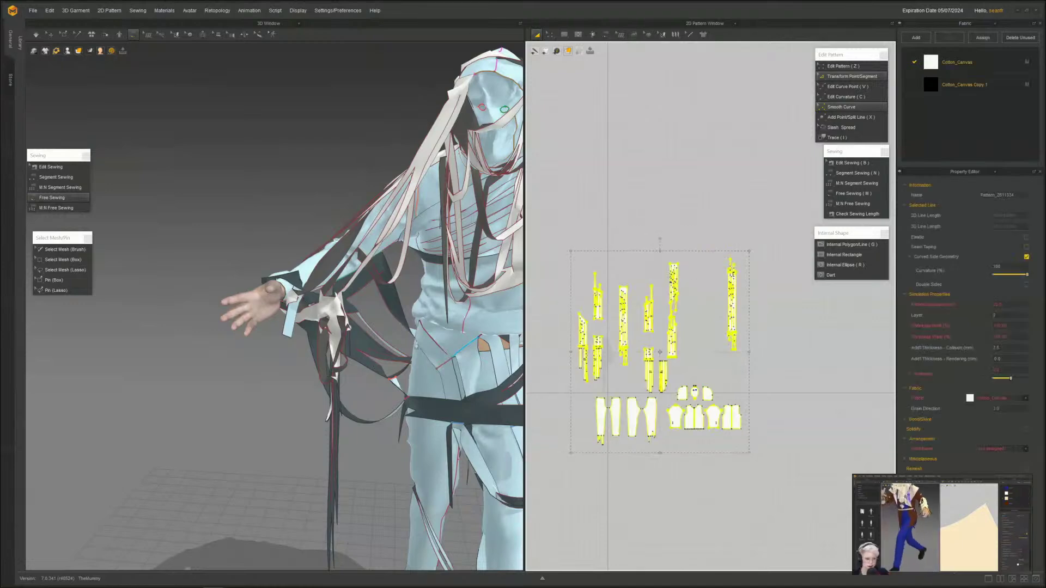
pyautogui.press('m')
pyautogui.moveTo(418, 342); pyautogui.dragTo(355, 358, button='middle')
pyautogui.hotkey('ctrl', 'k')
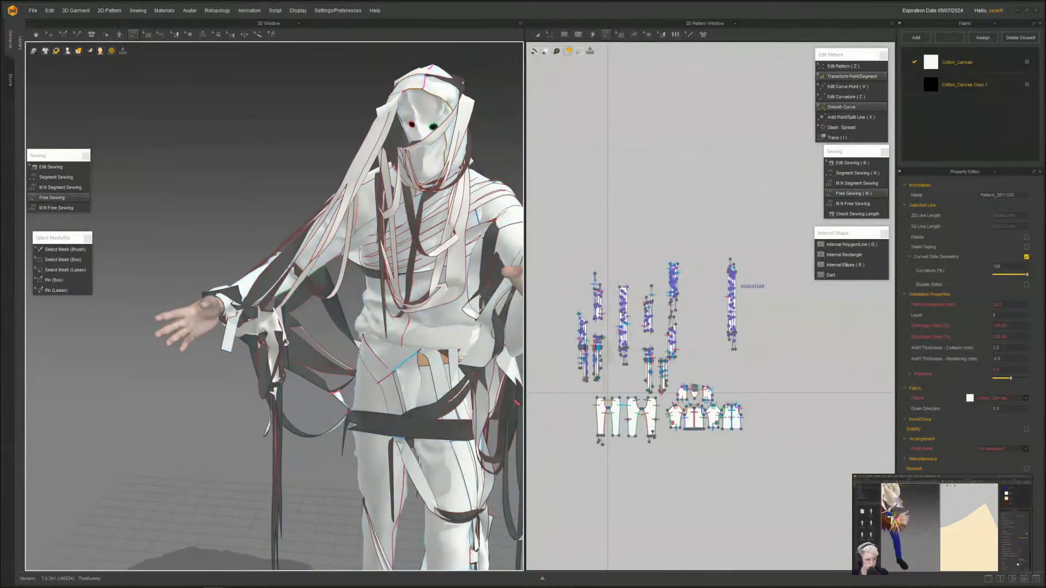
# - Select every garment piece on the second character and simulate the whole outfit together
pyautogui.moveTo(197, 344); pyautogui.dragTo(411, 398, button='right')
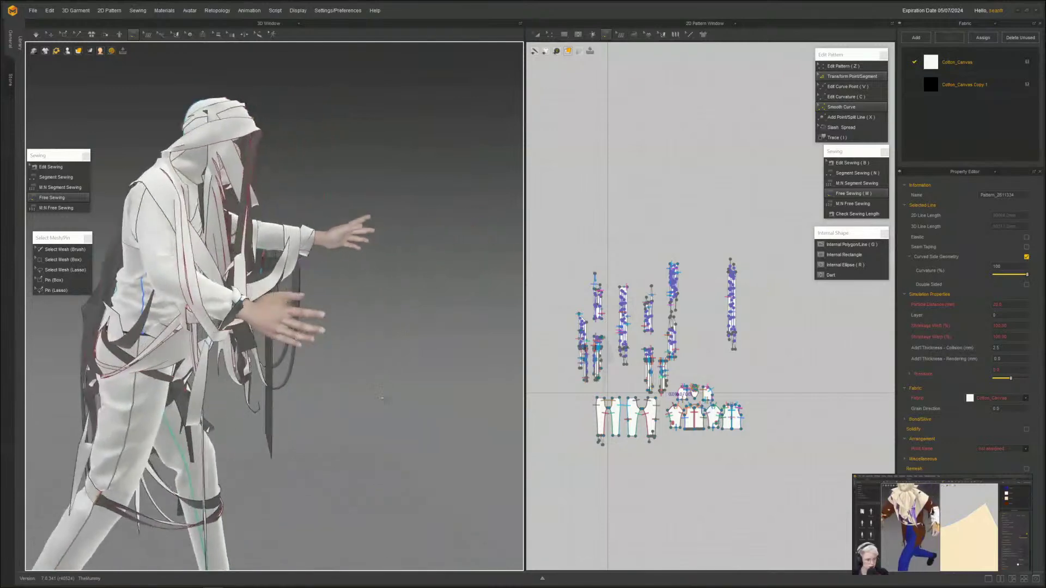
pyautogui.hotkey('ctrl', 'a')
pyautogui.press('space')
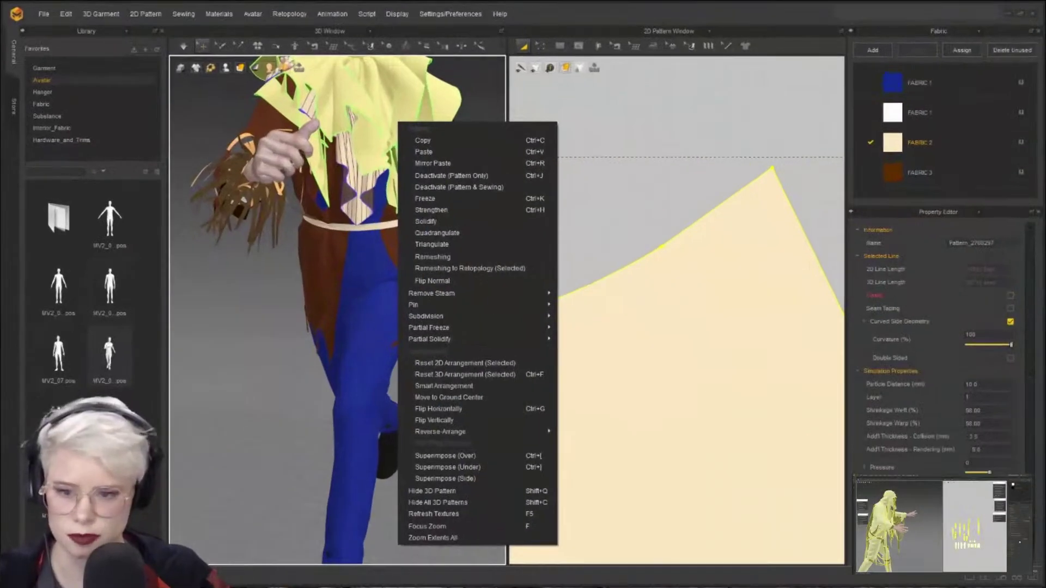
# - Deselect the scarecrow's collar and run its simulation, keeping the whole figure in view
pyautogui.press('space')
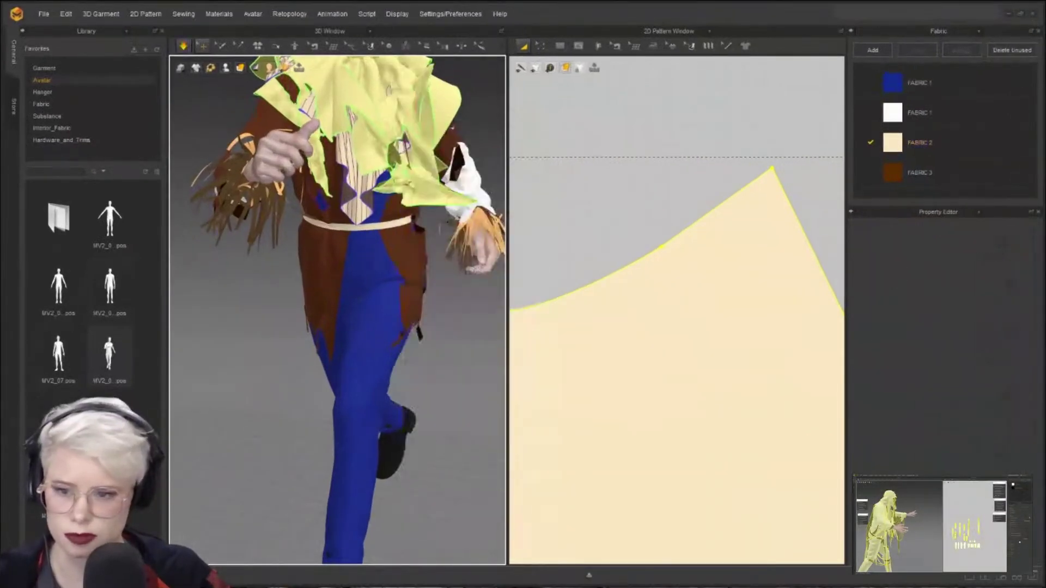
pyautogui.click(241, 306)
pyautogui.scroll(-3, 235, 293)
pyautogui.moveTo(235, 292); pyautogui.dragTo(196, 341, button='middle')
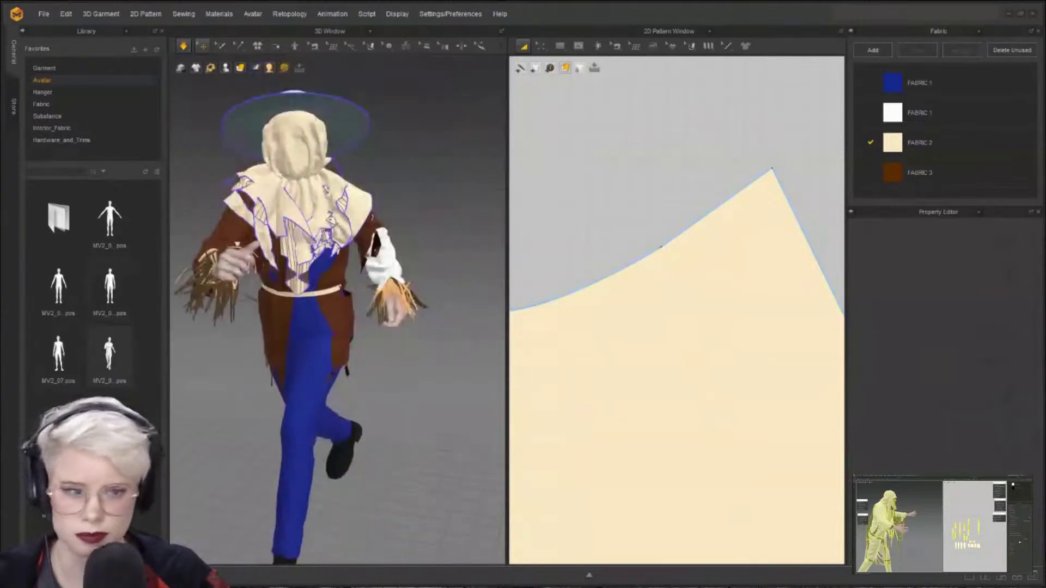
pyautogui.moveTo(351, 300); pyautogui.dragTo(382, 283, button='middle')
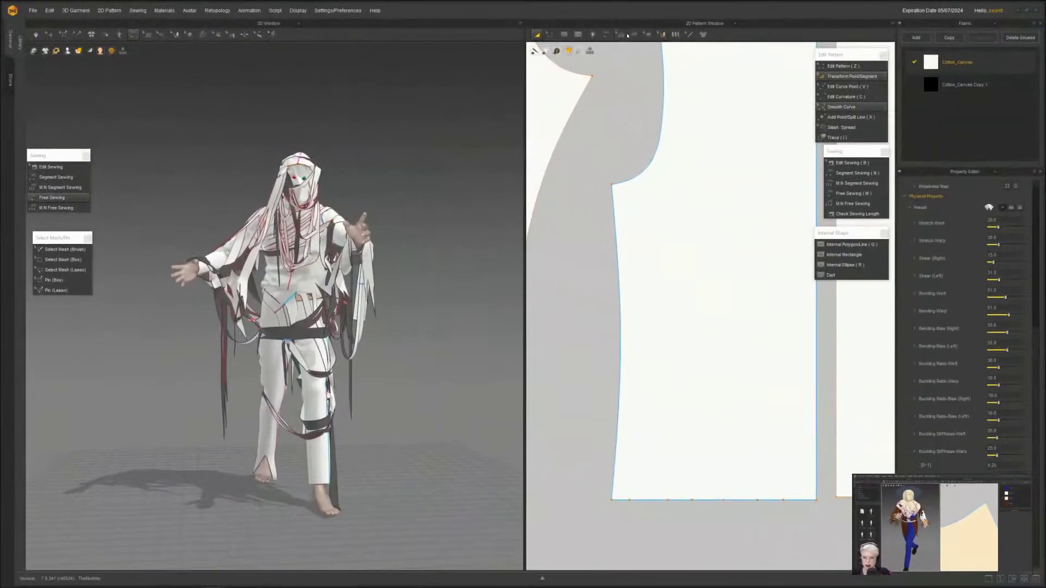
pyautogui.click(664, 38)
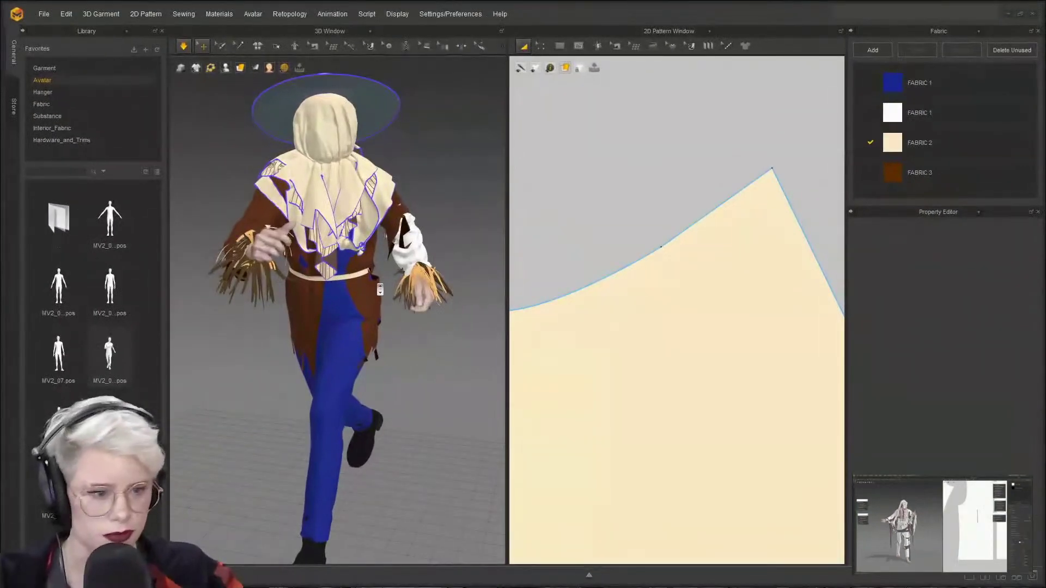
# - Inspect the drape of the scarecrow's ragged collar from the front and side, and stop the simulation
pyautogui.scroll(2, 288, 286)
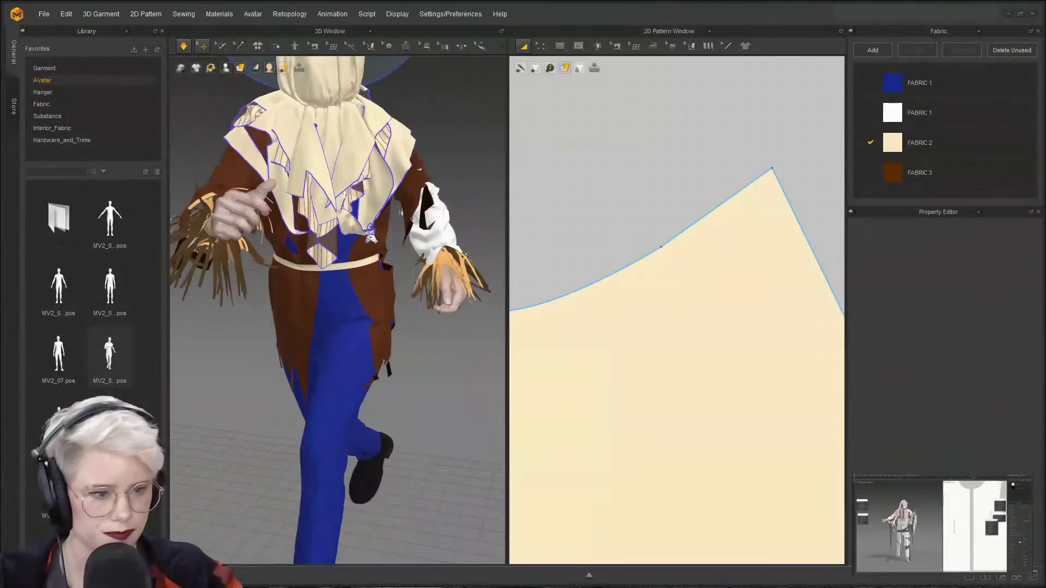
pyautogui.moveTo(224, 224); pyautogui.dragTo(443, 279, button='right')
pyautogui.moveTo(300, 243); pyautogui.dragTo(292, 244, button='right')
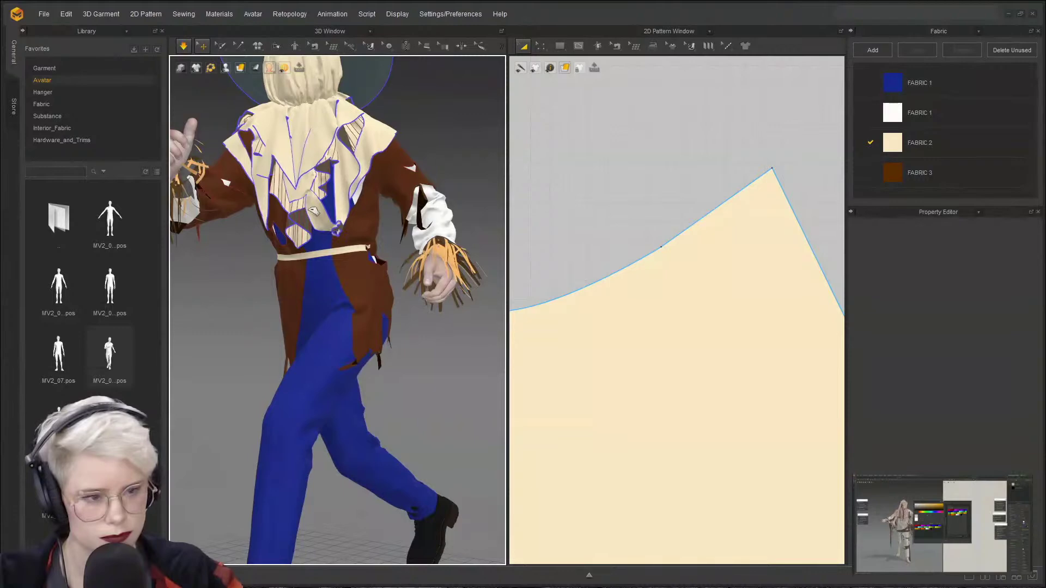
pyautogui.press('space')
pyautogui.scroll(-5, 368, 247)
pyautogui.moveTo(283, 240); pyautogui.dragTo(228, 236, button='right')
pyautogui.scroll(4, 305, 250)
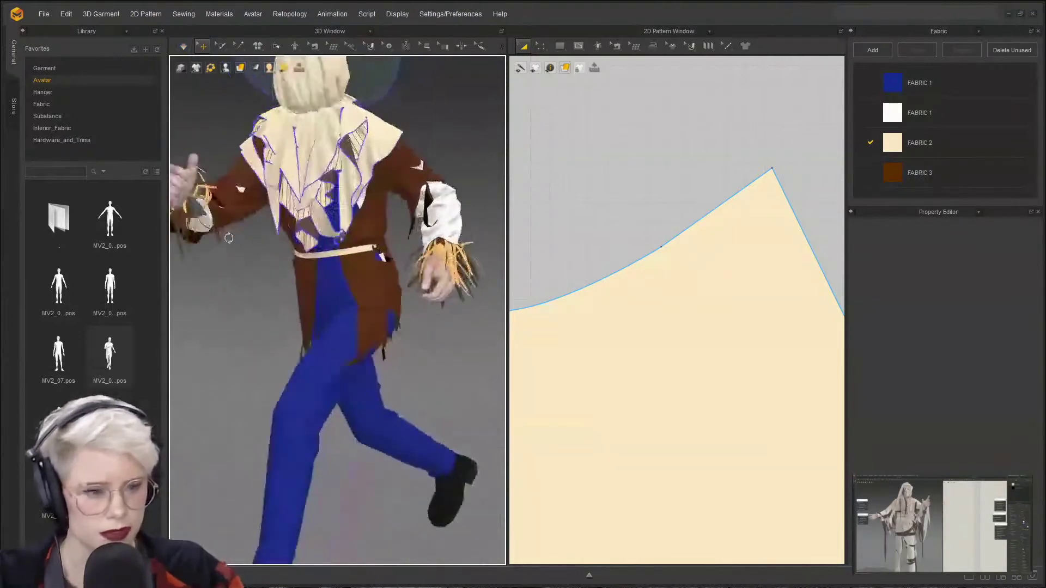
pyautogui.moveTo(381, 207)
pyautogui.mouseDown(button='right')
pyautogui.moveTo(479, 223)
pyautogui.moveTo(358, 221)
pyautogui.moveTo(366, 220)
pyautogui.mouseUp(button='right')
# - Close the library for more working space and toggle the locks on all pattern outlines and internal lines
pyautogui.scroll(-5, 635, 262)
pyautogui.scroll(-5, 614, 276)
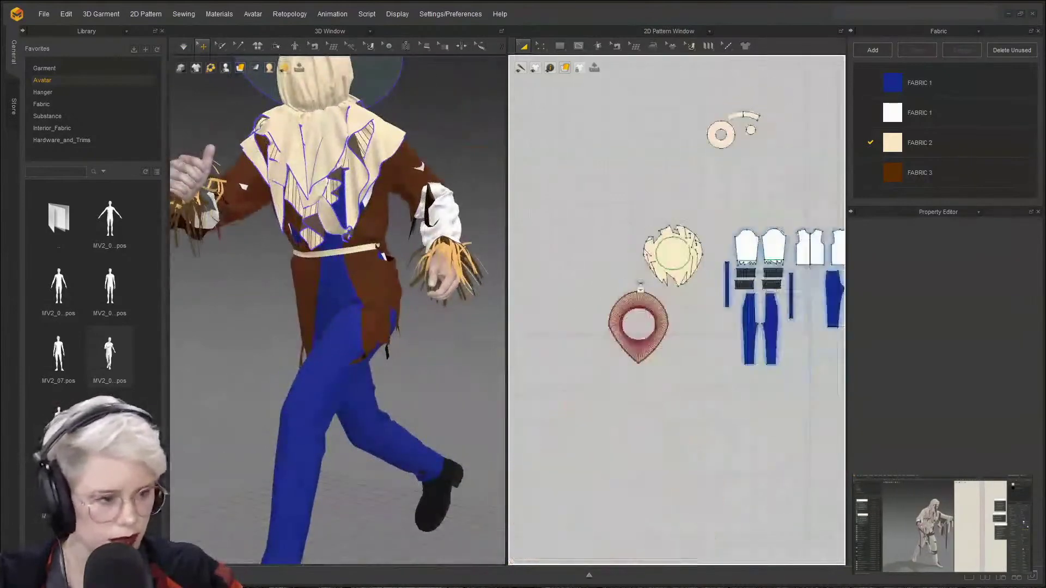
pyautogui.scroll(6, 665, 240)
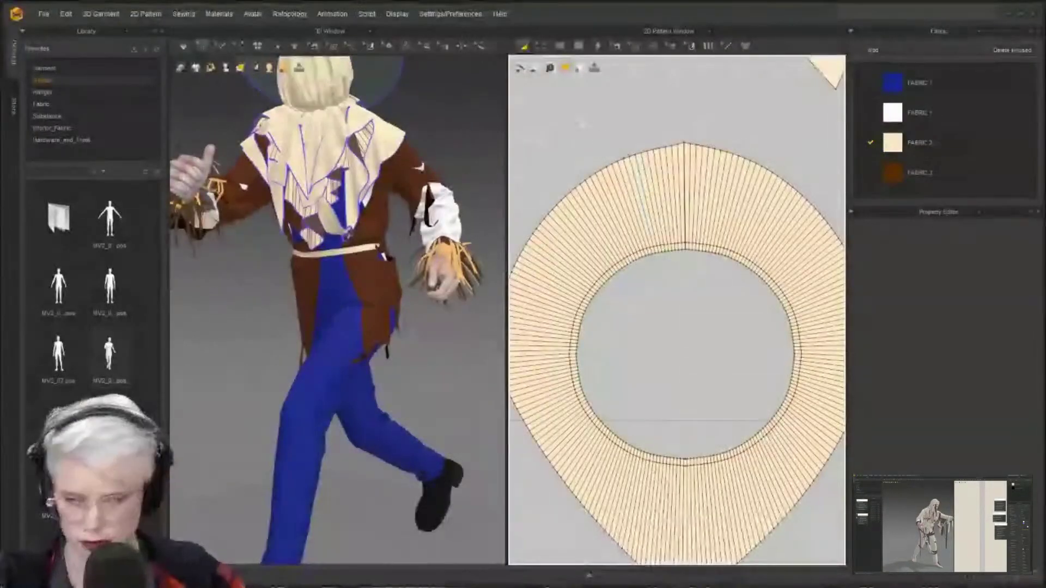
pyautogui.rightClick(643, 188)
pyautogui.click(162, 32)
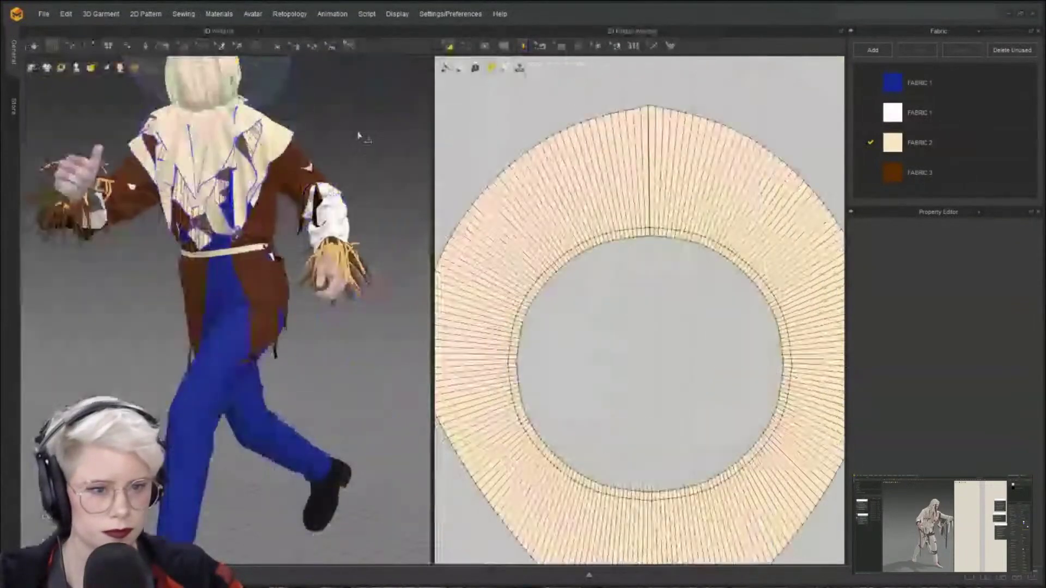
pyautogui.rightClick(472, 108)
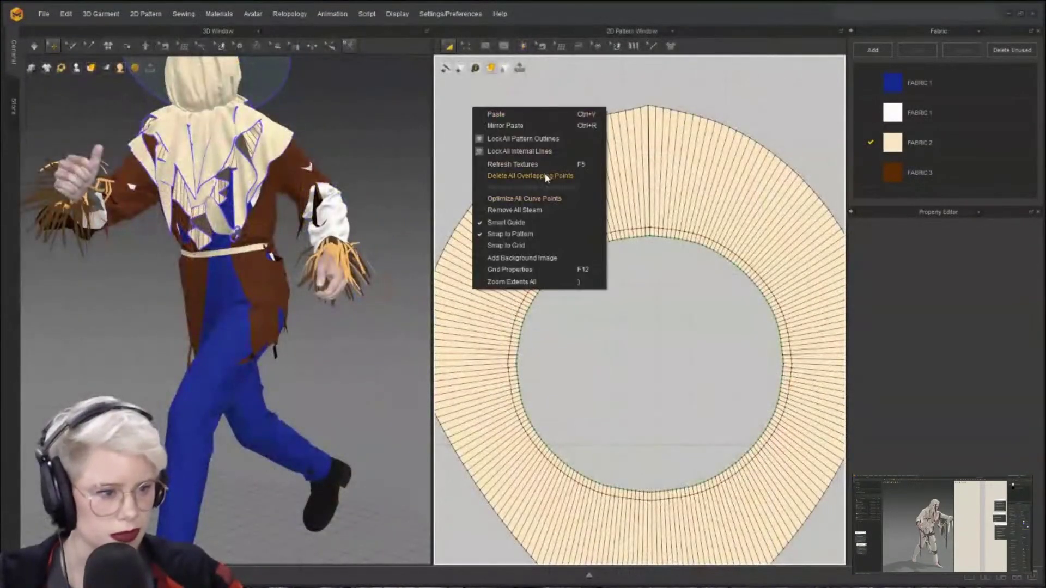
pyautogui.click(553, 135)
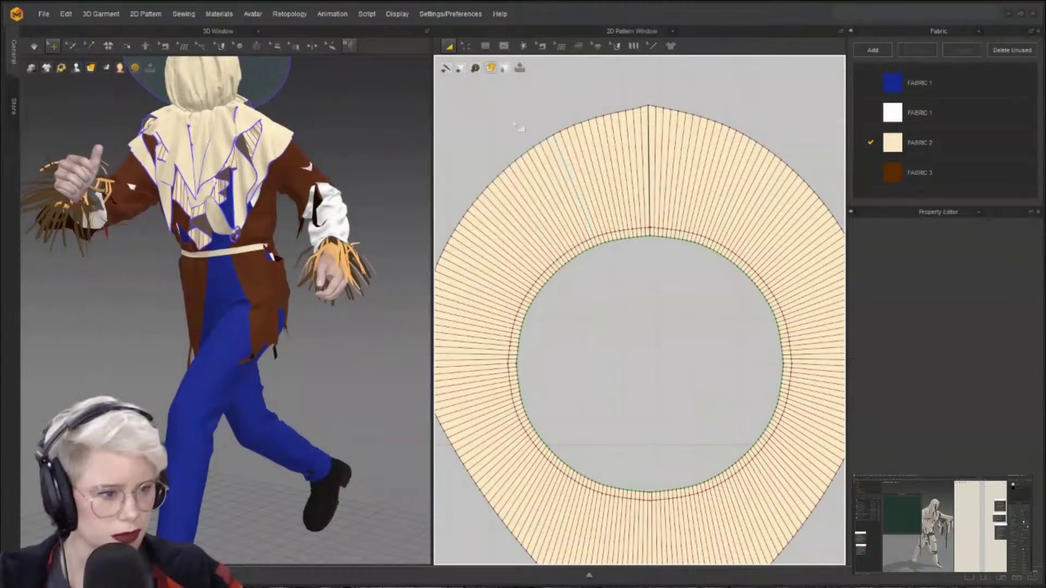
pyautogui.rightClick(517, 120)
pyautogui.click(569, 162)
# - Try a box selection of the teardrop collar's internal lines, and clear the selection
pyautogui.scroll(-6, 574, 114)
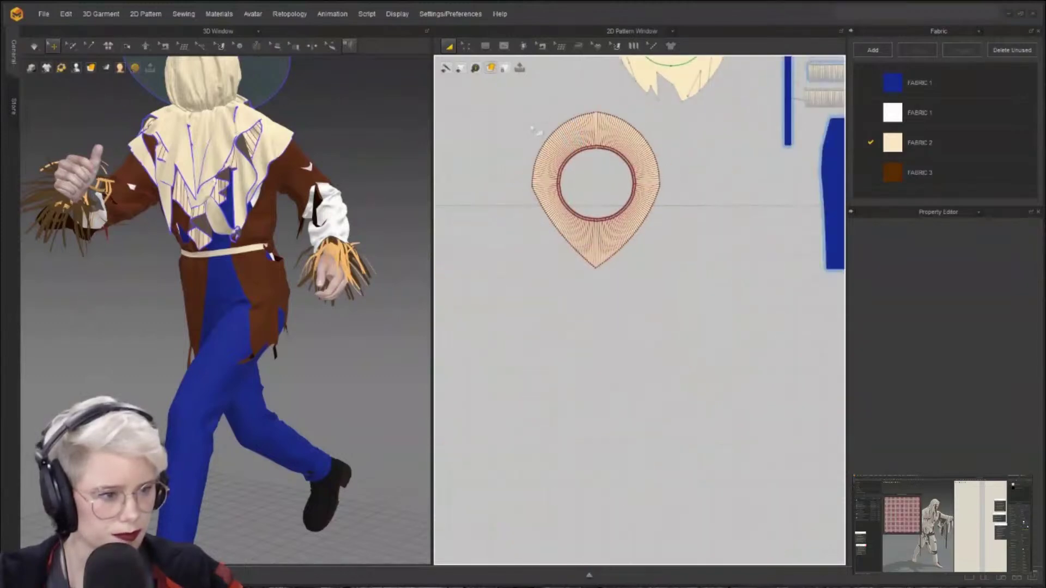
pyautogui.moveTo(514, 80); pyautogui.dragTo(697, 304)
pyautogui.scroll(4, 618, 179)
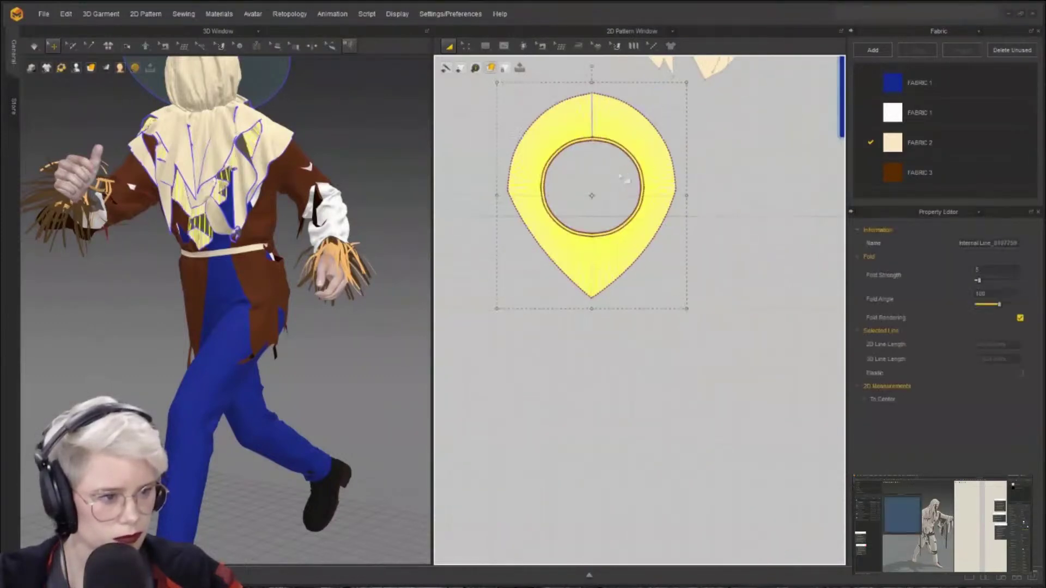
pyautogui.click(620, 181)
# - Try to lasso-select the teardrop collar's radial pleat lines by tracing around its outer edge and inner ring
pyautogui.scroll(-3, 749, 161)
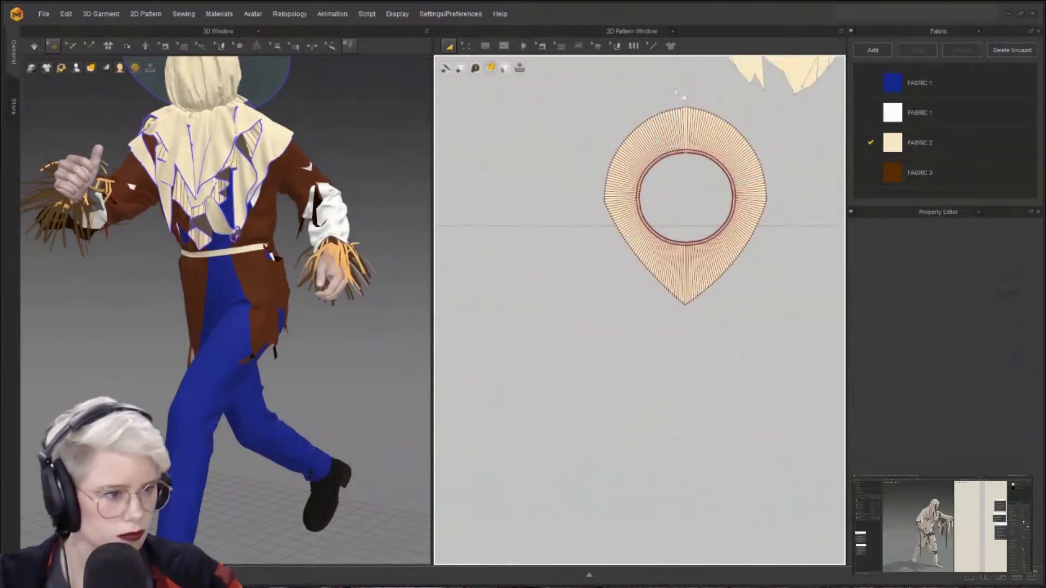
pyautogui.click(780, 124)
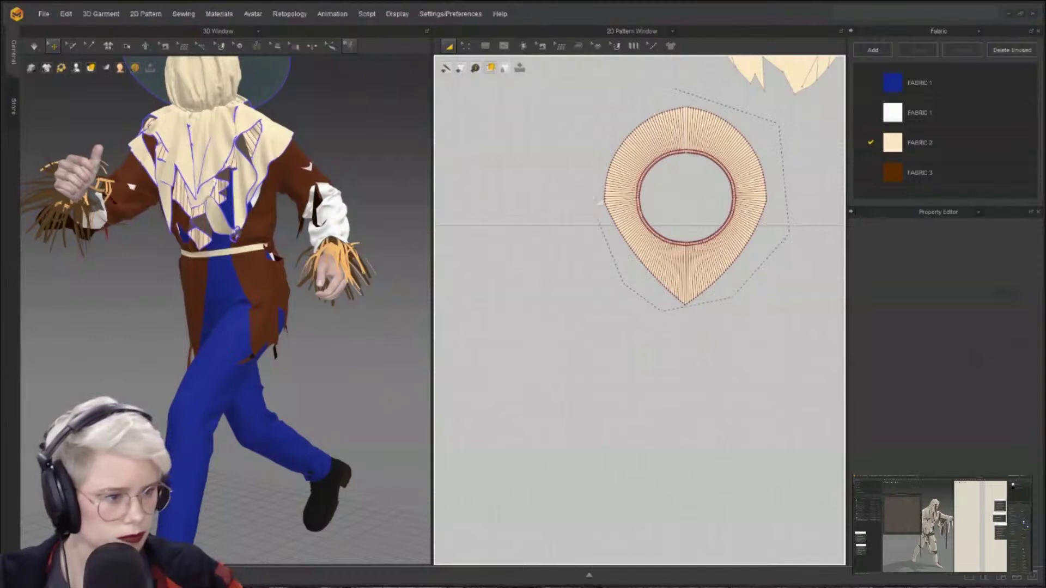
pyautogui.moveTo(639, 107)
pyautogui.mouseDown()
pyautogui.moveTo(668, 96)
pyautogui.moveTo(690, 105)
pyautogui.mouseUp()
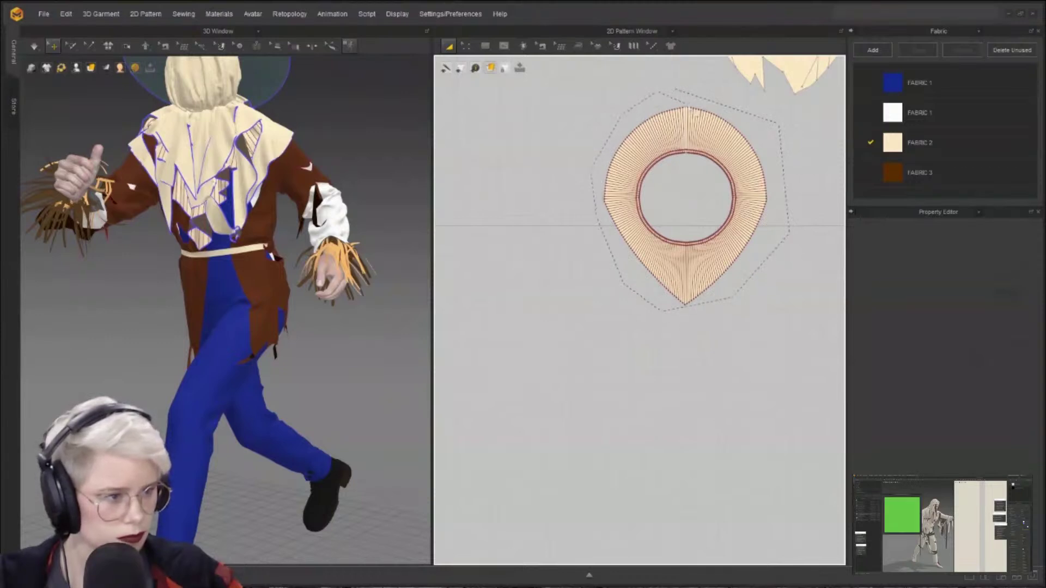
pyautogui.click(686, 138)
pyautogui.click(636, 157)
pyautogui.click(626, 189)
pyautogui.click(640, 237)
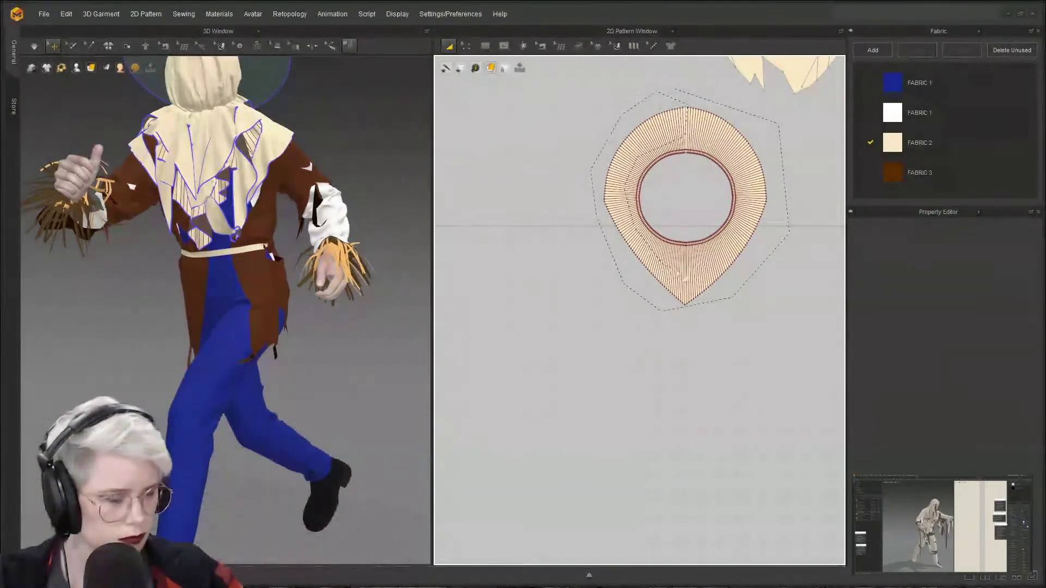
pyautogui.click(687, 270)
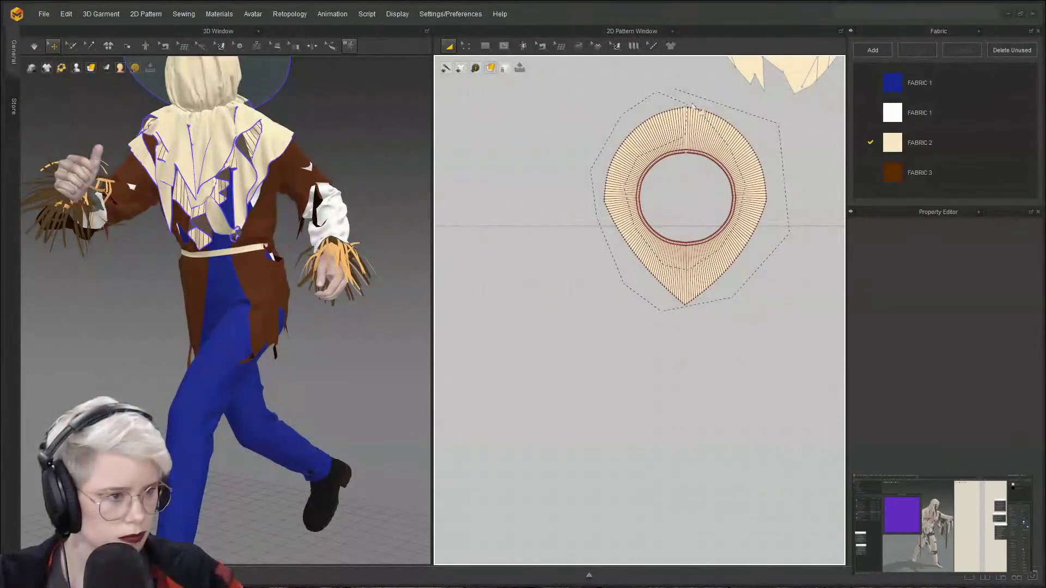
pyautogui.scroll(3, 681, 142)
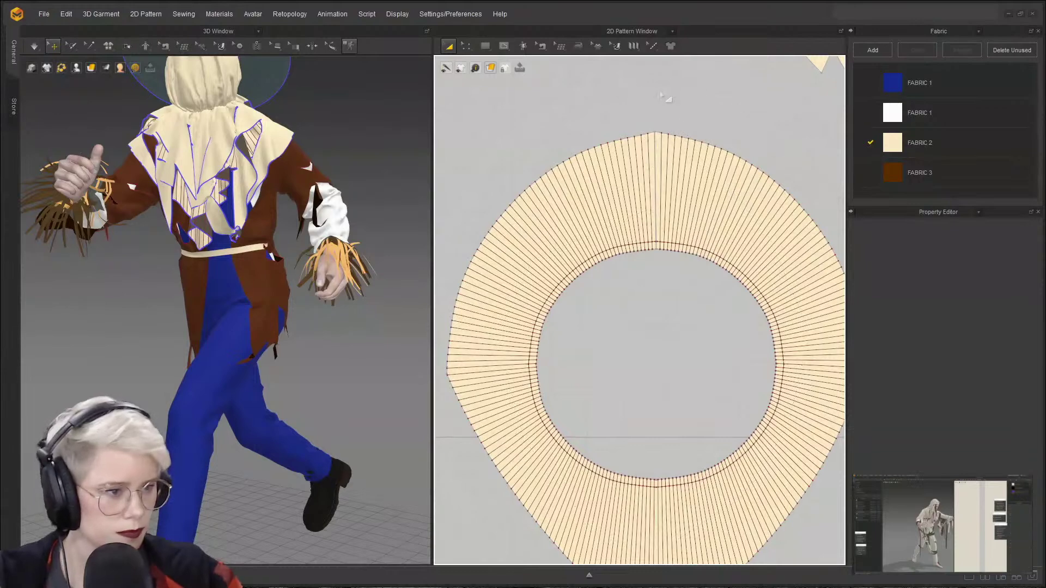
pyautogui.scroll(-3, 665, 97)
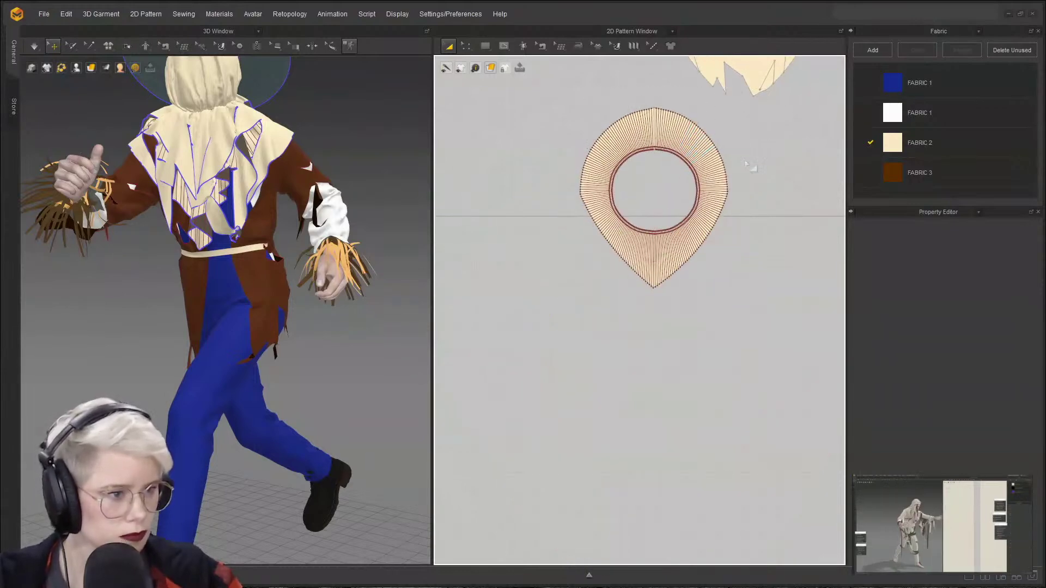
# - Try to box-select the teardrop collar's radial pleat lines, around the whole collar and over its upper part
pyautogui.scroll(3, 719, 162)
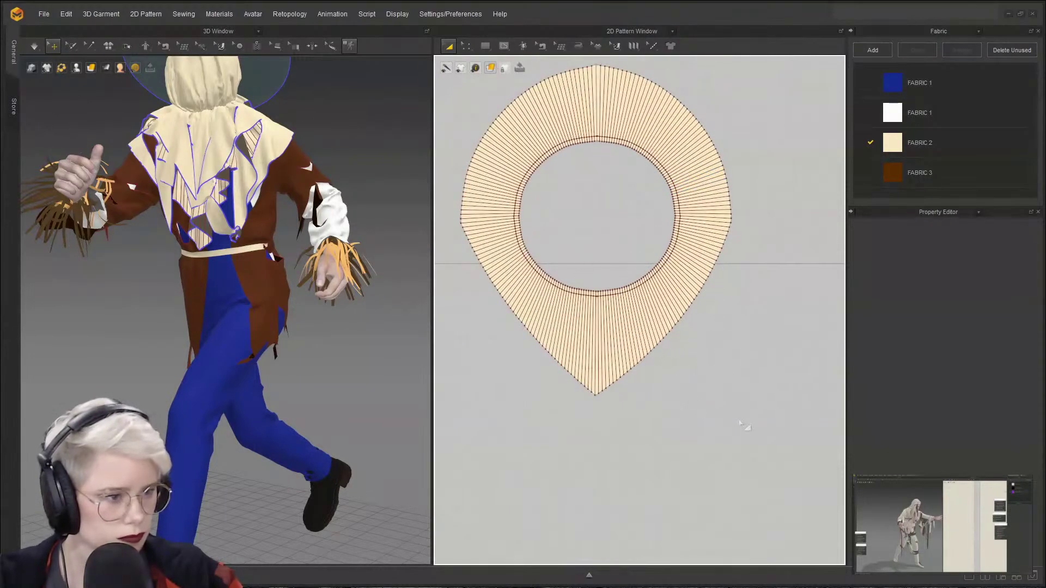
pyautogui.click(570, 159)
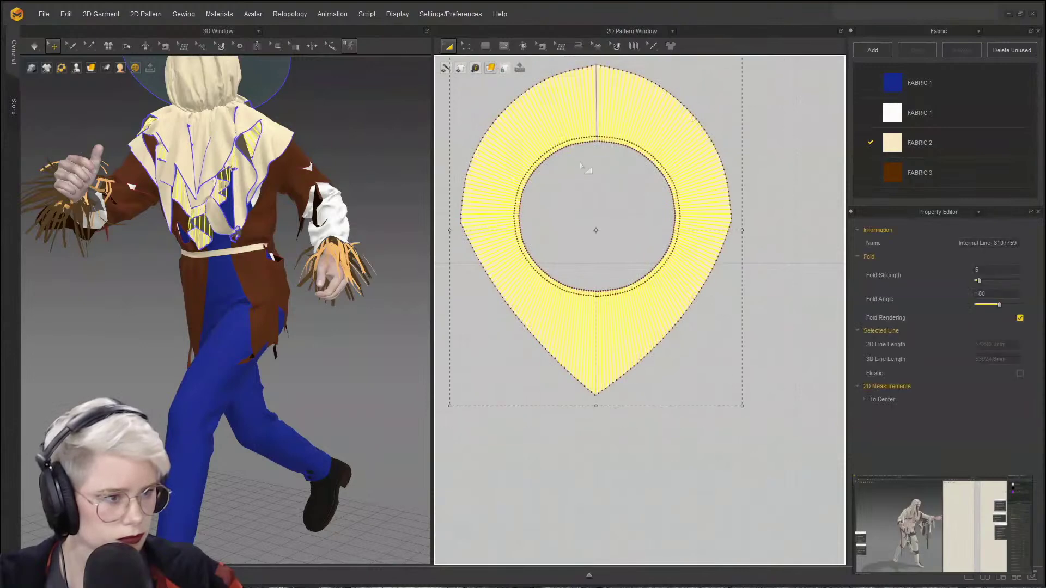
pyautogui.scroll(3, 602, 182)
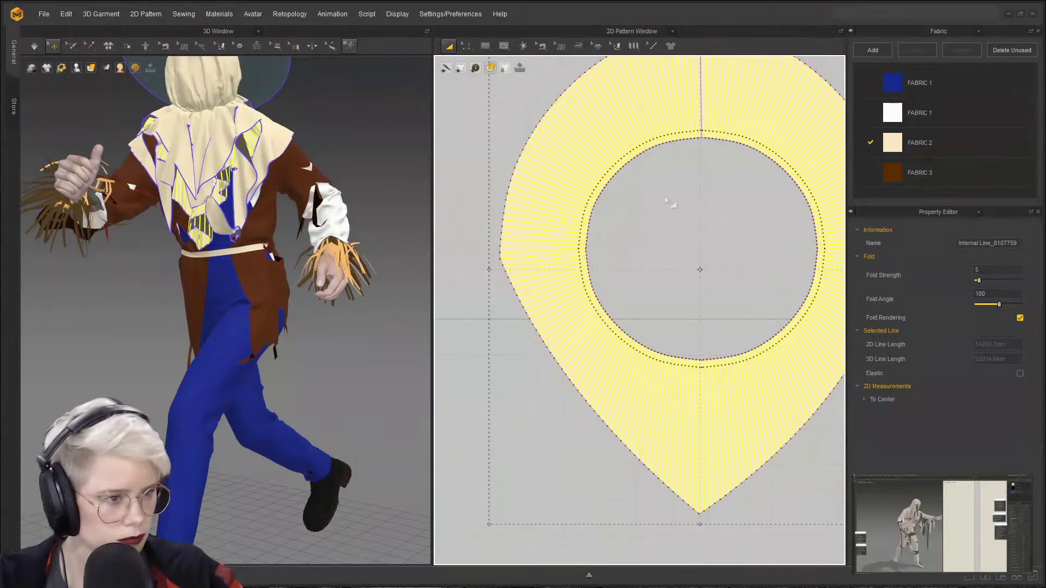
pyautogui.scroll(-3, 665, 201)
pyautogui.click(566, 114)
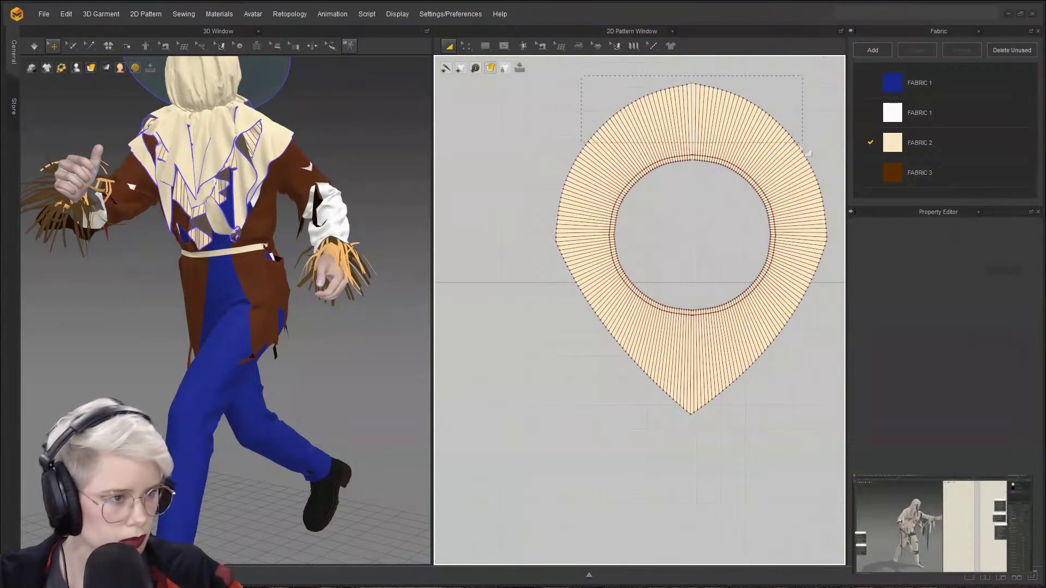
pyautogui.scroll(-2, 647, 106)
pyautogui.moveTo(622, 108); pyautogui.dragTo(573, 121, button='middle')
pyautogui.moveTo(539, 91); pyautogui.dragTo(696, 166)
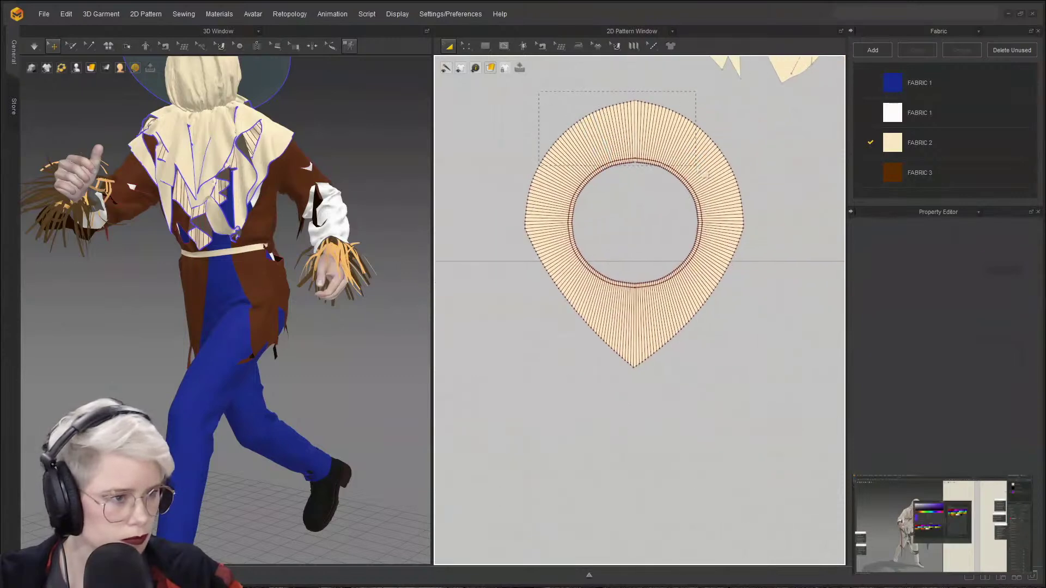
# - Try to multi-select the teardrop collar's pleat lines one after another, clockwise from the upper centre line, and clear the selection
pyautogui.scroll(3, 664, 116)
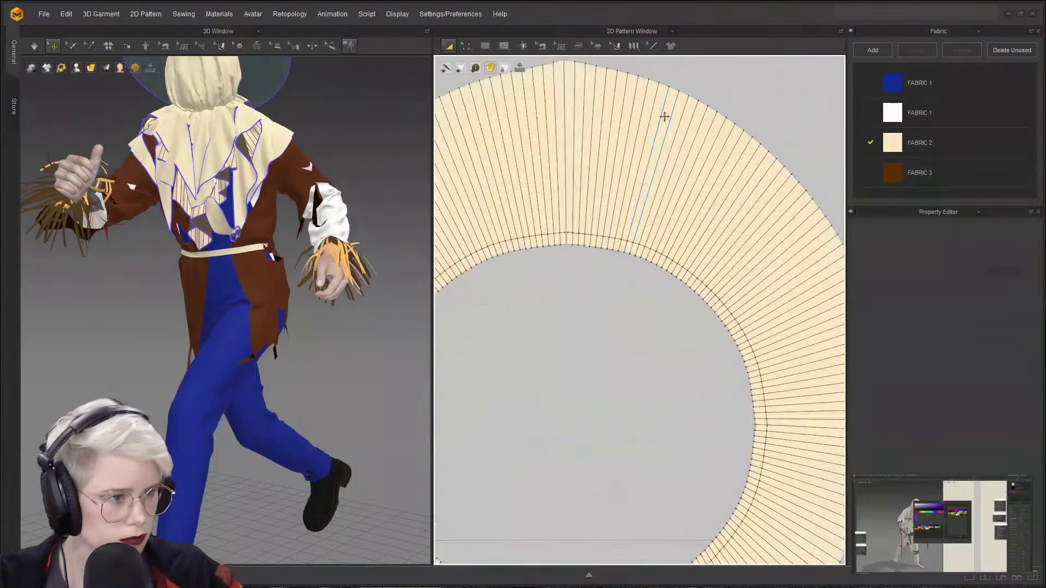
pyautogui.click(581, 81)
pyautogui.scroll(-4, 616, 117)
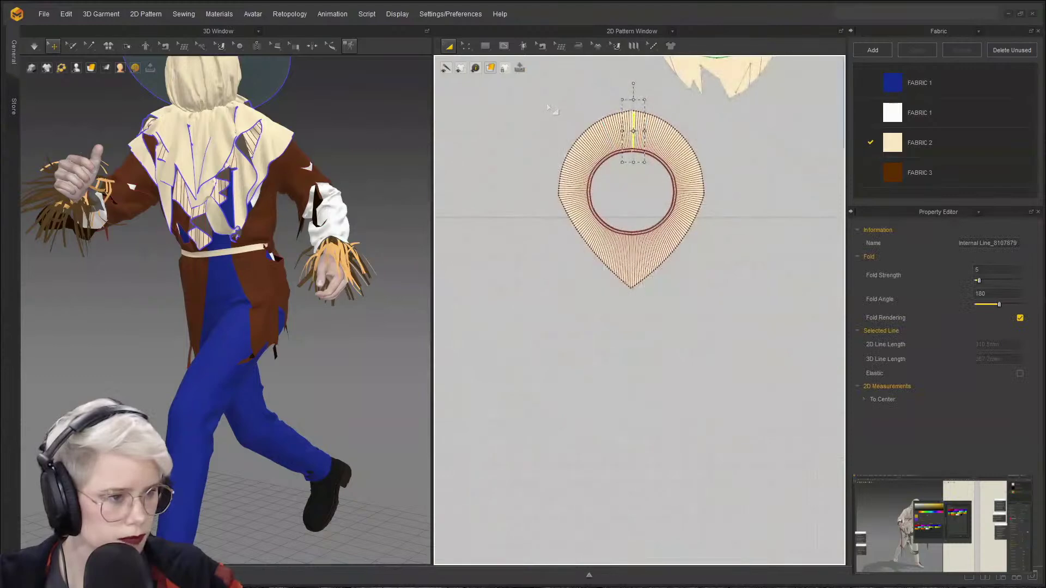
pyautogui.scroll(5, 610, 115)
pyautogui.keyDown('shift'); pyautogui.click(604, 122); pyautogui.keyUp('shift')
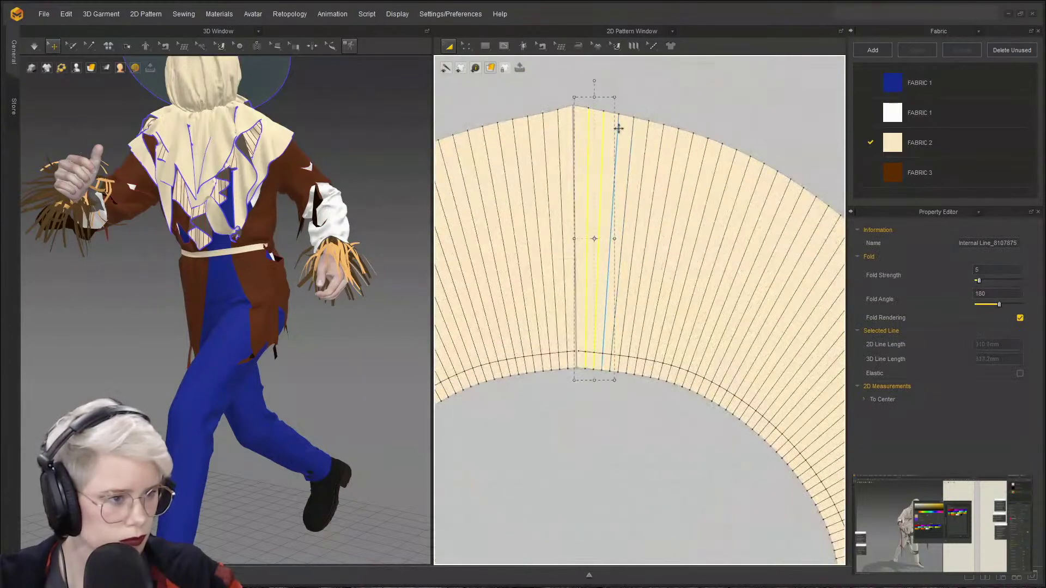
pyautogui.keyDown('shift'); pyautogui.click(618, 128); pyautogui.keyUp('shift')
pyautogui.keyDown('shift'); pyautogui.click(632, 133); pyautogui.keyUp('shift')
pyautogui.keyDown('shift'); pyautogui.click(646, 137); pyautogui.keyUp('shift')
pyautogui.keyDown('shift'); pyautogui.click(662, 142); pyautogui.keyUp('shift')
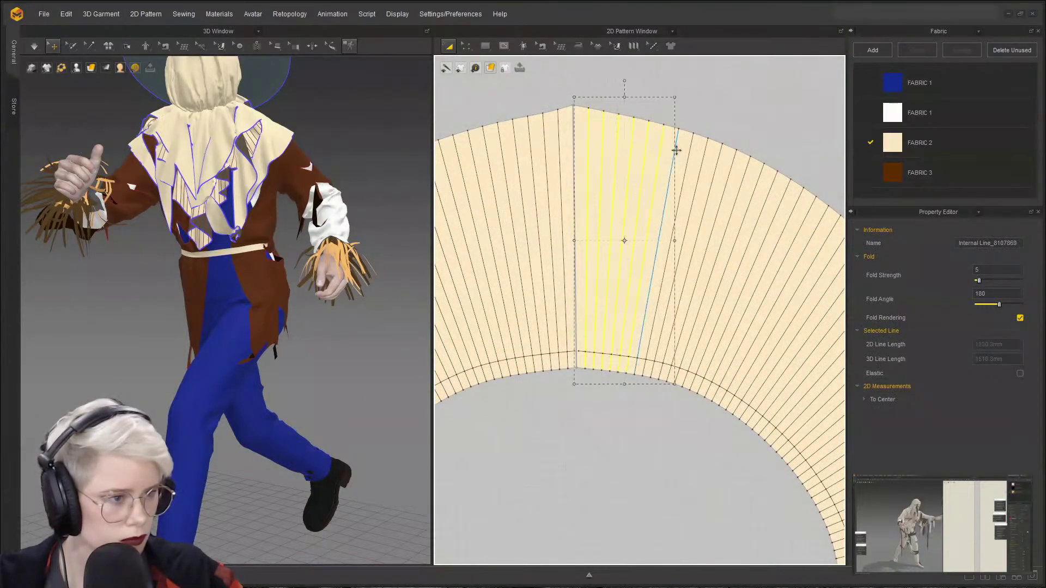
pyautogui.keyDown('shift'); pyautogui.click(676, 151); pyautogui.keyUp('shift')
pyautogui.keyDown('shift'); pyautogui.click(692, 160); pyautogui.keyUp('shift')
pyautogui.keyDown('shift'); pyautogui.click(702, 166); pyautogui.keyUp('shift')
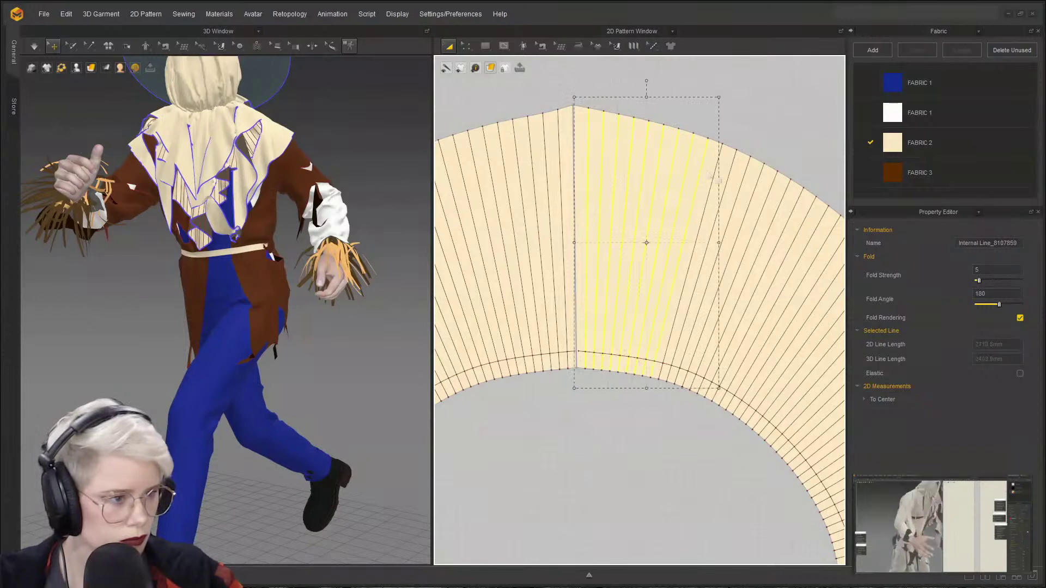
pyautogui.keyDown('shift'); pyautogui.click(720, 176); pyautogui.keyUp('shift')
pyautogui.keyDown('shift'); pyautogui.click(735, 188); pyautogui.keyUp('shift')
pyautogui.keyDown('shift'); pyautogui.click(738, 195); pyautogui.keyUp('shift')
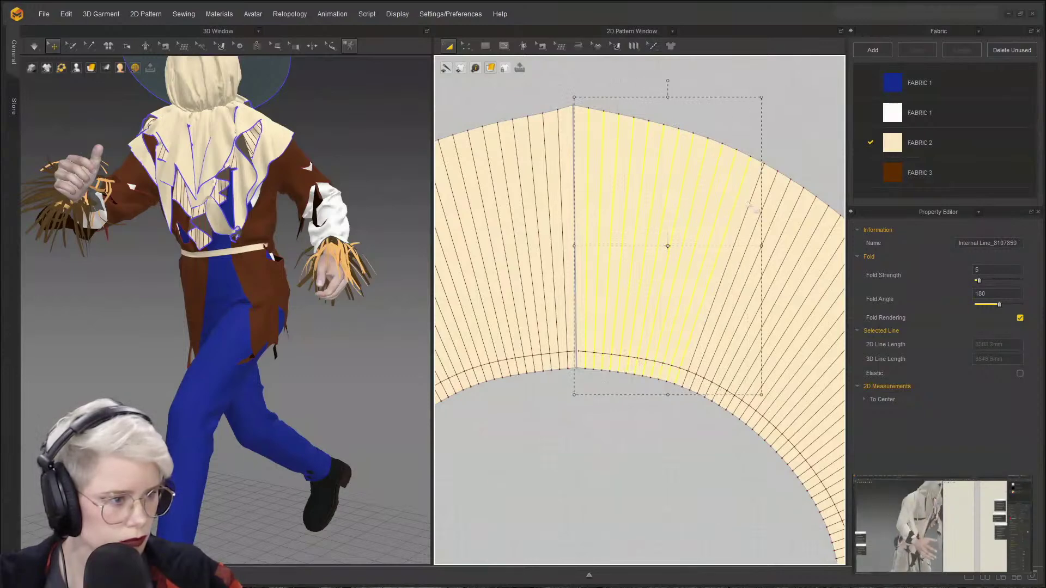
pyautogui.hotkey('ctrl', 'a')
pyautogui.scroll(-2, 712, 267)
pyautogui.click(657, 366)
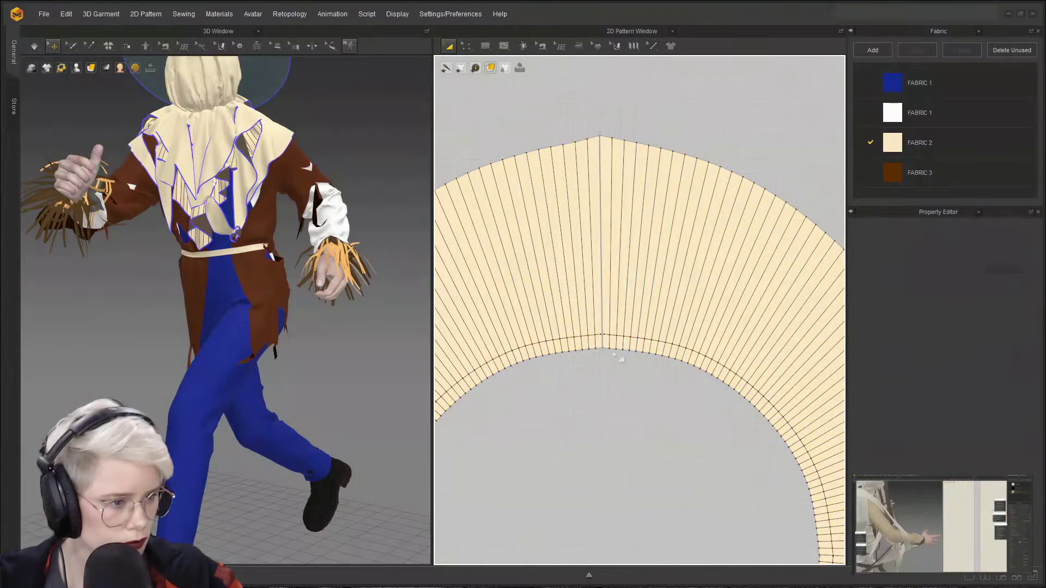
# - Try to select individual pleat-line segments beside the collar's centre line, outside the inner ring, with the Edit Pattern tool
pyautogui.scroll(5, 618, 343)
pyautogui.click(579, 302)
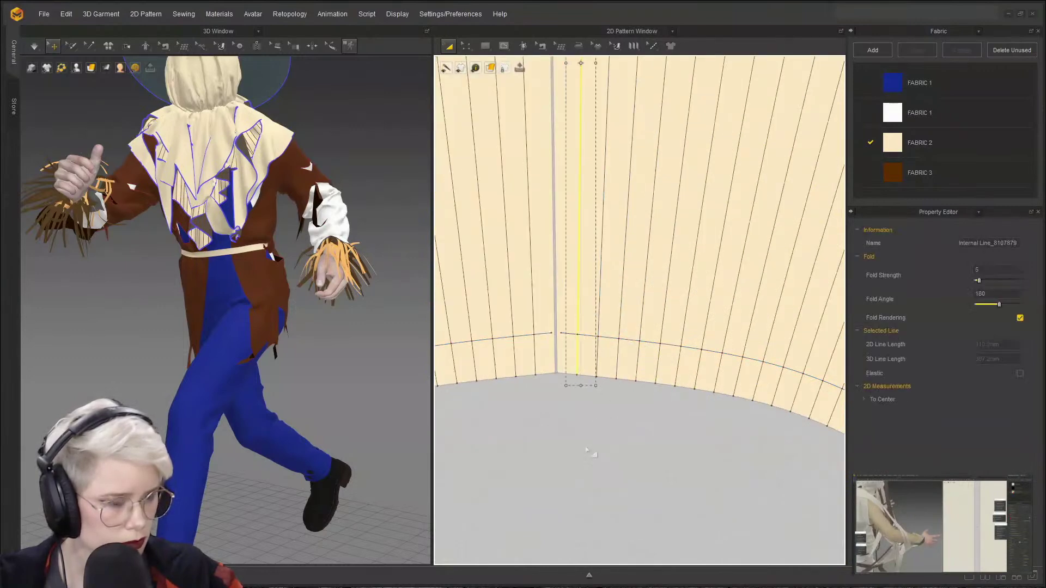
pyautogui.click(588, 450)
pyautogui.press('z')
pyautogui.moveTo(568, 330); pyautogui.dragTo(793, 238, button='middle')
pyautogui.click(675, 216)
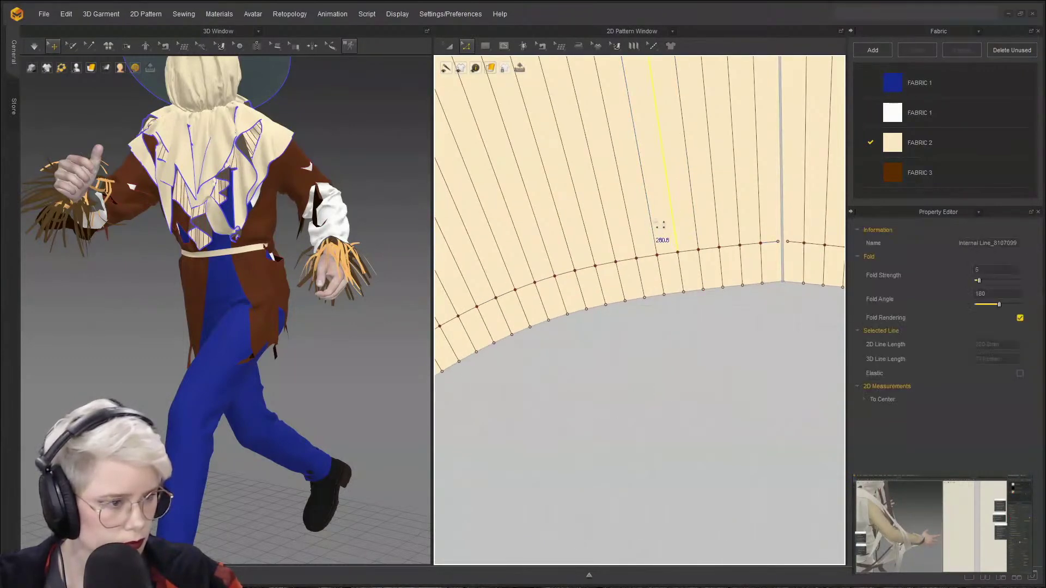
pyautogui.moveTo(726, 206); pyautogui.dragTo(646, 220, button='middle')
pyautogui.click(728, 211)
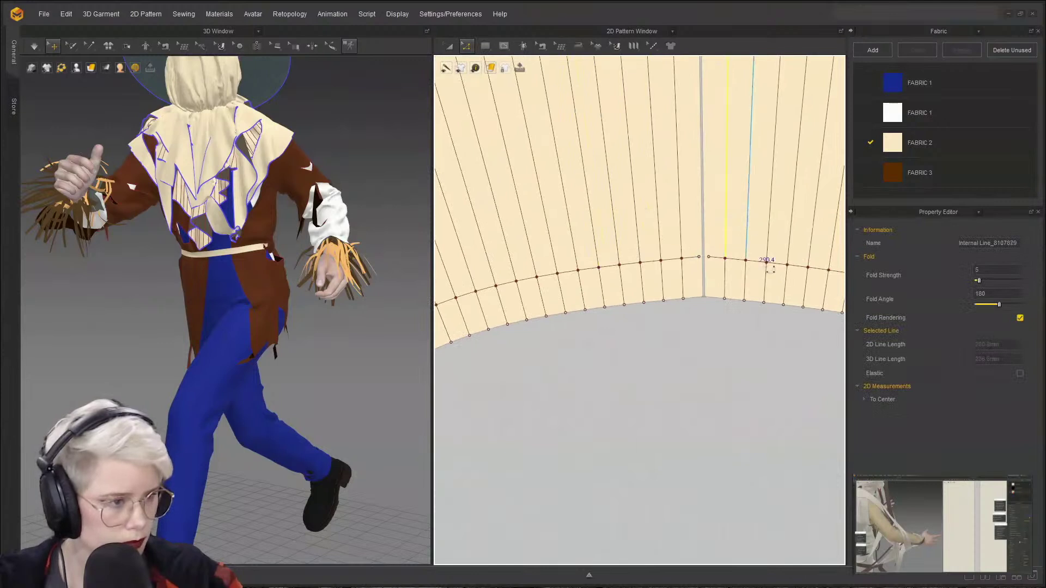
pyautogui.click(751, 217)
pyautogui.keyDown('shift'); pyautogui.moveTo(770, 211); pyautogui.dragTo(739, 210); pyautogui.keyUp('shift')
pyautogui.keyDown('shift'); pyautogui.moveTo(787, 270); pyautogui.dragTo(750, 295); pyautogui.keyUp('shift')
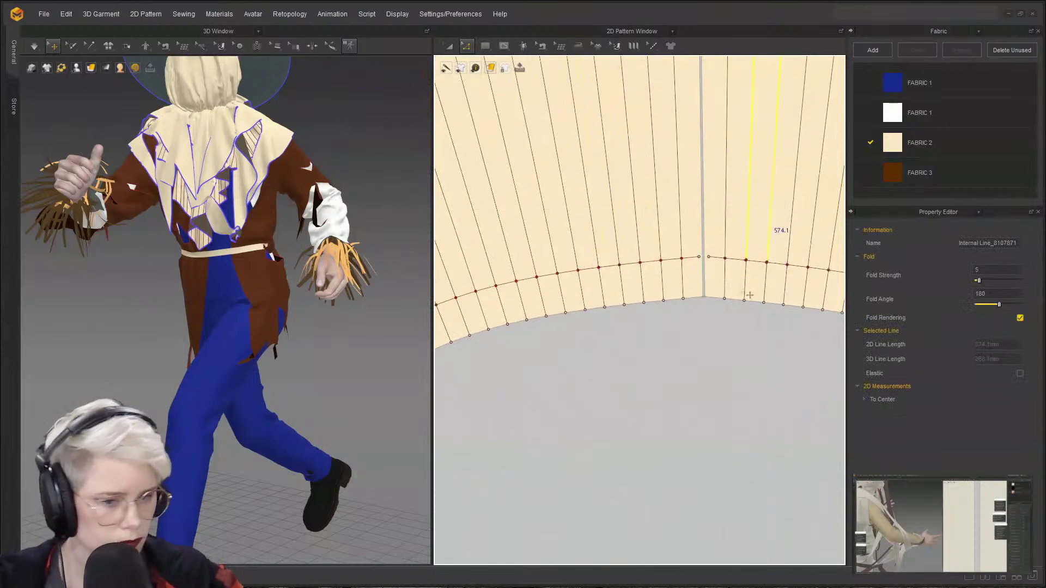
# - Try to select all pattern segments and points at once, and clear the selection
pyautogui.scroll(-3, 615, 349)
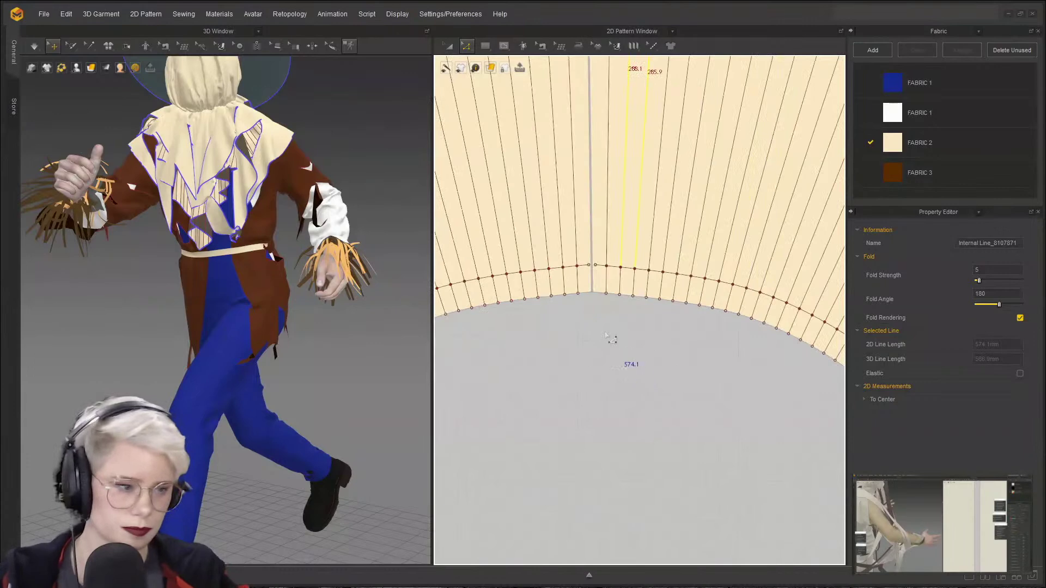
pyautogui.scroll(-5, 446, 450)
pyautogui.hotkey('ctrl', 'a')
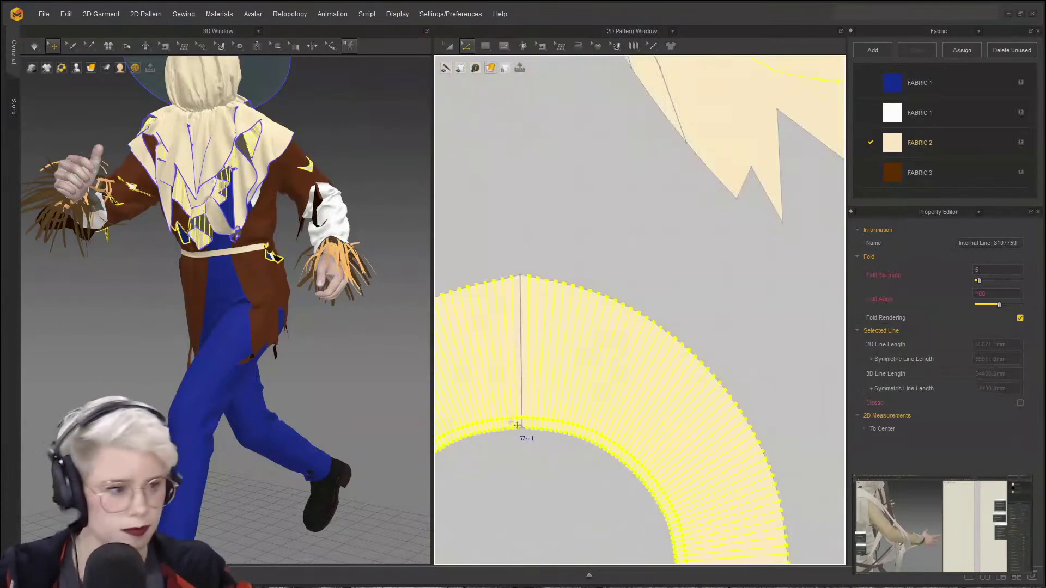
pyautogui.scroll(-2, 615, 203)
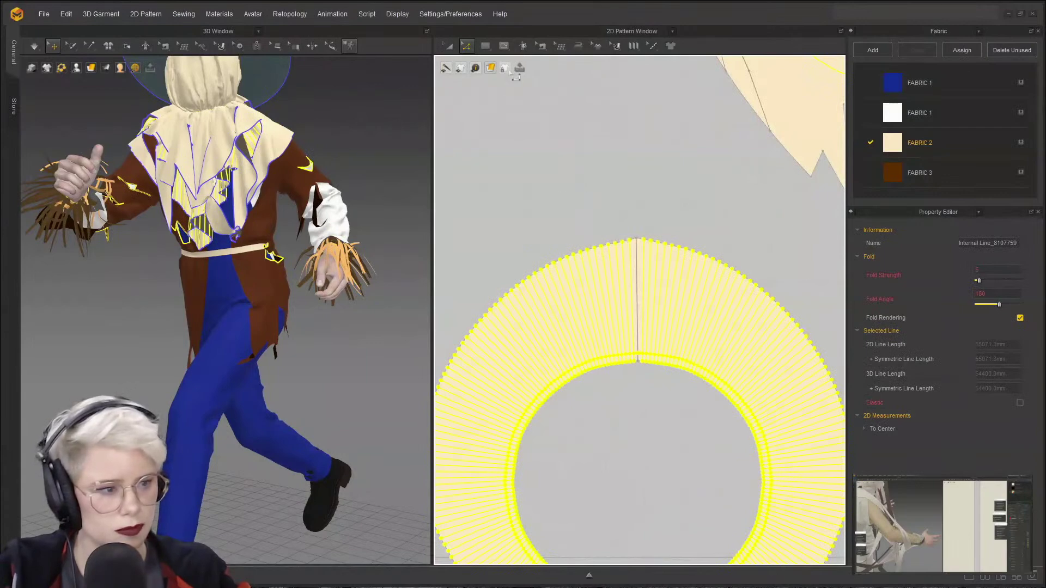
pyautogui.rightClick(543, 193)
pyautogui.click(646, 220)
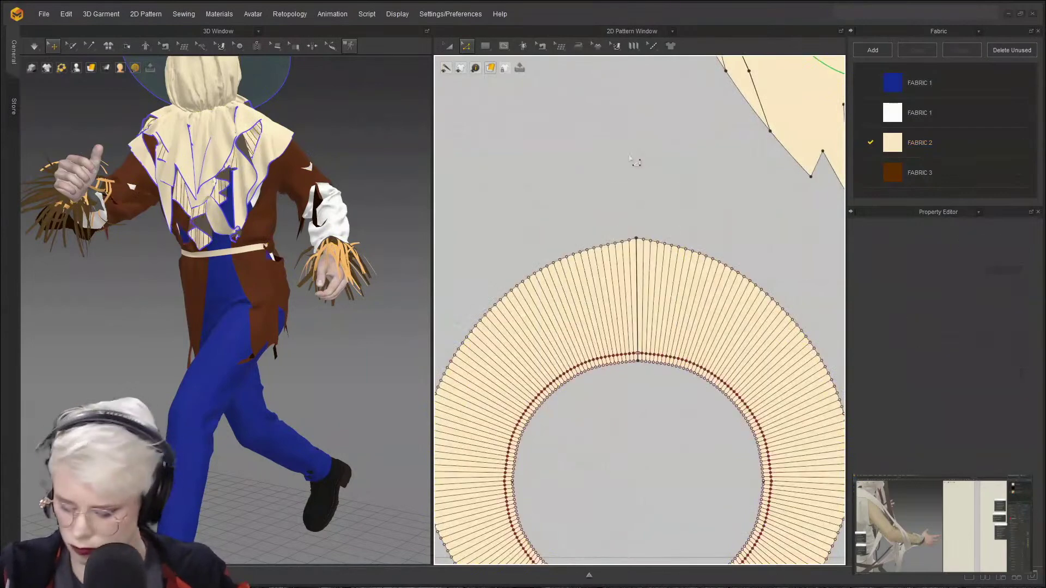
# - Freeze all pattern pieces and unfreeze only the teardrop collar
pyautogui.hotkey('ctrl', 'a')
pyautogui.hotkey('ctrl', 'k')
pyautogui.click(627, 164)
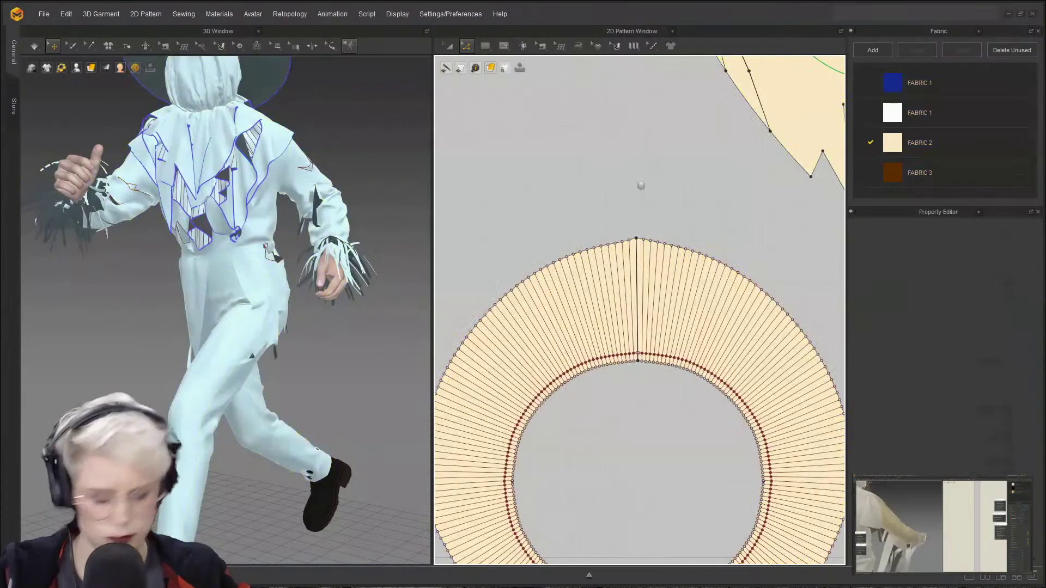
pyautogui.press('a')
pyautogui.scroll(3, 653, 241)
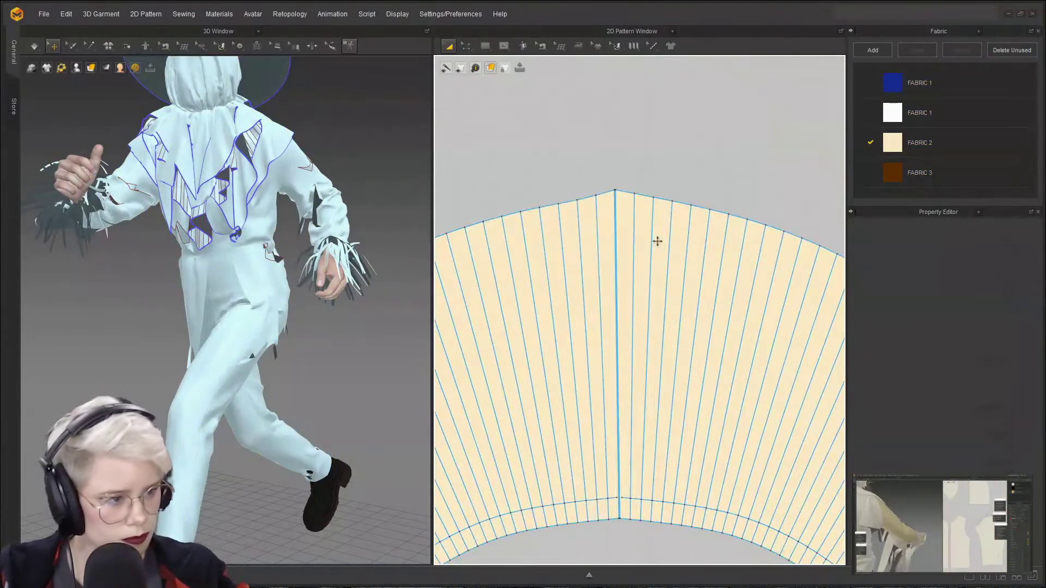
pyautogui.click(658, 241)
pyautogui.hotkey('ctrl', 'k')
pyautogui.click(659, 193)
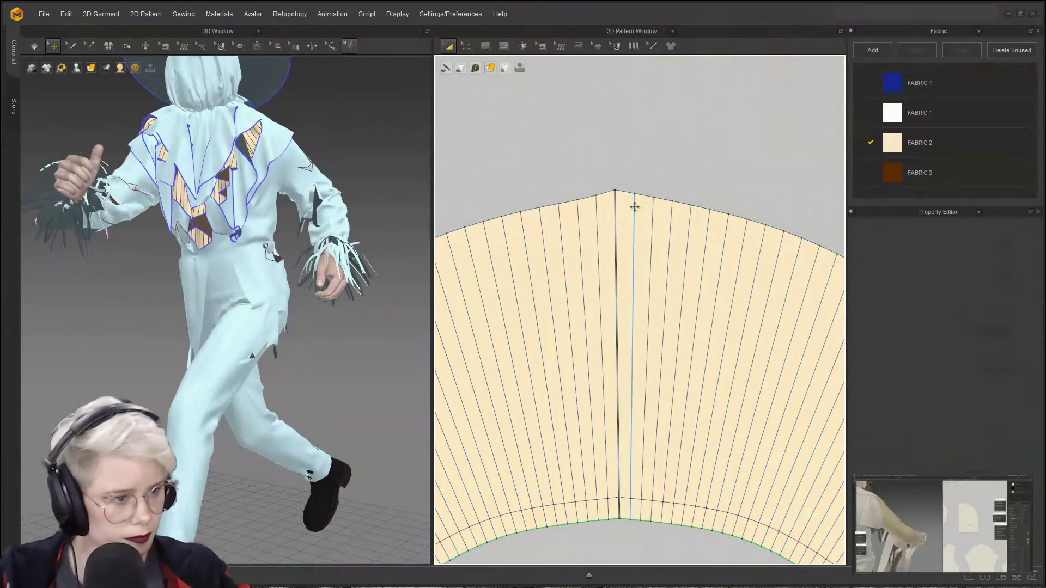
# - Try a box selection around the whole unfrozen teardrop collar, and clear the selection
pyautogui.click(633, 207)
pyautogui.scroll(-2, 668, 207)
pyautogui.moveTo(668, 207); pyautogui.dragTo(658, 138, button='middle')
pyautogui.scroll(-3, 660, 139)
pyautogui.click(543, 153)
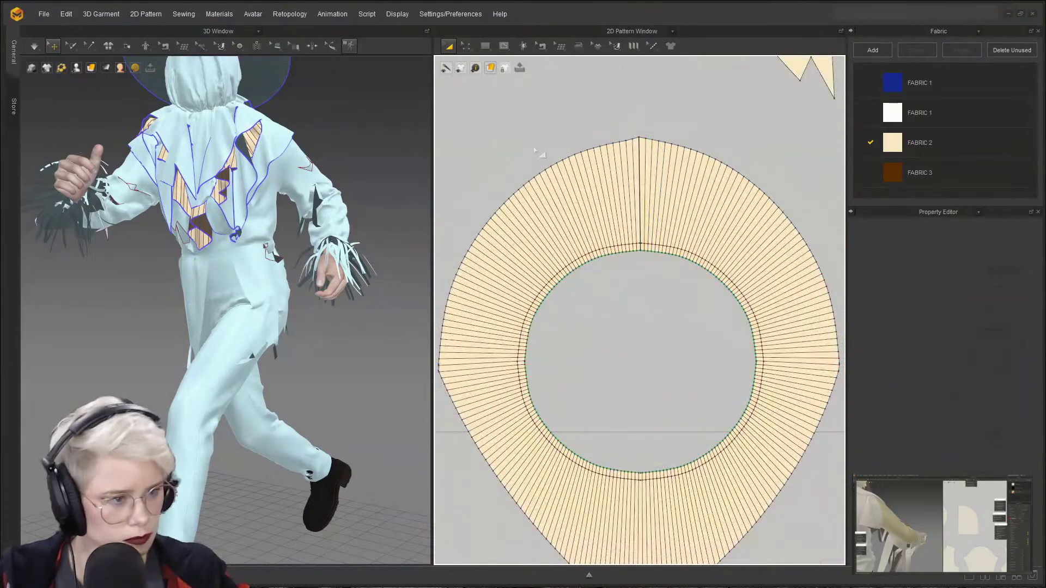
pyautogui.scroll(-3, 490, 164)
pyautogui.moveTo(490, 165); pyautogui.dragTo(545, 134, button='middle')
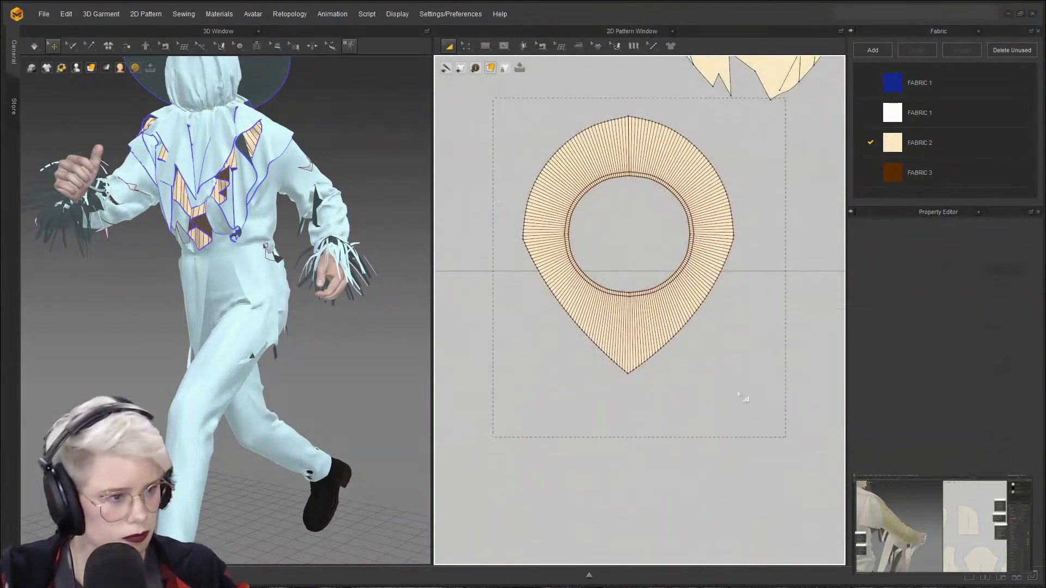
pyautogui.click(685, 233)
pyautogui.scroll(5, 684, 234)
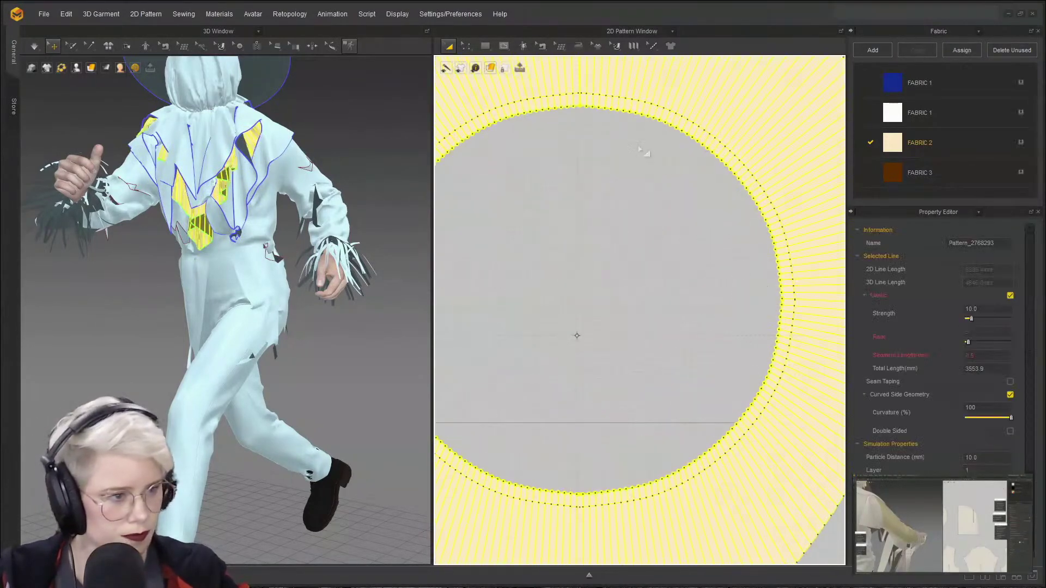
pyautogui.click(600, 140)
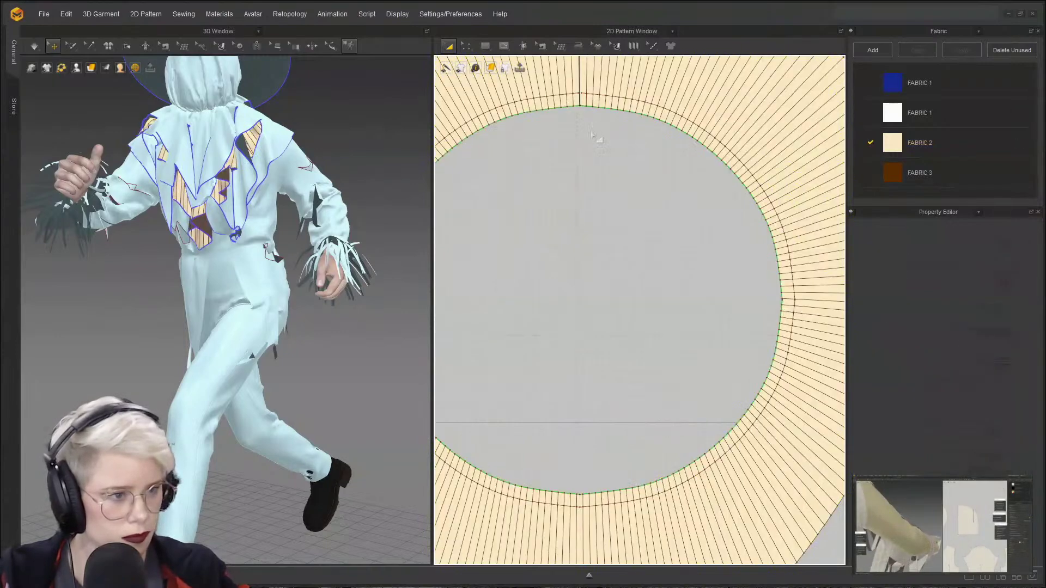
# - Try to multi-select the pleat-line segments clockwise from the collar's upper centre with the Edit Pattern tool, and clear the selection
pyautogui.scroll(5, 660, 289)
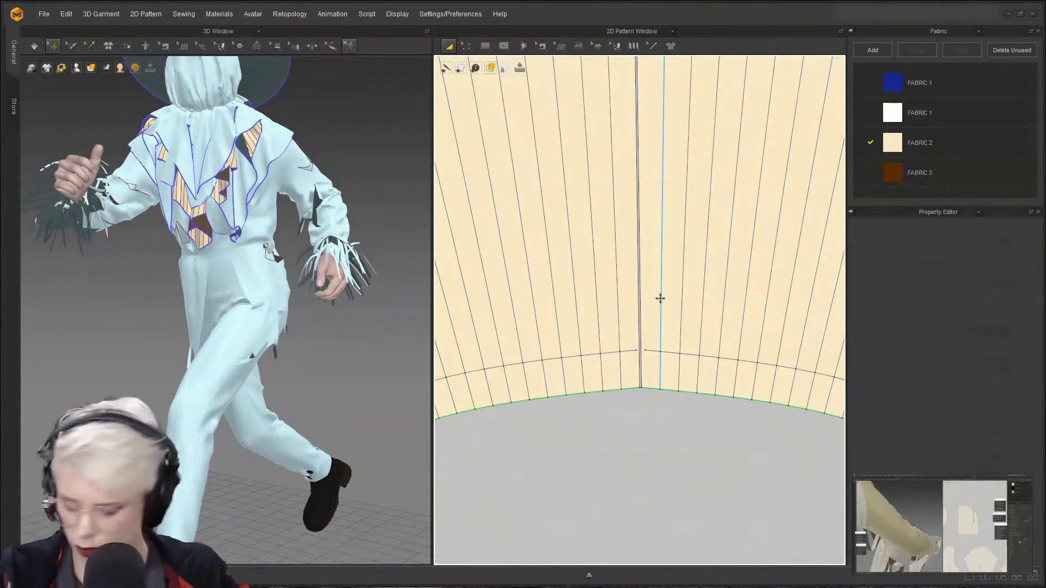
pyautogui.click(663, 301)
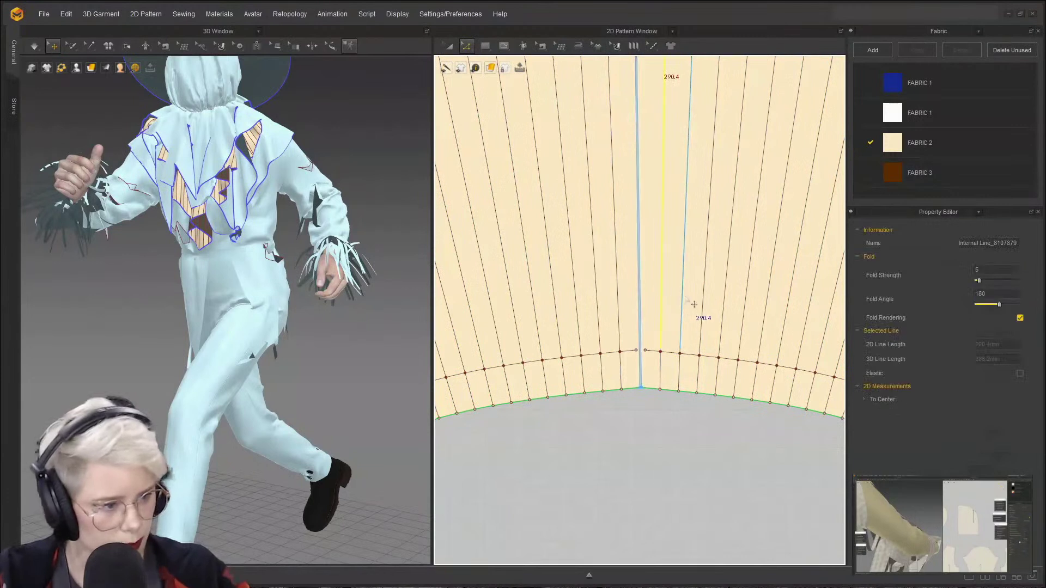
pyautogui.keyDown('shift'); pyautogui.click(692, 305); pyautogui.keyUp('shift')
pyautogui.keyDown('shift'); pyautogui.click(711, 317); pyautogui.keyUp('shift')
pyautogui.keyDown('shift'); pyautogui.click(726, 331); pyautogui.keyUp('shift')
pyautogui.scroll(-2, 708, 327)
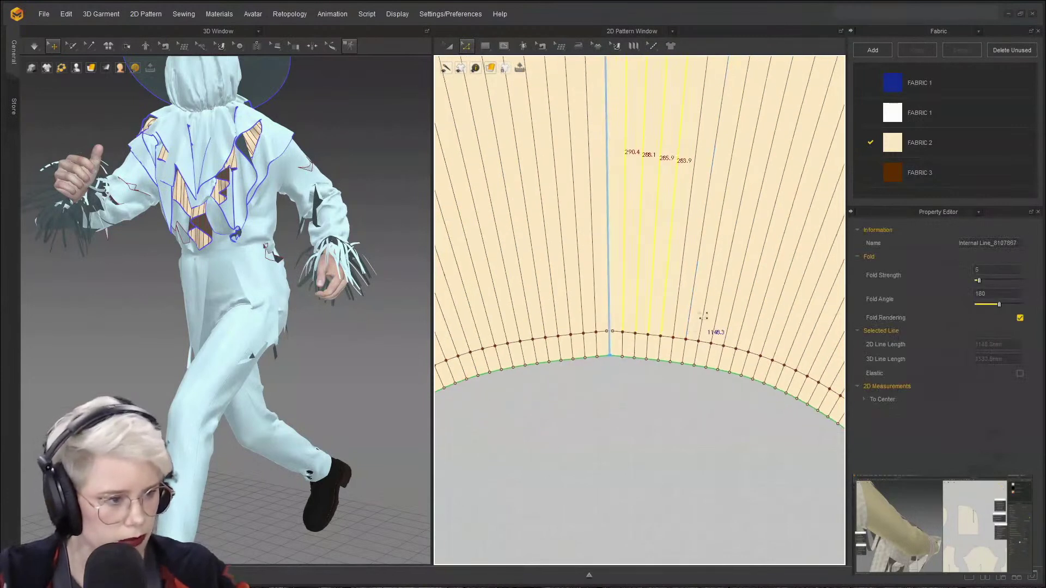
pyautogui.keyDown('shift'); pyautogui.click(687, 300); pyautogui.keyUp('shift')
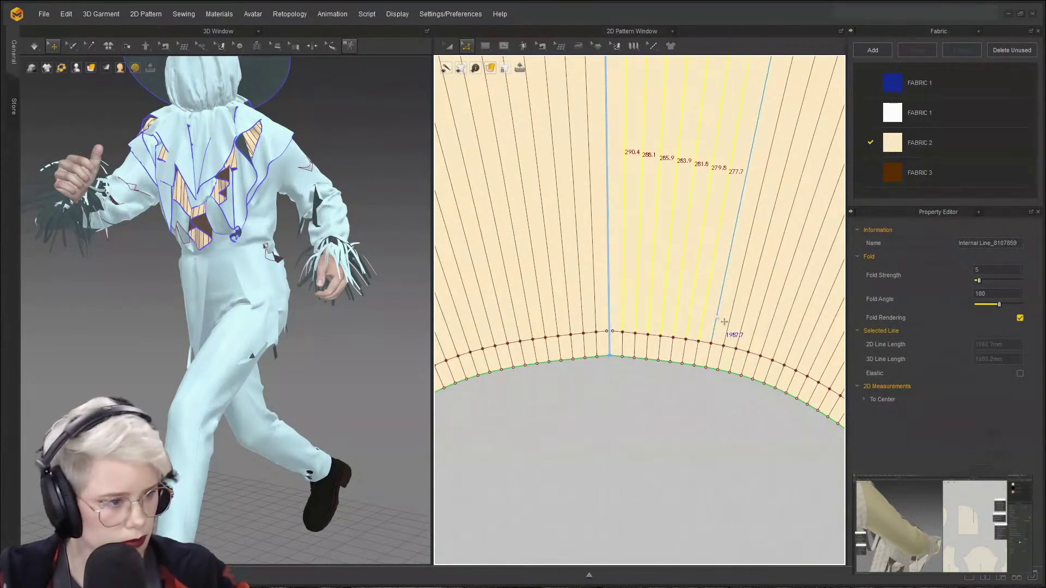
pyautogui.keyDown('shift'); pyautogui.click(724, 322); pyautogui.keyUp('shift')
pyautogui.click(537, 495)
# - Switch the workspace layout to show the library beside the 3D and 2D windows
pyautogui.scroll(-8, 538, 465)
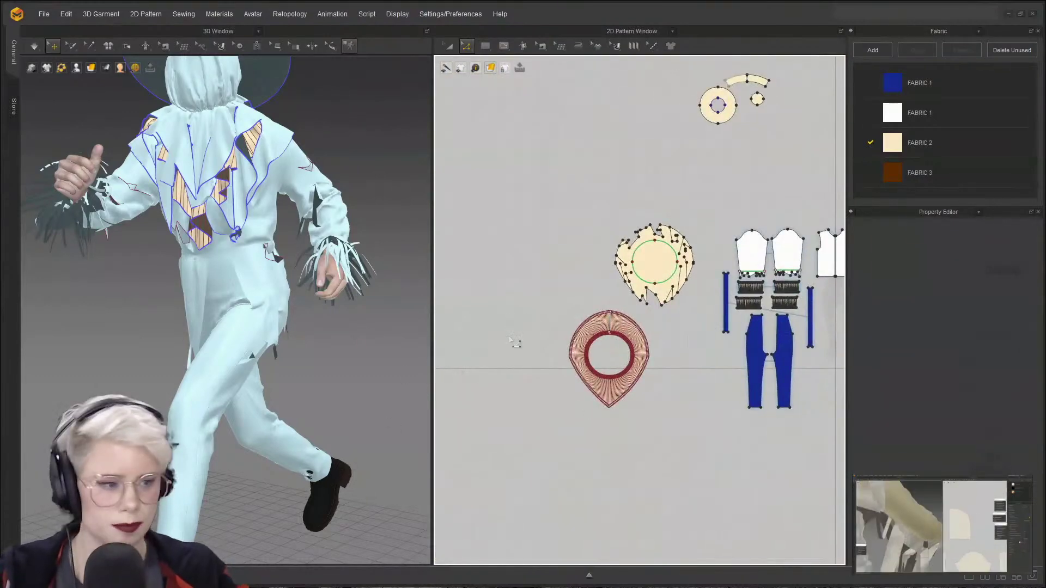
pyautogui.scroll(6, 665, 315)
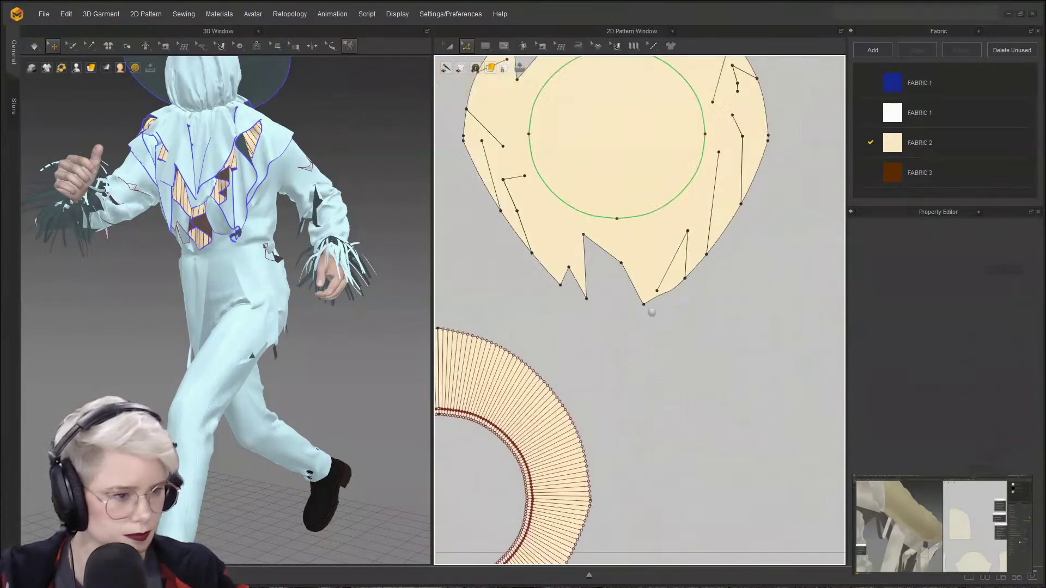
pyautogui.click(1031, 578)
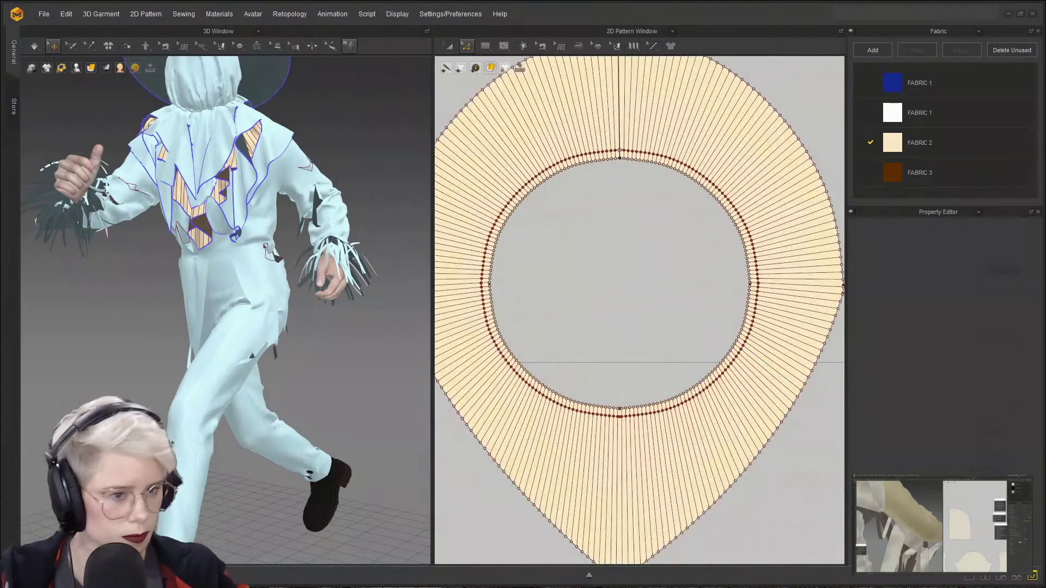
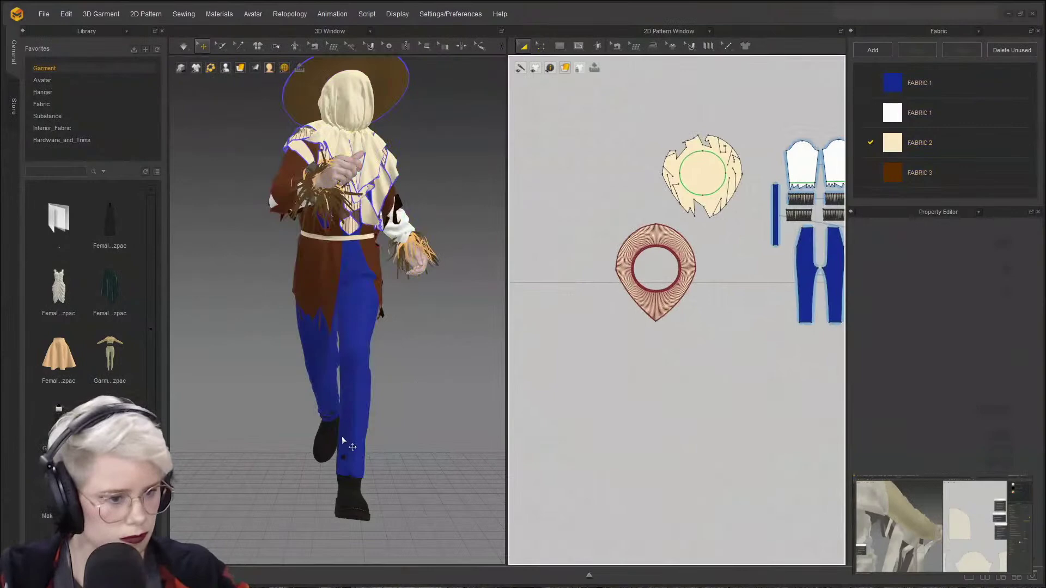
# - Freeze every pattern piece except the four blue trouser pieces by selecting those pieces and inverting the selection
pyautogui.click(343, 441)
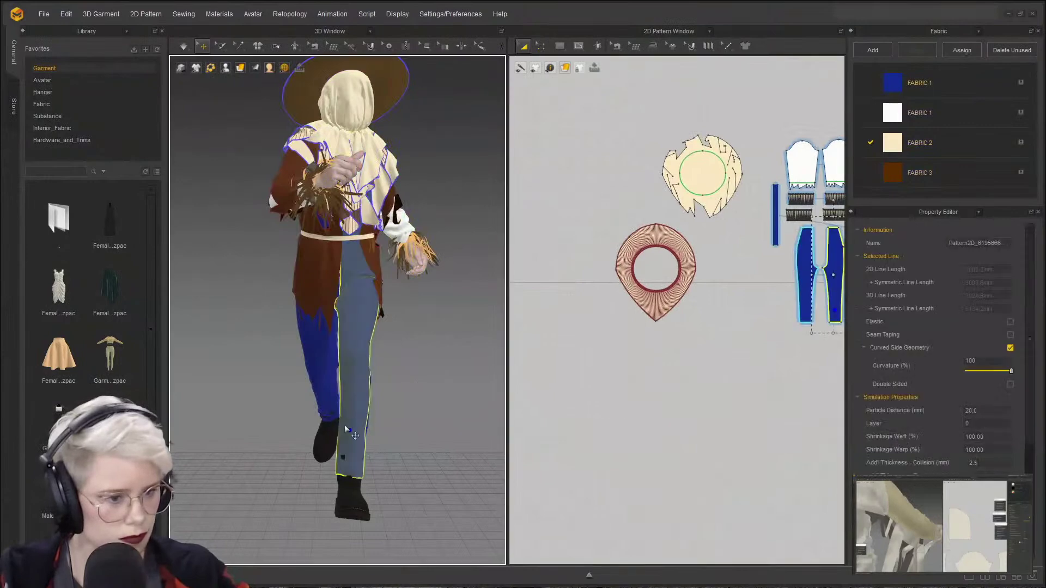
pyautogui.moveTo(667, 203); pyautogui.dragTo(648, 212, button='middle')
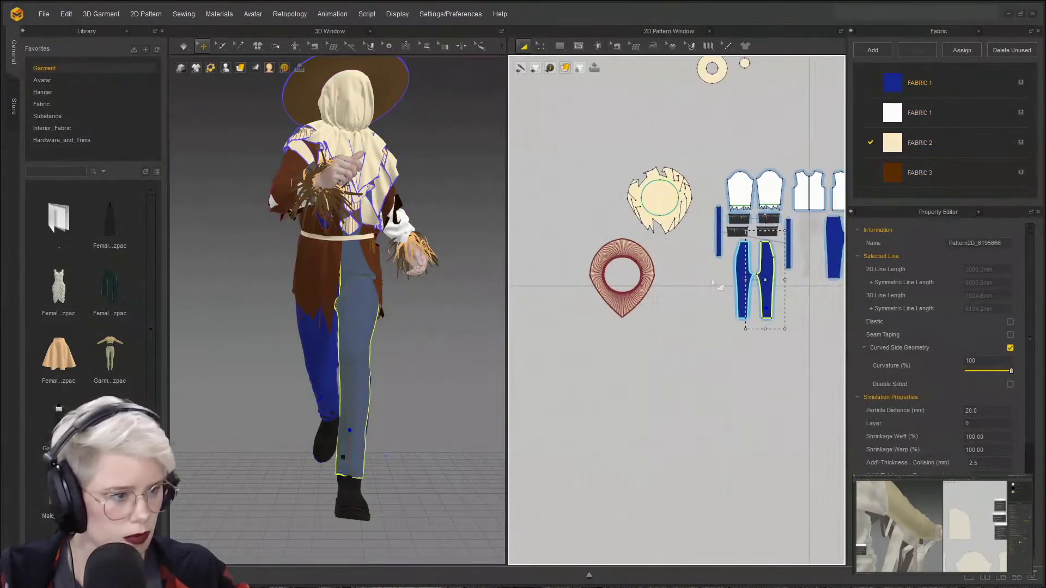
pyautogui.scroll(5, 731, 264)
pyautogui.moveTo(731, 264); pyautogui.dragTo(631, 270, button='middle')
pyautogui.keyDown('shift'); pyautogui.click(650, 230); pyautogui.keyUp('shift')
pyautogui.scroll(-1, 650, 230)
pyautogui.moveTo(651, 230); pyautogui.dragTo(633, 230, button='middle')
pyautogui.scroll(-1, 814, 219)
pyautogui.moveTo(817, 219); pyautogui.dragTo(662, 223, button='middle')
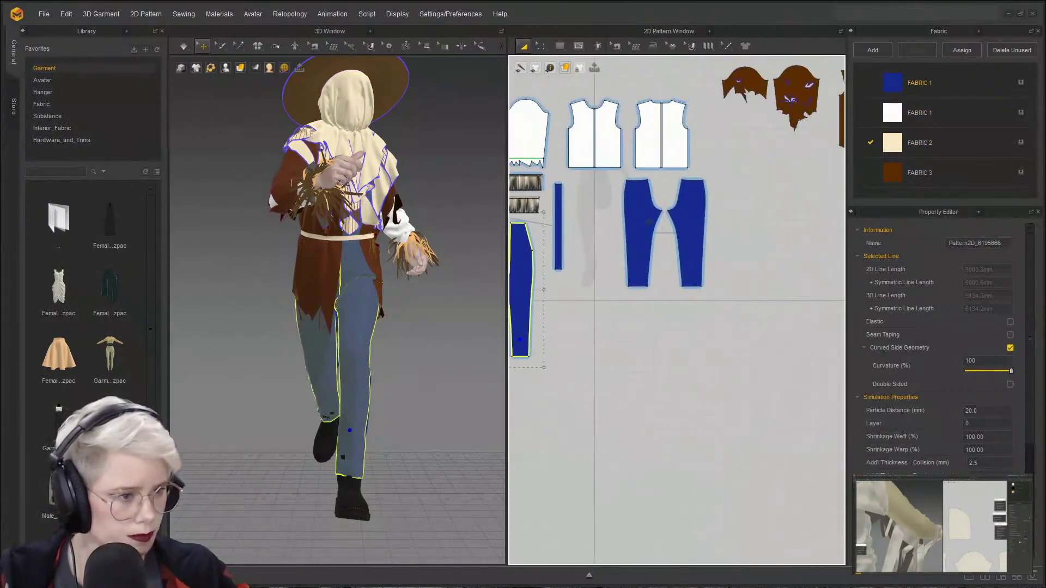
pyautogui.keyDown('shift'); pyautogui.click(649, 226); pyautogui.keyUp('shift')
pyautogui.keyDown('shift'); pyautogui.click(681, 230); pyautogui.keyUp('shift')
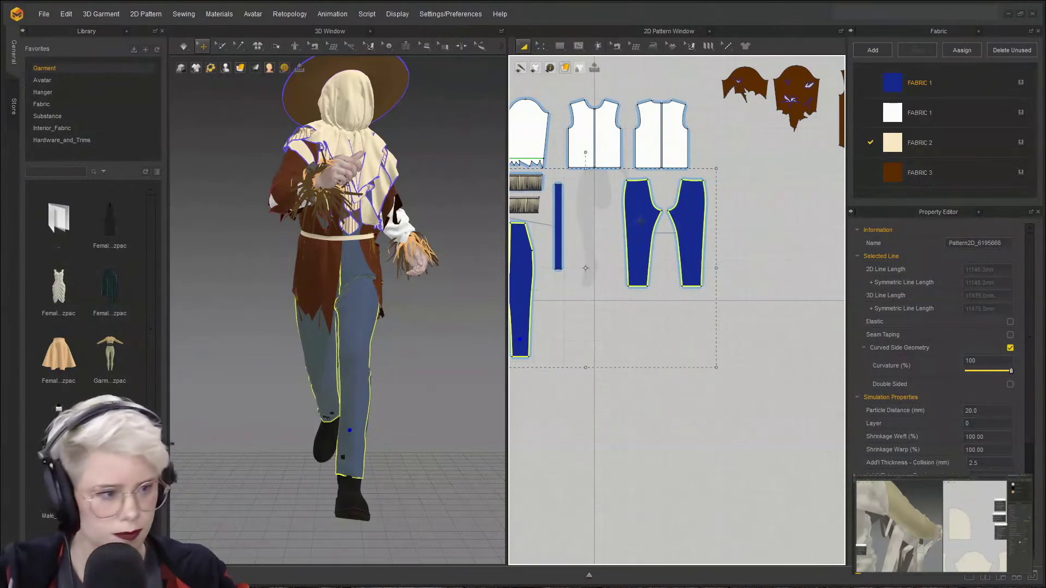
pyautogui.rightClick(682, 229)
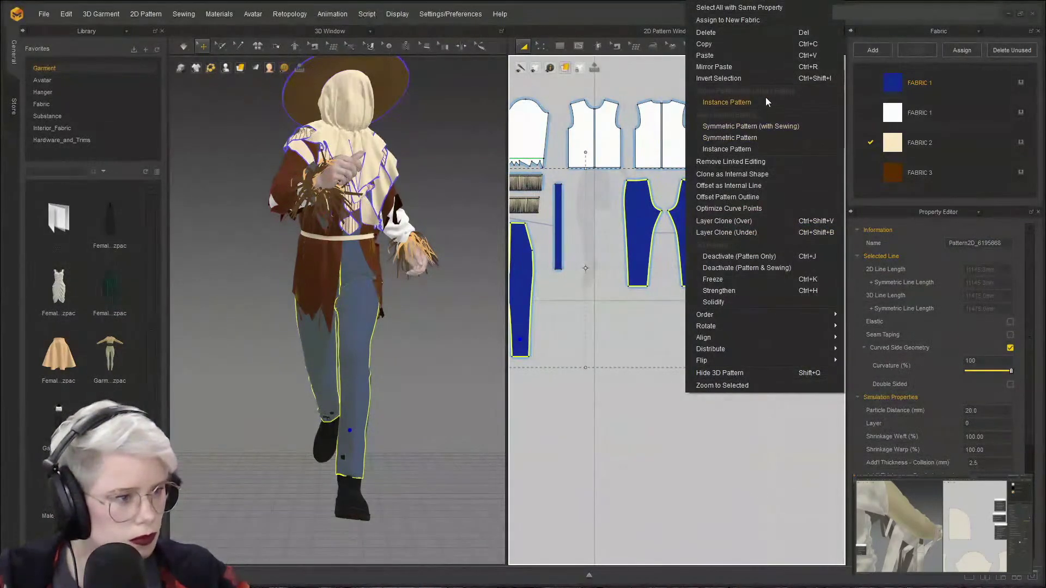
pyautogui.click(767, 78)
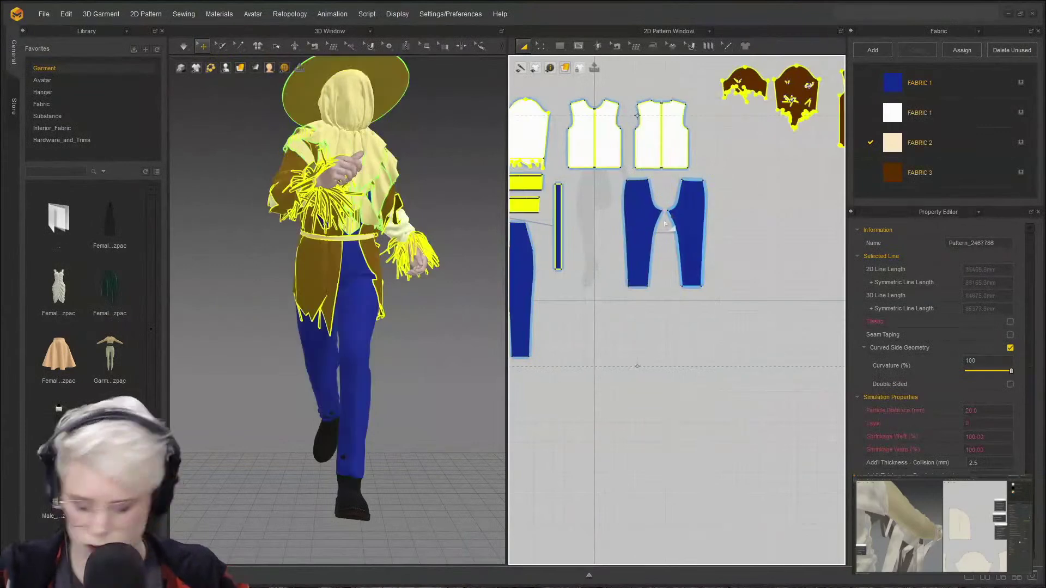
pyautogui.hotkey('ctrl', 'k')
pyautogui.click(617, 371)
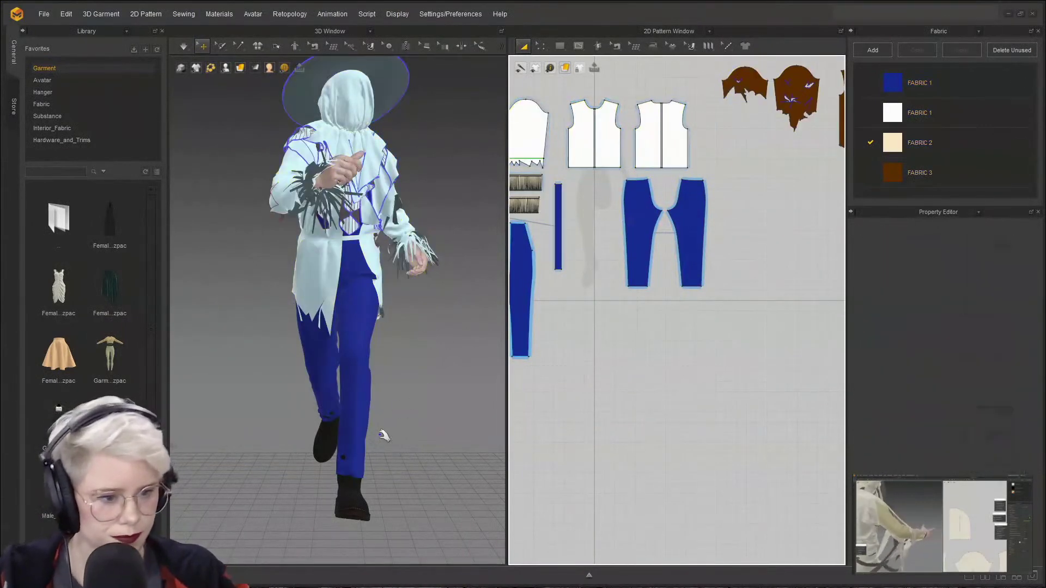
# - Start the simulation and tug the rear leg's trouser hem down and outward around the boot
pyautogui.press('space')
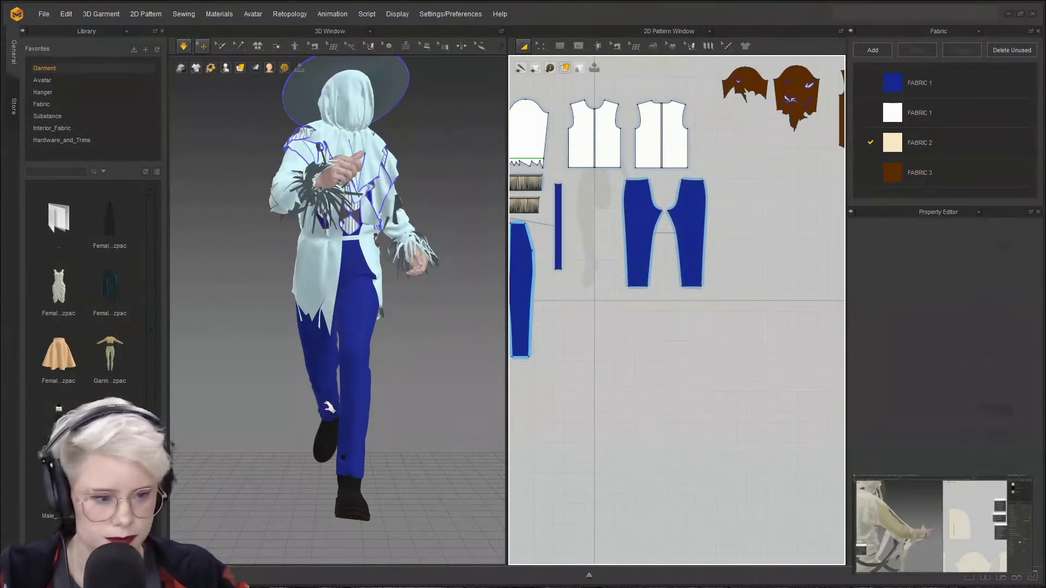
pyautogui.click(326, 423)
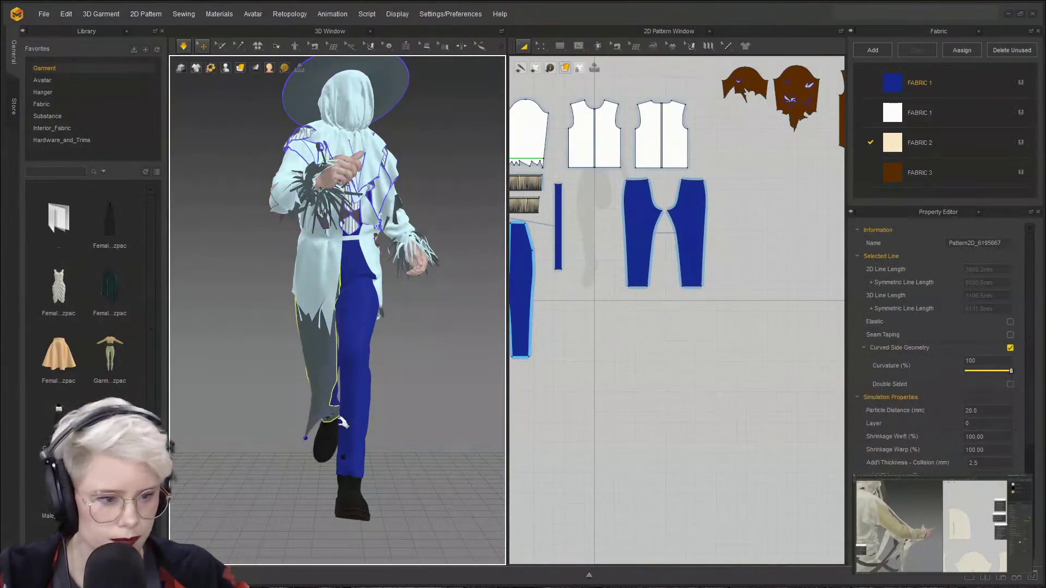
pyautogui.moveTo(327, 422); pyautogui.dragTo(292, 524)
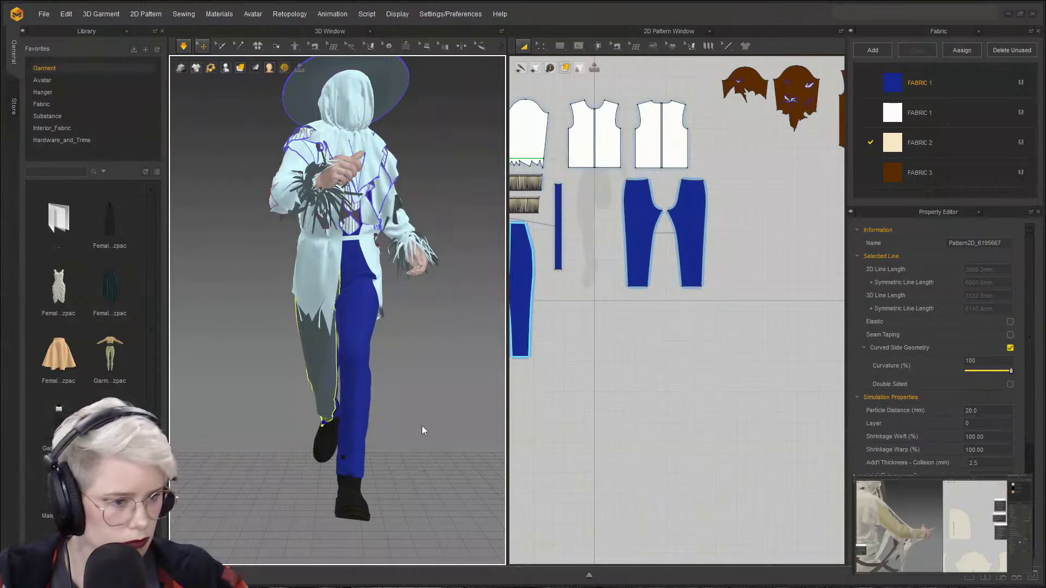
pyautogui.click(351, 430)
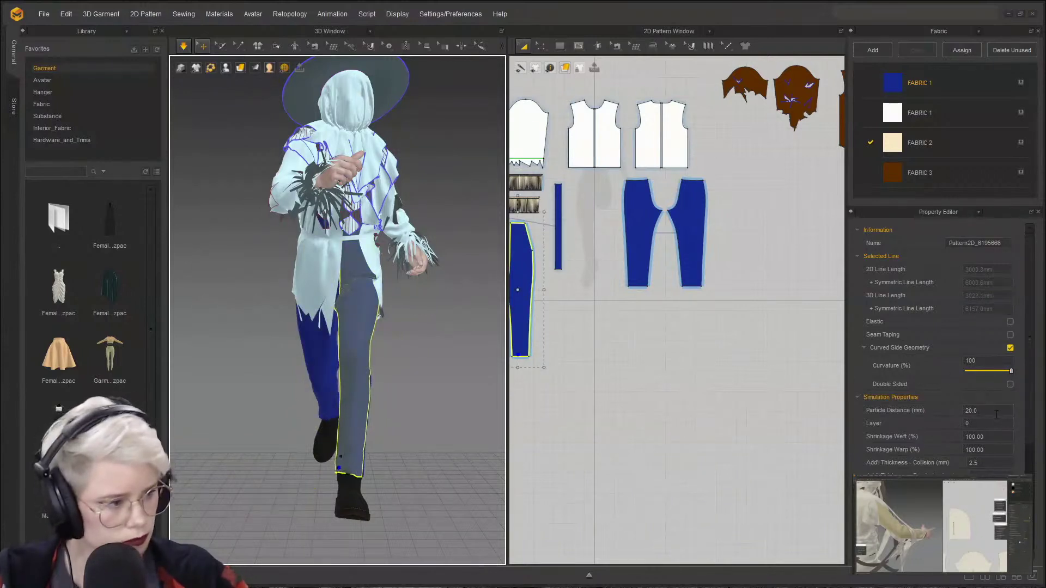
pyautogui.hotkey('ctrl', 'a')
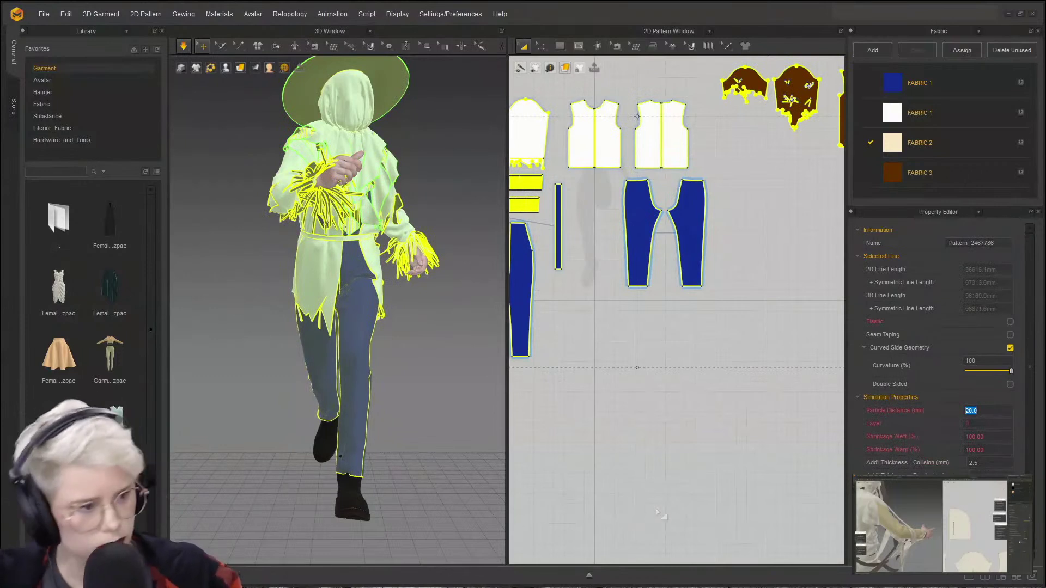
pyautogui.click(666, 251)
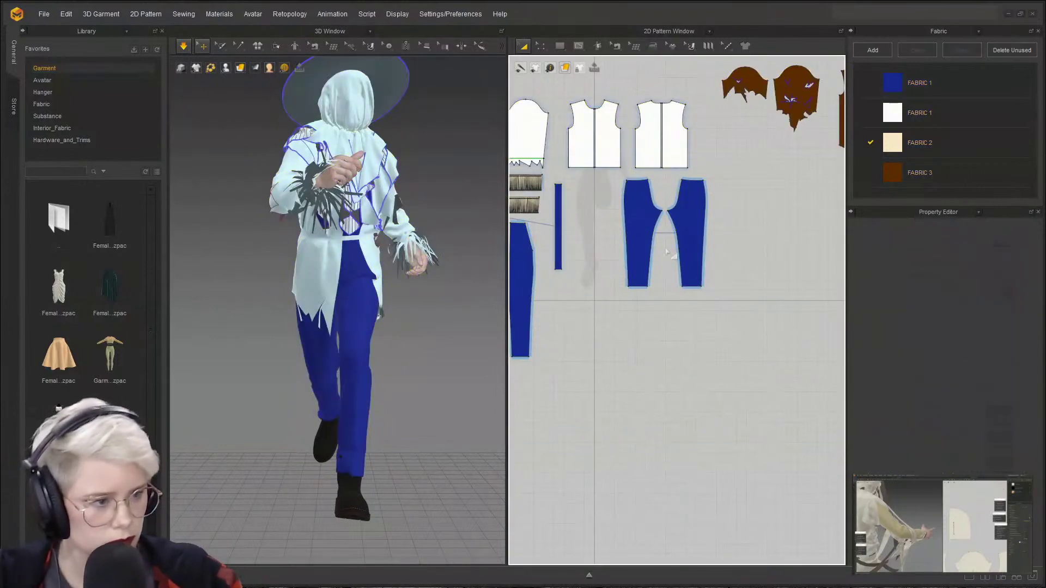
# - Set the particle distance of all four trouser pieces to 10 mm and stop the simulation
pyautogui.click(688, 215)
pyautogui.scroll(-2, 552, 257)
pyautogui.moveTo(553, 257); pyautogui.dragTo(626, 248, button='middle')
pyautogui.keyDown('shift'); pyautogui.click(604, 251); pyautogui.keyUp('shift')
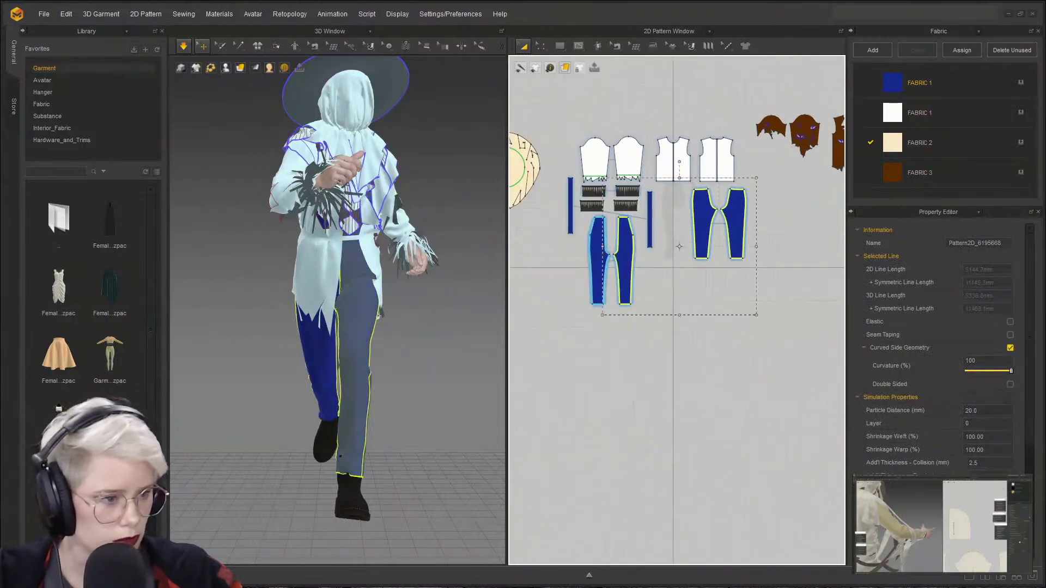
pyautogui.doubleClick(983, 409)
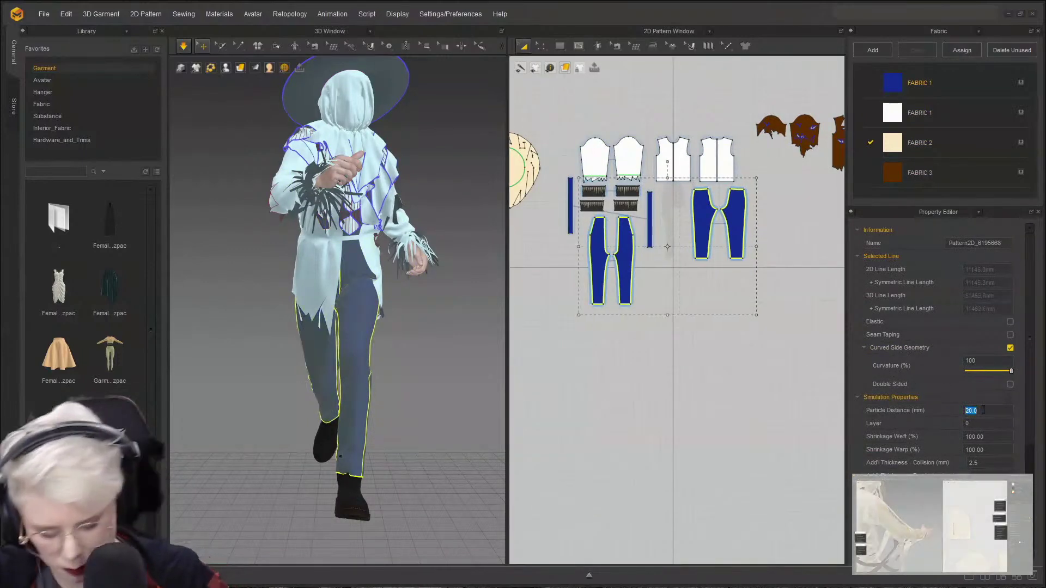
pyautogui.write('10')
pyautogui.press('Return')
pyautogui.press('space')
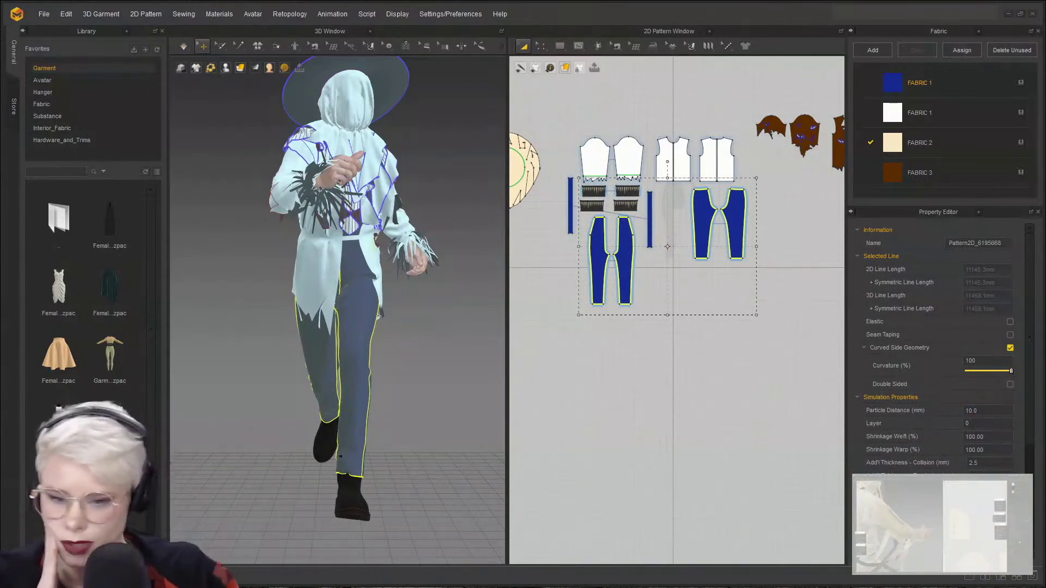
# - Resume the simulation, tug the front leg's trouser hem sideways above the boot and inspect the trousers from the side
pyautogui.press('space')
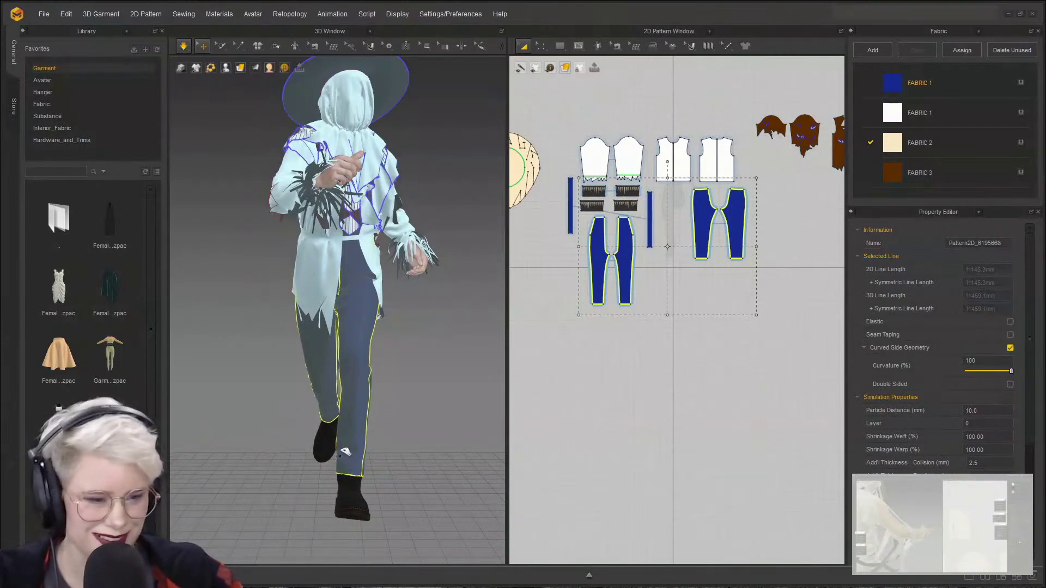
pyautogui.click(282, 442)
pyautogui.moveTo(342, 457); pyautogui.dragTo(214, 434)
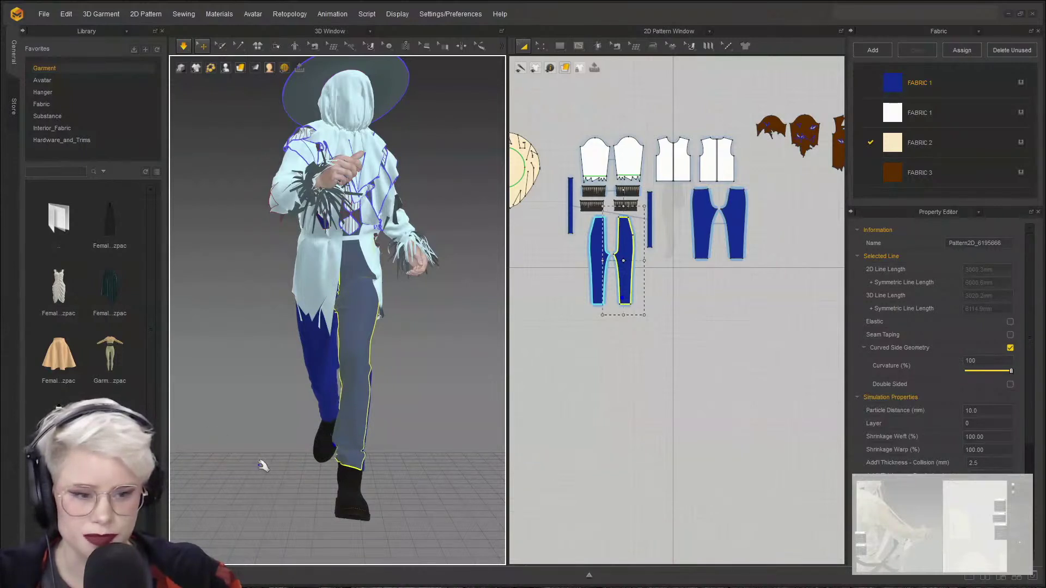
pyautogui.moveTo(261, 355); pyautogui.dragTo(306, 371, button='right')
pyautogui.click(388, 353)
pyautogui.moveTo(389, 361); pyautogui.dragTo(449, 394, button='right')
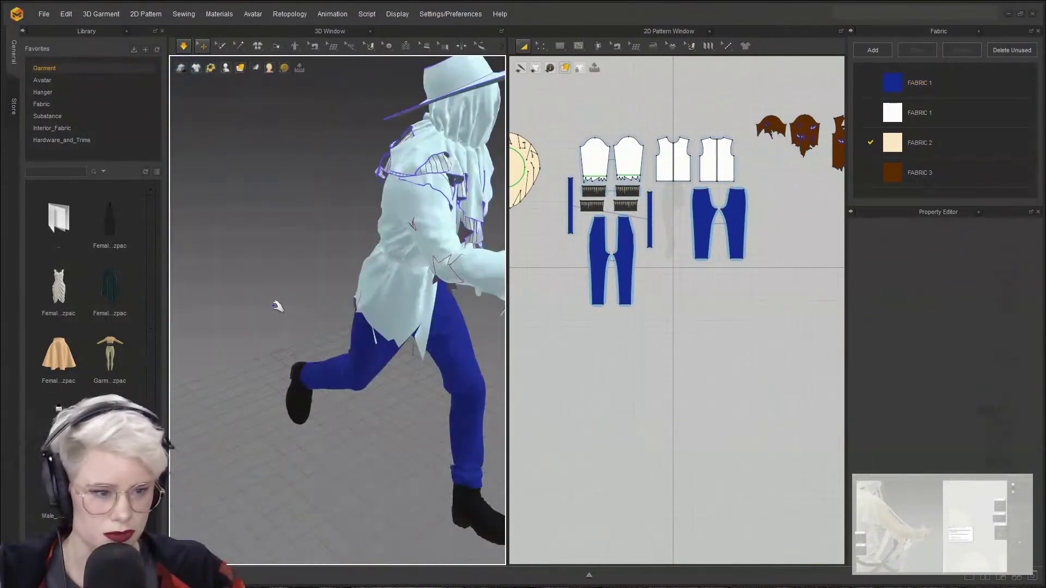
pyautogui.moveTo(276, 305); pyautogui.dragTo(343, 323, button='right')
pyautogui.moveTo(371, 292); pyautogui.dragTo(429, 271, button='middle')
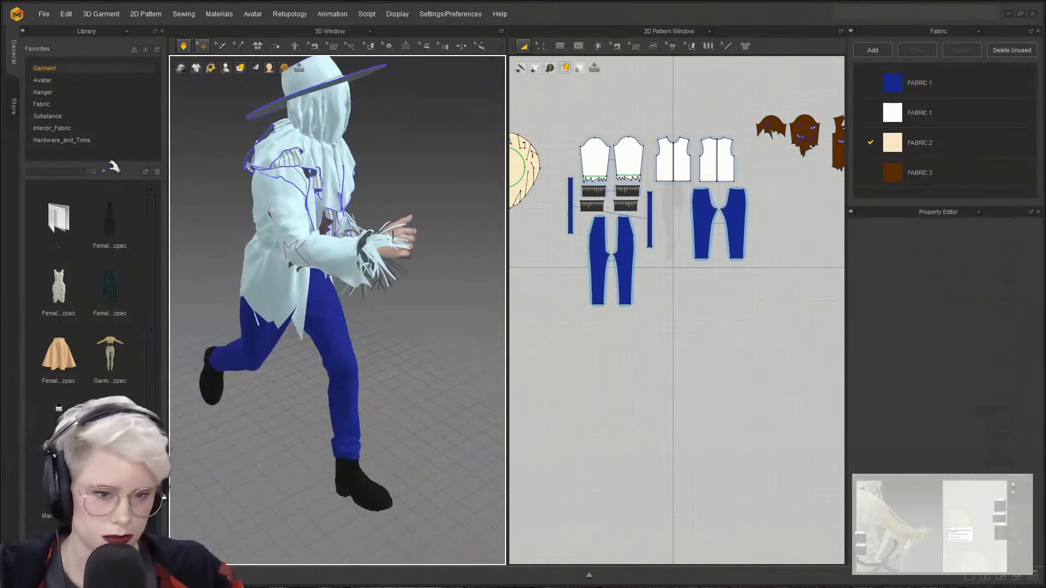
# - Show the library's Substance materials as a name list
pyautogui.click(48, 116)
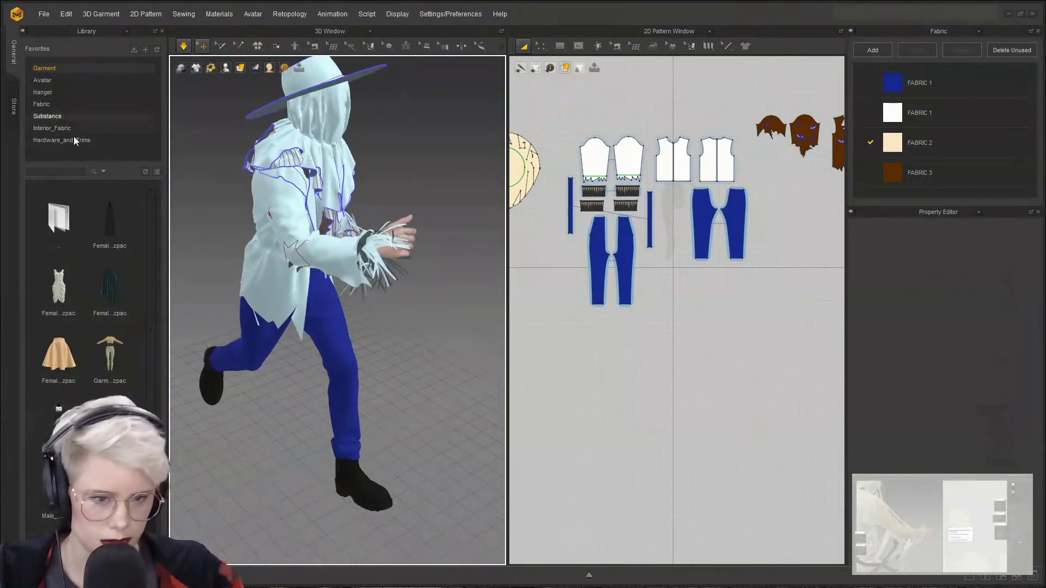
pyautogui.click(157, 172)
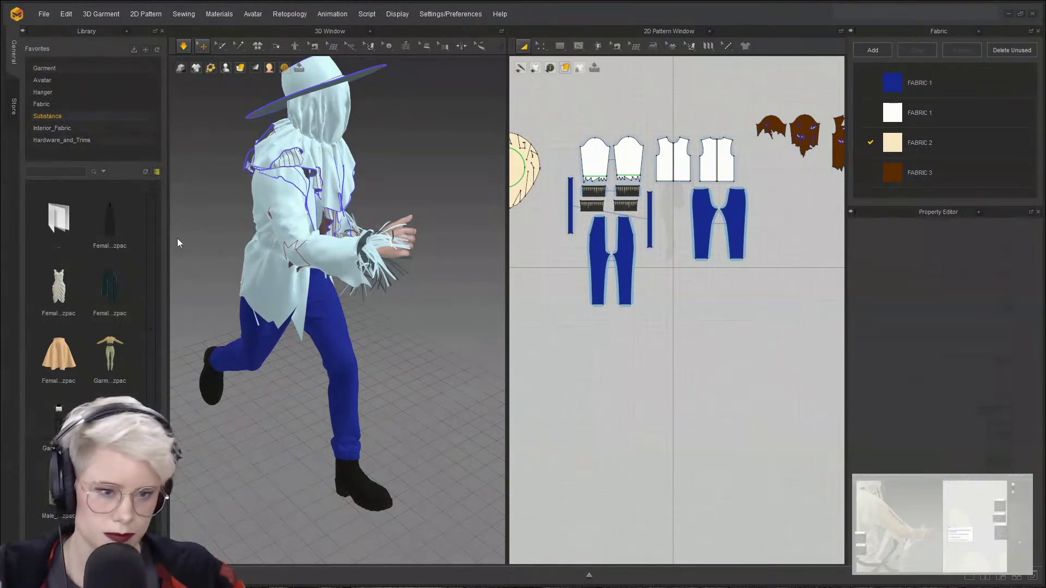
pyautogui.click(74, 117)
# - Apply denim_fabric to the blue trousers' FABRIC 1 and flecked_tartan_fabric to the white shirt's FABRIC 1
pyautogui.click(49, 223)
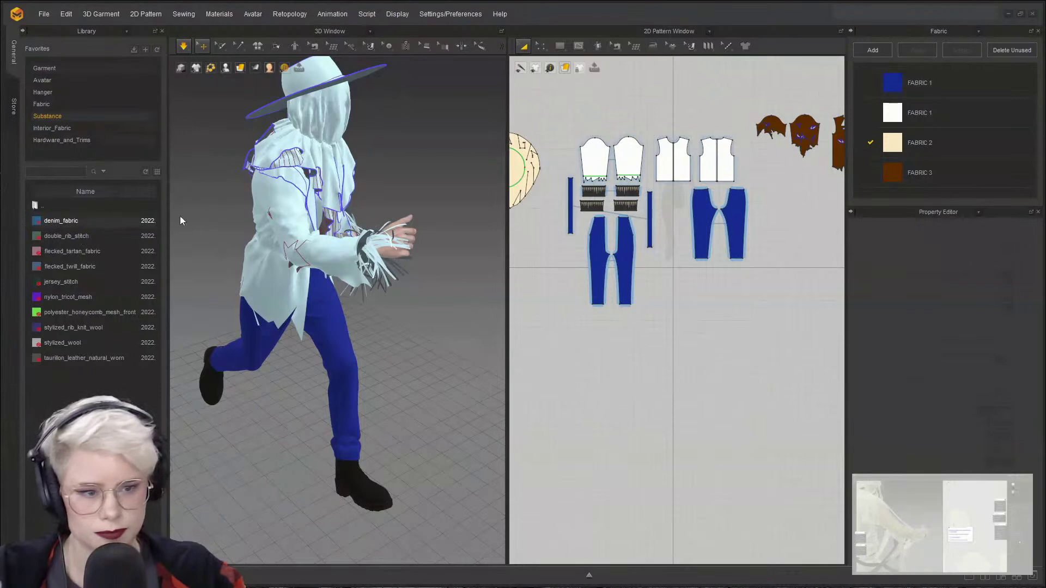
pyautogui.moveTo(180, 217); pyautogui.dragTo(192, 214)
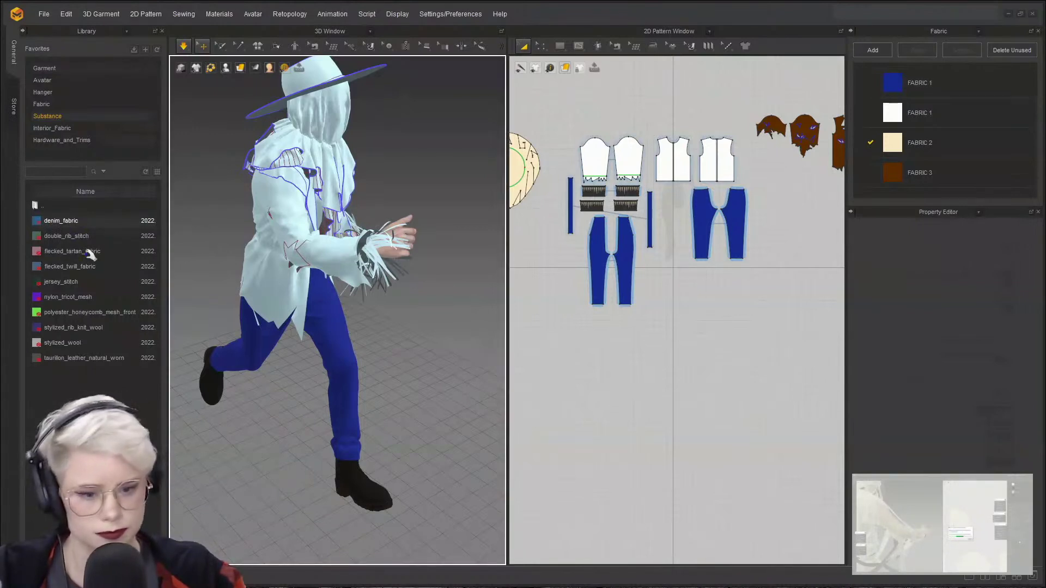
pyautogui.moveTo(126, 243); pyautogui.dragTo(203, 284)
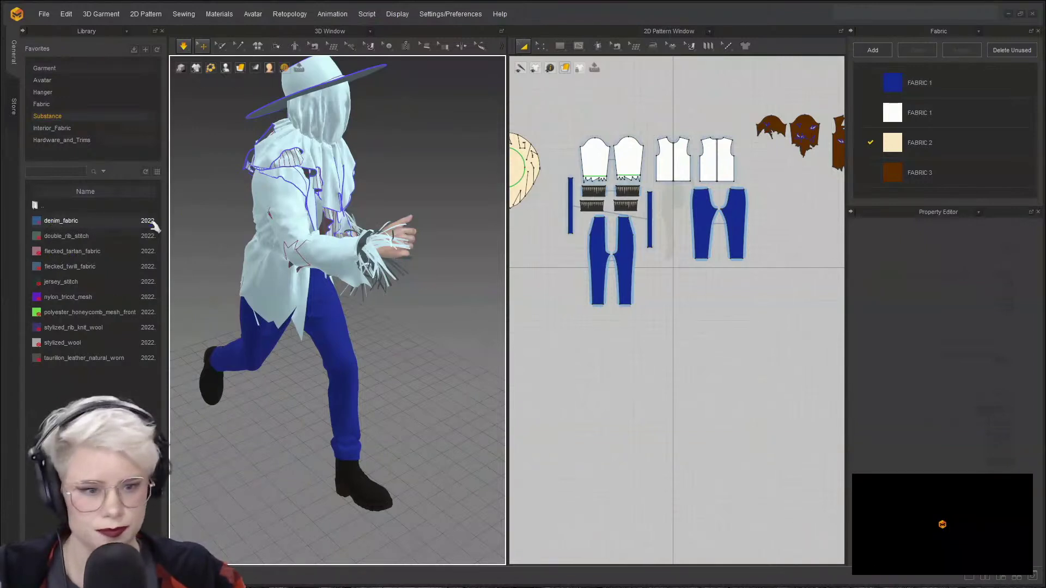
pyautogui.moveTo(917, 96); pyautogui.dragTo(889, 81)
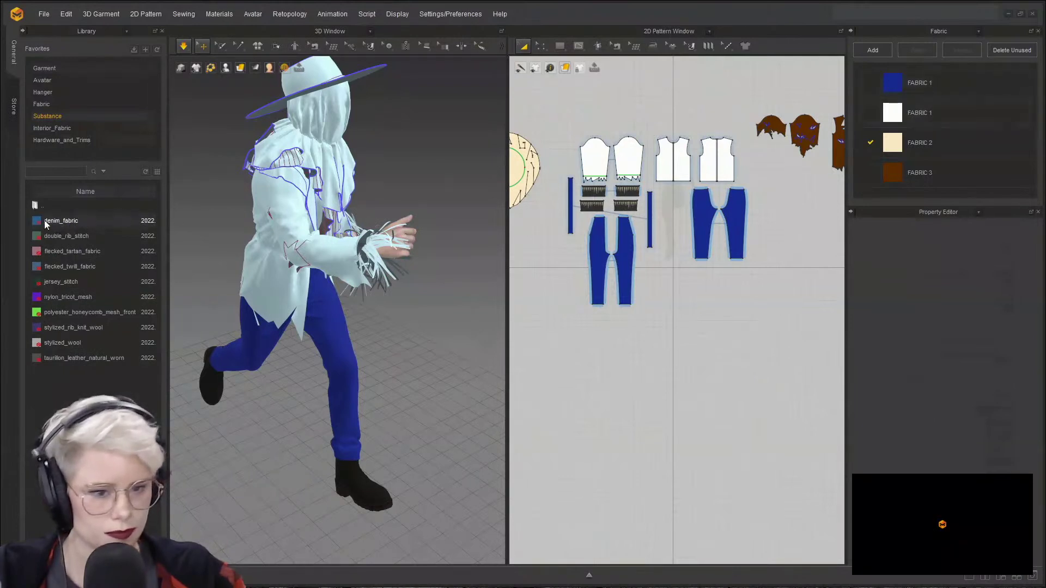
pyautogui.moveTo(334, 339); pyautogui.dragTo(335, 338)
pyautogui.moveTo(94, 265); pyautogui.dragTo(328, 325)
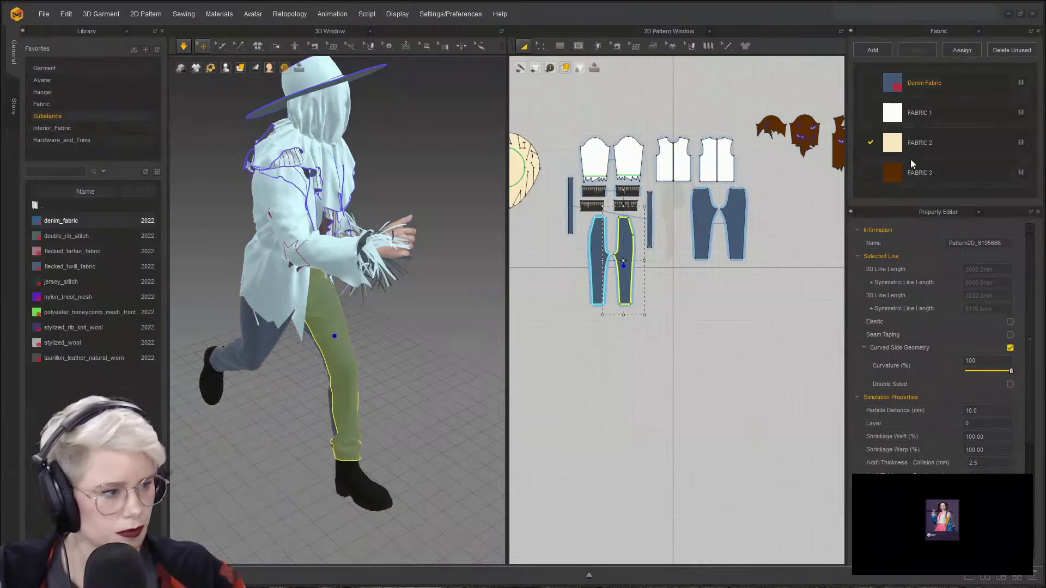
pyautogui.moveTo(46, 252); pyautogui.dragTo(887, 116)
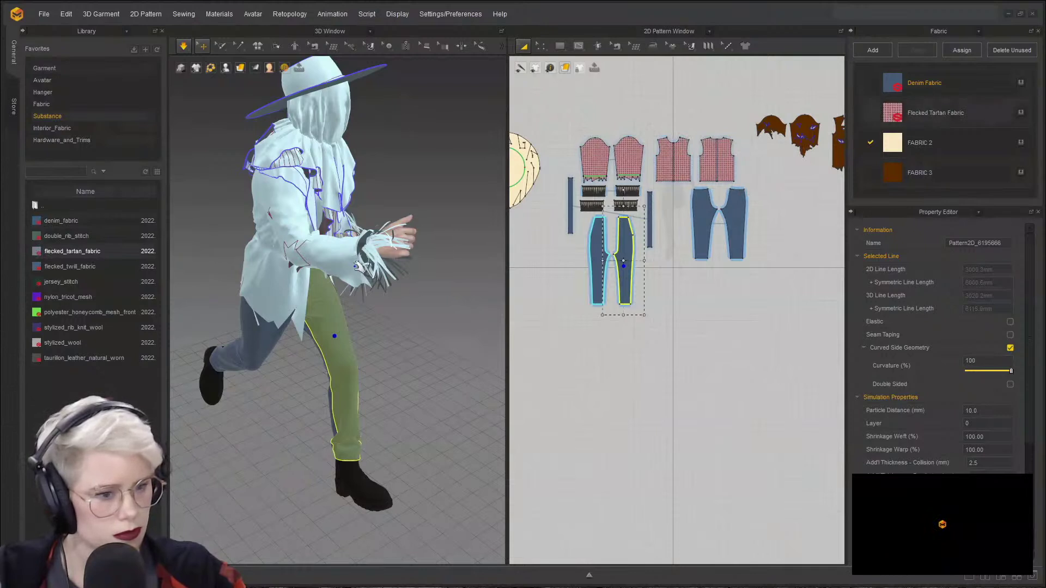
# - Apply flecked_twill_fabric to the brown FABRIC 3 and open the resulting fabric's properties
pyautogui.click(38, 268)
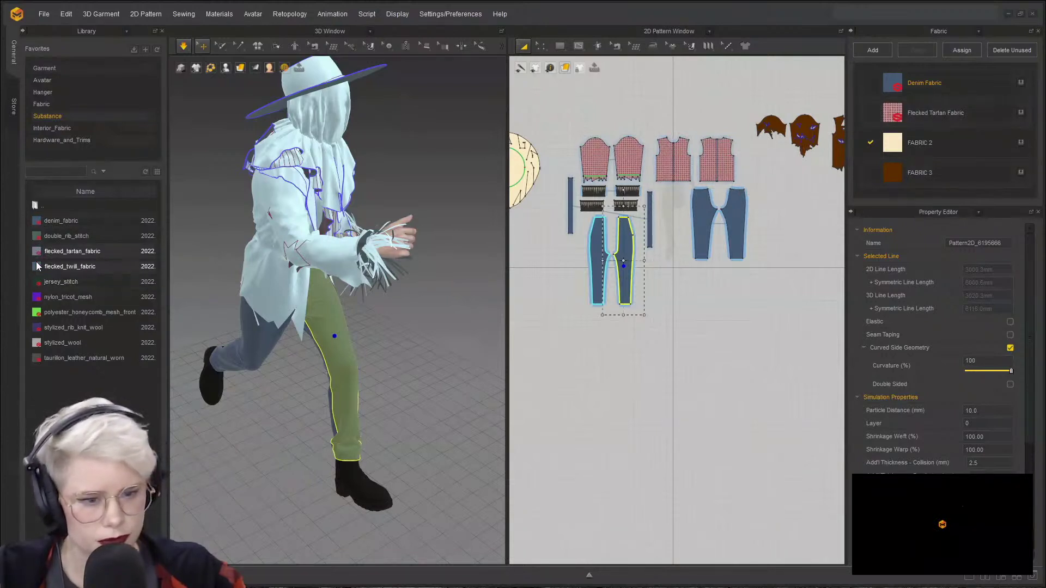
pyautogui.moveTo(475, 235); pyautogui.dragTo(836, 170)
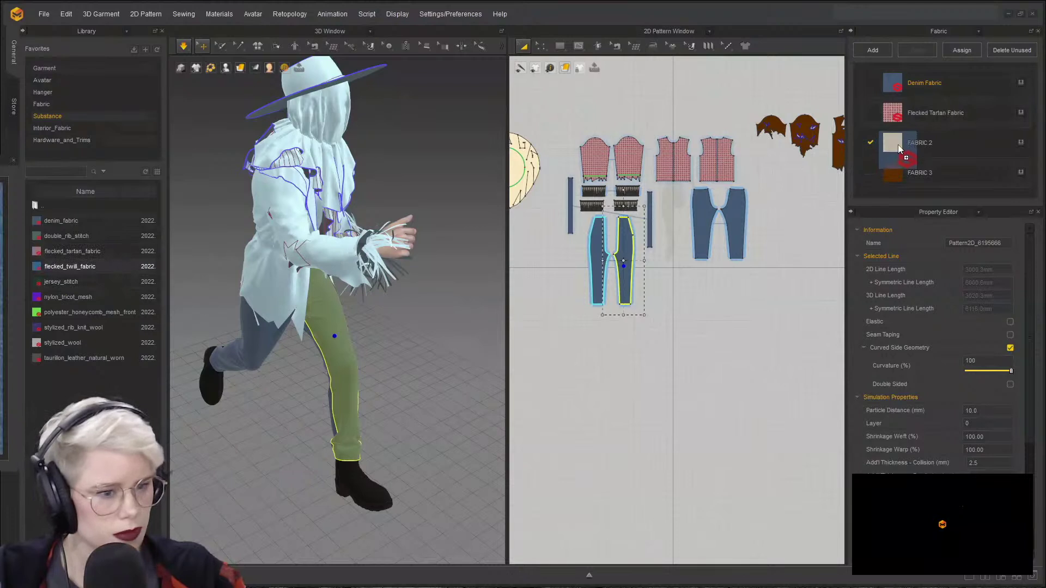
pyautogui.moveTo(897, 145); pyautogui.dragTo(891, 169)
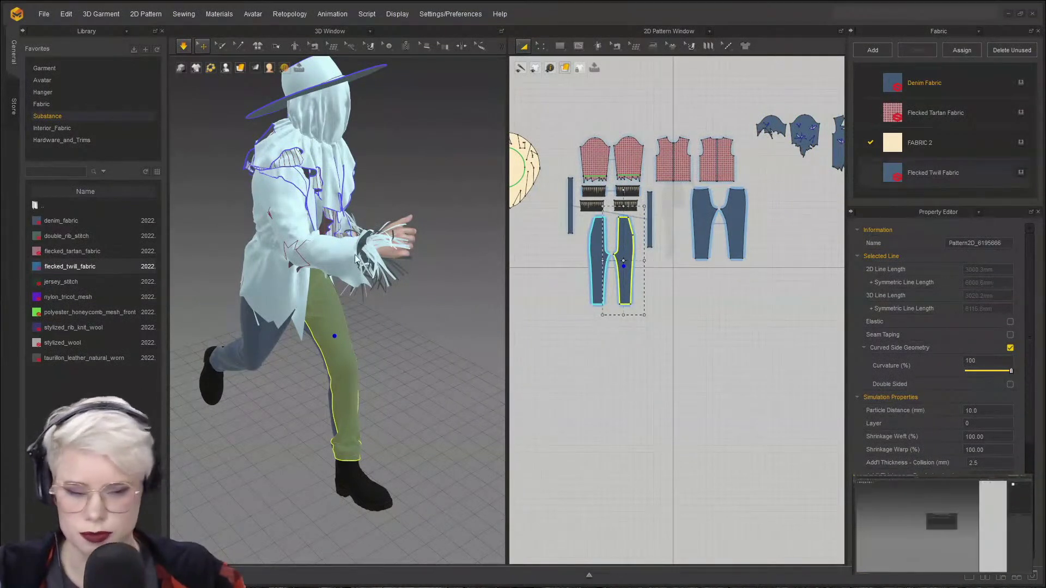
pyautogui.doubleClick(935, 172)
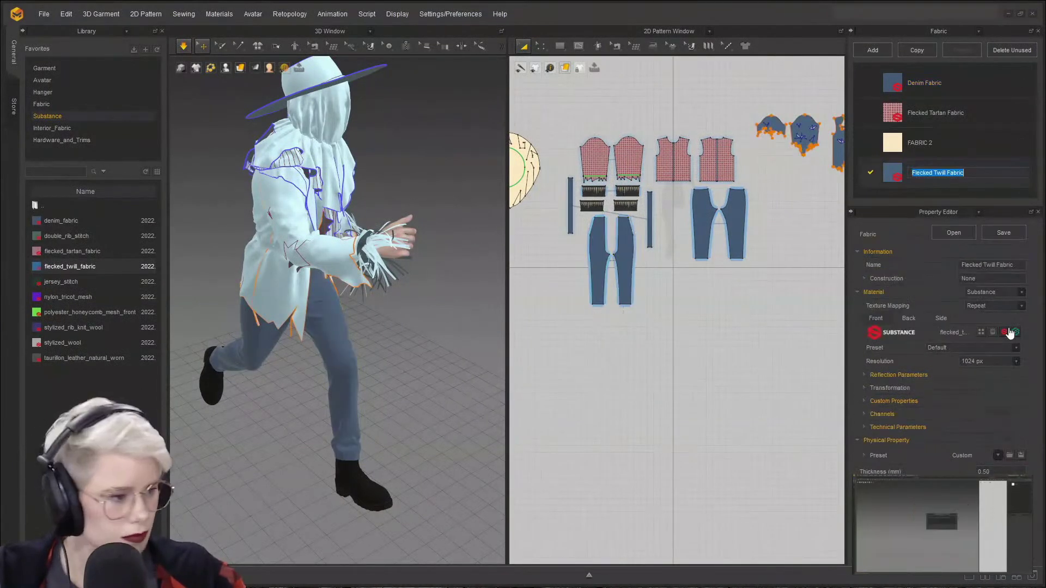
# - Show the reflection parameters of the Flecked Twill Fabric and clear the garment selection to check the costume's front
pyautogui.click(866, 376)
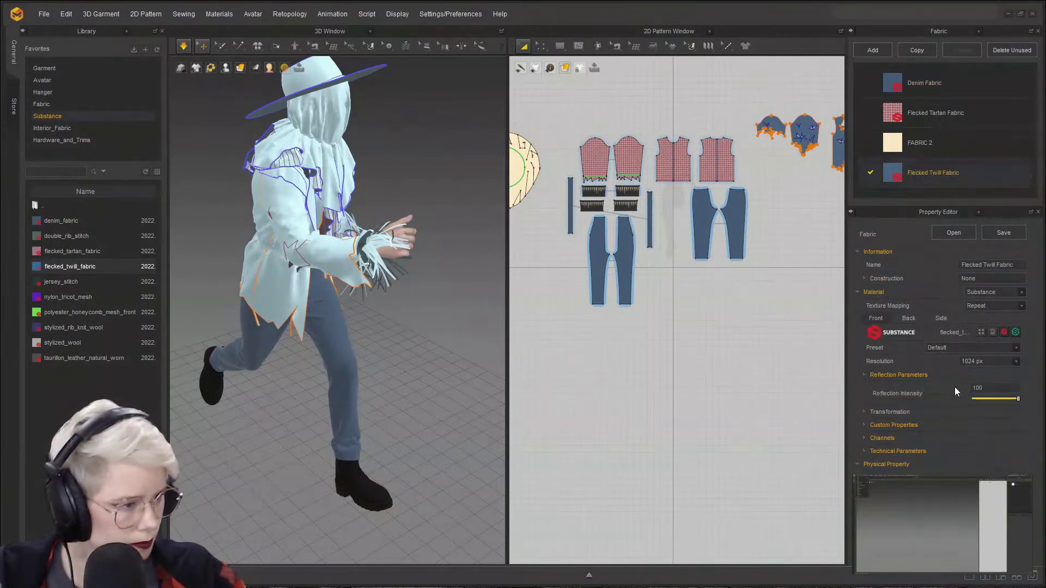
pyautogui.click(864, 425)
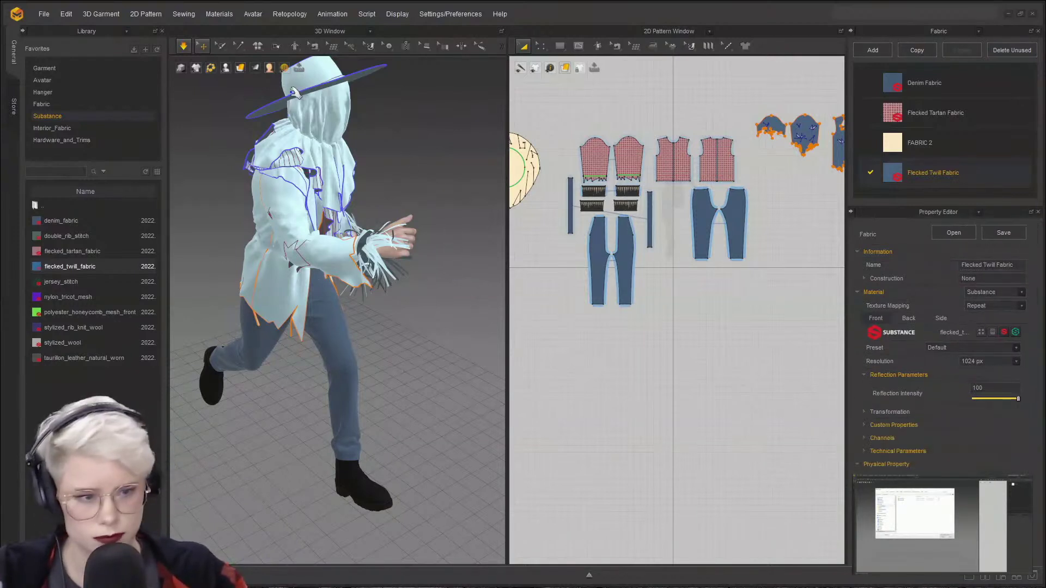
pyautogui.hotkey('ctrl', 'a')
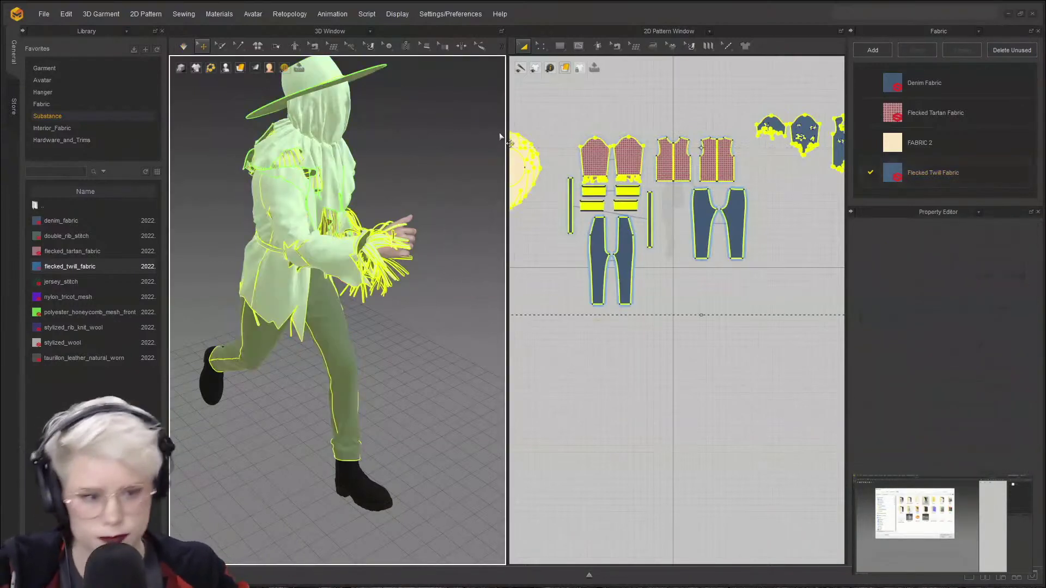
pyautogui.click(460, 147)
pyautogui.moveTo(458, 148); pyautogui.dragTo(336, 289, button='right')
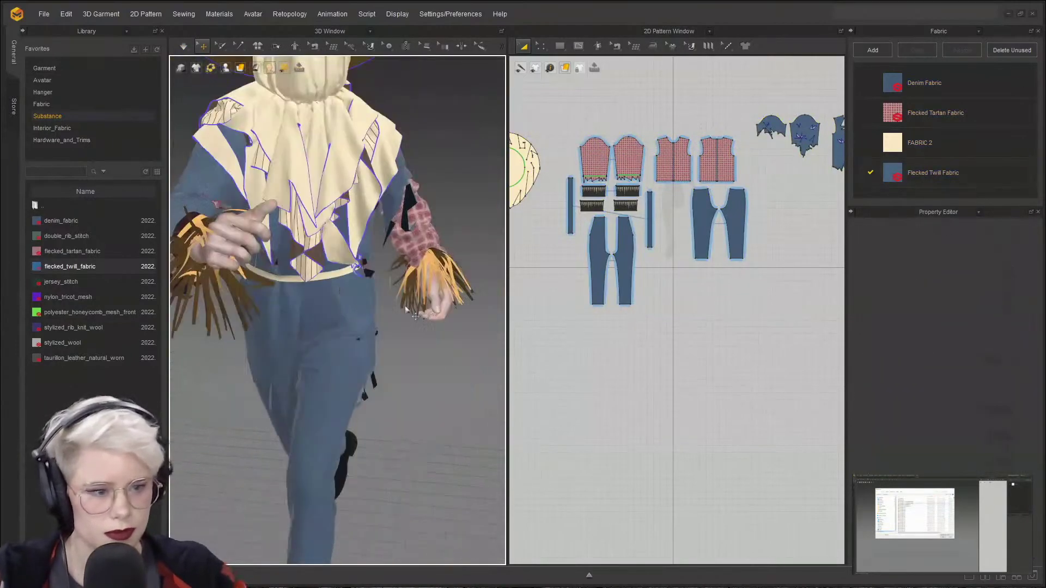
# - Set the Flecked Twill Fabric's hue shift to 0.60 and its contrast to 0.67
pyautogui.click(897, 173)
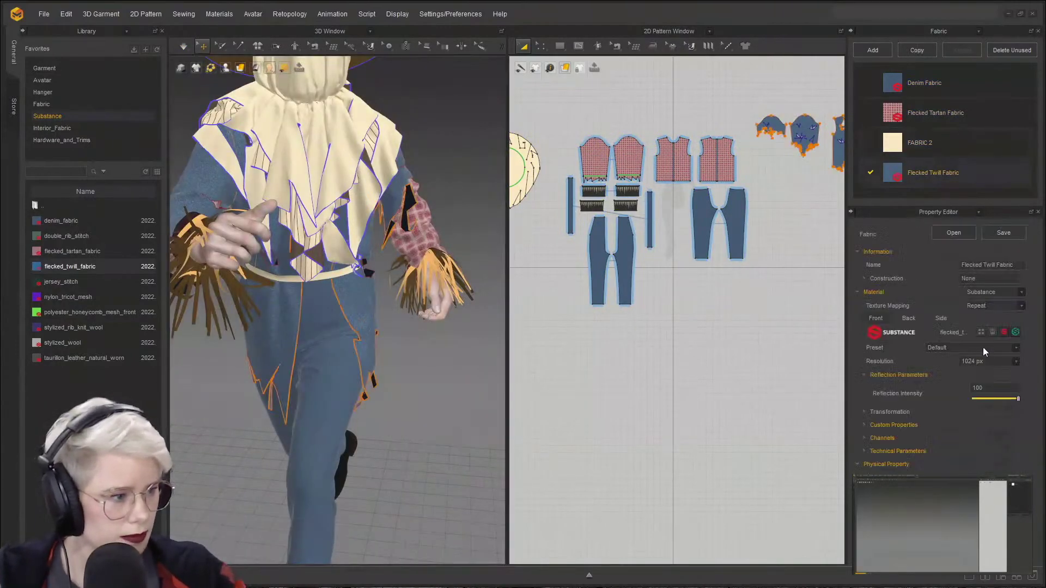
pyautogui.click(868, 426)
pyautogui.scroll(-4, 868, 430)
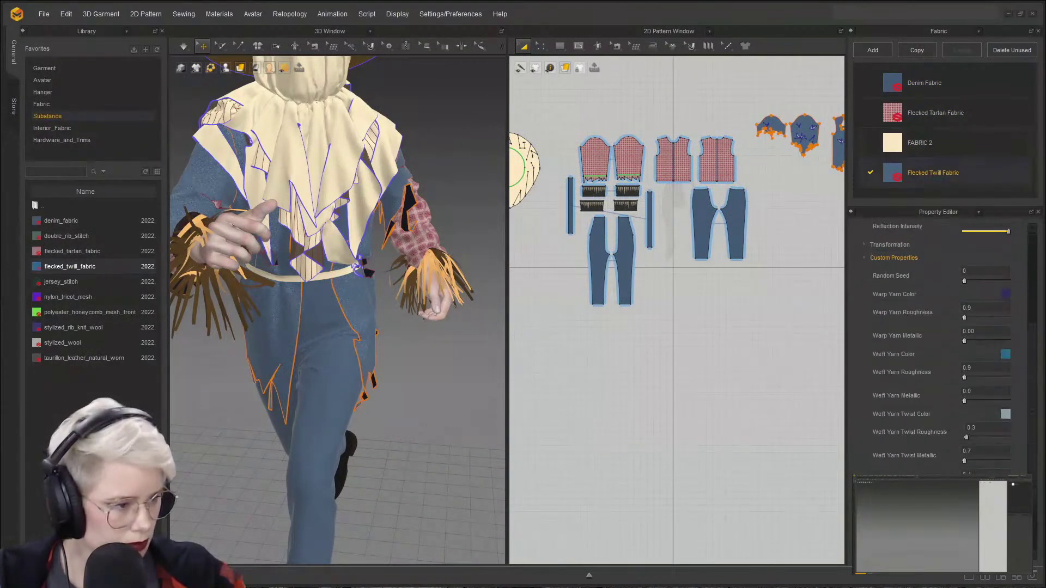
pyautogui.scroll(-3, 936, 349)
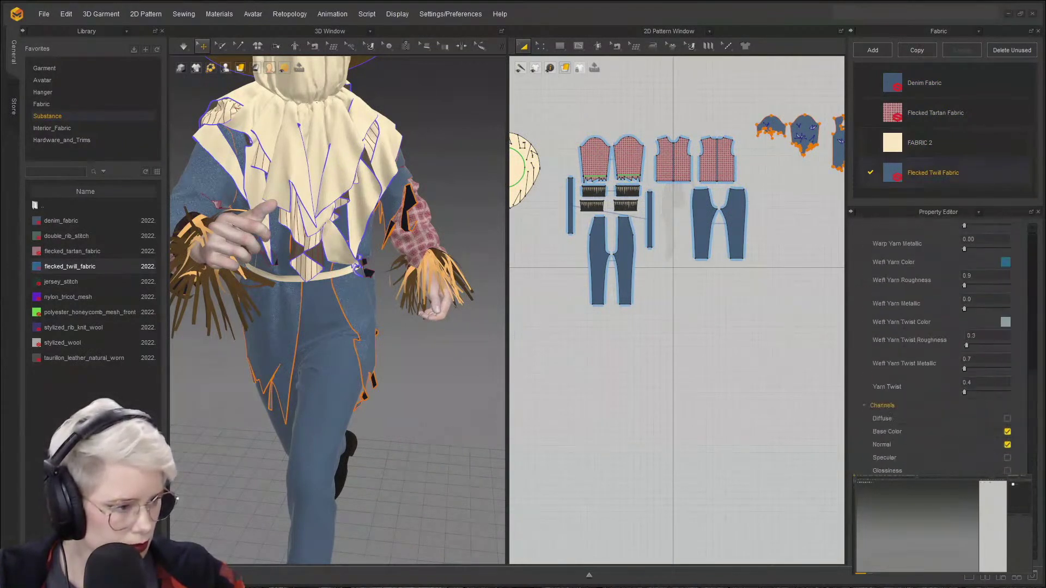
pyautogui.scroll(-5, 995, 402)
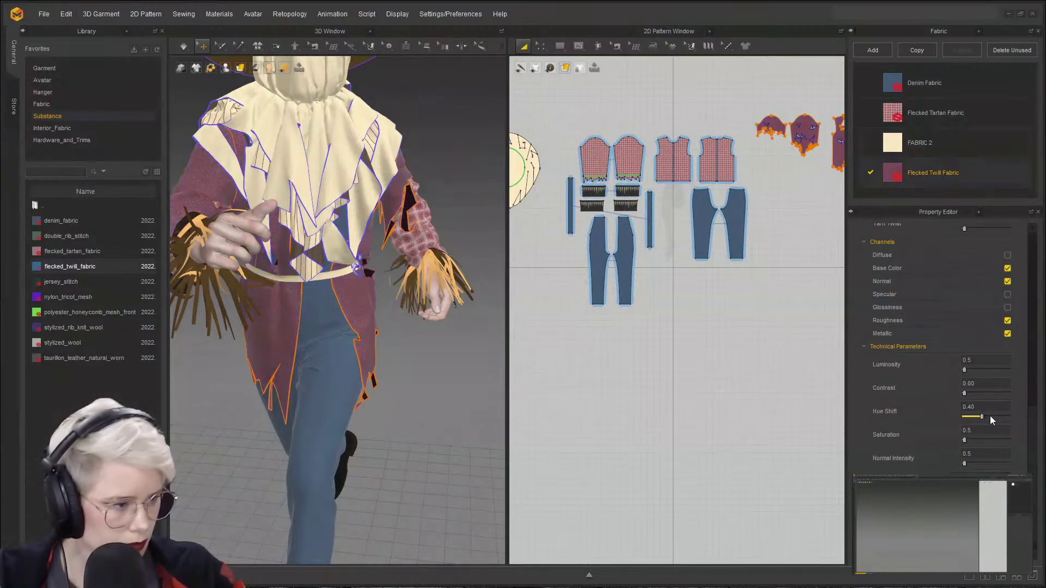
pyautogui.click(990, 416)
pyautogui.click(990, 417)
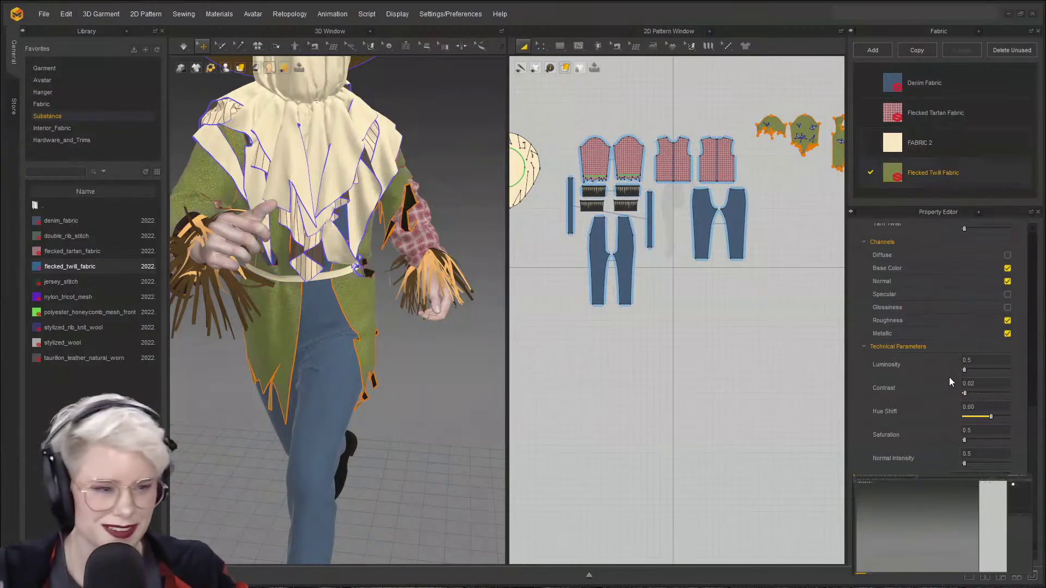
pyautogui.click(976, 393)
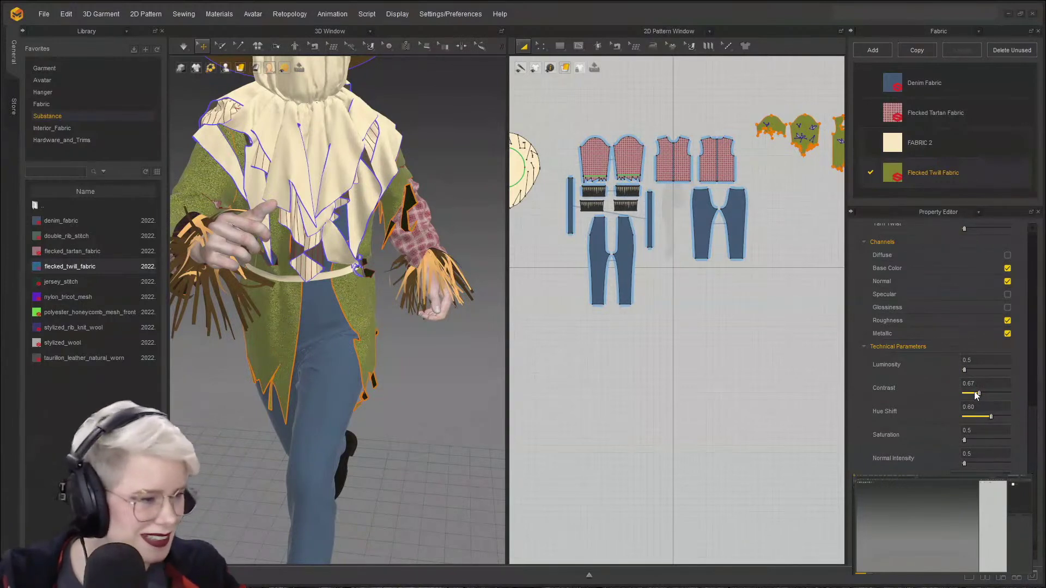
# - Set the Flecked Twill Fabric's warp yarn color to the dark brown palette swatch Orange 4
pyautogui.scroll(-8, 997, 341)
pyautogui.click(1008, 333)
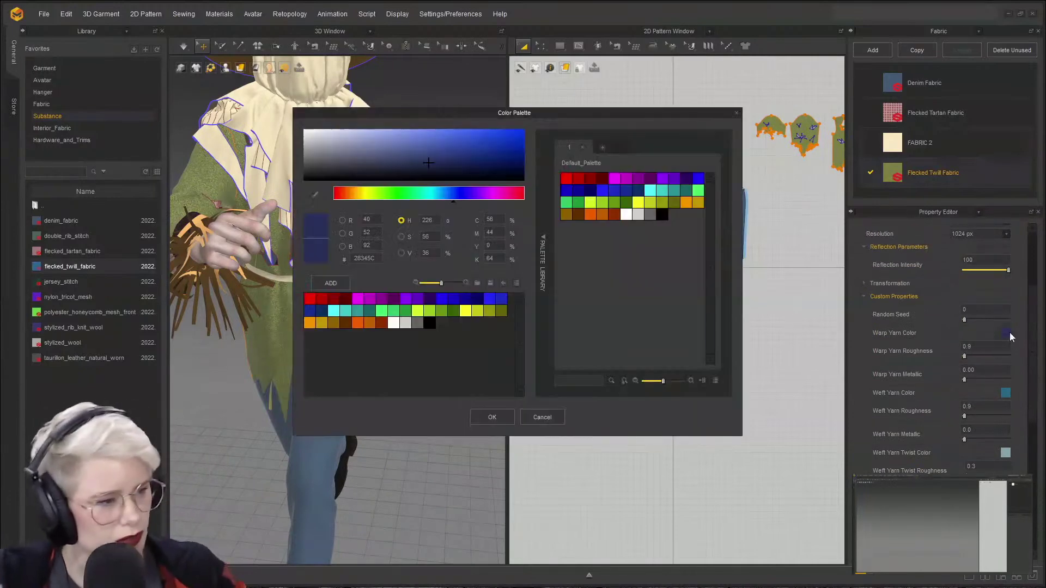
pyautogui.click(578, 214)
pyautogui.click(492, 417)
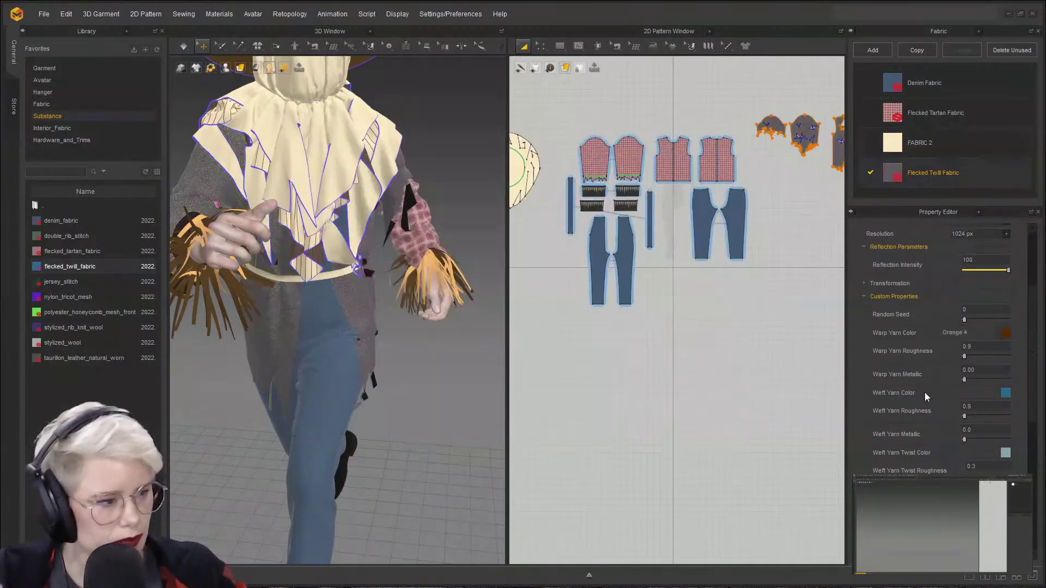
# - Set the Flecked Twill Fabric's weft yarn color to the palette swatch Orange 3
pyautogui.click(1005, 393)
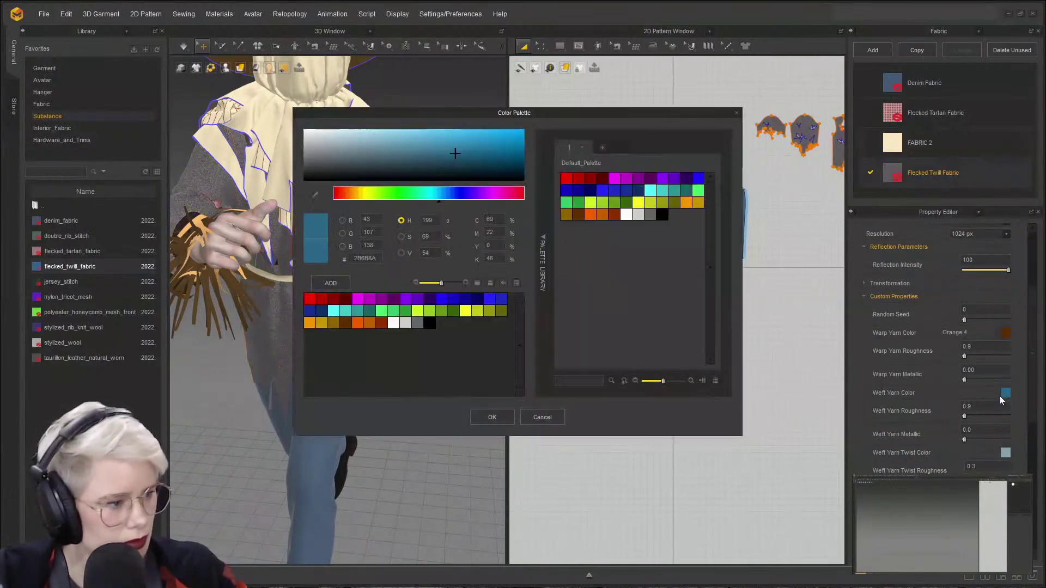
pyautogui.click(566, 206)
pyautogui.click(567, 214)
pyautogui.click(492, 417)
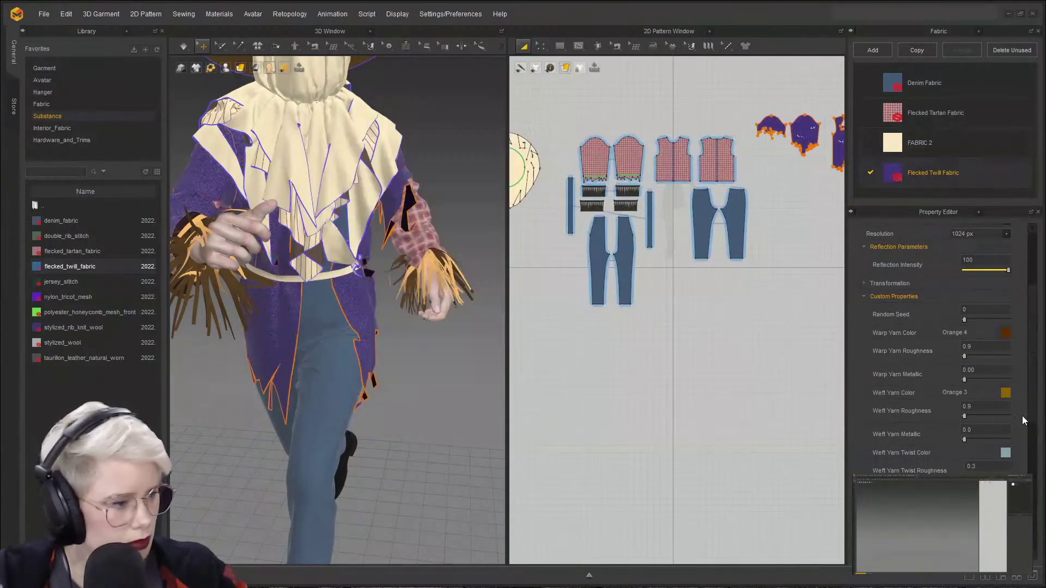
# - Set the Flecked Twill Fabric's weft yarn twist color to a custom bright orange
pyautogui.click(1005, 454)
pyautogui.moveTo(367, 198); pyautogui.dragTo(353, 197)
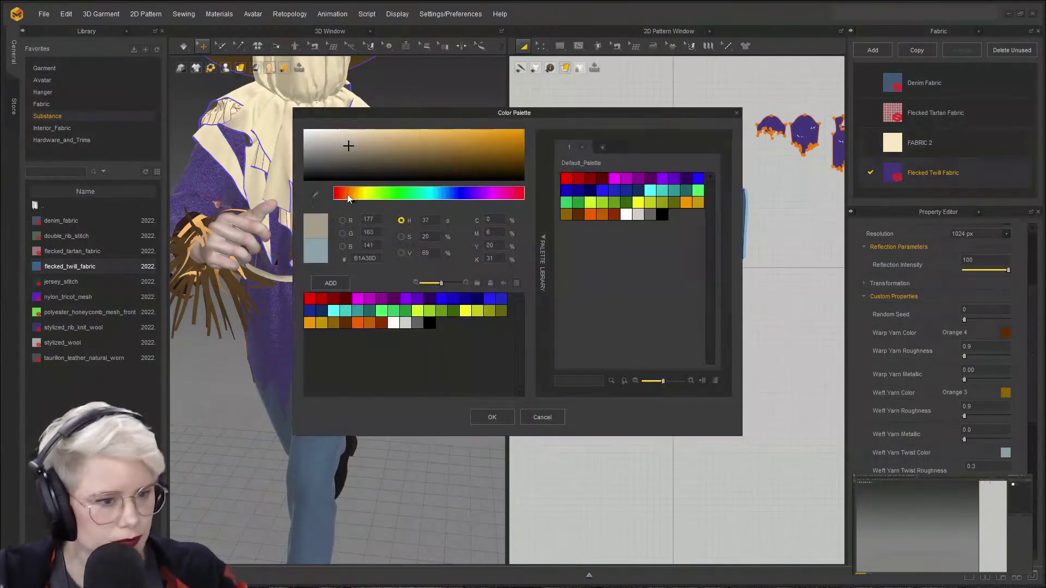
pyautogui.click(478, 137)
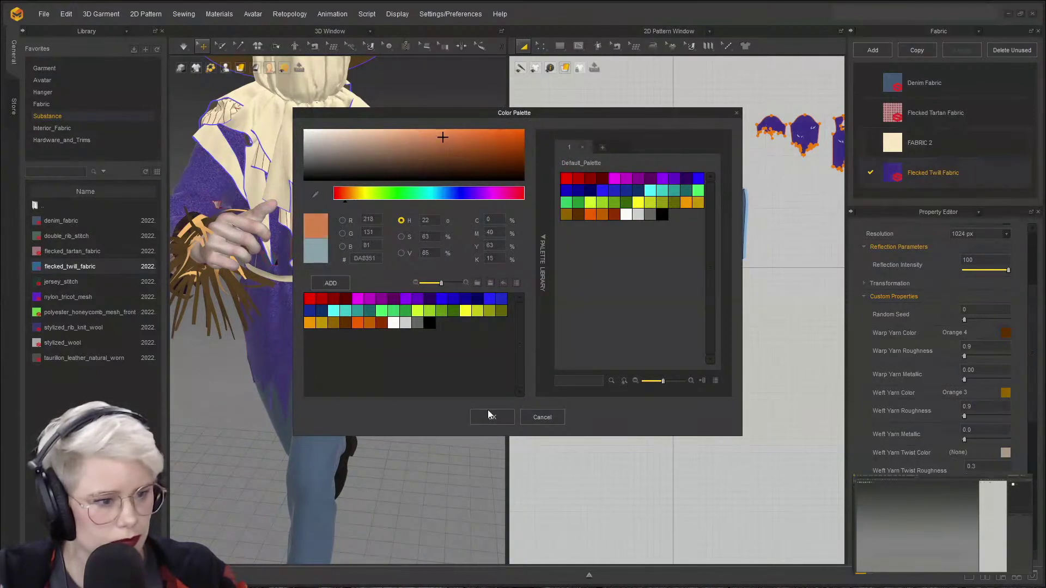
pyautogui.click(492, 417)
# - Set the Flecked Twill Fabric's weft yarn twist color to the dark brown palette swatch, hex 633100
pyautogui.scroll(-3, 942, 349)
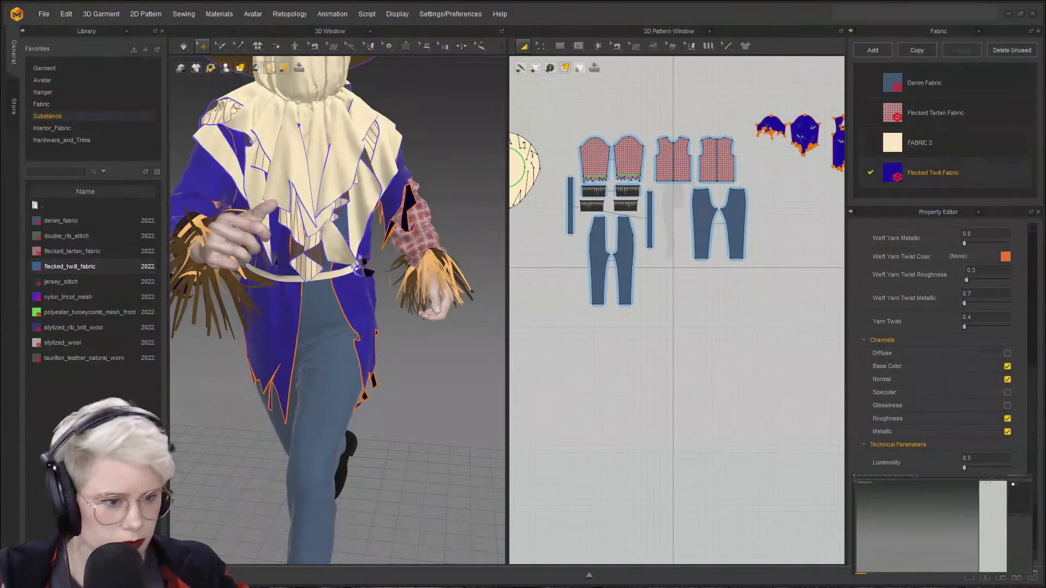
pyautogui.scroll(2, 1011, 304)
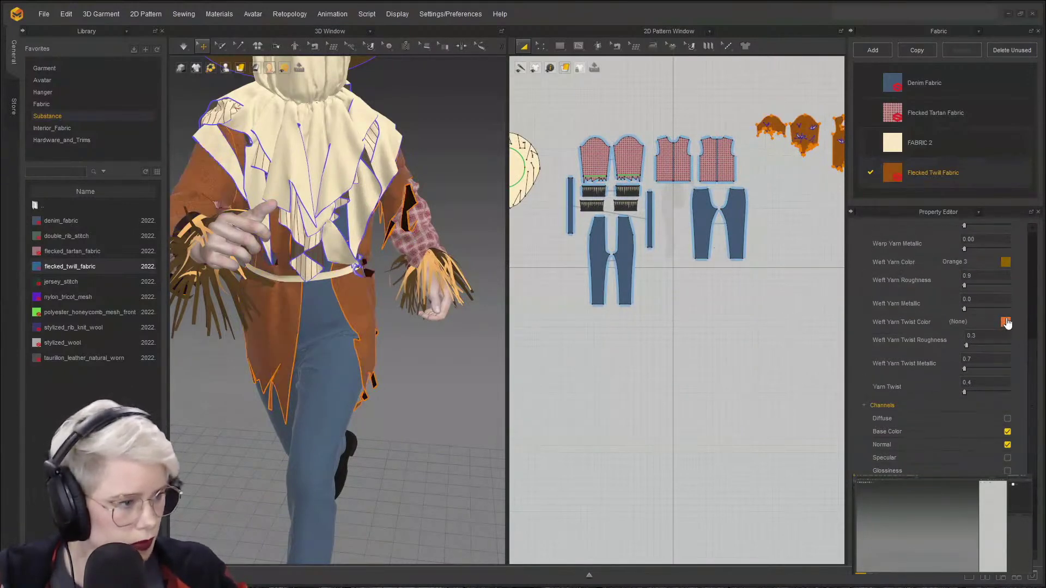
pyautogui.click(1006, 322)
pyautogui.click(578, 215)
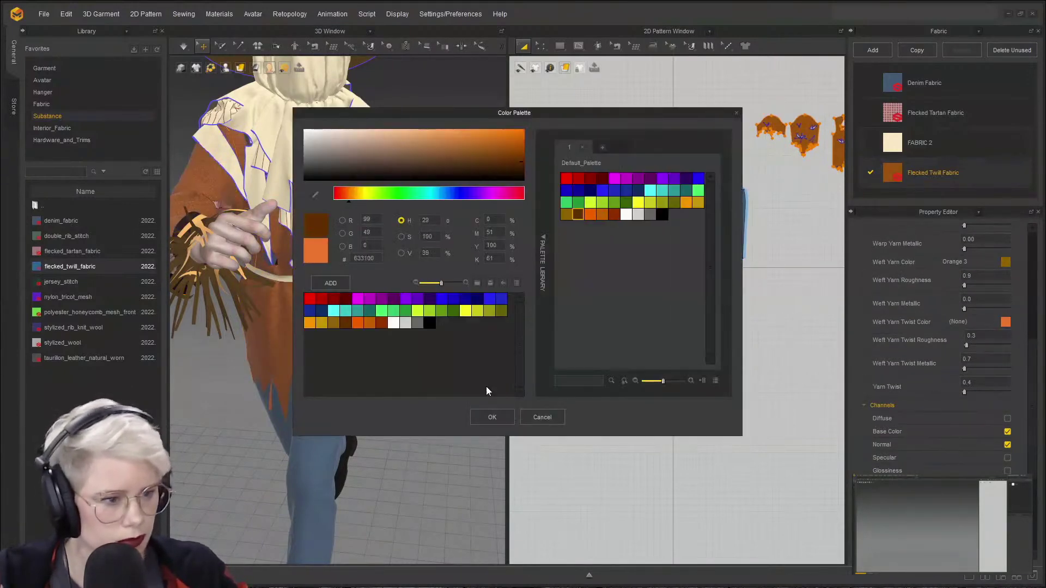
pyautogui.click(490, 417)
# - Change the Flecked Twill Fabric's warp yarn color to a custom, slightly less saturated dark brown
pyautogui.click(381, 318)
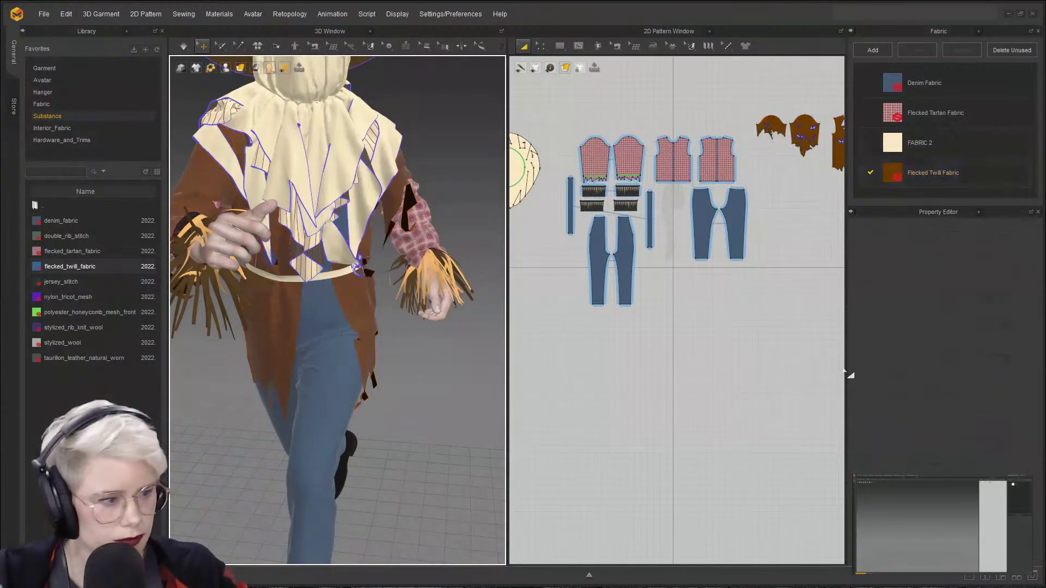
pyautogui.click(912, 166)
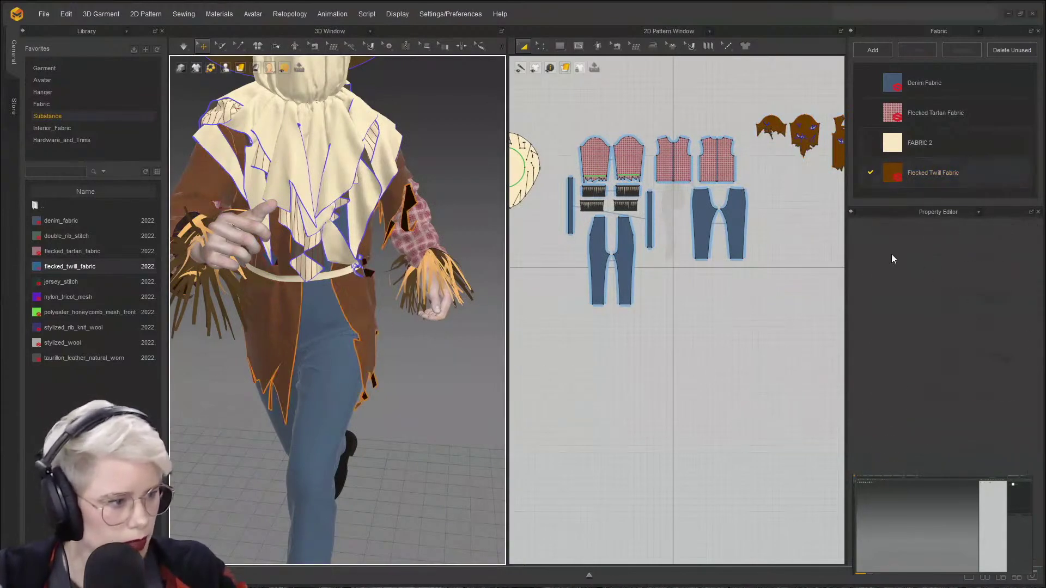
pyautogui.click(894, 425)
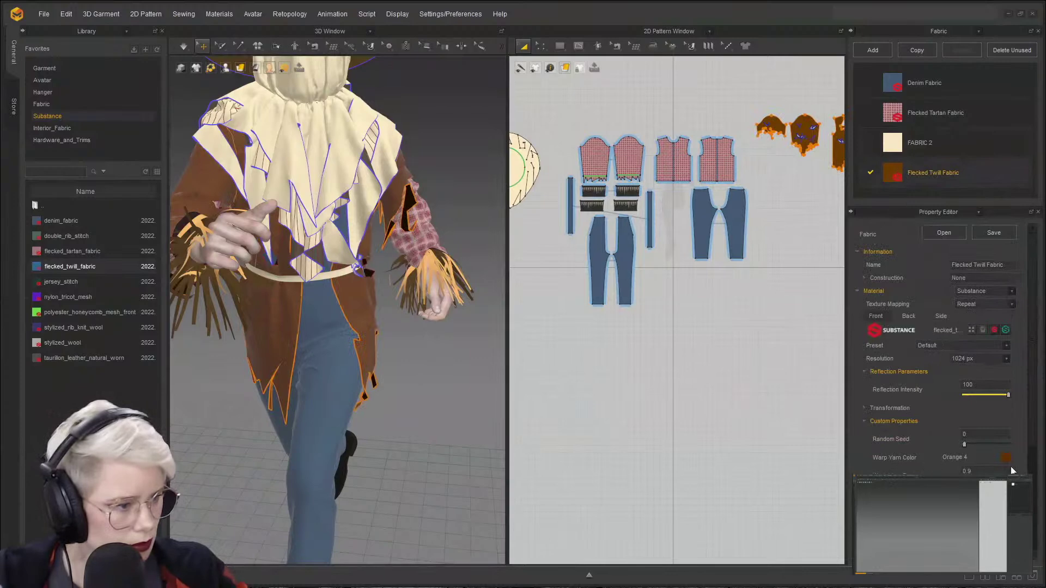
pyautogui.click(1006, 458)
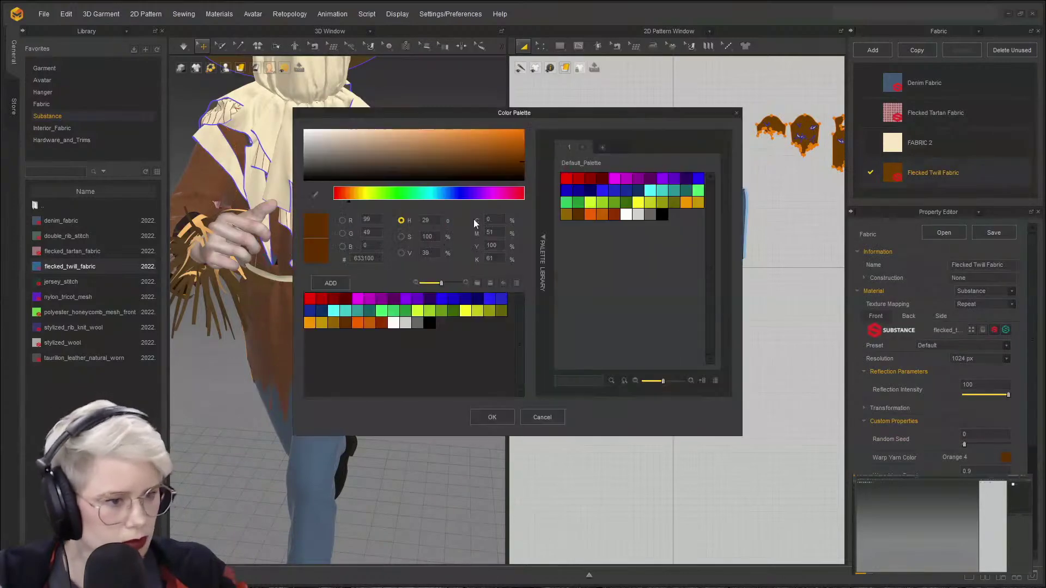
pyautogui.click(490, 167)
pyautogui.click(492, 416)
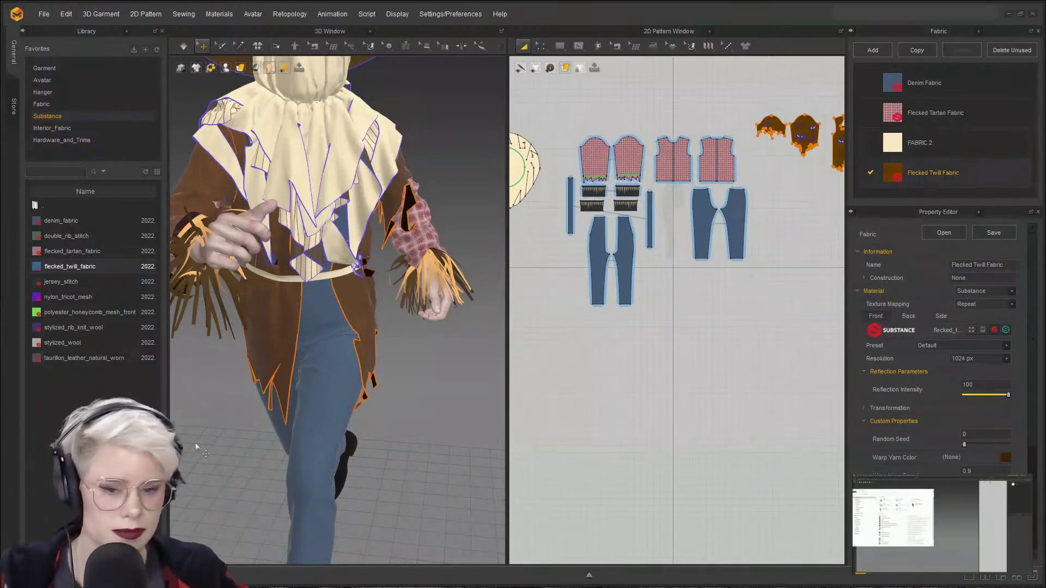
# - Replace FABRIC 2 with the nylon_tricot_mesh Substance material and examine it up close on the hood
pyautogui.moveTo(272, 313); pyautogui.dragTo(669, 301, button='right')
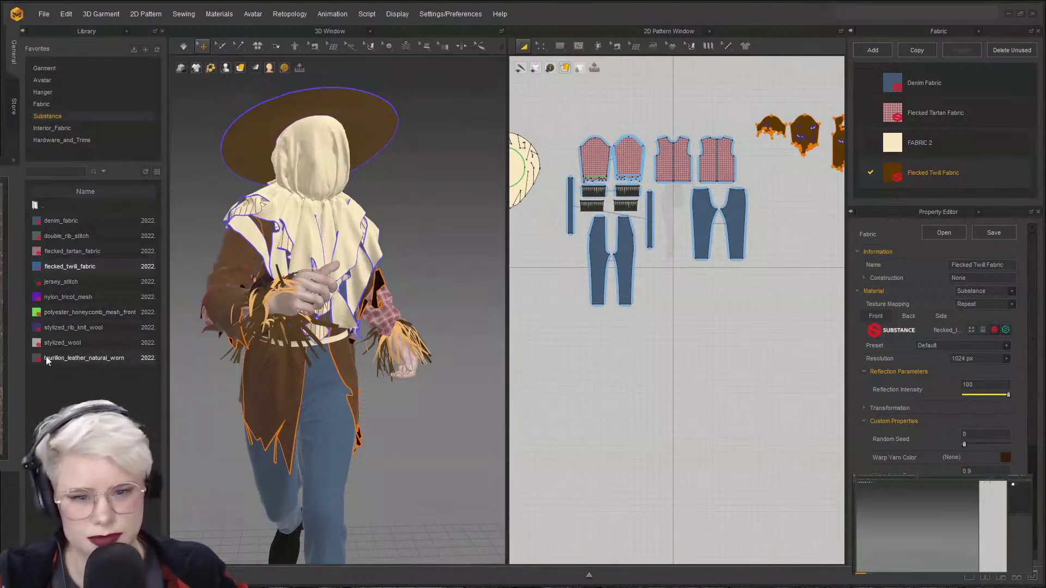
pyautogui.moveTo(46, 361); pyautogui.dragTo(82, 358)
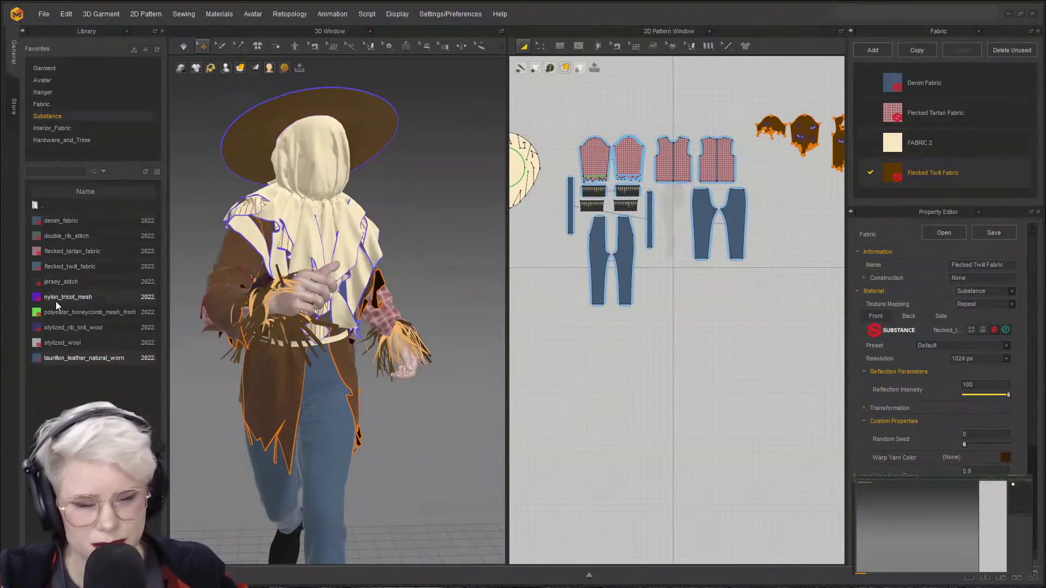
pyautogui.moveTo(56, 300); pyautogui.dragTo(895, 141)
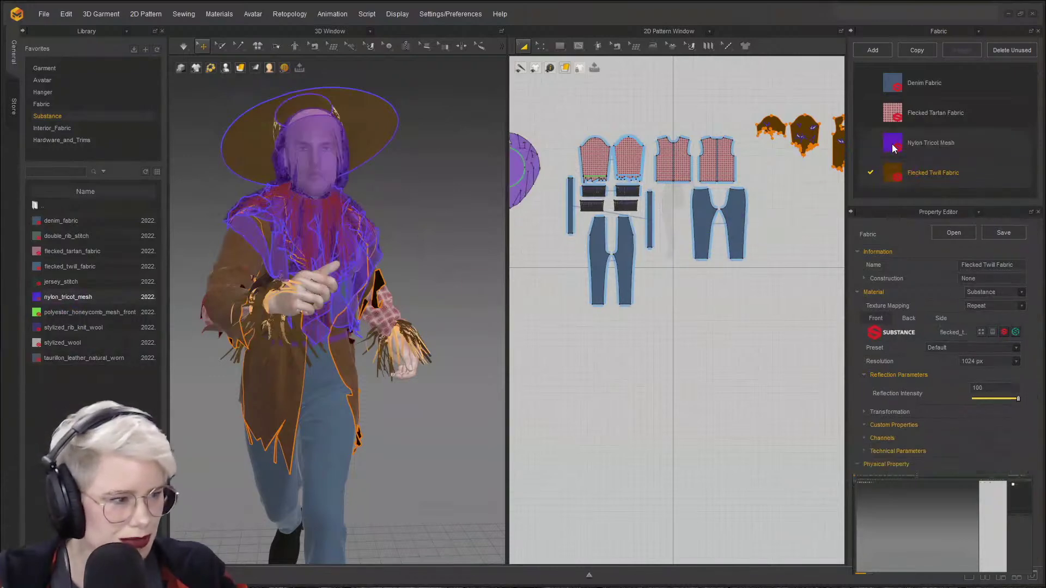
pyautogui.scroll(-2, 322, 253)
pyautogui.moveTo(322, 252); pyautogui.dragTo(304, 398, button='right')
pyautogui.scroll(4, 324, 183)
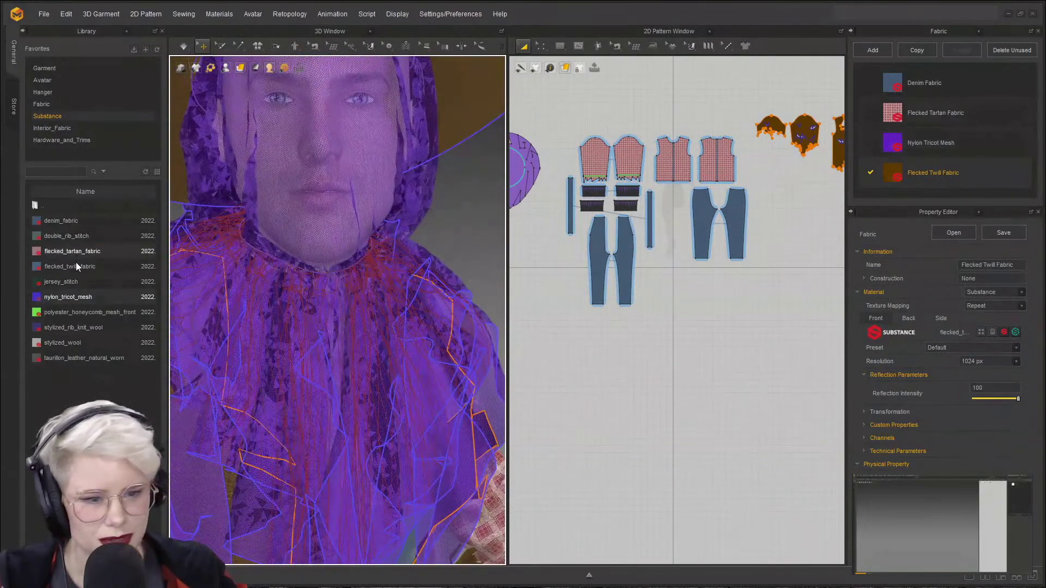
# - Replace the Nylon Tricot Mesh fabric of the hood and cape with the flecked_twill_fabric Substance material
pyautogui.moveTo(76, 268); pyautogui.dragTo(571, 215)
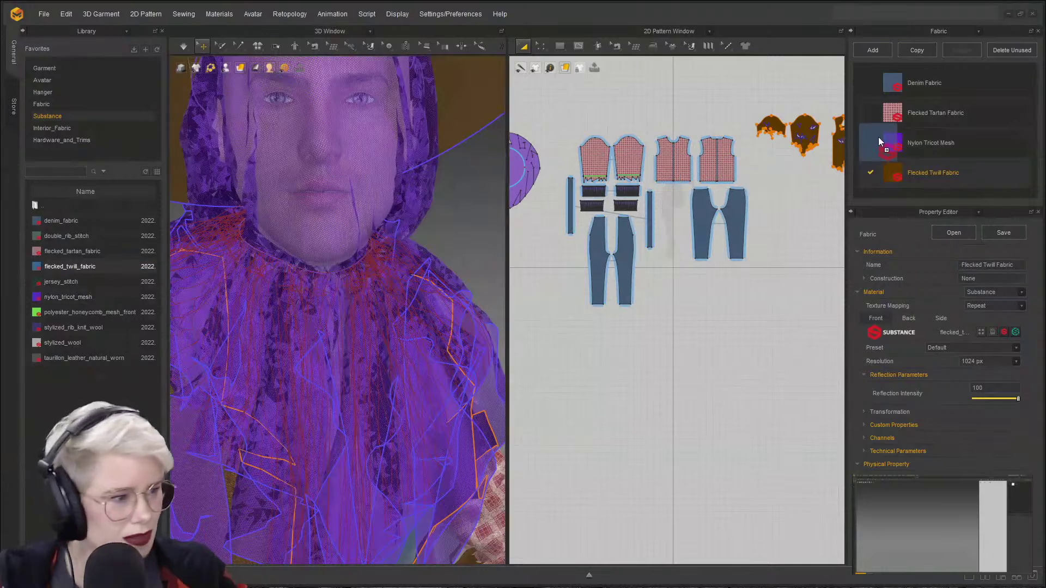
pyautogui.moveTo(890, 138); pyautogui.dragTo(891, 138)
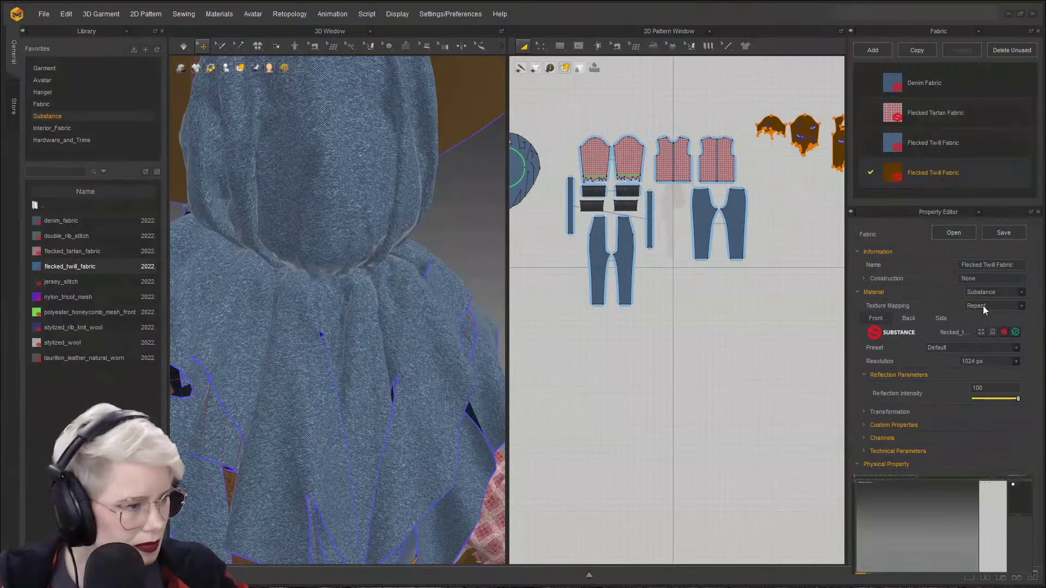
# - Apply the Matte Beige Flecked Twill Fabric preset to the coat's Flecked Twill Fabric and check the whole costume
pyautogui.click(966, 348)
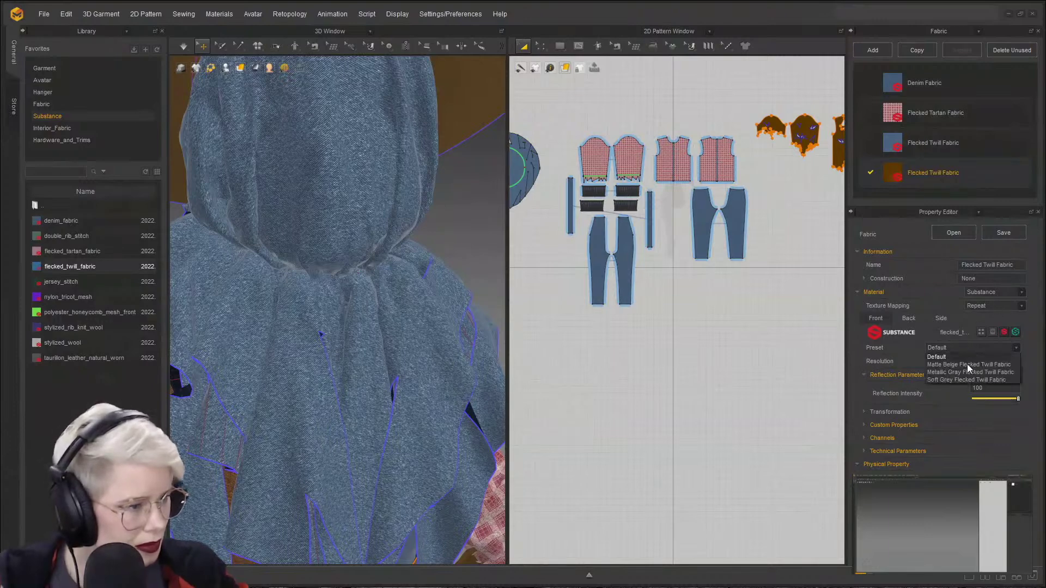
pyautogui.click(976, 361)
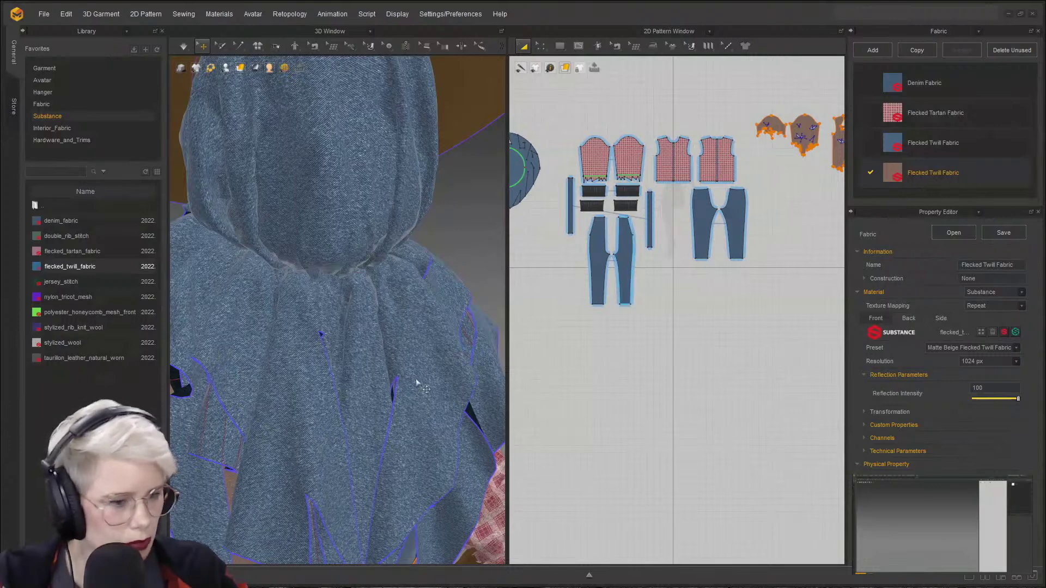
pyautogui.scroll(-8, 416, 378)
pyautogui.moveTo(416, 376); pyautogui.dragTo(357, 313, button='right')
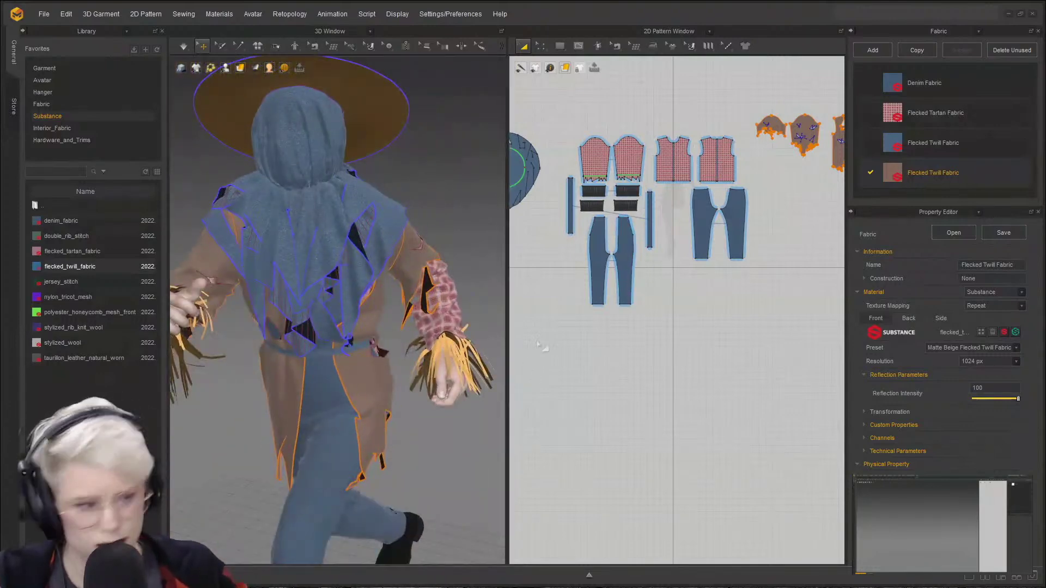
pyautogui.click(695, 380)
pyautogui.click(980, 163)
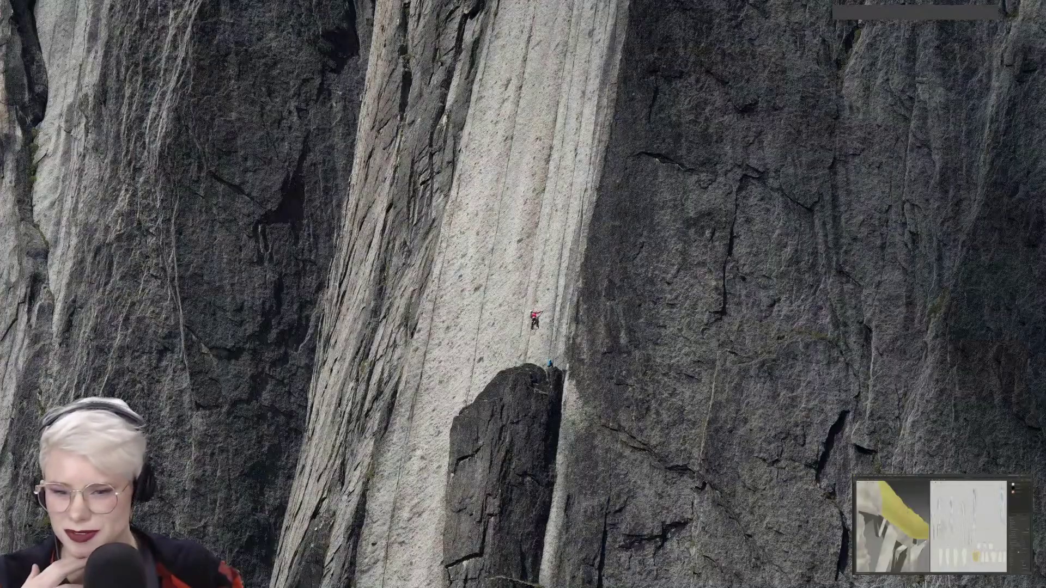
pyautogui.hotkey('ctrl', 'z')
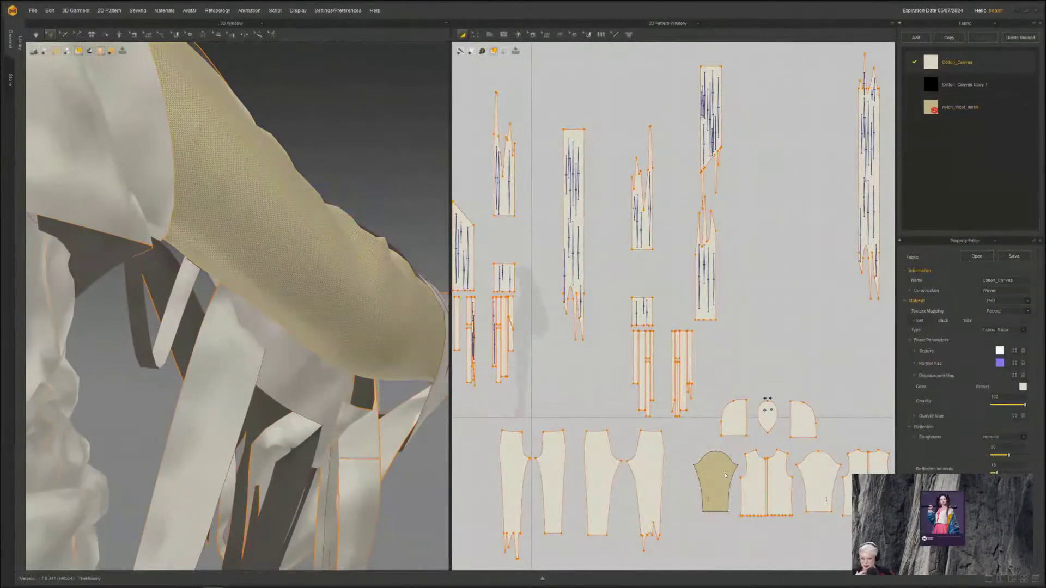
# - Return the mesh-textured sleeve to Cotton_Canvas and delete the unused nylon_tricot_mesh fabric from the project
pyautogui.click(725, 476)
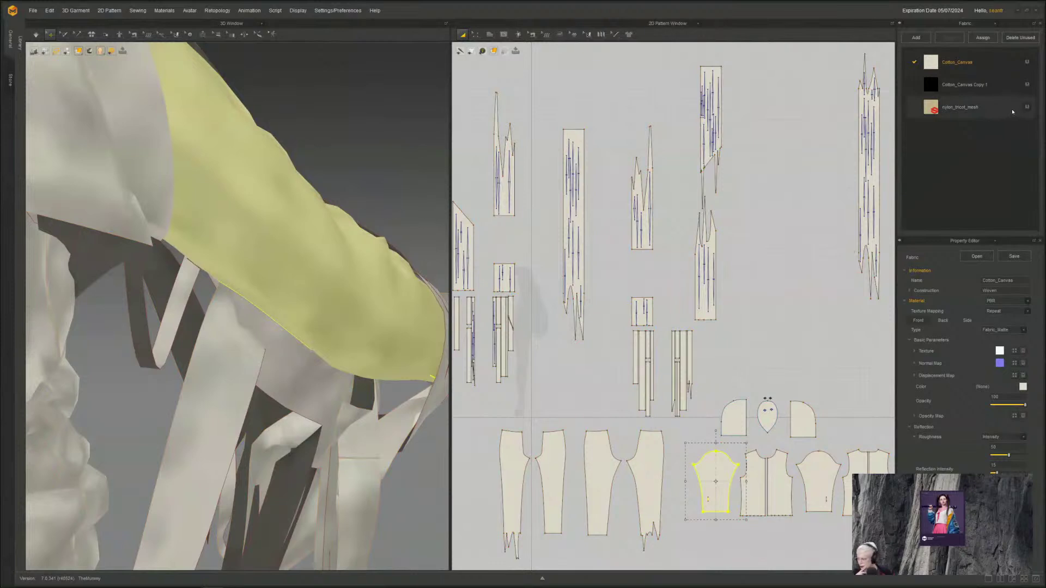
pyautogui.click(1026, 38)
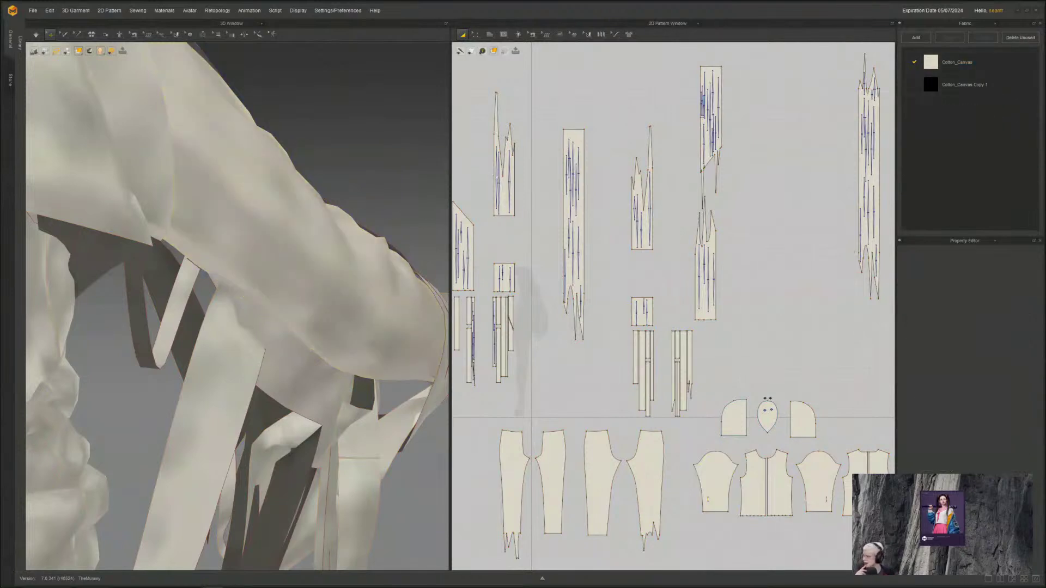
pyautogui.scroll(-10, 266, 253)
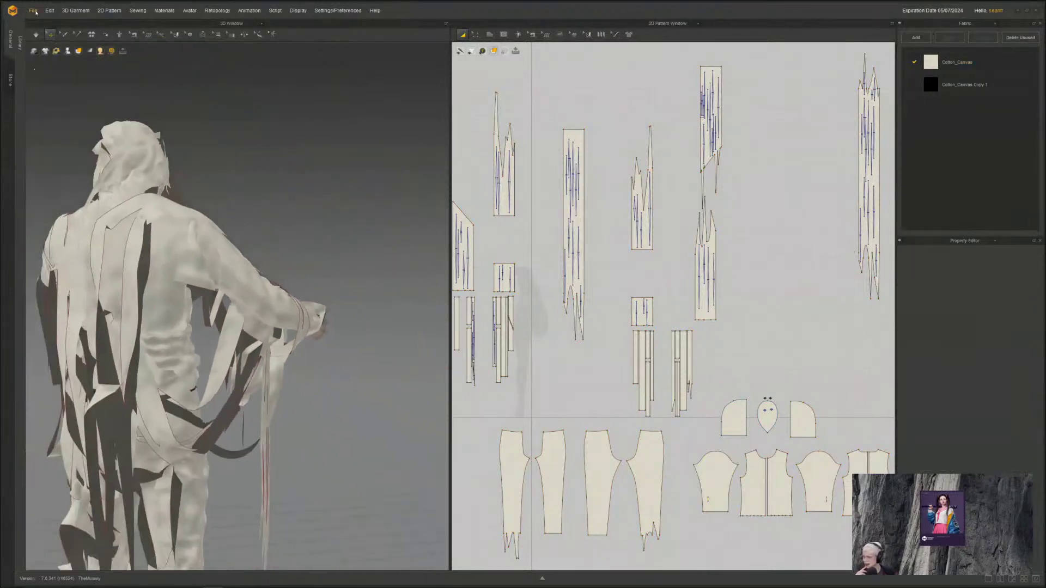
# - Save the project as a new file named TheMummy2 in the Projects folder
pyautogui.click(34, 10)
pyautogui.moveTo(55, 59)
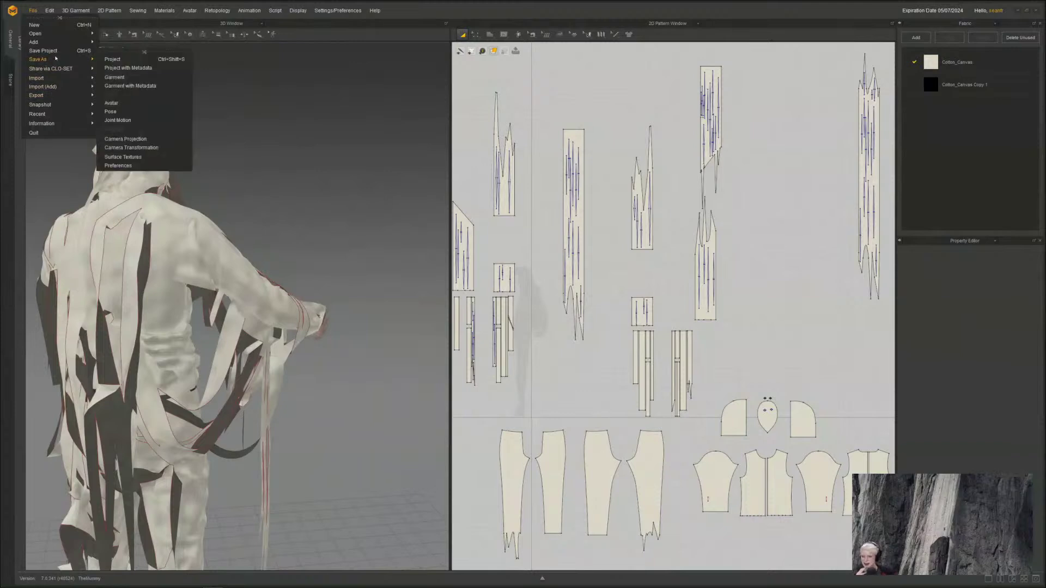
pyautogui.click(115, 59)
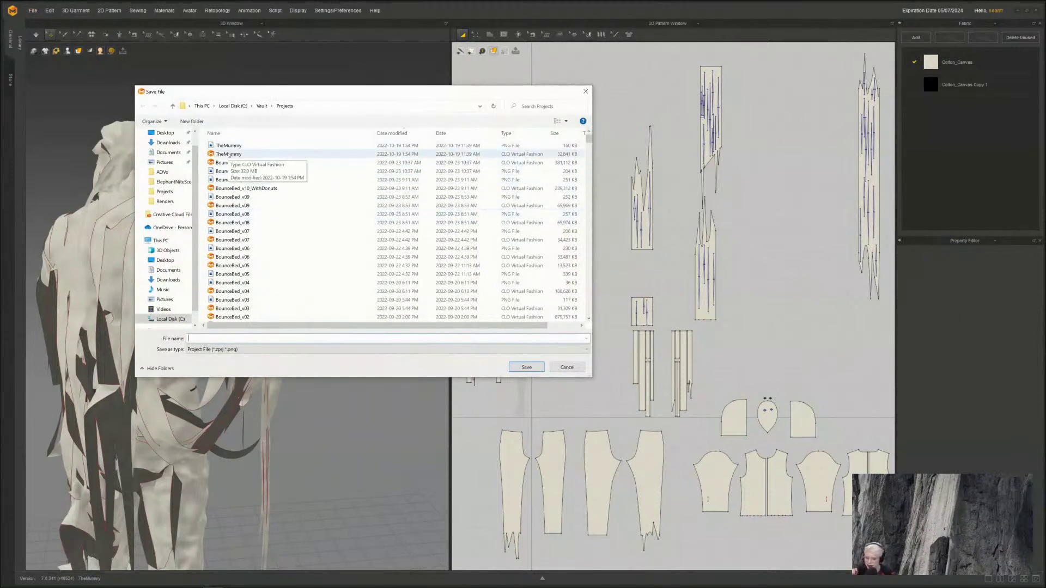
pyautogui.click(228, 154)
pyautogui.doubleClick(223, 338)
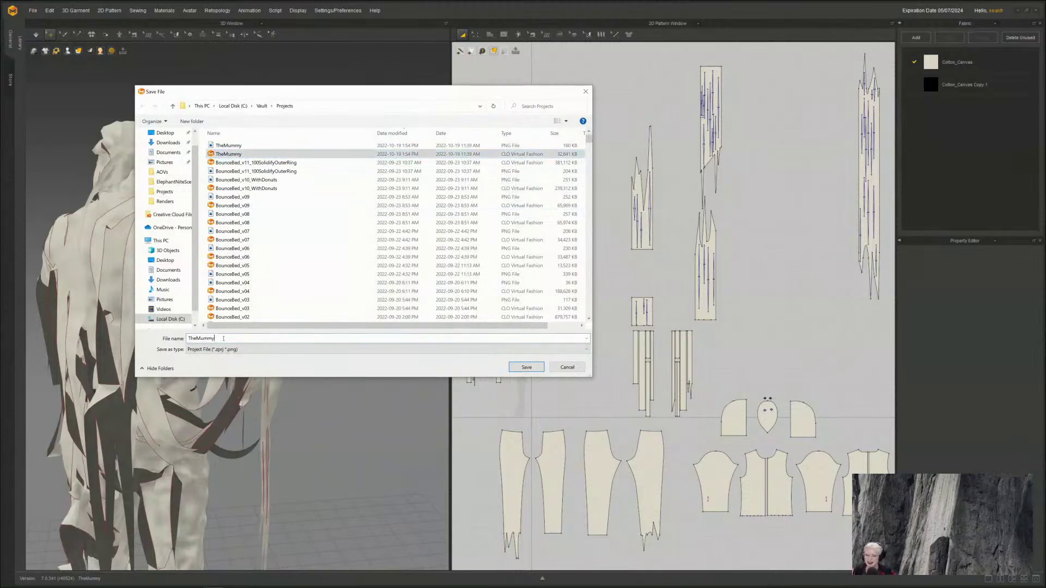
pyautogui.click(526, 367)
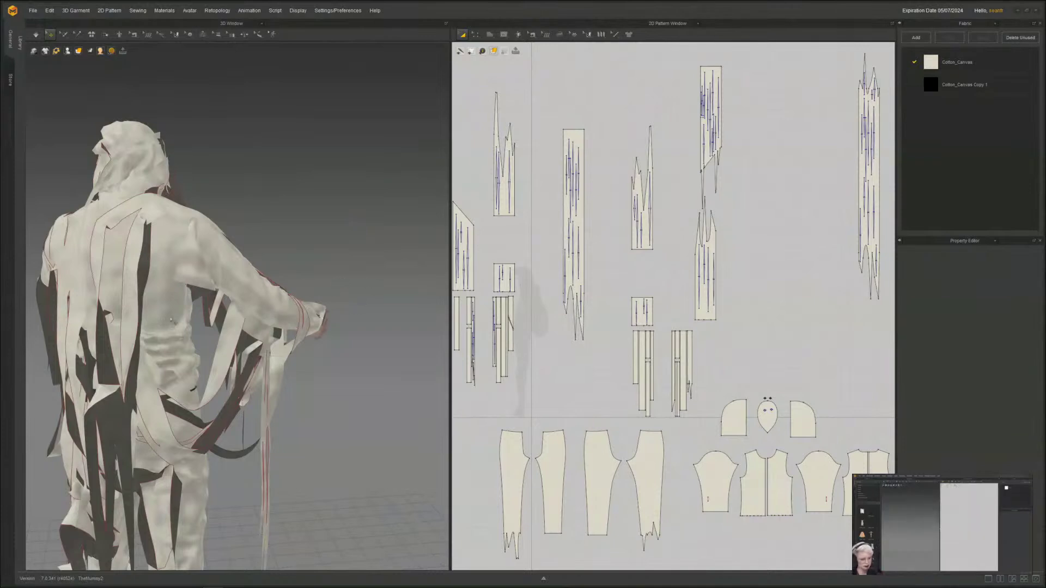
# - Set the Shrinkage Warp of the long ragged strip pattern draped over the head and shoulder to 115%
pyautogui.moveTo(196, 309); pyautogui.dragTo(319, 261, button='right')
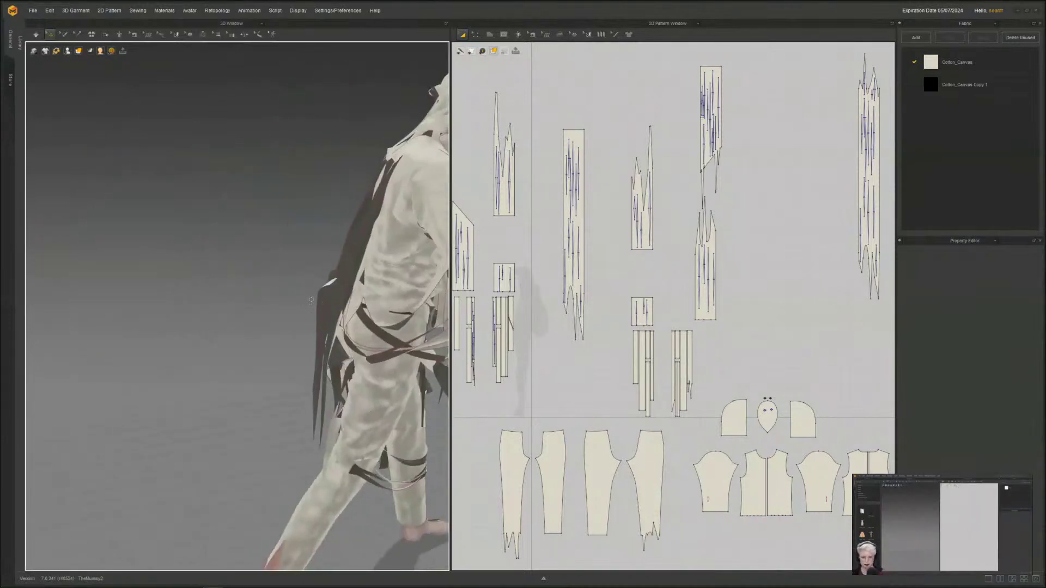
pyautogui.scroll(-3, 319, 261)
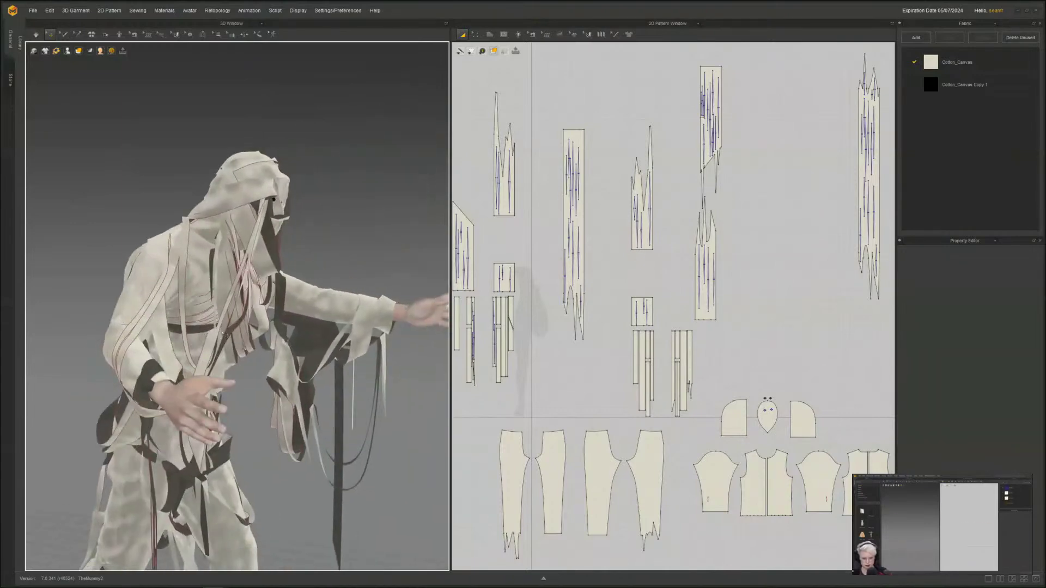
pyautogui.click(209, 342)
pyautogui.click(209, 341)
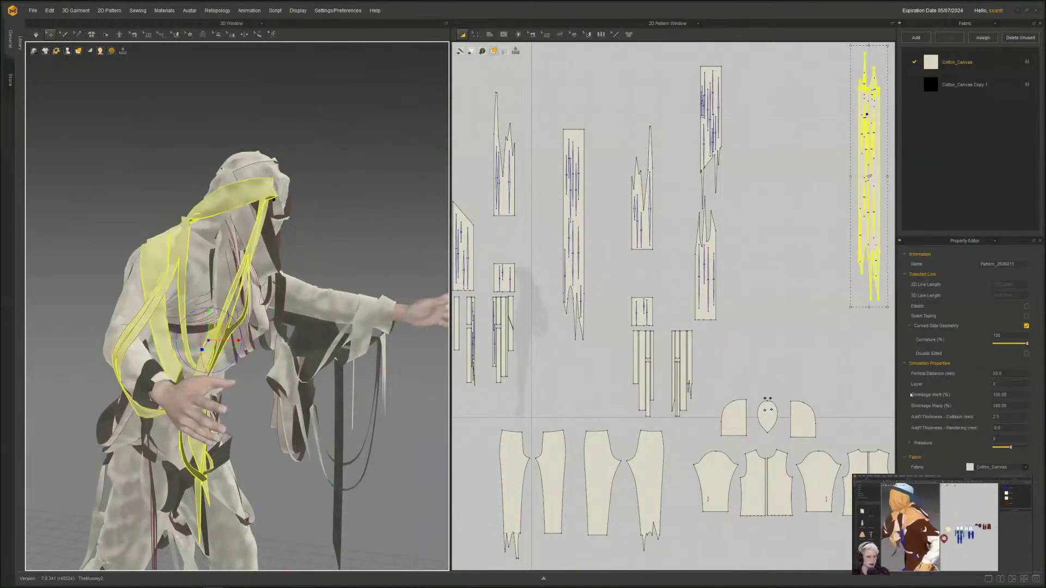
pyautogui.click(1016, 405)
pyautogui.write('1')
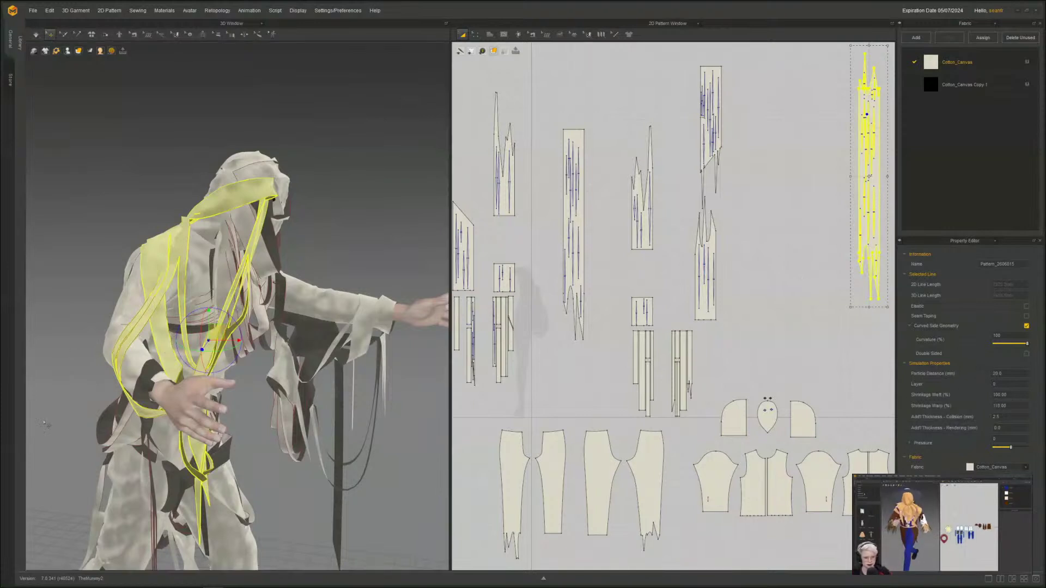
# - Simulate the costume in short runs to settle the lengthened shoulder strip and check it from the front
pyautogui.scroll(-5, 315, 366)
pyautogui.press('space')
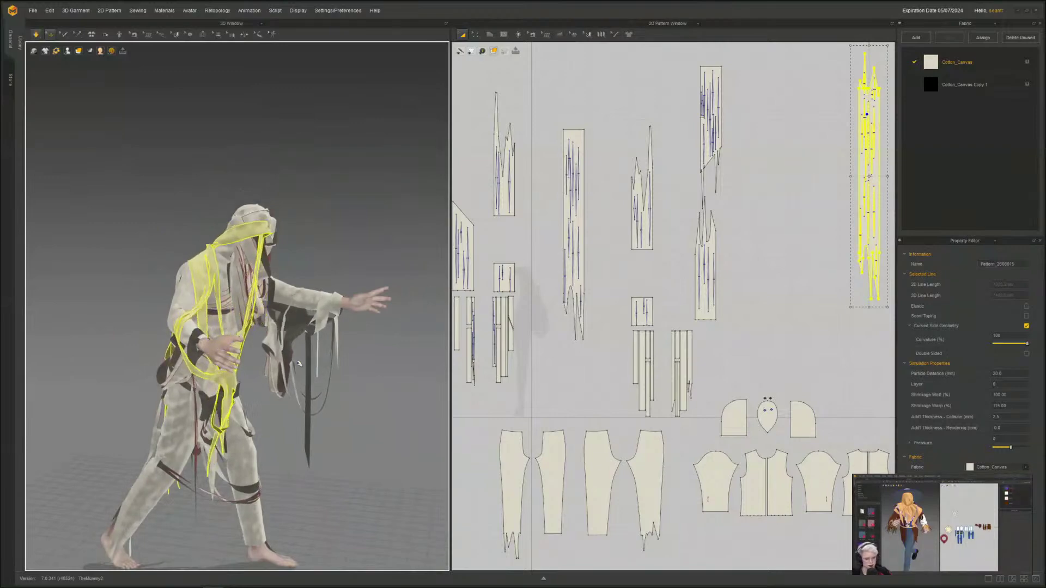
pyautogui.press('space')
pyautogui.moveTo(302, 361); pyautogui.dragTo(199, 405, button='right')
pyautogui.scroll(3, 286, 416)
pyautogui.scroll(-4, 248, 427)
pyautogui.press('space')
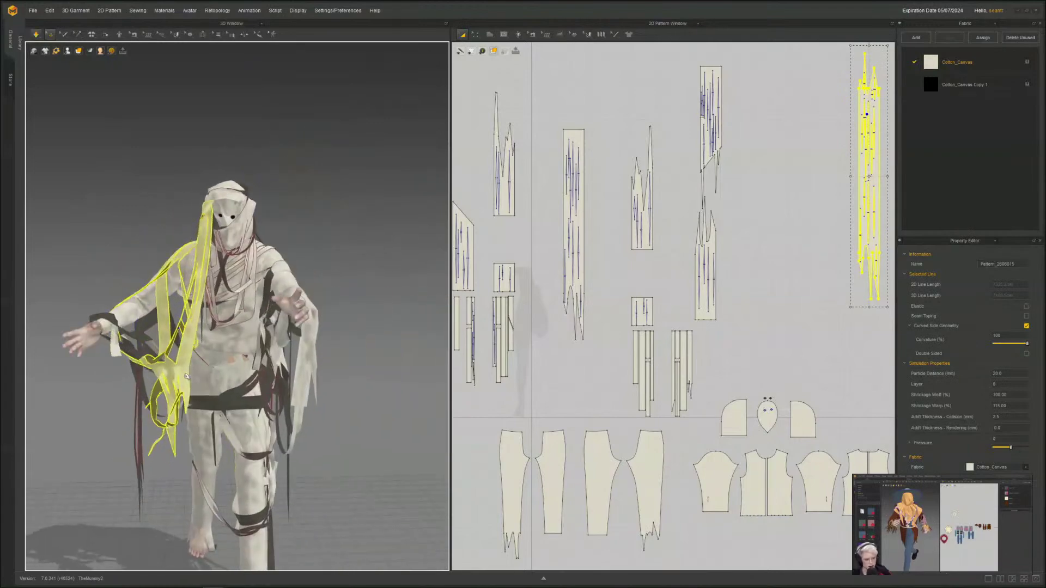
pyautogui.press('space')
# - Create a Layer Clone (Over) of the face mask pattern, place it directly above the original and simulate it
pyautogui.scroll(6, 239, 311)
pyautogui.scroll(-3, 256, 266)
pyautogui.moveTo(256, 267); pyautogui.dragTo(267, 424, button='middle')
pyautogui.scroll(1, 305, 108)
pyautogui.moveTo(322, 90); pyautogui.dragTo(300, 291, button='middle')
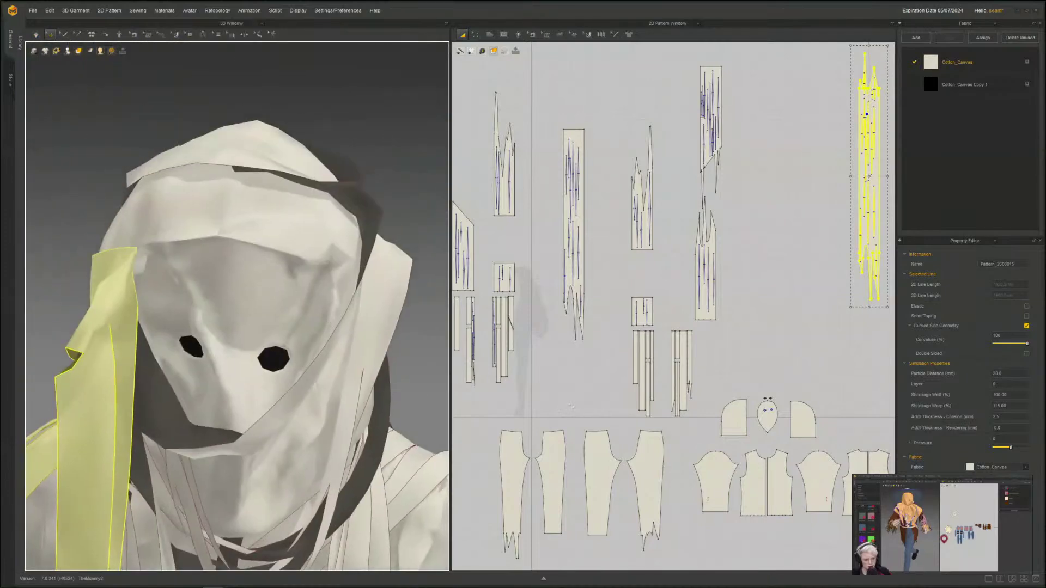
pyautogui.scroll(6, 766, 439)
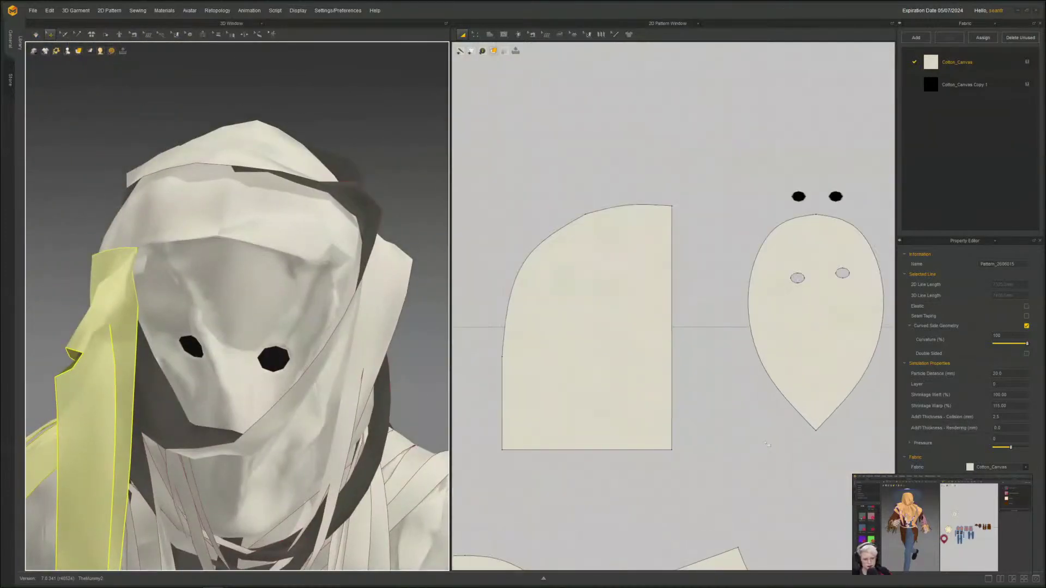
pyautogui.scroll(4, 826, 303)
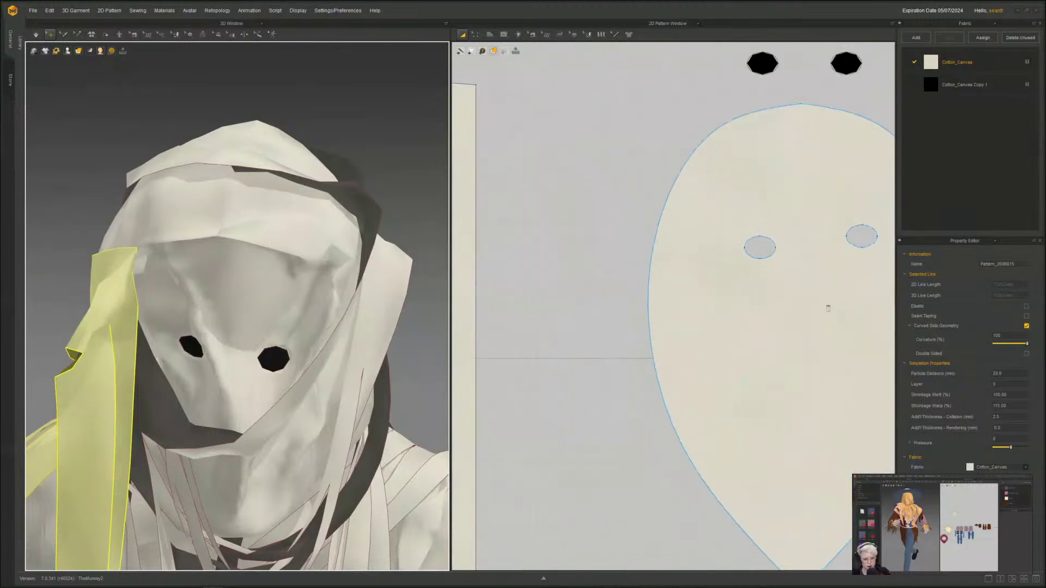
pyautogui.moveTo(825, 304); pyautogui.dragTo(756, 324, button='middle')
pyautogui.click(746, 338)
pyautogui.rightClick(746, 339)
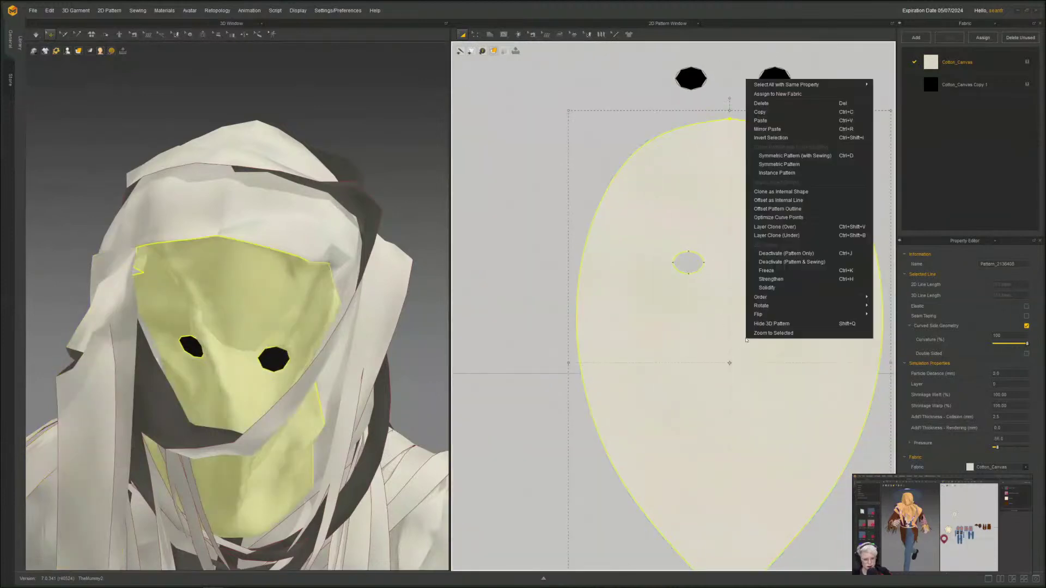
pyautogui.click(779, 229)
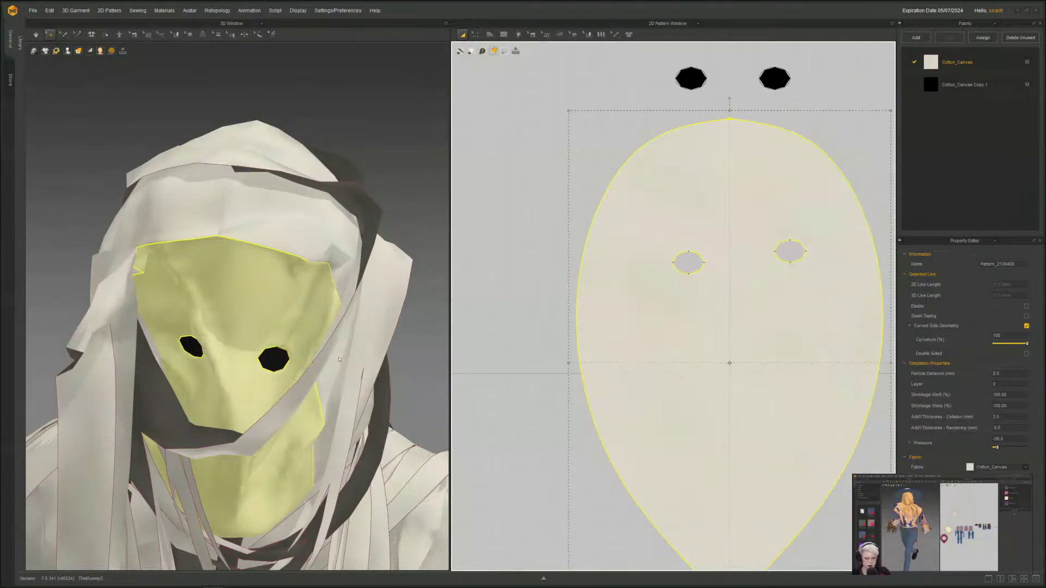
pyautogui.scroll(-5, 589, 347)
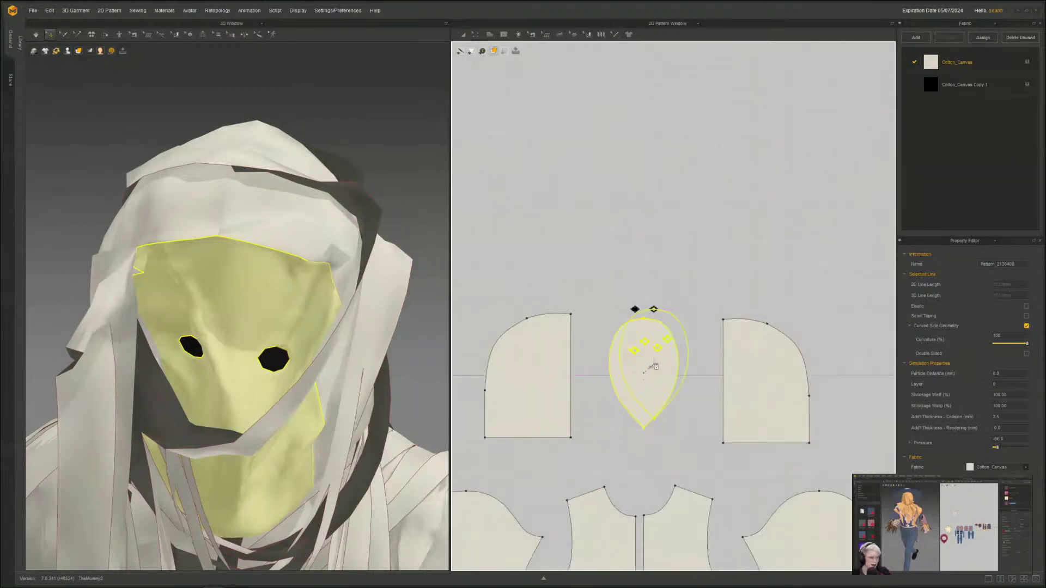
pyautogui.click(361, 329)
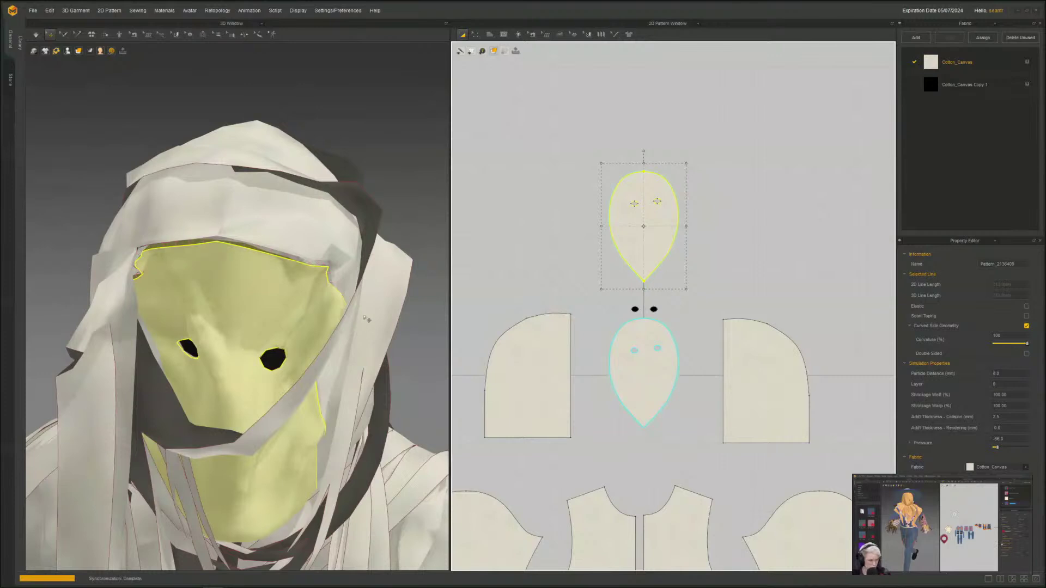
pyautogui.press('space')
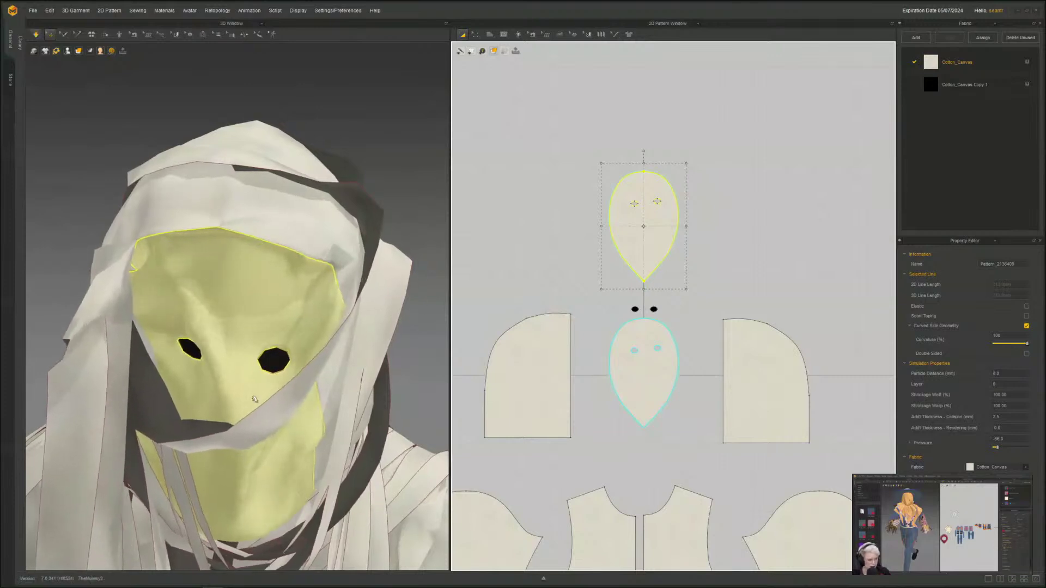
# - Freeze every pattern of the costume except the two face mask layers
pyautogui.scroll(-5, 558, 362)
pyautogui.hotkey('ctrl', 'a')
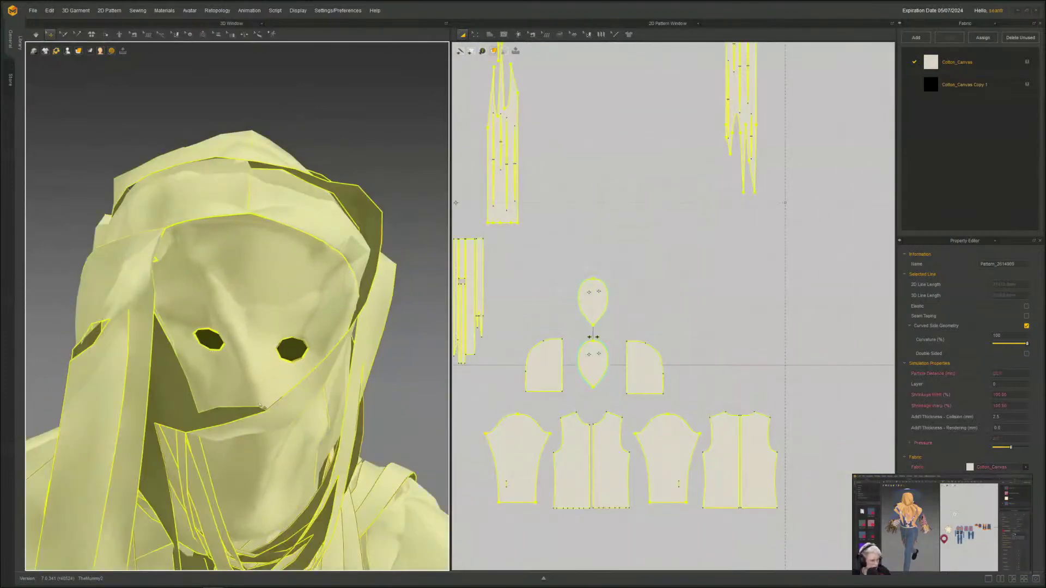
pyautogui.keyDown('ctrl'); pyautogui.click(597, 307); pyautogui.keyUp('ctrl')
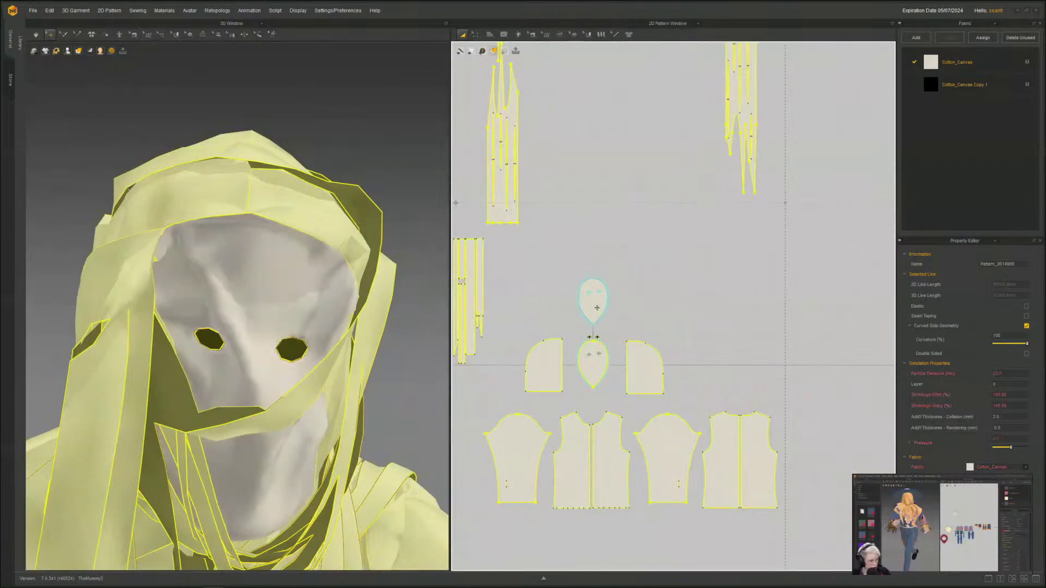
pyautogui.keyDown('ctrl'); pyautogui.click(596, 372); pyautogui.keyUp('ctrl')
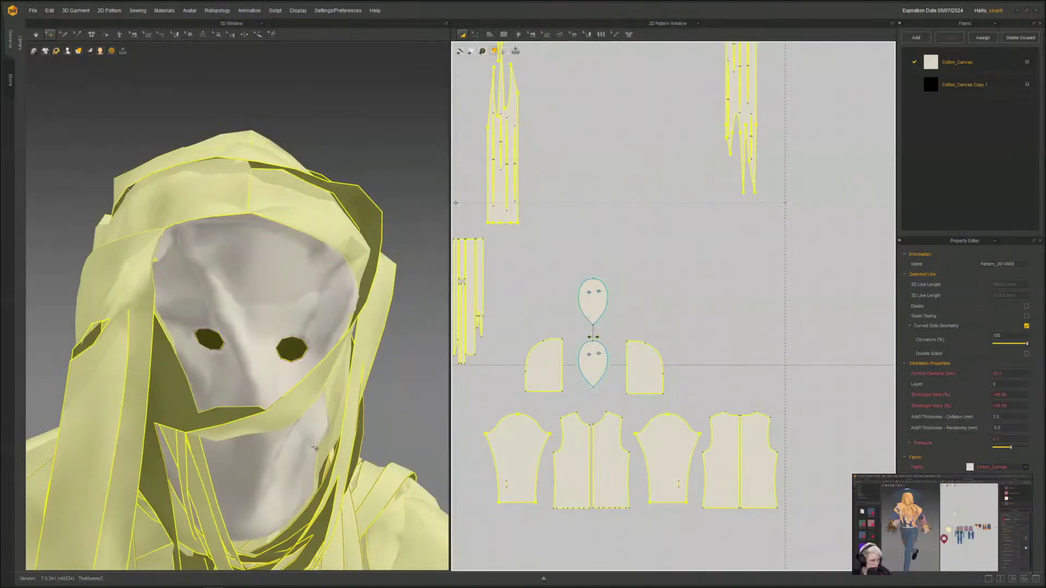
pyautogui.scroll(5, 305, 425)
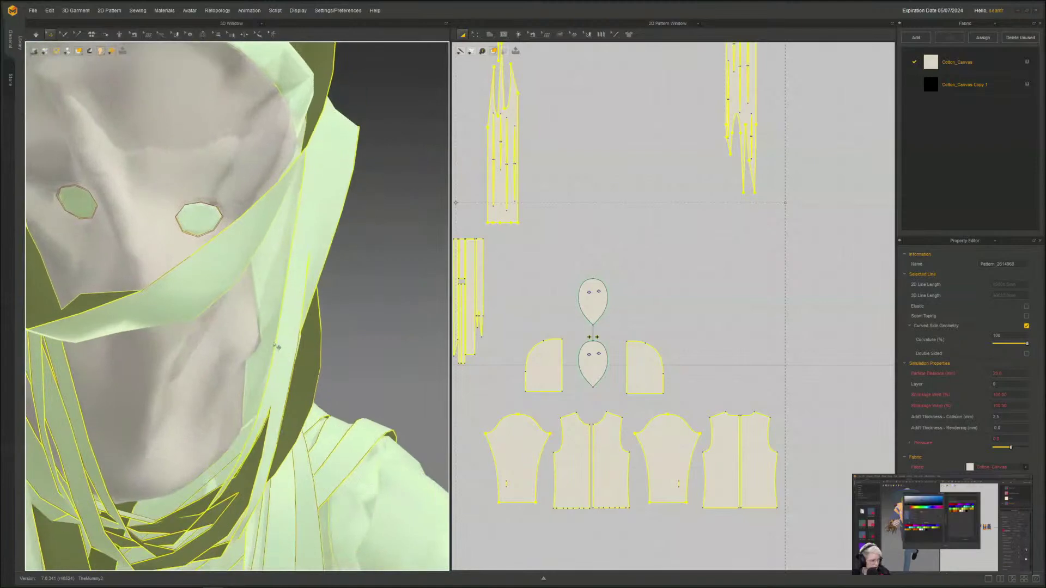
pyautogui.click(373, 359)
pyautogui.scroll(-4, 376, 364)
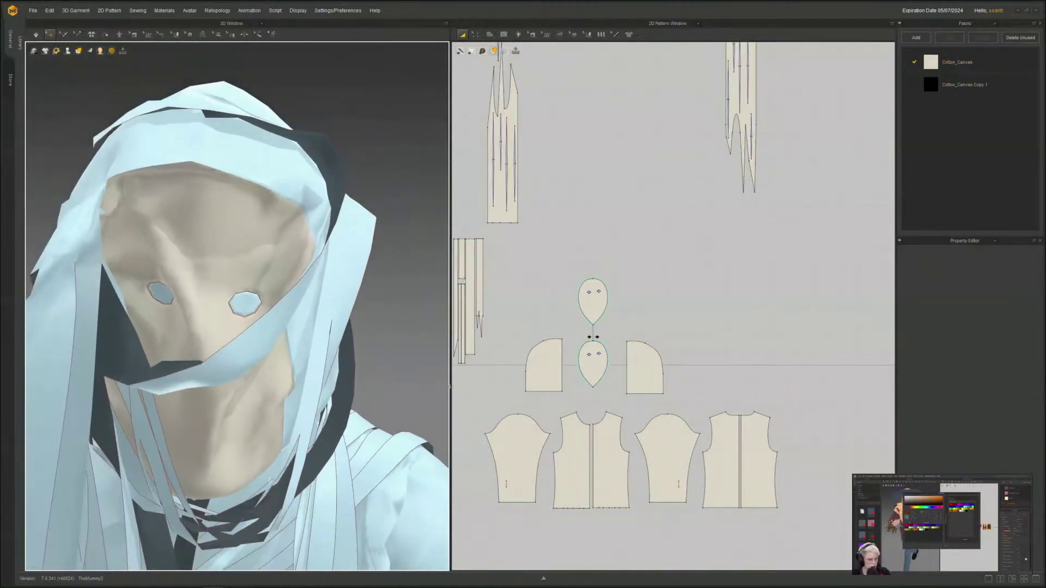
# - Select the outer face mask layer on the avatar and simulate the two unfrozen face layers
pyautogui.moveTo(450, 387); pyautogui.dragTo(622, 381)
pyautogui.scroll(7, 732, 336)
pyautogui.moveTo(732, 336); pyautogui.dragTo(848, 379, button='middle')
pyautogui.scroll(-1, 847, 379)
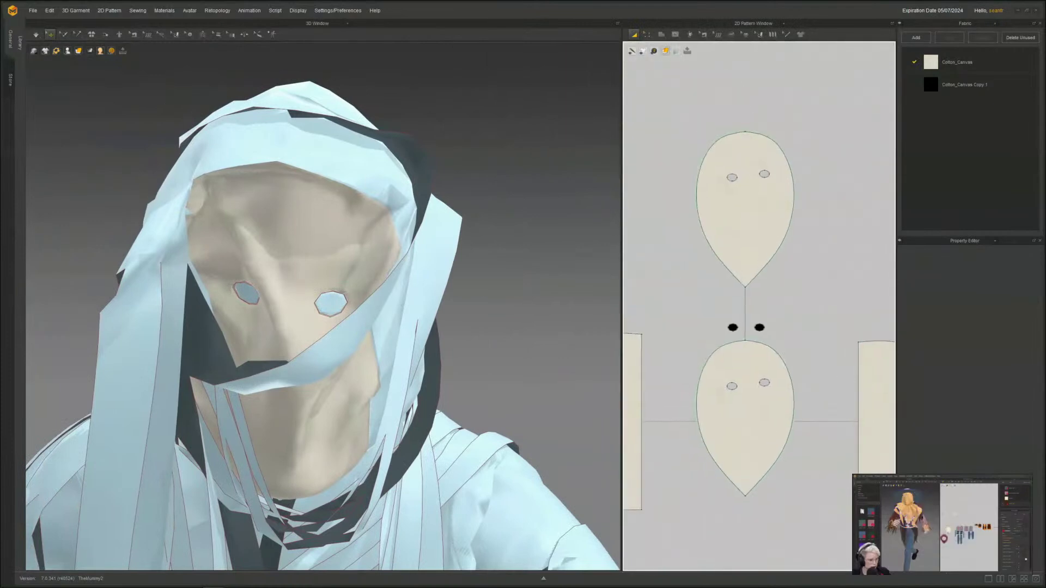
pyautogui.click(289, 255)
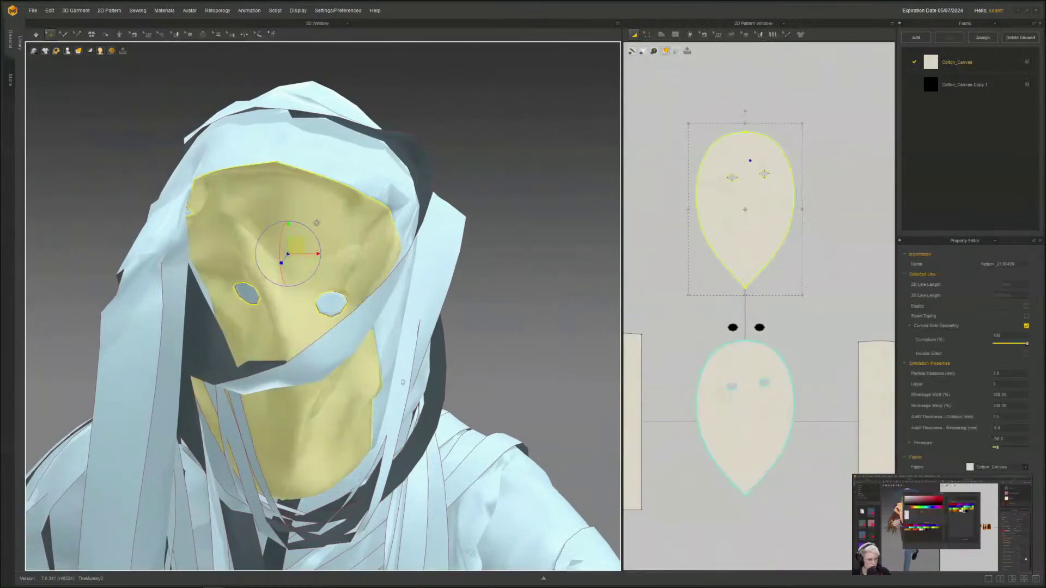
pyautogui.moveTo(294, 240); pyautogui.dragTo(316, 223, button='right')
pyautogui.press('q')
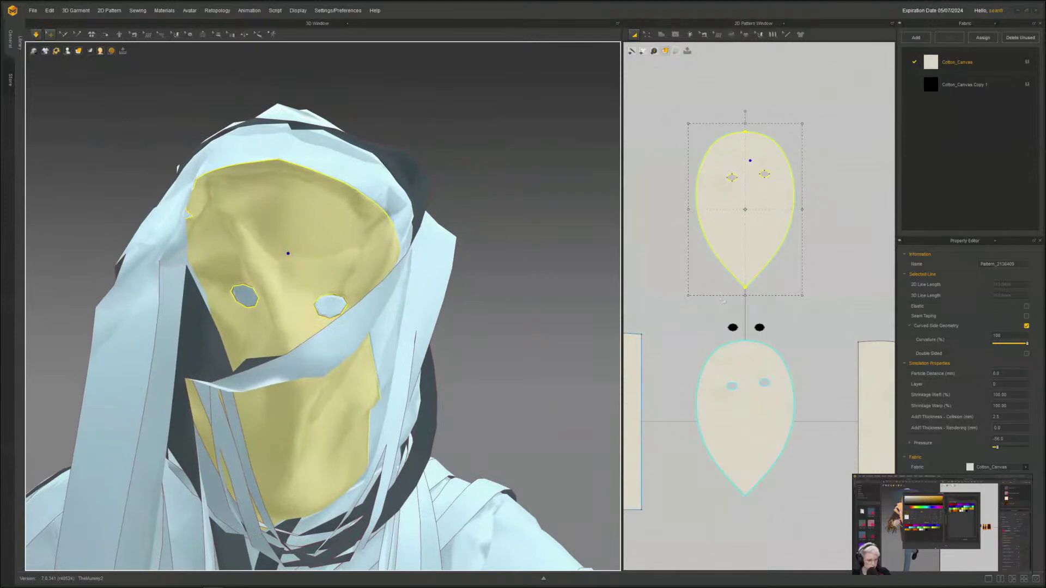
pyautogui.press('w')
# - Enlarge the 2D view of the upper face mask pattern and activate the Internal Polygon/Line tool near its eye hole
pyautogui.scroll(3, 769, 185)
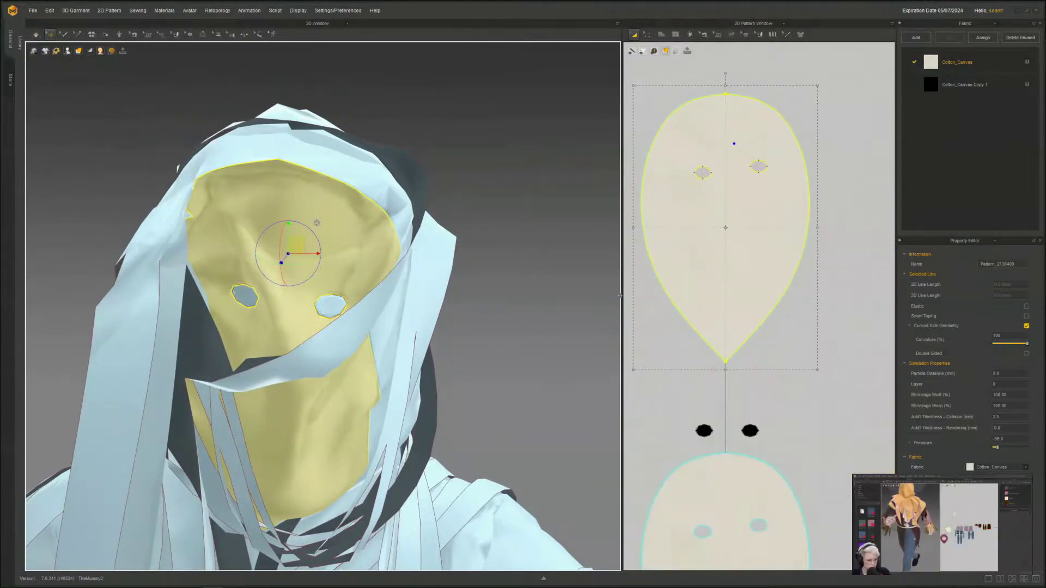
pyautogui.moveTo(622, 299); pyautogui.dragTo(439, 299)
pyautogui.moveTo(651, 237); pyautogui.dragTo(651, 375, button='middle')
pyautogui.scroll(2, 646, 246)
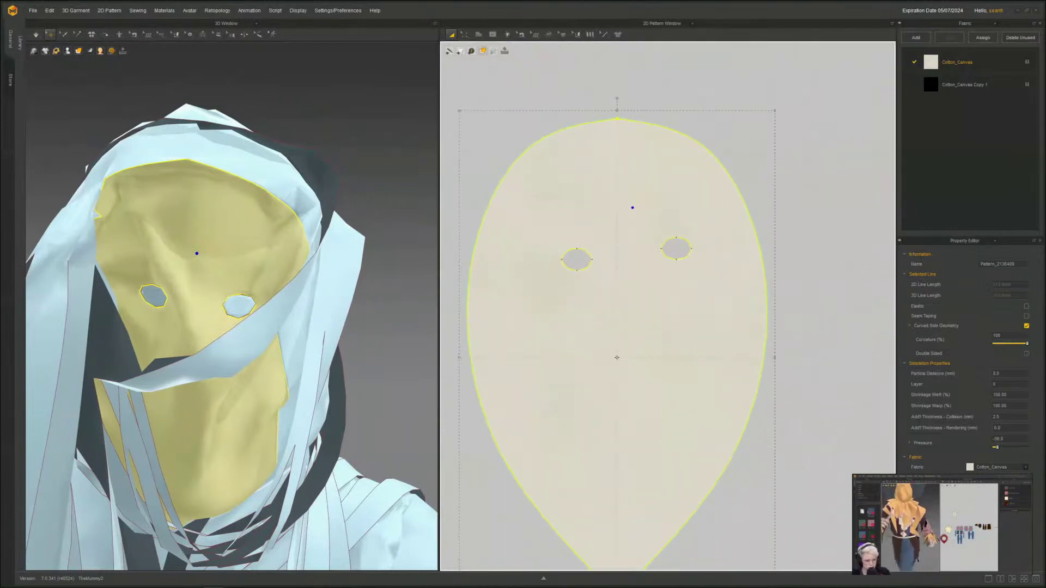
pyautogui.click(492, 34)
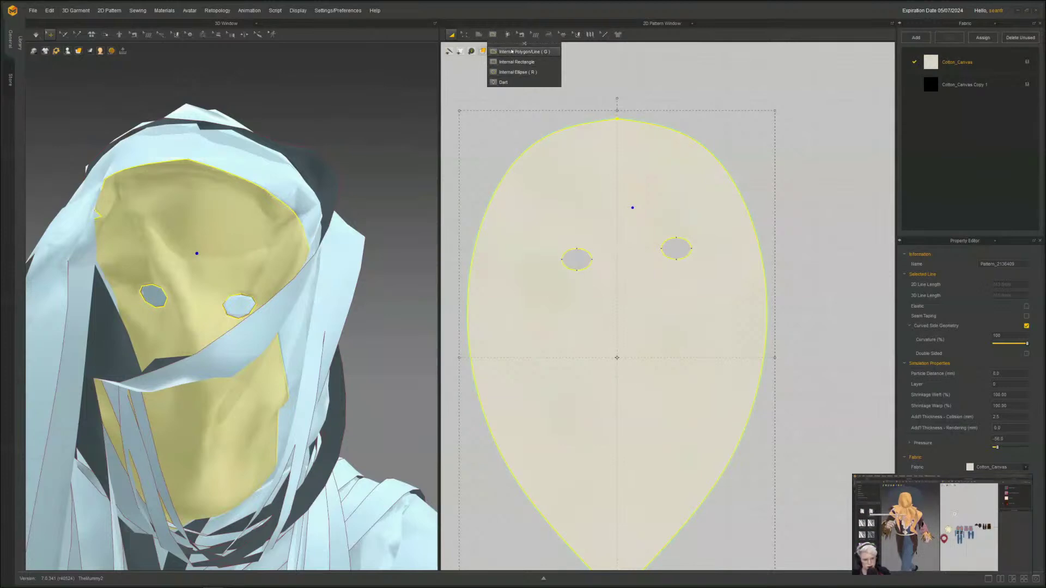
pyautogui.click(512, 52)
pyautogui.scroll(2, 524, 233)
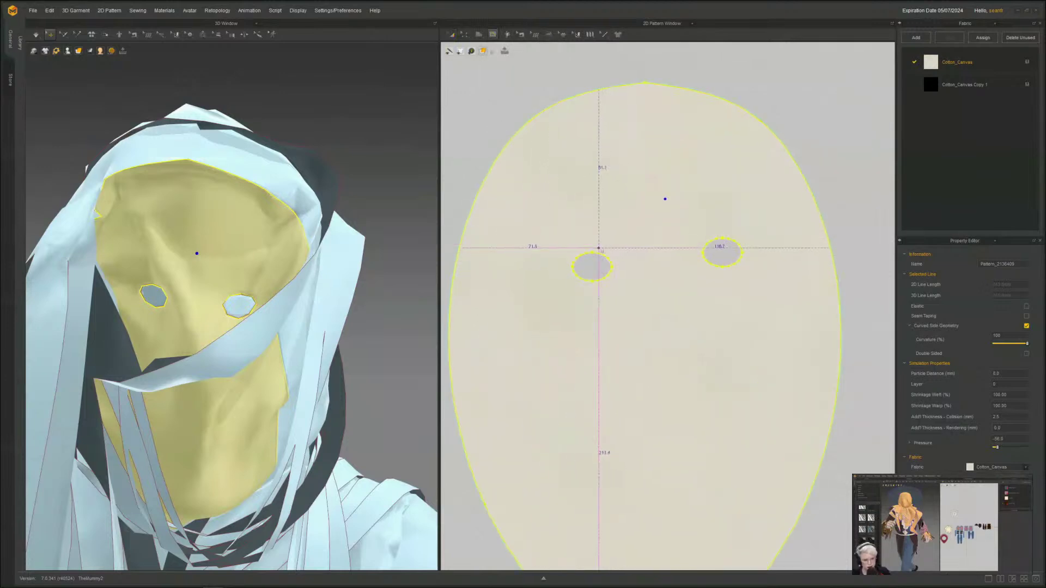
pyautogui.click(593, 238)
pyautogui.click(561, 292)
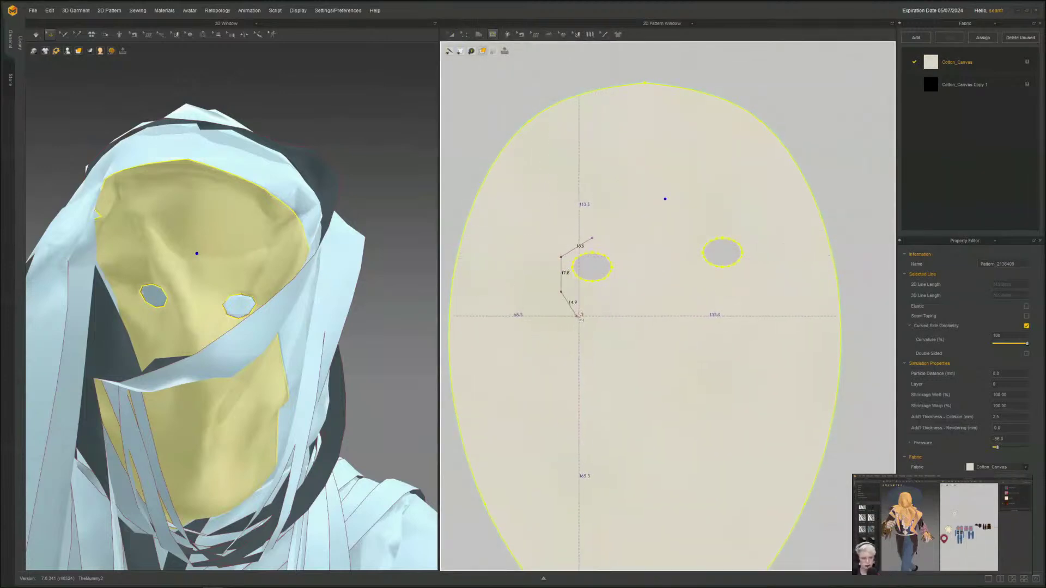
pyautogui.click(579, 316)
pyautogui.press('Escape')
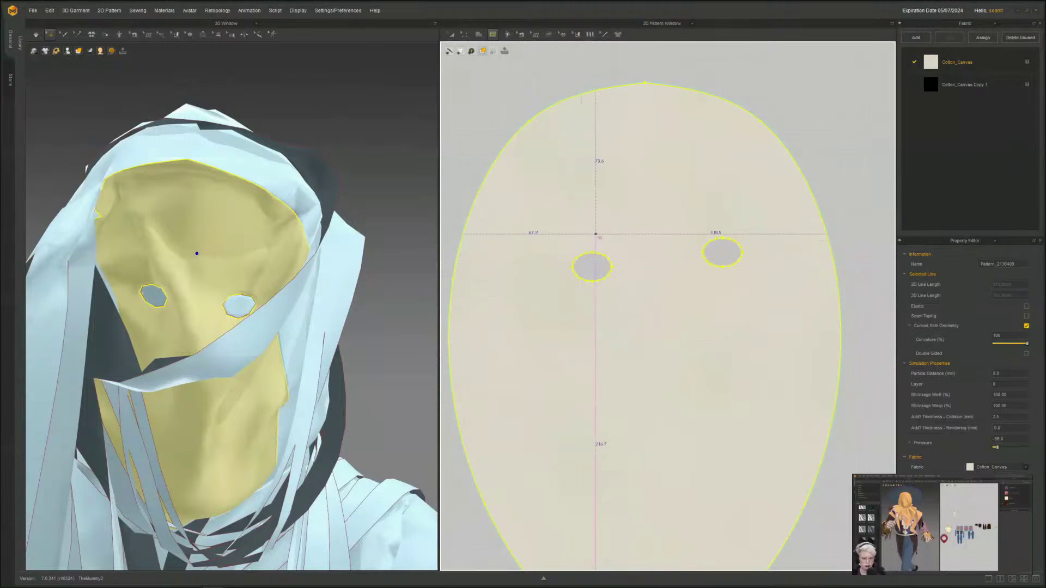
# - Outline a closed, narrow crescent-shaped internal polygon on the upper face mask pattern, curving around the outer side of the left eye hole
pyautogui.press('z')
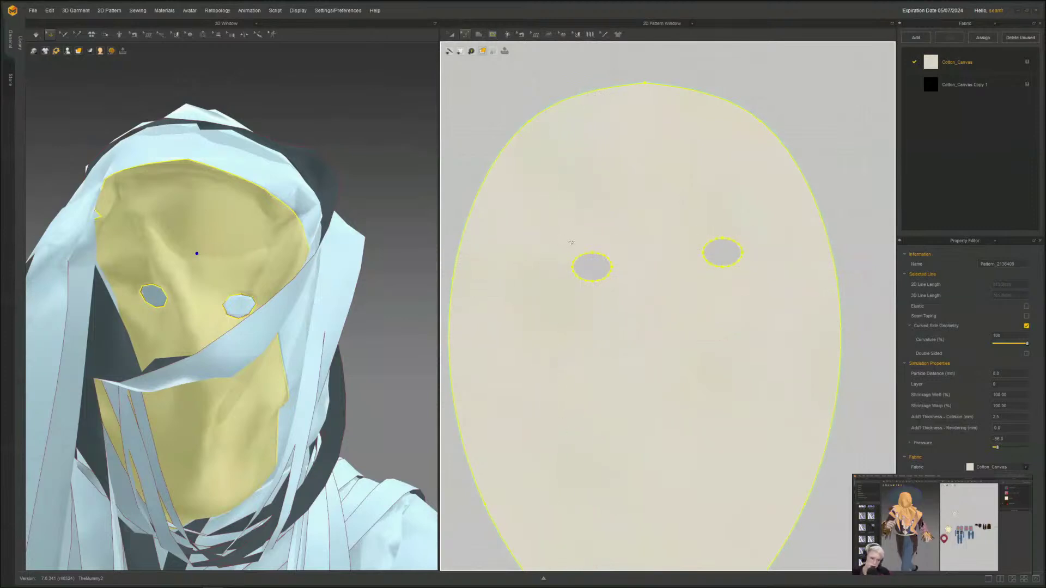
pyautogui.click(563, 234)
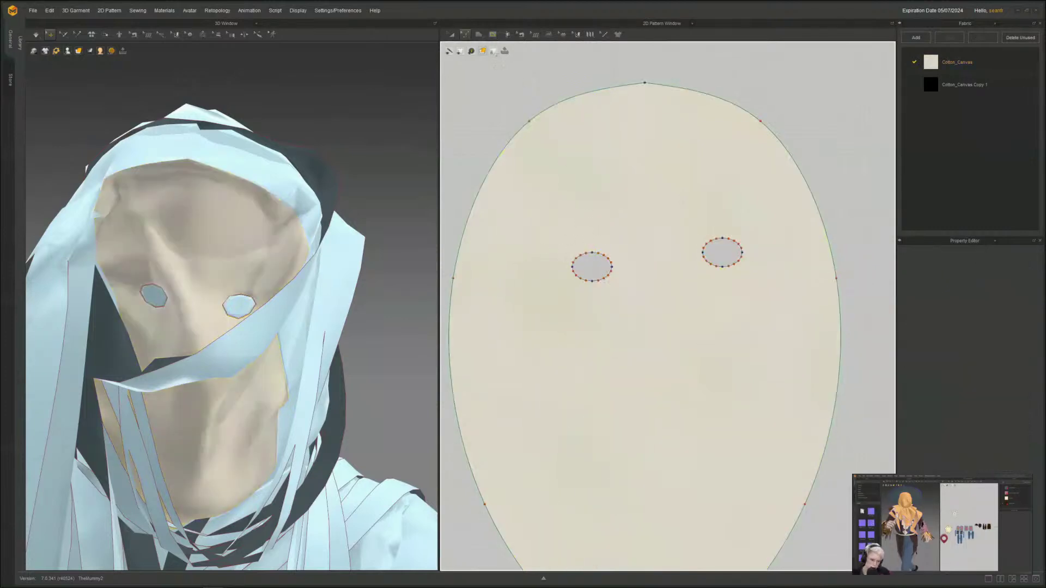
pyautogui.click(492, 34)
pyautogui.click(518, 51)
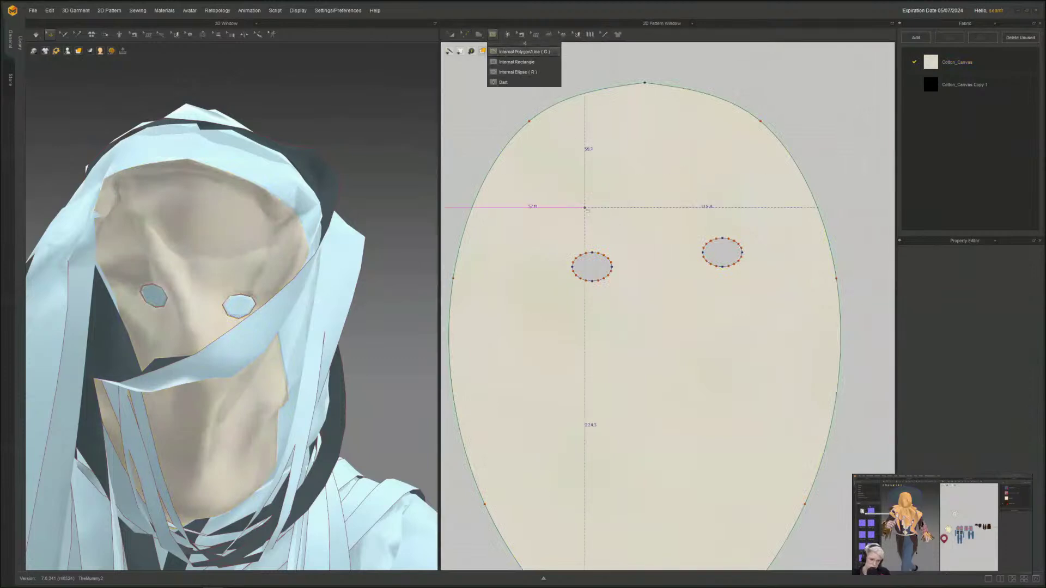
pyautogui.keyDown('ctrl'); pyautogui.click(551, 262); pyautogui.keyUp('ctrl')
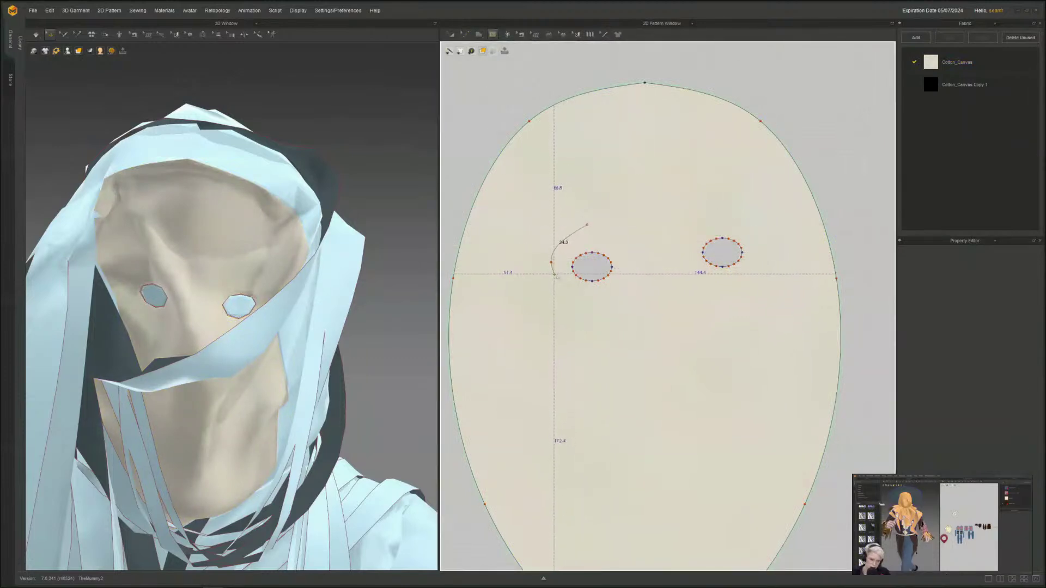
pyautogui.keyDown('ctrl'); pyautogui.click(582, 323); pyautogui.keyUp('ctrl')
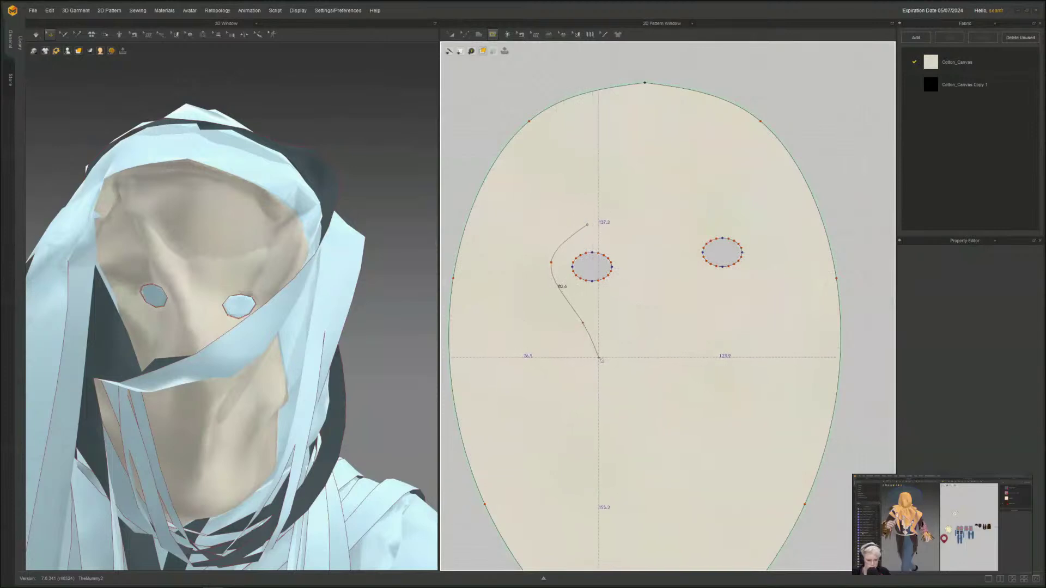
pyautogui.keyDown('ctrl'); pyautogui.click(605, 365); pyautogui.keyUp('ctrl')
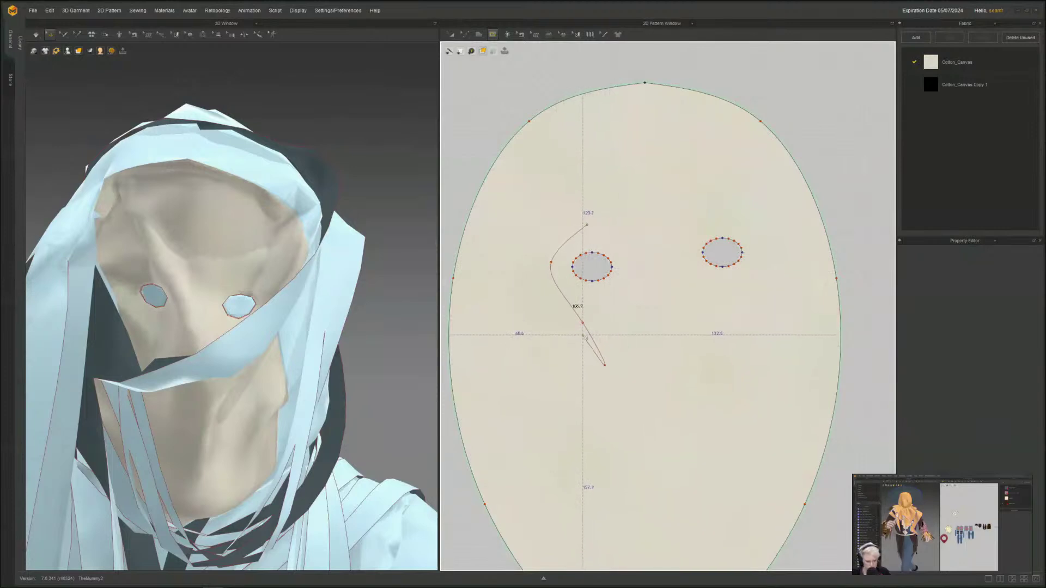
pyautogui.click(558, 301)
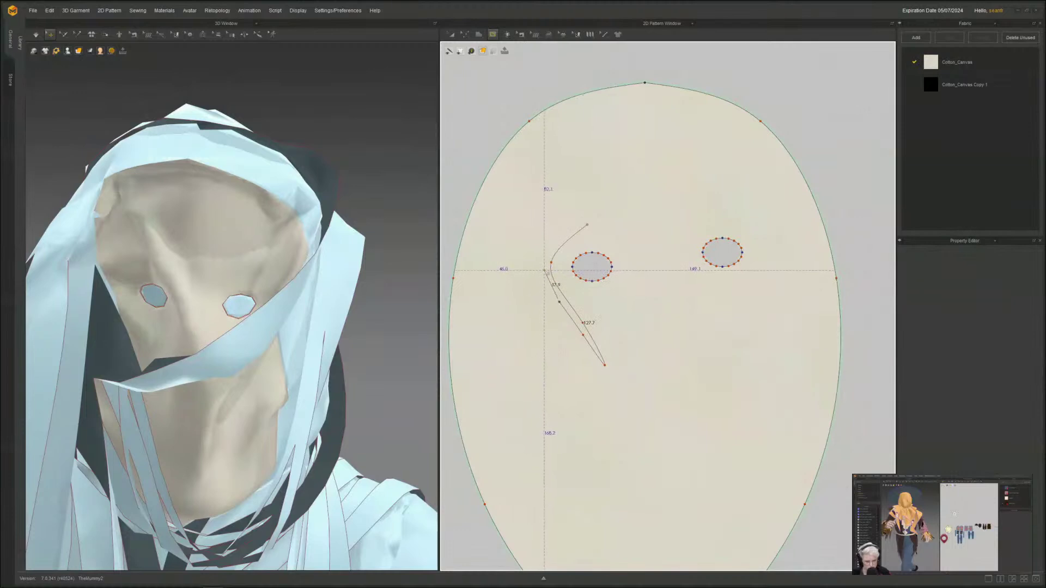
pyautogui.click(544, 271)
pyautogui.click(549, 244)
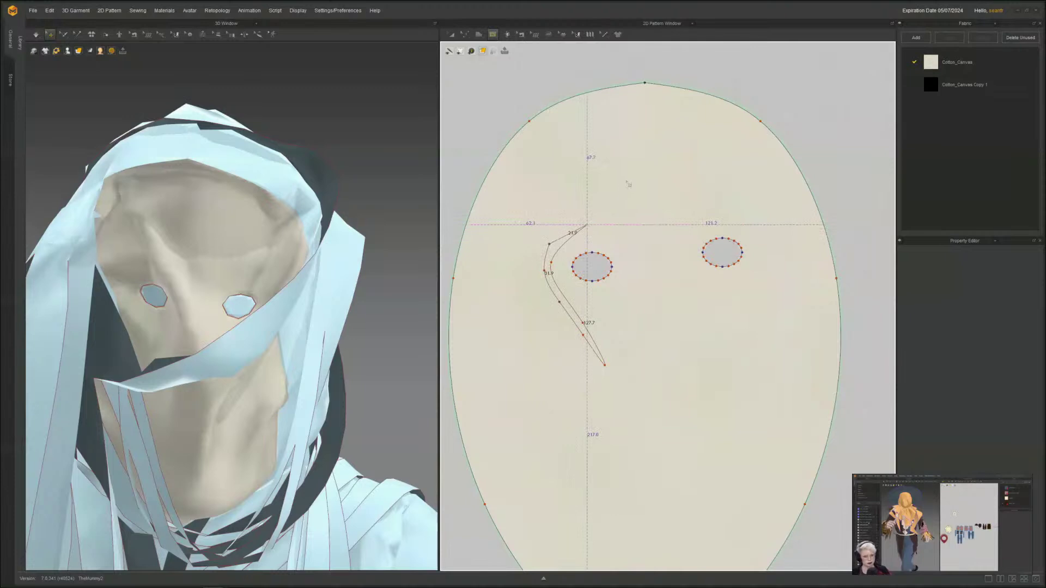
pyautogui.click(587, 224)
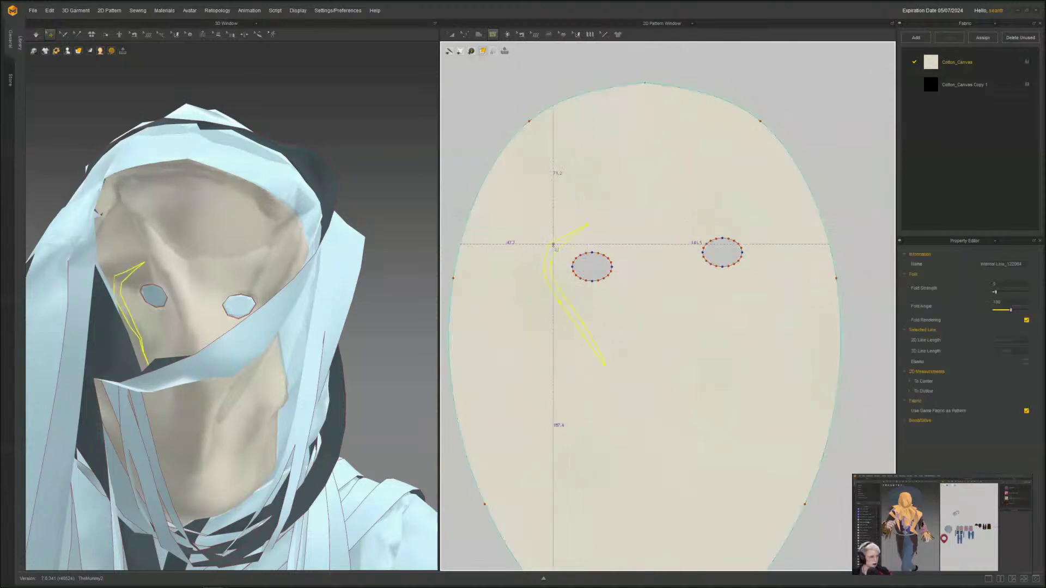
# - Convert the crescent-shaped internal polygon beside the left eye into a hole
pyautogui.moveTo(549, 277); pyautogui.dragTo(565, 249, button='middle')
pyautogui.press('a')
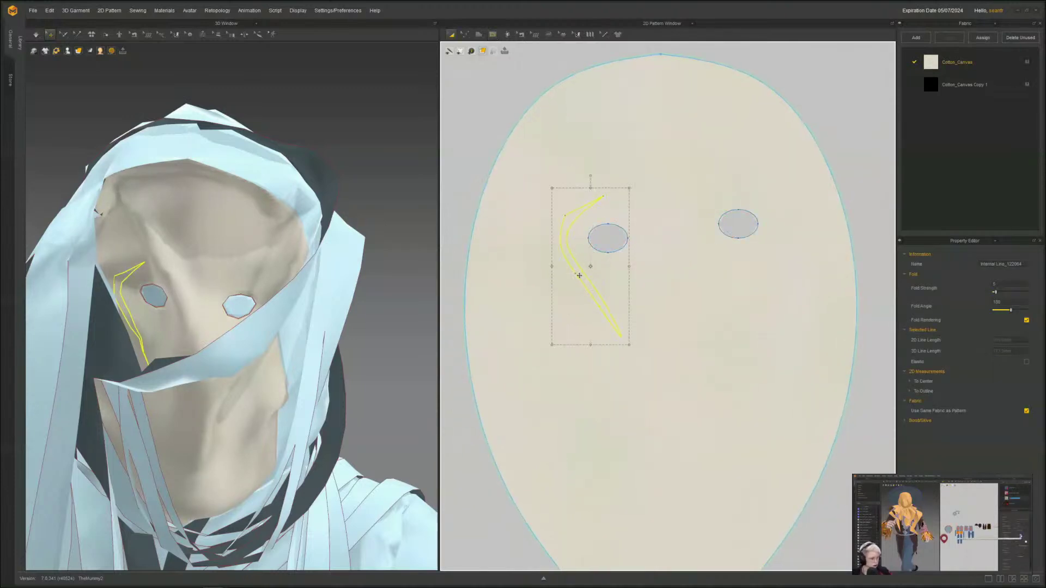
pyautogui.rightClick(579, 276)
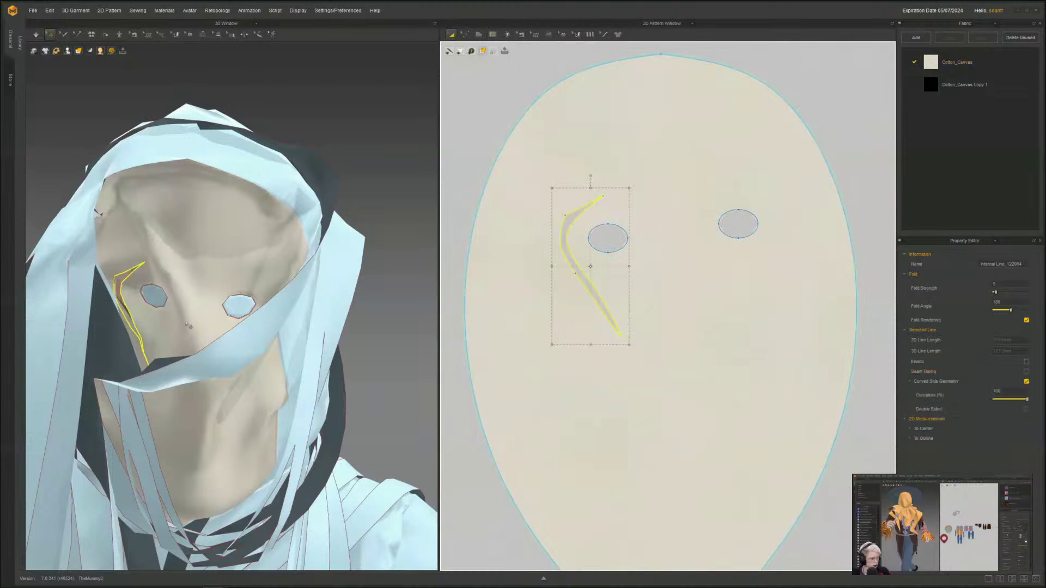
# - Remove the linked editing between the upper face mask pattern and the lower mask pattern
pyautogui.scroll(-6, 632, 305)
pyautogui.scroll(2, 670, 388)
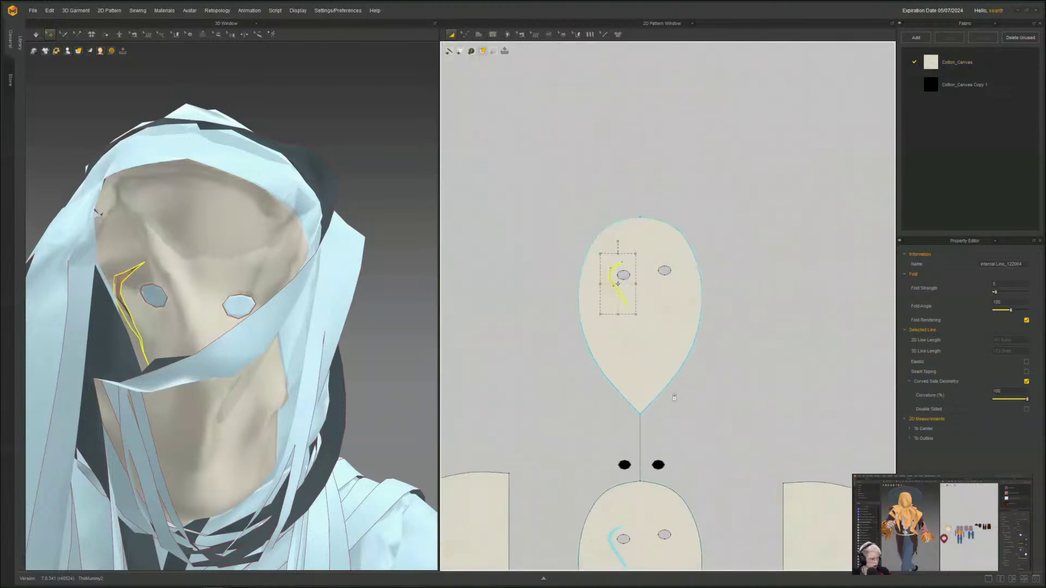
pyautogui.moveTo(673, 411); pyautogui.dragTo(662, 262, button='middle')
pyautogui.click(646, 216)
pyautogui.rightClick(647, 218)
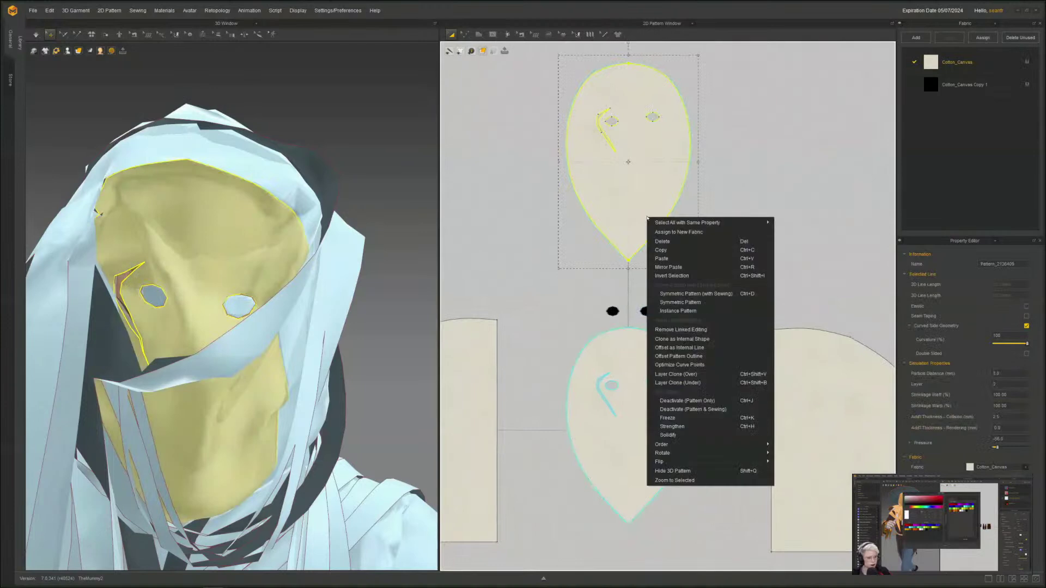
pyautogui.click(681, 339)
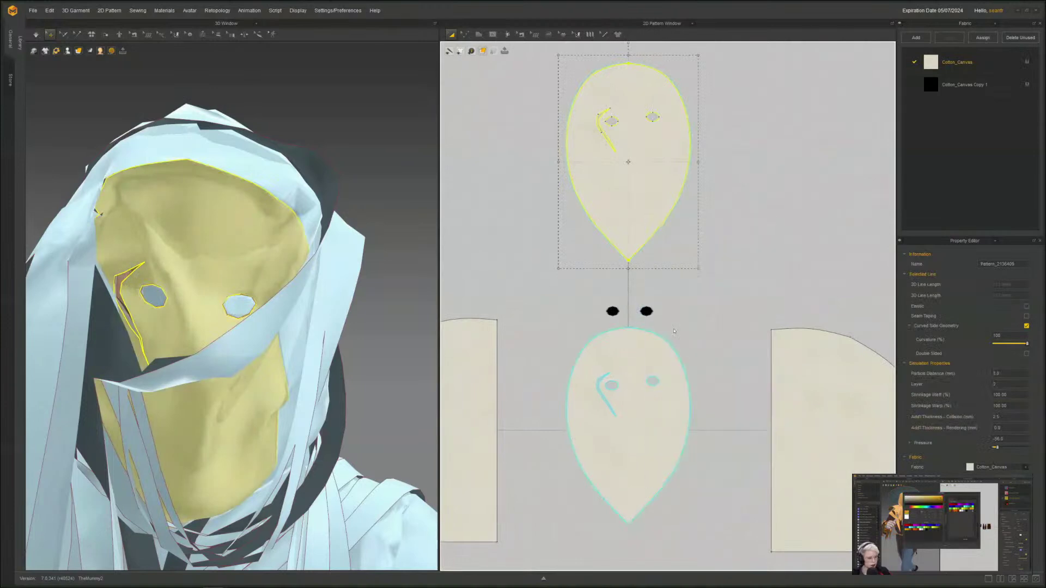
# - Delete the crescent cutout from the lower face mask pattern, simulate, and select the outer mask on the avatar
pyautogui.click(609, 404)
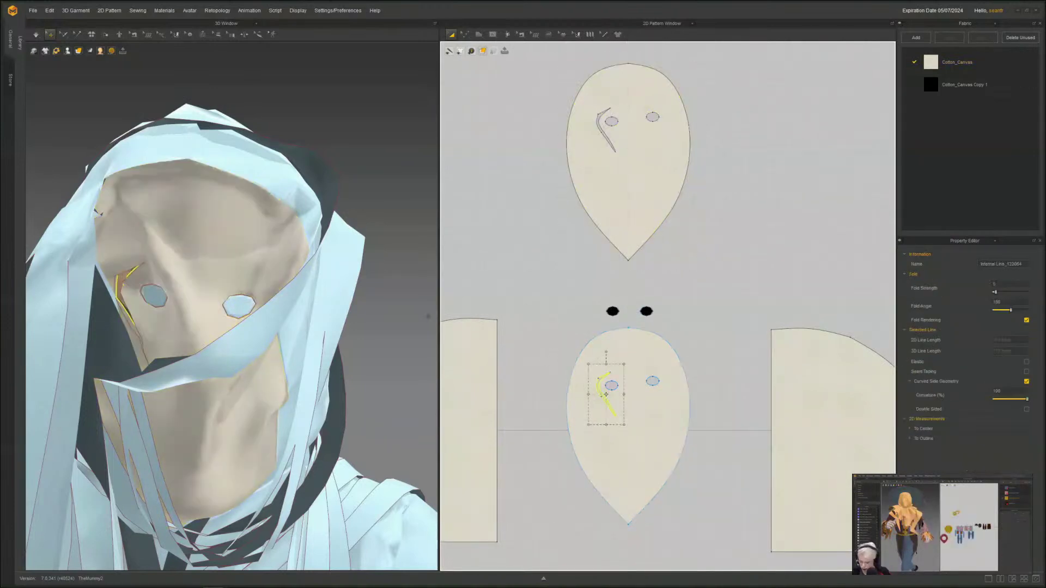
pyautogui.click(615, 329)
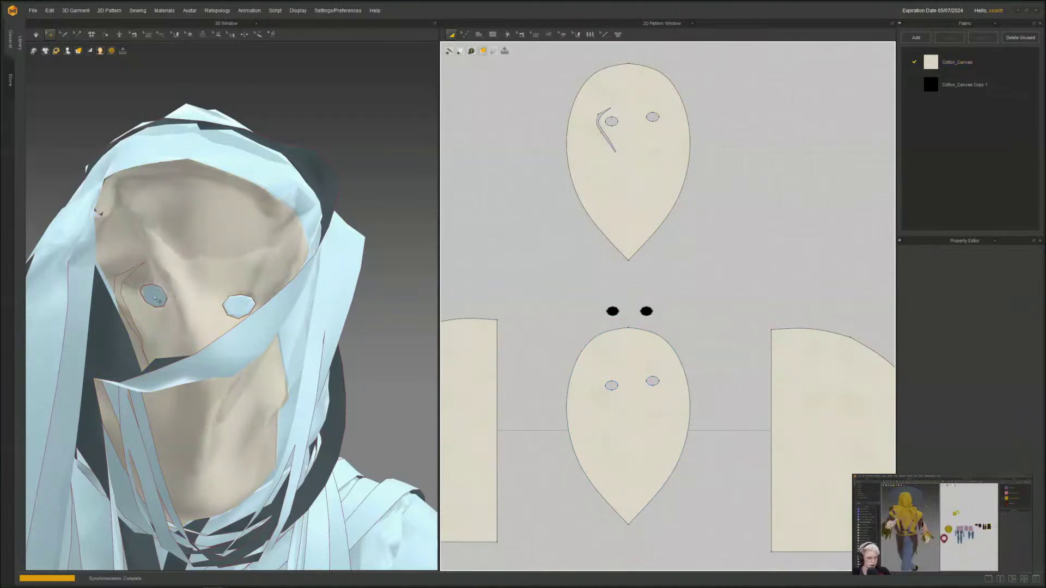
pyautogui.click(185, 273)
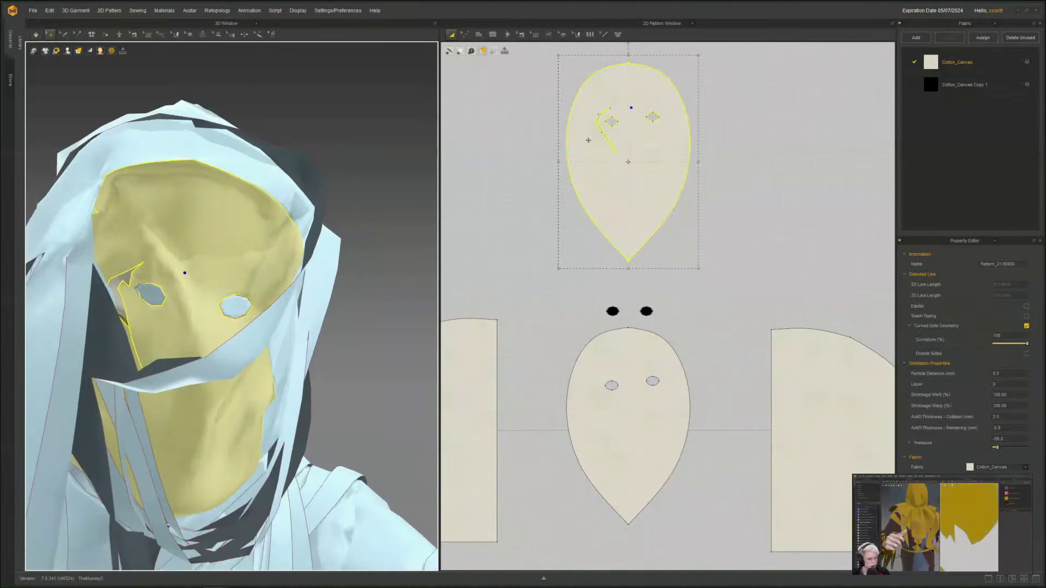
# - Detach the Internal Shape tools as a floating palette and activate the Dart tool for the upper face mask pattern, cancelling the numeric dart entry
pyautogui.scroll(6, 594, 142)
pyautogui.moveTo(611, 181); pyautogui.dragTo(573, 277, button='middle')
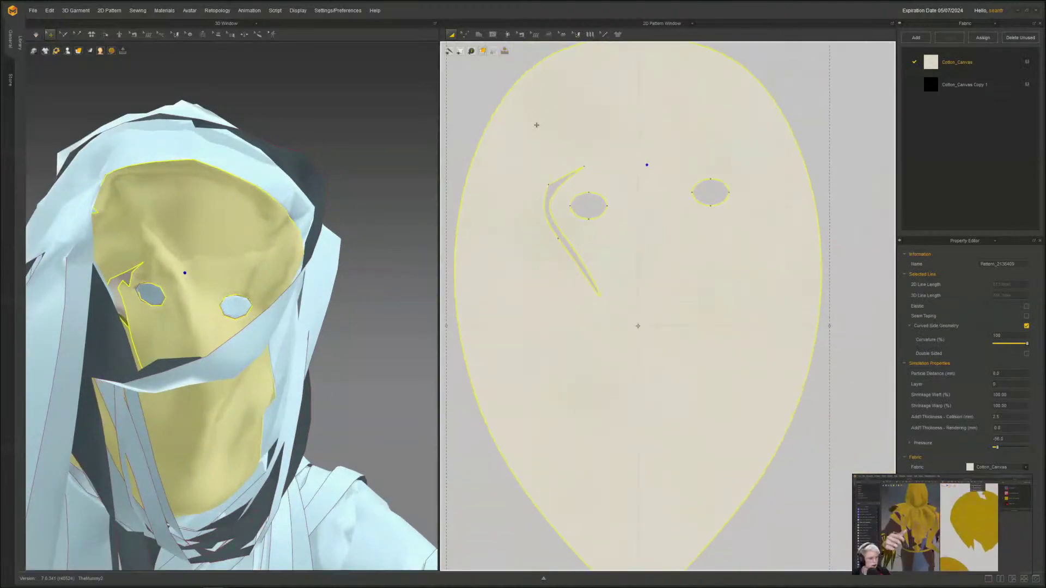
pyautogui.click(495, 38)
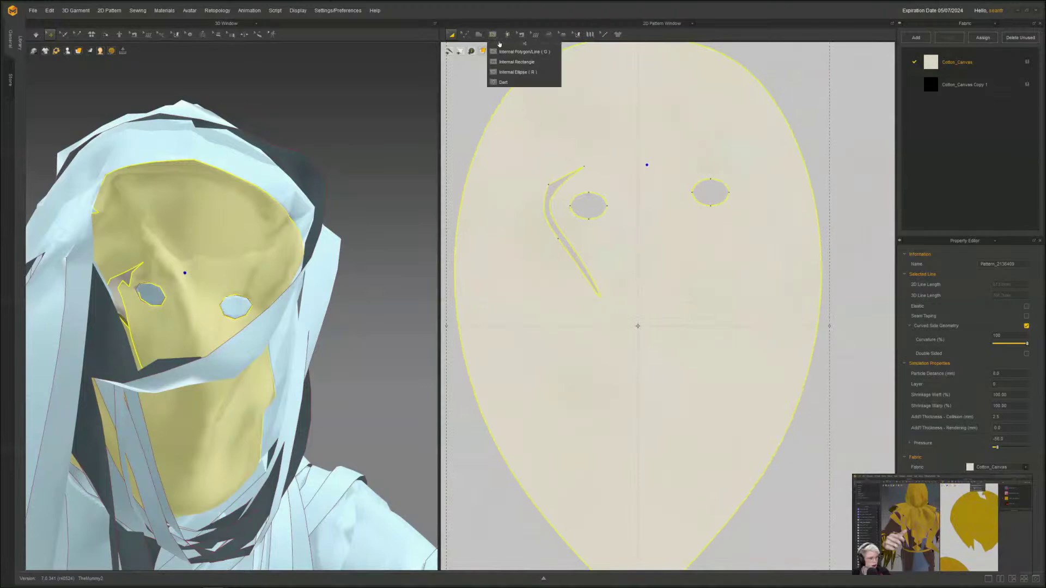
pyautogui.moveTo(499, 43); pyautogui.dragTo(819, 78)
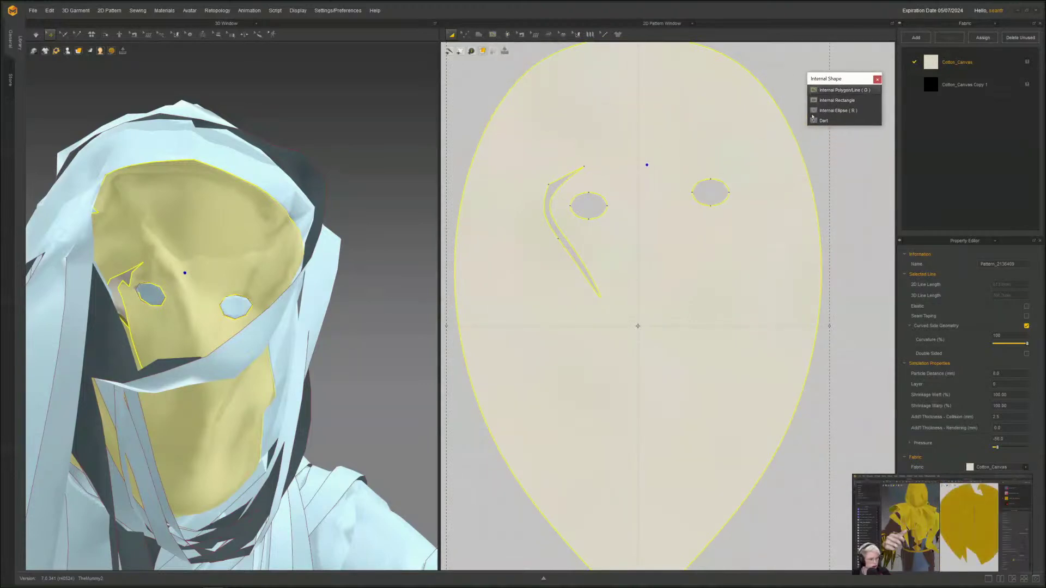
pyautogui.click(821, 120)
pyautogui.click(667, 126)
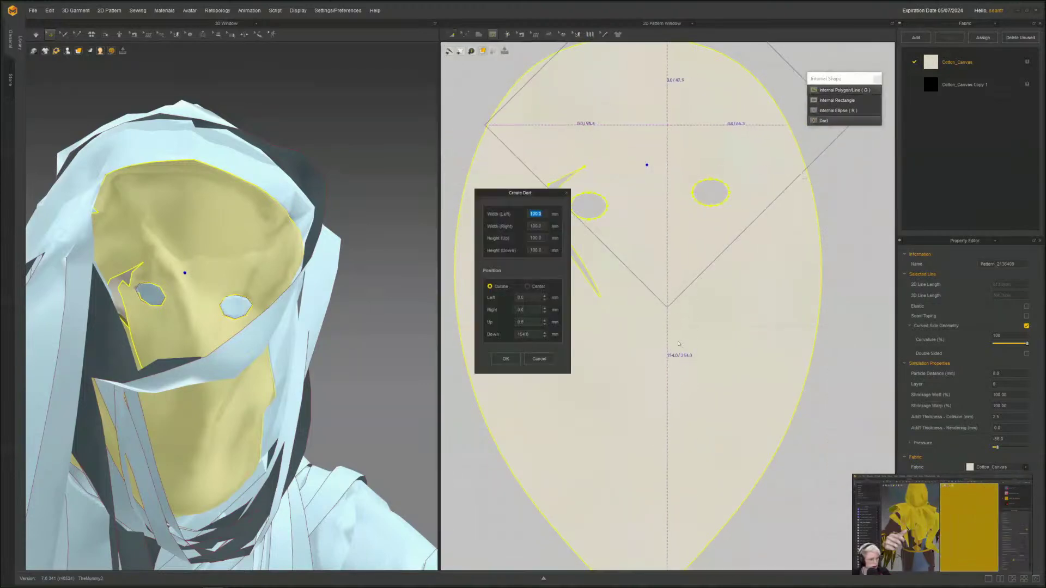
pyautogui.click(539, 359)
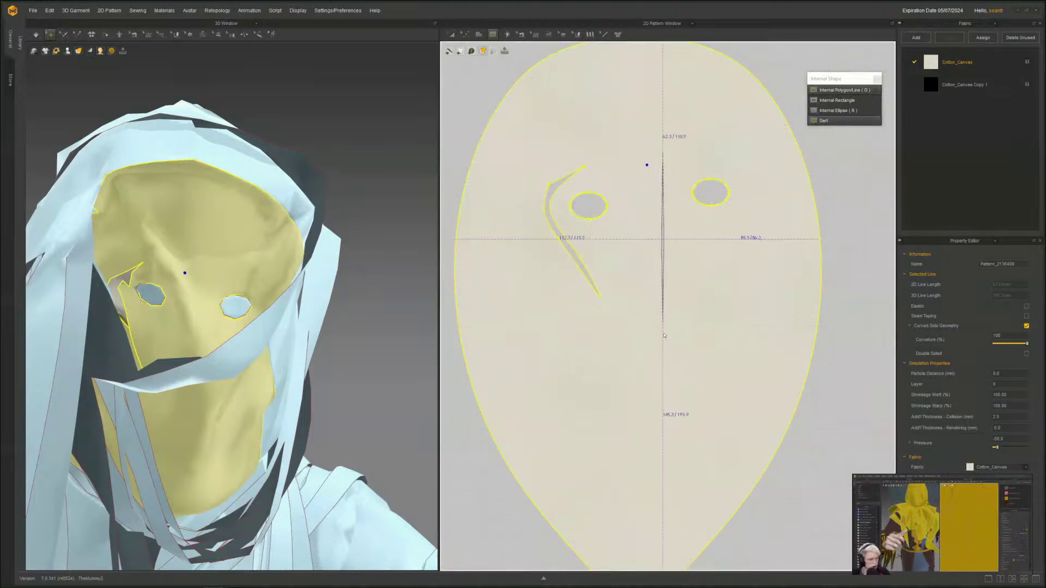
# - Draw four long, narrow vertical darts on the upper face mask: two between the eyes and one outside each eye
pyautogui.moveTo(661, 493); pyautogui.dragTo(665, 494)
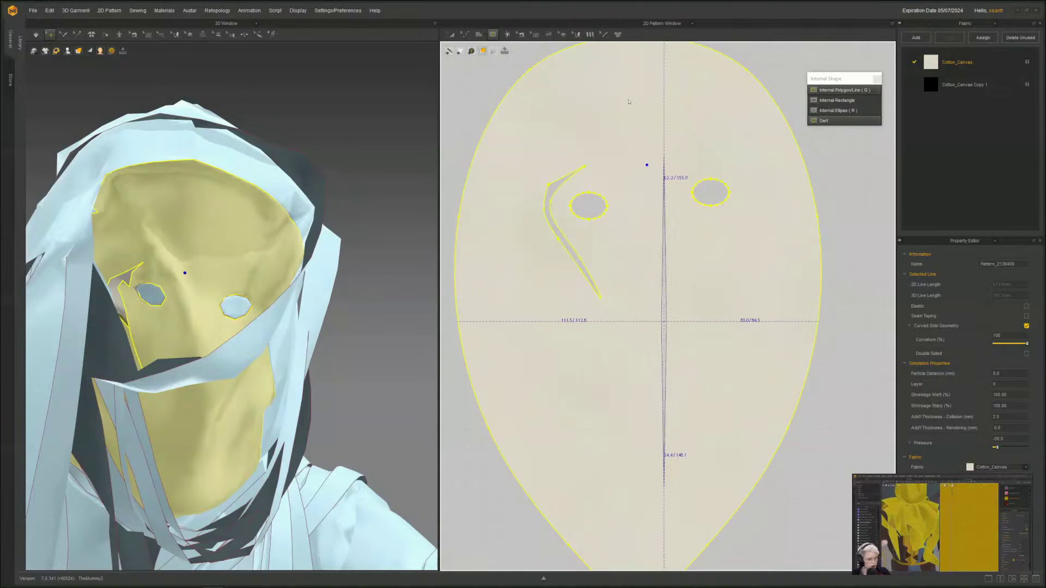
pyautogui.moveTo(629, 101); pyautogui.dragTo(632, 428)
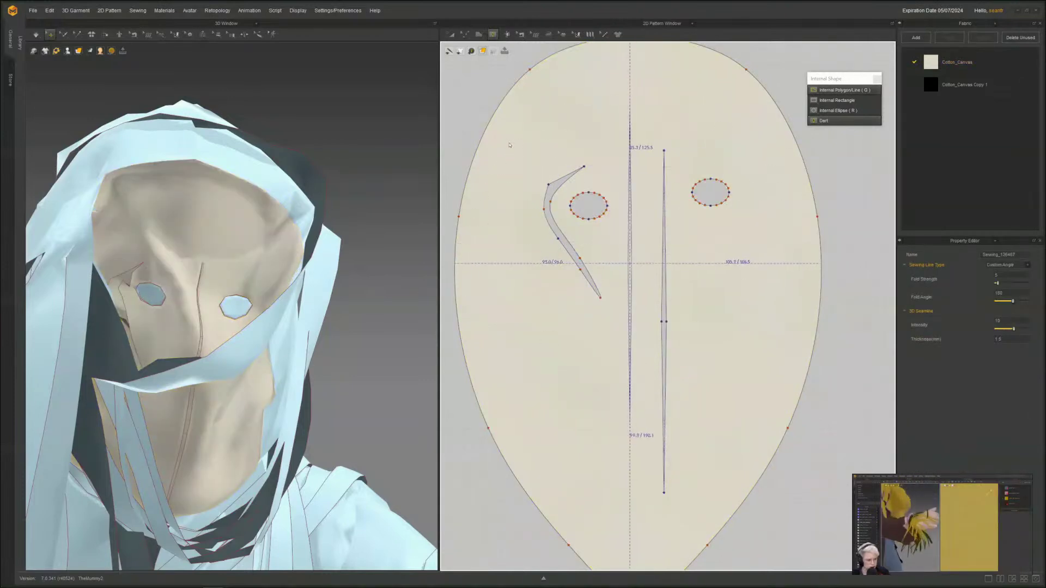
pyautogui.moveTo(521, 163); pyautogui.dragTo(528, 452)
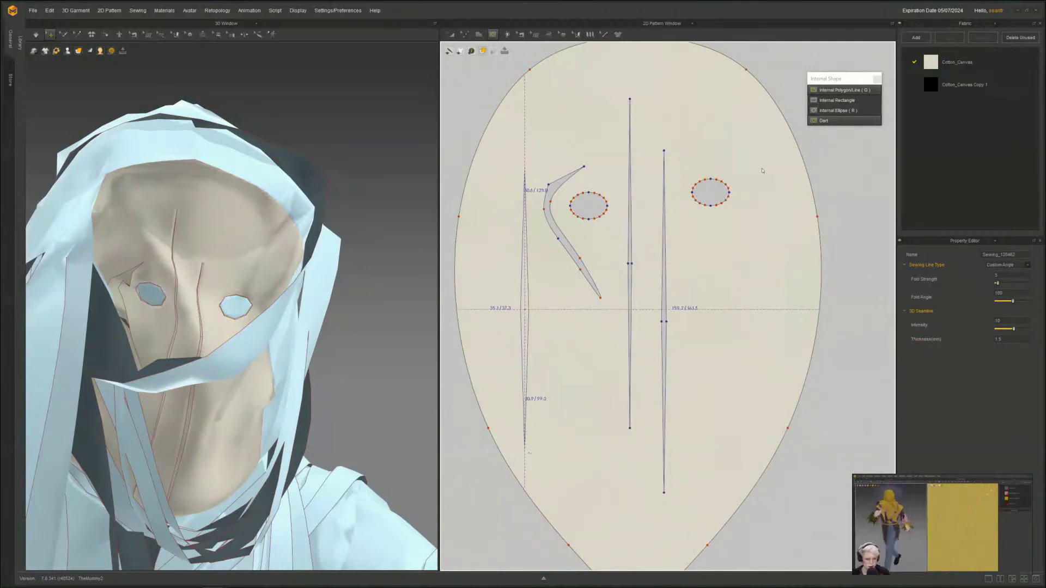
pyautogui.moveTo(751, 173); pyautogui.dragTo(755, 385)
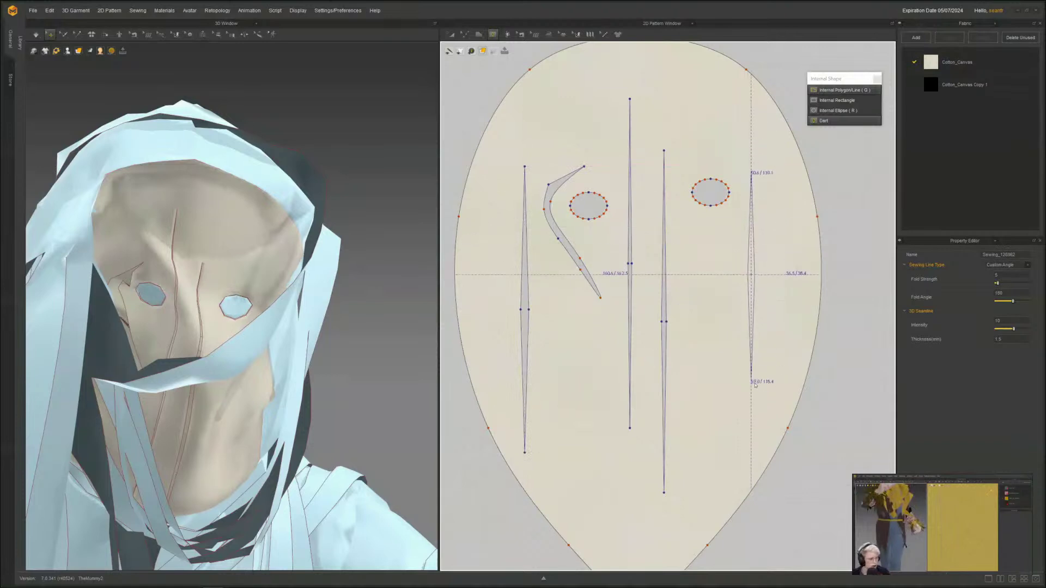
# - Delete the sewing lines that close the four vertical darts on the upper face mask pattern
pyautogui.click(755, 289)
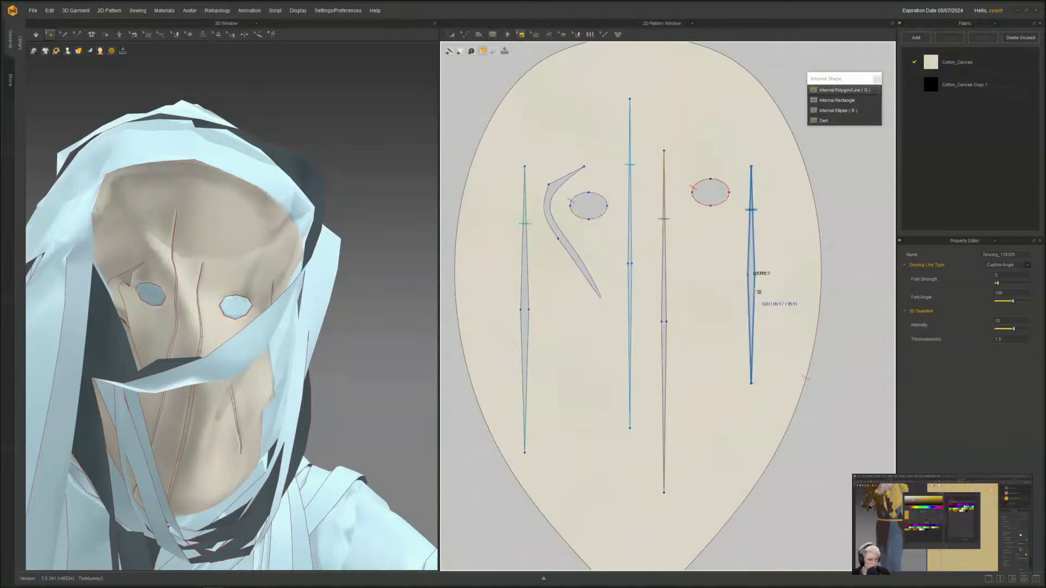
pyautogui.click(727, 293)
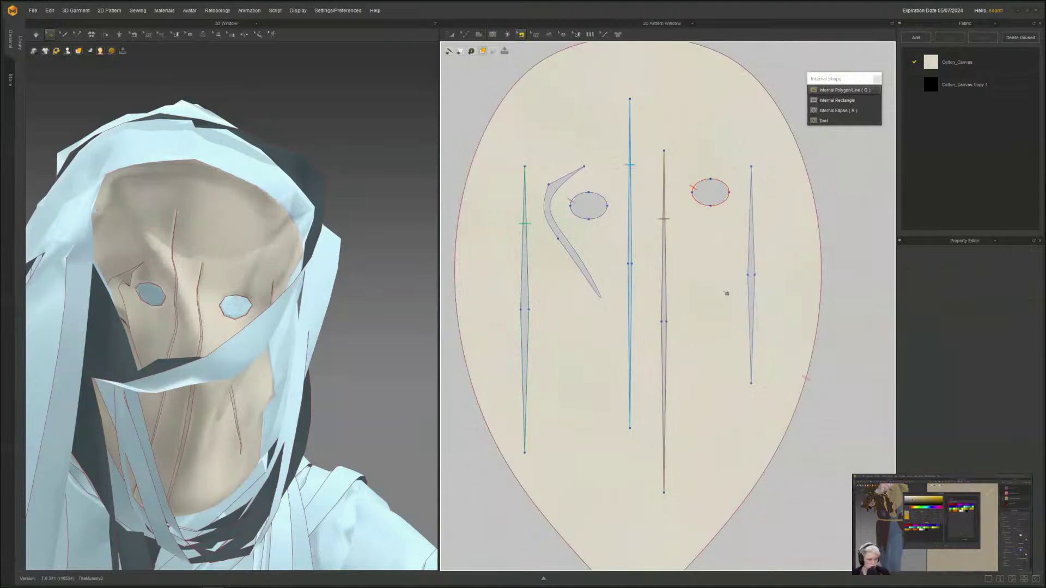
pyautogui.click(632, 311)
pyautogui.click(559, 319)
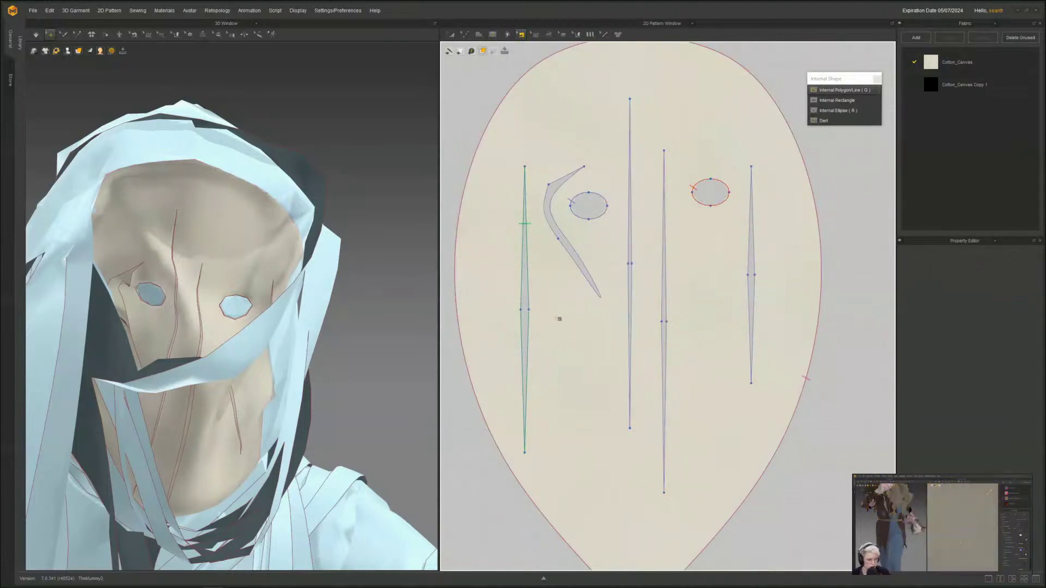
pyautogui.click(531, 337)
pyautogui.click(538, 332)
# - Simulate the outer face mask with its unsewn dart slits, then stop the simulation
pyautogui.scroll(-6, 585, 276)
pyautogui.scroll(2, 284, 383)
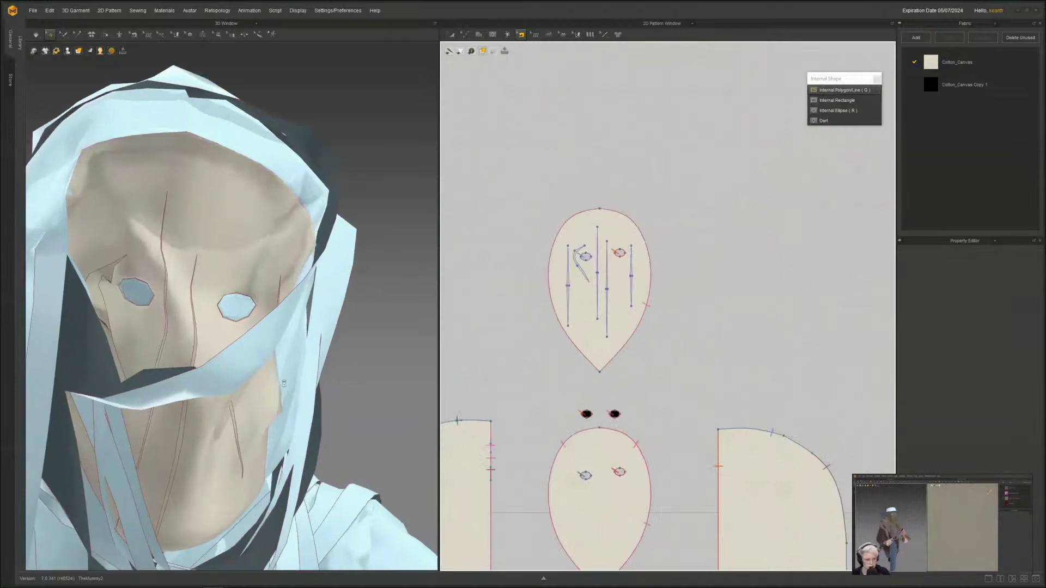
pyautogui.scroll(-4, 284, 383)
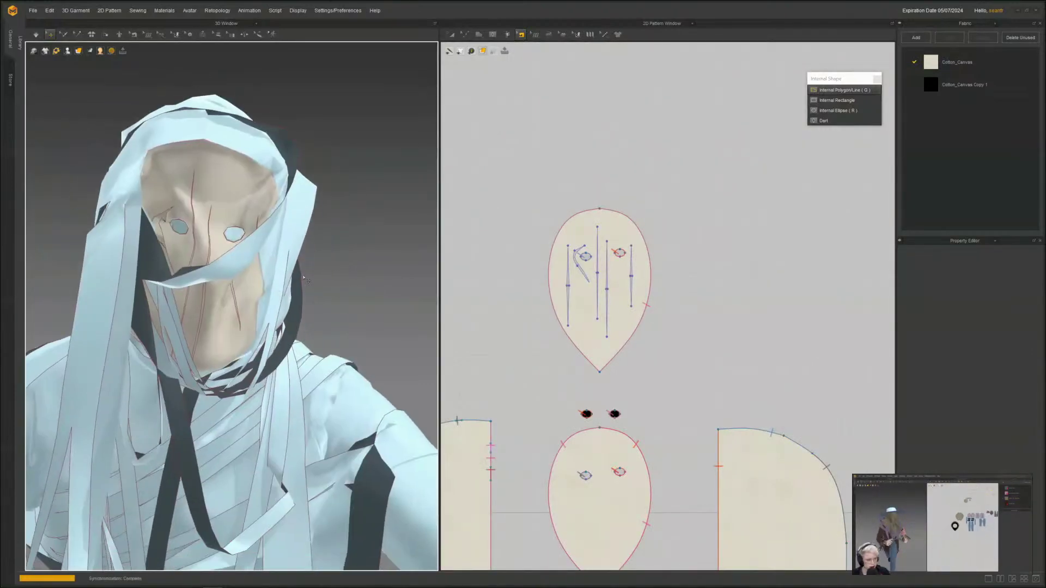
pyautogui.press('space')
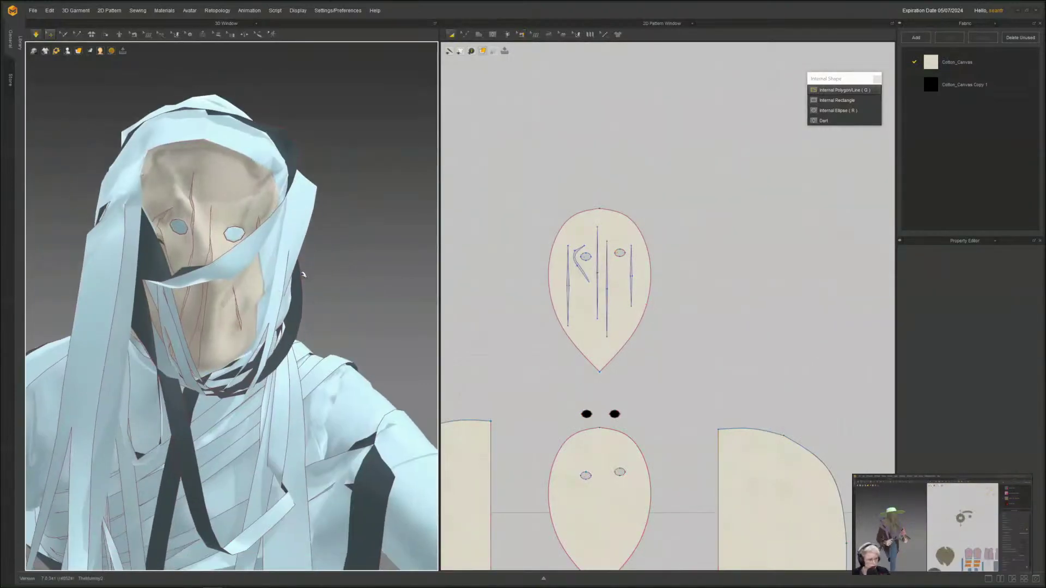
pyautogui.scroll(2, 598, 367)
pyautogui.press('space')
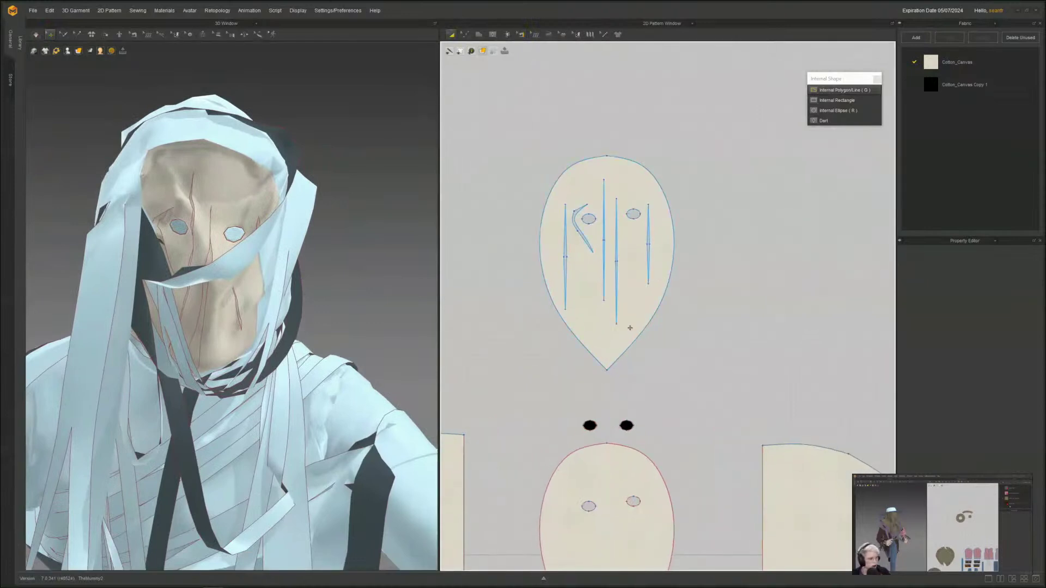
# - Set the upper face mask pattern's warp shrinkage to 110% and simulate the mask with the new shrinkage
pyautogui.click(630, 328)
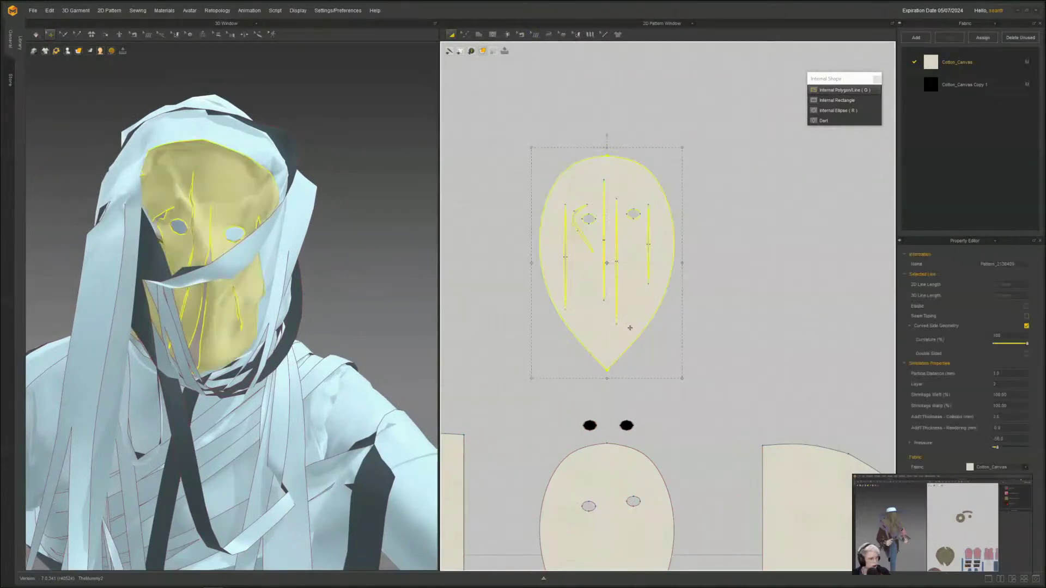
pyautogui.click(1009, 406)
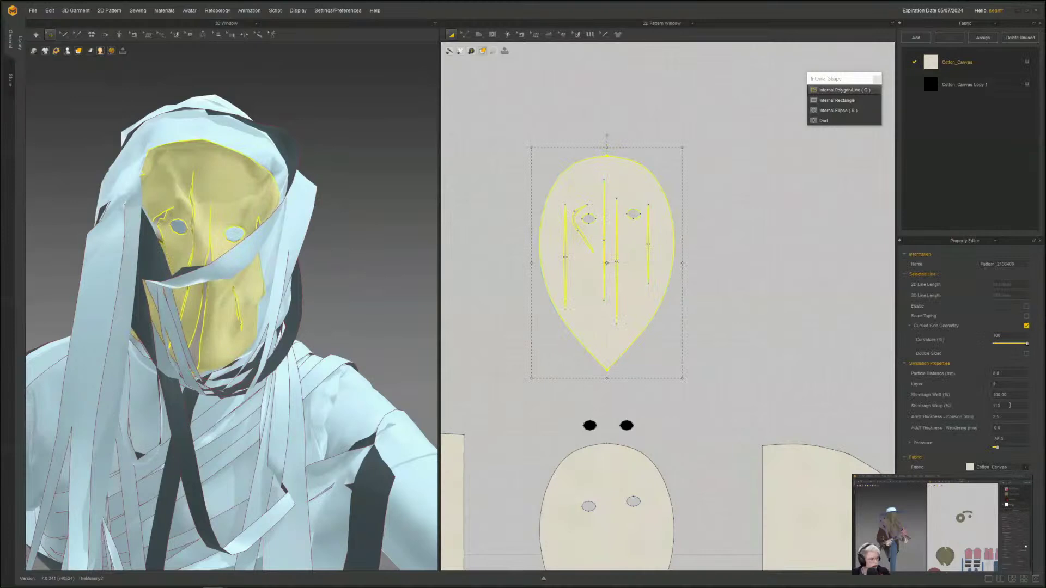
pyautogui.press('space')
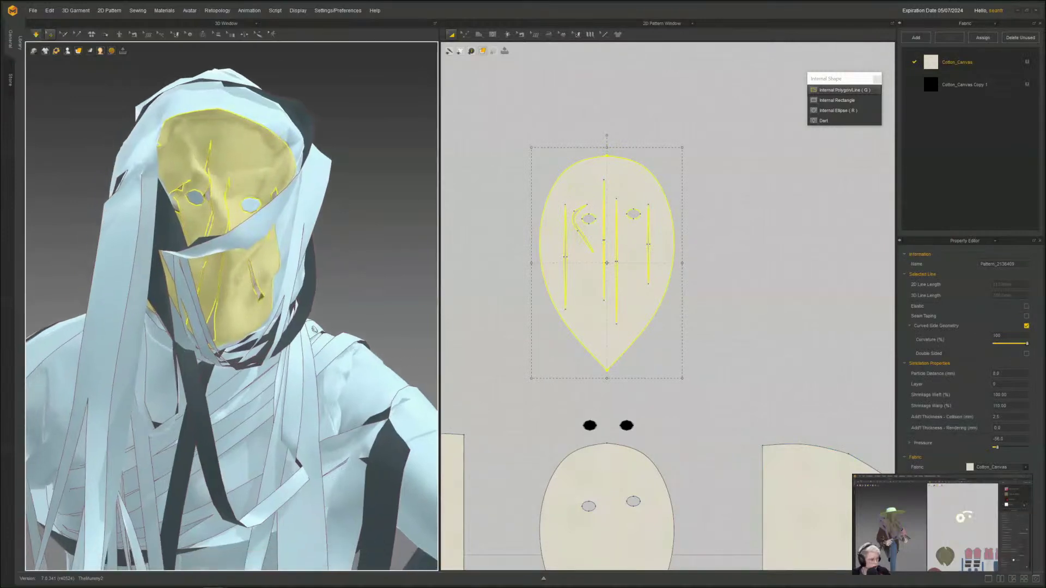
pyautogui.scroll(2, 619, 248)
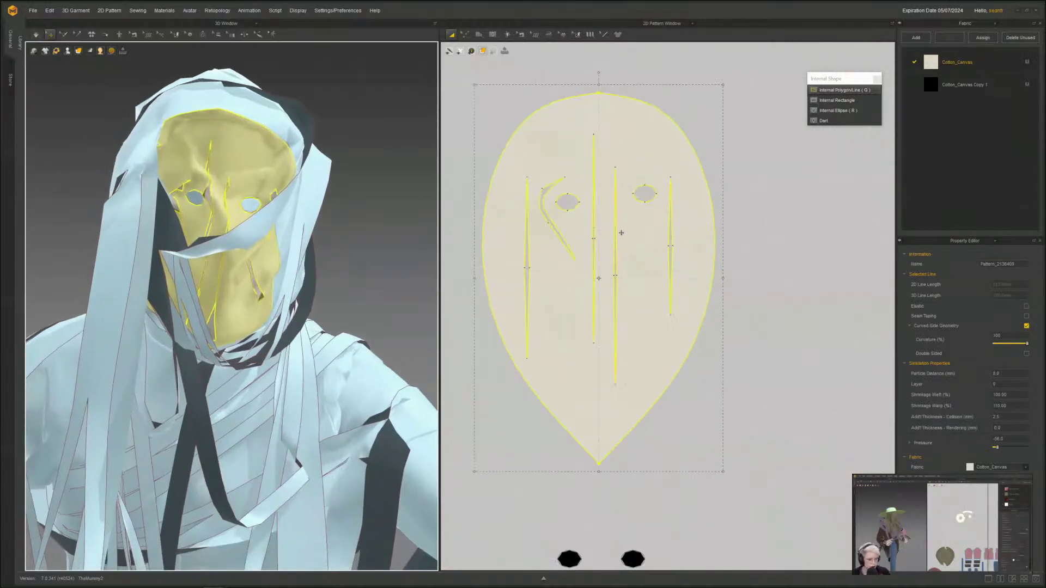
pyautogui.click(755, 299)
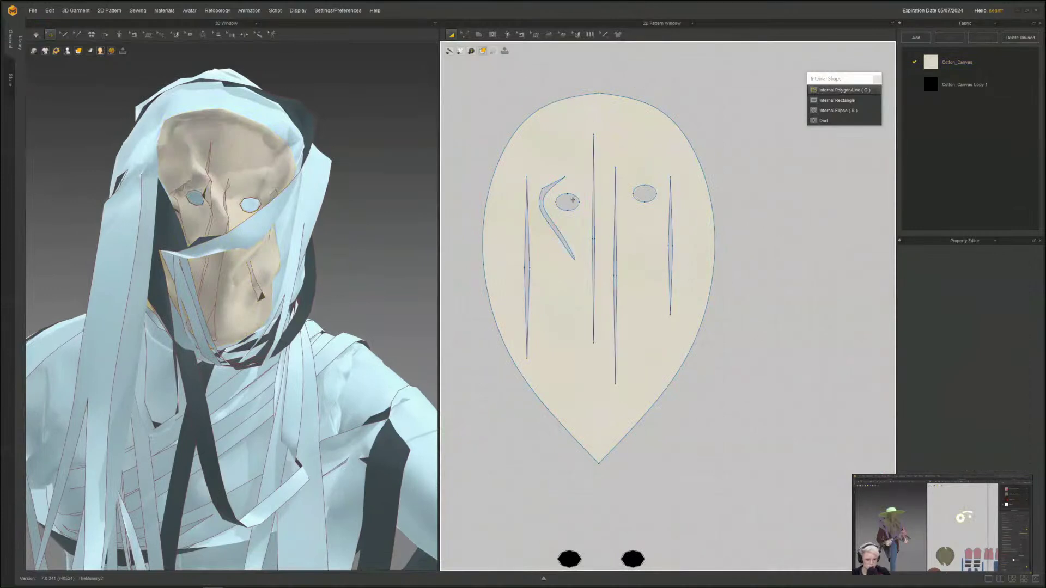
# - Duplicate the long vertical dart beside the curved eye slit, placing the copy slightly higher and closer to the mask's outer edge
pyautogui.click(525, 260)
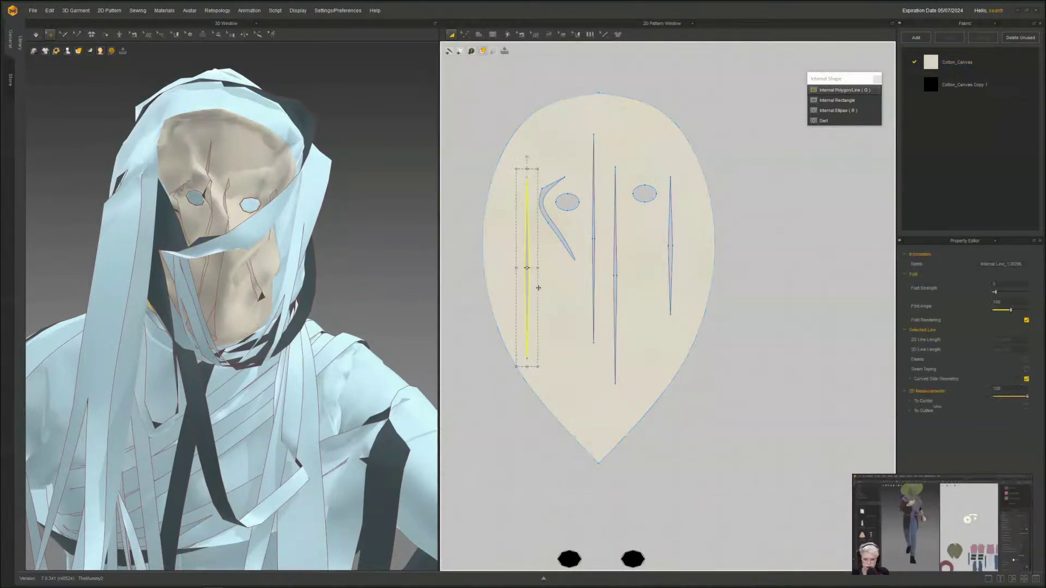
pyautogui.scroll(2, 543, 274)
pyautogui.moveTo(549, 326); pyautogui.dragTo(526, 292)
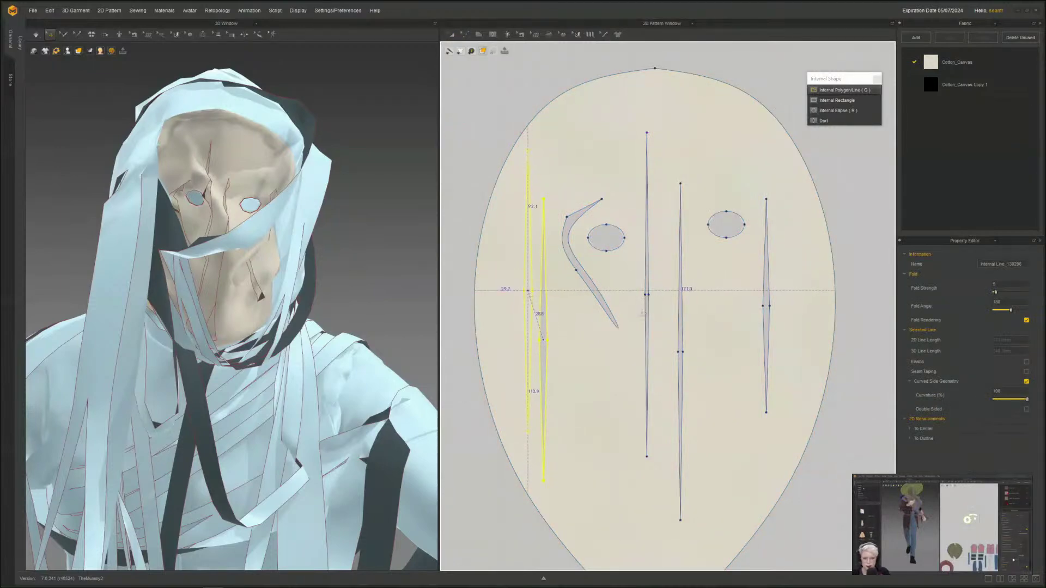
pyautogui.moveTo(527, 291); pyautogui.dragTo(527, 290)
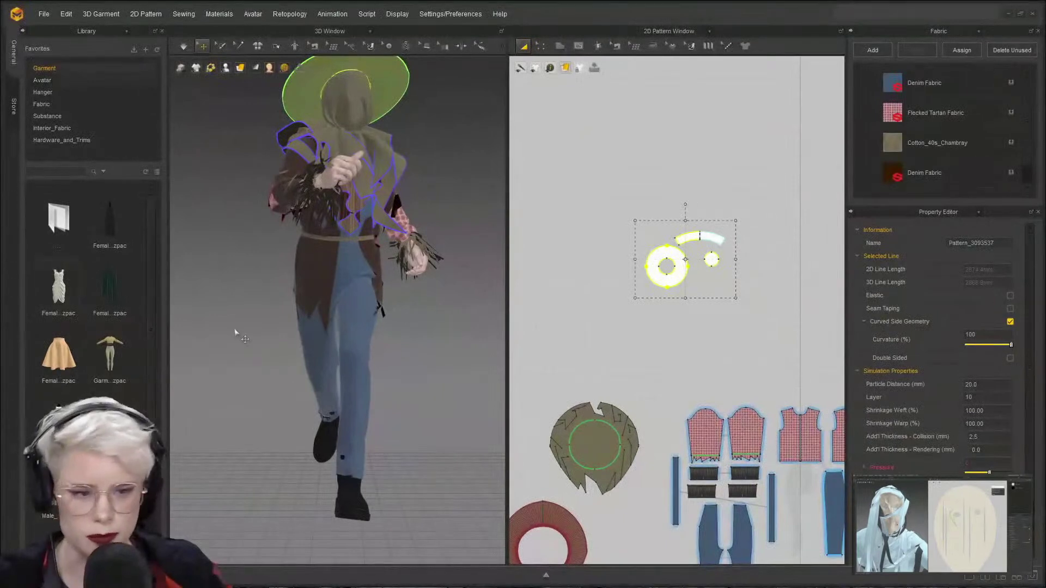
# - In the scarecrow project, replace the Cotton_40s_Chambray fabric on the hood with Taurillon Leather Natural Worn from the Substance library
pyautogui.click(258, 259)
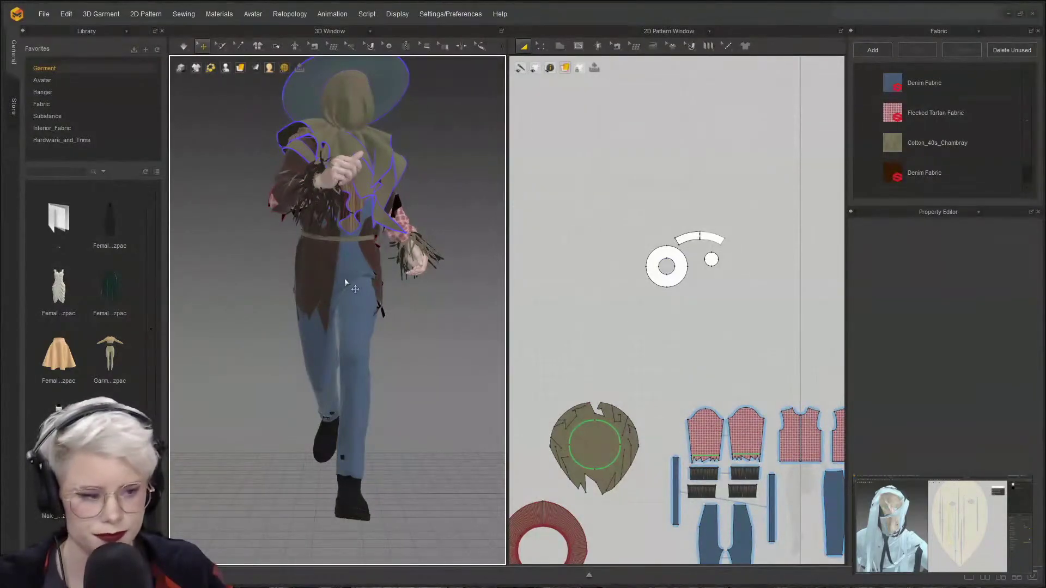
pyautogui.moveTo(344, 279); pyautogui.dragTo(295, 314, button='right')
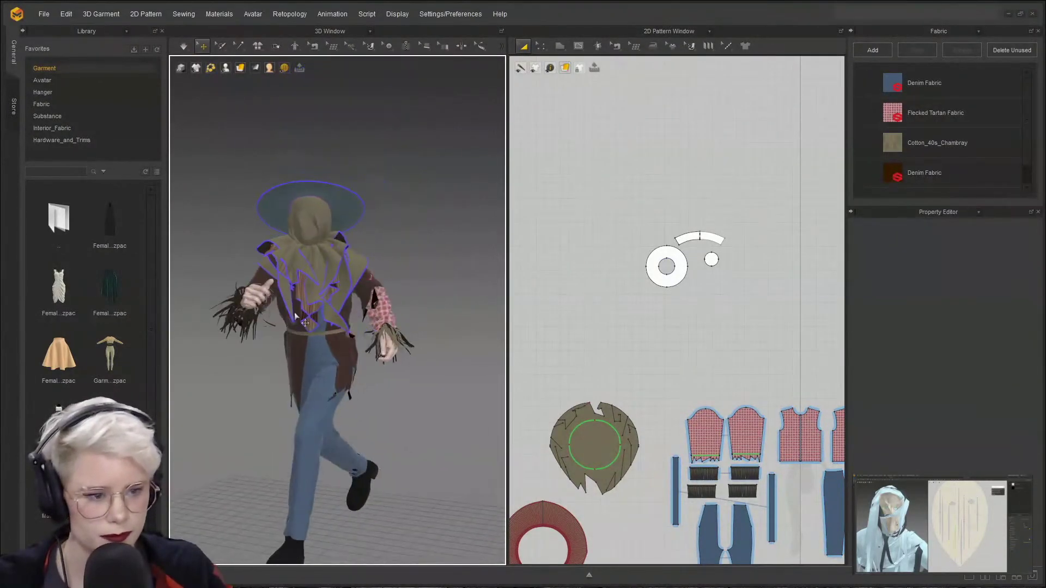
pyautogui.scroll(3, 295, 317)
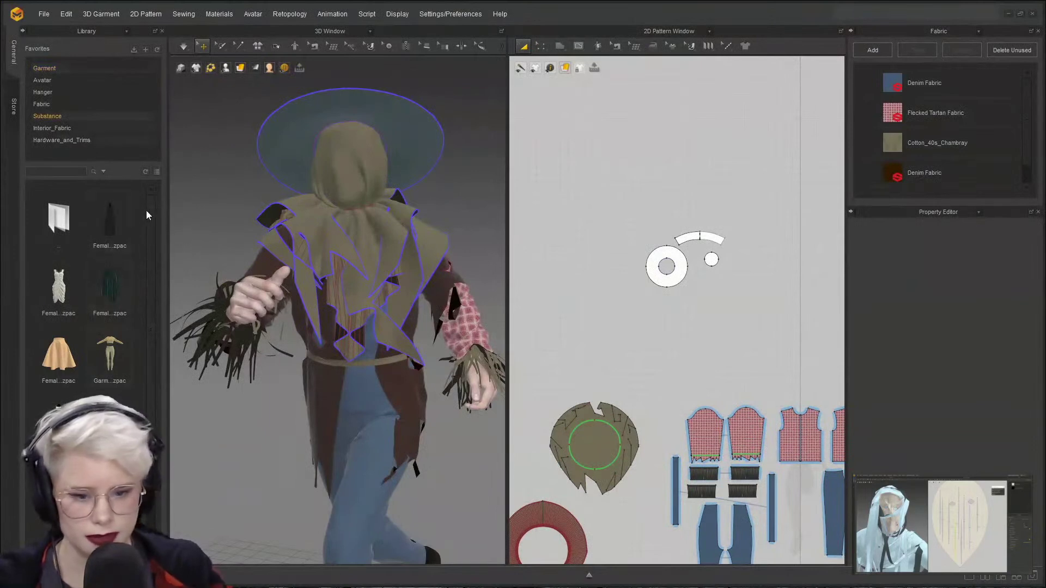
pyautogui.click(85, 114)
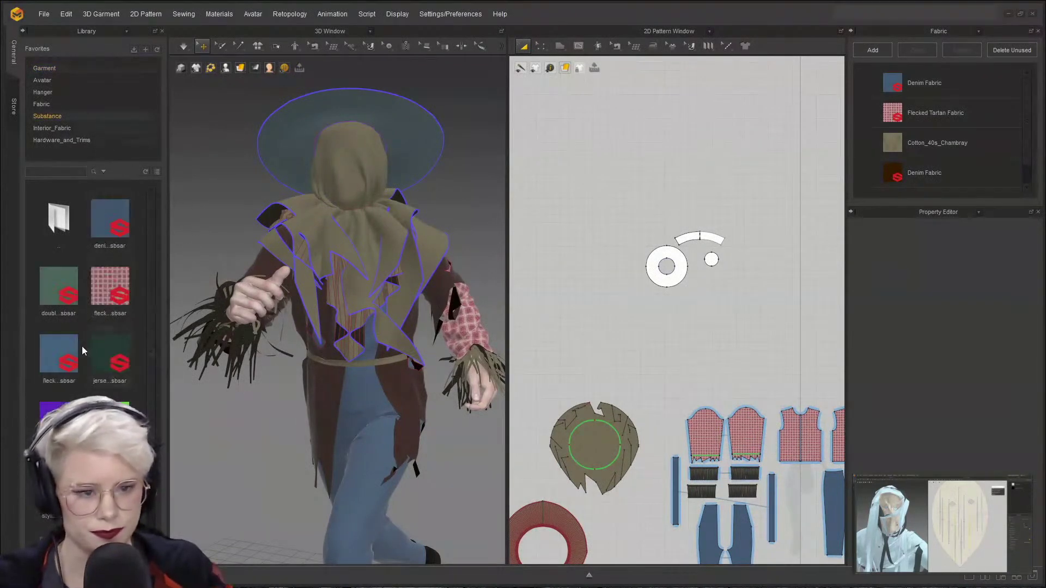
pyautogui.moveTo(76, 349); pyautogui.dragTo(392, 138)
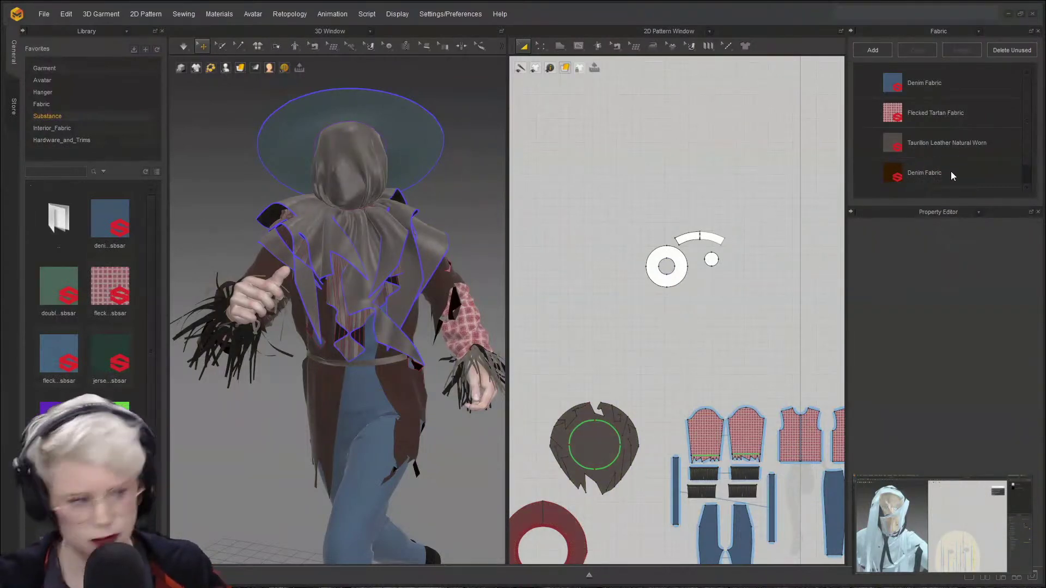
# - Replace the hat's FABRIC 1 with Taurillon Leather Natural Worn, and change the hood's fabric to Denim Fabric
pyautogui.click(953, 155)
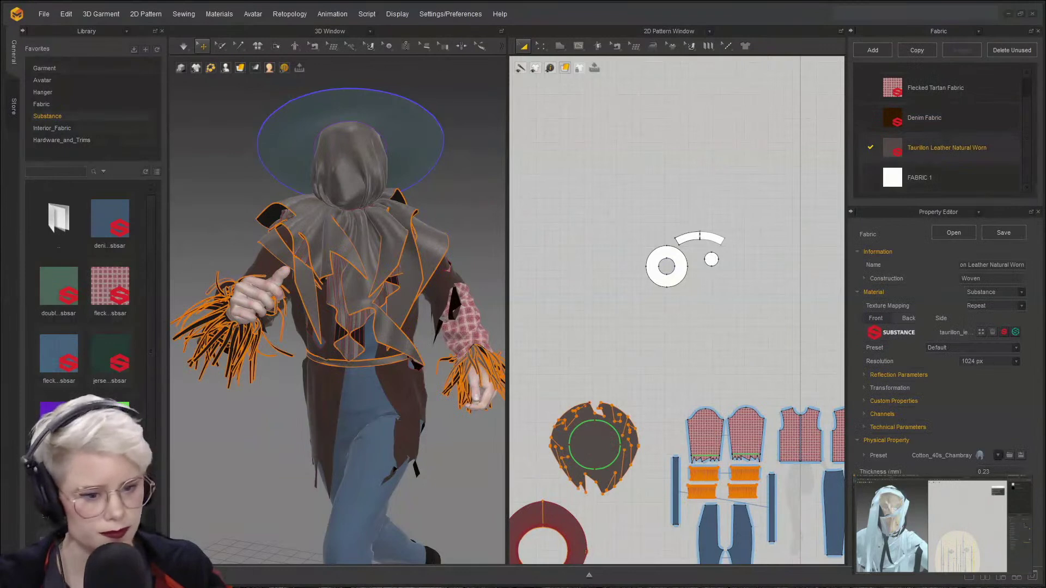
pyautogui.click(410, 127)
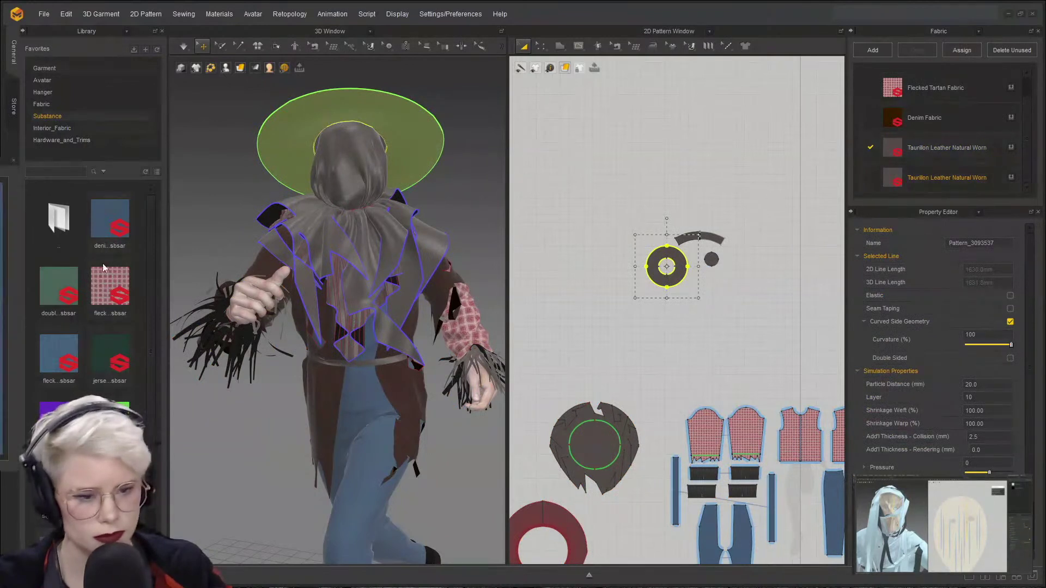
pyautogui.moveTo(101, 228); pyautogui.dragTo(936, 149)
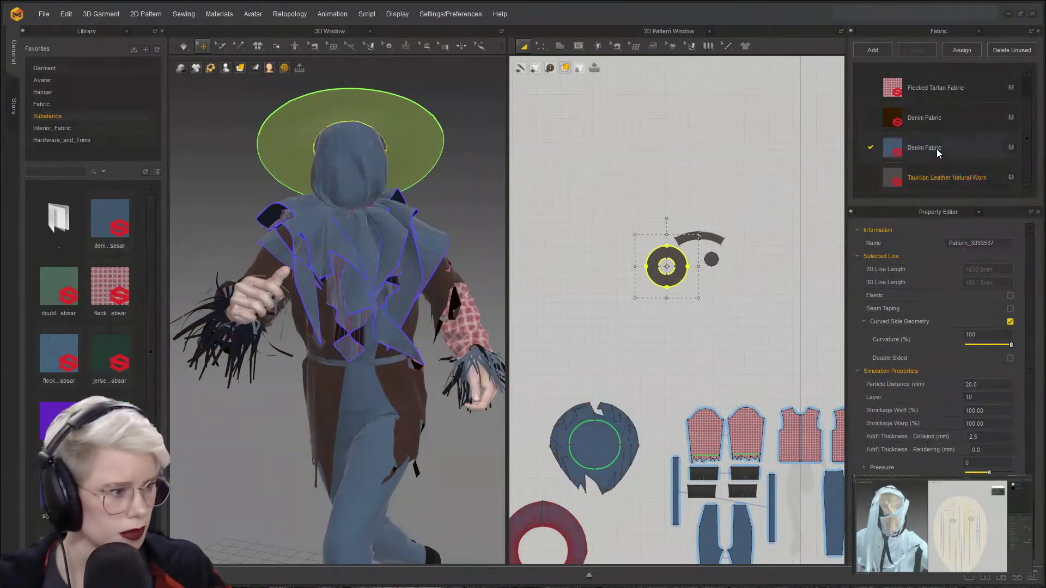
pyautogui.click(923, 151)
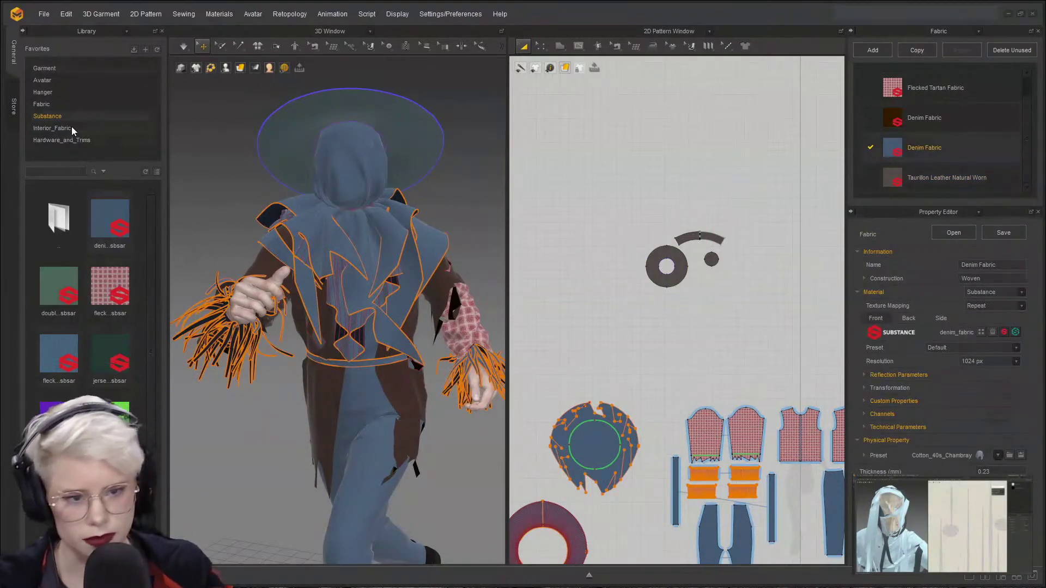
# - Search the library's Fabric folder for cotton and replace the hood's denim with Cotton_40s_Chambray
pyautogui.doubleClick(63, 221)
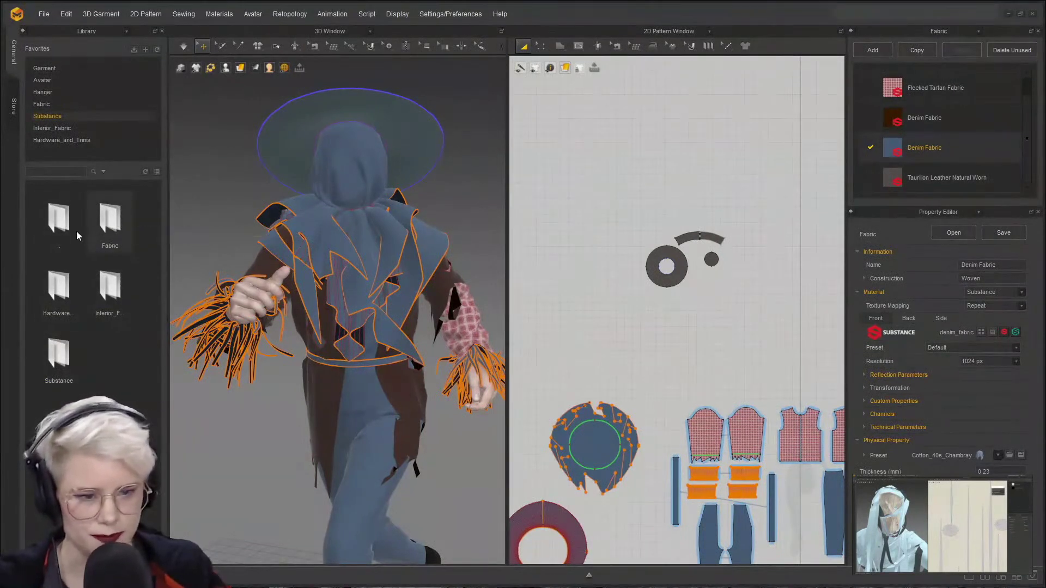
pyautogui.doubleClick(109, 220)
pyautogui.click(64, 172)
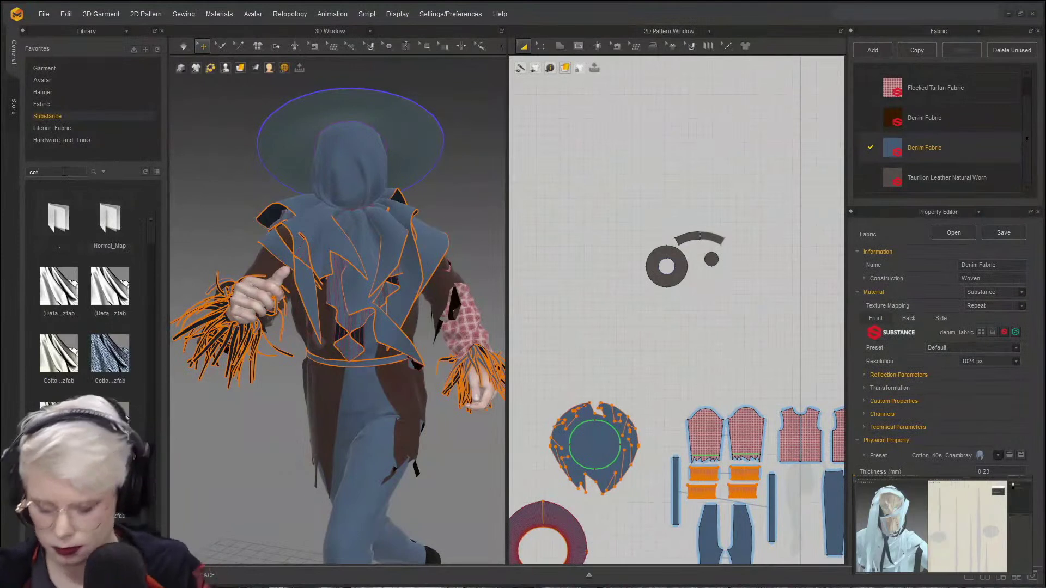
pyautogui.write('cotton')
pyautogui.press('Return')
pyautogui.scroll(-3, 75, 353)
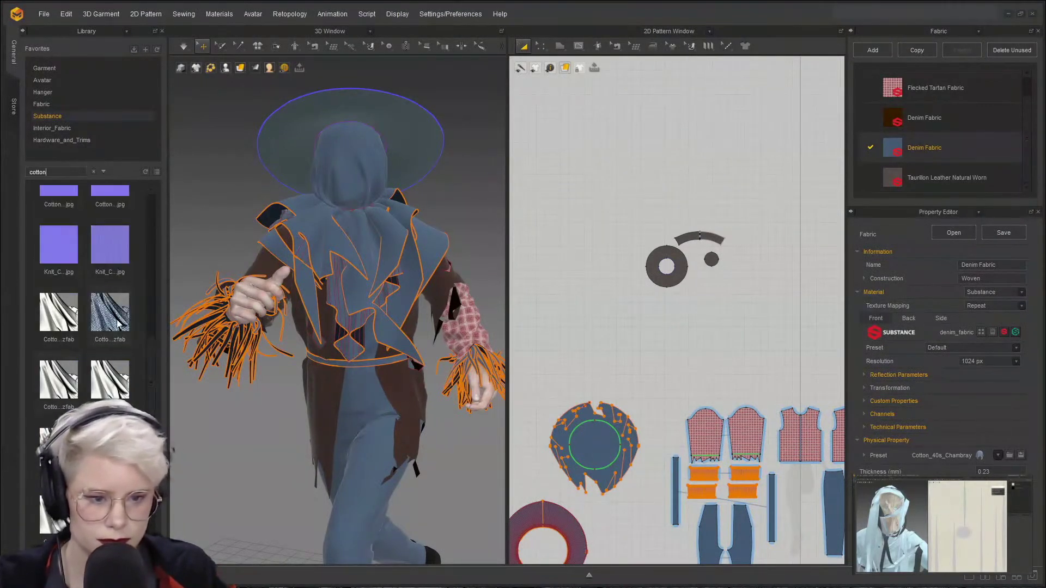
pyautogui.click(117, 319)
pyautogui.scroll(-10, 122, 354)
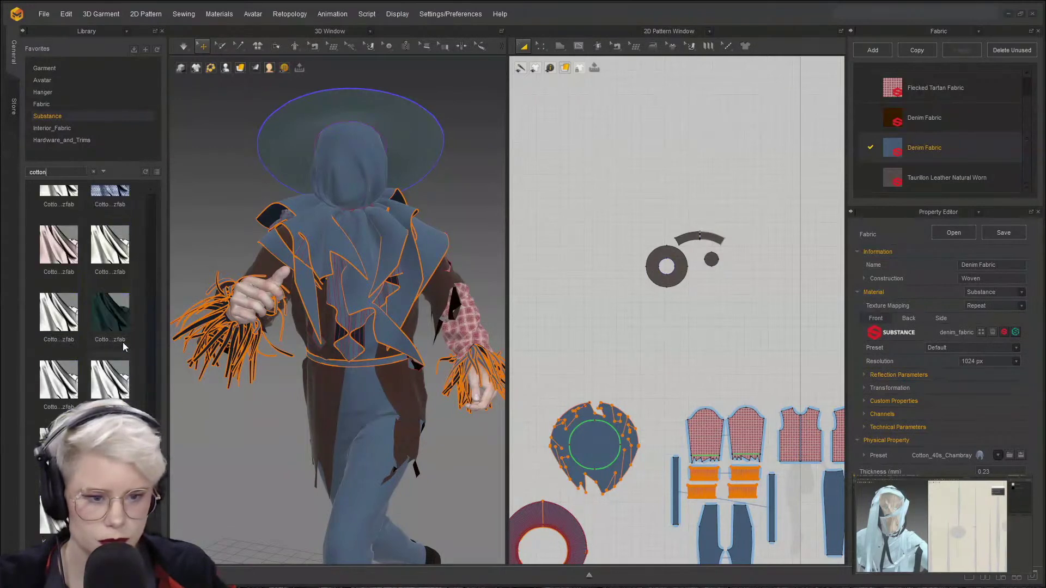
pyautogui.scroll(4, 122, 344)
pyautogui.moveTo(113, 282); pyautogui.dragTo(909, 148)
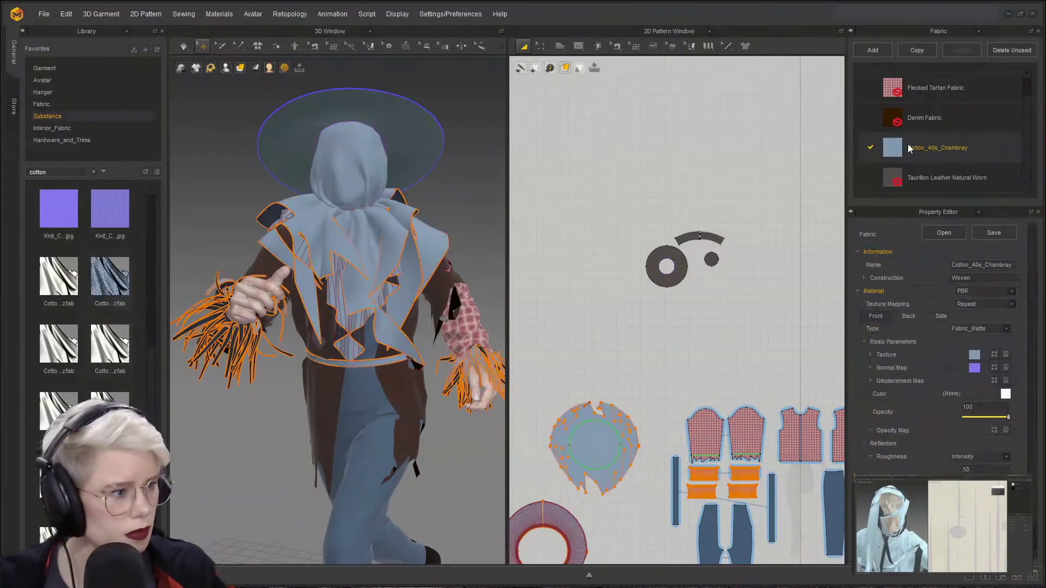
# - Desaturate the Cotton_40s_Chambray texture and tint the fabric greyish brown with color value 817666
pyautogui.click(882, 354)
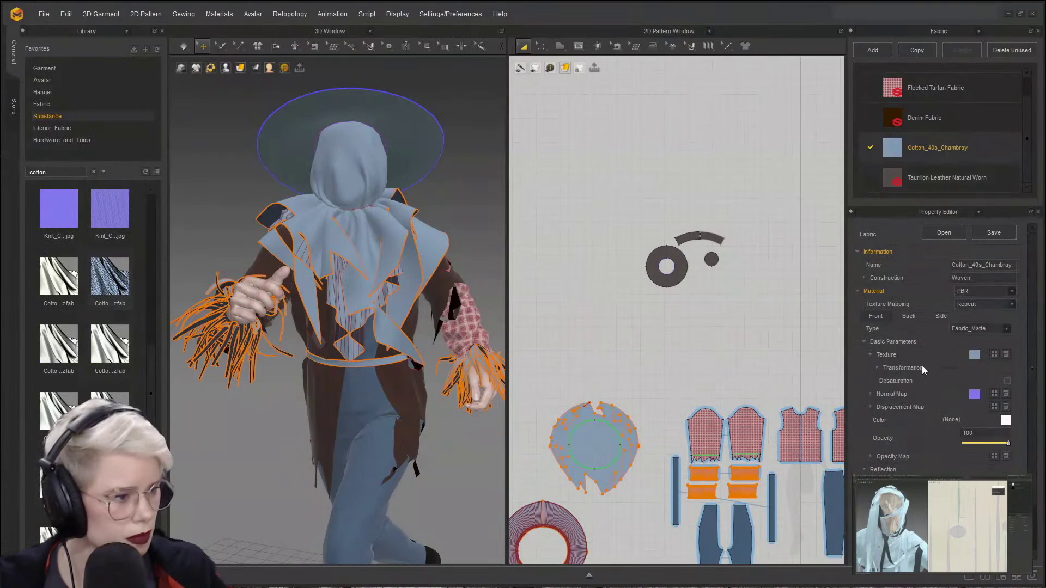
pyautogui.click(1008, 382)
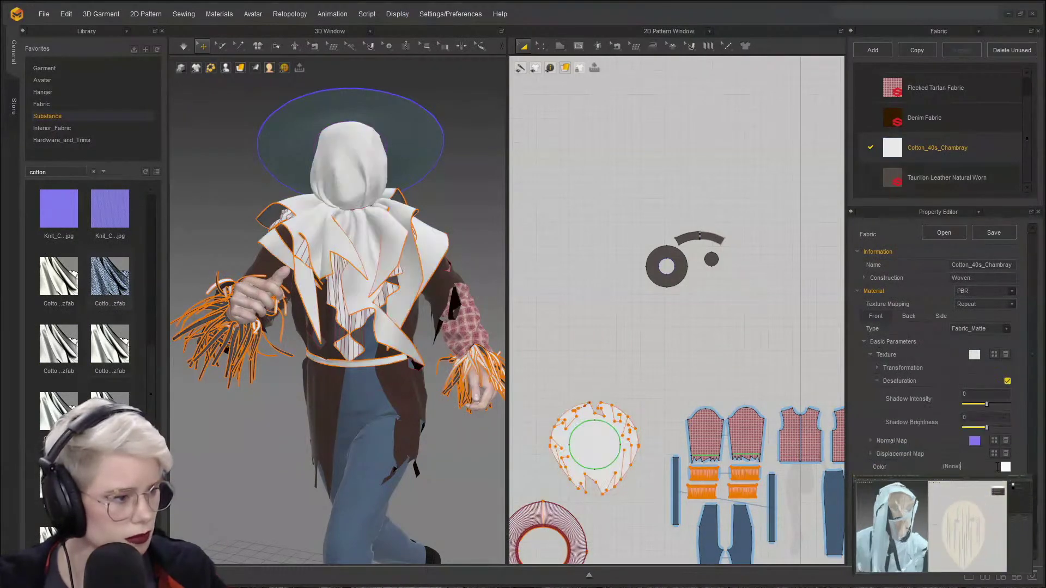
pyautogui.click(1006, 467)
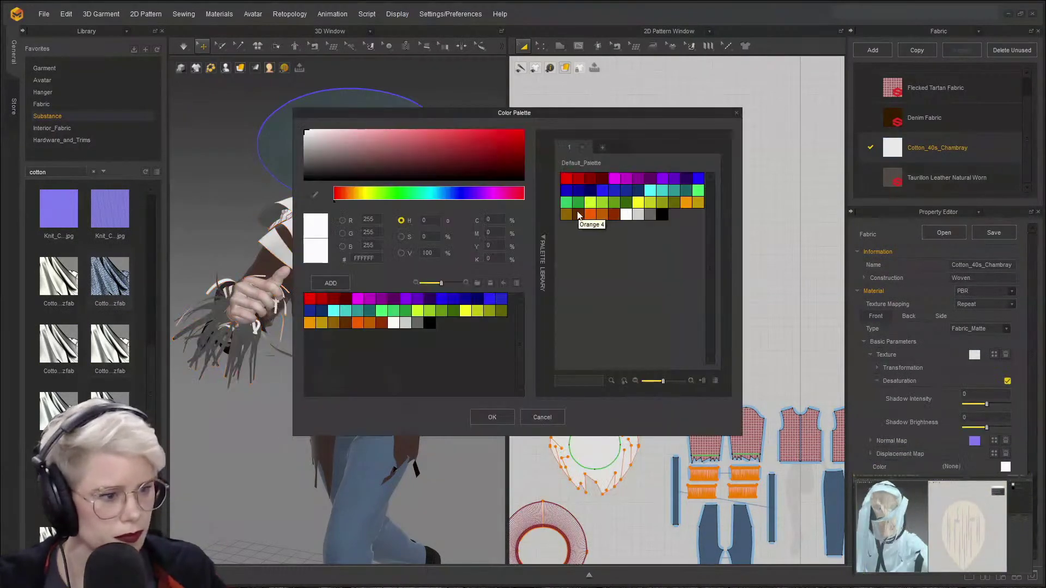
pyautogui.click(567, 214)
pyautogui.moveTo(430, 139); pyautogui.dragTo(359, 150)
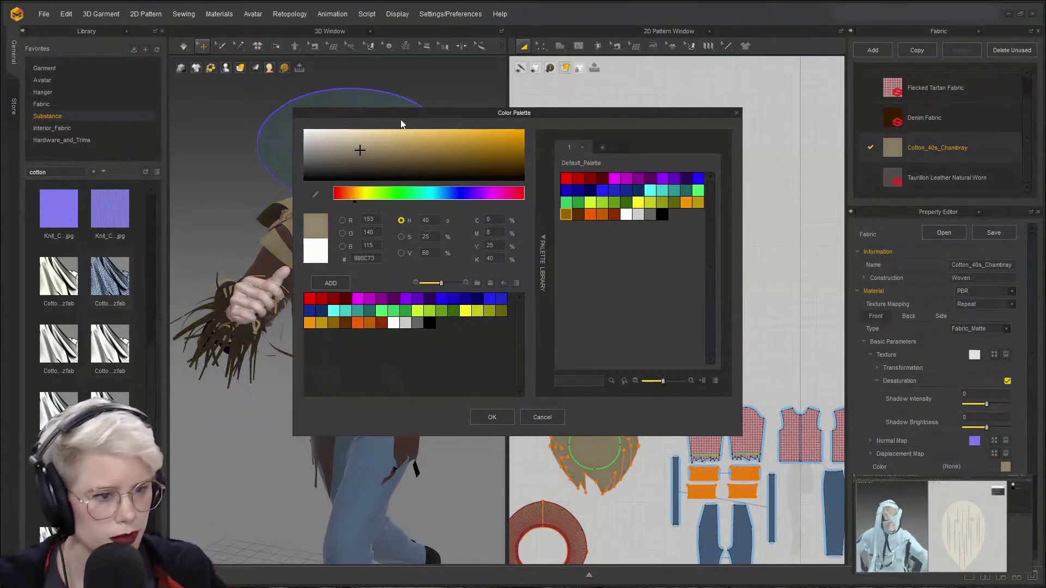
pyautogui.moveTo(406, 117); pyautogui.dragTo(641, 98)
pyautogui.click(586, 136)
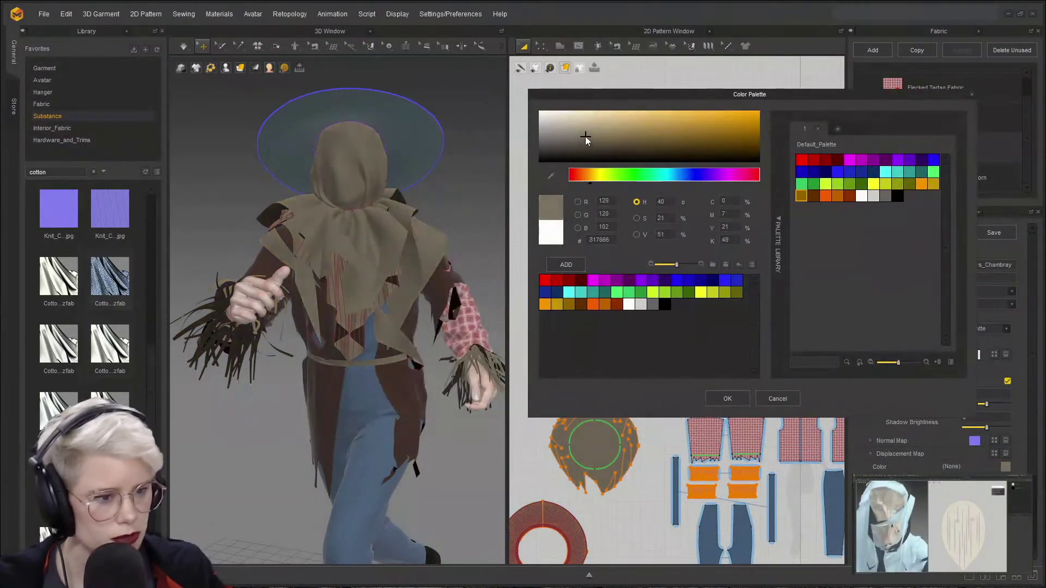
pyautogui.click(747, 403)
# - Activate texture editing and select the ragged hood collar pattern for adjusting its fabric texture
pyautogui.scroll(5, 670, 359)
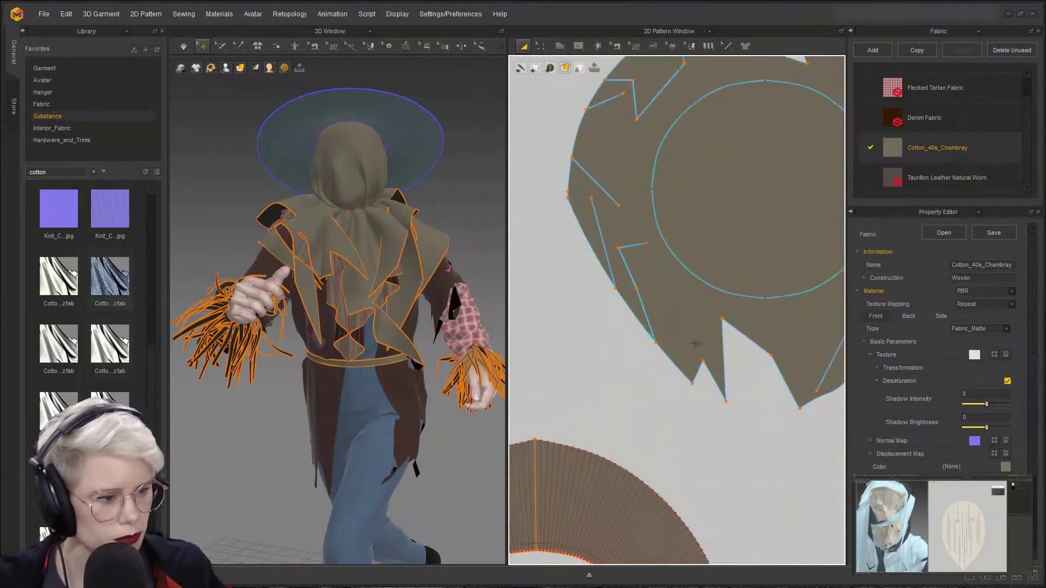
pyautogui.click(671, 46)
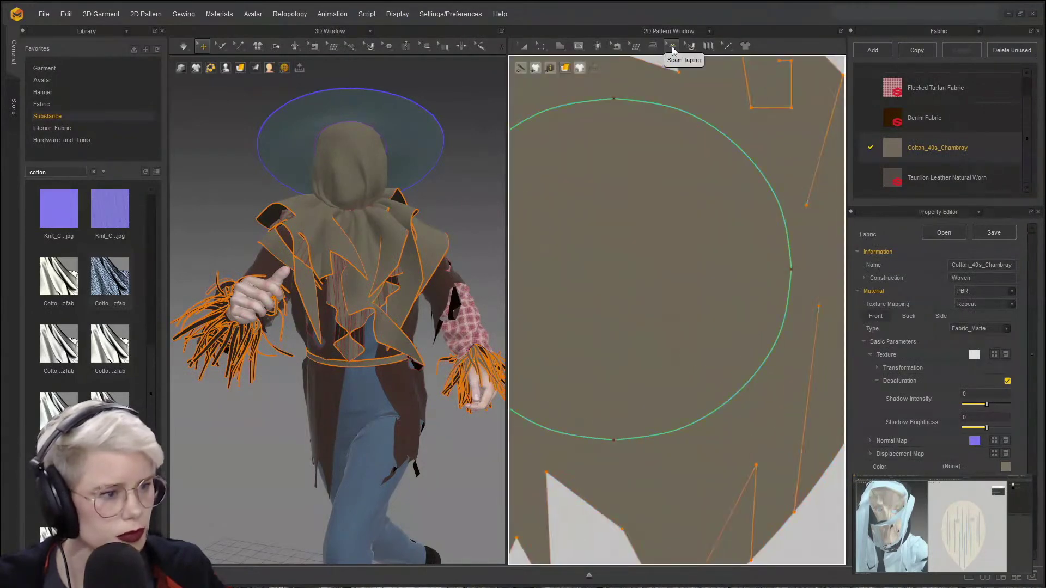
pyautogui.click(692, 47)
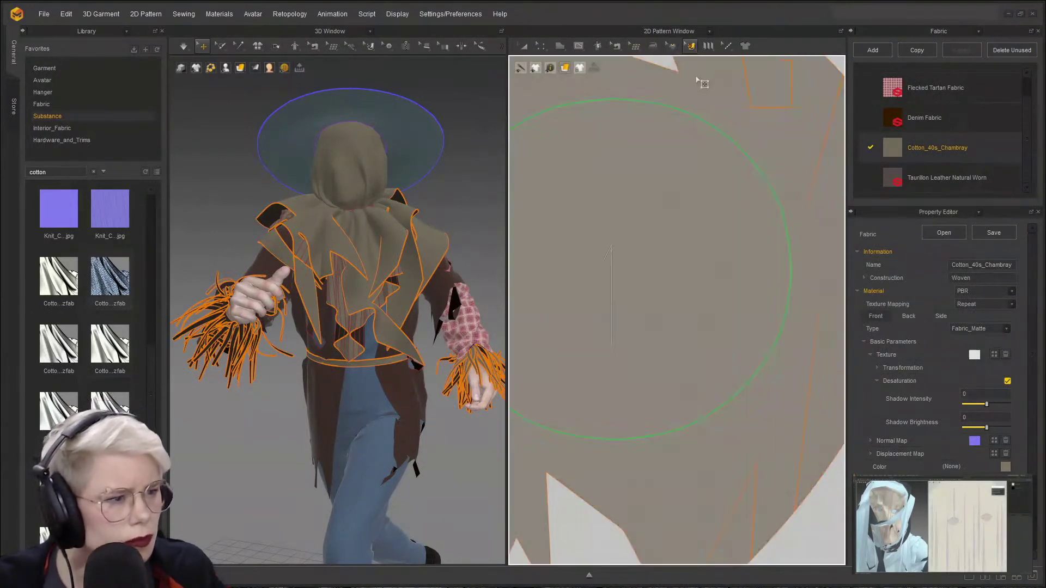
pyautogui.click(635, 207)
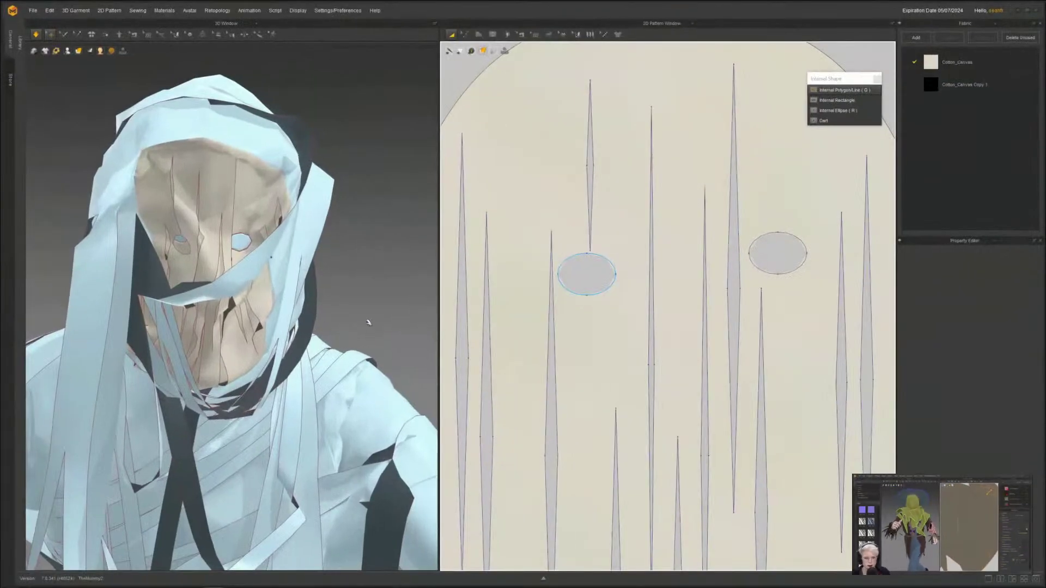
# - Examine the seams around both eye holes of the outer face mask with Edit Sewing active
pyautogui.scroll(-4, 225, 304)
pyautogui.press('b')
pyautogui.moveTo(216, 303)
pyautogui.mouseDown(button='right')
pyautogui.moveTo(142, 305)
pyautogui.moveTo(223, 307)
pyautogui.mouseUp(button='right')
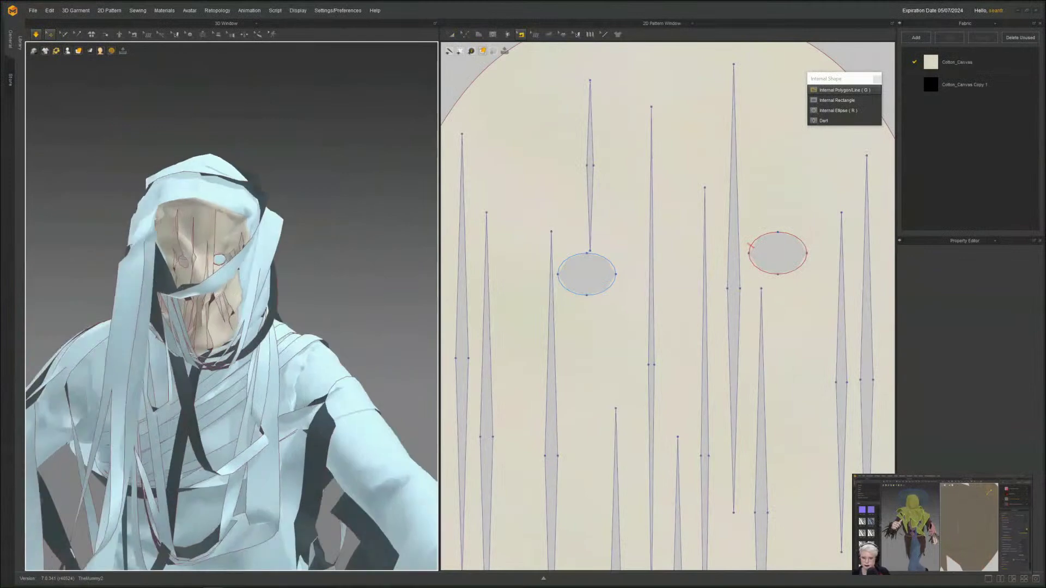
pyautogui.scroll(4, 229, 312)
pyautogui.scroll(5, 228, 312)
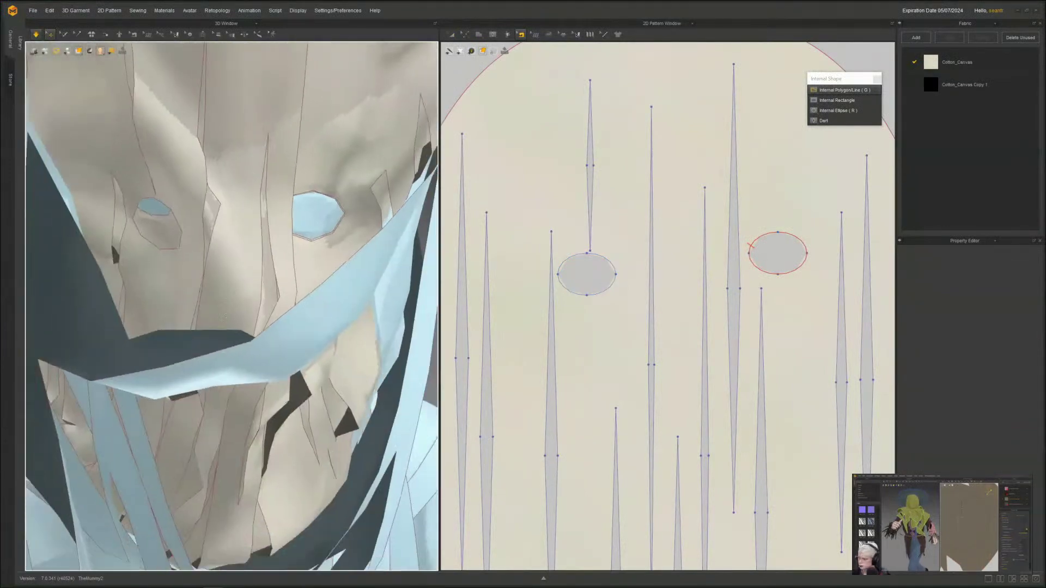
pyautogui.moveTo(220, 309); pyautogui.dragTo(220, 309, button='right')
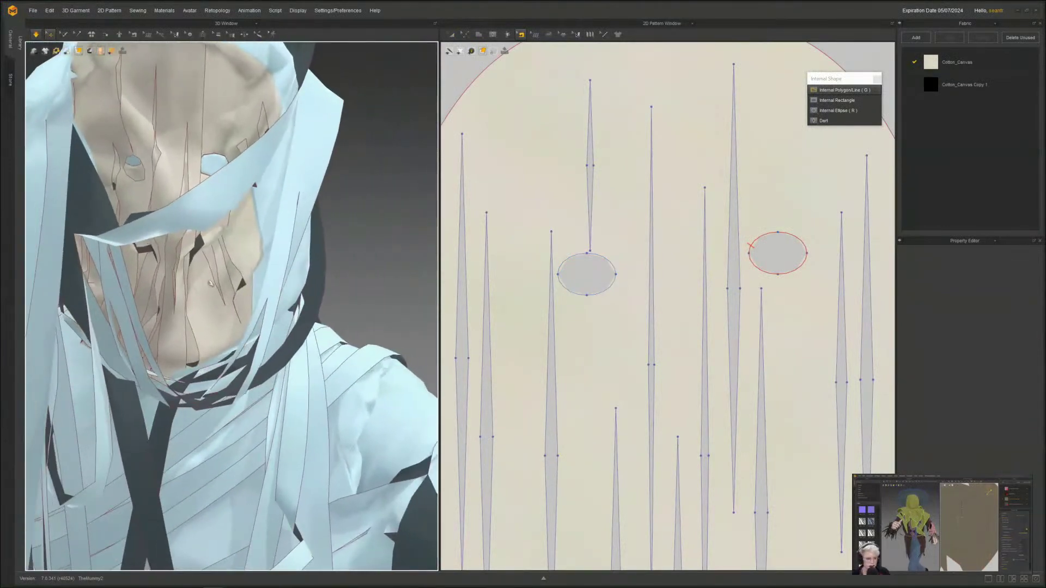
pyautogui.press('b')
pyautogui.scroll(6, 231, 306)
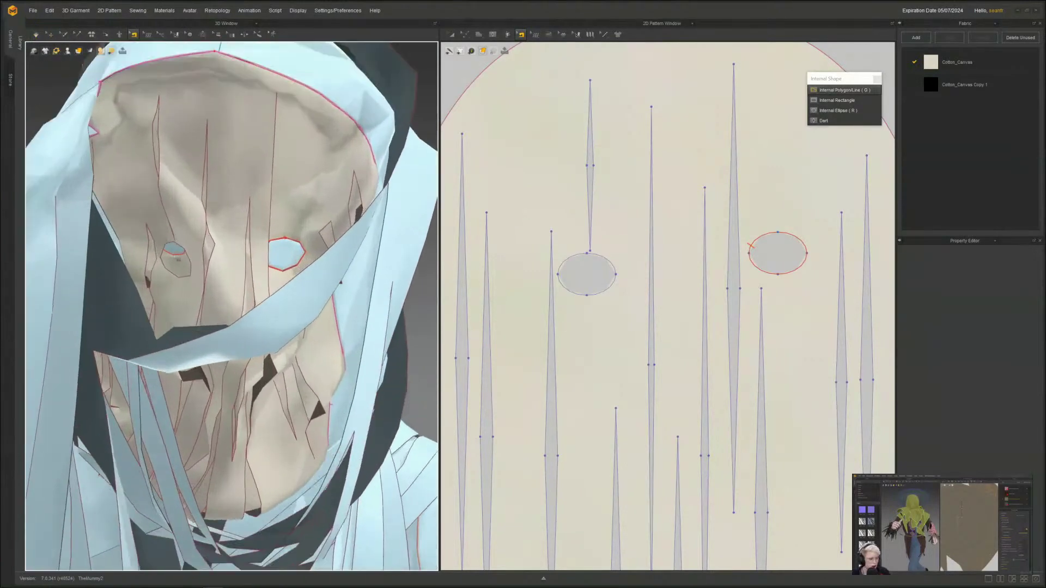
pyautogui.scroll(4, 166, 241)
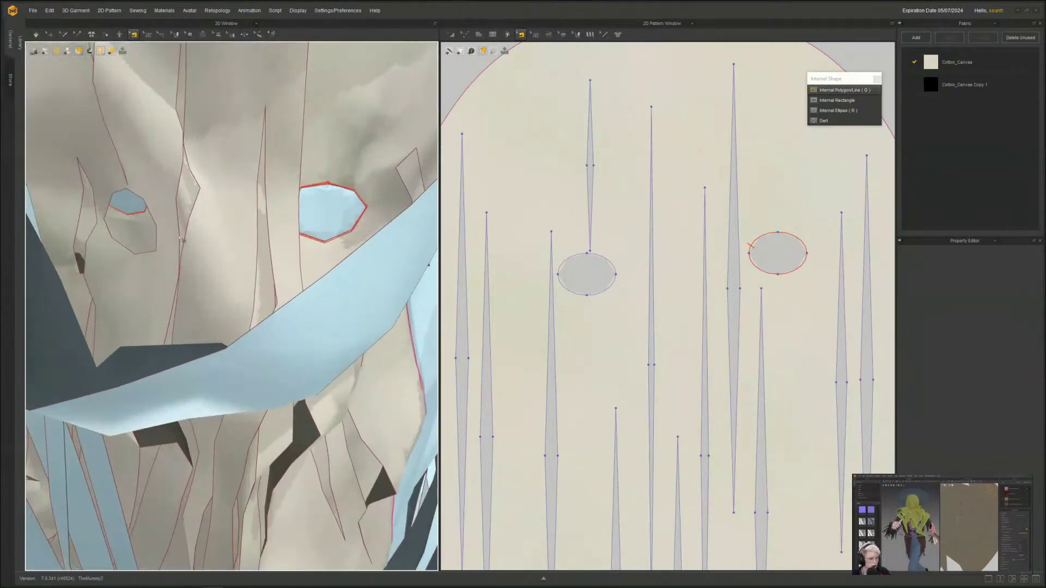
pyautogui.moveTo(170, 230); pyautogui.dragTo(225, 260, button='right')
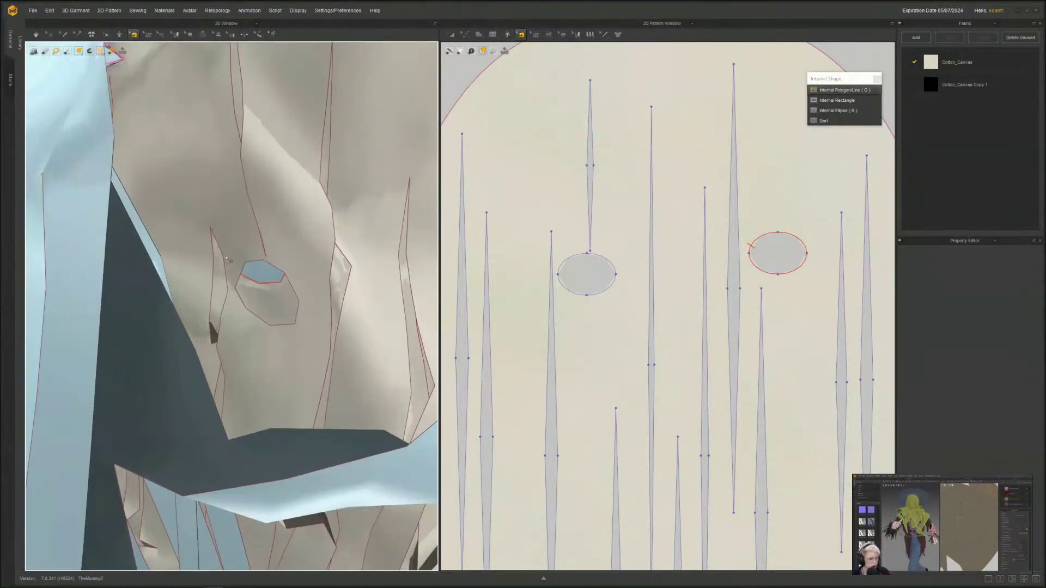
pyautogui.scroll(-7, 251, 291)
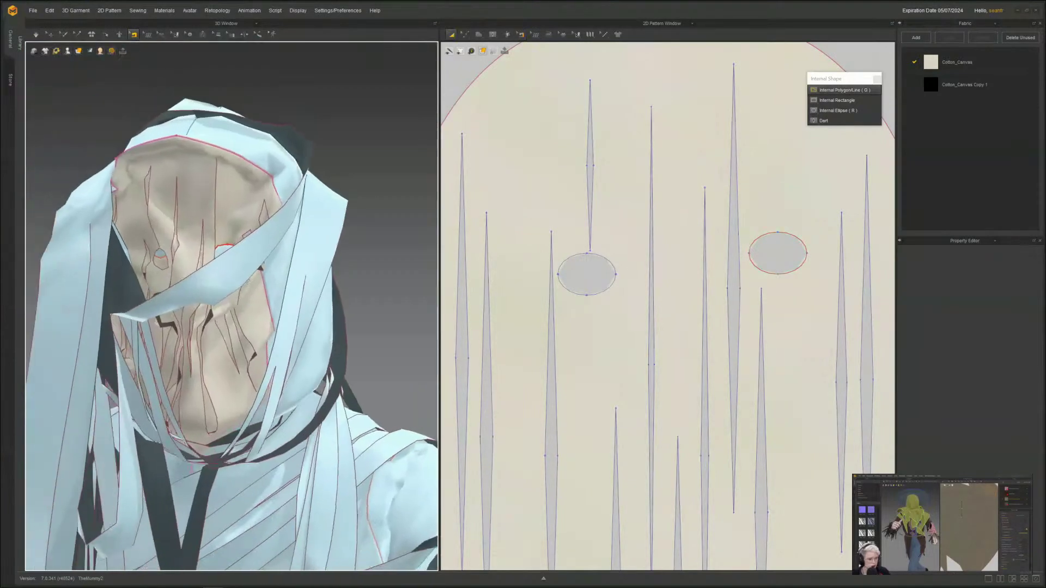
# - Simulate the outer mask while pulling its fabric near the covered eye hole to line the opening up with the inner layer
pyautogui.scroll(6, 258, 295)
pyautogui.press('q')
pyautogui.click(221, 252)
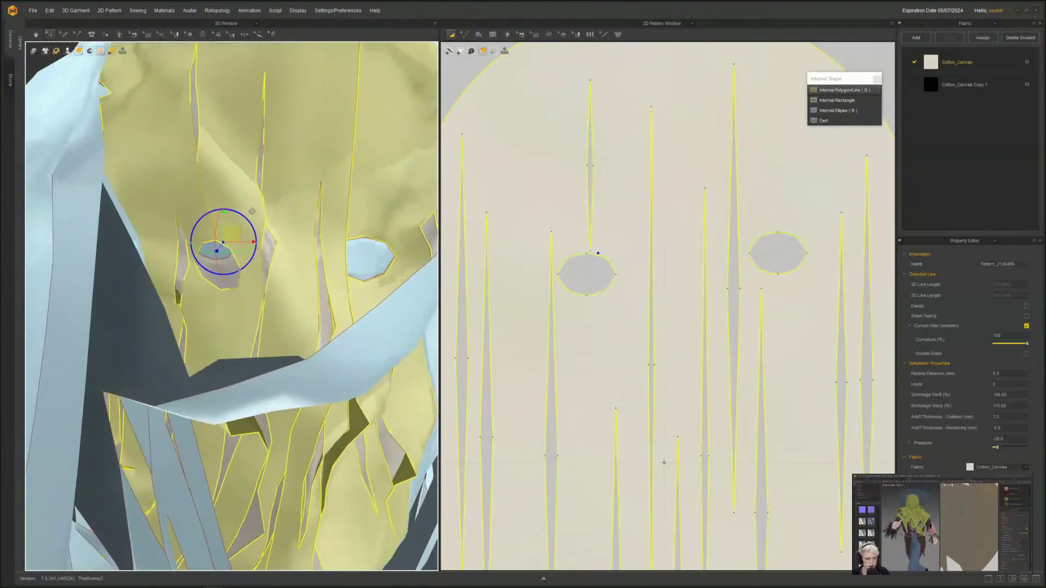
pyautogui.moveTo(224, 243); pyautogui.dragTo(252, 212, button='right')
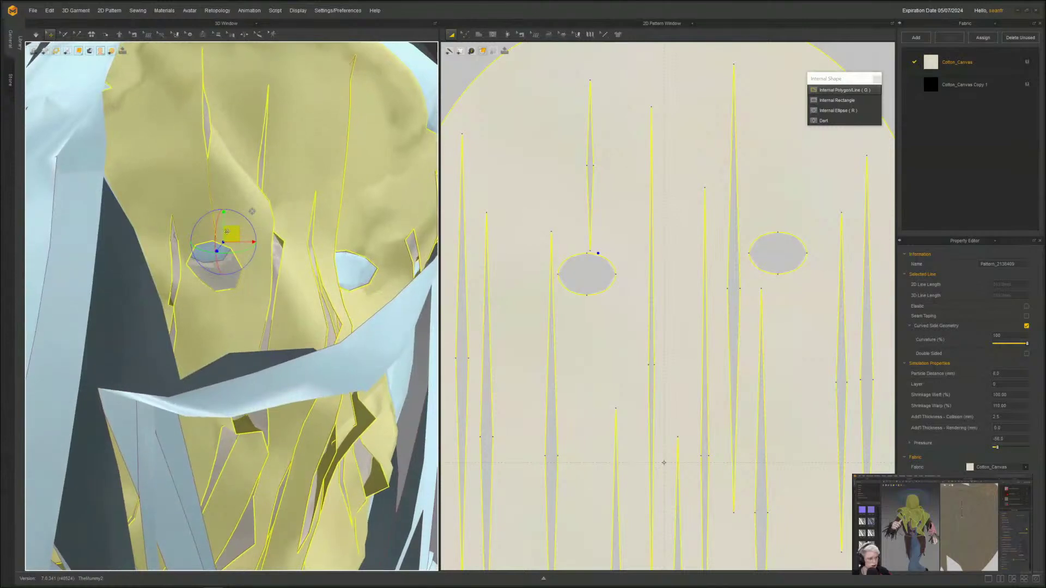
pyautogui.press('space')
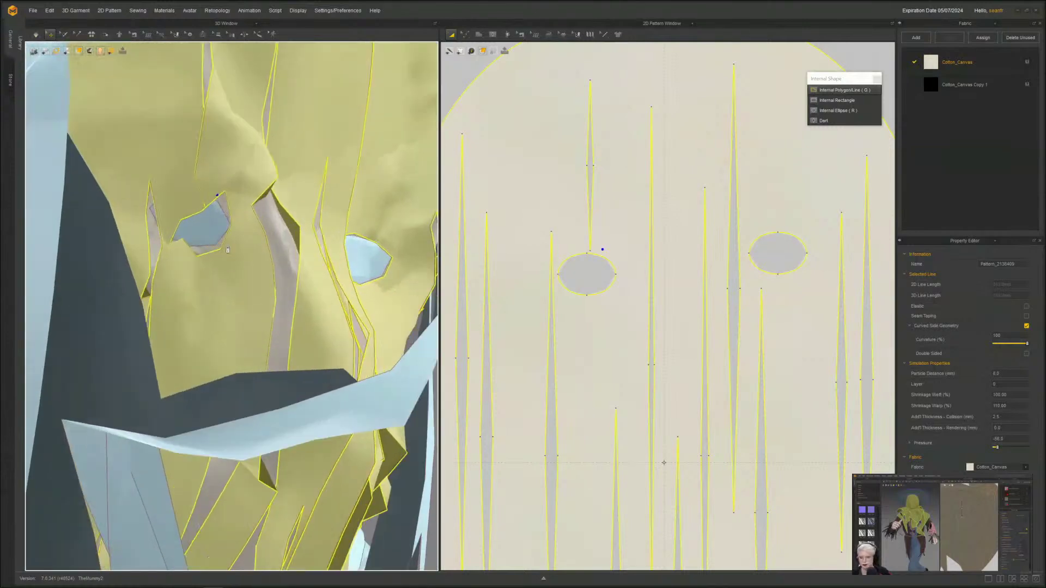
pyautogui.scroll(5, 226, 258)
pyautogui.scroll(-3, 224, 271)
pyautogui.moveTo(224, 267); pyautogui.dragTo(249, 235, button='right')
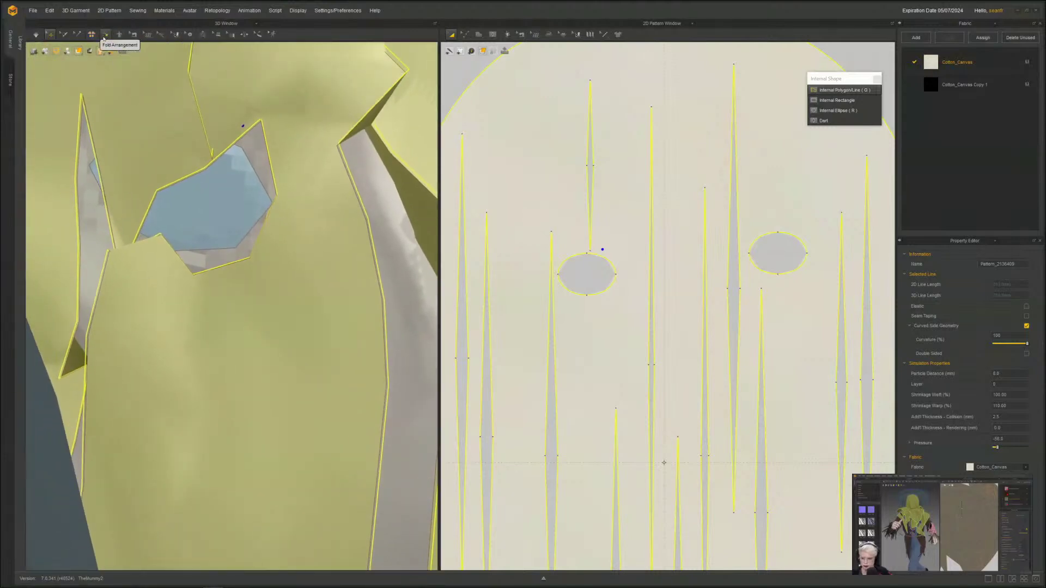
# - Free-sew a short section of the outer mask's misaligned eye hole edge to the adjacent eye hole edge beneath it
pyautogui.moveTo(77, 36)
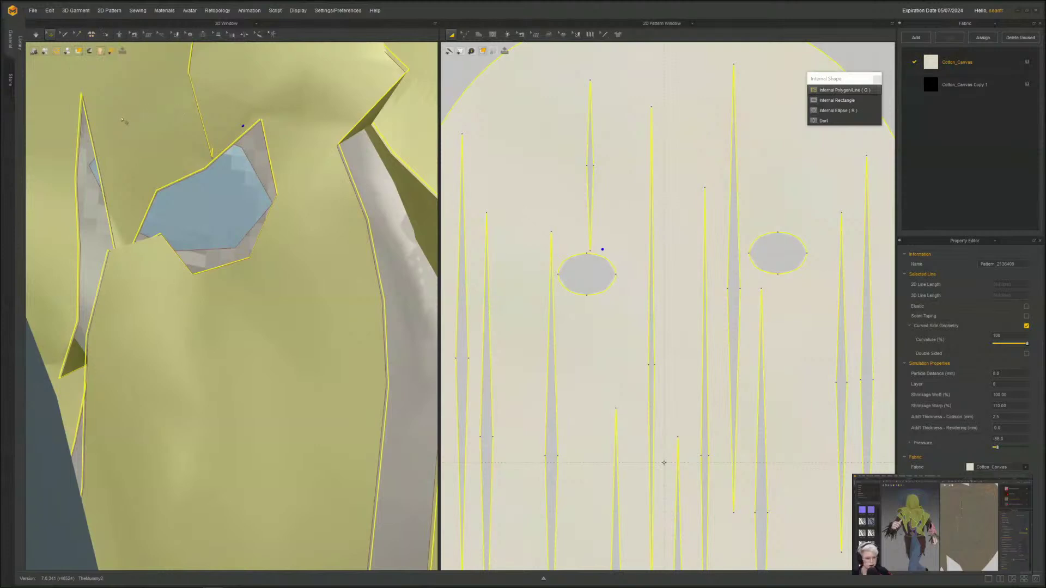
pyautogui.moveTo(133, 44)
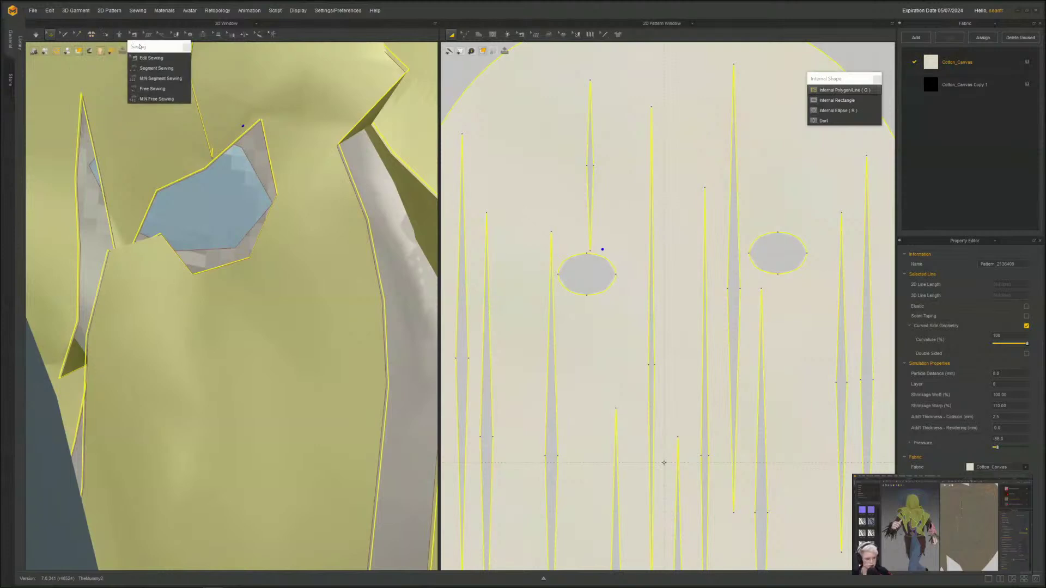
pyautogui.moveTo(139, 46); pyautogui.dragTo(45, 112)
pyautogui.click(57, 153)
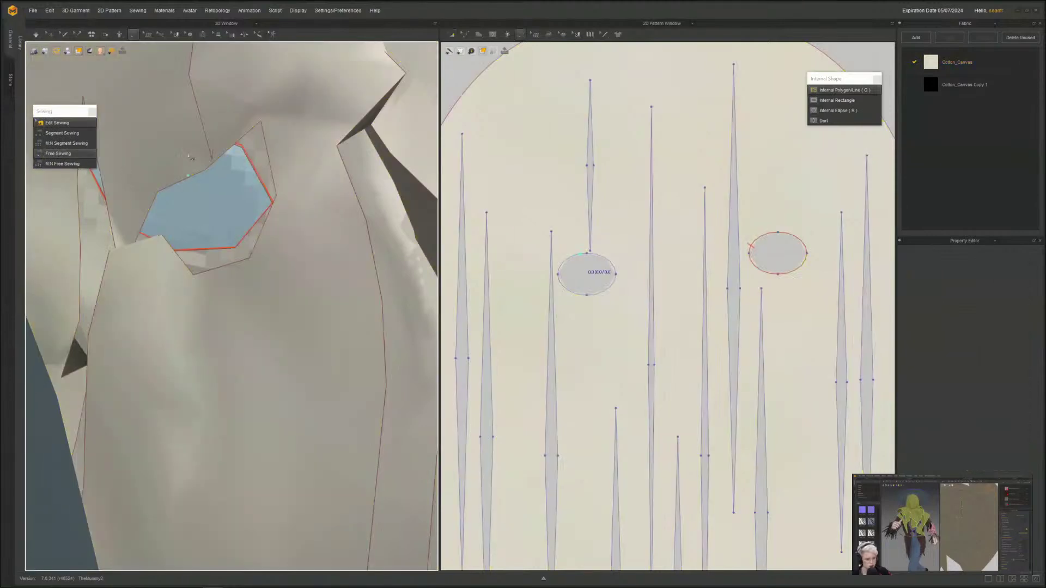
pyautogui.click(266, 136)
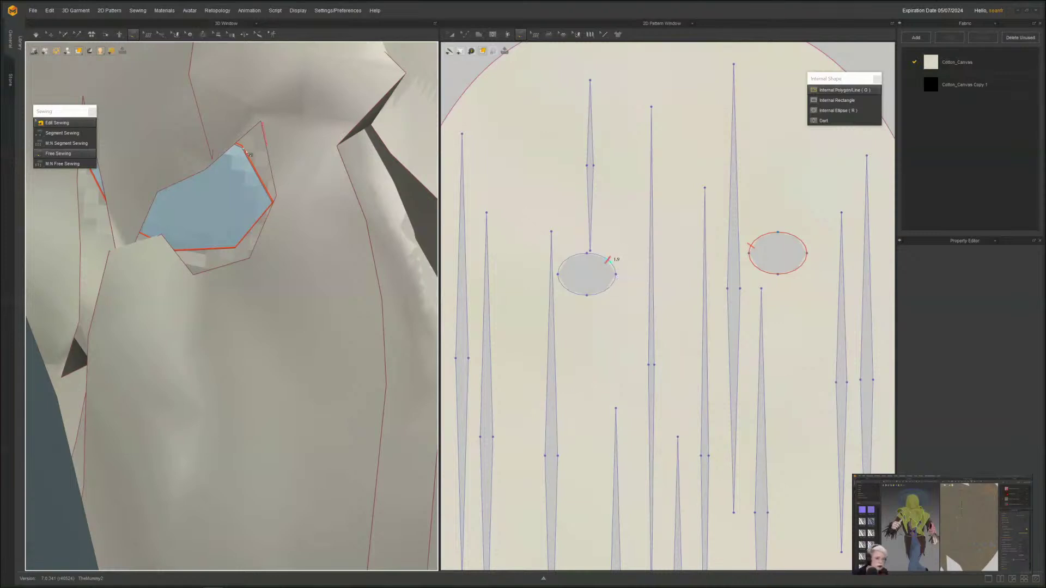
pyautogui.click(253, 159)
pyautogui.click(254, 167)
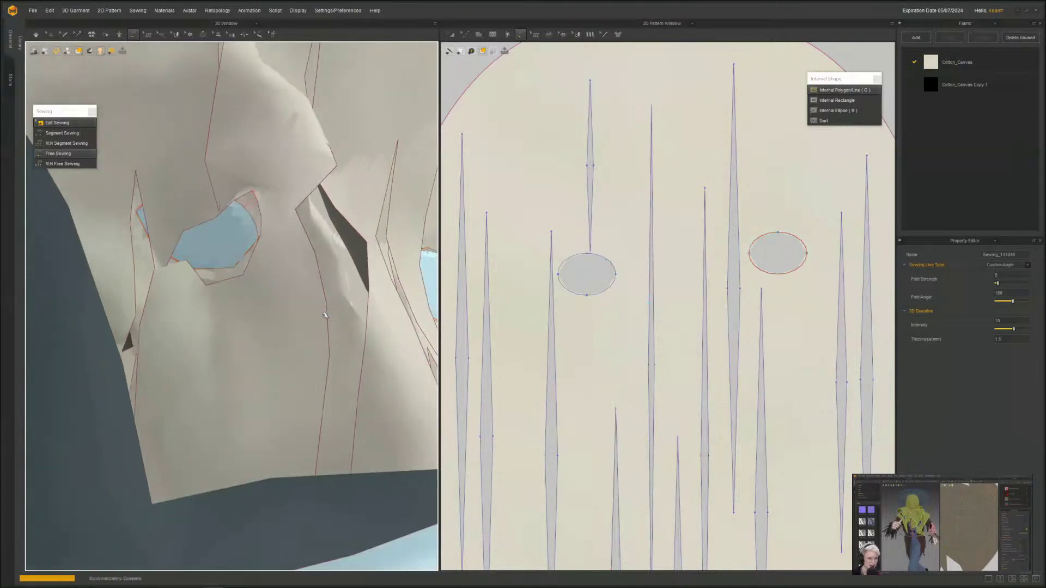
# - Simulate the newly sewn eye opening and tug the mask fabric around it so the layers settle together
pyautogui.press('space')
pyautogui.moveTo(243, 364); pyautogui.dragTo(252, 309)
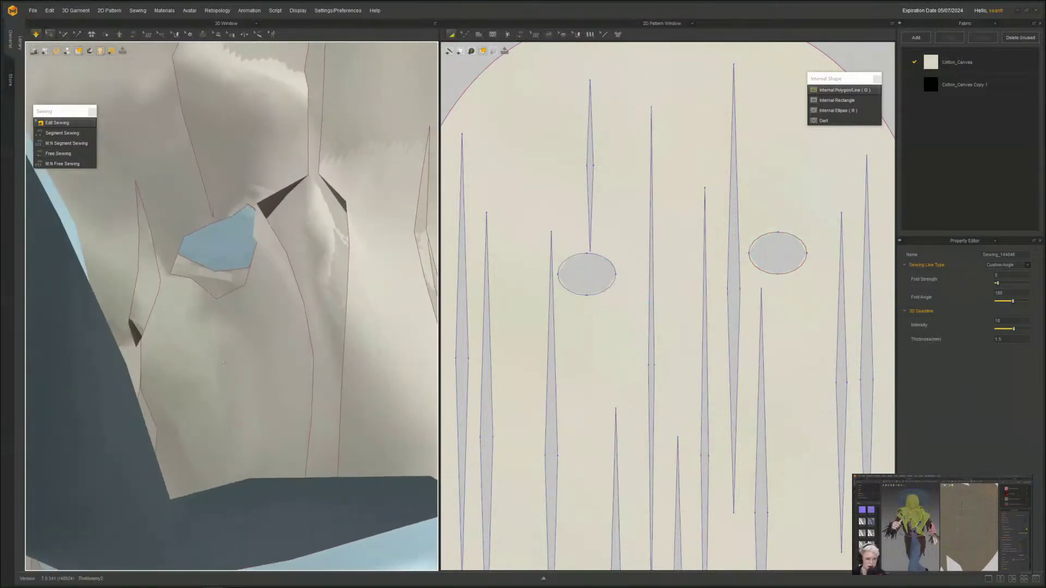
pyautogui.press('space')
pyautogui.scroll(-8, 252, 308)
pyautogui.scroll(10, 252, 309)
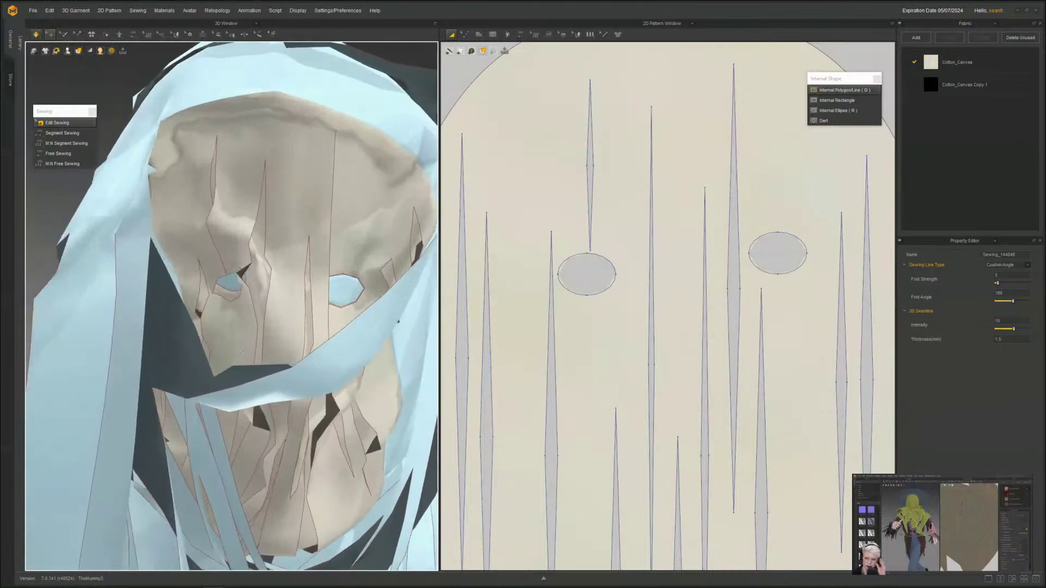
# - Close the floating Sewing and Internal Shape palettes, return to selection mode and run the garment simulation again
pyautogui.press('m')
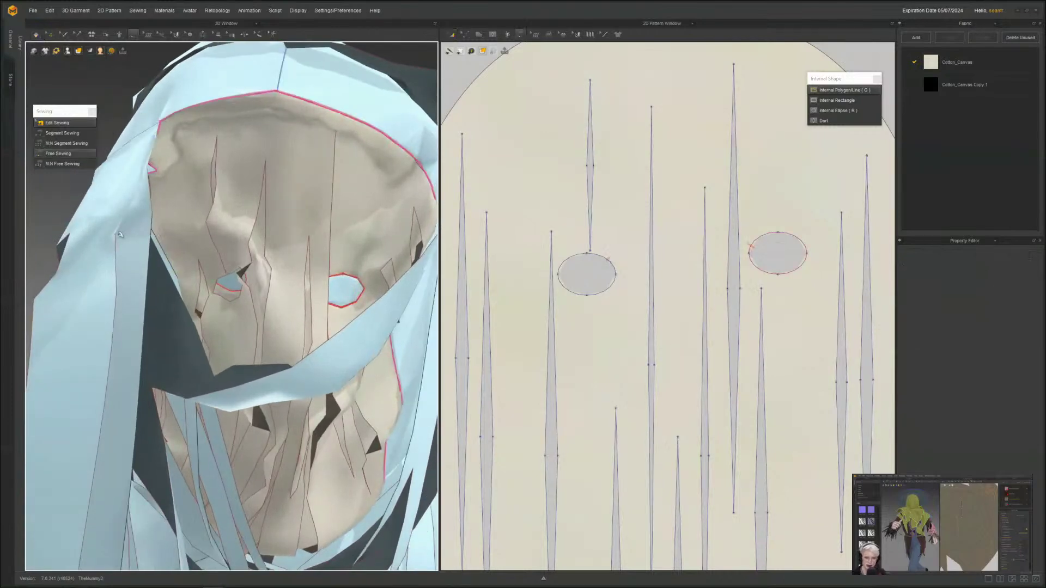
pyautogui.click(92, 113)
pyautogui.click(878, 80)
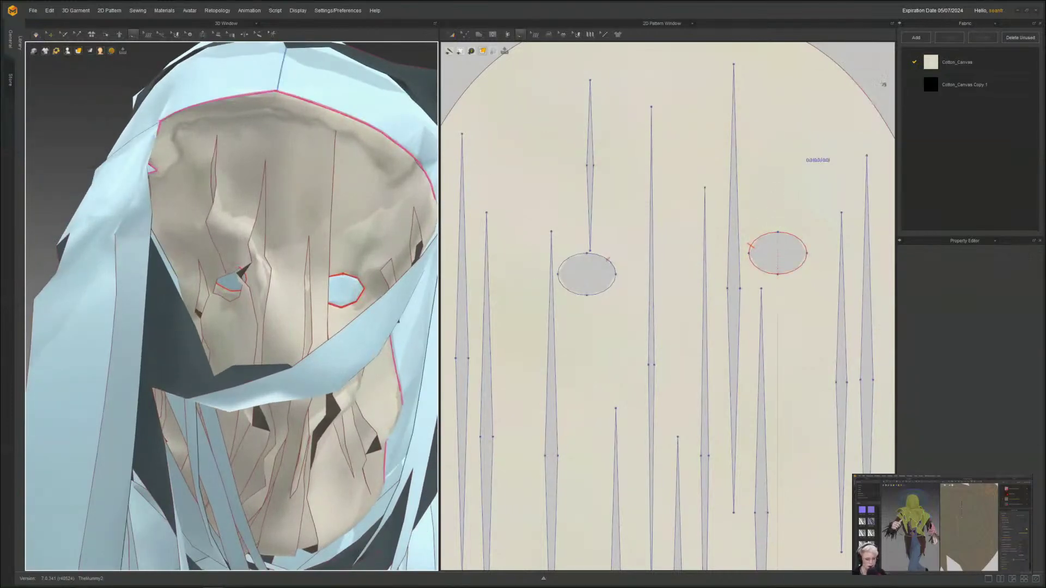
pyautogui.scroll(-10, 316, 396)
pyautogui.press('a')
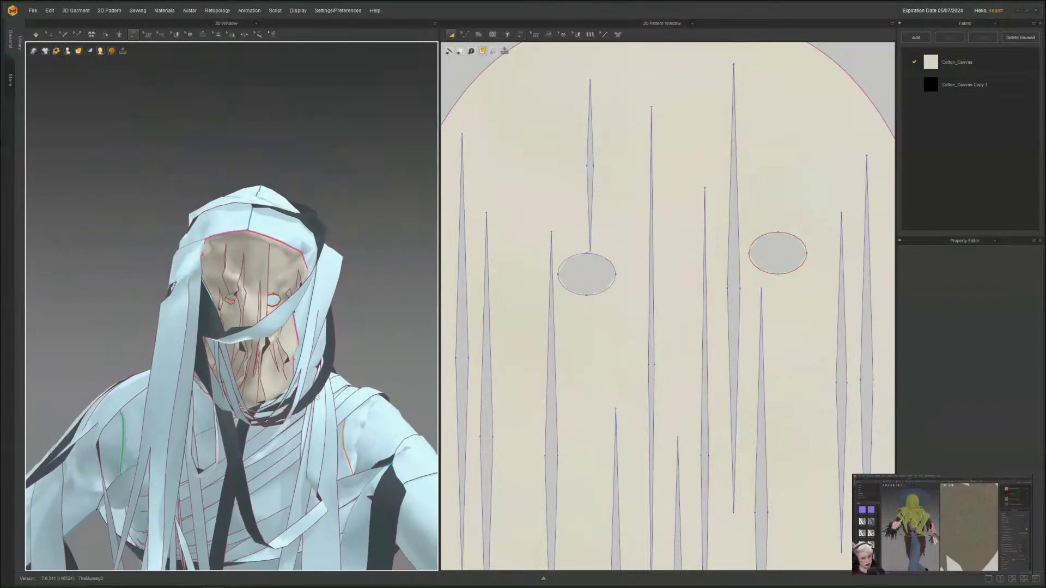
pyautogui.scroll(-3, 316, 398)
pyautogui.press('q')
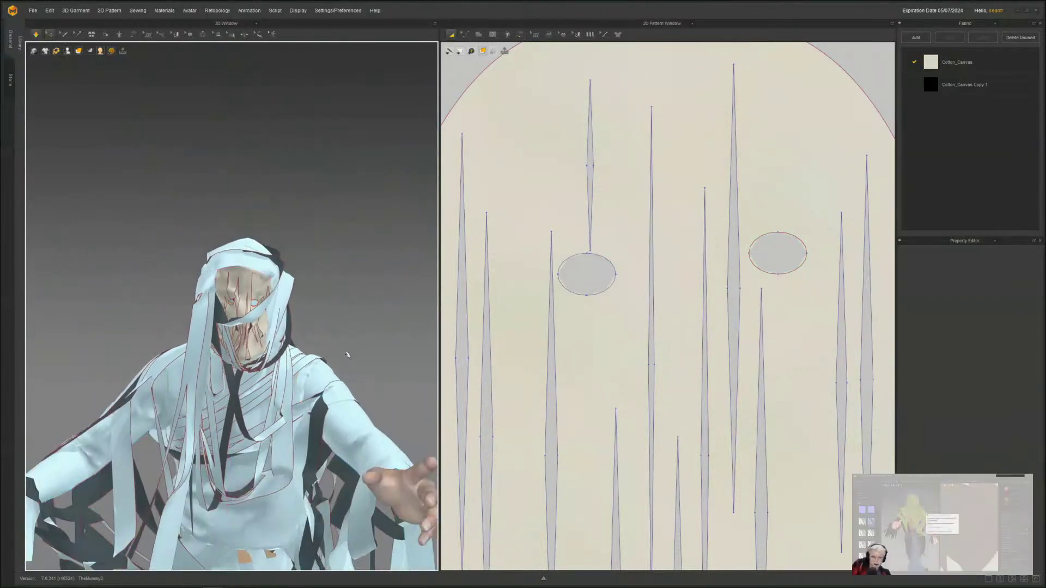
pyautogui.press('space')
pyautogui.scroll(-9, 622, 384)
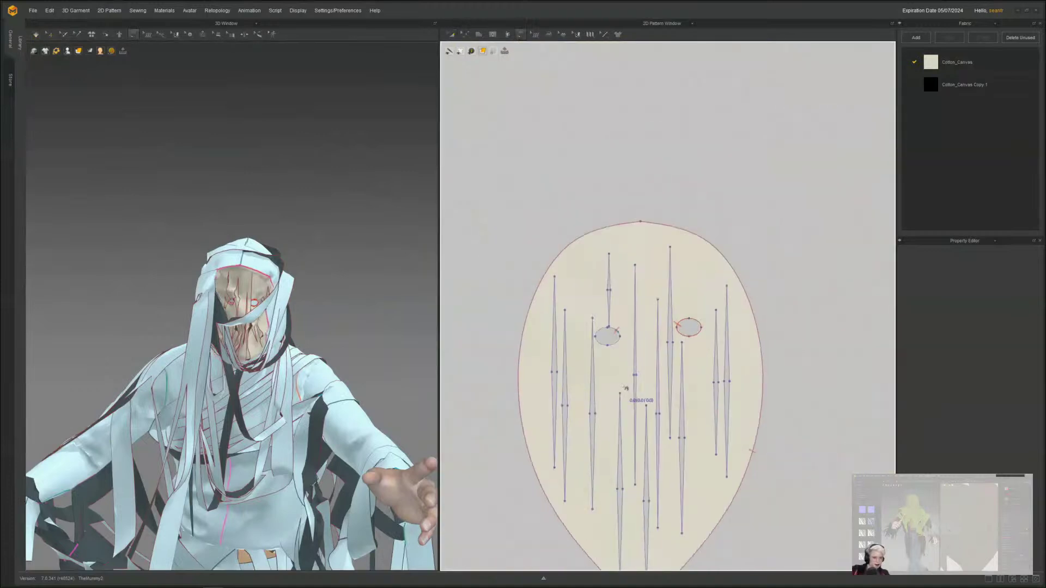
pyautogui.moveTo(622, 383); pyautogui.dragTo(602, 286, button='middle')
pyautogui.scroll(-5, 620, 304)
pyautogui.scroll(-6, 622, 325)
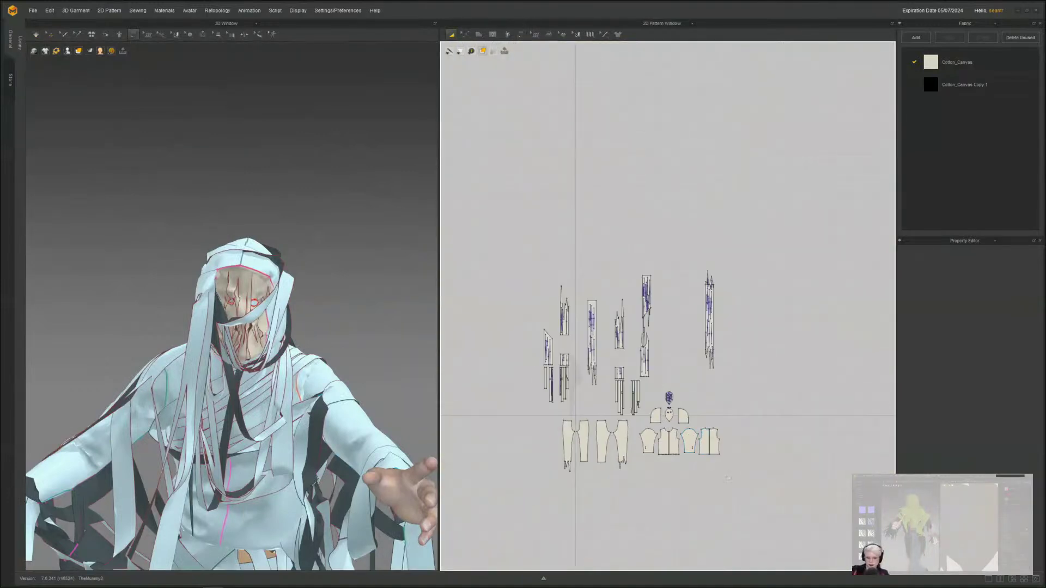
pyautogui.moveTo(748, 477); pyautogui.dragTo(748, 477)
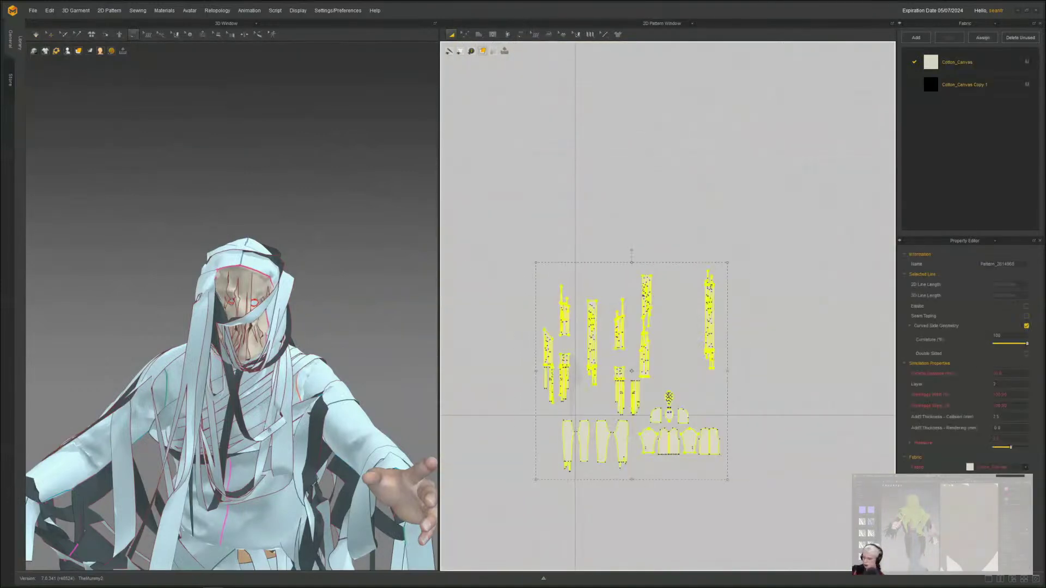
pyautogui.rightClick(265, 428)
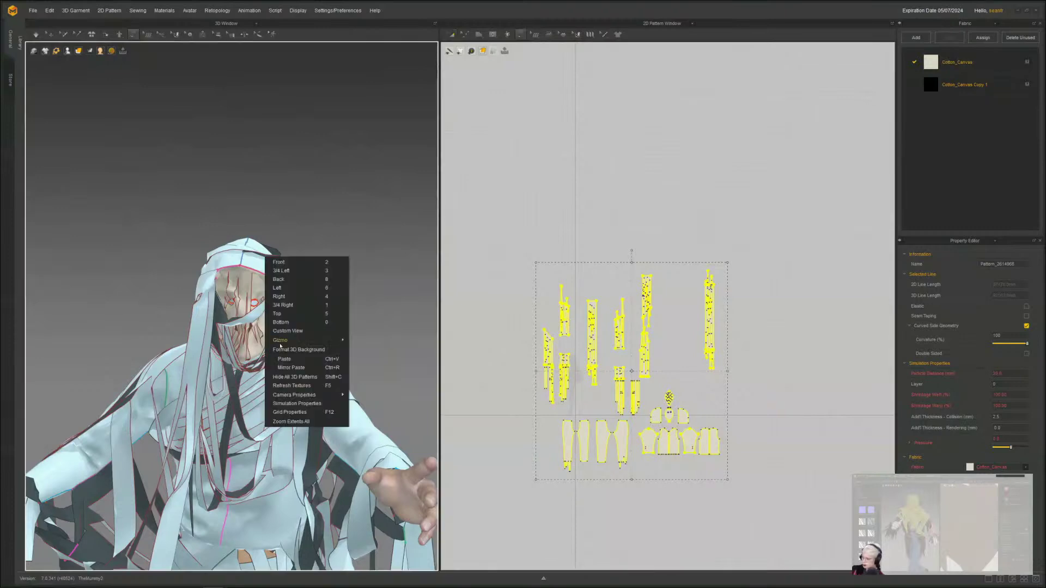
pyautogui.moveTo(281, 342)
pyautogui.click(157, 271)
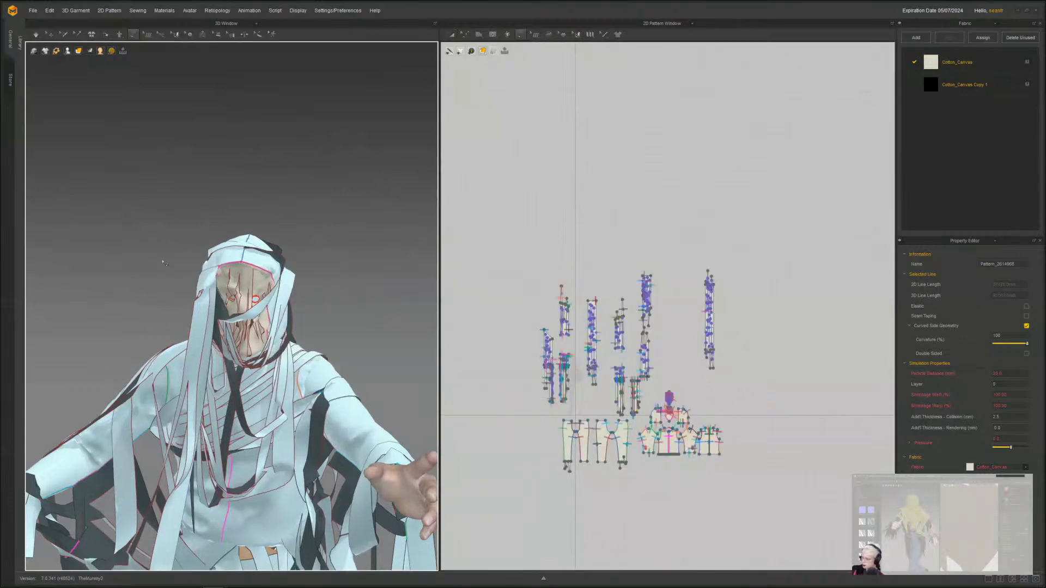
# - Select all patterns of the mummy costume and unfreeze them
pyautogui.hotkey('ctrl', 'a')
pyautogui.rightClick(317, 409)
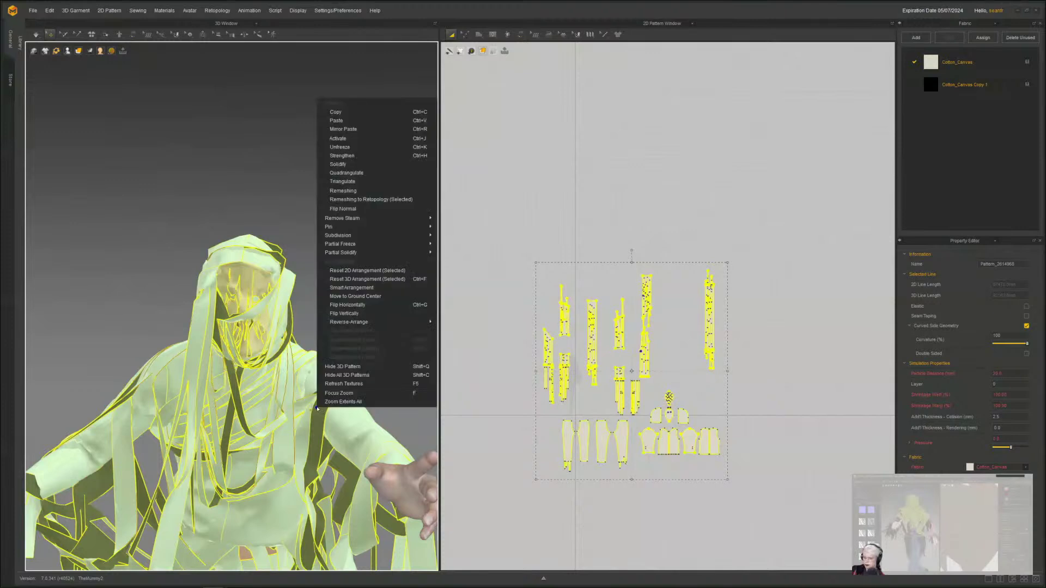
pyautogui.click(335, 140)
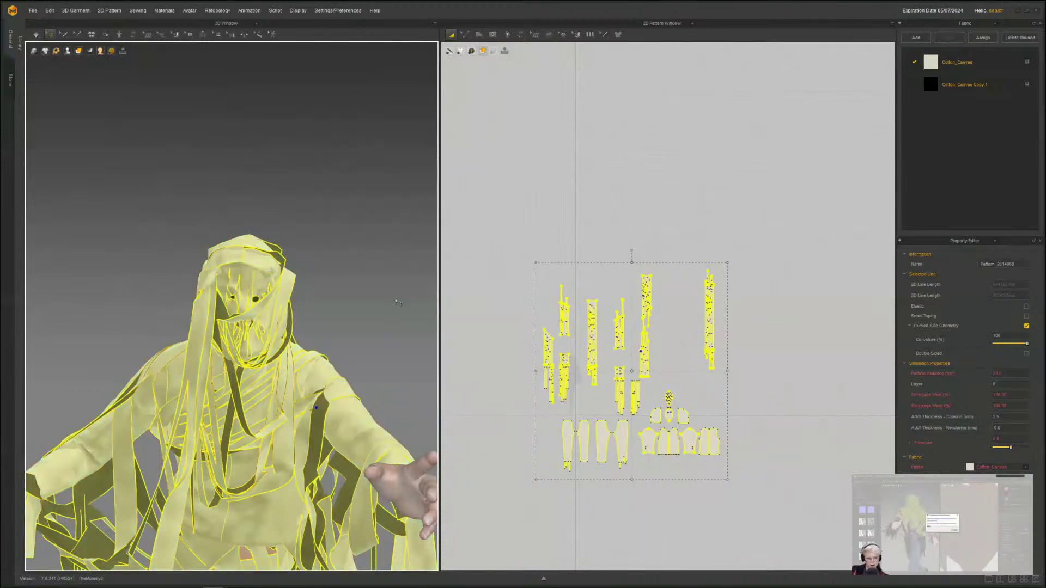
# - Widen the 3D window to frame the whole deselected mummy costume and turn on high-quality rendering
pyautogui.moveTo(436, 329); pyautogui.dragTo(744, 298)
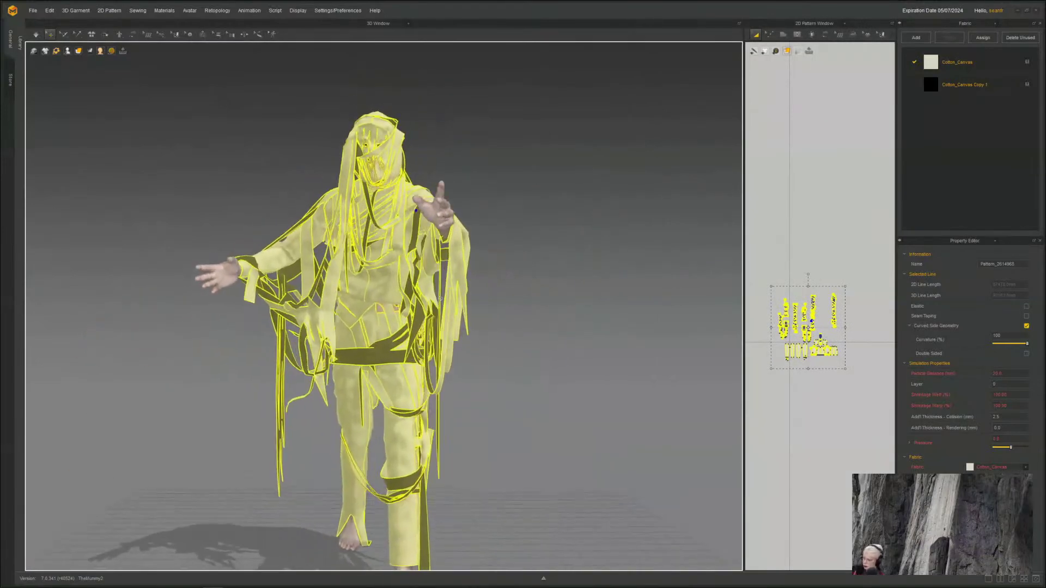
pyautogui.click(518, 311)
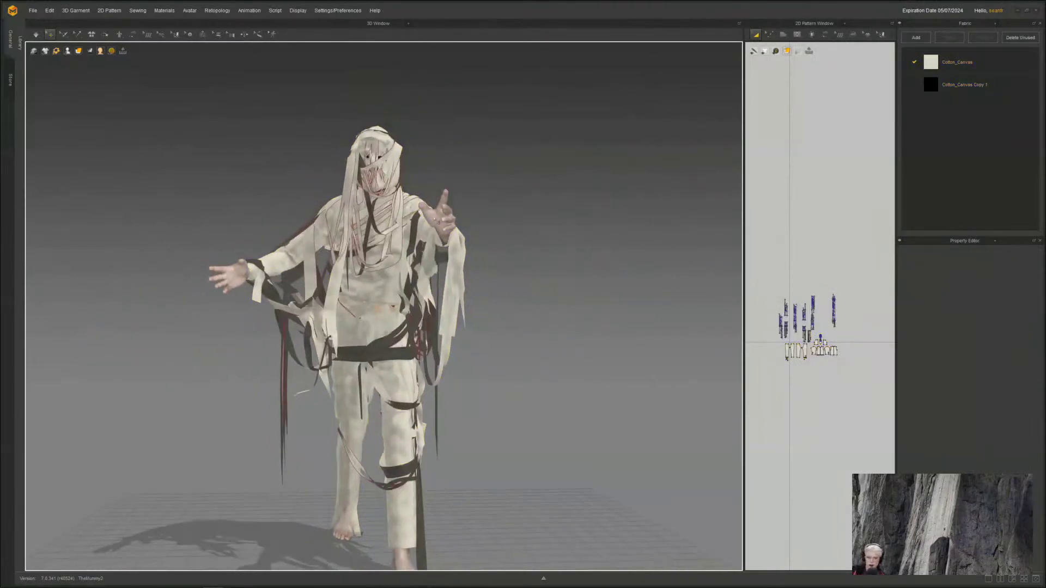
pyautogui.click(34, 50)
pyautogui.moveTo(136, 206); pyautogui.dragTo(222, 209, button='right')
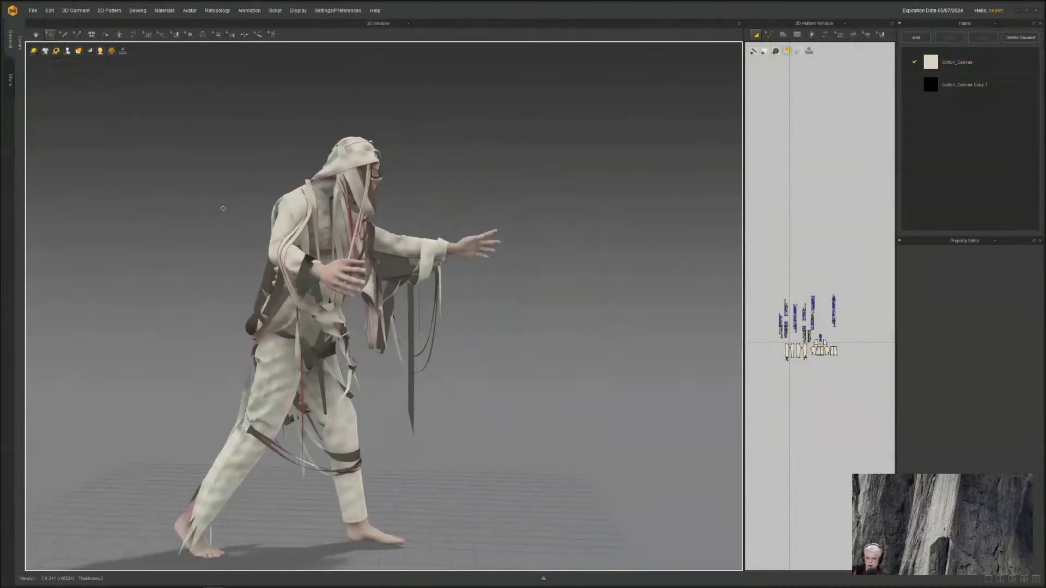
# - Display the costume with the Thick Textured Surface style and hide the pattern lines on the garment
pyautogui.click(79, 51)
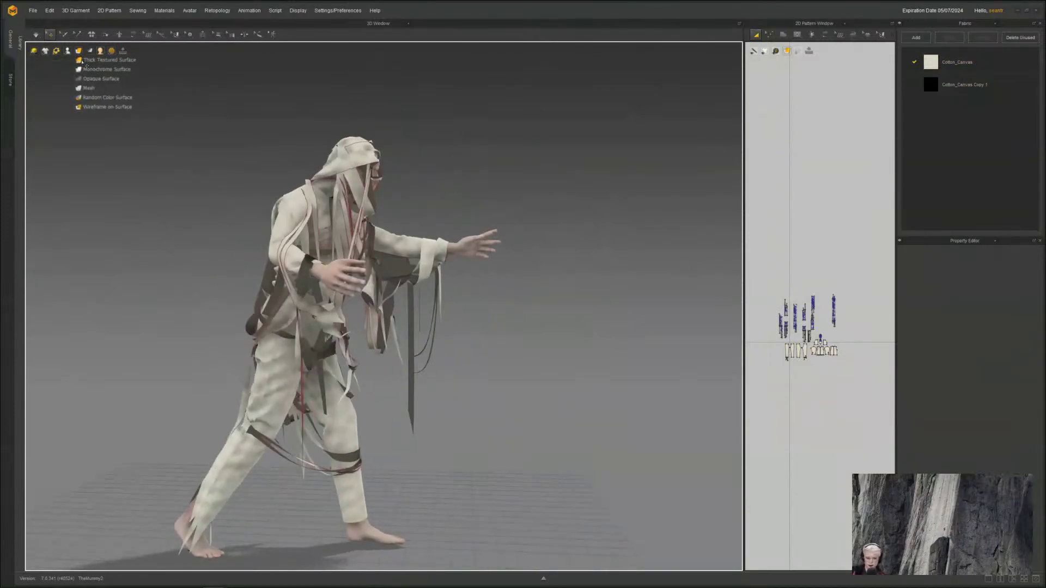
pyautogui.click(83, 60)
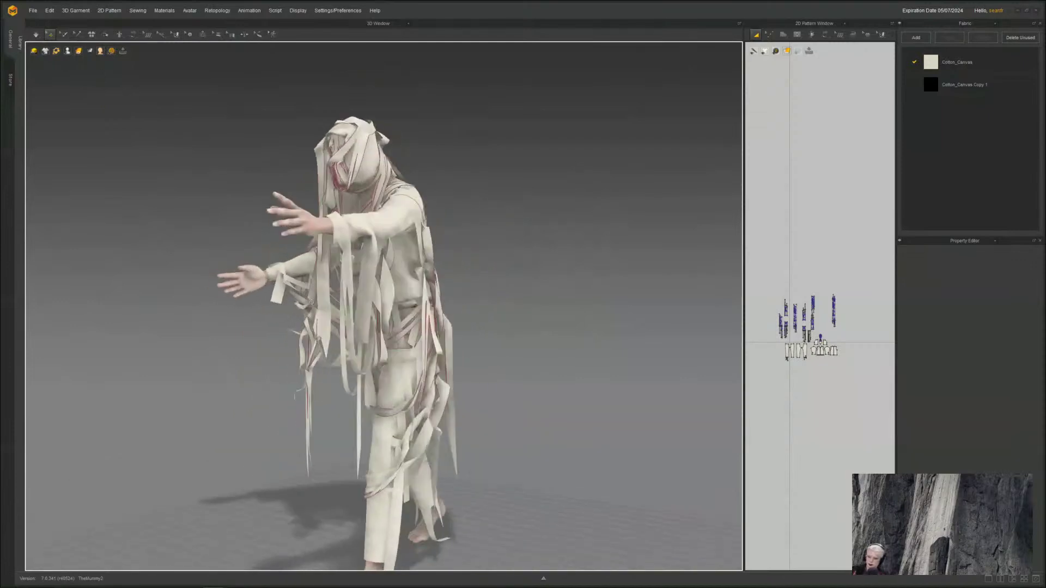
pyautogui.click(46, 51)
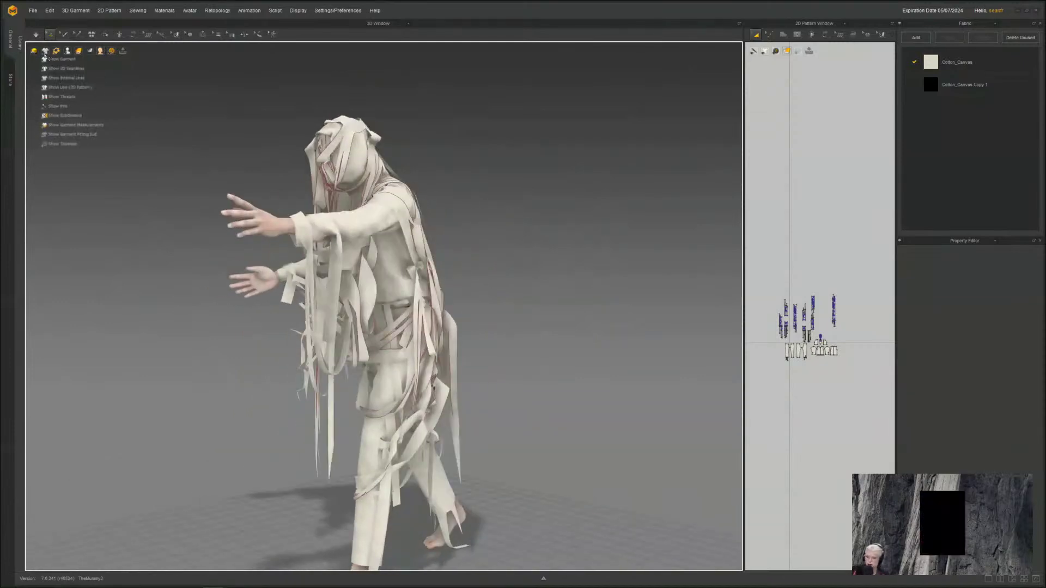
pyautogui.click(60, 84)
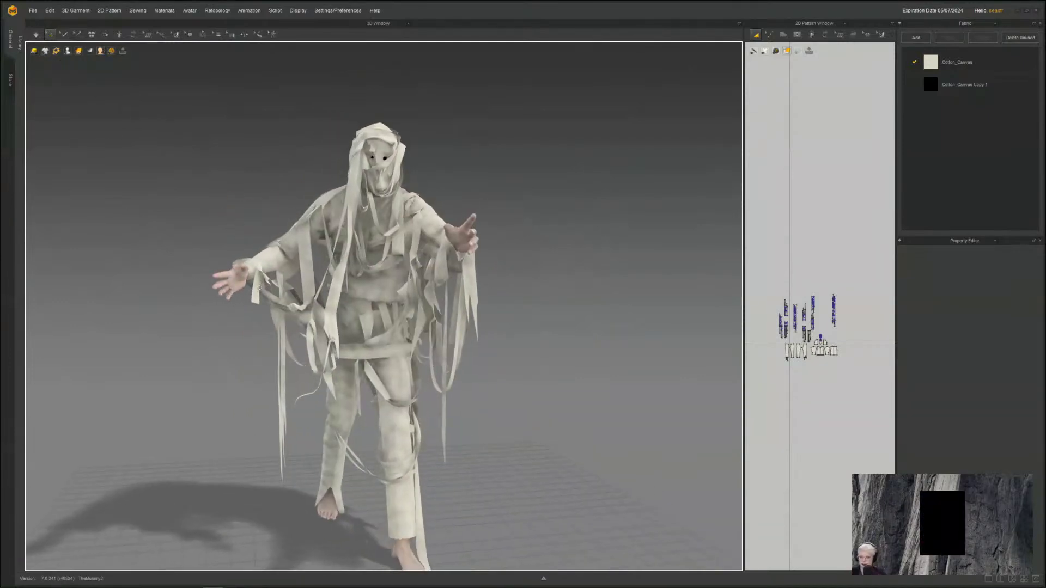
# - Simulate the mummy costume, widen the 3D window and check the draping of the strips from the front and both sides
pyautogui.moveTo(257, 288)
pyautogui.mouseDown(button='right')
pyautogui.moveTo(485, 293)
pyautogui.moveTo(250, 277)
pyautogui.mouseUp(button='right')
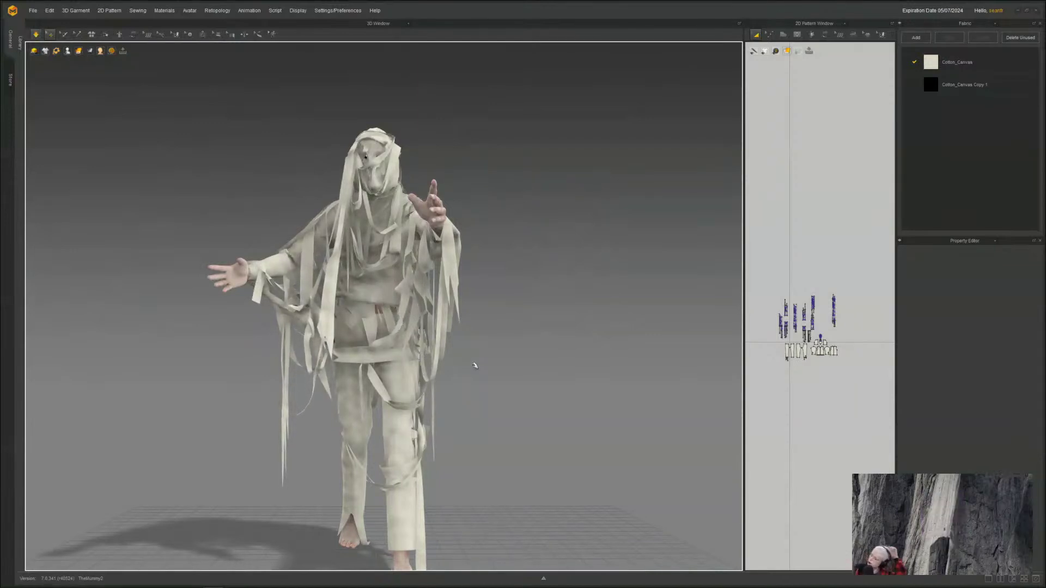
pyautogui.moveTo(483, 383); pyautogui.dragTo(480, 357, button='middle')
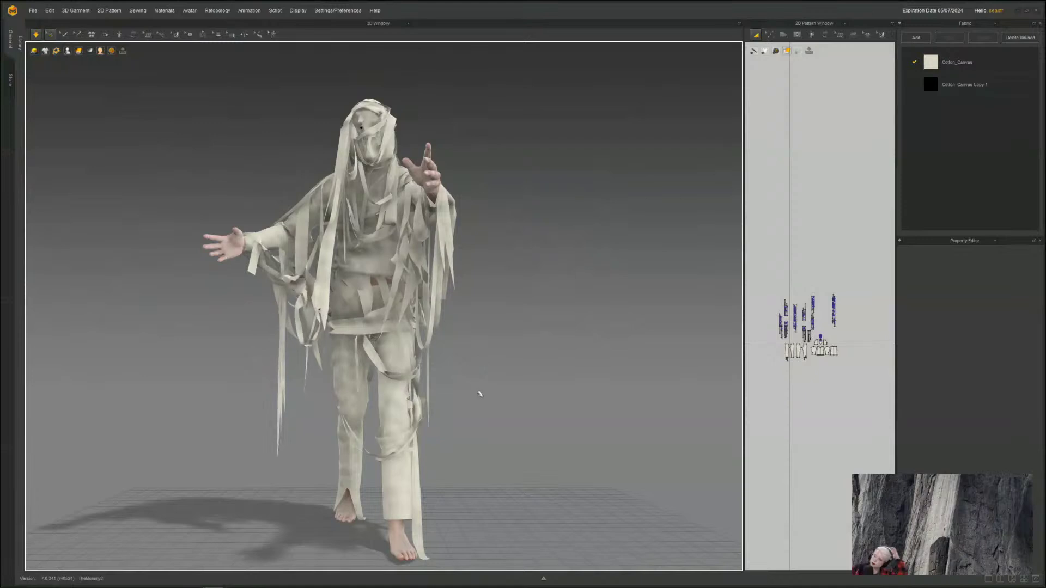
pyautogui.moveTo(456, 394); pyautogui.dragTo(437, 398, button='right')
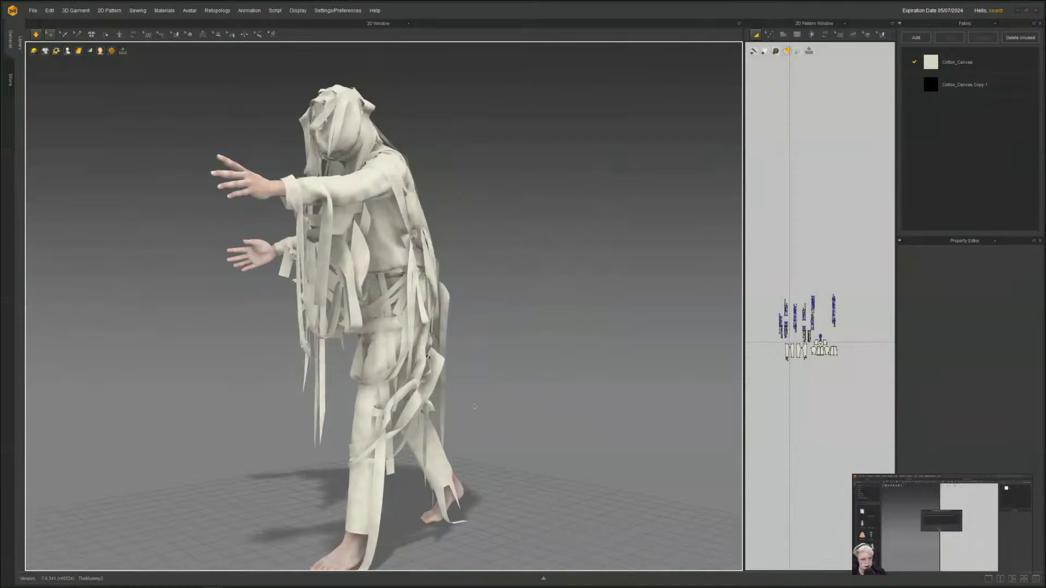
pyautogui.moveTo(492, 406); pyautogui.dragTo(467, 406, button='right')
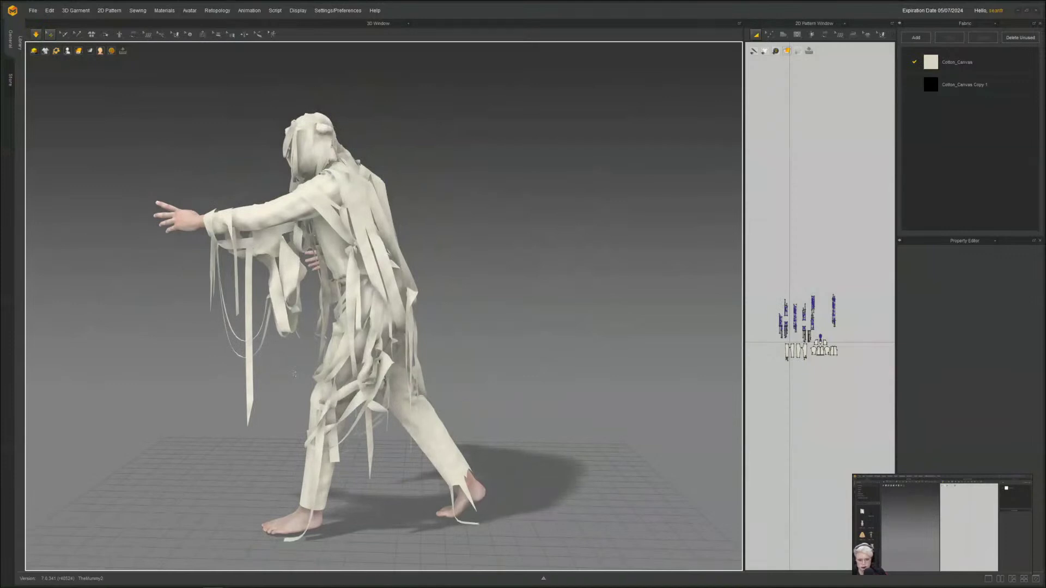
pyautogui.moveTo(295, 374); pyautogui.dragTo(371, 378, button='right')
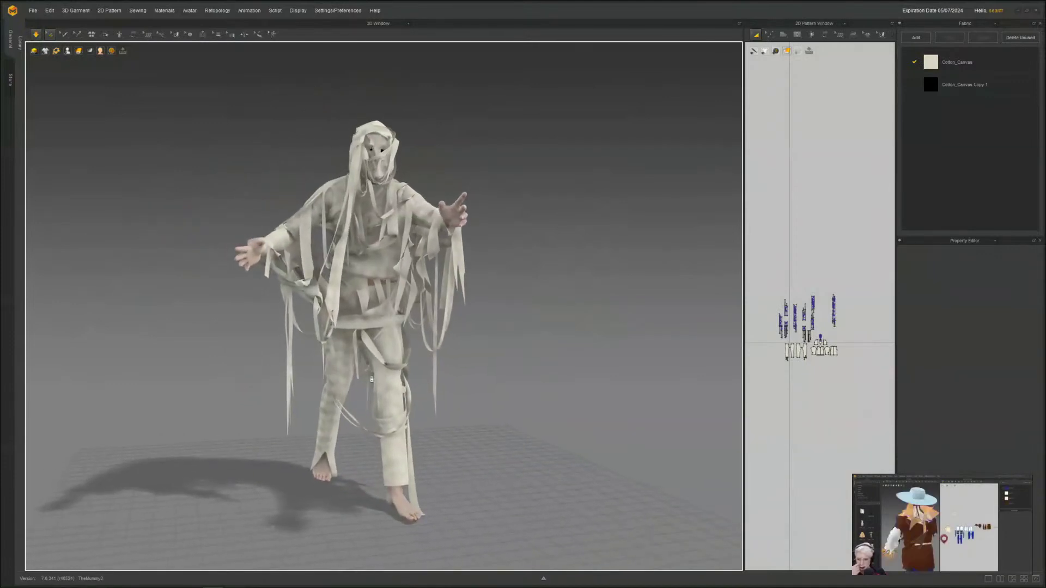
pyautogui.scroll(3, 371, 378)
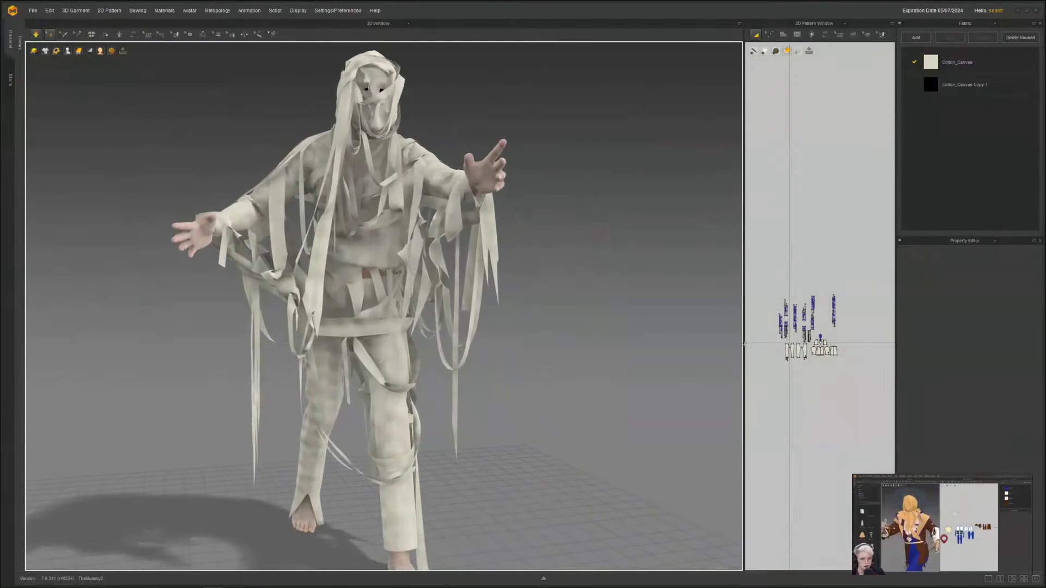
pyautogui.moveTo(744, 345); pyautogui.dragTo(783, 342)
pyautogui.scroll(6, 816, 338)
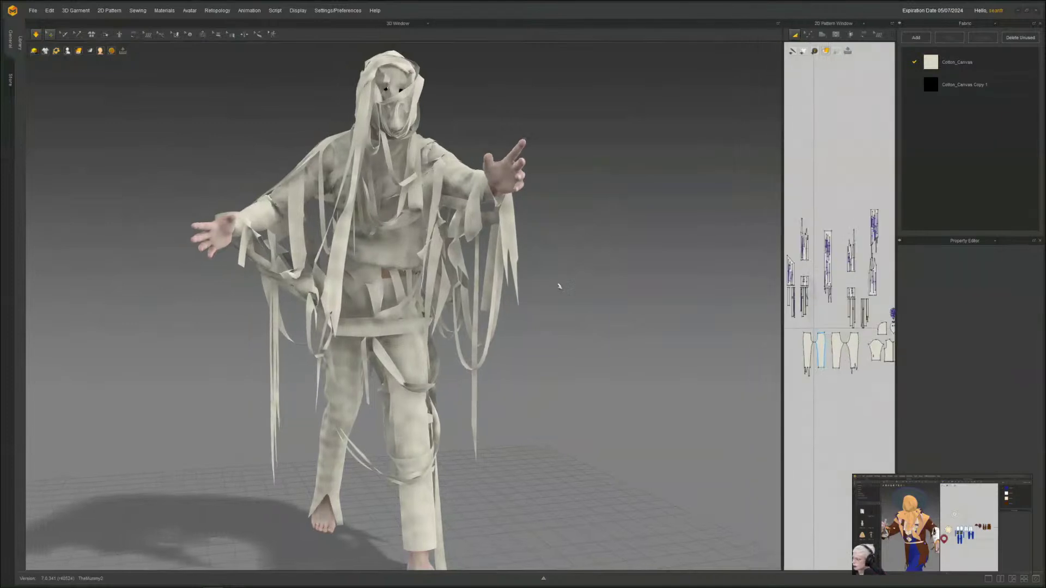
pyautogui.scroll(2, 547, 289)
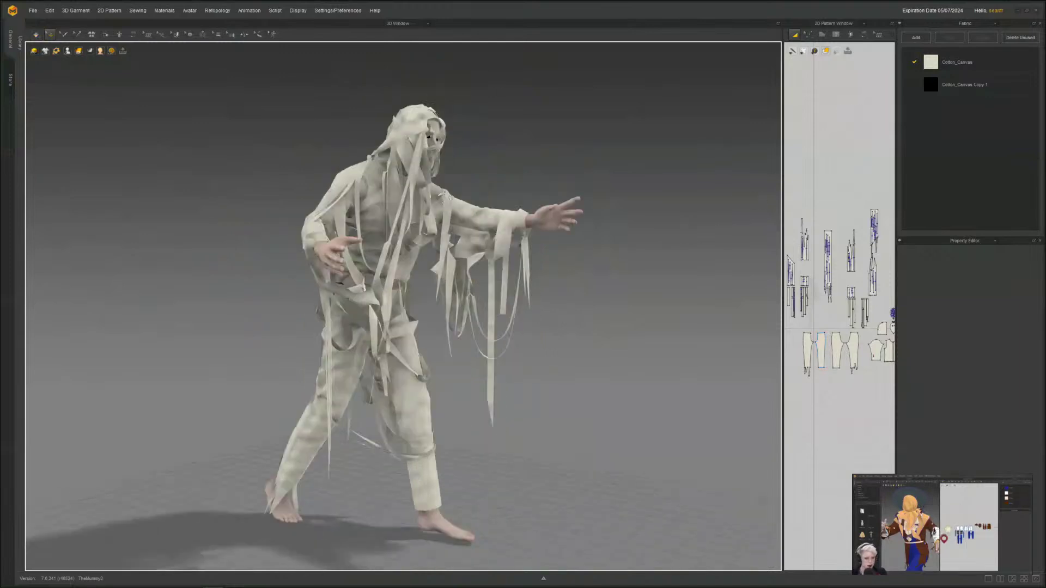
# - Set the Cotton_Canvas fabric's Stretch-Weft to 19 and Stretch-Warp to 21, and simulate the costume
pyautogui.click(1002, 63)
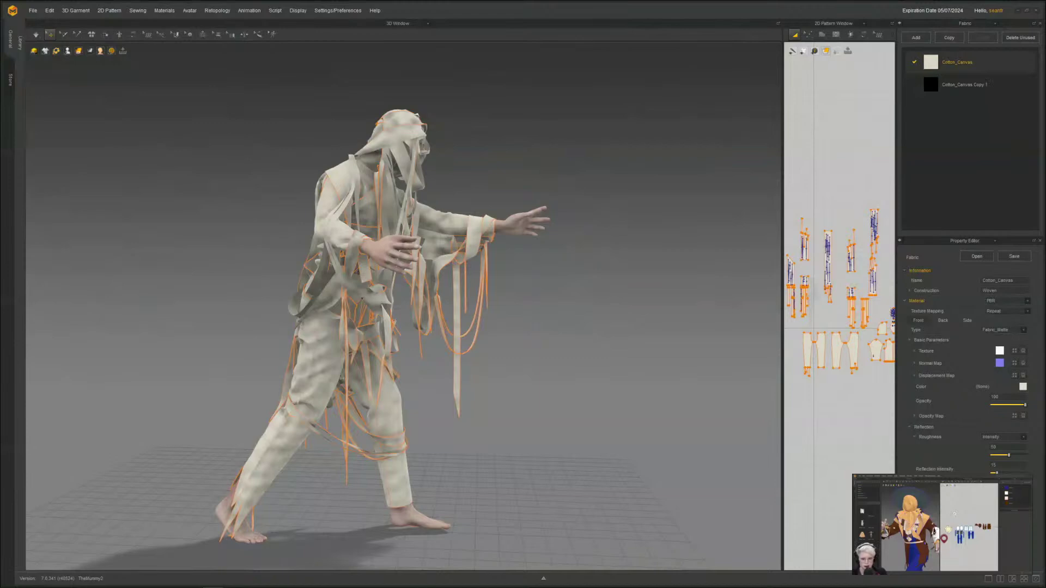
pyautogui.scroll(-5, 967, 370)
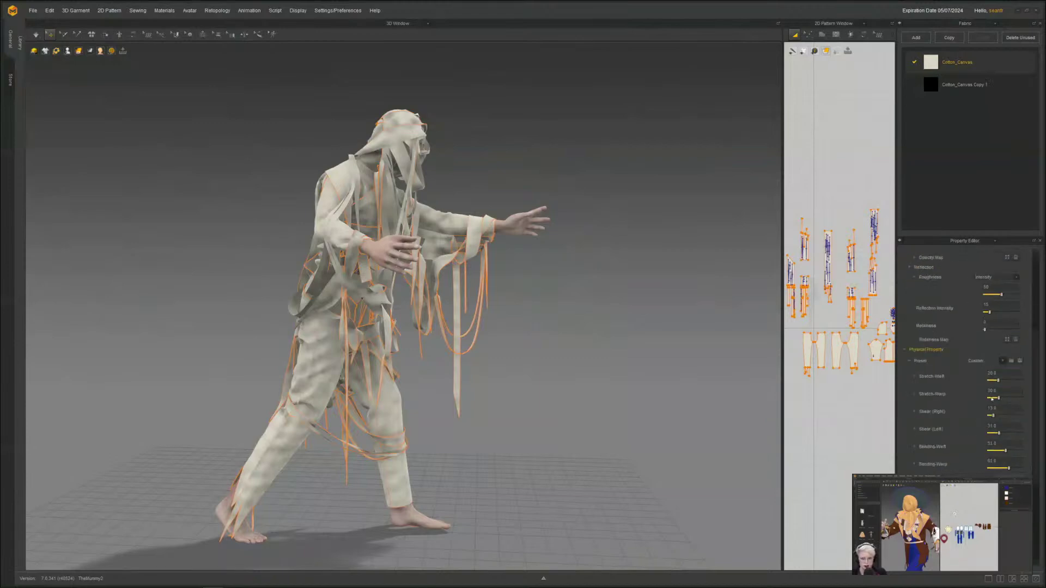
pyautogui.moveTo(997, 382); pyautogui.dragTo(996, 381)
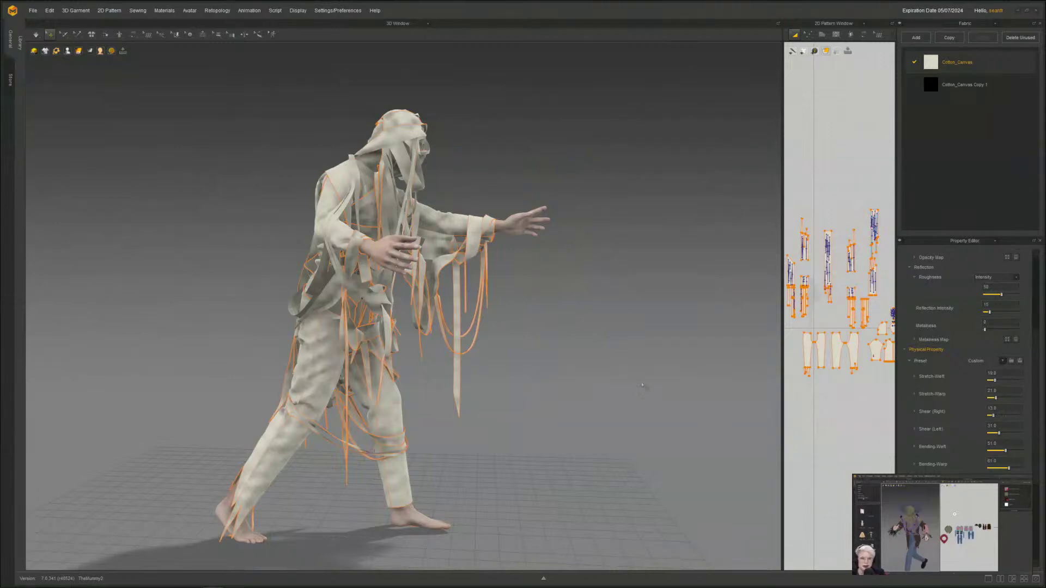
pyautogui.scroll(3, 642, 385)
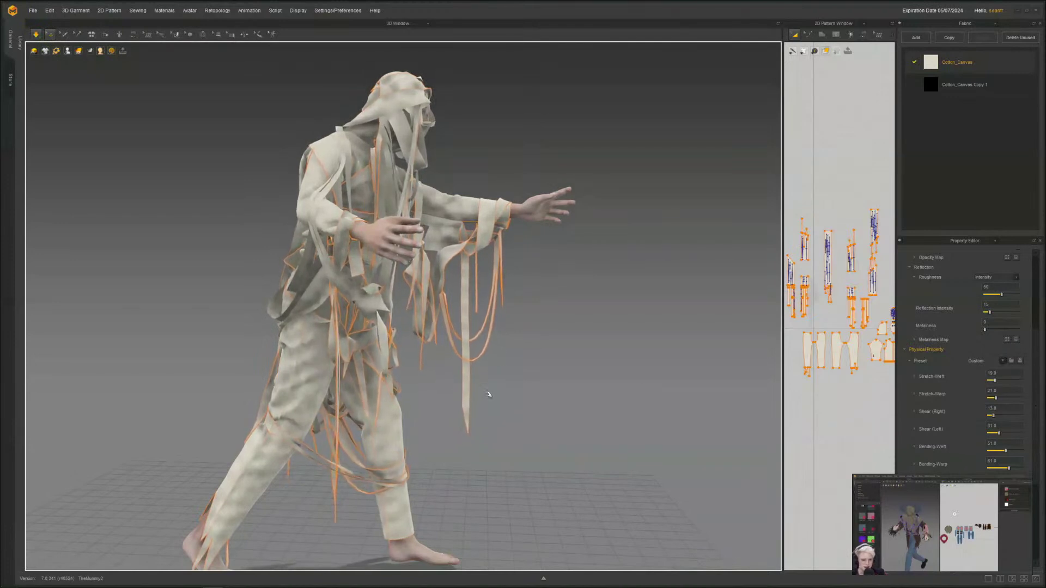
# - Set the Cotton_Canvas fabric's Shear (Right) to 5, simulate the costume again and check its drape from the front
pyautogui.doubleClick(995, 407)
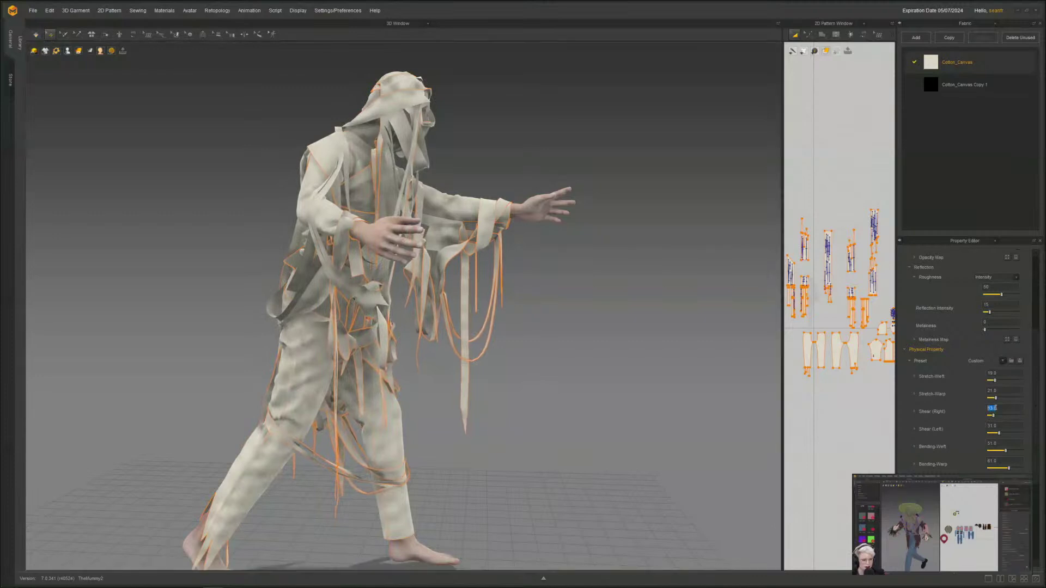
pyautogui.write('5')
pyautogui.click(618, 425)
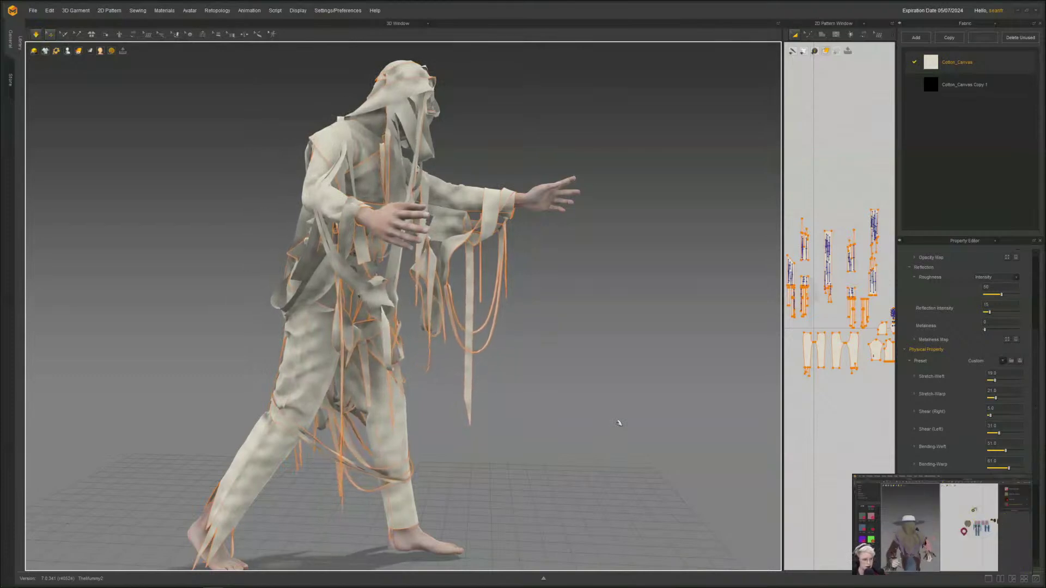
pyautogui.press('space')
pyautogui.moveTo(618, 424); pyautogui.dragTo(514, 410, button='right')
pyautogui.scroll(-3, 514, 409)
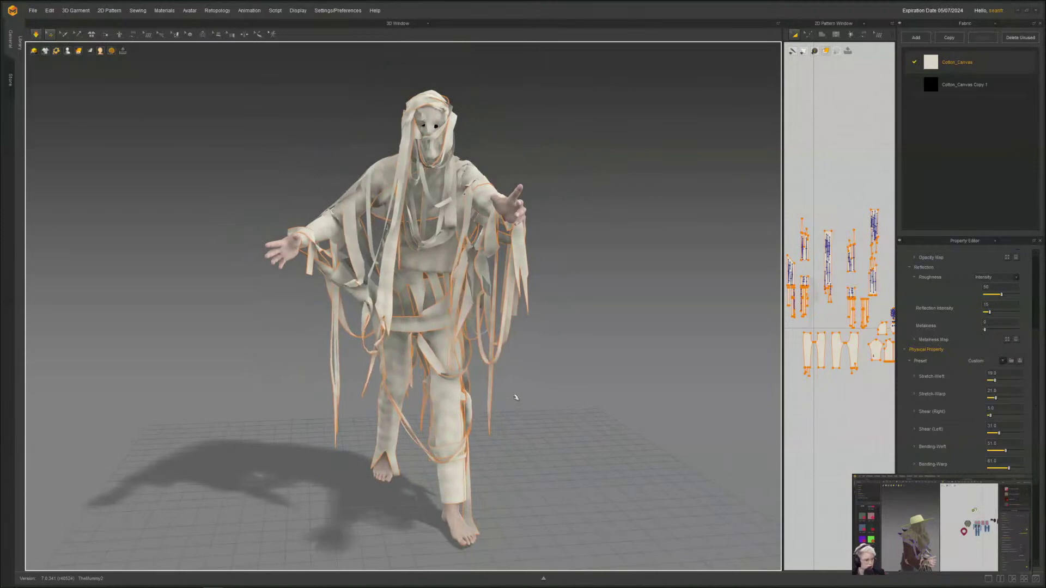
pyautogui.moveTo(516, 399); pyautogui.dragTo(512, 398, button='right')
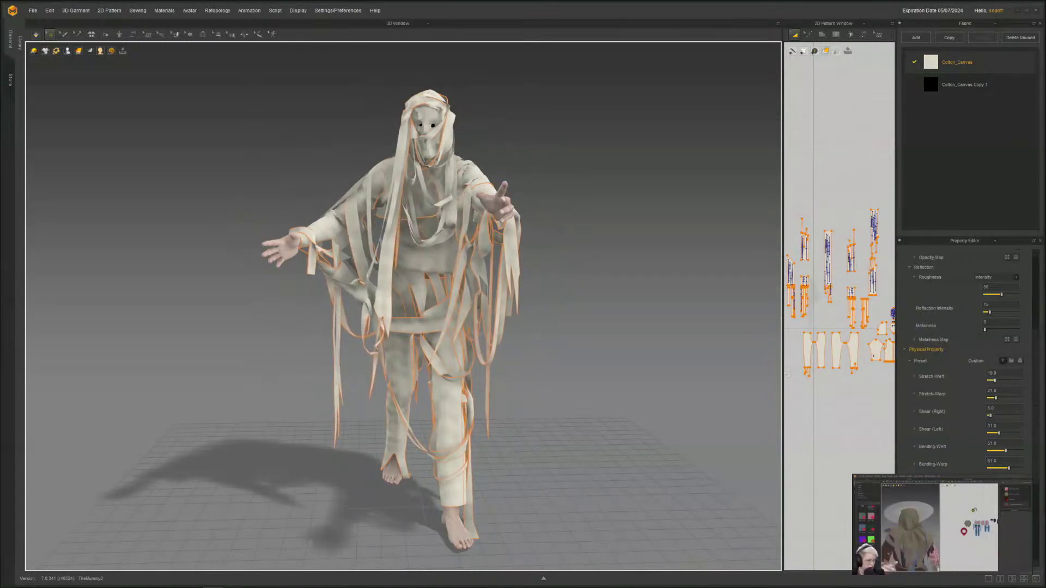
# - Widen the 2D pattern window, select all patterns, open their particle distance for editing and clear the selection
pyautogui.moveTo(781, 377); pyautogui.dragTo(548, 377)
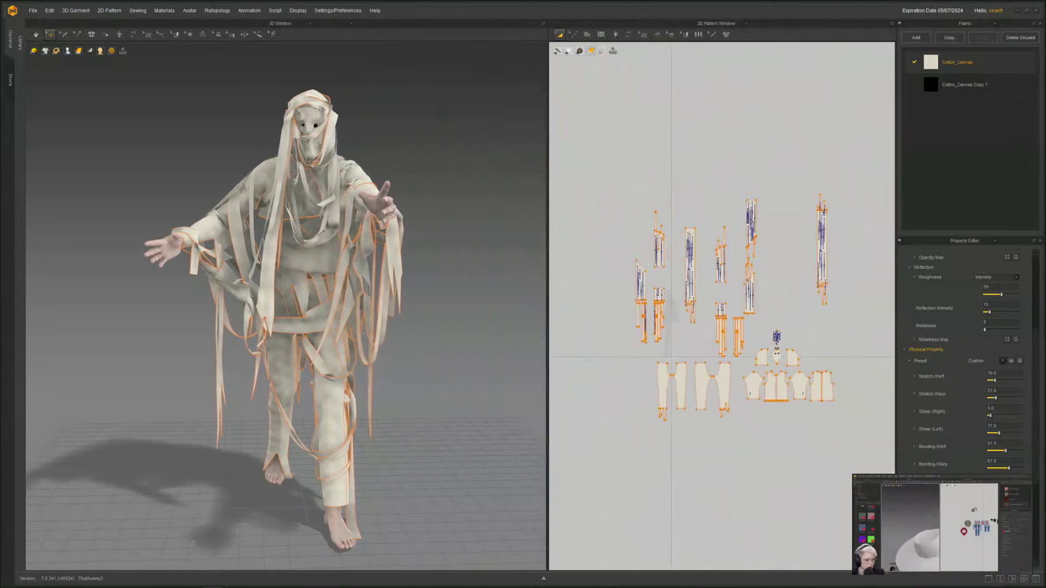
pyautogui.moveTo(787, 403); pyautogui.dragTo(591, 194)
pyautogui.click(1011, 374)
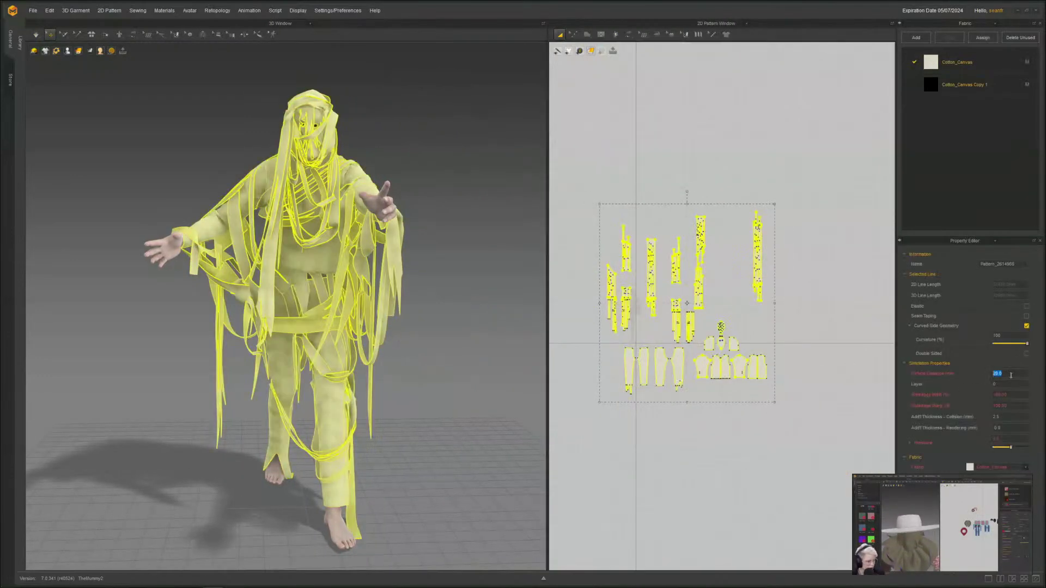
pyautogui.click(595, 479)
# - Select the mask's face pattern and the slashed piece above it, and move them clear of all other patterns in the 2D layout
pyautogui.scroll(9, 599, 389)
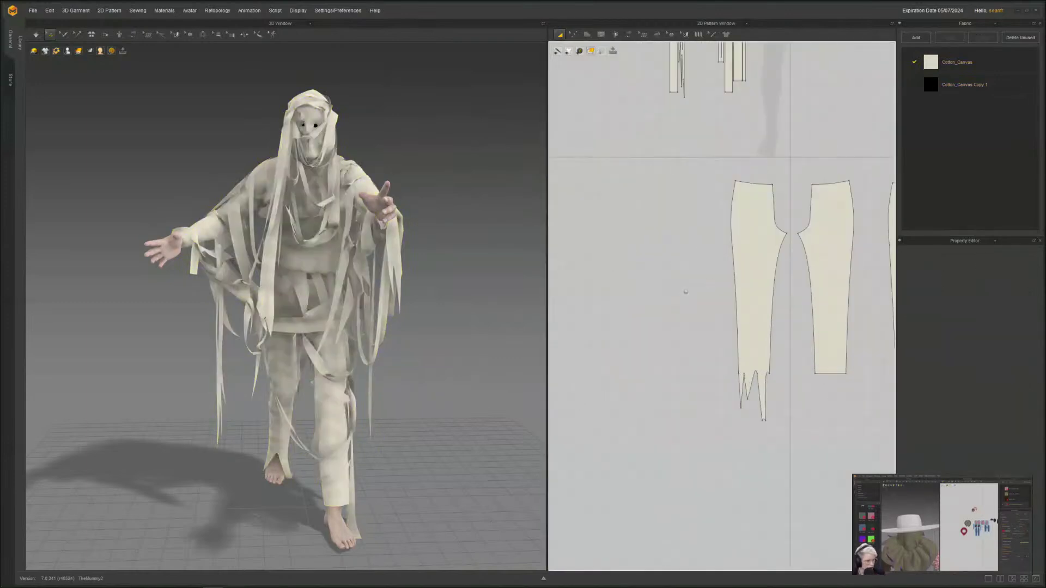
pyautogui.scroll(-4, 684, 292)
pyautogui.moveTo(817, 218); pyautogui.dragTo(568, 342, button='middle')
pyautogui.moveTo(690, 297); pyautogui.dragTo(652, 359)
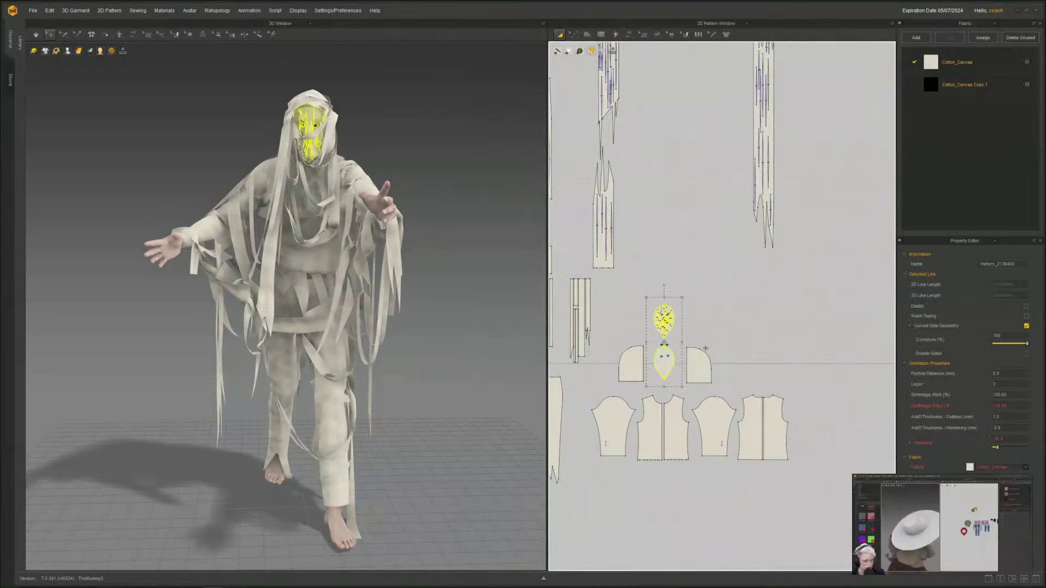
pyautogui.moveTo(663, 343); pyautogui.dragTo(870, 303)
pyautogui.scroll(-5, 870, 303)
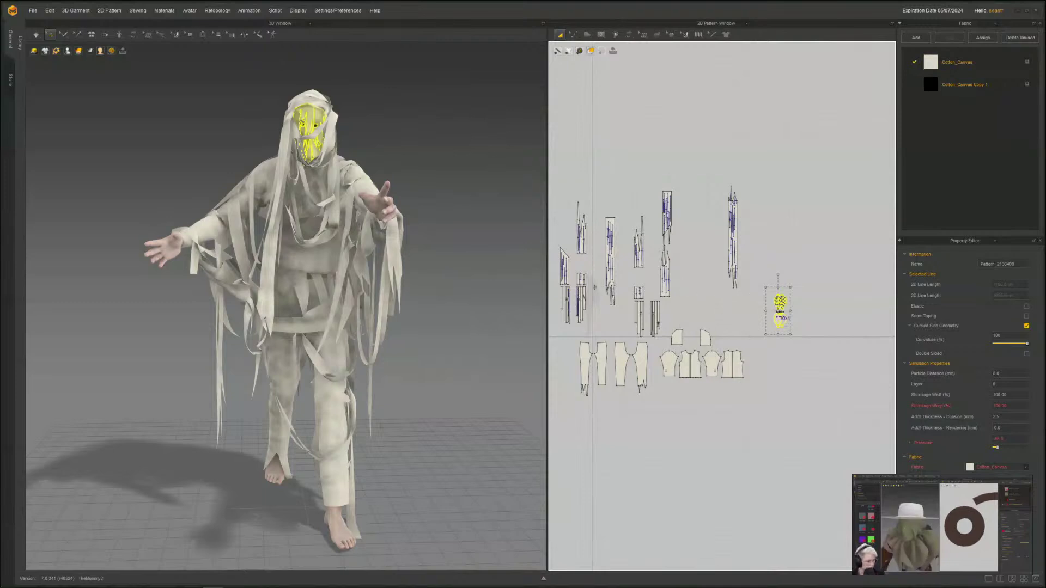
# - Select all costume patterns except the two separated mask pieces and save the project
pyautogui.moveTo(595, 288); pyautogui.dragTo(642, 292, button='right')
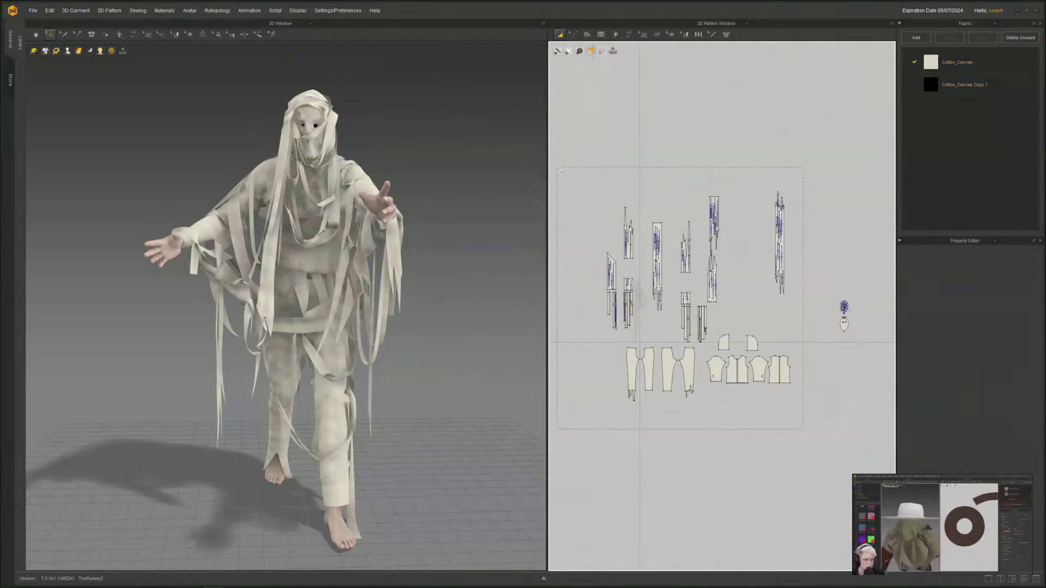
pyautogui.hotkey('ctrl', 'a')
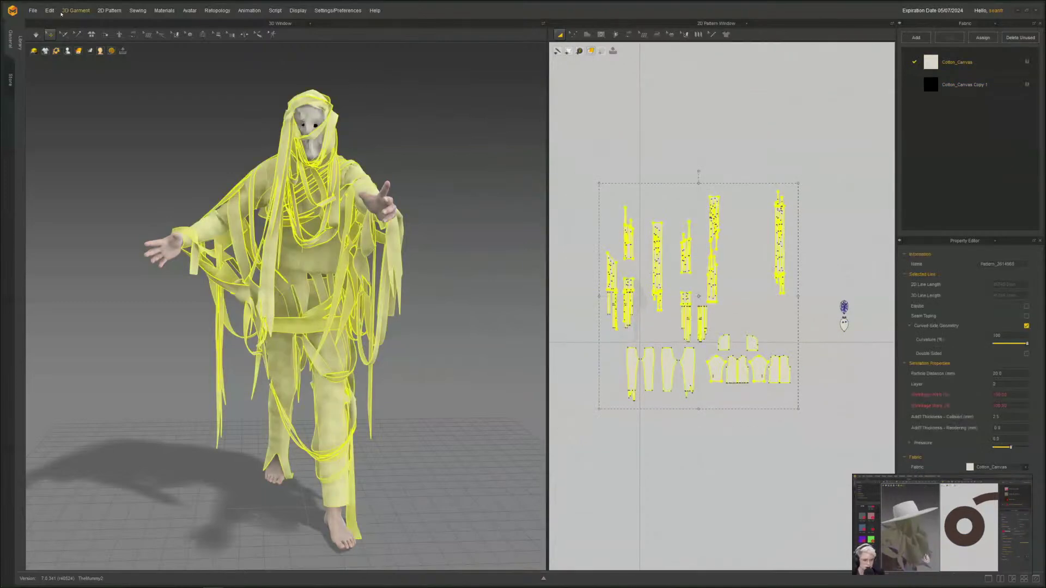
pyautogui.click(32, 10)
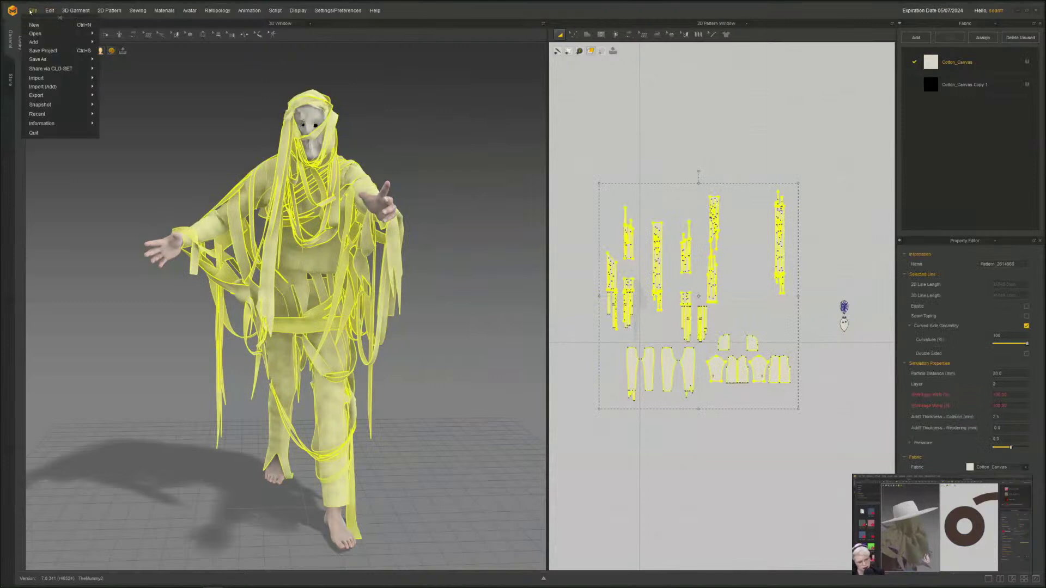
pyautogui.click(36, 51)
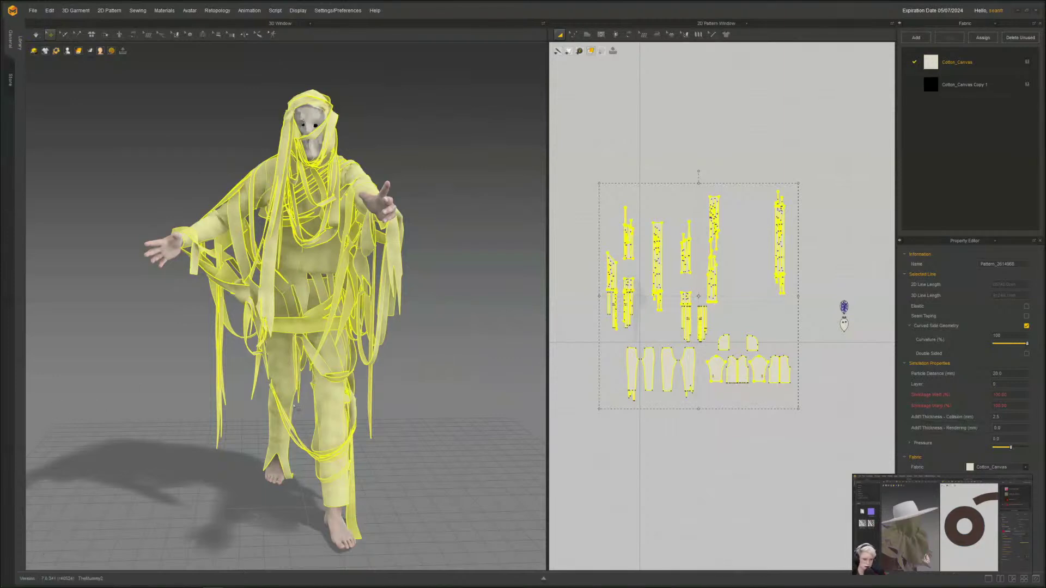
# - Set the selected patterns' particle distance to 10 mm and let the program keep processing instead of closing it
pyautogui.click(1003, 373)
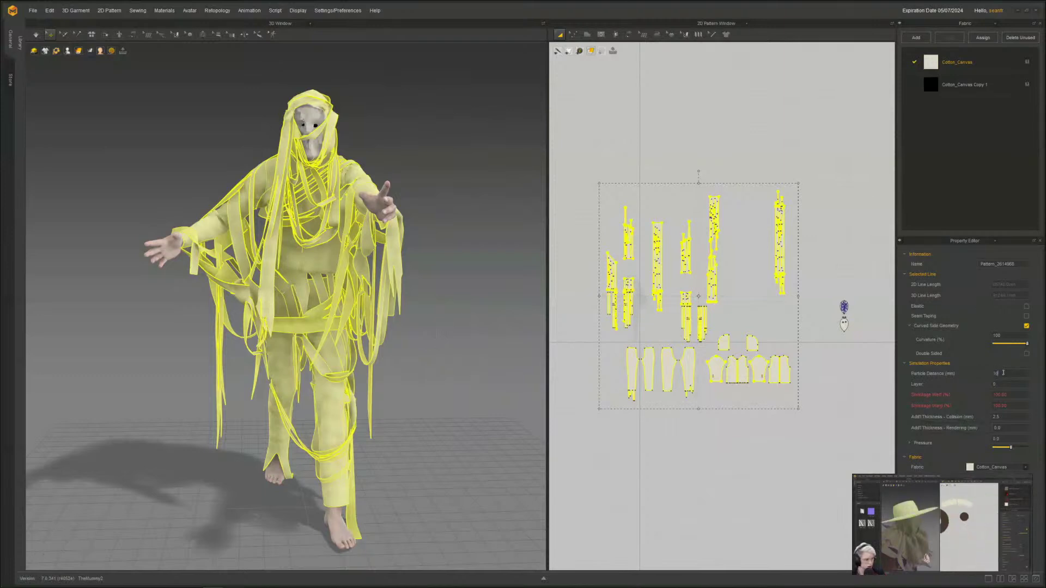
pyautogui.press('Return')
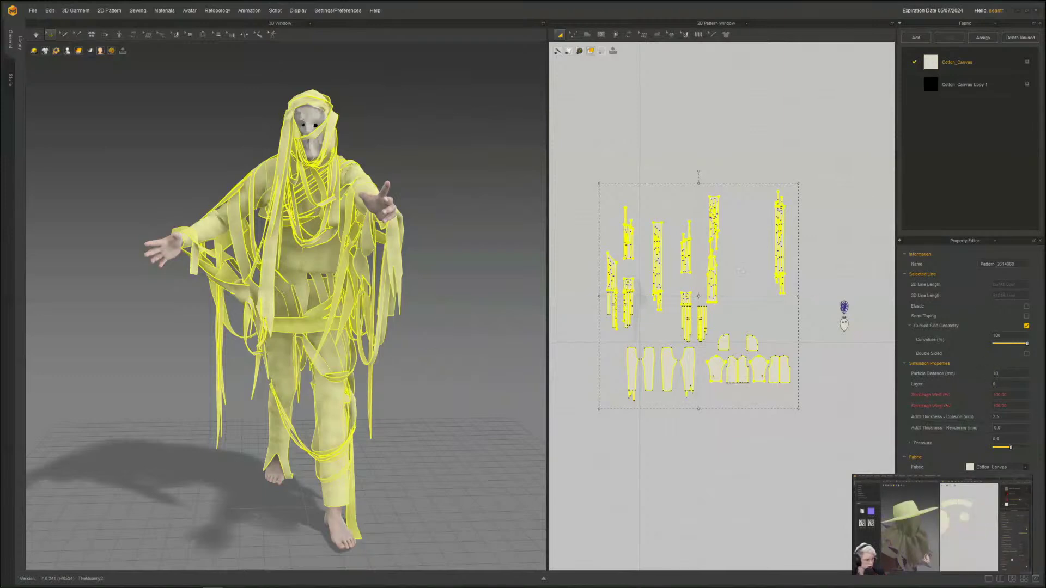
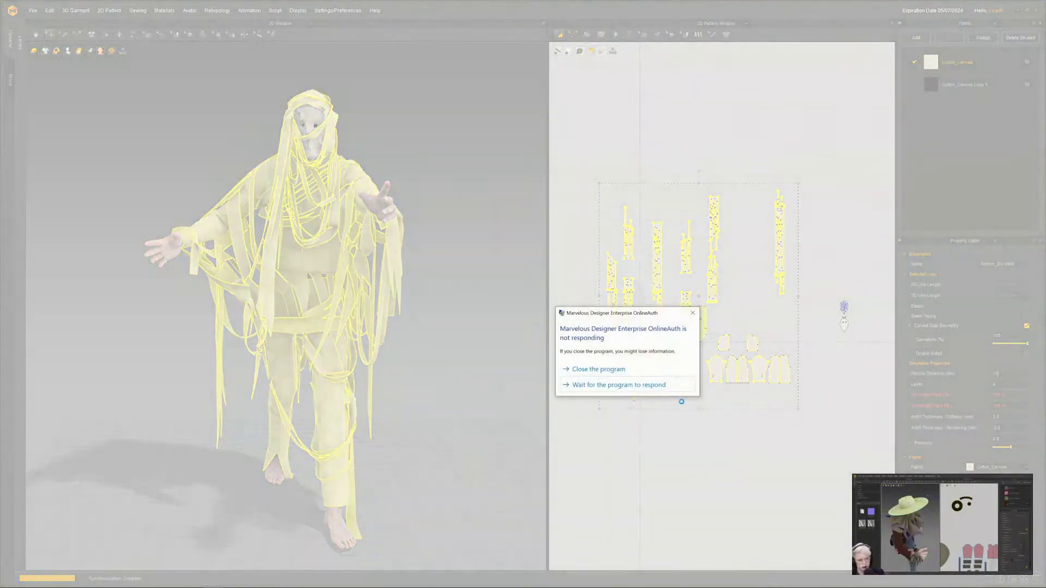
pyautogui.click(589, 385)
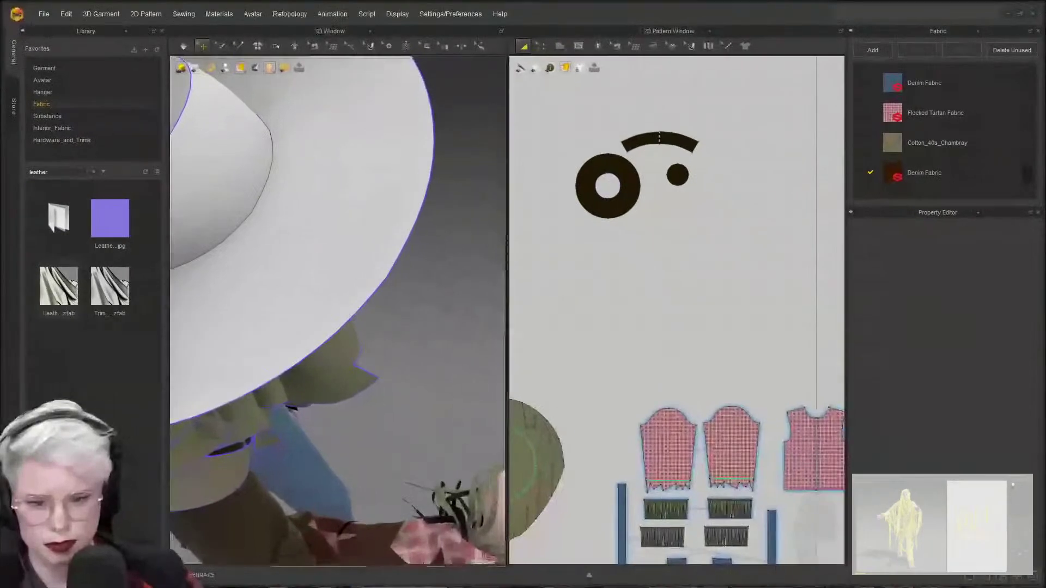
# - Examine the wide-brimmed hat and the gathered hood of the other open costume from above, behind and the front
pyautogui.moveTo(442, 244); pyautogui.dragTo(302, 158, button='right')
pyautogui.moveTo(302, 158); pyautogui.dragTo(343, 231, button='middle')
pyautogui.moveTo(329, 210); pyautogui.dragTo(235, 251, button='right')
pyautogui.scroll(2, 290, 224)
pyautogui.moveTo(235, 252); pyautogui.dragTo(235, 254, button='middle')
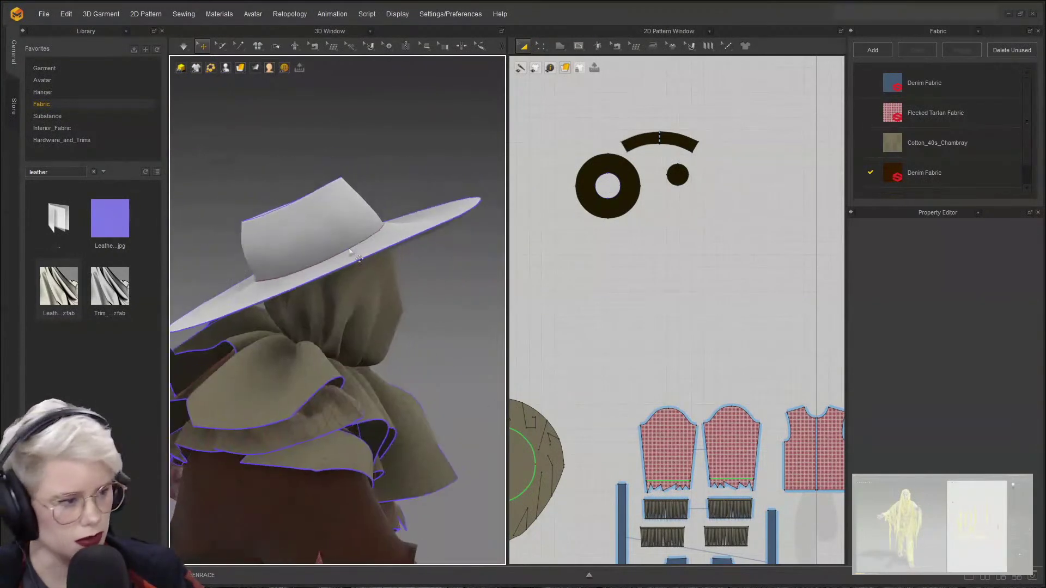
pyautogui.moveTo(350, 250); pyautogui.dragTo(370, 232, button='right')
pyautogui.scroll(-2, 991, 158)
pyautogui.moveTo(387, 299); pyautogui.dragTo(361, 289, button='right')
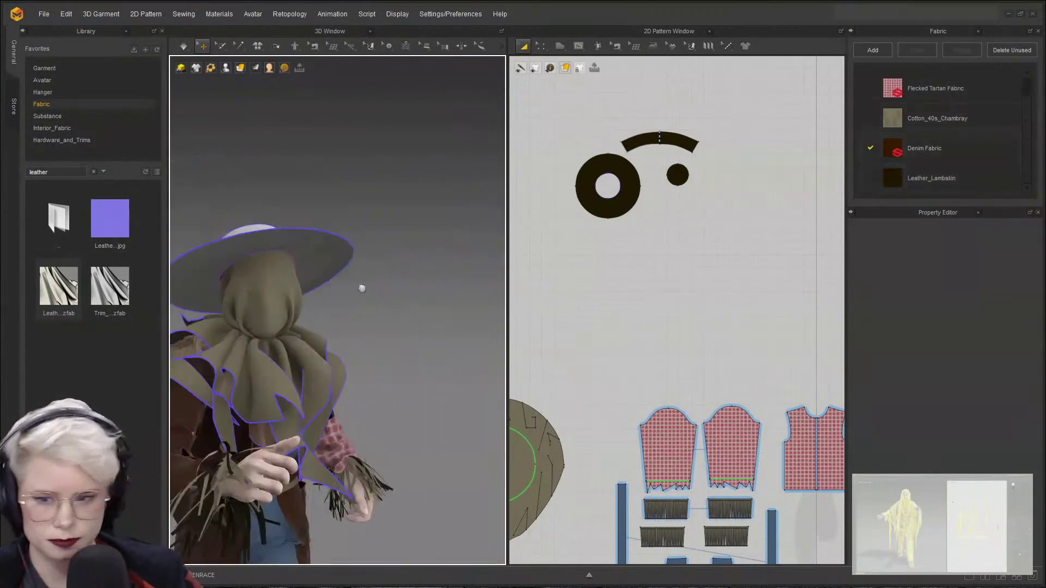
# - Examine the wide-brimmed hat on the figure and its brim, crown and band patterns in the 2D layout
pyautogui.moveTo(361, 289); pyautogui.dragTo(405, 240, button='middle')
pyautogui.scroll(-3, 406, 240)
pyautogui.moveTo(401, 245); pyautogui.dragTo(357, 264, button='right')
pyautogui.scroll(5, 653, 167)
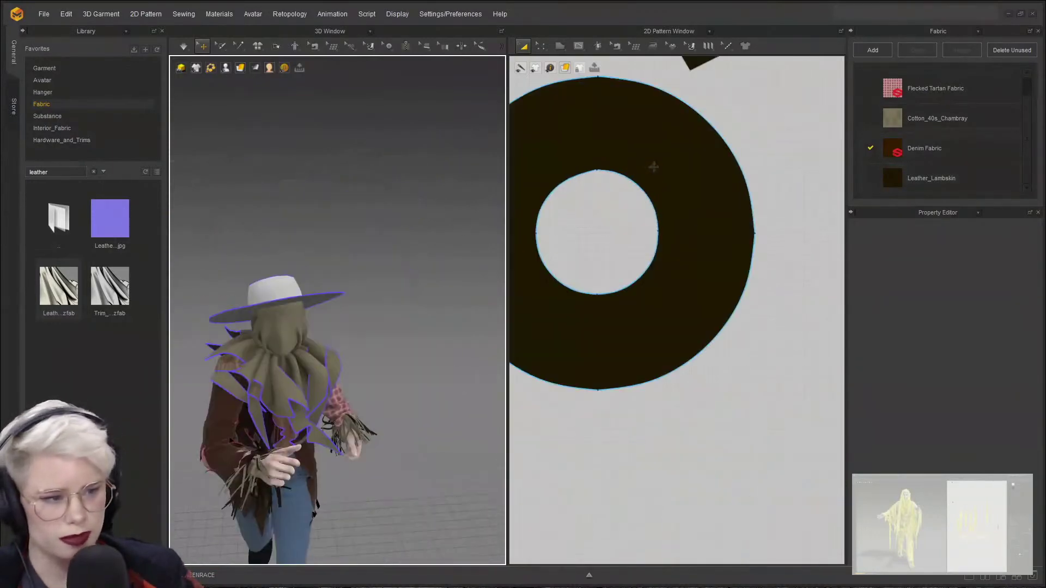
pyautogui.moveTo(653, 168); pyautogui.dragTo(725, 201, button='middle')
pyautogui.scroll(3, 675, 224)
pyautogui.scroll(-7, 648, 285)
pyautogui.moveTo(625, 252); pyautogui.dragTo(644, 248, button='middle')
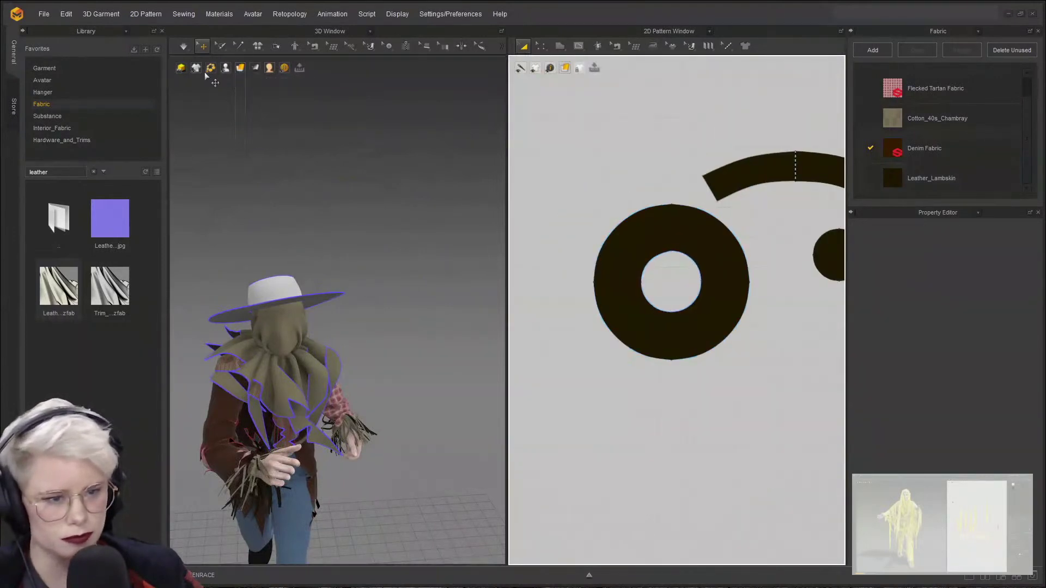
pyautogui.moveTo(257, 244); pyautogui.dragTo(290, 192, button='middle')
pyautogui.scroll(3, 297, 199)
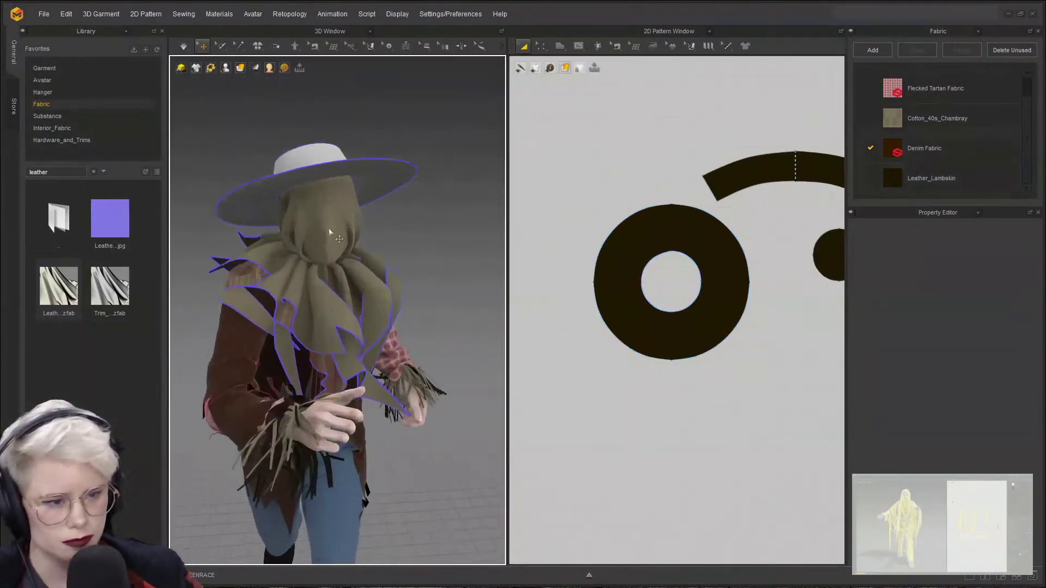
# - Try Cotton_40s_Chambray on the hat's crown band and assign Leather_Lambskin to the band again
pyautogui.moveTo(360, 204); pyautogui.dragTo(433, 232, button='right')
pyautogui.click(377, 182)
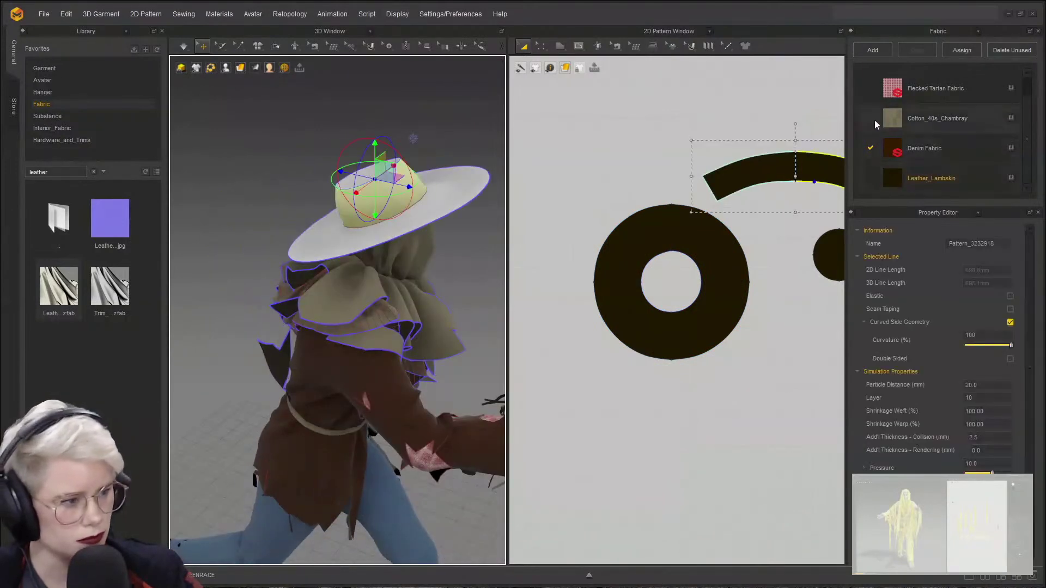
pyautogui.moveTo(874, 120); pyautogui.dragTo(382, 192)
pyautogui.click(476, 165)
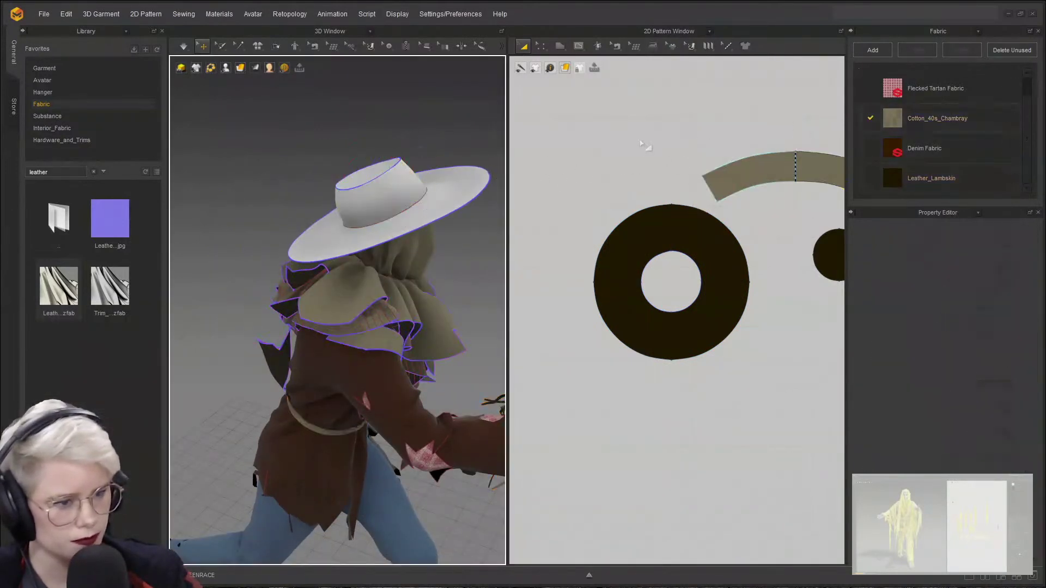
pyautogui.moveTo(892, 178); pyautogui.dragTo(711, 188)
pyautogui.click(440, 133)
# - Examine the scarecrow's brown coat, belt and tattered hem from the front and up close
pyautogui.scroll(-3, 355, 192)
pyautogui.moveTo(440, 133); pyautogui.dragTo(287, 176, button='right')
pyautogui.scroll(-2, 356, 192)
pyautogui.scroll(3, 287, 176)
pyautogui.scroll(3, 276, 327)
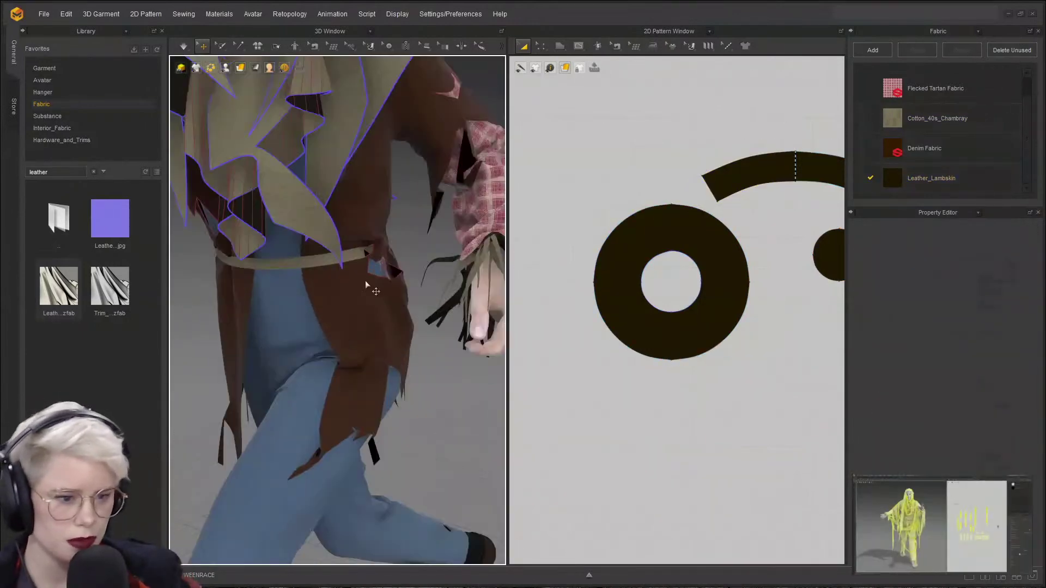
pyautogui.click(362, 282)
pyautogui.moveTo(362, 282); pyautogui.dragTo(382, 342, button='right')
pyautogui.moveTo(336, 261); pyautogui.dragTo(373, 266, button='middle')
pyautogui.click(407, 377)
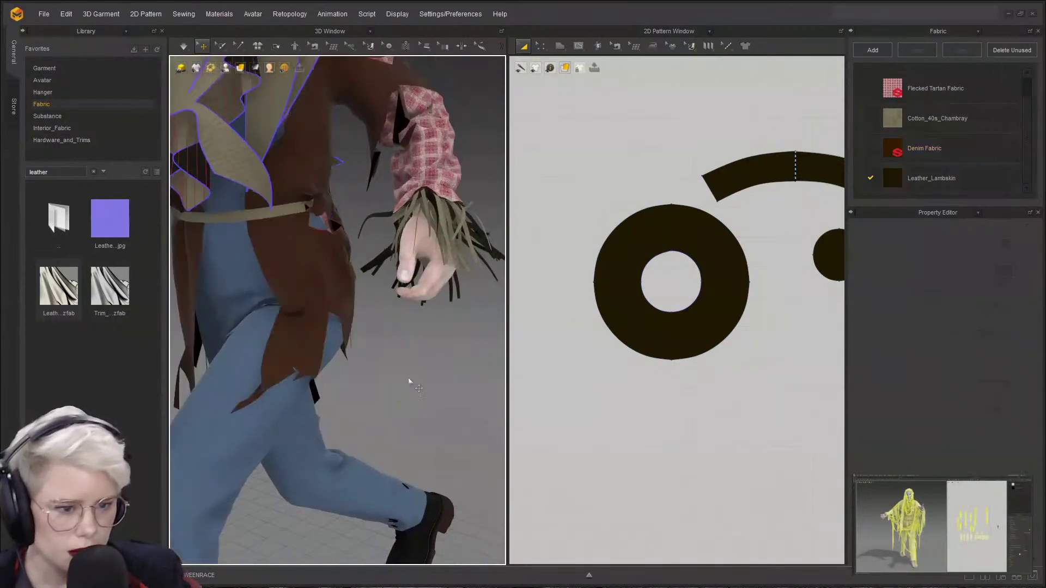
# - Open the Denim Fabric used by the brown coat and review its custom yarn properties
pyautogui.click(346, 261)
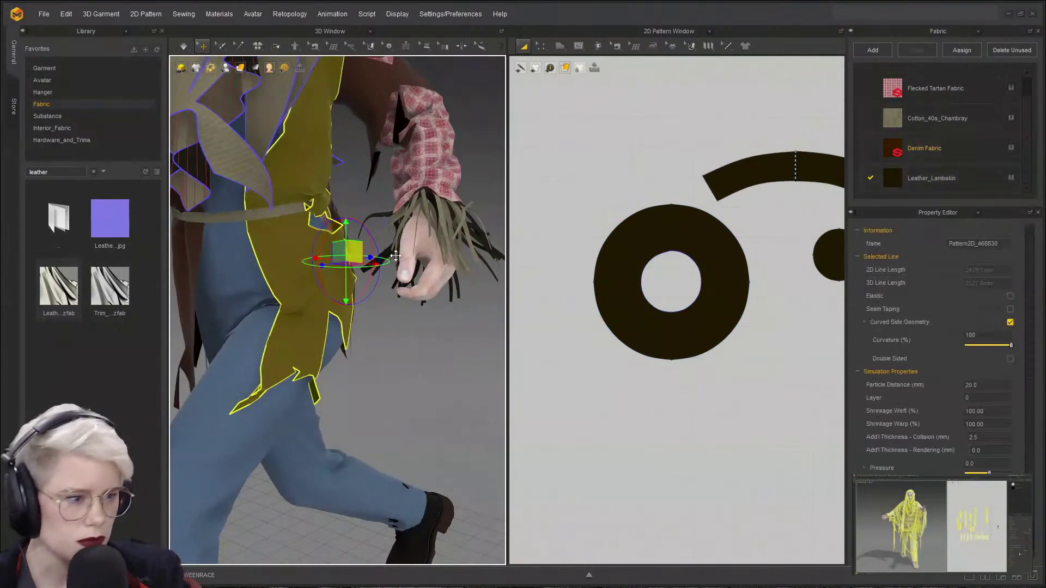
pyautogui.doubleClick(970, 154)
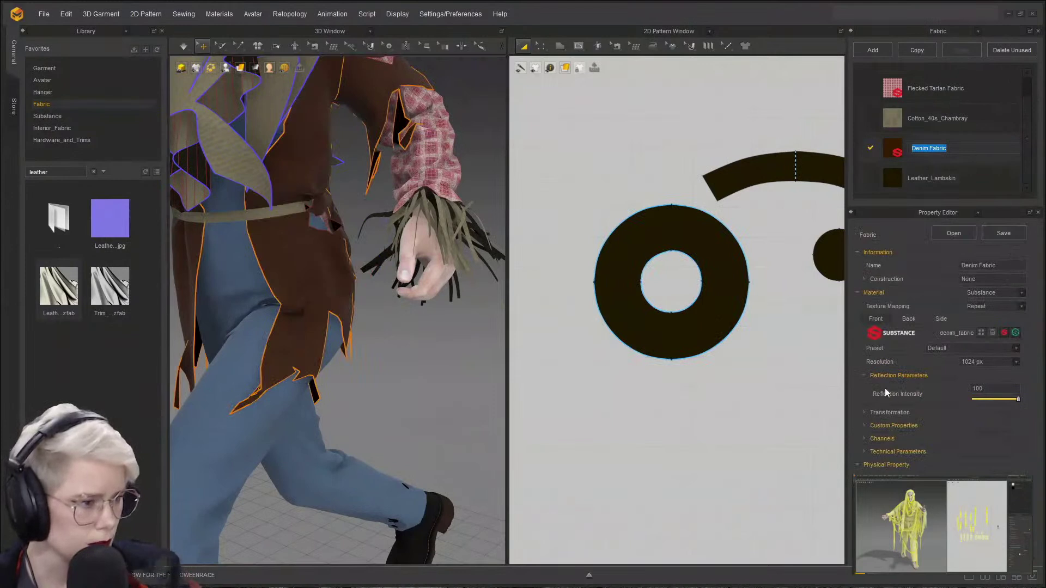
pyautogui.click(864, 426)
pyautogui.scroll(-3, 931, 446)
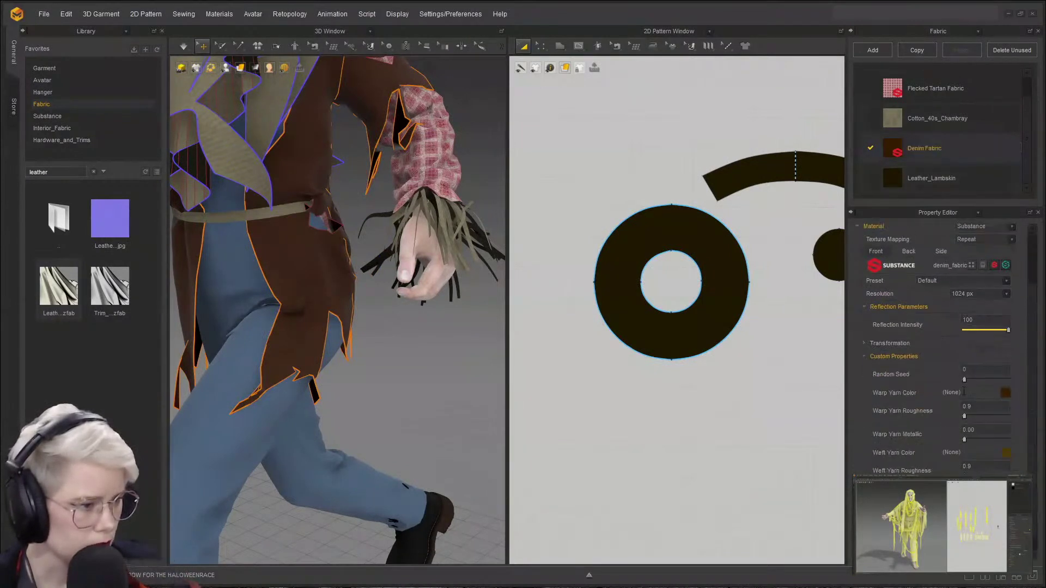
pyautogui.scroll(-1, 899, 445)
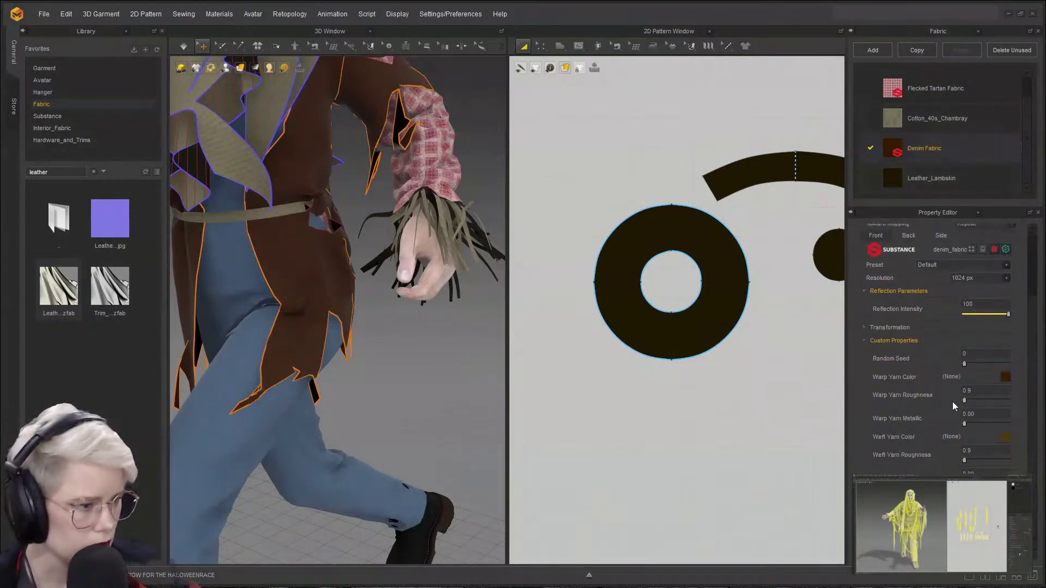
pyautogui.scroll(-4, 981, 463)
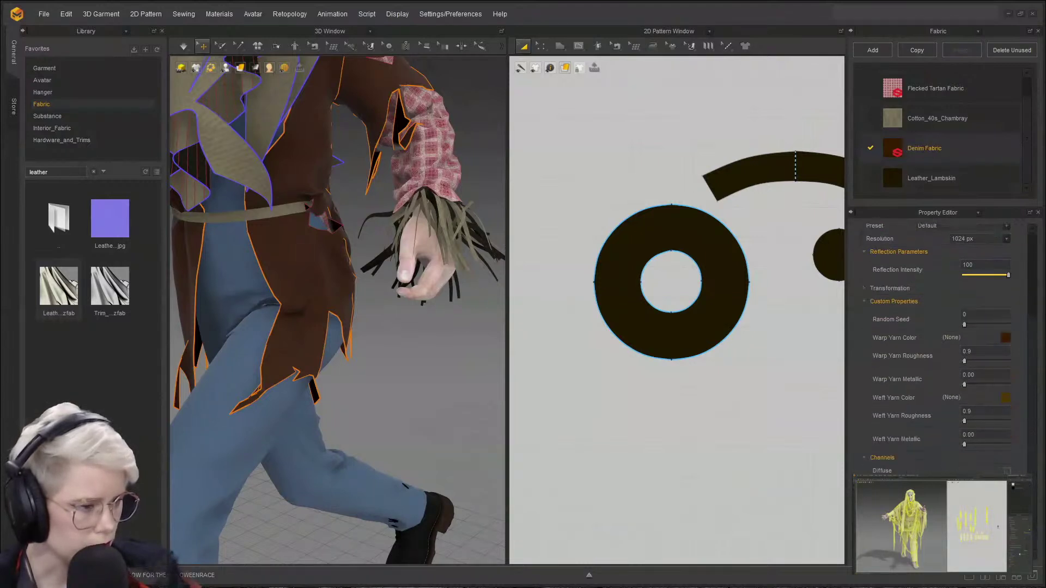
pyautogui.scroll(-5, 980, 463)
pyautogui.scroll(12, 932, 399)
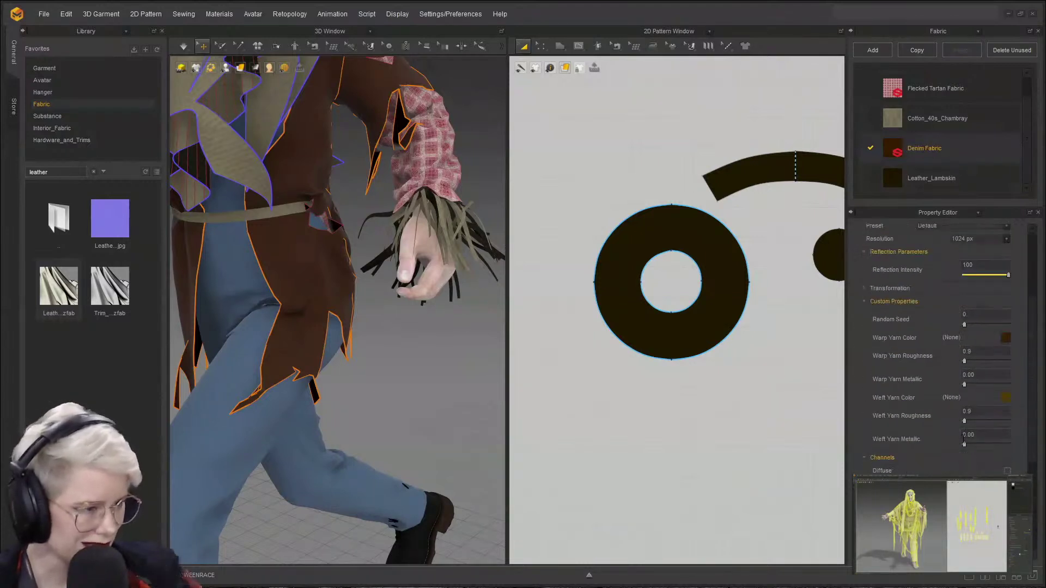
# - Set the brown Denim Fabric's Random Seed to 16049
pyautogui.click(865, 387)
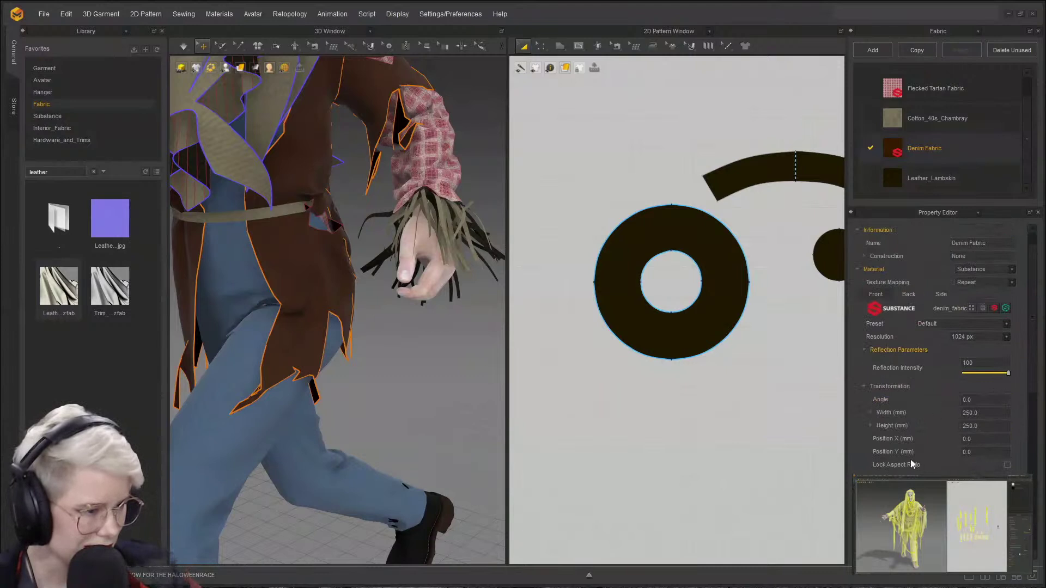
pyautogui.scroll(-3, 934, 443)
pyautogui.scroll(-3, 929, 449)
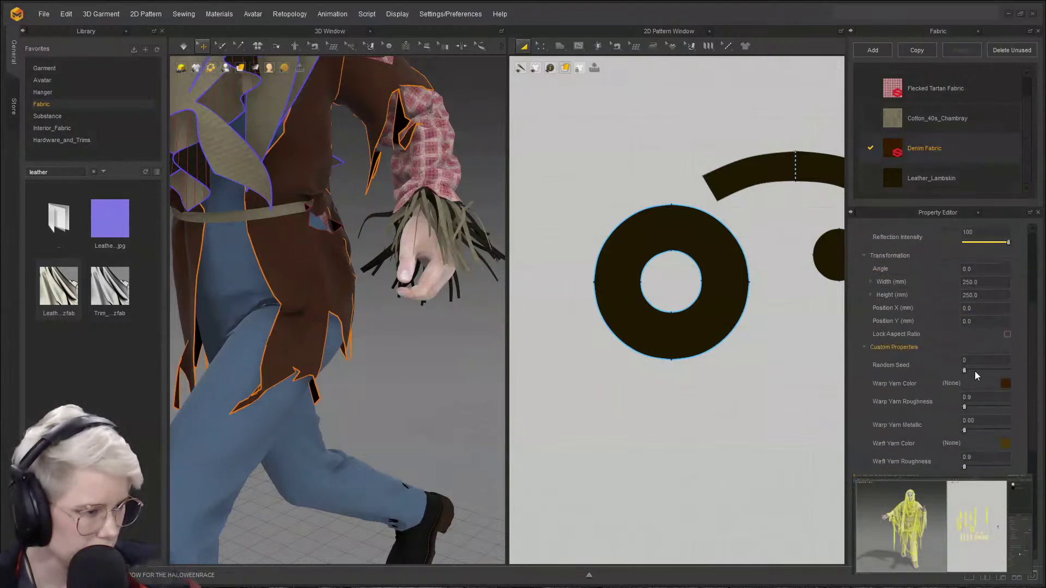
pyautogui.click(996, 371)
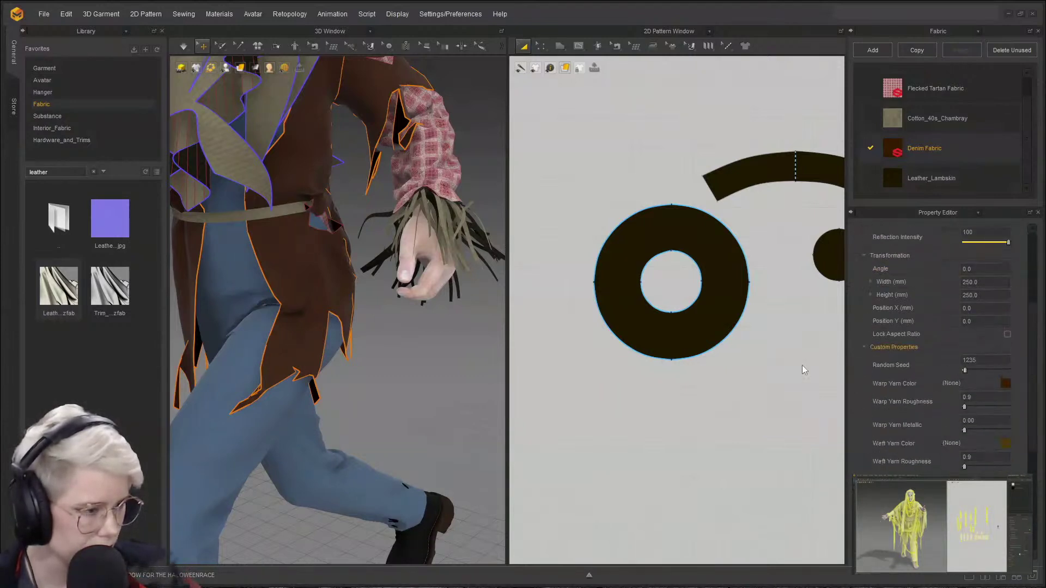
# - Inspect the denim texture on the coat's hem and the blue trousers from close up and at a distance
pyautogui.scroll(-5, 333, 346)
pyautogui.moveTo(317, 344); pyautogui.dragTo(323, 349, button='middle')
pyautogui.scroll(5, 324, 350)
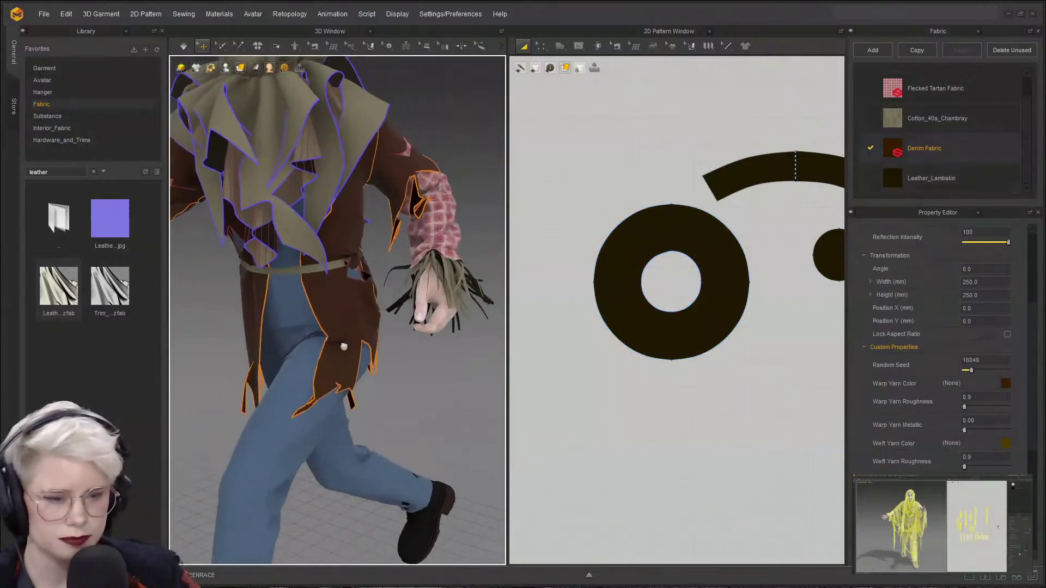
pyautogui.moveTo(333, 354); pyautogui.dragTo(330, 331, button='right')
pyautogui.scroll(8, 230, 294)
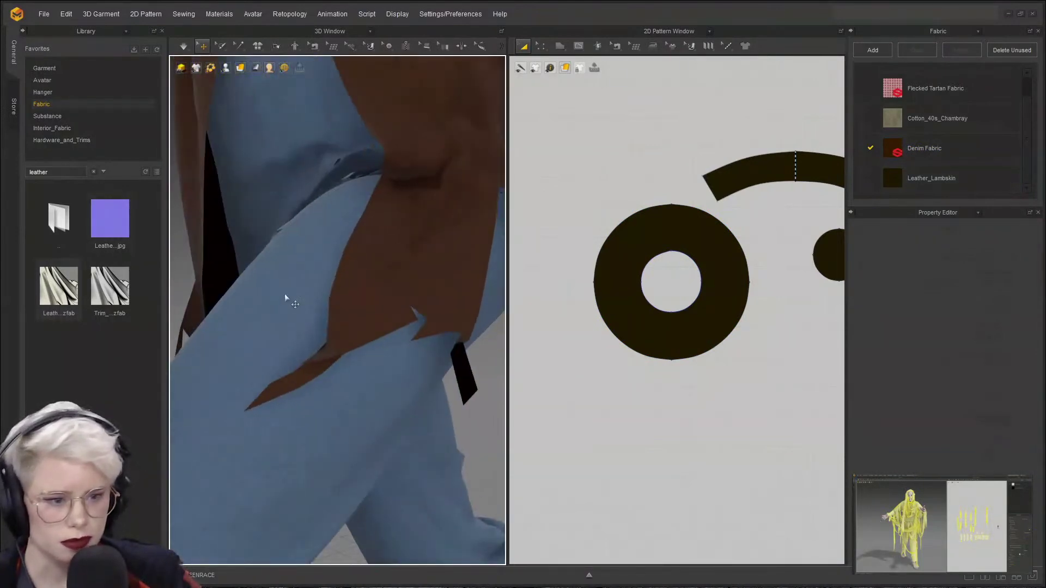
pyautogui.click(289, 283)
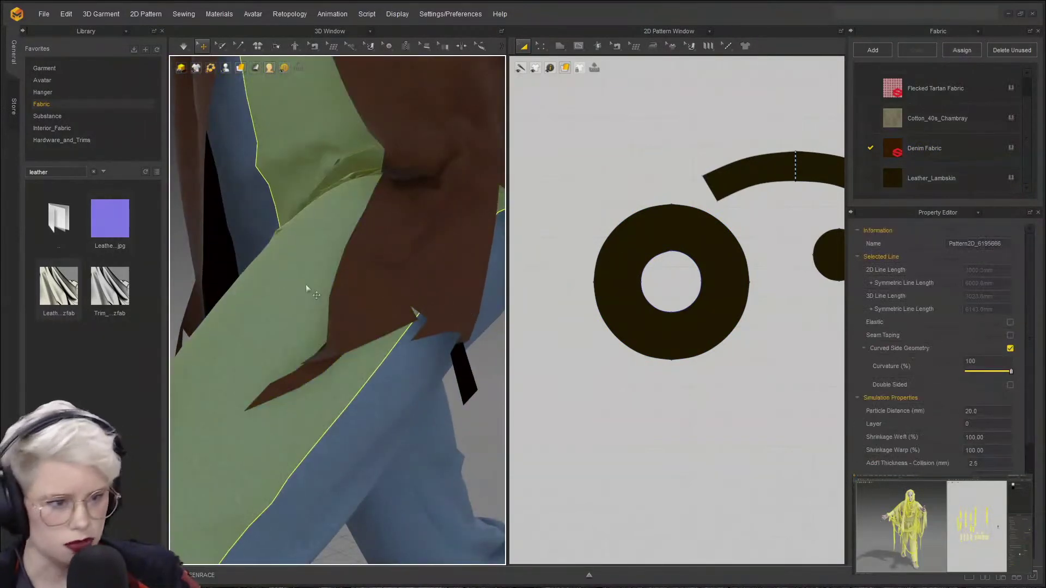
pyautogui.scroll(-6, 433, 263)
pyautogui.moveTo(306, 239); pyautogui.dragTo(305, 344, button='right')
pyautogui.scroll(-5, 320, 327)
pyautogui.moveTo(320, 276); pyautogui.dragTo(492, 296, button='right')
pyautogui.scroll(3, 291, 338)
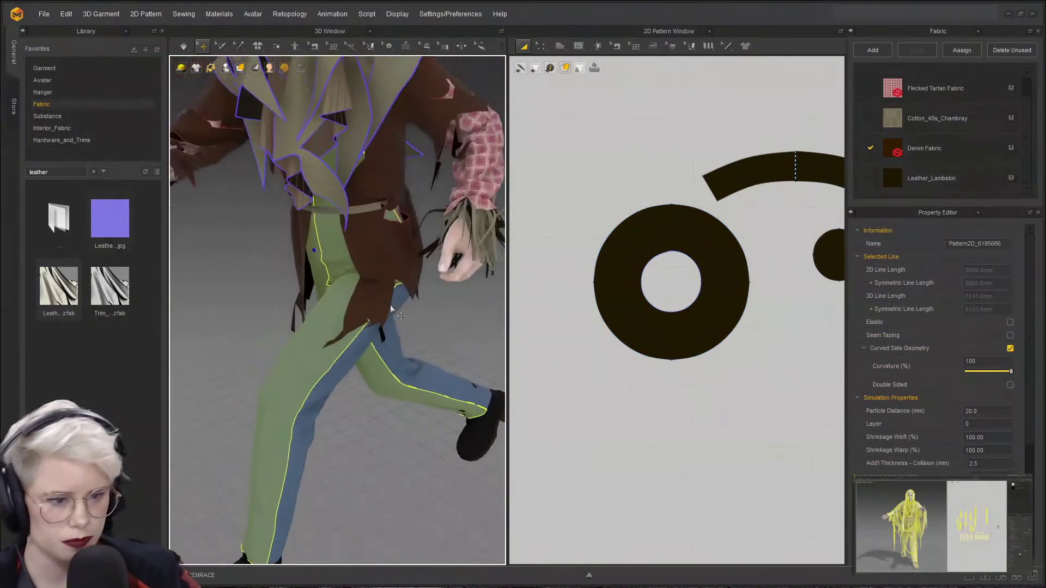
pyautogui.moveTo(292, 339); pyautogui.dragTo(303, 297, button='right')
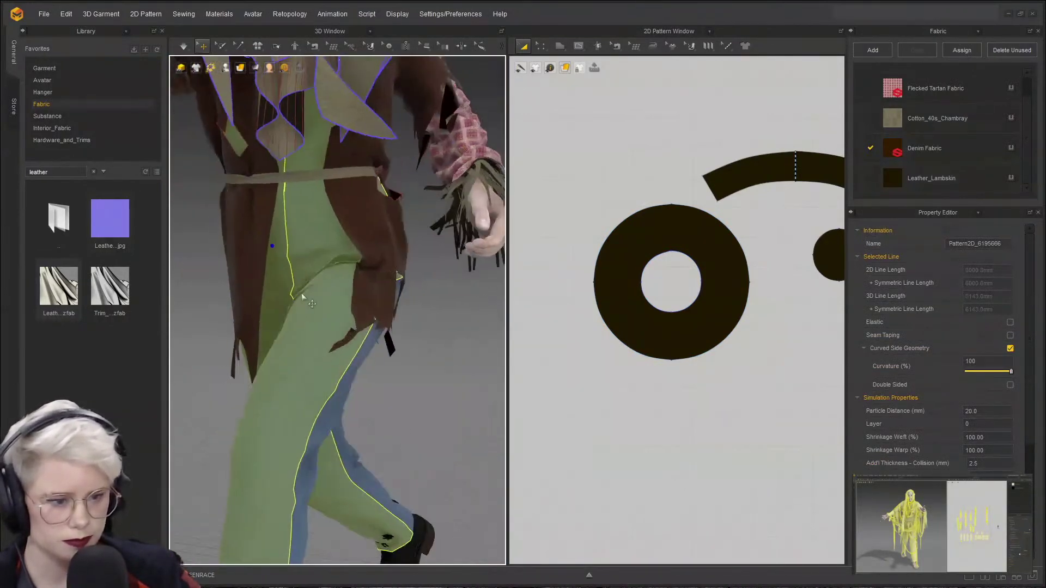
# - Select the brown coat's body panels and check them from the back and front
pyautogui.click(350, 208)
pyautogui.scroll(4, 240, 215)
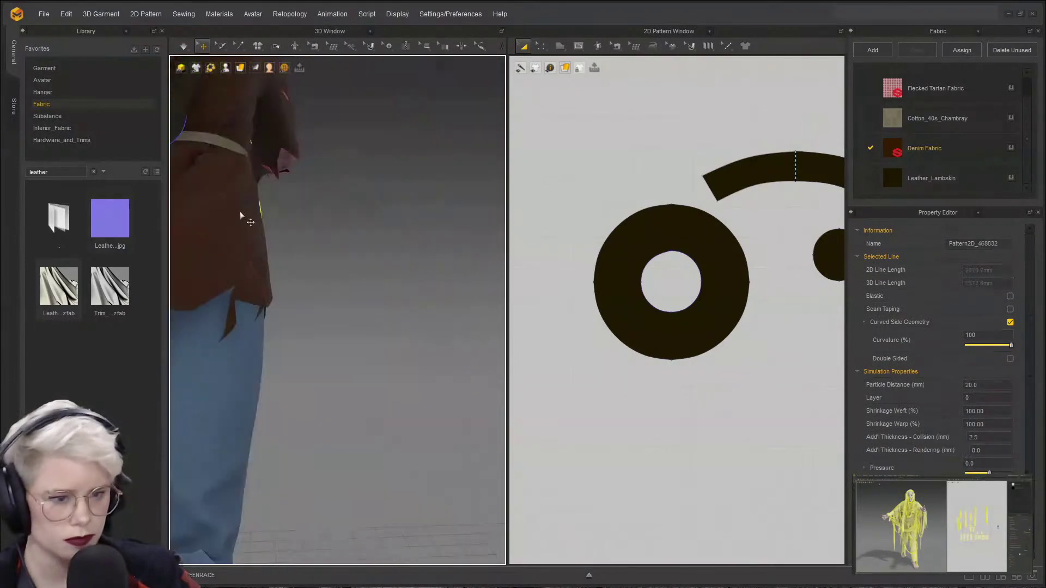
pyautogui.click(240, 215)
pyautogui.moveTo(289, 203); pyautogui.dragTo(380, 202, button='right')
pyautogui.moveTo(185, 210); pyautogui.dragTo(391, 264, button='right')
pyautogui.scroll(-2, 401, 370)
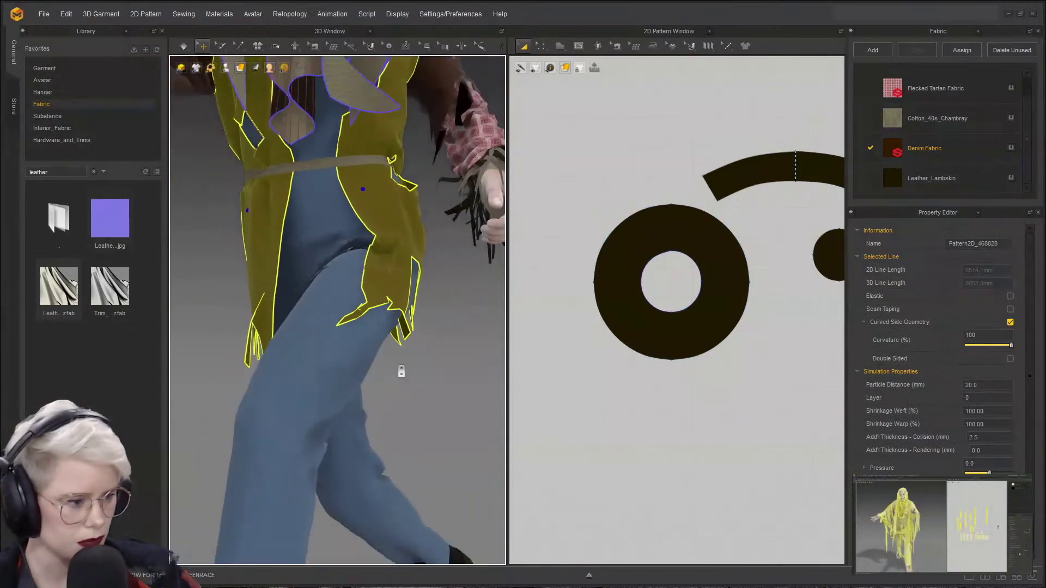
# - Open the coat's Denim Fabric and review its transformation, custom properties, channels and technical parameters
pyautogui.doubleClick(929, 149)
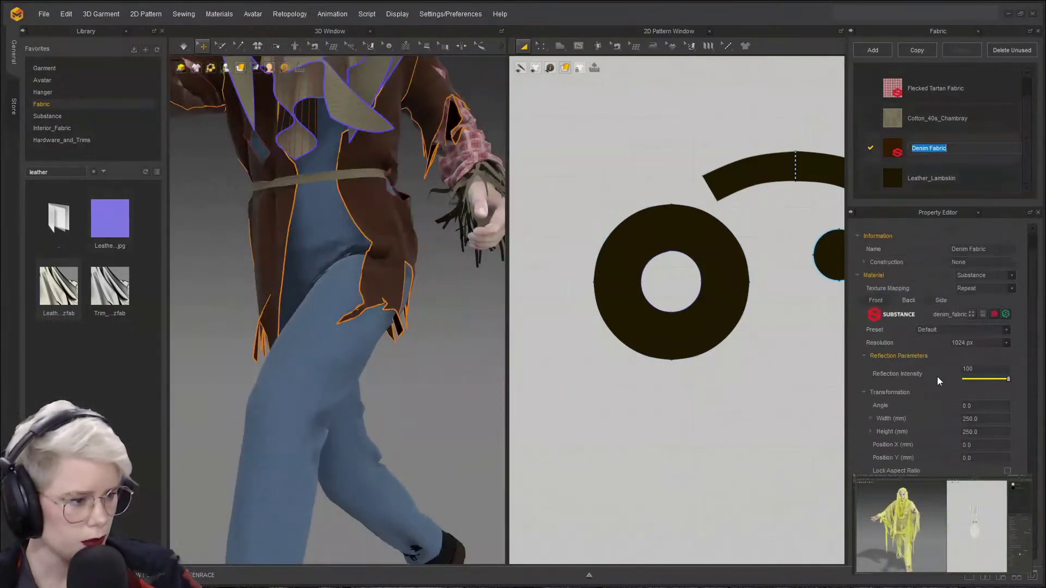
pyautogui.press('Return')
pyautogui.scroll(-1, 942, 348)
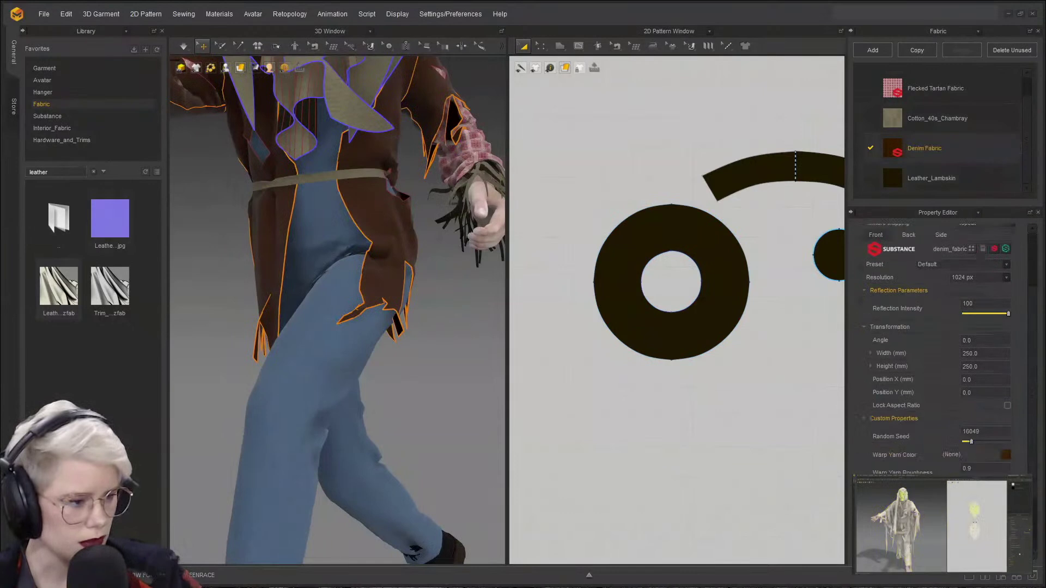
pyautogui.scroll(-1, 978, 454)
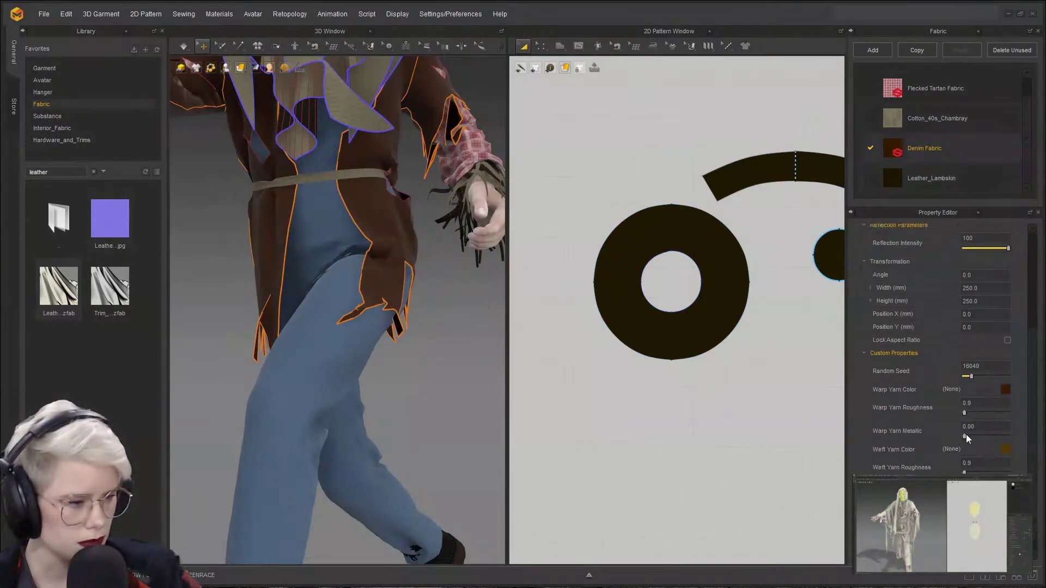
pyautogui.scroll(-2, 889, 446)
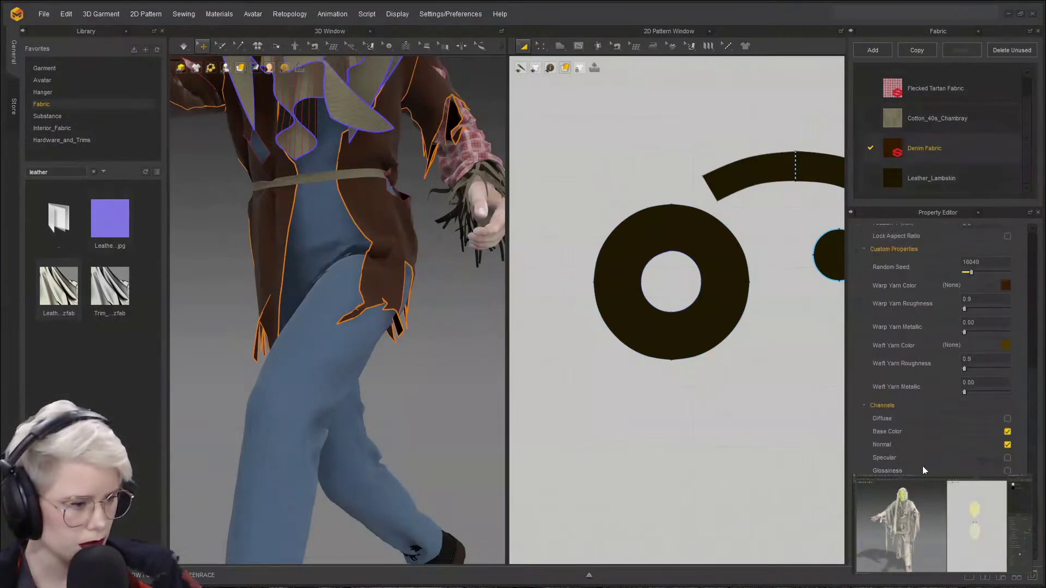
pyautogui.scroll(-3, 938, 472)
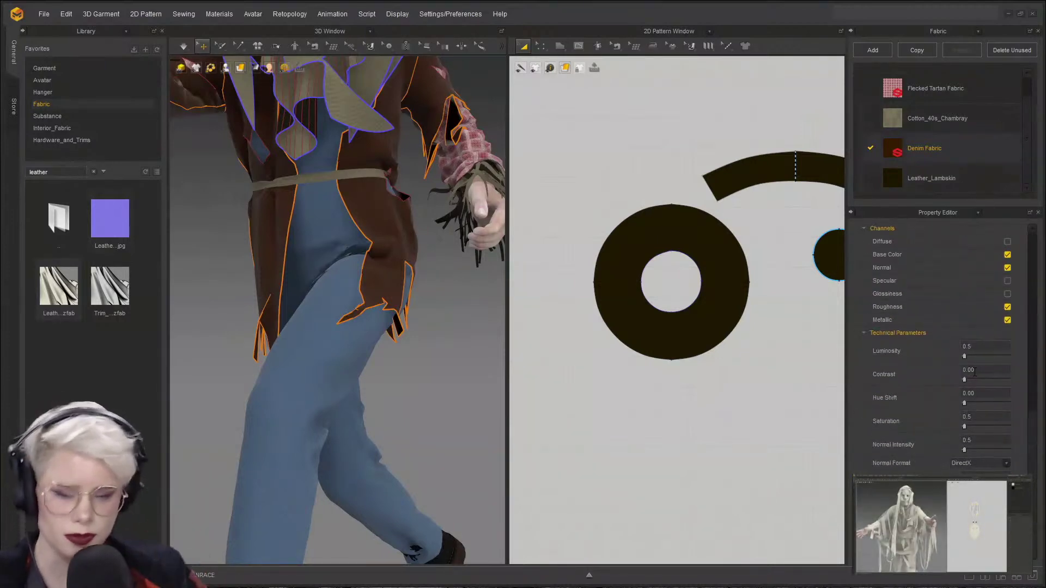
pyautogui.scroll(5, 916, 462)
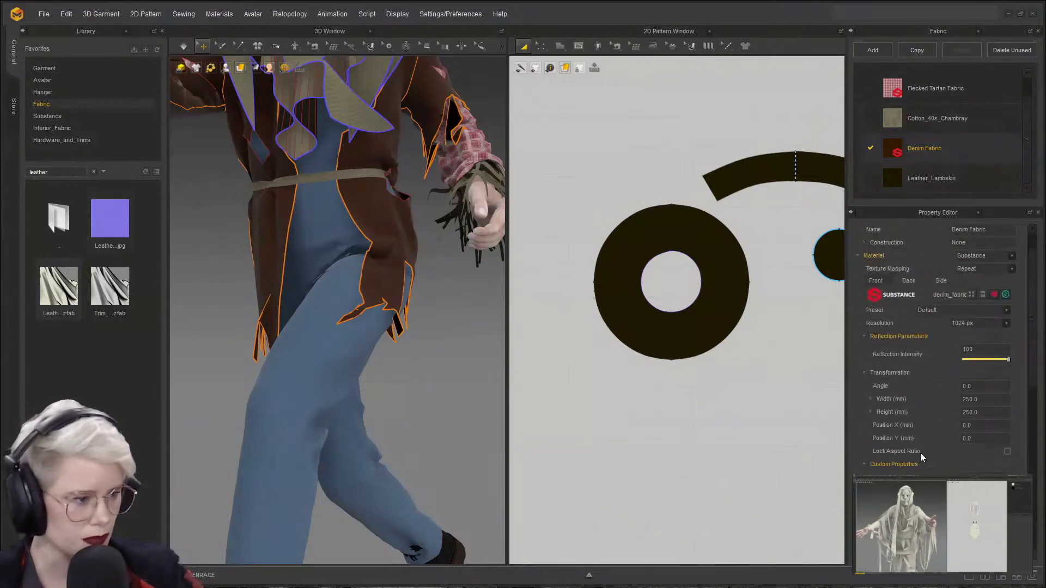
pyautogui.scroll(-2, 282, 268)
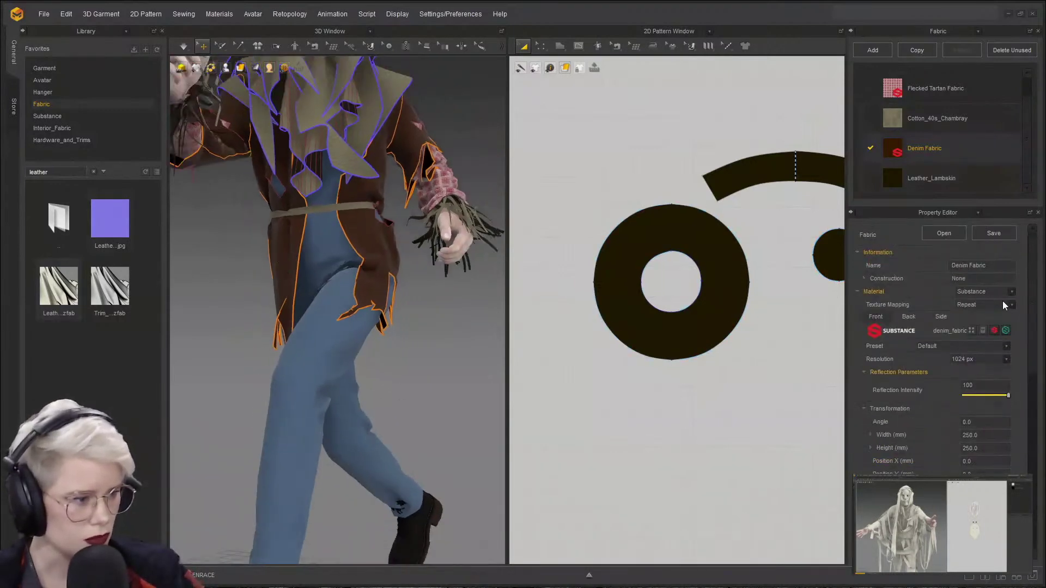
# - Try the Matte Dark Blue Denim Fabric preset on the coat's fabric and revert it to the Default preset
pyautogui.click(987, 344)
pyautogui.click(988, 366)
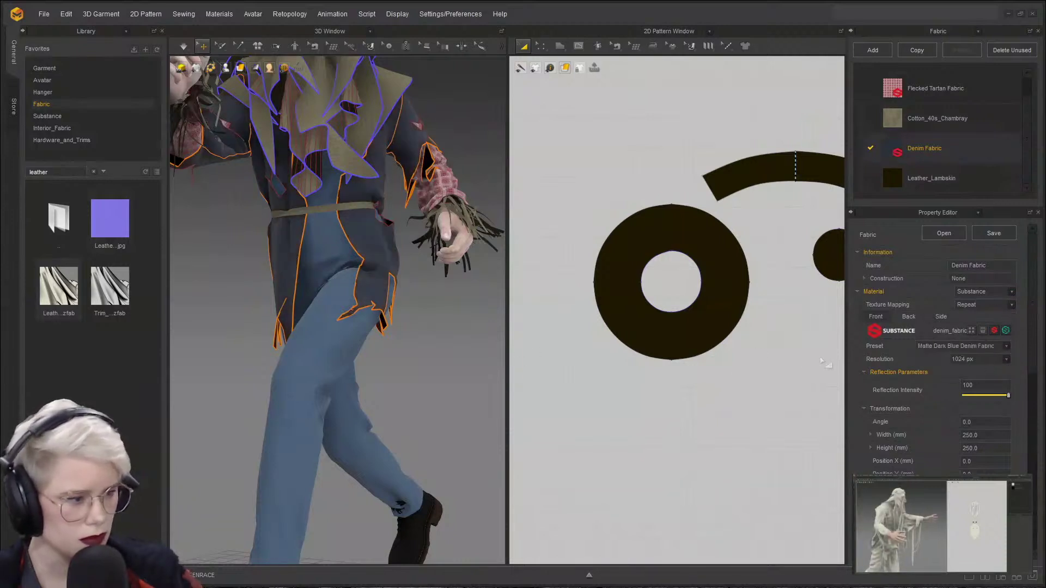
pyautogui.hotkey('ctrl', 'z')
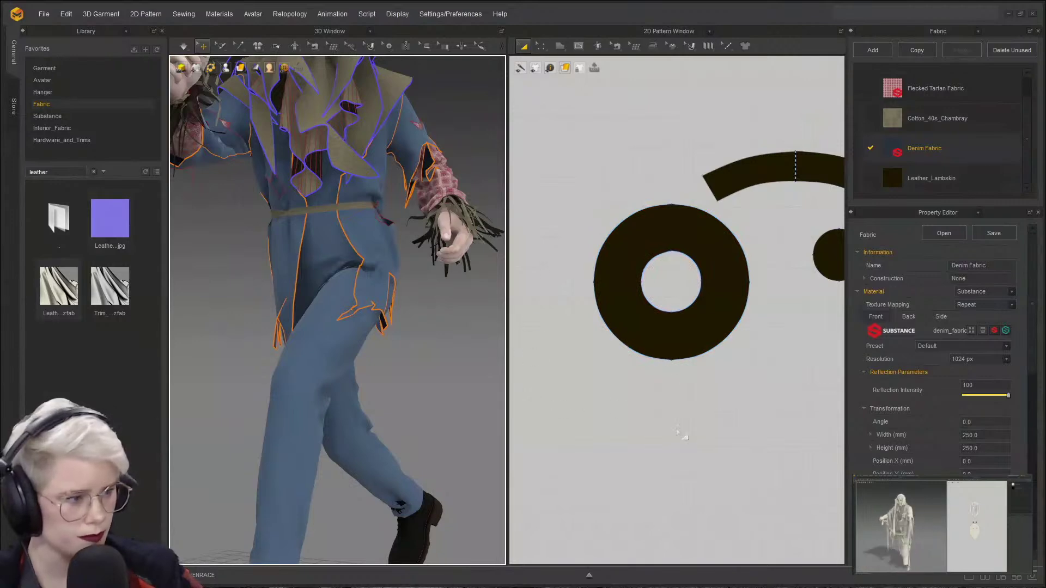
pyautogui.click(616, 445)
pyautogui.click(480, 358)
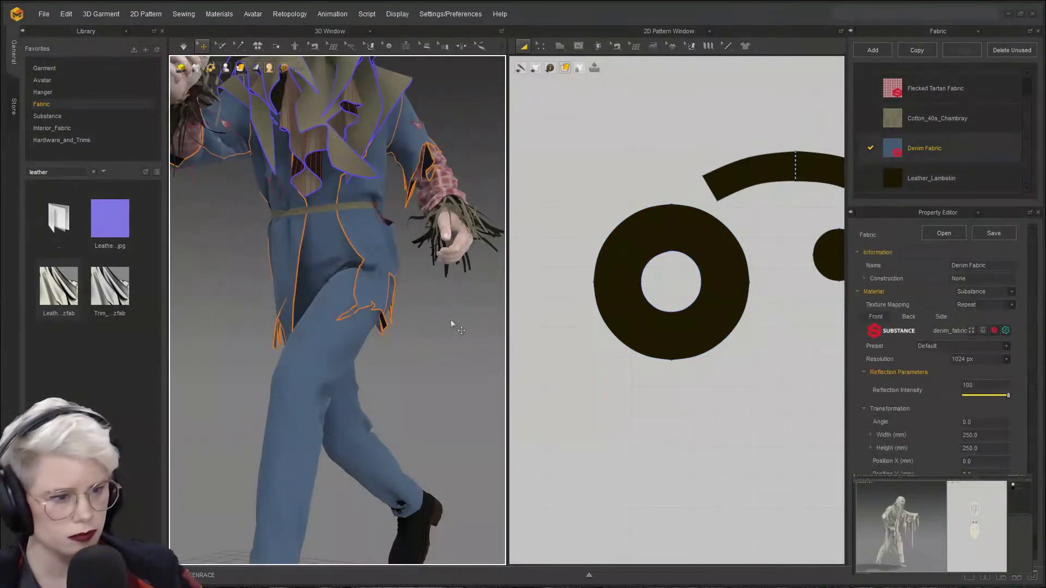
# - Set the warp yarn color of the coat's Denim Fabric to Orange 4 from the default palette
pyautogui.click(383, 261)
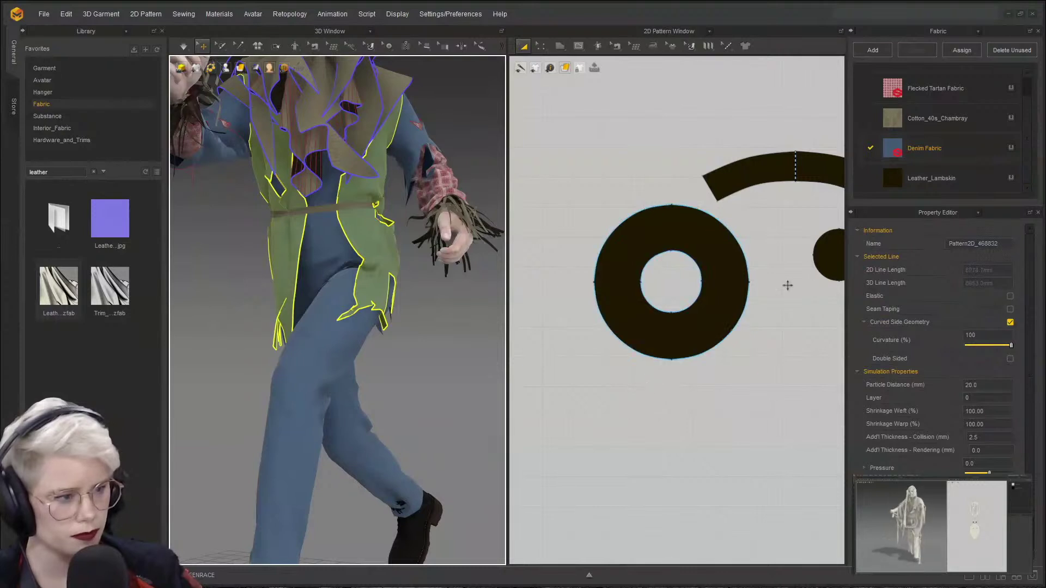
pyautogui.scroll(1, 934, 175)
pyautogui.doubleClick(942, 173)
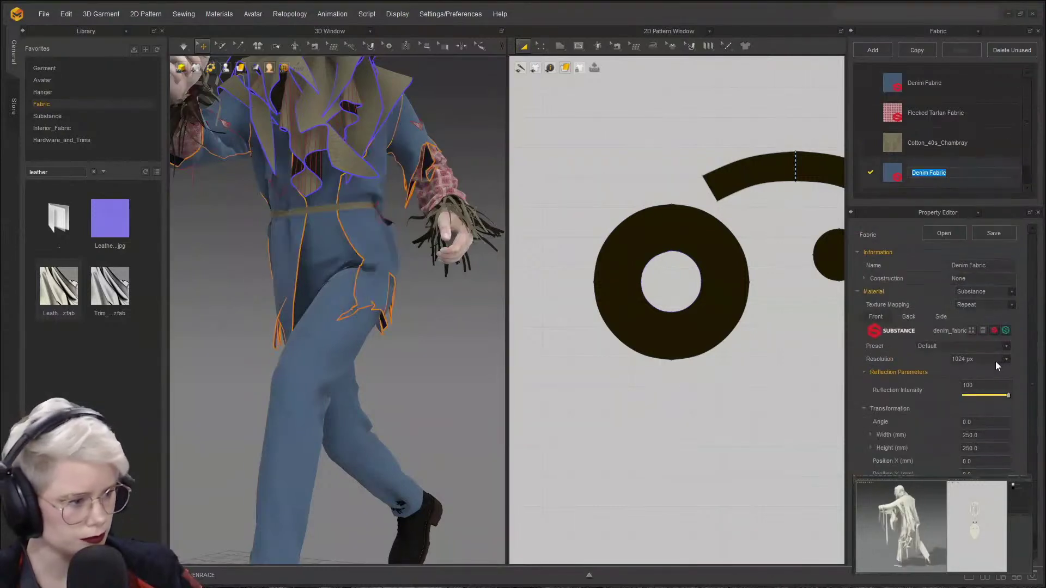
pyautogui.scroll(-1, 872, 444)
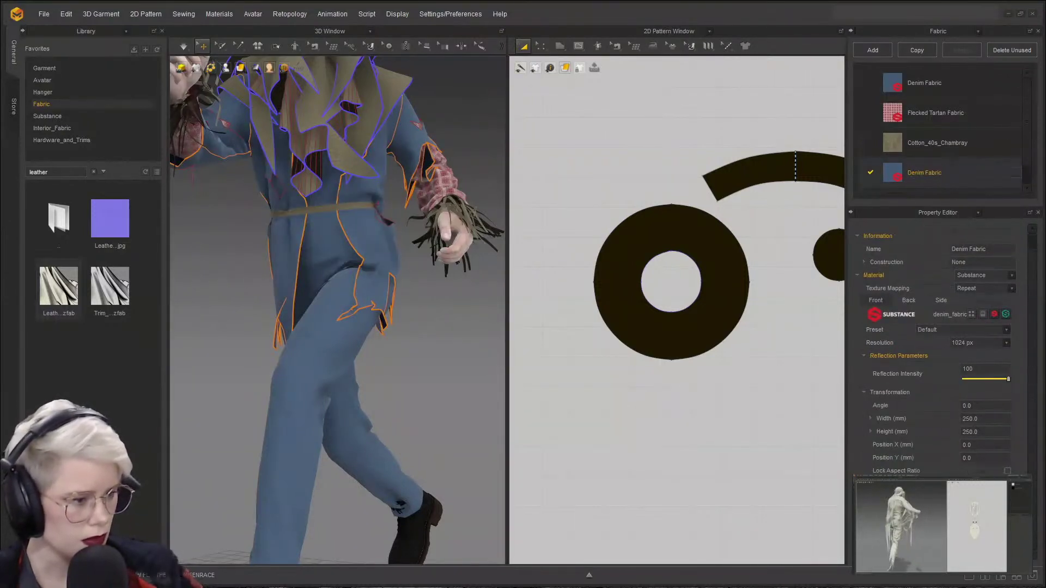
pyautogui.scroll(-3, 937, 414)
pyautogui.click(1005, 423)
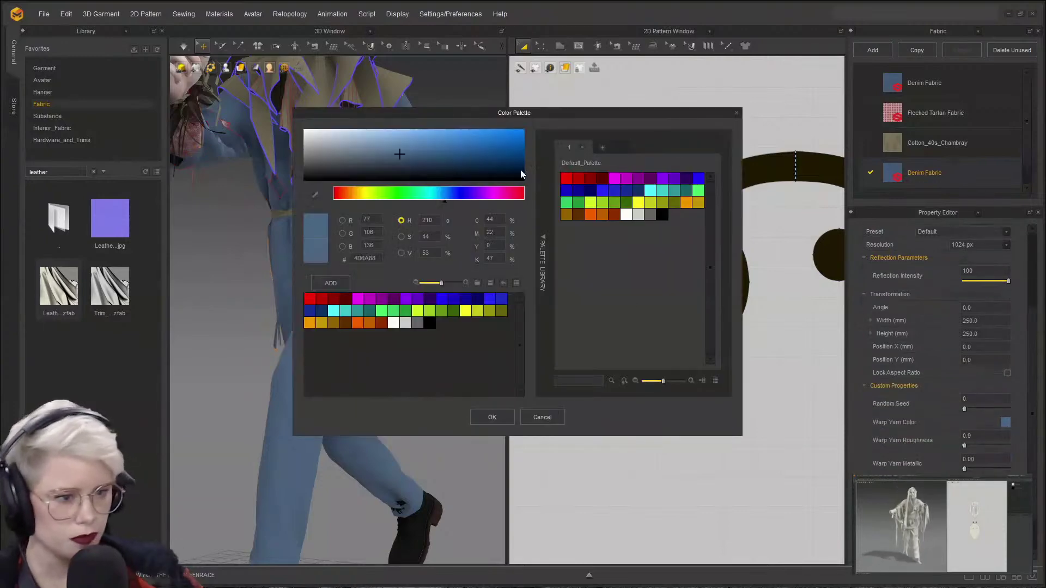
pyautogui.click(578, 214)
pyautogui.click(491, 418)
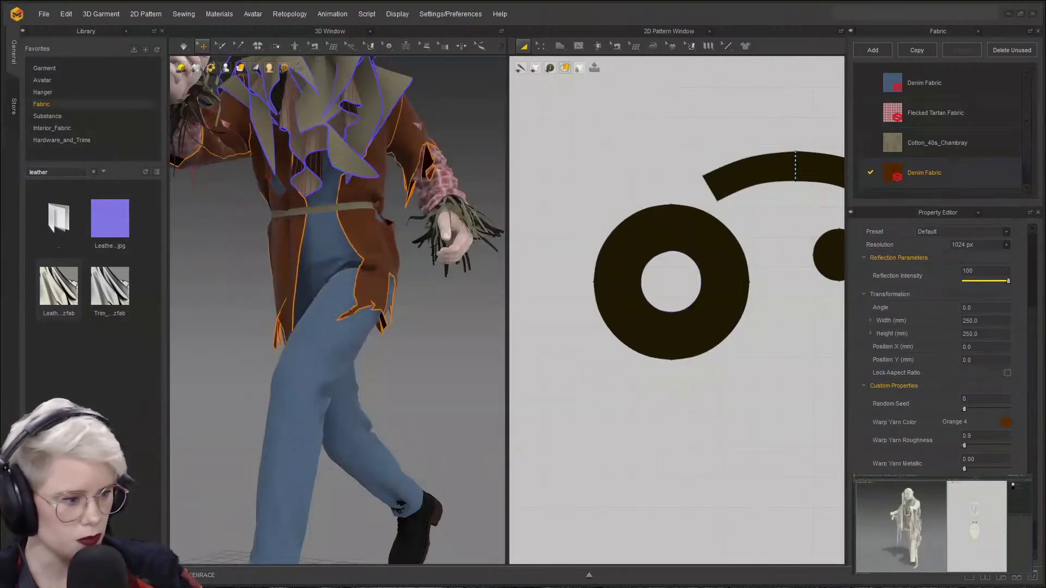
# - Shift the coat denim's second yarn color to a darker, desaturated tone
pyautogui.click(1006, 482)
pyautogui.moveTo(384, 176); pyautogui.dragTo(310, 168)
pyautogui.click(476, 418)
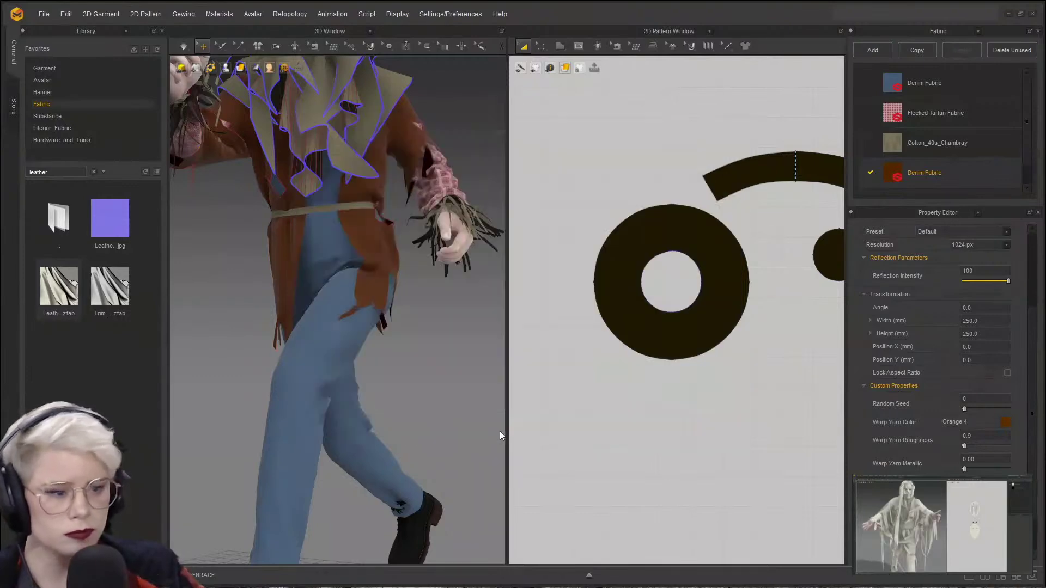
# - Examine the recolored coat against the blue trousers from close up, at a distance and from above
pyautogui.click(410, 316)
pyautogui.moveTo(408, 314)
pyautogui.mouseDown(button='right')
pyautogui.moveTo(358, 300)
pyautogui.moveTo(444, 425)
pyautogui.moveTo(400, 322)
pyautogui.mouseUp(button='right')
pyautogui.scroll(4, 400, 322)
pyautogui.moveTo(326, 240); pyautogui.dragTo(331, 369, button='middle')
pyautogui.moveTo(393, 373); pyautogui.dragTo(334, 381, button='right')
pyautogui.scroll(-4, 334, 384)
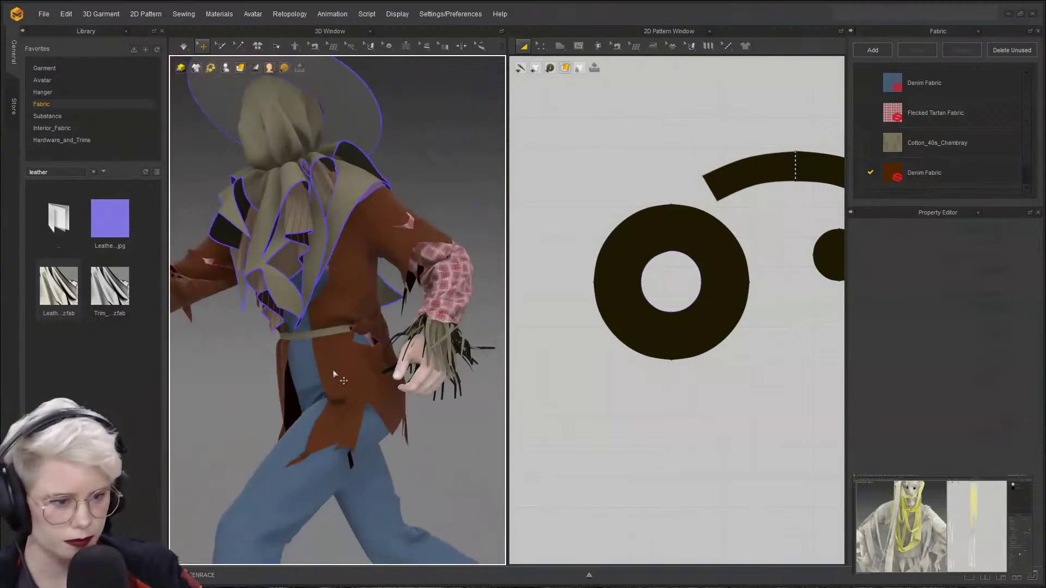
pyautogui.moveTo(429, 386); pyautogui.dragTo(390, 305, button='right')
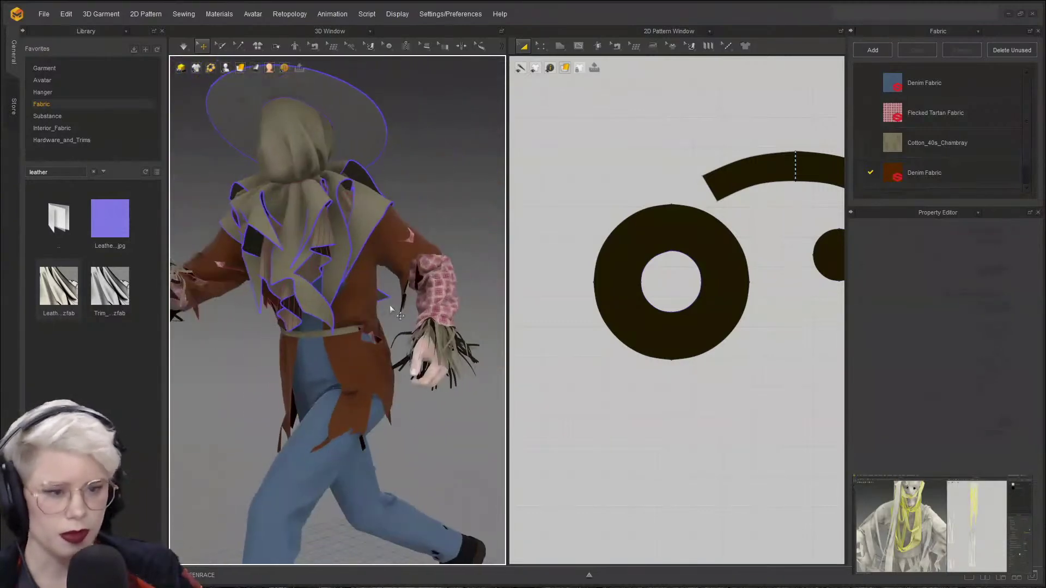
pyautogui.scroll(-4, 353, 329)
pyautogui.moveTo(353, 329); pyautogui.dragTo(346, 295, button='middle')
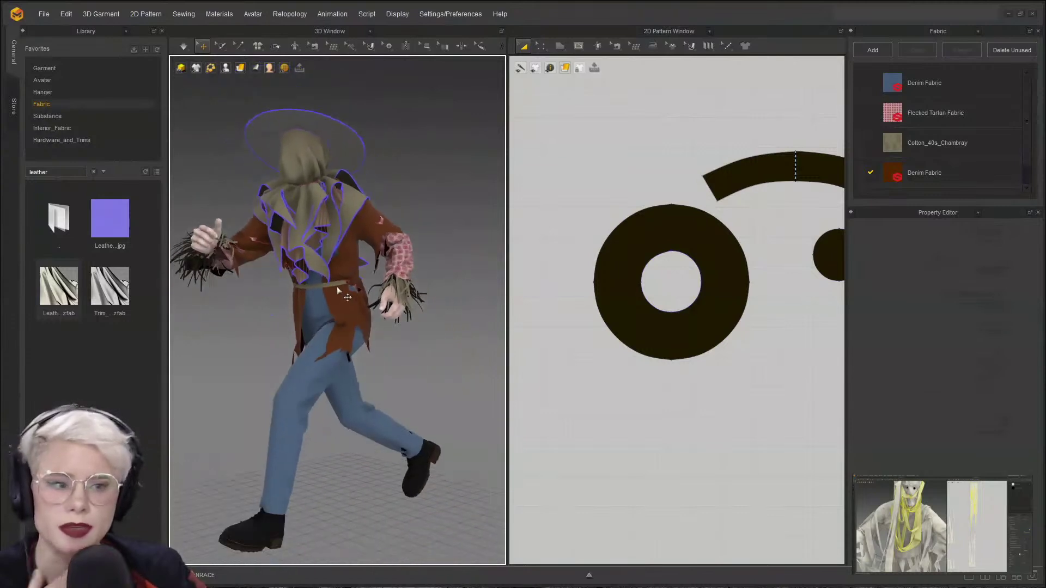
pyautogui.moveTo(346, 295); pyautogui.dragTo(370, 355, button='right')
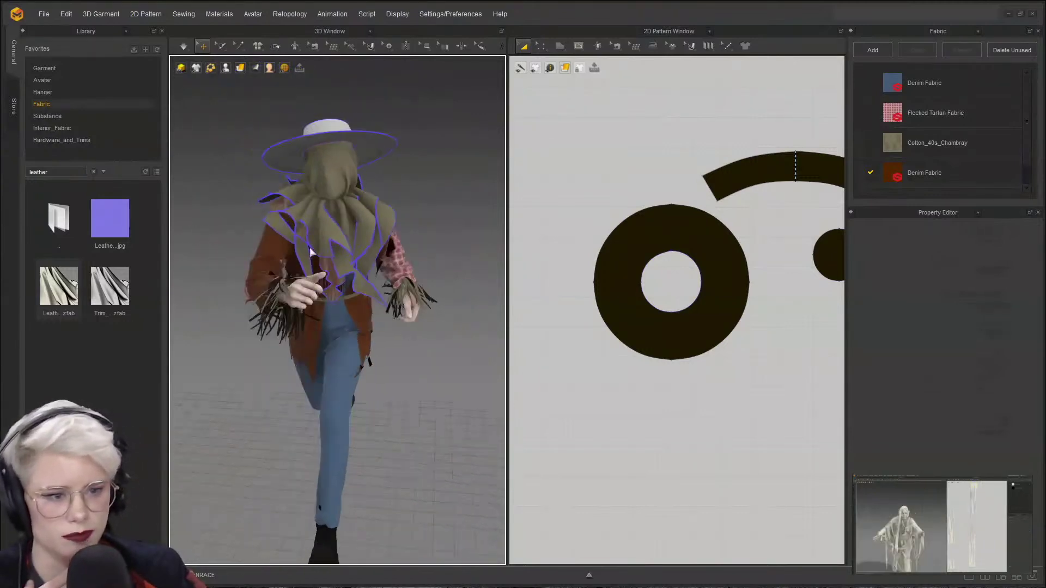
pyautogui.click(333, 397)
pyautogui.moveTo(334, 398); pyautogui.dragTo(305, 273, button='right')
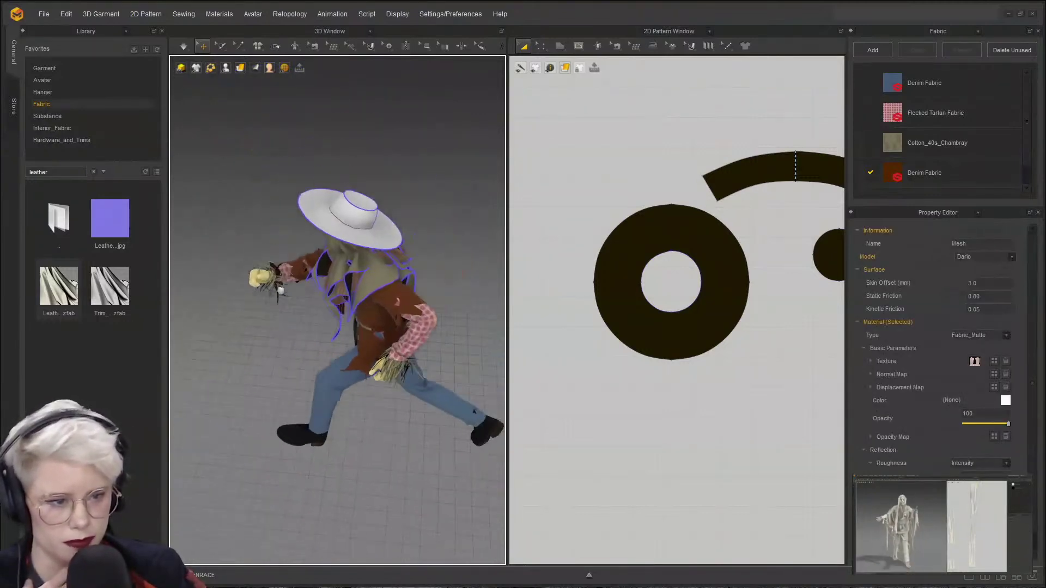
# - Select the hat's top, crown and brim pieces together and review their simulation properties
pyautogui.moveTo(360, 234); pyautogui.dragTo(291, 275, button='middle')
pyautogui.scroll(4, 291, 275)
pyautogui.click(279, 241)
pyautogui.click(301, 177)
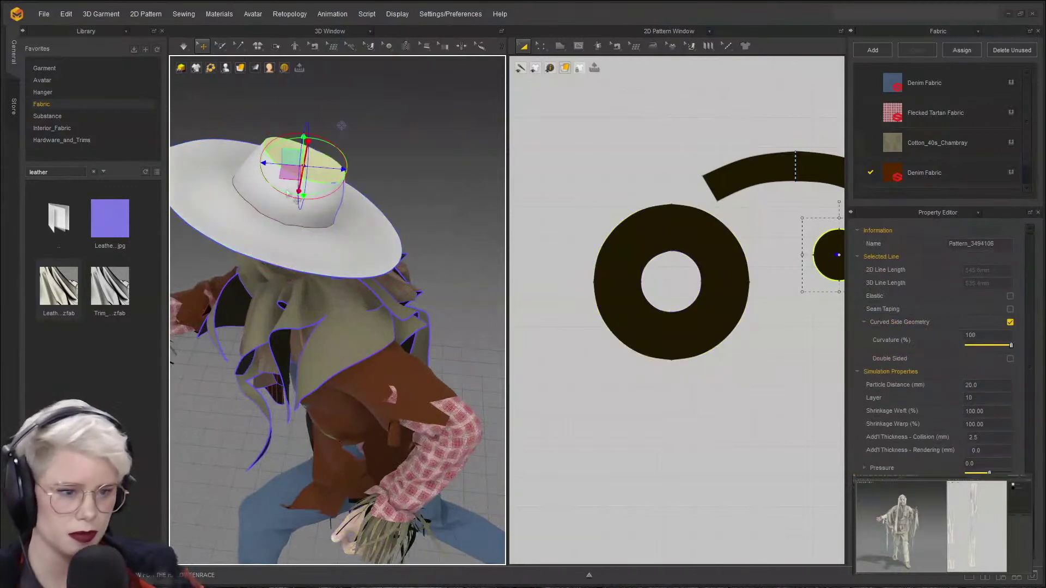
pyautogui.keyDown('shift'); pyautogui.click(246, 213); pyautogui.keyUp('shift')
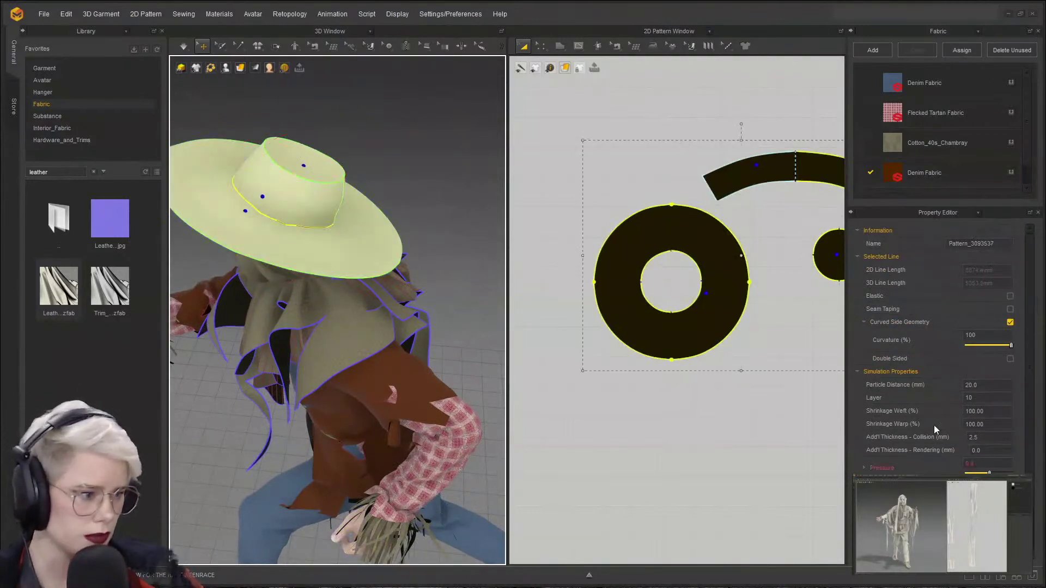
pyautogui.click(982, 460)
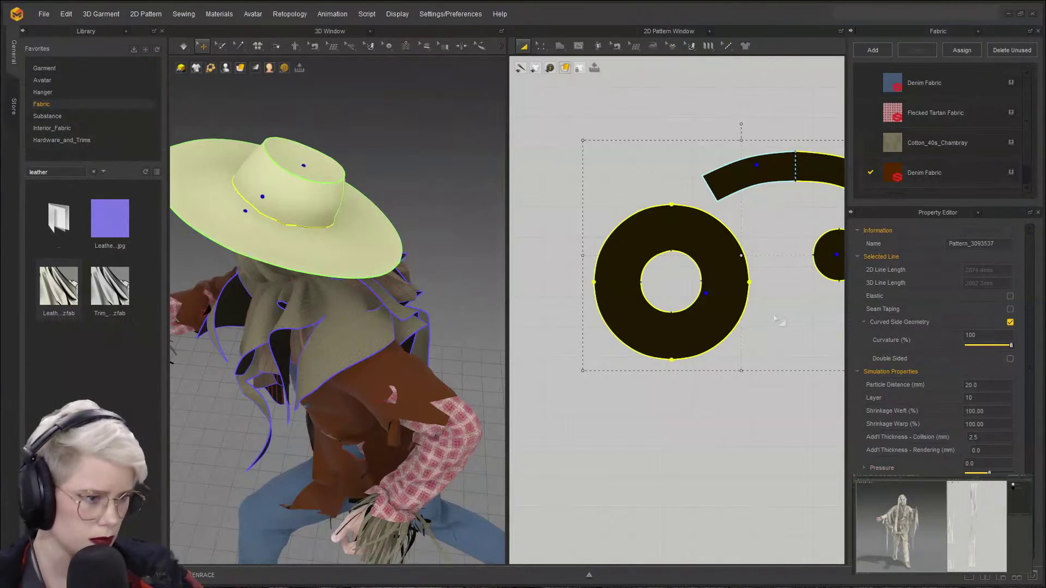
pyautogui.click(411, 169)
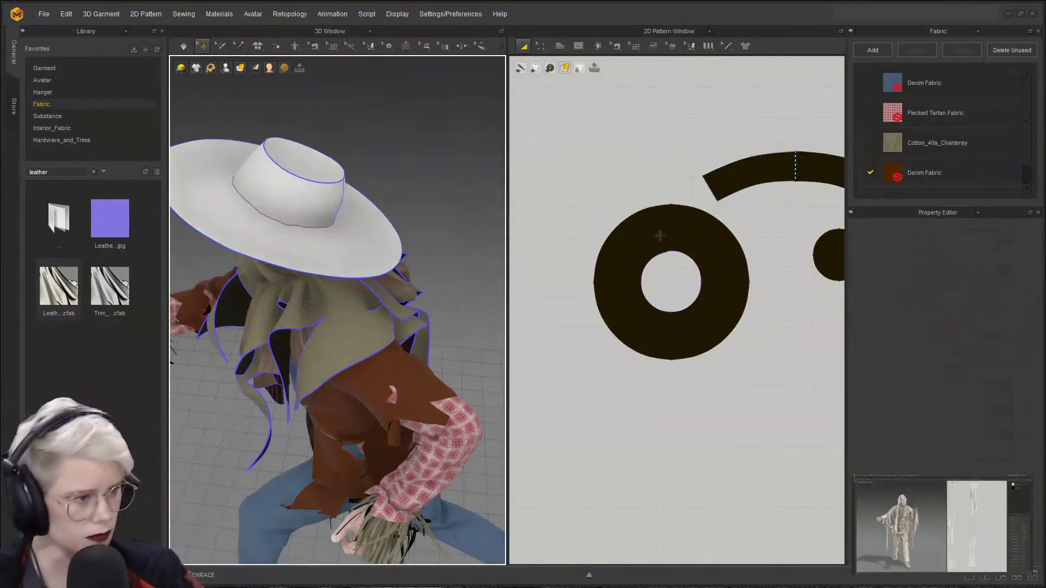
# - Highlight the pieces that use the Leather_Lambskin fabric and check the hat's brim piece and its options
pyautogui.scroll(-1, 929, 171)
pyautogui.click(941, 180)
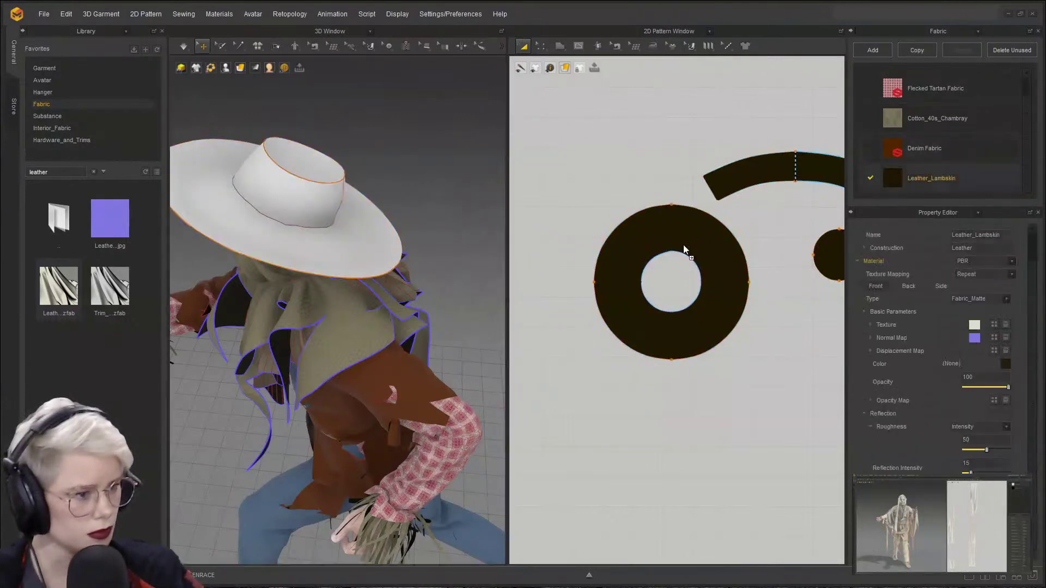
pyautogui.click(695, 231)
pyautogui.click(184, 259)
pyautogui.click(227, 211)
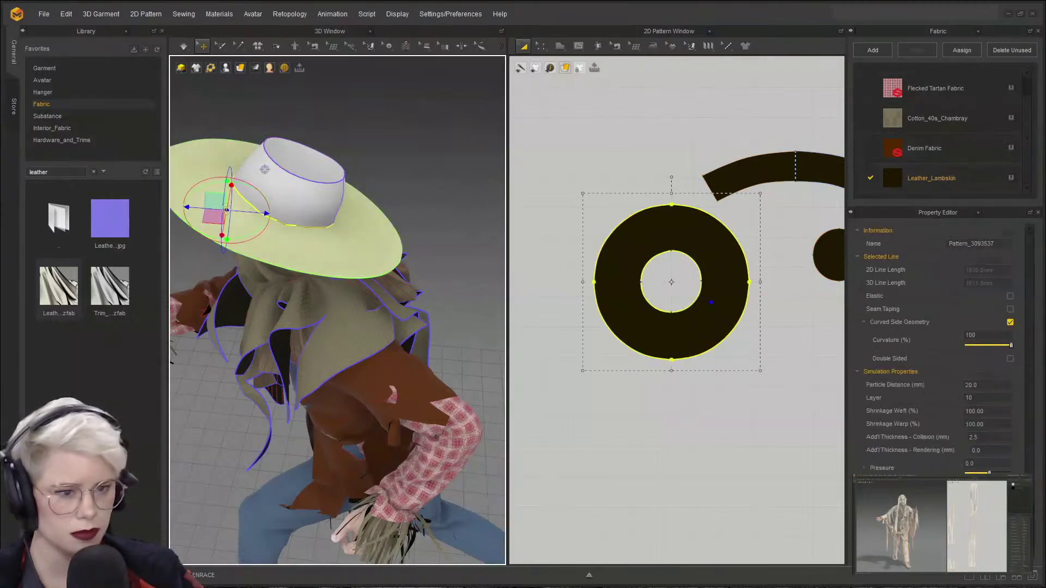
pyautogui.rightClick(226, 212)
pyautogui.click(433, 288)
pyautogui.click(432, 288)
pyautogui.moveTo(301, 240); pyautogui.dragTo(328, 197, button='right')
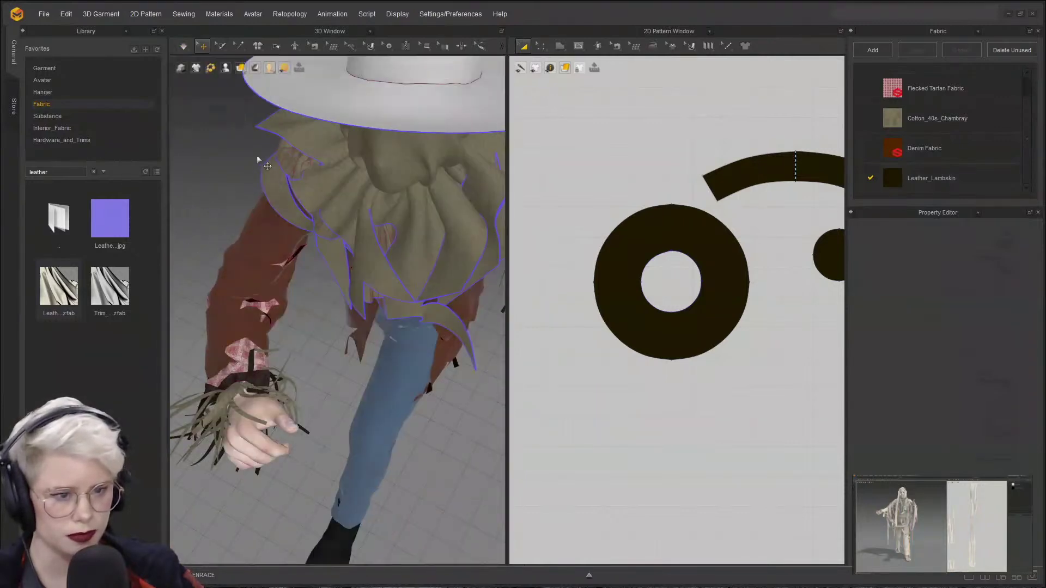
# - Select all garment pieces of the scarecrow and start the simulation in Normal (Default) mode
pyautogui.scroll(-5, 332, 280)
pyautogui.hotkey('ctrl', 'a')
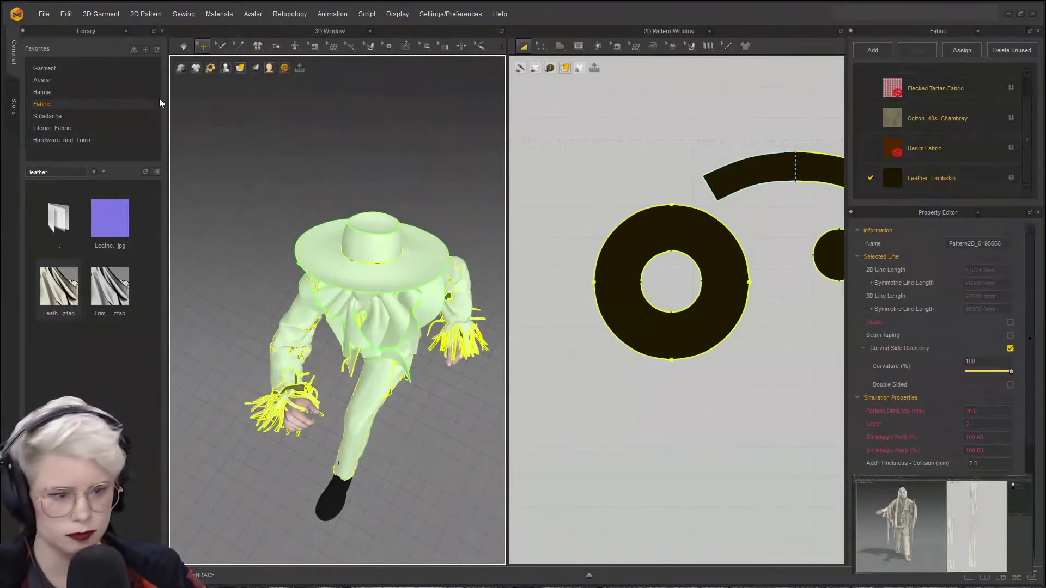
pyautogui.click(184, 46)
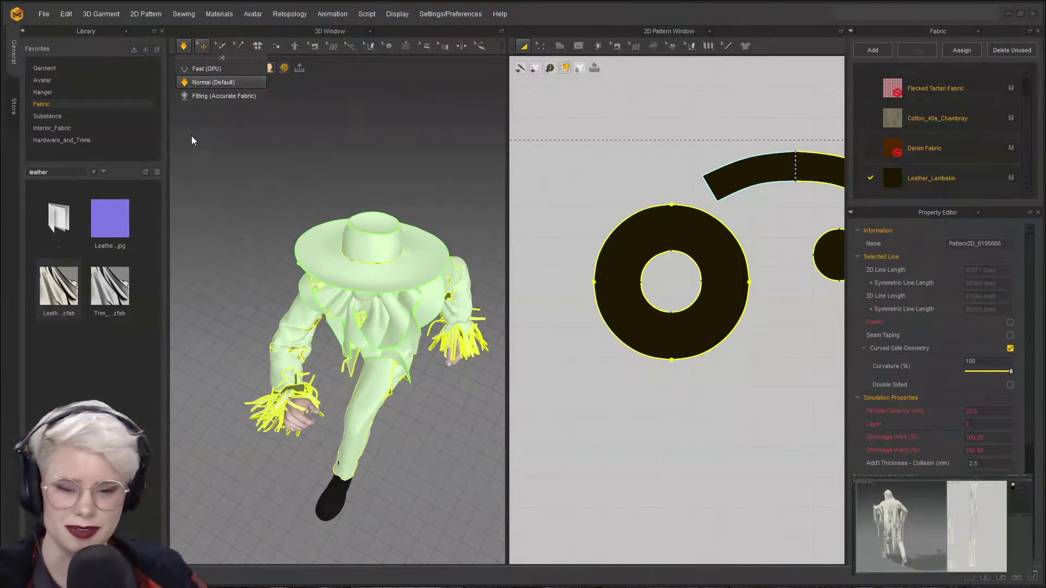
pyautogui.click(203, 200)
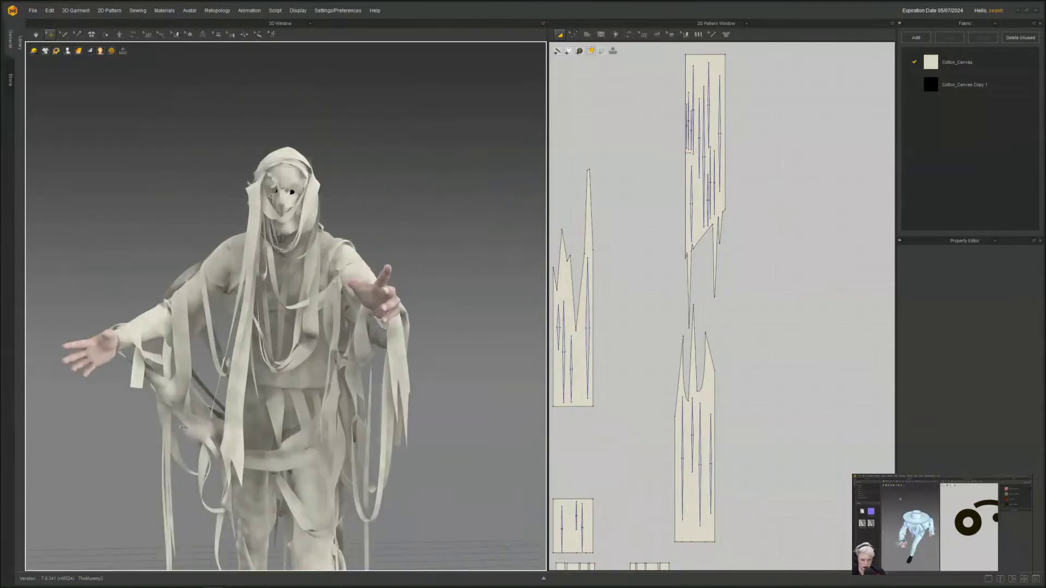
# - Switch to the TheMummy2 window, activate the Steam Brush for the 2D patterns and raise its shrinkage value
pyautogui.scroll(5, 285, 283)
pyautogui.scroll(-3, 285, 282)
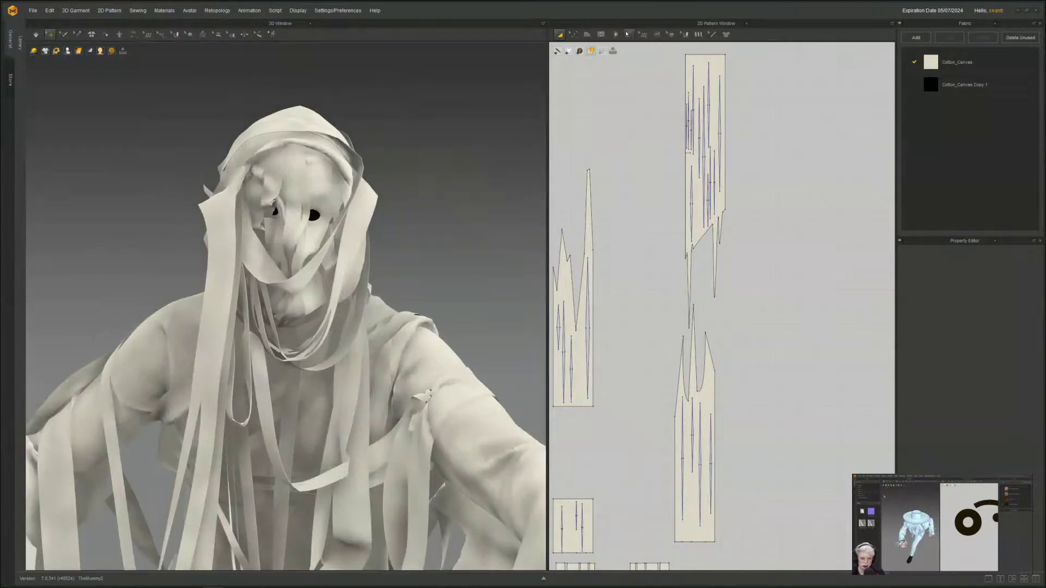
pyautogui.click(657, 35)
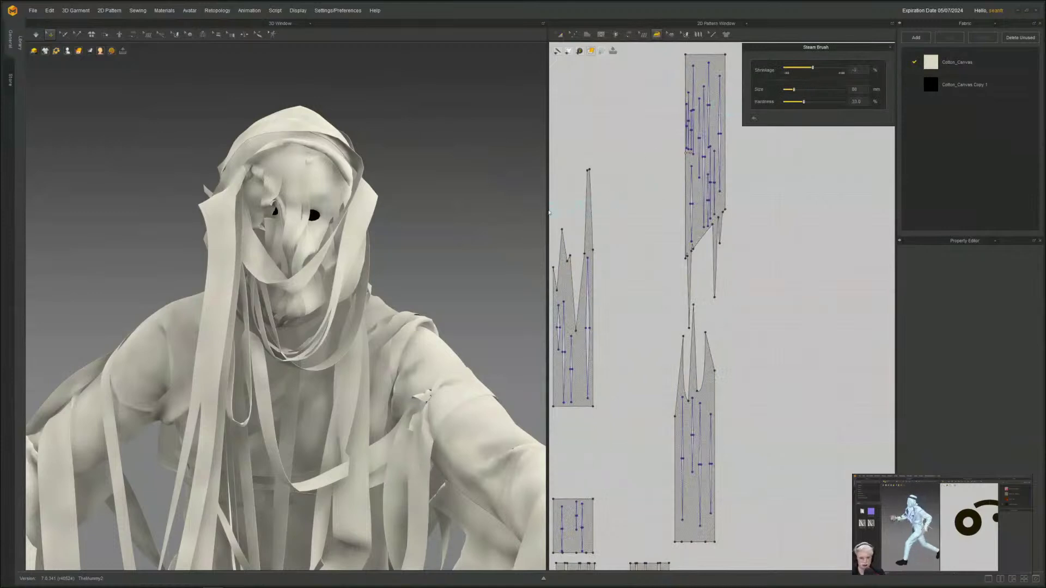
pyautogui.moveTo(548, 210); pyautogui.dragTo(496, 202)
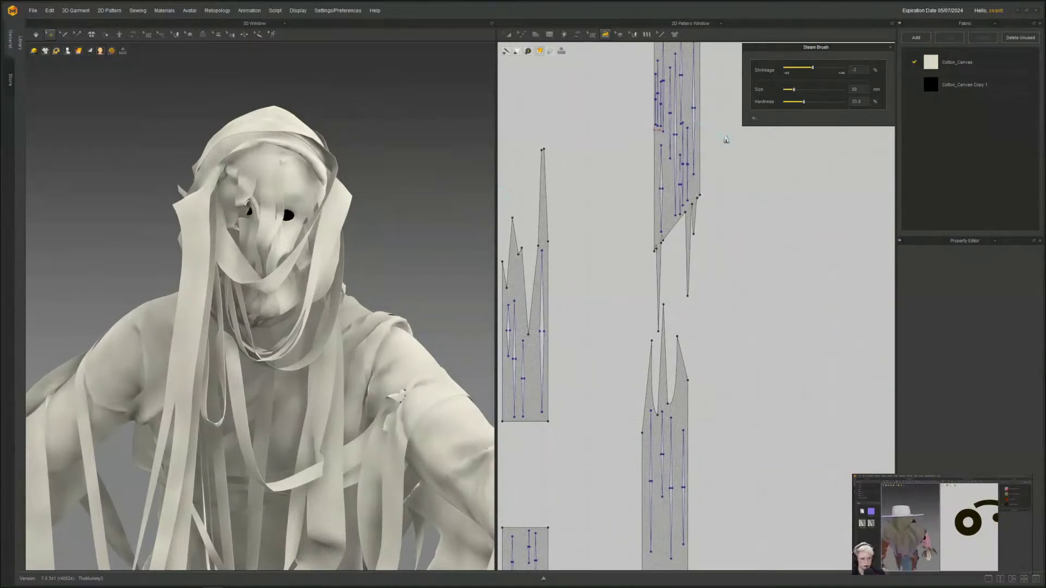
pyautogui.moveTo(328, 142)
pyautogui.mouseDown(button='middle')
pyautogui.moveTo(341, 92)
pyautogui.moveTo(396, 68)
pyautogui.mouseUp(button='middle')
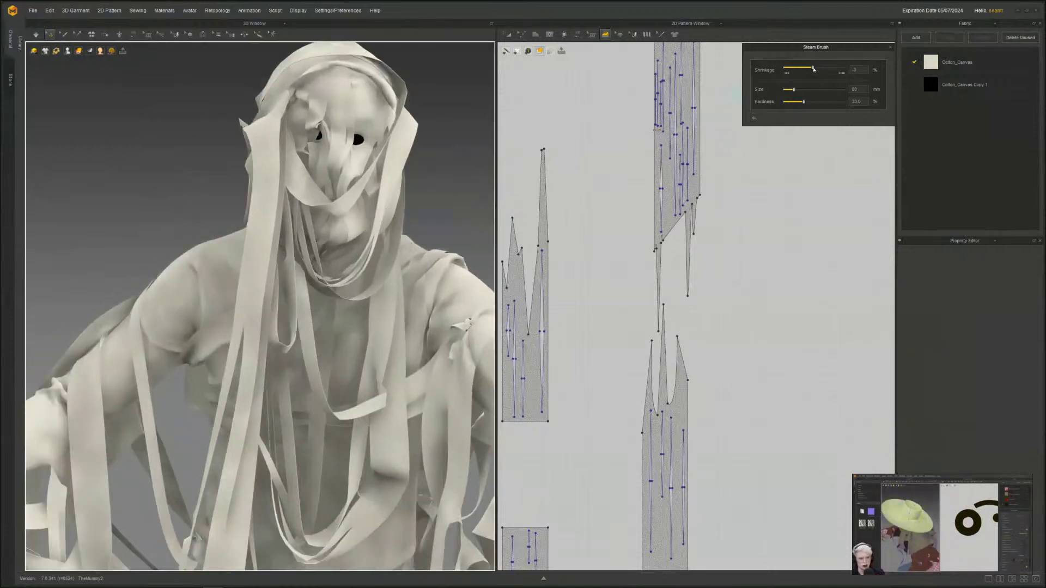
pyautogui.moveTo(813, 70); pyautogui.dragTo(818, 69)
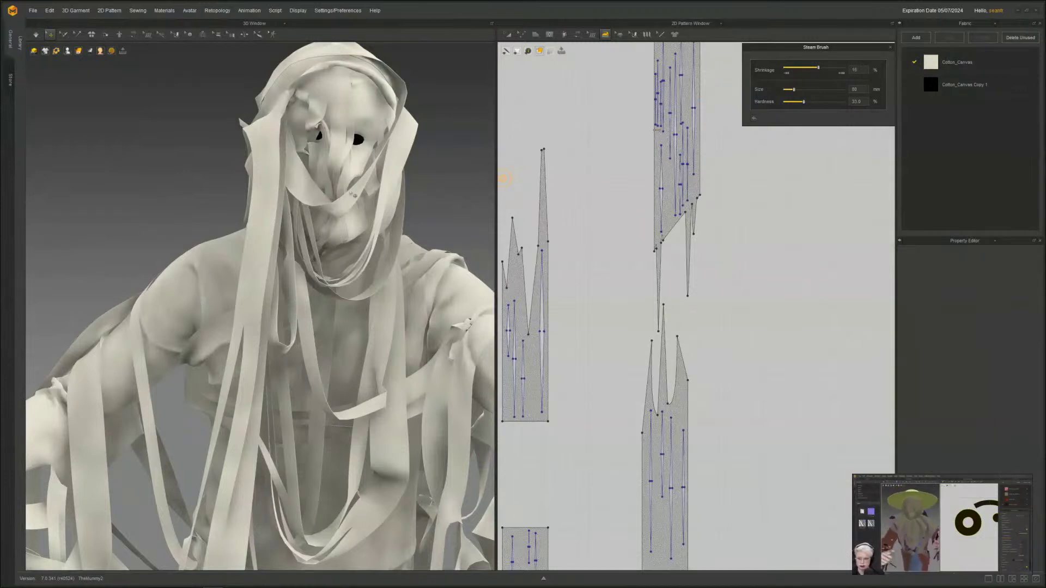
# - Select the torn strip piece hanging across the mummy's face and simulate it briefly
pyautogui.click(310, 198)
pyautogui.scroll(6, 672, 154)
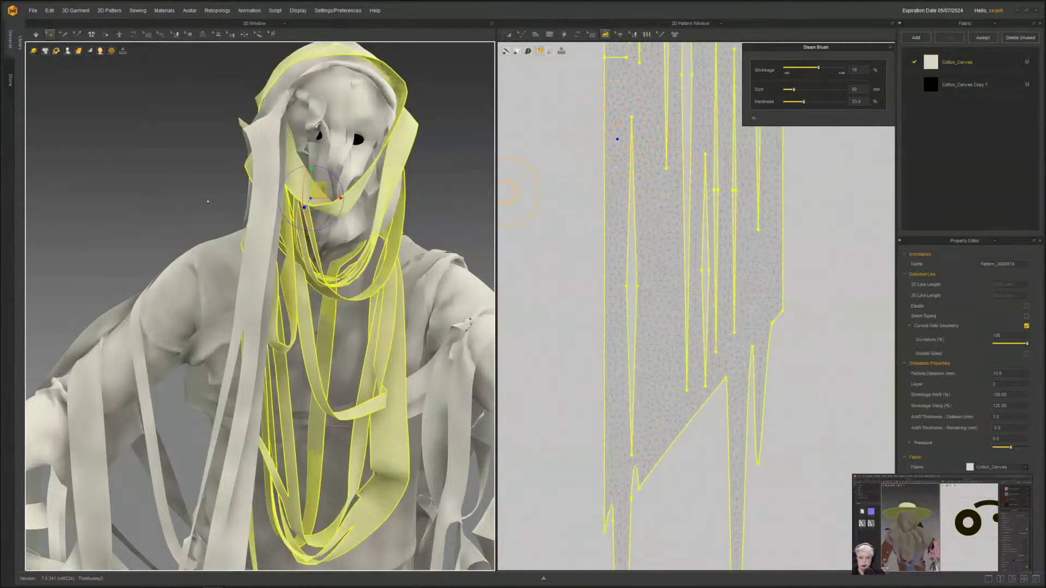
pyautogui.moveTo(213, 219); pyautogui.dragTo(198, 228, button='middle')
pyautogui.press('space')
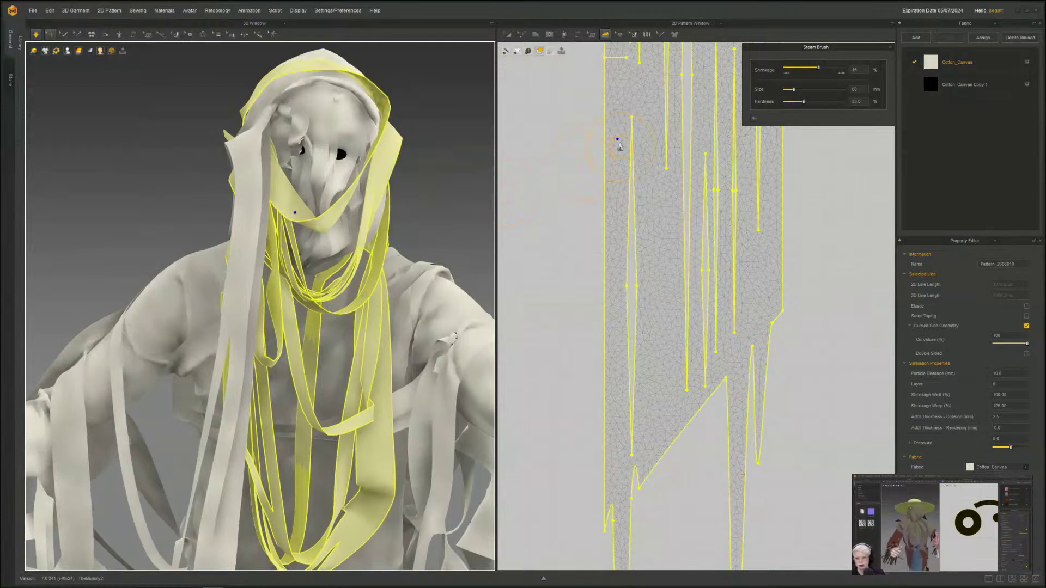
pyautogui.press('space')
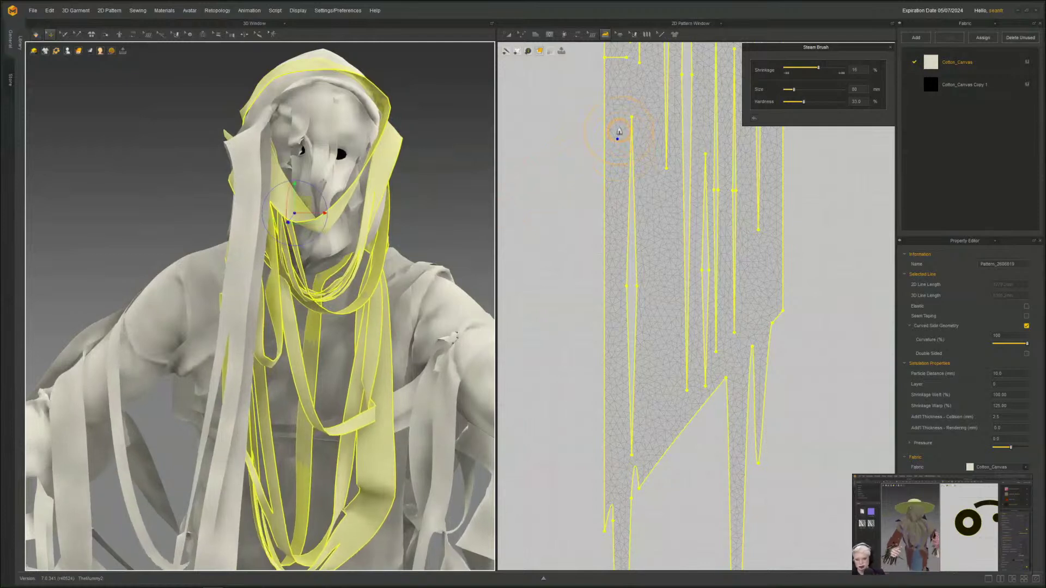
# - Paint steam shrinkage down the outer strip of the face piece's pattern and lower the brush hardness for another stroke
pyautogui.moveTo(619, 131); pyautogui.dragTo(618, 167)
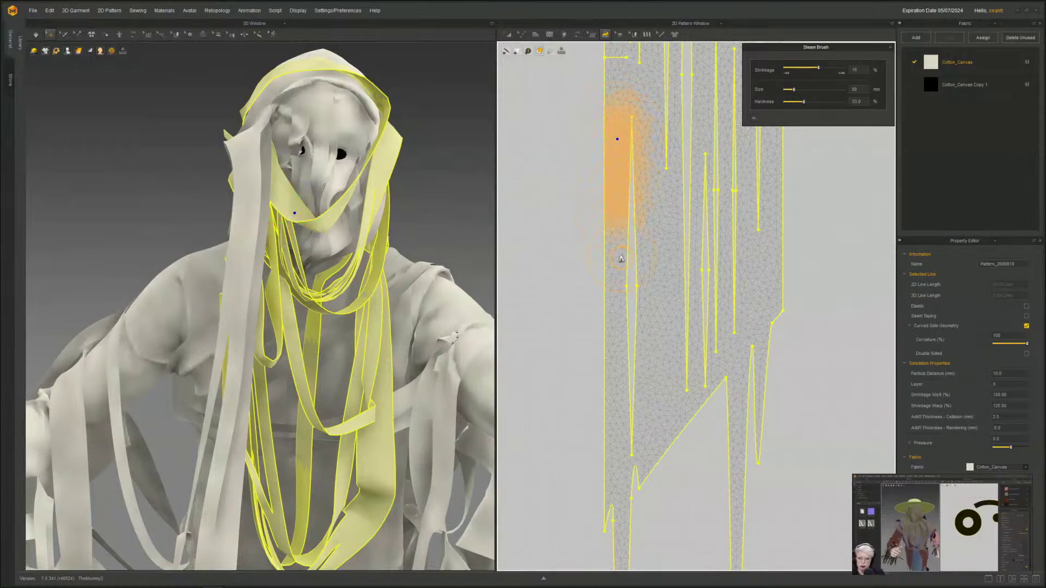
pyautogui.moveTo(804, 104); pyautogui.dragTo(798, 103)
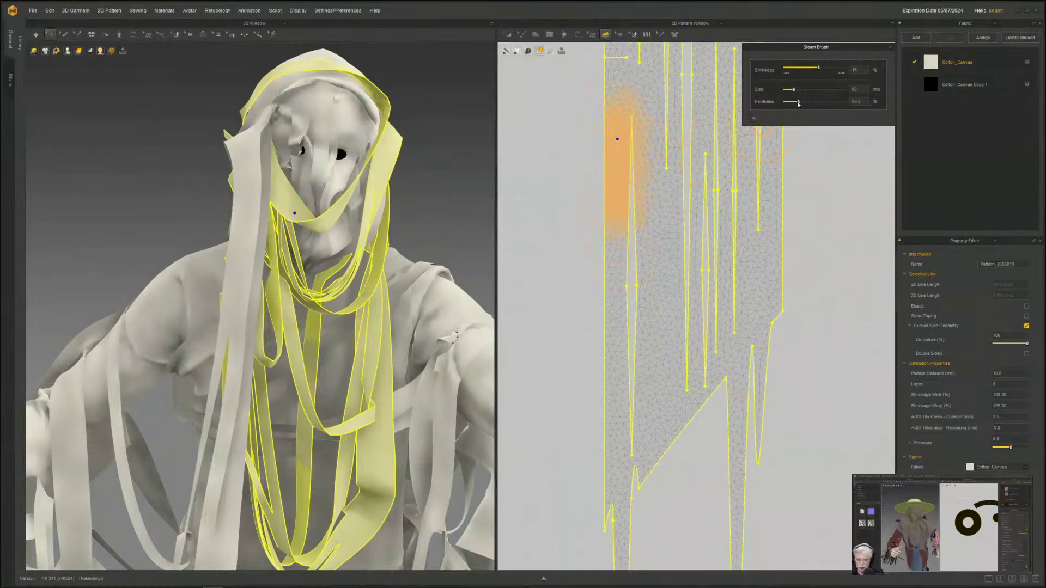
pyautogui.moveTo(612, 81)
pyautogui.mouseDown()
pyautogui.moveTo(619, 130)
pyautogui.moveTo(583, 233)
pyautogui.mouseUp()
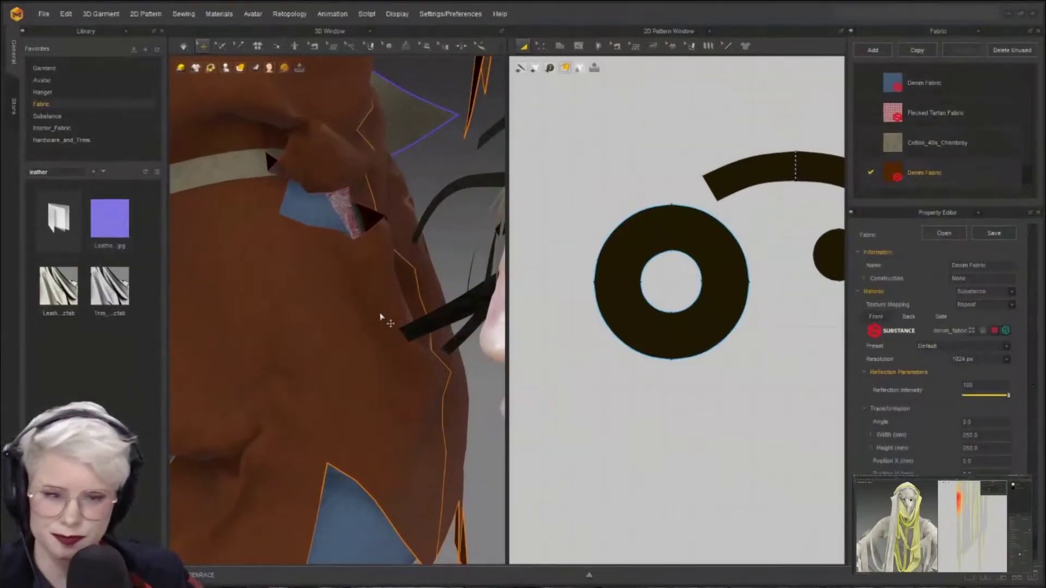
# - Return to the scarecrow window and examine the whole costume with the rust-brown coat from several angles
pyautogui.scroll(-6, 381, 315)
pyautogui.scroll(-2, 389, 299)
pyautogui.moveTo(363, 303)
pyautogui.mouseDown(button='right')
pyautogui.moveTo(390, 299)
pyautogui.moveTo(340, 300)
pyautogui.moveTo(370, 309)
pyautogui.mouseUp(button='right')
pyautogui.scroll(-3, 340, 299)
pyautogui.scroll(-3, 336, 315)
pyautogui.click(595, 387)
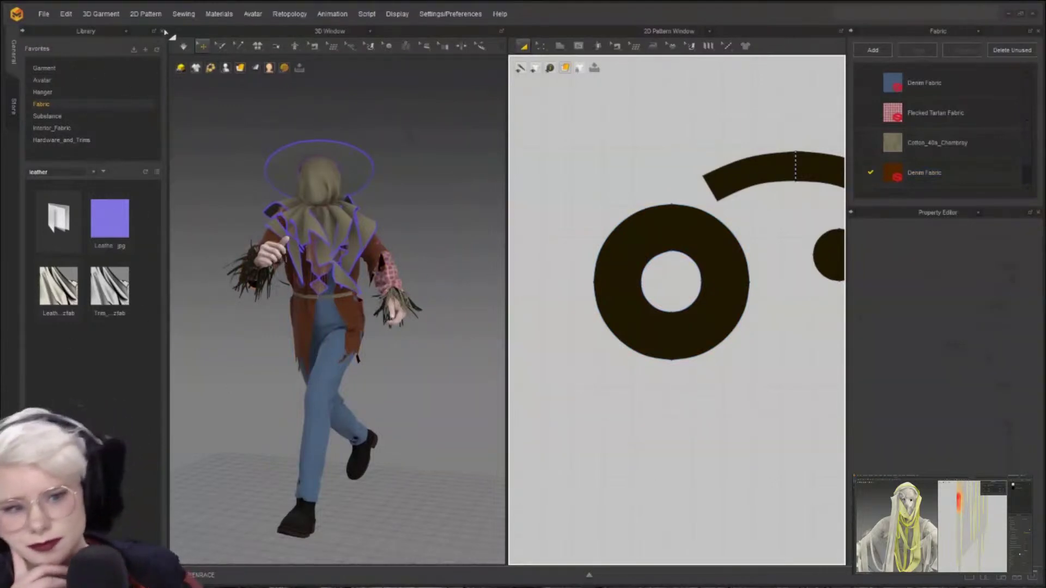
pyautogui.moveTo(348, 188); pyautogui.dragTo(292, 182, button='right')
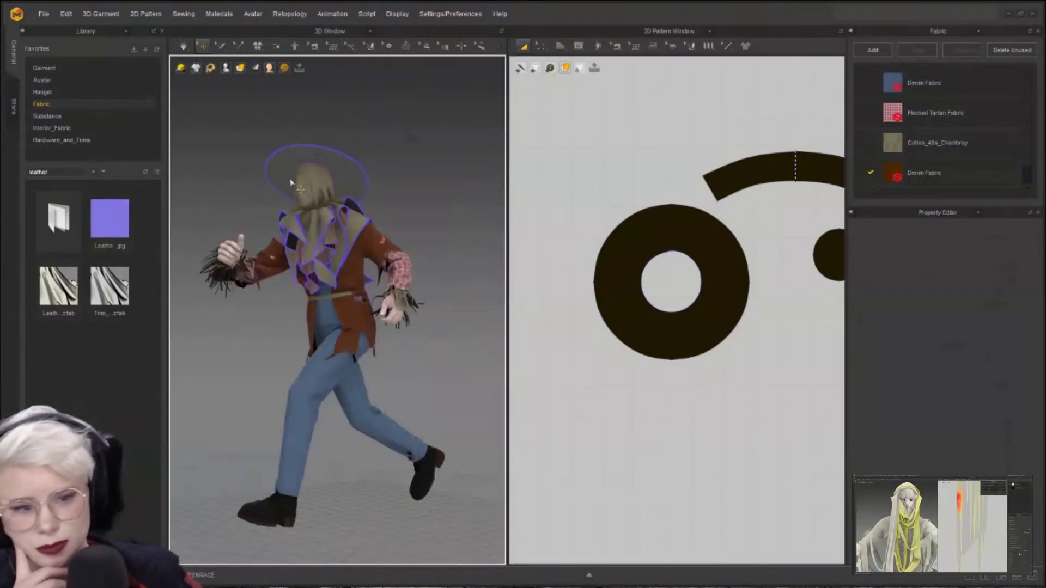
pyautogui.click(187, 46)
pyautogui.moveTo(347, 280); pyautogui.dragTo(348, 322, button='right')
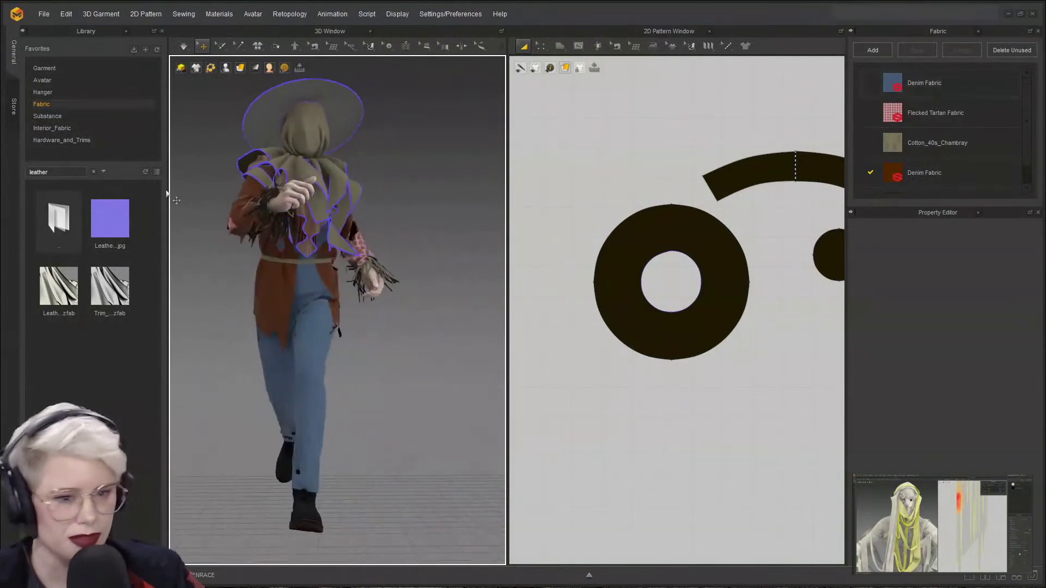
# - Search the fabric library for denim and replace the trousers' blue denim fabric with Denim_Raw
pyautogui.doubleClick(48, 173)
pyautogui.write('d')
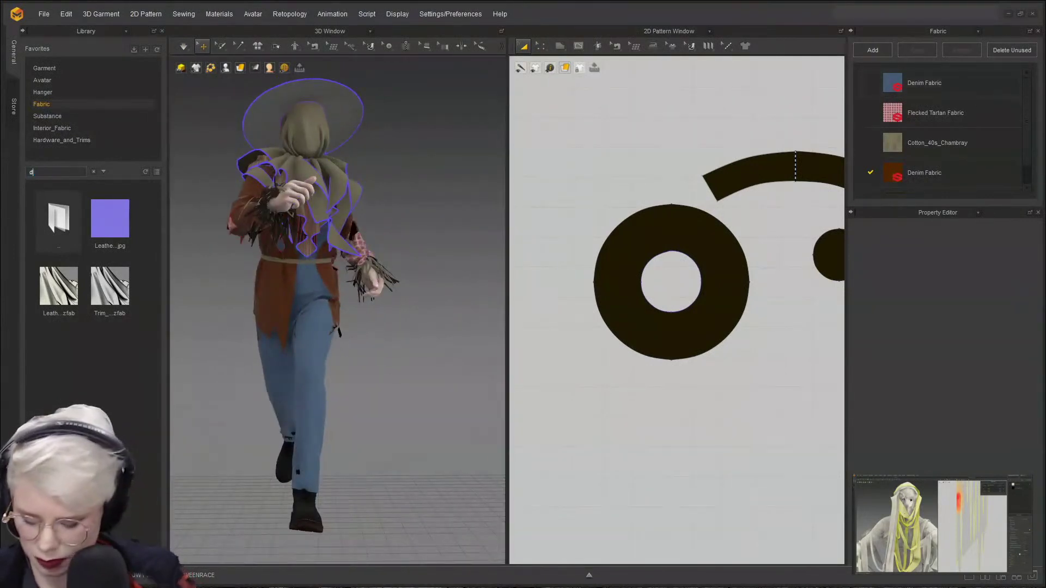
pyautogui.write('enim')
pyautogui.press('Return')
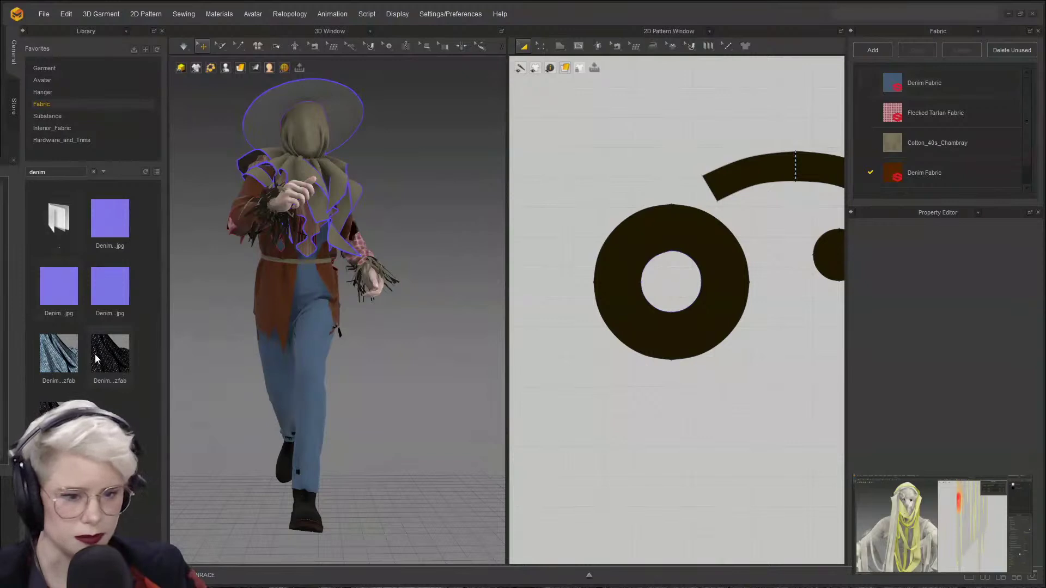
pyautogui.moveTo(106, 355); pyautogui.dragTo(684, 170)
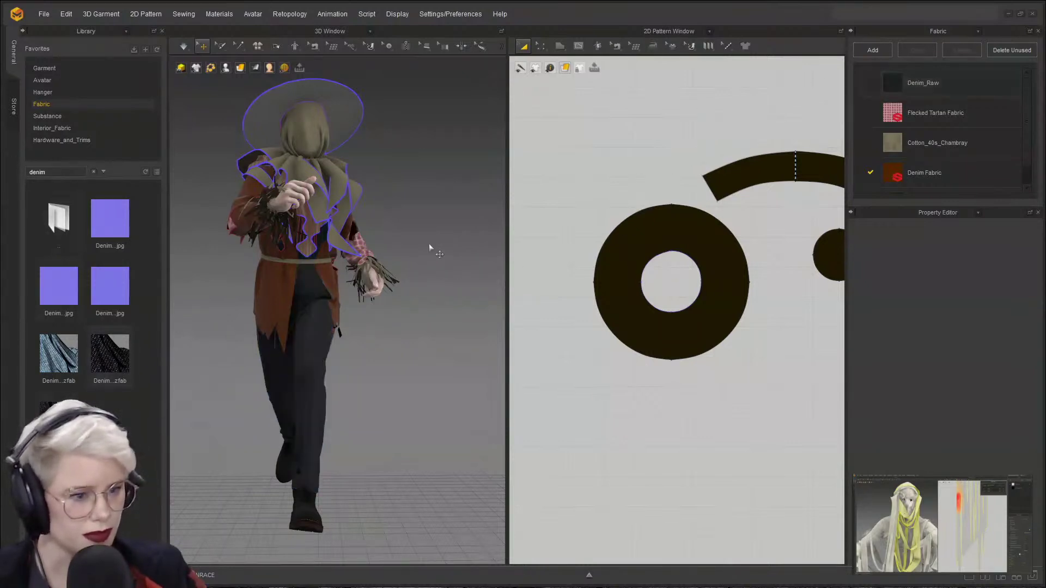
# - Examine the costume with the dark raw denim trousers from the side and front
pyautogui.moveTo(429, 244); pyautogui.dragTo(376, 212, button='right')
pyautogui.scroll(3, 233, 270)
pyautogui.moveTo(376, 212); pyautogui.dragTo(341, 296, button='middle')
pyautogui.scroll(3, 341, 296)
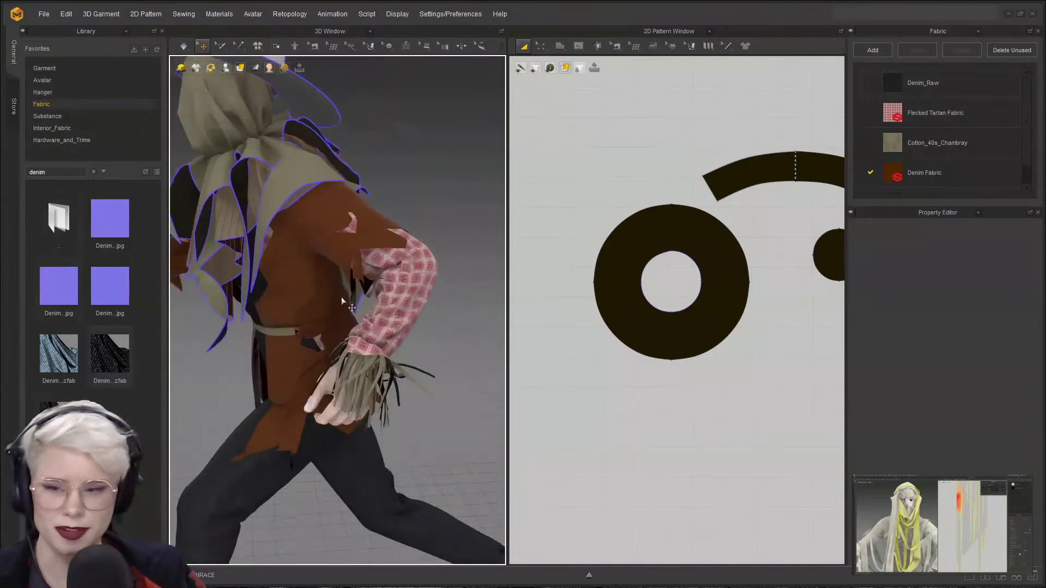
pyautogui.moveTo(400, 275); pyautogui.dragTo(371, 299, button='right')
pyautogui.scroll(-3, 376, 359)
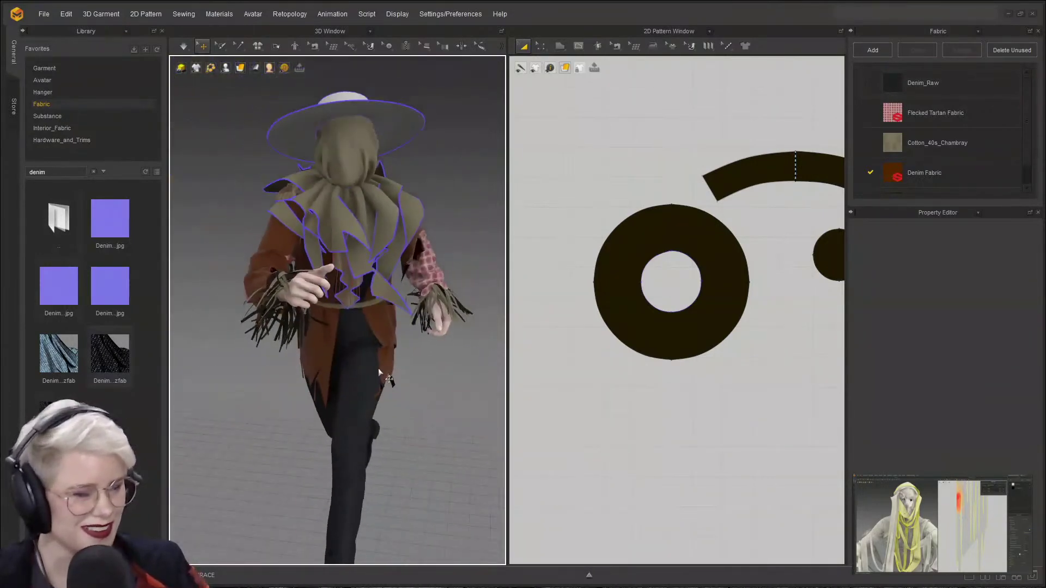
pyautogui.moveTo(378, 368); pyautogui.dragTo(406, 281, button='right')
# - Turn on desaturation for the texture of the trousers' Denim_Raw fabric
pyautogui.click(896, 77)
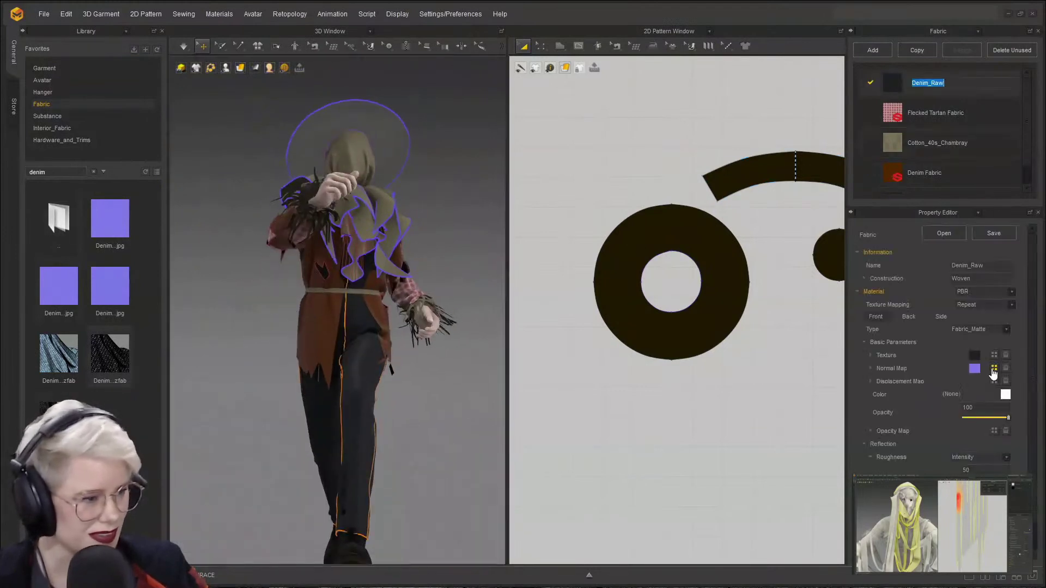
pyautogui.click(870, 355)
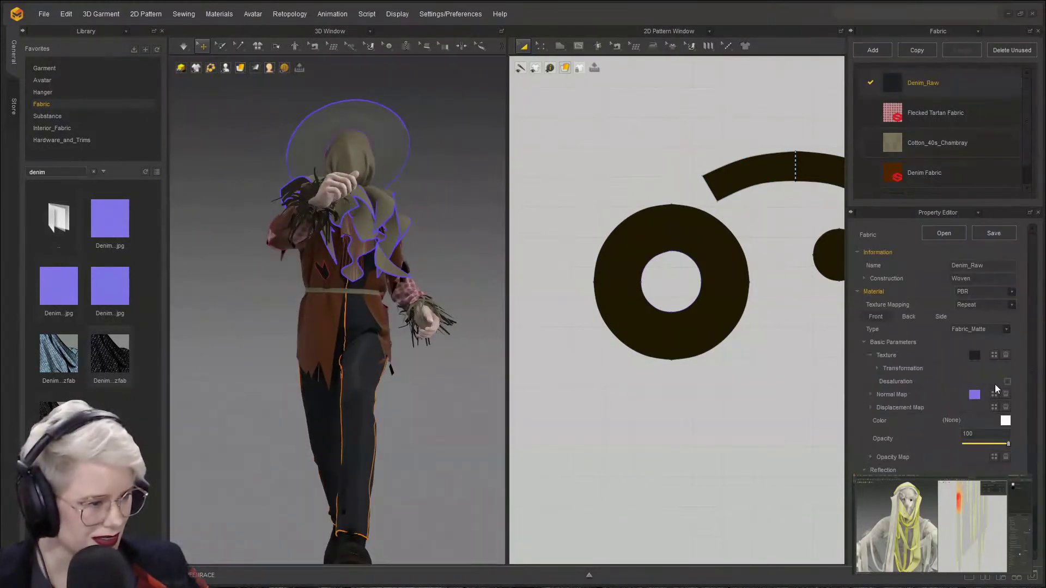
pyautogui.click(1007, 381)
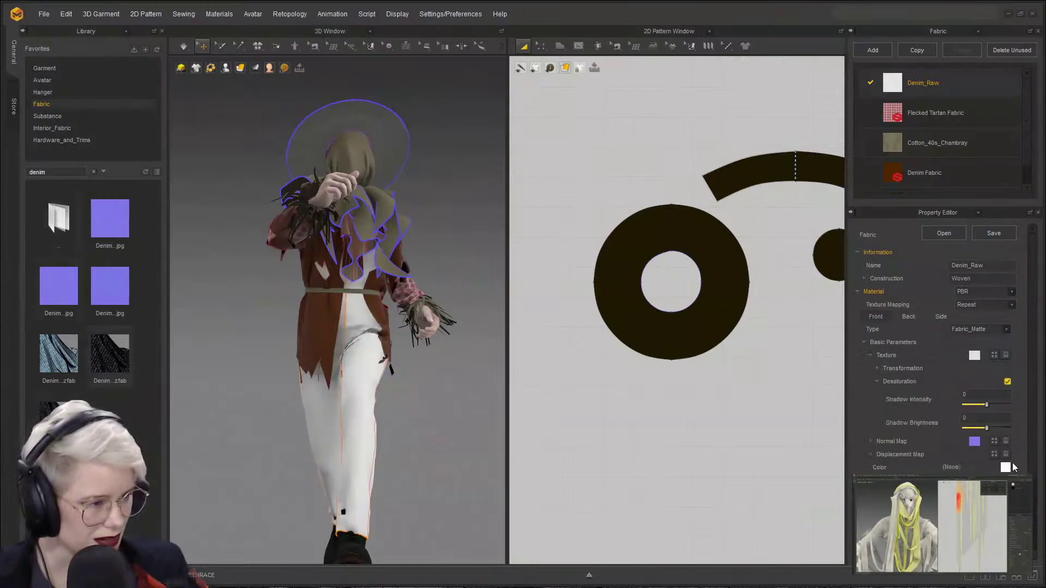
# - Color the trousers' Denim_Raw fabric a dark muted blue, 0F1E33, starting from the navy swatch
pyautogui.click(1005, 468)
pyautogui.click(590, 190)
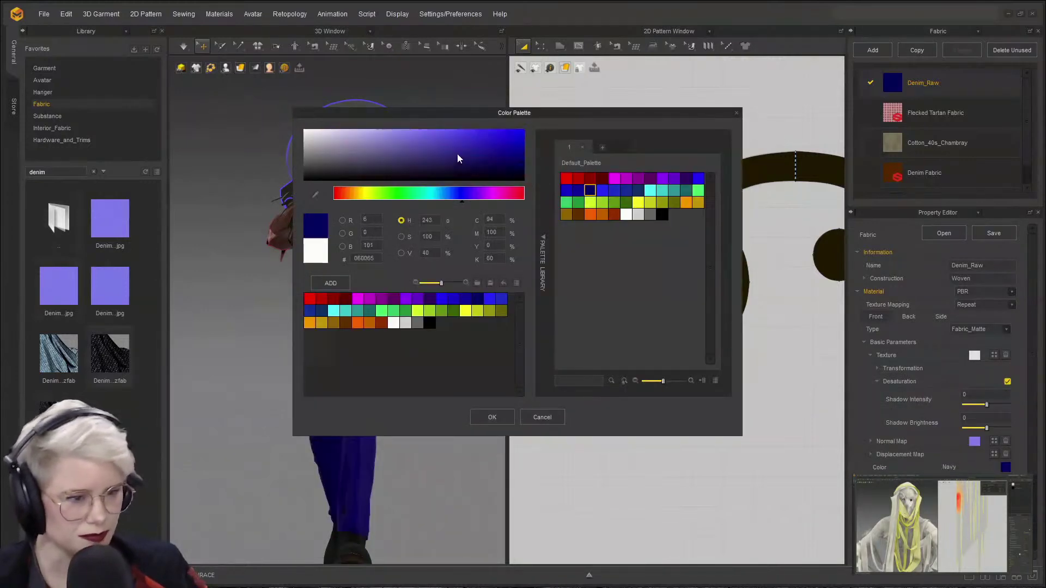
pyautogui.moveTo(458, 157); pyautogui.dragTo(384, 171)
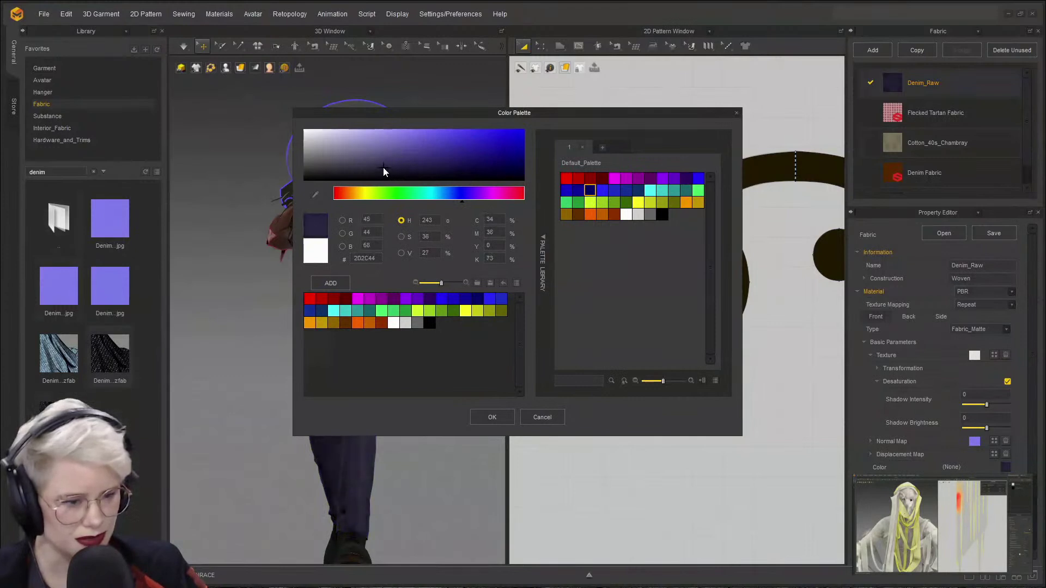
pyautogui.click(456, 162)
pyautogui.moveTo(456, 199); pyautogui.dragTo(450, 185)
pyautogui.click(463, 165)
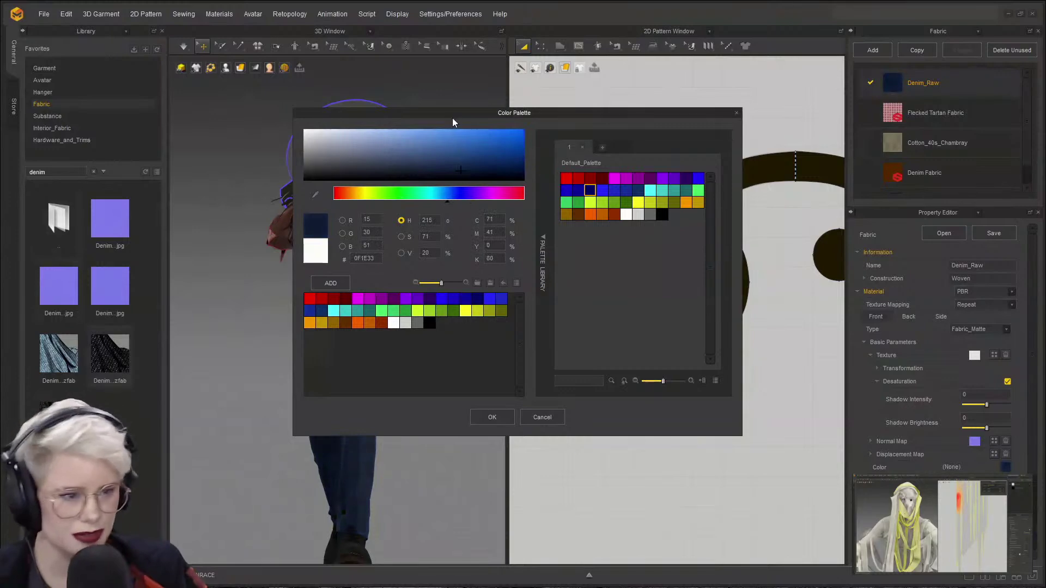
pyautogui.moveTo(452, 114); pyautogui.dragTo(715, 99)
pyautogui.click(753, 403)
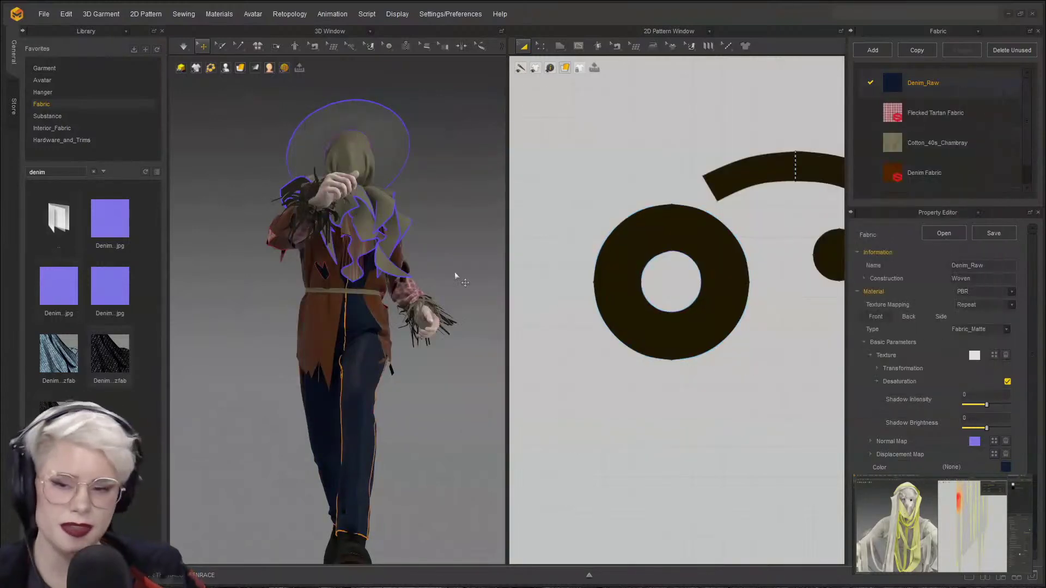
# - Identify the coat's fabric from its front panel and replace that fabric with Denim_Raw
pyautogui.moveTo(448, 278)
pyautogui.mouseDown(button='right')
pyautogui.moveTo(387, 305)
pyautogui.moveTo(360, 348)
pyautogui.moveTo(321, 338)
pyautogui.moveTo(362, 299)
pyautogui.moveTo(432, 282)
pyautogui.mouseUp(button='right')
pyautogui.scroll(3, 322, 336)
pyautogui.scroll(2, 432, 282)
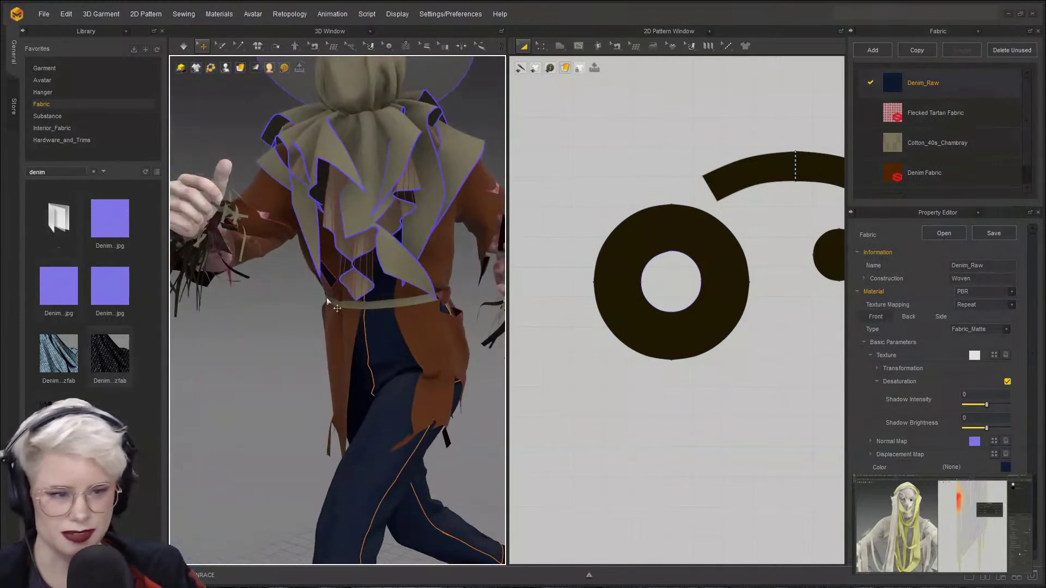
pyautogui.click(420, 316)
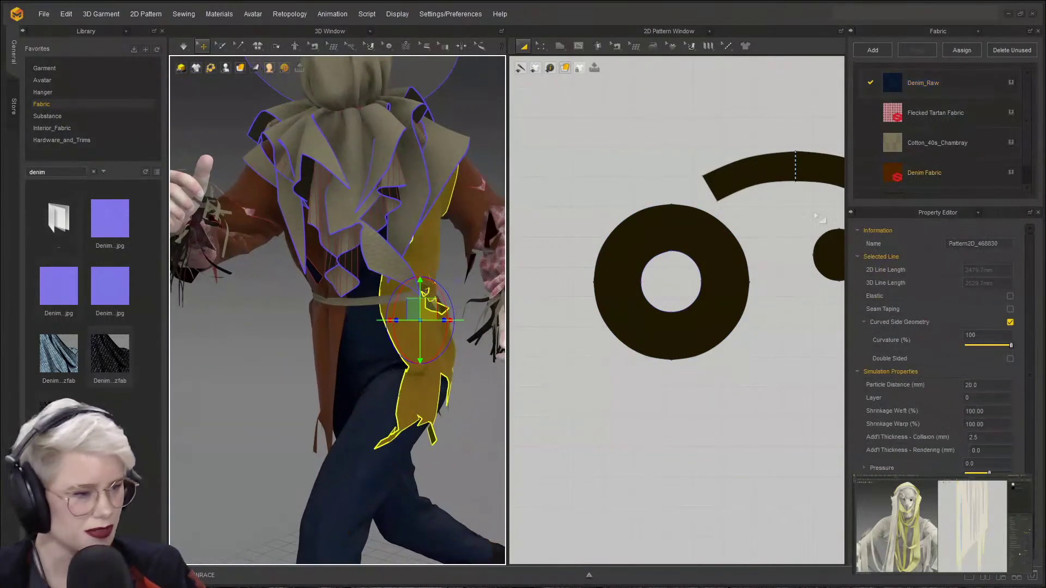
pyautogui.click(911, 178)
pyautogui.moveTo(92, 374); pyautogui.dragTo(894, 172)
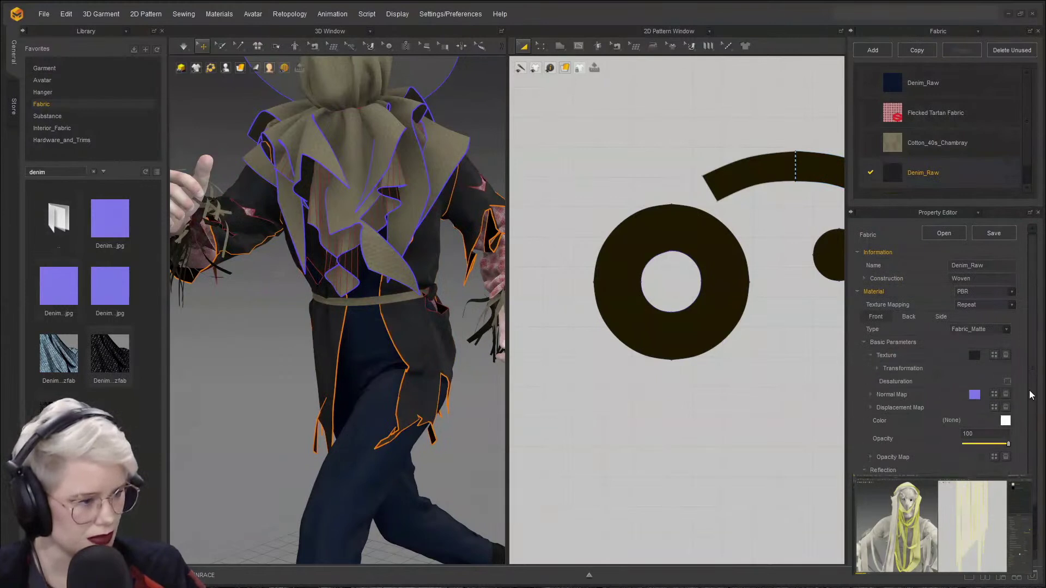
# - Desaturate the coat's Denim_Raw texture and color the fabric a dull dark brown, 3E2F21, starting from the dark orange-brown swatch
pyautogui.click(1006, 383)
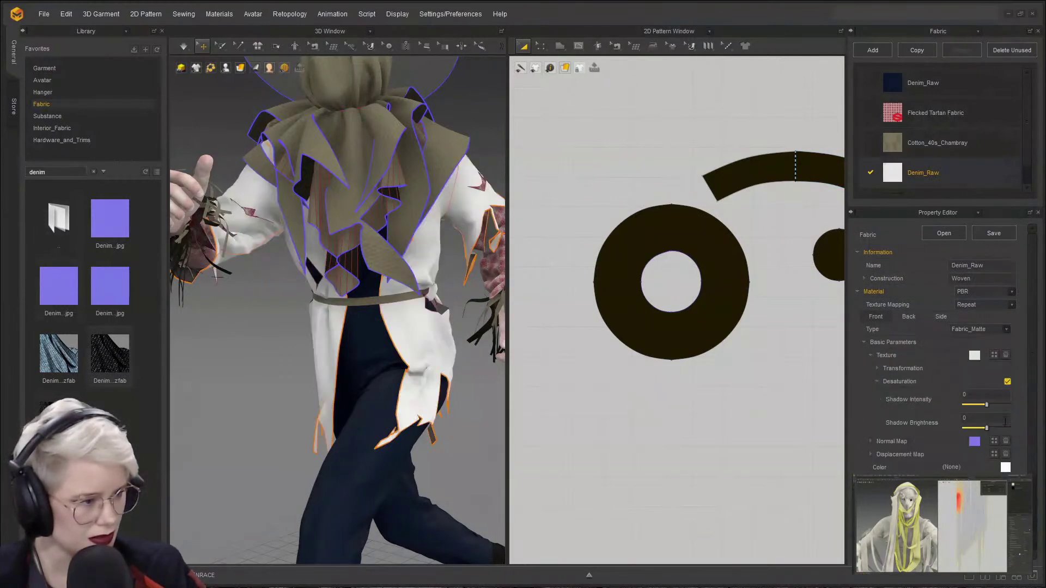
pyautogui.click(1006, 467)
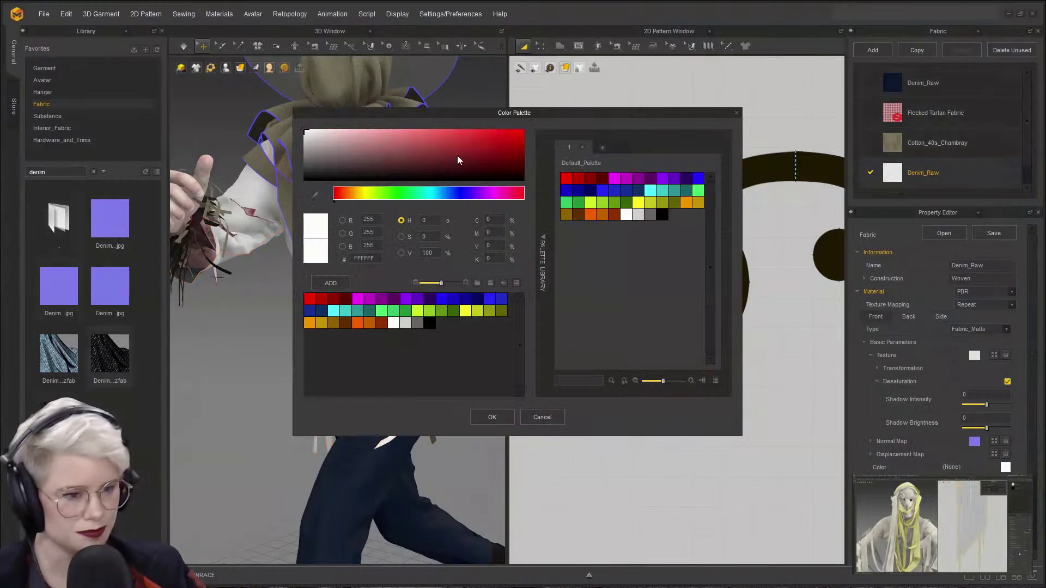
pyautogui.click(579, 214)
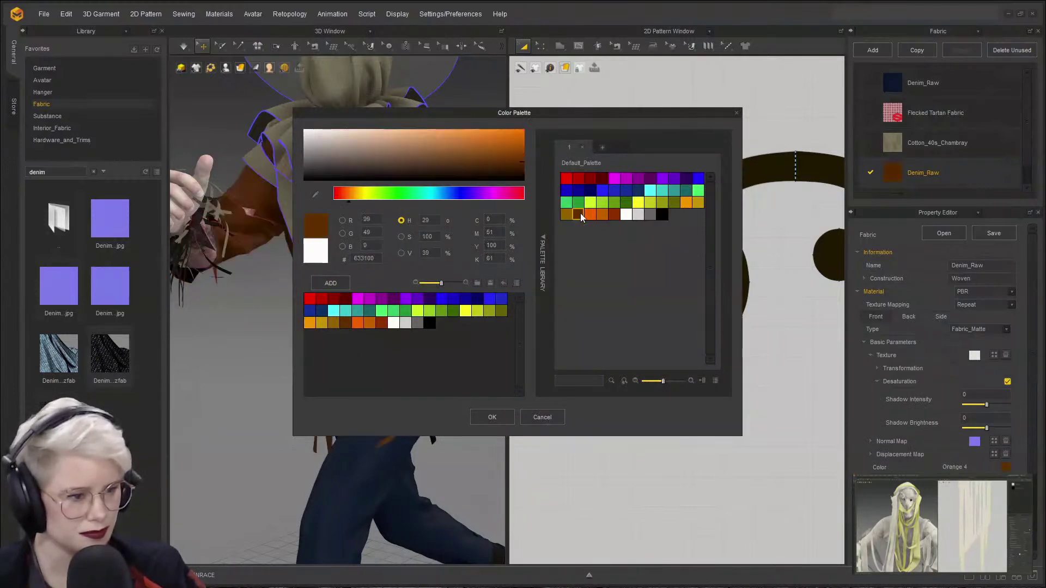
pyautogui.moveTo(403, 170)
pyautogui.mouseDown()
pyautogui.moveTo(395, 168)
pyautogui.moveTo(406, 168)
pyautogui.mouseUp()
pyautogui.click(492, 417)
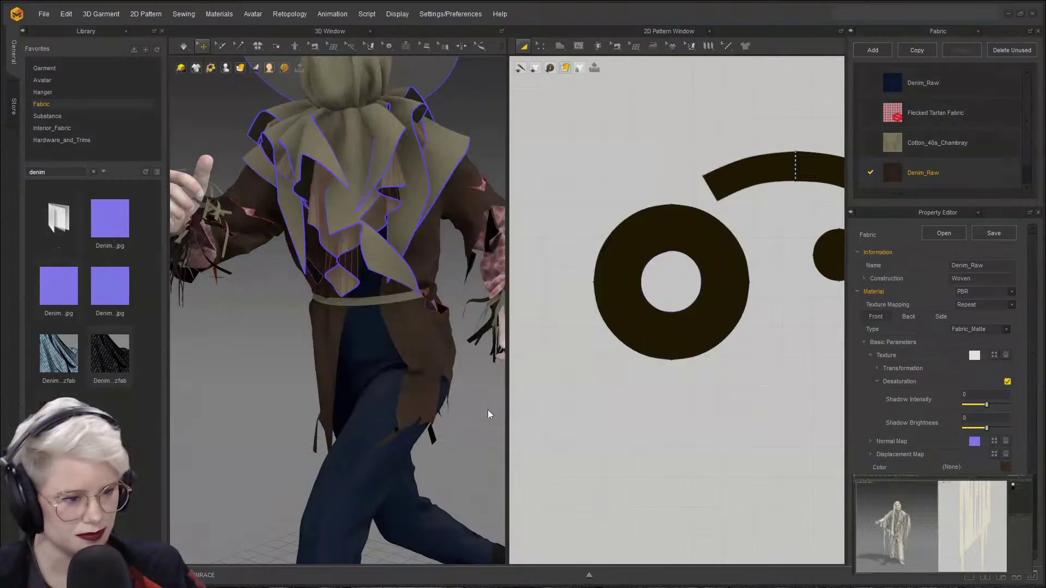
# - Change the coat's Denim_Raw color to a more saturated rusty brown, 542F0F
pyautogui.scroll(-3, 389, 386)
pyautogui.moveTo(388, 386)
pyautogui.mouseDown(button='right')
pyautogui.moveTo(378, 387)
pyautogui.moveTo(396, 401)
pyautogui.moveTo(386, 400)
pyautogui.mouseUp(button='right')
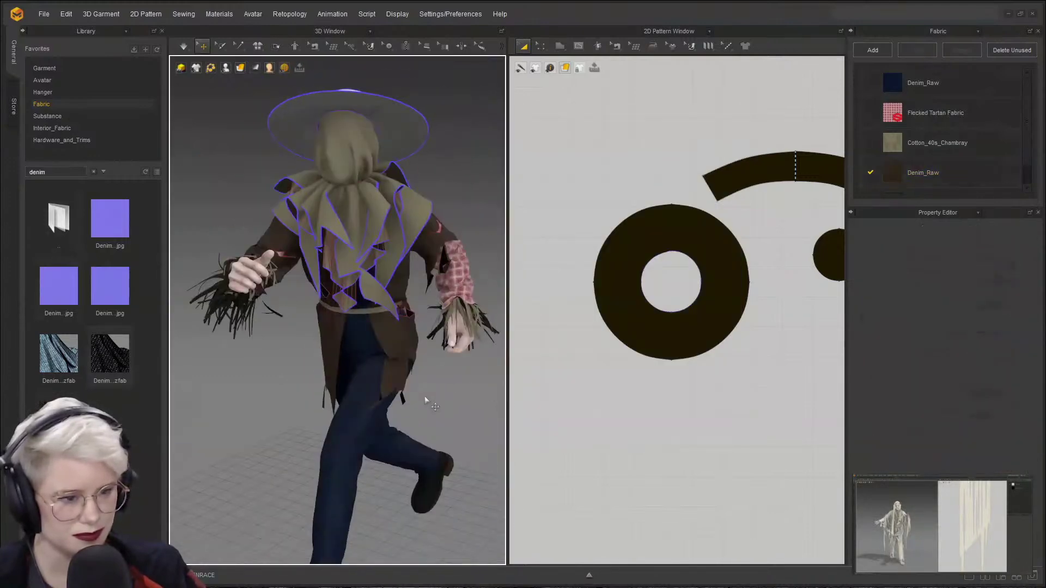
pyautogui.click(897, 176)
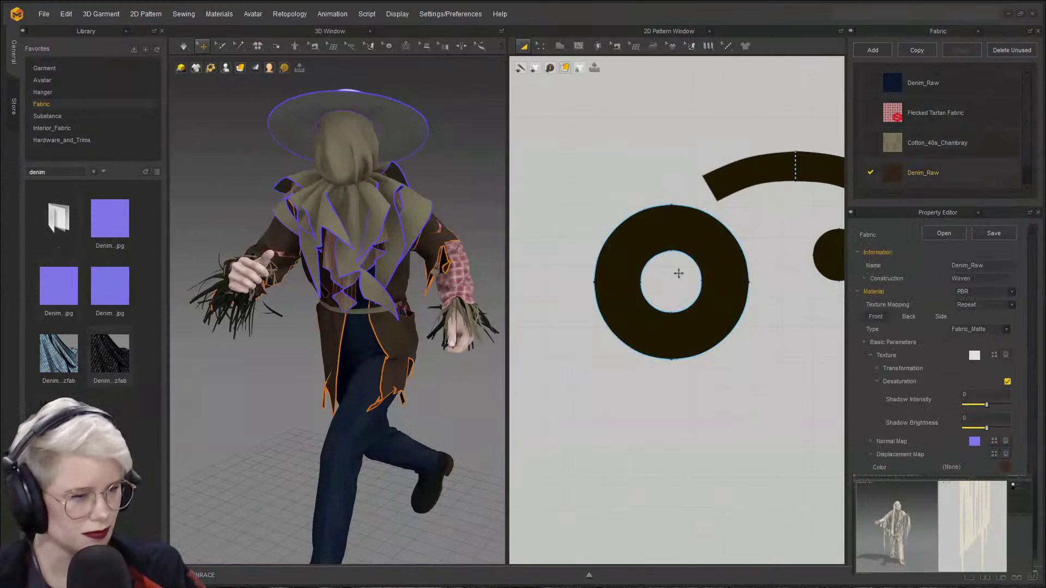
pyautogui.click(1006, 469)
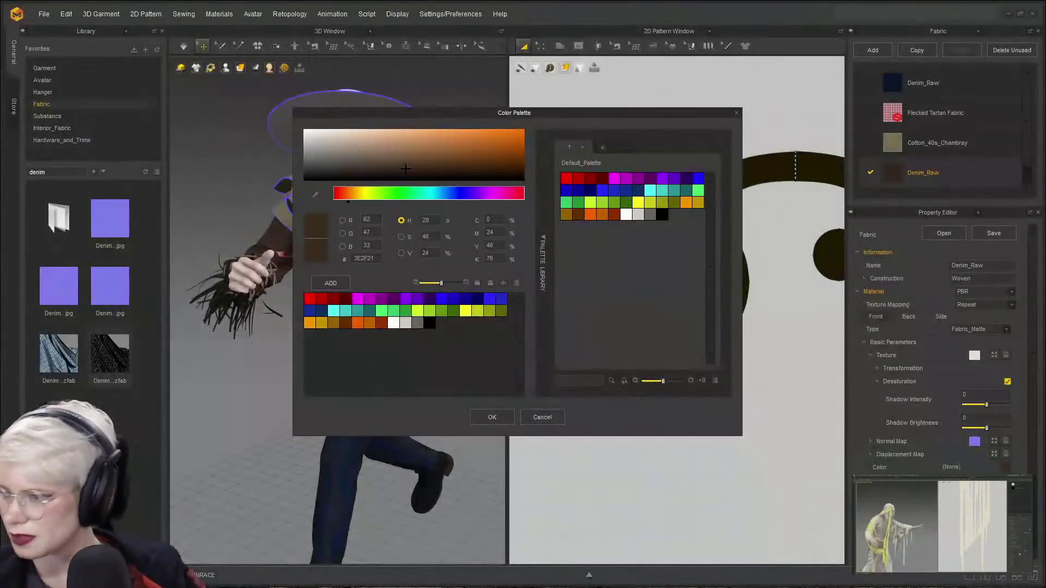
pyautogui.moveTo(485, 110); pyautogui.dragTo(781, 105)
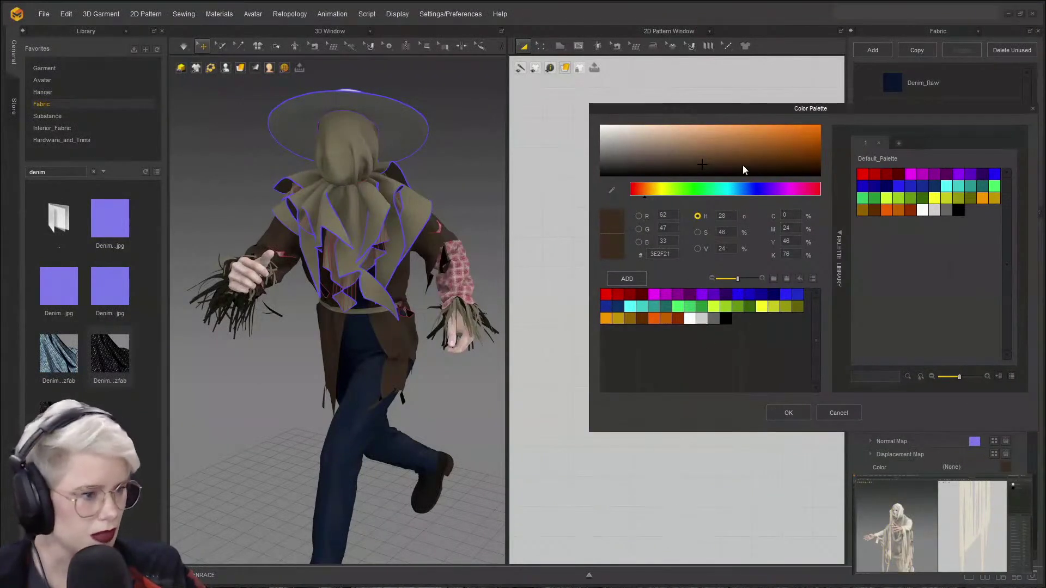
pyautogui.moveTo(743, 166); pyautogui.dragTo(782, 159)
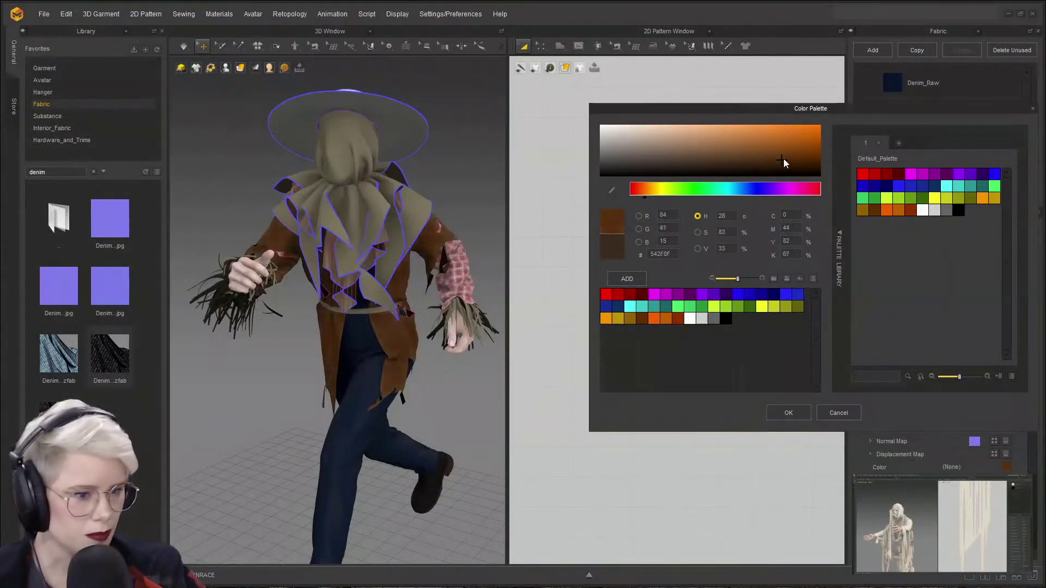
pyautogui.click(783, 412)
# - Examine the recolored coat and trousers on the full costume from several angles
pyautogui.moveTo(406, 382); pyautogui.dragTo(420, 418, button='right')
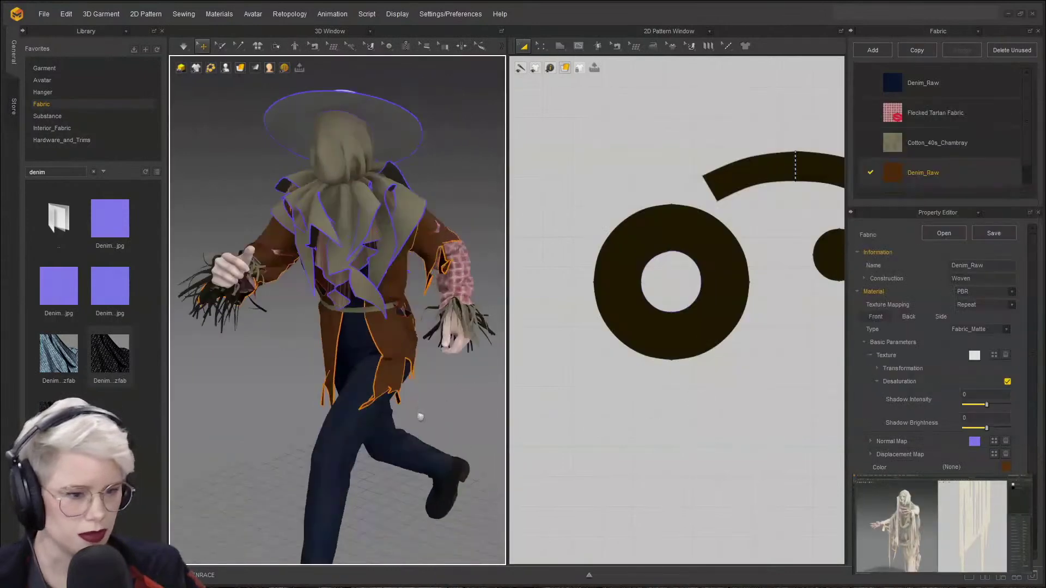
pyautogui.moveTo(421, 417); pyautogui.dragTo(416, 271, button='middle')
pyautogui.moveTo(416, 270); pyautogui.dragTo(364, 294, button='right')
pyautogui.moveTo(363, 180); pyautogui.dragTo(350, 271, button='middle')
pyautogui.moveTo(351, 271); pyautogui.dragTo(401, 272, button='right')
pyautogui.moveTo(401, 272); pyautogui.dragTo(341, 278, button='middle')
pyautogui.scroll(3, 341, 278)
pyautogui.moveTo(341, 277); pyautogui.dragTo(359, 283, button='right')
pyautogui.scroll(-6, 735, 355)
# - Shift two neighboring radial internal lines near the tip of the pointed ring-shaped collar pattern slightly and delete them
pyautogui.moveTo(686, 494); pyautogui.dragTo(708, 336, button='middle')
pyautogui.scroll(4, 684, 475)
pyautogui.moveTo(649, 448); pyautogui.dragTo(660, 435, button='middle')
pyautogui.moveTo(690, 470); pyautogui.dragTo(582, 408)
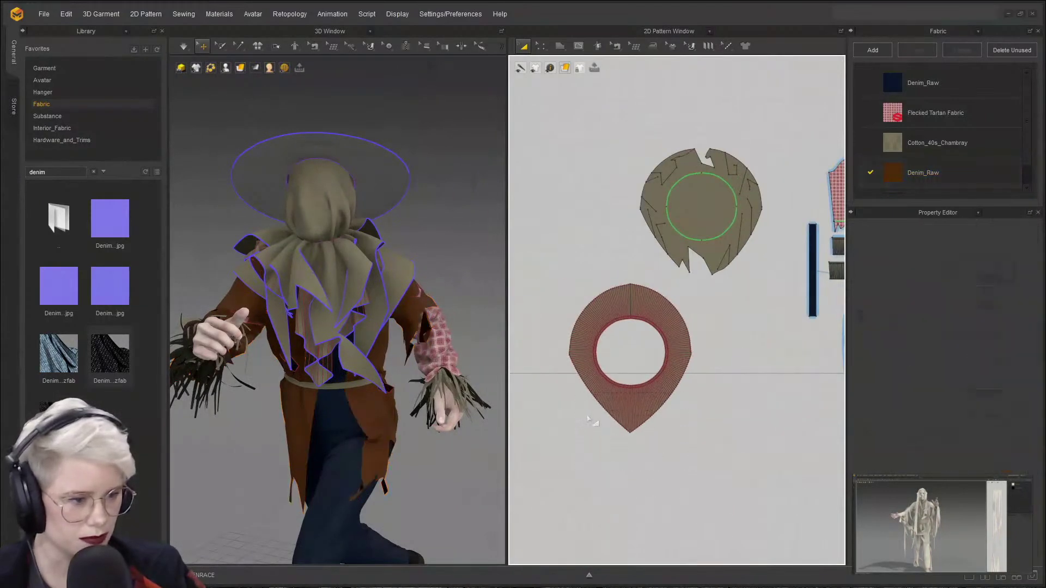
pyautogui.scroll(6, 597, 415)
pyautogui.scroll(3, 666, 405)
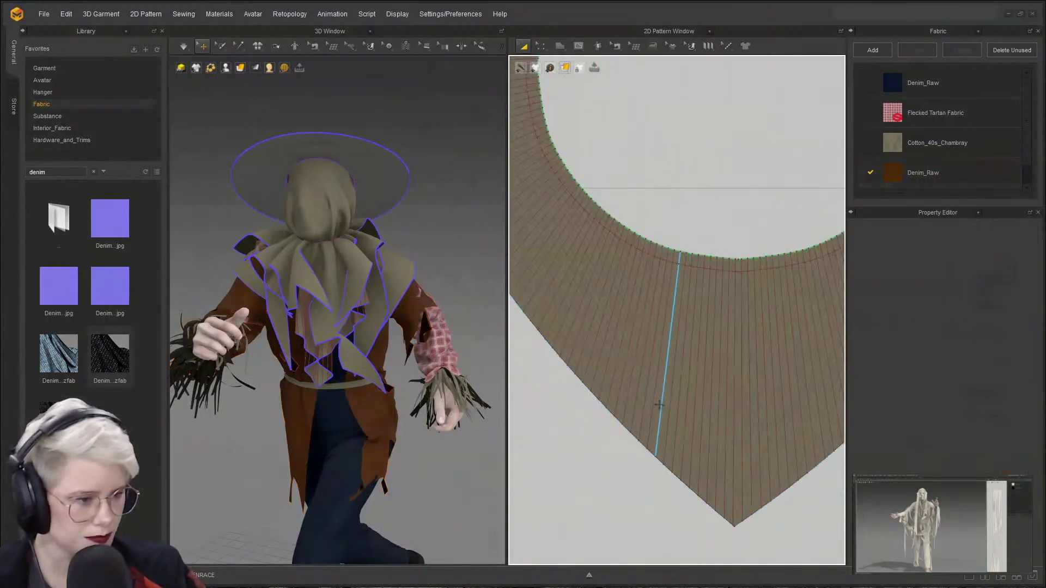
pyautogui.scroll(5, 702, 266)
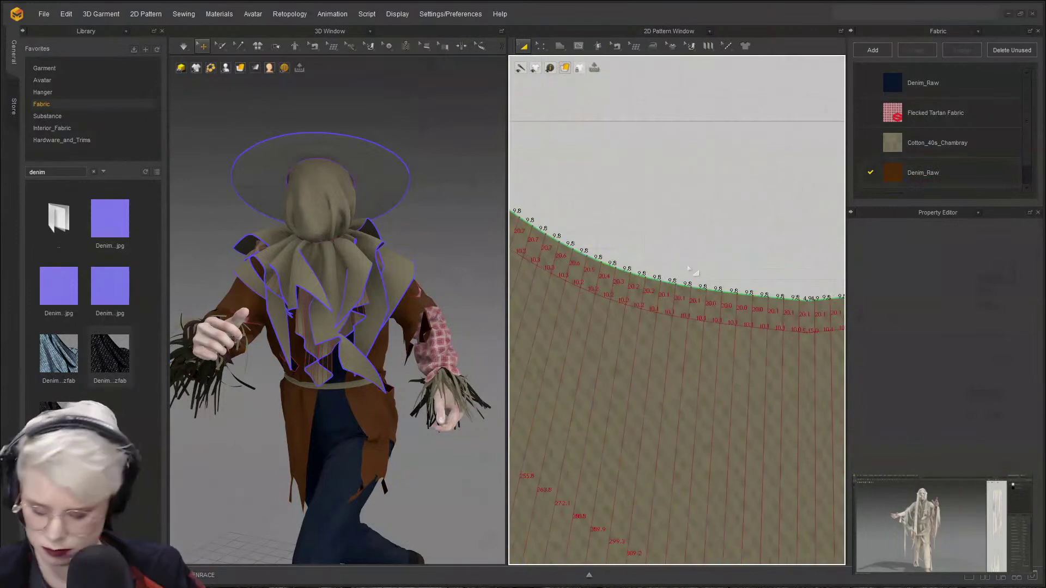
pyautogui.press('z')
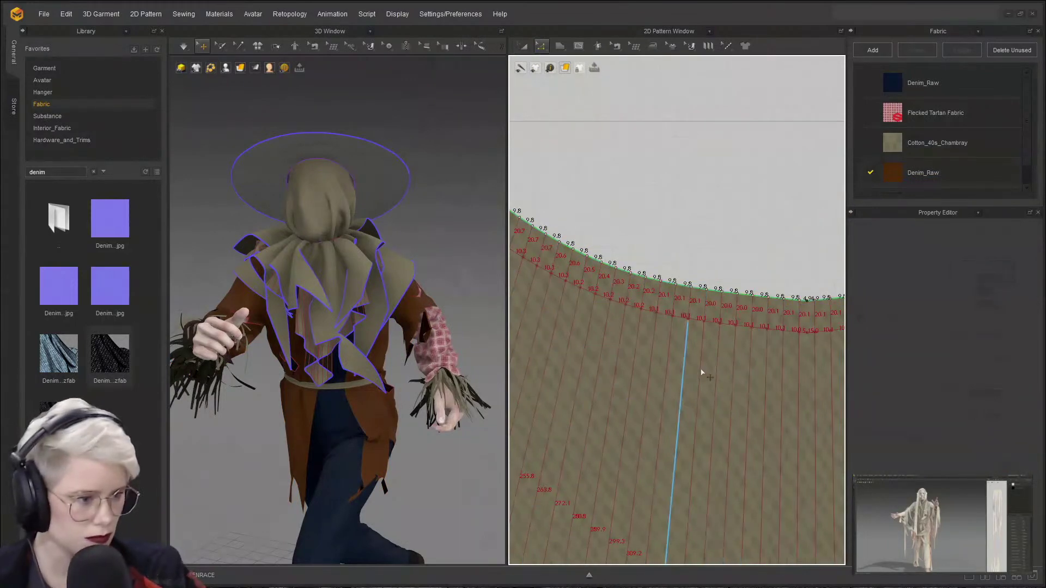
pyautogui.click(702, 372)
pyautogui.scroll(-4, 670, 250)
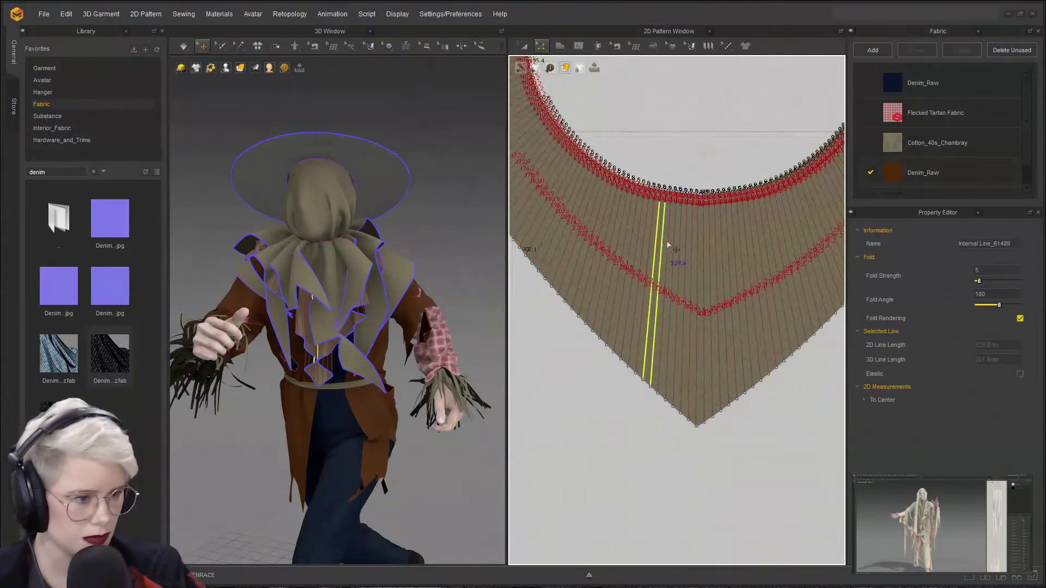
pyautogui.moveTo(668, 246); pyautogui.dragTo(673, 246)
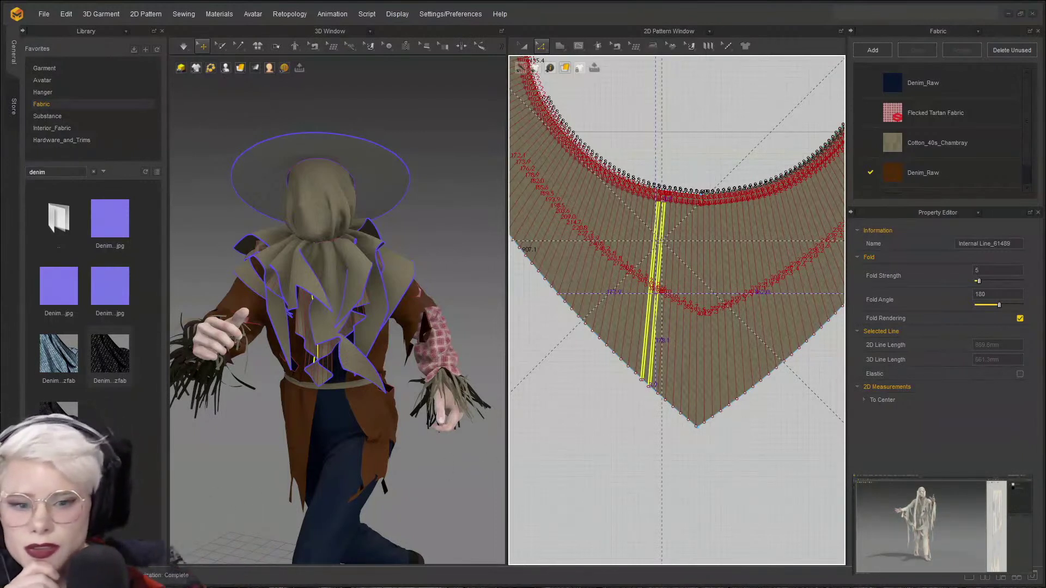
pyautogui.press('Delete')
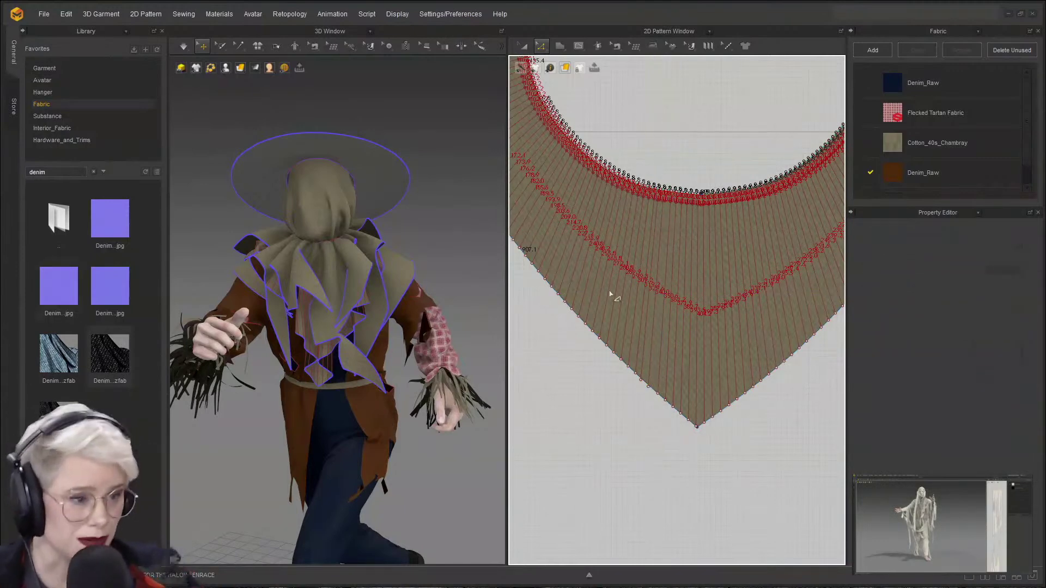
# - Examine the dense radial internal lines around the lower half of the pointed collar pattern
pyautogui.scroll(2, 621, 409)
pyautogui.moveTo(621, 410); pyautogui.dragTo(531, 395, button='middle')
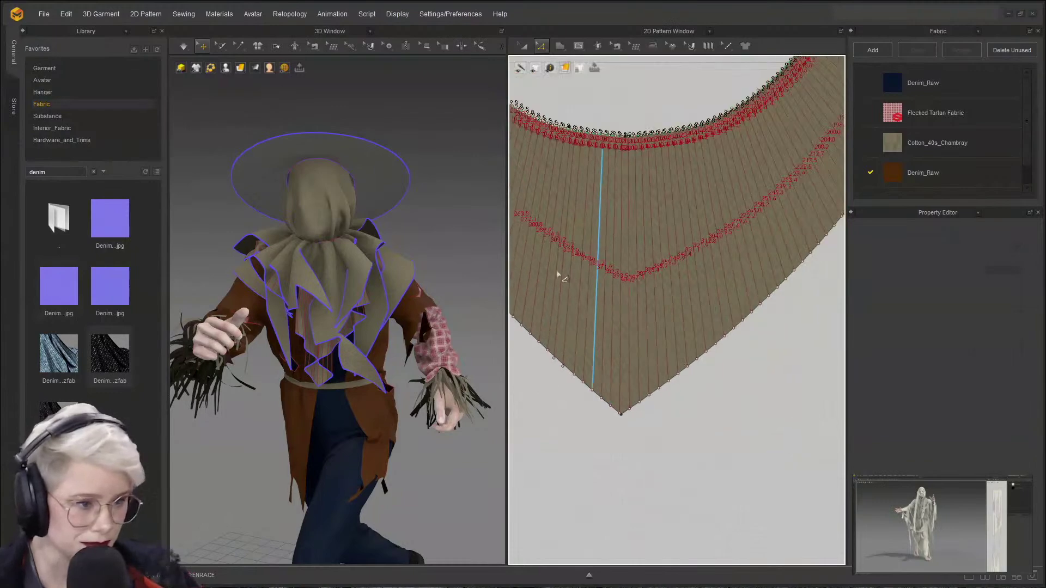
pyautogui.scroll(-3, 602, 329)
pyautogui.moveTo(603, 329); pyautogui.dragTo(776, 275, button='middle')
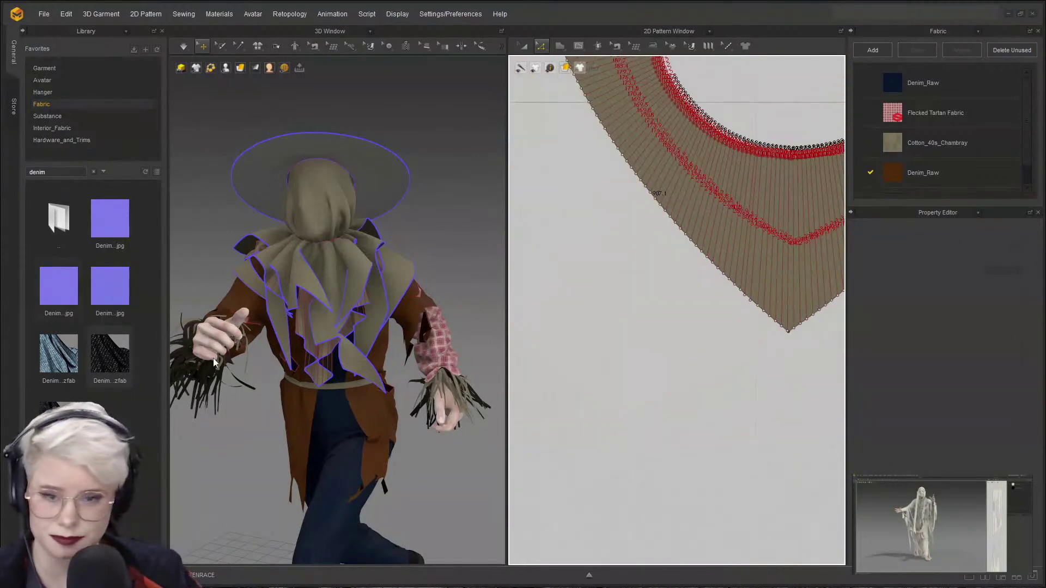
pyautogui.scroll(-4, 599, 310)
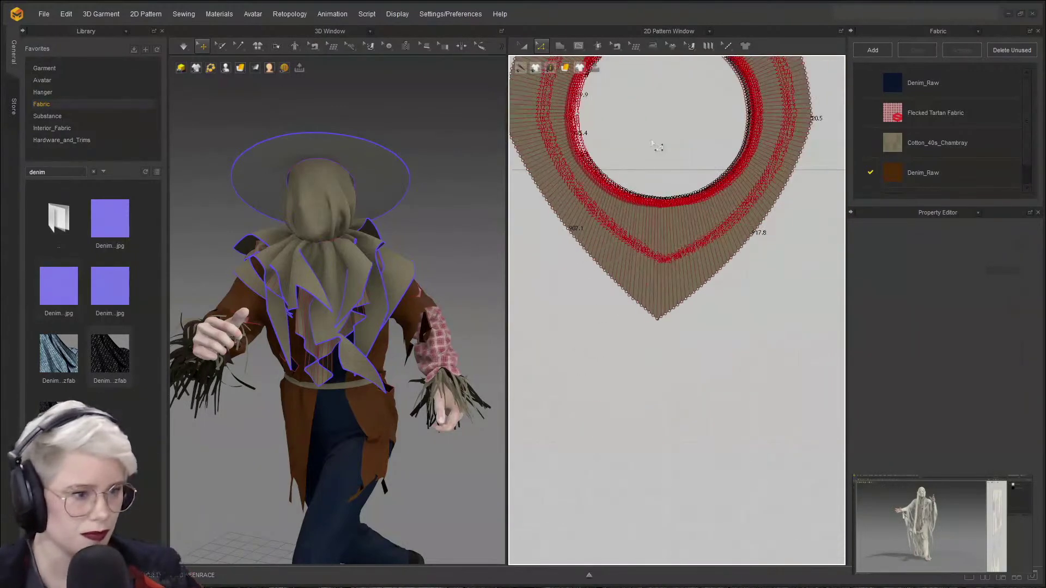
# - Hide the line length labels on the collar pattern in the 2D view
pyautogui.rightClick(597, 339)
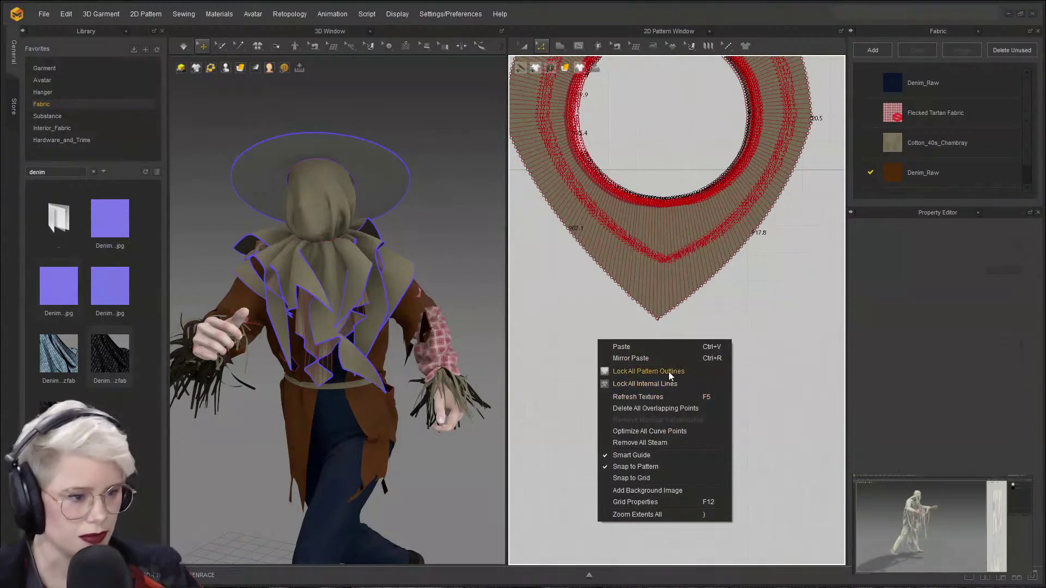
pyautogui.click(568, 307)
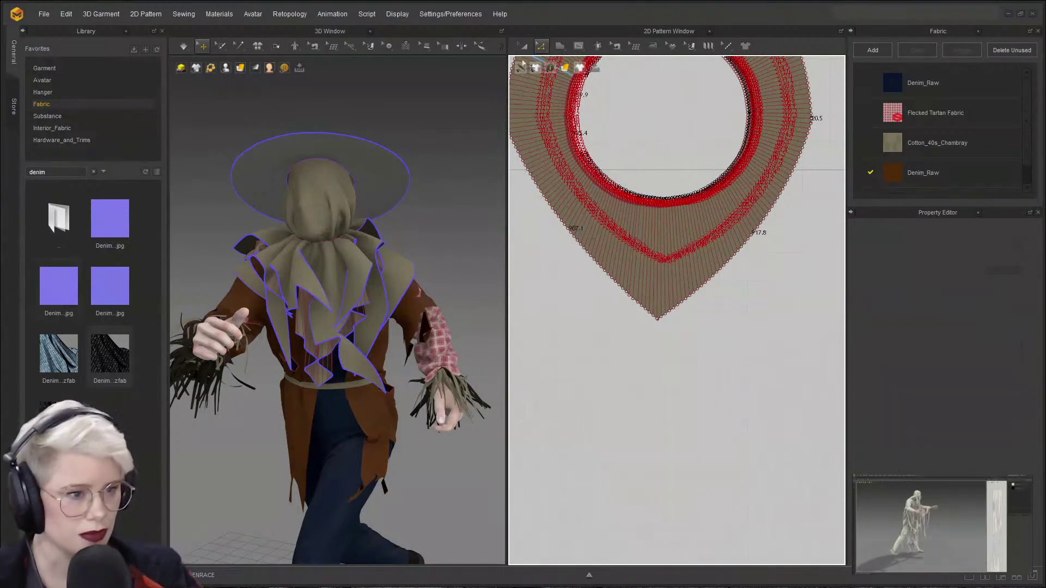
pyautogui.moveTo(549, 70)
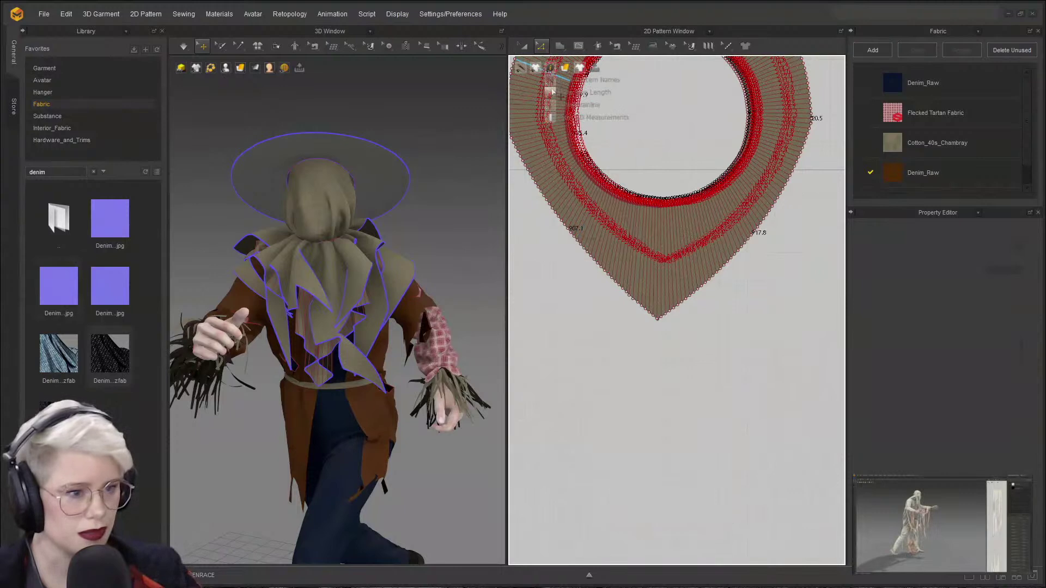
pyautogui.click(550, 91)
# - Select every consecutive radial internal line across the collar pattern's pointed tip, spanning both sides of its center line
pyautogui.scroll(3, 621, 275)
pyautogui.click(621, 274)
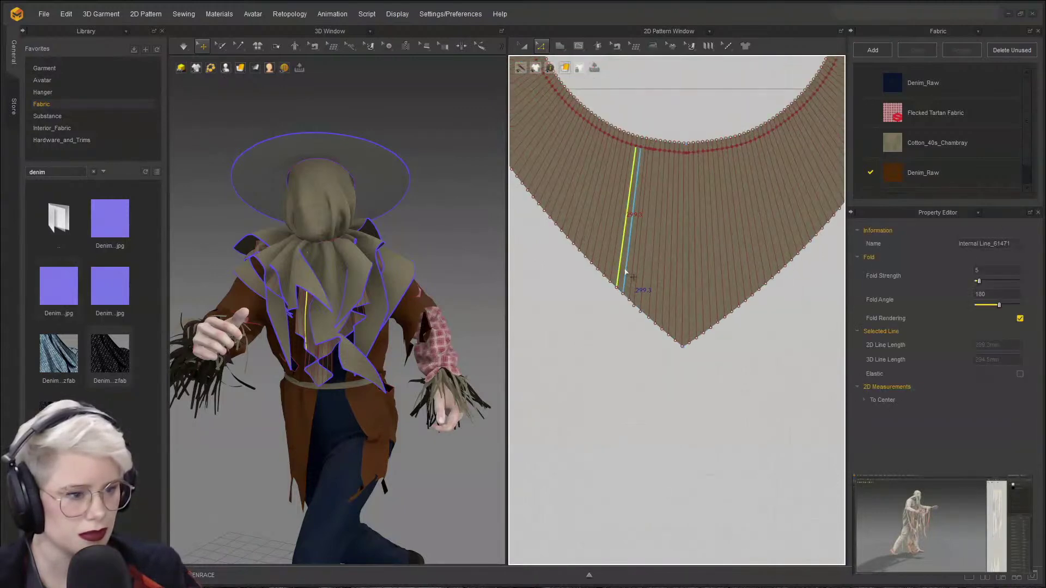
pyautogui.keyDown('shift'); pyautogui.click(628, 272); pyautogui.keyUp('shift')
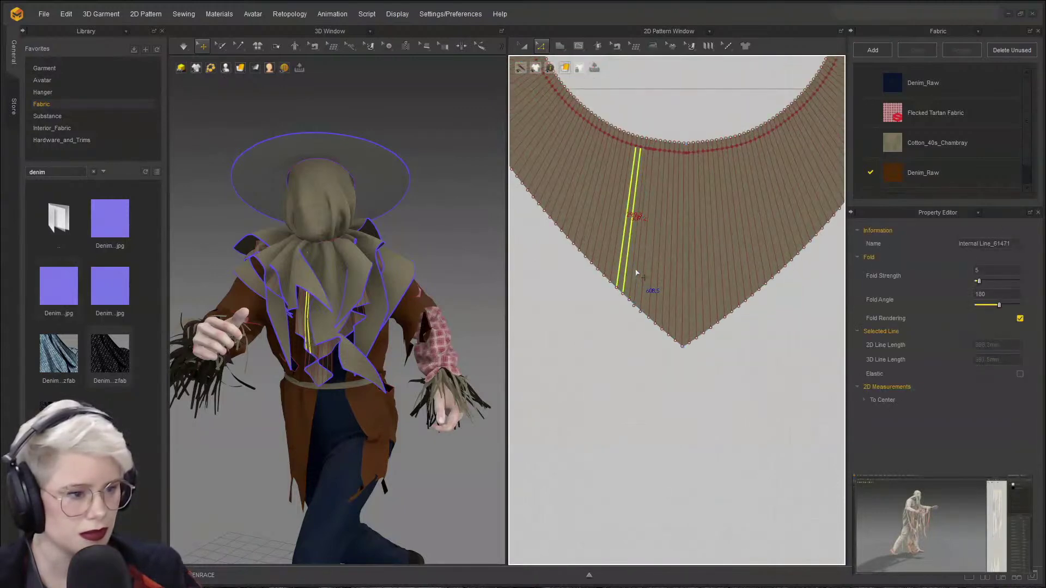
pyautogui.keyDown('shift'); pyautogui.click(642, 275); pyautogui.keyUp('shift')
pyautogui.keyDown('shift'); pyautogui.click(637, 275); pyautogui.keyUp('shift')
pyautogui.keyDown('shift'); pyautogui.click(631, 275); pyautogui.keyUp('shift')
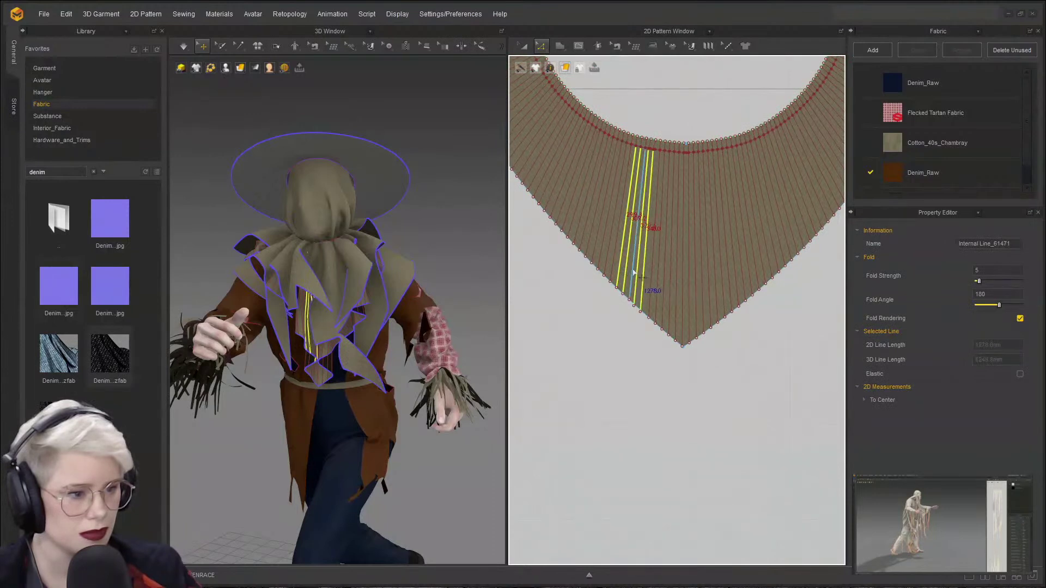
pyautogui.keyDown('shift'); pyautogui.click(650, 277); pyautogui.keyUp('shift')
pyautogui.keyDown('shift'); pyautogui.click(658, 278); pyautogui.keyUp('shift')
pyautogui.keyDown('shift'); pyautogui.click(664, 280); pyautogui.keyUp('shift')
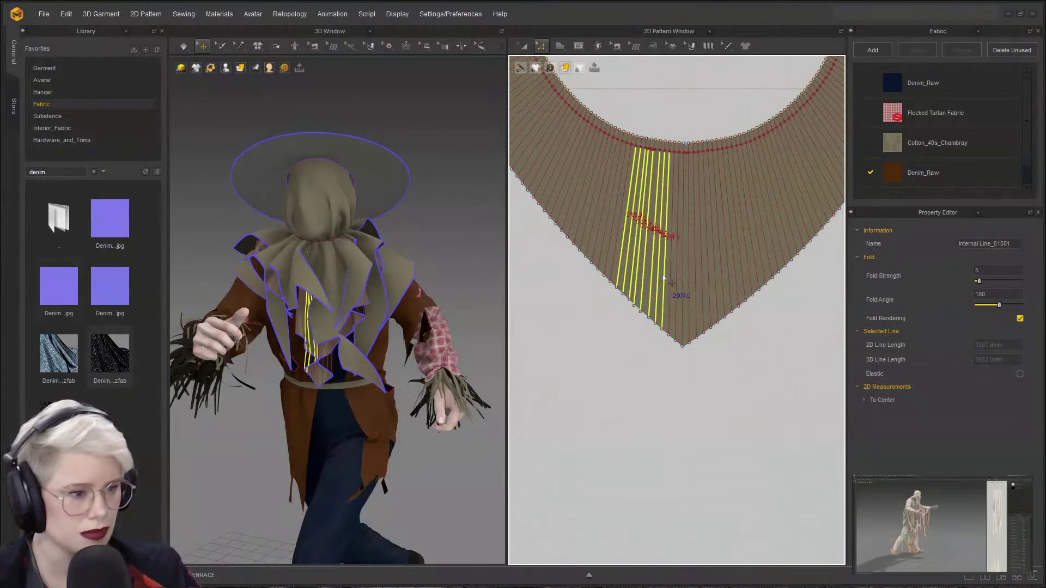
pyautogui.keyDown('shift'); pyautogui.click(670, 281); pyautogui.keyUp('shift')
pyautogui.keyDown('shift'); pyautogui.click(677, 280); pyautogui.keyUp('shift')
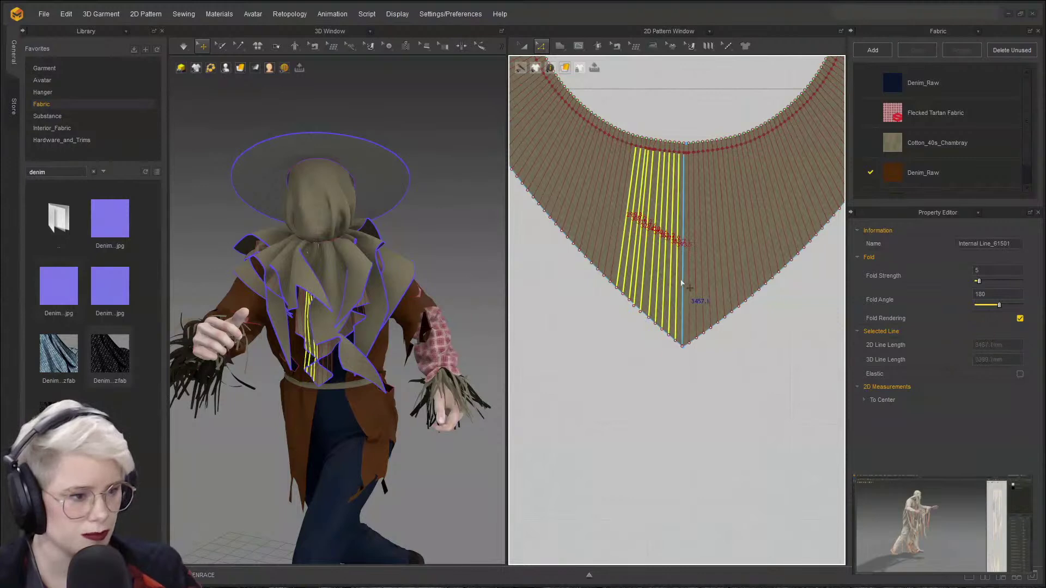
pyautogui.keyDown('shift'); pyautogui.click(683, 282); pyautogui.keyUp('shift')
pyautogui.keyDown('shift'); pyautogui.click(690, 283); pyautogui.keyUp('shift')
pyautogui.keyDown('shift'); pyautogui.click(696, 284); pyautogui.keyUp('shift')
pyautogui.keyDown('shift'); pyautogui.click(703, 285); pyautogui.keyUp('shift')
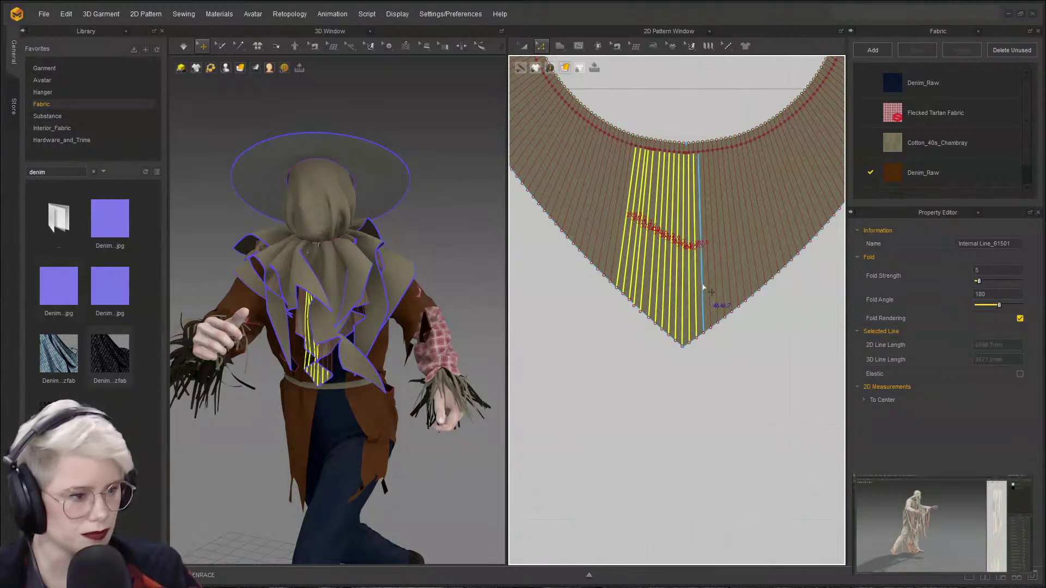
pyautogui.keyDown('shift'); pyautogui.click(709, 286); pyautogui.keyUp('shift')
pyautogui.keyDown('shift'); pyautogui.click(716, 287); pyautogui.keyUp('shift')
pyautogui.keyDown('shift'); pyautogui.click(722, 287); pyautogui.keyUp('shift')
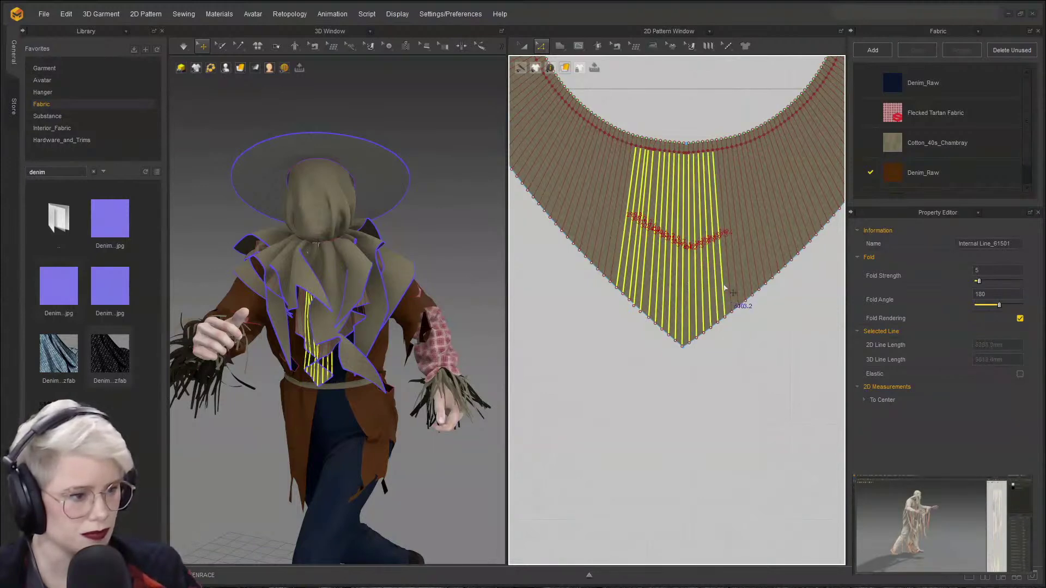
pyautogui.keyDown('shift'); pyautogui.click(728, 287); pyautogui.keyUp('shift')
pyautogui.keyDown('shift'); pyautogui.click(737, 288); pyautogui.keyUp('shift')
pyautogui.keyDown('shift'); pyautogui.click(746, 293); pyautogui.keyUp('shift')
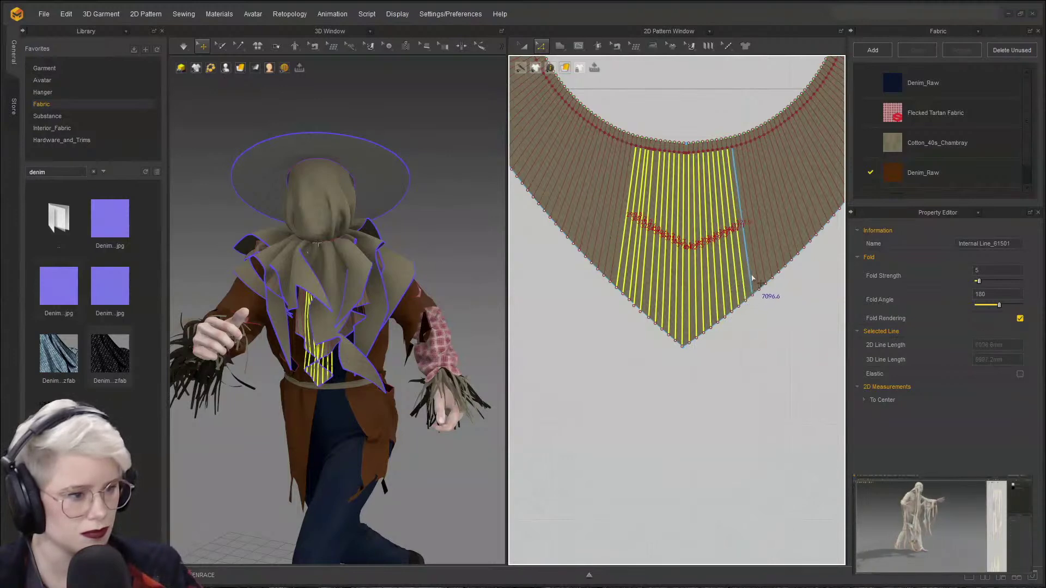
pyautogui.keyDown('shift'); pyautogui.click(753, 283); pyautogui.keyUp('shift')
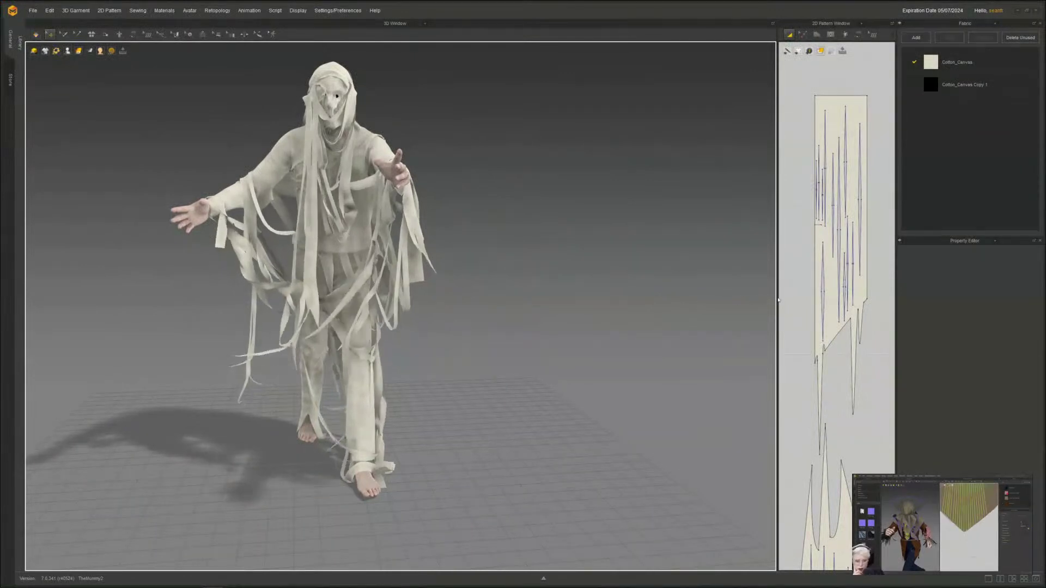
# - In the TheMummy2 project, enlarge the 2D pattern view to about half the workspace, keeping the full mummy in view
pyautogui.moveTo(777, 301); pyautogui.dragTo(508, 301)
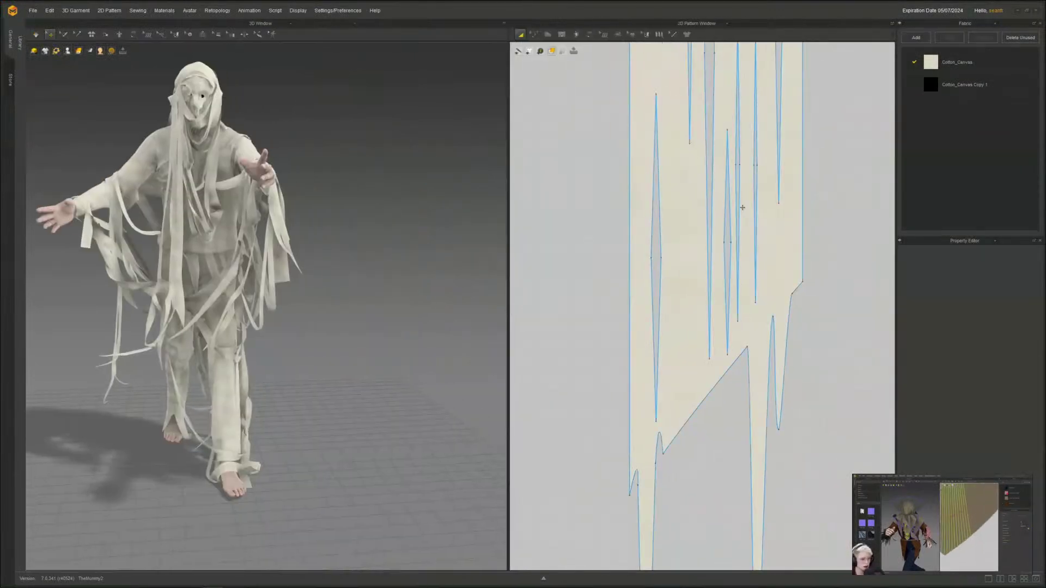
pyautogui.moveTo(353, 262); pyautogui.dragTo(387, 298, button='middle')
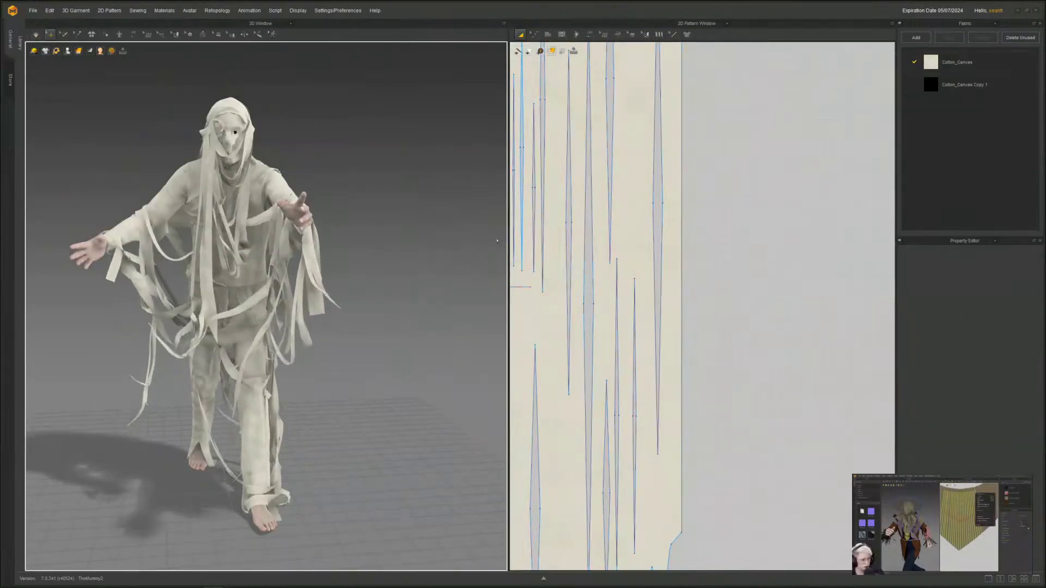
pyautogui.moveTo(415, 274); pyautogui.dragTo(436, 276, button='middle')
# - Simulate the mummy's garments so the hanging bandages resettle, and stop the simulation
pyautogui.press('space')
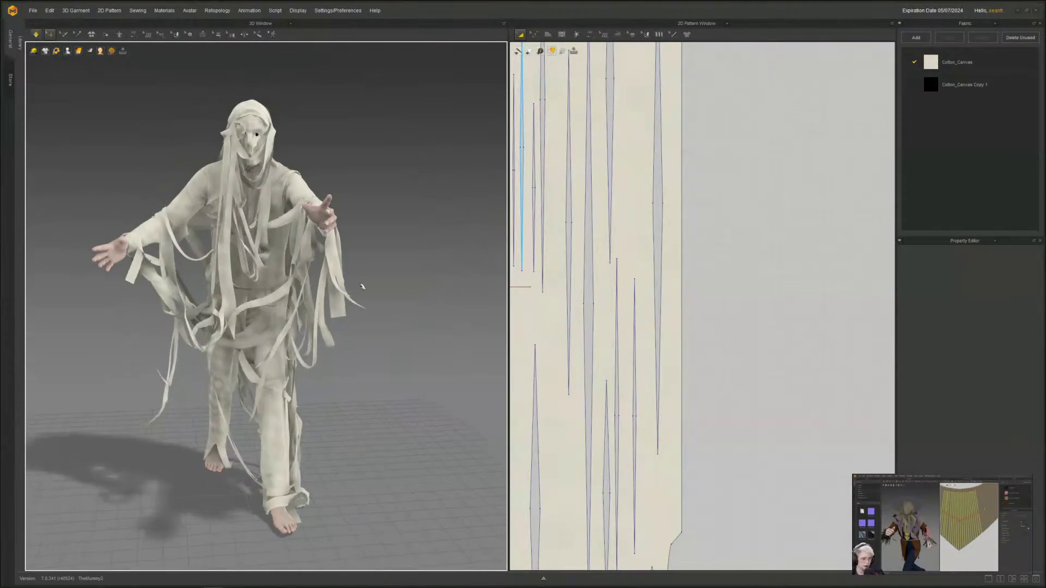
pyautogui.press('space')
pyautogui.click(154, 226)
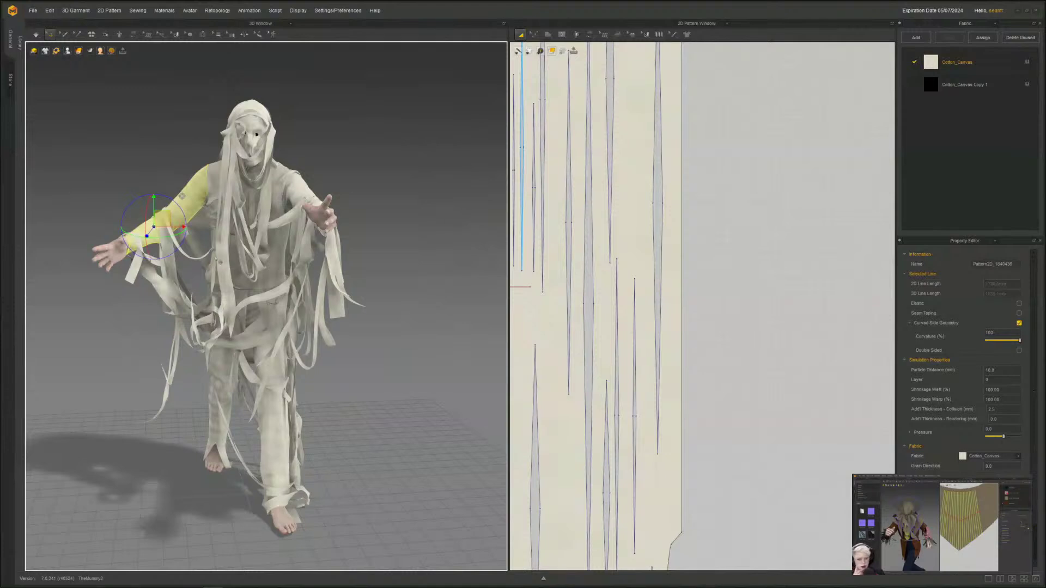
pyautogui.press('q')
pyautogui.click(378, 211)
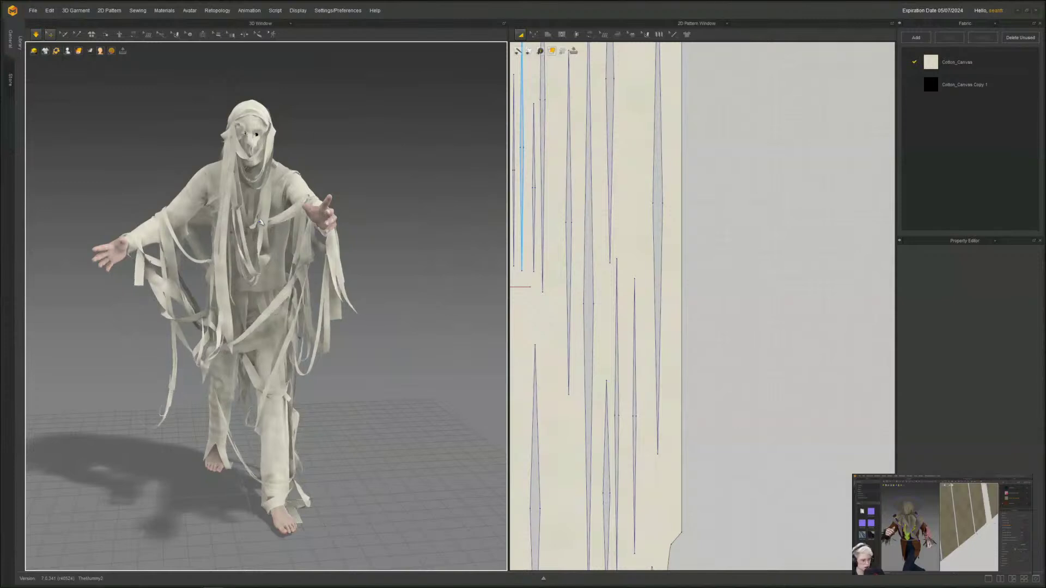
pyautogui.click(36, 34)
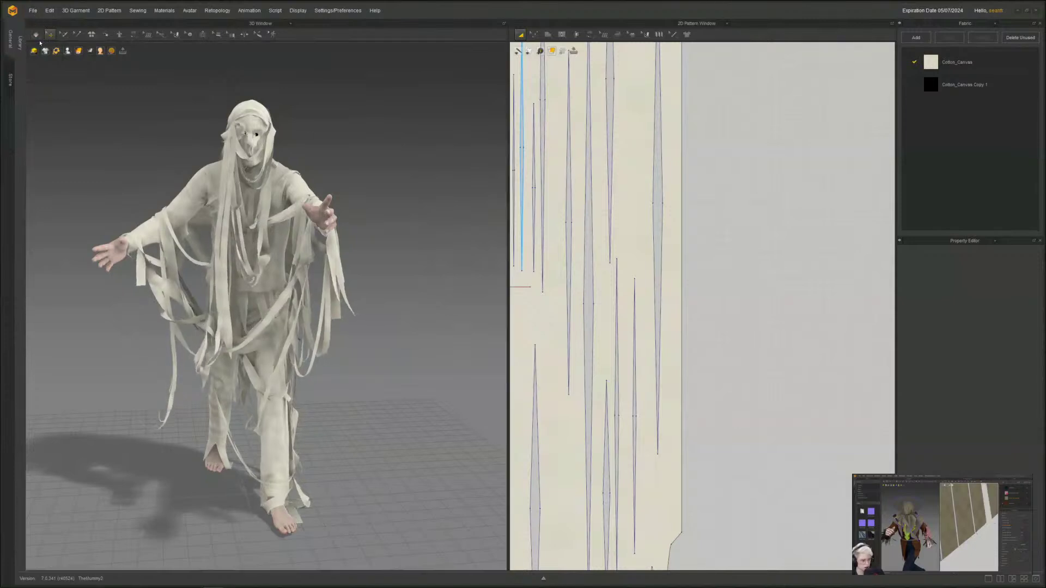
# - Save the mummy project as a new version named TheMummy3 in the Projects folder
pyautogui.click(34, 10)
pyautogui.moveTo(39, 59)
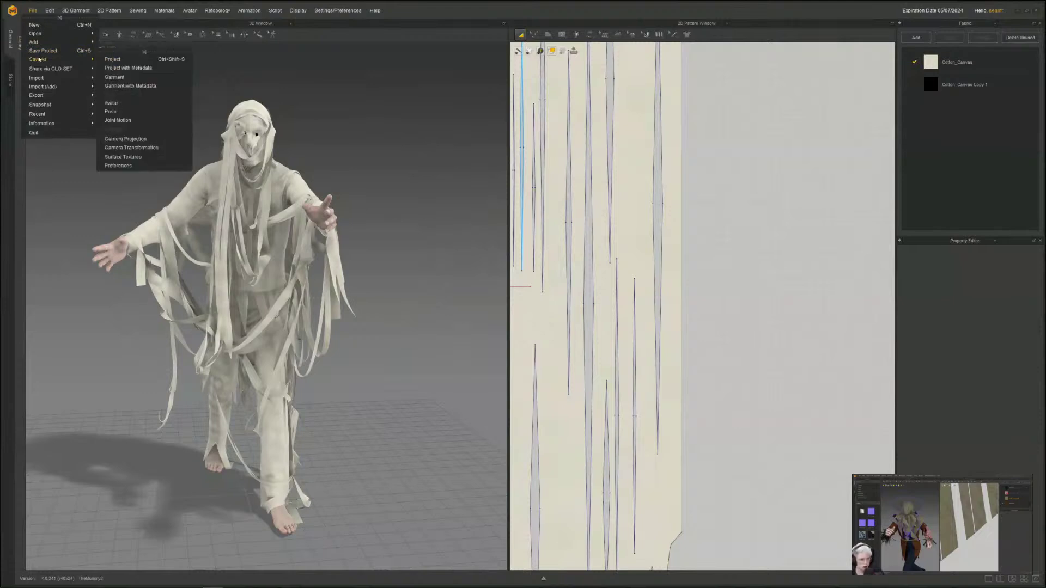
pyautogui.click(115, 61)
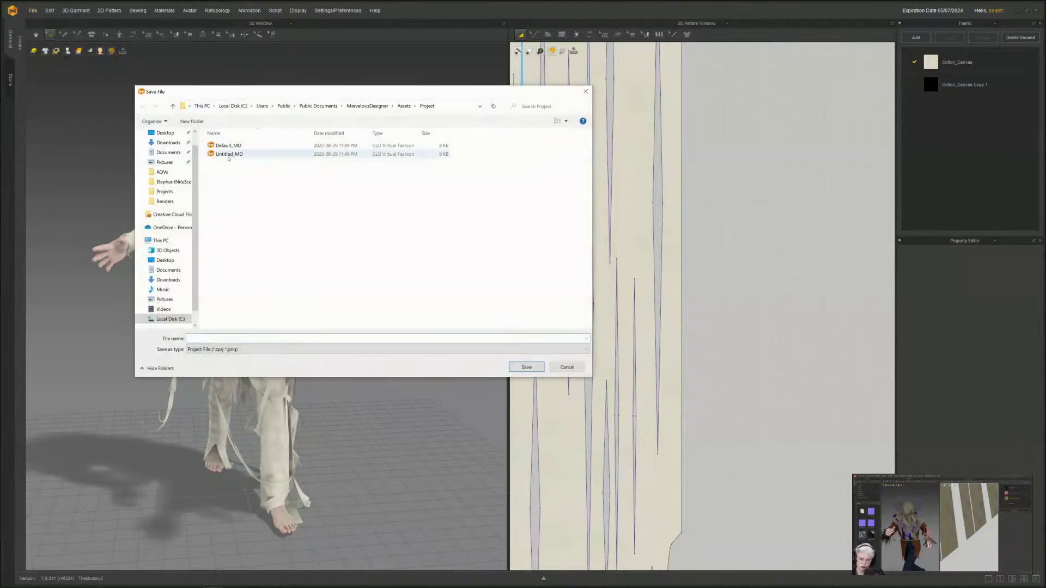
pyautogui.click(165, 191)
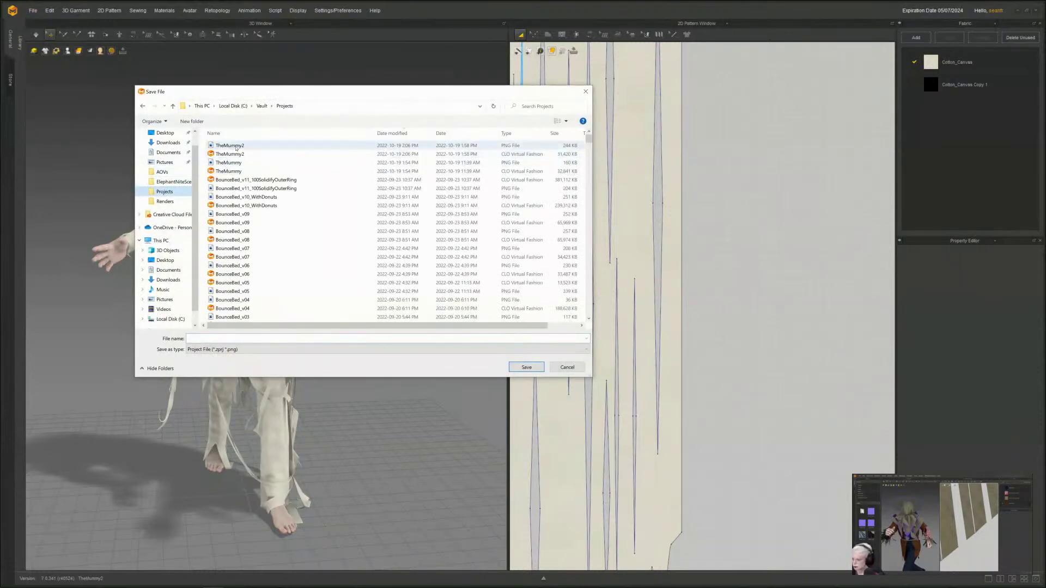
pyautogui.click(233, 154)
pyautogui.doubleClick(213, 338)
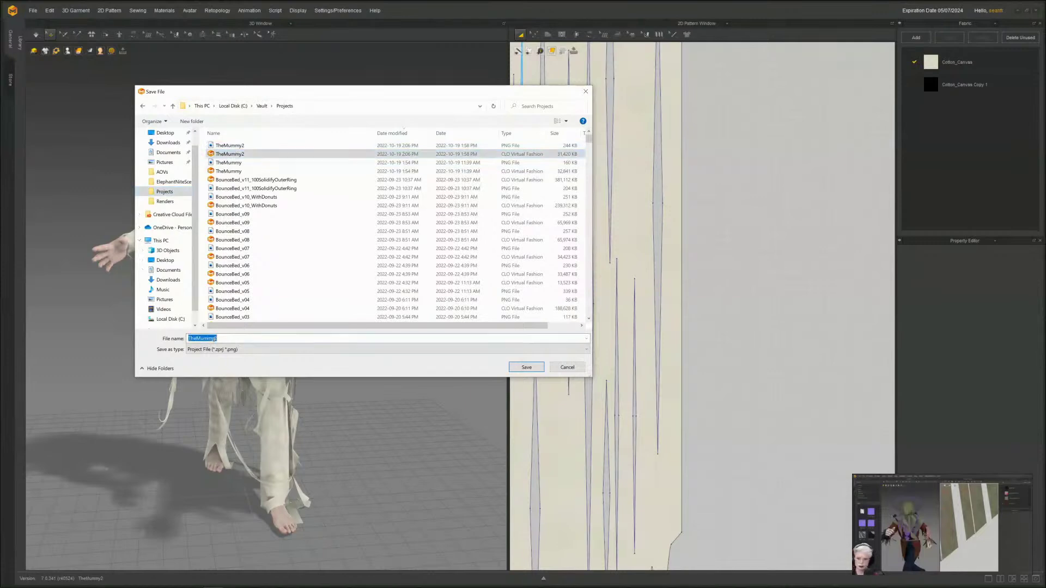
pyautogui.write('TheMummy3')
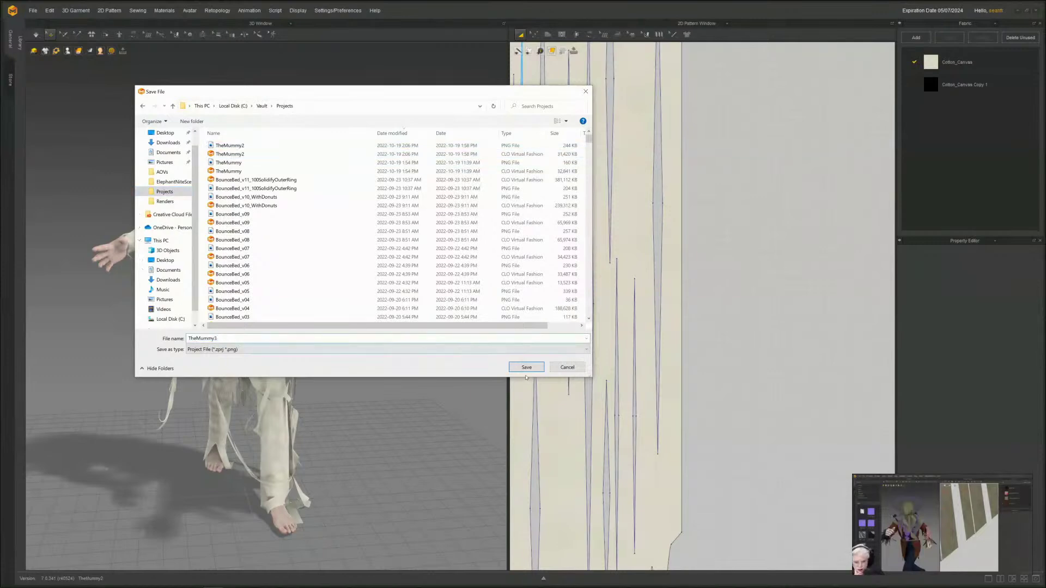
pyautogui.click(526, 368)
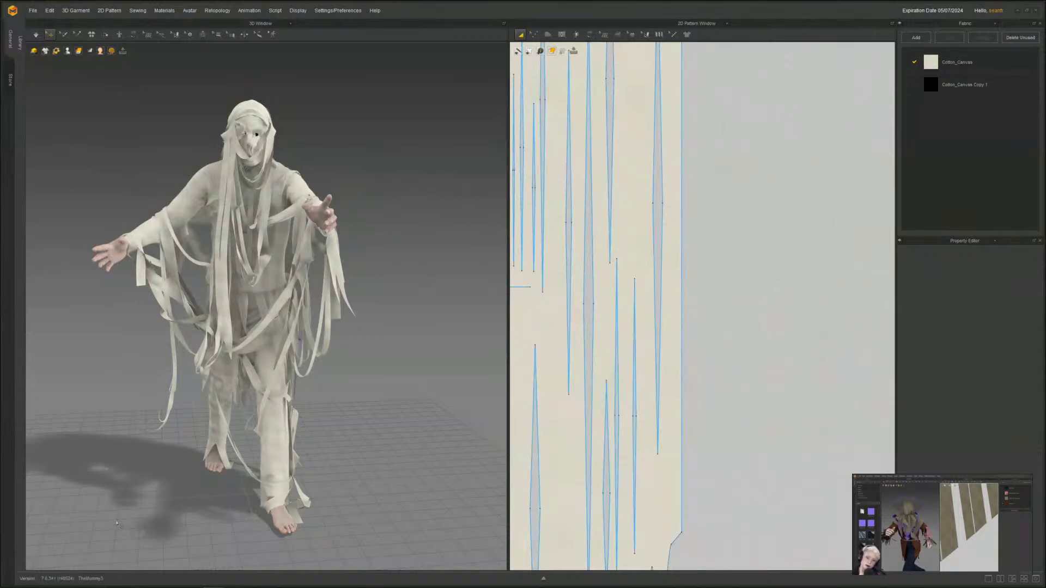
# - Select the Cotton_Canvas fabric and use Edit Texture (2D) to pick the tall slashed bandage pattern
pyautogui.moveTo(697, 262); pyautogui.dragTo(751, 395, button='middle')
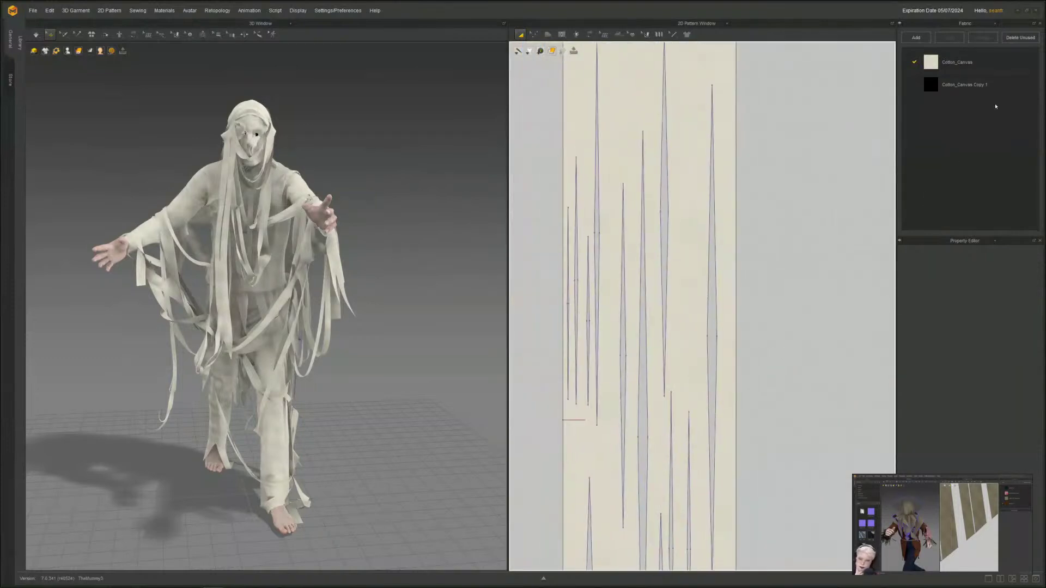
pyautogui.click(994, 61)
pyautogui.moveTo(737, 139); pyautogui.dragTo(770, 403, button='middle')
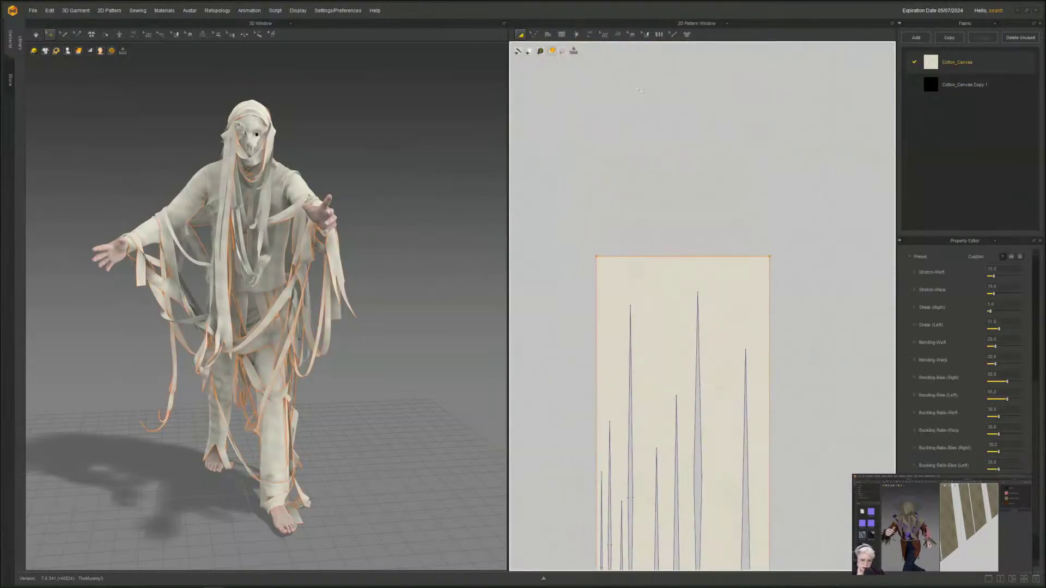
pyautogui.click(646, 34)
pyautogui.click(649, 44)
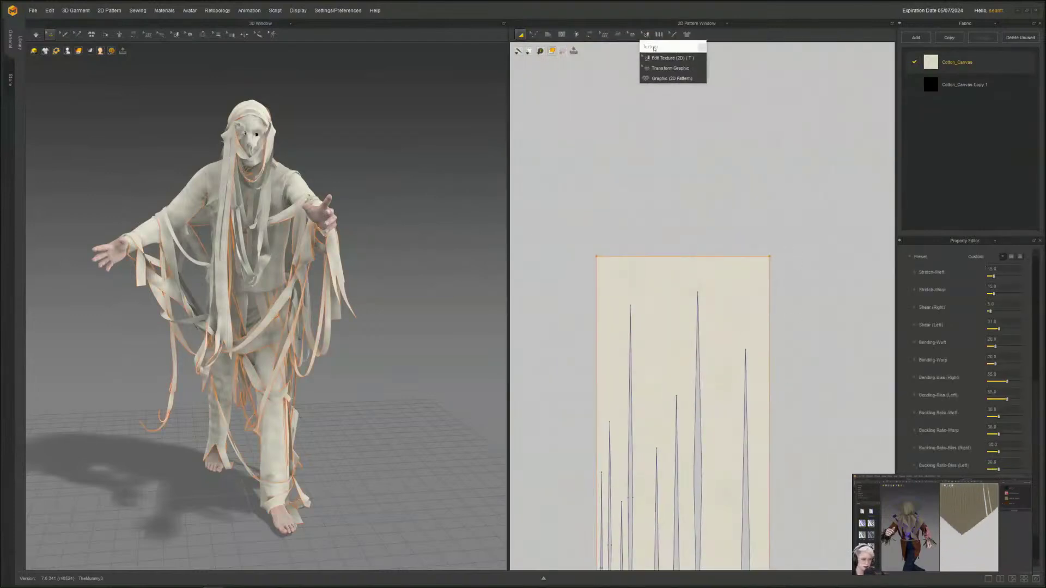
pyautogui.moveTo(651, 46); pyautogui.dragTo(673, 100)
pyautogui.click(681, 111)
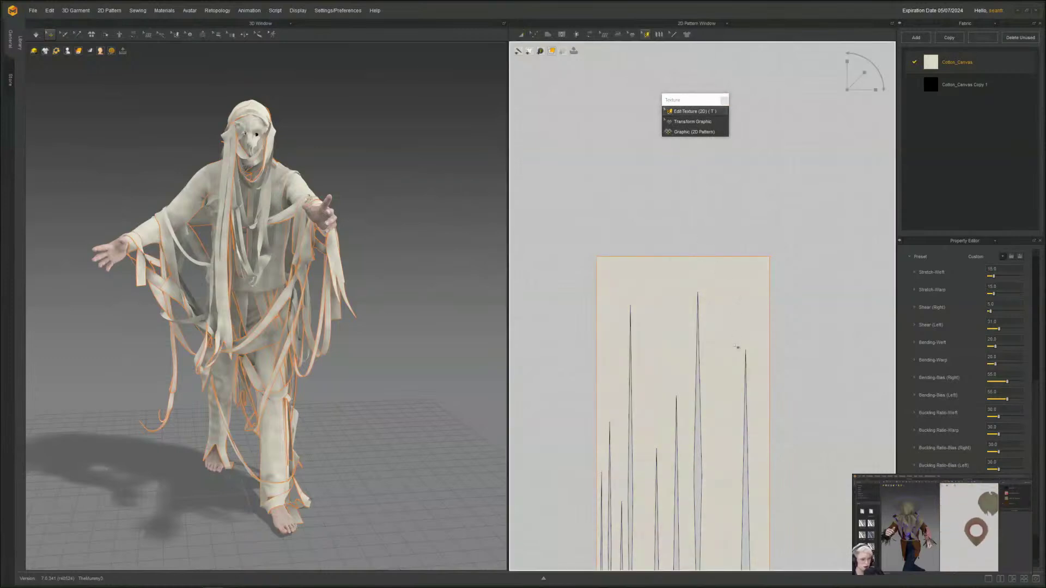
pyautogui.moveTo(721, 415); pyautogui.dragTo(702, 298, button='middle')
pyautogui.click(697, 289)
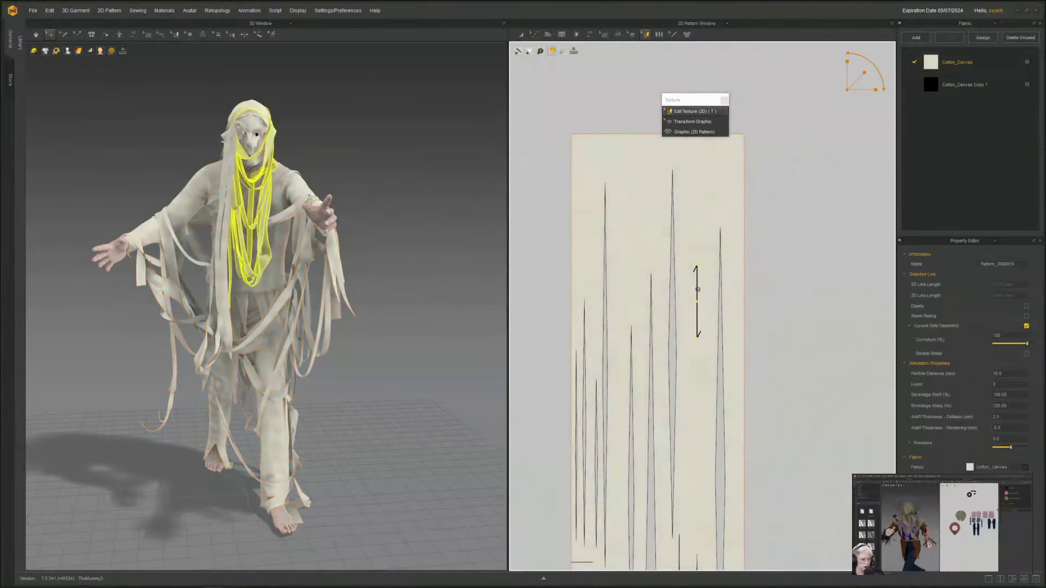
# - Examine the selected chest bandages' surface at close range and dismiss the floating texture tools
pyautogui.scroll(5, 246, 185)
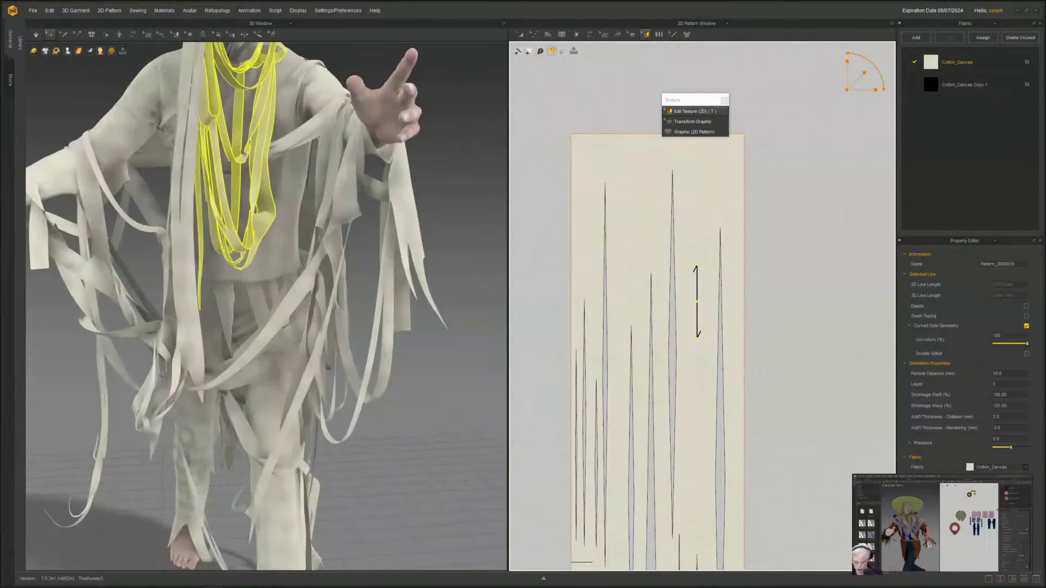
pyautogui.scroll(5, 246, 195)
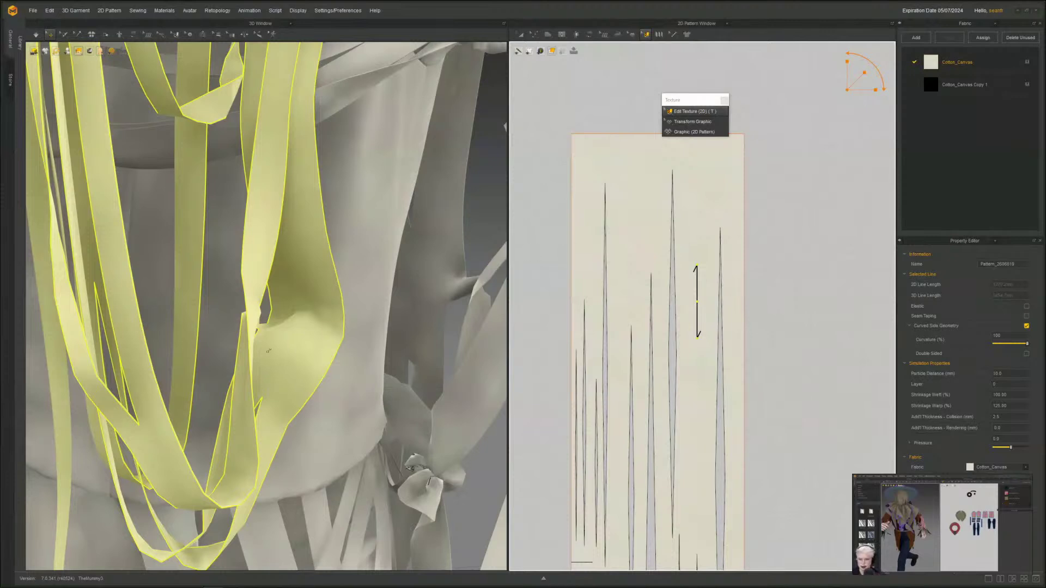
pyautogui.moveTo(268, 351); pyautogui.dragTo(248, 346, button='middle')
pyautogui.scroll(5, 265, 332)
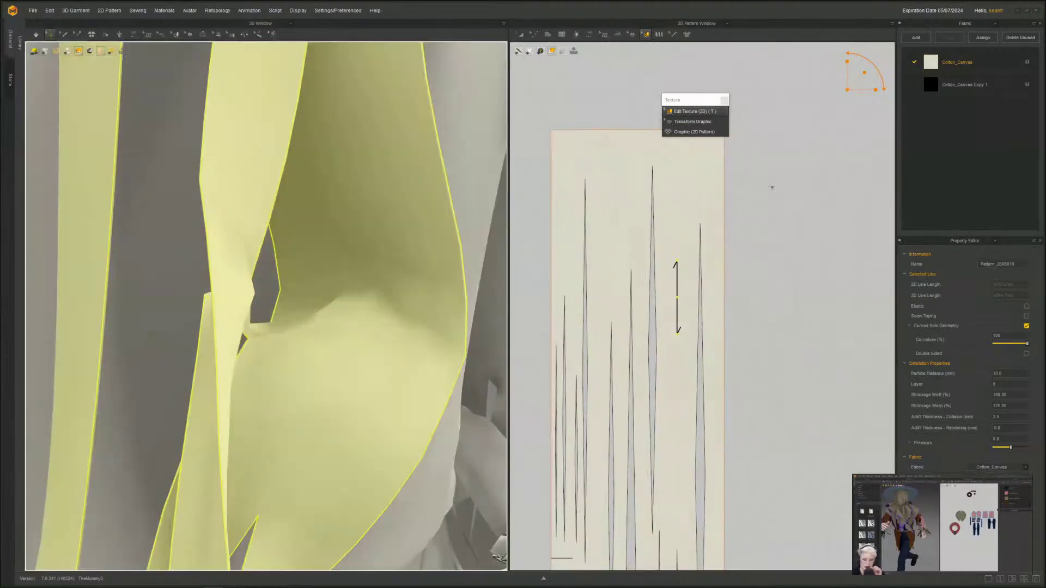
pyautogui.click(723, 101)
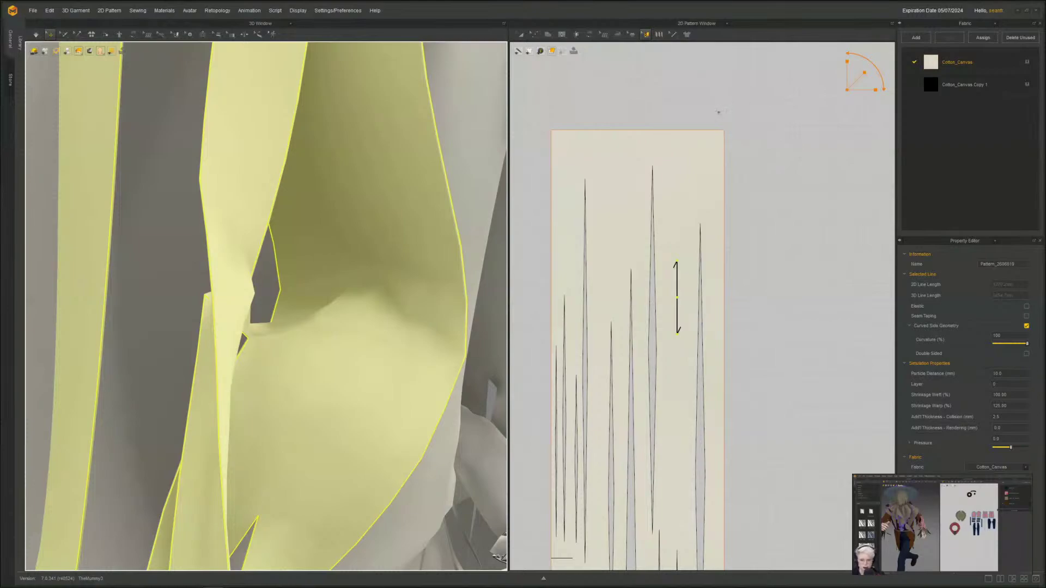
# - Examine the whole mummy costume in an enlarged 3D view, turning around to see the hanging bandages from another side
pyautogui.scroll(-5, 718, 112)
pyautogui.scroll(-5, 266, 305)
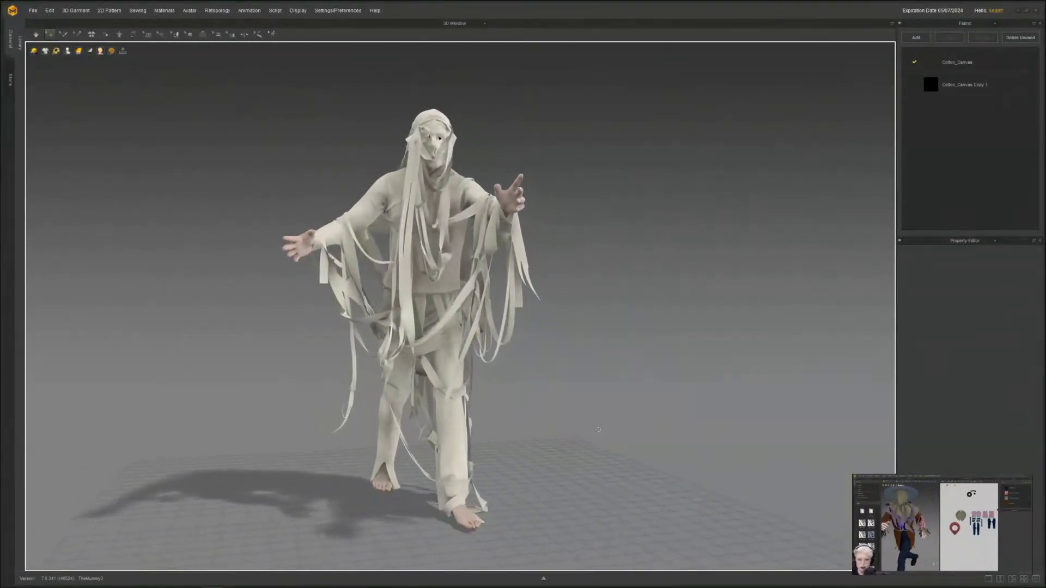
pyautogui.moveTo(599, 429); pyautogui.dragTo(217, 430, button='right')
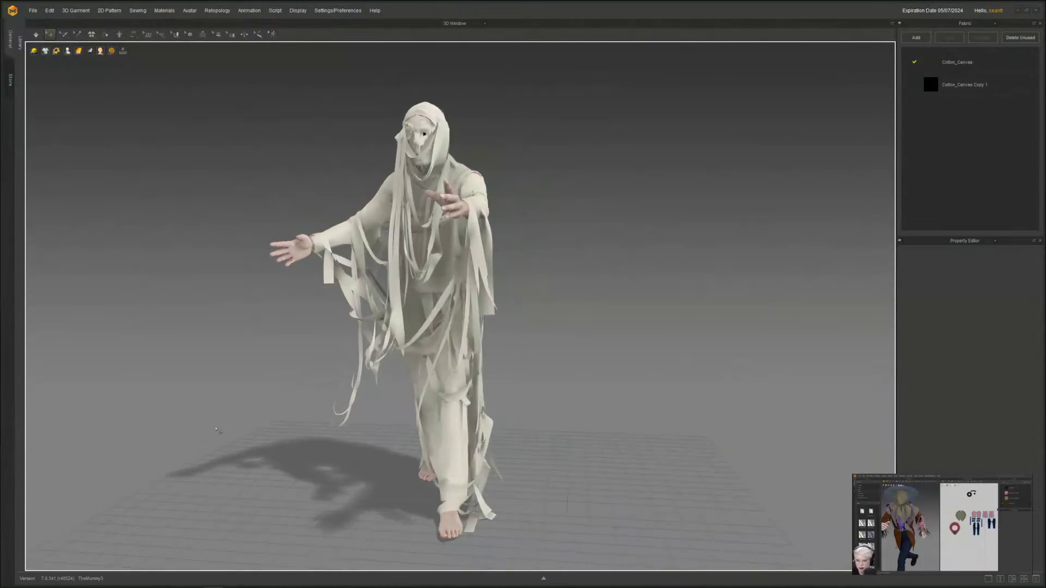
# - Examine the mummy's head, chest and outstretched arms from the front to check how the bandages hang
pyautogui.scroll(1, 376, 216)
pyautogui.moveTo(376, 215); pyautogui.dragTo(356, 274, button='middle')
pyautogui.moveTo(357, 274); pyautogui.dragTo(390, 303, button='right')
pyautogui.scroll(6, 397, 294)
pyautogui.scroll(-1, 397, 294)
pyautogui.moveTo(757, 232); pyautogui.dragTo(762, 288, button='middle')
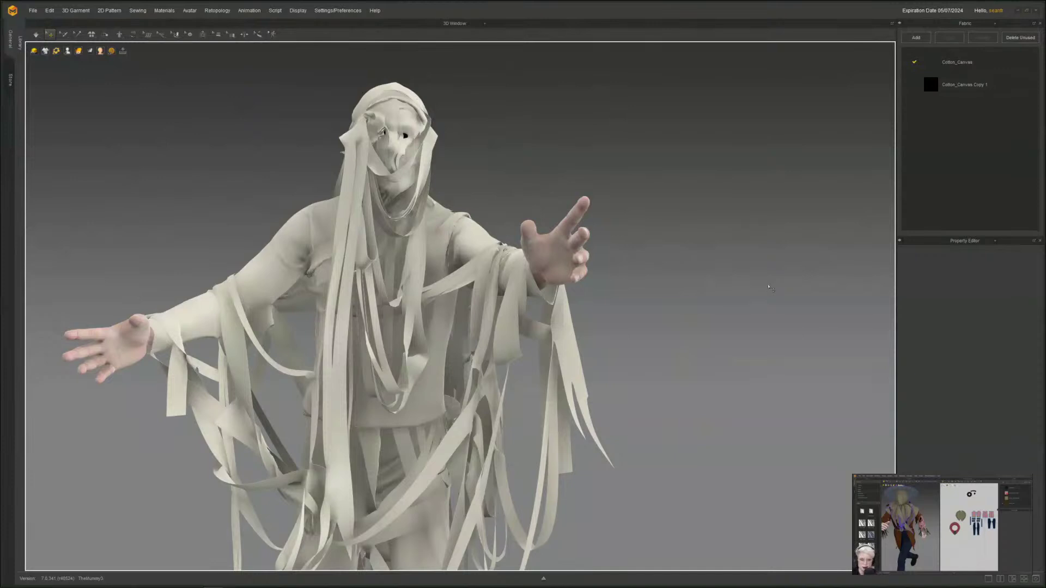
pyautogui.moveTo(499, 108); pyautogui.dragTo(429, 106, button='right')
pyautogui.moveTo(429, 106); pyautogui.dragTo(485, 240, button='middle')
pyautogui.scroll(3, 437, 177)
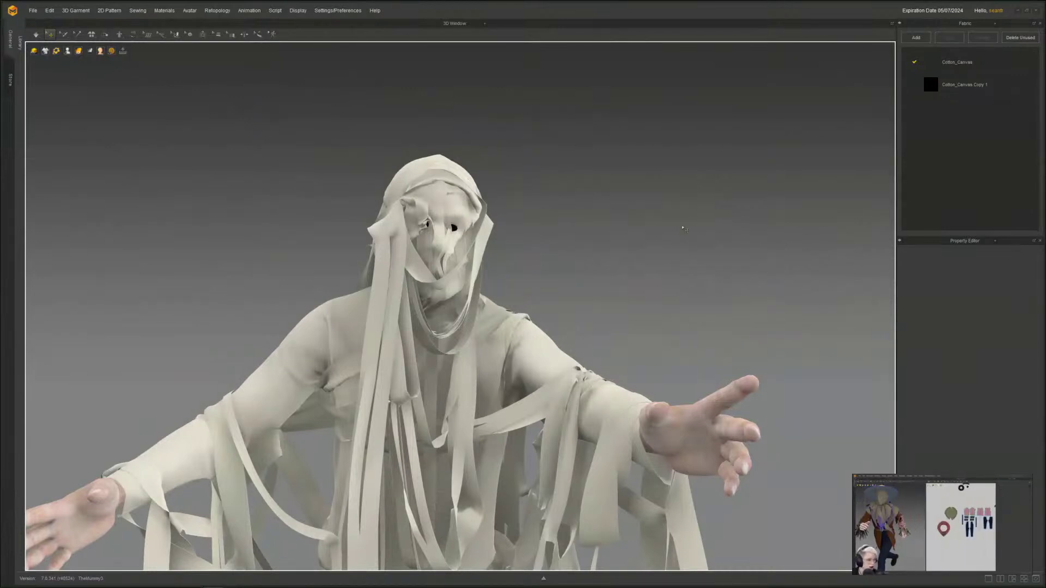
# - Examine the mummy's face and neck wrappings at close range and compare them with the full figure
pyautogui.moveTo(542, 268); pyautogui.dragTo(530, 272, button='right')
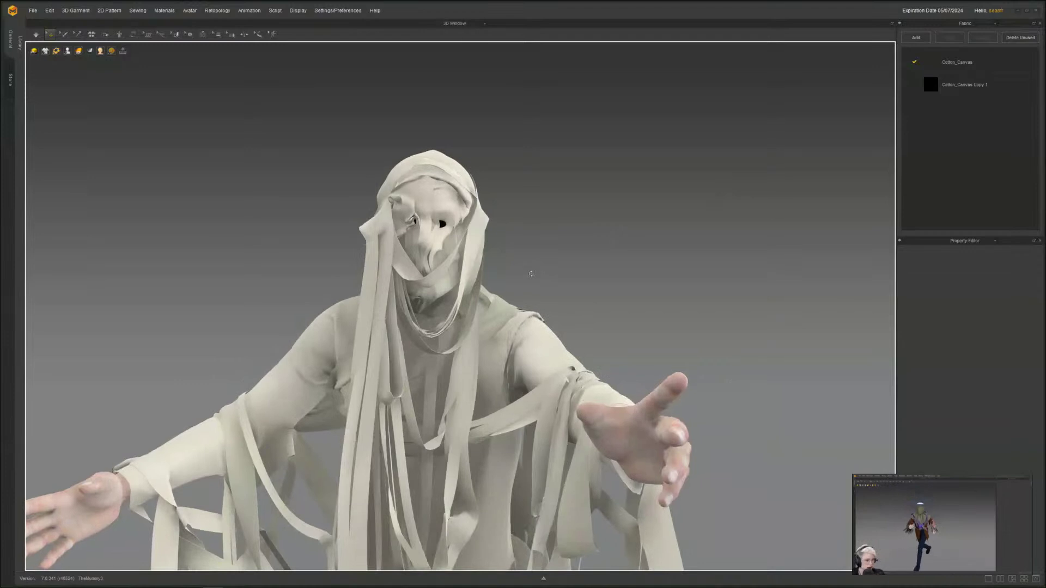
pyautogui.scroll(2, 532, 277)
pyautogui.scroll(3, 523, 272)
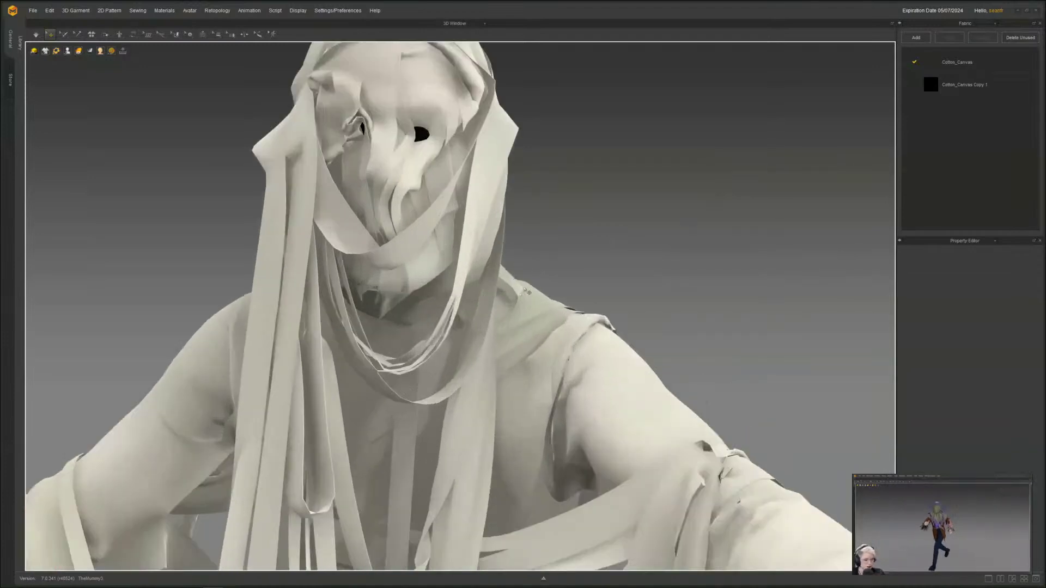
pyautogui.moveTo(526, 291); pyautogui.dragTo(553, 377, button='middle')
pyautogui.moveTo(553, 377); pyautogui.dragTo(555, 336, button='right')
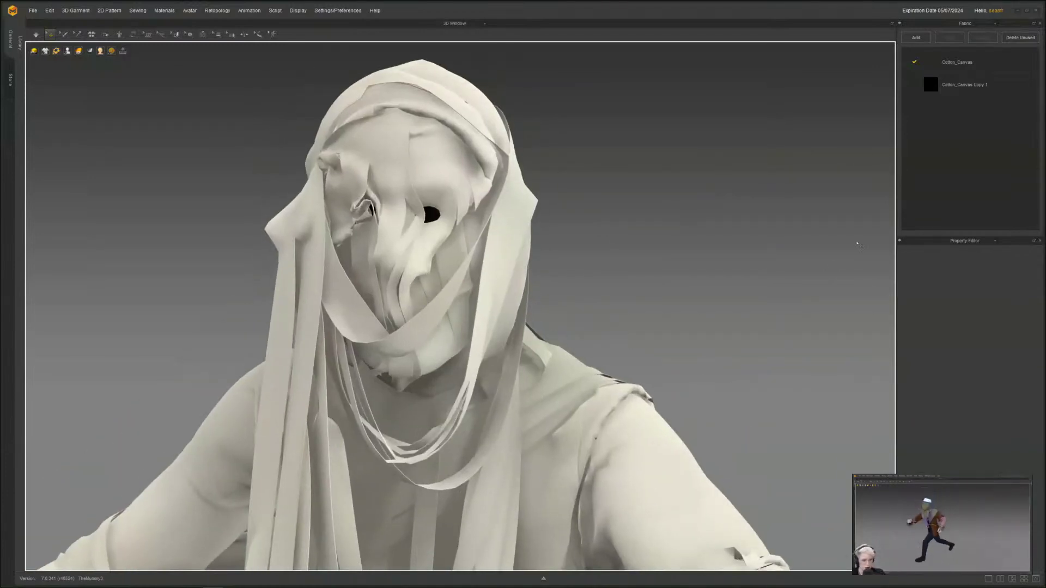
pyautogui.scroll(-10, 640, 311)
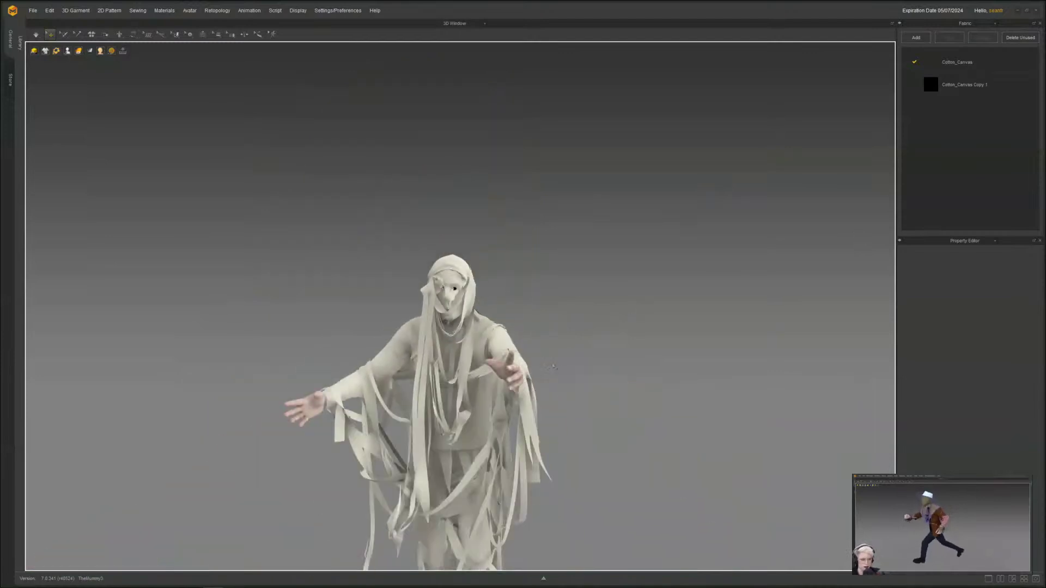
pyautogui.scroll(6, 561, 354)
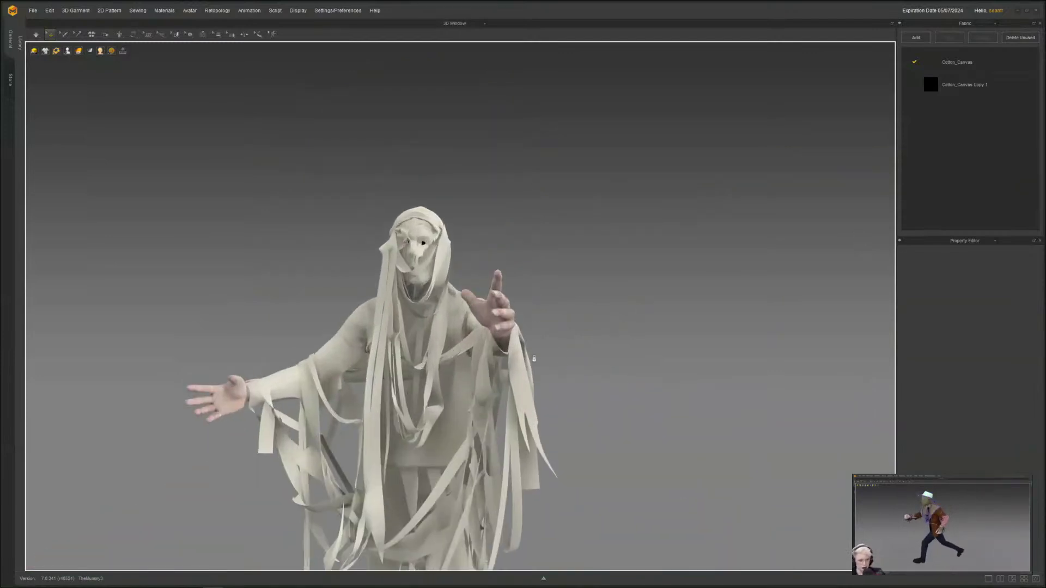
pyautogui.scroll(-6, 545, 257)
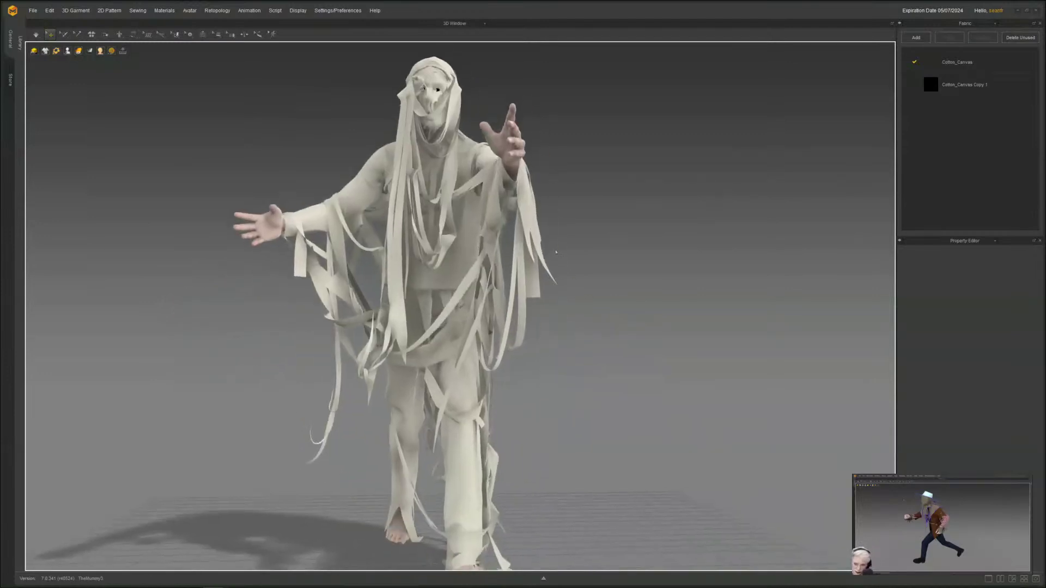
pyautogui.moveTo(563, 164); pyautogui.dragTo(566, 310, button='right')
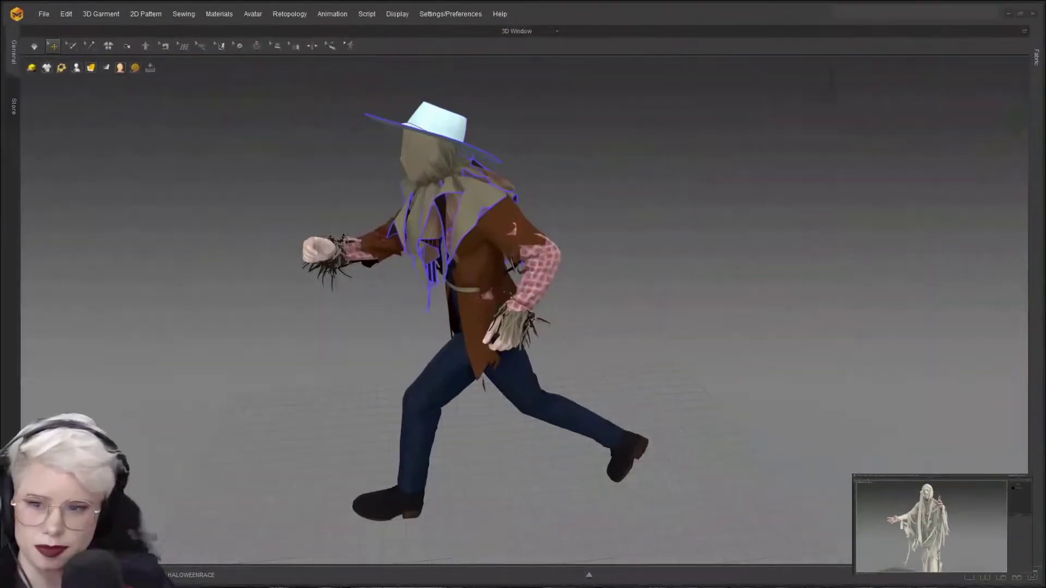
# - Switch to the scarecrow project and examine the hat, collar and torn jacket from behind
pyautogui.scroll(-2, 394, 269)
pyautogui.moveTo(442, 279)
pyautogui.mouseDown(button='middle')
pyautogui.moveTo(429, 246)
pyautogui.moveTo(427, 278)
pyautogui.mouseUp(button='middle')
pyautogui.moveTo(427, 278); pyautogui.dragTo(299, 231, button='right')
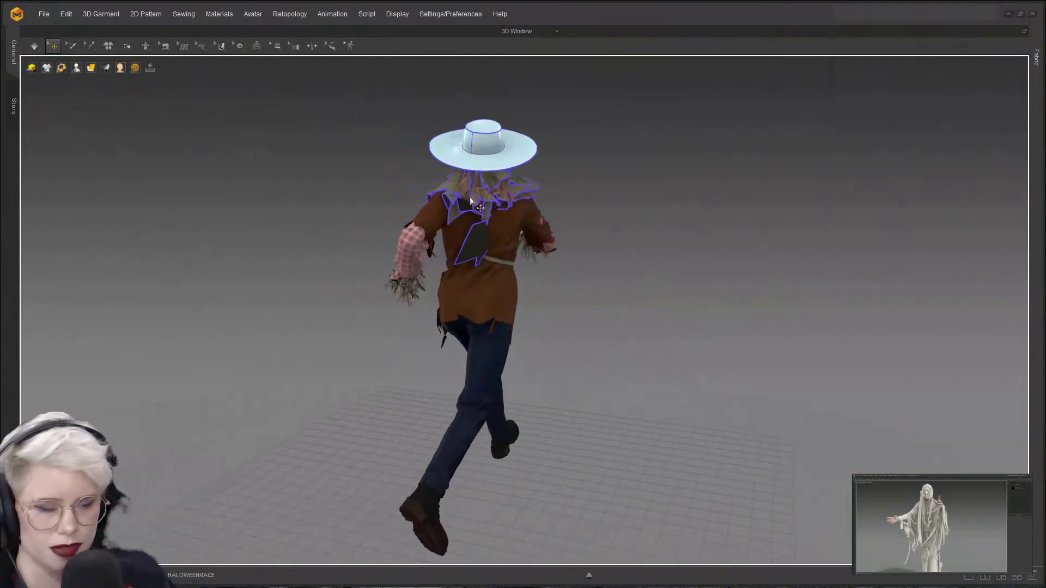
pyautogui.scroll(3, 485, 195)
pyautogui.moveTo(485, 195)
pyautogui.mouseDown(button='right')
pyautogui.moveTo(440, 224)
pyautogui.moveTo(439, 256)
pyautogui.moveTo(474, 199)
pyautogui.mouseUp(button='right')
pyautogui.scroll(-4, 524, 191)
pyautogui.moveTo(459, 284); pyautogui.dragTo(397, 261, button='right')
pyautogui.scroll(2, 492, 263)
pyautogui.scroll(2, 491, 263)
pyautogui.scroll(-3, 445, 235)
pyautogui.scroll(3, 400, 309)
# - Examine the scarecrow's torn jacket sleeves, straw cuffs and pointed collar from the side and front
pyautogui.moveTo(401, 308); pyautogui.dragTo(575, 280, button='right')
pyautogui.scroll(3, 587, 216)
pyautogui.moveTo(586, 217); pyautogui.dragTo(525, 250, button='right')
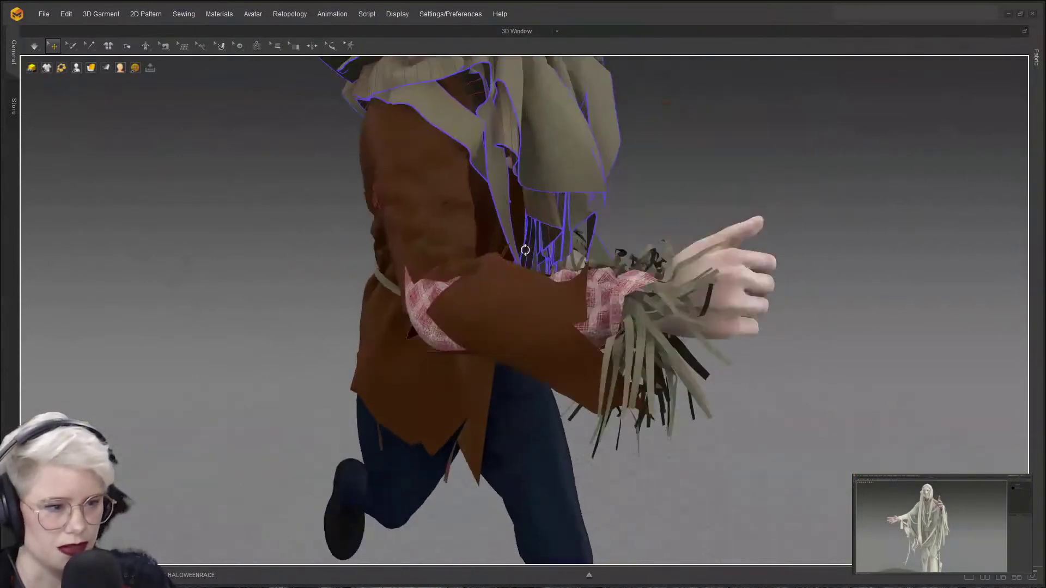
pyautogui.moveTo(466, 321); pyautogui.dragTo(508, 216, button='right')
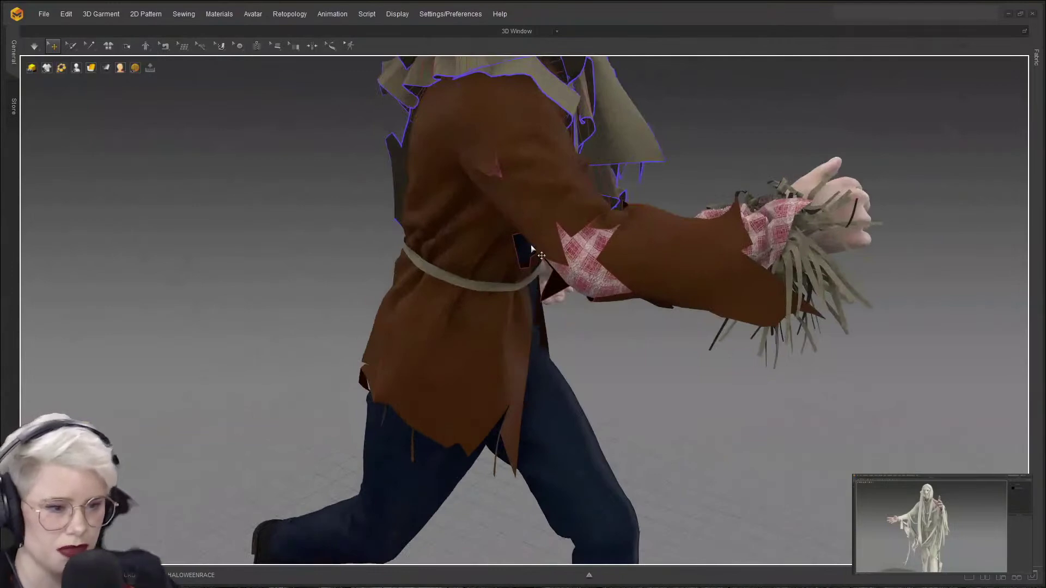
pyautogui.moveTo(594, 246); pyautogui.dragTo(501, 242, button='right')
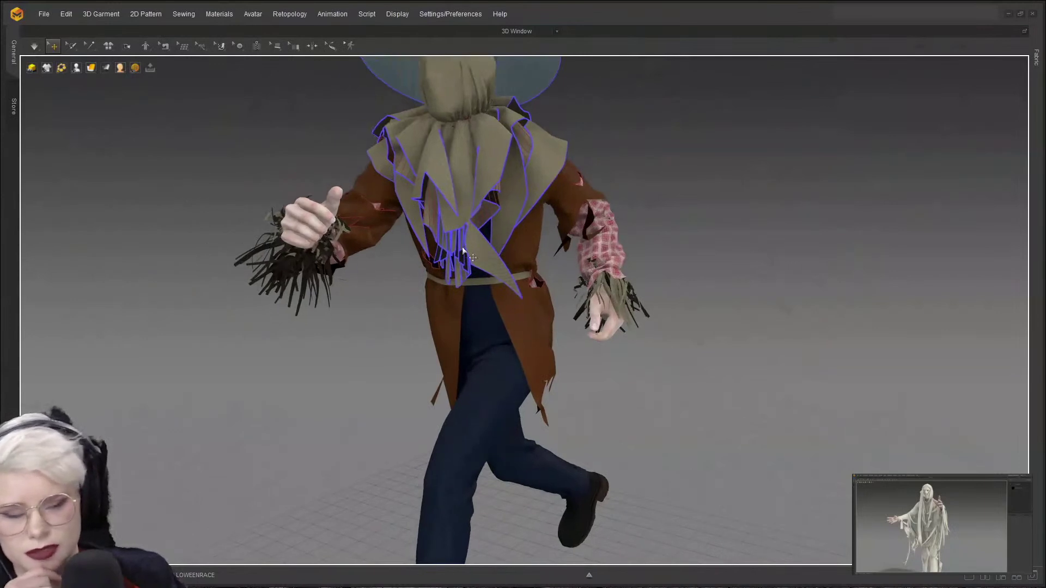
pyautogui.moveTo(469, 244); pyautogui.dragTo(453, 321, button='middle')
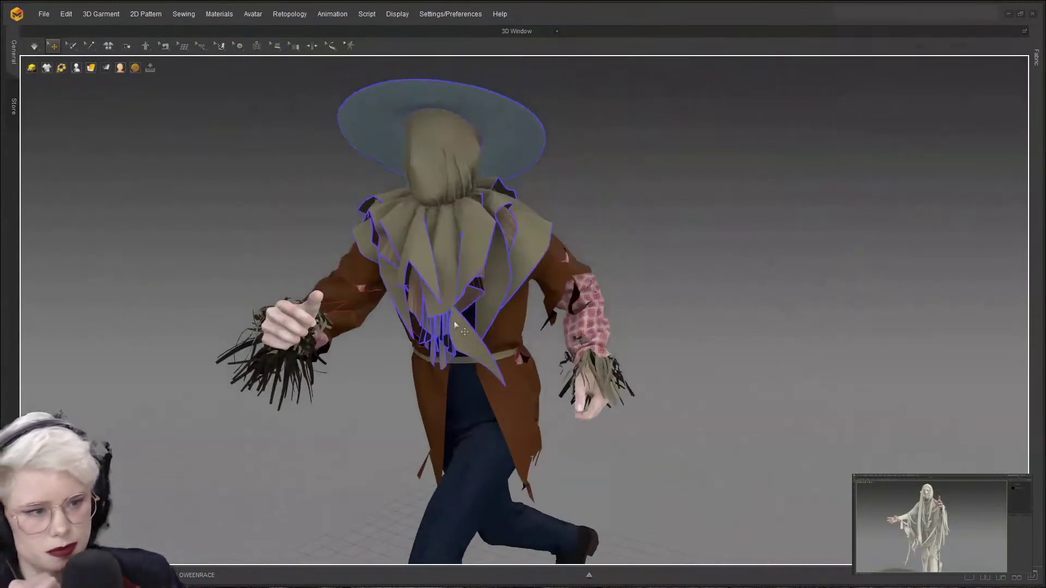
pyautogui.moveTo(453, 321)
pyautogui.mouseDown(button='right')
pyautogui.moveTo(415, 335)
pyautogui.moveTo(442, 329)
pyautogui.mouseUp(button='right')
pyautogui.scroll(3, 558, 321)
pyautogui.moveTo(559, 321); pyautogui.dragTo(335, 322, button='middle')
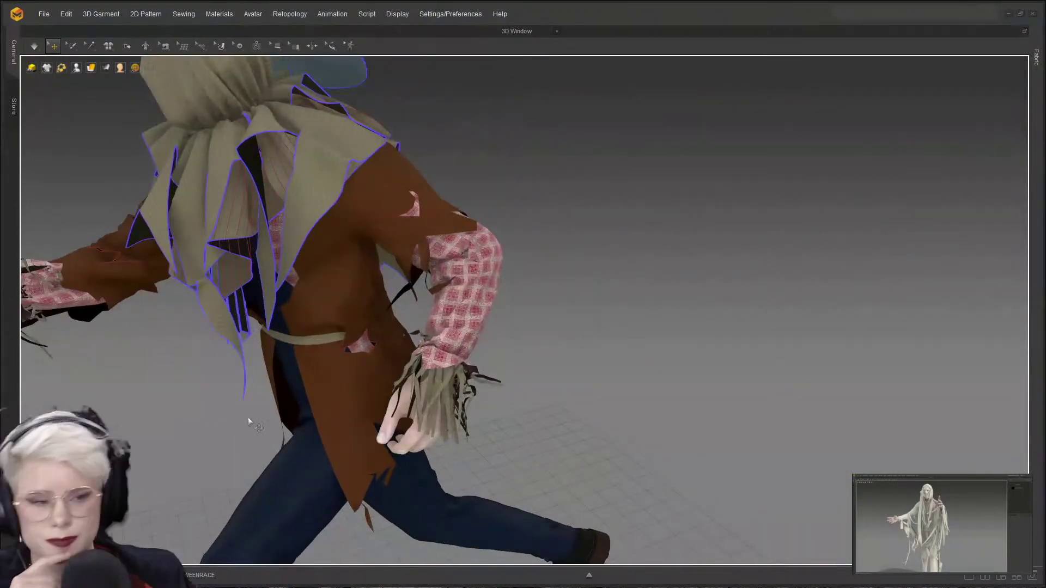
# - Examine the scarecrow's rope belt, plaid sleeve and straw cuff at close range, plus the trousers and full running pose
pyautogui.scroll(-3, 249, 422)
pyautogui.moveTo(262, 427); pyautogui.dragTo(327, 376, button='right')
pyautogui.scroll(5, 374, 318)
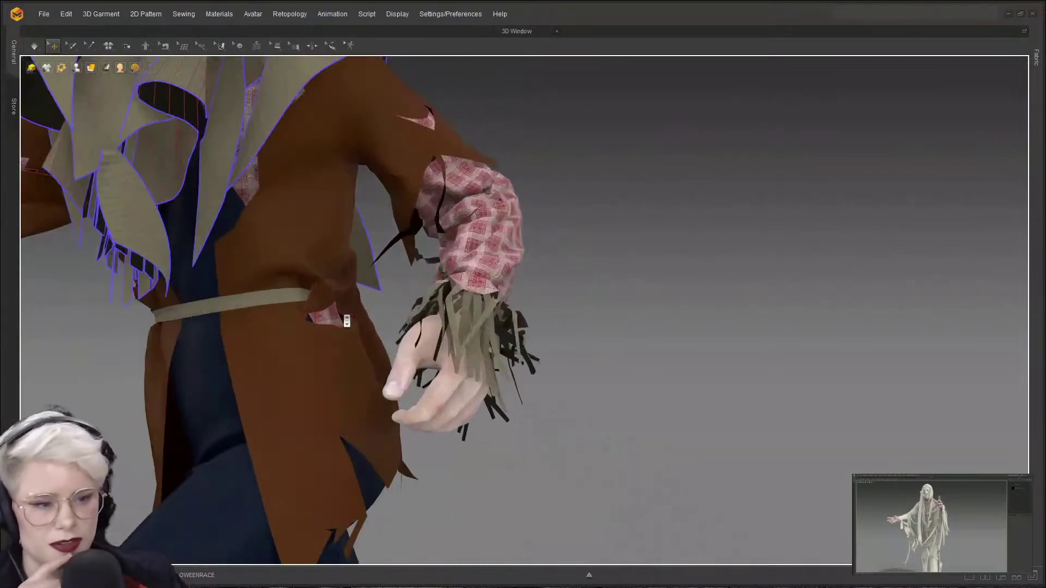
pyautogui.scroll(2, 347, 321)
pyautogui.moveTo(347, 321); pyautogui.dragTo(266, 318, button='middle')
pyautogui.moveTo(267, 318); pyautogui.dragTo(352, 280, button='right')
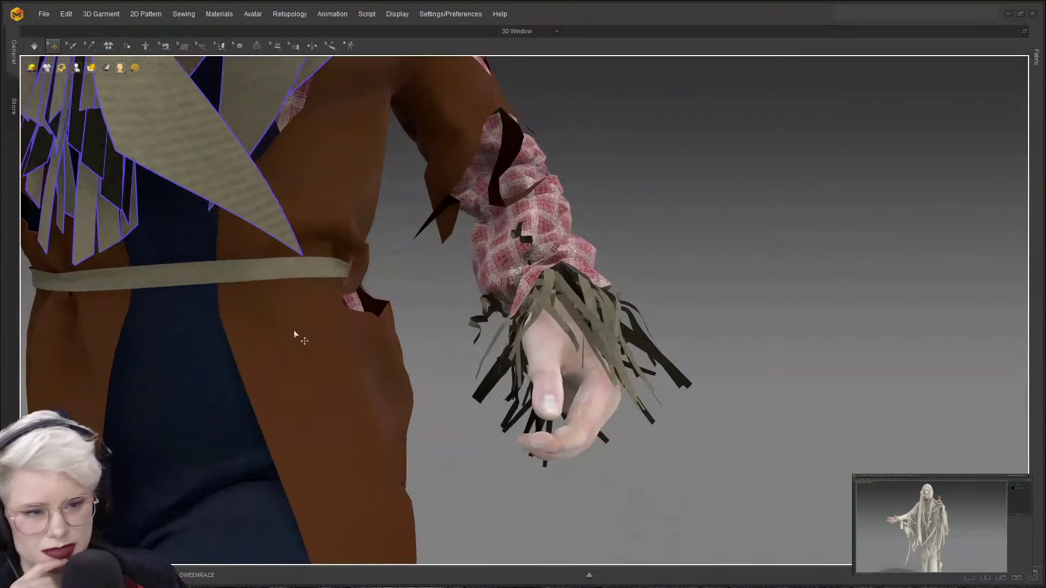
pyautogui.scroll(-6, 269, 391)
pyautogui.moveTo(273, 391); pyautogui.dragTo(282, 378, button='right')
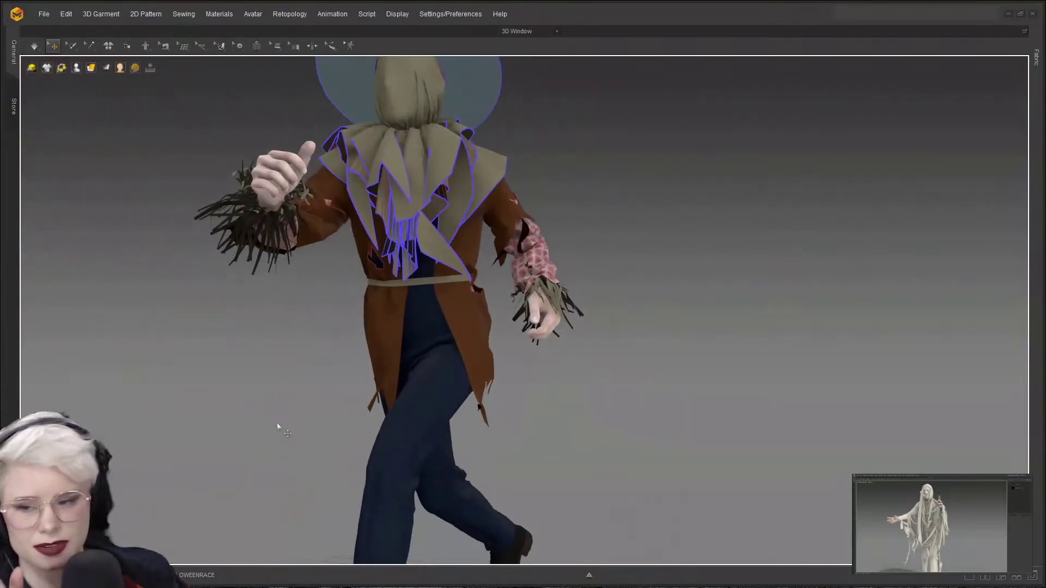
pyautogui.scroll(-4, 490, 359)
pyautogui.rightClick(484, 357)
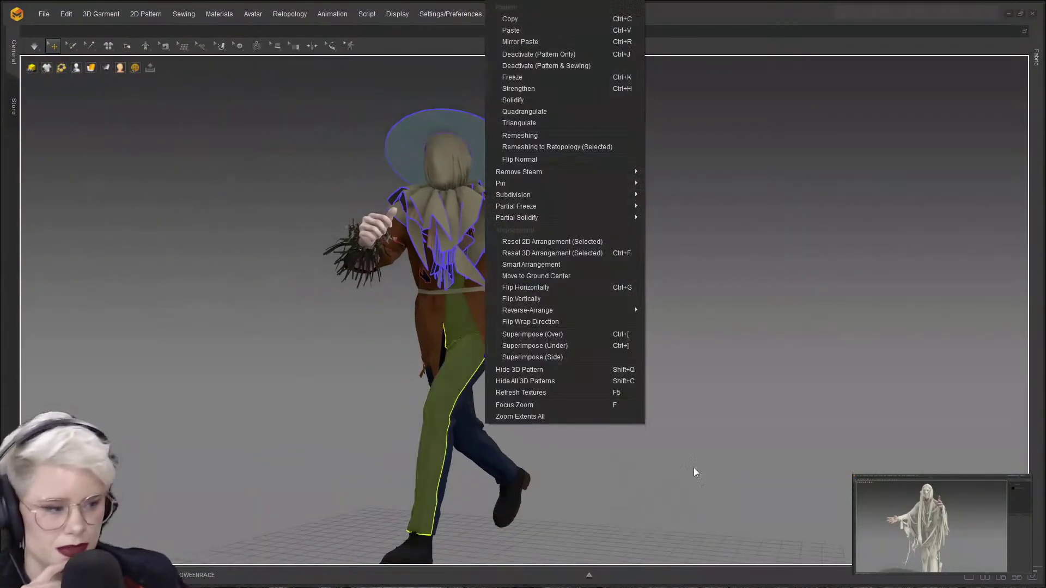
pyautogui.click(693, 473)
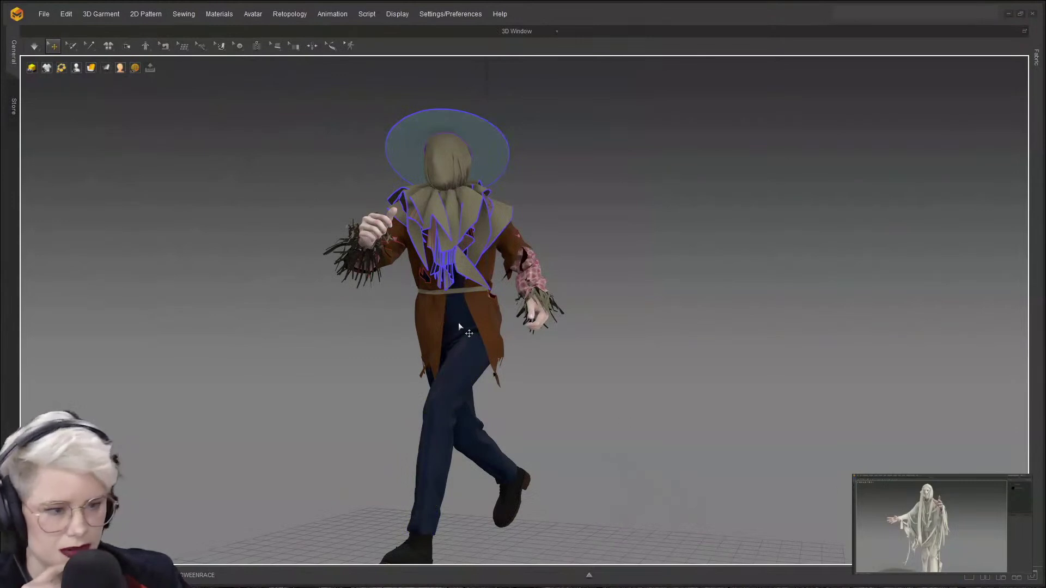
pyautogui.moveTo(459, 325); pyautogui.dragTo(547, 308, button='middle')
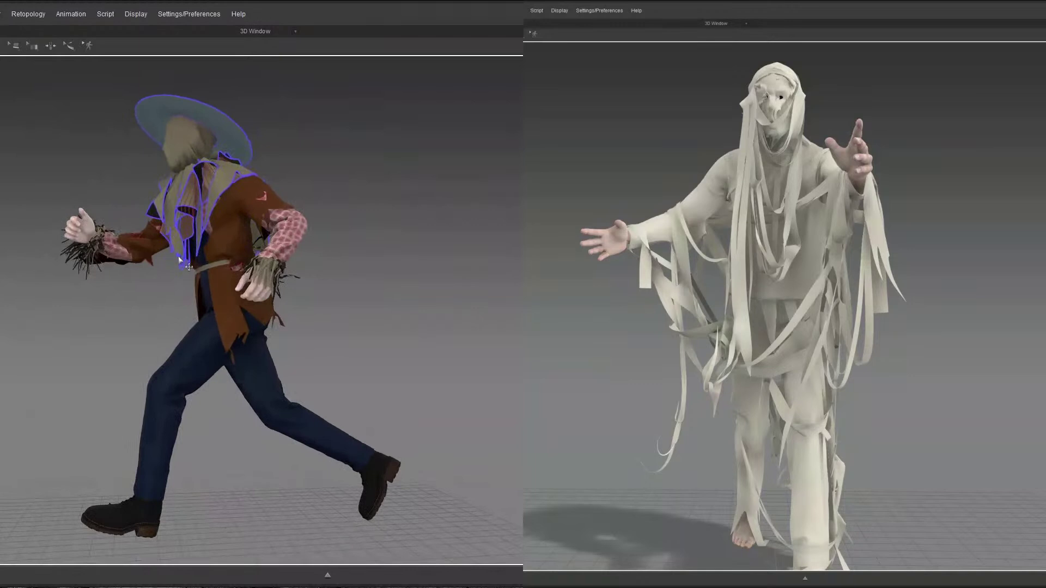
# - Examine the scarecrow's hat brim, sack hood and layered collar from the front at several distances
pyautogui.moveTo(235, 261); pyautogui.dragTo(326, 324, button='right')
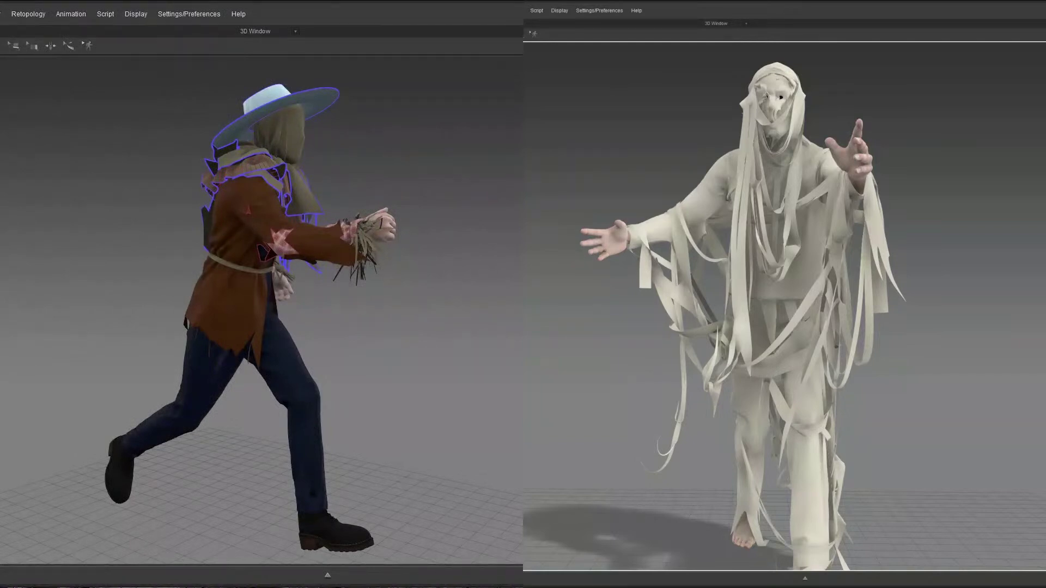
pyautogui.keyDown('alt'); pyautogui.moveTo(287, 255); pyautogui.dragTo(202, 273); pyautogui.keyUp('alt')
pyautogui.keyDown('alt'); pyautogui.moveTo(201, 273); pyautogui.dragTo(224, 362, button='right'); pyautogui.keyUp('alt')
pyautogui.moveTo(225, 349); pyautogui.dragTo(261, 479, button='middle')
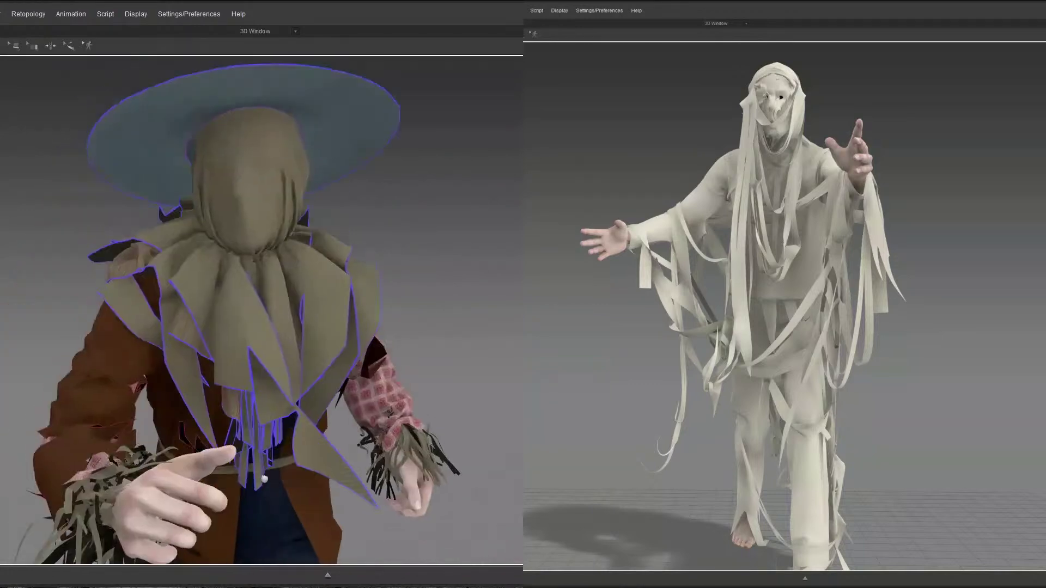
pyautogui.moveTo(261, 479); pyautogui.dragTo(256, 423, button='right')
pyautogui.scroll(-4, 256, 353)
pyautogui.scroll(4, 256, 350)
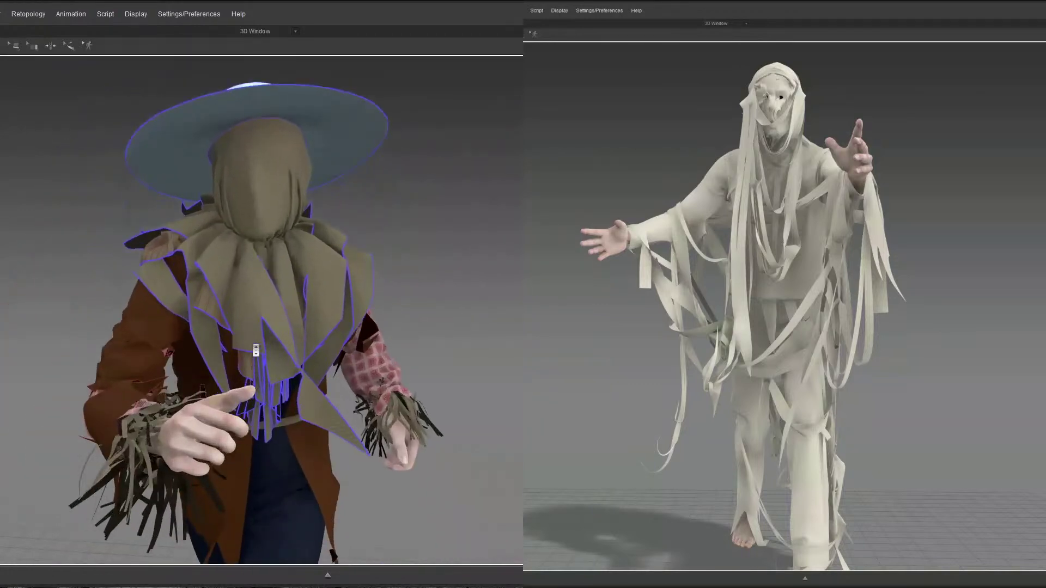
pyautogui.moveTo(285, 360)
pyautogui.keyDown('alt'); pyautogui.mouseDown()
pyautogui.moveTo(268, 350)
pyautogui.moveTo(285, 356)
pyautogui.mouseUp(); pyautogui.keyUp('alt')
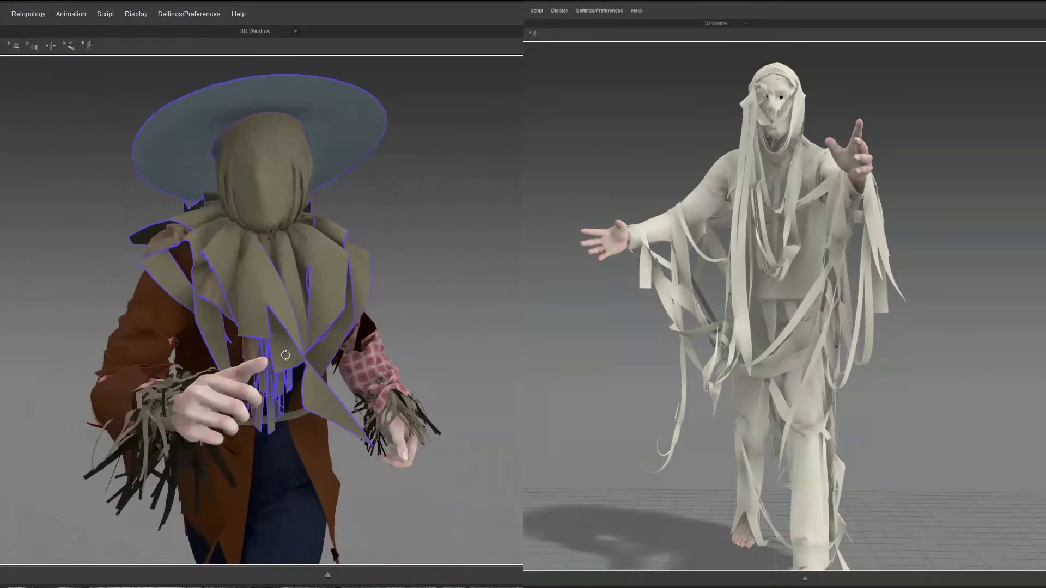
pyautogui.scroll(1, 280, 353)
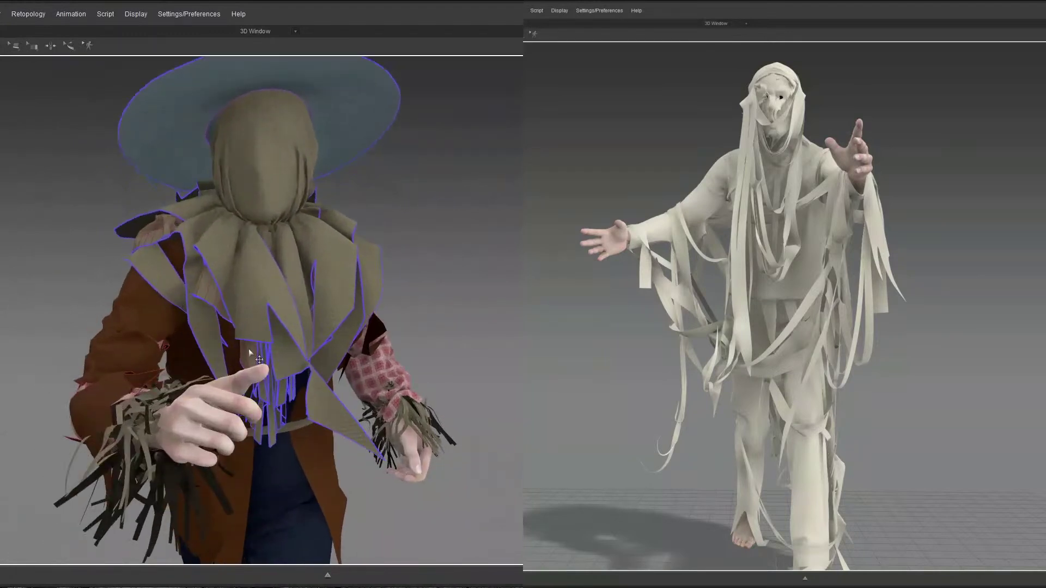
pyautogui.moveTo(269, 405); pyautogui.dragTo(268, 451, button='middle')
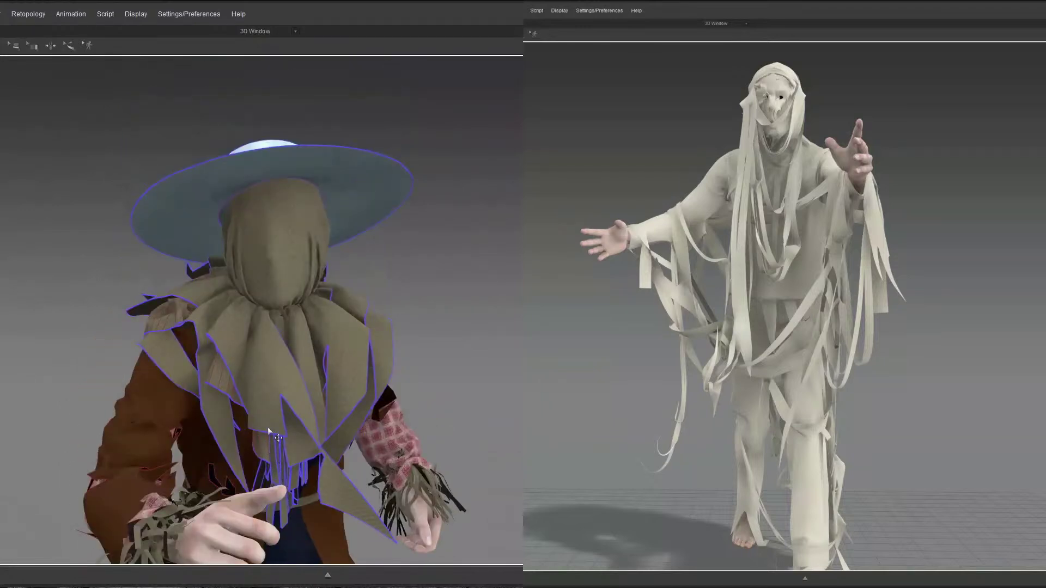
pyautogui.scroll(-1, 253, 383)
pyautogui.scroll(1, 250, 388)
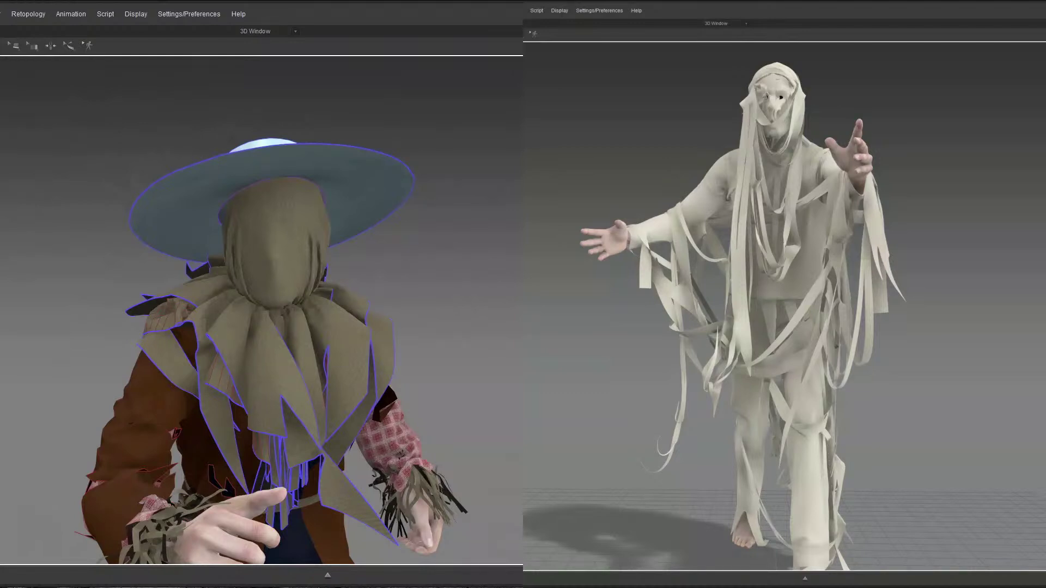
pyautogui.scroll(-3, 292, 244)
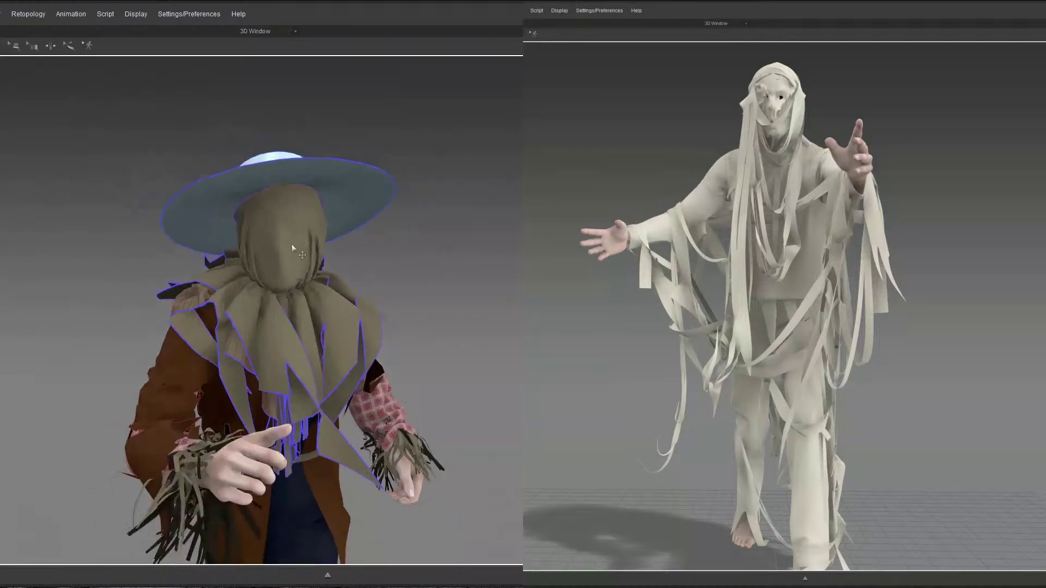
pyautogui.scroll(6, 293, 245)
pyautogui.moveTo(294, 247); pyautogui.dragTo(296, 170, button='middle')
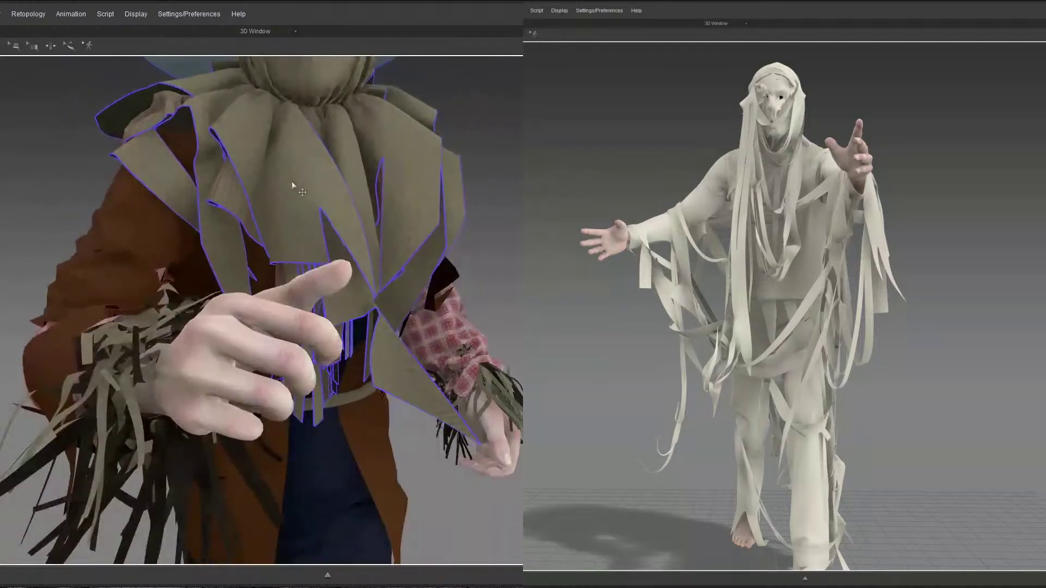
pyautogui.scroll(-5, 292, 182)
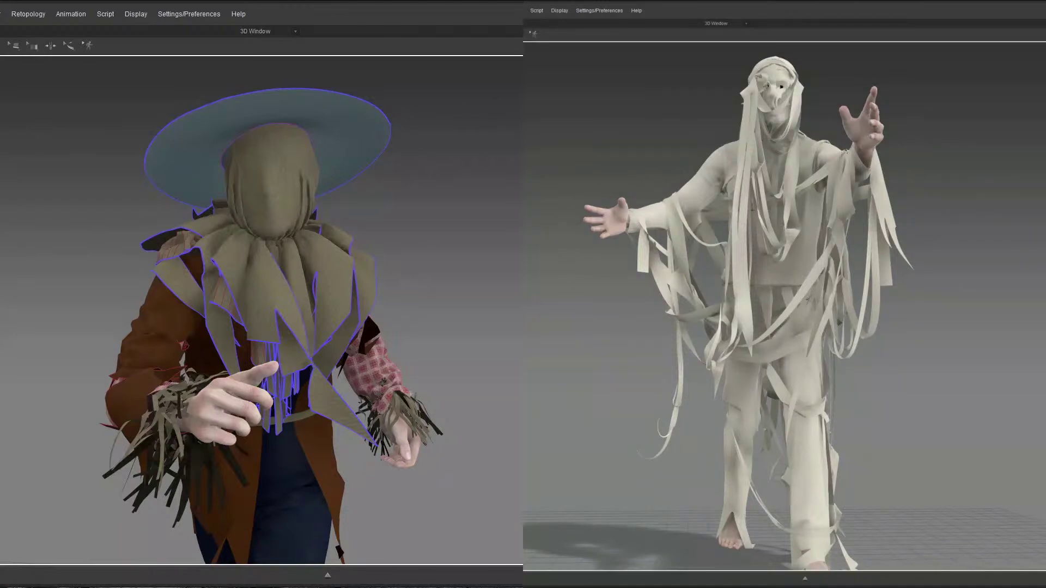
# - Save the updated mummy project under a new file name in the Projects folder, based on the existing project's name
pyautogui.hotkey('ctrl', 'shift', 's')
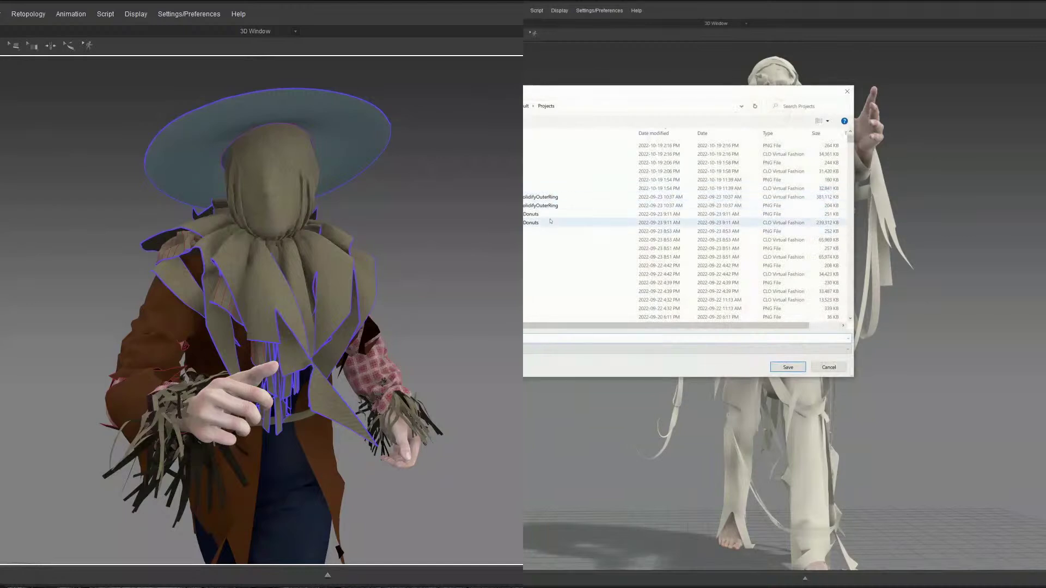
pyautogui.click(579, 154)
pyautogui.click(545, 338)
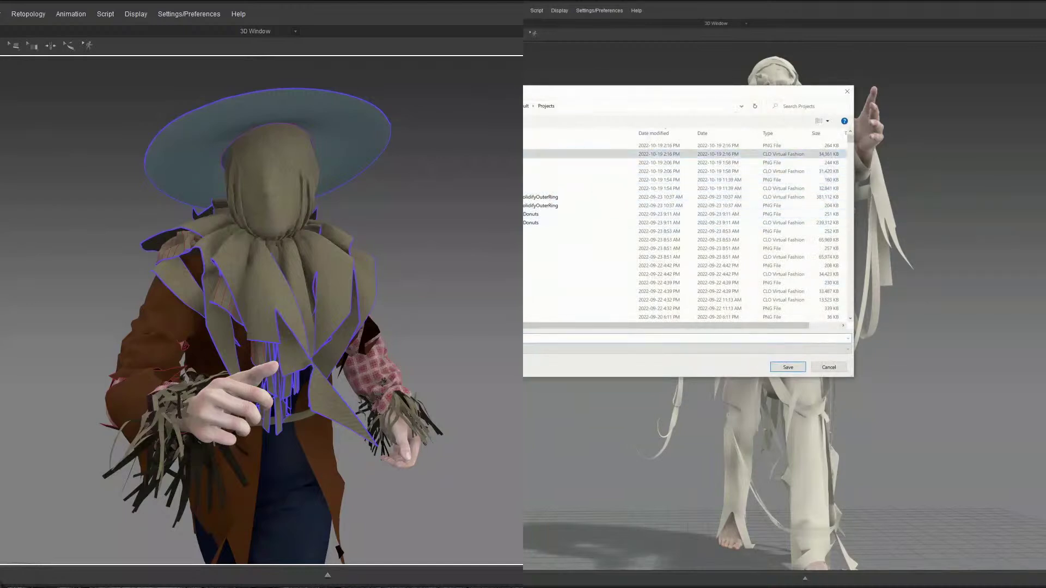
pyautogui.click(805, 370)
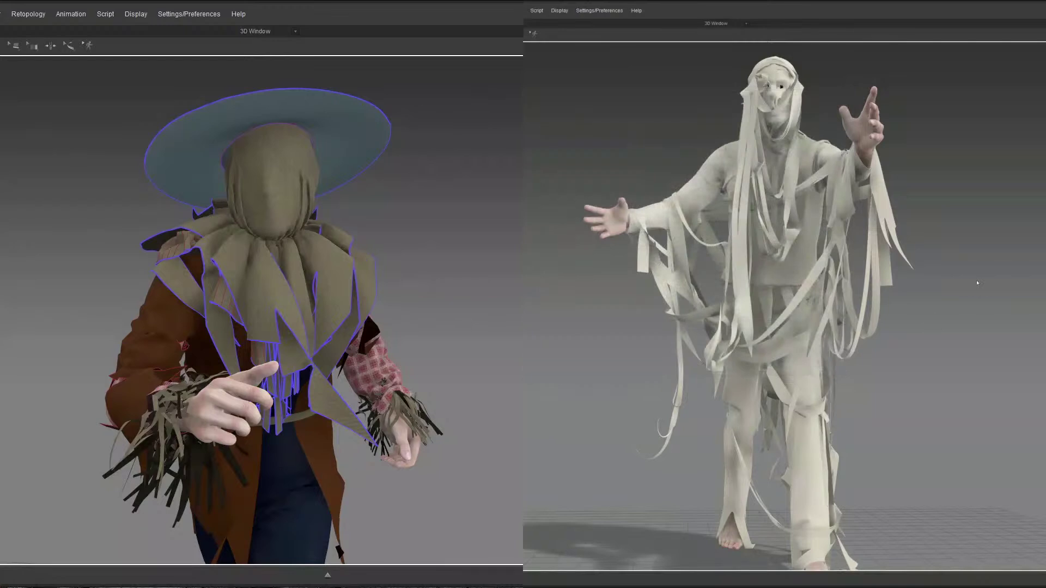